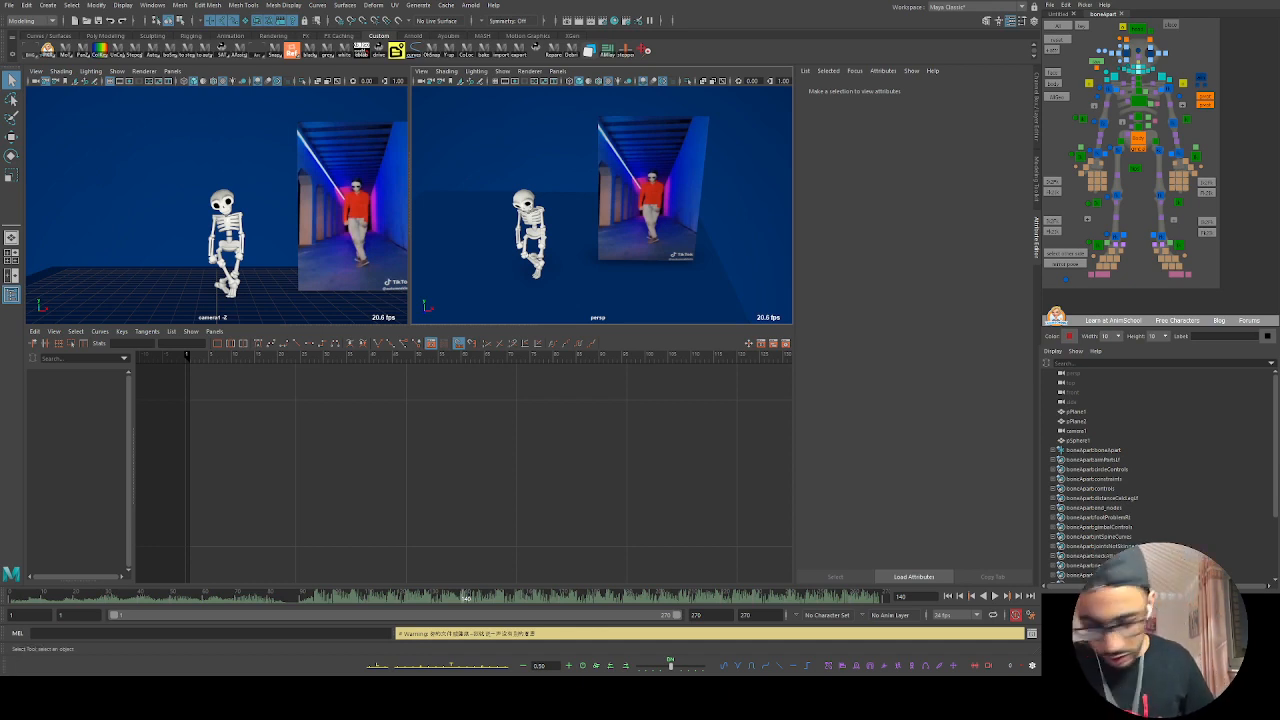
Step: Compare the skeleton with the video reference in the camera and perspective views, playing the scene from frame 1
{"action": "key", "text": "space"}
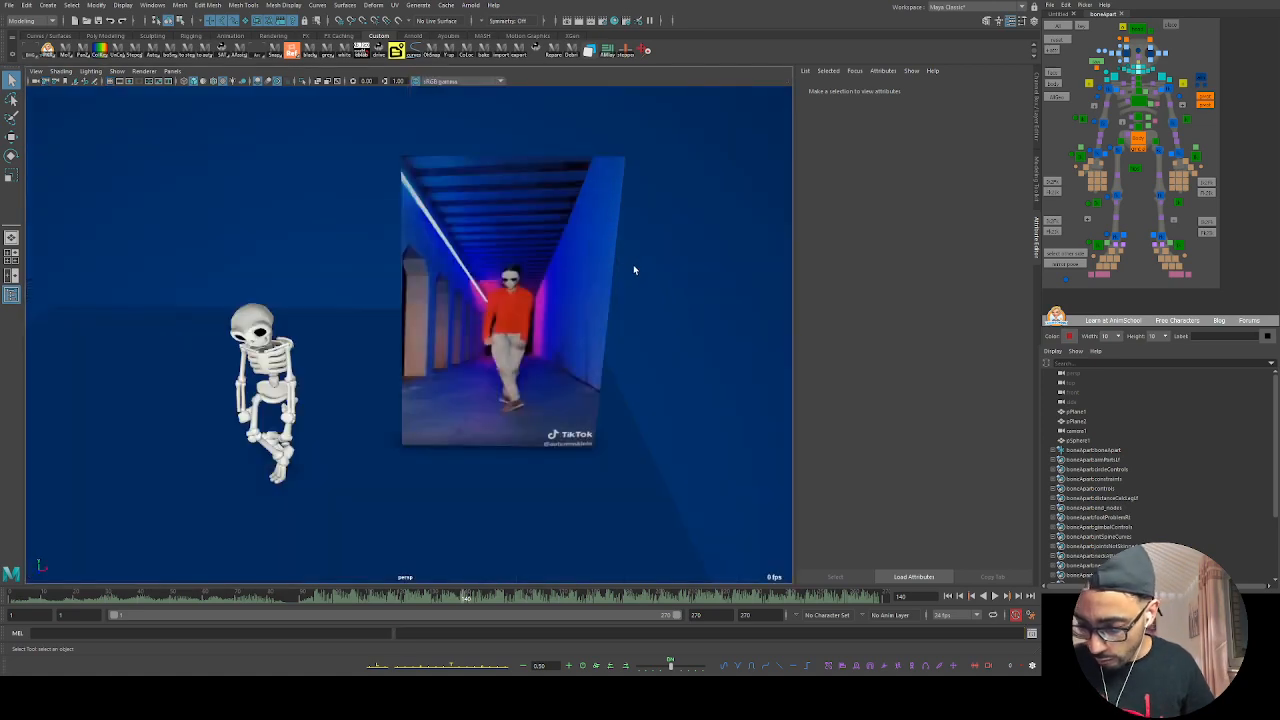
{"action": "mouse_move", "coordinate": [459, 330]}
{"action": "left_mouse_down", "text": "alt"}
{"action": "mouse_move", "coordinate": [450, 294]}
{"action": "mouse_move", "coordinate": [449, 349]}
{"action": "left_mouse_up", "text": "alt"}
{"action": "right_click_drag", "start_coordinate": [449, 349], "coordinate": [531, 324], "text": "alt"}
{"action": "key", "text": "space"}
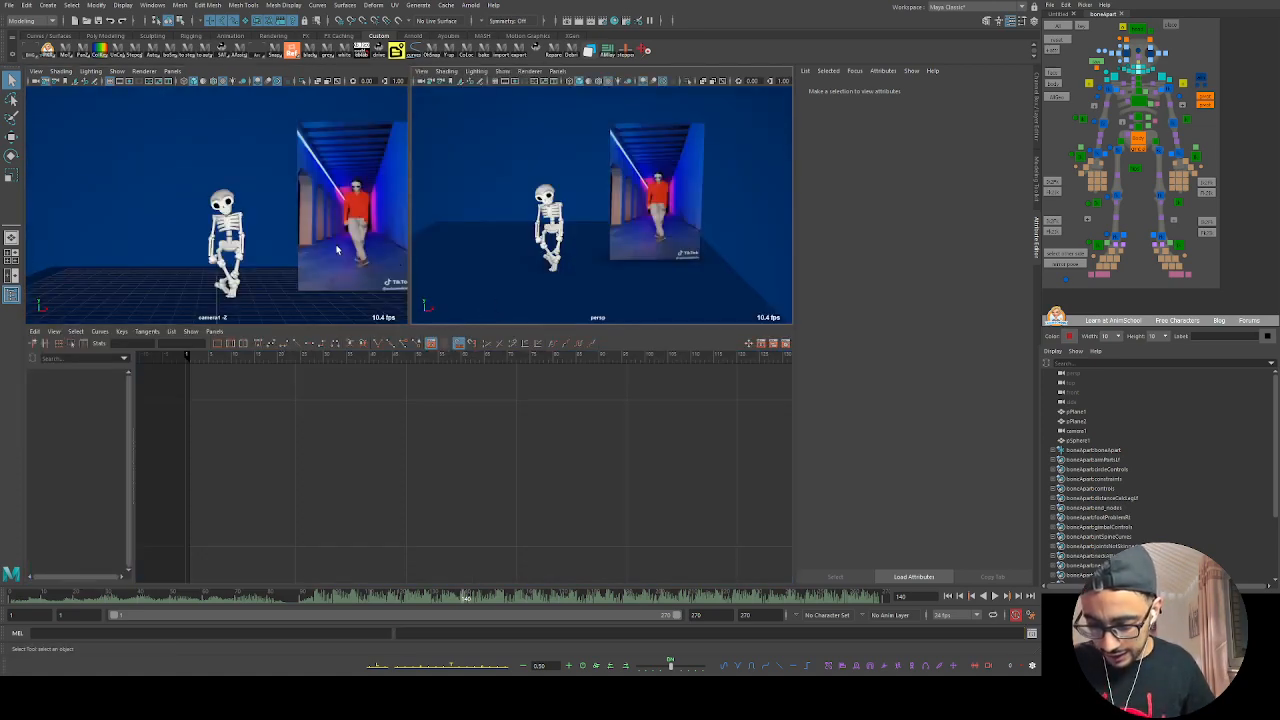
{"action": "key", "text": "space"}
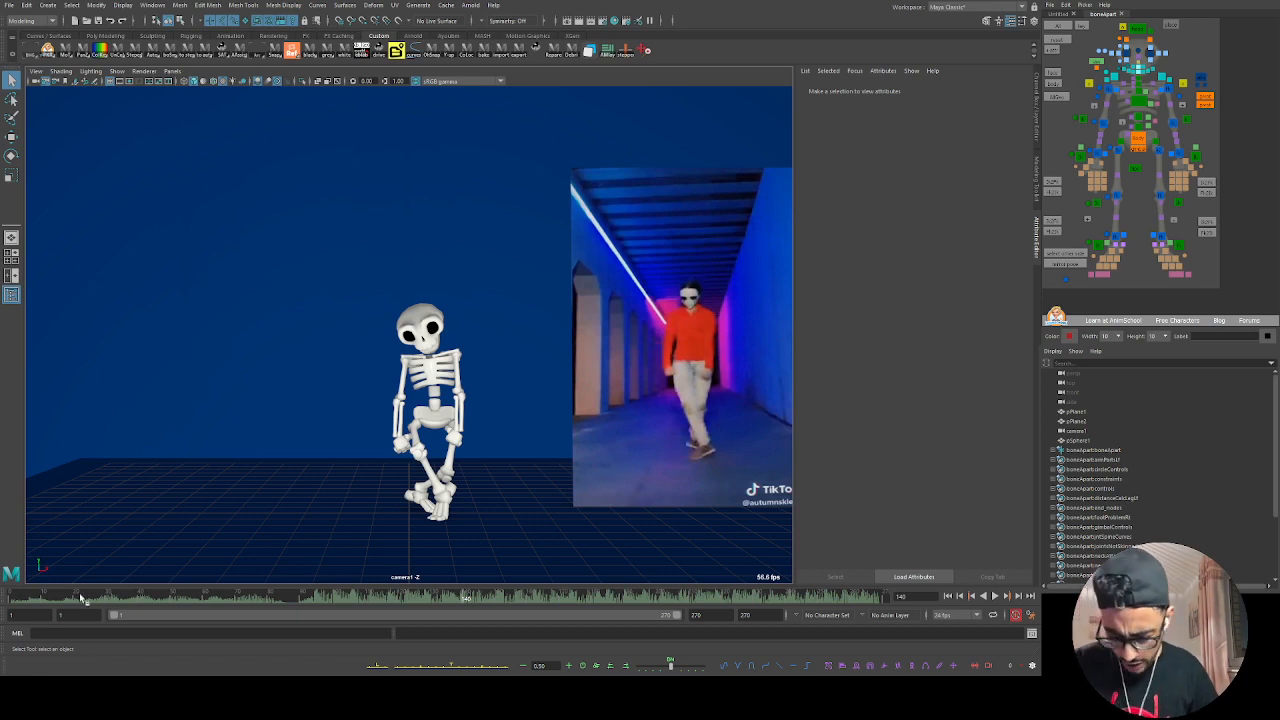
{"action": "left_click_drag", "start_coordinate": [39, 602], "coordinate": [3, 614]}
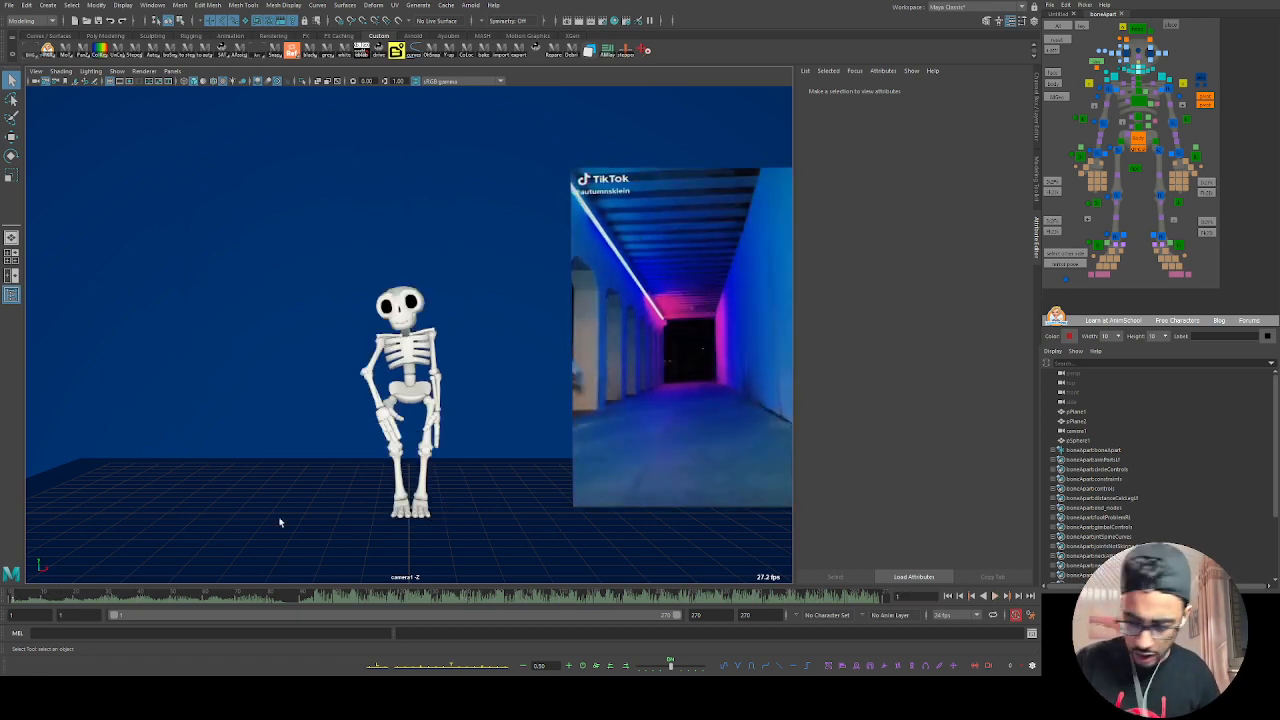
{"action": "key", "text": "alt+v"}
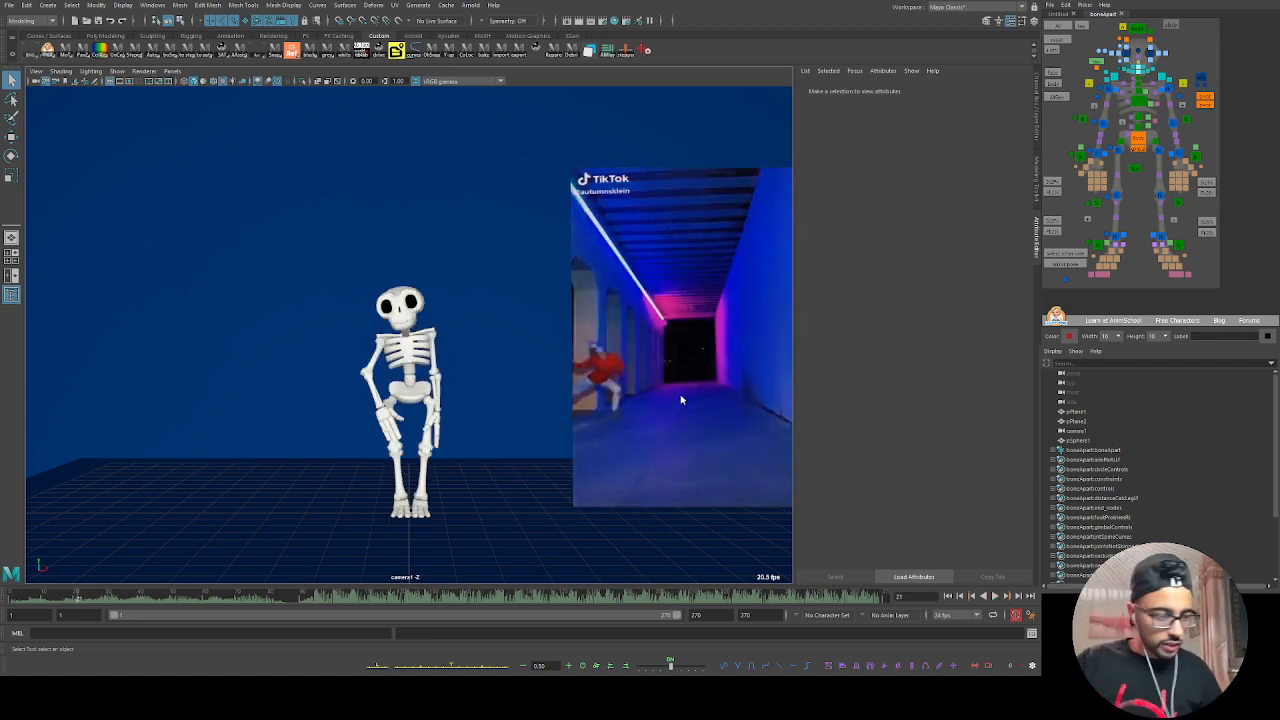
{"action": "key", "text": "space"}
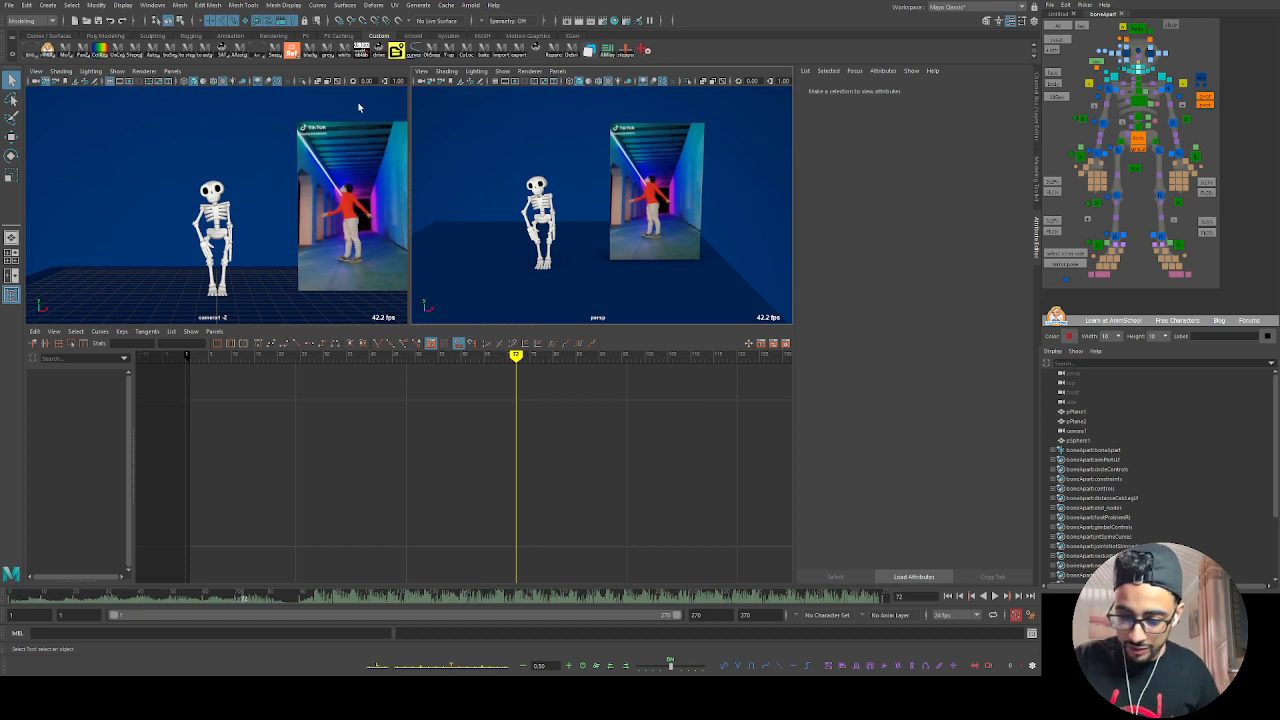
{"action": "key", "text": "space"}
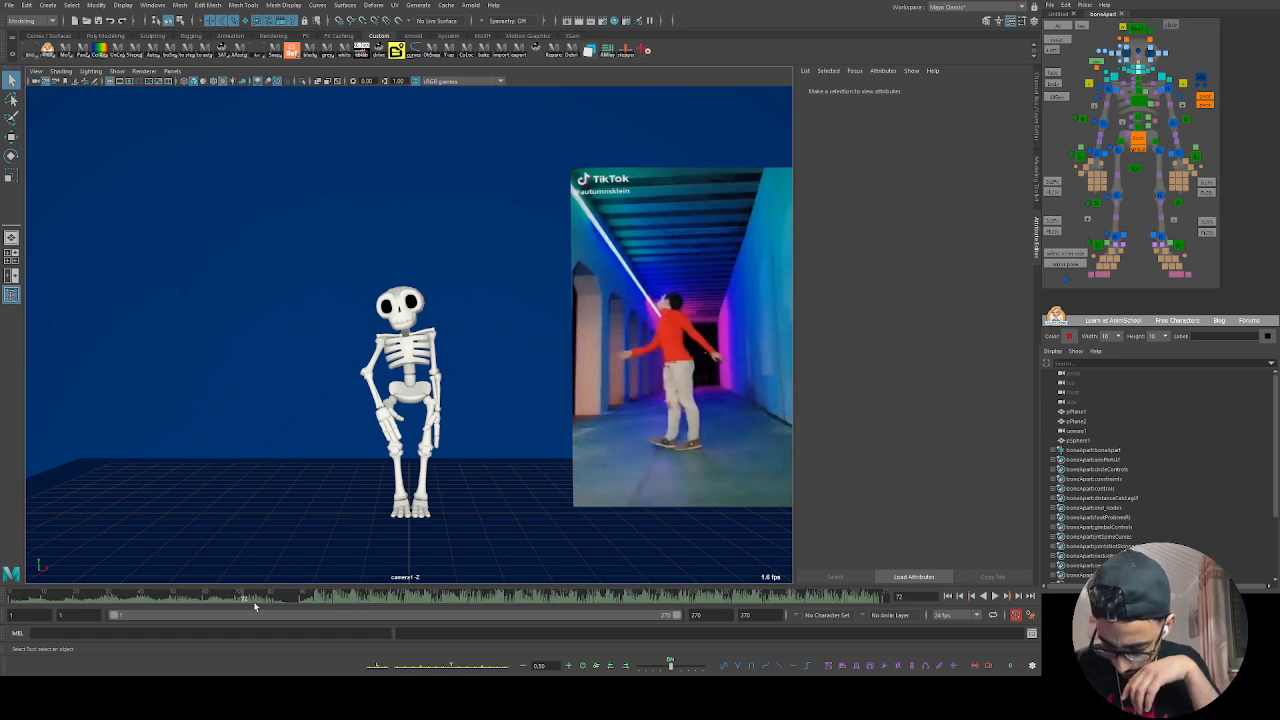
Step: Scrub and play back the existing dance animation repeatedly, checking the skeleton's poses against the video reference
{"action": "left_click_drag", "start_coordinate": [254, 606], "coordinate": [487, 587]}
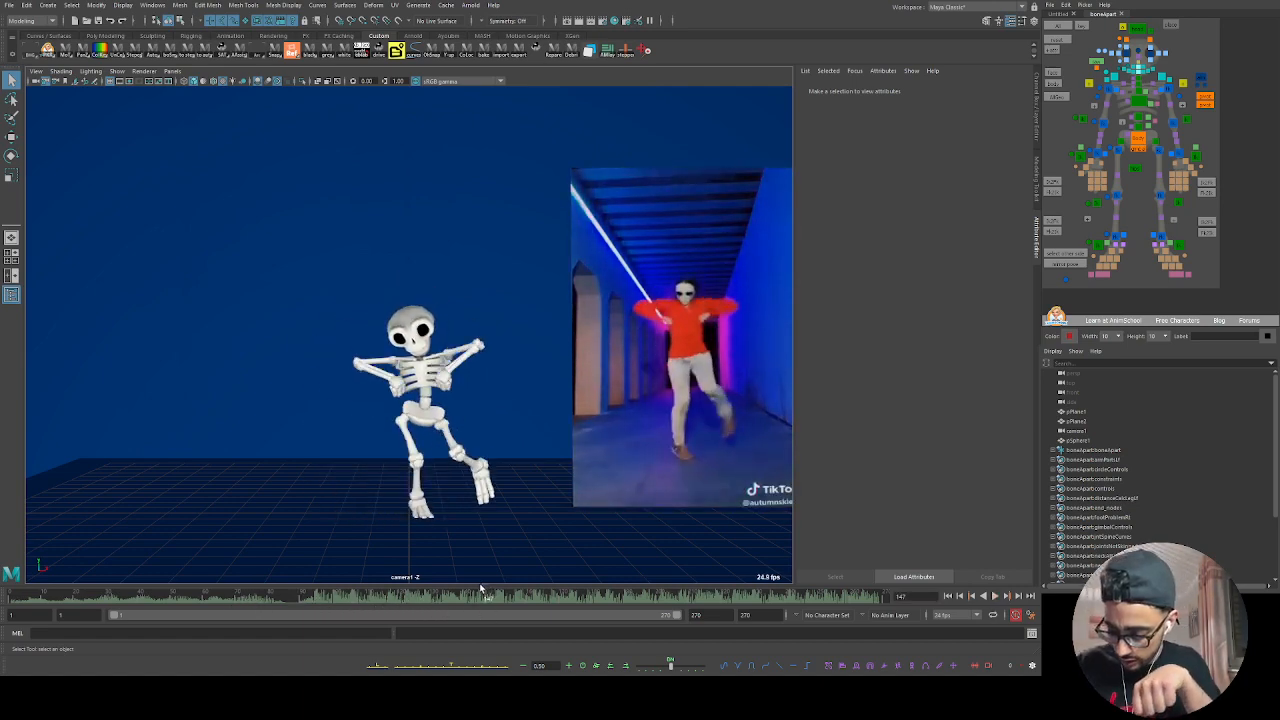
{"action": "left_click_drag", "start_coordinate": [534, 601], "coordinate": [358, 601]}
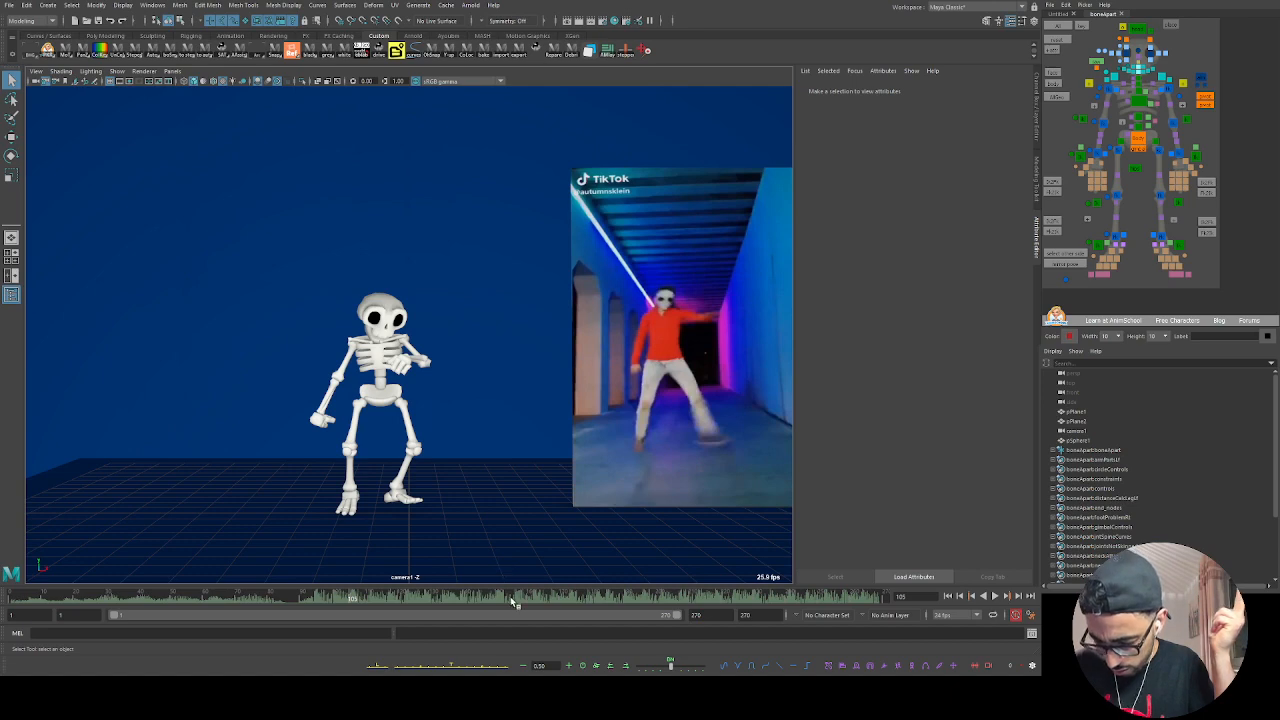
{"action": "left_click_drag", "start_coordinate": [512, 602], "coordinate": [385, 606]}
{"action": "key", "text": "alt+v"}
{"action": "key", "text": "alt+v"}
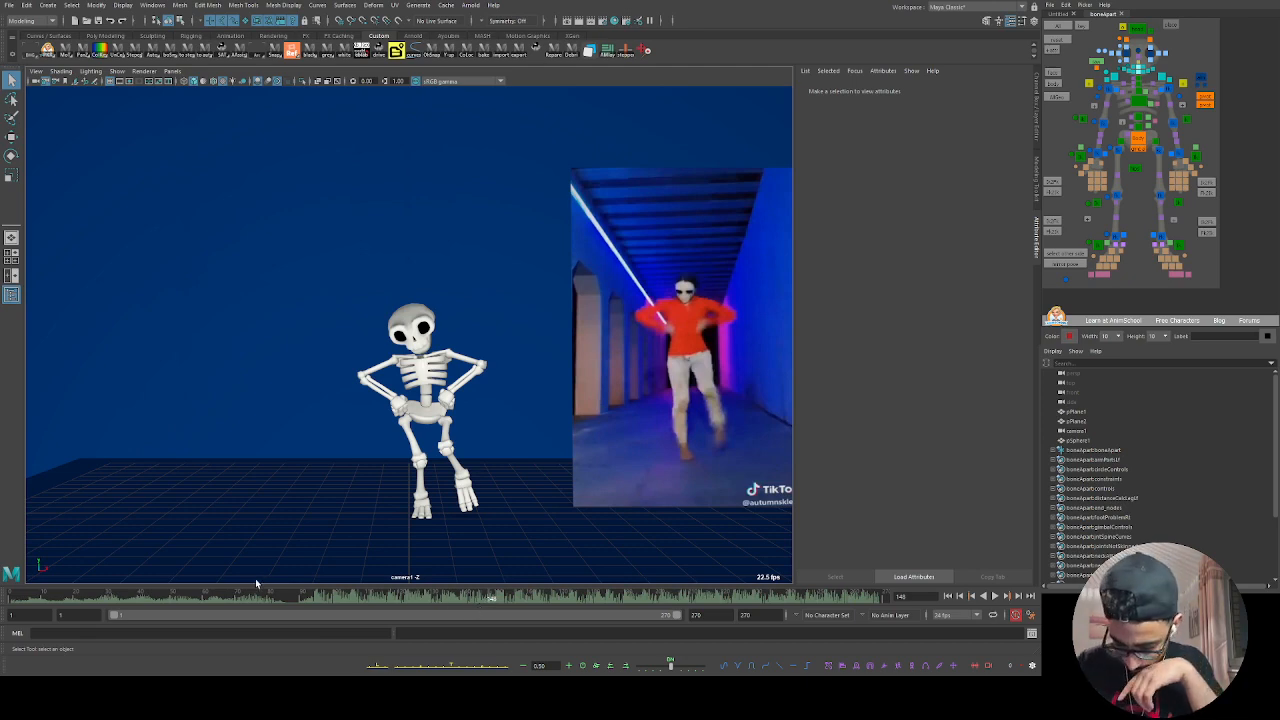
{"action": "left_click", "coordinate": [86, 603]}
{"action": "key", "text": "alt+v"}
{"action": "left_click_drag", "start_coordinate": [86, 603], "coordinate": [131, 627]}
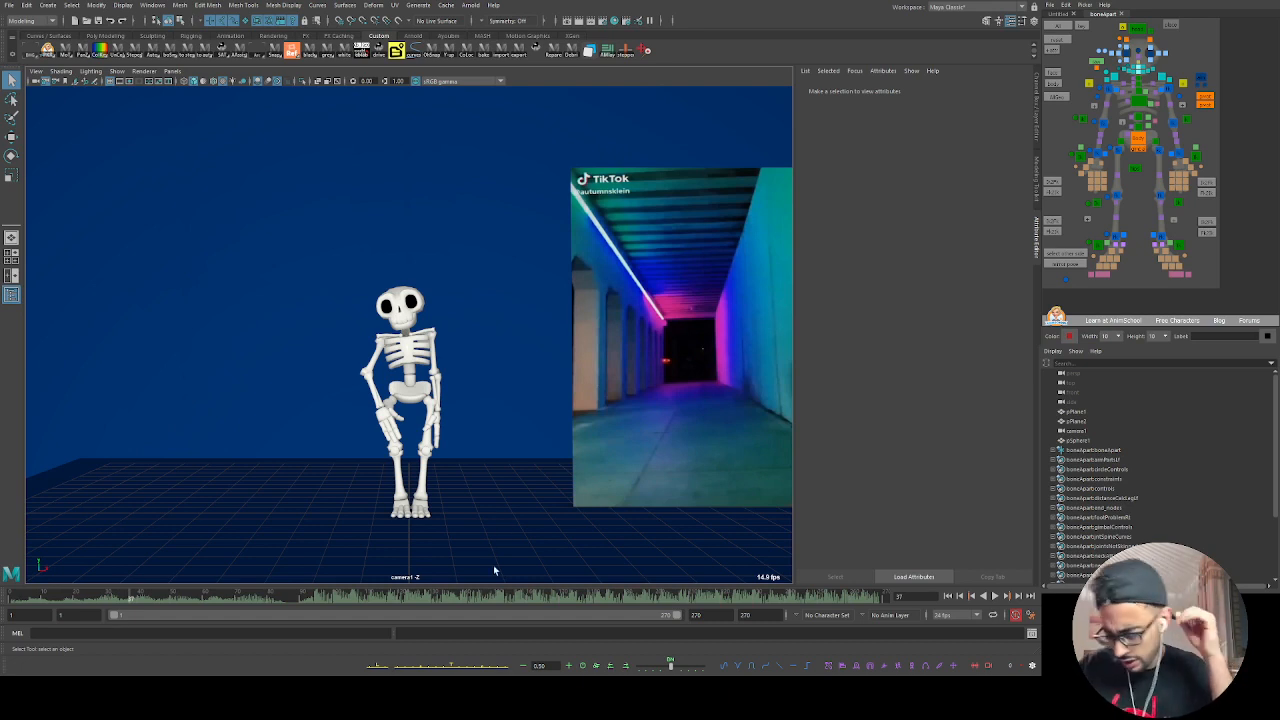
{"action": "key", "text": "alt+v"}
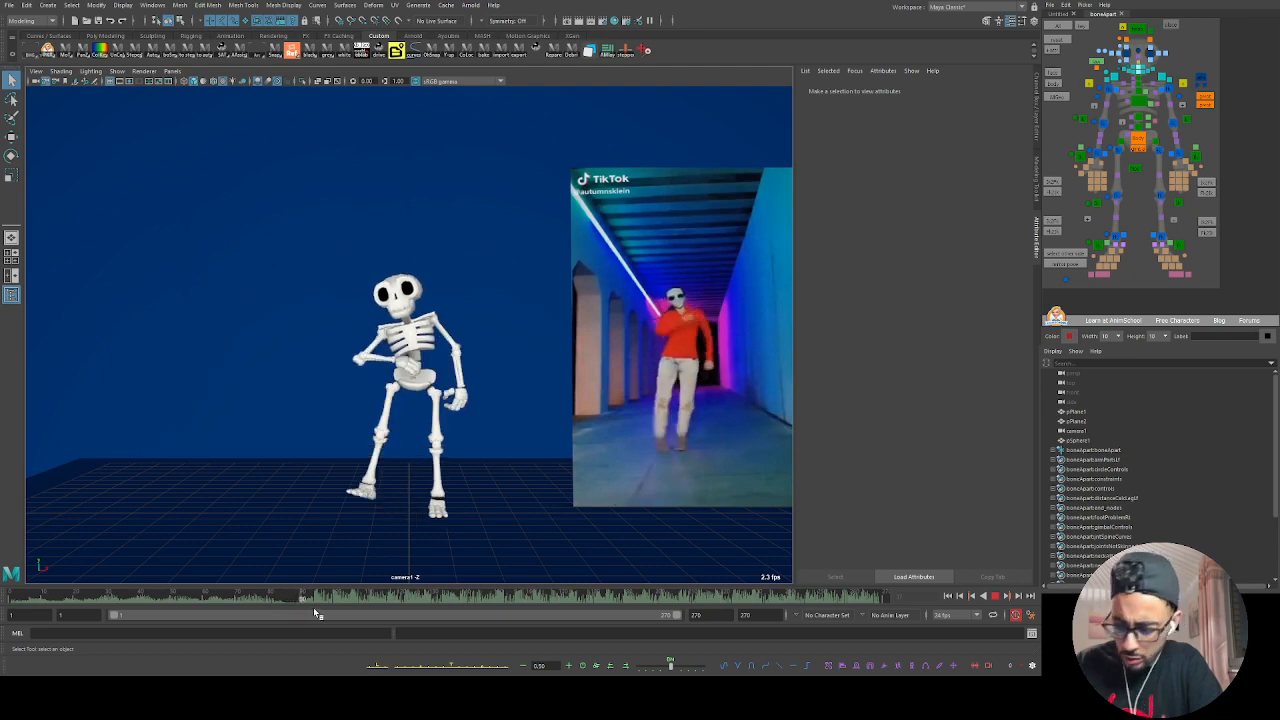
{"action": "left_click_drag", "start_coordinate": [334, 603], "coordinate": [165, 600]}
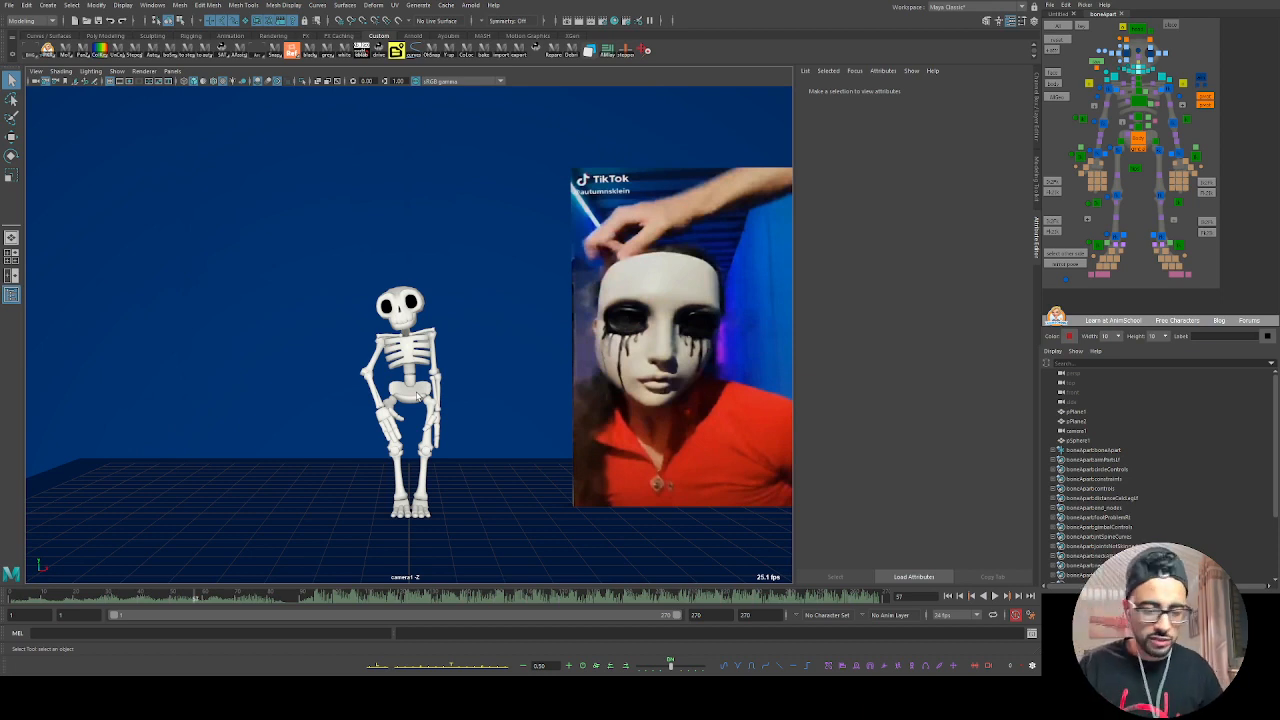
{"action": "left_click", "coordinate": [320, 595]}
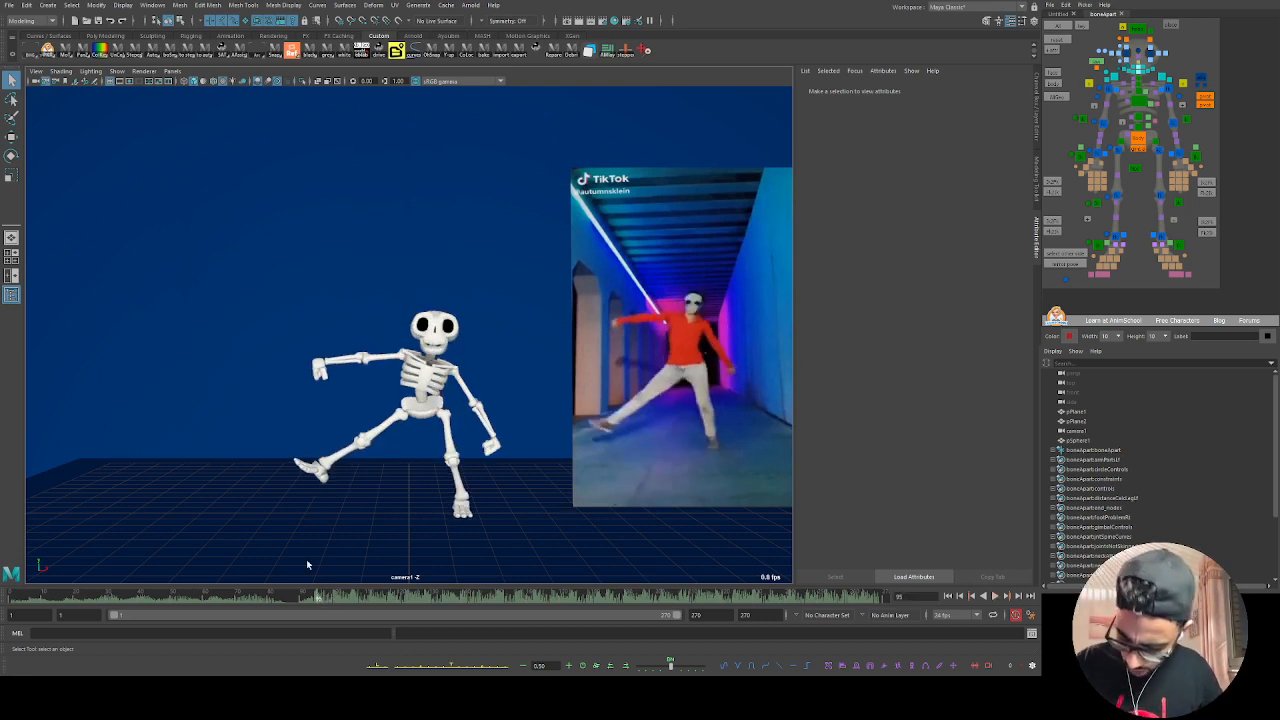
{"action": "key", "text": "alt+v"}
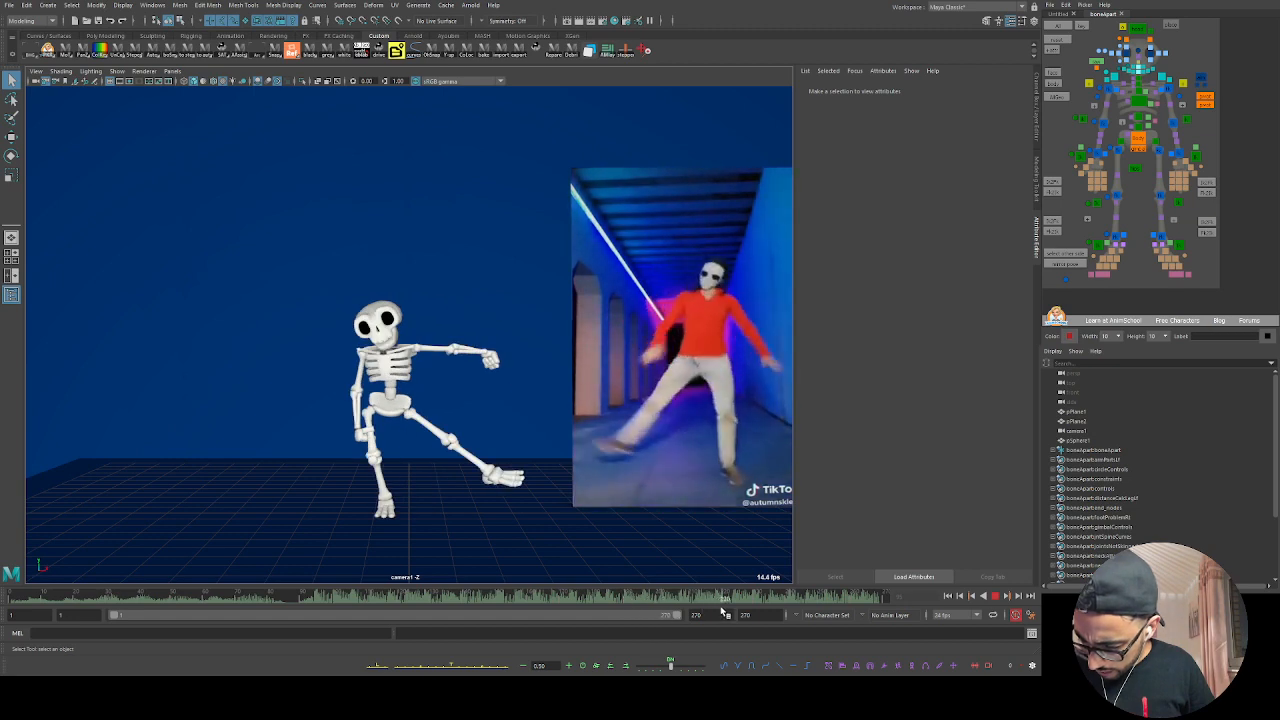
Step: Set the playback range to start at frame 193 and play the remaining dance section
{"action": "left_click_drag", "start_coordinate": [722, 610], "coordinate": [638, 608]}
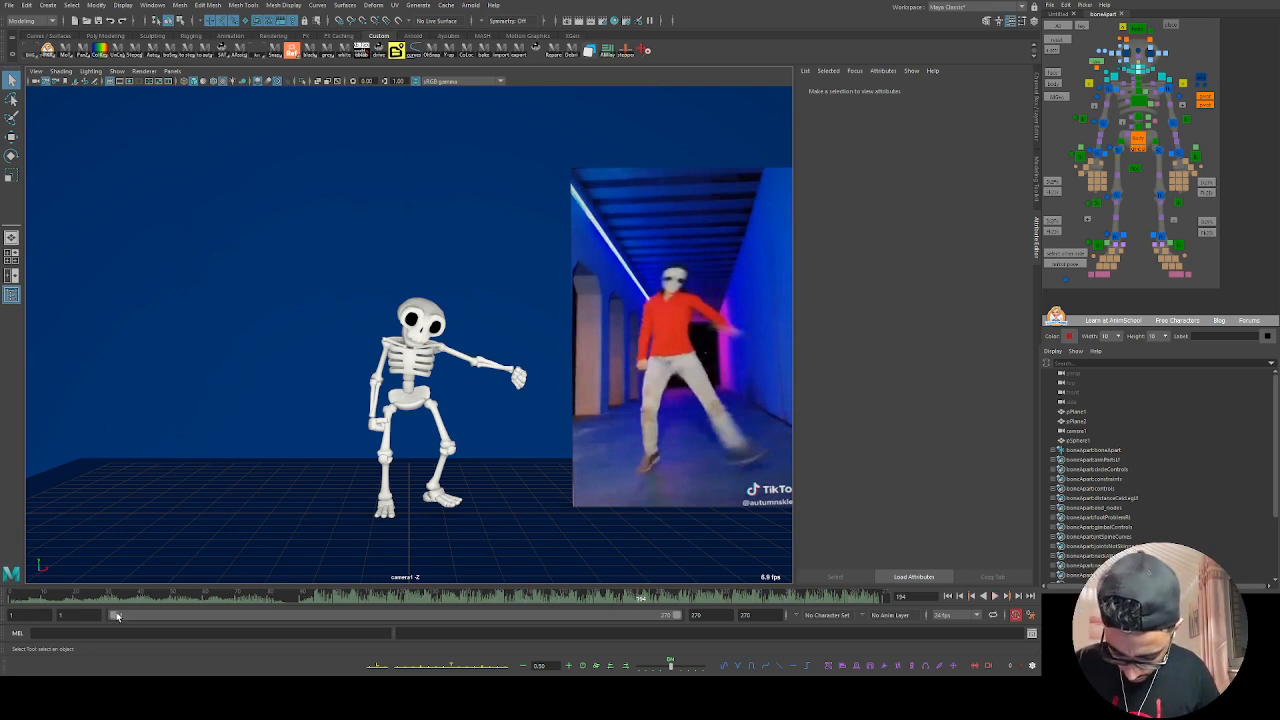
{"action": "left_click_drag", "start_coordinate": [117, 616], "coordinate": [522, 620]}
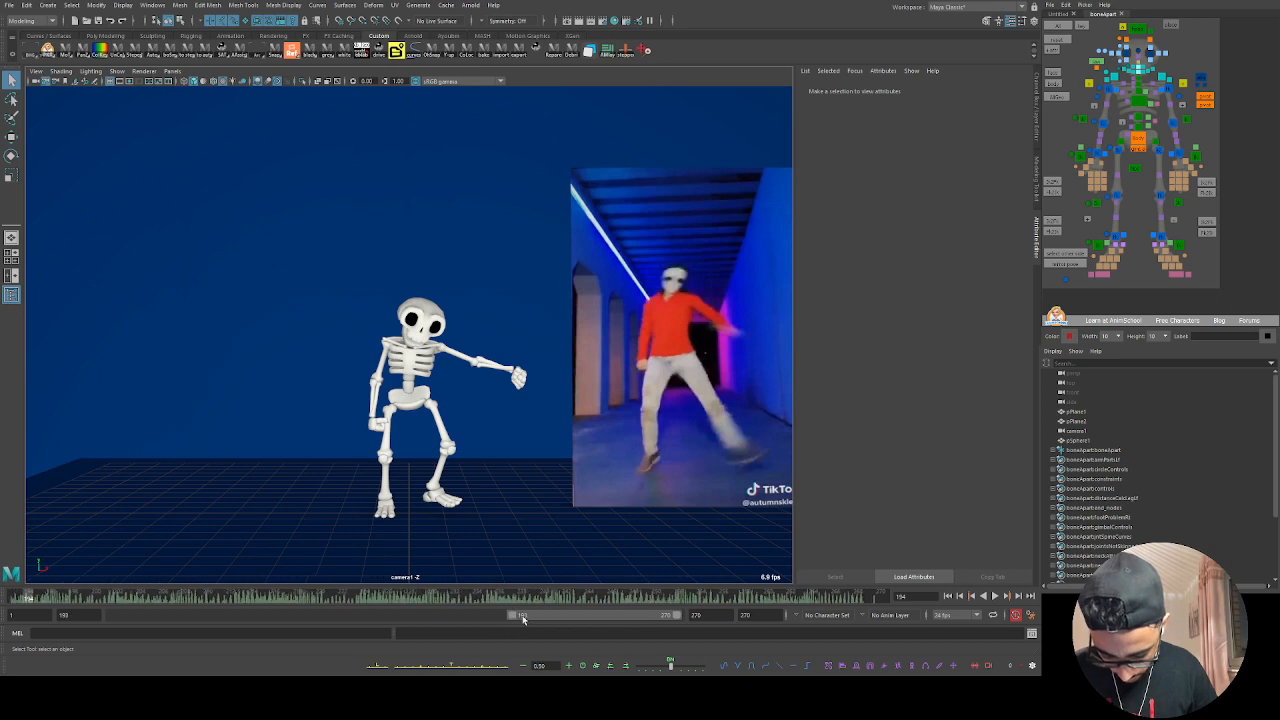
{"action": "key", "text": "alt+v"}
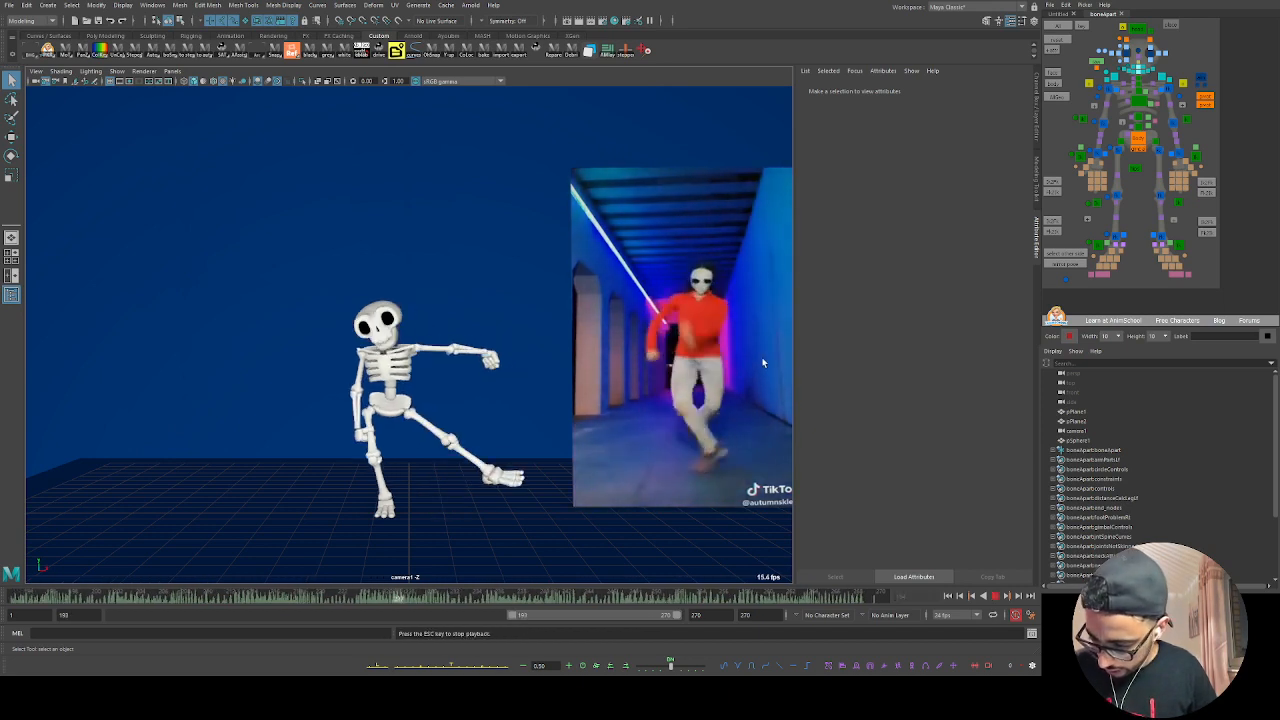
{"action": "key", "text": "Escape"}
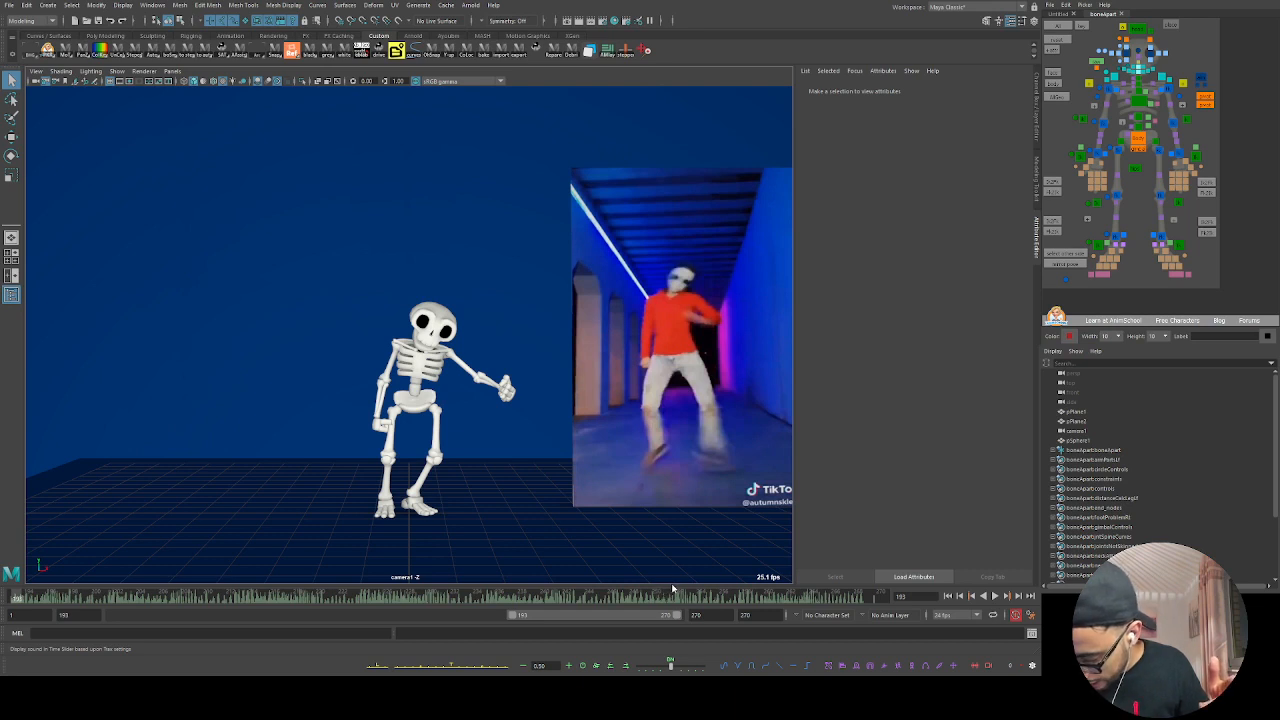
Step: Hide the timeline's sound waveform and key the rig's body control at frame 197
{"action": "left_click", "coordinate": [641, 580]}
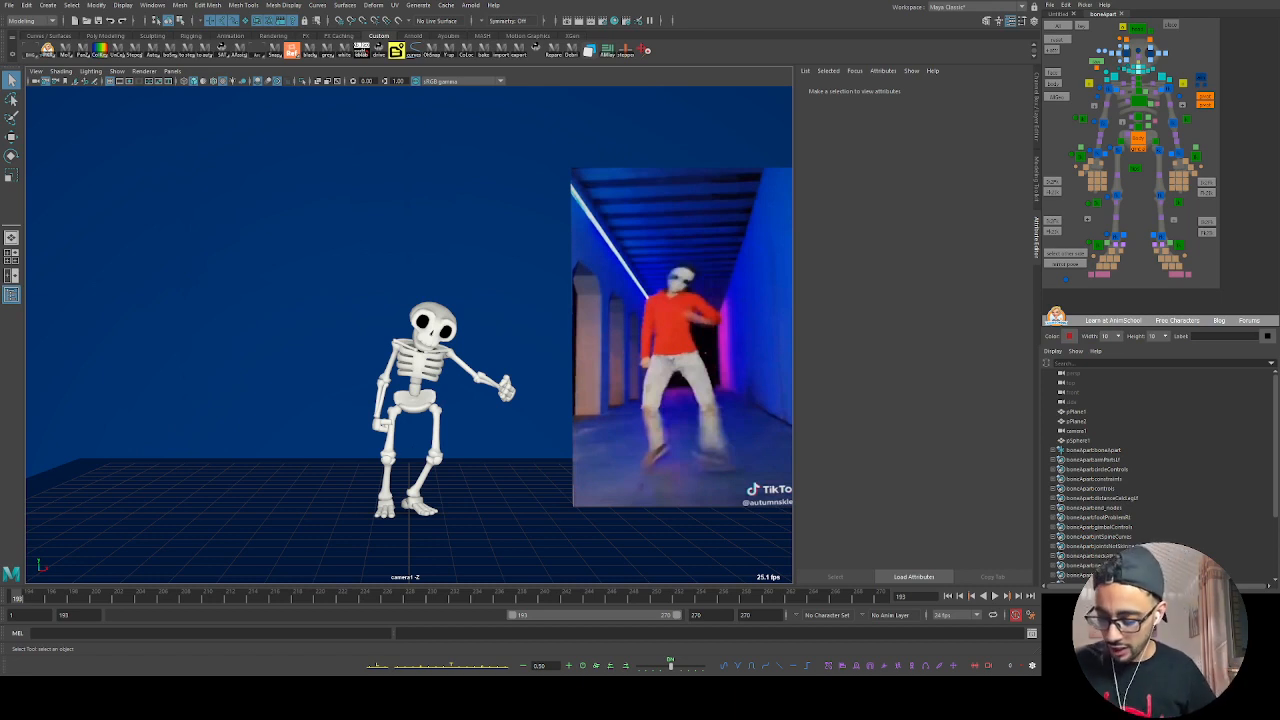
{"action": "left_click", "coordinate": [1137, 145]}
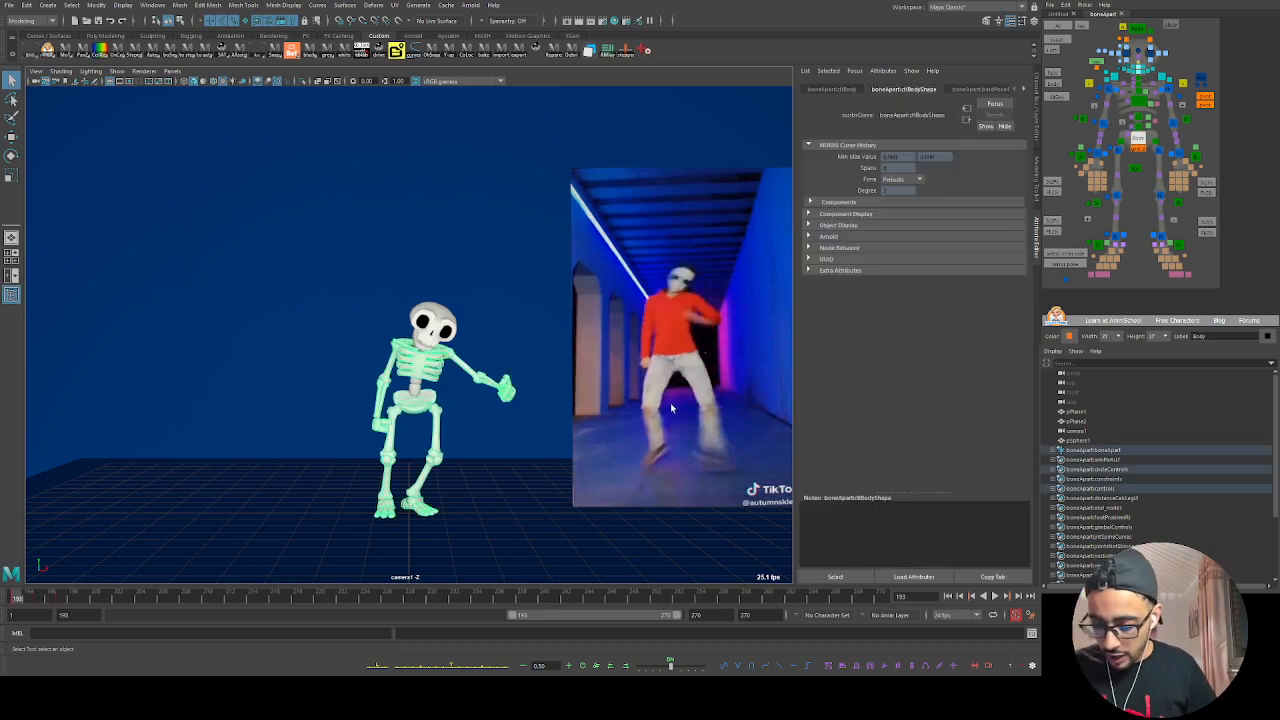
{"action": "key", "text": "alt+v"}
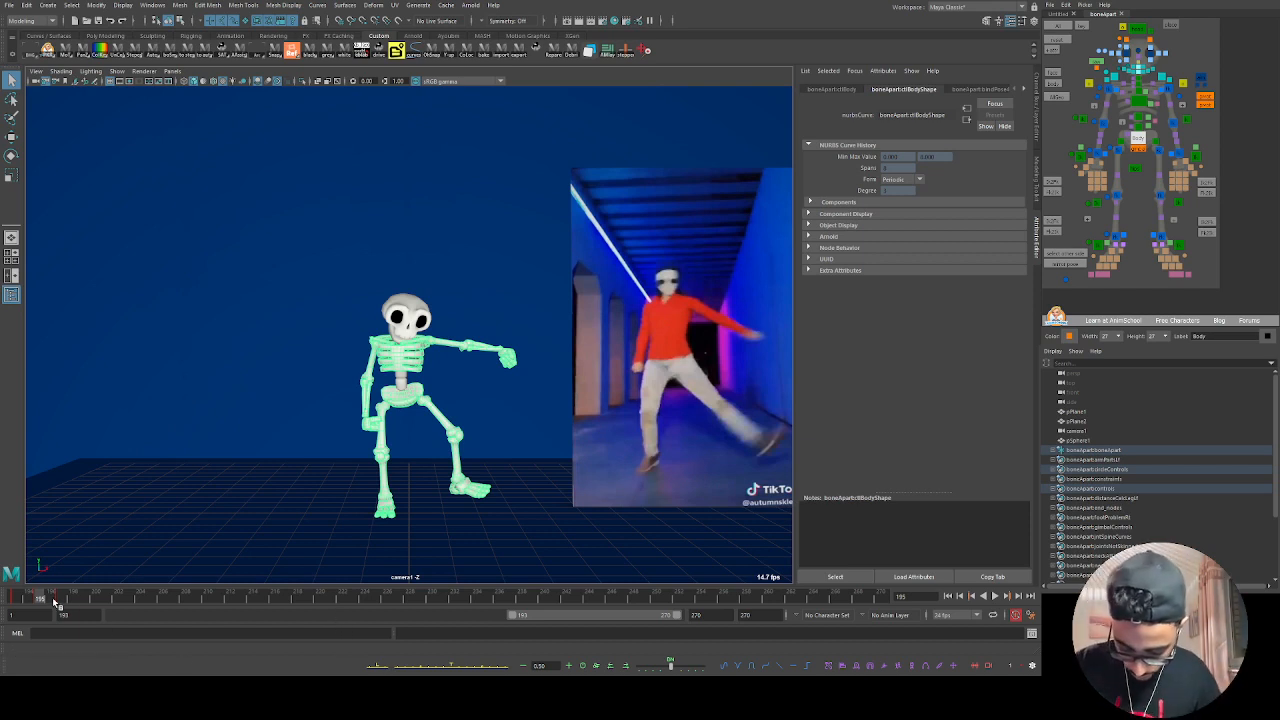
{"action": "mouse_move", "coordinate": [55, 601]}
{"action": "left_mouse_down"}
{"action": "mouse_move", "coordinate": [230, 607]}
{"action": "mouse_move", "coordinate": [68, 598]}
{"action": "left_mouse_up"}
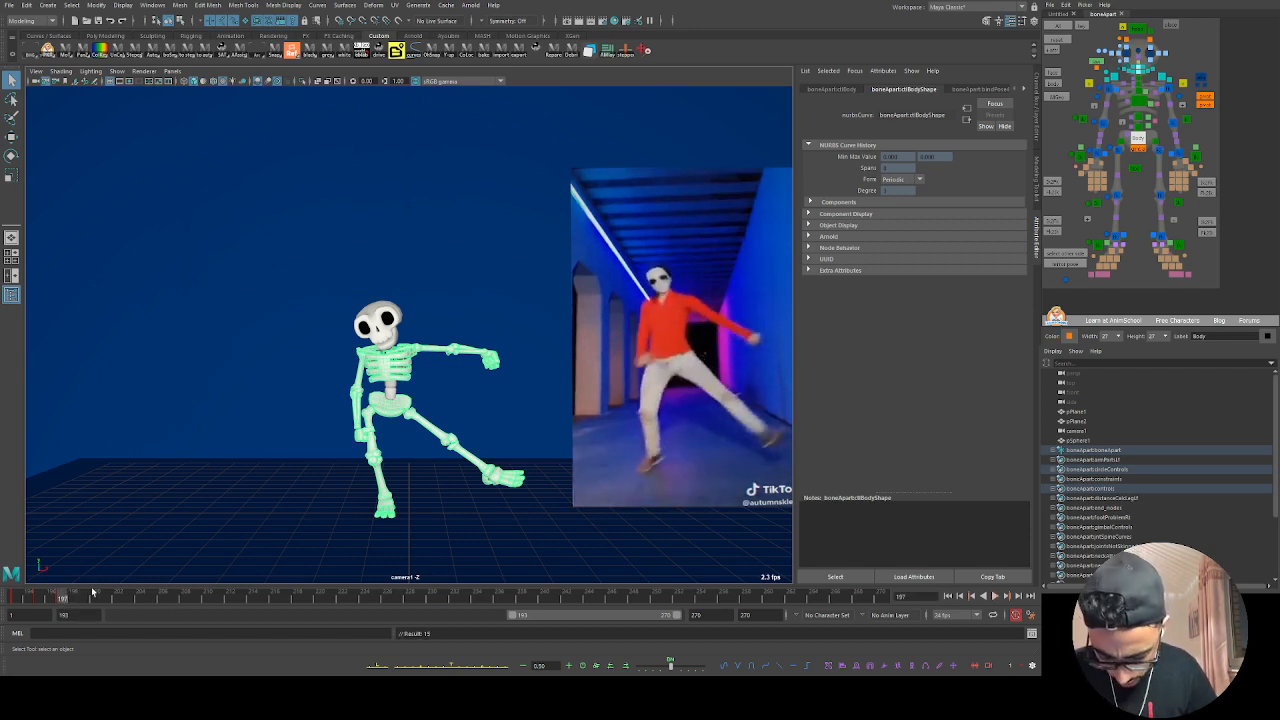
{"action": "key", "text": "alt+v"}
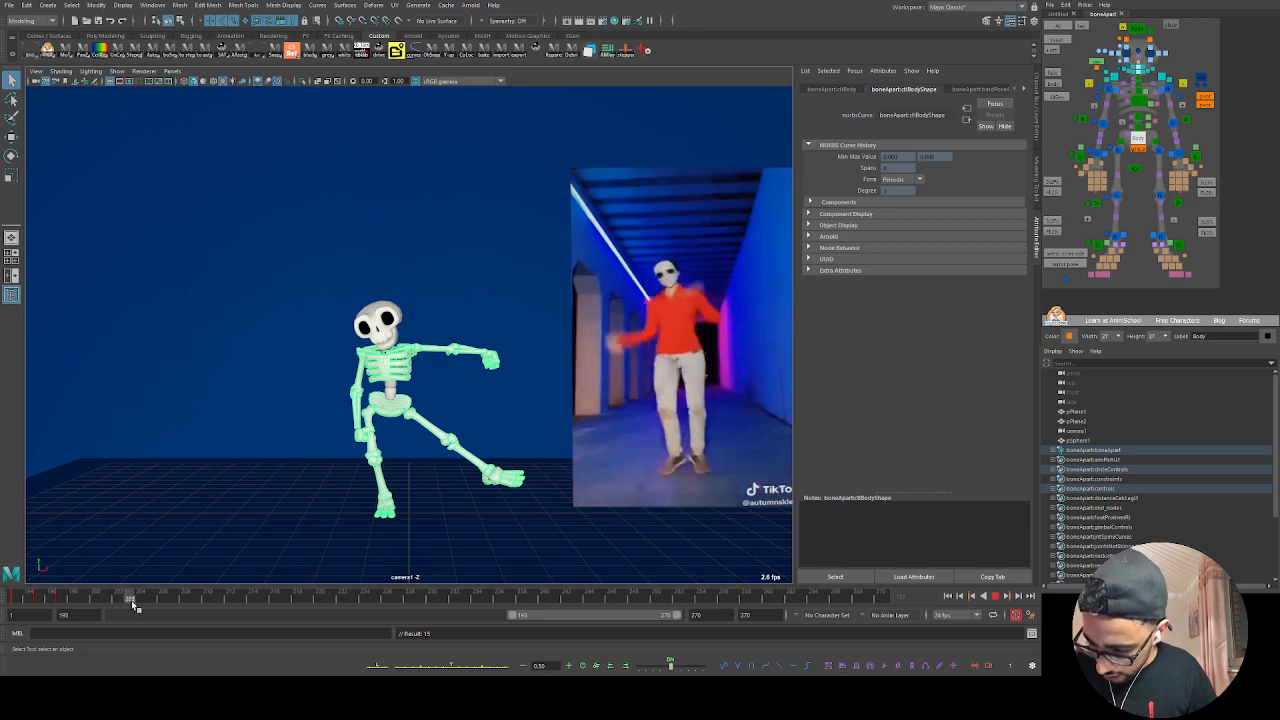
{"action": "left_click_drag", "start_coordinate": [122, 603], "coordinate": [60, 614]}
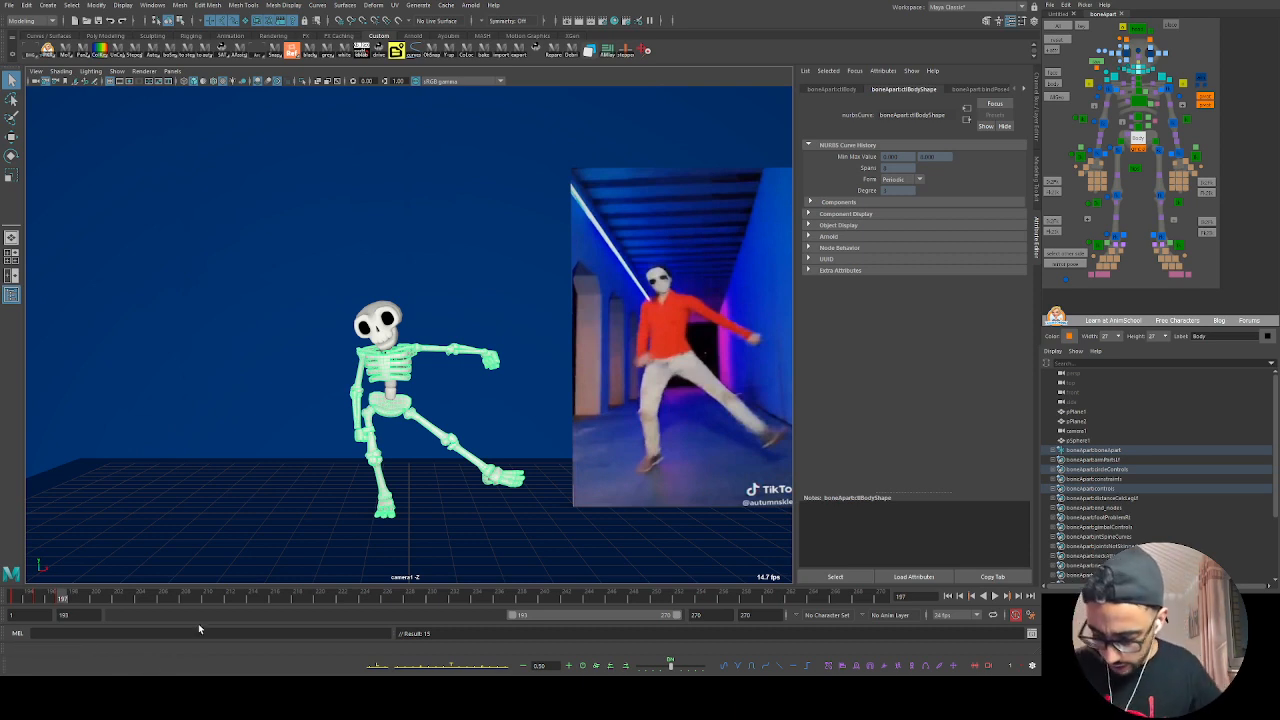
Step: Key the body control at frame 202 and raise it slightly at frame 200 to create a bounce
{"action": "left_click_drag", "start_coordinate": [66, 598], "coordinate": [110, 597]}
{"action": "left_click", "coordinate": [97, 599]}
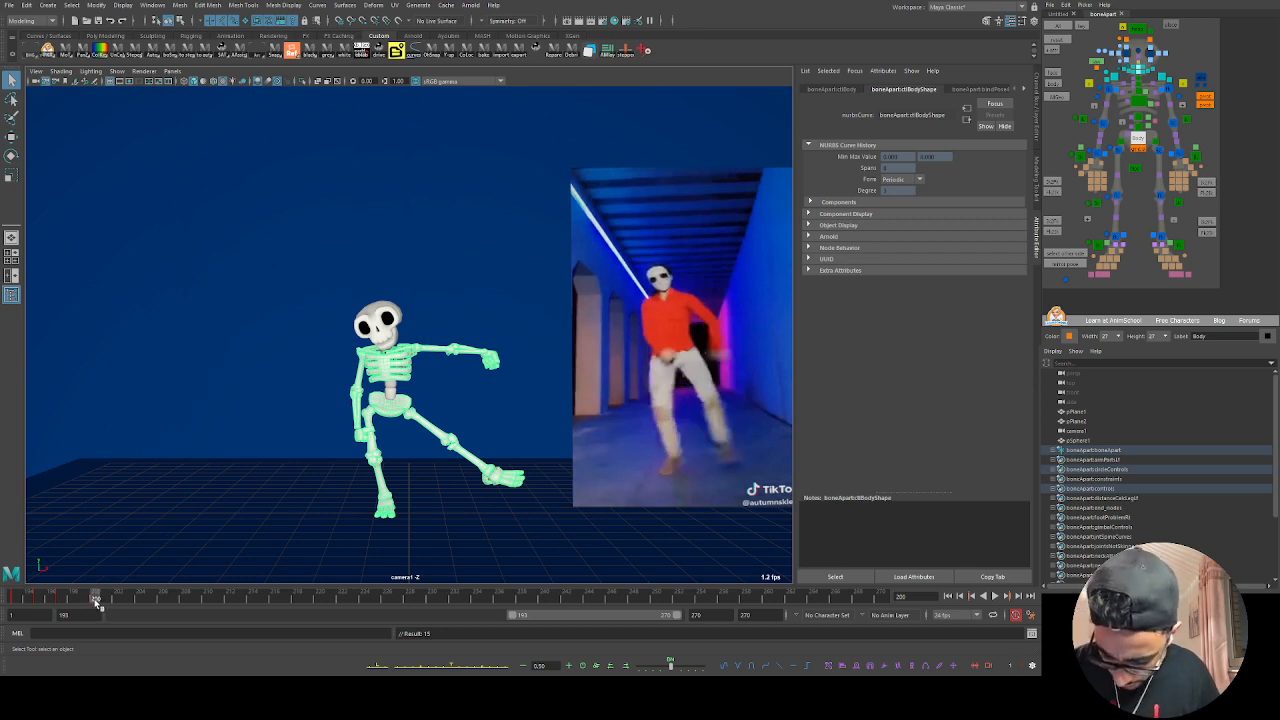
{"action": "mouse_move", "coordinate": [97, 600]}
{"action": "left_mouse_down"}
{"action": "mouse_move", "coordinate": [129, 600]}
{"action": "mouse_move", "coordinate": [116, 599]}
{"action": "left_mouse_up"}
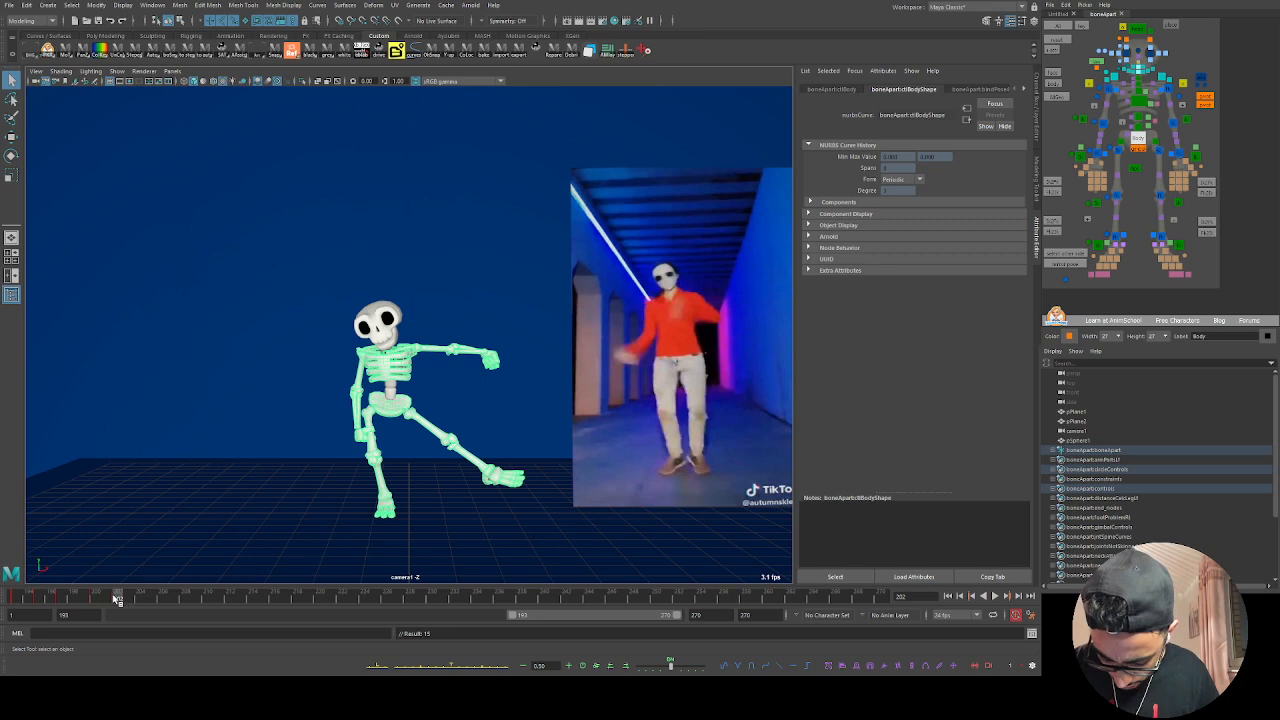
{"action": "left_click", "coordinate": [95, 600]}
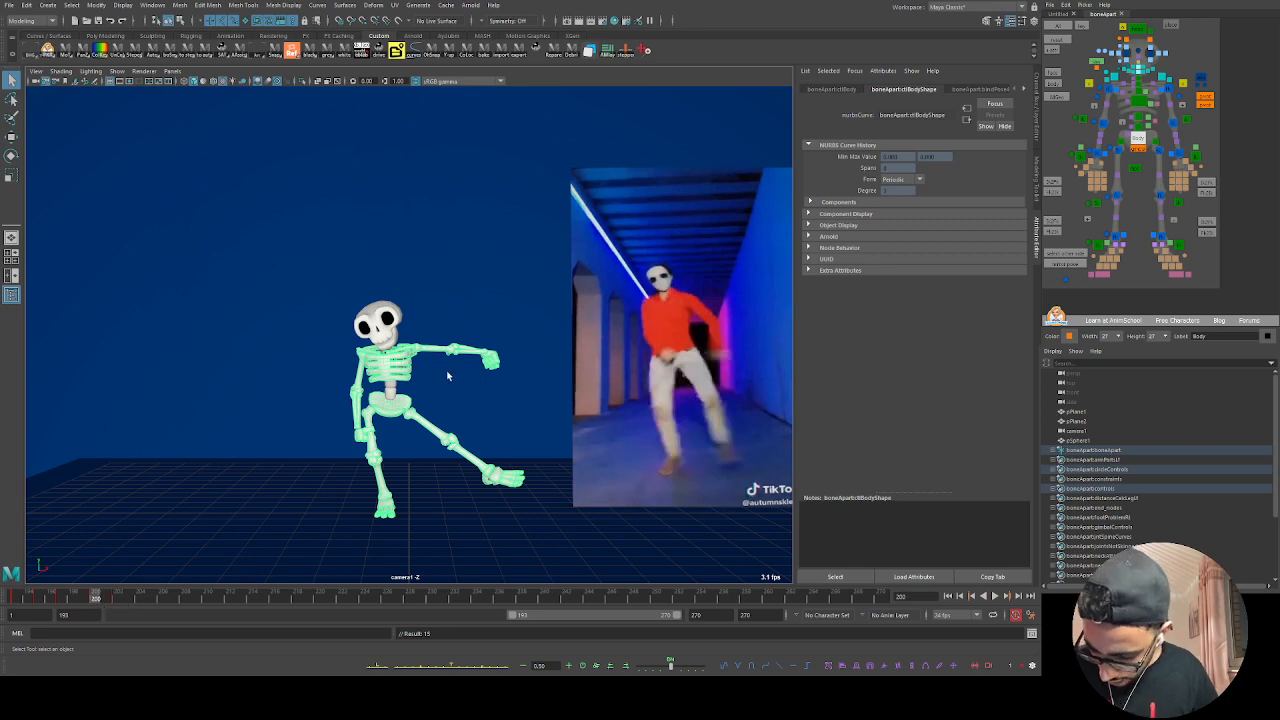
{"action": "key", "text": "w"}
{"action": "left_click_drag", "start_coordinate": [393, 357], "coordinate": [393, 353]}
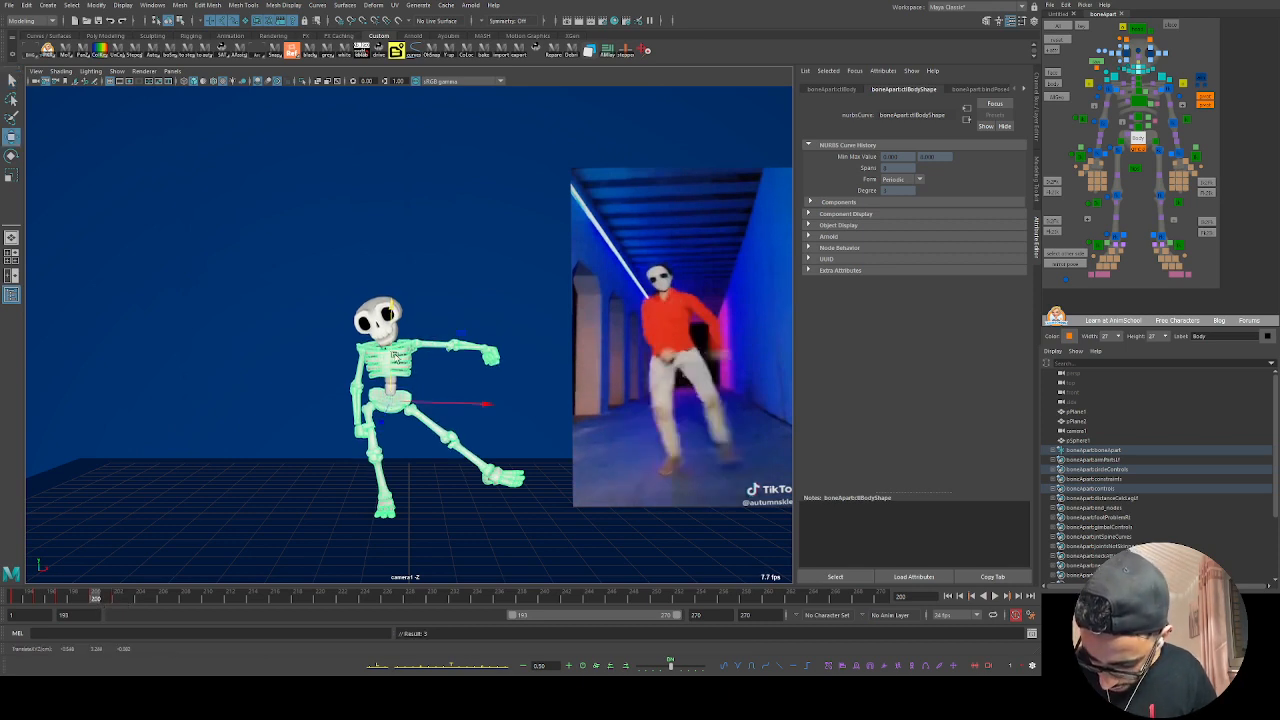
Step: Add a second bounce by keying the body control a few frames past 204 and raising it slightly at frame 204
{"action": "key", "text": "alt+v"}
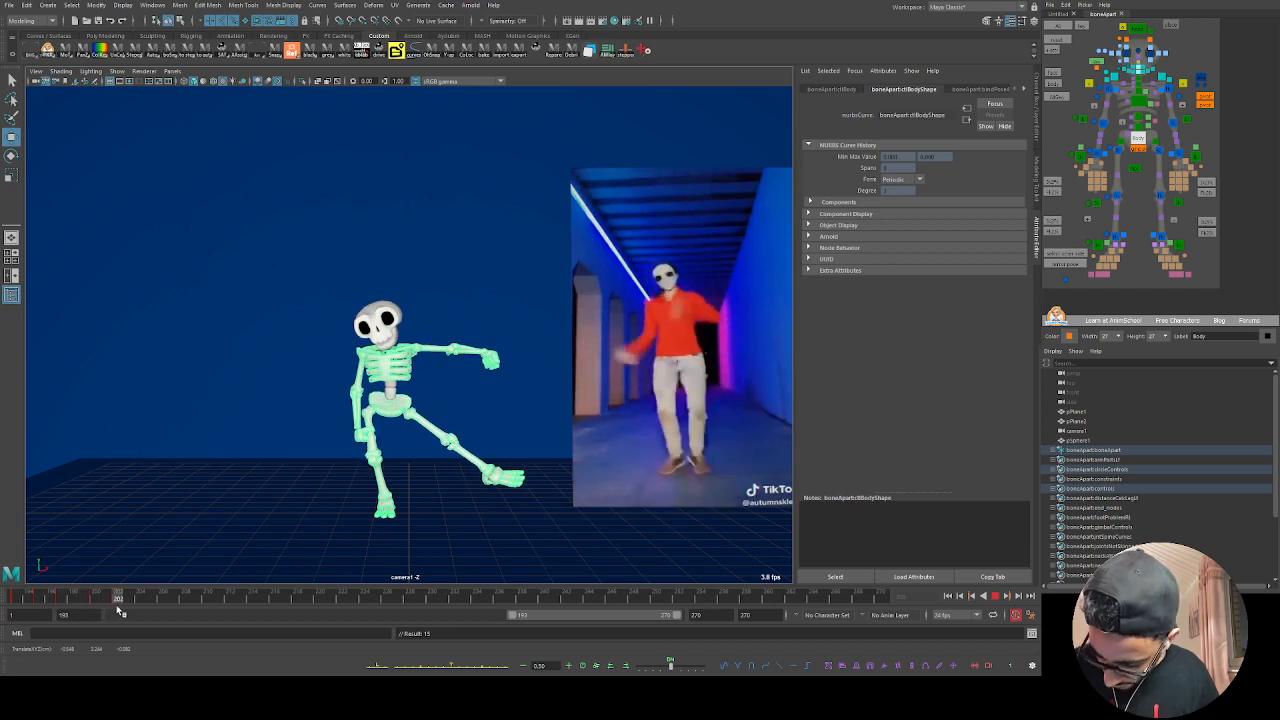
{"action": "mouse_move", "coordinate": [119, 608]}
{"action": "left_mouse_down"}
{"action": "mouse_move", "coordinate": [78, 610]}
{"action": "mouse_move", "coordinate": [137, 603]}
{"action": "mouse_move", "coordinate": [77, 605]}
{"action": "mouse_move", "coordinate": [190, 599]}
{"action": "mouse_move", "coordinate": [173, 598]}
{"action": "left_mouse_up"}
{"action": "key", "text": "s"}
{"action": "left_click", "coordinate": [145, 599]}
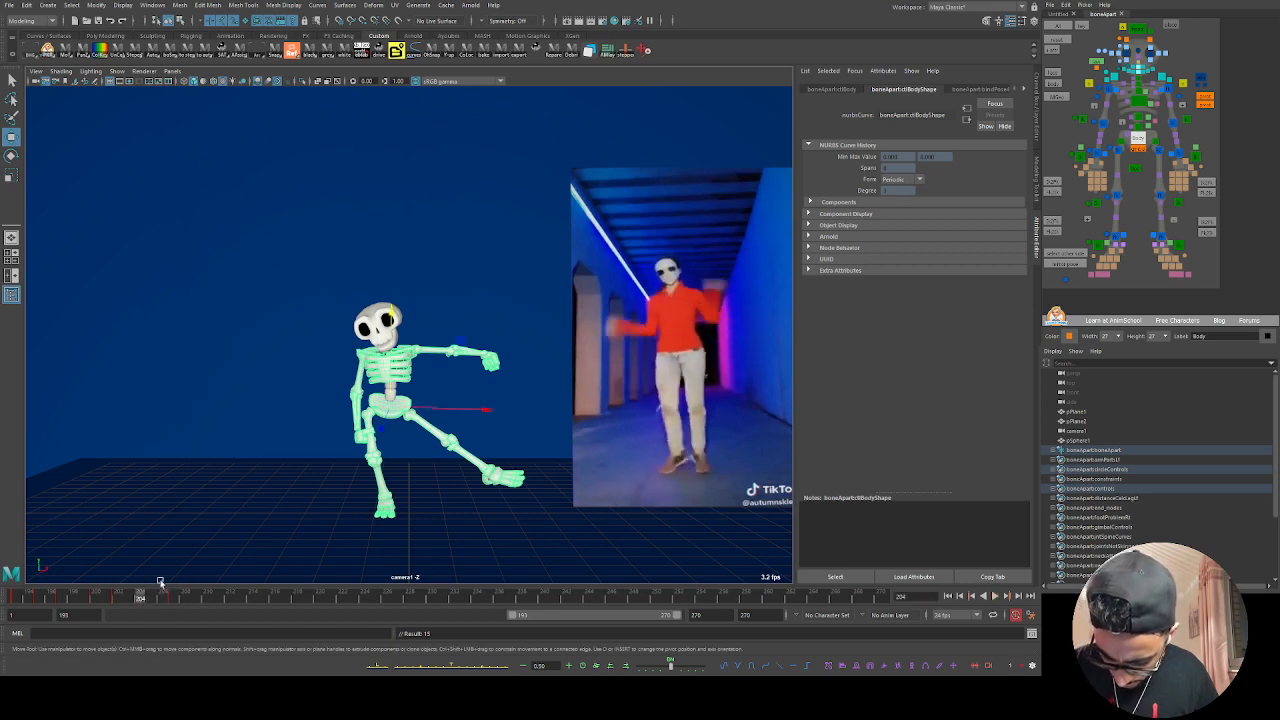
{"action": "left_click_drag", "start_coordinate": [393, 384], "coordinate": [393, 379]}
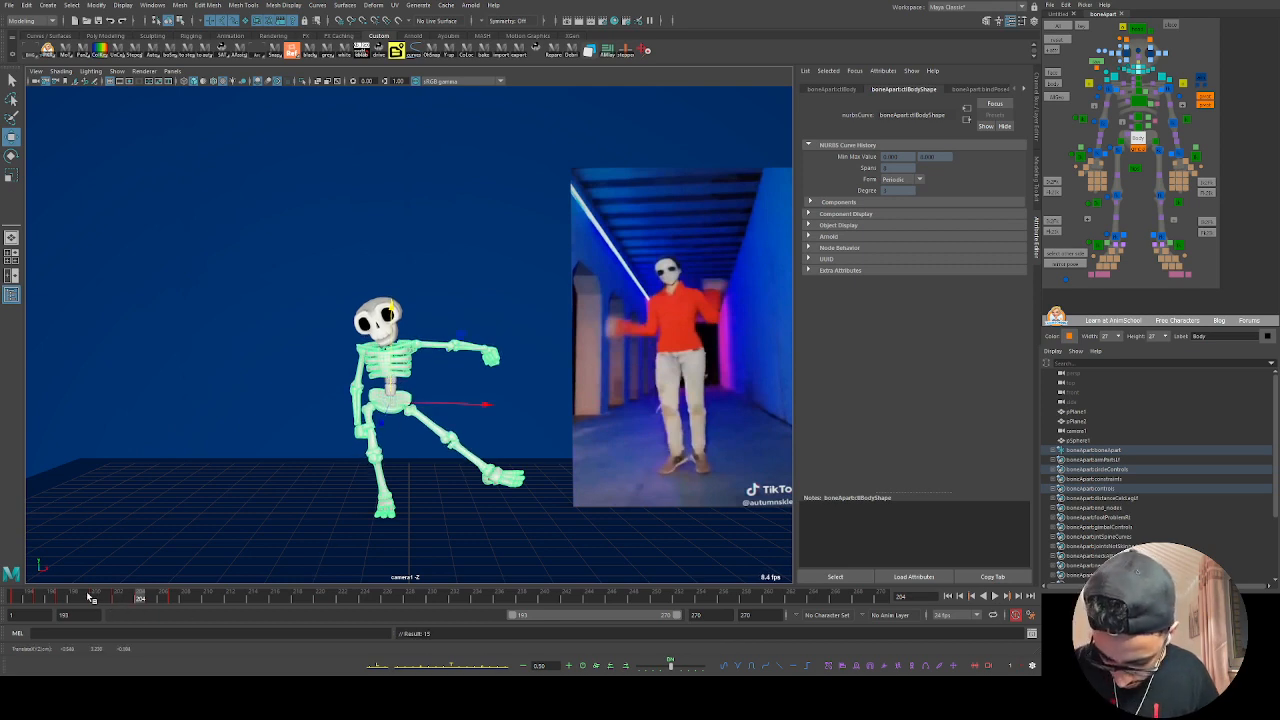
Step: Play back the bounce and shift the body control sideways toward the extended leg at frame 204
{"action": "key", "text": "alt+v"}
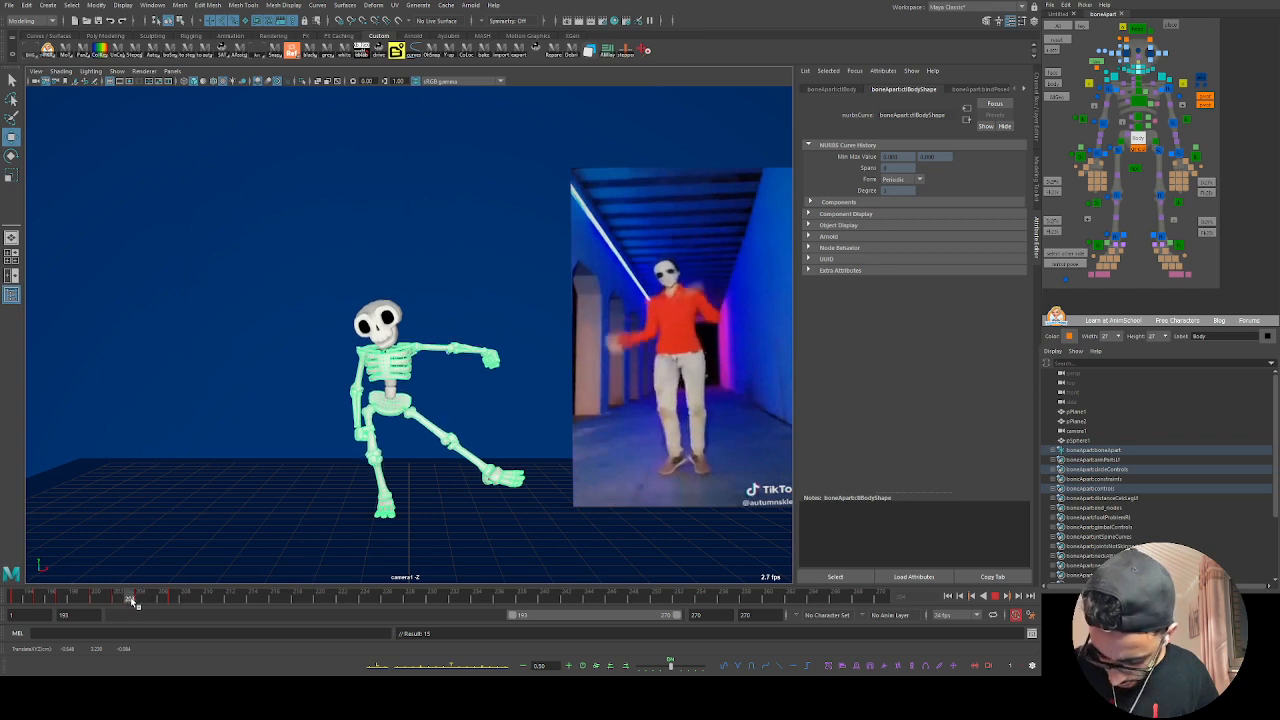
{"action": "key", "text": "w"}
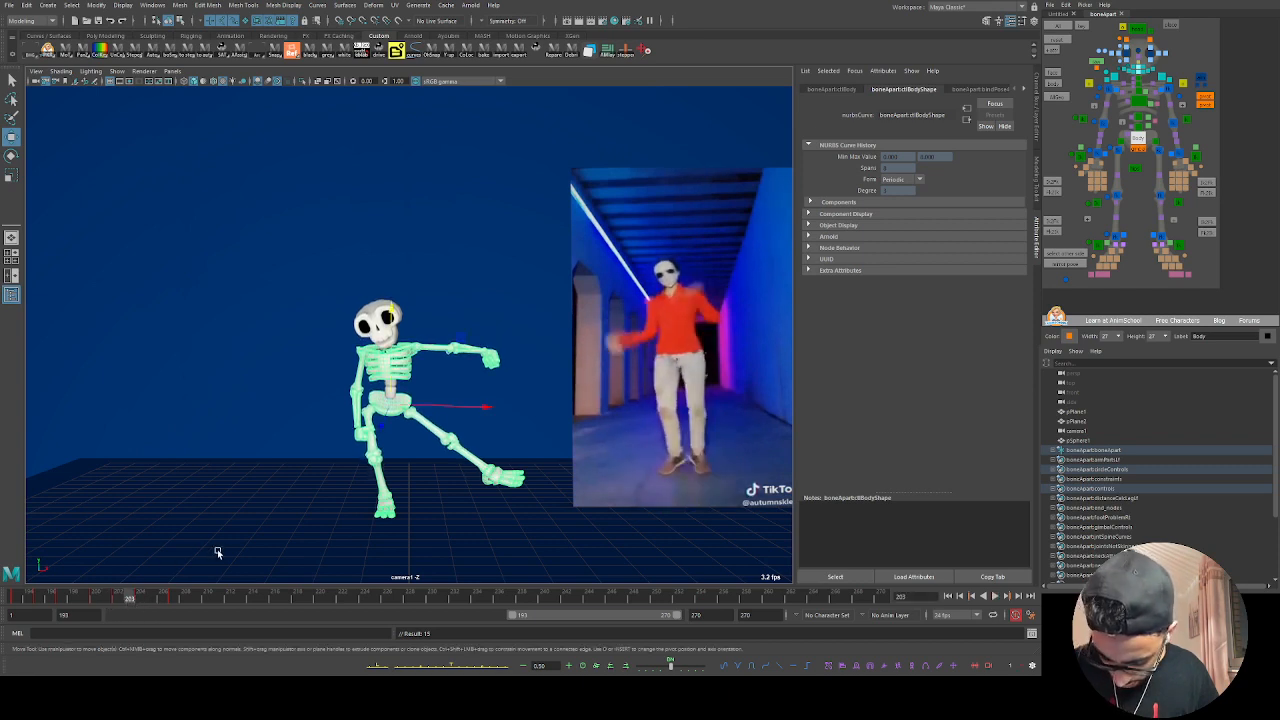
{"action": "left_click_drag", "start_coordinate": [462, 413], "coordinate": [510, 381]}
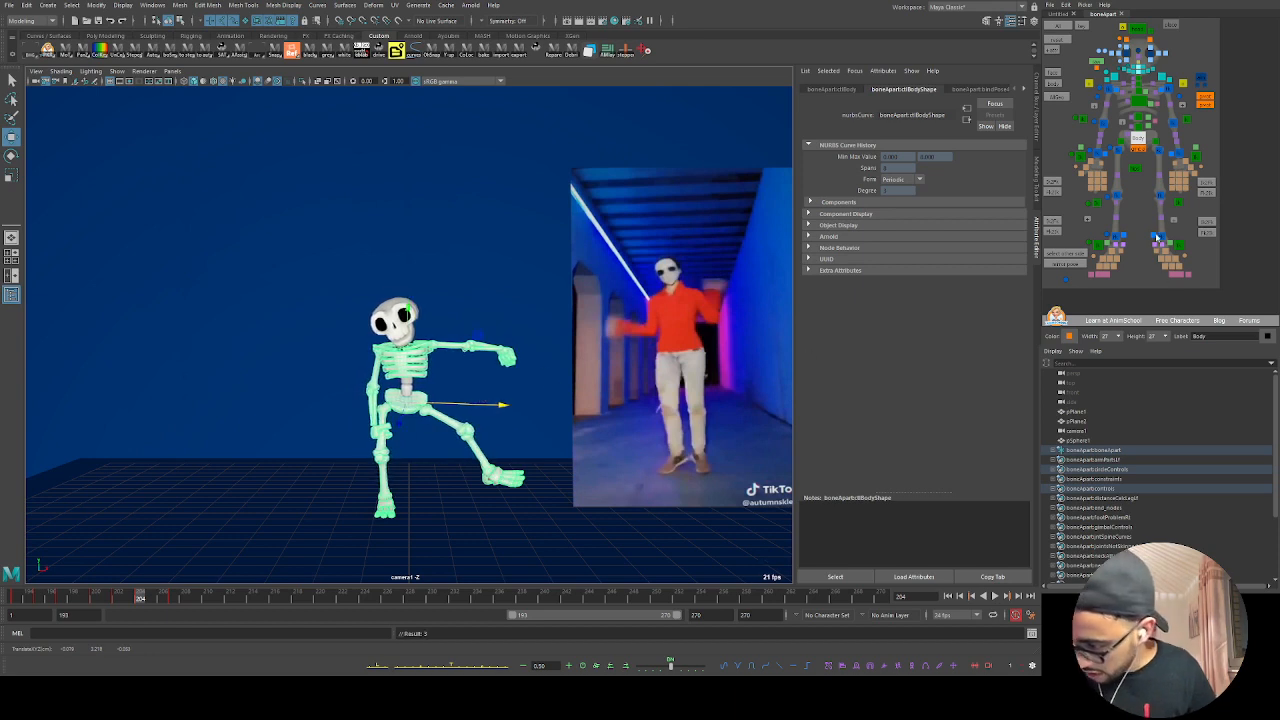
Step: Select the body gimbal control, go to frame 197 and show its transform channel values
{"action": "left_click", "coordinate": [1142, 154]}
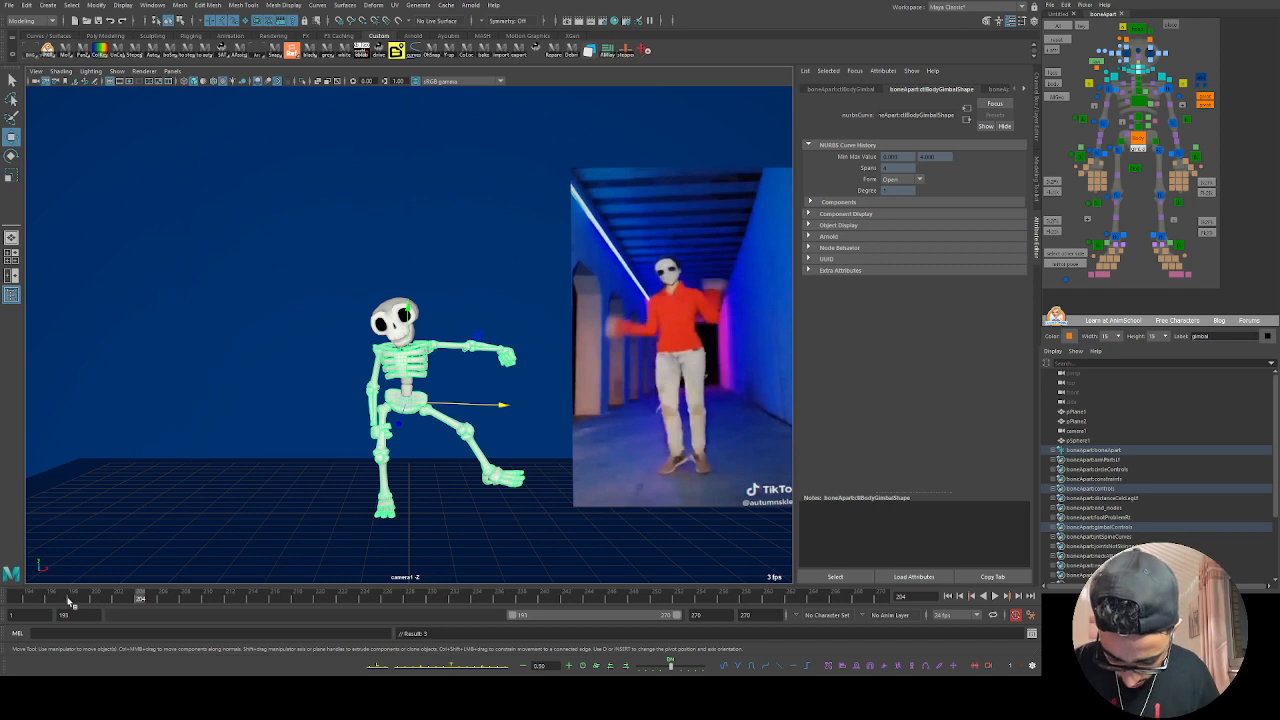
{"action": "mouse_move", "coordinate": [74, 604]}
{"action": "left_mouse_down"}
{"action": "mouse_move", "coordinate": [18, 604]}
{"action": "mouse_move", "coordinate": [77, 594]}
{"action": "left_mouse_up"}
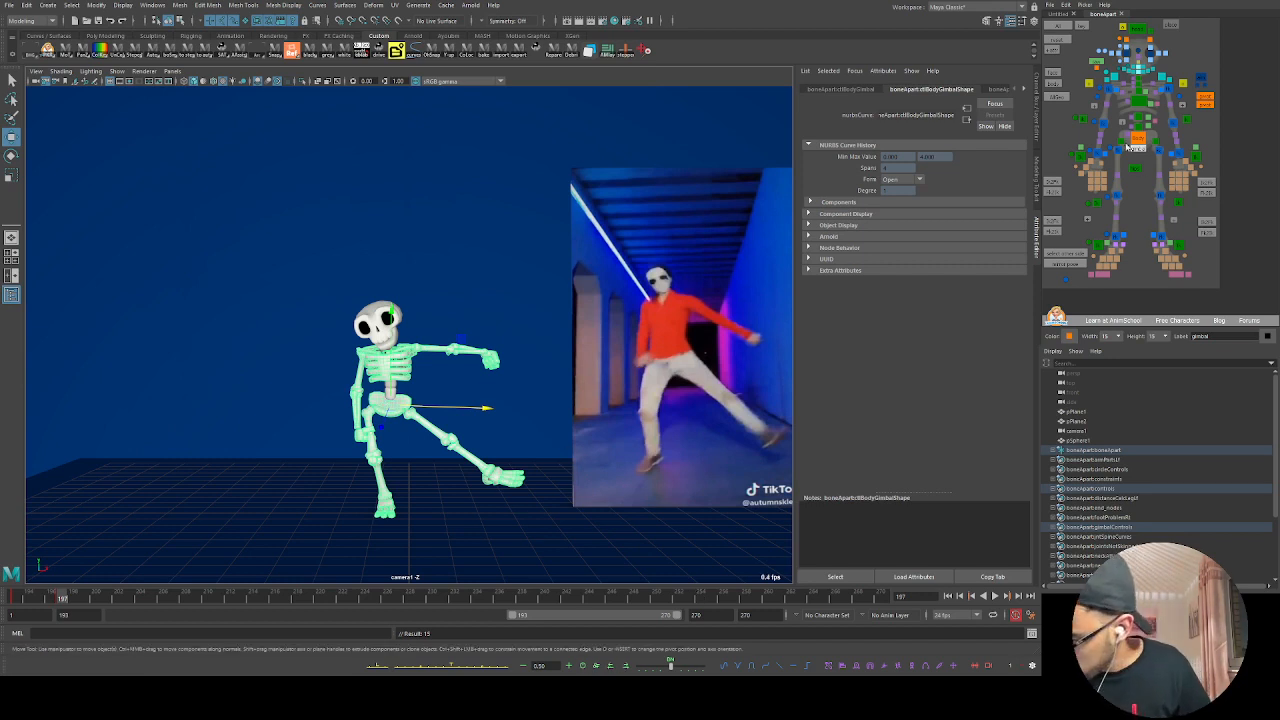
{"action": "left_click", "coordinate": [1037, 100]}
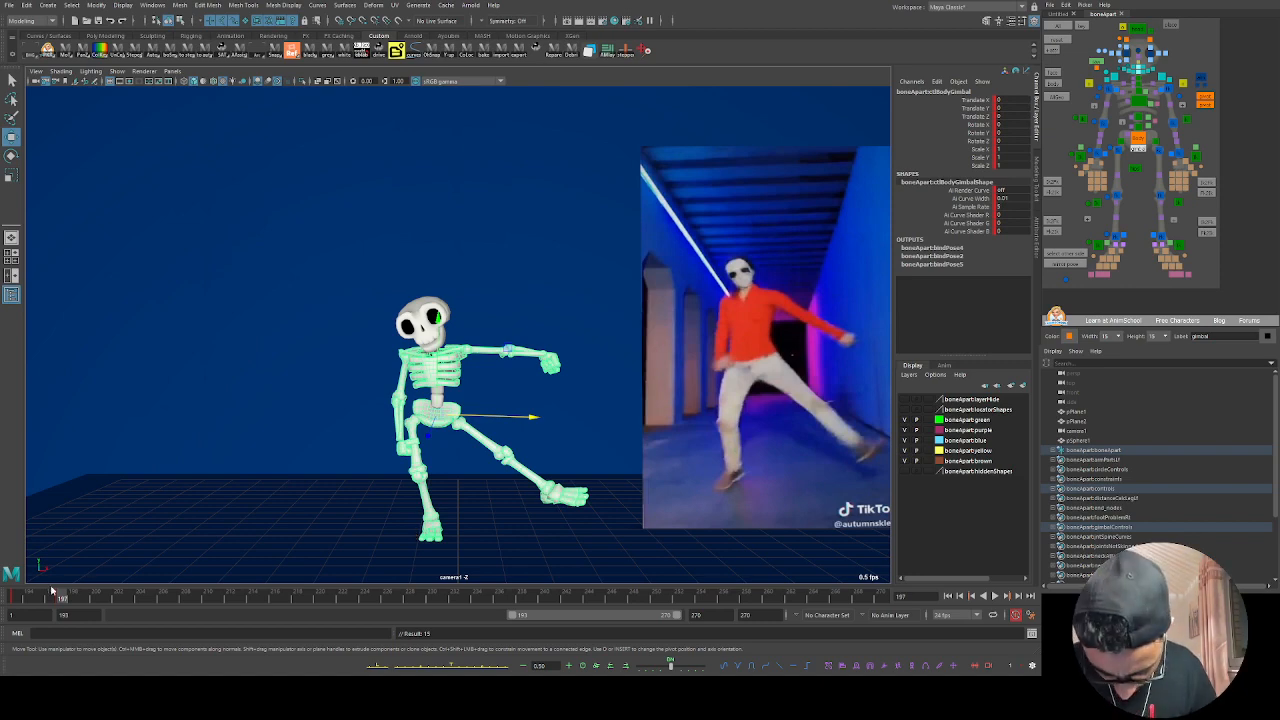
{"action": "left_click_drag", "start_coordinate": [33, 600], "coordinate": [61, 598]}
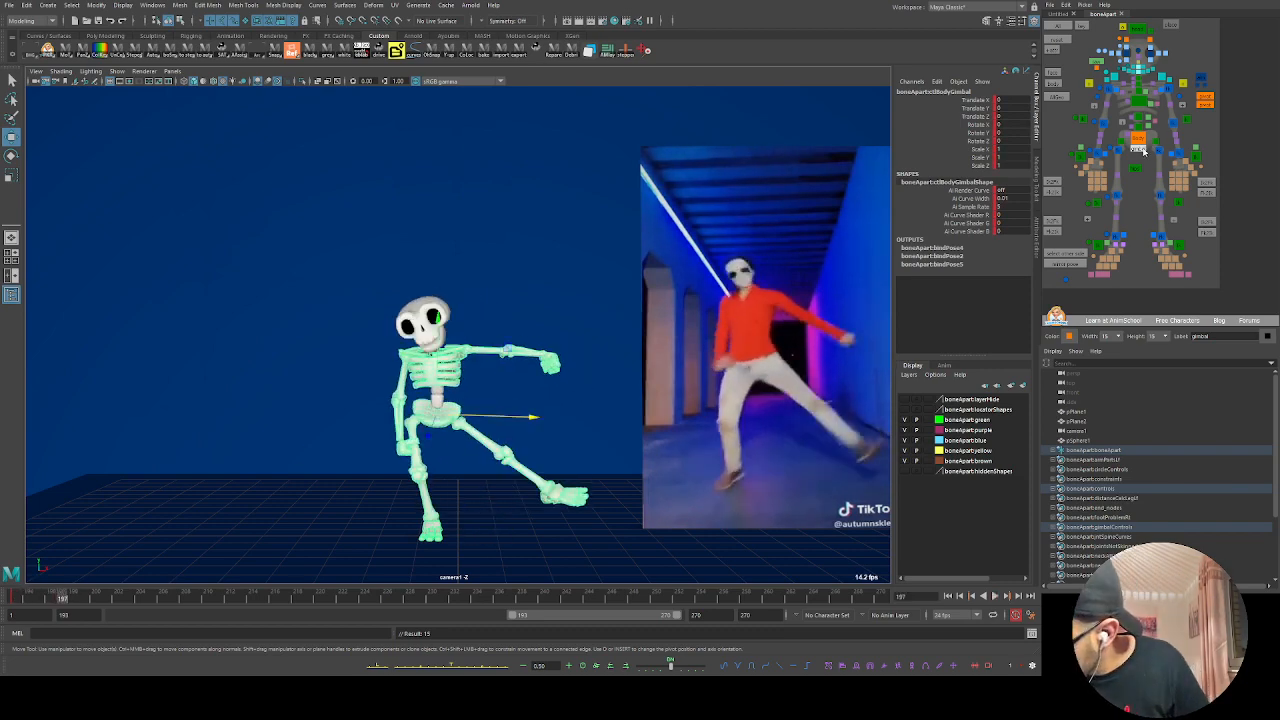
{"action": "key", "text": "e"}
{"action": "mouse_move", "coordinate": [507, 358]}
{"action": "left_mouse_down"}
{"action": "mouse_move", "coordinate": [530, 358]}
{"action": "mouse_move", "coordinate": [515, 372]}
{"action": "left_mouse_up"}
{"action": "key", "text": "ctrl+z"}
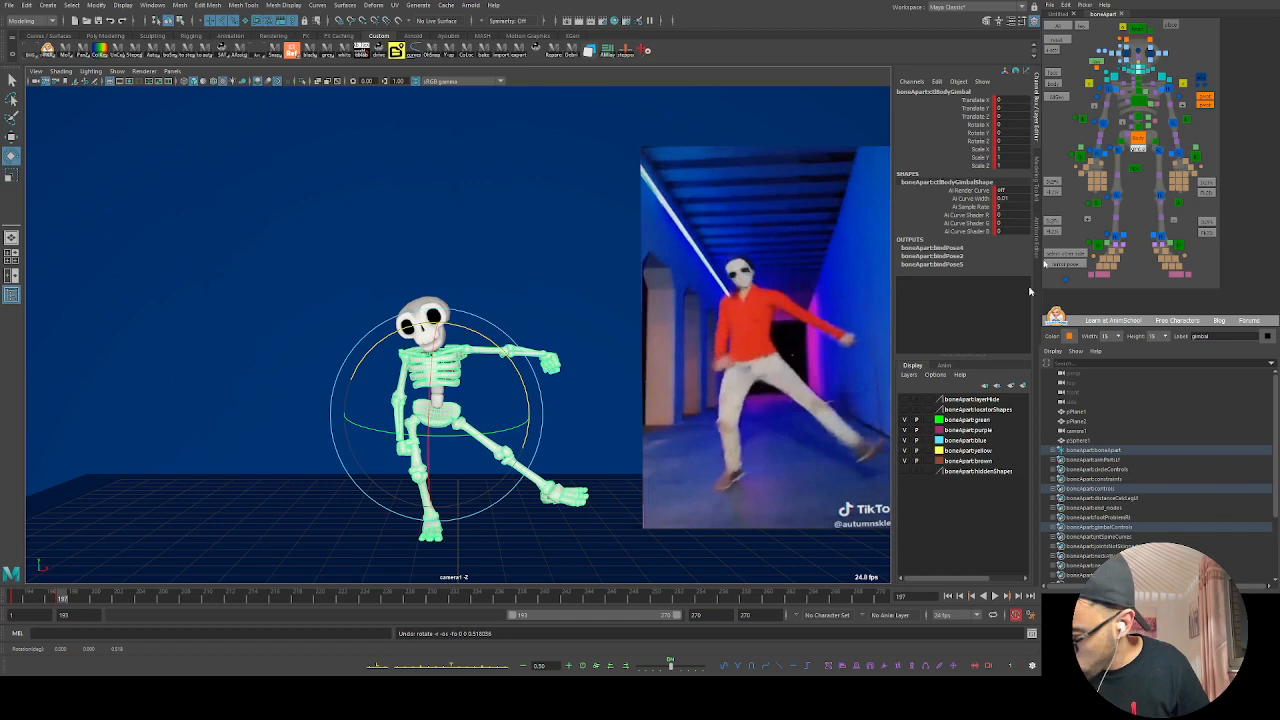
Step: Select the hips control and key it at frame 201 with Rotate Z at 0
{"action": "left_click", "coordinate": [1152, 148]}
{"action": "scroll", "coordinate": [1152, 157], "scroll_direction": "up", "scroll_amount": 4}
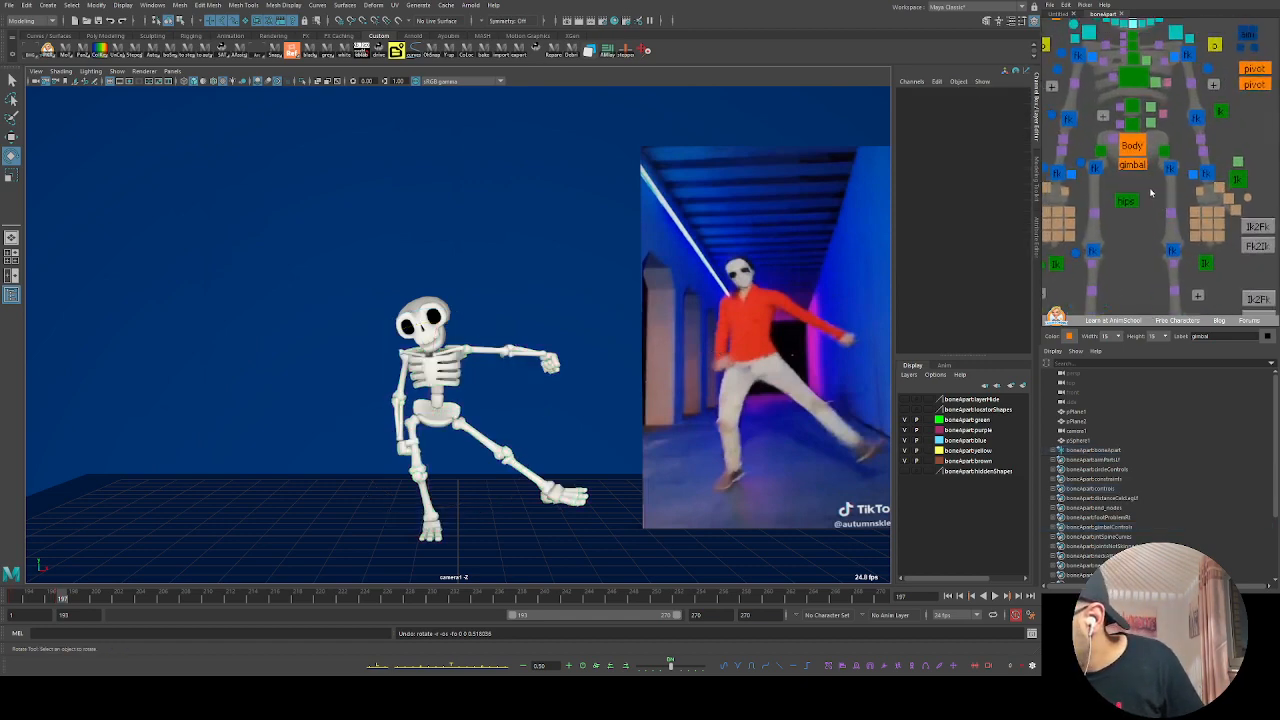
{"action": "left_click", "coordinate": [1135, 188]}
{"action": "scroll", "coordinate": [1152, 192], "scroll_direction": "down", "scroll_amount": 4}
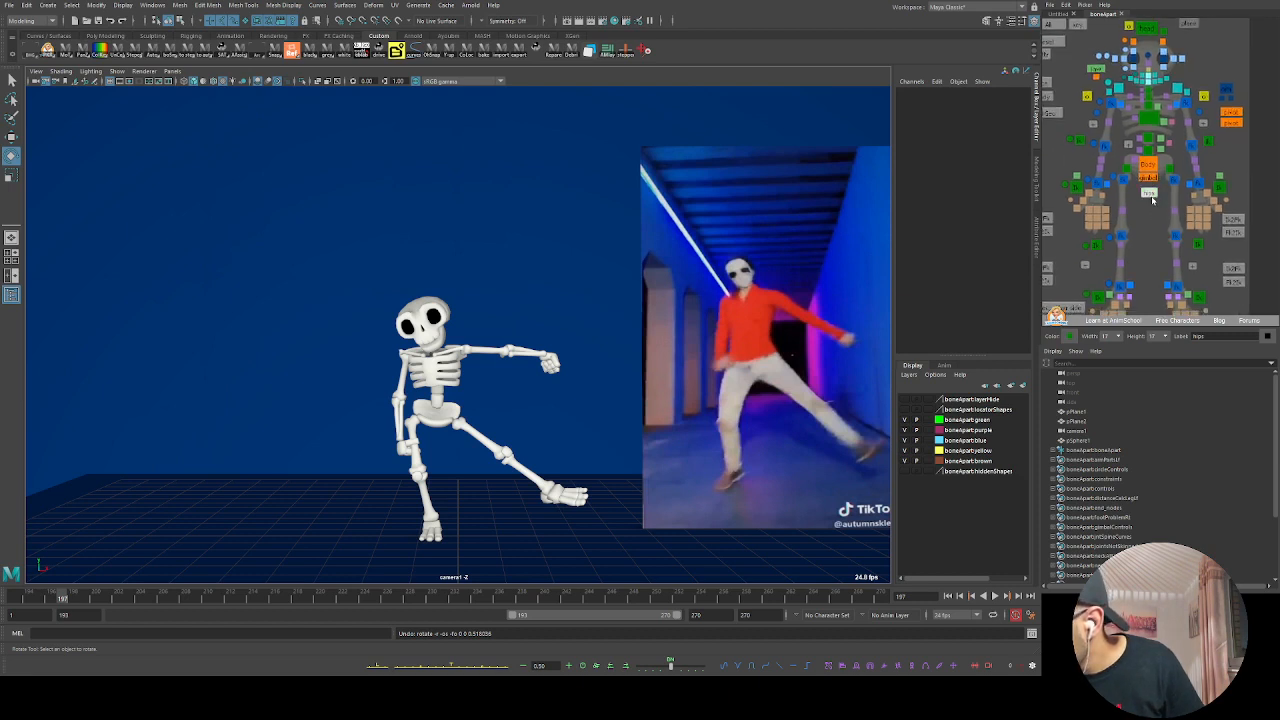
{"action": "left_click", "coordinate": [1147, 192]}
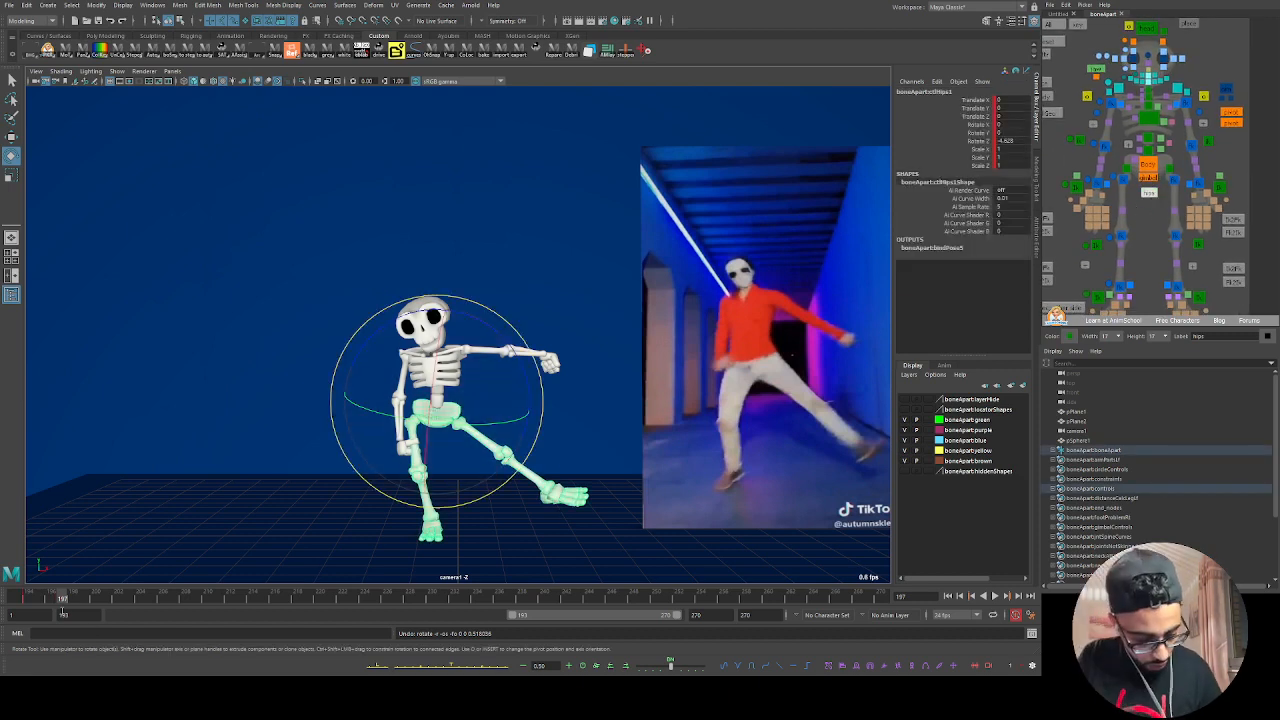
{"action": "key", "text": "comma"}
{"action": "key", "text": "period"}
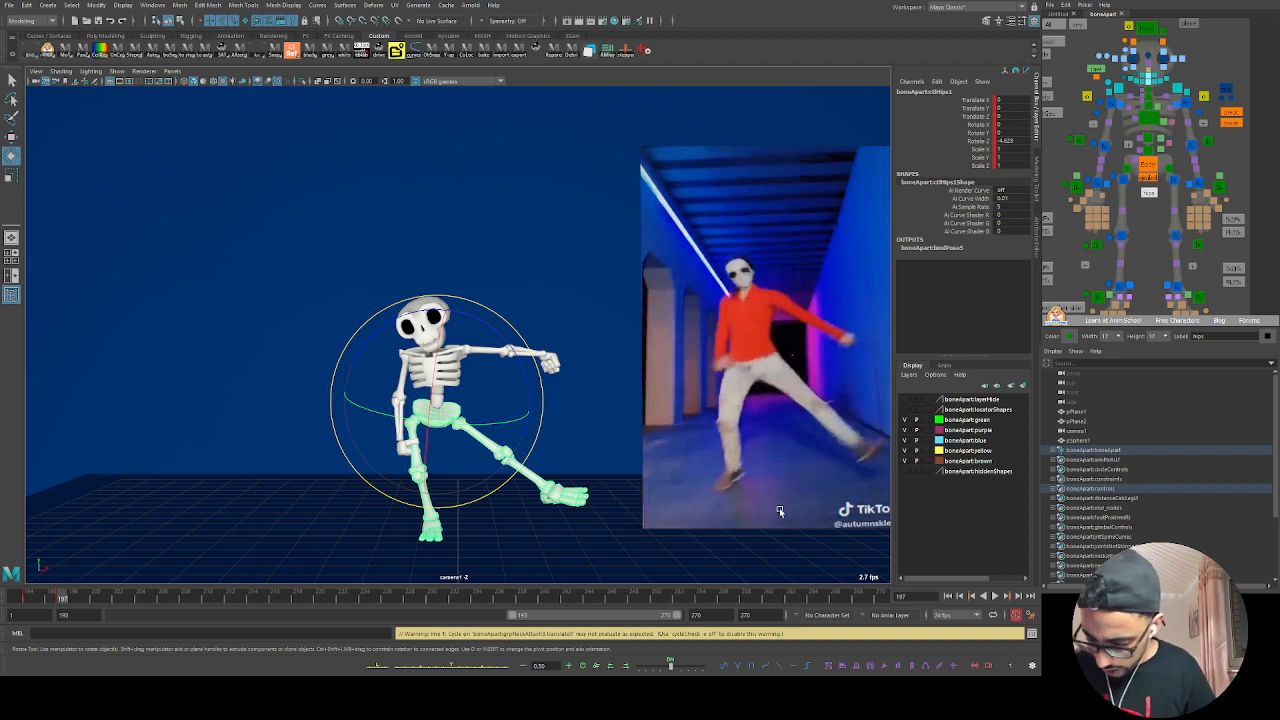
{"action": "key", "text": "alt+v"}
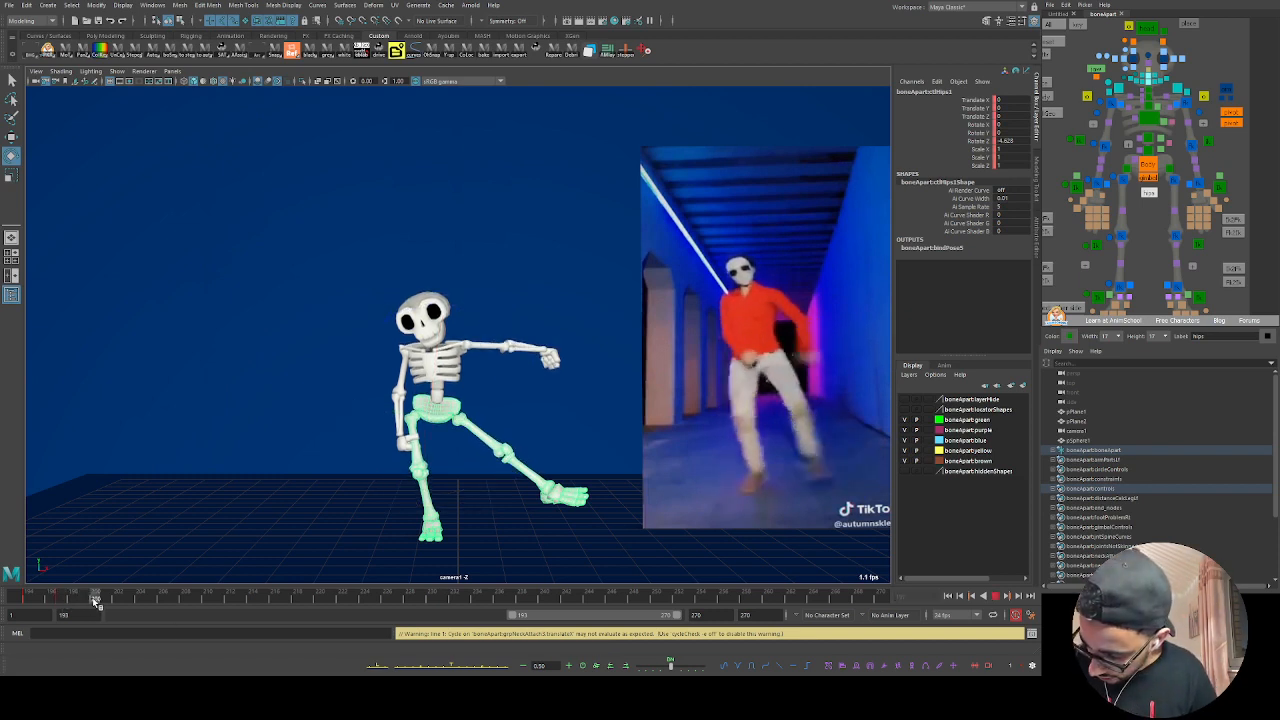
{"action": "left_click", "coordinate": [107, 600]}
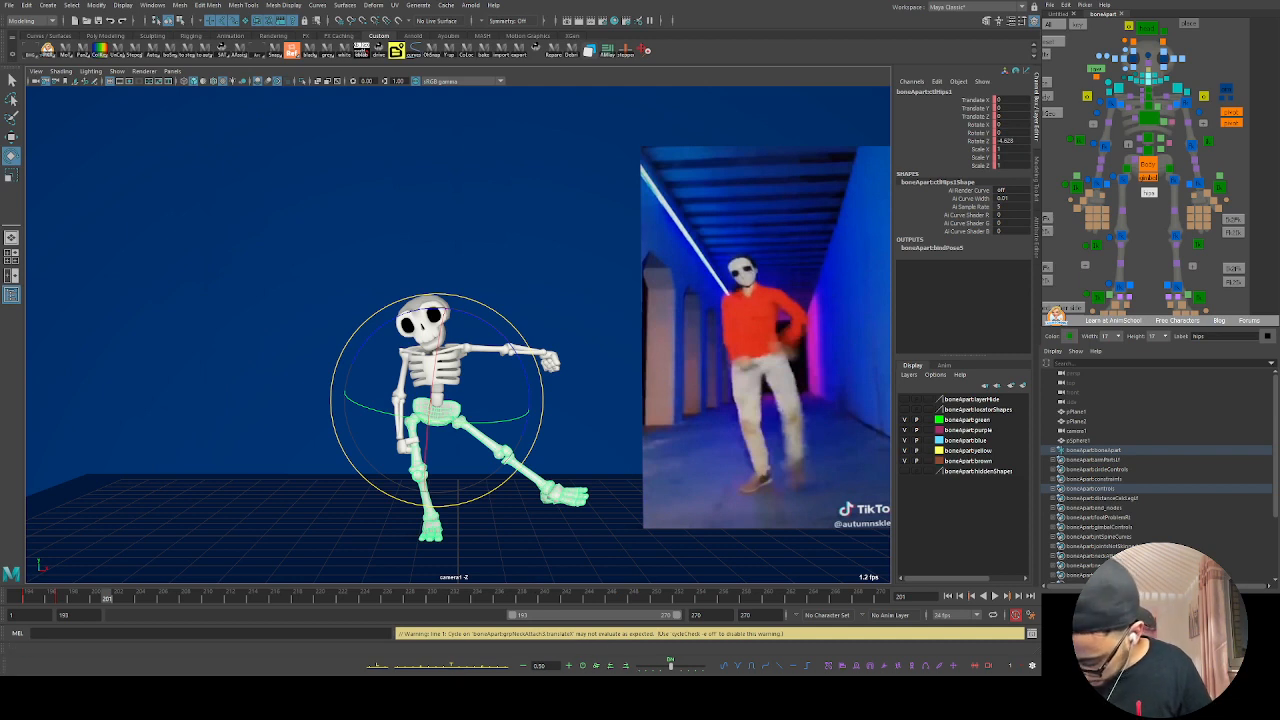
{"action": "left_click", "coordinate": [584, 666]}
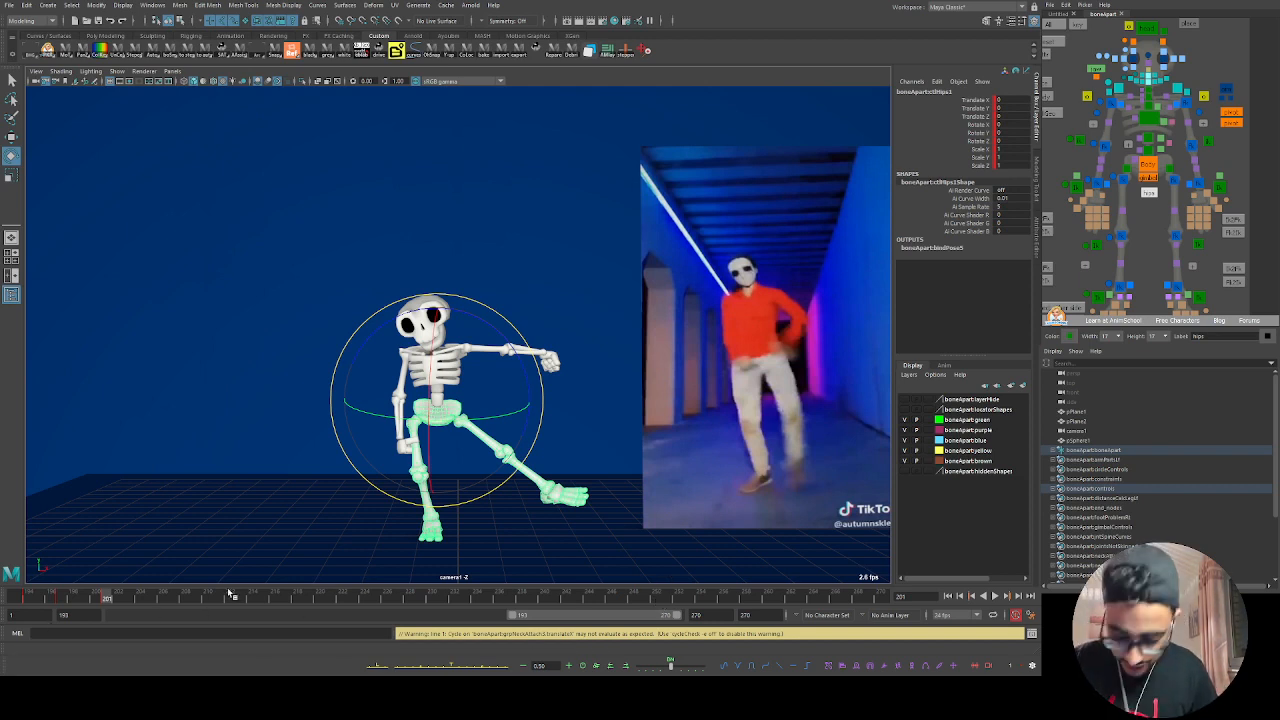
Step: Play back and scrub frames 196 to 202, comparing the hips, body and gimbal poses with the video reference
{"action": "key", "text": "alt+v"}
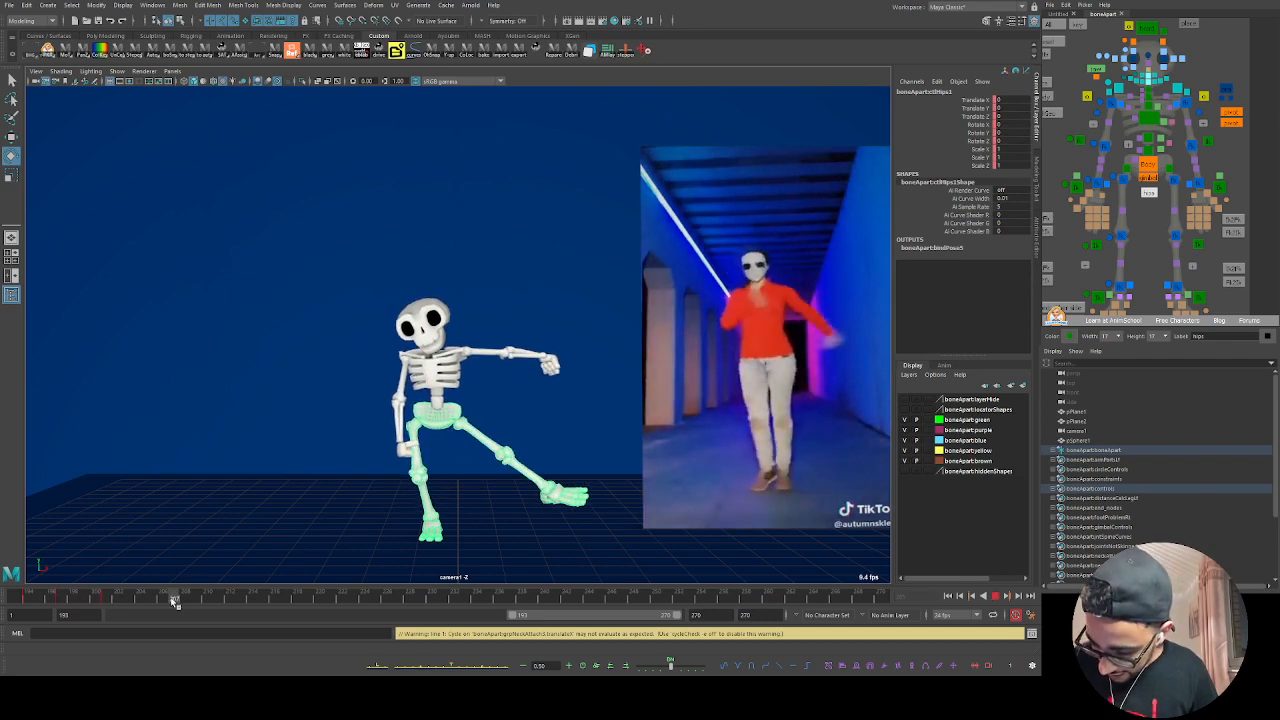
{"action": "key", "text": "alt+v"}
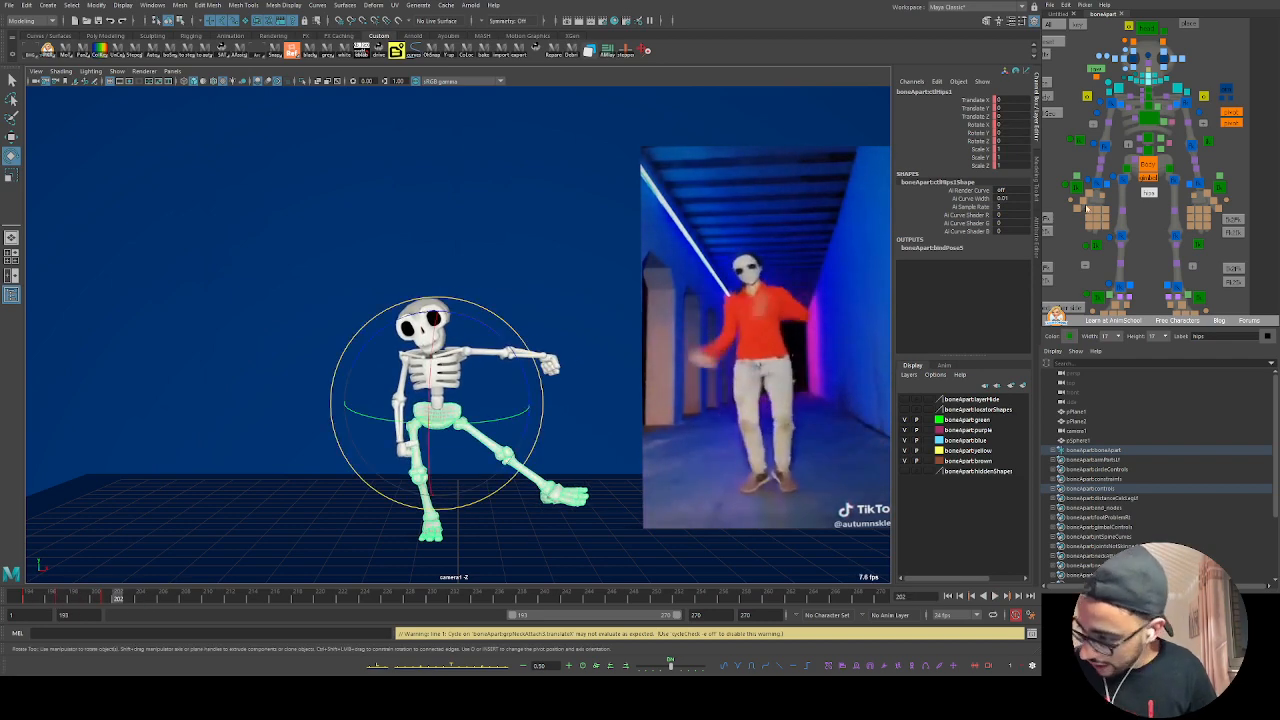
{"action": "left_click", "coordinate": [1148, 163]}
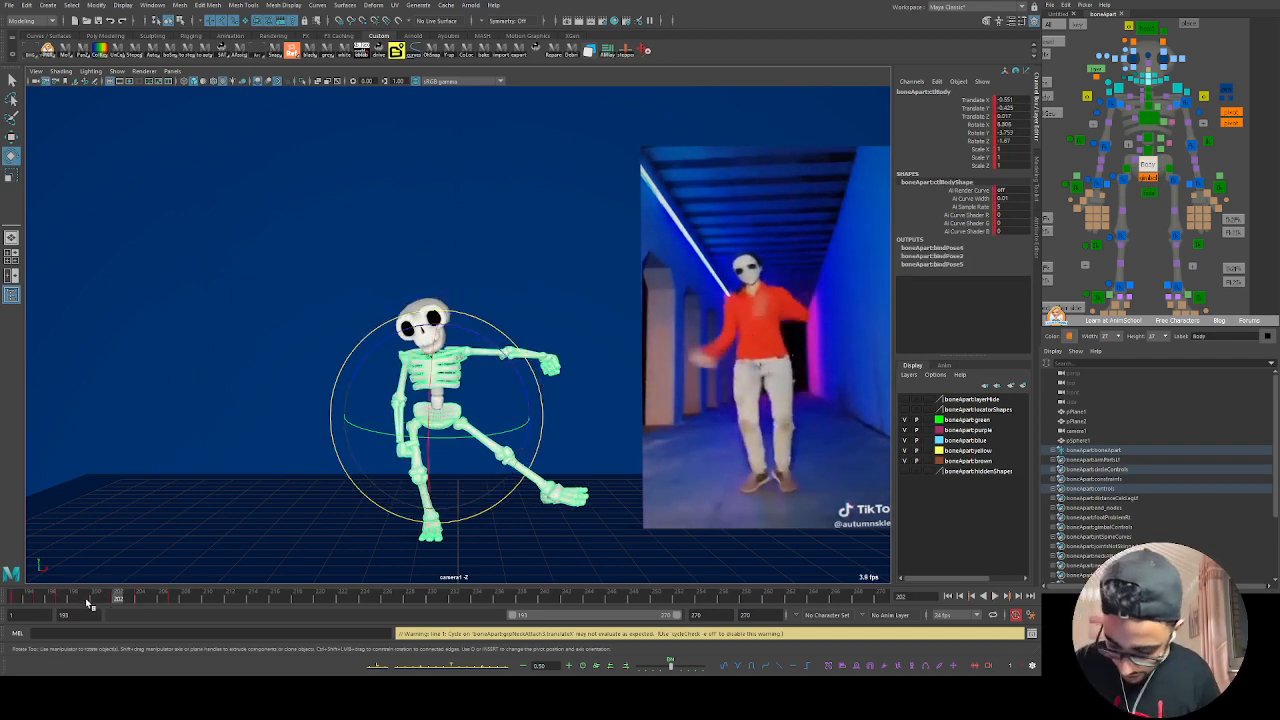
{"action": "mouse_move", "coordinate": [90, 604]}
{"action": "left_mouse_down"}
{"action": "mouse_move", "coordinate": [50, 604]}
{"action": "mouse_move", "coordinate": [95, 604]}
{"action": "left_mouse_up"}
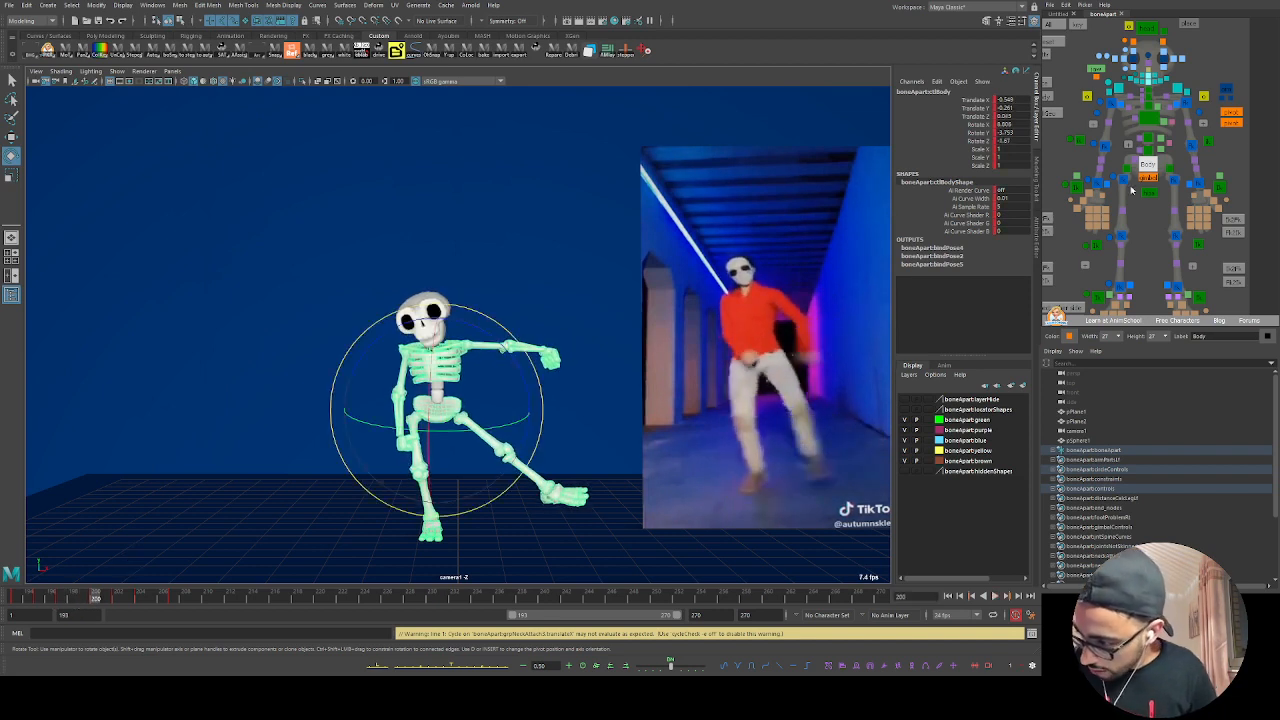
{"action": "left_click", "coordinate": [1149, 178]}
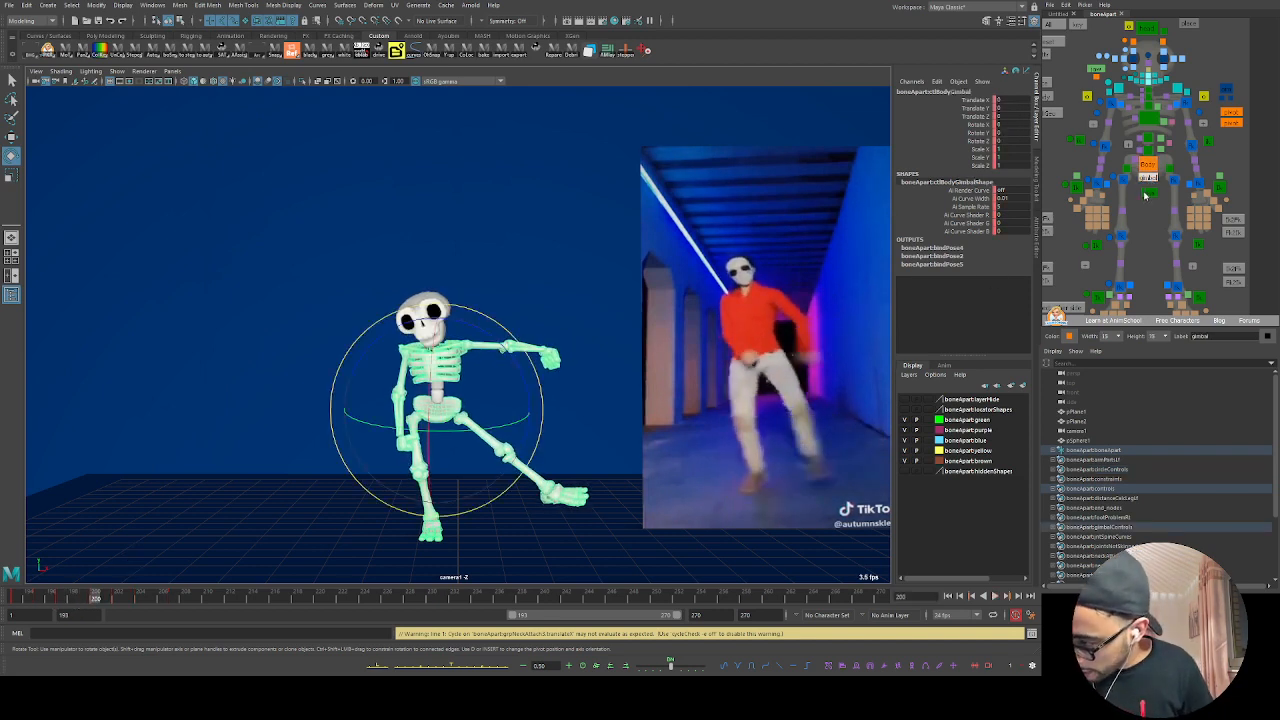
{"action": "left_click", "coordinate": [1146, 196]}
{"action": "left_click", "coordinate": [110, 600]}
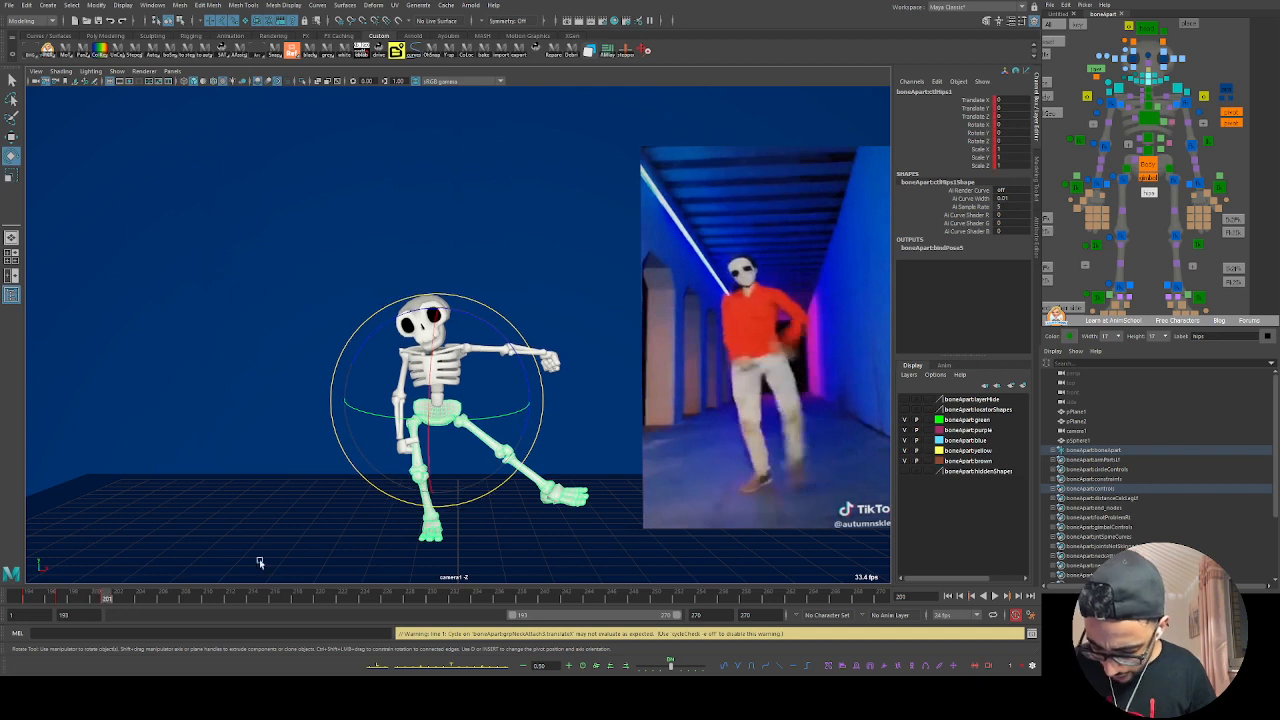
{"action": "left_click", "coordinate": [1148, 166]}
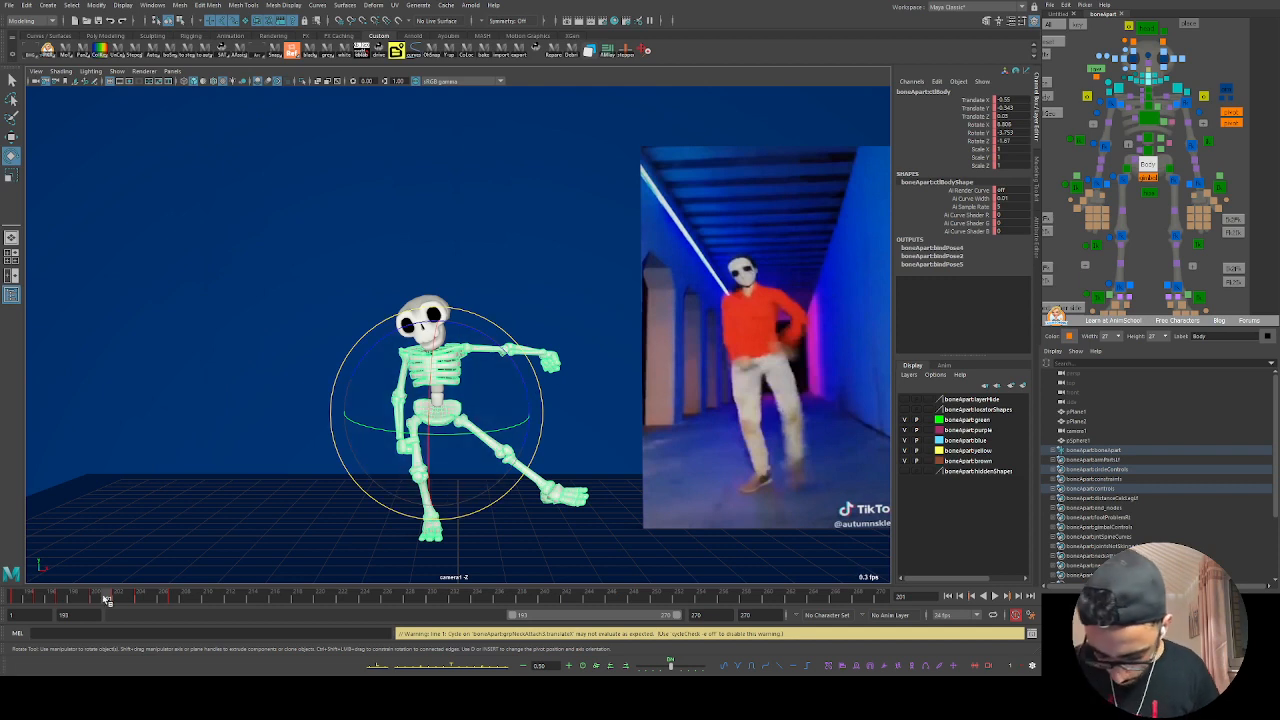
{"action": "mouse_move", "coordinate": [107, 598]}
{"action": "left_mouse_down"}
{"action": "mouse_move", "coordinate": [140, 598]}
{"action": "mouse_move", "coordinate": [96, 598]}
{"action": "left_mouse_up"}
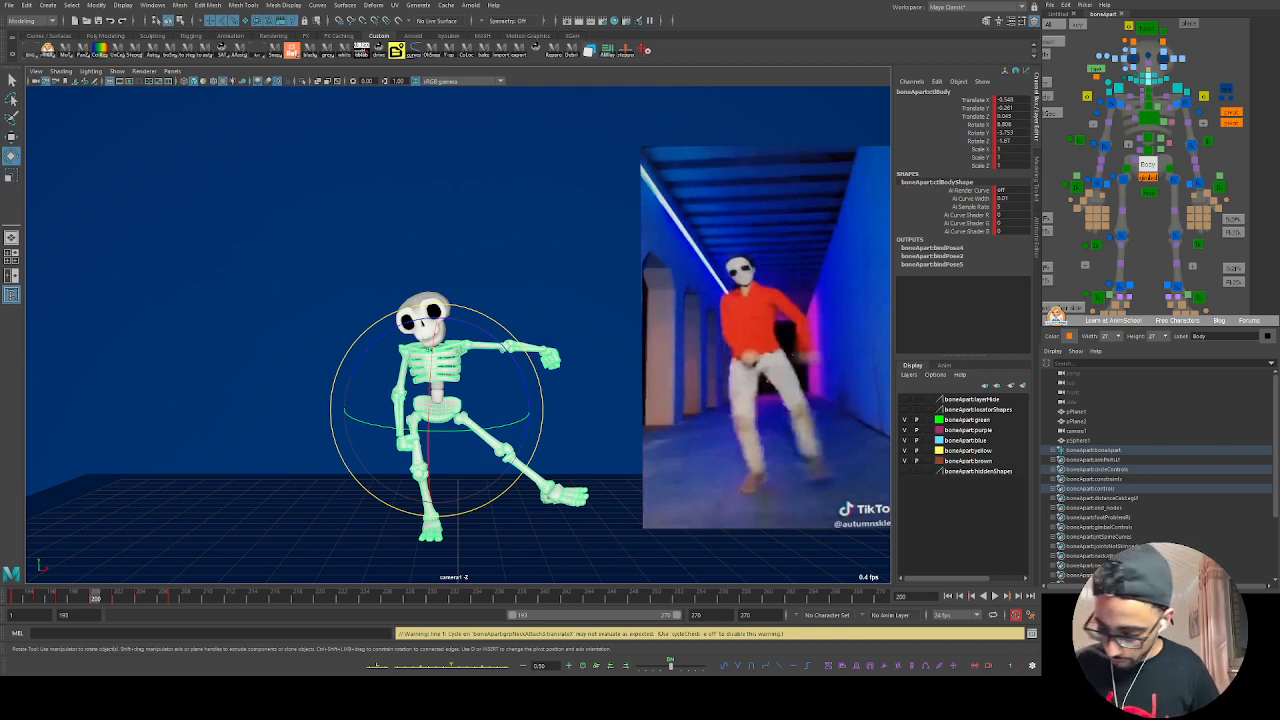
{"action": "left_click", "coordinate": [1149, 194]}
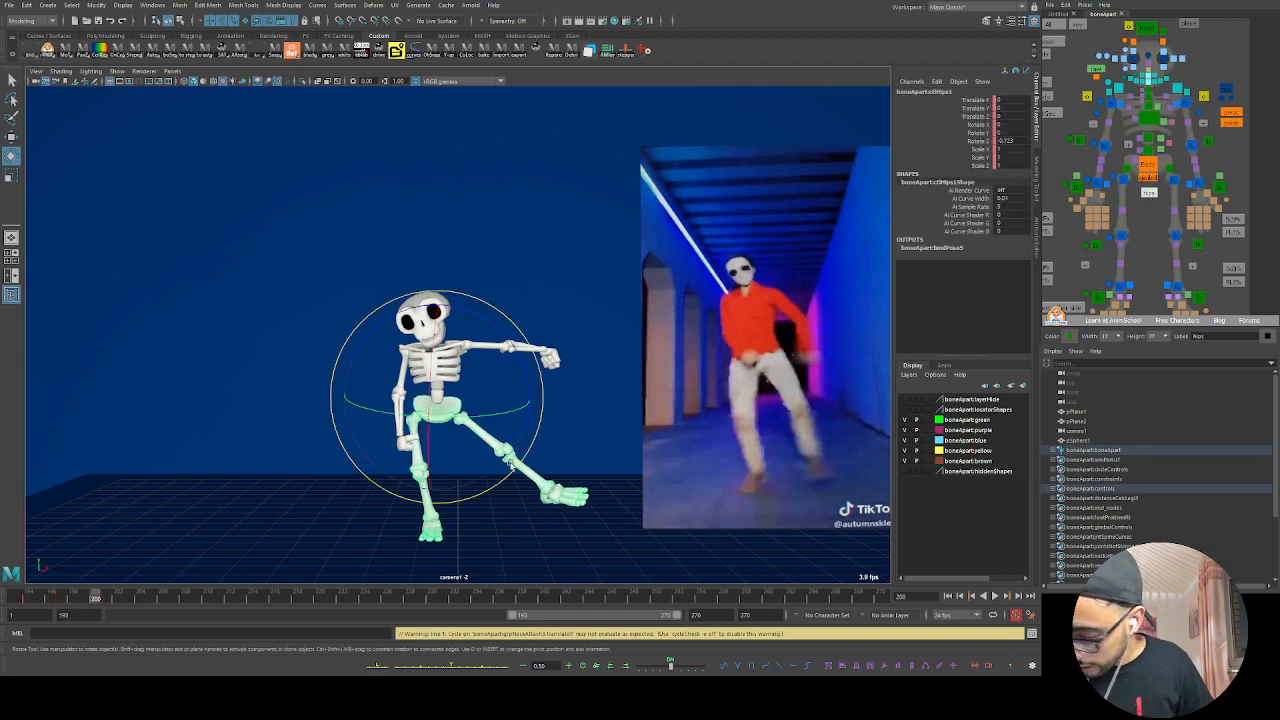
{"action": "left_click", "coordinate": [107, 598]}
{"action": "left_click", "coordinate": [1157, 199]}
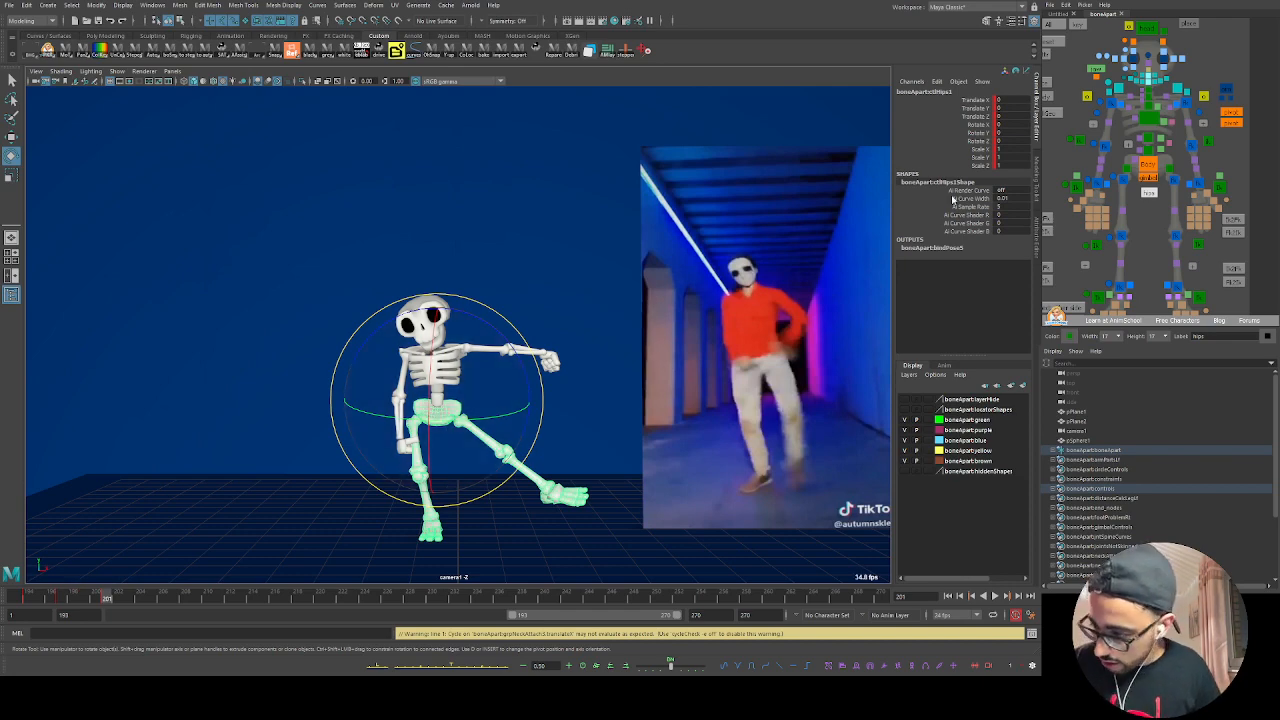
{"action": "key", "text": "alt+v"}
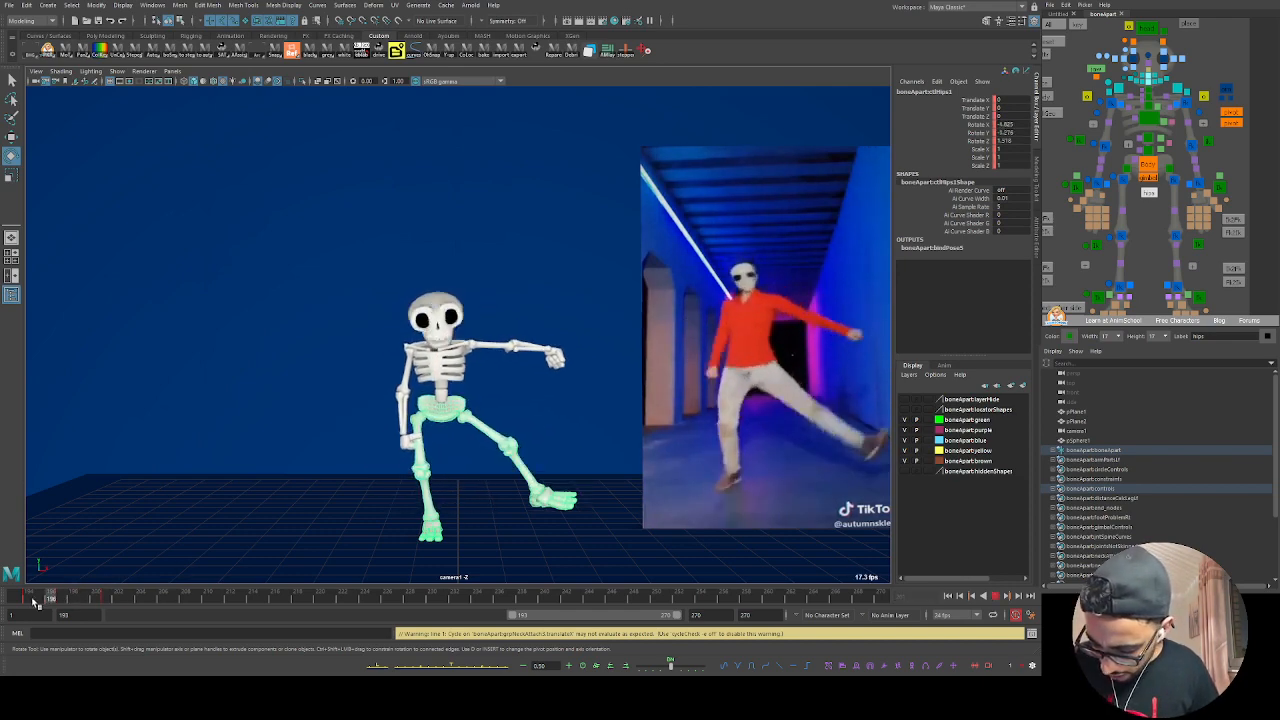
{"action": "key", "text": "alt+v"}
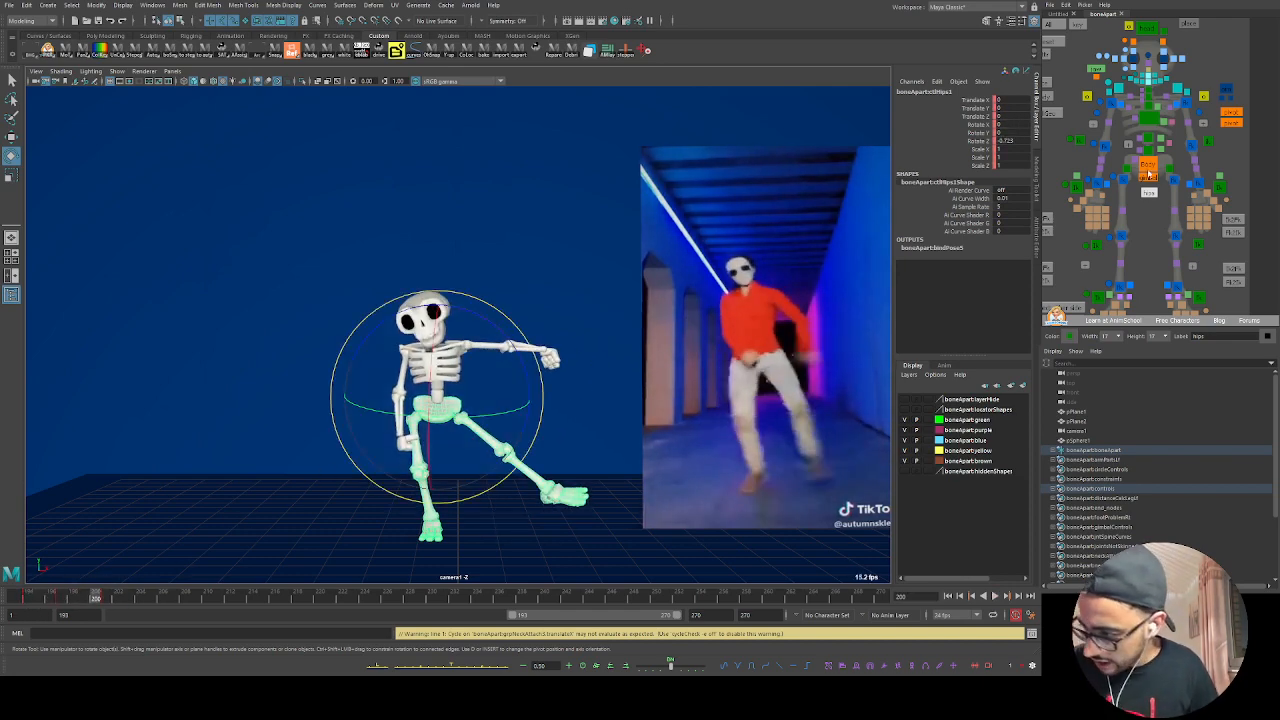
Step: Select the body control and step back and forth between frames 200, 202 and 204 to examine its bounce
{"action": "left_click", "coordinate": [1148, 165]}
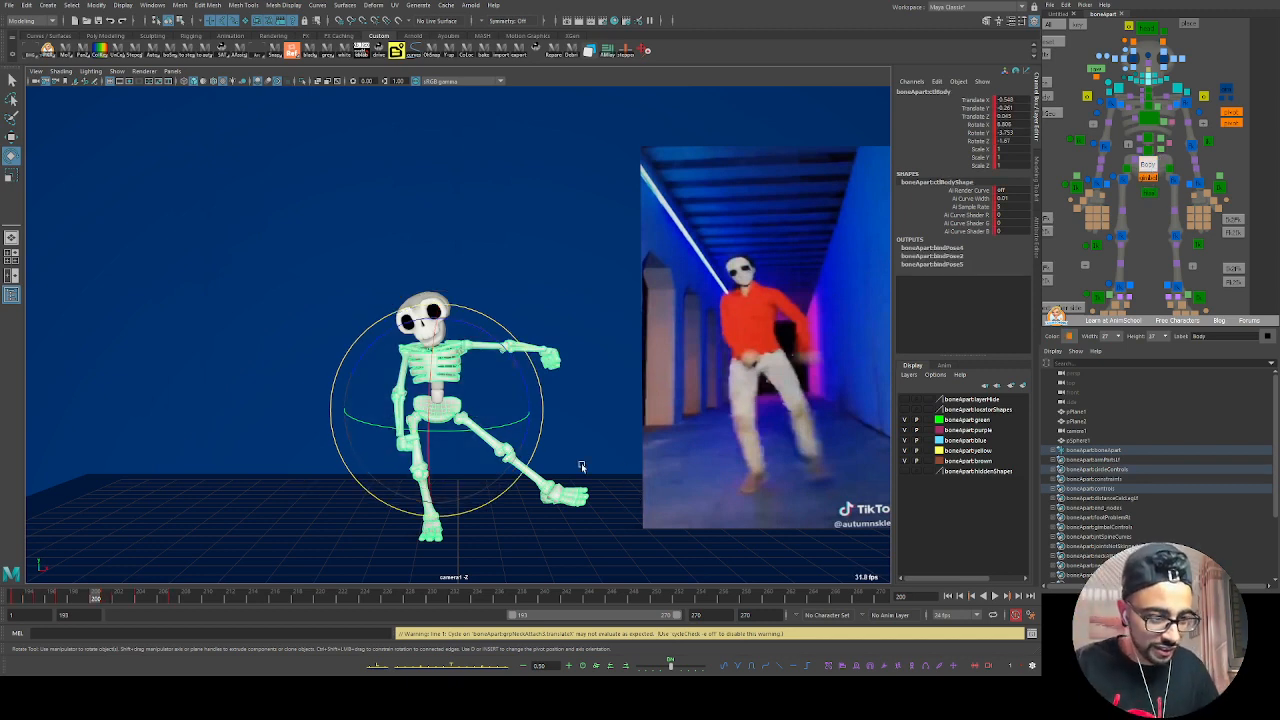
{"action": "key", "text": "alt+v"}
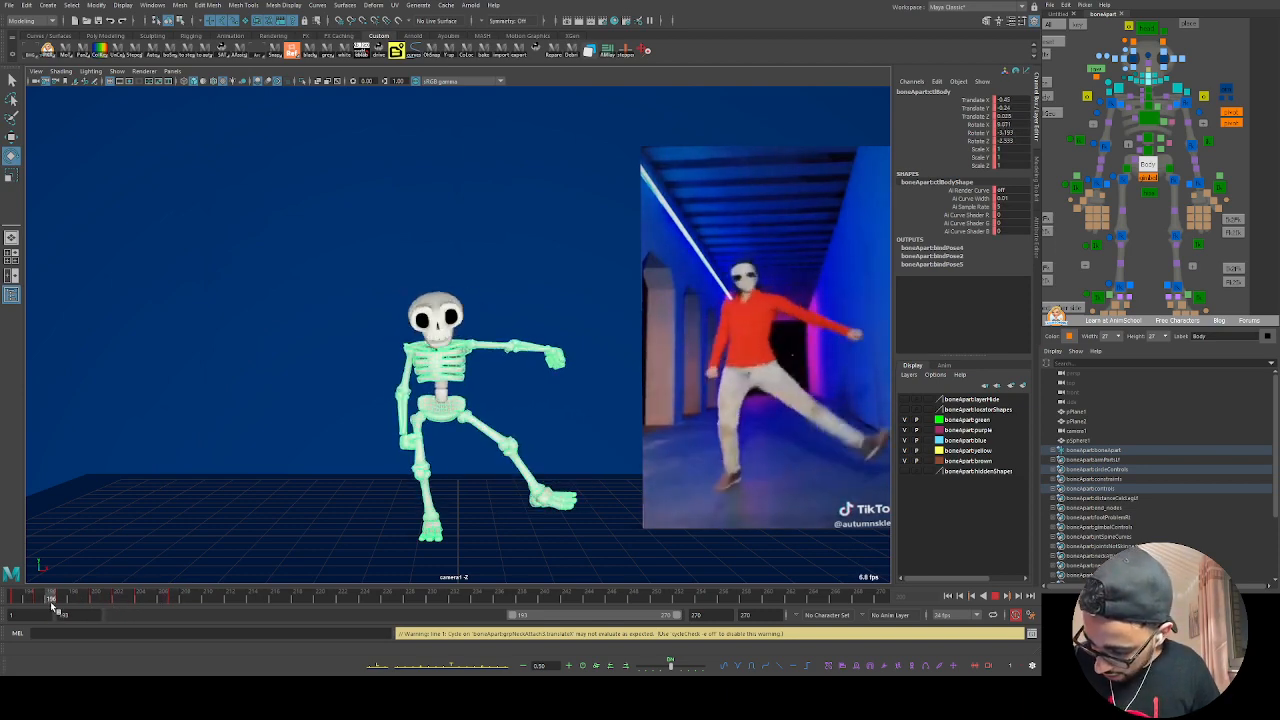
{"action": "left_click", "coordinate": [140, 597]}
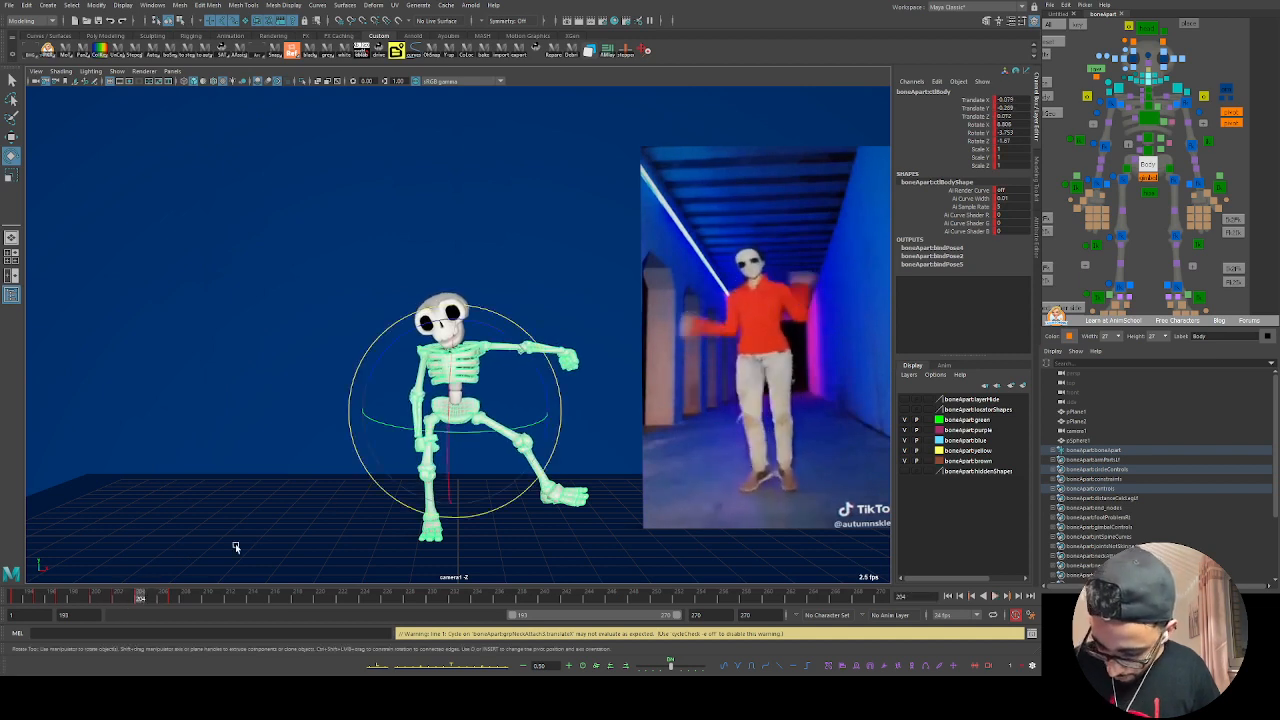
{"action": "key", "text": "alt+comma"}
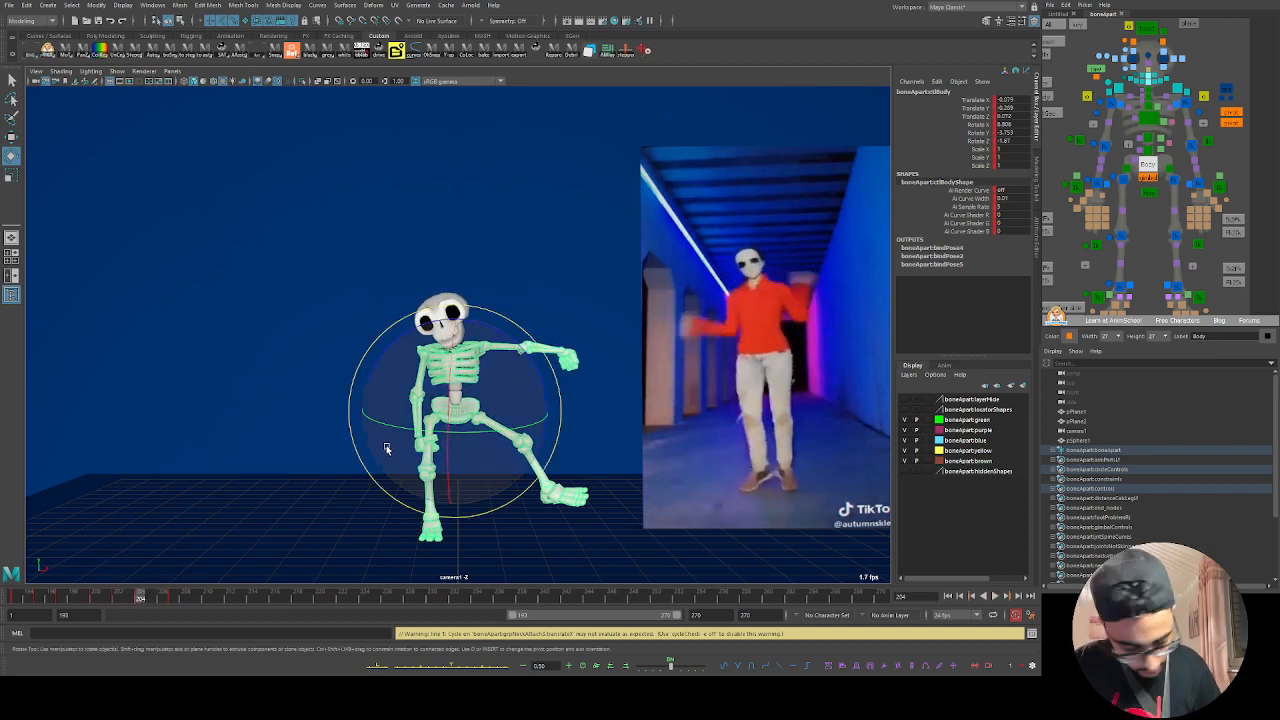
{"action": "key", "text": "alt+comma"}
{"action": "key", "text": "alt+period"}
{"action": "key", "text": "alt+period"}
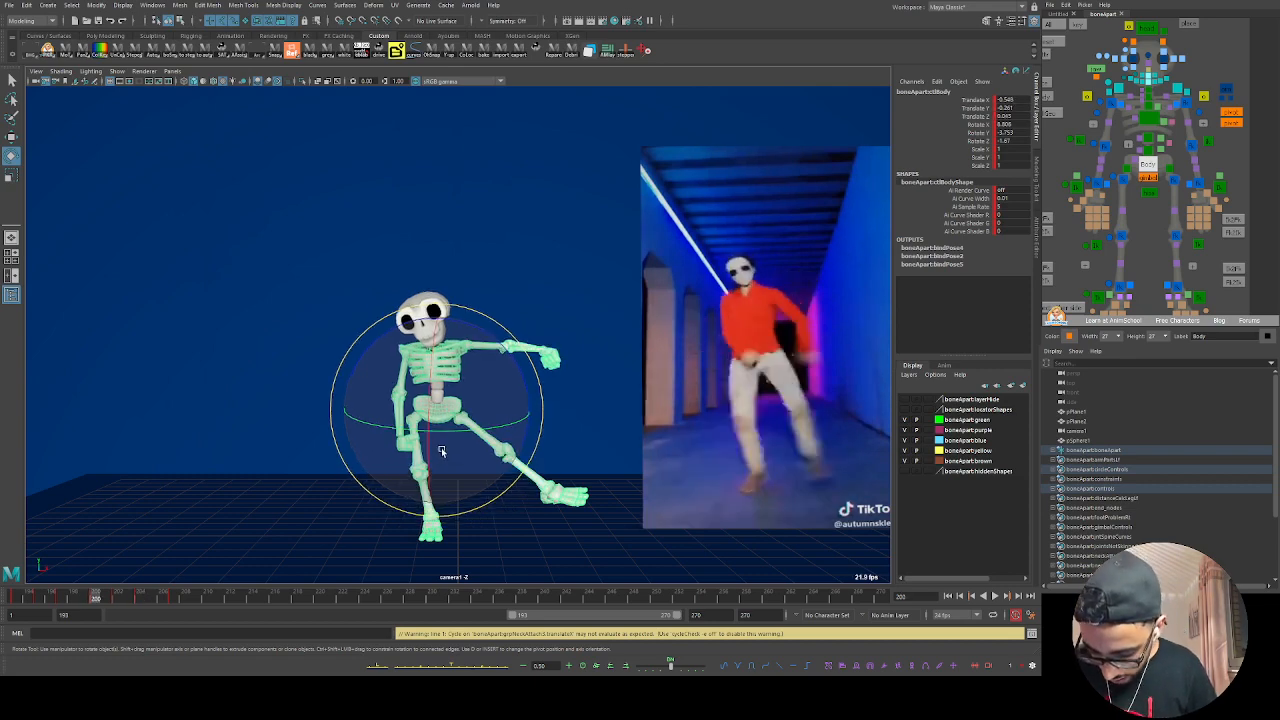
{"action": "key", "text": "alt+comma"}
{"action": "key", "text": "alt+comma"}
{"action": "key", "text": "alt+comma"}
{"action": "key", "text": "alt+comma"}
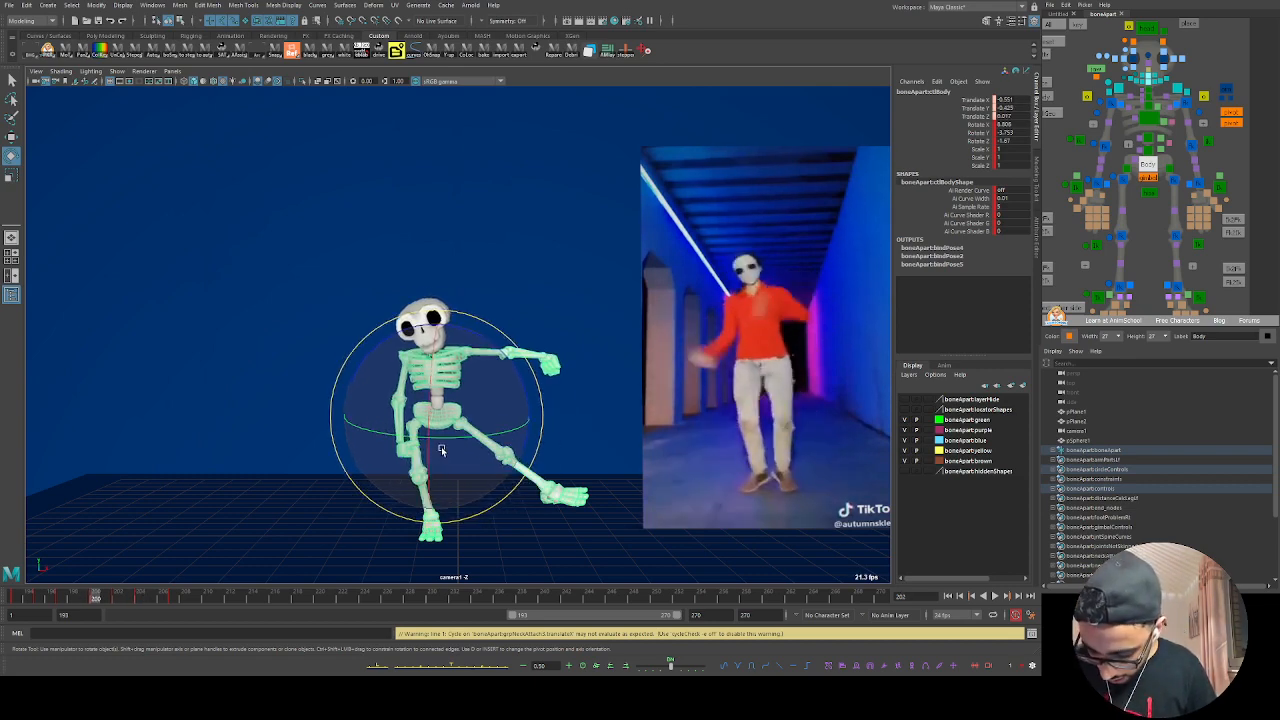
{"action": "key", "text": "alt+period"}
{"action": "key", "text": "alt+period"}
{"action": "key", "text": "alt+period"}
{"action": "key", "text": "alt+period"}
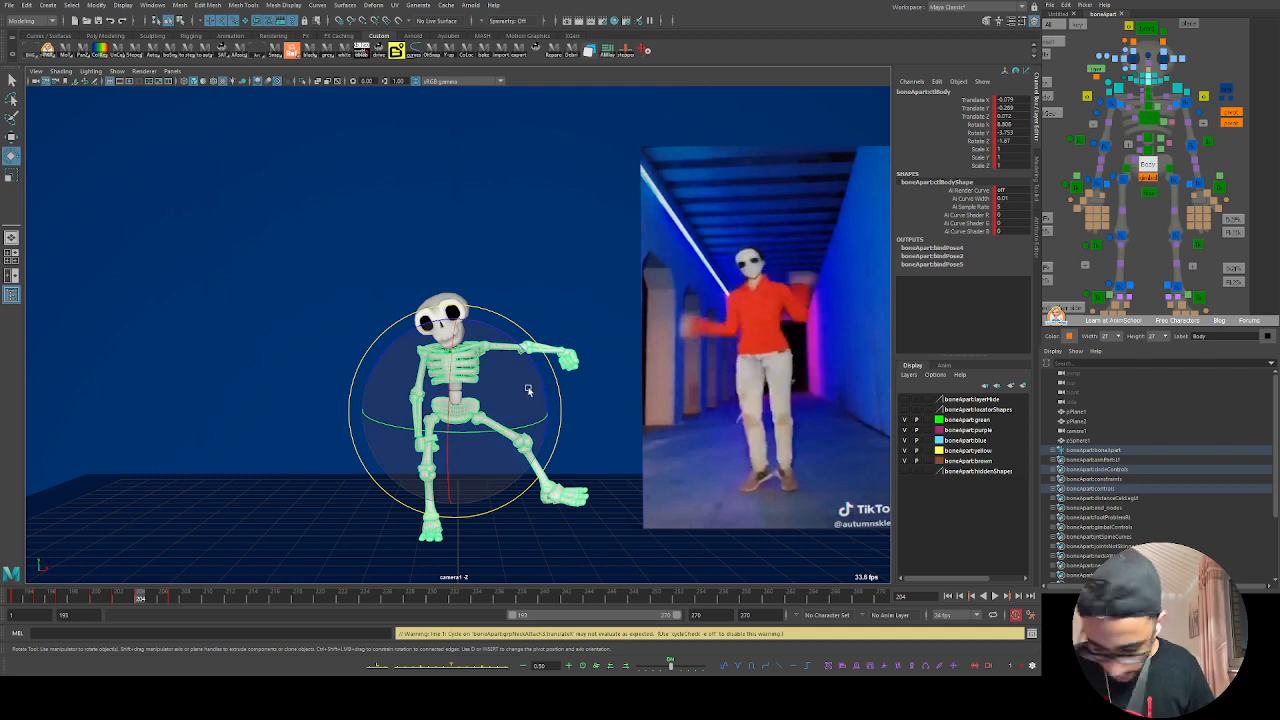
Step: Shift the body control slightly back toward the standing leg at frame 204 and raise it slightly at frame 200
{"action": "key", "text": "w"}
{"action": "left_click_drag", "start_coordinate": [540, 413], "coordinate": [530, 414]}
{"action": "left_click_drag", "start_coordinate": [114, 601], "coordinate": [66, 601]}
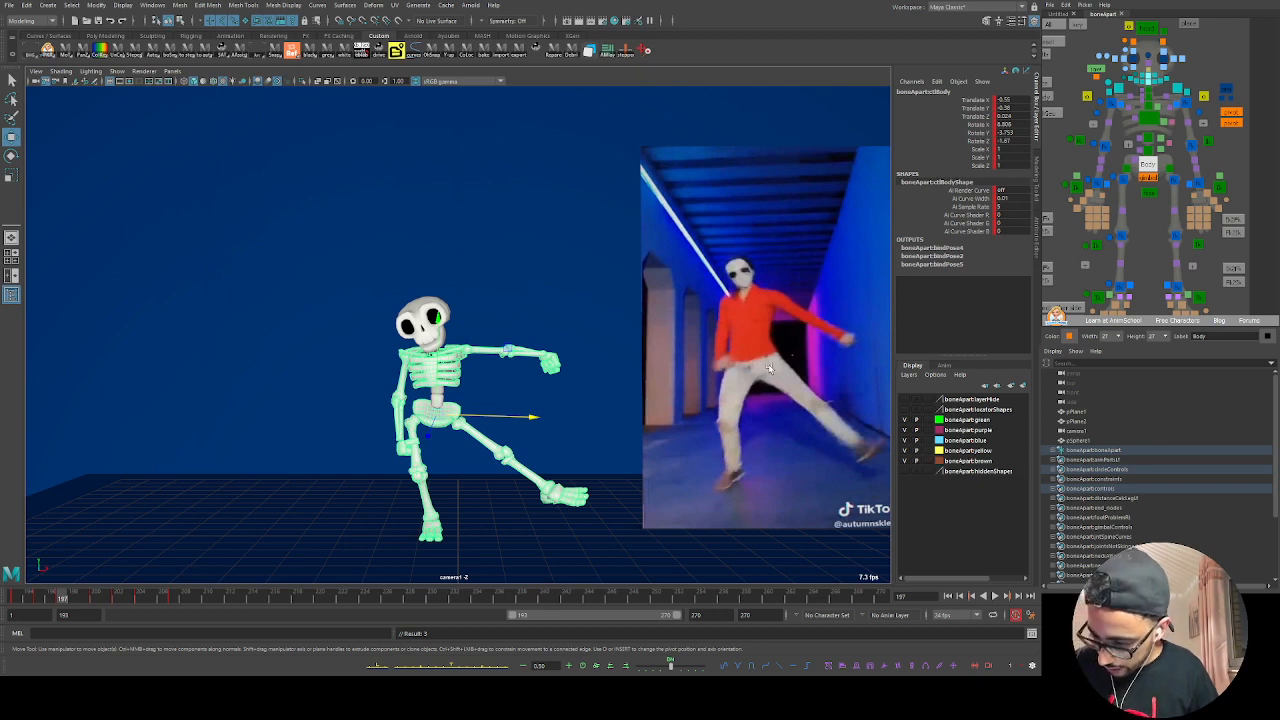
{"action": "mouse_move", "coordinate": [70, 602]}
{"action": "left_mouse_down"}
{"action": "mouse_move", "coordinate": [51, 602]}
{"action": "mouse_move", "coordinate": [149, 600]}
{"action": "mouse_move", "coordinate": [55, 620]}
{"action": "mouse_move", "coordinate": [91, 618]}
{"action": "mouse_move", "coordinate": [95, 603]}
{"action": "left_mouse_up"}
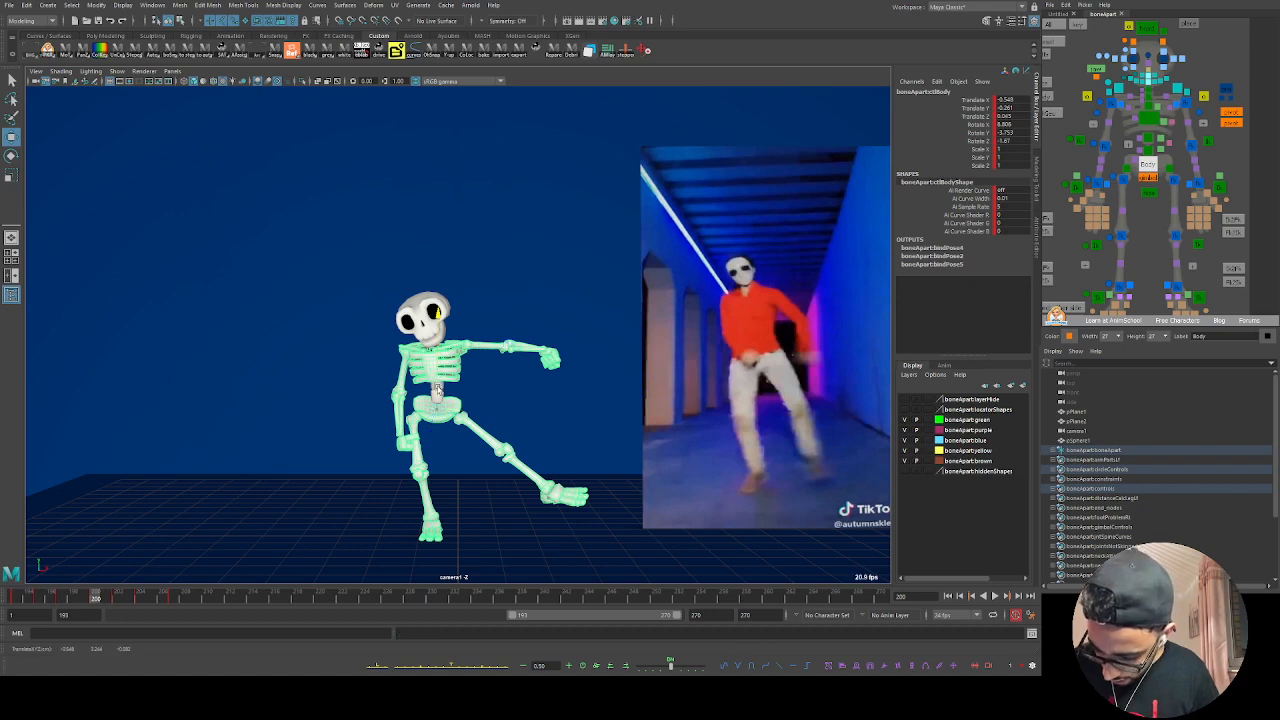
{"action": "left_click_drag", "start_coordinate": [437, 390], "coordinate": [437, 388]}
Step: Isolate the body control's Translate X curve in the Graph Editor and frame its keys from about frame 193 to 207
{"action": "key", "text": "space"}
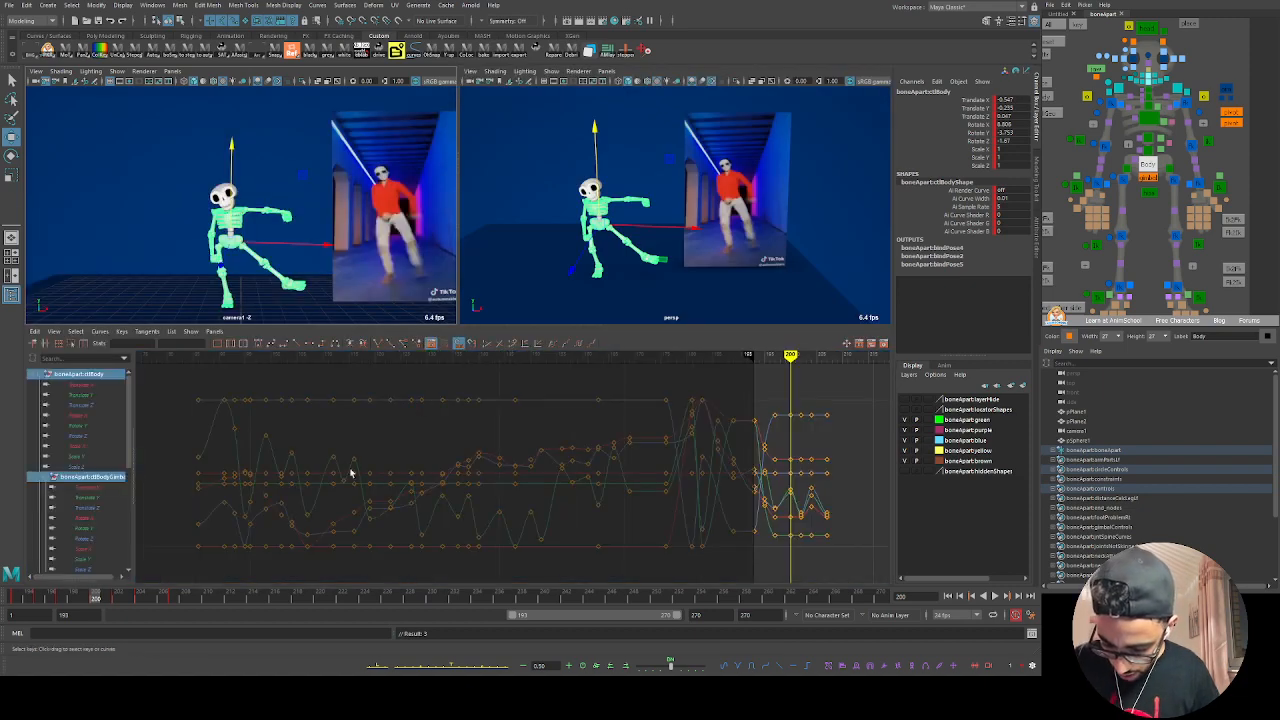
{"action": "left_click", "coordinate": [90, 385]}
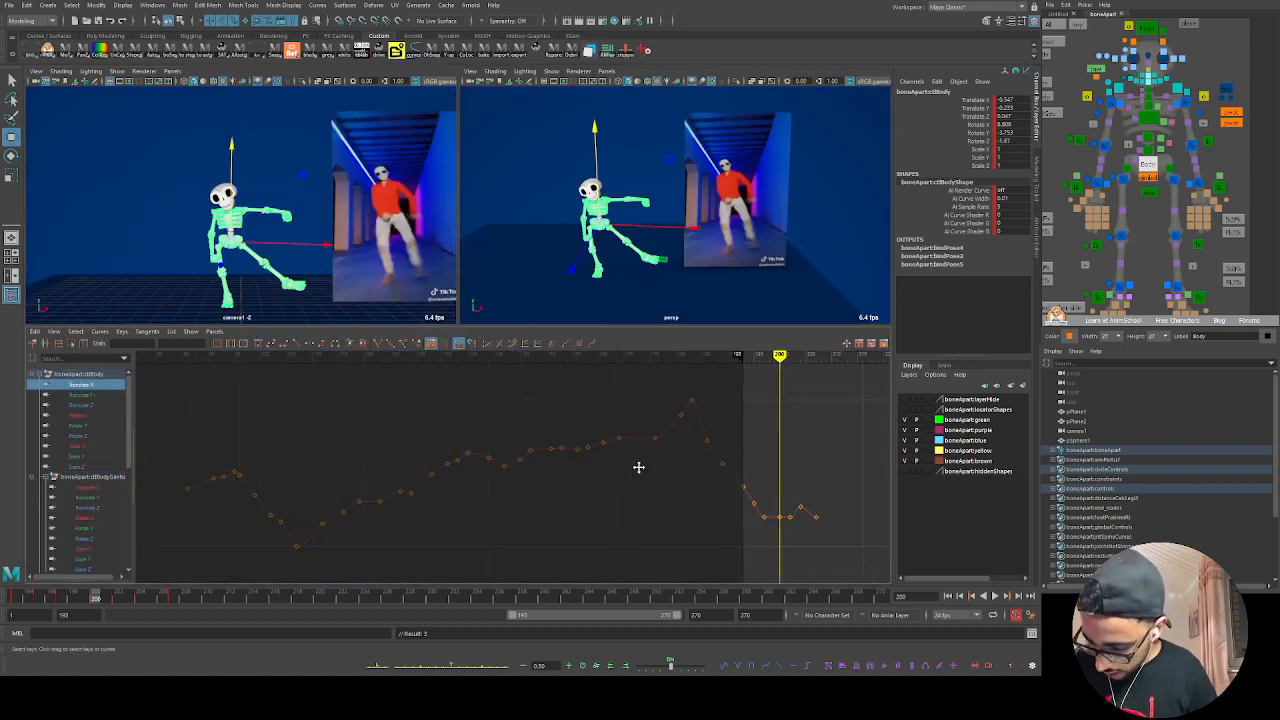
{"action": "middle_click_drag", "start_coordinate": [639, 467], "coordinate": [563, 413], "text": "alt"}
{"action": "right_click_drag", "start_coordinate": [540, 460], "coordinate": [640, 466], "text": "alt+shift"}
{"action": "middle_click_drag", "start_coordinate": [610, 474], "coordinate": [430, 490], "text": "alt"}
{"action": "right_click_drag", "start_coordinate": [575, 498], "coordinate": [577, 447], "text": "alt+shift"}
{"action": "right_click_drag", "start_coordinate": [612, 452], "coordinate": [546, 451], "text": "alt+shift"}
{"action": "middle_click_drag", "start_coordinate": [575, 481], "coordinate": [556, 453], "text": "alt"}
{"action": "right_click_drag", "start_coordinate": [553, 462], "coordinate": [606, 463], "text": "alt+shift"}
{"action": "middle_click_drag", "start_coordinate": [562, 472], "coordinate": [572, 474], "text": "alt"}
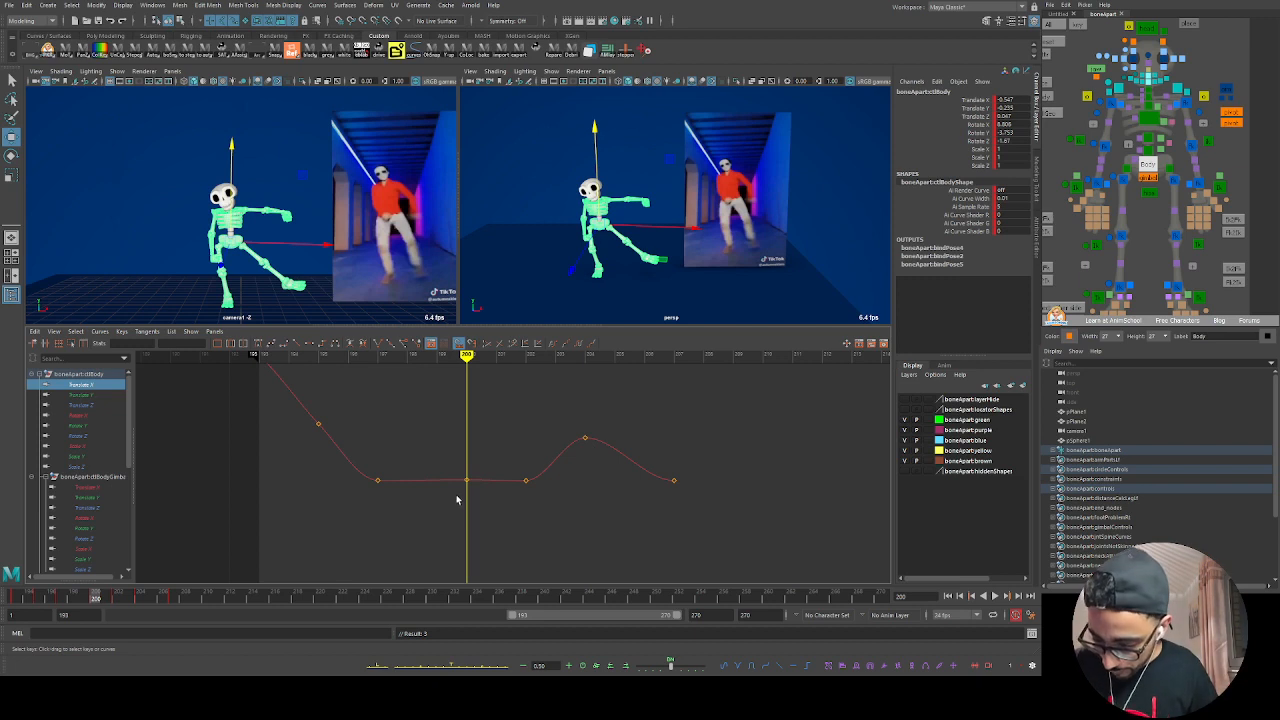
Step: Raise the body's Translate X keys at frames 202, 204 and 207, and delete the key at frame 200
{"action": "left_click", "coordinate": [62, 598]}
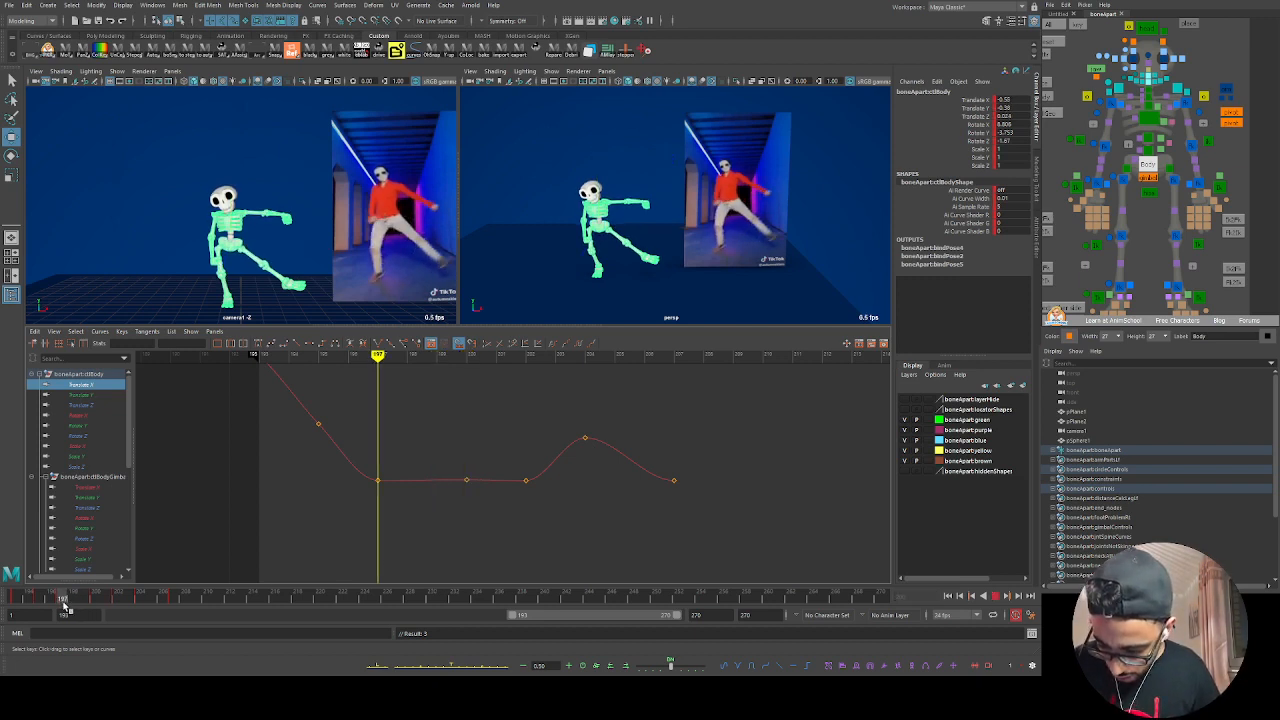
{"action": "left_click_drag", "start_coordinate": [63, 600], "coordinate": [113, 610]}
{"action": "left_click_drag", "start_coordinate": [702, 425], "coordinate": [520, 510]}
{"action": "mouse_move", "coordinate": [579, 467]}
{"action": "middle_mouse_down", "text": "shift"}
{"action": "mouse_move", "coordinate": [577, 478]}
{"action": "mouse_move", "coordinate": [583, 457]}
{"action": "mouse_move", "coordinate": [583, 492]}
{"action": "mouse_move", "coordinate": [587, 396]}
{"action": "mouse_move", "coordinate": [580, 480]}
{"action": "middle_mouse_up", "text": "shift"}
{"action": "left_click", "coordinate": [513, 505]}
{"action": "left_click_drag", "start_coordinate": [513, 505], "coordinate": [440, 540]}
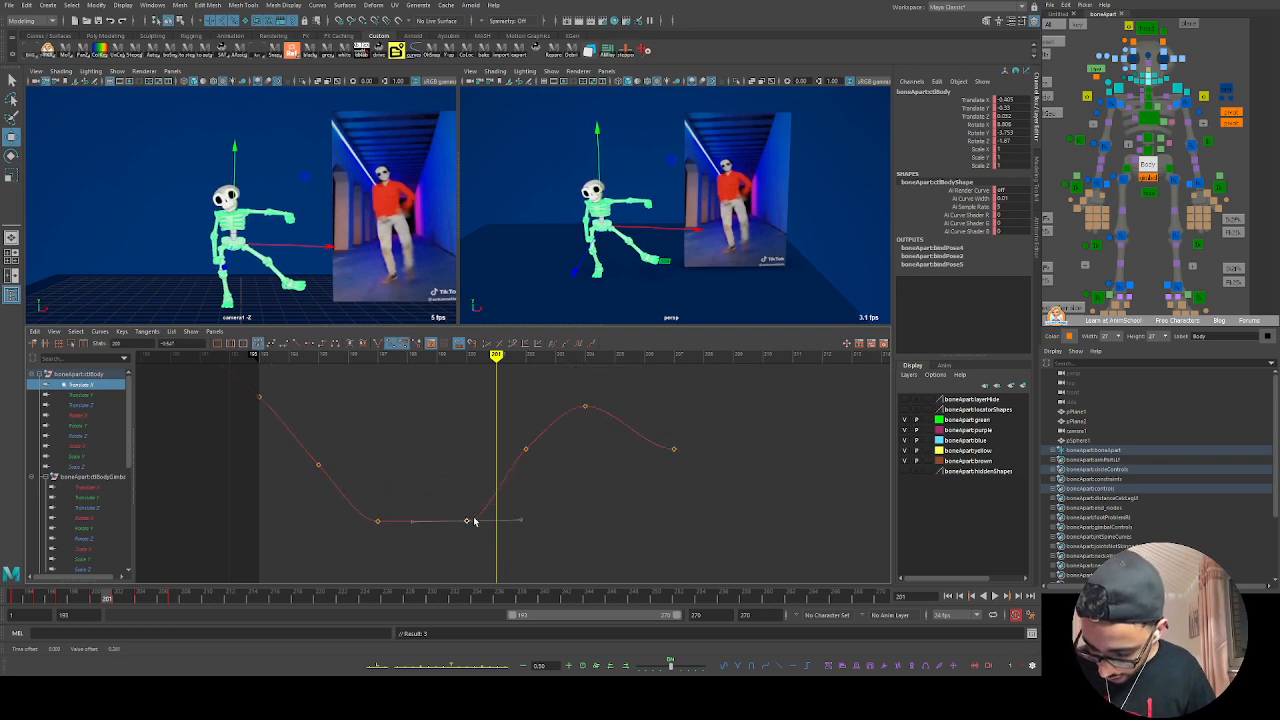
{"action": "key", "text": "Delete"}
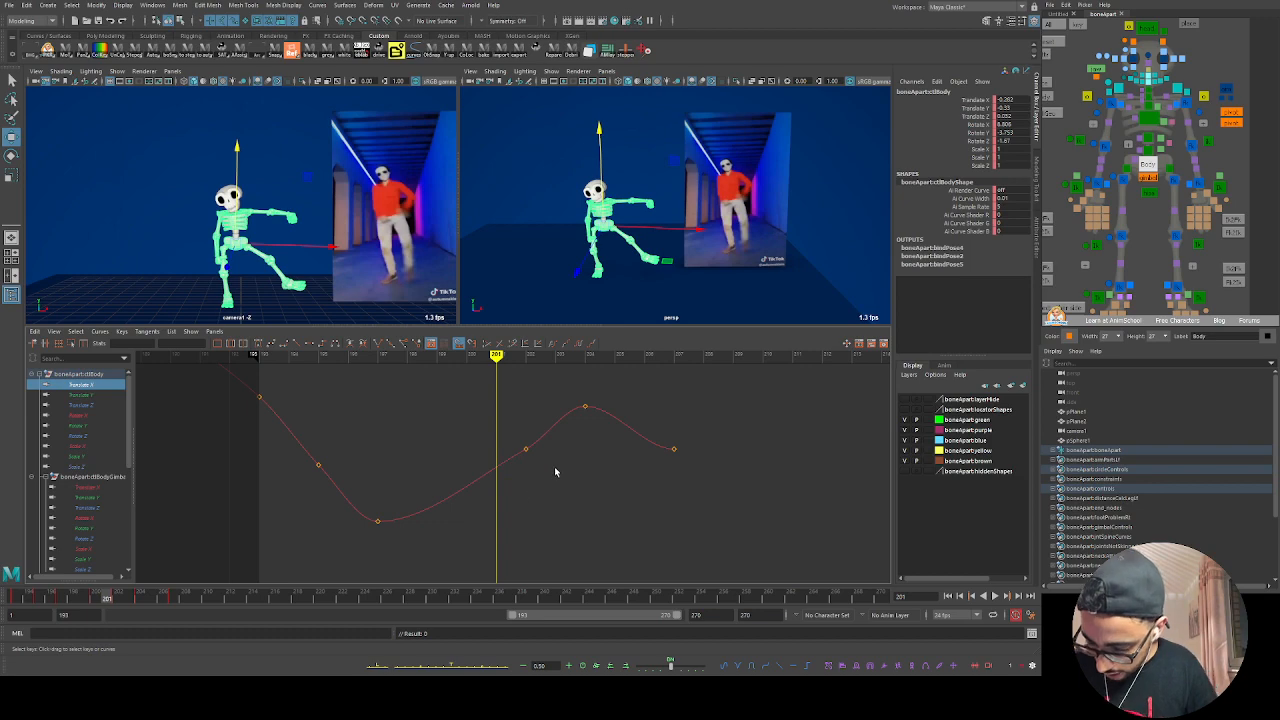
Step: Check the sideways body motion through frame 208, and raise the Translate X key at frame 207 level with the one at 204
{"action": "key", "text": "space"}
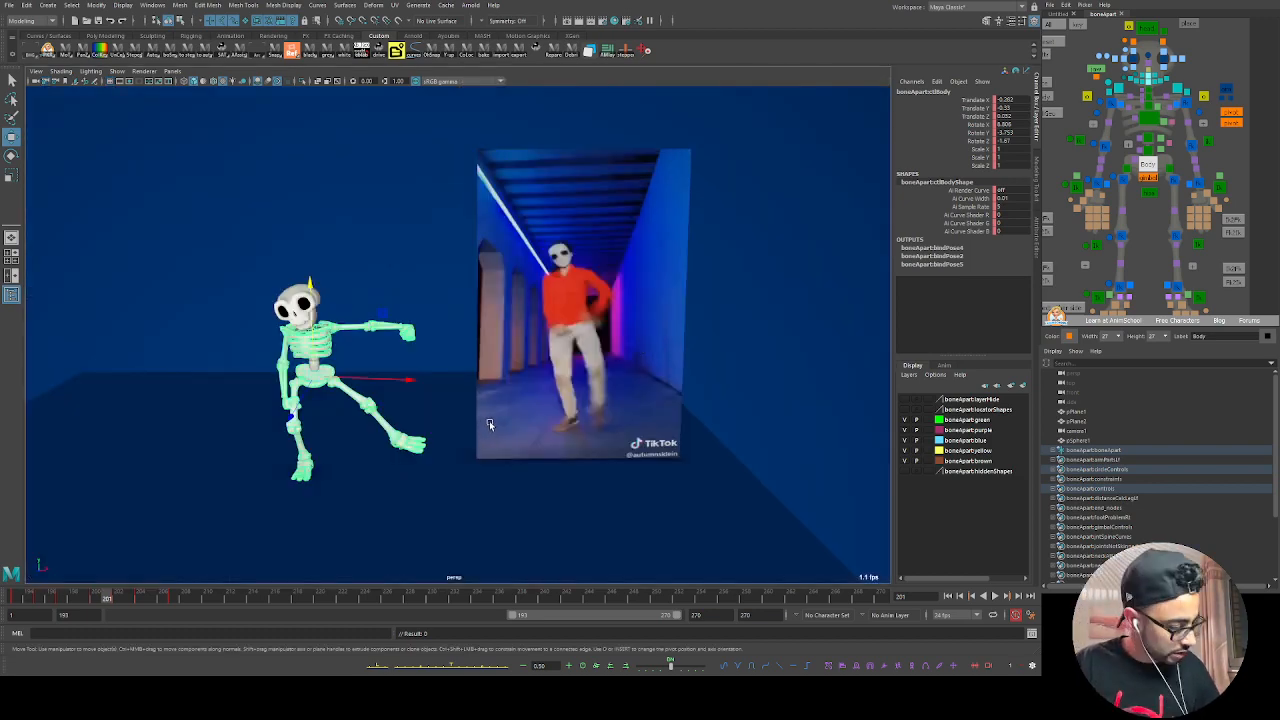
{"action": "left_click_drag", "start_coordinate": [428, 421], "coordinate": [313, 557], "text": "alt"}
{"action": "left_click_drag", "start_coordinate": [30, 601], "coordinate": [185, 600]}
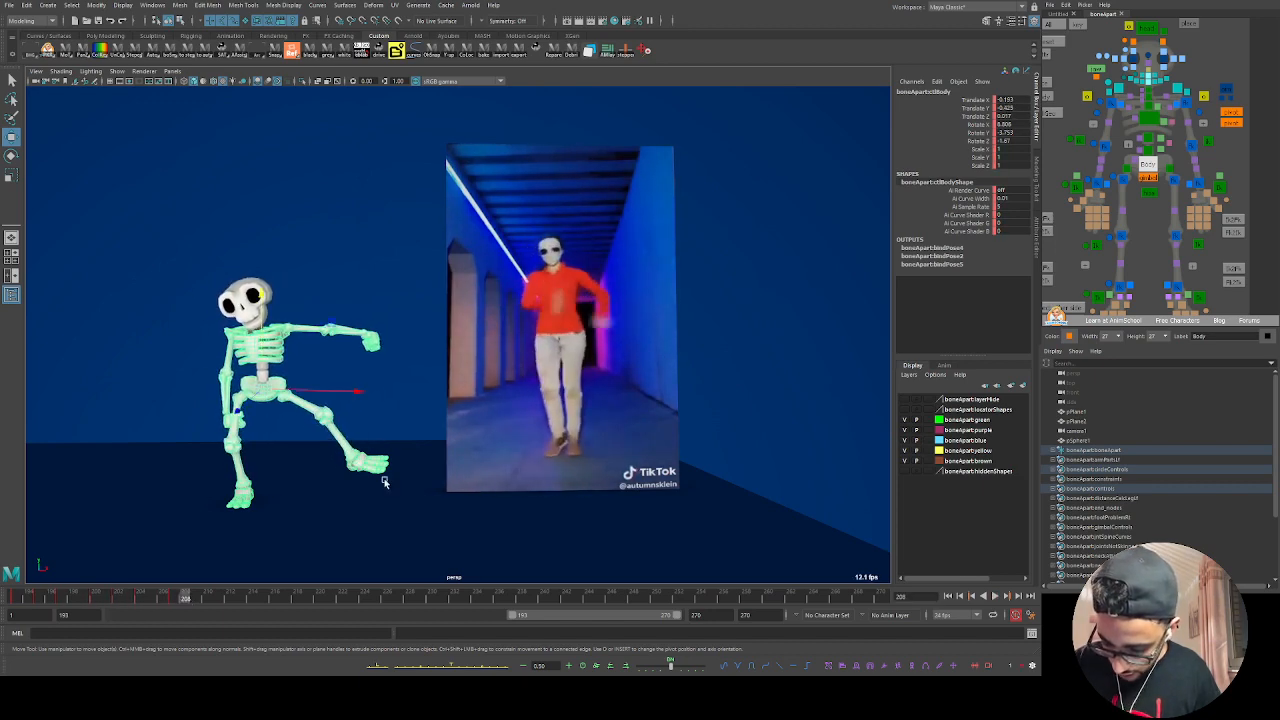
{"action": "key", "text": "space"}
{"action": "middle_click_drag", "start_coordinate": [674, 484], "coordinate": [623, 402], "text": "alt"}
{"action": "left_click", "coordinate": [639, 468]}
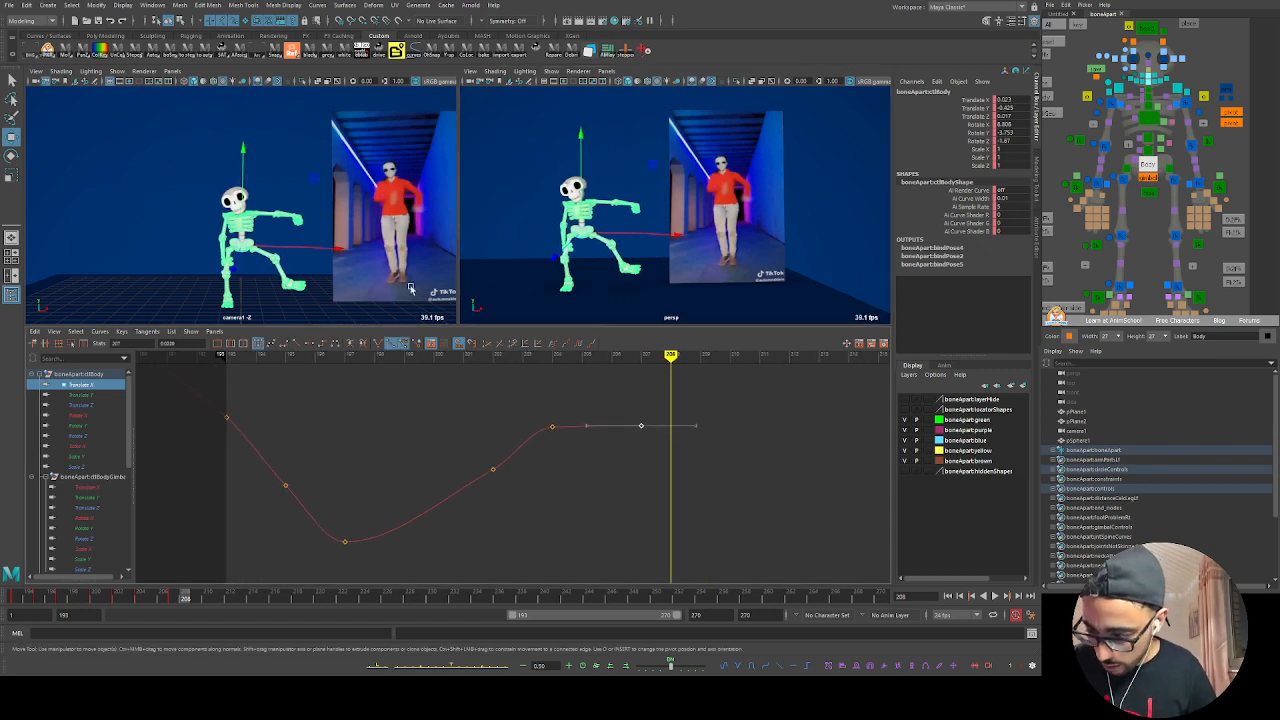
Step: Play back the dance in the enlarged perspective view and return to frame 193, comparing the body's weight shift with the video reference
{"action": "key", "text": "space"}
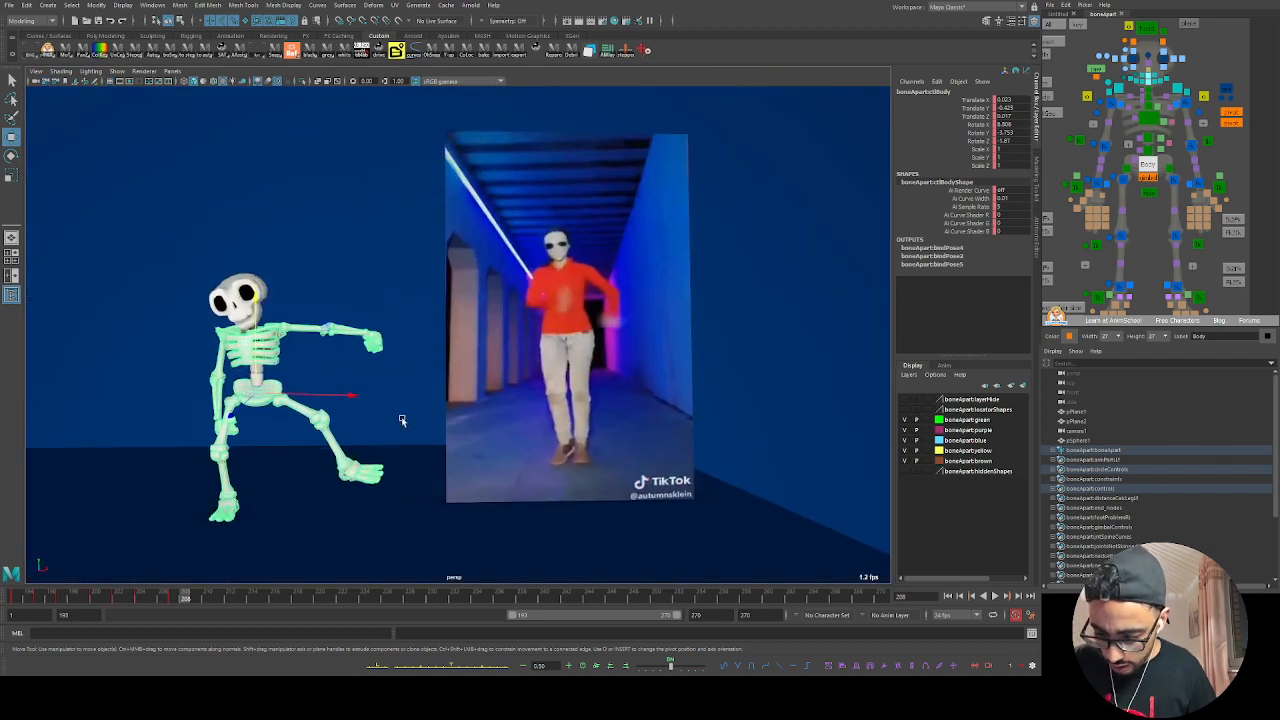
{"action": "middle_click_drag", "start_coordinate": [400, 420], "coordinate": [475, 390], "text": "alt"}
{"action": "left_click_drag", "start_coordinate": [442, 418], "coordinate": [390, 415], "text": "alt"}
{"action": "right_click_drag", "start_coordinate": [390, 415], "coordinate": [408, 432], "text": "alt"}
{"action": "left_click_drag", "start_coordinate": [408, 432], "coordinate": [423, 429], "text": "alt"}
{"action": "middle_click_drag", "start_coordinate": [423, 429], "coordinate": [430, 421], "text": "alt"}
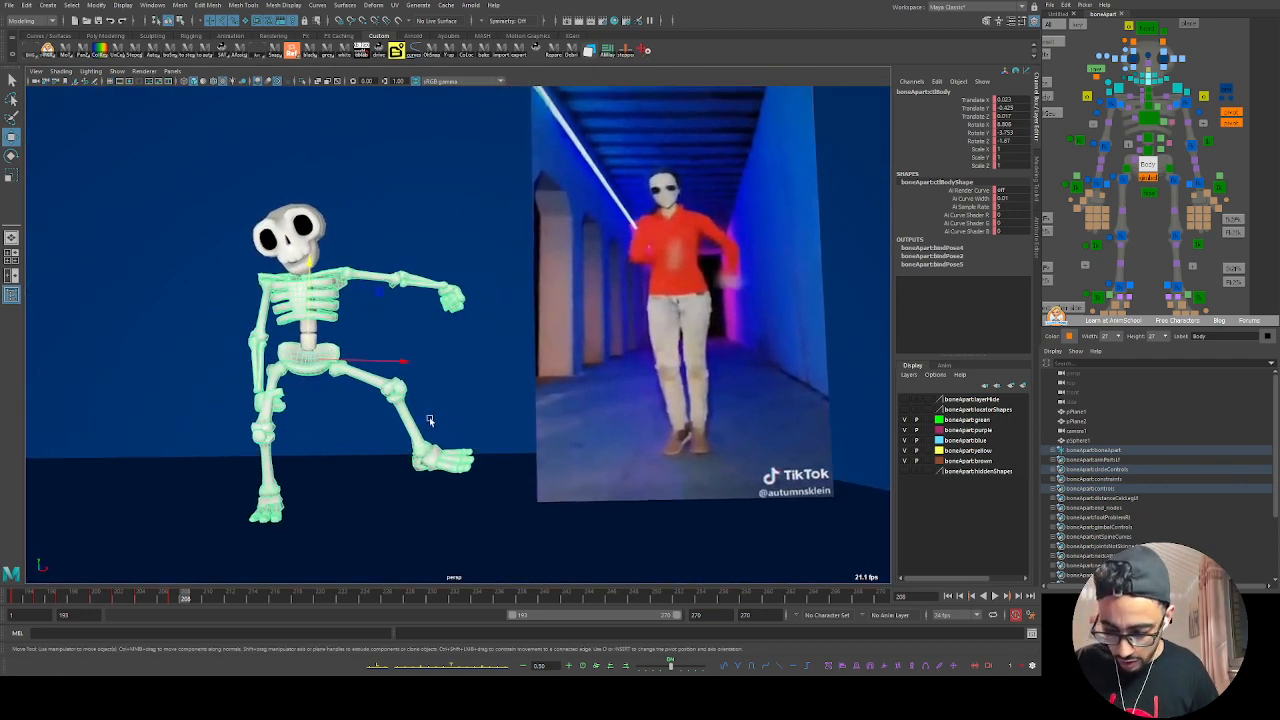
{"action": "key", "text": "alt+v"}
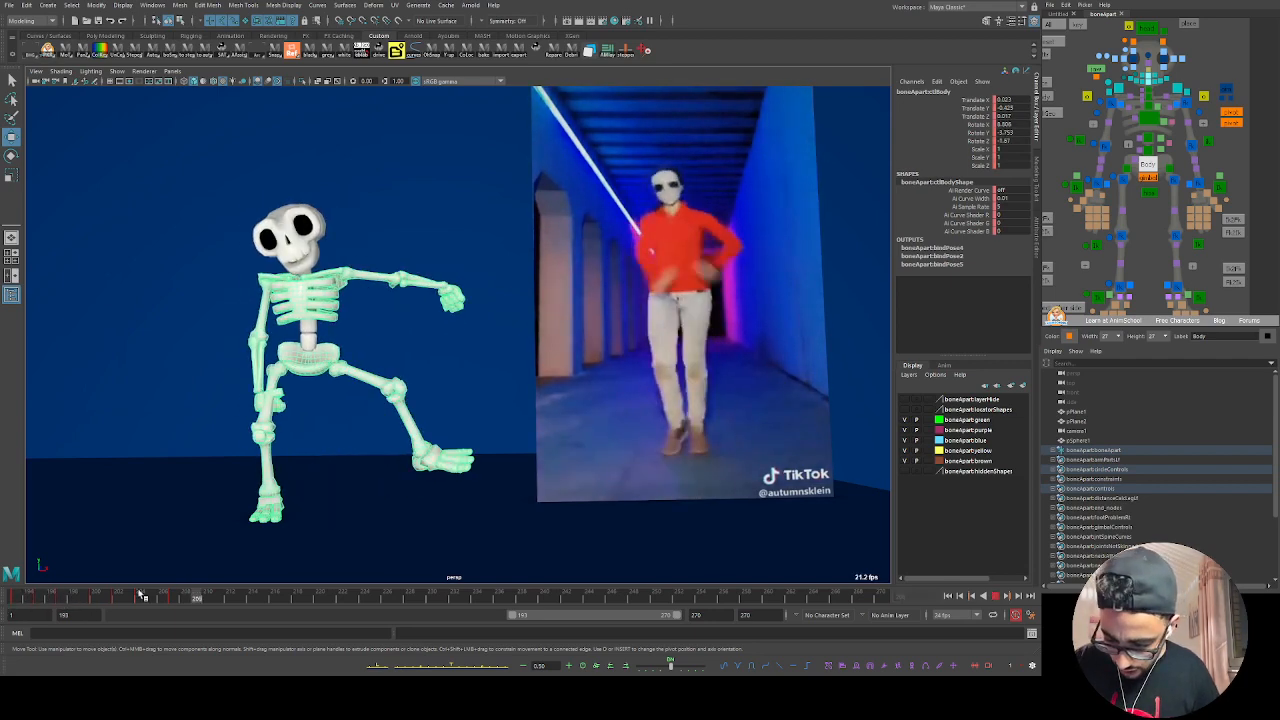
{"action": "key", "text": "Escape"}
{"action": "mouse_move", "coordinate": [2, 596]}
{"action": "left_mouse_down"}
{"action": "mouse_move", "coordinate": [166, 596]}
{"action": "mouse_move", "coordinate": [2, 596]}
{"action": "mouse_move", "coordinate": [54, 598]}
{"action": "mouse_move", "coordinate": [18, 597]}
{"action": "left_mouse_up"}
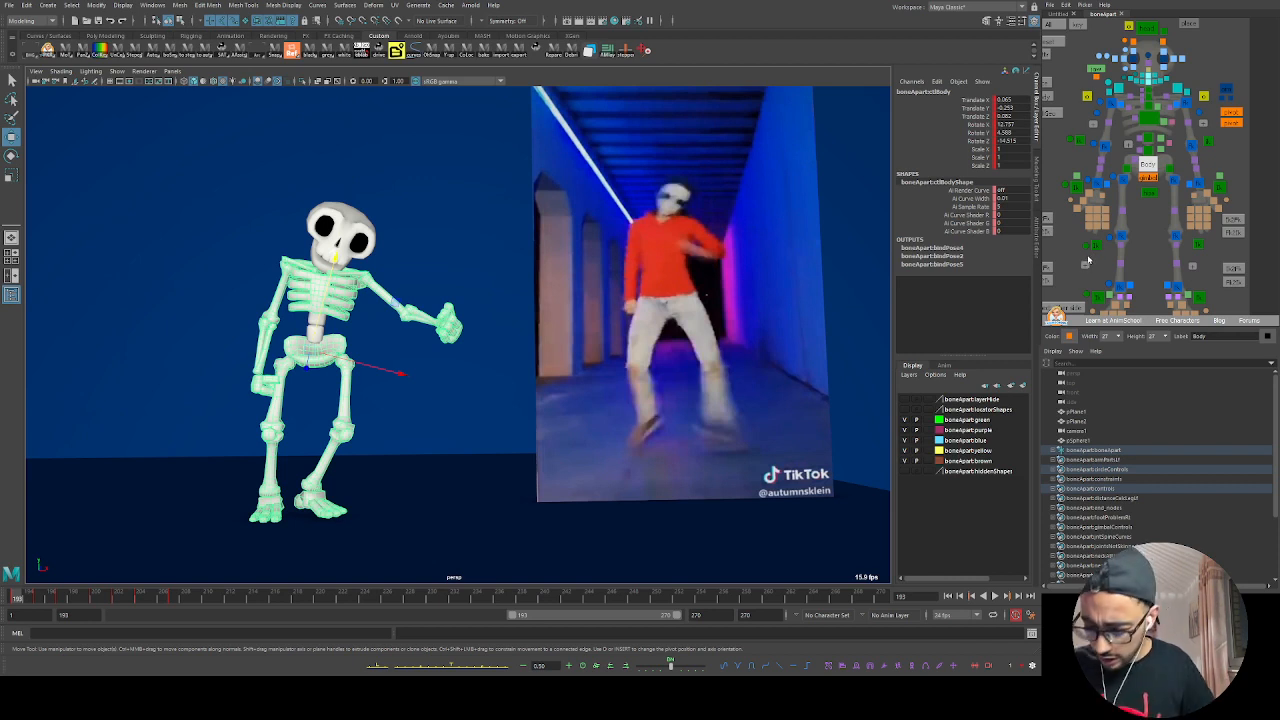
Step: Move the body control at frame 193 down and slightly sideways to Translate X 0.166 and Y -0.518, undoing the extra nudges
{"action": "key", "text": "Caps_Lock"}
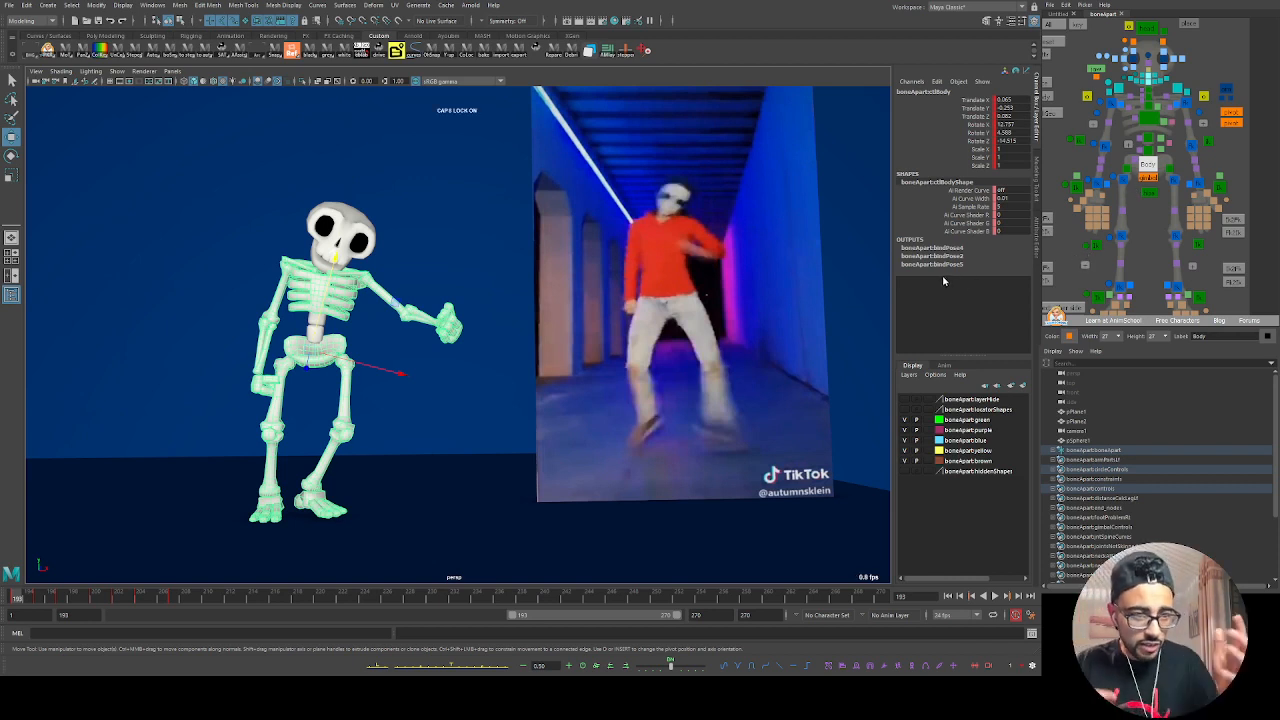
{"action": "left_click", "coordinate": [1148, 221]}
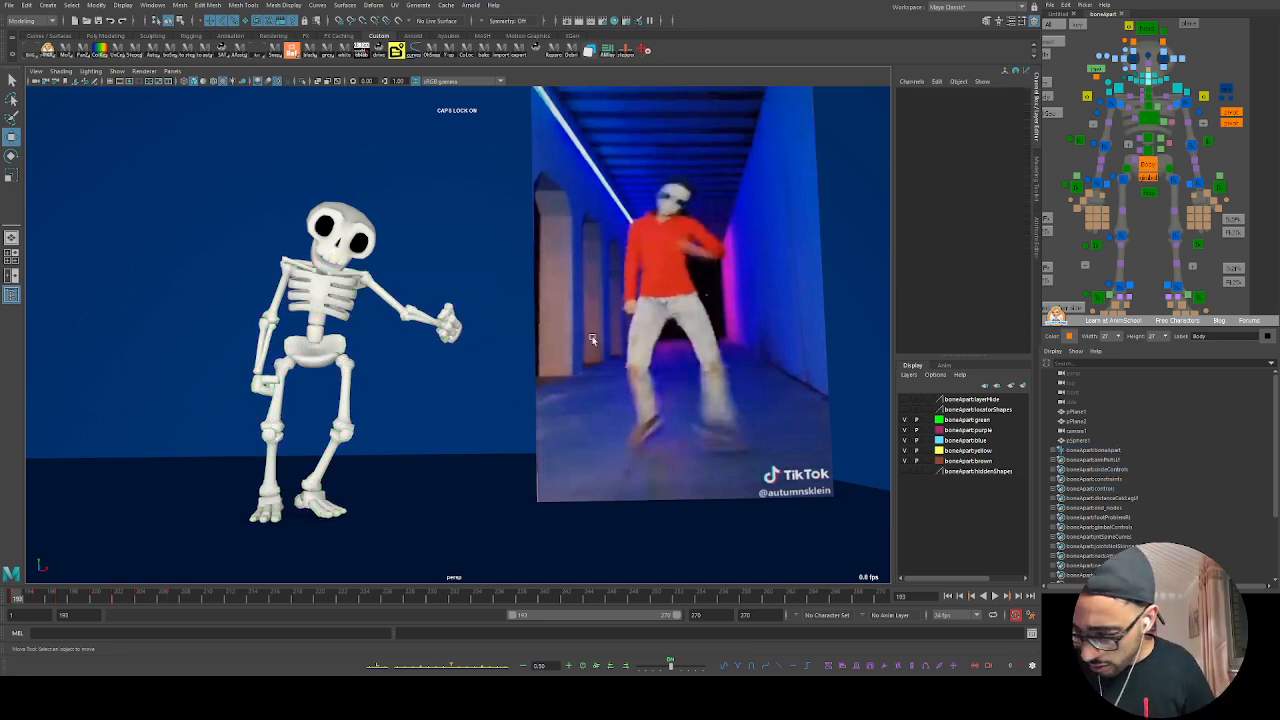
{"action": "mouse_move", "coordinate": [465, 352]}
{"action": "left_mouse_down", "text": "alt"}
{"action": "mouse_move", "coordinate": [446, 358]}
{"action": "mouse_move", "coordinate": [468, 356]}
{"action": "left_mouse_up", "text": "alt"}
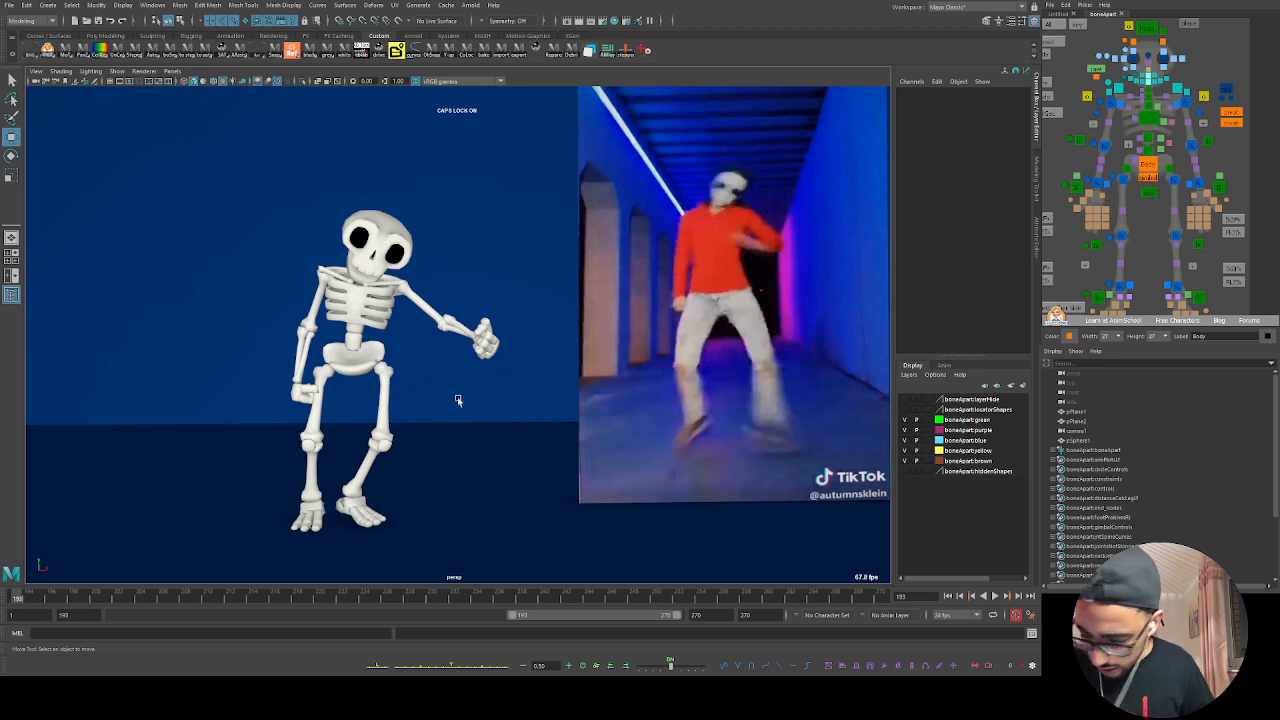
{"action": "left_click", "coordinate": [1141, 168]}
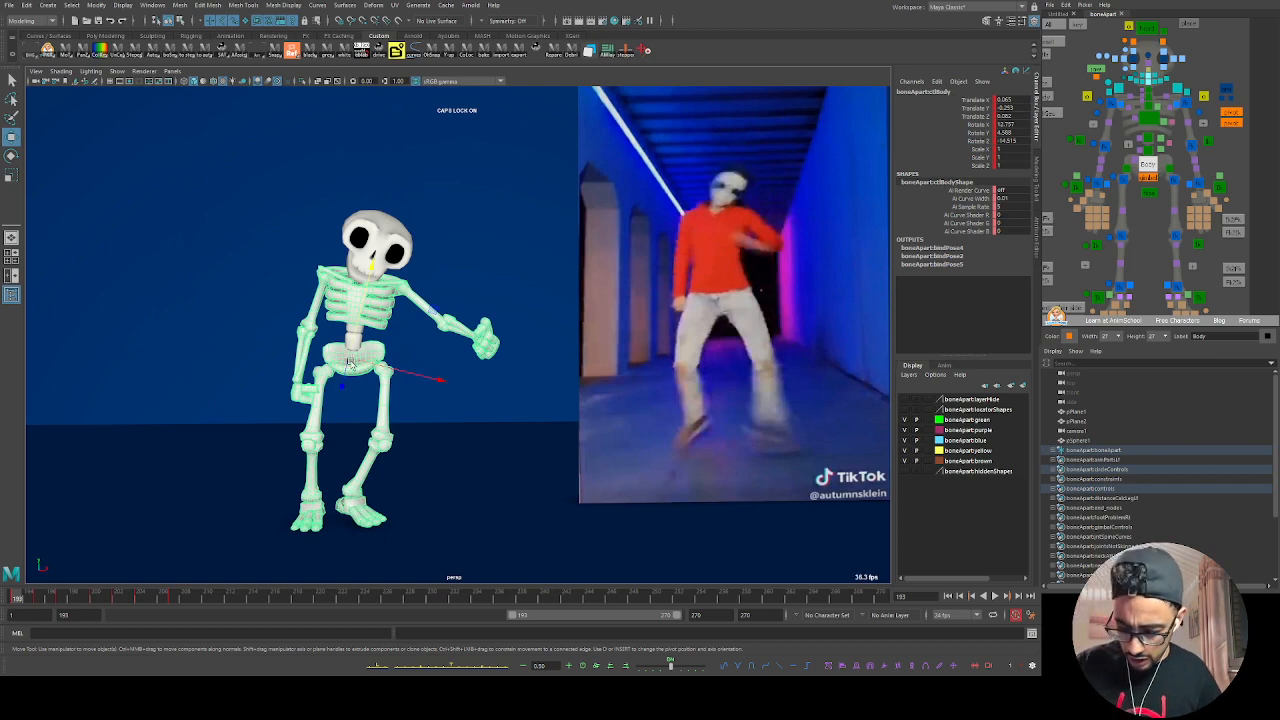
{"action": "mouse_move", "coordinate": [357, 359]}
{"action": "left_mouse_down"}
{"action": "mouse_move", "coordinate": [392, 368]}
{"action": "mouse_move", "coordinate": [352, 368]}
{"action": "mouse_move", "coordinate": [392, 368]}
{"action": "mouse_move", "coordinate": [368, 380]}
{"action": "mouse_move", "coordinate": [352, 366]}
{"action": "left_mouse_up"}
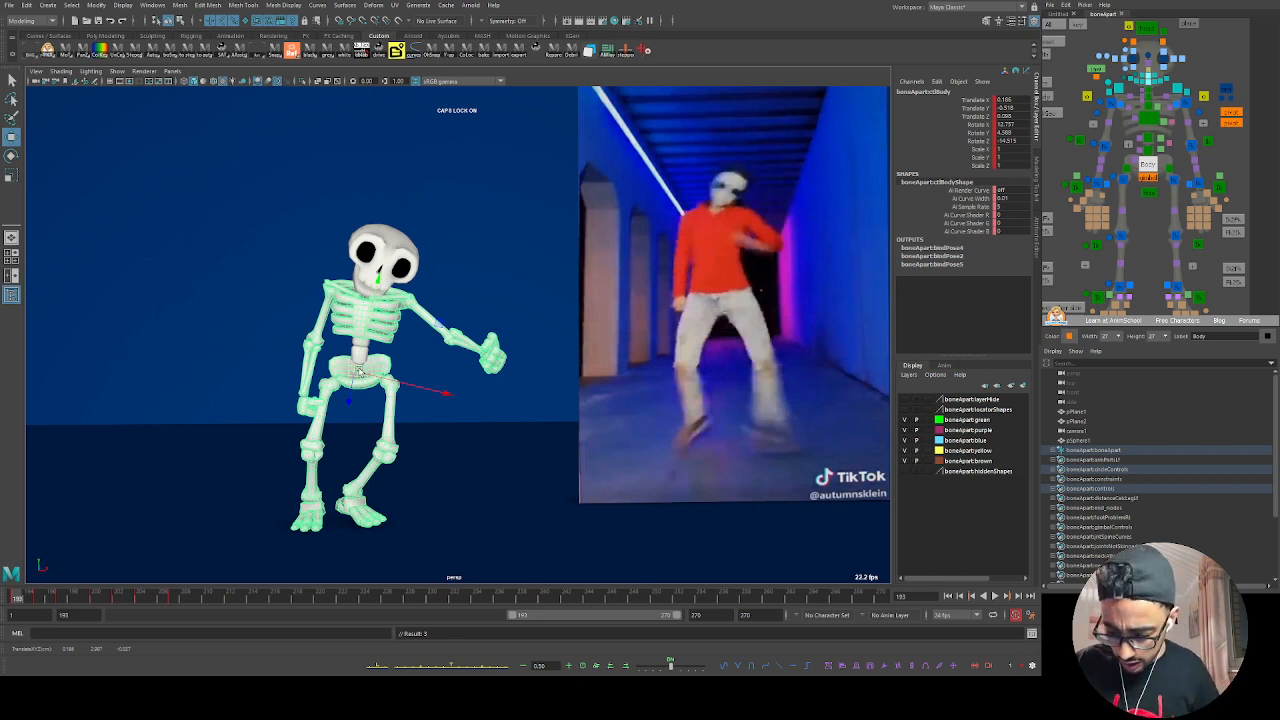
{"action": "key", "text": "ctrl+z"}
{"action": "key", "text": "ctrl+z"}
{"action": "key", "text": "ctrl+z"}
{"action": "key", "text": "ctrl+z"}
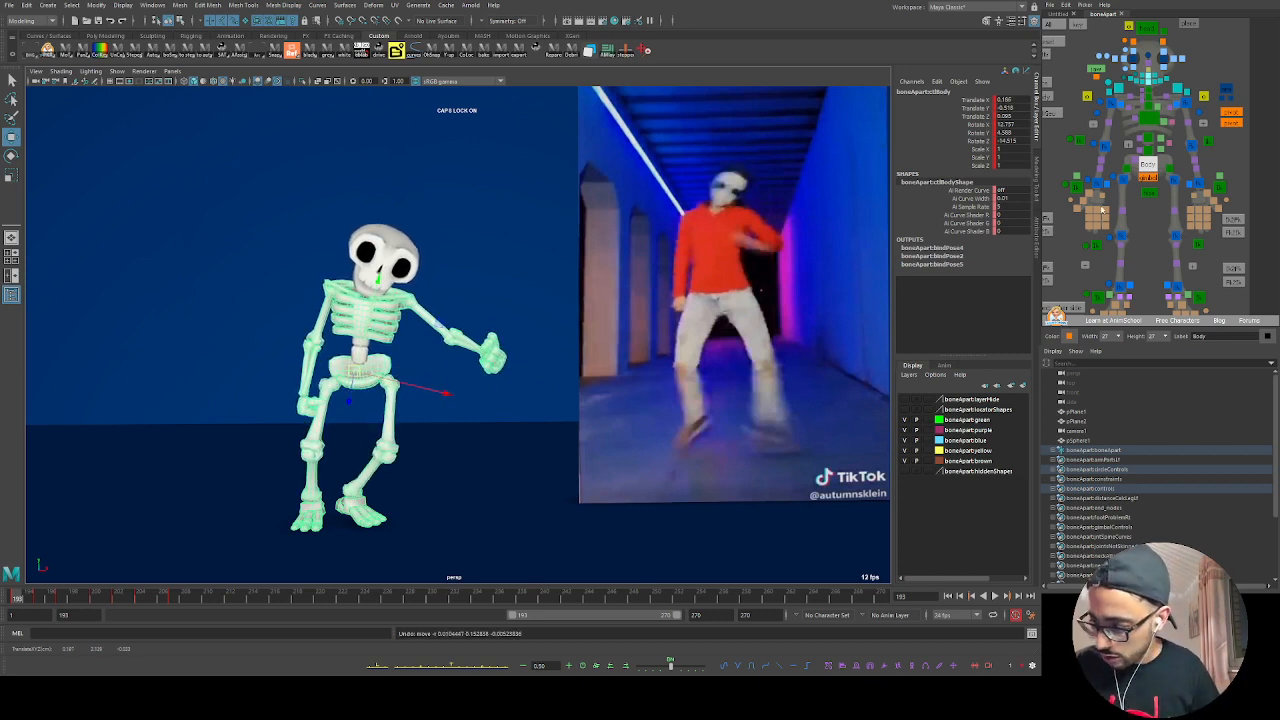
Step: Try rotating the hips and moving one foot's IK control at frame 193, undoing each change
{"action": "left_click", "coordinate": [1150, 193]}
{"action": "key", "text": "e"}
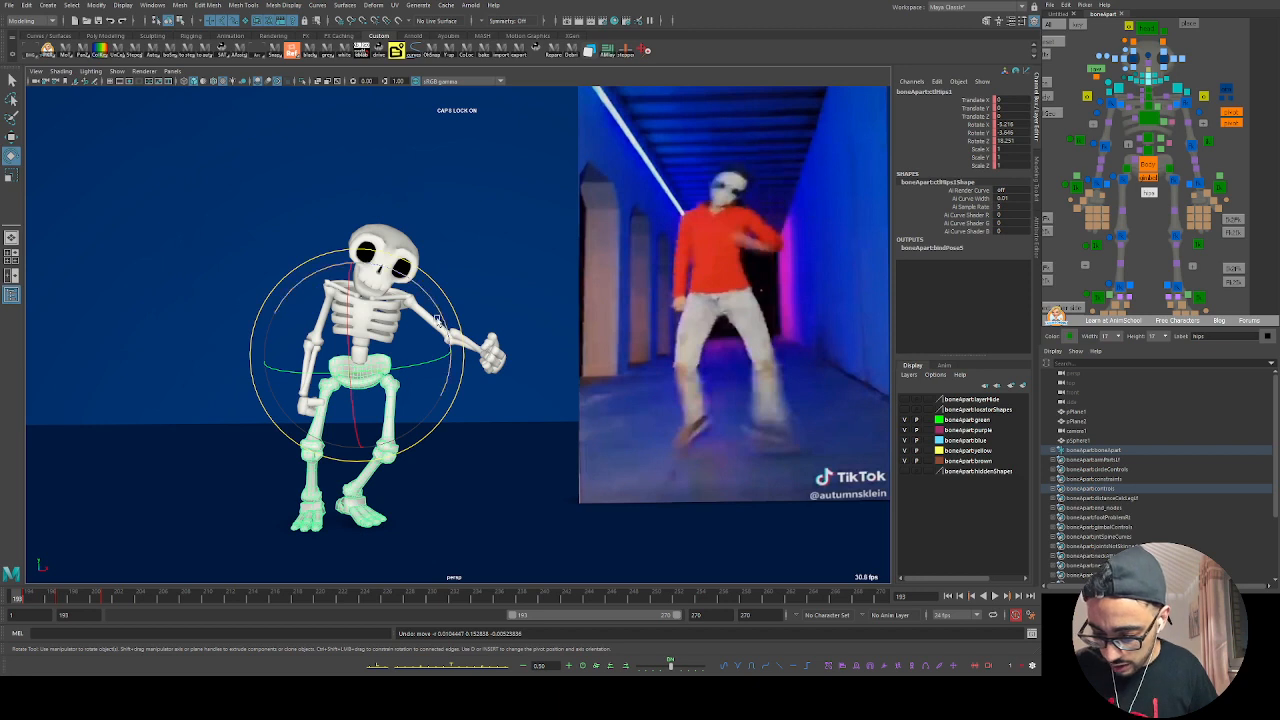
{"action": "key", "text": "ctrl+z"}
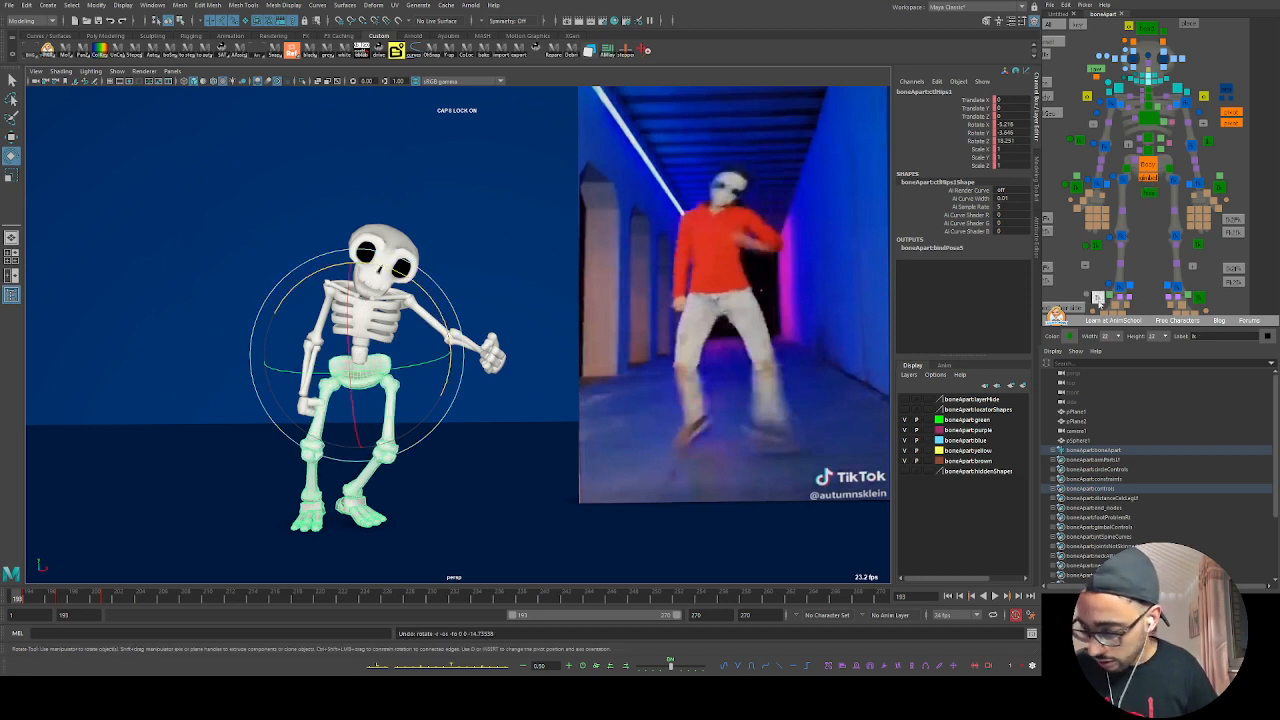
{"action": "left_click", "coordinate": [1125, 300]}
{"action": "key", "text": "w"}
{"action": "key", "text": "ctrl+z"}
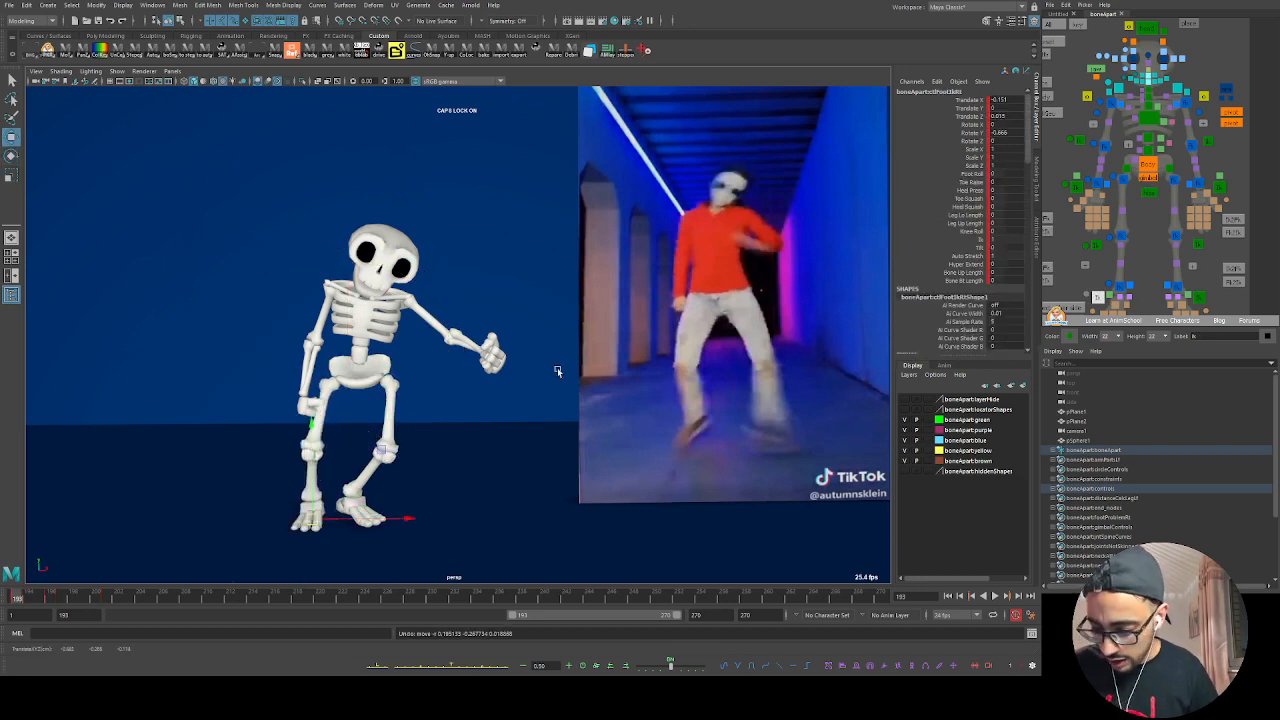
Step: Try moving the chest and head controls at frame 193, undoing each change
{"action": "left_click", "coordinate": [1150, 118]}
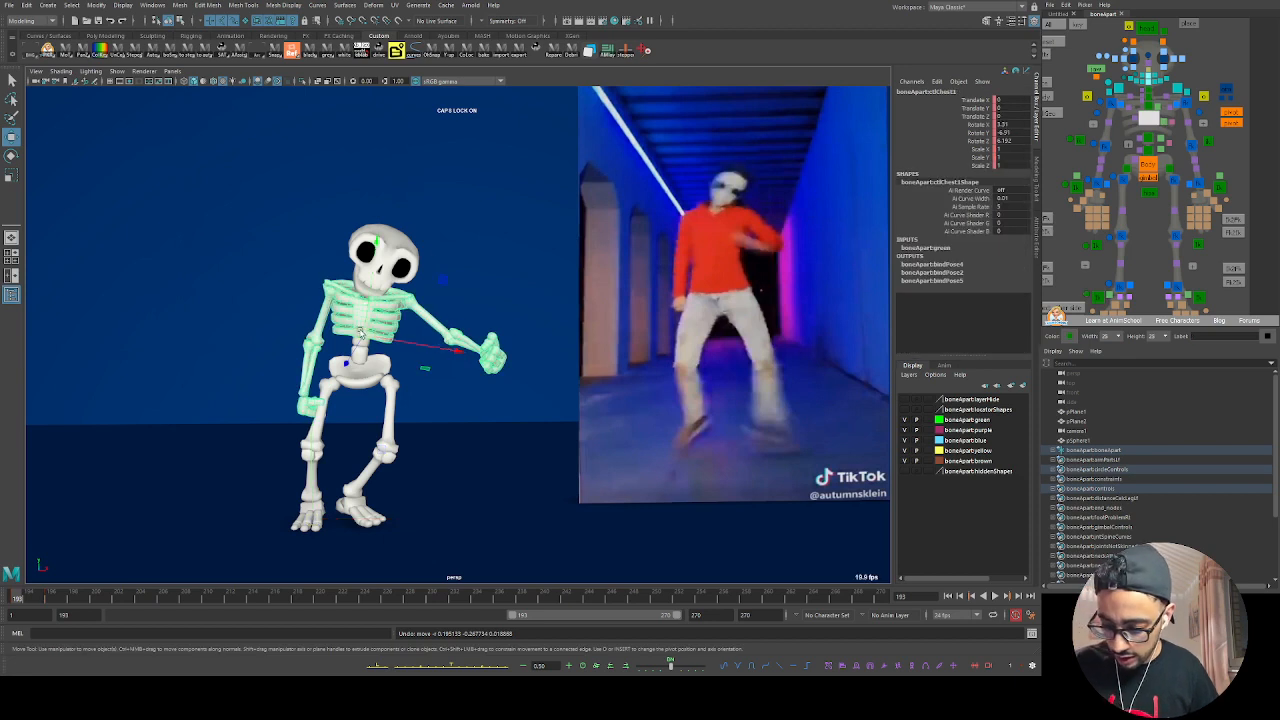
{"action": "left_click_drag", "start_coordinate": [369, 316], "coordinate": [357, 324]}
{"action": "key", "text": "ctrl+z"}
{"action": "left_click", "coordinate": [1147, 27]}
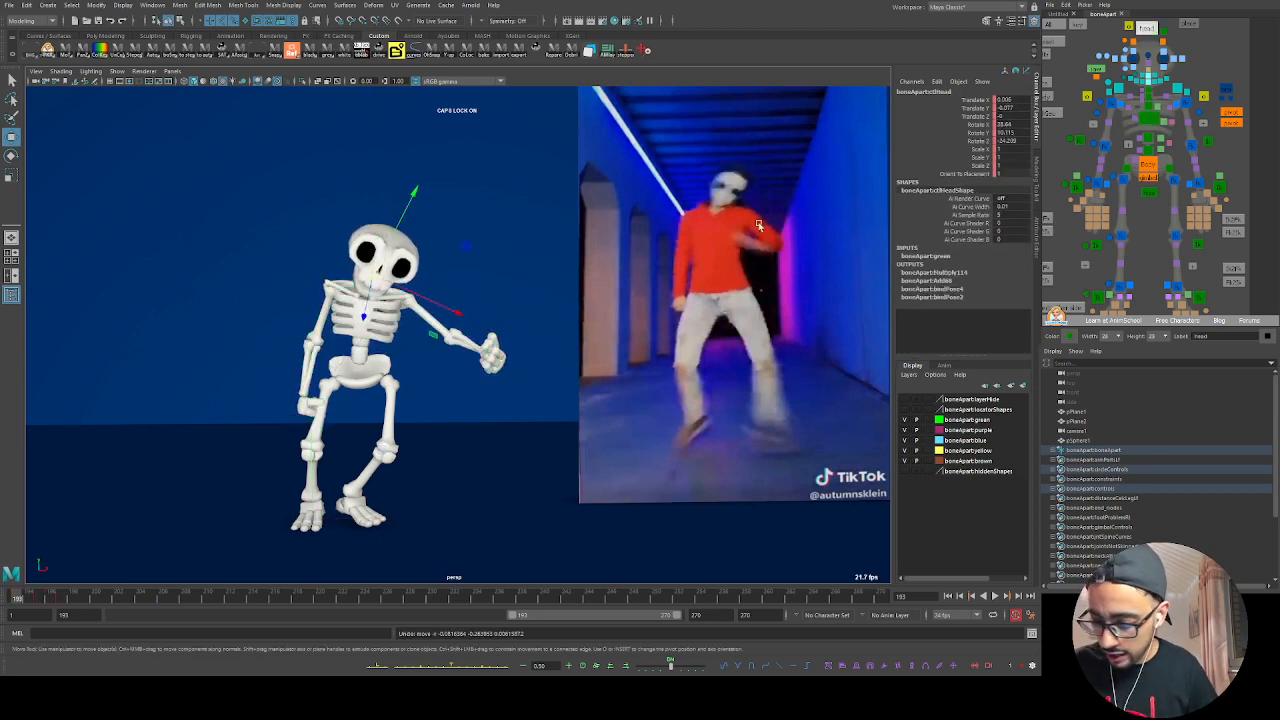
{"action": "left_click_drag", "start_coordinate": [398, 287], "coordinate": [395, 297]}
{"action": "key", "text": "ctrl+z"}
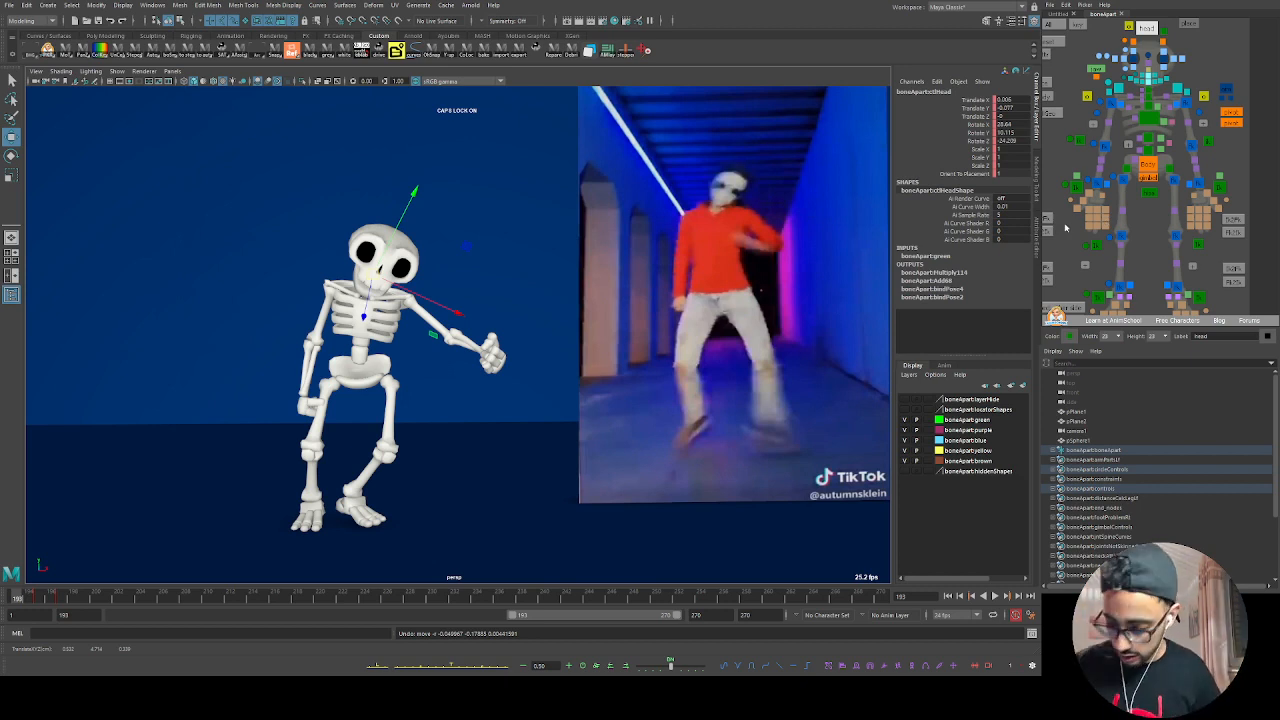
Step: Select the body control and scrub and play from frame 193 through 207, comparing its bounce with the video reference
{"action": "left_click", "coordinate": [1148, 170]}
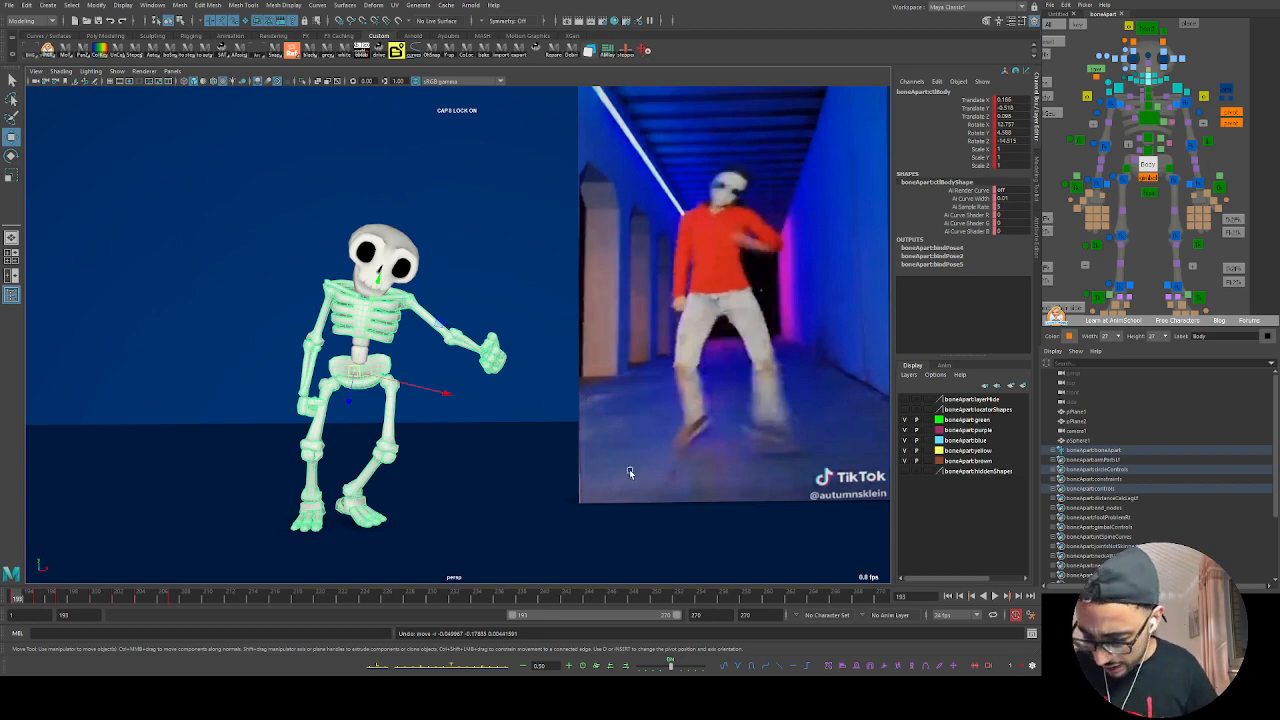
{"action": "left_click_drag", "start_coordinate": [76, 600], "coordinate": [29, 598]}
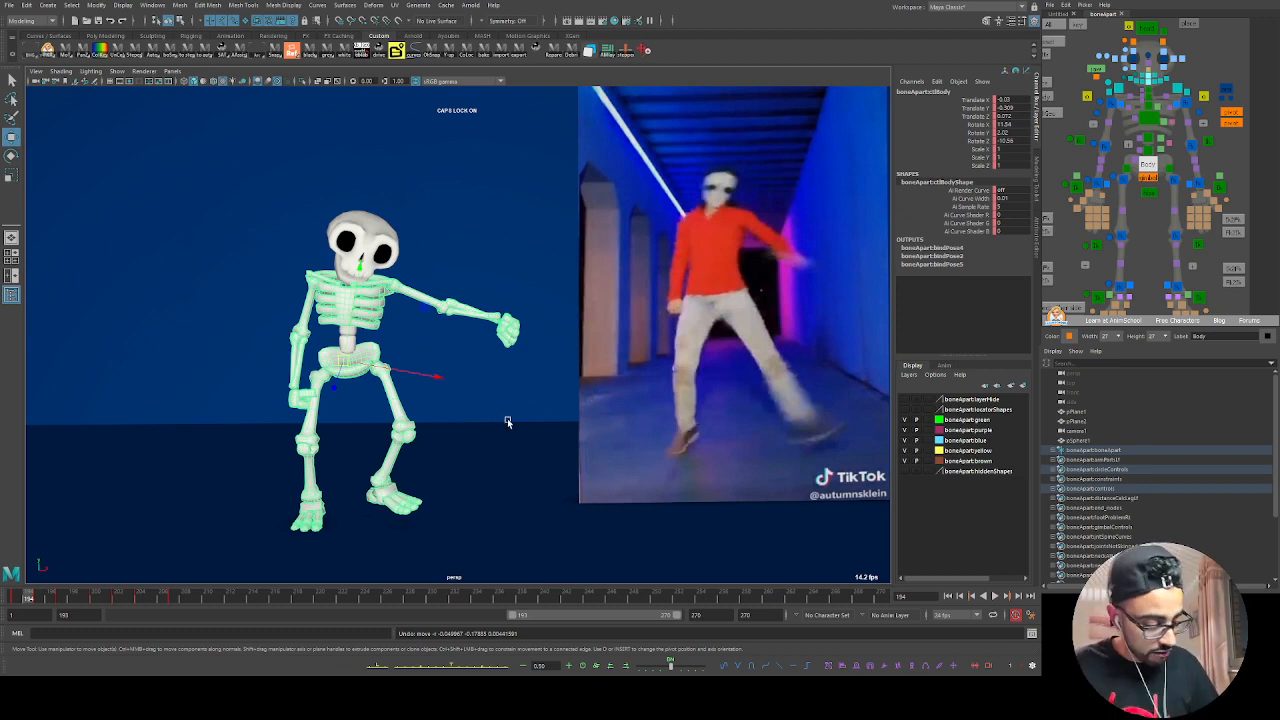
{"action": "left_click_drag", "start_coordinate": [472, 404], "coordinate": [507, 346], "text": "alt"}
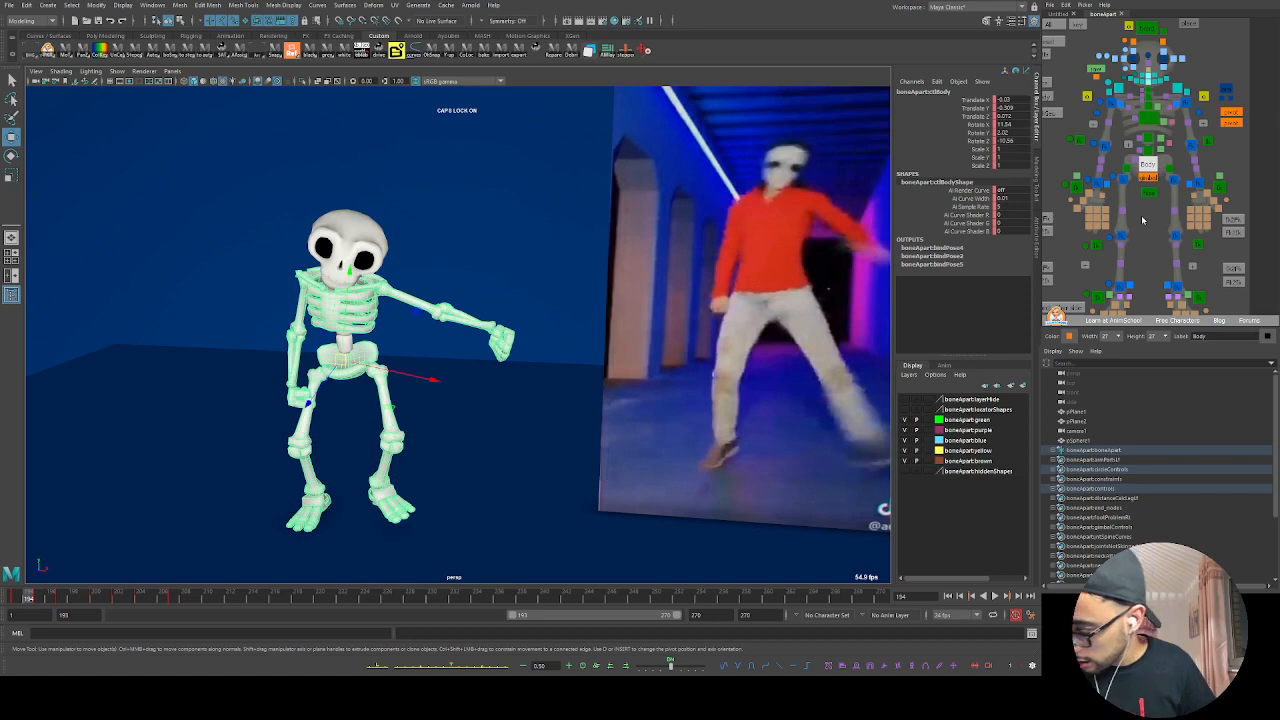
{"action": "left_click", "coordinate": [1142, 220]}
{"action": "left_click", "coordinate": [1150, 160]}
{"action": "left_click_drag", "start_coordinate": [553, 385], "coordinate": [495, 398], "text": "alt"}
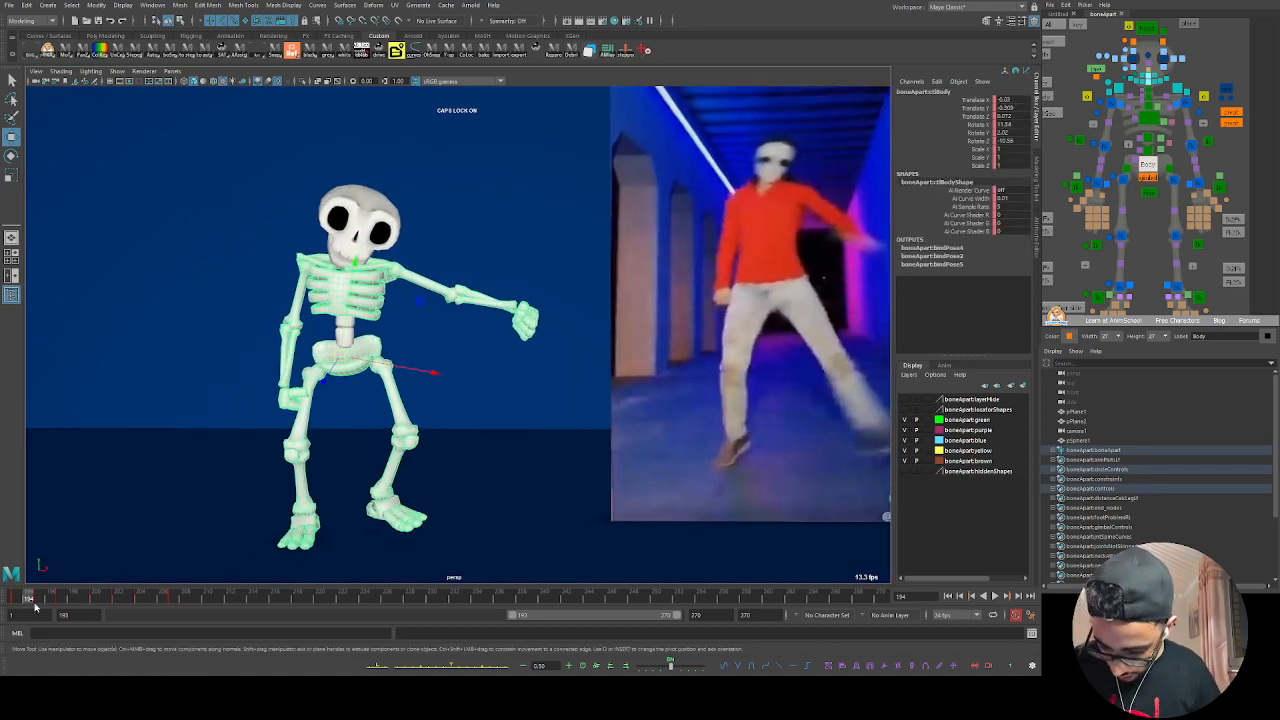
{"action": "left_click_drag", "start_coordinate": [46, 603], "coordinate": [141, 593]}
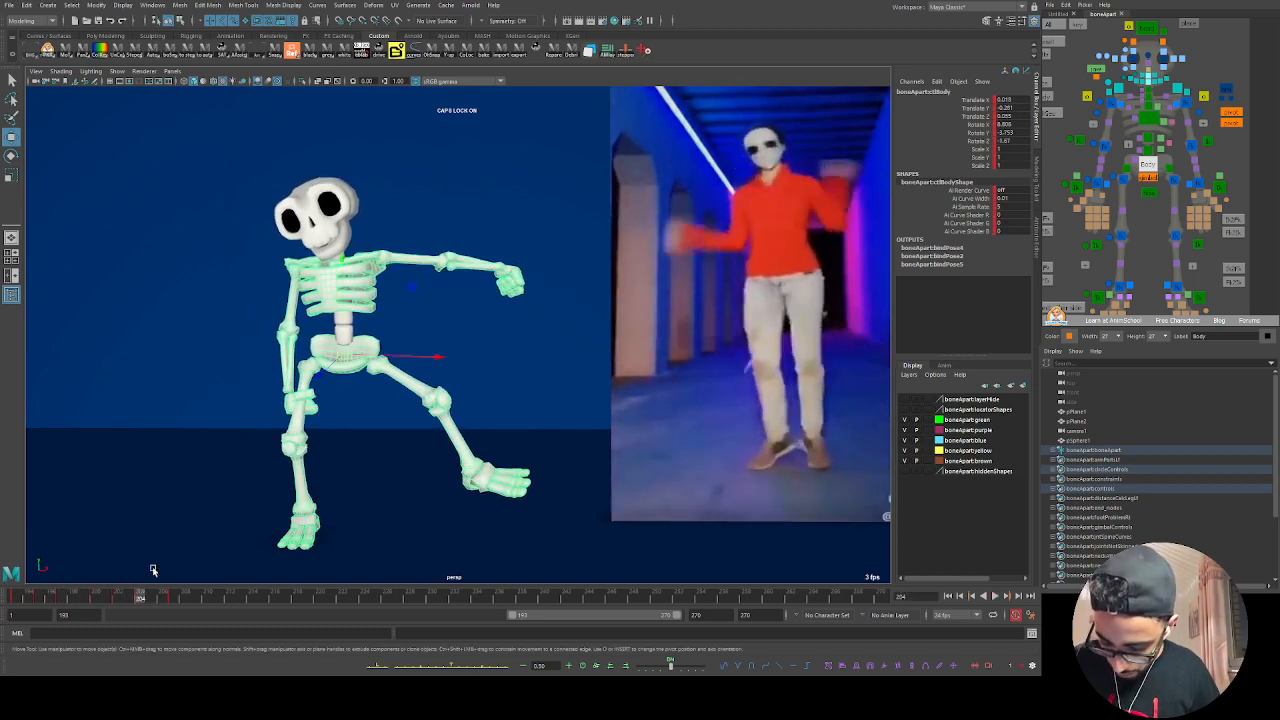
{"action": "key", "text": "alt+v"}
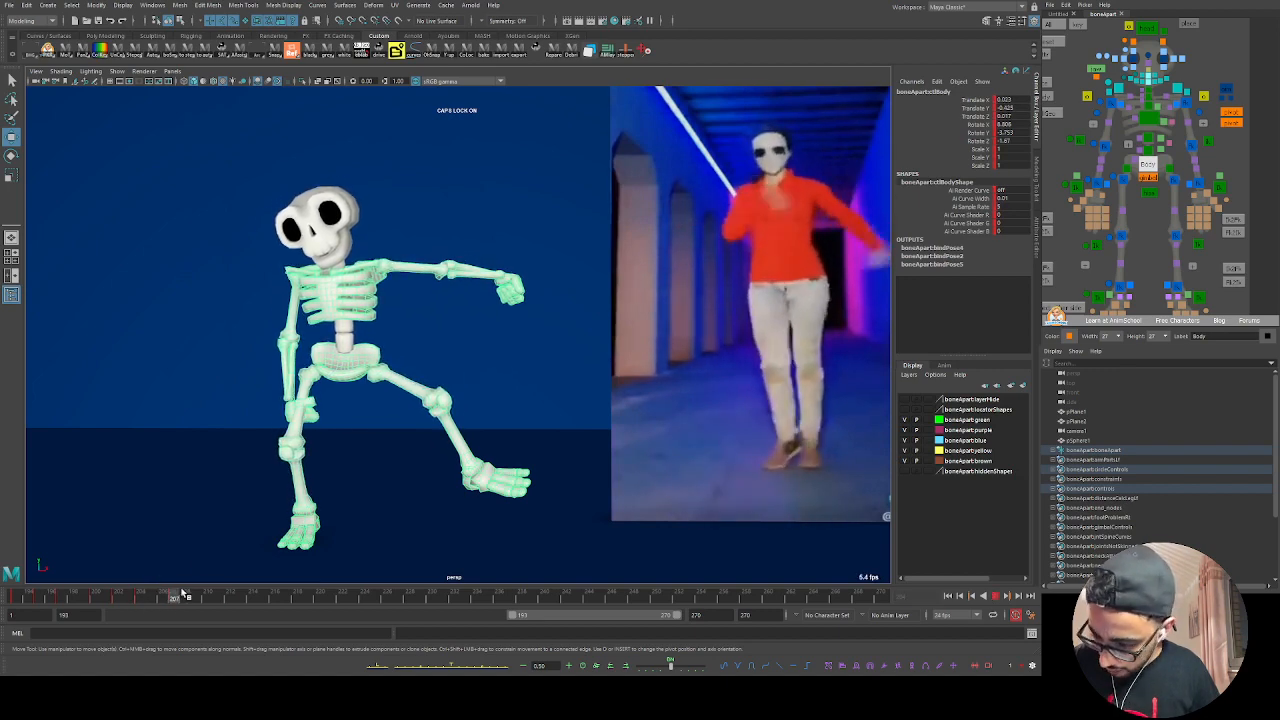
Step: Key the body control at frame 213 in its held pose, and step back through frames 211 to 209 against the reference
{"action": "left_click", "coordinate": [213, 591]}
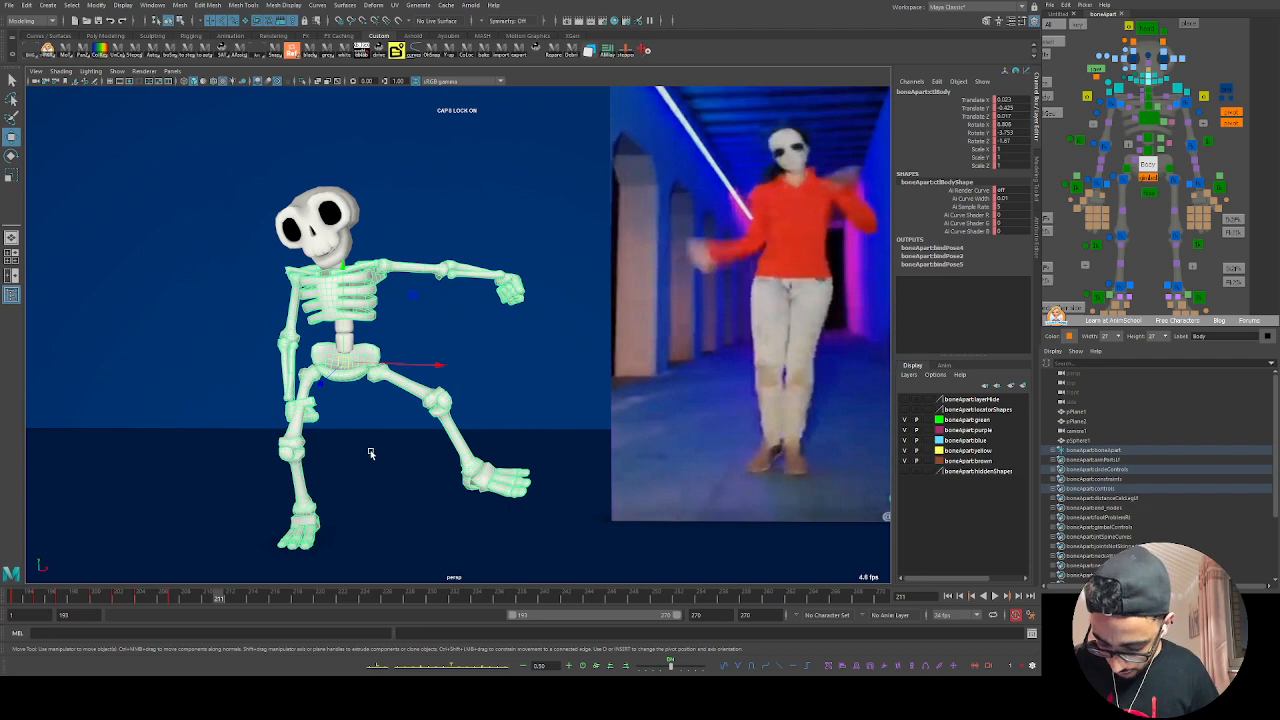
{"action": "key", "text": "s"}
{"action": "mouse_move", "coordinate": [143, 599]}
{"action": "left_mouse_down"}
{"action": "mouse_move", "coordinate": [169, 604]}
{"action": "mouse_move", "coordinate": [105, 614]}
{"action": "mouse_move", "coordinate": [247, 602]}
{"action": "left_mouse_up"}
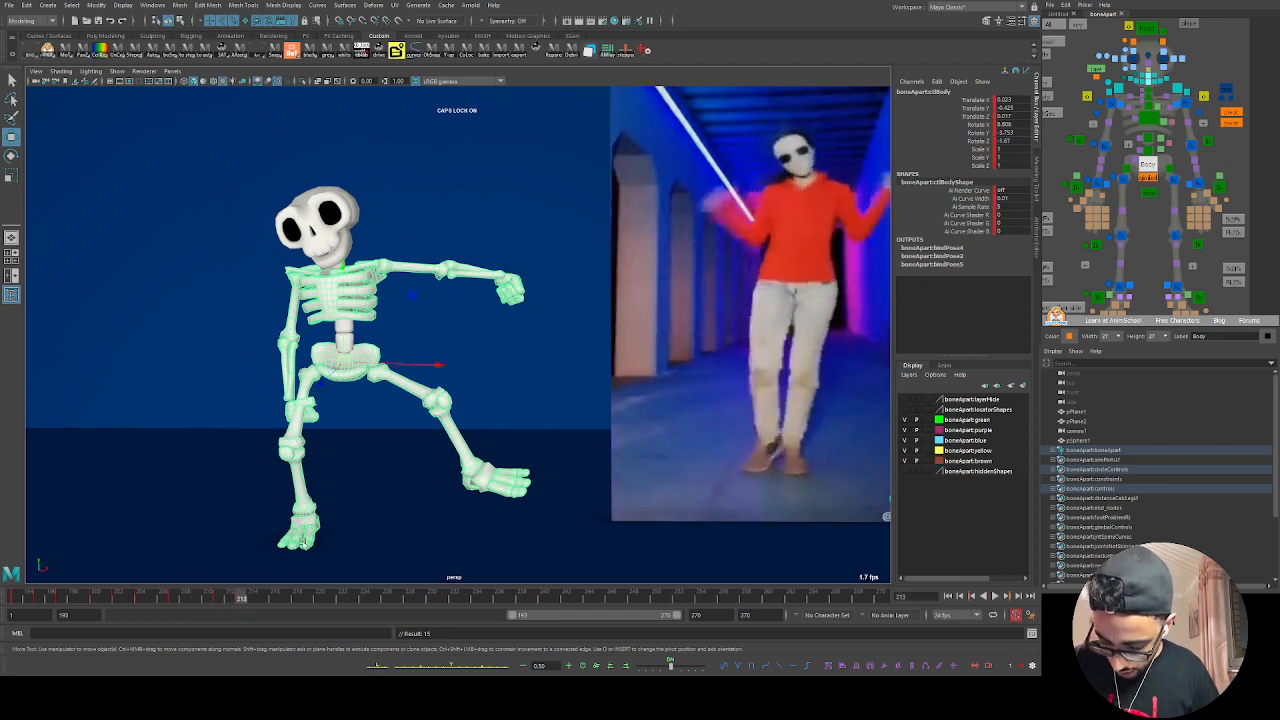
{"action": "key", "text": "alt+comma"}
{"action": "key", "text": "alt+comma"}
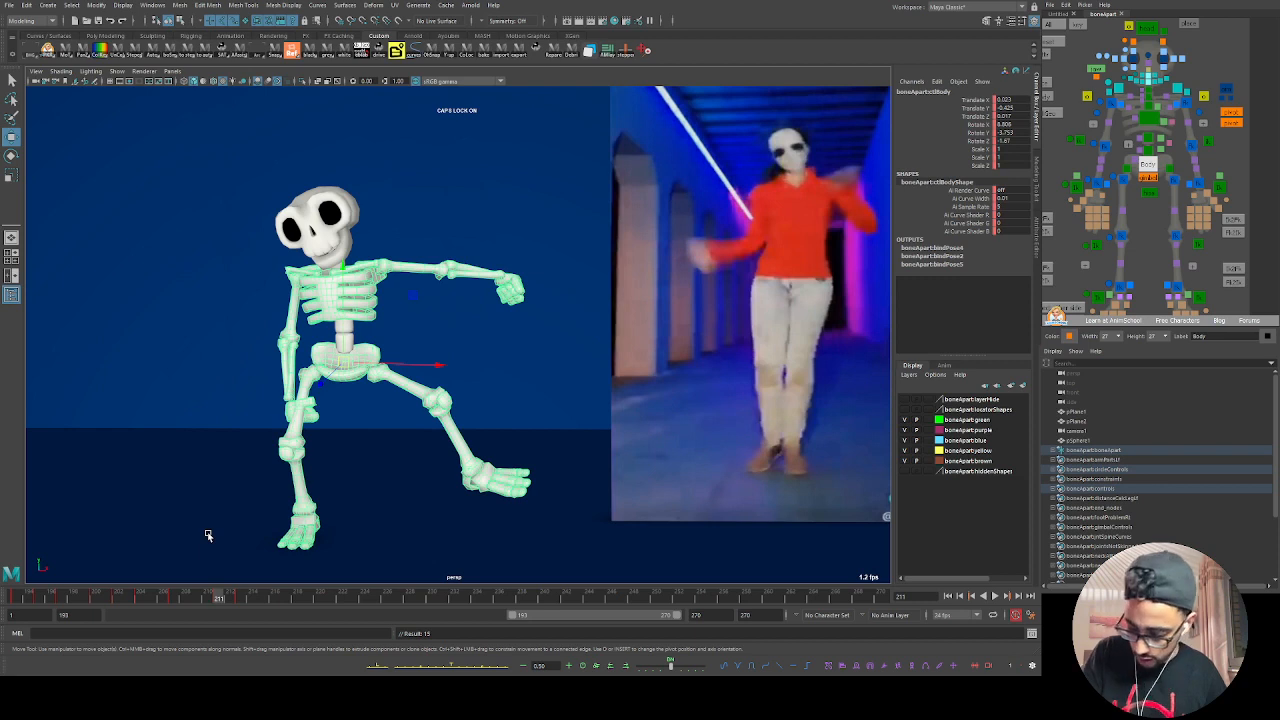
{"action": "left_click", "coordinate": [199, 598]}
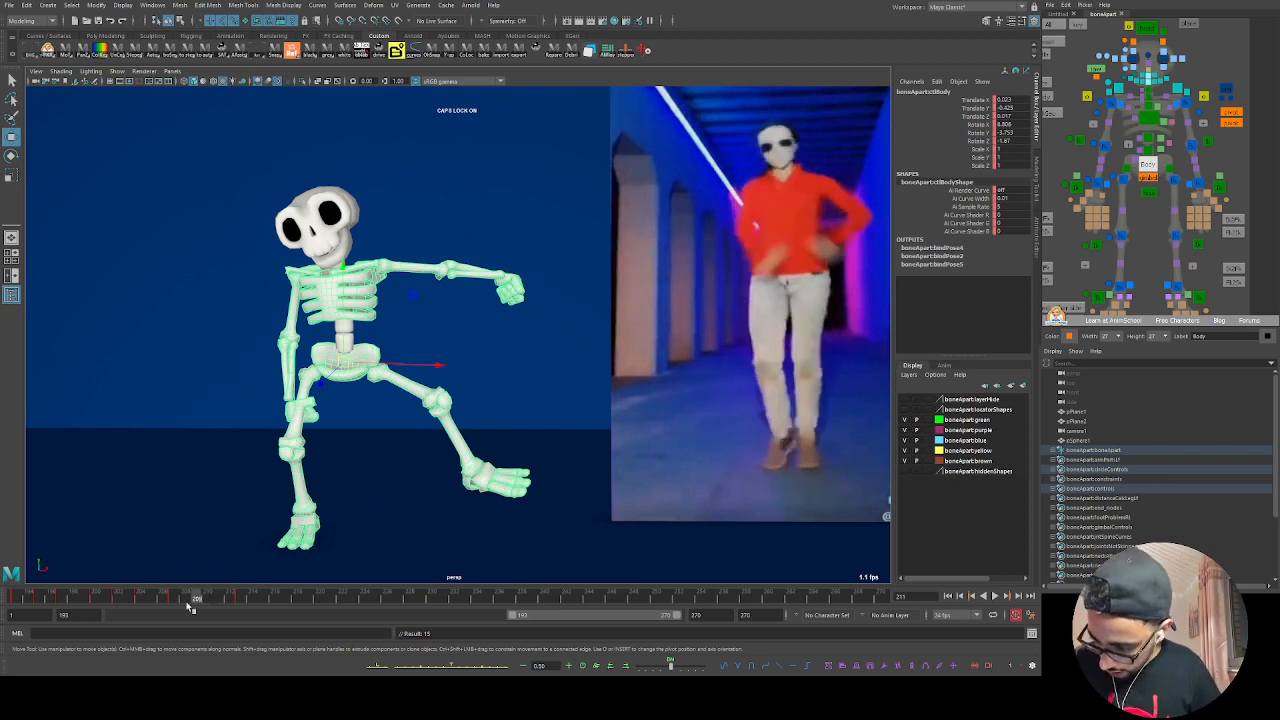
Step: Try raising the body control at frame 210 to about Translate Y -0.162
{"action": "left_click_drag", "start_coordinate": [188, 604], "coordinate": [203, 609]}
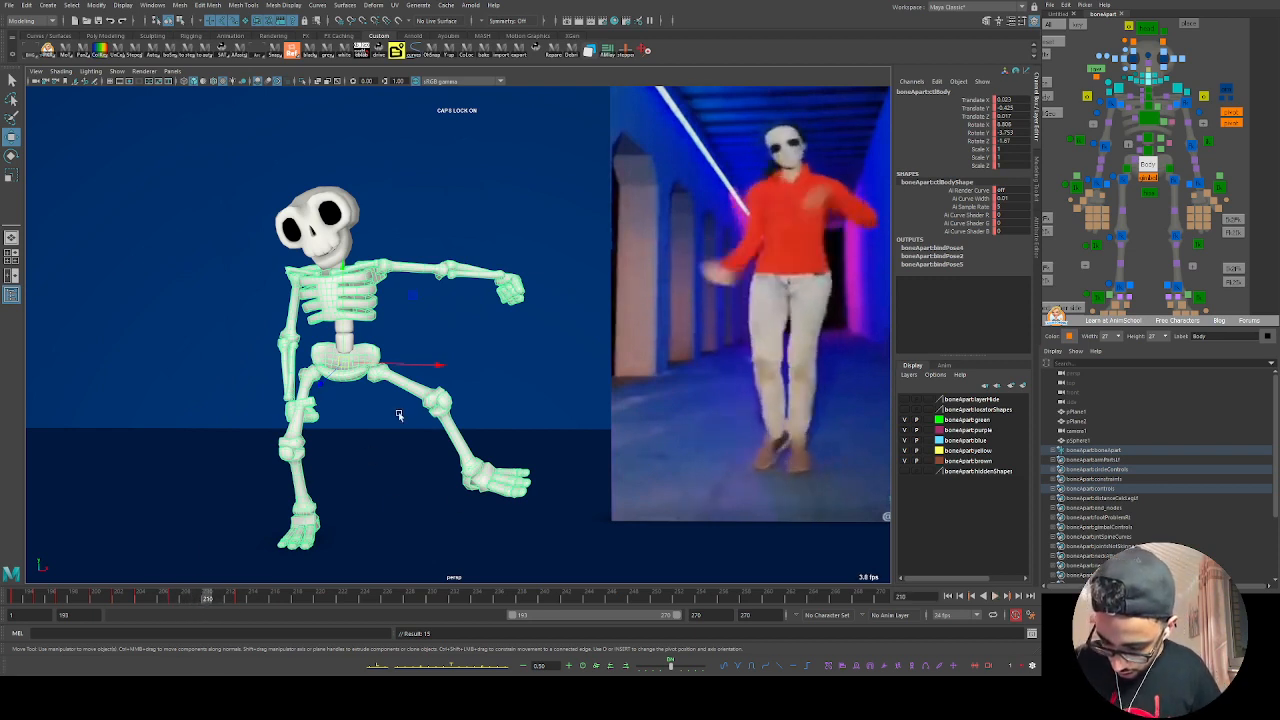
{"action": "mouse_move", "coordinate": [346, 333]}
{"action": "middle_mouse_down"}
{"action": "mouse_move", "coordinate": [343, 316]}
{"action": "mouse_move", "coordinate": [344, 327]}
{"action": "middle_mouse_up"}
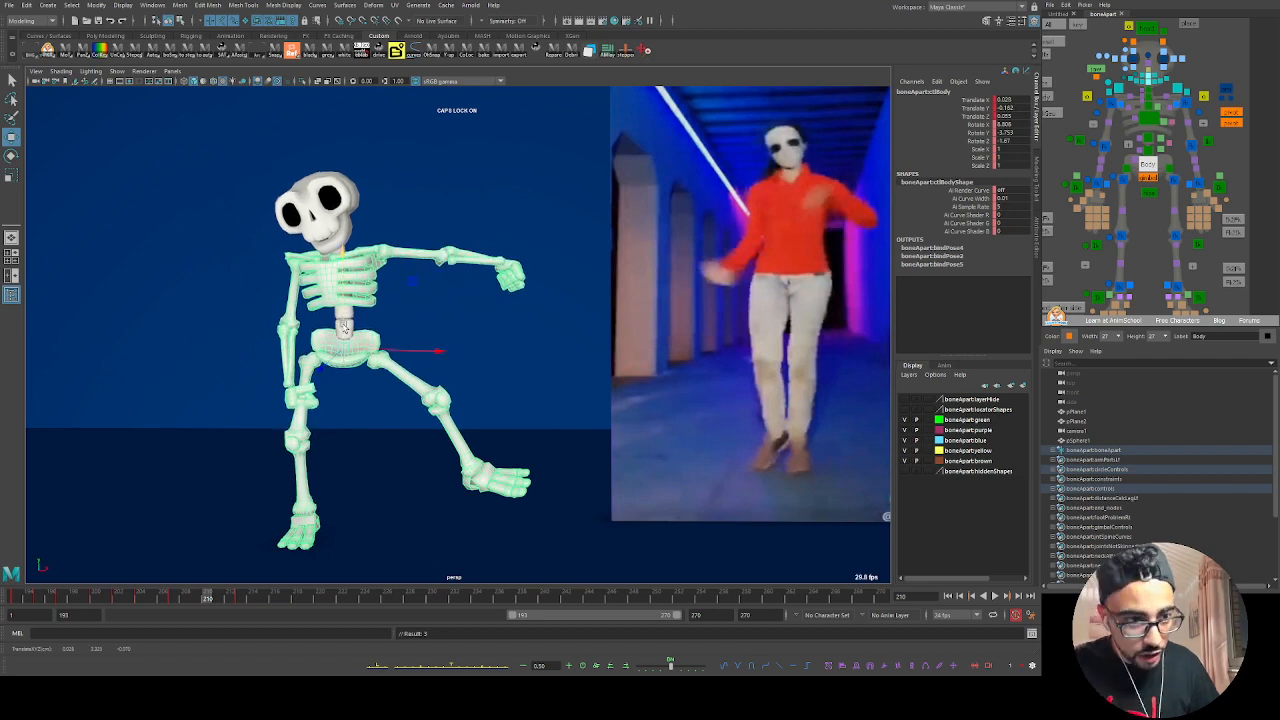
{"action": "left_click", "coordinate": [157, 603]}
Step: Shift the body to Translate X 0.149 at frame 213, raise it to about Translate Y -0.277 at frame 210, and play back the bounce
{"action": "mouse_move", "coordinate": [157, 603]}
{"action": "left_mouse_down"}
{"action": "mouse_move", "coordinate": [274, 602]}
{"action": "mouse_move", "coordinate": [163, 601]}
{"action": "mouse_move", "coordinate": [241, 603]}
{"action": "left_mouse_up"}
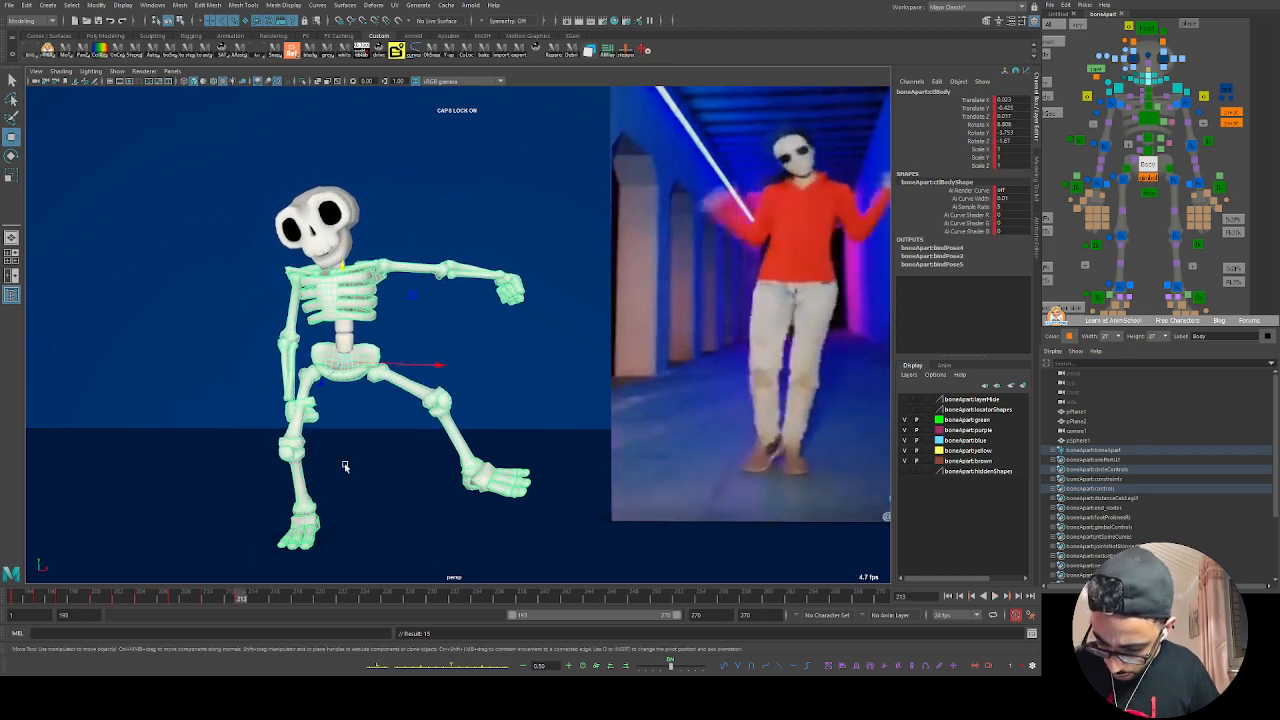
{"action": "left_click_drag", "start_coordinate": [412, 366], "coordinate": [422, 366]}
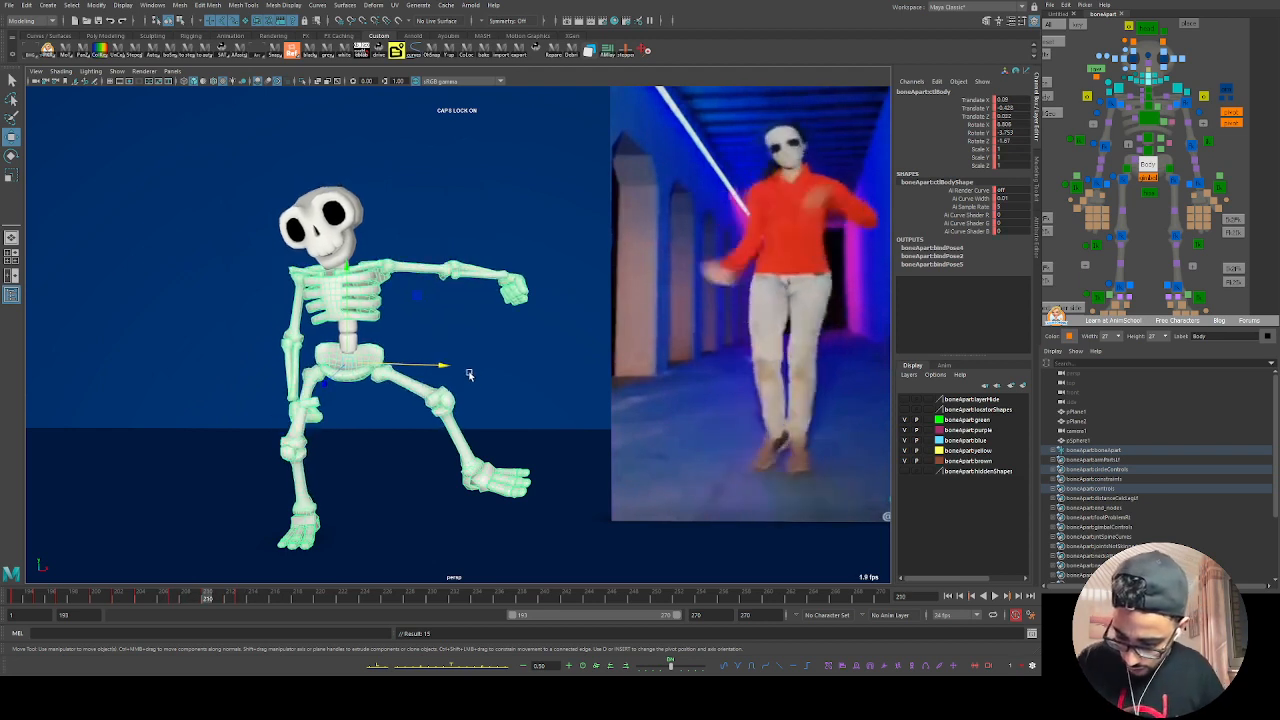
{"action": "left_click_drag", "start_coordinate": [347, 303], "coordinate": [347, 294]}
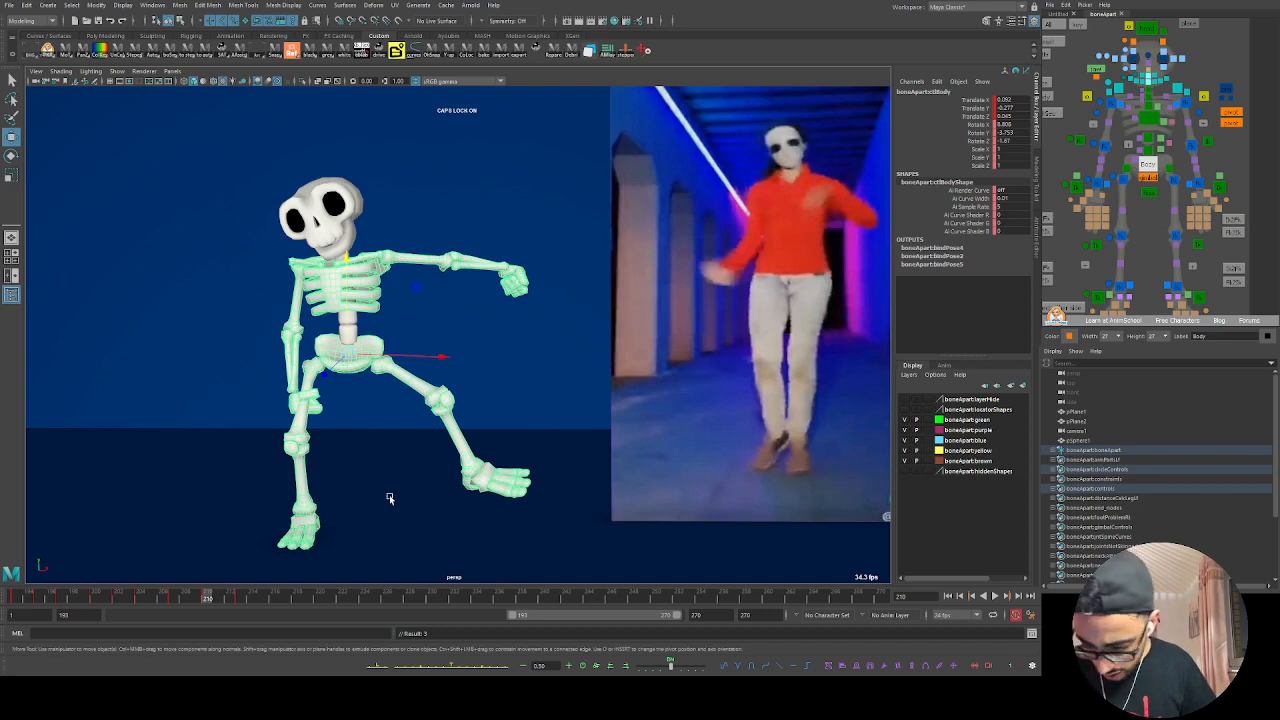
{"action": "mouse_move", "coordinate": [213, 599]}
{"action": "left_mouse_down"}
{"action": "mouse_move", "coordinate": [167, 601]}
{"action": "mouse_move", "coordinate": [233, 605]}
{"action": "mouse_move", "coordinate": [129, 616]}
{"action": "mouse_move", "coordinate": [156, 622]}
{"action": "mouse_move", "coordinate": [118, 611]}
{"action": "mouse_move", "coordinate": [287, 602]}
{"action": "mouse_move", "coordinate": [32, 600]}
{"action": "mouse_move", "coordinate": [237, 598]}
{"action": "mouse_move", "coordinate": [218, 594]}
{"action": "left_mouse_up"}
{"action": "key", "text": "alt+v"}
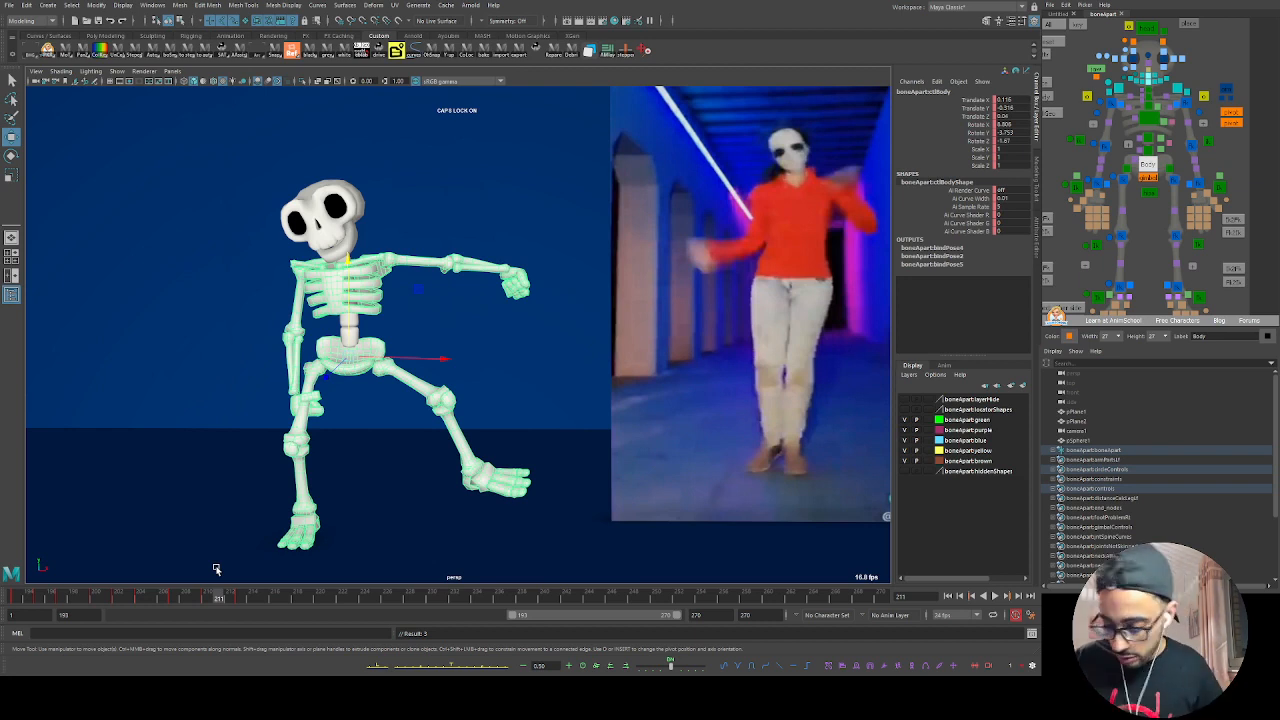
{"action": "key", "text": "alt+v"}
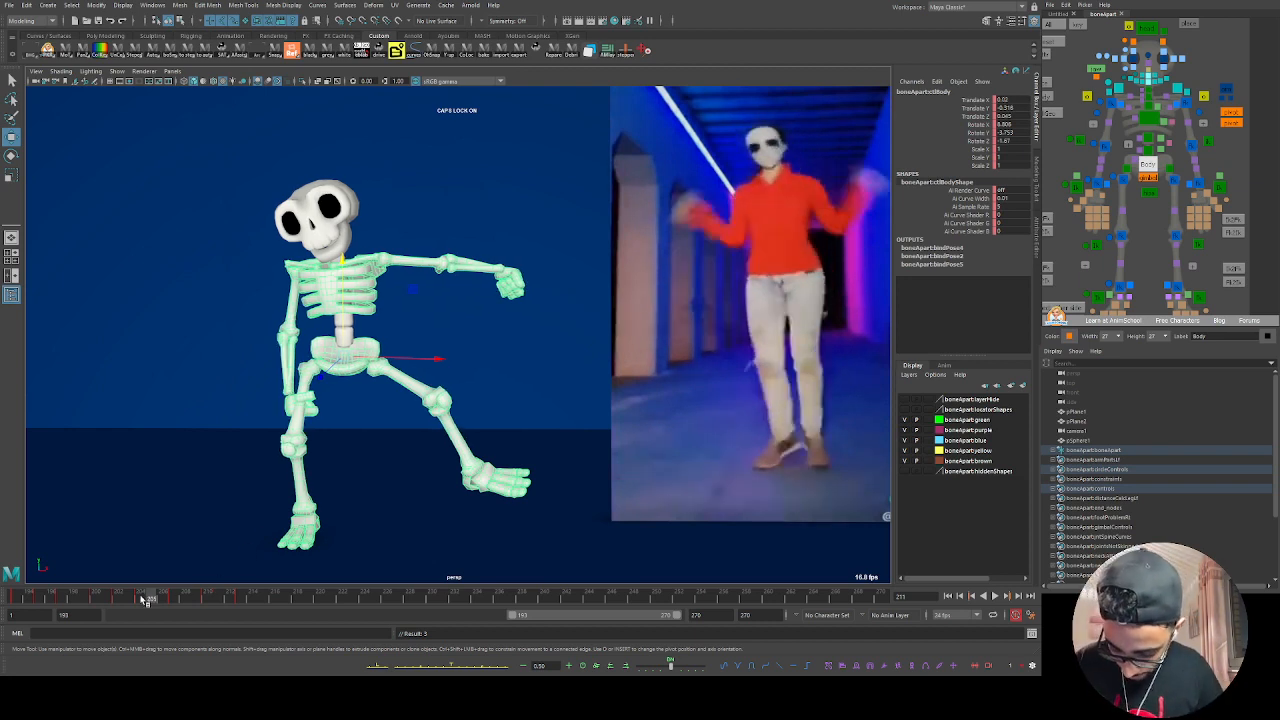
{"action": "key", "text": "Escape"}
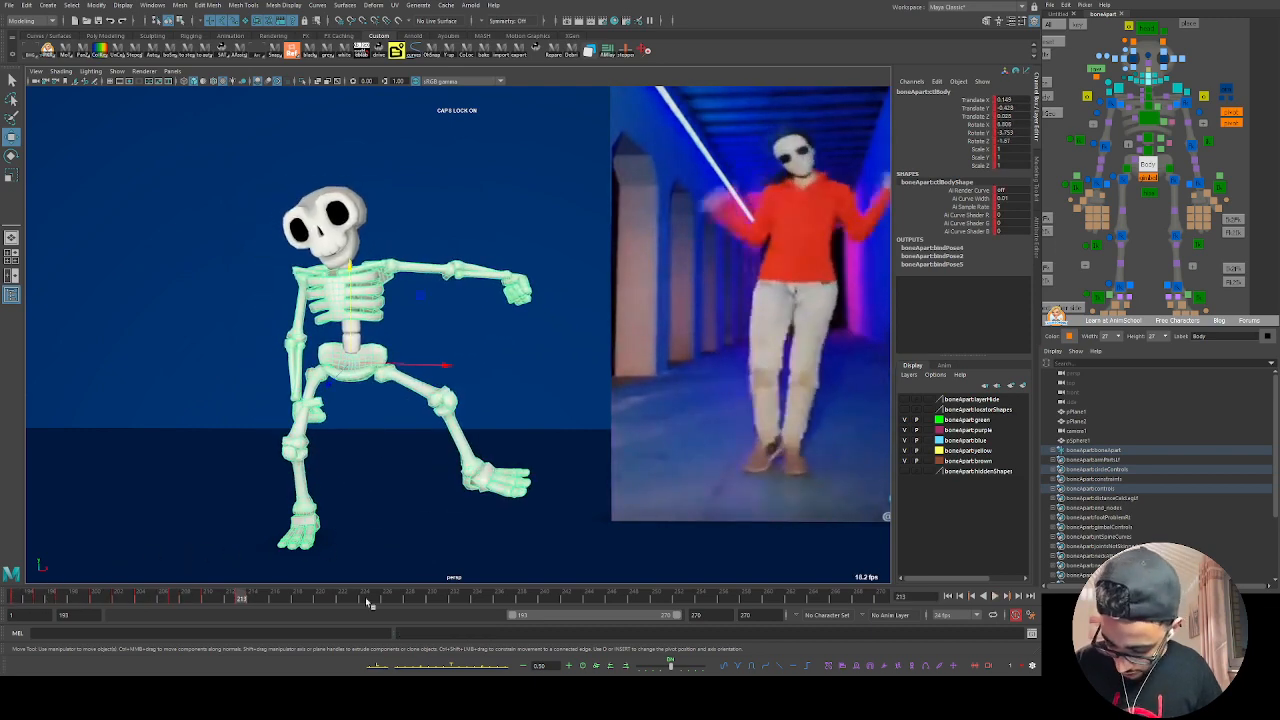
Step: Play the animation over the full 1–270 range, then review frames 193 through 218 against the video reference
{"action": "double_click", "coordinate": [549, 617]}
{"action": "left_click_drag", "start_coordinate": [371, 596], "coordinate": [345, 594]}
{"action": "key", "text": "alt+v"}
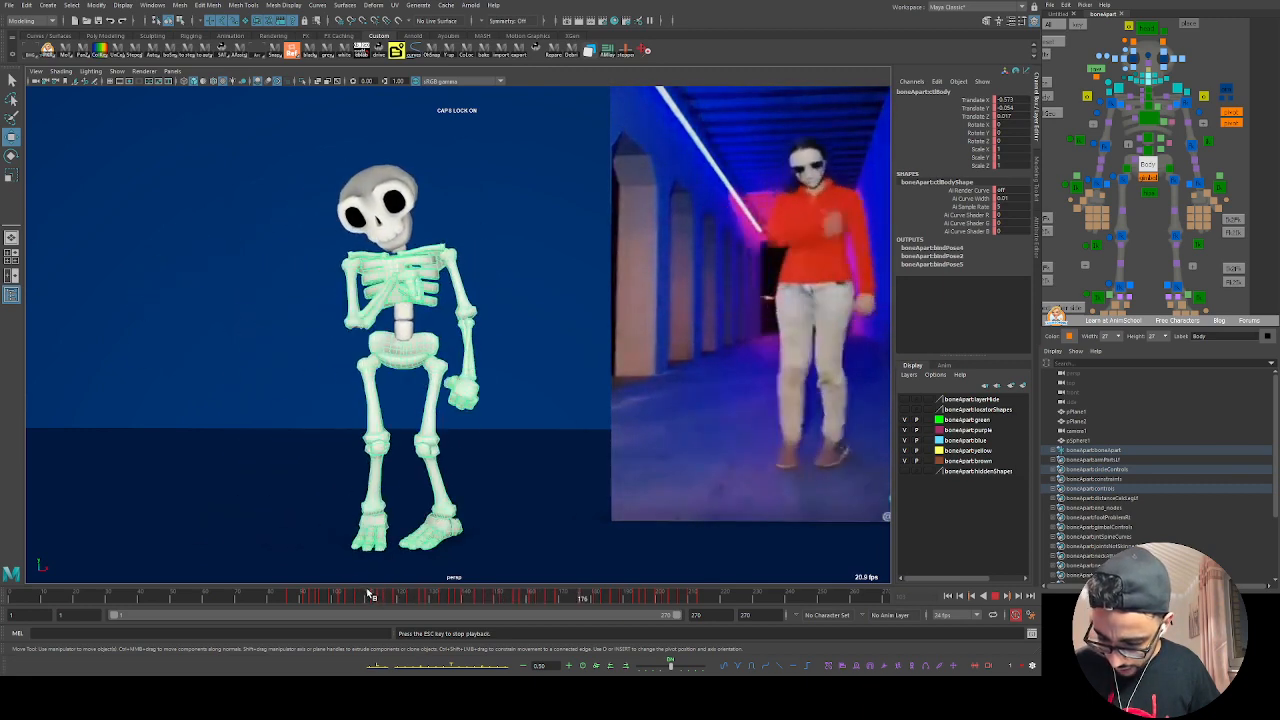
{"action": "key", "text": "Escape"}
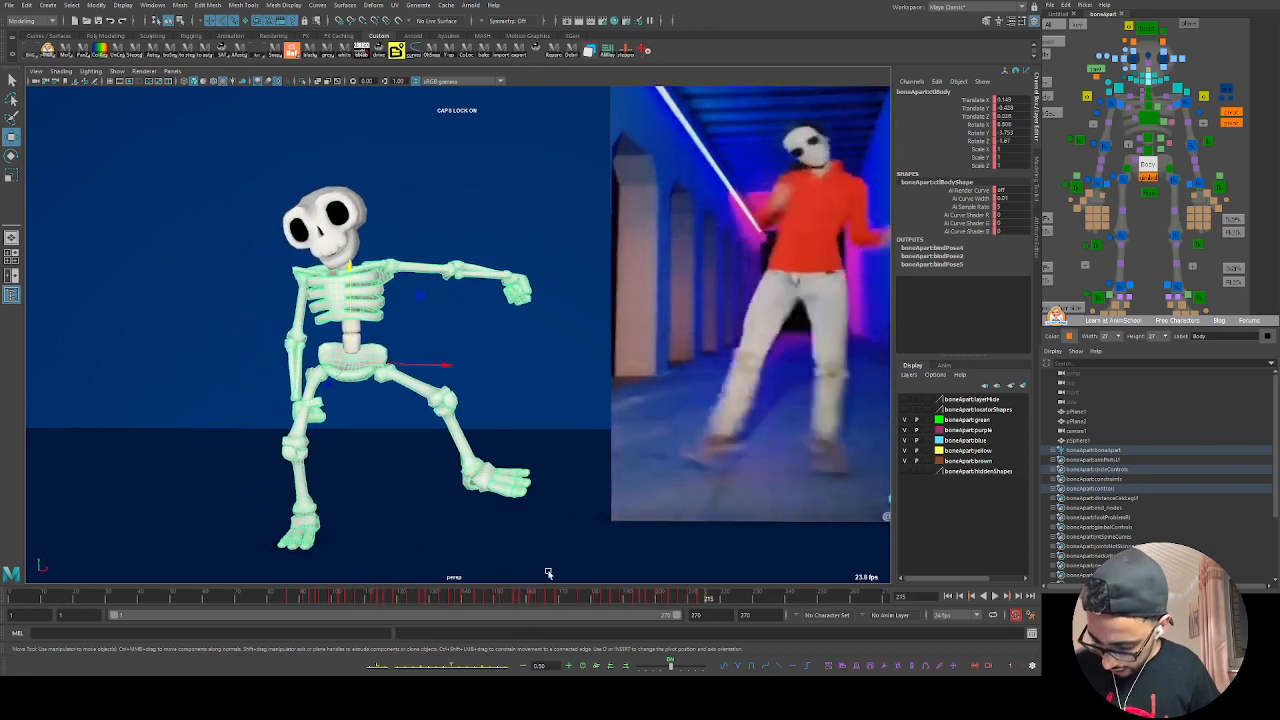
{"action": "double_click", "coordinate": [431, 617]}
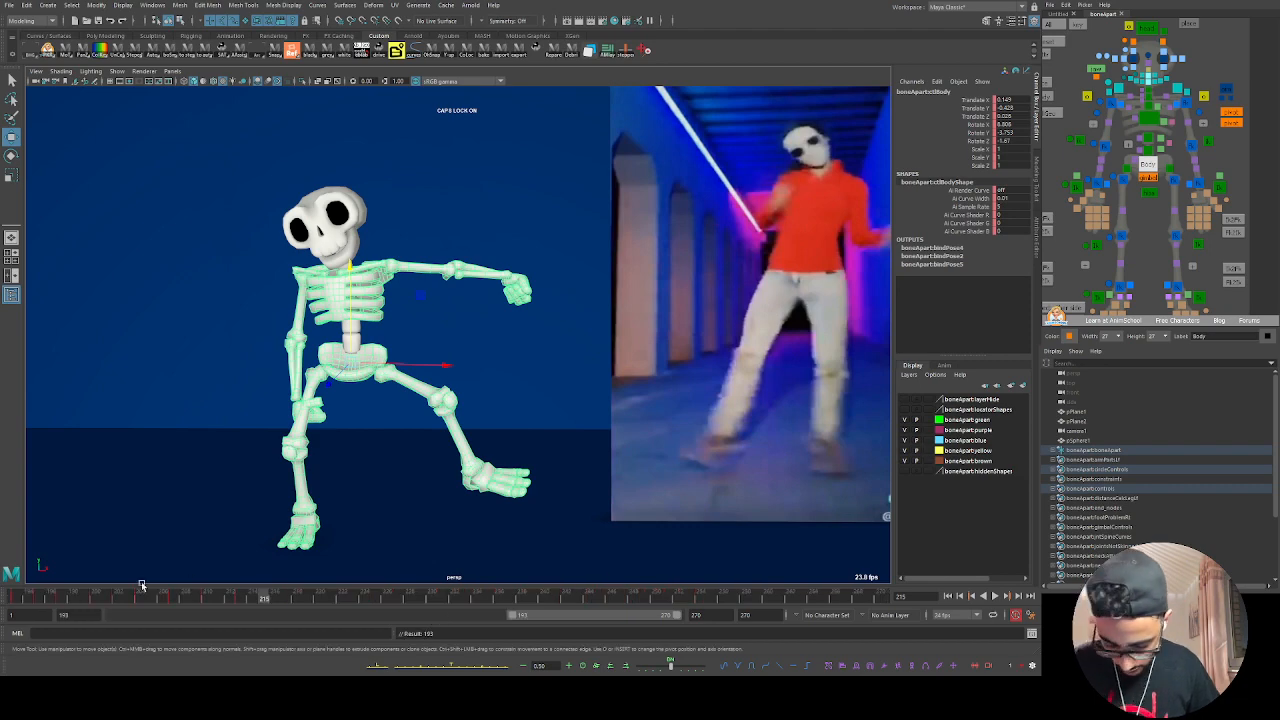
{"action": "left_click_drag", "start_coordinate": [141, 588], "coordinate": [275, 590]}
{"action": "left_click_drag", "start_coordinate": [267, 594], "coordinate": [298, 594]}
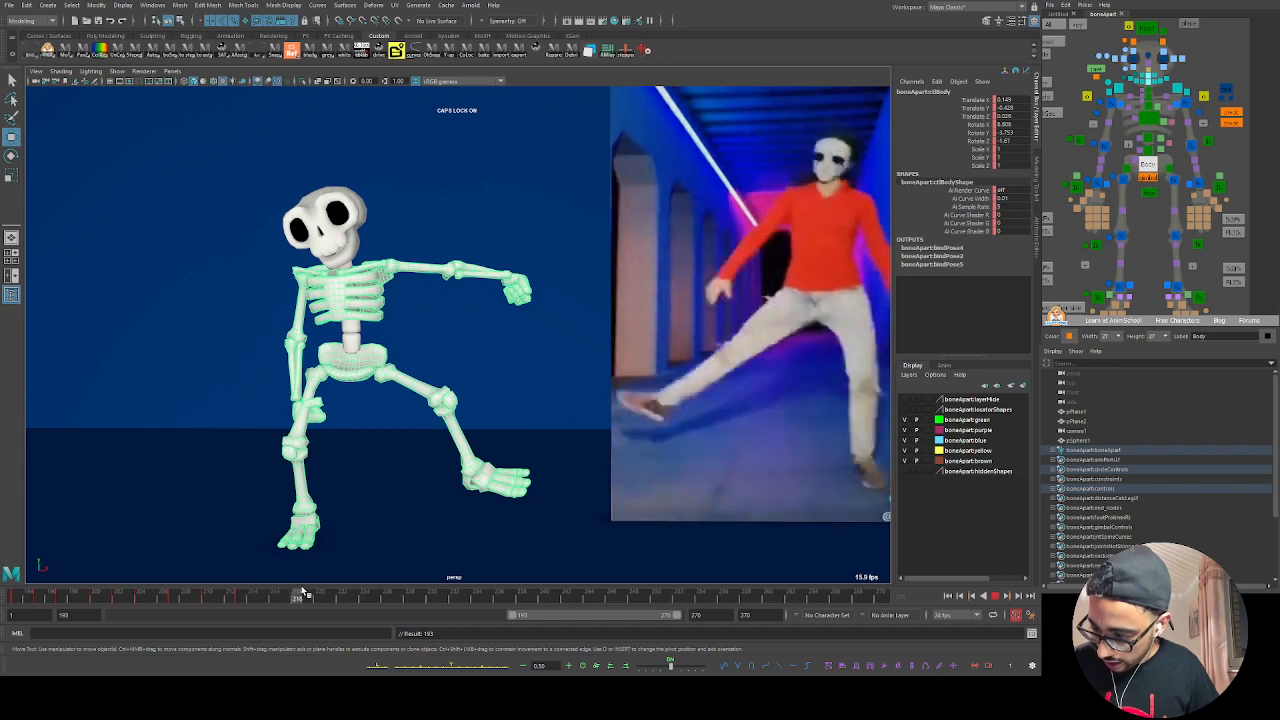
{"action": "middle_click_drag", "start_coordinate": [799, 340], "coordinate": [725, 342], "text": "alt"}
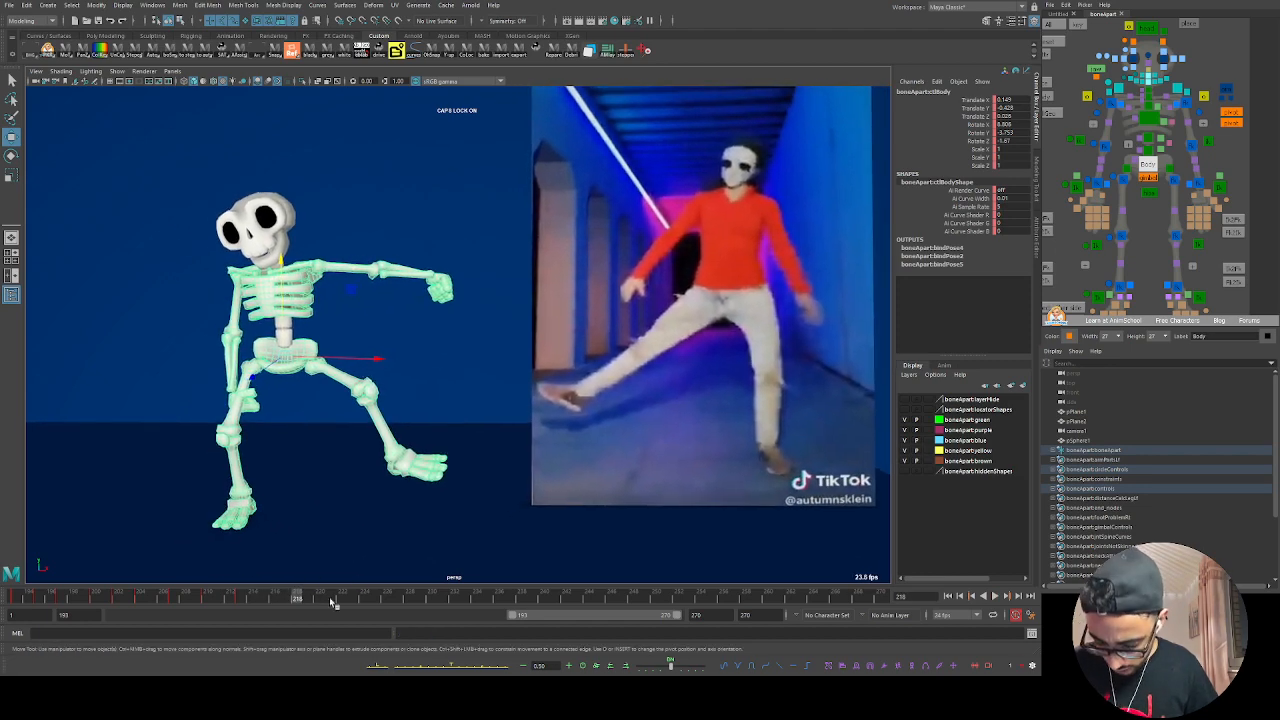
Step: Lower the body control at frame 202 to about Translate Y -0.502, key it, and check the bounce through frame 205
{"action": "left_click_drag", "start_coordinate": [333, 601], "coordinate": [119, 598]}
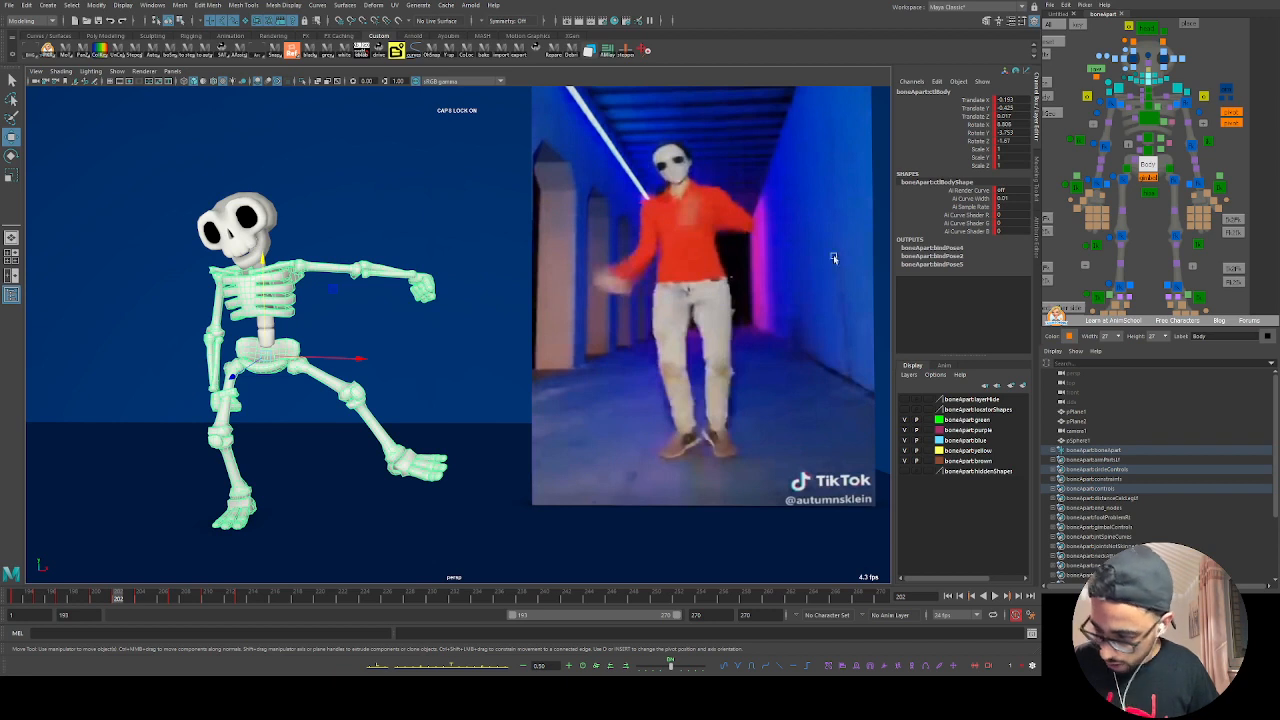
{"action": "left_click_drag", "start_coordinate": [263, 311], "coordinate": [263, 317]}
{"action": "key", "text": "s"}
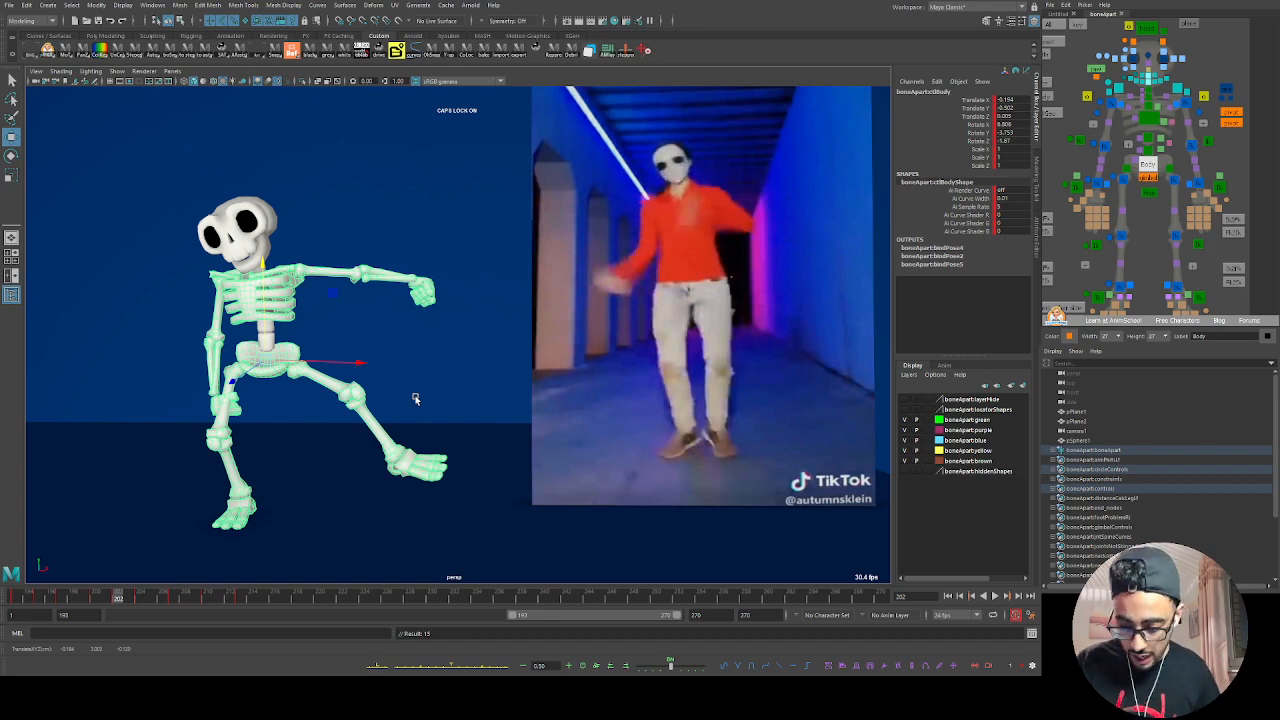
{"action": "left_click_drag", "start_coordinate": [82, 605], "coordinate": [156, 602]}
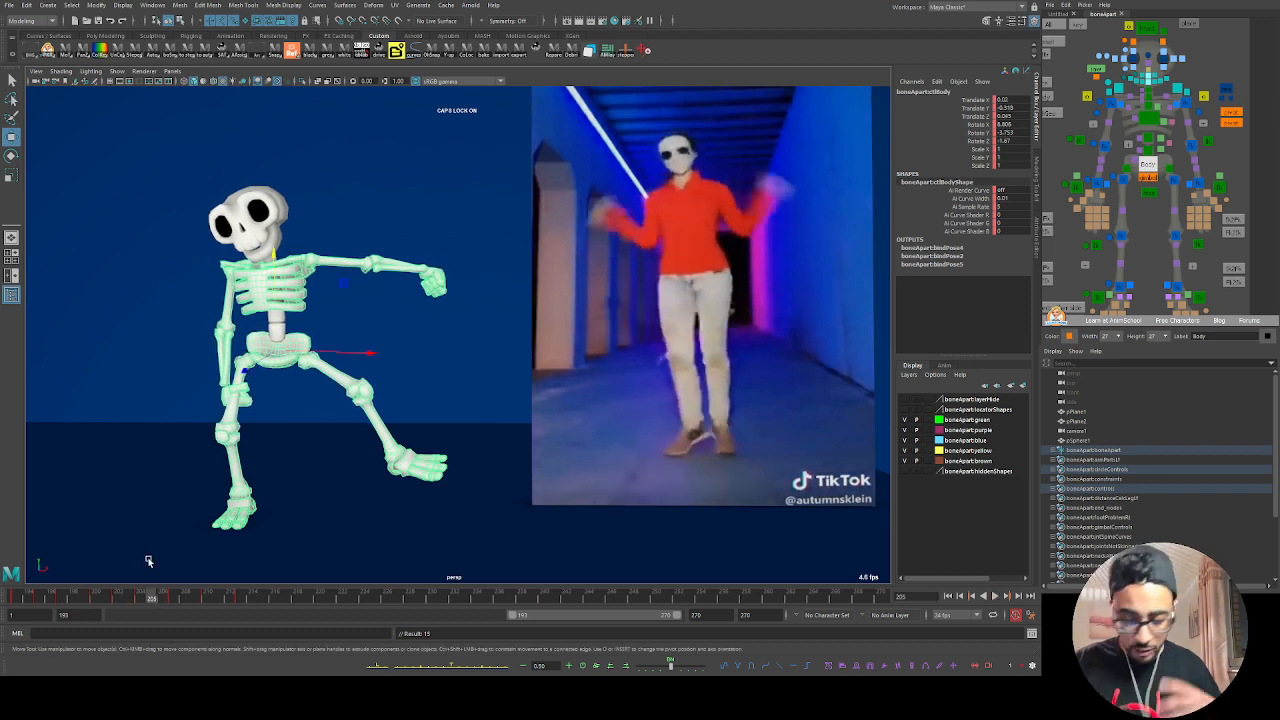
Step: Expand the time range to 1–270, turn on the timeline audio, and review the whole dance with sound against the reference
{"action": "left_click_drag", "start_coordinate": [546, 617], "coordinate": [544, 618]}
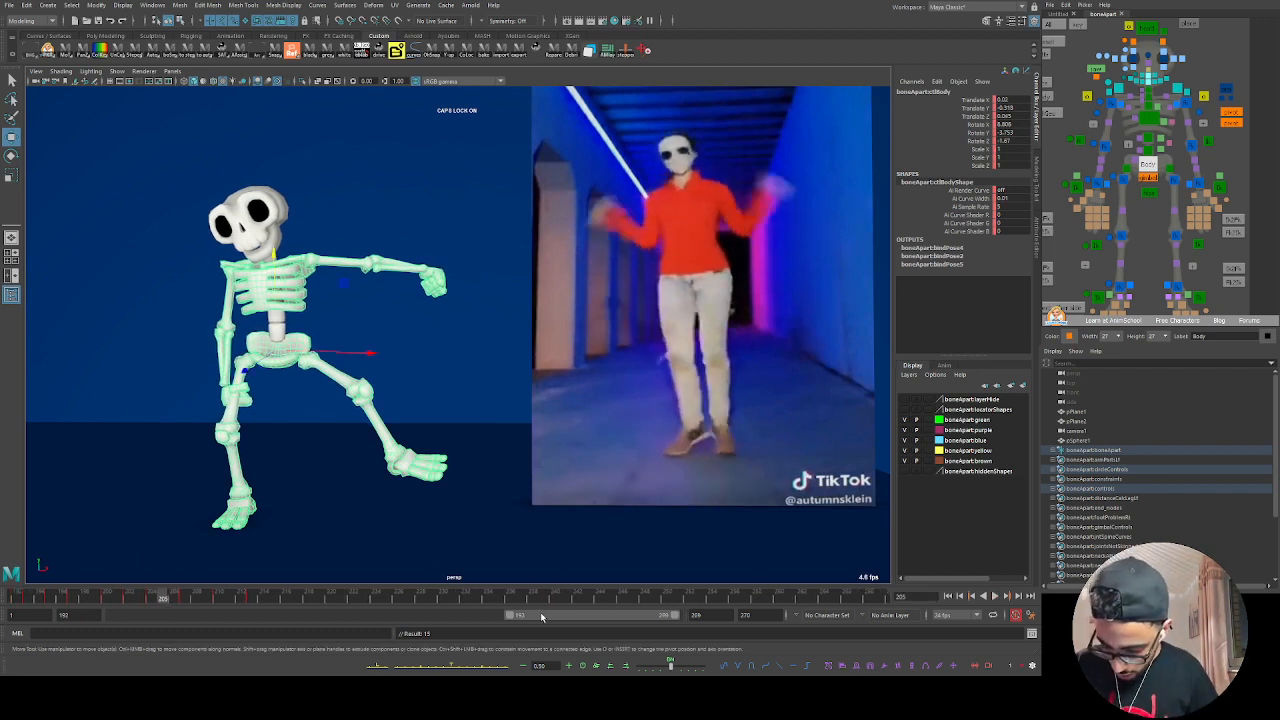
{"action": "double_click", "coordinate": [552, 617]}
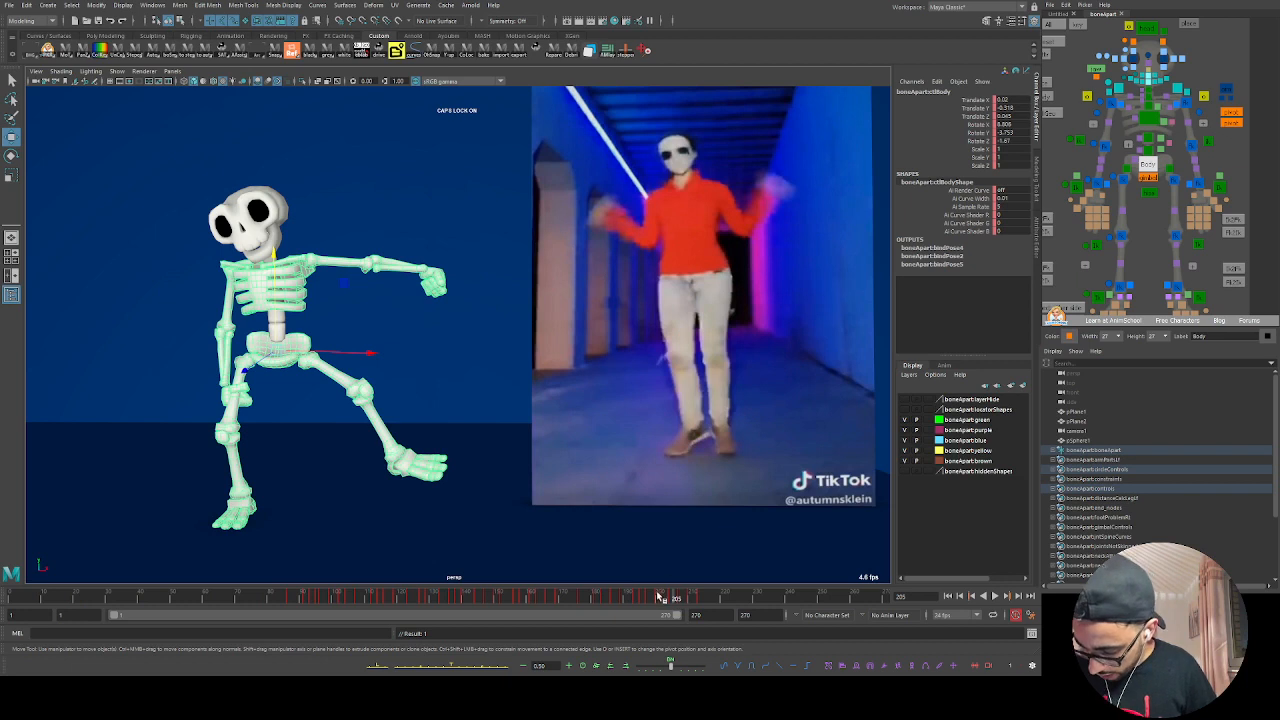
{"action": "right_click", "coordinate": [808, 598]}
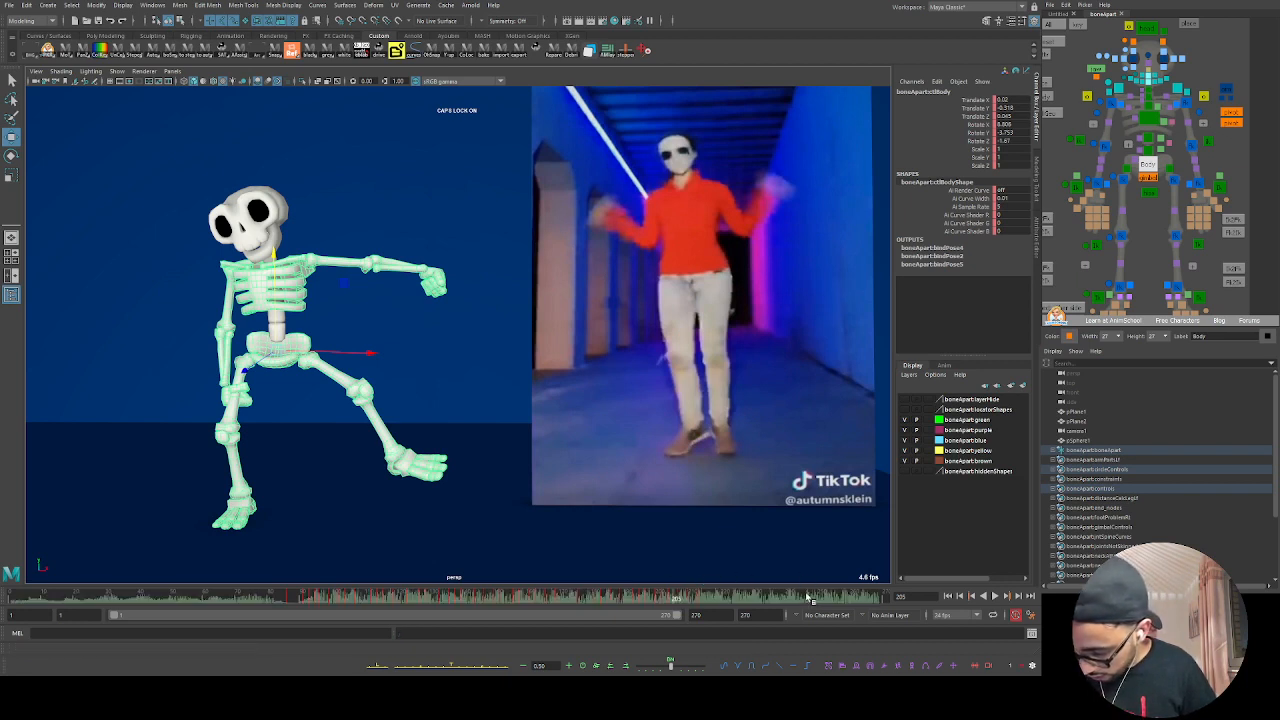
{"action": "left_click", "coordinate": [11, 599]}
{"action": "left_click", "coordinate": [510, 528]}
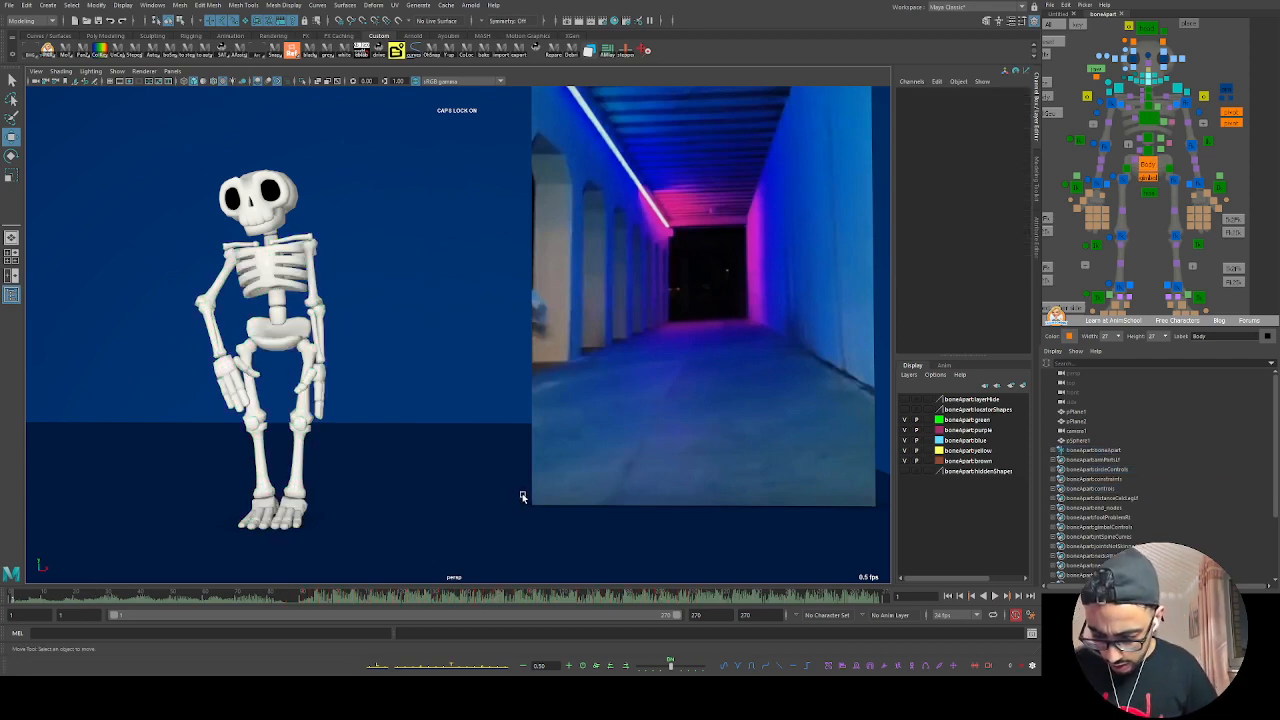
{"action": "key", "text": "alt+v"}
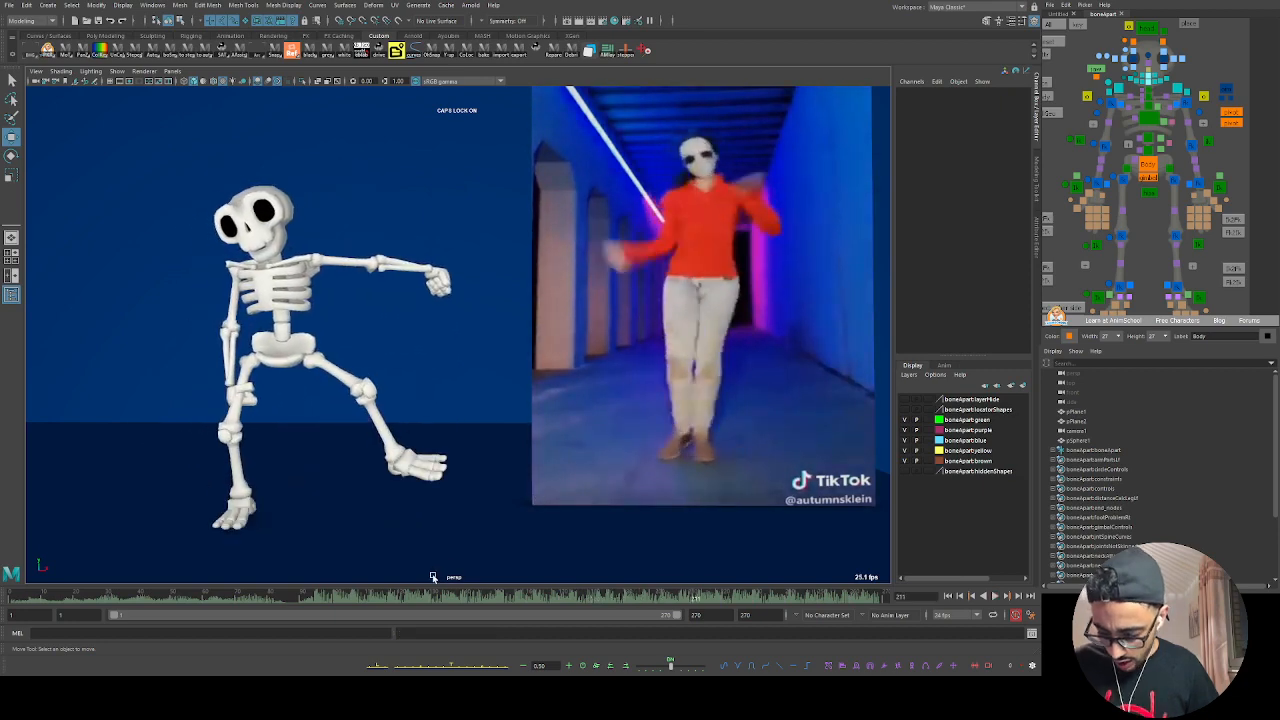
{"action": "left_click_drag", "start_coordinate": [429, 598], "coordinate": [411, 577]}
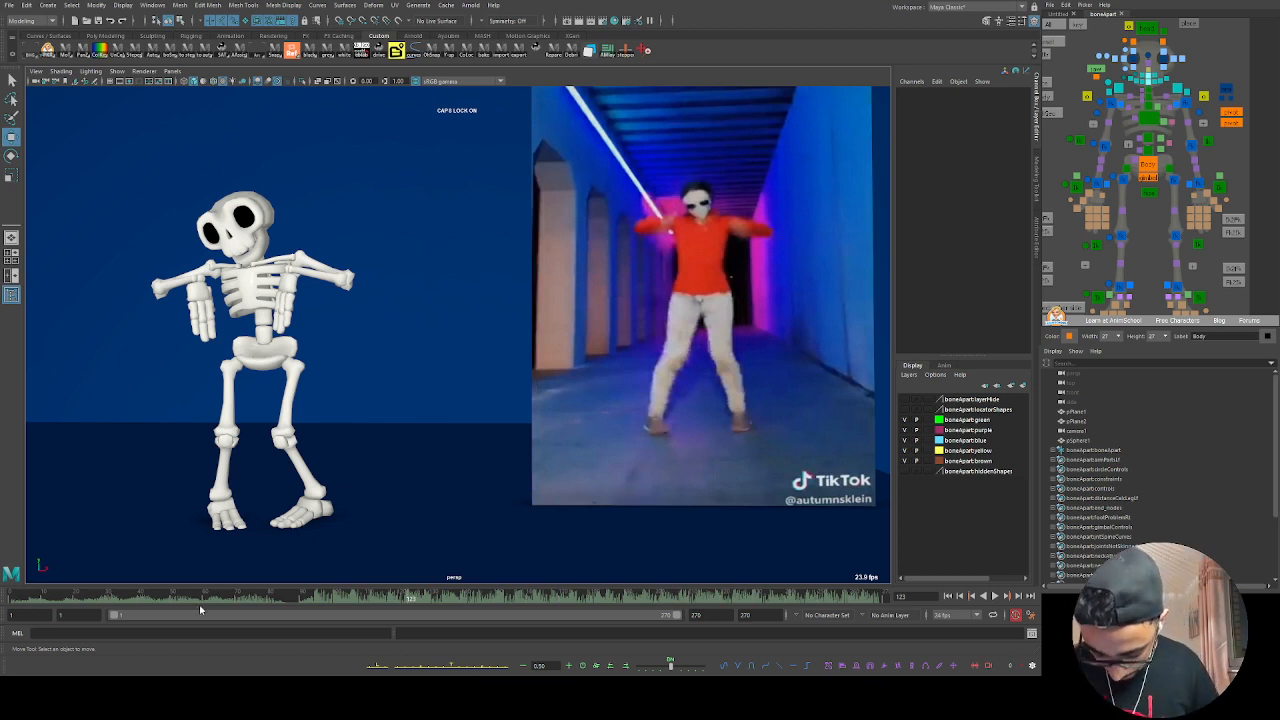
{"action": "left_click_drag", "start_coordinate": [228, 600], "coordinate": [3, 602]}
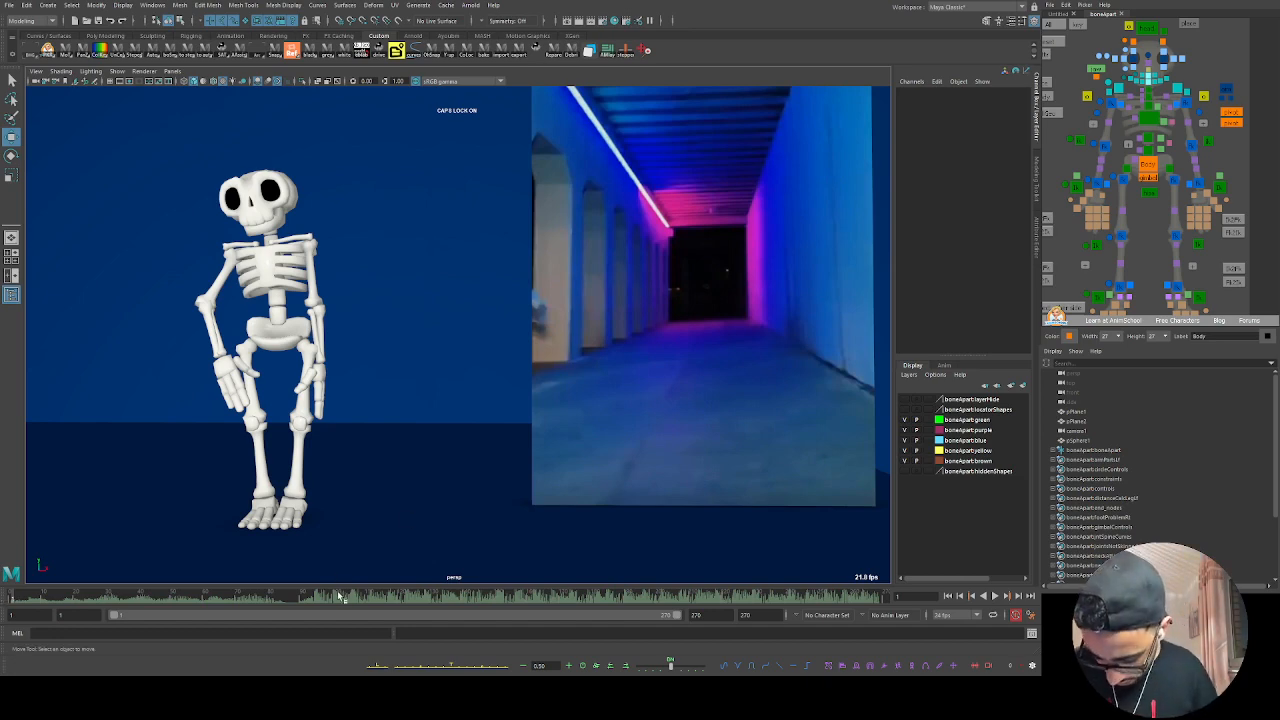
{"action": "mouse_move", "coordinate": [335, 596]}
{"action": "left_mouse_down"}
{"action": "mouse_move", "coordinate": [300, 599]}
{"action": "mouse_move", "coordinate": [312, 599]}
{"action": "left_mouse_up"}
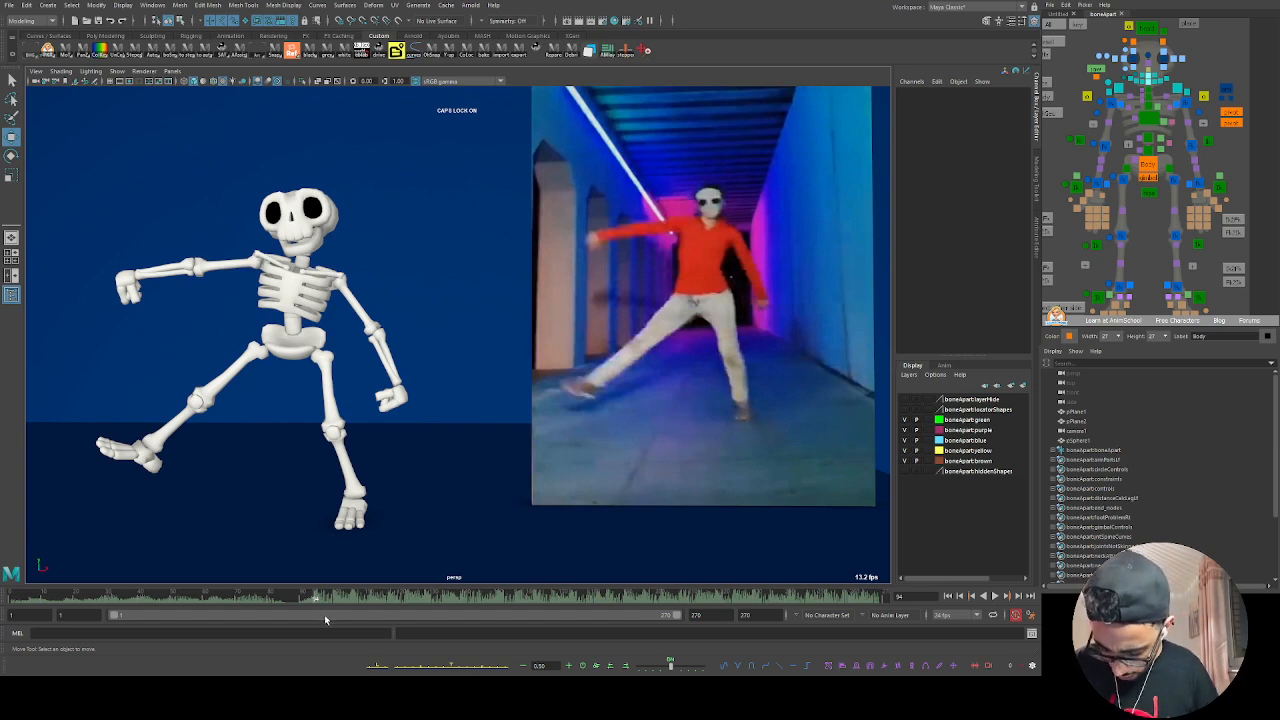
Step: Restrict the time range to 192–269, play it against the reference, and turn the timeline audio off
{"action": "double_click", "coordinate": [328, 616]}
{"action": "left_click_drag", "start_coordinate": [44, 600], "coordinate": [387, 611]}
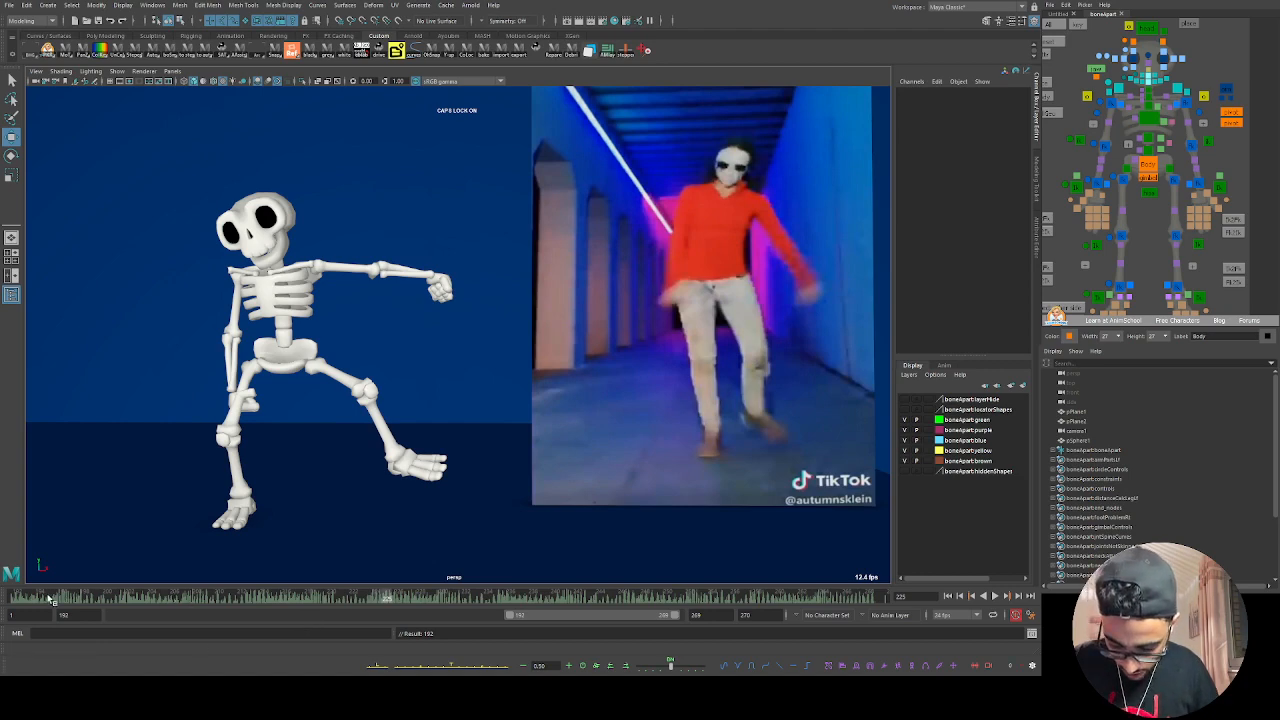
{"action": "key", "text": "alt+v"}
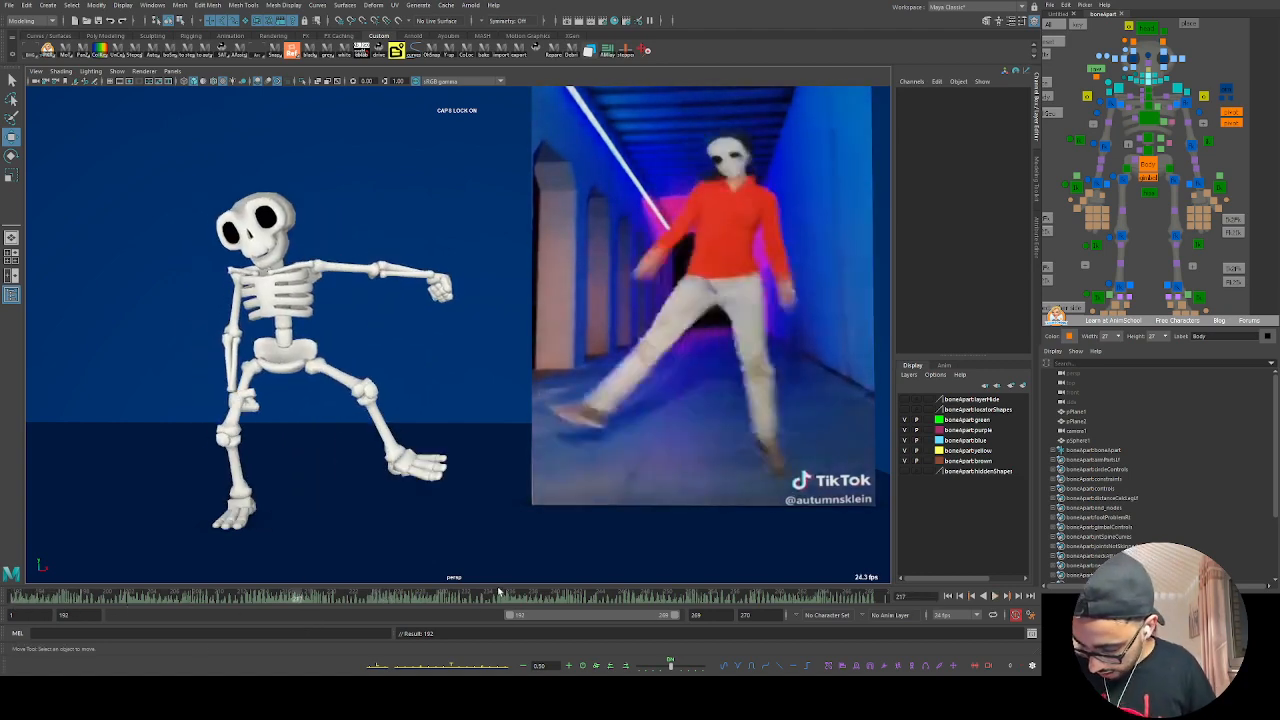
{"action": "left_click", "coordinate": [644, 584]}
{"action": "key", "text": "alt+v"}
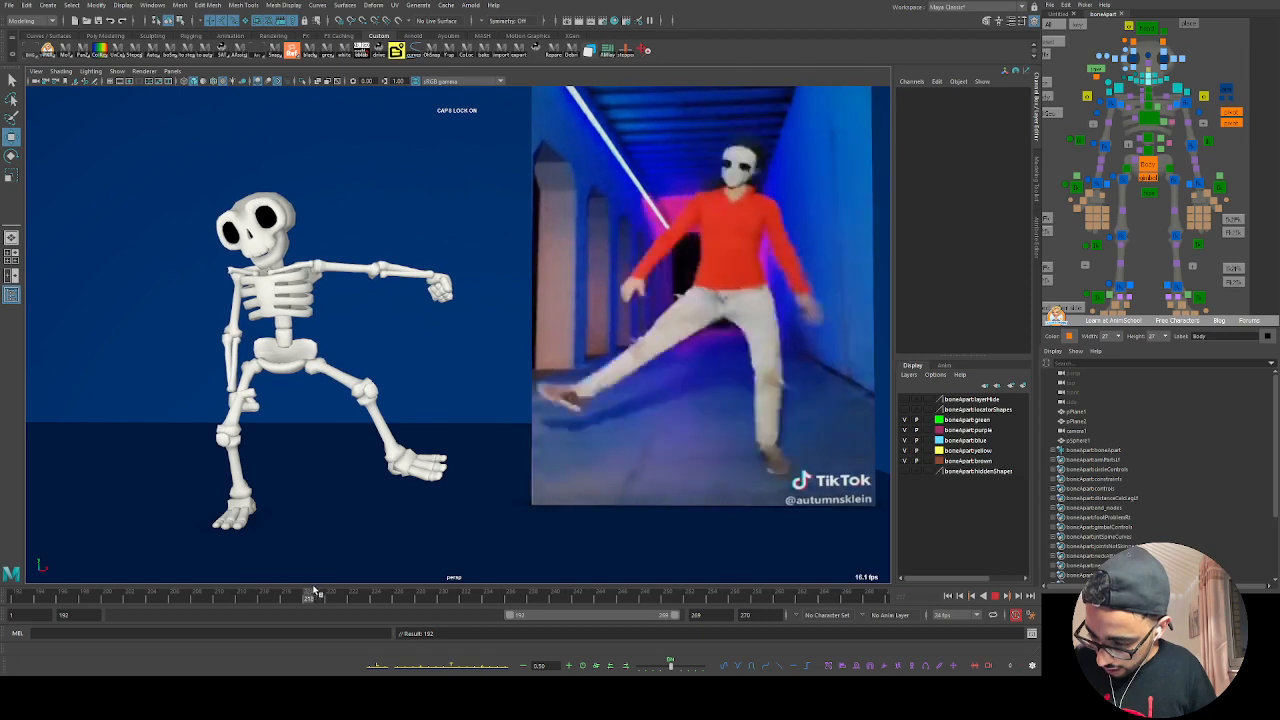
{"action": "key", "text": "alt+v"}
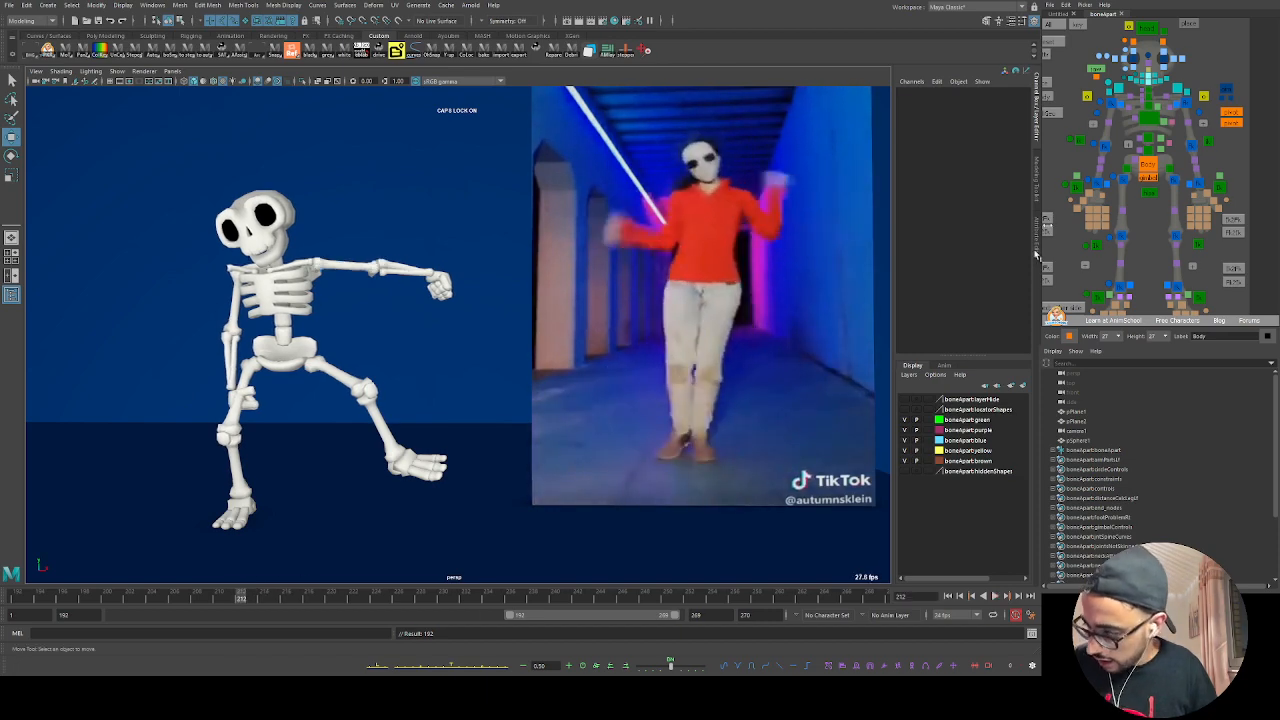
Step: Select the body control and shift its weight sideways toward the raised leg at frame 218, fine-tuning the Translate X offset
{"action": "left_click", "coordinate": [1148, 170]}
{"action": "key", "text": "alt+v"}
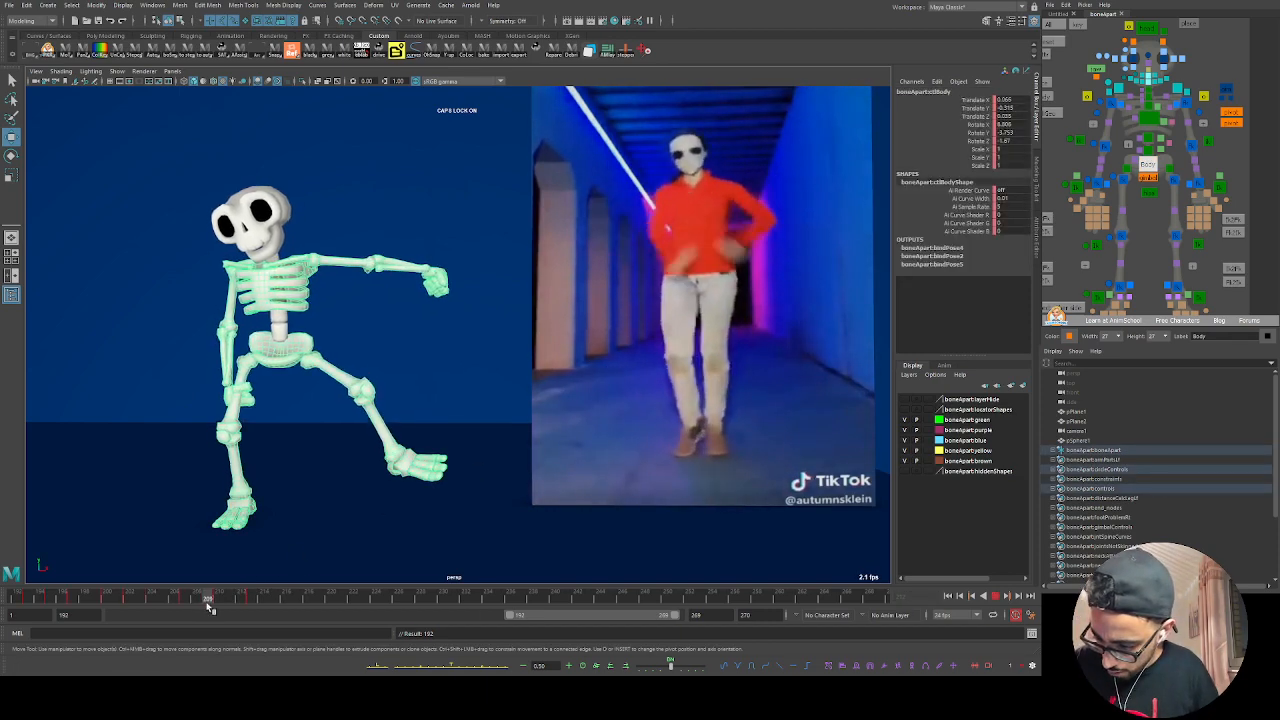
{"action": "left_click_drag", "start_coordinate": [207, 603], "coordinate": [308, 605]}
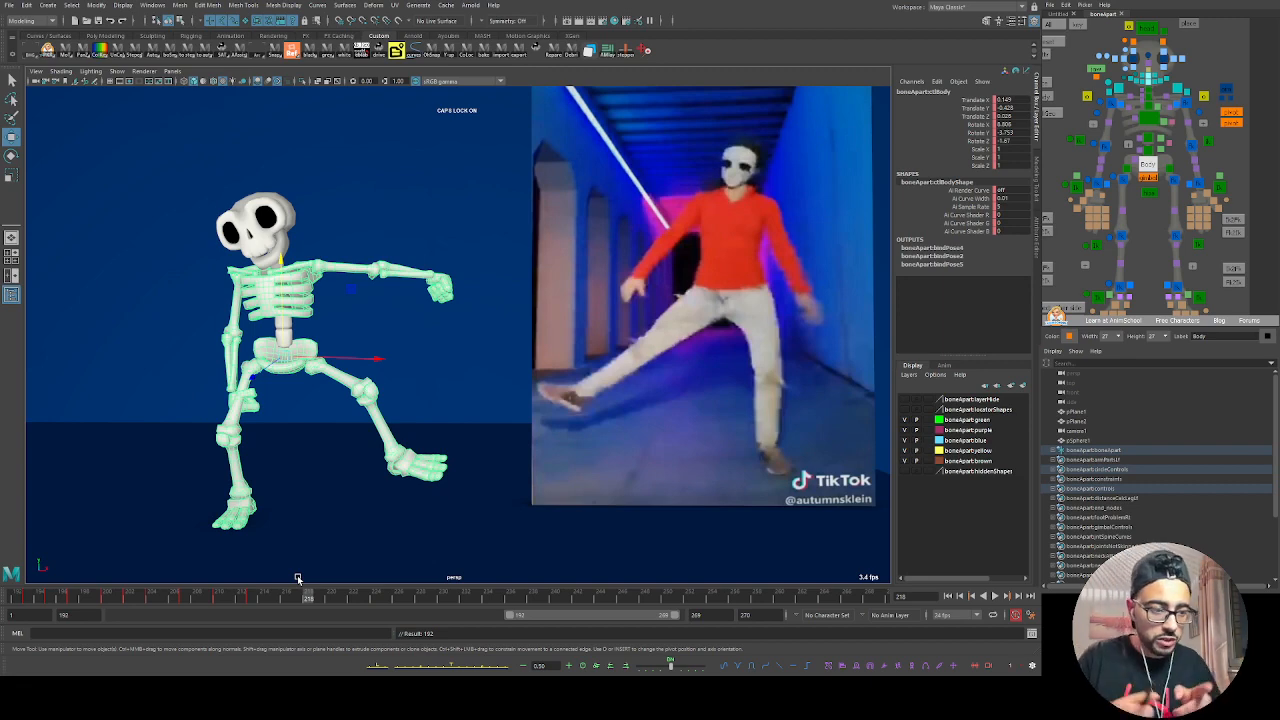
{"action": "mouse_move", "coordinate": [268, 600]}
{"action": "left_mouse_down"}
{"action": "mouse_move", "coordinate": [220, 600]}
{"action": "mouse_move", "coordinate": [320, 600]}
{"action": "mouse_move", "coordinate": [274, 600]}
{"action": "mouse_move", "coordinate": [320, 600]}
{"action": "mouse_move", "coordinate": [297, 600]}
{"action": "mouse_move", "coordinate": [309, 600]}
{"action": "left_mouse_up"}
{"action": "left_click_drag", "start_coordinate": [366, 359], "coordinate": [428, 358]}
{"action": "mouse_move", "coordinate": [287, 600]}
{"action": "left_mouse_down"}
{"action": "mouse_move", "coordinate": [240, 604]}
{"action": "mouse_move", "coordinate": [310, 602]}
{"action": "left_mouse_up"}
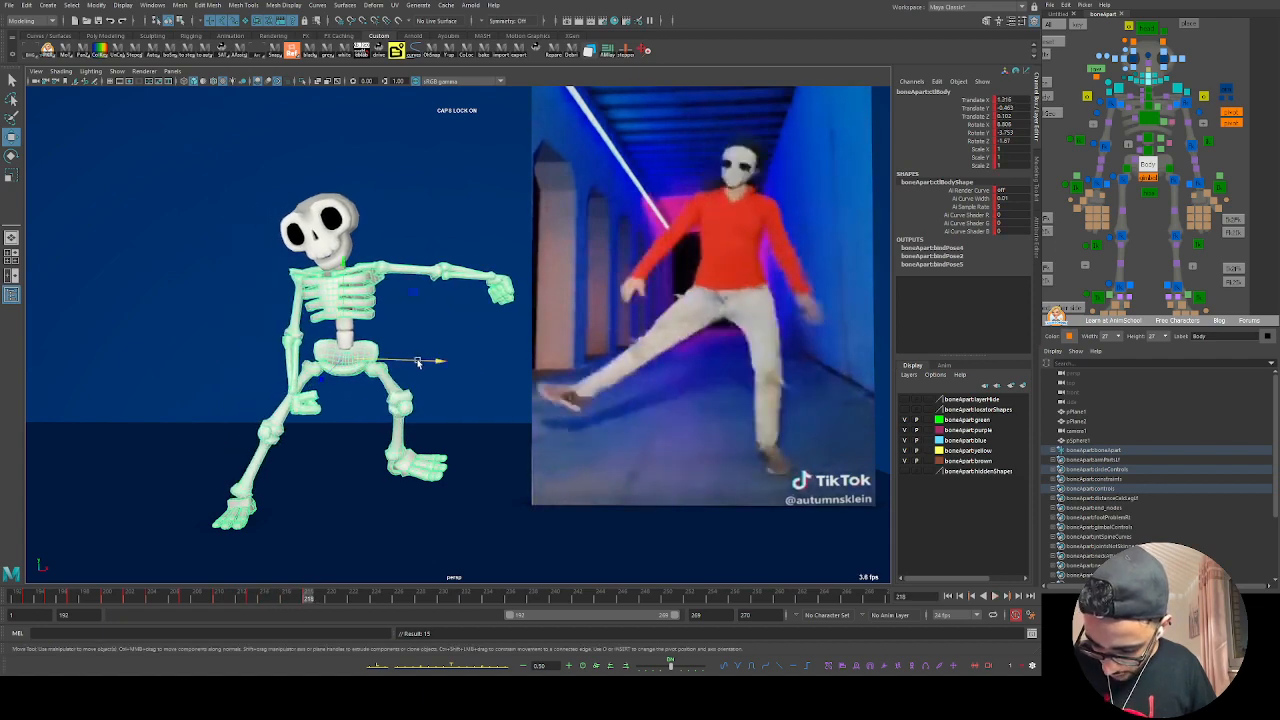
{"action": "left_click_drag", "start_coordinate": [416, 361], "coordinate": [405, 364]}
Step: Raise the body control at frame 215 to Translate Y -0.151, play it back, and compare frames 211 through 215 with the reference
{"action": "mouse_move", "coordinate": [280, 603]}
{"action": "left_mouse_down"}
{"action": "mouse_move", "coordinate": [223, 603]}
{"action": "mouse_move", "coordinate": [283, 601]}
{"action": "left_mouse_up"}
{"action": "left_click_drag", "start_coordinate": [305, 314], "coordinate": [307, 292]}
{"action": "key", "text": "alt+v"}
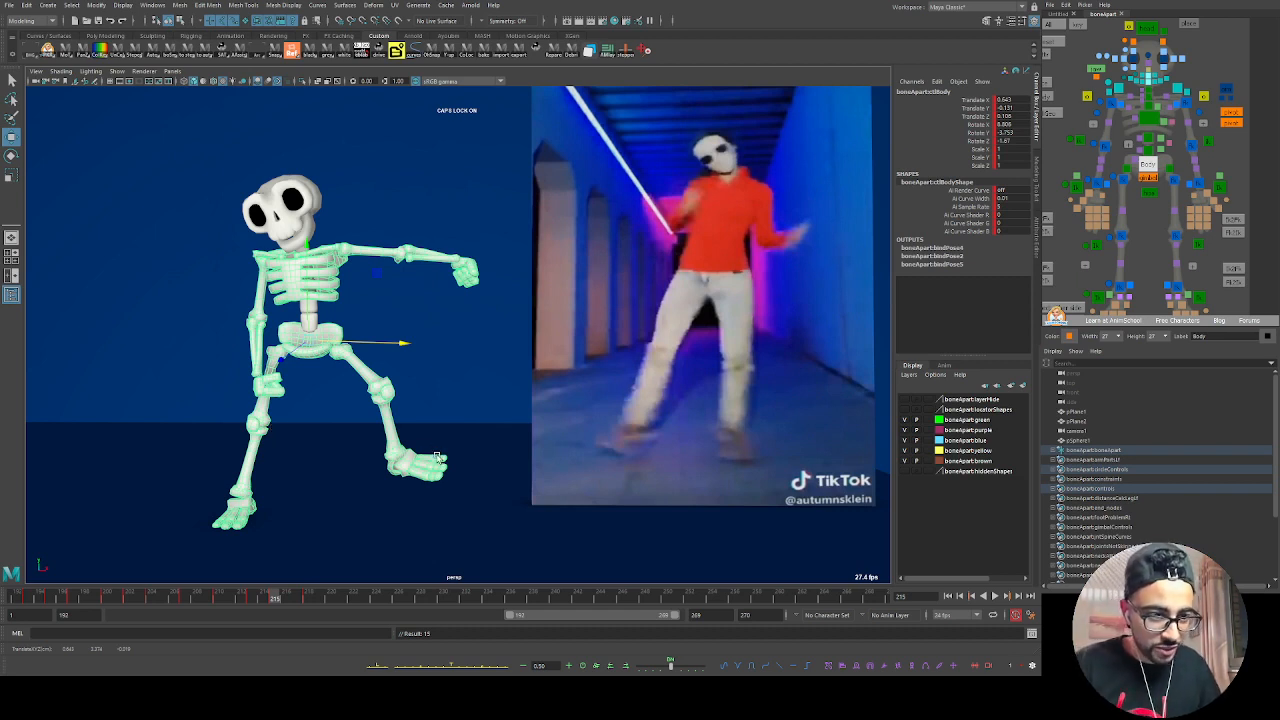
{"action": "mouse_move", "coordinate": [266, 596]}
{"action": "left_mouse_down"}
{"action": "mouse_move", "coordinate": [197, 597]}
{"action": "mouse_move", "coordinate": [343, 599]}
{"action": "mouse_move", "coordinate": [197, 609]}
{"action": "mouse_move", "coordinate": [357, 600]}
{"action": "mouse_move", "coordinate": [279, 596]}
{"action": "left_mouse_up"}
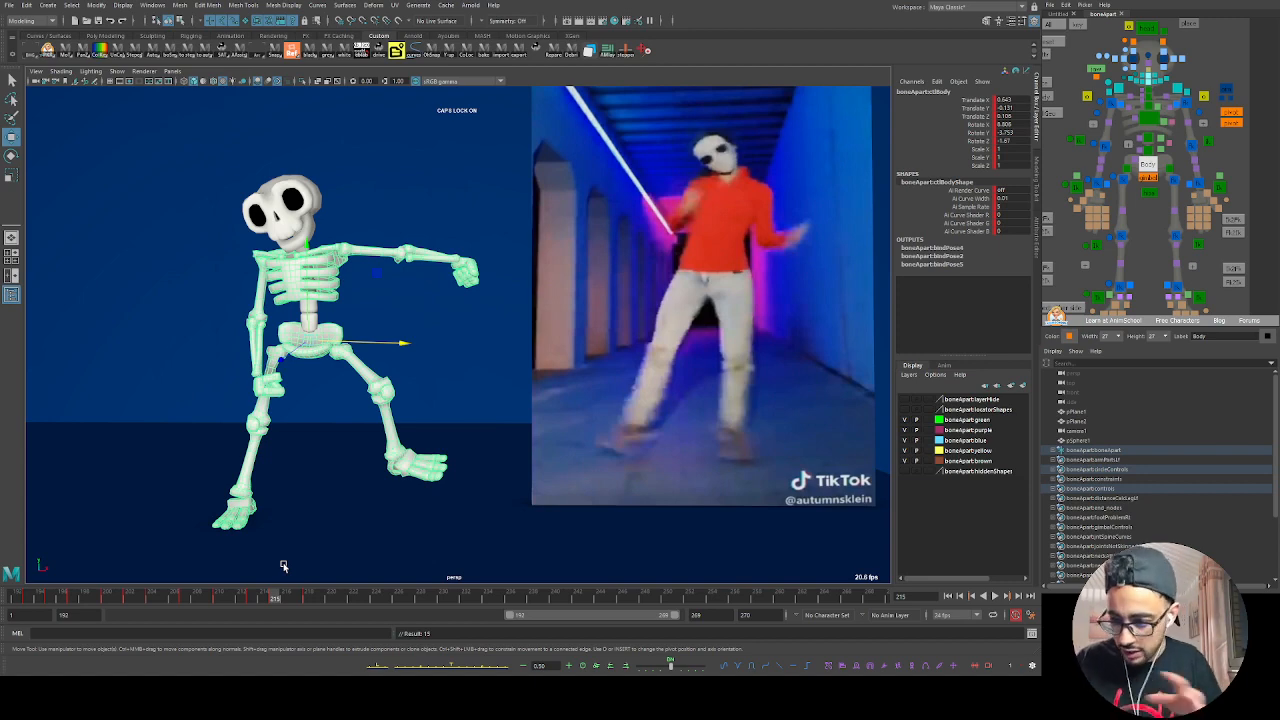
{"action": "left_click_drag", "start_coordinate": [277, 596], "coordinate": [230, 598]}
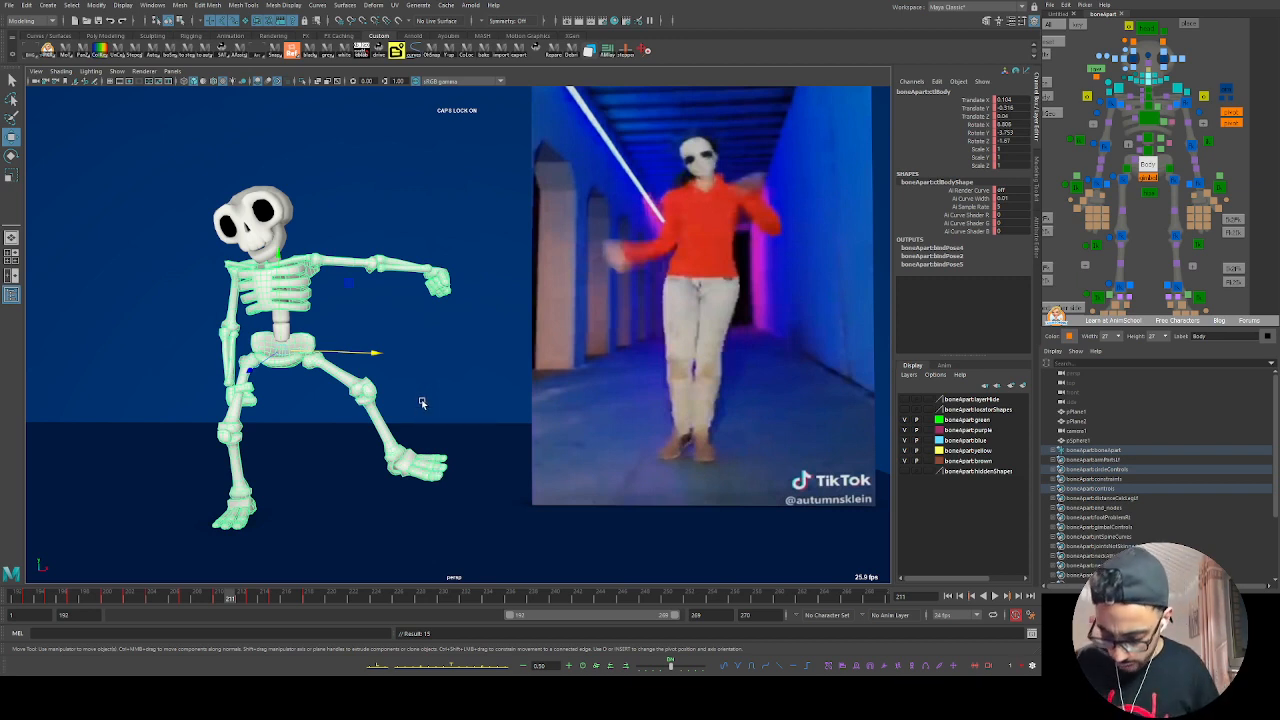
{"action": "mouse_move", "coordinate": [240, 601]}
{"action": "left_mouse_down"}
{"action": "mouse_move", "coordinate": [298, 598]}
{"action": "mouse_move", "coordinate": [234, 594]}
{"action": "mouse_move", "coordinate": [268, 597]}
{"action": "mouse_move", "coordinate": [256, 600]}
{"action": "left_mouse_up"}
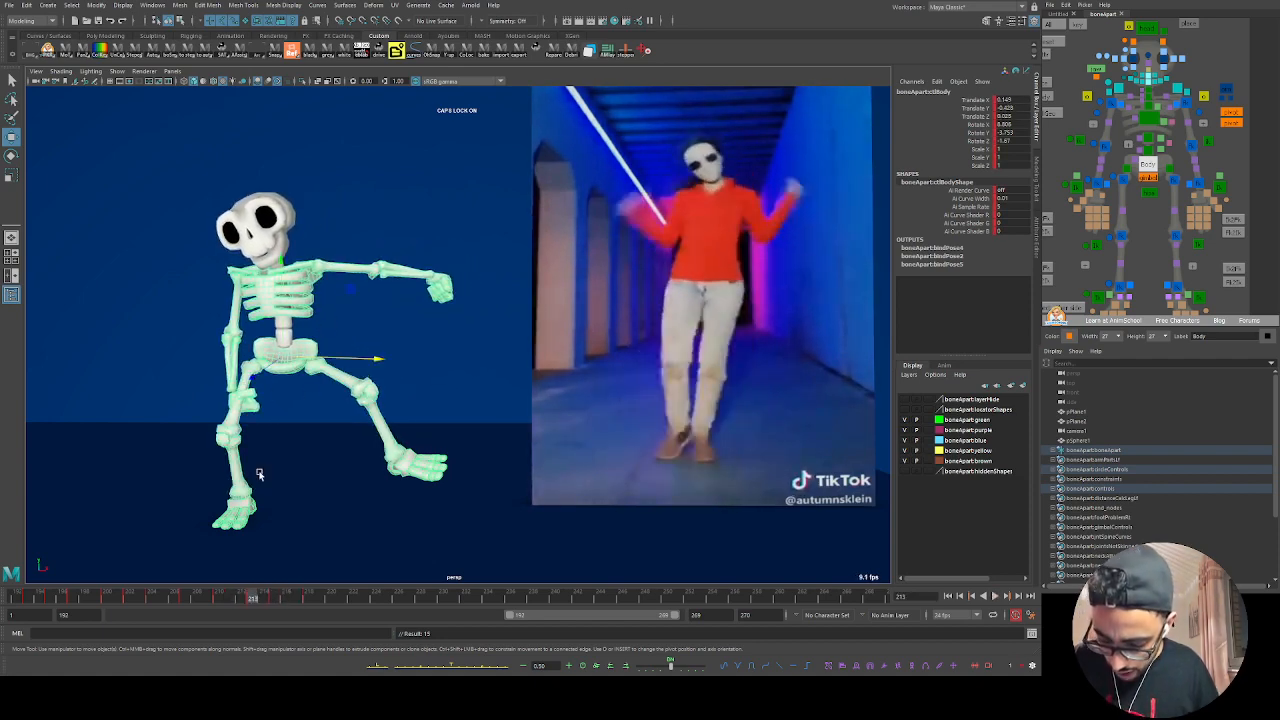
Step: Replay the weight shift, and at frame 225 ease the body control sideways to Translate X about 0.99 and slightly backward
{"action": "key", "text": "alt+v"}
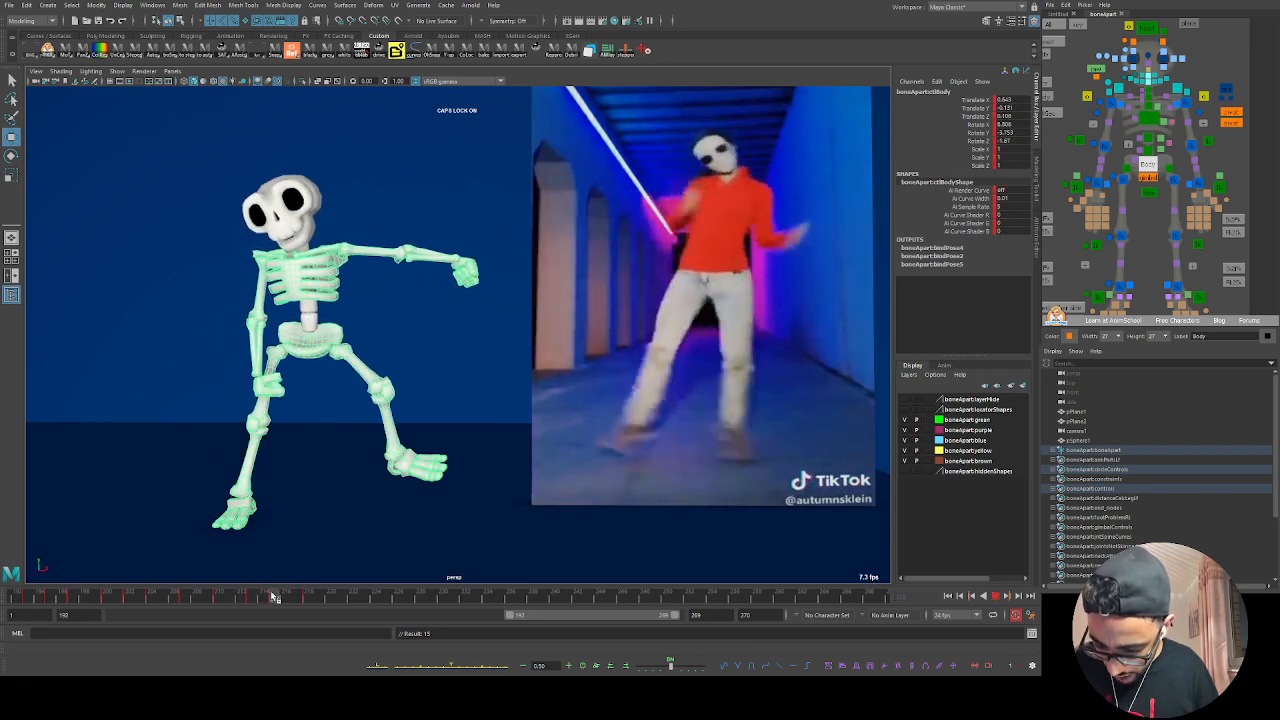
{"action": "key", "text": "alt+v"}
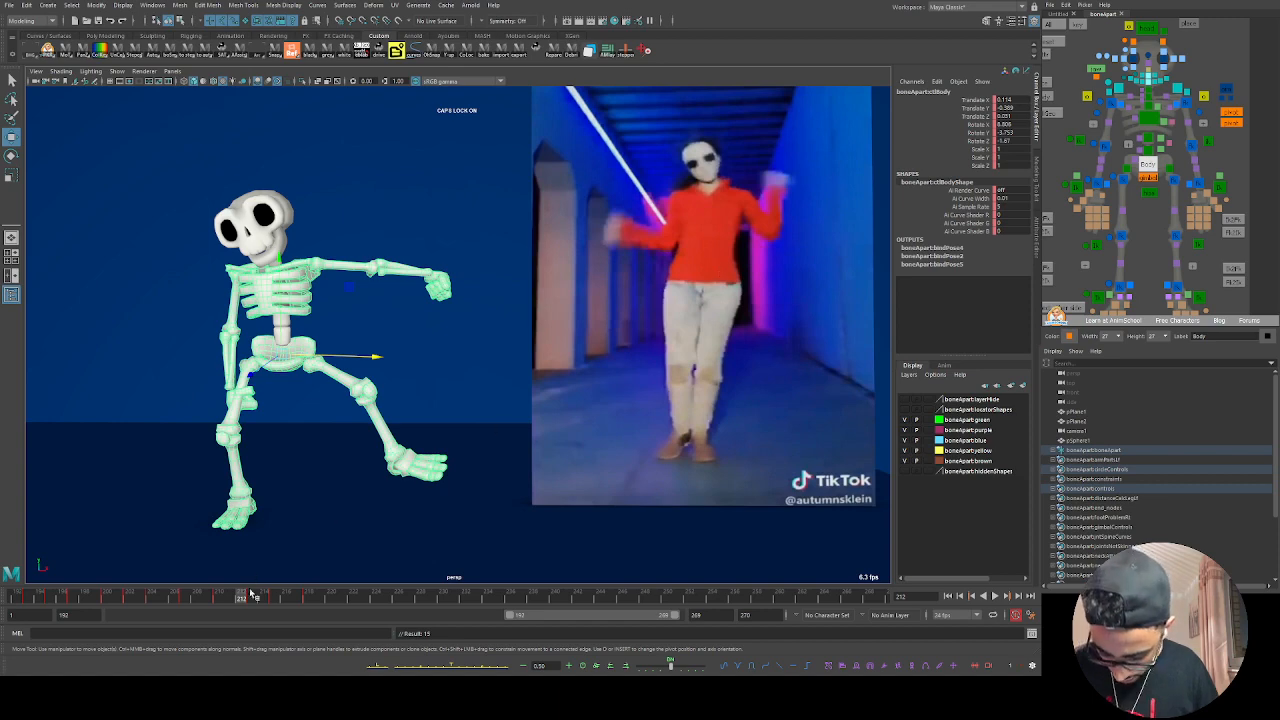
{"action": "key", "text": "alt+v"}
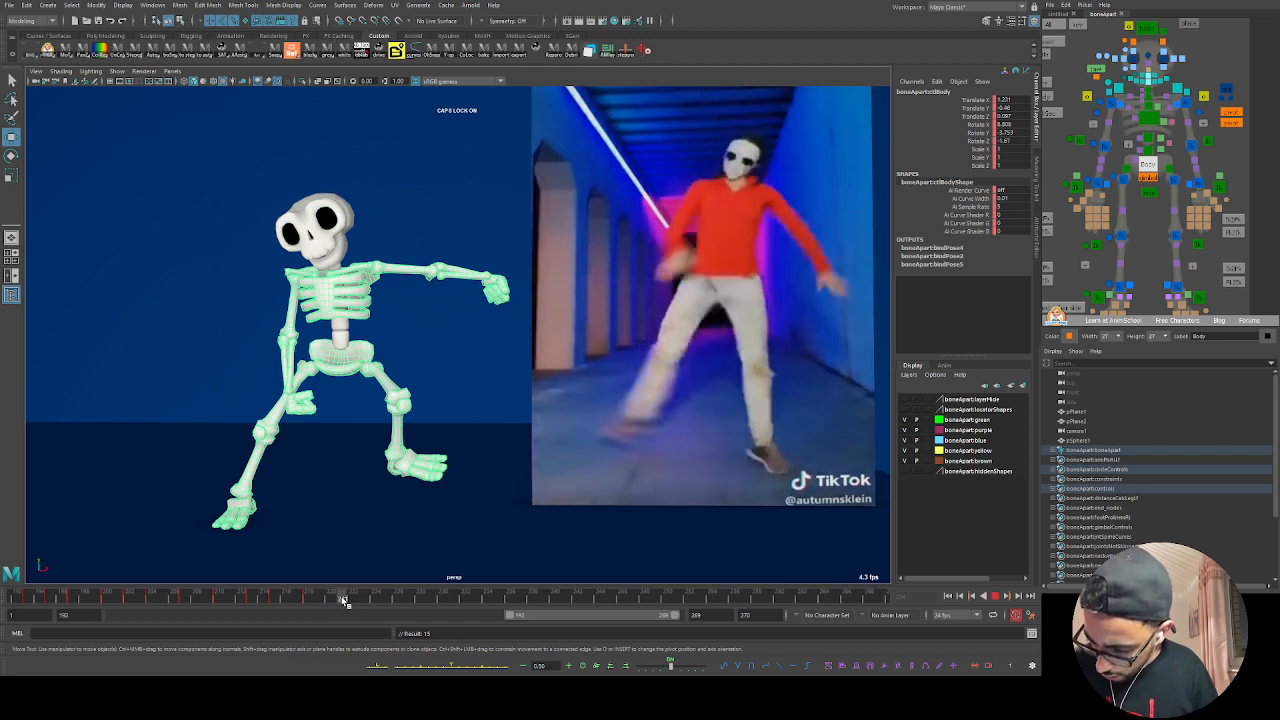
{"action": "left_click_drag", "start_coordinate": [344, 600], "coordinate": [387, 601]}
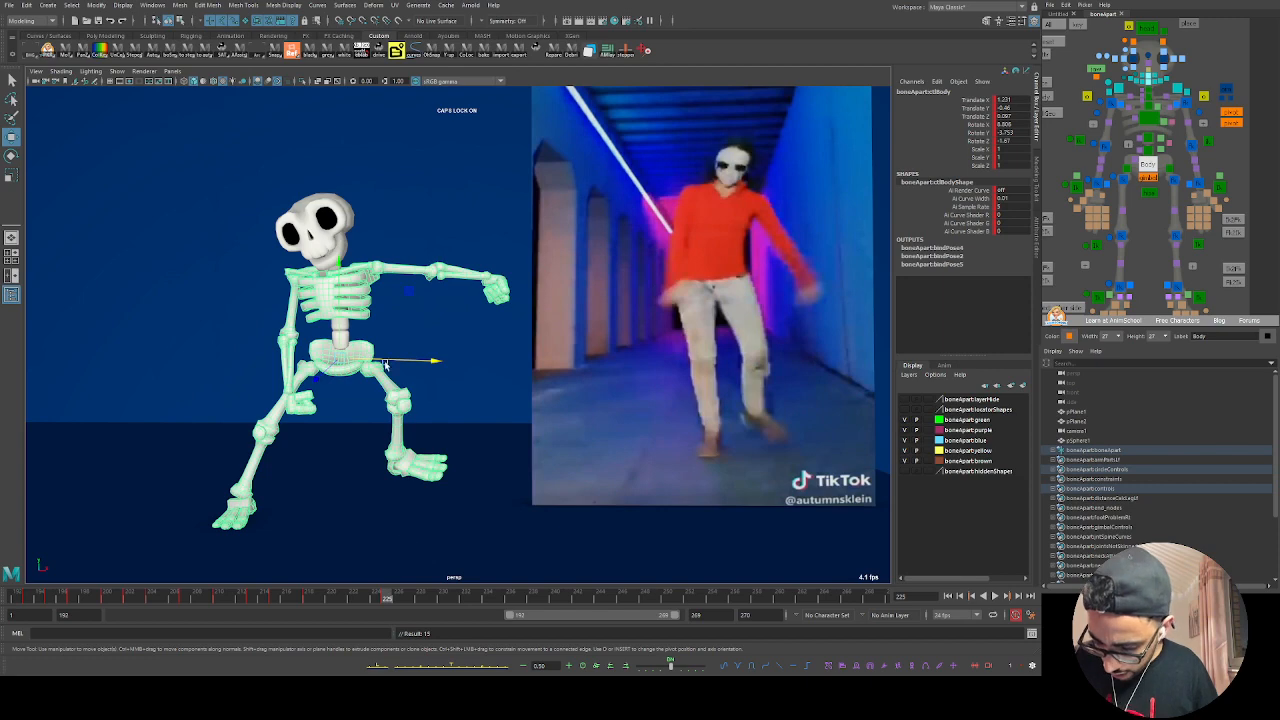
{"action": "left_click_drag", "start_coordinate": [400, 360], "coordinate": [386, 361]}
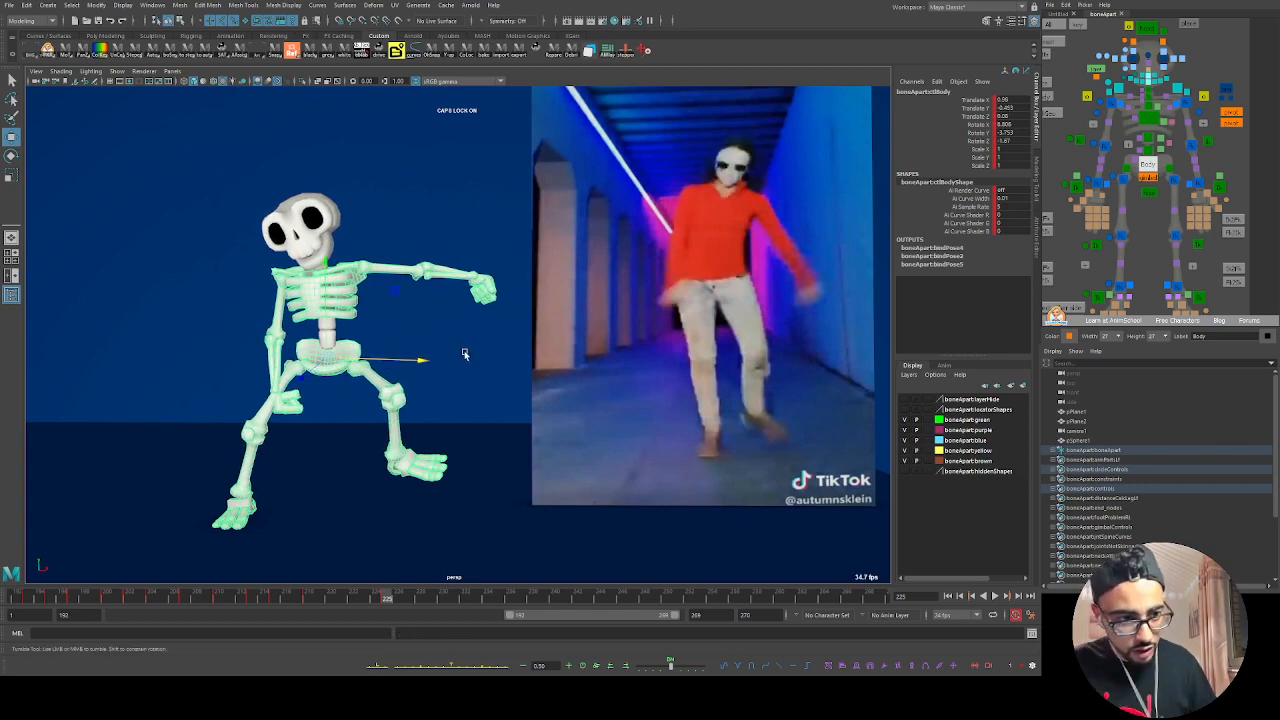
{"action": "left_click_drag", "start_coordinate": [464, 354], "coordinate": [419, 367], "text": "alt"}
{"action": "left_click_drag", "start_coordinate": [312, 368], "coordinate": [320, 368]}
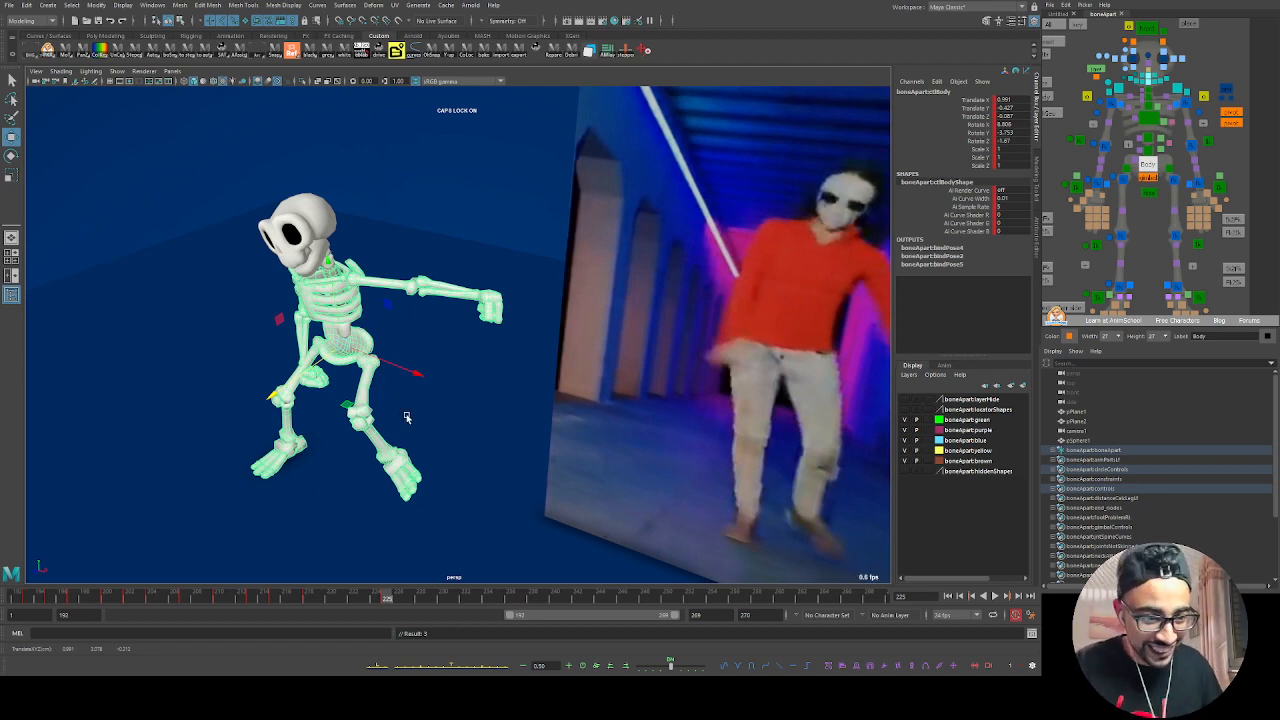
{"action": "left_click_drag", "start_coordinate": [324, 428], "coordinate": [376, 391], "text": "alt"}
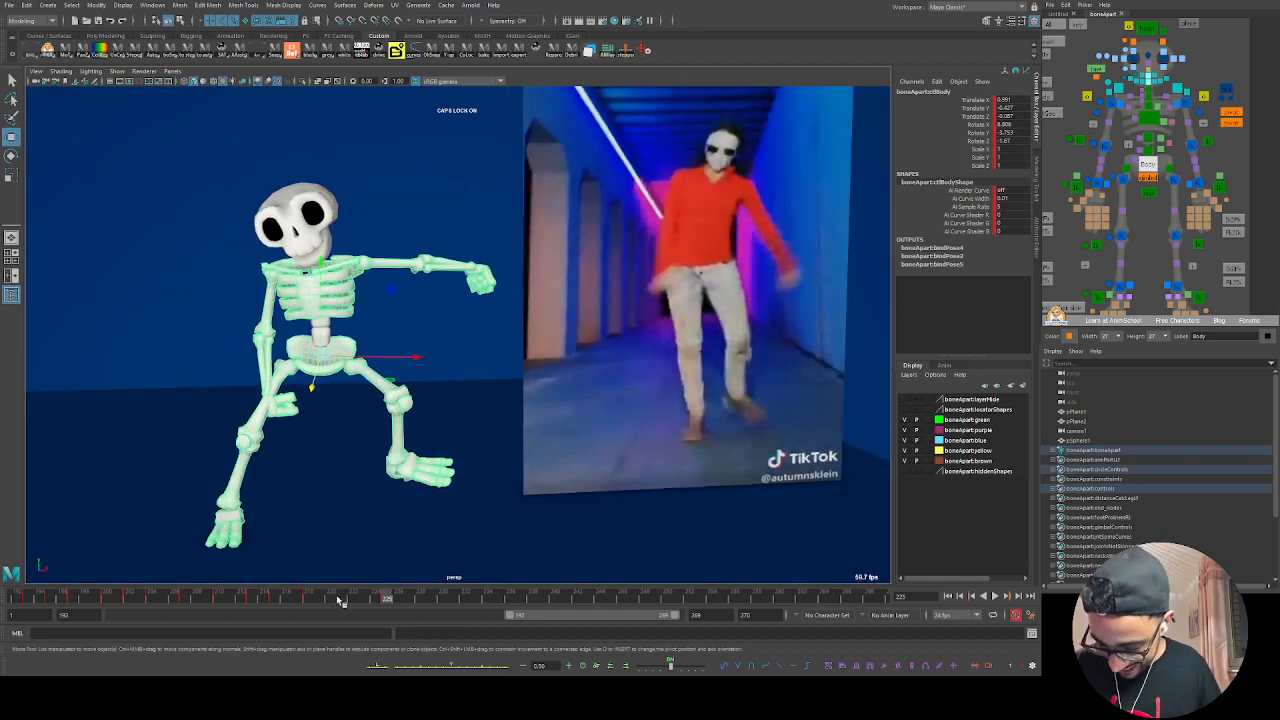
Step: Try to move the planted leg's IK foot control at frame 213, and undo the move
{"action": "left_click_drag", "start_coordinate": [340, 601], "coordinate": [297, 602]}
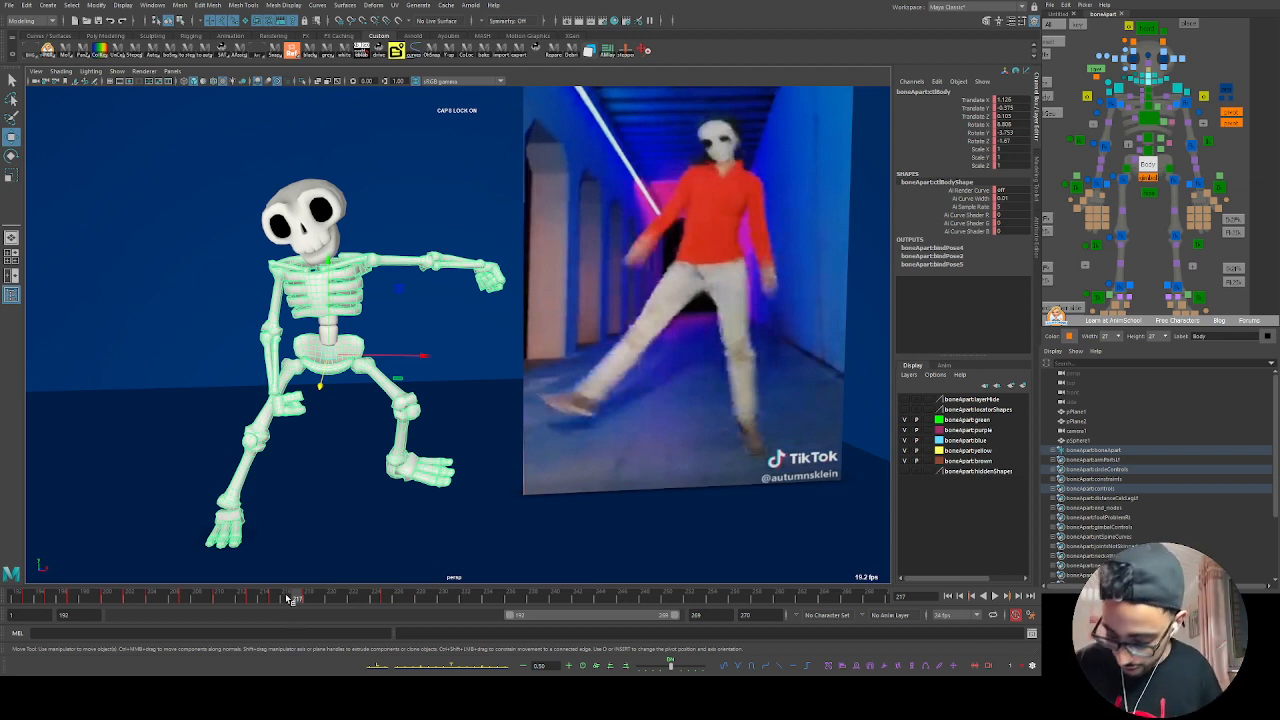
{"action": "left_click_drag", "start_coordinate": [313, 598], "coordinate": [253, 599]}
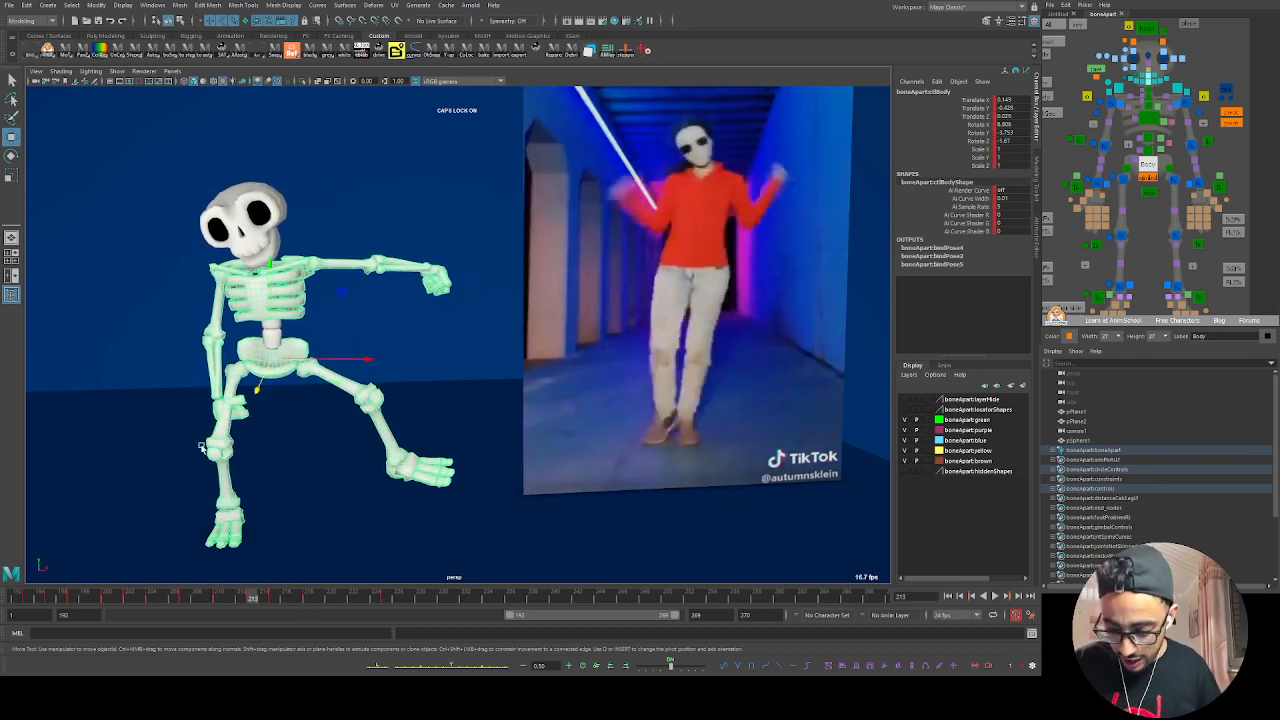
{"action": "left_click", "coordinate": [1097, 297]}
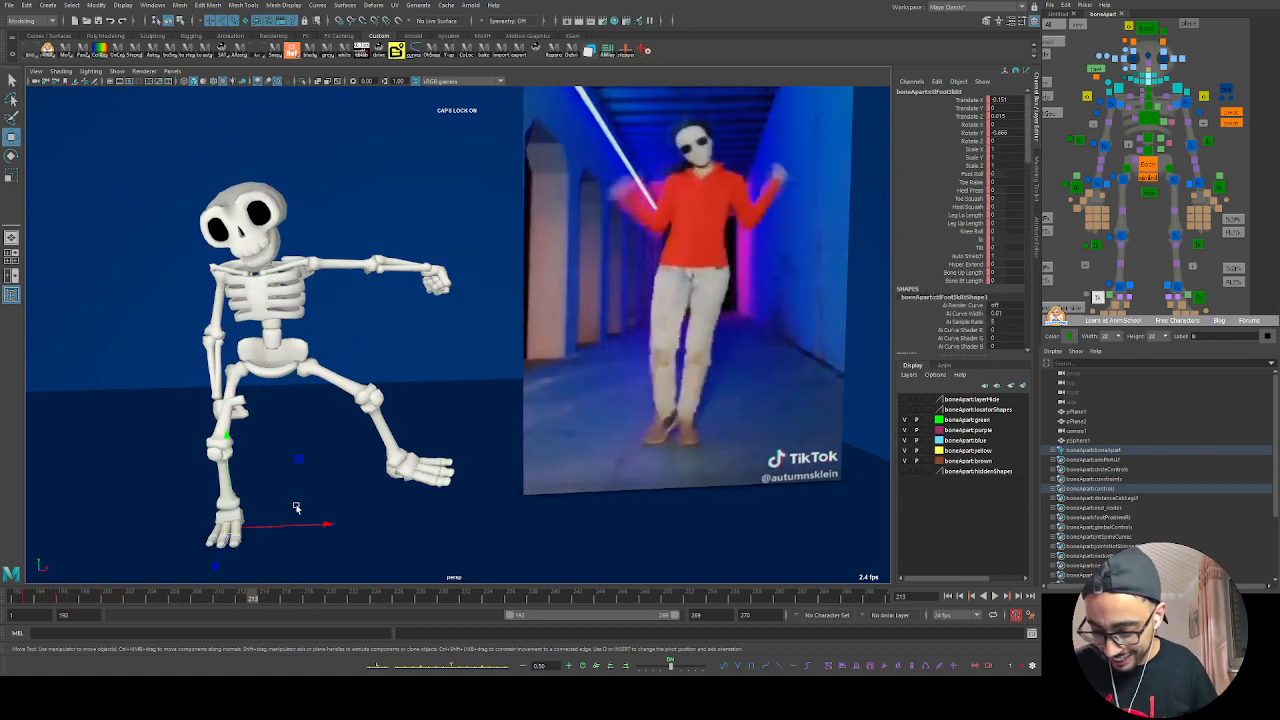
{"action": "left_click_drag", "start_coordinate": [230, 530], "coordinate": [206, 543]}
{"action": "key", "text": "ctrl+z"}
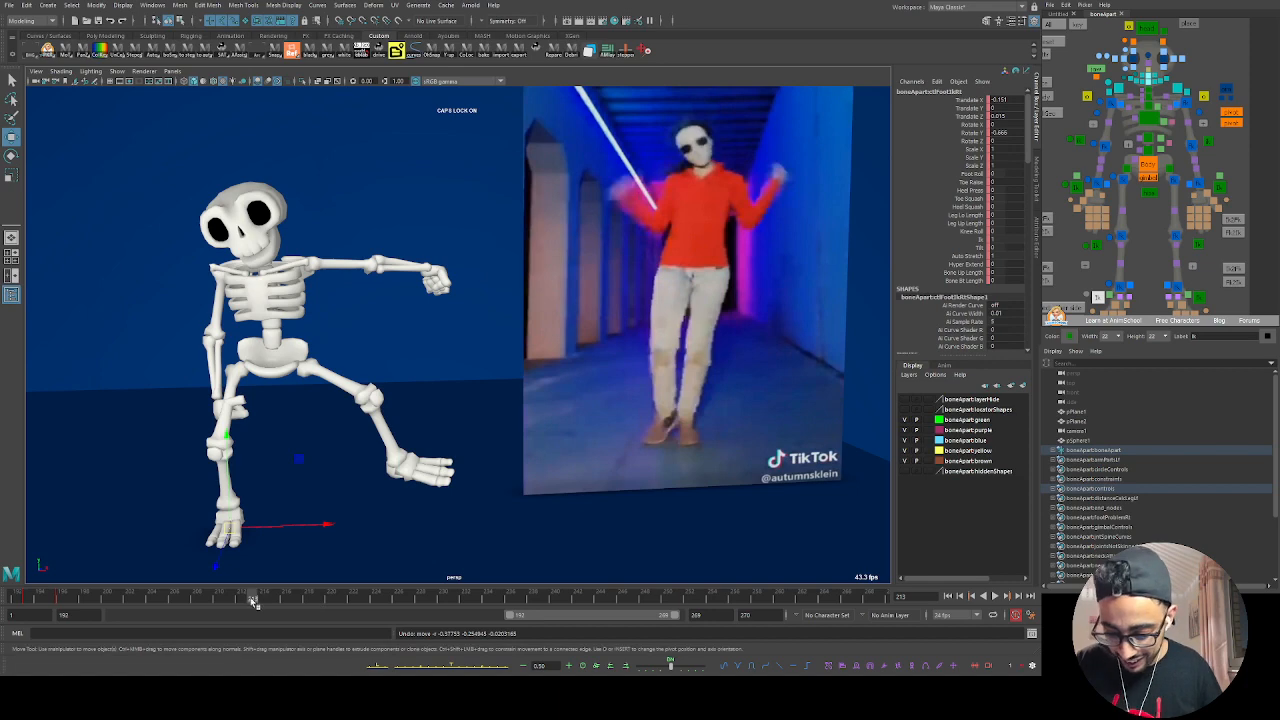
Step: Reselect the body control and examine its bounce and weight shift between frames 197 and 217 against the reference
{"action": "left_click_drag", "start_coordinate": [252, 600], "coordinate": [72, 599]}
{"action": "key", "text": "alt+v"}
{"action": "key", "text": "alt+v"}
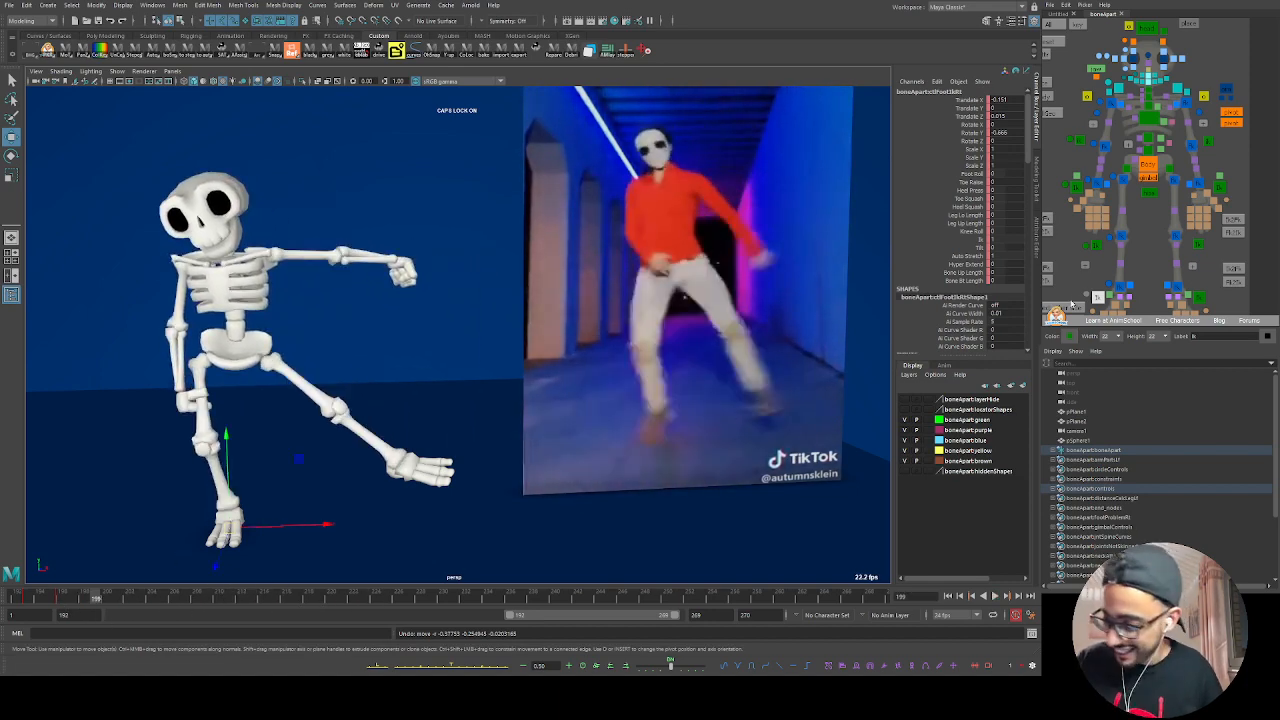
{"action": "left_click", "coordinate": [1148, 165]}
{"action": "left_click_drag", "start_coordinate": [231, 598], "coordinate": [186, 600]}
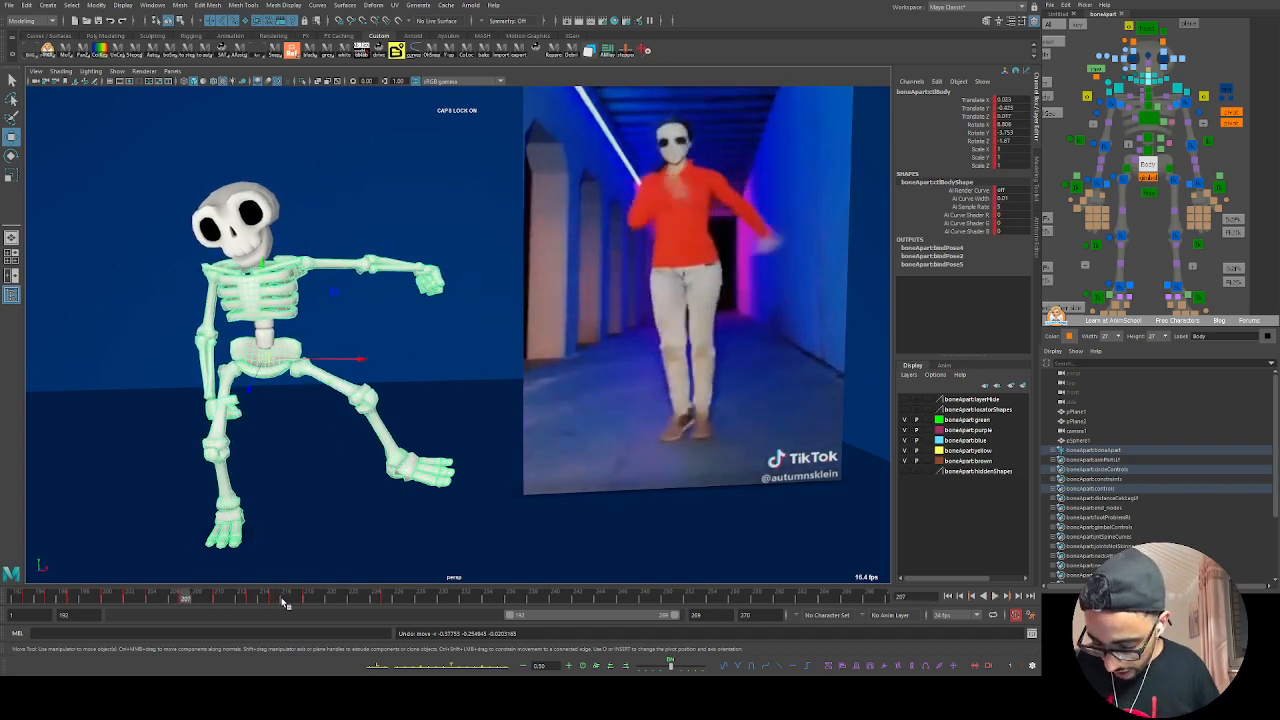
{"action": "left_click_drag", "start_coordinate": [282, 602], "coordinate": [208, 595]}
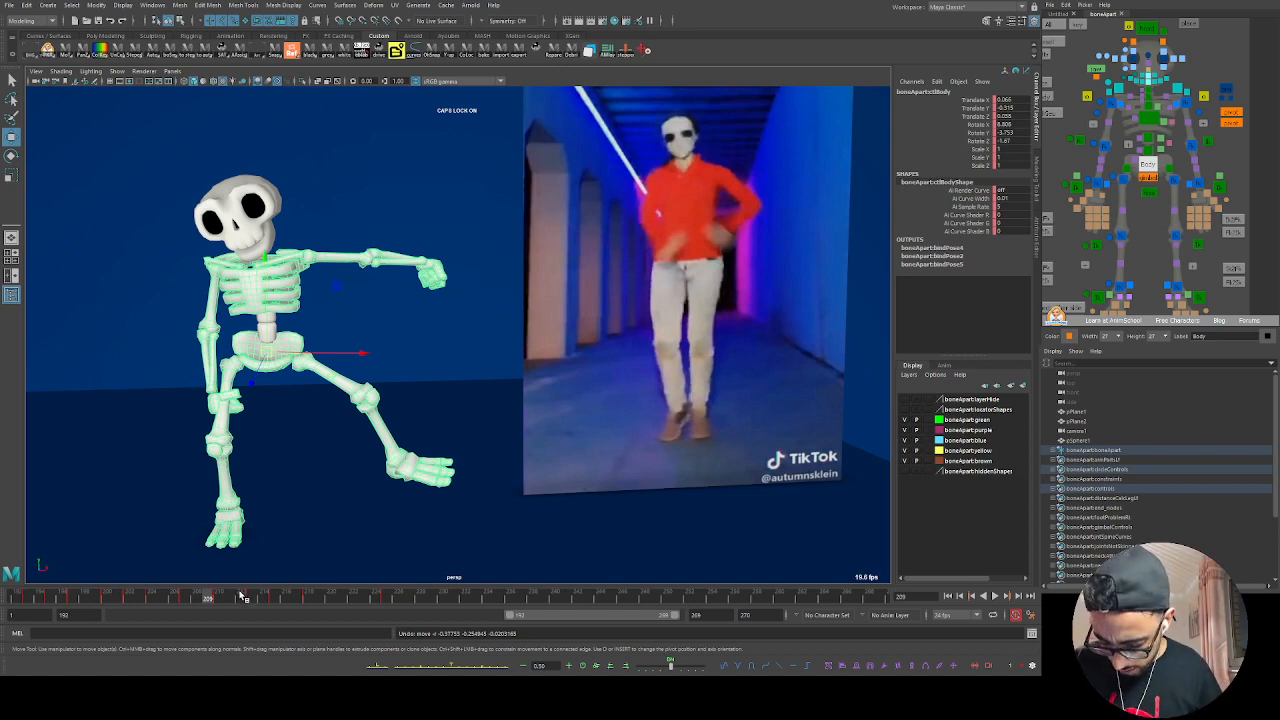
{"action": "key", "text": "alt+v"}
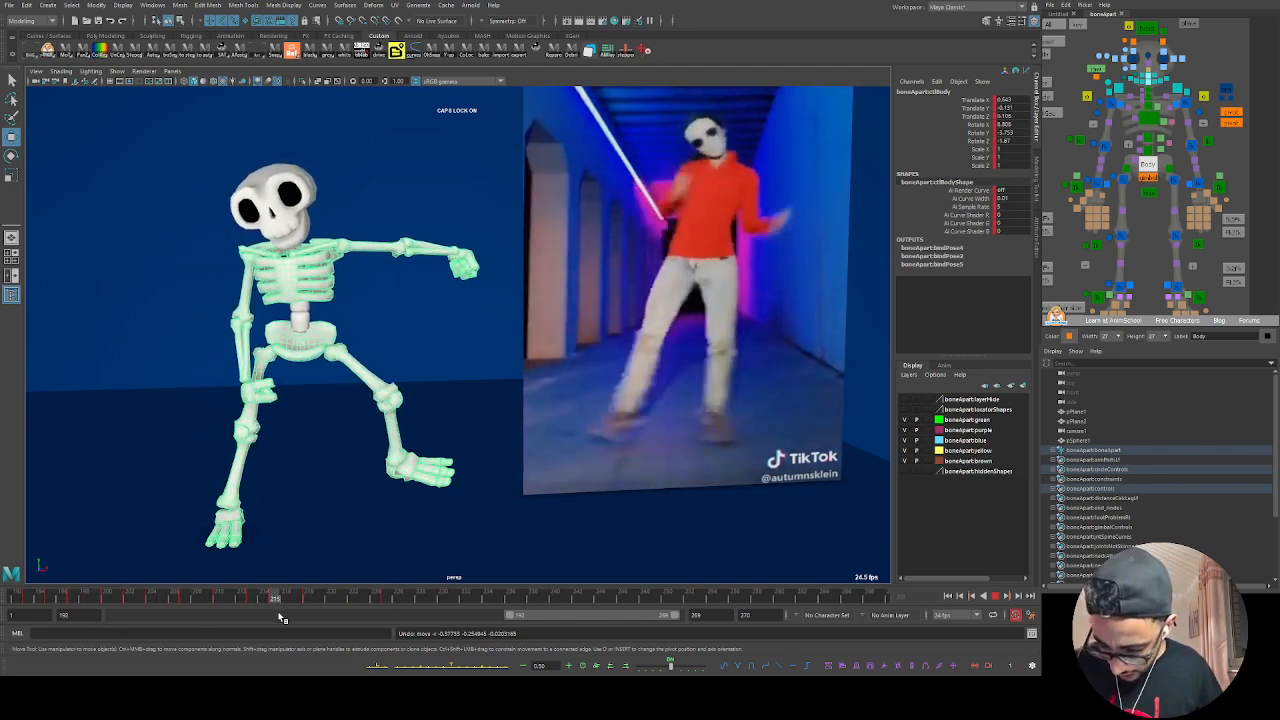
{"action": "key", "text": "alt+v"}
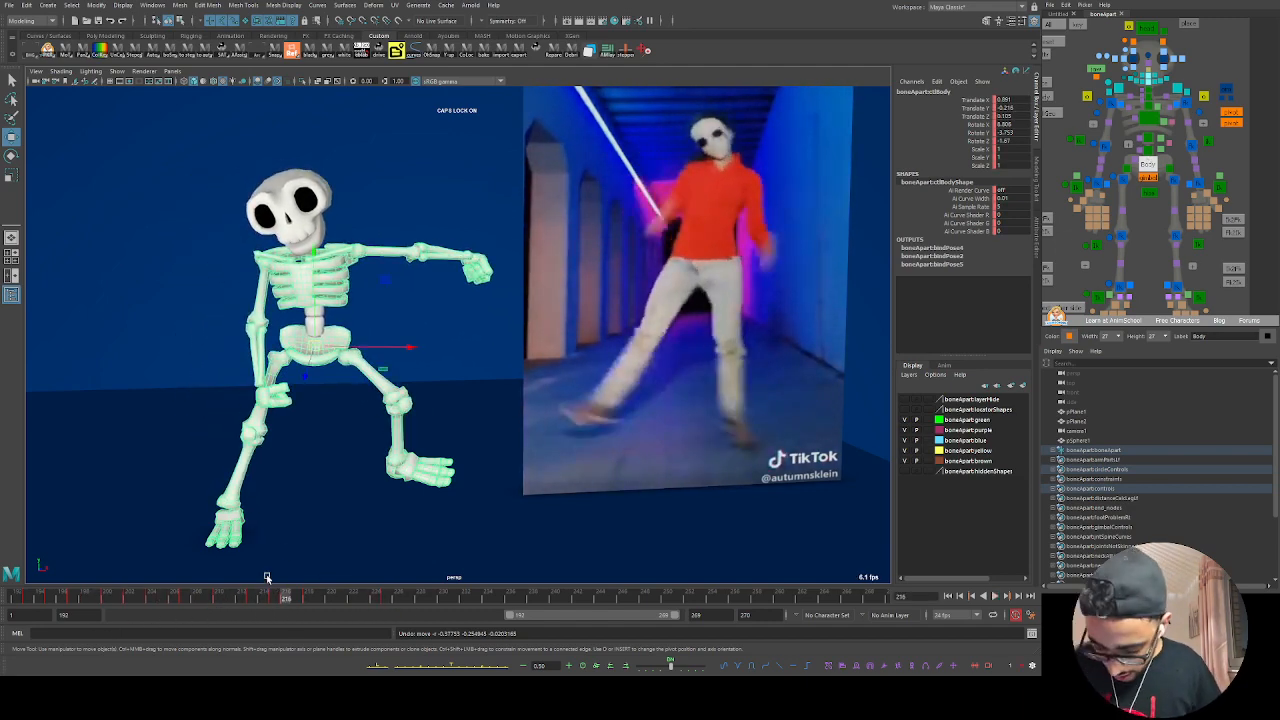
{"action": "key", "text": "alt+v"}
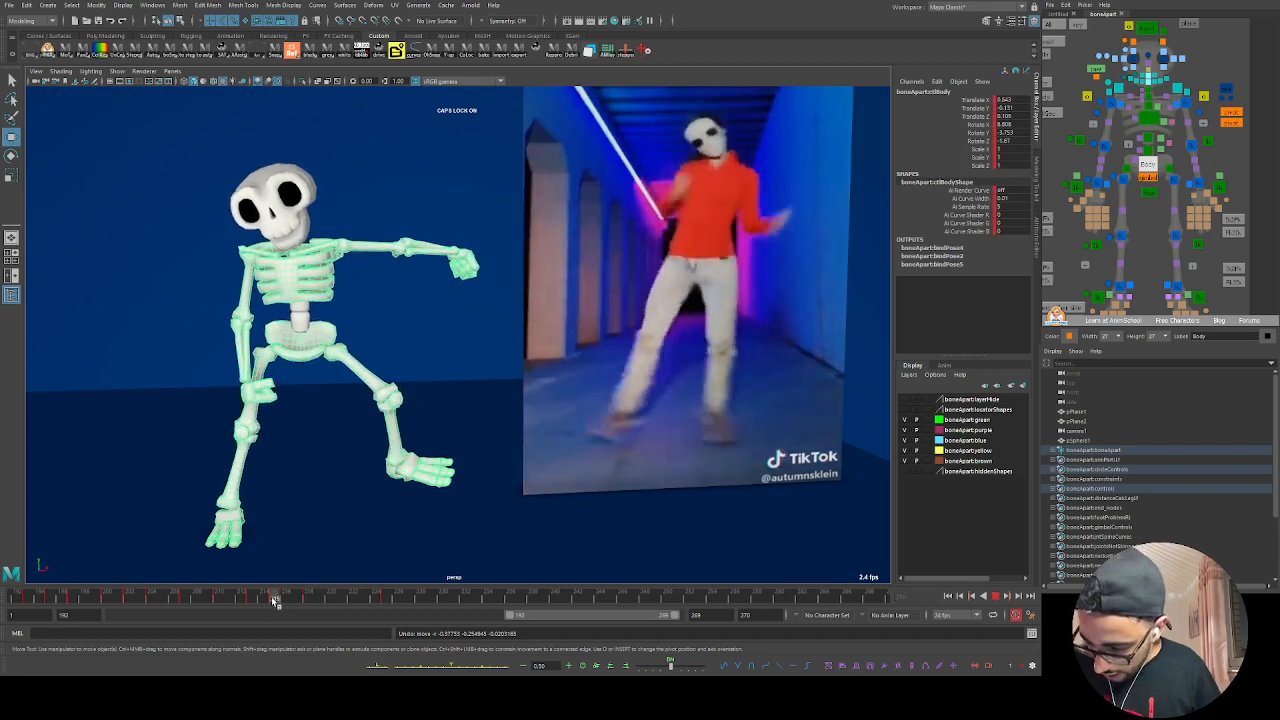
Step: Push the body control farther backward in Translate Z at frame 225, checking the skeleton's balance from the side
{"action": "left_click_drag", "start_coordinate": [309, 602], "coordinate": [391, 597]}
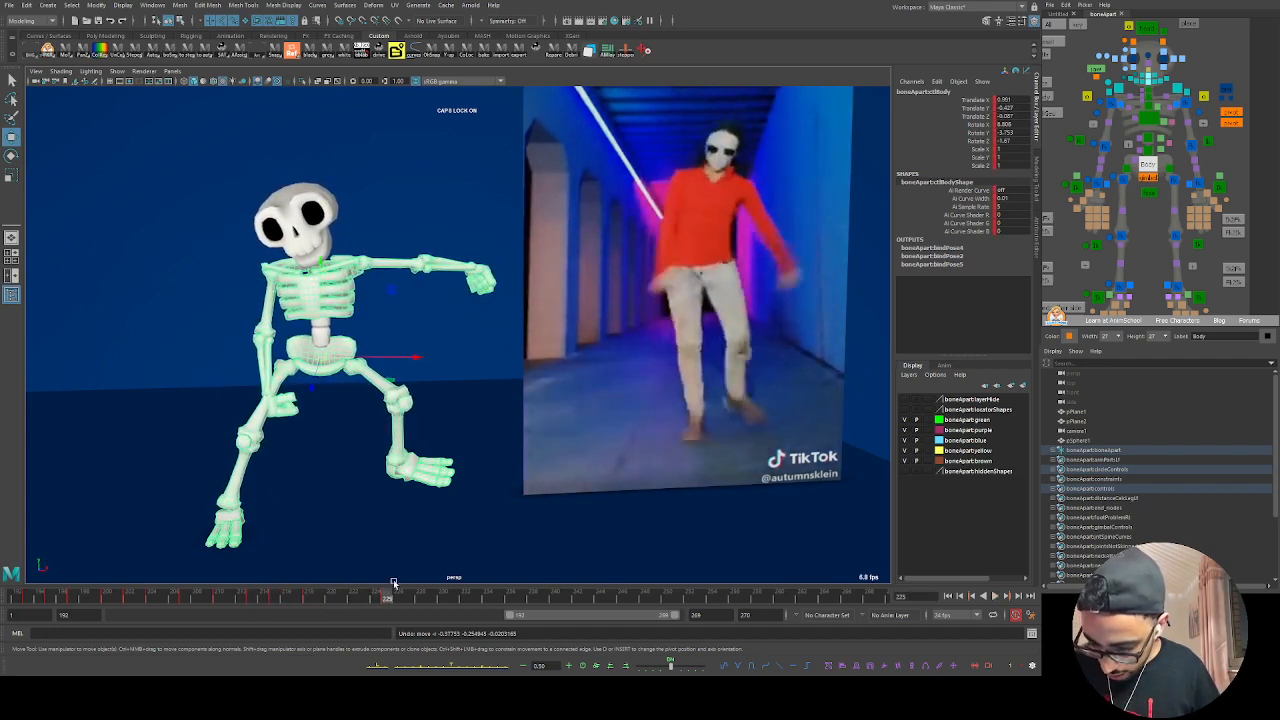
{"action": "left_click_drag", "start_coordinate": [400, 450], "coordinate": [340, 440], "text": "alt"}
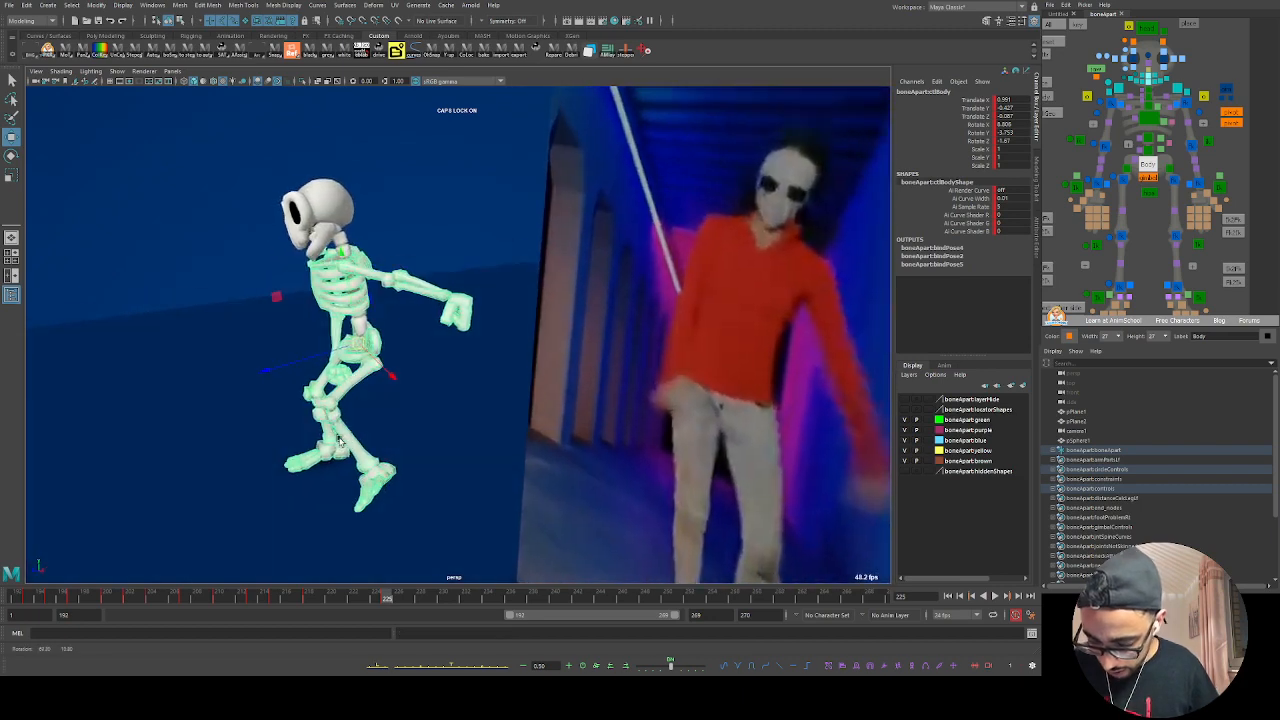
{"action": "left_click", "coordinate": [409, 555]}
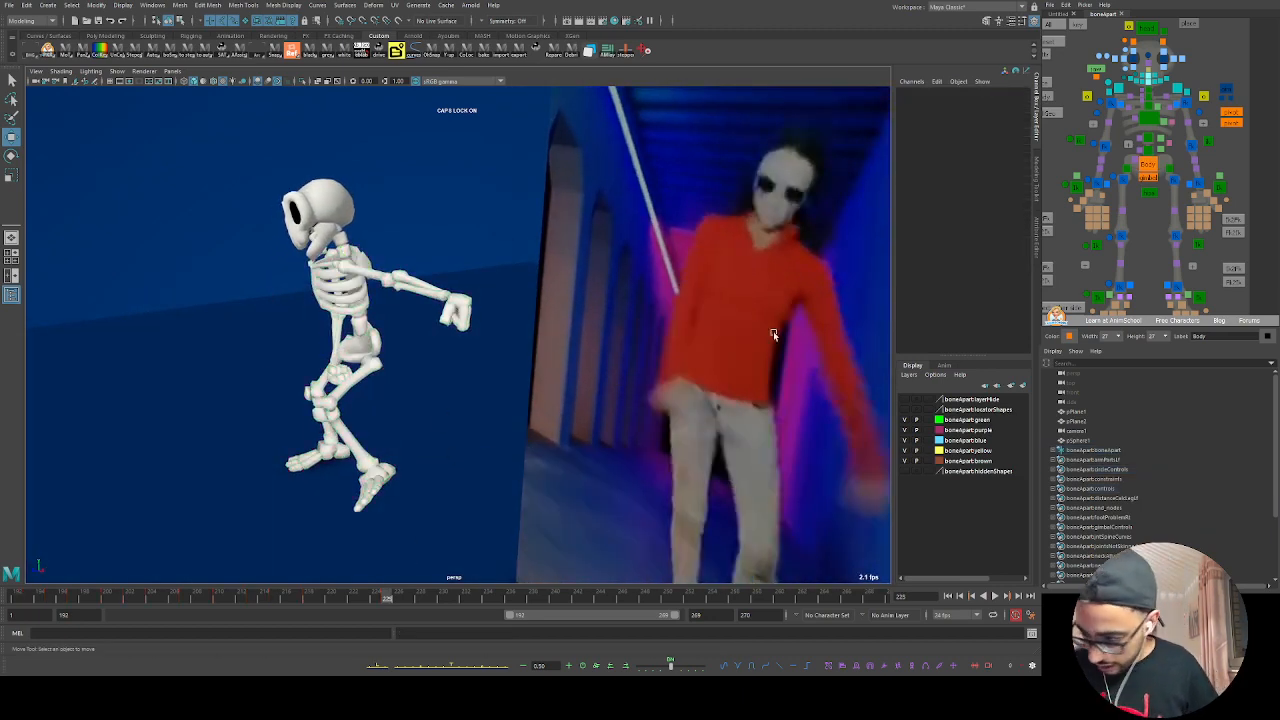
{"action": "left_click", "coordinate": [1147, 164]}
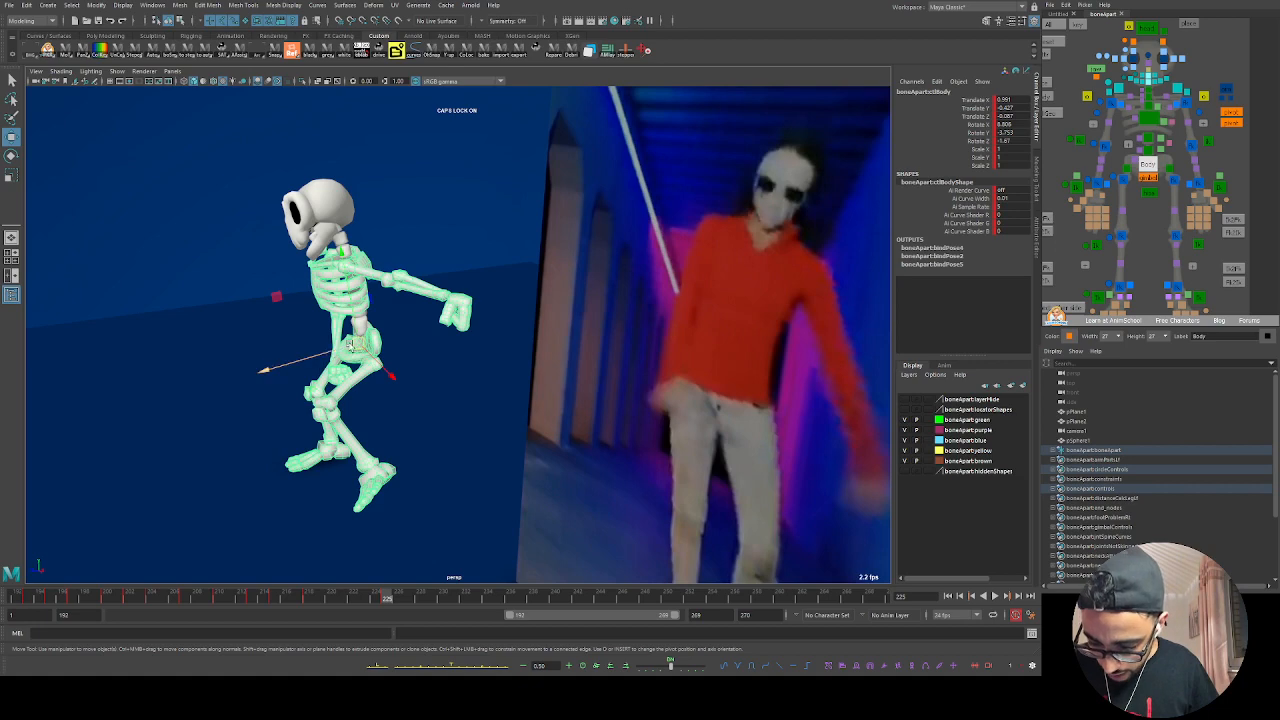
{"action": "left_click_drag", "start_coordinate": [402, 346], "coordinate": [466, 396], "text": "alt"}
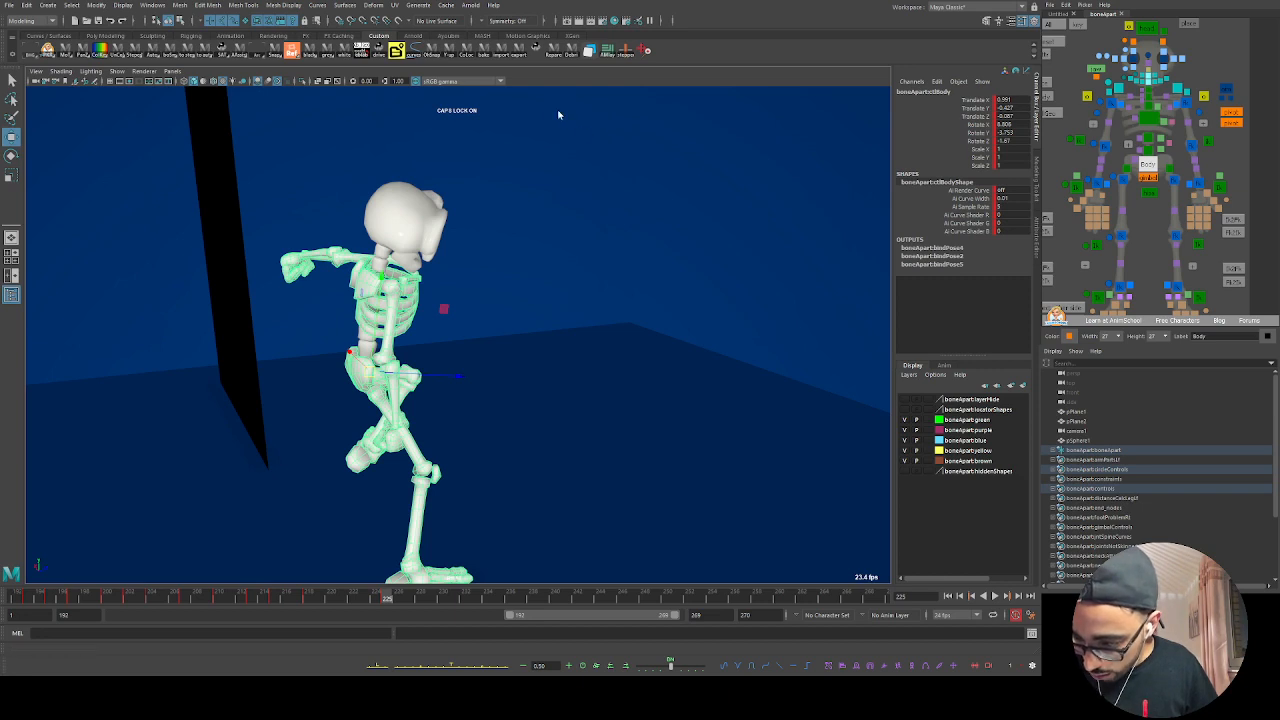
{"action": "left_click_drag", "start_coordinate": [598, 123], "coordinate": [565, 383]}
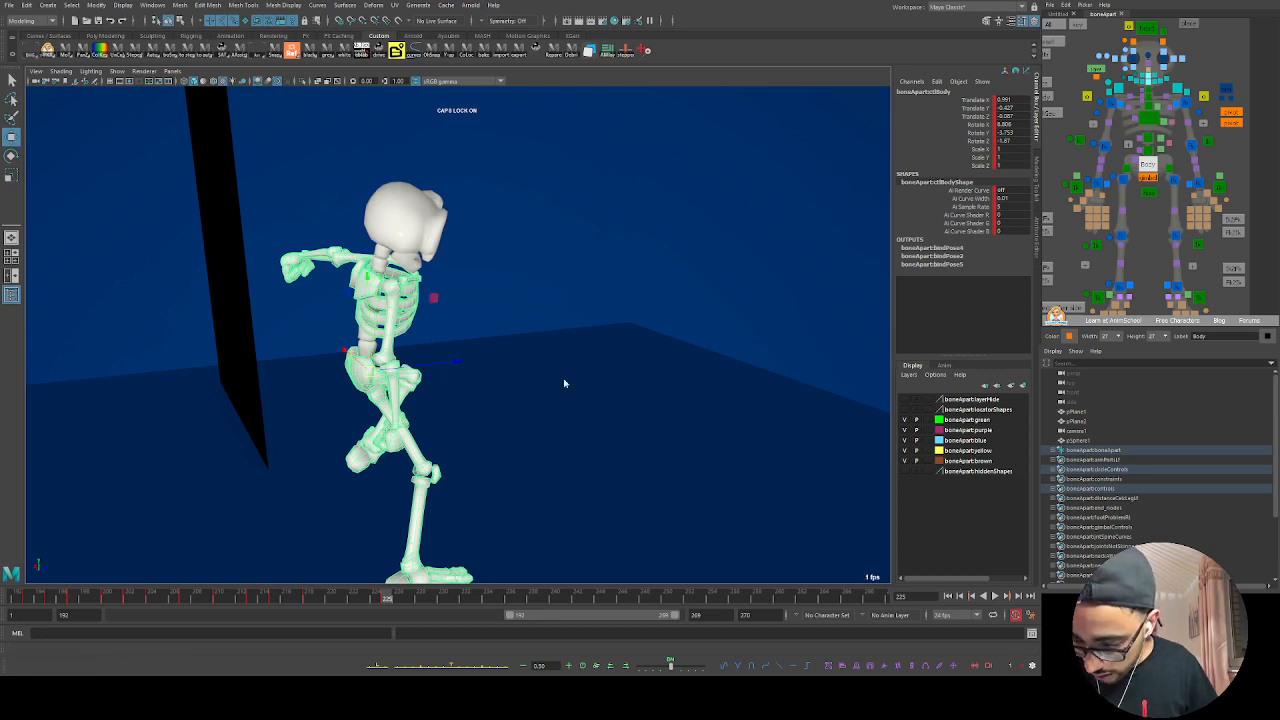
{"action": "left_click_drag", "start_coordinate": [488, 420], "coordinate": [332, 357], "text": "alt"}
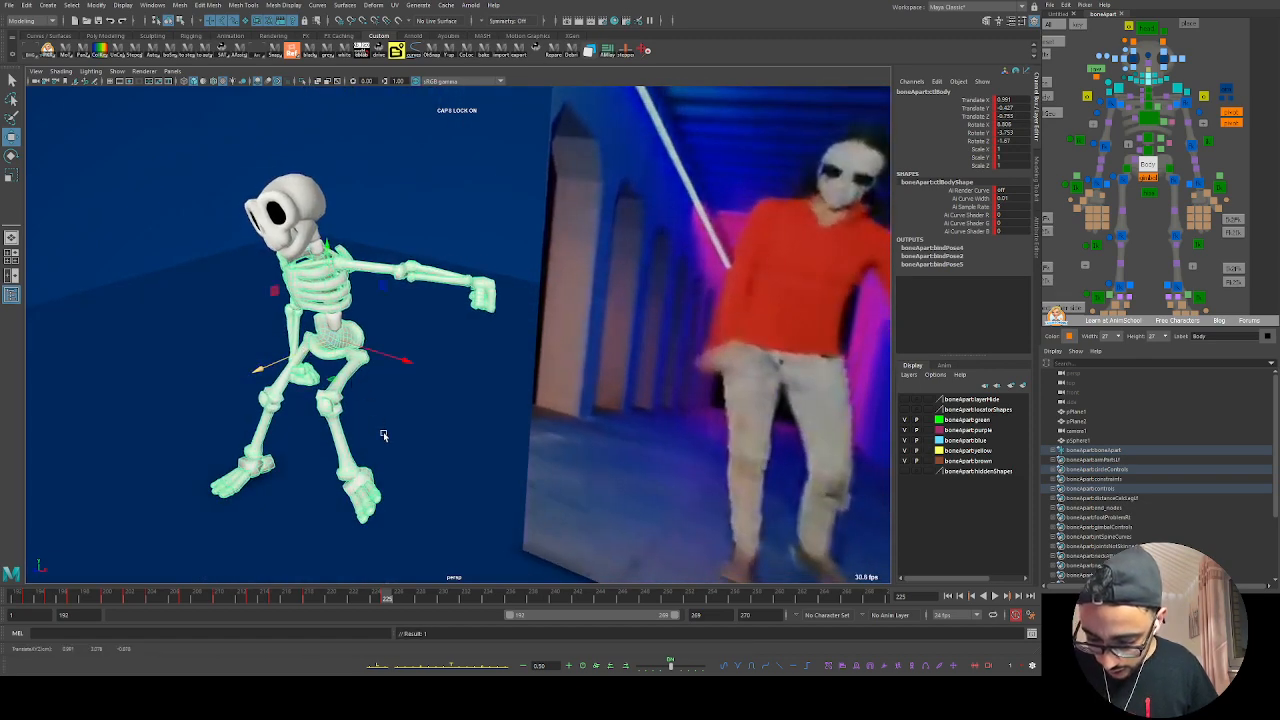
{"action": "left_click_drag", "start_coordinate": [386, 432], "coordinate": [453, 410], "text": "alt"}
Step: Raise the body control to Translate Y -0.2 at frame 221
{"action": "mouse_move", "coordinate": [342, 602]}
{"action": "left_mouse_down"}
{"action": "mouse_move", "coordinate": [279, 601]}
{"action": "mouse_move", "coordinate": [370, 603]}
{"action": "mouse_move", "coordinate": [345, 602]}
{"action": "left_mouse_up"}
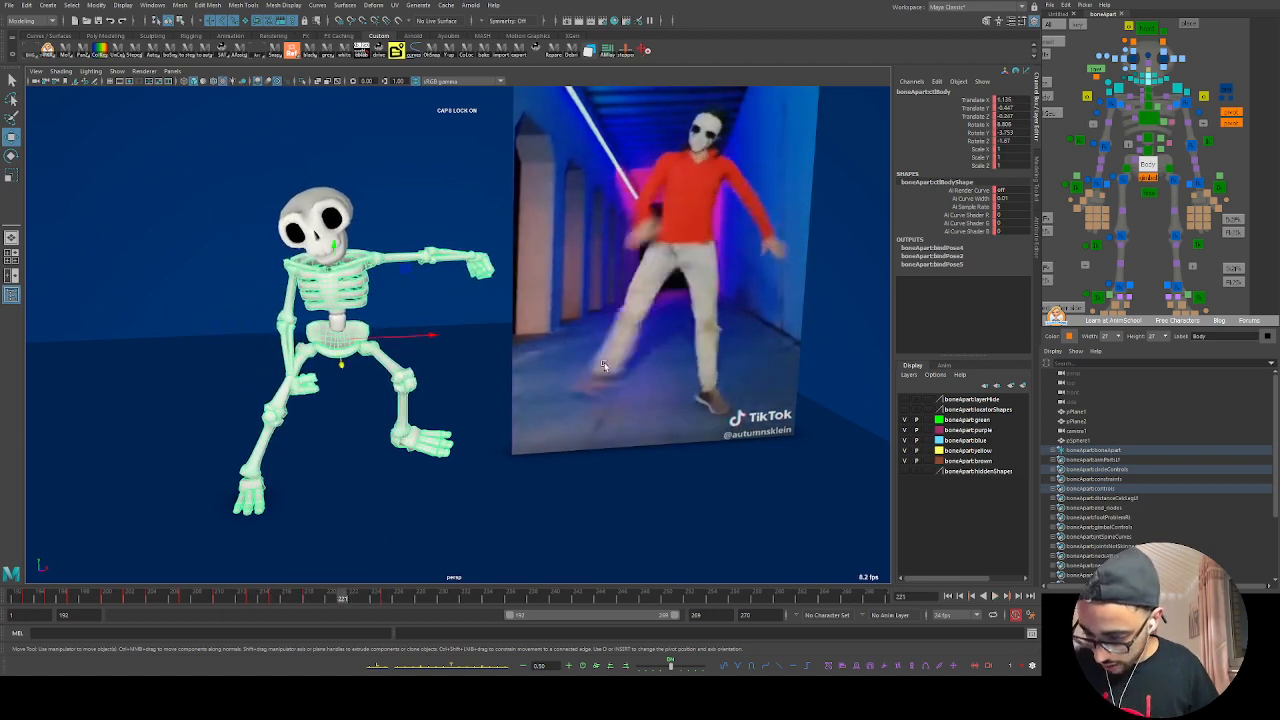
{"action": "left_click_drag", "start_coordinate": [510, 379], "coordinate": [467, 528], "text": "alt"}
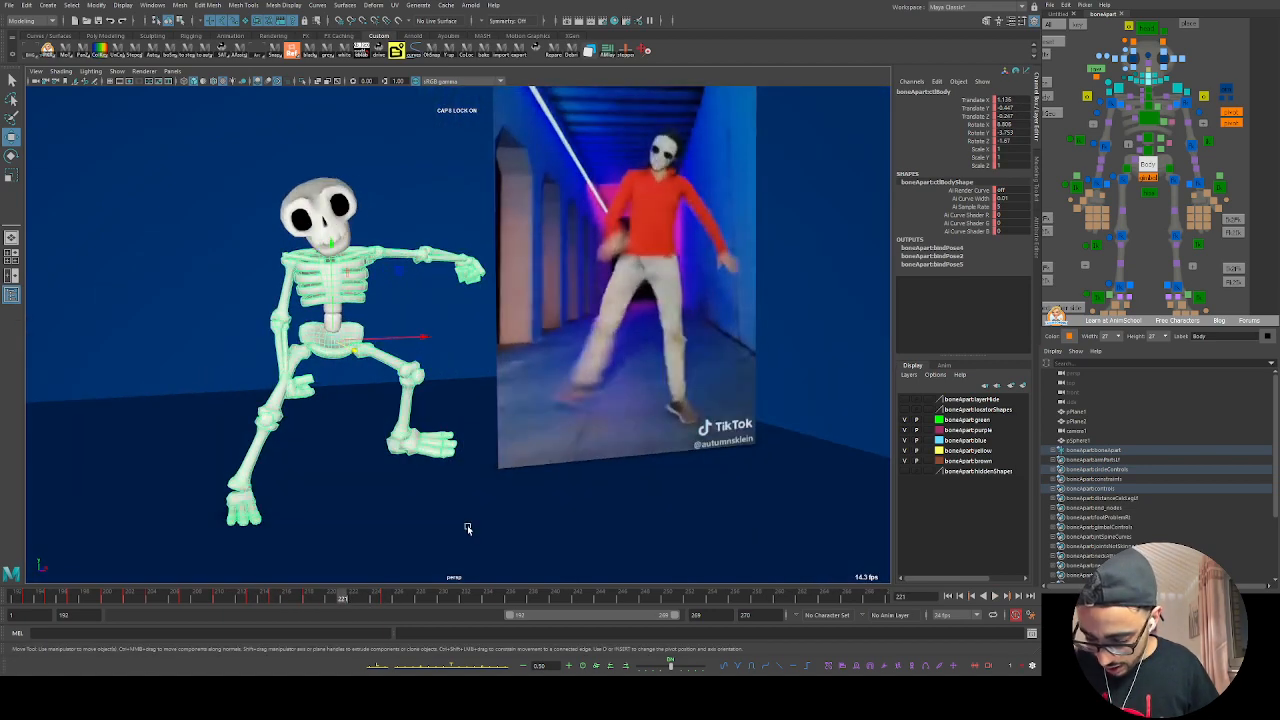
{"action": "mouse_move", "coordinate": [347, 604]}
{"action": "left_mouse_down"}
{"action": "mouse_move", "coordinate": [323, 600]}
{"action": "mouse_move", "coordinate": [363, 600]}
{"action": "mouse_move", "coordinate": [343, 602]}
{"action": "left_mouse_up"}
{"action": "left_click_drag", "start_coordinate": [372, 450], "coordinate": [338, 303], "text": "alt"}
{"action": "left_click_drag", "start_coordinate": [466, 436], "coordinate": [398, 356], "text": "alt"}
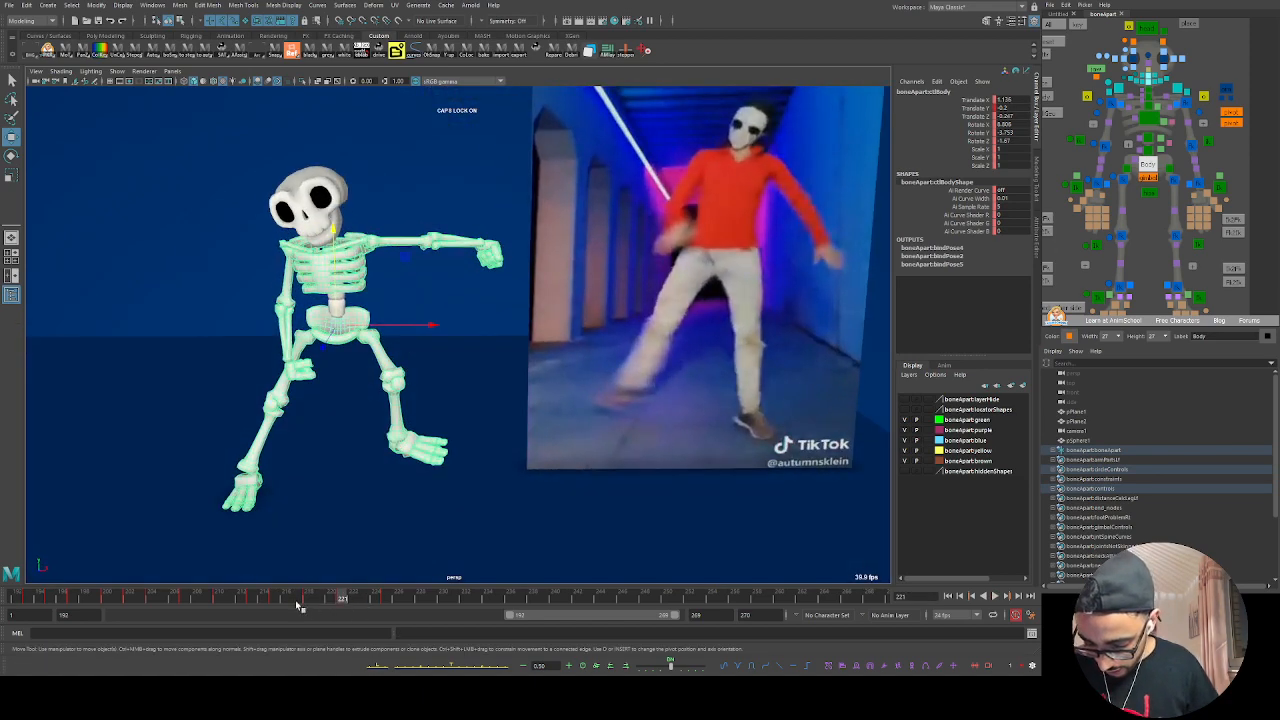
Step: Compare frames 218 through 236 with the reference and key the body control's held pose at frame 236
{"action": "left_click_drag", "start_coordinate": [297, 604], "coordinate": [377, 600]}
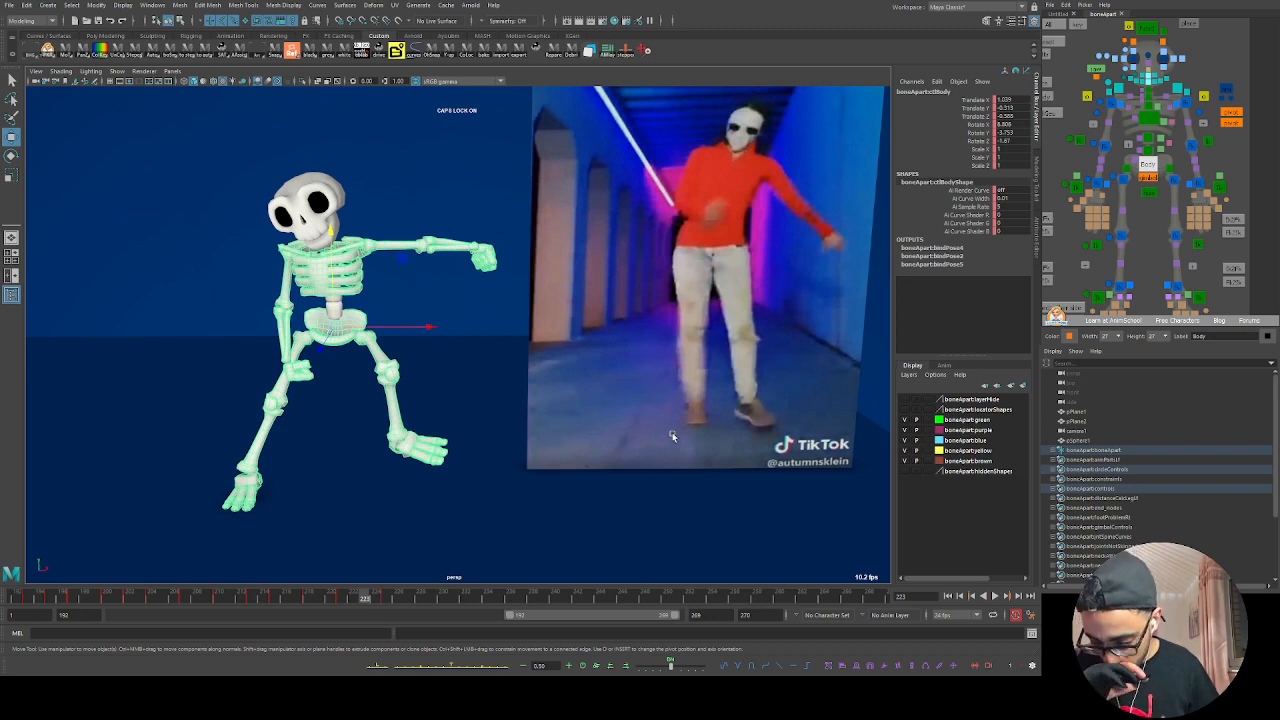
{"action": "left_click_drag", "start_coordinate": [366, 597], "coordinate": [430, 597]}
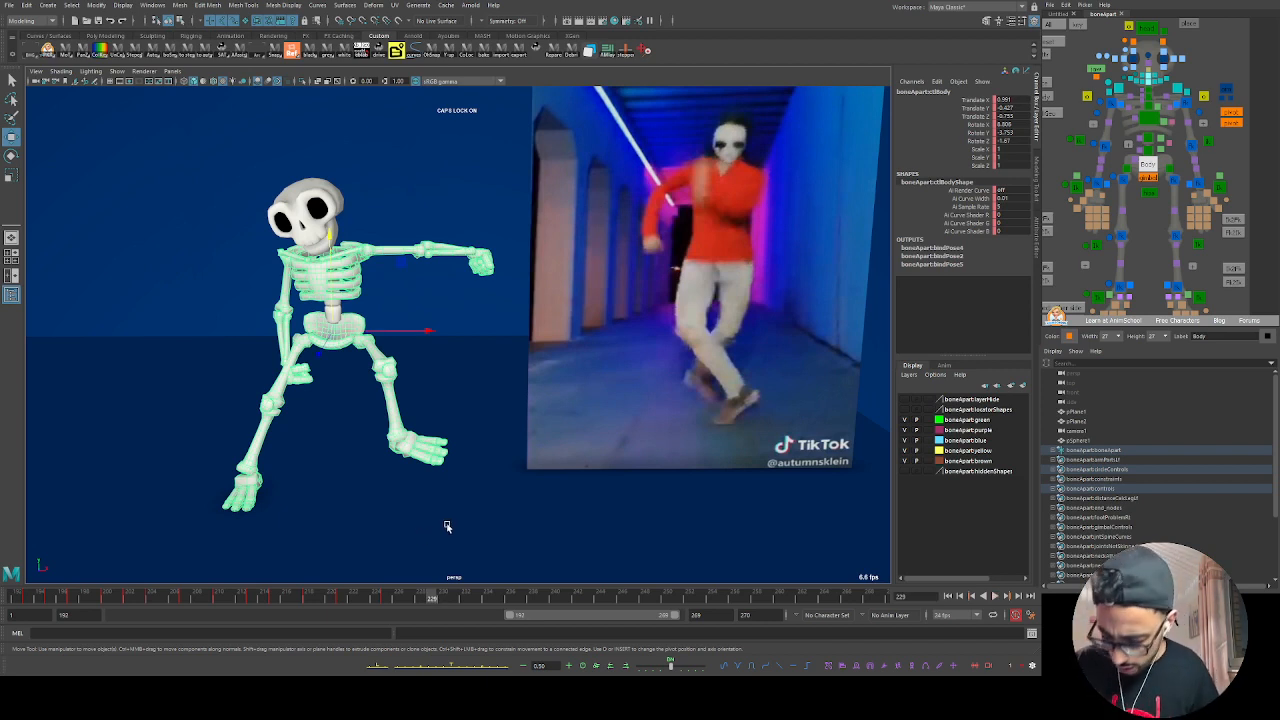
{"action": "mouse_move", "coordinate": [411, 592]}
{"action": "left_mouse_down"}
{"action": "mouse_move", "coordinate": [369, 597]}
{"action": "mouse_move", "coordinate": [432, 597]}
{"action": "mouse_move", "coordinate": [366, 600]}
{"action": "mouse_move", "coordinate": [437, 595]}
{"action": "mouse_move", "coordinate": [337, 602]}
{"action": "mouse_move", "coordinate": [399, 595]}
{"action": "left_mouse_up"}
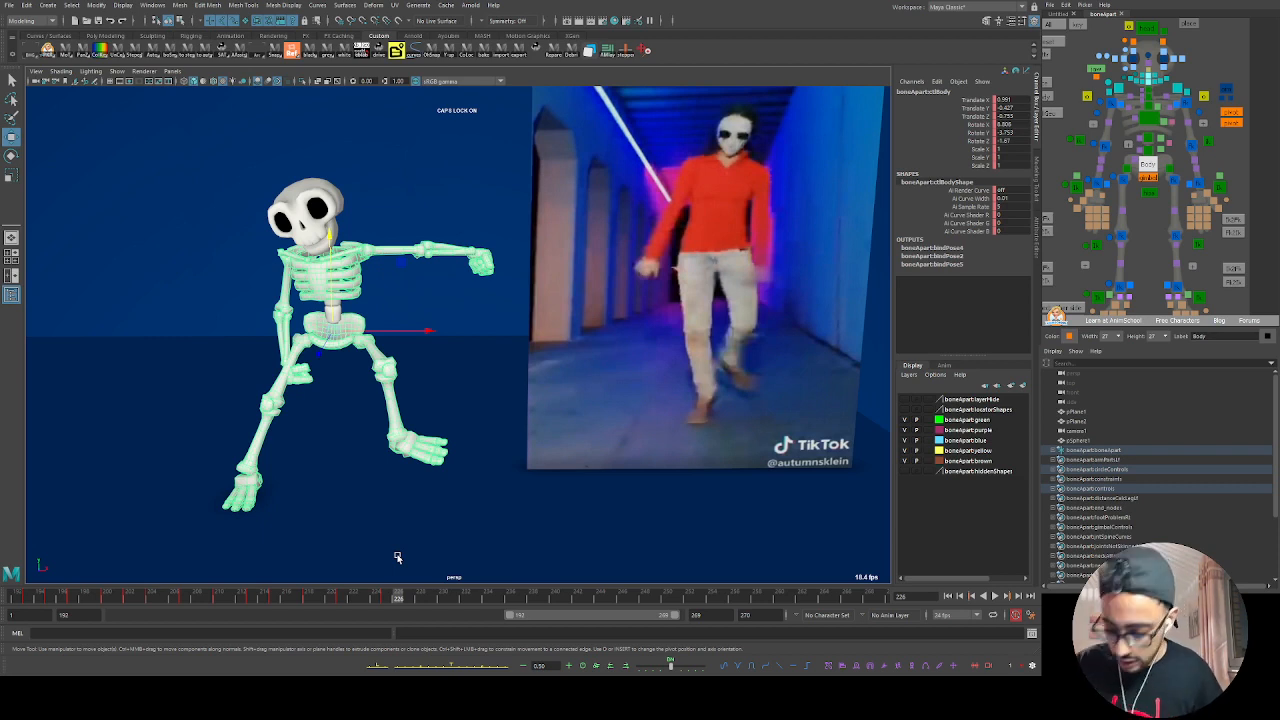
{"action": "mouse_move", "coordinate": [396, 593]}
{"action": "left_mouse_down"}
{"action": "mouse_move", "coordinate": [407, 595]}
{"action": "mouse_move", "coordinate": [219, 596]}
{"action": "mouse_move", "coordinate": [294, 617]}
{"action": "mouse_move", "coordinate": [314, 609]}
{"action": "mouse_move", "coordinate": [222, 600]}
{"action": "mouse_move", "coordinate": [443, 603]}
{"action": "mouse_move", "coordinate": [331, 613]}
{"action": "mouse_move", "coordinate": [511, 598]}
{"action": "left_mouse_up"}
{"action": "key", "text": "s"}
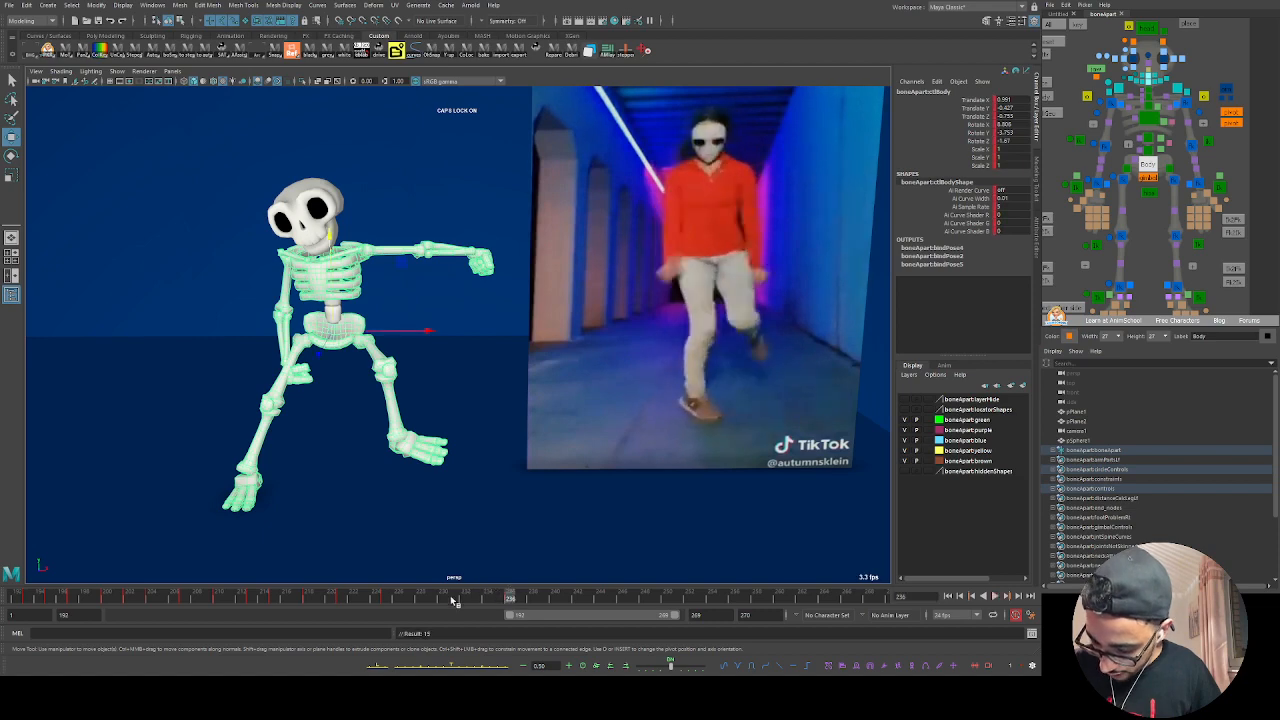
Step: Lower the body control to Translate Y -0.848 at frame 231 and raise it at frame 228 to shape the next bounce
{"action": "left_click", "coordinate": [454, 599]}
{"action": "left_click_drag", "start_coordinate": [437, 361], "coordinate": [344, 370], "text": "alt"}
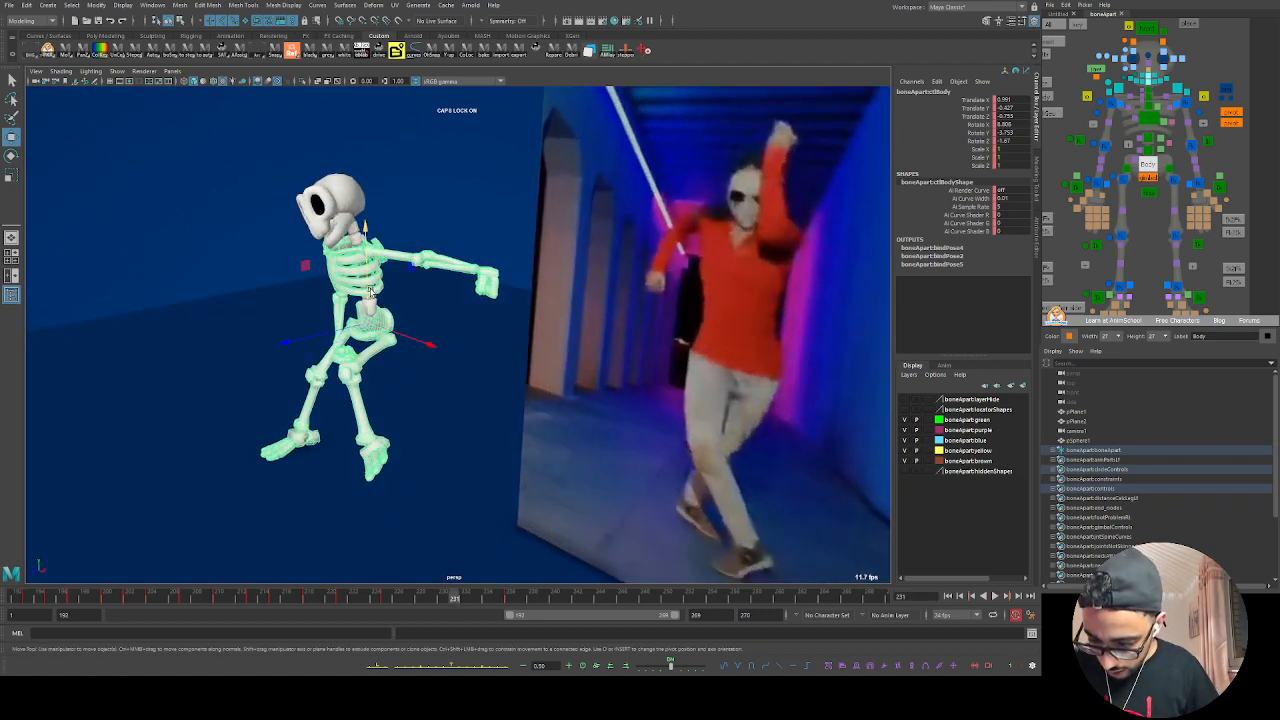
{"action": "left_click_drag", "start_coordinate": [369, 296], "coordinate": [366, 348]}
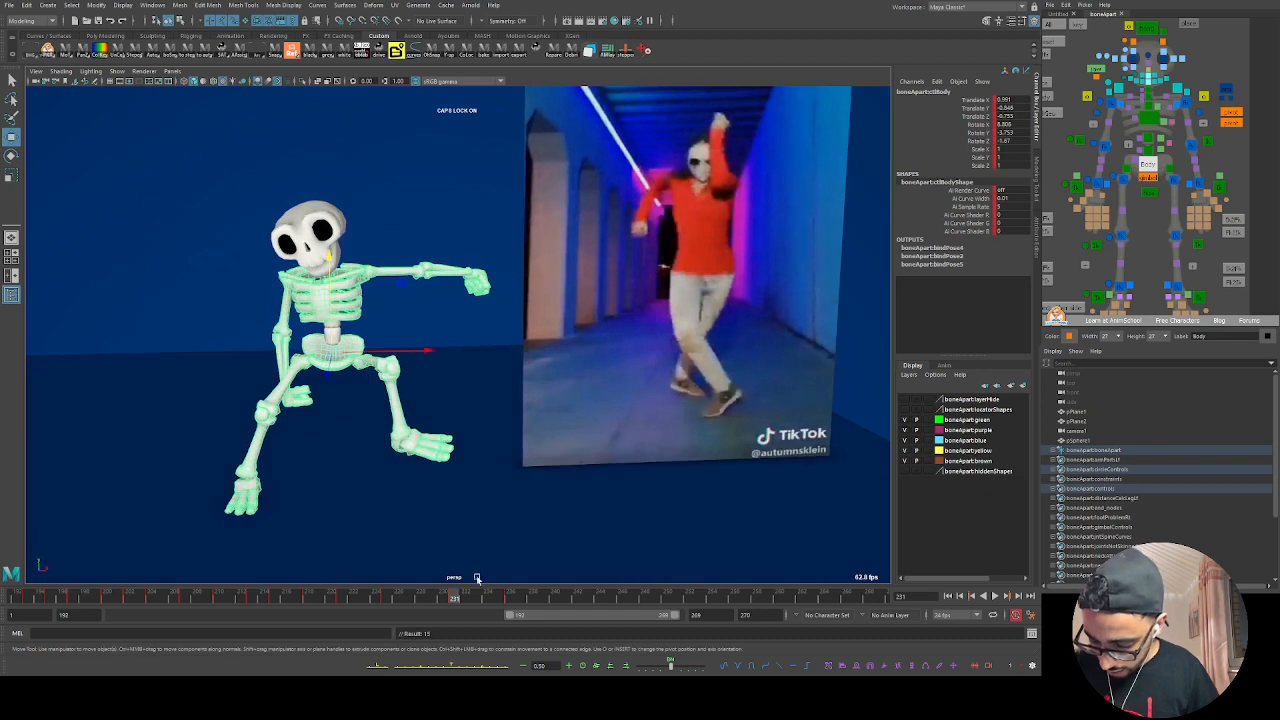
{"action": "key", "text": "alt+v"}
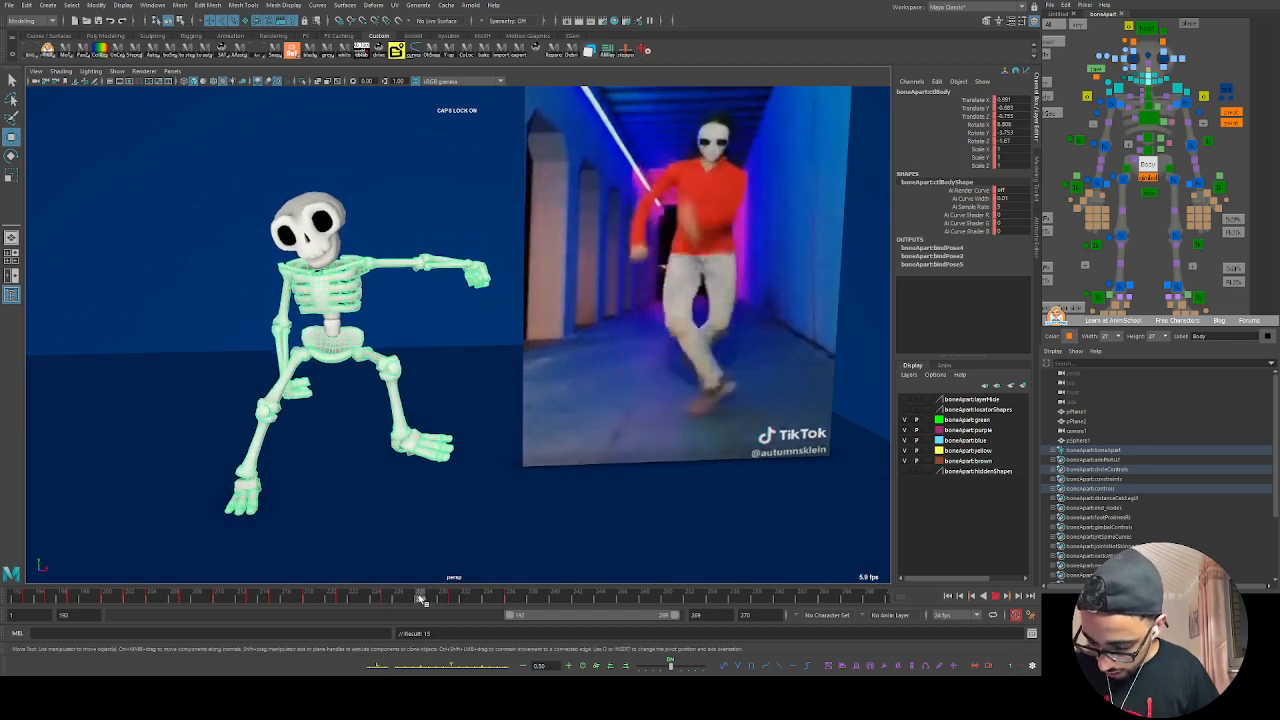
{"action": "left_click_drag", "start_coordinate": [337, 287], "coordinate": [331, 271]}
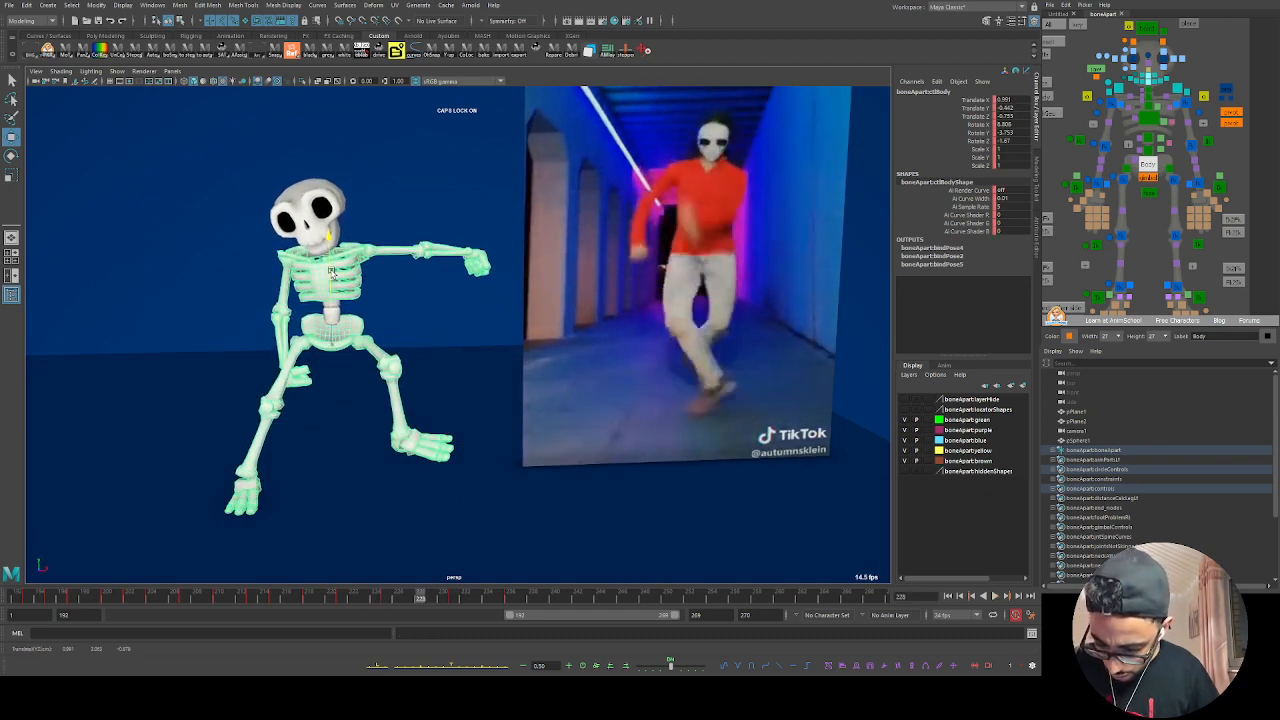
Step: Examine the body bounce between frames 225 and 231 against the dance reference
{"action": "mouse_move", "coordinate": [399, 598]}
{"action": "left_mouse_down"}
{"action": "mouse_move", "coordinate": [337, 600]}
{"action": "mouse_move", "coordinate": [409, 611]}
{"action": "mouse_move", "coordinate": [387, 593]}
{"action": "left_mouse_up"}
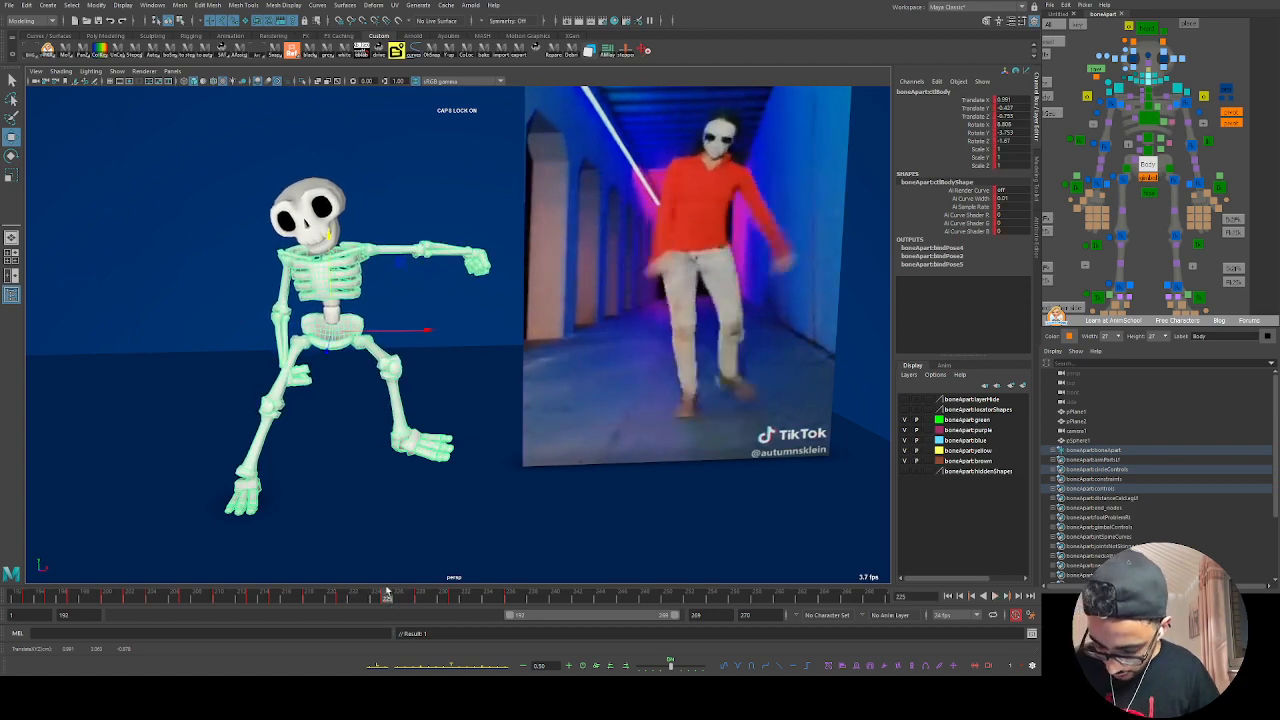
{"action": "key", "text": "comma"}
{"action": "key", "text": "comma"}
{"action": "key", "text": "period"}
{"action": "key", "text": "period"}
{"action": "key", "text": "period"}
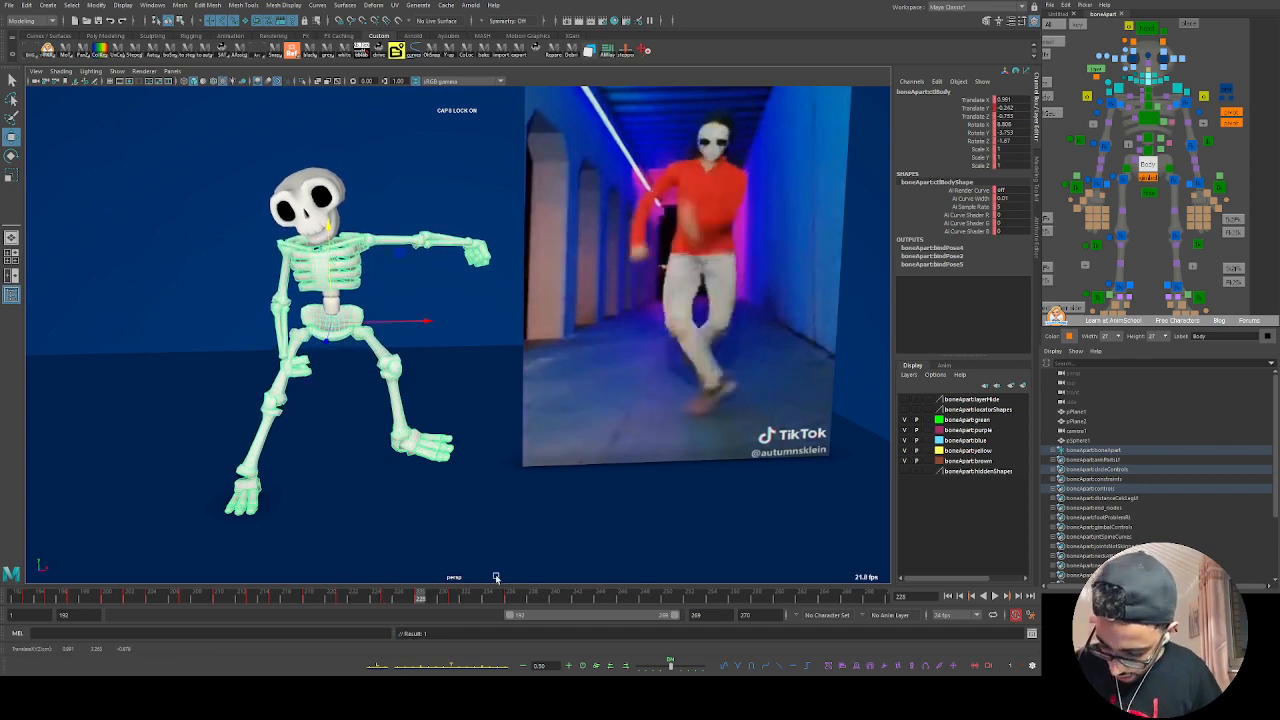
{"action": "left_click", "coordinate": [389, 600]}
{"action": "left_click_drag", "start_coordinate": [388, 600], "coordinate": [388, 593]}
{"action": "mouse_move", "coordinate": [441, 595]}
{"action": "left_mouse_down"}
{"action": "mouse_move", "coordinate": [332, 595]}
{"action": "mouse_move", "coordinate": [512, 596]}
{"action": "mouse_move", "coordinate": [389, 596]}
{"action": "mouse_move", "coordinate": [493, 596]}
{"action": "mouse_move", "coordinate": [410, 597]}
{"action": "mouse_move", "coordinate": [444, 597]}
{"action": "left_mouse_up"}
{"action": "key", "text": "alt+v"}
{"action": "key", "text": "alt+v"}
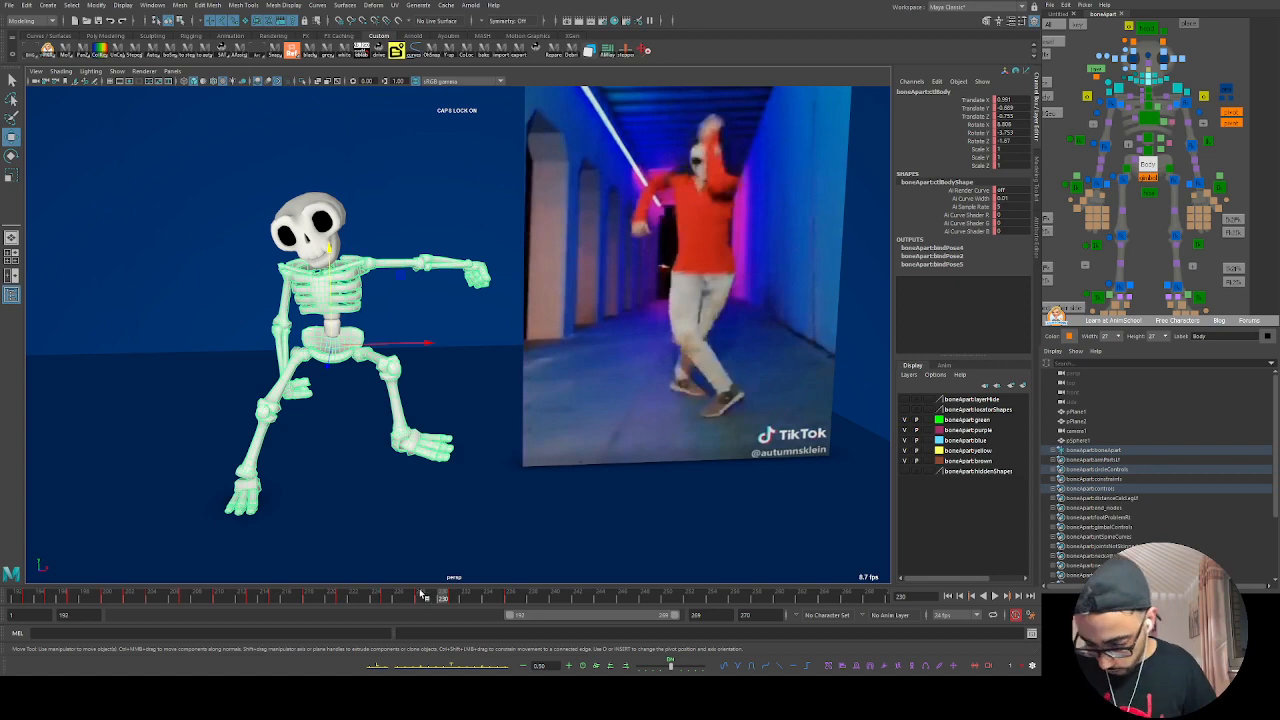
Step: Compare frames 228 through 239 with the reference and key the body control's held pose at frame 239
{"action": "left_click_drag", "start_coordinate": [413, 598], "coordinate": [508, 587]}
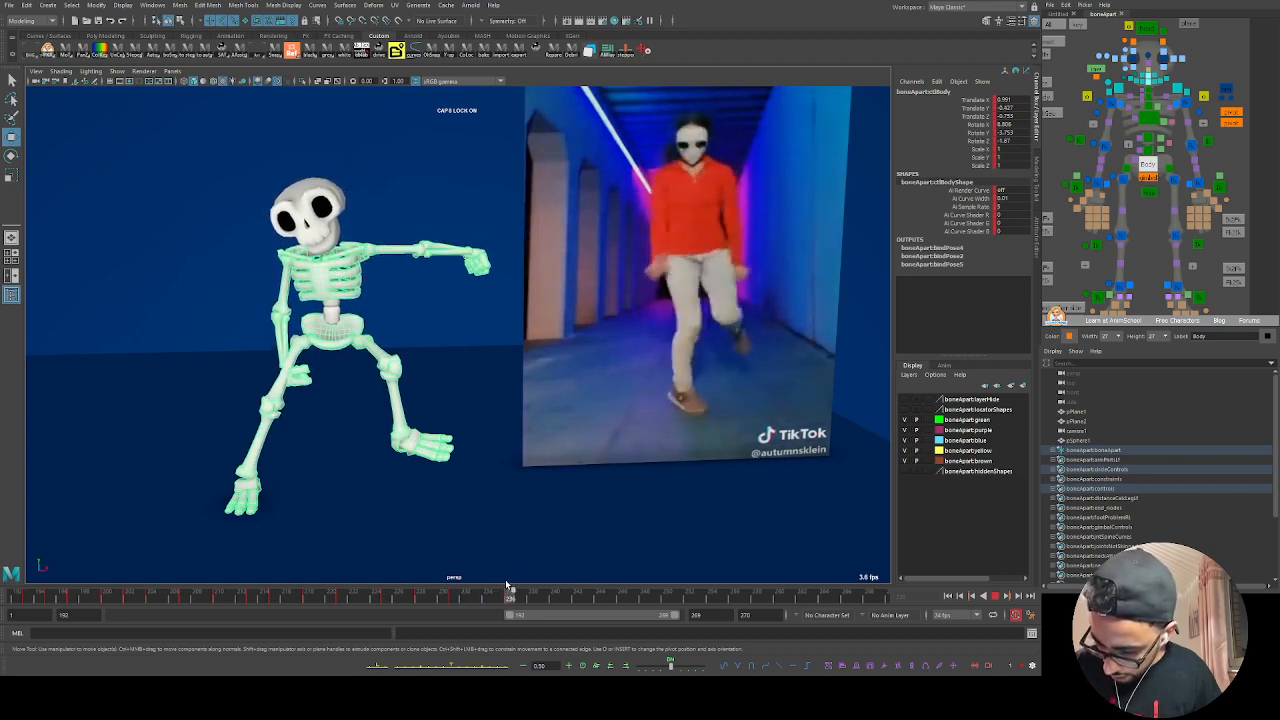
{"action": "key", "text": "alt+v"}
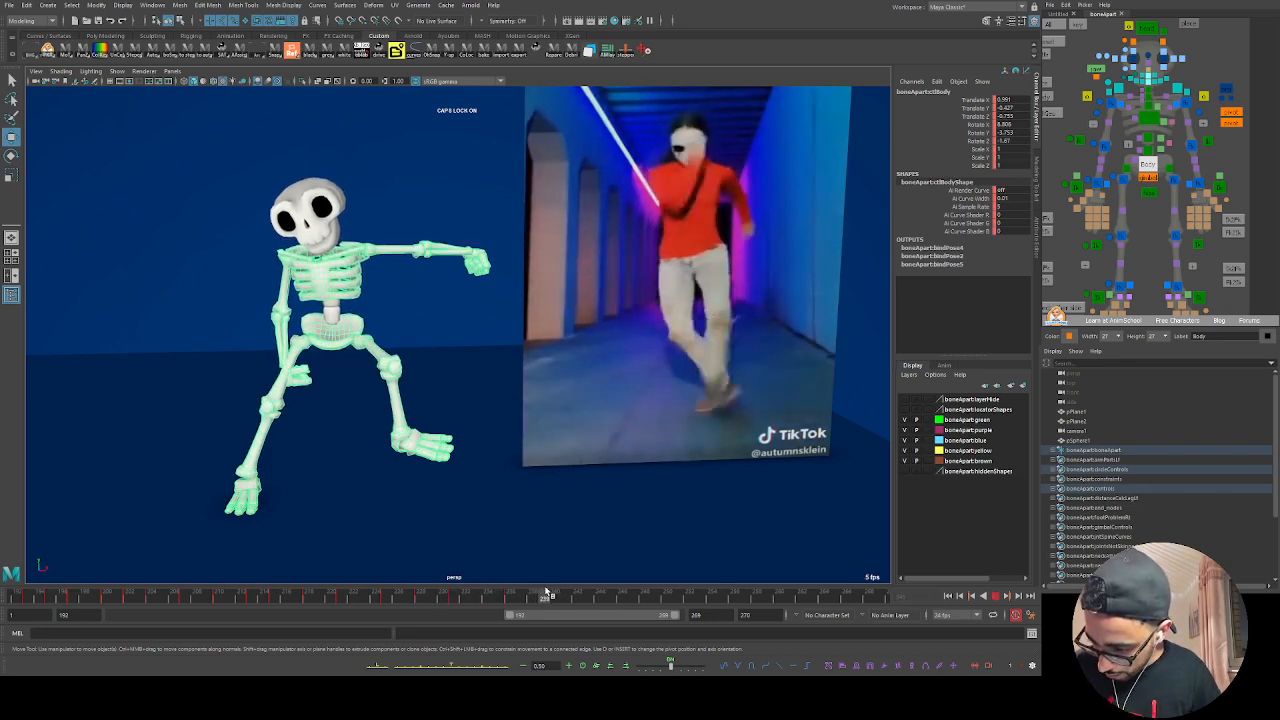
{"action": "left_click_drag", "start_coordinate": [546, 592], "coordinate": [499, 592]}
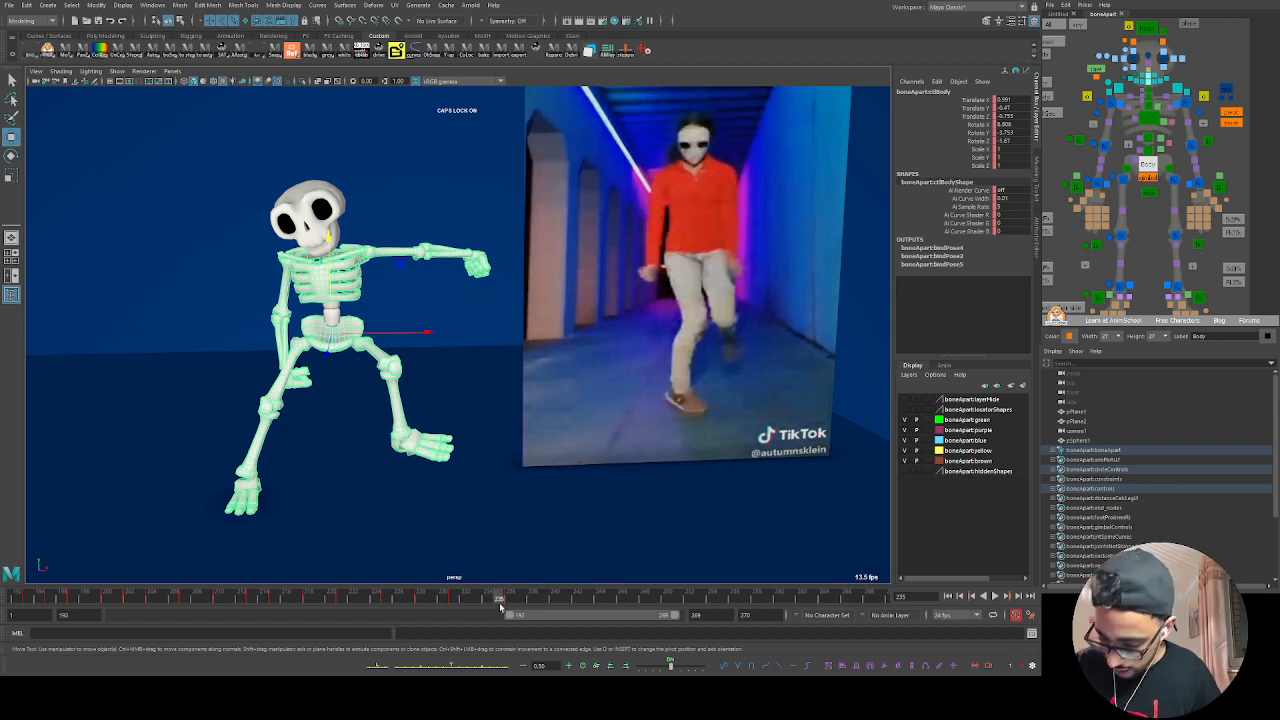
{"action": "key", "text": "alt+v"}
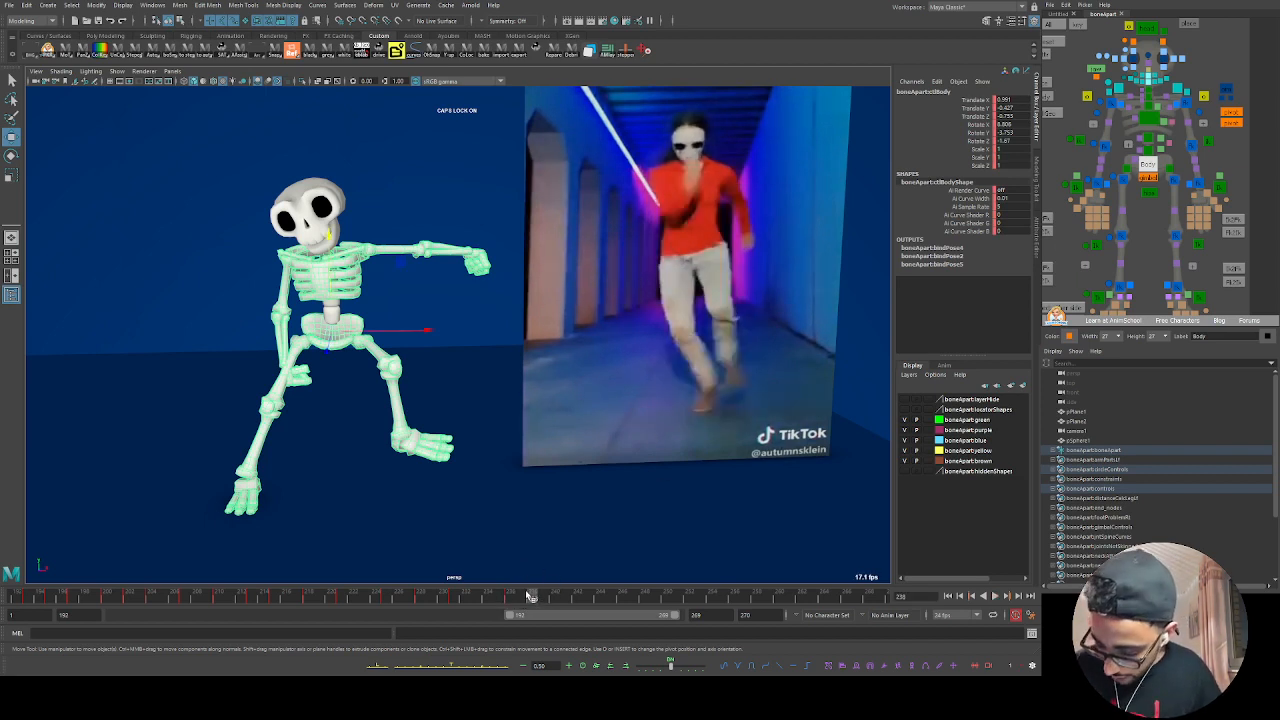
{"action": "mouse_move", "coordinate": [527, 596]}
{"action": "left_mouse_down"}
{"action": "mouse_move", "coordinate": [465, 598]}
{"action": "mouse_move", "coordinate": [571, 600]}
{"action": "mouse_move", "coordinate": [486, 600]}
{"action": "mouse_move", "coordinate": [547, 597]}
{"action": "left_mouse_up"}
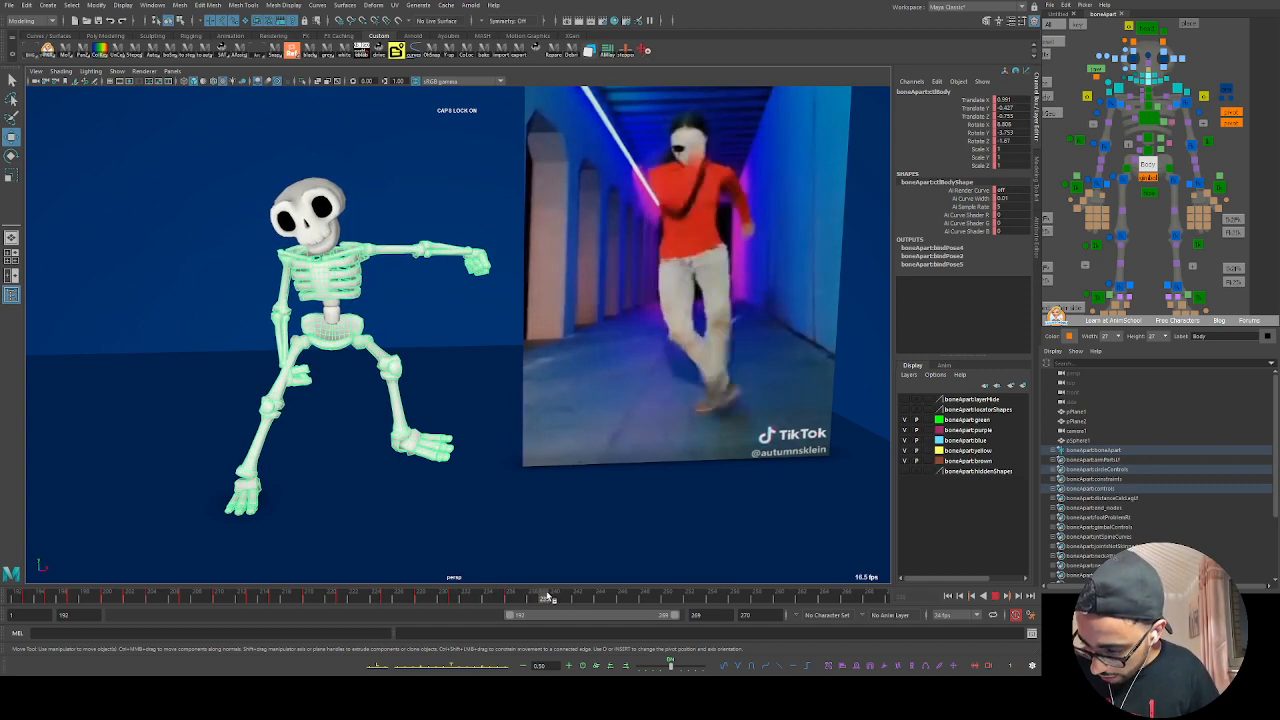
{"action": "key", "text": "s"}
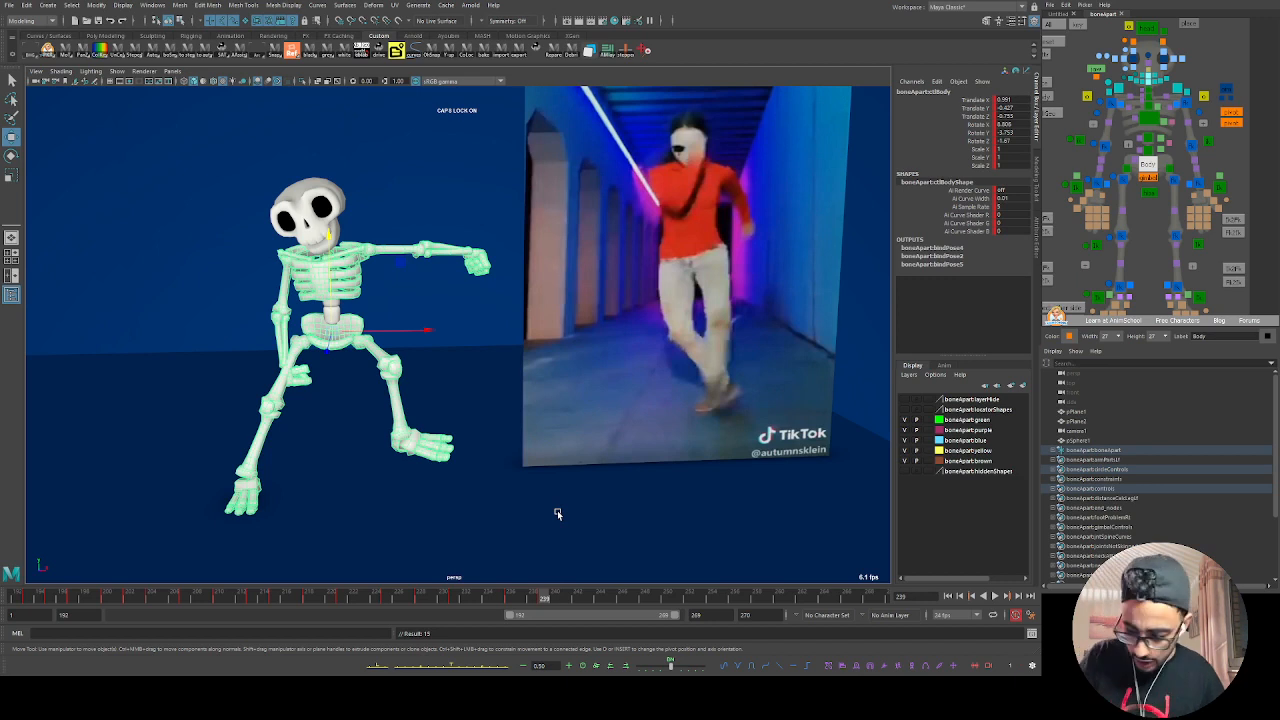
Step: Raise the body control to Translate Y -0.358 at frame 239 and check the bounce across the neighbouring keys
{"action": "left_click_drag", "start_coordinate": [331, 288], "coordinate": [331, 280]}
{"action": "key", "text": "comma"}
{"action": "key", "text": "comma"}
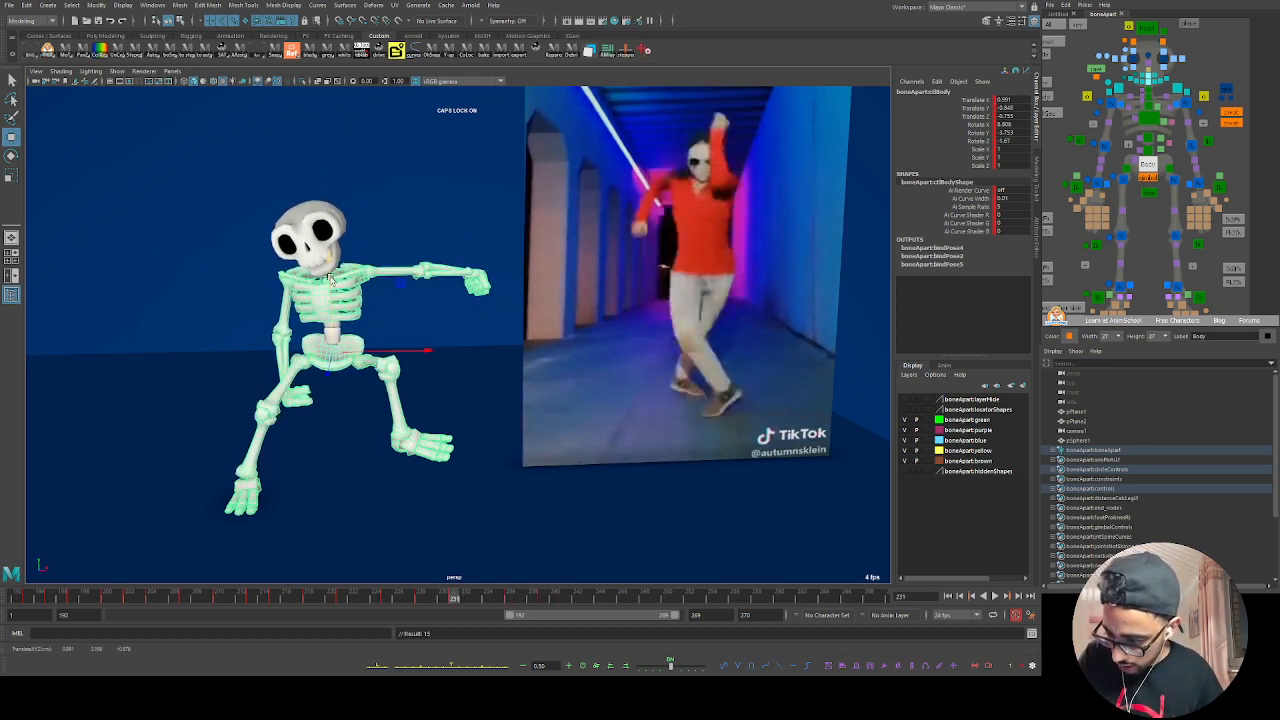
{"action": "key", "text": "period"}
{"action": "key", "text": "period"}
{"action": "key", "text": "comma"}
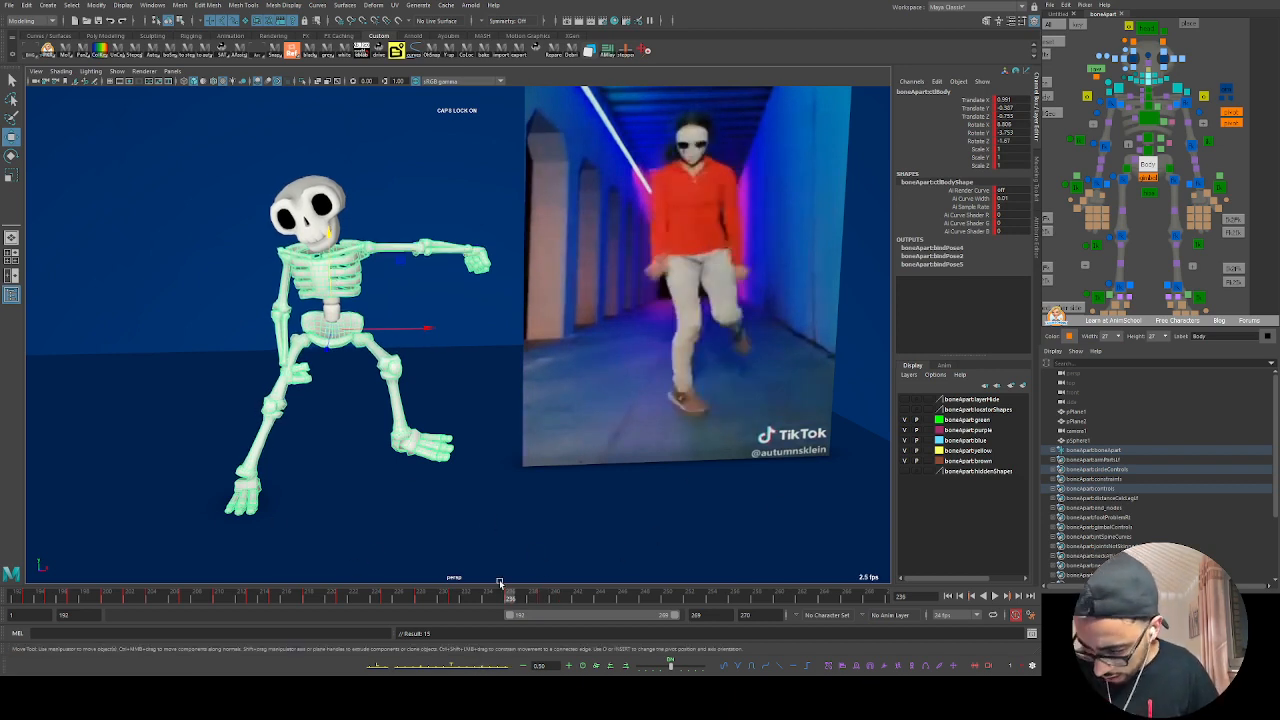
{"action": "key", "text": "comma"}
{"action": "key", "text": "period"}
{"action": "key", "text": "period"}
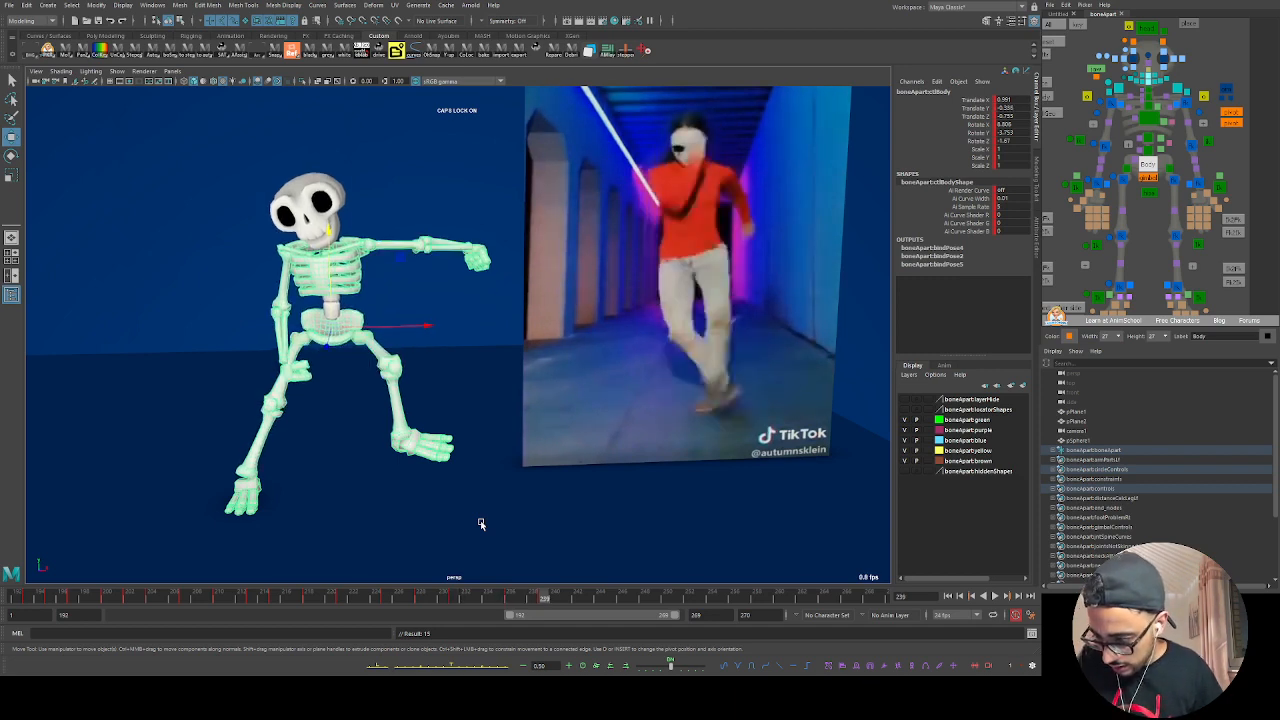
Step: Examine the reference from frame 237 through 243 for the timing of the next weight shift
{"action": "key", "text": "comma"}
{"action": "key", "text": "period"}
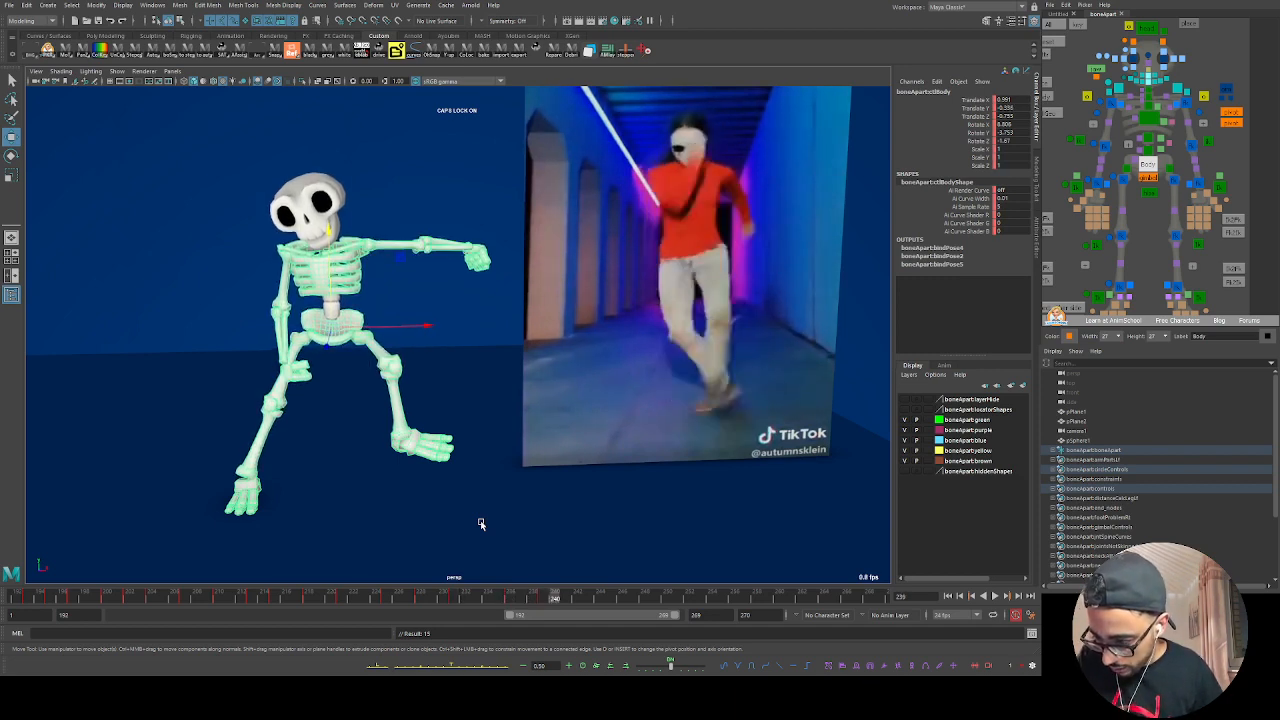
{"action": "key", "text": "period"}
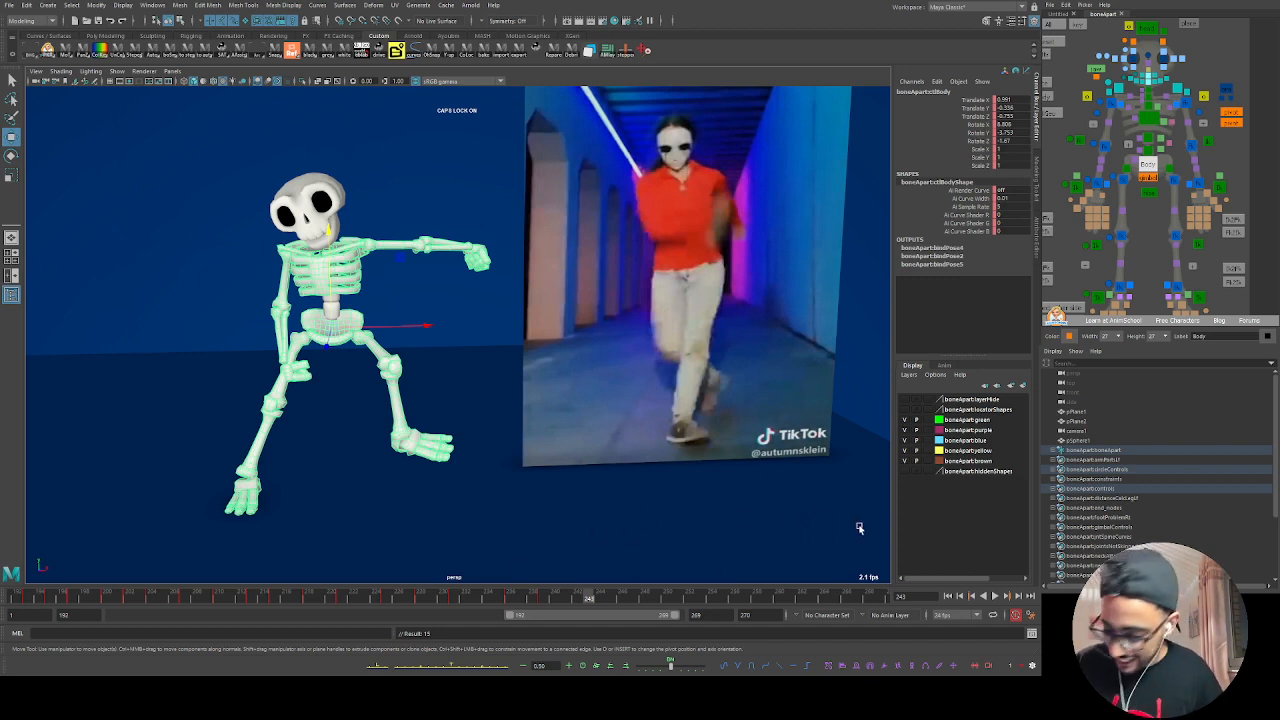
{"action": "key", "text": "alt+v"}
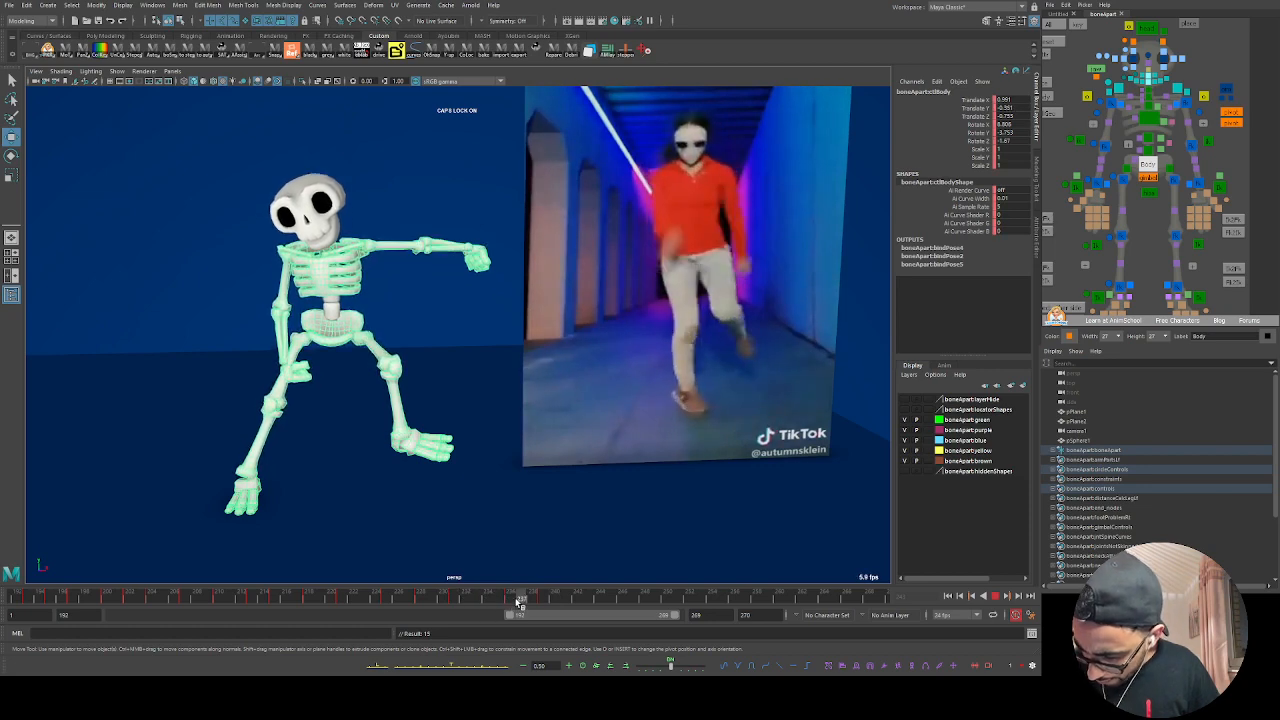
{"action": "mouse_move", "coordinate": [532, 600]}
{"action": "left_mouse_down"}
{"action": "mouse_move", "coordinate": [443, 602]}
{"action": "mouse_move", "coordinate": [612, 600]}
{"action": "mouse_move", "coordinate": [530, 600]}
{"action": "mouse_move", "coordinate": [556, 606]}
{"action": "left_mouse_up"}
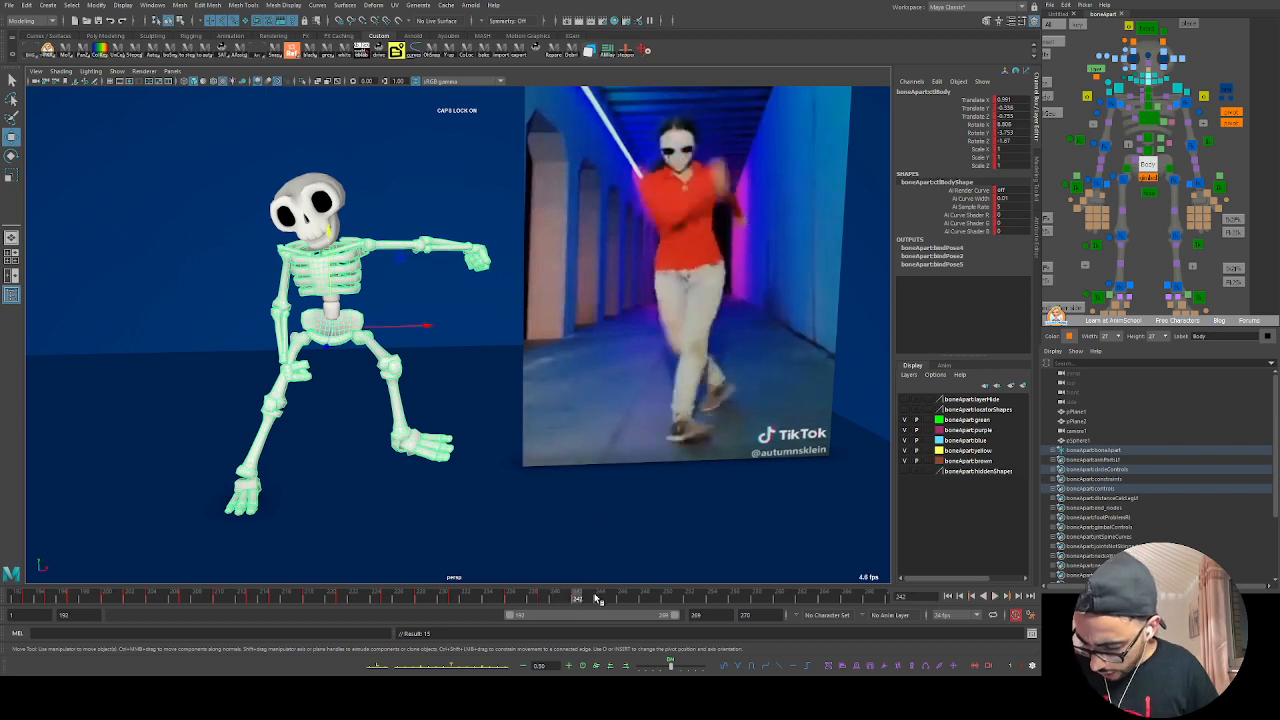
{"action": "mouse_move", "coordinate": [597, 598]}
{"action": "left_mouse_down"}
{"action": "mouse_move", "coordinate": [498, 600]}
{"action": "mouse_move", "coordinate": [606, 608]}
{"action": "mouse_move", "coordinate": [510, 604]}
{"action": "mouse_move", "coordinate": [605, 606]}
{"action": "mouse_move", "coordinate": [560, 614]}
{"action": "left_mouse_up"}
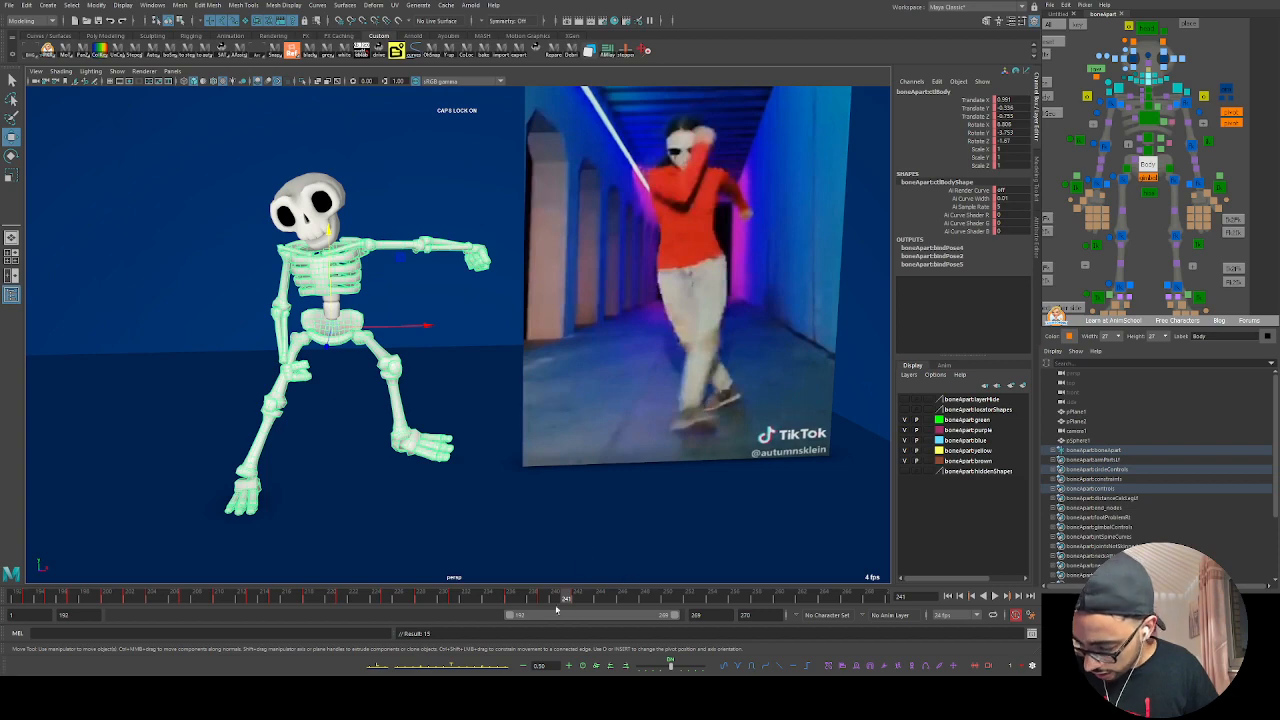
{"action": "left_click", "coordinate": [575, 597]}
Step: Review the earlier body poses from the side and copy the body control's frame 215 pose to frame 242
{"action": "left_click_drag", "start_coordinate": [559, 302], "coordinate": [449, 343], "text": "alt"}
{"action": "left_click_drag", "start_coordinate": [644, 496], "coordinate": [290, 500], "text": "alt"}
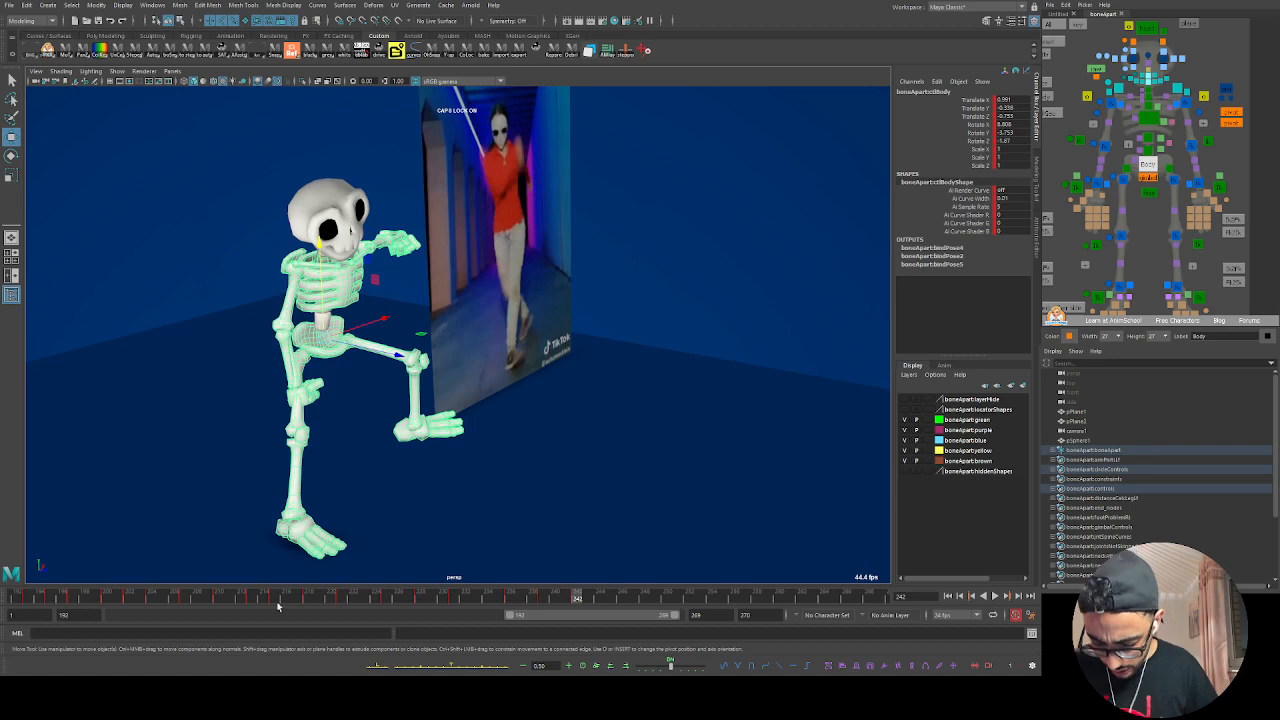
{"action": "left_click", "coordinate": [30, 599]}
{"action": "left_click_drag", "start_coordinate": [365, 478], "coordinate": [505, 480], "text": "alt"}
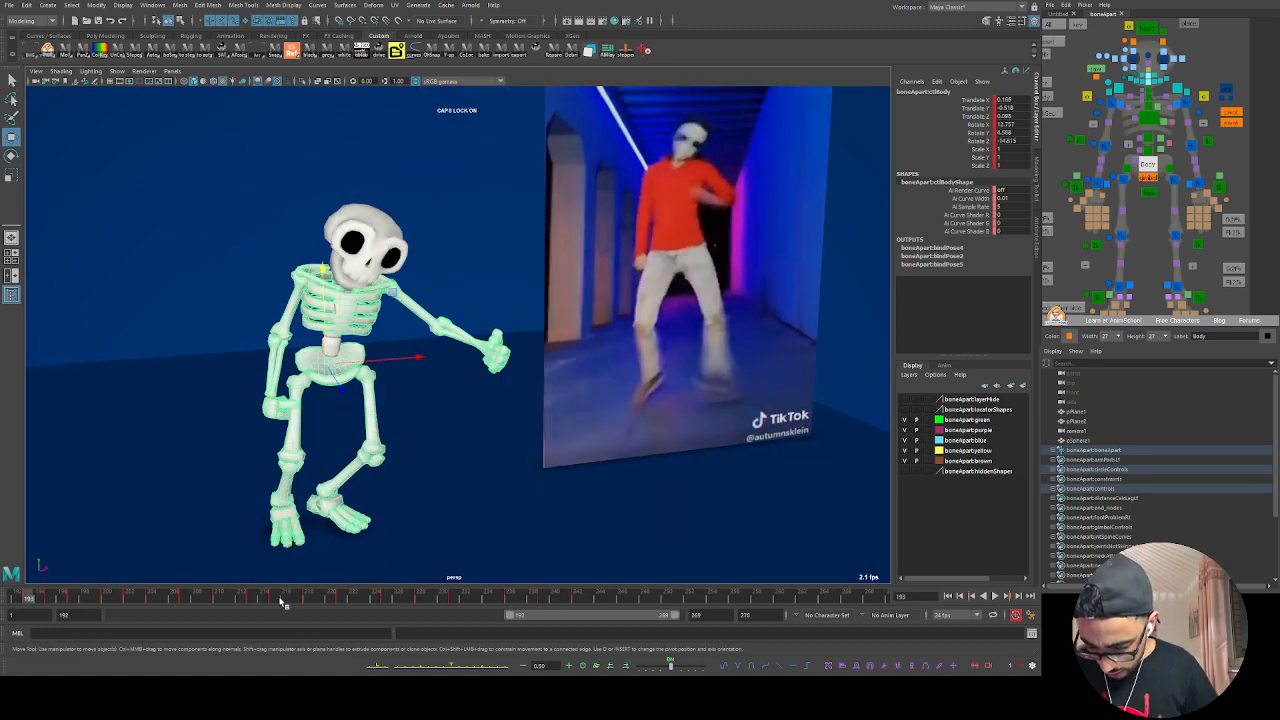
{"action": "left_click_drag", "start_coordinate": [278, 602], "coordinate": [109, 599]}
{"action": "left_click_drag", "start_coordinate": [190, 500], "coordinate": [385, 500], "text": "alt"}
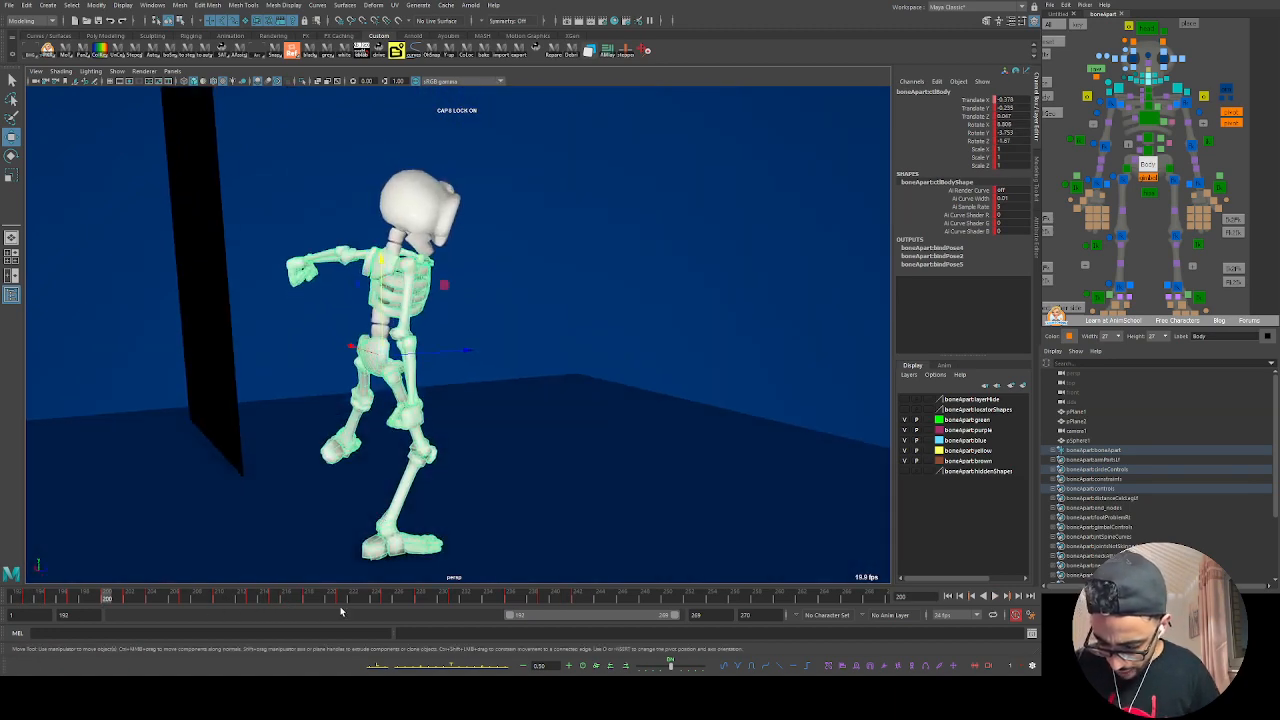
{"action": "mouse_move", "coordinate": [121, 601]}
{"action": "left_mouse_down"}
{"action": "mouse_move", "coordinate": [395, 598]}
{"action": "mouse_move", "coordinate": [265, 601]}
{"action": "mouse_move", "coordinate": [276, 598]}
{"action": "left_mouse_up"}
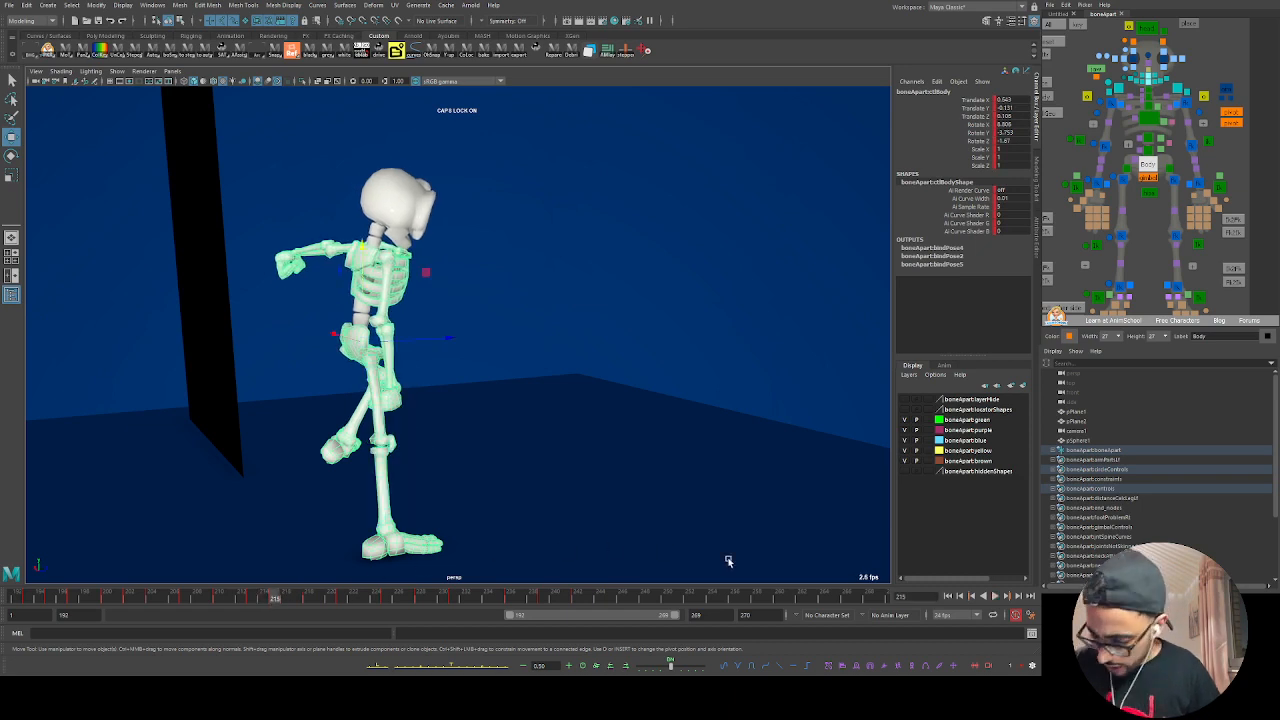
{"action": "left_click", "coordinate": [577, 596]}
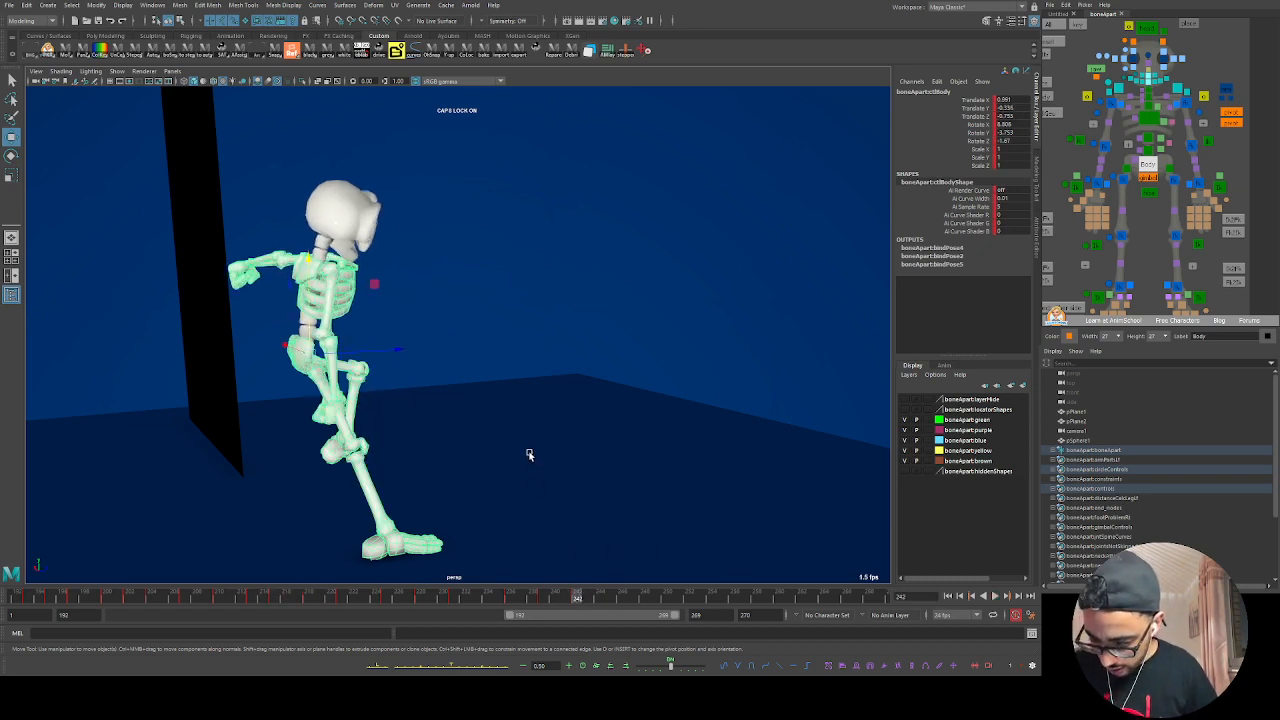
{"action": "left_click_drag", "start_coordinate": [529, 455], "coordinate": [522, 437], "text": "alt"}
{"action": "middle_click_drag", "start_coordinate": [538, 450], "coordinate": [566, 469]}
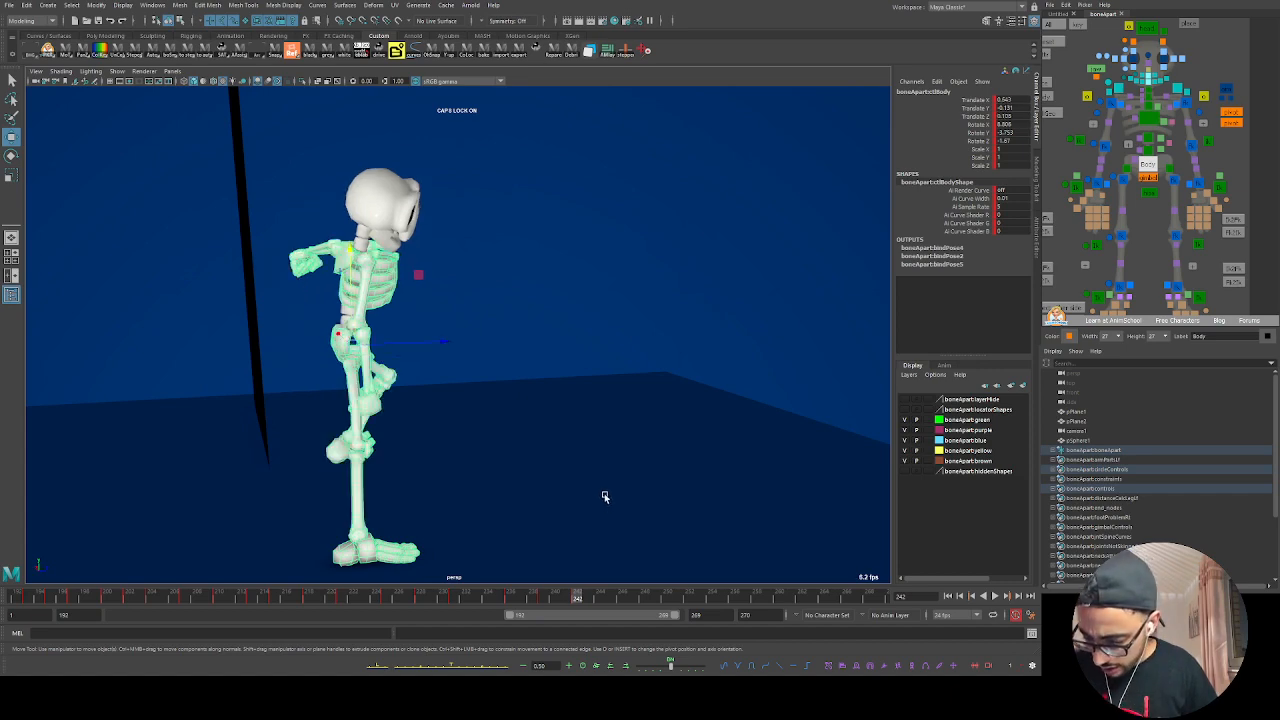
Step: Adjust the body control at frame 242 to Translate Z 0.259 and Translate X 0.614, checking its balance from several angles
{"action": "left_click_drag", "start_coordinate": [604, 496], "coordinate": [504, 432], "text": "alt"}
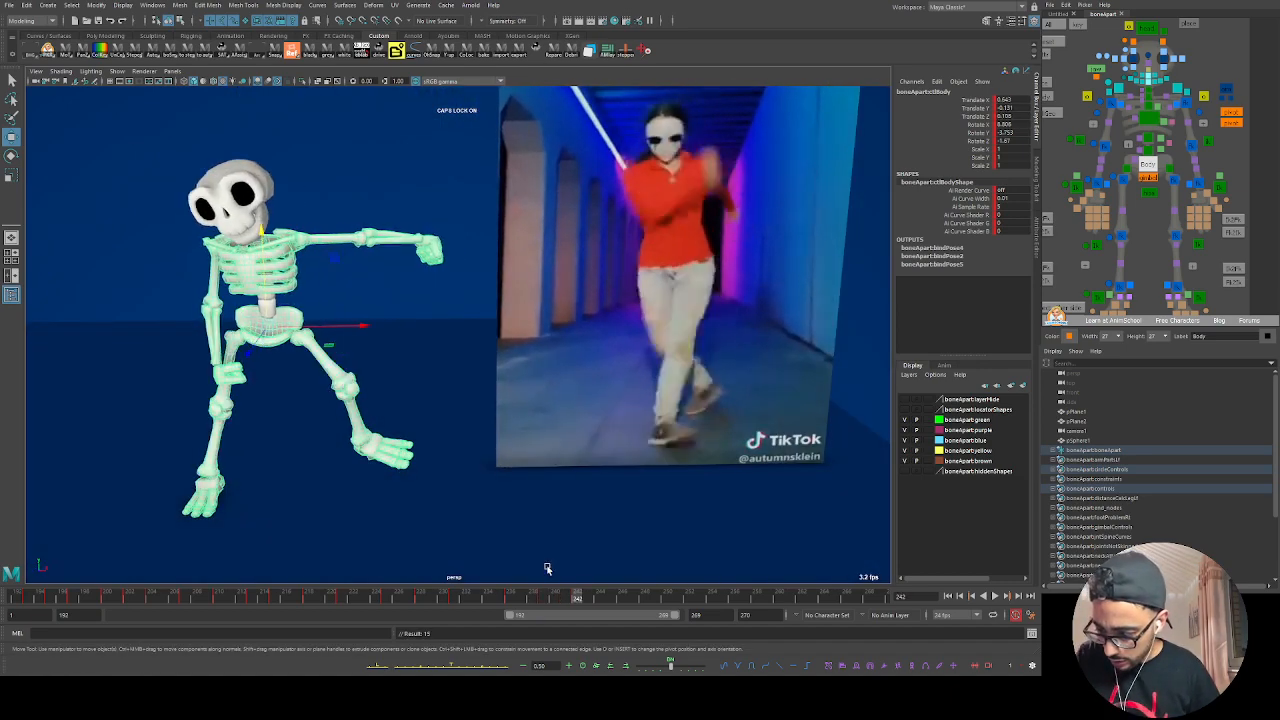
{"action": "left_click_drag", "start_coordinate": [640, 465], "coordinate": [537, 491], "text": "alt"}
{"action": "mouse_move", "coordinate": [561, 604]}
{"action": "left_mouse_down"}
{"action": "mouse_move", "coordinate": [224, 617]}
{"action": "mouse_move", "coordinate": [571, 632]}
{"action": "mouse_move", "coordinate": [736, 602]}
{"action": "mouse_move", "coordinate": [510, 605]}
{"action": "mouse_move", "coordinate": [820, 606]}
{"action": "mouse_move", "coordinate": [577, 610]}
{"action": "left_mouse_up"}
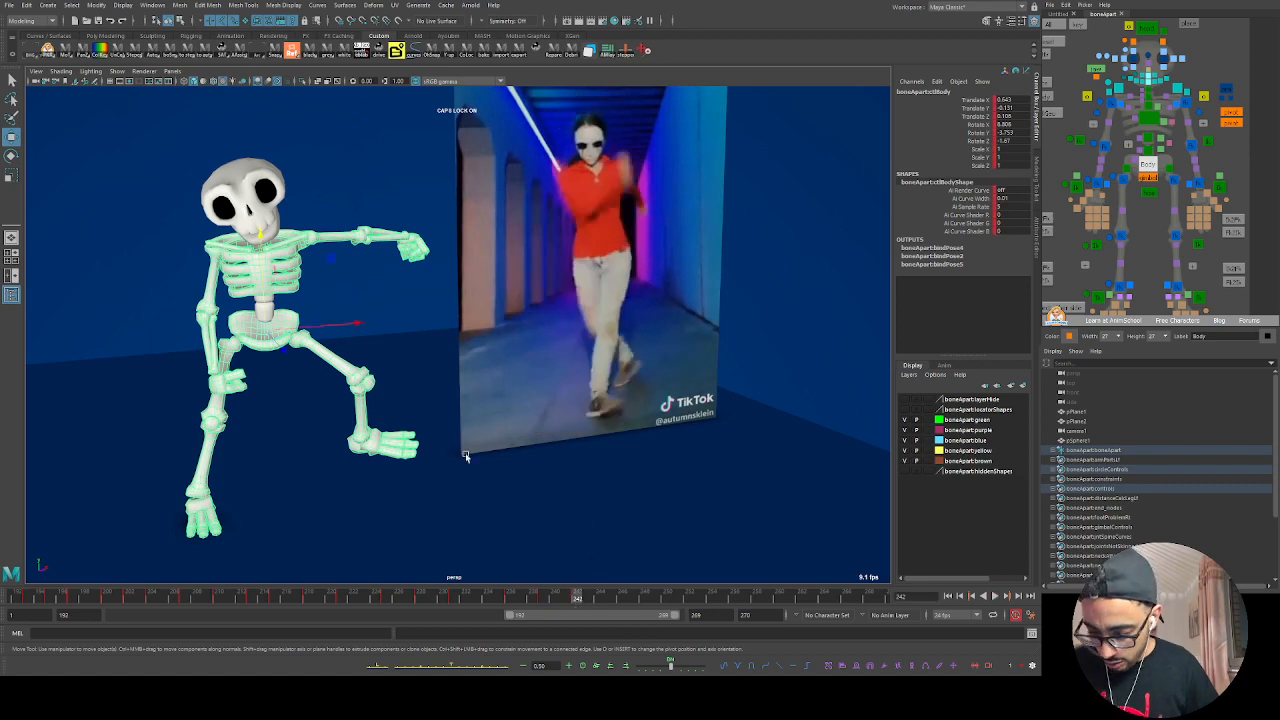
{"action": "left_click_drag", "start_coordinate": [466, 457], "coordinate": [318, 321], "text": "alt"}
{"action": "left_click_drag", "start_coordinate": [320, 411], "coordinate": [438, 420], "text": "alt"}
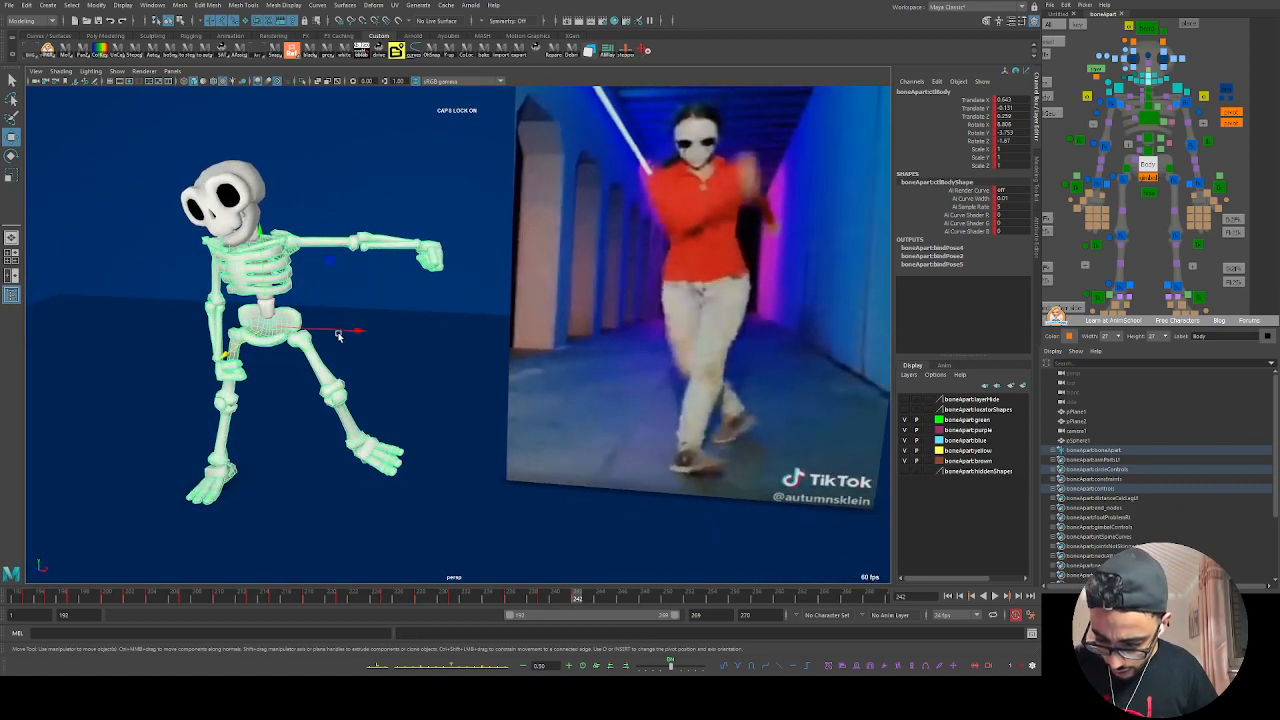
{"action": "left_click_drag", "start_coordinate": [338, 332], "coordinate": [328, 332]}
{"action": "left_click_drag", "start_coordinate": [440, 440], "coordinate": [496, 407], "text": "alt"}
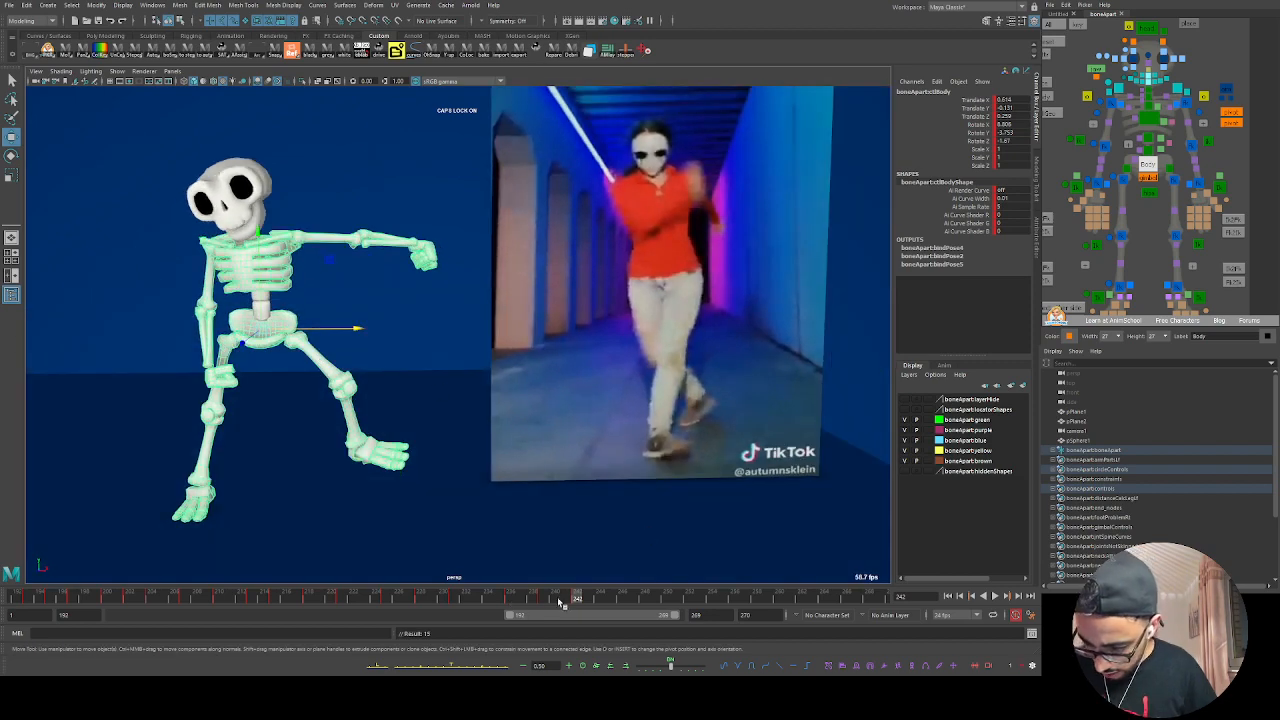
Step: Try to shift the body control to Translate X 0.245 at frame 254
{"action": "key", "text": "alt+v"}
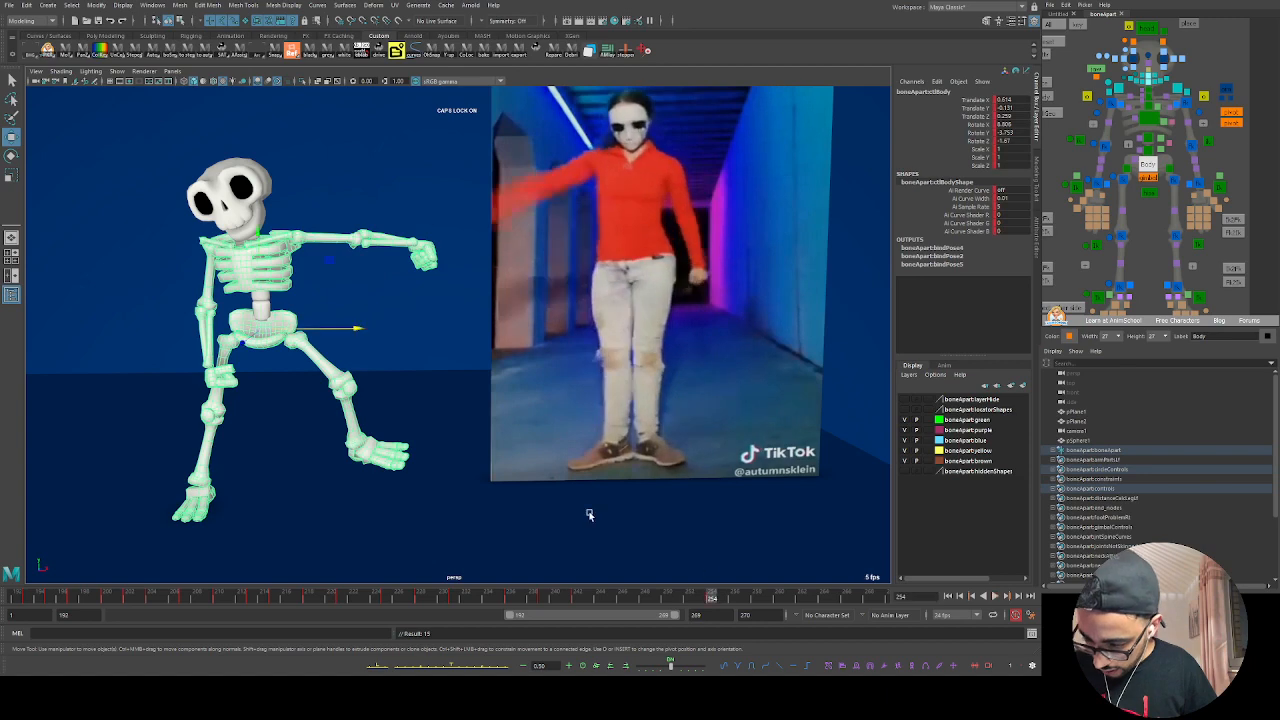
{"action": "key", "text": "alt+v"}
{"action": "left_click_drag", "start_coordinate": [317, 330], "coordinate": [322, 398]}
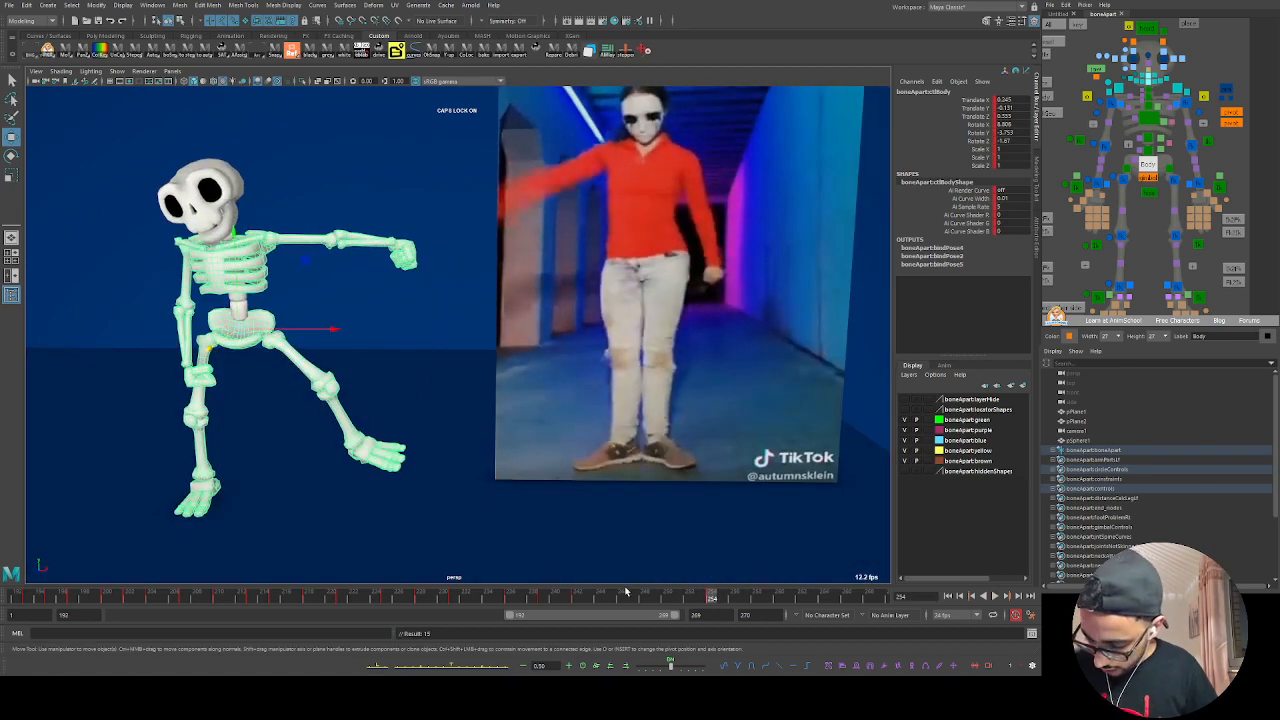
Step: Compare frames 226 through 246 with the reference and lower the body control at frame 246 for the next bounce
{"action": "mouse_move", "coordinate": [582, 603]}
{"action": "left_mouse_down"}
{"action": "mouse_move", "coordinate": [677, 602]}
{"action": "mouse_move", "coordinate": [395, 604]}
{"action": "left_mouse_up"}
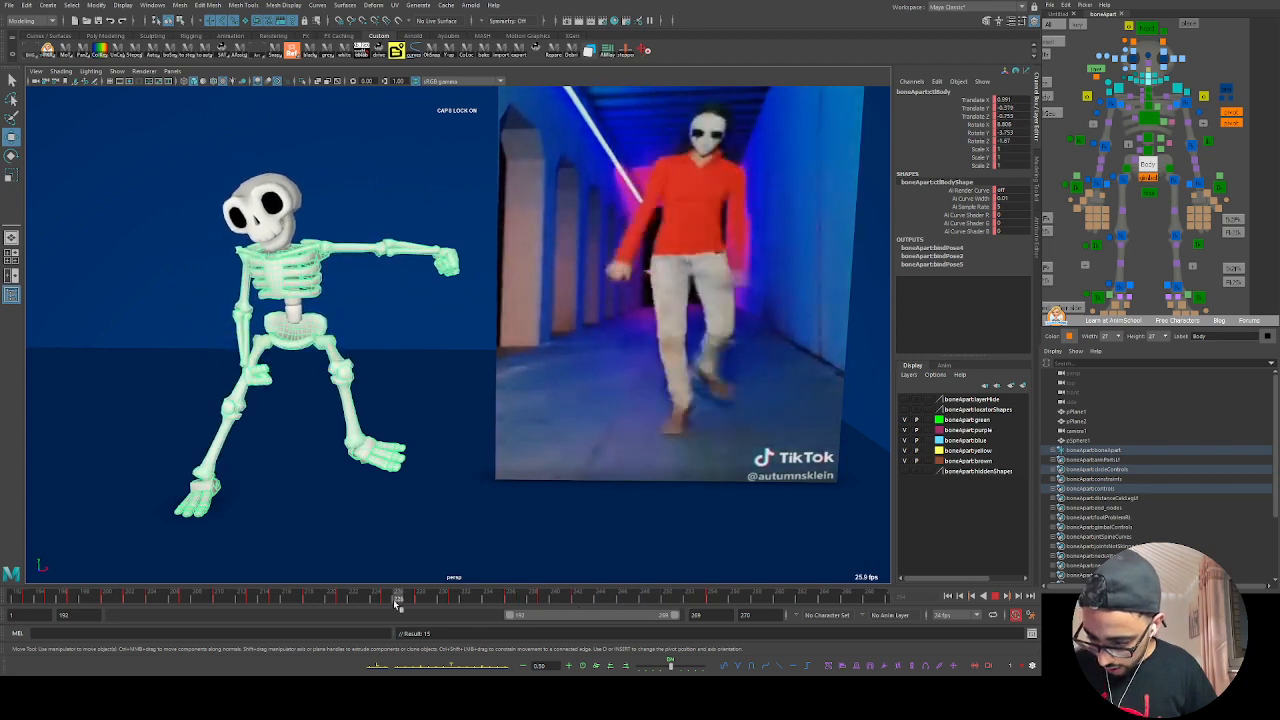
{"action": "mouse_move", "coordinate": [485, 619]}
{"action": "left_mouse_down"}
{"action": "mouse_move", "coordinate": [555, 605]}
{"action": "mouse_move", "coordinate": [506, 599]}
{"action": "mouse_move", "coordinate": [660, 601]}
{"action": "mouse_move", "coordinate": [576, 605]}
{"action": "left_mouse_up"}
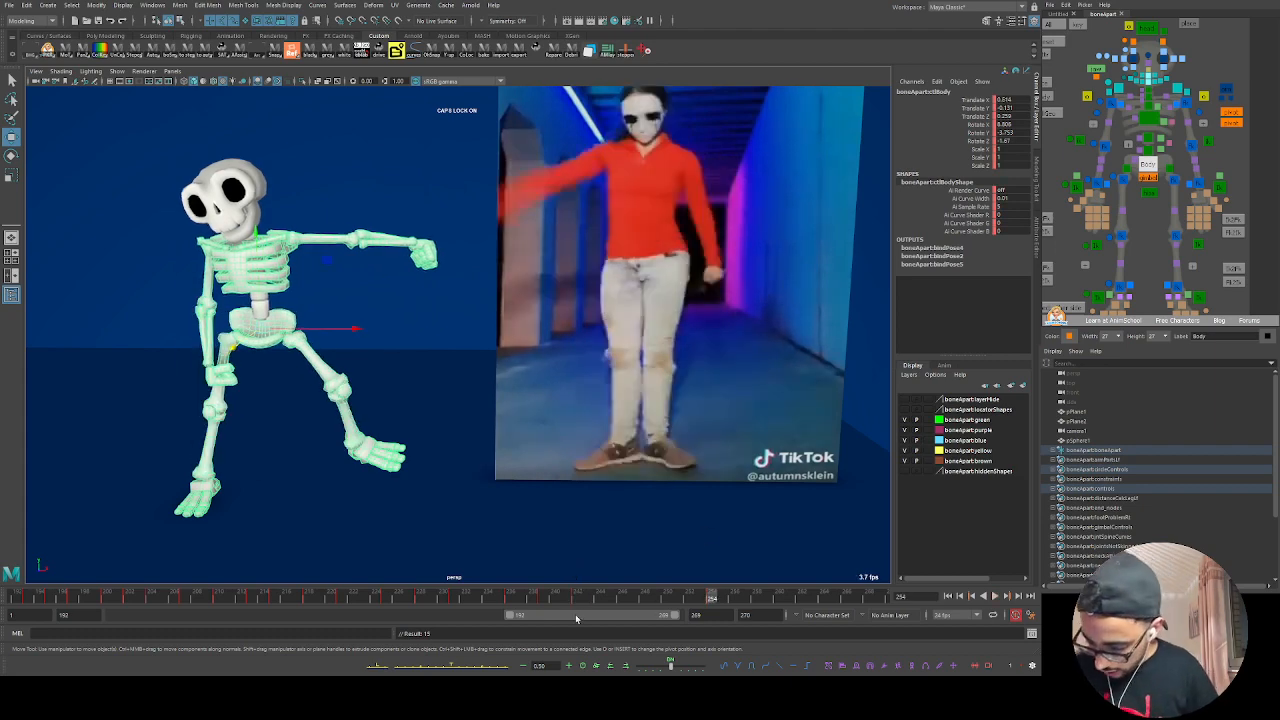
{"action": "left_click_drag", "start_coordinate": [514, 601], "coordinate": [619, 598]}
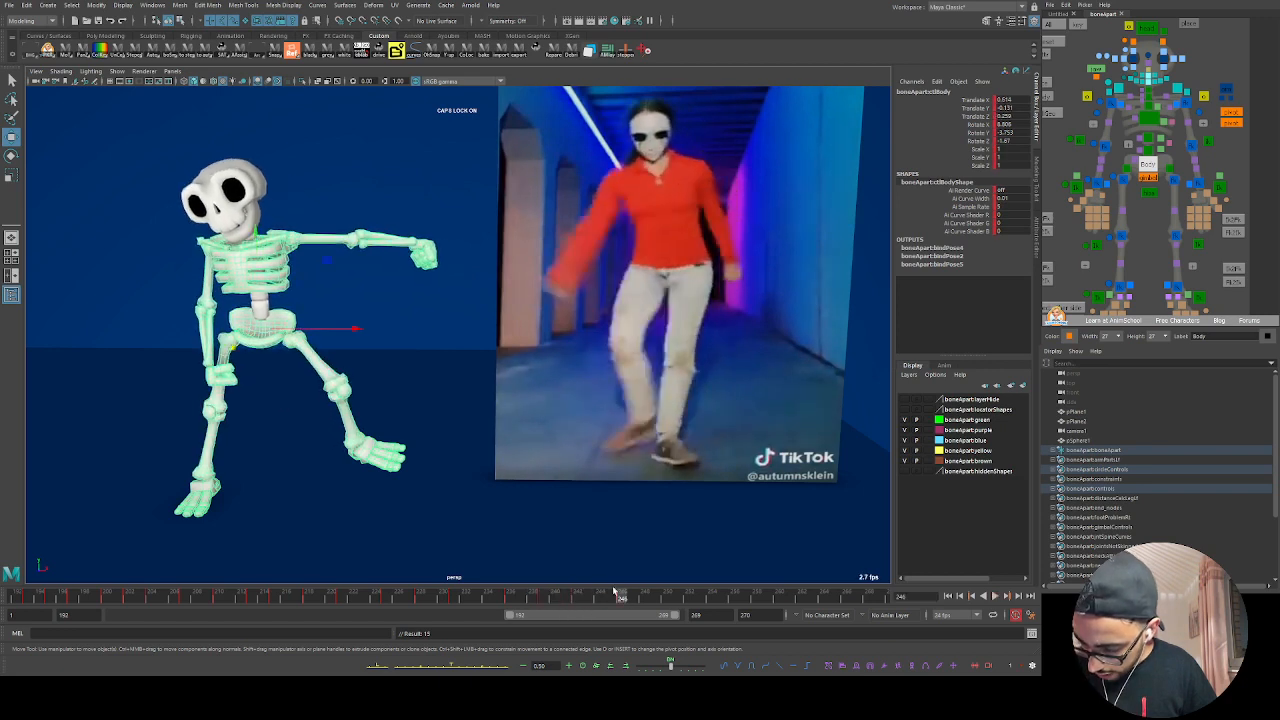
{"action": "left_click", "coordinate": [577, 600]}
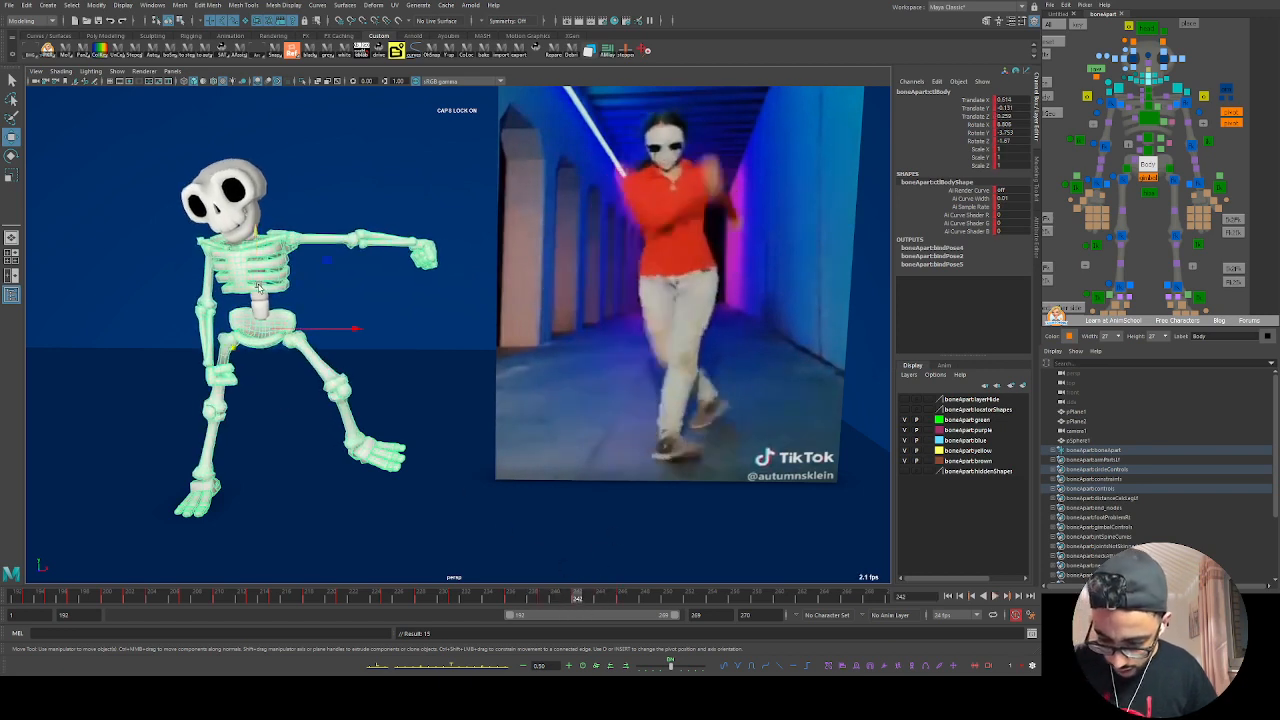
{"action": "left_click_drag", "start_coordinate": [258, 287], "coordinate": [258, 293]}
{"action": "left_click", "coordinate": [620, 600]}
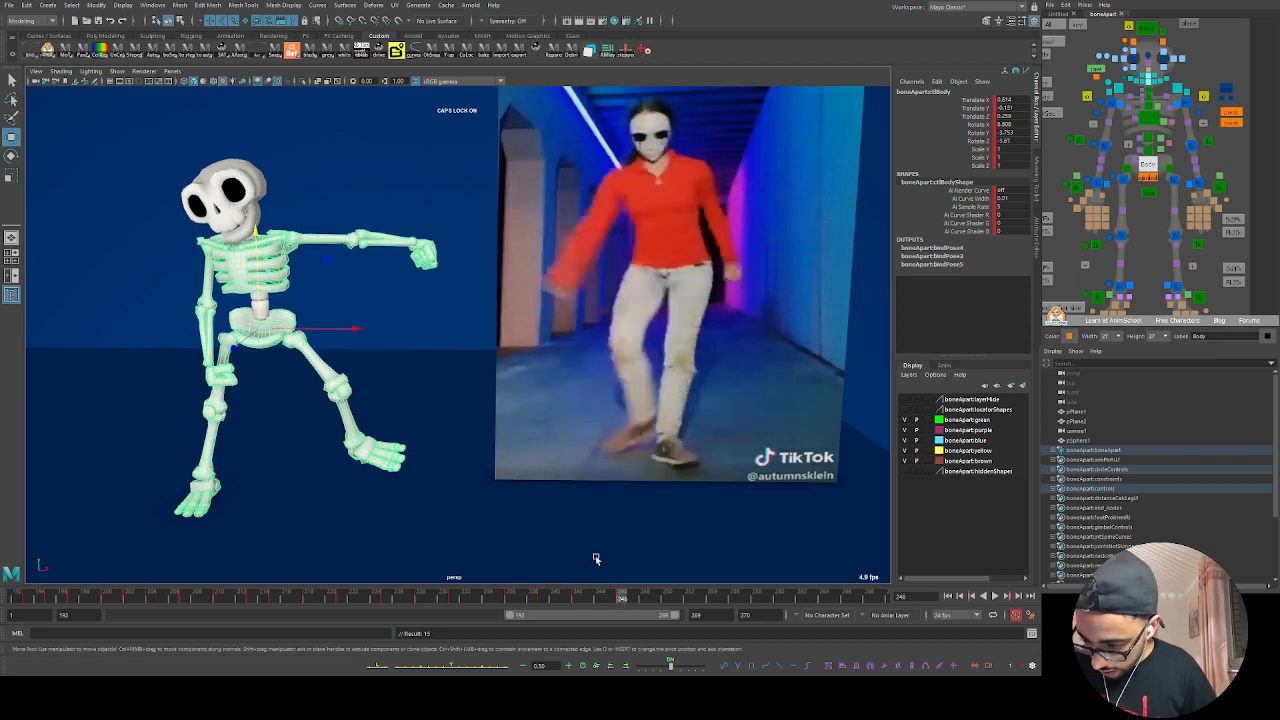
{"action": "left_click_drag", "start_coordinate": [259, 297], "coordinate": [305, 347]}
{"action": "key", "text": "alt+v"}
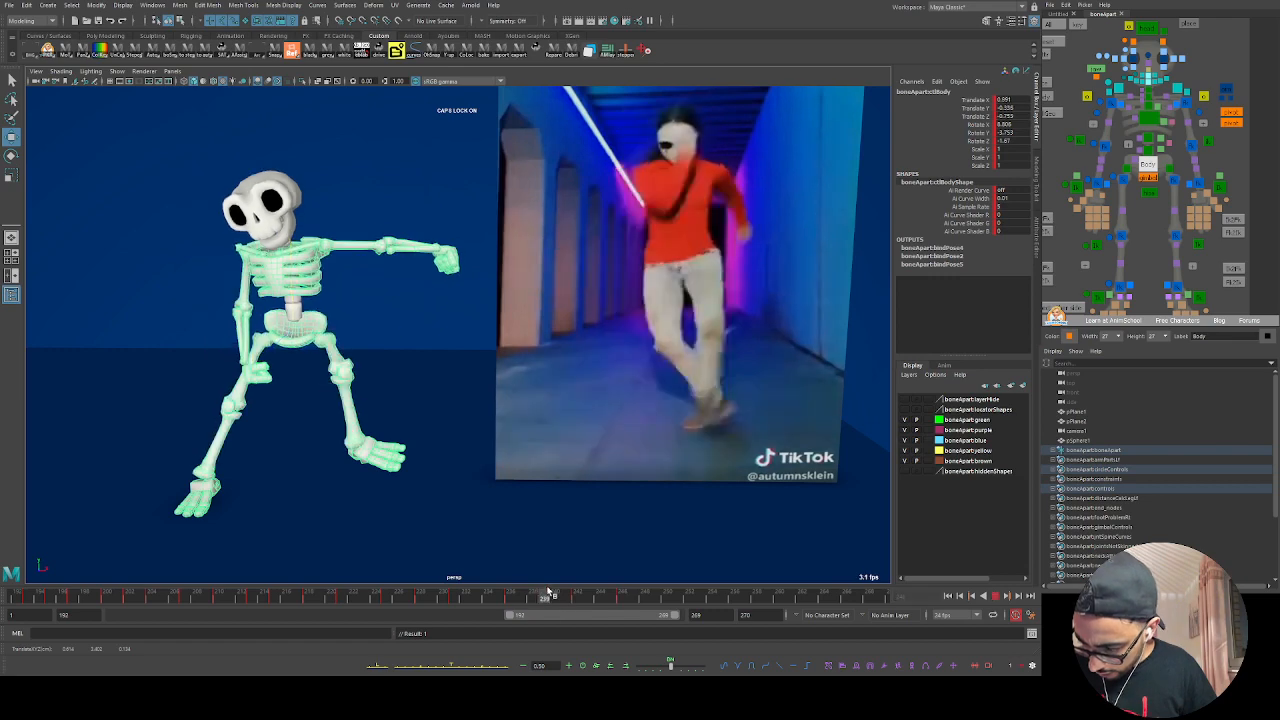
Step: Copy the body control's pose to frame 252 and shift it sideways and up to about Translate X 0.295 and Translate Y -0.048
{"action": "mouse_move", "coordinate": [673, 594]}
{"action": "middle_mouse_down"}
{"action": "mouse_move", "coordinate": [622, 597]}
{"action": "mouse_move", "coordinate": [688, 597]}
{"action": "middle_mouse_up"}
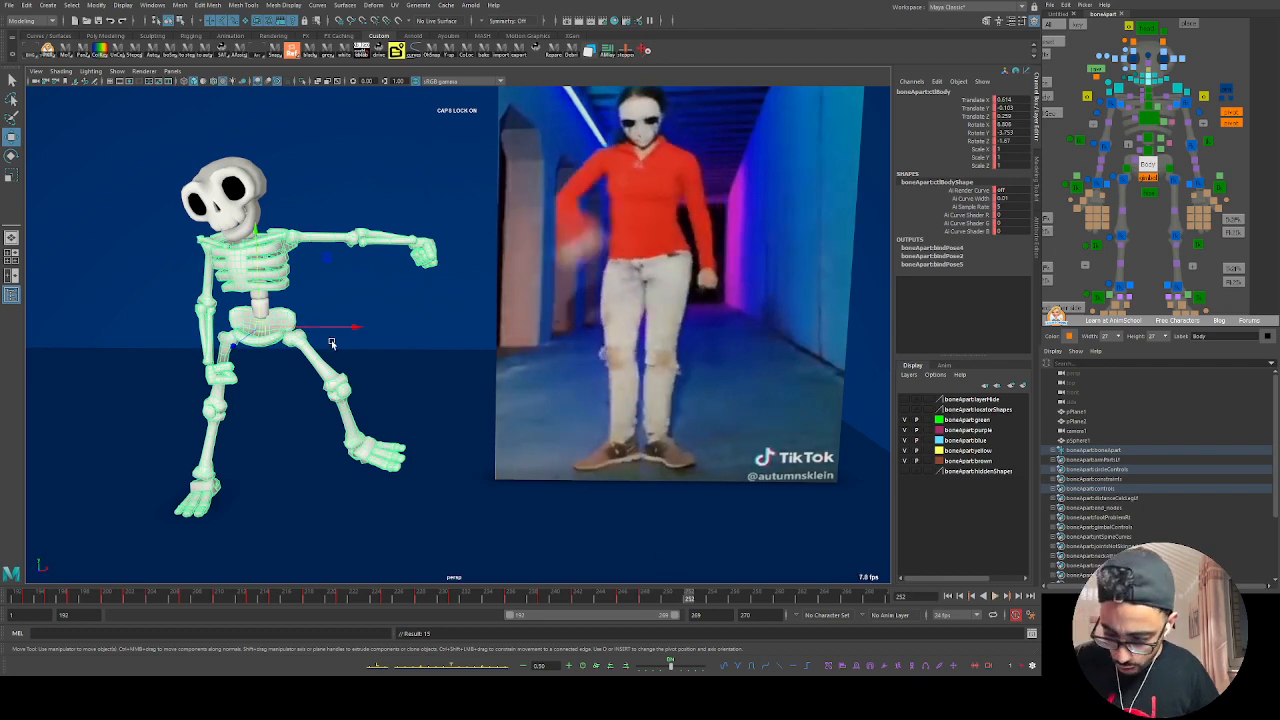
{"action": "mouse_move", "coordinate": [332, 343]}
{"action": "middle_mouse_down"}
{"action": "mouse_move", "coordinate": [337, 323]}
{"action": "mouse_move", "coordinate": [333, 335]}
{"action": "middle_mouse_up"}
{"action": "left_click_drag", "start_coordinate": [242, 326], "coordinate": [246, 320]}
Step: Play and scrub the dance from frame 193 onward, comparing the body's bounce and weight shift with the reference from another angle
{"action": "key", "text": "alt+v"}
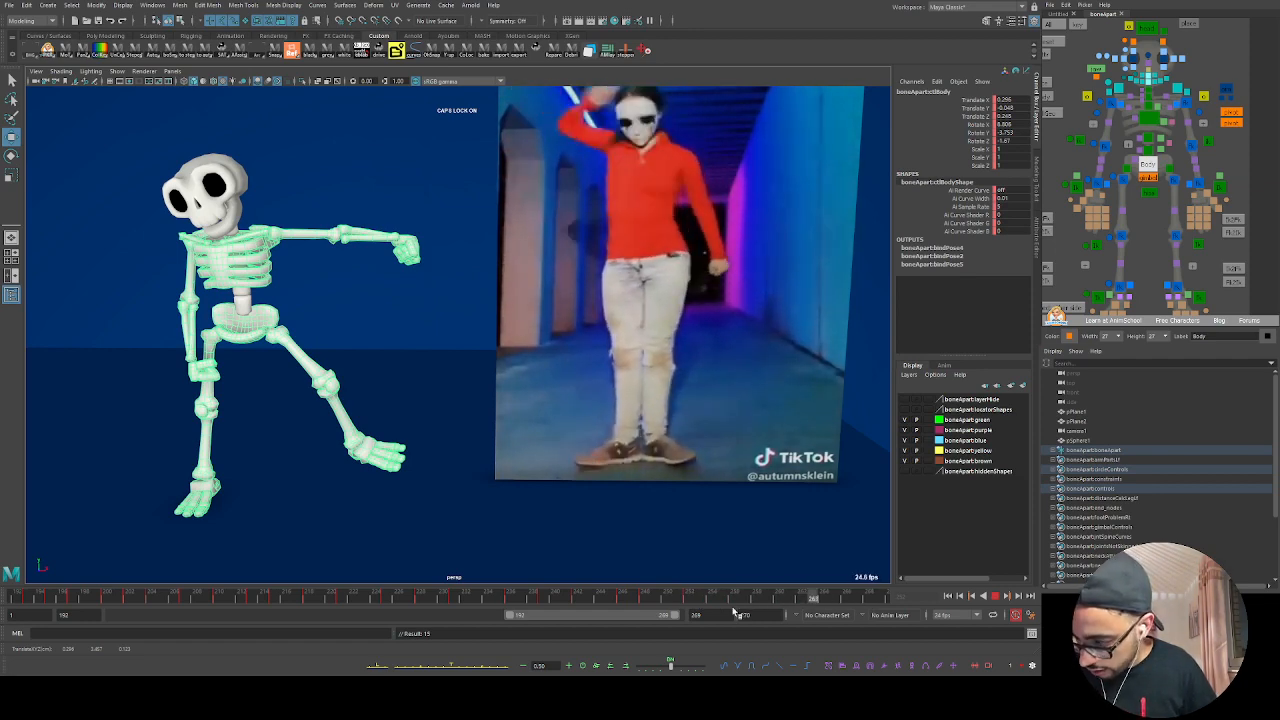
{"action": "left_click", "coordinate": [638, 603]}
{"action": "key", "text": "alt+v"}
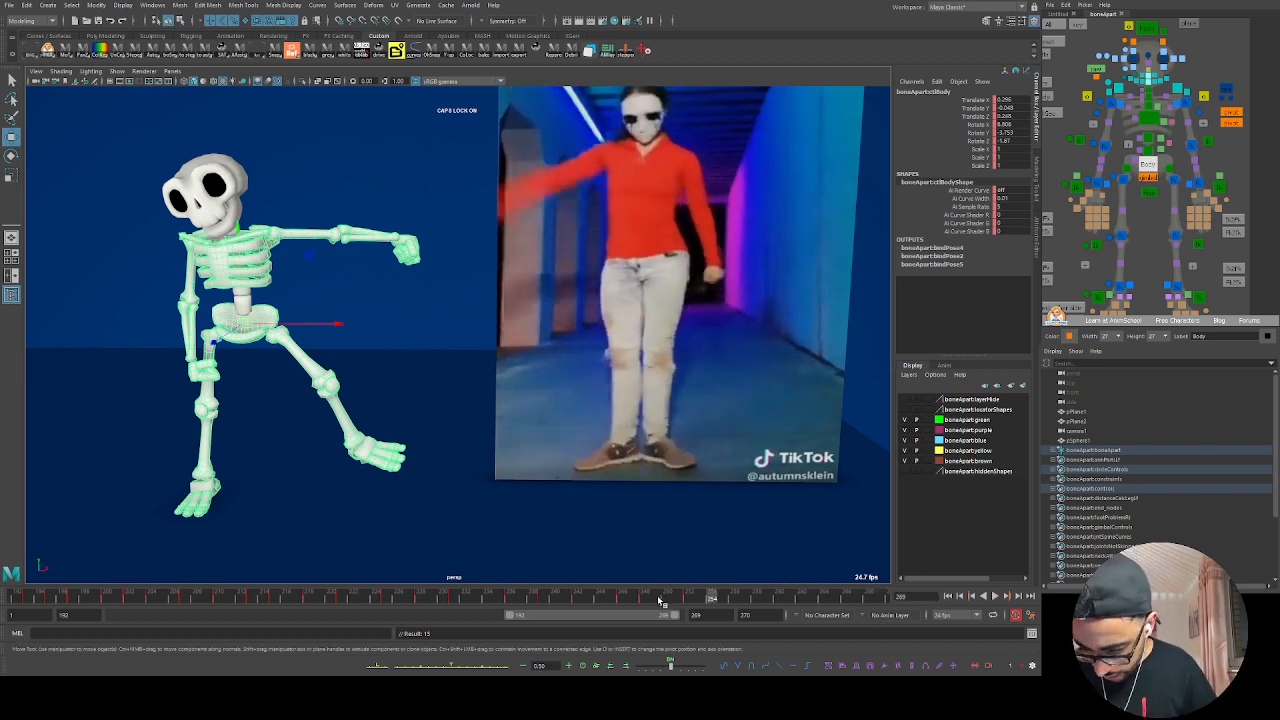
{"action": "key", "text": "alt+v"}
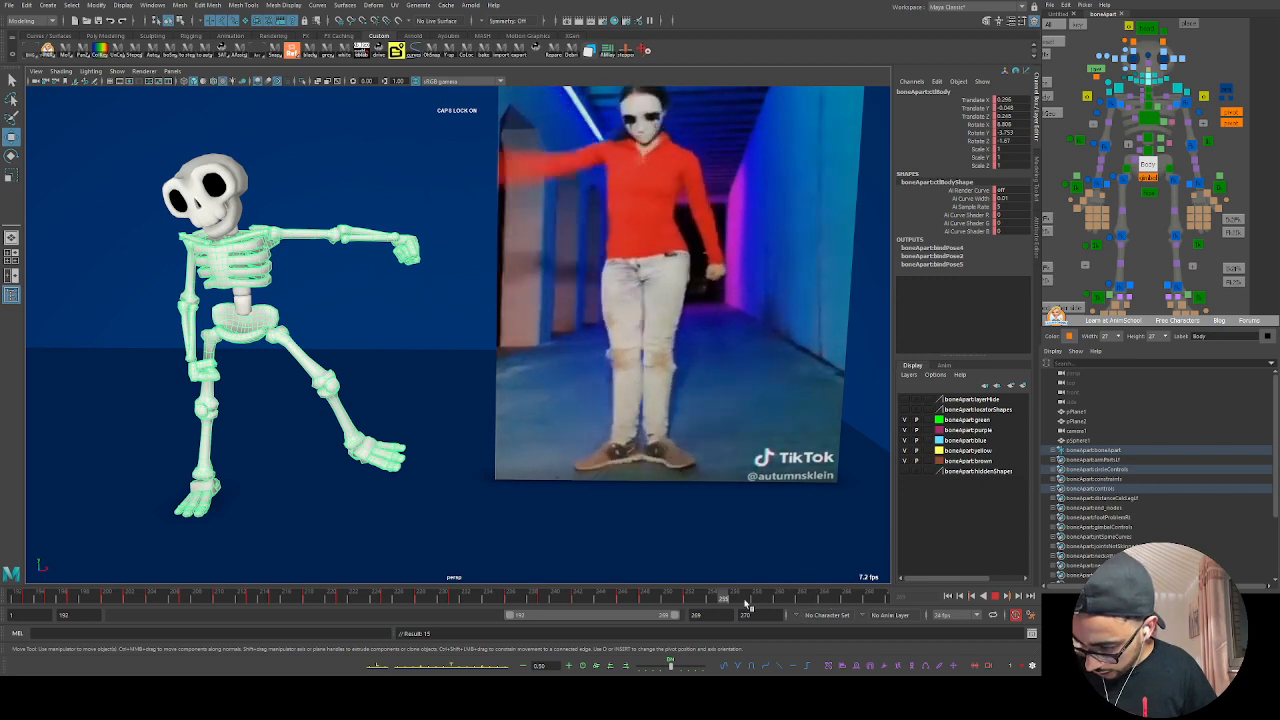
{"action": "key", "text": "alt+v"}
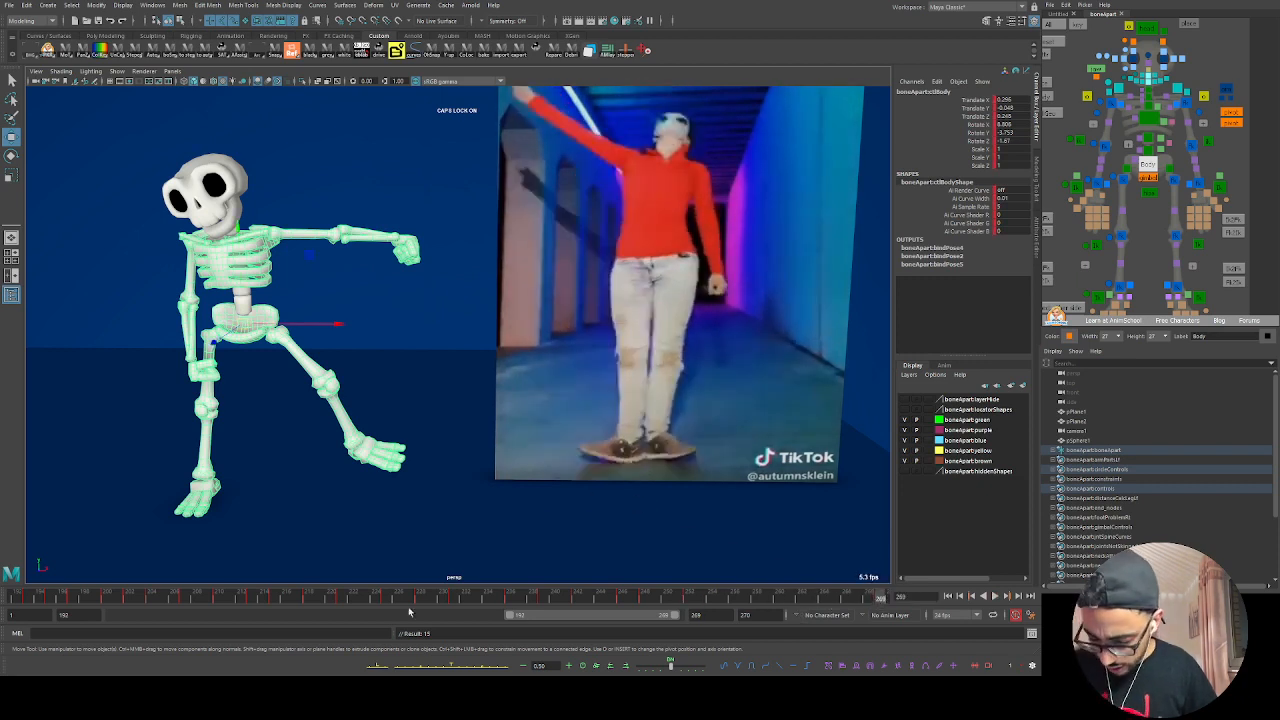
{"action": "left_click", "coordinate": [30, 598]}
{"action": "left_click_drag", "start_coordinate": [512, 426], "coordinate": [434, 420], "text": "alt"}
{"action": "key", "text": "alt+v"}
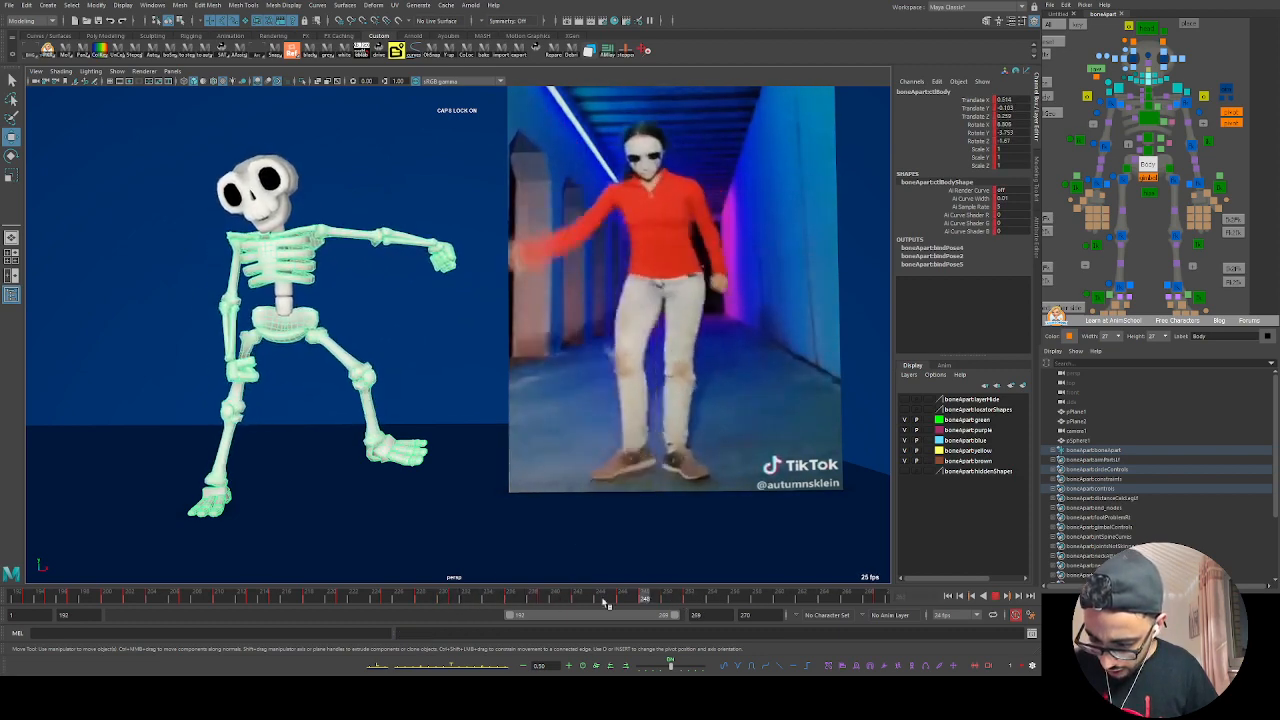
{"action": "left_click_drag", "start_coordinate": [622, 600], "coordinate": [450, 612]}
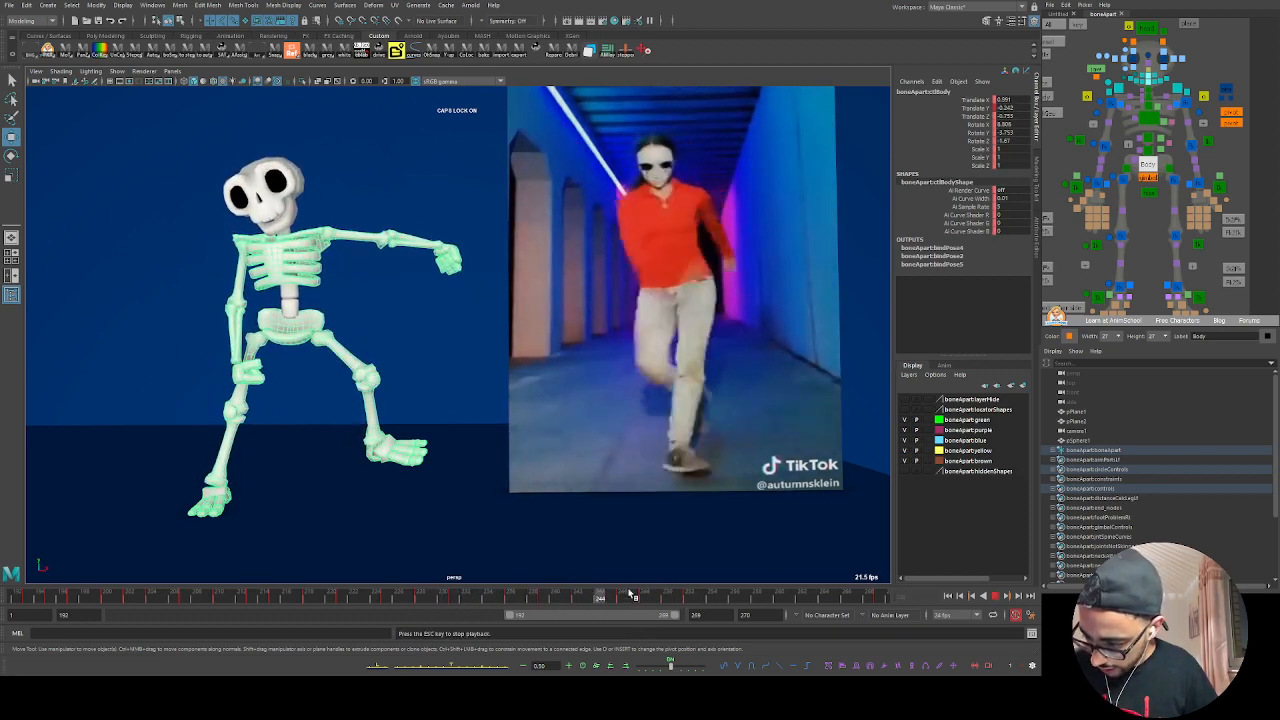
{"action": "key", "text": "alt+v"}
{"action": "left_click_drag", "start_coordinate": [614, 600], "coordinate": [546, 597]}
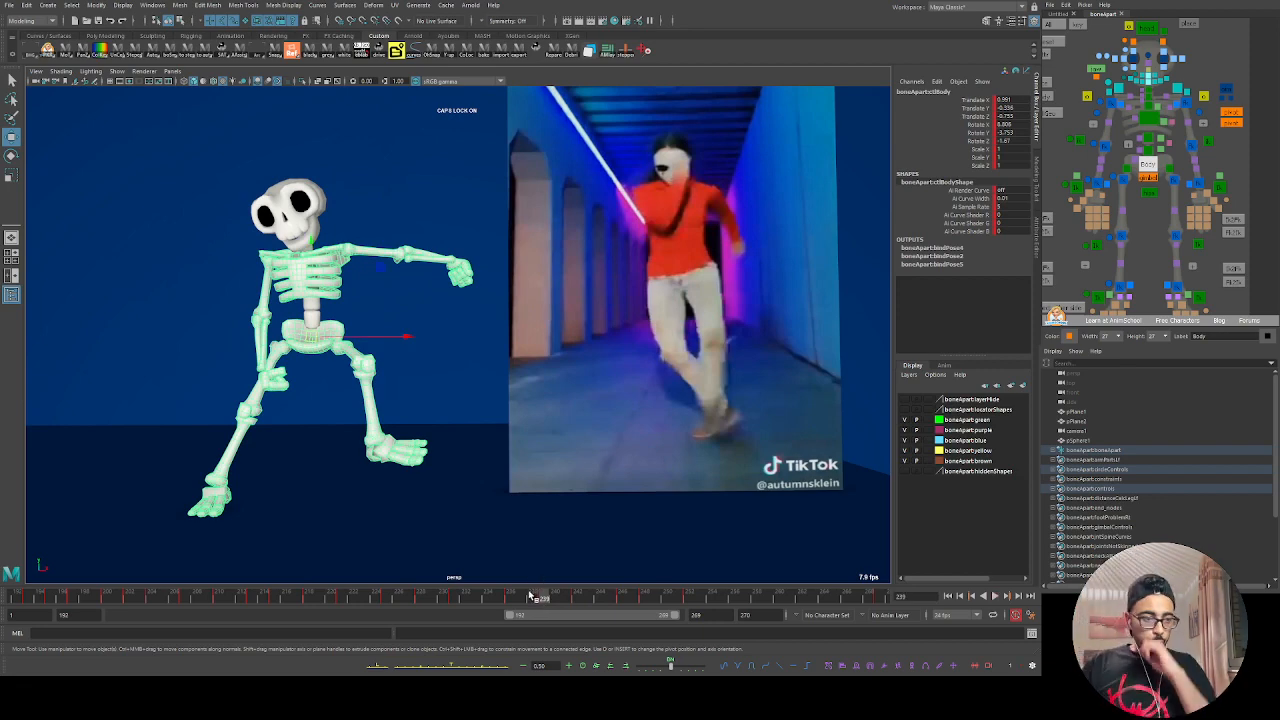
{"action": "key", "text": "alt+v"}
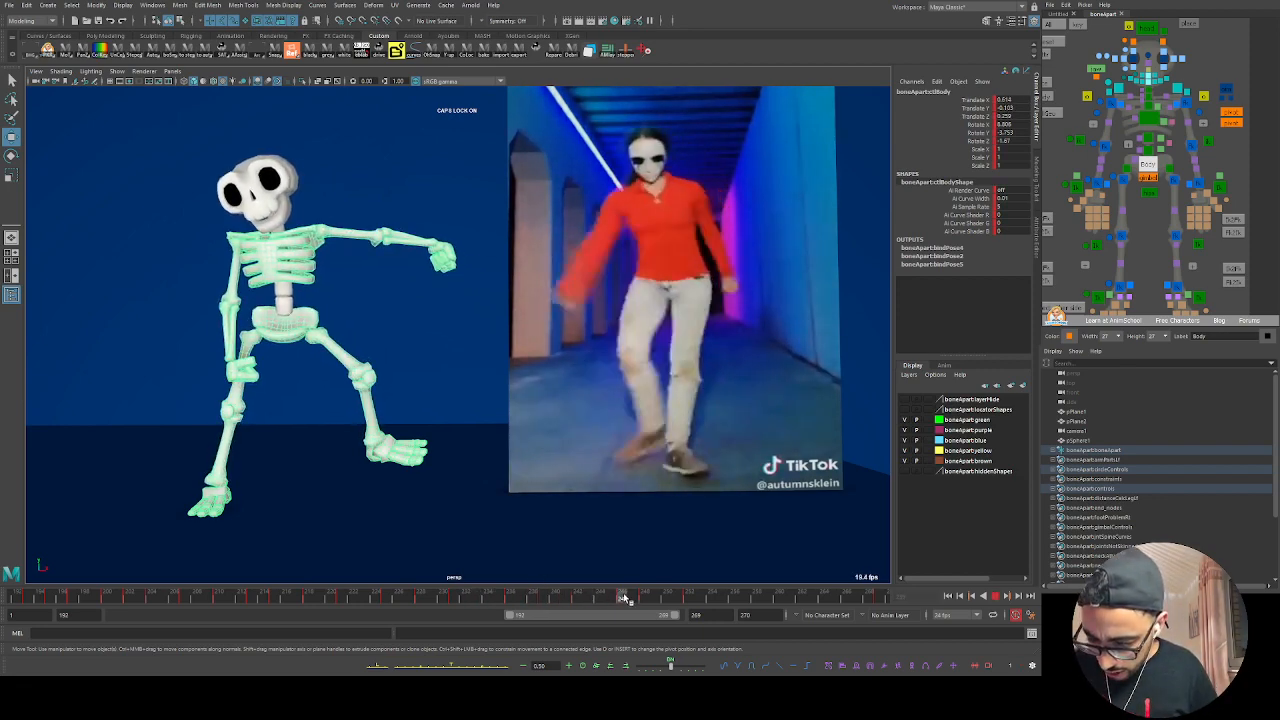
Step: Try to raise the body control at frame 244 for the weight shift
{"action": "key", "text": "alt+v"}
{"action": "left_click_drag", "start_coordinate": [290, 327], "coordinate": [295, 318]}
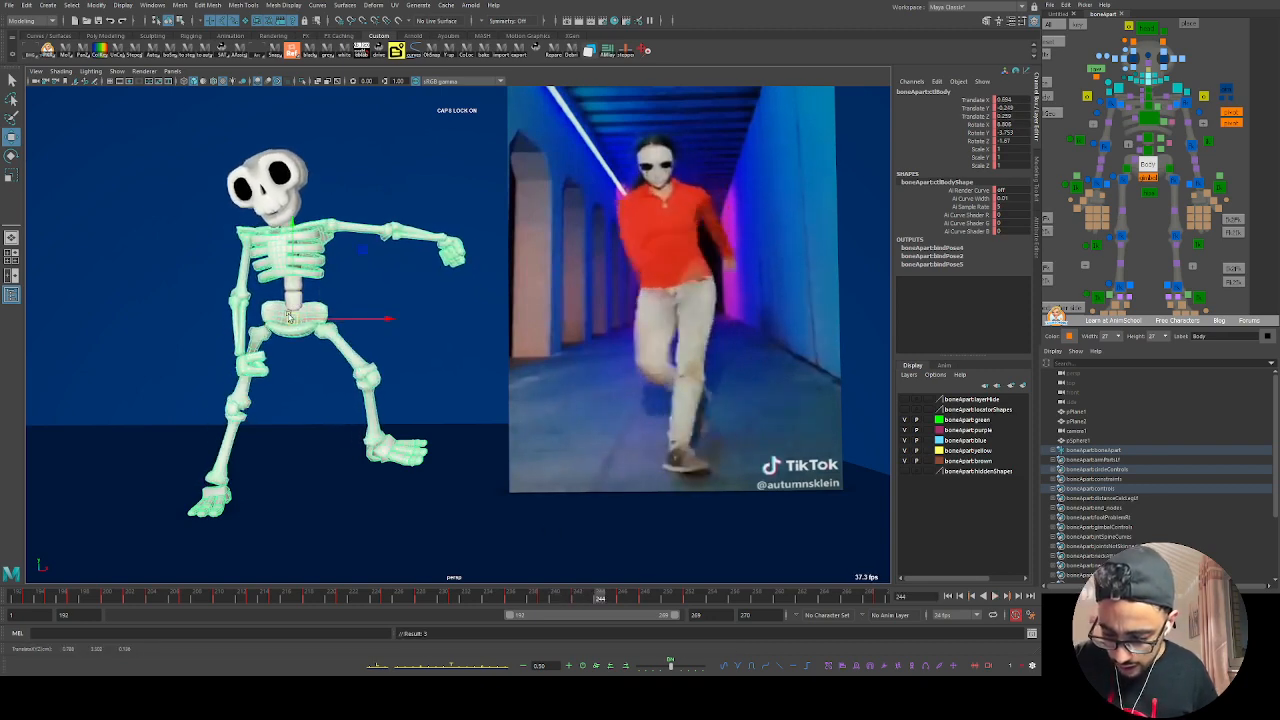
{"action": "key", "text": "ctrl+z"}
Step: Compare the body motion between frames 229 and 249 with the reference dancer's bounce
{"action": "key", "text": "alt+v"}
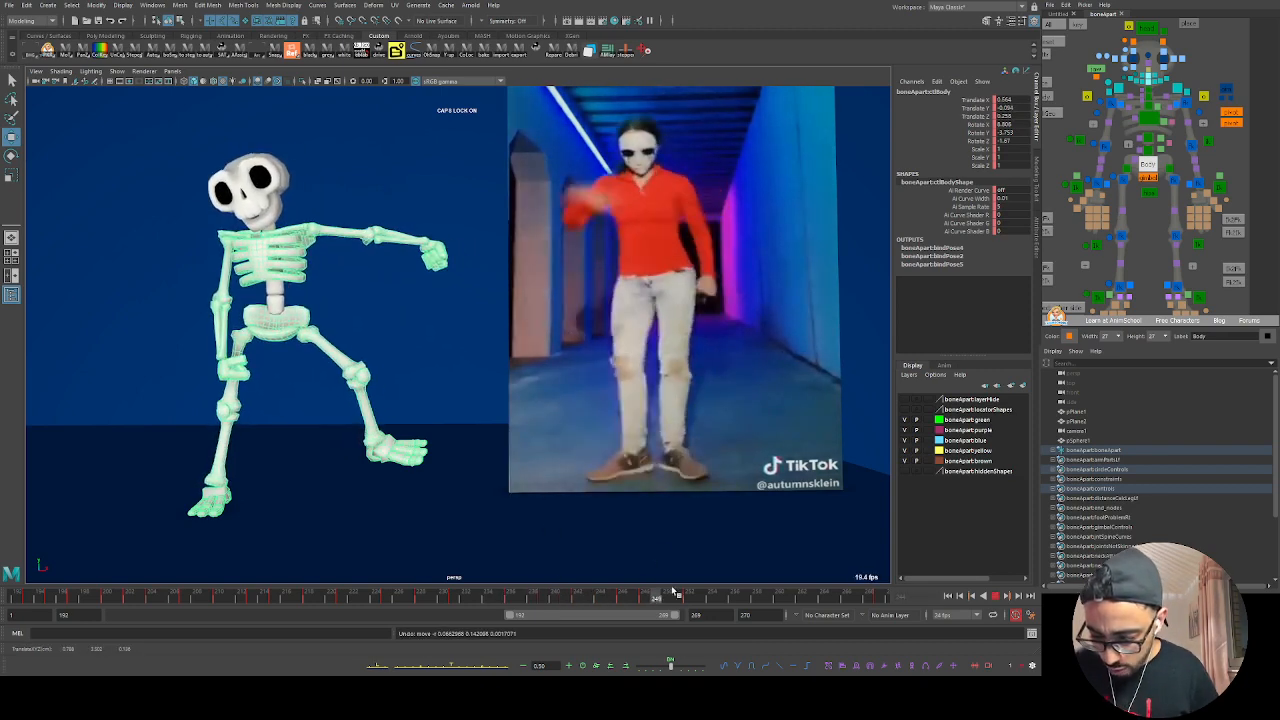
{"action": "left_click", "coordinate": [500, 596]}
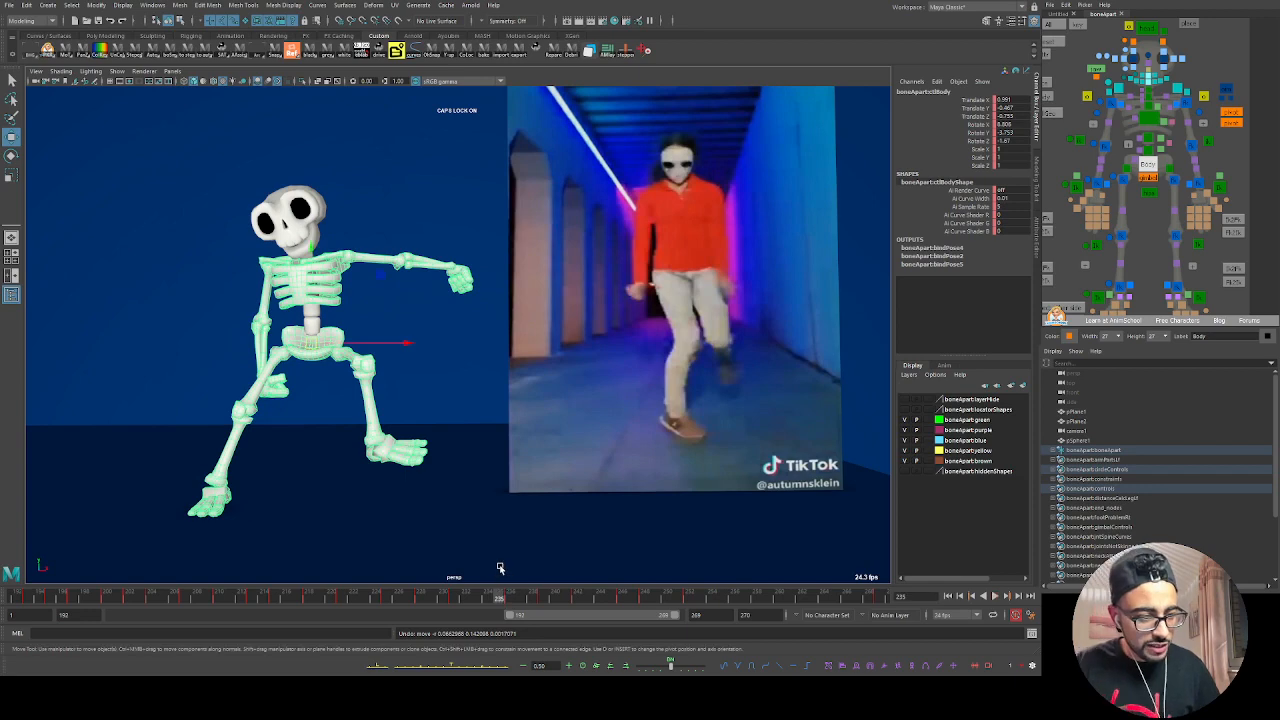
{"action": "left_click_drag", "start_coordinate": [525, 601], "coordinate": [432, 596]}
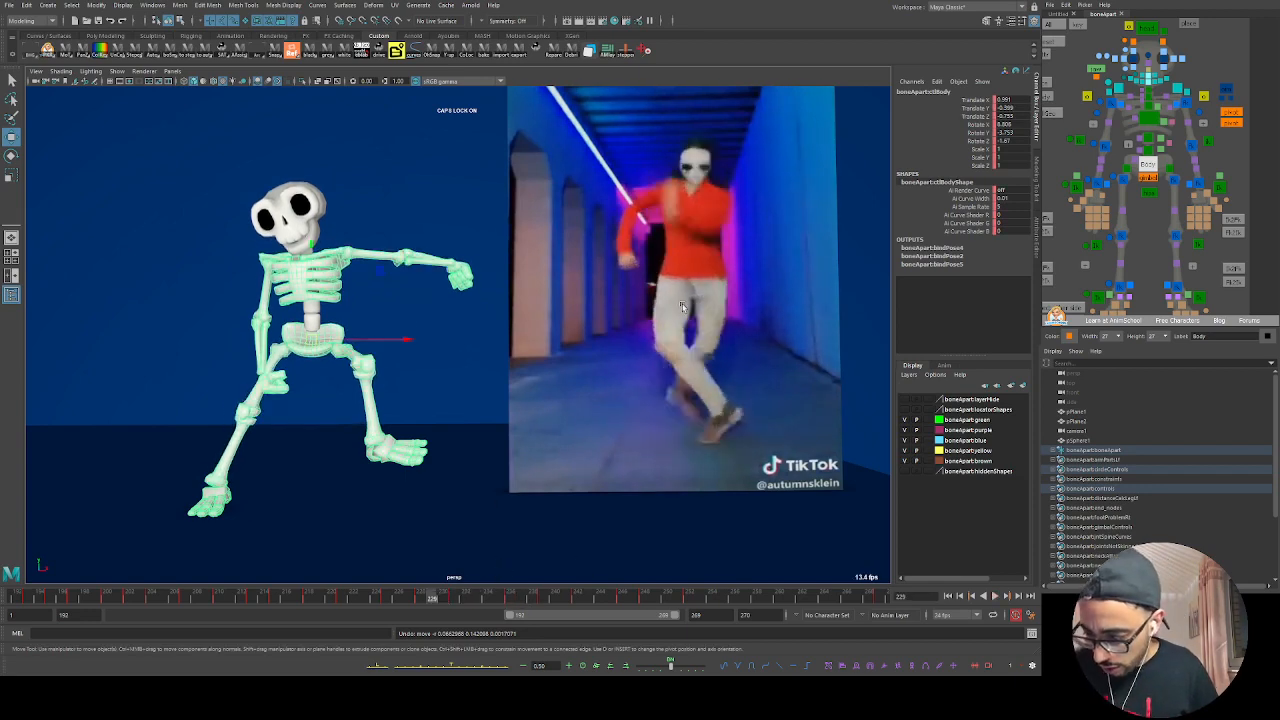
{"action": "key", "text": "alt+v"}
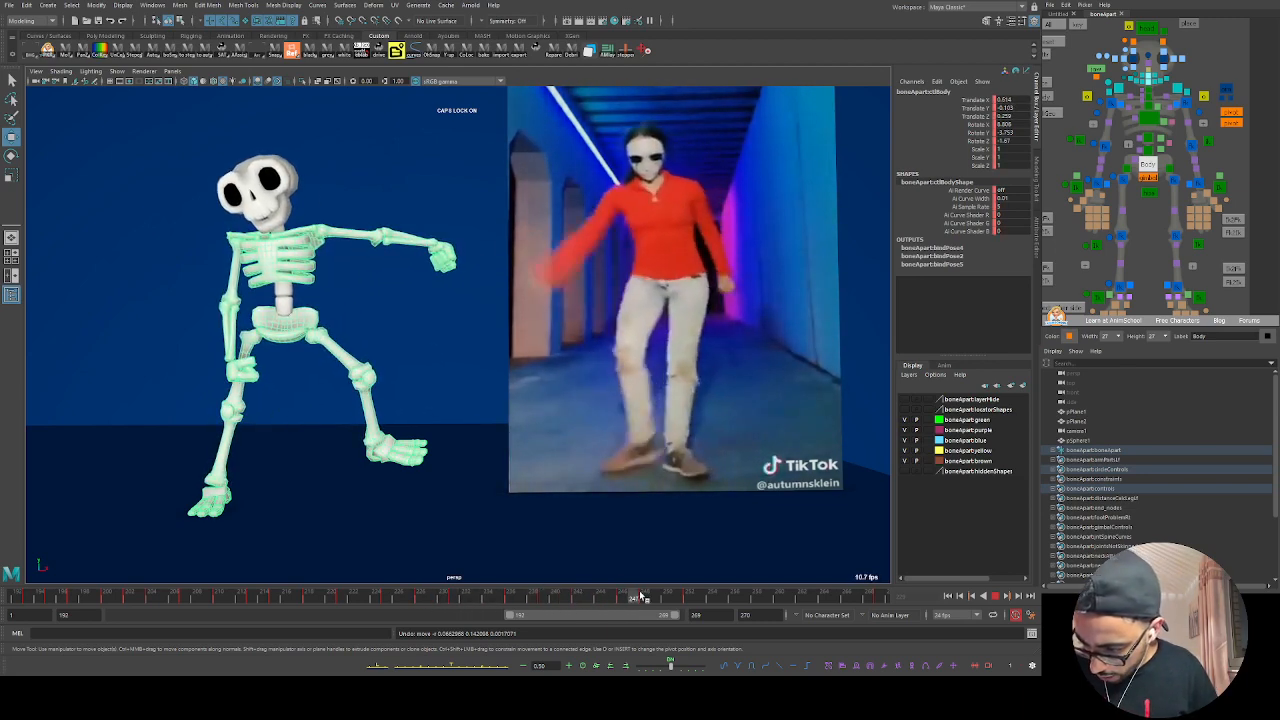
{"action": "mouse_move", "coordinate": [520, 603]}
{"action": "left_mouse_down"}
{"action": "mouse_move", "coordinate": [615, 603]}
{"action": "mouse_move", "coordinate": [533, 603]}
{"action": "left_mouse_up"}
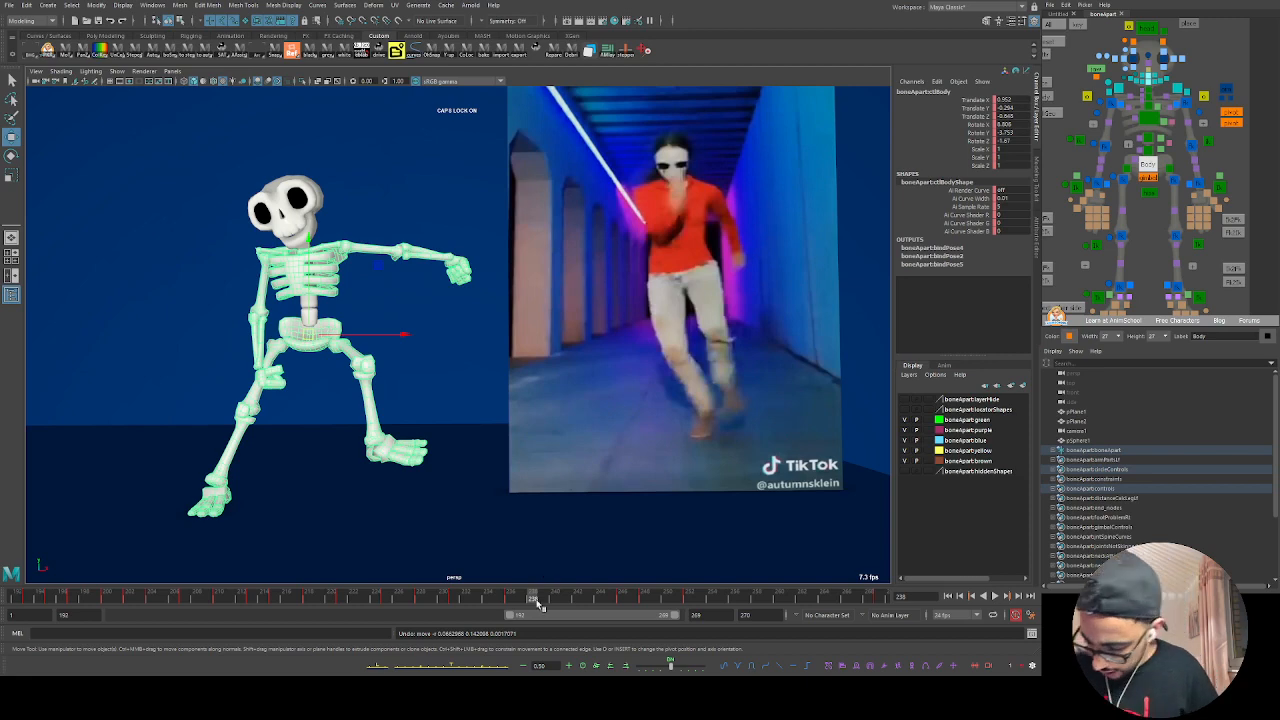
{"action": "key", "text": "alt+v"}
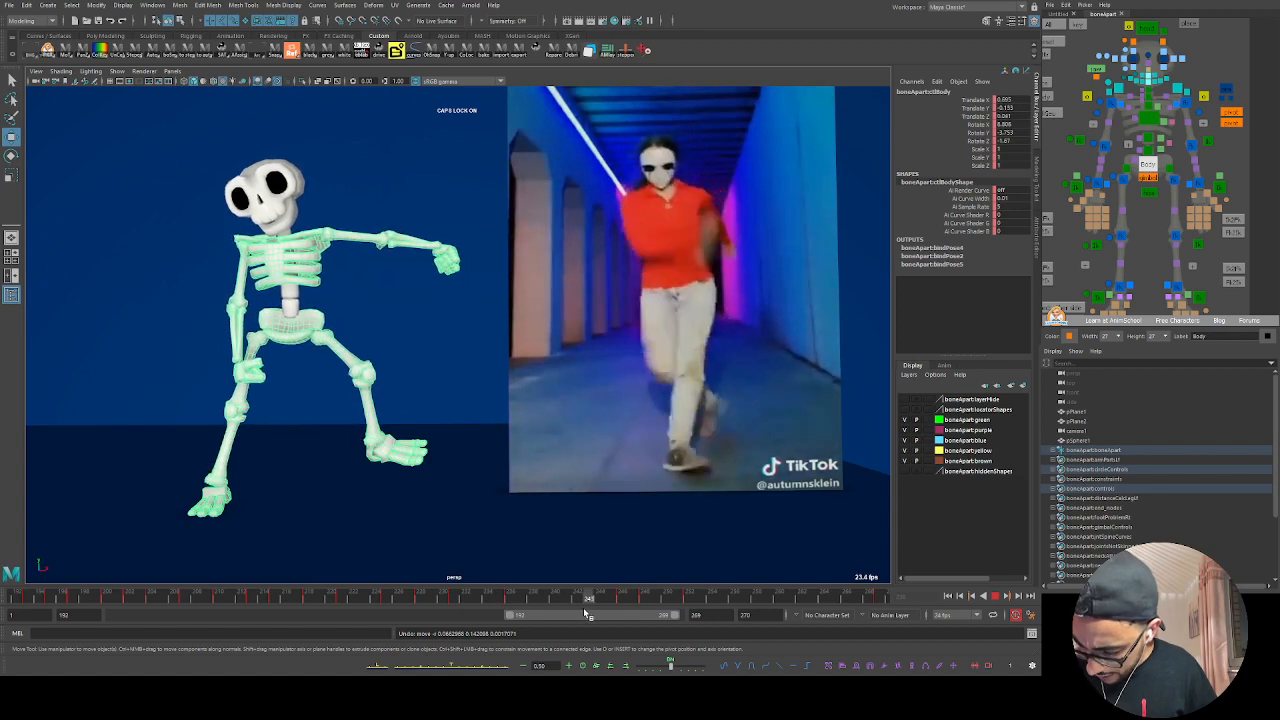
Step: Key the body control at frame 242, move it slightly lower, and check the surrounding motion
{"action": "mouse_move", "coordinate": [585, 611]}
{"action": "left_mouse_down"}
{"action": "mouse_move", "coordinate": [546, 610]}
{"action": "mouse_move", "coordinate": [577, 600]}
{"action": "left_mouse_up"}
{"action": "key", "text": "s"}
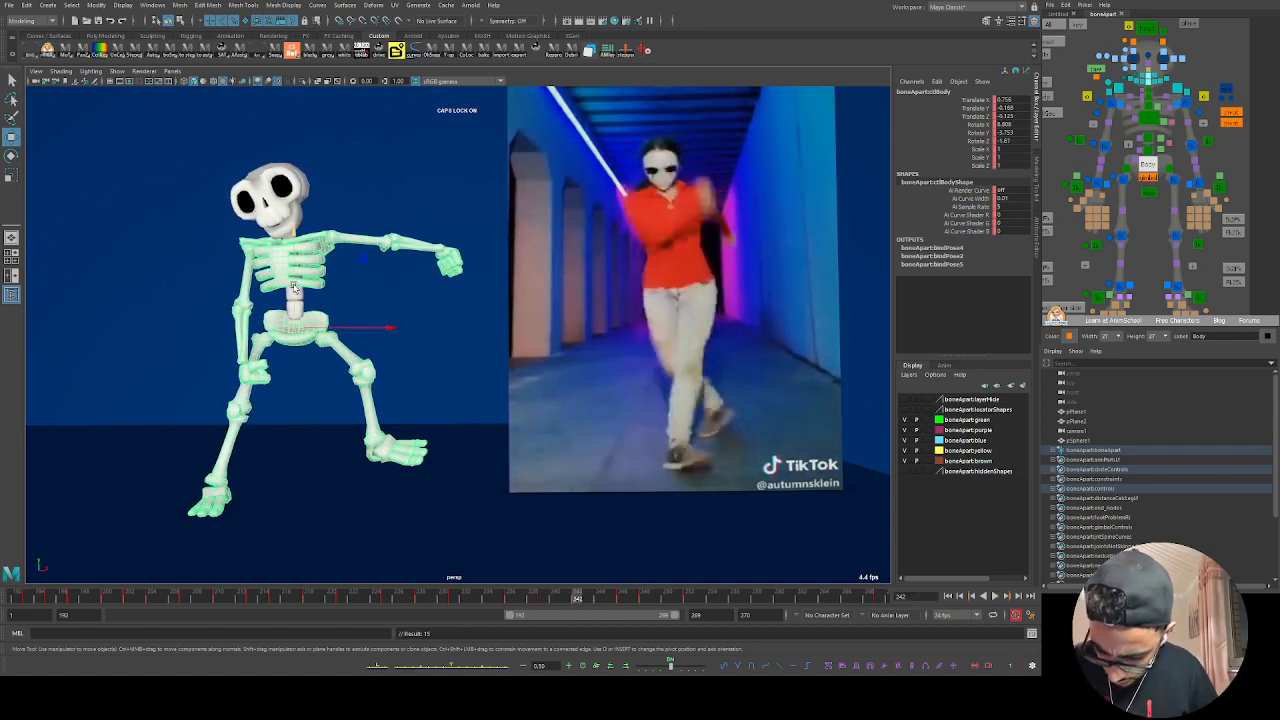
{"action": "left_click_drag", "start_coordinate": [294, 288], "coordinate": [294, 296]}
{"action": "key", "text": "s"}
{"action": "mouse_move", "coordinate": [508, 604]}
{"action": "left_mouse_down"}
{"action": "mouse_move", "coordinate": [488, 601]}
{"action": "mouse_move", "coordinate": [646, 597]}
{"action": "mouse_move", "coordinate": [523, 600]}
{"action": "mouse_move", "coordinate": [646, 597]}
{"action": "mouse_move", "coordinate": [667, 622]}
{"action": "left_mouse_up"}
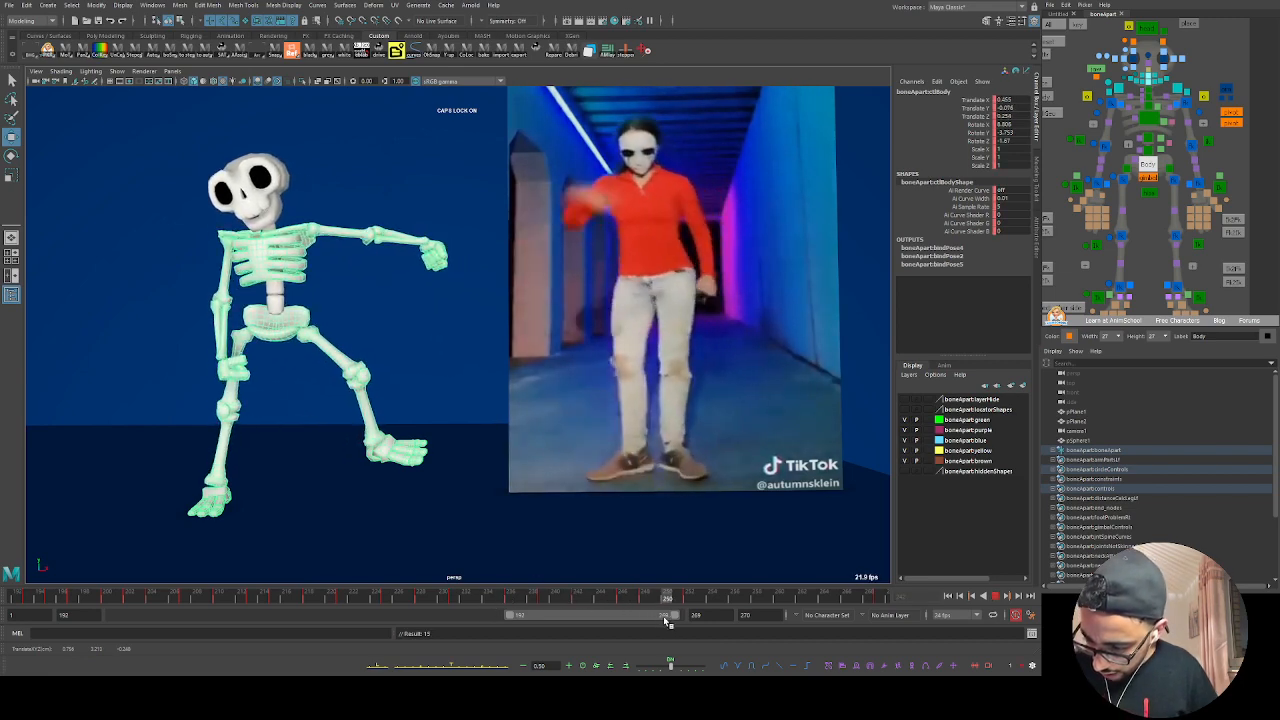
{"action": "key", "text": "alt+v"}
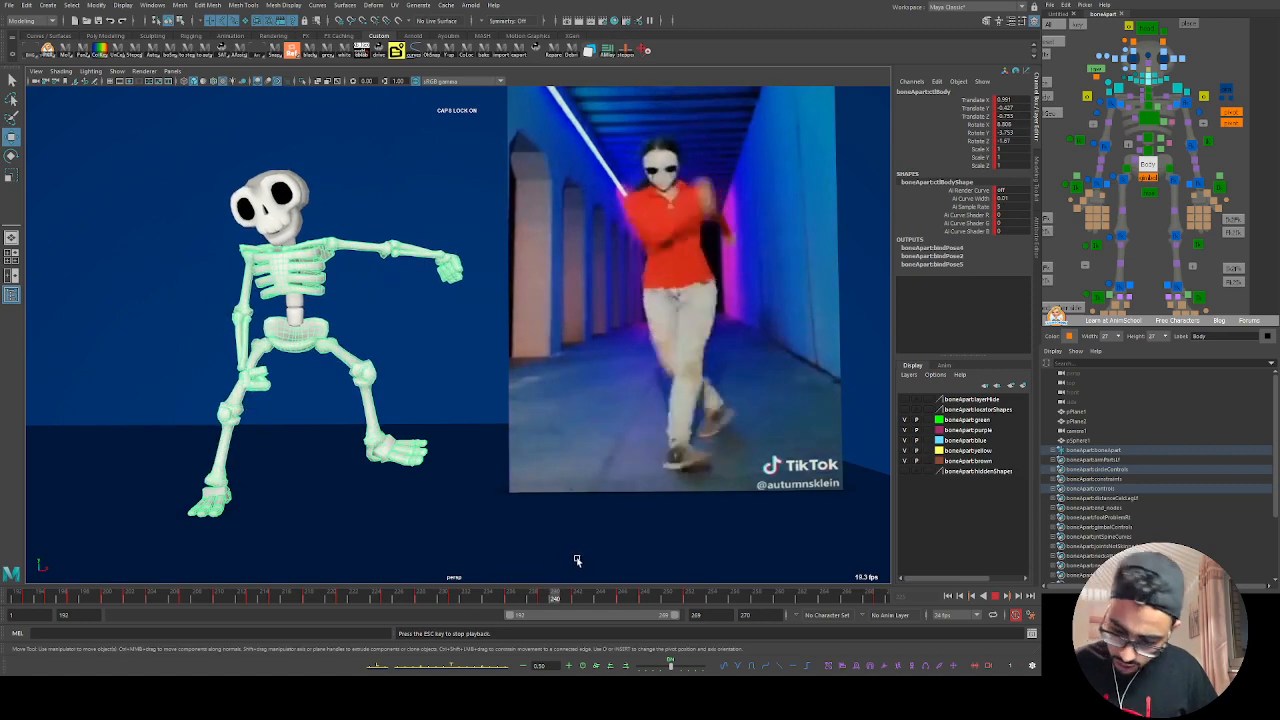
Step: Delete the body control's key at frame 245 and play back the transition into the following pose
{"action": "mouse_move", "coordinate": [608, 604]}
{"action": "left_mouse_down"}
{"action": "mouse_move", "coordinate": [678, 612]}
{"action": "mouse_move", "coordinate": [611, 598]}
{"action": "left_mouse_up"}
{"action": "key", "text": "Delete"}
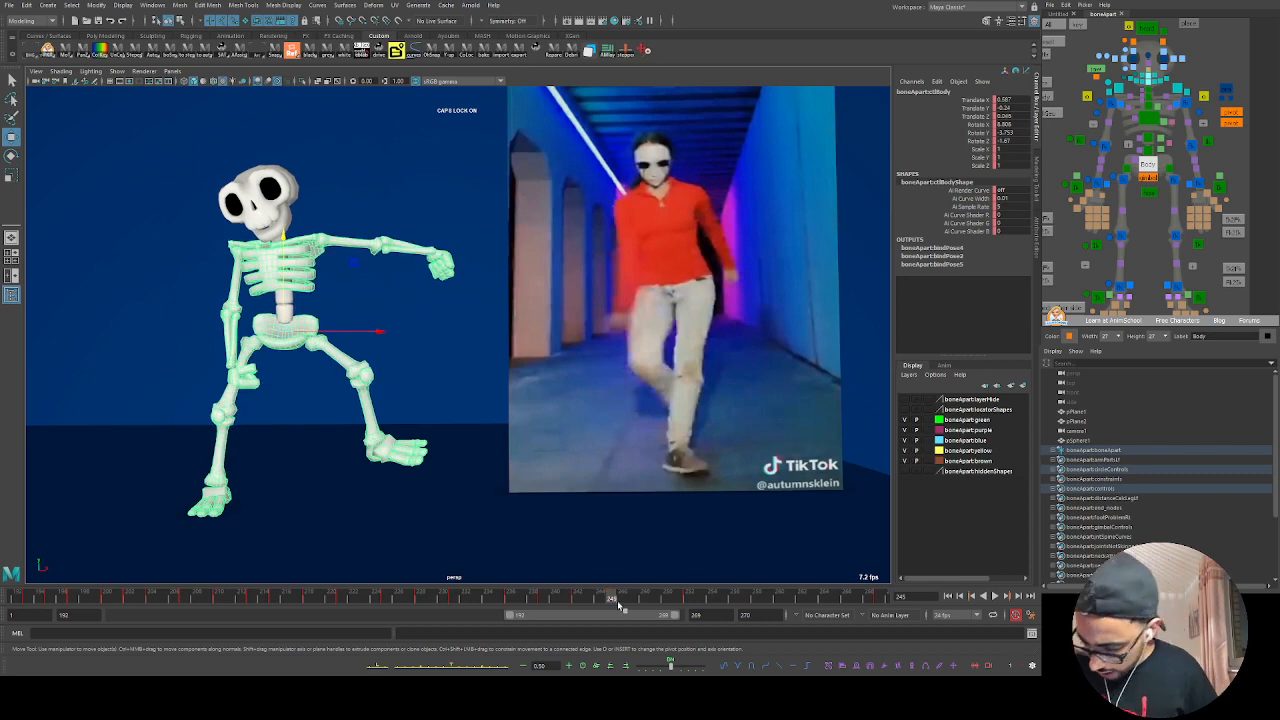
{"action": "key", "text": "alt+v"}
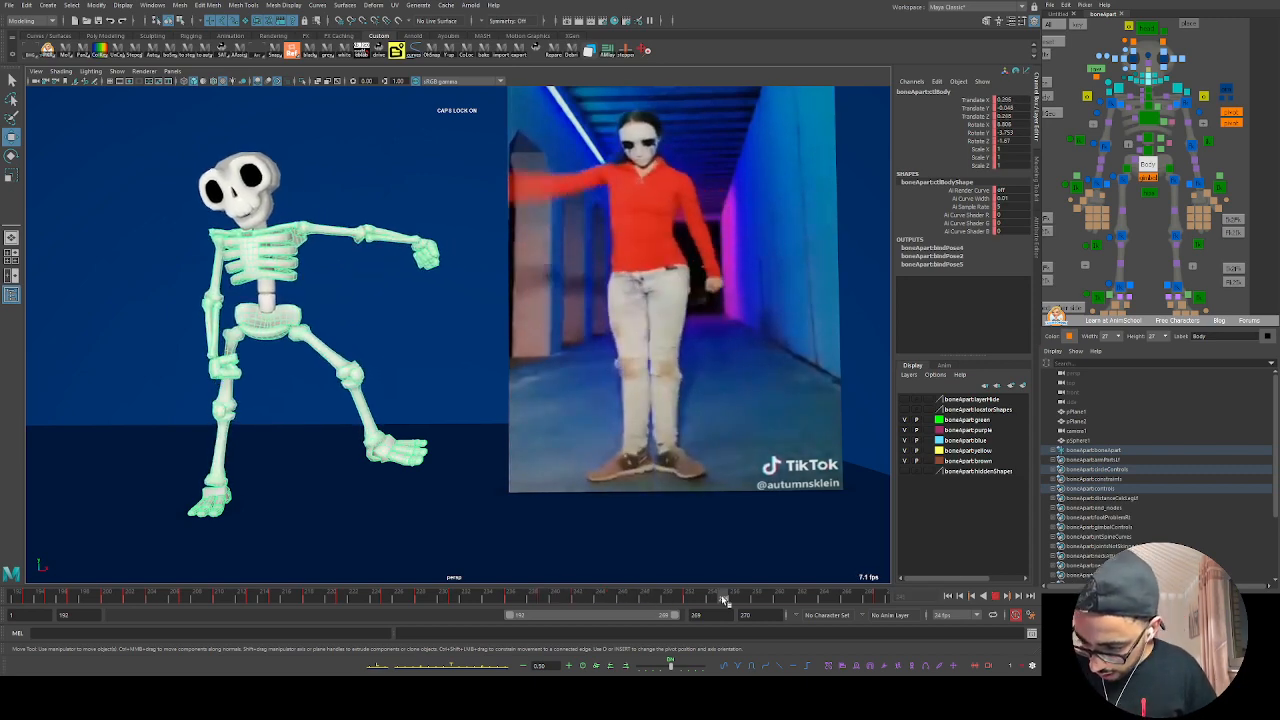
Step: Add a body breakdown pose at frame 247, blended to Translate X 0.664, Translate Y -0.243 and Translate Z -0.049
{"action": "key", "text": "alt+v"}
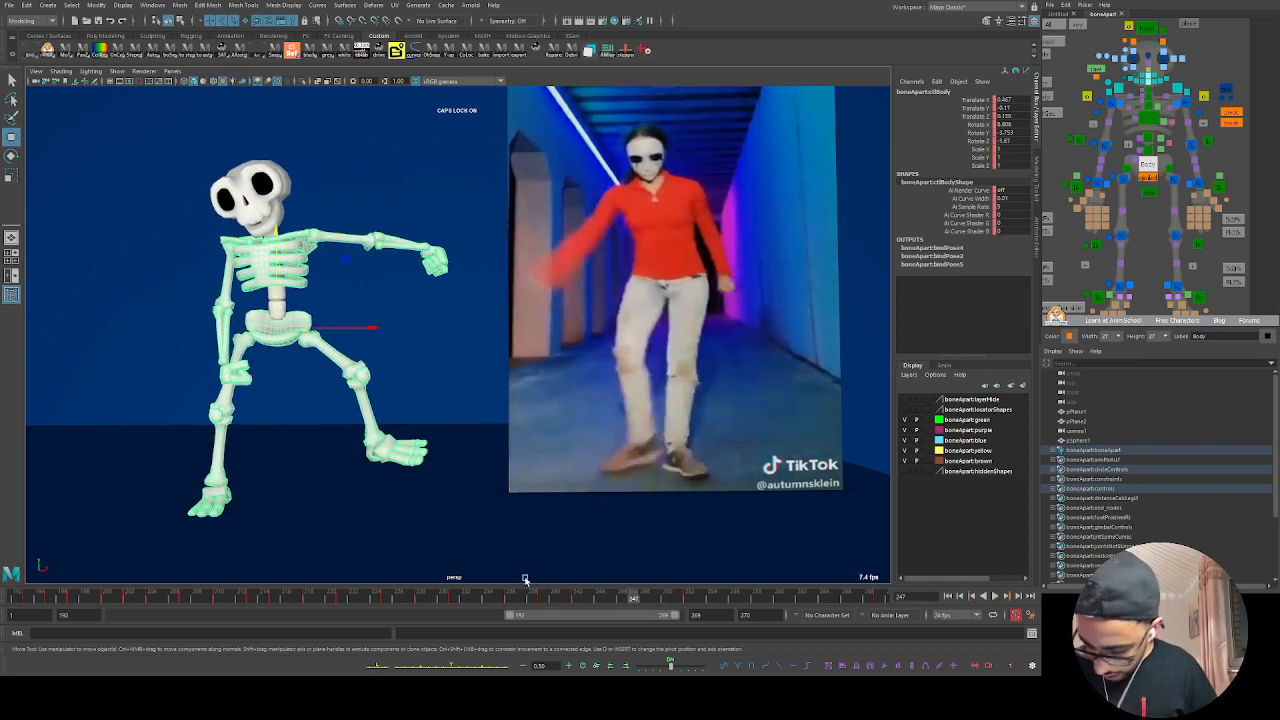
{"action": "left_click", "coordinate": [441, 667]}
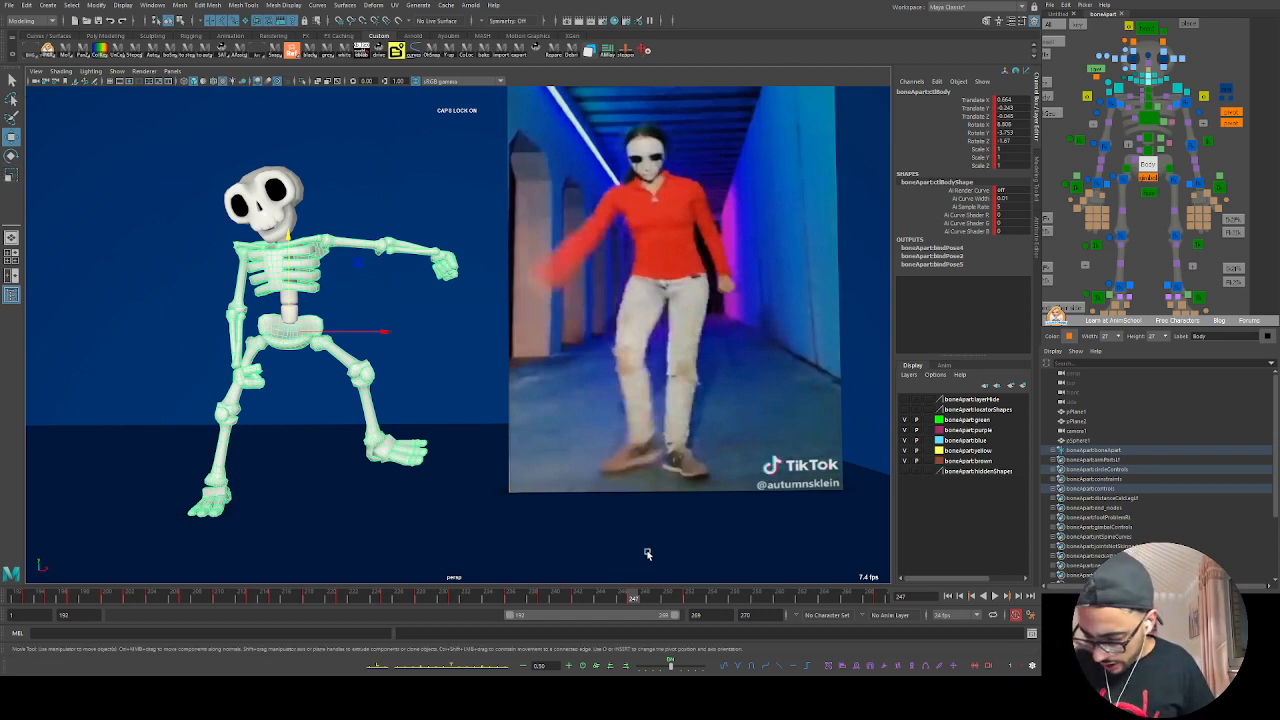
{"action": "left_click_drag", "start_coordinate": [625, 601], "coordinate": [723, 598]}
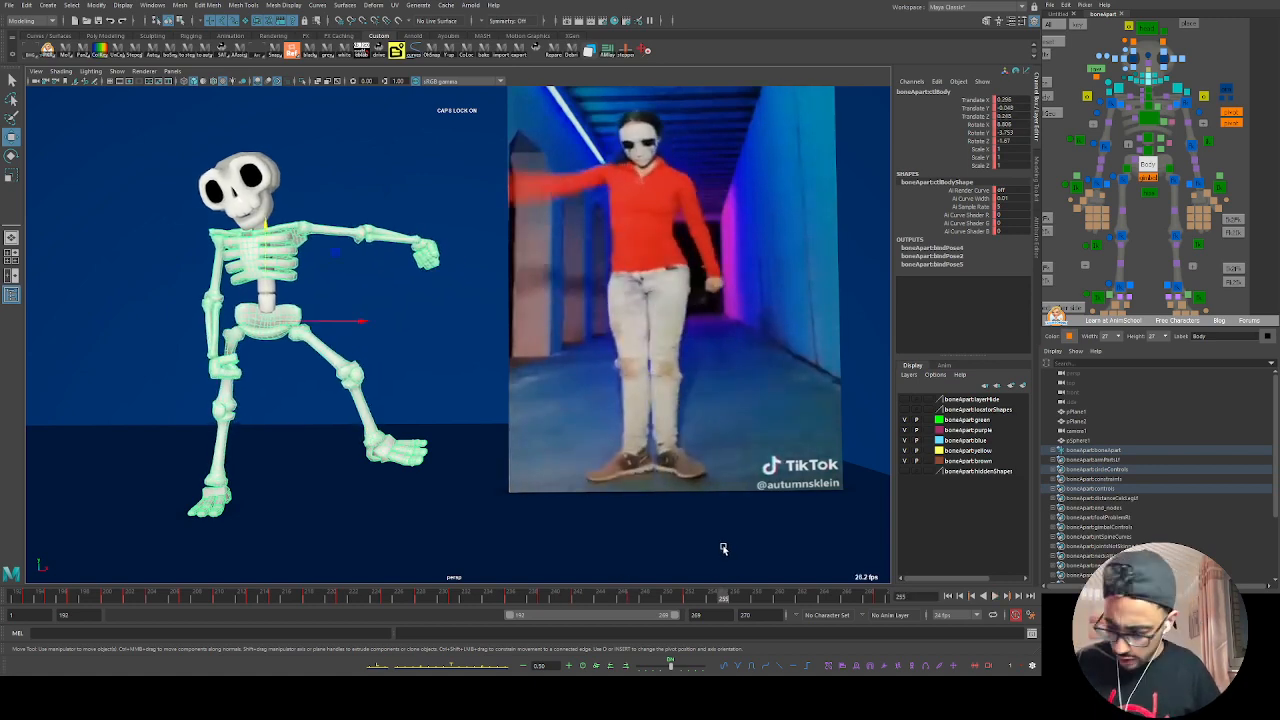
Step: Play the dance again from frame 192 and examine the body bounce up to frame 228
{"action": "key", "text": "alt+v"}
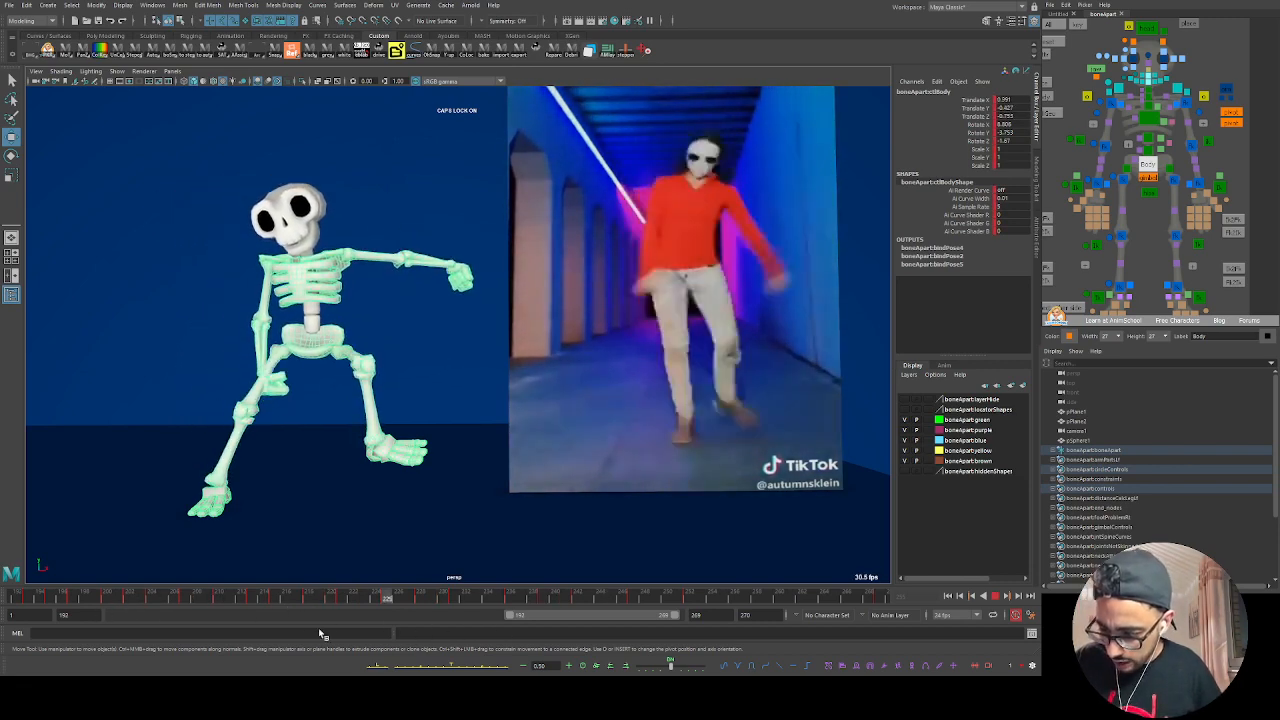
{"action": "key", "text": "alt+shift+v"}
{"action": "mouse_move", "coordinate": [1, 630]}
{"action": "left_mouse_down"}
{"action": "mouse_move", "coordinate": [210, 630]}
{"action": "mouse_move", "coordinate": [1, 620]}
{"action": "left_mouse_up"}
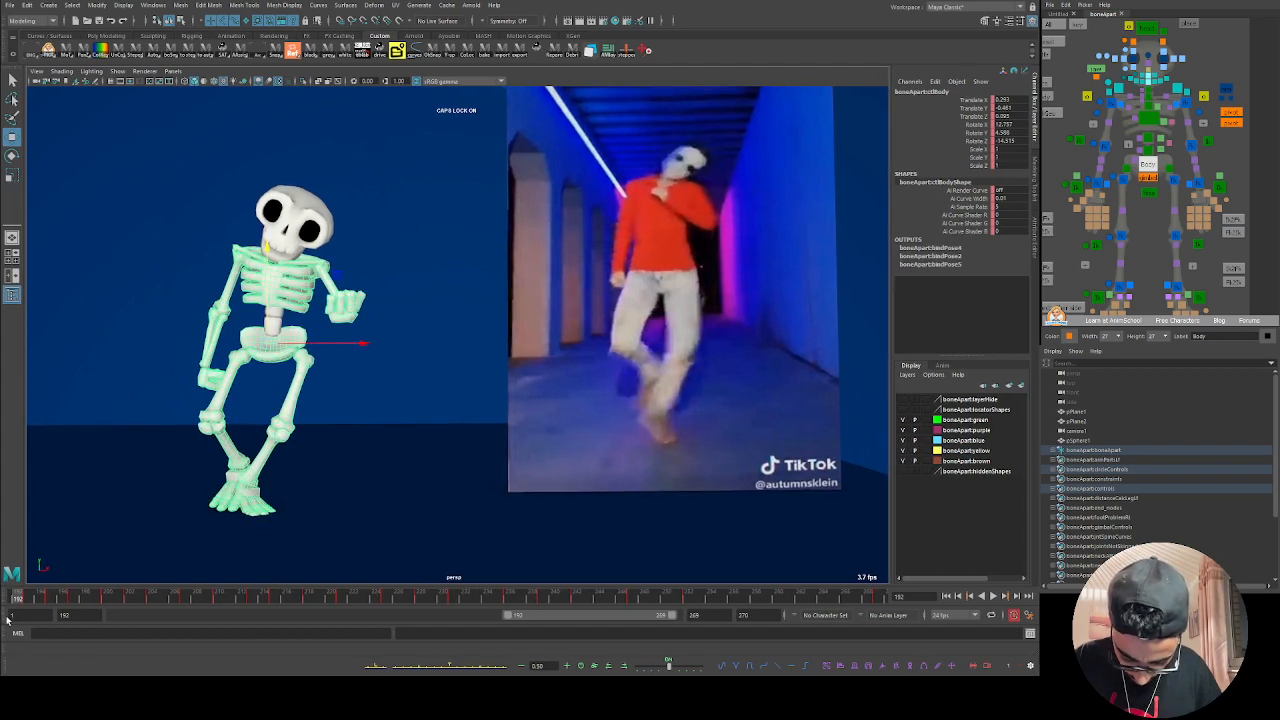
{"action": "key", "text": "alt+v"}
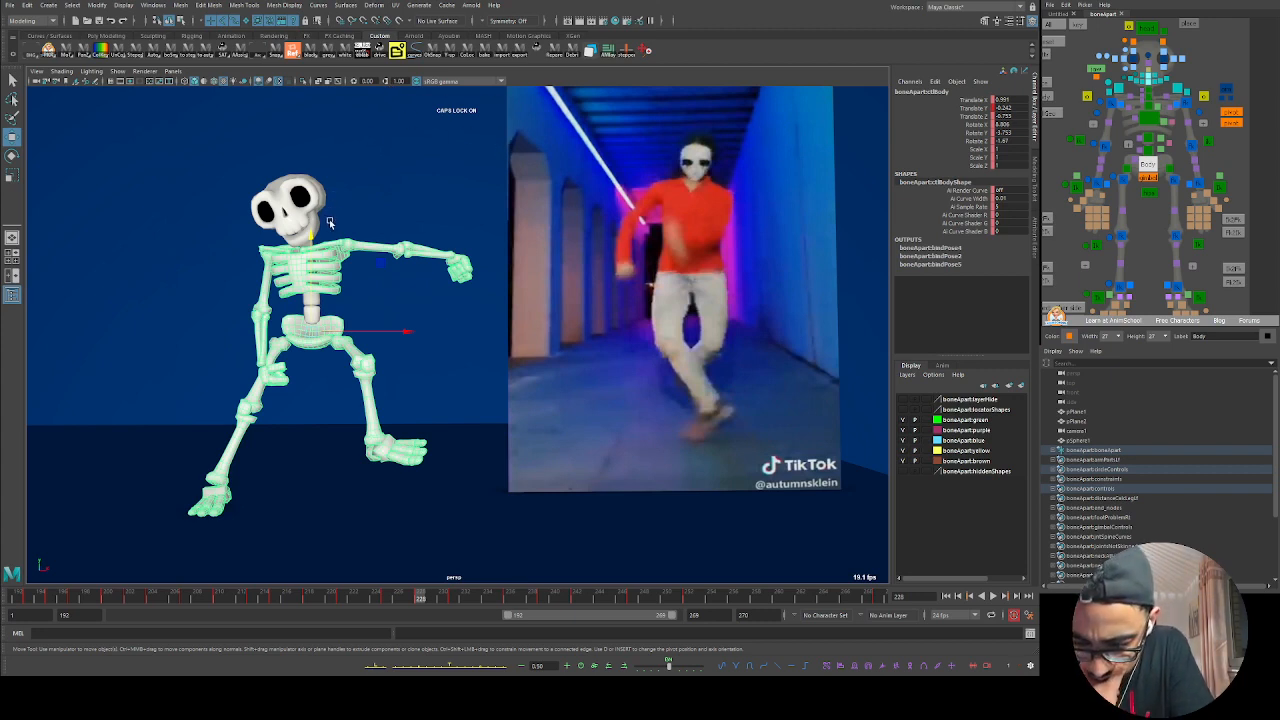
Step: Try sketching looping Grease Pencil curves beside the reference dancer at frame 228
{"action": "left_click", "coordinate": [103, 83]}
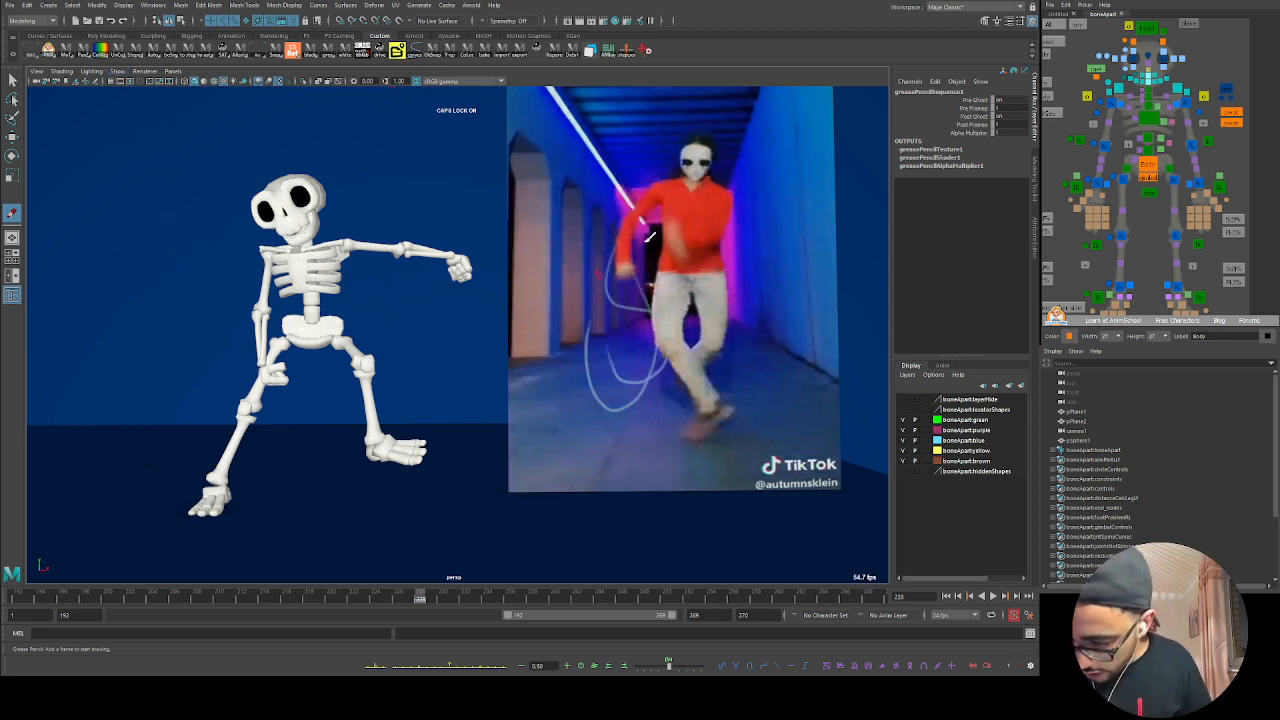
{"action": "mouse_move", "coordinate": [583, 209]}
{"action": "left_mouse_down"}
{"action": "mouse_move", "coordinate": [626, 381]}
{"action": "mouse_move", "coordinate": [640, 370]}
{"action": "mouse_move", "coordinate": [659, 393]}
{"action": "left_mouse_up"}
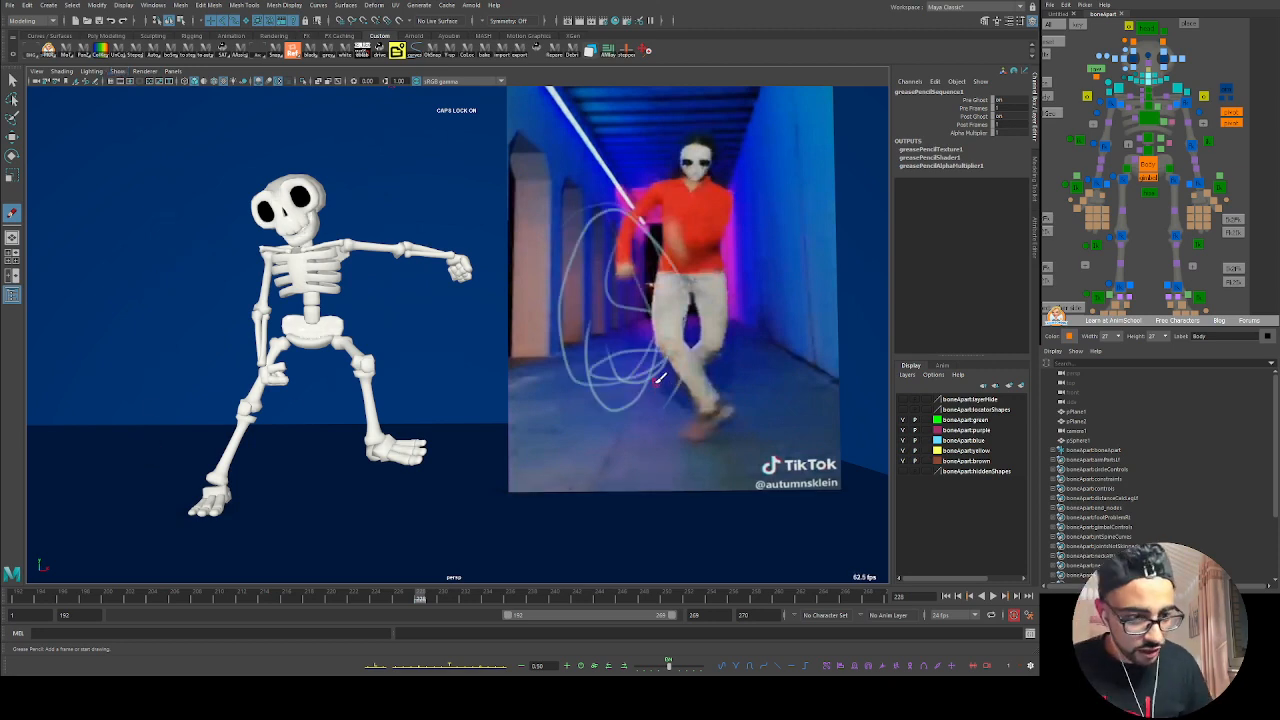
{"action": "key", "text": "ctrl+z"}
{"action": "key", "text": "ctrl+z"}
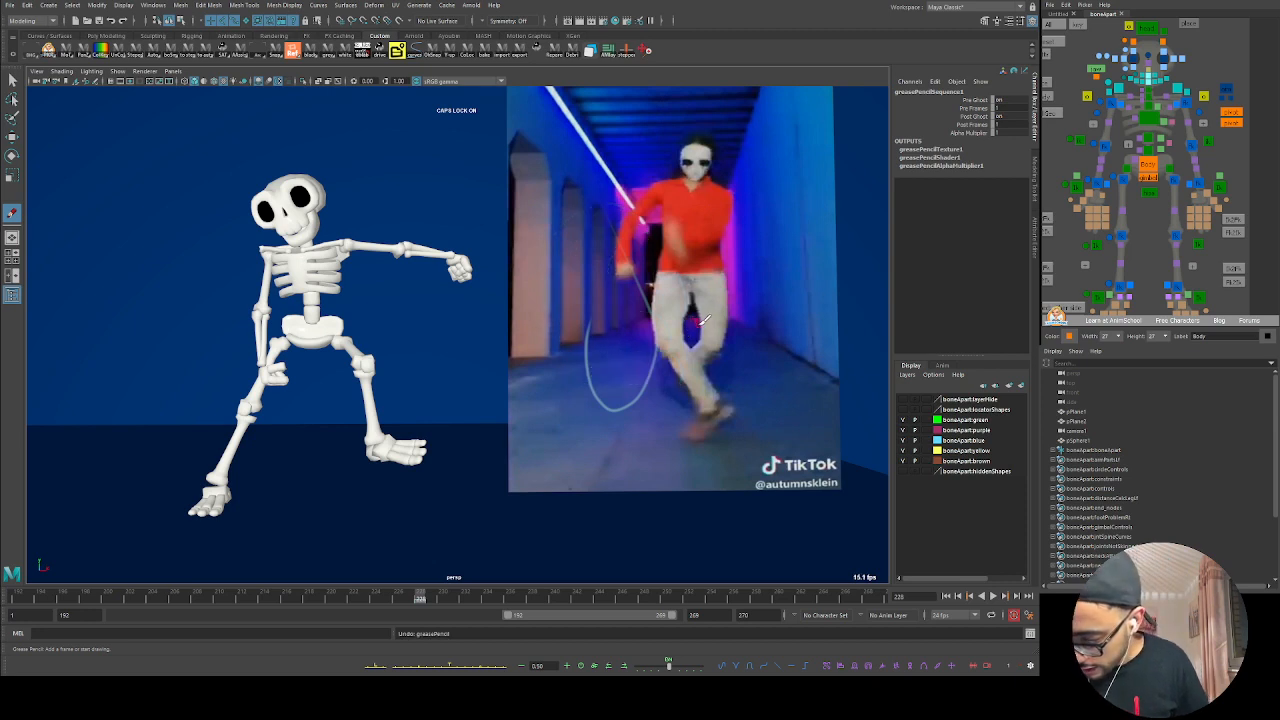
{"action": "key", "text": "ctrl+z"}
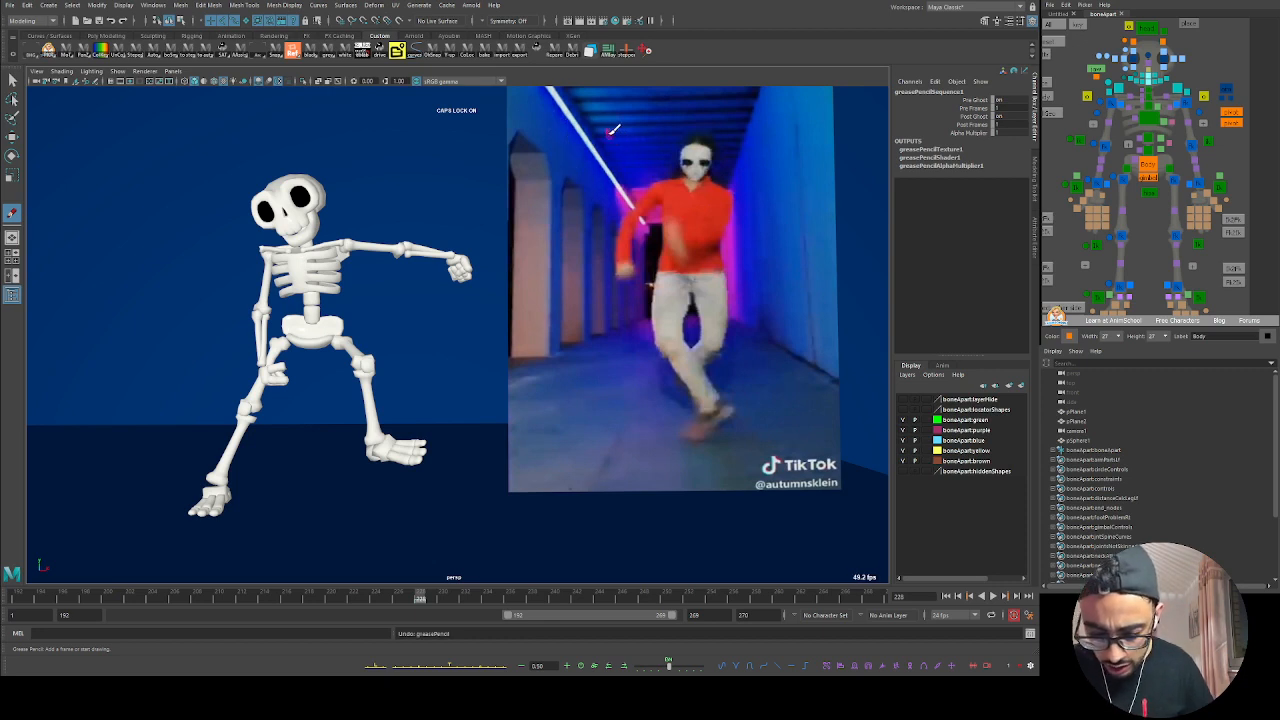
Step: Sketch a Grease Pencil wave of large and small bounces above the reference dancer, circling the small middle bounces
{"action": "left_click", "coordinate": [12, 214]}
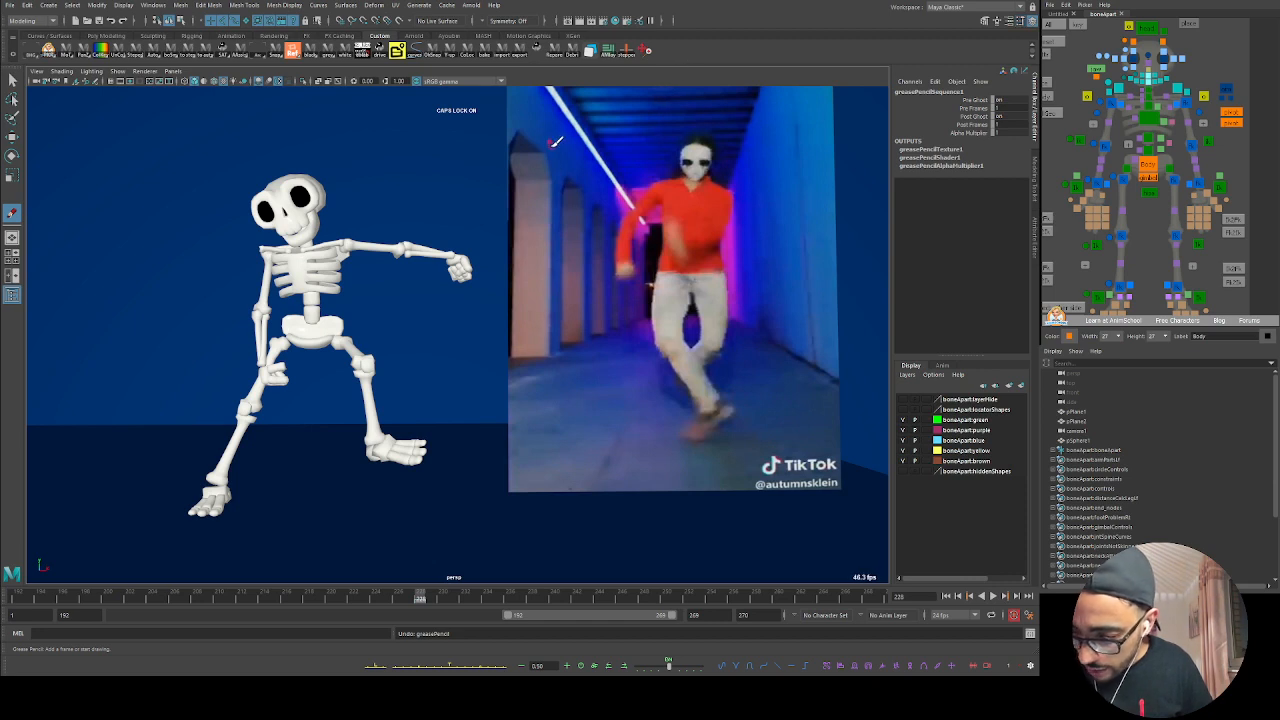
{"action": "mouse_move", "coordinate": [606, 150]}
{"action": "left_mouse_down"}
{"action": "mouse_move", "coordinate": [612, 122]}
{"action": "mouse_move", "coordinate": [652, 143]}
{"action": "mouse_move", "coordinate": [672, 126]}
{"action": "mouse_move", "coordinate": [743, 130]}
{"action": "mouse_move", "coordinate": [814, 112]}
{"action": "left_mouse_up"}
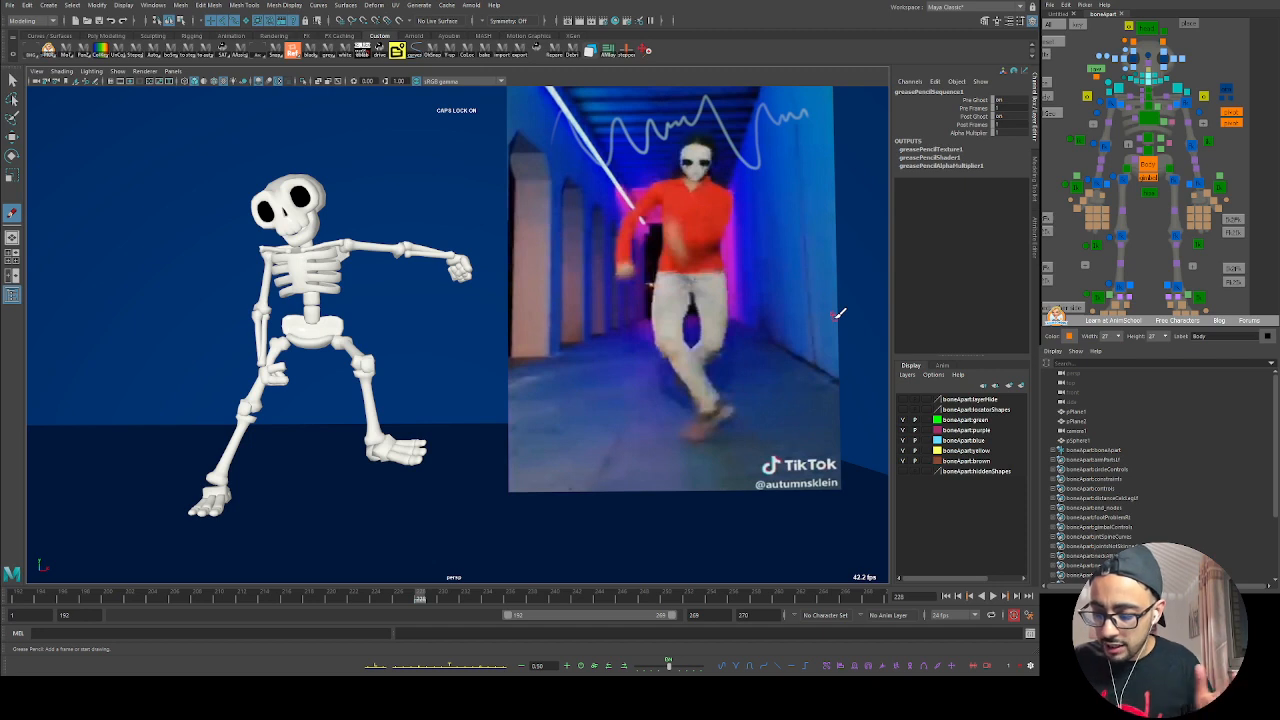
{"action": "left_click_drag", "start_coordinate": [667, 120], "coordinate": [665, 139]}
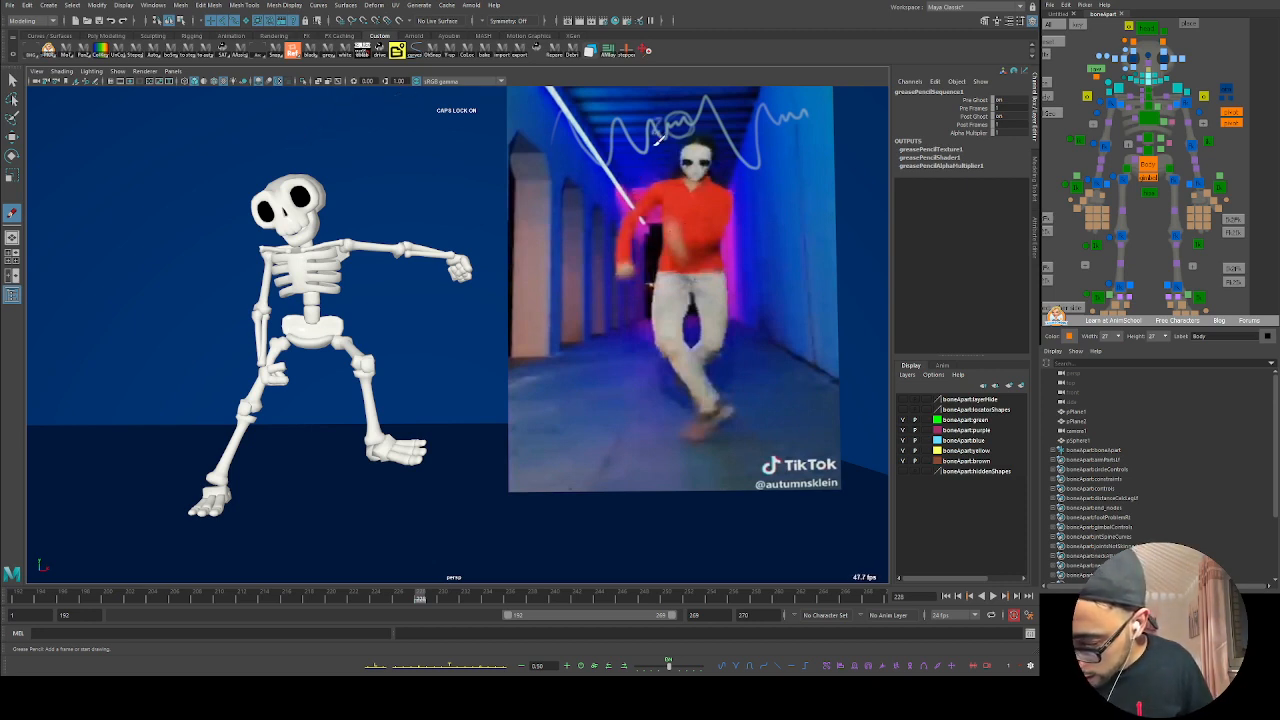
{"action": "key", "text": "ctrl+z"}
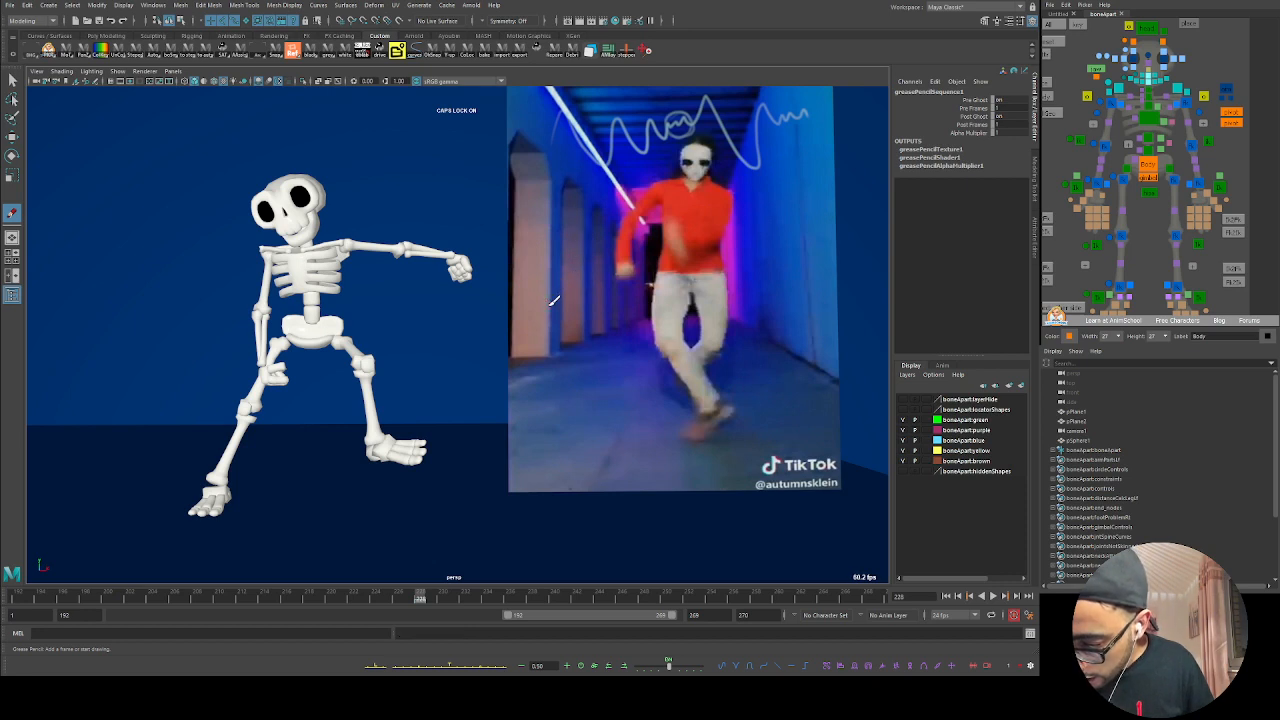
Step: Sketch a second Grease Pencil wave across the reference dancer's waist and circle the small bounces at the end of both waves
{"action": "mouse_move", "coordinate": [556, 300]}
{"action": "left_mouse_down"}
{"action": "mouse_move", "coordinate": [585, 250]}
{"action": "mouse_move", "coordinate": [640, 300]}
{"action": "mouse_move", "coordinate": [651, 274]}
{"action": "mouse_move", "coordinate": [752, 256]}
{"action": "mouse_move", "coordinate": [806, 288]}
{"action": "mouse_move", "coordinate": [825, 266]}
{"action": "mouse_move", "coordinate": [805, 282]}
{"action": "left_mouse_up"}
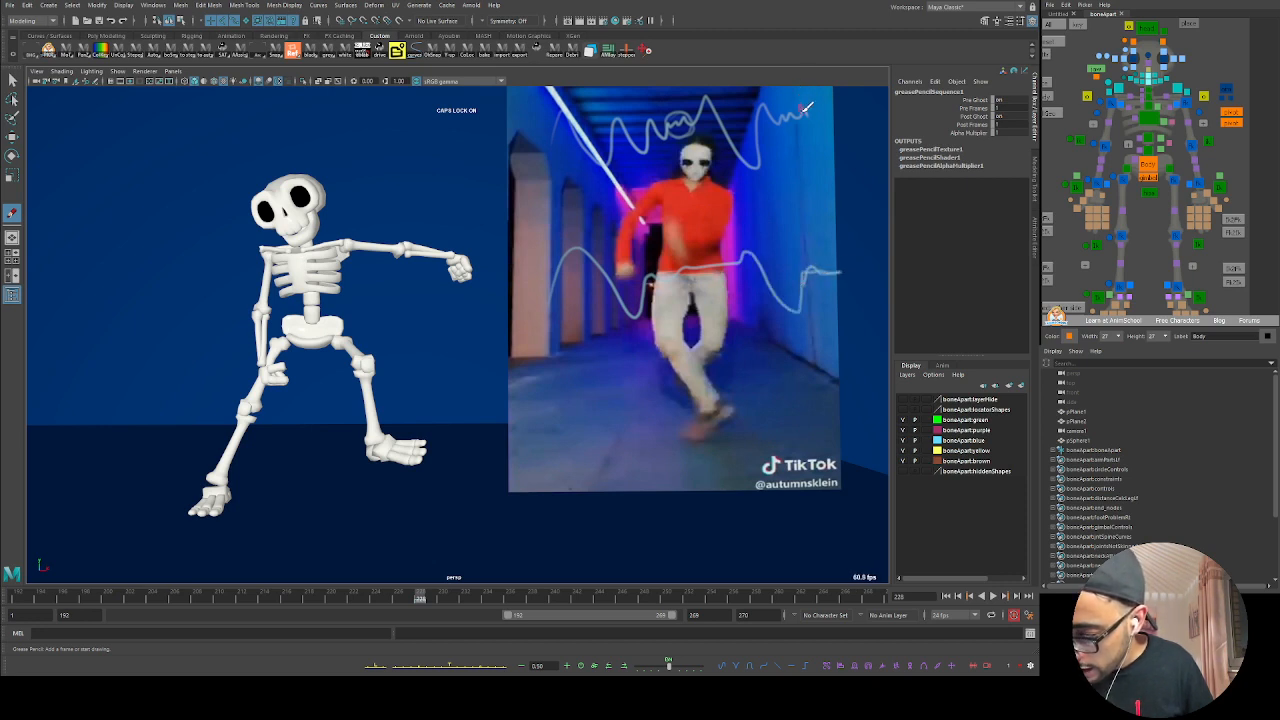
{"action": "left_click_drag", "start_coordinate": [777, 113], "coordinate": [794, 122]}
{"action": "left_click_drag", "start_coordinate": [844, 272], "coordinate": [803, 277]}
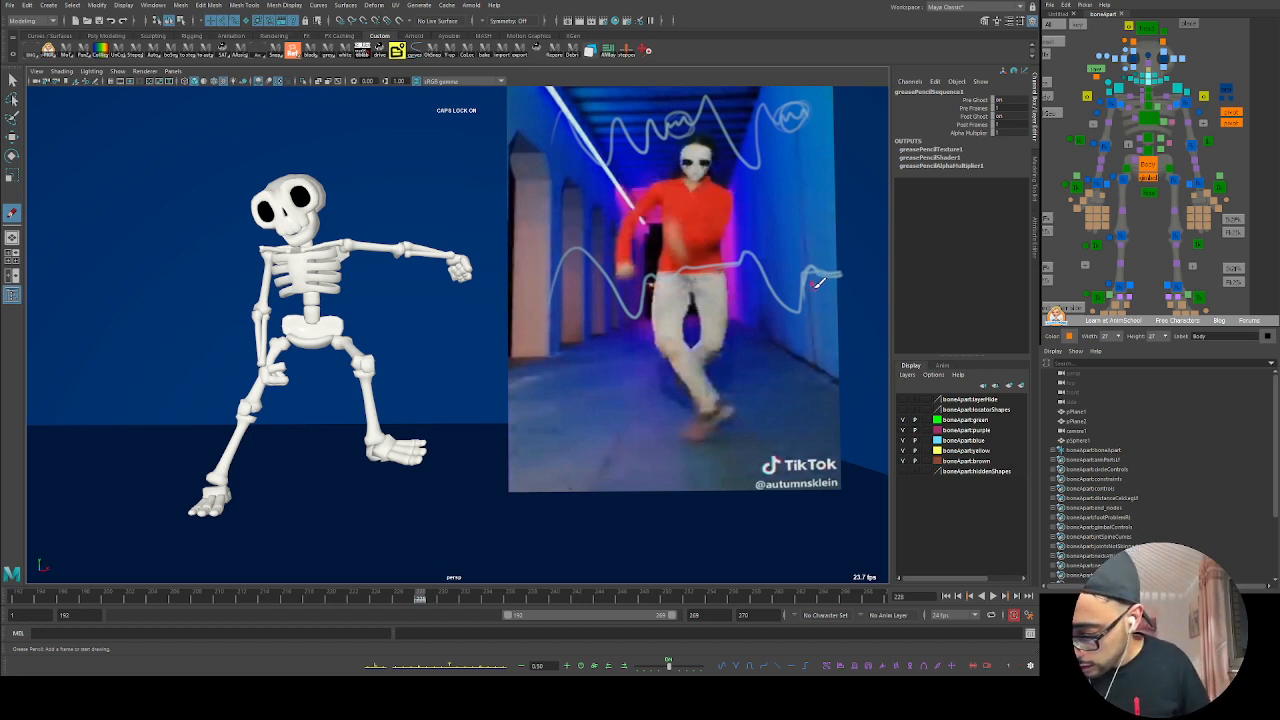
Step: Undo all Grease Pencil sketches over the reference and return to the Select tool
{"action": "key", "text": "ctrl+z"}
{"action": "key", "text": "ctrl+z"}
{"action": "key", "text": "ctrl+z"}
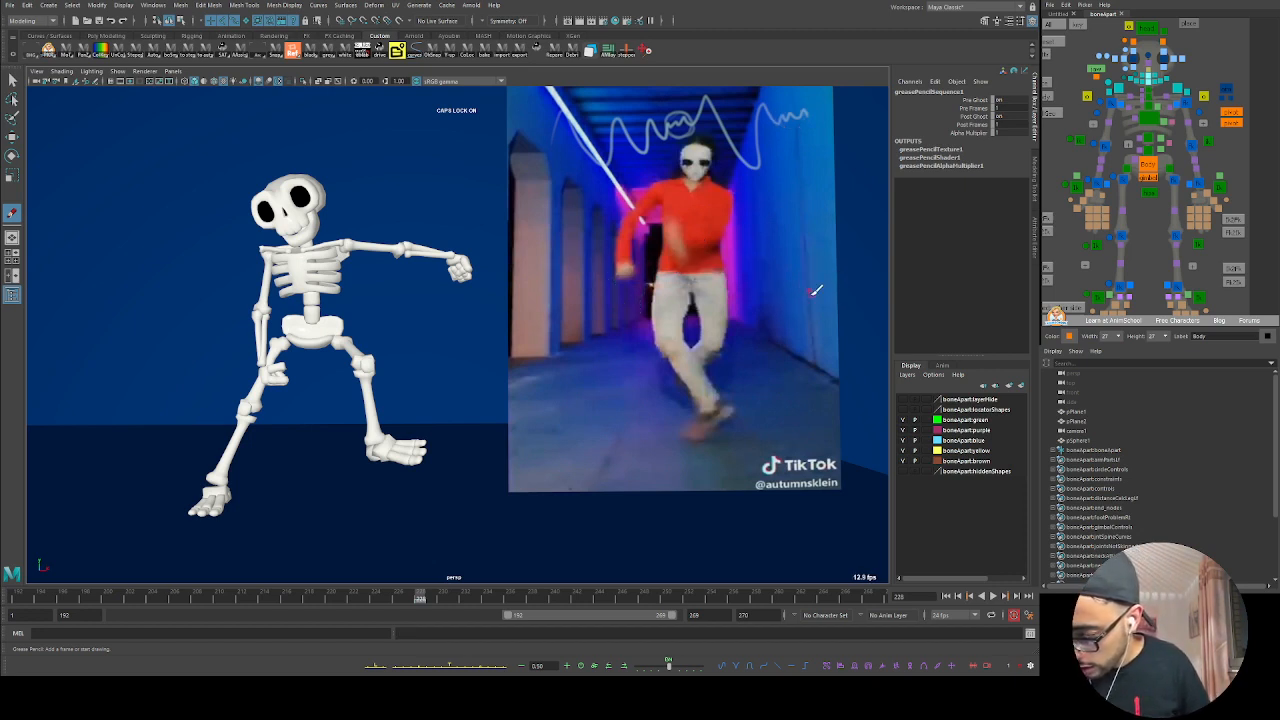
{"action": "key", "text": "ctrl+z"}
{"action": "key", "text": "ctrl+z"}
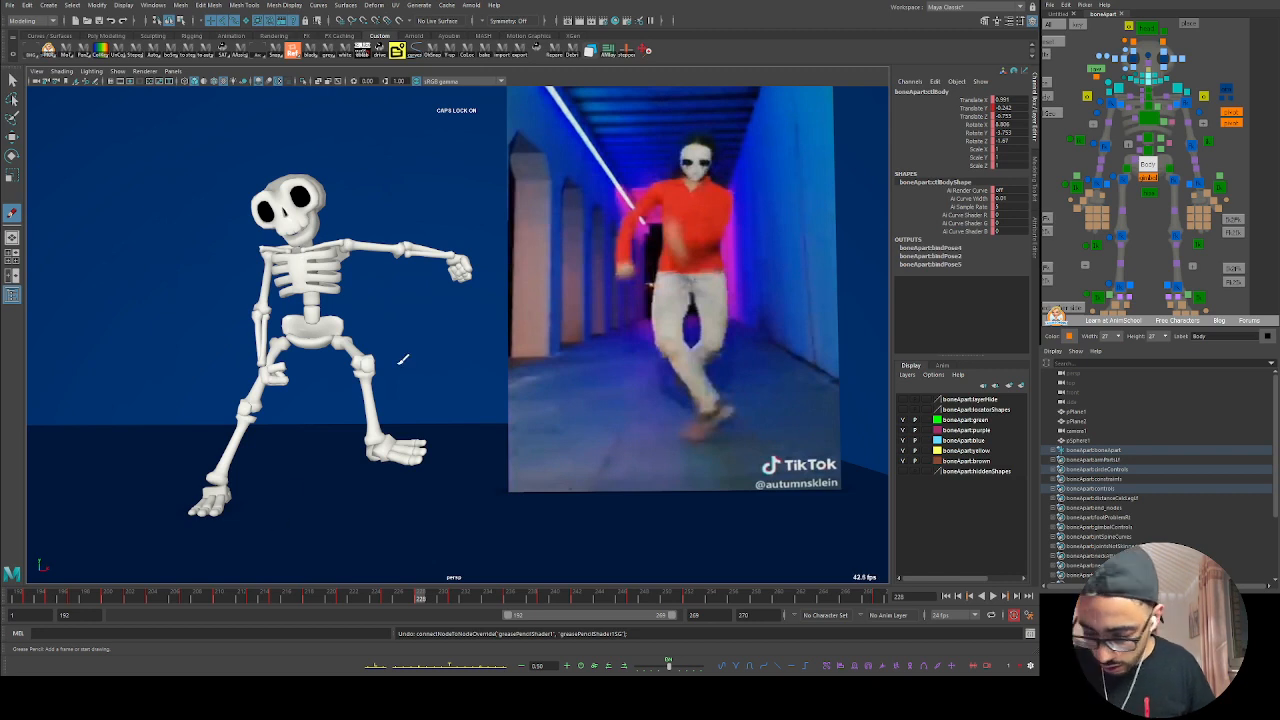
{"action": "left_click", "coordinate": [12, 80]}
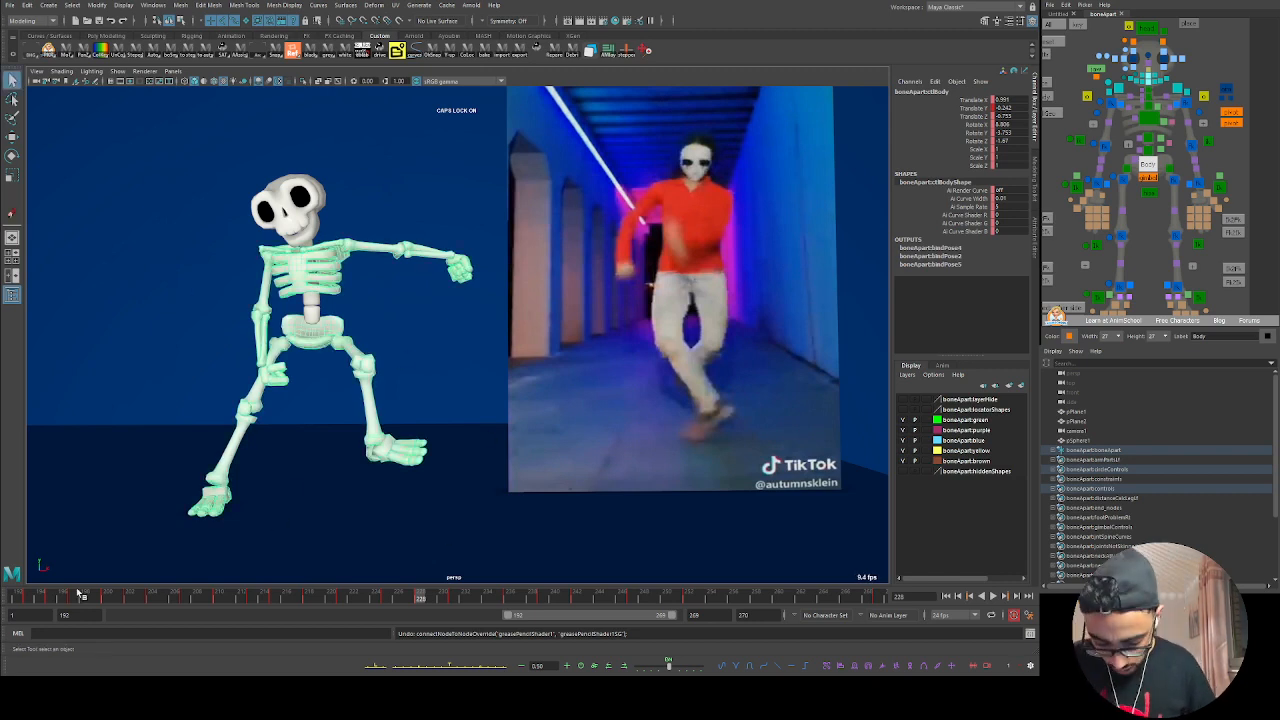
Step: Play the dance from frame 192 to frame 250 and compare the skeleton's motion with the reference
{"action": "left_click_drag", "start_coordinate": [30, 600], "coordinate": [14, 602]}
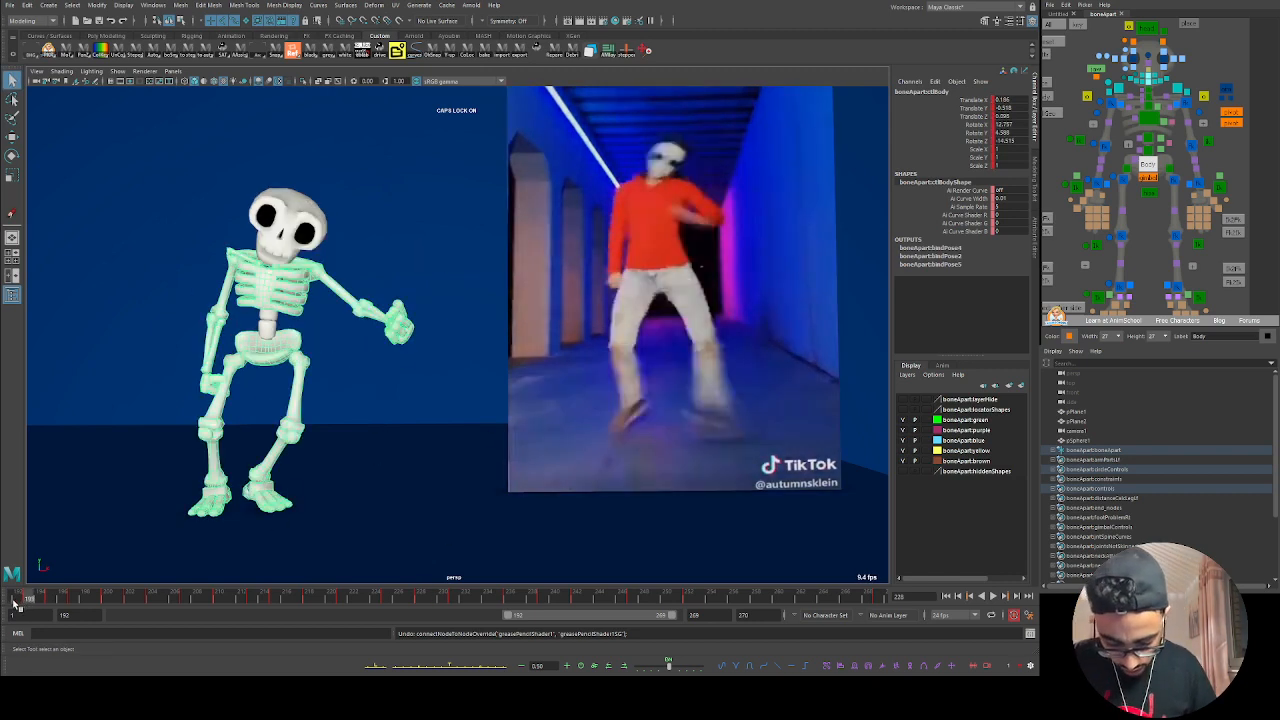
{"action": "left_click", "coordinate": [1073, 266]}
{"action": "key", "text": "alt+v"}
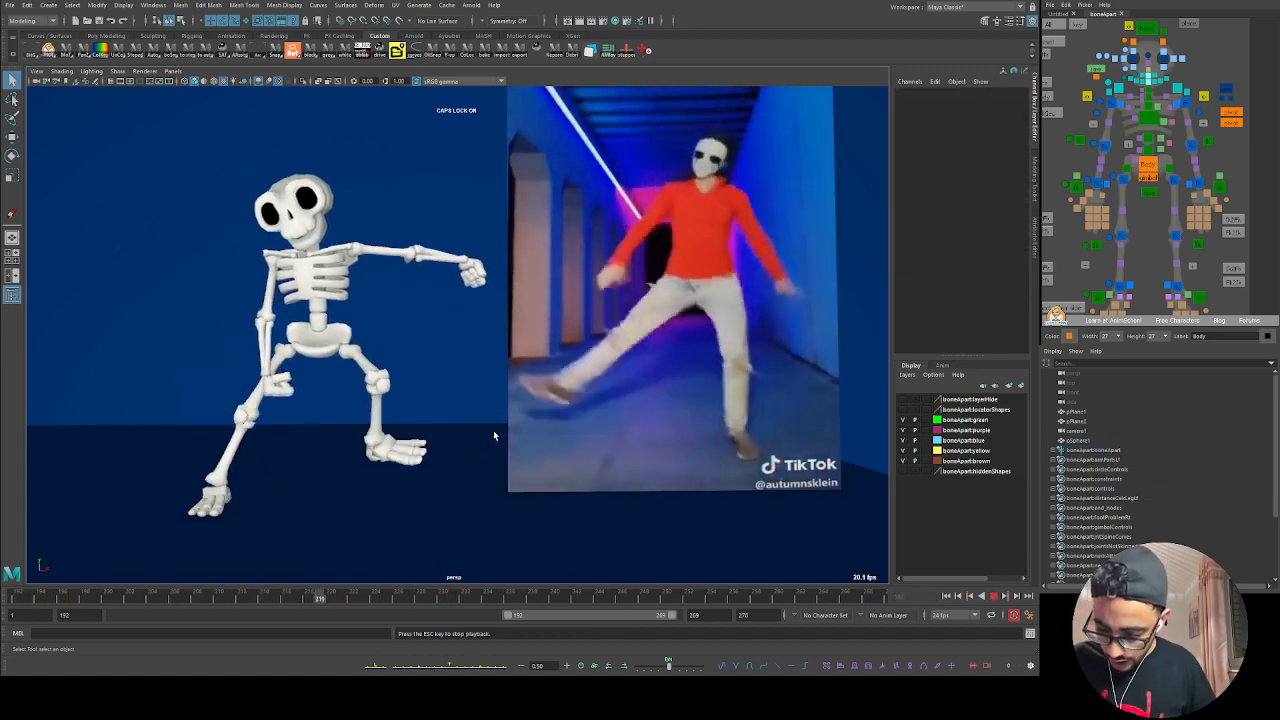
{"action": "key", "text": "Escape"}
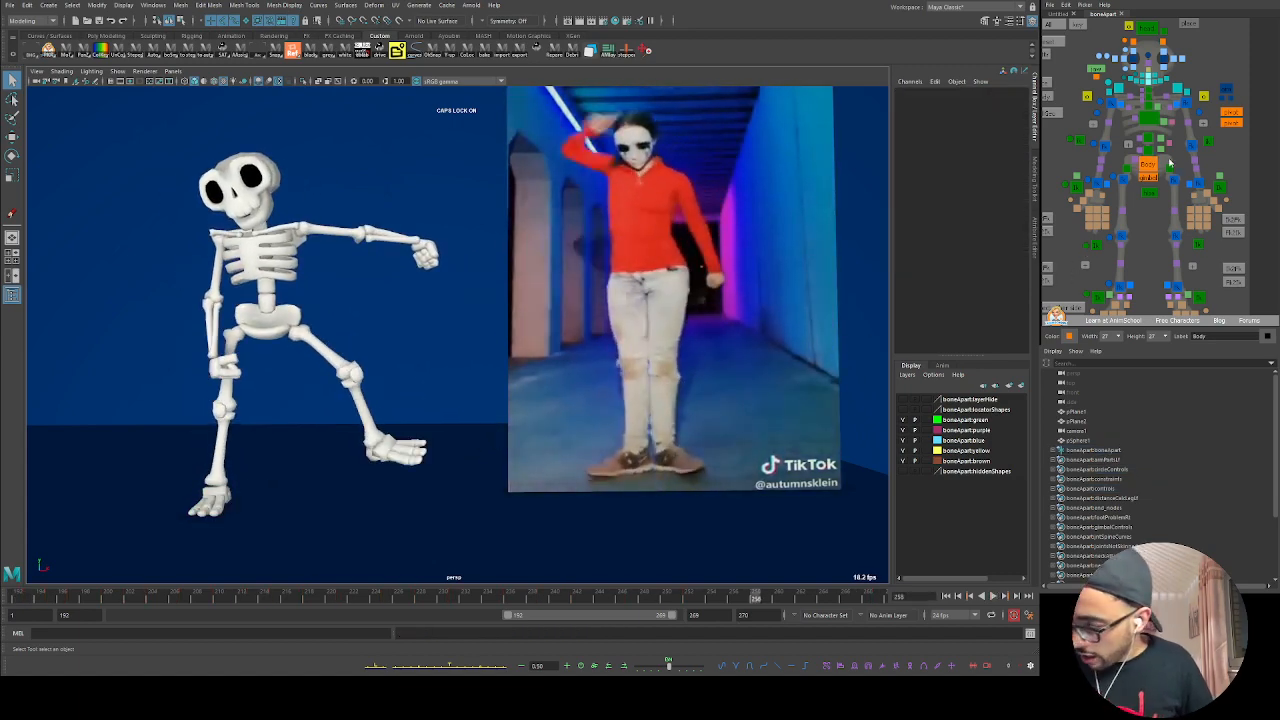
Step: Tilt the hips control to a Rotate Z of about -1.88 at frame 204, following the reference, and key it
{"action": "left_click", "coordinate": [1155, 193]}
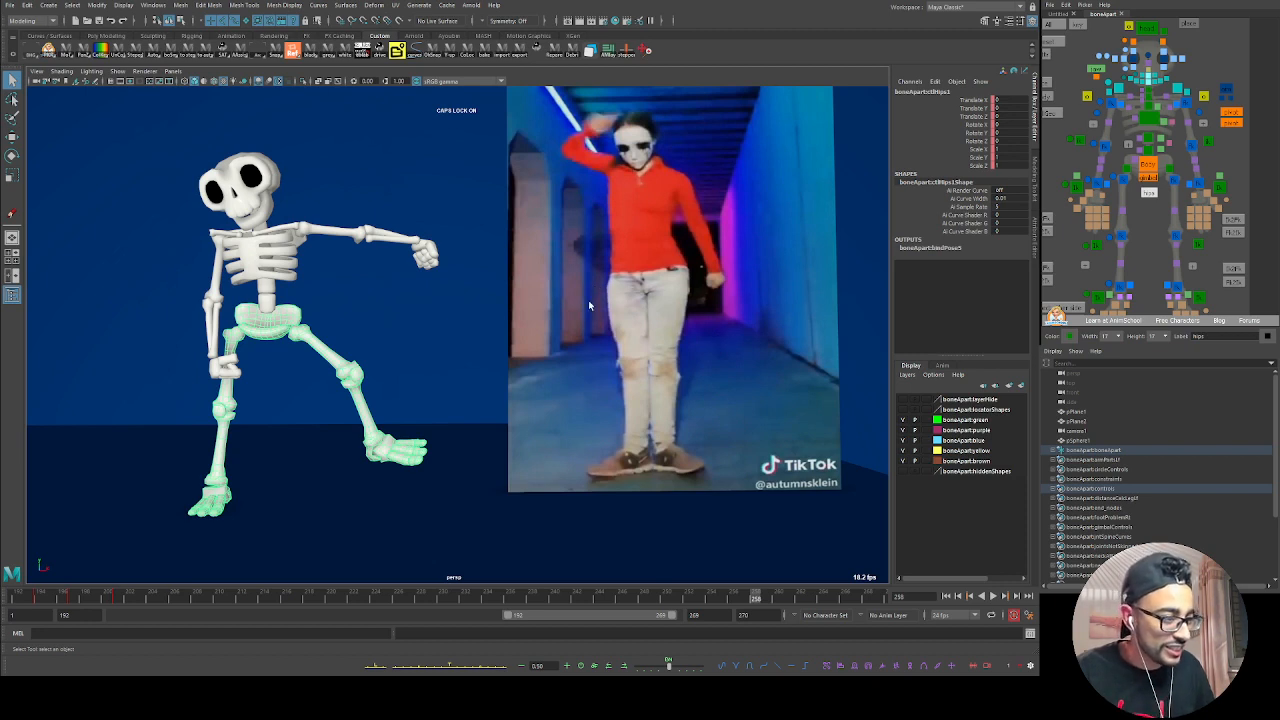
{"action": "left_click", "coordinate": [649, 285]}
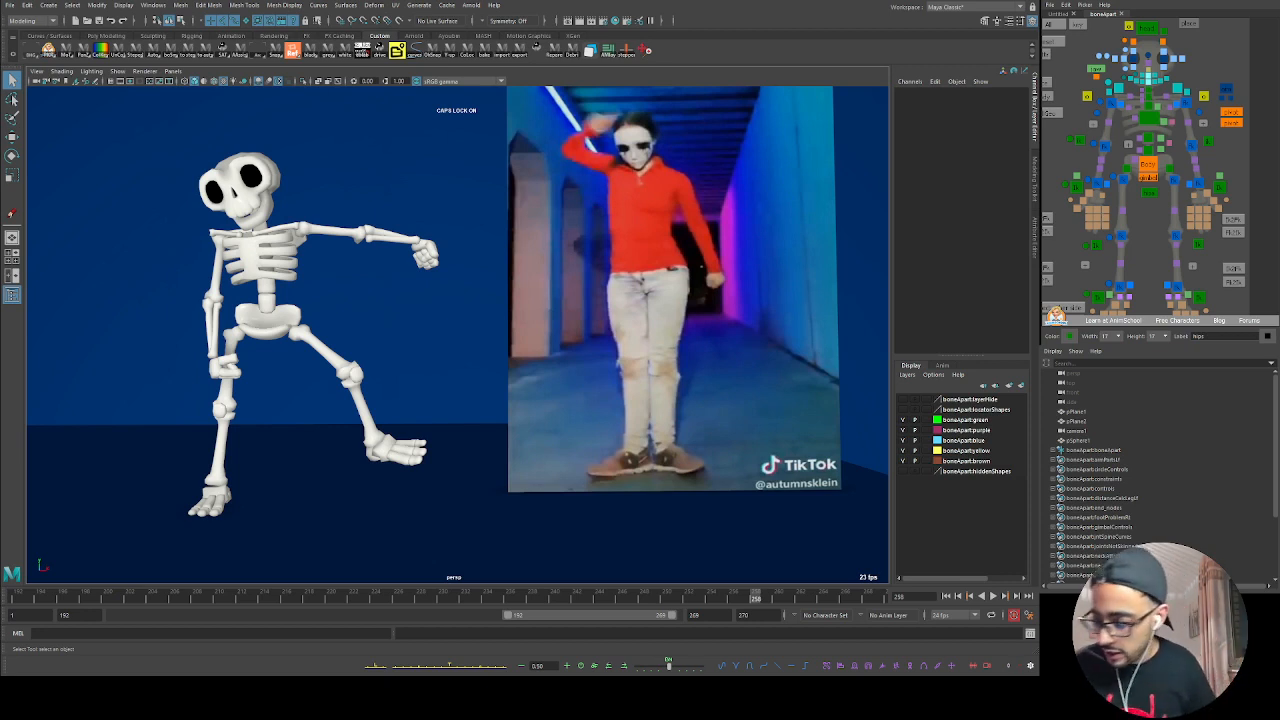
{"action": "left_click", "coordinate": [1146, 184]}
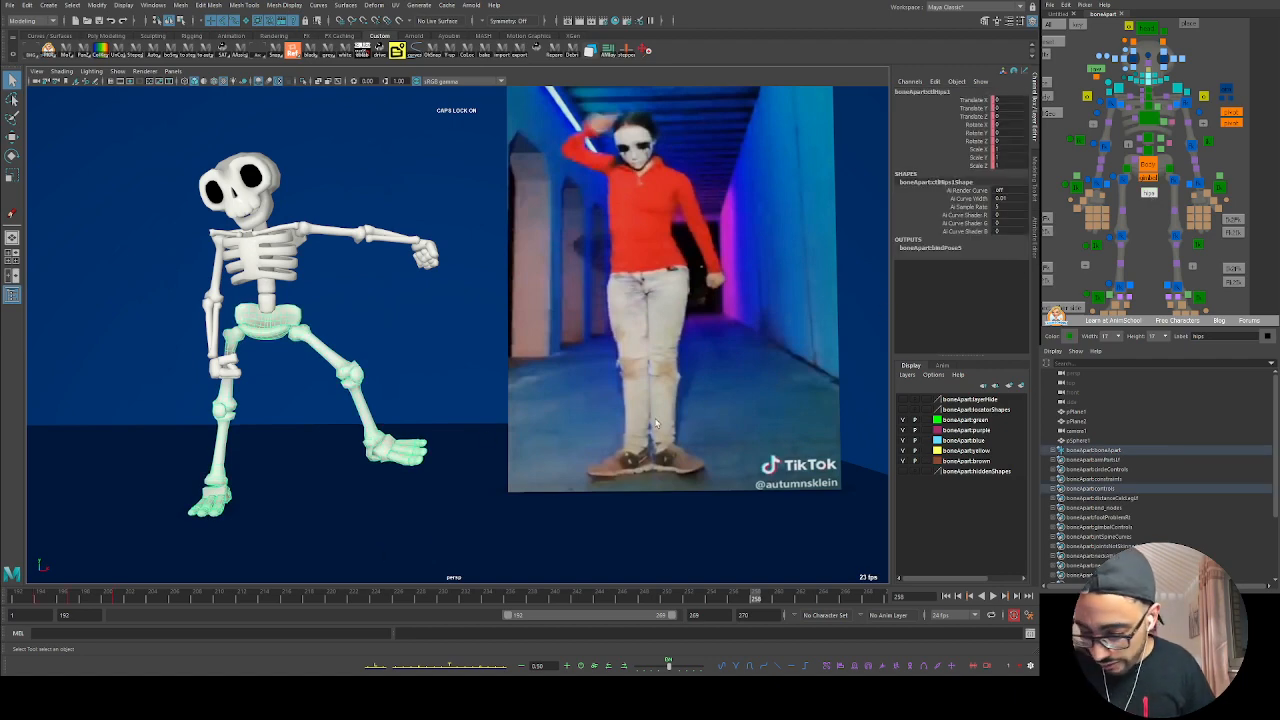
{"action": "key", "text": "e"}
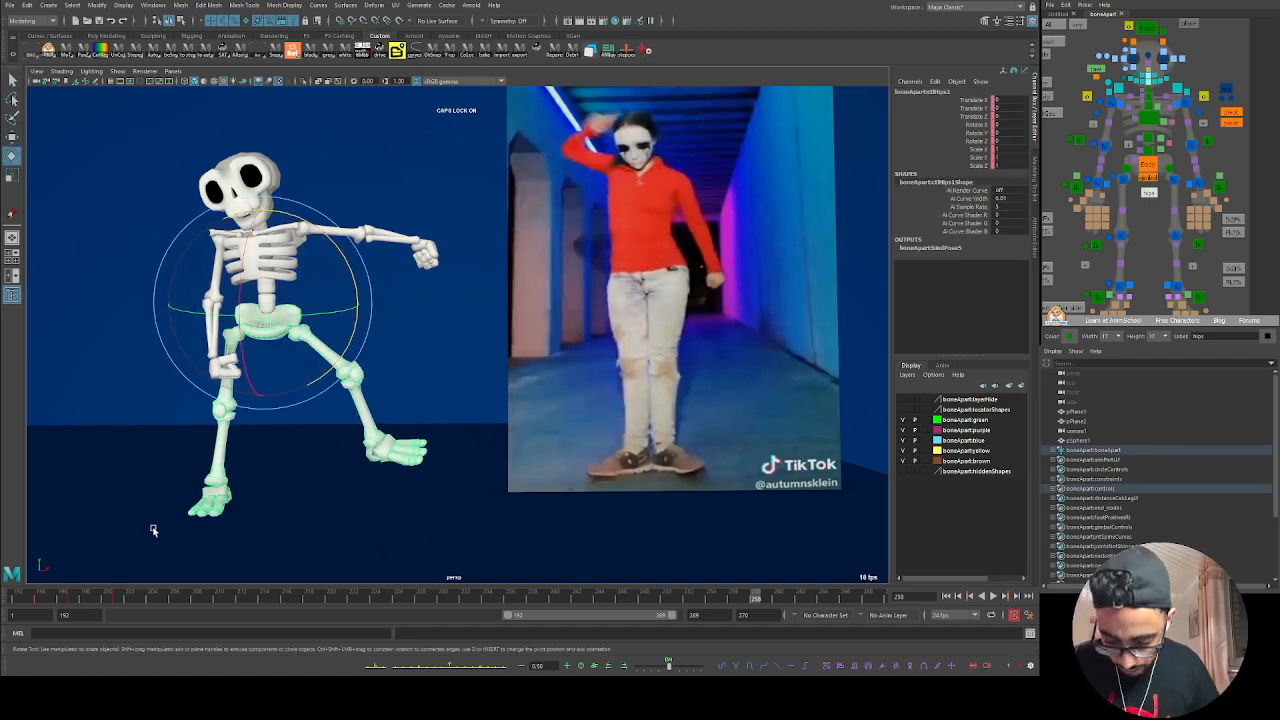
{"action": "key", "text": "alt+v"}
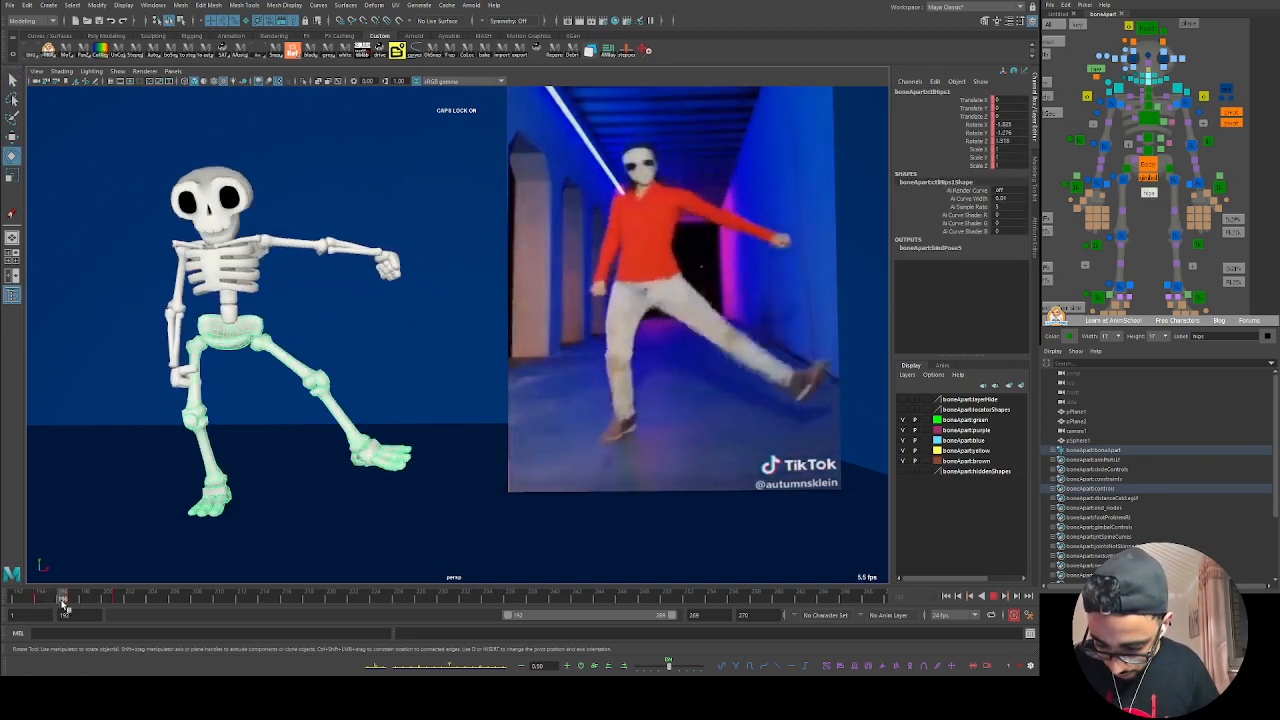
{"action": "key", "text": "alt+v"}
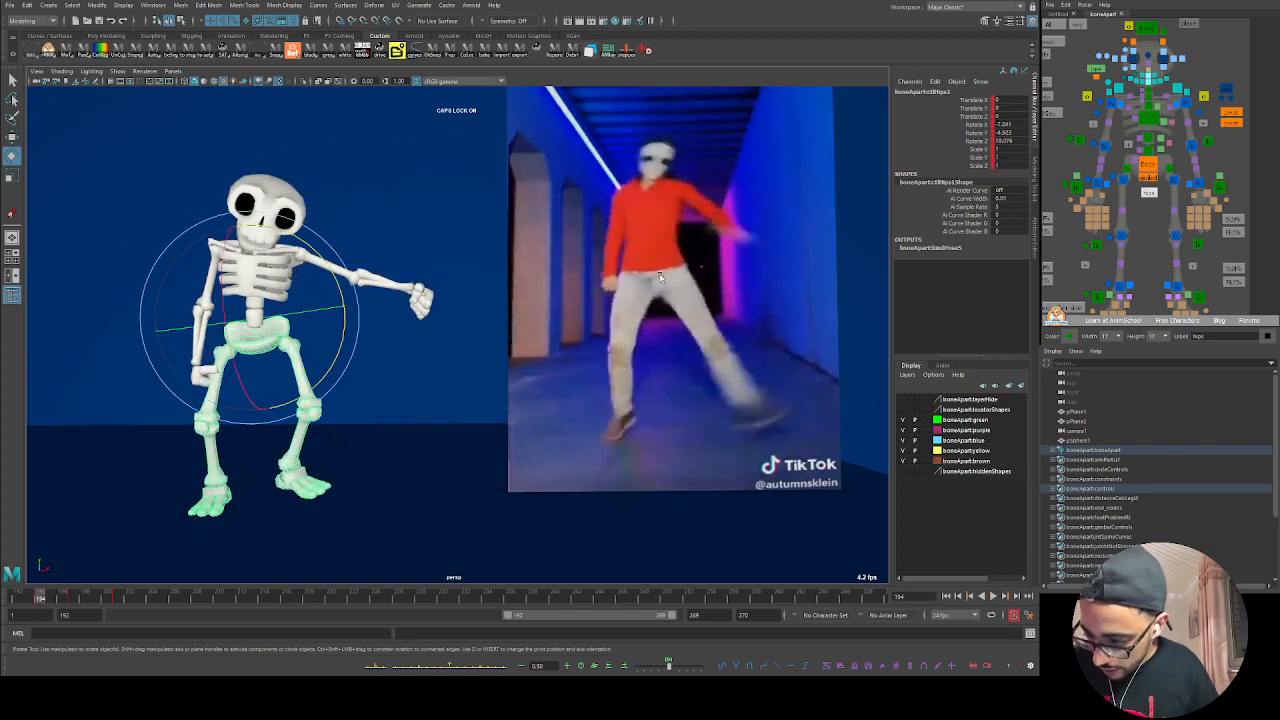
{"action": "key", "text": "alt+v"}
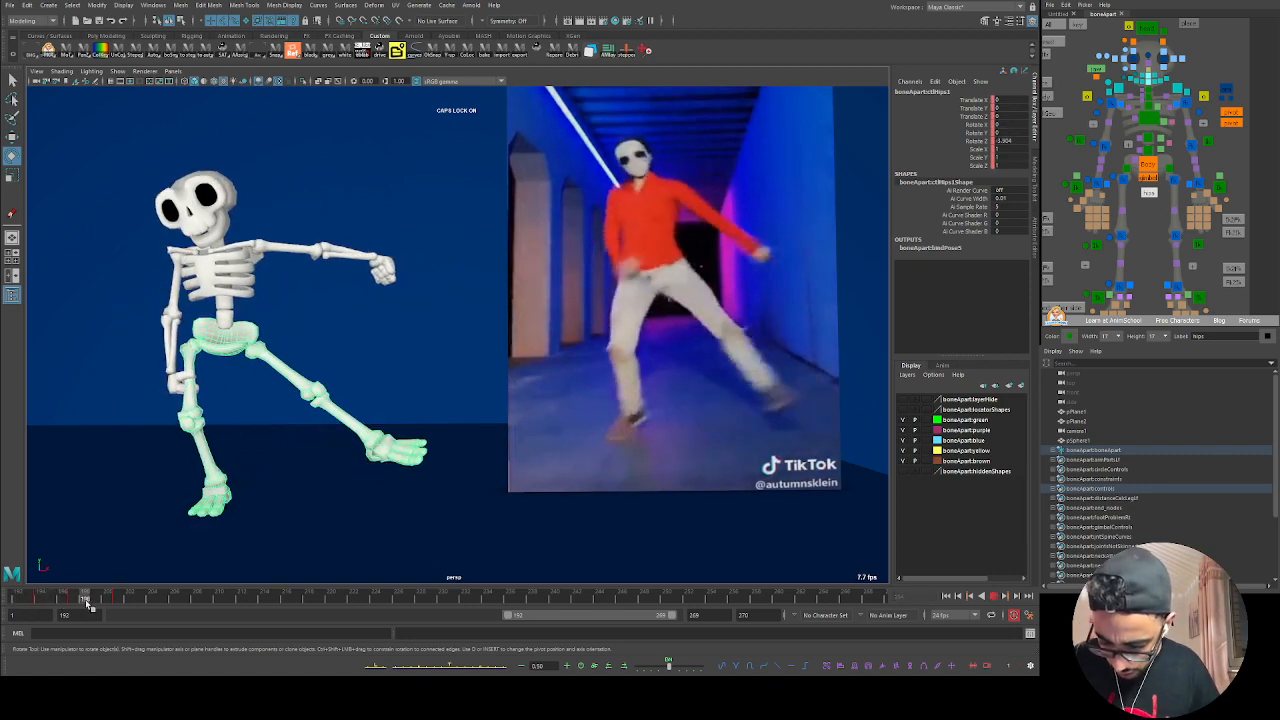
{"action": "left_click", "coordinate": [155, 599]}
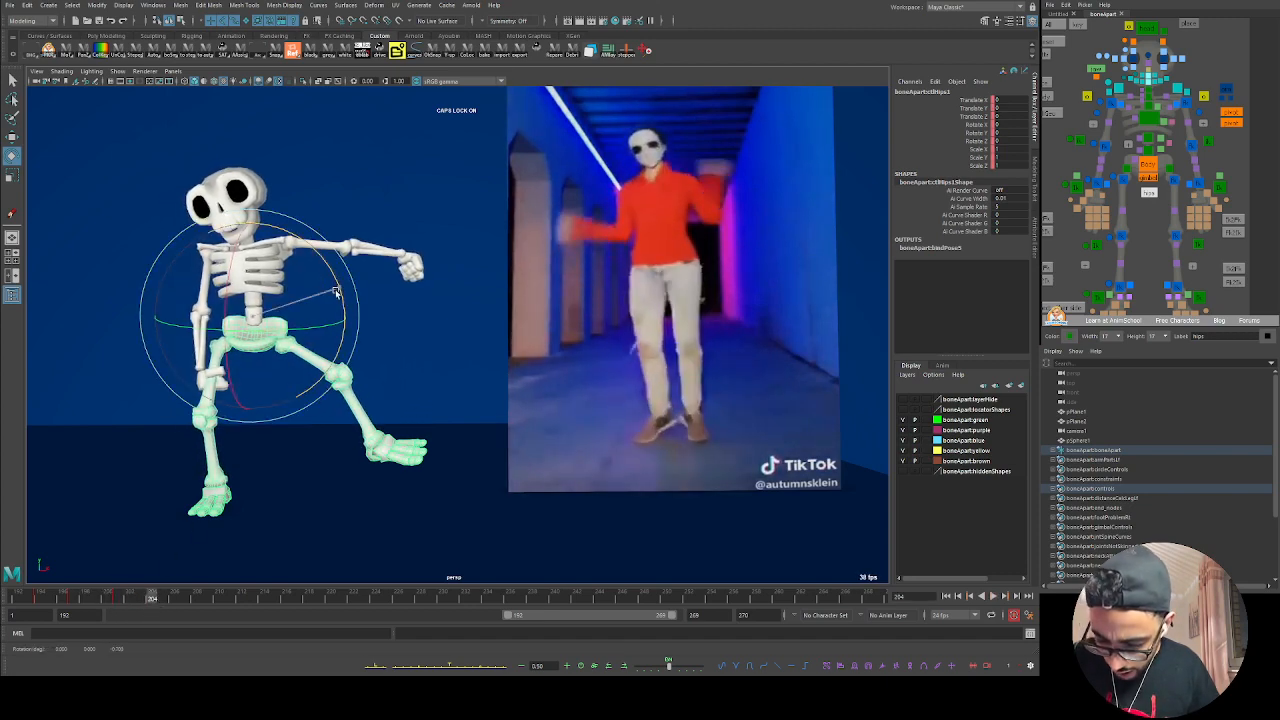
{"action": "left_click_drag", "start_coordinate": [336, 291], "coordinate": [337, 293]}
{"action": "key", "text": "s"}
Step: Try tilting the hips control the opposite way around Z at frame 203
{"action": "left_click_drag", "start_coordinate": [98, 602], "coordinate": [141, 603]}
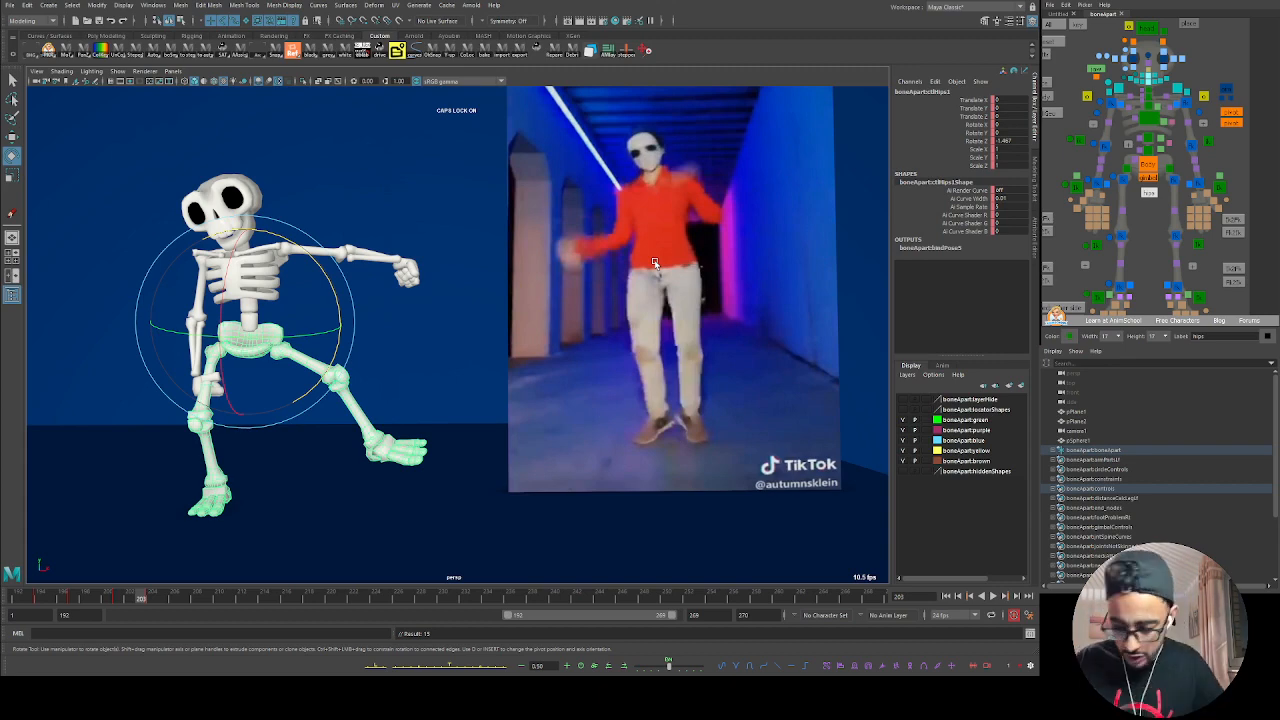
{"action": "mouse_move", "coordinate": [336, 295]}
{"action": "left_mouse_down"}
{"action": "mouse_move", "coordinate": [337, 323]}
{"action": "mouse_move", "coordinate": [328, 280]}
{"action": "left_mouse_up"}
{"action": "key", "text": "ctrl+z"}
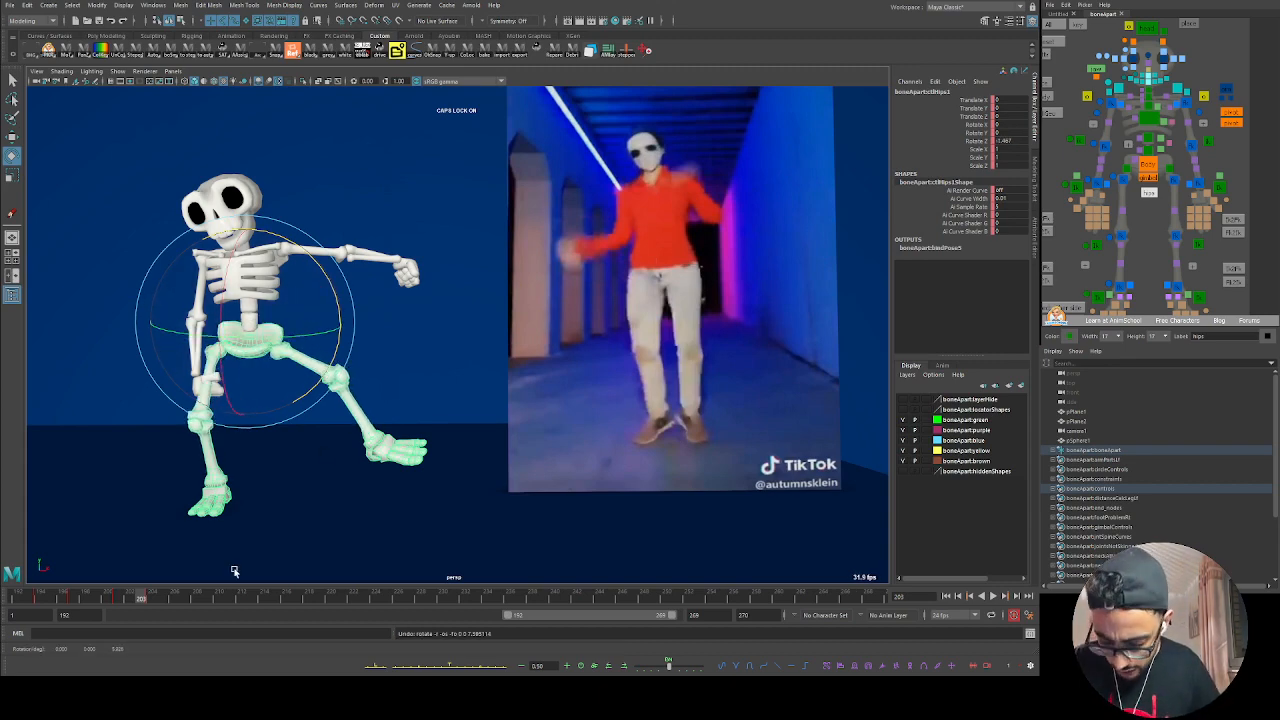
Step: Start a Grease Pencil frame at frame 206 and save the scene
{"action": "left_click_drag", "start_coordinate": [129, 598], "coordinate": [175, 602]}
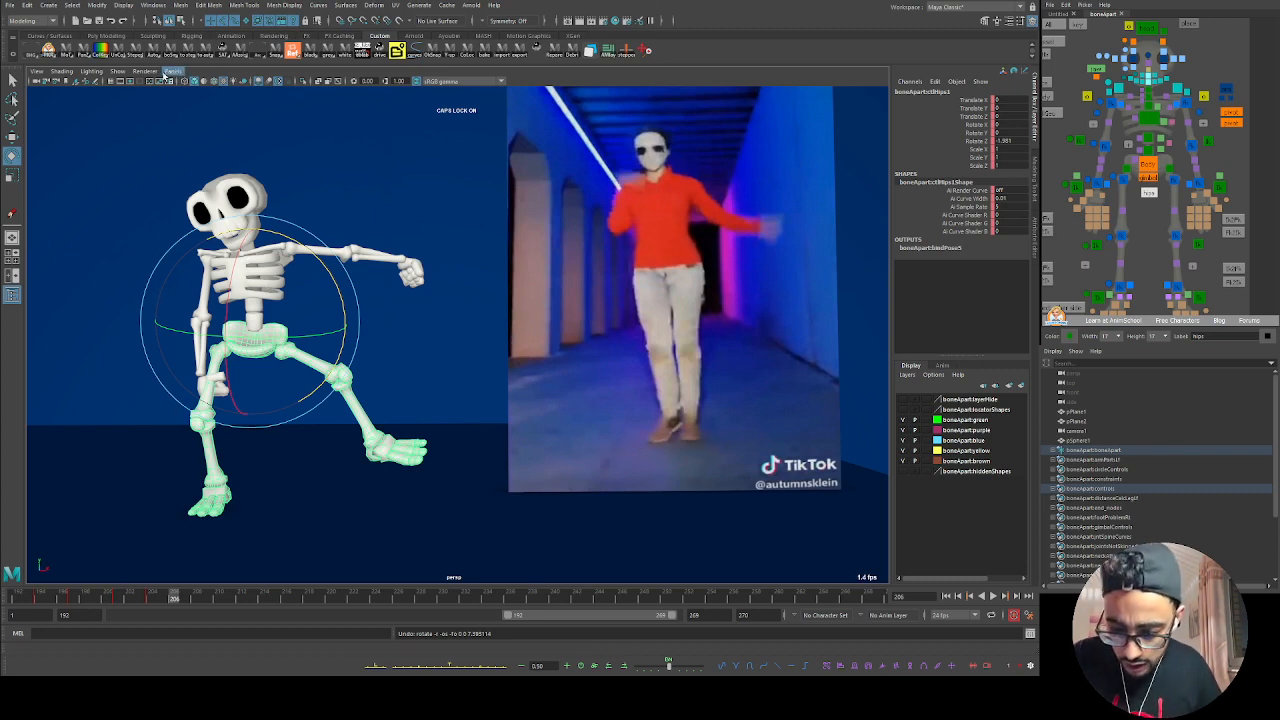
{"action": "left_click", "coordinate": [100, 81]}
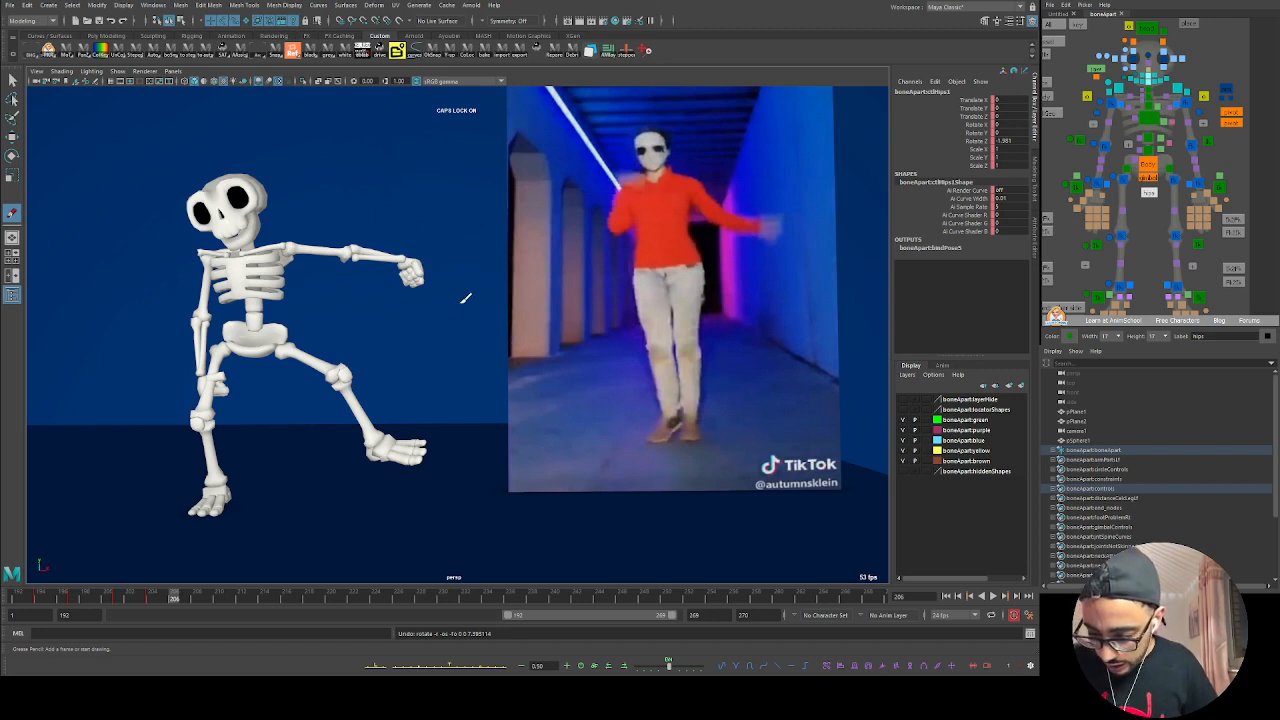
{"action": "left_click", "coordinate": [464, 309]}
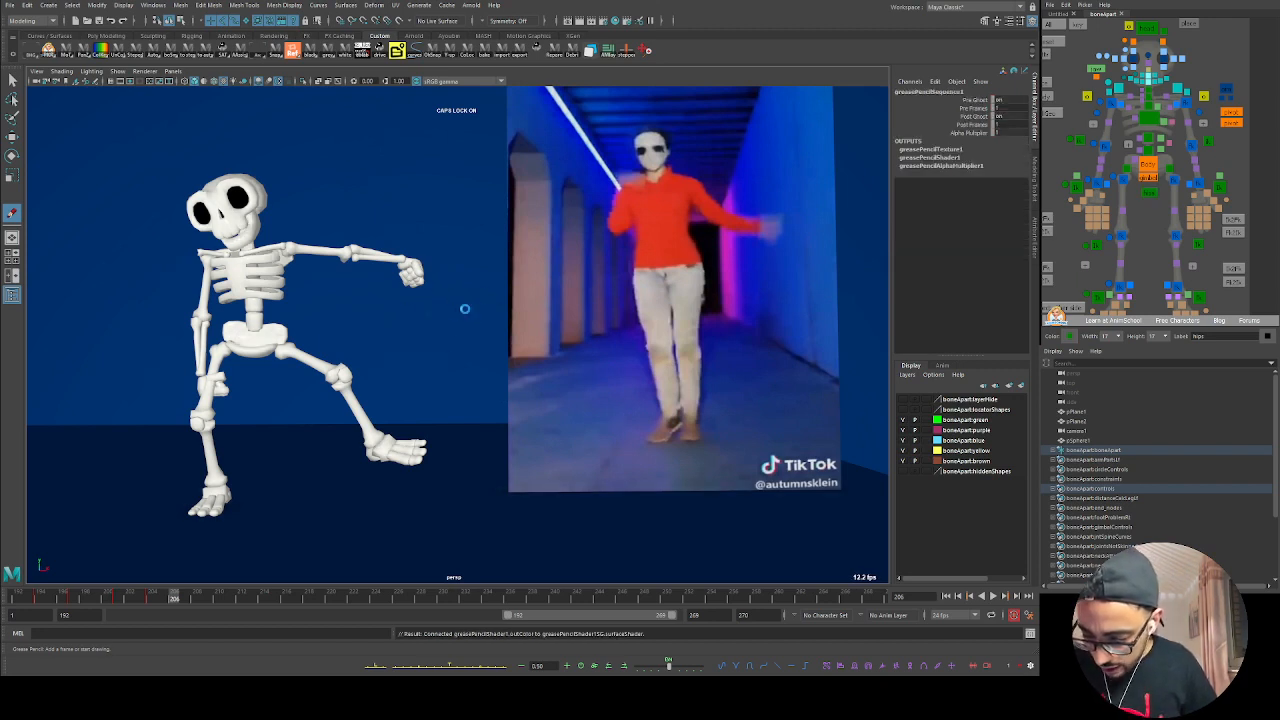
{"action": "key", "text": "ctrl+s"}
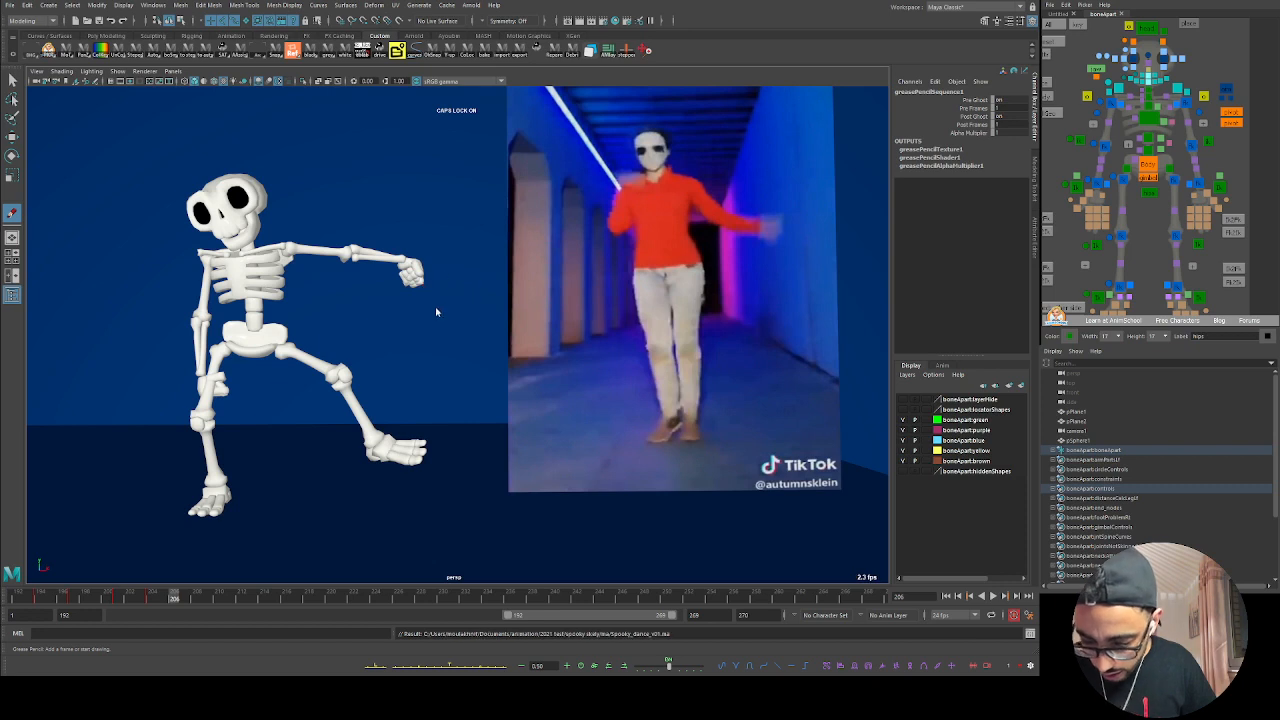
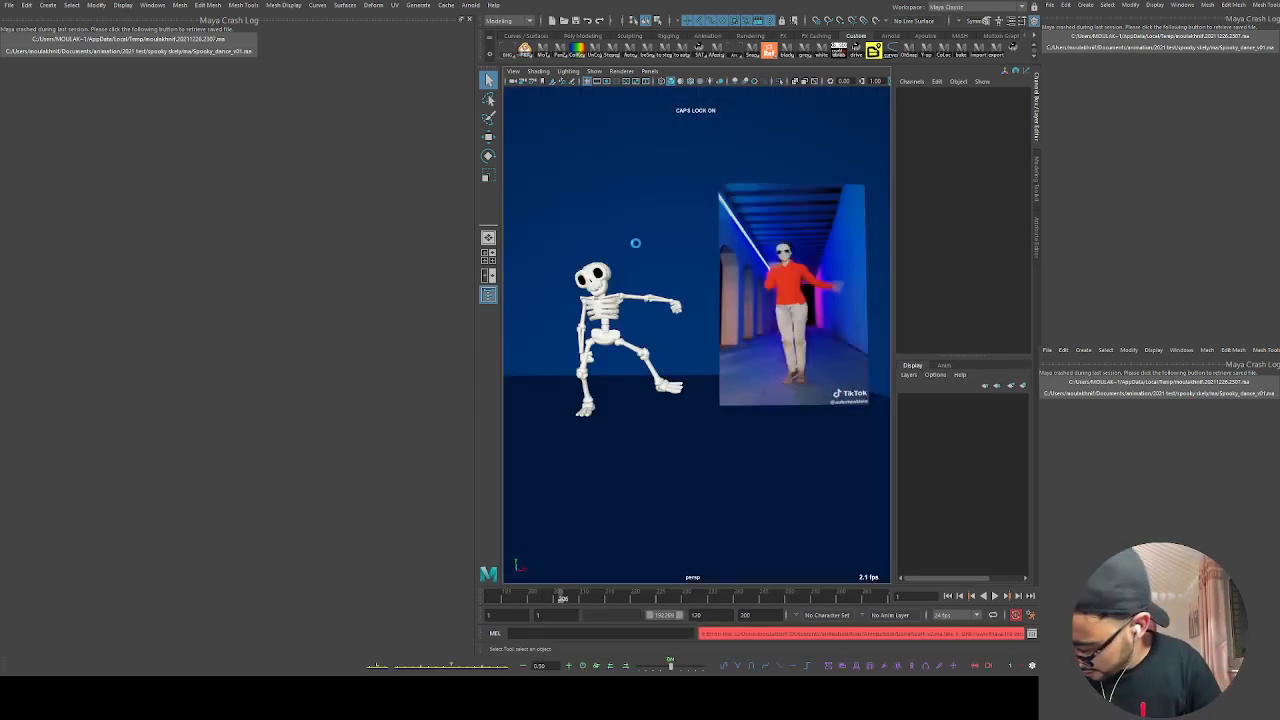
Step: Close the crash log and play the recovered dance animation up to frame 253
{"action": "left_click", "coordinate": [468, 20]}
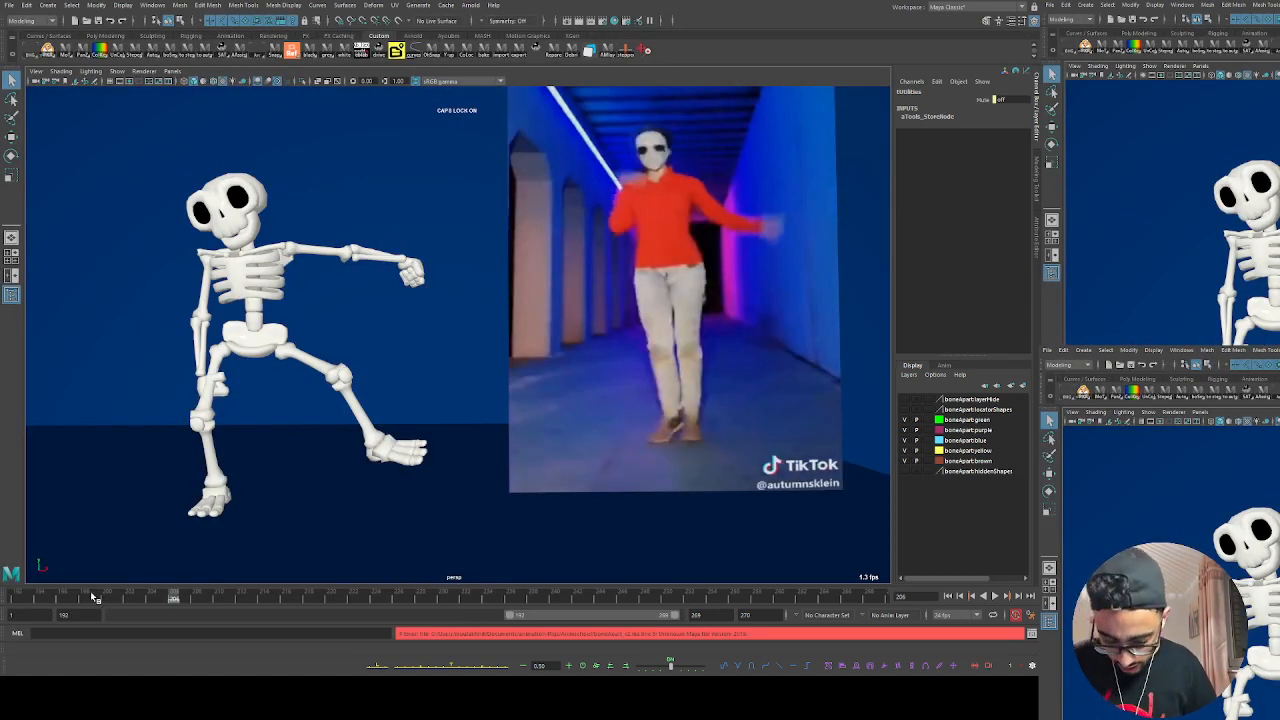
{"action": "key", "text": "alt+v"}
{"action": "key", "text": "alt+v"}
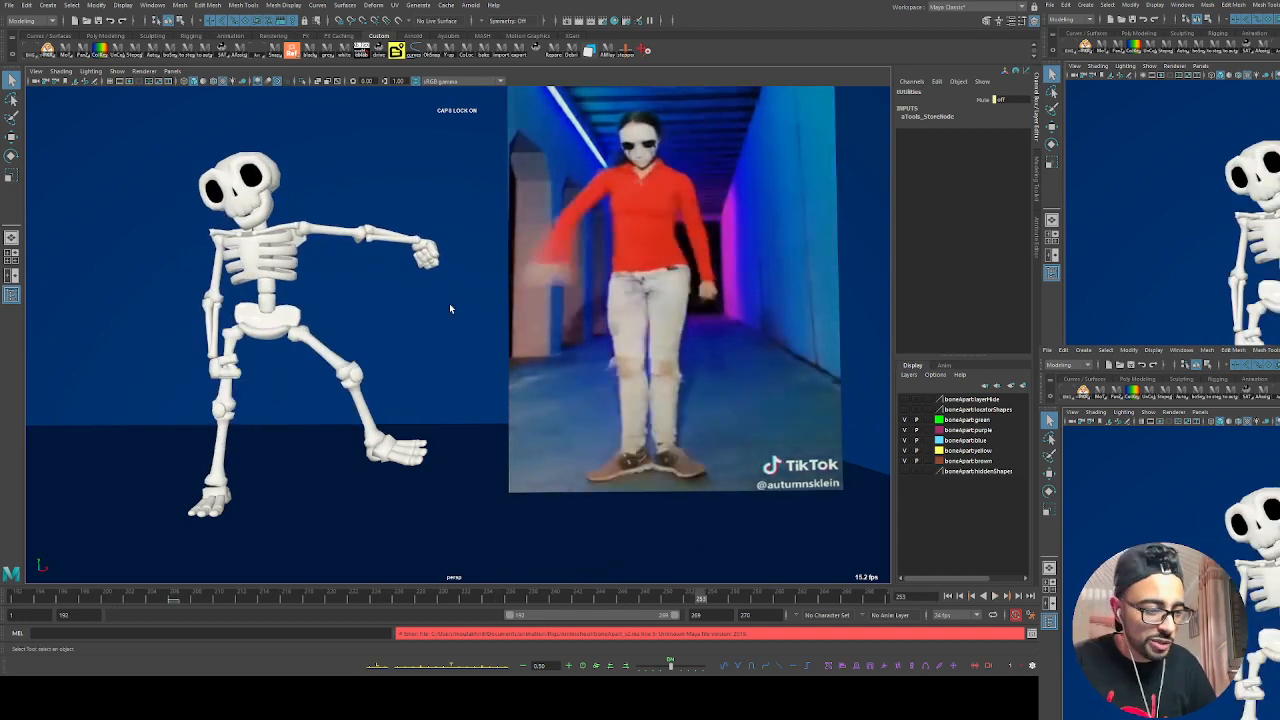
Step: Split the workspace into a camera1 view, the persp view and the Graph Editor
{"action": "key", "text": "space"}
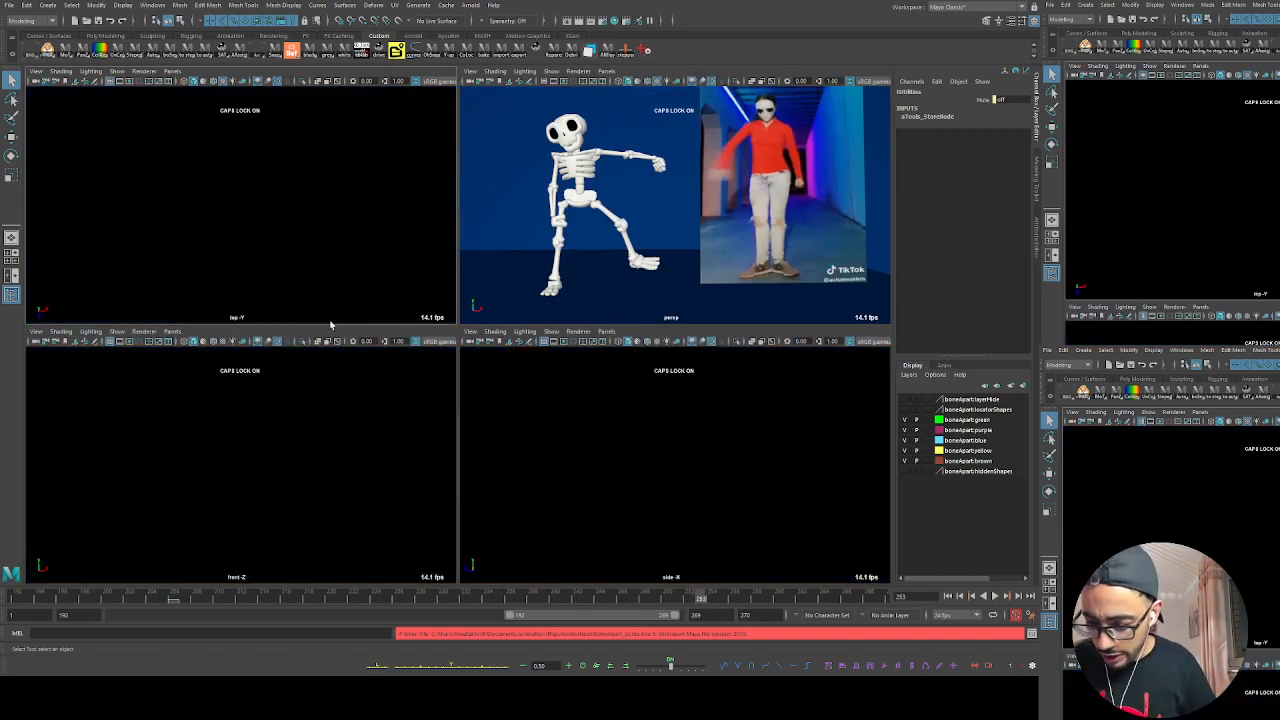
{"action": "left_click", "coordinate": [608, 55]}
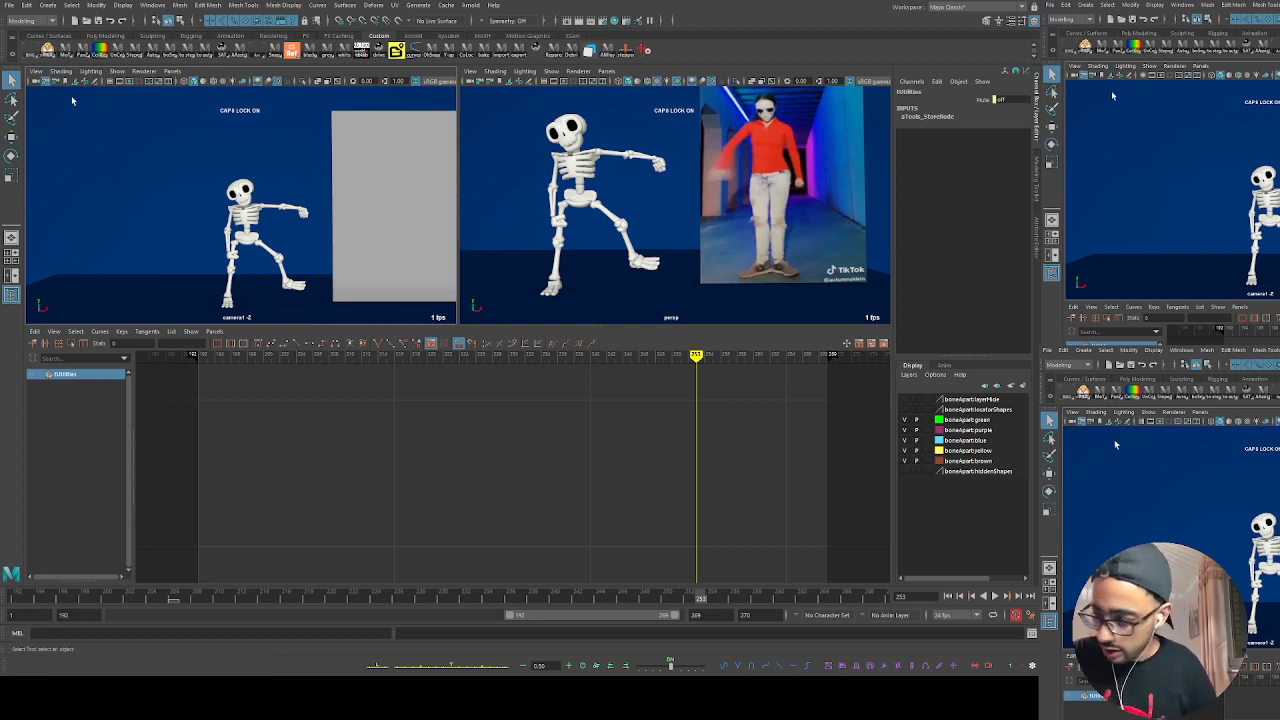
{"action": "key", "text": "ctrl+z"}
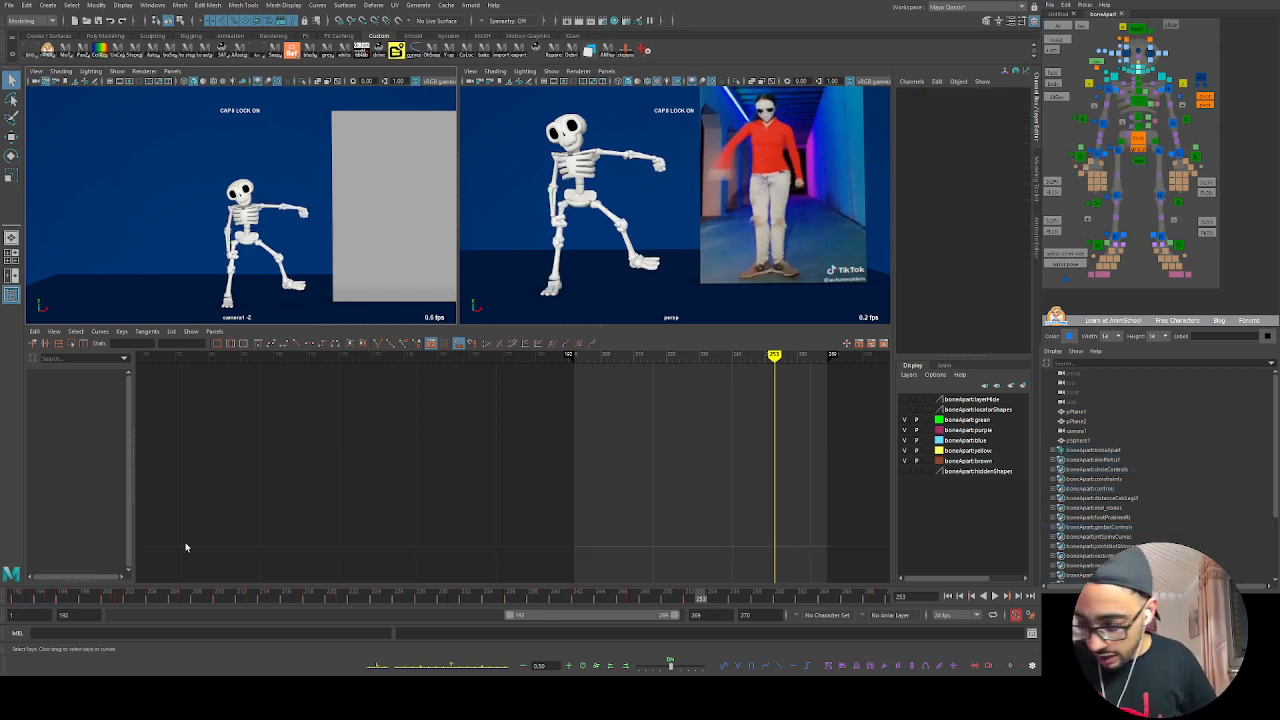
Step: Display the reference video texture on its plane in the camera1 view and save the scene
{"action": "left_click", "coordinate": [390, 200]}
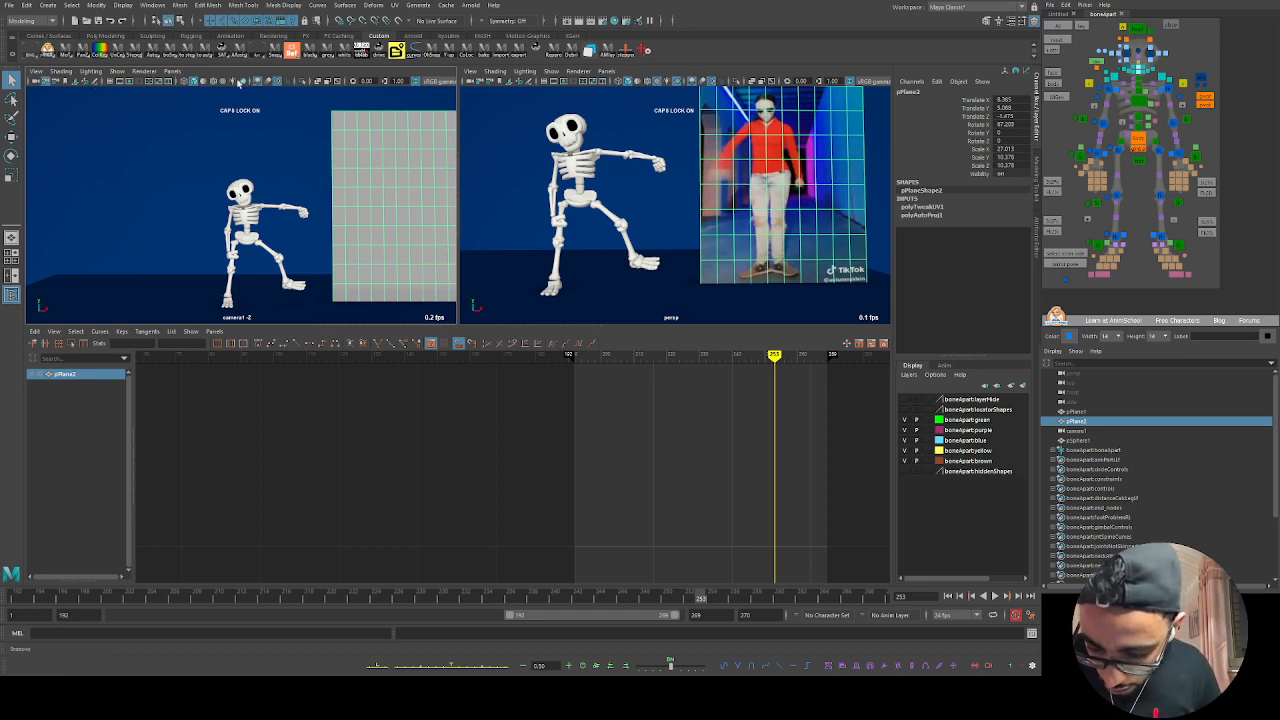
{"action": "left_click", "coordinate": [223, 81]}
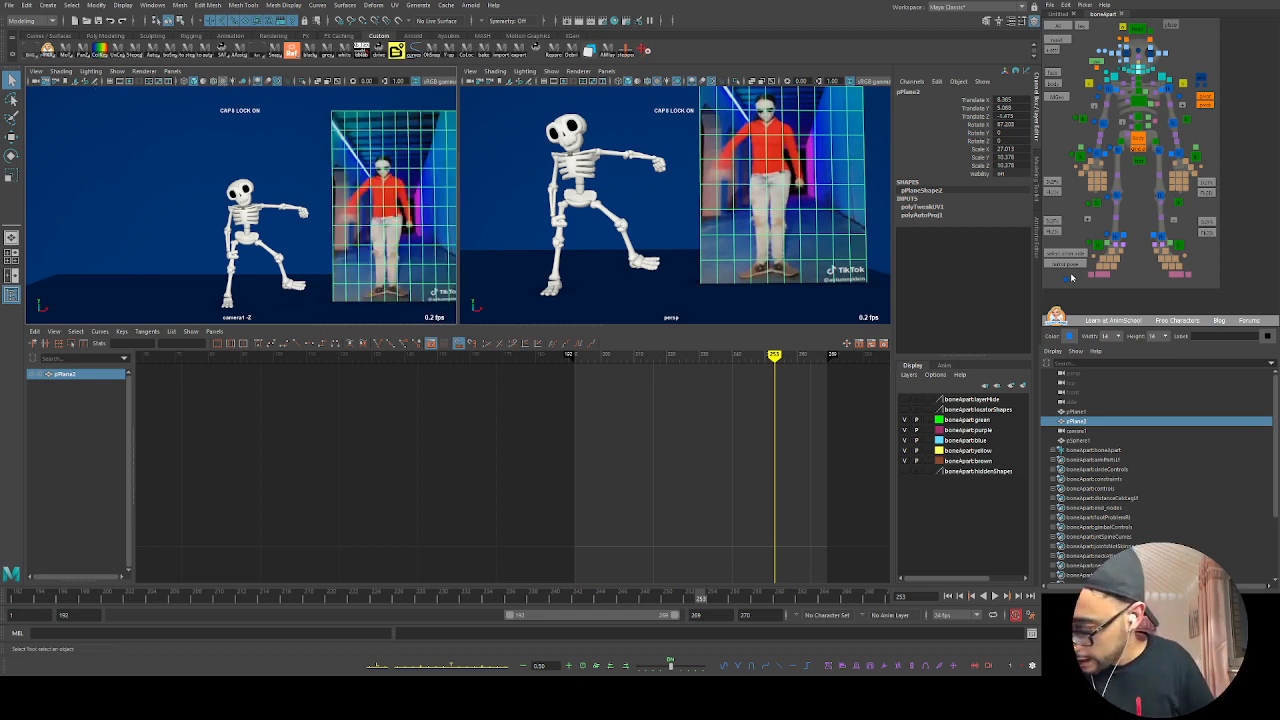
{"action": "left_click", "coordinate": [622, 203]}
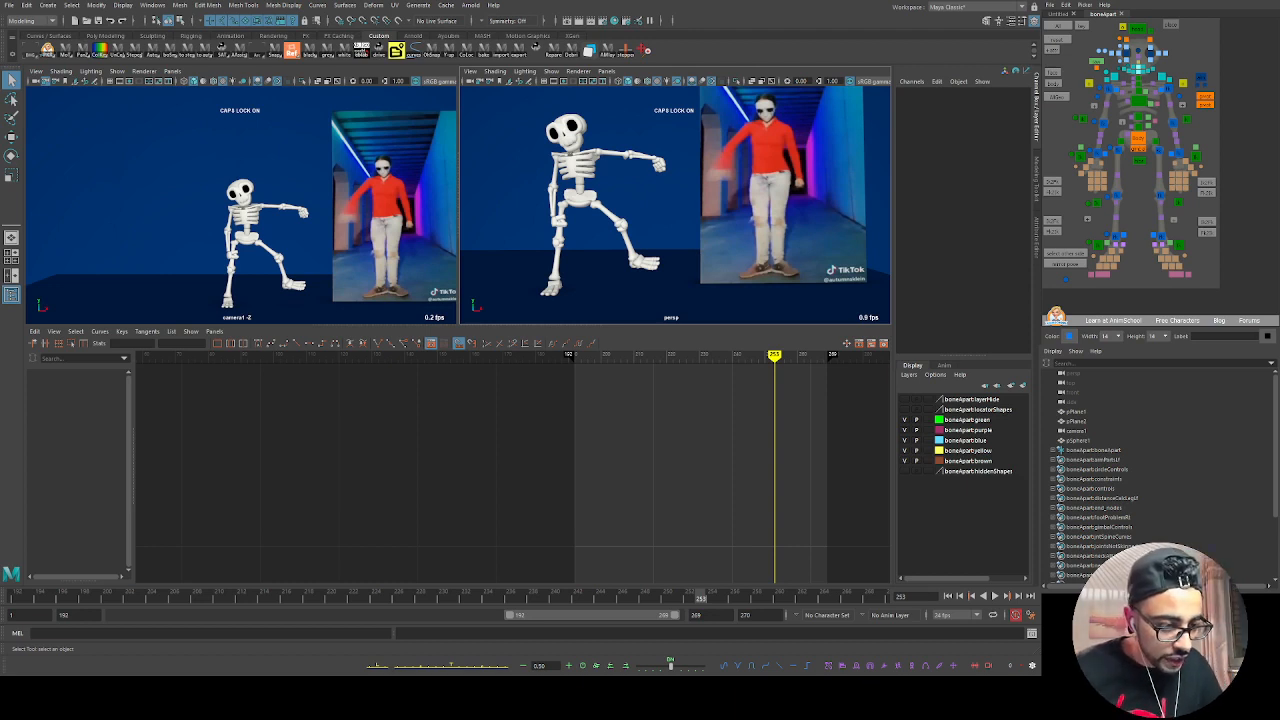
{"action": "key", "text": "ctrl+s"}
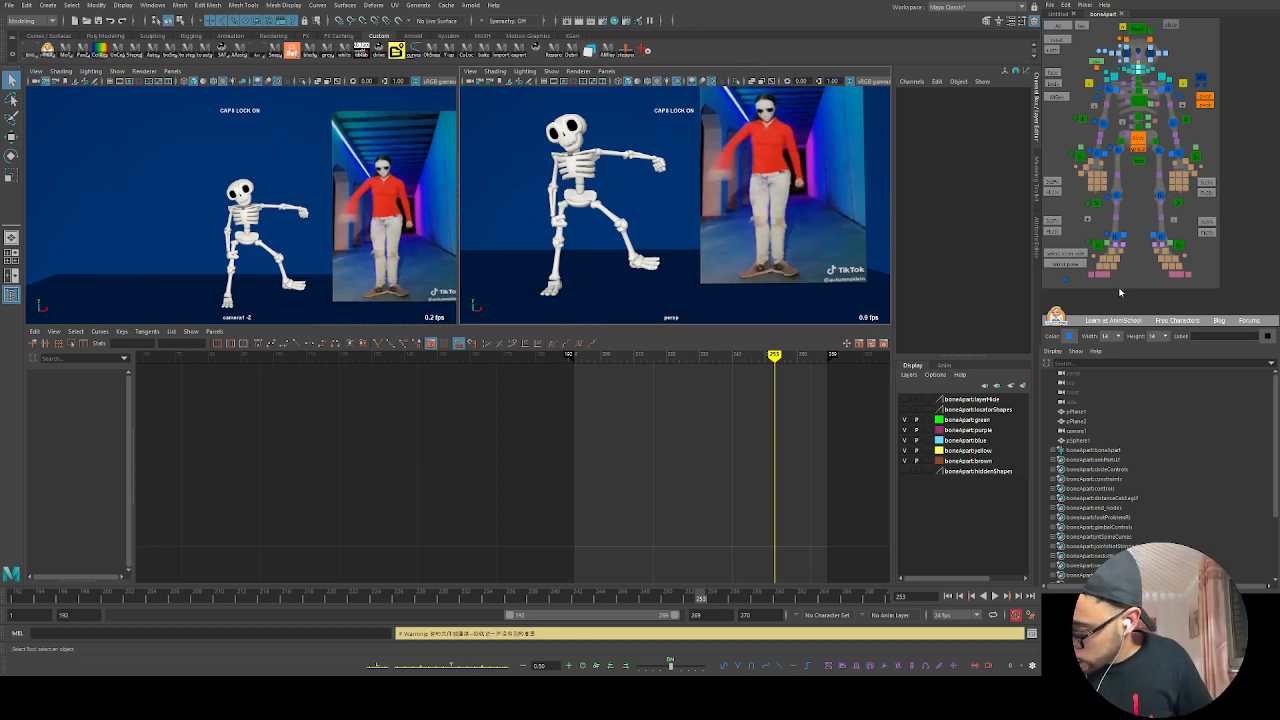
Step: Maximize the persp view, go to frame 215 and add a Grease Pencil frame there
{"action": "key", "text": "space"}
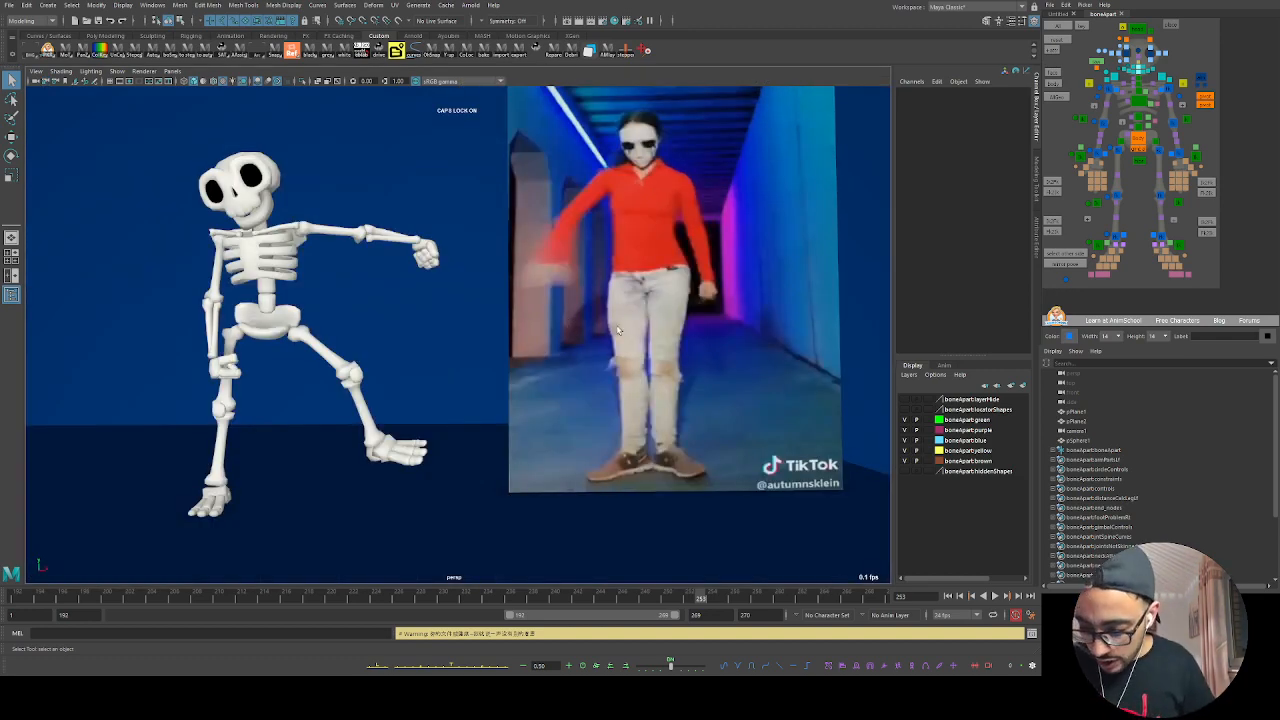
{"action": "left_click_drag", "start_coordinate": [181, 599], "coordinate": [275, 600]}
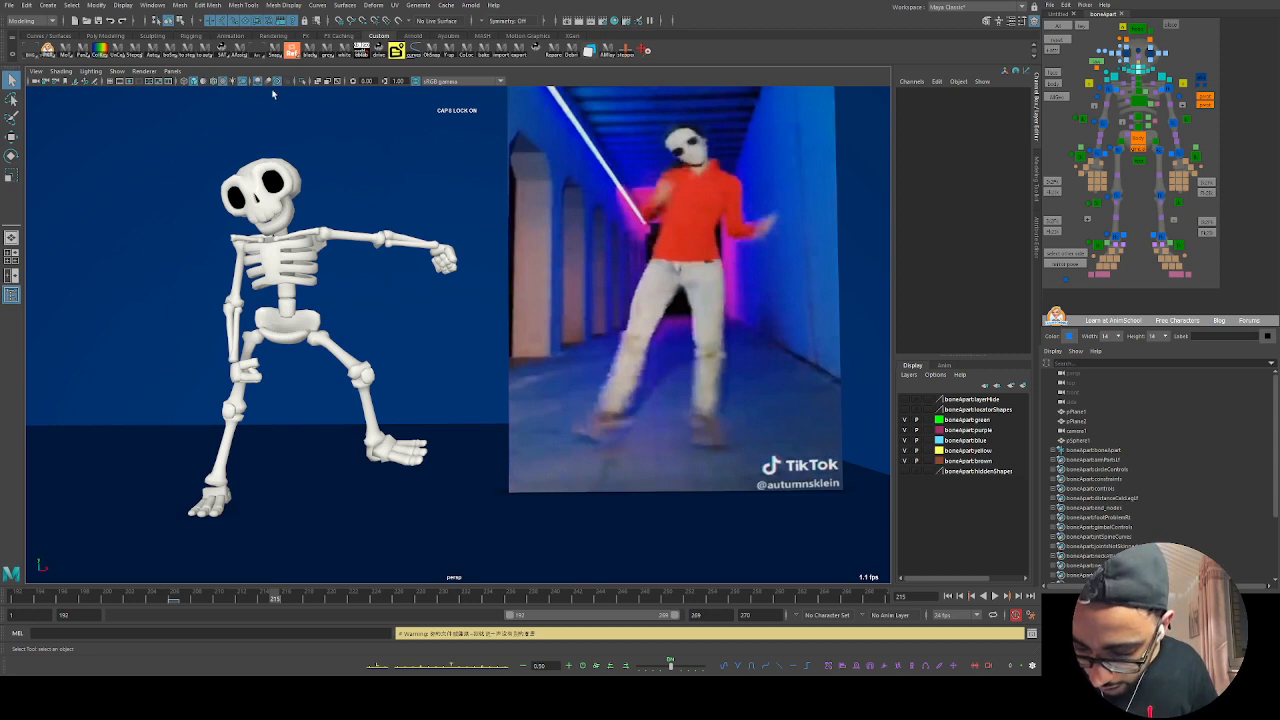
{"action": "left_click", "coordinate": [97, 84]}
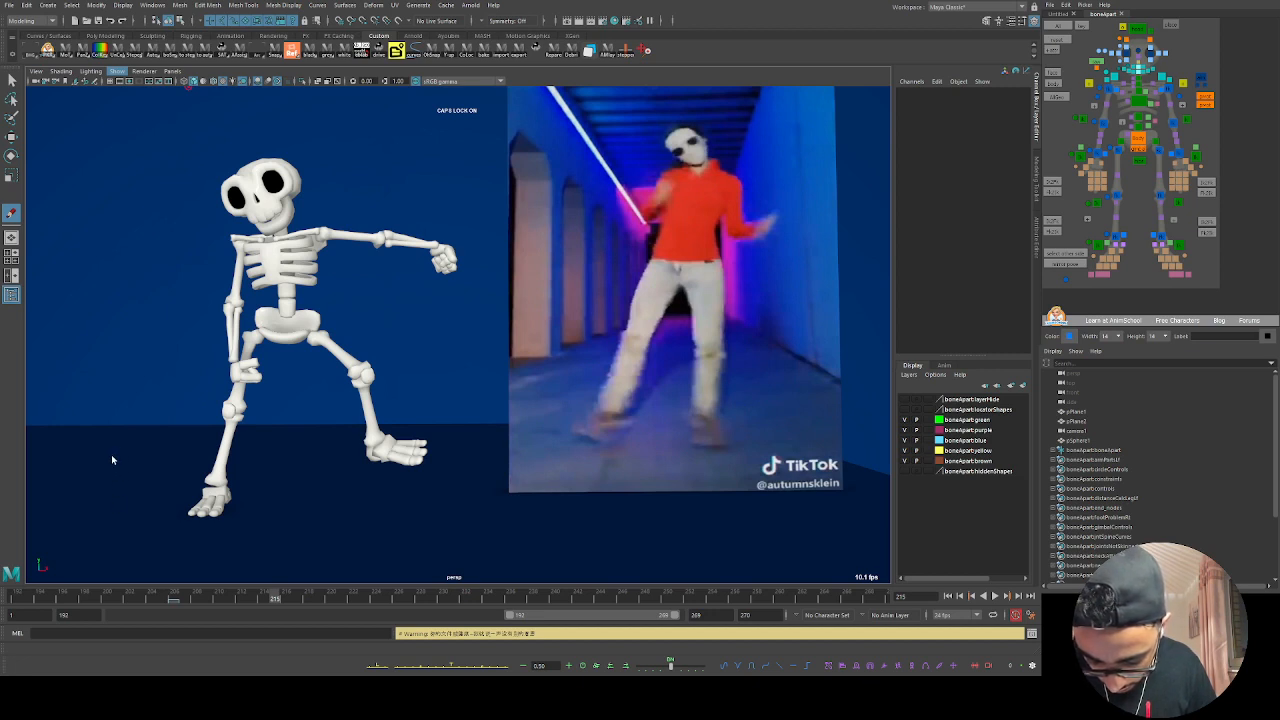
{"action": "left_click_drag", "start_coordinate": [155, 290], "coordinate": [160, 412]}
{"action": "key", "text": "ctrl+z"}
{"action": "key", "text": "ctrl+z"}
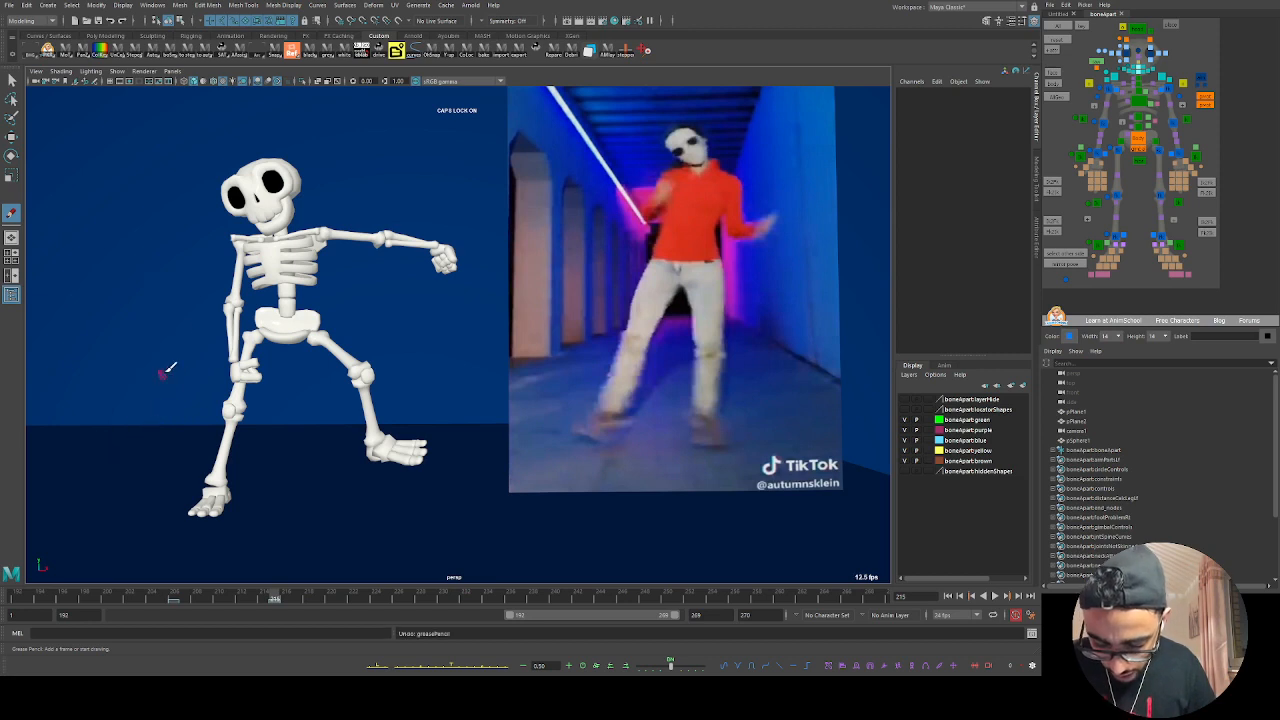
Step: Sketch a simple blue figure beside the skeleton with a round hip mass, a level hip line, two legs, feet and a ground line
{"action": "mouse_move", "coordinate": [112, 226]}
{"action": "left_mouse_down"}
{"action": "mouse_move", "coordinate": [150, 247]}
{"action": "mouse_move", "coordinate": [127, 283]}
{"action": "mouse_move", "coordinate": [136, 400]}
{"action": "left_mouse_up"}
{"action": "mouse_move", "coordinate": [146, 292]}
{"action": "left_mouse_down"}
{"action": "mouse_move", "coordinate": [148, 396]}
{"action": "mouse_move", "coordinate": [172, 410]}
{"action": "left_mouse_up"}
{"action": "mouse_move", "coordinate": [88, 290]}
{"action": "left_mouse_down"}
{"action": "mouse_move", "coordinate": [113, 392]}
{"action": "mouse_move", "coordinate": [84, 408]}
{"action": "left_mouse_up"}
{"action": "mouse_move", "coordinate": [86, 264]}
{"action": "left_mouse_down"}
{"action": "mouse_move", "coordinate": [148, 266]}
{"action": "mouse_move", "coordinate": [102, 381]}
{"action": "mouse_move", "coordinate": [181, 411]}
{"action": "mouse_move", "coordinate": [66, 407]}
{"action": "mouse_move", "coordinate": [155, 403]}
{"action": "left_mouse_up"}
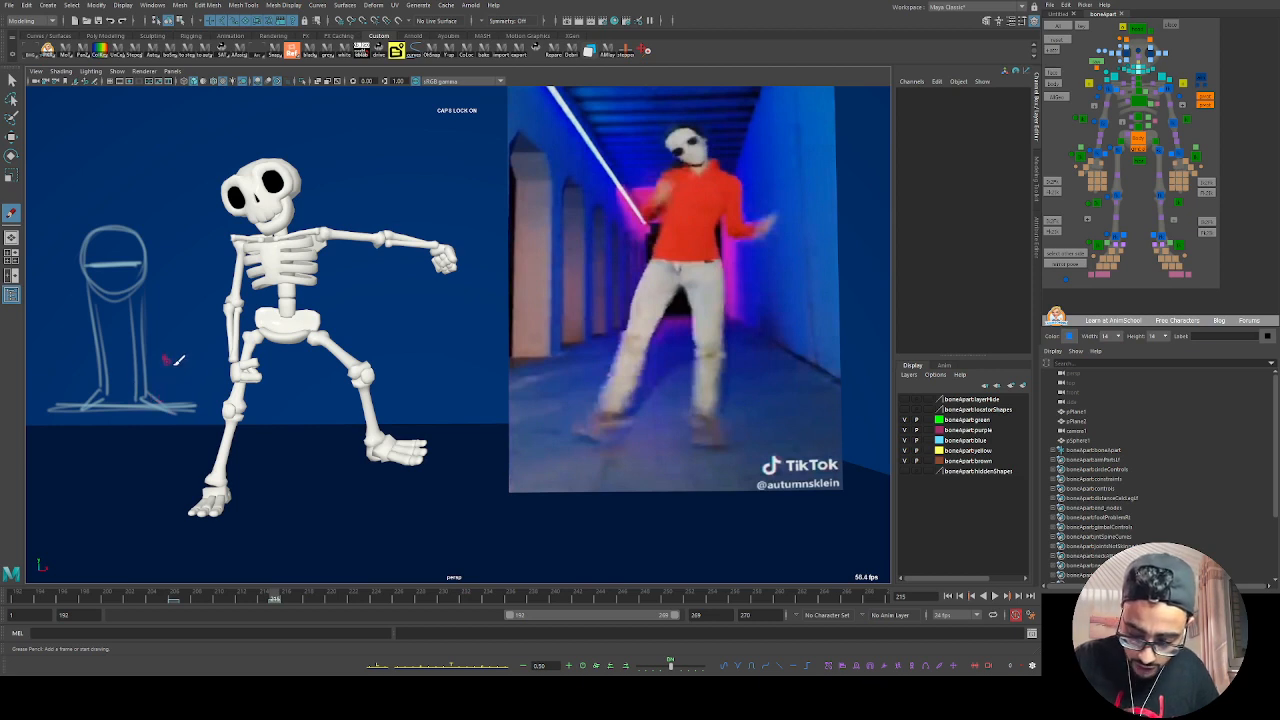
Step: Draw upward arrows beside both legs of the blue figure to show the ground pushing up equally, and go over its hips
{"action": "mouse_move", "coordinate": [184, 397]}
{"action": "left_mouse_down"}
{"action": "mouse_move", "coordinate": [186, 332]}
{"action": "mouse_move", "coordinate": [196, 346]}
{"action": "left_mouse_up"}
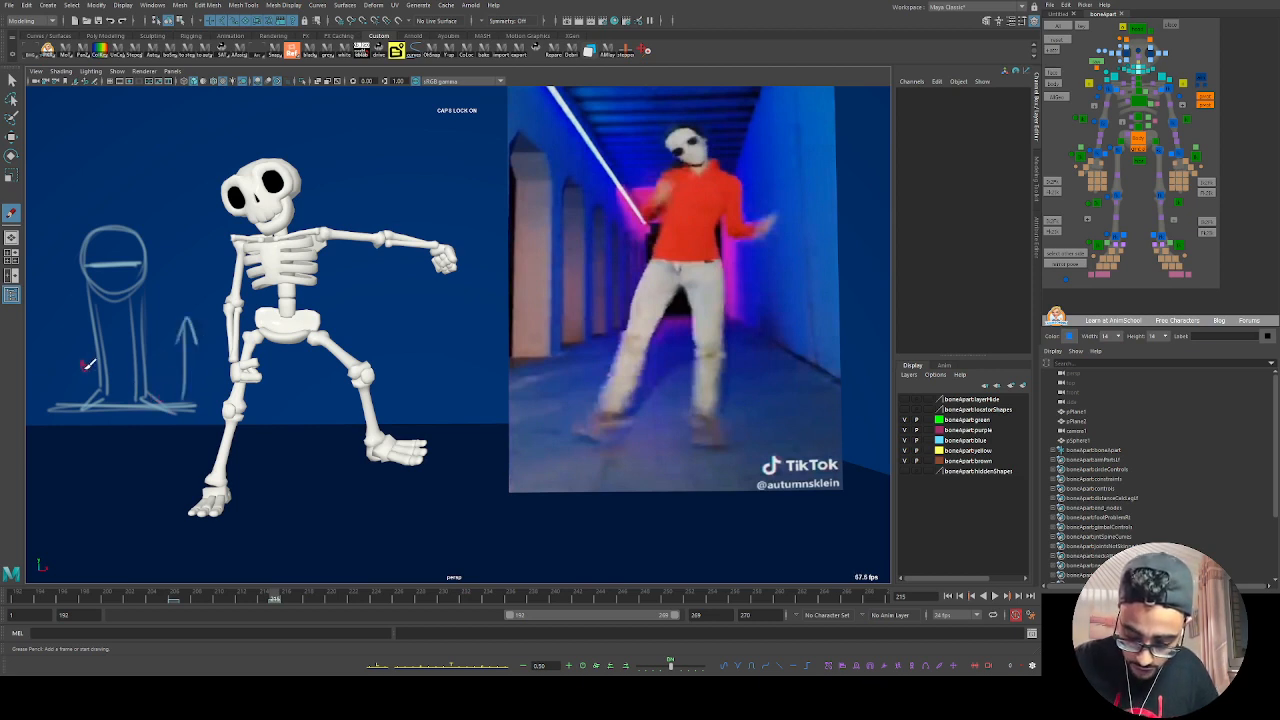
{"action": "mouse_move", "coordinate": [80, 398]}
{"action": "left_mouse_down"}
{"action": "mouse_move", "coordinate": [82, 318]}
{"action": "mouse_move", "coordinate": [92, 348]}
{"action": "left_mouse_up"}
{"action": "left_click_drag", "start_coordinate": [106, 391], "coordinate": [96, 404]}
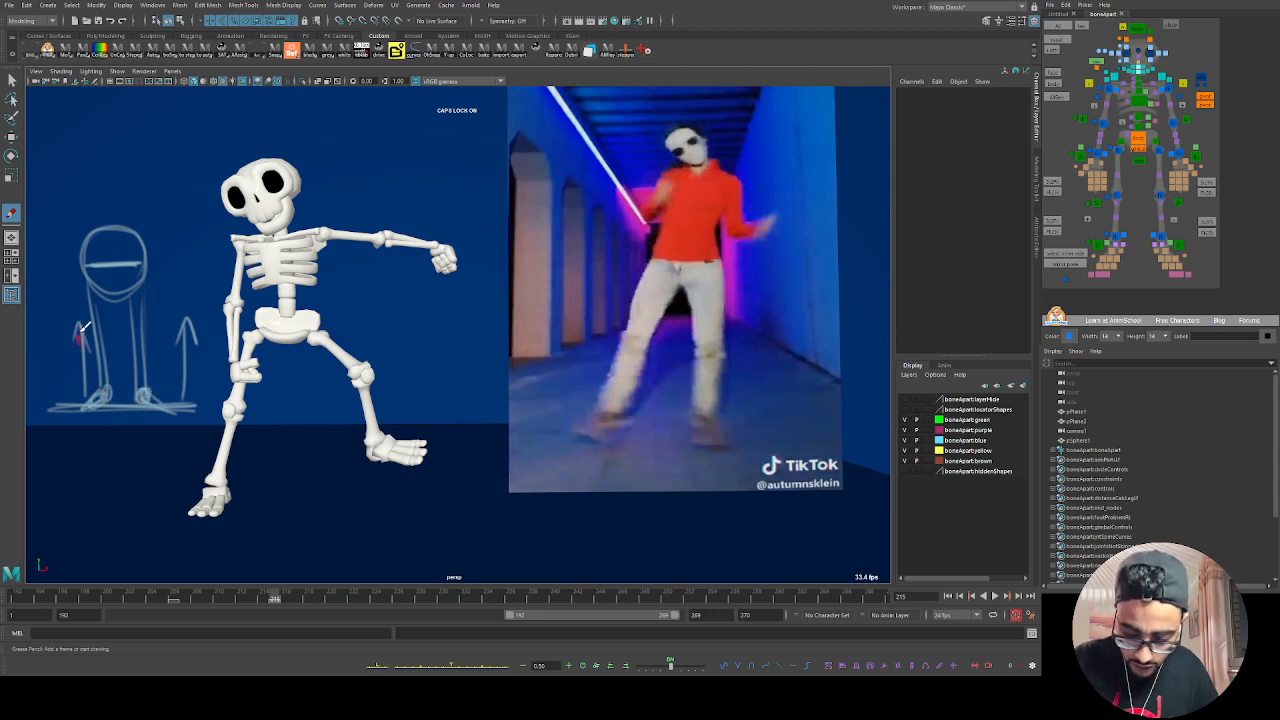
{"action": "mouse_move", "coordinate": [175, 338]}
{"action": "left_mouse_down"}
{"action": "mouse_move", "coordinate": [184, 313]}
{"action": "mouse_move", "coordinate": [198, 346]}
{"action": "left_mouse_up"}
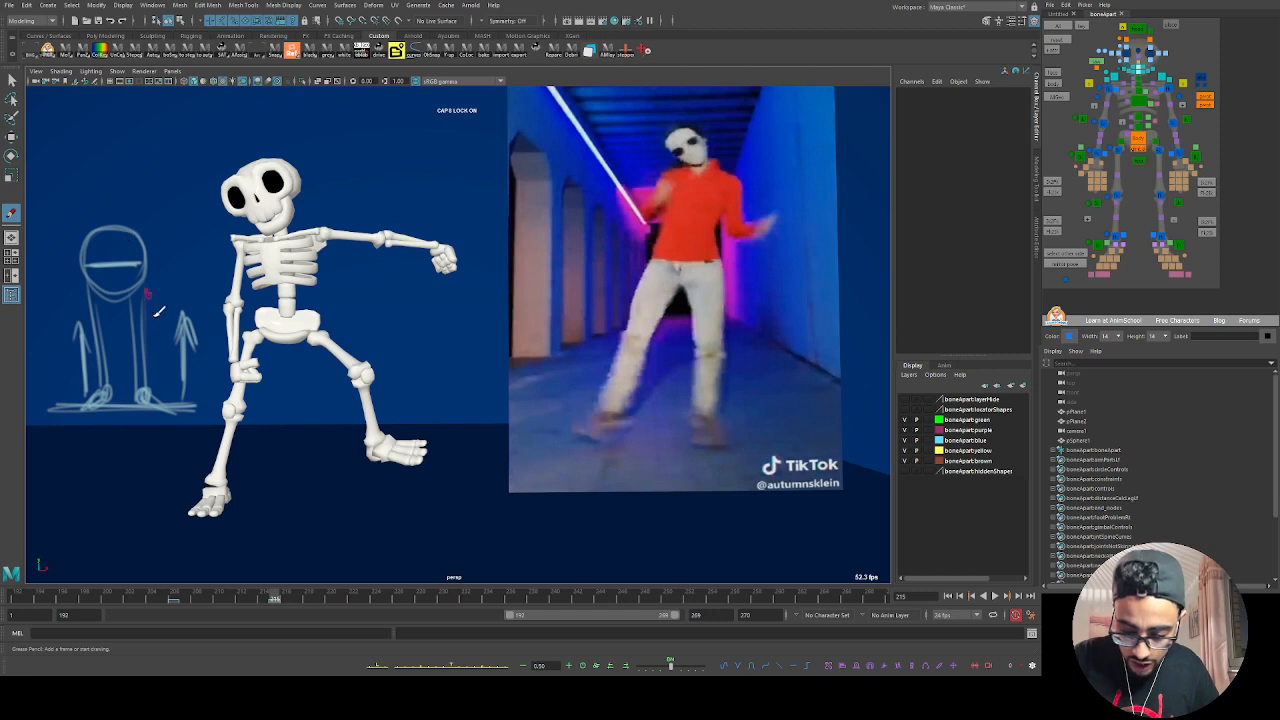
{"action": "mouse_move", "coordinate": [100, 298]}
{"action": "left_mouse_down"}
{"action": "mouse_move", "coordinate": [100, 238]}
{"action": "mouse_move", "coordinate": [124, 234]}
{"action": "left_mouse_up"}
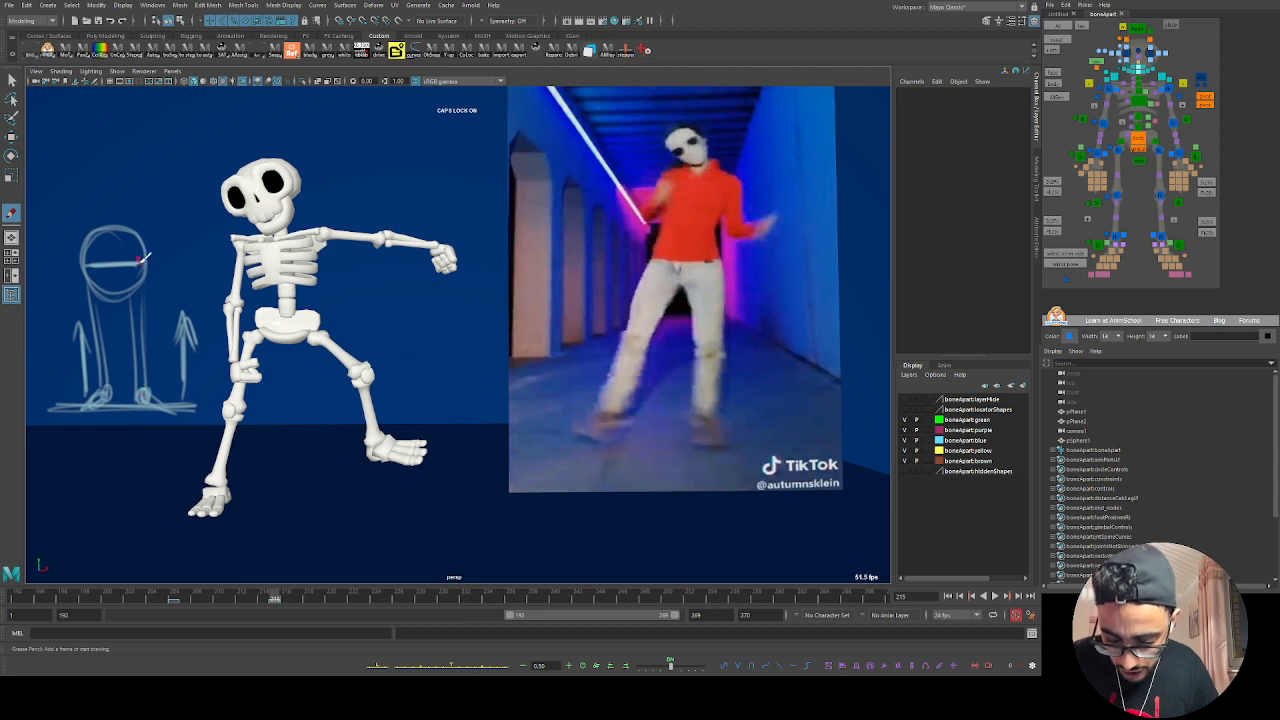
Step: Sketch in red the hip mass shifted over one leg, with a direction arrow, circled foot, upward arrow, tilted hip line and supporting leg
{"action": "mouse_move", "coordinate": [112, 201]}
{"action": "left_mouse_down"}
{"action": "mouse_move", "coordinate": [145, 206]}
{"action": "mouse_move", "coordinate": [166, 264]}
{"action": "mouse_move", "coordinate": [128, 296]}
{"action": "mouse_move", "coordinate": [138, 276]}
{"action": "left_mouse_up"}
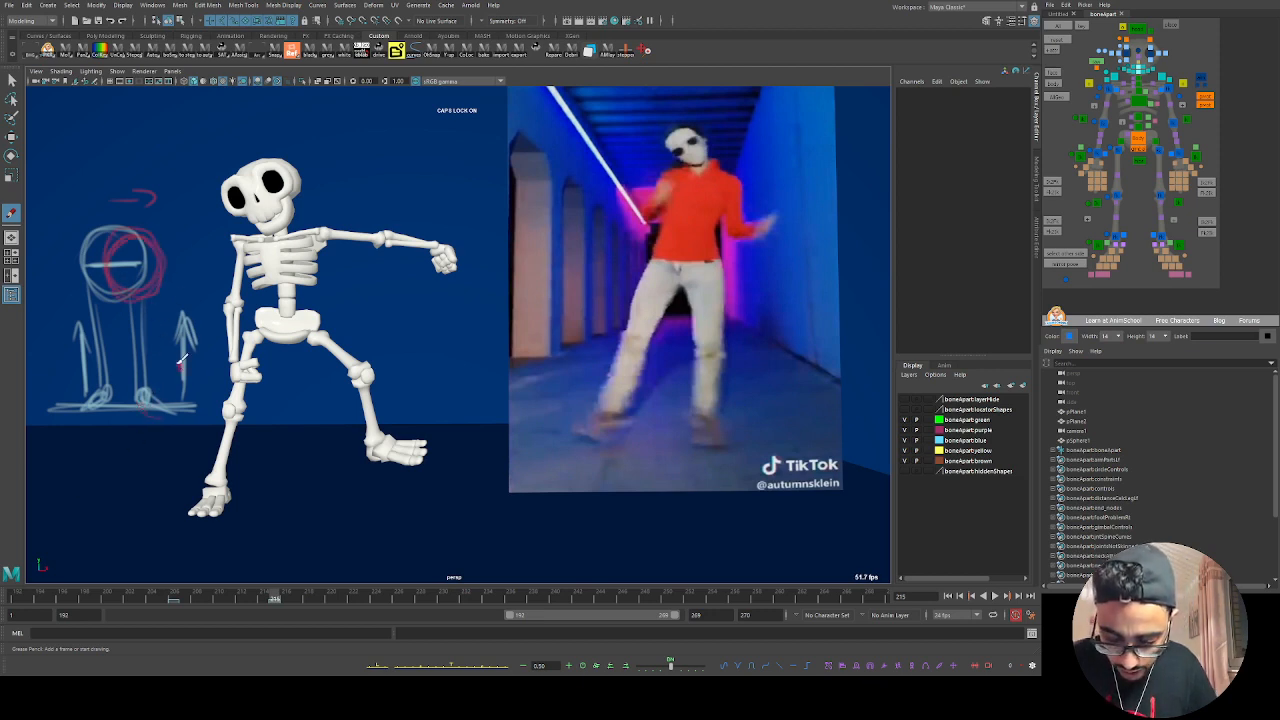
{"action": "left_click_drag", "start_coordinate": [137, 394], "coordinate": [142, 410]}
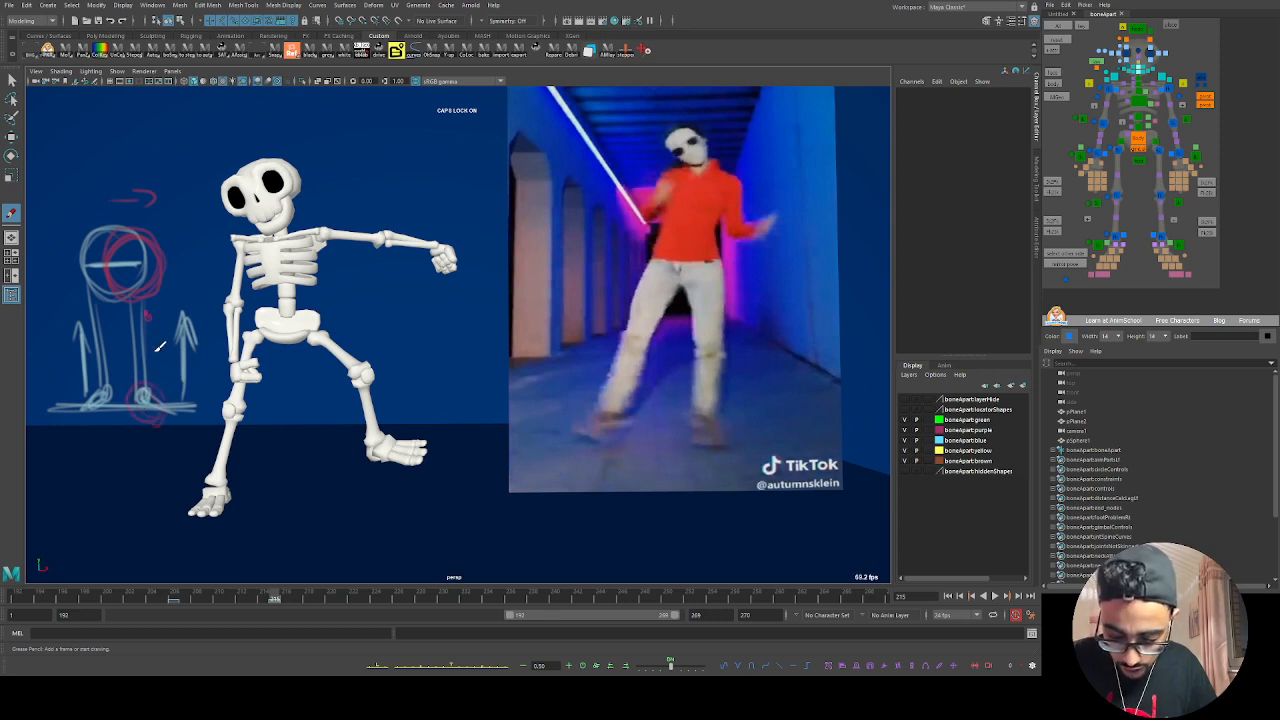
{"action": "mouse_move", "coordinate": [160, 357]}
{"action": "left_mouse_down"}
{"action": "mouse_move", "coordinate": [158, 315]}
{"action": "mouse_move", "coordinate": [165, 325]}
{"action": "left_mouse_up"}
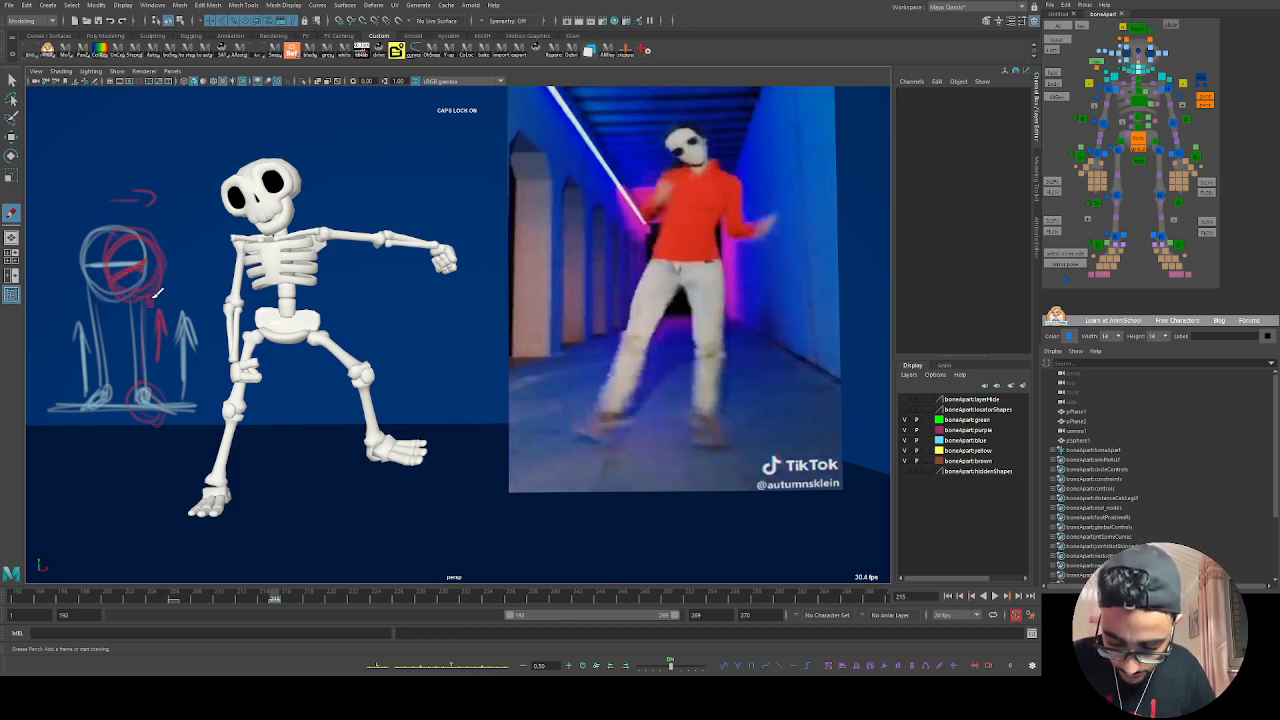
{"action": "left_click_drag", "start_coordinate": [135, 298], "coordinate": [145, 390]}
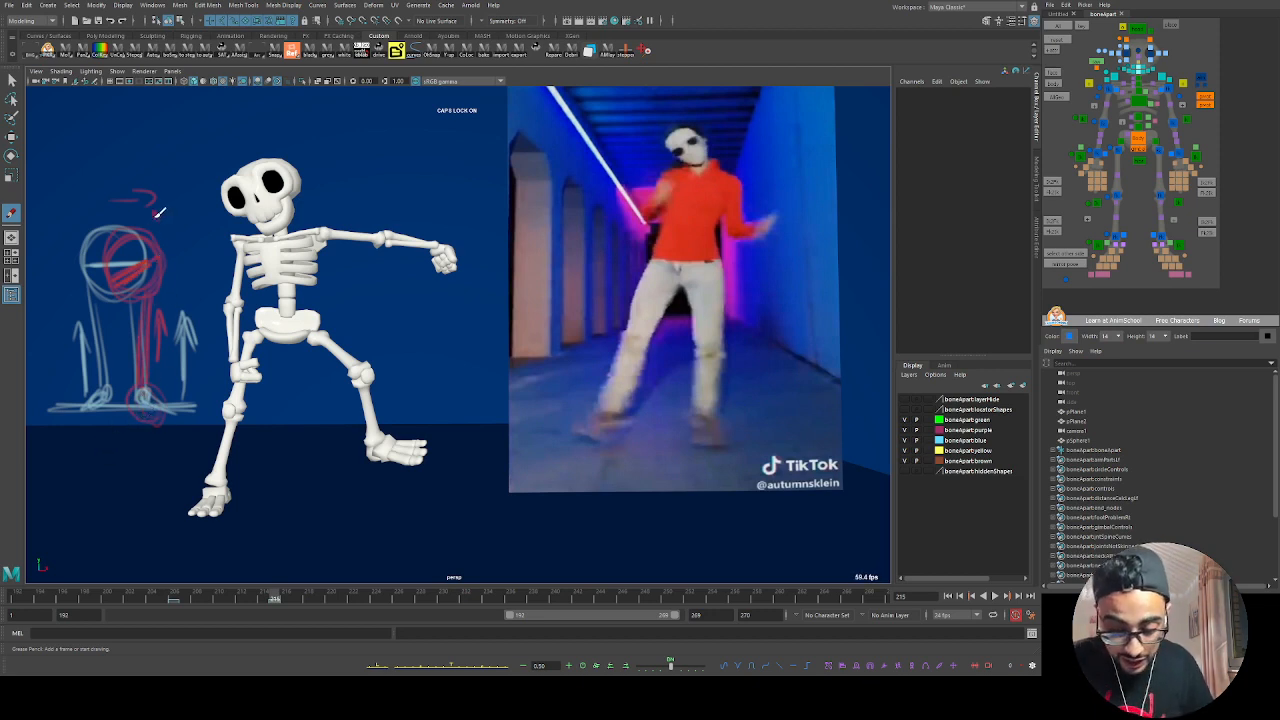
{"action": "mouse_move", "coordinate": [97, 188]}
{"action": "left_mouse_down"}
{"action": "mouse_move", "coordinate": [106, 220]}
{"action": "mouse_move", "coordinate": [113, 212]}
{"action": "left_mouse_up"}
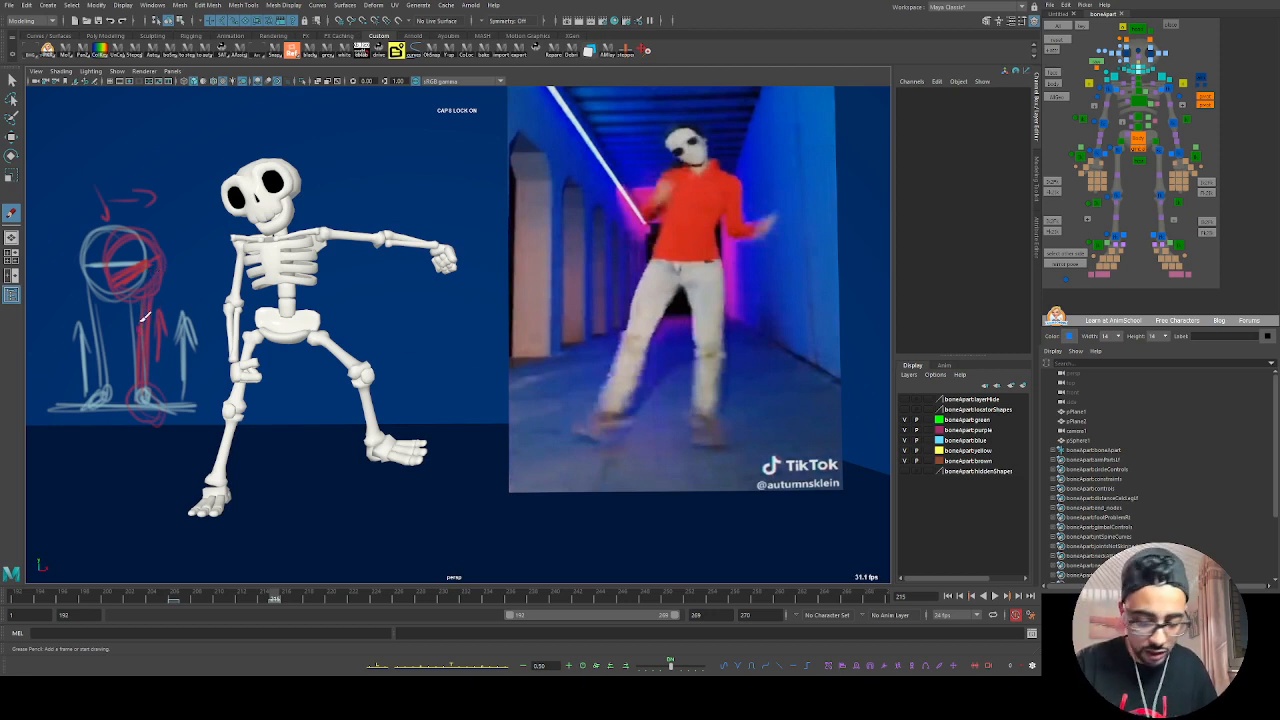
Step: Undo the red weight-shift strokes back to the short line above the blue figure
{"action": "key", "text": "ctrl+z"}
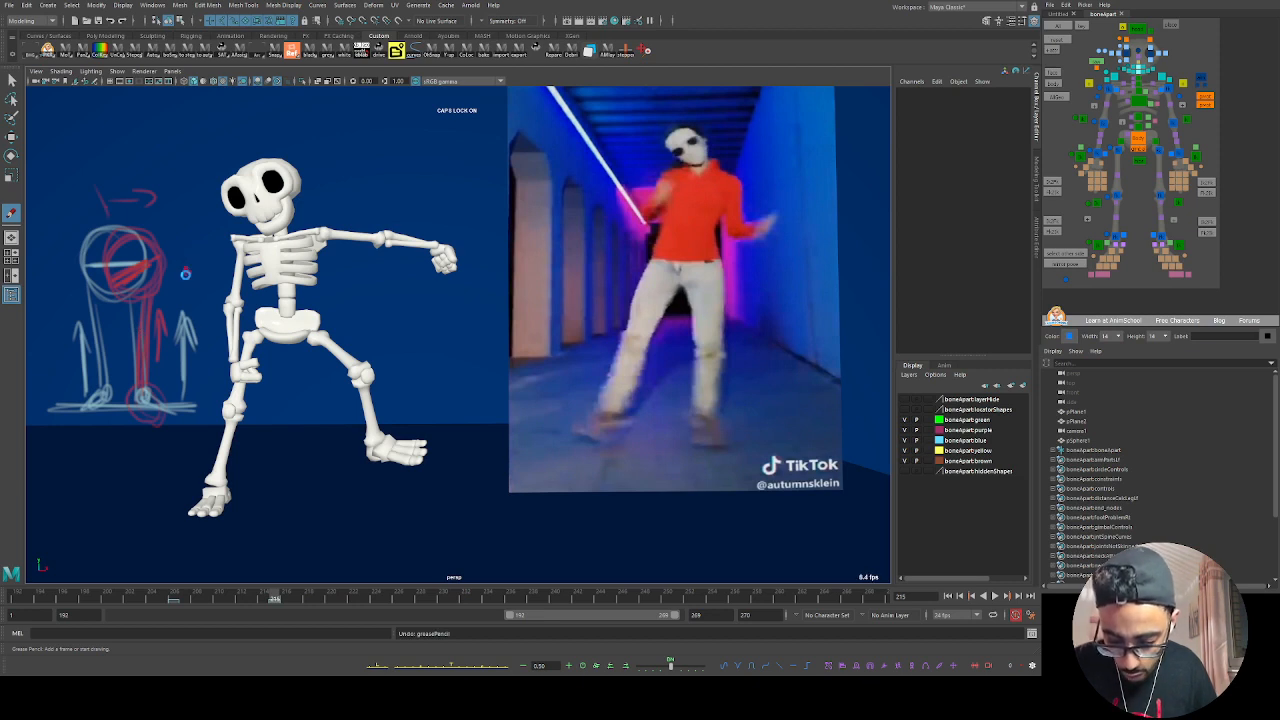
{"action": "key", "text": "ctrl+z"}
{"action": "key", "text": "ctrl+z"}
{"action": "key", "text": "ctrl+z"}
{"action": "key", "text": "ctrl+z"}
{"action": "key", "text": "ctrl+z"}
{"action": "key", "text": "ctrl+z"}
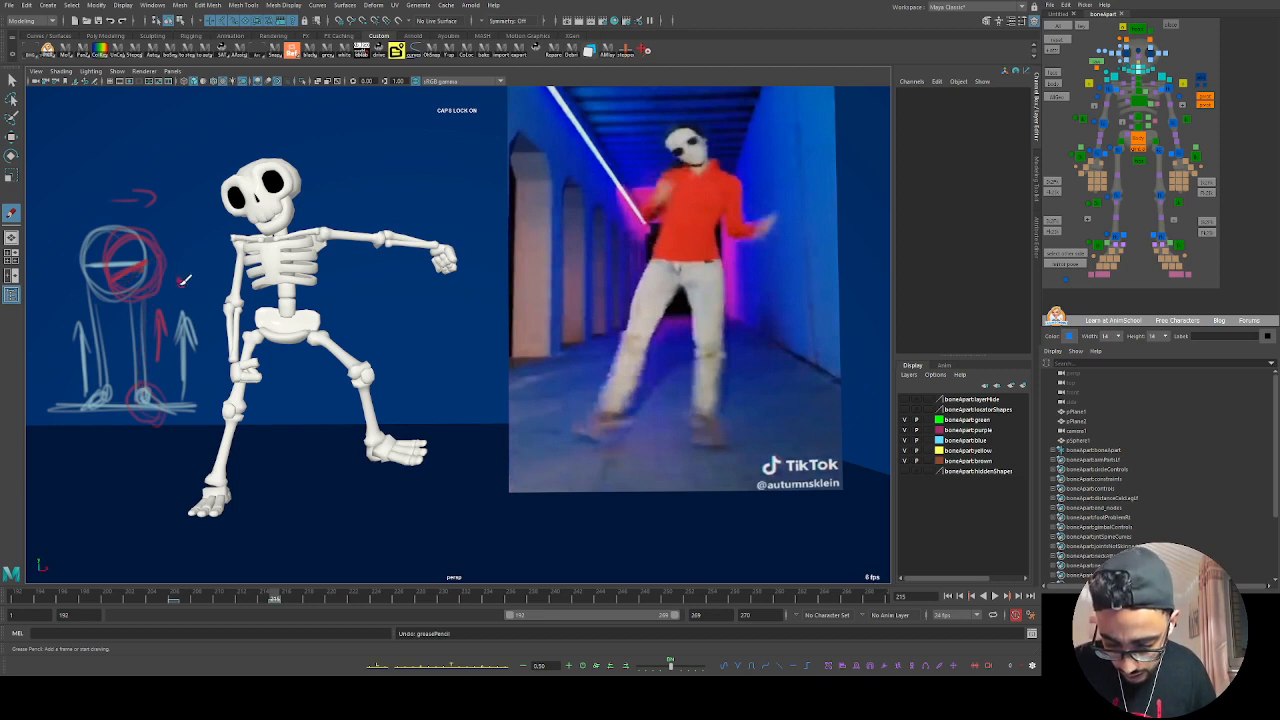
{"action": "key", "text": "ctrl+z"}
{"action": "key", "text": "ctrl+z"}
{"action": "key", "text": "ctrl+z"}
{"action": "key", "text": "ctrl+z"}
{"action": "key", "text": "ctrl+z"}
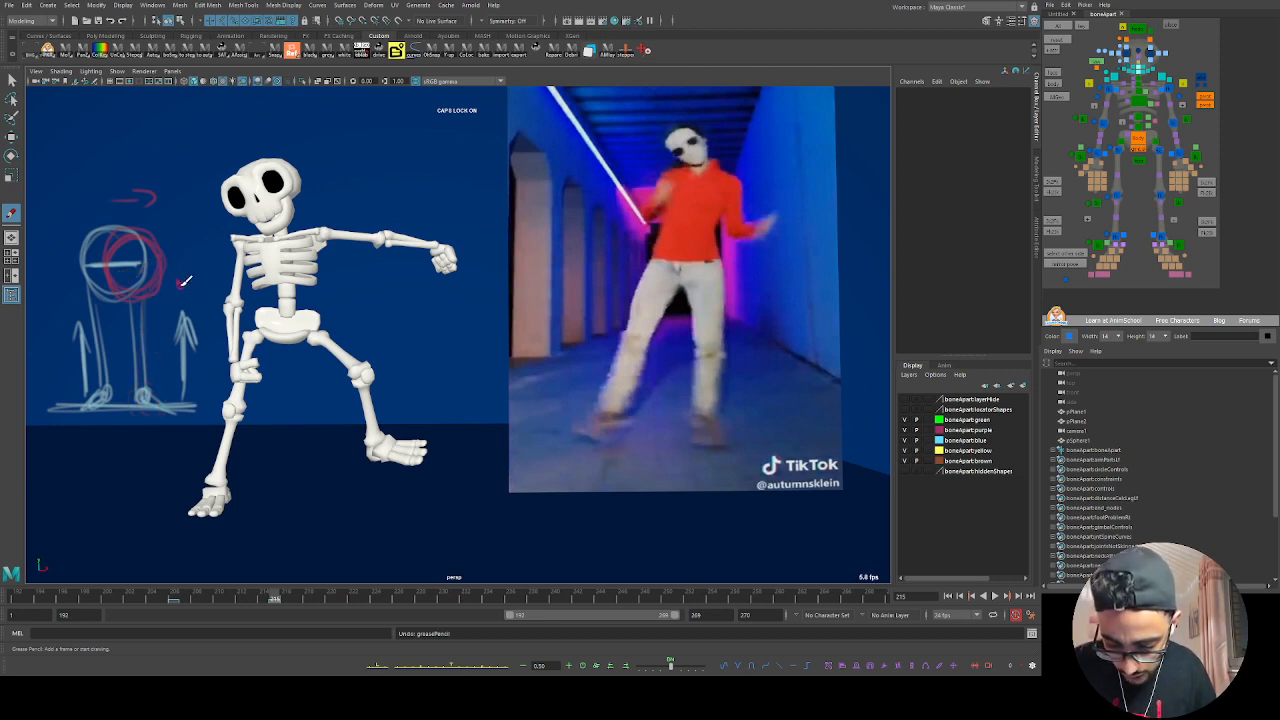
{"action": "key", "text": "ctrl+z"}
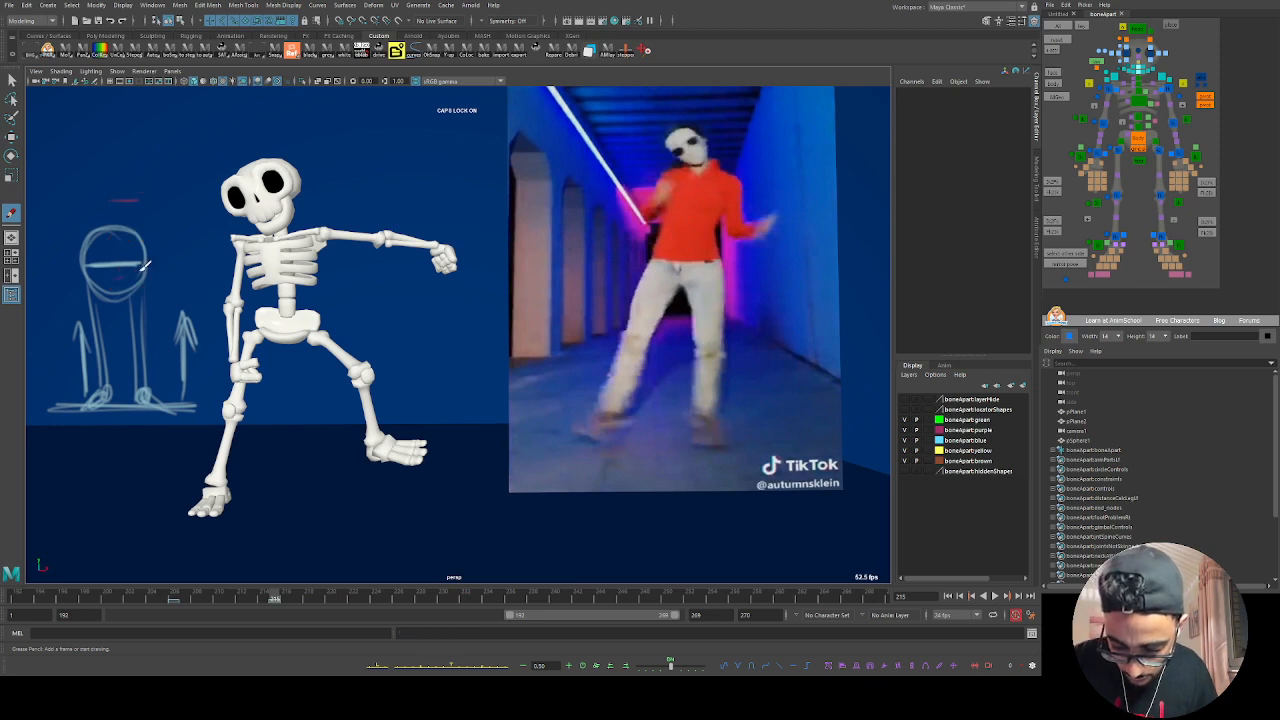
Step: Redraw the red pose on the blue figure with a tilted hip line, both legs and feet, and an upward arrow beside the supporting leg
{"action": "mouse_move", "coordinate": [146, 269]}
{"action": "left_mouse_down"}
{"action": "mouse_move", "coordinate": [110, 284]}
{"action": "mouse_move", "coordinate": [145, 276]}
{"action": "left_mouse_up"}
{"action": "mouse_move", "coordinate": [143, 391]}
{"action": "left_mouse_down"}
{"action": "mouse_move", "coordinate": [153, 318]}
{"action": "mouse_move", "coordinate": [146, 353]}
{"action": "mouse_move", "coordinate": [142, 341]}
{"action": "mouse_move", "coordinate": [110, 355]}
{"action": "left_mouse_up"}
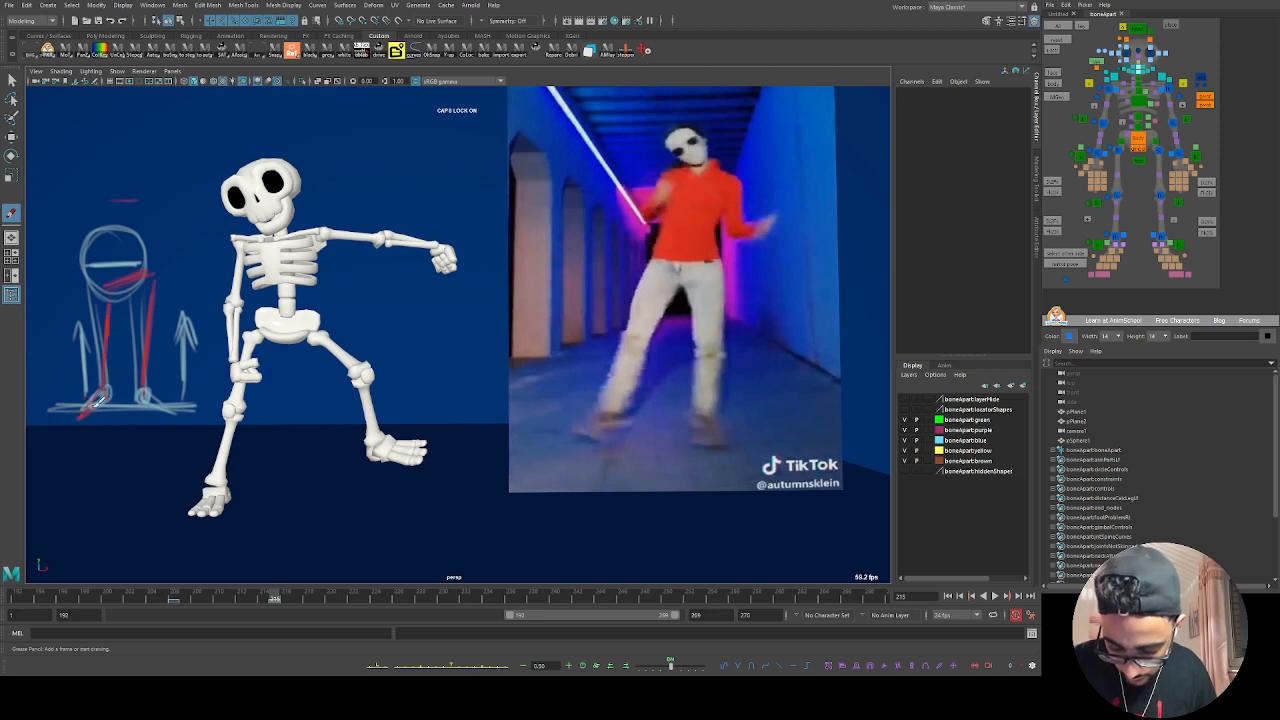
{"action": "mouse_move", "coordinate": [157, 409]}
{"action": "left_mouse_down"}
{"action": "mouse_move", "coordinate": [146, 391]}
{"action": "mouse_move", "coordinate": [163, 342]}
{"action": "mouse_move", "coordinate": [166, 358]}
{"action": "left_mouse_up"}
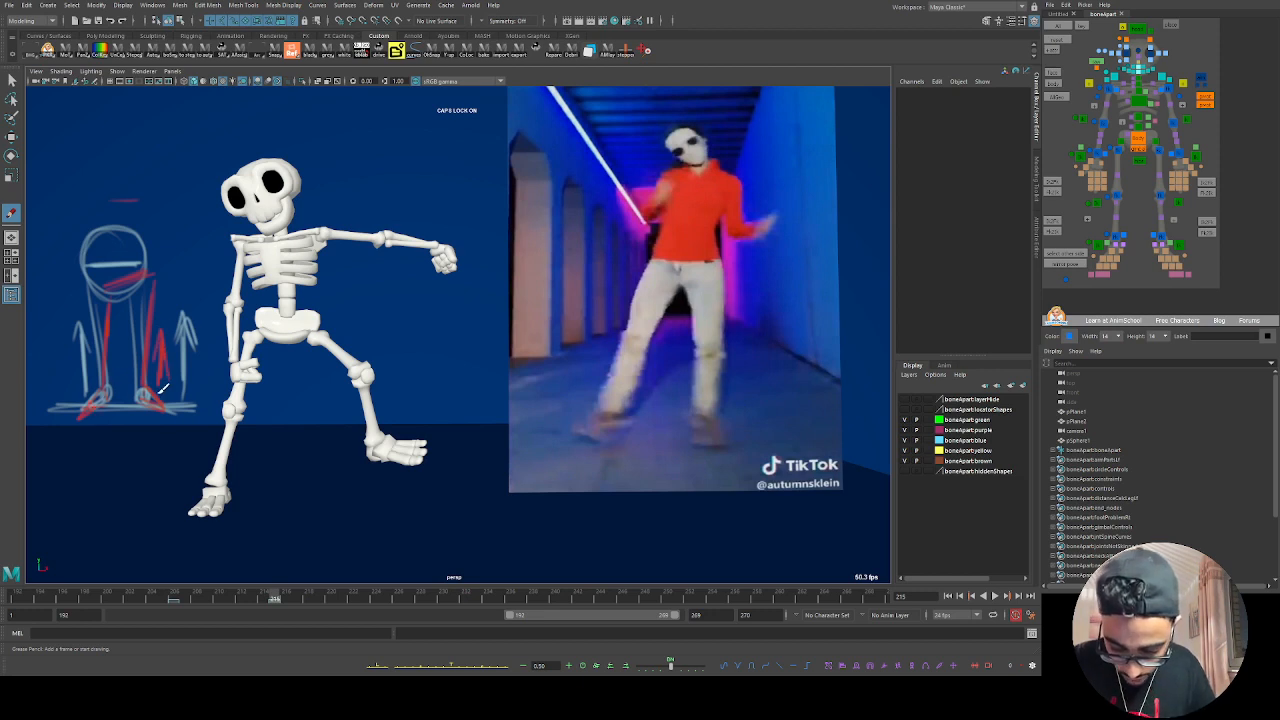
{"action": "left_click_drag", "start_coordinate": [155, 408], "coordinate": [158, 418]}
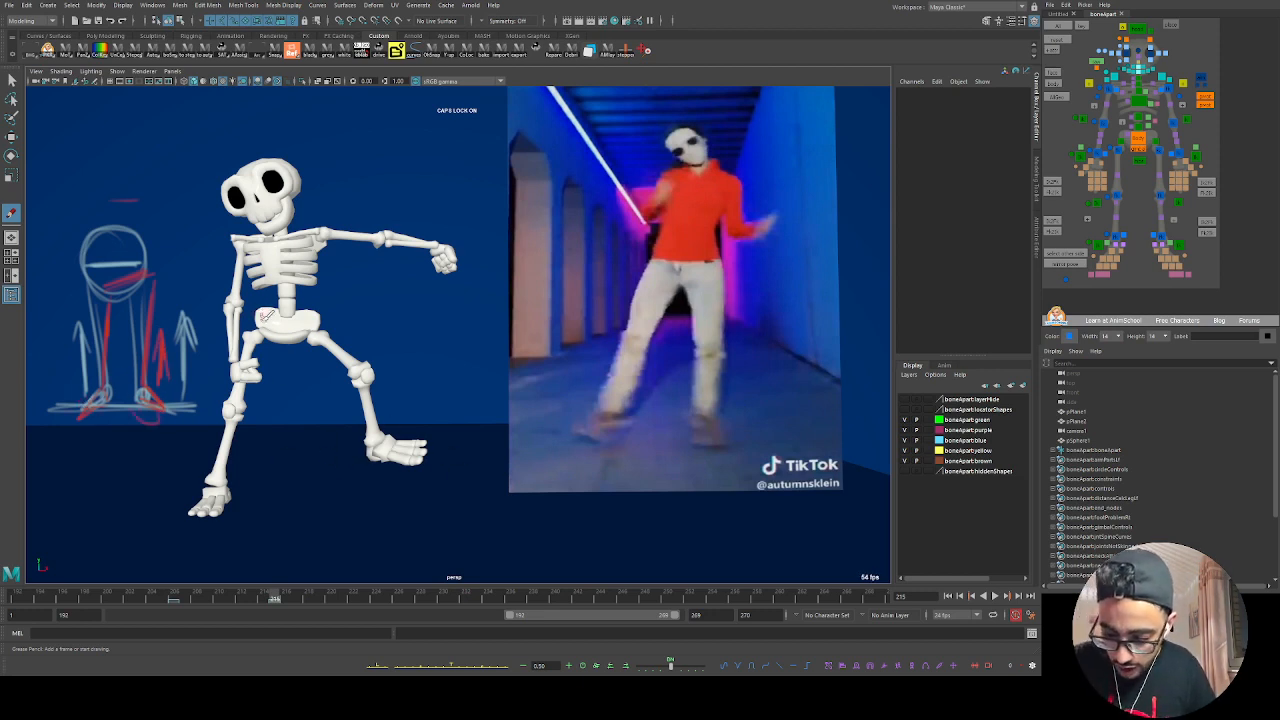
Step: Draw a red hip line across the skeleton's pelvis and a straight supporting leg with a planted foot beneath it
{"action": "left_click_drag", "start_coordinate": [257, 322], "coordinate": [380, 311]}
{"action": "mouse_move", "coordinate": [257, 327]}
{"action": "left_mouse_down"}
{"action": "mouse_move", "coordinate": [324, 323]}
{"action": "mouse_move", "coordinate": [272, 328]}
{"action": "left_mouse_up"}
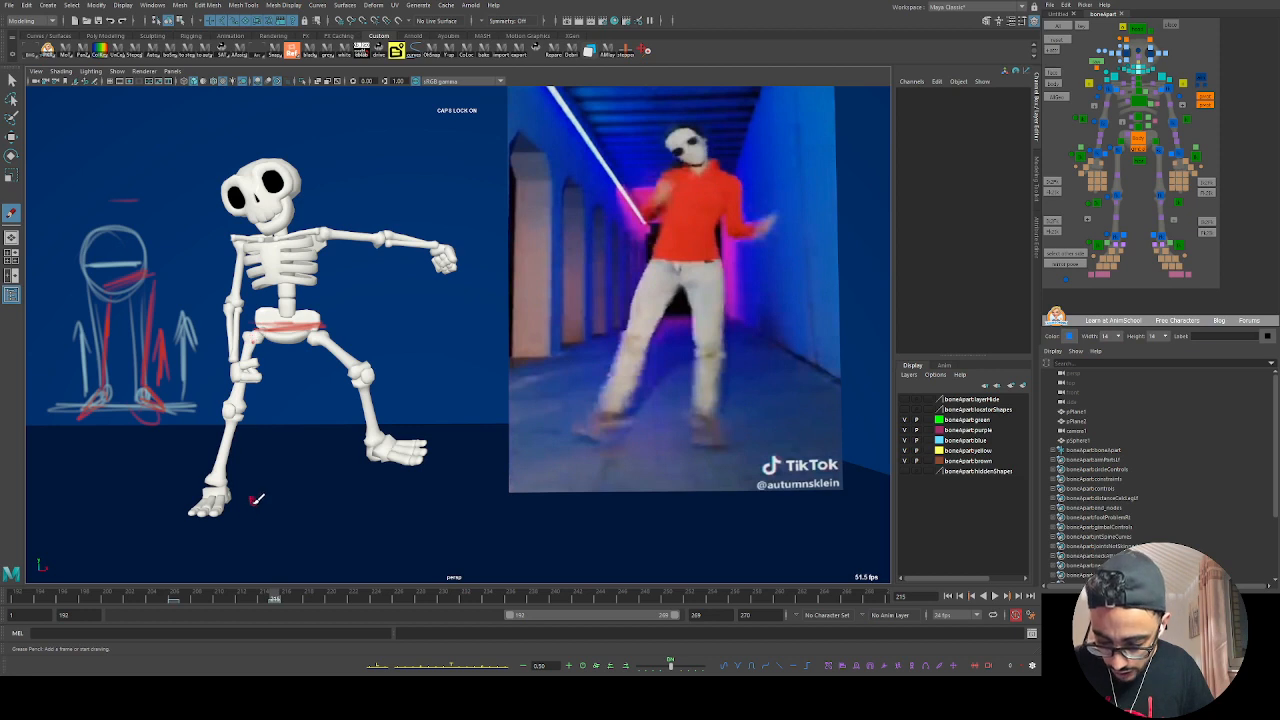
{"action": "left_click_drag", "start_coordinate": [254, 431], "coordinate": [264, 508]}
{"action": "mouse_move", "coordinate": [264, 508]}
{"action": "left_mouse_down"}
{"action": "mouse_move", "coordinate": [252, 384]}
{"action": "mouse_move", "coordinate": [263, 490]}
{"action": "mouse_move", "coordinate": [248, 510]}
{"action": "mouse_move", "coordinate": [272, 514]}
{"action": "left_mouse_up"}
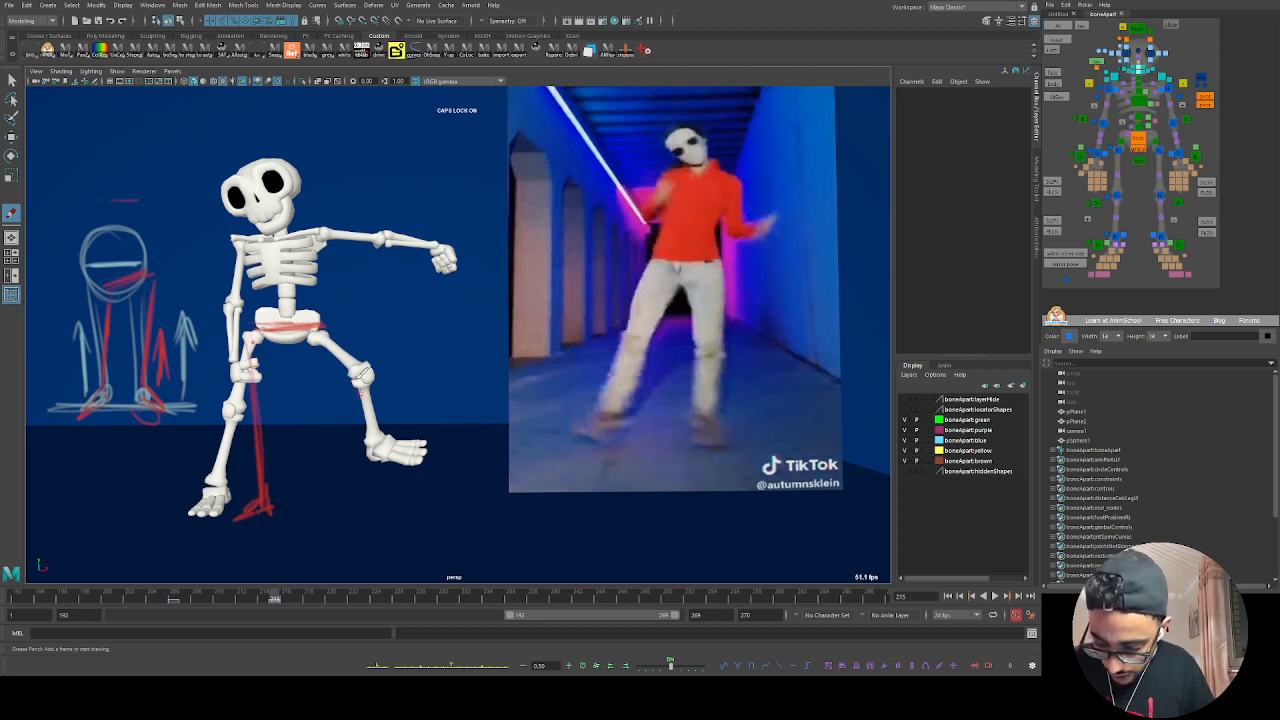
Step: Add the bent raised leg, an upward push arrow, an ellipse on the floor beneath it, a torso side line and a tilted hip line in red
{"action": "left_click_drag", "start_coordinate": [328, 336], "coordinate": [365, 470]}
{"action": "mouse_move", "coordinate": [333, 430]}
{"action": "left_mouse_down"}
{"action": "mouse_move", "coordinate": [359, 458]}
{"action": "mouse_move", "coordinate": [356, 432]}
{"action": "left_mouse_up"}
{"action": "mouse_move", "coordinate": [281, 500]}
{"action": "left_mouse_down"}
{"action": "mouse_move", "coordinate": [273, 413]}
{"action": "mouse_move", "coordinate": [264, 438]}
{"action": "mouse_move", "coordinate": [287, 440]}
{"action": "left_mouse_up"}
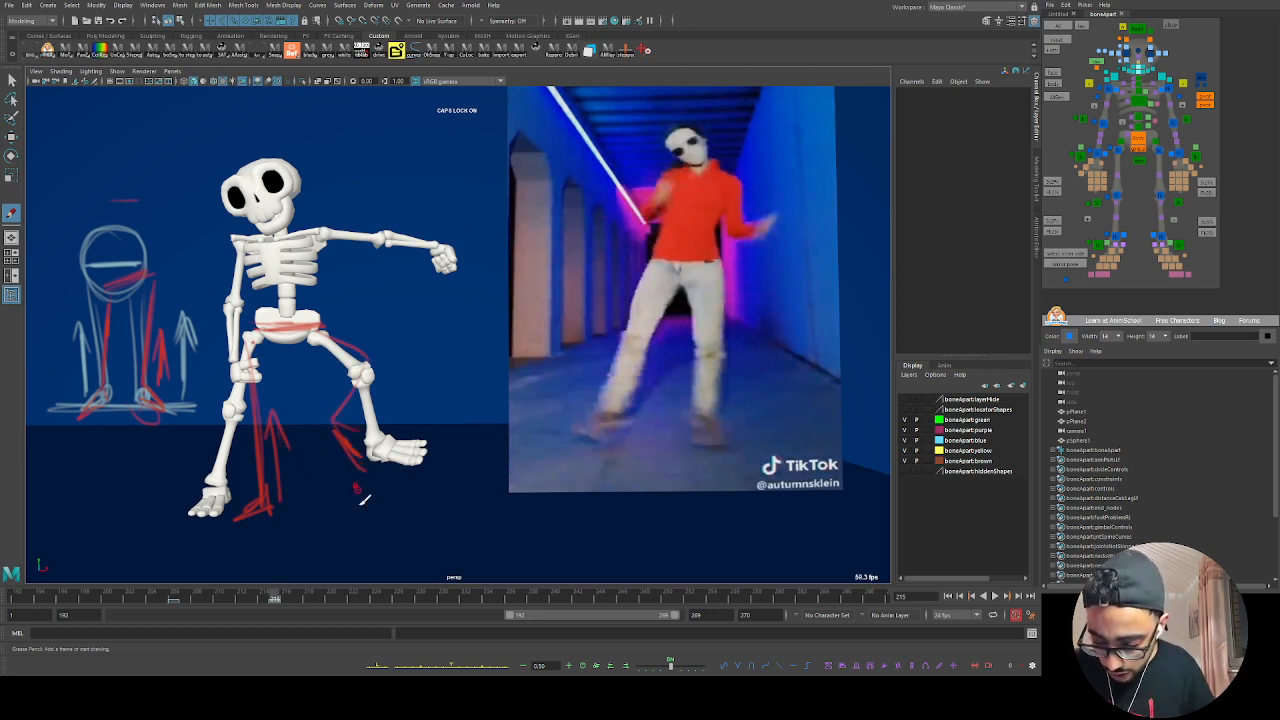
{"action": "mouse_move", "coordinate": [363, 500]}
{"action": "left_mouse_down"}
{"action": "mouse_move", "coordinate": [409, 494]}
{"action": "mouse_move", "coordinate": [362, 498]}
{"action": "left_mouse_up"}
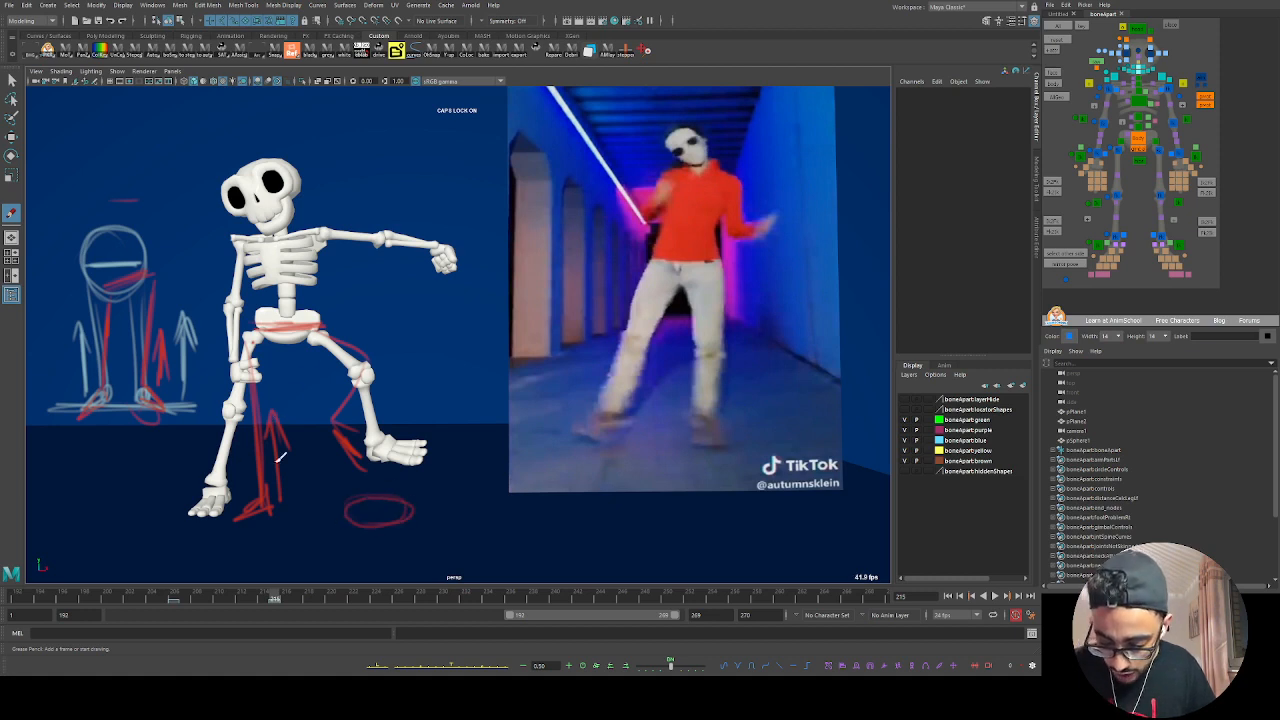
{"action": "left_click_drag", "start_coordinate": [246, 305], "coordinate": [241, 265]}
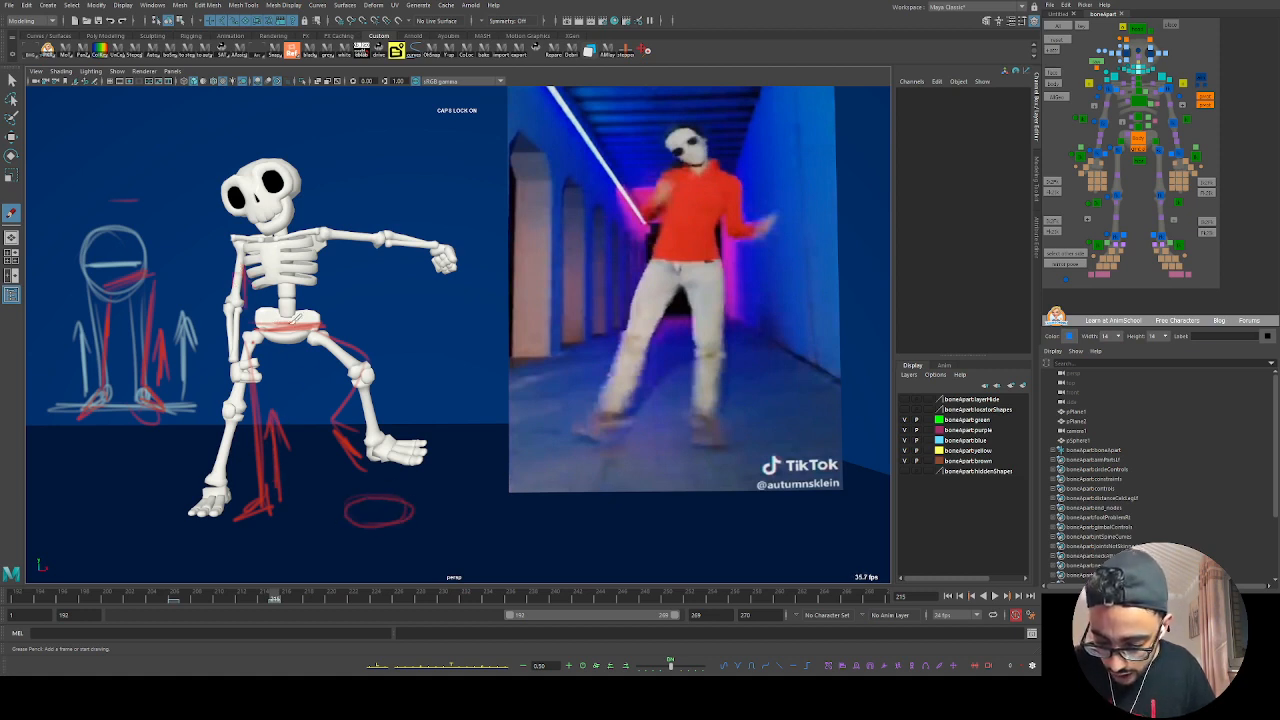
{"action": "mouse_move", "coordinate": [258, 320]}
{"action": "left_mouse_down"}
{"action": "mouse_move", "coordinate": [312, 335]}
{"action": "mouse_move", "coordinate": [262, 321]}
{"action": "mouse_move", "coordinate": [267, 405]}
{"action": "mouse_move", "coordinate": [253, 340]}
{"action": "left_mouse_up"}
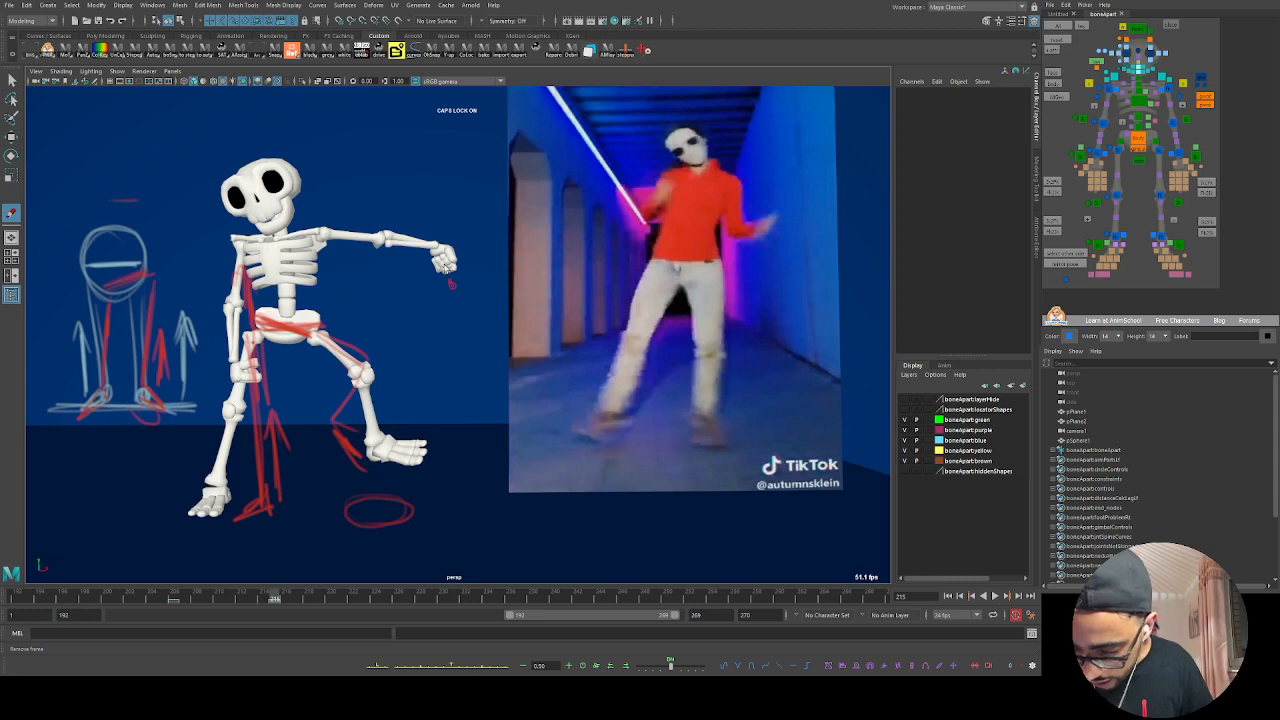
Step: Remove the Grease Pencil frame with its sketches at frame 215 and return to the Move tool
{"action": "left_click", "coordinate": [445, 267]}
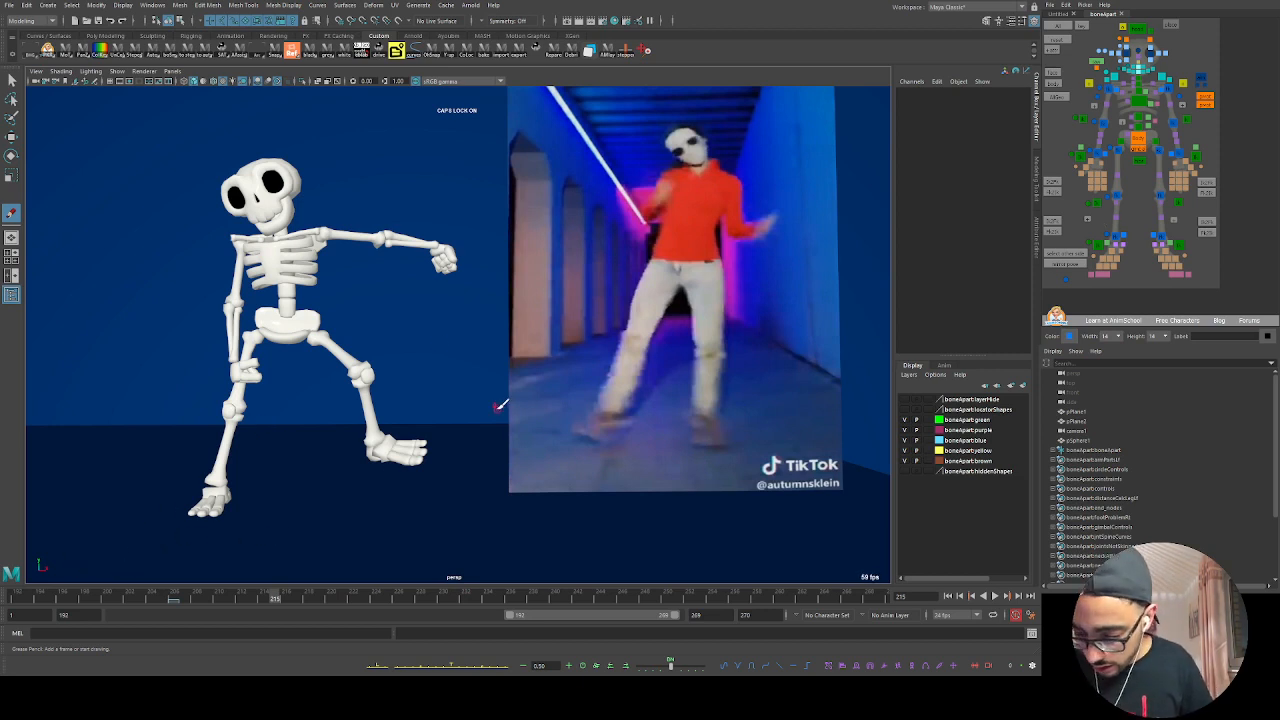
{"action": "key", "text": "w"}
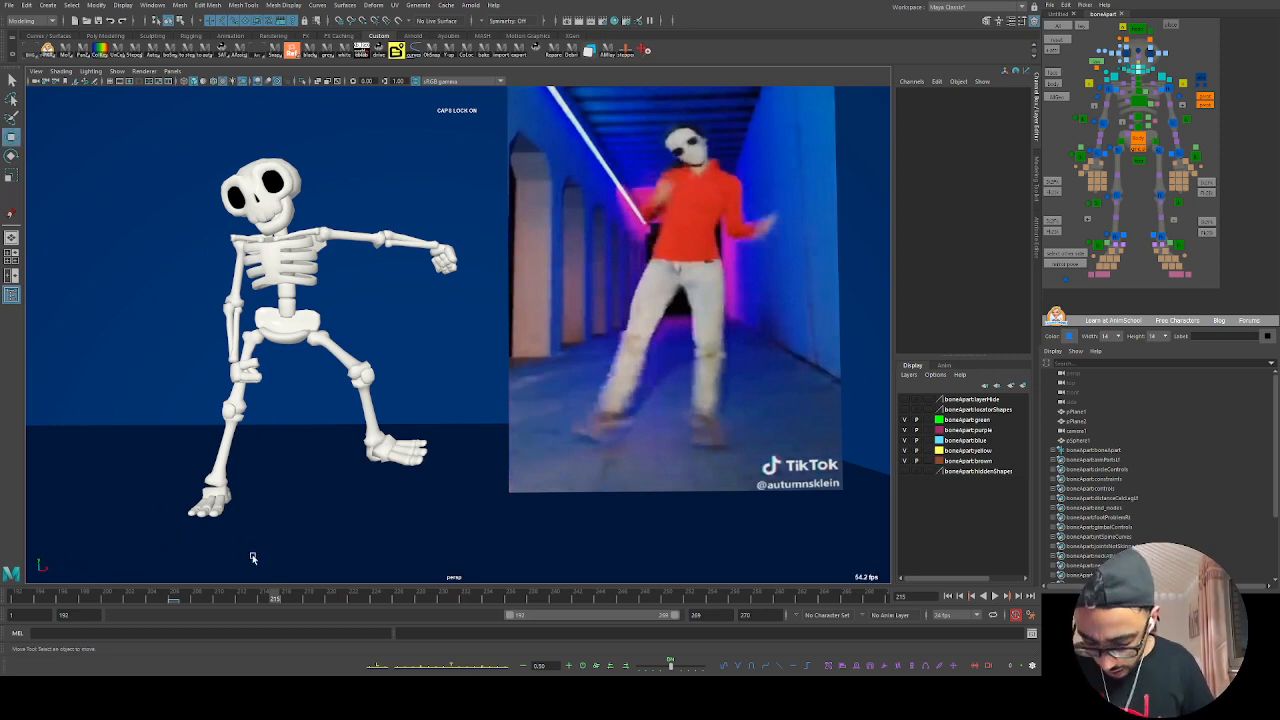
Step: Select the skeleton's hips control, scrub back toward frame 206 and play the animation beside the reference
{"action": "left_click", "coordinate": [1136, 160]}
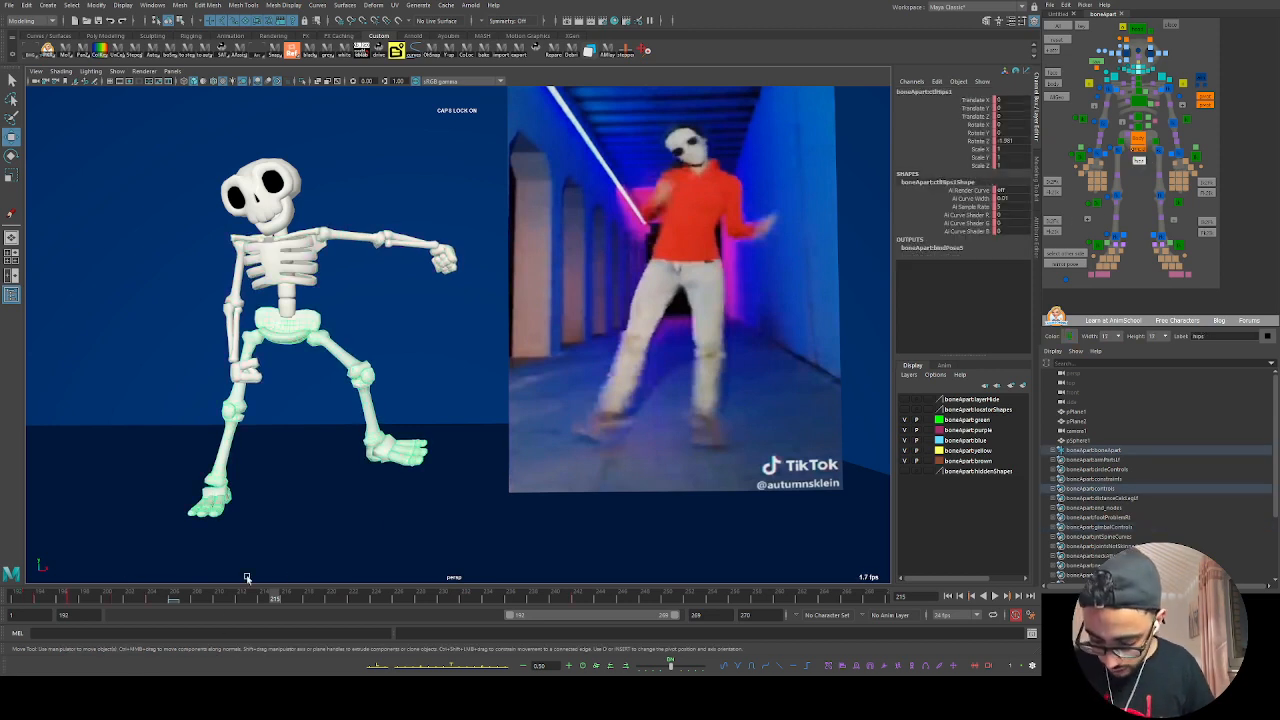
{"action": "mouse_move", "coordinate": [148, 600]}
{"action": "left_mouse_down"}
{"action": "mouse_move", "coordinate": [173, 609]}
{"action": "mouse_move", "coordinate": [133, 609]}
{"action": "mouse_move", "coordinate": [173, 605]}
{"action": "left_mouse_up"}
{"action": "key", "text": "alt+v"}
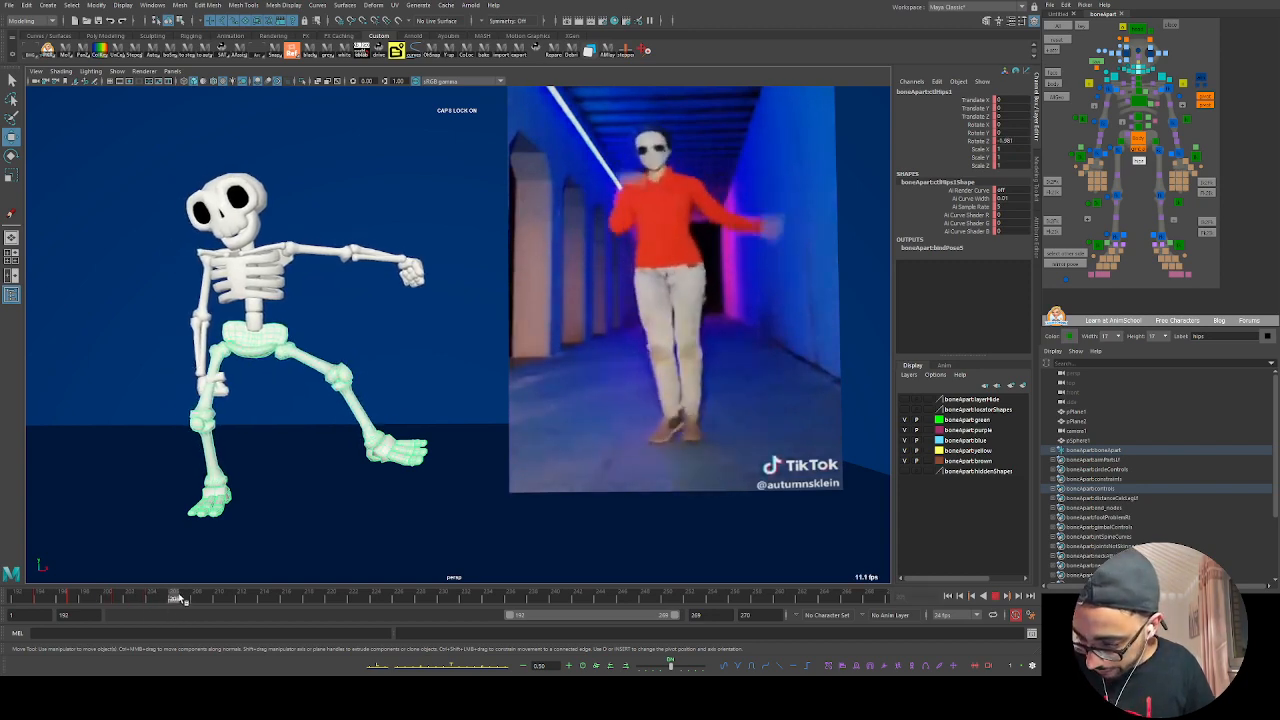
Step: Compare the skeleton with the dance reference and key the hips' existing rotation at frame 210
{"action": "key", "text": "alt+v"}
{"action": "key", "text": "alt+v"}
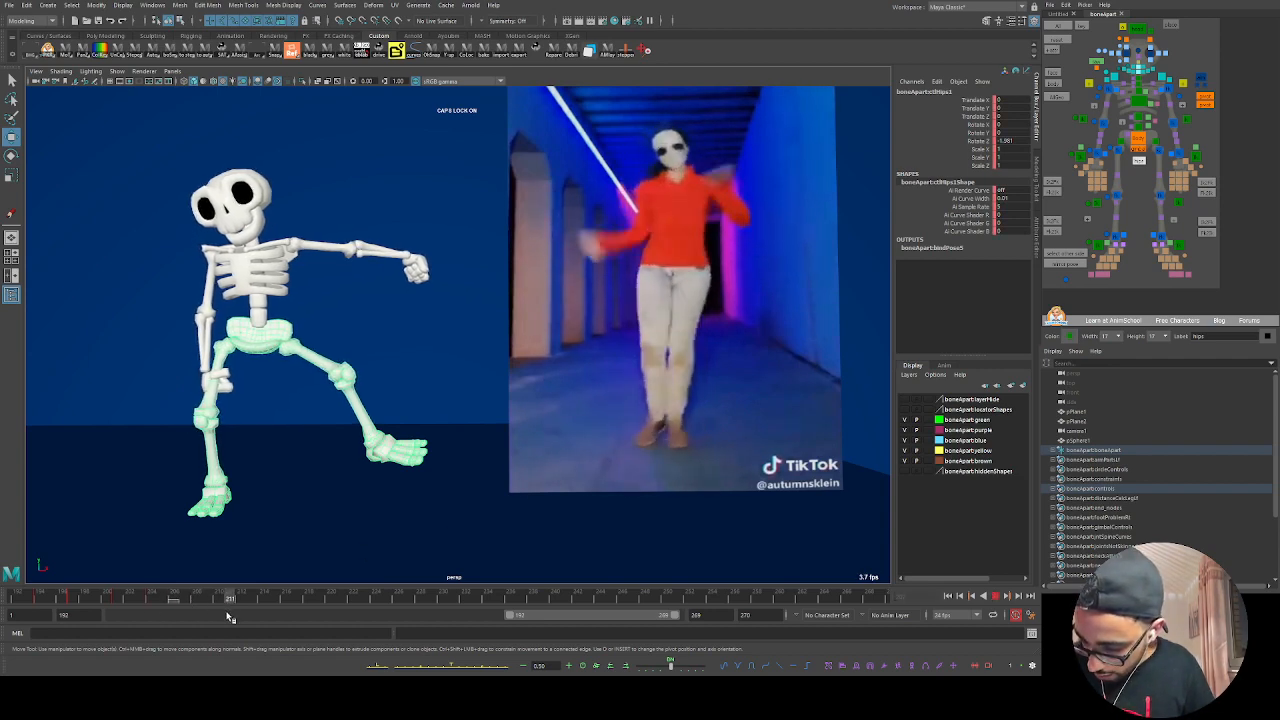
{"action": "left_click_drag", "start_coordinate": [260, 609], "coordinate": [310, 610]}
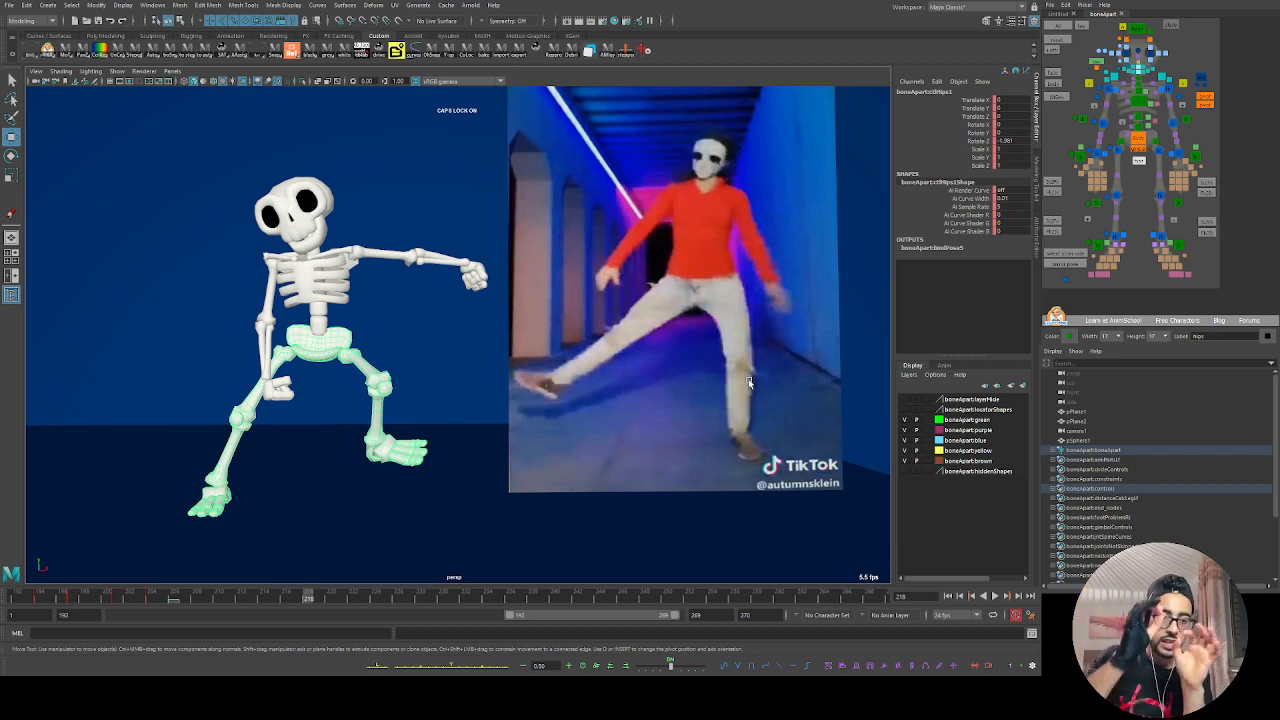
{"action": "mouse_move", "coordinate": [292, 598]}
{"action": "left_mouse_down"}
{"action": "mouse_move", "coordinate": [260, 606]}
{"action": "mouse_move", "coordinate": [286, 600]}
{"action": "left_mouse_up"}
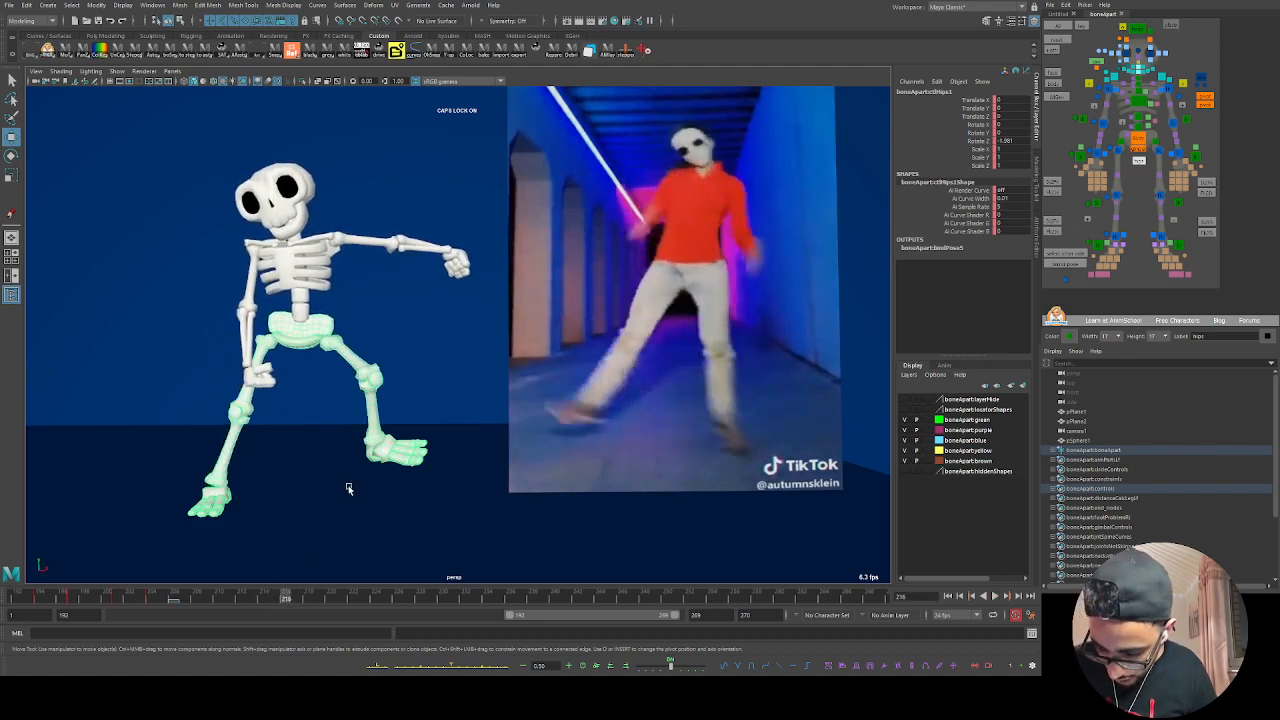
{"action": "key", "text": "e"}
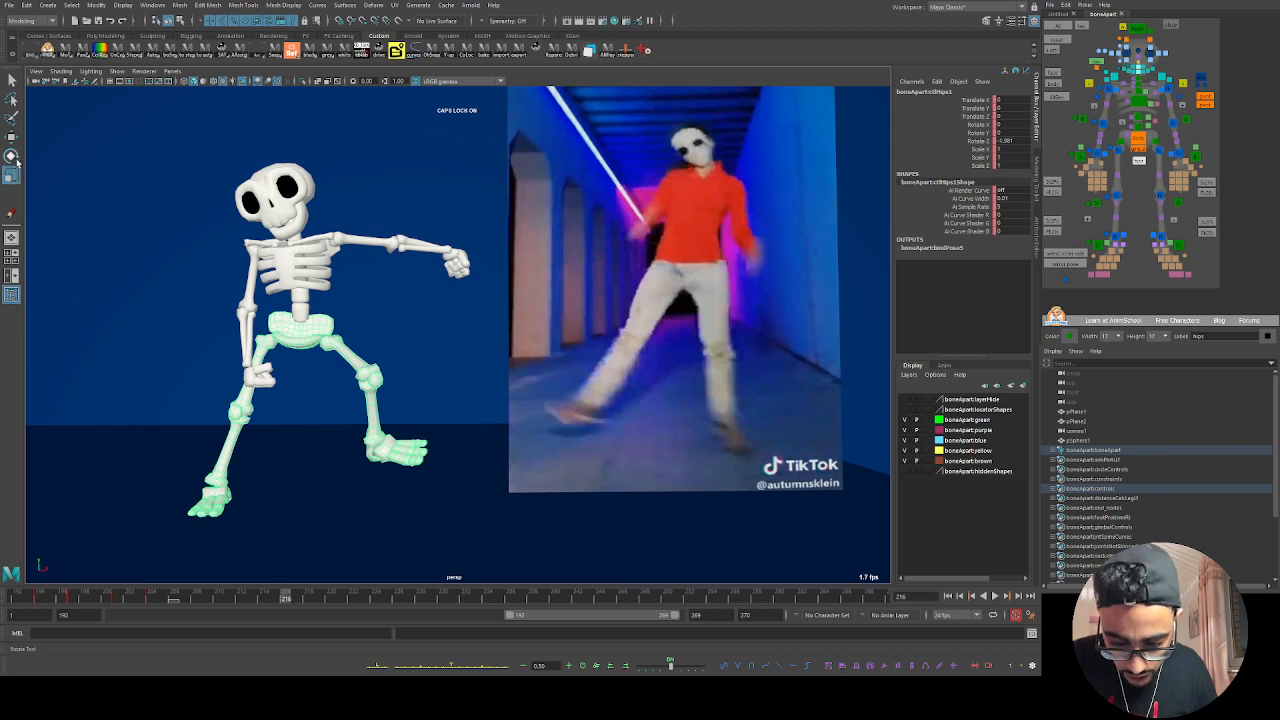
{"action": "key", "text": "w"}
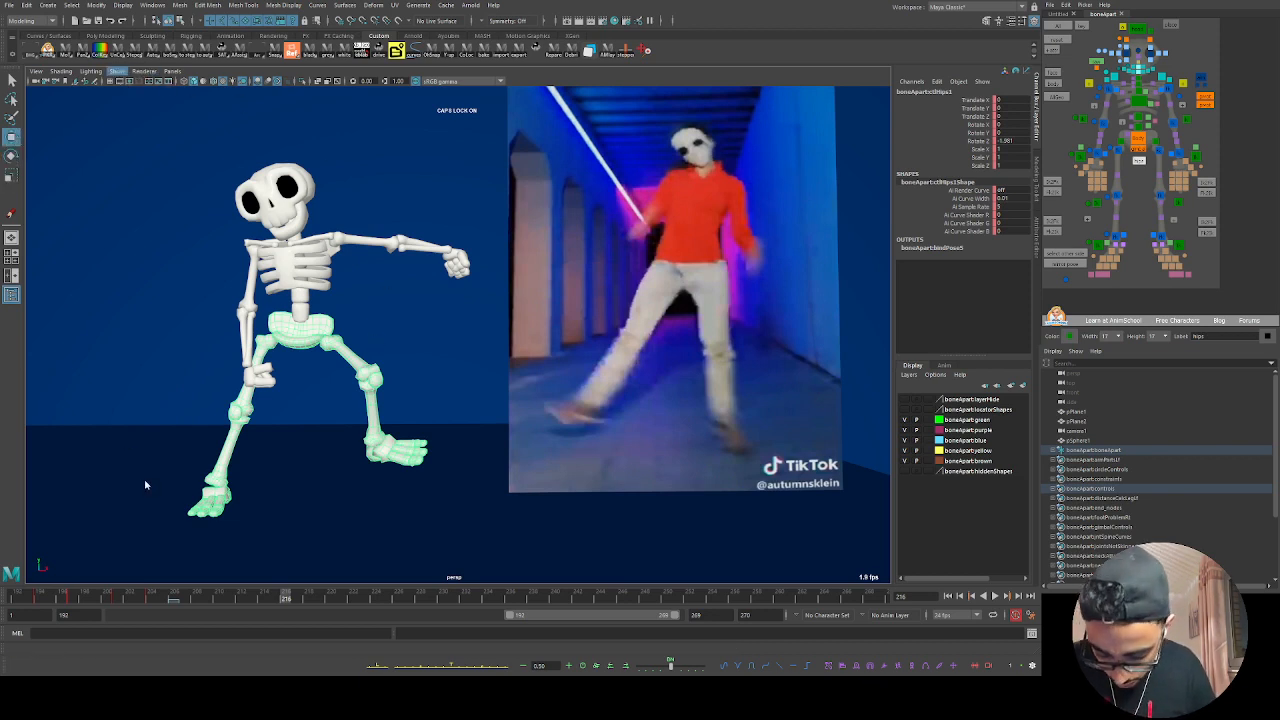
{"action": "key", "text": "e"}
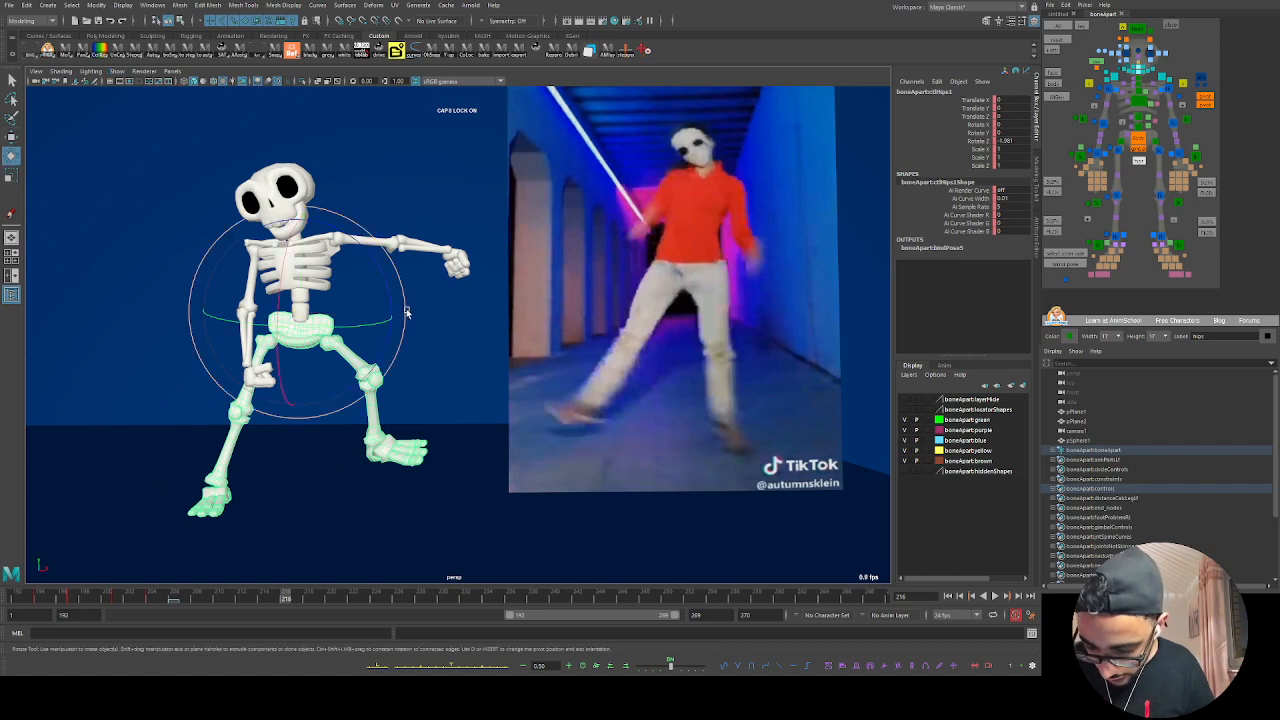
{"action": "mouse_move", "coordinate": [277, 600]}
{"action": "left_mouse_down"}
{"action": "mouse_move", "coordinate": [221, 599]}
{"action": "mouse_move", "coordinate": [287, 597]}
{"action": "left_mouse_up"}
{"action": "key", "text": "s"}
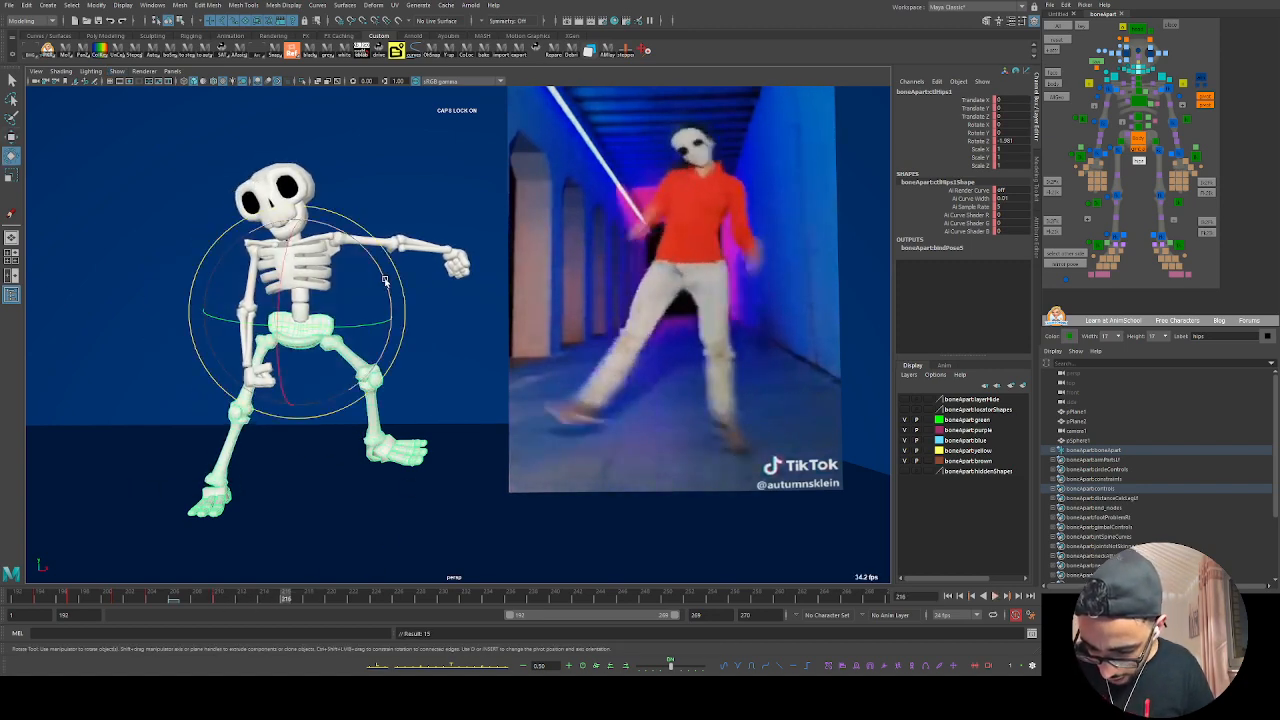
Step: Rotate the hips at frame 216 to about -1.5 on X, 4.1 on Y and -0.9 on Z, and key the pose
{"action": "mouse_move", "coordinate": [386, 284]}
{"action": "left_mouse_down"}
{"action": "mouse_move", "coordinate": [383, 270]}
{"action": "mouse_move", "coordinate": [383, 303]}
{"action": "left_mouse_up"}
{"action": "key", "text": "s"}
{"action": "key", "text": "alt+v"}
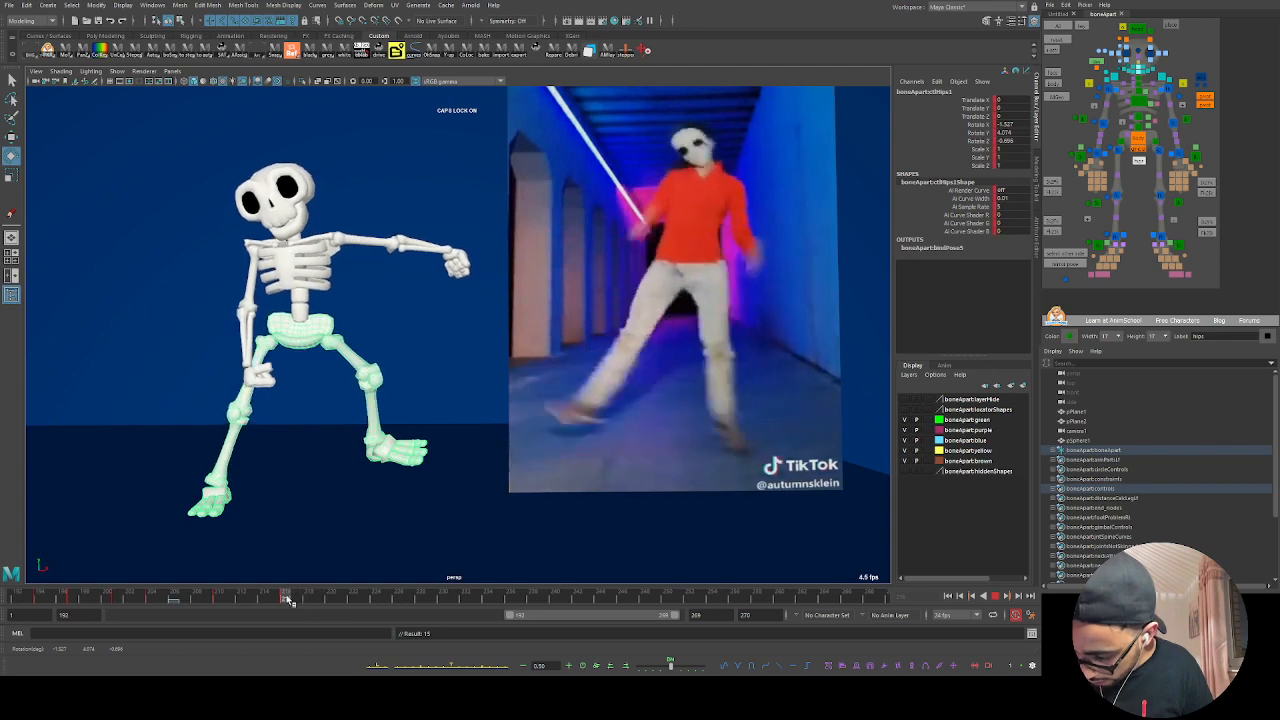
Step: Tilt the hips at frame 219 to about 8.9 degrees on Z to match the dancer's leg kick
{"action": "key", "text": "e"}
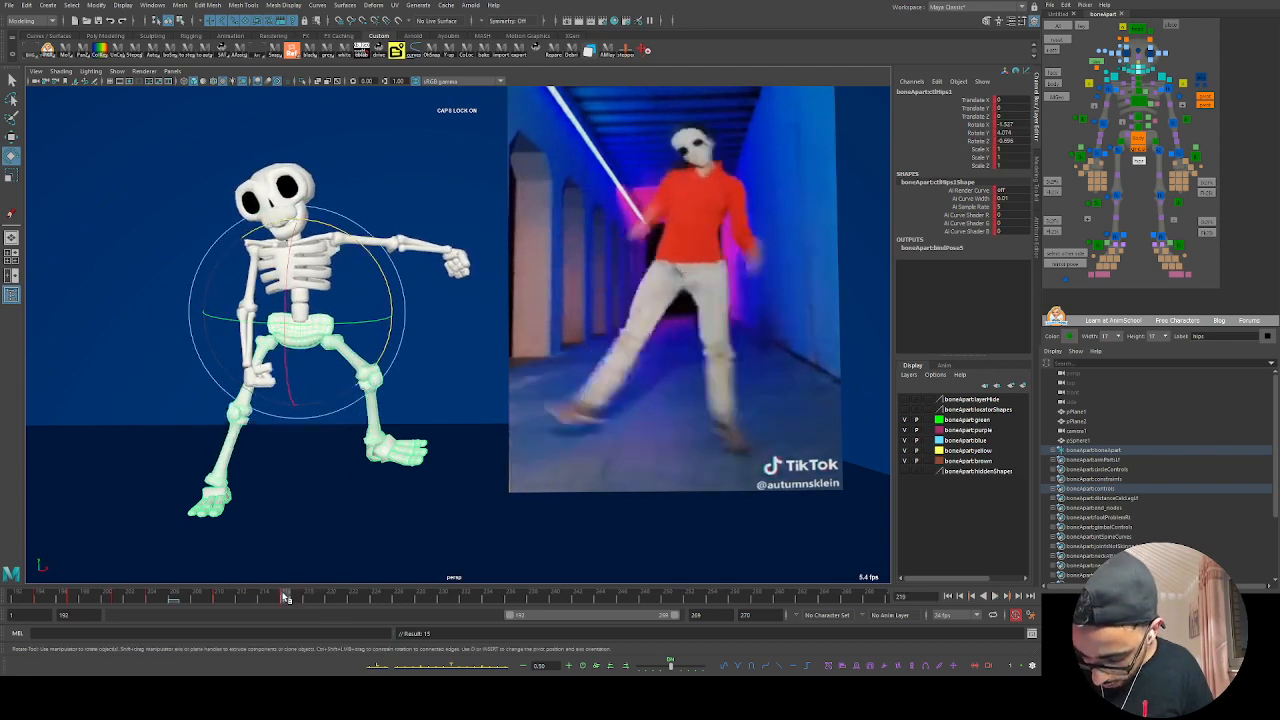
{"action": "key", "text": "alt+v"}
{"action": "left_click_drag", "start_coordinate": [404, 328], "coordinate": [404, 345]}
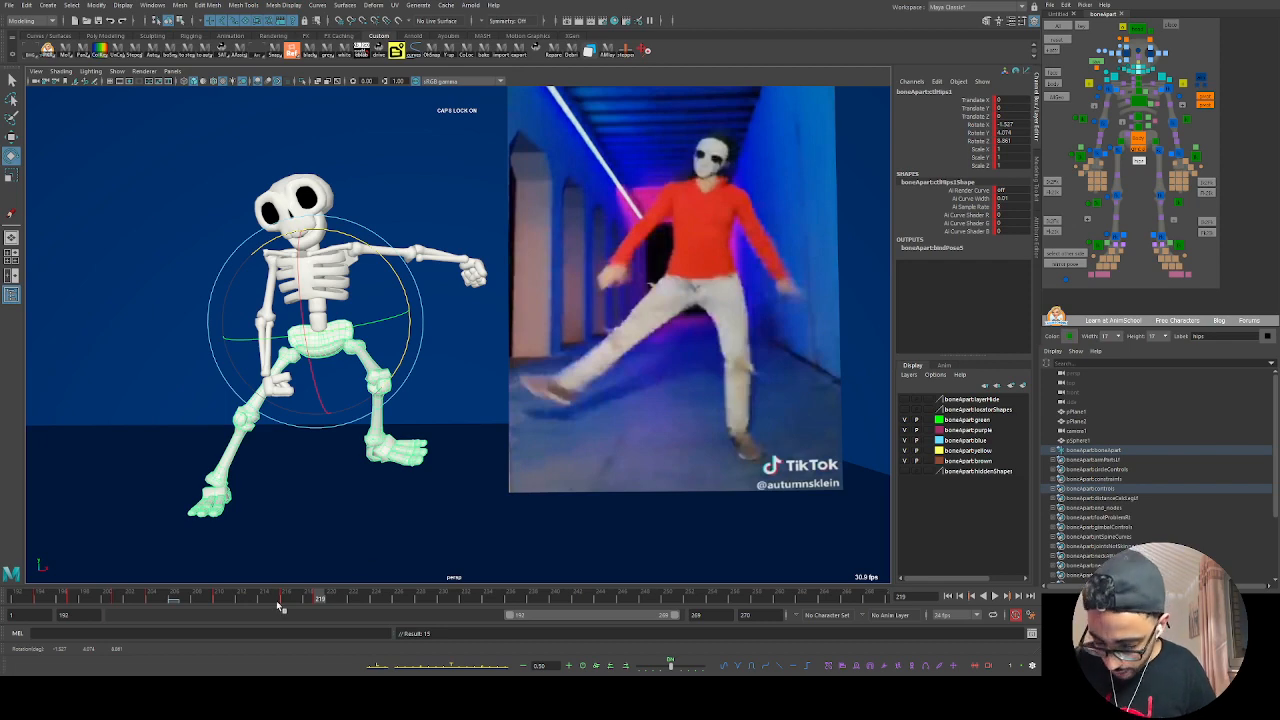
{"action": "key", "text": "alt+v"}
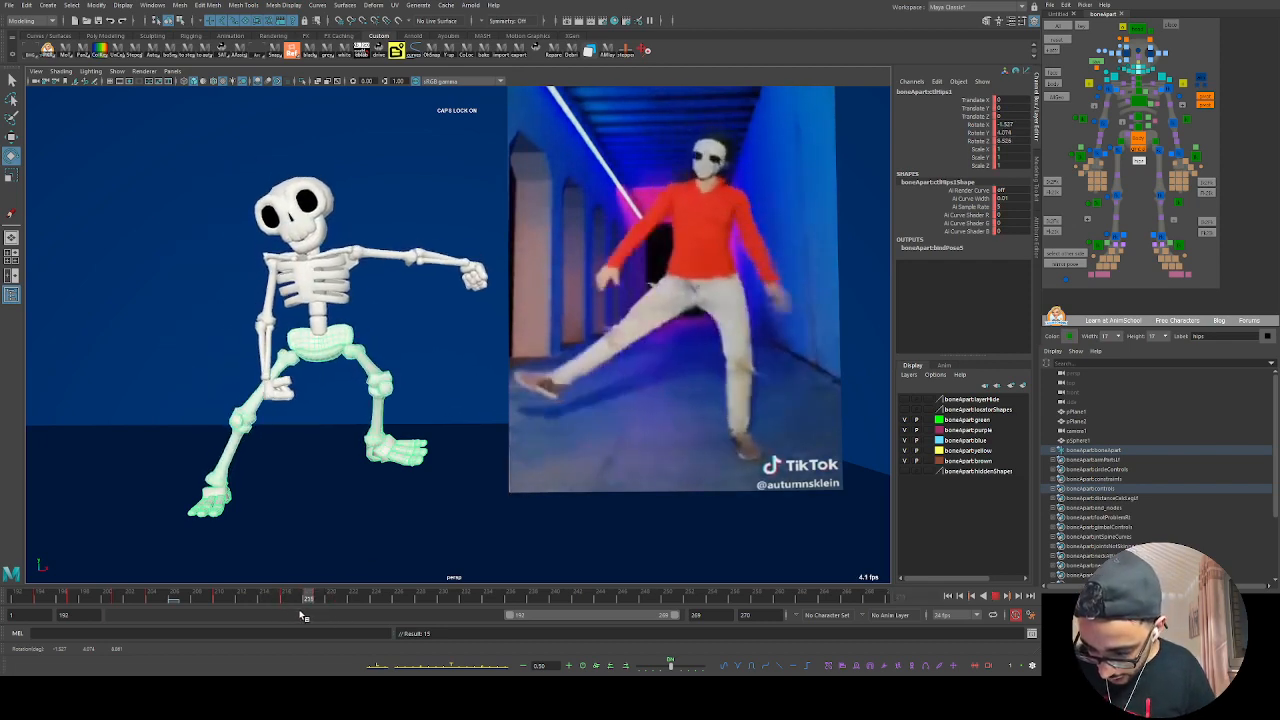
Step: Level the hips at frame 222 to about -0.45 degrees on Z and key the rotation
{"action": "key", "text": "alt+v"}
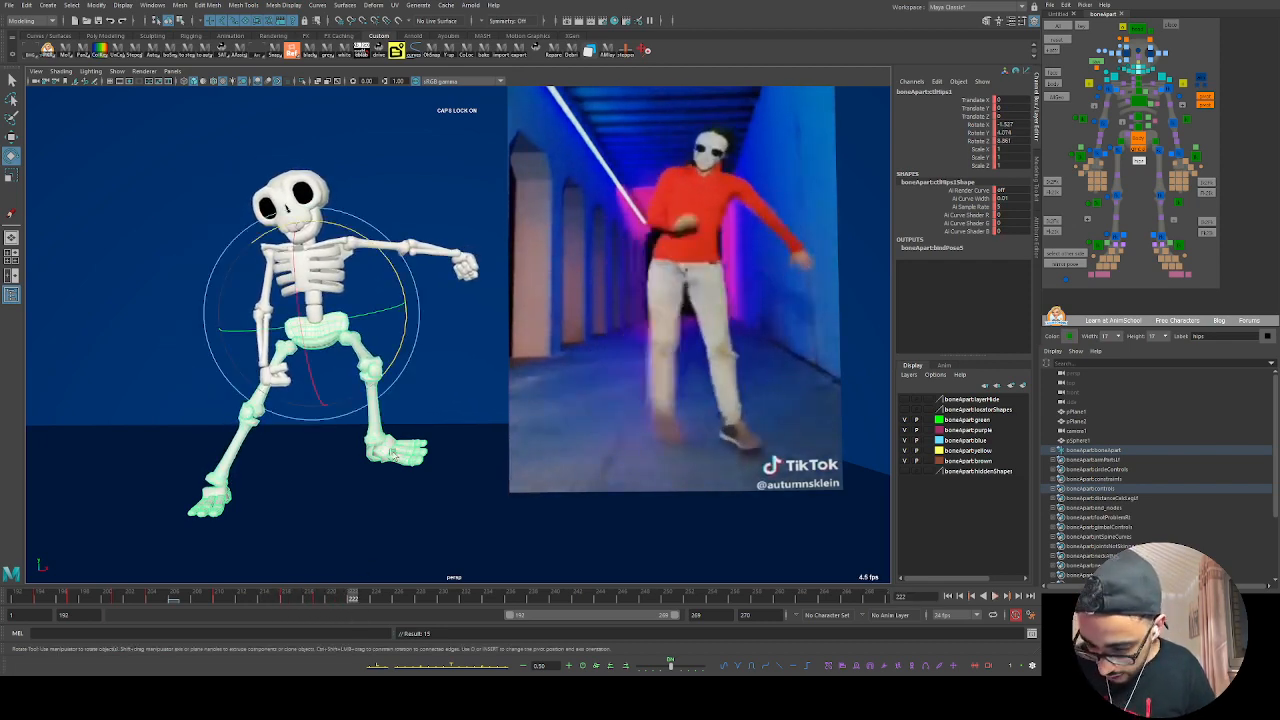
{"action": "left_click_drag", "start_coordinate": [402, 331], "coordinate": [403, 347]}
{"action": "key", "text": "s"}
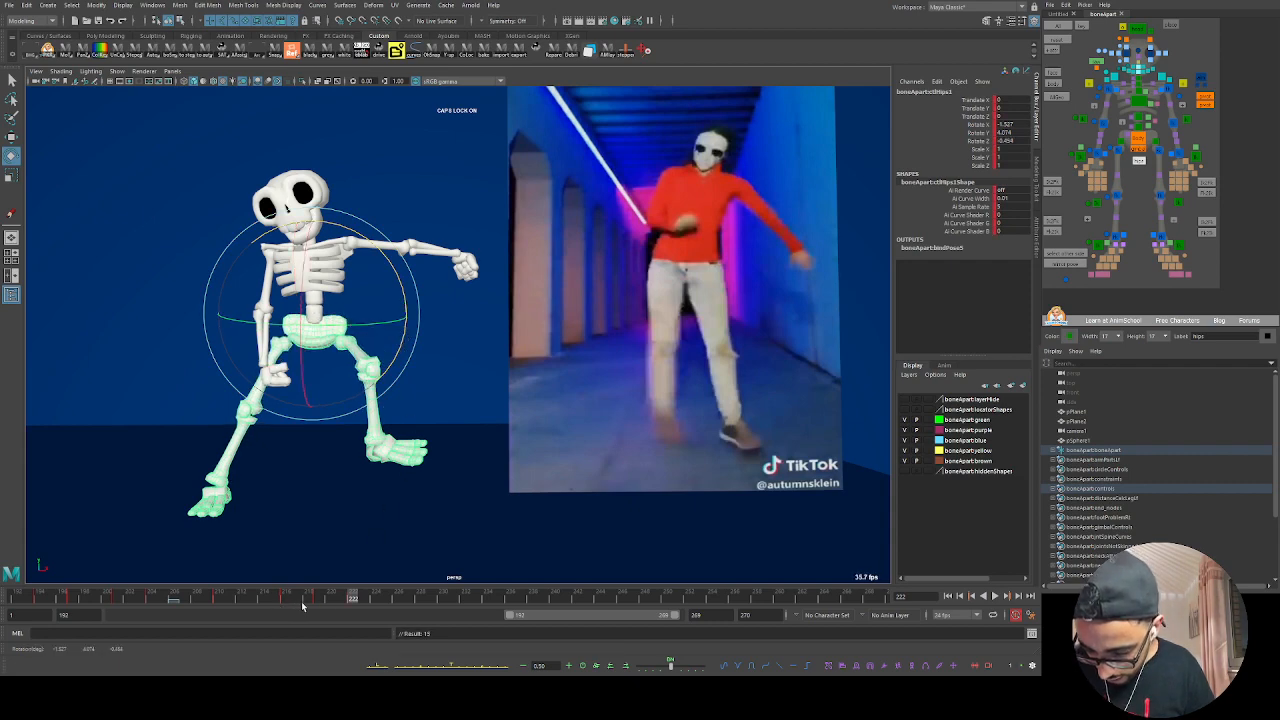
Step: Key the hips' held rotation at frame 224 and tilt them to a negative Z angle at frame 226
{"action": "key", "text": "alt+v"}
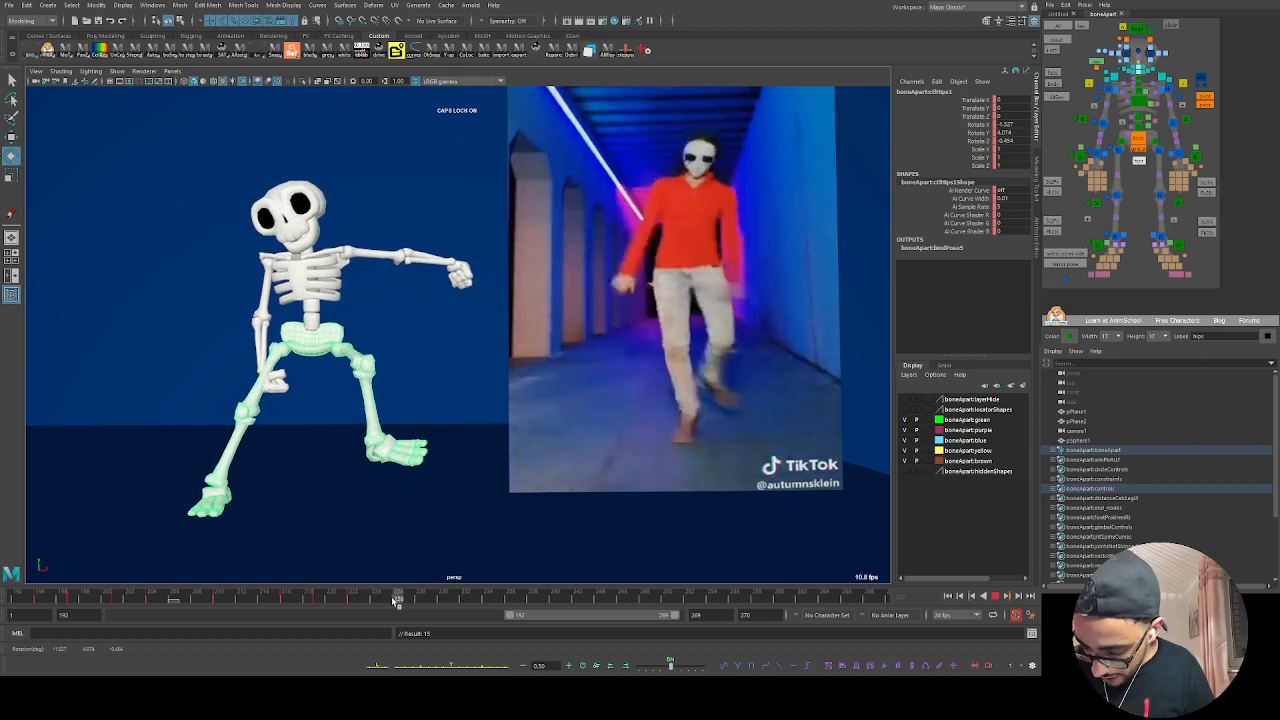
{"action": "left_click_drag", "start_coordinate": [397, 600], "coordinate": [376, 600]}
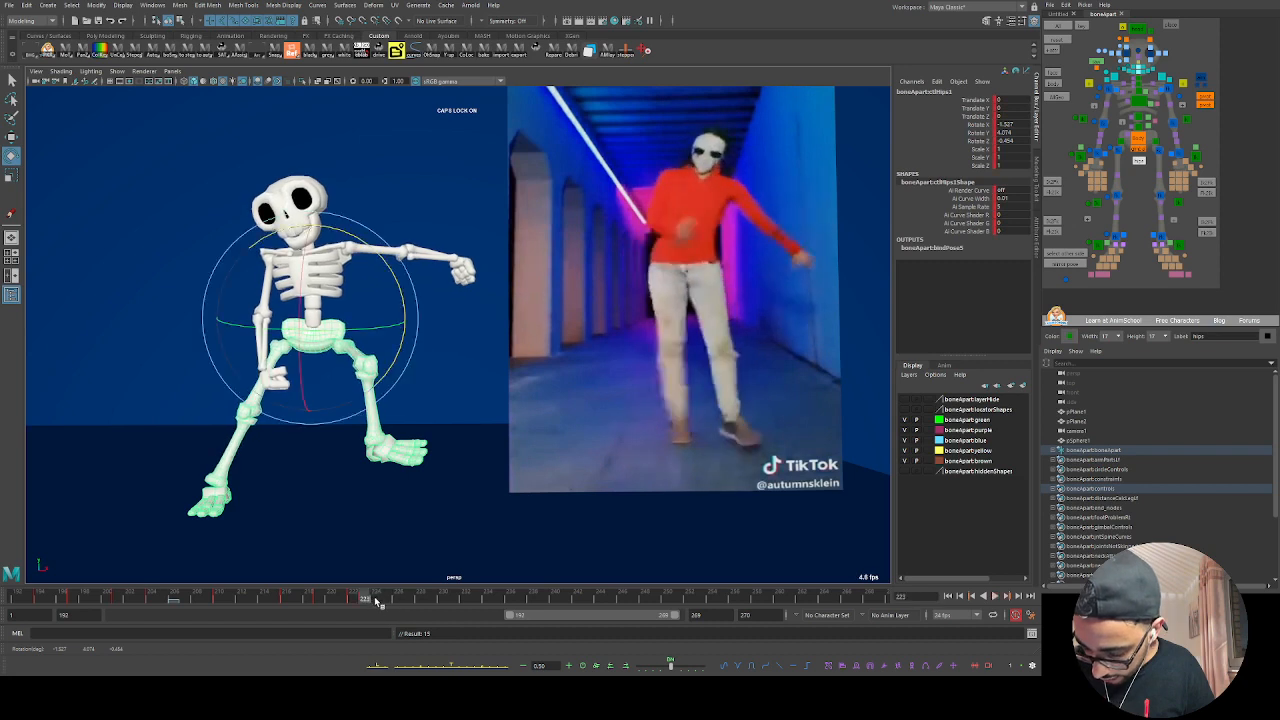
{"action": "key", "text": "ctrl+z"}
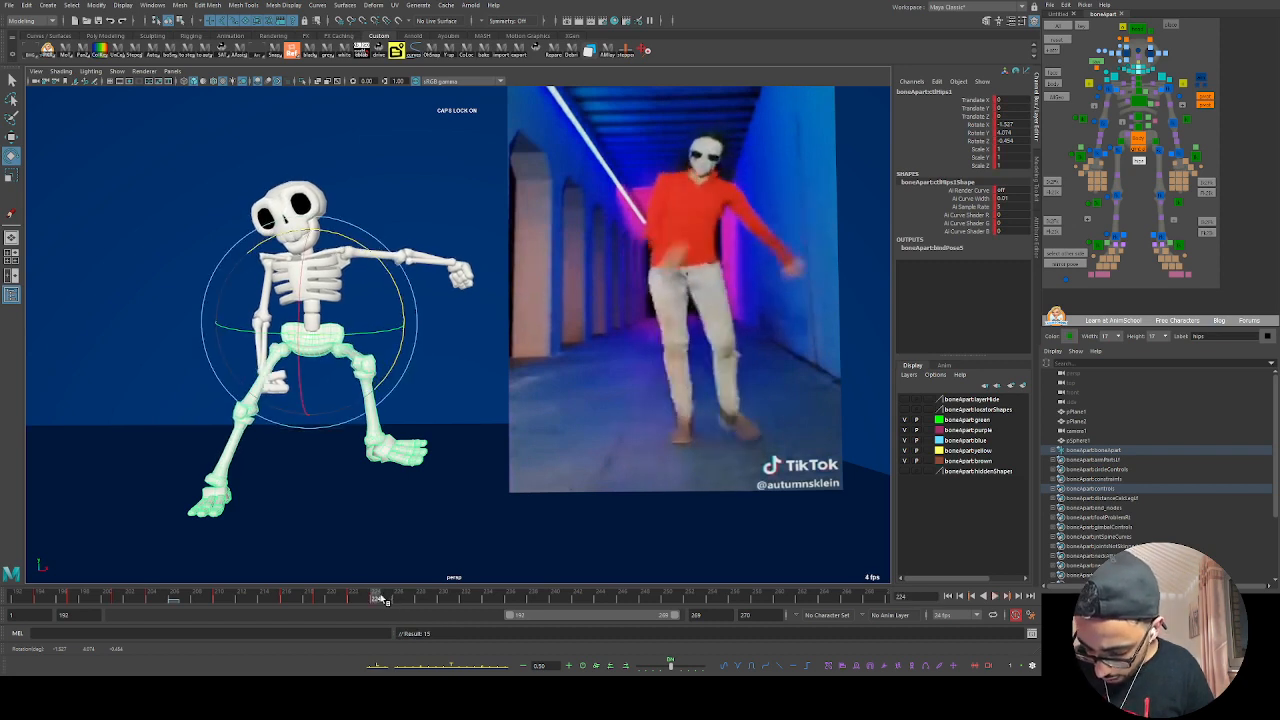
{"action": "left_click", "coordinate": [410, 597]}
{"action": "key", "text": "s"}
{"action": "key", "text": "alt+v"}
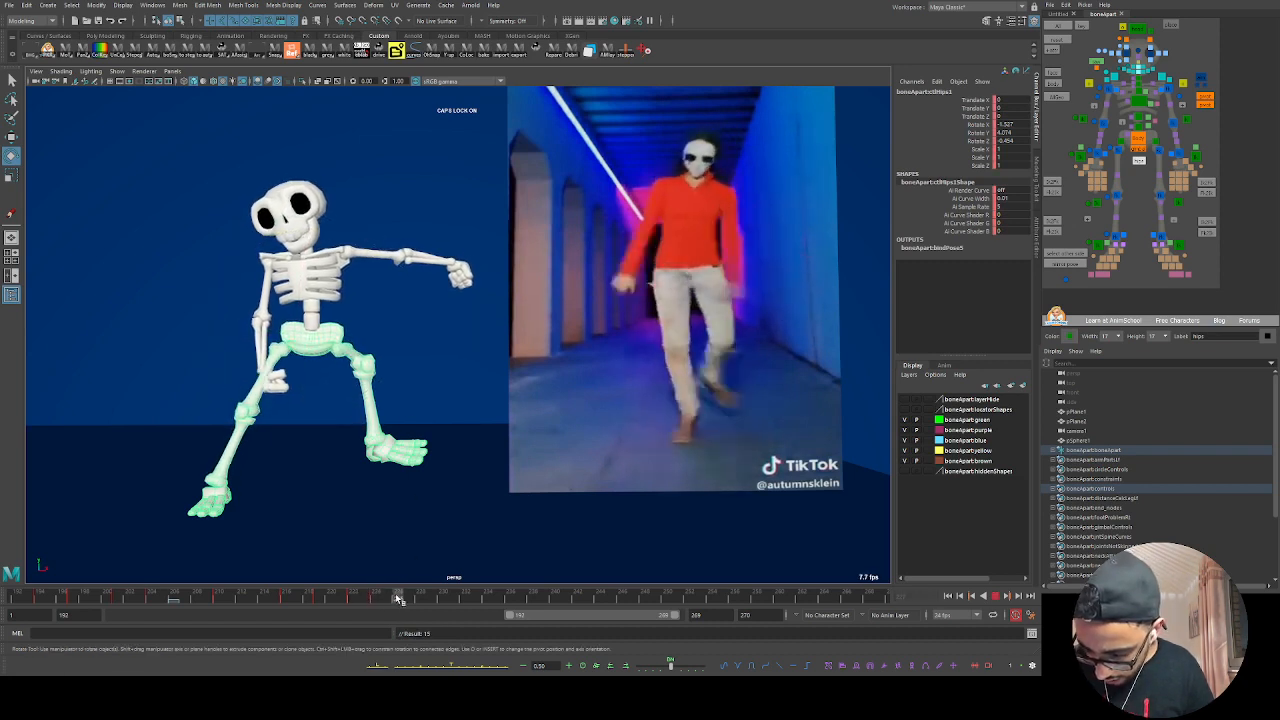
{"action": "key", "text": "alt+v"}
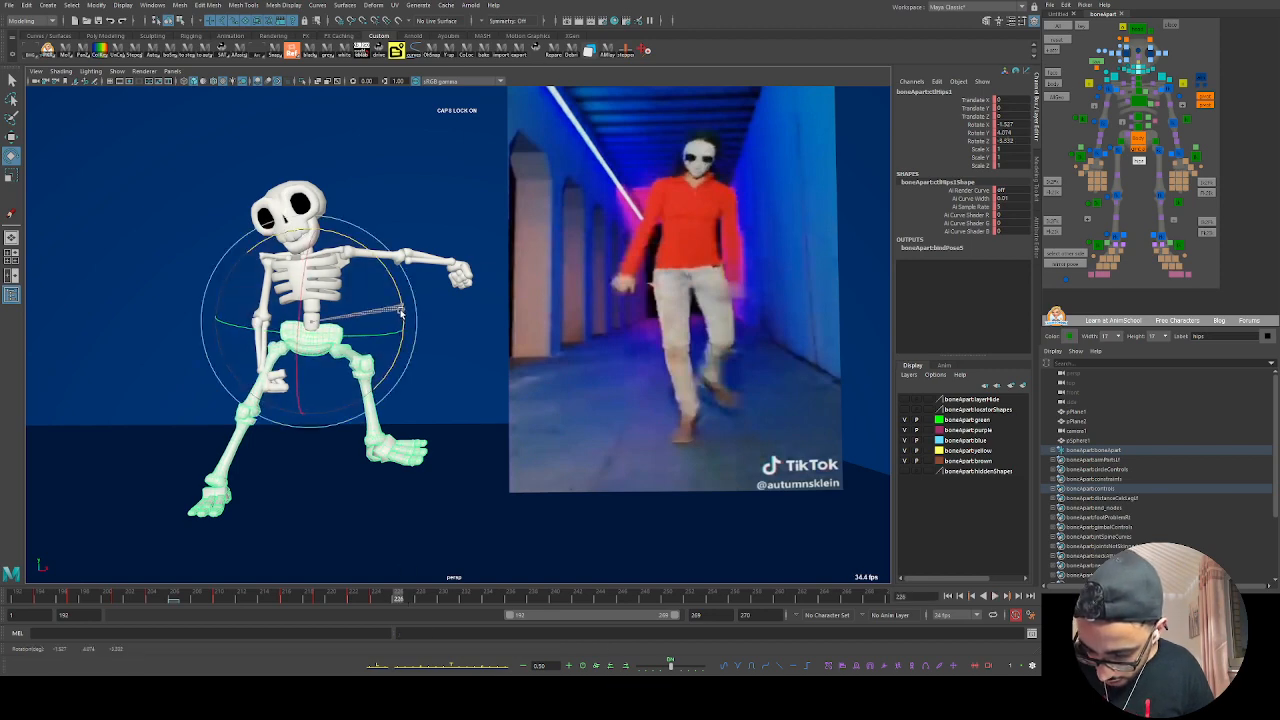
{"action": "key", "text": "alt+v"}
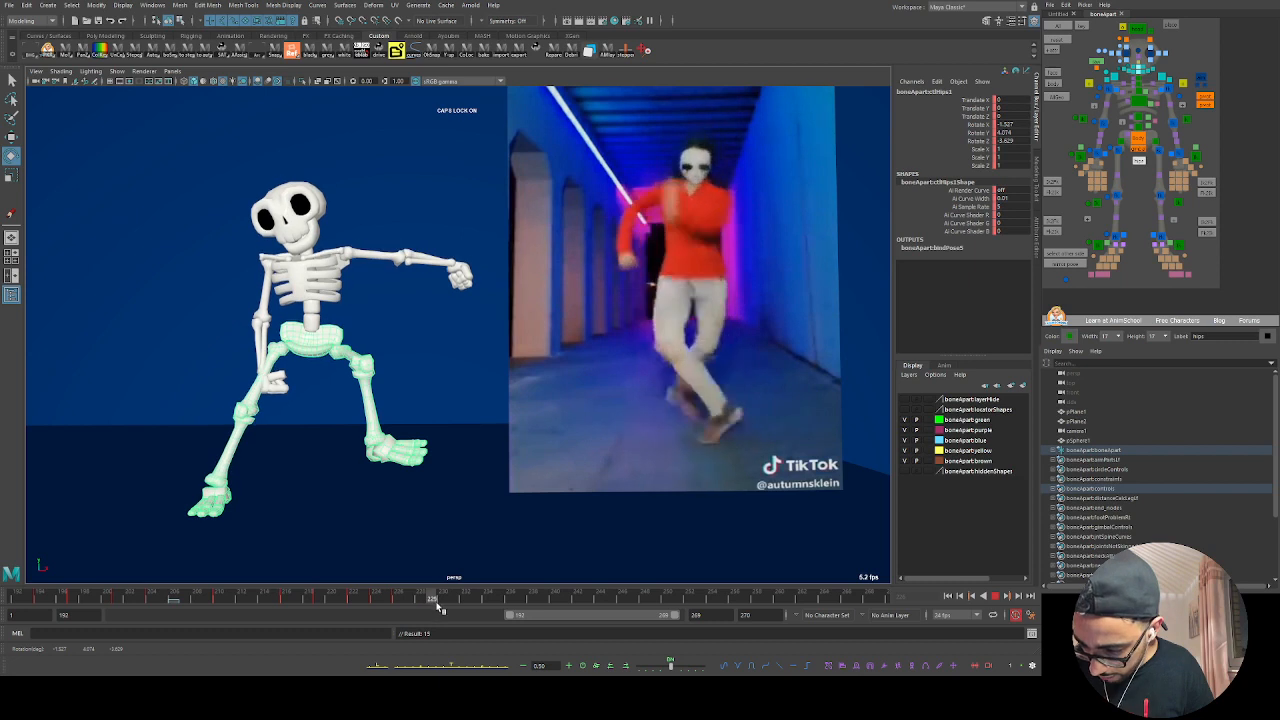
Step: Tilt and key the hips on Z at frames 230, 235 and 238 to follow the dancer's steps
{"action": "mouse_move", "coordinate": [437, 605]}
{"action": "left_mouse_down"}
{"action": "mouse_move", "coordinate": [424, 604]}
{"action": "mouse_move", "coordinate": [447, 603]}
{"action": "left_mouse_up"}
{"action": "left_click_drag", "start_coordinate": [398, 369], "coordinate": [401, 361]}
{"action": "left_click_drag", "start_coordinate": [405, 600], "coordinate": [532, 600]}
{"action": "left_click_drag", "start_coordinate": [403, 340], "coordinate": [400, 337]}
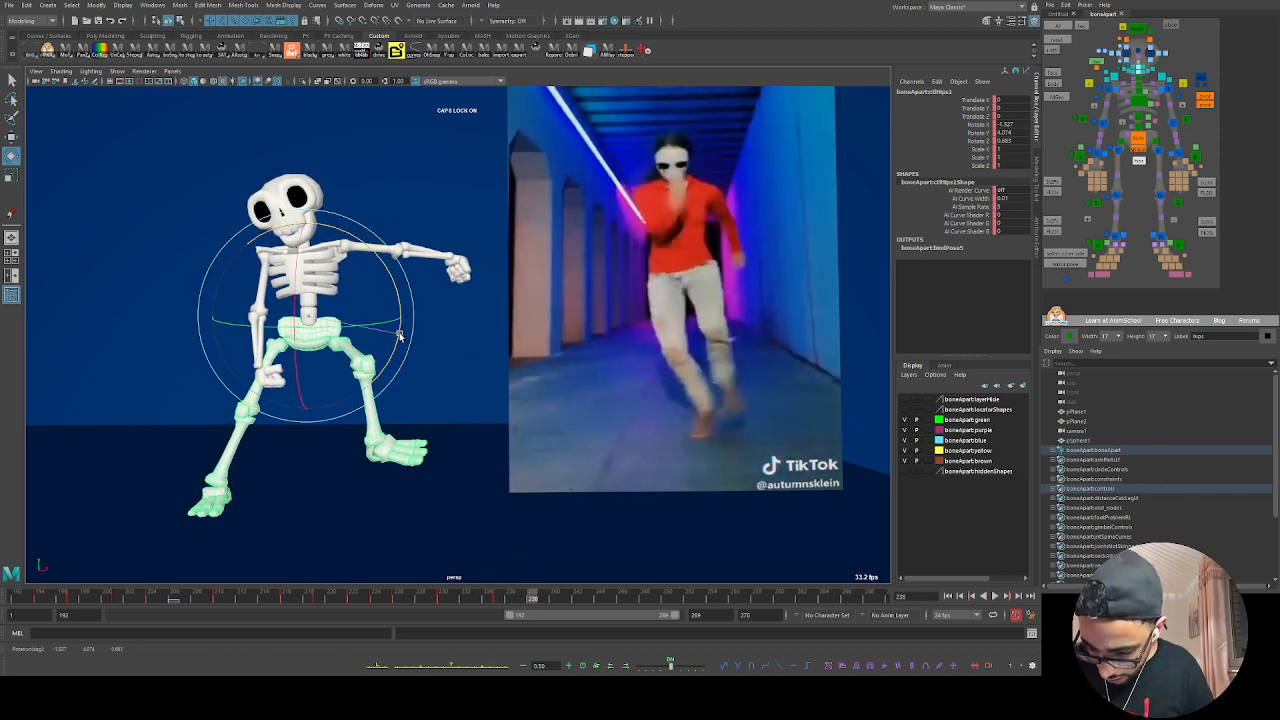
{"action": "key", "text": "s"}
Step: Twist the hips at frame 242 to about 3.8 on X, -10.4 on Y and 4.15 on Z, checking them from an angle
{"action": "left_click_drag", "start_coordinate": [535, 598], "coordinate": [580, 600]}
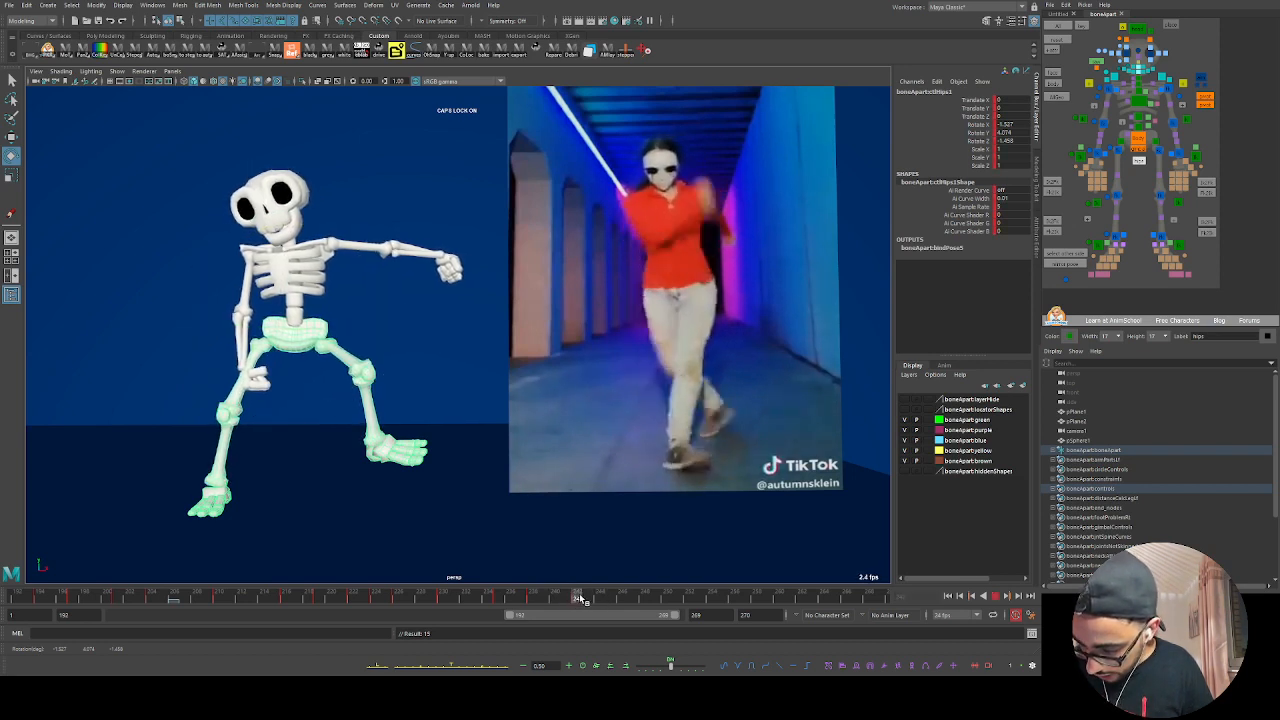
{"action": "left_click_drag", "start_coordinate": [300, 330], "coordinate": [320, 326]}
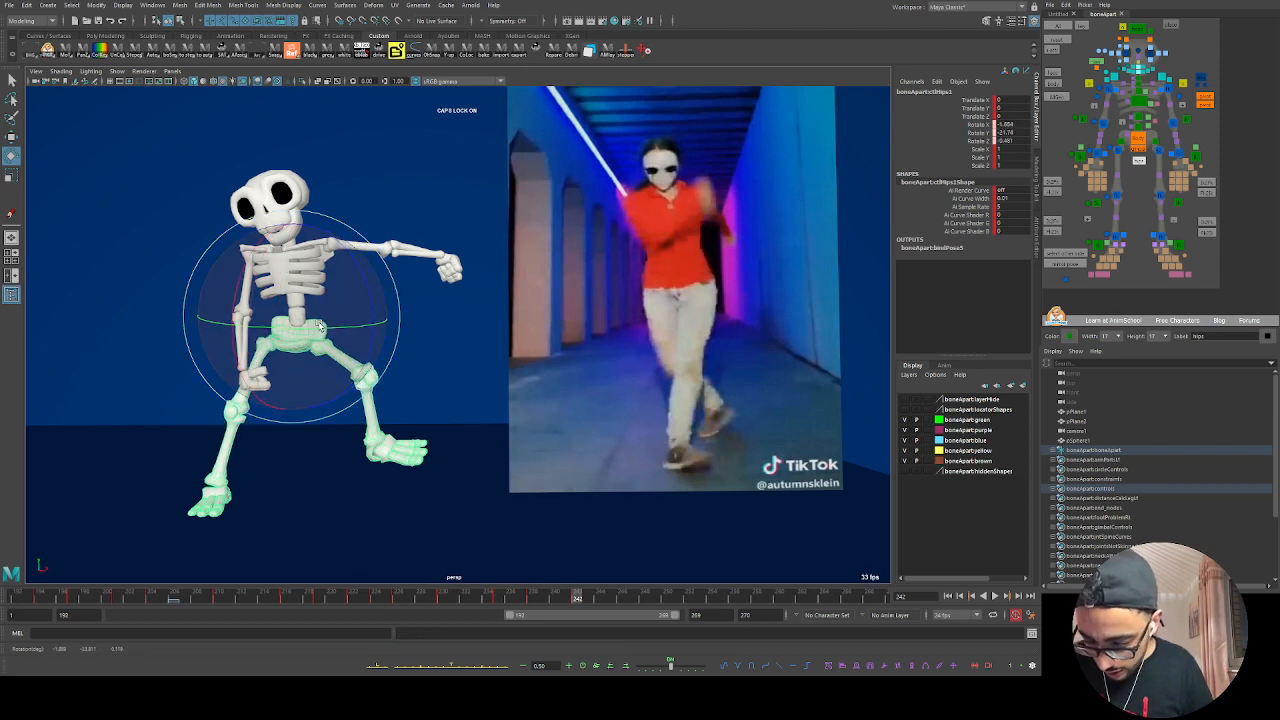
{"action": "left_click_drag", "start_coordinate": [335, 373], "coordinate": [332, 352]}
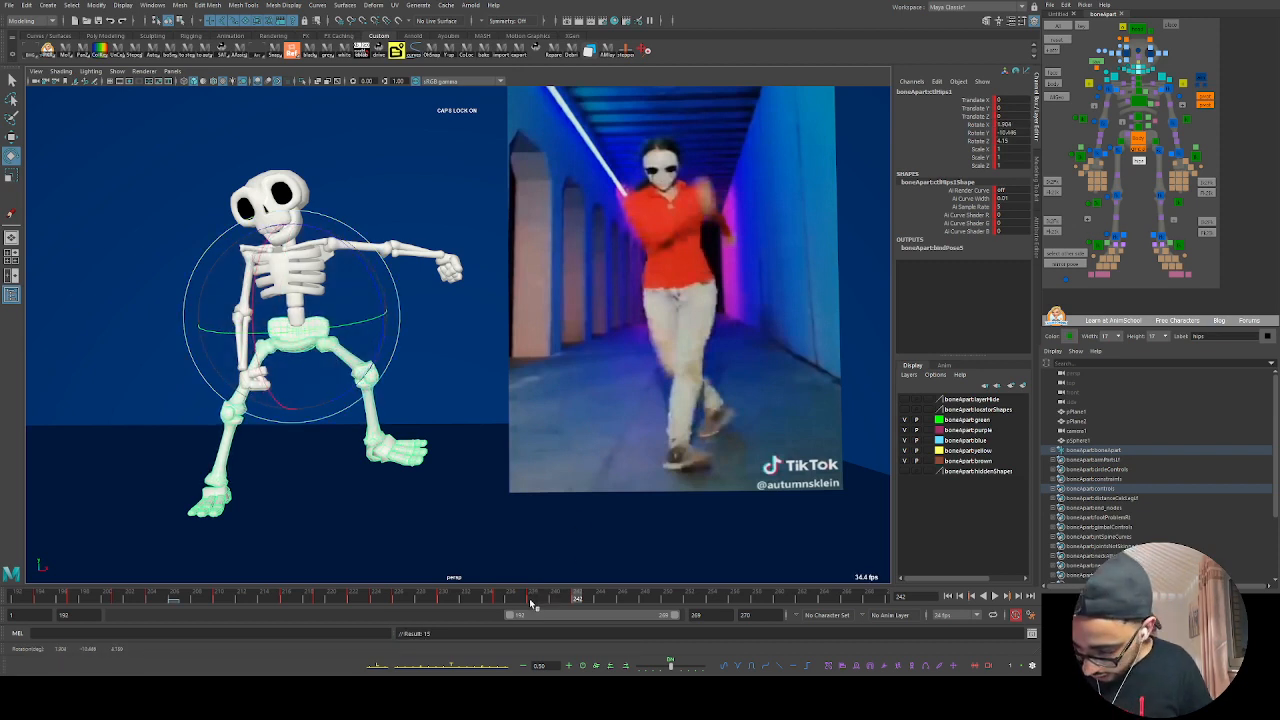
{"action": "left_click_drag", "start_coordinate": [531, 603], "coordinate": [568, 598]}
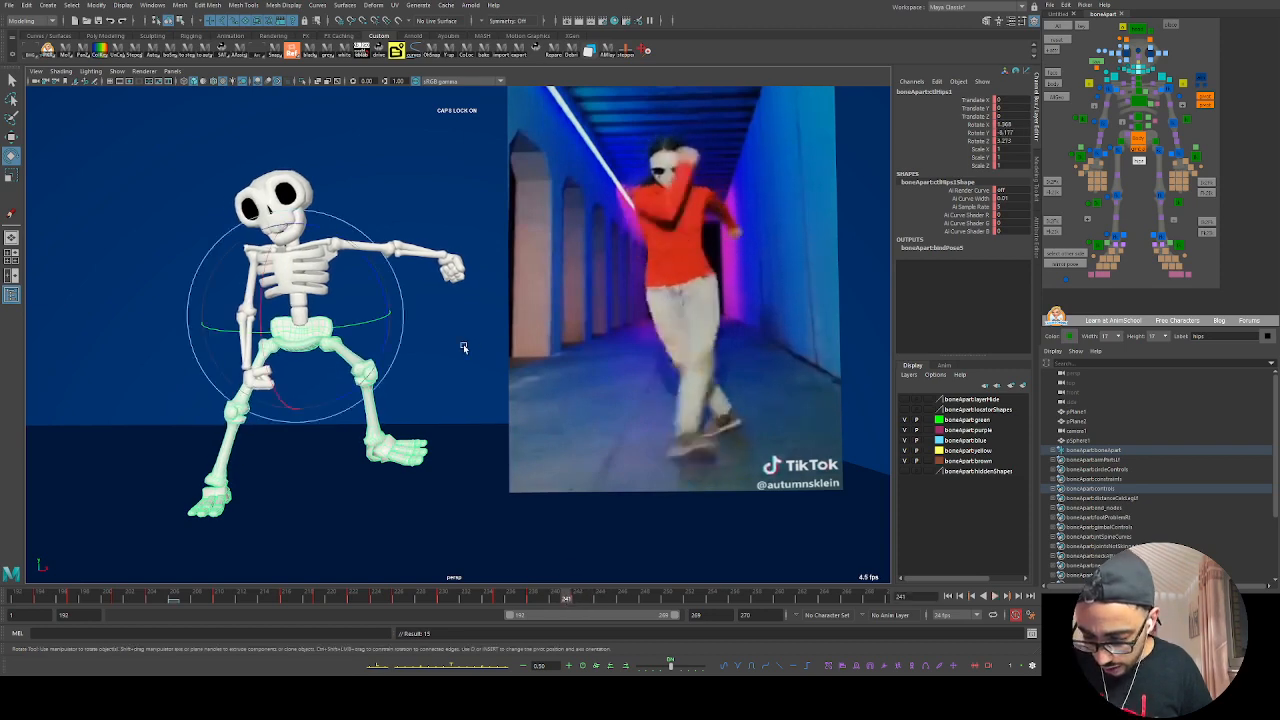
{"action": "left_click_drag", "start_coordinate": [463, 347], "coordinate": [481, 452], "text": "alt"}
{"action": "key", "text": "ctrl+z"}
{"action": "key", "text": "ctrl+z"}
{"action": "key", "text": "ctrl+z"}
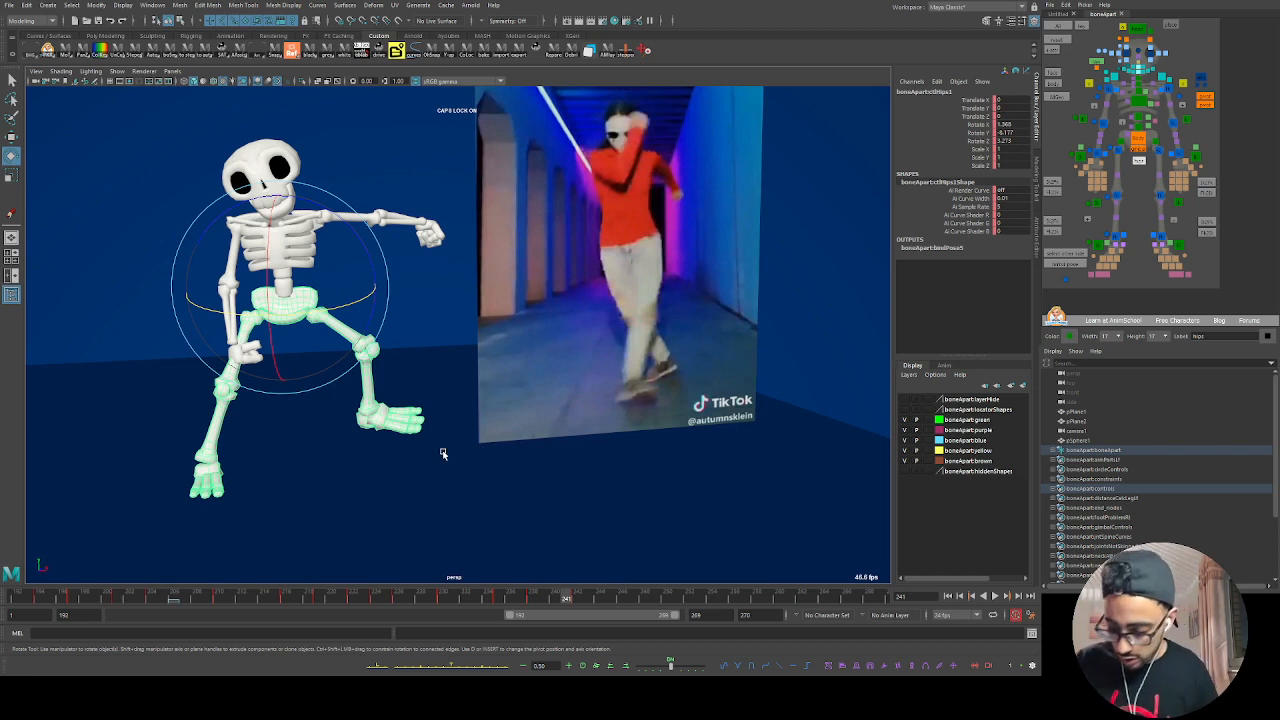
{"action": "left_click_drag", "start_coordinate": [549, 604], "coordinate": [578, 582]}
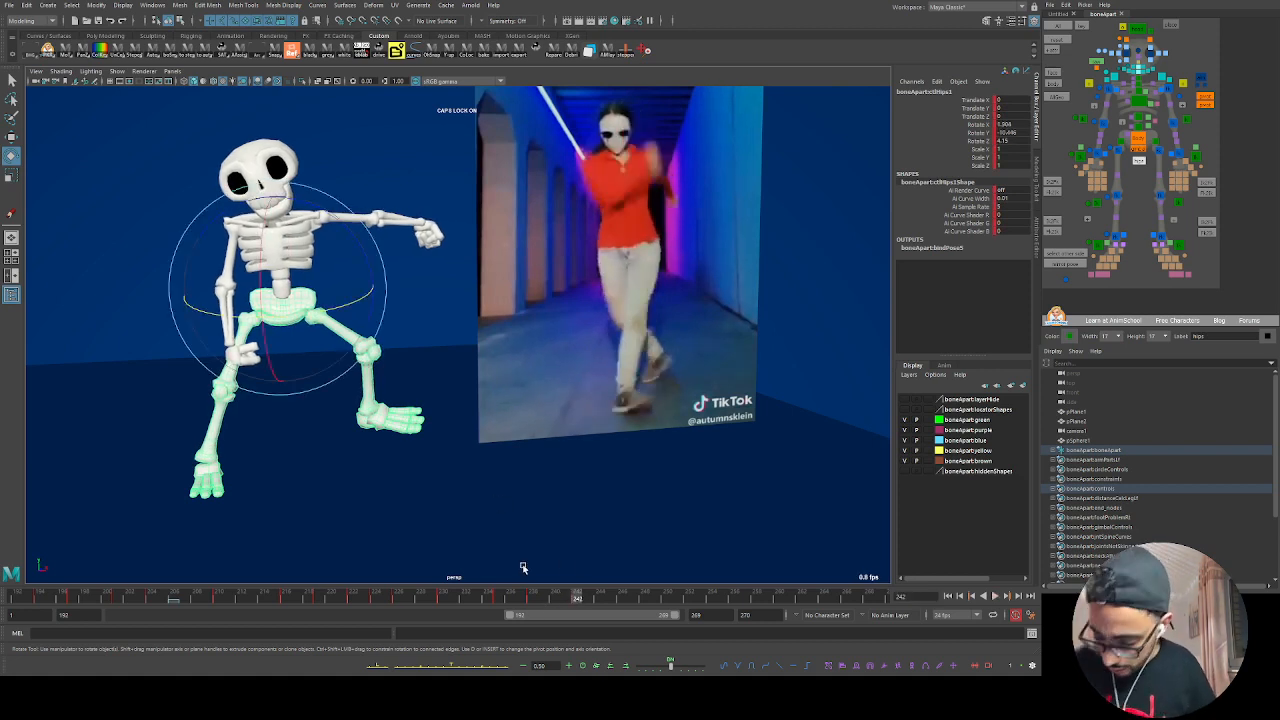
Step: Rotate the hips toward the front at frame 252, with about 3.2 degrees on Z, and key the pose
{"action": "left_click_drag", "start_coordinate": [580, 597], "coordinate": [689, 596]}
{"action": "left_click_drag", "start_coordinate": [420, 425], "coordinate": [356, 364], "text": "alt"}
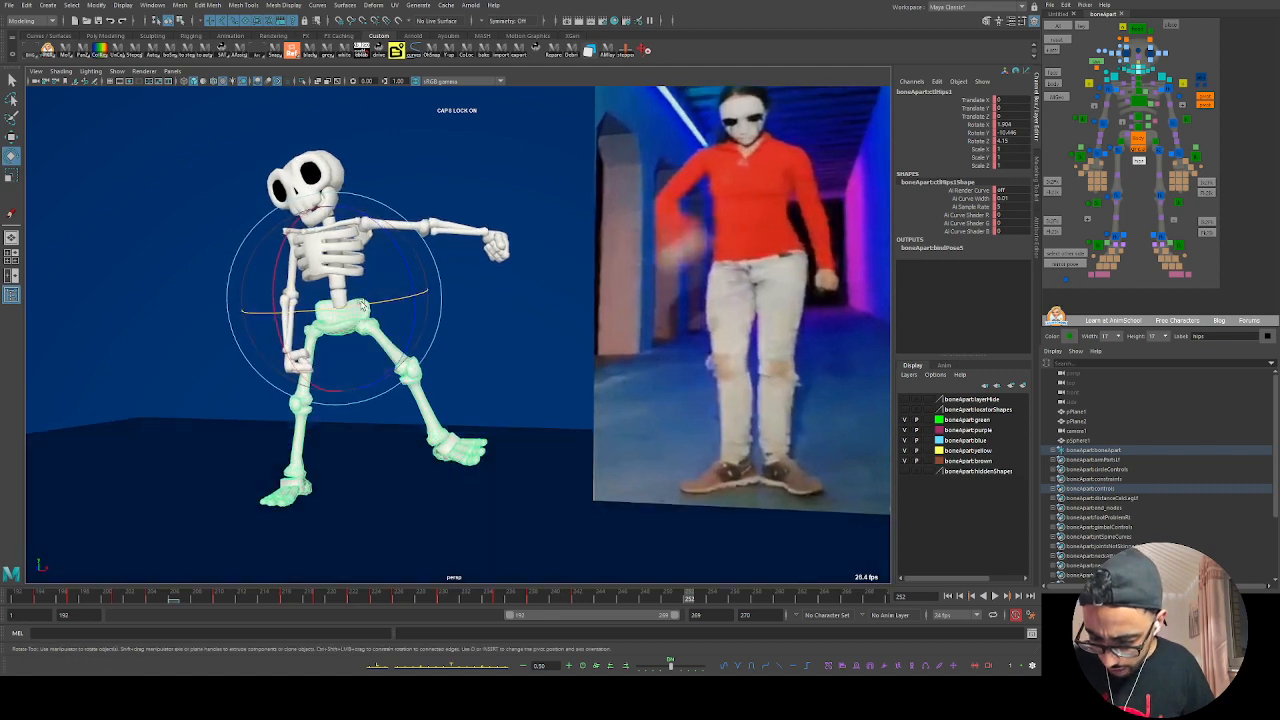
{"action": "left_click_drag", "start_coordinate": [361, 304], "coordinate": [372, 305]}
{"action": "key", "text": "bracketleft"}
{"action": "left_click_drag", "start_coordinate": [360, 251], "coordinate": [368, 254]}
{"action": "key", "text": "s"}
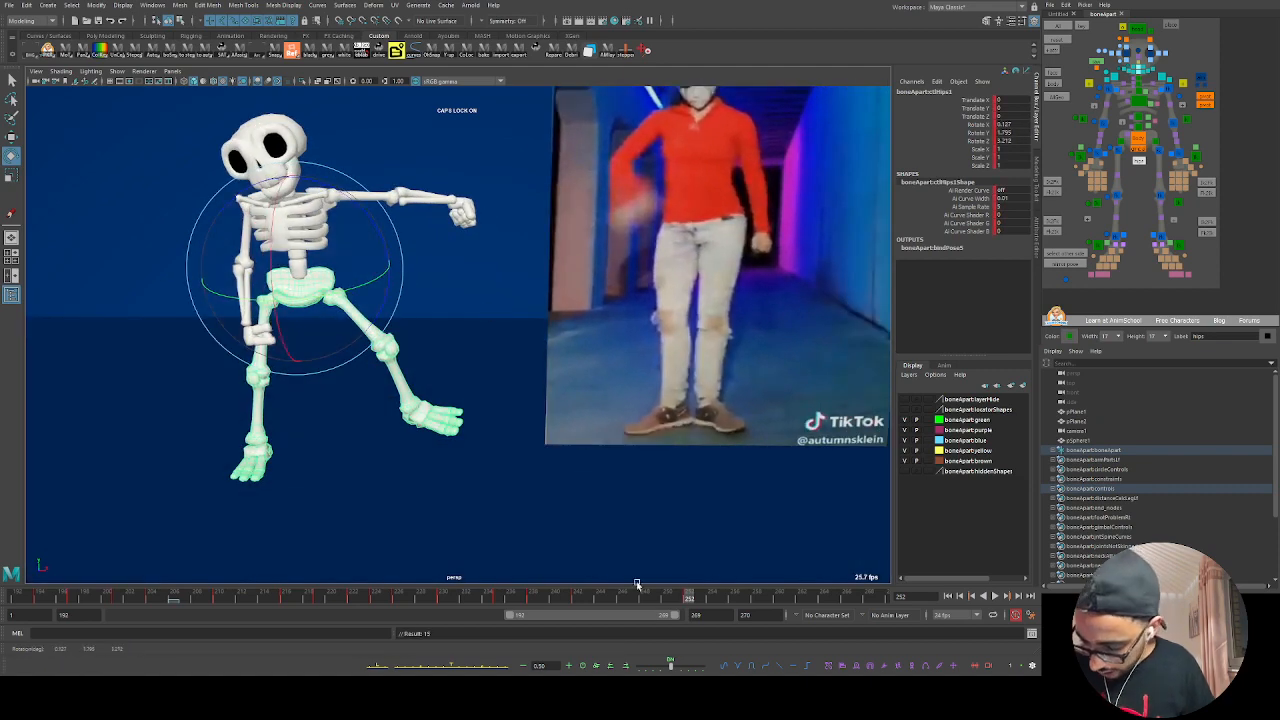
Step: Increase the hips' twist at frame 242 to about -23 degrees on Y
{"action": "mouse_move", "coordinate": [598, 600]}
{"action": "left_mouse_down"}
{"action": "mouse_move", "coordinate": [648, 607]}
{"action": "mouse_move", "coordinate": [577, 597]}
{"action": "left_mouse_up"}
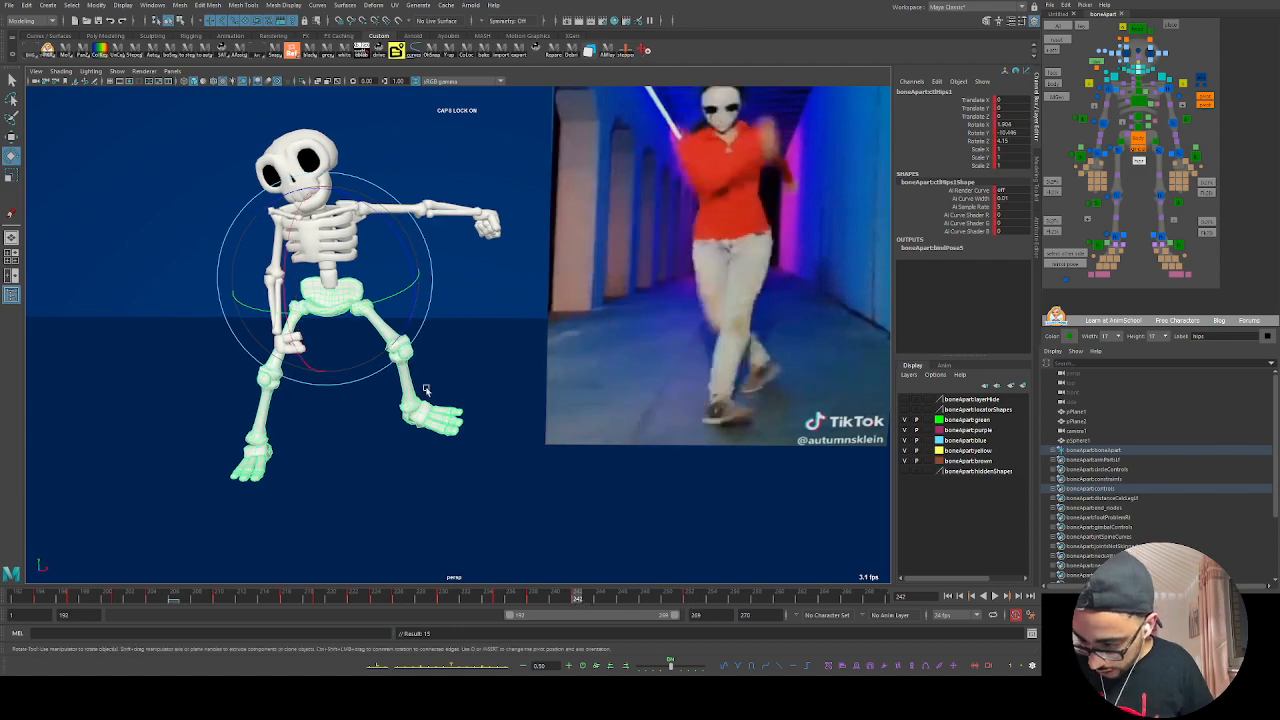
{"action": "left_click_drag", "start_coordinate": [373, 302], "coordinate": [362, 305]}
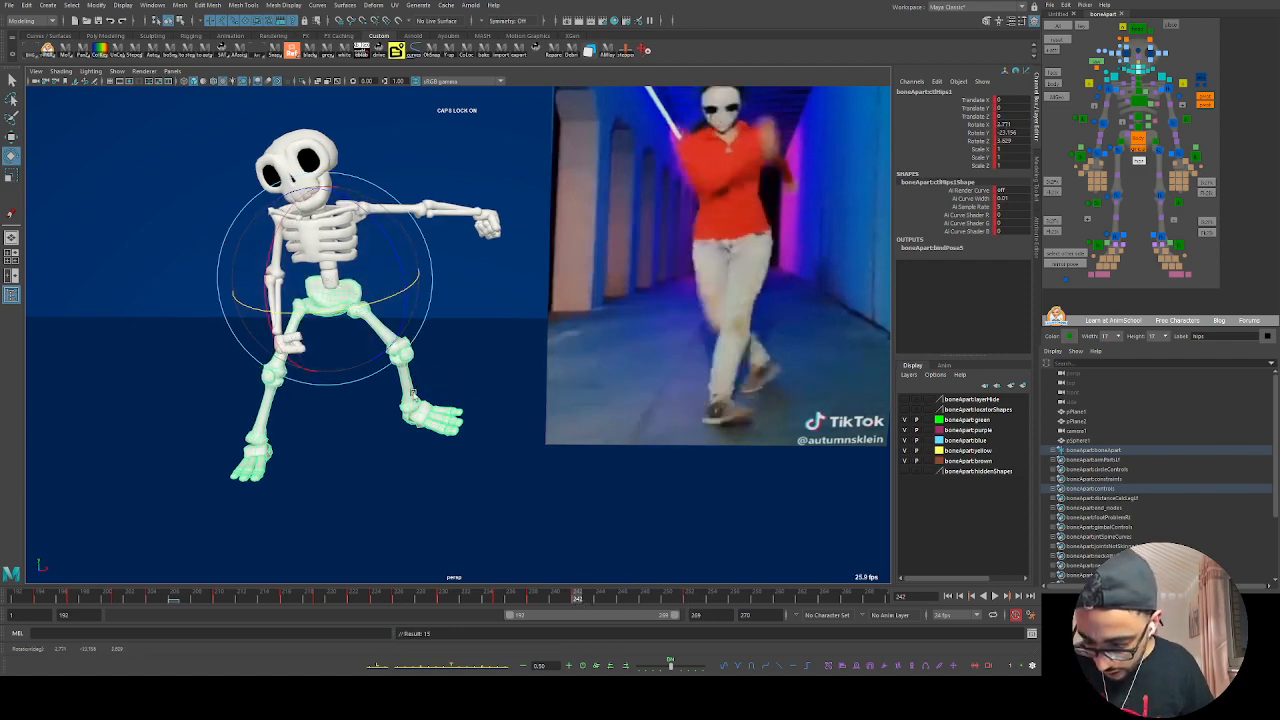
{"action": "left_click_drag", "start_coordinate": [412, 394], "coordinate": [432, 390], "text": "alt"}
Step: Turn the hips at frame 247 to about -4.2 degrees on Y, compare with the frame 252 pose, and undo the pasted key
{"action": "left_click_drag", "start_coordinate": [524, 599], "coordinate": [633, 603]}
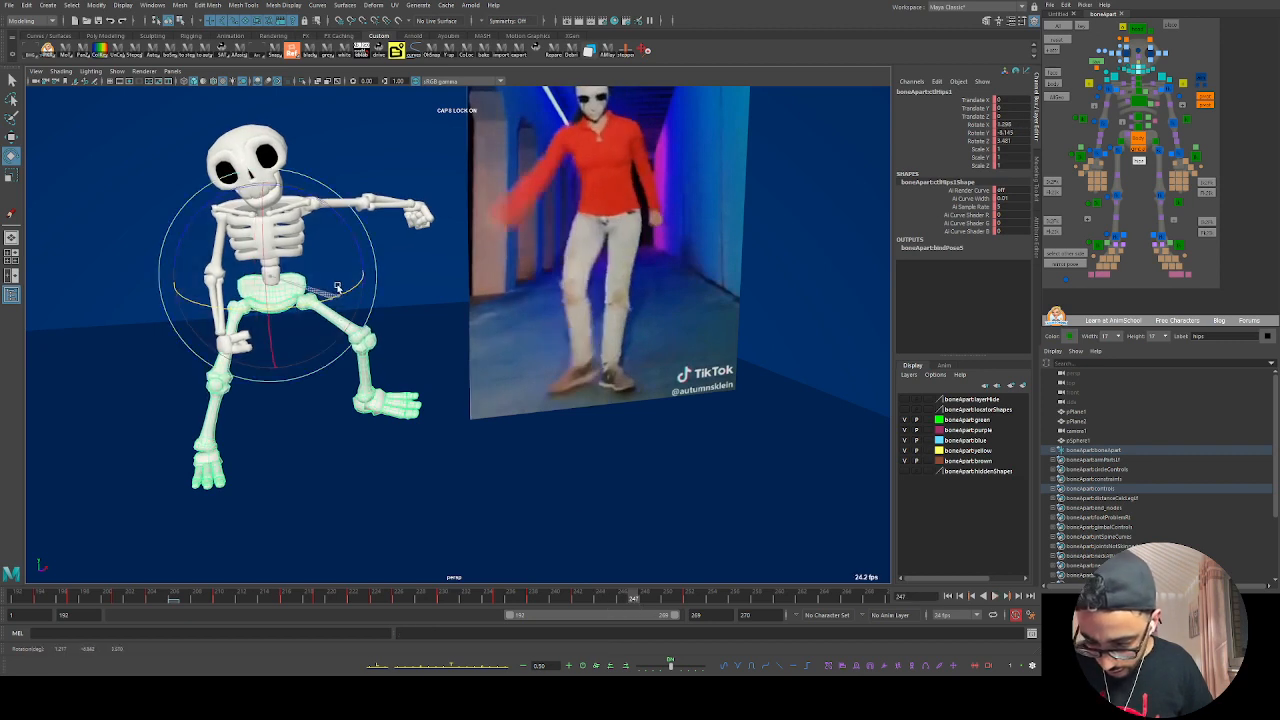
{"action": "key", "text": "period"}
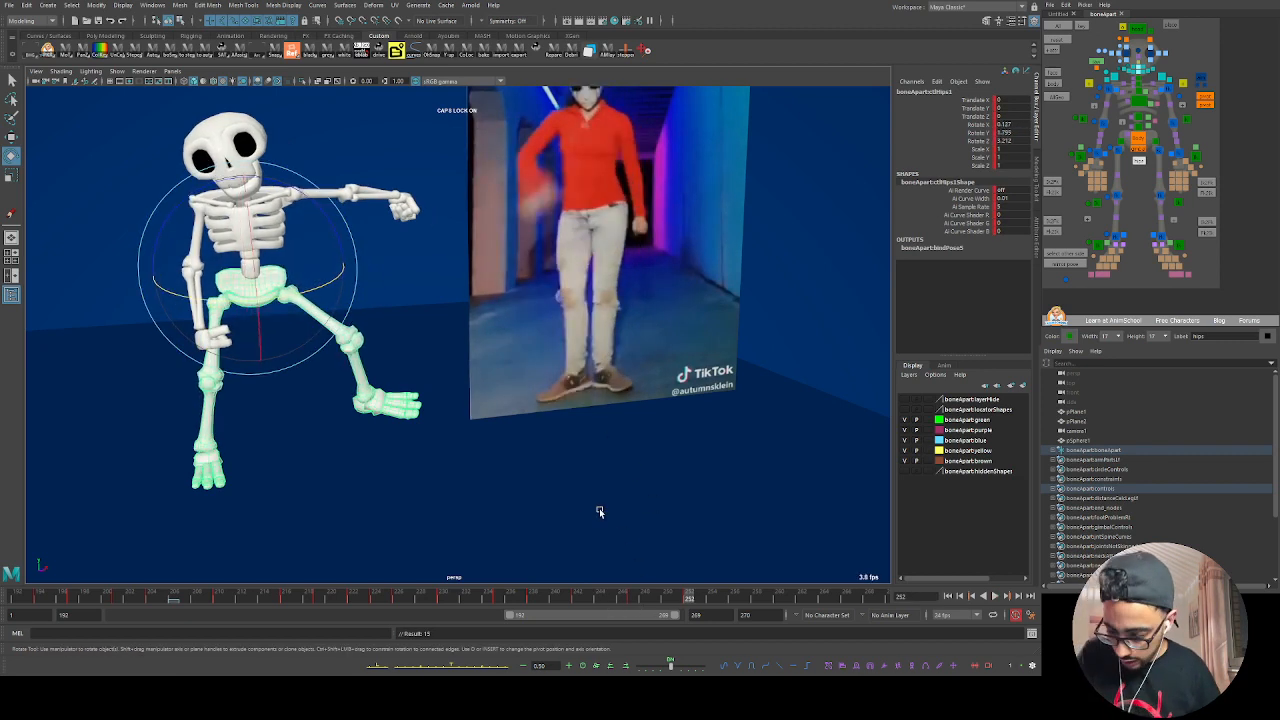
{"action": "key", "text": "comma"}
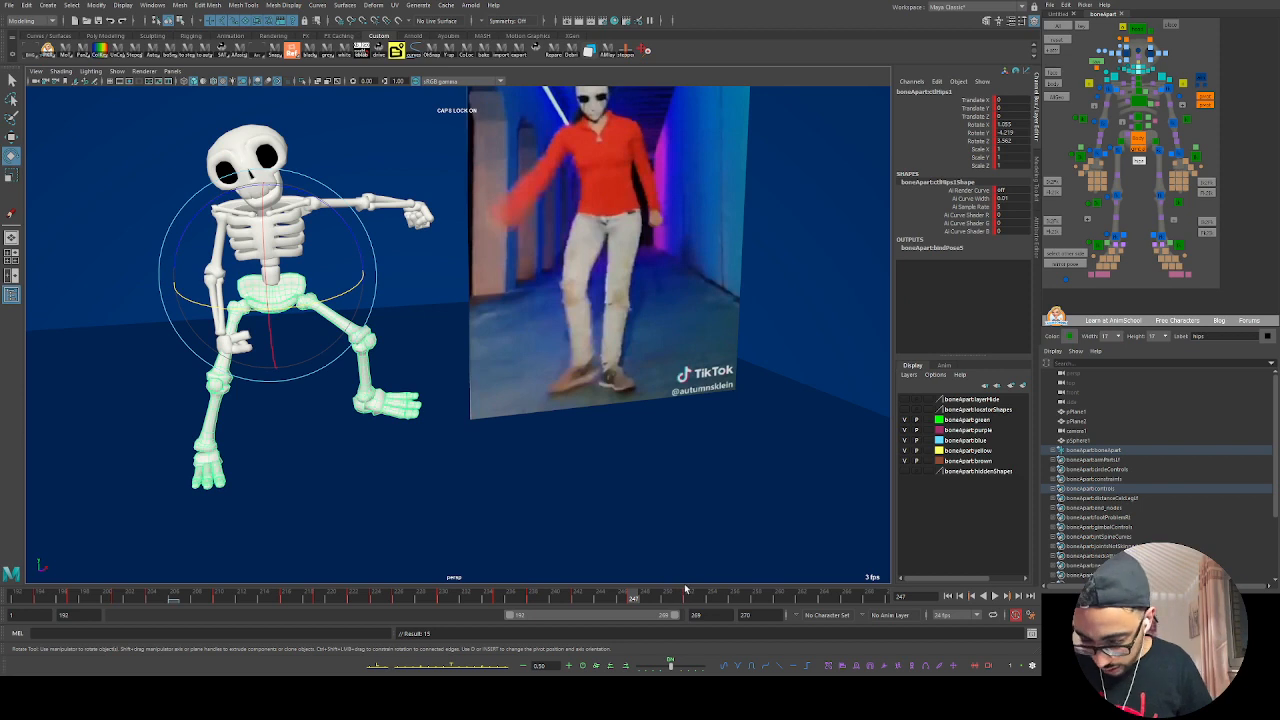
{"action": "key", "text": "ctrl+z"}
{"action": "key", "text": "ctrl+z"}
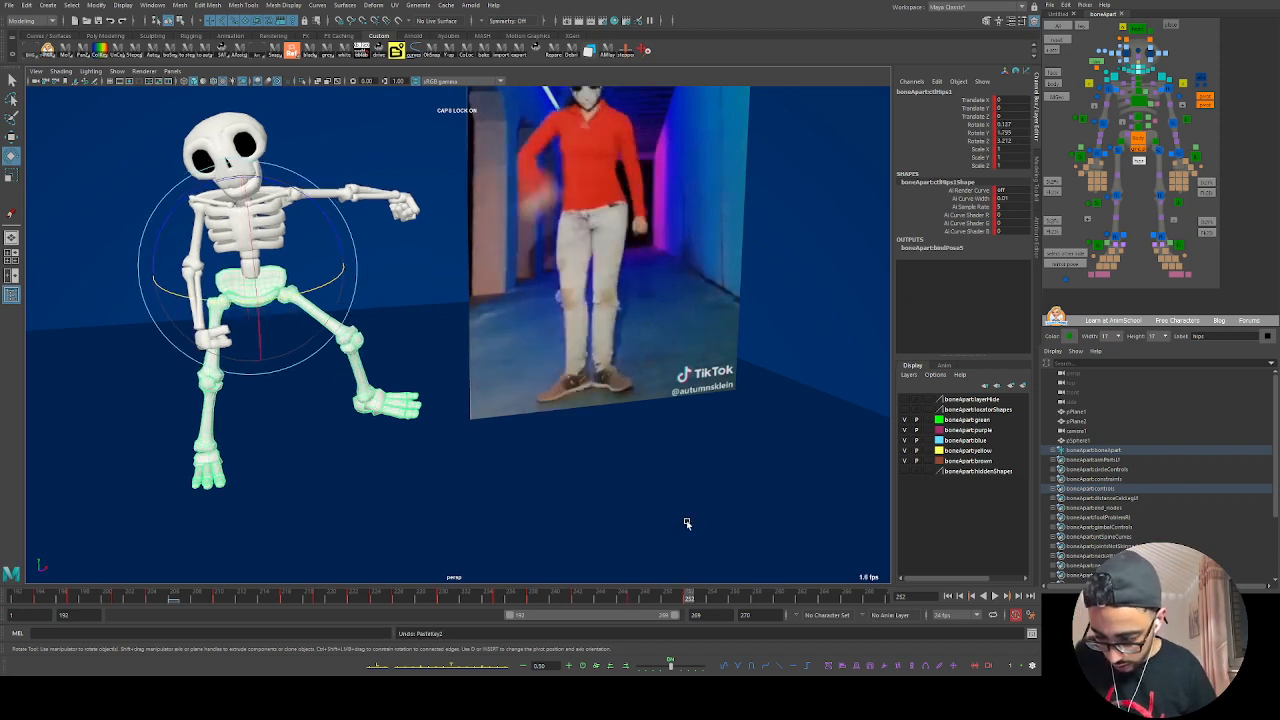
{"action": "key", "text": "comma"}
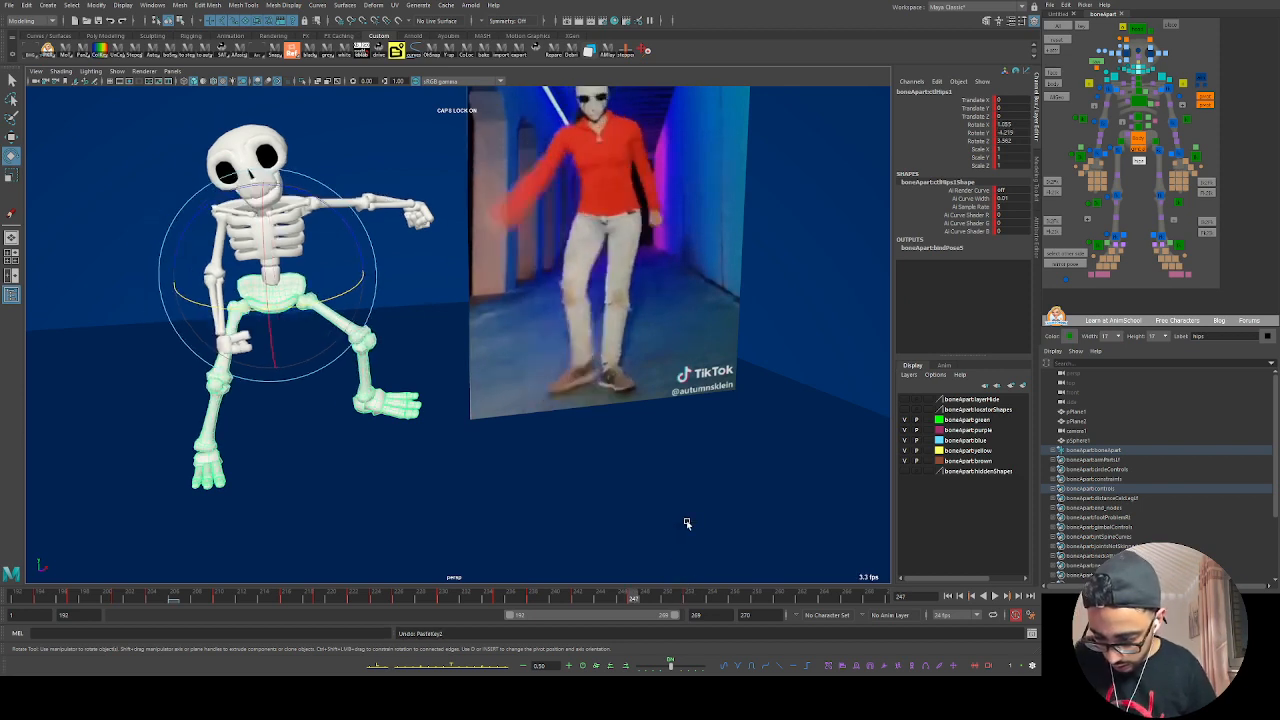
Step: Play back the dance from the start of the range to review the hip motion against the reference video
{"action": "key", "text": "period"}
{"action": "key", "text": "alt+v"}
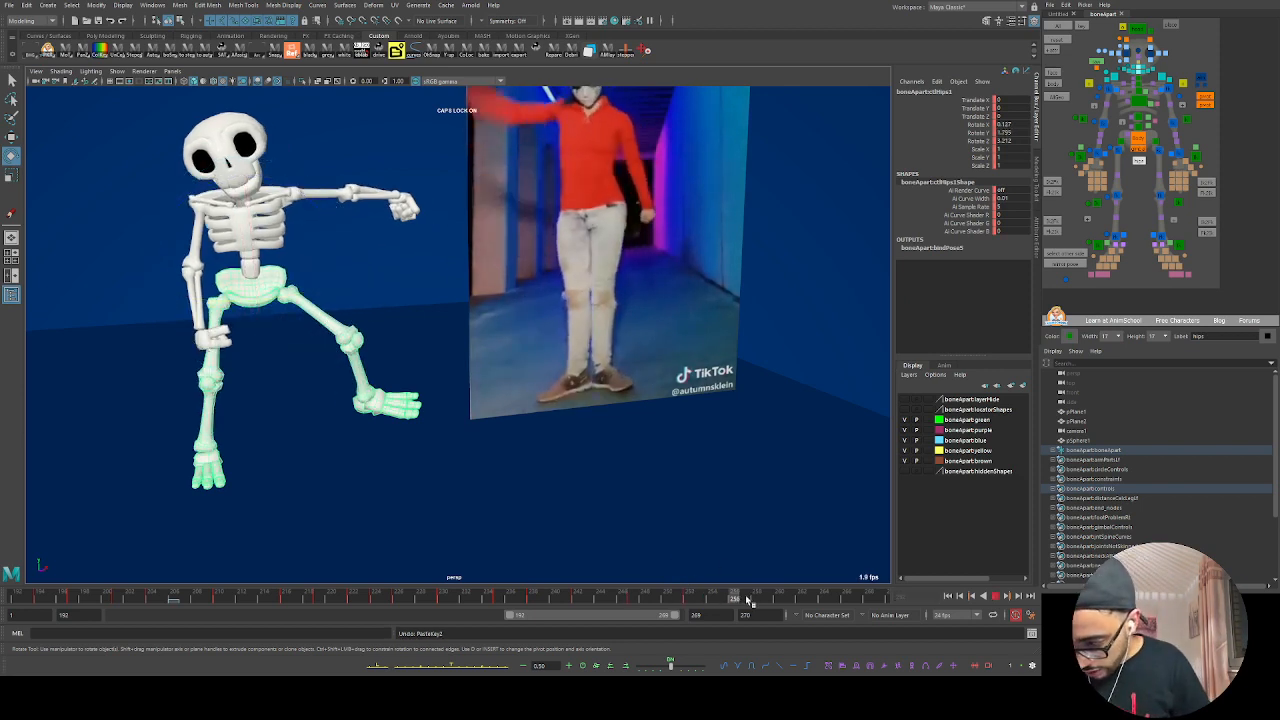
{"action": "left_click_drag", "start_coordinate": [393, 418], "coordinate": [400, 408], "text": "alt"}
{"action": "left_click", "coordinate": [34, 597]}
{"action": "key", "text": "alt+v"}
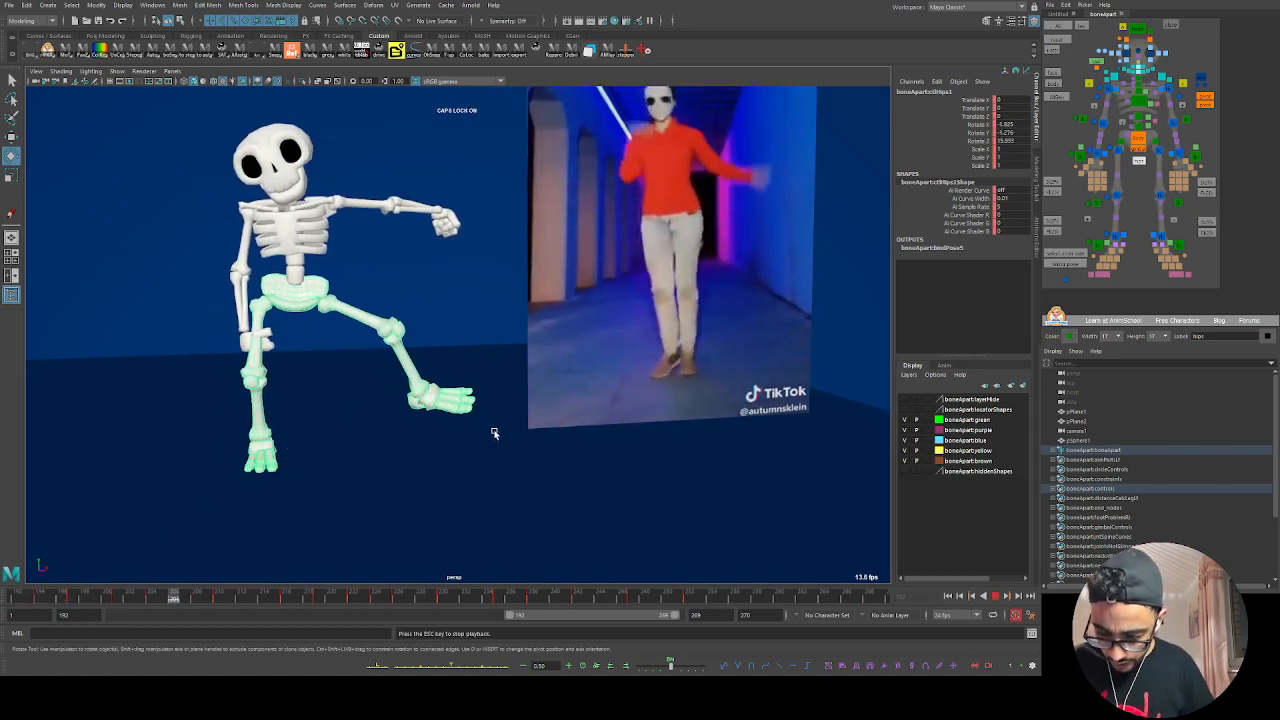
{"action": "key", "text": "Escape"}
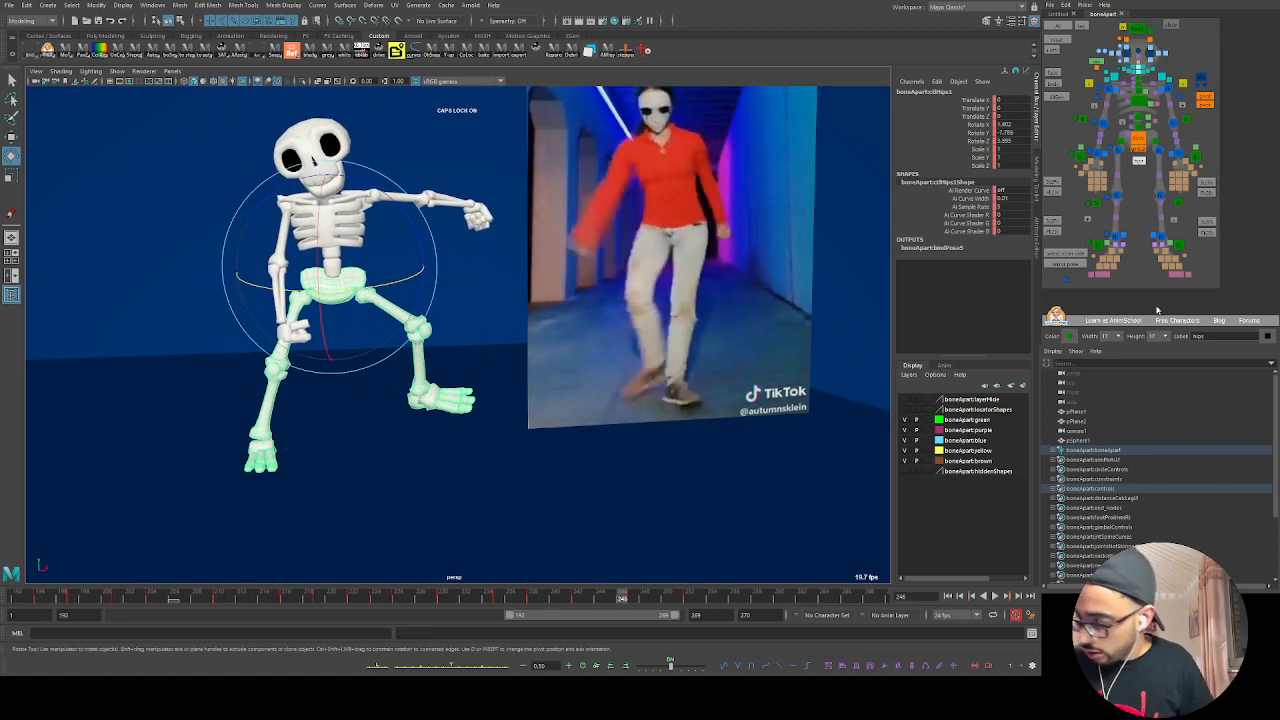
Step: Check the keys on both foot controls and the body control while stepping through frames 192 to 199
{"action": "left_click", "coordinate": [1178, 245]}
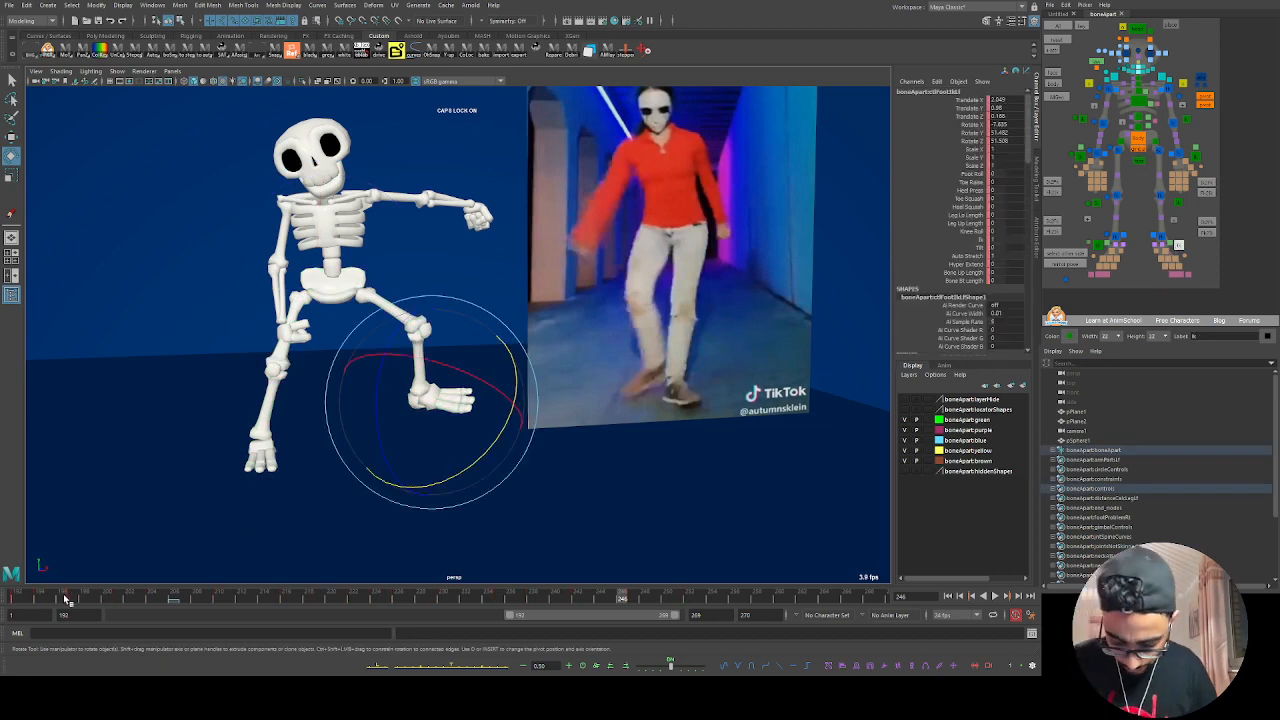
{"action": "left_click_drag", "start_coordinate": [66, 599], "coordinate": [16, 599]}
{"action": "left_click", "coordinate": [1099, 246]}
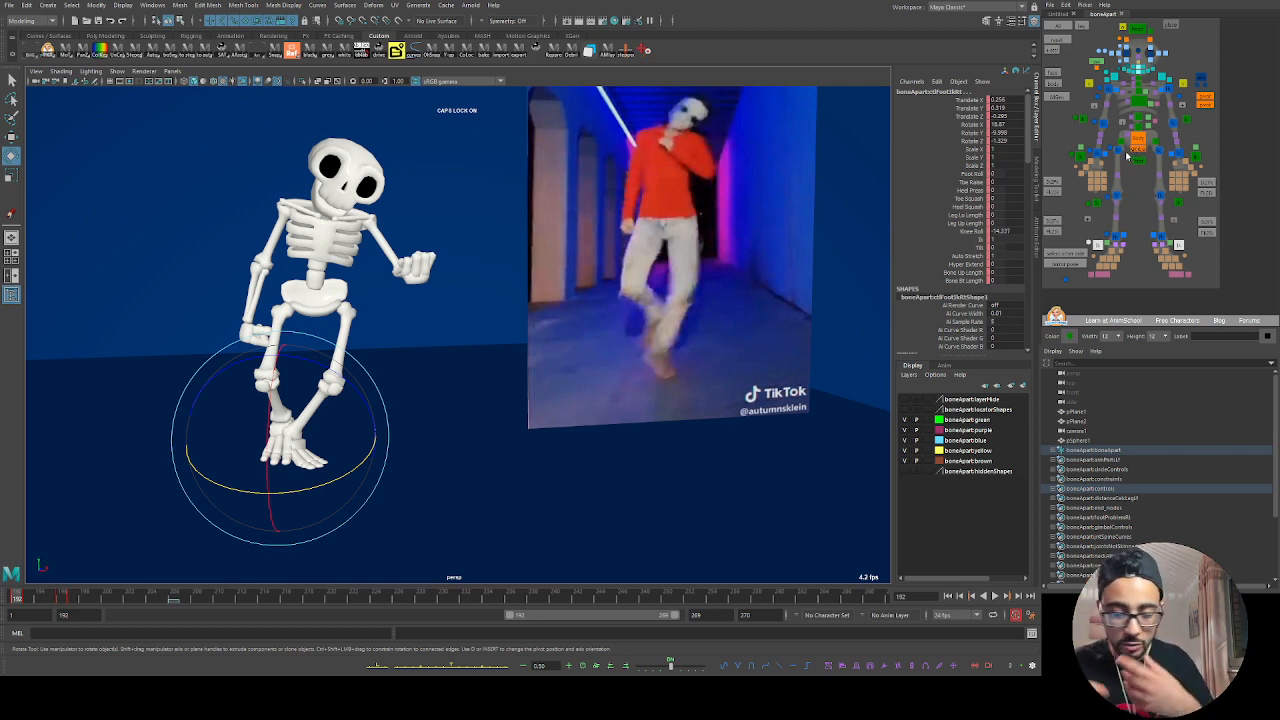
{"action": "left_click", "coordinate": [1143, 138]}
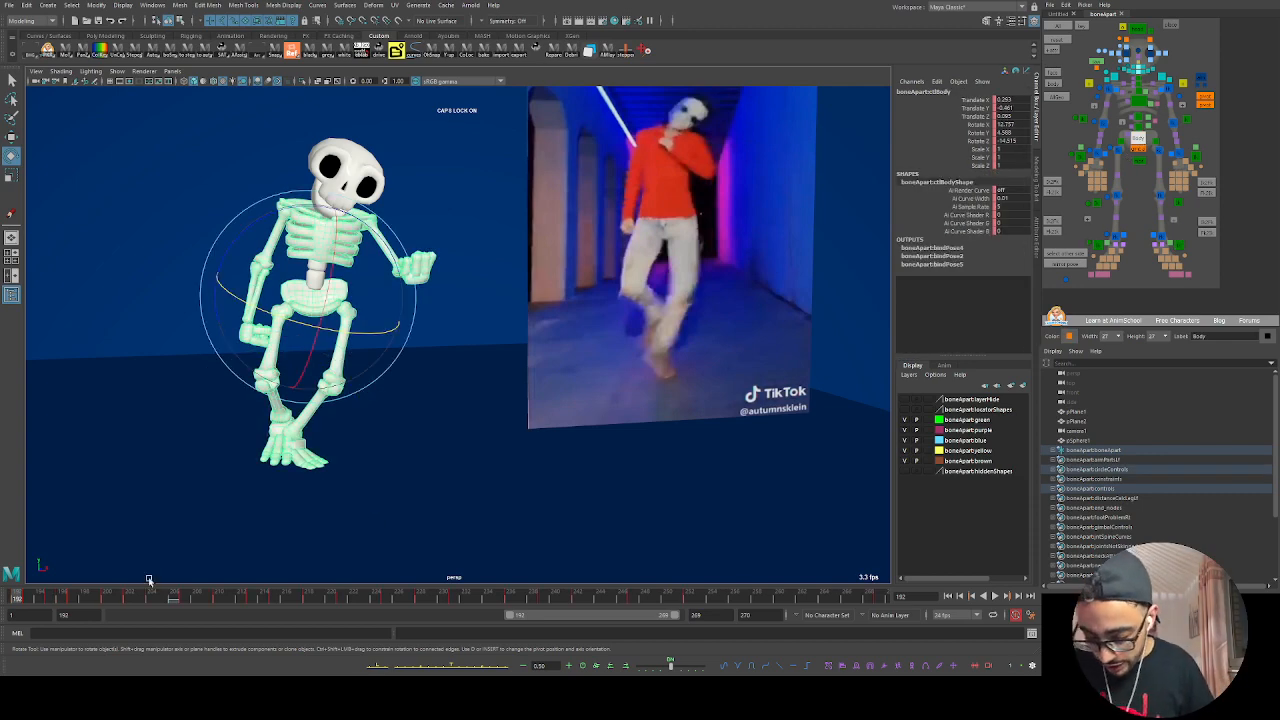
{"action": "mouse_move", "coordinate": [109, 597]}
{"action": "left_mouse_down"}
{"action": "mouse_move", "coordinate": [624, 597]}
{"action": "mouse_move", "coordinate": [97, 606]}
{"action": "left_mouse_up"}
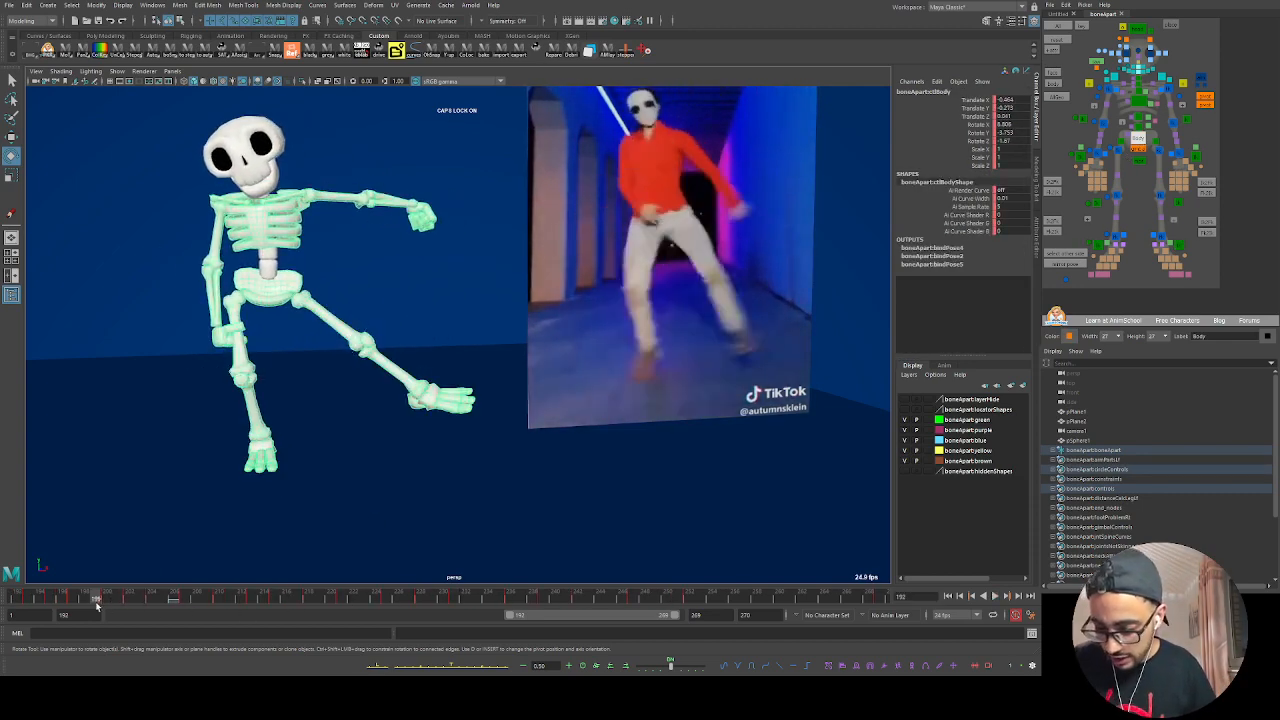
Step: Examine the animation curves of the body and hips controls in the Graph Editor and replay the motion
{"action": "key", "text": "space"}
{"action": "middle_click_drag", "start_coordinate": [665, 477], "coordinate": [546, 460], "text": "alt"}
{"action": "right_click_drag", "start_coordinate": [546, 460], "coordinate": [506, 526], "text": "alt"}
{"action": "middle_click_drag", "start_coordinate": [460, 430], "coordinate": [452, 526], "text": "alt"}
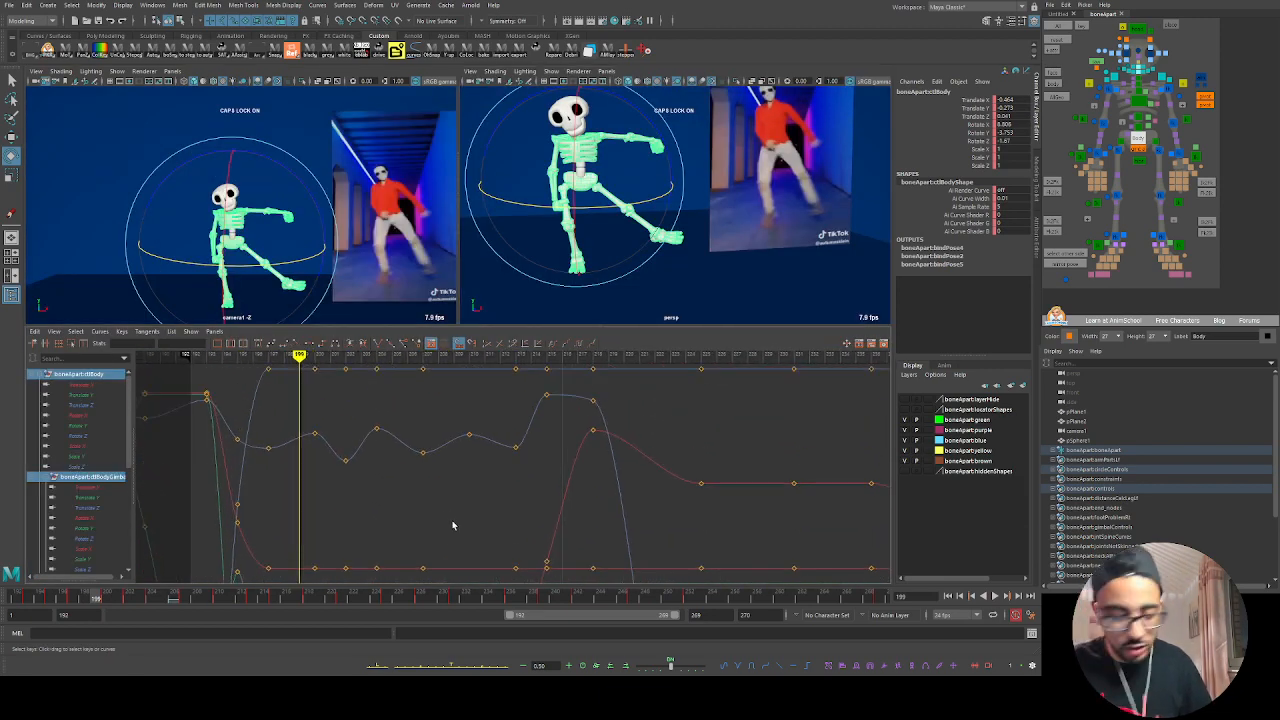
{"action": "left_click", "coordinate": [1139, 160]}
{"action": "middle_click_drag", "start_coordinate": [674, 483], "coordinate": [491, 491], "text": "alt"}
{"action": "right_click_drag", "start_coordinate": [491, 491], "coordinate": [560, 495], "text": "alt"}
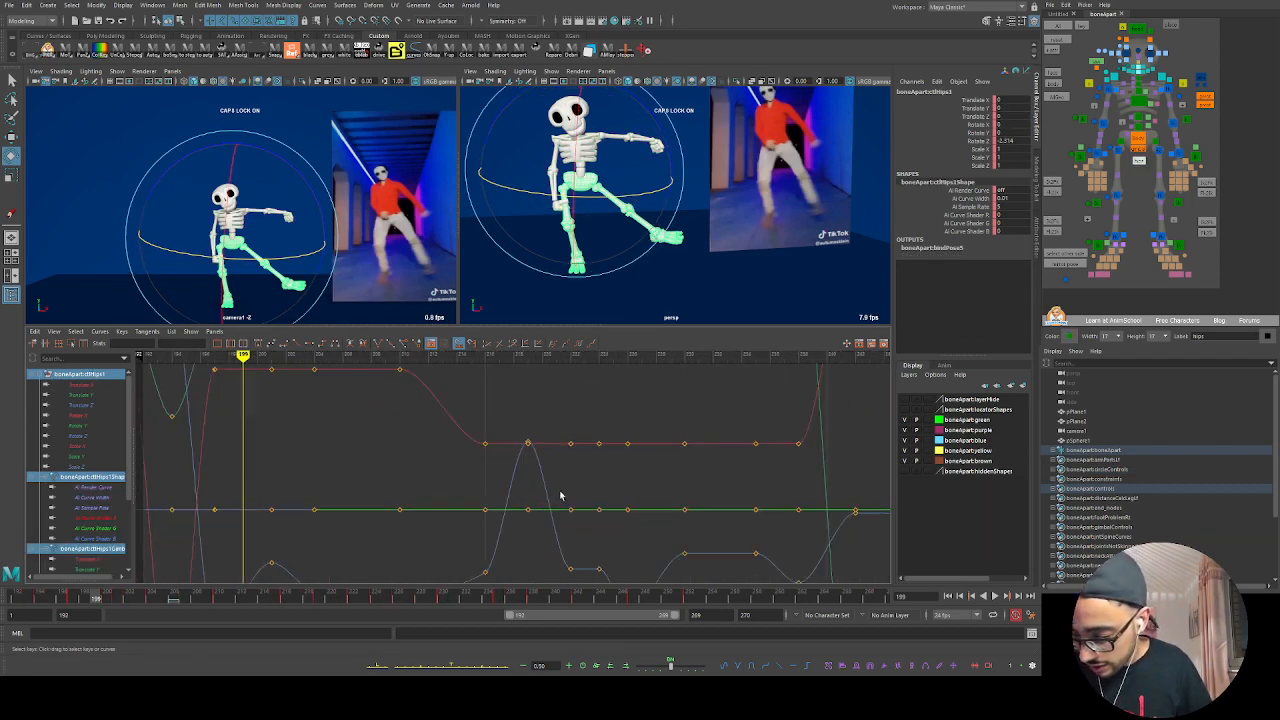
{"action": "left_click", "coordinate": [1141, 138], "text": "shift"}
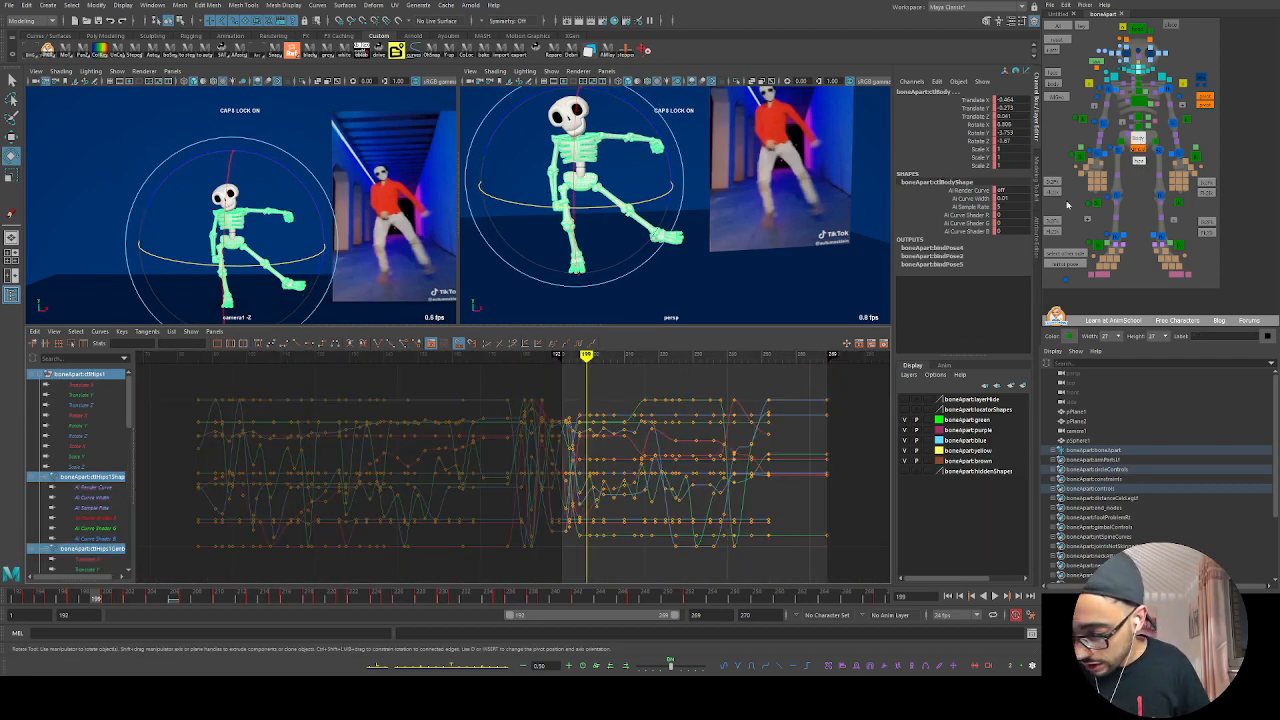
{"action": "middle_click_drag", "start_coordinate": [666, 479], "coordinate": [618, 463], "text": "alt"}
{"action": "key", "text": "alt+v"}
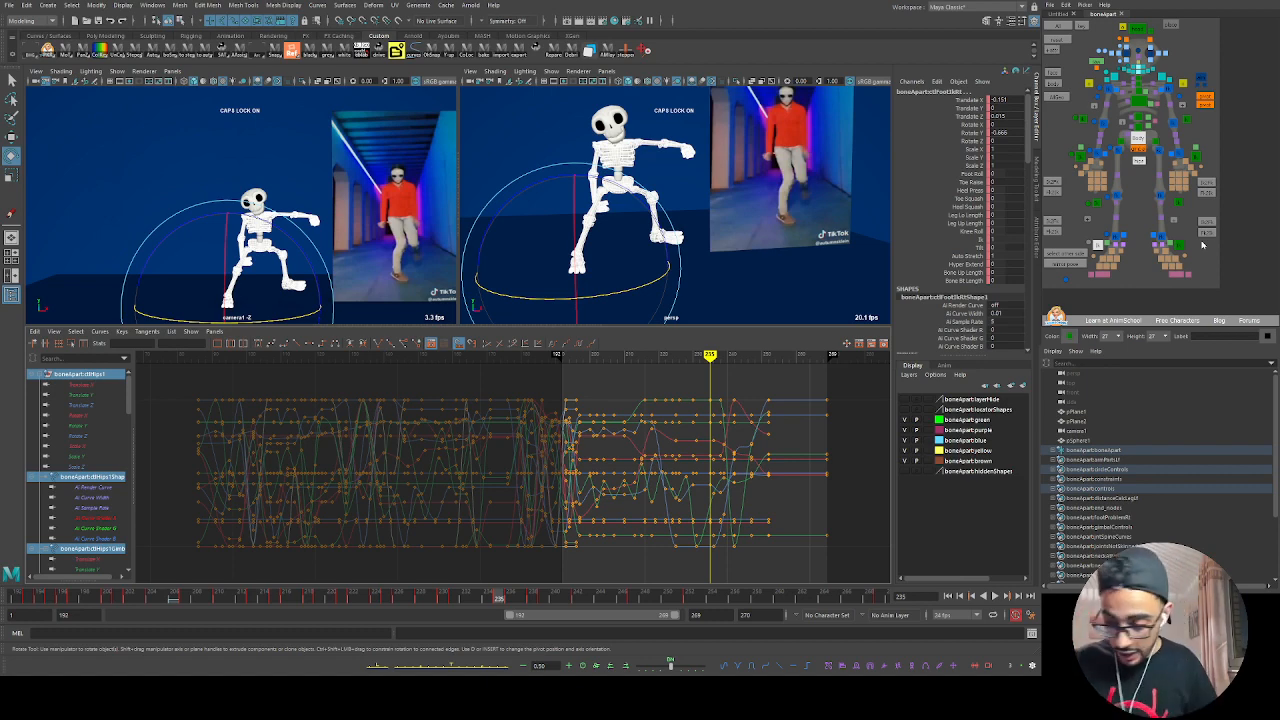
Step: Review both feet through the shot camera across frames 192 to 200, comparing the steps with the dancer
{"action": "left_click", "coordinate": [1137, 277]}
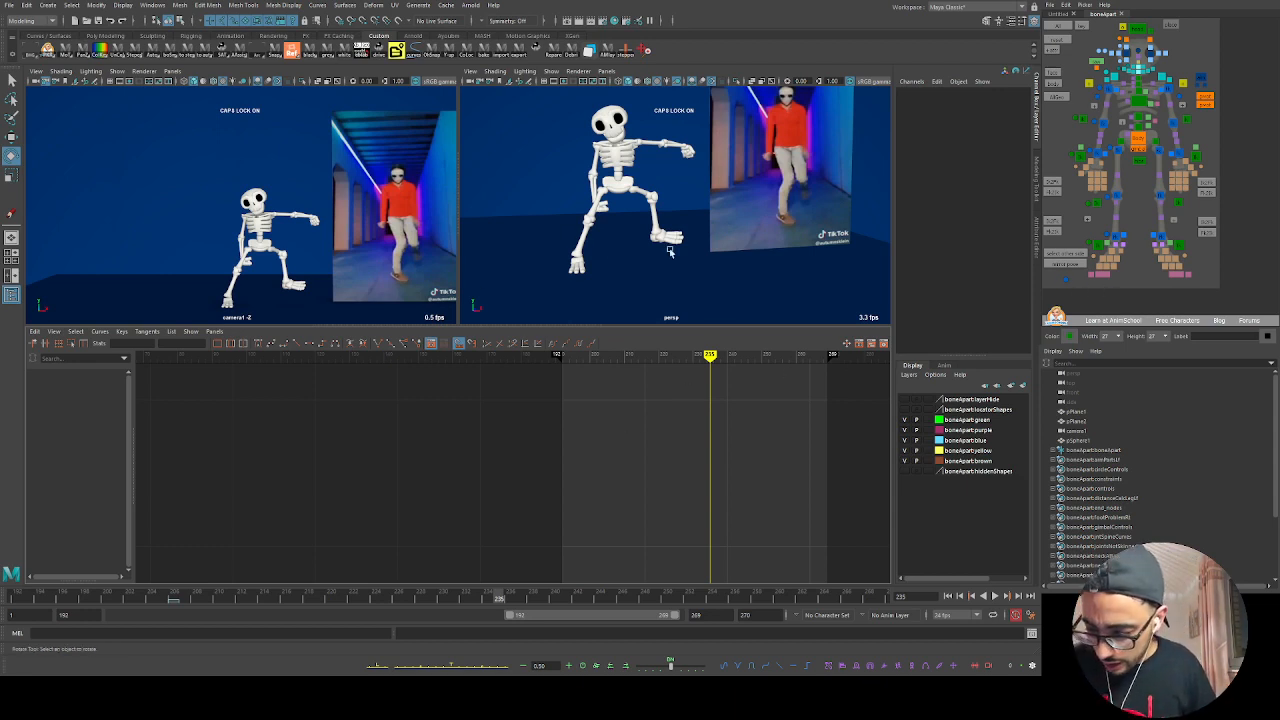
{"action": "key", "text": "space"}
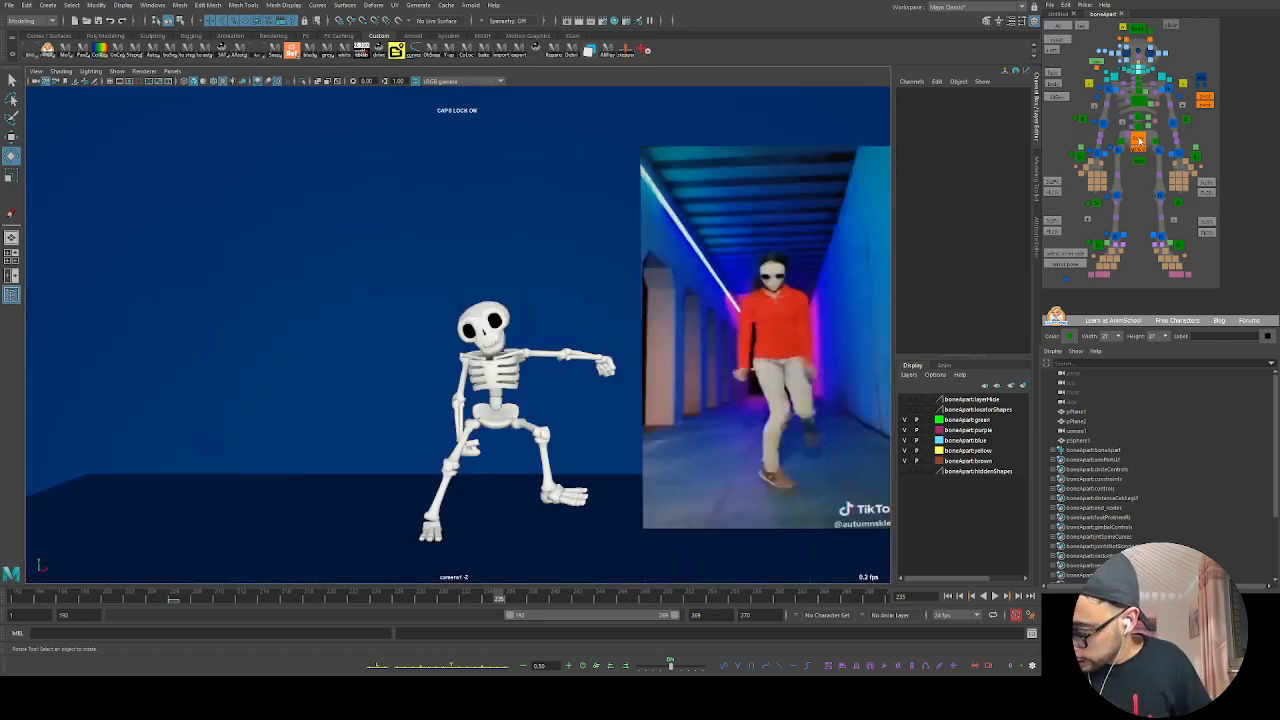
{"action": "left_click", "coordinate": [1138, 141]}
{"action": "left_click", "coordinate": [1100, 245]}
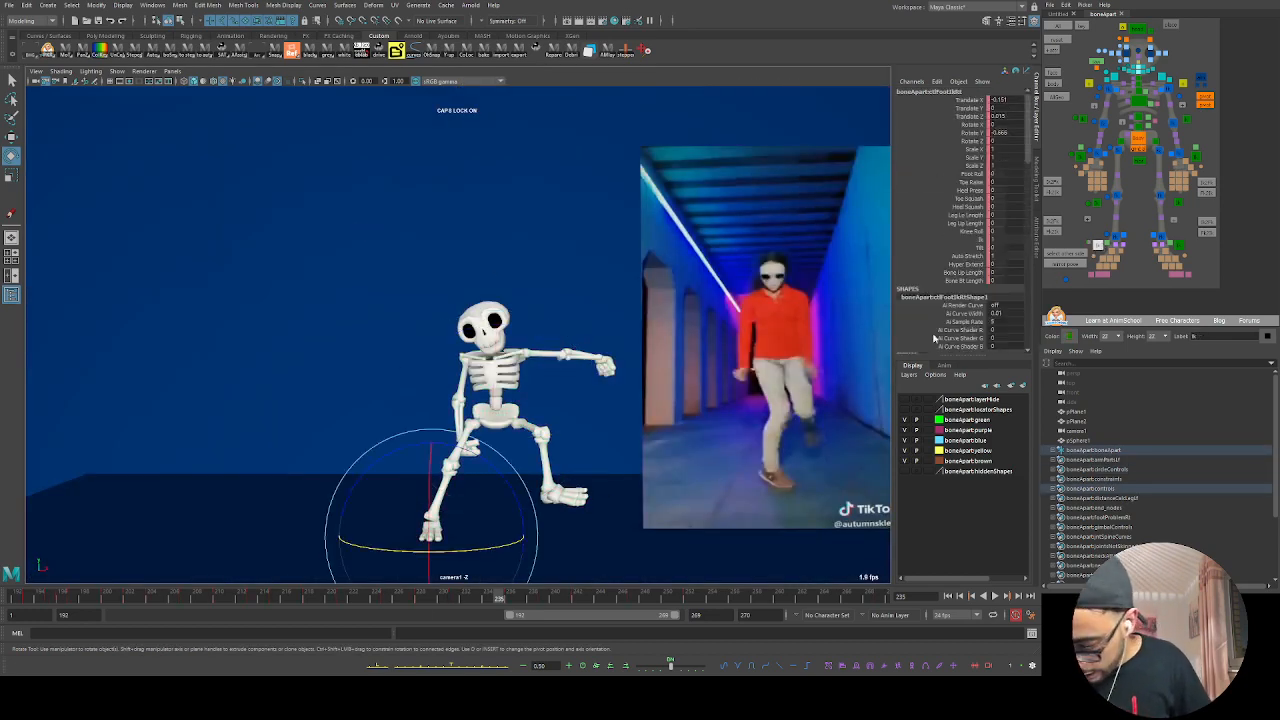
{"action": "left_click_drag", "start_coordinate": [40, 602], "coordinate": [108, 598]}
{"action": "left_click", "coordinate": [1181, 245]}
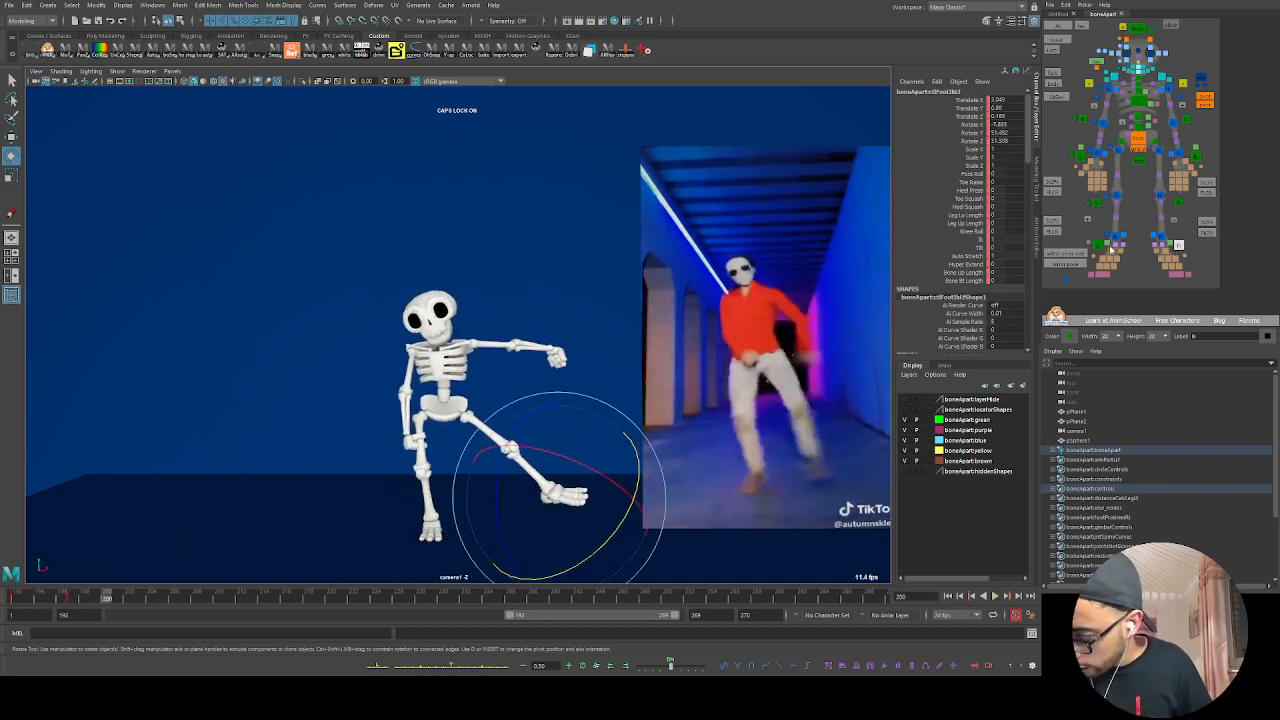
{"action": "left_click", "coordinate": [1102, 247]}
{"action": "key", "text": "alt+v"}
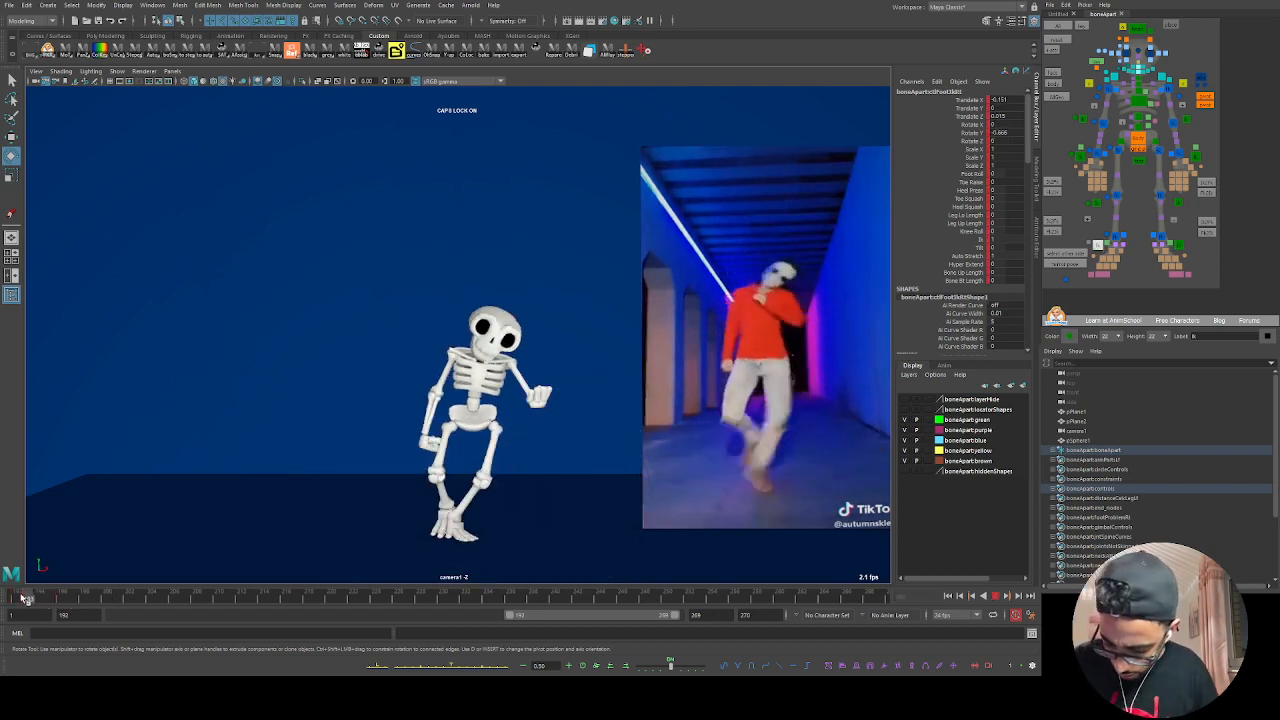
{"action": "mouse_move", "coordinate": [40, 603]}
{"action": "left_mouse_down"}
{"action": "mouse_move", "coordinate": [29, 603]}
{"action": "mouse_move", "coordinate": [40, 603]}
{"action": "left_mouse_up"}
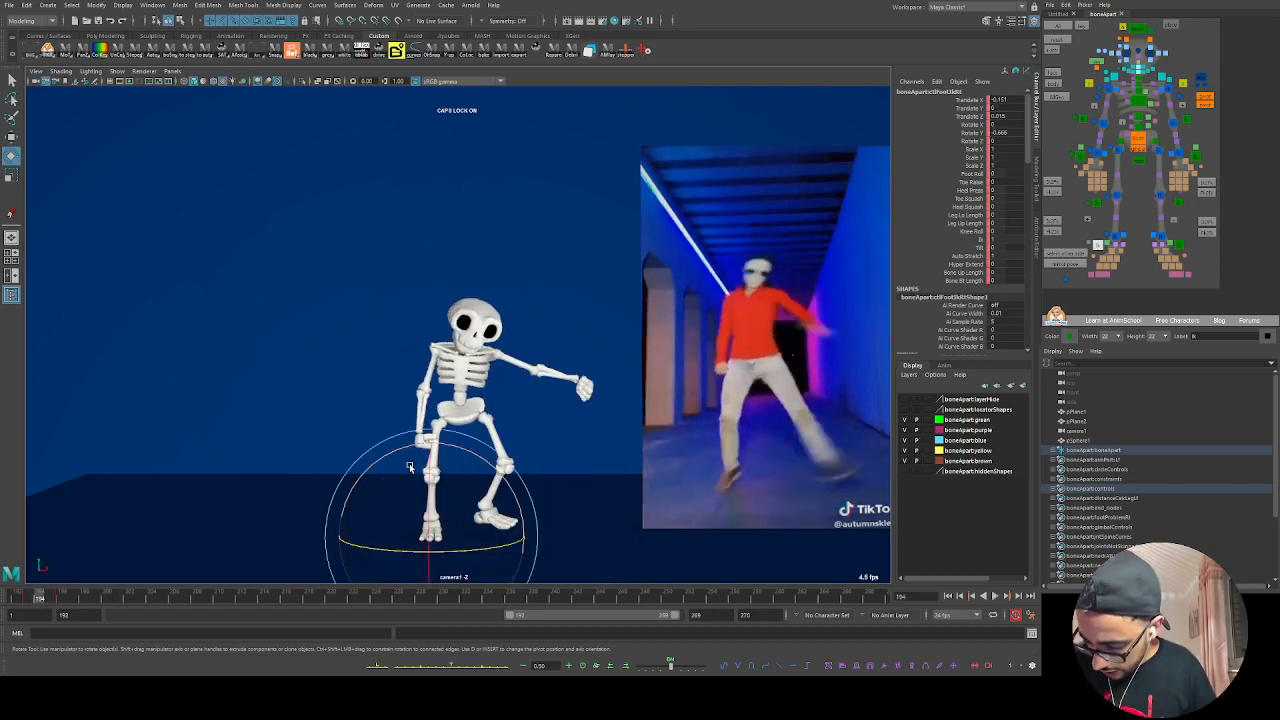
Step: Inspect the right foot up close in the perspective view and compare its opening frames with the dancer's footwork
{"action": "key", "text": "space"}
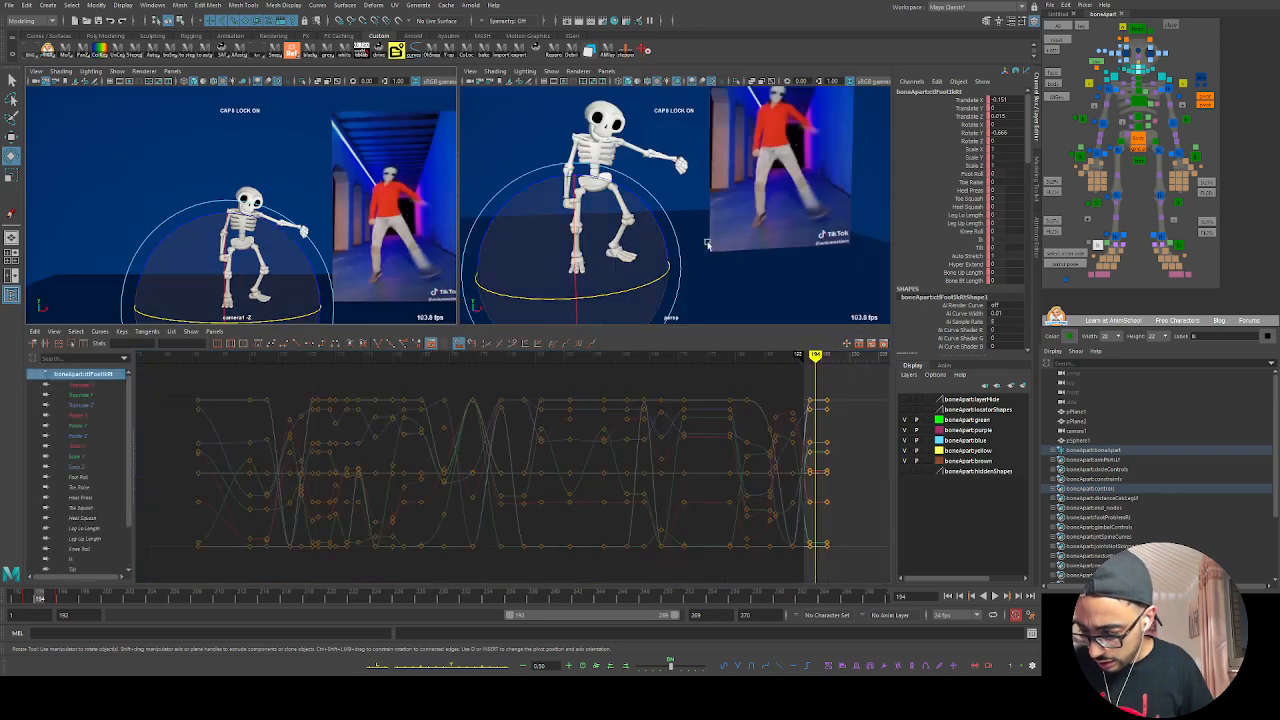
{"action": "key", "text": "space"}
{"action": "left_click_drag", "start_coordinate": [680, 296], "coordinate": [489, 391], "text": "alt"}
{"action": "middle_click_drag", "start_coordinate": [489, 391], "coordinate": [539, 352], "text": "alt"}
{"action": "right_click_drag", "start_coordinate": [539, 352], "coordinate": [454, 437], "text": "alt"}
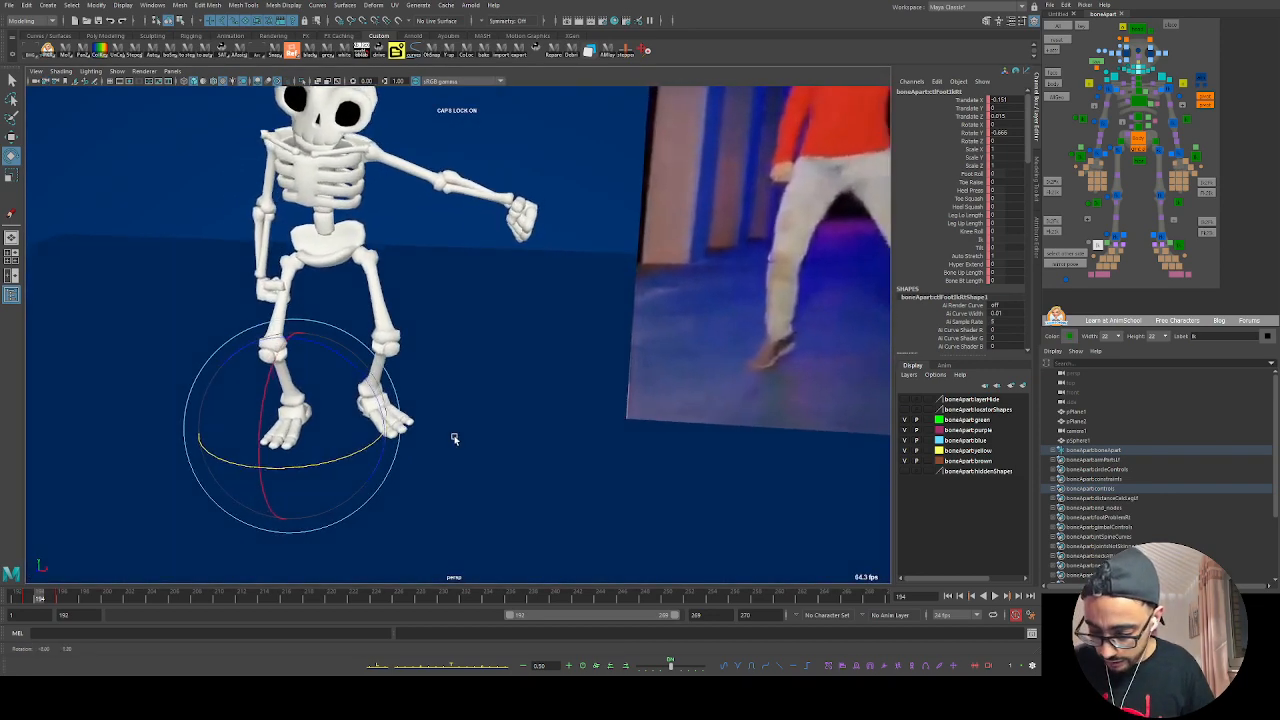
{"action": "left_click_drag", "start_coordinate": [454, 437], "coordinate": [508, 409], "text": "alt"}
{"action": "middle_click_drag", "start_coordinate": [508, 409], "coordinate": [444, 408], "text": "alt"}
{"action": "left_click_drag", "start_coordinate": [444, 408], "coordinate": [500, 434], "text": "alt"}
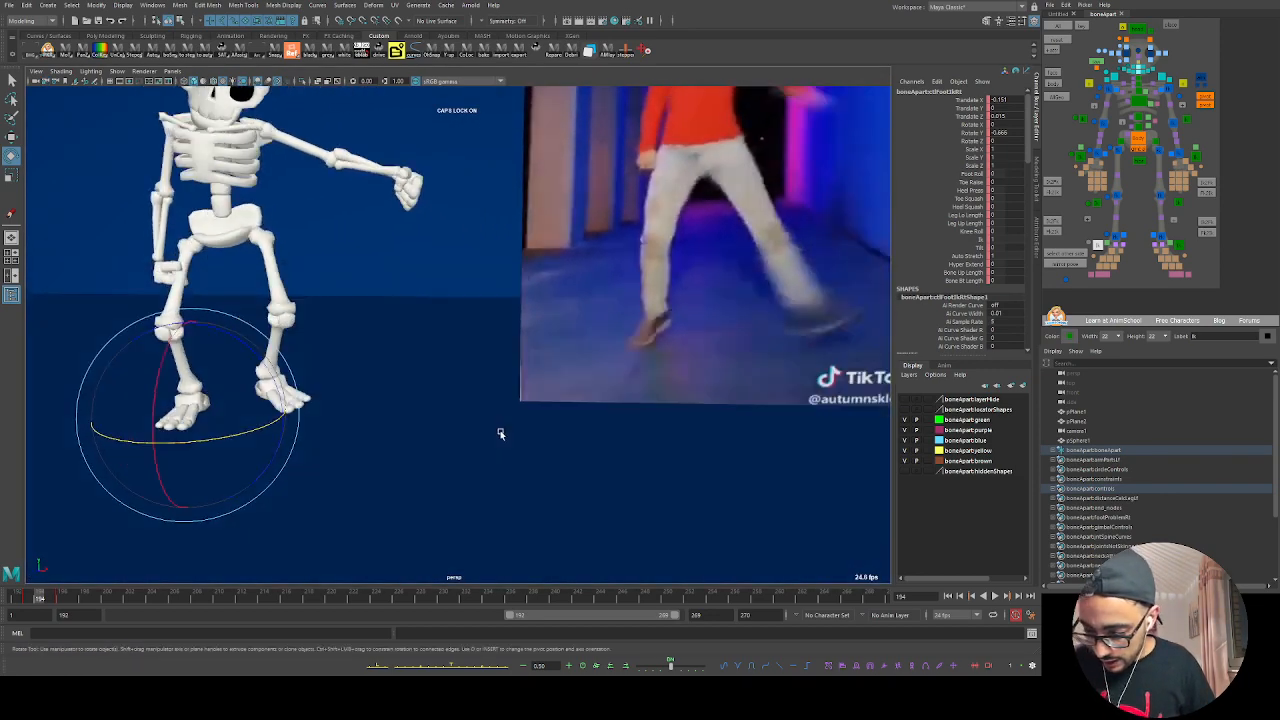
{"action": "right_click_drag", "start_coordinate": [500, 434], "coordinate": [491, 420], "text": "alt"}
{"action": "key", "text": "alt+v"}
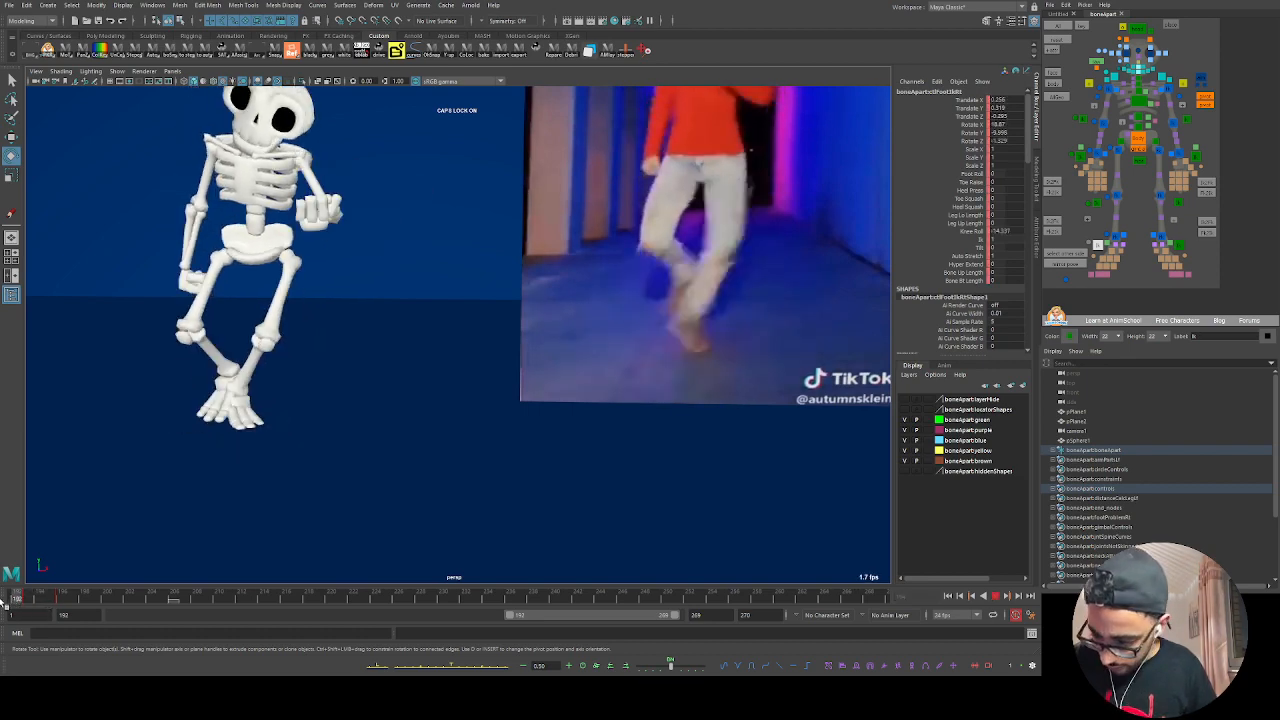
{"action": "left_click", "coordinate": [62, 600]}
Step: Set the right foot's Foot Roll to about 0.67 at frame 193, lifting the heel off the floor
{"action": "left_click_drag", "start_coordinate": [62, 600], "coordinate": [28, 600]}
{"action": "left_click_drag", "start_coordinate": [246, 473], "coordinate": [331, 426], "text": "alt"}
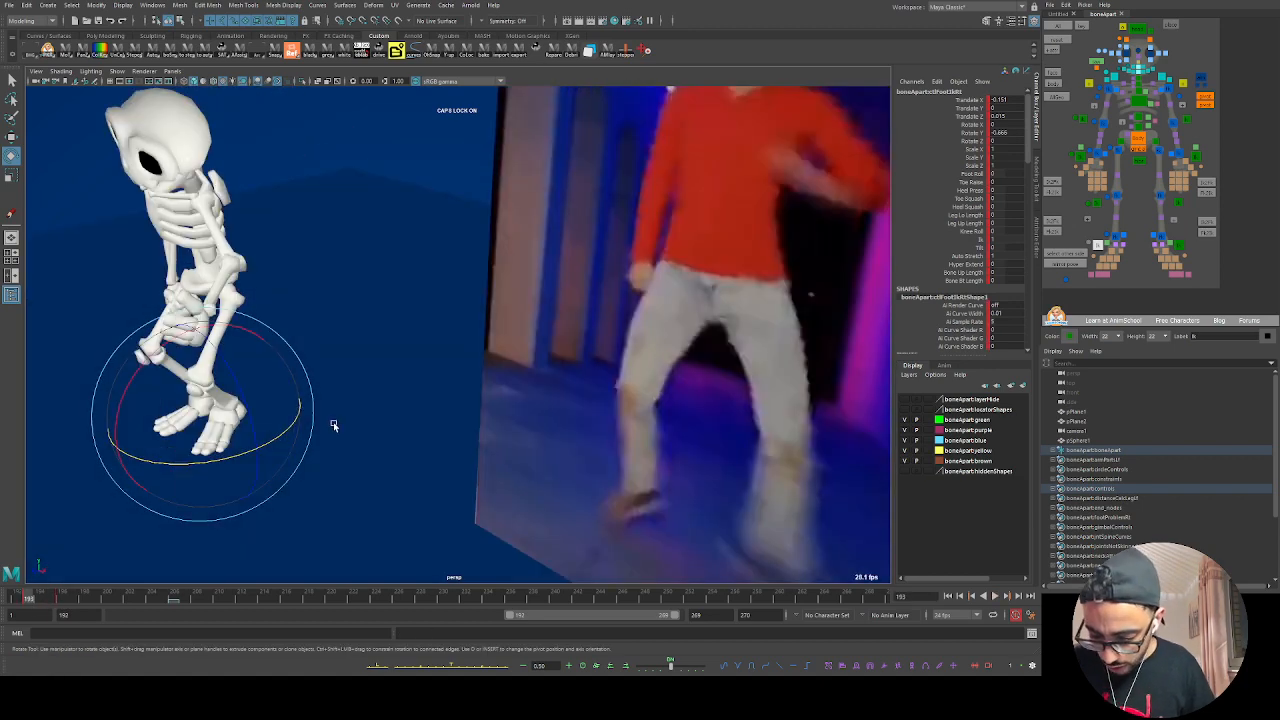
{"action": "middle_click_drag", "start_coordinate": [331, 426], "coordinate": [321, 407], "text": "alt"}
{"action": "left_click_drag", "start_coordinate": [321, 407], "coordinate": [387, 369], "text": "alt"}
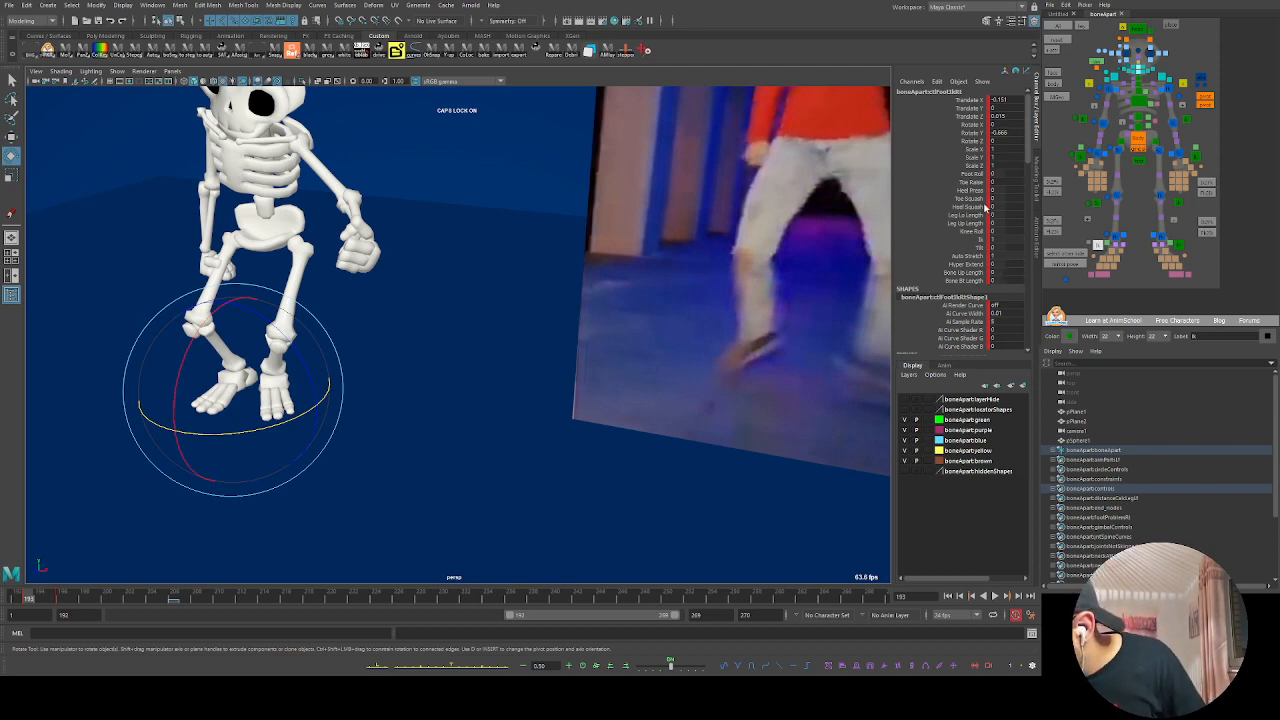
{"action": "left_click", "coordinate": [983, 176]}
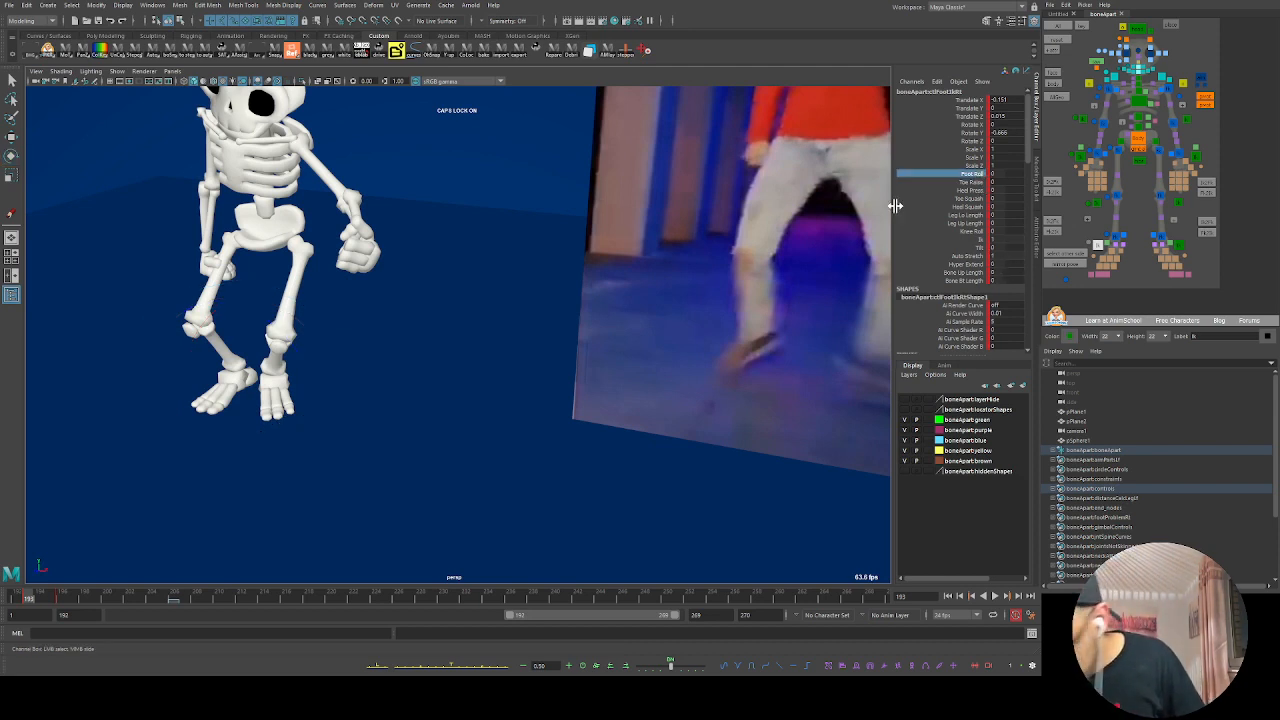
{"action": "mouse_move", "coordinate": [397, 392]}
{"action": "middle_mouse_down"}
{"action": "mouse_move", "coordinate": [414, 374]}
{"action": "mouse_move", "coordinate": [396, 390]}
{"action": "middle_mouse_up"}
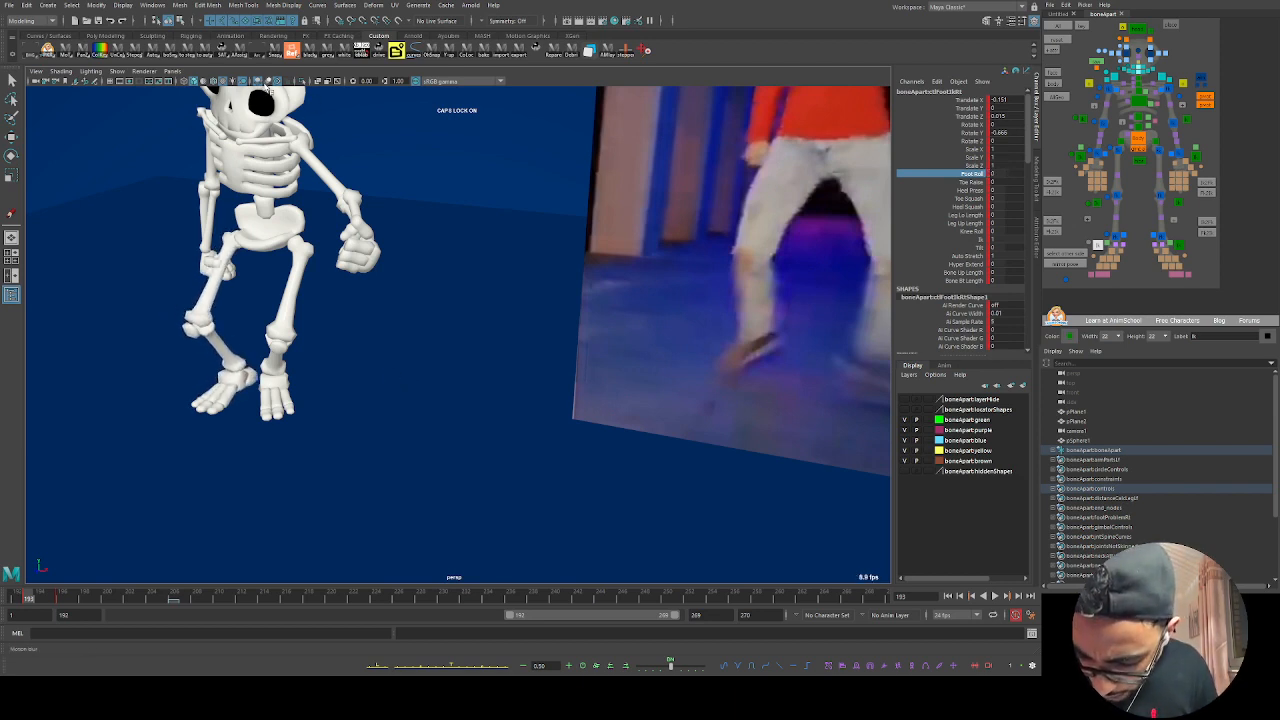
{"action": "left_click_drag", "start_coordinate": [222, 394], "coordinate": [300, 362], "text": "alt"}
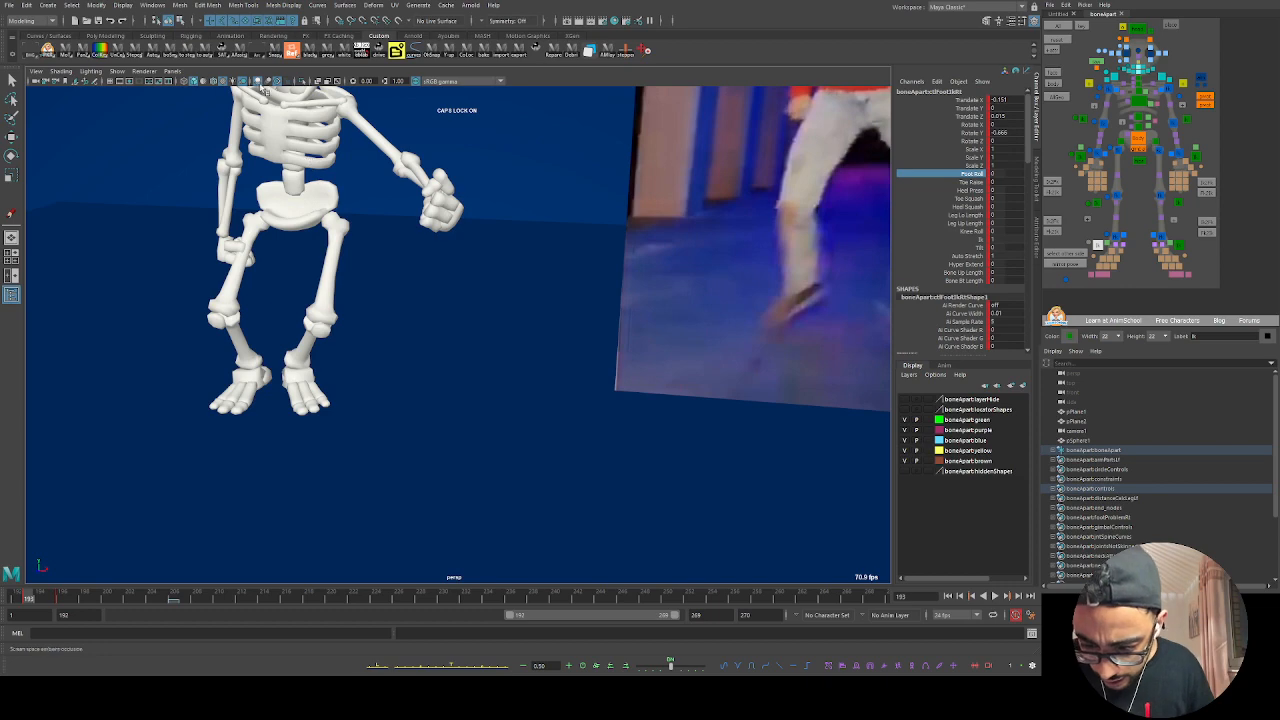
{"action": "left_click_drag", "start_coordinate": [209, 408], "coordinate": [318, 432], "text": "alt"}
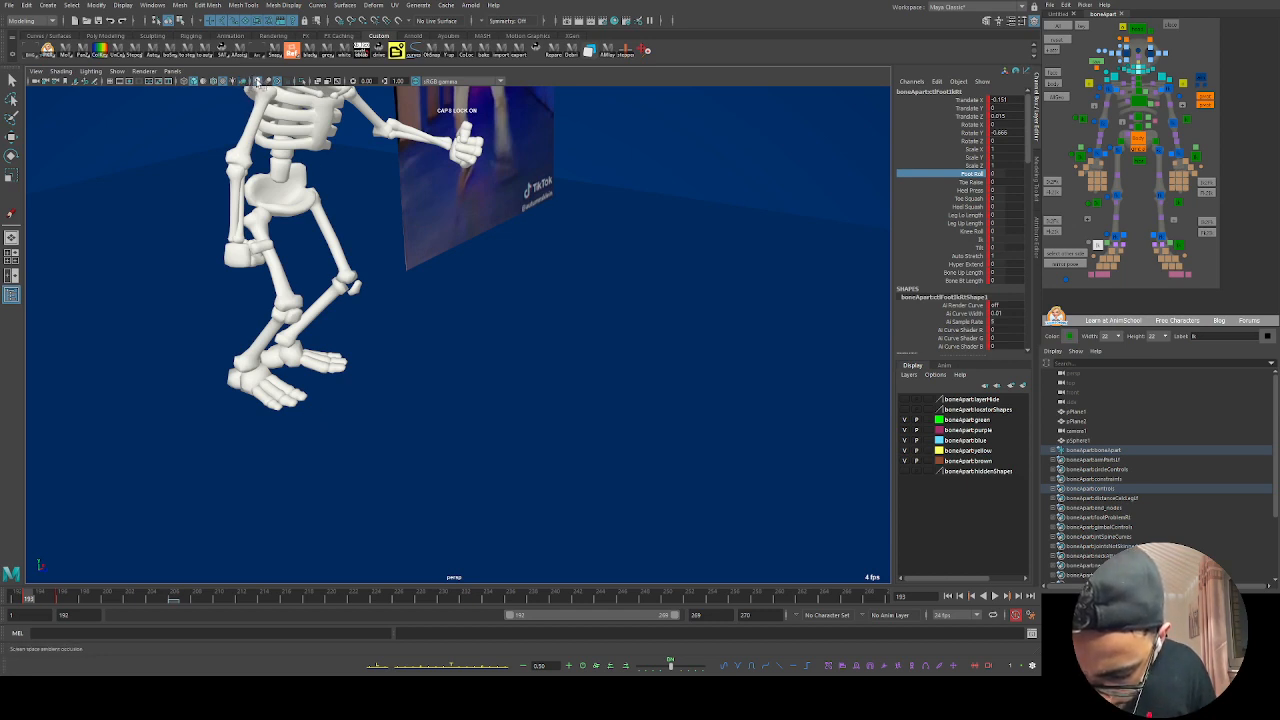
{"action": "mouse_move", "coordinate": [351, 340]}
{"action": "middle_mouse_down", "text": "alt"}
{"action": "mouse_move", "coordinate": [351, 357]}
{"action": "mouse_move", "coordinate": [358, 338]}
{"action": "middle_mouse_up", "text": "alt"}
{"action": "left_click_drag", "start_coordinate": [358, 338], "coordinate": [400, 343], "text": "alt"}
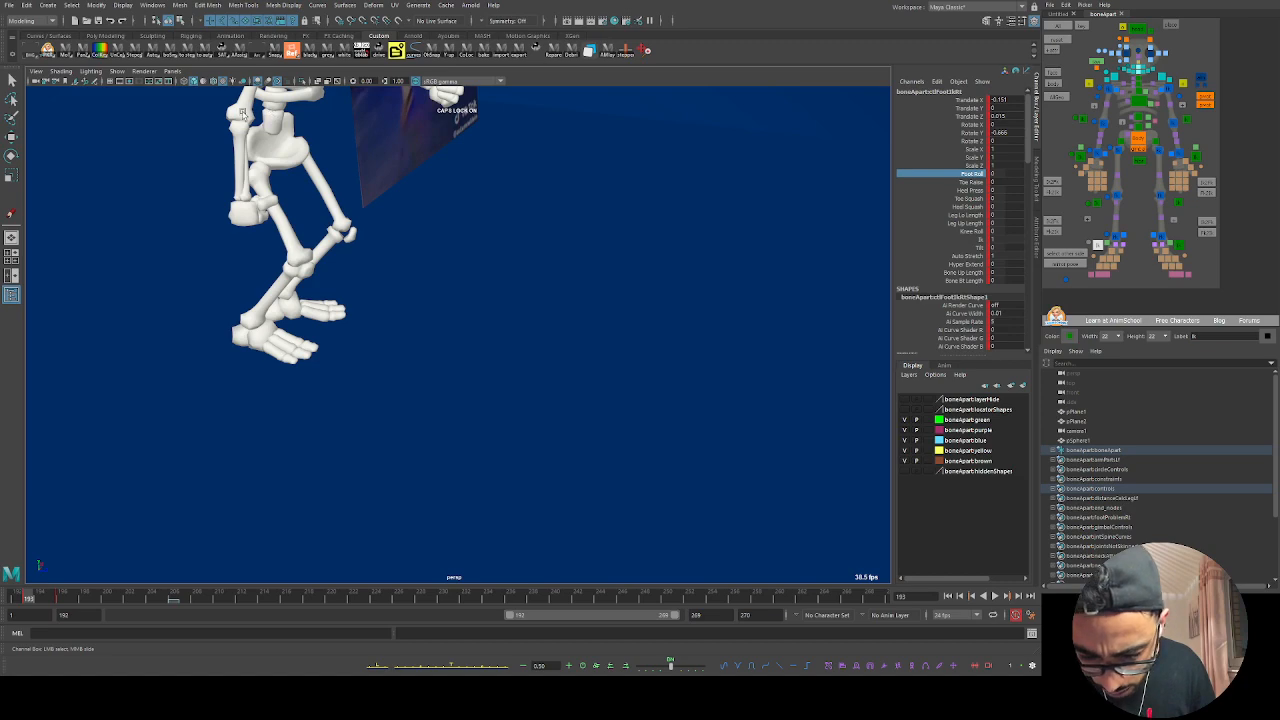
{"action": "left_click_drag", "start_coordinate": [240, 95], "coordinate": [361, 374], "text": "alt"}
{"action": "key", "text": "Caps_Lock"}
{"action": "mouse_move", "coordinate": [33, 599]}
{"action": "left_mouse_down"}
{"action": "mouse_move", "coordinate": [50, 603]}
{"action": "mouse_move", "coordinate": [29, 600]}
{"action": "left_mouse_up"}
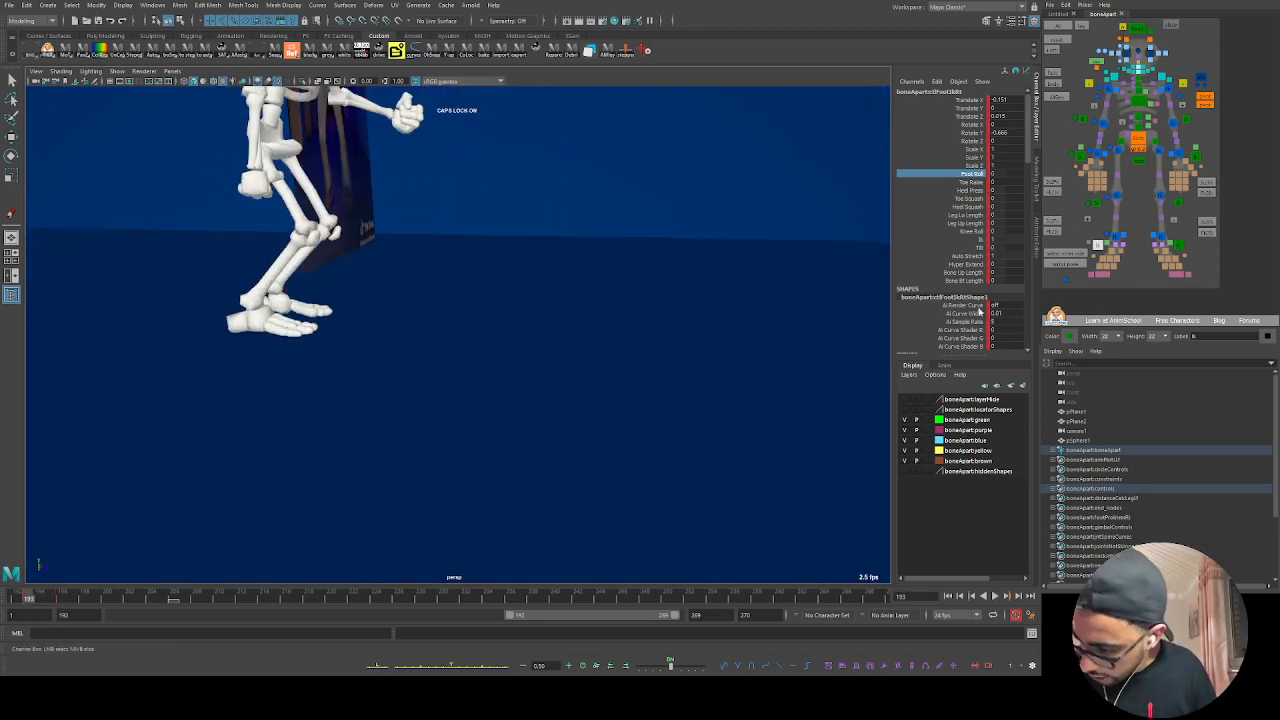
{"action": "mouse_move", "coordinate": [557, 309]}
{"action": "middle_mouse_down"}
{"action": "mouse_move", "coordinate": [559, 321]}
{"action": "mouse_move", "coordinate": [540, 323]}
{"action": "middle_mouse_up"}
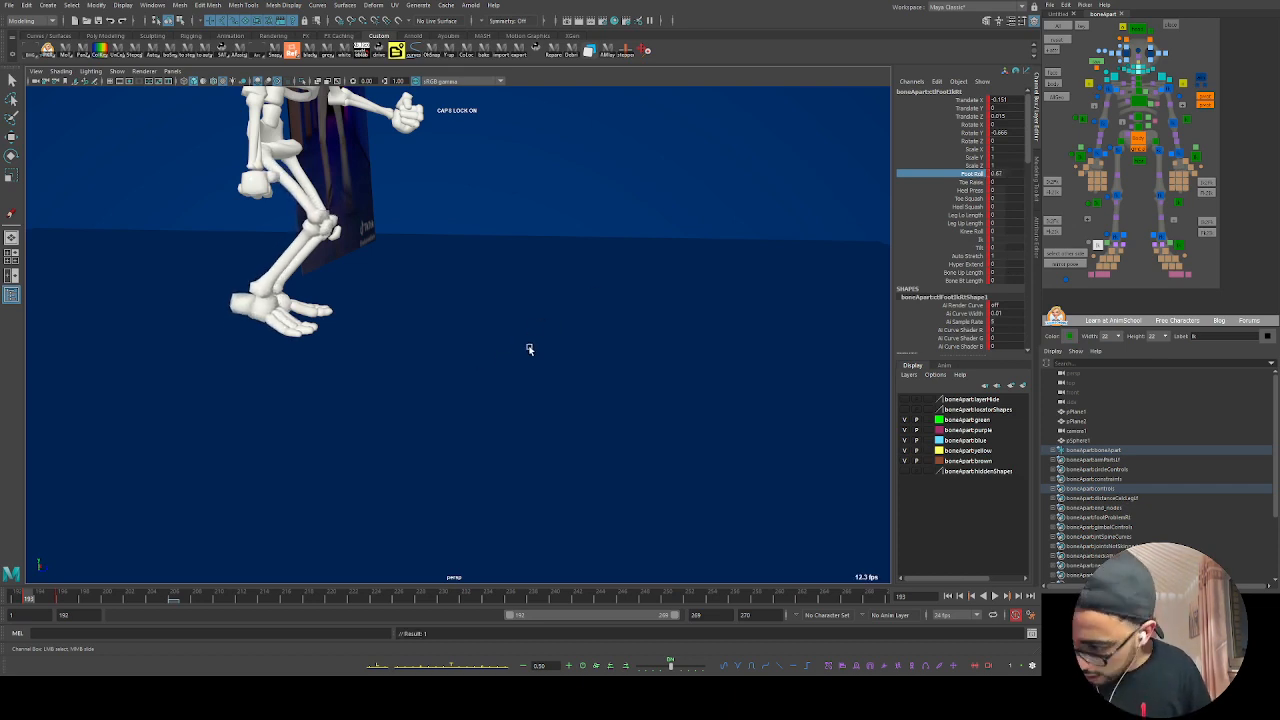
Step: Examine the right foot's roll at frame 193 from several angles and check it against the neighbouring frames
{"action": "middle_click_drag", "start_coordinate": [335, 353], "coordinate": [370, 336], "text": "alt"}
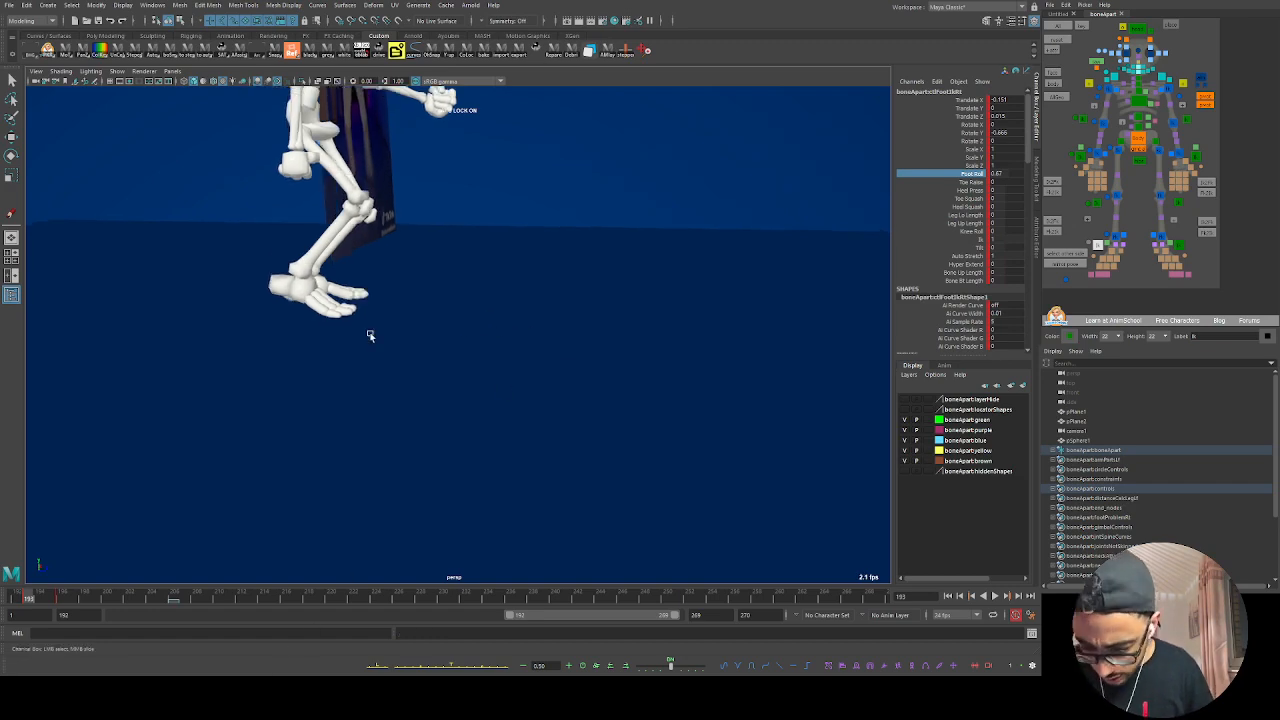
{"action": "left_click_drag", "start_coordinate": [370, 336], "coordinate": [351, 283], "text": "alt"}
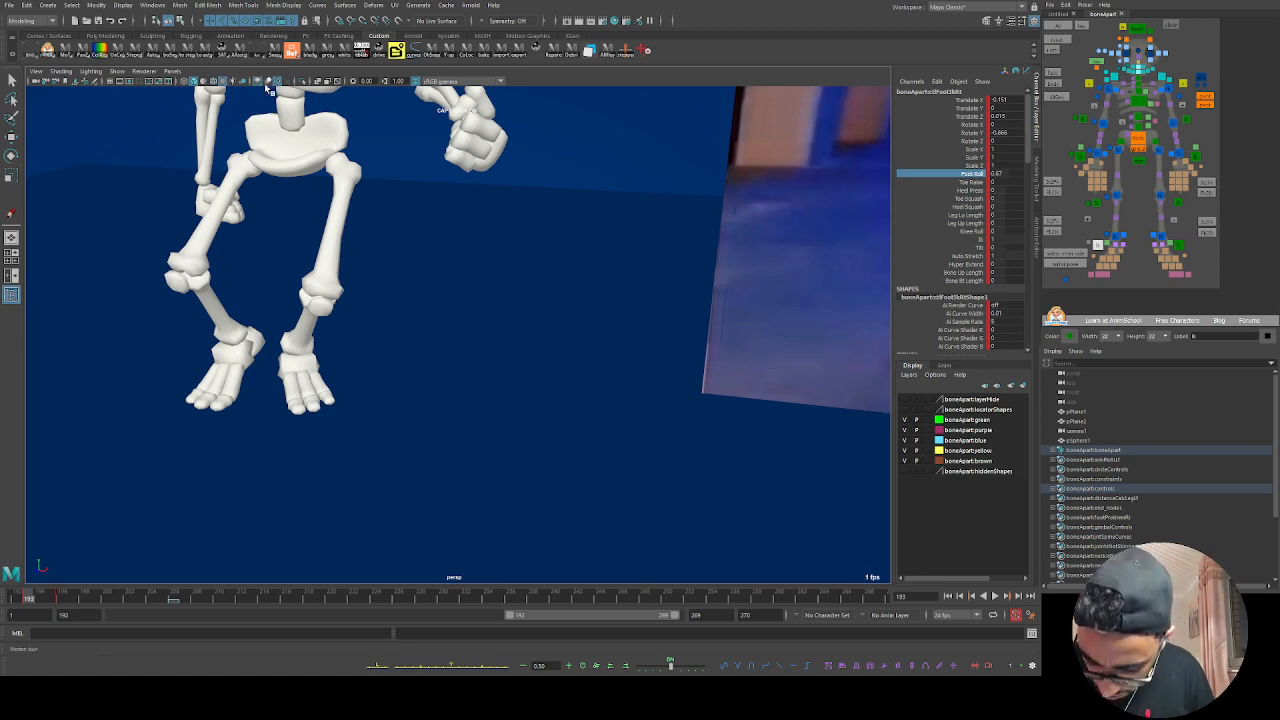
{"action": "left_click_drag", "start_coordinate": [431, 339], "coordinate": [374, 340], "text": "alt"}
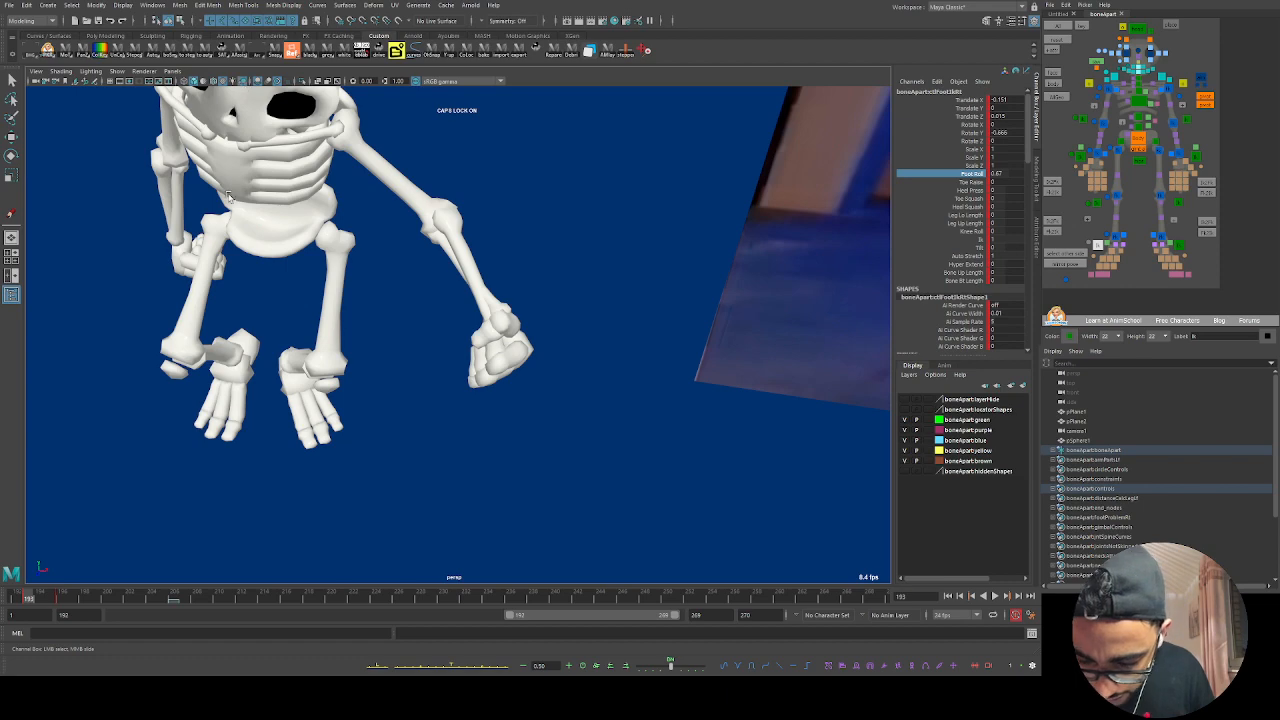
{"action": "left_click_drag", "start_coordinate": [362, 400], "coordinate": [491, 426], "text": "alt"}
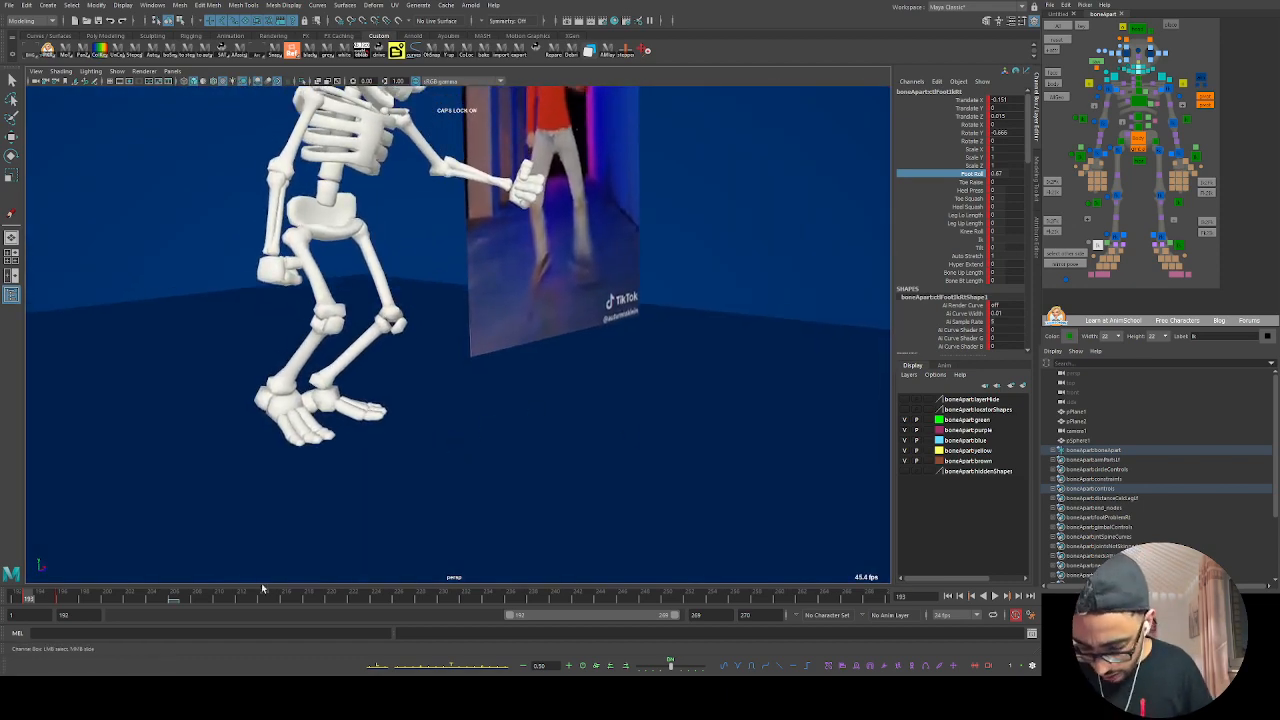
{"action": "left_click_drag", "start_coordinate": [34, 598], "coordinate": [51, 604]}
{"action": "left_click_drag", "start_coordinate": [329, 480], "coordinate": [554, 474], "text": "alt"}
{"action": "left_click", "coordinate": [27, 598]}
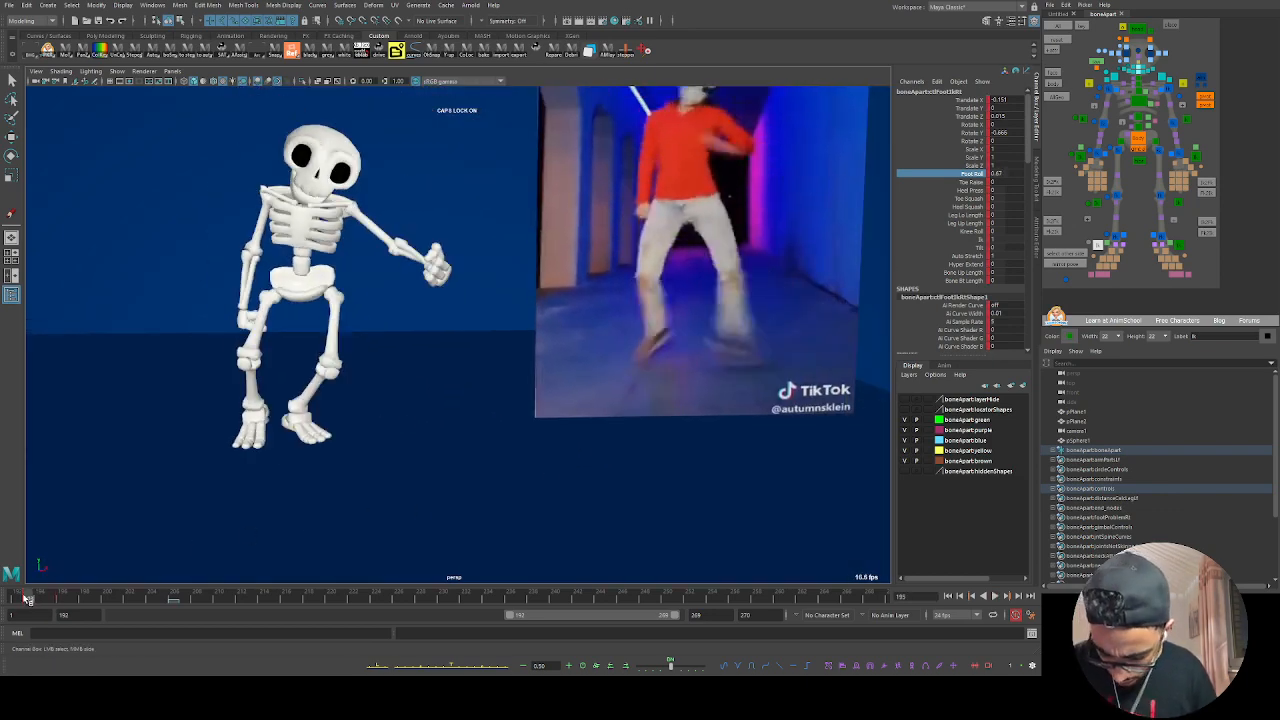
Step: Examine the right foot's pose at frame 195 from several angles against the dancer's planted foot
{"action": "mouse_move", "coordinate": [27, 600]}
{"action": "left_mouse_down"}
{"action": "mouse_move", "coordinate": [74, 602]}
{"action": "mouse_move", "coordinate": [40, 607]}
{"action": "left_mouse_up"}
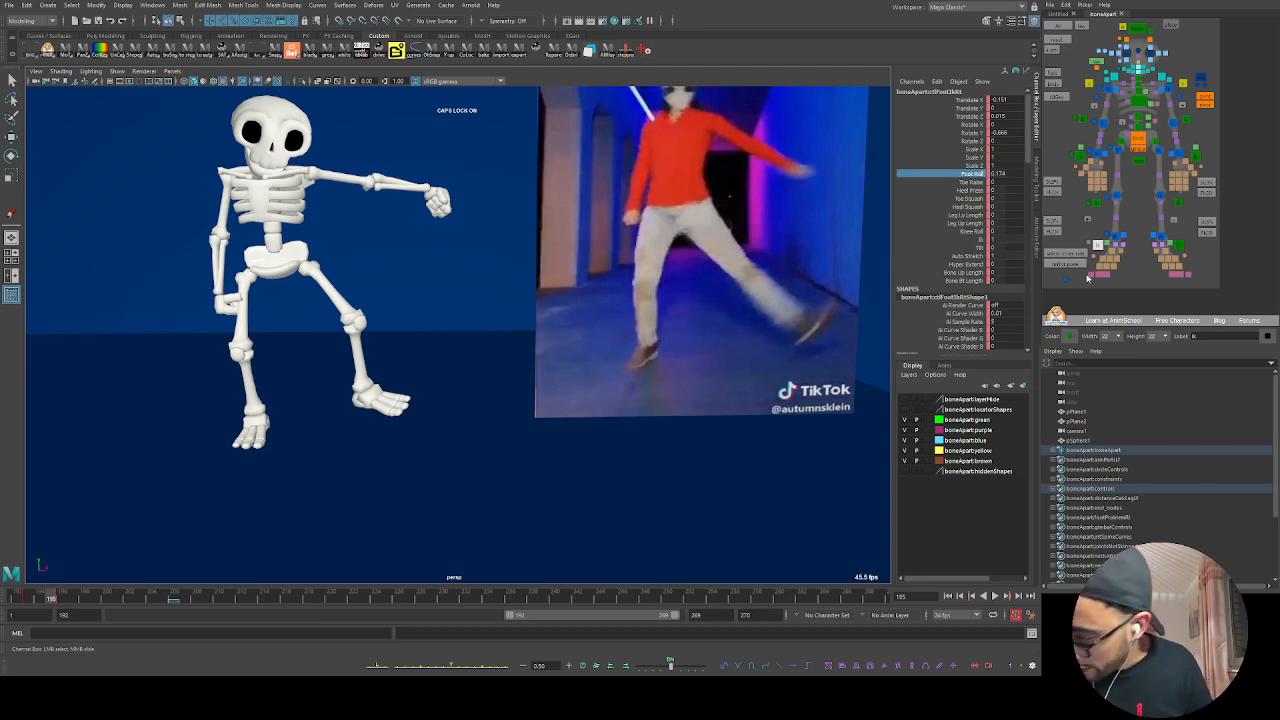
{"action": "left_click", "coordinate": [1140, 272]}
{"action": "left_click", "coordinate": [1098, 246]}
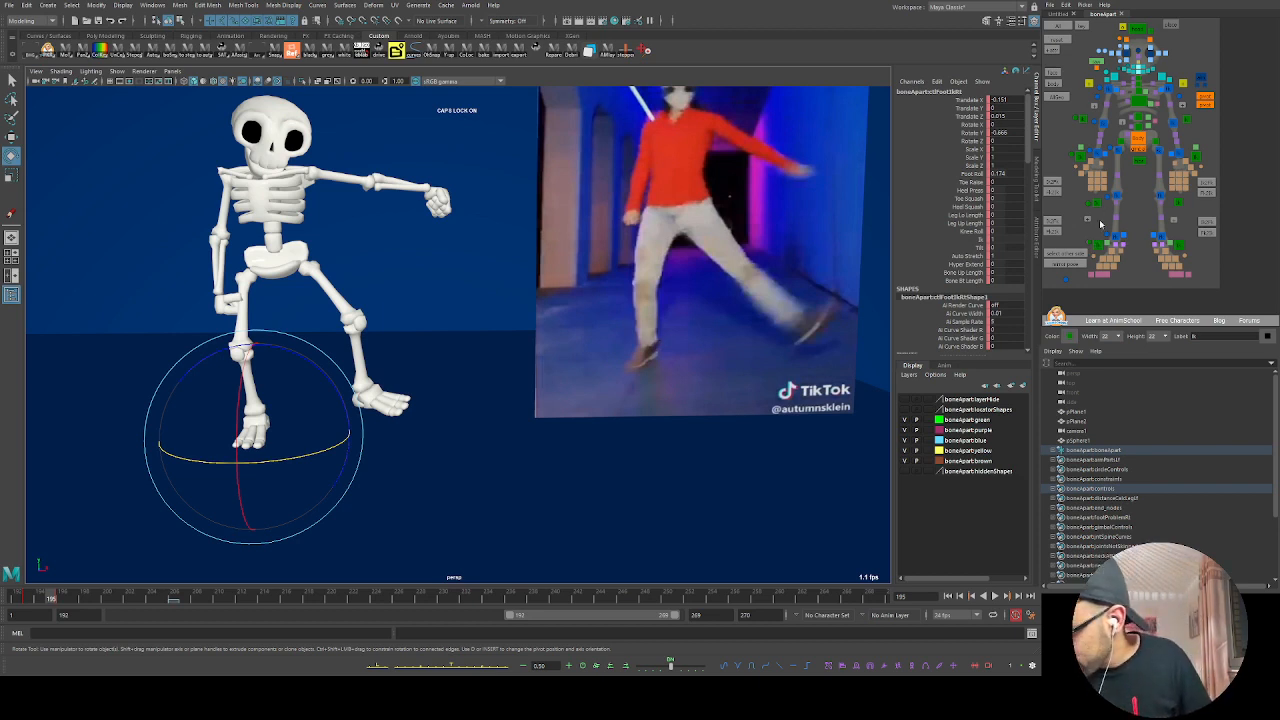
{"action": "scroll", "coordinate": [407, 401], "scroll_direction": "up", "scroll_amount": 2}
{"action": "middle_click_drag", "start_coordinate": [407, 401], "coordinate": [428, 400], "text": "alt"}
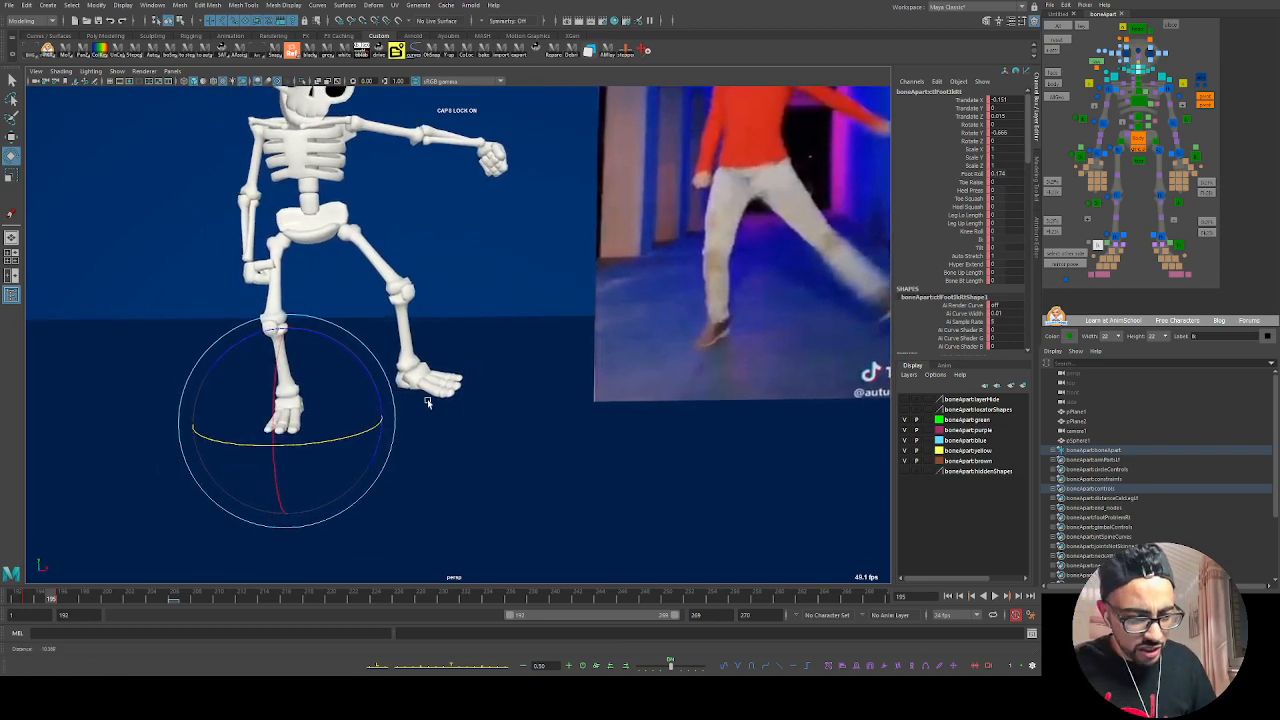
{"action": "left_click_drag", "start_coordinate": [428, 400], "coordinate": [470, 412], "text": "alt"}
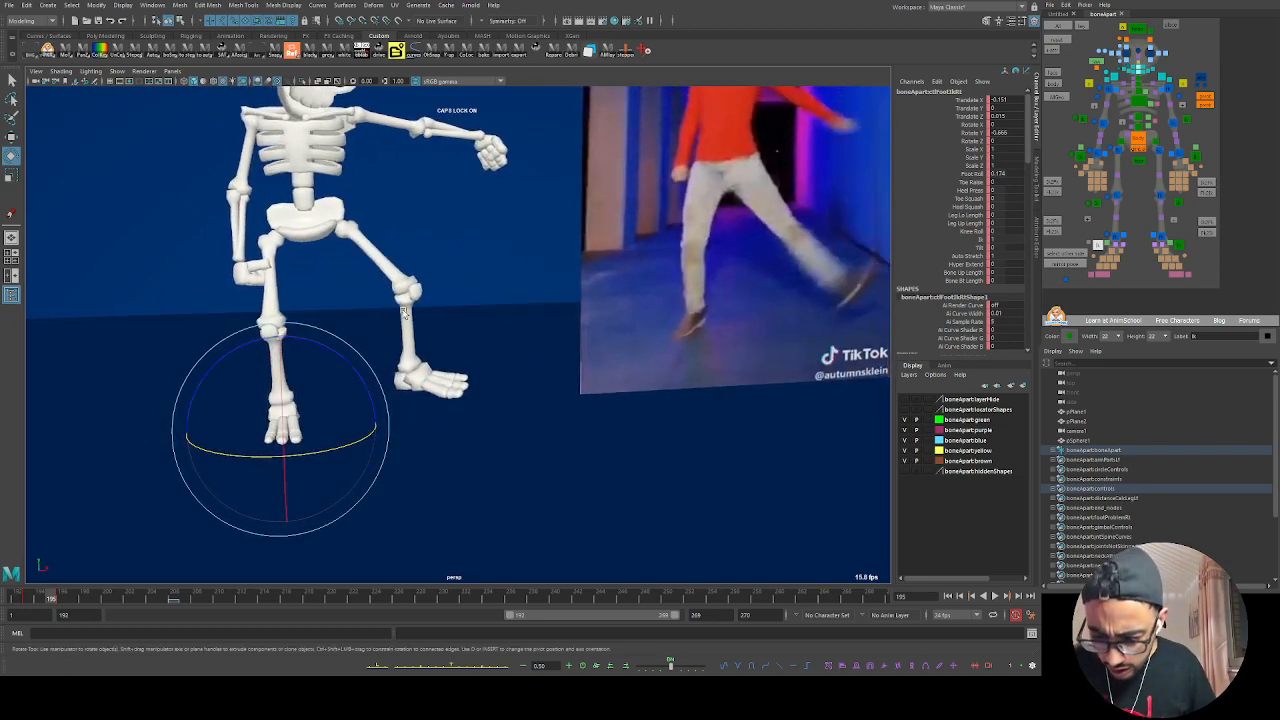
{"action": "left_click", "coordinate": [234, 81]}
{"action": "mouse_move", "coordinate": [315, 180]}
{"action": "left_mouse_down", "text": "alt"}
{"action": "mouse_move", "coordinate": [451, 371]}
{"action": "mouse_move", "coordinate": [302, 183]}
{"action": "left_mouse_up", "text": "alt"}
{"action": "left_click", "coordinate": [234, 81]}
{"action": "left_click_drag", "start_coordinate": [330, 300], "coordinate": [455, 393], "text": "alt"}
{"action": "middle_click_drag", "start_coordinate": [455, 393], "coordinate": [410, 403], "text": "alt"}
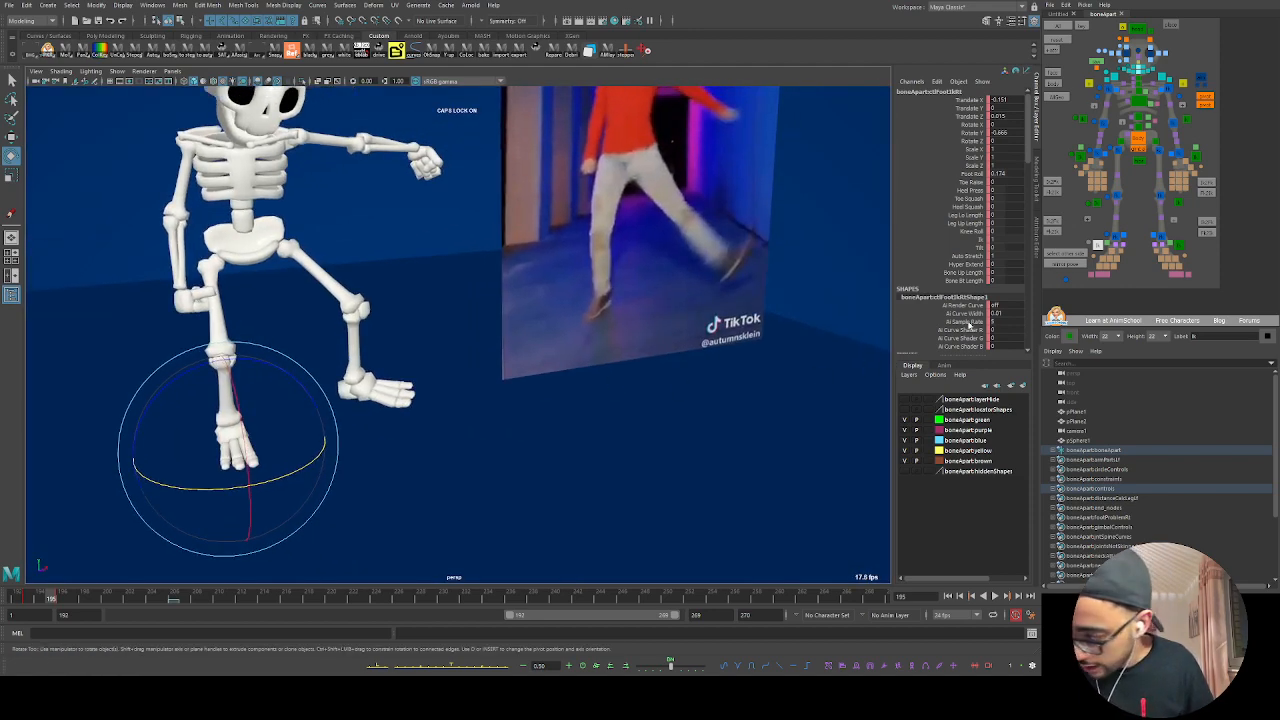
{"action": "left_click", "coordinate": [1103, 288]}
{"action": "left_click_drag", "start_coordinate": [527, 427], "coordinate": [405, 442], "text": "alt"}
{"action": "middle_click_drag", "start_coordinate": [525, 460], "coordinate": [517, 446], "text": "alt"}
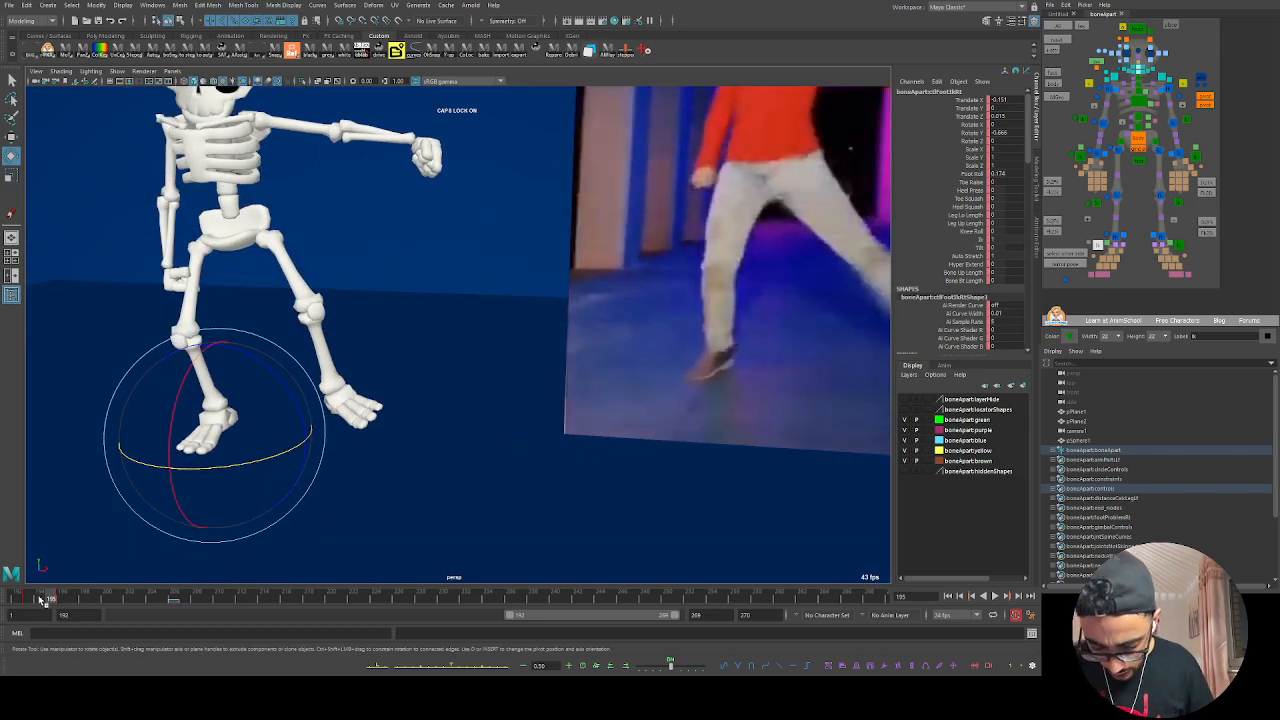
Step: Copy the next key's values onto the right foot at frame 195, bringing its Foot Roll to 0
{"action": "key", "text": "alt+v"}
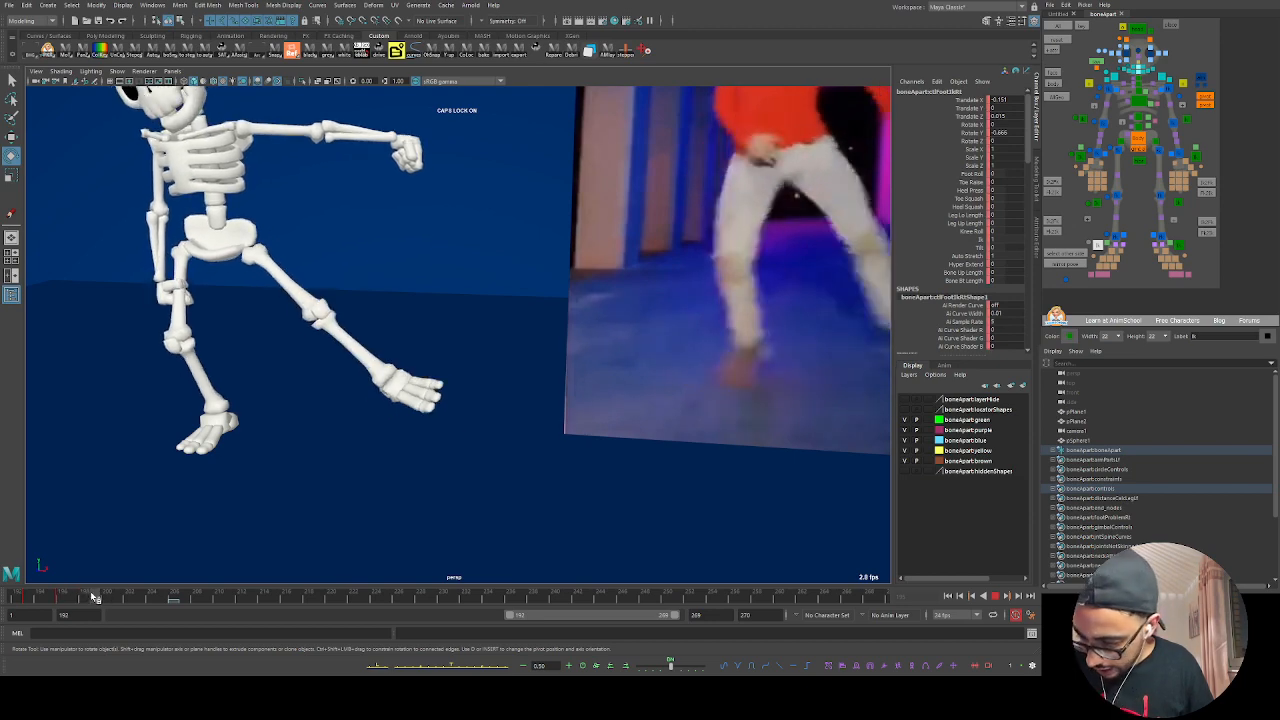
{"action": "left_click_drag", "start_coordinate": [370, 462], "coordinate": [900, 370], "text": "alt"}
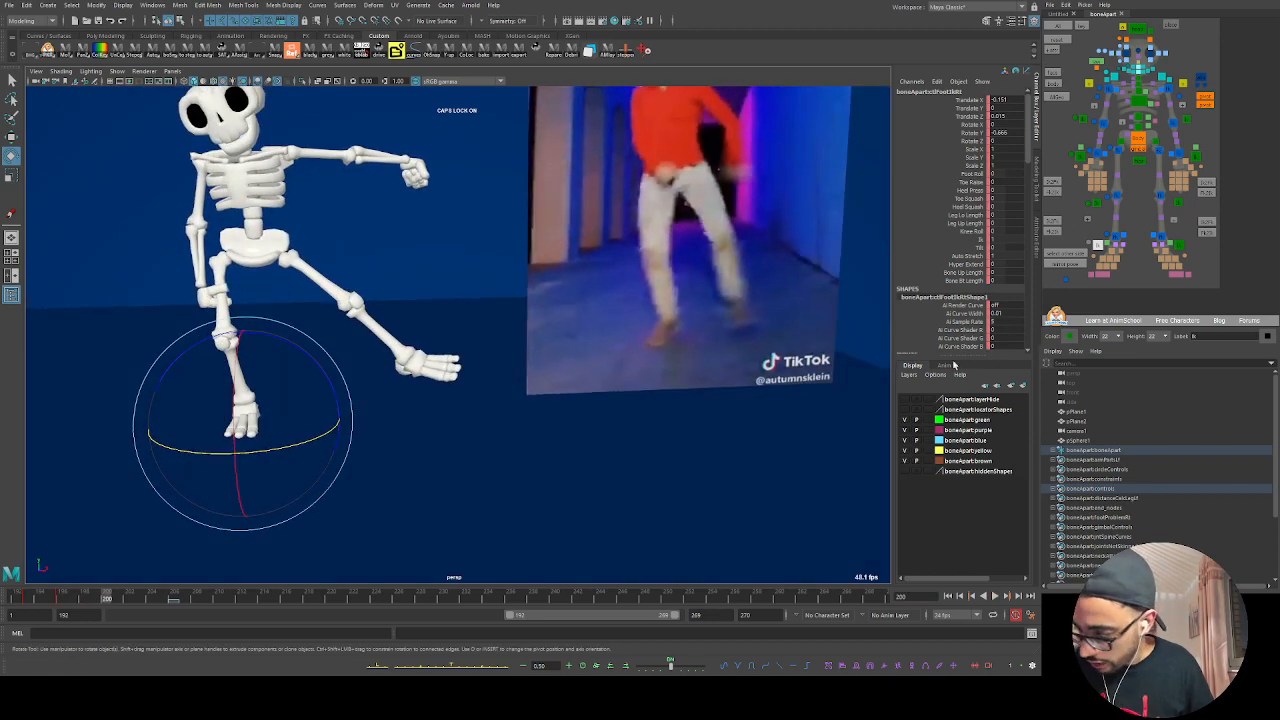
{"action": "left_click_drag", "start_coordinate": [308, 537], "coordinate": [280, 472], "text": "alt"}
{"action": "mouse_move", "coordinate": [84, 603]}
{"action": "left_mouse_down"}
{"action": "mouse_move", "coordinate": [65, 603]}
{"action": "mouse_move", "coordinate": [95, 602]}
{"action": "mouse_move", "coordinate": [37, 603]}
{"action": "mouse_move", "coordinate": [46, 611]}
{"action": "left_mouse_up"}
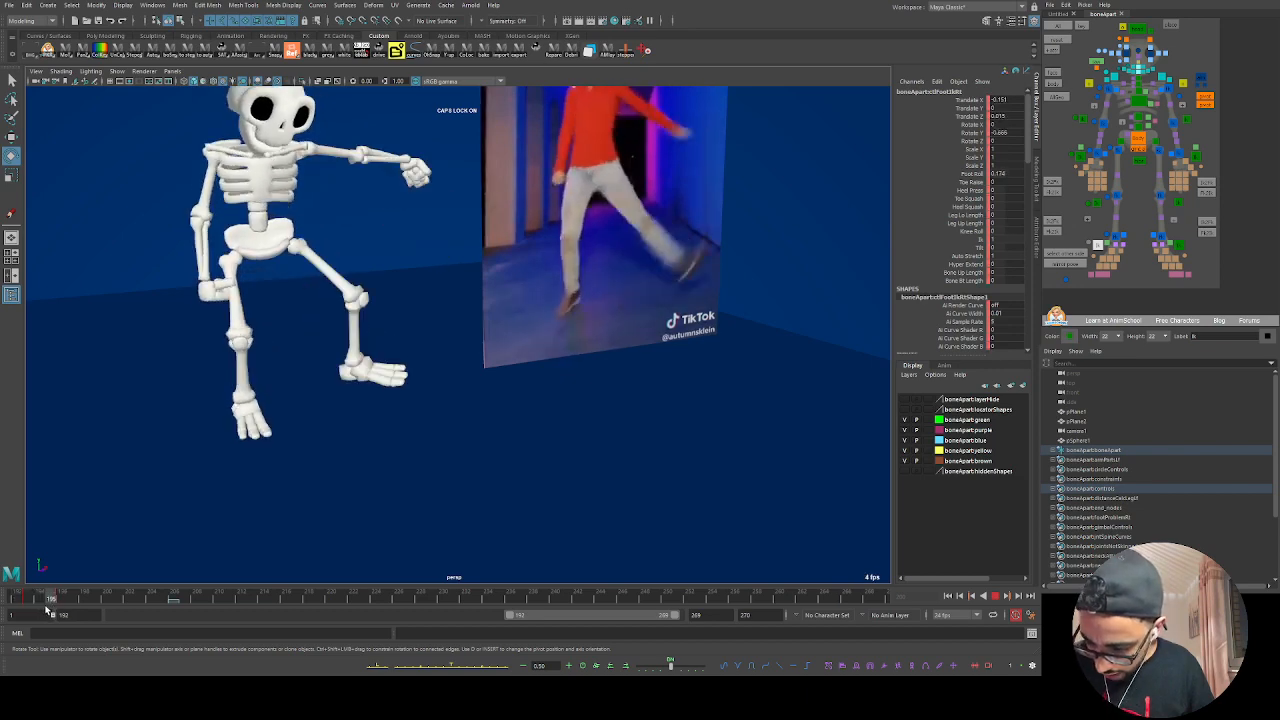
{"action": "left_click_drag", "start_coordinate": [323, 457], "coordinate": [237, 491], "text": "alt"}
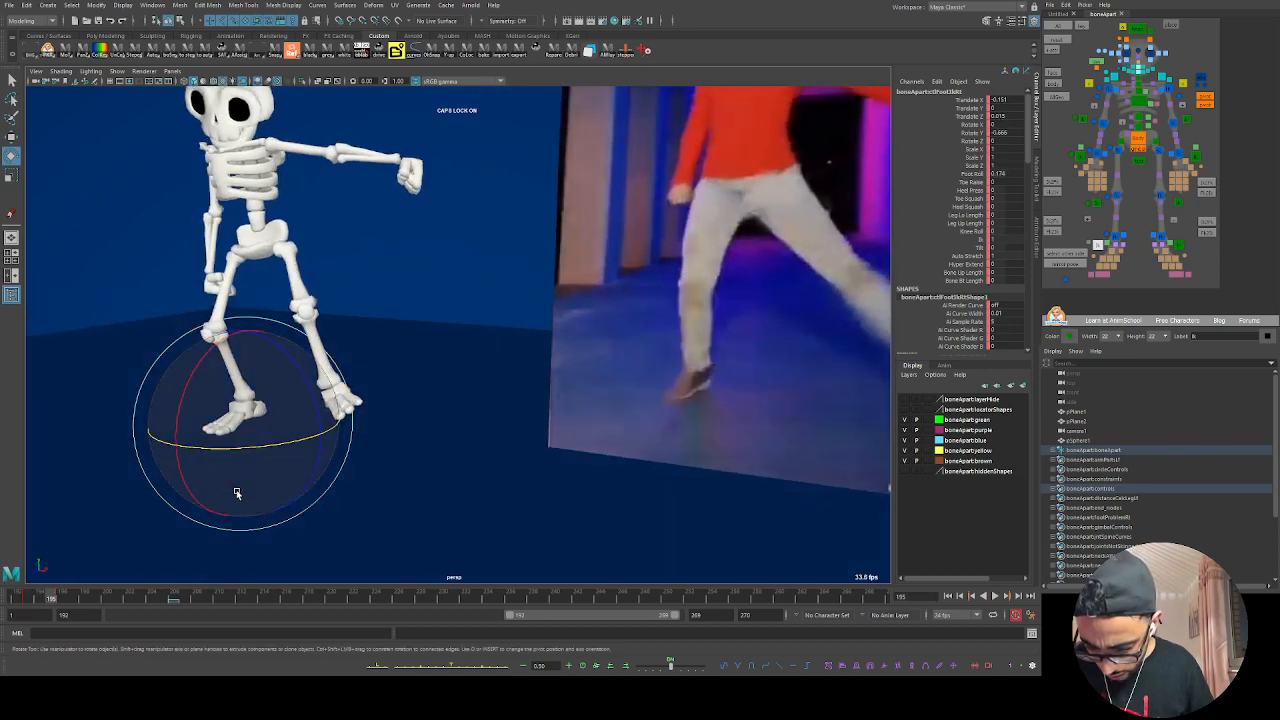
{"action": "left_click", "coordinate": [482, 667]}
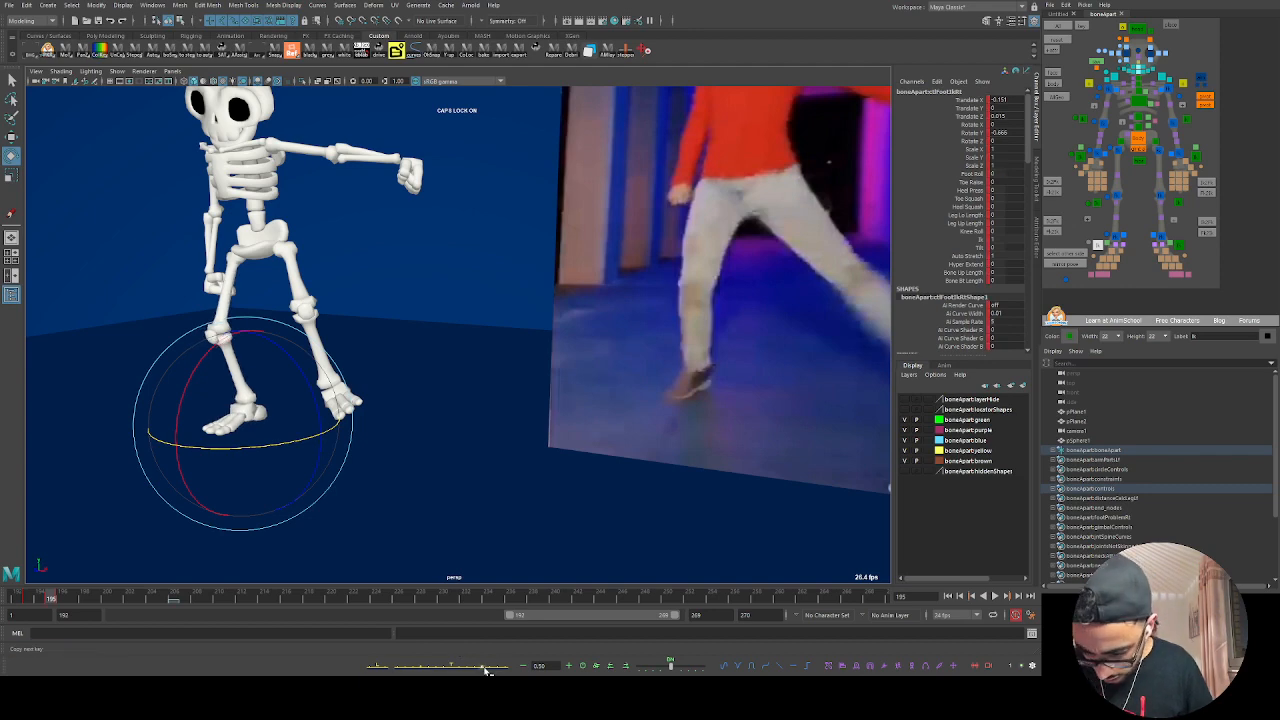
{"action": "mouse_move", "coordinate": [354, 509]}
{"action": "left_mouse_down", "text": "alt"}
{"action": "mouse_move", "coordinate": [351, 497]}
{"action": "mouse_move", "coordinate": [358, 507]}
{"action": "left_mouse_up", "text": "alt"}
Step: Move the right foot inward along X to about 0.447 at frame 200 and key it
{"action": "left_click_drag", "start_coordinate": [51, 599], "coordinate": [107, 602]}
{"action": "key", "text": "w"}
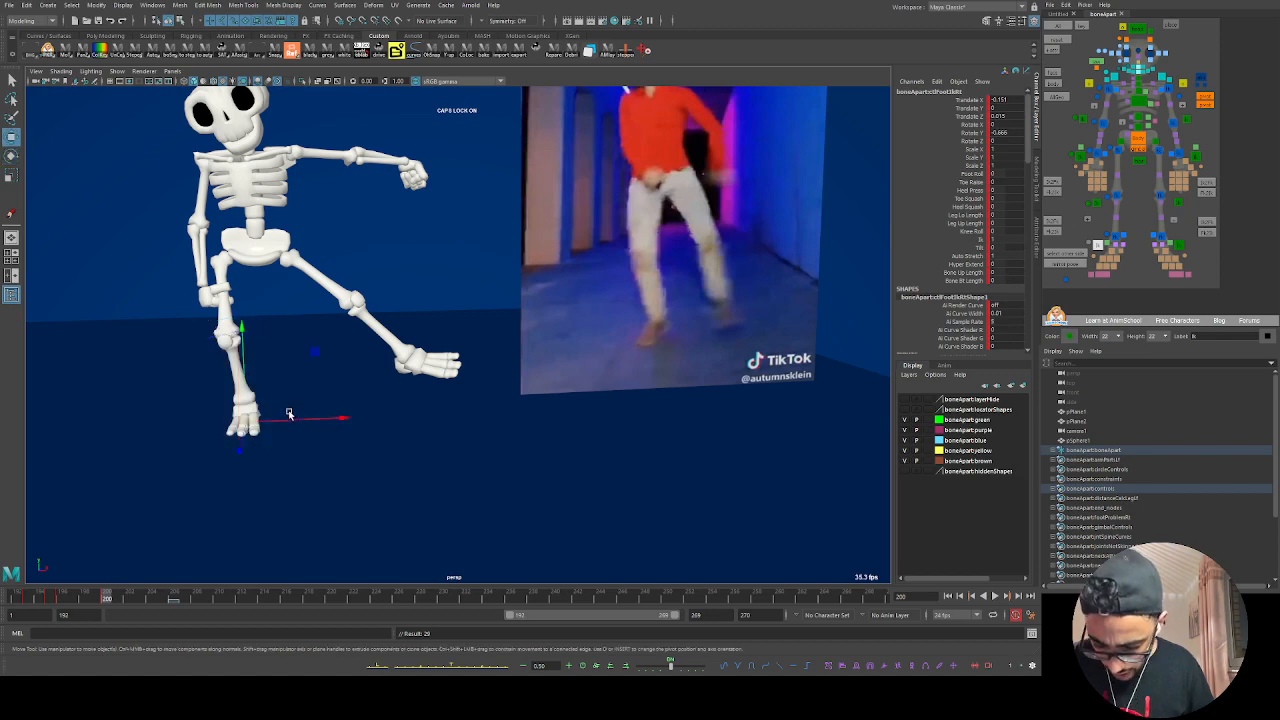
{"action": "left_click_drag", "start_coordinate": [307, 418], "coordinate": [341, 422]}
{"action": "key", "text": "s"}
Step: Lift the right foot to Translate Y 0.302 at frame 198, tilt it about 10 degrees in X, and check the step through frame 202
{"action": "mouse_move", "coordinate": [85, 602]}
{"action": "left_mouse_down"}
{"action": "mouse_move", "coordinate": [63, 601]}
{"action": "mouse_move", "coordinate": [125, 598]}
{"action": "mouse_move", "coordinate": [95, 599]}
{"action": "mouse_move", "coordinate": [106, 597]}
{"action": "left_mouse_up"}
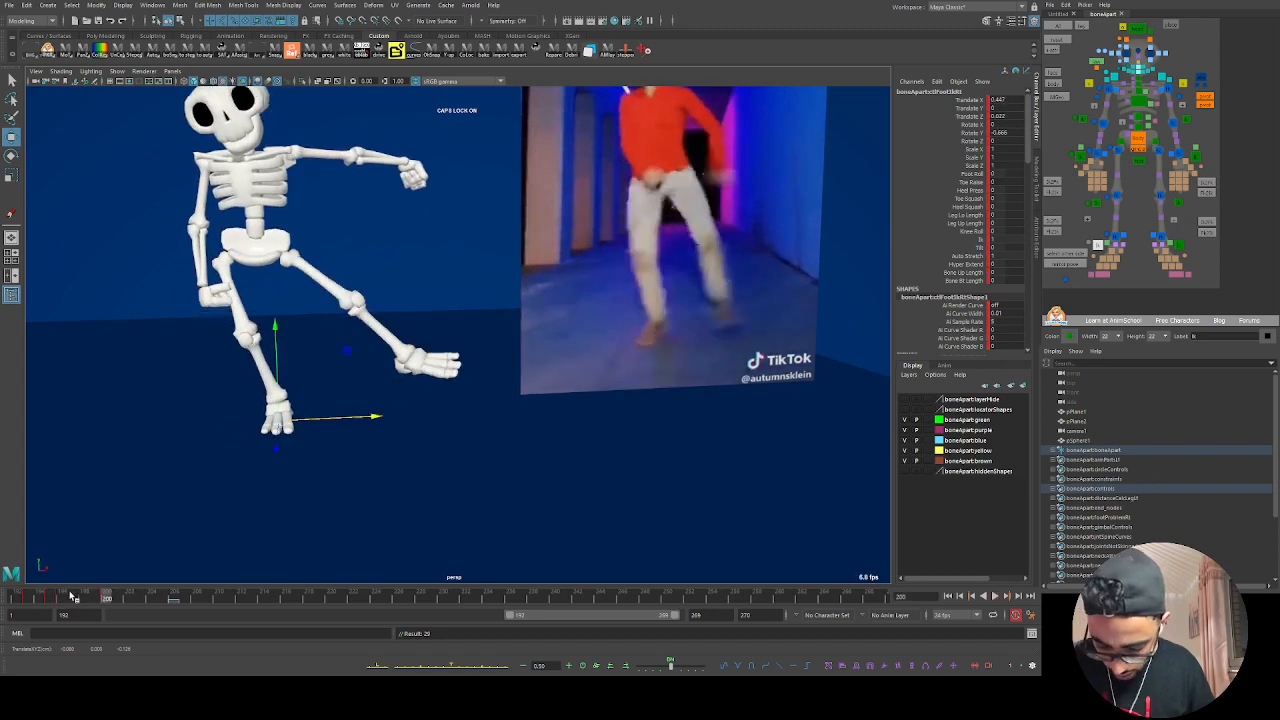
{"action": "key", "text": "alt+v"}
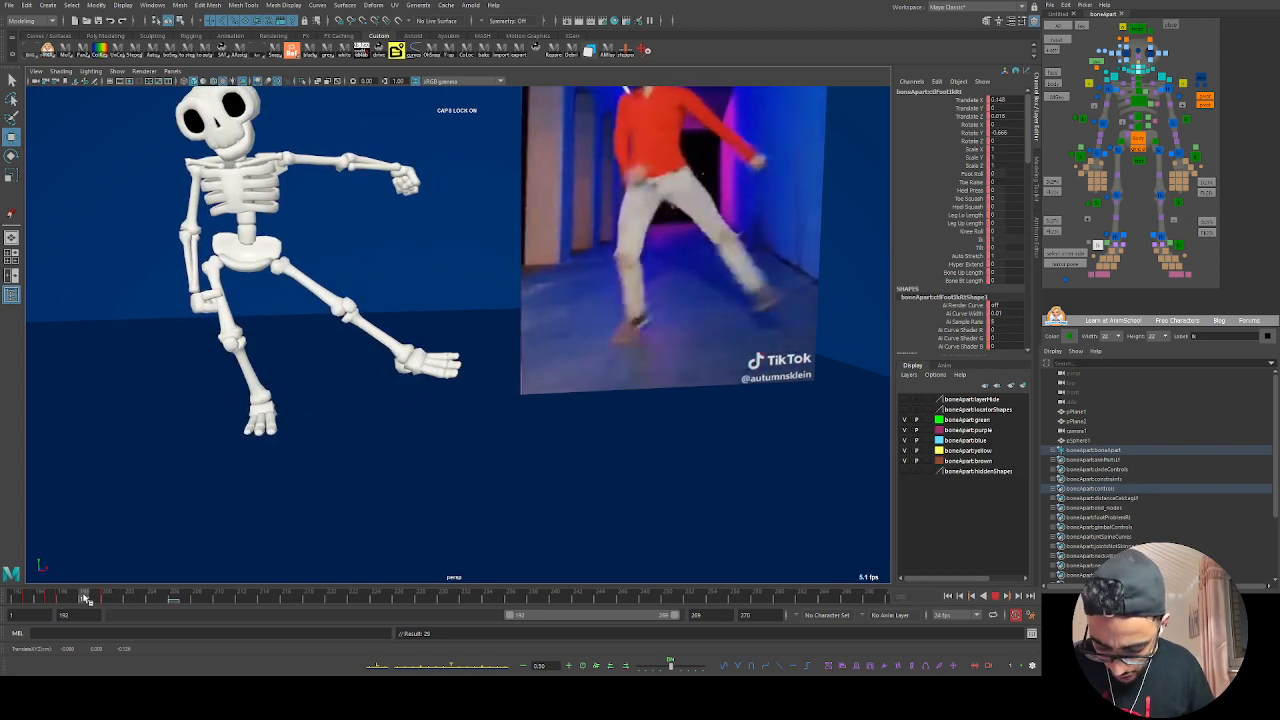
{"action": "key", "text": "alt+v"}
{"action": "key", "text": "e"}
{"action": "scroll", "coordinate": [284, 419], "scroll_direction": "up", "scroll_amount": 1}
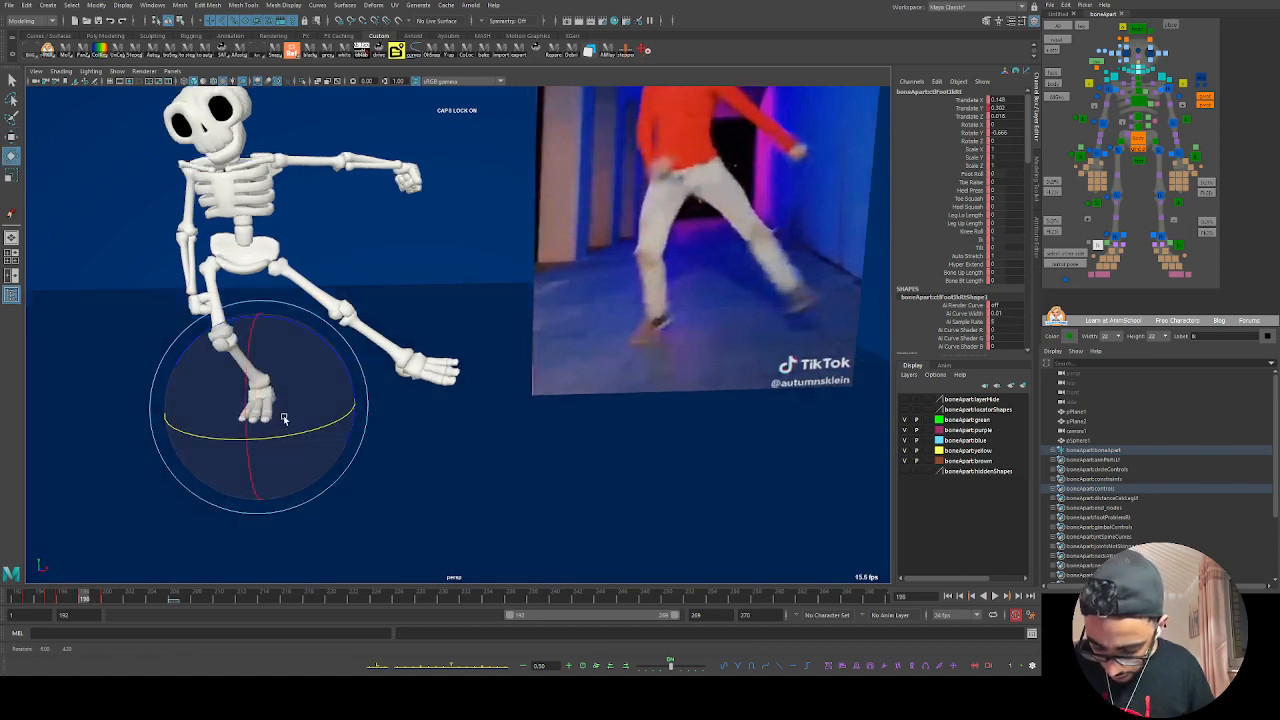
{"action": "mouse_move", "coordinate": [284, 419]}
{"action": "left_mouse_down", "text": "alt"}
{"action": "mouse_move", "coordinate": [238, 424]}
{"action": "mouse_move", "coordinate": [291, 435]}
{"action": "left_mouse_up", "text": "alt"}
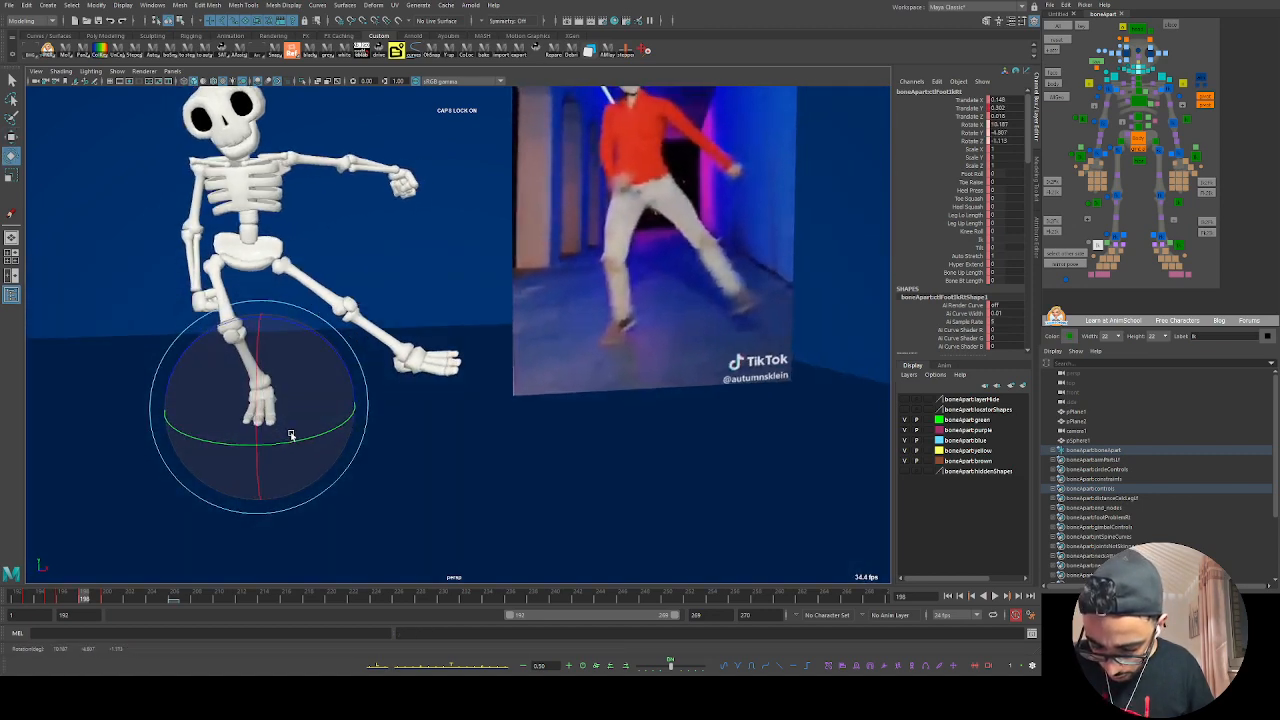
{"action": "key", "text": "alt+v"}
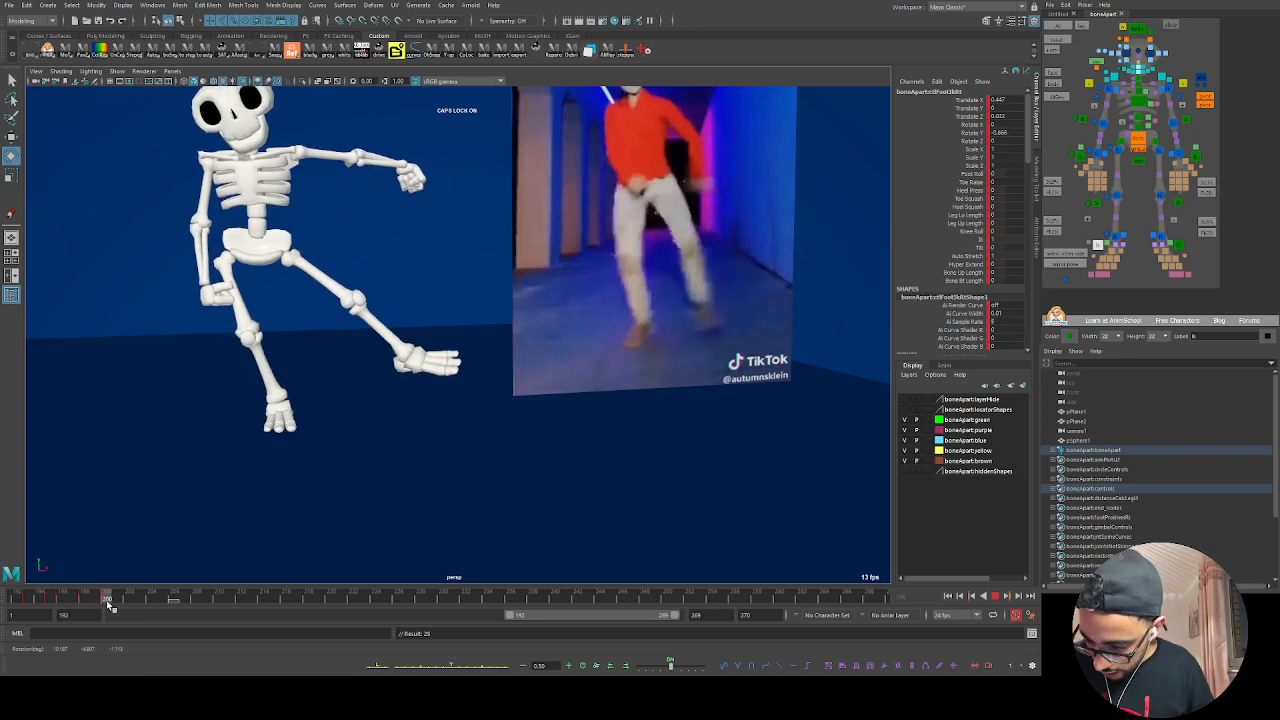
{"action": "key", "text": "alt+v"}
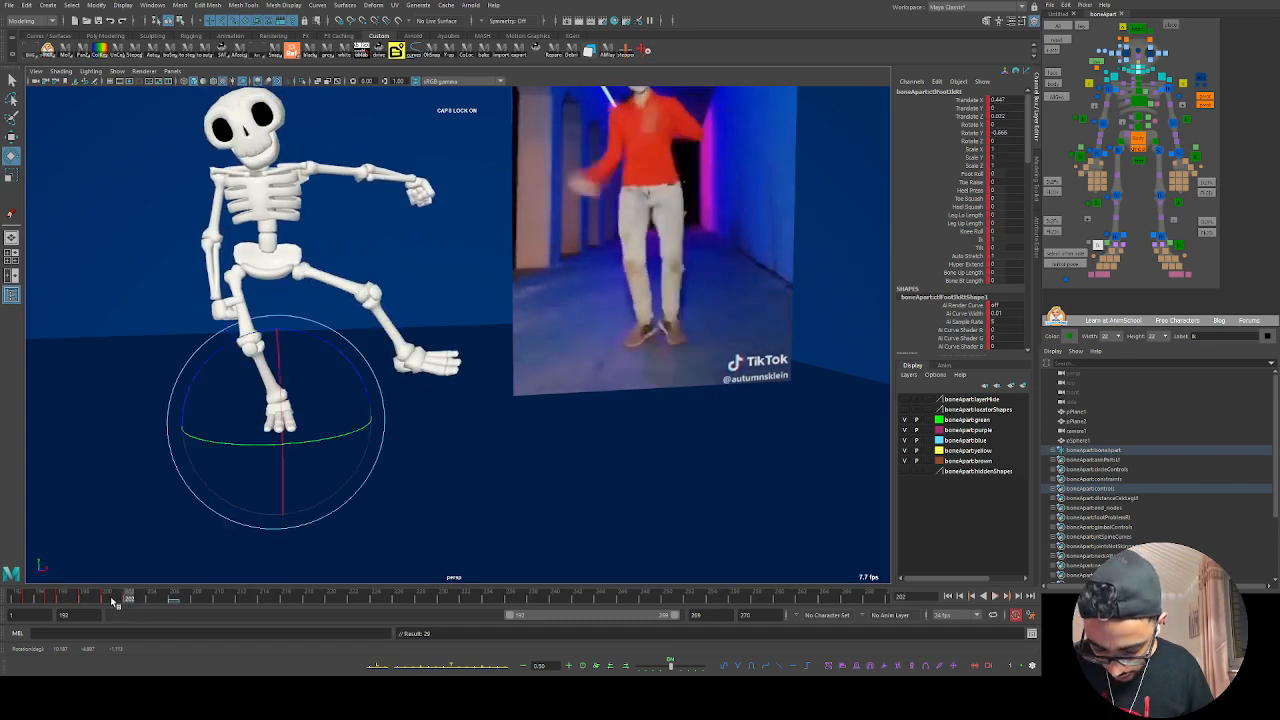
{"action": "left_click", "coordinate": [109, 598]}
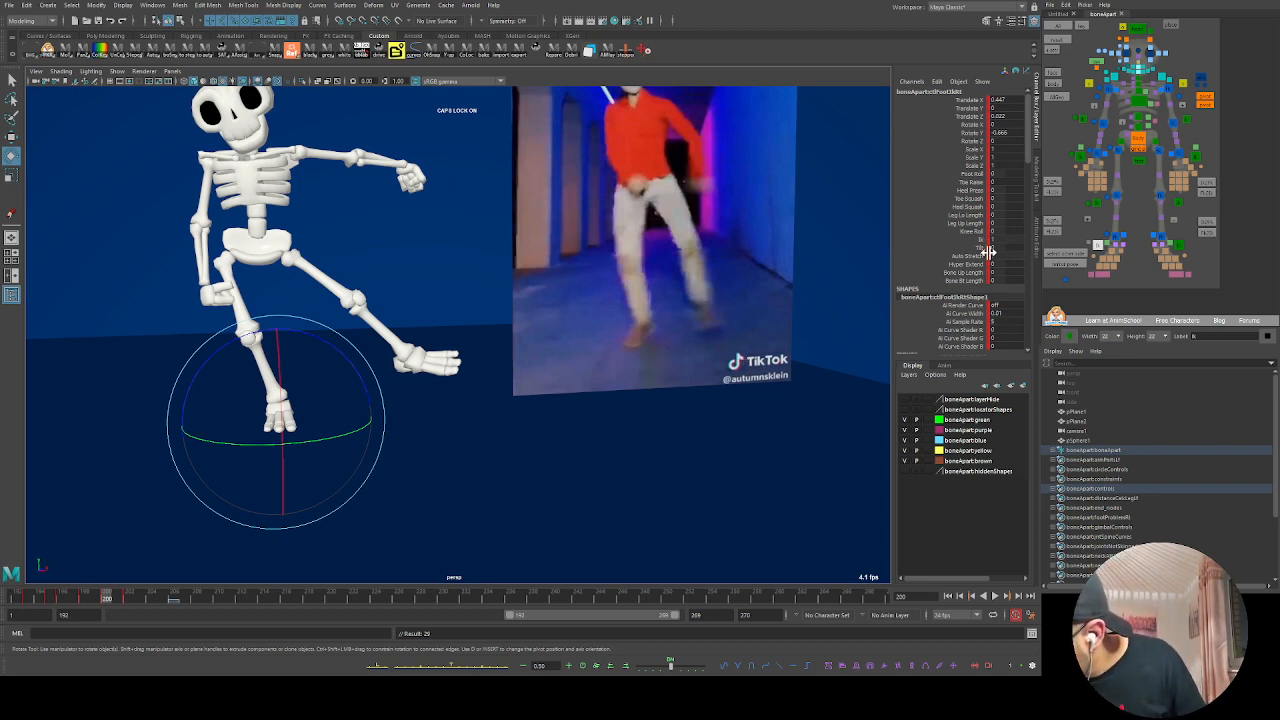
{"action": "left_click", "coordinate": [972, 231]}
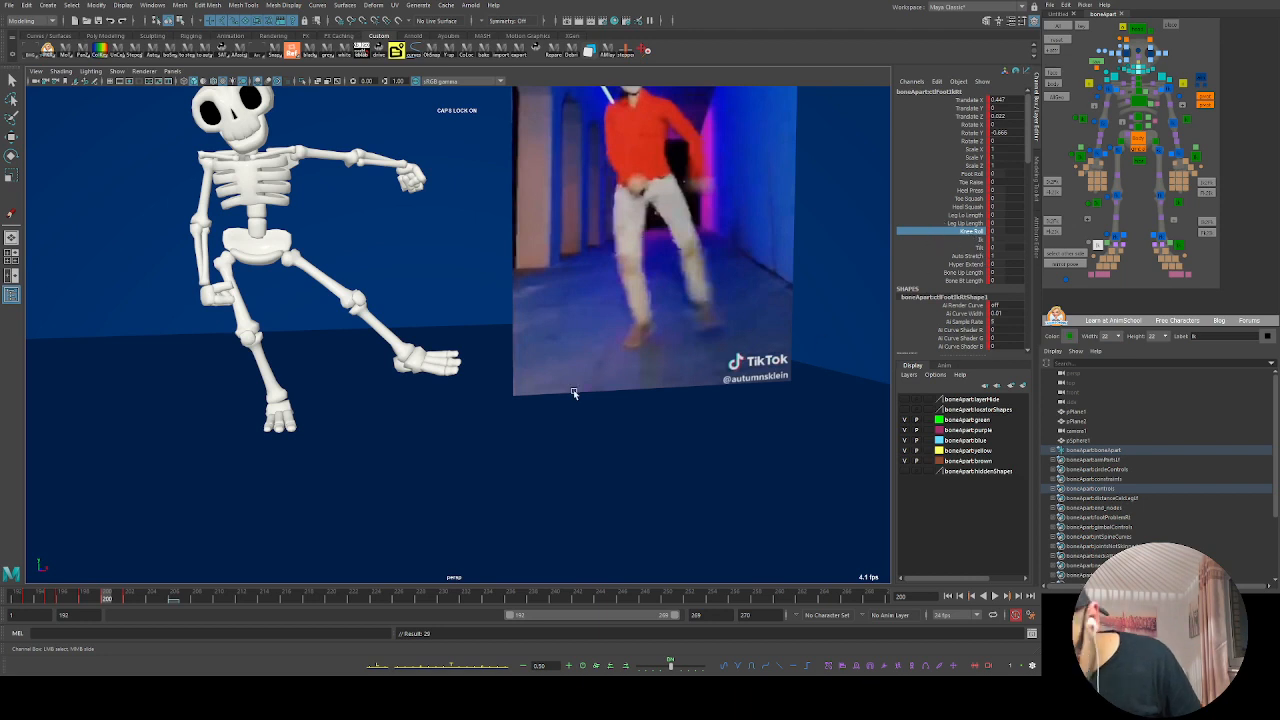
{"action": "middle_click_drag", "start_coordinate": [574, 392], "coordinate": [630, 374]}
{"action": "key", "text": "ctrl+z"}
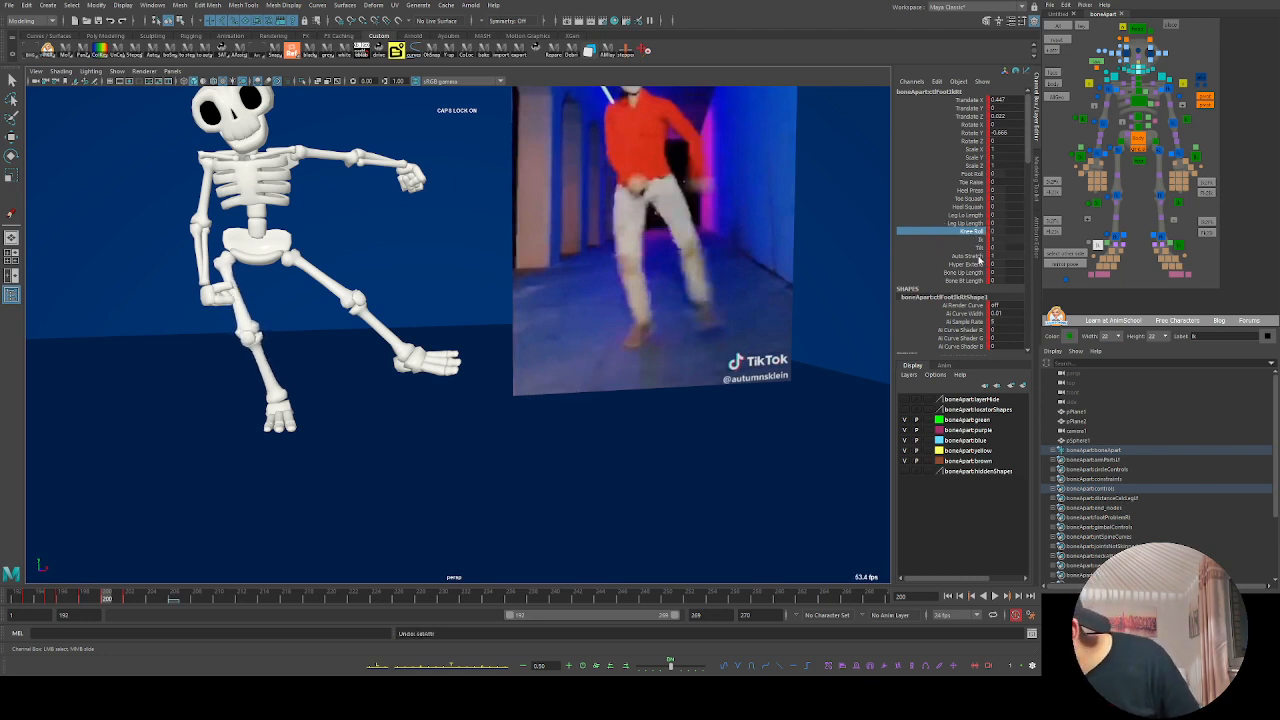
Step: Set the right foot's Foot Roll to 0.7 at frame 200 and check it against the preceding frames
{"action": "left_click", "coordinate": [972, 174]}
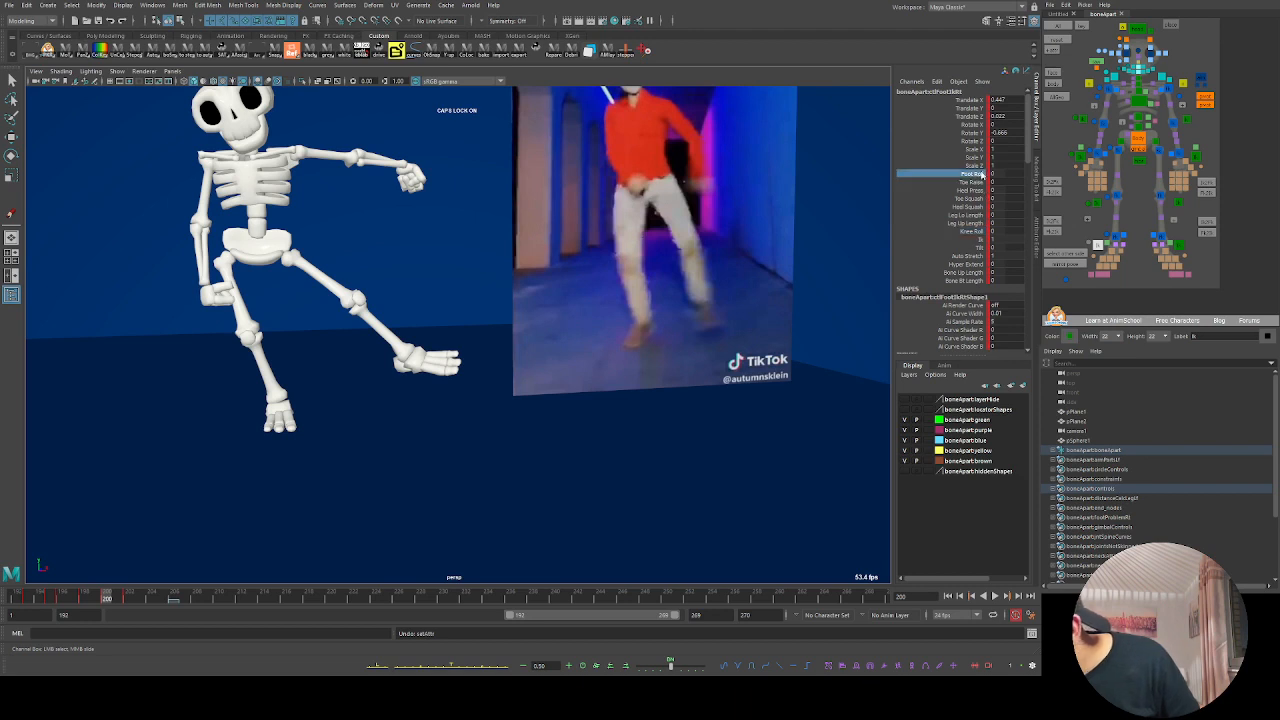
{"action": "mouse_move", "coordinate": [623, 304]}
{"action": "middle_mouse_down"}
{"action": "mouse_move", "coordinate": [637, 309]}
{"action": "mouse_move", "coordinate": [624, 321]}
{"action": "middle_mouse_up"}
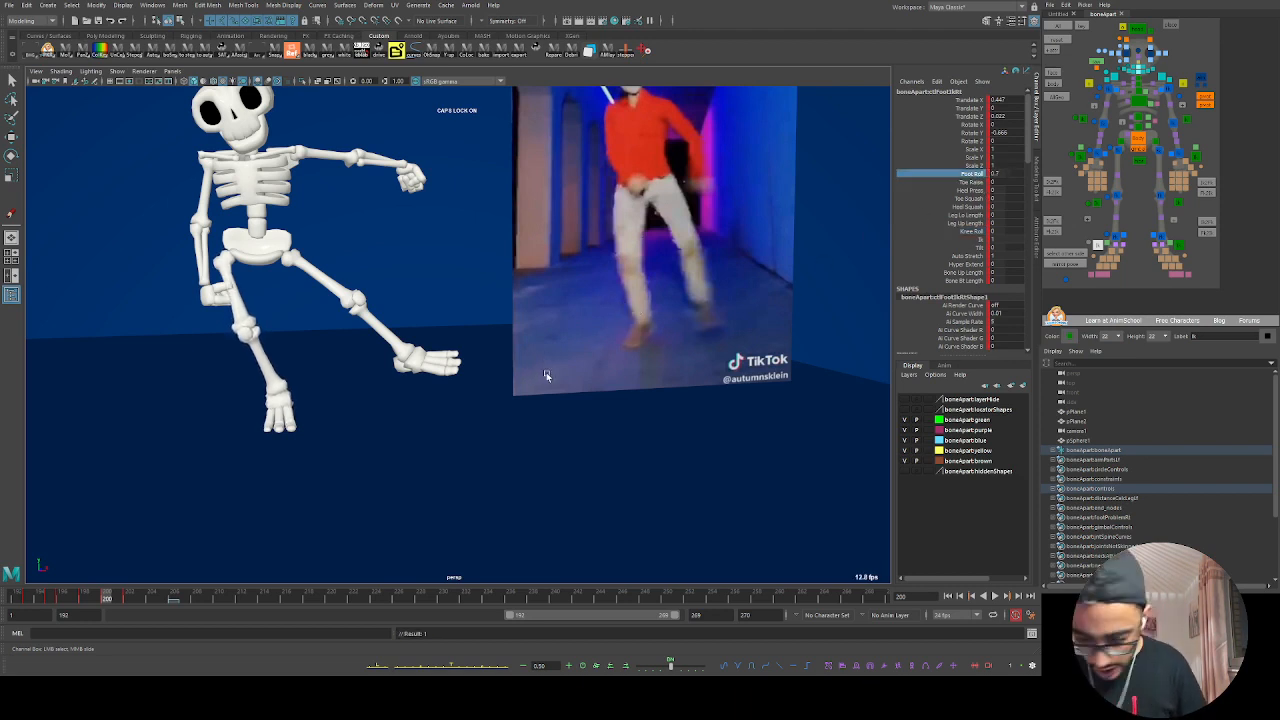
{"action": "left_click_drag", "start_coordinate": [80, 597], "coordinate": [111, 612]}
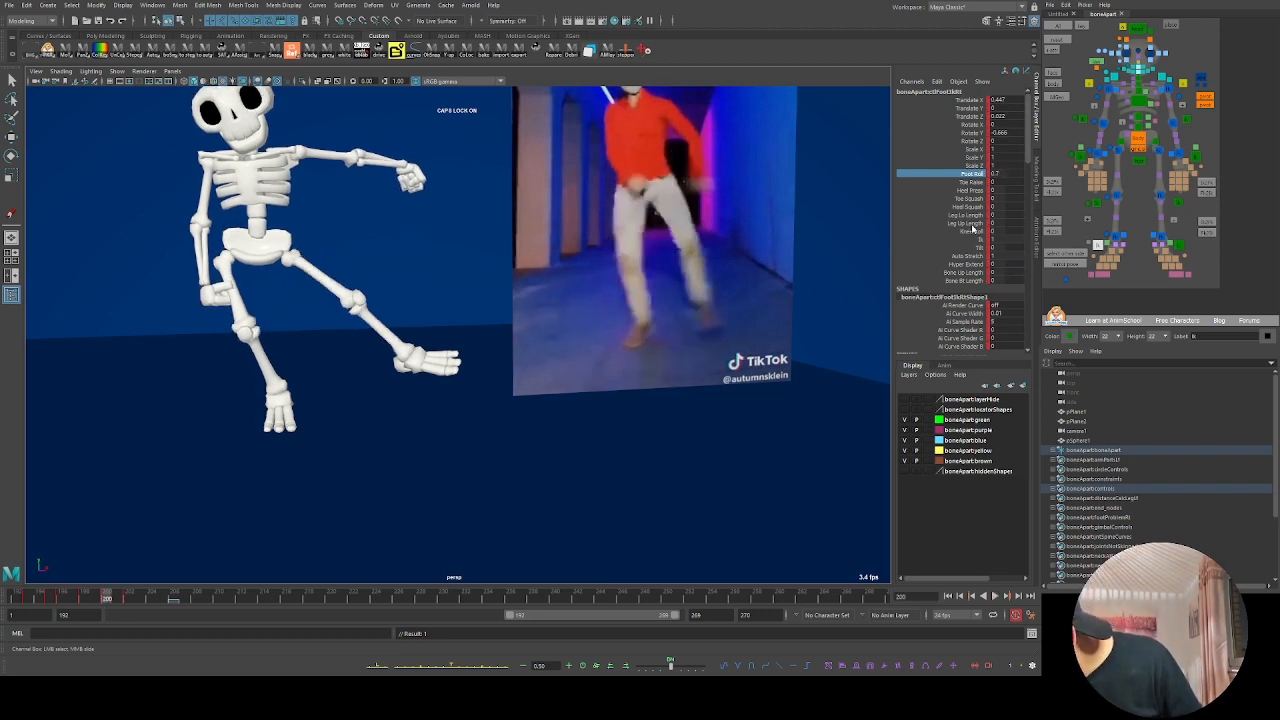
Step: Try swivelling the right foot's ball control to about -31 degrees in Y at frame 200, turning the heel outward
{"action": "scroll", "coordinate": [1110, 262], "scroll_direction": "up", "scroll_amount": 3}
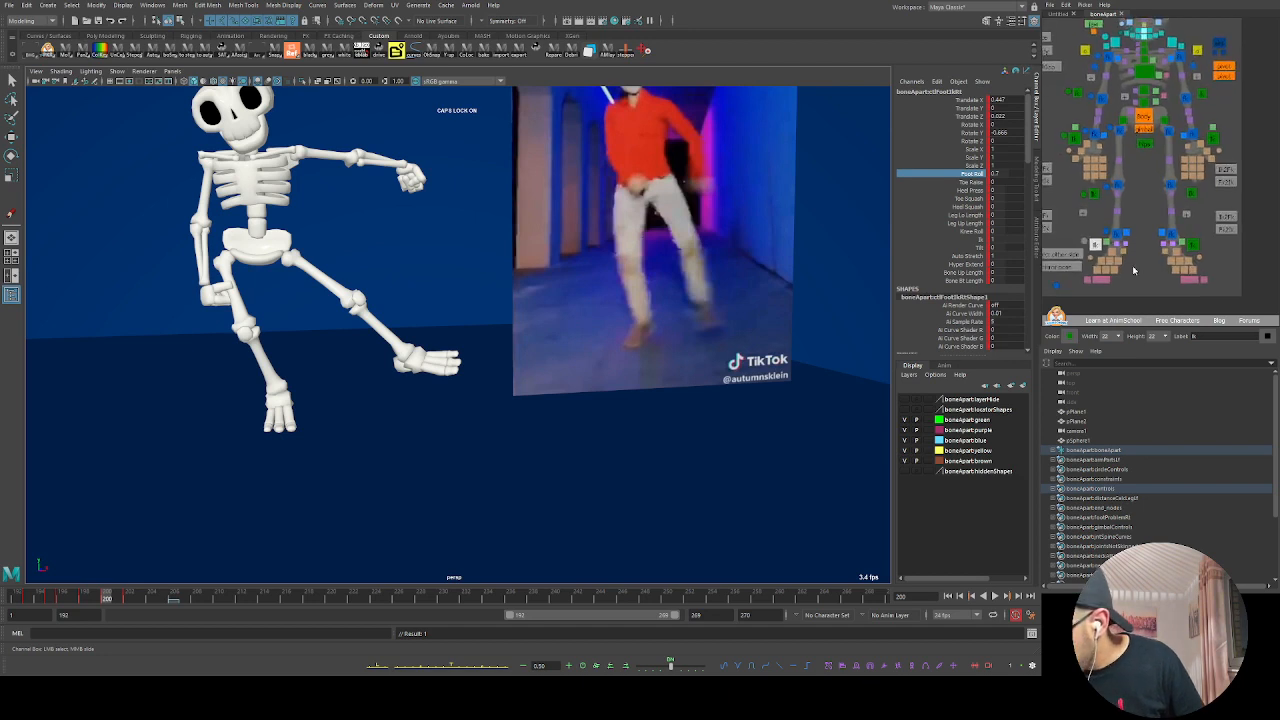
{"action": "left_click", "coordinate": [1093, 278]}
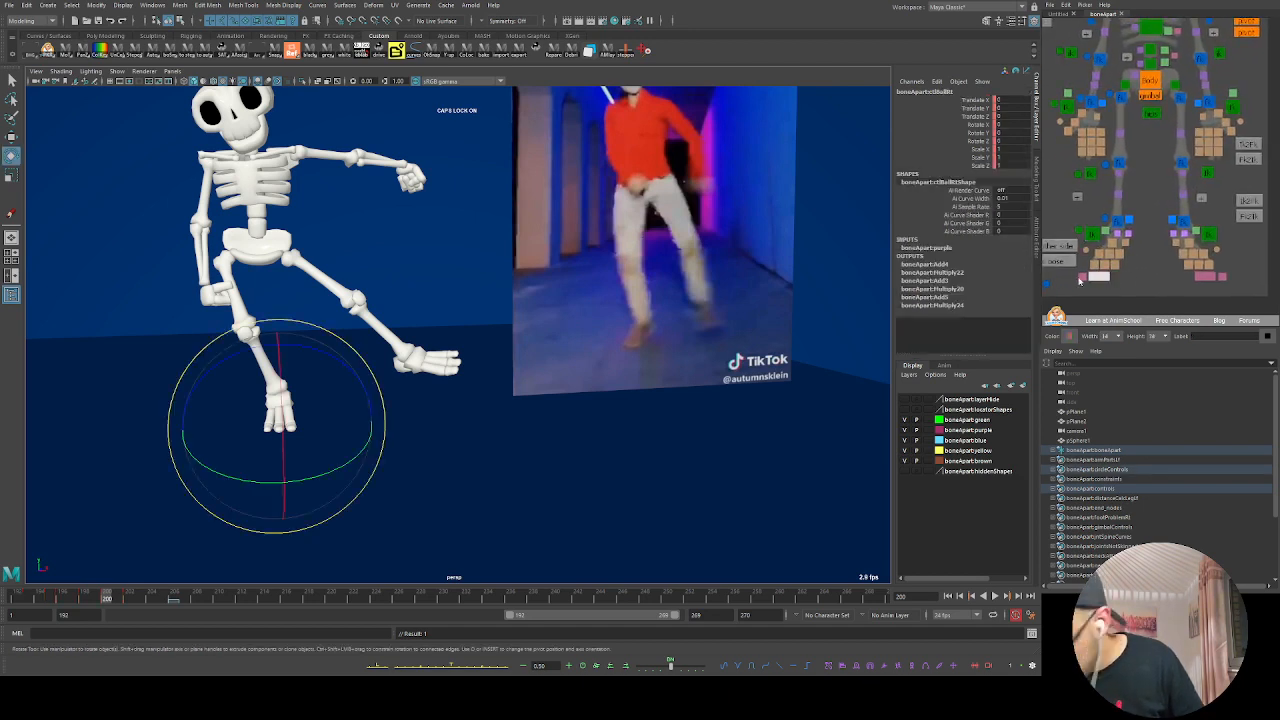
{"action": "left_click_drag", "start_coordinate": [335, 468], "coordinate": [370, 495]}
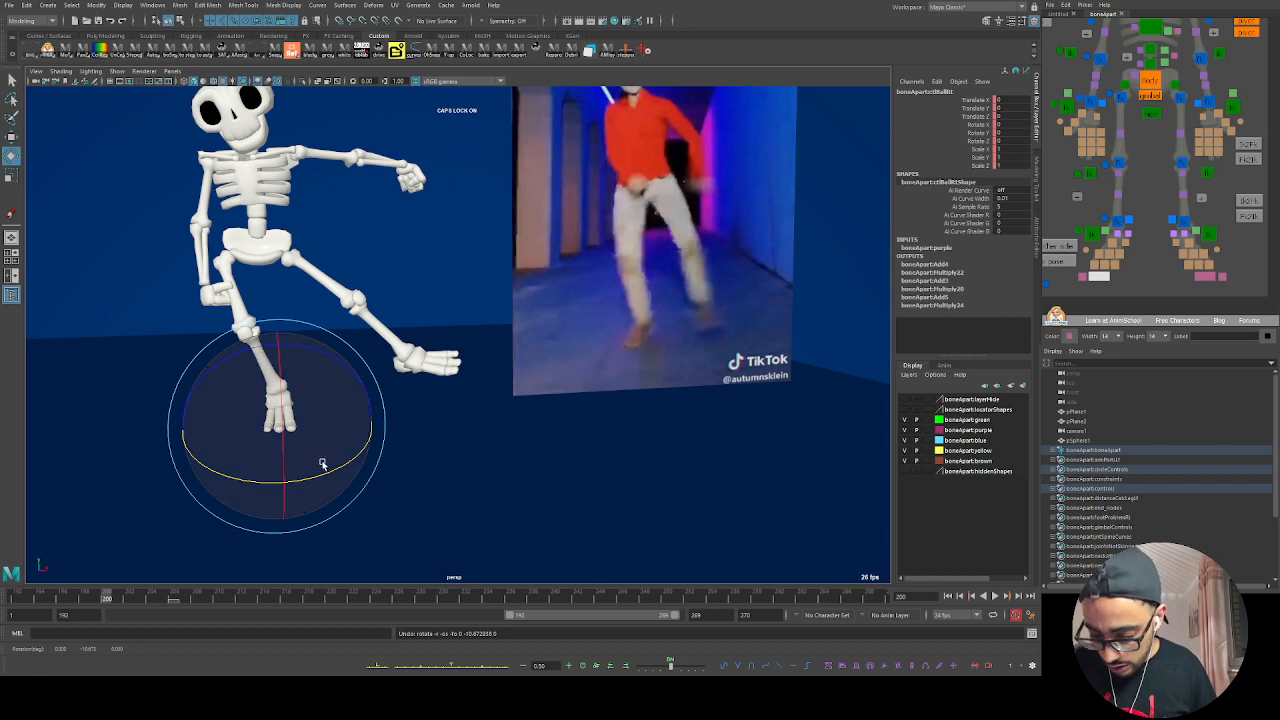
{"action": "left_click_drag", "start_coordinate": [320, 468], "coordinate": [290, 478]}
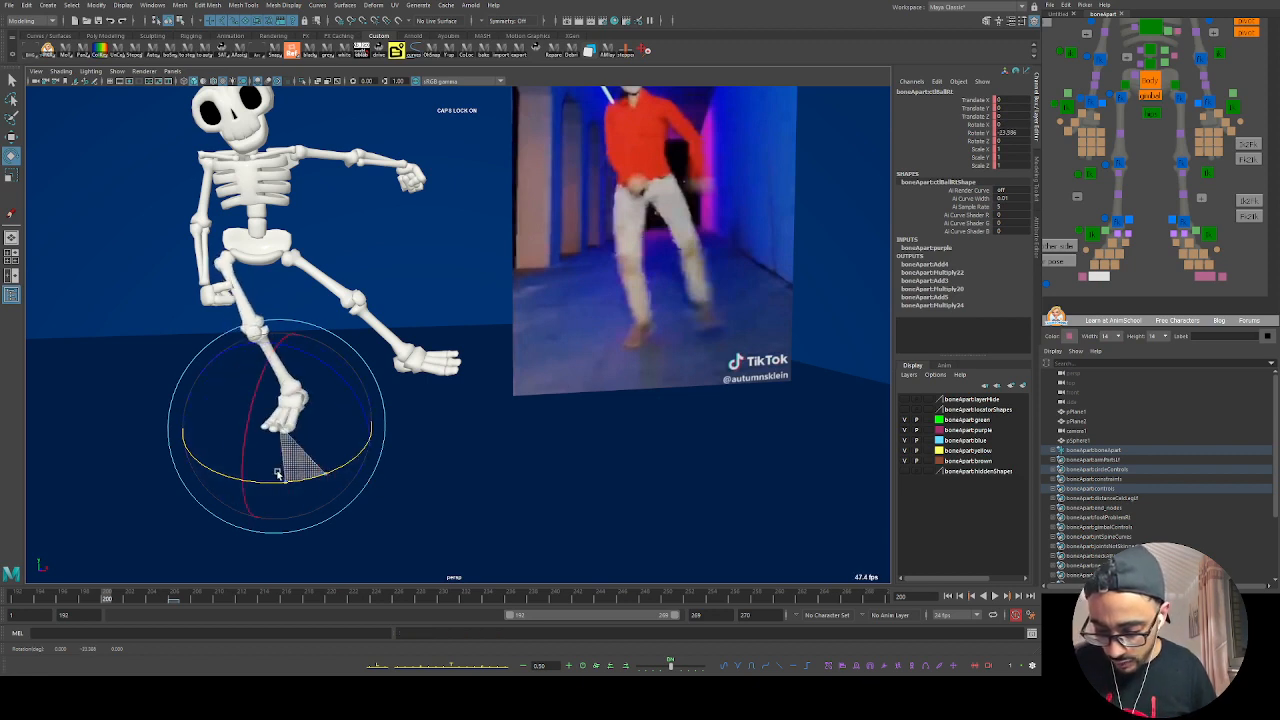
{"action": "key", "text": "ctrl+z"}
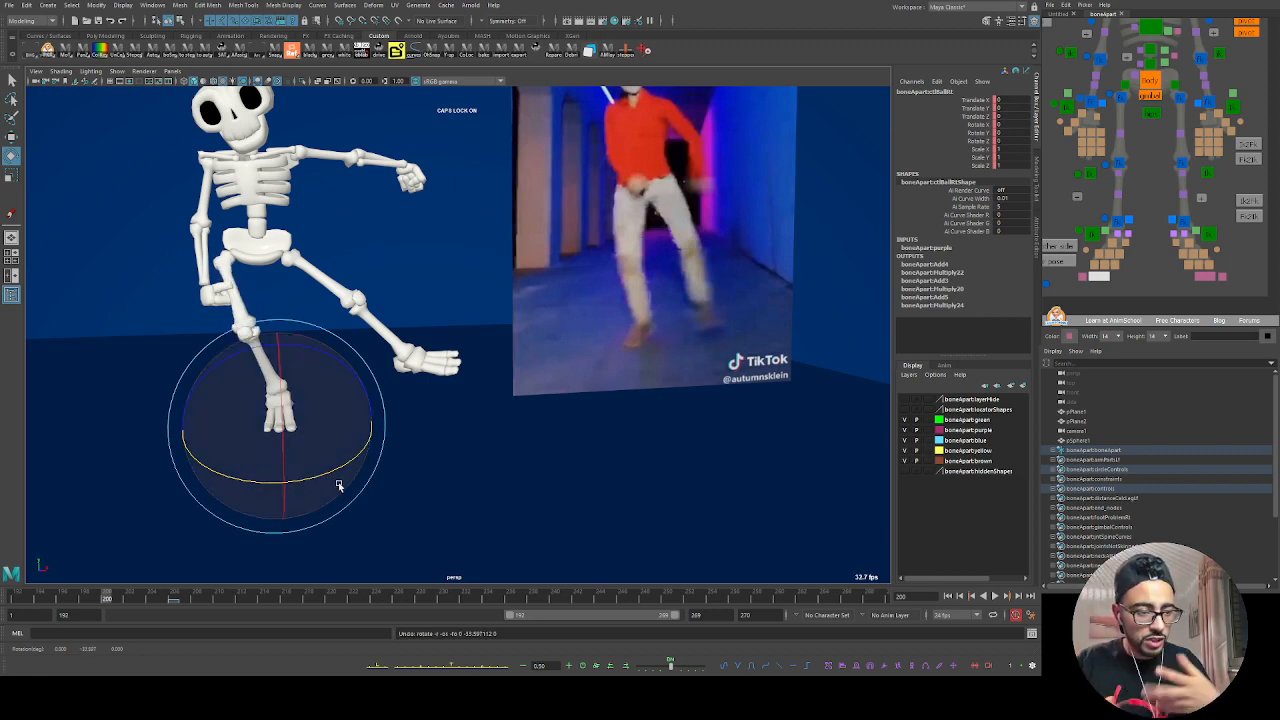
{"action": "left_click_drag", "start_coordinate": [338, 485], "coordinate": [309, 477]}
{"action": "key", "text": "ctrl+z"}
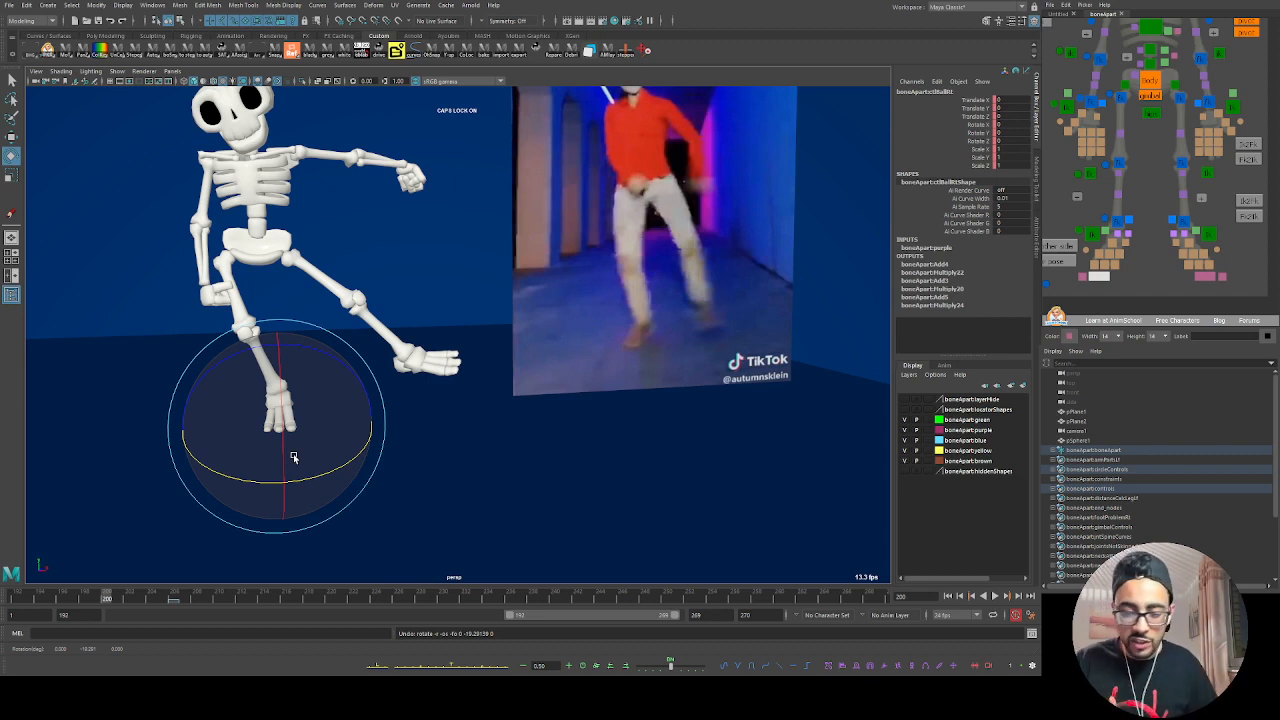
{"action": "left_click_drag", "start_coordinate": [366, 466], "coordinate": [314, 474]}
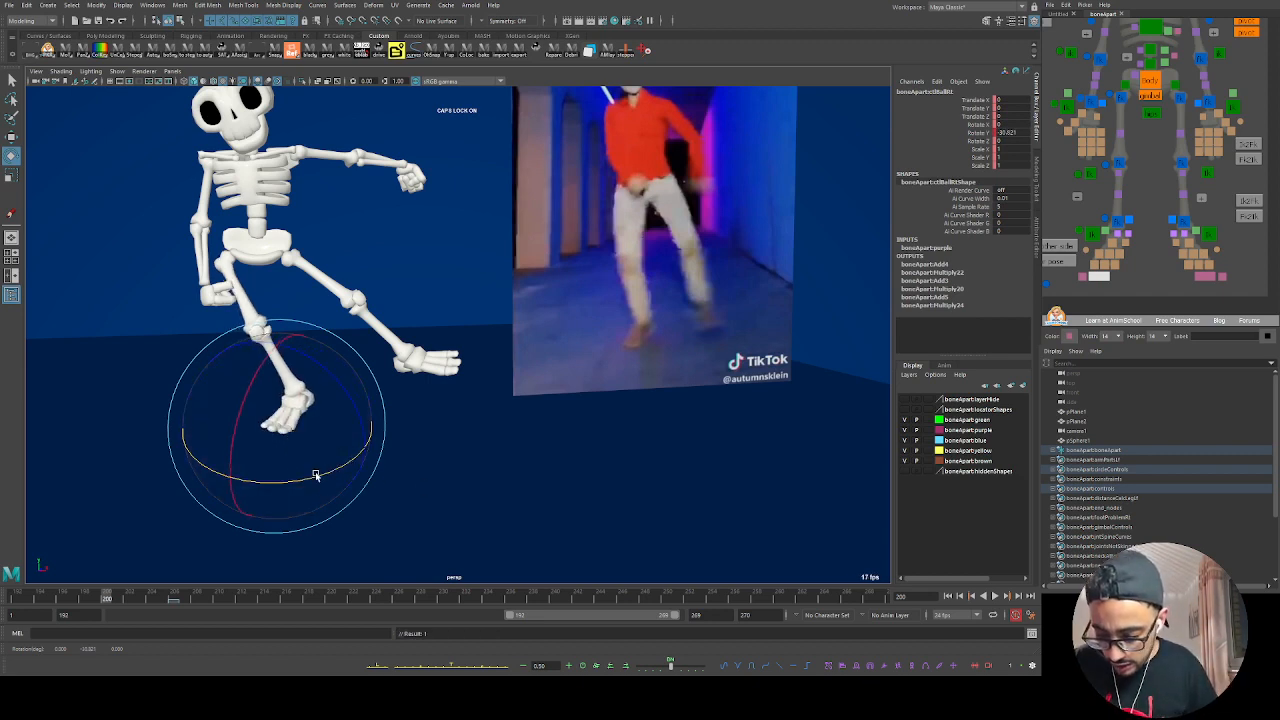
Step: Try shifting and tilting the right foot's IK control at frame 200, and undo the ball control's swivel
{"action": "left_click", "coordinate": [1100, 233]}
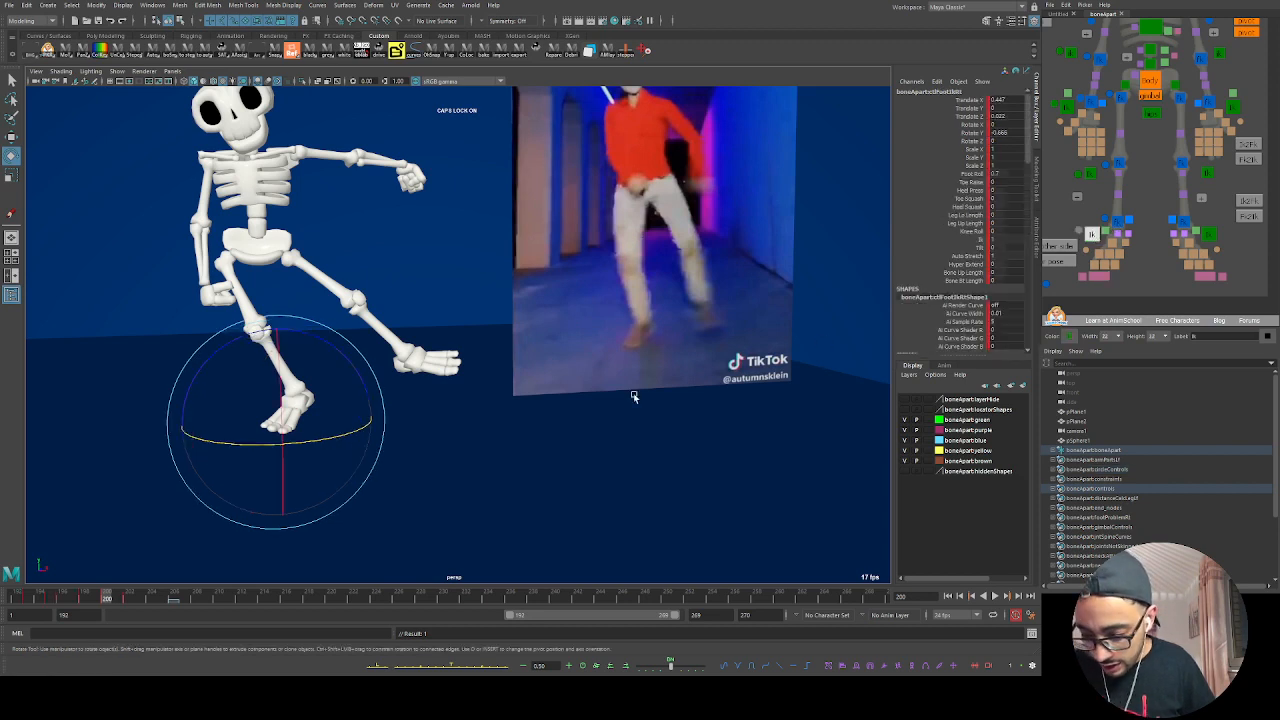
{"action": "key", "text": "w"}
{"action": "left_click_drag", "start_coordinate": [282, 424], "coordinate": [303, 429]}
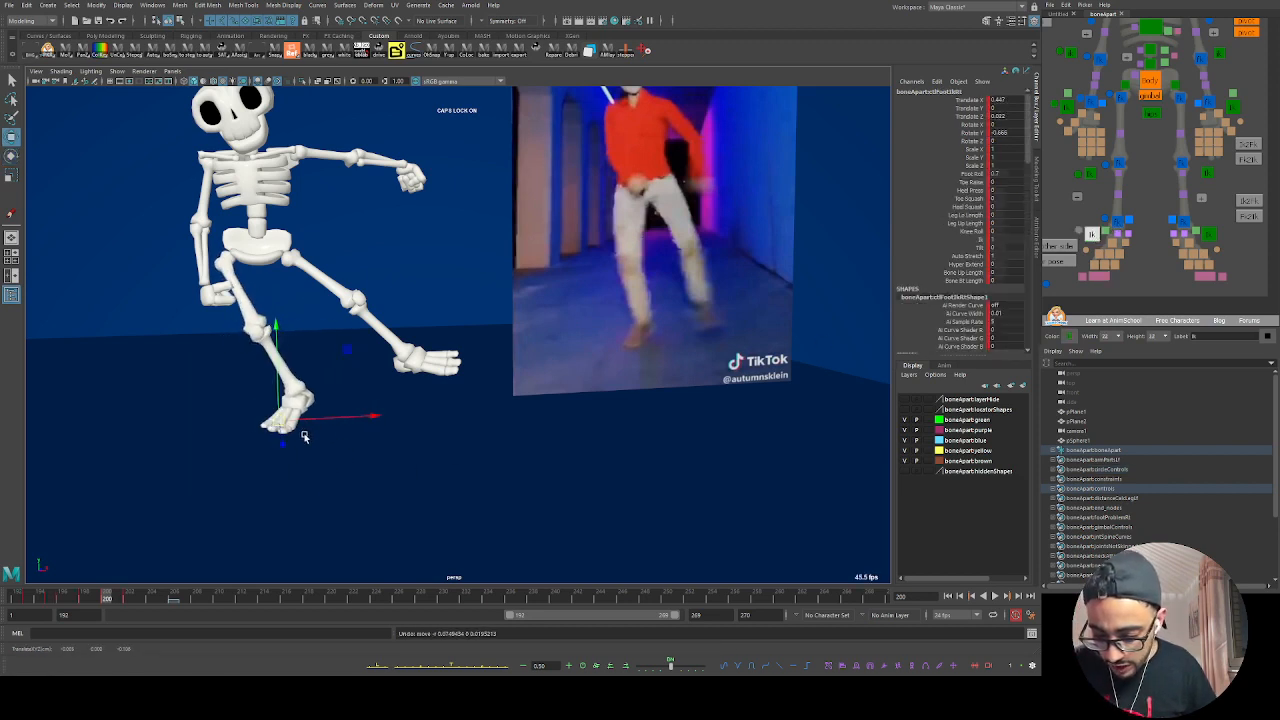
{"action": "key", "text": "e"}
{"action": "left_click_drag", "start_coordinate": [257, 491], "coordinate": [293, 474]}
{"action": "key", "text": "ctrl+z"}
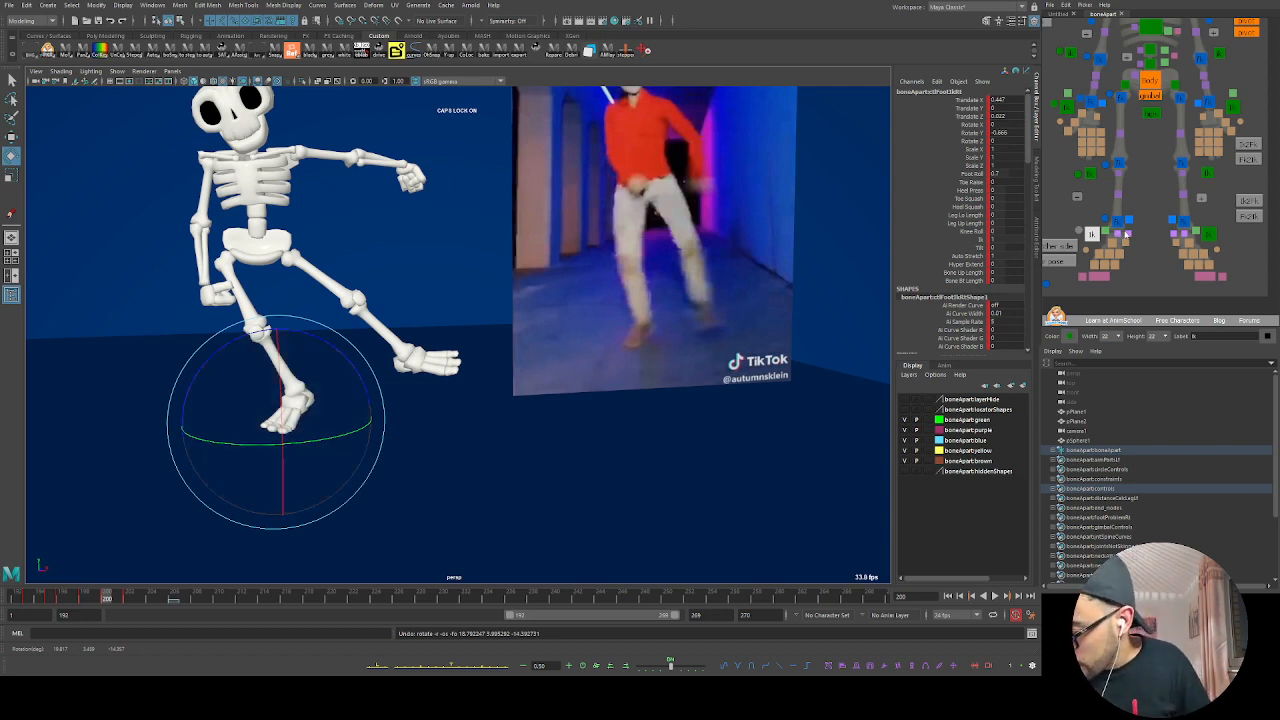
{"action": "left_click", "coordinate": [1099, 275]}
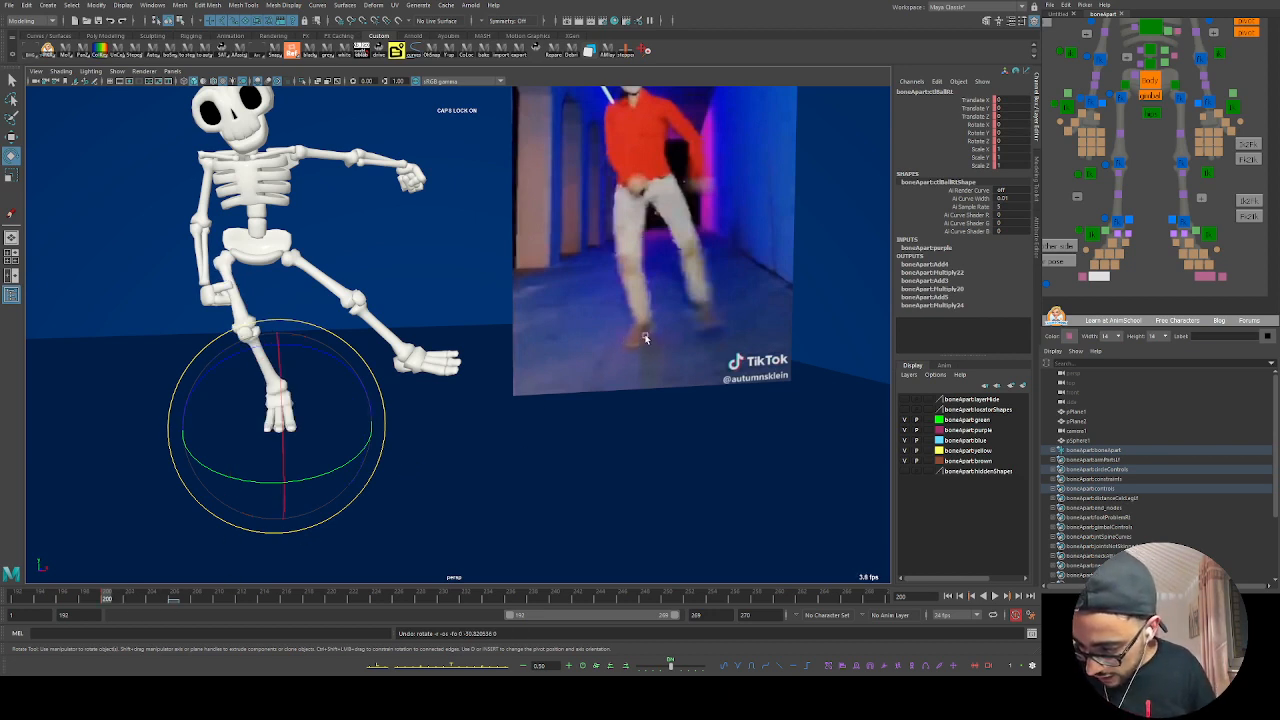
Step: Swivel the right foot's ball control slightly in Y at frame 199, key it, and check the right foot's step from frame 192
{"action": "left_click_drag", "start_coordinate": [345, 465], "coordinate": [319, 473]}
{"action": "key", "text": "ctrl+z"}
{"action": "mouse_move", "coordinate": [92, 601]}
{"action": "left_mouse_down"}
{"action": "mouse_move", "coordinate": [126, 607]}
{"action": "mouse_move", "coordinate": [105, 604]}
{"action": "left_mouse_up"}
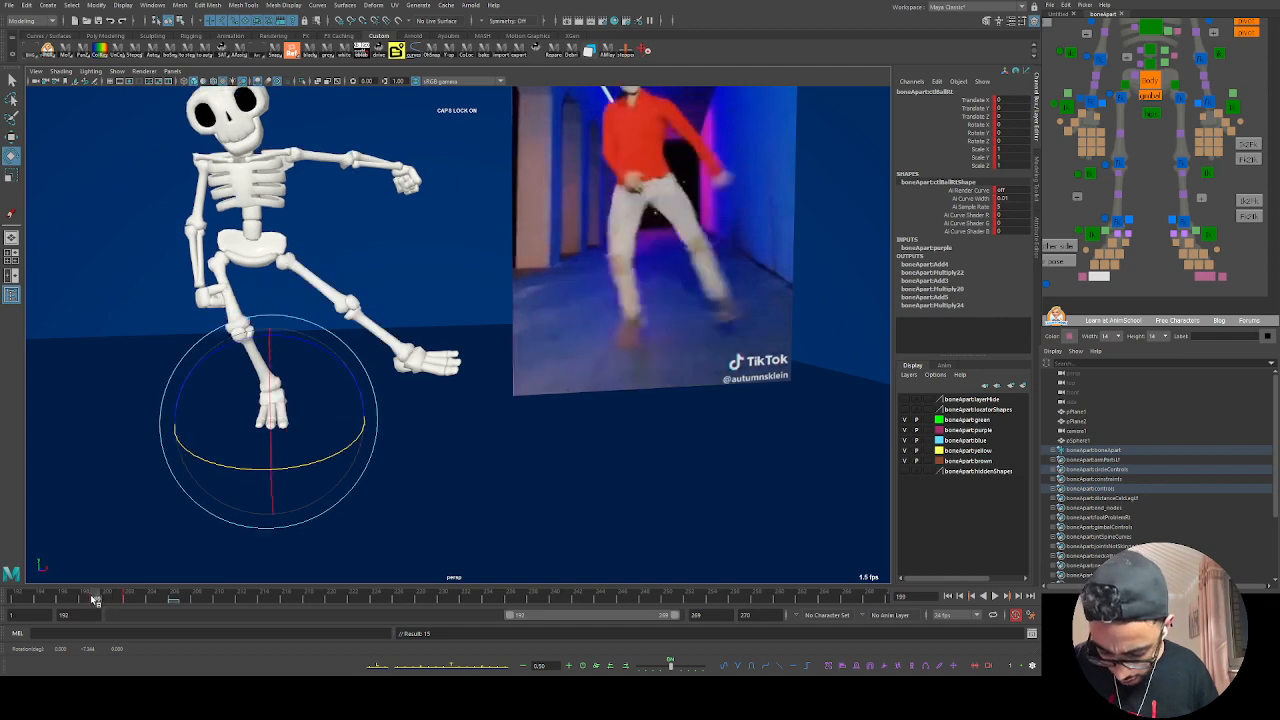
{"action": "left_click_drag", "start_coordinate": [285, 480], "coordinate": [308, 465]}
{"action": "key", "text": "s"}
{"action": "mouse_move", "coordinate": [66, 602]}
{"action": "left_mouse_down"}
{"action": "mouse_move", "coordinate": [207, 599]}
{"action": "mouse_move", "coordinate": [18, 598]}
{"action": "left_mouse_up"}
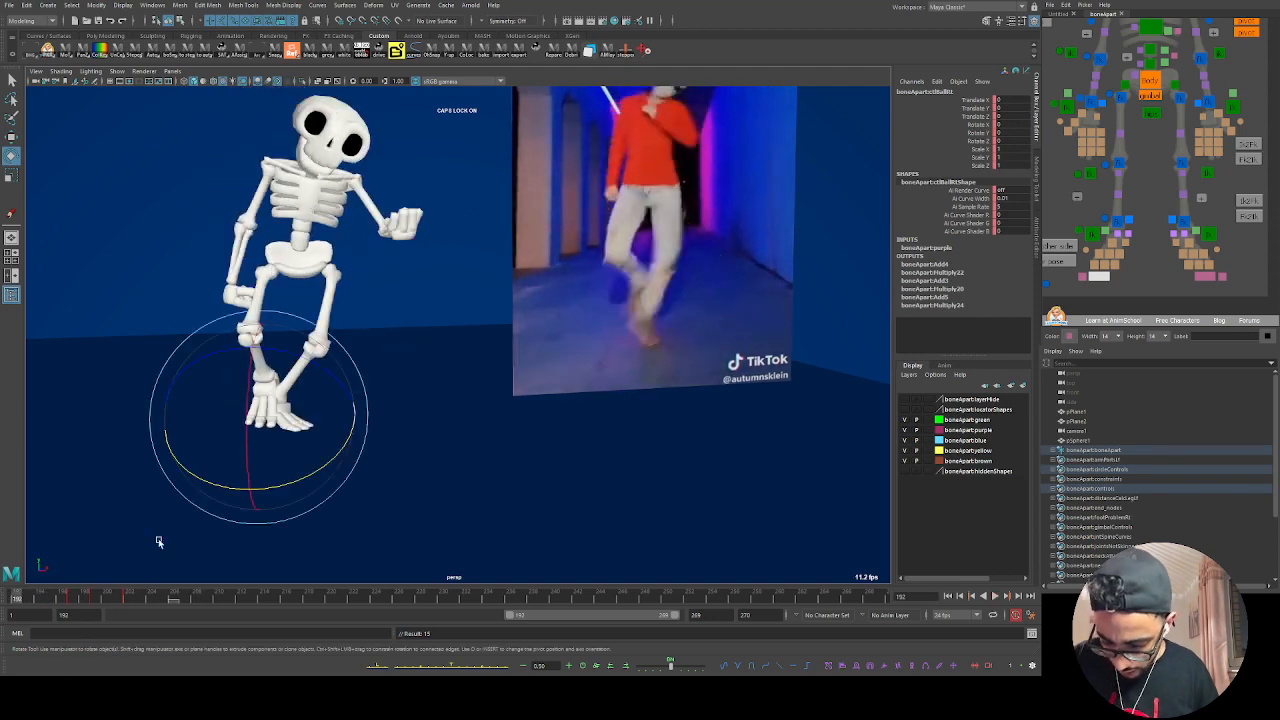
{"action": "left_click", "coordinate": [1140, 272]}
{"action": "left_click", "coordinate": [1095, 236]}
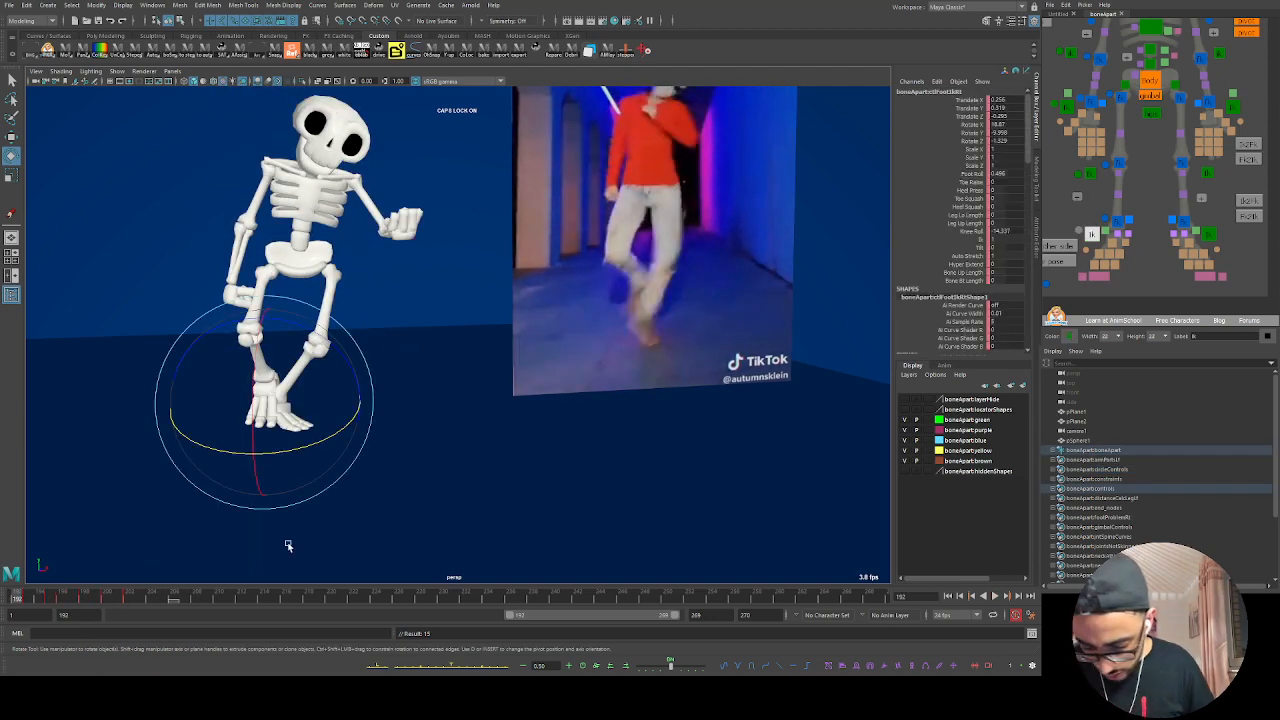
{"action": "key", "text": "alt+v"}
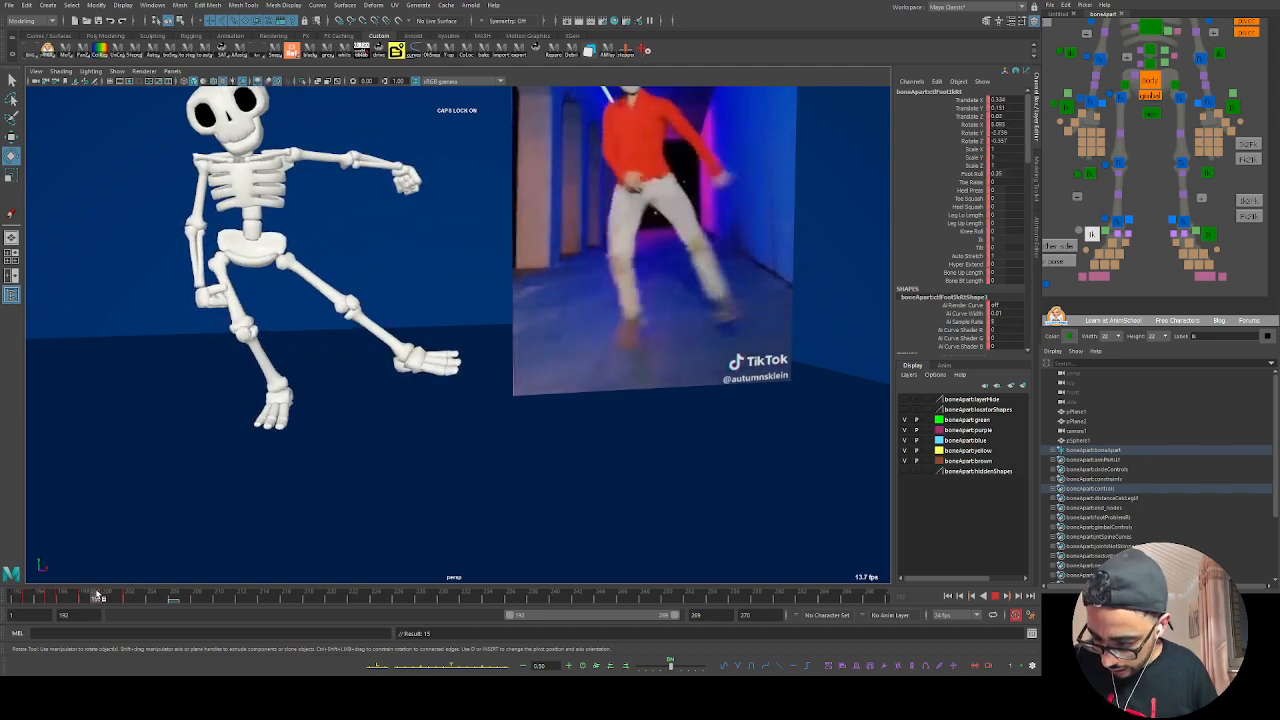
{"action": "key", "text": "alt+v"}
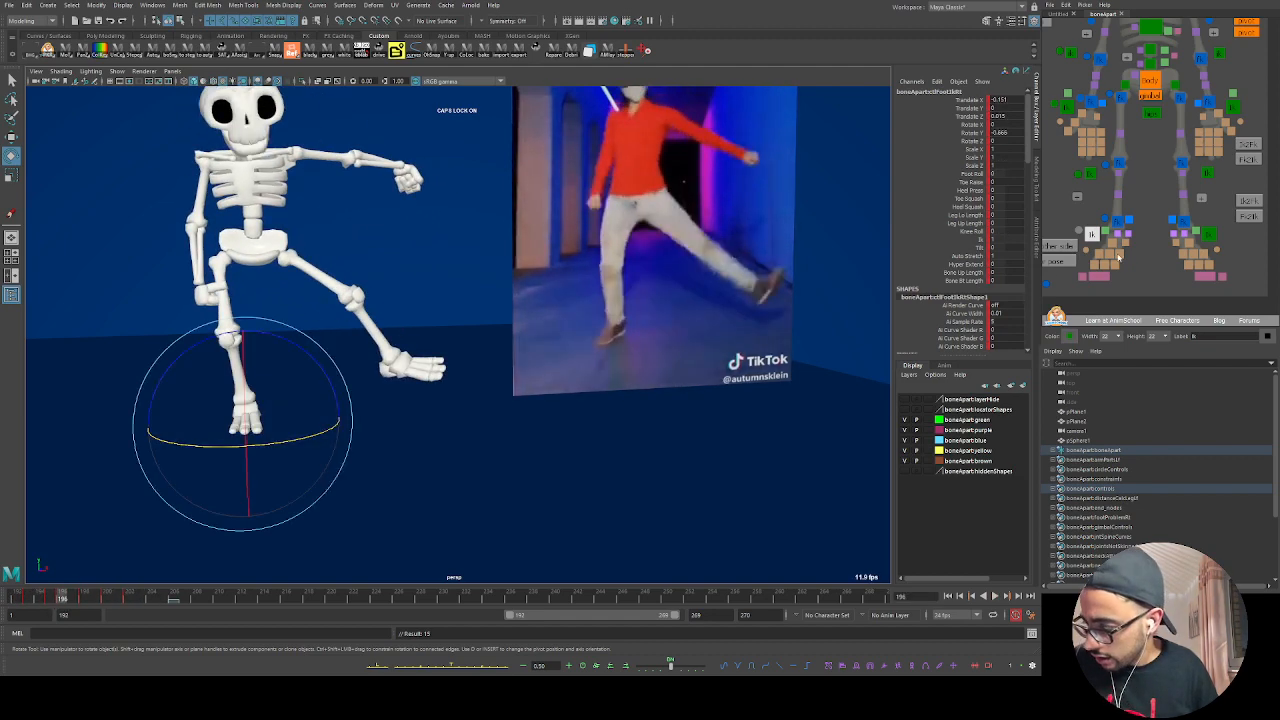
Step: Set the left foot IK control's Foot Roll to 0 at frame 194
{"action": "left_click", "coordinate": [1208, 235]}
{"action": "left_click_drag", "start_coordinate": [55, 601], "coordinate": [44, 605]}
{"action": "key", "text": "comma"}
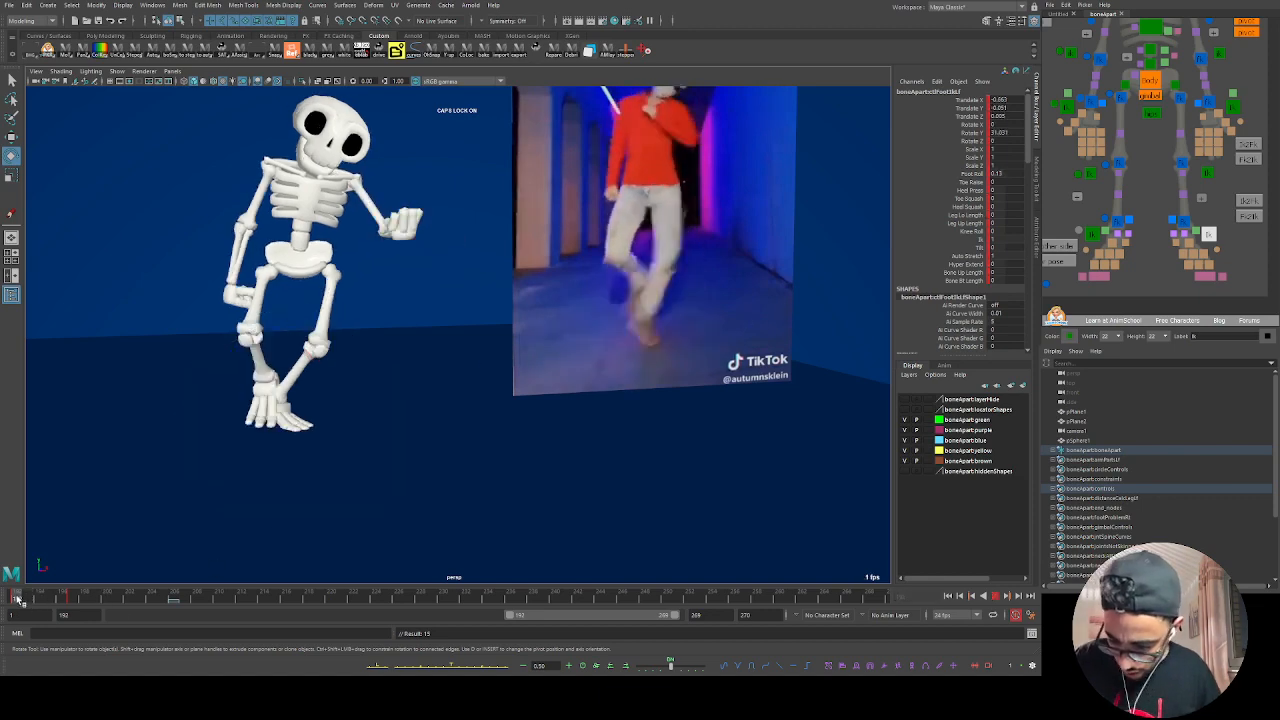
{"action": "key", "text": "alt+v"}
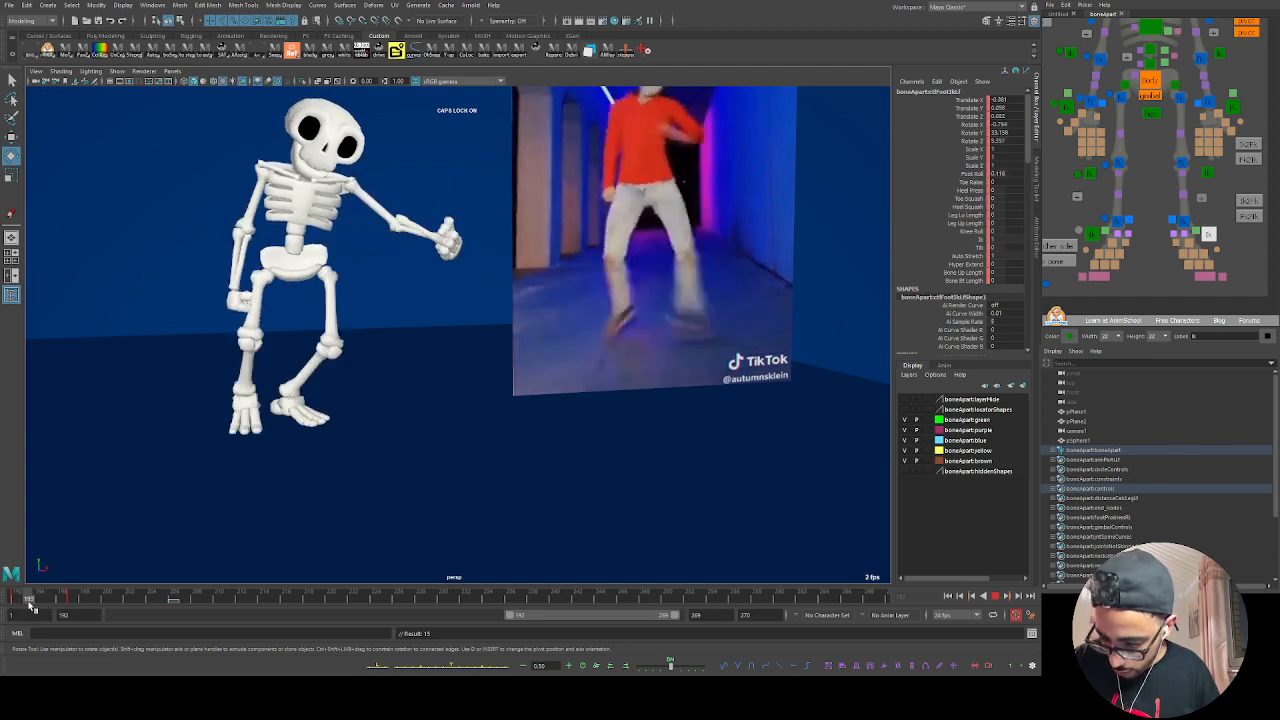
{"action": "key", "text": "alt+v"}
{"action": "key", "text": "w"}
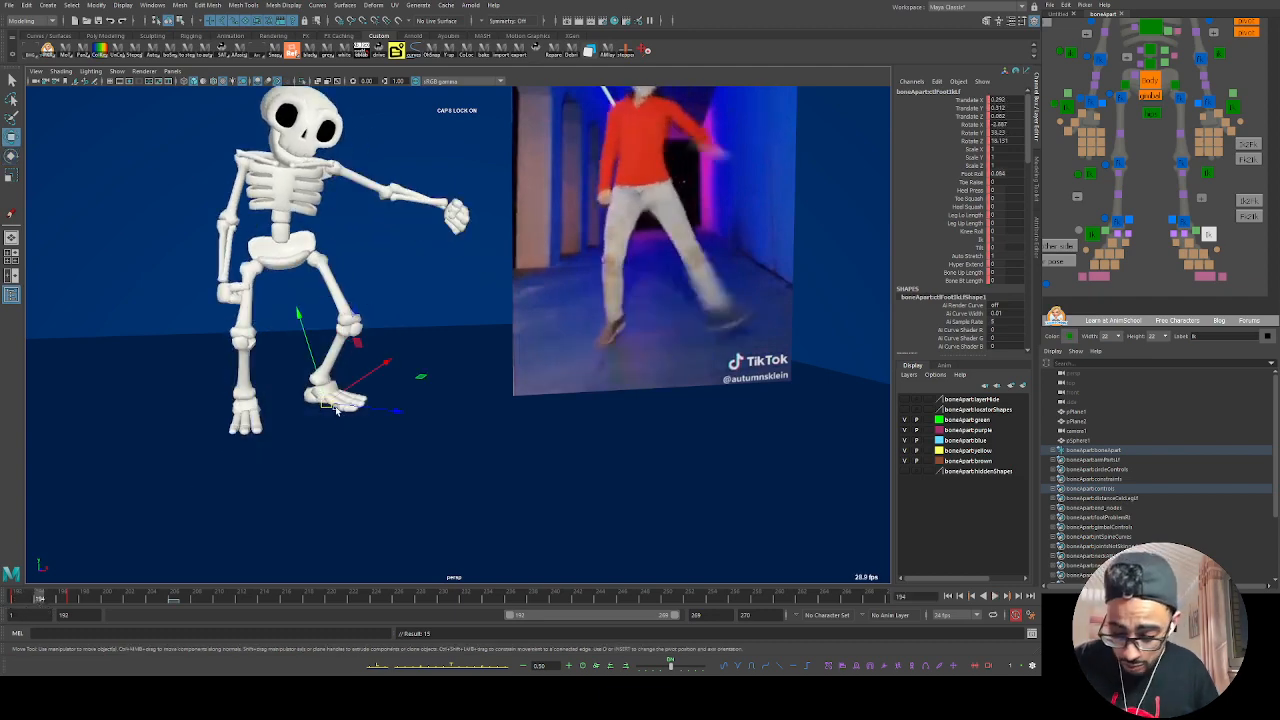
{"action": "left_click_drag", "start_coordinate": [328, 405], "coordinate": [331, 419]}
{"action": "key", "text": "ctrl+z"}
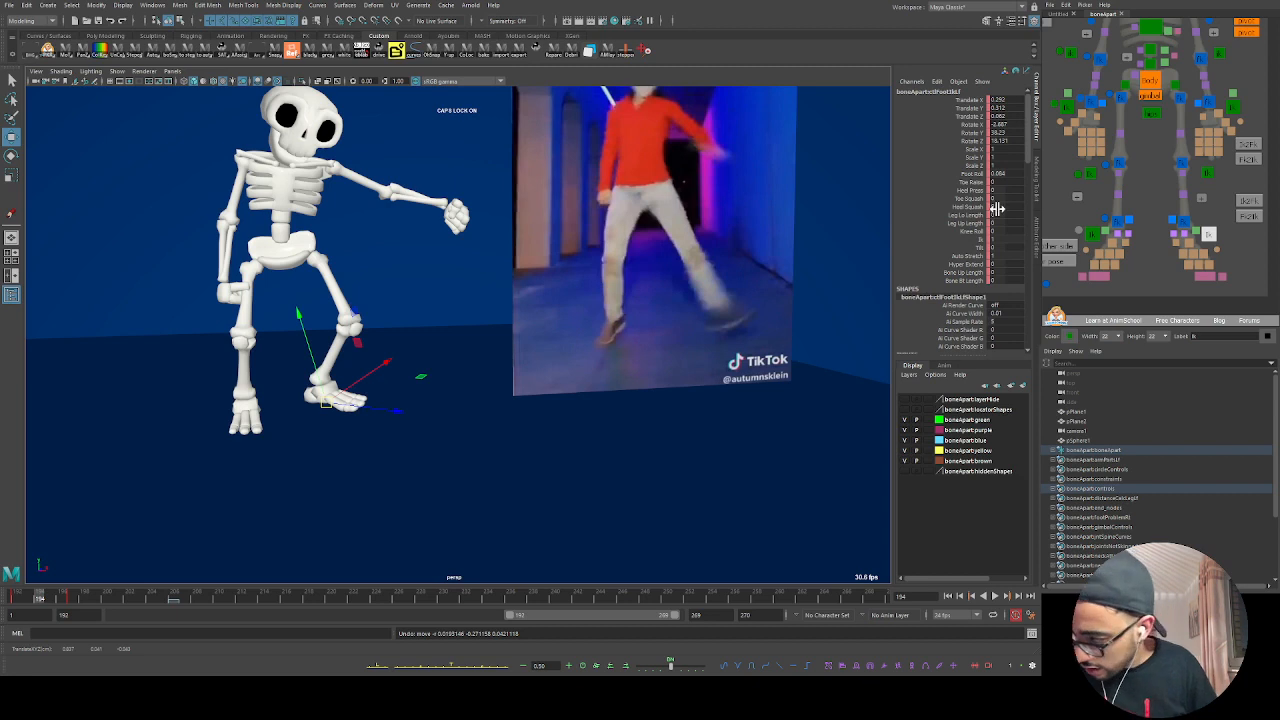
{"action": "double_click", "coordinate": [1000, 173]}
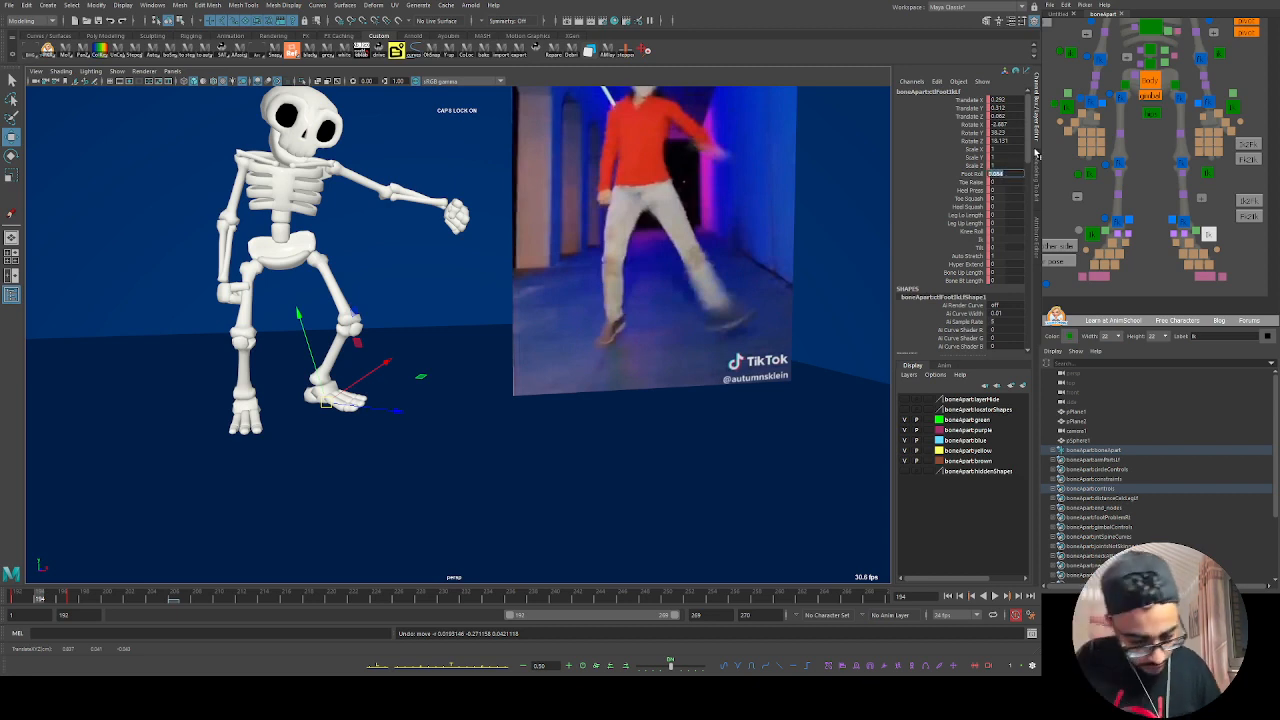
{"action": "type", "text": "0"}
{"action": "key", "text": "Return"}
{"action": "left_click", "coordinate": [1084, 261]}
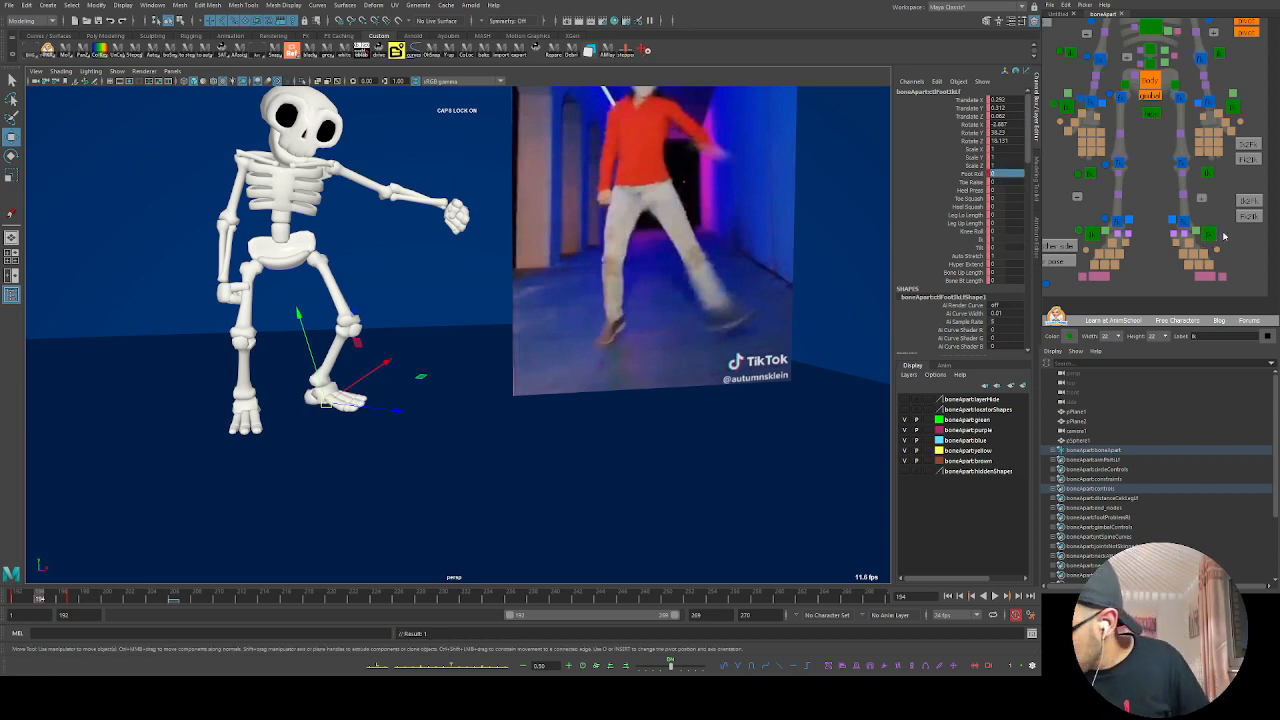
{"action": "key", "text": "ctrl+z"}
Step: Lower the left foot close to the floor at frame 194, rotate it to about 12 degrees in X and 30 degrees in Y, and key it
{"action": "key", "text": "e"}
{"action": "mouse_move", "coordinate": [371, 366]}
{"action": "left_mouse_down"}
{"action": "mouse_move", "coordinate": [362, 382]}
{"action": "mouse_move", "coordinate": [373, 376]}
{"action": "left_mouse_up"}
{"action": "left_click_drag", "start_coordinate": [334, 404], "coordinate": [328, 415]}
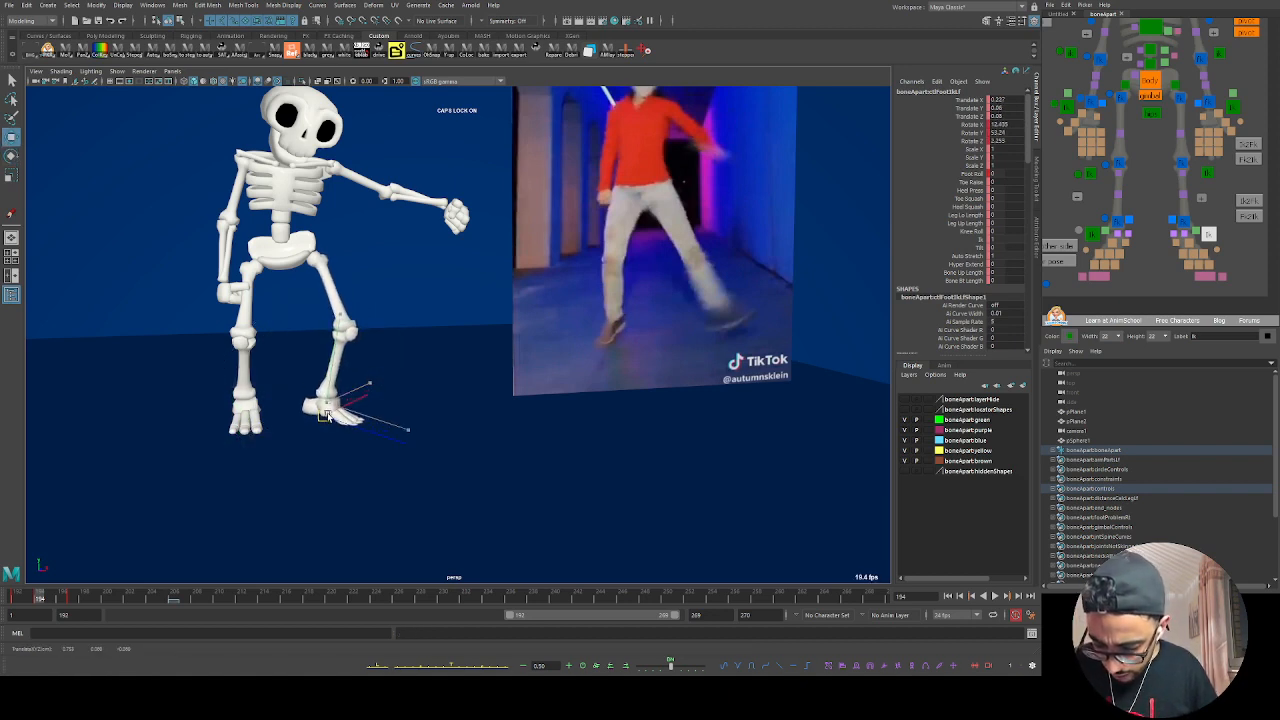
{"action": "key", "text": "e"}
{"action": "mouse_move", "coordinate": [376, 374]}
{"action": "left_mouse_down"}
{"action": "mouse_move", "coordinate": [316, 374]}
{"action": "mouse_move", "coordinate": [354, 398]}
{"action": "mouse_move", "coordinate": [383, 391]}
{"action": "mouse_move", "coordinate": [325, 418]}
{"action": "mouse_move", "coordinate": [372, 355]}
{"action": "left_mouse_up"}
{"action": "key", "text": "w"}
{"action": "key", "text": "e"}
{"action": "left_click_drag", "start_coordinate": [334, 420], "coordinate": [402, 416], "text": "alt"}
{"action": "left_click_drag", "start_coordinate": [338, 438], "coordinate": [377, 377]}
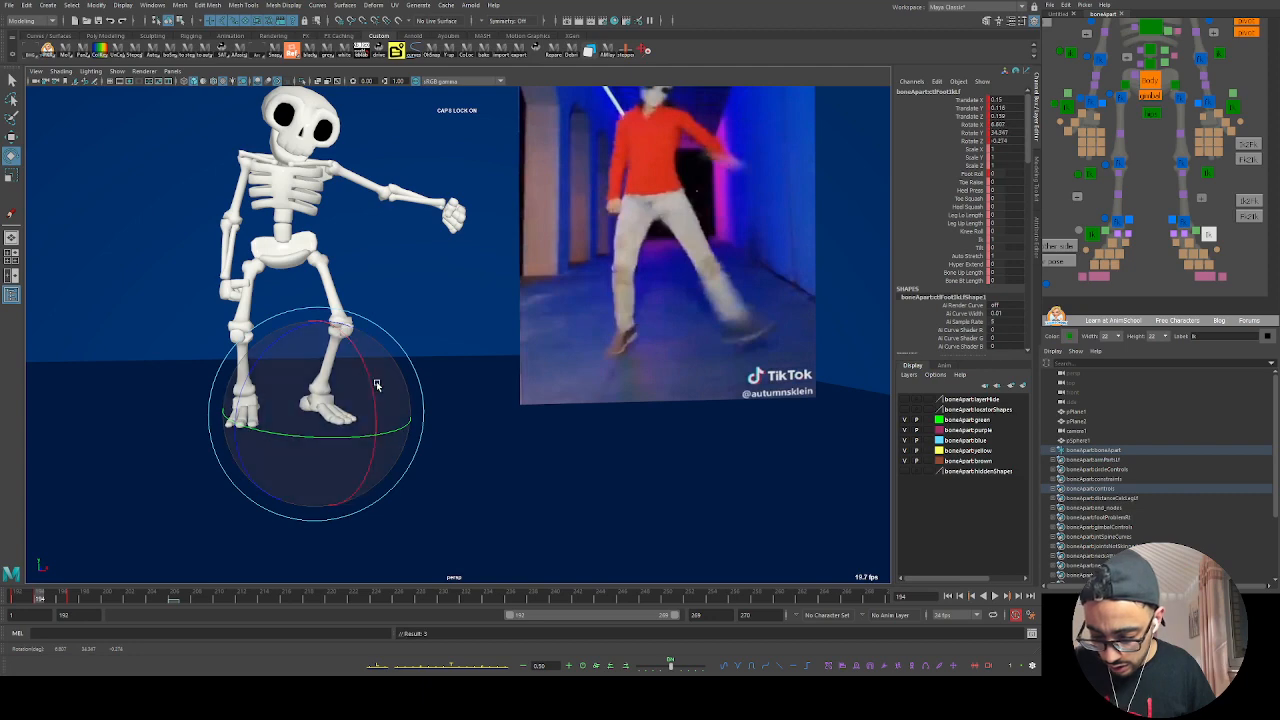
{"action": "key", "text": "w"}
{"action": "key", "text": "e"}
{"action": "left_click_drag", "start_coordinate": [320, 416], "coordinate": [342, 415]}
{"action": "left_click_drag", "start_coordinate": [338, 437], "coordinate": [351, 430], "text": "alt"}
{"action": "key", "text": "s"}
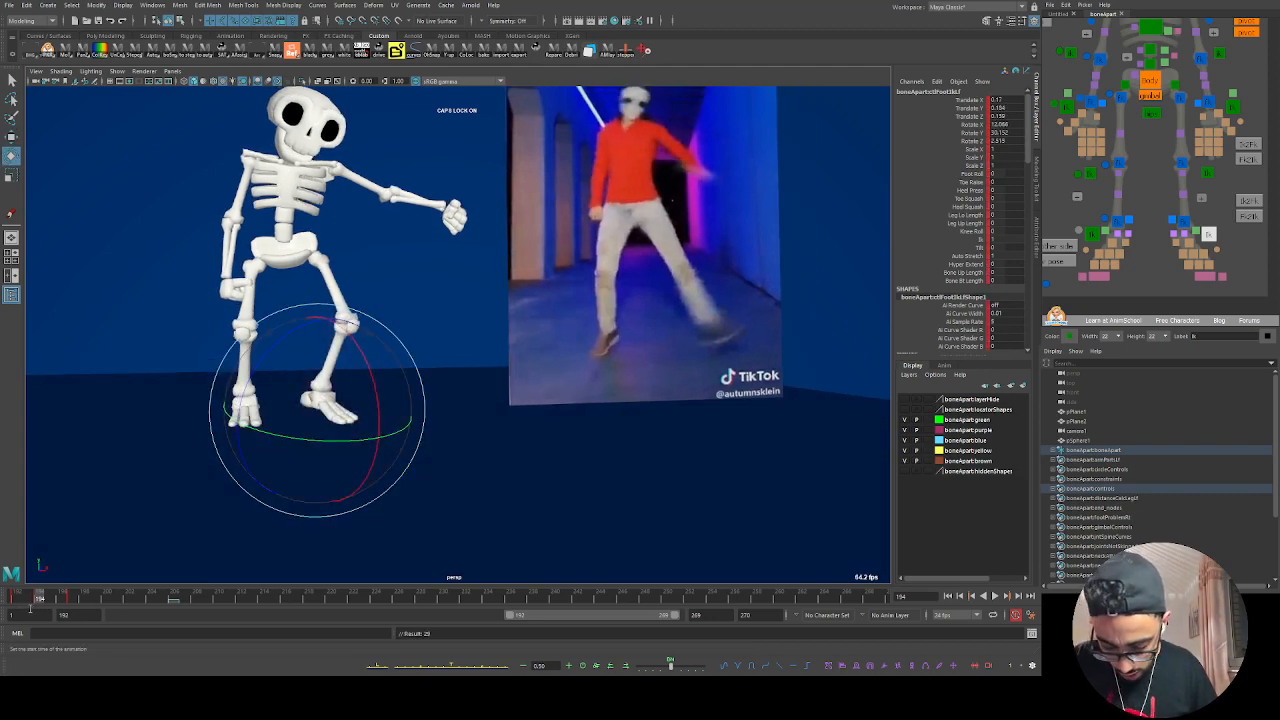
Step: Try keying the left foot at frame 195 with Translate X about 1.27 and the toes tilted up, and compare with frame 194
{"action": "key", "text": "alt+v"}
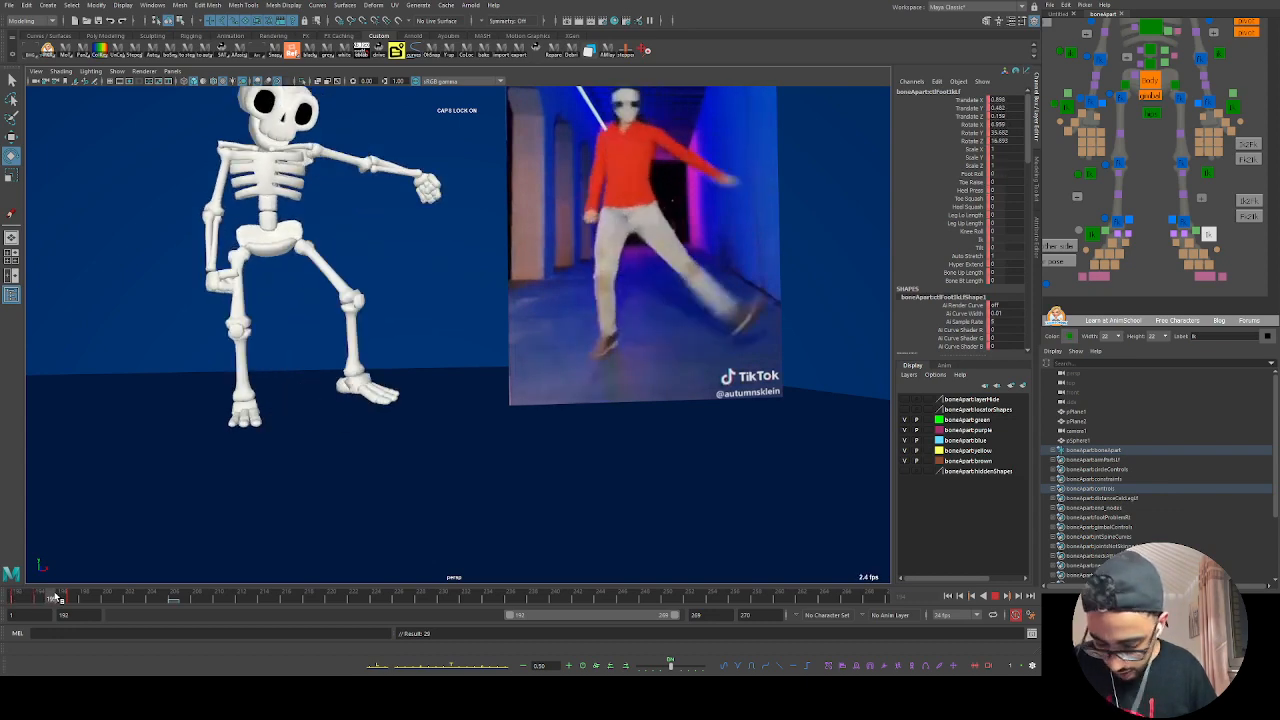
{"action": "left_click_drag", "start_coordinate": [56, 598], "coordinate": [54, 598]}
{"action": "key", "text": "w"}
{"action": "left_click_drag", "start_coordinate": [358, 394], "coordinate": [396, 449]}
{"action": "key", "text": "e"}
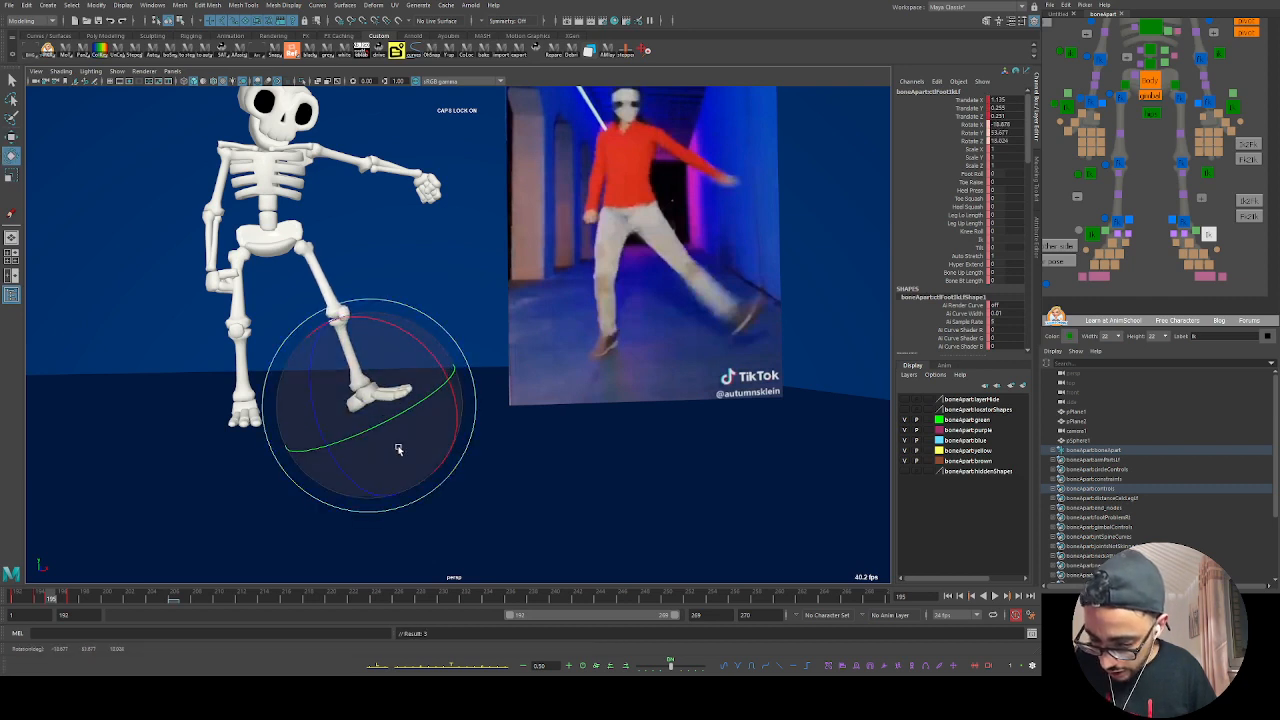
{"action": "key", "text": "w"}
{"action": "left_click_drag", "start_coordinate": [370, 408], "coordinate": [368, 398]}
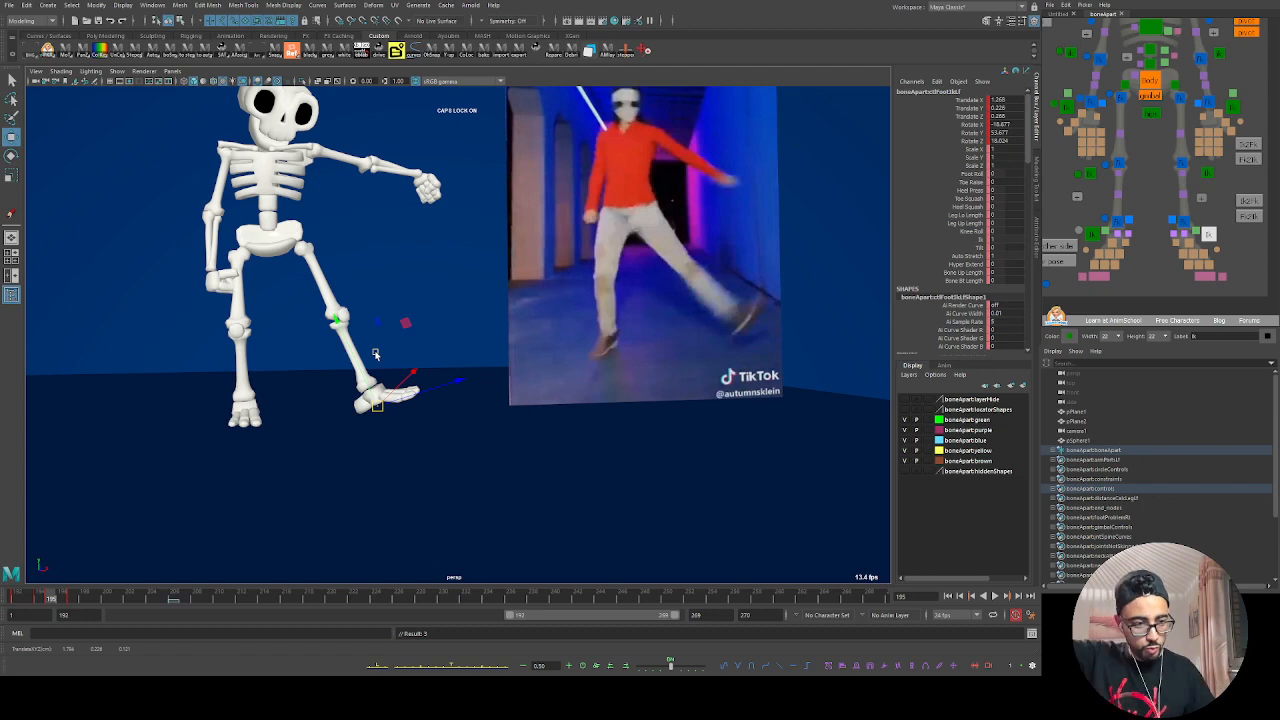
{"action": "key", "text": "s"}
{"action": "mouse_move", "coordinate": [55, 599]}
{"action": "left_mouse_down"}
{"action": "mouse_move", "coordinate": [34, 599]}
{"action": "mouse_move", "coordinate": [73, 600]}
{"action": "mouse_move", "coordinate": [39, 599]}
{"action": "left_mouse_up"}
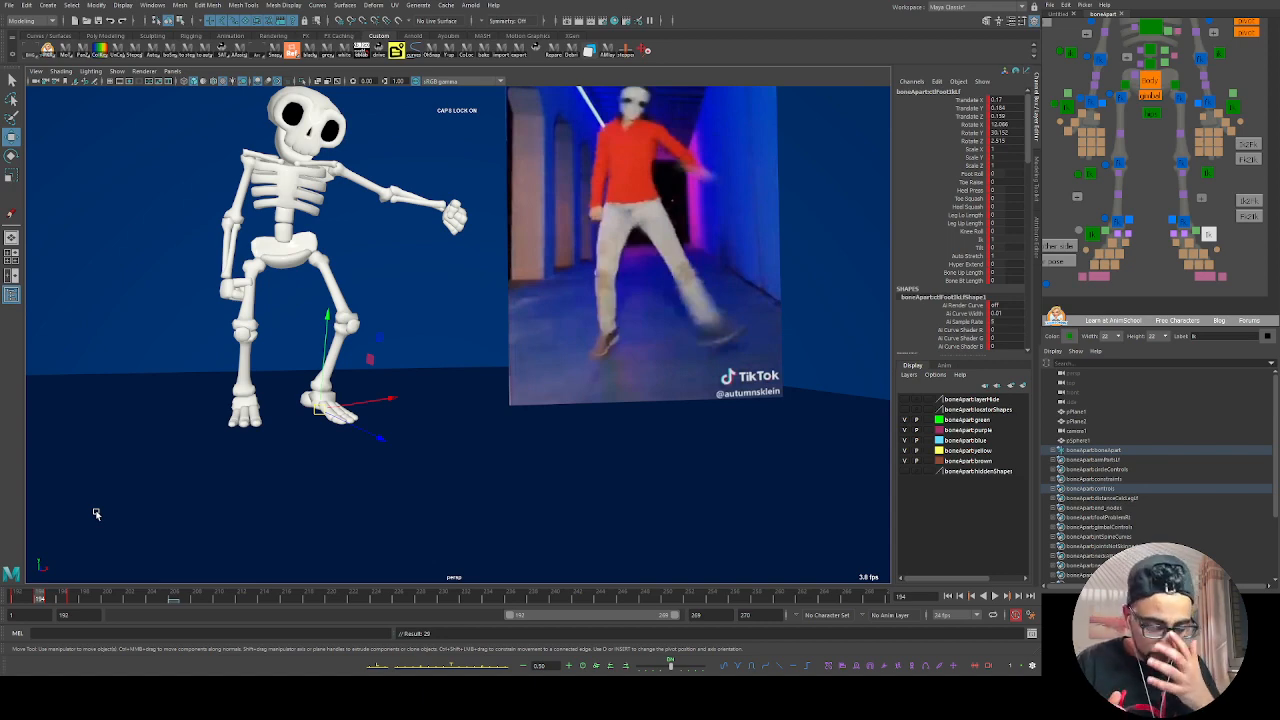
Step: Kick the left foot outward and up at frame 196 to Translate X about 1.95, tilt the toes upward, and key the pose
{"action": "key", "text": "alt+v"}
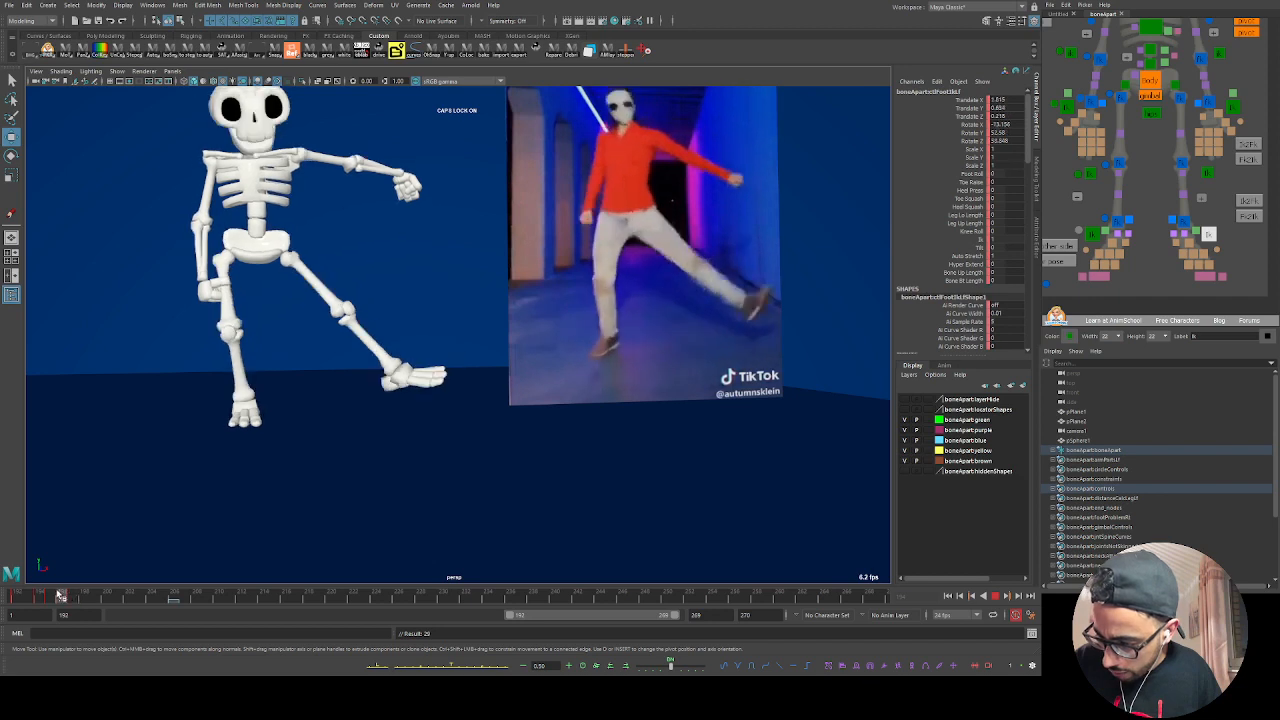
{"action": "key", "text": "alt+v"}
{"action": "left_click_drag", "start_coordinate": [414, 362], "coordinate": [432, 299]}
{"action": "key", "text": "e"}
{"action": "left_click_drag", "start_coordinate": [438, 394], "coordinate": [411, 374]}
{"action": "key", "text": "w"}
{"action": "key", "text": "s"}
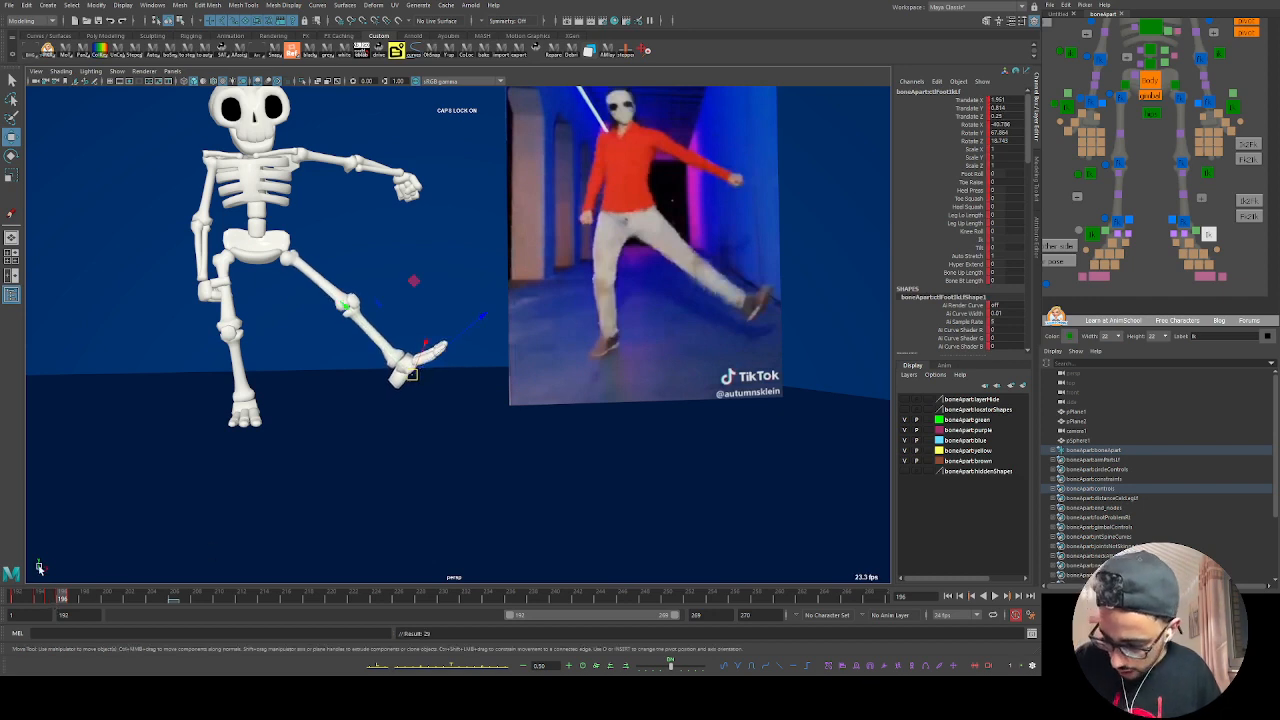
Step: Delete the left foot's keys at frames 197 and 195
{"action": "key", "text": "alt+period"}
{"action": "key", "text": "Delete"}
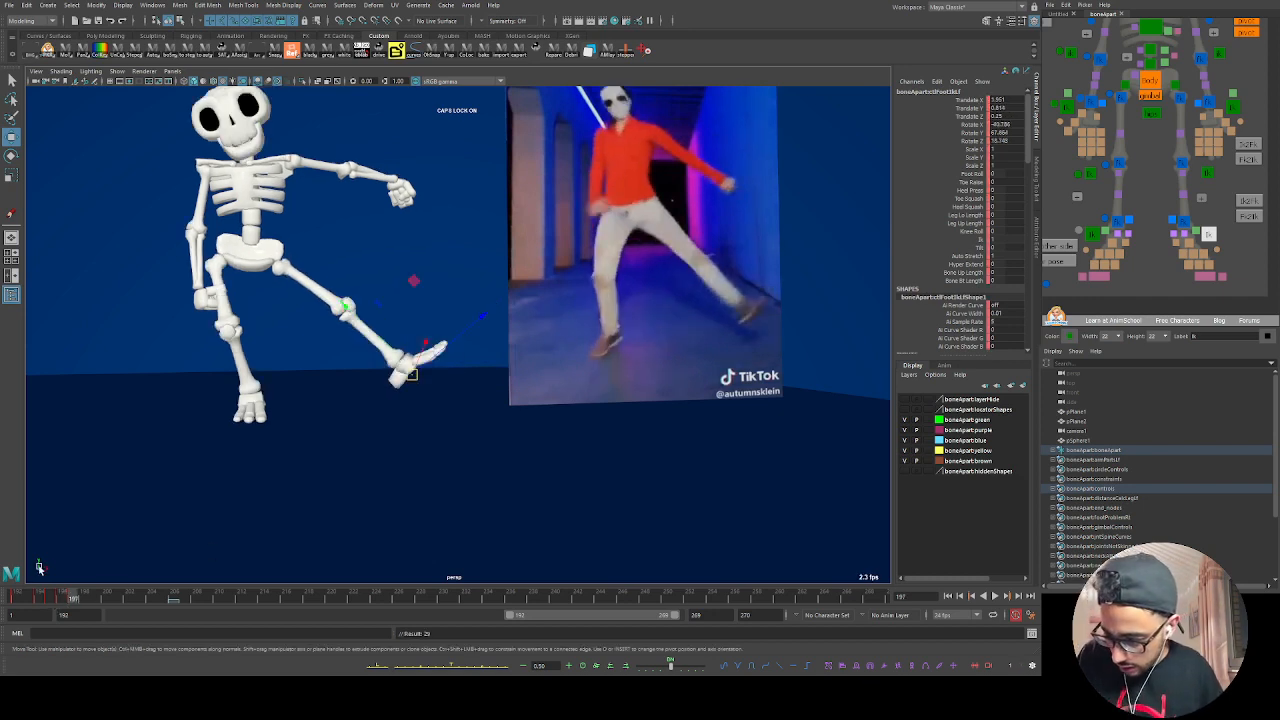
{"action": "key", "text": "alt+period"}
{"action": "key", "text": "alt+comma"}
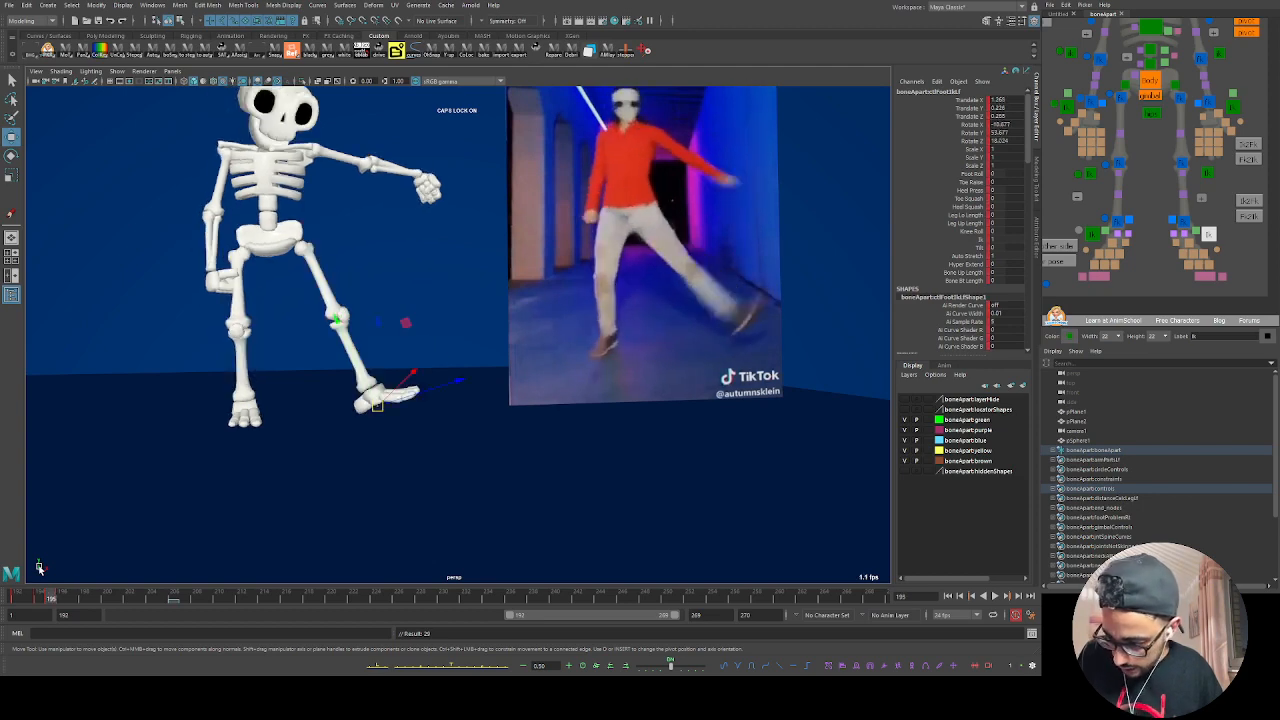
{"action": "key", "text": "Delete"}
{"action": "key", "text": "alt+comma"}
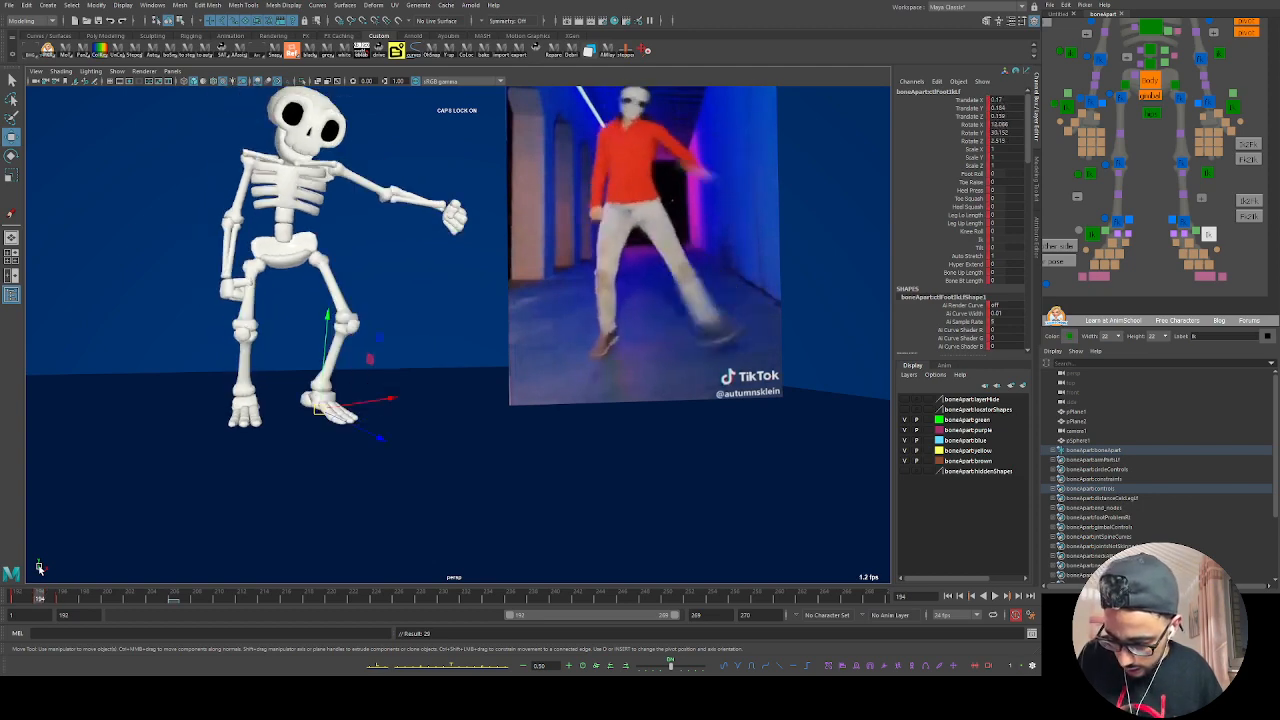
Step: Add a left foot in-between at frame 195 biased toward the frame 196 kick, and lower the foot slightly
{"action": "key", "text": "alt+period"}
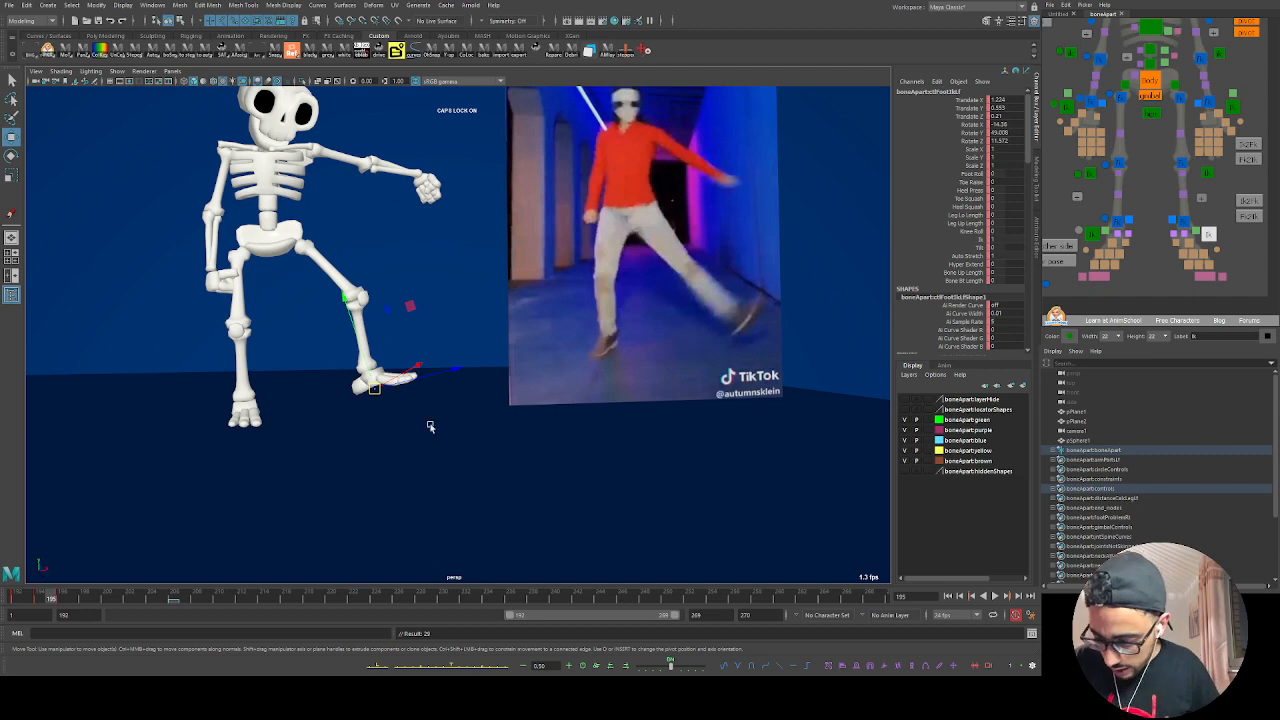
{"action": "mouse_move", "coordinate": [42, 598]}
{"action": "left_mouse_down"}
{"action": "mouse_move", "coordinate": [17, 599]}
{"action": "mouse_move", "coordinate": [62, 602]}
{"action": "mouse_move", "coordinate": [38, 601]}
{"action": "mouse_move", "coordinate": [50, 600]}
{"action": "left_mouse_up"}
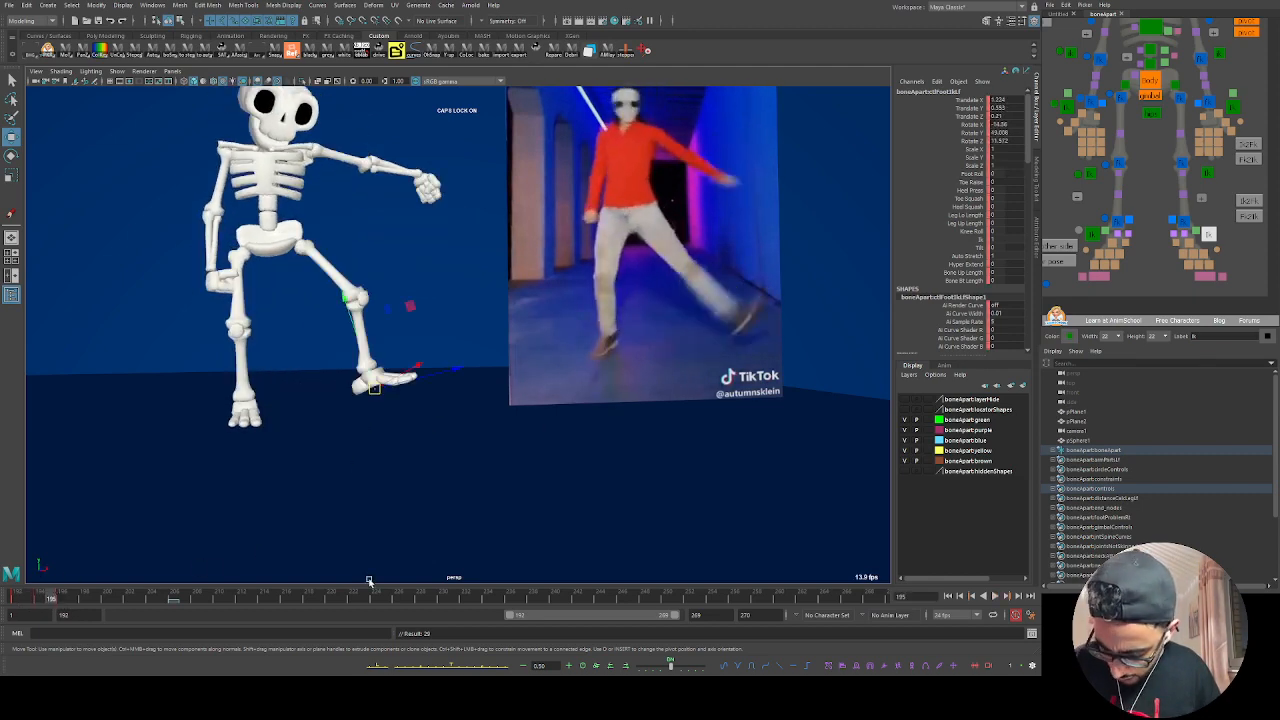
{"action": "left_click", "coordinate": [476, 671]}
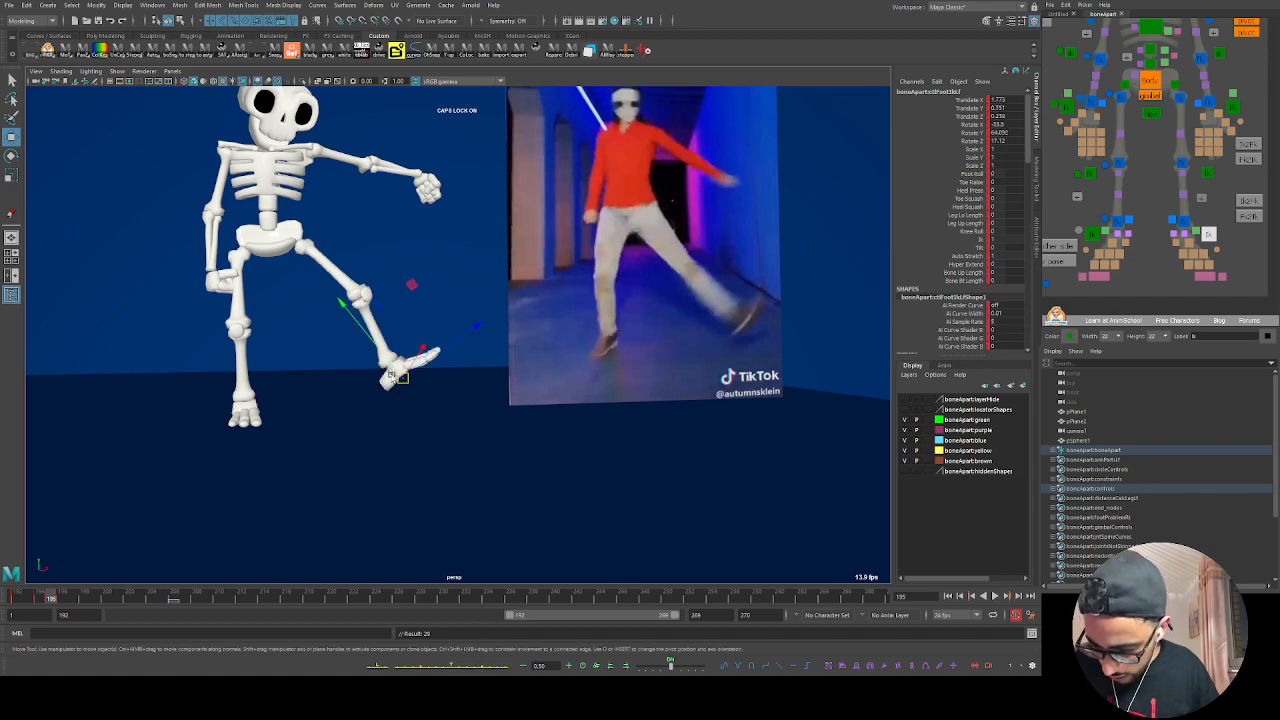
{"action": "left_click_drag", "start_coordinate": [407, 381], "coordinate": [403, 387]}
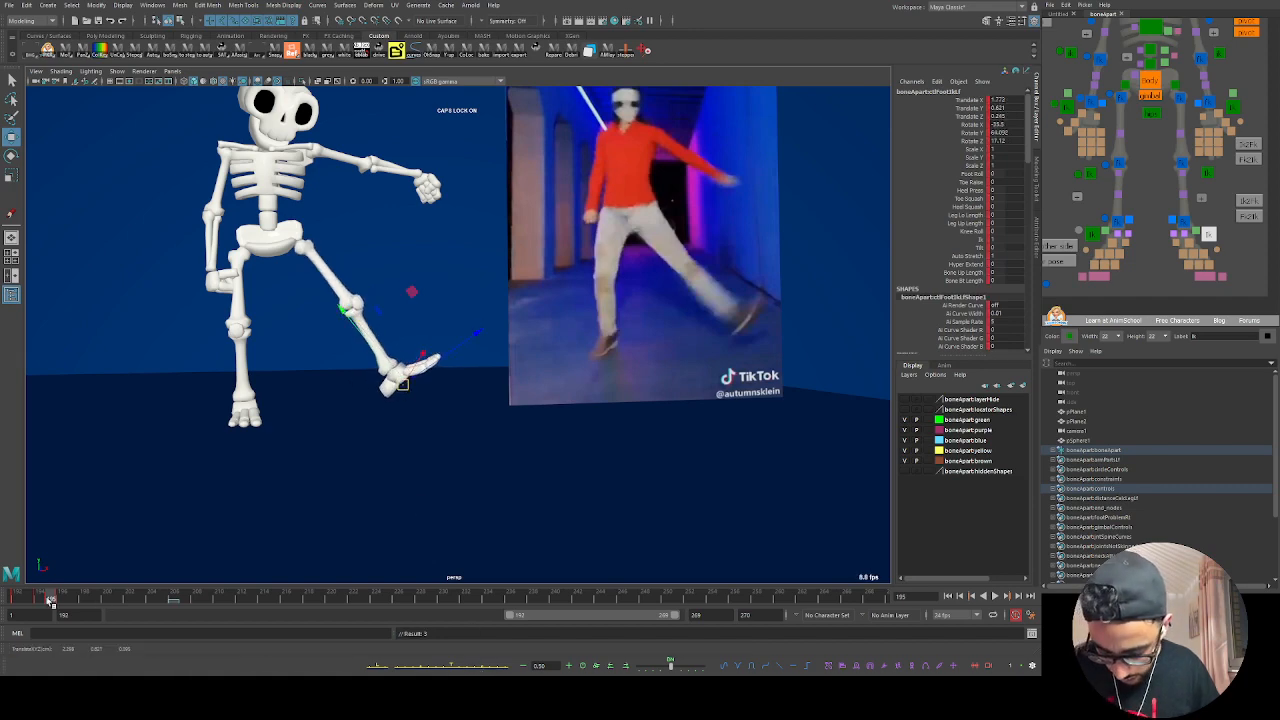
Step: Bring the left foot back under the body at frame 202 and set its Rotate X, Y and Z to 0
{"action": "left_click_drag", "start_coordinate": [26, 602], "coordinate": [126, 587]}
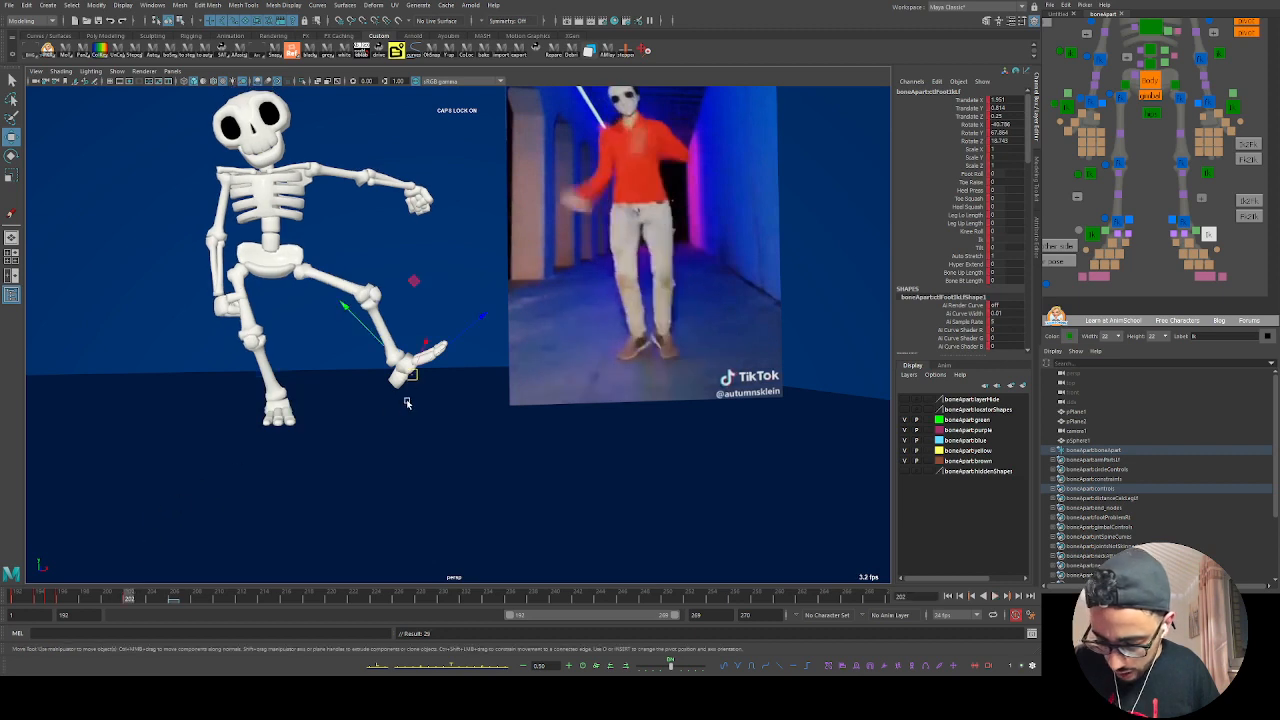
{"action": "left_click_drag", "start_coordinate": [412, 374], "coordinate": [362, 366]}
{"action": "key", "text": "e"}
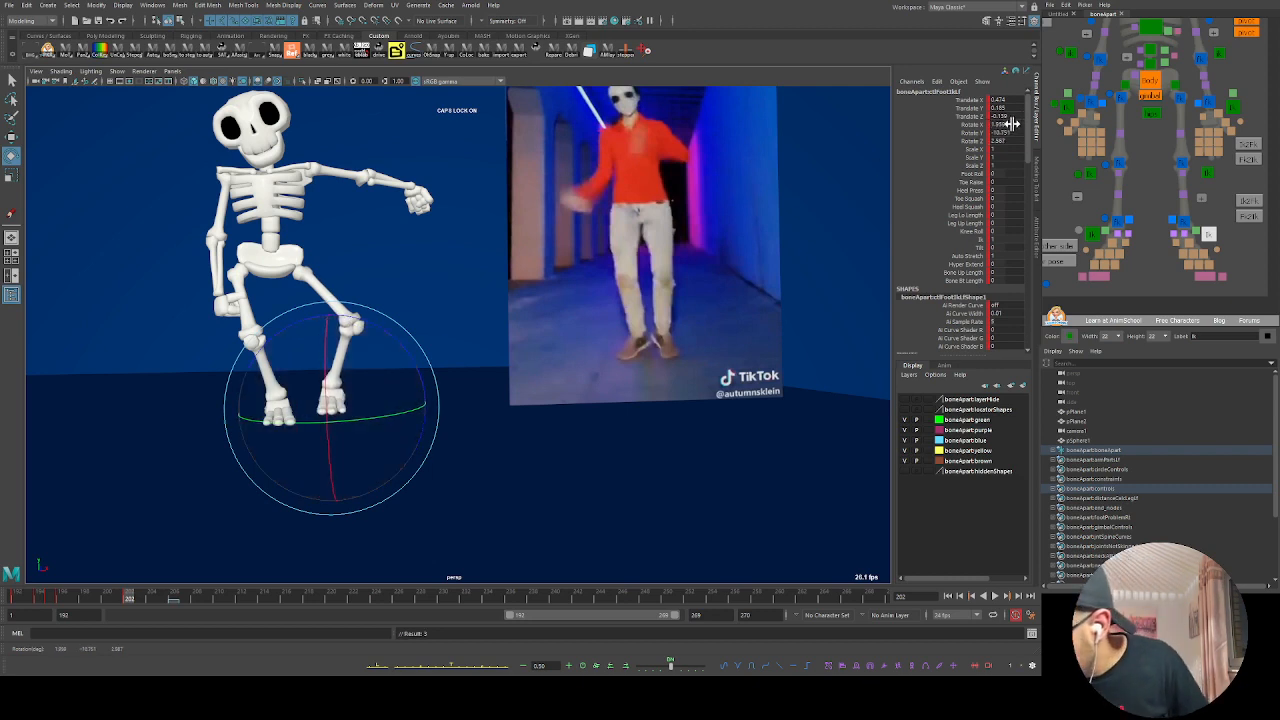
{"action": "left_click_drag", "start_coordinate": [1011, 124], "coordinate": [1009, 140]}
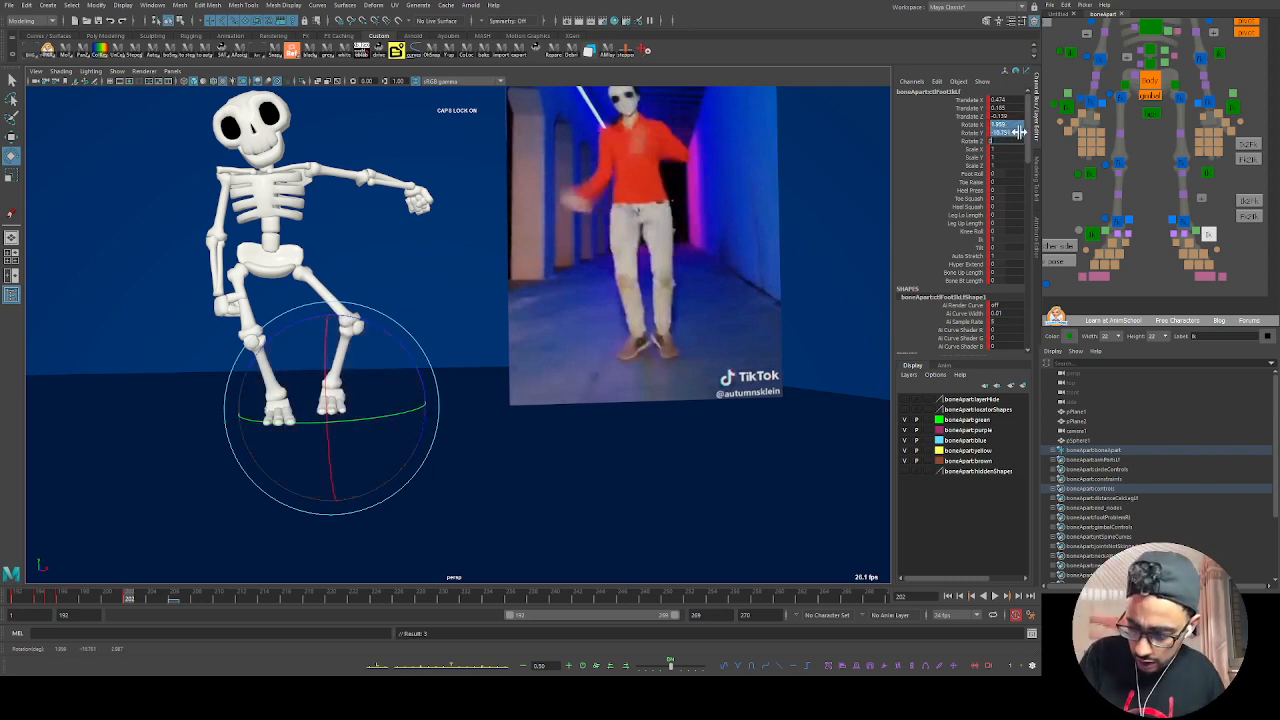
{"action": "type", "text": "0"}
{"action": "key", "text": "Return"}
{"action": "left_click", "coordinate": [1220, 225]}
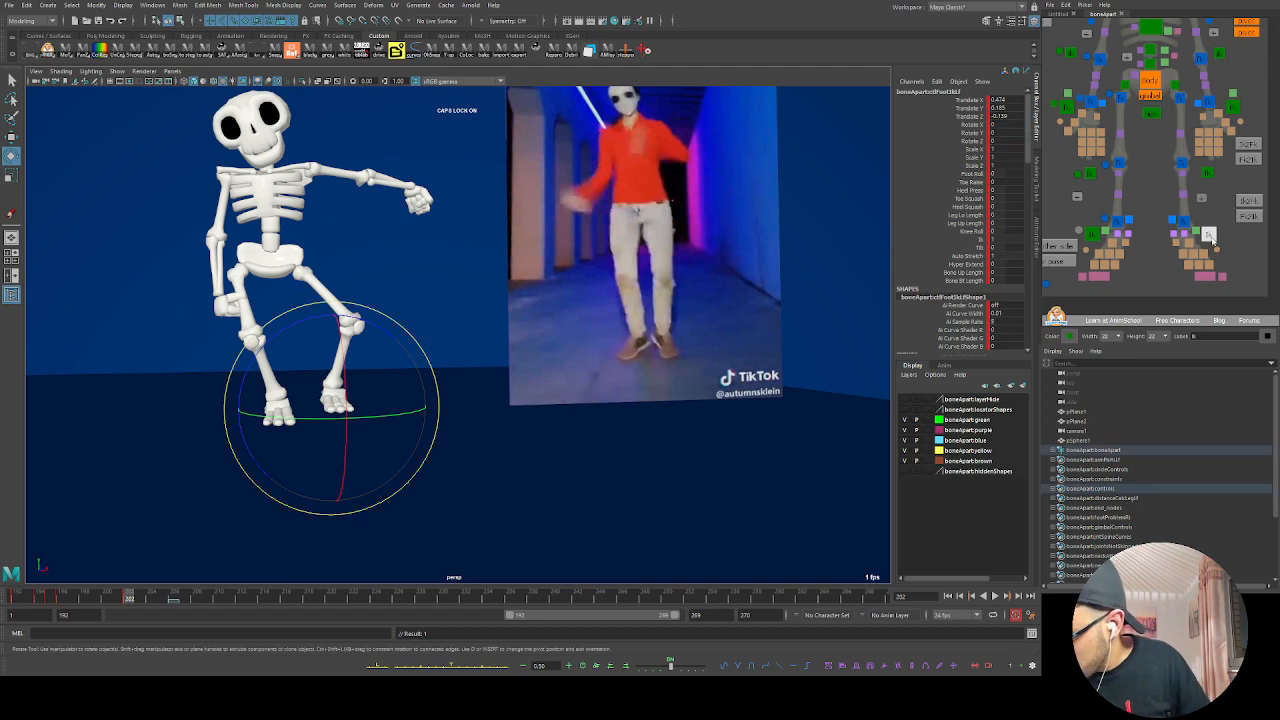
Step: Place the left foot on the floor beside the right foot at frame 202 and turn it outward about 15 degrees in Y
{"action": "key", "text": "w"}
{"action": "left_click_drag", "start_coordinate": [360, 405], "coordinate": [310, 414]}
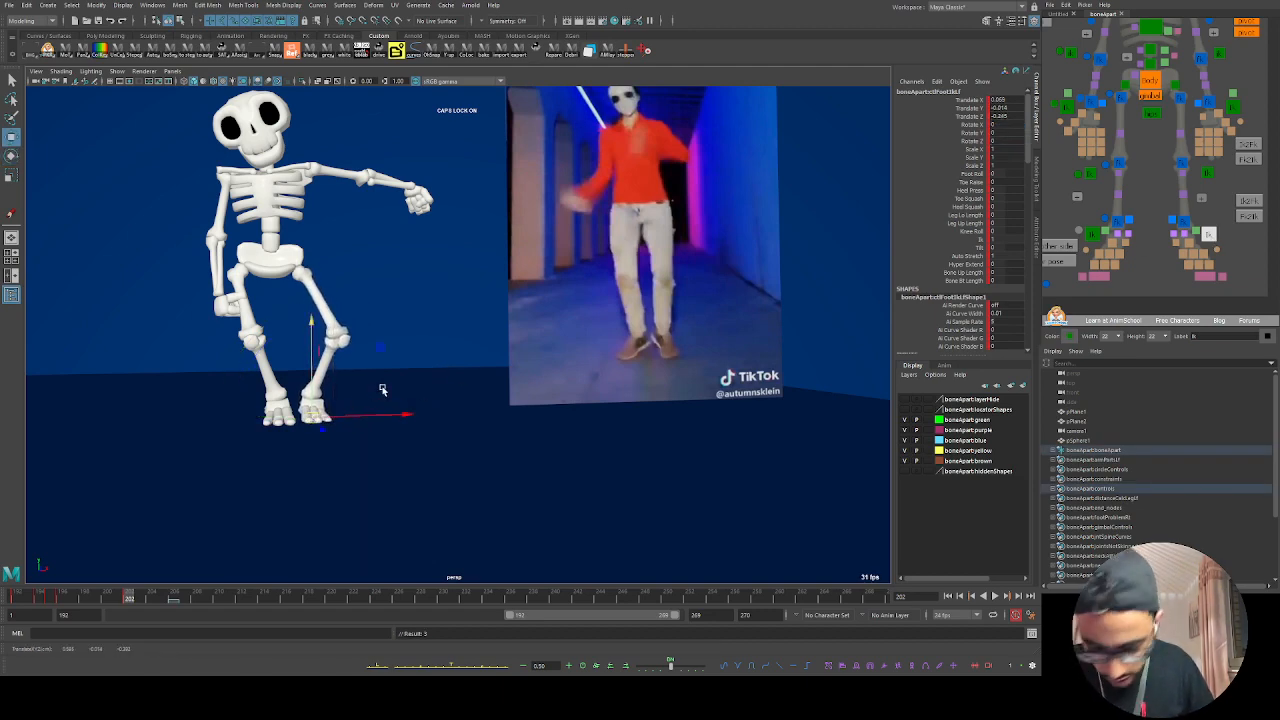
{"action": "left_click_drag", "start_coordinate": [380, 386], "coordinate": [349, 398], "text": "alt"}
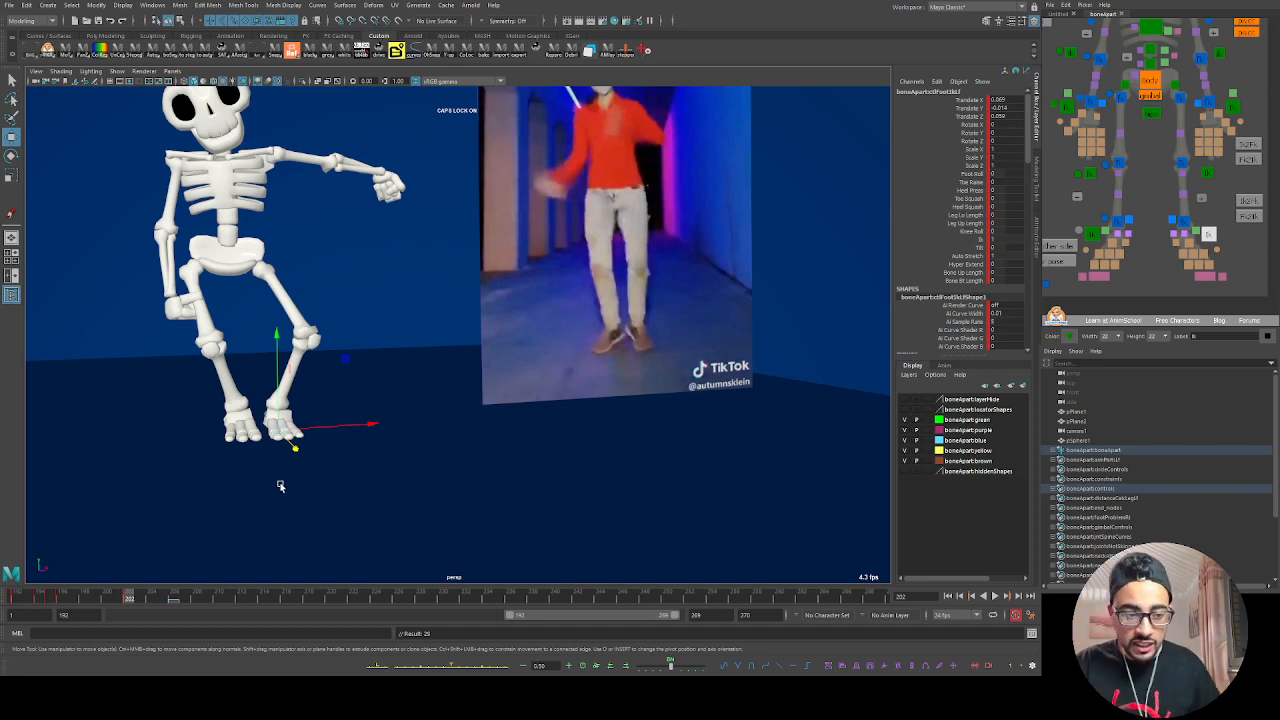
{"action": "left_click_drag", "start_coordinate": [463, 409], "coordinate": [306, 460], "text": "alt"}
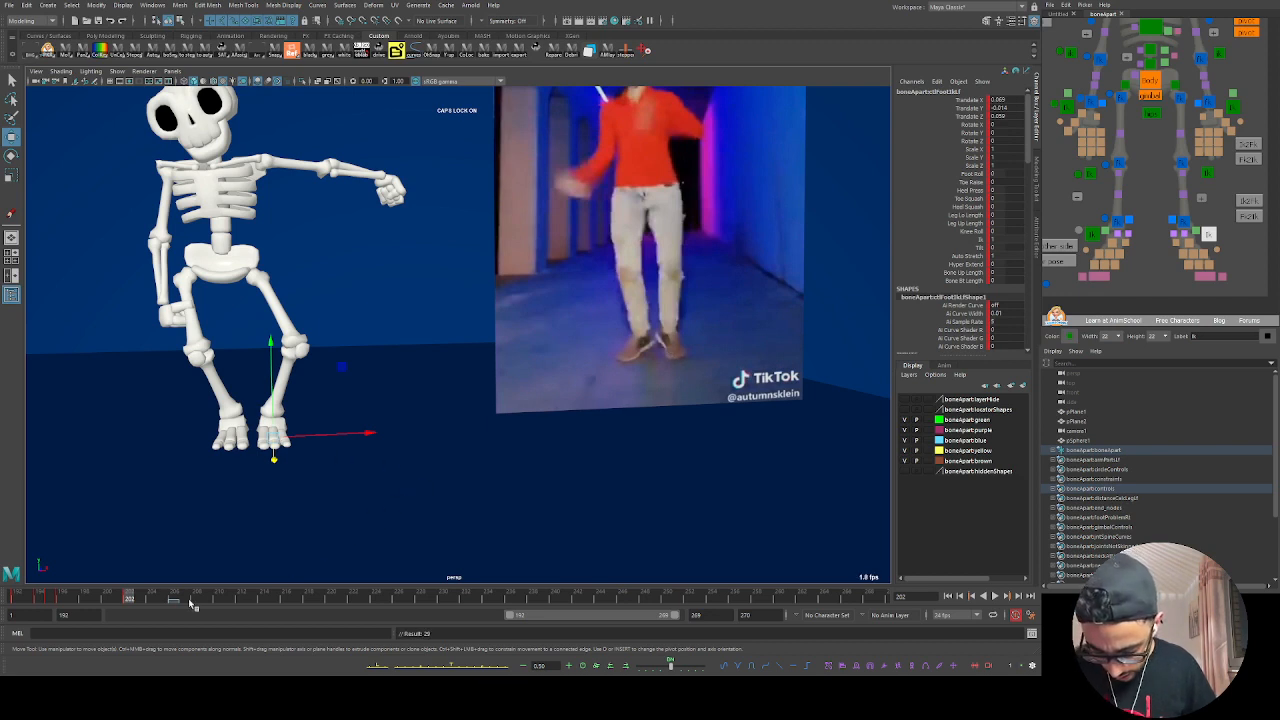
{"action": "key", "text": "e"}
{"action": "left_click_drag", "start_coordinate": [316, 450], "coordinate": [339, 447]}
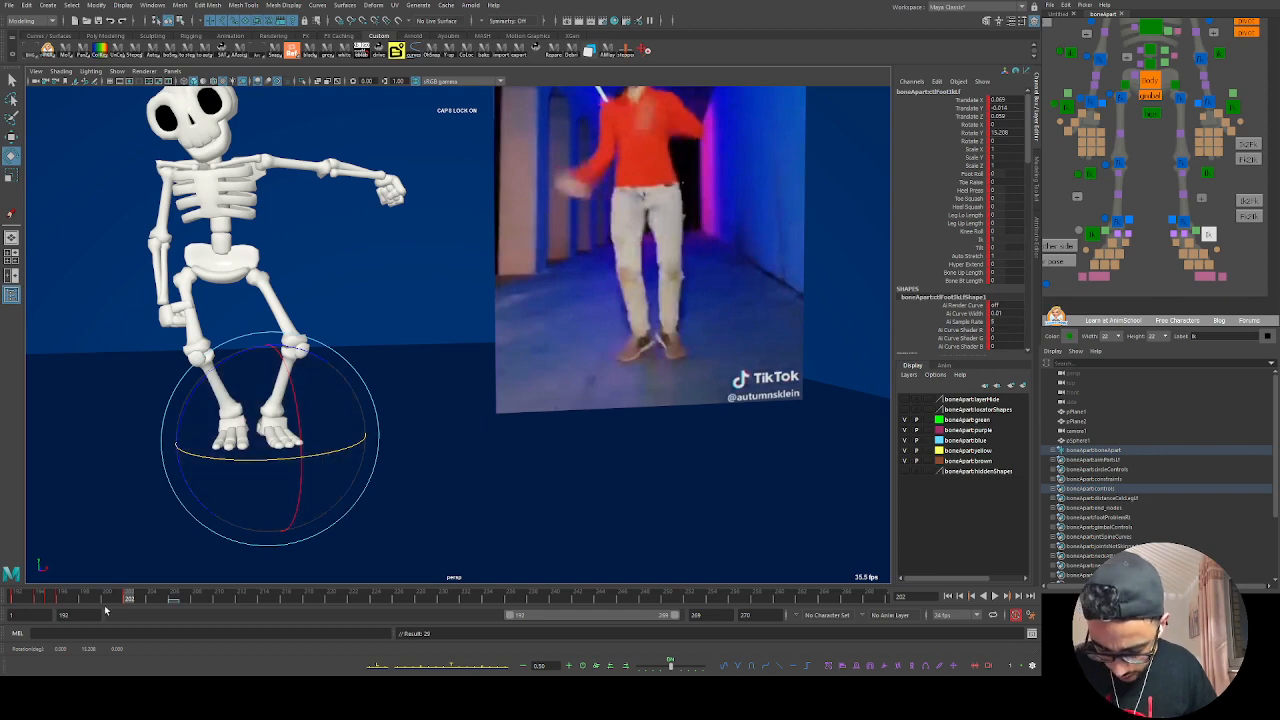
Step: Set the left foot's Foot Roll to about 0.52 at frame 202
{"action": "left_click_drag", "start_coordinate": [106, 601], "coordinate": [129, 597]}
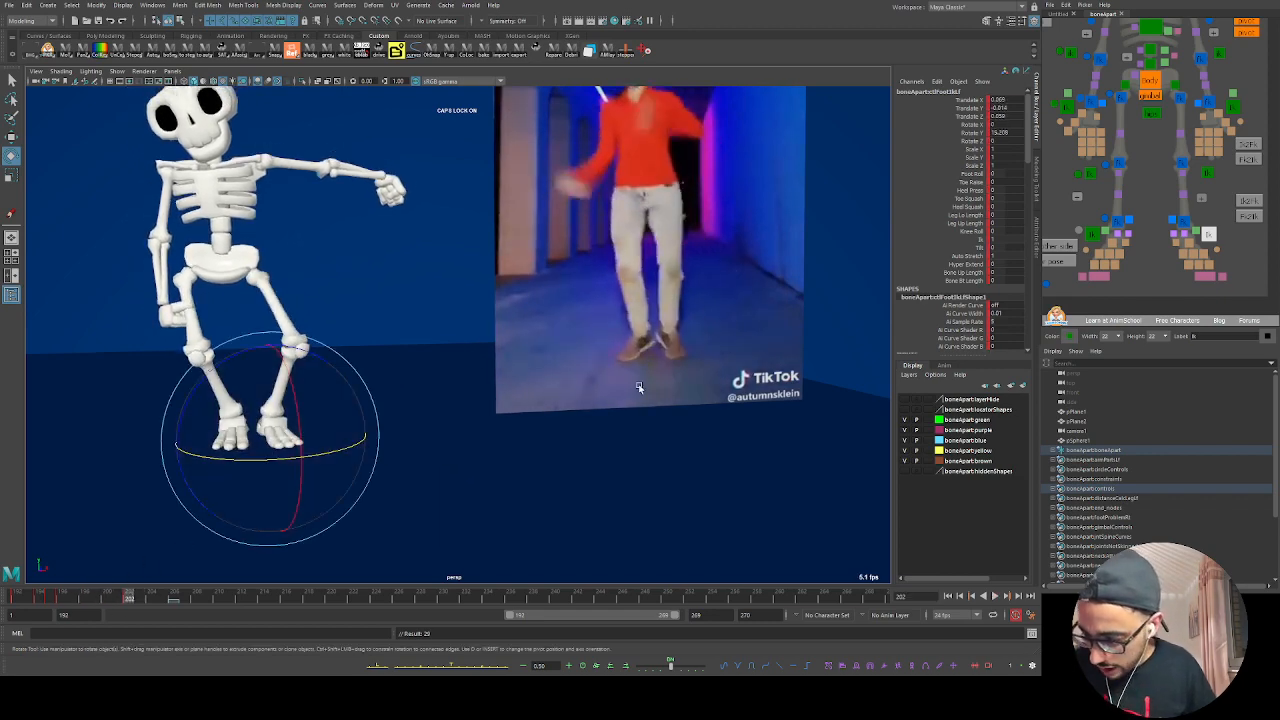
{"action": "left_click_drag", "start_coordinate": [638, 387], "coordinate": [957, 260], "text": "alt"}
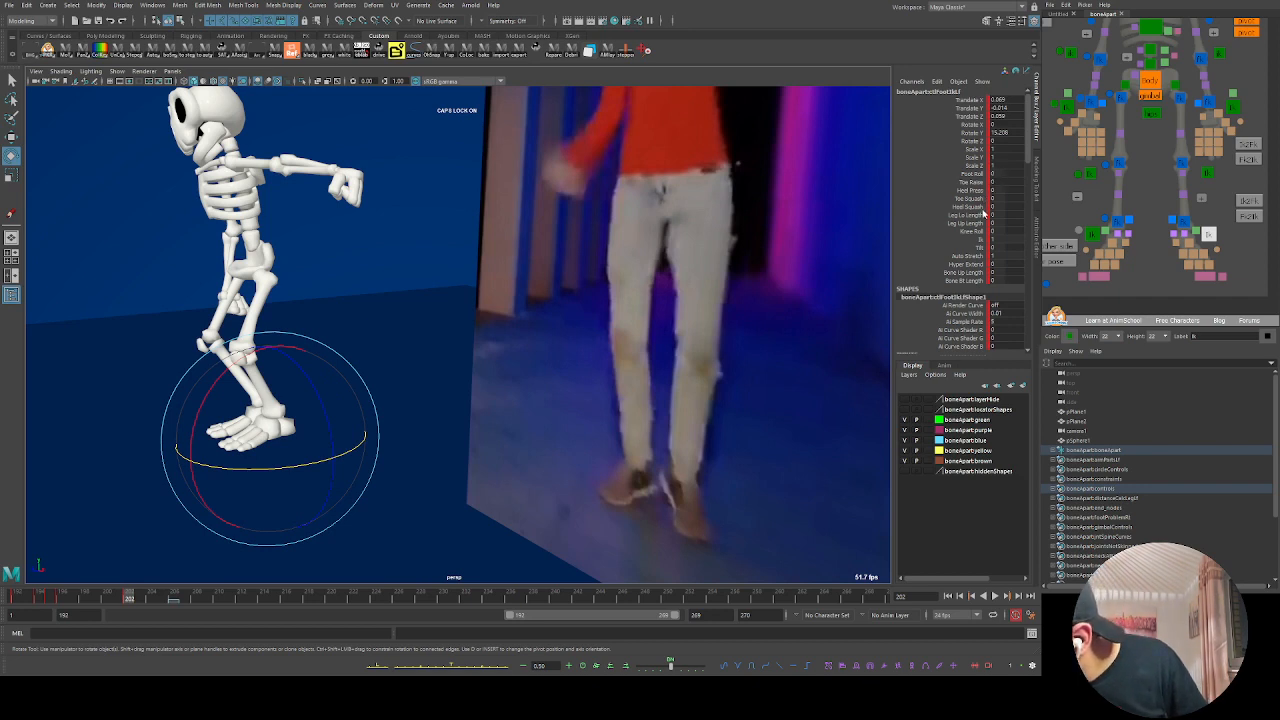
{"action": "left_click", "coordinate": [975, 174]}
{"action": "middle_click_drag", "start_coordinate": [437, 382], "coordinate": [437, 387]}
{"action": "left_click_drag", "start_coordinate": [290, 447], "coordinate": [410, 428], "text": "alt"}
{"action": "middle_click_drag", "start_coordinate": [410, 415], "coordinate": [410, 420]}
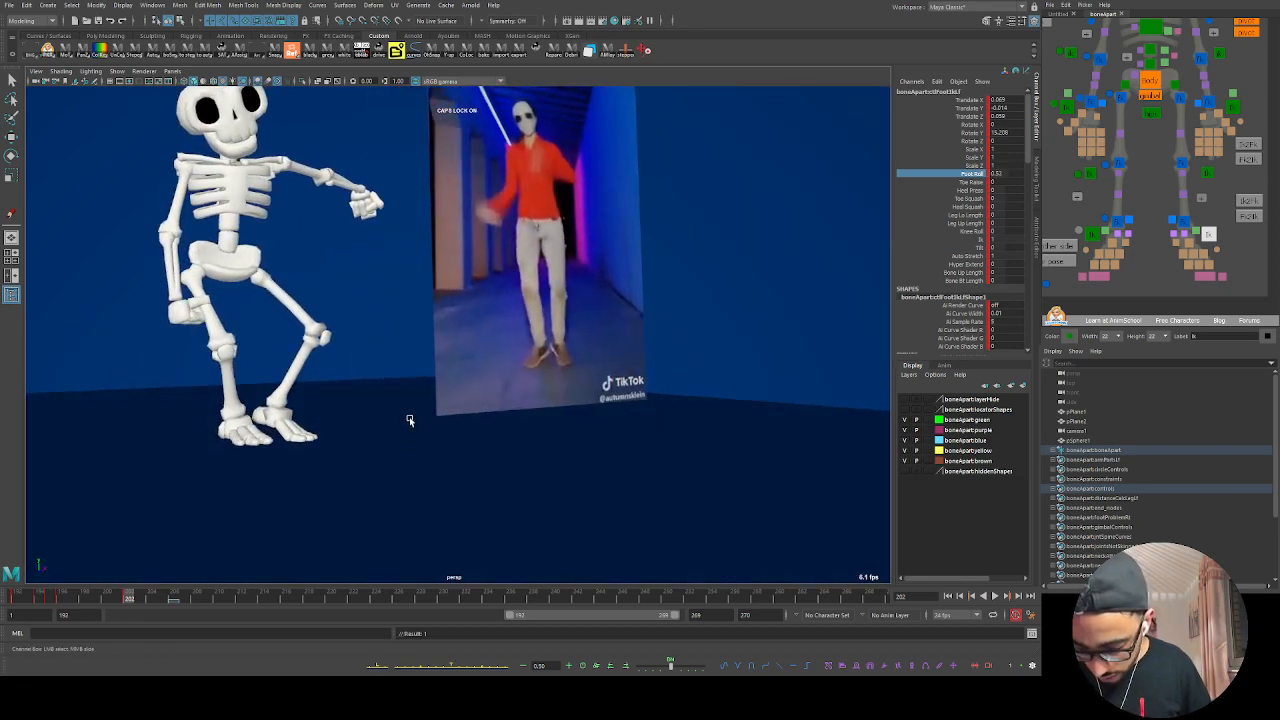
{"action": "left_click_drag", "start_coordinate": [314, 400], "coordinate": [586, 334], "text": "alt"}
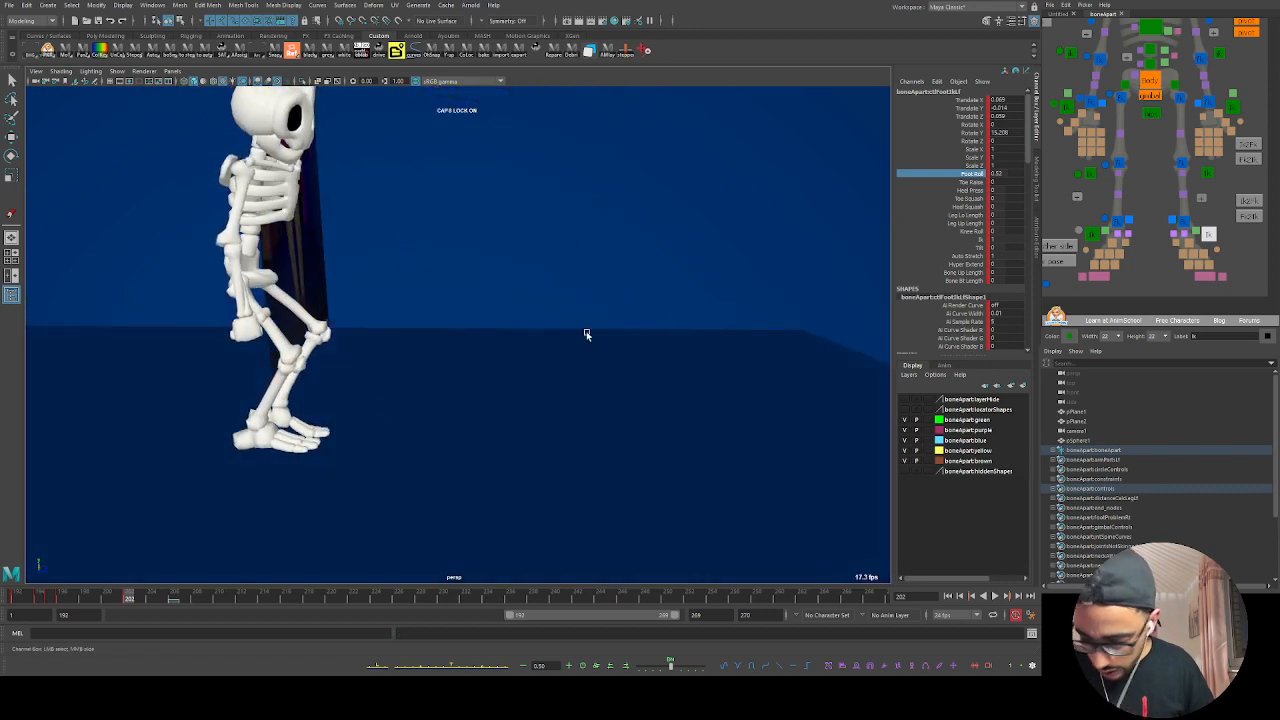
Step: Move the left foot backward under the body at frame 202, to a Translate Z of about -0.38
{"action": "left_click", "coordinate": [1222, 236]}
{"action": "left_click", "coordinate": [1211, 236]}
{"action": "key", "text": "w"}
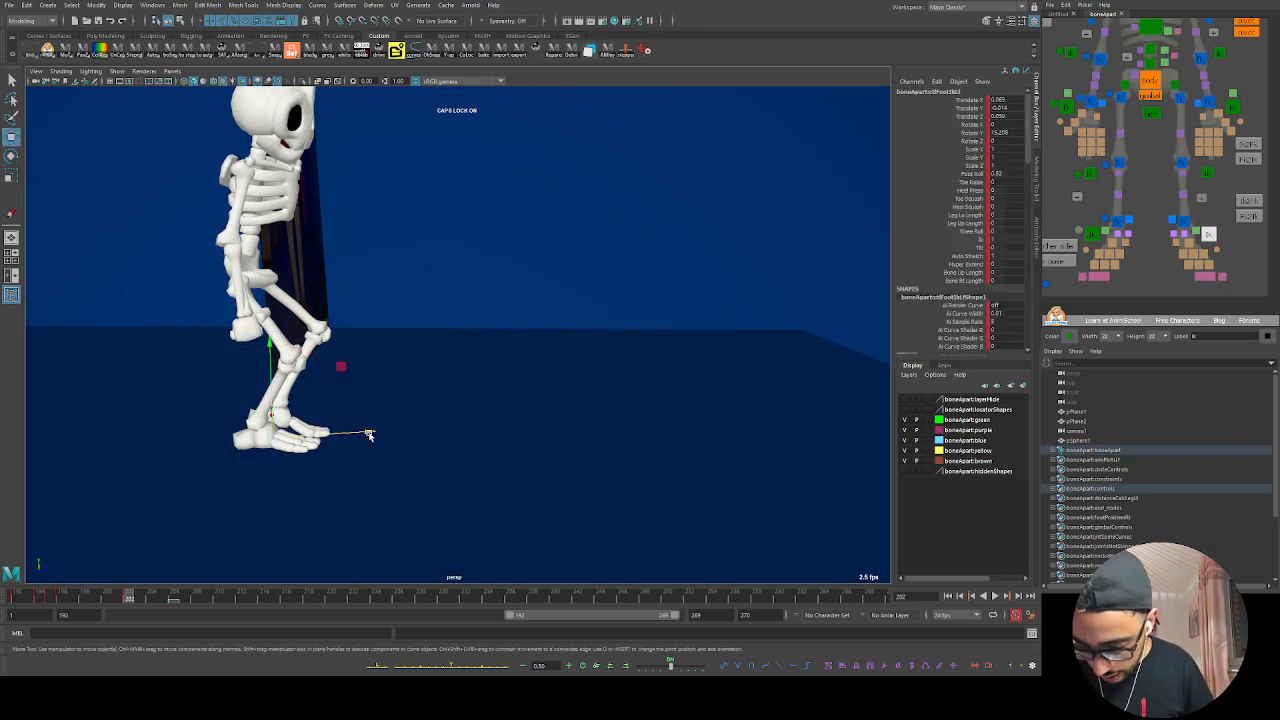
{"action": "left_click_drag", "start_coordinate": [369, 434], "coordinate": [345, 434]}
{"action": "mouse_move", "coordinate": [395, 442]}
{"action": "left_mouse_down", "text": "alt"}
{"action": "mouse_move", "coordinate": [217, 447]}
{"action": "mouse_move", "coordinate": [277, 457]}
{"action": "mouse_move", "coordinate": [320, 429]}
{"action": "mouse_move", "coordinate": [388, 427]}
{"action": "left_mouse_up", "text": "alt"}
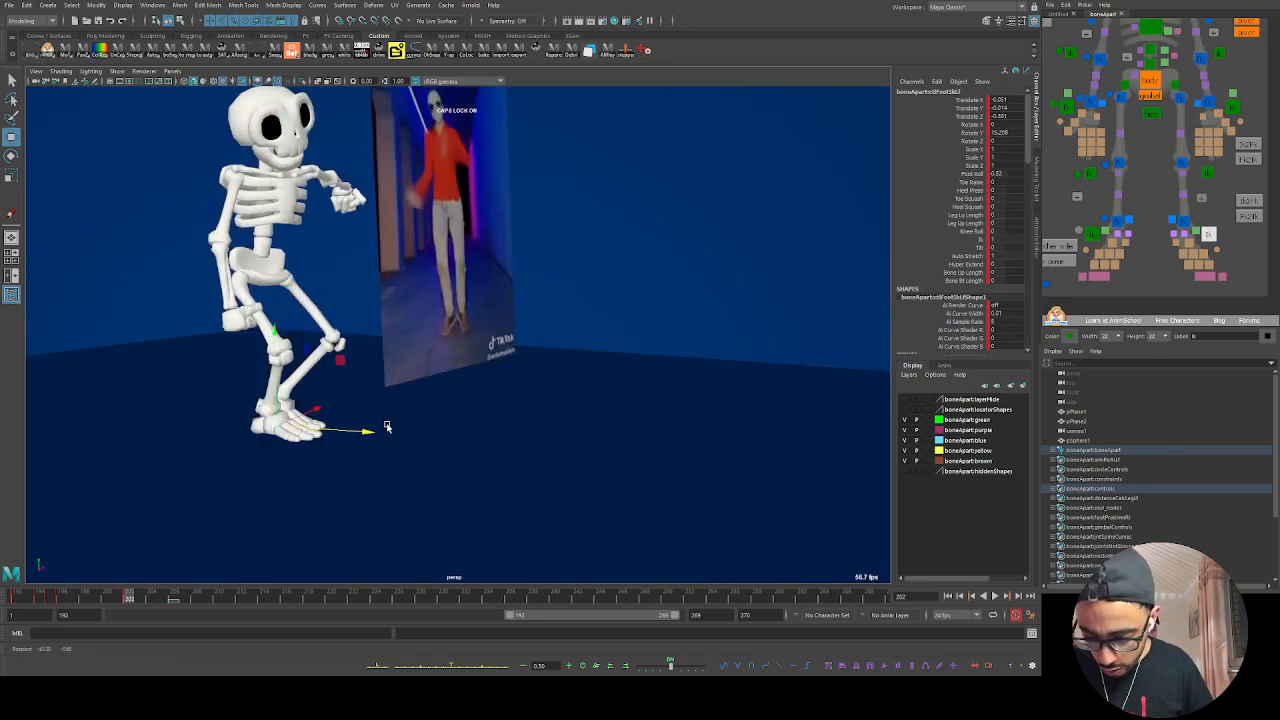
Step: Move the right foot back in line with the left foot at frame 202 and set its Foot Roll to about 0.6
{"action": "left_click", "coordinate": [1097, 235]}
{"action": "left_click_drag", "start_coordinate": [516, 397], "coordinate": [353, 407], "text": "alt"}
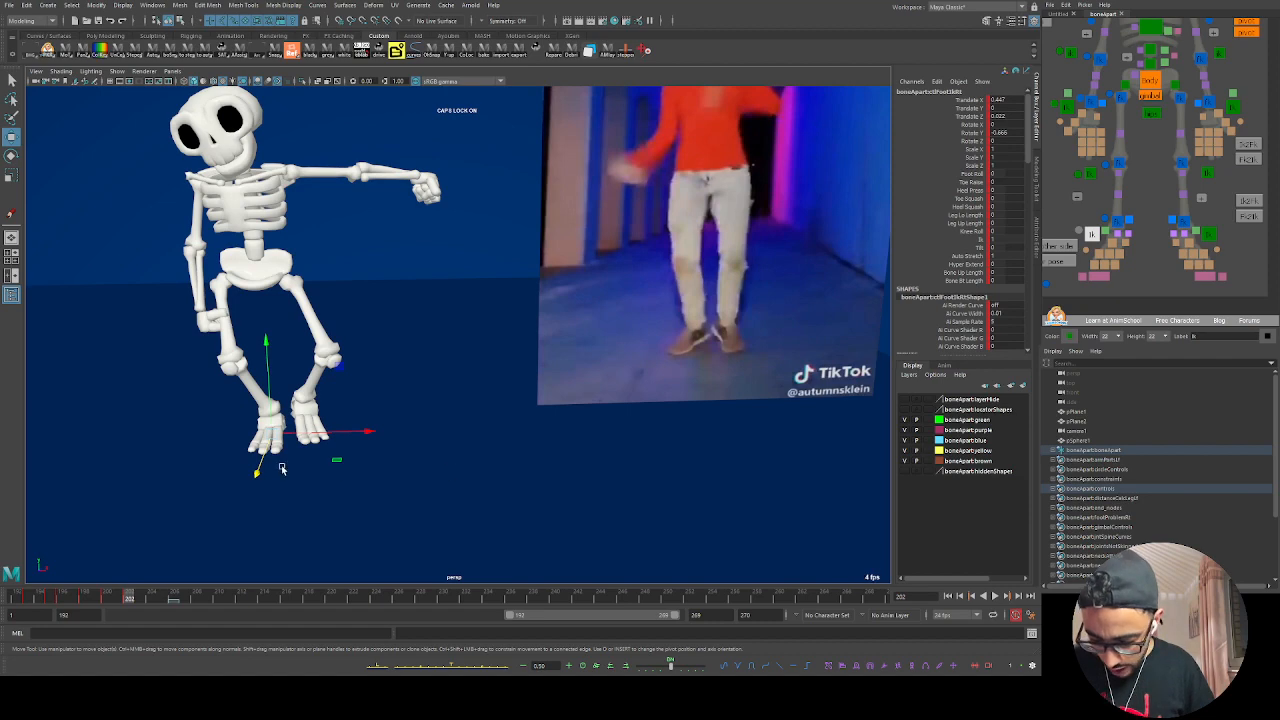
{"action": "left_click_drag", "start_coordinate": [282, 468], "coordinate": [384, 436], "text": "alt"}
{"action": "key", "text": "e"}
{"action": "key", "text": "w"}
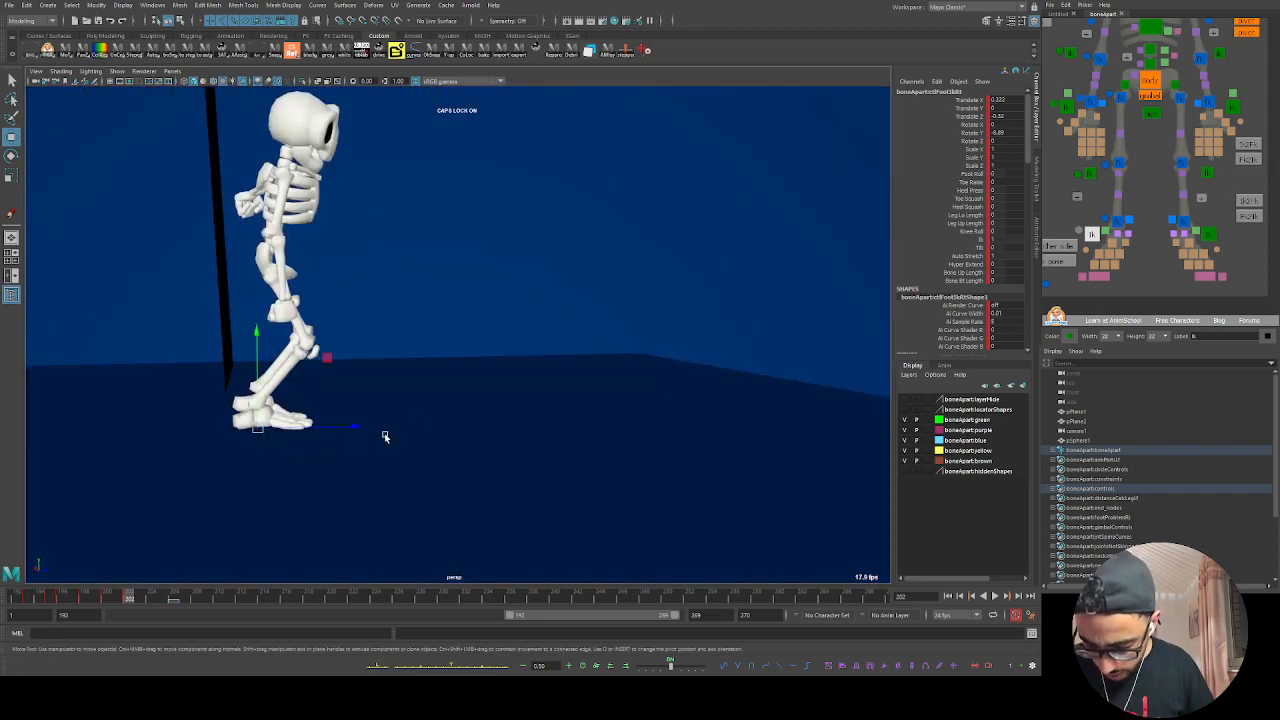
{"action": "left_click", "coordinate": [974, 175]}
{"action": "middle_click_drag", "start_coordinate": [490, 361], "coordinate": [533, 379]}
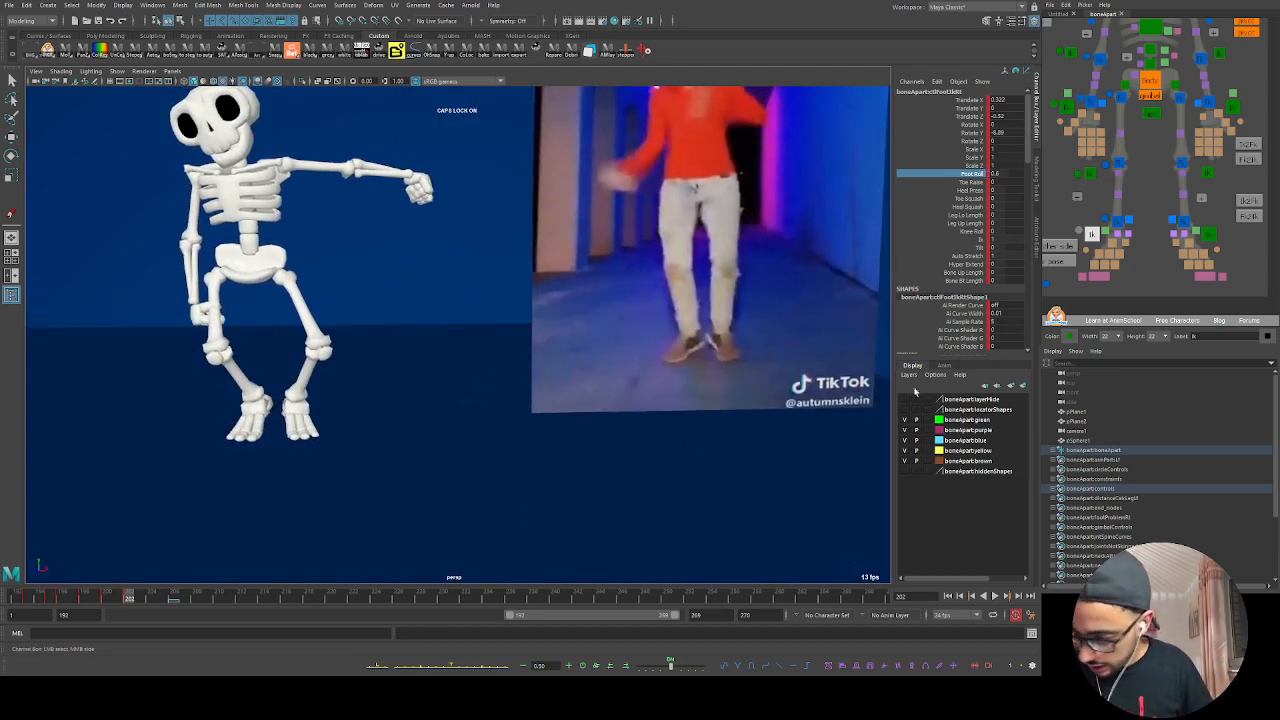
Step: Turn the right foot outward to about -12 degrees in Y at frame 202 and nudge it sideways toward the left foot
{"action": "key", "text": "e"}
{"action": "left_click_drag", "start_coordinate": [317, 439], "coordinate": [269, 513]}
{"action": "key", "text": "w"}
{"action": "left_click_drag", "start_coordinate": [323, 425], "coordinate": [335, 425]}
{"action": "left_click_drag", "start_coordinate": [335, 425], "coordinate": [353, 466], "text": "alt"}
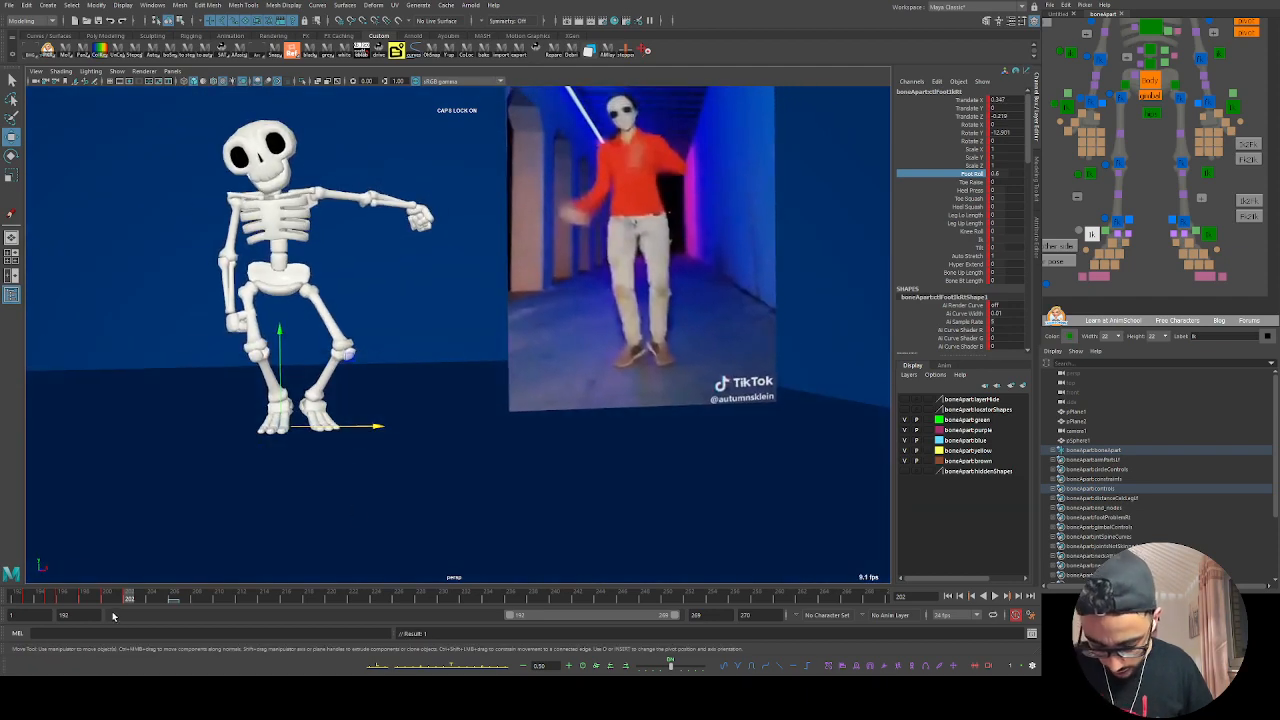
Step: Blend only the right foot's Foot Roll at frame 200 toward its frame 202 value and compare the neighbouring keys
{"action": "key", "text": "comma"}
{"action": "key", "text": "comma"}
{"action": "key", "text": "period"}
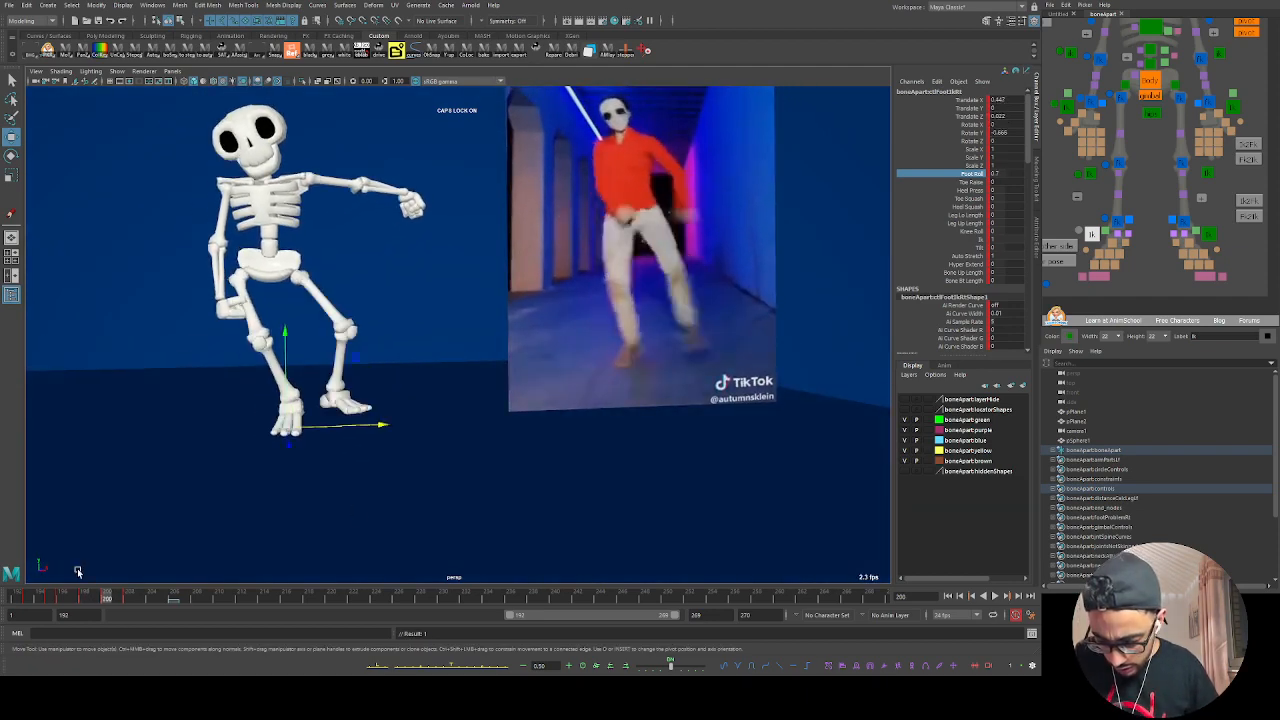
{"action": "key", "text": "period"}
{"action": "key", "text": "comma"}
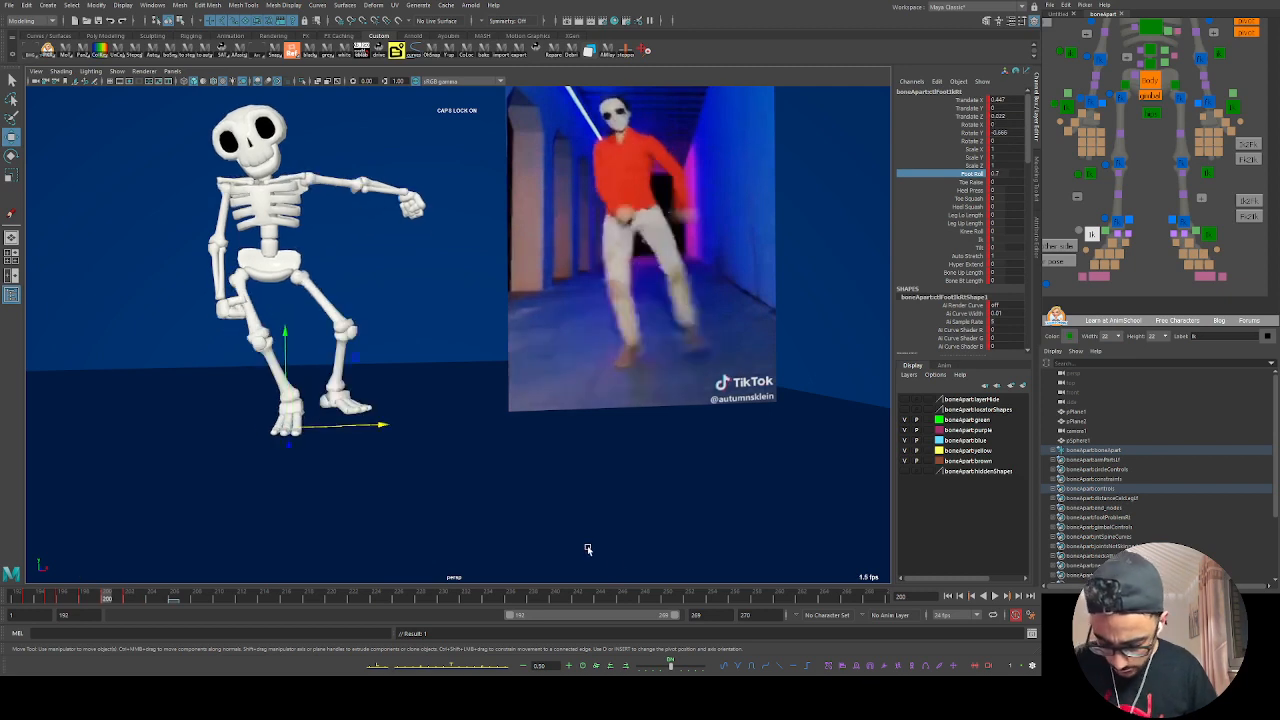
{"action": "left_click", "coordinate": [481, 667]}
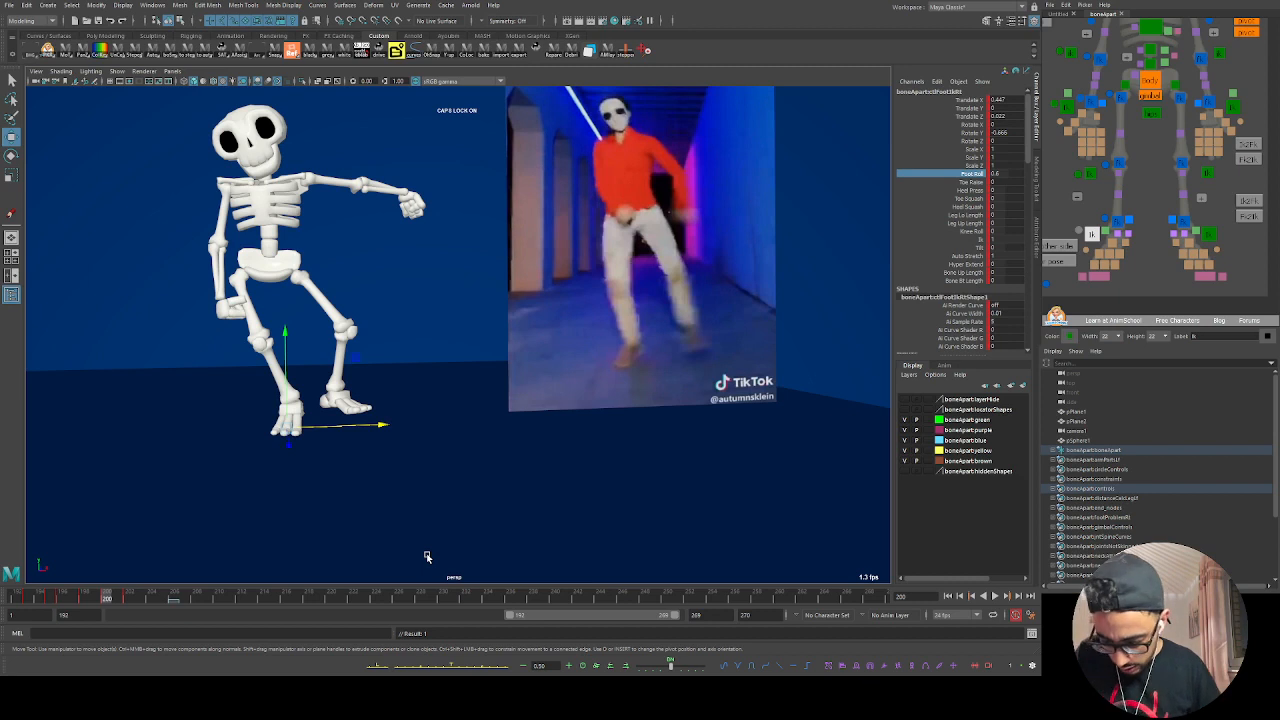
{"action": "key", "text": "period"}
{"action": "key", "text": "comma"}
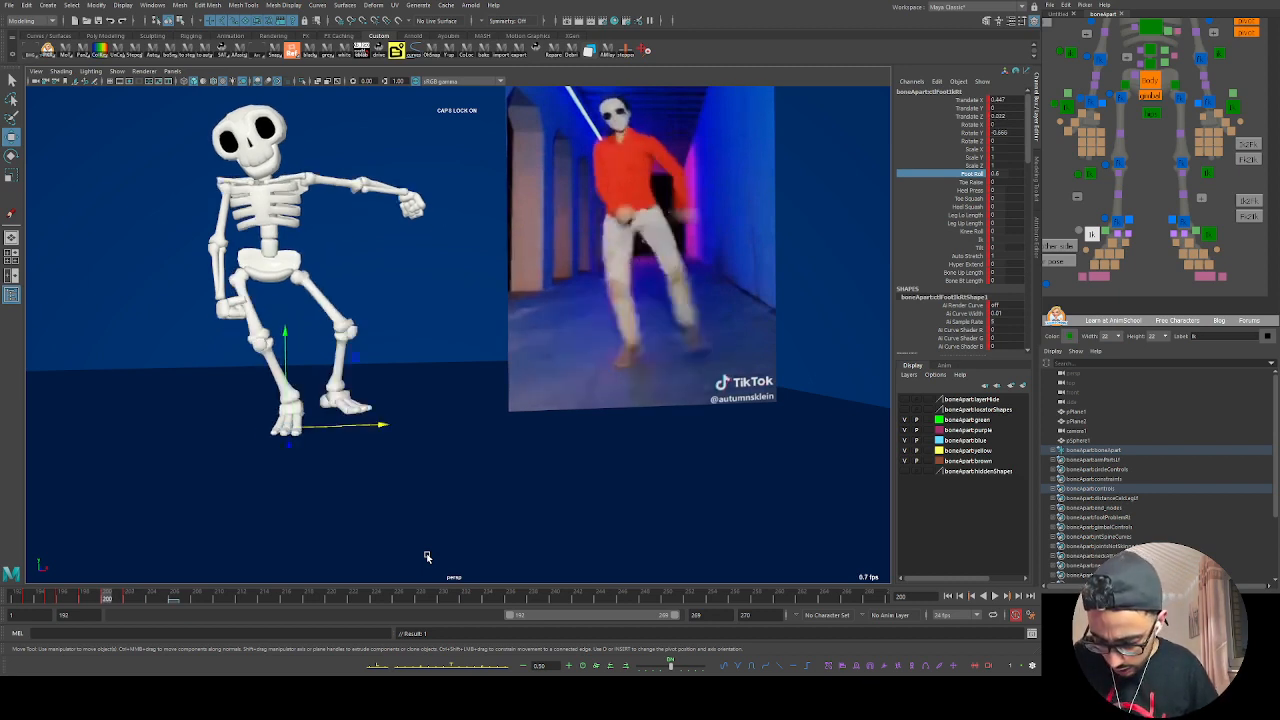
{"action": "key", "text": "period"}
Step: Reselect the right foot and add an in-between of all its channels at frame 200, biased toward the frame 202 pose
{"action": "left_click", "coordinate": [1086, 213]}
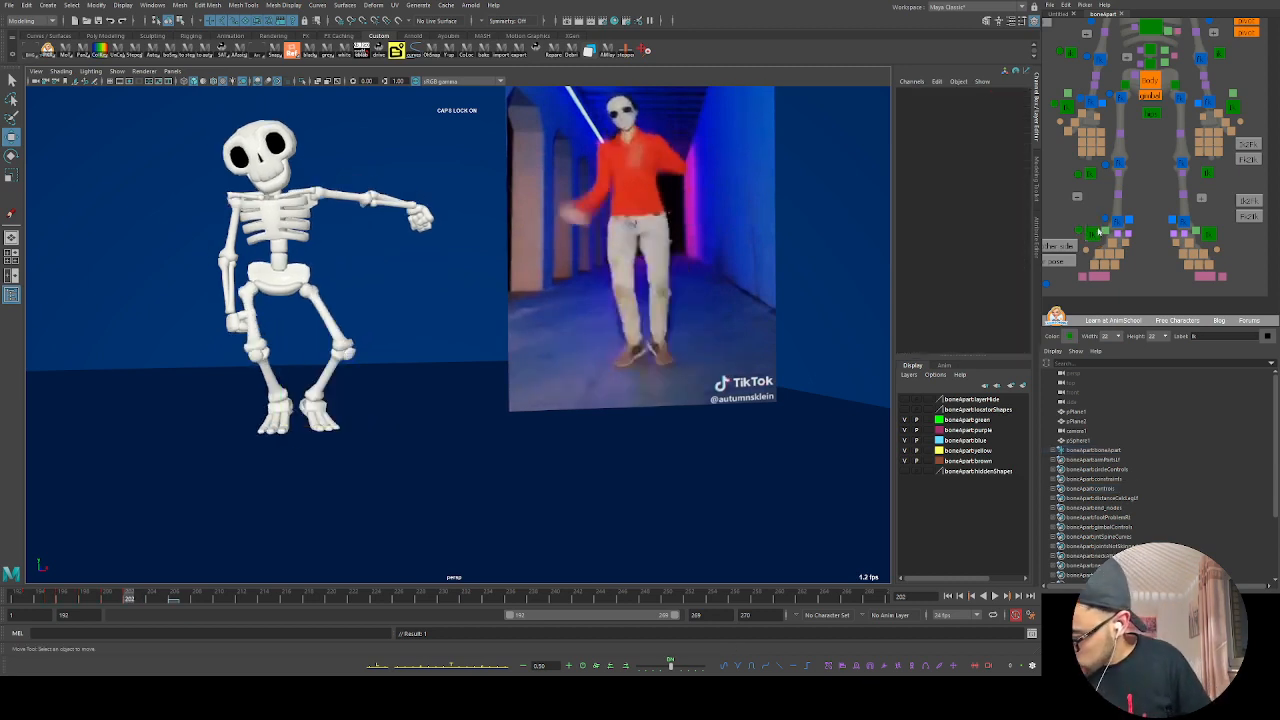
{"action": "left_click", "coordinate": [1090, 237]}
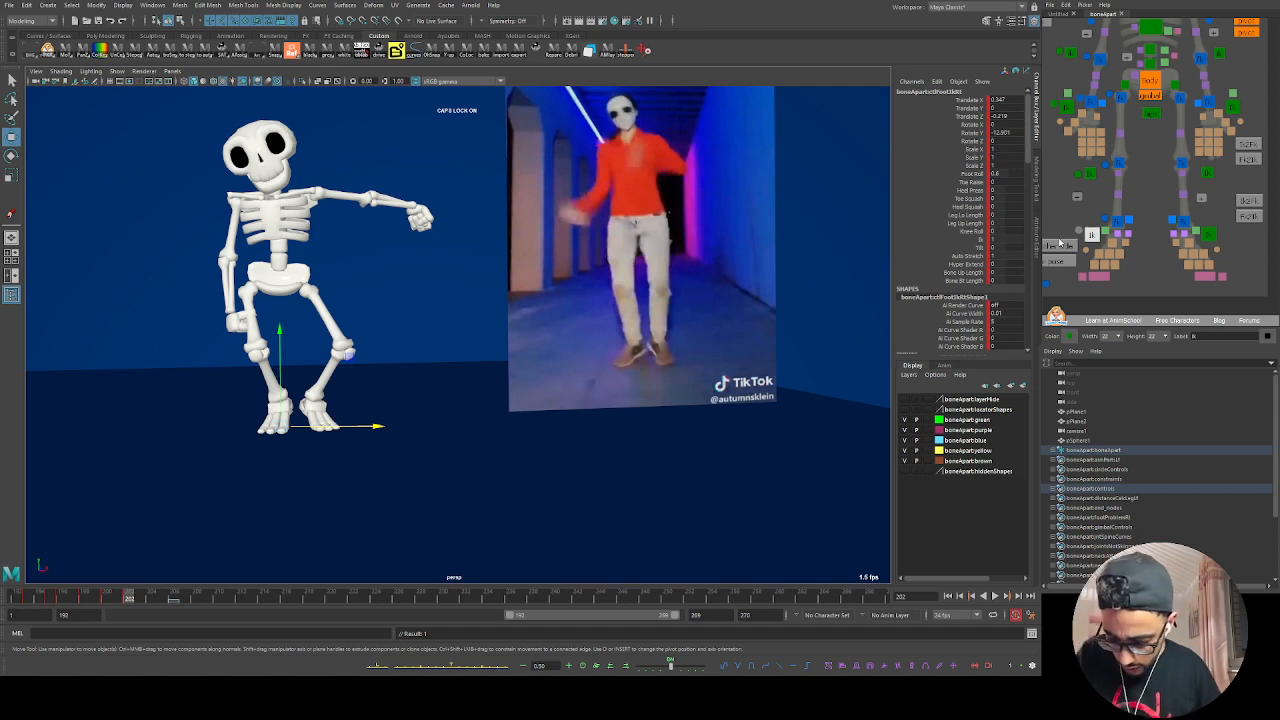
{"action": "left_click_drag", "start_coordinate": [117, 598], "coordinate": [108, 600]}
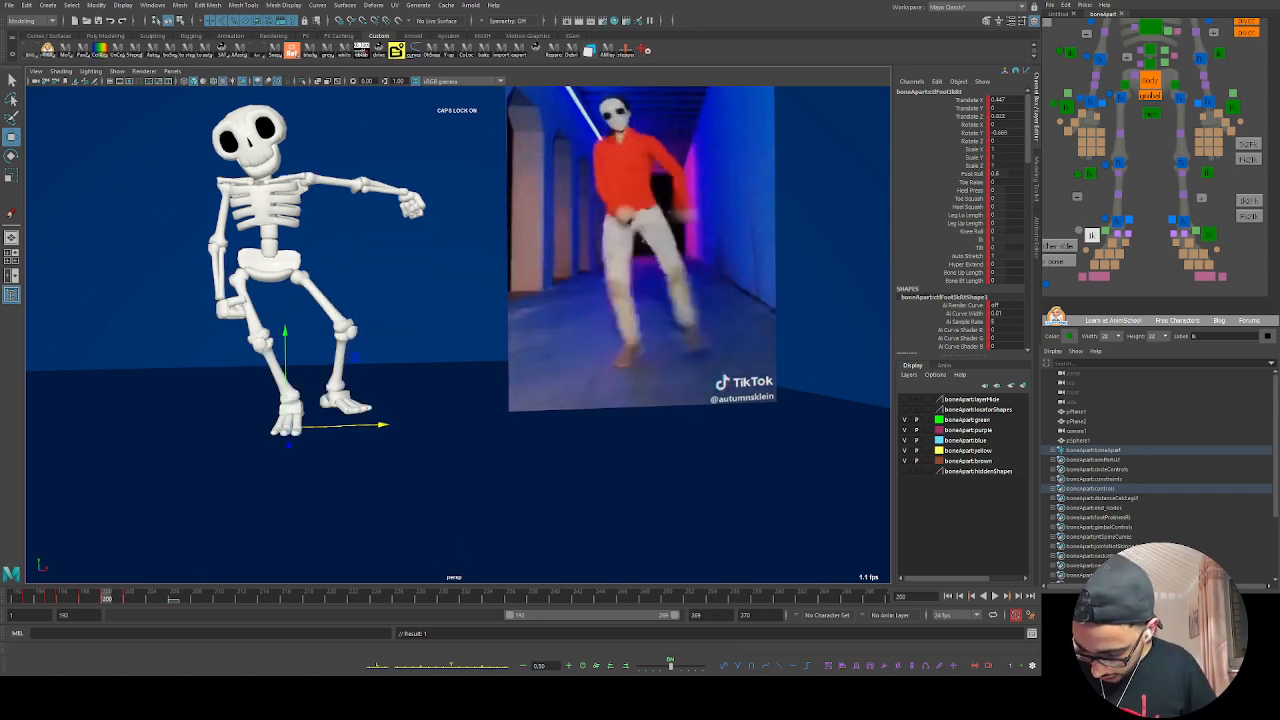
{"action": "left_click_drag", "start_coordinate": [475, 669], "coordinate": [477, 671]}
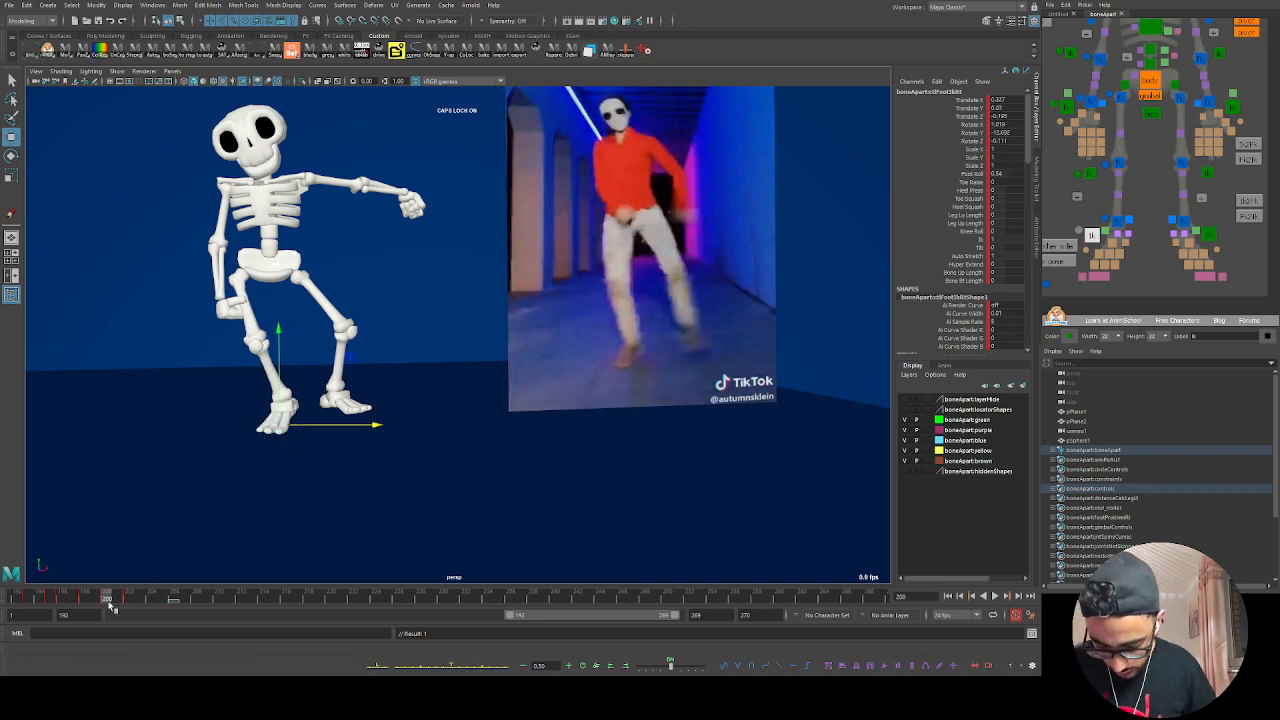
{"action": "left_click_drag", "start_coordinate": [66, 597], "coordinate": [128, 596]}
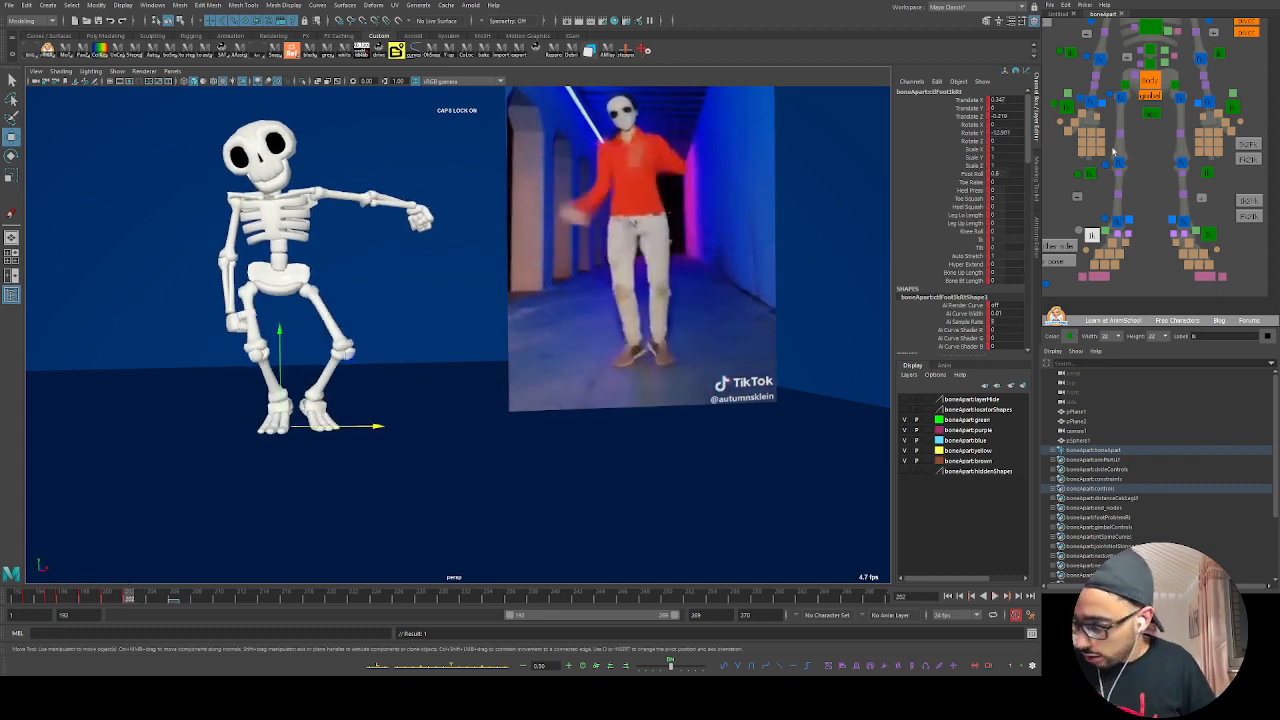
Step: Select the body control and play back the motion around frame 202
{"action": "left_click", "coordinate": [1149, 80]}
{"action": "key", "text": "alt+v"}
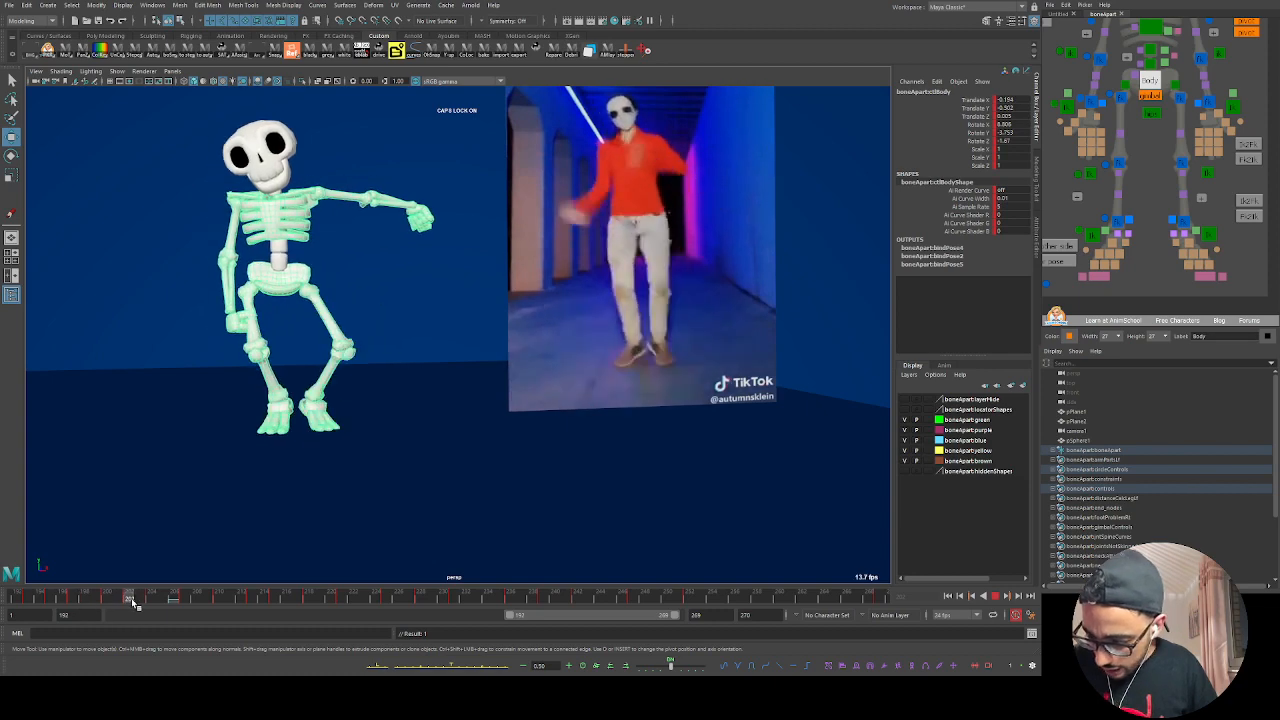
{"action": "key", "text": "alt+v"}
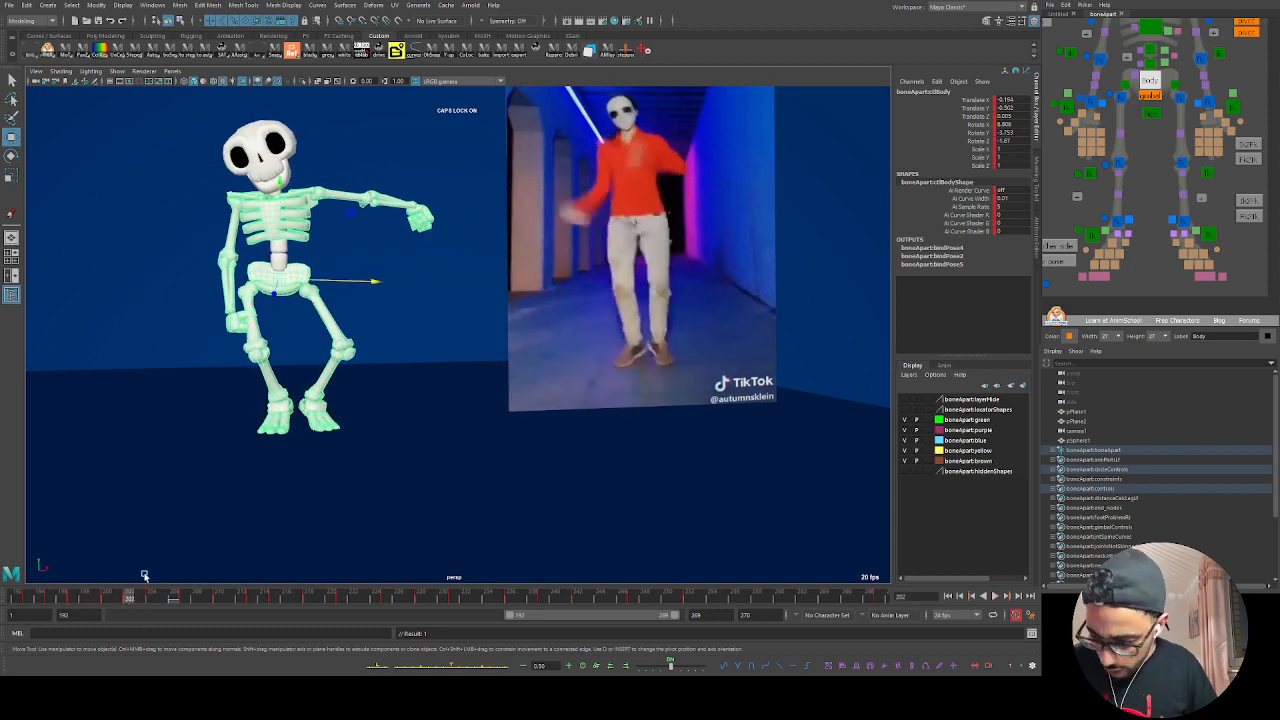
{"action": "mouse_move", "coordinate": [285, 278]}
{"action": "left_mouse_down"}
{"action": "mouse_move", "coordinate": [312, 276]}
{"action": "mouse_move", "coordinate": [285, 278]}
{"action": "left_mouse_up"}
{"action": "key", "text": "ctrl+z"}
{"action": "key", "text": "ctrl+z"}
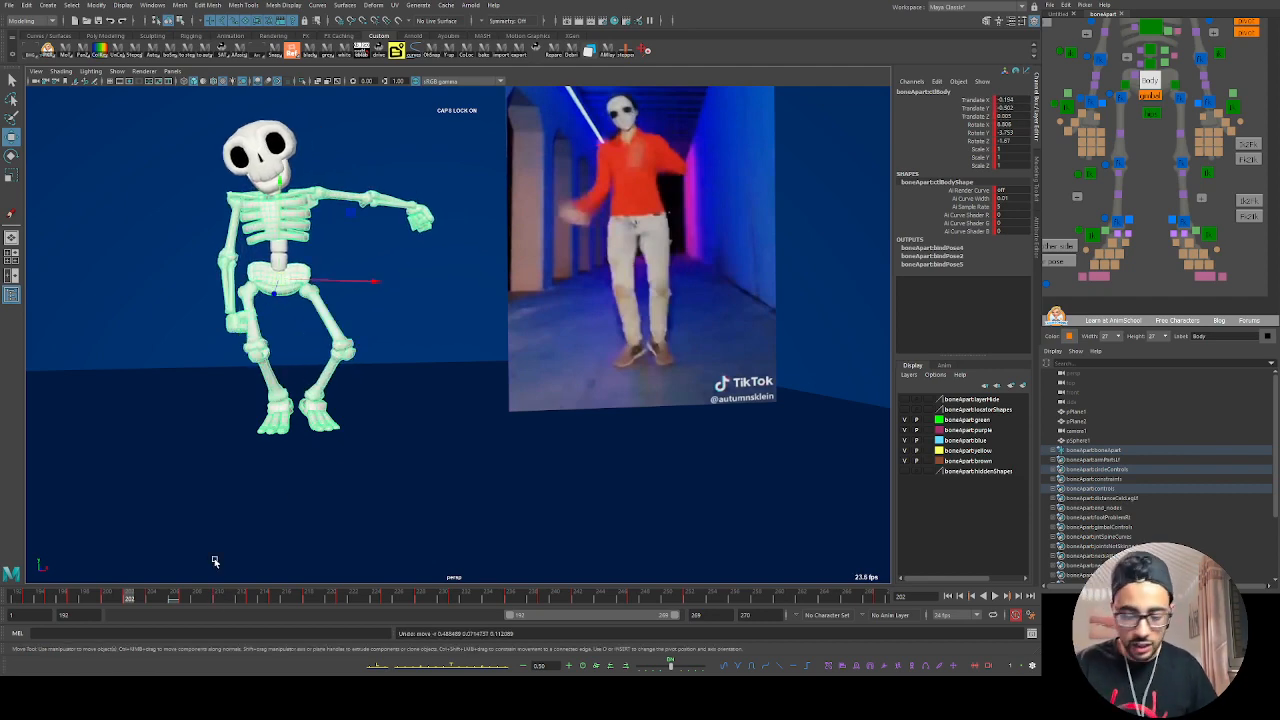
Step: Isolate the body's Translate X curve and raise its keys from frame 202 to about frame 215, reaching about 0.05 at frame 202
{"action": "key", "text": "space"}
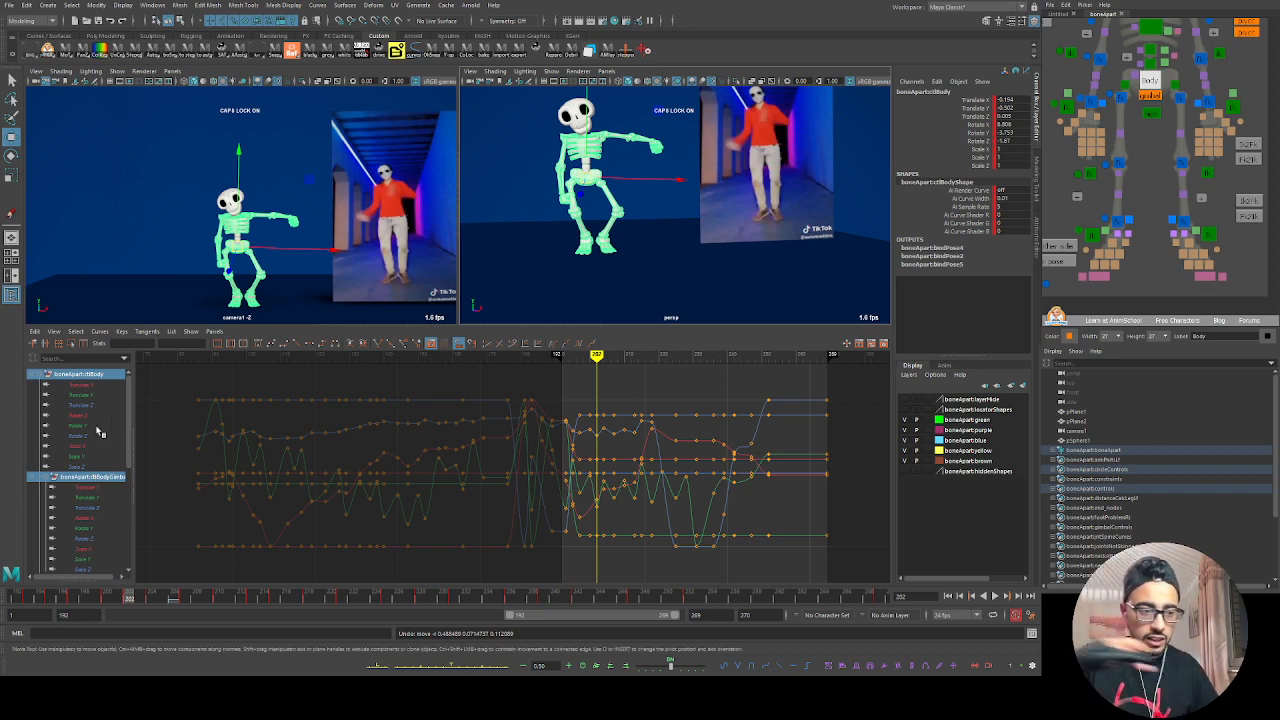
{"action": "left_click", "coordinate": [86, 385]}
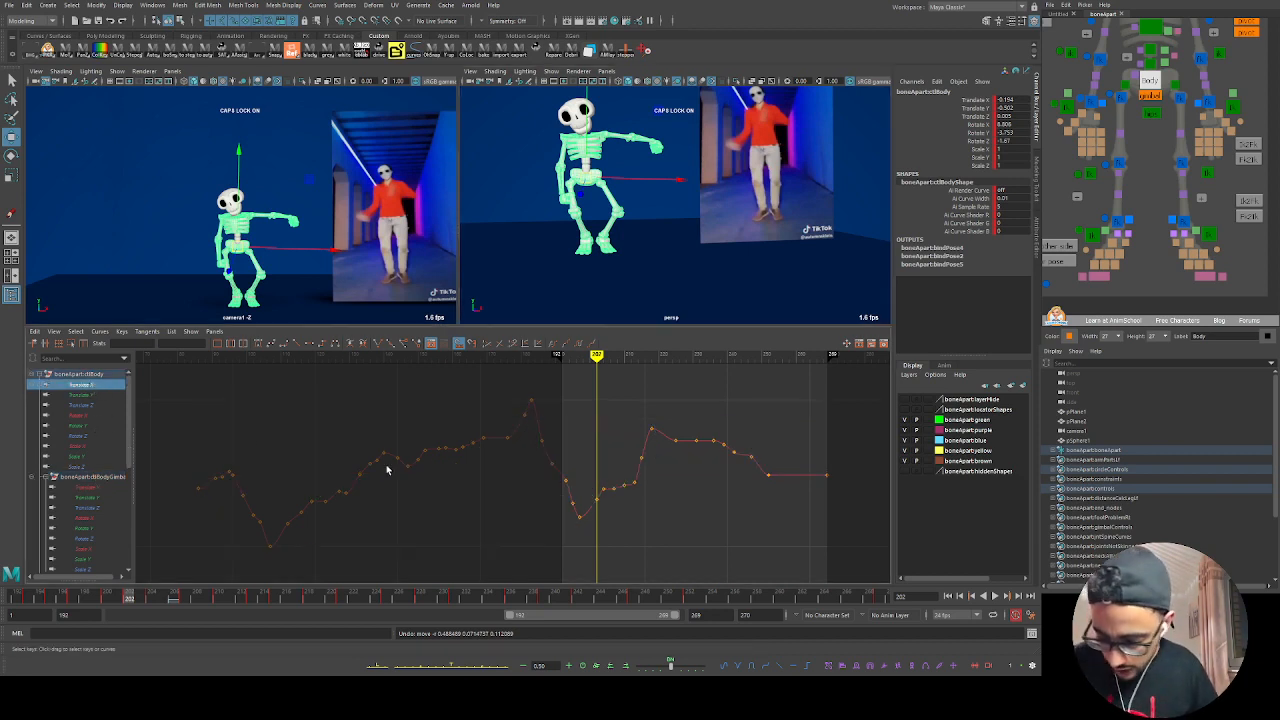
{"action": "middle_click_drag", "start_coordinate": [657, 522], "coordinate": [549, 507], "text": "alt"}
{"action": "scroll", "coordinate": [551, 515], "scroll_direction": "up", "scroll_amount": 5}
{"action": "scroll", "coordinate": [570, 517], "scroll_direction": "down", "scroll_amount": 4}
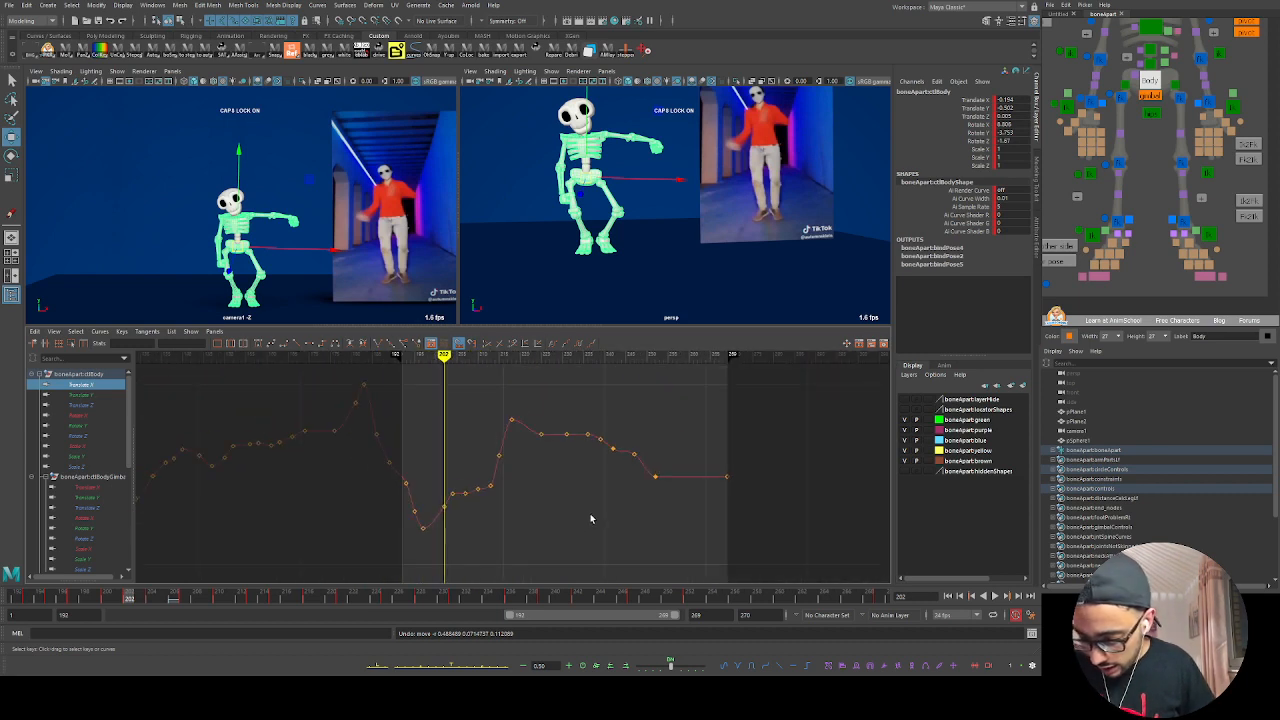
{"action": "left_click_drag", "start_coordinate": [768, 403], "coordinate": [739, 429]}
{"action": "scroll", "coordinate": [543, 493], "scroll_direction": "up", "scroll_amount": 4}
{"action": "middle_click_drag", "start_coordinate": [511, 478], "coordinate": [519, 472], "text": "alt"}
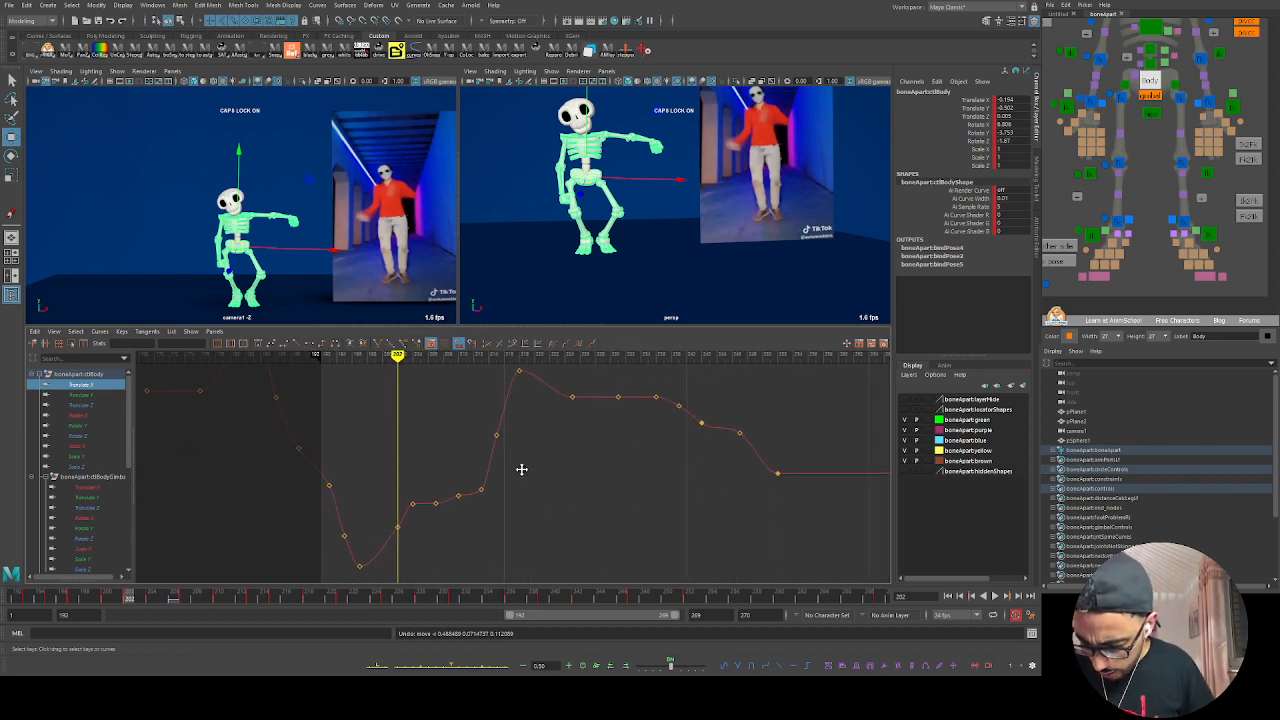
{"action": "left_click_drag", "start_coordinate": [519, 469], "coordinate": [425, 426]}
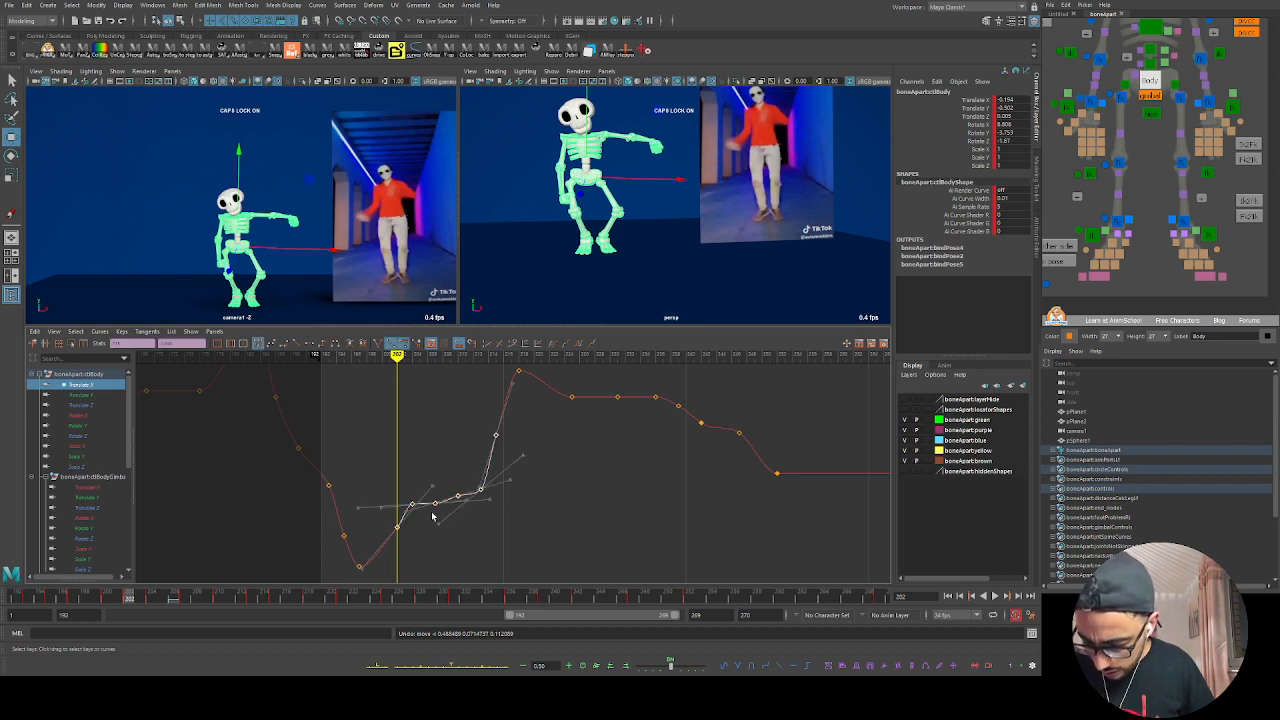
{"action": "middle_click_drag", "start_coordinate": [422, 522], "coordinate": [424, 485]}
{"action": "key", "text": "space"}
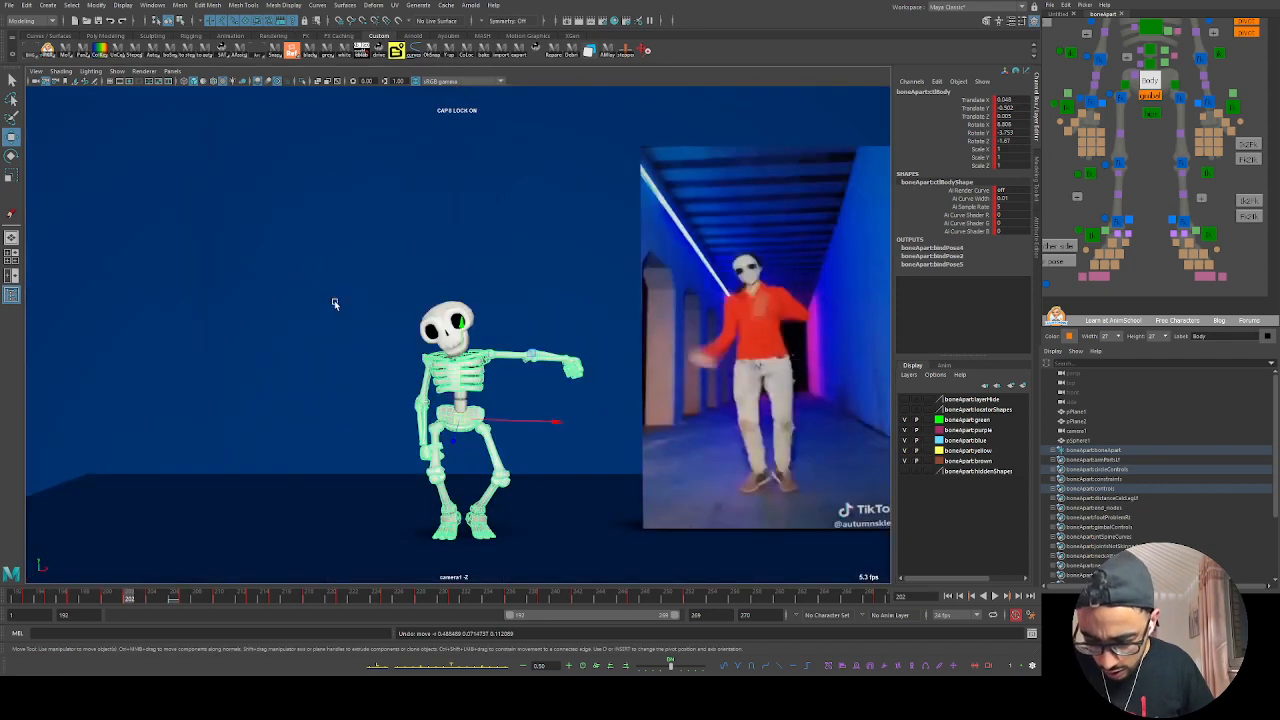
Step: Rotate the right upper arm outward, away from the body, at frame 197 to match the reference, and key it
{"action": "left_click_drag", "start_coordinate": [127, 602], "coordinate": [51, 600]}
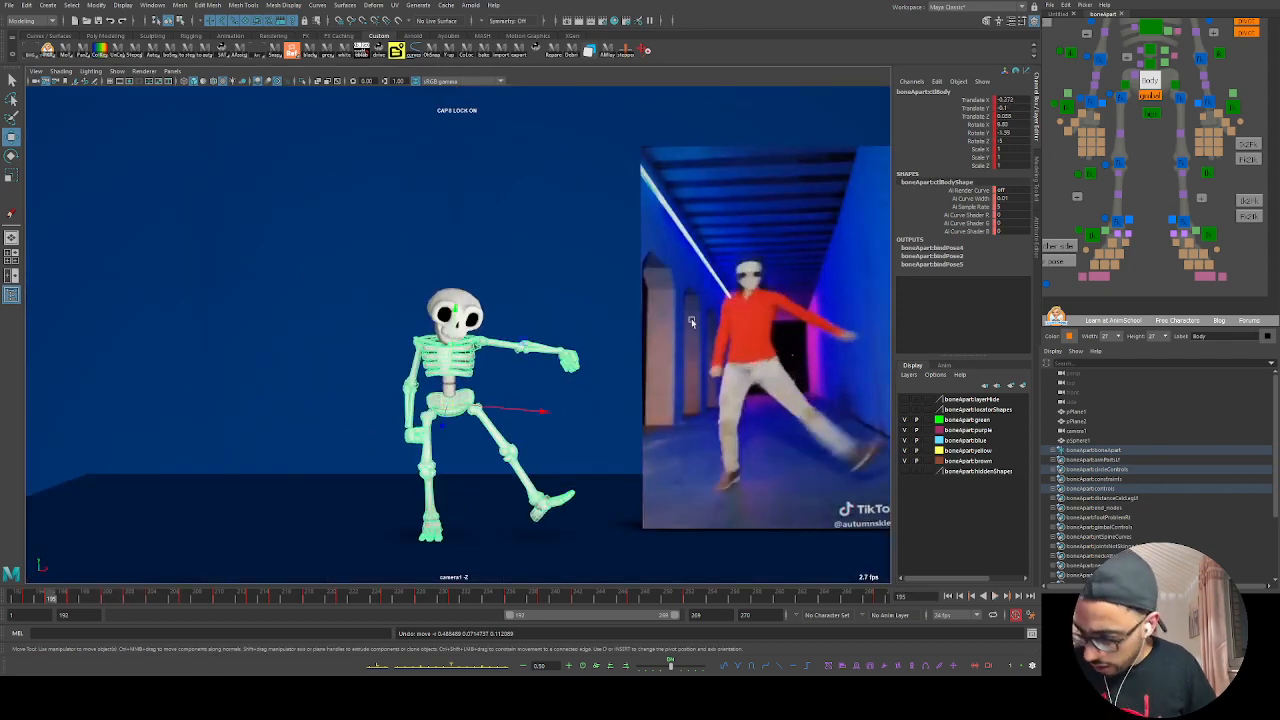
{"action": "middle_click_drag", "start_coordinate": [1118, 66], "coordinate": [1110, 132], "text": "alt"}
{"action": "left_click", "coordinate": [1100, 75]}
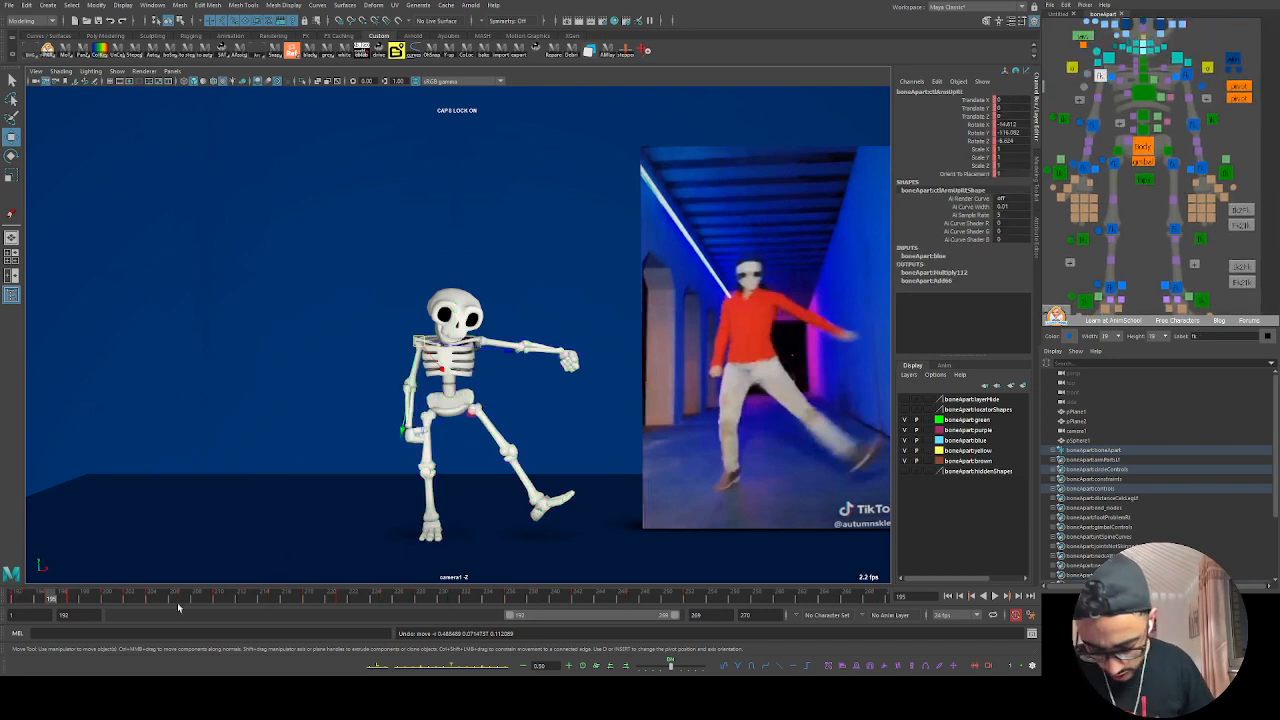
{"action": "key", "text": "period"}
{"action": "key", "text": "e"}
{"action": "left_click_drag", "start_coordinate": [487, 317], "coordinate": [472, 366]}
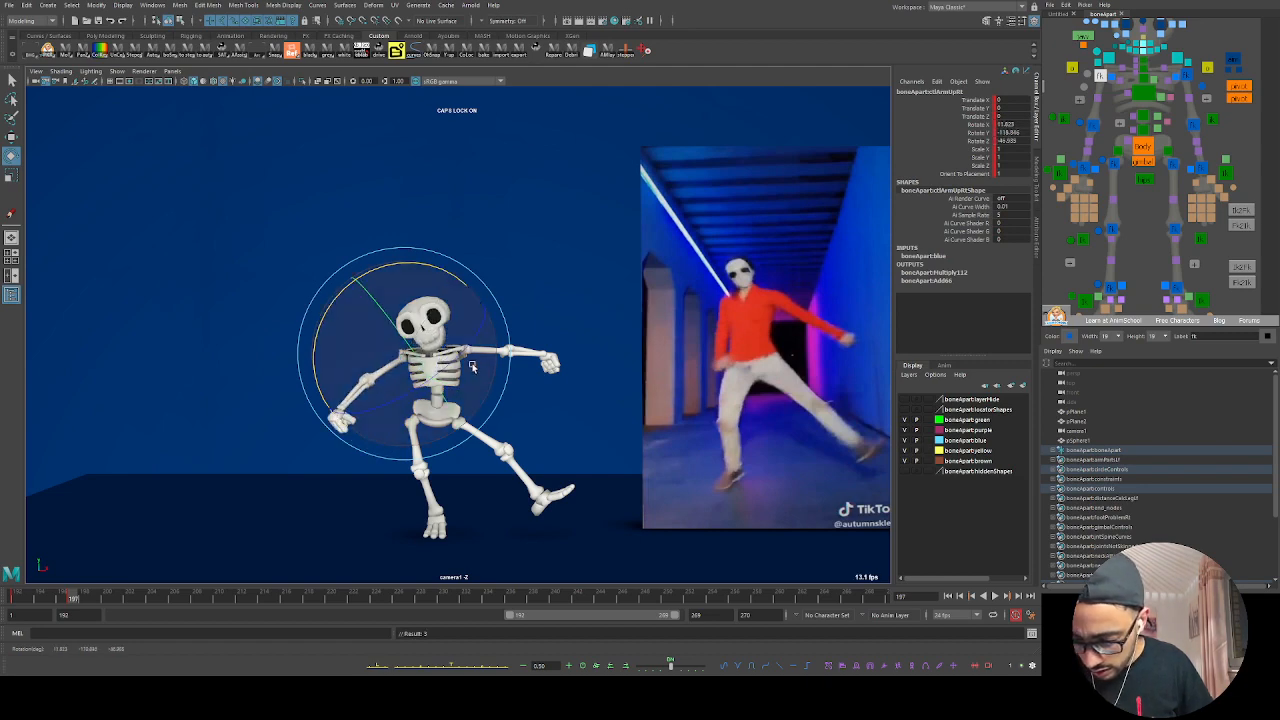
{"action": "key", "text": "s"}
Step: Play back the dance from frame 192 and review the body control's motion up to frame 204 against the reference
{"action": "key", "text": "alt+v"}
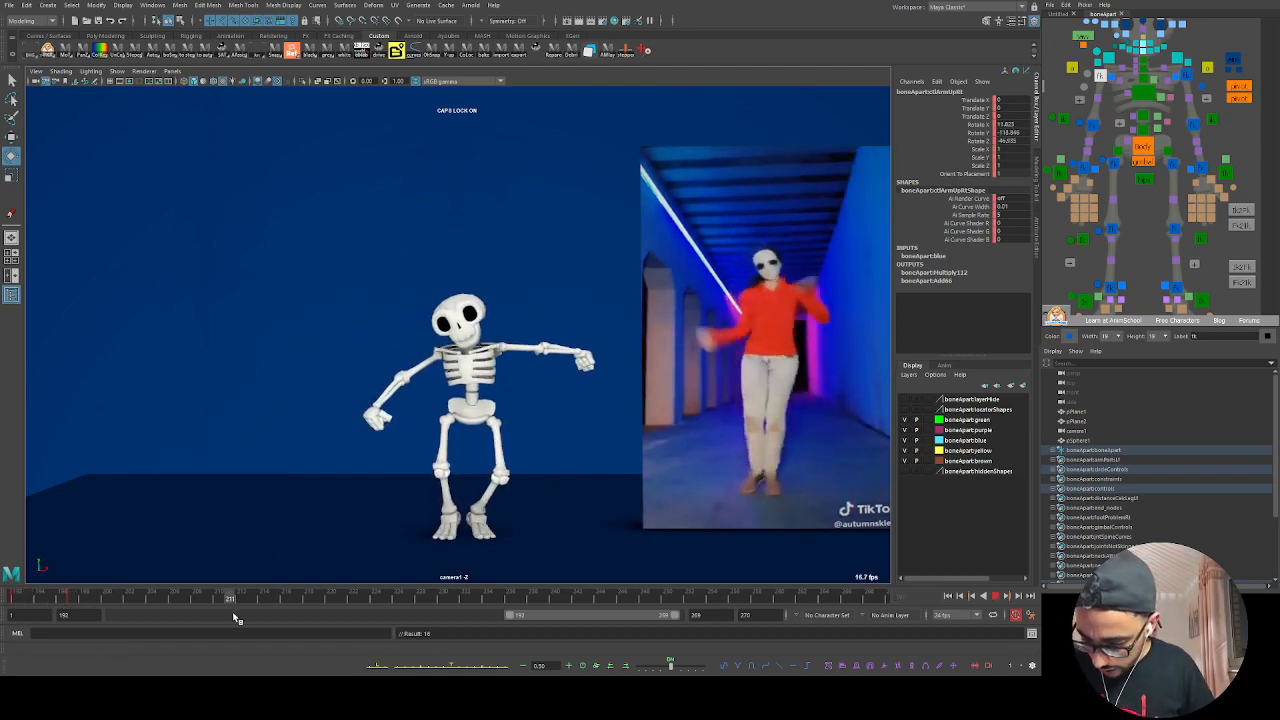
{"action": "left_click", "coordinate": [17, 597]}
{"action": "left_click", "coordinate": [1137, 210]}
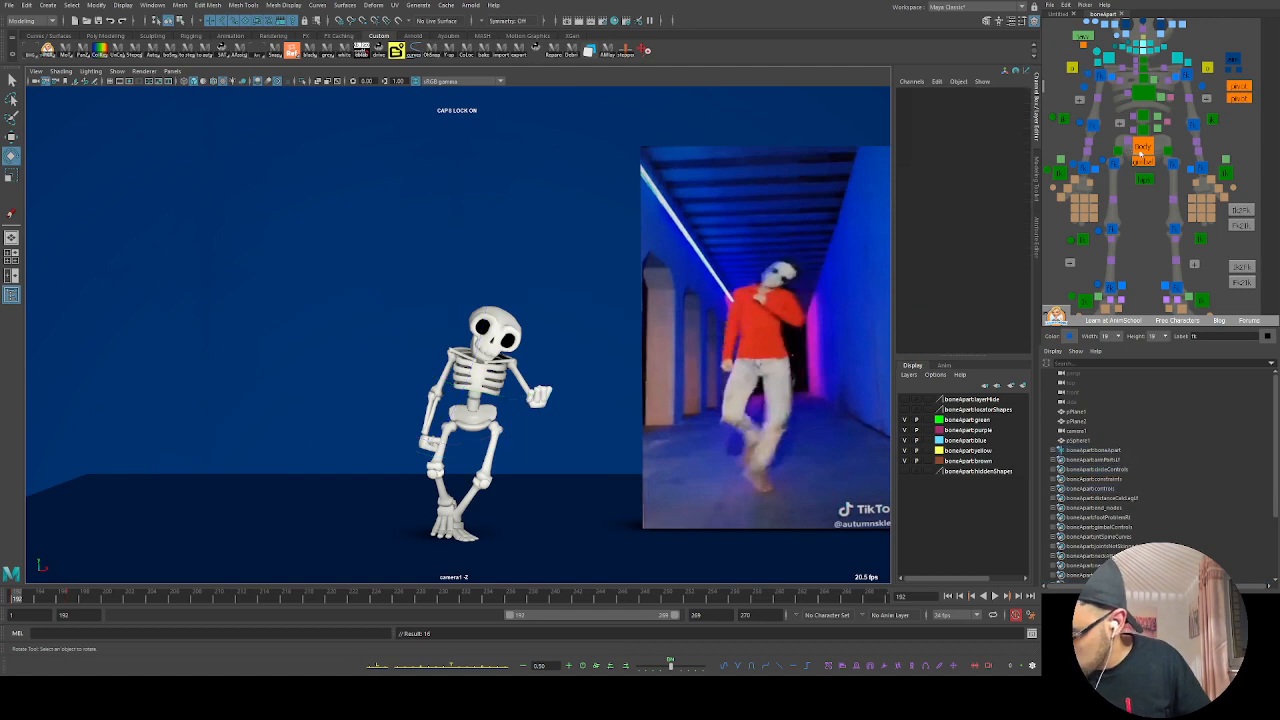
{"action": "left_click", "coordinate": [1143, 147]}
{"action": "key", "text": "alt+v"}
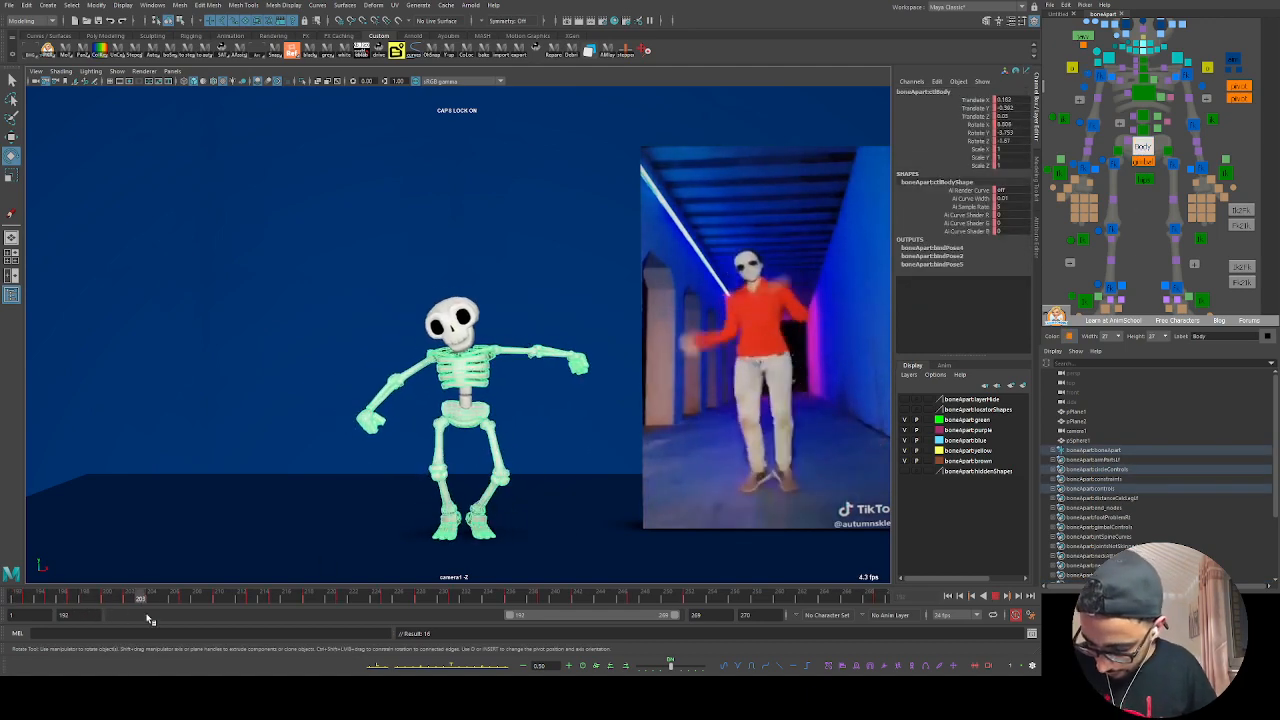
{"action": "key", "text": "alt+v"}
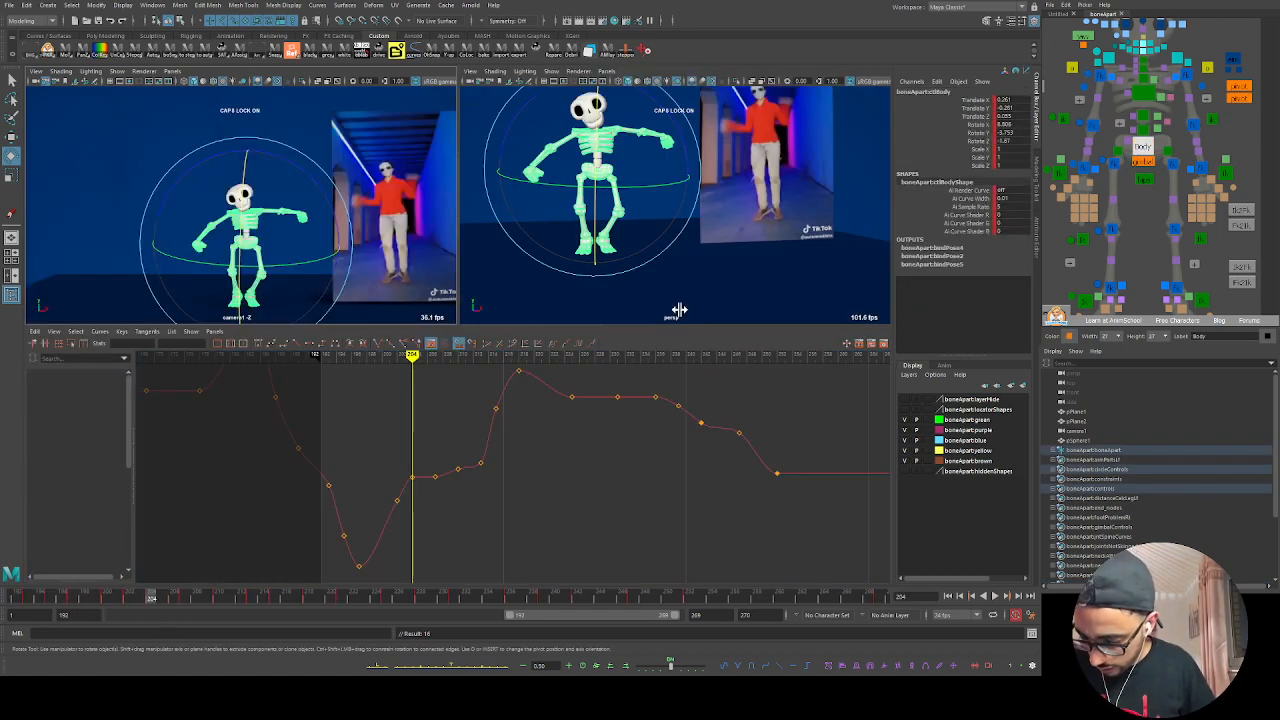
Step: Replay the body control's motion around frames 202 to 206 in an enlarged perspective view and compare it with the reference
{"action": "key", "text": "space"}
{"action": "key", "text": "space"}
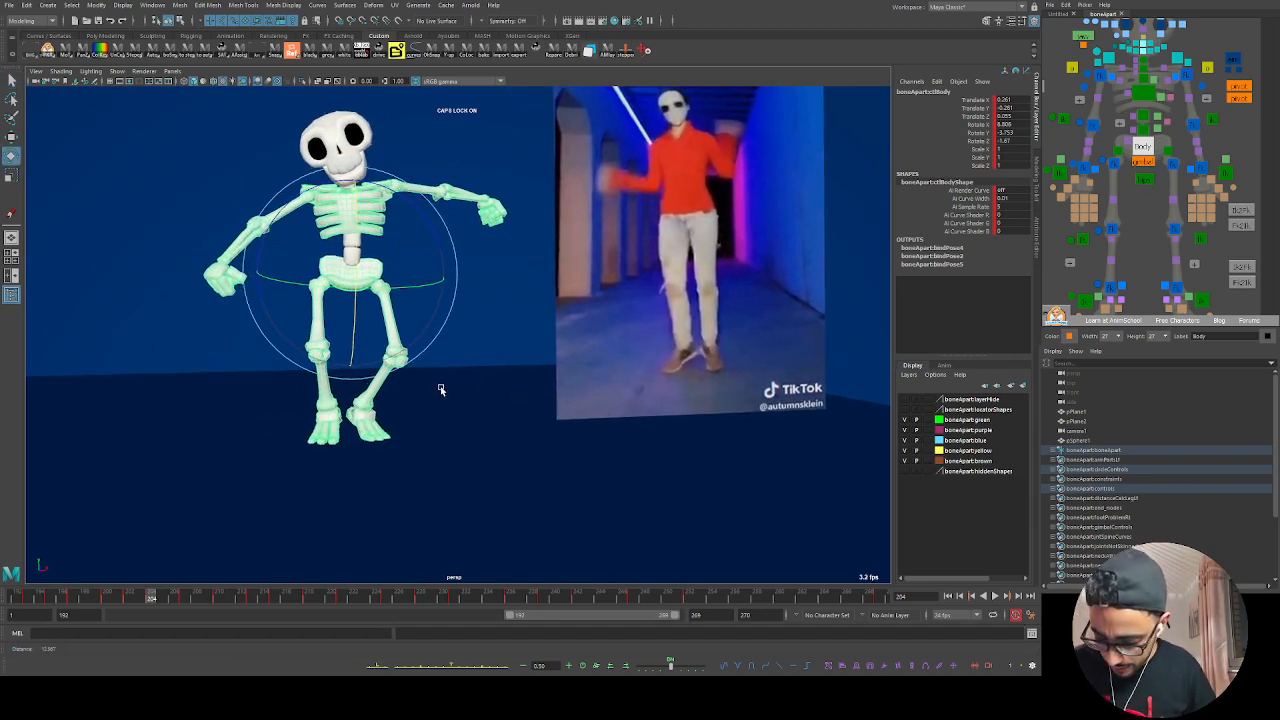
{"action": "right_click_drag", "start_coordinate": [440, 389], "coordinate": [485, 410], "text": "alt"}
{"action": "key", "text": "alt+v"}
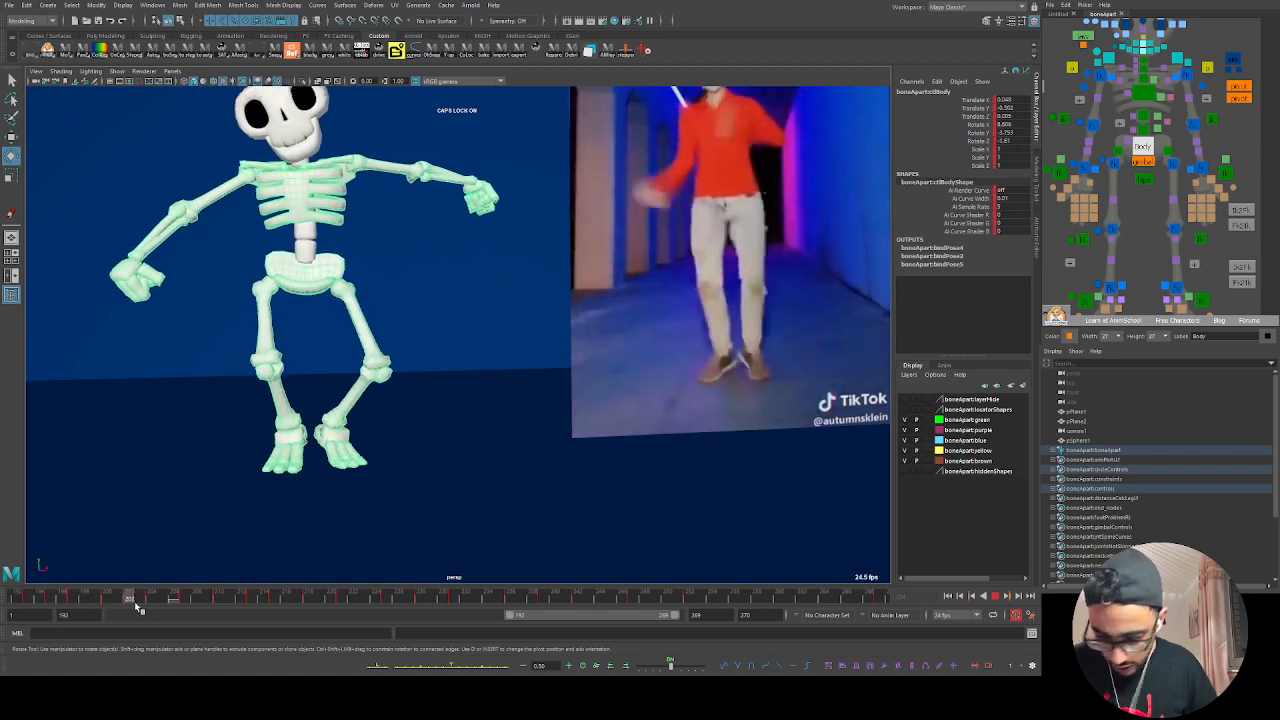
{"action": "key", "text": "alt+v"}
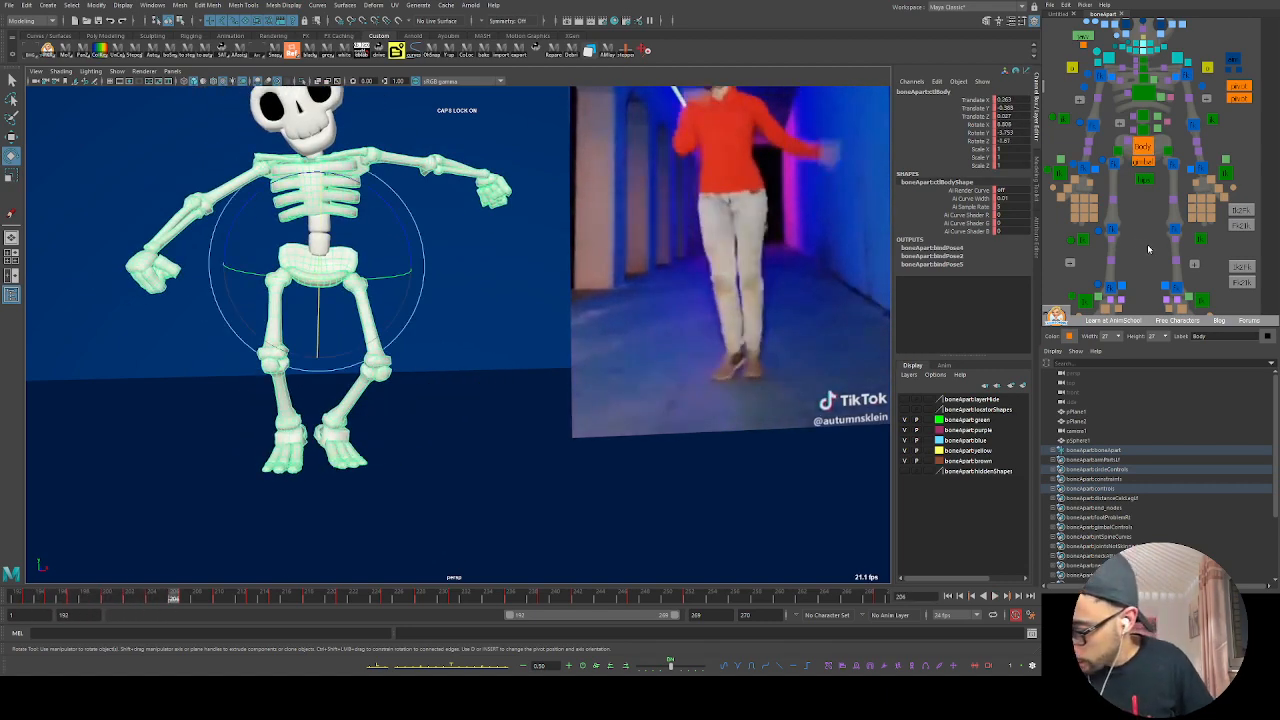
{"action": "left_click", "coordinate": [1111, 288]}
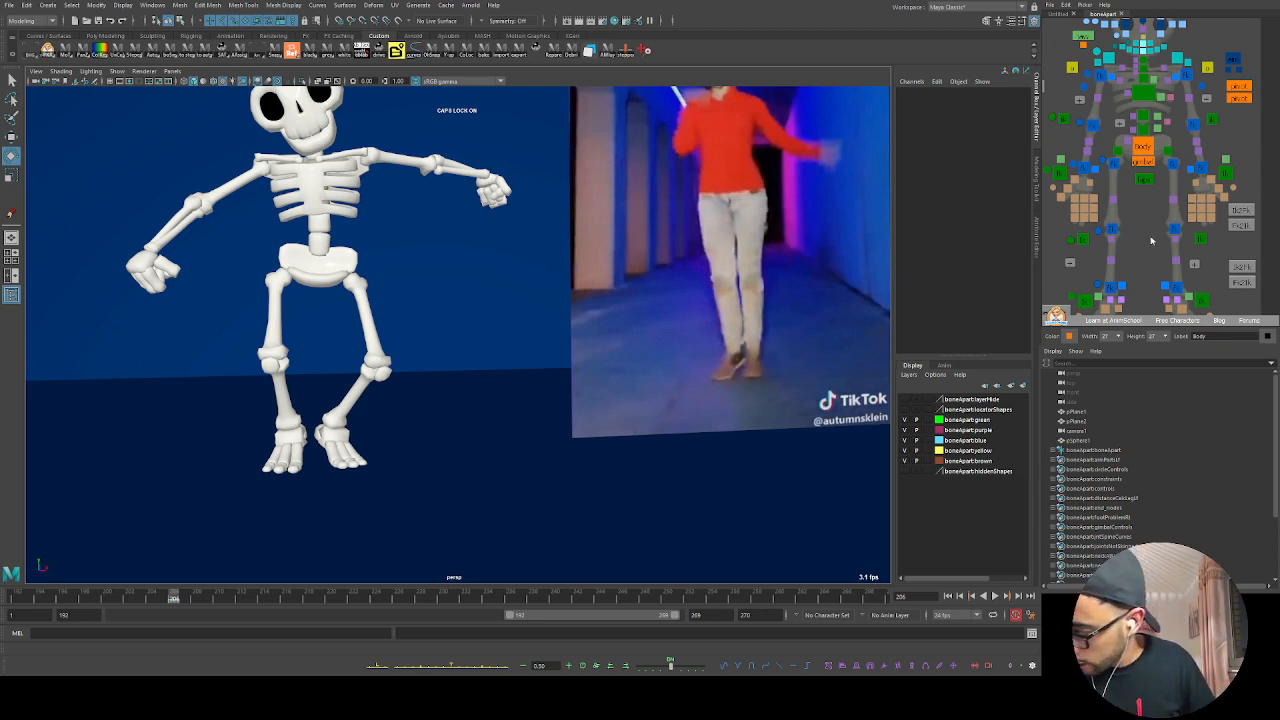
{"action": "left_click", "coordinate": [1142, 148]}
{"action": "key", "text": "alt+v"}
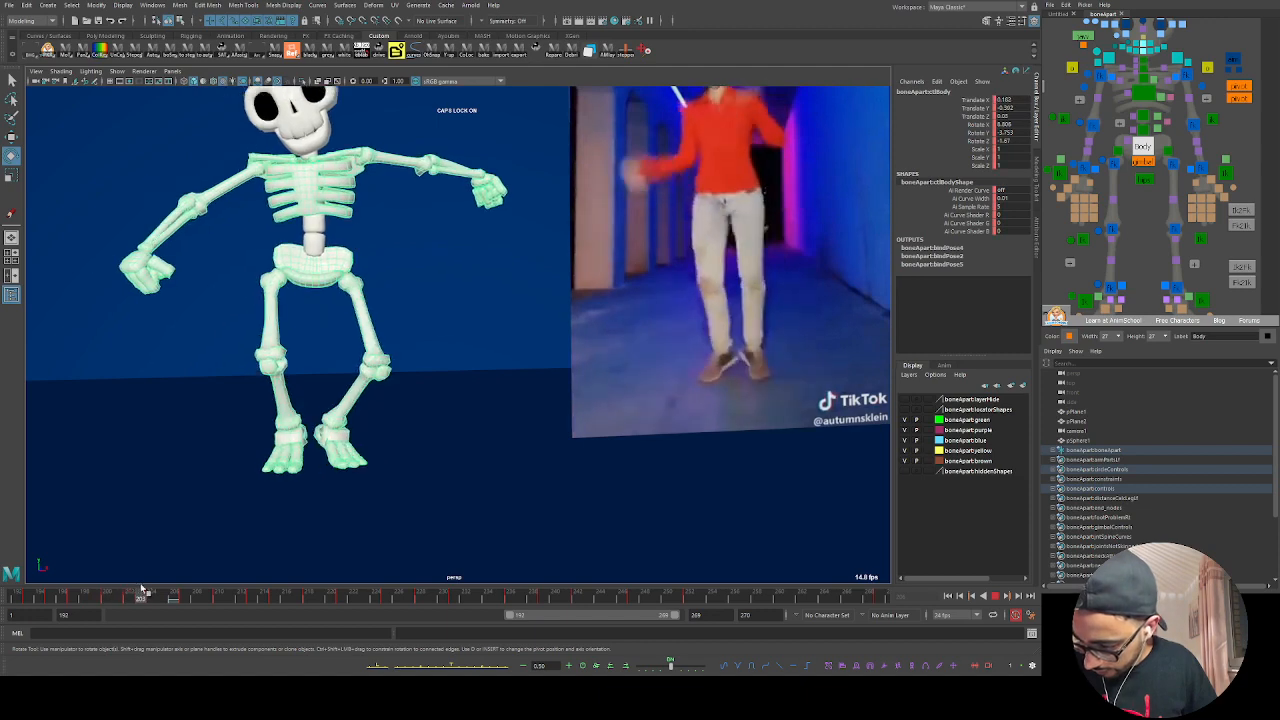
{"action": "key", "text": "alt+v"}
Step: Select both foot controls, adjust their Foot Roll at frame 202 from a side view, and check the surrounding frames
{"action": "left_click_drag", "start_coordinate": [271, 487], "coordinate": [515, 368], "text": "alt"}
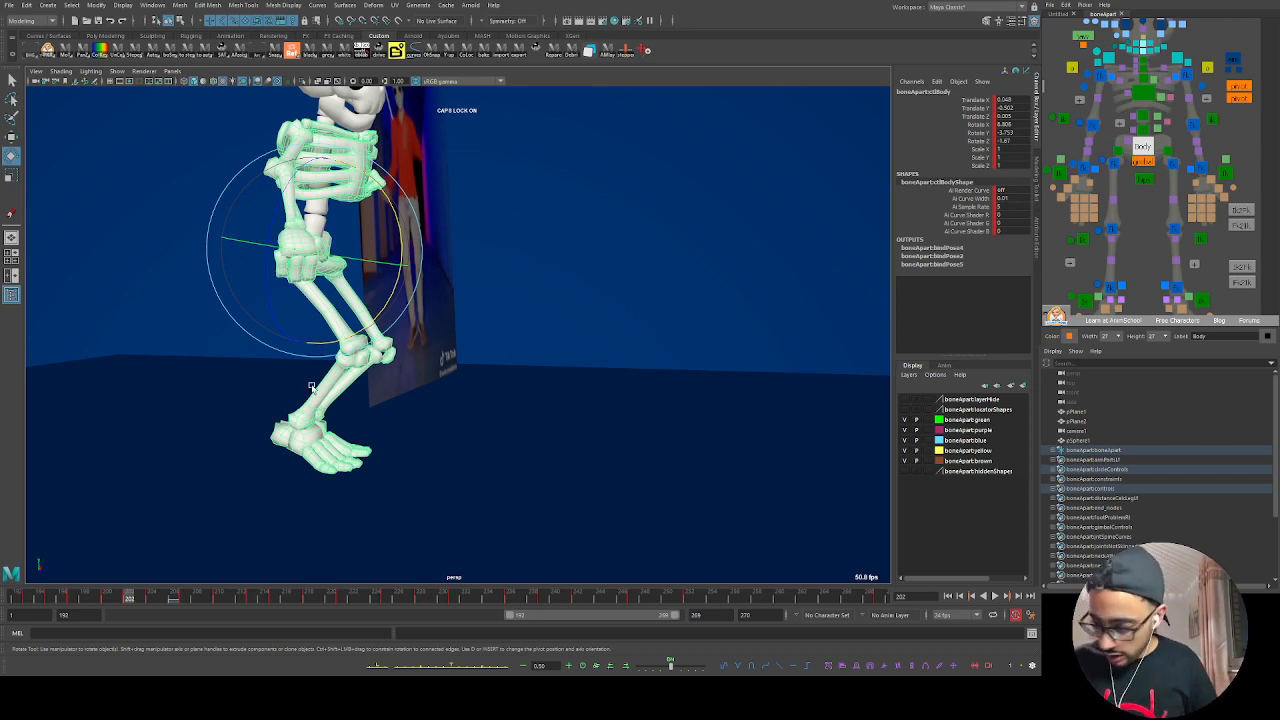
{"action": "middle_click_drag", "start_coordinate": [1148, 259], "coordinate": [1150, 232], "text": "alt"}
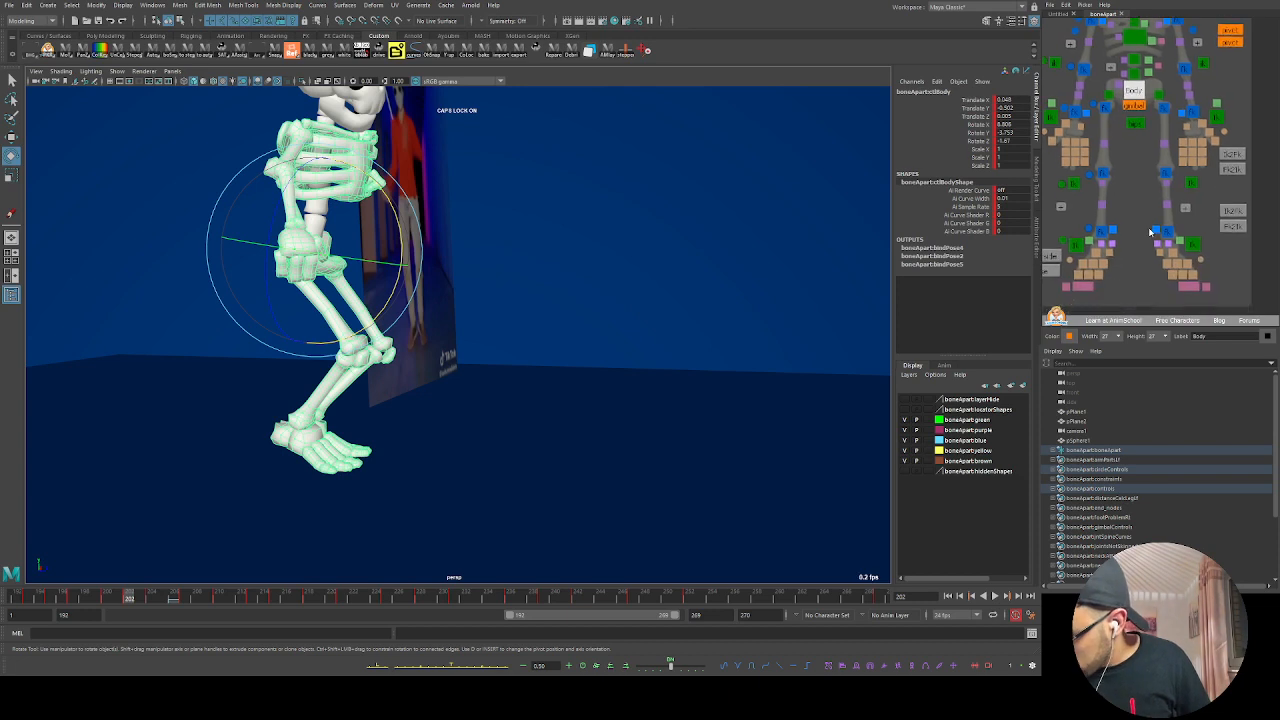
{"action": "left_click", "coordinate": [1072, 242]}
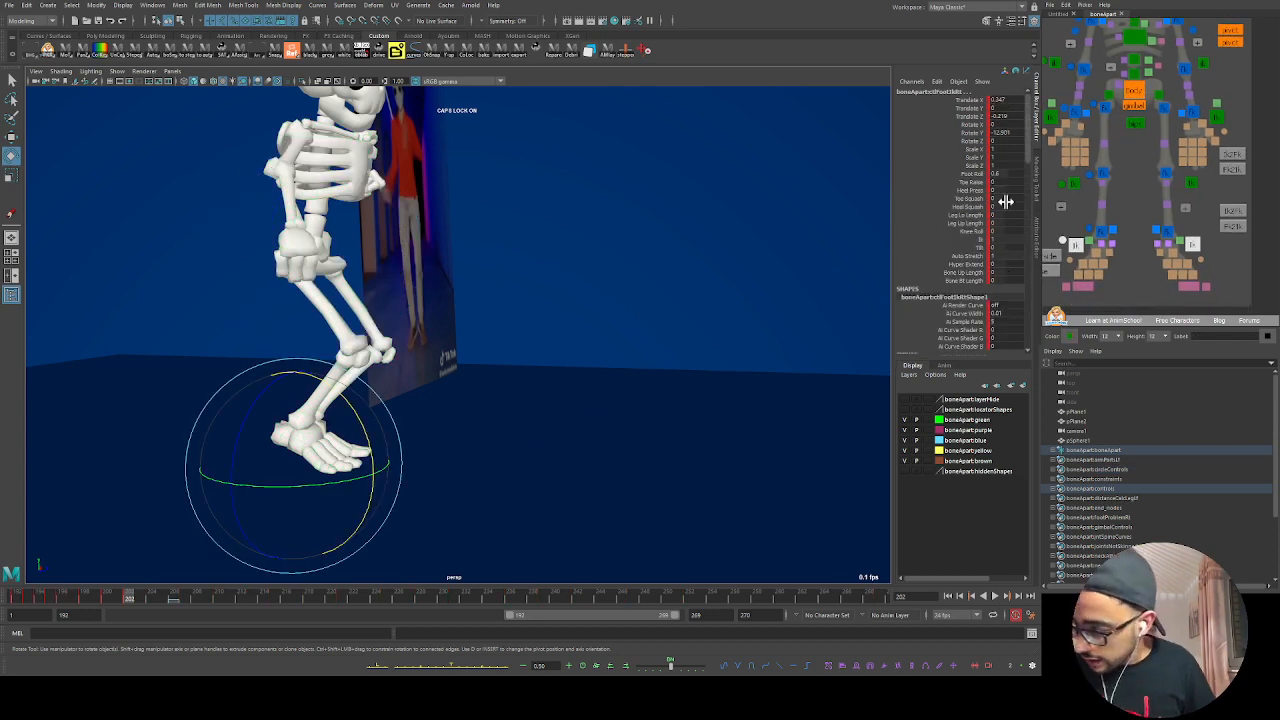
{"action": "left_click", "coordinate": [980, 174]}
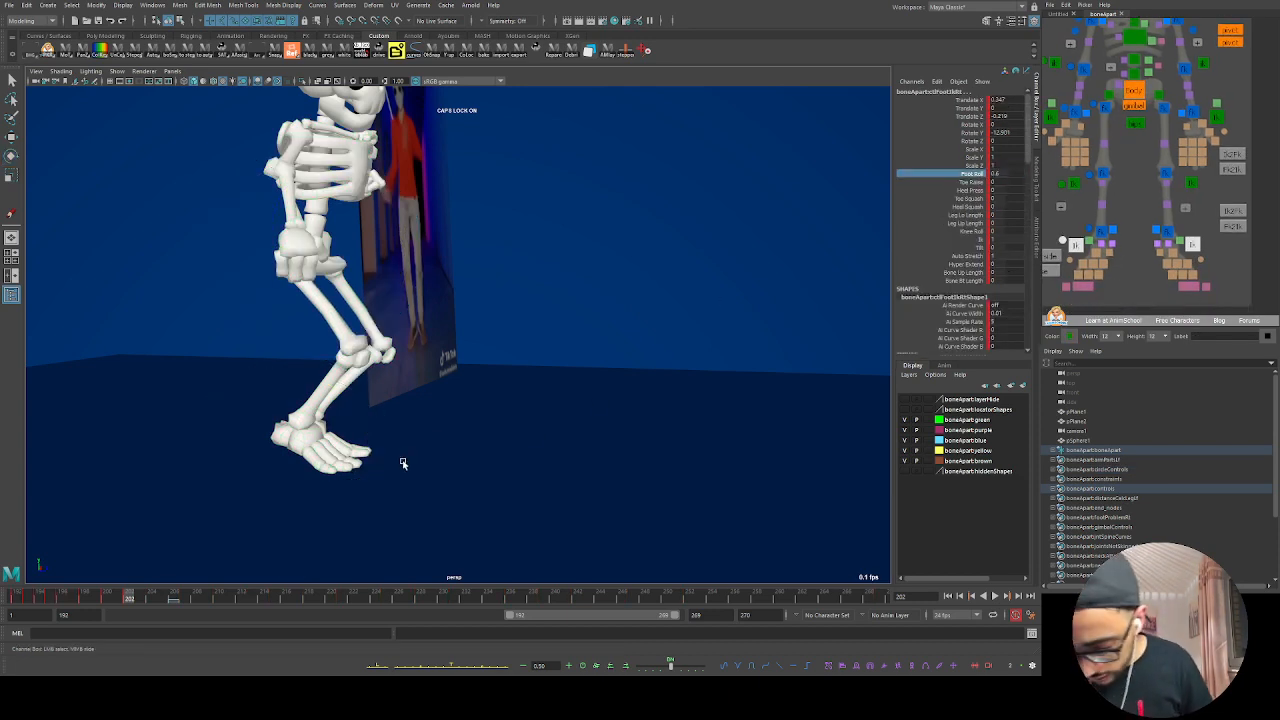
{"action": "key", "text": "alt+v"}
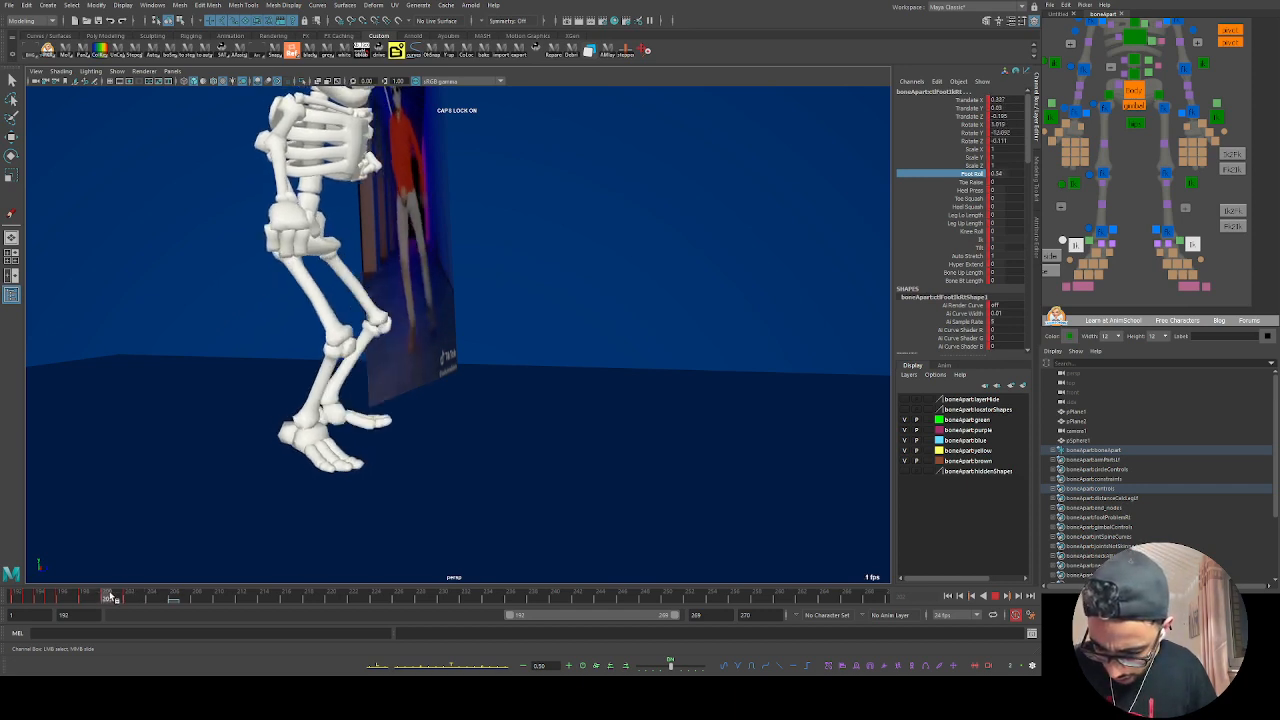
{"action": "left_click_drag", "start_coordinate": [128, 596], "coordinate": [163, 597]}
{"action": "left_click", "coordinate": [128, 597]}
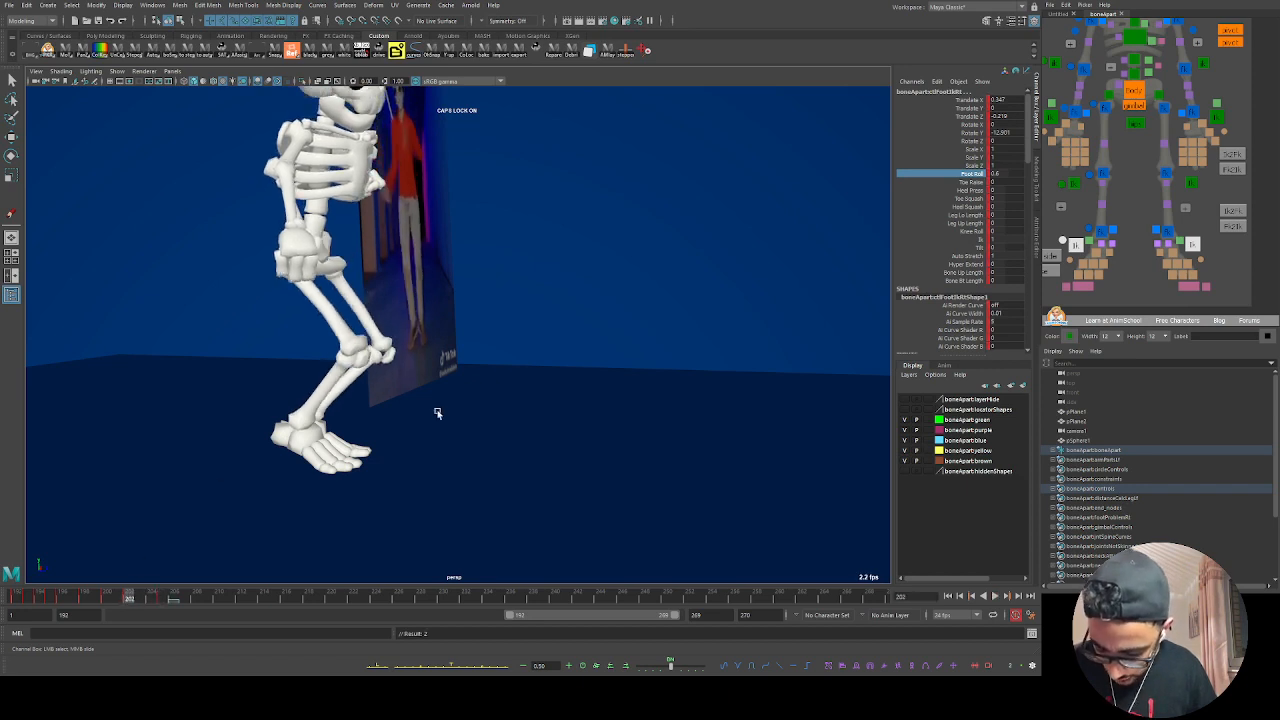
{"action": "middle_click_drag", "start_coordinate": [551, 374], "coordinate": [534, 374]}
{"action": "left_click_drag", "start_coordinate": [108, 598], "coordinate": [165, 585]}
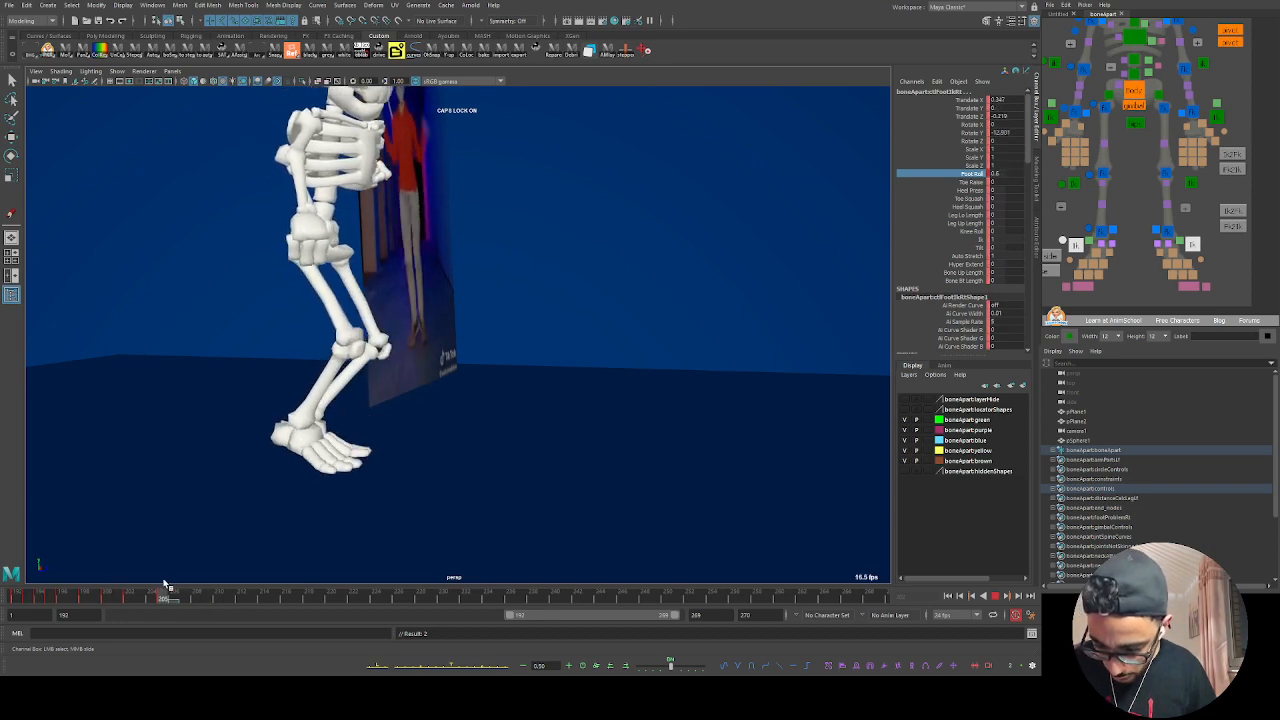
Step: Review the dance from frame 192 to 204 from the front against the reference video
{"action": "left_click_drag", "start_coordinate": [564, 354], "coordinate": [463, 366], "text": "alt"}
{"action": "key", "text": "alt+v"}
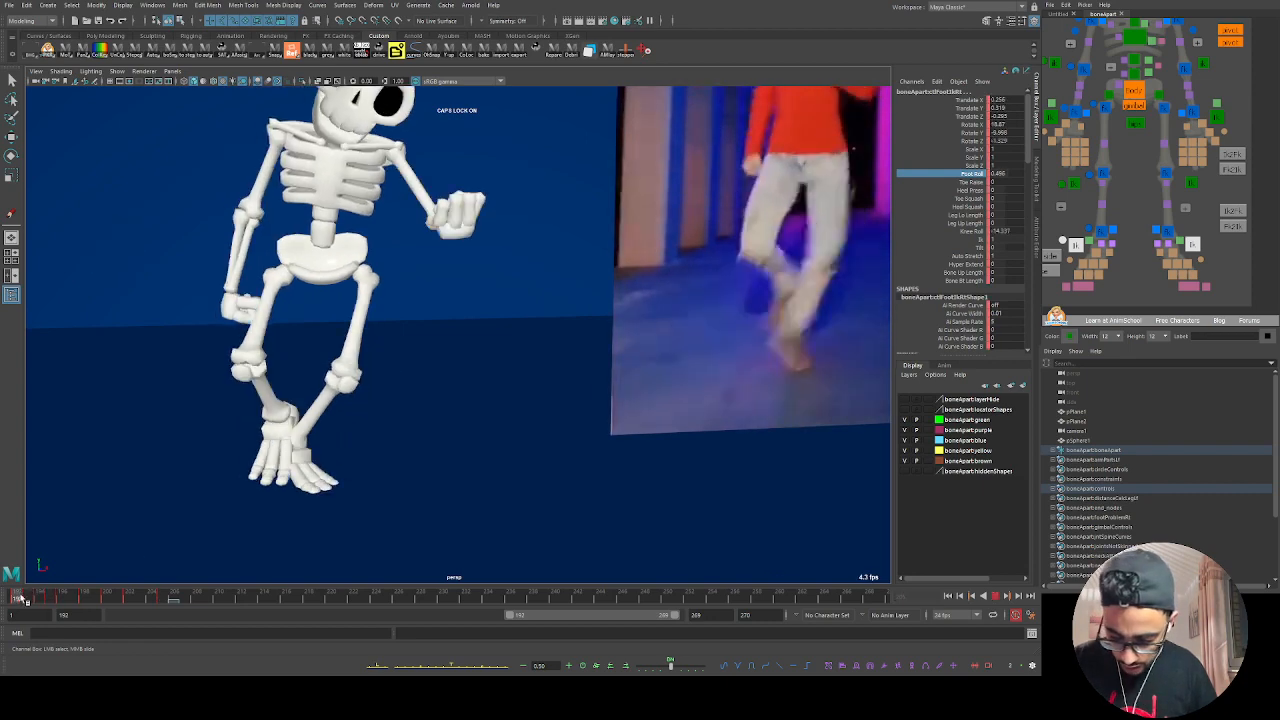
{"action": "left_click_drag", "start_coordinate": [101, 588], "coordinate": [155, 578]}
{"action": "right_click_drag", "start_coordinate": [580, 334], "coordinate": [541, 335], "text": "alt"}
{"action": "middle_click_drag", "start_coordinate": [541, 335], "coordinate": [510, 386], "text": "alt"}
{"action": "right_click_drag", "start_coordinate": [612, 354], "coordinate": [577, 360], "text": "alt"}
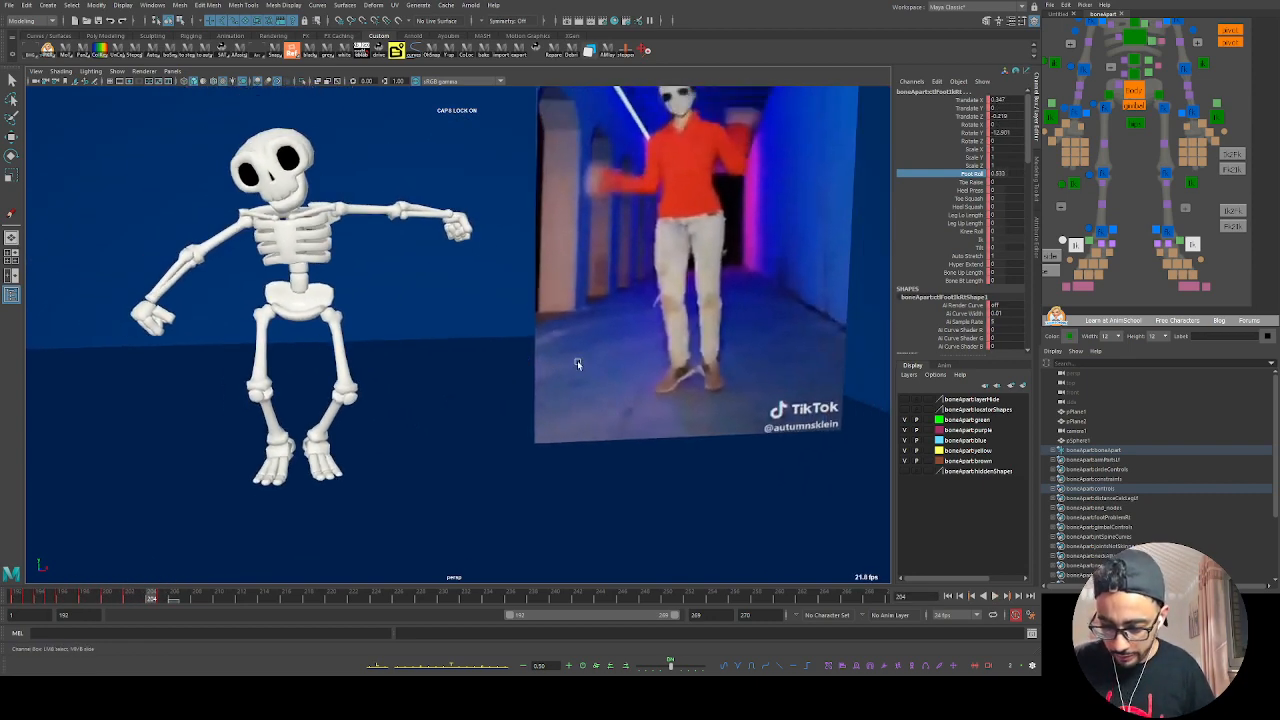
{"action": "middle_click_drag", "start_coordinate": [577, 360], "coordinate": [563, 353], "text": "alt"}
{"action": "left_click_drag", "start_coordinate": [50, 597], "coordinate": [151, 590]}
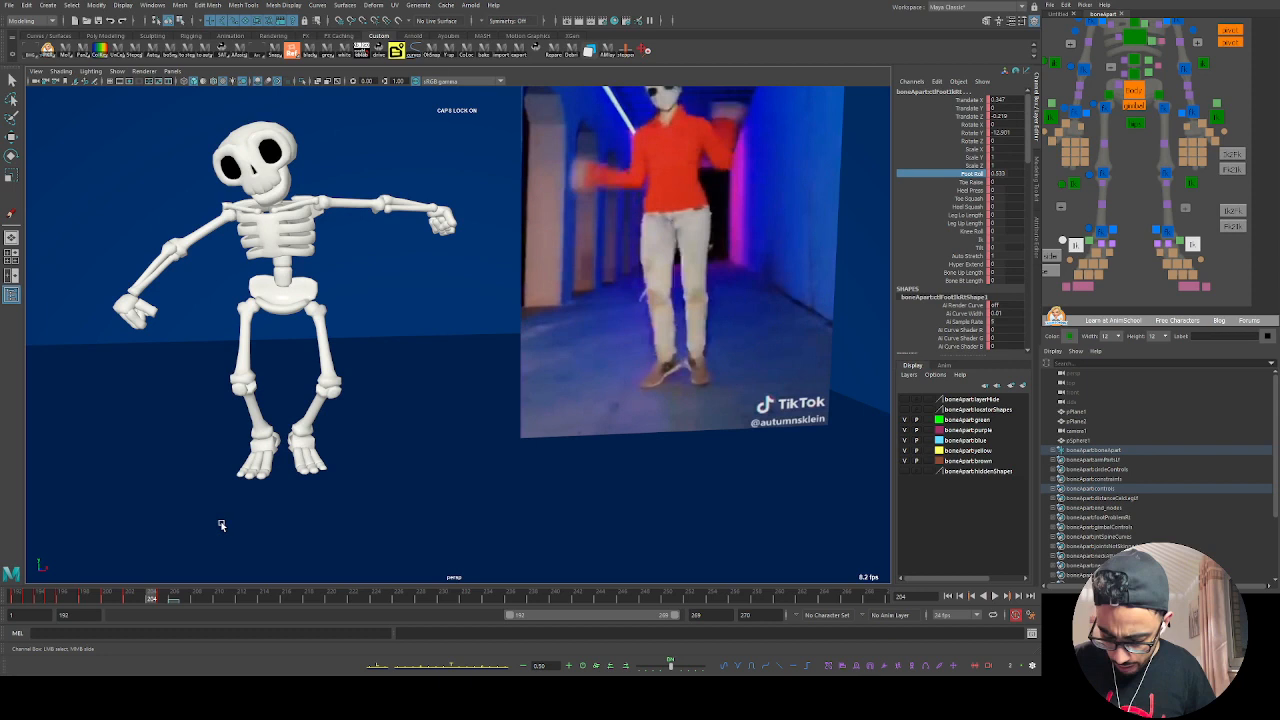
Step: Isolate the body control's Translate Y curve and raise its key at frame 204 to lift the hips
{"action": "left_click", "coordinate": [1133, 90]}
{"action": "left_click_drag", "start_coordinate": [128, 601], "coordinate": [163, 596]}
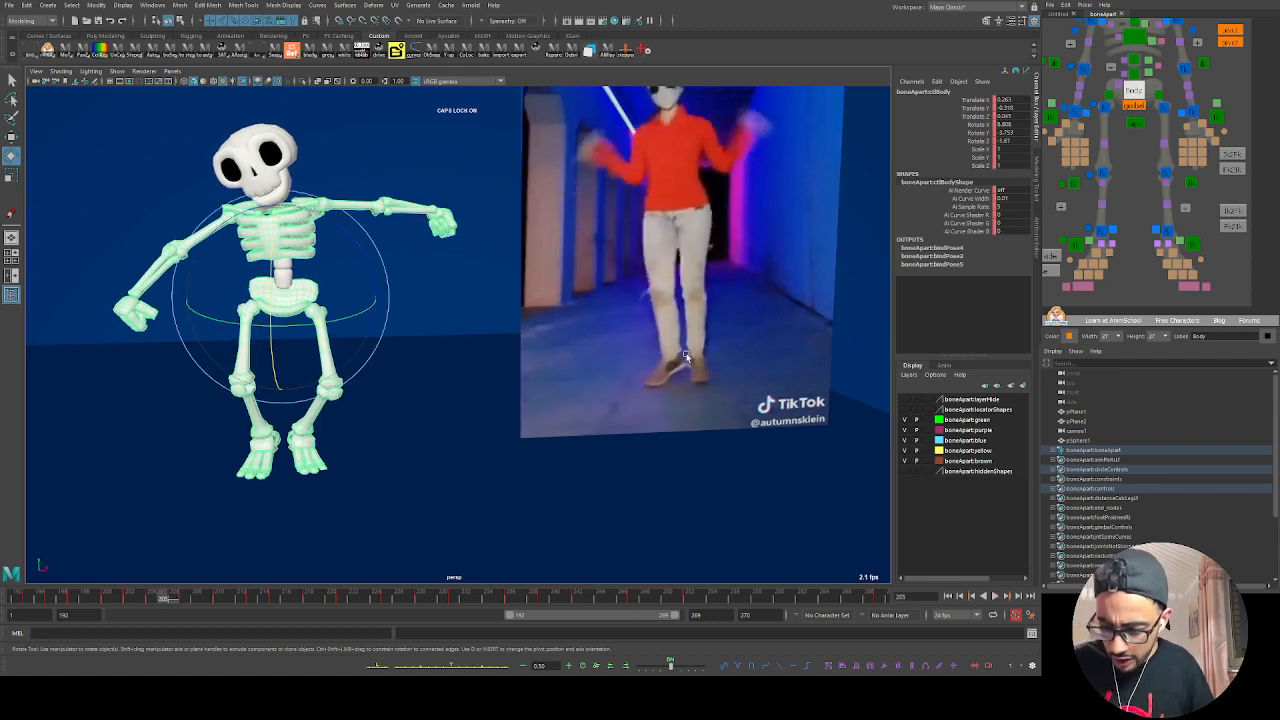
{"action": "key", "text": "space"}
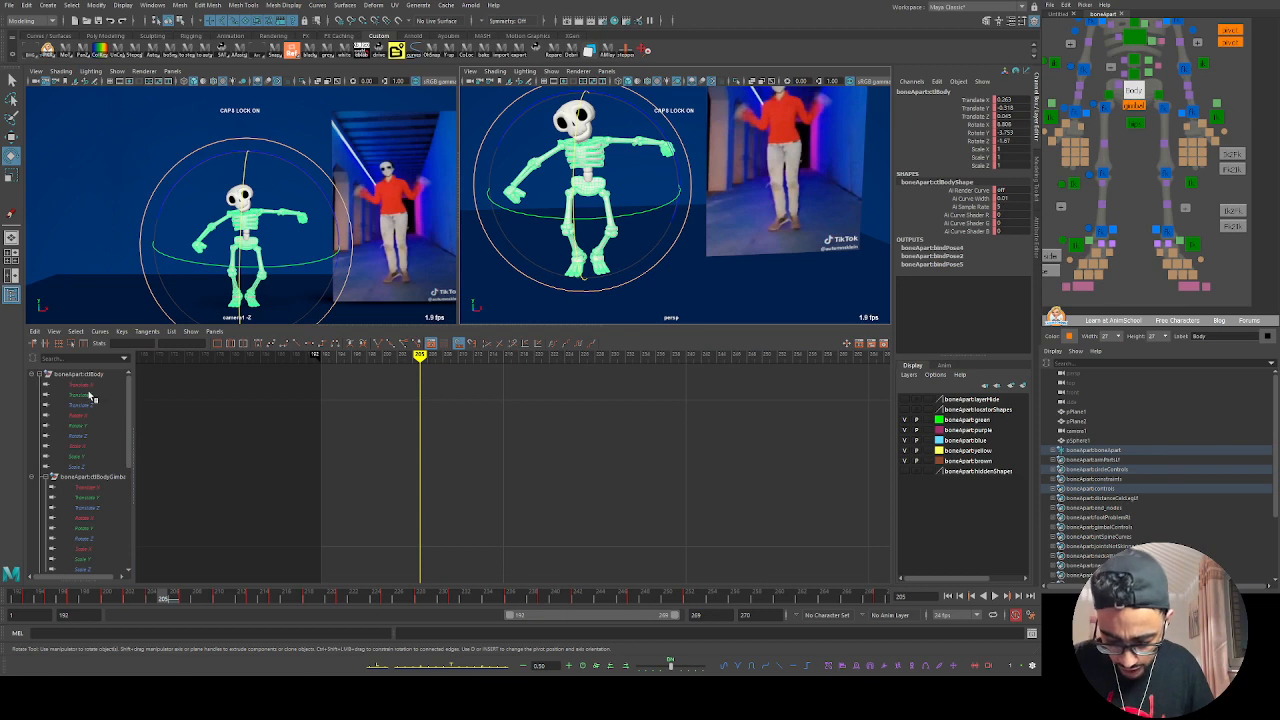
{"action": "left_click", "coordinate": [90, 395]}
{"action": "scroll", "coordinate": [447, 494], "scroll_direction": "up", "scroll_amount": 2}
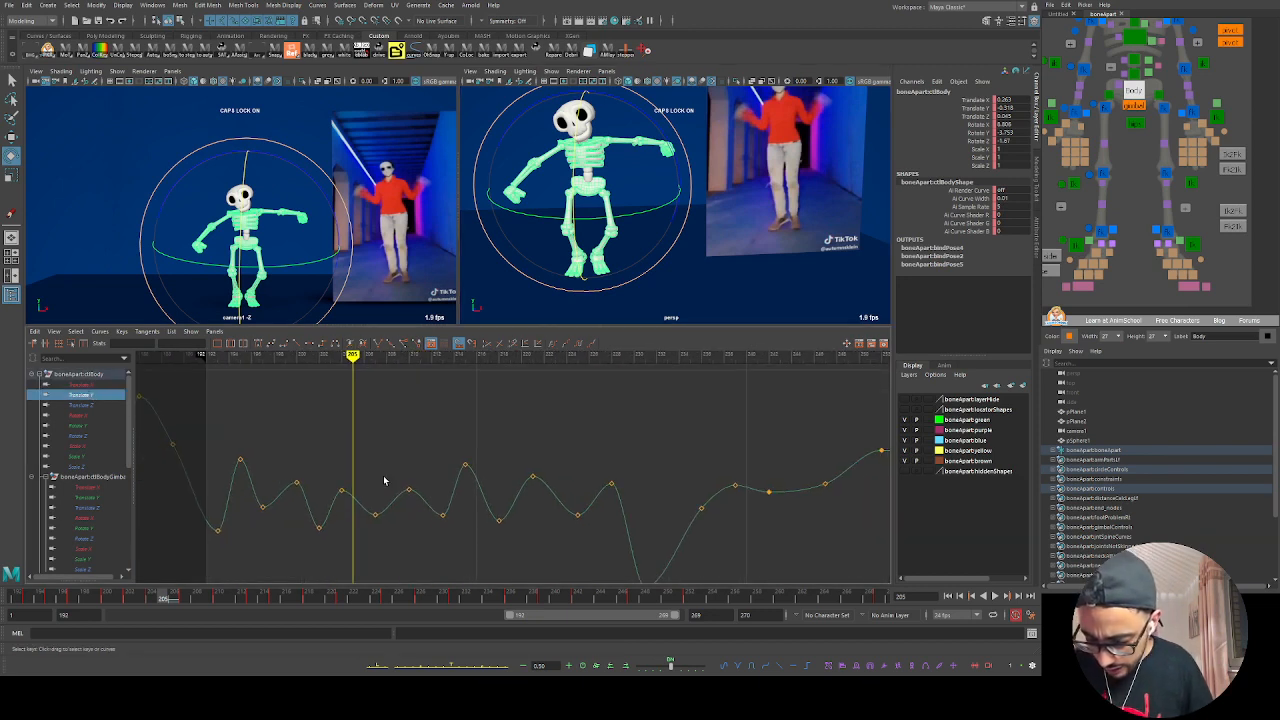
{"action": "left_click_drag", "start_coordinate": [376, 463], "coordinate": [325, 515]}
{"action": "middle_click_drag", "start_coordinate": [363, 471], "coordinate": [363, 401]}
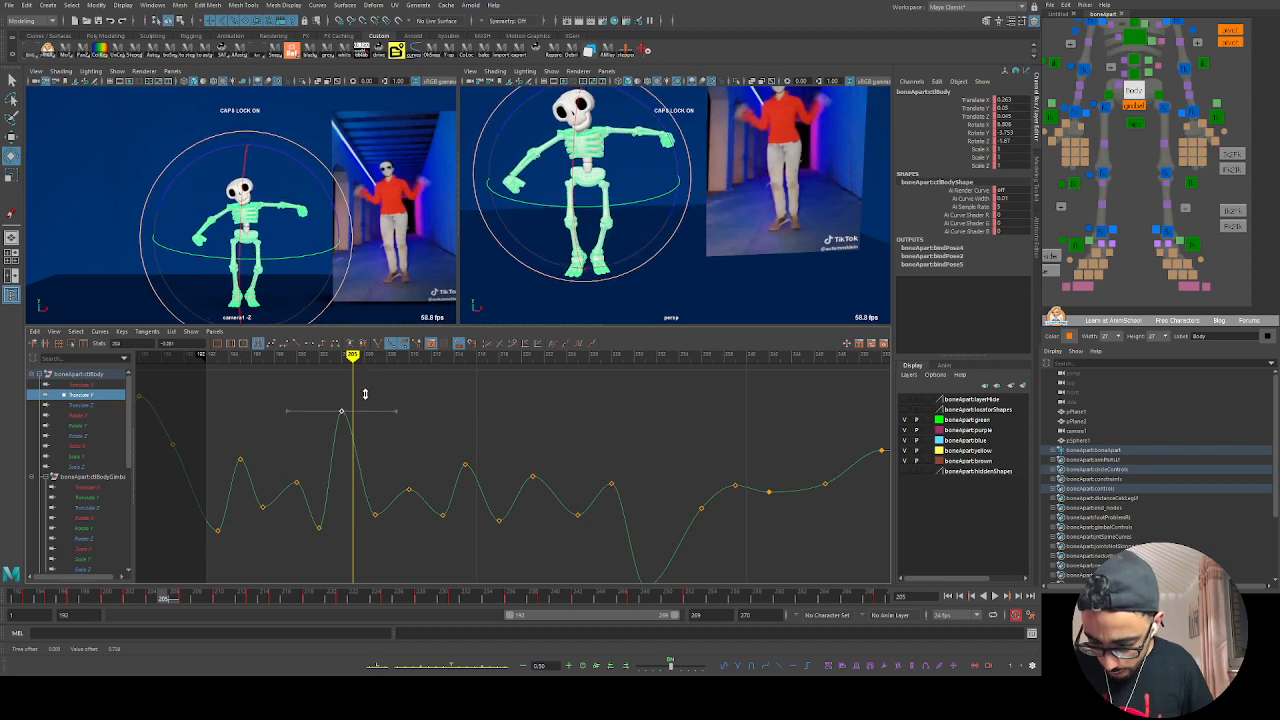
Step: Raise both foot controls slightly at frame 204, key them, and check the pose at frame 206
{"action": "left_click", "coordinate": [1074, 242]}
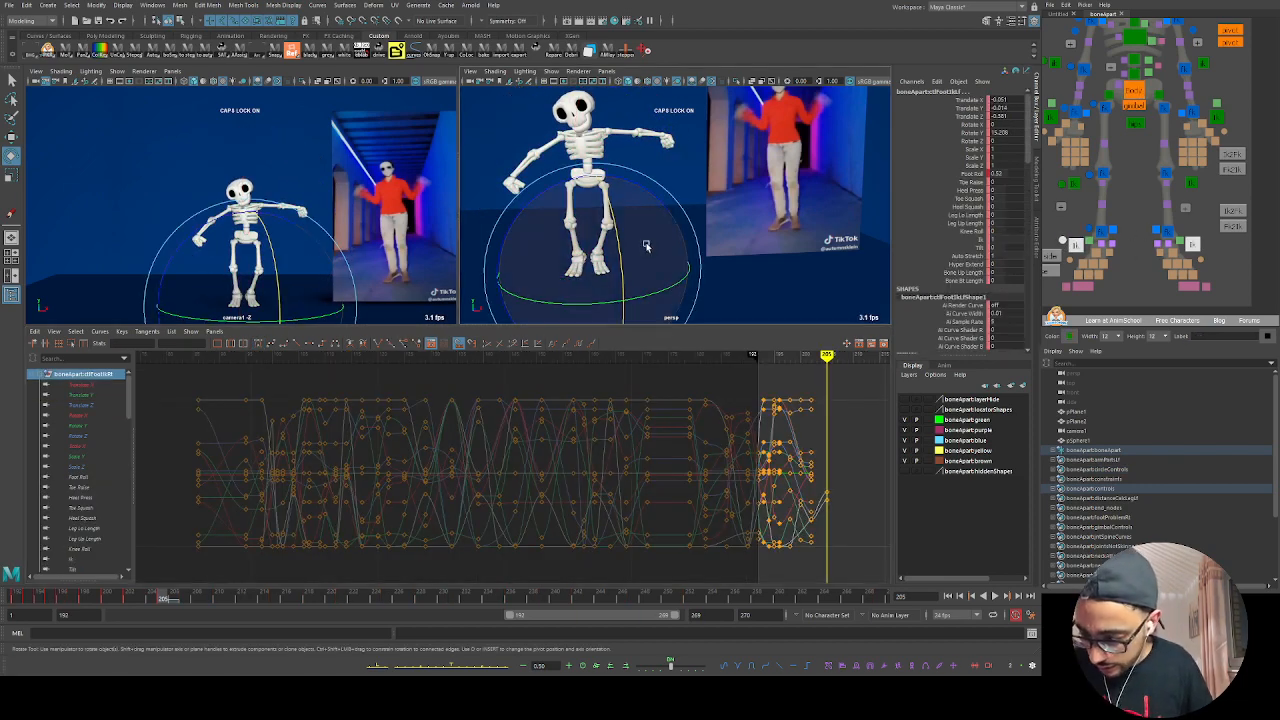
{"action": "key", "text": "space"}
{"action": "left_click_drag", "start_coordinate": [115, 600], "coordinate": [153, 603]}
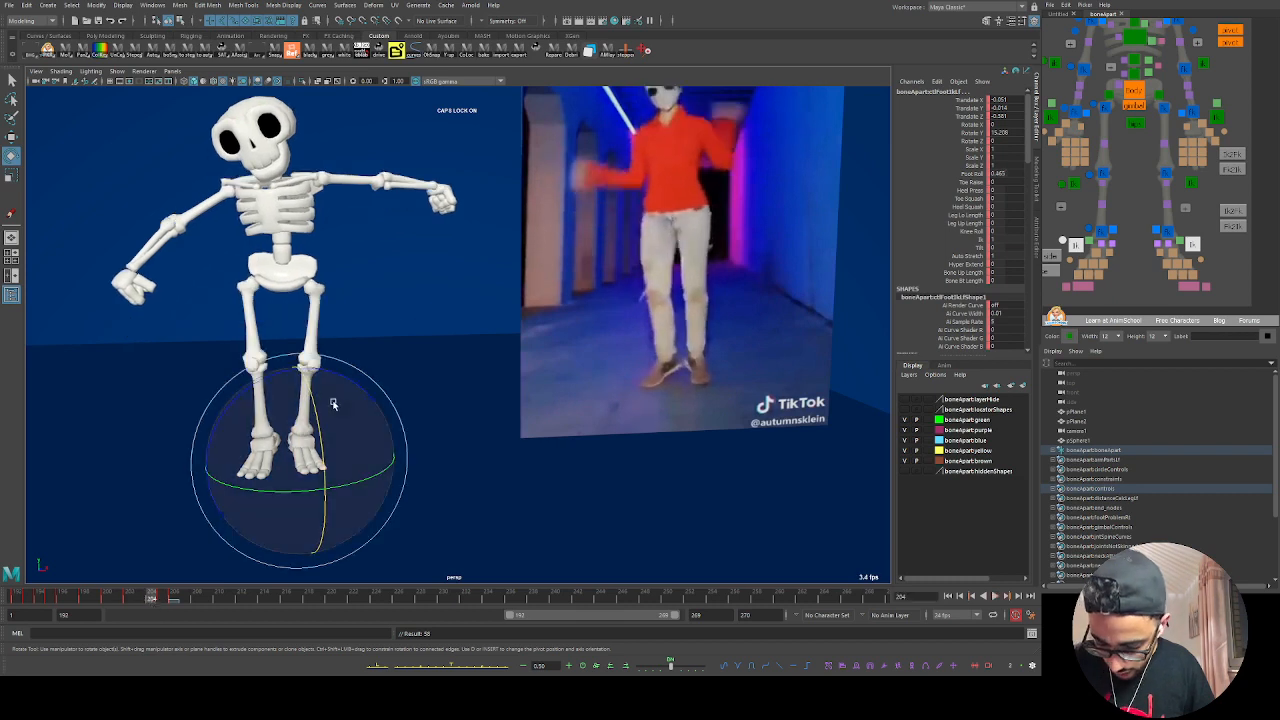
{"action": "key", "text": "w"}
{"action": "left_click_drag", "start_coordinate": [300, 411], "coordinate": [298, 406]}
{"action": "key", "text": "s"}
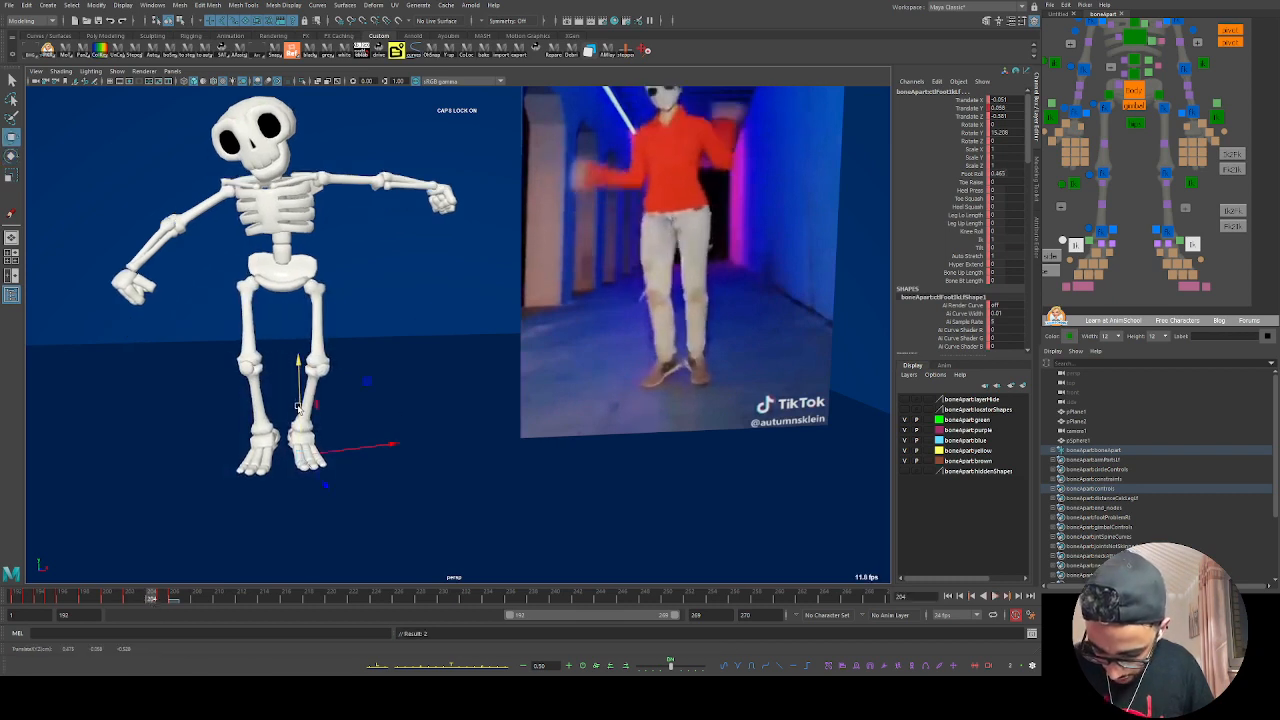
{"action": "key", "text": "alt+period"}
{"action": "key", "text": "alt+period"}
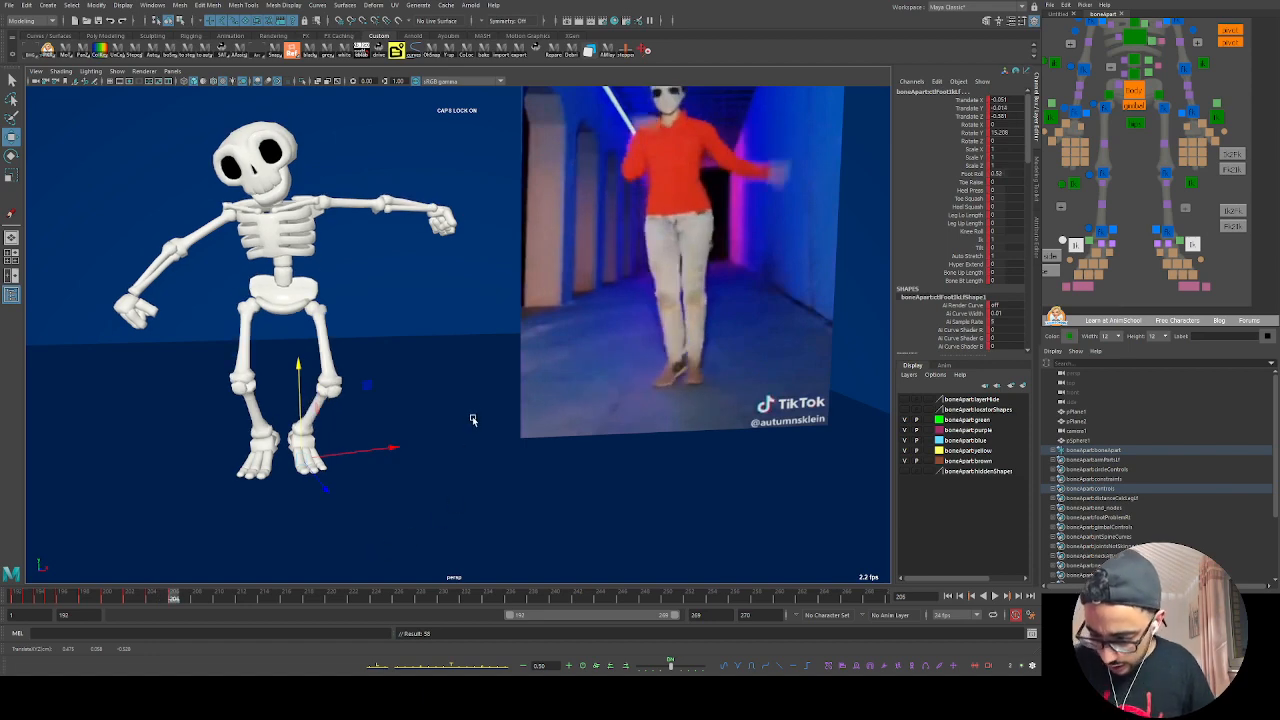
Step: Isolate the Translate Y curves of both feet and give their keys at frame 202 linear tangents
{"action": "key", "text": "space"}
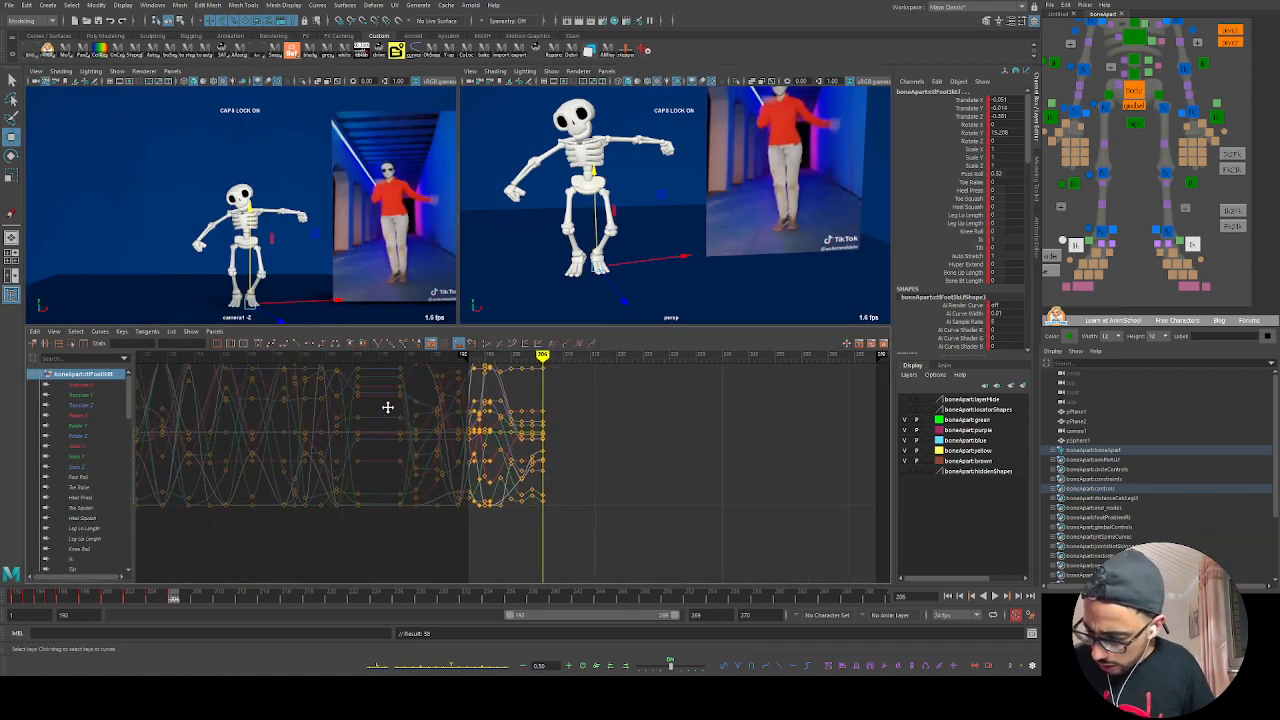
{"action": "key", "text": "f"}
{"action": "left_click", "coordinate": [970, 108]}
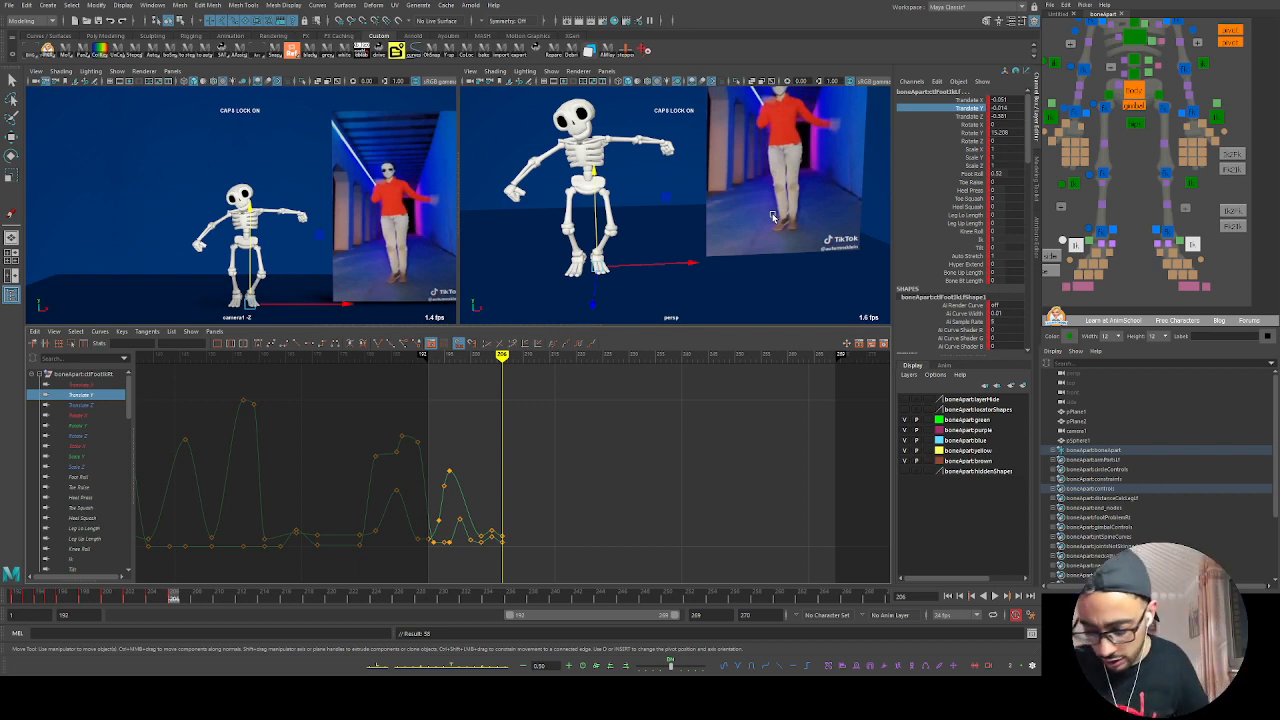
{"action": "middle_click_drag", "start_coordinate": [534, 498], "coordinate": [652, 432], "text": "alt"}
{"action": "right_click_drag", "start_coordinate": [640, 466], "coordinate": [697, 487], "text": "alt"}
{"action": "middle_click_drag", "start_coordinate": [697, 487], "coordinate": [363, 491], "text": "alt"}
{"action": "left_click_drag", "start_coordinate": [490, 464], "coordinate": [478, 530]}
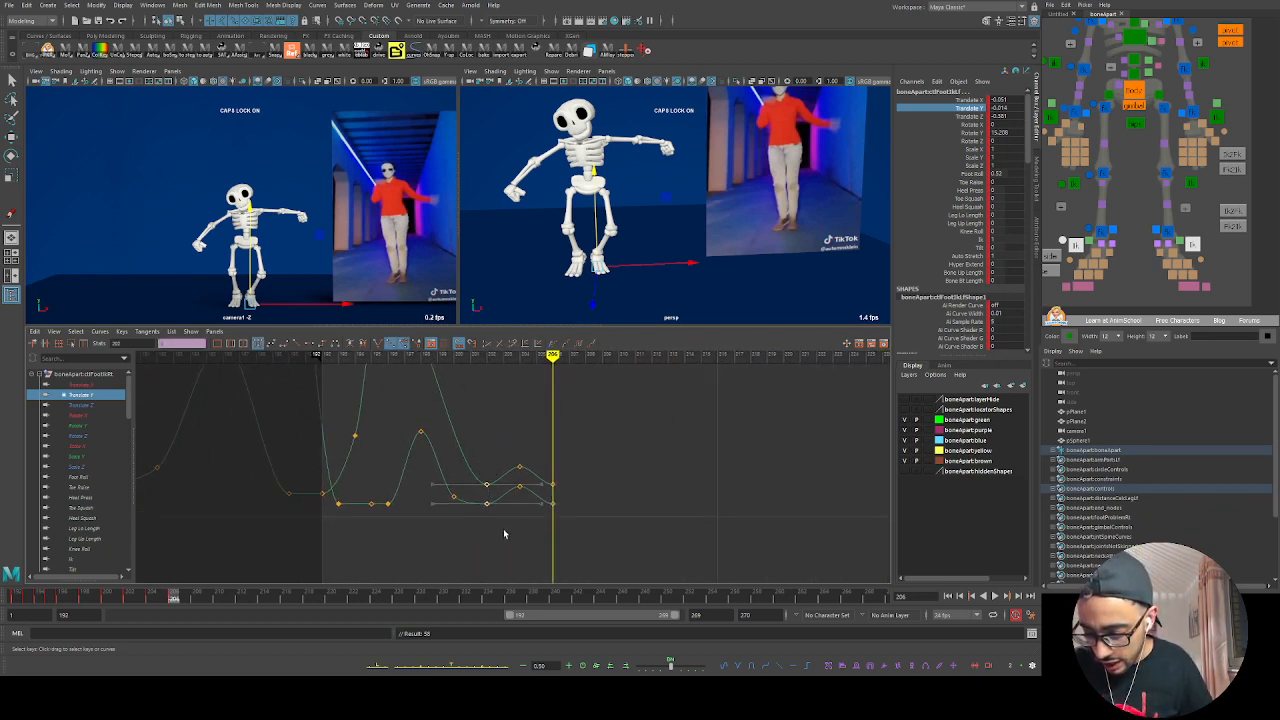
{"action": "mouse_move", "coordinate": [553, 508]}
{"action": "middle_mouse_down", "text": "alt"}
{"action": "mouse_move", "coordinate": [508, 514]}
{"action": "mouse_move", "coordinate": [552, 495]}
{"action": "middle_mouse_up", "text": "alt"}
{"action": "left_click", "coordinate": [298, 344]}
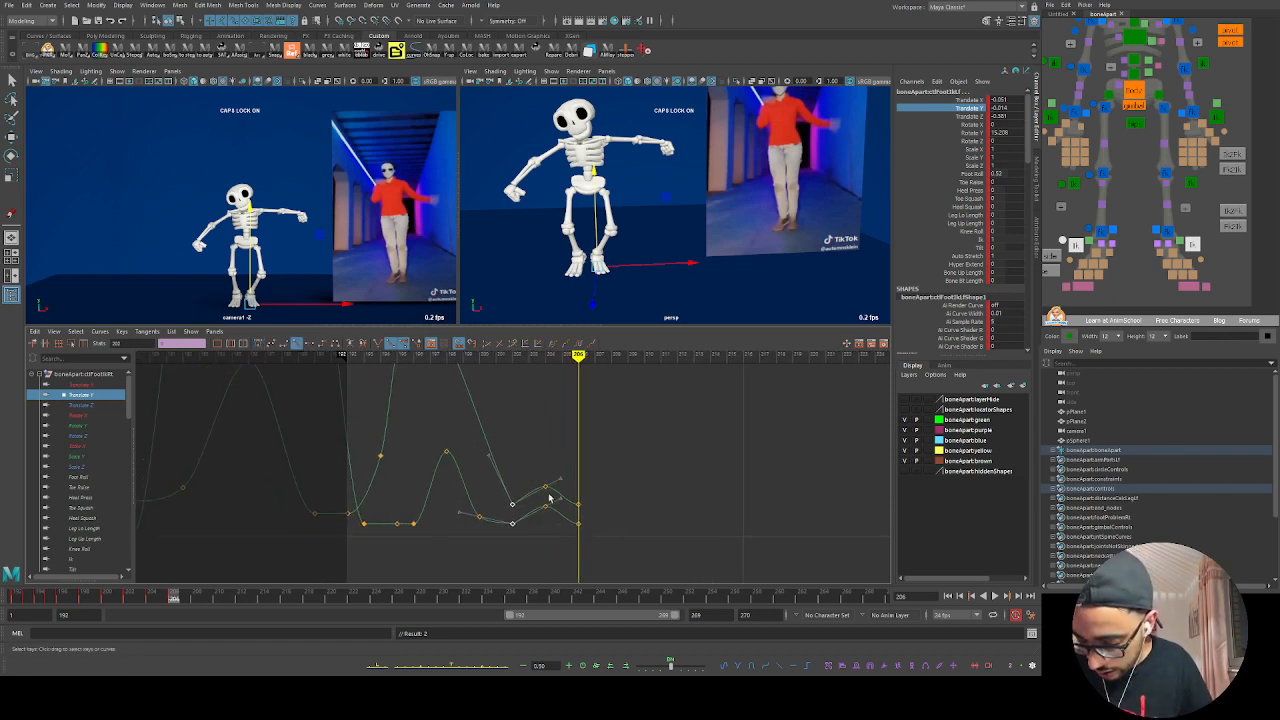
Step: Set linear tangents on both feet's Translate Y keys at frame 206
{"action": "middle_click_drag", "start_coordinate": [373, 517], "coordinate": [394, 510], "text": "alt"}
{"action": "left_click_drag", "start_coordinate": [394, 509], "coordinate": [373, 541]}
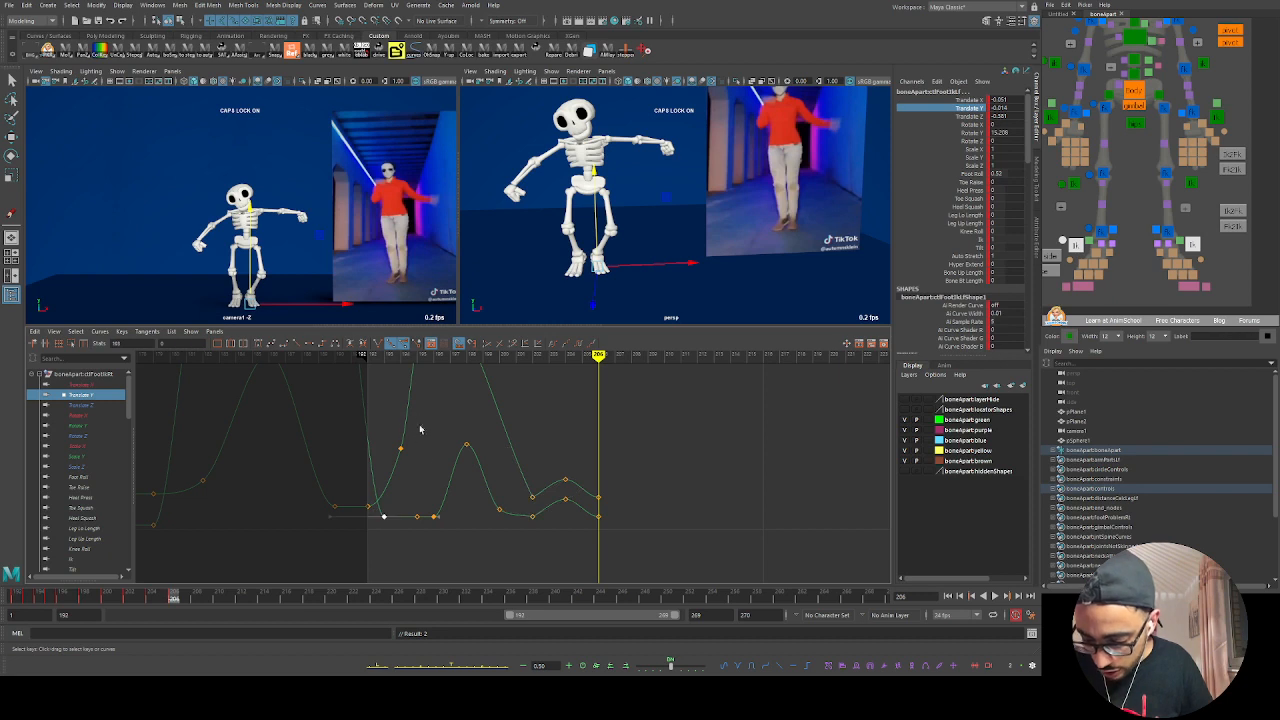
{"action": "left_click_drag", "start_coordinate": [419, 428], "coordinate": [322, 515]}
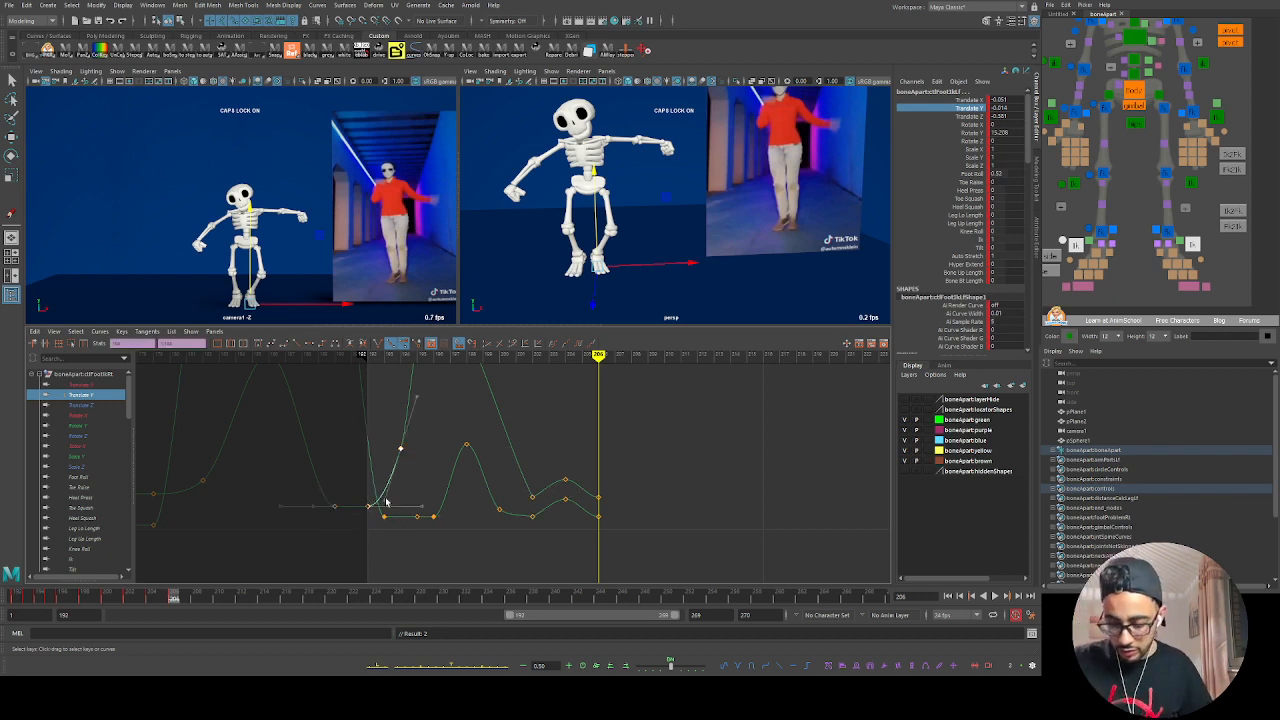
{"action": "left_click", "coordinate": [385, 517]}
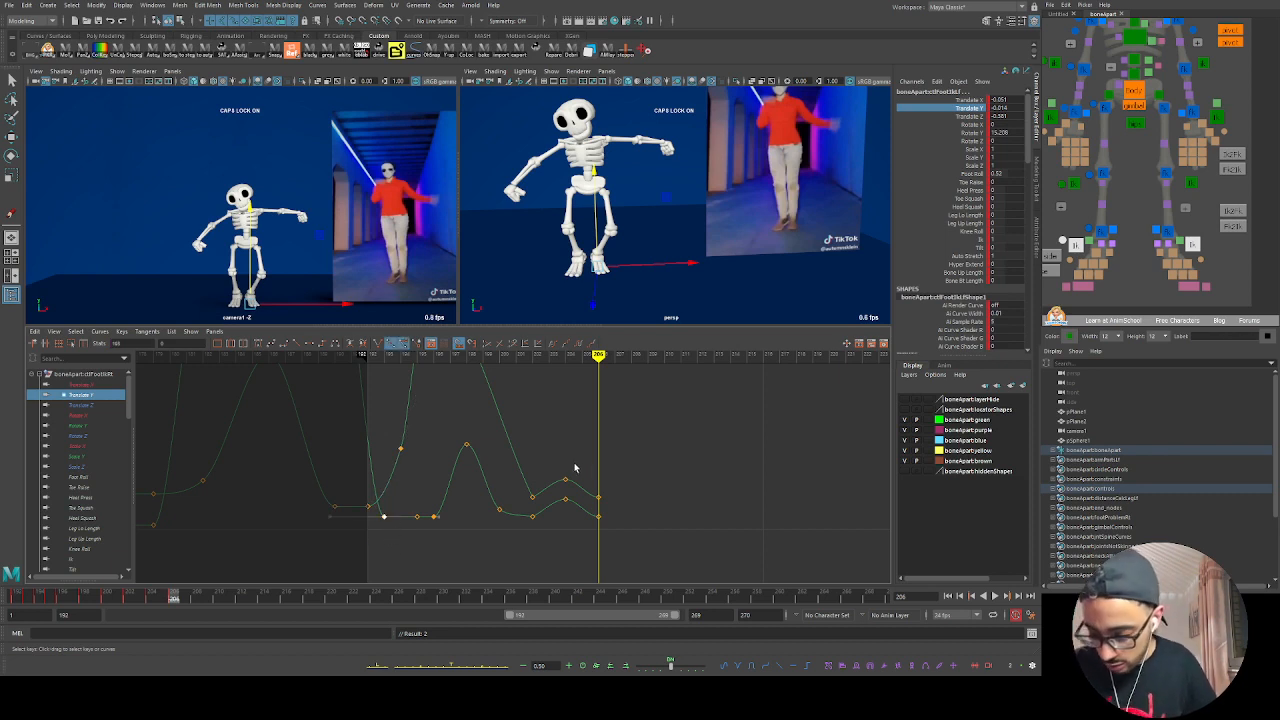
{"action": "left_click_drag", "start_coordinate": [614, 470], "coordinate": [585, 546]}
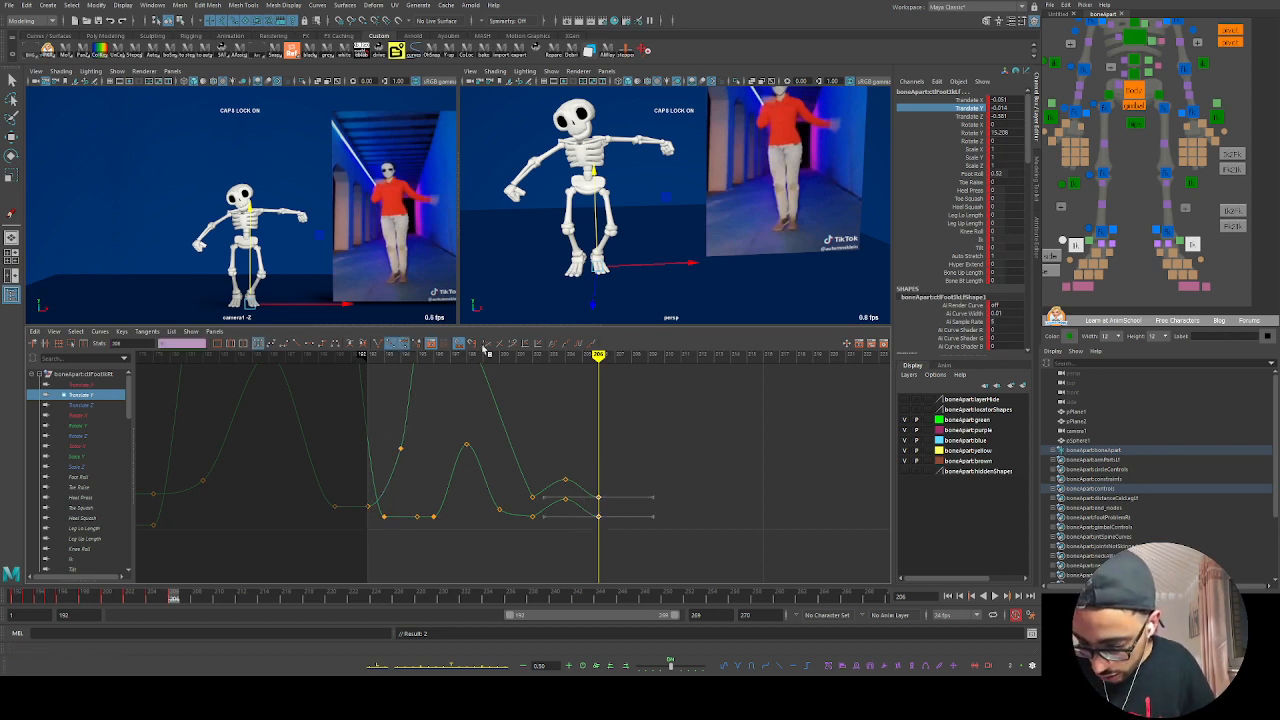
{"action": "left_click", "coordinate": [298, 344]}
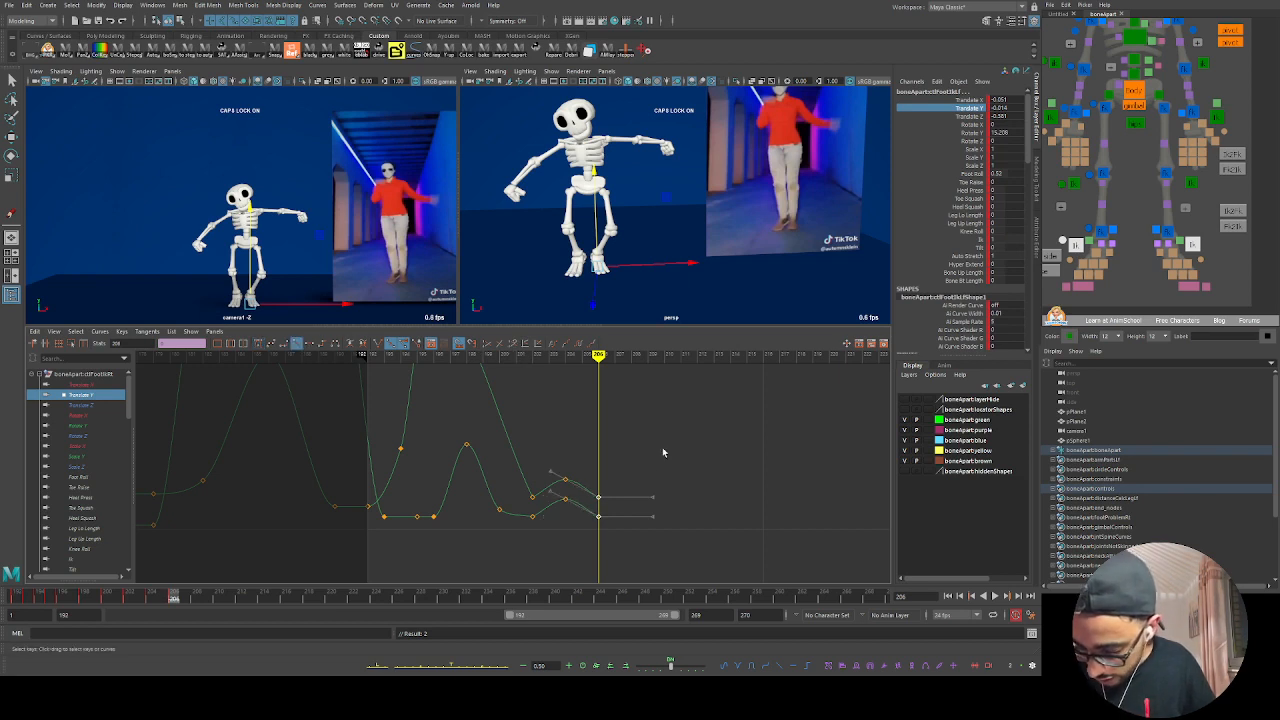
Step: Set linear tangents on the feet's Translate Y landing keys at frames 192 and 193
{"action": "middle_click_drag", "start_coordinate": [479, 528], "coordinate": [517, 546], "text": "alt"}
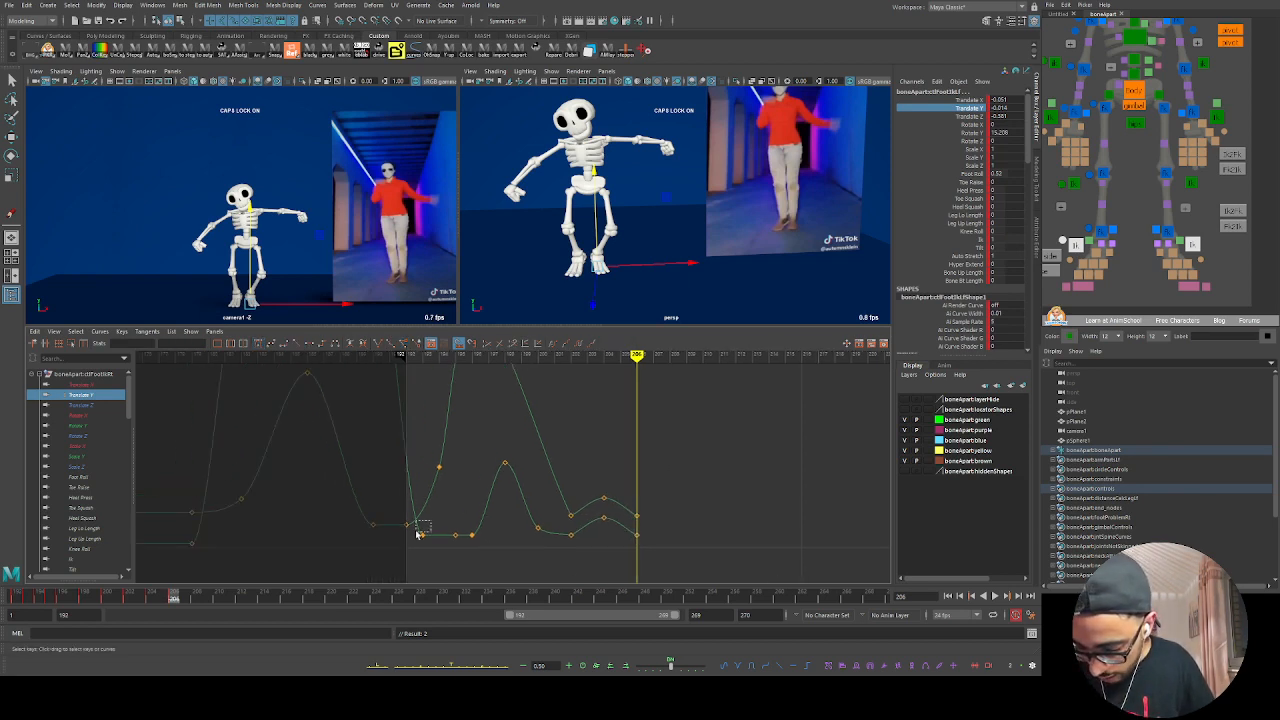
{"action": "left_click", "coordinate": [422, 535]}
{"action": "middle_click_drag", "start_coordinate": [354, 501], "coordinate": [378, 494], "text": "alt"}
{"action": "left_click_drag", "start_coordinate": [404, 492], "coordinate": [376, 547]}
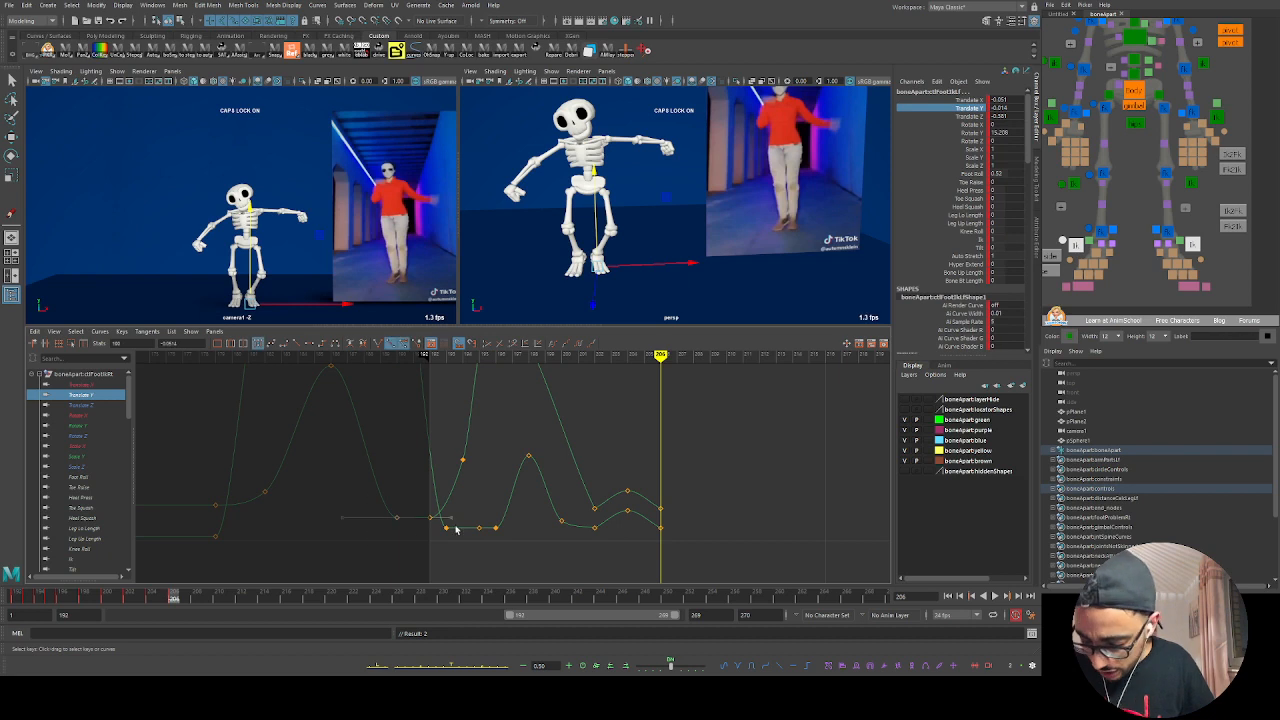
{"action": "left_click_drag", "start_coordinate": [460, 502], "coordinate": [437, 540]}
{"action": "right_click_drag", "start_coordinate": [437, 540], "coordinate": [465, 527], "text": "alt"}
{"action": "middle_click_drag", "start_coordinate": [465, 527], "coordinate": [494, 503], "text": "alt"}
{"action": "left_click", "coordinate": [297, 345]}
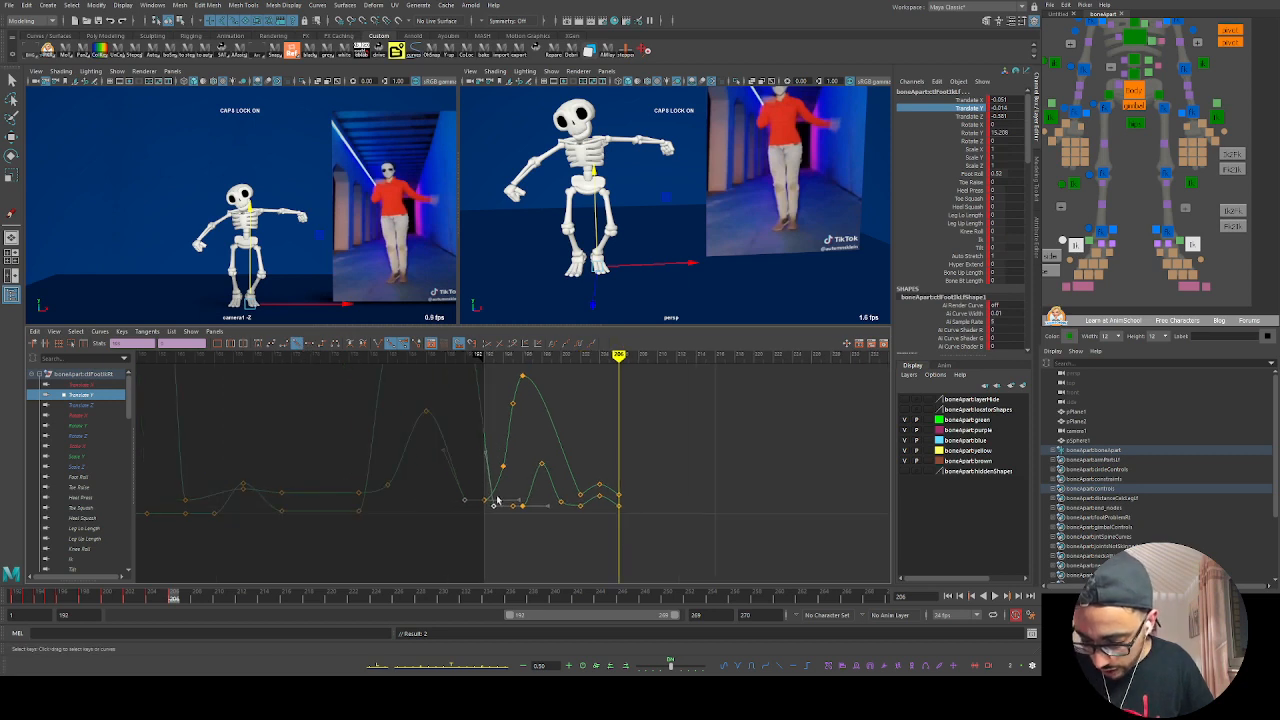
Step: Set linear tangents on two of the foot's Translate Y landing keys in the hops before frame 192
{"action": "right_click_drag", "start_coordinate": [494, 503], "coordinate": [515, 518], "text": "alt"}
{"action": "middle_click_drag", "start_coordinate": [422, 518], "coordinate": [500, 527], "text": "alt"}
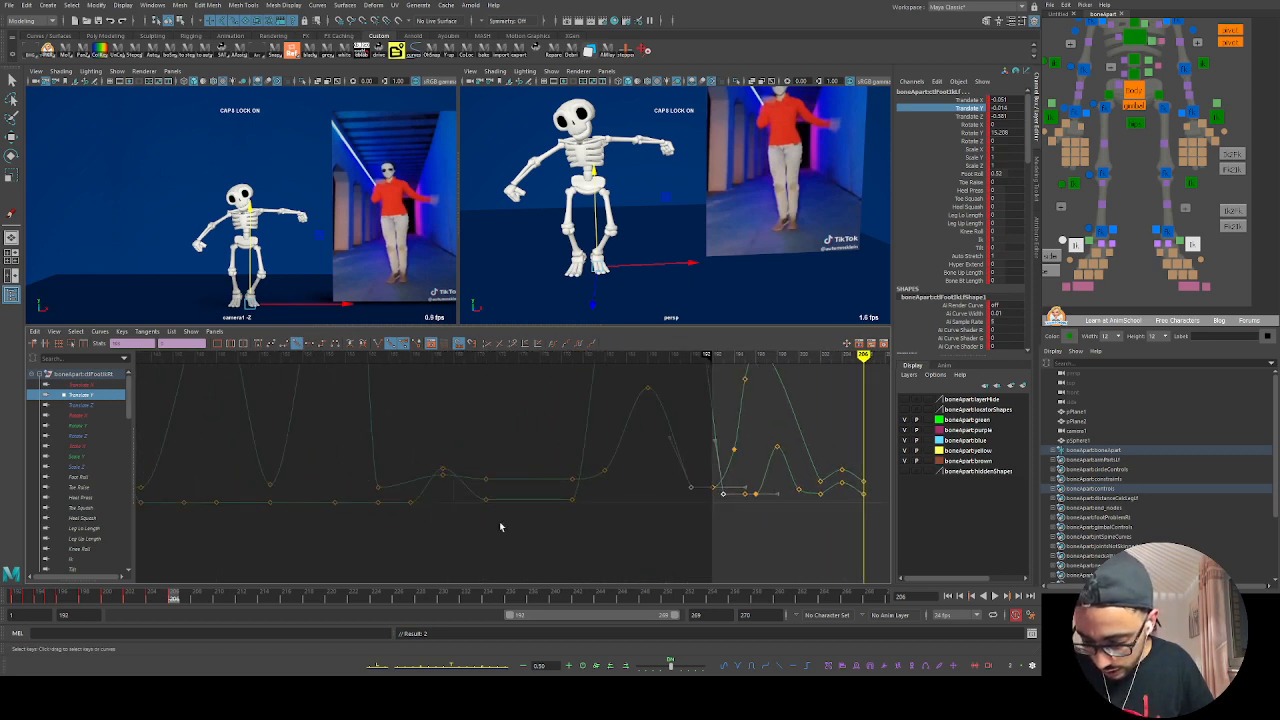
{"action": "left_click", "coordinate": [379, 487]}
{"action": "left_click", "coordinate": [297, 344]}
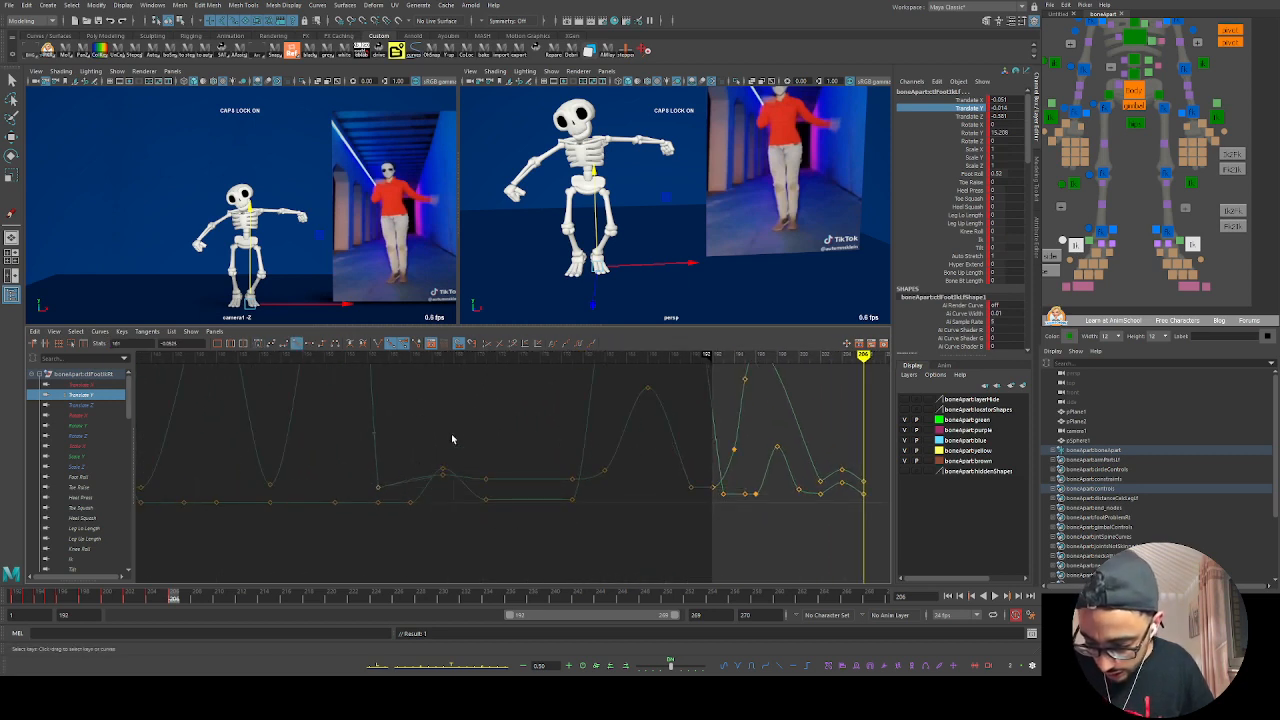
{"action": "middle_click_drag", "start_coordinate": [343, 487], "coordinate": [410, 494], "text": "alt"}
{"action": "left_click_drag", "start_coordinate": [364, 501], "coordinate": [318, 474]}
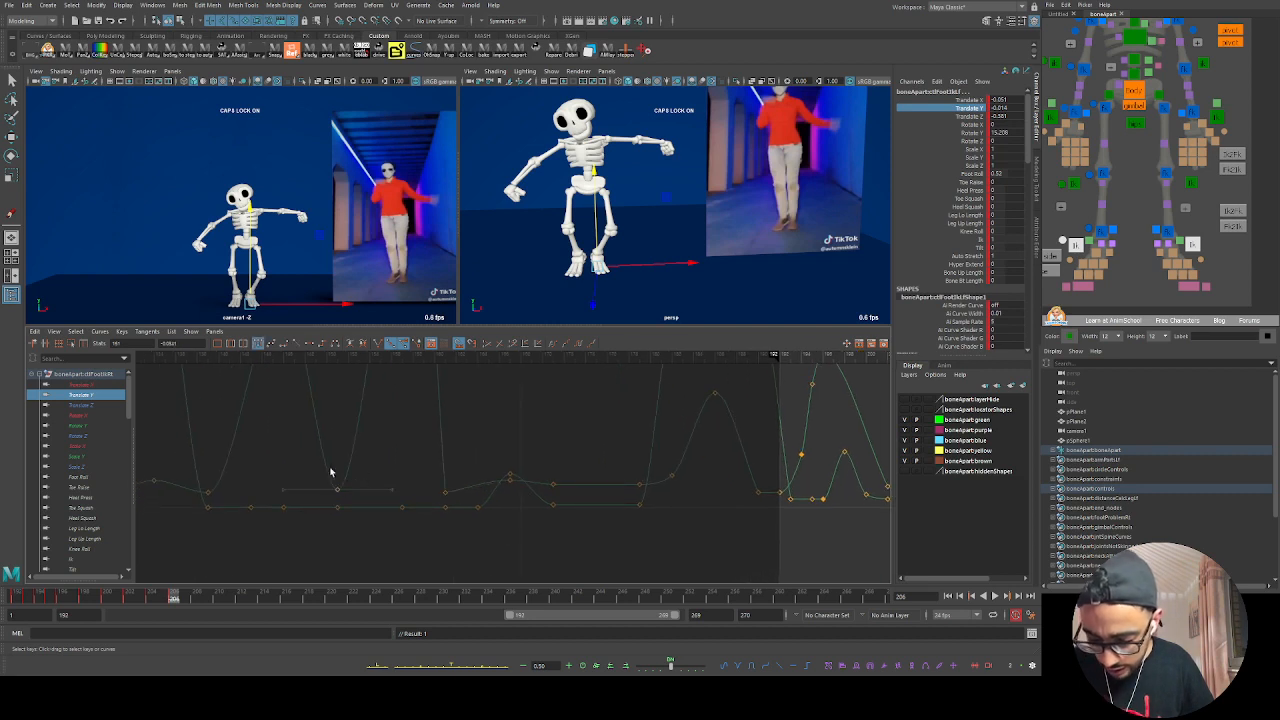
{"action": "left_click", "coordinate": [299, 343]}
{"action": "middle_click_drag", "start_coordinate": [342, 480], "coordinate": [434, 469], "text": "alt"}
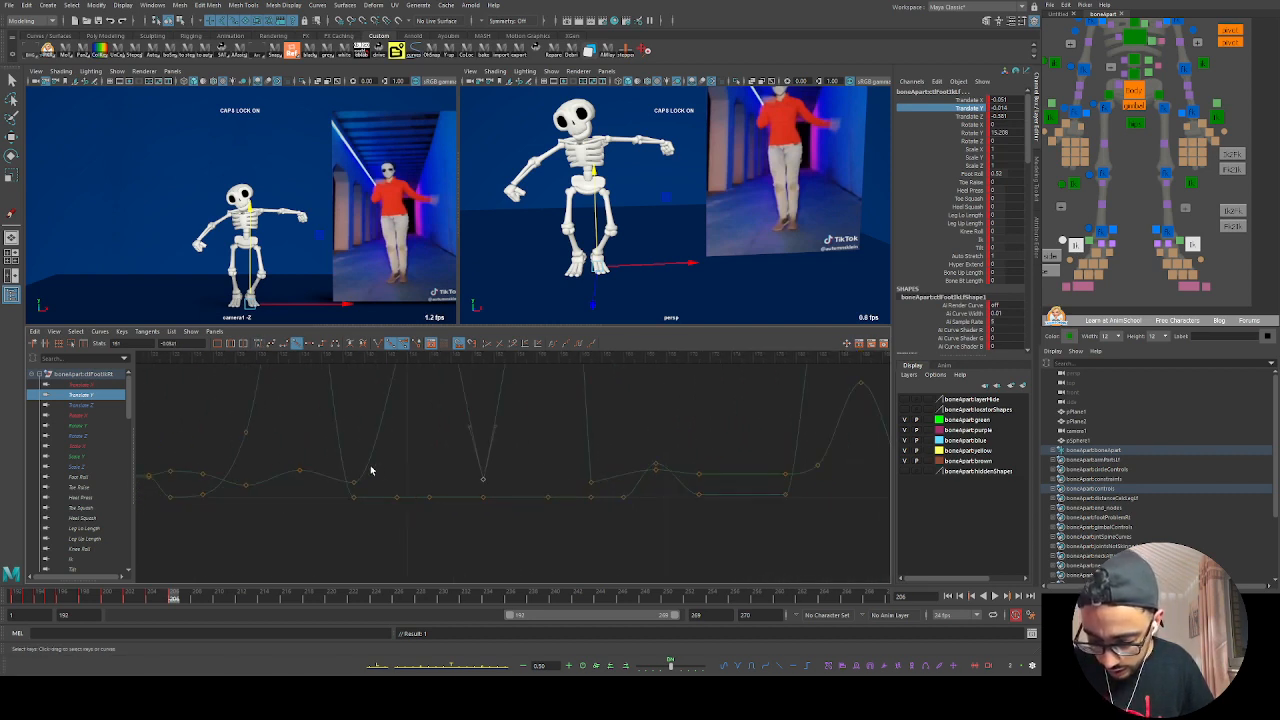
Step: Set linear tangents on both feet's Translate Y keys at the next earlier landing
{"action": "left_click_drag", "start_coordinate": [376, 464], "coordinate": [340, 505]}
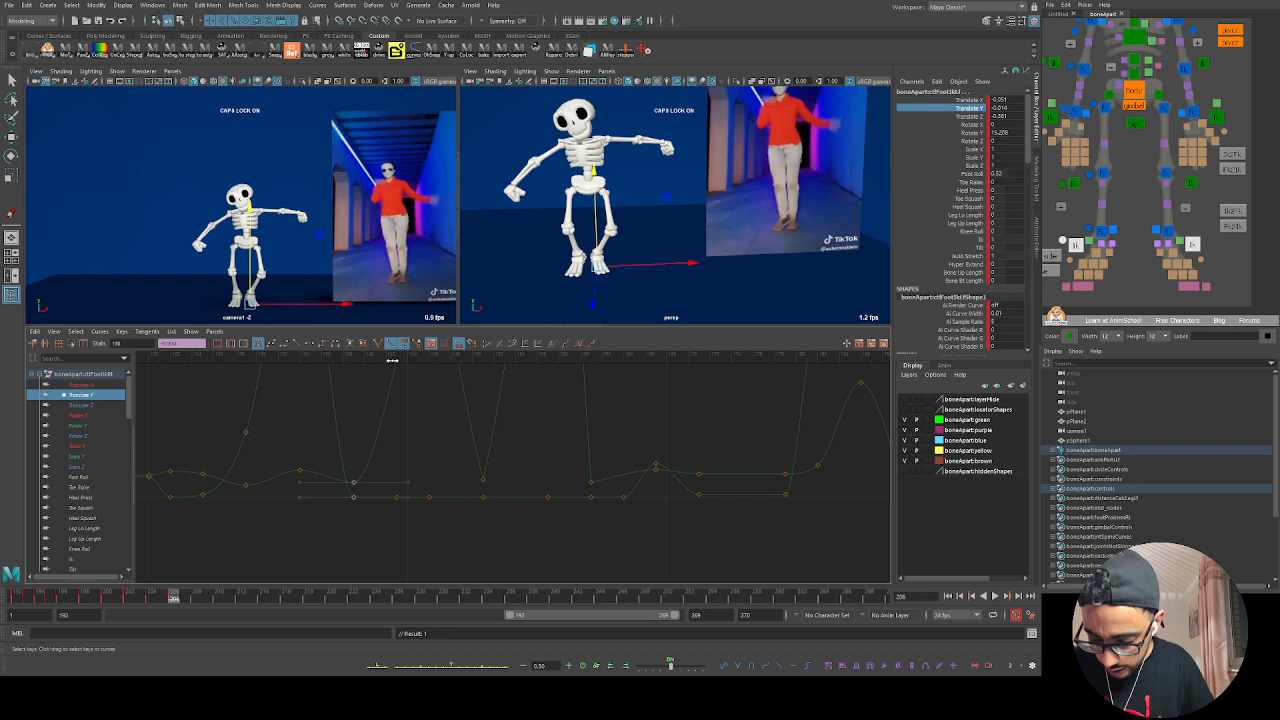
{"action": "left_click", "coordinate": [301, 344]}
{"action": "middle_click_drag", "start_coordinate": [373, 508], "coordinate": [469, 512], "text": "alt"}
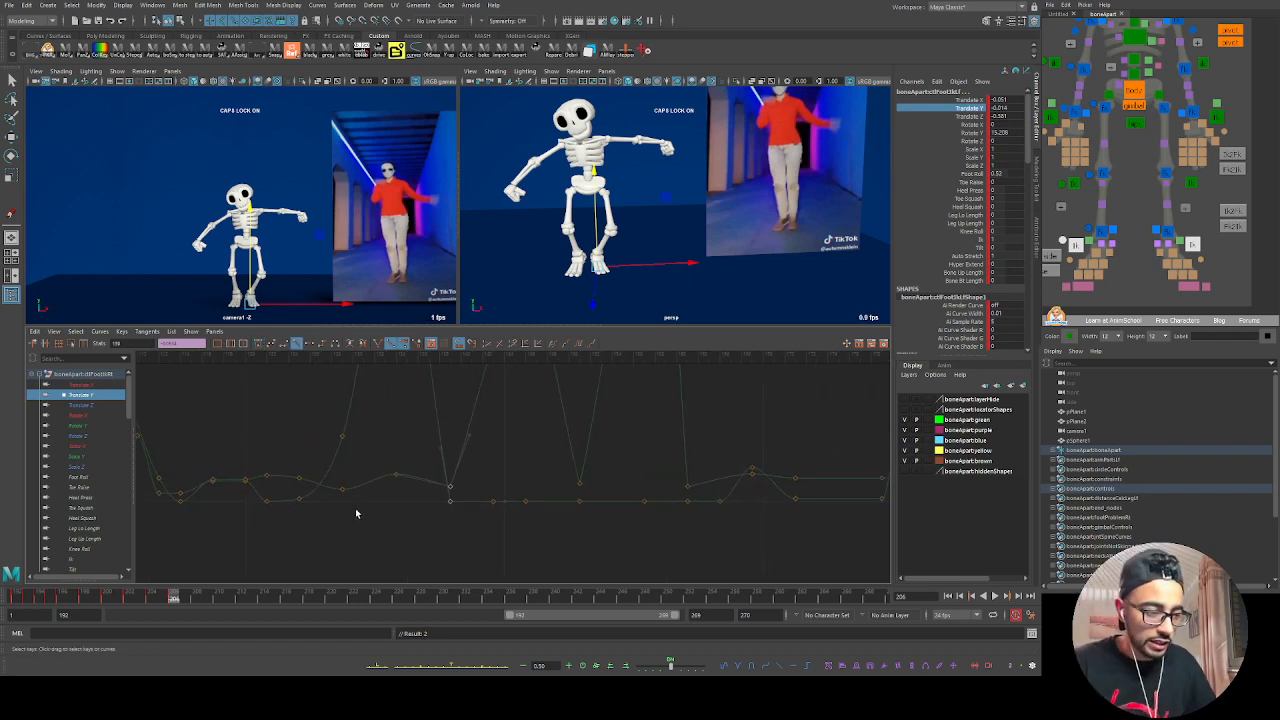
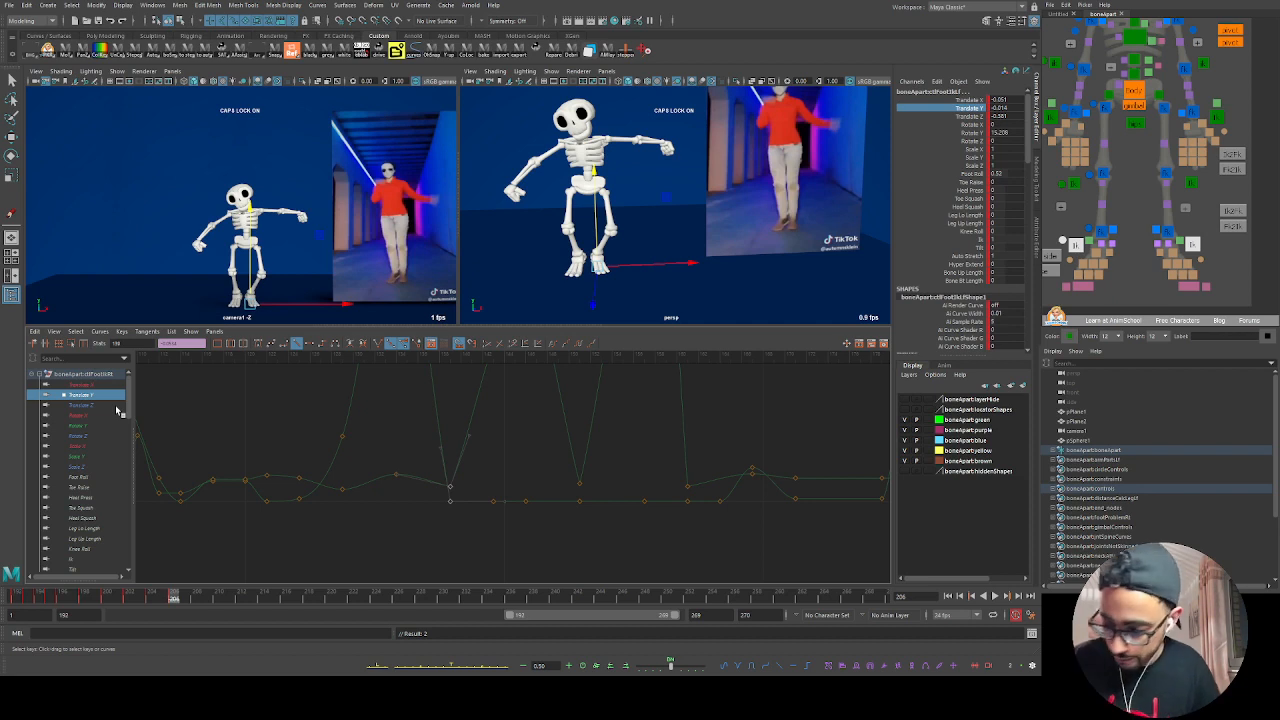
Step: Deselect the foot controls, enlarge the perspective view and review the pose at frame 192
{"action": "left_click", "coordinate": [1140, 194]}
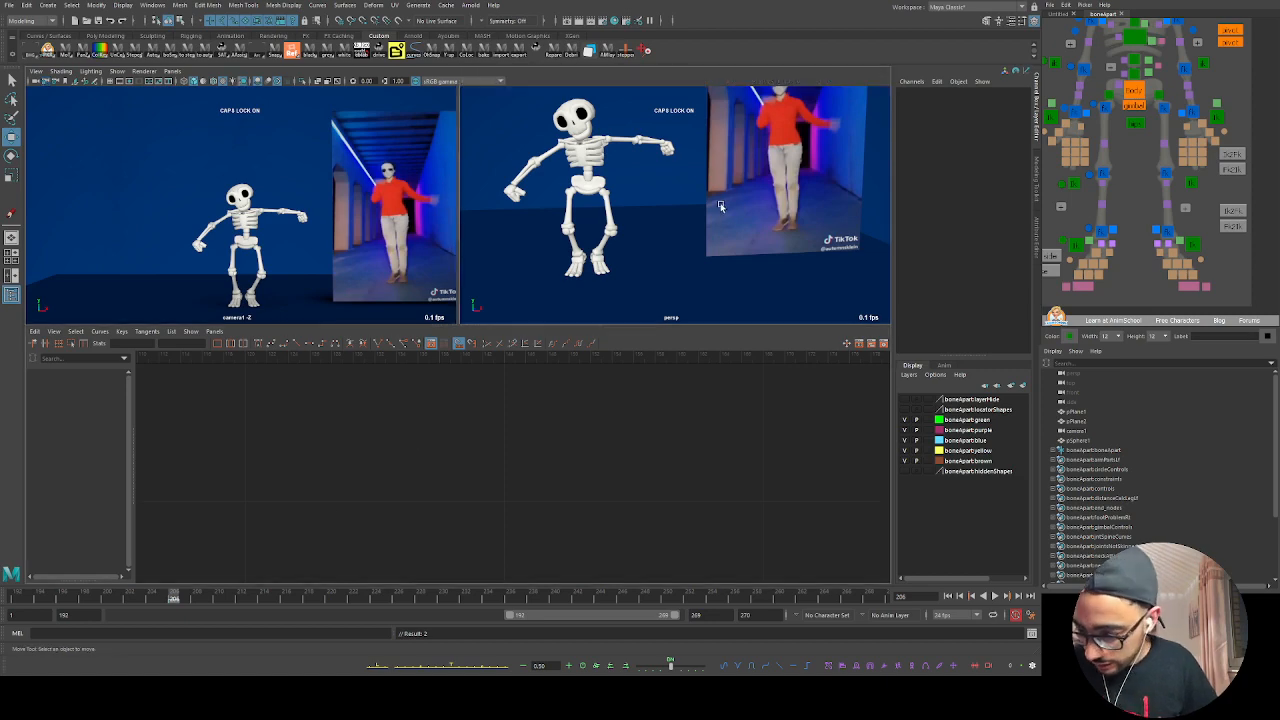
{"action": "key", "text": "space"}
{"action": "left_click_drag", "start_coordinate": [92, 600], "coordinate": [17, 599]}
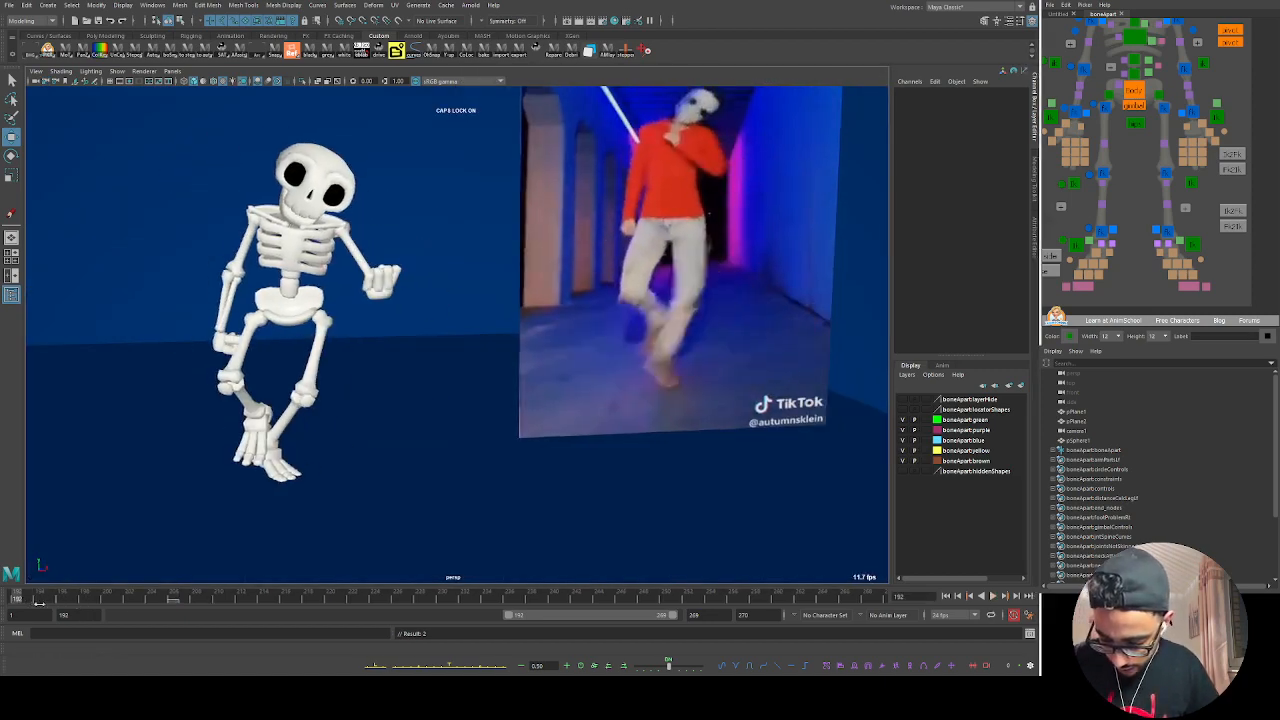
{"action": "key", "text": "alt+period"}
{"action": "key", "text": "alt+comma"}
{"action": "left_click_drag", "start_coordinate": [32, 530], "coordinate": [1, 549], "text": "alt"}
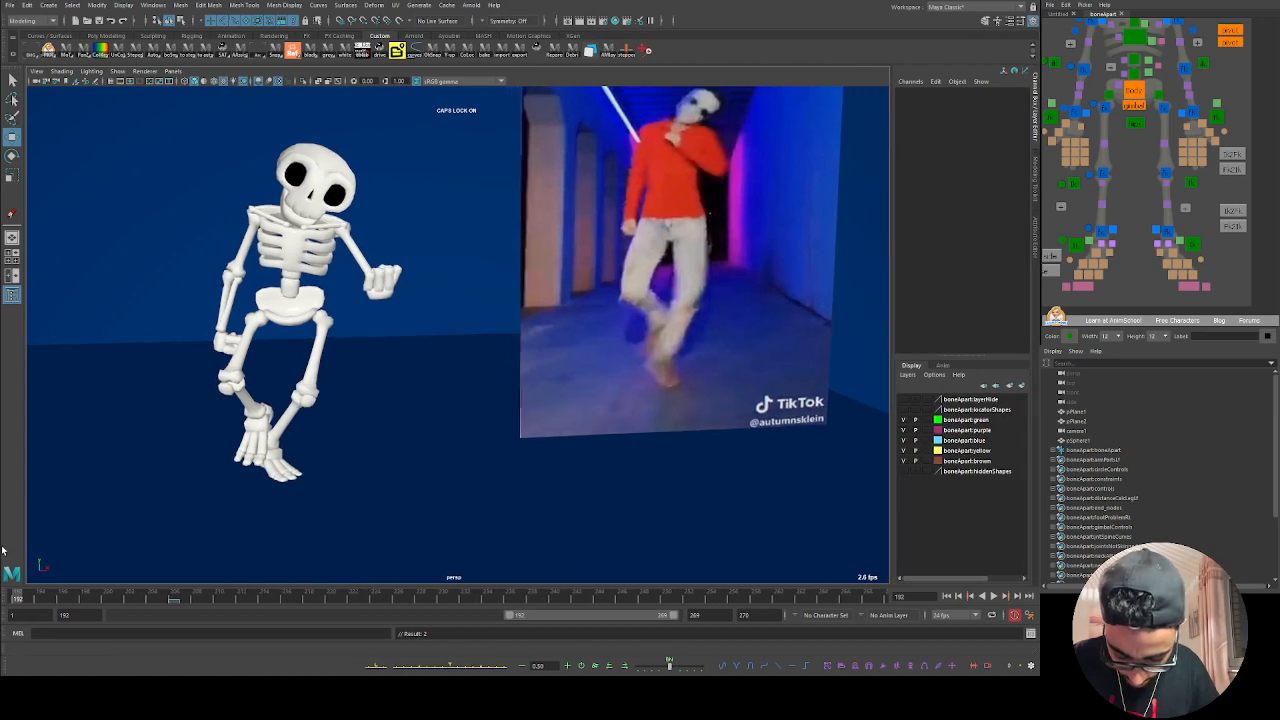
Step: Turn off surface selection in the selection mask and deselect the floor plane
{"action": "left_click", "coordinate": [117, 520]}
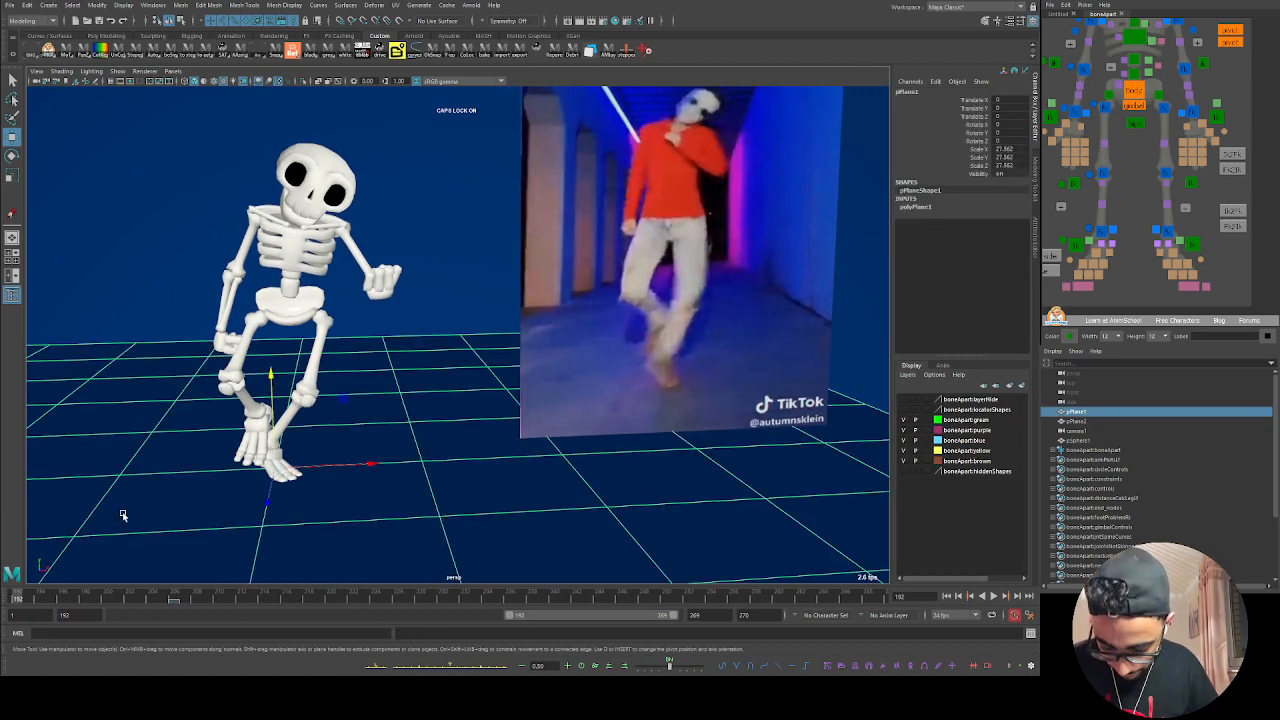
{"action": "left_click", "coordinate": [466, 236]}
{"action": "left_click", "coordinate": [440, 398]}
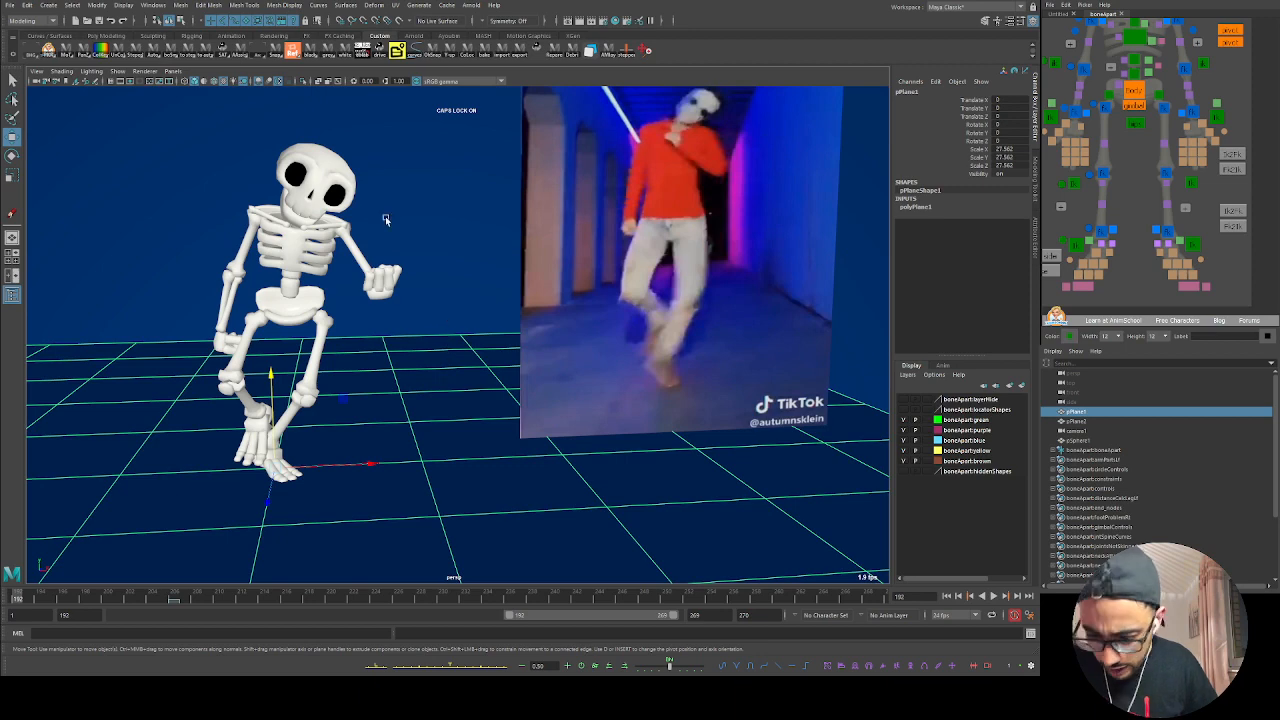
{"action": "left_click", "coordinate": [249, 21]}
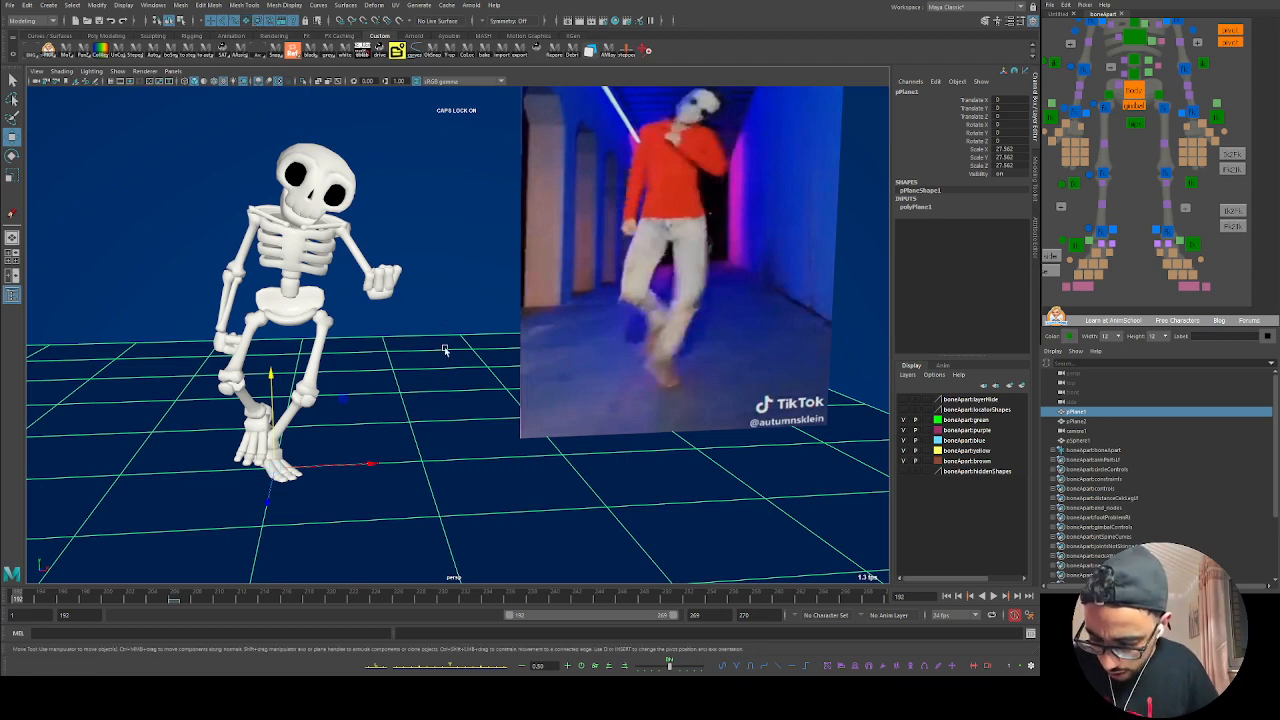
{"action": "left_click", "coordinate": [424, 510]}
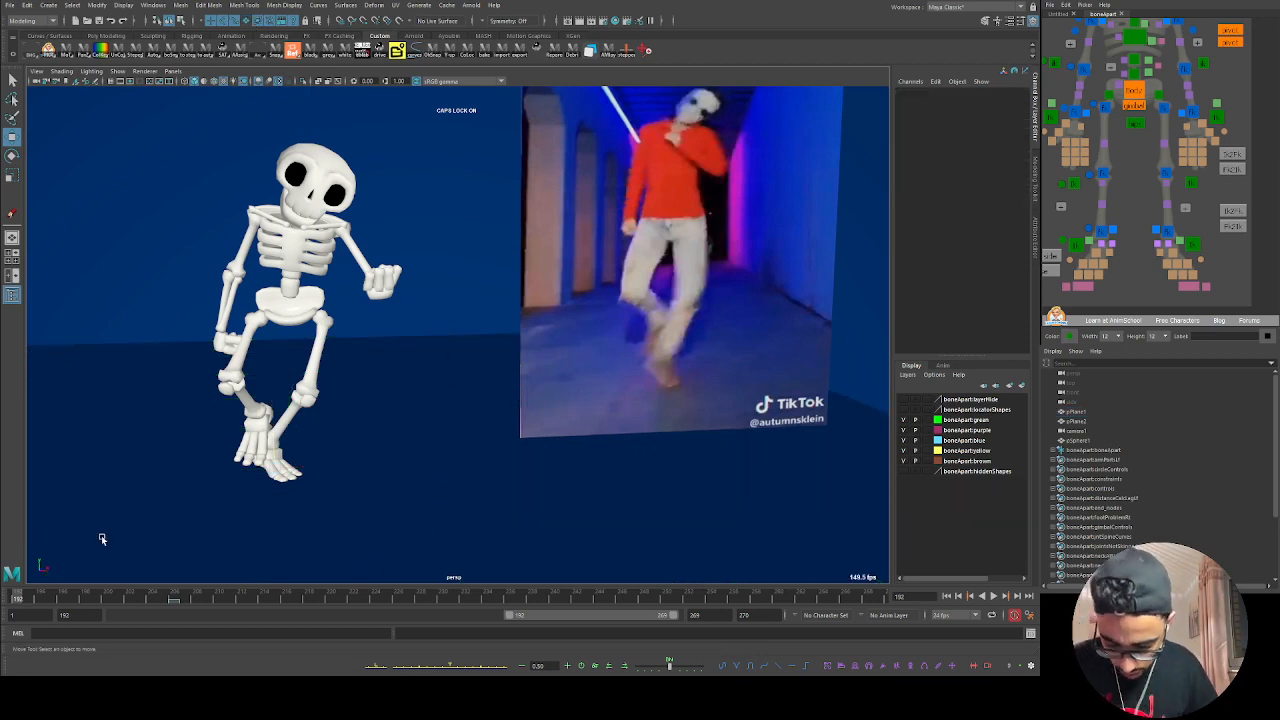
Step: Play back the hop to frame 204 and raise both feet's Translate Y keys there in the Graph Editor
{"action": "key", "text": "alt+v"}
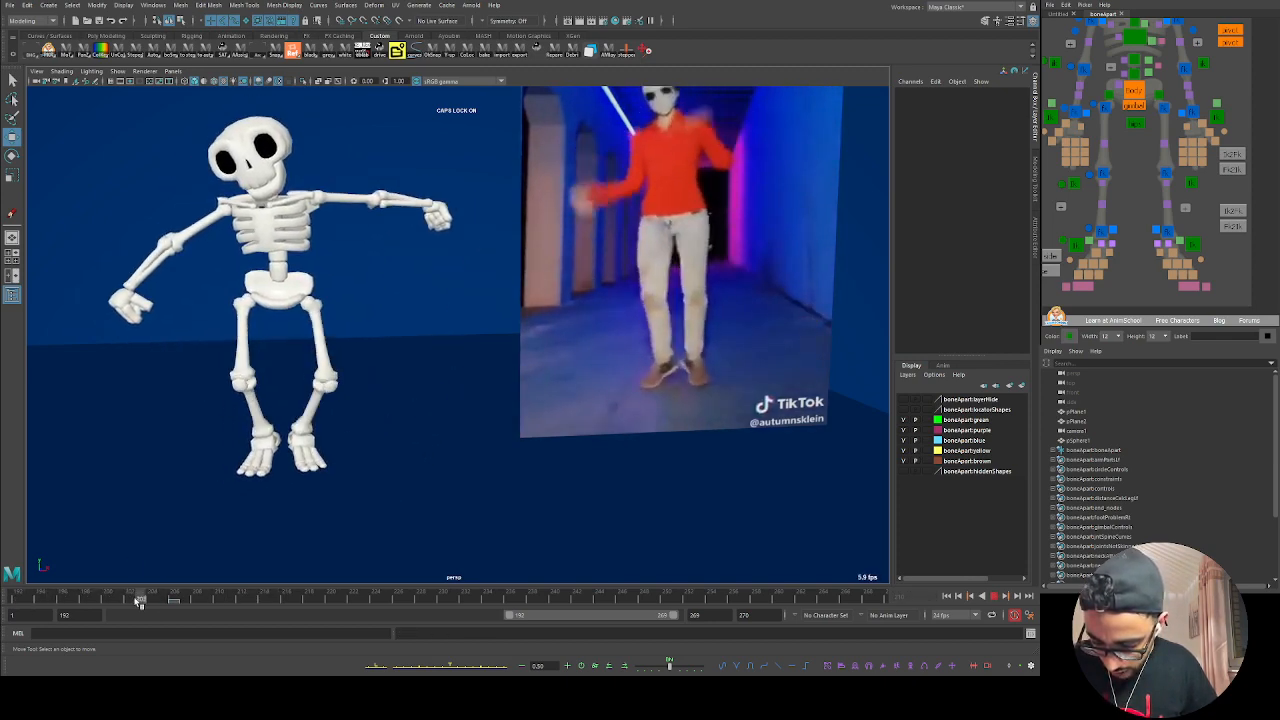
{"action": "key", "text": "Escape"}
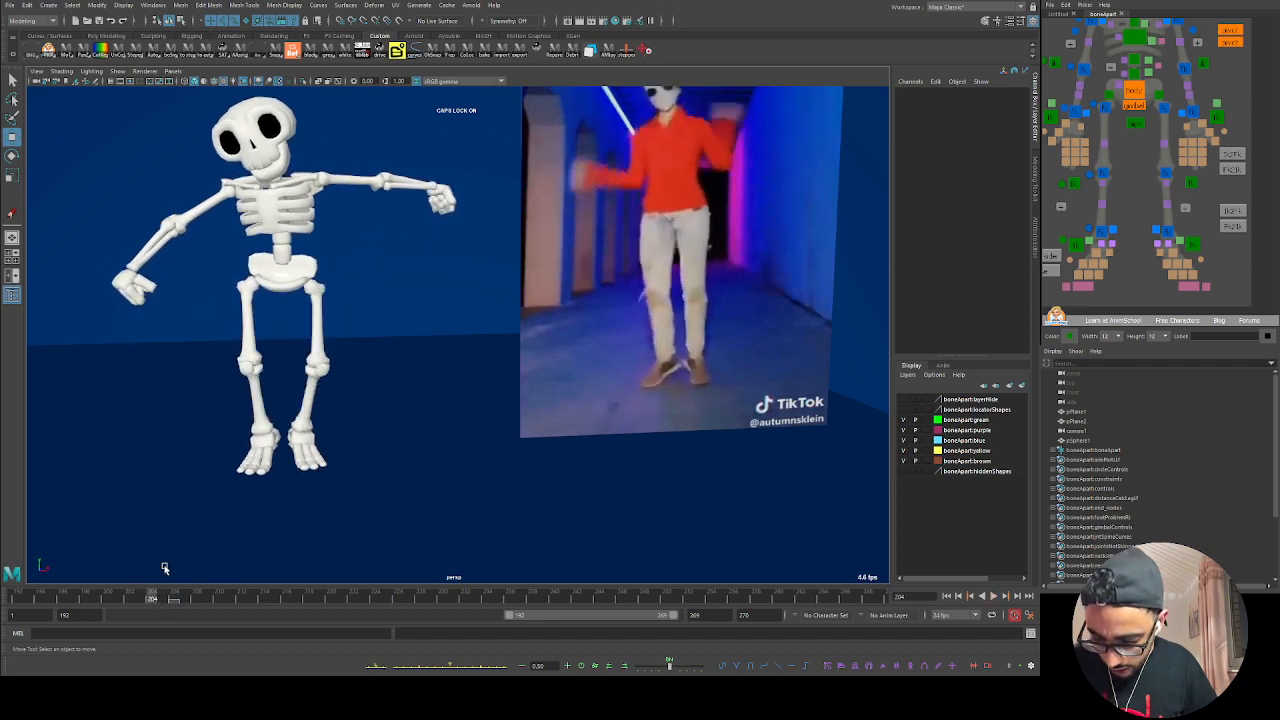
{"action": "left_click", "coordinate": [1077, 240]}
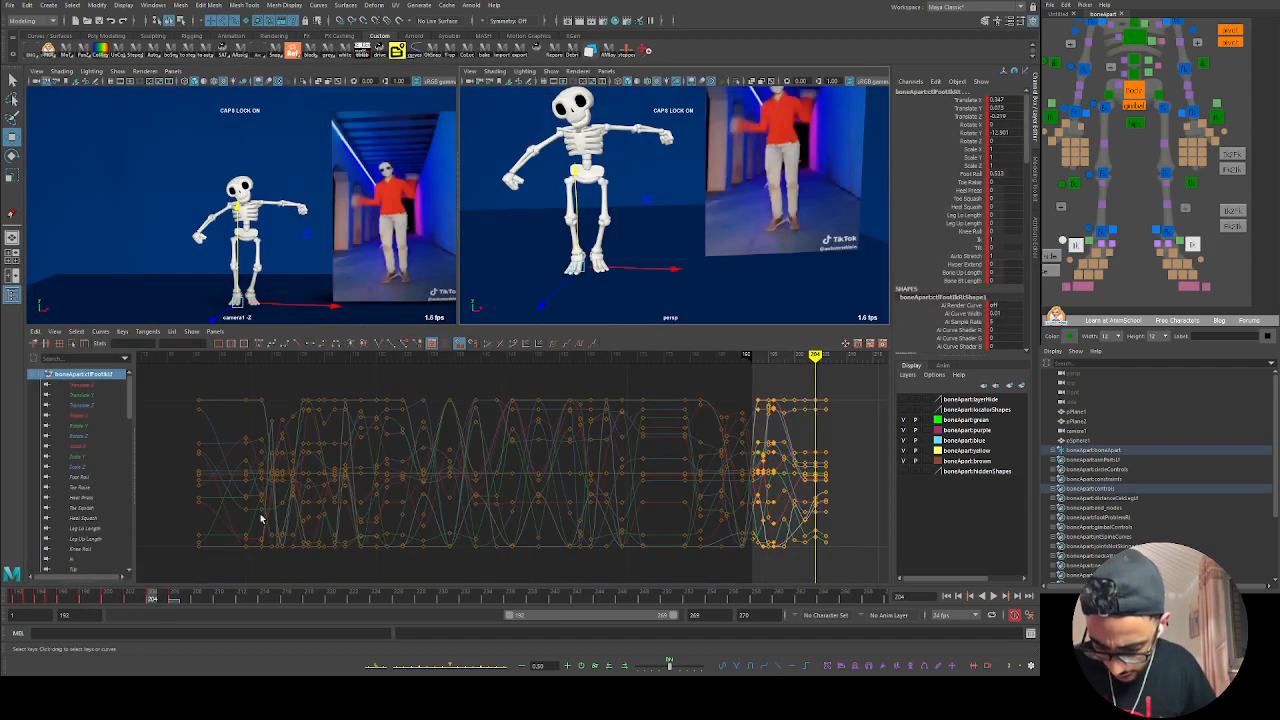
{"action": "left_click", "coordinate": [100, 396]}
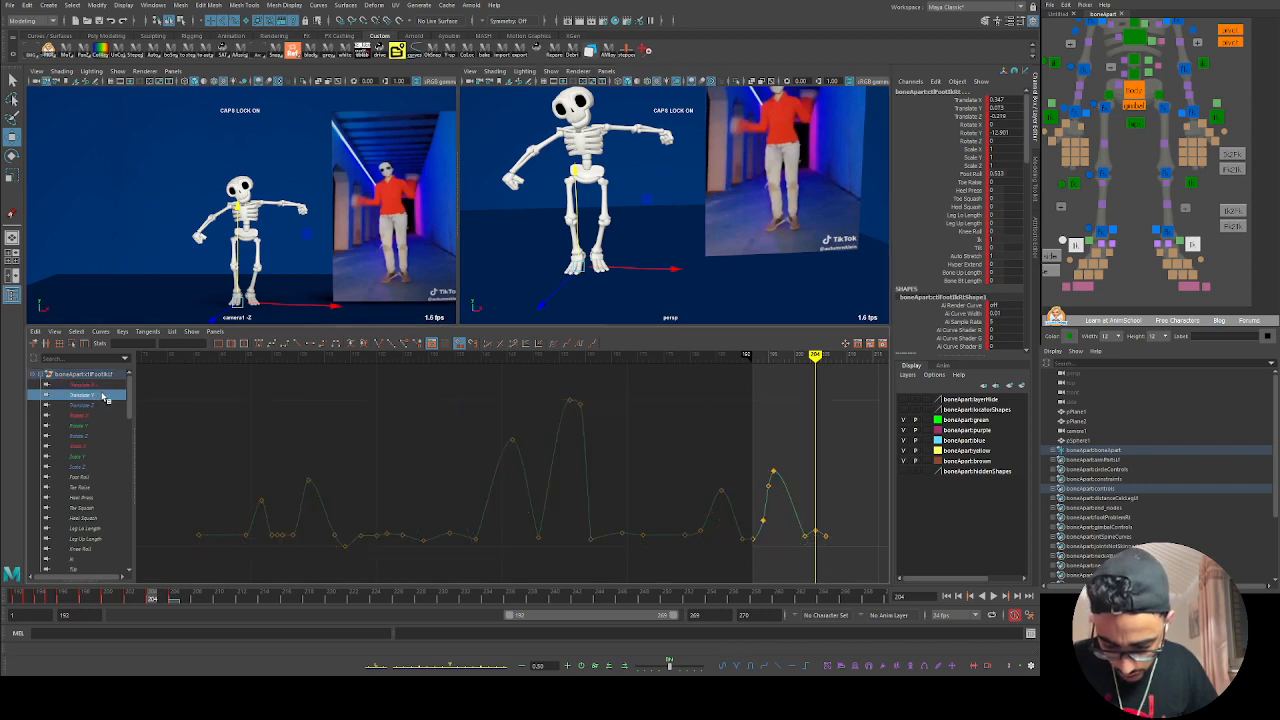
{"action": "middle_click_drag", "start_coordinate": [634, 491], "coordinate": [467, 560], "text": "alt"}
{"action": "right_click_drag", "start_coordinate": [468, 560], "coordinate": [540, 516], "text": "alt"}
{"action": "middle_click_drag", "start_coordinate": [540, 516], "coordinate": [502, 426], "text": "alt"}
{"action": "left_click_drag", "start_coordinate": [982, 106], "coordinate": [982, 118]}
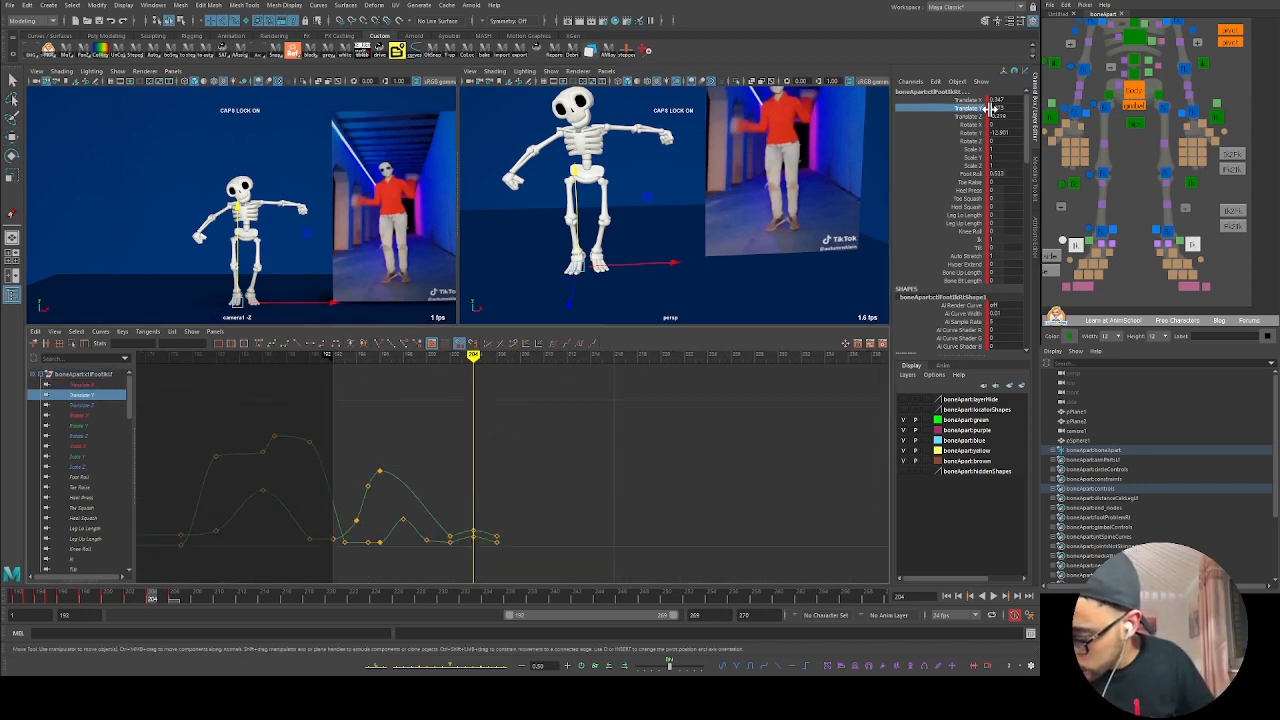
{"action": "left_click_drag", "start_coordinate": [472, 519], "coordinate": [465, 549]}
{"action": "left_click", "coordinate": [483, 510]}
{"action": "middle_click_drag", "start_coordinate": [466, 537], "coordinate": [484, 488]}
Step: Review the feet's landing between frames 200 and 208 by playing it back in the enlarged perspective view
{"action": "left_click_drag", "start_coordinate": [151, 600], "coordinate": [196, 600]}
{"action": "key", "text": "space"}
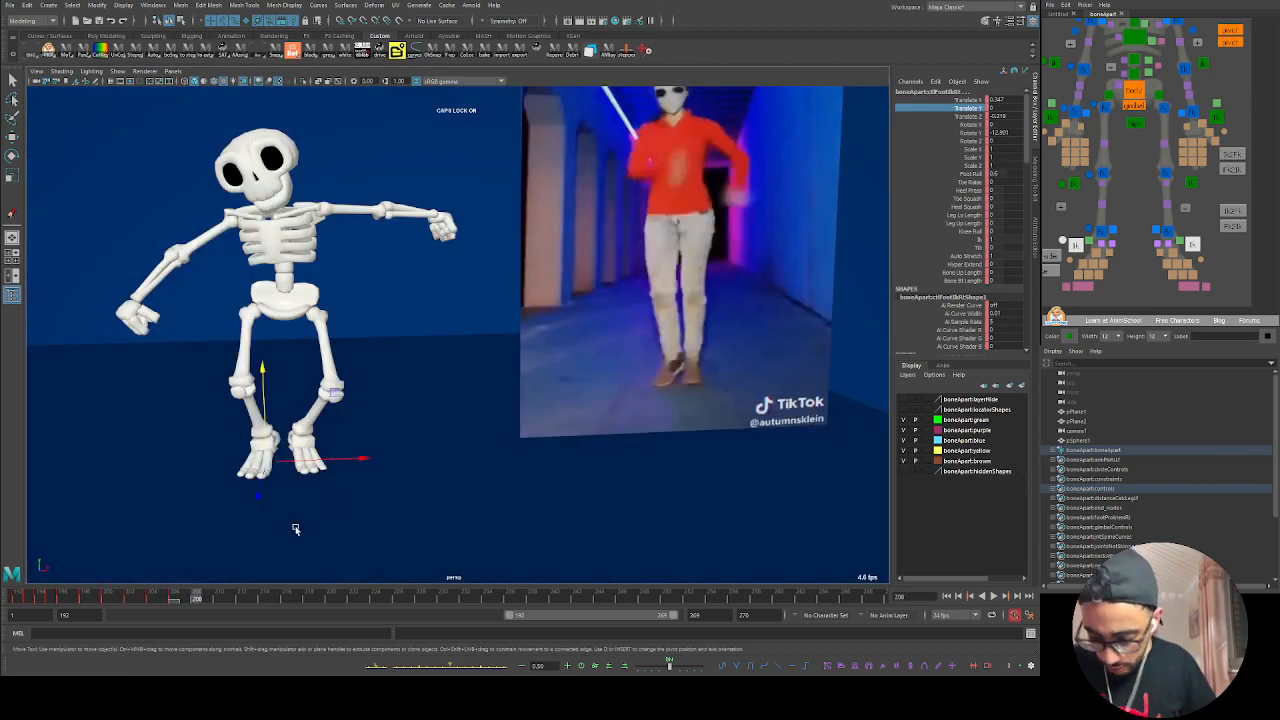
{"action": "key", "text": "alt+v"}
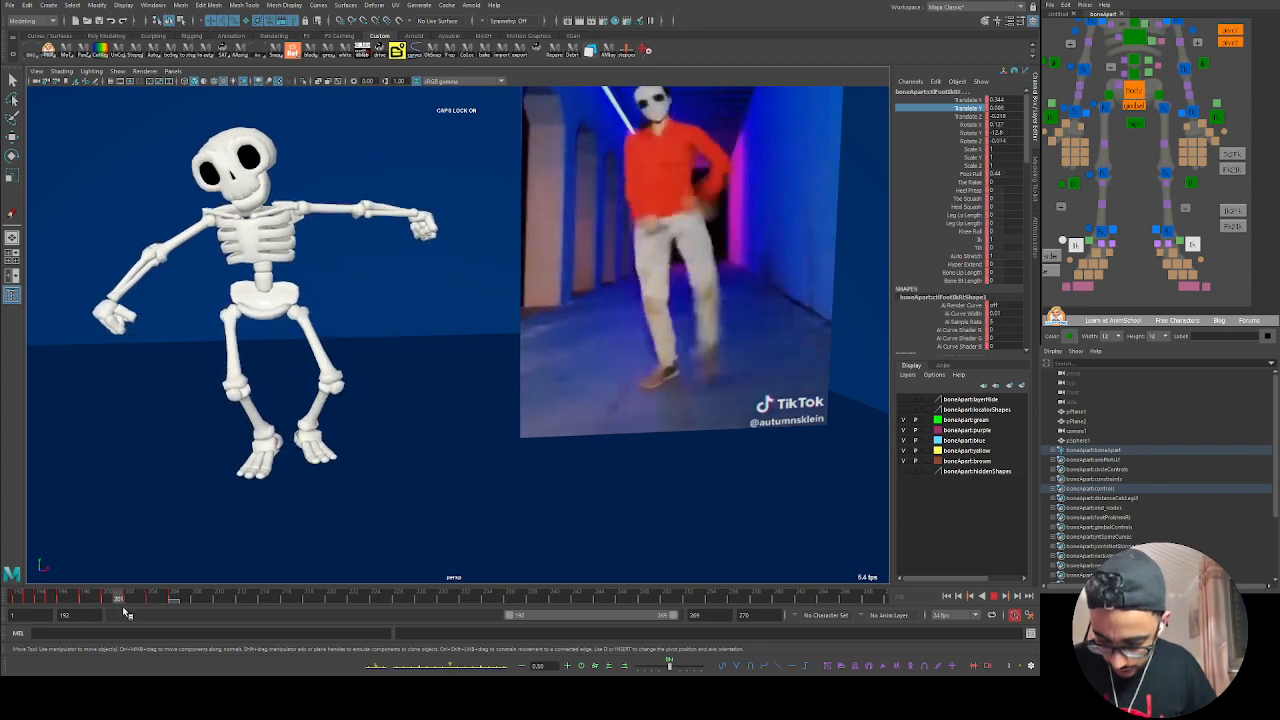
{"action": "key", "text": "alt+v"}
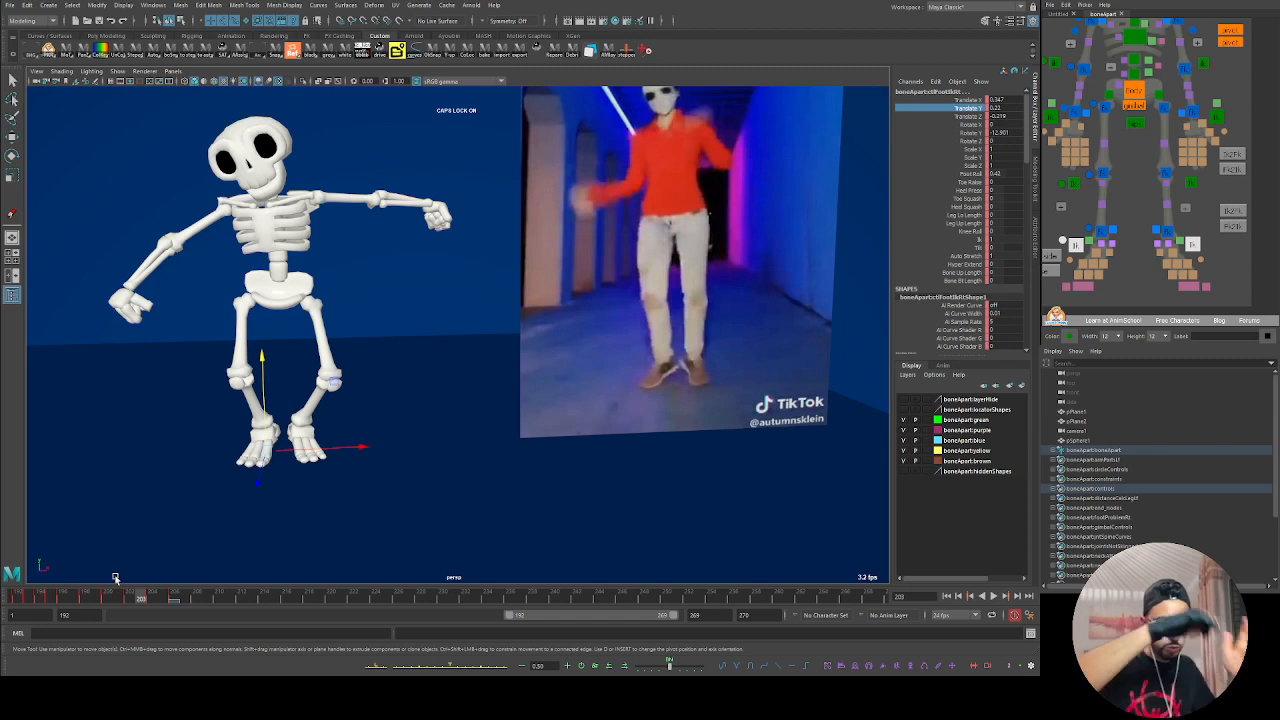
{"action": "key", "text": "alt+v"}
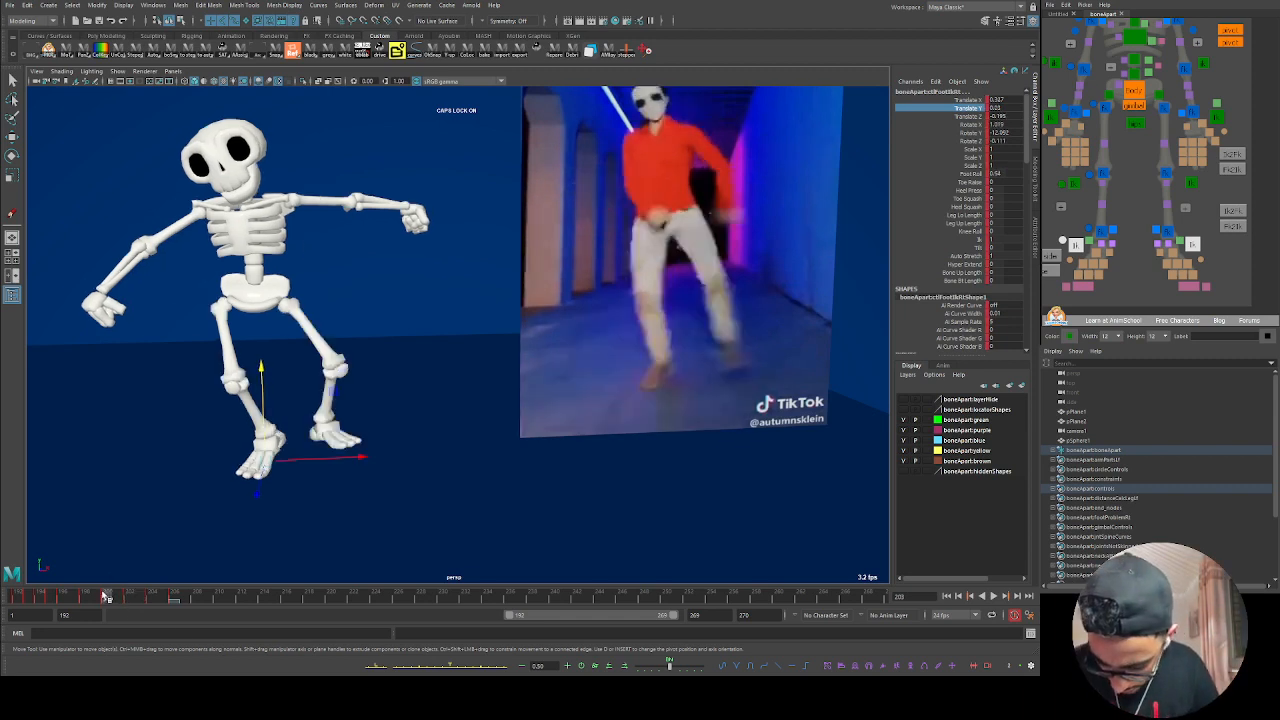
{"action": "key", "text": "alt+v"}
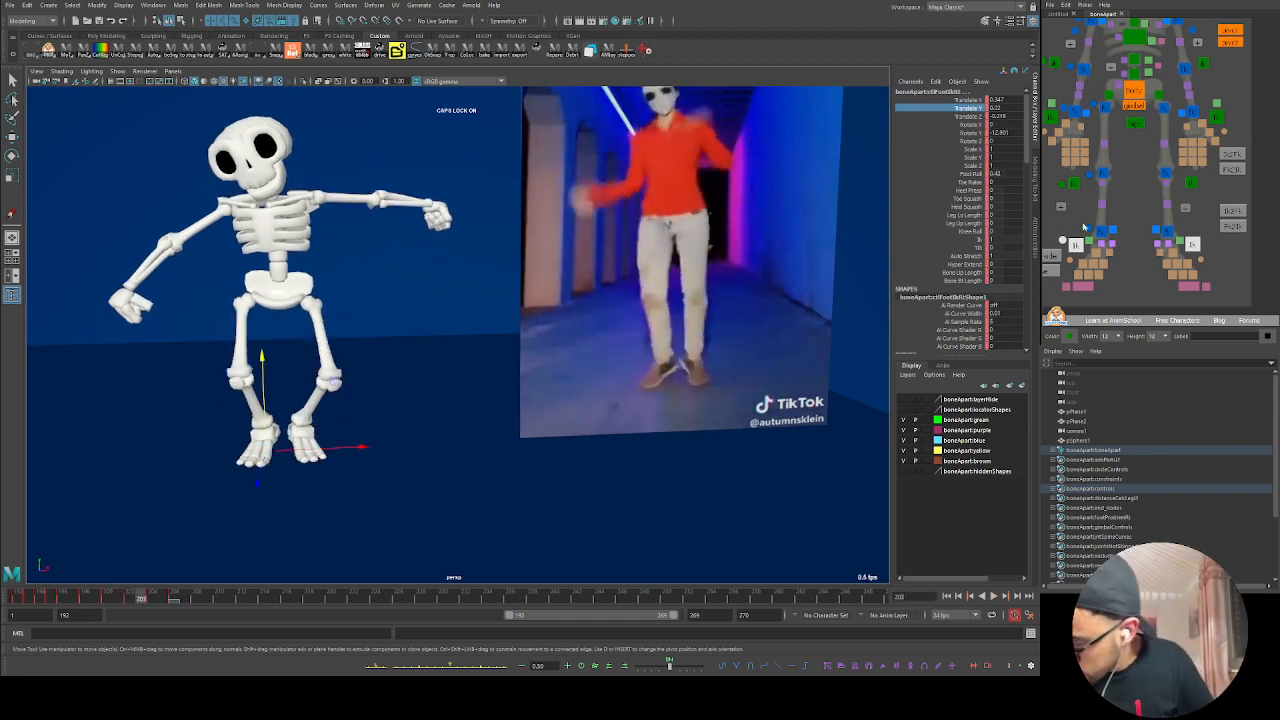
Step: Try adding an inbetween frame to both foot controls at frame 201 and undo it
{"action": "left_click", "coordinate": [1061, 240]}
{"action": "left_click", "coordinate": [1062, 240]}
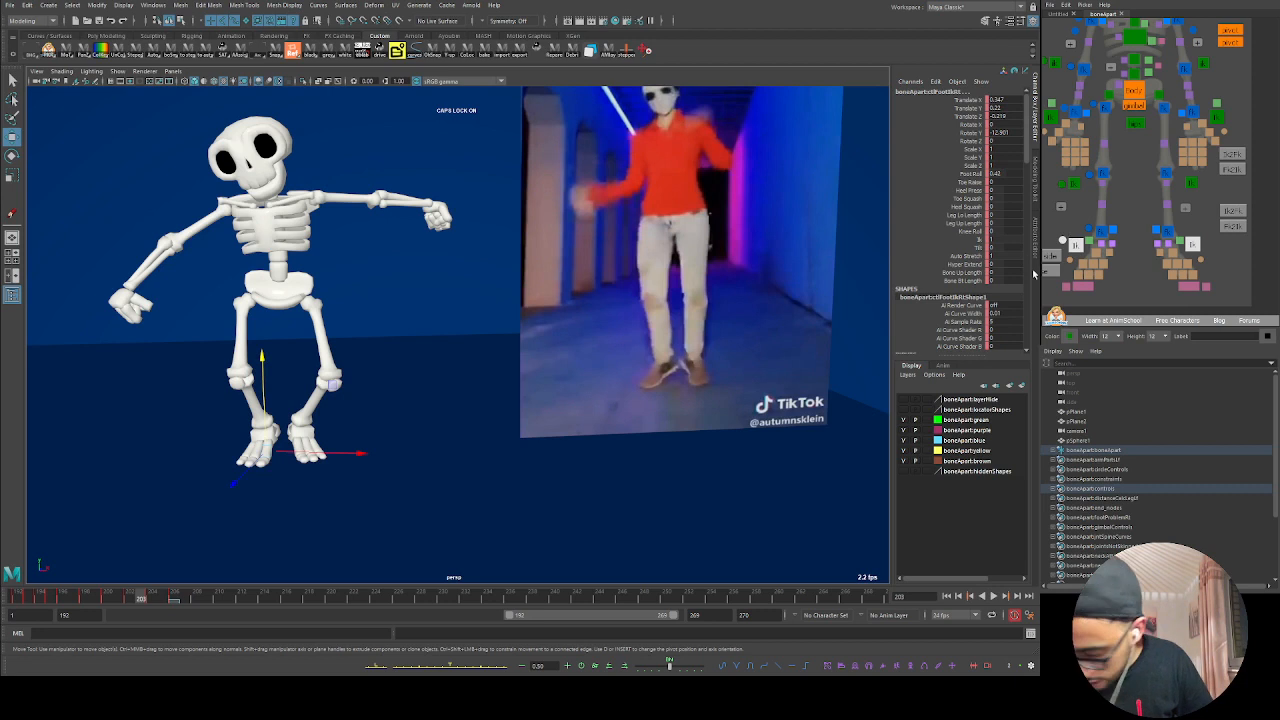
{"action": "left_click", "coordinate": [120, 598]}
{"action": "left_click", "coordinate": [140, 598]}
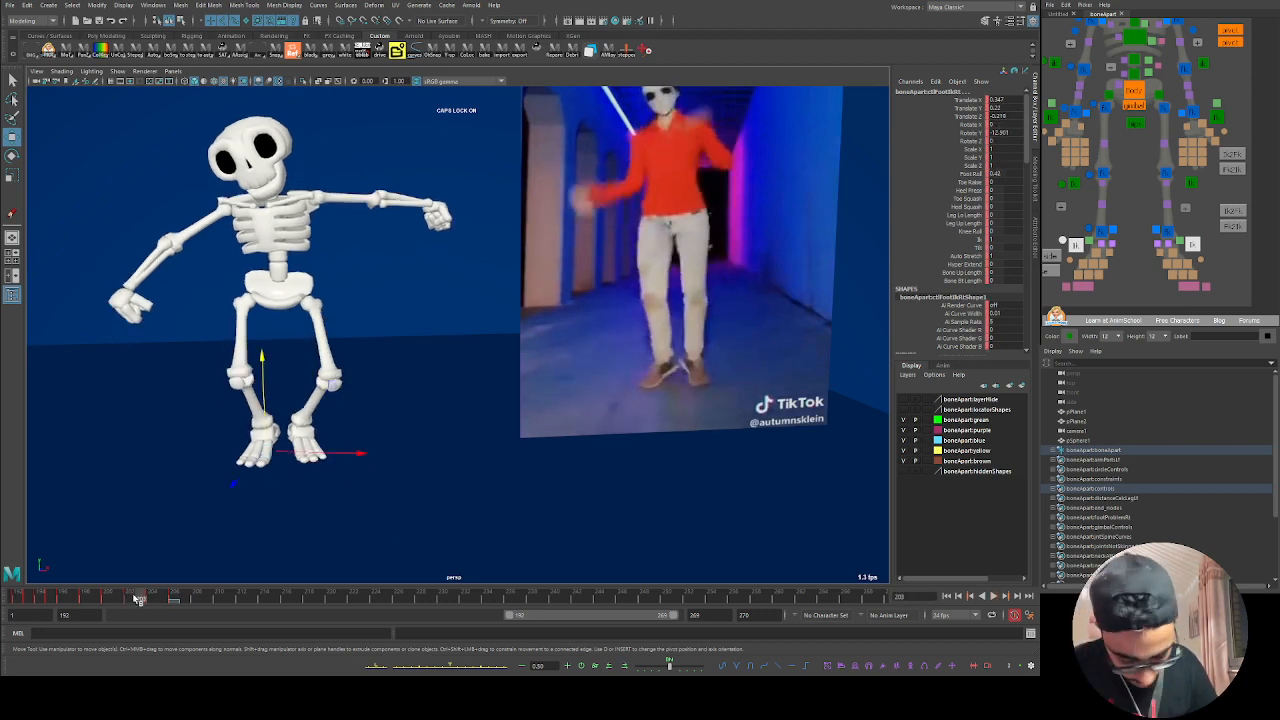
{"action": "left_click", "coordinate": [121, 599]}
{"action": "key", "text": "Delete"}
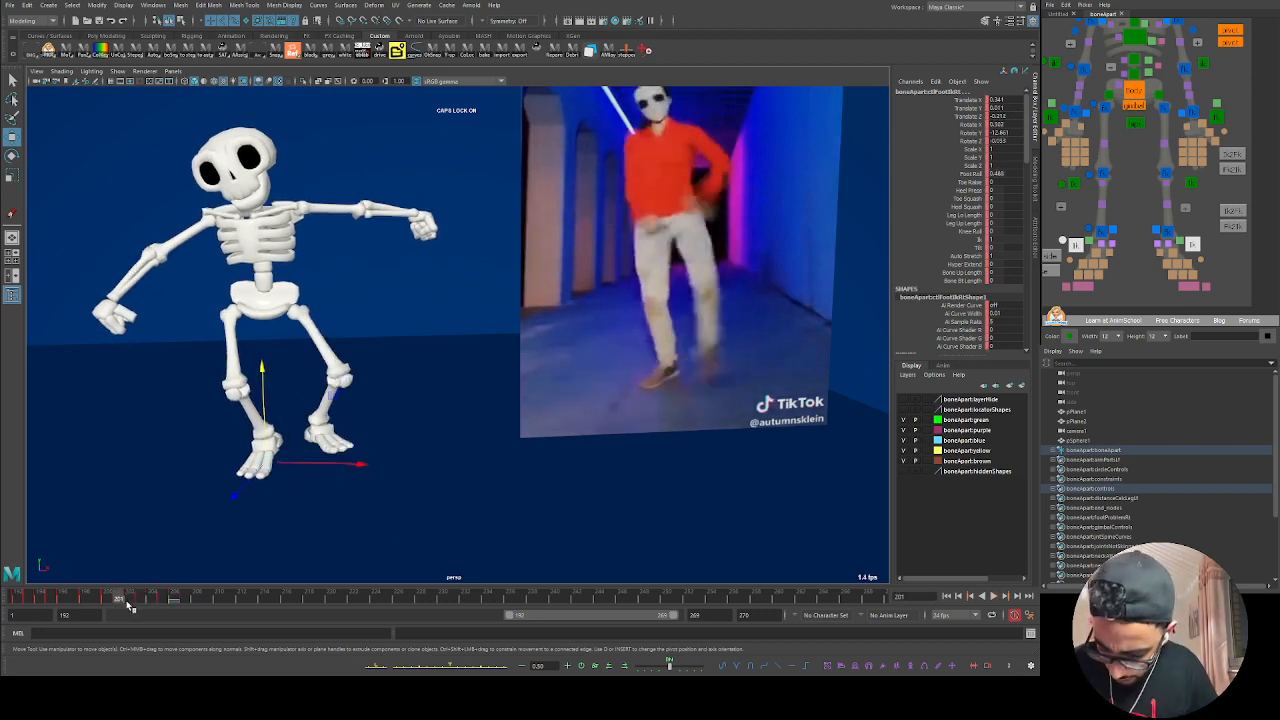
{"action": "key", "text": "ctrl+z"}
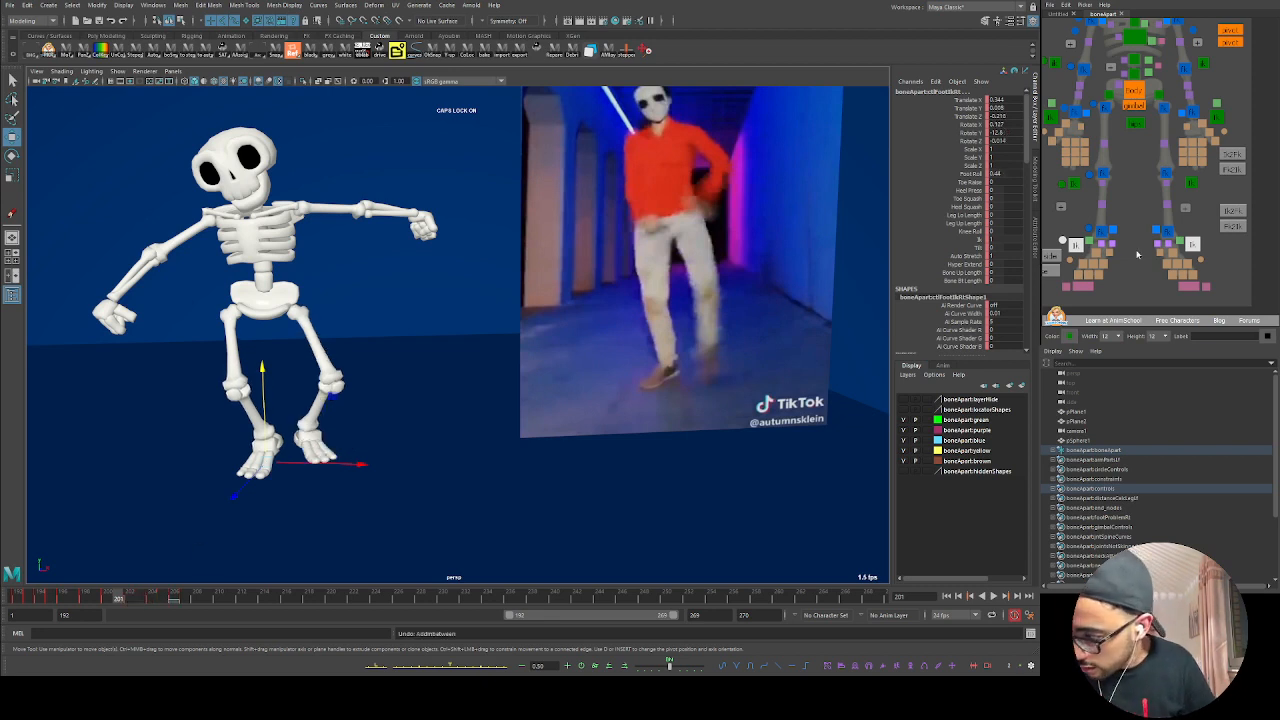
Step: Reselect both foot controls, add an inbetween at frame 201 and check the motion up to frame 204
{"action": "left_click", "coordinate": [1139, 221]}
{"action": "left_click", "coordinate": [1062, 240]}
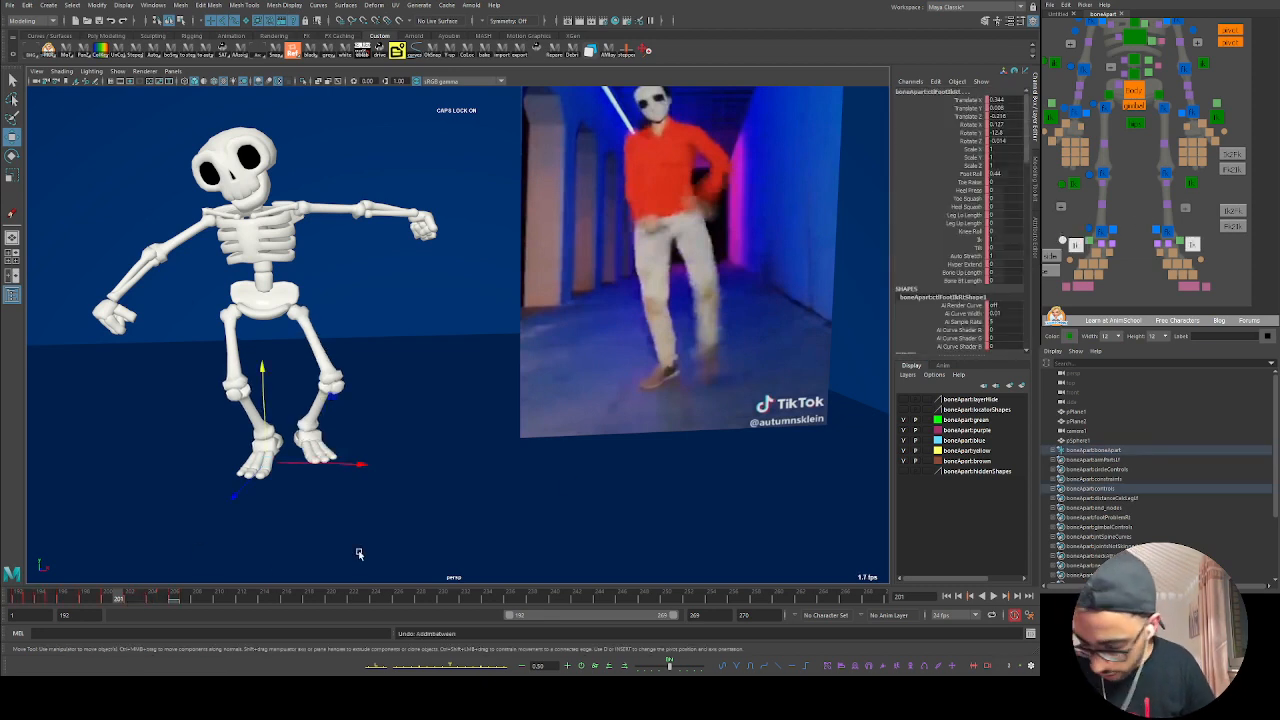
{"action": "key", "text": "Delete"}
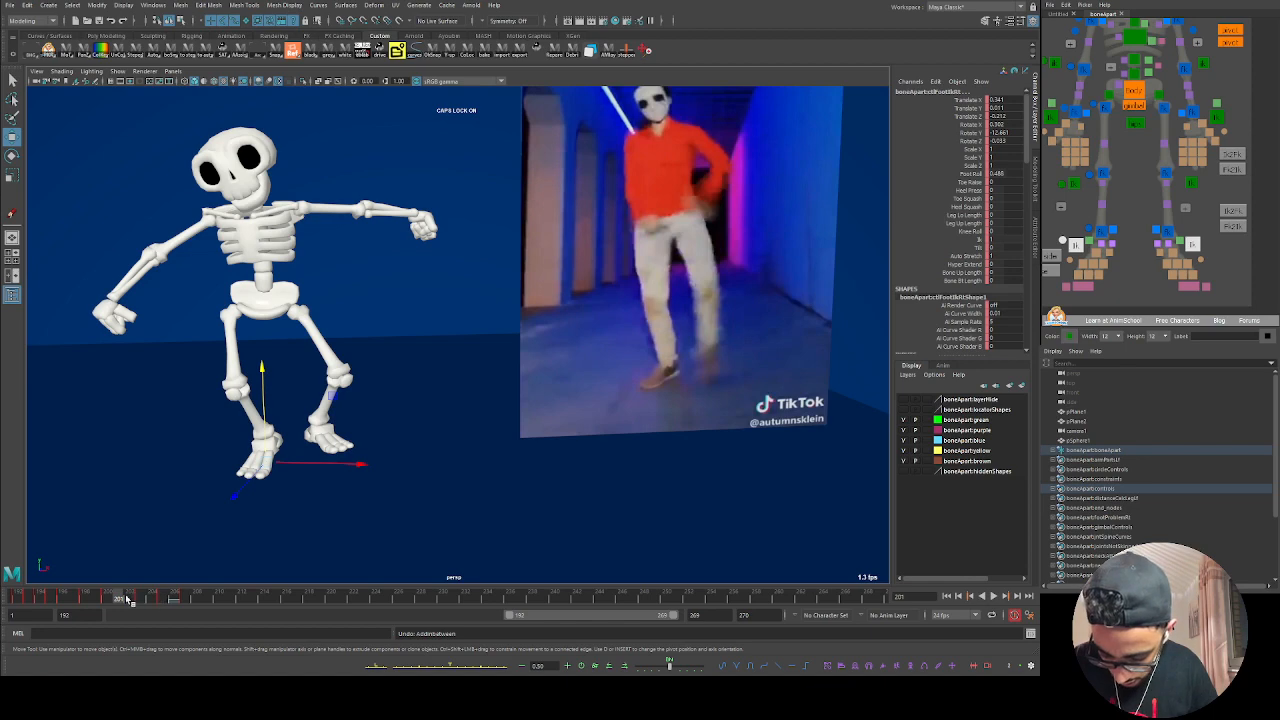
{"action": "mouse_move", "coordinate": [127, 598]}
{"action": "left_mouse_down"}
{"action": "mouse_move", "coordinate": [203, 598]}
{"action": "mouse_move", "coordinate": [111, 598]}
{"action": "mouse_move", "coordinate": [205, 594]}
{"action": "mouse_move", "coordinate": [140, 596]}
{"action": "mouse_move", "coordinate": [152, 597]}
{"action": "left_mouse_up"}
Step: Check the hips' motion around frame 204, try moving the chest control at frame 202 and undo the move
{"action": "left_click", "coordinate": [1138, 123]}
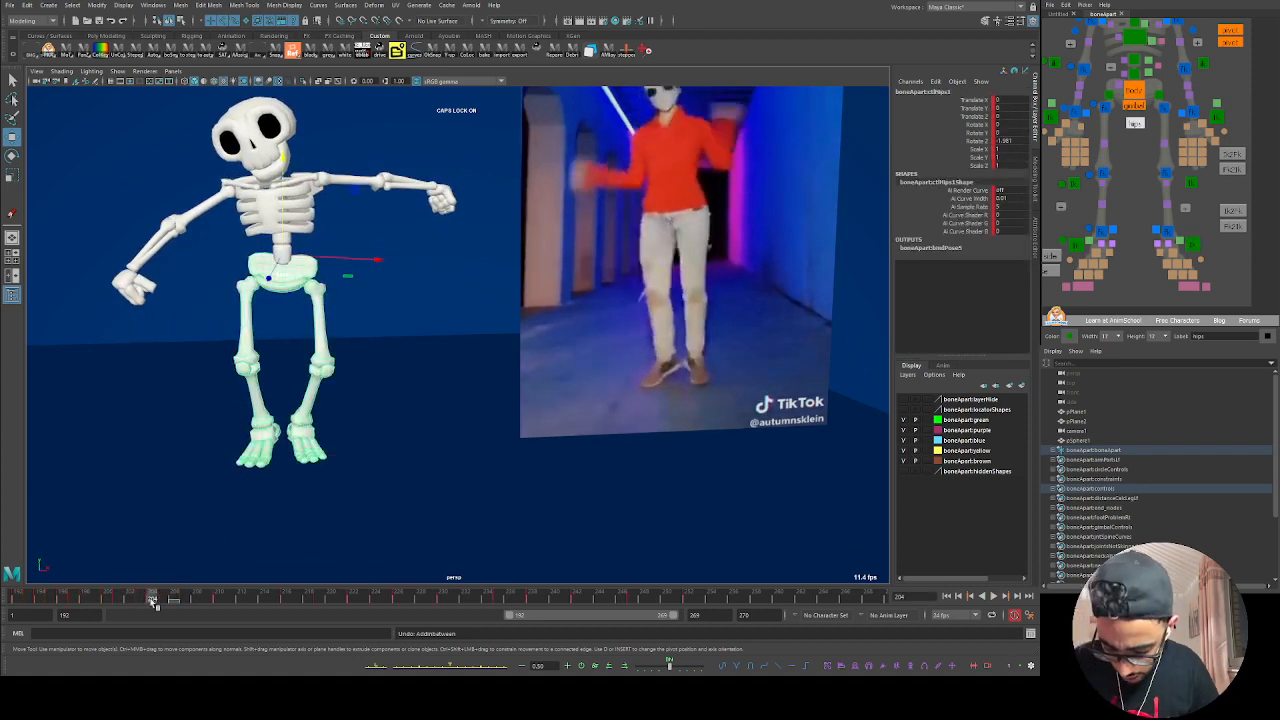
{"action": "key", "text": "alt+v"}
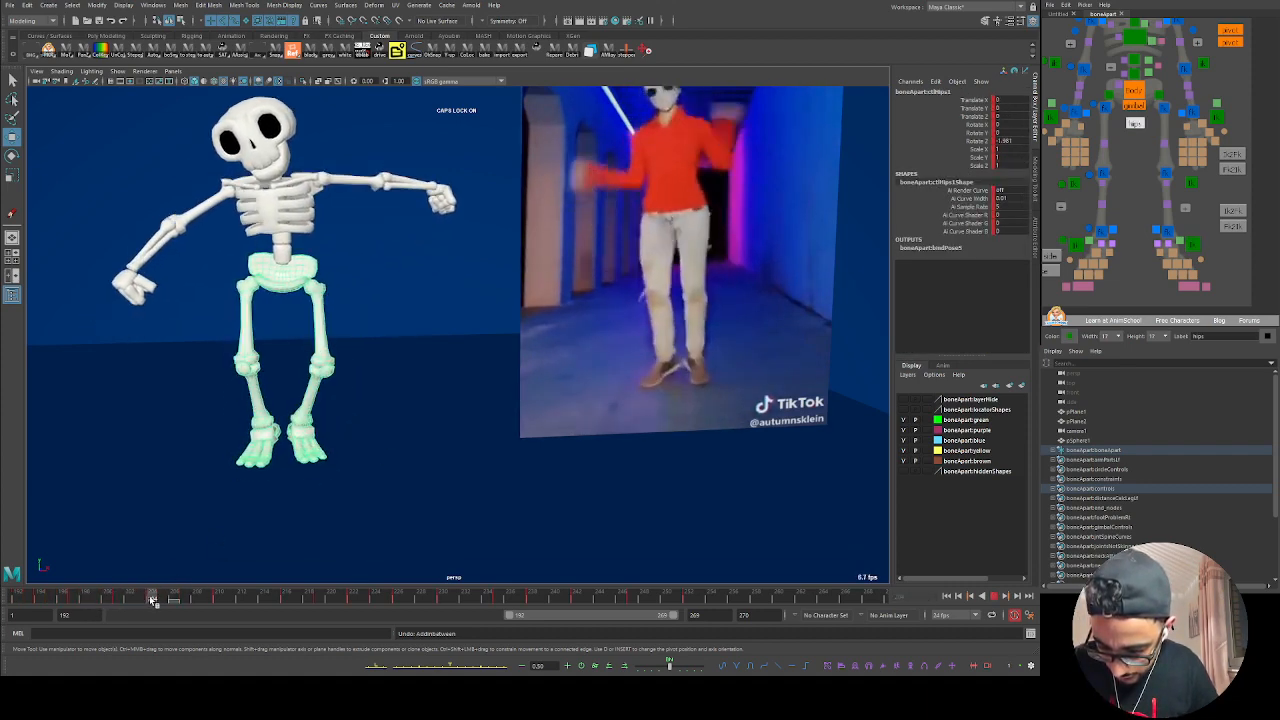
{"action": "left_click_drag", "start_coordinate": [152, 598], "coordinate": [130, 597]}
{"action": "left_click", "coordinate": [1137, 40]}
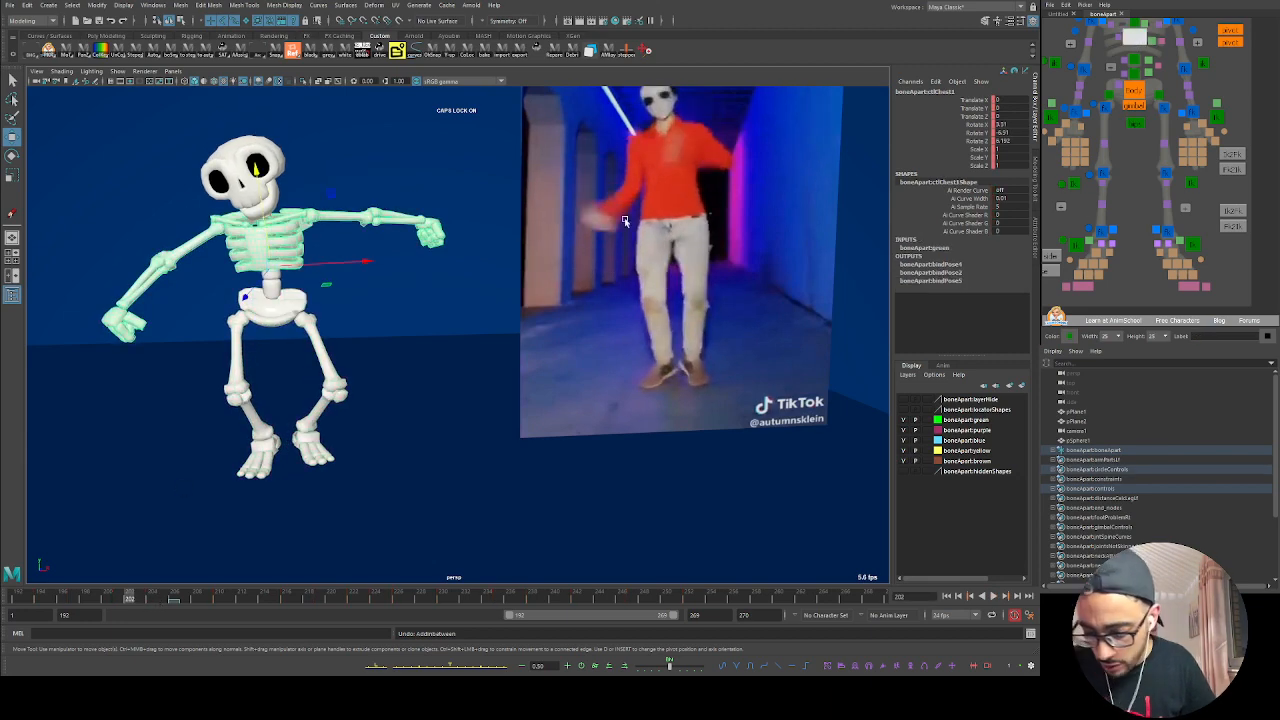
{"action": "left_click_drag", "start_coordinate": [267, 270], "coordinate": [271, 254]}
{"action": "key", "text": "ctrl+z"}
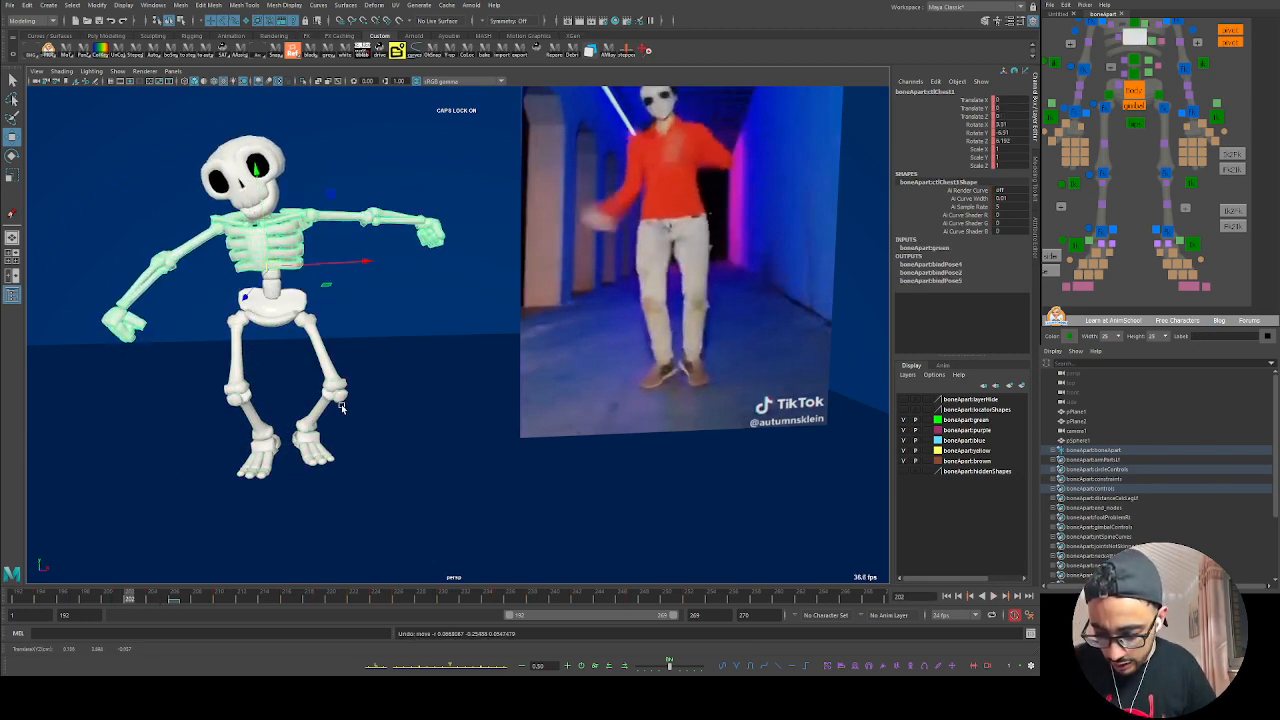
Step: Shift the foot controls slightly sideways at frame 207 to follow the dancer's foot contact
{"action": "mouse_move", "coordinate": [123, 601]}
{"action": "left_mouse_down"}
{"action": "mouse_move", "coordinate": [91, 603]}
{"action": "mouse_move", "coordinate": [194, 597]}
{"action": "mouse_move", "coordinate": [130, 595]}
{"action": "mouse_move", "coordinate": [184, 571]}
{"action": "mouse_move", "coordinate": [113, 579]}
{"action": "mouse_move", "coordinate": [211, 574]}
{"action": "mouse_move", "coordinate": [66, 575]}
{"action": "mouse_move", "coordinate": [232, 559]}
{"action": "mouse_move", "coordinate": [108, 525]}
{"action": "left_mouse_up"}
{"action": "left_click", "coordinate": [1080, 243]}
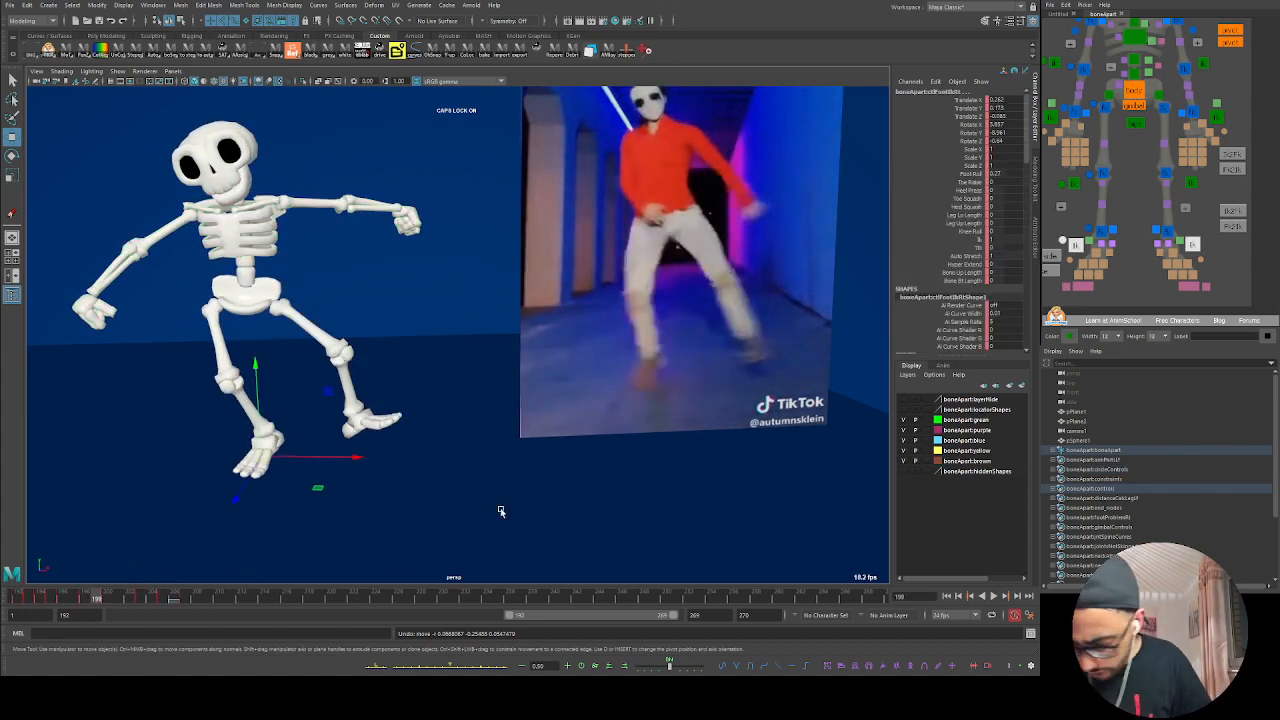
{"action": "mouse_move", "coordinate": [129, 597]}
{"action": "left_mouse_down"}
{"action": "mouse_move", "coordinate": [186, 600]}
{"action": "mouse_move", "coordinate": [155, 607]}
{"action": "mouse_move", "coordinate": [246, 592]}
{"action": "mouse_move", "coordinate": [154, 600]}
{"action": "mouse_move", "coordinate": [197, 600]}
{"action": "mouse_move", "coordinate": [166, 599]}
{"action": "mouse_move", "coordinate": [184, 601]}
{"action": "left_mouse_up"}
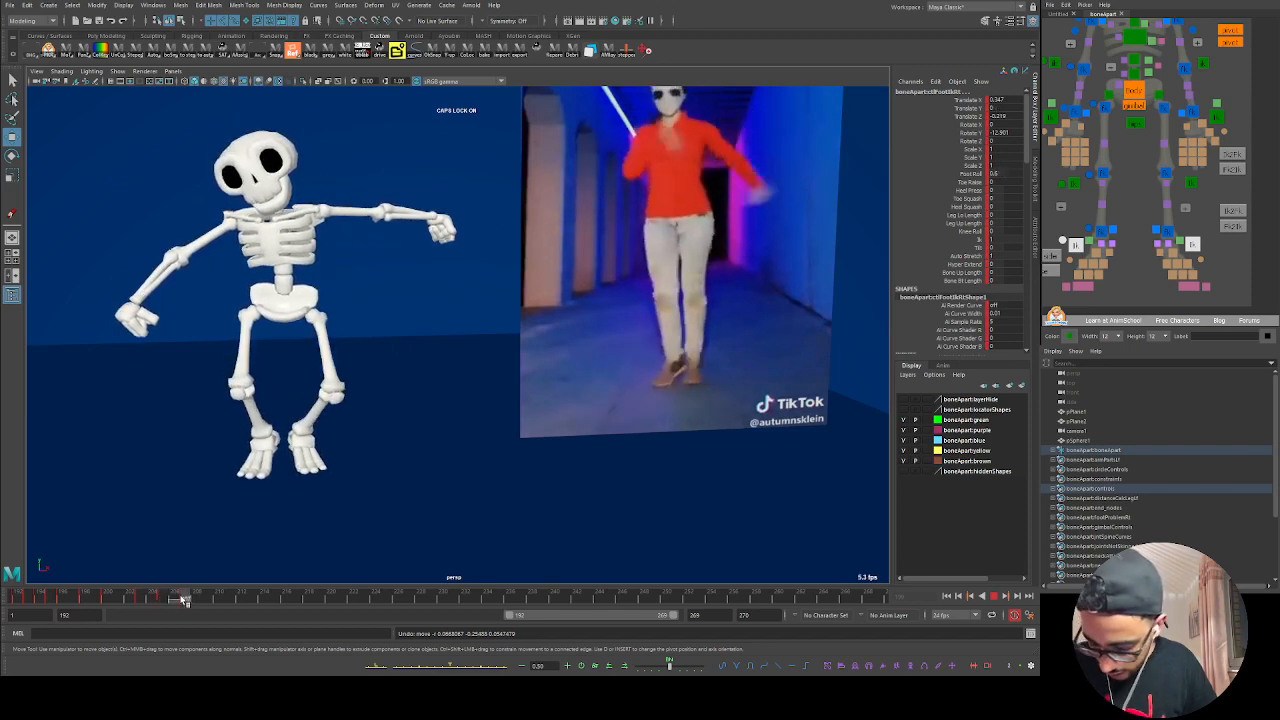
{"action": "left_click", "coordinate": [1071, 262]}
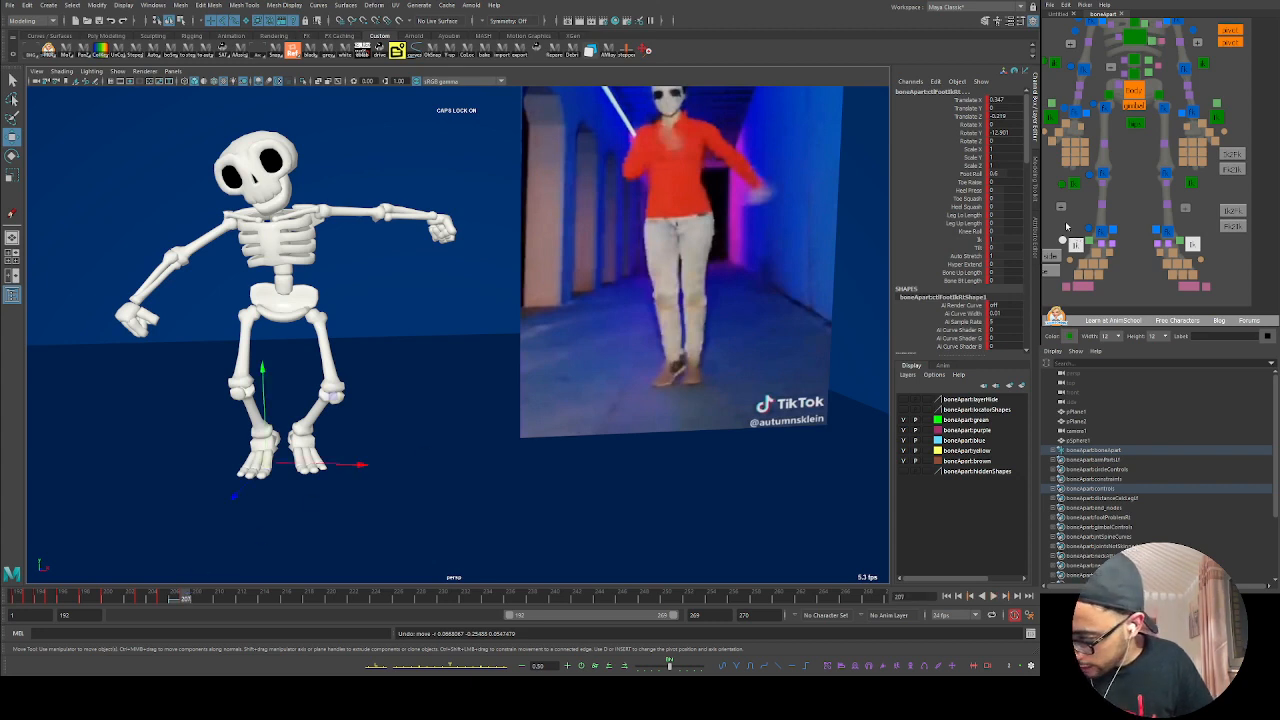
{"action": "left_click_drag", "start_coordinate": [333, 464], "coordinate": [383, 448]}
{"action": "left_click", "coordinate": [1189, 244]}
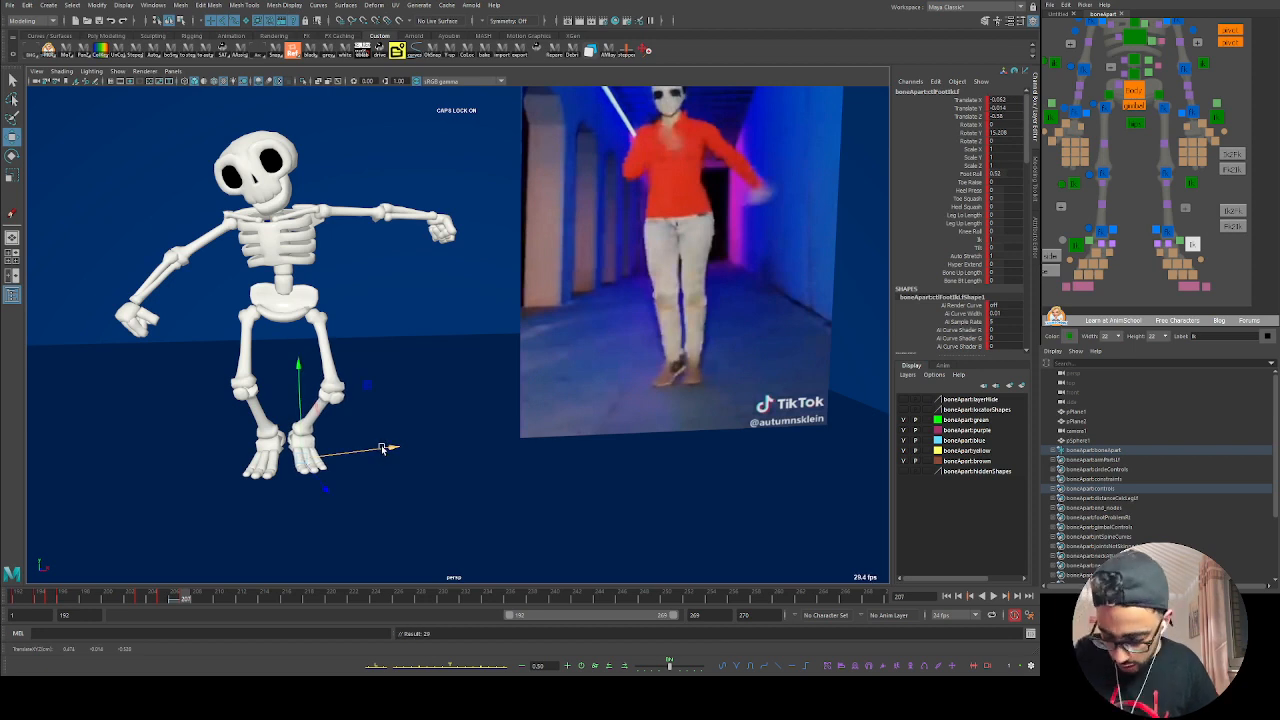
Step: Compare frames 203 to 207, then turn the foot controls slightly at frame 207 and bring the right foot closer to the left
{"action": "key", "text": "comma"}
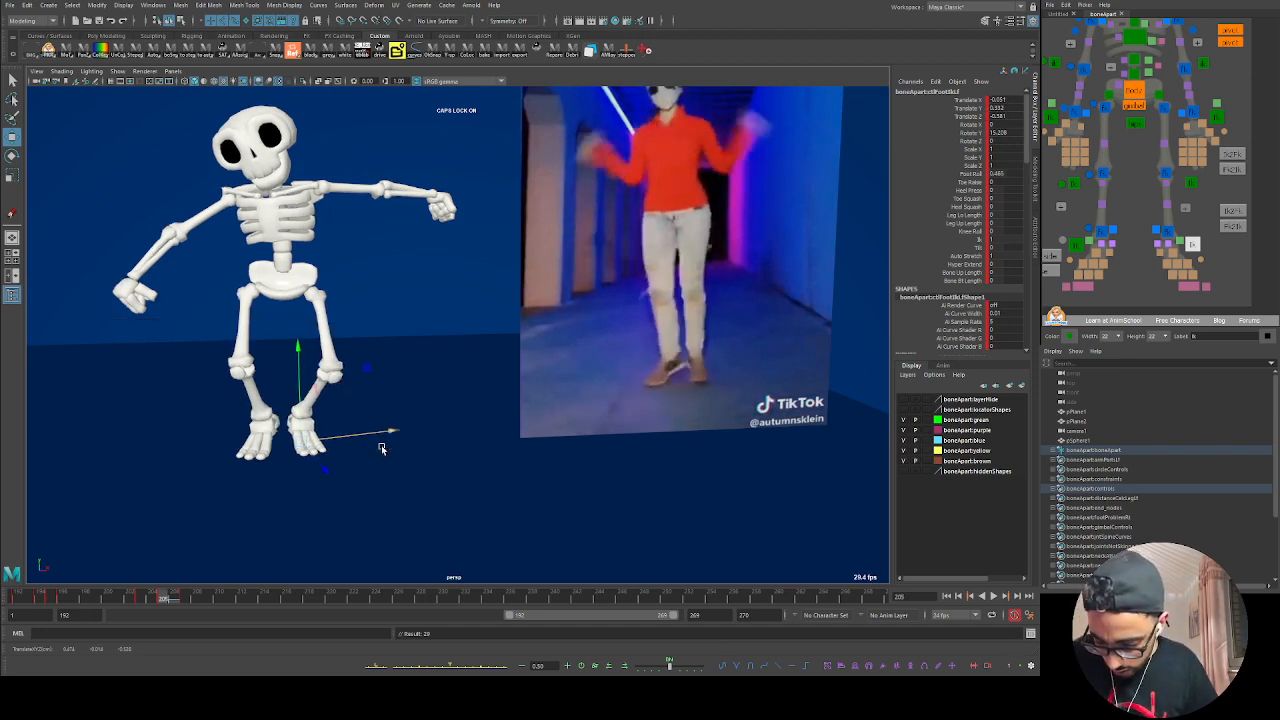
{"action": "key", "text": "comma"}
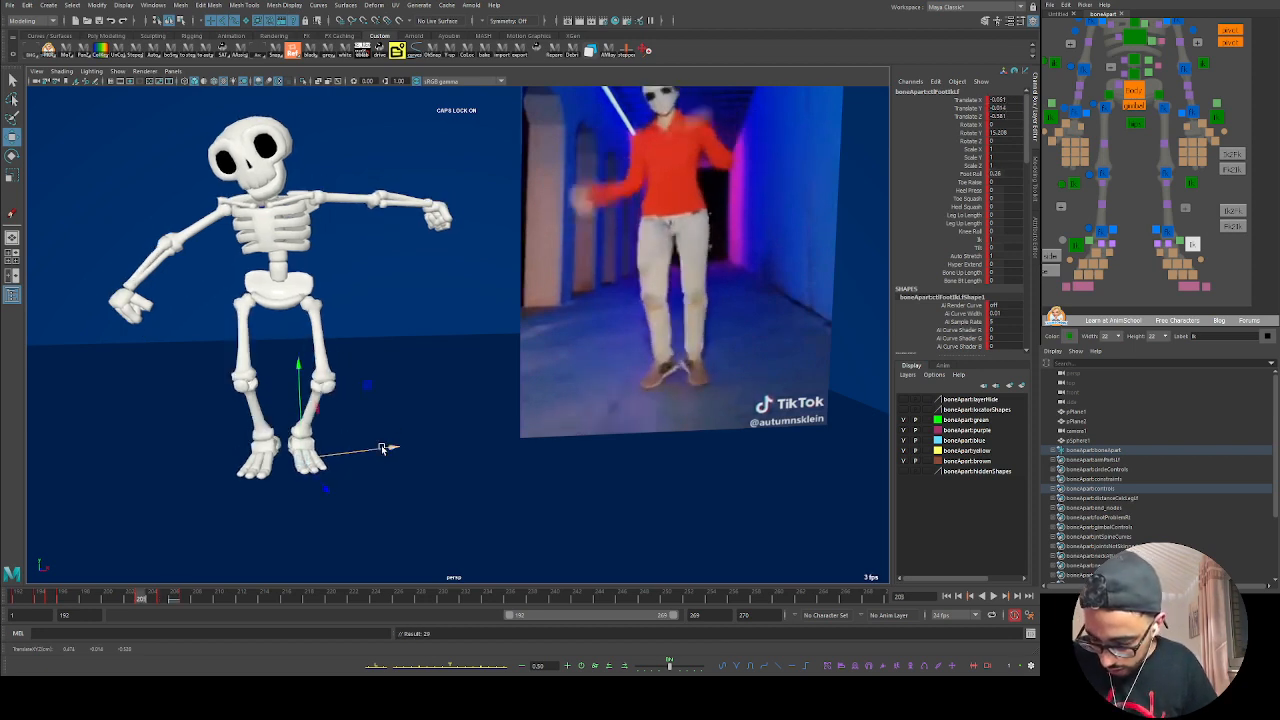
{"action": "key", "text": "period"}
{"action": "key", "text": "period"}
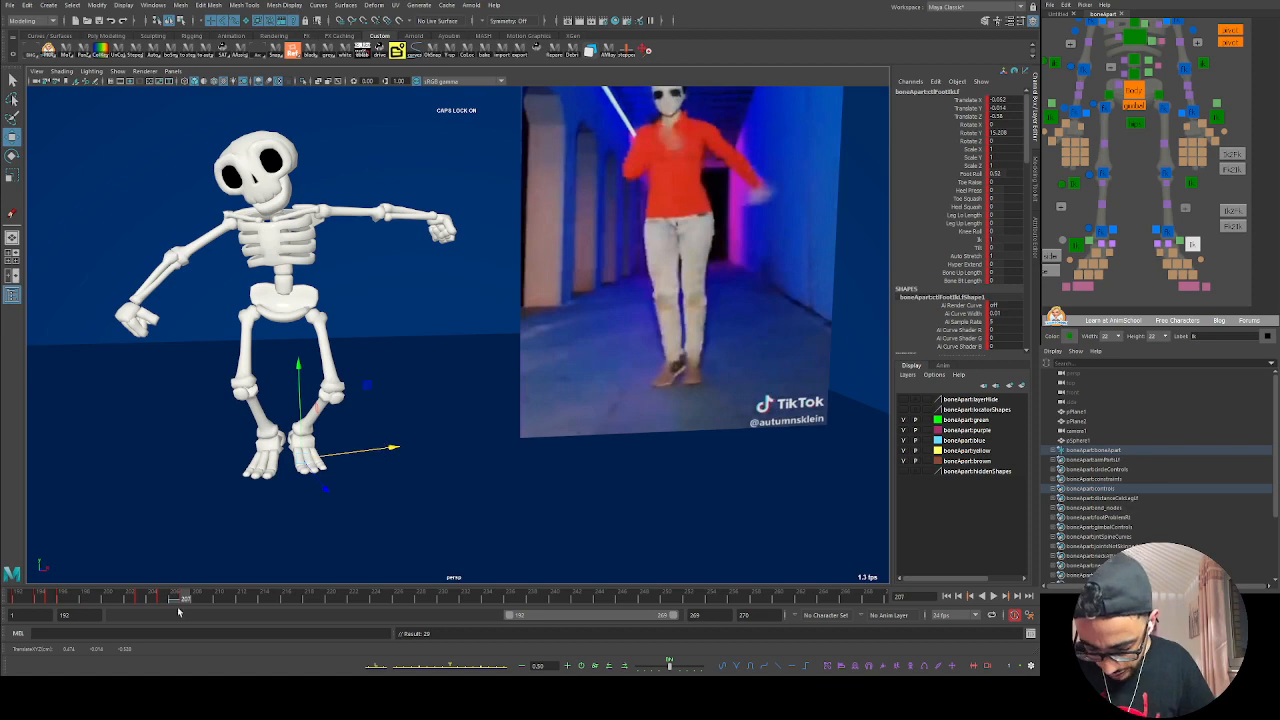
{"action": "mouse_move", "coordinate": [168, 600]}
{"action": "left_mouse_down"}
{"action": "mouse_move", "coordinate": [136, 597]}
{"action": "mouse_move", "coordinate": [194, 598]}
{"action": "mouse_move", "coordinate": [134, 601]}
{"action": "mouse_move", "coordinate": [202, 598]}
{"action": "mouse_move", "coordinate": [166, 598]}
{"action": "mouse_move", "coordinate": [200, 598]}
{"action": "mouse_move", "coordinate": [188, 597]}
{"action": "left_mouse_up"}
{"action": "key", "text": "w"}
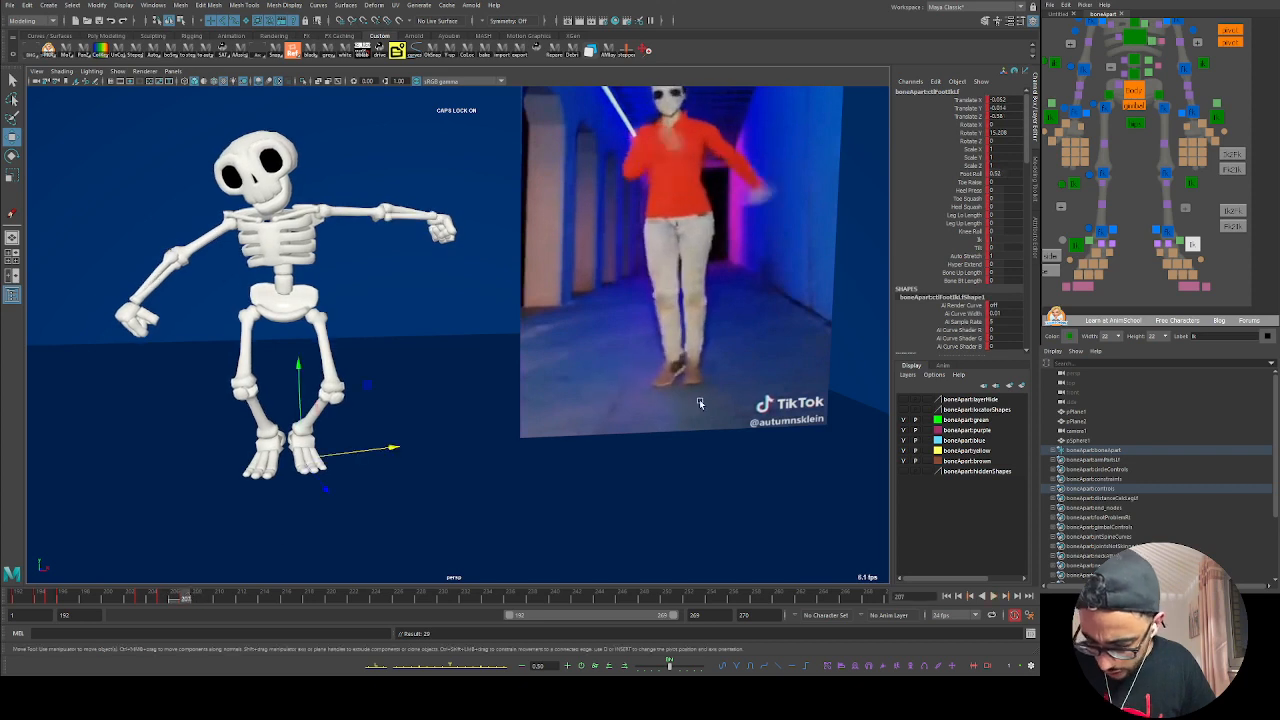
{"action": "key", "text": "e"}
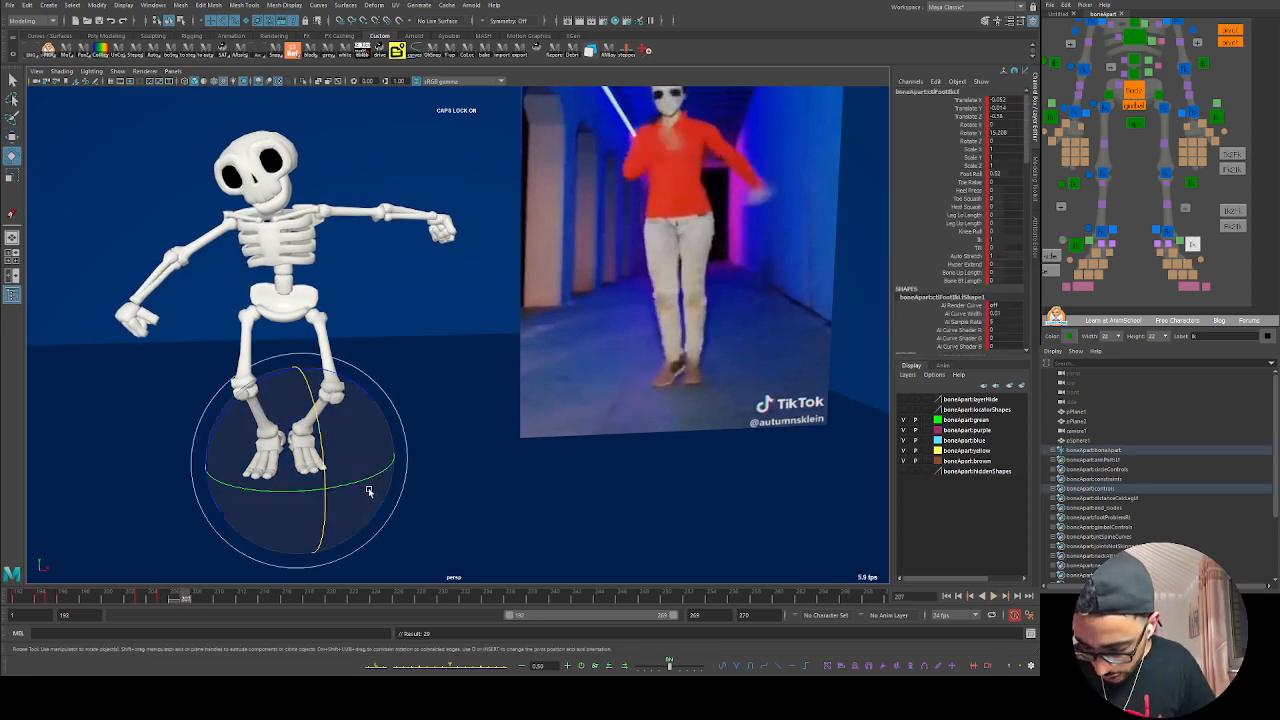
{"action": "left_click_drag", "start_coordinate": [366, 486], "coordinate": [326, 461]}
{"action": "left_click", "coordinate": [1077, 245]}
{"action": "key", "text": "w"}
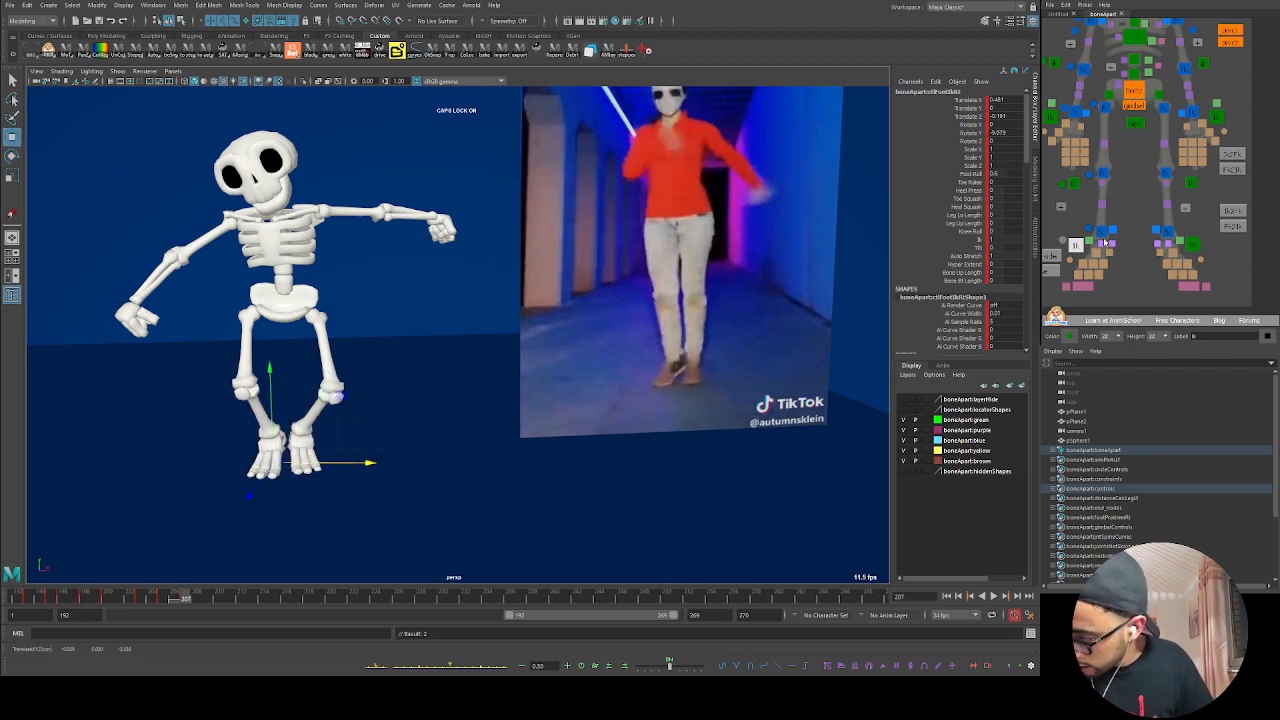
Step: Blend Translate X and Translate Z of both foot controls toward the next key at frame 205 and check the surrounding frames
{"action": "left_click", "coordinate": [1063, 241]}
{"action": "left_click_drag", "start_coordinate": [128, 600], "coordinate": [163, 603]}
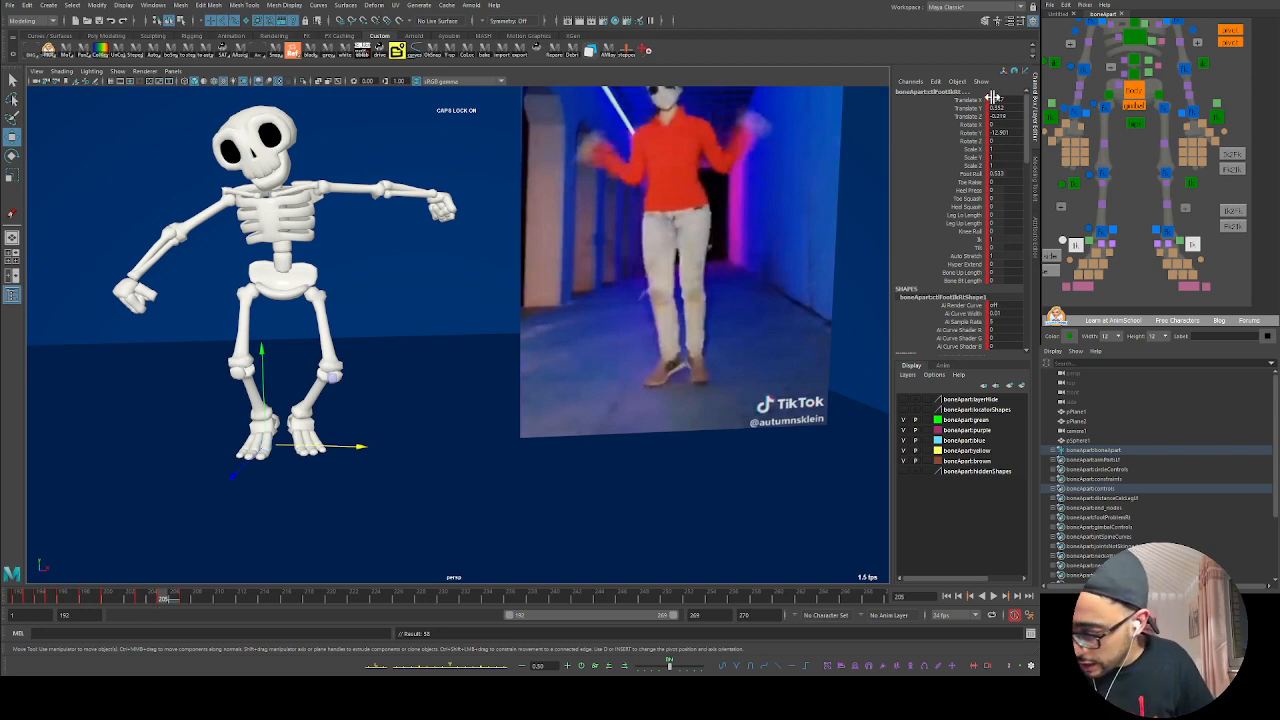
{"action": "left_click_drag", "start_coordinate": [975, 101], "coordinate": [972, 119]}
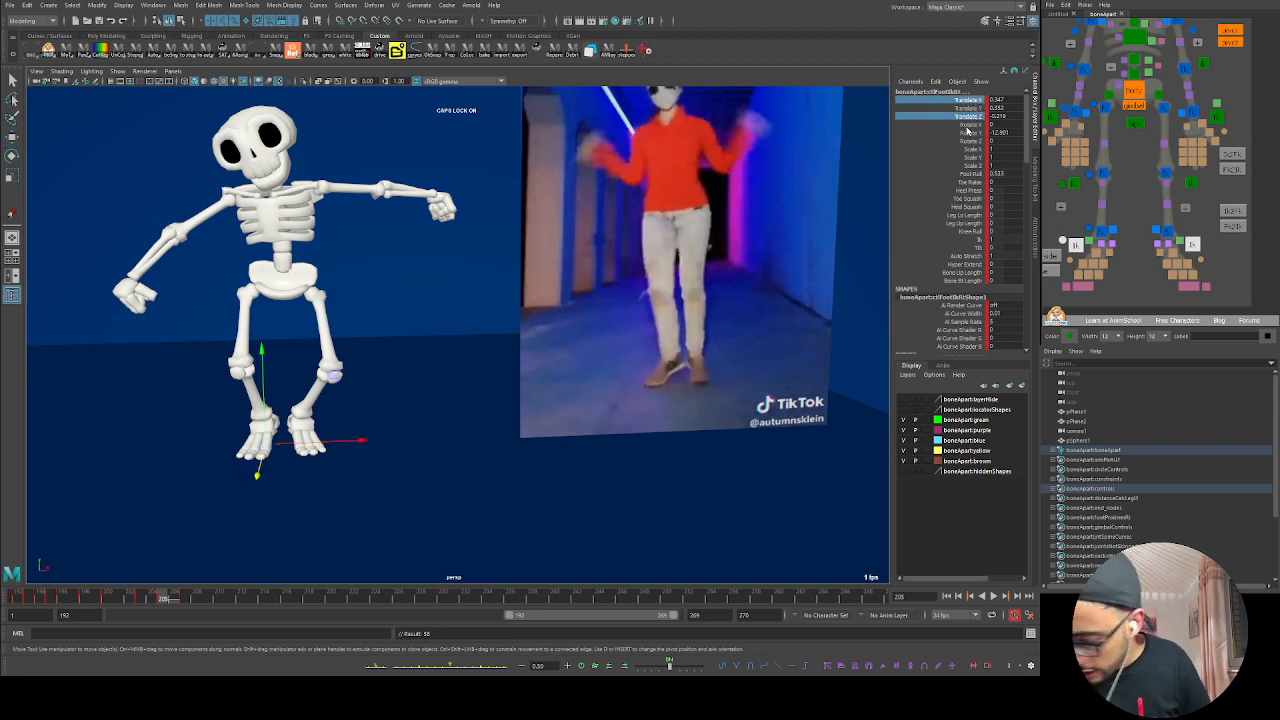
{"action": "key", "text": "bracketright"}
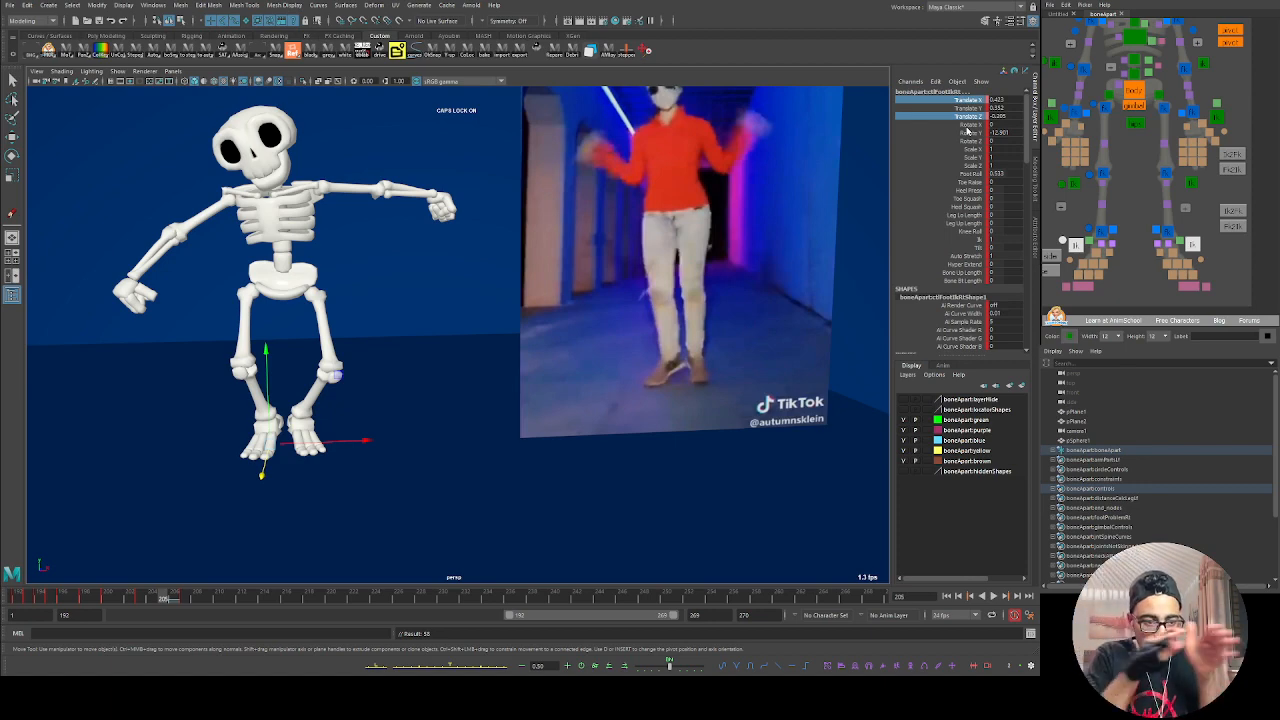
{"action": "mouse_move", "coordinate": [136, 605]}
{"action": "left_mouse_down"}
{"action": "mouse_move", "coordinate": [220, 597]}
{"action": "mouse_move", "coordinate": [158, 597]}
{"action": "left_mouse_up"}
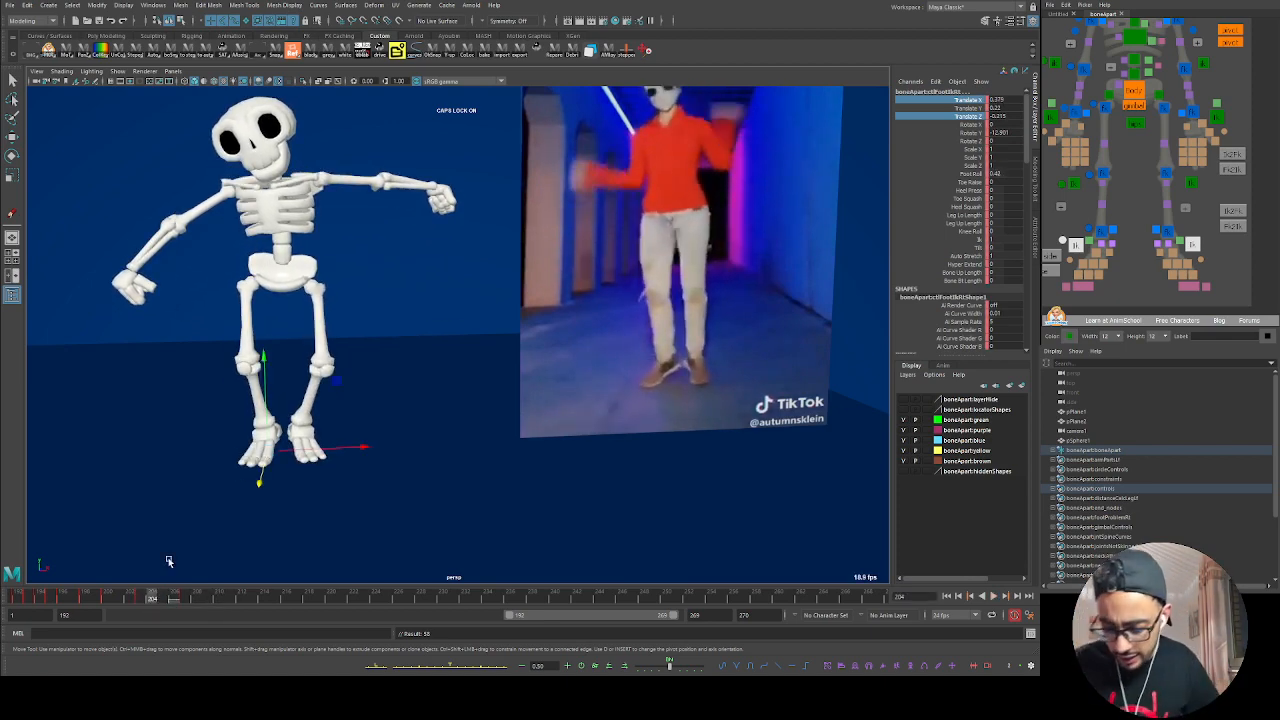
{"action": "mouse_move", "coordinate": [146, 601]}
{"action": "left_mouse_down"}
{"action": "mouse_move", "coordinate": [188, 600]}
{"action": "mouse_move", "coordinate": [134, 596]}
{"action": "mouse_move", "coordinate": [205, 609]}
{"action": "mouse_move", "coordinate": [102, 600]}
{"action": "mouse_move", "coordinate": [153, 597]}
{"action": "mouse_move", "coordinate": [125, 597]}
{"action": "mouse_move", "coordinate": [141, 597]}
{"action": "left_mouse_up"}
Step: Bring up the right foot control's curves in the Graph Editor at frame 203 and isolate its Rotate Y curve
{"action": "left_click", "coordinate": [1062, 235]}
{"action": "left_click", "coordinate": [1076, 244]}
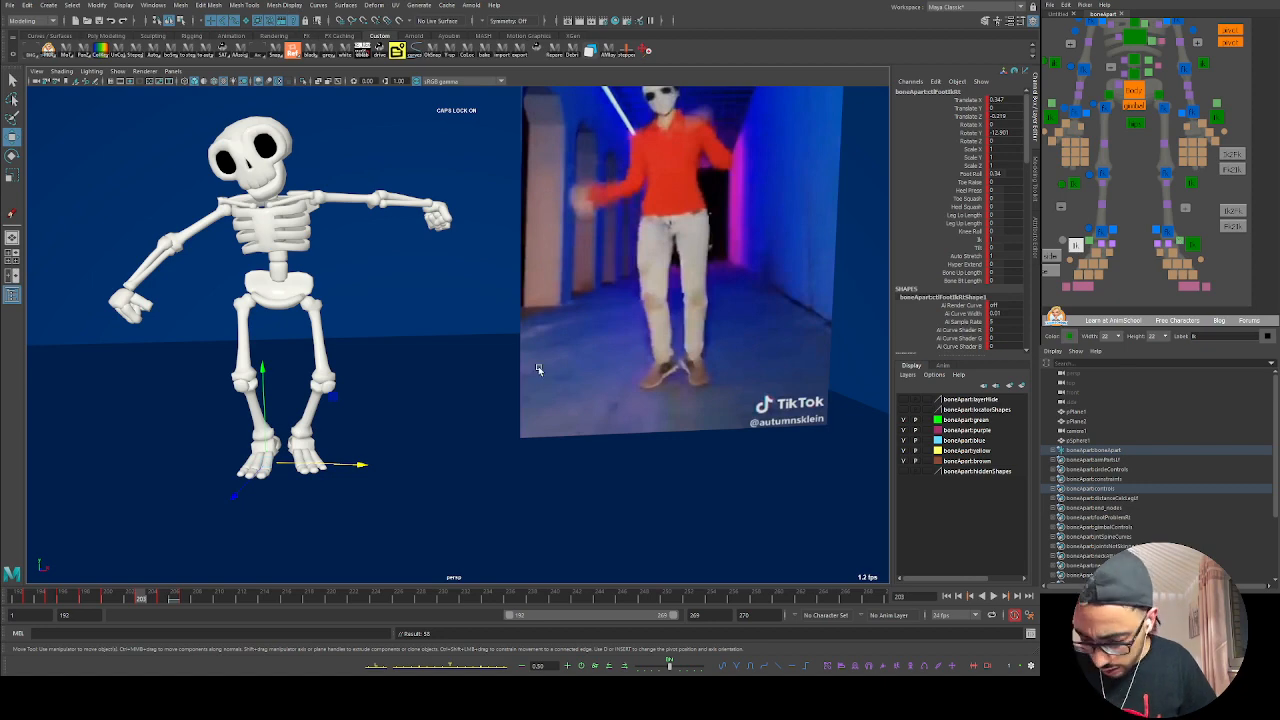
{"action": "key", "text": "space"}
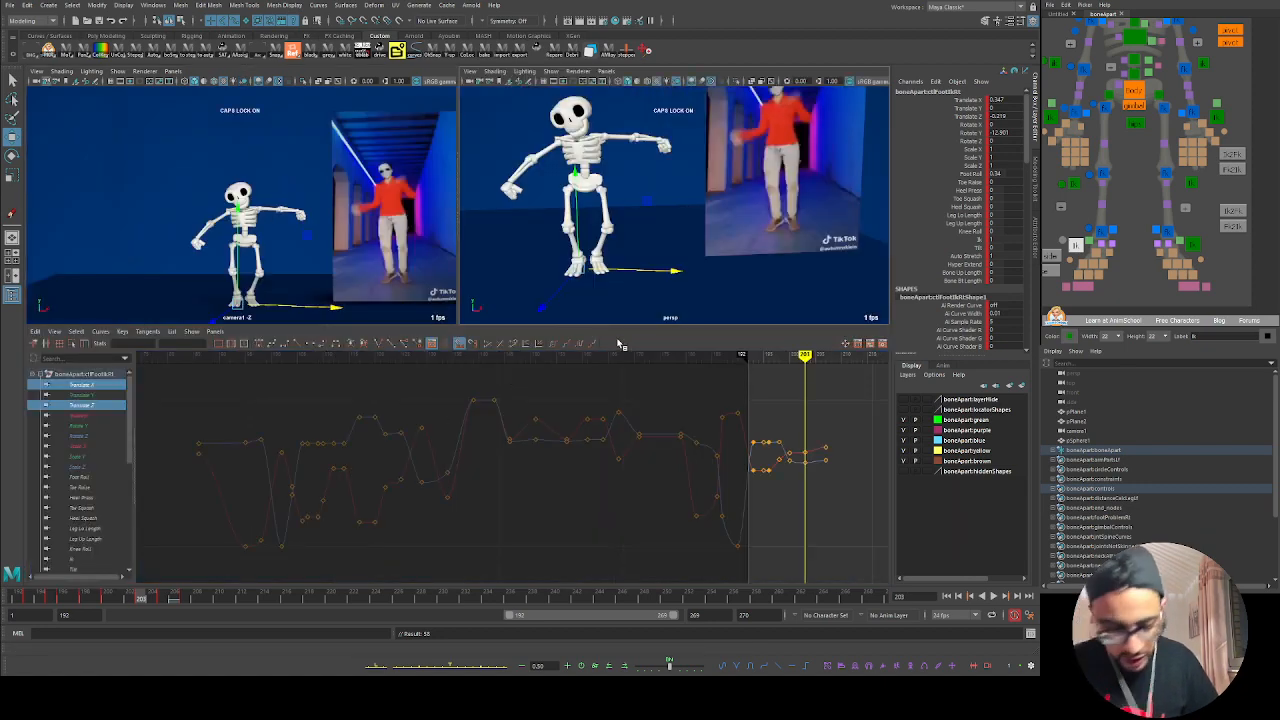
{"action": "left_click", "coordinate": [96, 457]}
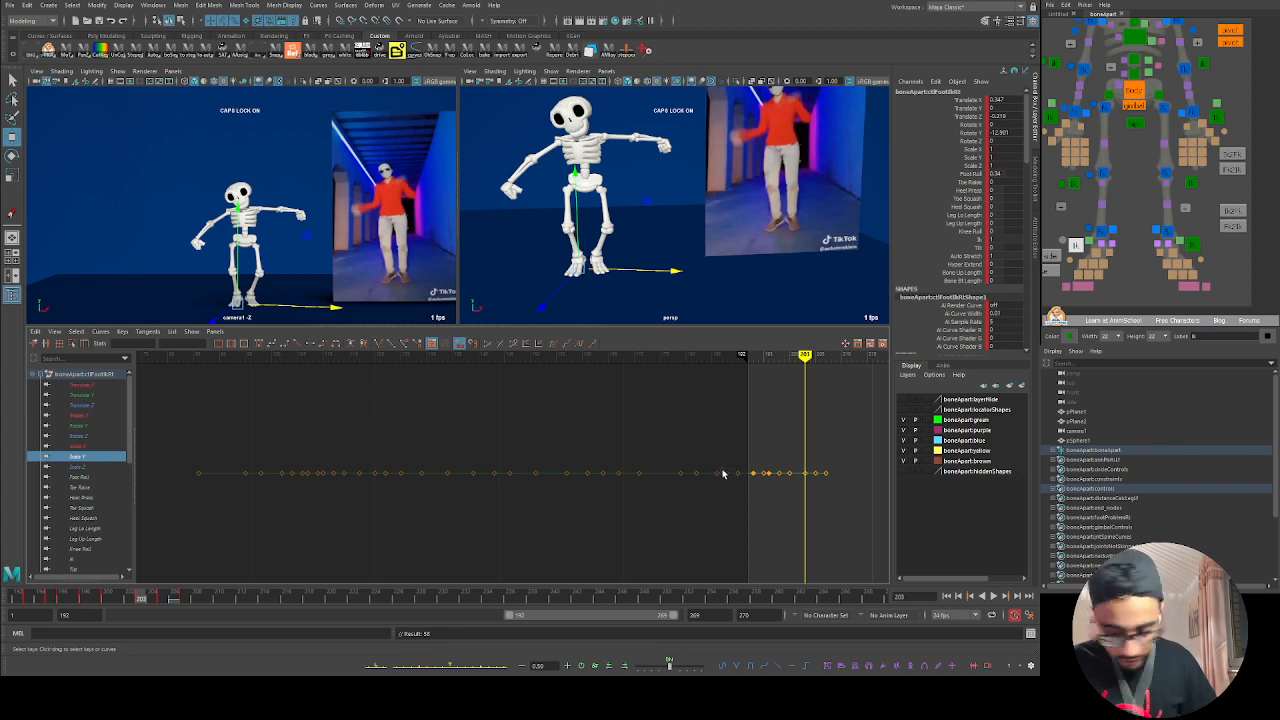
{"action": "middle_click_drag", "start_coordinate": [782, 487], "coordinate": [448, 489], "text": "alt"}
{"action": "scroll", "coordinate": [543, 482], "scroll_direction": "up", "scroll_amount": 5}
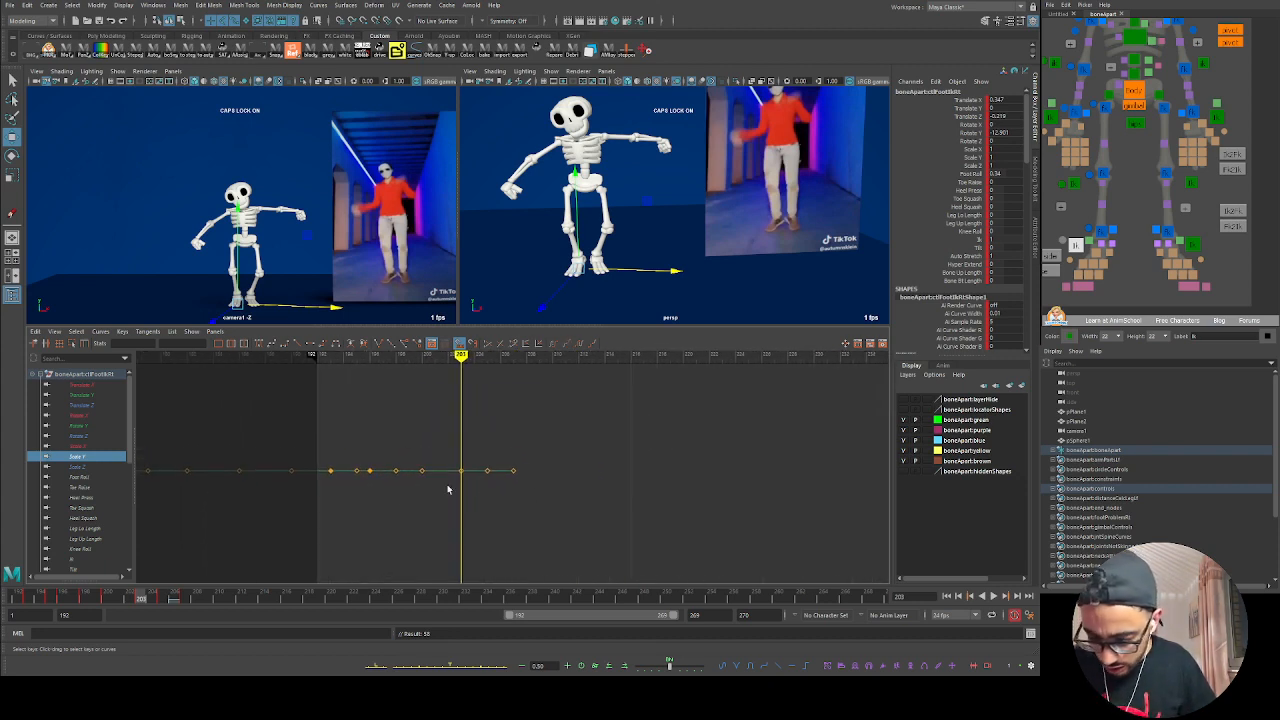
{"action": "left_click", "coordinate": [86, 447]}
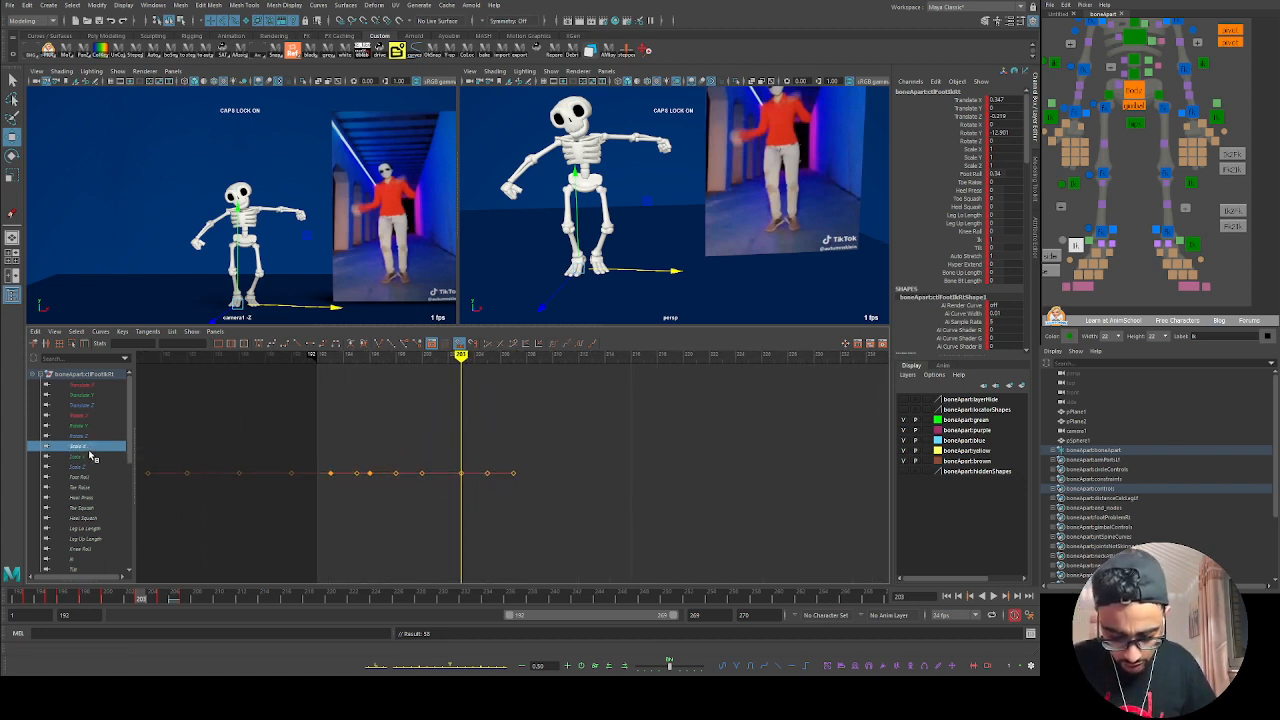
{"action": "left_click", "coordinate": [90, 457]}
{"action": "middle_click_drag", "start_coordinate": [493, 495], "coordinate": [338, 513], "text": "alt"}
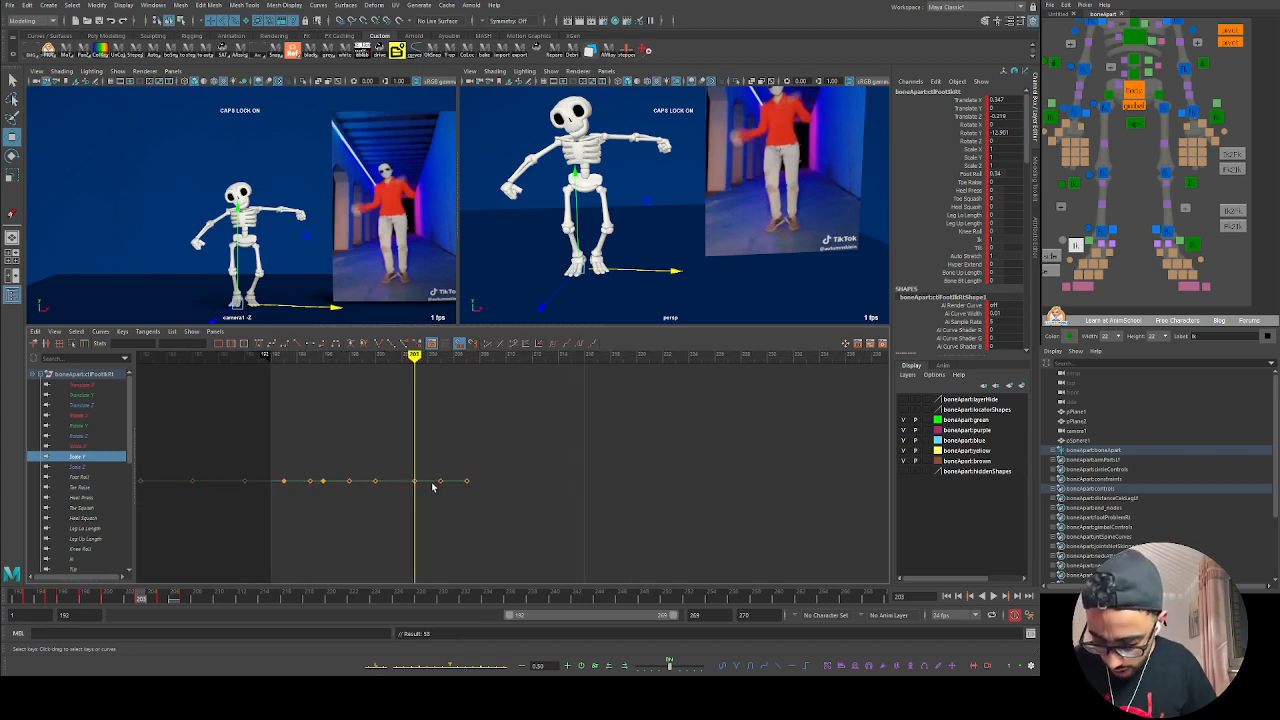
{"action": "mouse_move", "coordinate": [433, 487]}
{"action": "middle_mouse_down", "text": "alt"}
{"action": "mouse_move", "coordinate": [421, 485]}
{"action": "mouse_move", "coordinate": [436, 478]}
{"action": "middle_mouse_up", "text": "alt"}
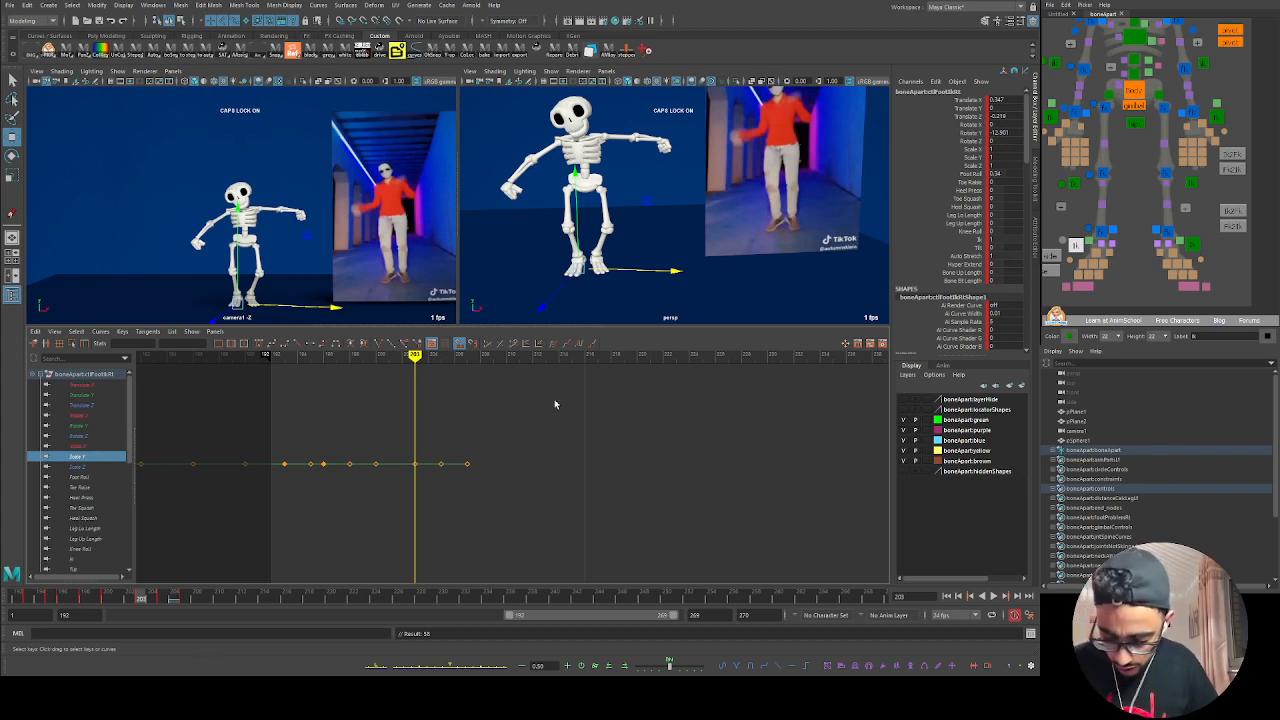
{"action": "left_click", "coordinate": [101, 427]}
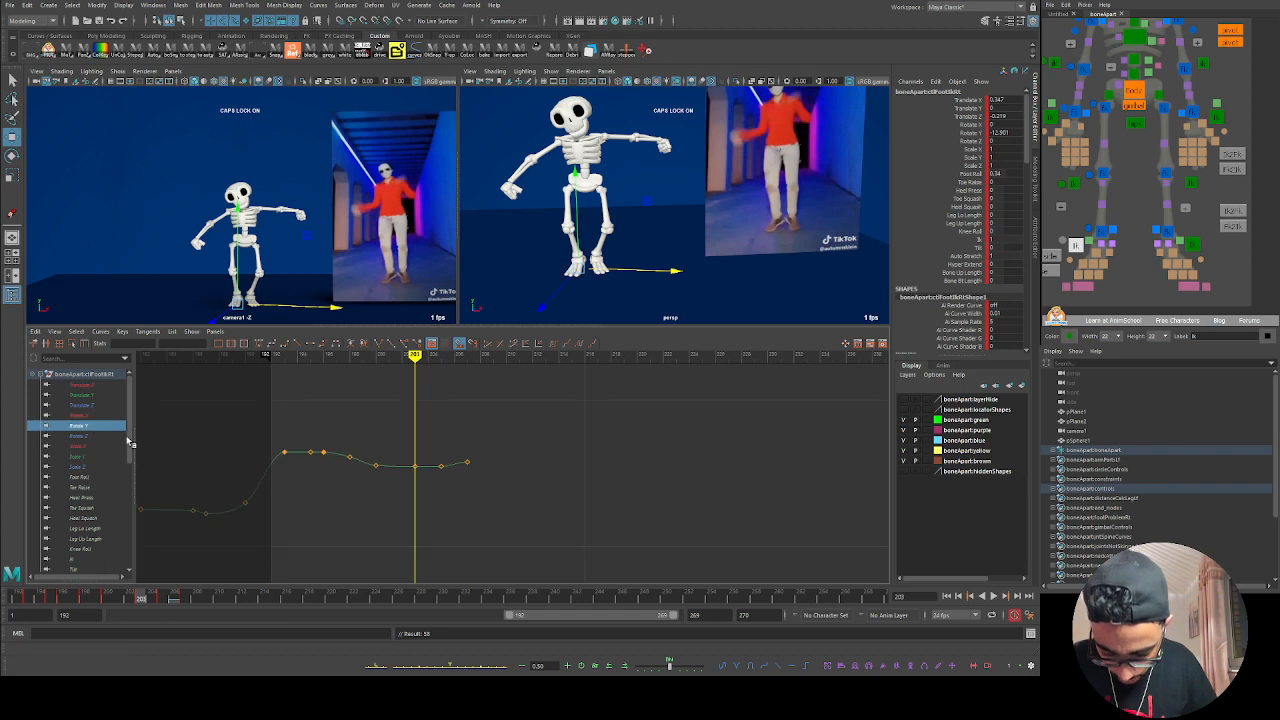
Step: Lower the right foot's Rotate Y keys around frame 203 to turn the foot outward
{"action": "key", "text": "a"}
{"action": "middle_click_drag", "start_coordinate": [528, 504], "coordinate": [233, 514], "text": "alt"}
{"action": "middle_click_drag", "start_coordinate": [565, 487], "coordinate": [465, 484], "text": "alt"}
{"action": "right_click_drag", "start_coordinate": [465, 486], "coordinate": [489, 462], "text": "alt+shift"}
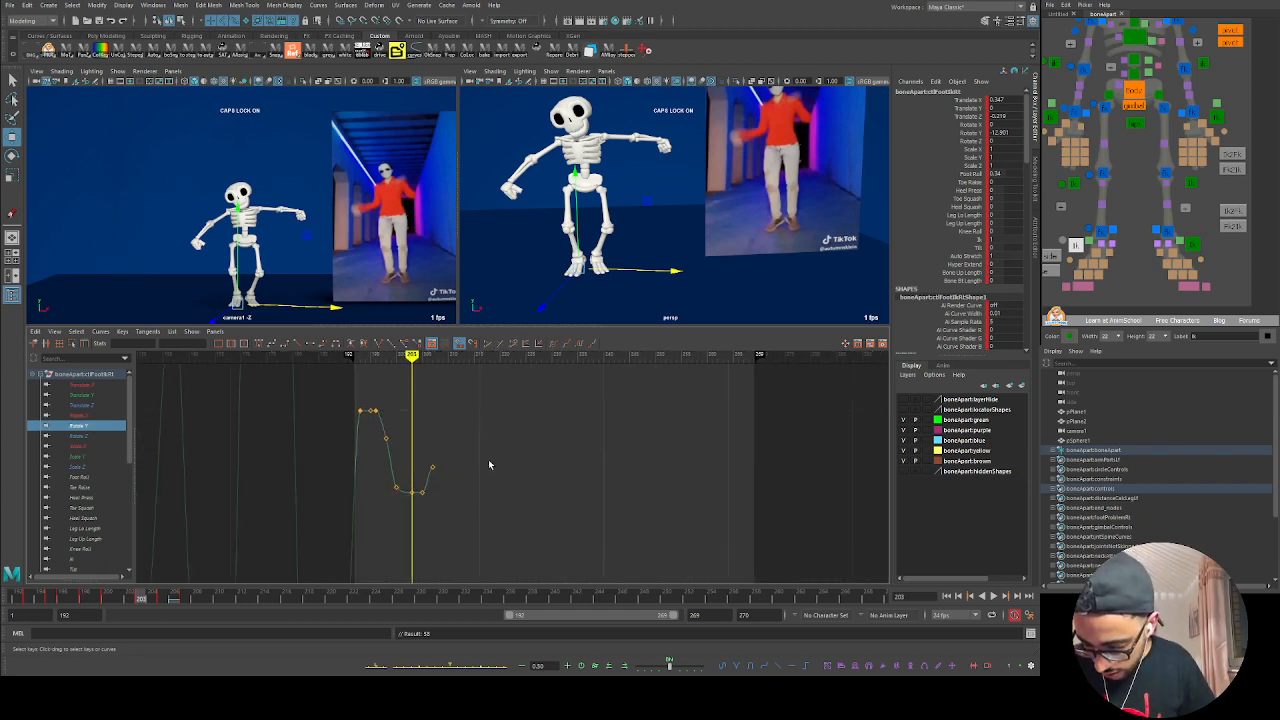
{"action": "middle_click_drag", "start_coordinate": [489, 462], "coordinate": [453, 470], "text": "alt"}
{"action": "right_click_drag", "start_coordinate": [453, 470], "coordinate": [458, 470], "text": "alt+shift"}
{"action": "middle_click_drag", "start_coordinate": [449, 469], "coordinate": [454, 486], "text": "alt"}
{"action": "left_click_drag", "start_coordinate": [411, 477], "coordinate": [342, 519]}
{"action": "middle_click_drag", "start_coordinate": [381, 479], "coordinate": [392, 508], "text": "alt"}
Step: Raise the left foot's Rotate Y keys at frames 203 and 205 to about 29.2
{"action": "left_click", "coordinate": [1191, 240]}
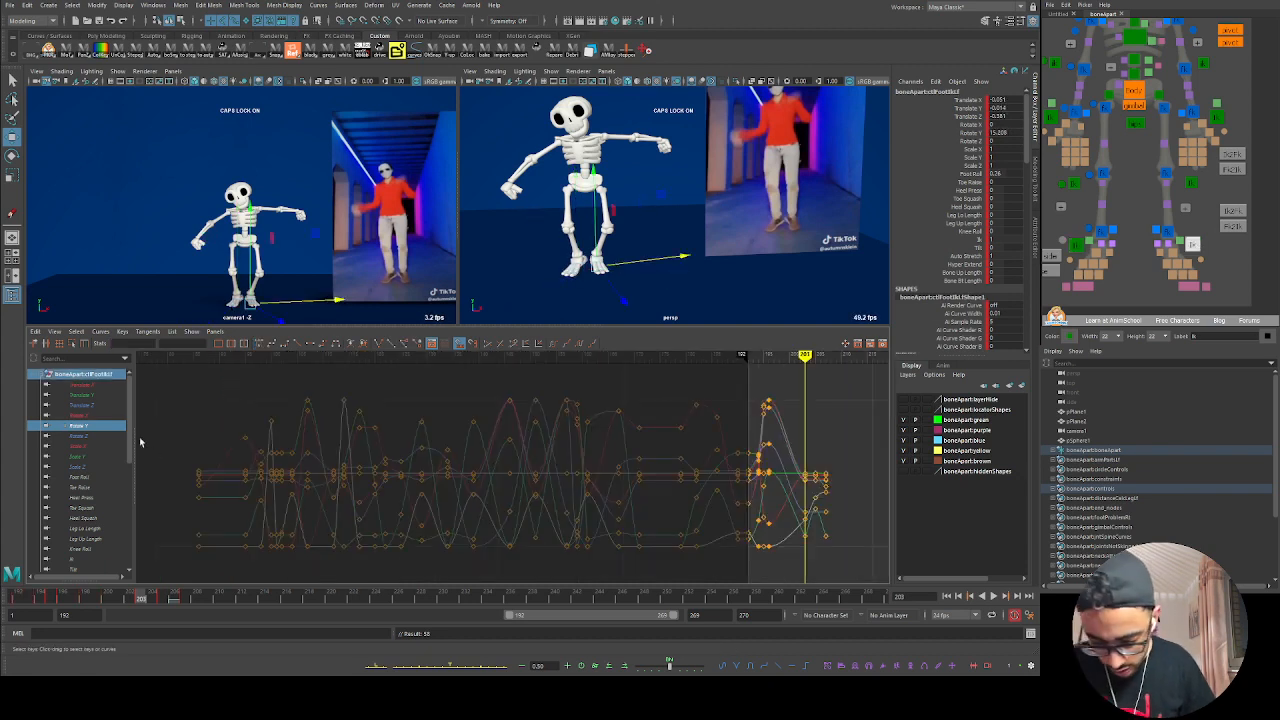
{"action": "left_click", "coordinate": [100, 426]}
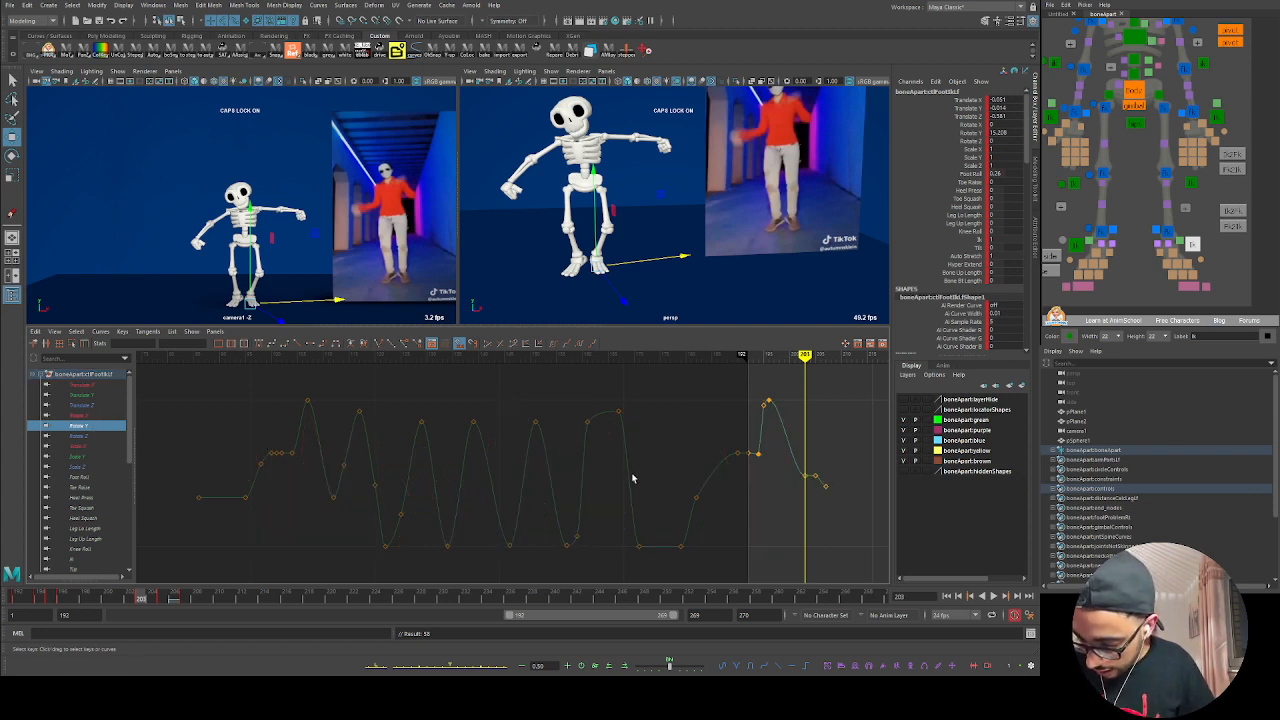
{"action": "middle_click_drag", "start_coordinate": [758, 452], "coordinate": [532, 475], "text": "alt"}
{"action": "left_click_drag", "start_coordinate": [507, 470], "coordinate": [490, 479]}
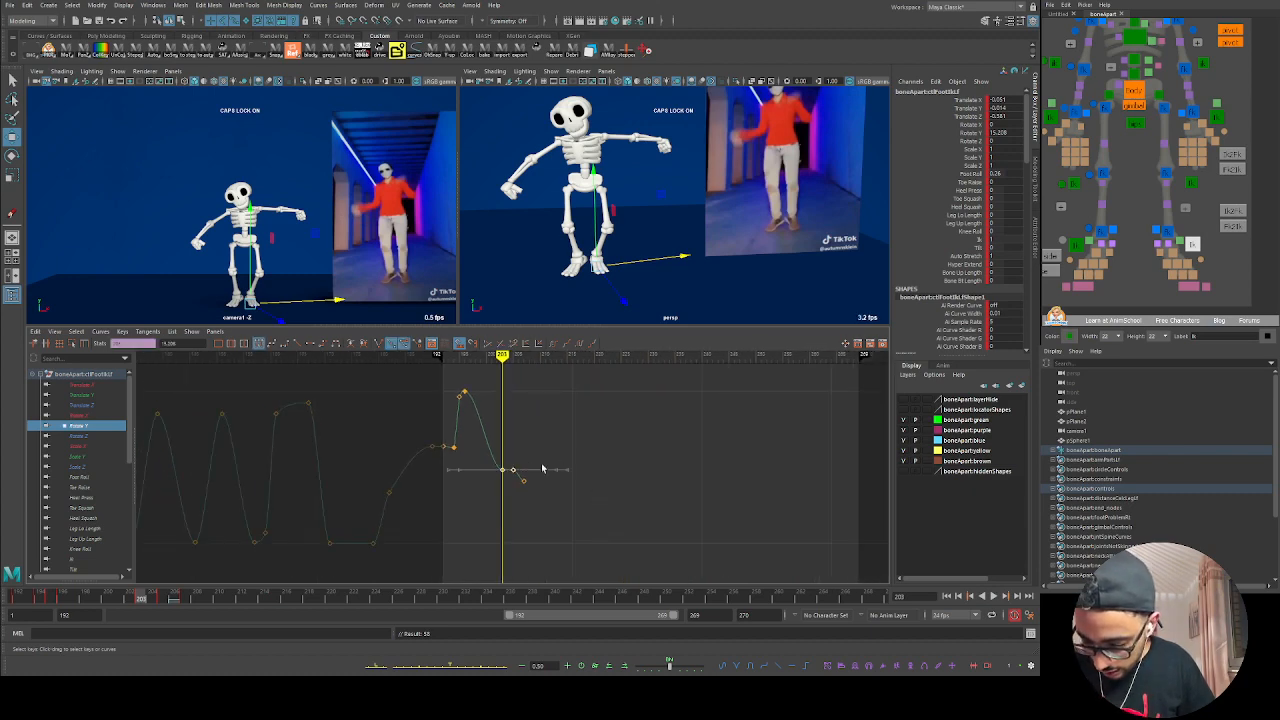
{"action": "middle_click_drag", "start_coordinate": [543, 463], "coordinate": [548, 441]}
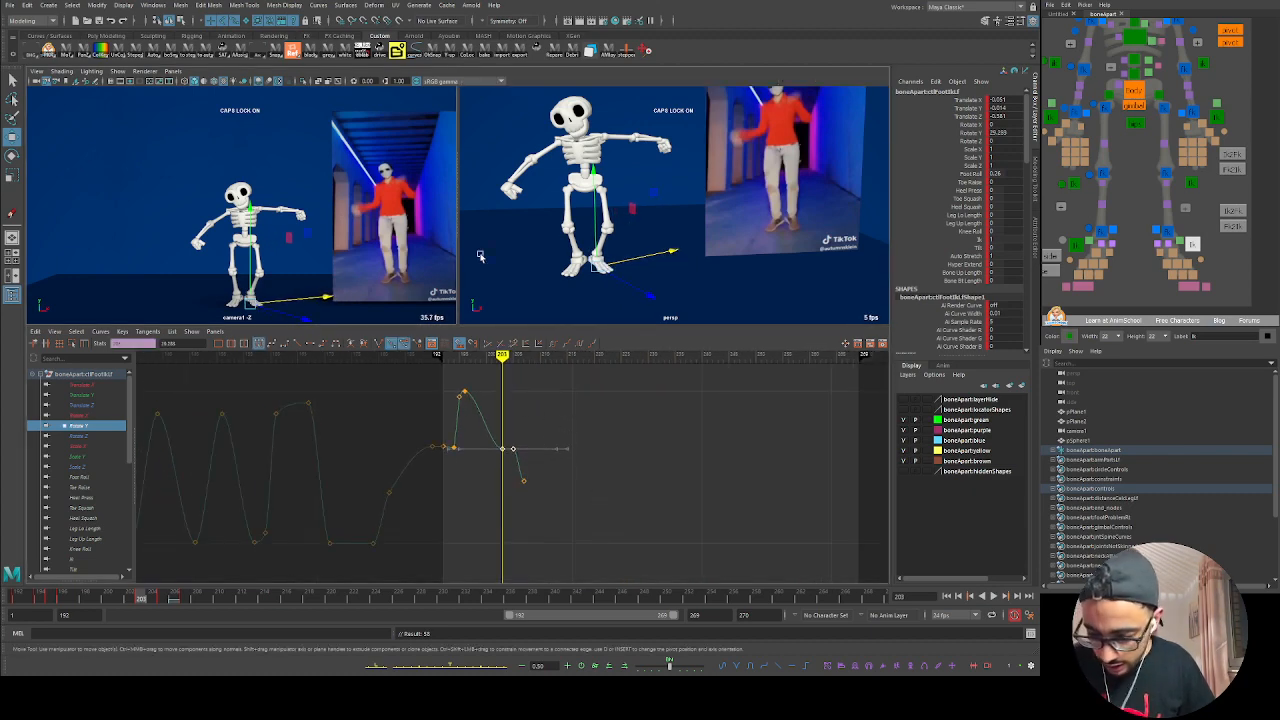
Step: Enlarge the perspective view, select both foot controls and slide them sideways toward the character's right at frame 212
{"action": "key", "text": "space"}
{"action": "key", "text": "space"}
{"action": "key", "text": "space"}
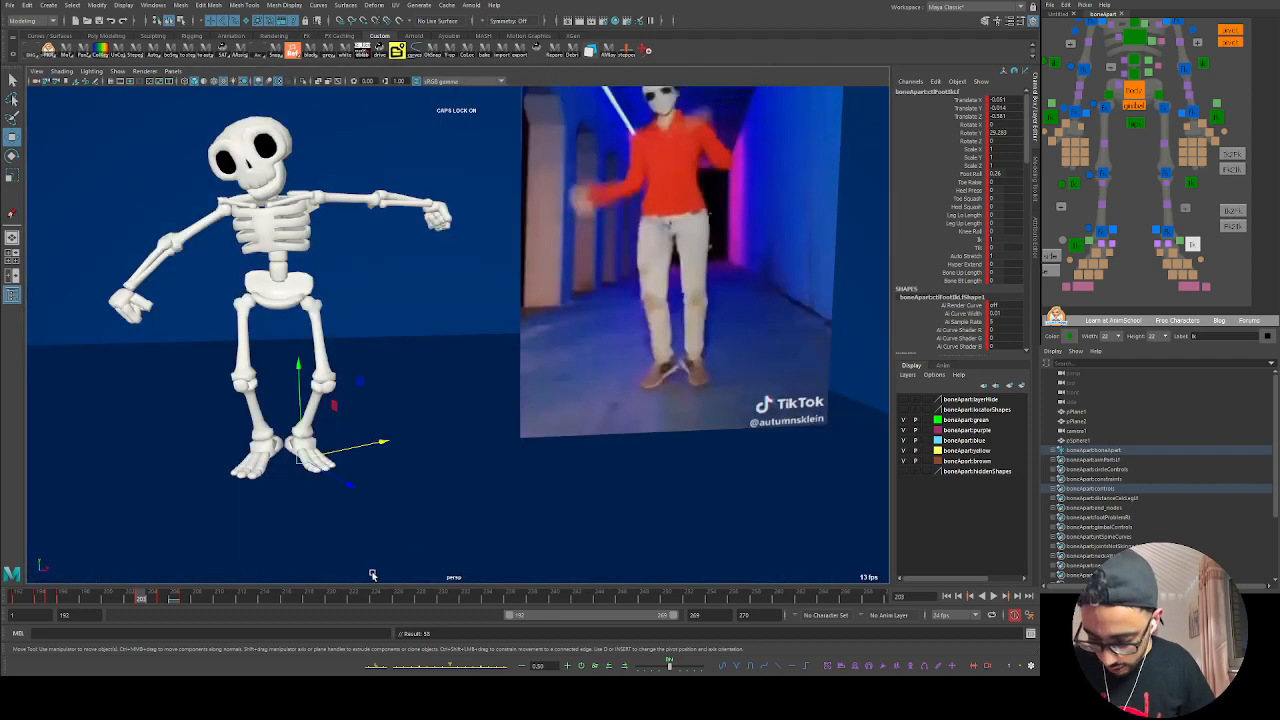
{"action": "left_click_drag", "start_coordinate": [130, 603], "coordinate": [241, 599]}
{"action": "left_click", "coordinate": [1101, 261]}
{"action": "left_click", "coordinate": [1068, 242]}
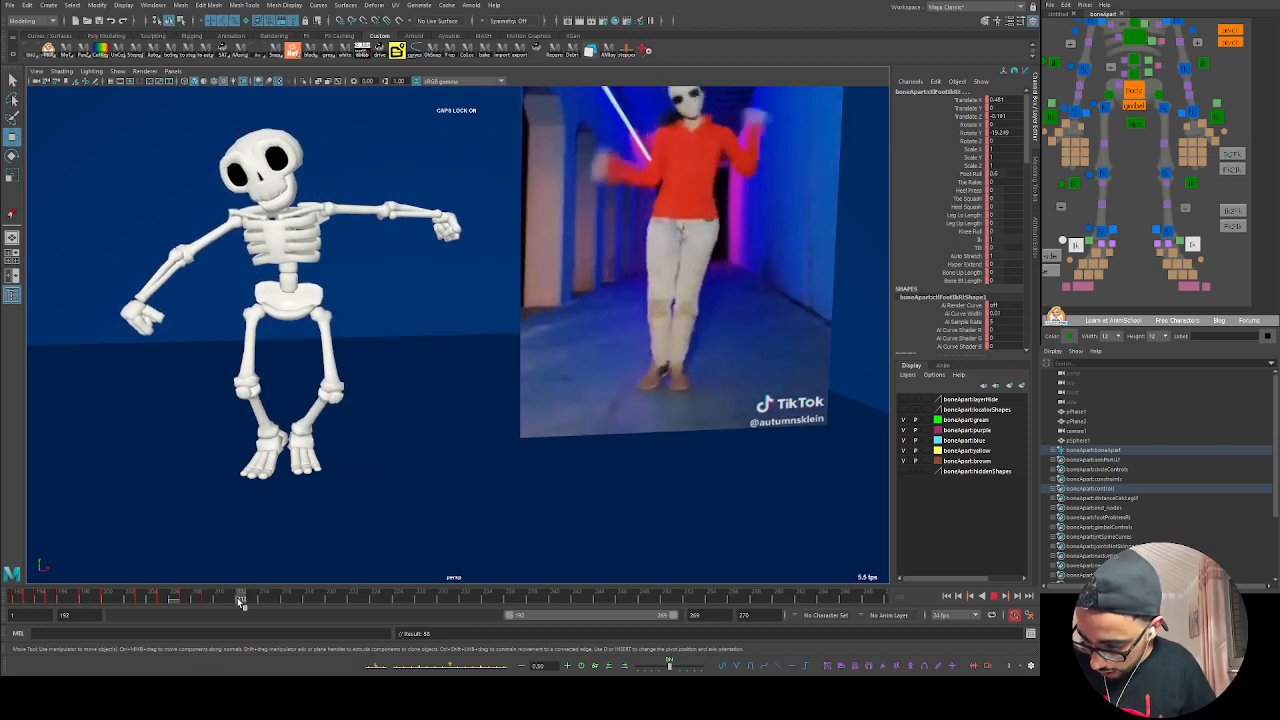
{"action": "left_click_drag", "start_coordinate": [334, 470], "coordinate": [322, 472]}
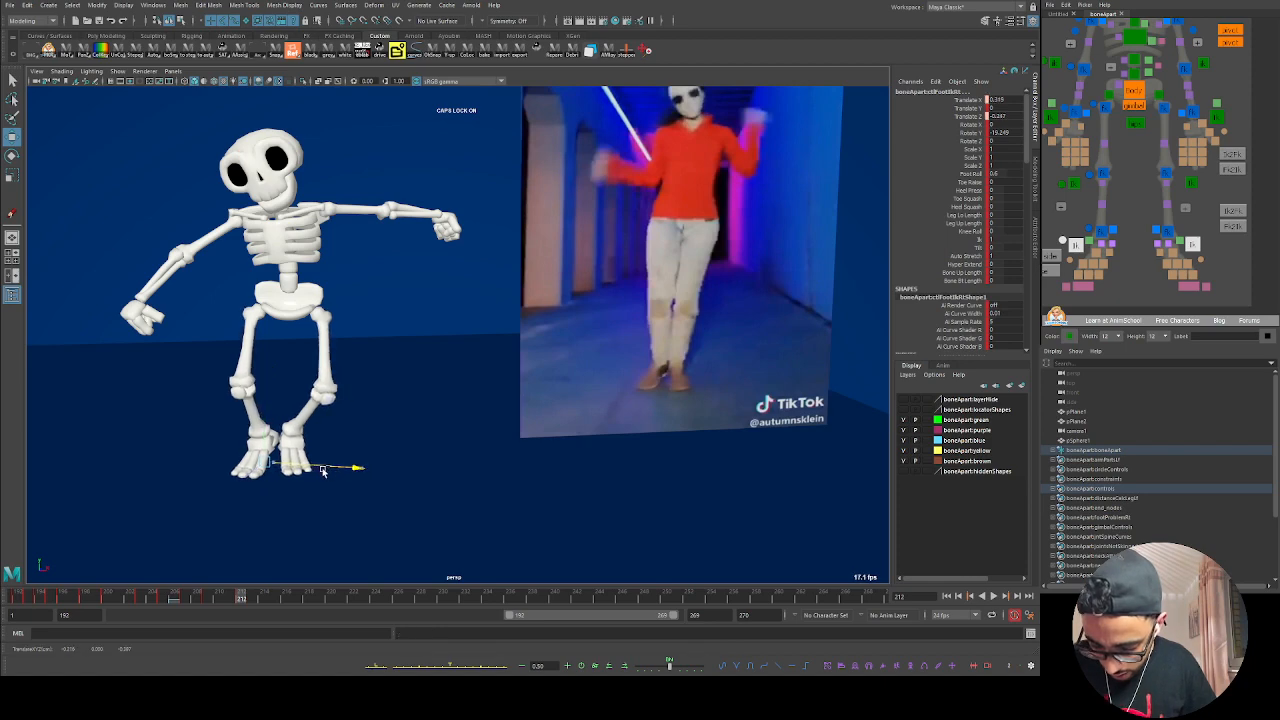
Step: Nudge both foot controls around frame 210 and set a key on them
{"action": "mouse_move", "coordinate": [216, 601]}
{"action": "left_mouse_down"}
{"action": "mouse_move", "coordinate": [246, 600]}
{"action": "mouse_move", "coordinate": [180, 600]}
{"action": "mouse_move", "coordinate": [250, 600]}
{"action": "mouse_move", "coordinate": [196, 600]}
{"action": "mouse_move", "coordinate": [221, 597]}
{"action": "left_mouse_up"}
{"action": "left_click_drag", "start_coordinate": [270, 463], "coordinate": [268, 458]}
{"action": "key", "text": "s"}
Step: Step the left foot control outward at frame 217 to about 1.4 in Translate X and adjust its depth and height
{"action": "left_click_drag", "start_coordinate": [182, 600], "coordinate": [306, 594]}
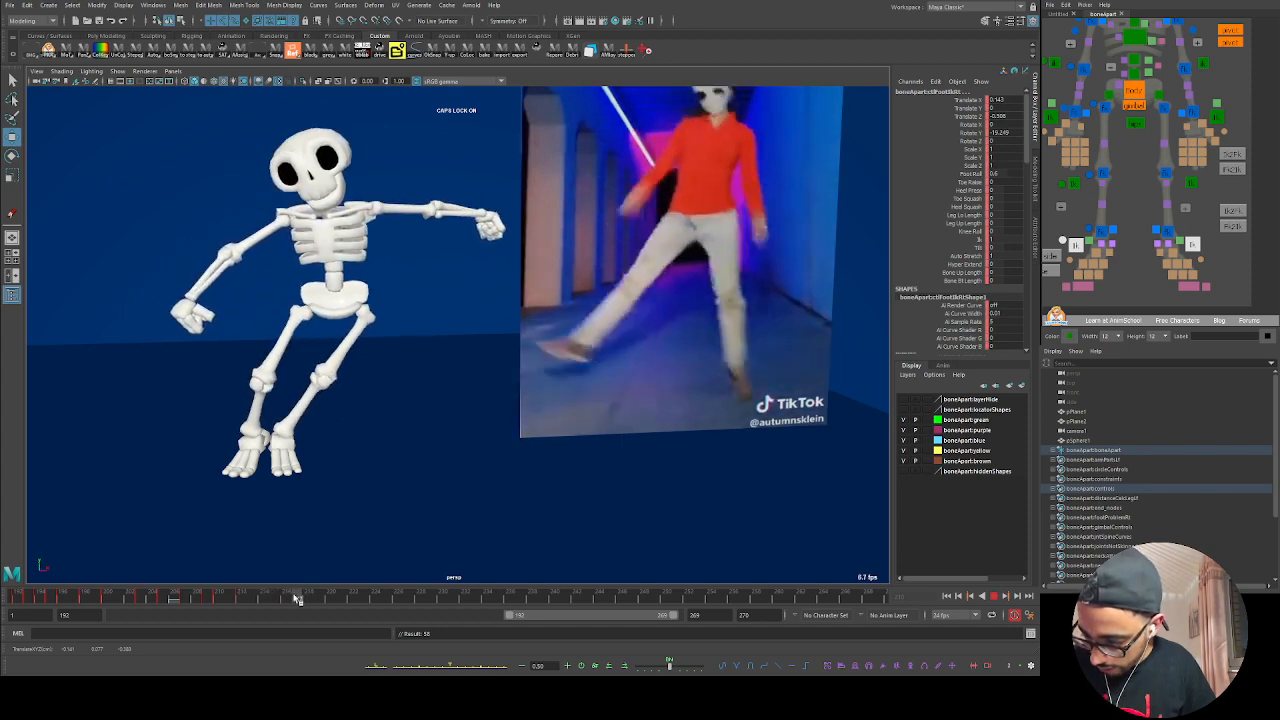
{"action": "key", "text": "w"}
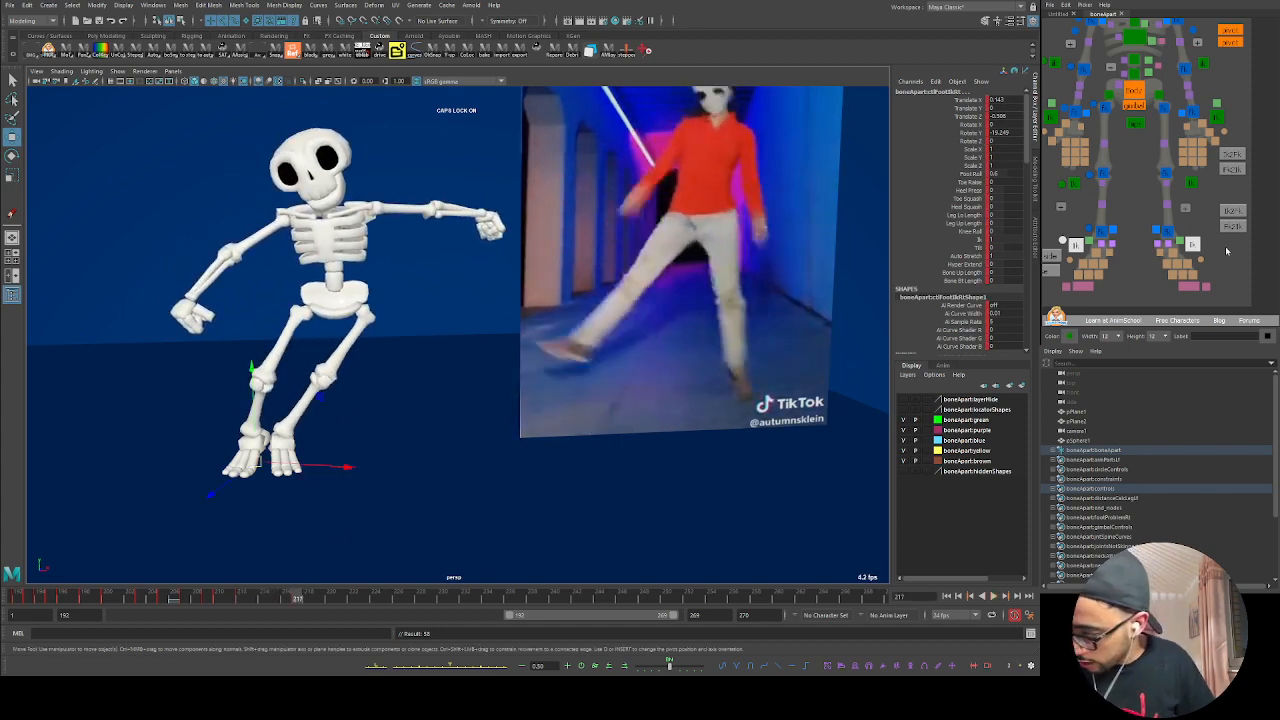
{"action": "left_click", "coordinate": [1192, 244]}
{"action": "mouse_move", "coordinate": [368, 465]}
{"action": "left_mouse_down"}
{"action": "mouse_move", "coordinate": [457, 449]}
{"action": "mouse_move", "coordinate": [364, 467]}
{"action": "left_mouse_up"}
{"action": "scroll", "coordinate": [390, 460], "scroll_direction": "up", "scroll_amount": 3}
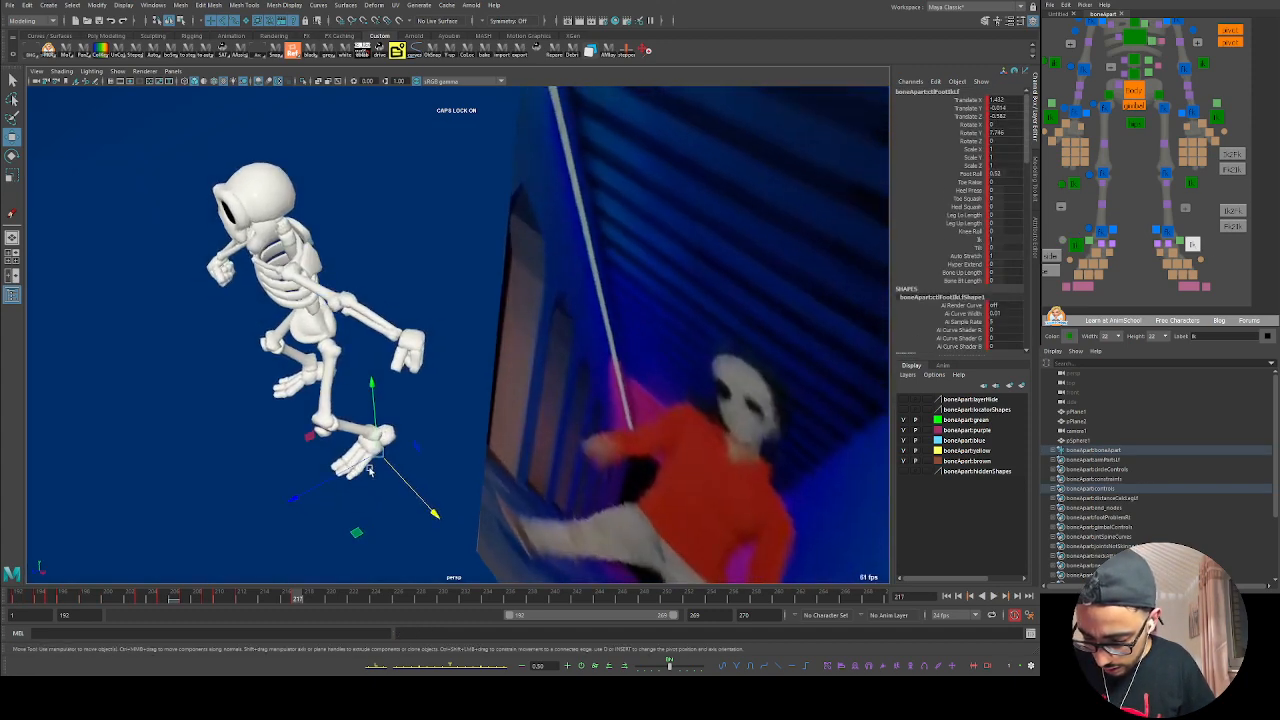
{"action": "left_click_drag", "start_coordinate": [312, 499], "coordinate": [308, 511]}
{"action": "left_click_drag", "start_coordinate": [308, 511], "coordinate": [430, 478], "text": "alt"}
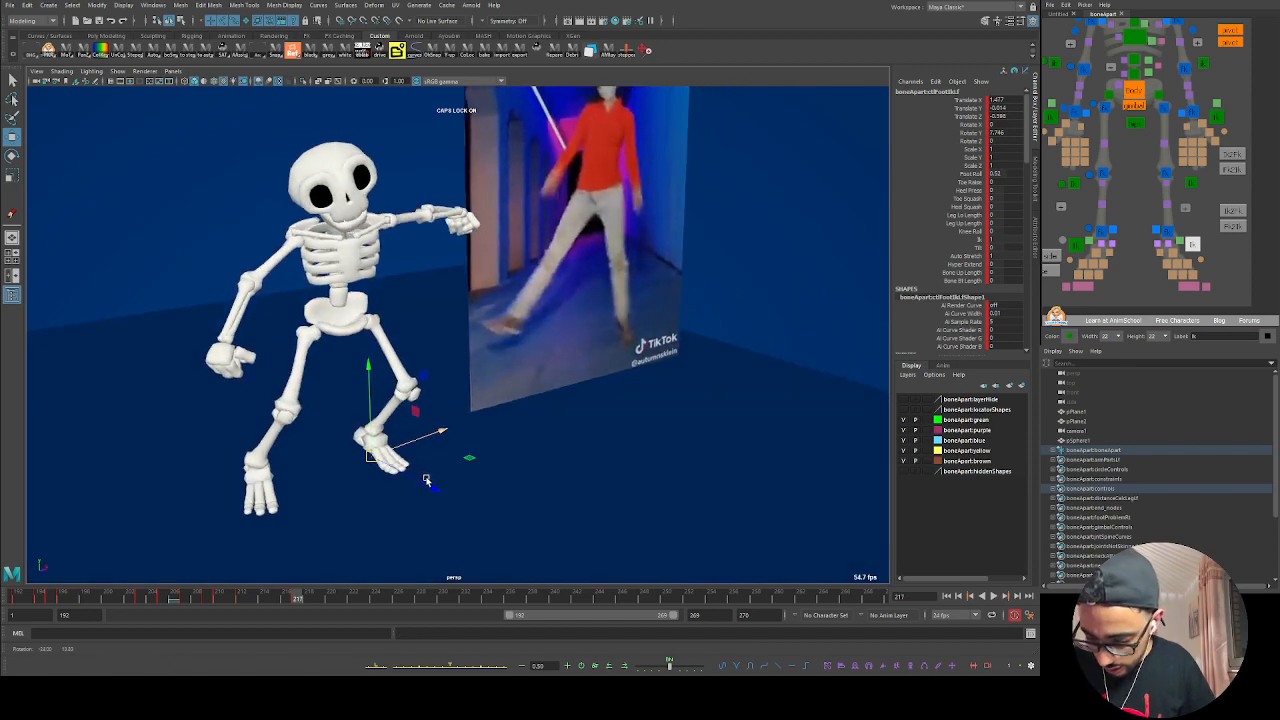
{"action": "left_click_drag", "start_coordinate": [370, 418], "coordinate": [370, 417]}
{"action": "left_click_drag", "start_coordinate": [434, 489], "coordinate": [600, 405]}
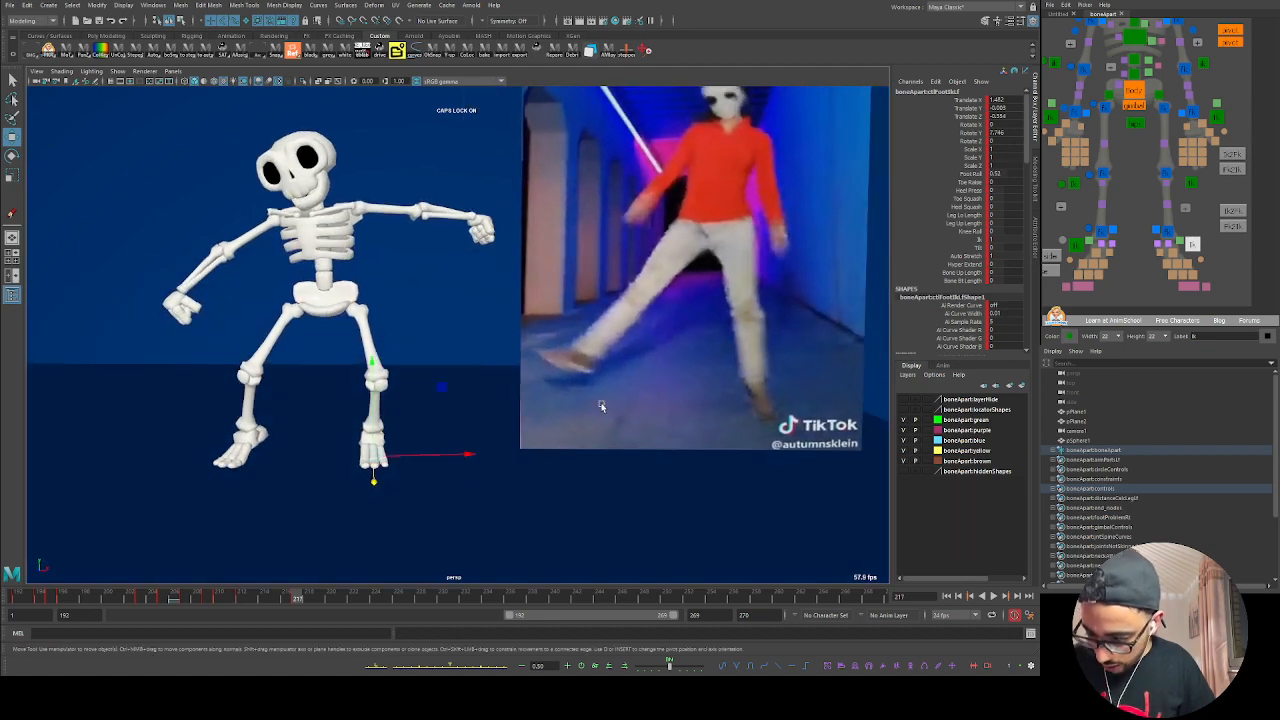
Step: Lift and tilt the left foot control at frame 214, rotating it to about 7.2, -12.9 and -4.7 degrees
{"action": "mouse_move", "coordinate": [309, 605]}
{"action": "left_mouse_down"}
{"action": "mouse_move", "coordinate": [229, 597]}
{"action": "mouse_move", "coordinate": [314, 598]}
{"action": "mouse_move", "coordinate": [237, 597]}
{"action": "mouse_move", "coordinate": [306, 598]}
{"action": "mouse_move", "coordinate": [285, 598]}
{"action": "left_mouse_up"}
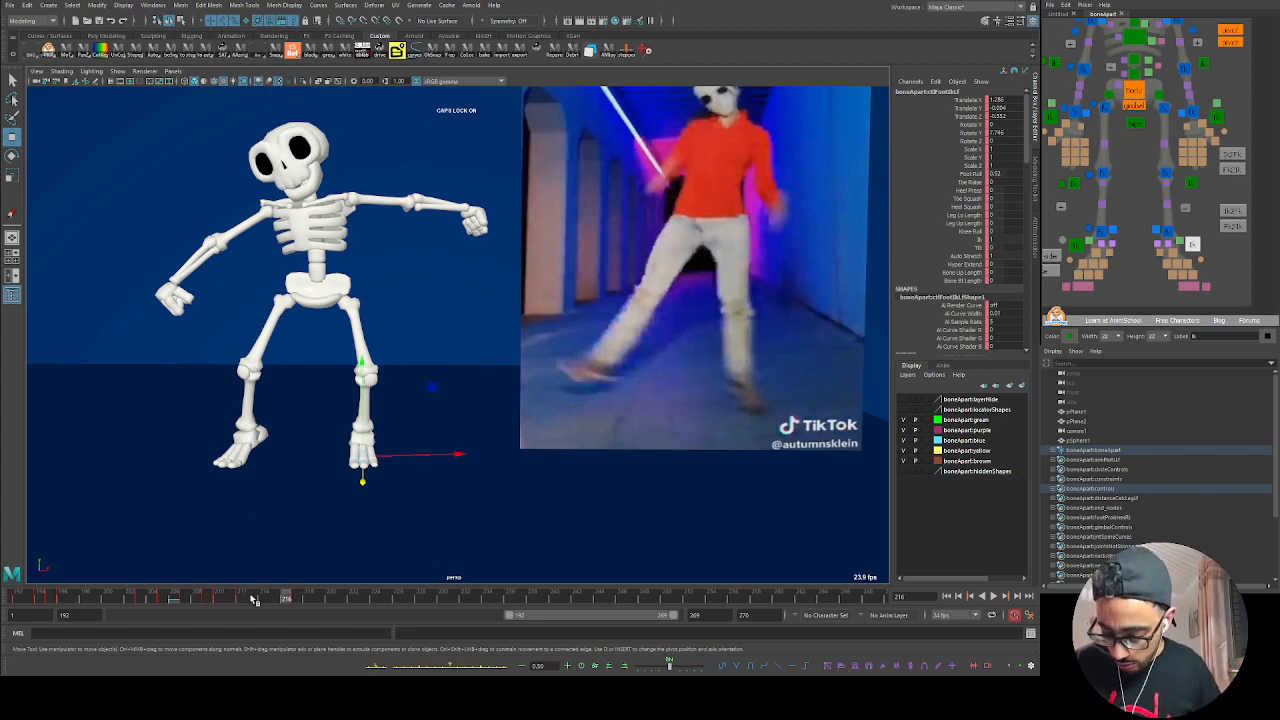
{"action": "mouse_move", "coordinate": [255, 599]}
{"action": "left_mouse_down"}
{"action": "mouse_move", "coordinate": [229, 597]}
{"action": "mouse_move", "coordinate": [325, 598]}
{"action": "mouse_move", "coordinate": [251, 597]}
{"action": "mouse_move", "coordinate": [320, 597]}
{"action": "mouse_move", "coordinate": [251, 597]}
{"action": "mouse_move", "coordinate": [268, 600]}
{"action": "left_mouse_up"}
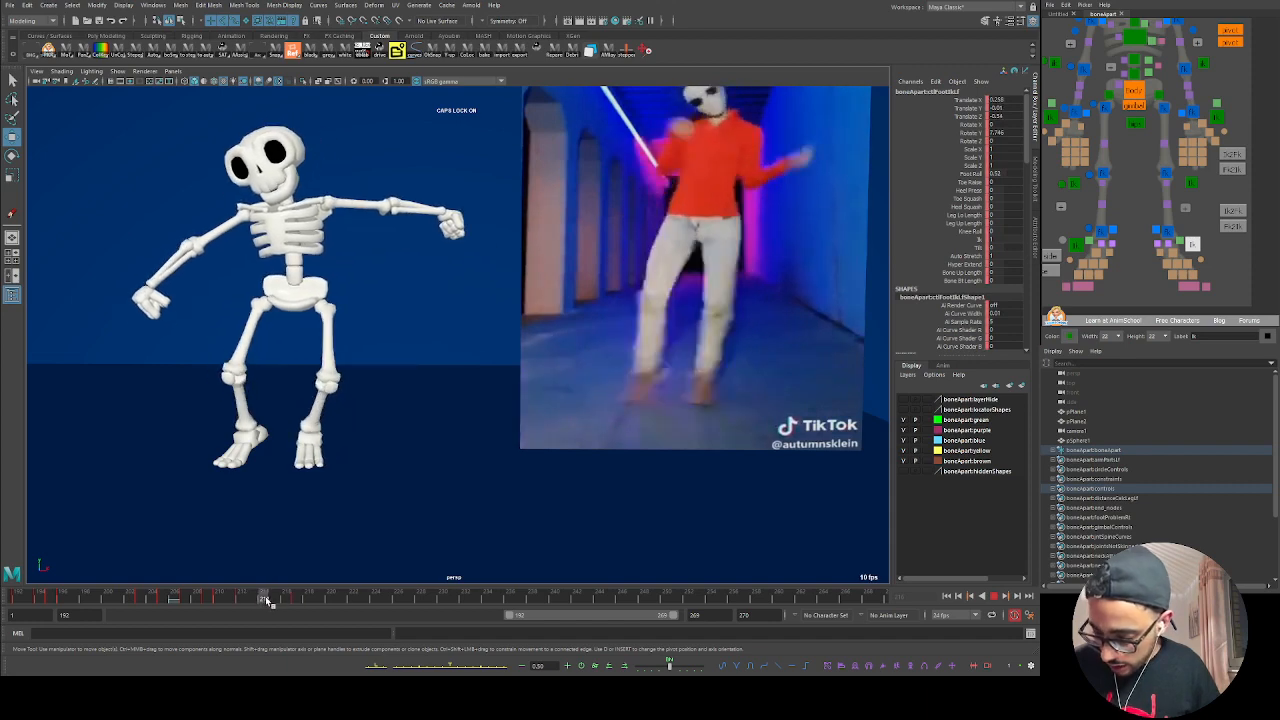
{"action": "key", "text": "e"}
{"action": "left_click_drag", "start_coordinate": [343, 466], "coordinate": [336, 494]}
{"action": "key", "text": "w"}
{"action": "key", "text": "e"}
{"action": "left_click_drag", "start_coordinate": [254, 598], "coordinate": [300, 591]}
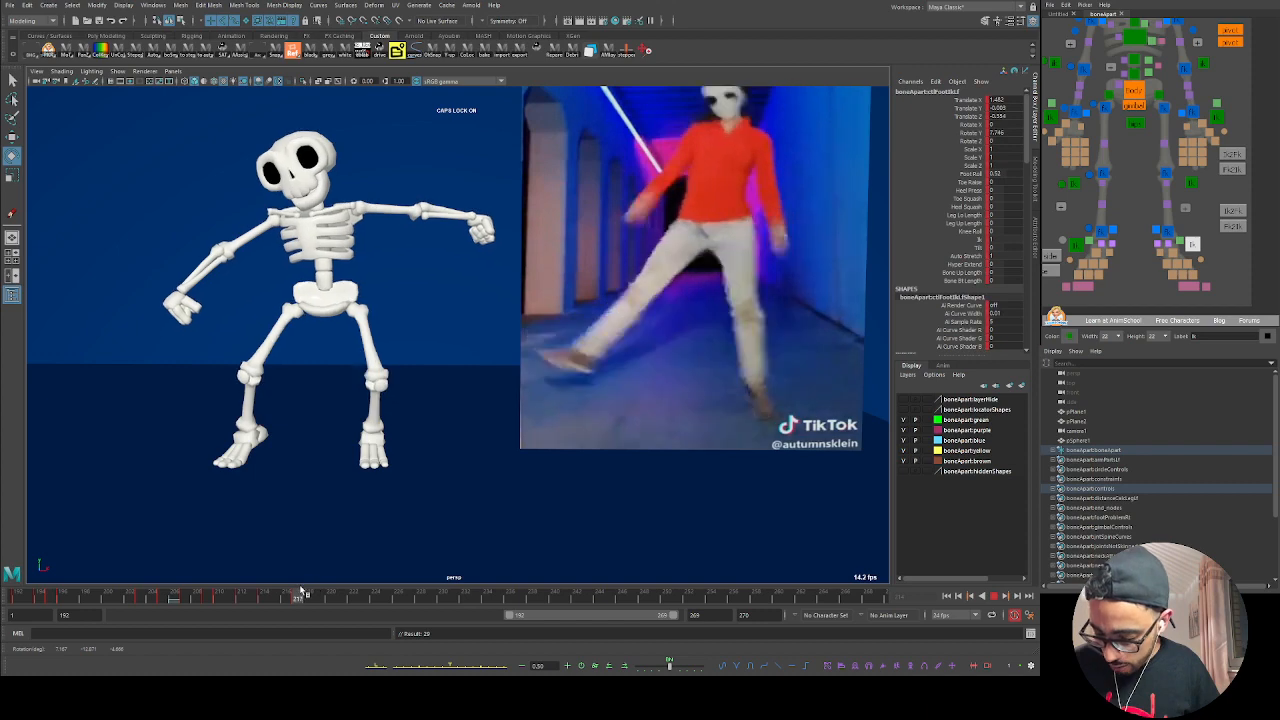
Step: Move the left foot control further outward at frame 217 to about 1.91 in Translate X and check the step through frame 221
{"action": "key", "text": "w"}
{"action": "left_click_drag", "start_coordinate": [449, 453], "coordinate": [471, 454]}
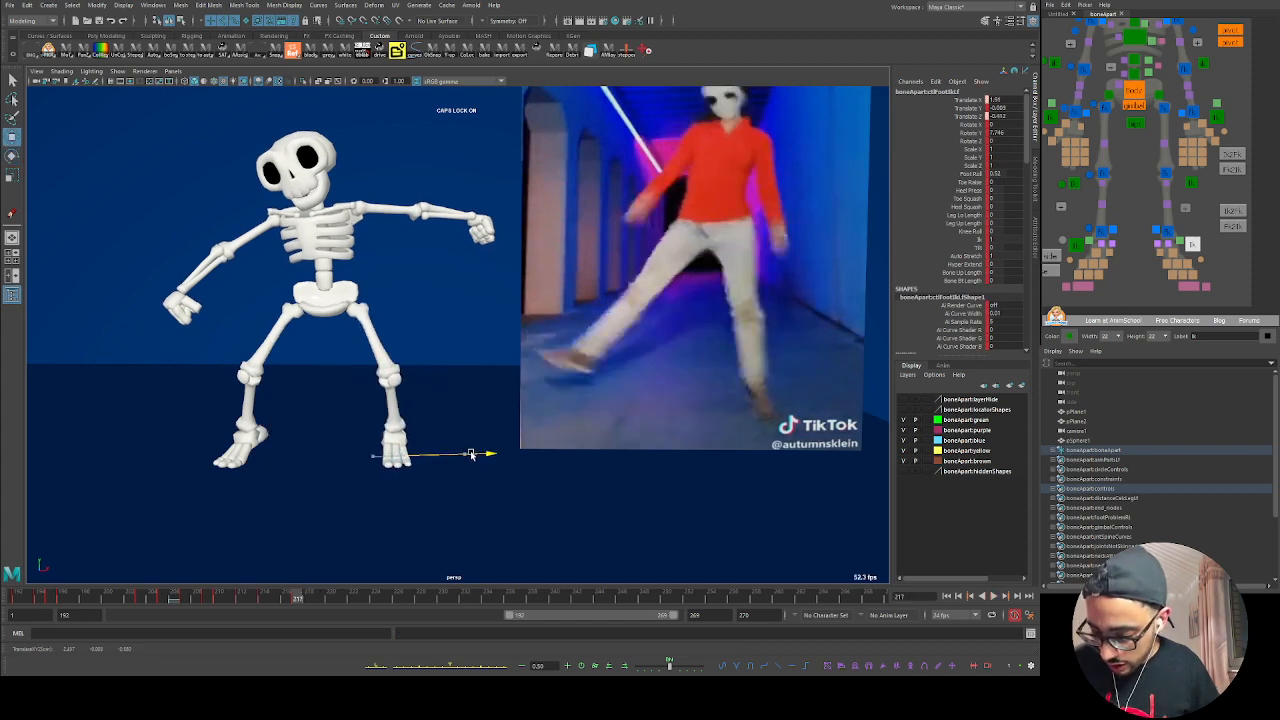
{"action": "key", "text": "alt+v"}
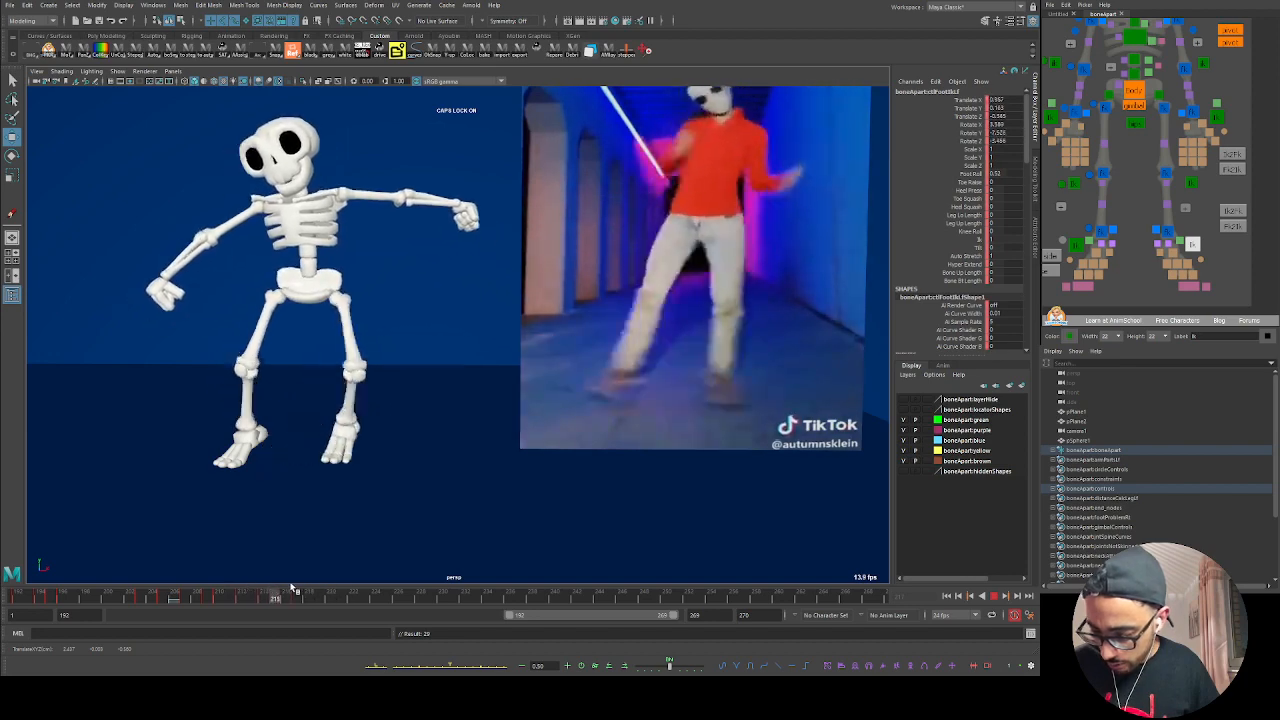
{"action": "key", "text": "alt+v"}
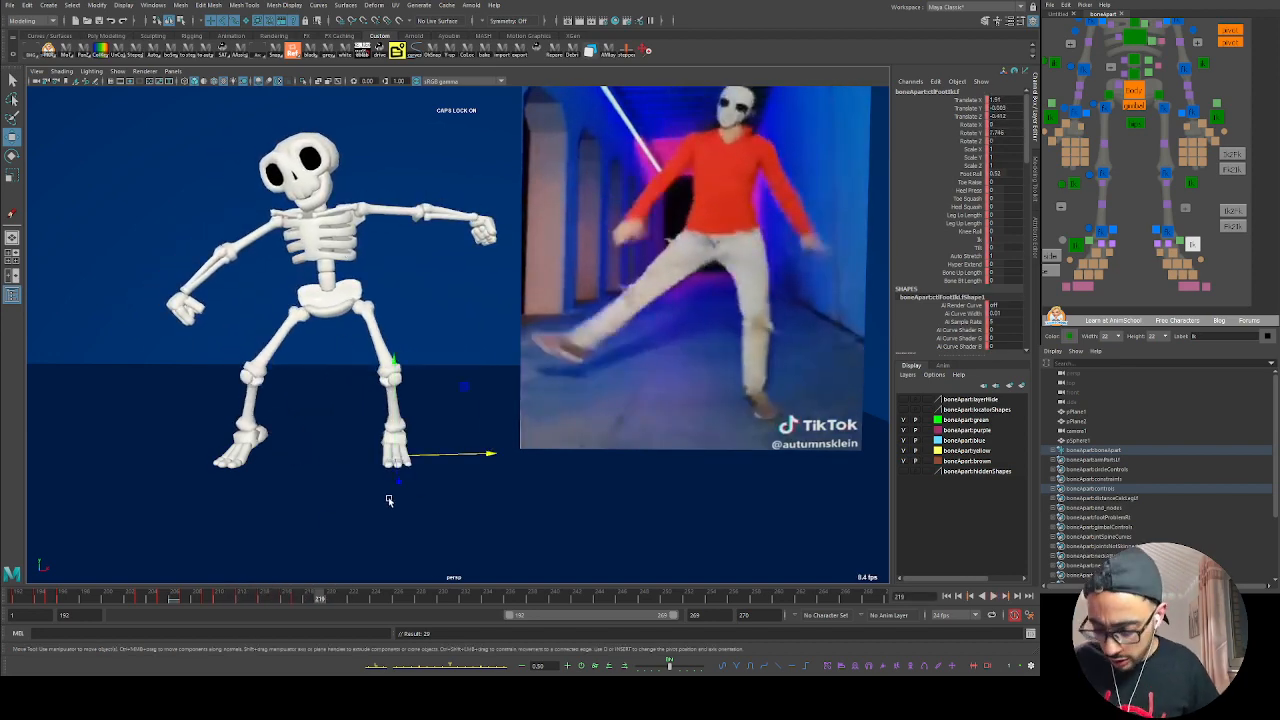
{"action": "key", "text": "alt+v"}
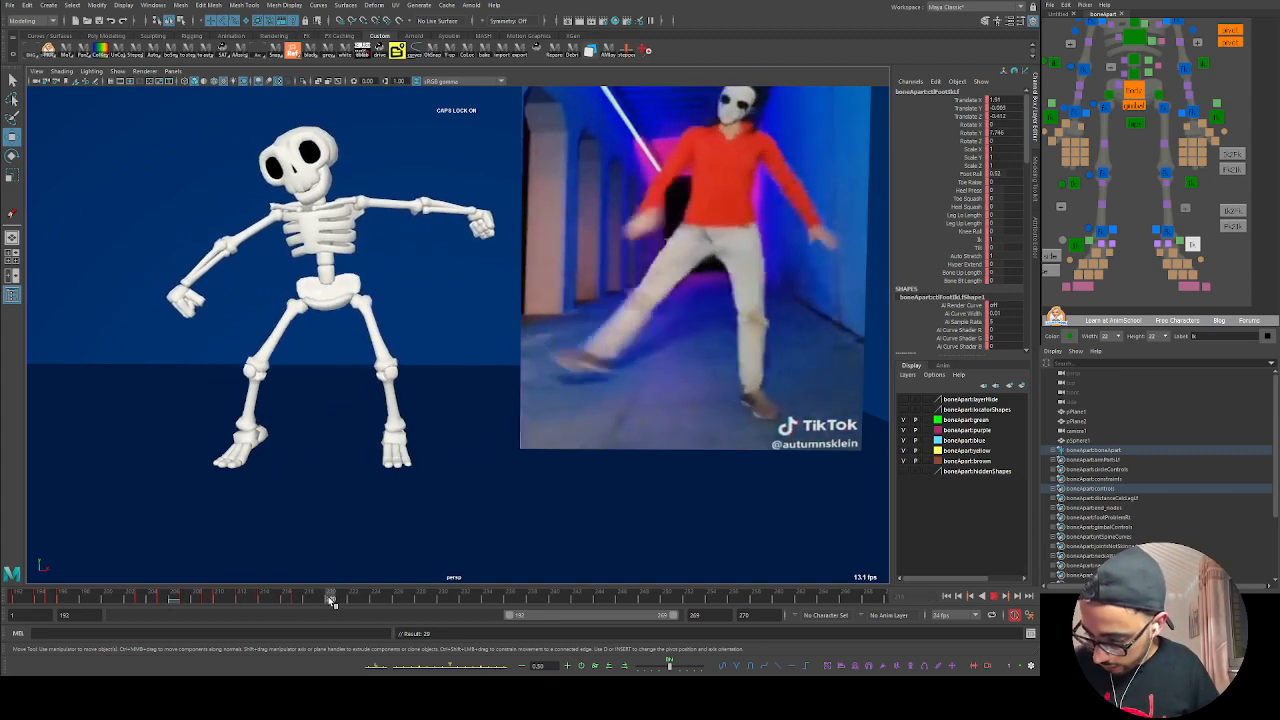
{"action": "key", "text": "alt+v"}
{"action": "left_click", "coordinate": [341, 599]}
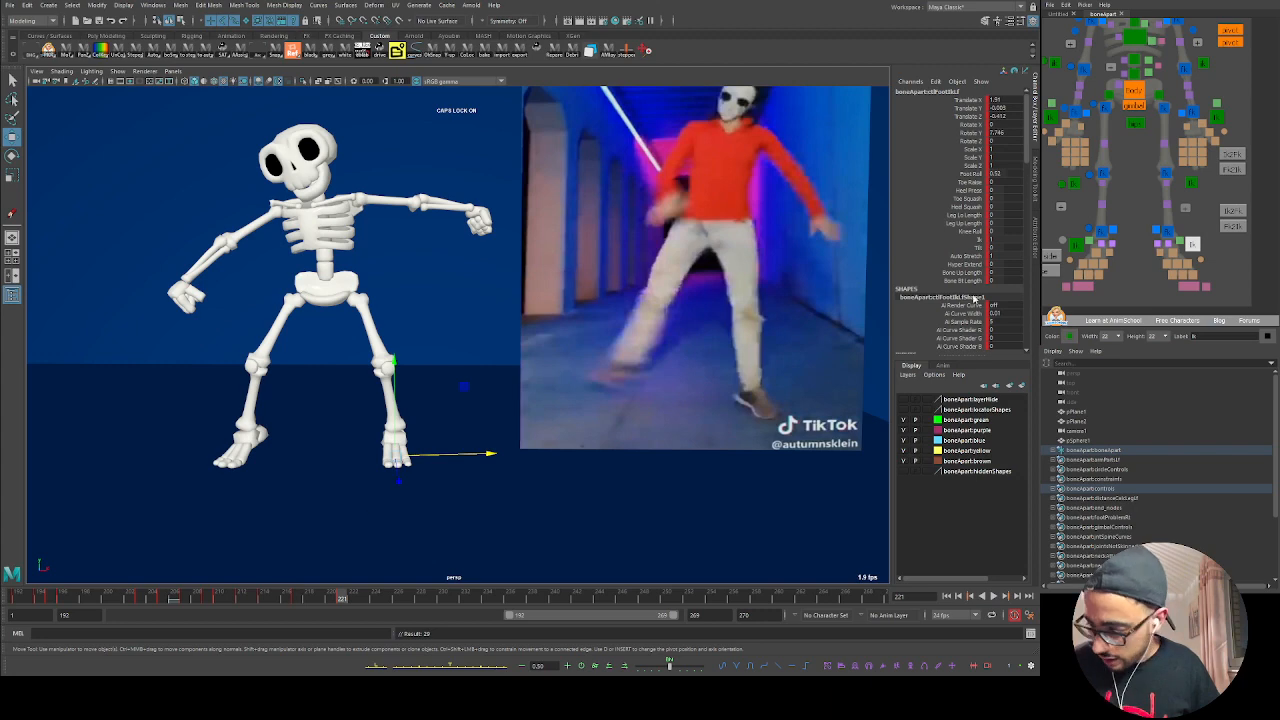
Step: Raise the body control's Translate X keys from frame 218 to 236, to about 1.74 at frame 221, shifting the weight over the left foot
{"action": "left_click", "coordinate": [1132, 94]}
{"action": "key", "text": "space"}
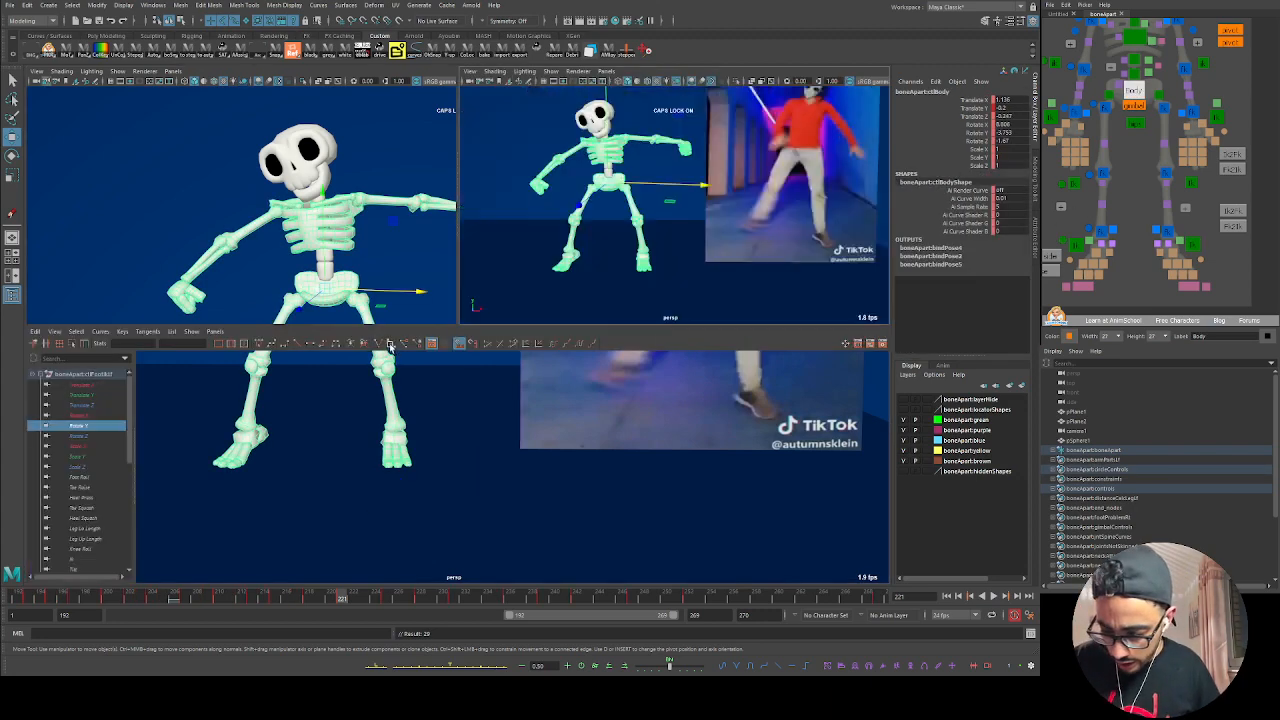
{"action": "left_click", "coordinate": [94, 386]}
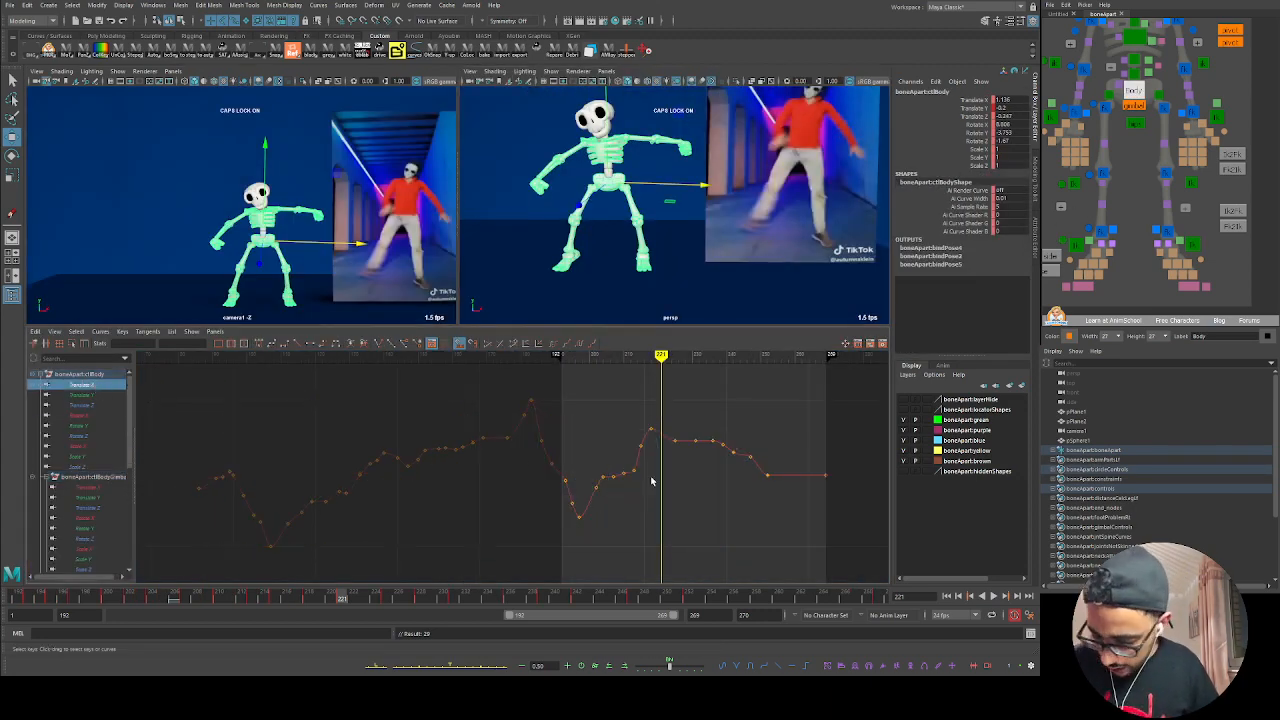
{"action": "left_click_drag", "start_coordinate": [651, 480], "coordinate": [534, 483], "text": "alt"}
{"action": "middle_click_drag", "start_coordinate": [651, 480], "coordinate": [490, 483], "text": "alt"}
{"action": "right_click_drag", "start_coordinate": [490, 483], "coordinate": [606, 484], "text": "alt"}
{"action": "middle_click_drag", "start_coordinate": [606, 484], "coordinate": [440, 544], "text": "alt"}
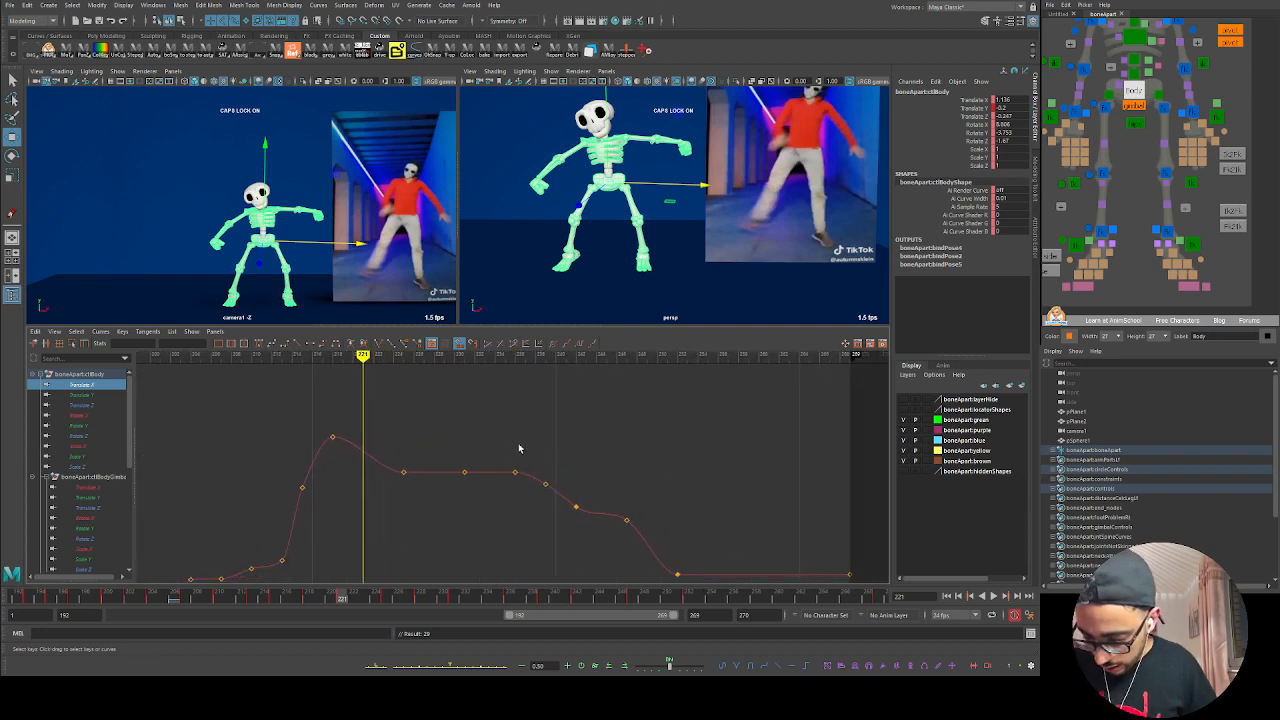
{"action": "left_click_drag", "start_coordinate": [367, 447], "coordinate": [538, 478]}
{"action": "middle_click_drag", "start_coordinate": [458, 493], "coordinate": [443, 406], "text": "shift"}
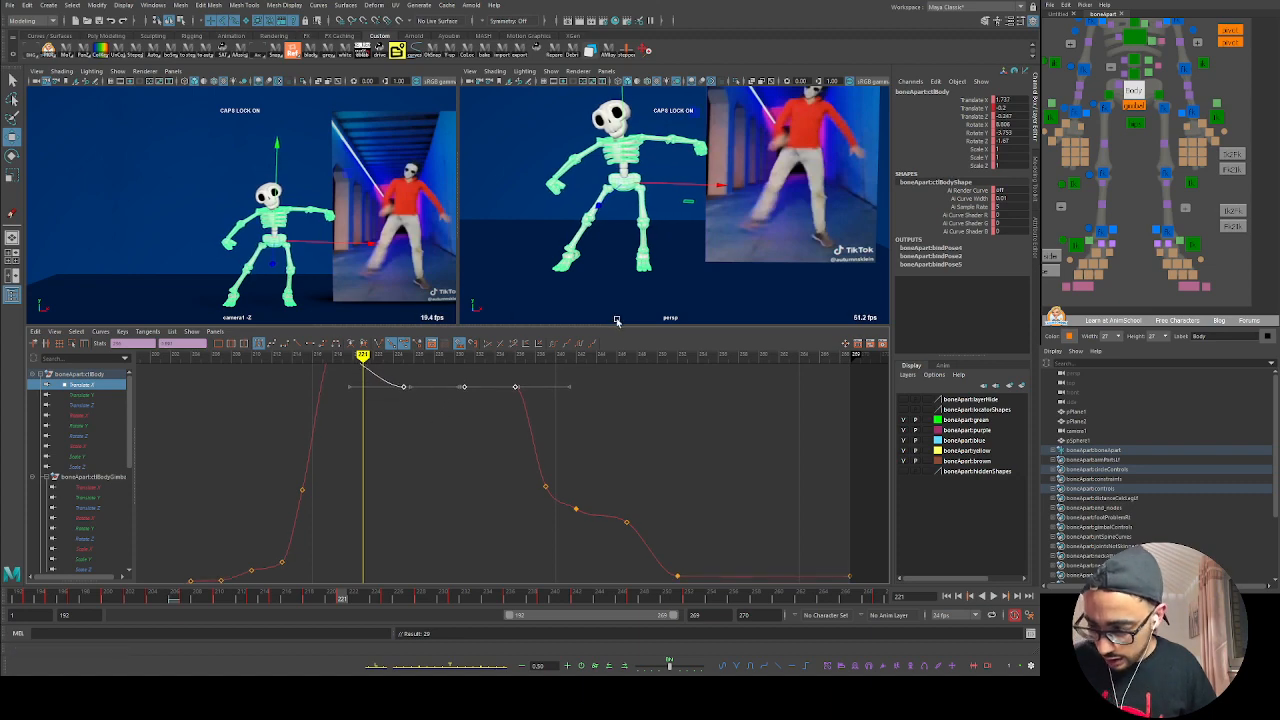
{"action": "key", "text": "space"}
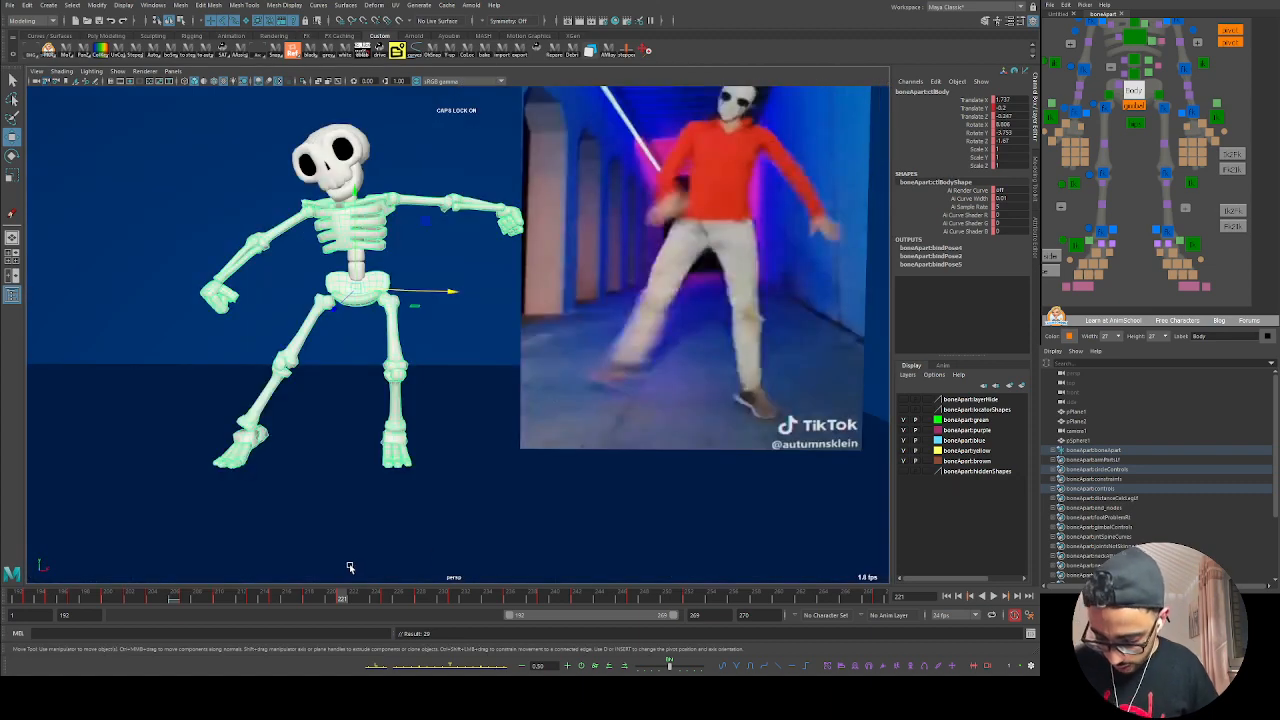
{"action": "mouse_move", "coordinate": [327, 597]}
{"action": "left_mouse_down"}
{"action": "mouse_move", "coordinate": [251, 606]}
{"action": "mouse_move", "coordinate": [311, 600]}
{"action": "mouse_move", "coordinate": [255, 605]}
{"action": "mouse_move", "coordinate": [312, 611]}
{"action": "left_mouse_up"}
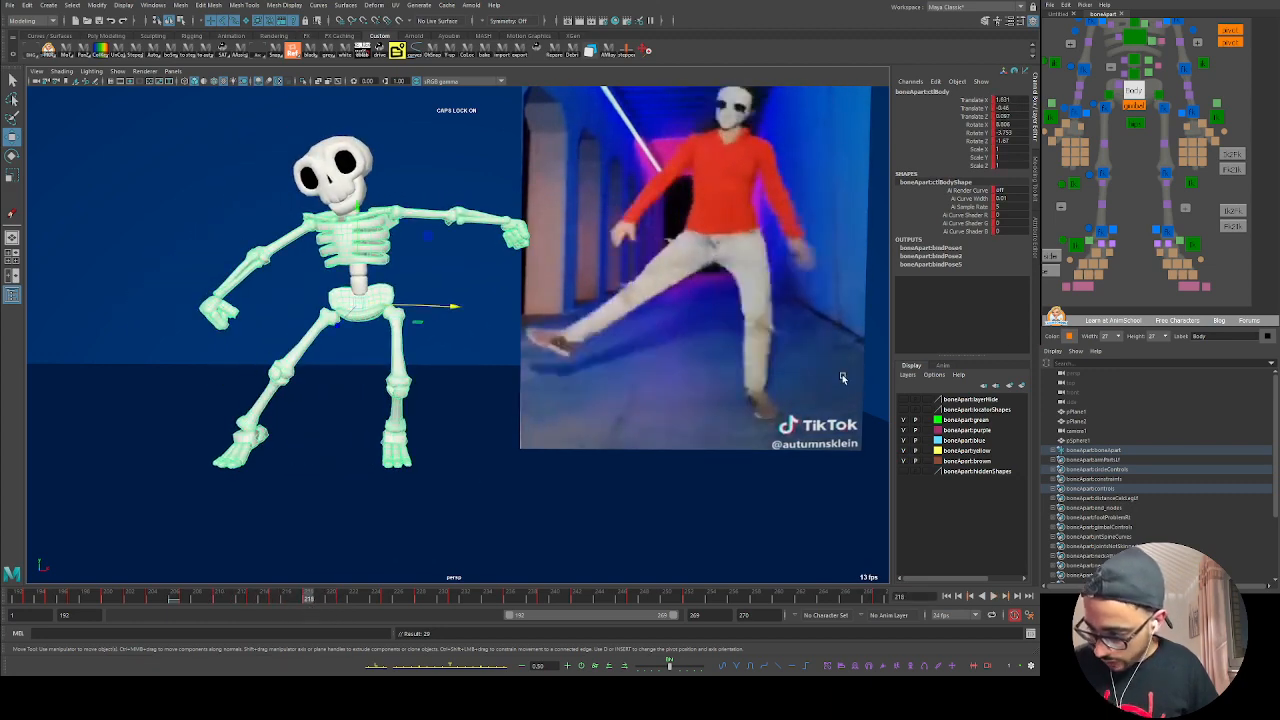
Step: Turn the left foot control outward to about 33 degrees in Rotate Y at frame 221 and apply the same rotation at frame 217
{"action": "left_click", "coordinate": [1192, 243]}
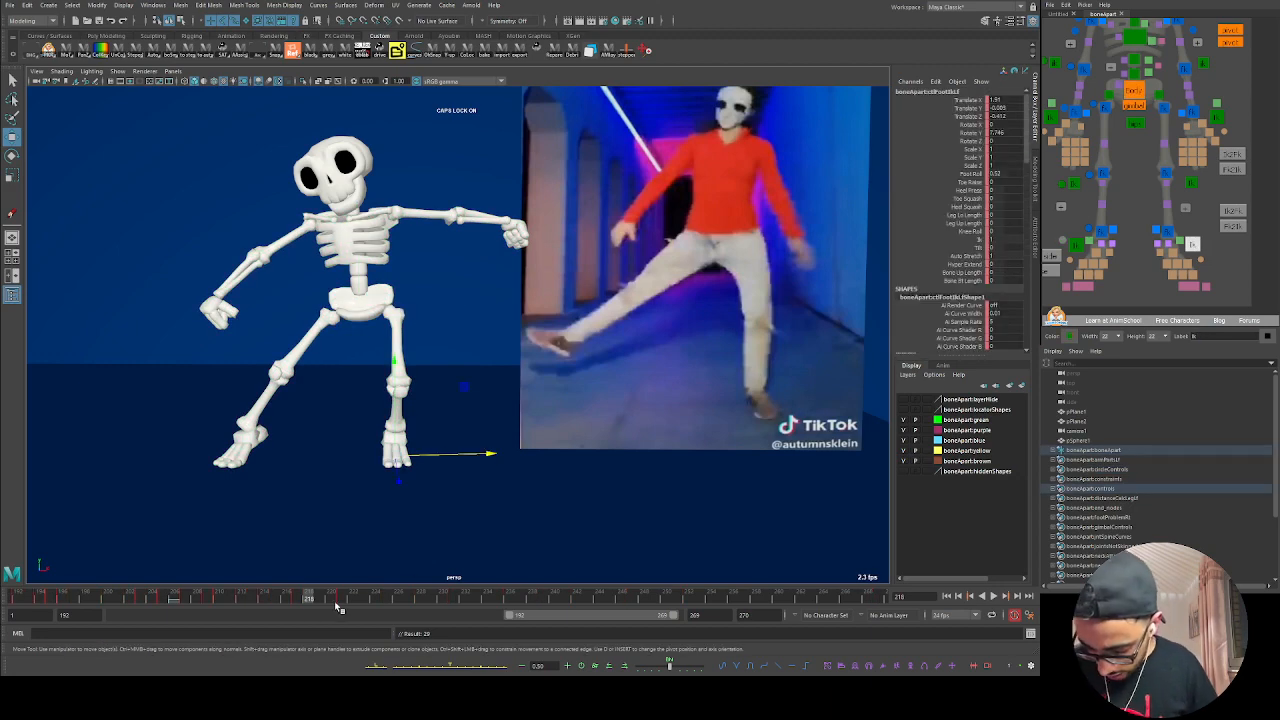
{"action": "mouse_move", "coordinate": [337, 606]}
{"action": "left_mouse_down"}
{"action": "mouse_move", "coordinate": [251, 600]}
{"action": "mouse_move", "coordinate": [342, 600]}
{"action": "left_mouse_up"}
{"action": "key", "text": "e"}
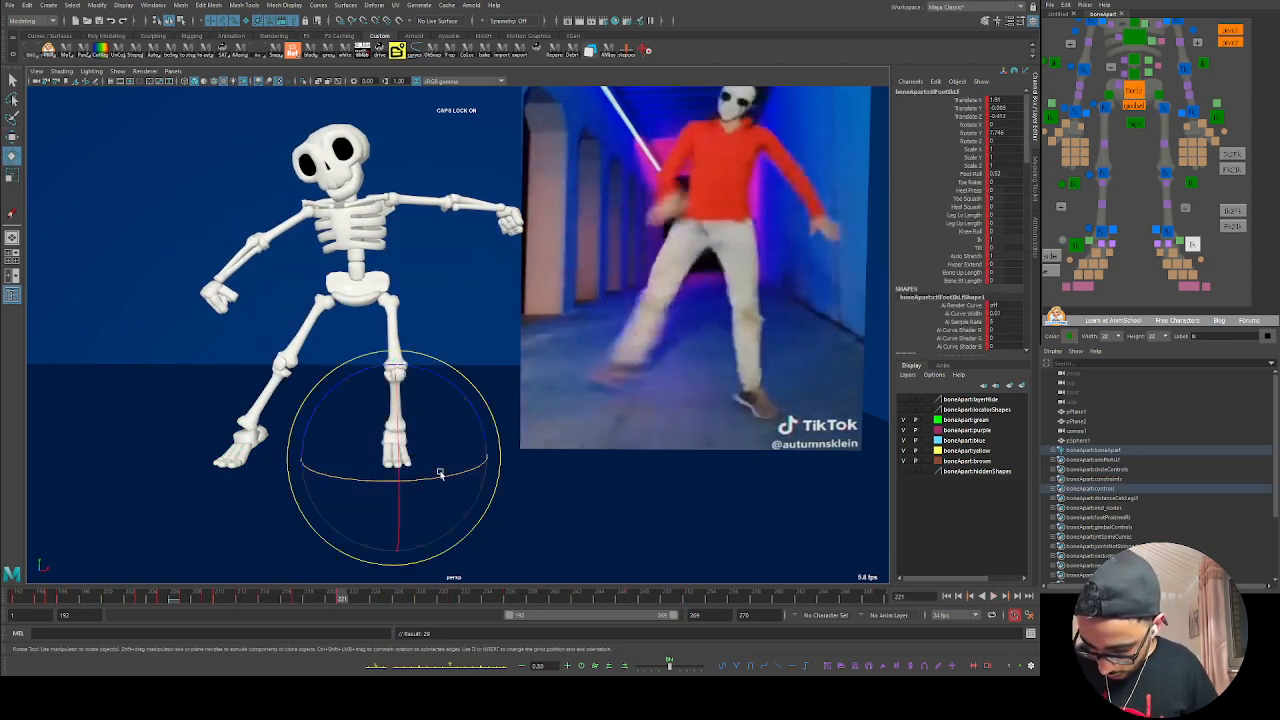
{"action": "left_click_drag", "start_coordinate": [435, 477], "coordinate": [458, 474]}
{"action": "left_click_drag", "start_coordinate": [402, 479], "coordinate": [434, 478], "text": "alt"}
{"action": "left_click_drag", "start_coordinate": [434, 478], "coordinate": [412, 485], "text": "alt"}
{"action": "left_click", "coordinate": [296, 599]}
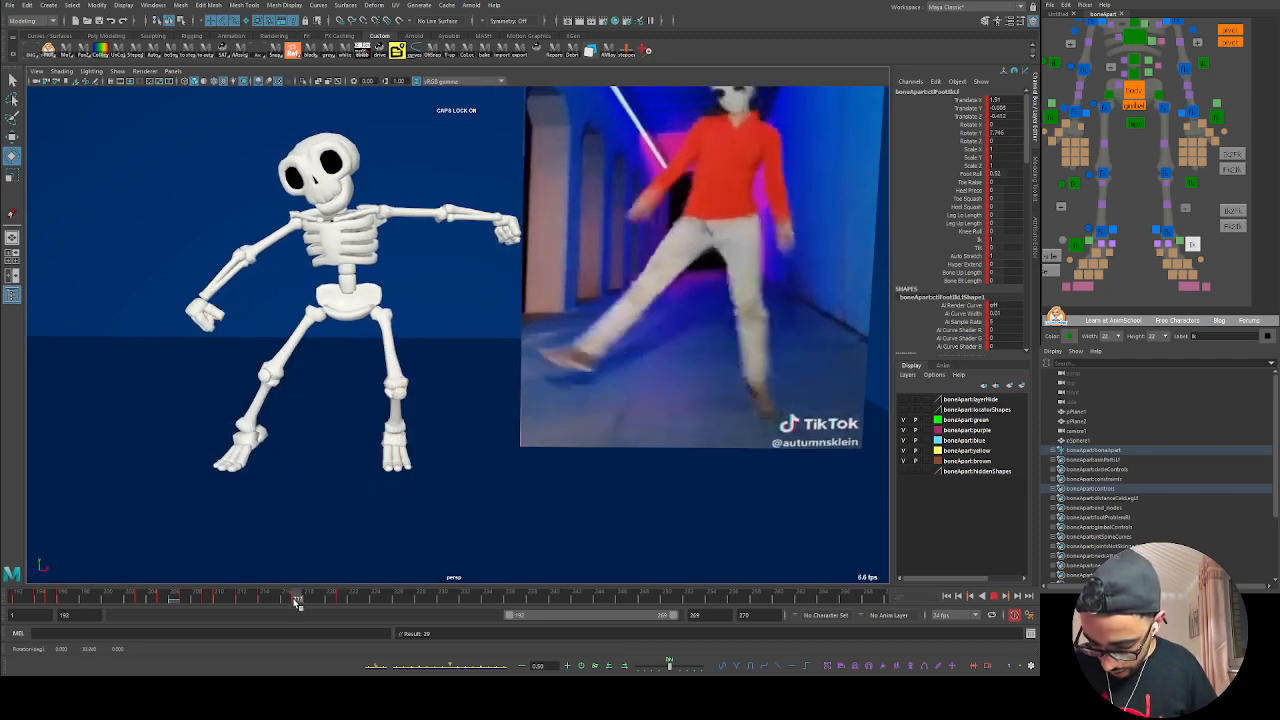
{"action": "left_click", "coordinate": [485, 666]}
{"action": "left_click_drag", "start_coordinate": [417, 514], "coordinate": [417, 501], "text": "alt"}
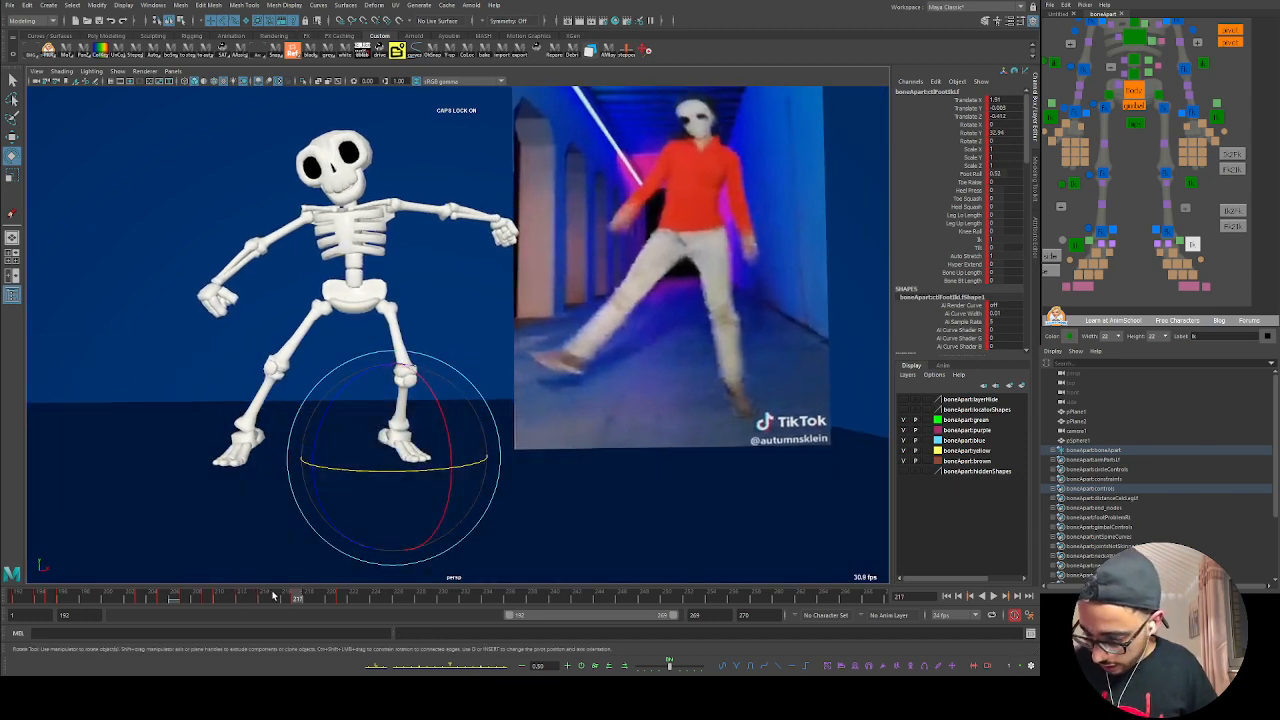
Step: Lower the left foot's Foot Roll to nearly 0 at frame 218 and compare the neighbouring frames
{"action": "key", "text": "alt+v"}
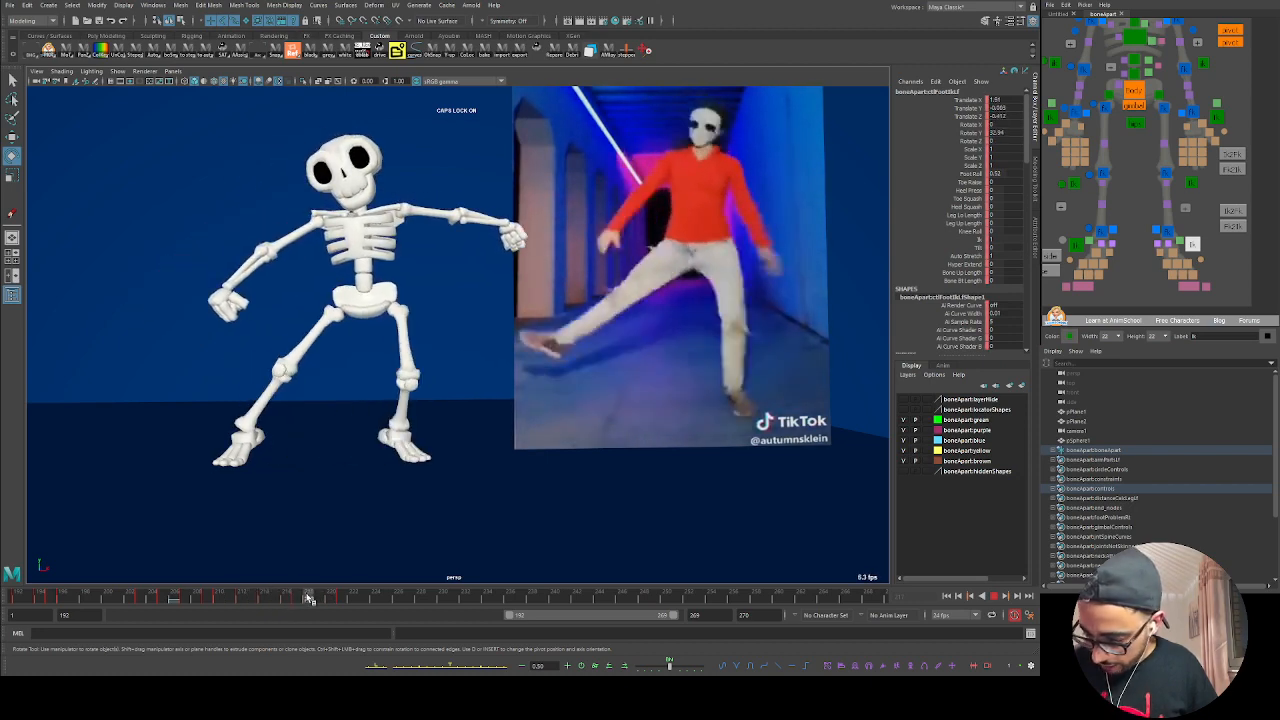
{"action": "key", "text": "alt+v"}
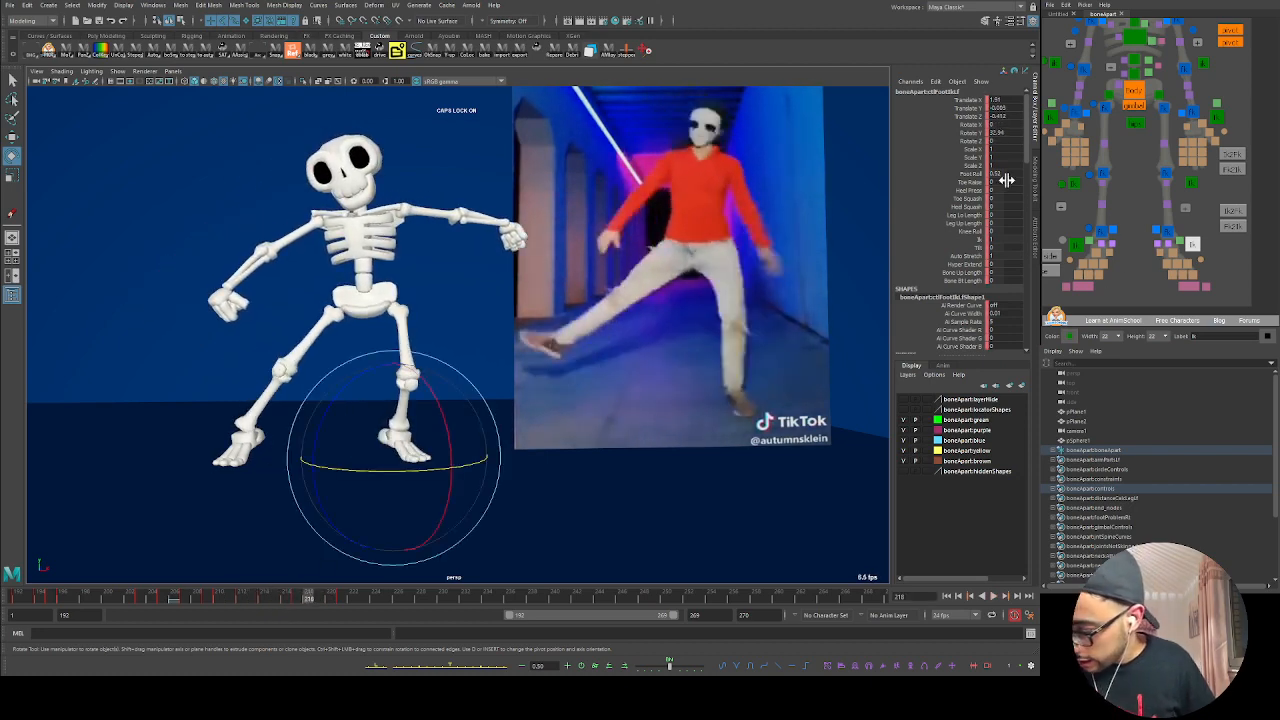
{"action": "left_click", "coordinate": [969, 174]}
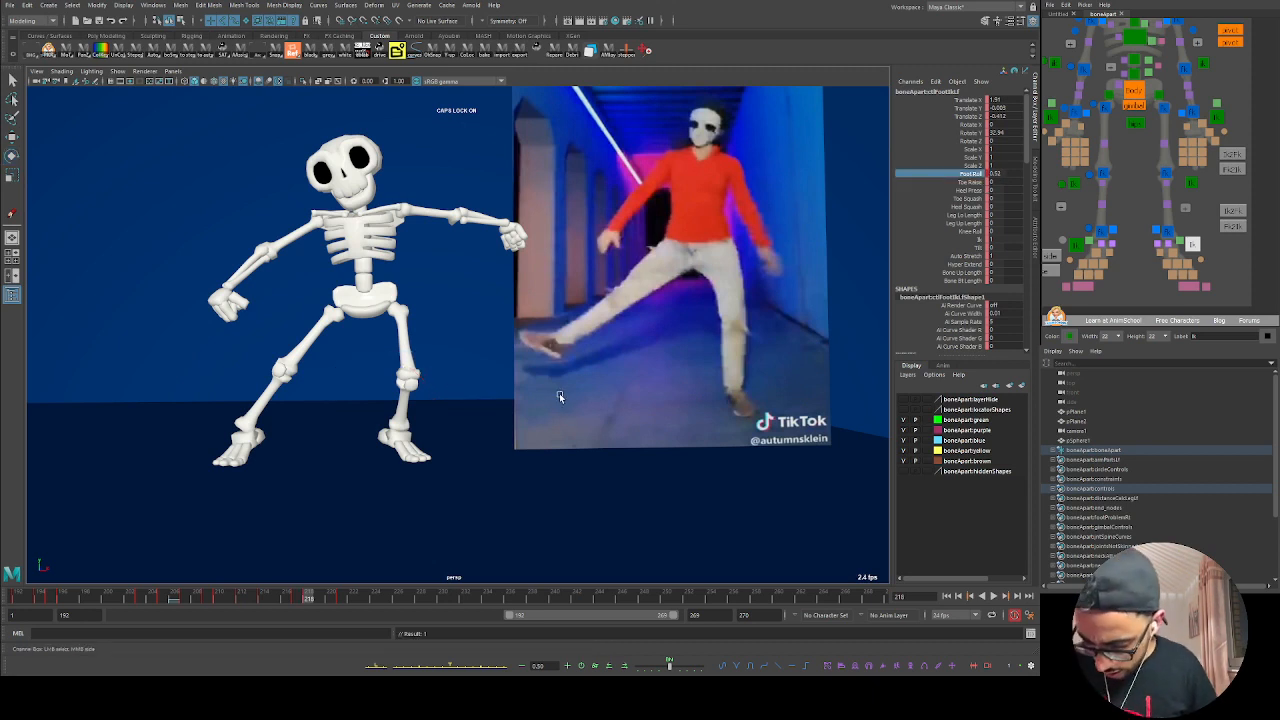
{"action": "middle_click_drag", "start_coordinate": [612, 402], "coordinate": [596, 403]}
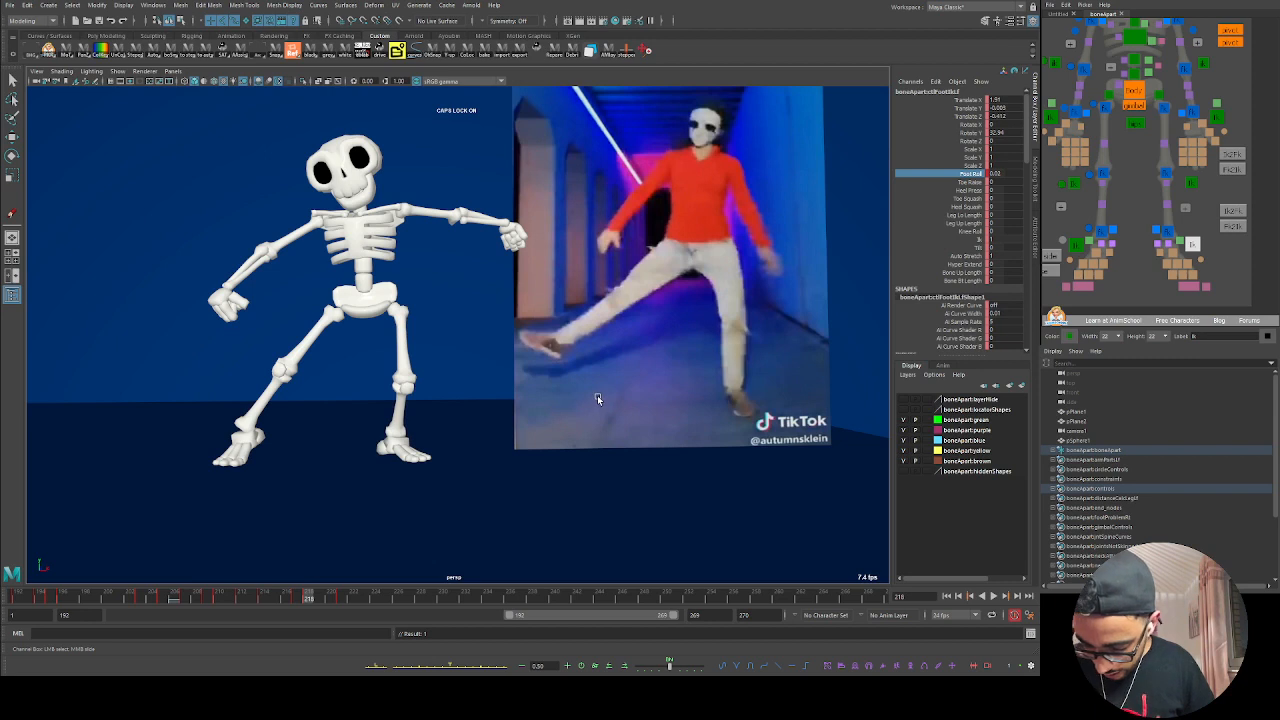
{"action": "key", "text": "alt+period"}
{"action": "key", "text": "alt+period"}
{"action": "key", "text": "alt+comma"}
{"action": "key", "text": "alt+comma"}
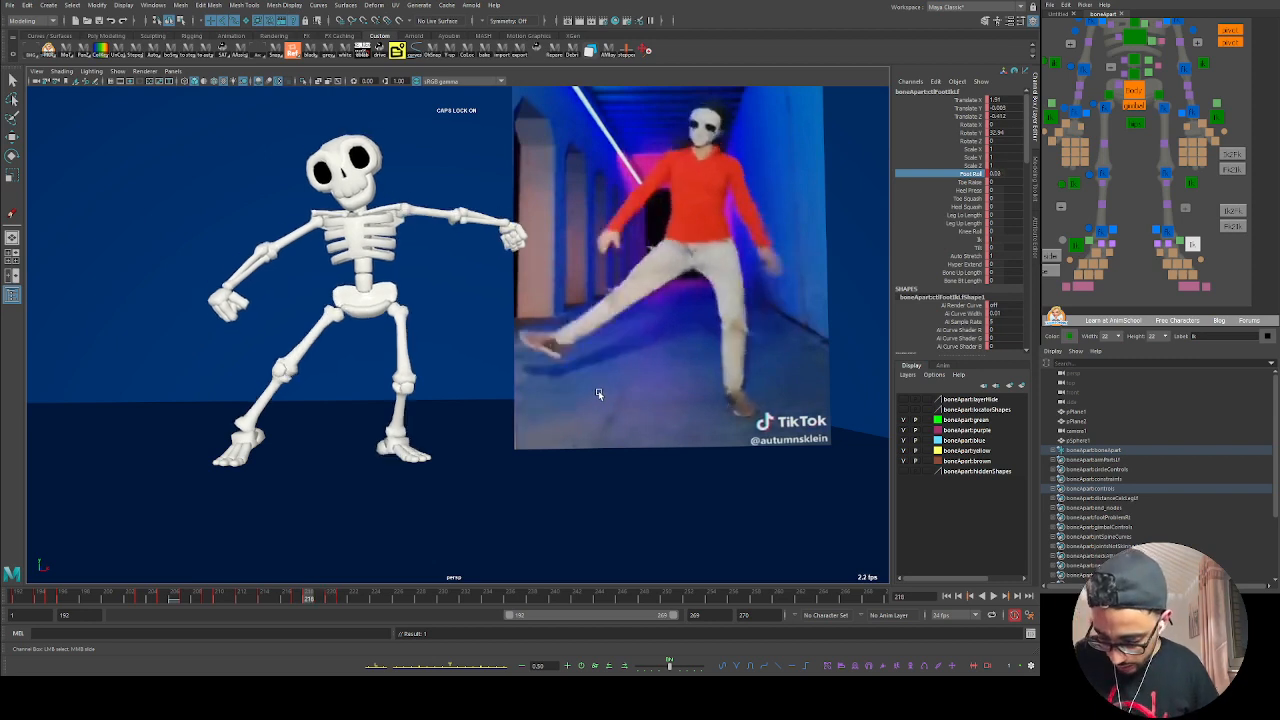
Step: Step through frames 218 to 220 to check the foot roll, and undo the latest key paste on the left foot control
{"action": "key", "text": "alt+period"}
{"action": "key", "text": "alt+period"}
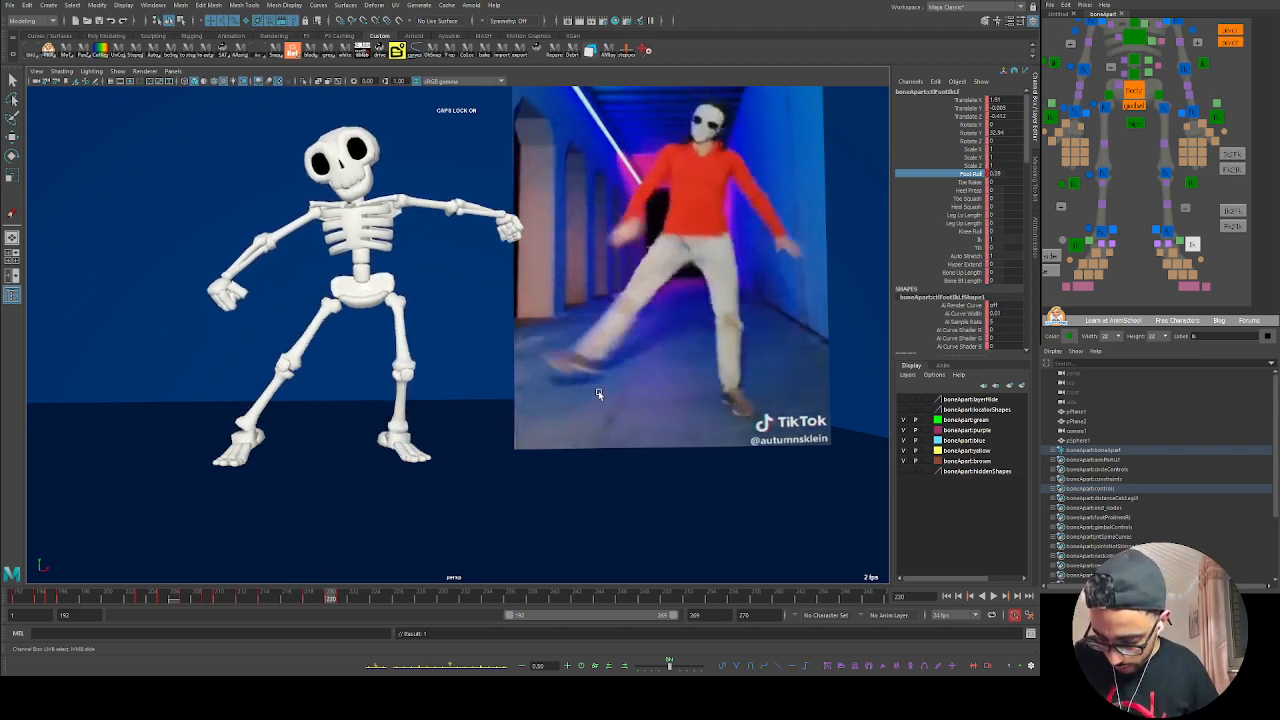
{"action": "key", "text": "alt+comma"}
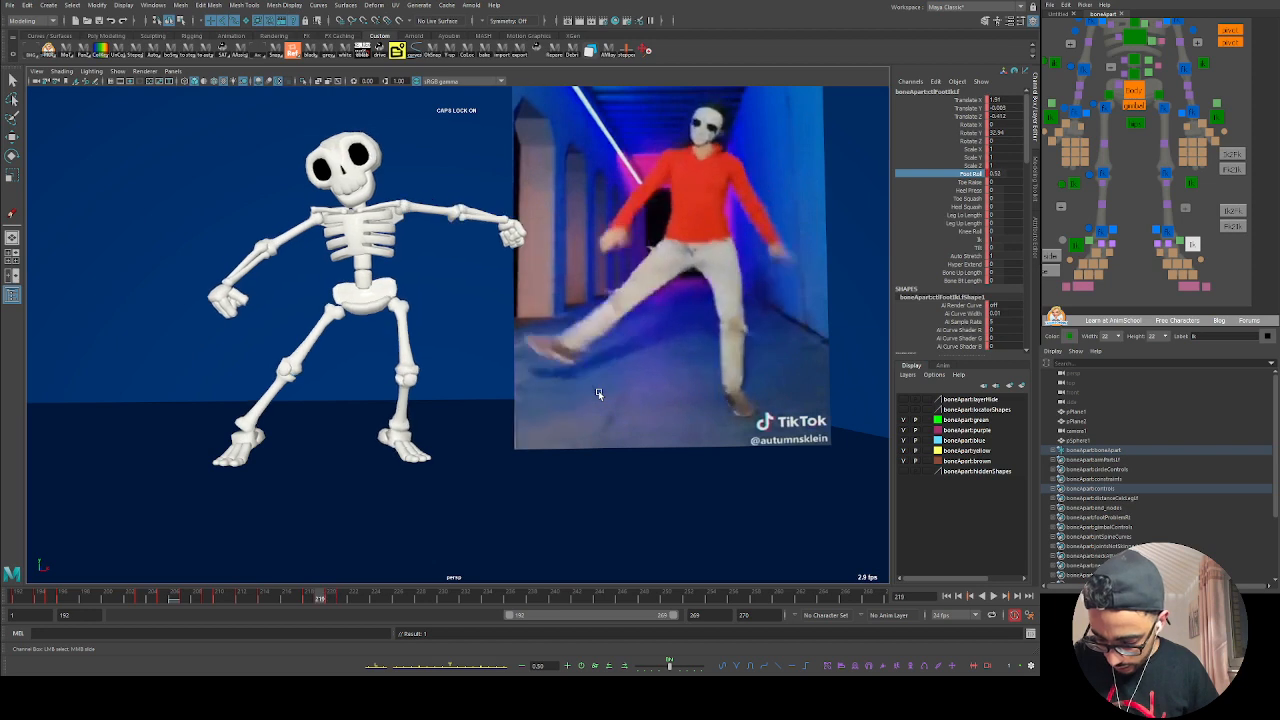
{"action": "key", "text": "alt+period"}
{"action": "key", "text": "alt+period"}
{"action": "key", "text": "alt+comma"}
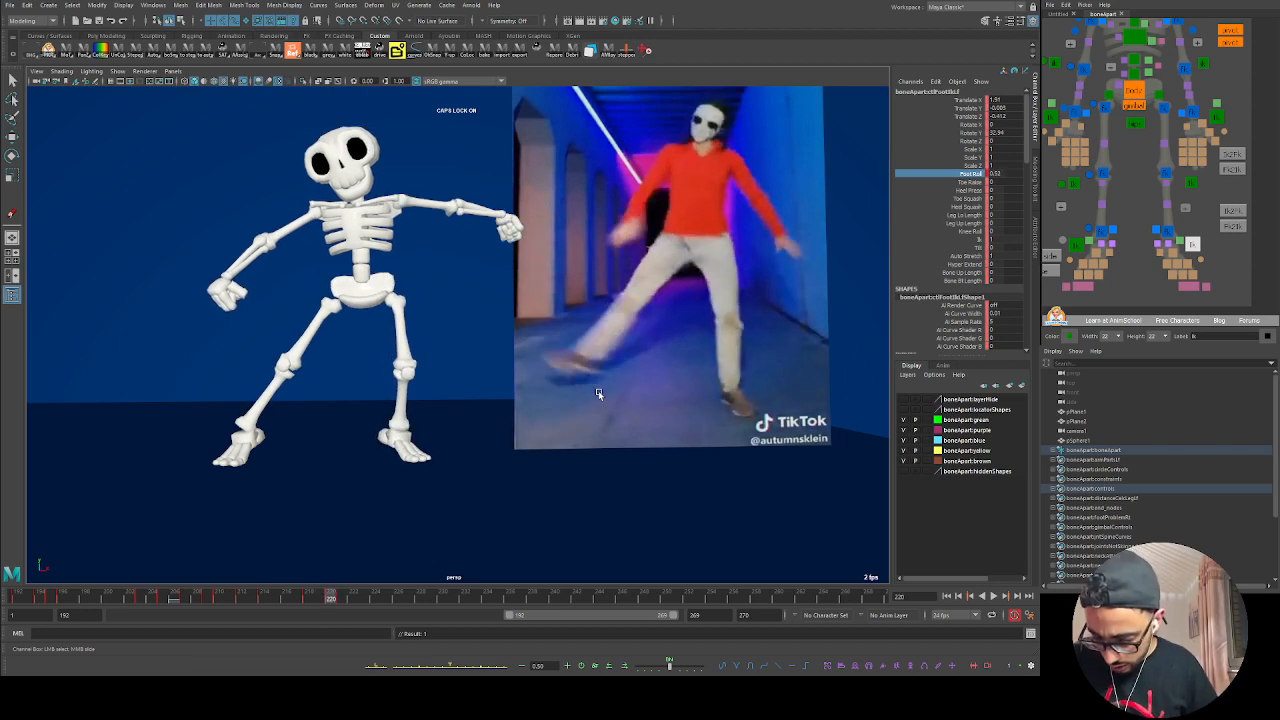
{"action": "key", "text": "ctrl+z"}
{"action": "key", "text": "ctrl+z"}
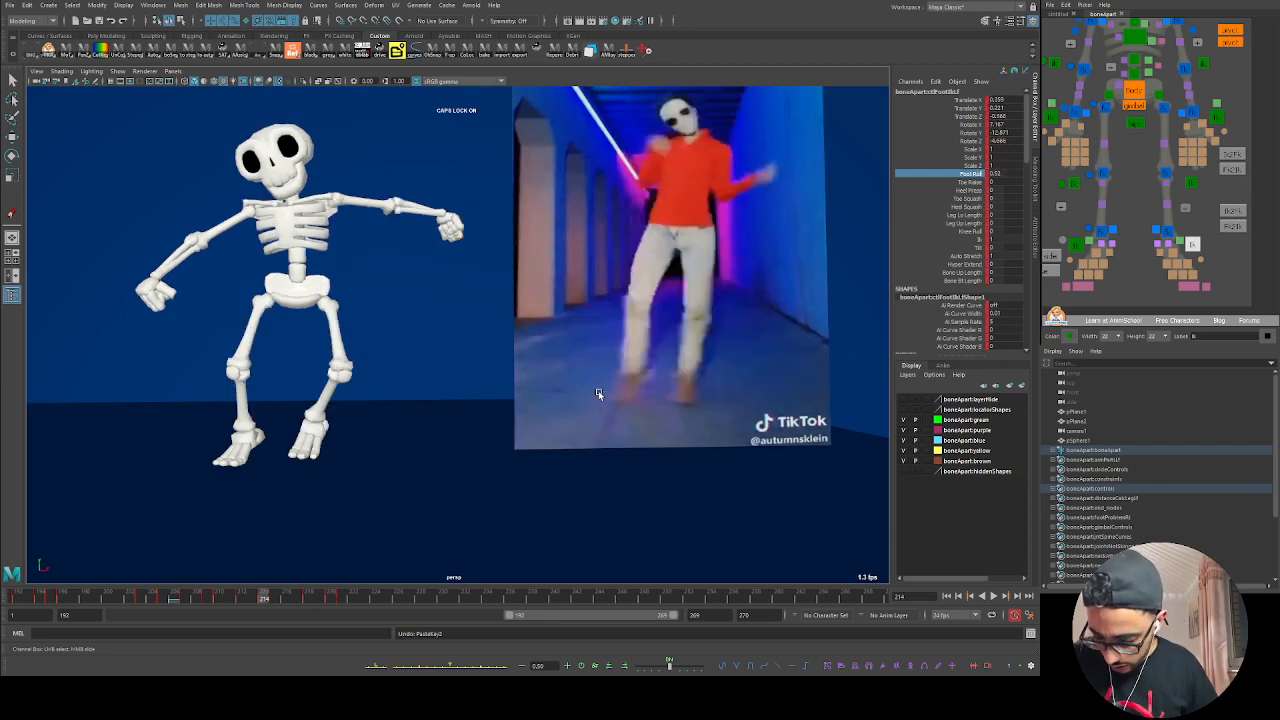
Step: Examine the skeleton's side kick against the dancer reference around frames 214 to 220
{"action": "left_click_drag", "start_coordinate": [287, 601], "coordinate": [332, 600]}
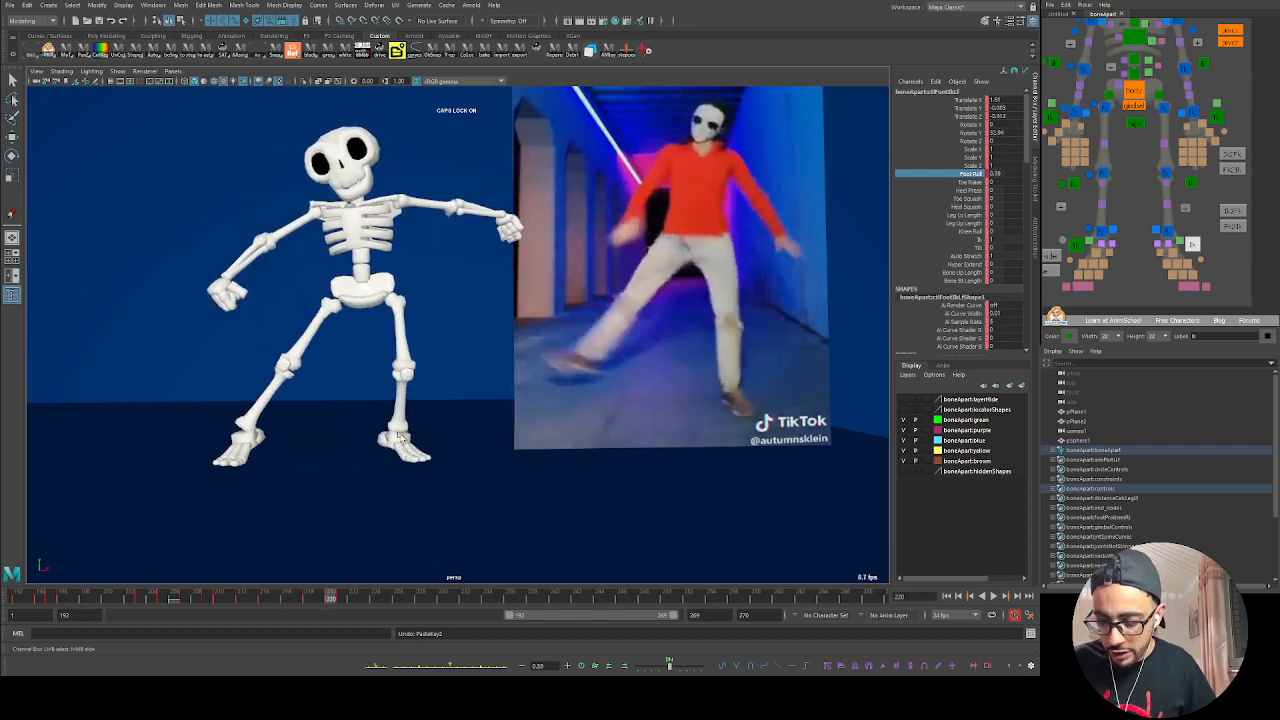
{"action": "mouse_move", "coordinate": [322, 593]}
{"action": "left_mouse_down"}
{"action": "mouse_move", "coordinate": [294, 600]}
{"action": "mouse_move", "coordinate": [330, 600]}
{"action": "left_mouse_up"}
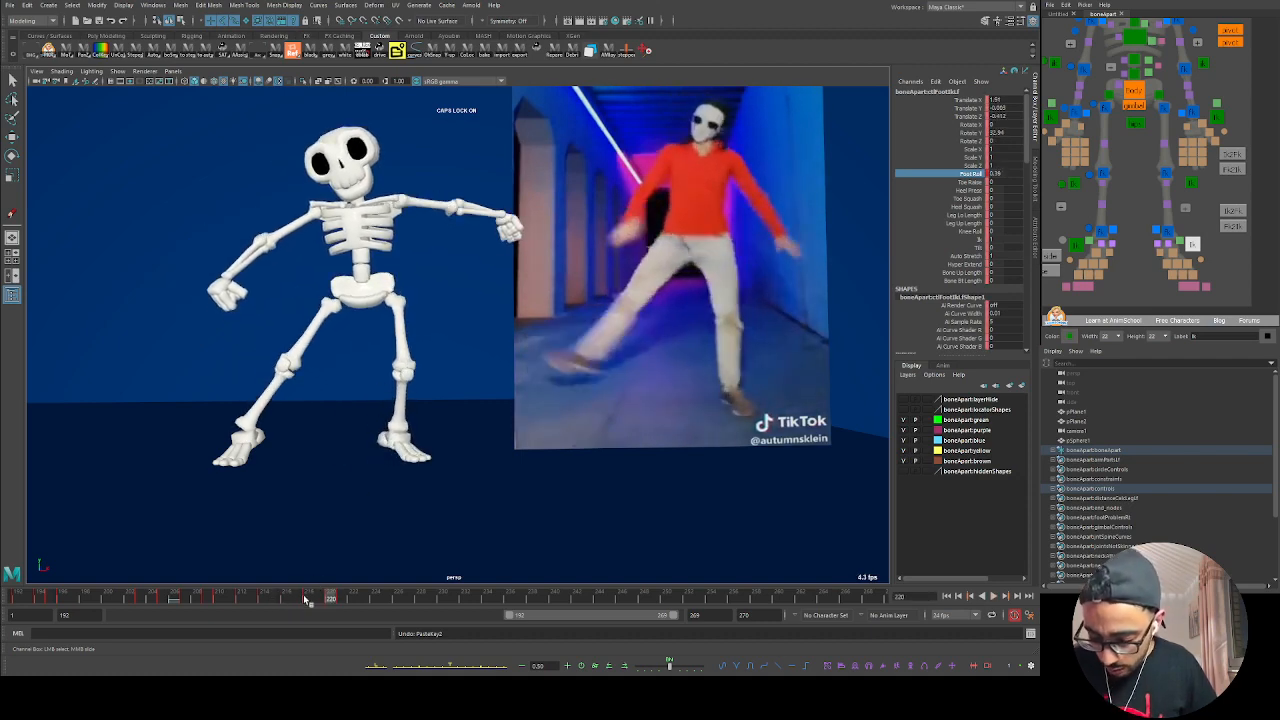
{"action": "mouse_move", "coordinate": [306, 598]}
{"action": "left_mouse_down"}
{"action": "mouse_move", "coordinate": [294, 597]}
{"action": "mouse_move", "coordinate": [330, 598]}
{"action": "left_mouse_up"}
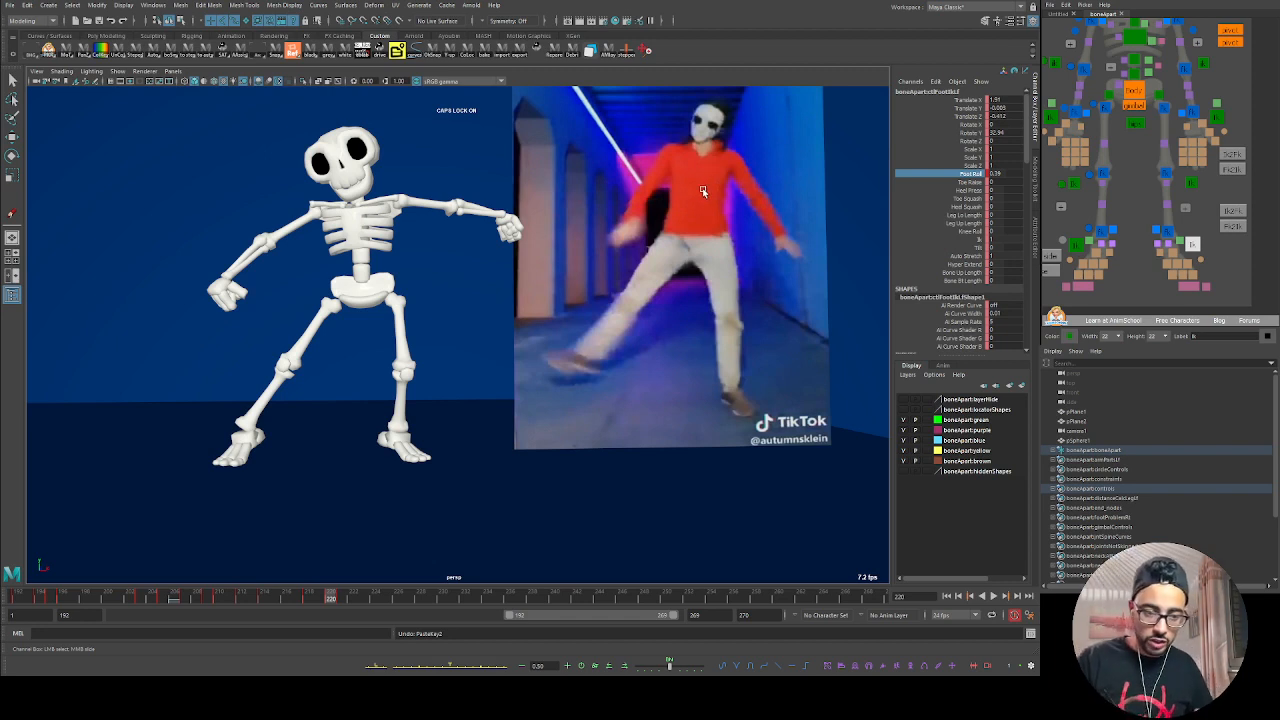
{"action": "key", "text": "alt+v"}
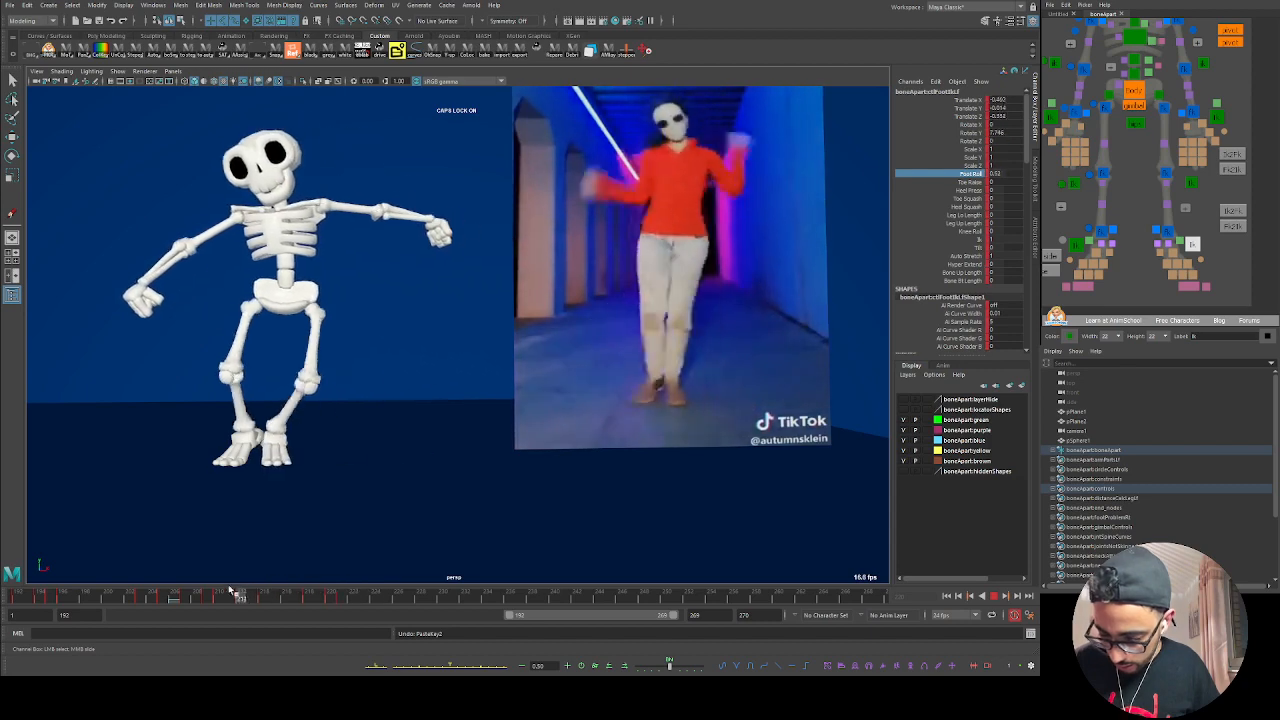
{"action": "key", "text": "alt+v"}
Step: Rotate and reposition the right foot IK control at frame 215 to match the start of the reference kick
{"action": "left_click", "coordinate": [1076, 245]}
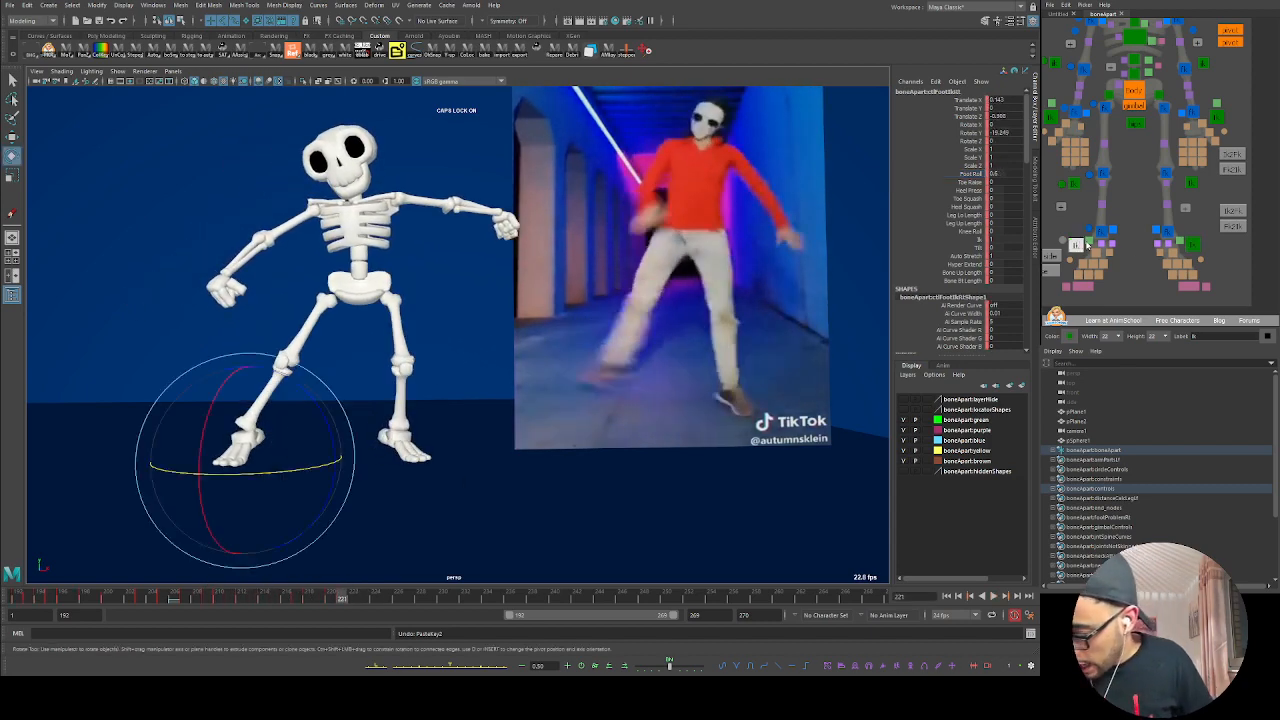
{"action": "left_click", "coordinate": [160, 599]}
{"action": "key", "text": "alt+v"}
{"action": "mouse_move", "coordinate": [168, 610]}
{"action": "left_mouse_down"}
{"action": "mouse_move", "coordinate": [286, 602]}
{"action": "mouse_move", "coordinate": [230, 598]}
{"action": "mouse_move", "coordinate": [276, 597]}
{"action": "left_mouse_up"}
{"action": "left_click_drag", "start_coordinate": [240, 492], "coordinate": [257, 505]}
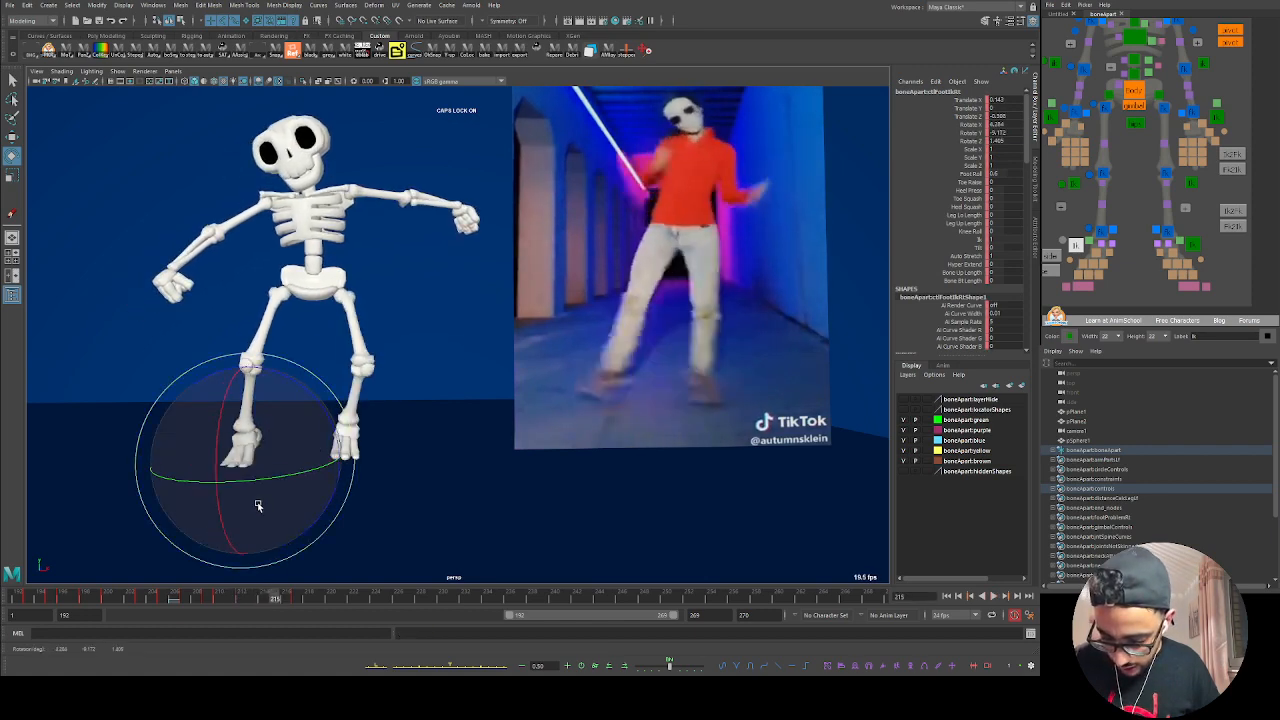
{"action": "key", "text": "w"}
{"action": "left_click_drag", "start_coordinate": [249, 456], "coordinate": [294, 517]}
{"action": "key", "text": "e"}
Step: Raise the right foot IK control outward at frame 218 and rotate it to form the kick pose
{"action": "left_click_drag", "start_coordinate": [272, 598], "coordinate": [308, 598]}
{"action": "key", "text": "w"}
{"action": "left_click_drag", "start_coordinate": [246, 458], "coordinate": [196, 415]}
{"action": "key", "text": "e"}
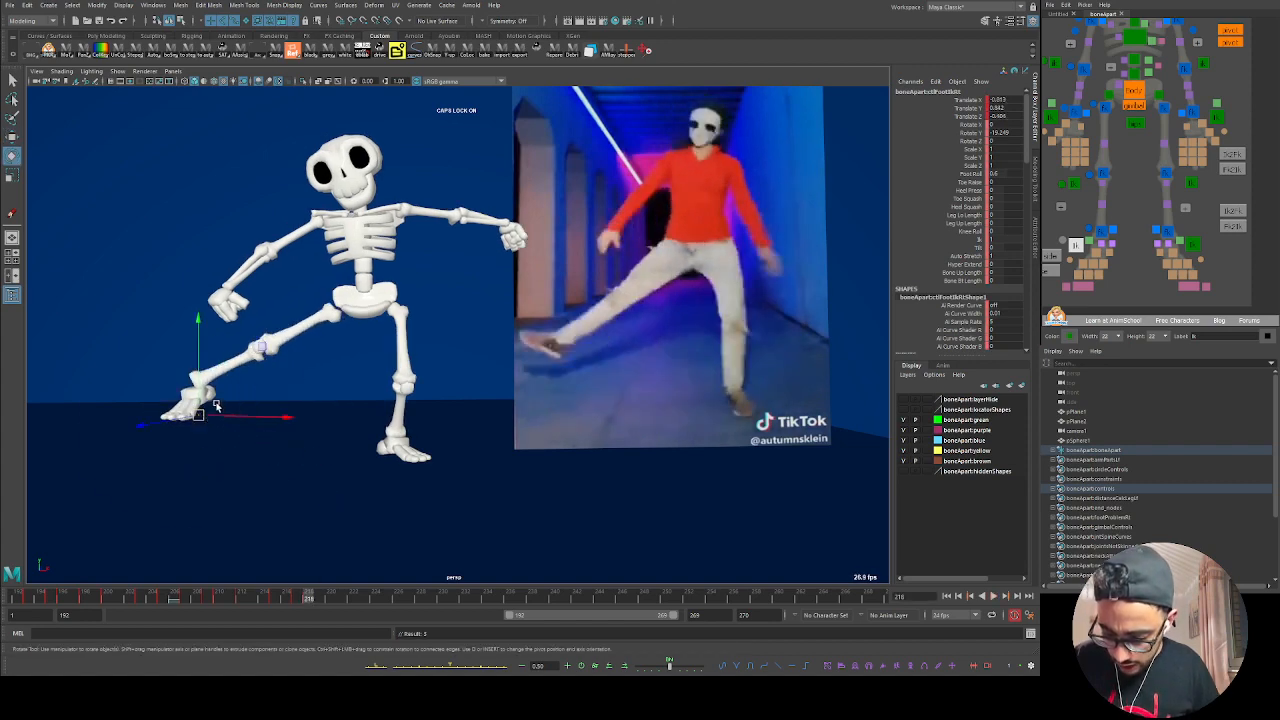
{"action": "left_click_drag", "start_coordinate": [248, 360], "coordinate": [311, 443]}
{"action": "key", "text": "w"}
{"action": "left_click_drag", "start_coordinate": [200, 415], "coordinate": [232, 418]}
Step: Tilt the kicking right foot's toes upward at frame 218 and set its Foot Roll to 0
{"action": "left_click_drag", "start_coordinate": [304, 453], "coordinate": [203, 431], "text": "alt"}
{"action": "left_click_drag", "start_coordinate": [360, 461], "coordinate": [209, 413], "text": "alt"}
{"action": "left_click_drag", "start_coordinate": [240, 411], "coordinate": [300, 428], "text": "alt"}
{"action": "key", "text": "e"}
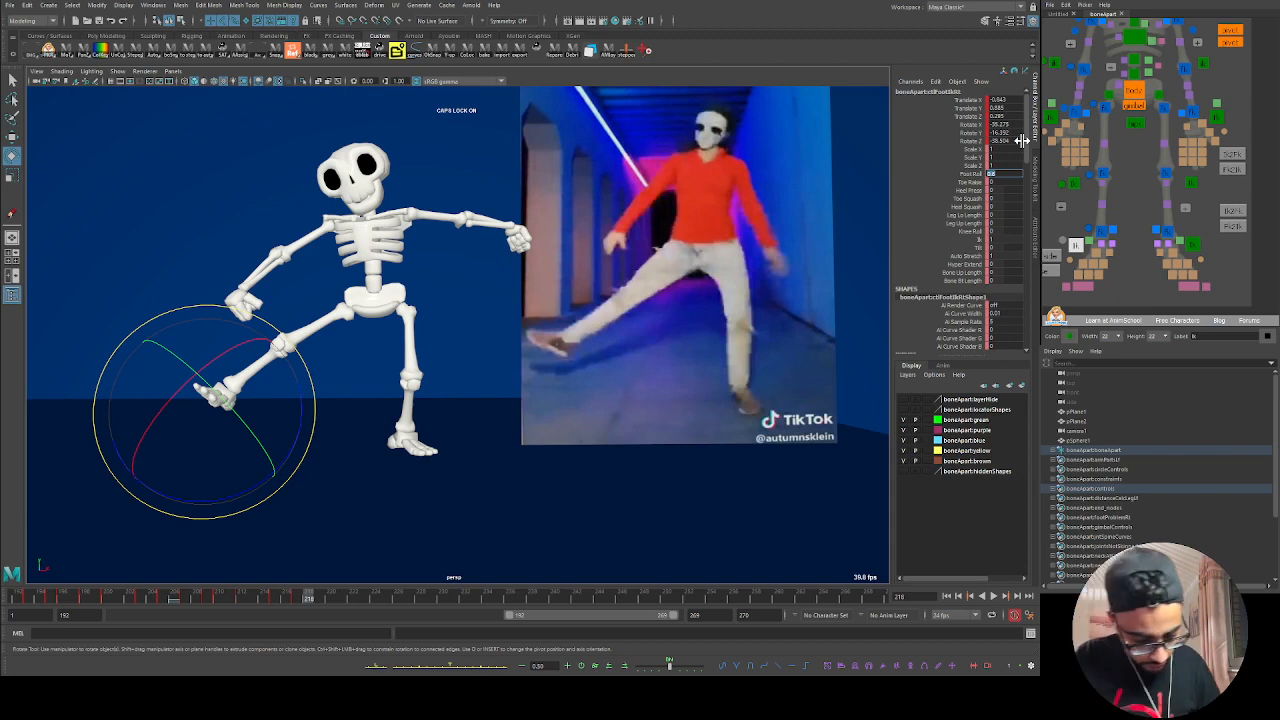
{"action": "type", "text": "0"}
{"action": "key", "text": "Return"}
Step: Refine the right foot IK control's position and rotation at frame 218 so the foot points outward in the kick
{"action": "left_click", "coordinate": [1140, 254]}
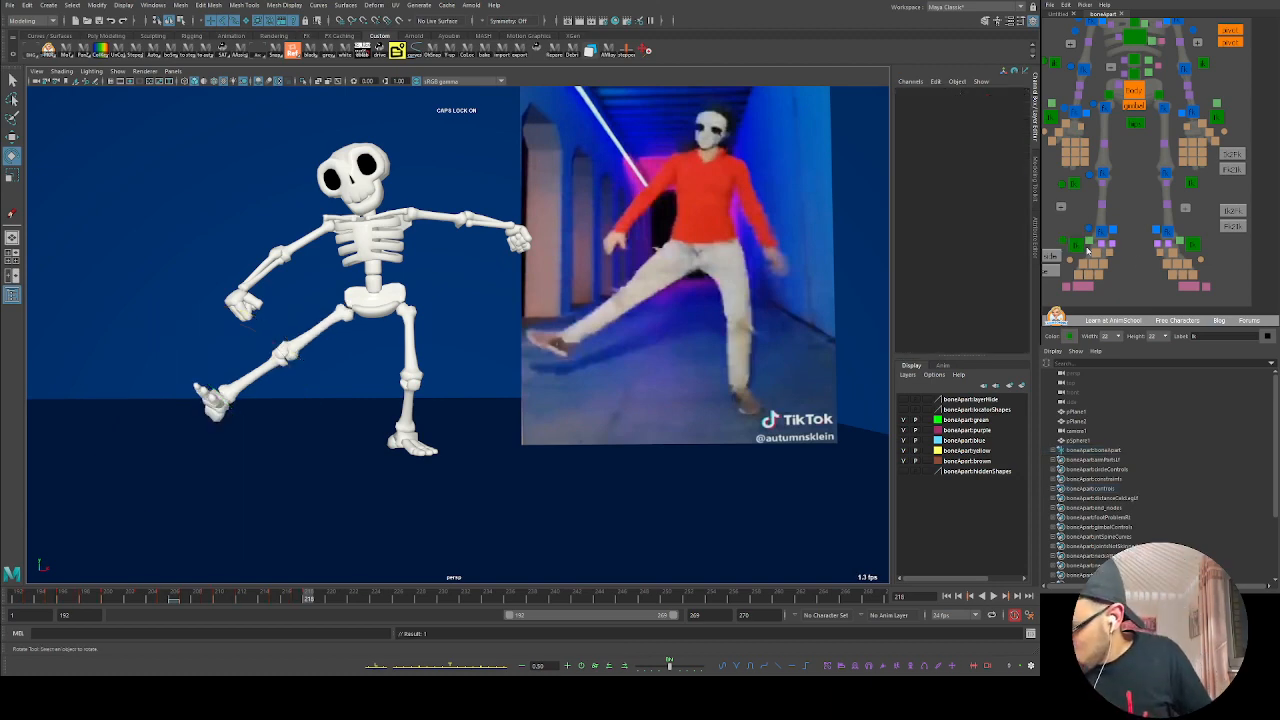
{"action": "left_click", "coordinate": [1076, 245]}
{"action": "left_click_drag", "start_coordinate": [225, 409], "coordinate": [248, 421]}
{"action": "key", "text": "w"}
{"action": "left_click_drag", "start_coordinate": [238, 409], "coordinate": [232, 414]}
{"action": "left_click_drag", "start_coordinate": [352, 398], "coordinate": [297, 400], "text": "alt"}
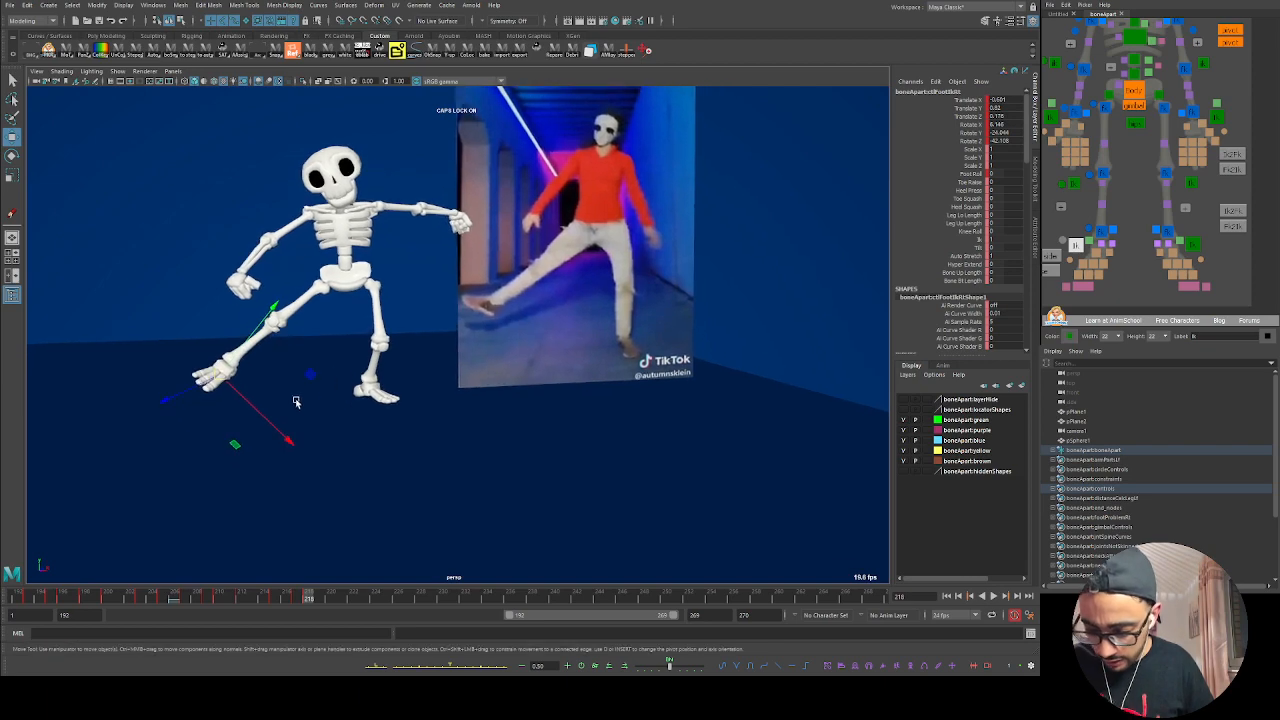
{"action": "key", "text": "e"}
{"action": "left_click_drag", "start_coordinate": [240, 439], "coordinate": [283, 421]}
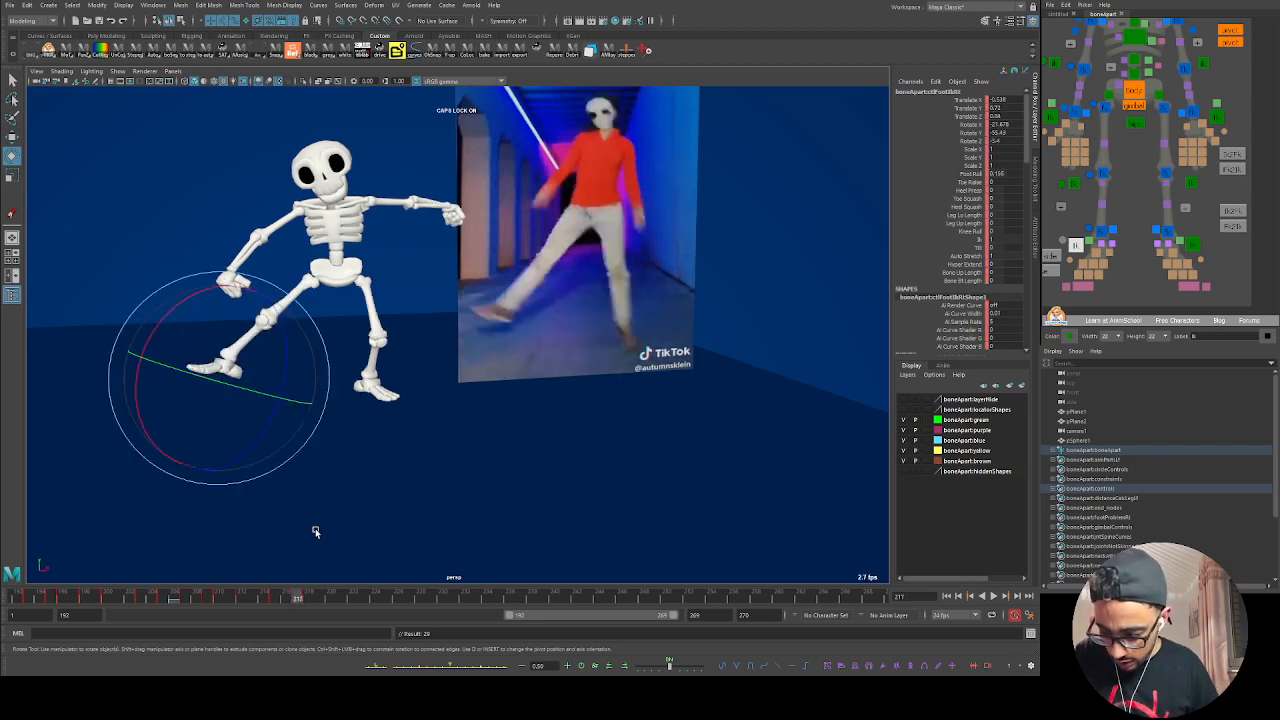
Step: Copy the right foot control's planted pose from frame 207 and paste it at frame 223
{"action": "left_click", "coordinate": [250, 598]}
{"action": "left_click_drag", "start_coordinate": [249, 601], "coordinate": [311, 601]}
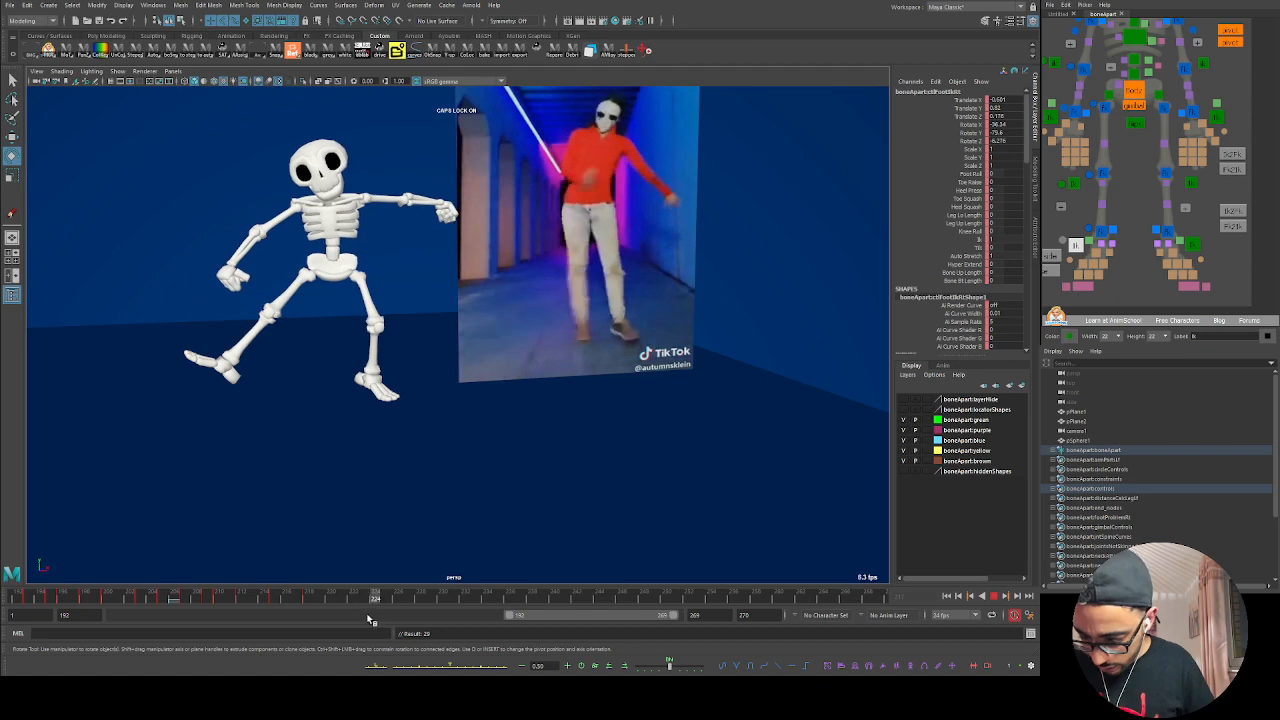
{"action": "key", "text": "Escape"}
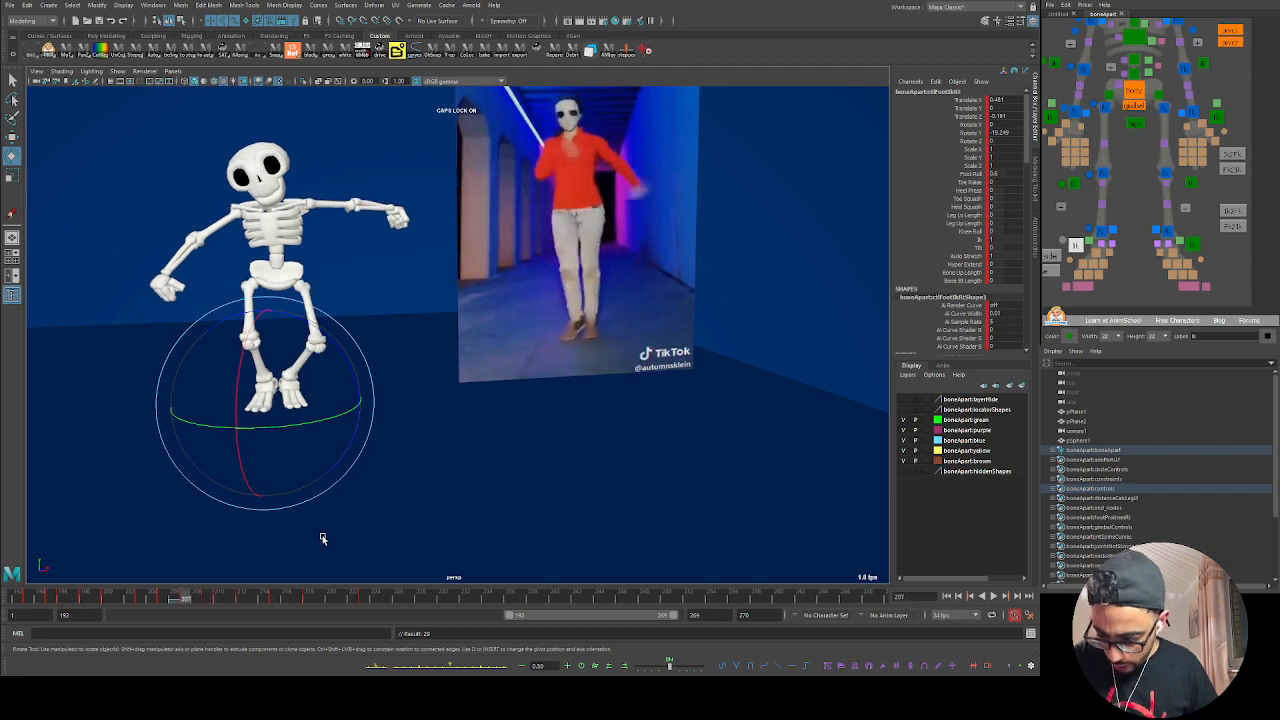
{"action": "key", "text": "comma"}
{"action": "key", "text": "period"}
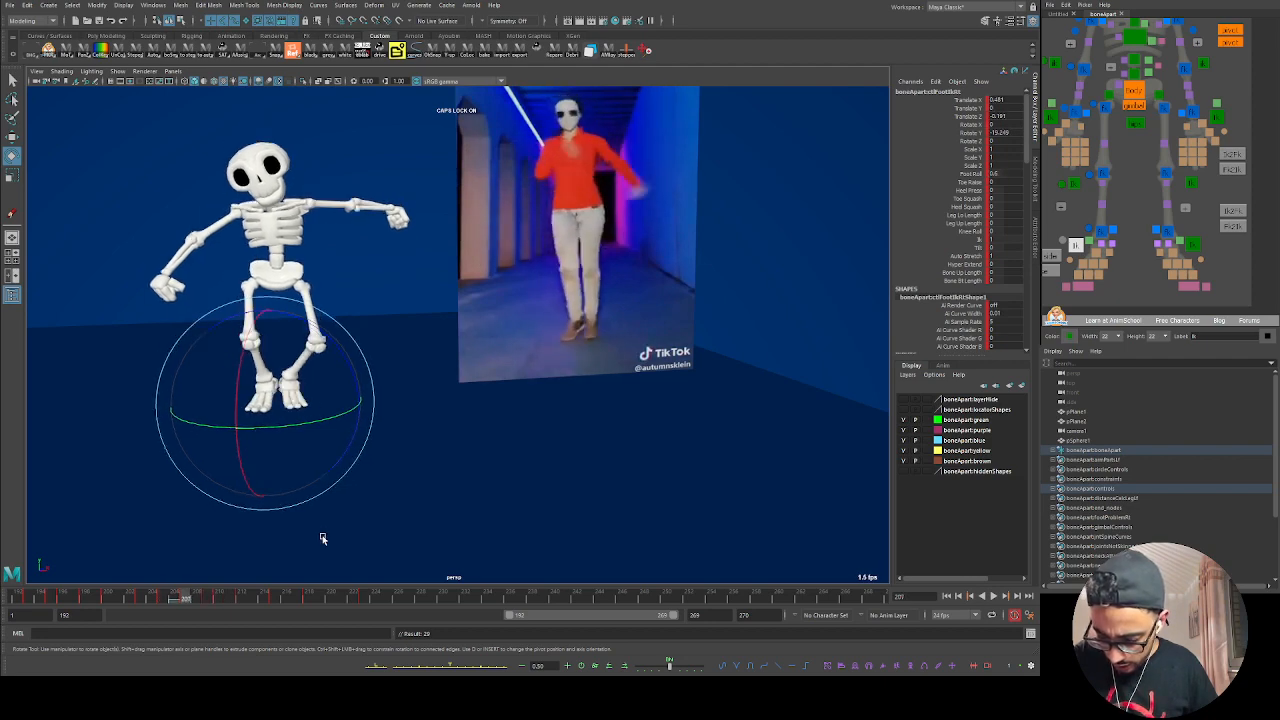
{"action": "key", "text": "period"}
{"action": "key", "text": "period"}
{"action": "key", "text": "period"}
{"action": "key", "text": "period"}
{"action": "key", "text": "period"}
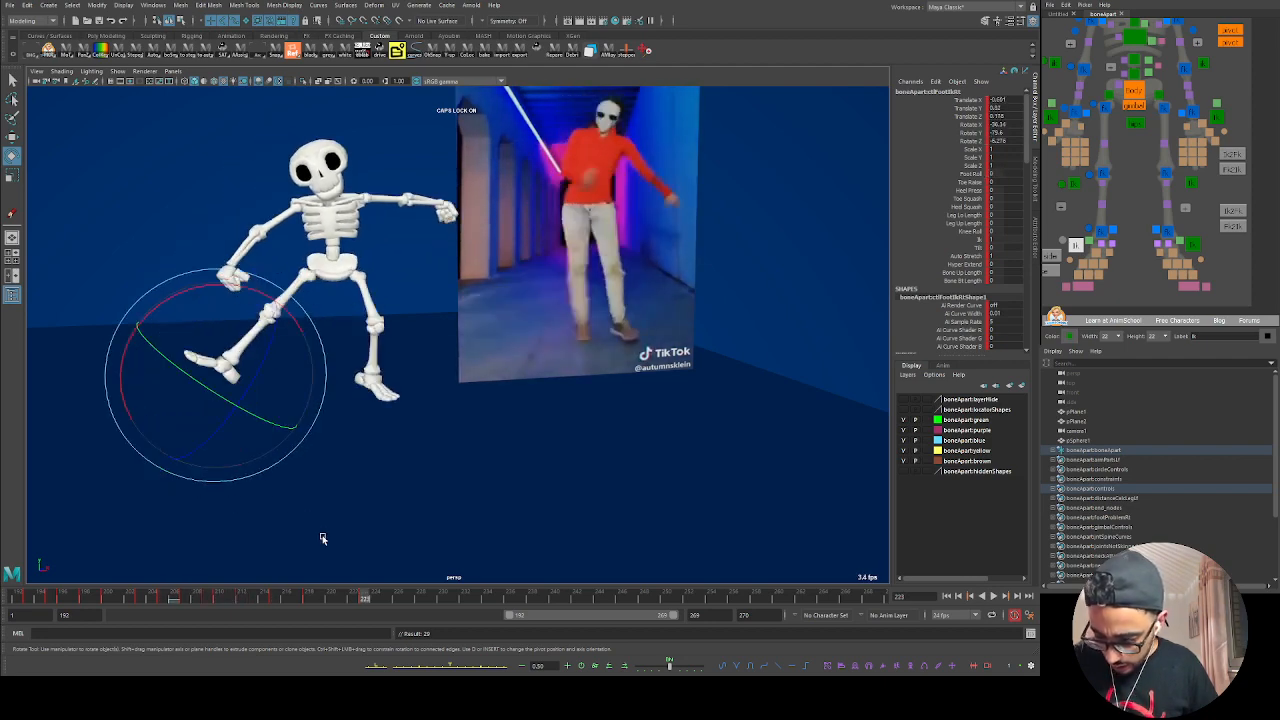
{"action": "key", "text": "ctrl+v"}
Step: Move the right foot control beside the left foot at frame 223 and adjust its Foot Roll at frame 226
{"action": "key", "text": "w"}
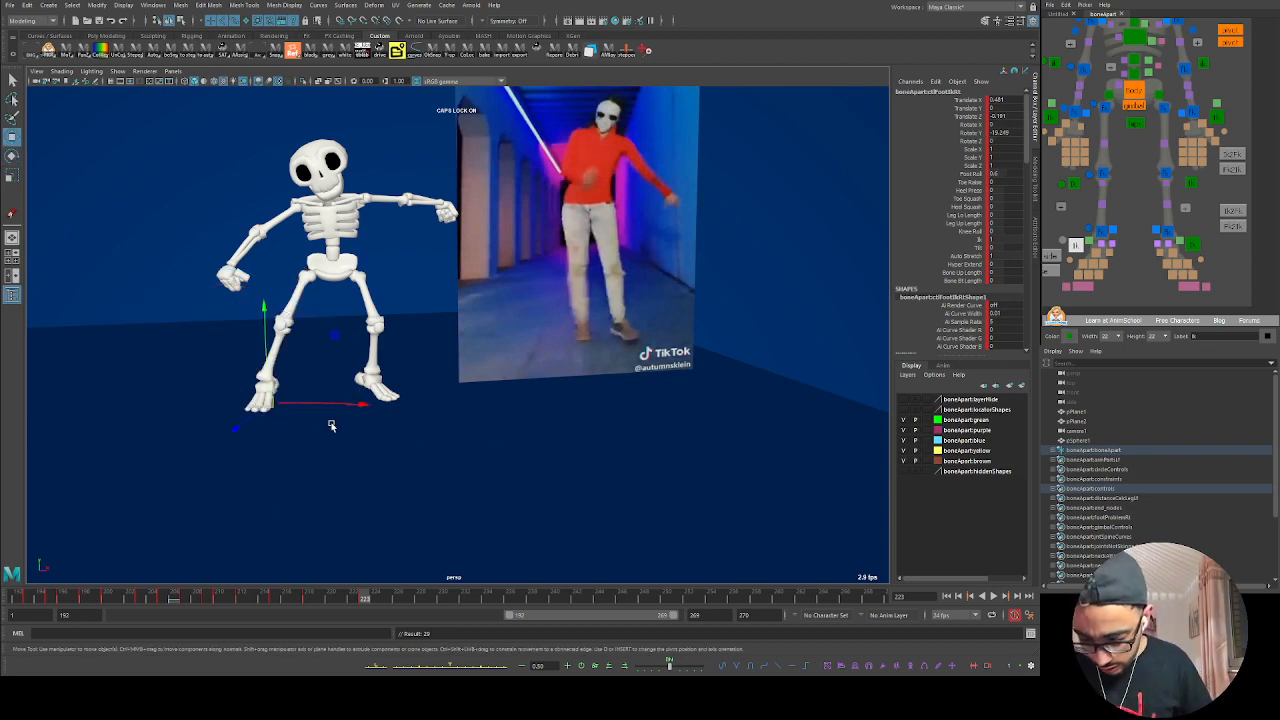
{"action": "left_click_drag", "start_coordinate": [345, 406], "coordinate": [361, 454], "text": "alt"}
{"action": "left_click_drag", "start_coordinate": [361, 454], "coordinate": [412, 385], "text": "alt"}
{"action": "left_click_drag", "start_coordinate": [413, 390], "coordinate": [349, 393], "text": "alt"}
{"action": "left_click_drag", "start_coordinate": [412, 355], "coordinate": [474, 422]}
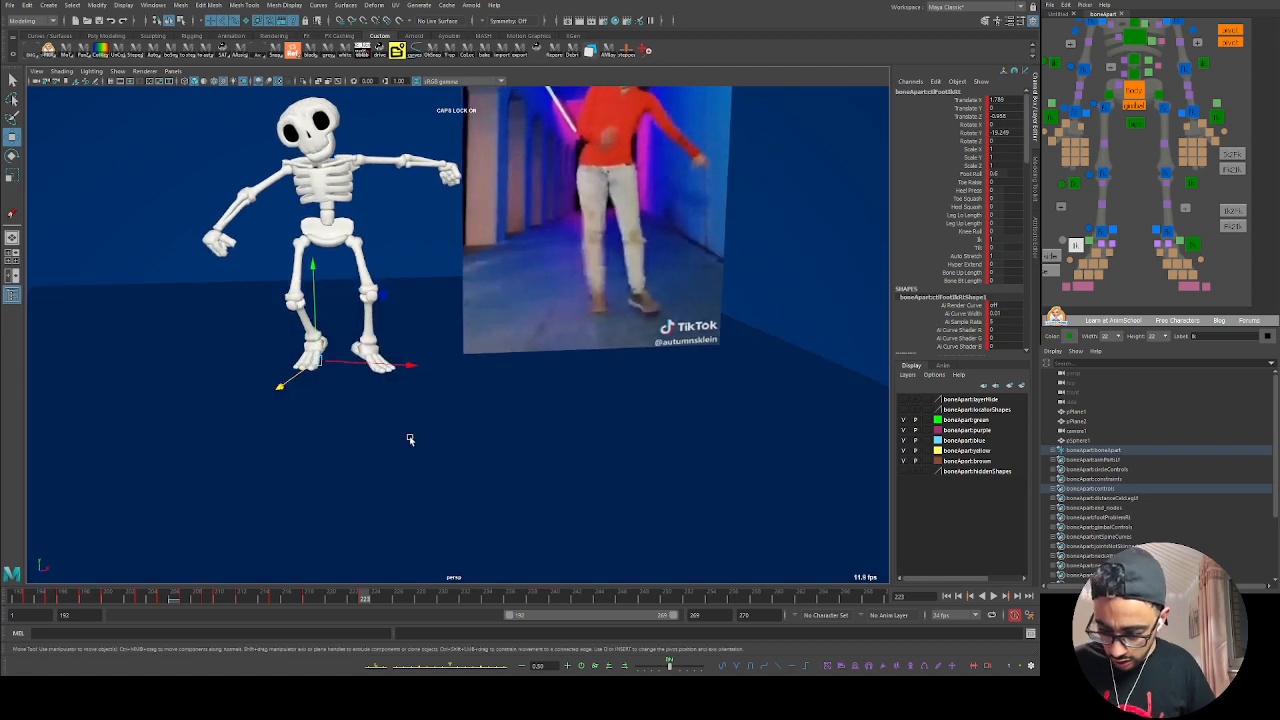
{"action": "left_click_drag", "start_coordinate": [348, 599], "coordinate": [397, 604]}
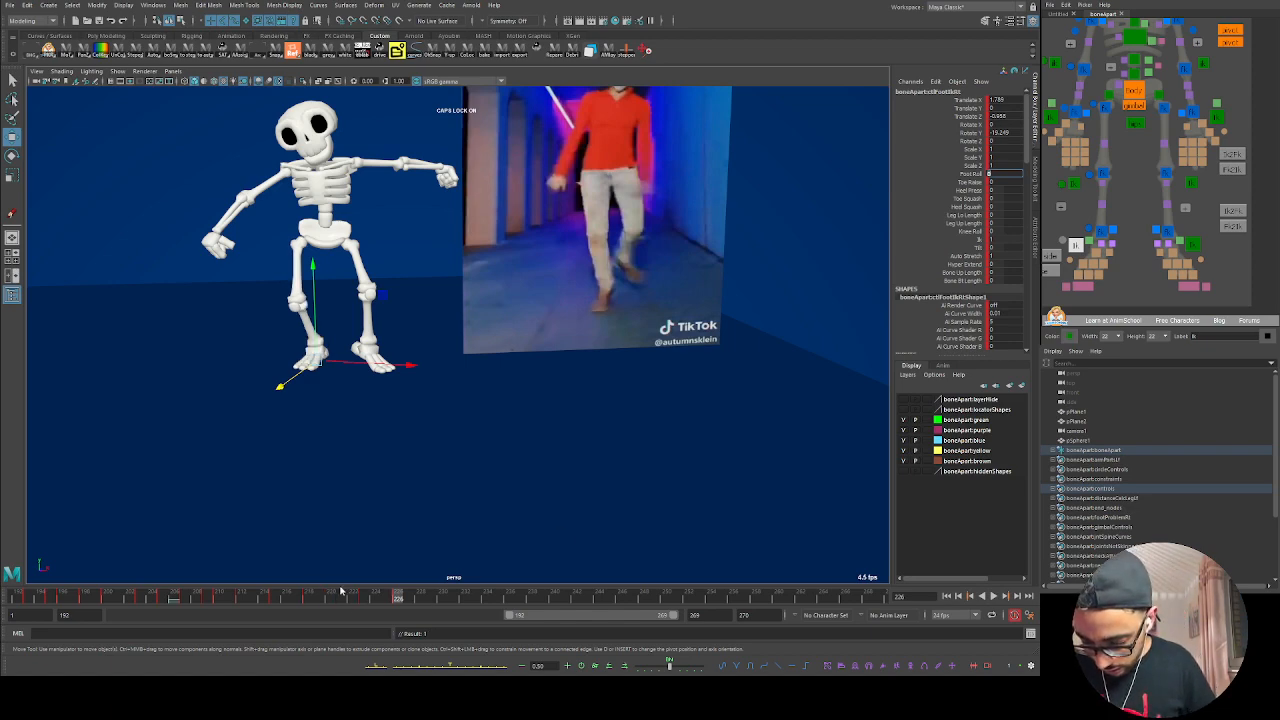
{"action": "mouse_move", "coordinate": [340, 593]}
{"action": "left_mouse_down"}
{"action": "mouse_move", "coordinate": [278, 596]}
{"action": "mouse_move", "coordinate": [391, 606]}
{"action": "mouse_move", "coordinate": [300, 600]}
{"action": "mouse_move", "coordinate": [365, 600]}
{"action": "left_mouse_up"}
Step: Rotate the right foot IK control at frame 215 to turn the toes outward toward the kick direction
{"action": "left_click", "coordinate": [1076, 246]}
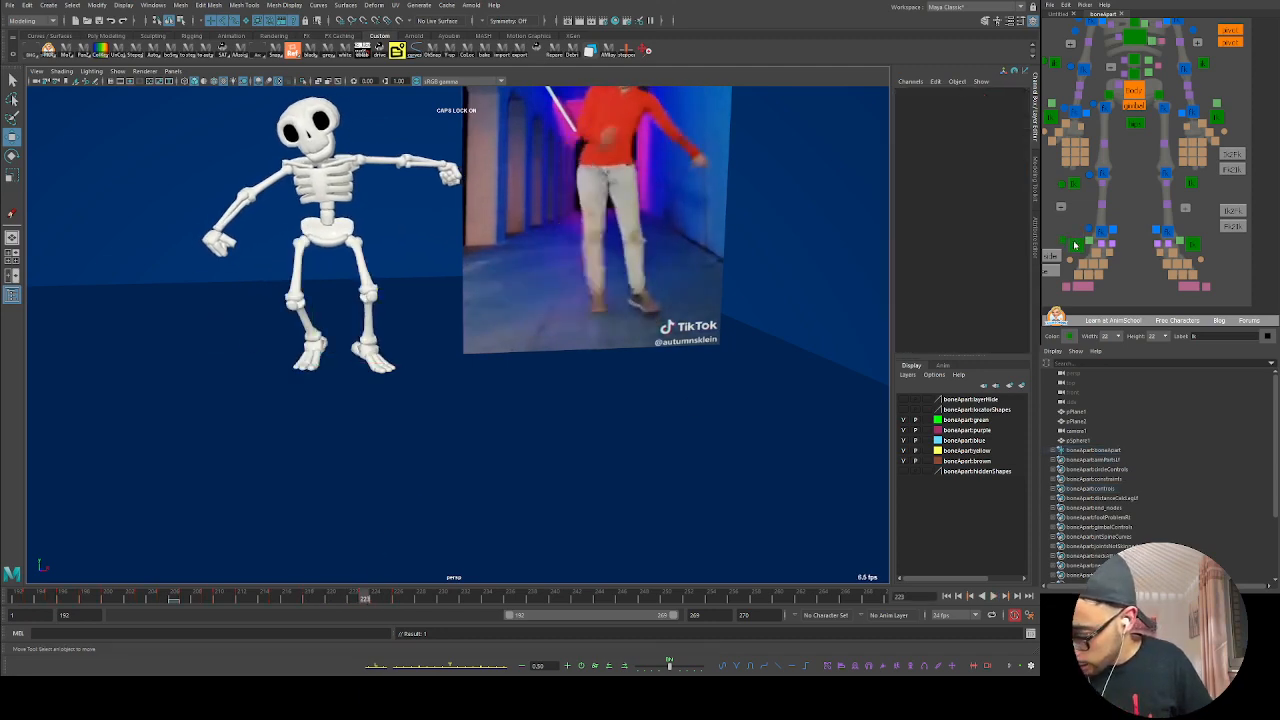
{"action": "left_click_drag", "start_coordinate": [520, 394], "coordinate": [464, 442], "text": "alt"}
{"action": "middle_click_drag", "start_coordinate": [464, 442], "coordinate": [439, 502], "text": "alt"}
{"action": "left_click_drag", "start_coordinate": [318, 600], "coordinate": [274, 597]}
{"action": "key", "text": "e"}
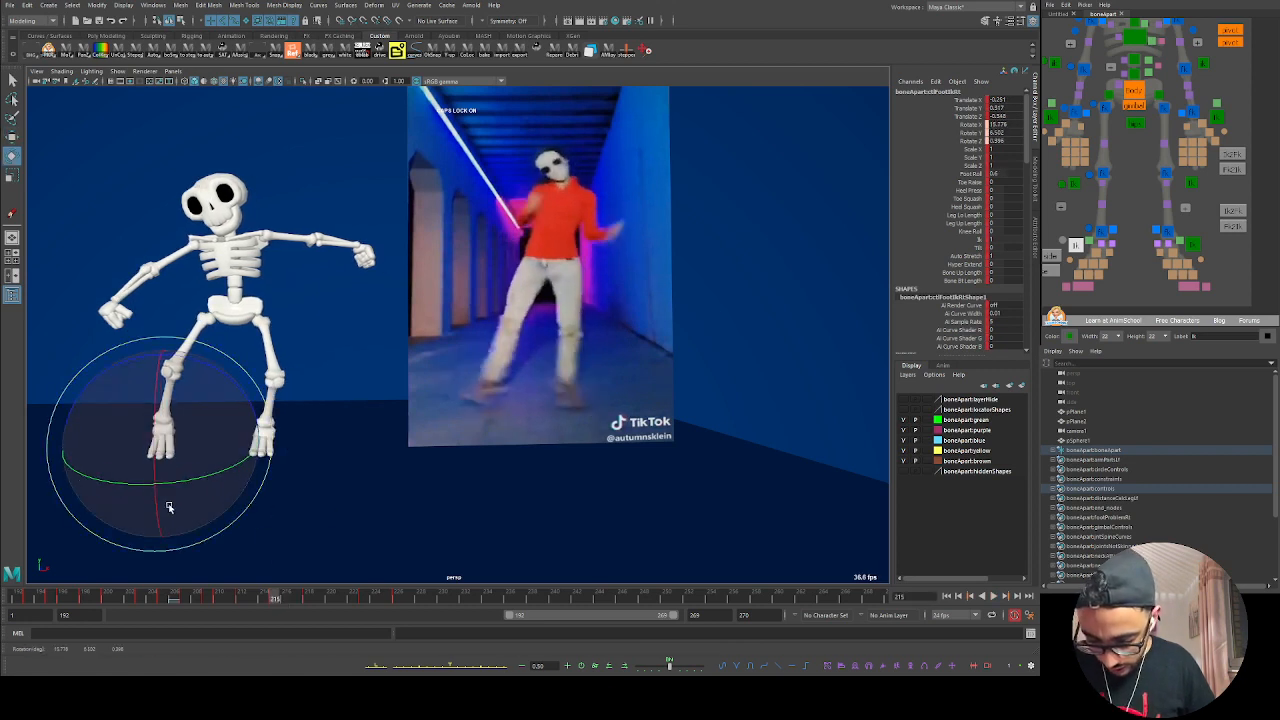
{"action": "left_click_drag", "start_coordinate": [149, 494], "coordinate": [250, 470]}
{"action": "mouse_move", "coordinate": [257, 599]}
{"action": "left_mouse_down"}
{"action": "mouse_move", "coordinate": [297, 600]}
{"action": "mouse_move", "coordinate": [234, 600]}
{"action": "mouse_move", "coordinate": [276, 600]}
{"action": "left_mouse_up"}
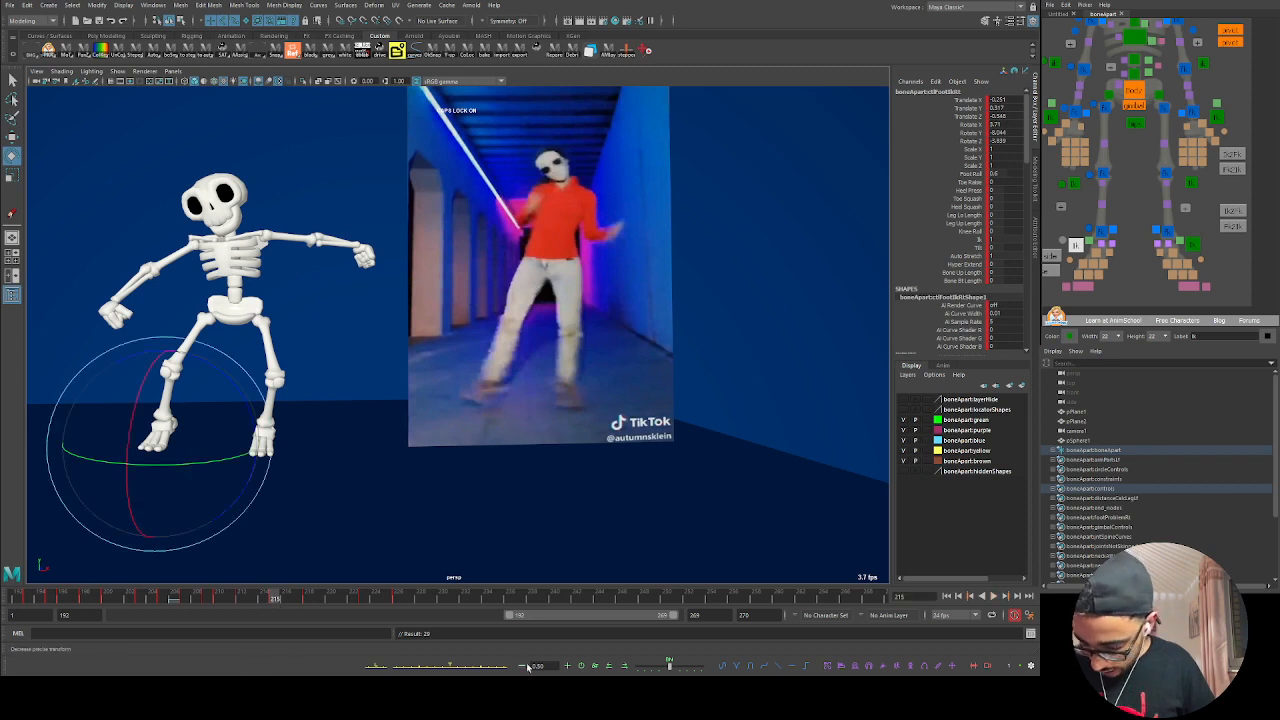
Step: Blend the right foot's frame 215 pose toward the neighbouring key with the tween slider, and readjust the foot's rotation
{"action": "left_click_drag", "start_coordinate": [489, 667], "coordinate": [462, 667]}
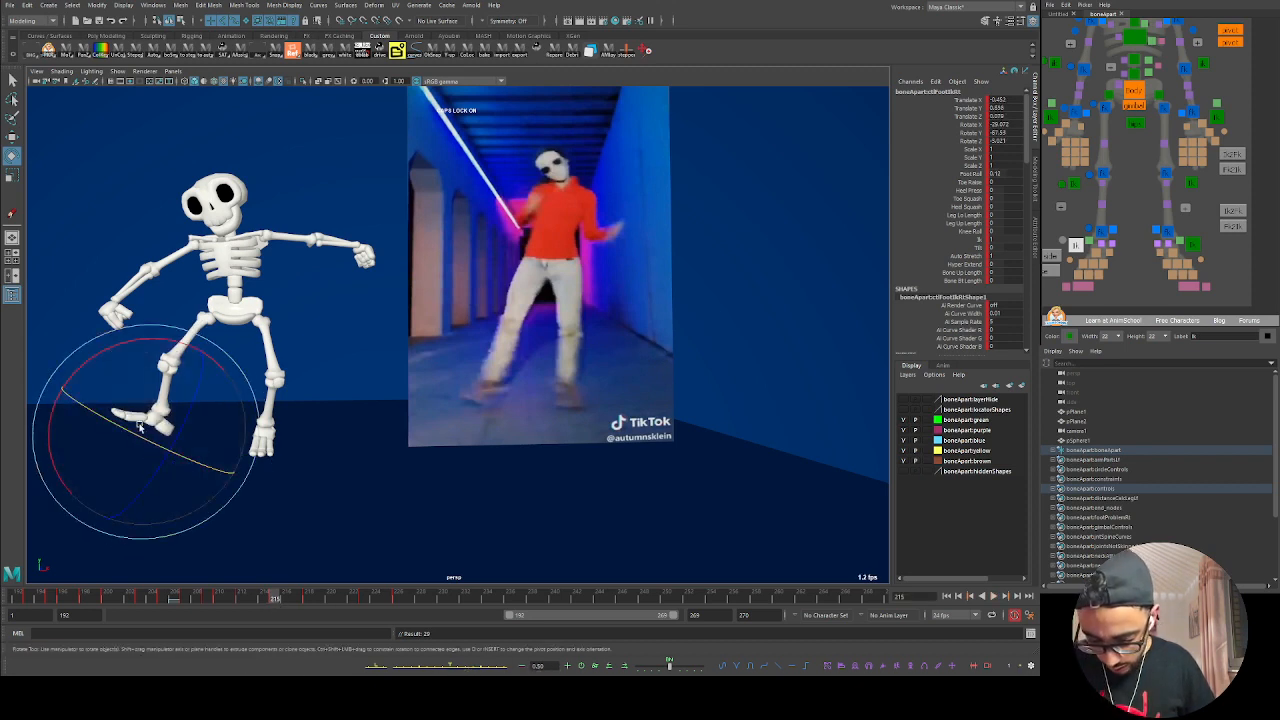
{"action": "left_click_drag", "start_coordinate": [142, 429], "coordinate": [170, 520]}
{"action": "key", "text": "w"}
{"action": "key", "text": "e"}
Step: Lower the right foot IK control to the floor at frame 221 and check the step's landing in playback
{"action": "key", "text": "alt+v"}
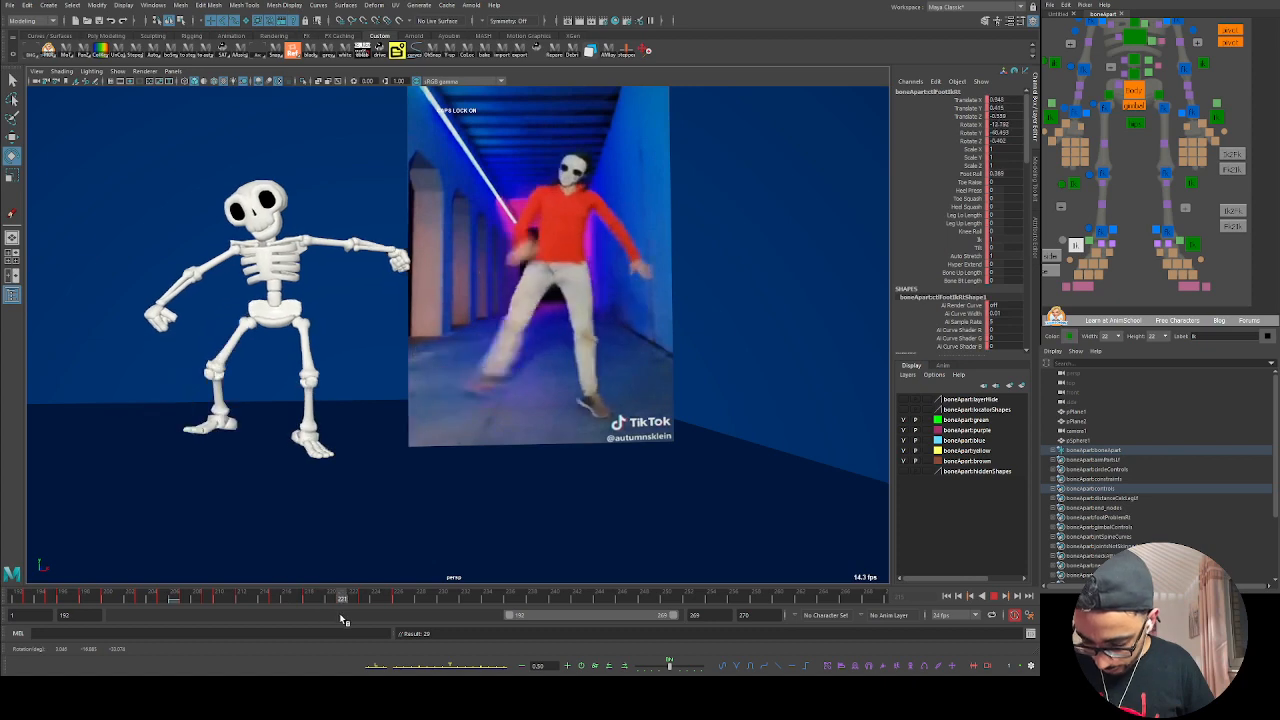
{"action": "key", "text": "alt+v"}
{"action": "key", "text": "w"}
{"action": "left_click_drag", "start_coordinate": [217, 437], "coordinate": [219, 451]}
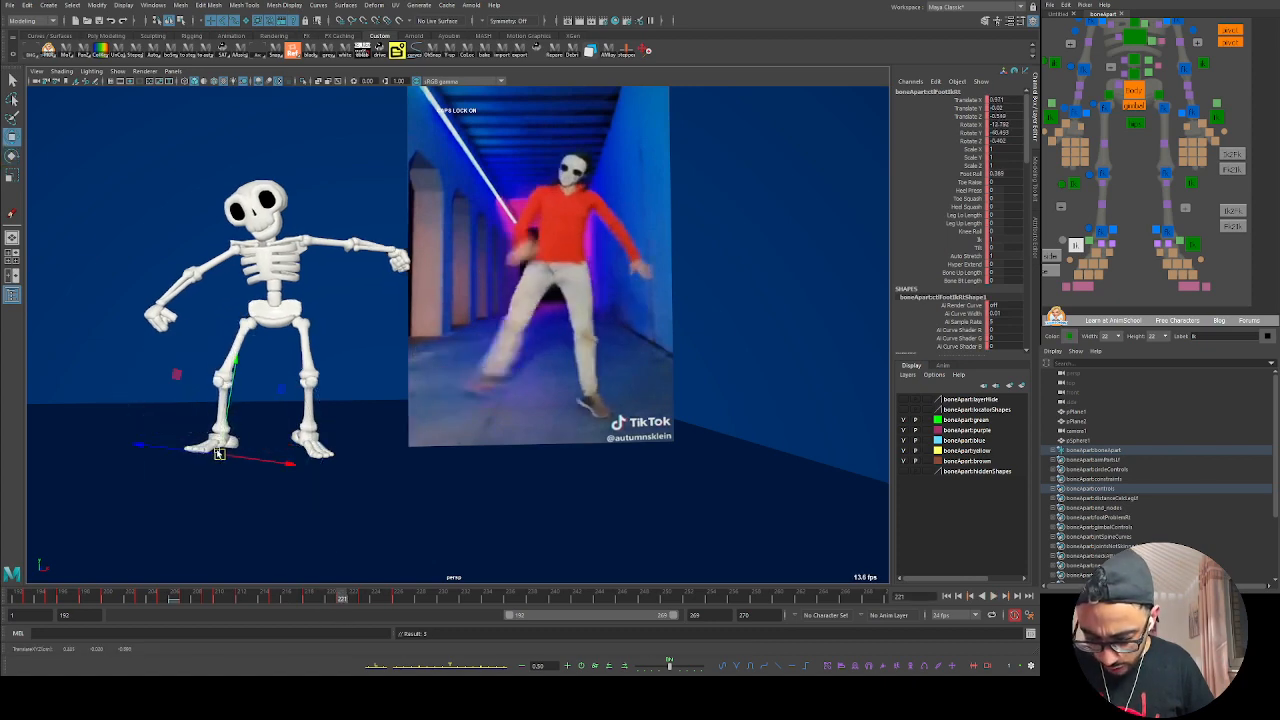
{"action": "key", "text": "alt+v"}
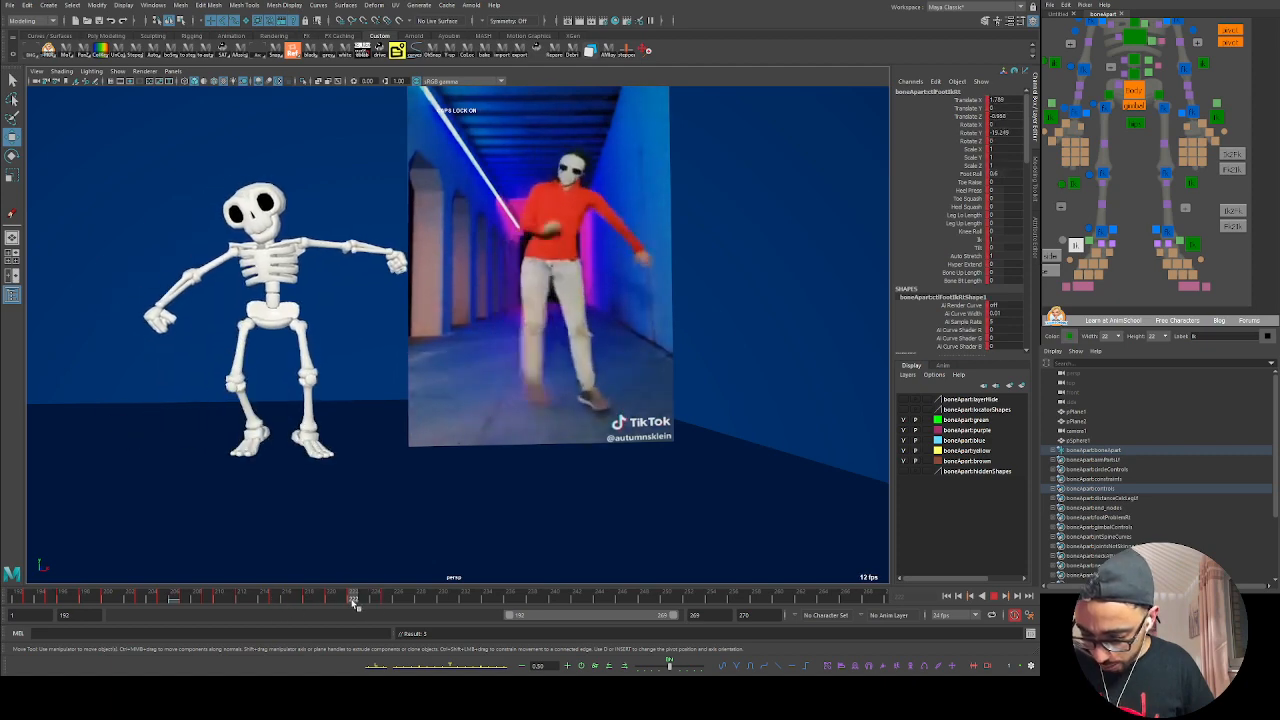
{"action": "mouse_move", "coordinate": [370, 600]}
{"action": "left_mouse_down"}
{"action": "mouse_move", "coordinate": [303, 592]}
{"action": "mouse_move", "coordinate": [366, 591]}
{"action": "mouse_move", "coordinate": [323, 586]}
{"action": "mouse_move", "coordinate": [366, 591]}
{"action": "mouse_move", "coordinate": [323, 577]}
{"action": "mouse_move", "coordinate": [369, 583]}
{"action": "mouse_move", "coordinate": [353, 579]}
{"action": "left_mouse_up"}
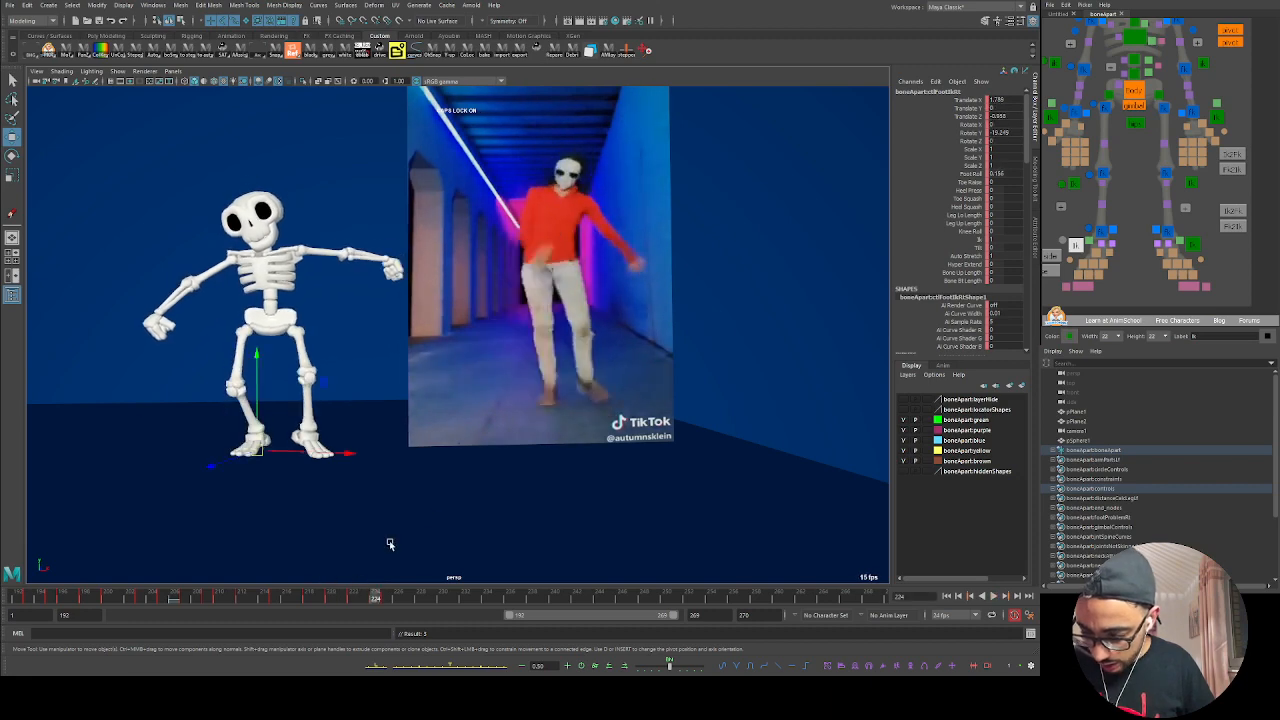
Step: Examine the body control's Translate Y curve in the Graph Editor around frame 224
{"action": "left_click", "coordinate": [1133, 92]}
{"action": "key", "text": "space"}
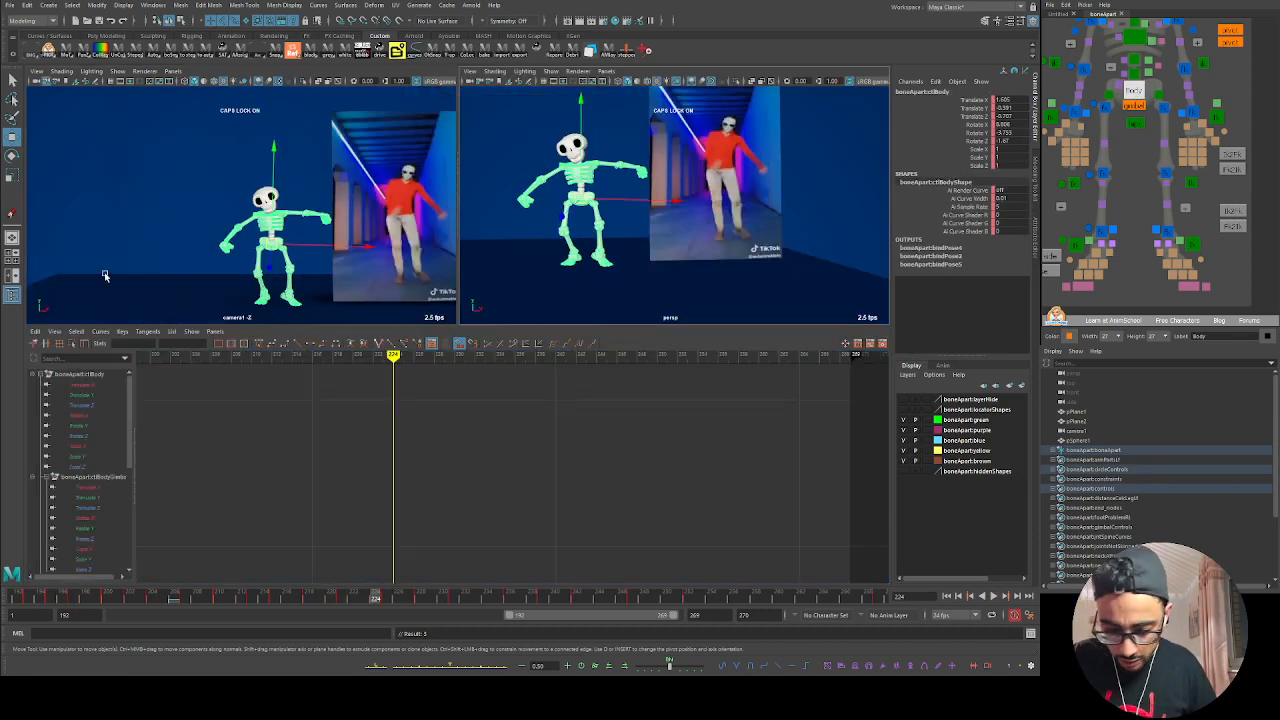
{"action": "left_click", "coordinate": [88, 396]}
{"action": "key", "text": "a"}
{"action": "middle_click_drag", "start_coordinate": [520, 474], "coordinate": [423, 480], "text": "alt"}
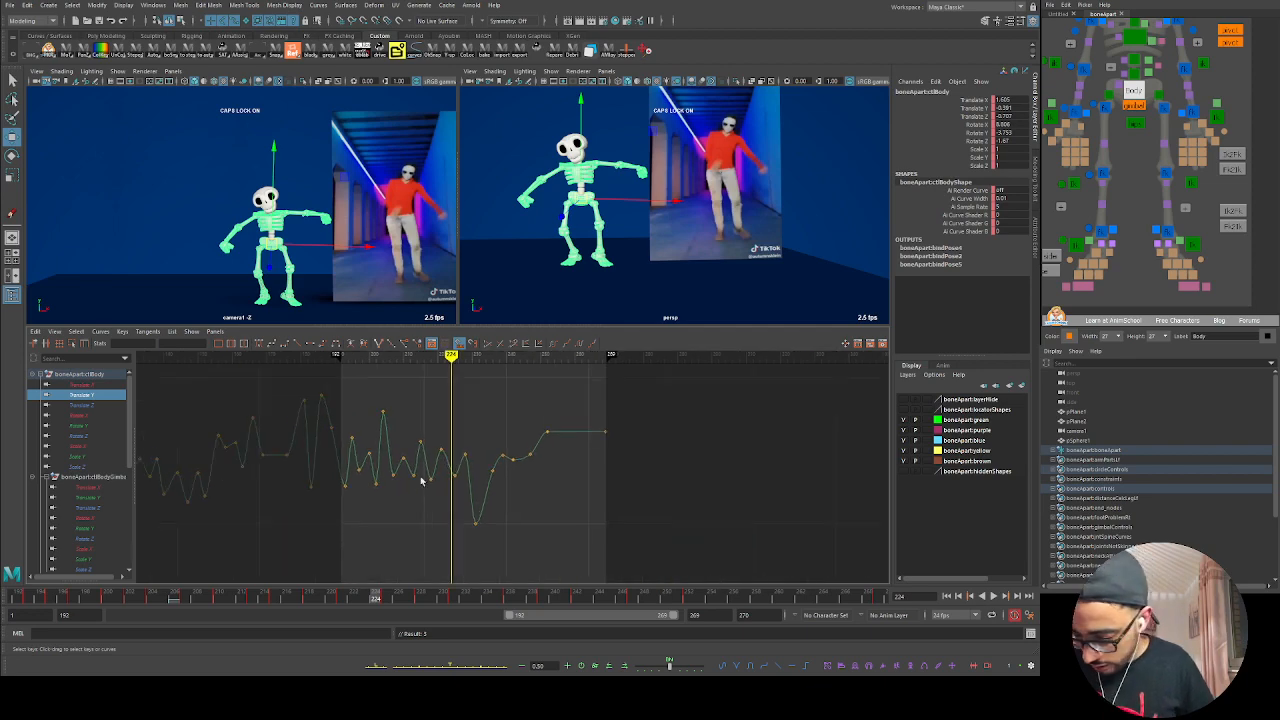
{"action": "right_click_drag", "start_coordinate": [423, 480], "coordinate": [499, 483], "text": "alt"}
{"action": "middle_click_drag", "start_coordinate": [443, 472], "coordinate": [489, 508], "text": "alt"}
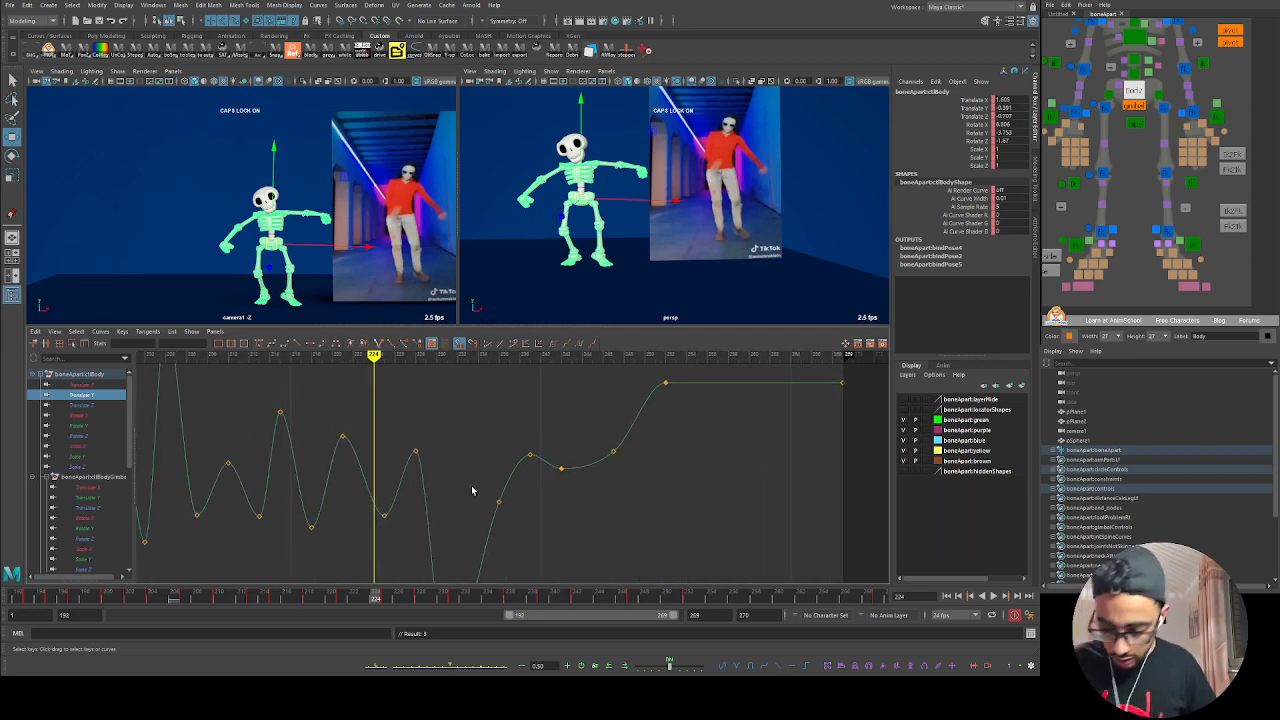
{"action": "middle_click_drag", "start_coordinate": [388, 433], "coordinate": [395, 476], "text": "alt"}
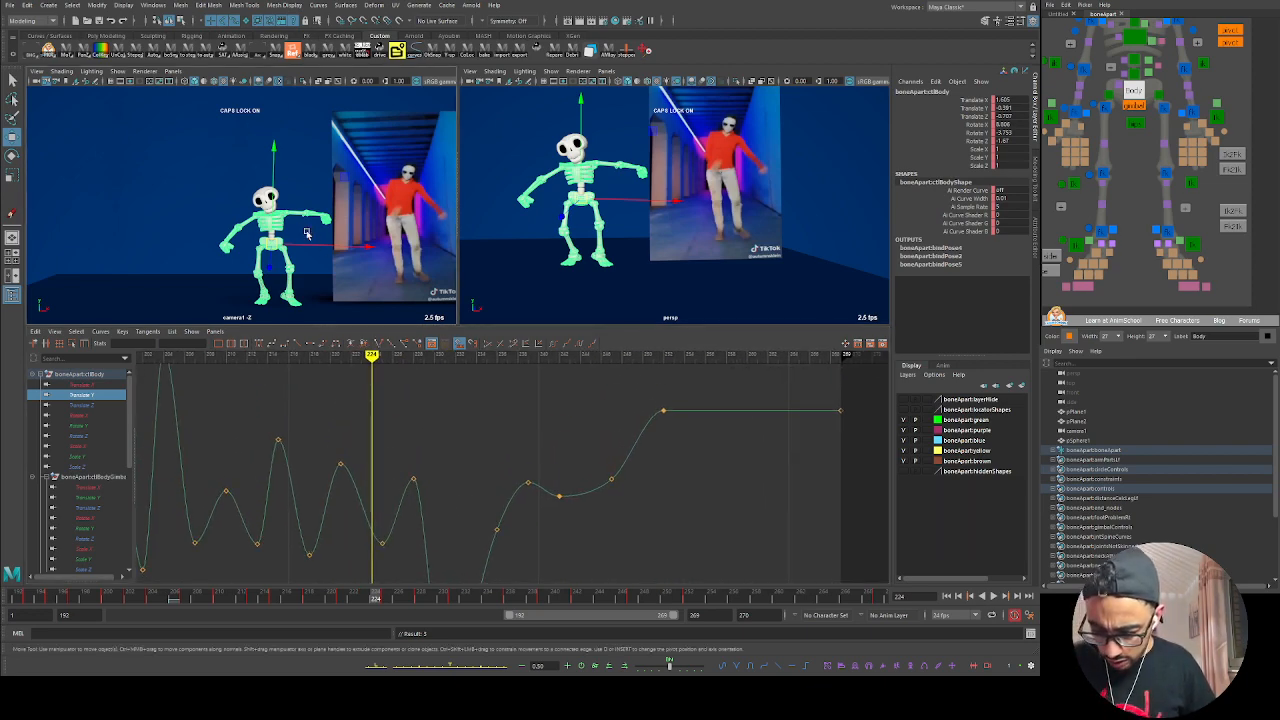
{"action": "key", "text": "space"}
{"action": "key", "text": "space"}
{"action": "key", "text": "space"}
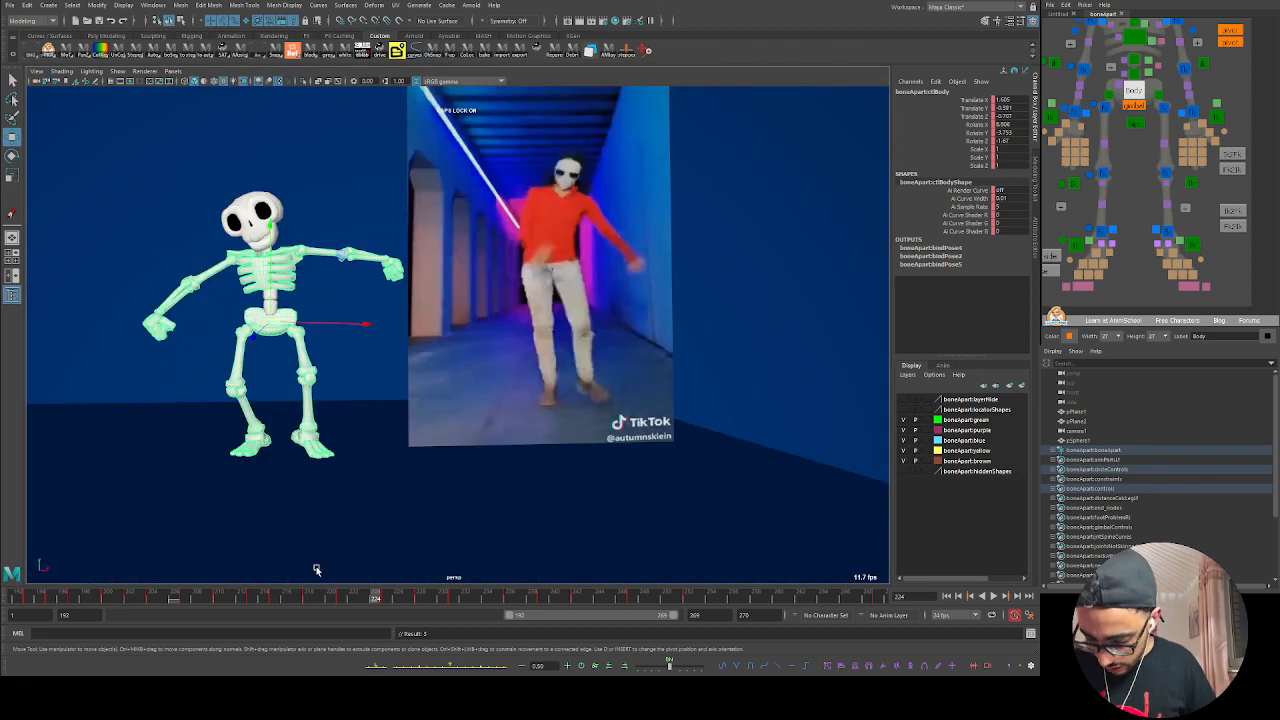
Step: Adjust the body control's position at frame 218 and raise the body at frame 222
{"action": "left_click_drag", "start_coordinate": [342, 600], "coordinate": [305, 607]}
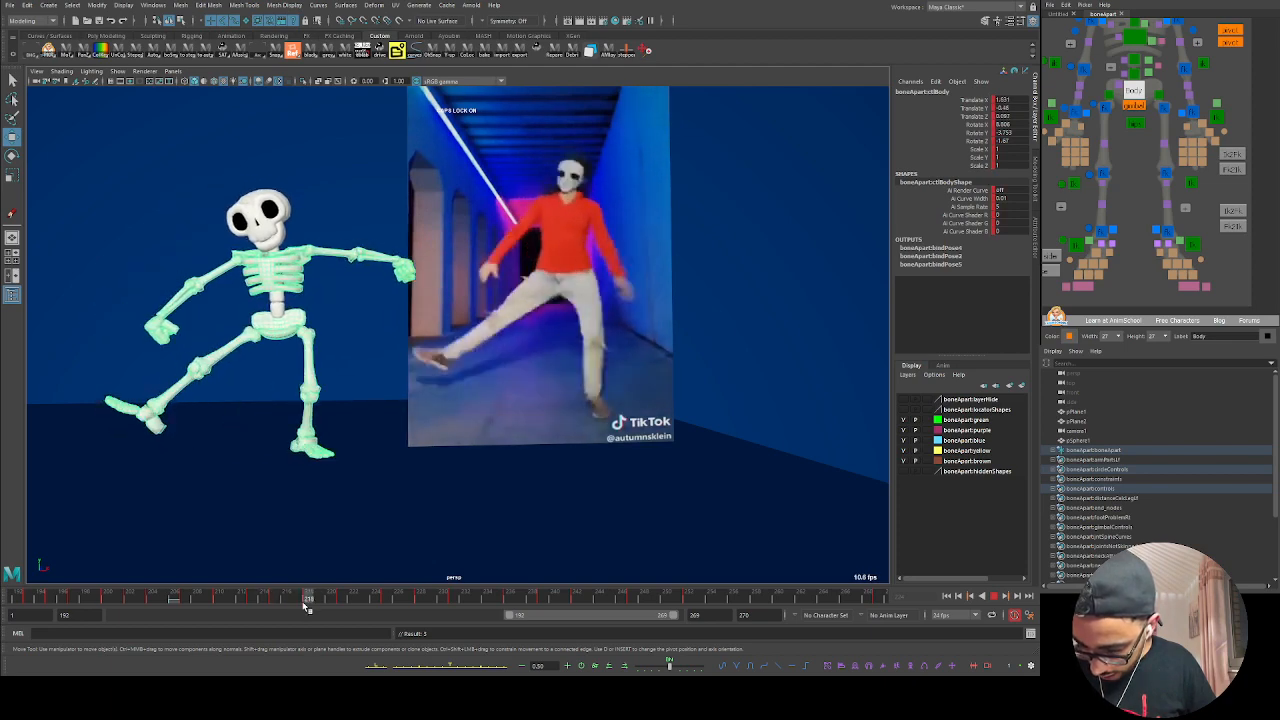
{"action": "left_click_drag", "start_coordinate": [287, 343], "coordinate": [280, 330]}
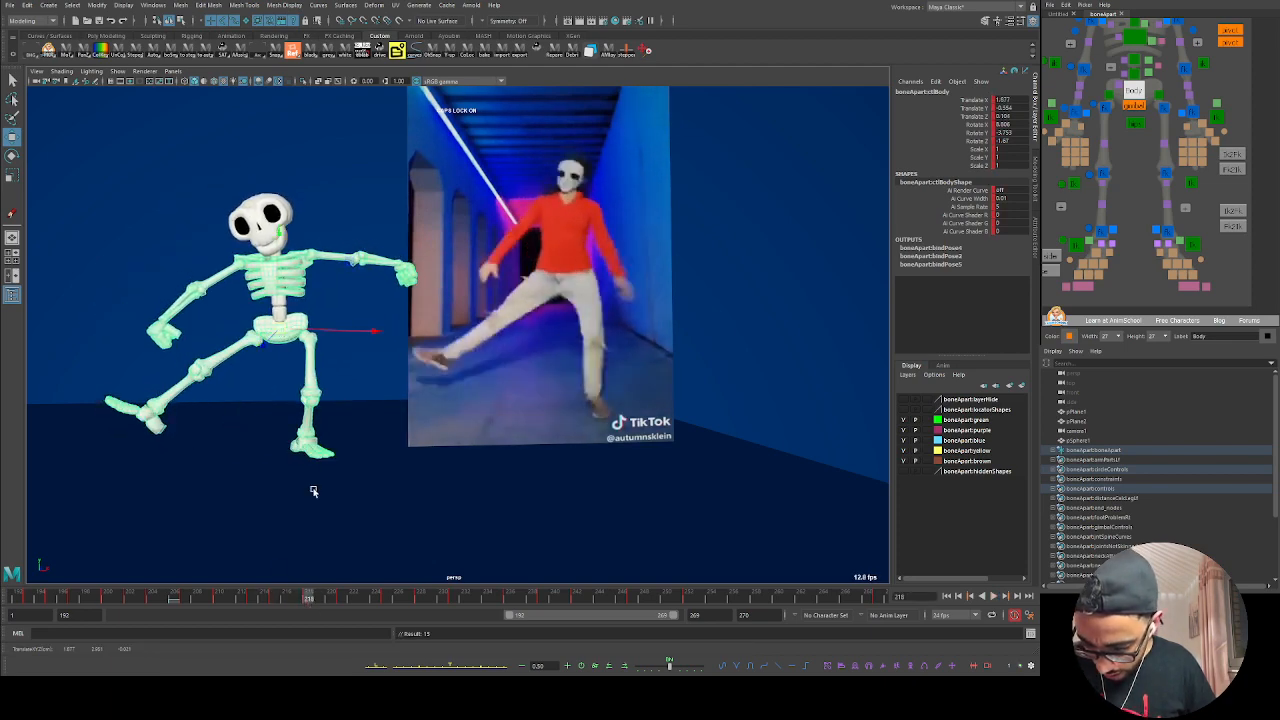
{"action": "left_click_drag", "start_coordinate": [272, 600], "coordinate": [356, 600]}
{"action": "left_click_drag", "start_coordinate": [279, 316], "coordinate": [271, 304]}
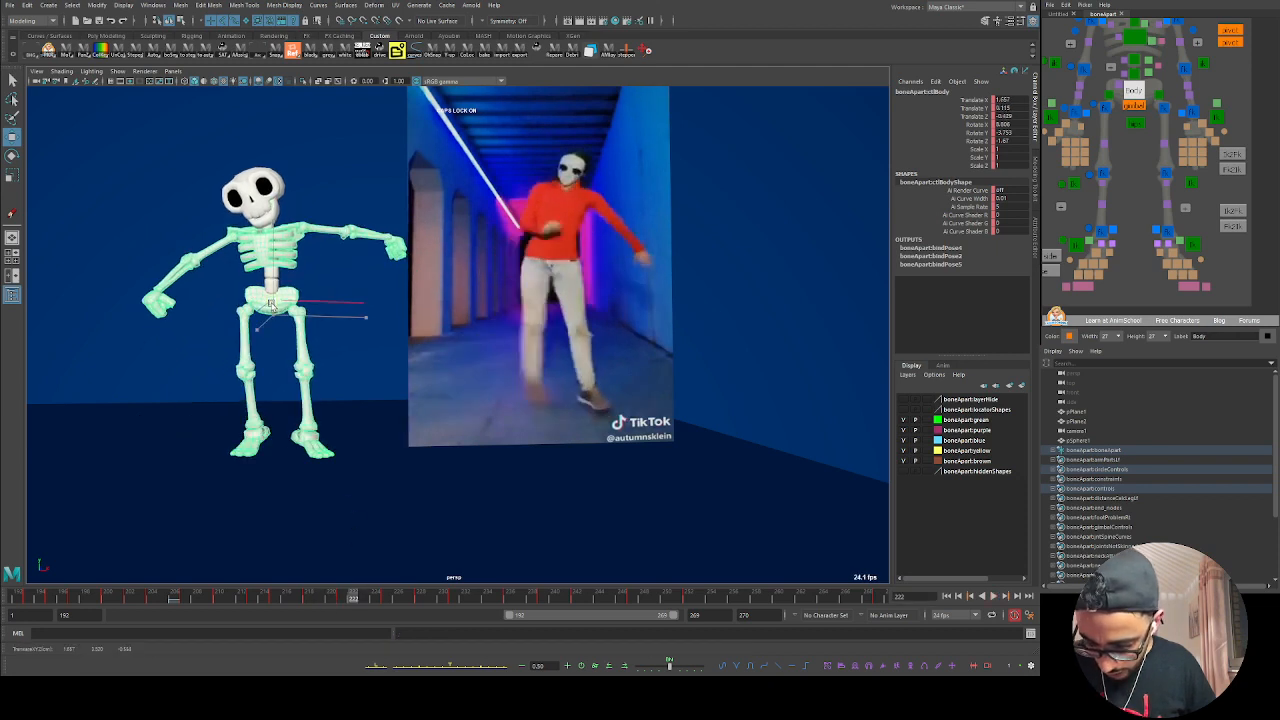
{"action": "key", "text": "alt+comma"}
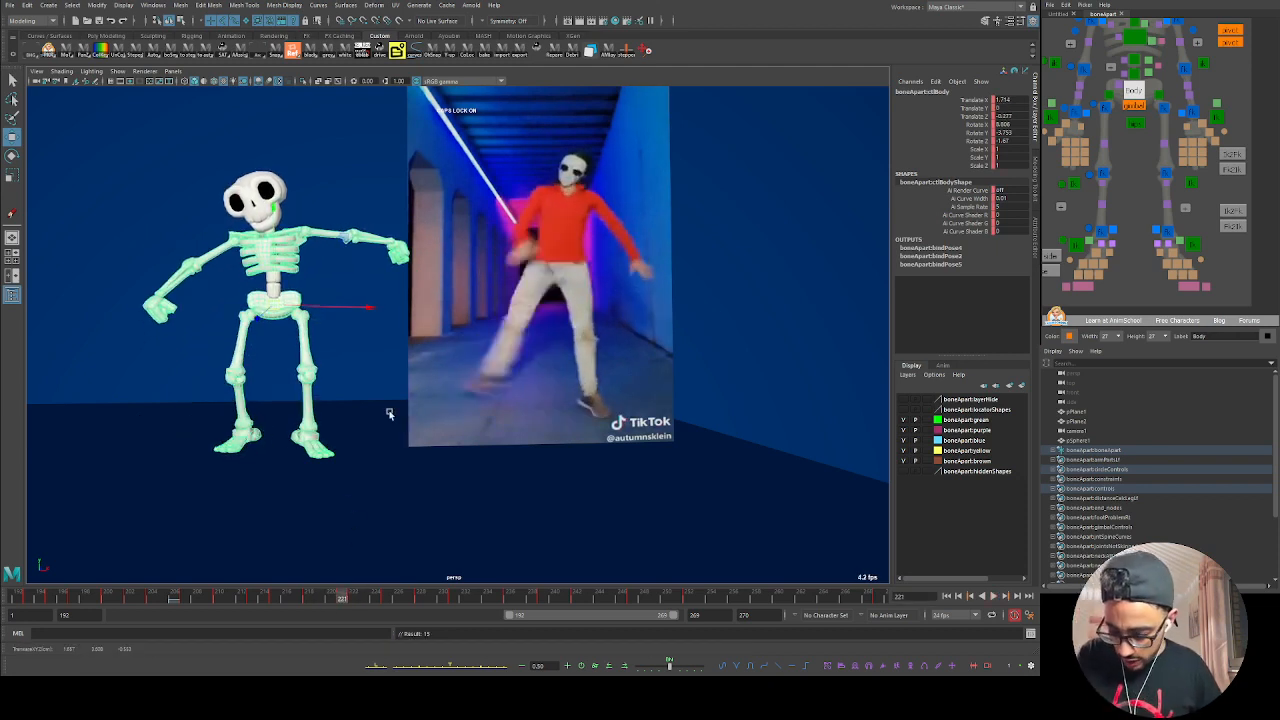
Step: Clear the selection and play the dance back from frame 192 to check the timing against the dancer reference
{"action": "key", "text": "alt+period"}
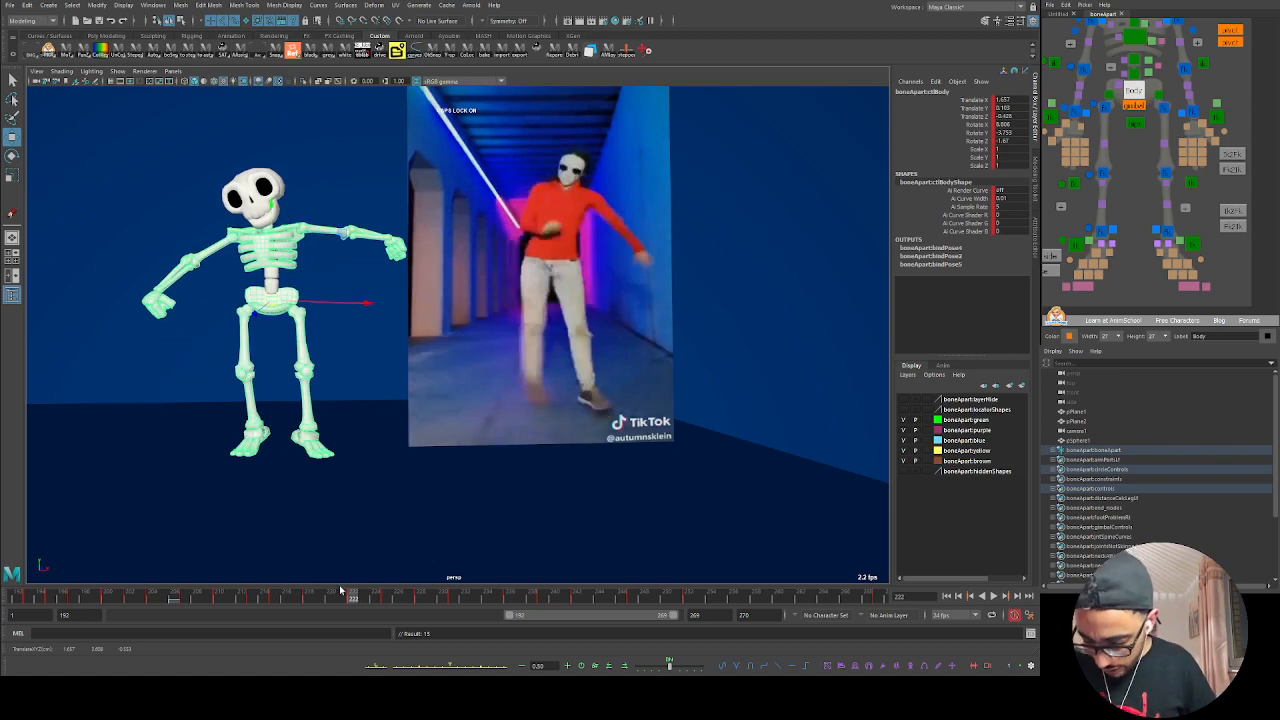
{"action": "left_click_drag", "start_coordinate": [340, 591], "coordinate": [66, 597]}
{"action": "key", "text": "alt+v"}
{"action": "key", "text": "alt+v"}
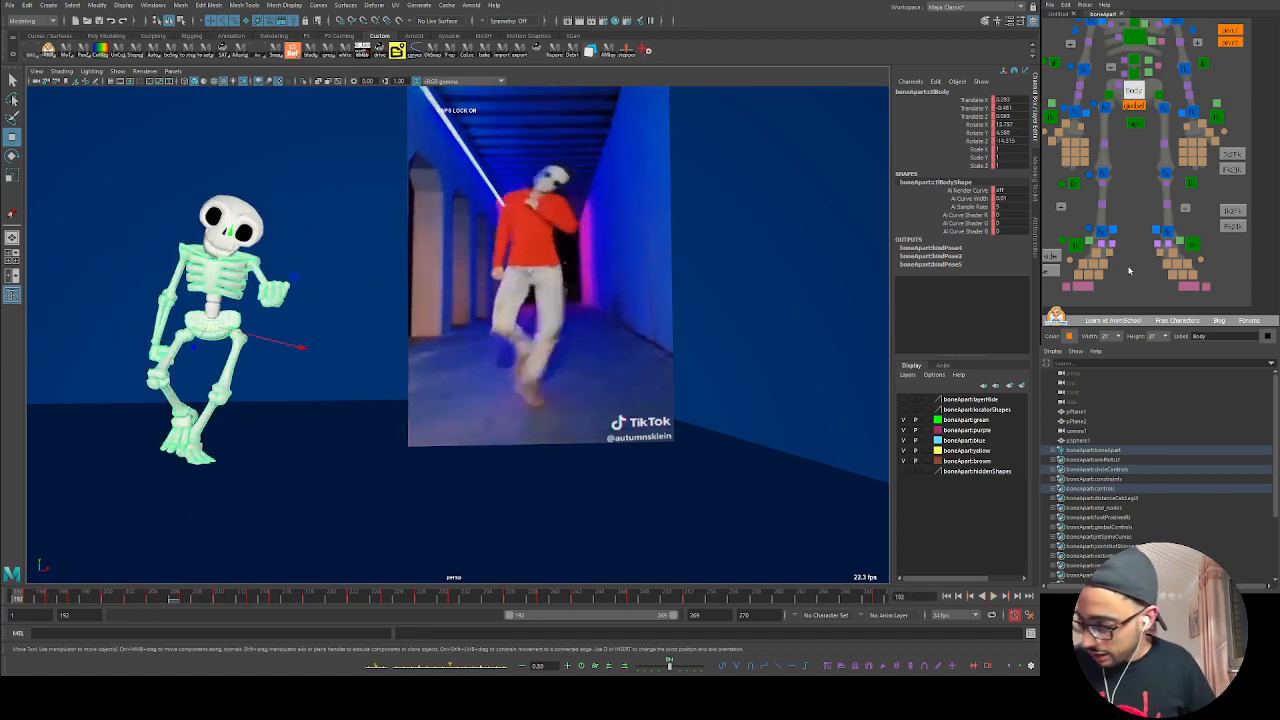
{"action": "left_click", "coordinate": [157, 566]}
{"action": "key", "text": "alt+v"}
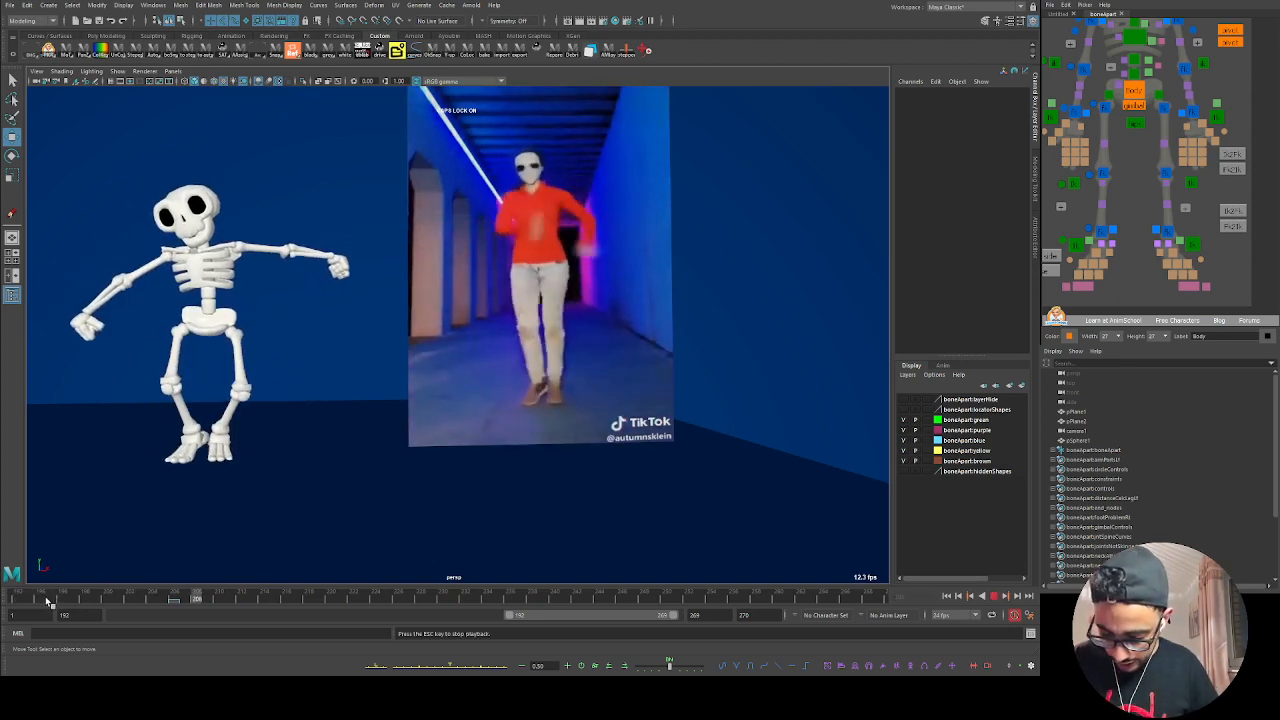
{"action": "left_click", "coordinate": [89, 599]}
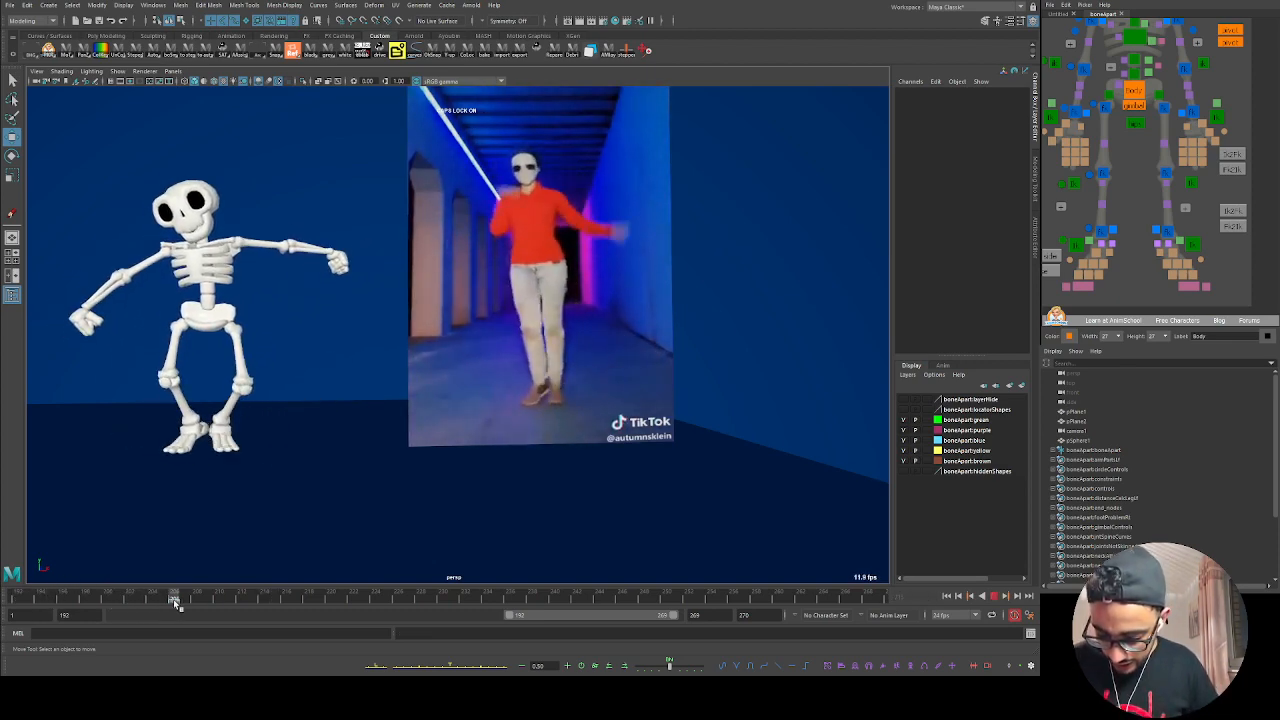
Step: Compare the foot IK controls' poses between frames 202 and 204 and examine how the feet land in playback
{"action": "left_click", "coordinate": [1072, 242]}
{"action": "left_click_drag", "start_coordinate": [98, 600], "coordinate": [151, 598]}
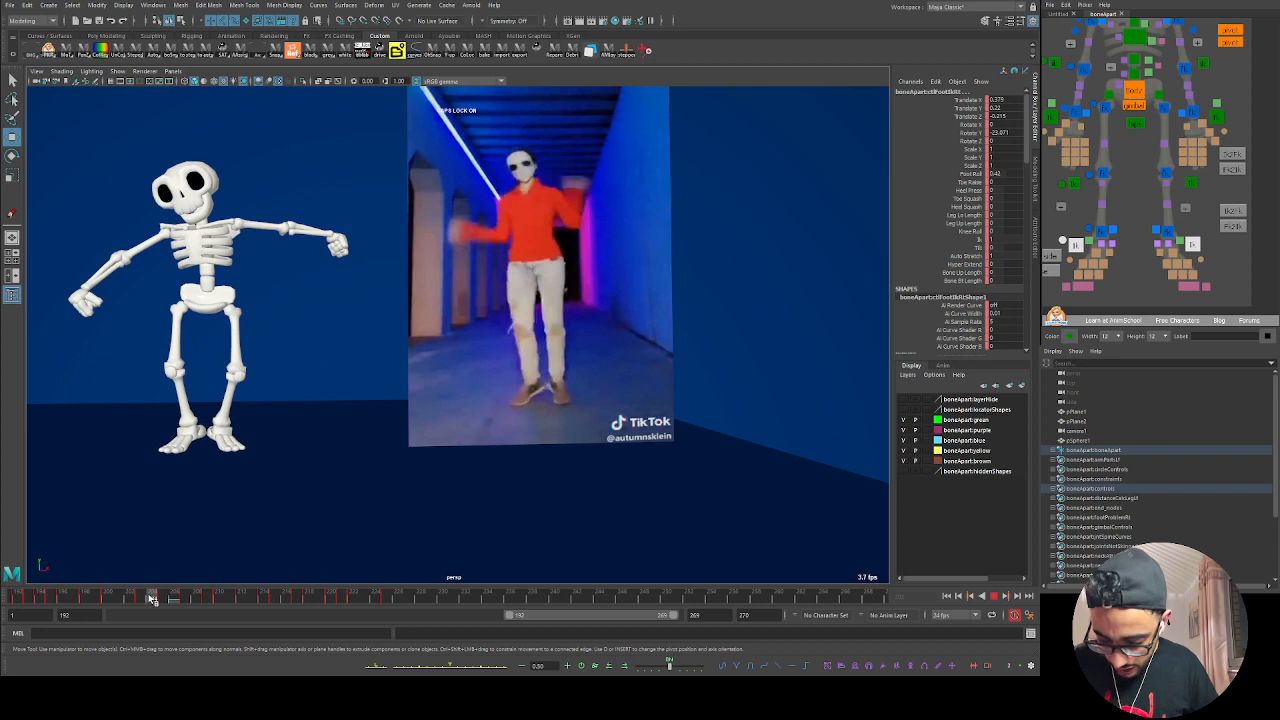
{"action": "key", "text": "alt+comma"}
{"action": "key", "text": "alt+comma"}
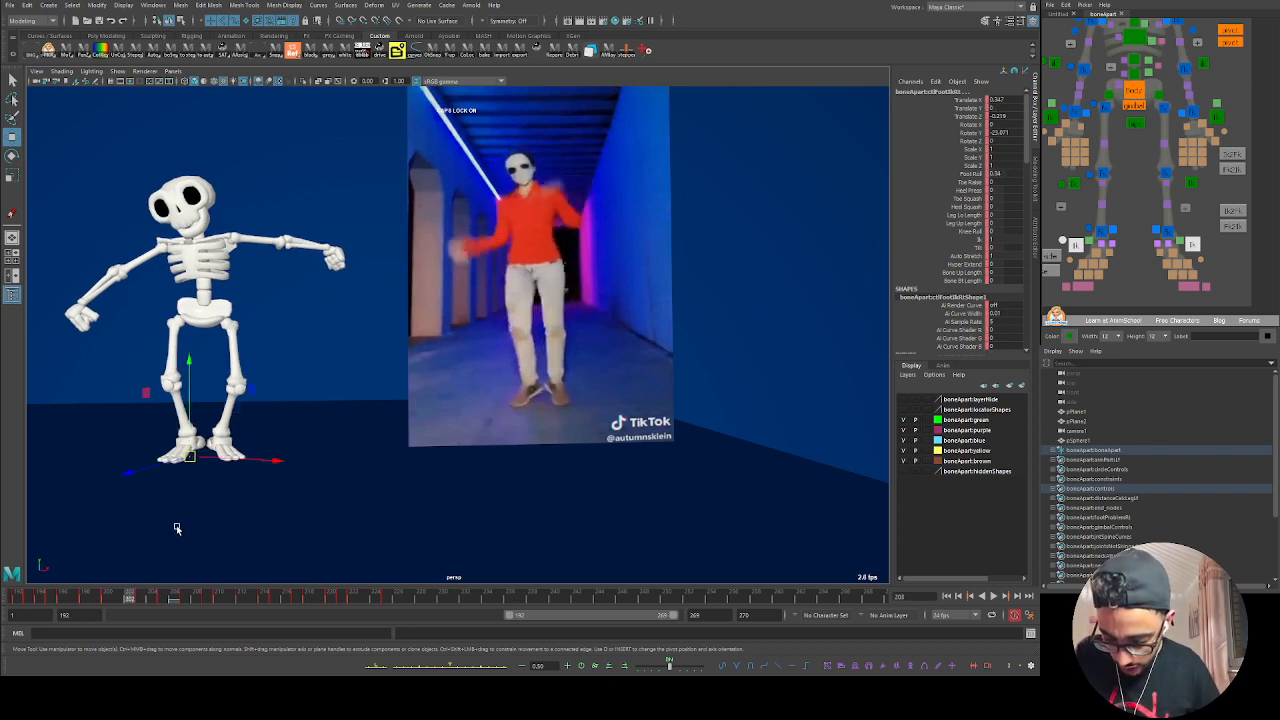
{"action": "key", "text": "alt+period"}
{"action": "key", "text": "alt+period"}
{"action": "key", "text": "alt+comma"}
{"action": "key", "text": "alt+comma"}
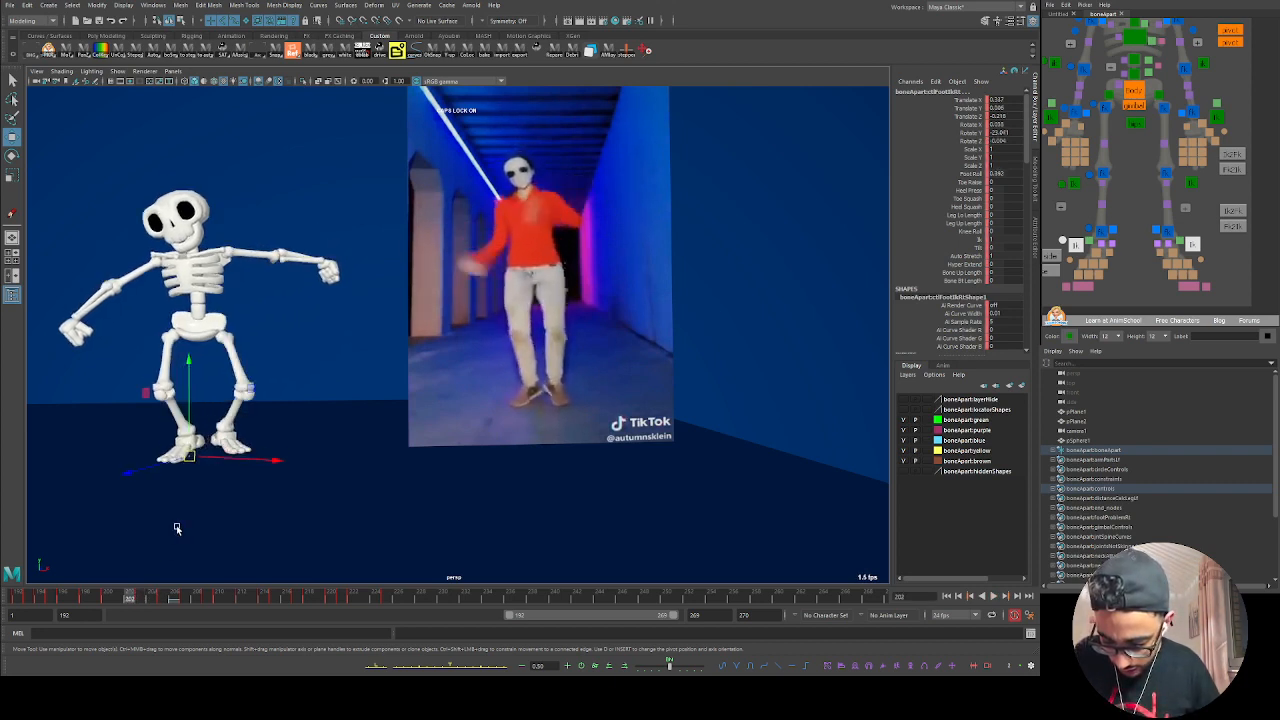
{"action": "key", "text": "alt+period"}
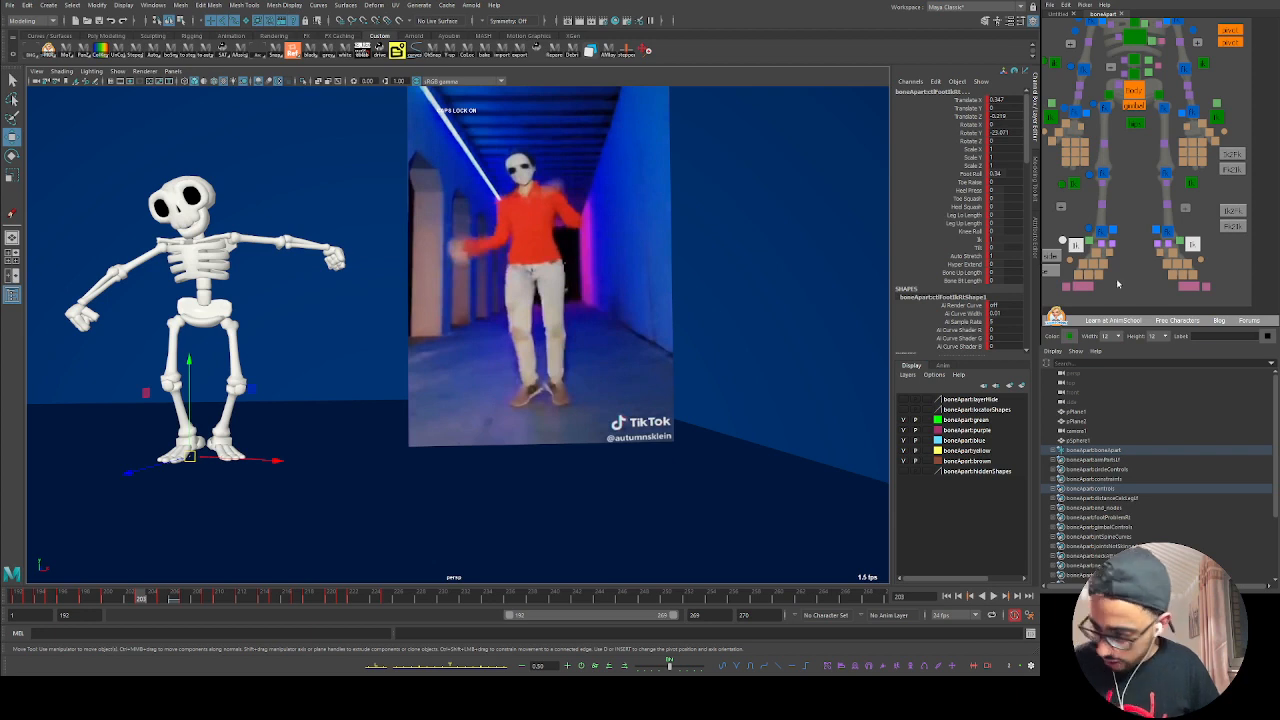
{"action": "left_click", "coordinate": [1192, 244]}
{"action": "key", "text": "alt+v"}
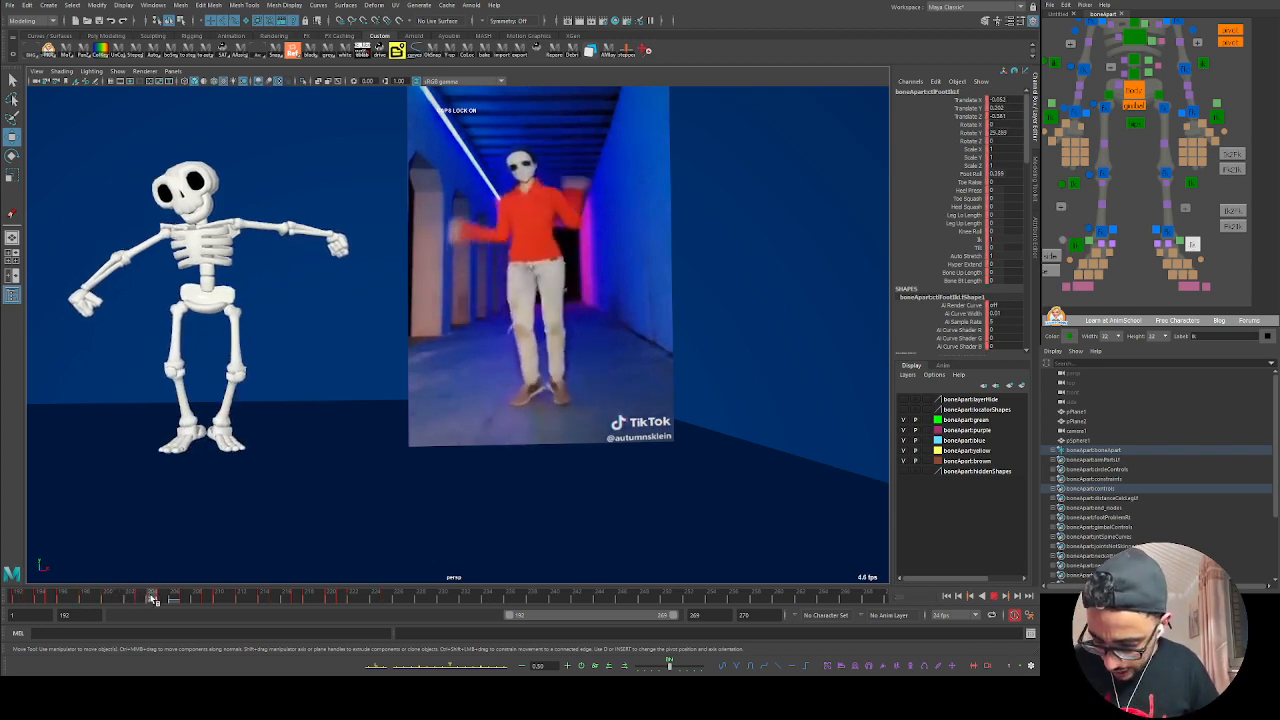
{"action": "left_click_drag", "start_coordinate": [149, 597], "coordinate": [151, 597]}
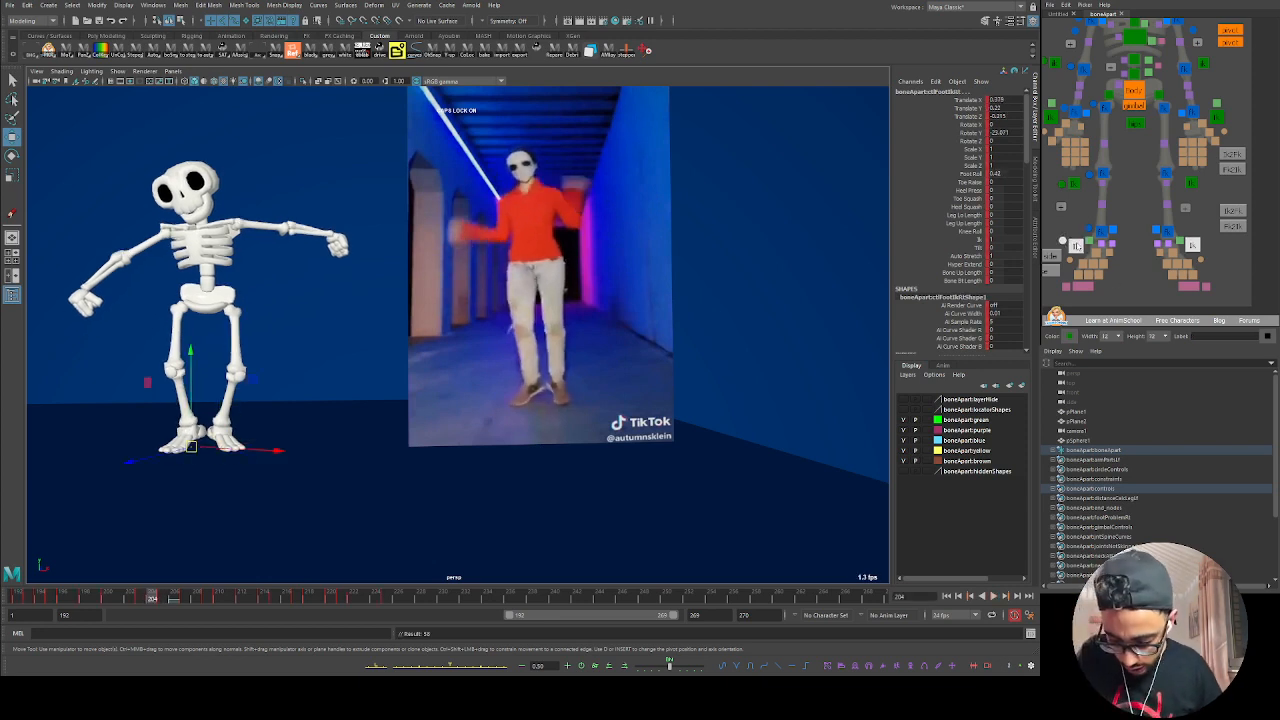
Step: Select both foot IK controls and copy their frame 203 pose onto frame 204 so the feet stay planted
{"action": "left_click", "coordinate": [1080, 222]}
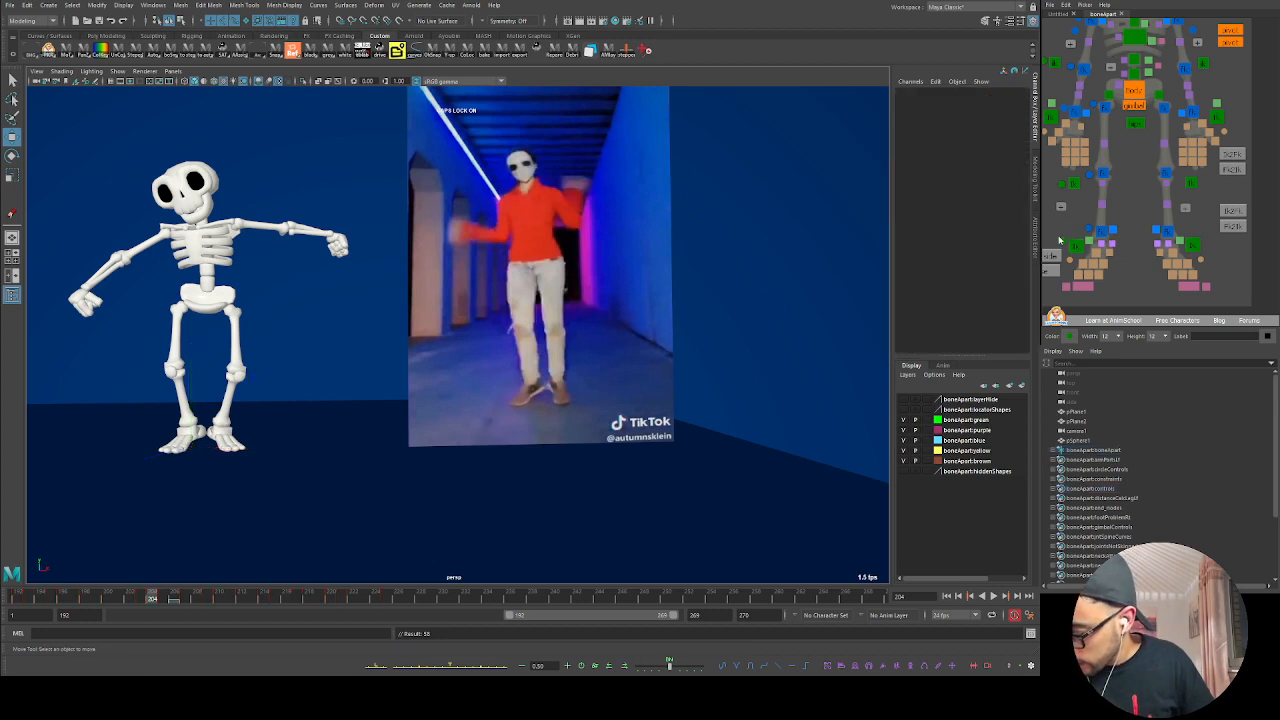
{"action": "left_click", "coordinate": [1063, 240]}
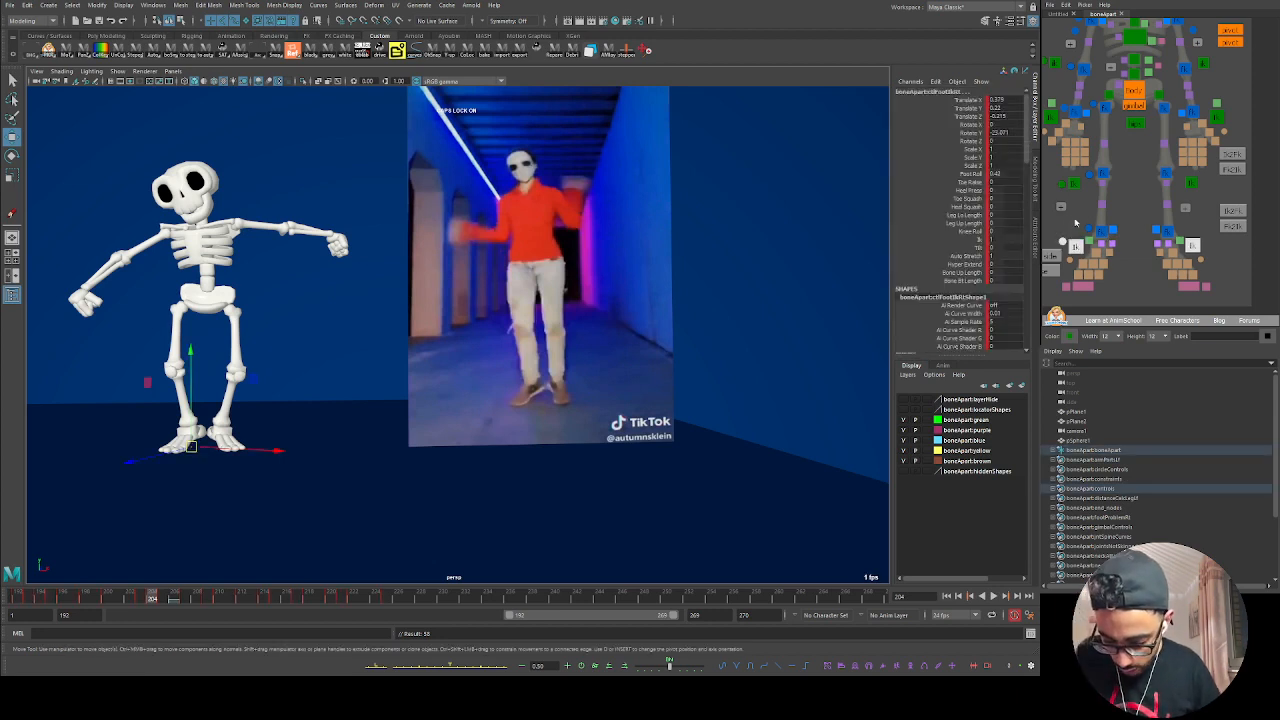
{"action": "left_click", "coordinate": [1067, 222]}
{"action": "left_click", "coordinate": [1063, 241]}
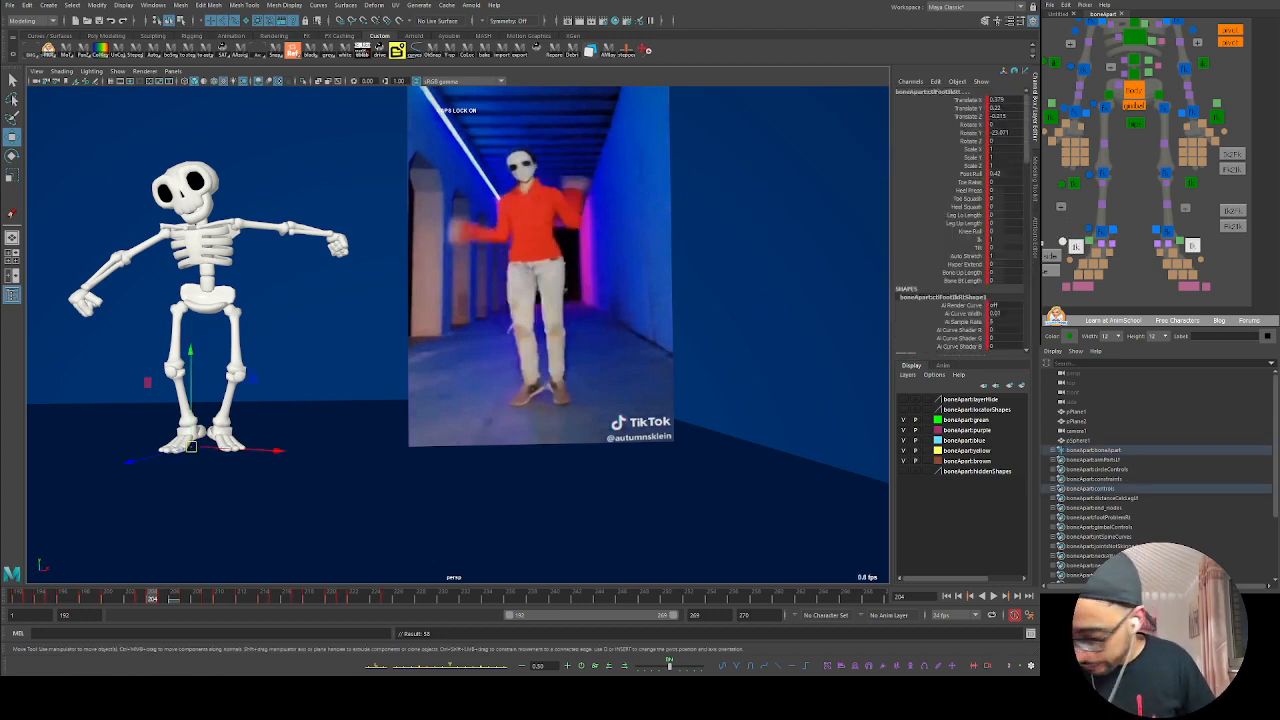
{"action": "key", "text": "alt+comma"}
{"action": "key", "text": "alt+period"}
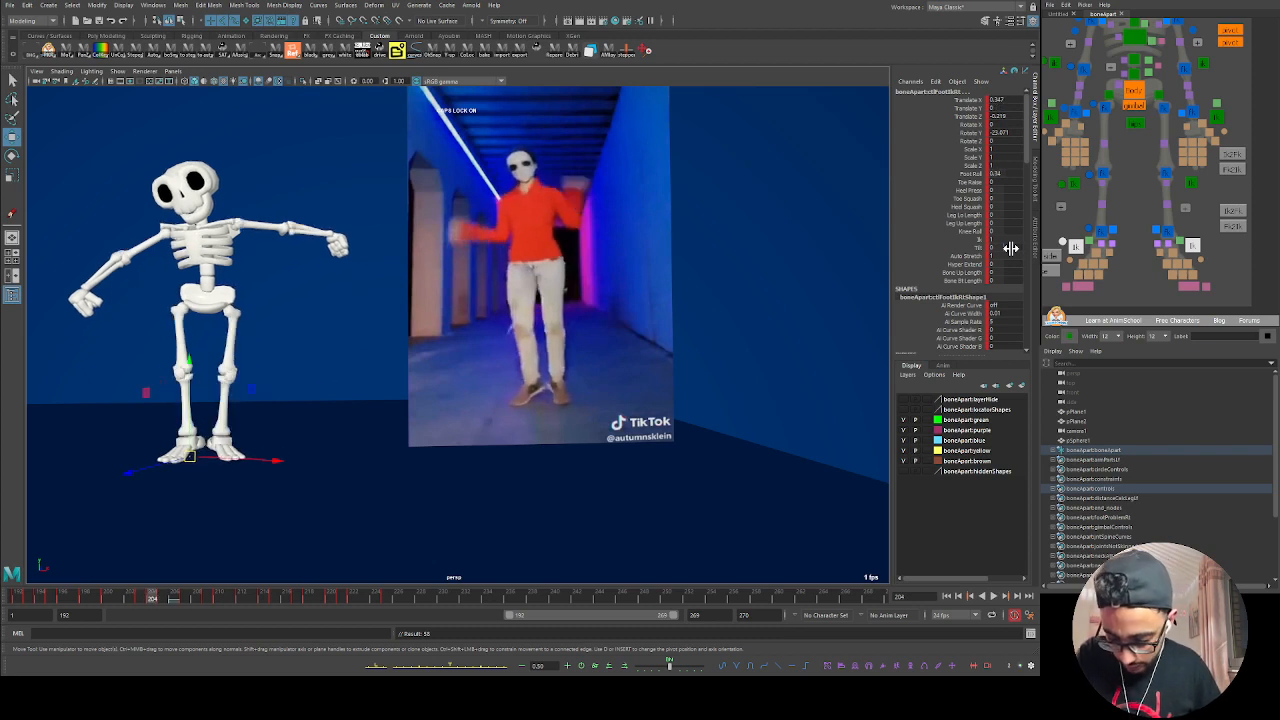
{"action": "key", "text": "alt+comma"}
{"action": "key", "text": "alt+period"}
{"action": "key", "text": "alt+comma"}
{"action": "key", "text": "alt+period"}
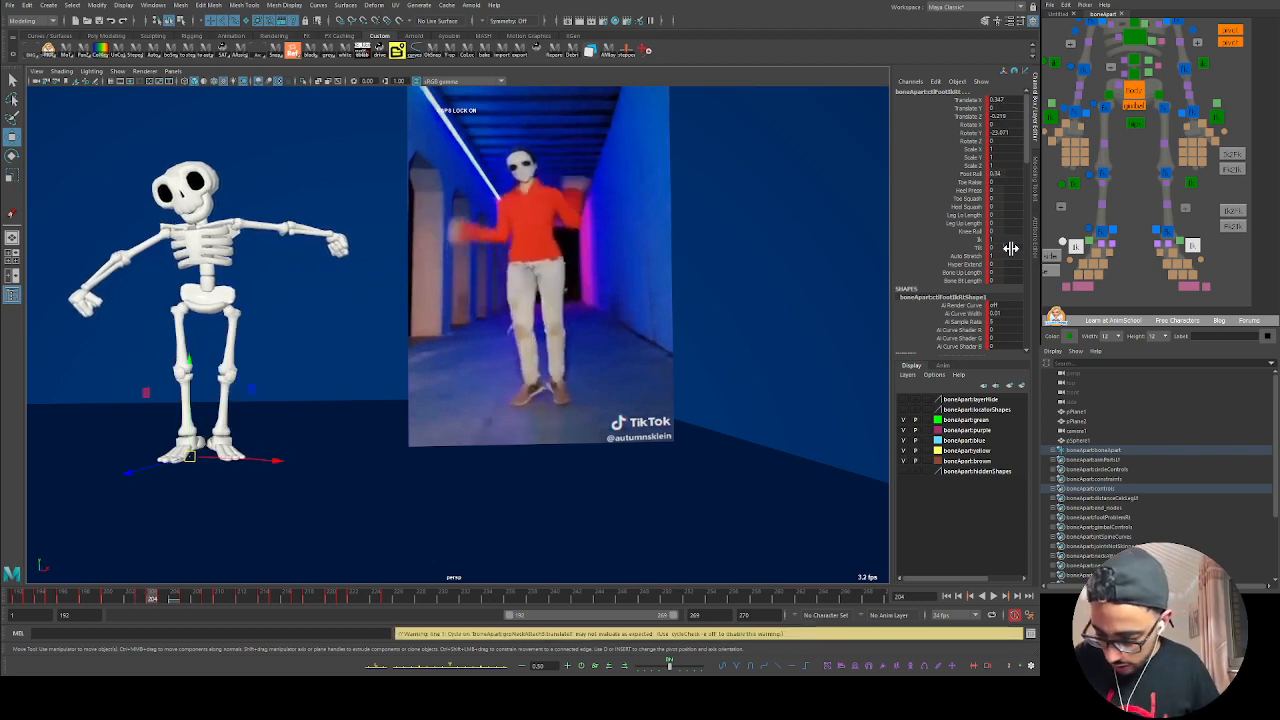
Step: Adjust the Foot Roll of both feet at frame 204 and check the pose in playback
{"action": "left_click", "coordinate": [972, 174]}
{"action": "middle_click_drag", "start_coordinate": [590, 311], "coordinate": [590, 328]}
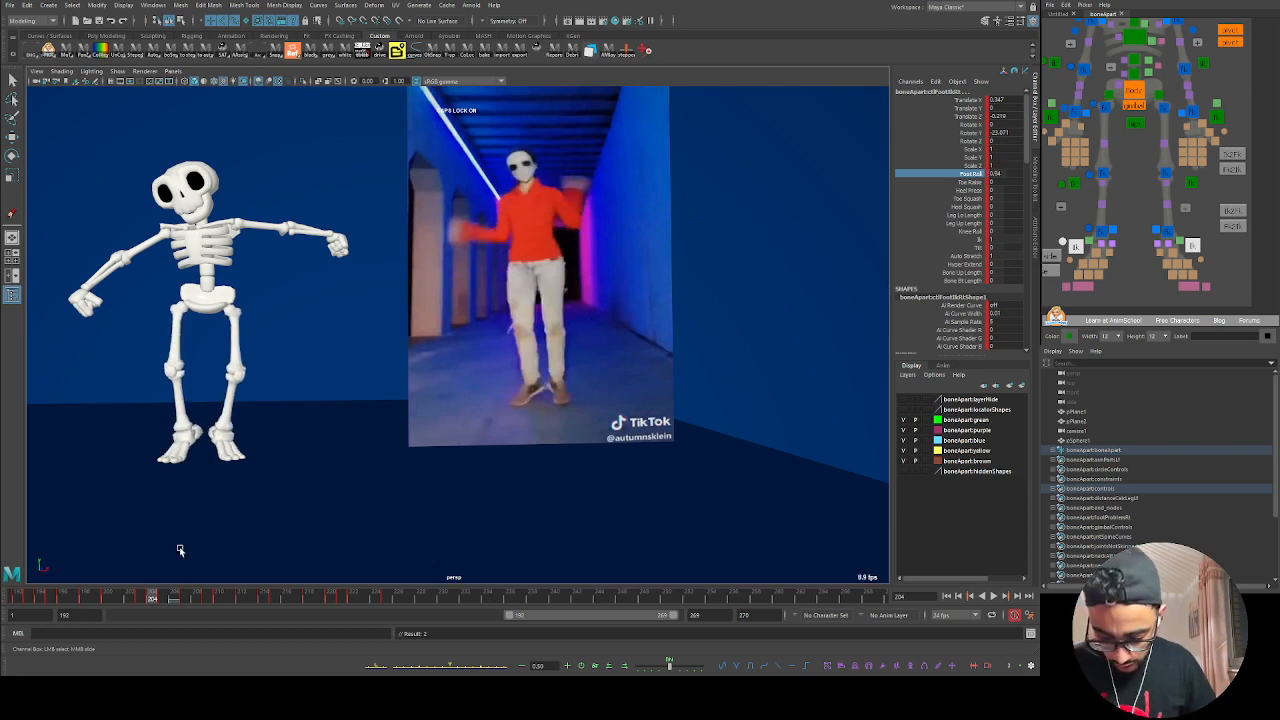
{"action": "key", "text": "alt+v"}
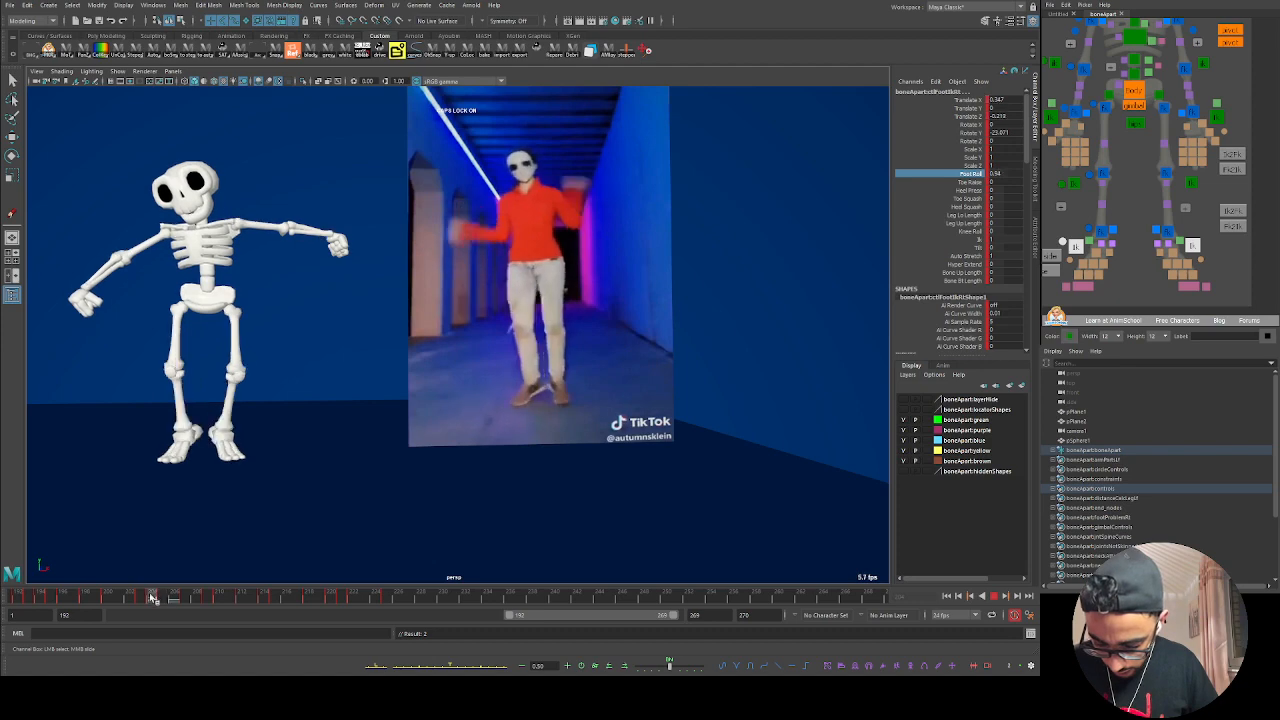
{"action": "mouse_move", "coordinate": [152, 594]}
{"action": "left_mouse_down"}
{"action": "mouse_move", "coordinate": [177, 596]}
{"action": "mouse_move", "coordinate": [154, 585]}
{"action": "left_mouse_up"}
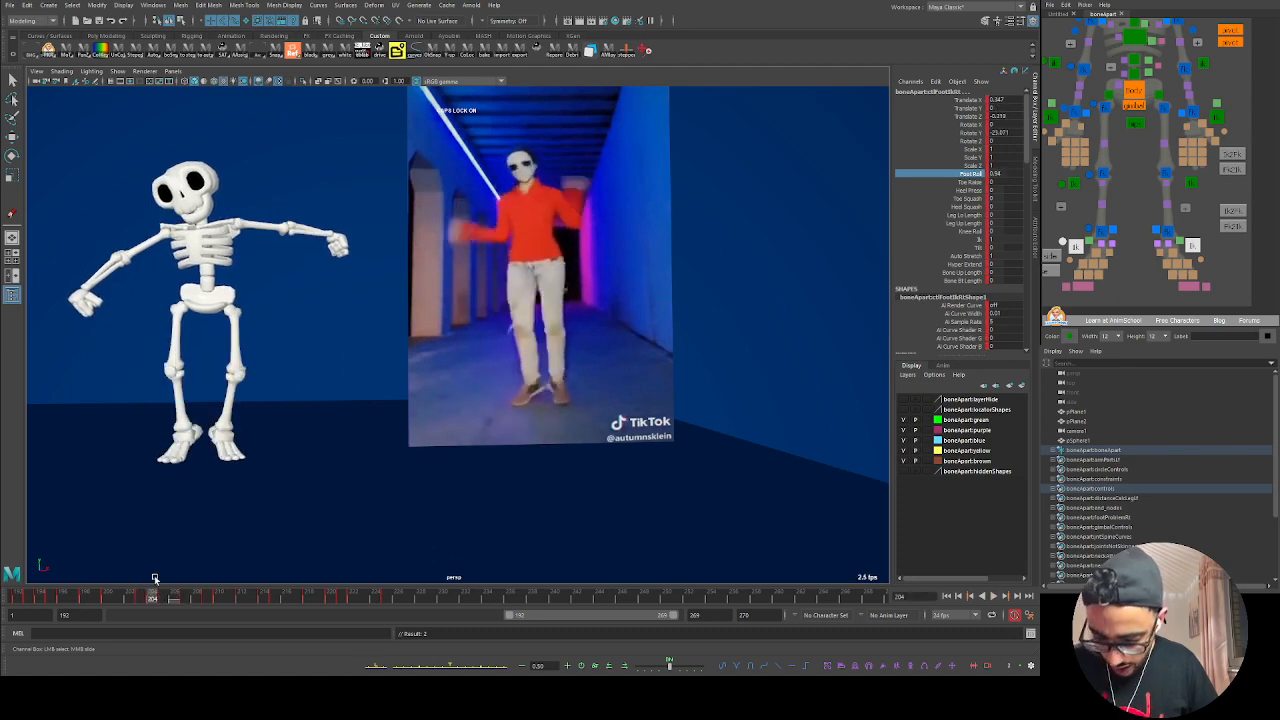
Step: Lower both feet's Translate Y keys just after frame 204 in the Graph Editor to reduce the small hop
{"action": "key", "text": "space"}
{"action": "left_click", "coordinate": [93, 396]}
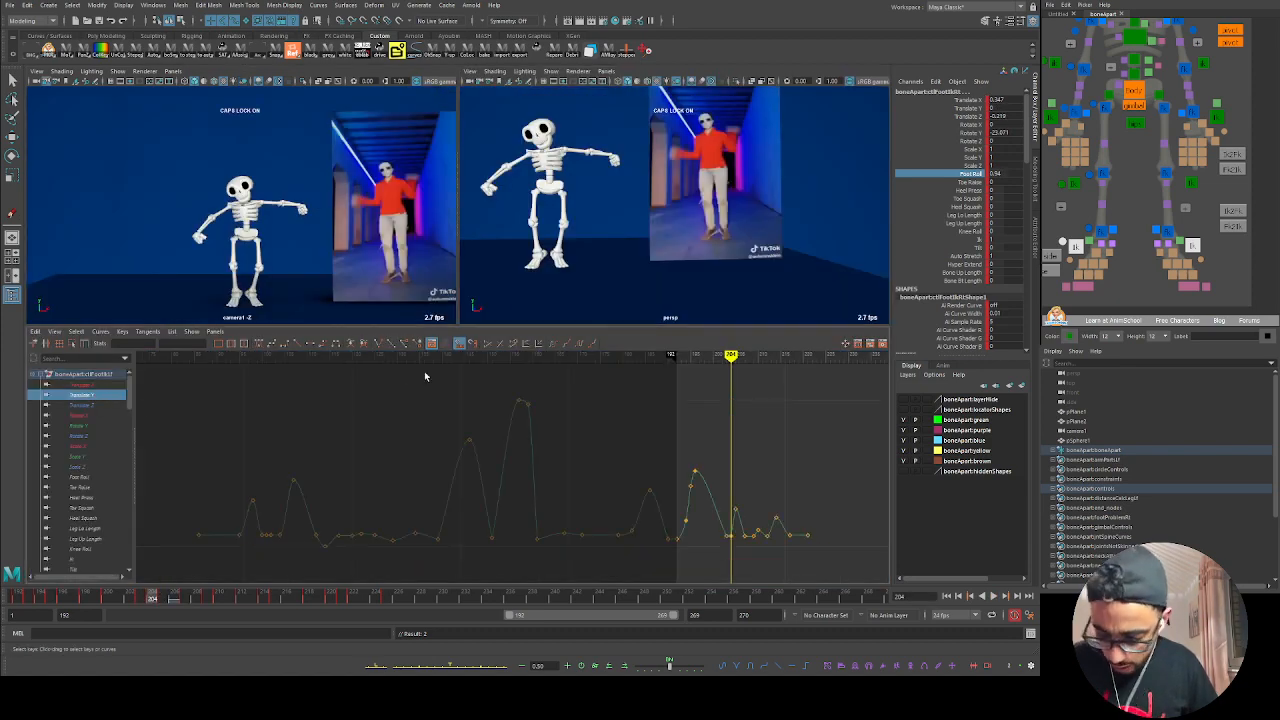
{"action": "left_click", "coordinate": [967, 116]}
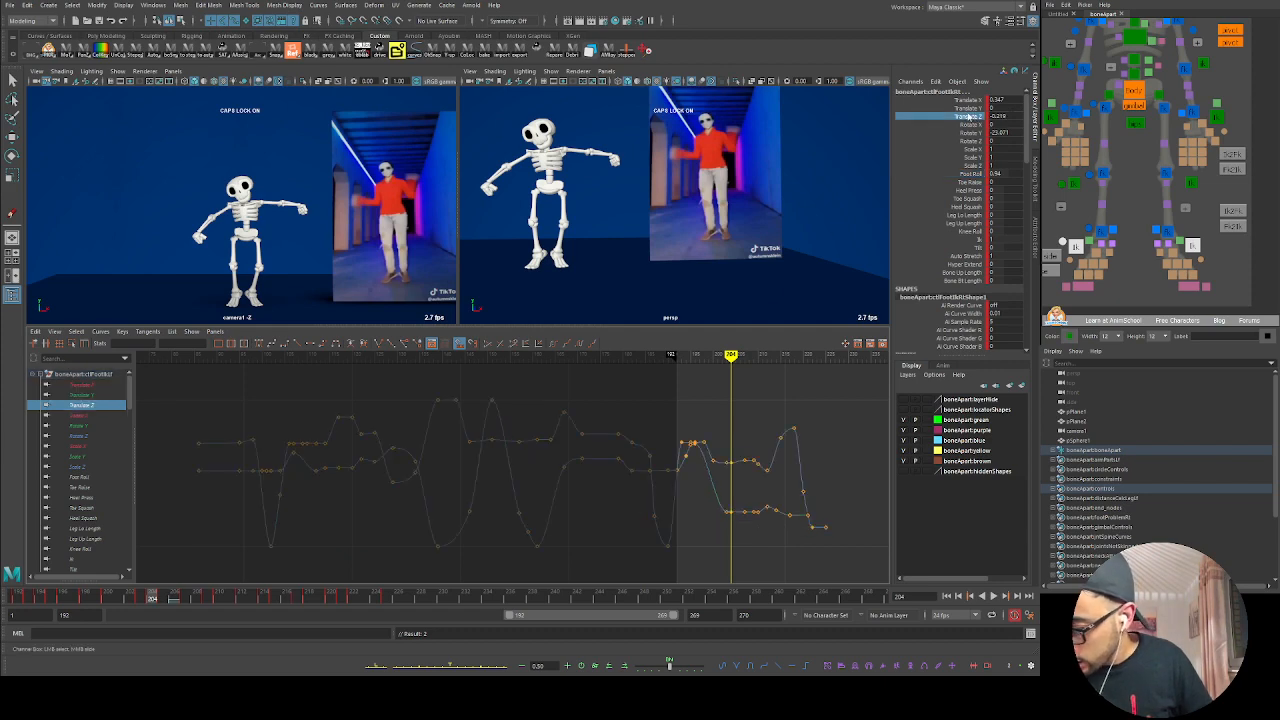
{"action": "left_click", "coordinate": [968, 108]}
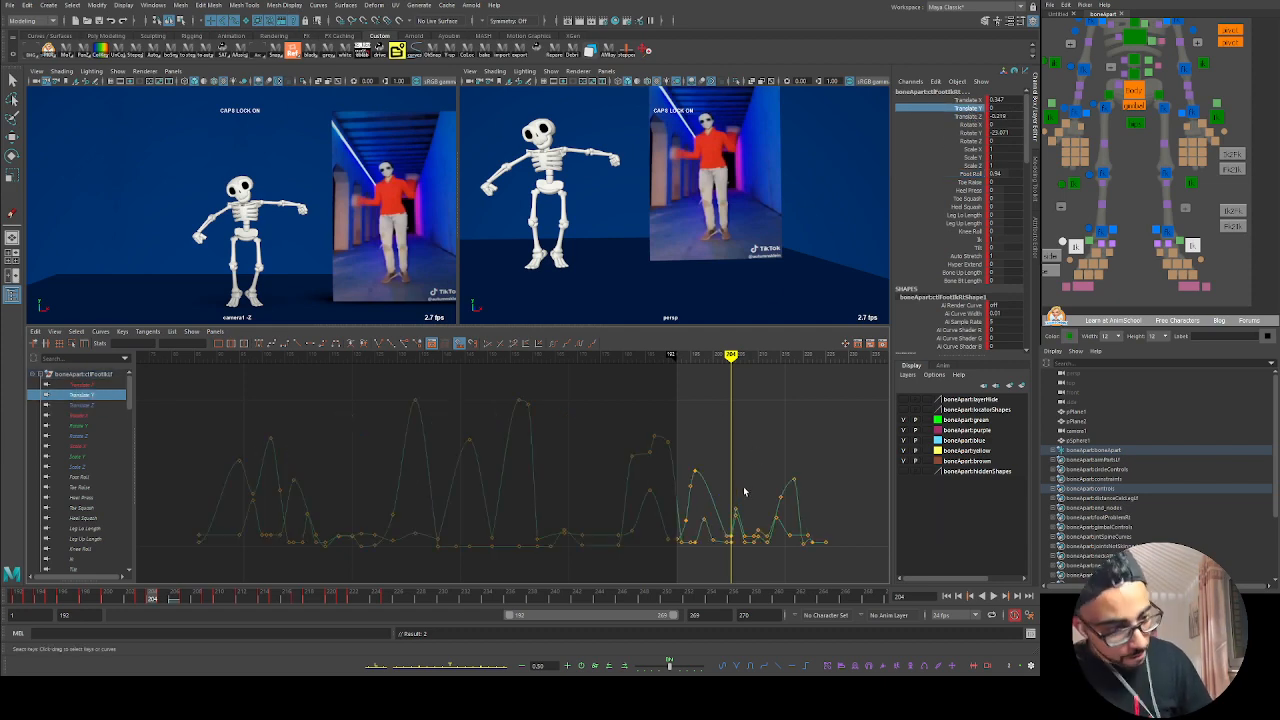
{"action": "middle_click_drag", "start_coordinate": [744, 491], "coordinate": [476, 488], "text": "alt"}
{"action": "scroll", "coordinate": [734, 460], "scroll_direction": "up", "scroll_amount": 6}
{"action": "left_click_drag", "start_coordinate": [548, 414], "coordinate": [531, 477]}
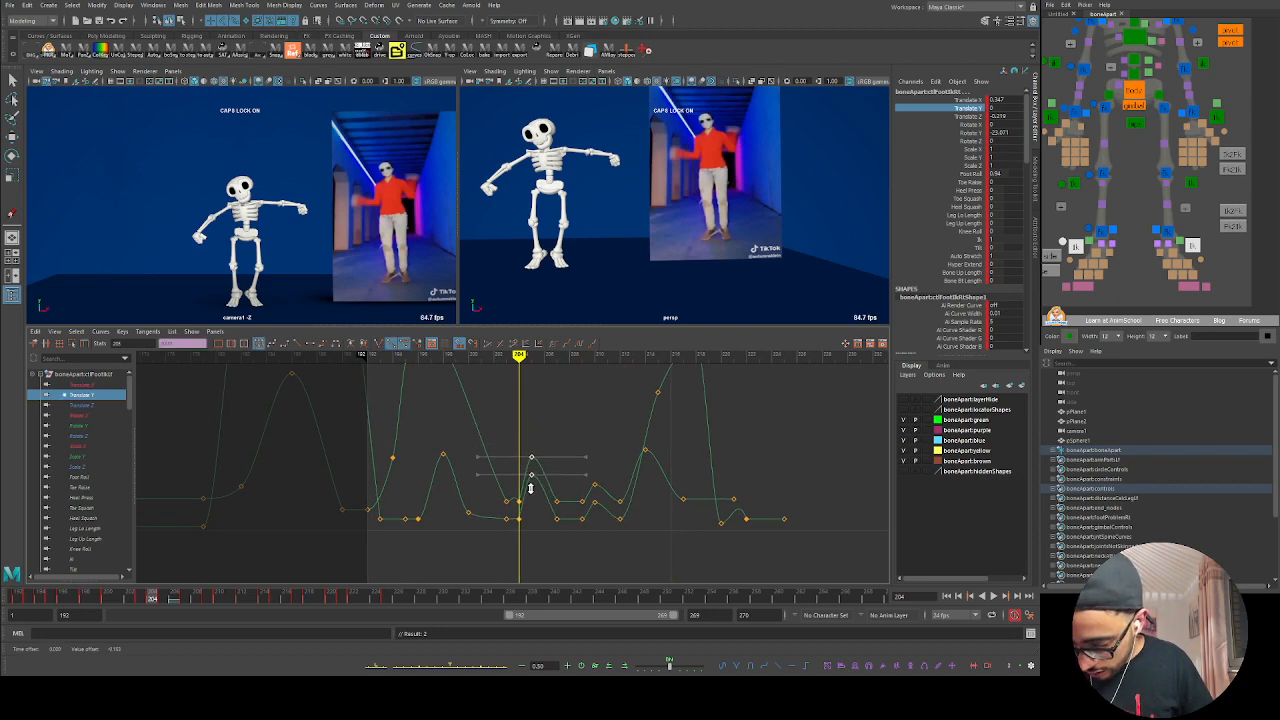
Step: Play the dance back from frame 192 in the full perspective view to check the lowered foot hop
{"action": "key", "text": "space"}
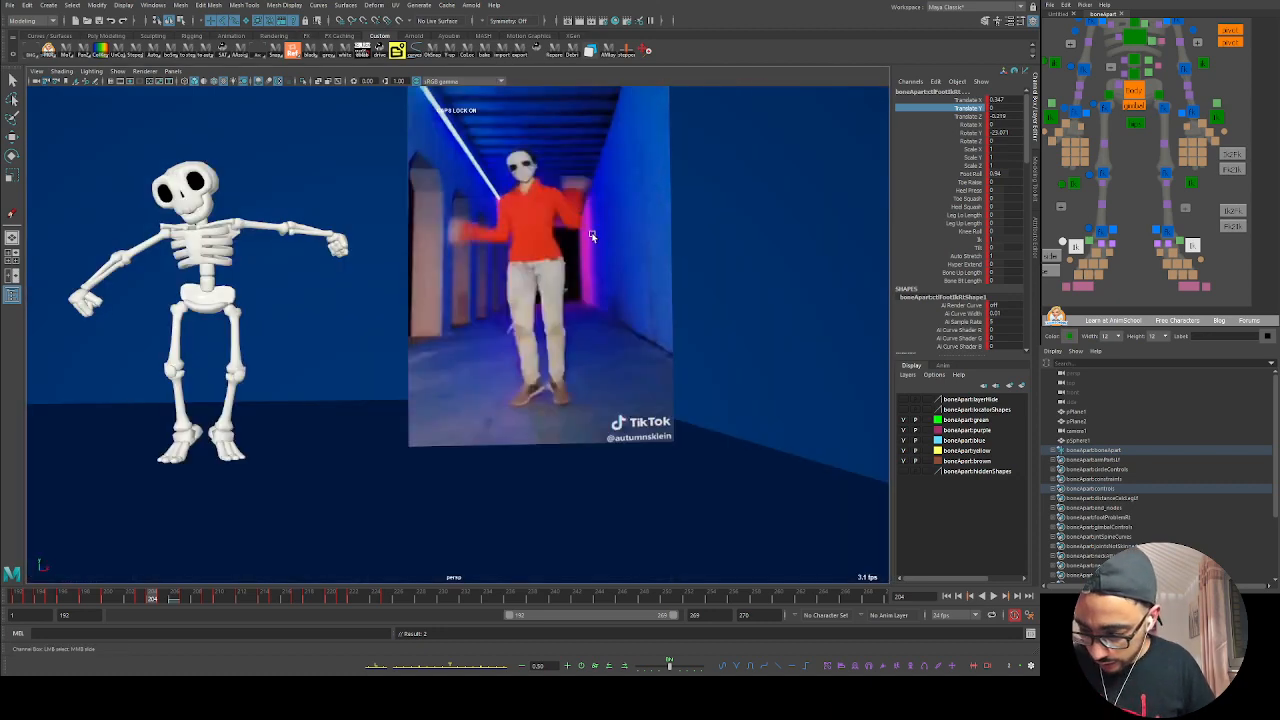
{"action": "key", "text": "alt+v"}
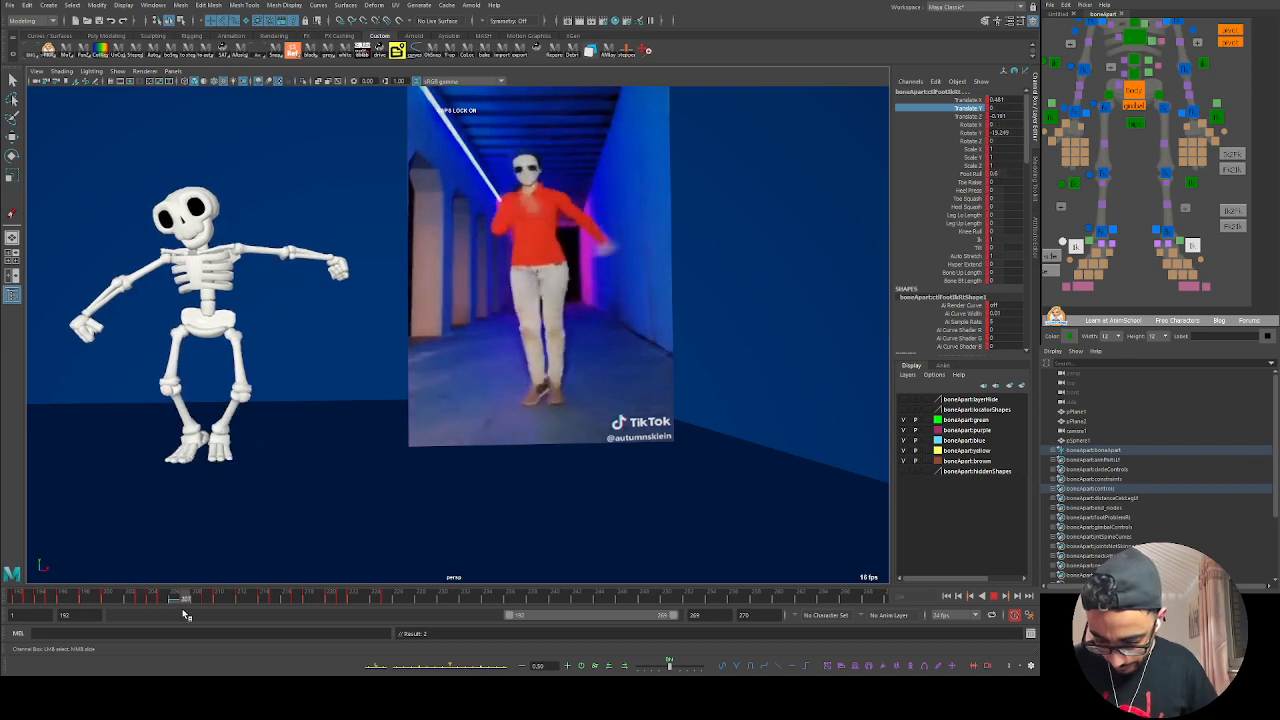
{"action": "left_click_drag", "start_coordinate": [176, 611], "coordinate": [2, 601]}
{"action": "key", "text": "alt+v"}
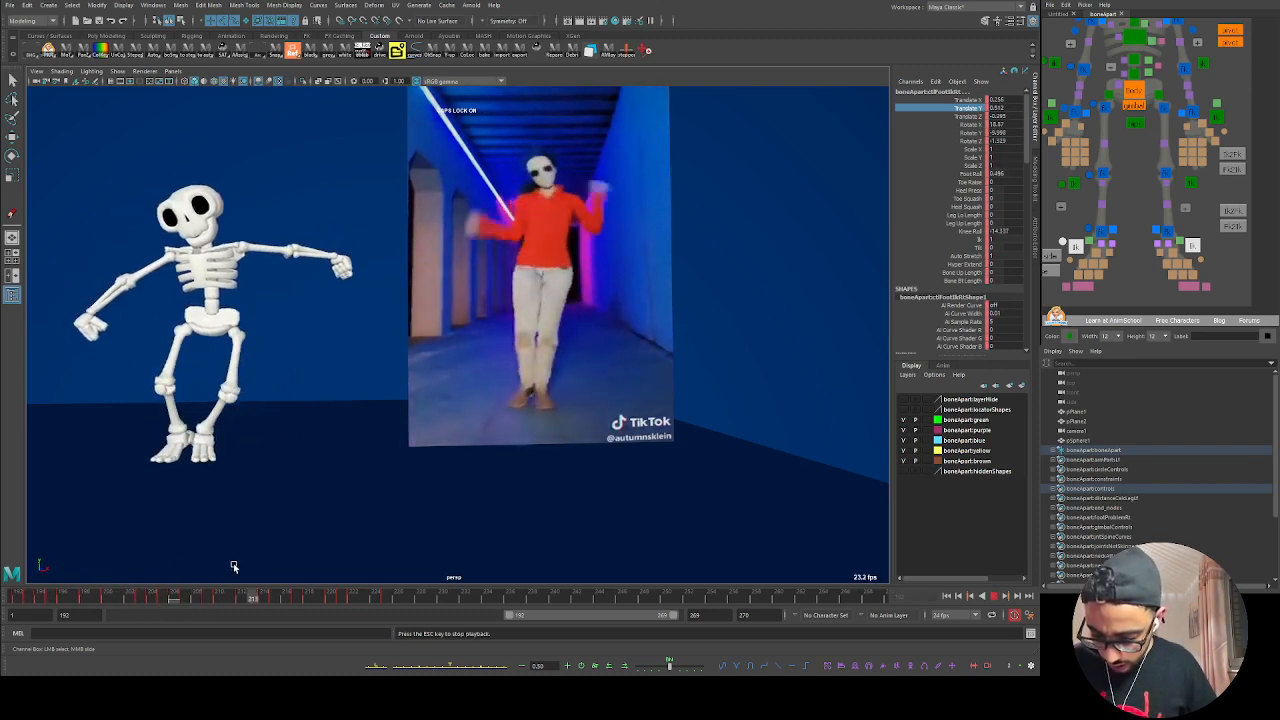
{"action": "key", "text": "alt+v"}
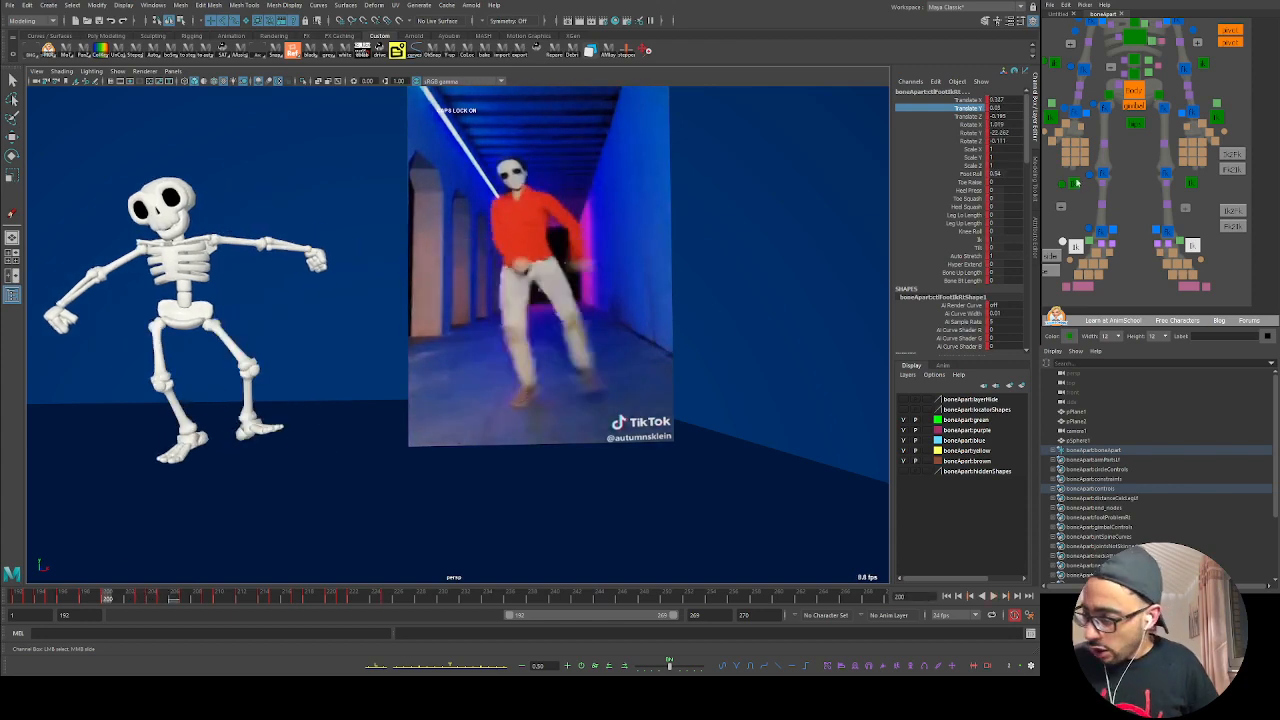
Step: Shift the body control sideways along X at frame 213, reducing its Translate X, and scrub the surrounding frames to check the drift
{"action": "left_click", "coordinate": [1133, 91]}
{"action": "mouse_move", "coordinate": [145, 603]}
{"action": "left_mouse_down"}
{"action": "mouse_move", "coordinate": [266, 599]}
{"action": "mouse_move", "coordinate": [183, 600]}
{"action": "left_mouse_up"}
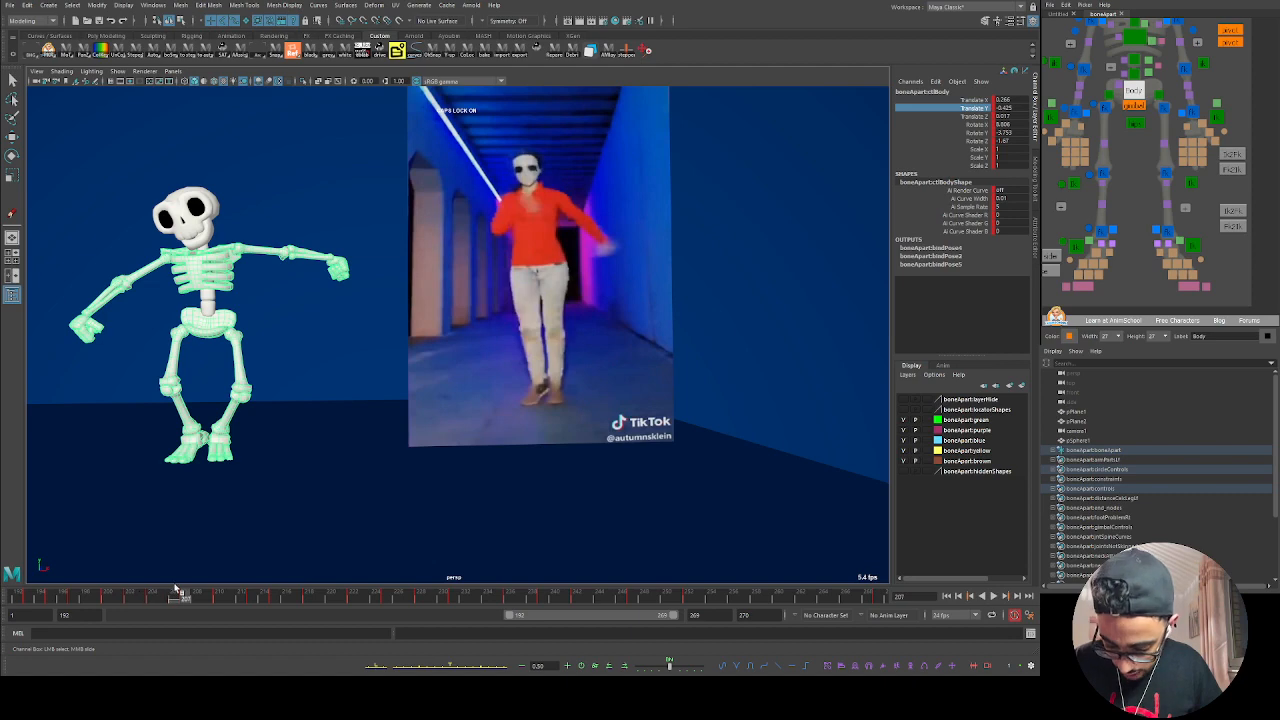
{"action": "left_click_drag", "start_coordinate": [166, 599], "coordinate": [253, 597]}
{"action": "key", "text": "w"}
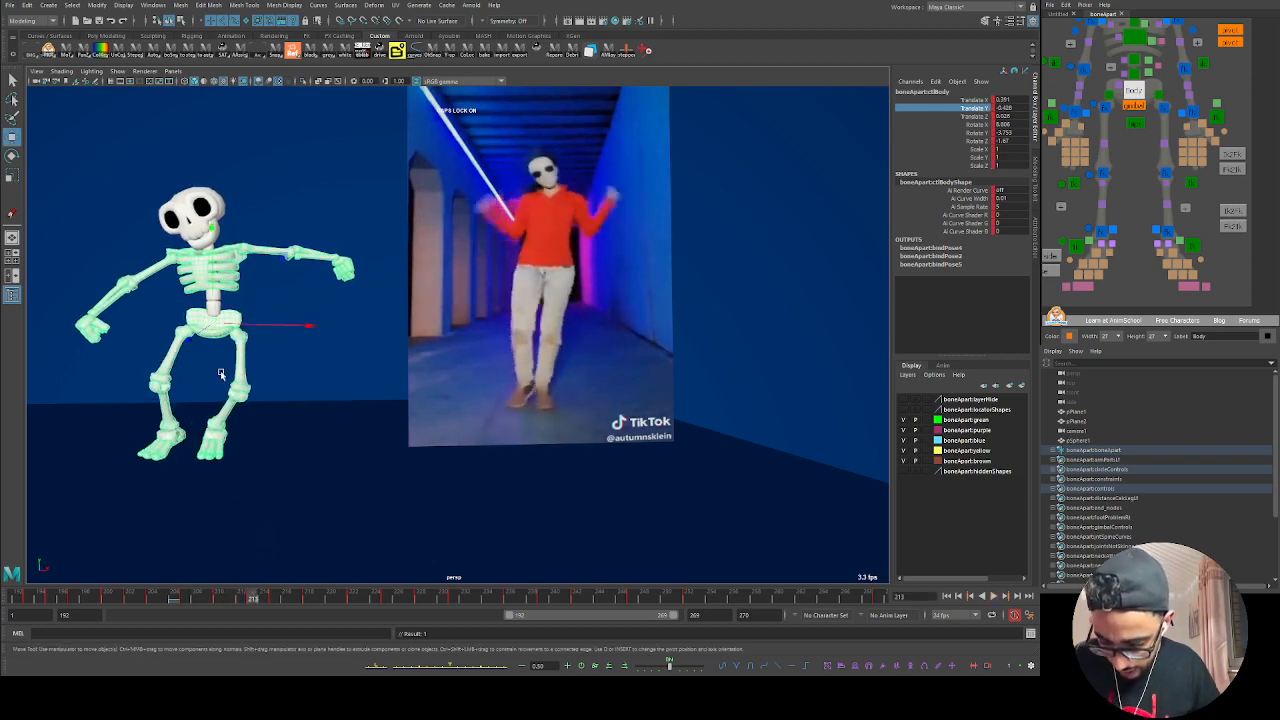
{"action": "left_click_drag", "start_coordinate": [205, 325], "coordinate": [205, 322]}
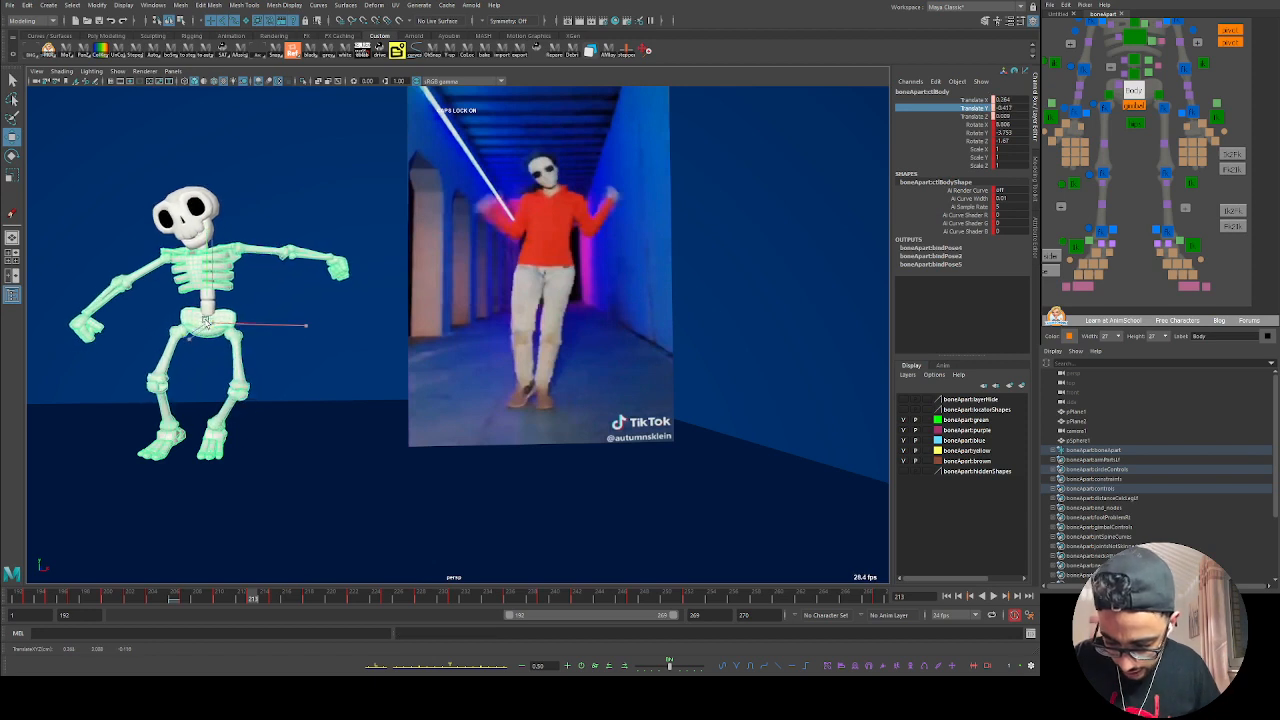
{"action": "left_click_drag", "start_coordinate": [218, 597], "coordinate": [253, 597]}
{"action": "key", "text": "ctrl+z"}
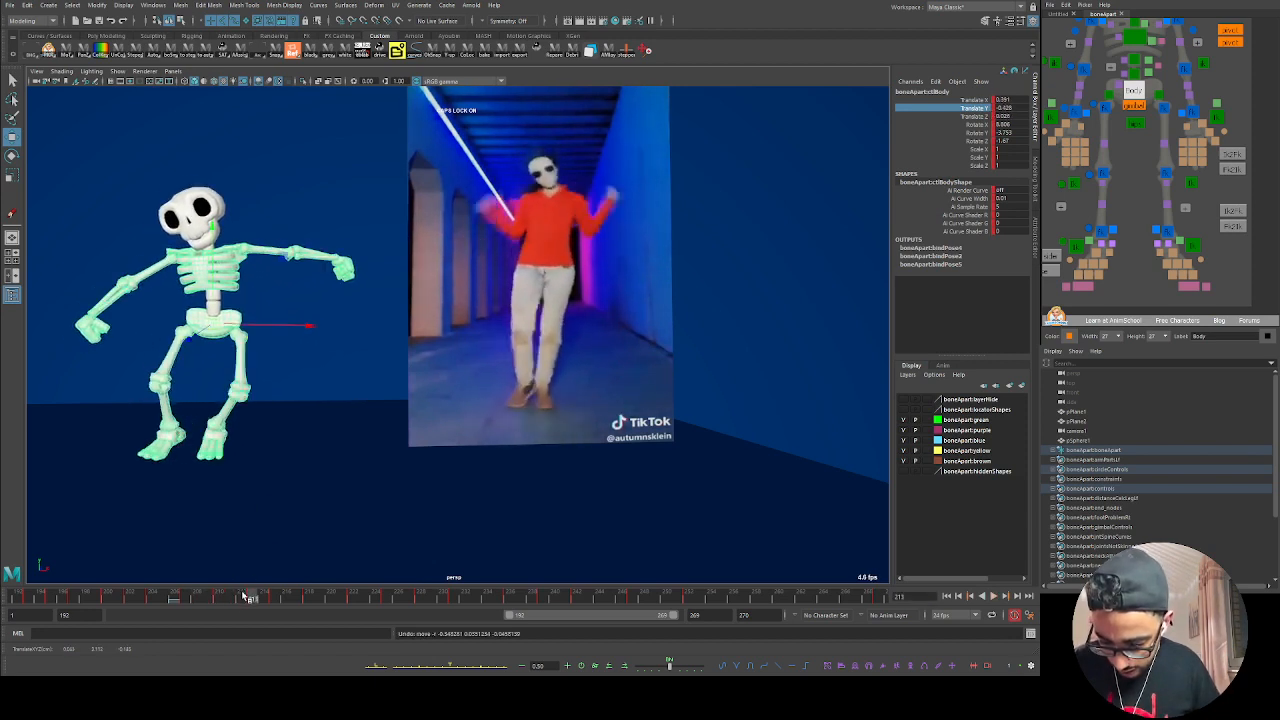
{"action": "left_click_drag", "start_coordinate": [299, 323], "coordinate": [295, 325]}
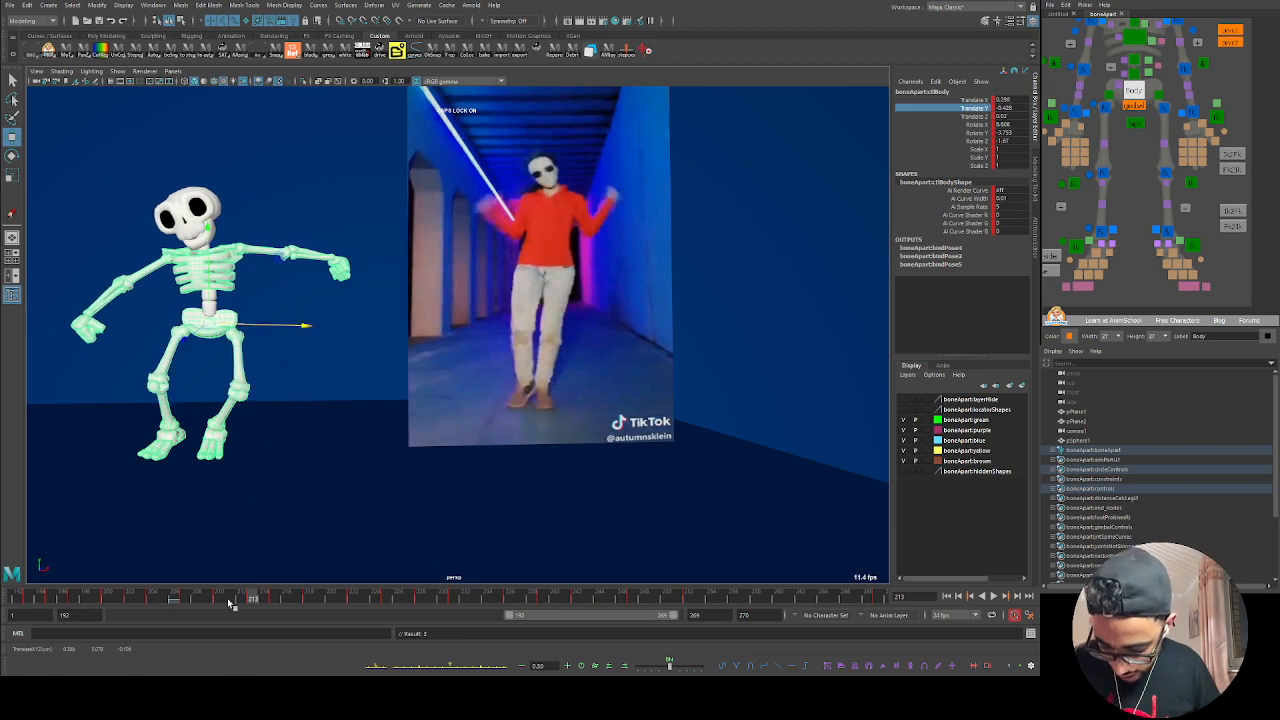
{"action": "left_click_drag", "start_coordinate": [188, 600], "coordinate": [246, 607]}
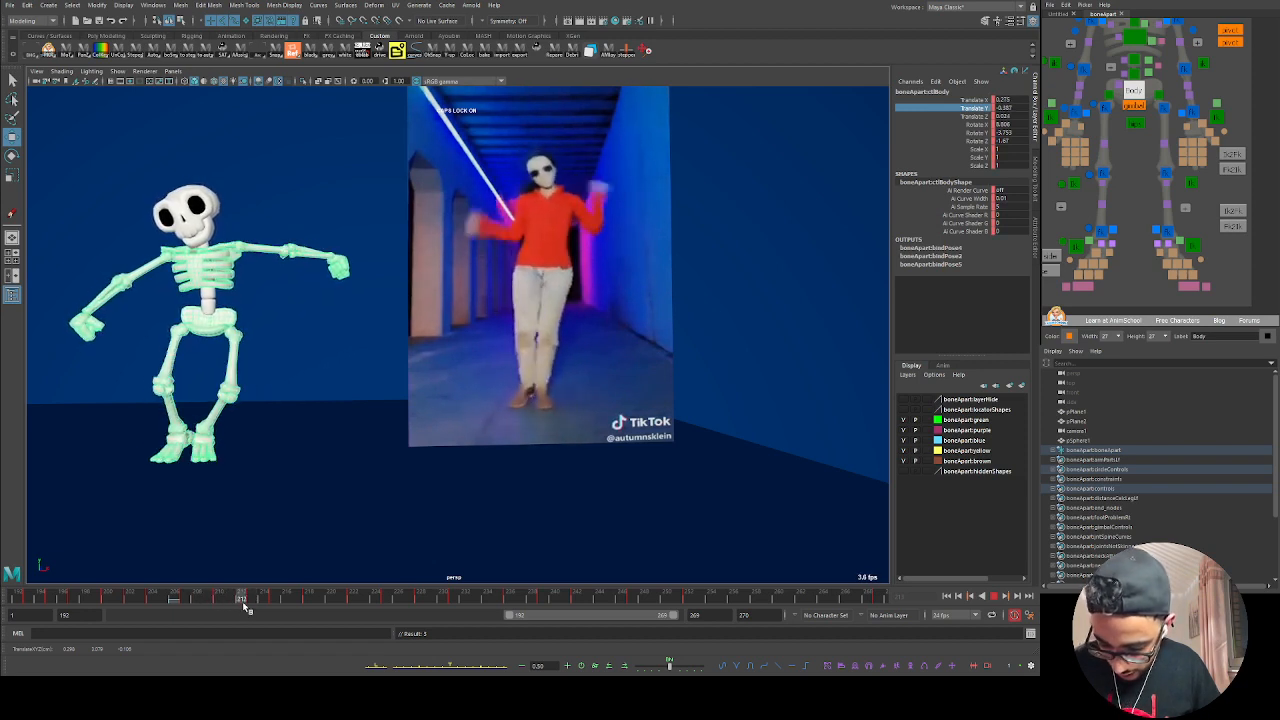
Step: Try a lower Foot Roll on both feet at frame 212 and scrub the neighbouring frames to compare
{"action": "key", "text": "w"}
{"action": "left_click", "coordinate": [1066, 242]}
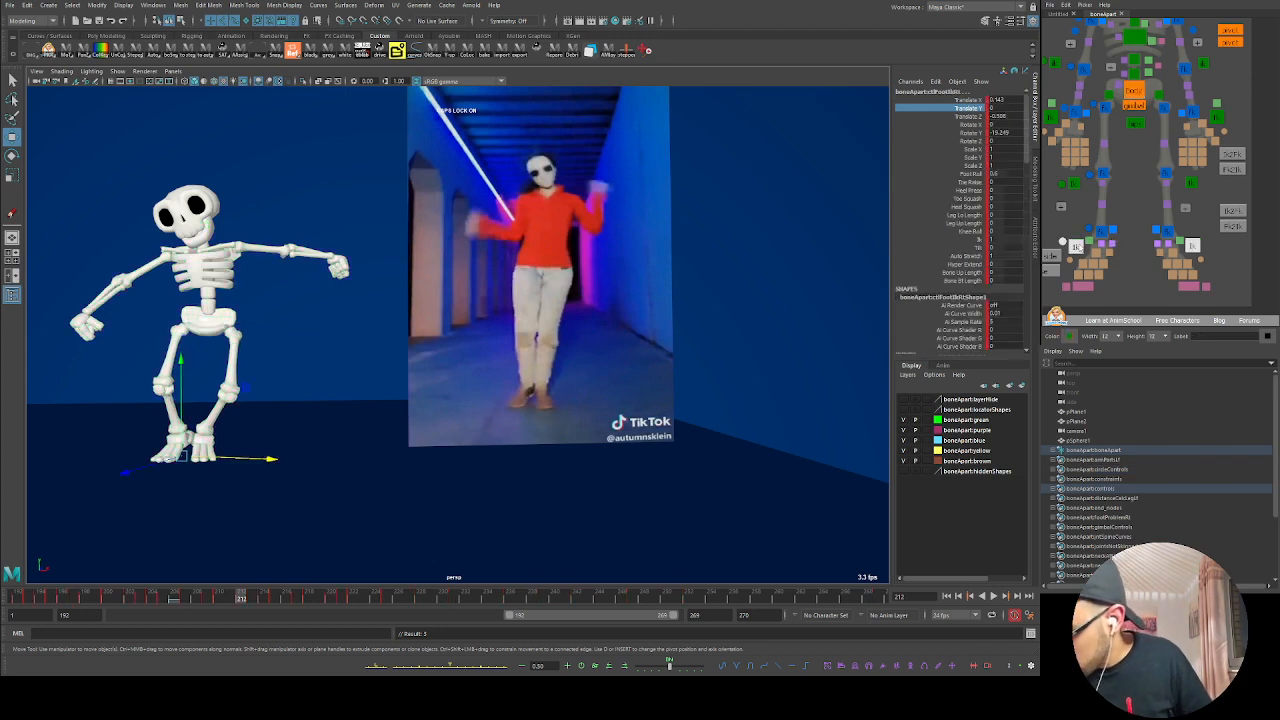
{"action": "left_click", "coordinate": [972, 175]}
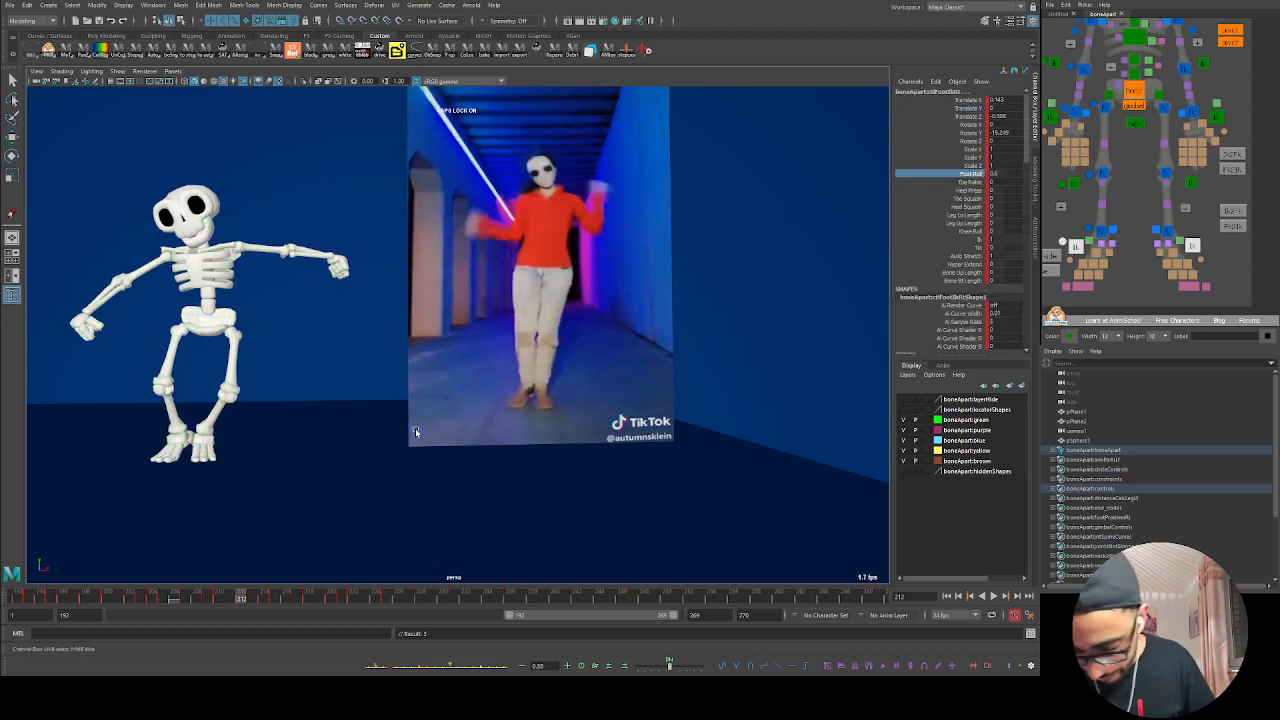
{"action": "mouse_move", "coordinate": [223, 601]}
{"action": "left_mouse_down"}
{"action": "mouse_move", "coordinate": [206, 599]}
{"action": "mouse_move", "coordinate": [260, 599]}
{"action": "mouse_move", "coordinate": [247, 600]}
{"action": "left_mouse_up"}
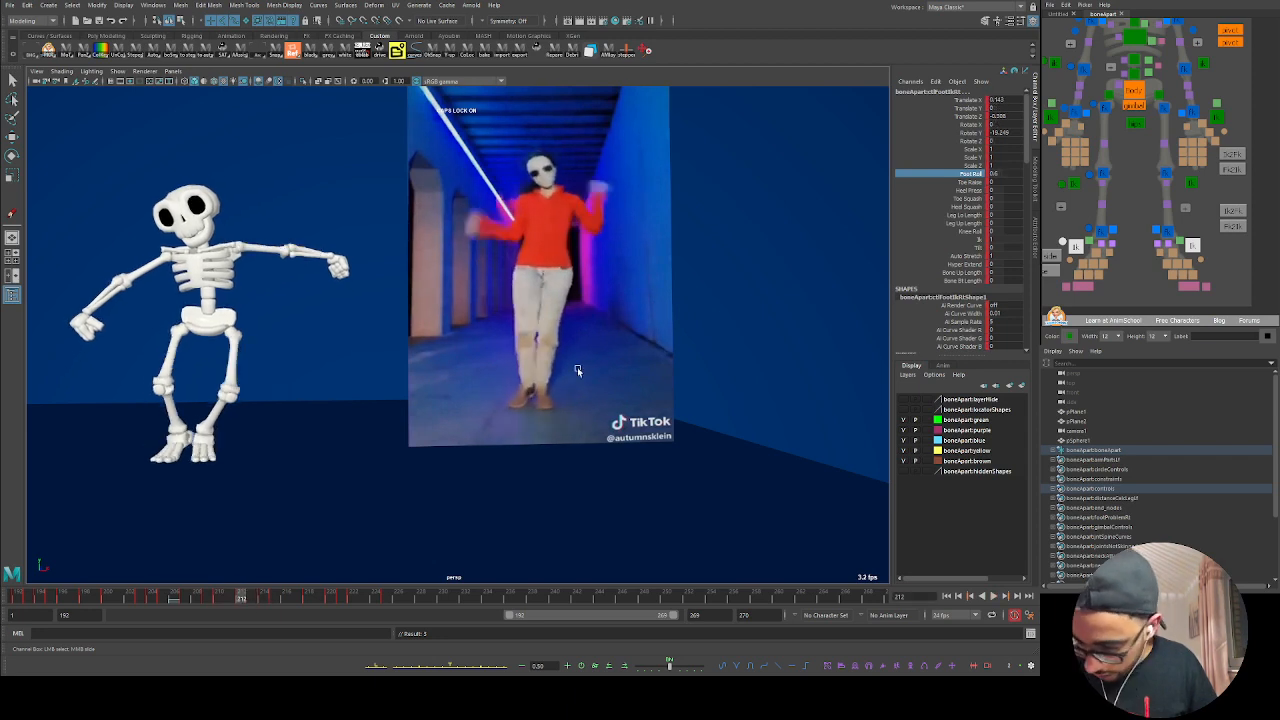
{"action": "middle_click_drag", "start_coordinate": [565, 377], "coordinate": [533, 390]}
{"action": "left_click_drag", "start_coordinate": [210, 600], "coordinate": [248, 597]}
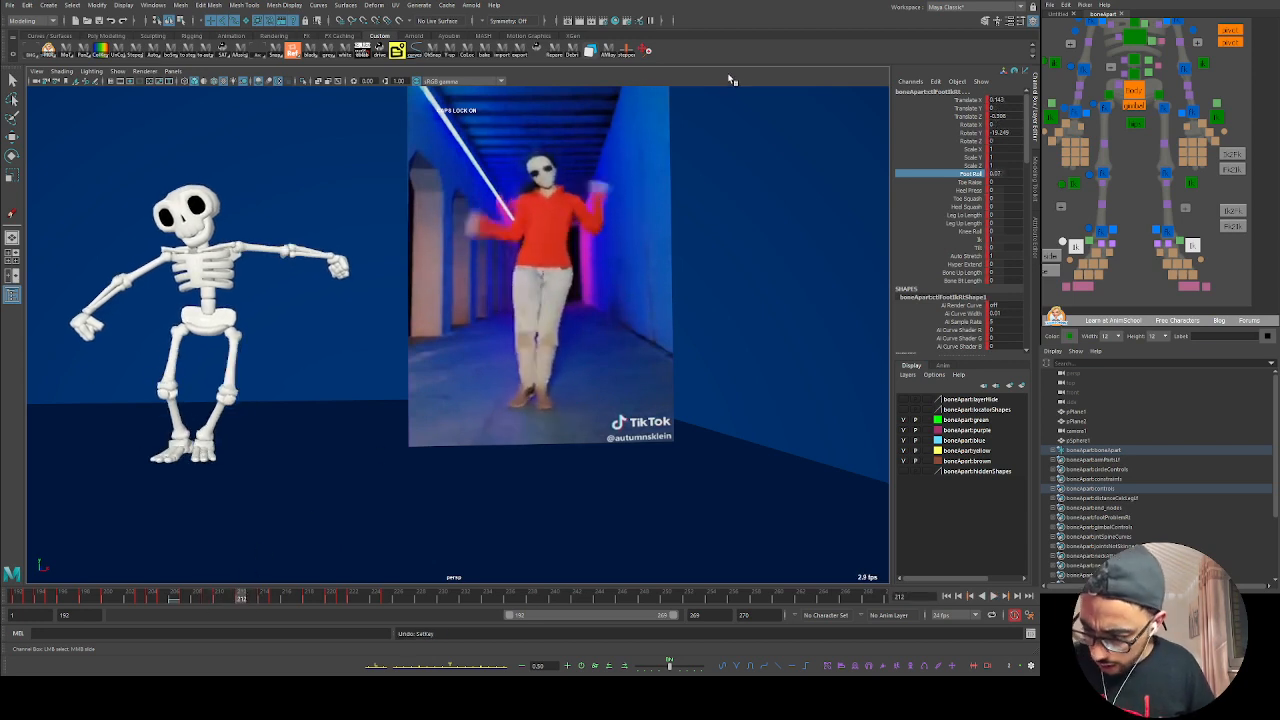
{"action": "middle_click_drag", "start_coordinate": [428, 418], "coordinate": [431, 414]}
Step: Compare the feet at frame 213, then raise the Foot Roll of both feet at frame 212
{"action": "key", "text": "alt+period"}
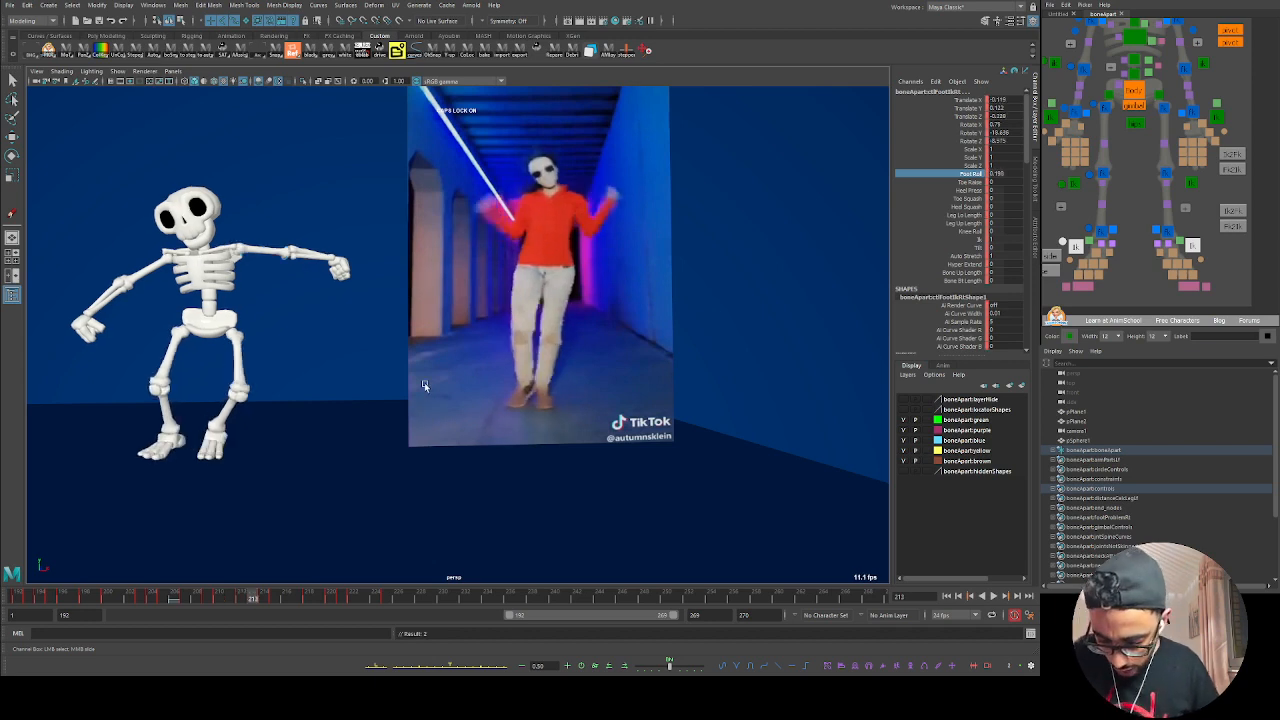
{"action": "left_click", "coordinate": [1074, 246]}
{"action": "key", "text": "w"}
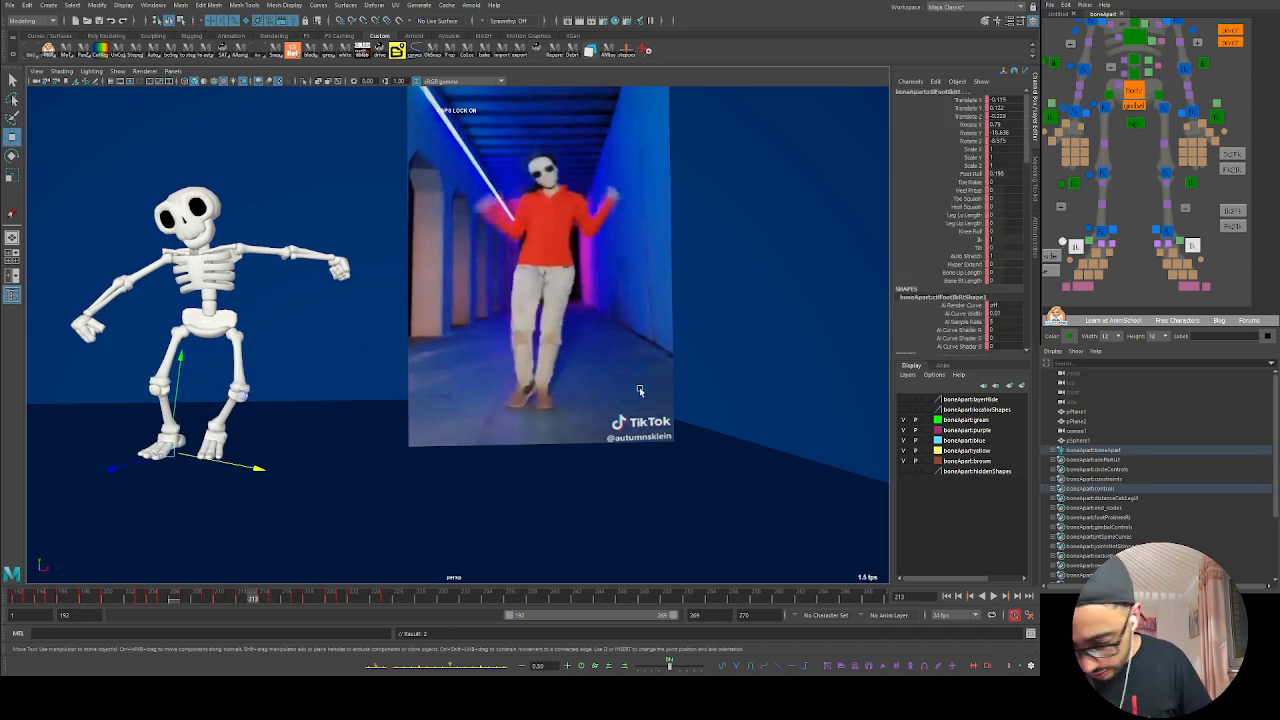
{"action": "key", "text": "alt+v"}
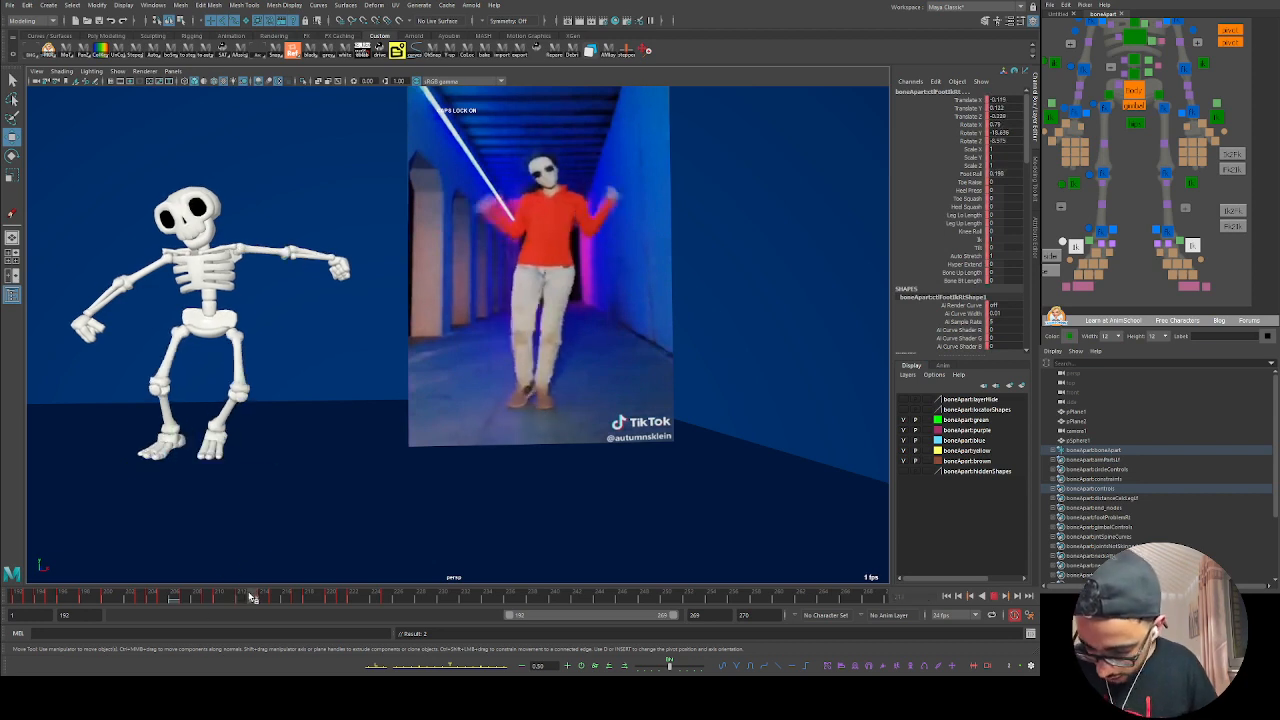
{"action": "left_click", "coordinate": [257, 594]}
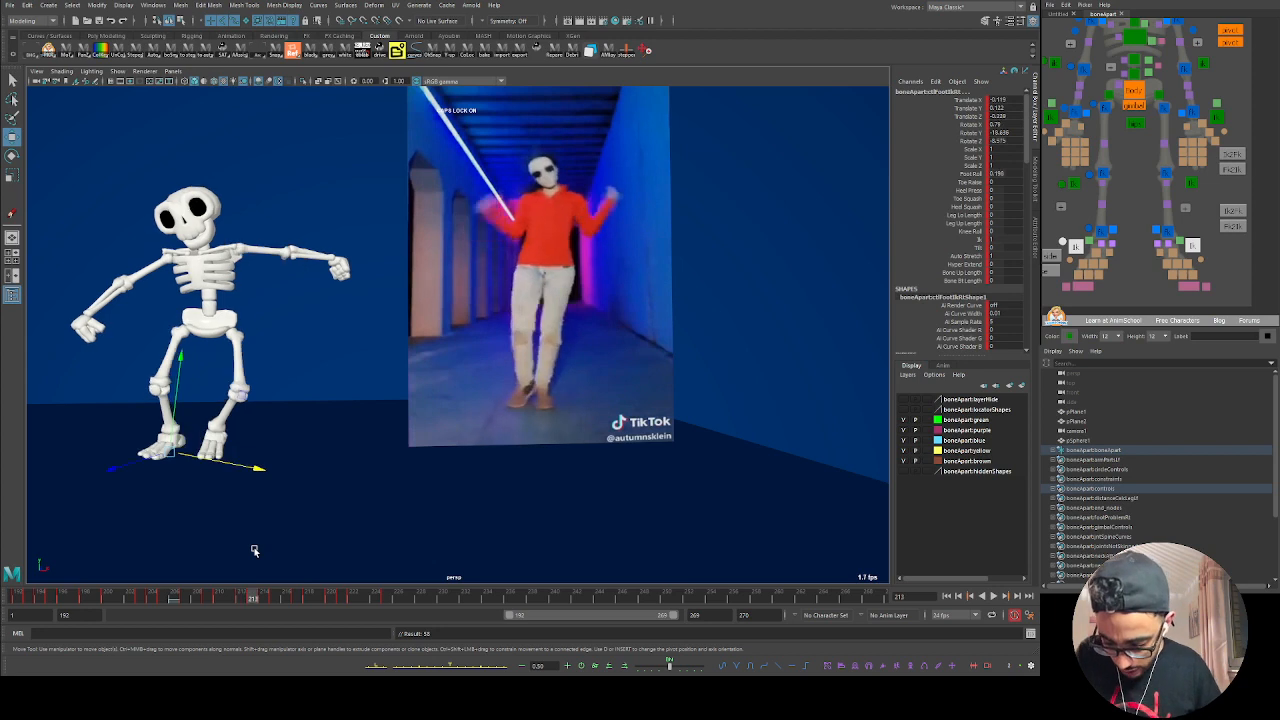
{"action": "key", "text": "alt+comma"}
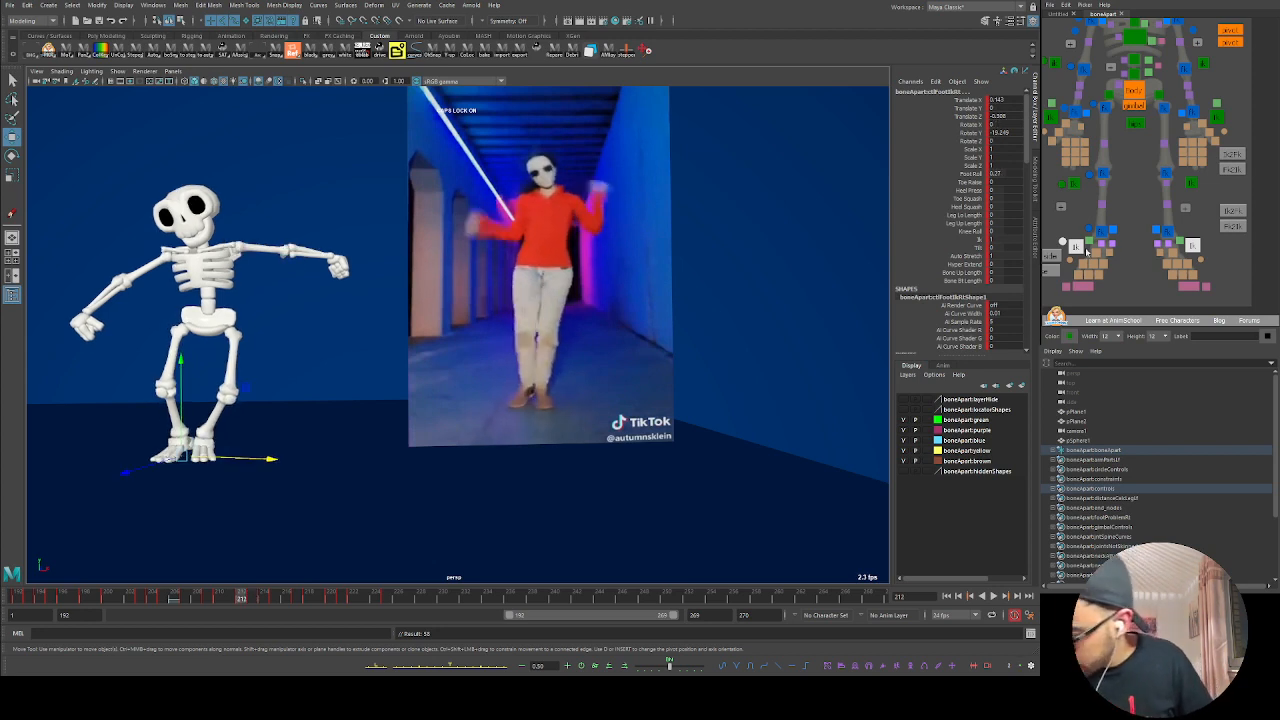
{"action": "left_click", "coordinate": [980, 174]}
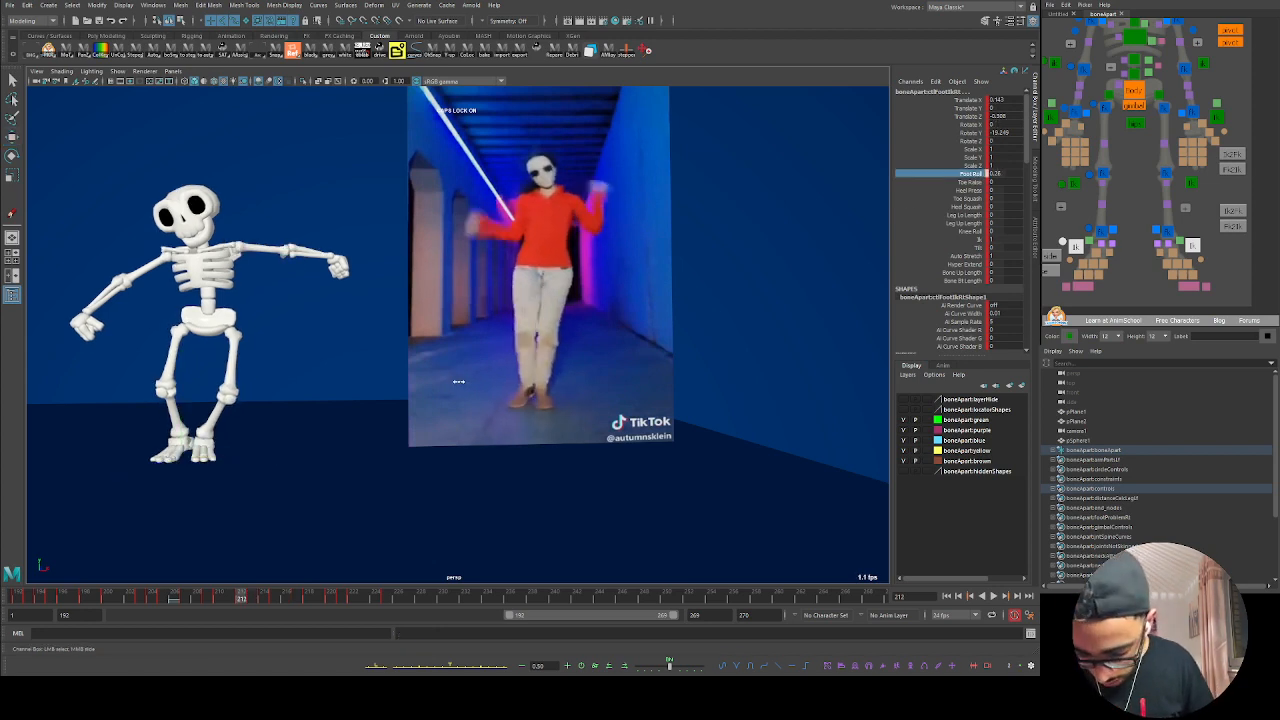
{"action": "middle_click_drag", "start_coordinate": [459, 381], "coordinate": [478, 386]}
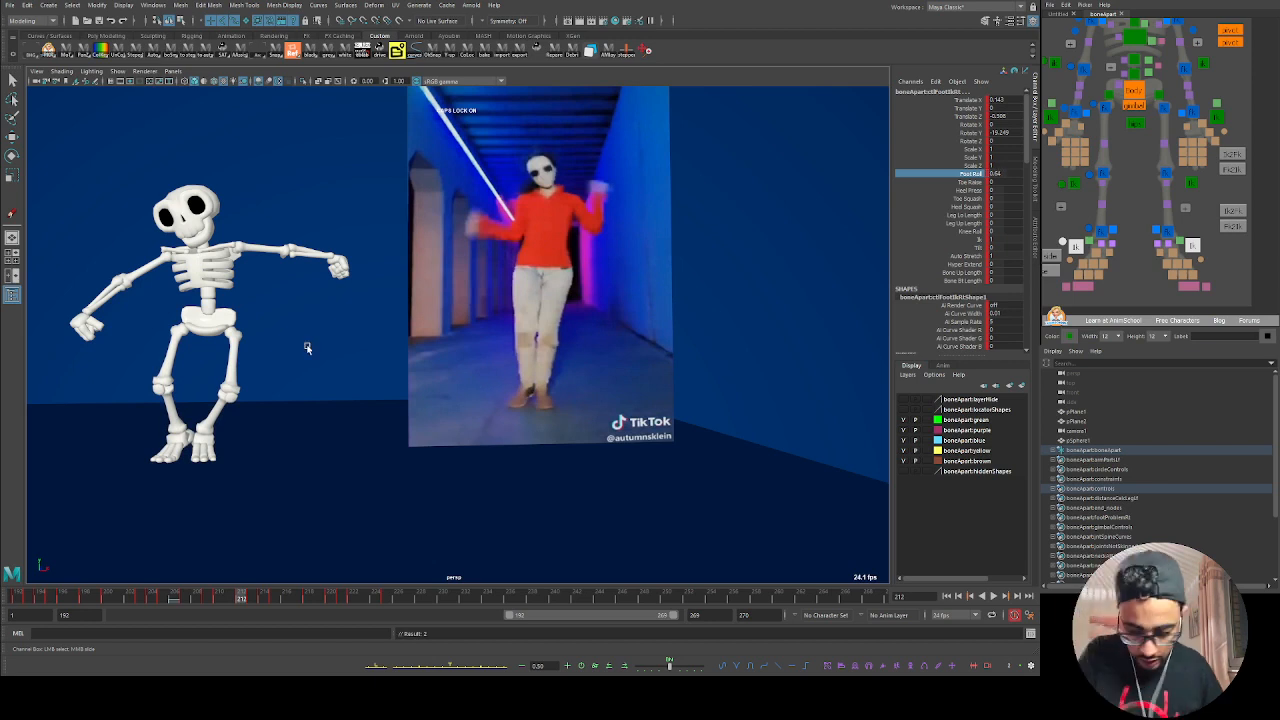
Step: Step back and forth through the frames around 212 to 215 to compare the foot motion with the dancer reference
{"action": "key", "text": "alt+comma"}
{"action": "key", "text": "alt+comma"}
{"action": "key", "text": "alt+period"}
{"action": "key", "text": "alt+period"}
{"action": "key", "text": "alt+period"}
{"action": "key", "text": "alt+period"}
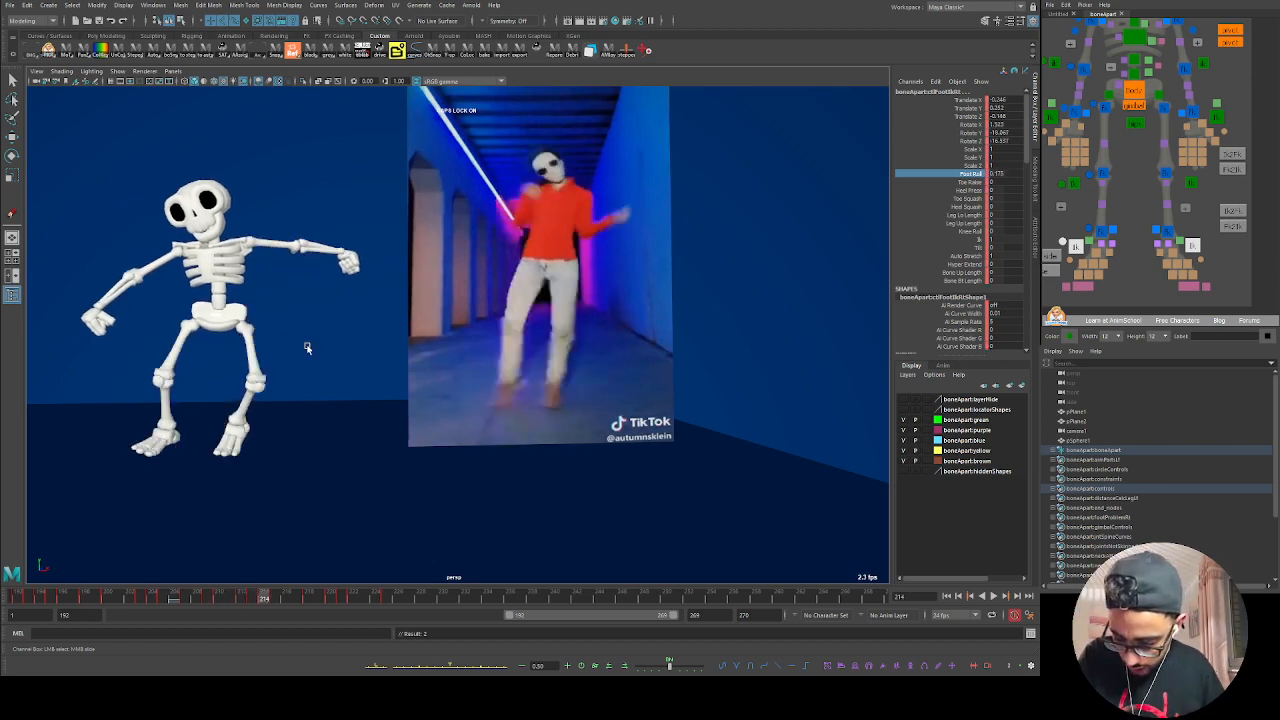
{"action": "key", "text": "alt+comma"}
{"action": "key", "text": "alt+period"}
{"action": "key", "text": "alt+period"}
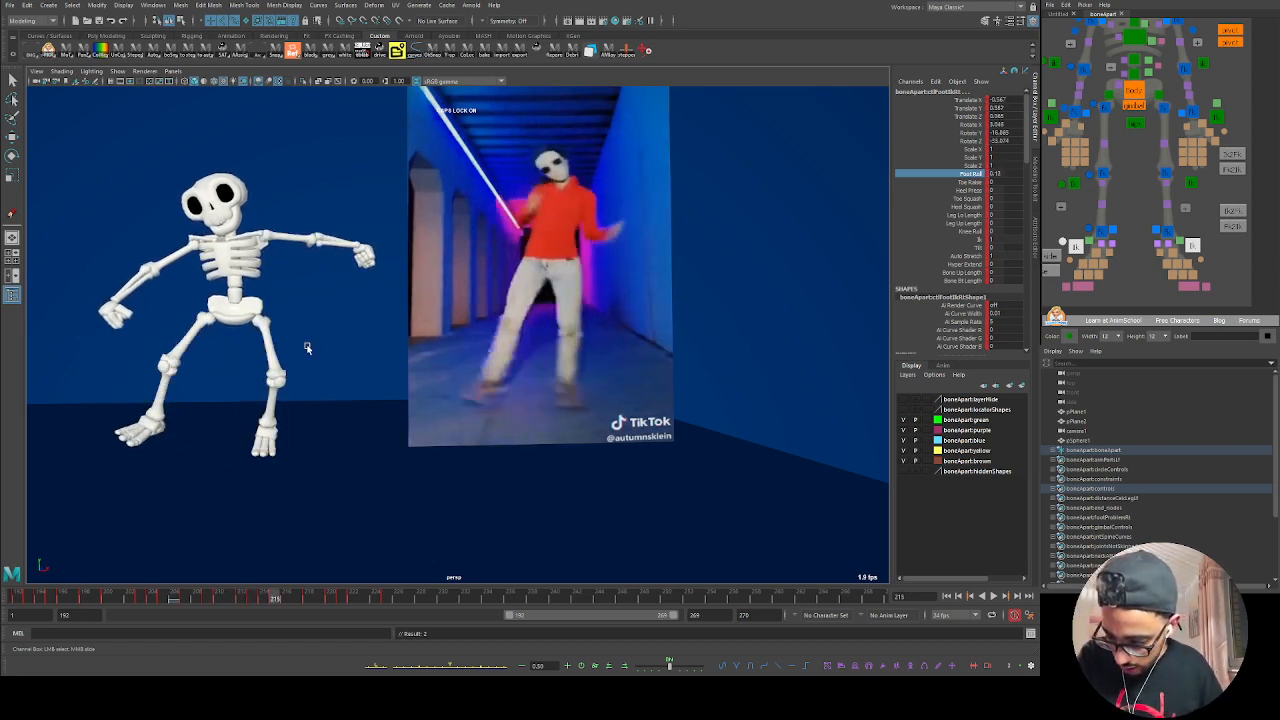
{"action": "key", "text": "alt+comma"}
{"action": "key", "text": "alt+comma"}
{"action": "key", "text": "alt+period"}
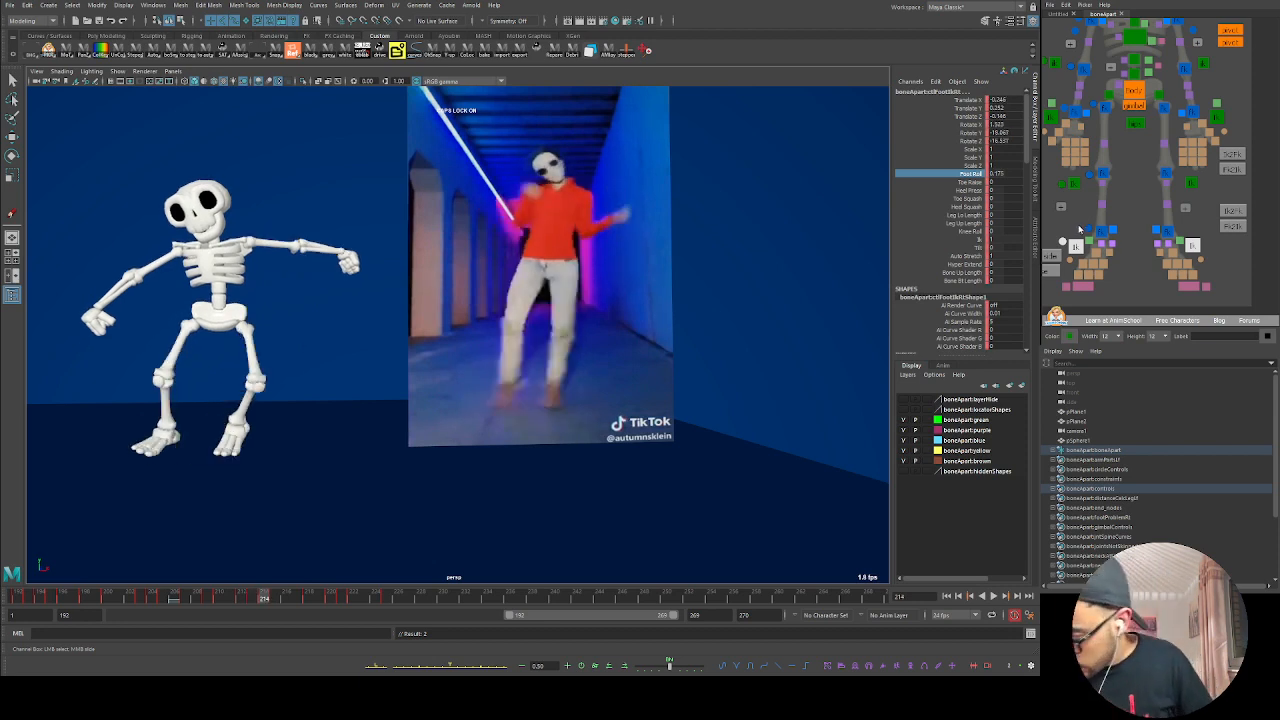
Step: Select the IK foot controls at frame 214 and blend the foot pose toward the previous key
{"action": "left_click", "coordinate": [1079, 229]}
{"action": "left_click", "coordinate": [1063, 242]}
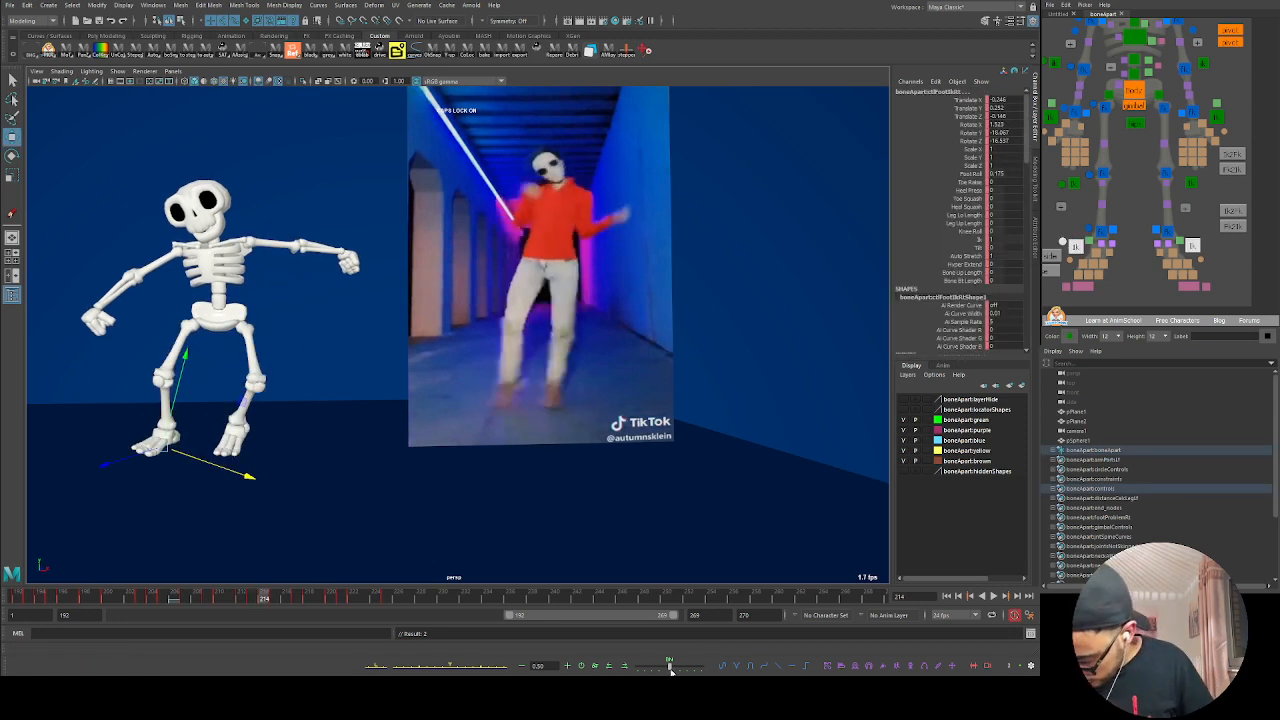
{"action": "left_click_drag", "start_coordinate": [670, 667], "coordinate": [647, 670]}
Step: Blend the right foot toward its previous key at frame 214, rotate it to face forward, and check the motion in playback
{"action": "left_click", "coordinate": [1076, 248]}
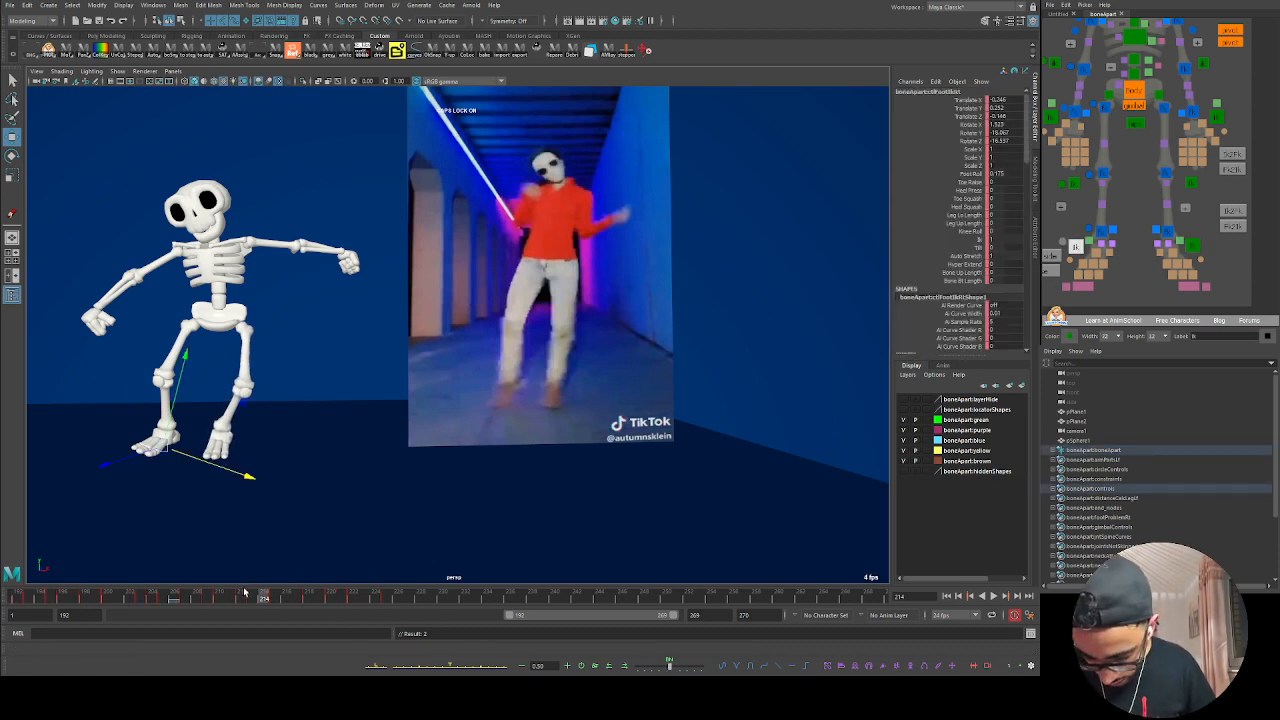
{"action": "mouse_move", "coordinate": [254, 597]}
{"action": "left_mouse_down"}
{"action": "mouse_move", "coordinate": [226, 597]}
{"action": "mouse_move", "coordinate": [266, 597]}
{"action": "left_mouse_up"}
{"action": "left_click_drag", "start_coordinate": [669, 667], "coordinate": [644, 667]}
{"action": "key", "text": "e"}
{"action": "left_click_drag", "start_coordinate": [177, 510], "coordinate": [220, 515]}
{"action": "key", "text": "alt+v"}
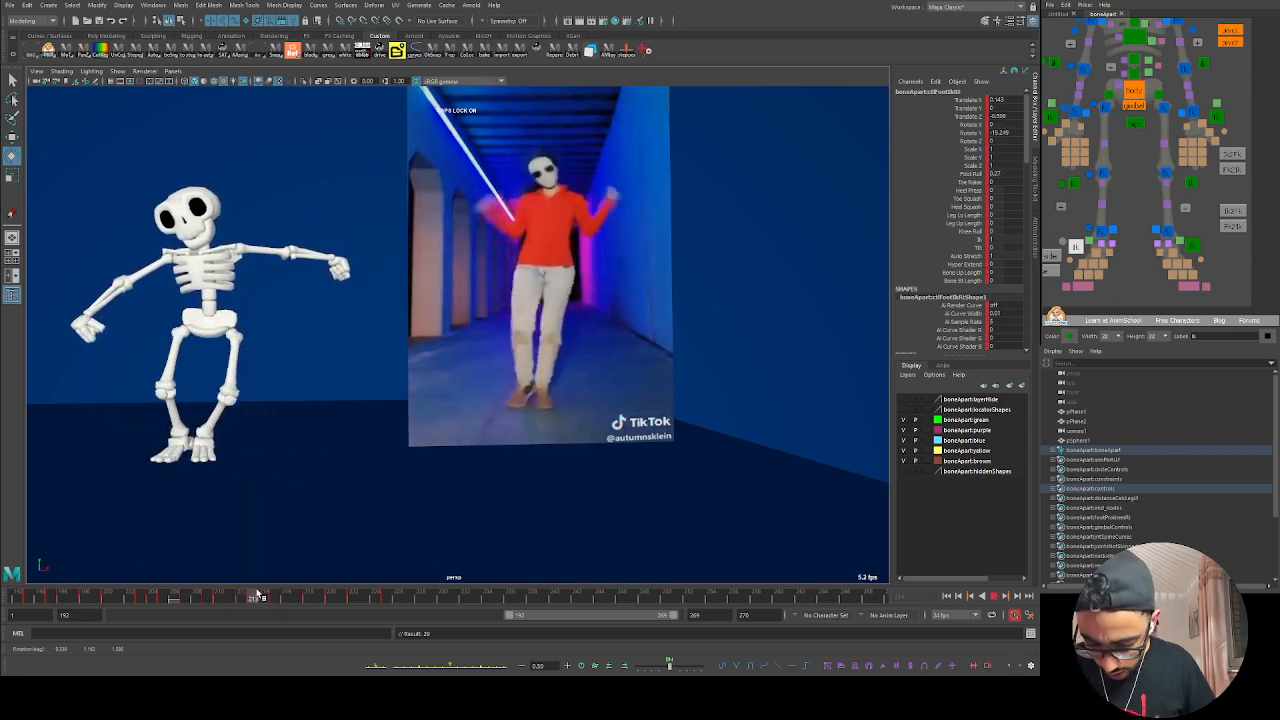
{"action": "key", "text": "alt+v"}
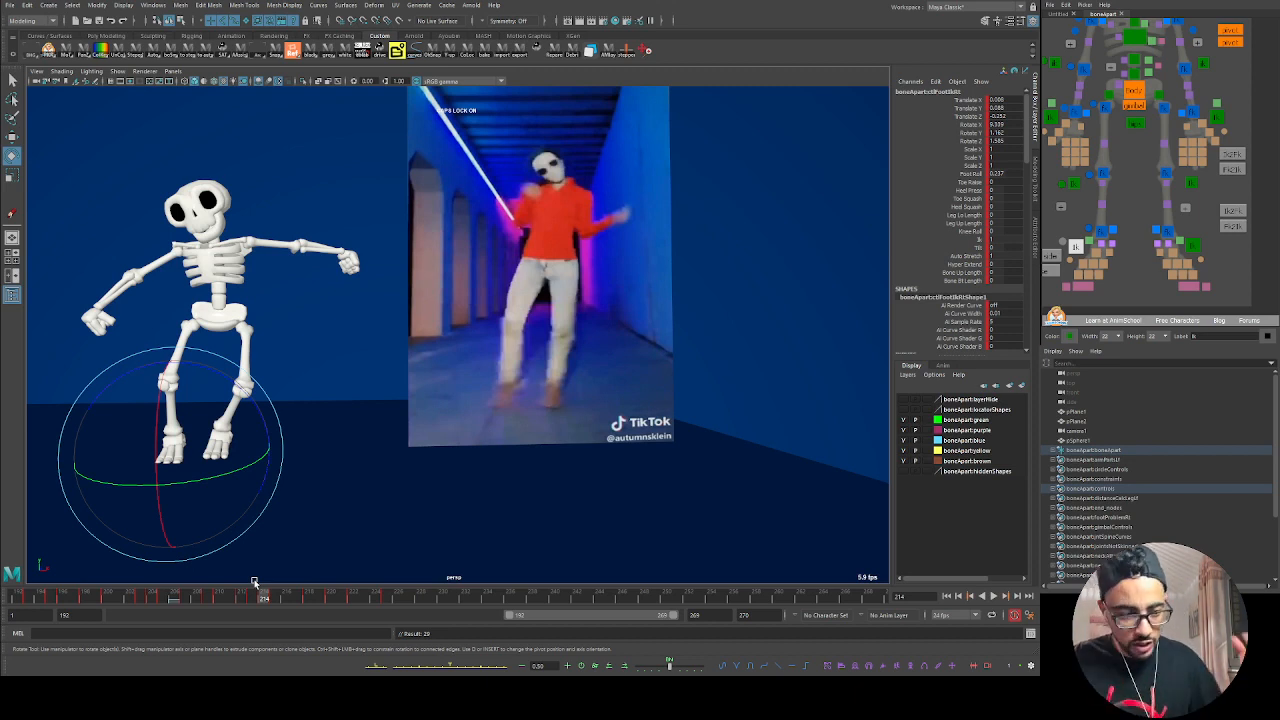
{"action": "key", "text": "alt+v"}
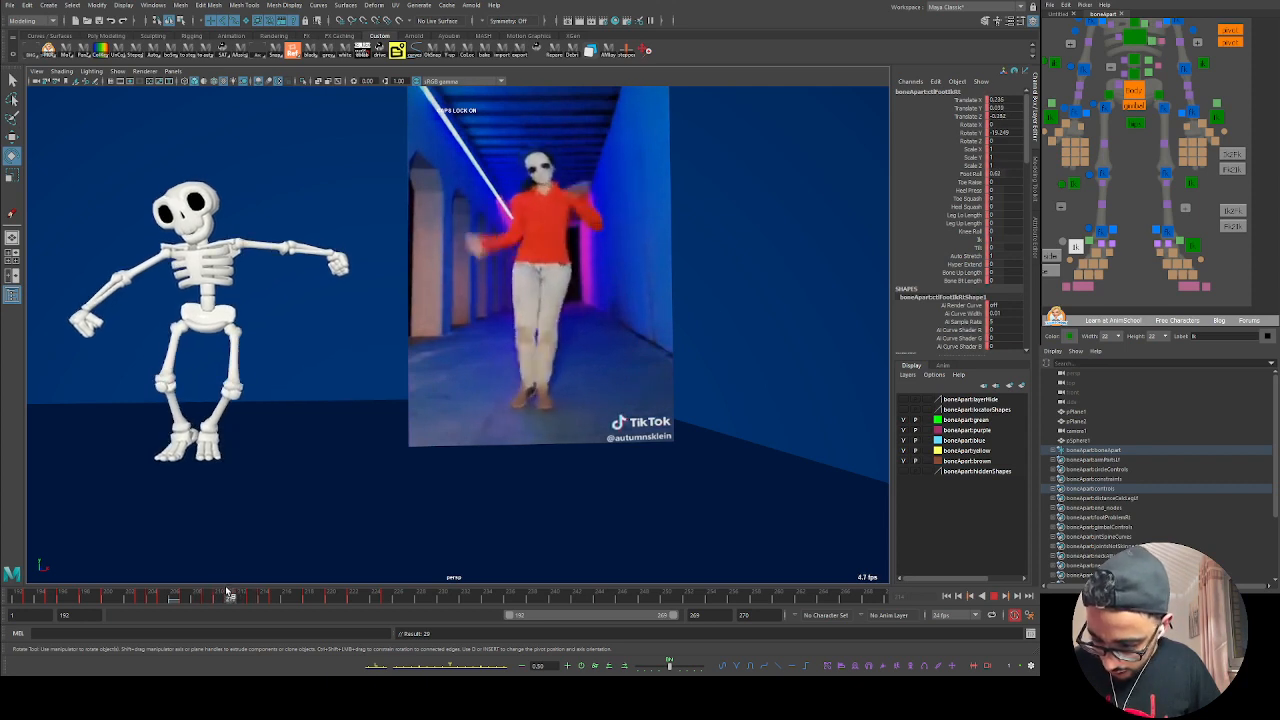
{"action": "key", "text": "alt+v"}
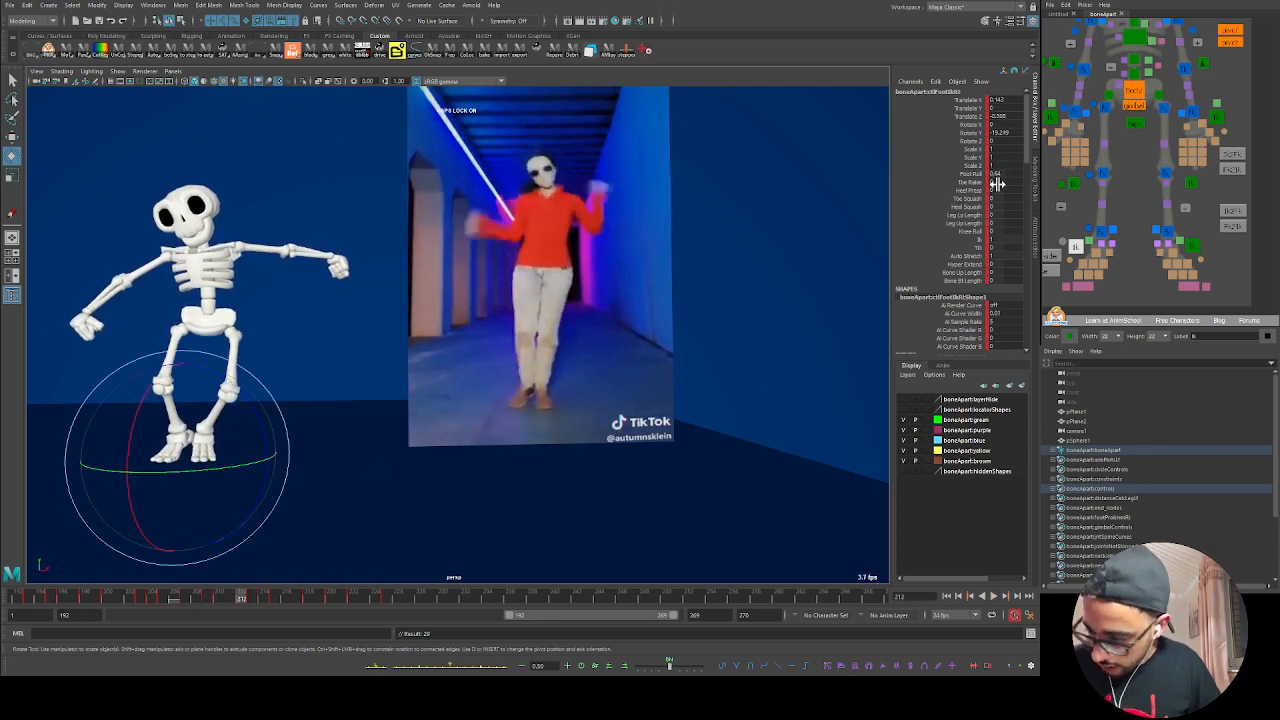
Step: Shift the body control sideways and down at frame 213 and scrub the surrounding frames to check the weight shift
{"action": "left_click", "coordinate": [1133, 91]}
{"action": "left_click_drag", "start_coordinate": [240, 598], "coordinate": [252, 596]}
{"action": "key", "text": "w"}
{"action": "left_click_drag", "start_coordinate": [226, 333], "coordinate": [208, 325]}
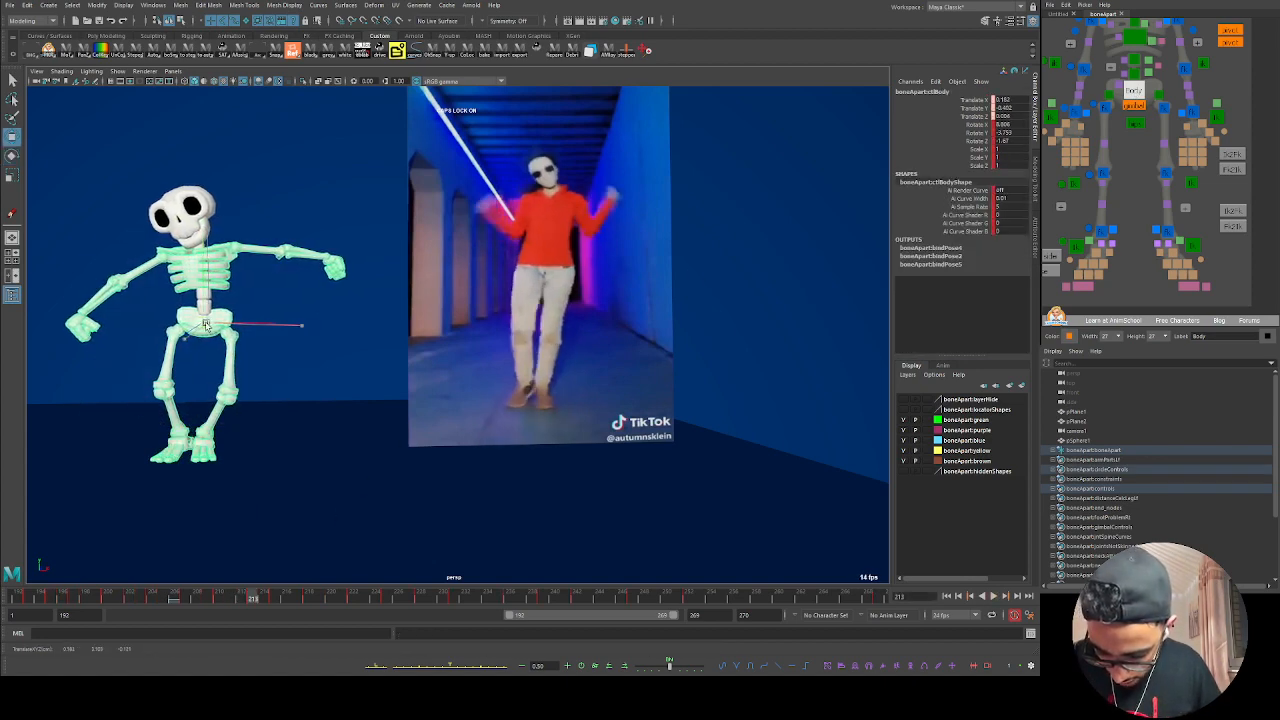
{"action": "left_click_drag", "start_coordinate": [226, 598], "coordinate": [253, 598]}
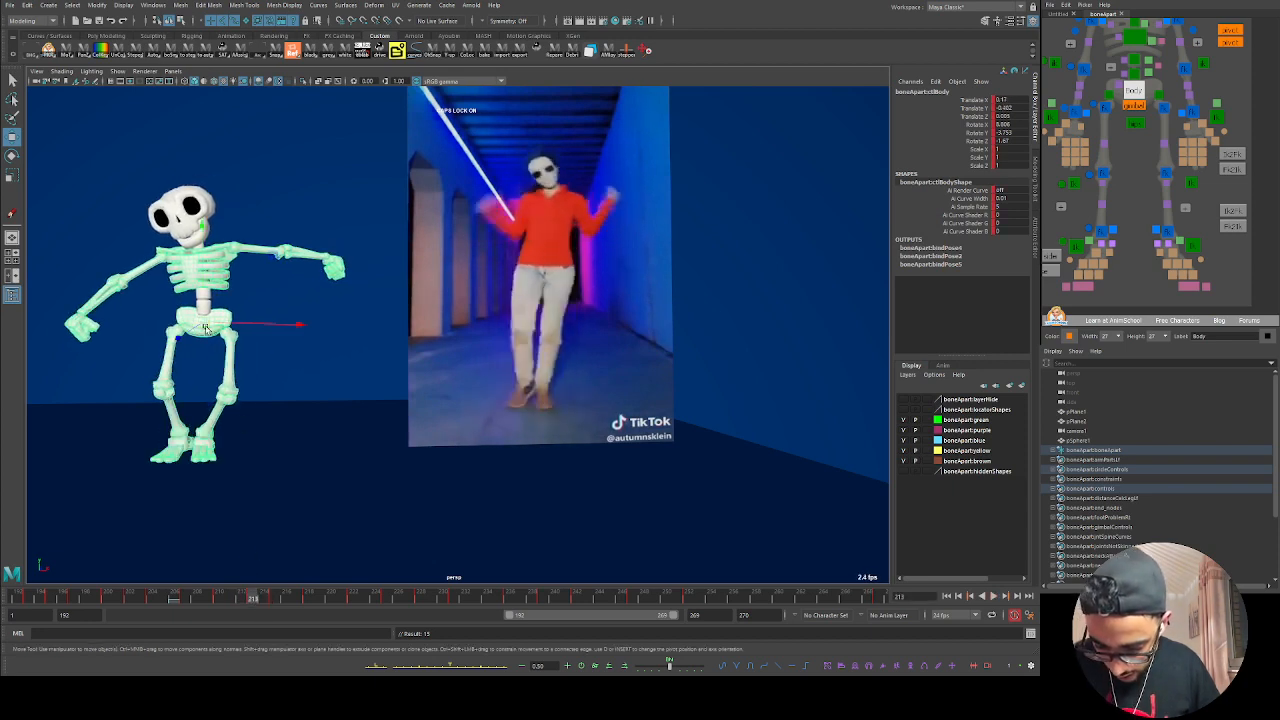
{"action": "left_click_drag", "start_coordinate": [205, 329], "coordinate": [201, 334]}
{"action": "key", "text": "alt+v"}
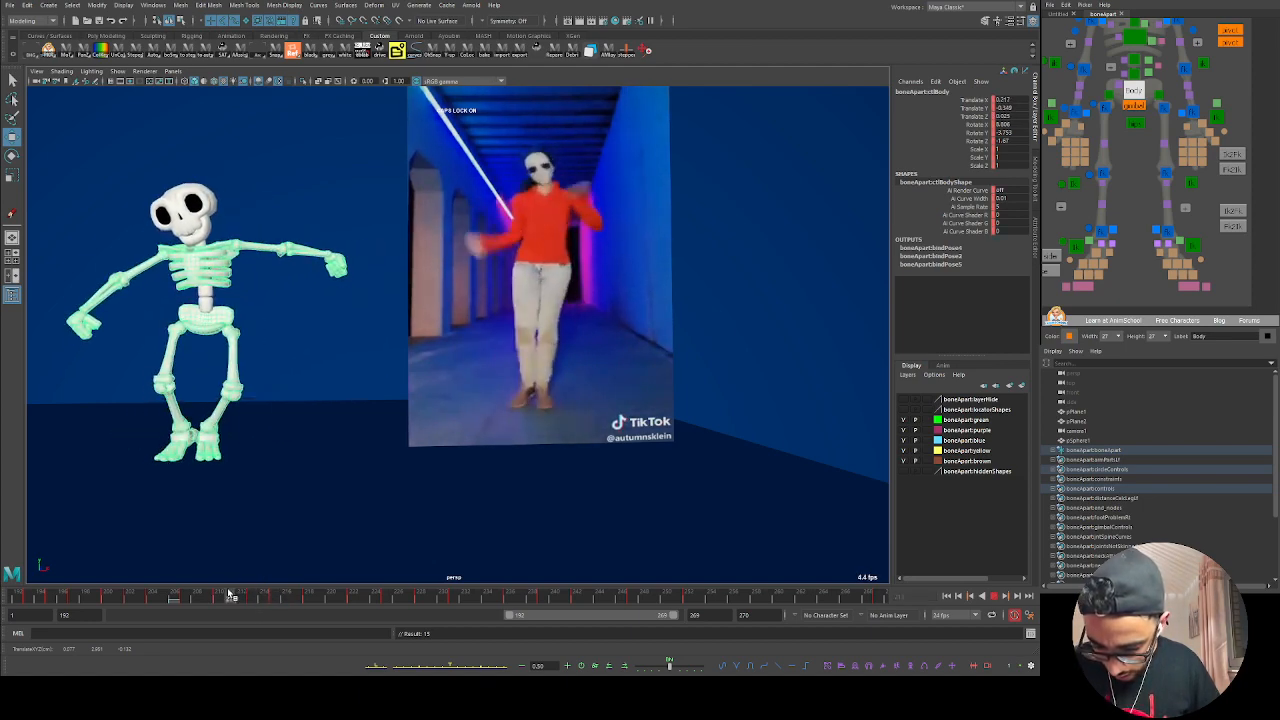
{"action": "key", "text": "alt+v"}
Step: Tilt the hips control to Rotate Z -7.883 at frame 213, then shift and rotate it slightly at frame 214
{"action": "left_click", "coordinate": [1140, 122]}
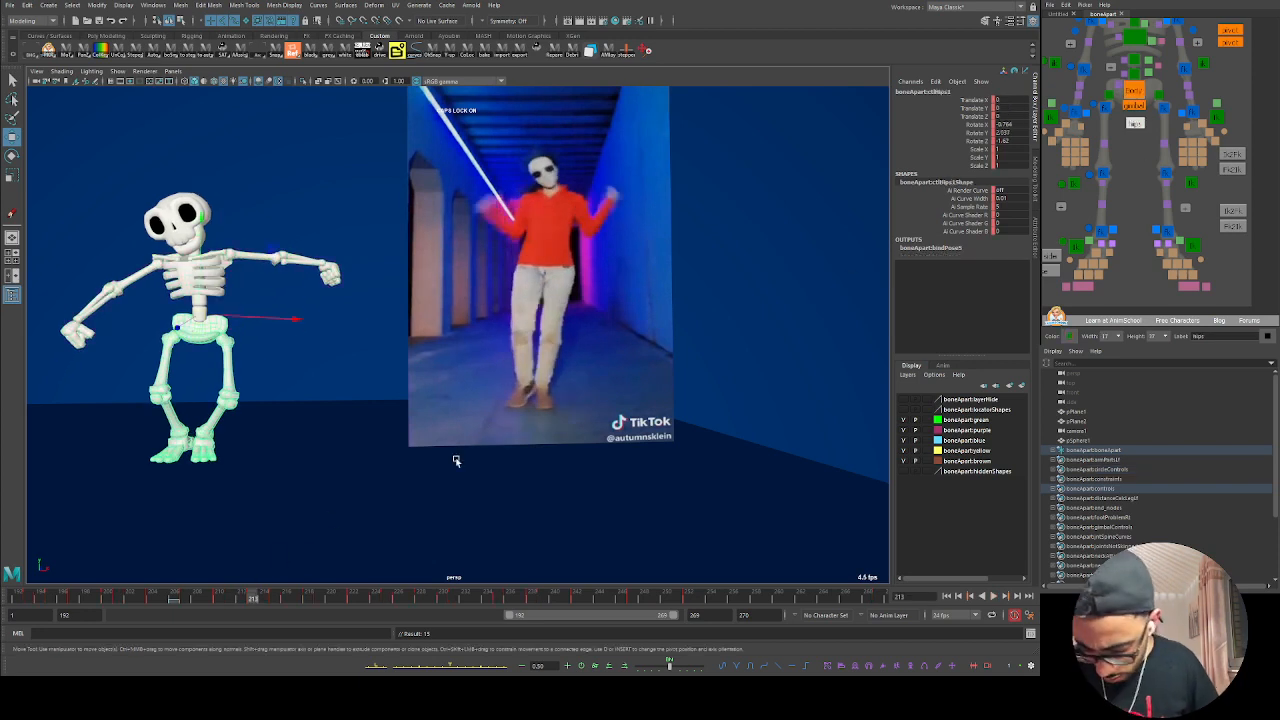
{"action": "key", "text": "alt+v"}
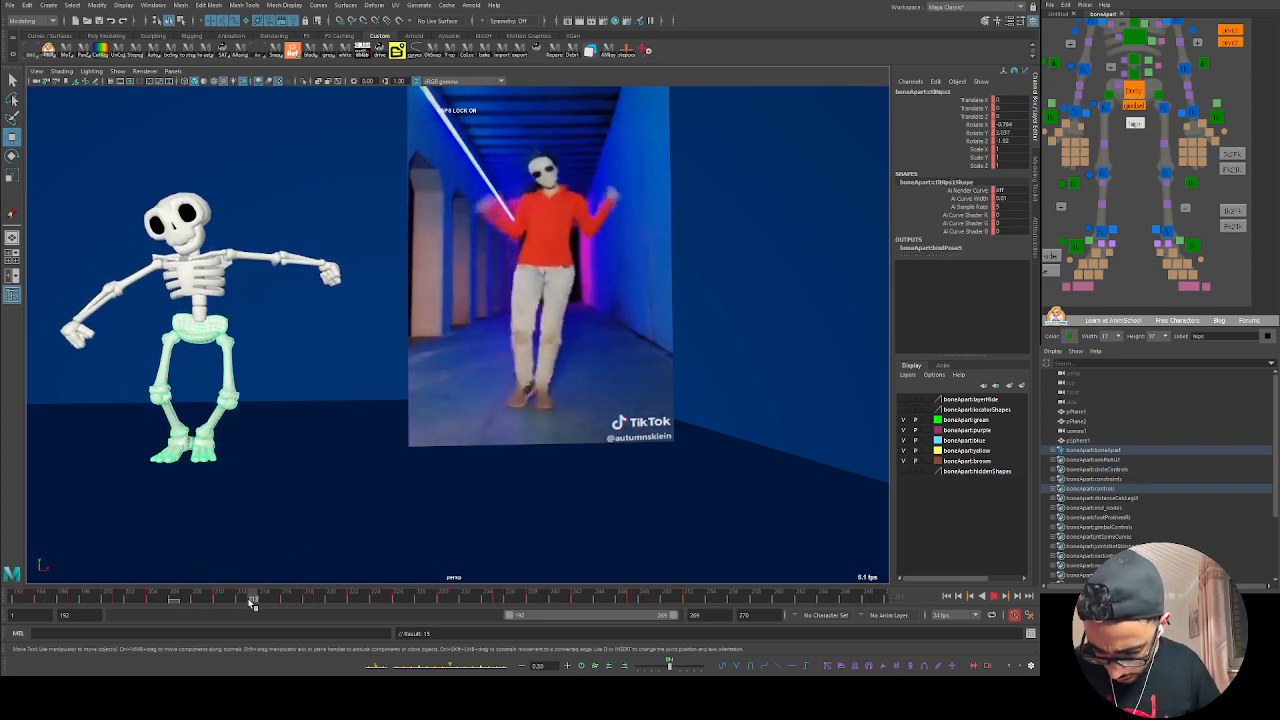
{"action": "key", "text": "alt+v"}
{"action": "key", "text": "e"}
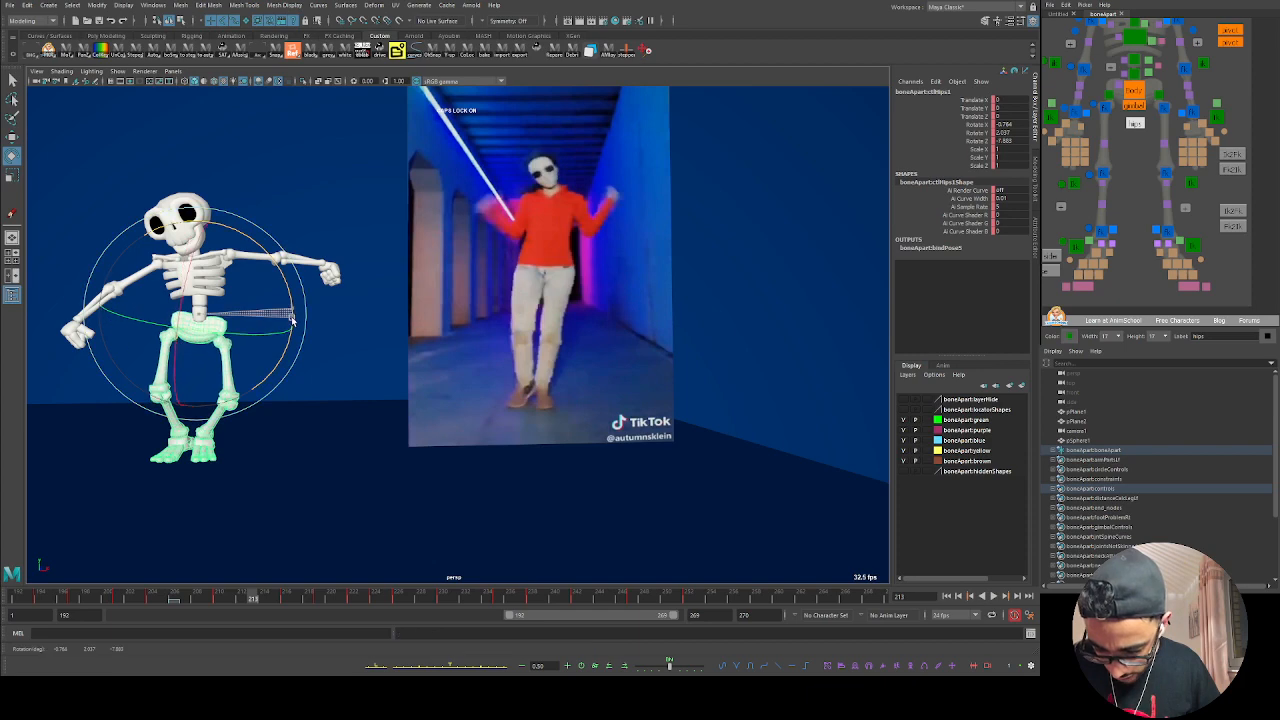
{"action": "key", "text": "alt+v"}
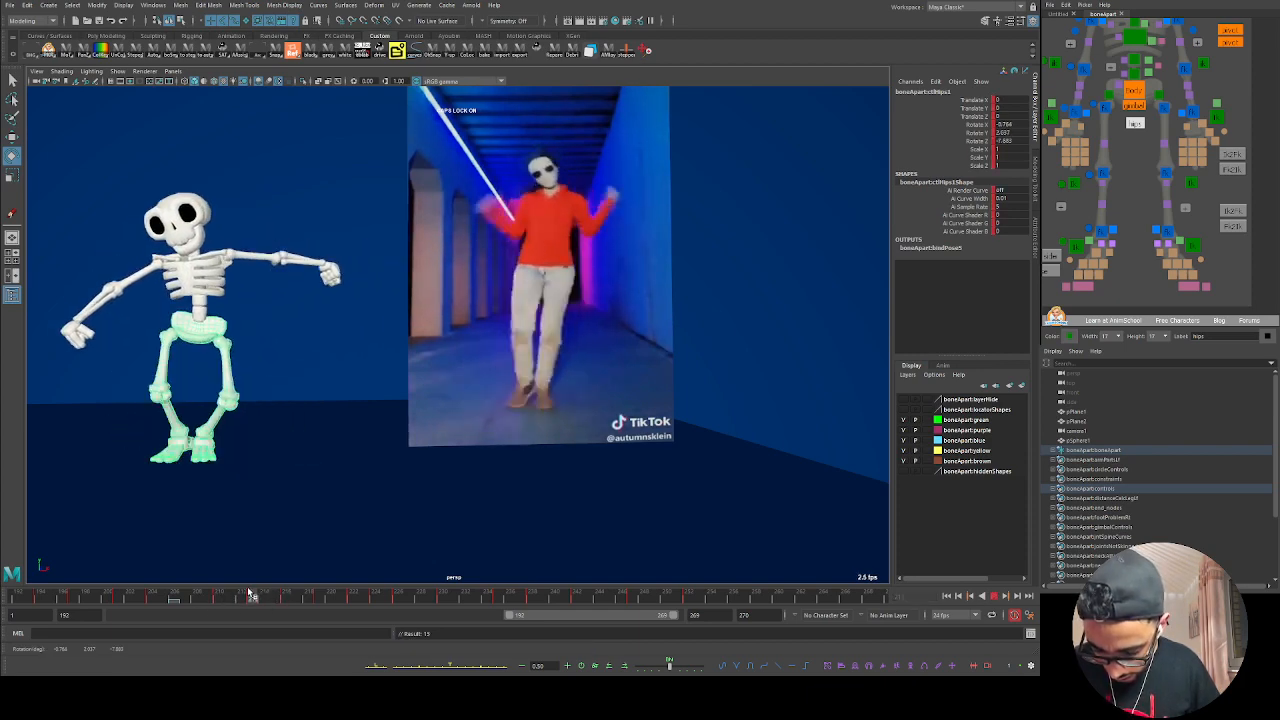
{"action": "key", "text": "alt+v"}
{"action": "key", "text": "w"}
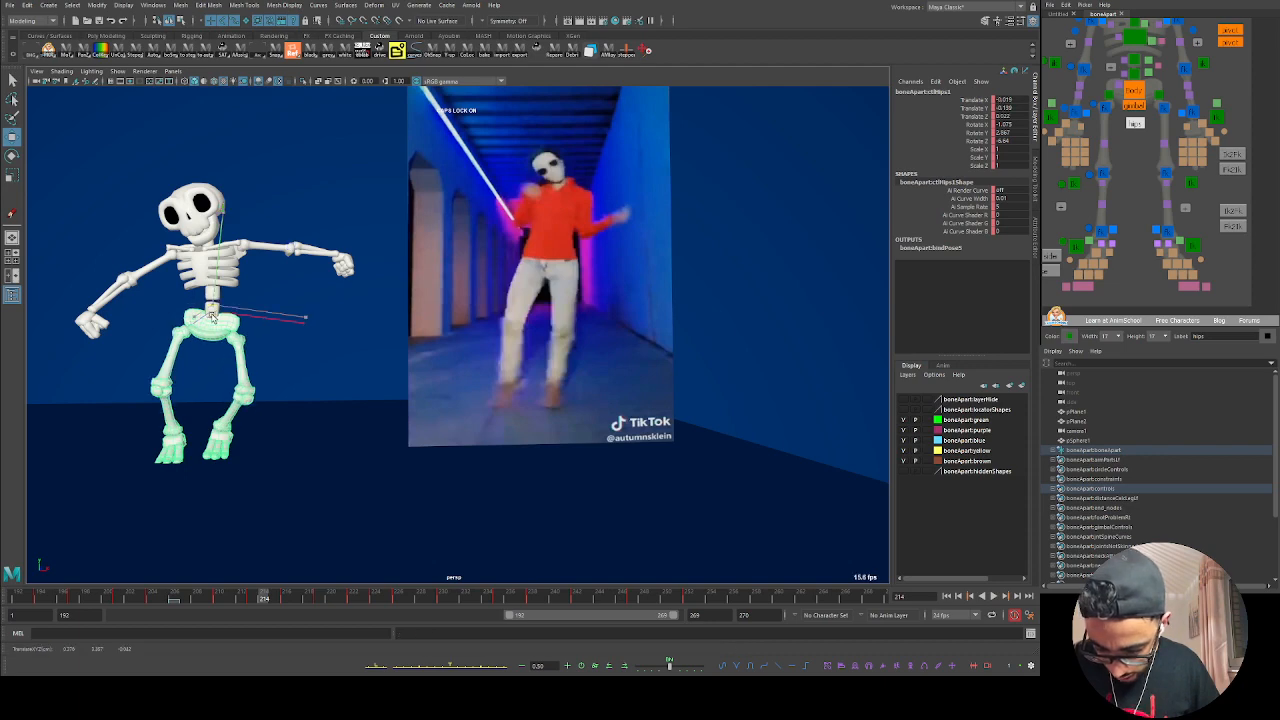
{"action": "key", "text": "e"}
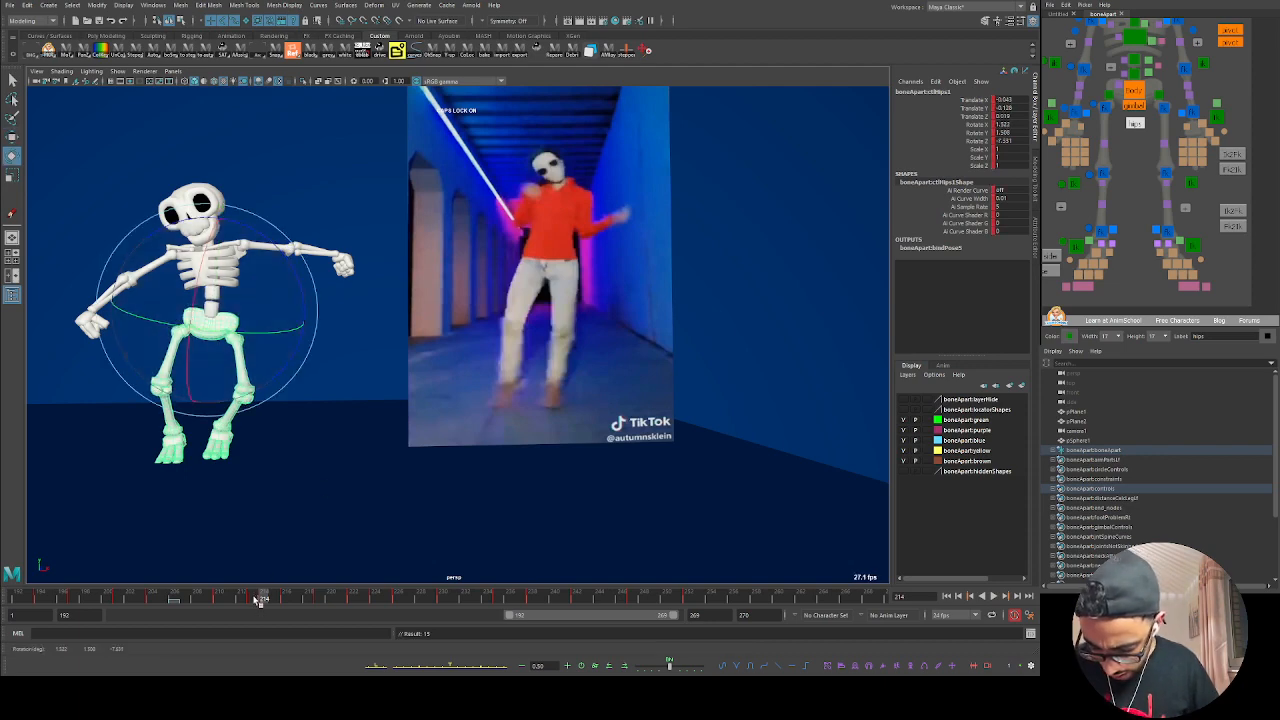
Step: Tilt the hips control around Z at frames 216 and 219 to follow the dancer's leg kick
{"action": "left_click_drag", "start_coordinate": [258, 600], "coordinate": [286, 596]}
{"action": "left_click_drag", "start_coordinate": [349, 294], "coordinate": [342, 316]}
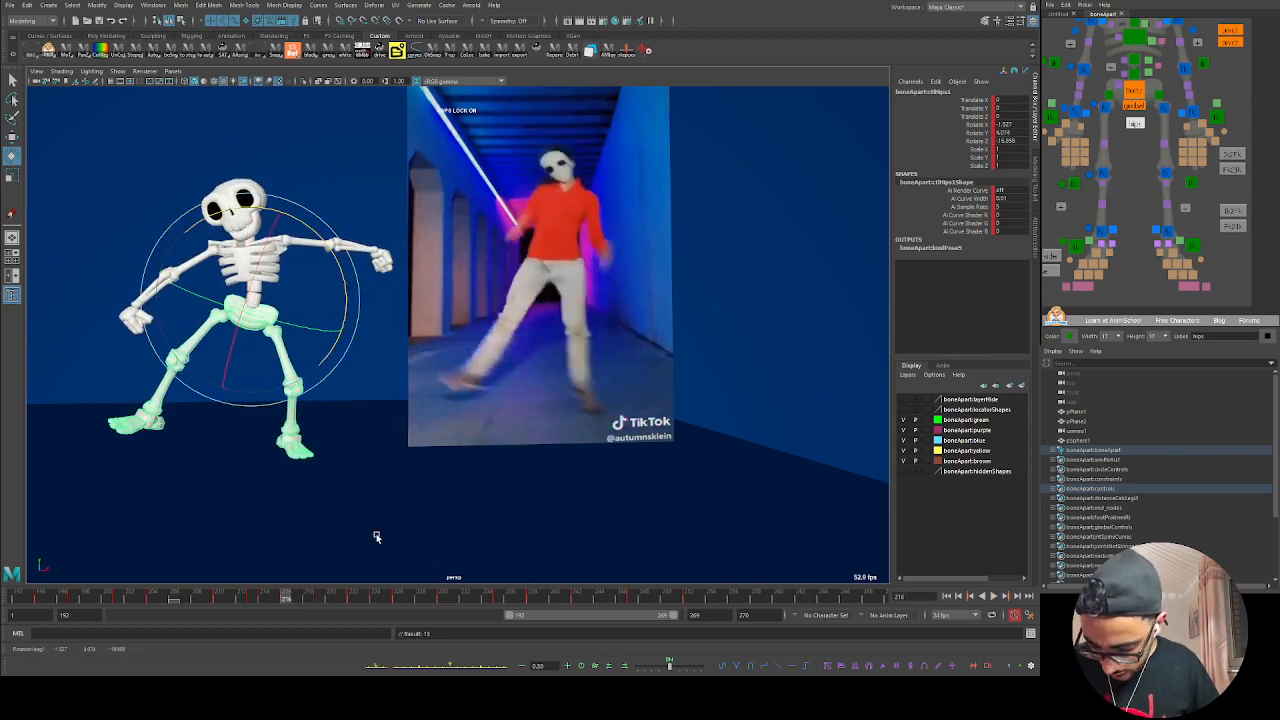
{"action": "left_click_drag", "start_coordinate": [285, 605], "coordinate": [322, 602]}
{"action": "left_click_drag", "start_coordinate": [382, 319], "coordinate": [380, 312]}
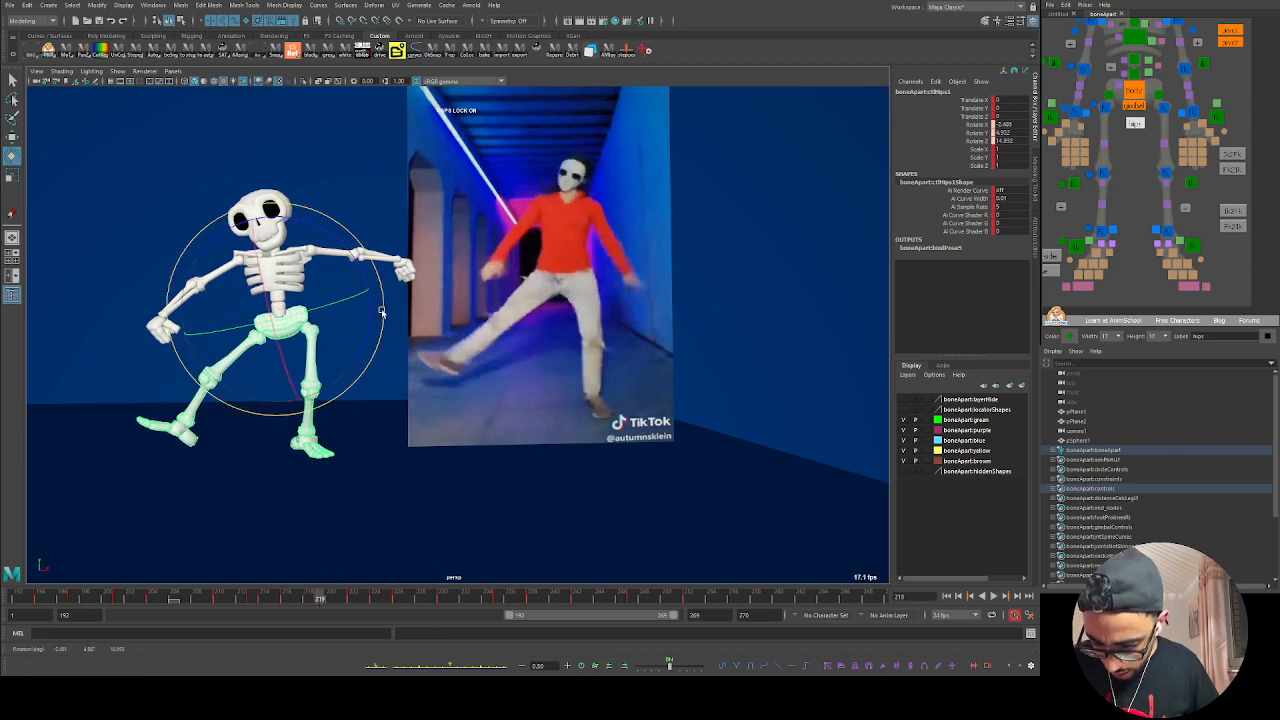
Step: Scrub back to about frame 201 and play the dance to check the hip motion, deselecting the controls for a clear view
{"action": "key", "text": "alt+v"}
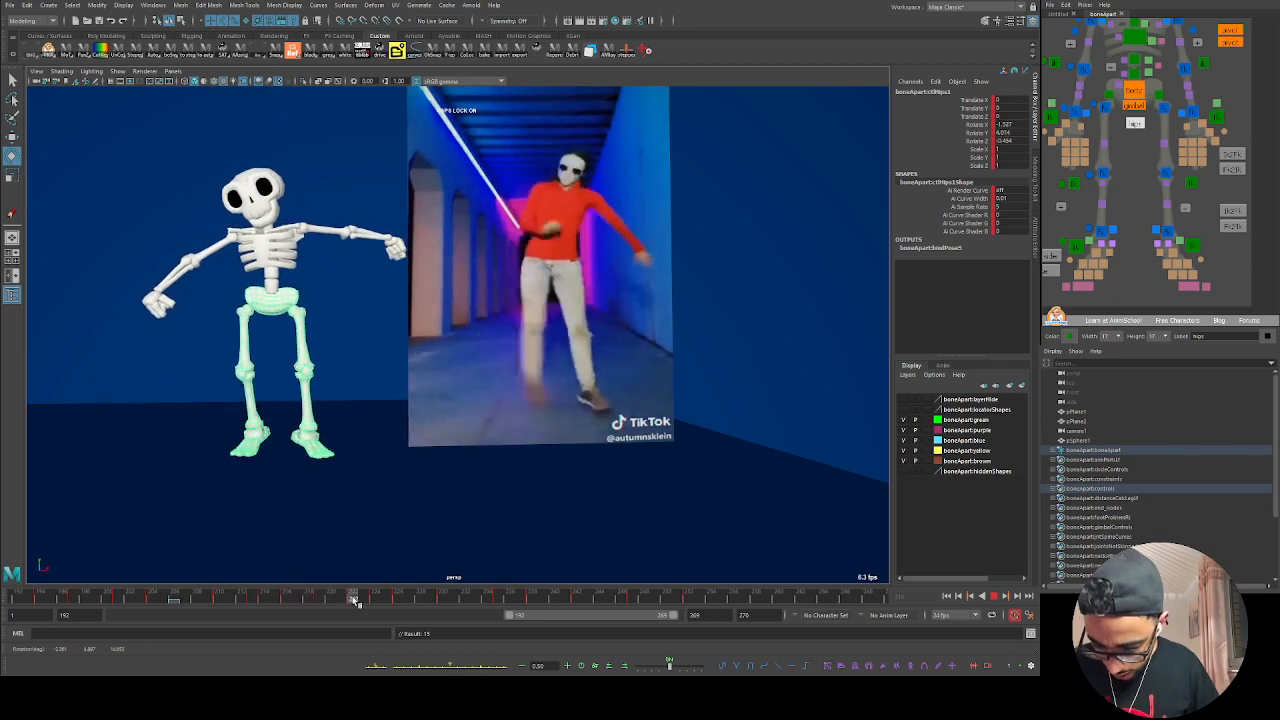
{"action": "left_click_drag", "start_coordinate": [378, 600], "coordinate": [122, 600]}
{"action": "key", "text": "alt+v"}
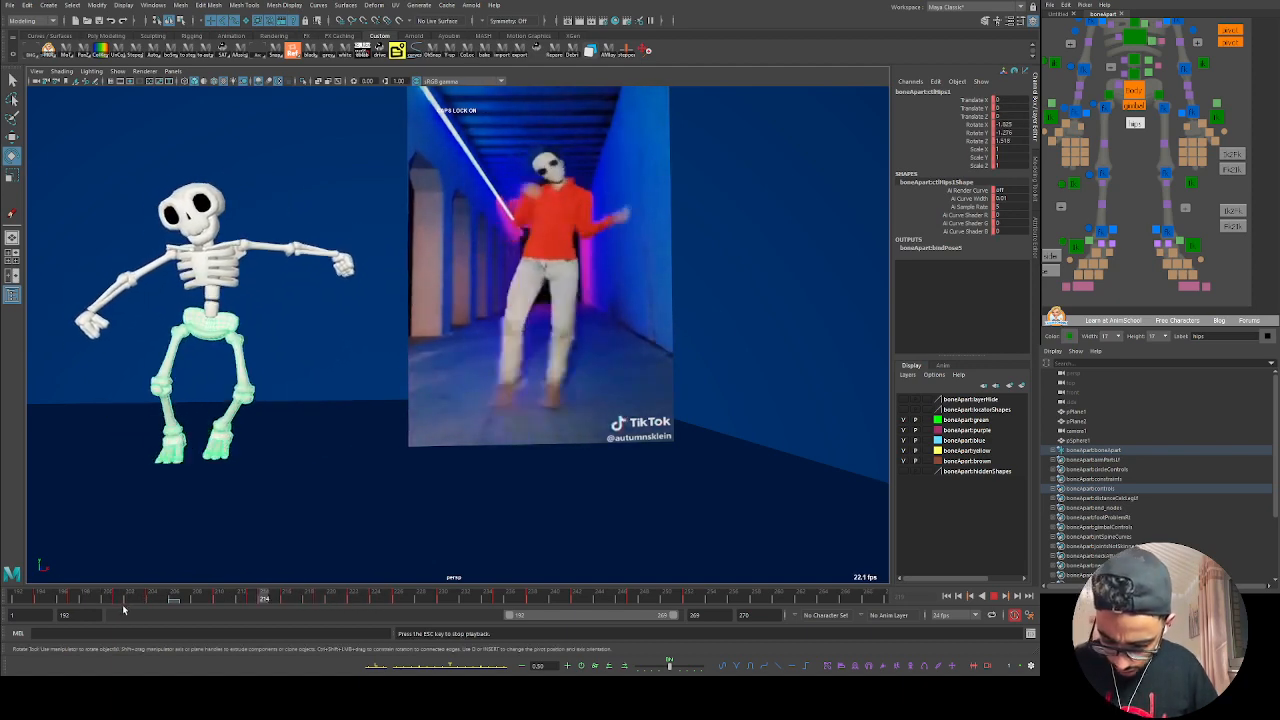
{"action": "key", "text": "Escape"}
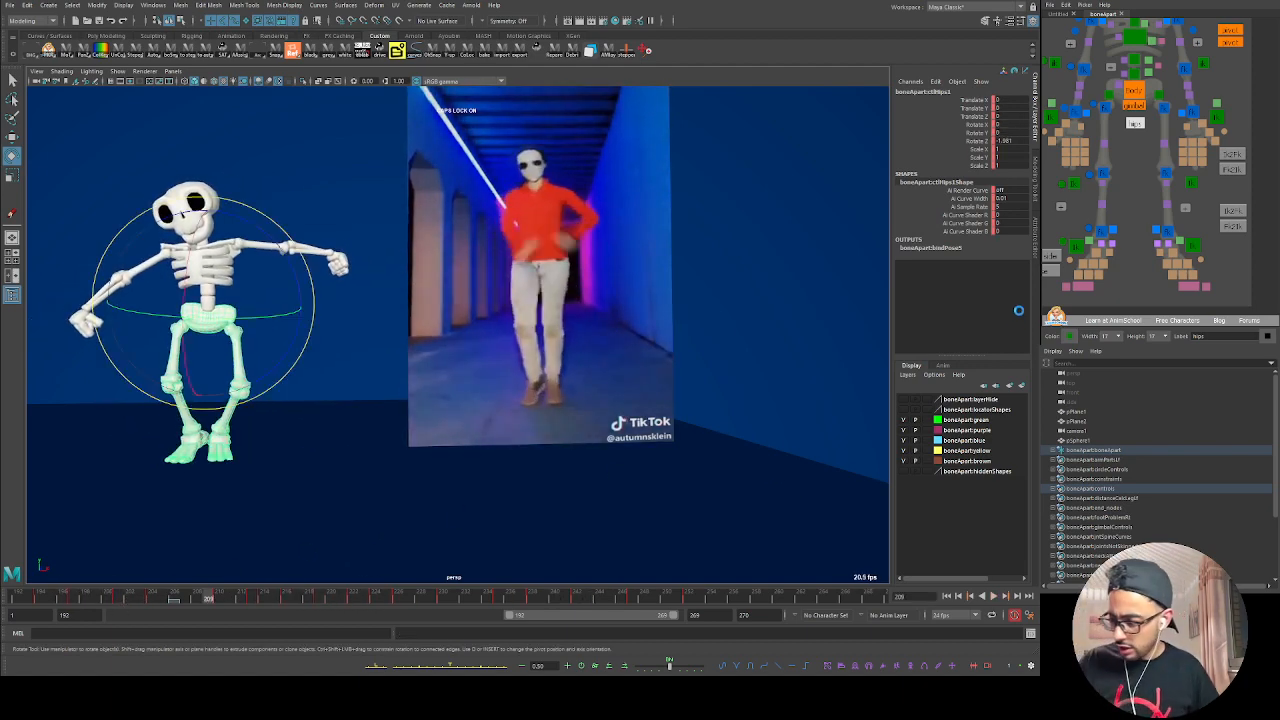
{"action": "left_click", "coordinate": [245, 562]}
{"action": "key", "text": "alt+v"}
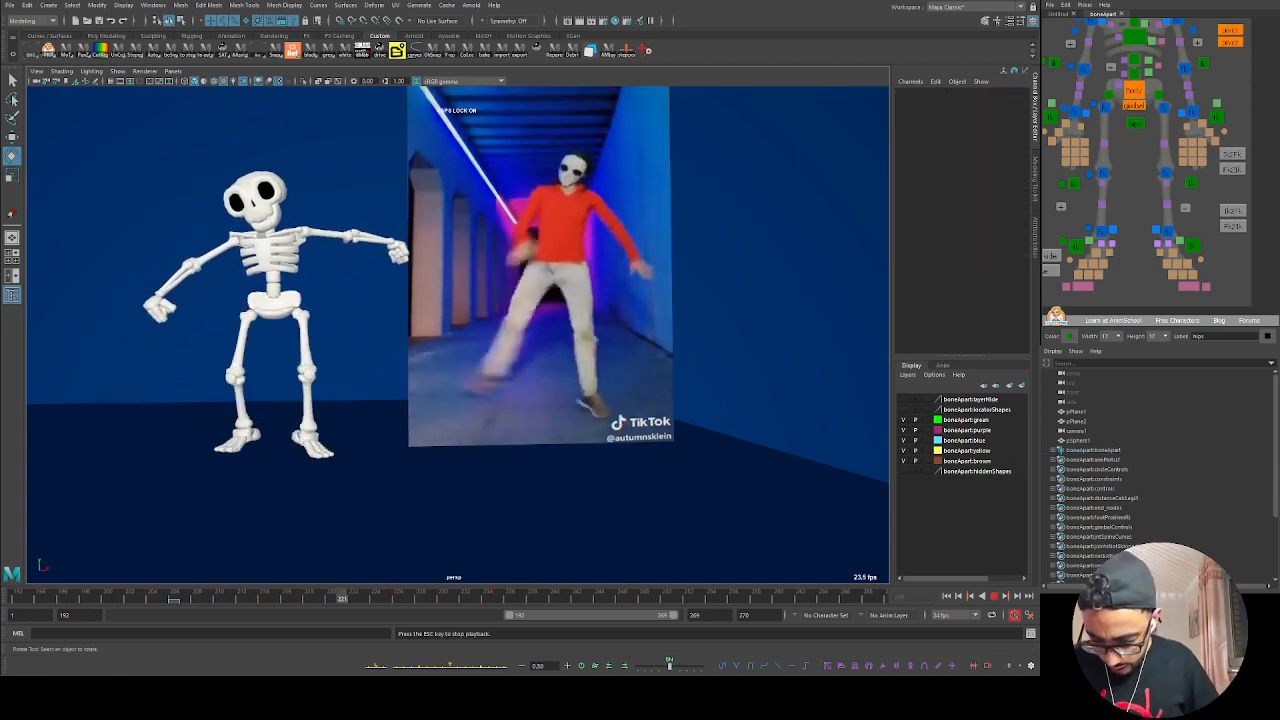
Step: Replay the dance from about frame 192 several times and compare the skeleton's movement with the reference dancer
{"action": "left_click", "coordinate": [24, 598]}
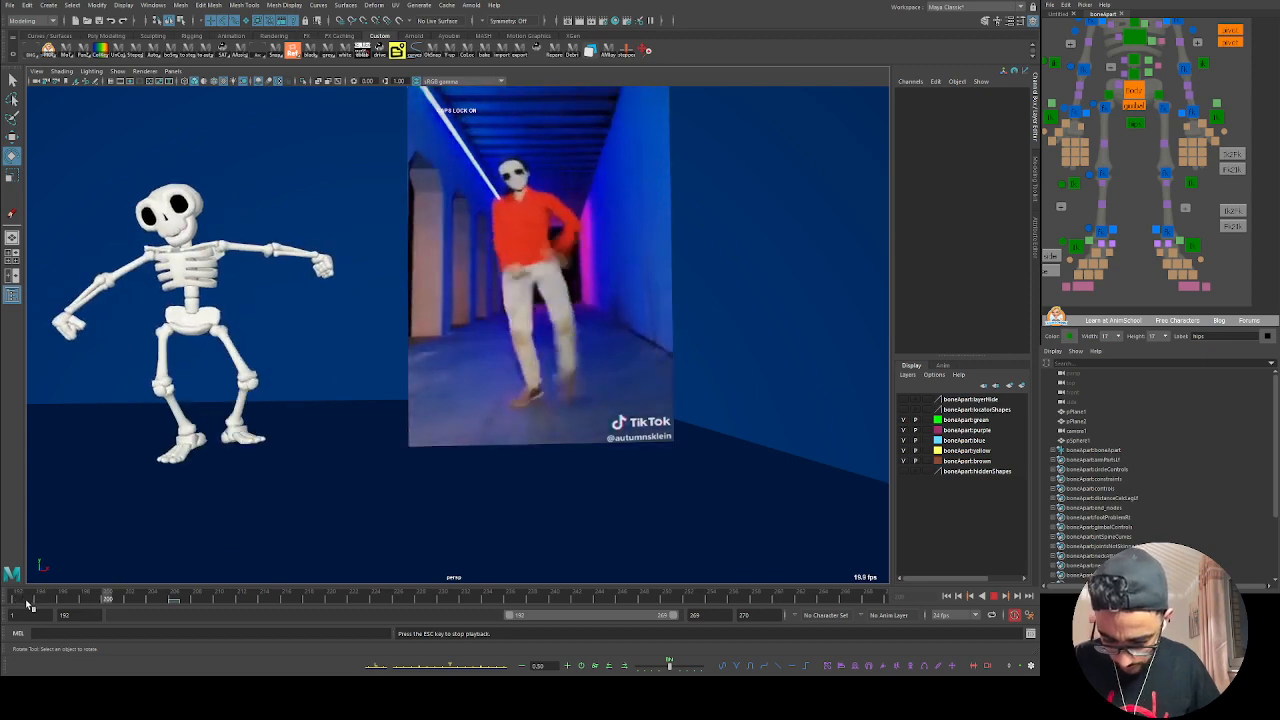
{"action": "left_click", "coordinate": [30, 596]}
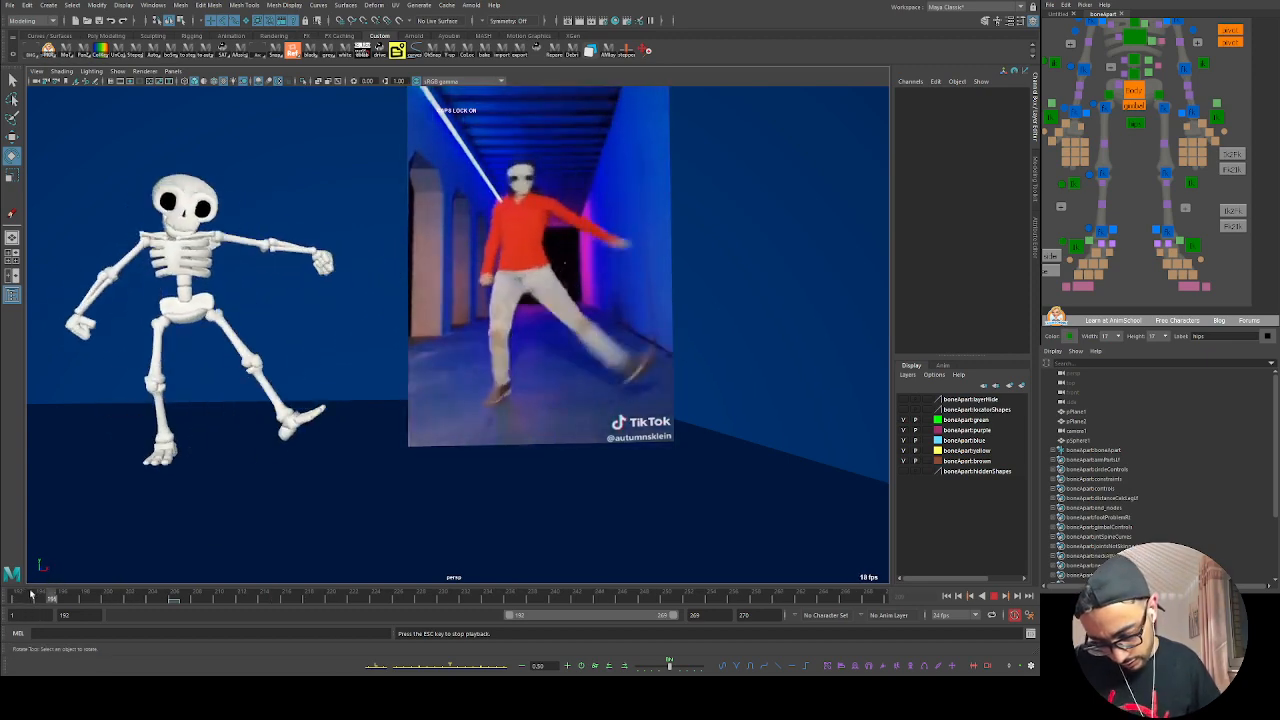
{"action": "left_click", "coordinate": [30, 596]}
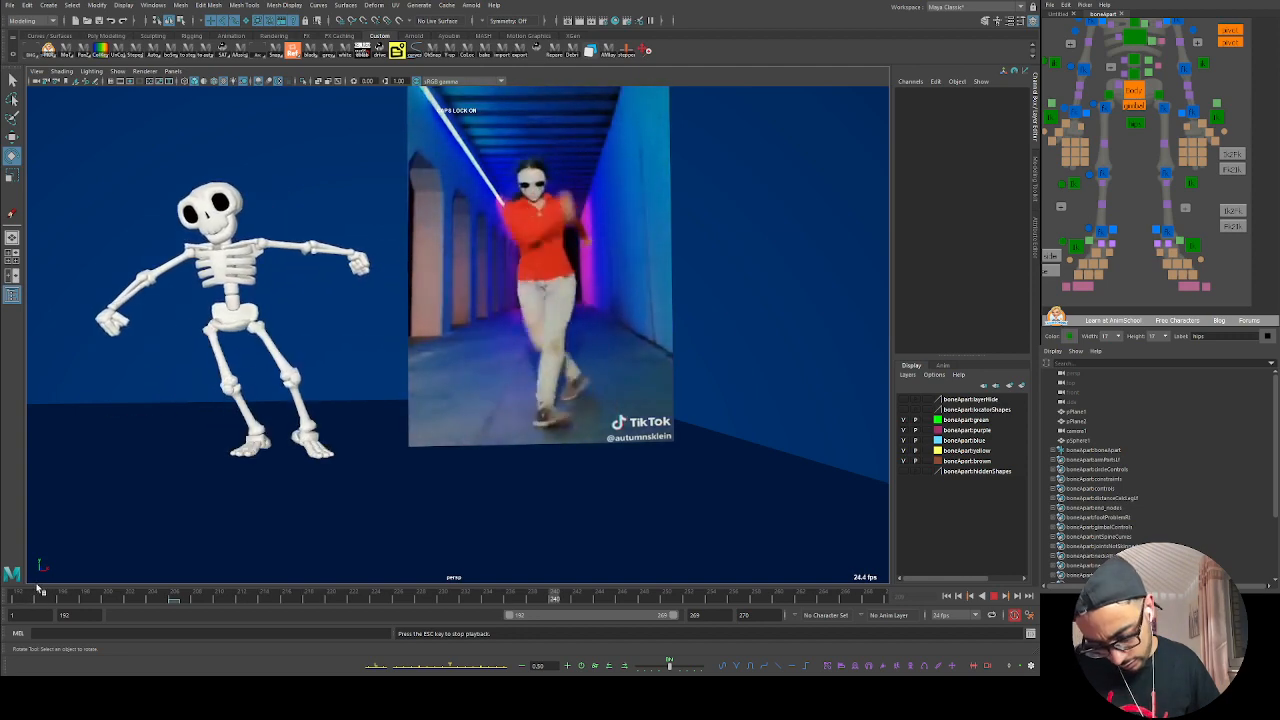
{"action": "left_click", "coordinate": [40, 591]}
{"action": "key", "text": "Escape"}
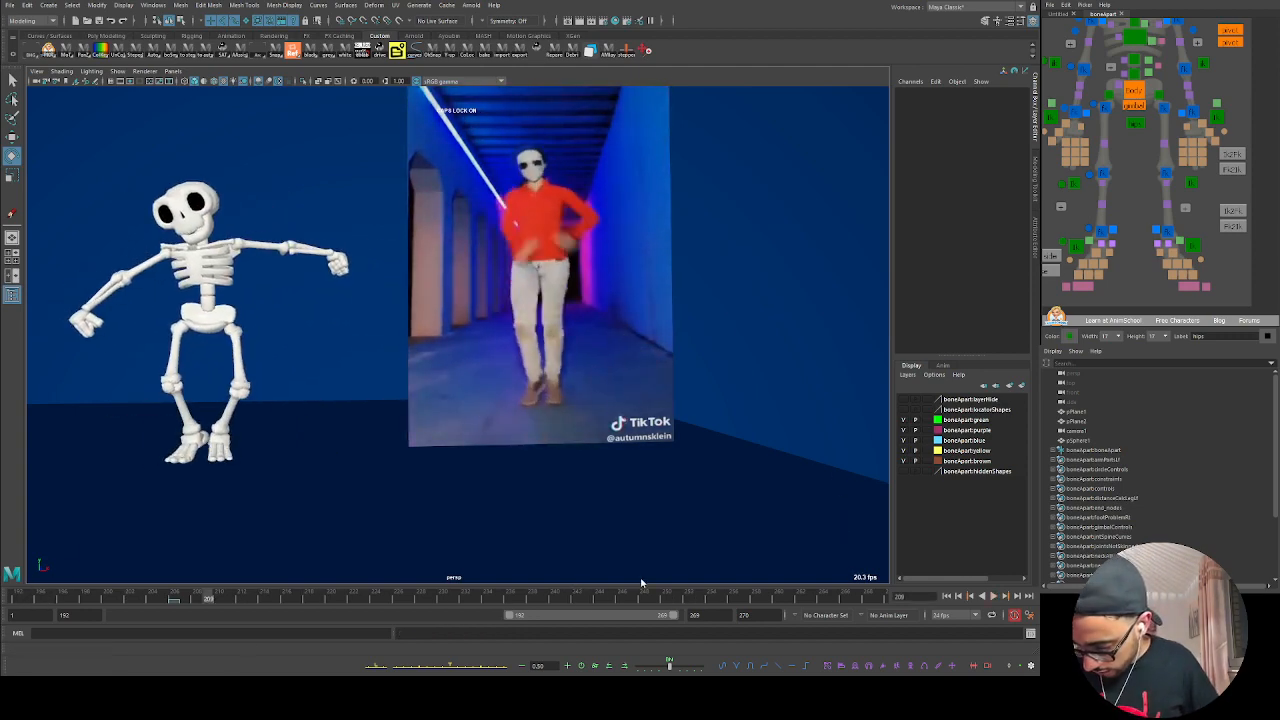
{"action": "left_click", "coordinate": [754, 606]}
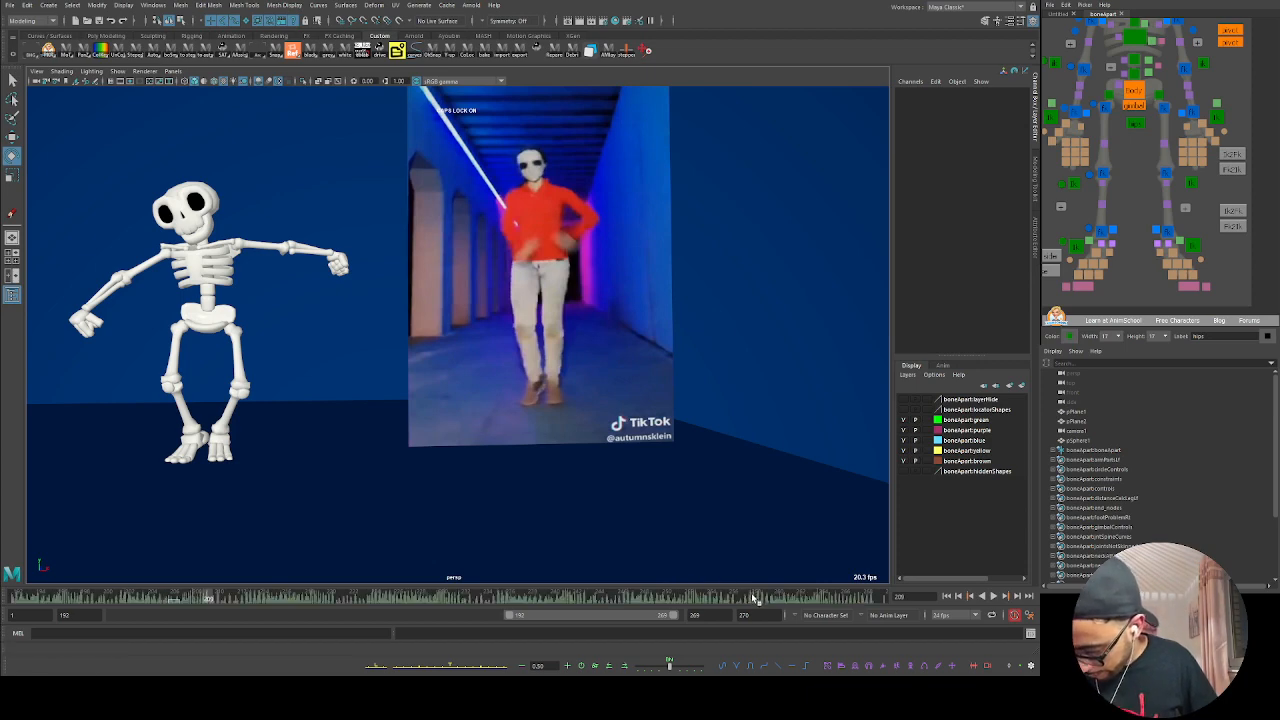
{"action": "left_click_drag", "start_coordinate": [42, 602], "coordinate": [4, 601]}
{"action": "key", "text": "alt+v"}
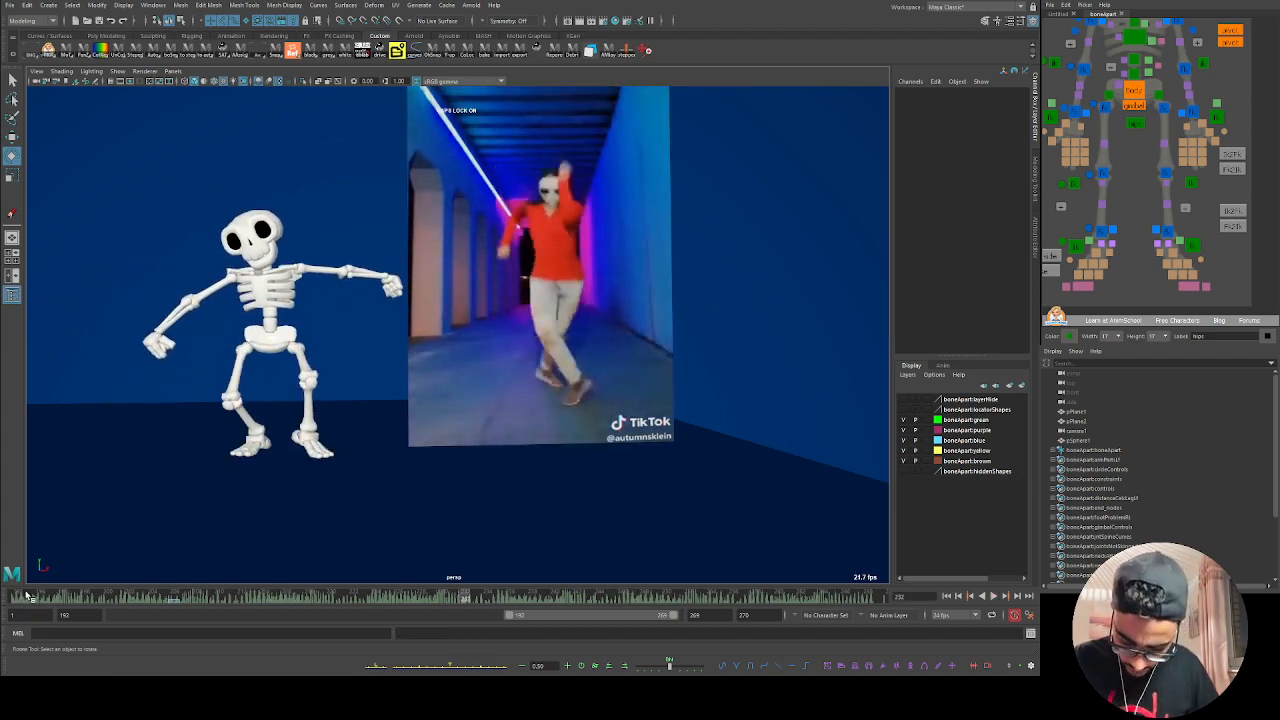
{"action": "key", "text": "Escape"}
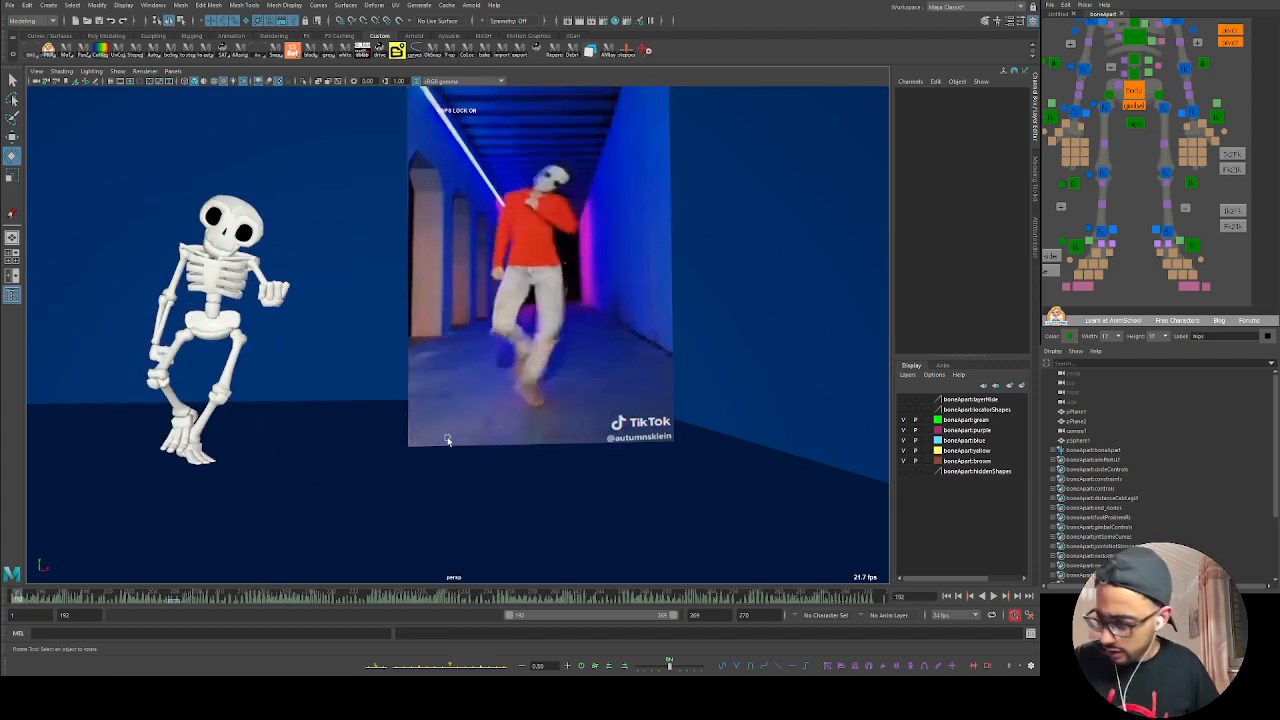
Step: Select the foot controls and compare the right foot's pose at frames 221 and 222 with the dancer's leg swing
{"action": "left_click", "coordinate": [1069, 243]}
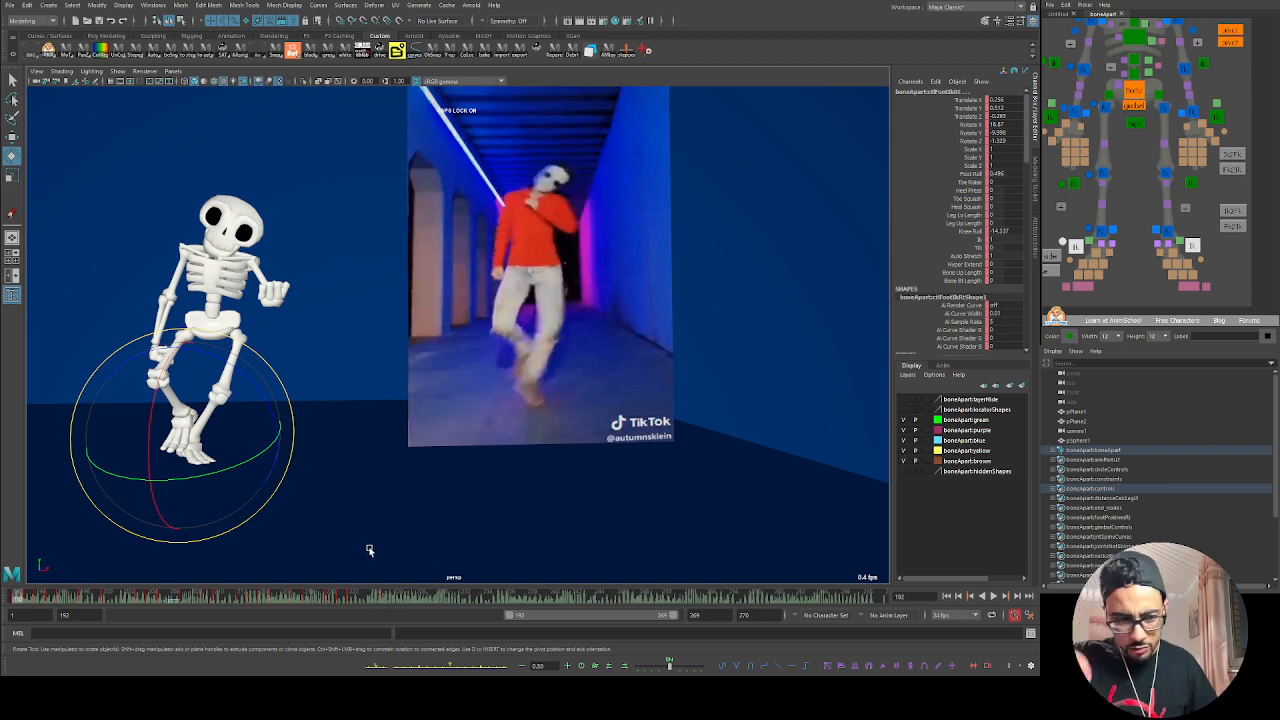
{"action": "left_click_drag", "start_coordinate": [343, 598], "coordinate": [353, 598]}
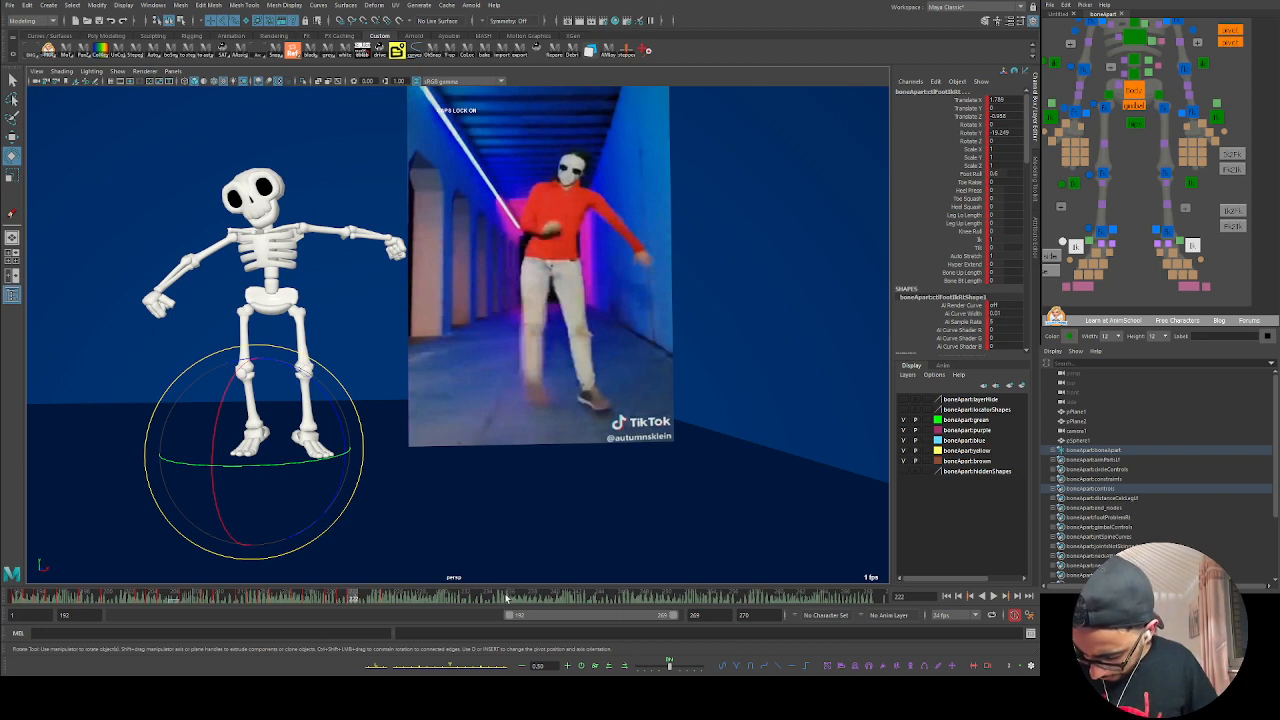
{"action": "left_click", "coordinate": [671, 581]}
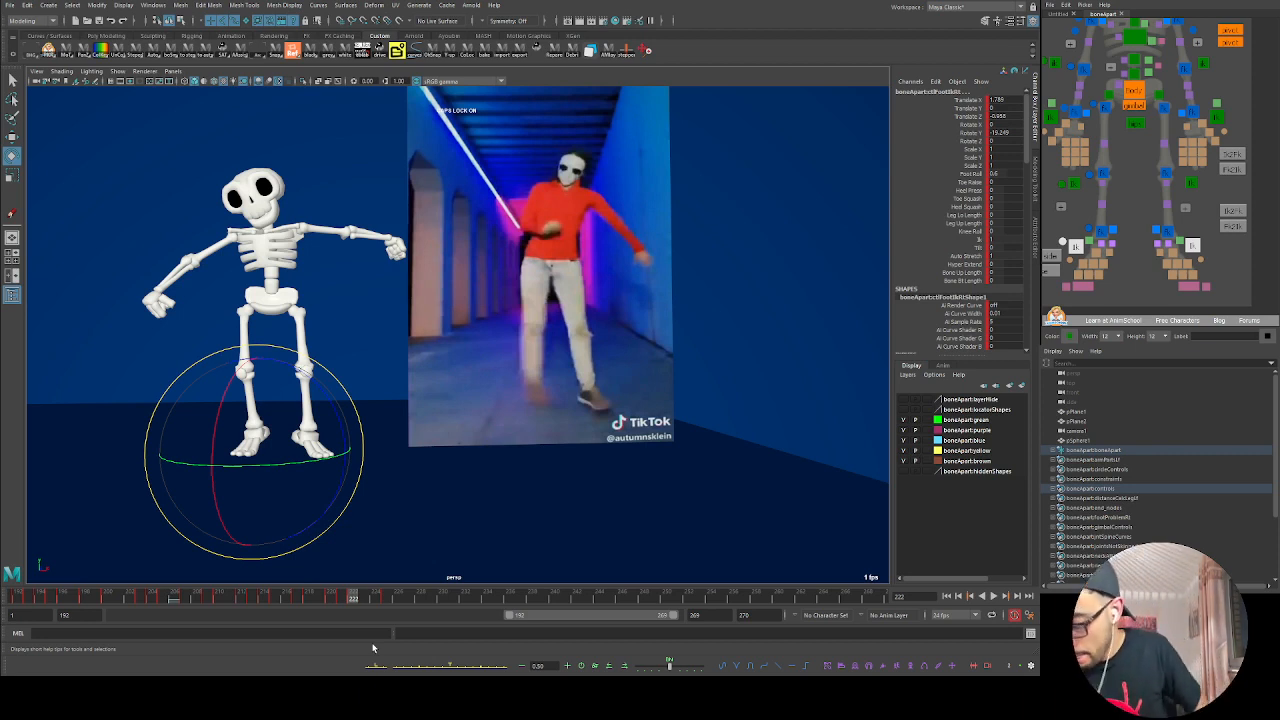
{"action": "left_click_drag", "start_coordinate": [329, 597], "coordinate": [342, 597]}
{"action": "left_click", "coordinate": [1147, 271]}
{"action": "left_click", "coordinate": [1075, 248]}
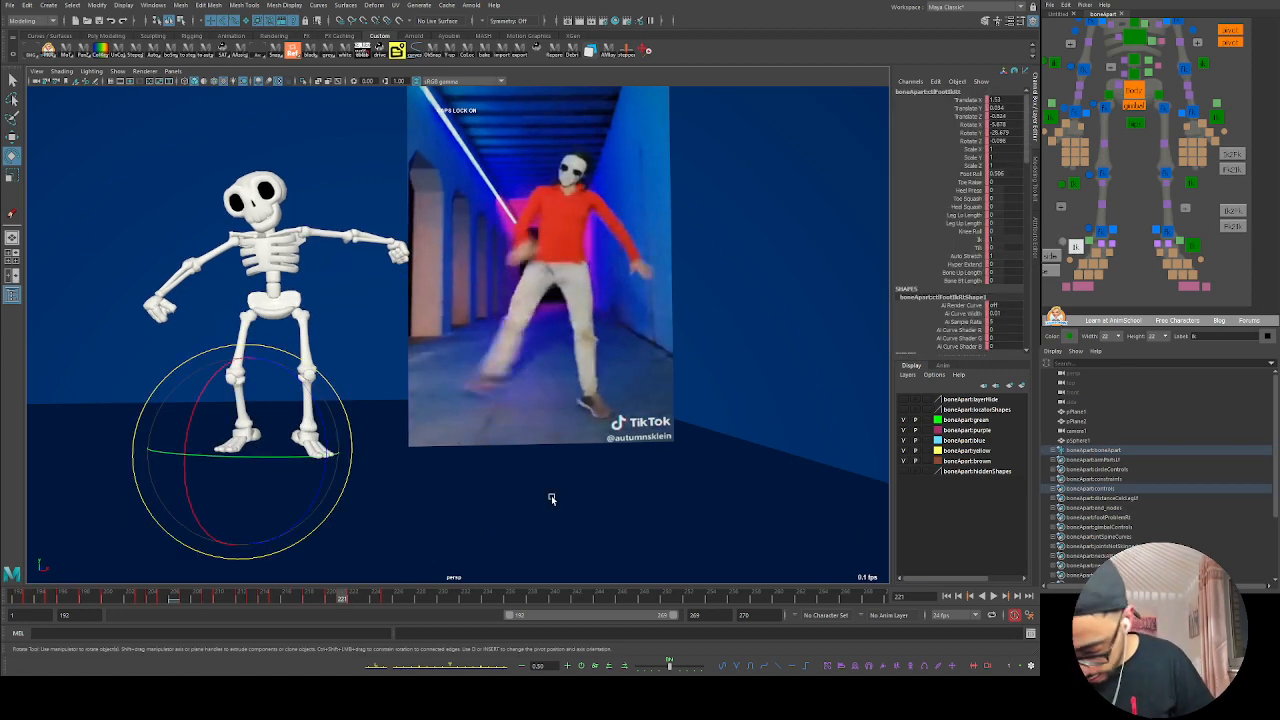
Step: Key both foot controls at frame 229 and play the surrounding frames from an angled view to check the feet
{"action": "key", "text": "alt+v"}
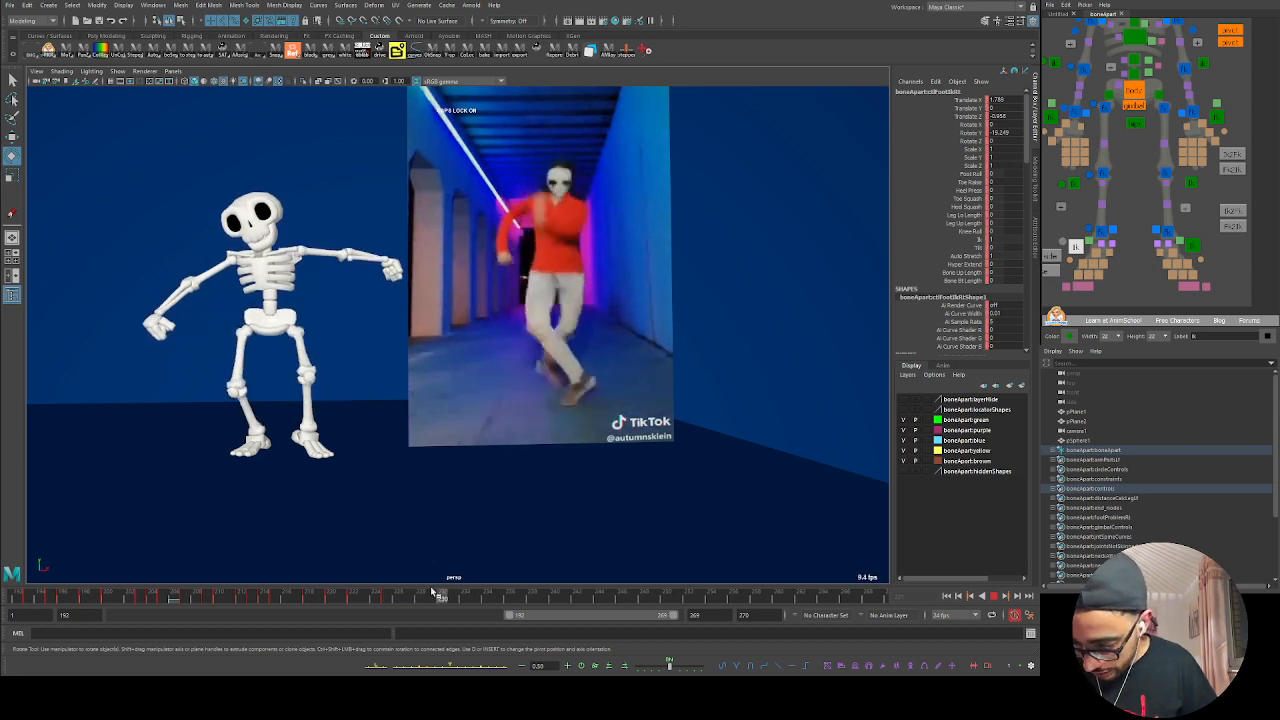
{"action": "key", "text": "alt+v"}
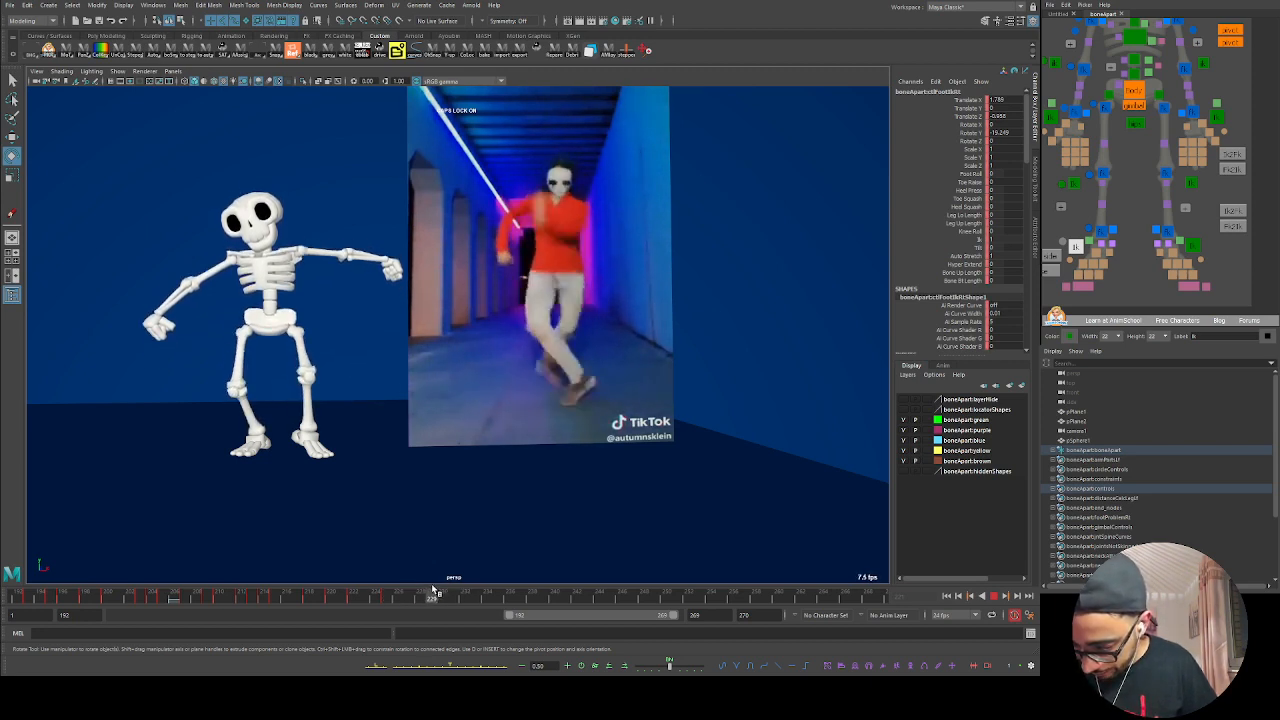
{"action": "left_click", "coordinate": [1063, 241]}
{"action": "key", "text": "s"}
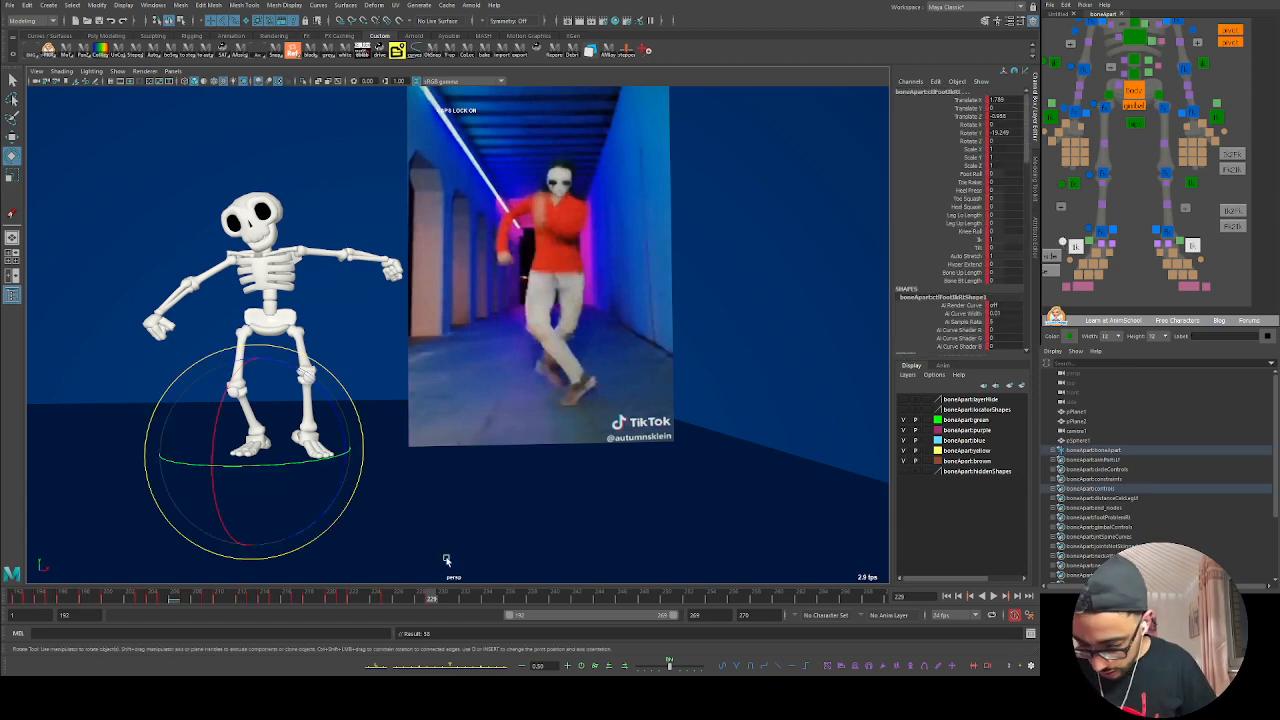
{"action": "left_click_drag", "start_coordinate": [527, 380], "coordinate": [457, 430], "text": "alt"}
{"action": "key", "text": "alt+v"}
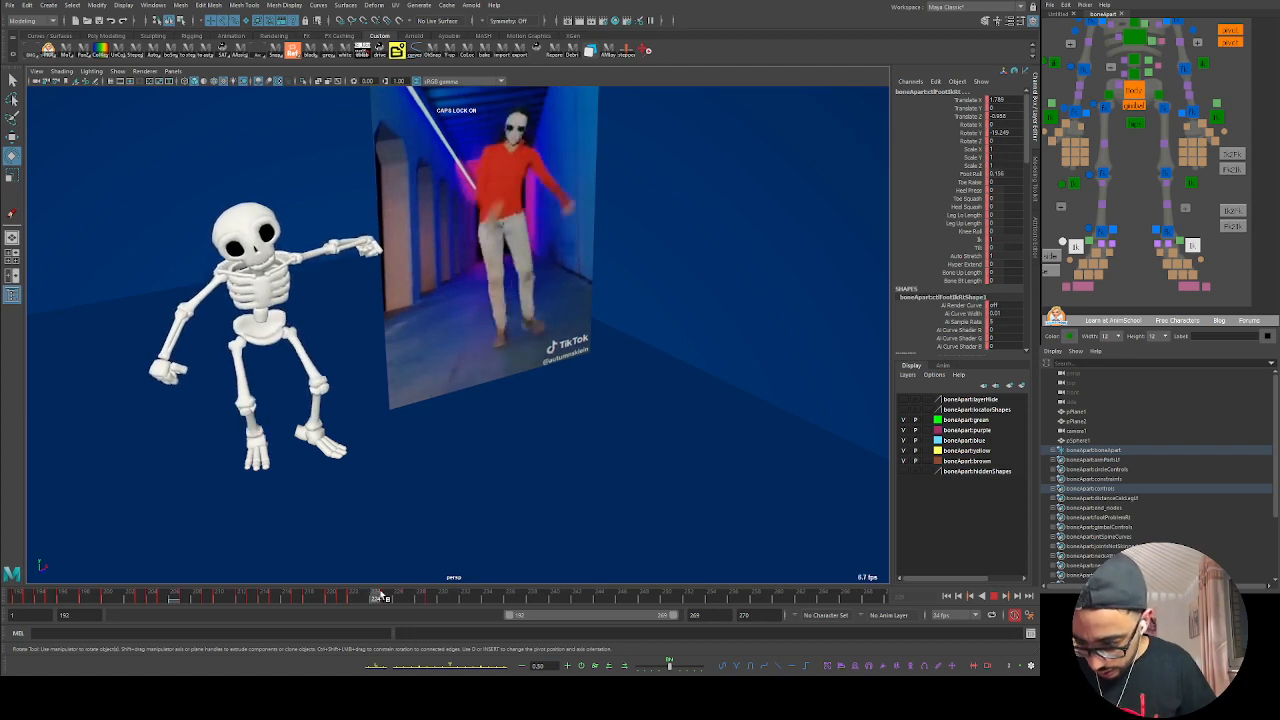
{"action": "mouse_move", "coordinate": [451, 595]}
{"action": "left_mouse_down"}
{"action": "mouse_move", "coordinate": [398, 596]}
{"action": "mouse_move", "coordinate": [455, 597]}
{"action": "mouse_move", "coordinate": [433, 599]}
{"action": "left_mouse_up"}
{"action": "left_click_drag", "start_coordinate": [460, 460], "coordinate": [427, 458], "text": "alt"}
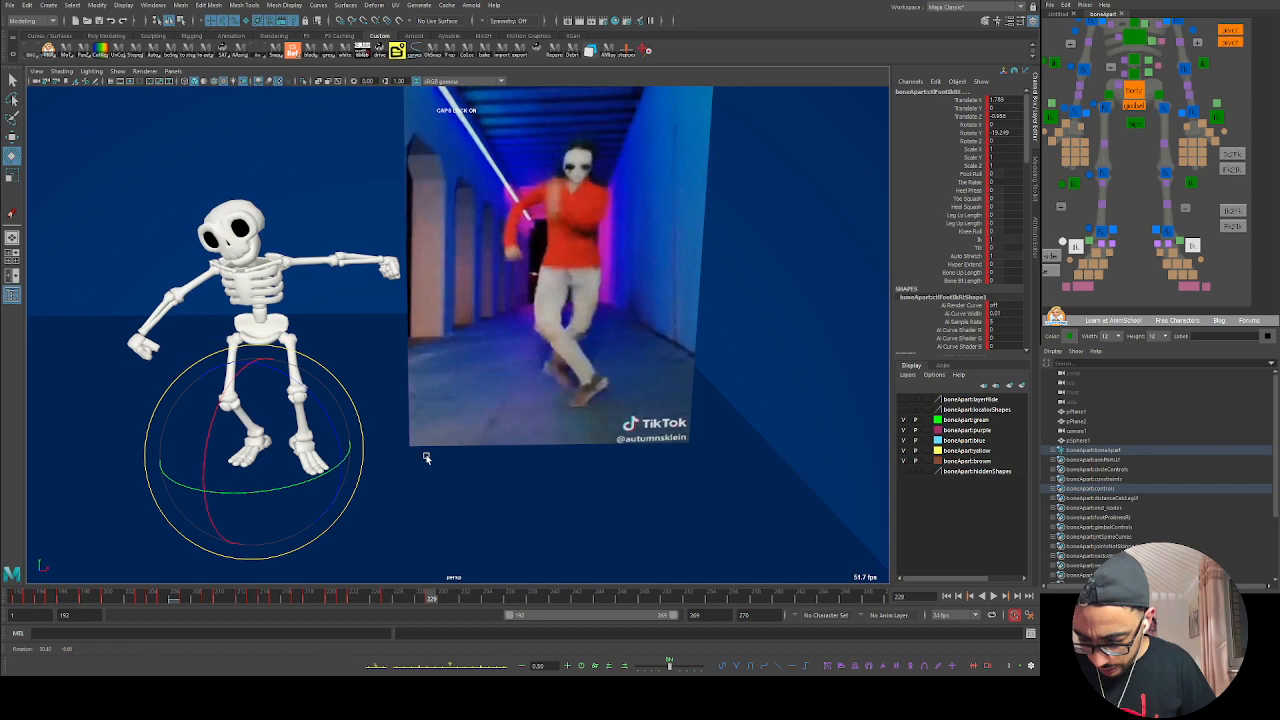
Step: Move the right foot control across the body at frame 229 and rotate it to about Rotate Y 39.4
{"action": "left_click", "coordinate": [1122, 279]}
{"action": "left_click", "coordinate": [1068, 247]}
{"action": "left_click_drag", "start_coordinate": [780, 349], "coordinate": [414, 484], "text": "alt"}
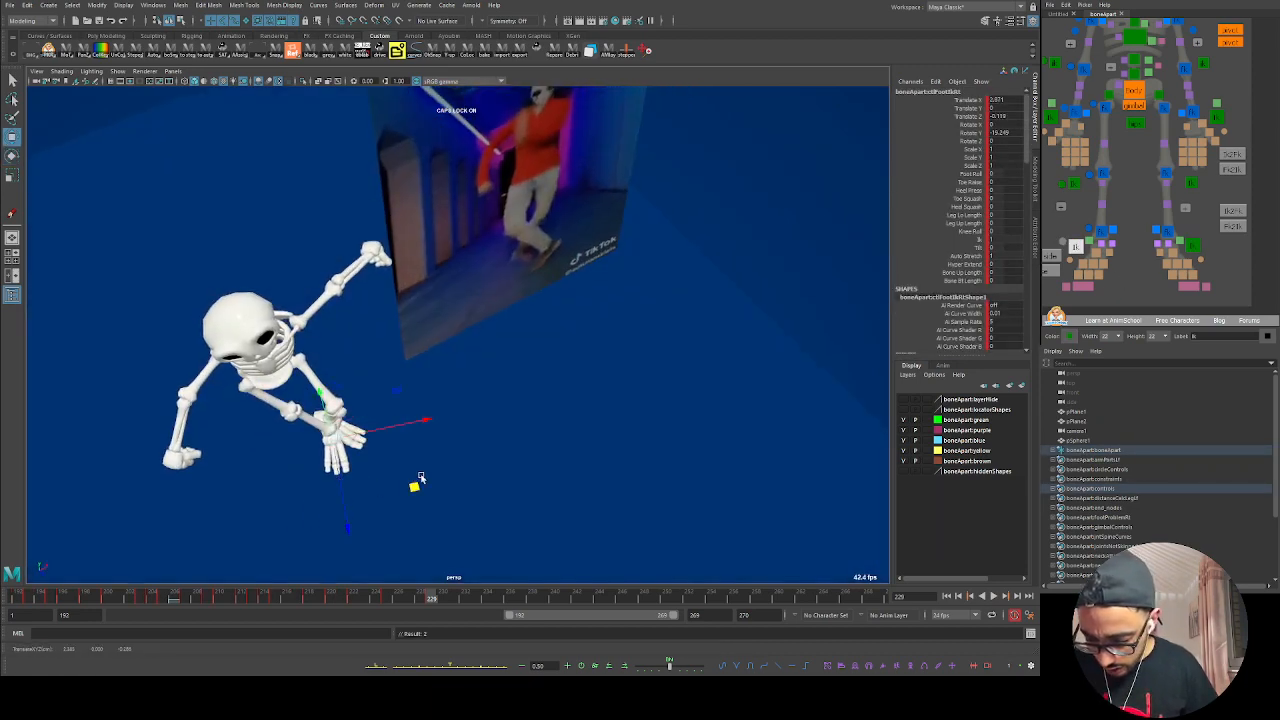
{"action": "key", "text": "e"}
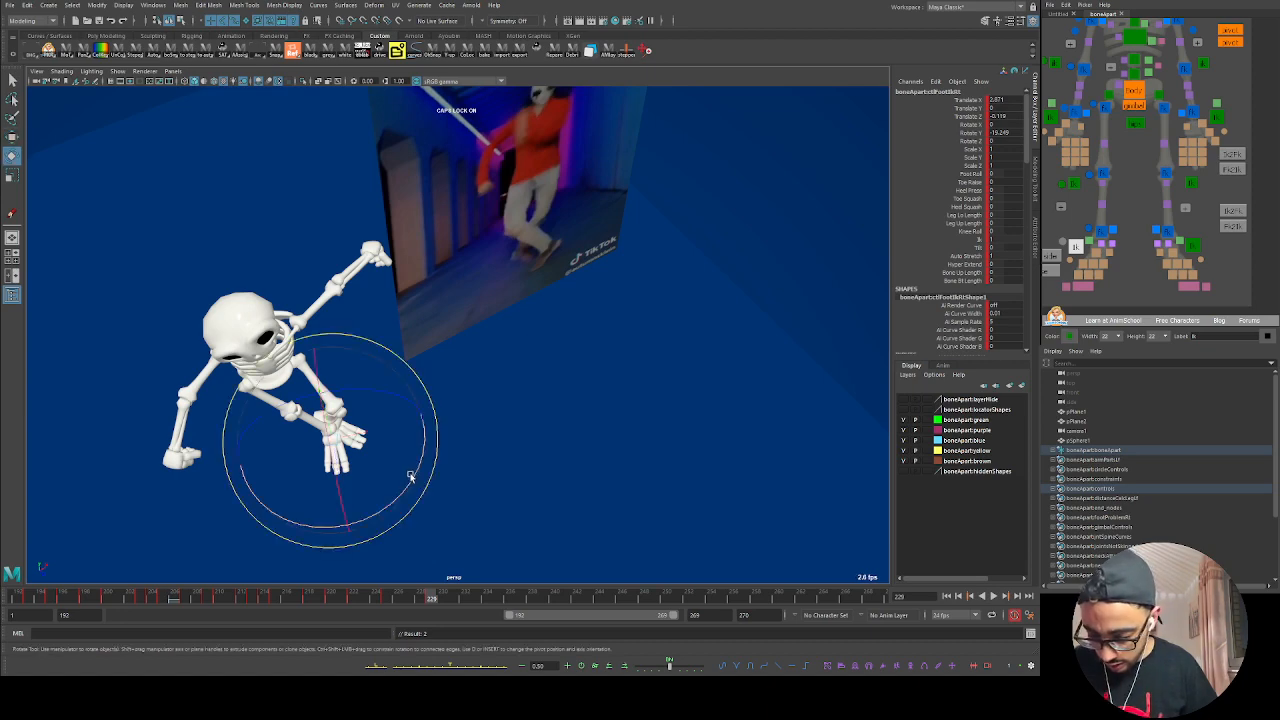
{"action": "left_click_drag", "start_coordinate": [406, 487], "coordinate": [350, 428]}
{"action": "left_click_drag", "start_coordinate": [383, 482], "coordinate": [359, 441]}
{"action": "key", "text": "w"}
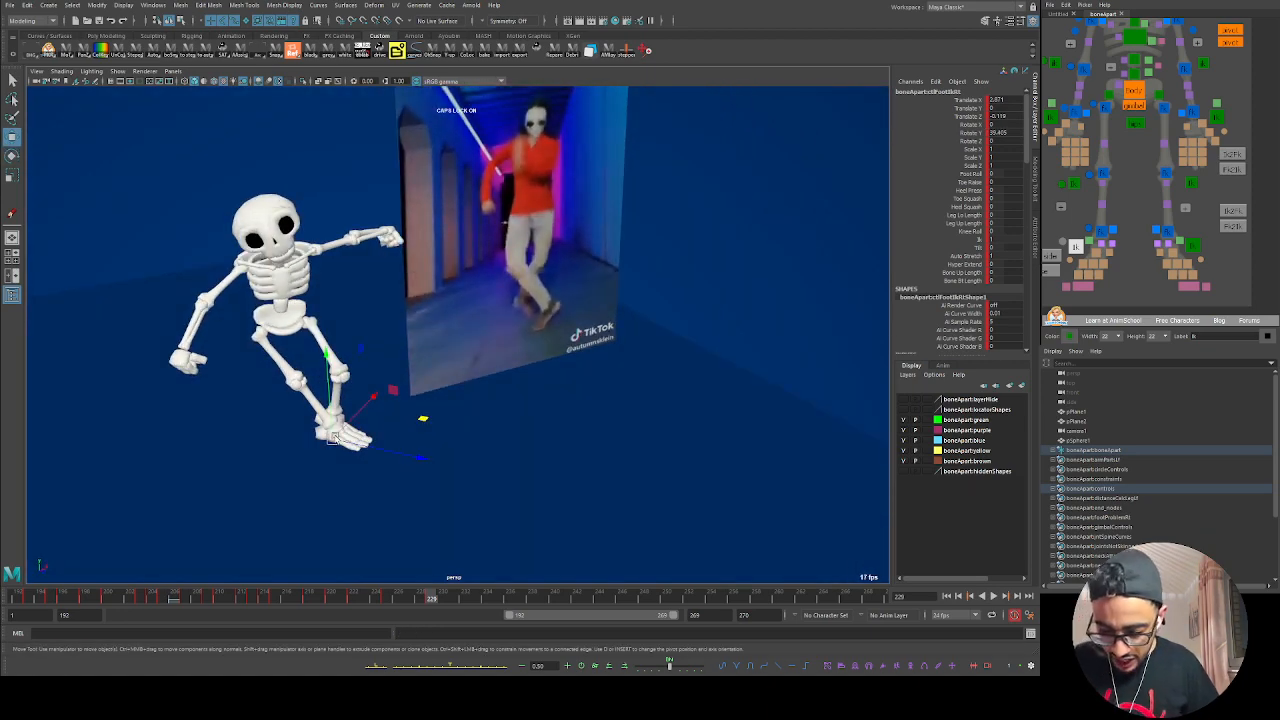
Step: Refine the right foot's position at frame 229 and turn it to about Rotate Y 49, checking it against the dancer up close
{"action": "left_click_drag", "start_coordinate": [440, 426], "coordinate": [416, 415], "text": "alt"}
{"action": "left_click_drag", "start_coordinate": [372, 450], "coordinate": [394, 428], "text": "alt"}
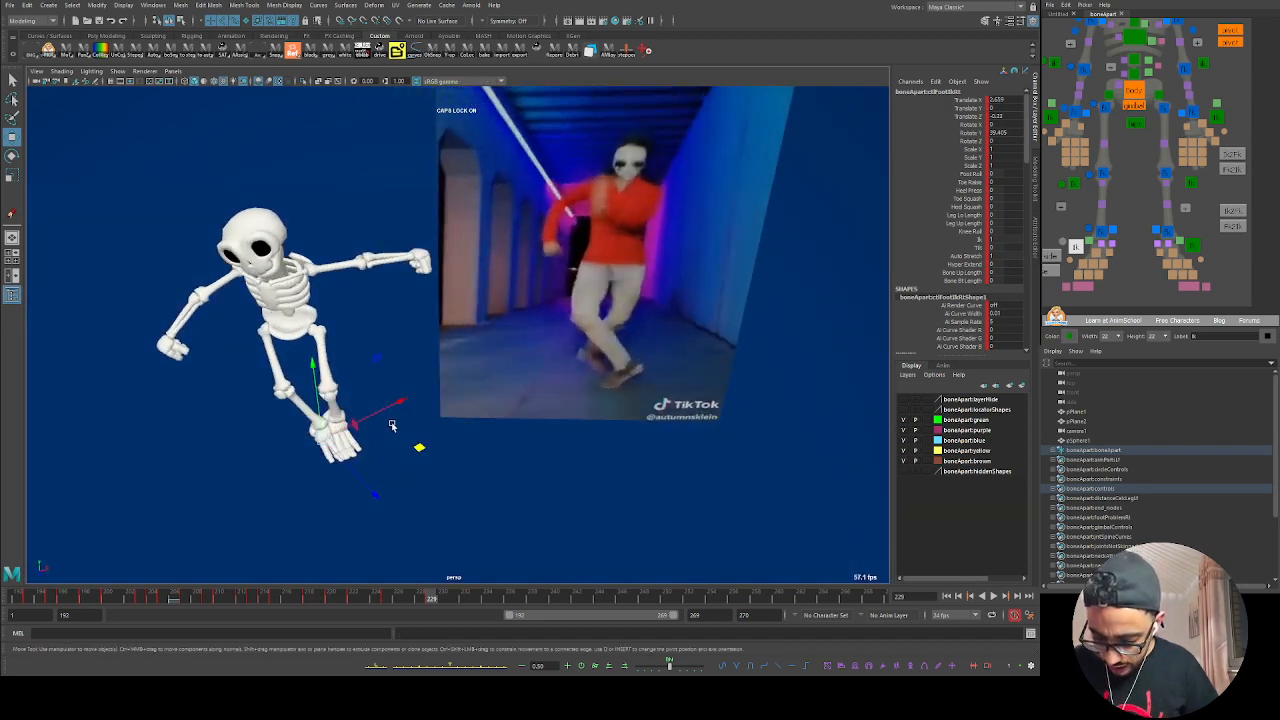
{"action": "key", "text": "e"}
{"action": "left_click_drag", "start_coordinate": [374, 483], "coordinate": [398, 472]}
{"action": "left_click_drag", "start_coordinate": [357, 478], "coordinate": [383, 449], "text": "alt"}
{"action": "middle_click_drag", "start_coordinate": [383, 449], "coordinate": [419, 435], "text": "alt"}
{"action": "right_click_drag", "start_coordinate": [419, 435], "coordinate": [500, 436], "text": "alt"}
{"action": "middle_click_drag", "start_coordinate": [440, 436], "coordinate": [534, 443], "text": "alt"}
{"action": "right_click_drag", "start_coordinate": [534, 443], "coordinate": [580, 466], "text": "alt"}
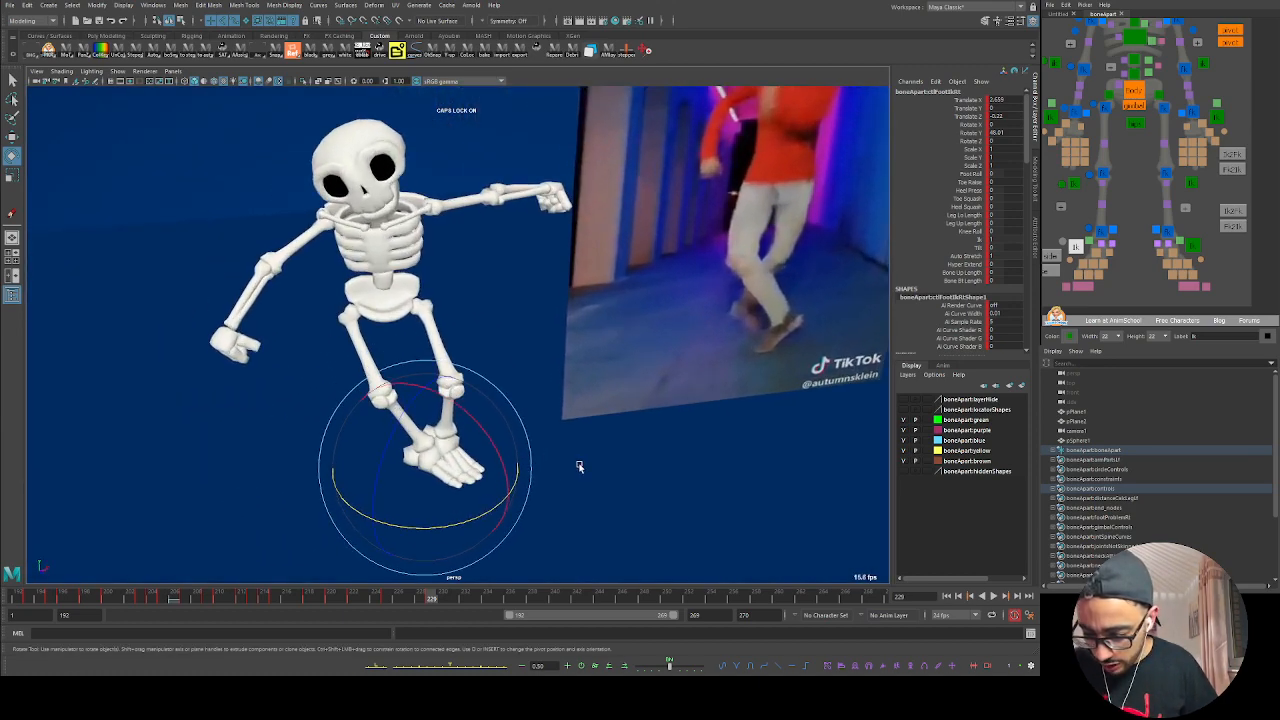
{"action": "middle_click_drag", "start_coordinate": [580, 466], "coordinate": [582, 443], "text": "alt"}
{"action": "left_click_drag", "start_coordinate": [497, 443], "coordinate": [506, 409], "text": "alt"}
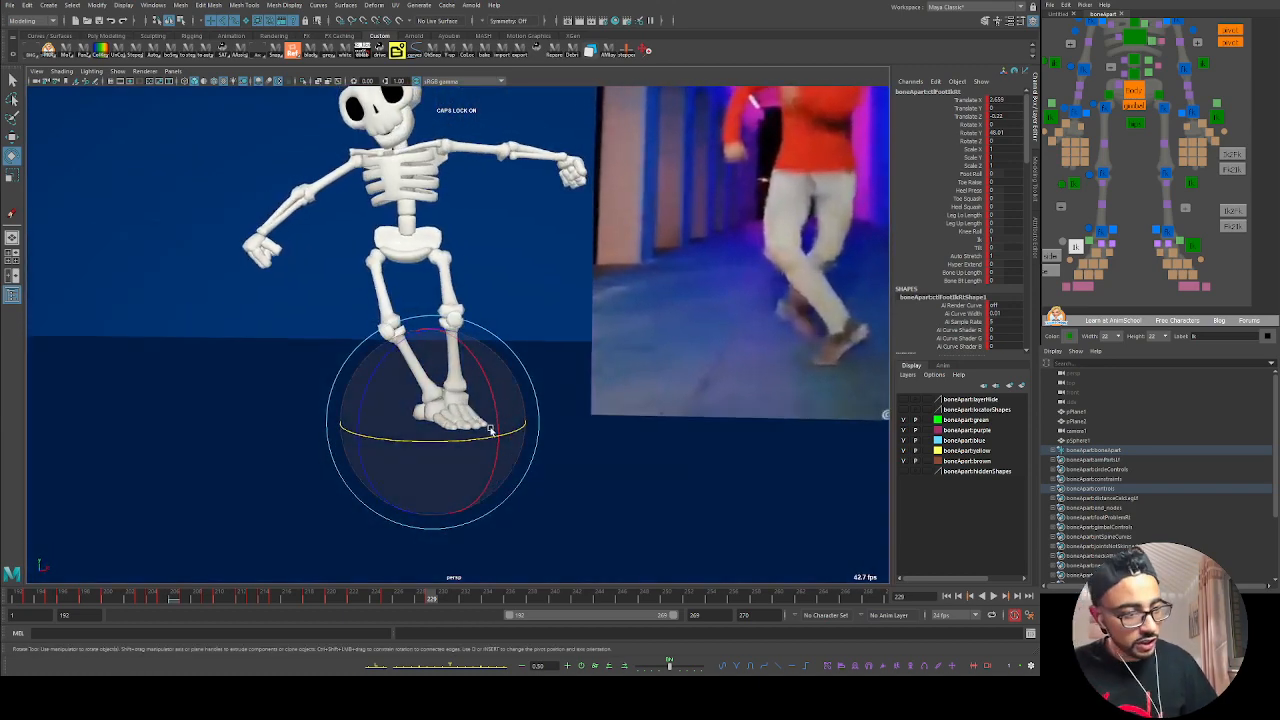
Step: Move the left foot control inward at frame 229 and rotate it to about Rotate Y -23.8
{"action": "left_click", "coordinate": [1196, 250]}
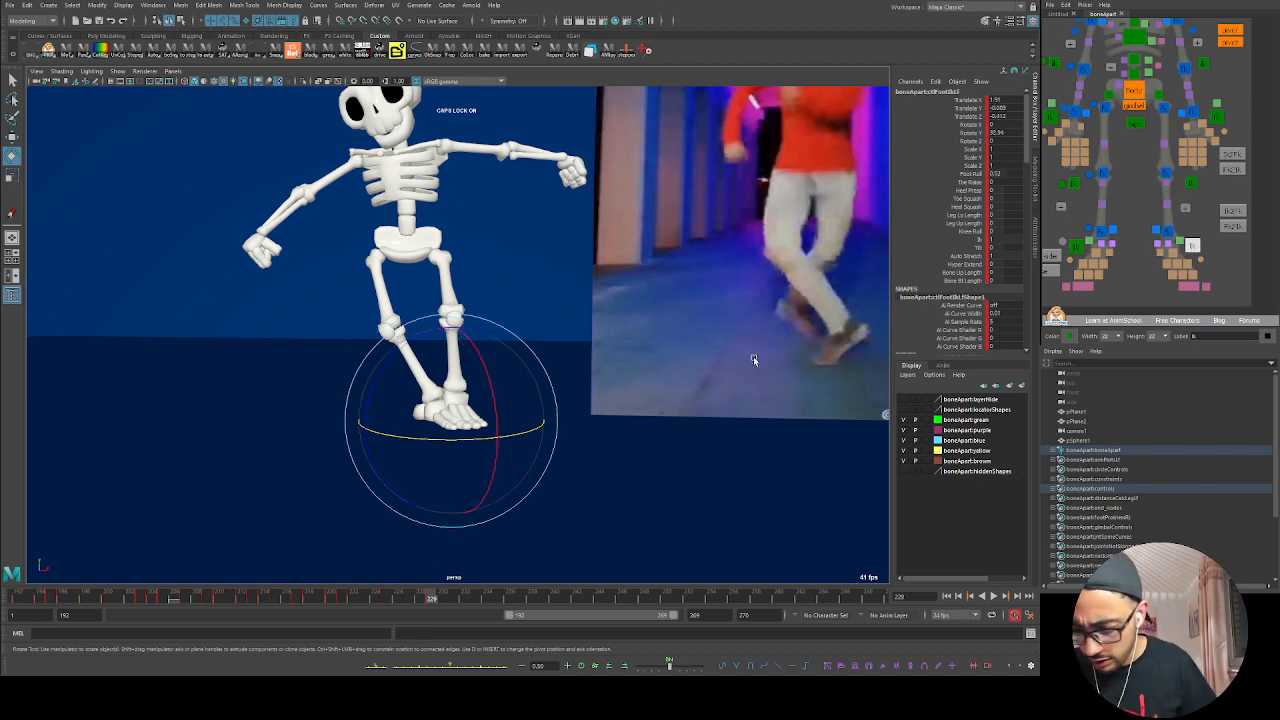
{"action": "left_click_drag", "start_coordinate": [754, 360], "coordinate": [529, 470], "text": "alt"}
{"action": "key", "text": "w"}
{"action": "left_click_drag", "start_coordinate": [545, 408], "coordinate": [494, 398]}
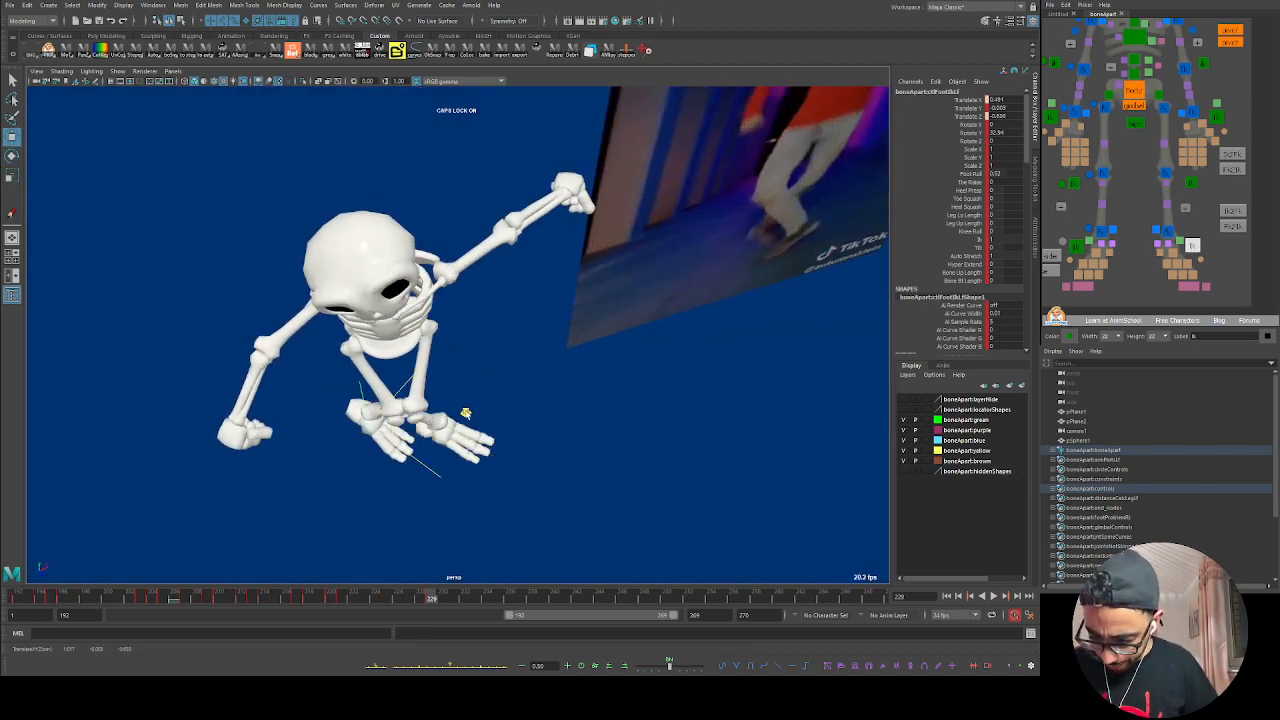
{"action": "key", "text": "e"}
{"action": "left_click_drag", "start_coordinate": [446, 476], "coordinate": [423, 429]}
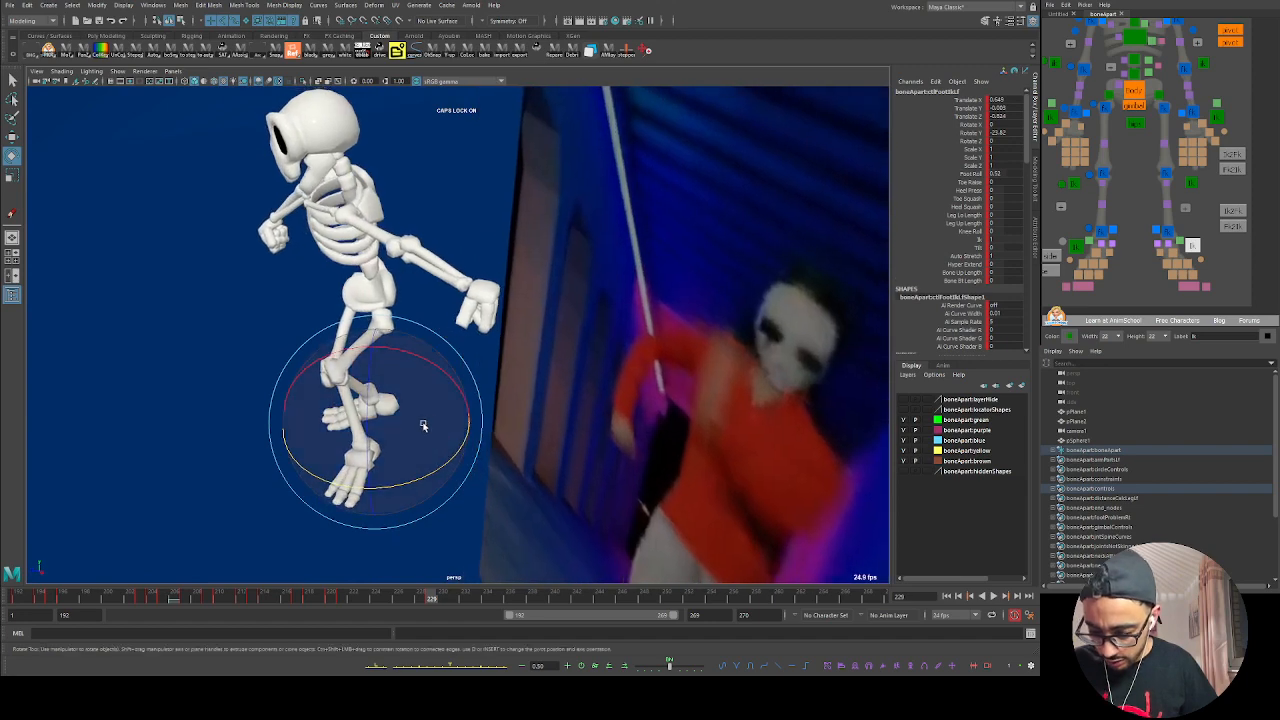
Step: Shift the left foot control backward to about Translate X 1.06 so the legs cross like the dancer's
{"action": "key", "text": "w"}
{"action": "left_click_drag", "start_coordinate": [312, 468], "coordinate": [464, 367]}
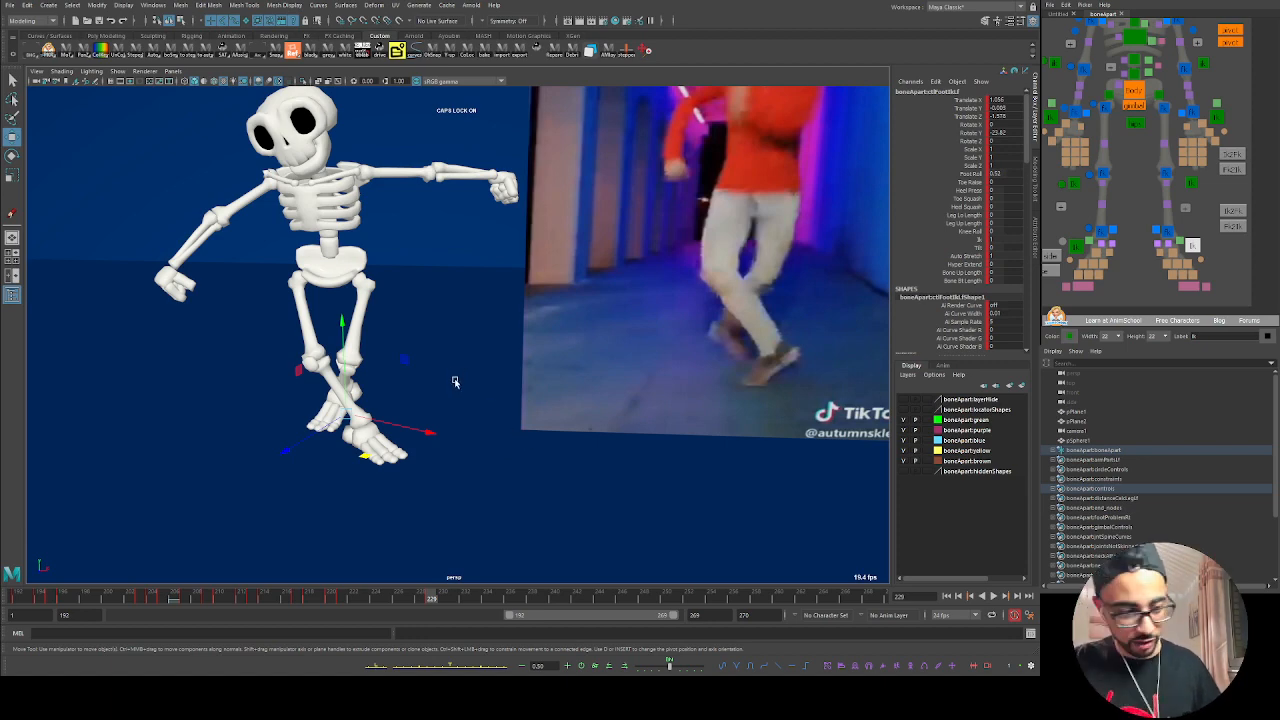
{"action": "mouse_move", "coordinate": [449, 400]}
{"action": "left_mouse_down", "text": "alt"}
{"action": "mouse_move", "coordinate": [450, 413]}
{"action": "mouse_move", "coordinate": [468, 391]}
{"action": "mouse_move", "coordinate": [428, 436]}
{"action": "mouse_move", "coordinate": [449, 424]}
{"action": "left_mouse_up", "text": "alt"}
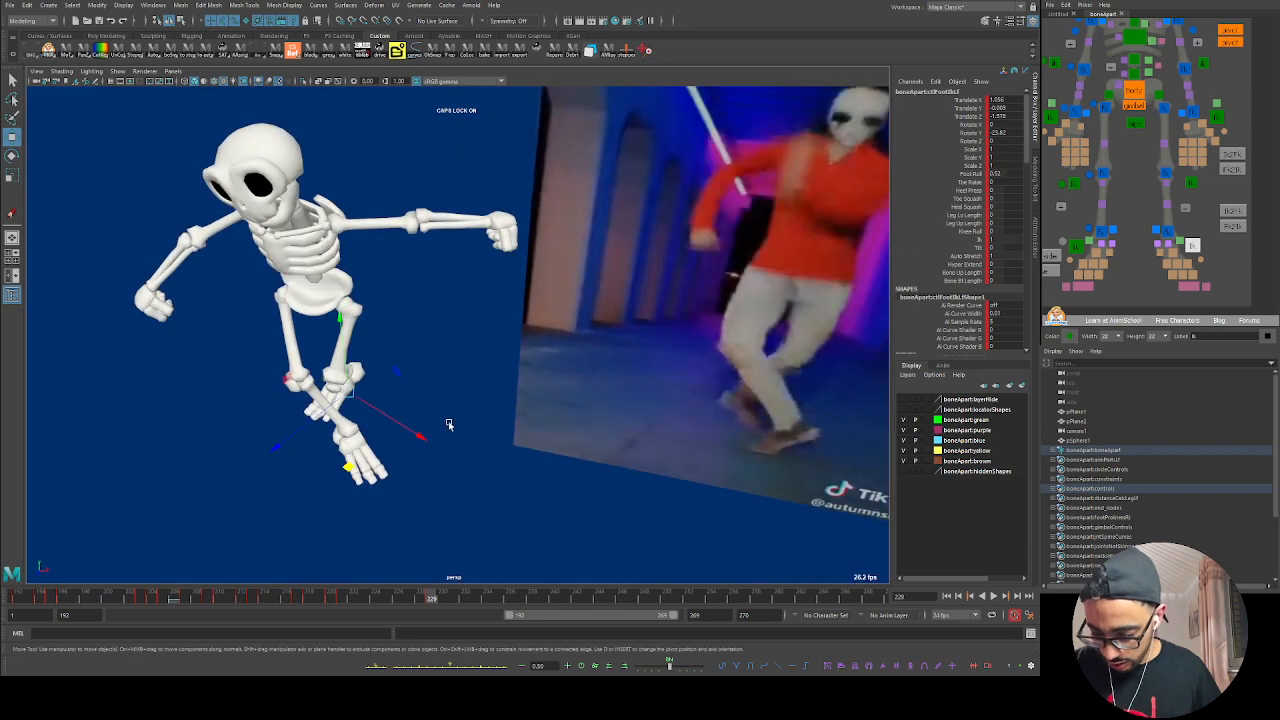
{"action": "left_click_drag", "start_coordinate": [549, 444], "coordinate": [665, 397], "text": "alt"}
Step: Rotate the right foot control to Rotate Y -55.4 at frame 229 and shift it nearer to the left foot
{"action": "left_click", "coordinate": [1078, 247]}
{"action": "left_click_drag", "start_coordinate": [456, 423], "coordinate": [530, 417], "text": "alt"}
{"action": "key", "text": "e"}
{"action": "left_click_drag", "start_coordinate": [443, 446], "coordinate": [346, 449]}
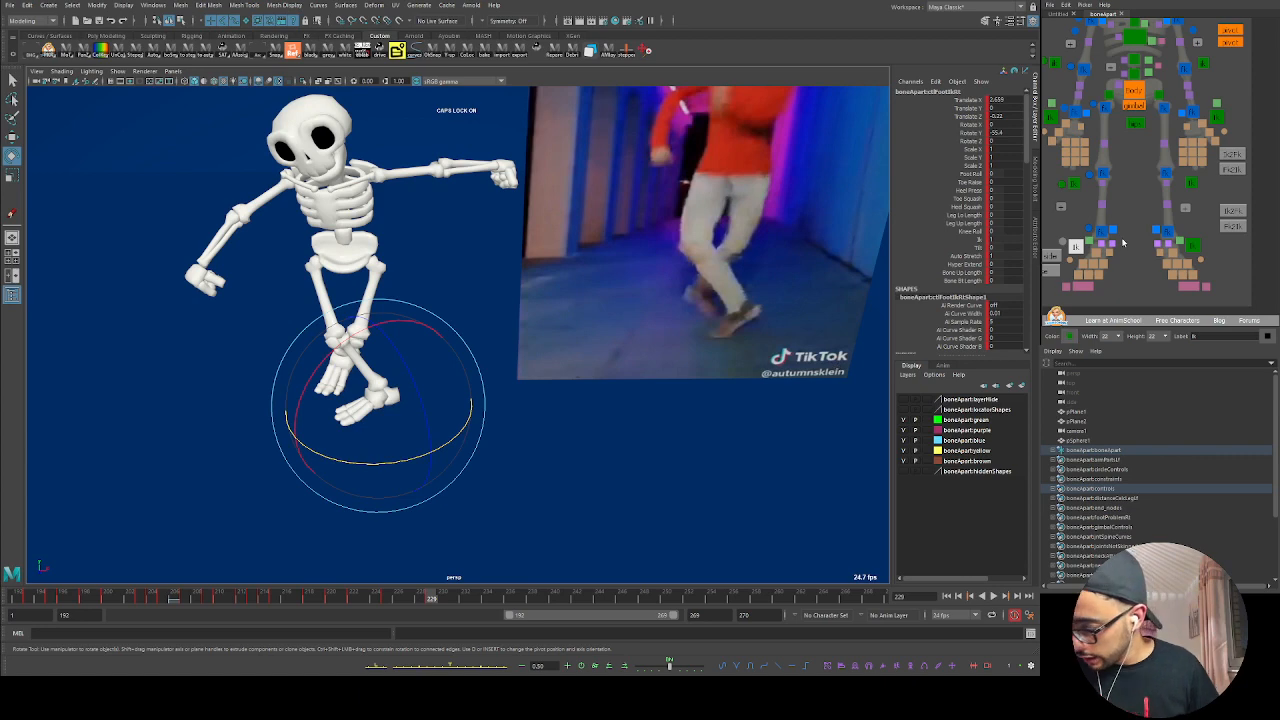
{"action": "left_click", "coordinate": [1194, 246]}
{"action": "left_click_drag", "start_coordinate": [397, 423], "coordinate": [423, 385]}
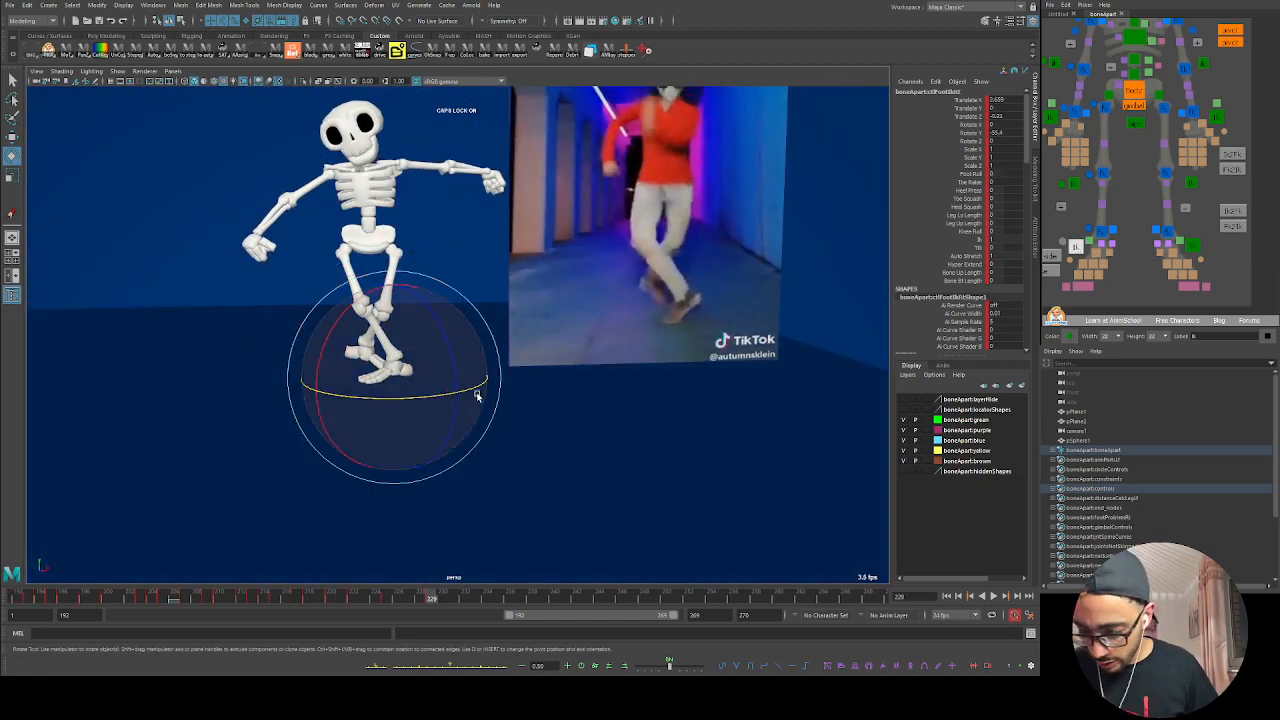
{"action": "key", "text": "w"}
{"action": "left_click_drag", "start_coordinate": [397, 406], "coordinate": [406, 435], "text": "alt"}
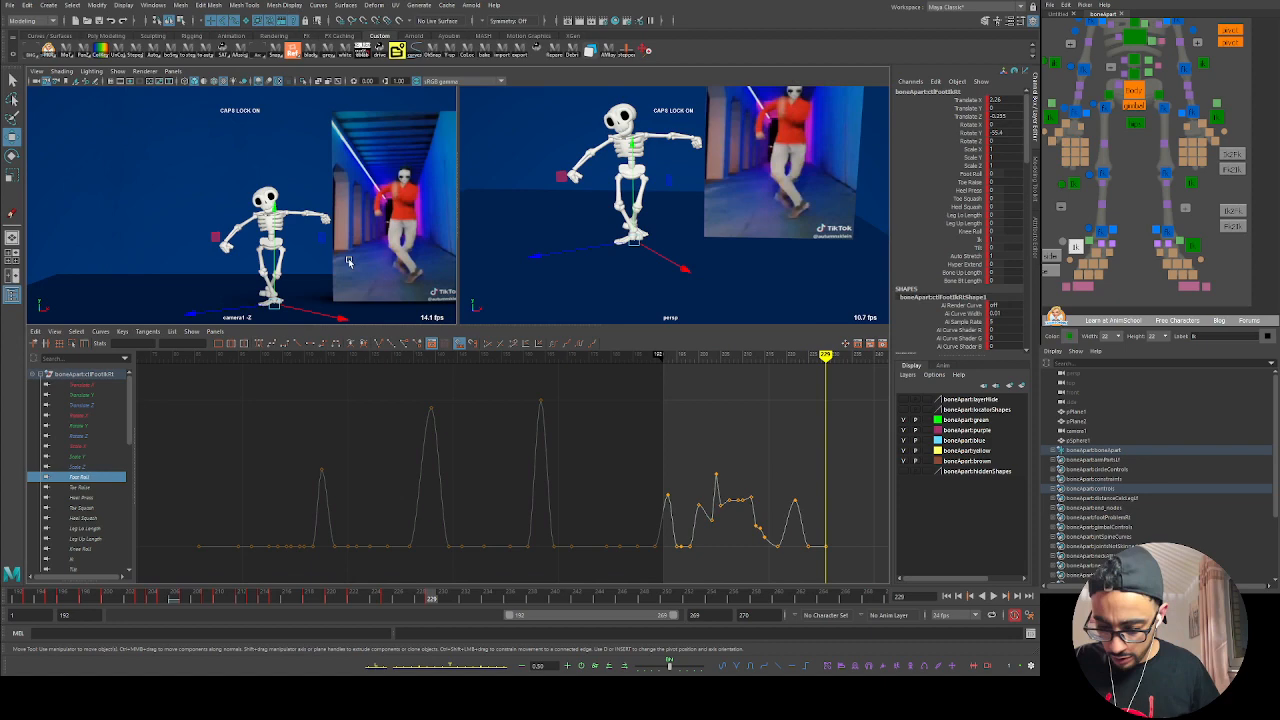
Step: Reposition the right foot control in the full-size camera view and adjust its Foot Roll to match the dancer's step
{"action": "key", "text": "space"}
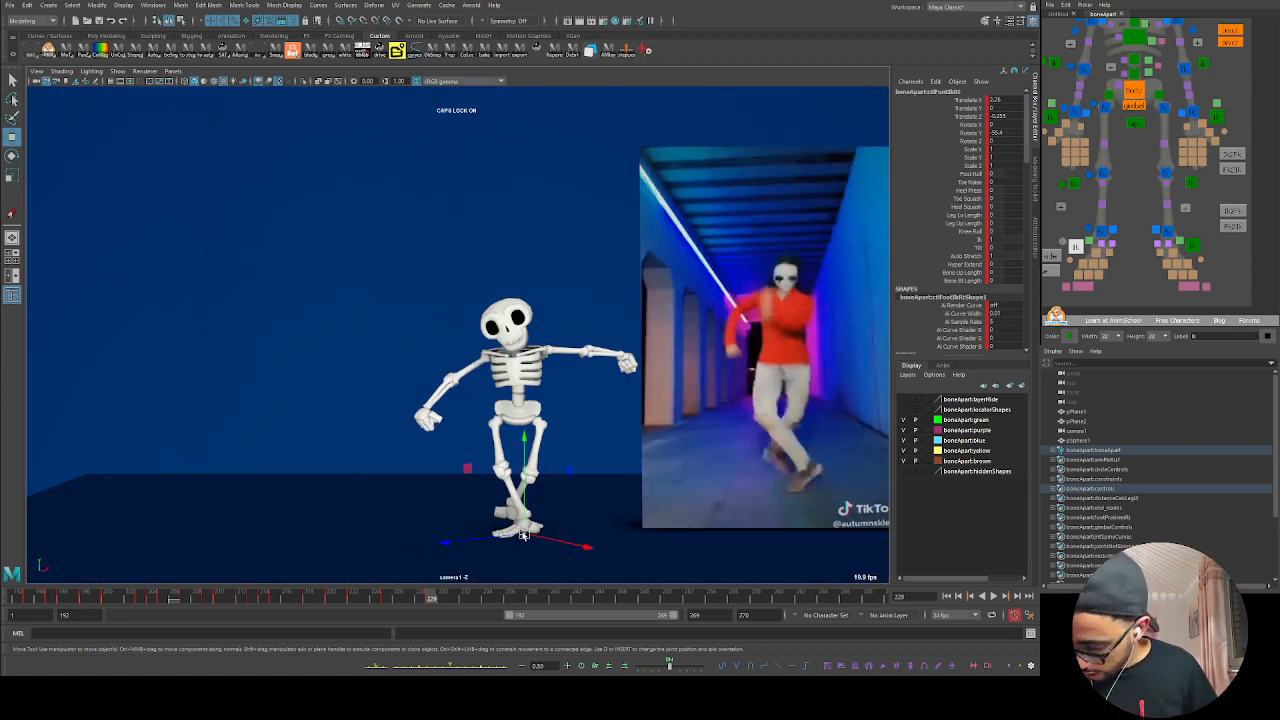
{"action": "left_click_drag", "start_coordinate": [522, 535], "coordinate": [591, 491]}
{"action": "key", "text": "ctrl+z"}
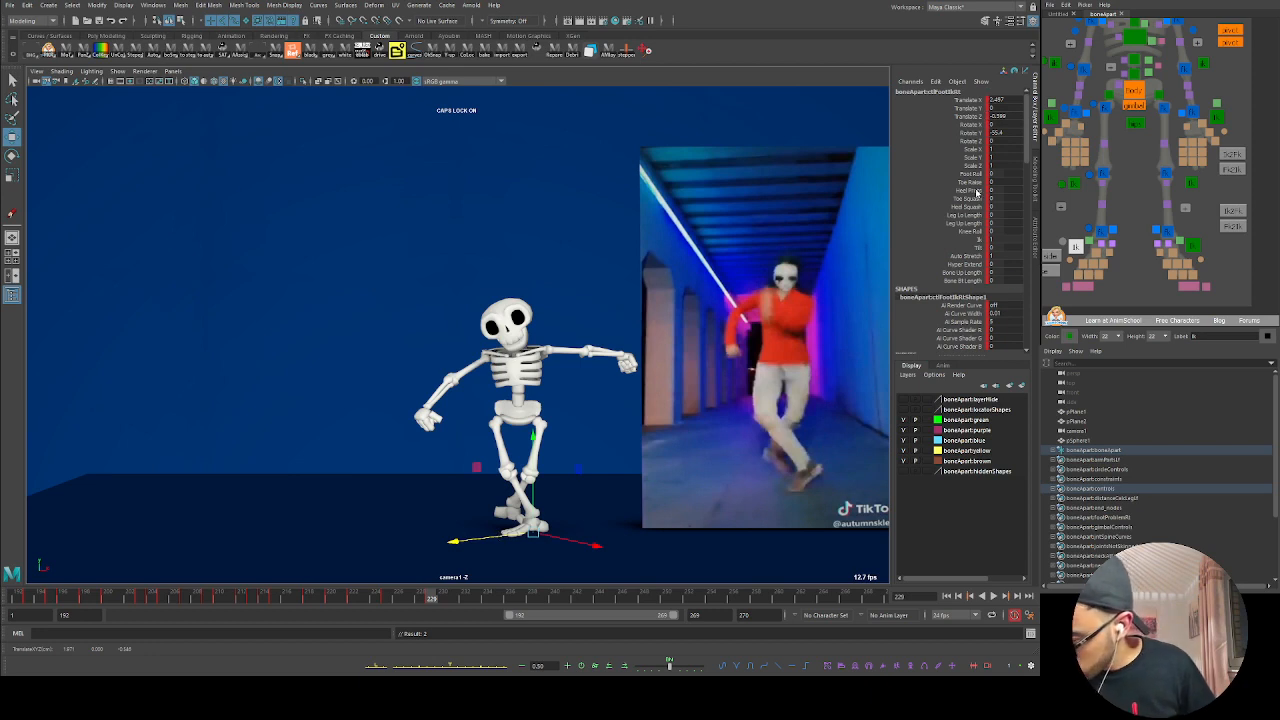
{"action": "left_click", "coordinate": [970, 174]}
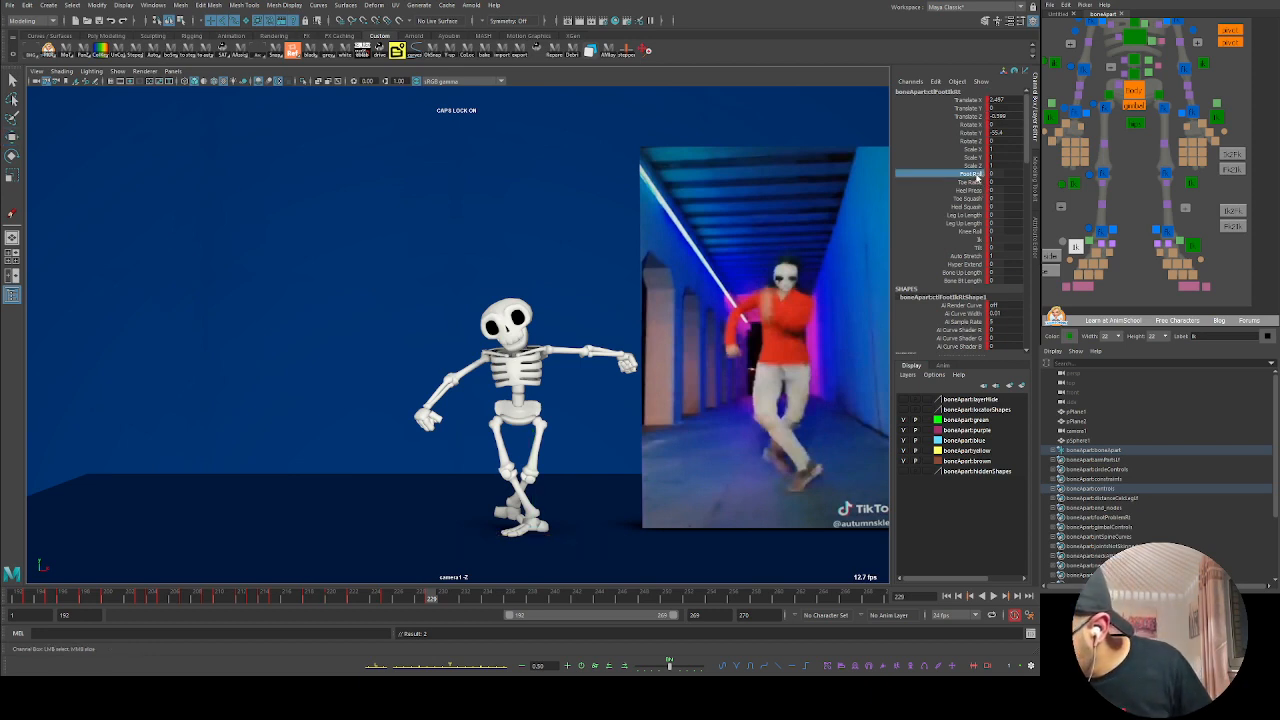
{"action": "middle_click_drag", "start_coordinate": [692, 462], "coordinate": [740, 443]}
{"action": "left_click", "coordinate": [1073, 183]}
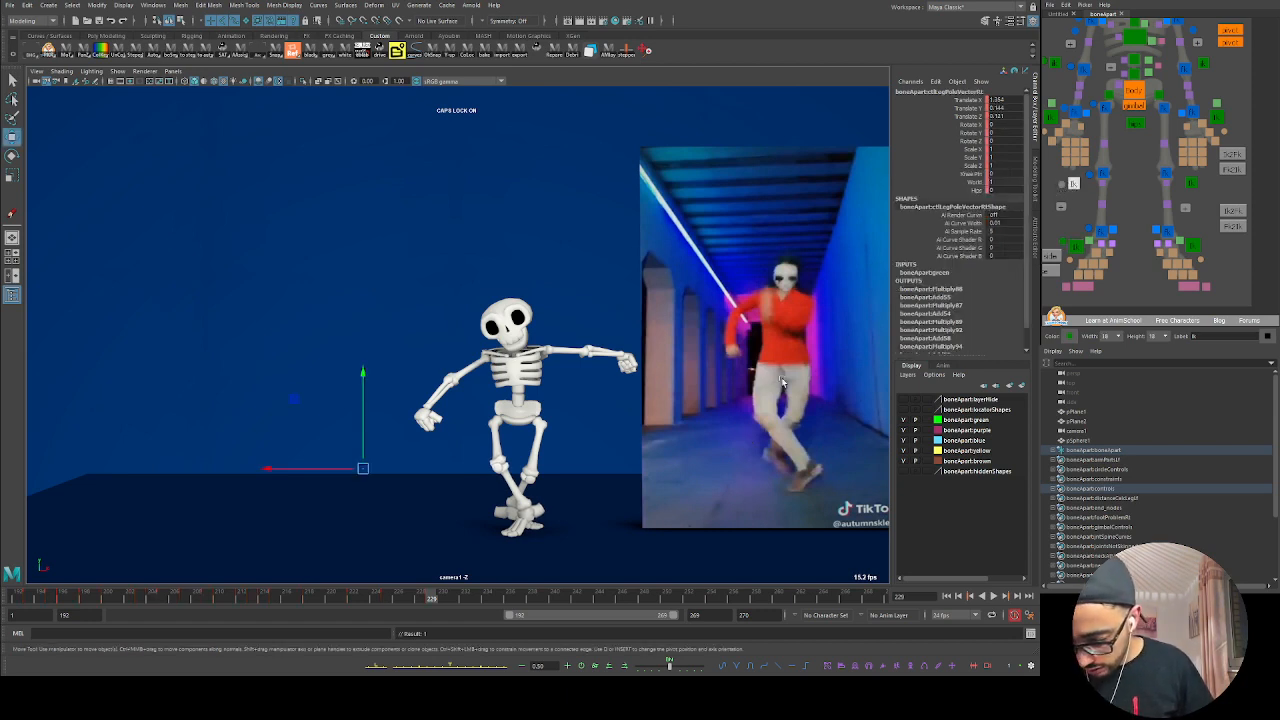
{"action": "middle_click_drag", "start_coordinate": [391, 469], "coordinate": [195, 470]}
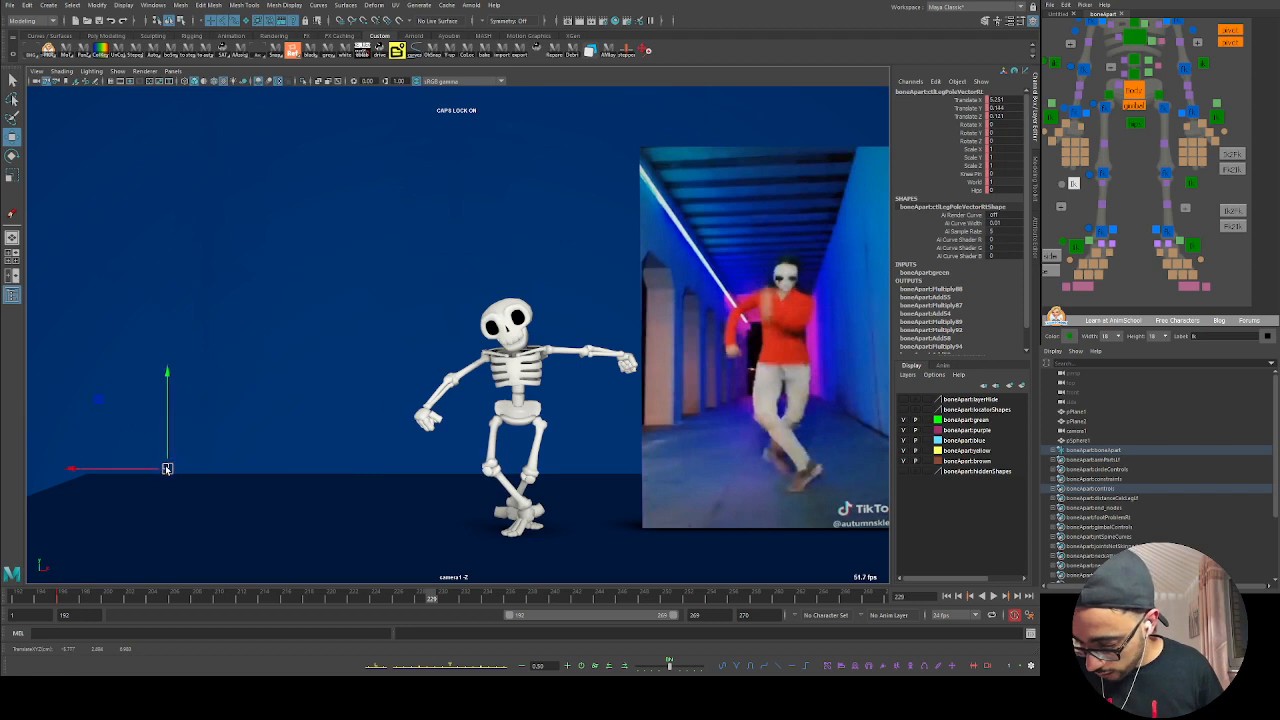
{"action": "key", "text": "ctrl+z"}
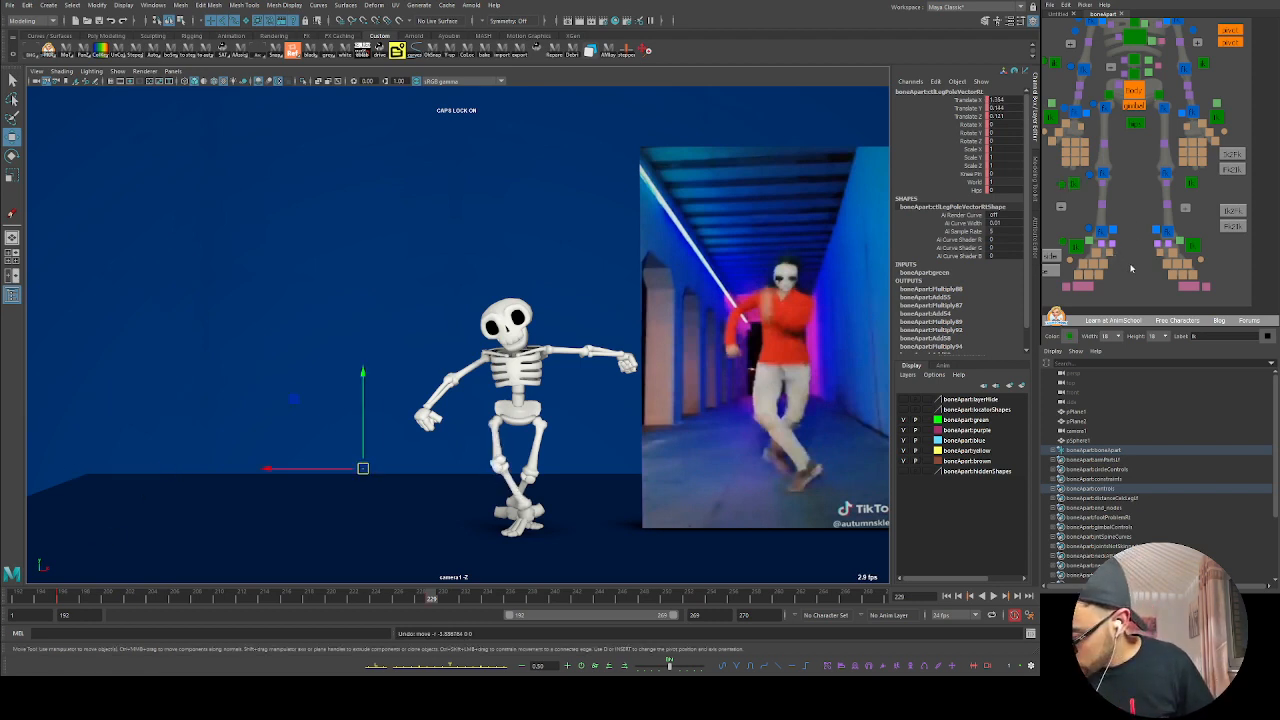
Step: Set the right foot control's Knee Roll to about -32.4 so the knee turns outward like the dancer's
{"action": "left_click", "coordinate": [1075, 246]}
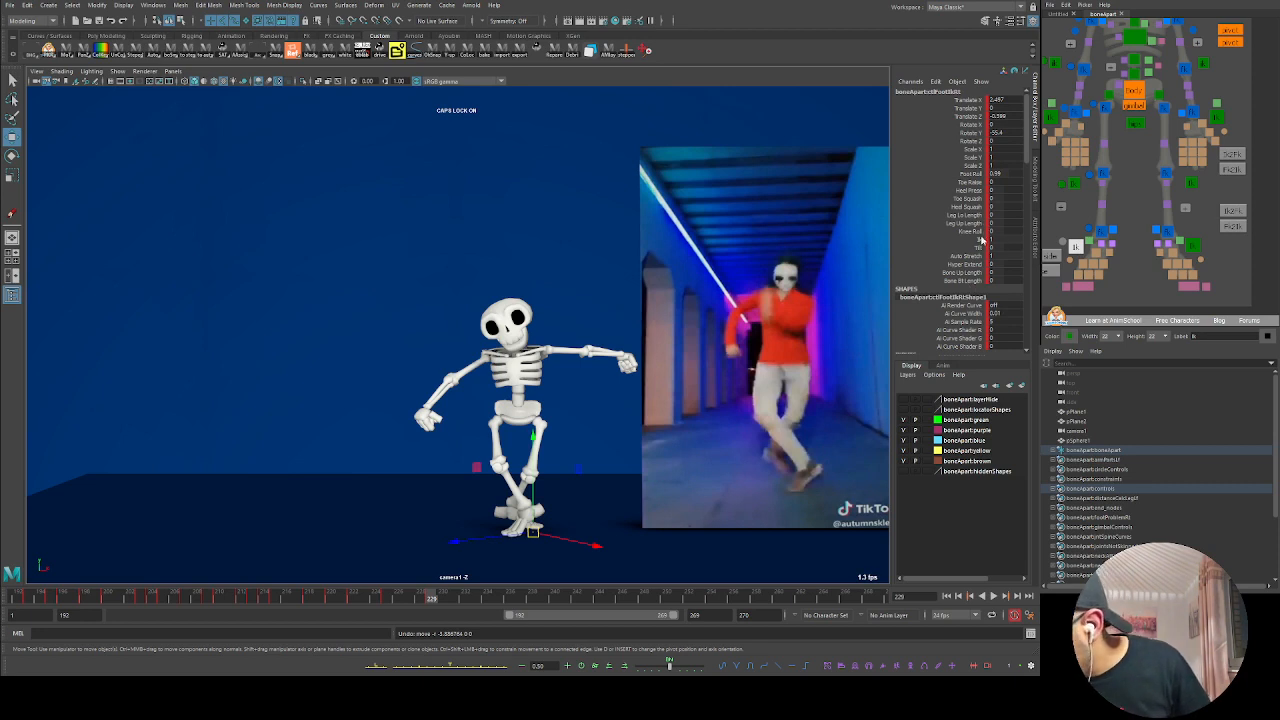
{"action": "left_click", "coordinate": [967, 232]}
{"action": "middle_click_drag", "start_coordinate": [553, 430], "coordinate": [335, 509]}
{"action": "middle_click_drag", "start_coordinate": [593, 467], "coordinate": [786, 452]}
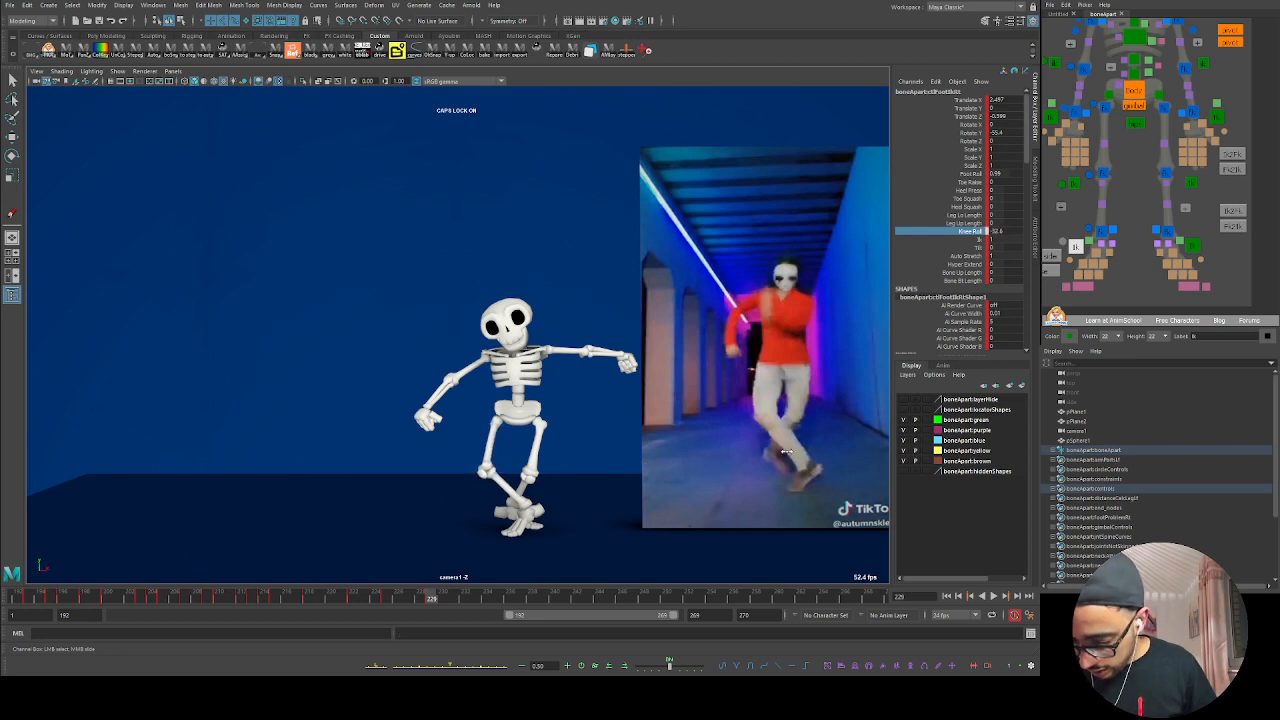
{"action": "left_click", "coordinate": [1072, 184]}
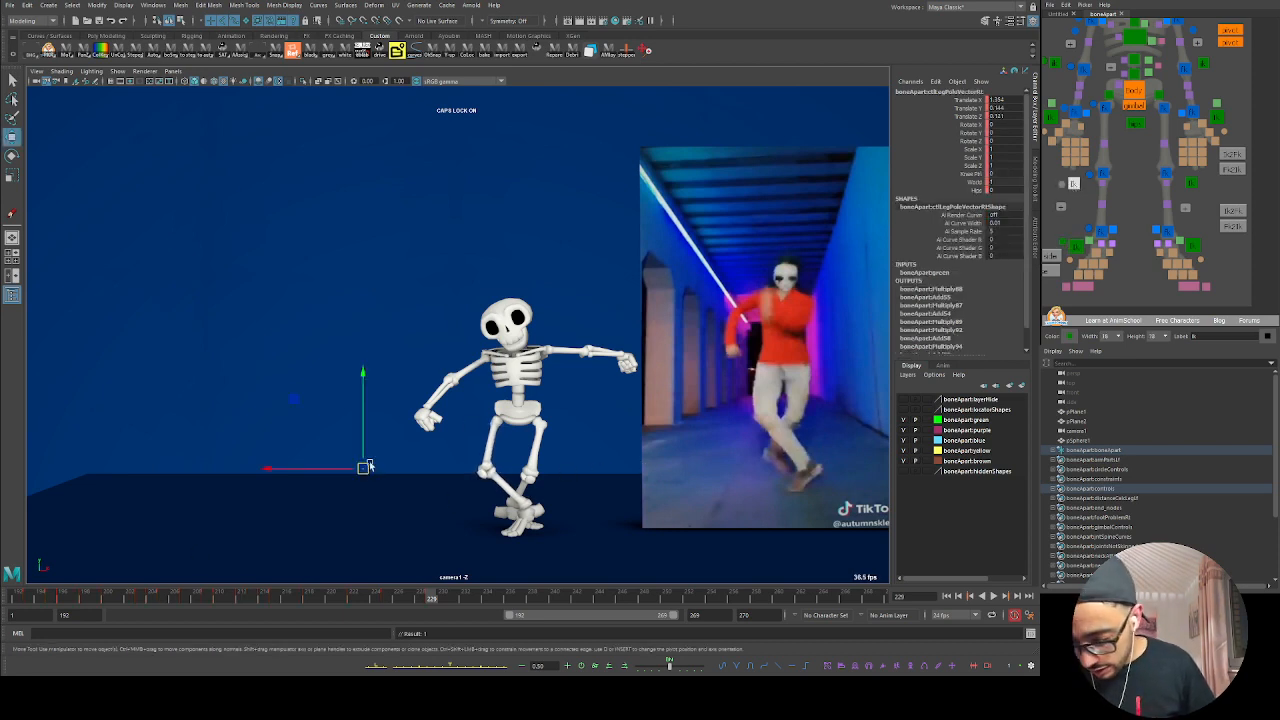
{"action": "left_click_drag", "start_coordinate": [367, 465], "coordinate": [394, 463]}
{"action": "key", "text": "ctrl+z"}
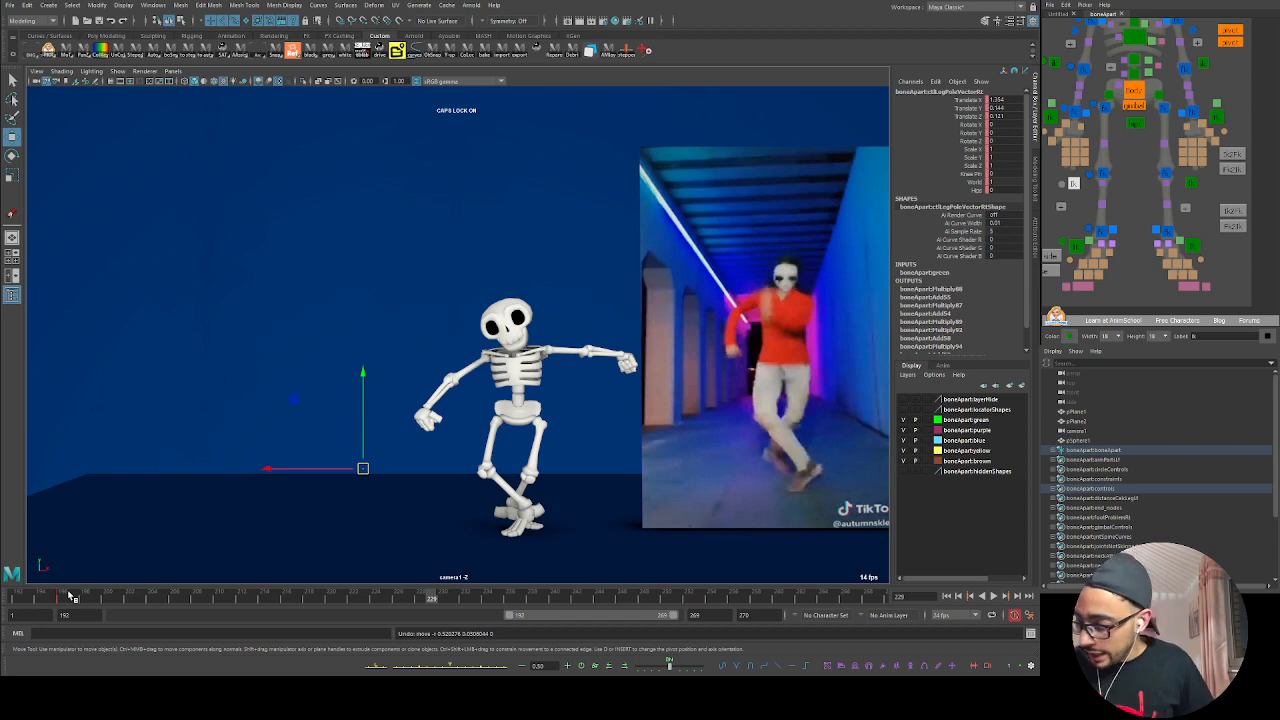
{"action": "left_click", "coordinate": [1078, 244]}
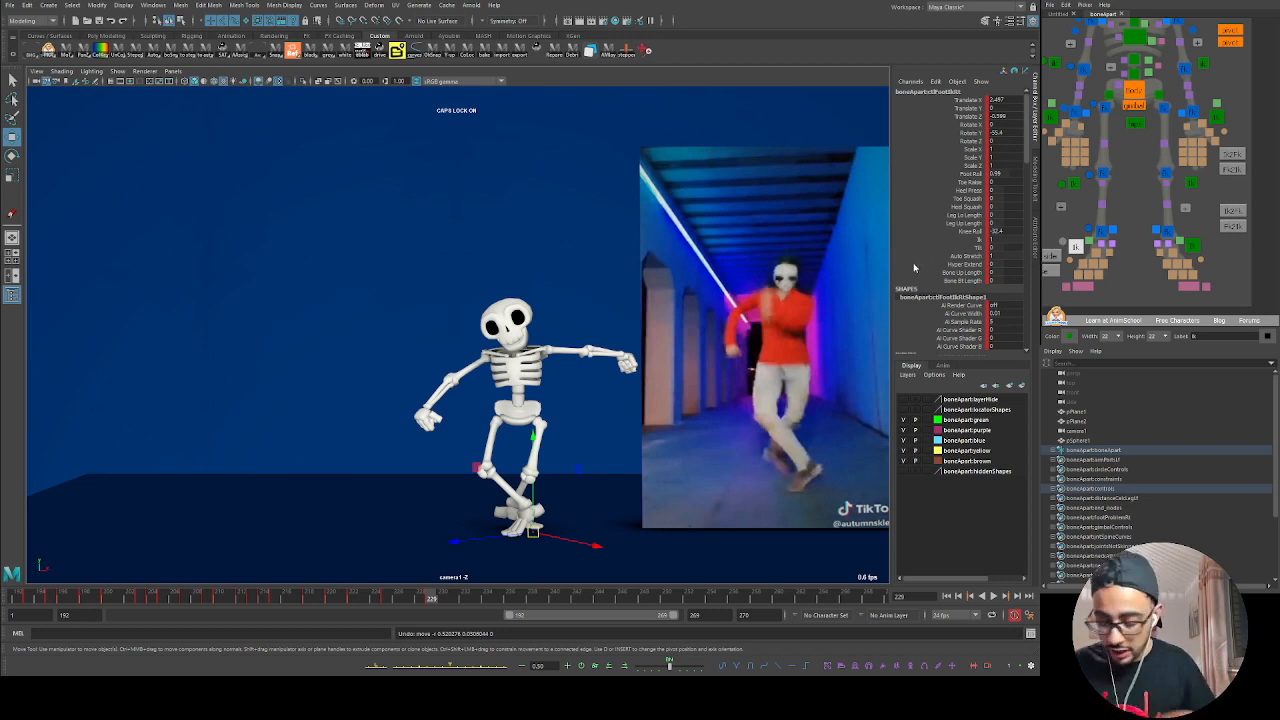
{"action": "left_click", "coordinate": [1070, 186]}
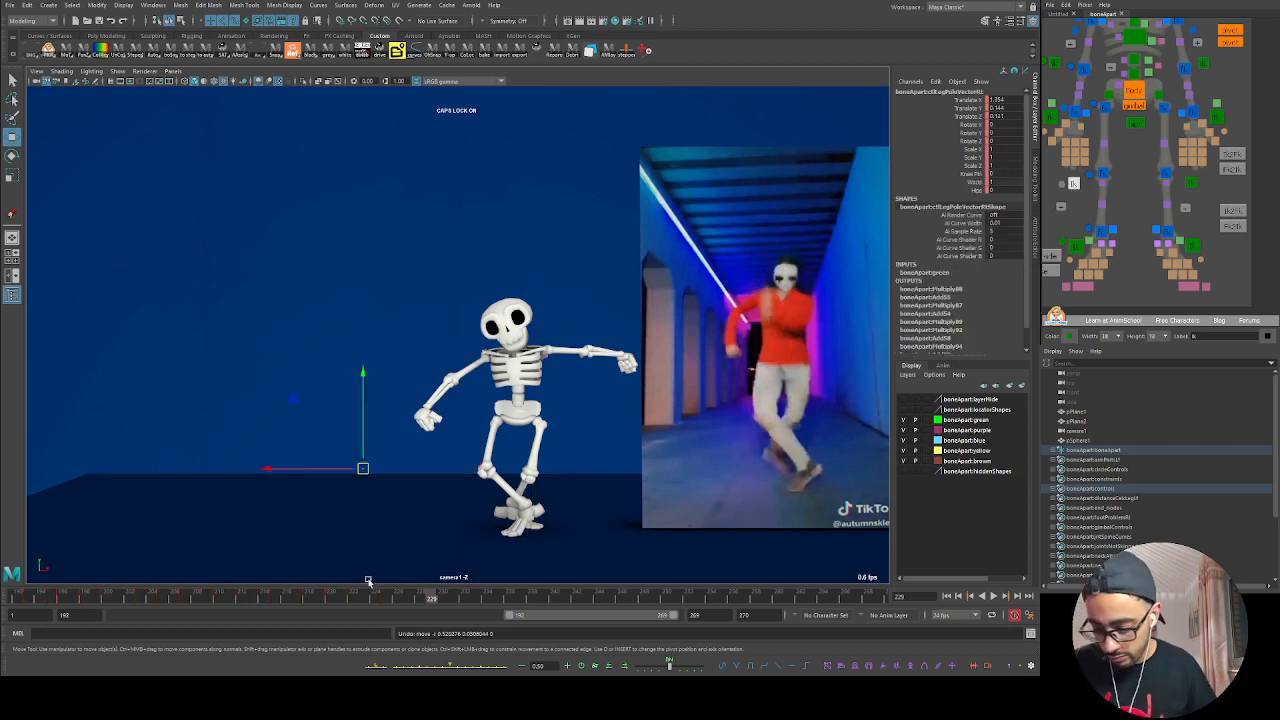
Step: Play back the dance and compare the right leg's crossed pose around frame 229 with the reference video
{"action": "left_click", "coordinate": [57, 598]}
{"action": "key", "text": "alt+v"}
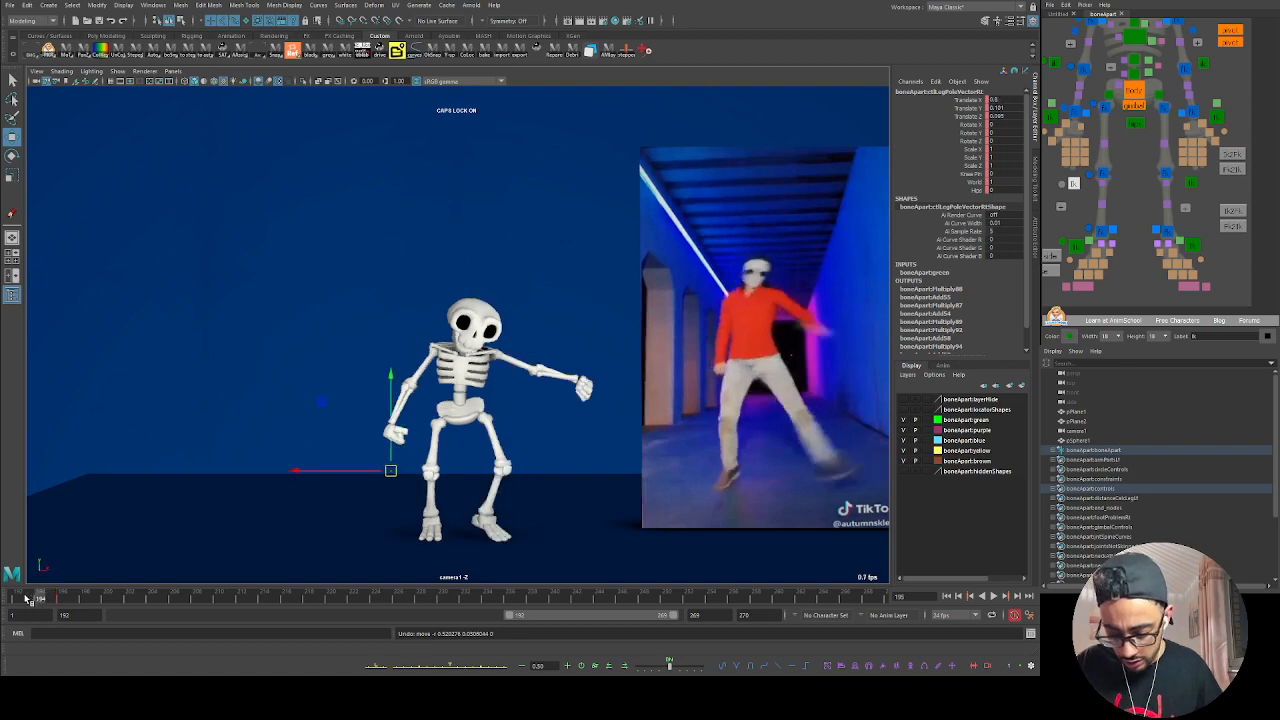
{"action": "key", "text": "alt+v"}
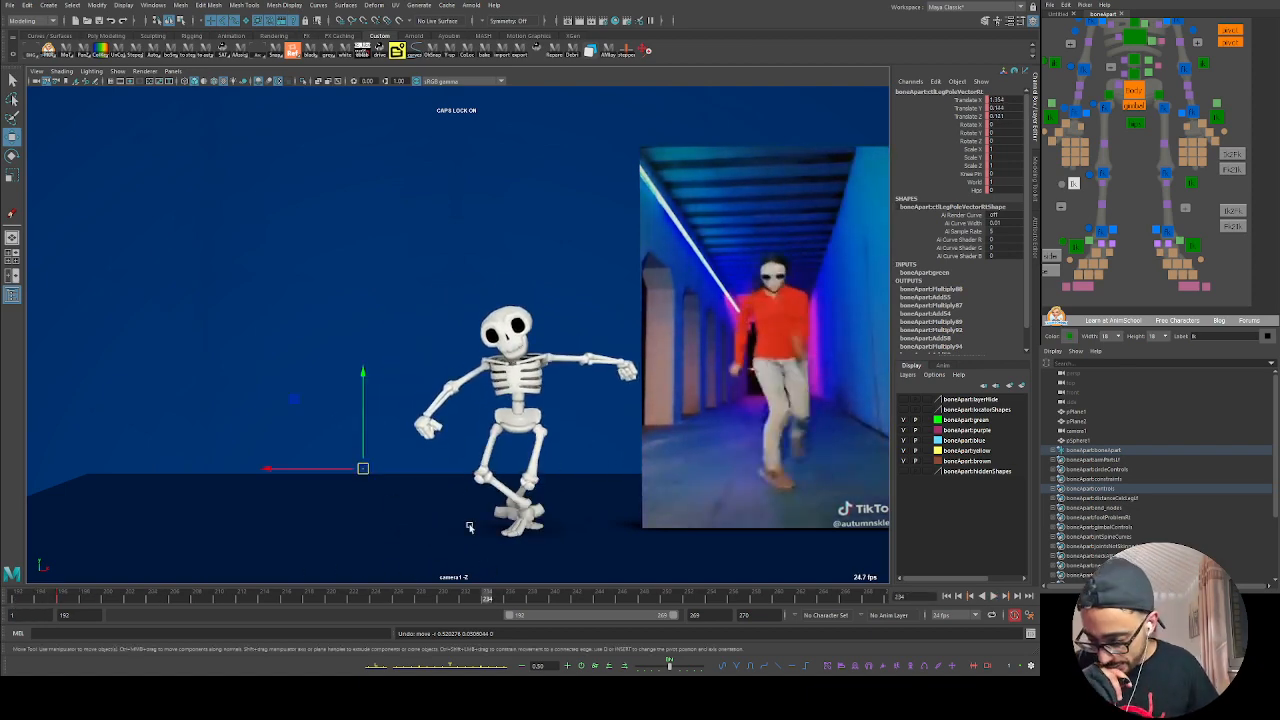
{"action": "left_click", "coordinate": [1071, 253]}
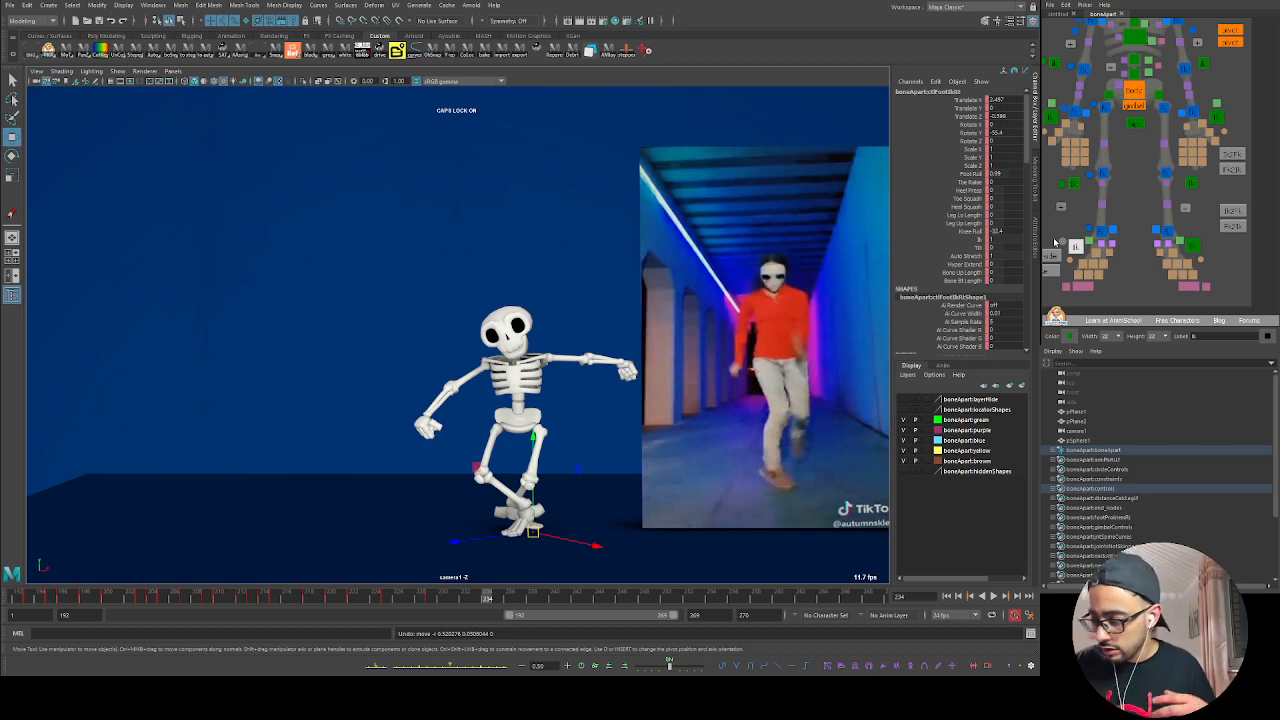
{"action": "left_click", "coordinate": [1068, 186]}
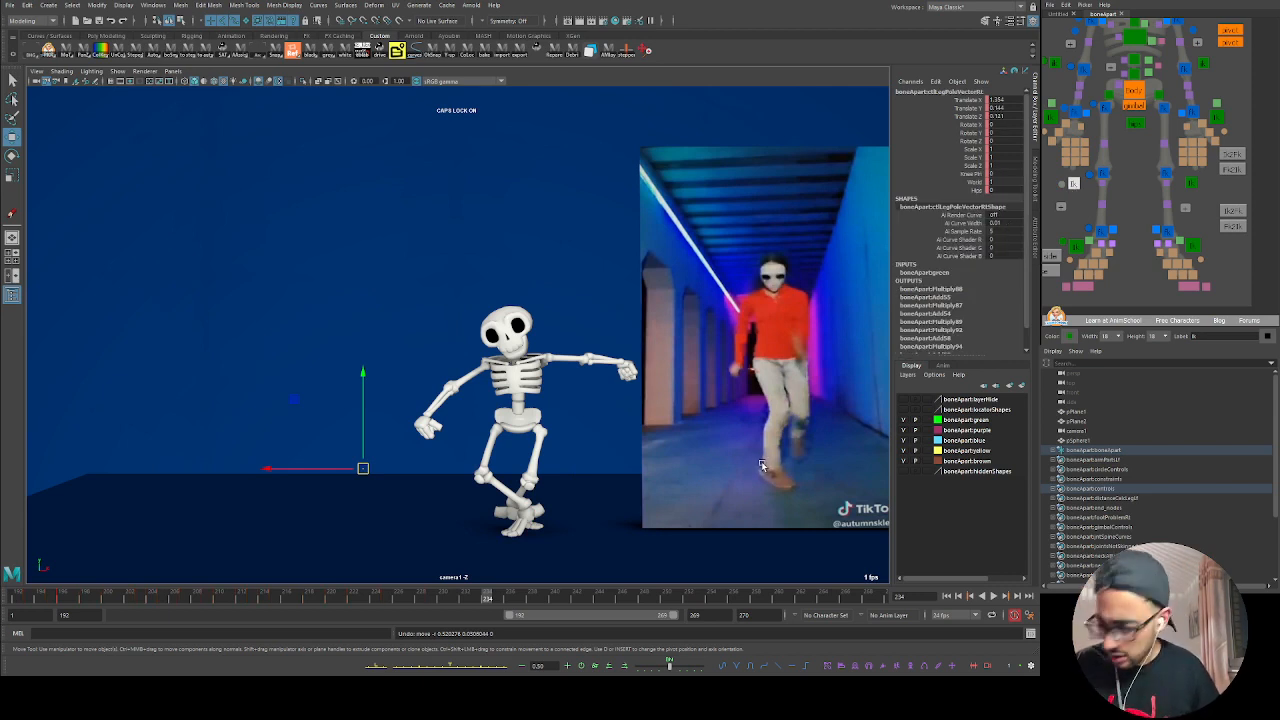
{"action": "left_click", "coordinate": [1076, 247]}
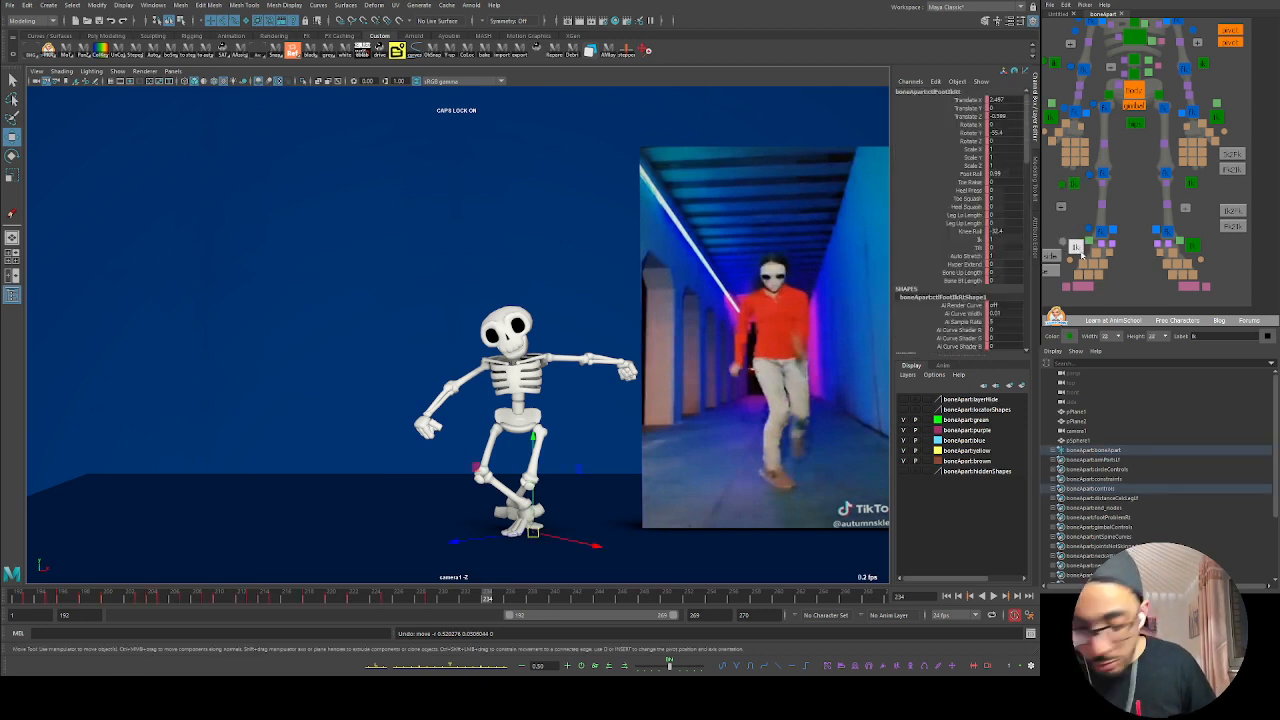
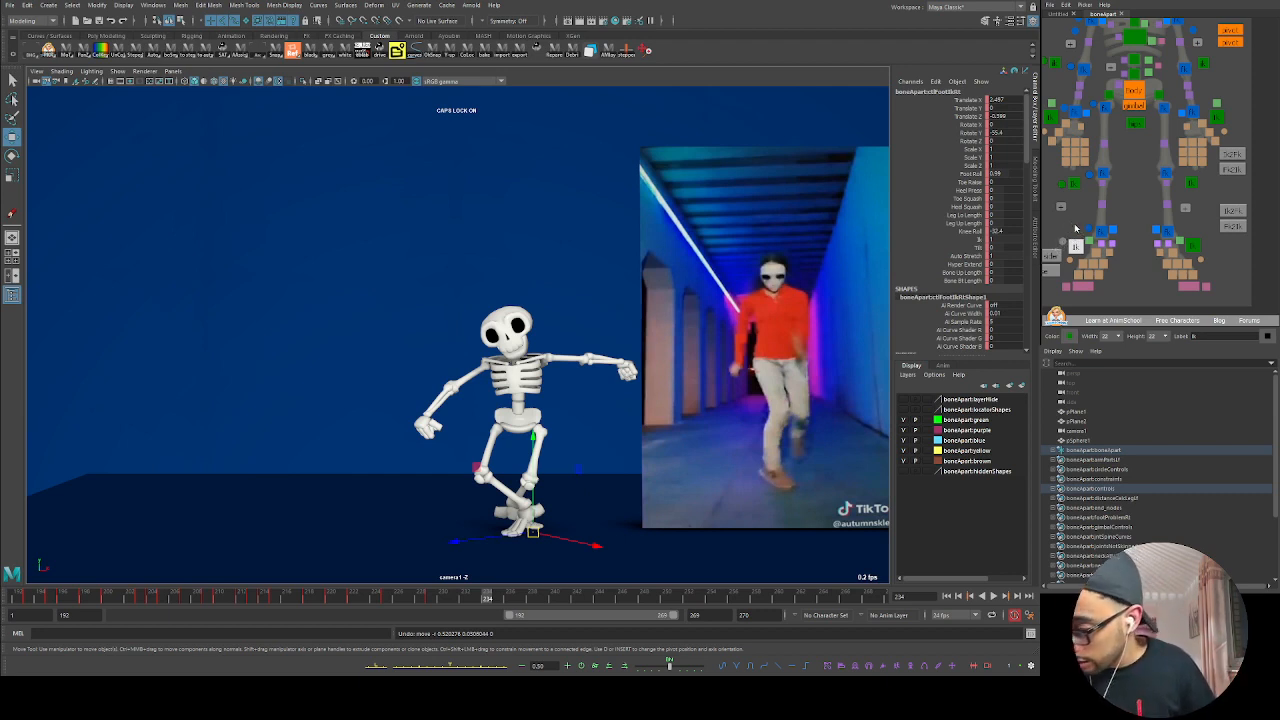
{"action": "left_click", "coordinate": [425, 605]}
{"action": "key", "text": "alt+v"}
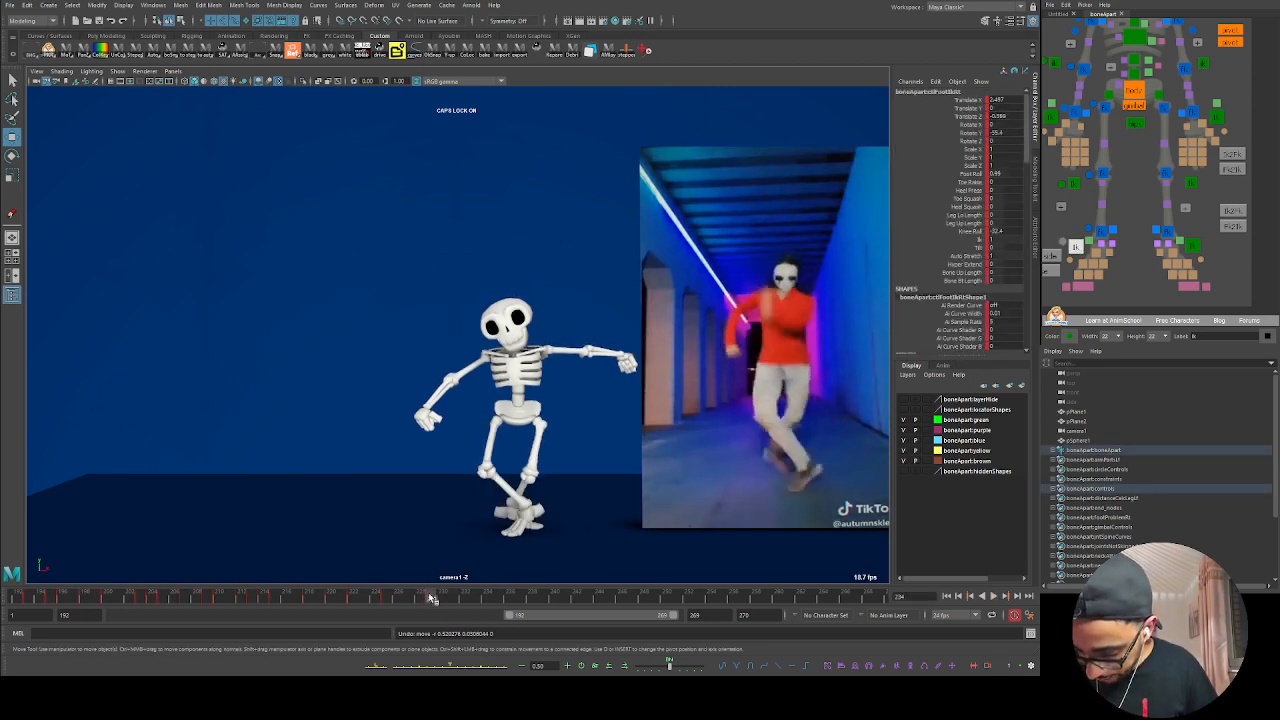
{"action": "key", "text": "alt+v"}
Step: Set the left foot control's Knee Roll to about 22.1 at frame 229 to match the dancer's bent knee
{"action": "left_click", "coordinate": [1184, 246]}
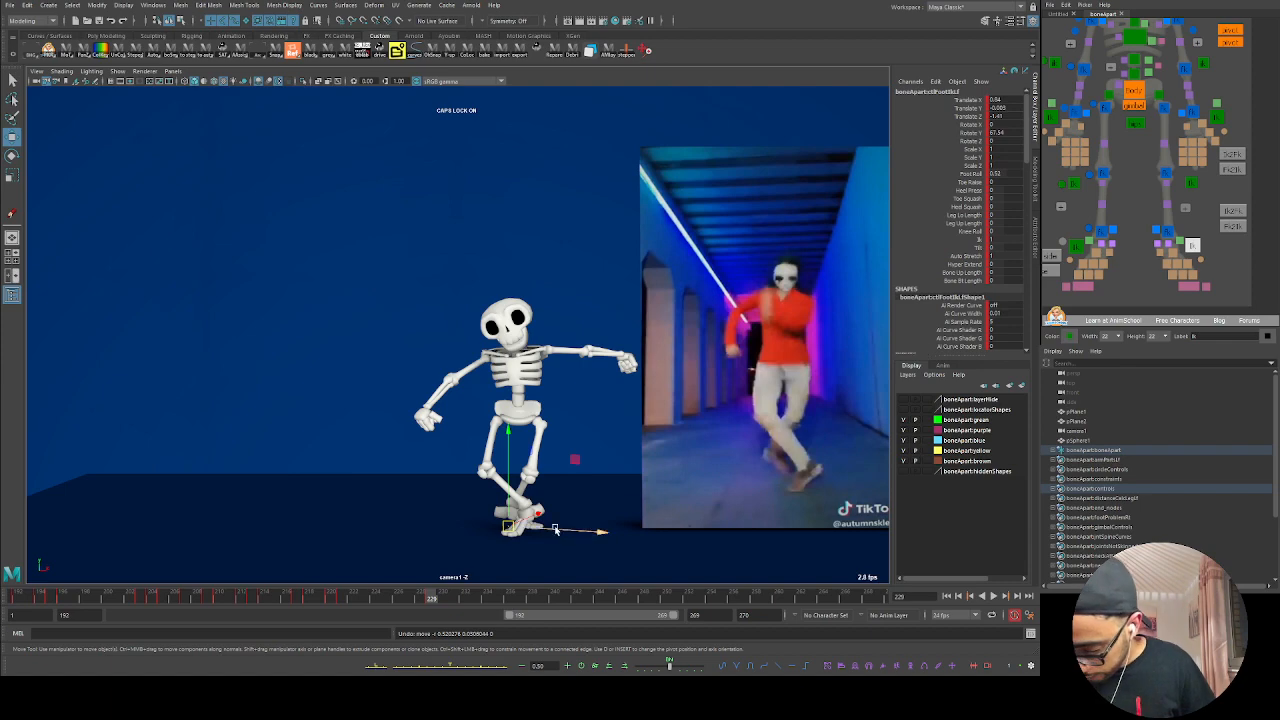
{"action": "key", "text": "space"}
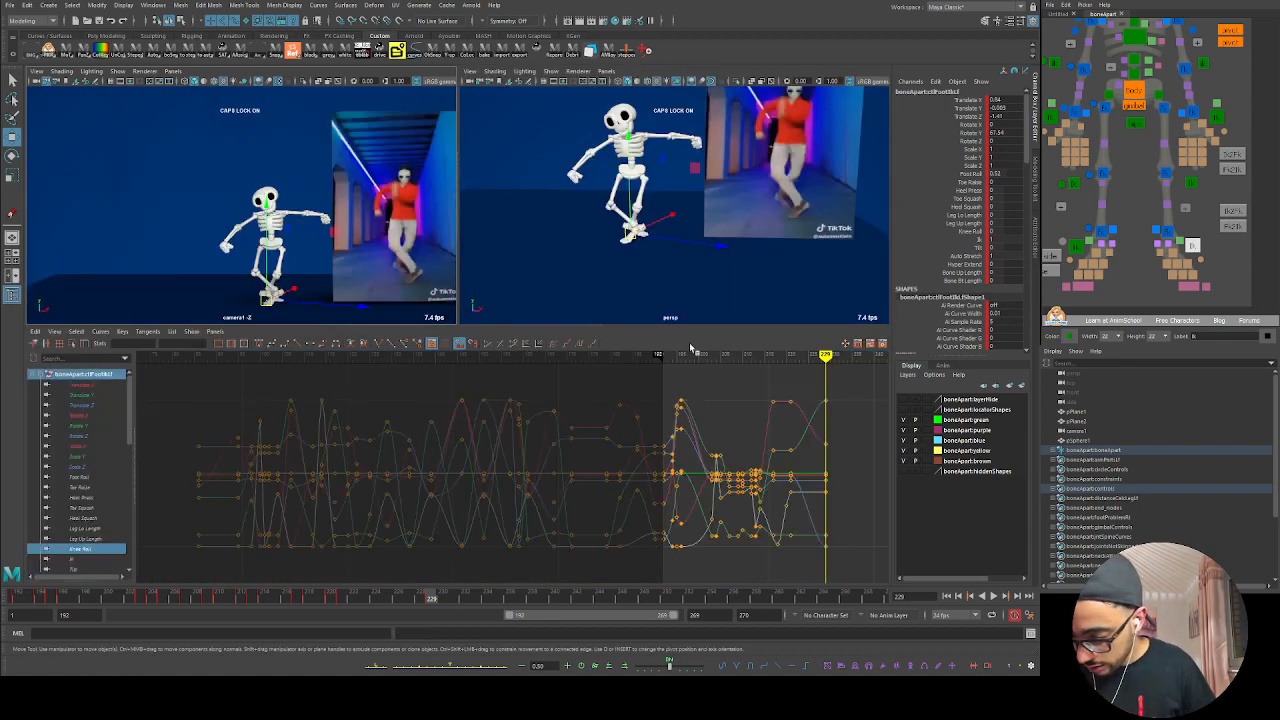
{"action": "mouse_move", "coordinate": [699, 278]}
{"action": "left_mouse_down", "text": "alt"}
{"action": "mouse_move", "coordinate": [634, 295]}
{"action": "mouse_move", "coordinate": [684, 270]}
{"action": "left_mouse_up", "text": "alt"}
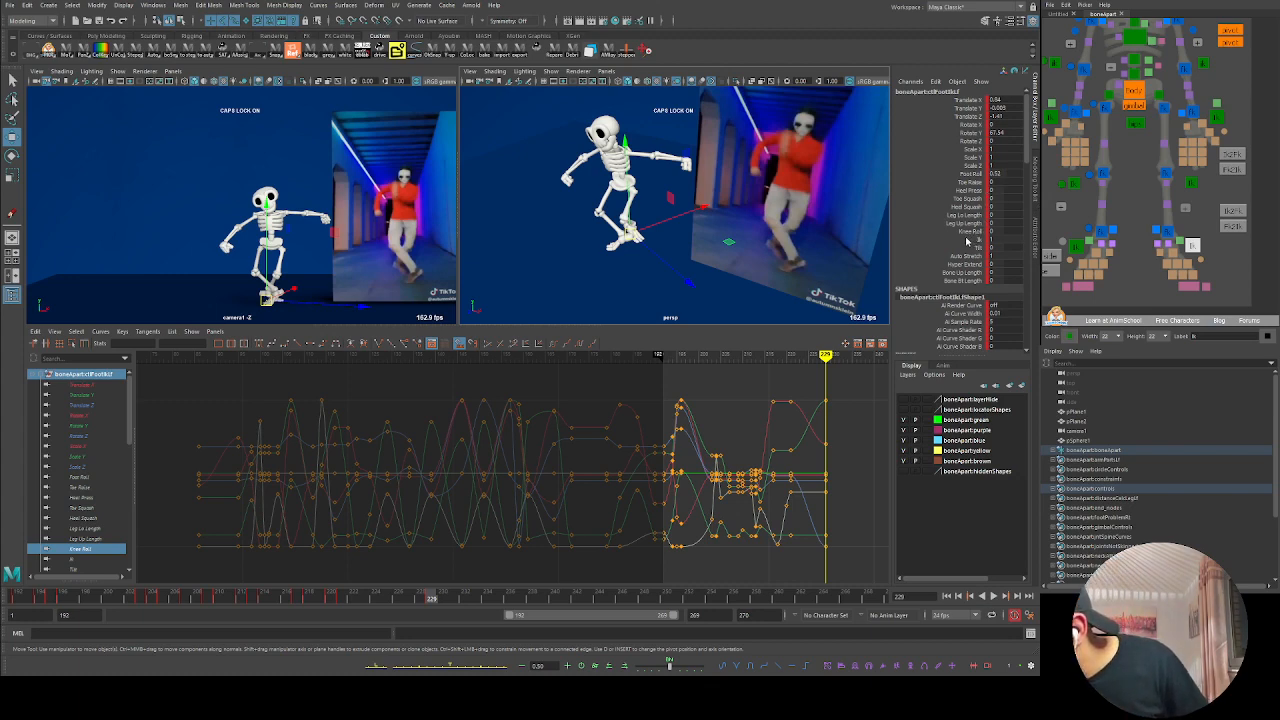
{"action": "left_click", "coordinate": [970, 232]}
{"action": "key", "text": "space"}
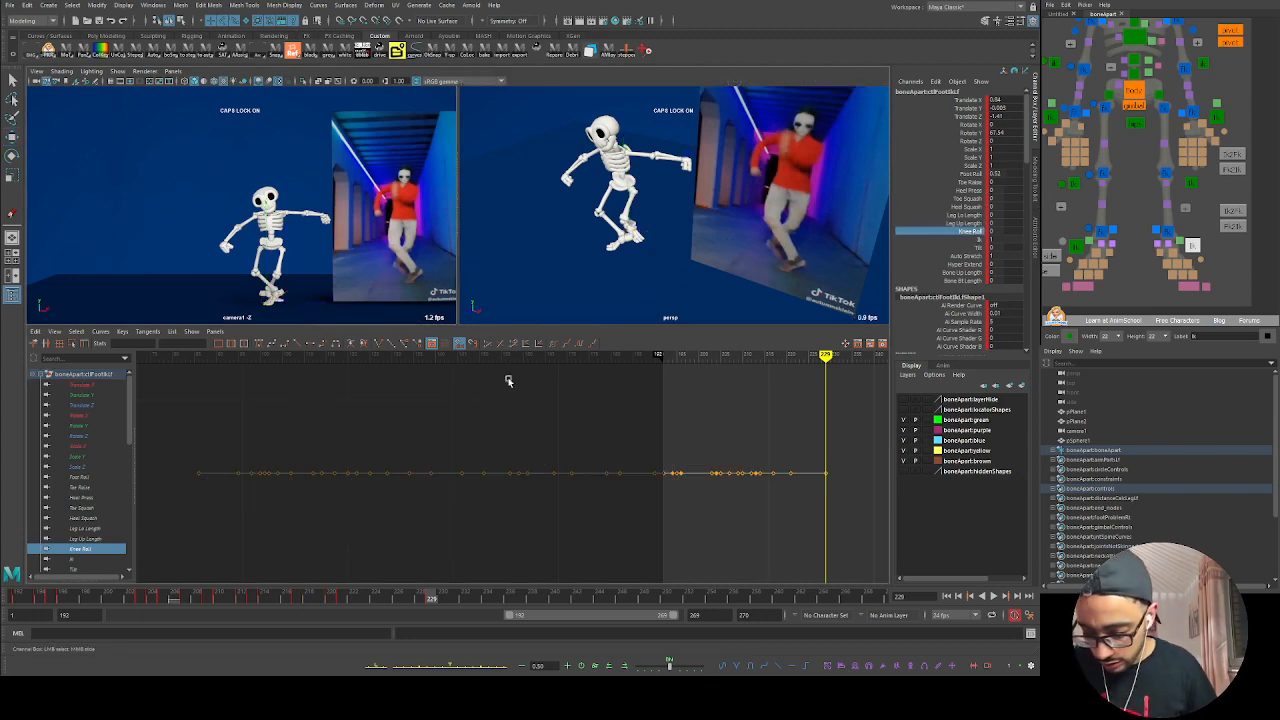
{"action": "middle_click_drag", "start_coordinate": [618, 469], "coordinate": [730, 476]}
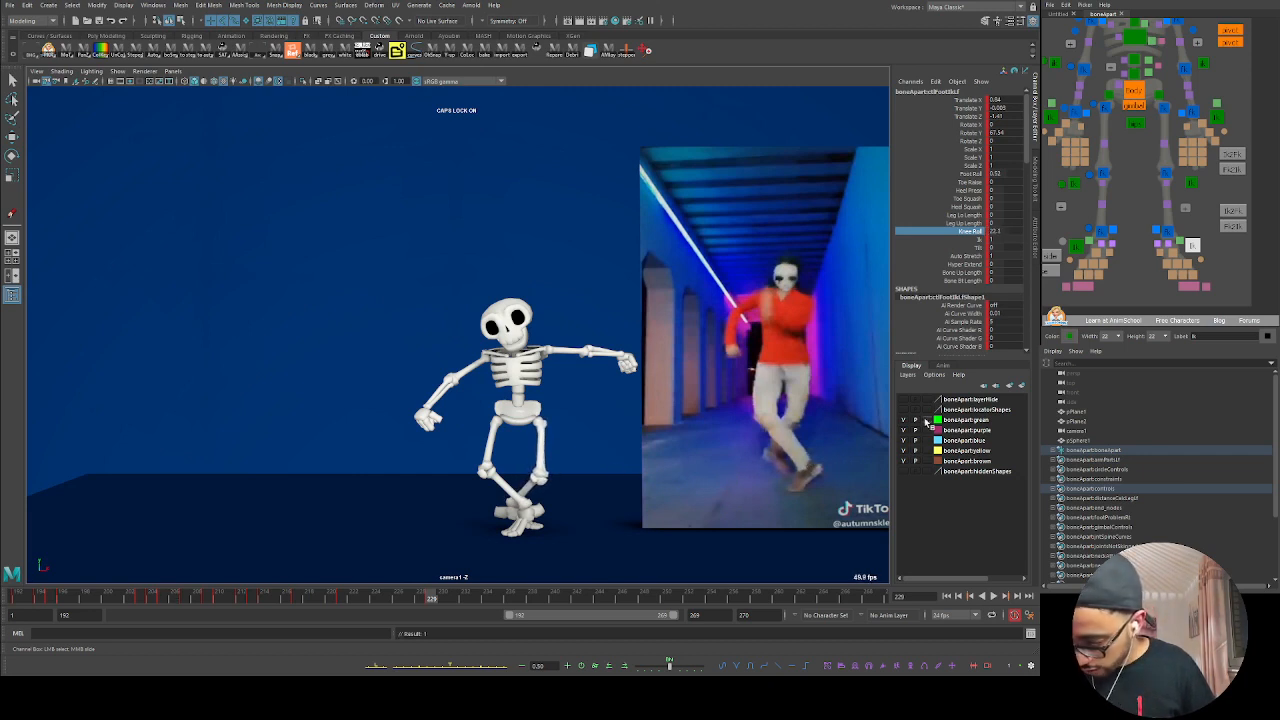
Step: Add an in-between pose for the left foot control at frame 225, biased toward the previous key
{"action": "key", "text": "w"}
{"action": "left_click", "coordinate": [1057, 242]}
{"action": "left_click", "coordinate": [1060, 242]}
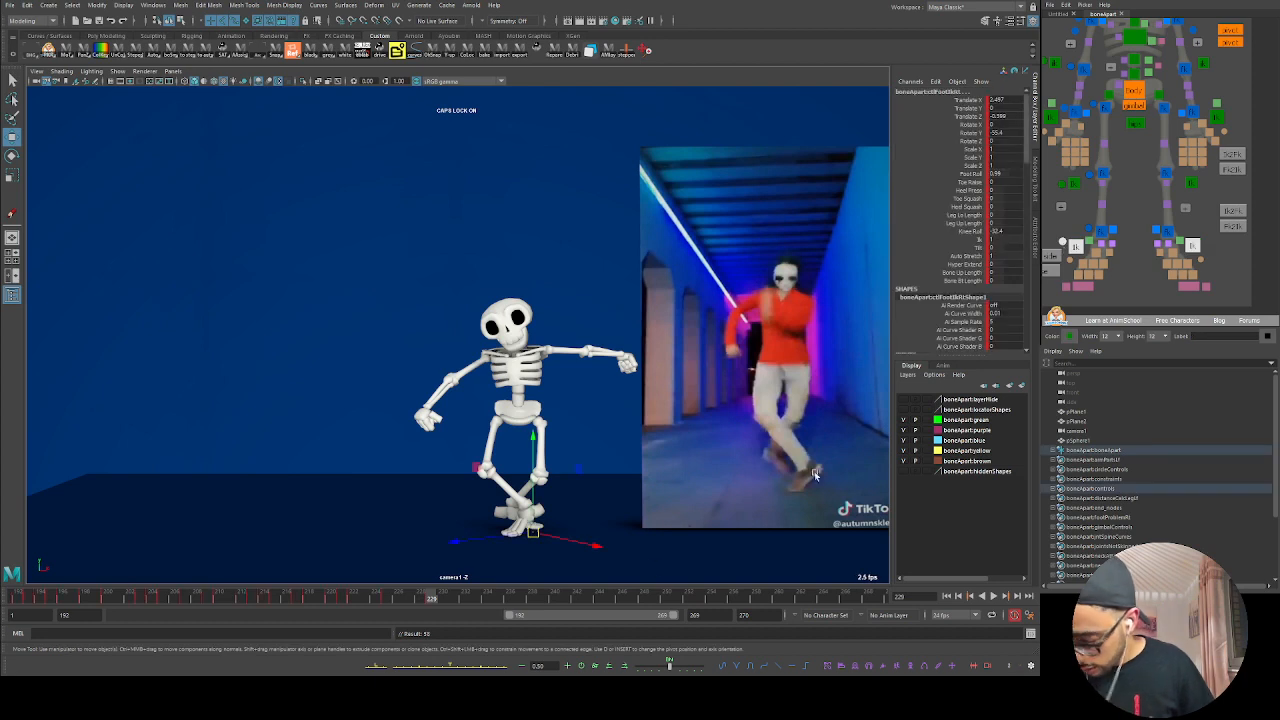
{"action": "left_click_drag", "start_coordinate": [412, 602], "coordinate": [386, 598]}
{"action": "left_click", "coordinate": [1197, 245]}
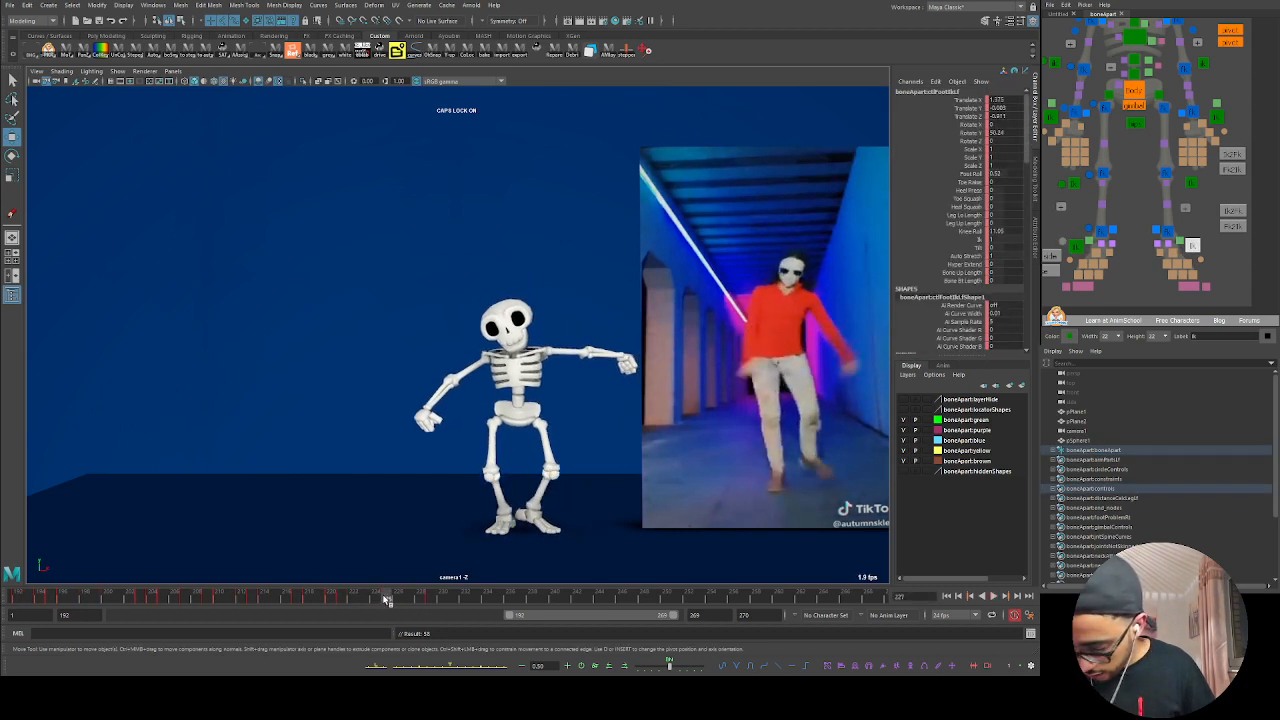
{"action": "left_click", "coordinate": [434, 666]}
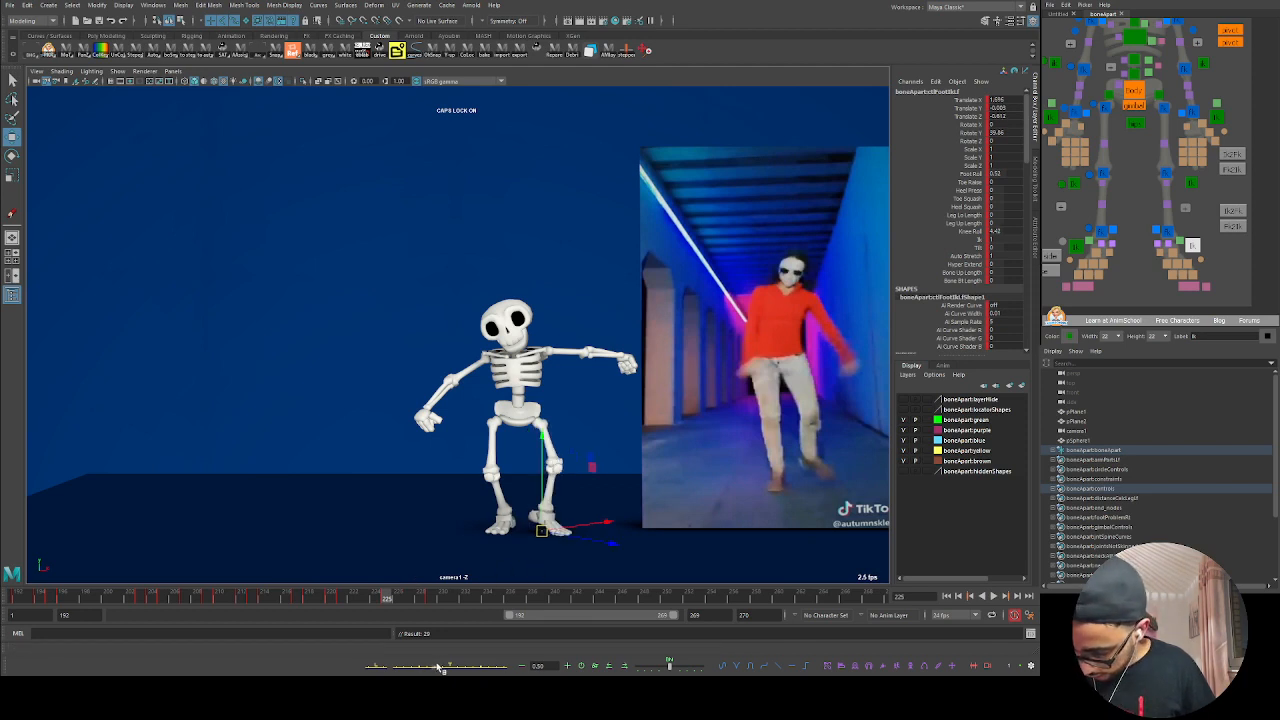
Step: Lift the left foot control at frame 227 to about Translate Y 0.778 and rotate it to match the dancer's raised foot
{"action": "left_click", "coordinate": [406, 600]}
{"action": "left_click_drag", "start_coordinate": [525, 529], "coordinate": [553, 518]}
{"action": "key", "text": "e"}
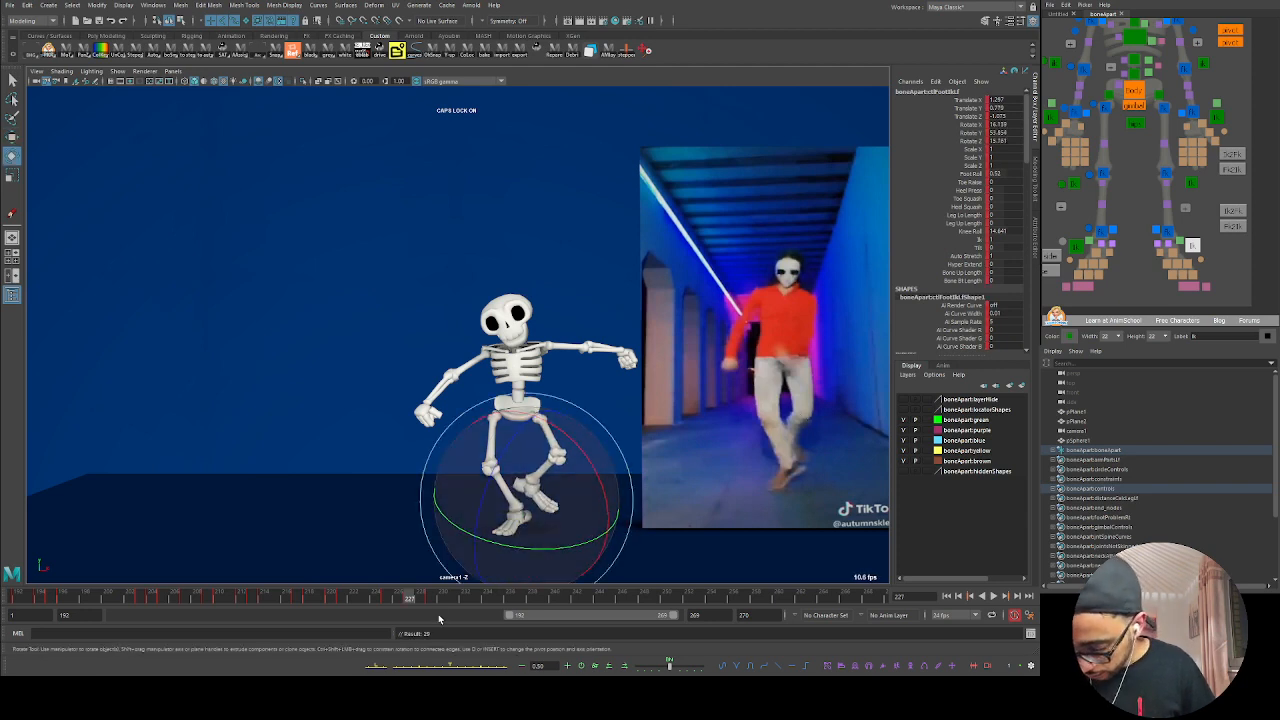
{"action": "left_click", "coordinate": [360, 598]}
{"action": "mouse_move", "coordinate": [360, 597]}
{"action": "left_mouse_down"}
{"action": "mouse_move", "coordinate": [431, 619]}
{"action": "mouse_move", "coordinate": [374, 611]}
{"action": "mouse_move", "coordinate": [411, 619]}
{"action": "left_mouse_up"}
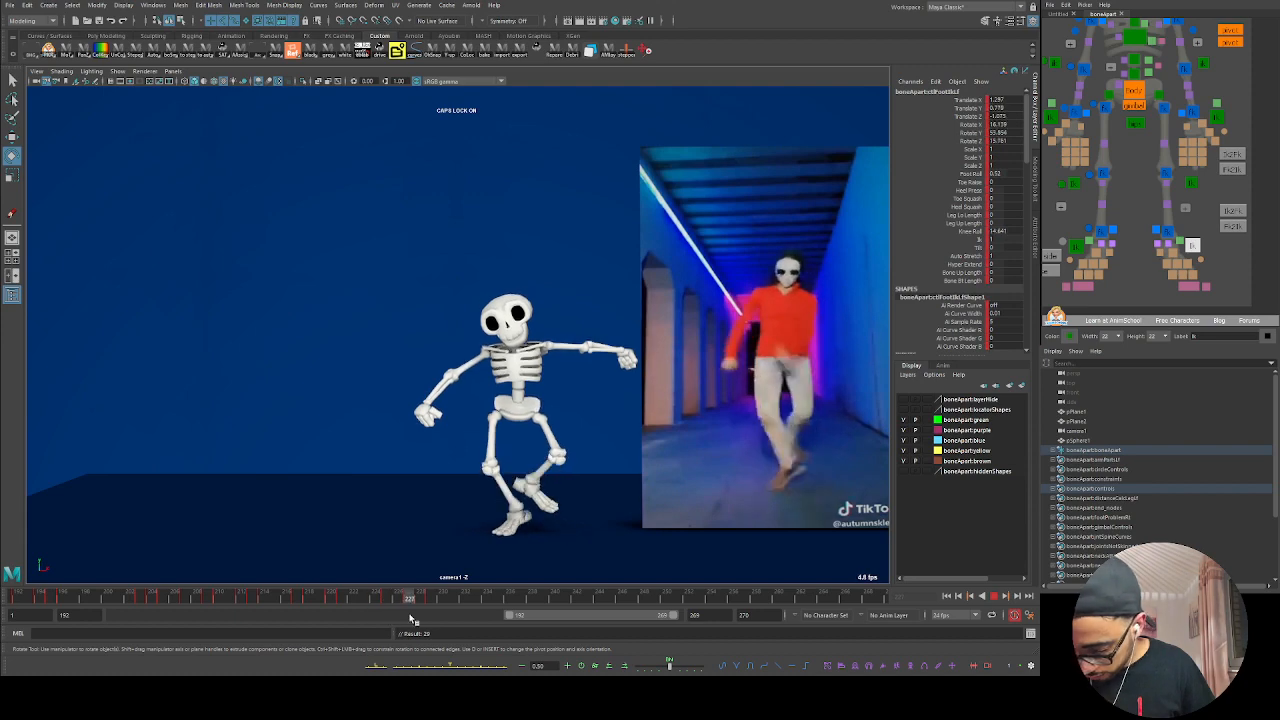
{"action": "left_click_drag", "start_coordinate": [596, 490], "coordinate": [601, 507]}
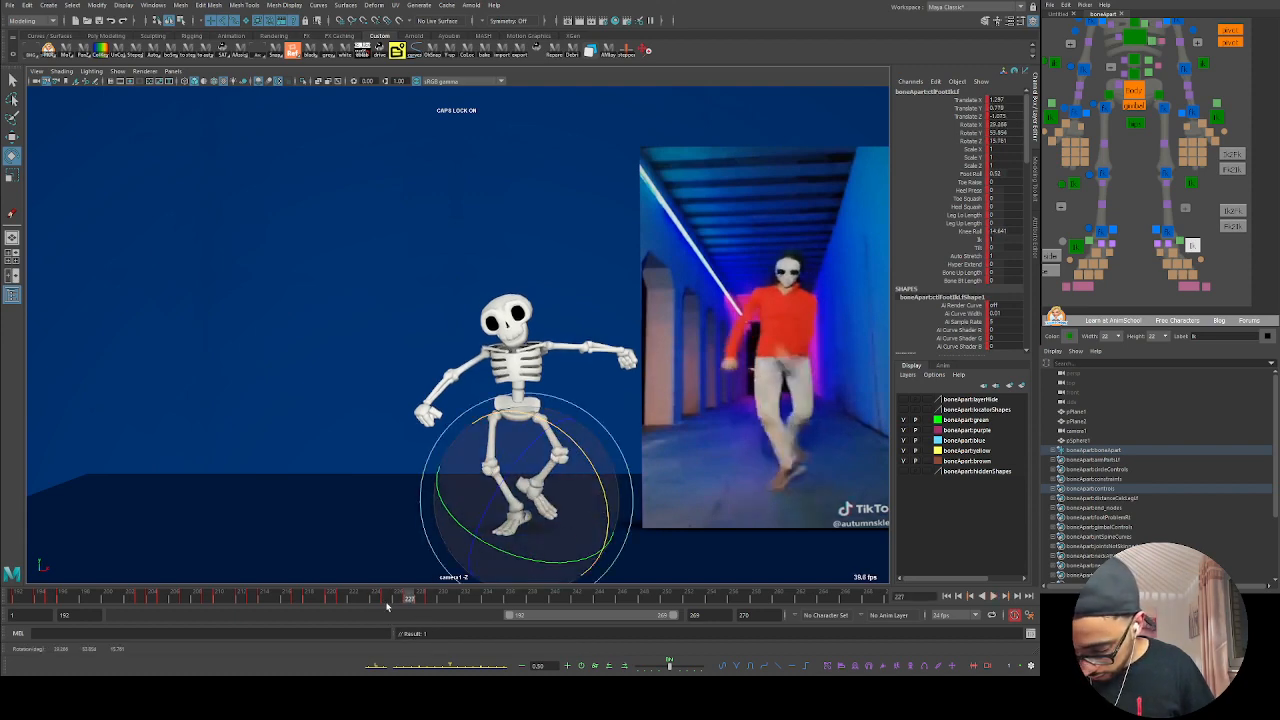
{"action": "key", "text": "alt+v"}
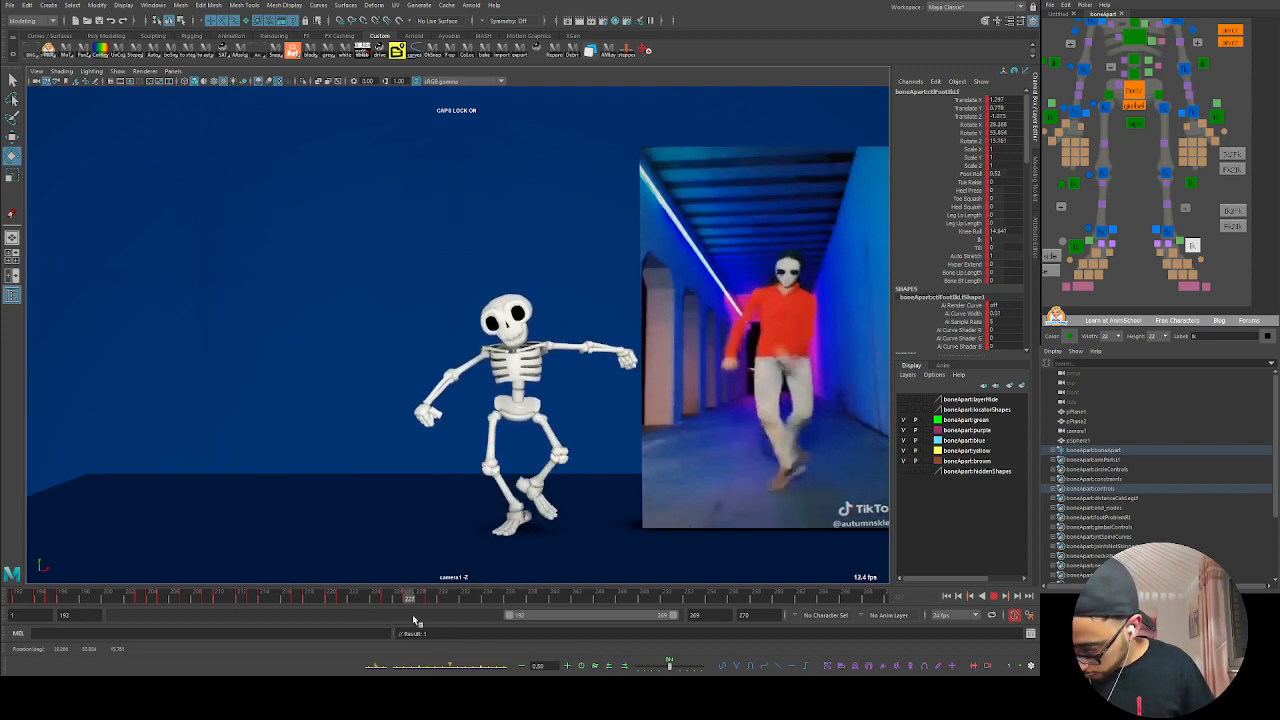
Step: Reduce the left foot control's Foot Roll around frames 229 to 231, bringing it to 0 at frame 231
{"action": "mouse_move", "coordinate": [447, 617]}
{"action": "left_mouse_down"}
{"action": "mouse_move", "coordinate": [404, 599]}
{"action": "mouse_move", "coordinate": [465, 609]}
{"action": "mouse_move", "coordinate": [435, 607]}
{"action": "mouse_move", "coordinate": [453, 605]}
{"action": "left_mouse_up"}
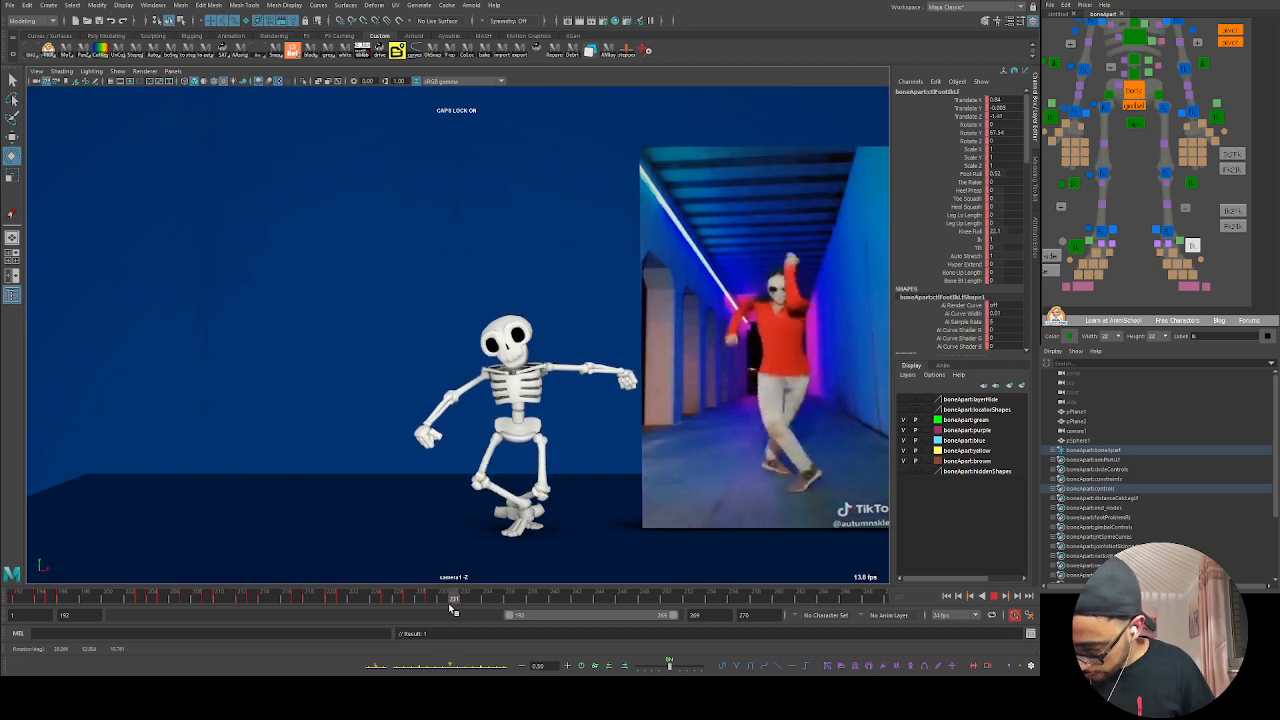
{"action": "key", "text": "e"}
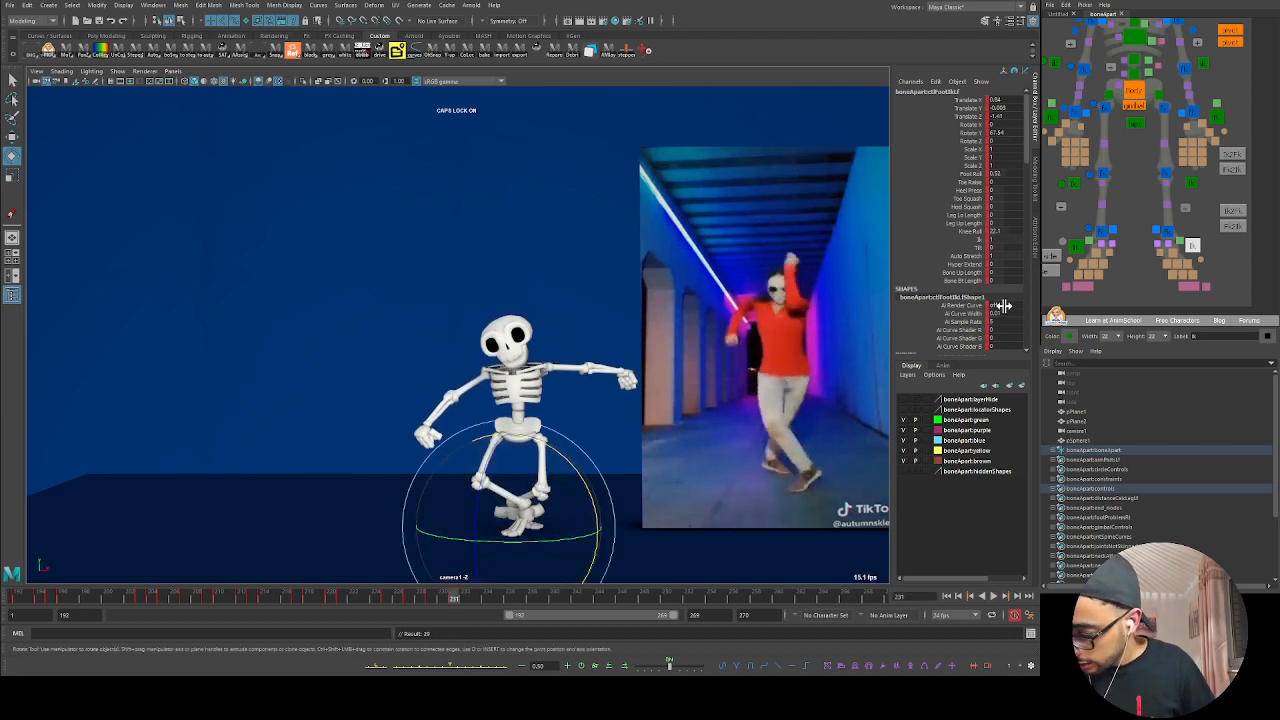
{"action": "left_click", "coordinate": [968, 173]}
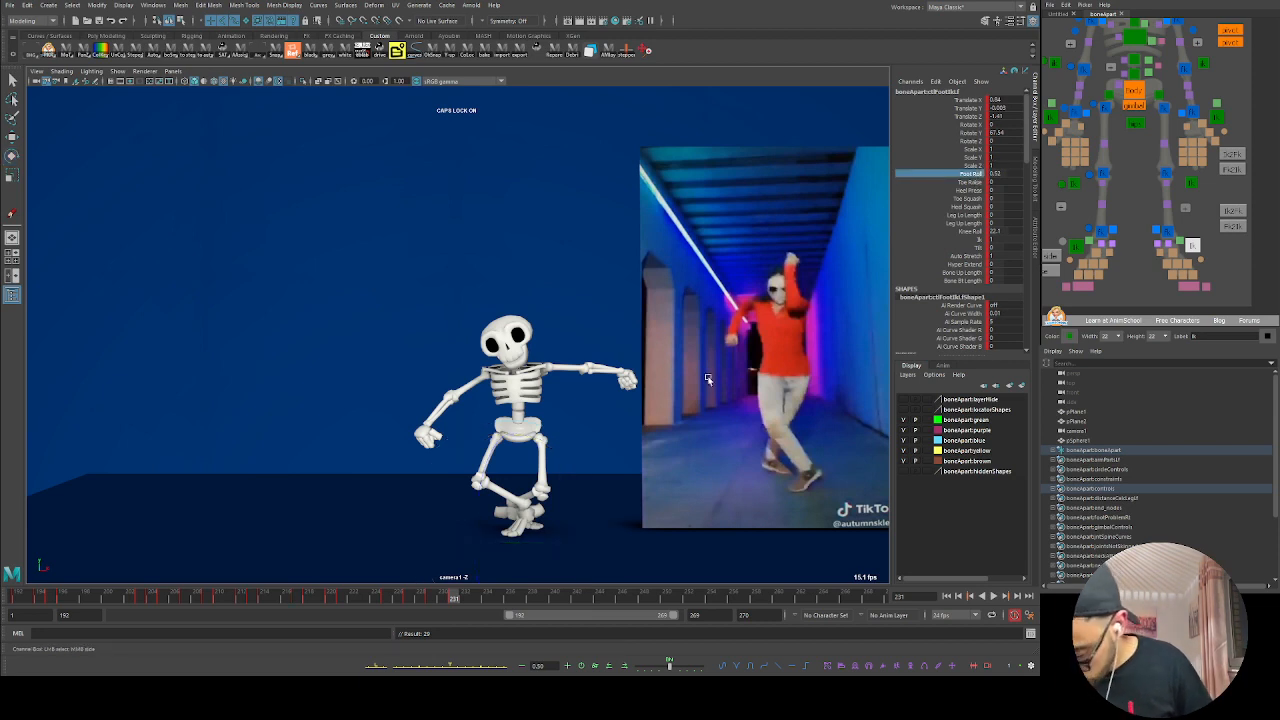
{"action": "middle_click_drag", "start_coordinate": [723, 446], "coordinate": [718, 446]}
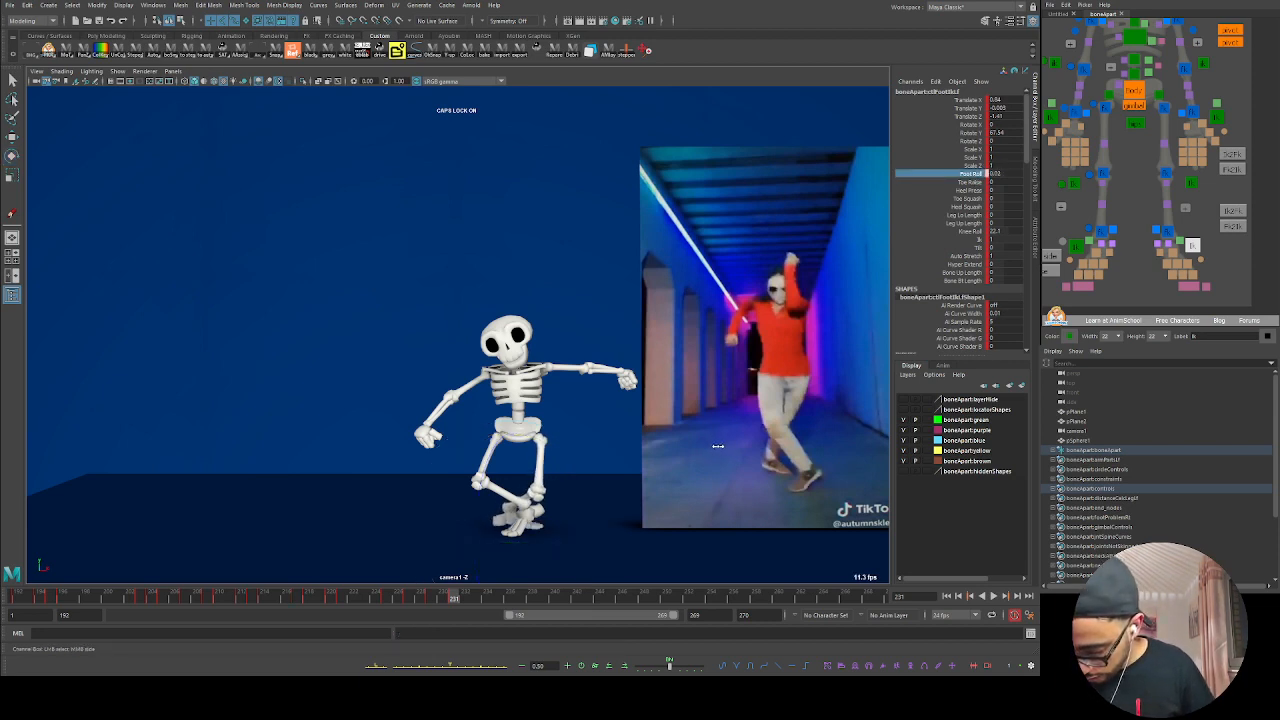
{"action": "left_click", "coordinate": [432, 600]}
{"action": "middle_click_drag", "start_coordinate": [643, 471], "coordinate": [643, 470]}
{"action": "left_click_drag", "start_coordinate": [401, 603], "coordinate": [455, 606]}
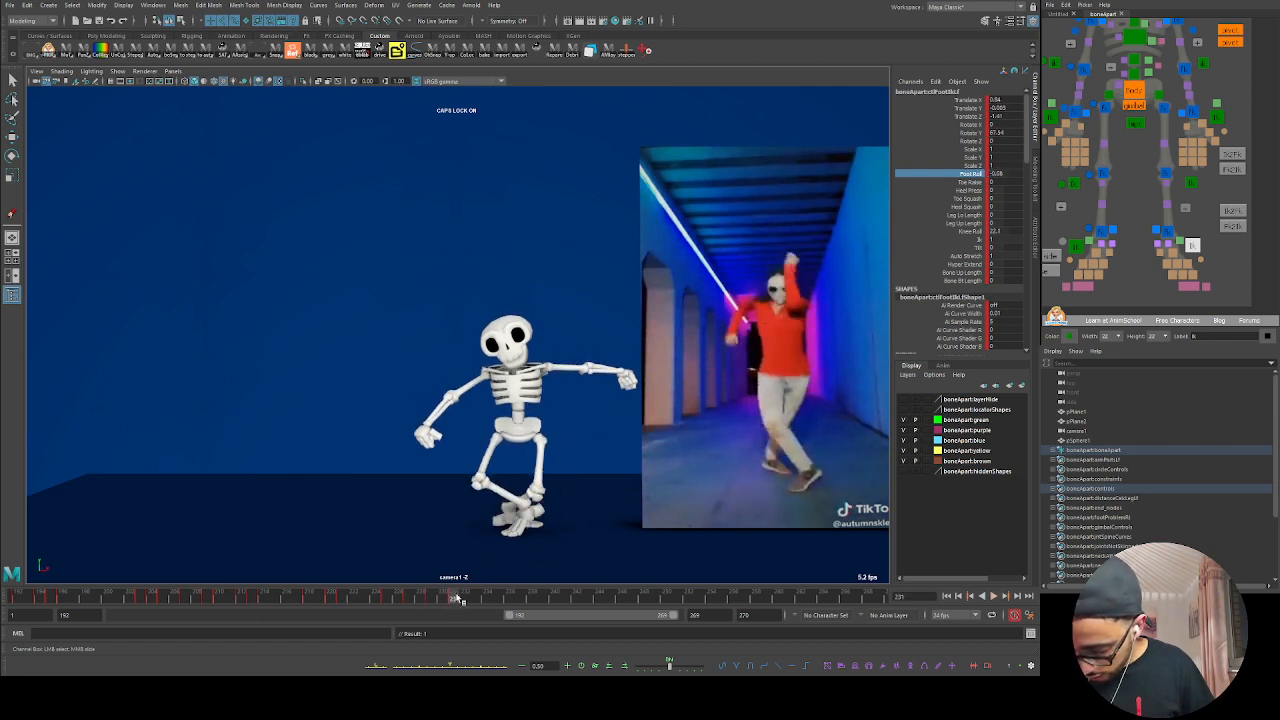
{"action": "left_click", "coordinate": [582, 666]}
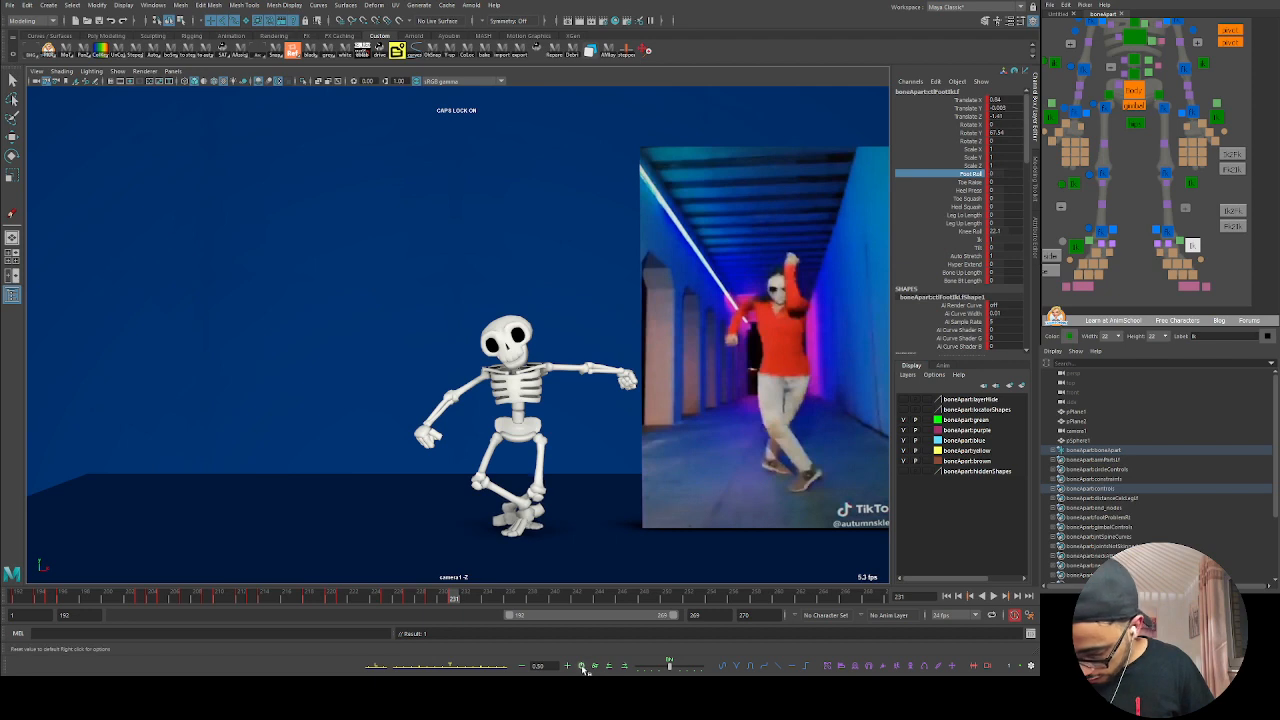
{"action": "key", "text": "e"}
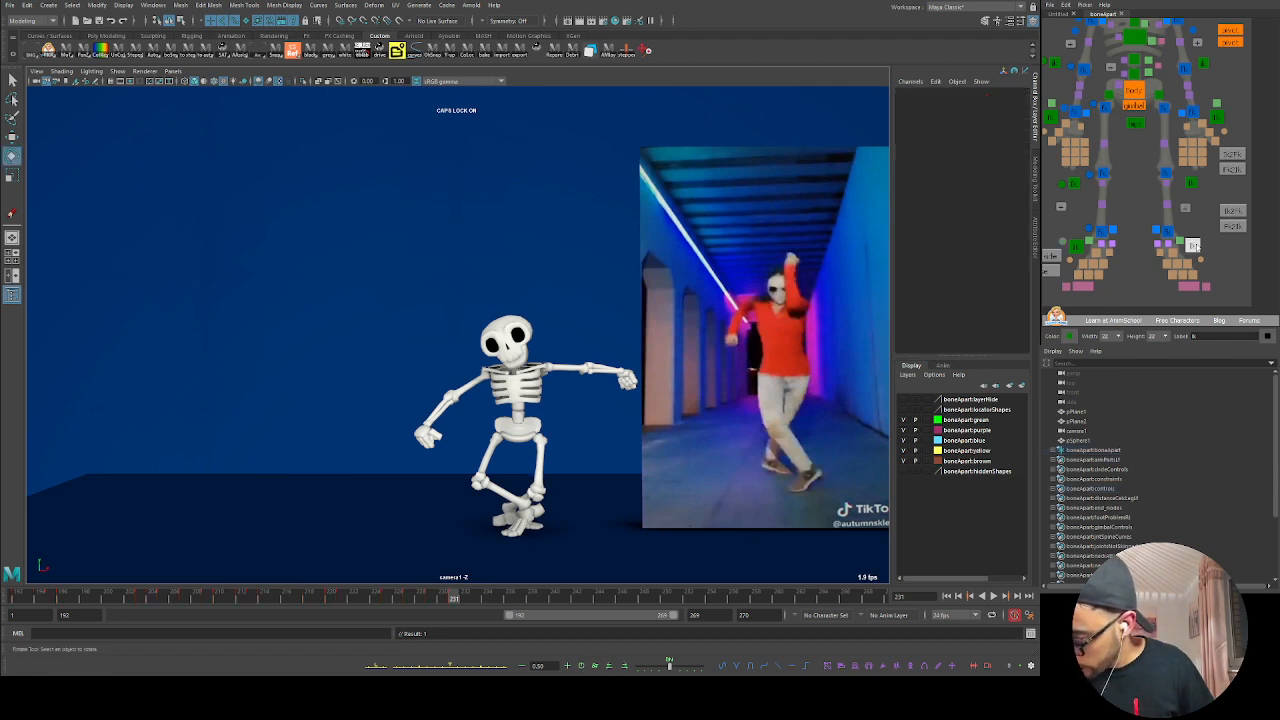
Step: Raise the left foot control's Foot Roll to about 0.6 at frame 233 and check the motion across the crossed-leg step
{"action": "key", "text": "alt+v"}
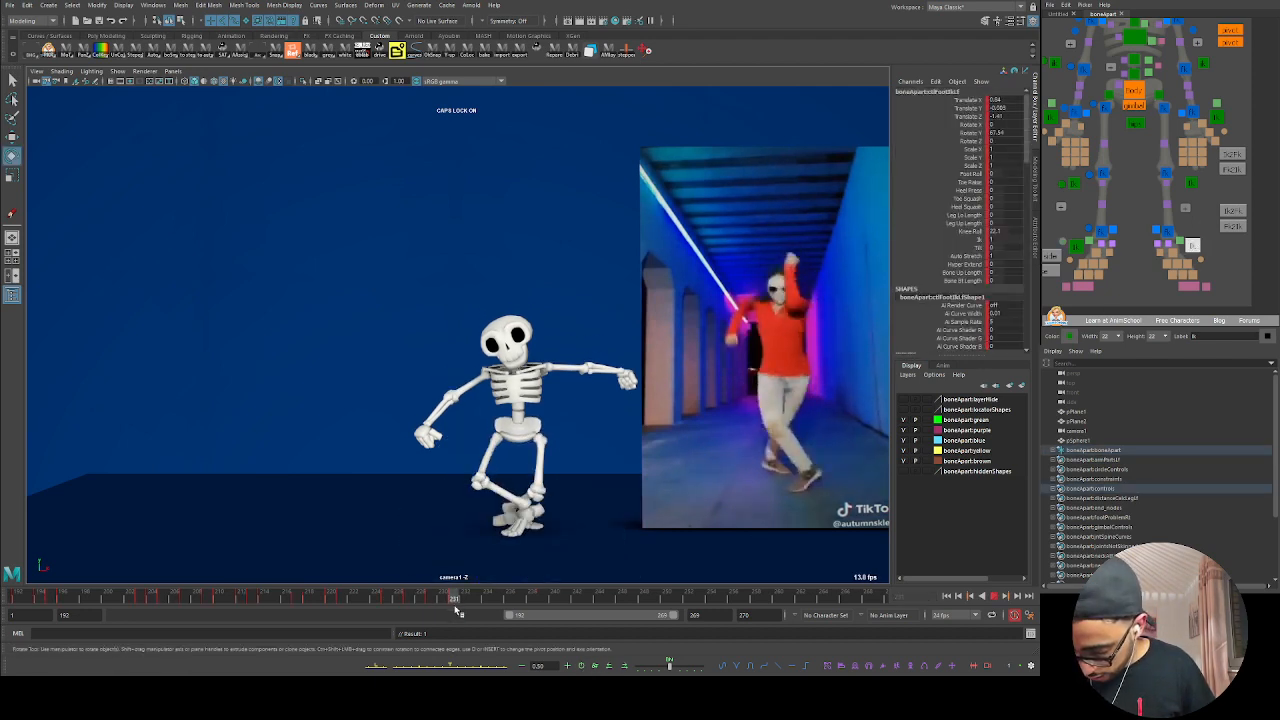
{"action": "mouse_move", "coordinate": [409, 603]}
{"action": "left_mouse_down"}
{"action": "mouse_move", "coordinate": [470, 622]}
{"action": "mouse_move", "coordinate": [449, 612]}
{"action": "mouse_move", "coordinate": [477, 609]}
{"action": "left_mouse_up"}
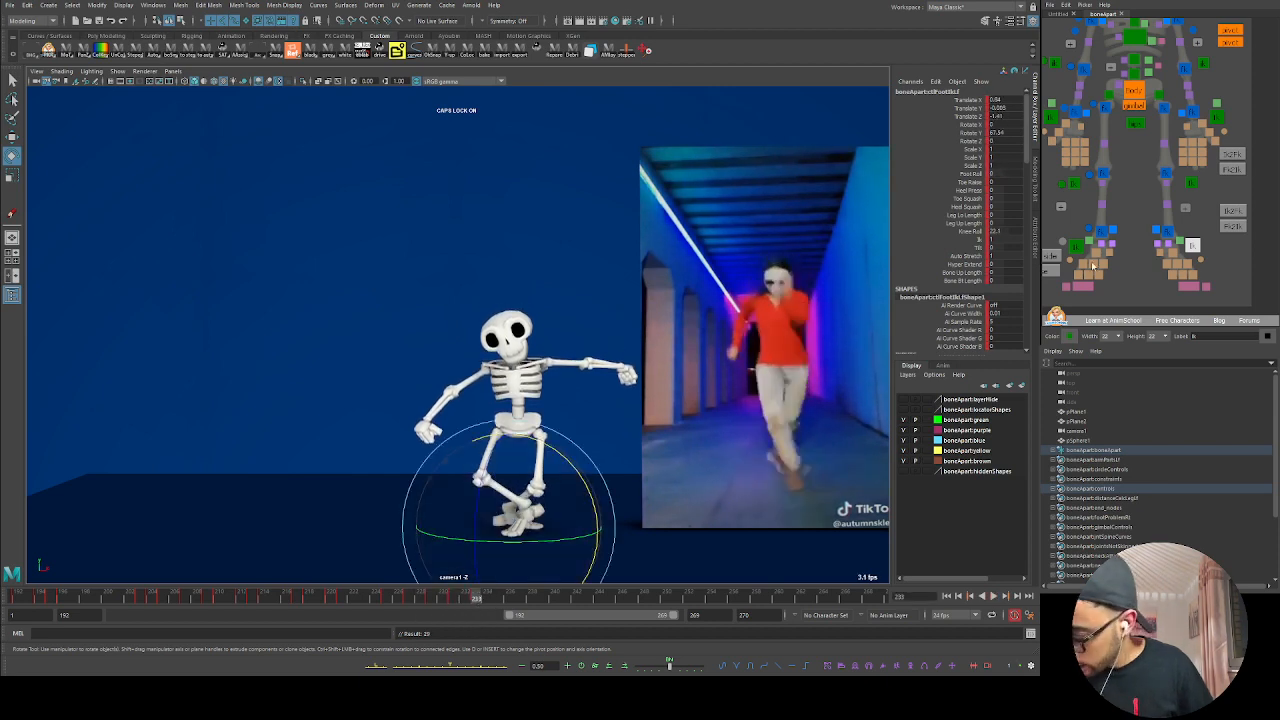
{"action": "left_click", "coordinate": [975, 174]}
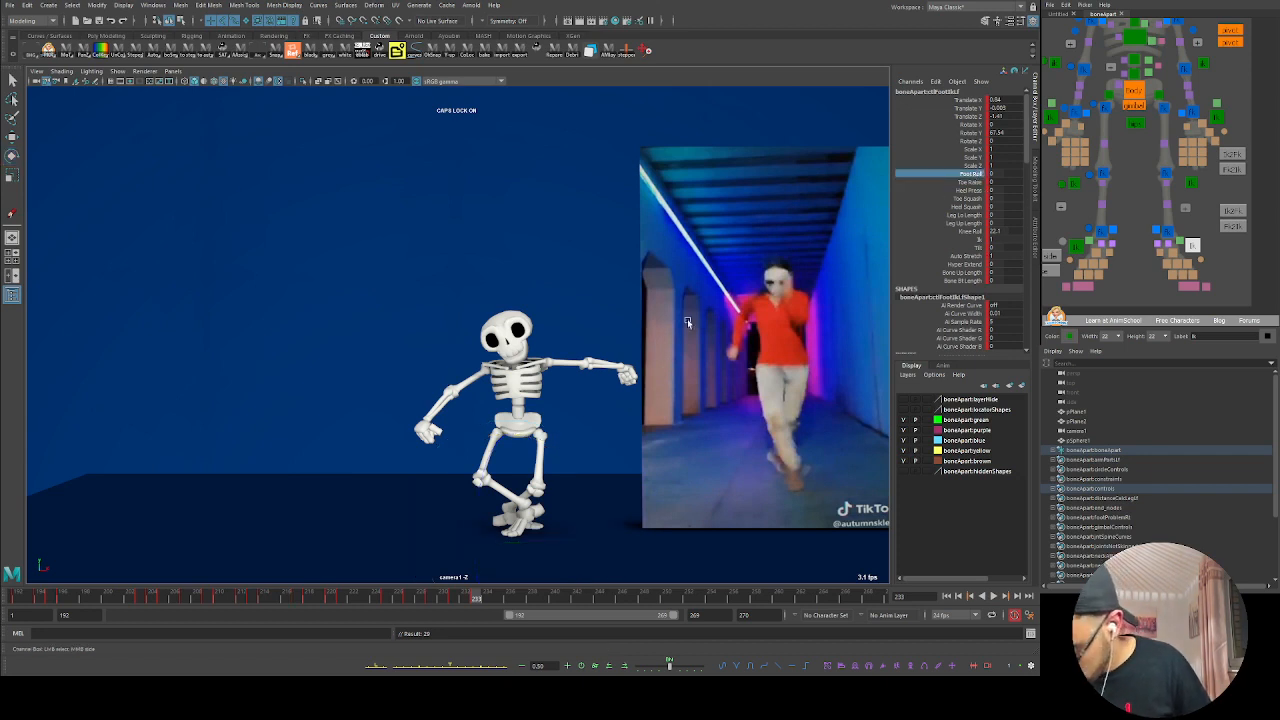
{"action": "middle_click_drag", "start_coordinate": [706, 414], "coordinate": [715, 420]}
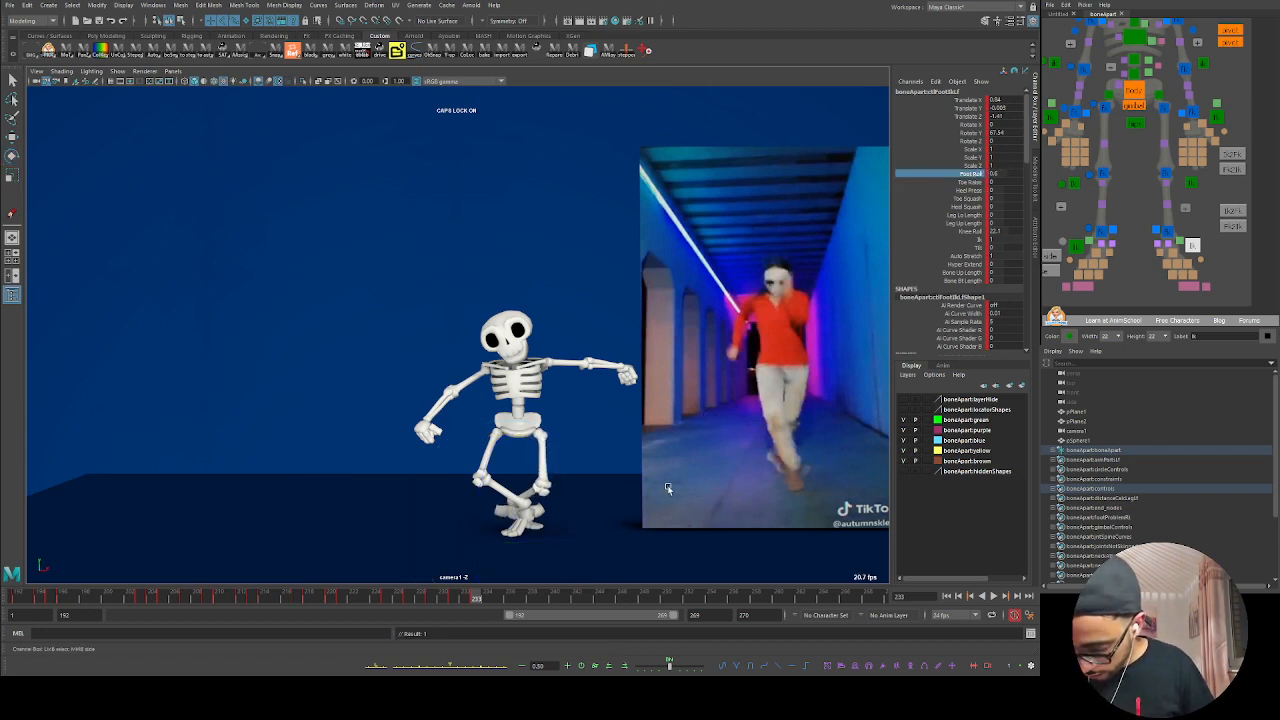
{"action": "left_click_drag", "start_coordinate": [411, 600], "coordinate": [476, 610]}
Step: Reduce the right foot control's Foot Roll to about 0.29 at frame 231 and play back the step
{"action": "key", "text": "e"}
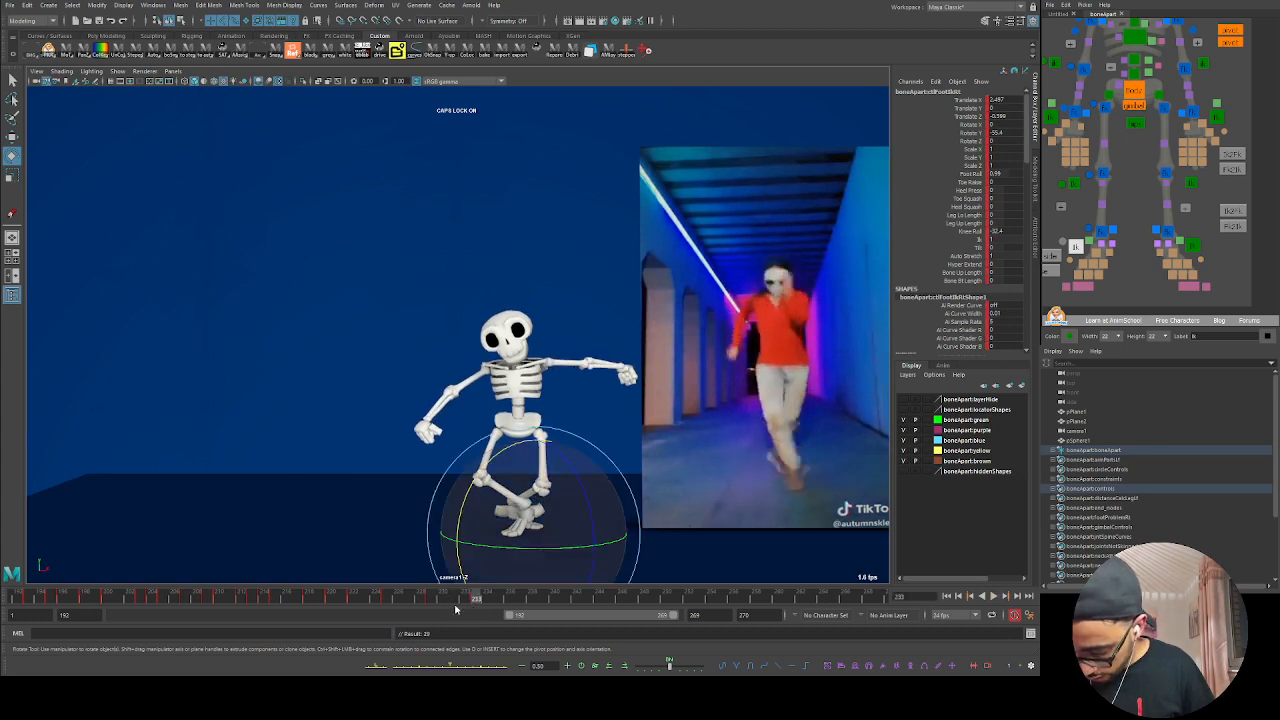
{"action": "left_click", "coordinate": [455, 609]}
{"action": "left_click", "coordinate": [968, 175]}
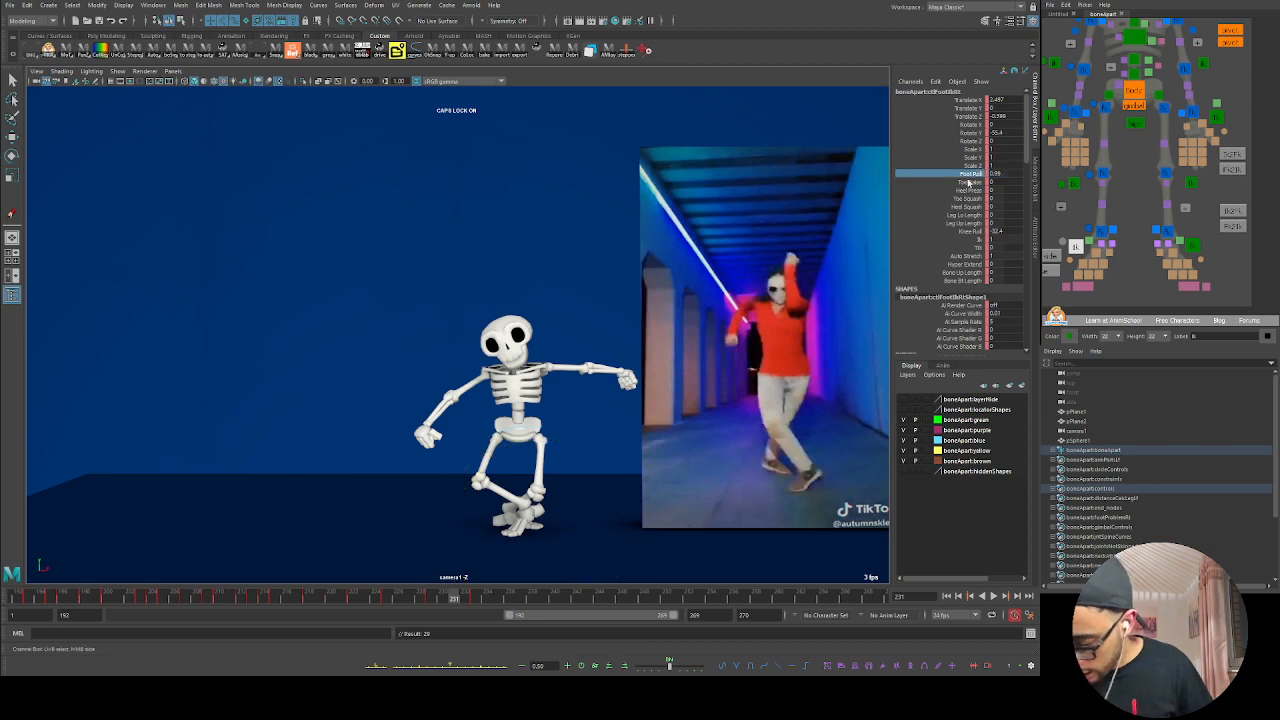
{"action": "left_click_drag", "start_coordinate": [450, 601], "coordinate": [407, 594]}
{"action": "key", "text": "alt+v"}
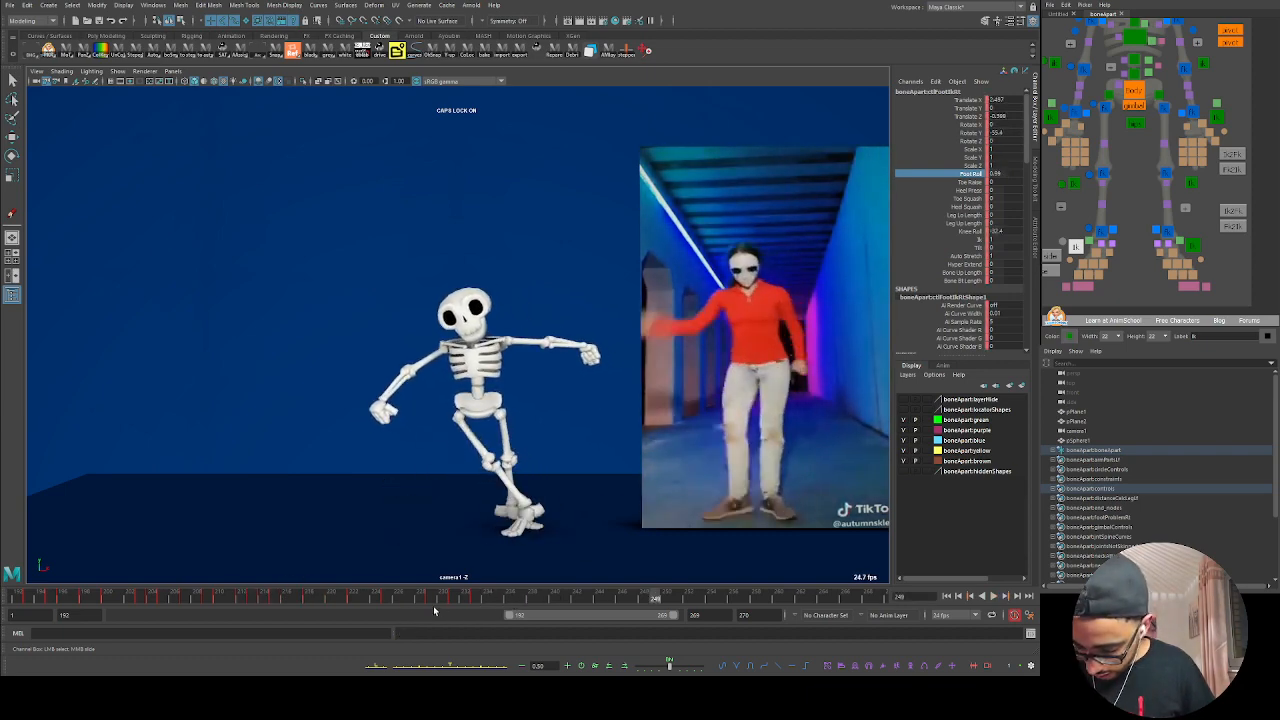
Step: Raise the body control's Translate X keys between about frames 239 and 247 in the Graph Editor
{"action": "left_click_drag", "start_coordinate": [394, 600], "coordinate": [521, 598]}
{"action": "left_click", "coordinate": [1133, 90]}
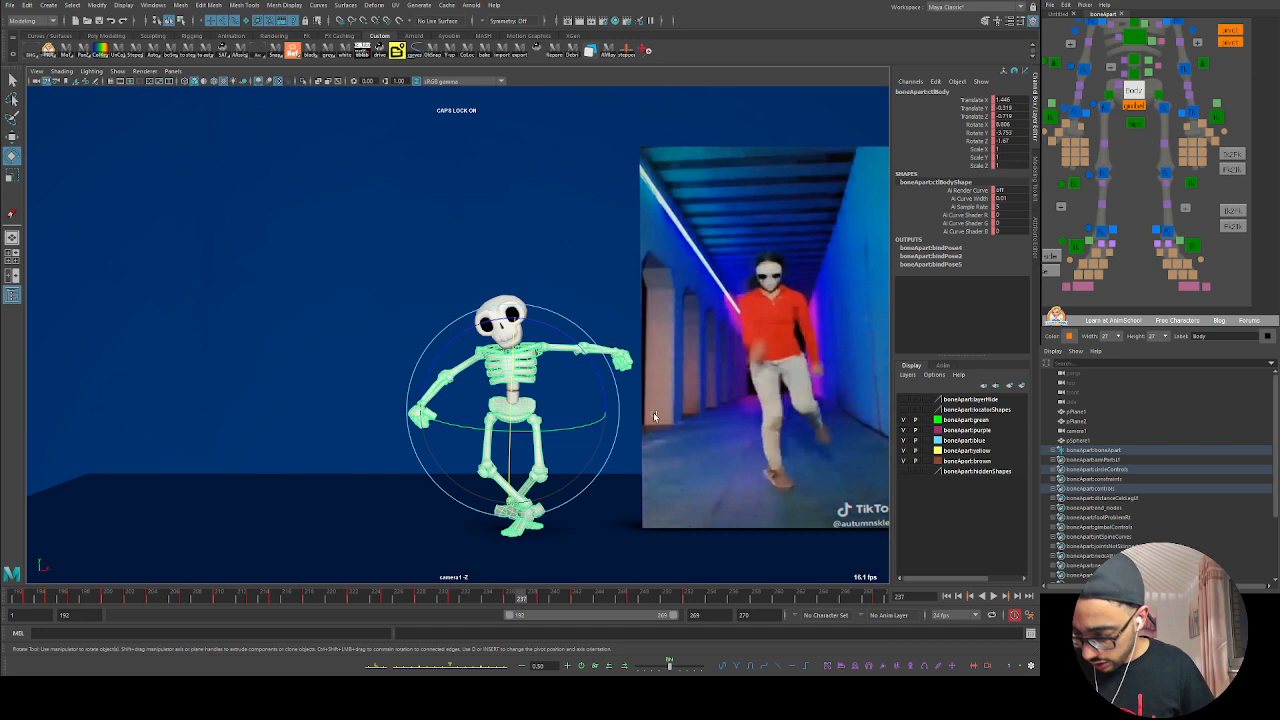
{"action": "left_click", "coordinate": [484, 596]}
{"action": "left_click_drag", "start_coordinate": [481, 594], "coordinate": [566, 596]}
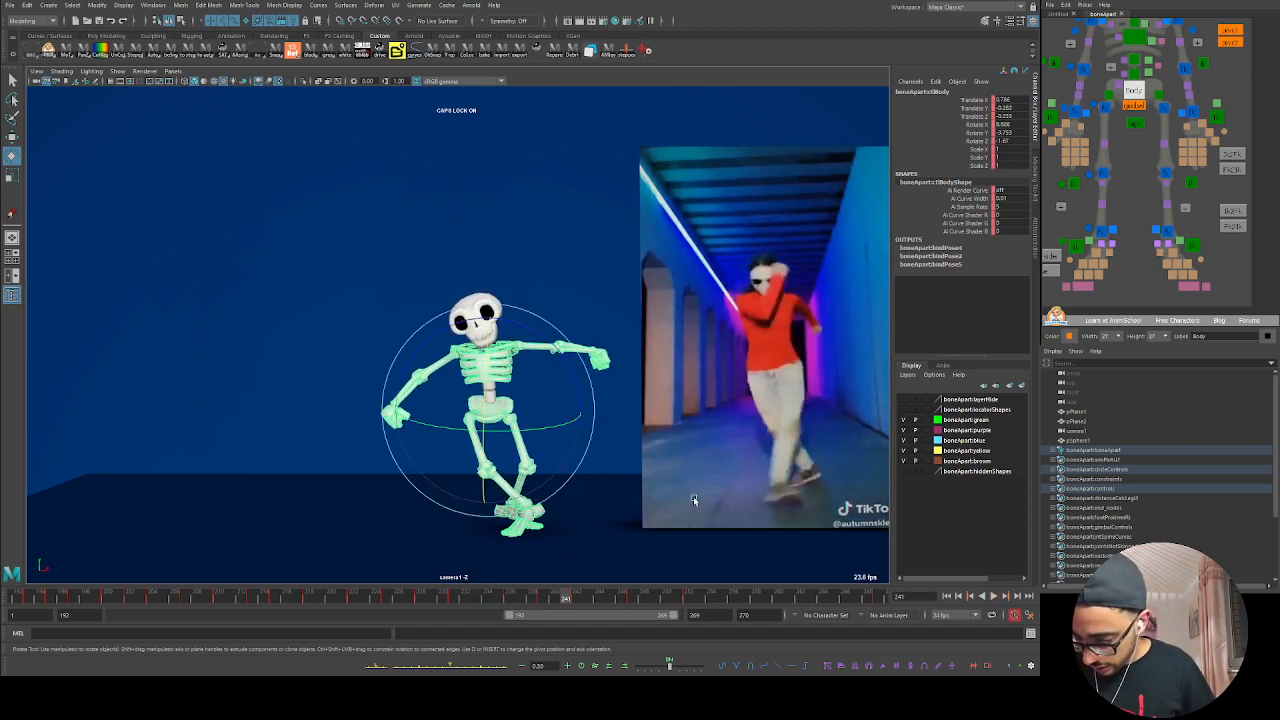
{"action": "key", "text": "space"}
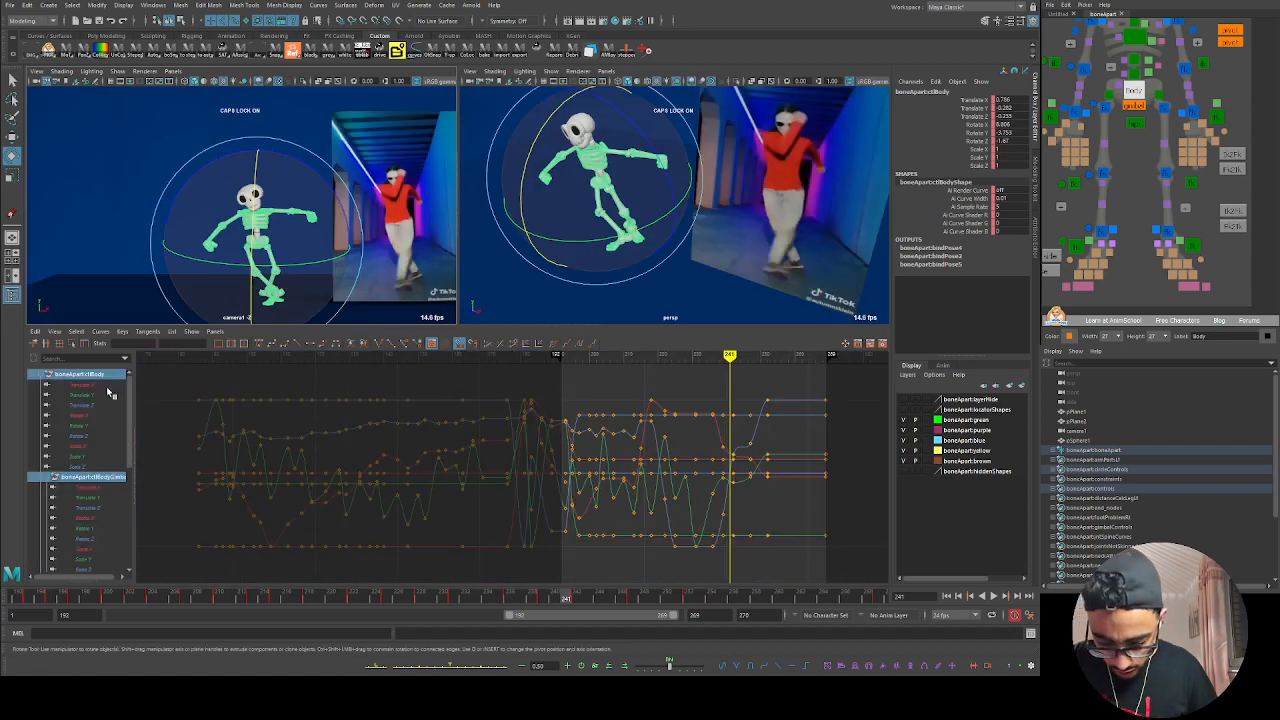
{"action": "left_click", "coordinate": [976, 101]}
{"action": "key", "text": "f"}
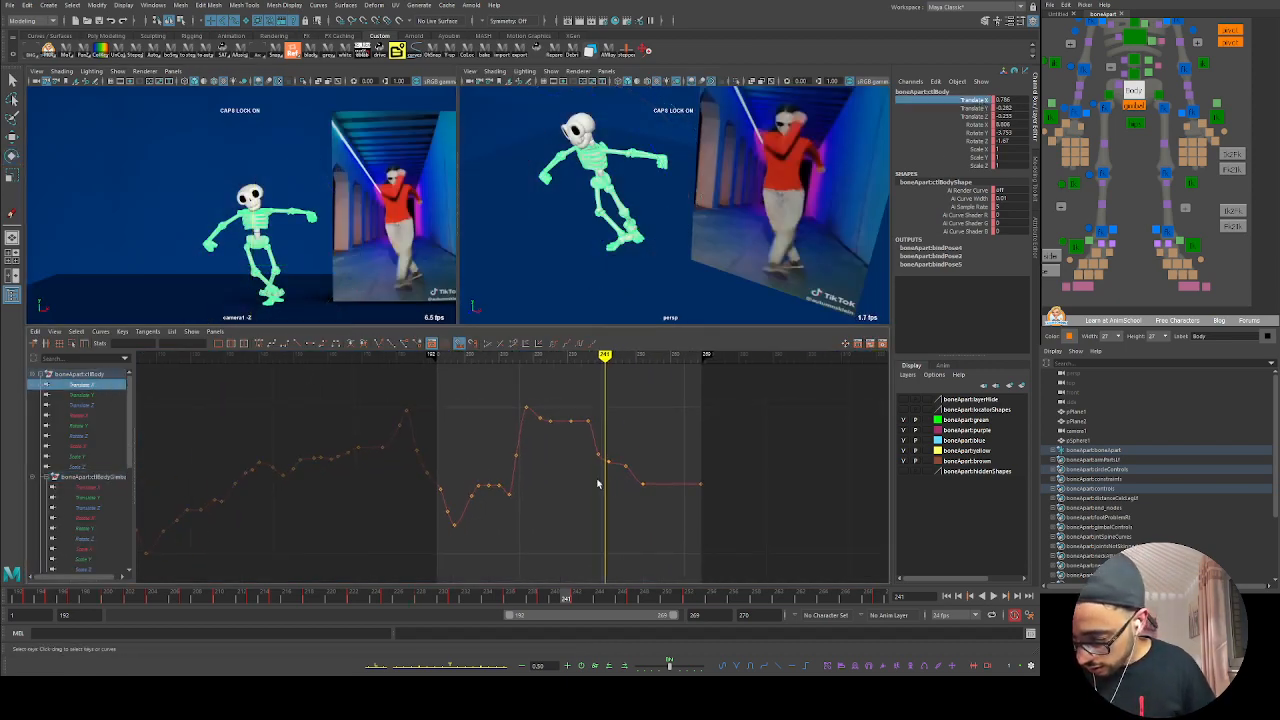
{"action": "right_click_drag", "start_coordinate": [598, 484], "coordinate": [628, 505], "text": "alt"}
{"action": "middle_click_drag", "start_coordinate": [617, 506], "coordinate": [484, 538], "text": "alt"}
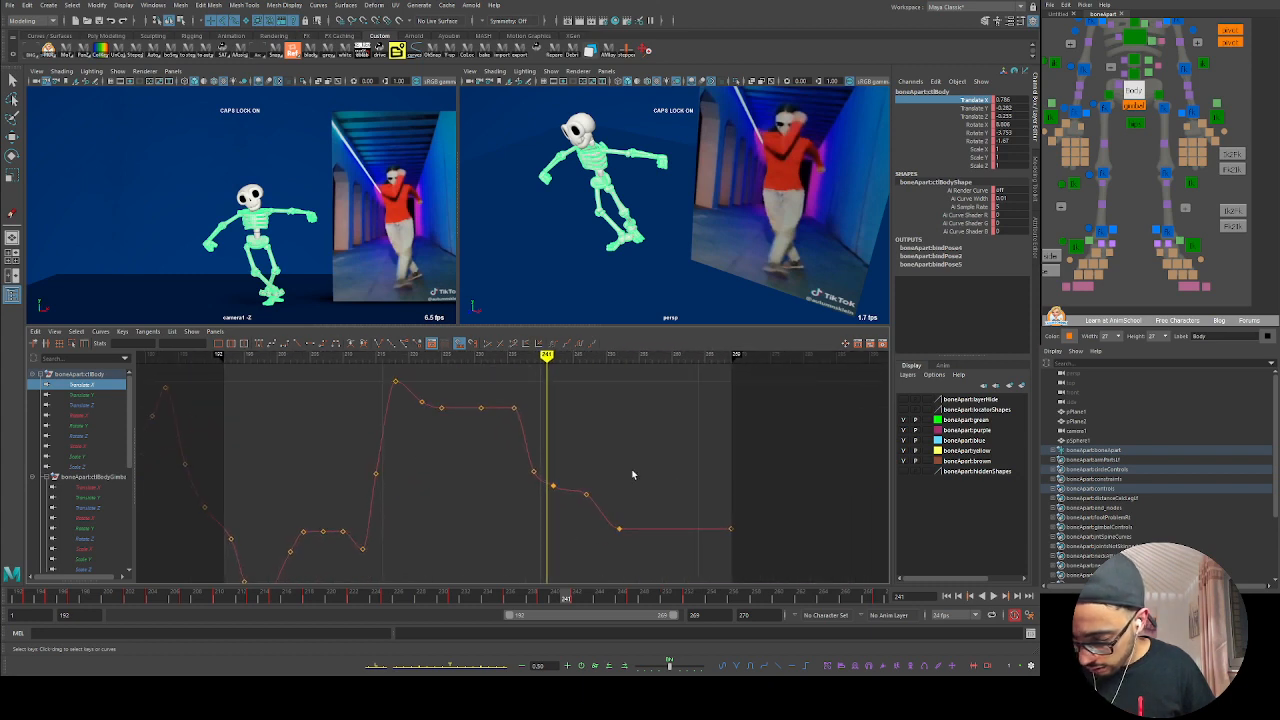
{"action": "left_click_drag", "start_coordinate": [632, 474], "coordinate": [505, 506]}
{"action": "middle_click_drag", "start_coordinate": [553, 488], "coordinate": [550, 436]}
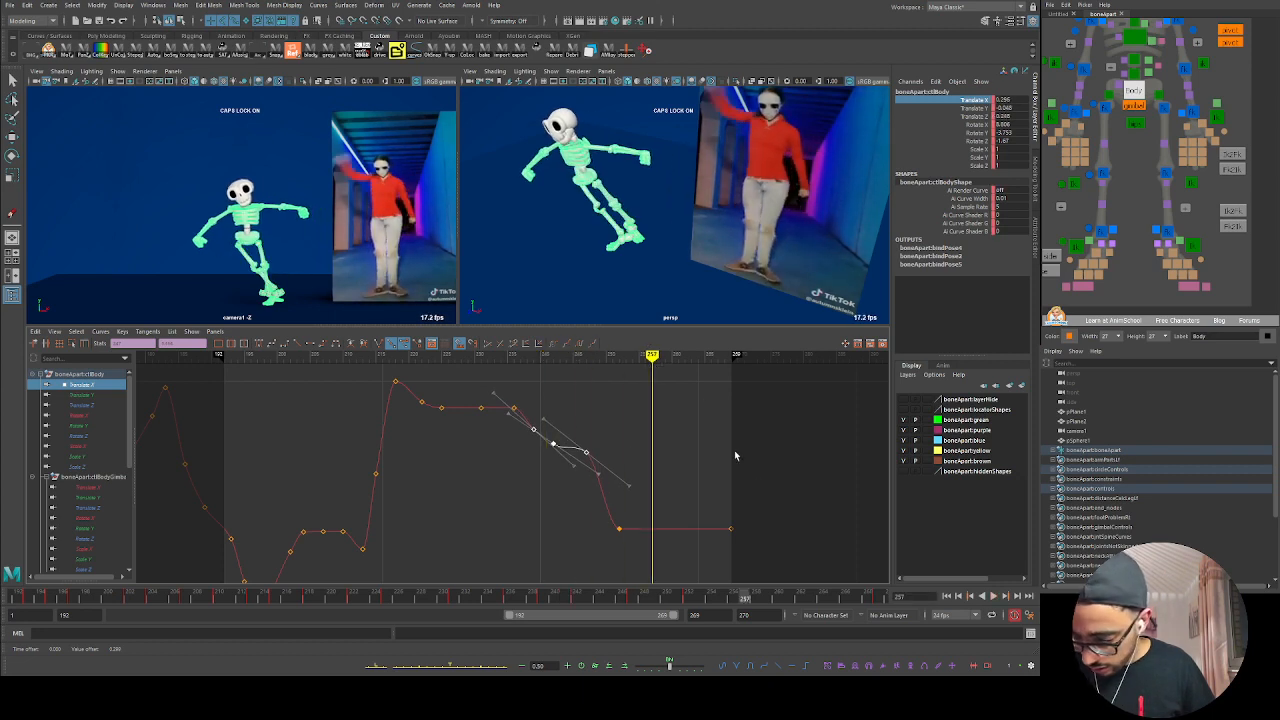
Step: Raise the body control's remaining Translate X keys from about frame 252 onward to about 0.72
{"action": "left_click_drag", "start_coordinate": [589, 563], "coordinate": [587, 562]}
{"action": "middle_click_drag", "start_coordinate": [620, 525], "coordinate": [623, 489], "text": "shift"}
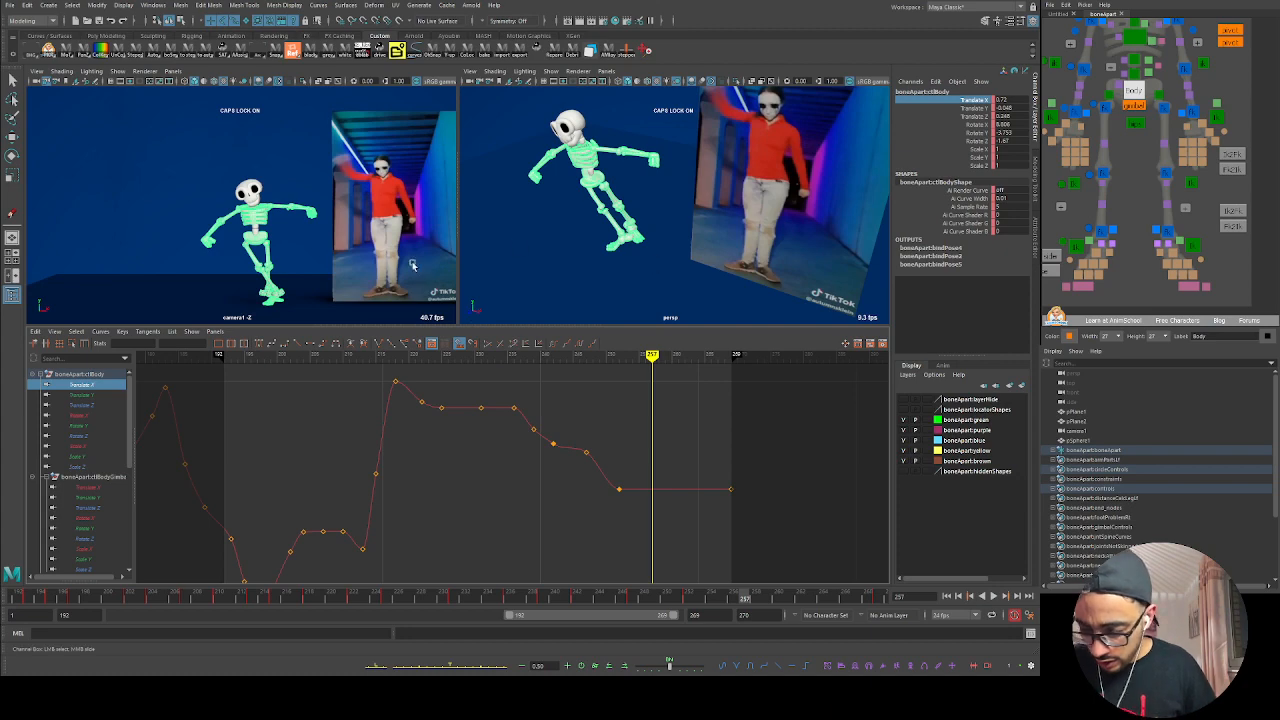
{"action": "key", "text": "space"}
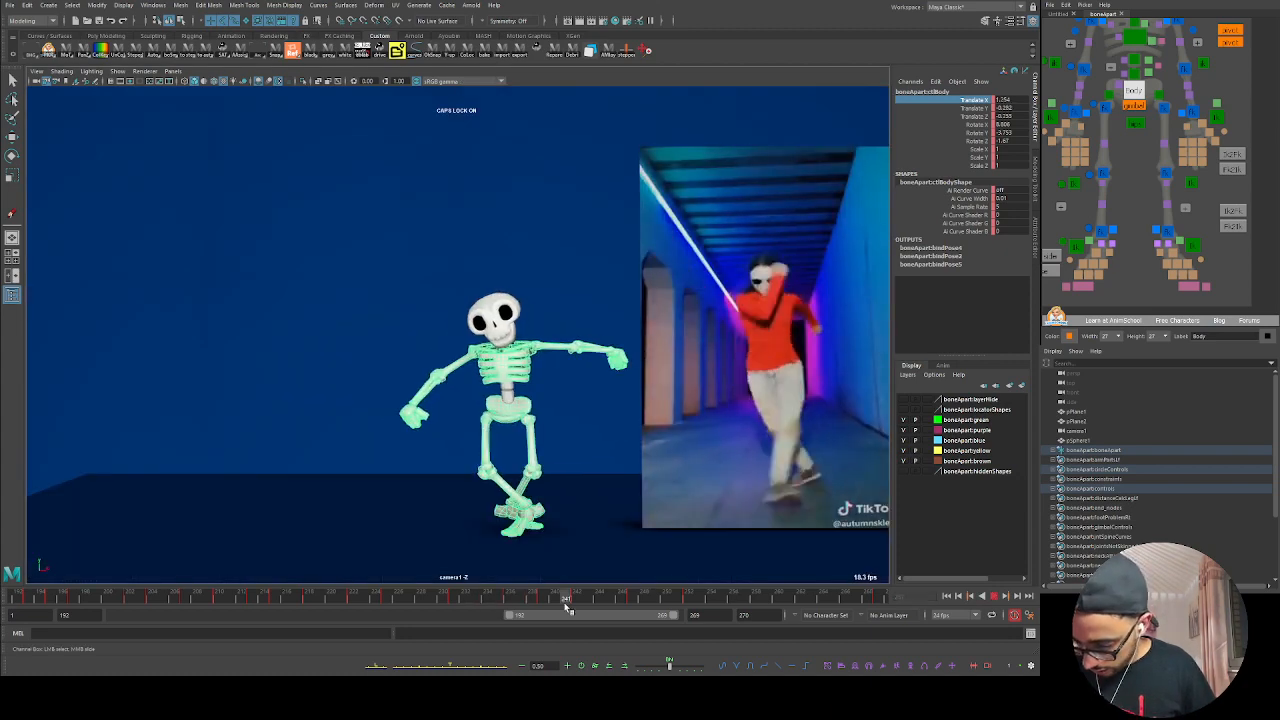
Step: Play the dance repeatedly from the start of the range and compare the skeleton's leg and body motion with the dancer reference
{"action": "left_click", "coordinate": [610, 524]}
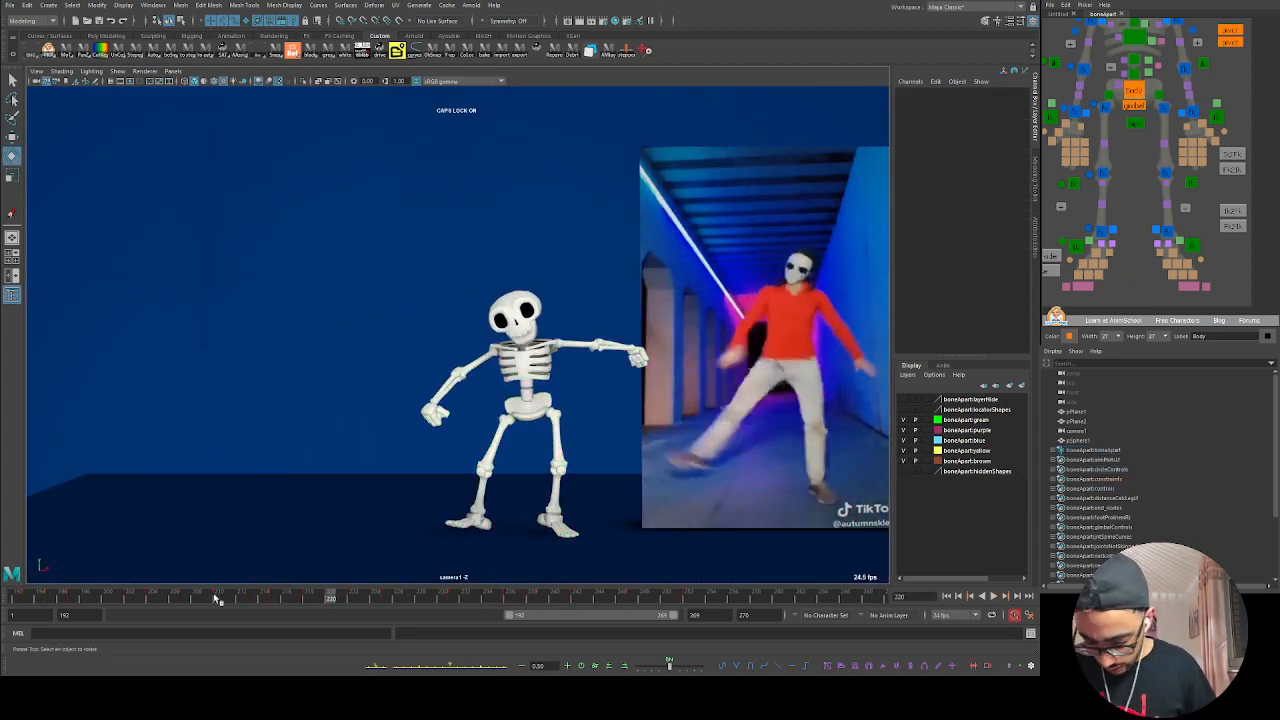
{"action": "left_click_drag", "start_coordinate": [50, 597], "coordinate": [18, 597]}
{"action": "key", "text": "alt+v"}
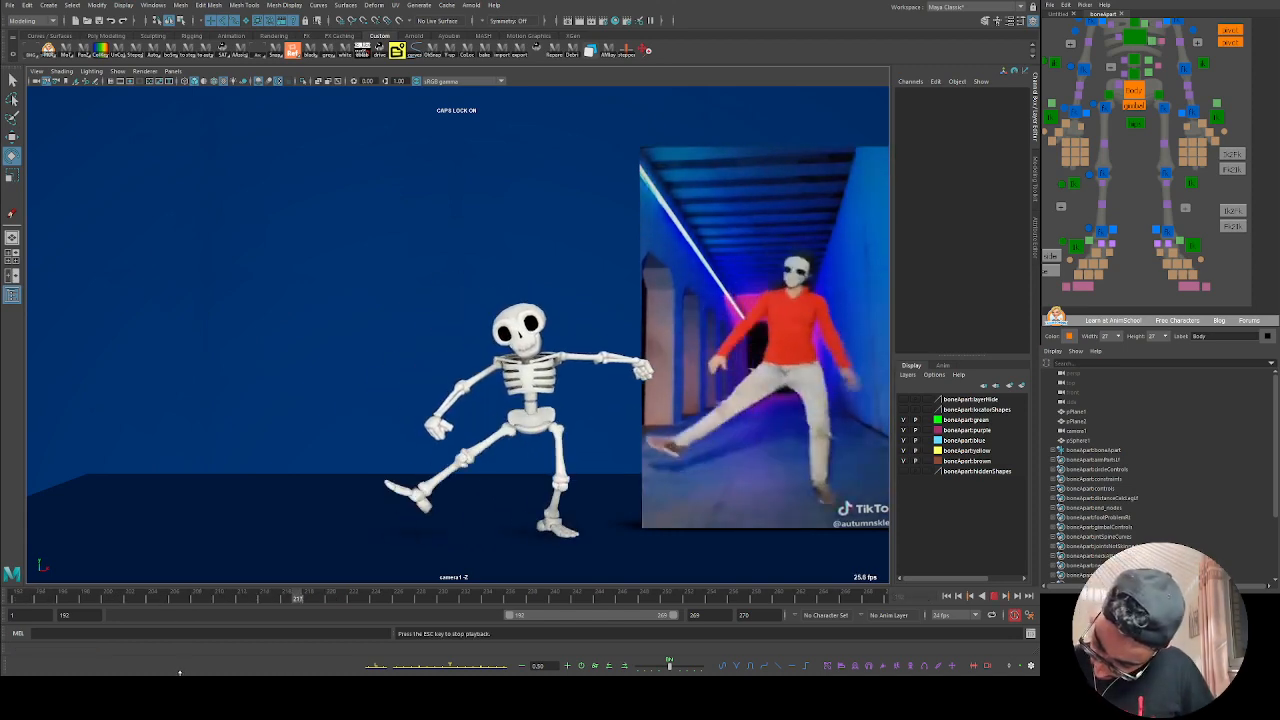
{"action": "key", "text": "alt+v"}
{"action": "left_click", "coordinate": [40, 600]}
{"action": "key", "text": "alt+v"}
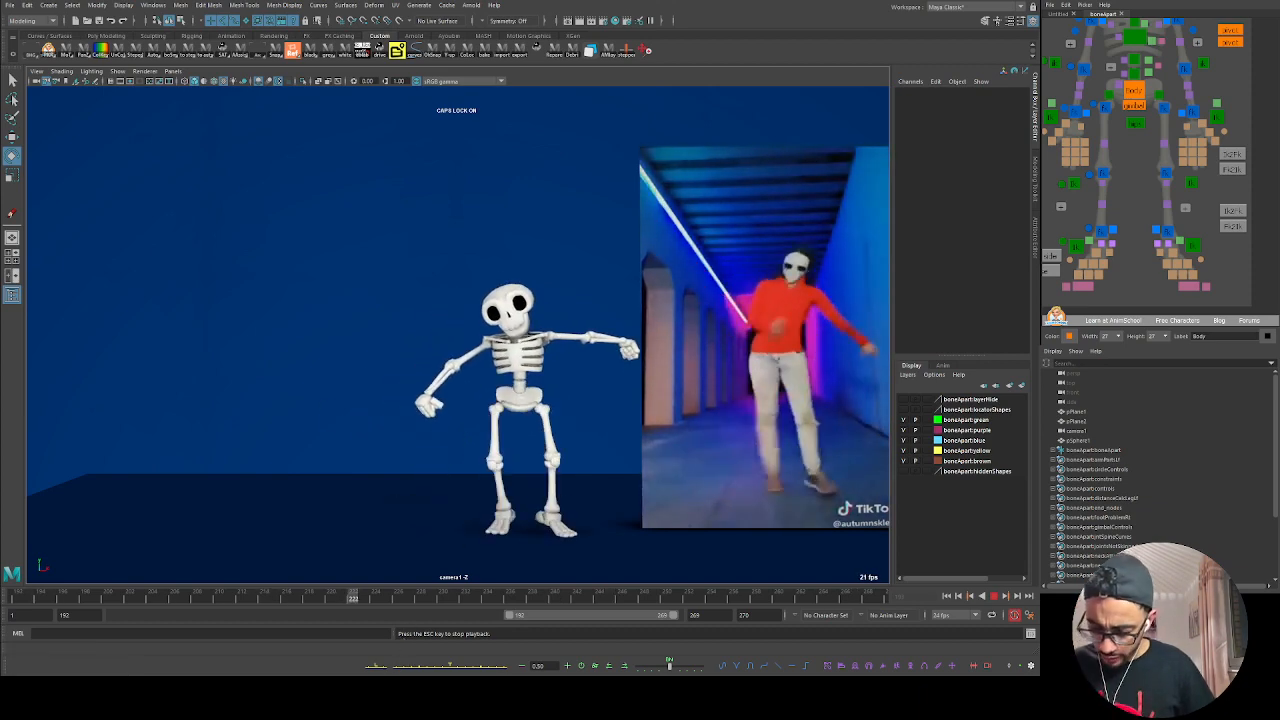
{"action": "left_click", "coordinate": [36, 595]}
{"action": "key", "text": "alt+v"}
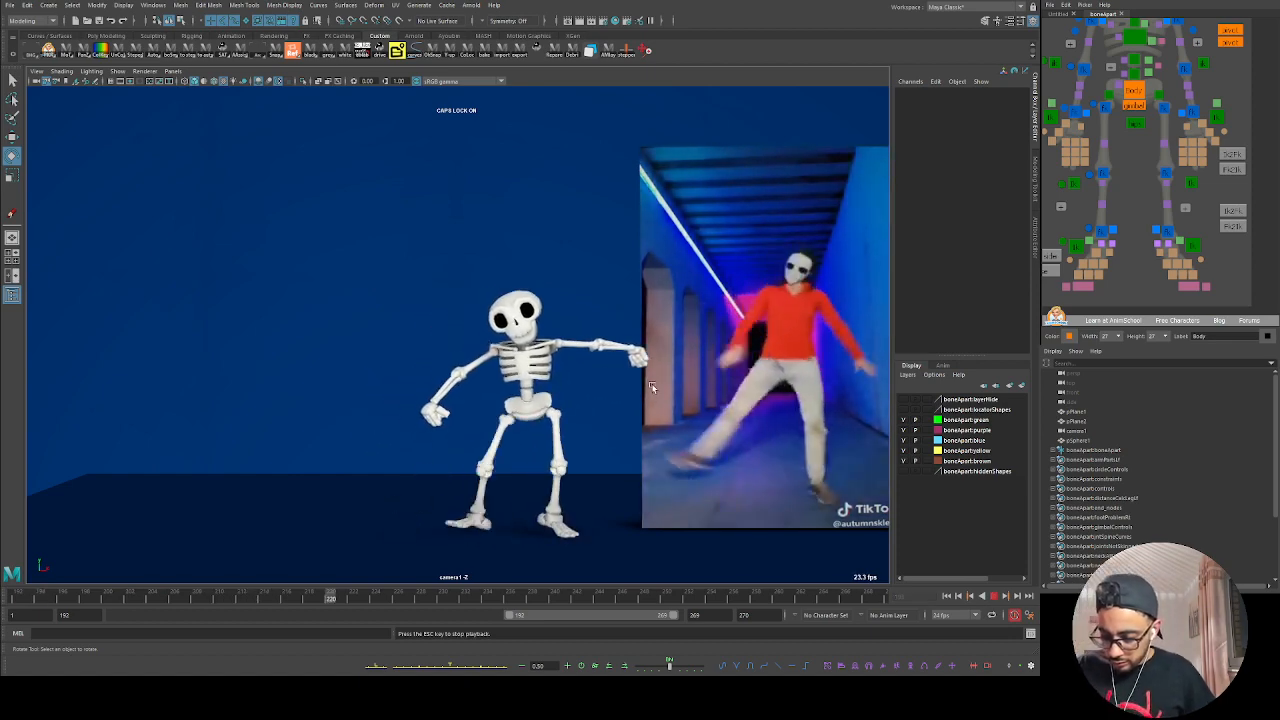
{"action": "left_click", "coordinate": [33, 597]}
{"action": "key", "text": "alt+v"}
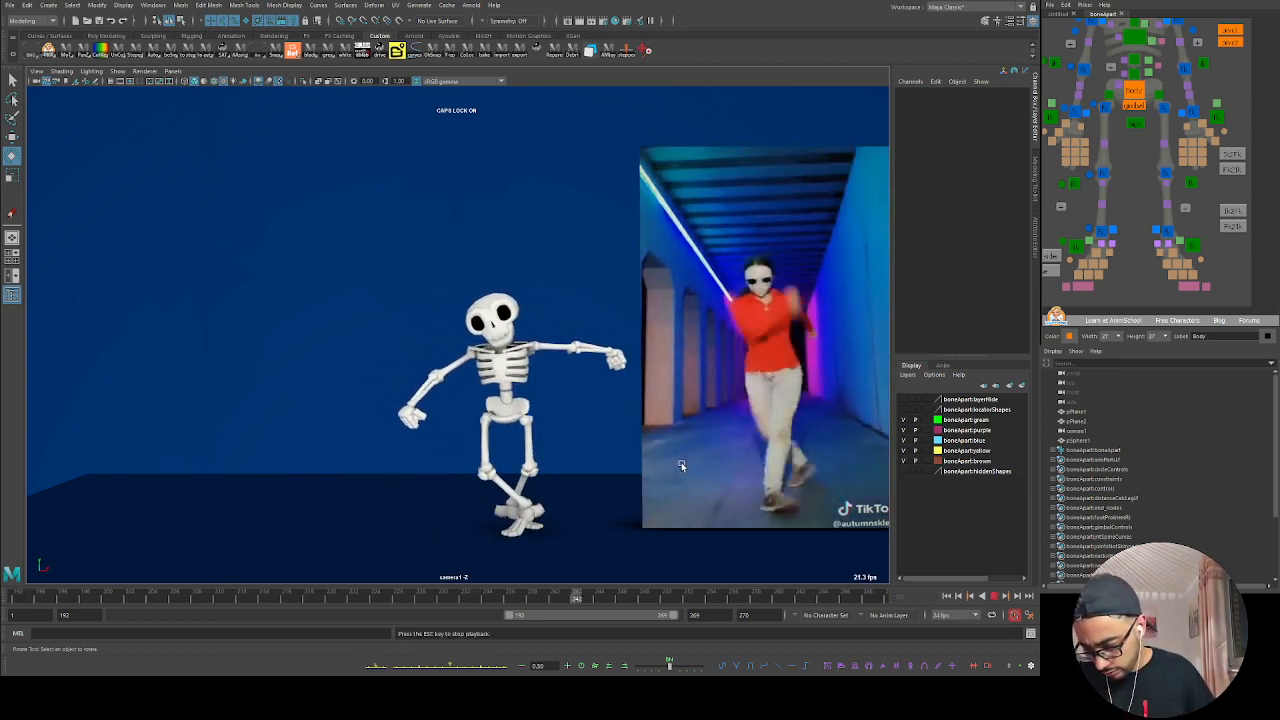
{"action": "left_click", "coordinate": [24, 590]}
{"action": "key", "text": "alt+v"}
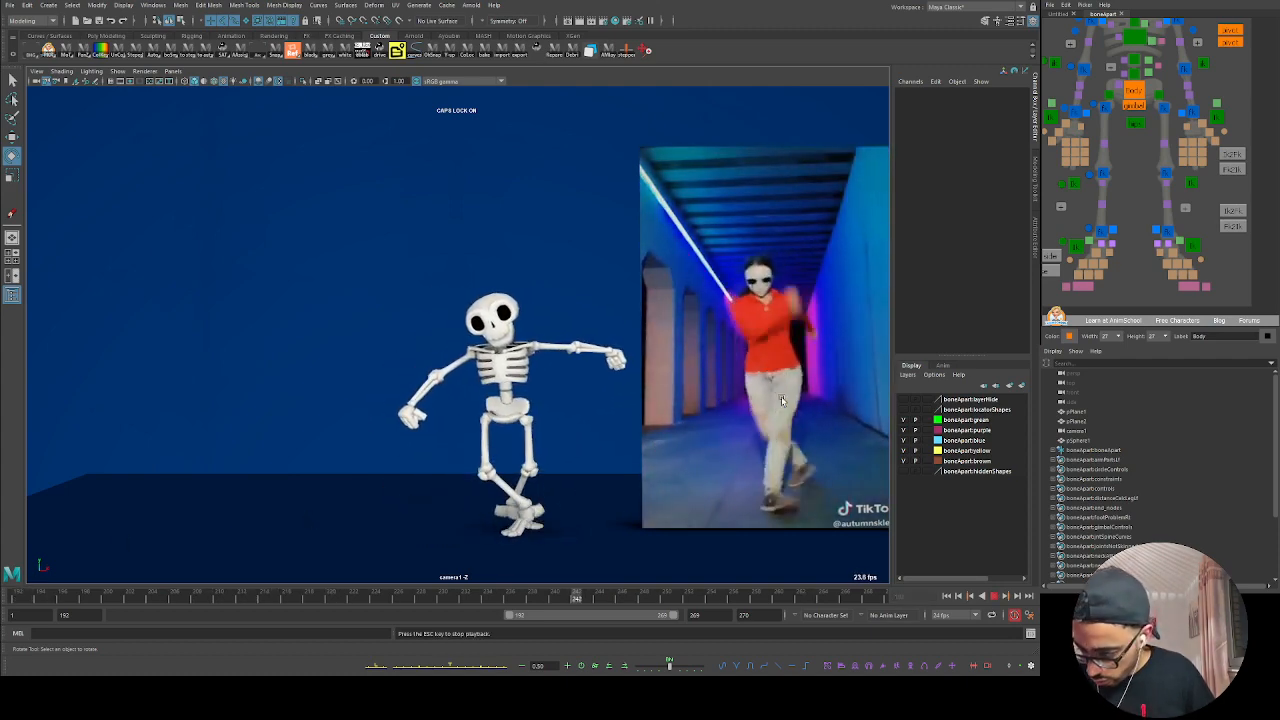
{"action": "left_click", "coordinate": [109, 595]}
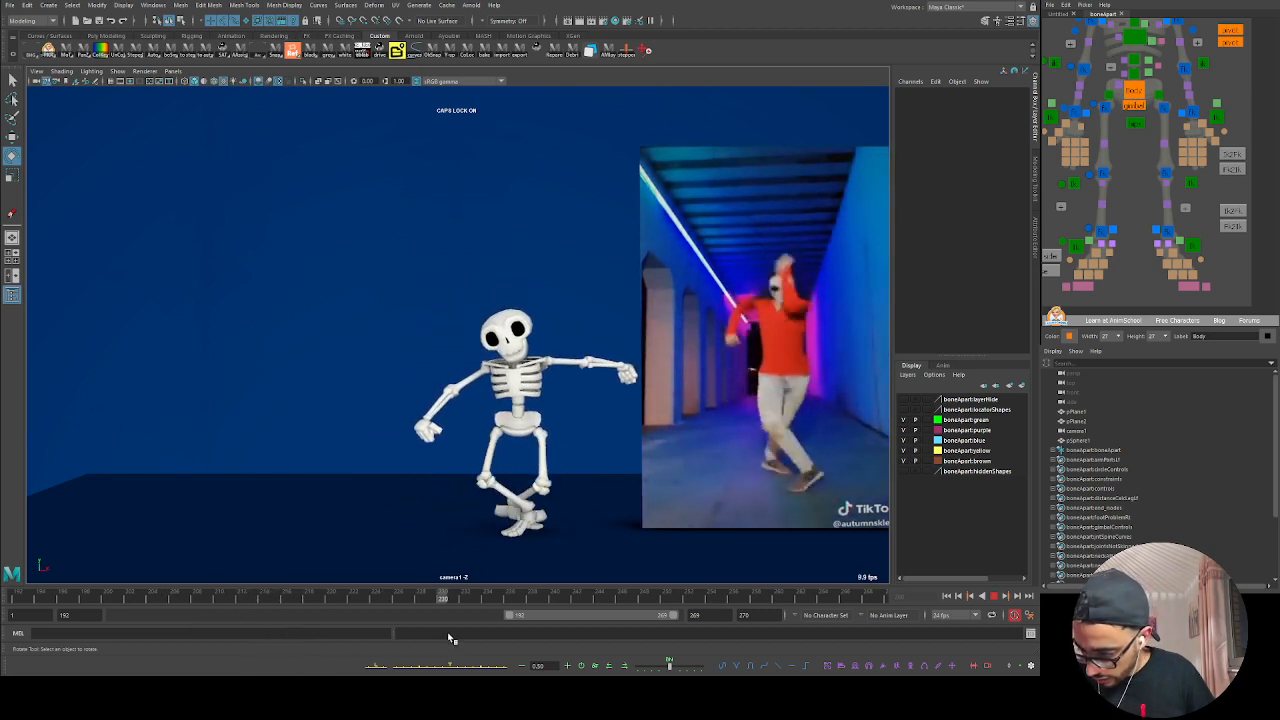
Step: Lift the right foot control to about Translate Y 0.251 at frame 227, rotate it to angle the foot, and check the motion
{"action": "mouse_move", "coordinate": [423, 624]}
{"action": "left_mouse_down"}
{"action": "mouse_move", "coordinate": [447, 624]}
{"action": "mouse_move", "coordinate": [406, 611]}
{"action": "left_mouse_up"}
{"action": "left_click", "coordinate": [1080, 245]}
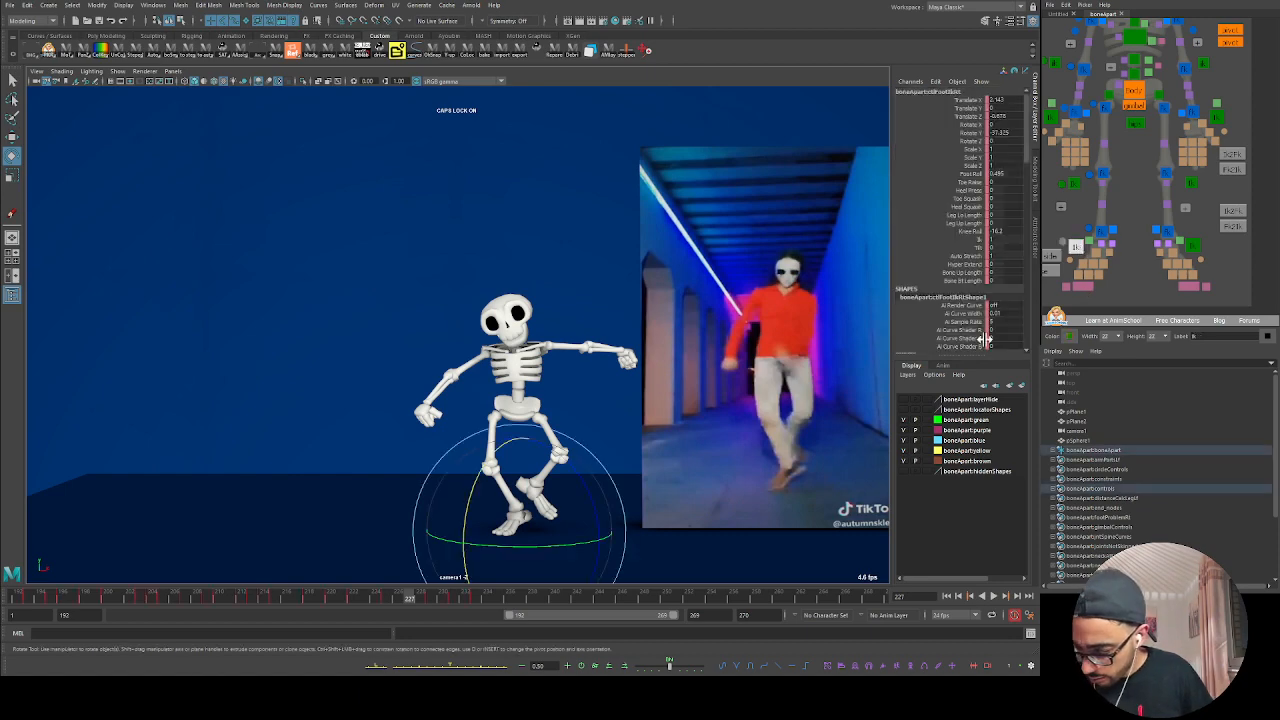
{"action": "left_click_drag", "start_coordinate": [336, 599], "coordinate": [411, 605]}
{"action": "key", "text": "w"}
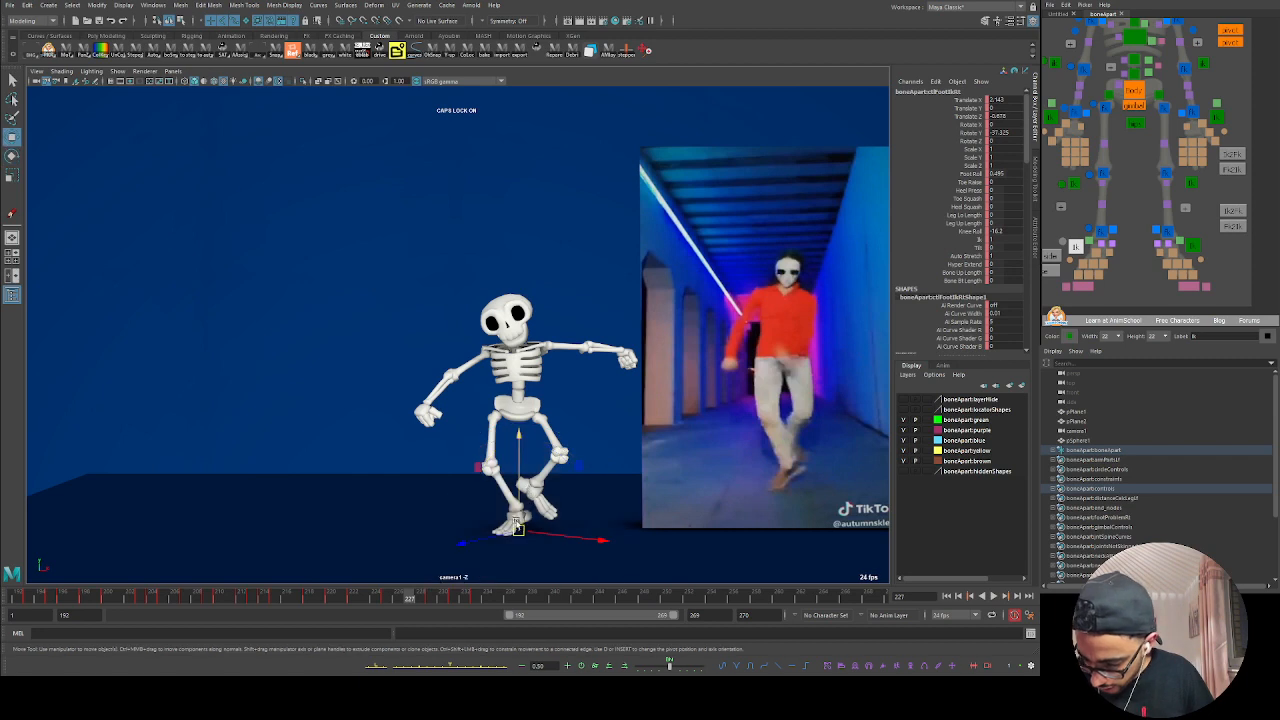
{"action": "left_click_drag", "start_coordinate": [517, 528], "coordinate": [519, 518]}
{"action": "key", "text": "e"}
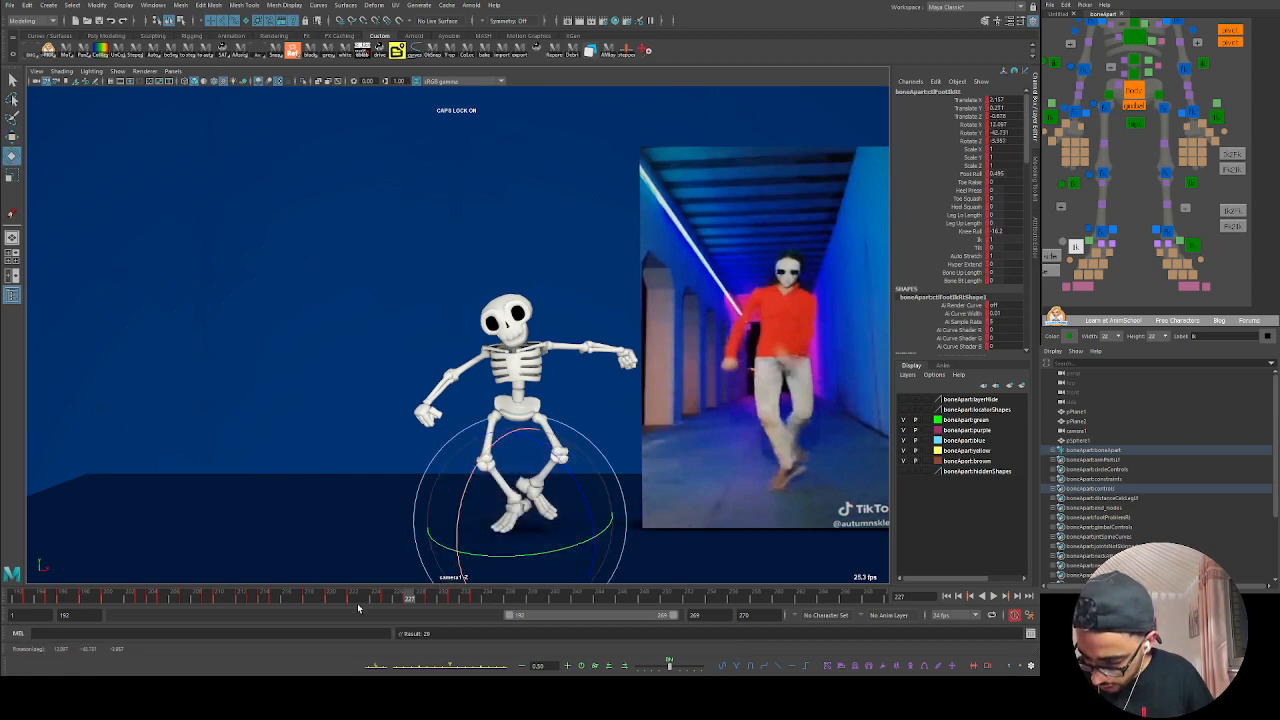
{"action": "key", "text": "alt+v"}
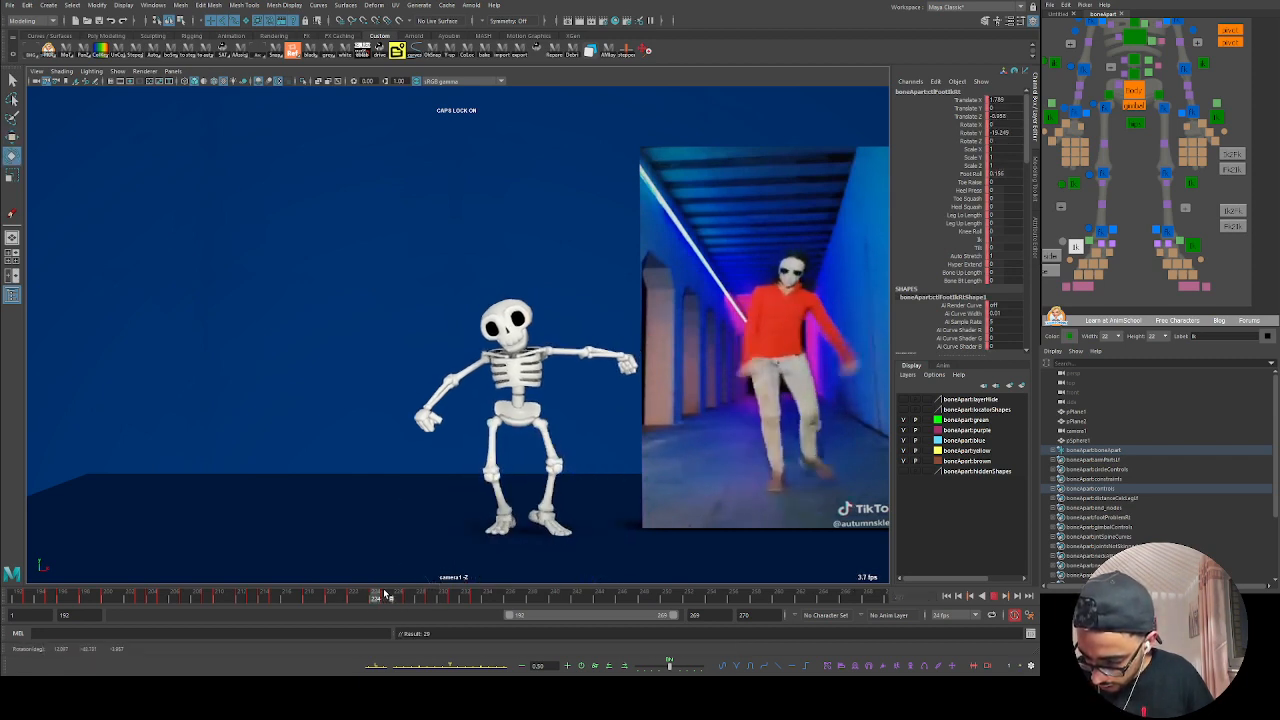
Step: Lower the body control's Translate Z key at frame 231 in the Graph Editor
{"action": "left_click", "coordinate": [455, 595]}
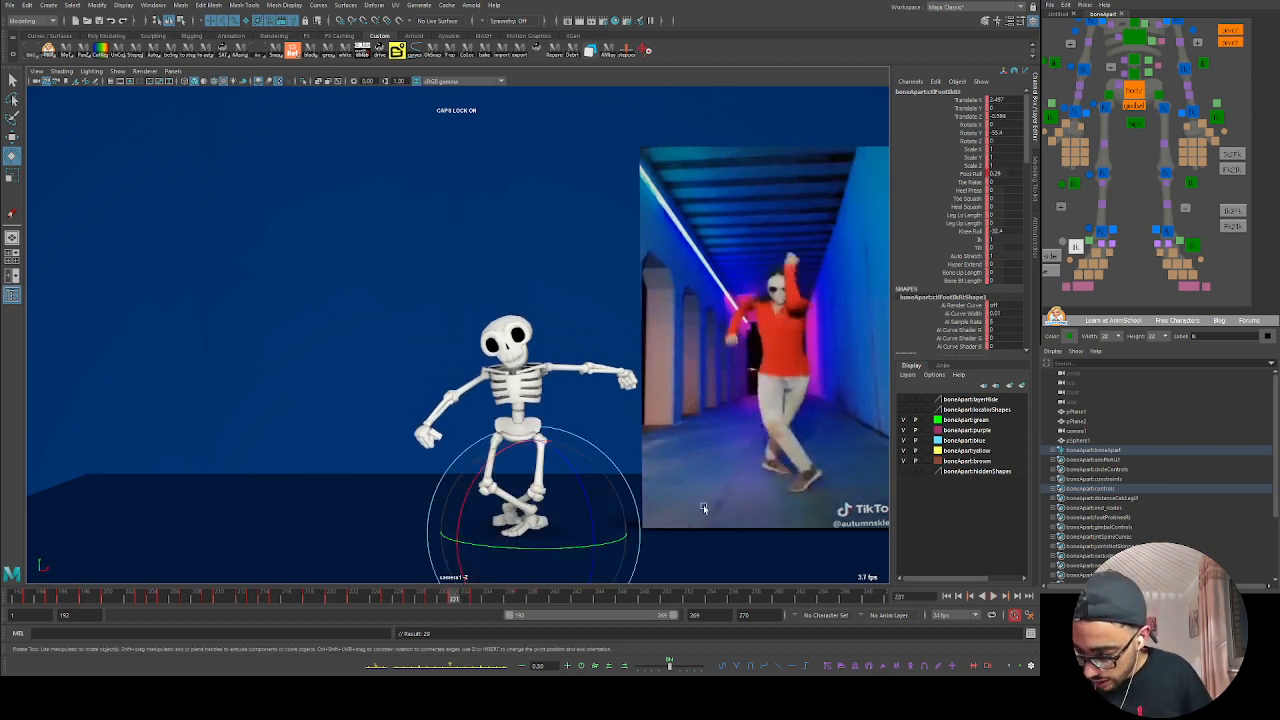
{"action": "left_click", "coordinate": [1135, 93]}
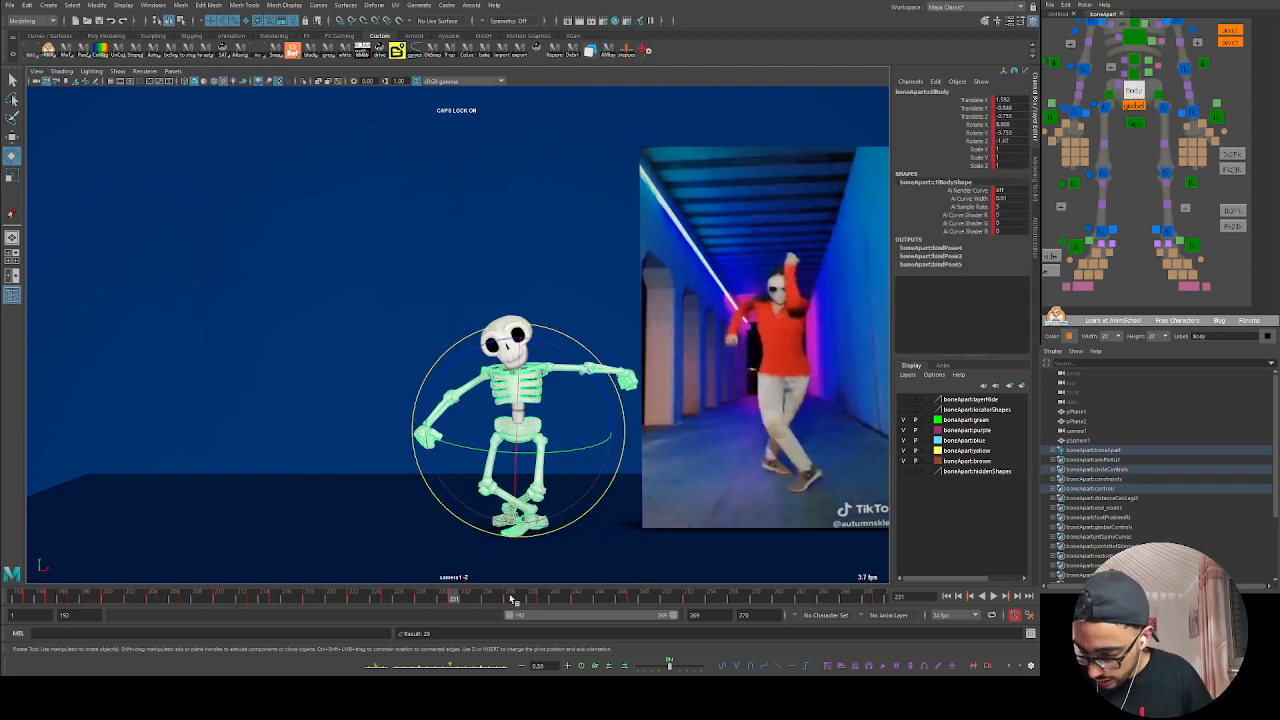
{"action": "key", "text": "alt+v"}
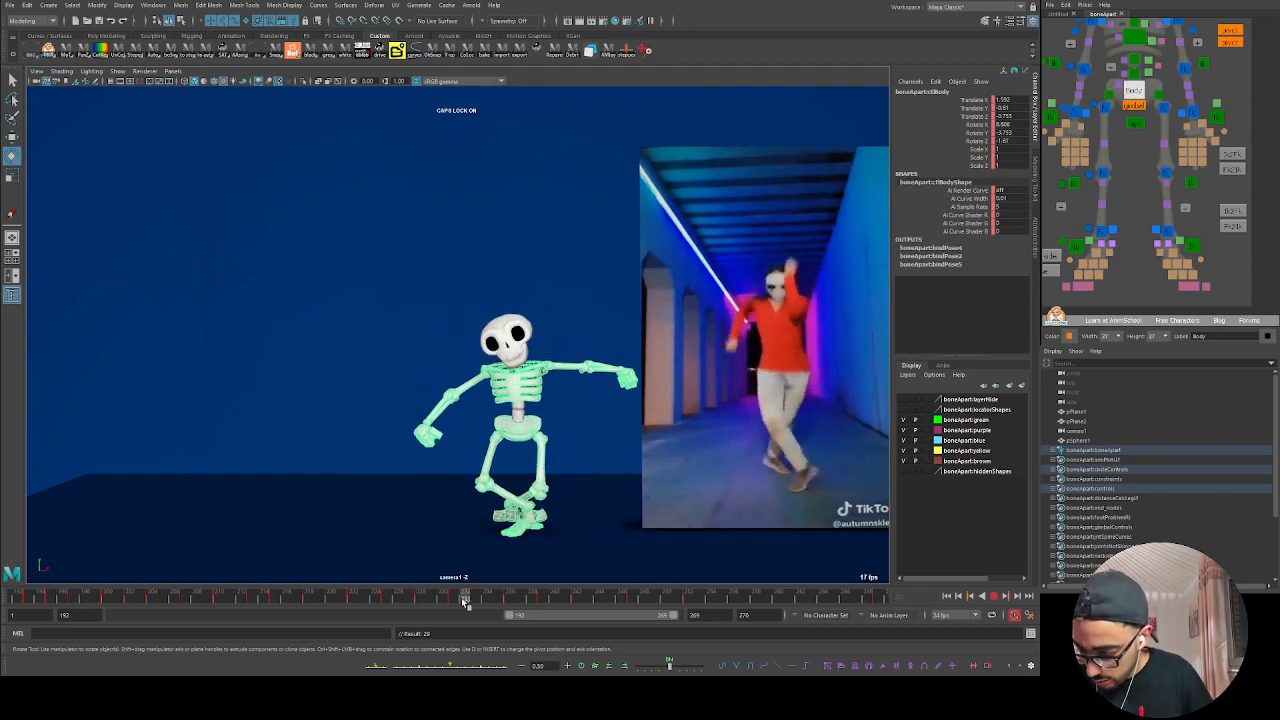
{"action": "key", "text": "alt+v"}
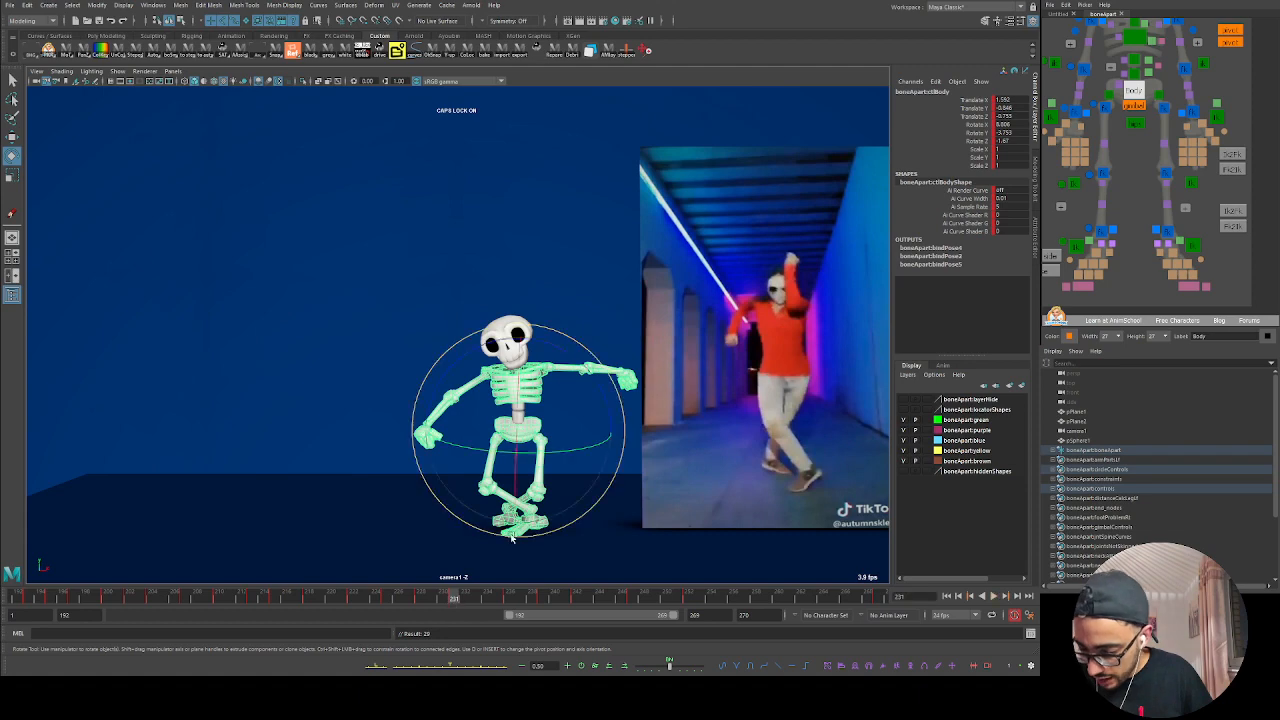
{"action": "key", "text": "space"}
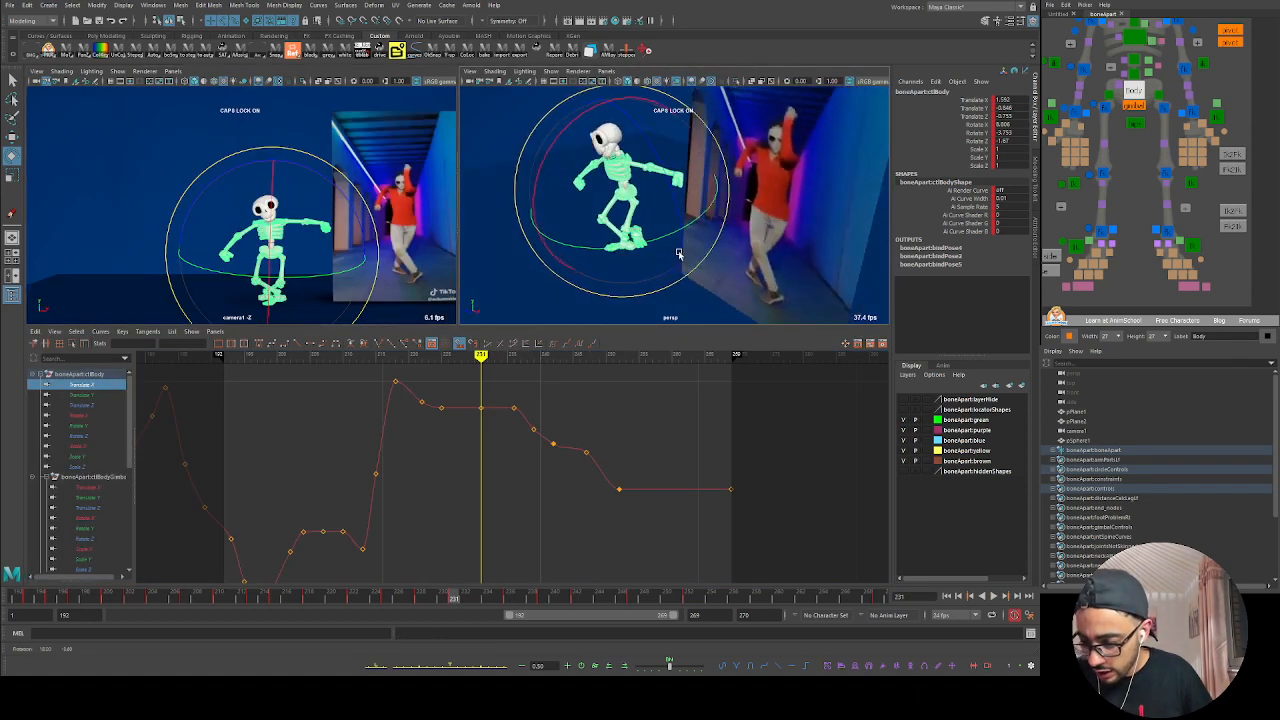
{"action": "scroll", "coordinate": [678, 246], "scroll_direction": "up", "scroll_amount": 3}
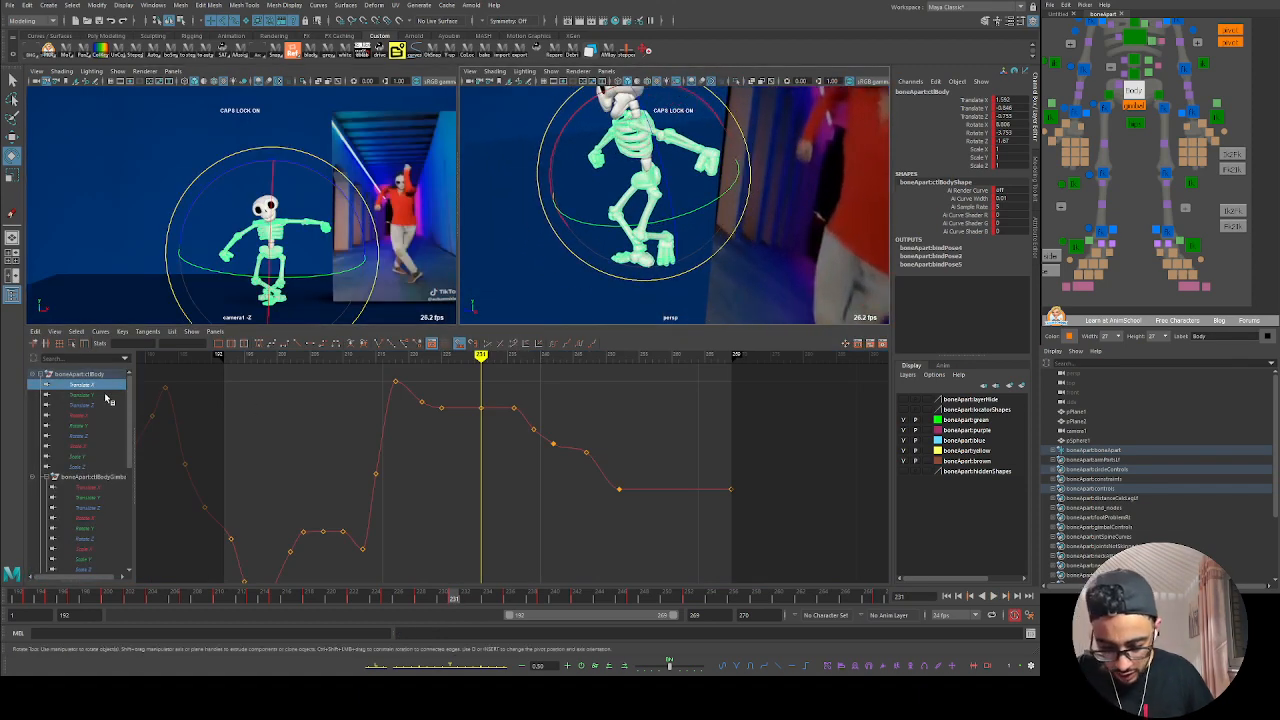
{"action": "left_click", "coordinate": [100, 395]}
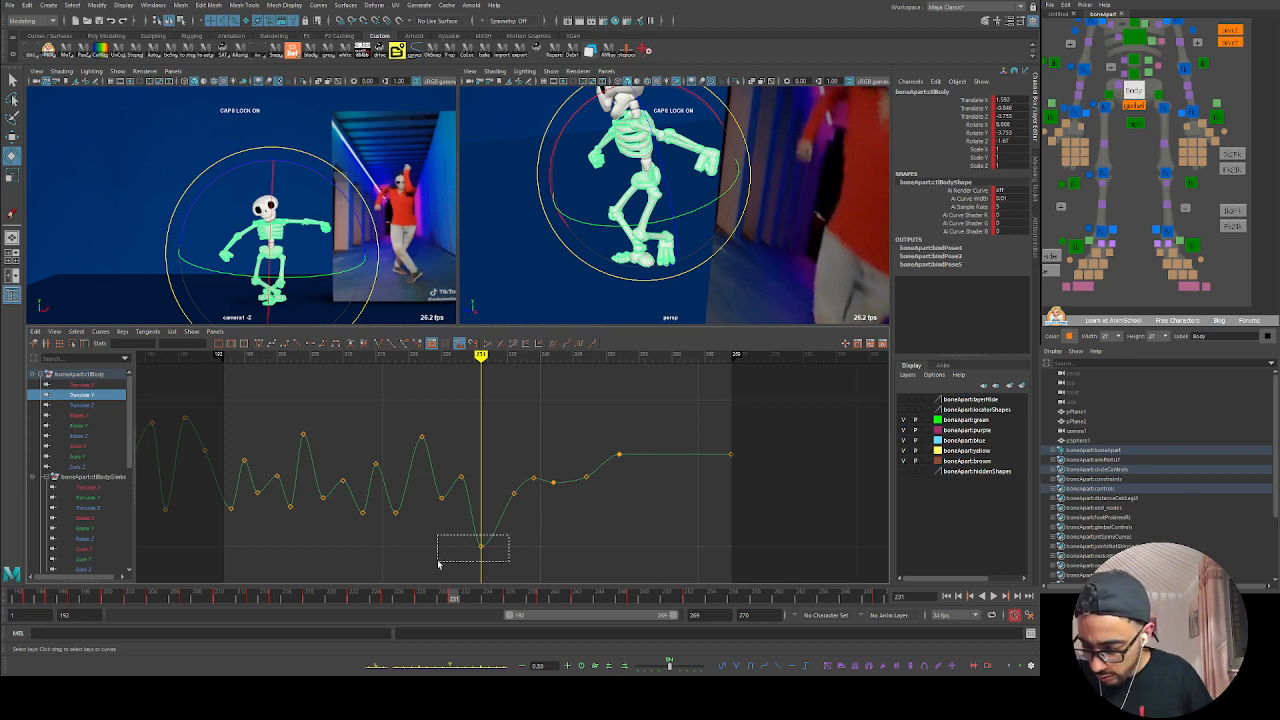
{"action": "left_click_drag", "start_coordinate": [438, 563], "coordinate": [437, 563]}
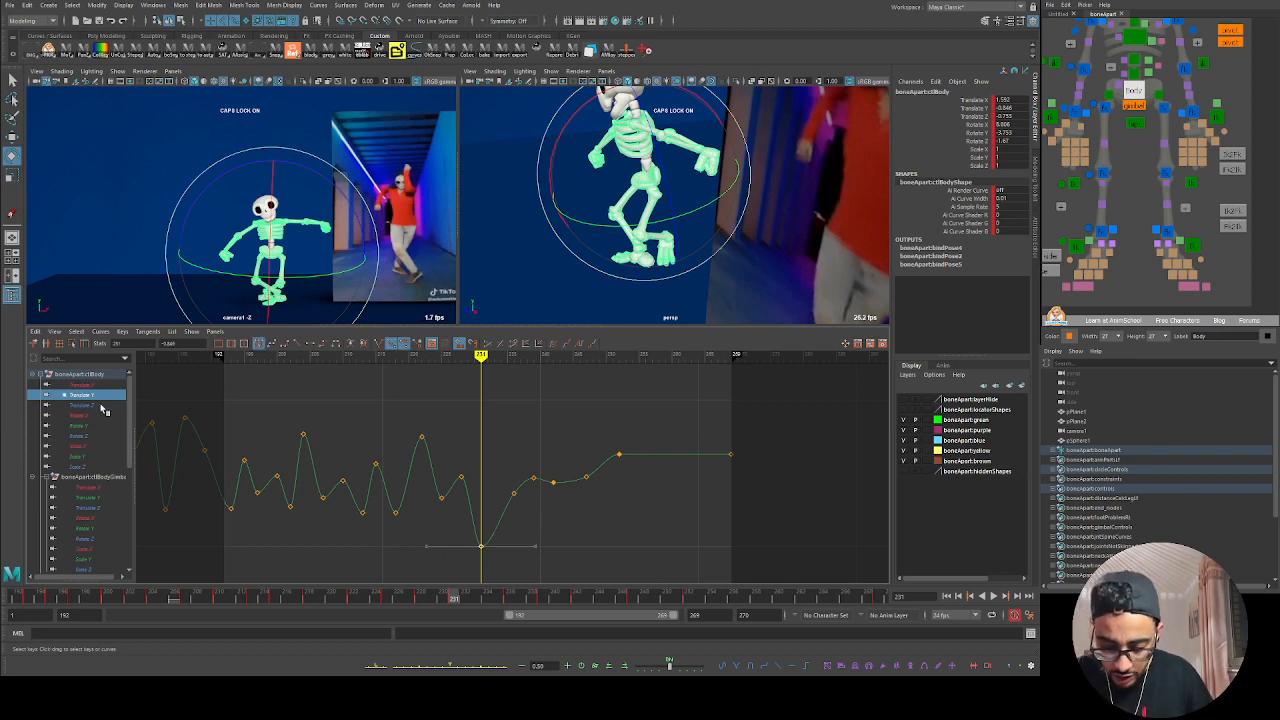
{"action": "left_click", "coordinate": [101, 407]}
{"action": "middle_click_drag", "start_coordinate": [538, 548], "coordinate": [479, 549], "text": "alt"}
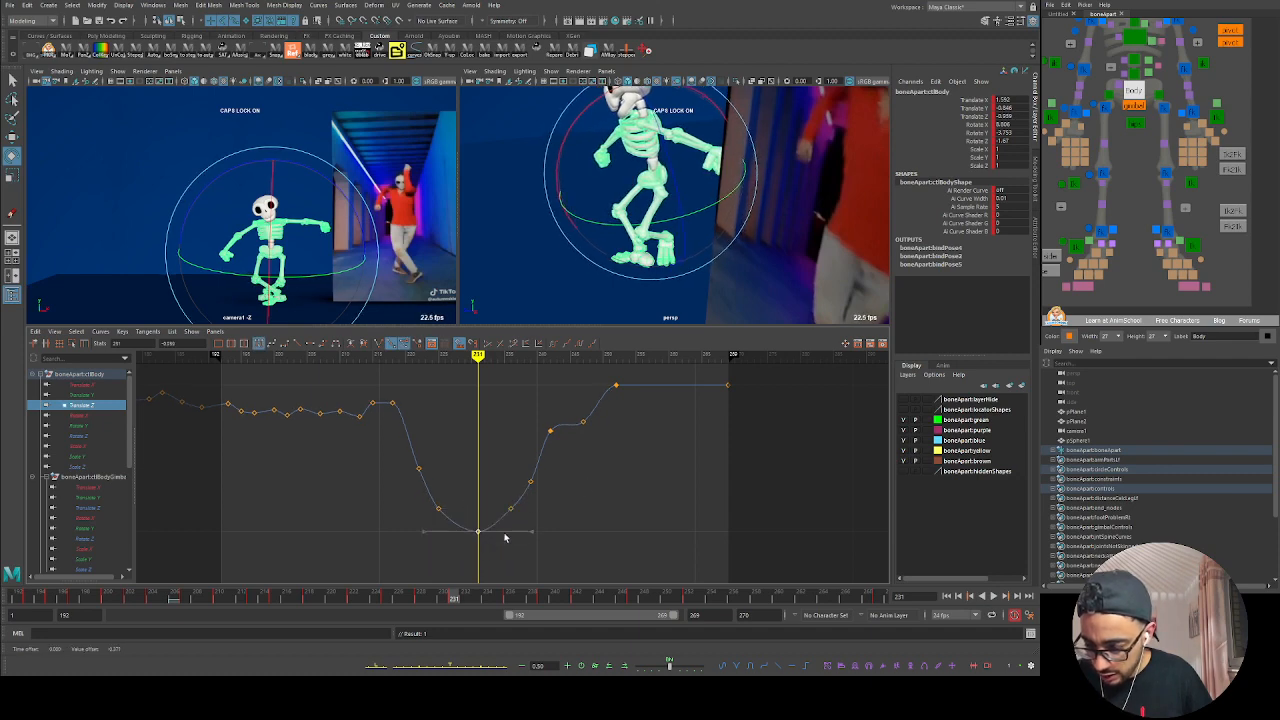
Step: Lower the left foot control's Translate Z key at frame 231 to about -2.6 in the Graph Editor and play back the result
{"action": "left_click", "coordinate": [1191, 242]}
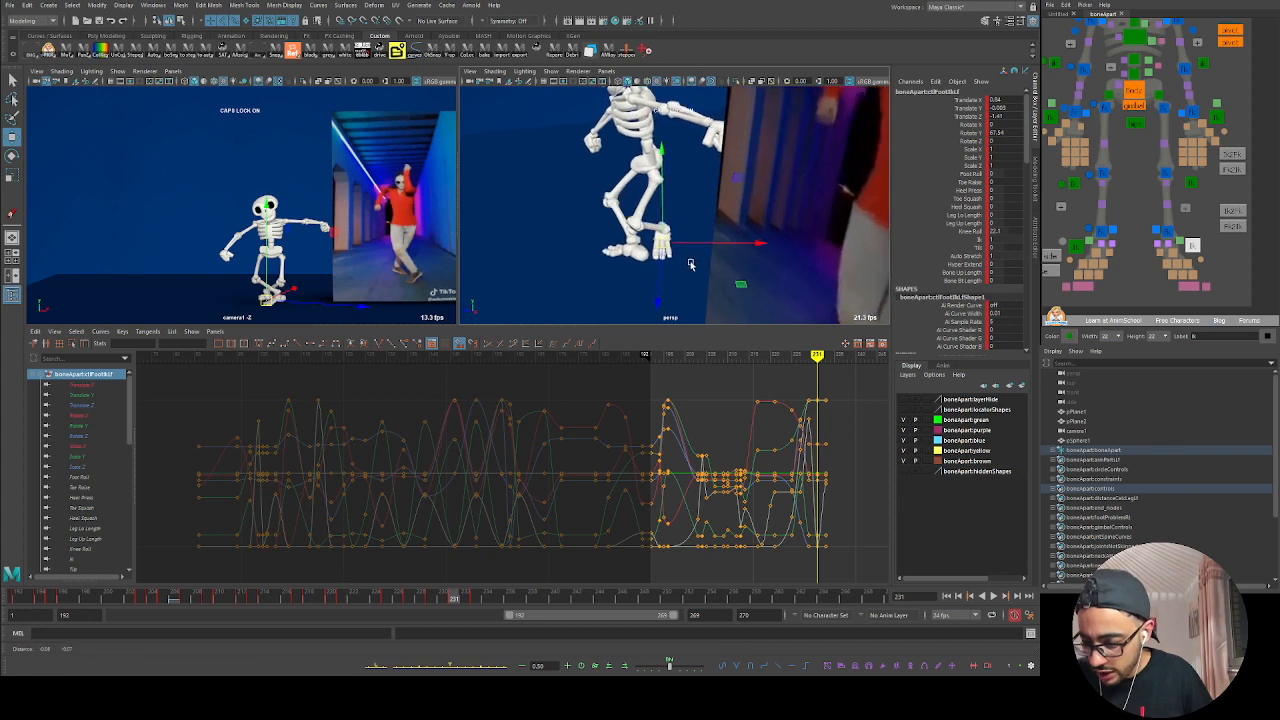
{"action": "left_click", "coordinate": [96, 406]}
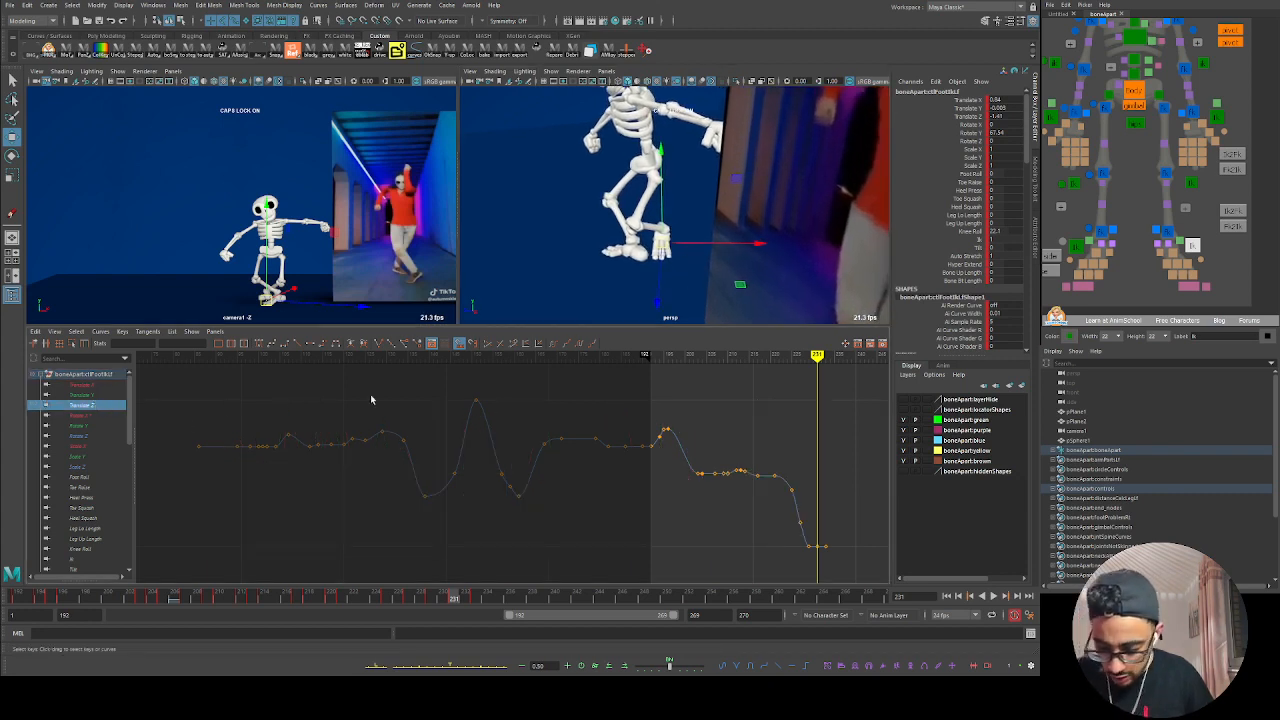
{"action": "middle_click_drag", "start_coordinate": [591, 483], "coordinate": [491, 503], "text": "alt"}
{"action": "middle_click_drag", "start_coordinate": [677, 534], "coordinate": [469, 377], "text": "alt"}
{"action": "middle_click_drag", "start_coordinate": [551, 463], "coordinate": [538, 536], "text": "alt"}
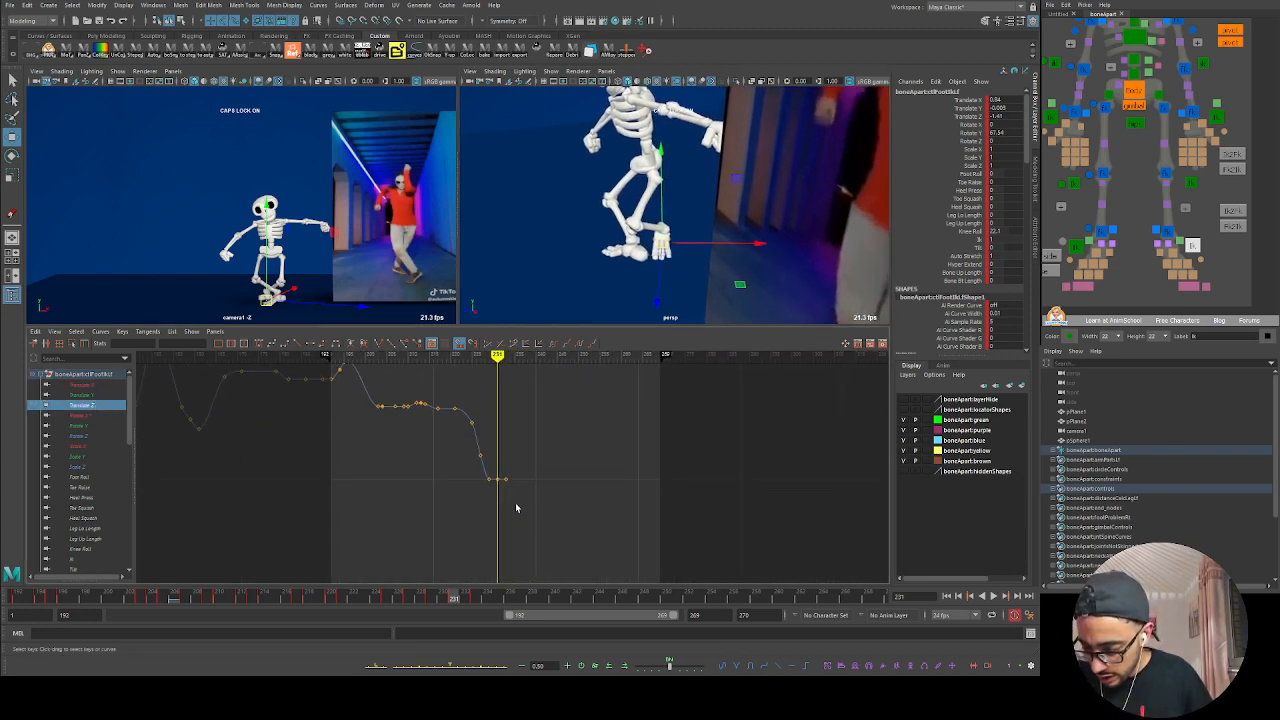
{"action": "scroll", "coordinate": [517, 506], "scroll_direction": "up", "scroll_amount": 3}
{"action": "middle_click_drag", "start_coordinate": [481, 497], "coordinate": [451, 673]}
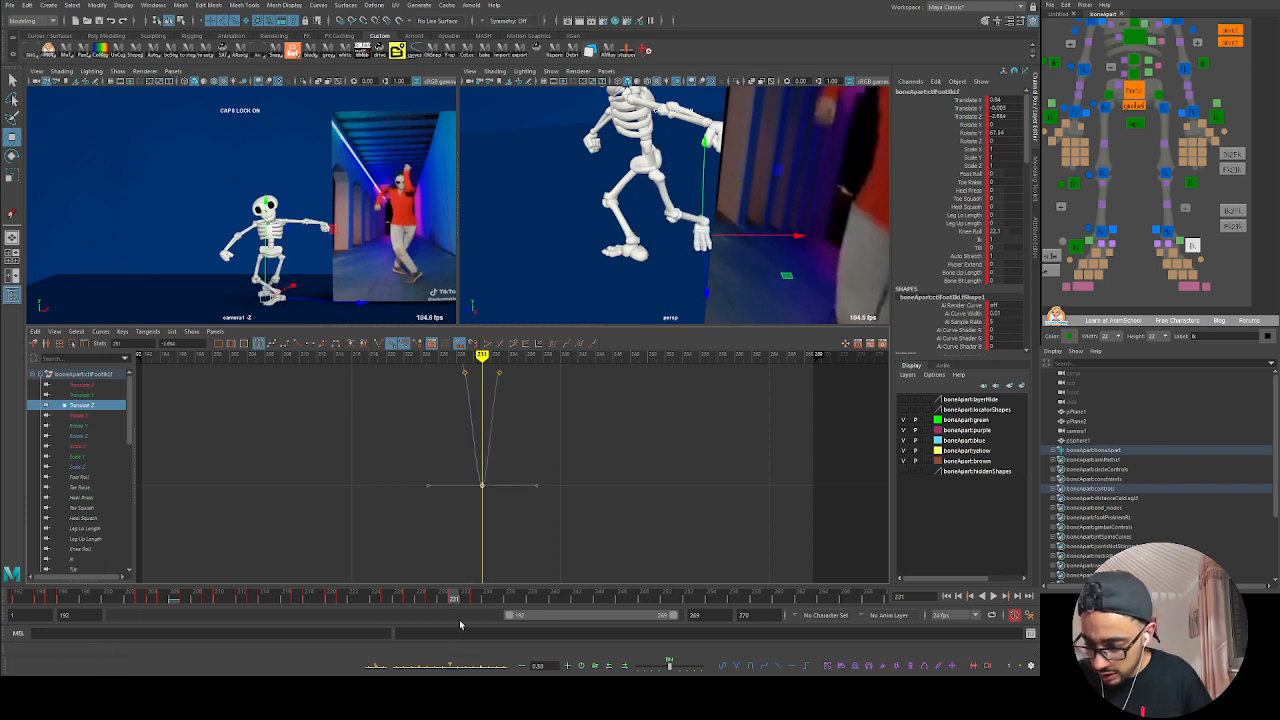
{"action": "mouse_move", "coordinate": [480, 477]}
{"action": "middle_mouse_down"}
{"action": "mouse_move", "coordinate": [477, 517]}
{"action": "mouse_move", "coordinate": [477, 474]}
{"action": "mouse_move", "coordinate": [466, 494]}
{"action": "middle_mouse_up"}
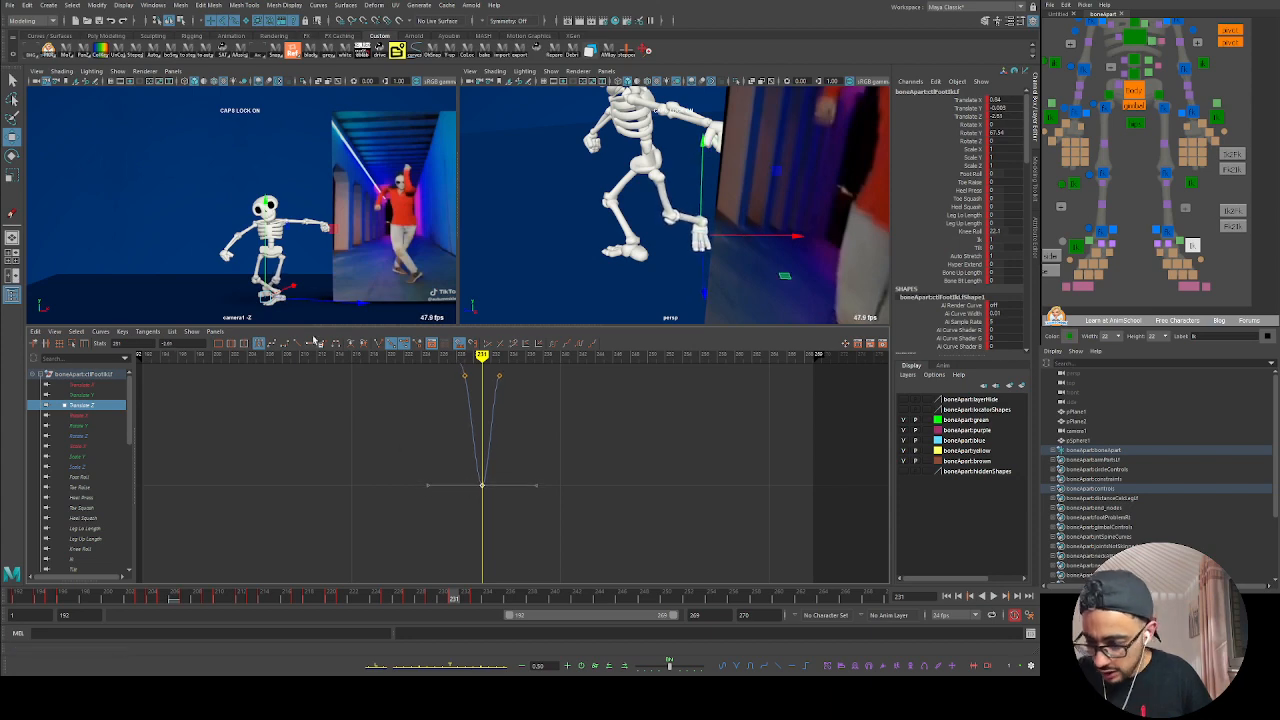
{"action": "key", "text": "space"}
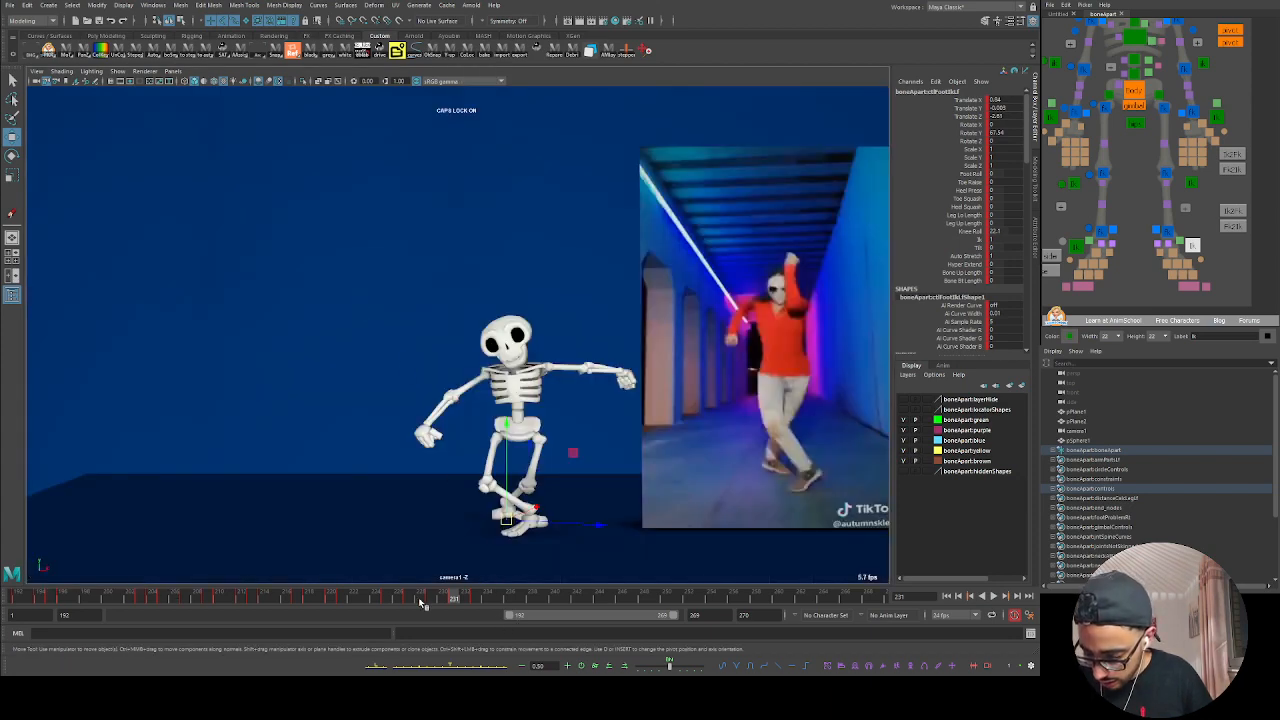
{"action": "key", "text": "alt+v"}
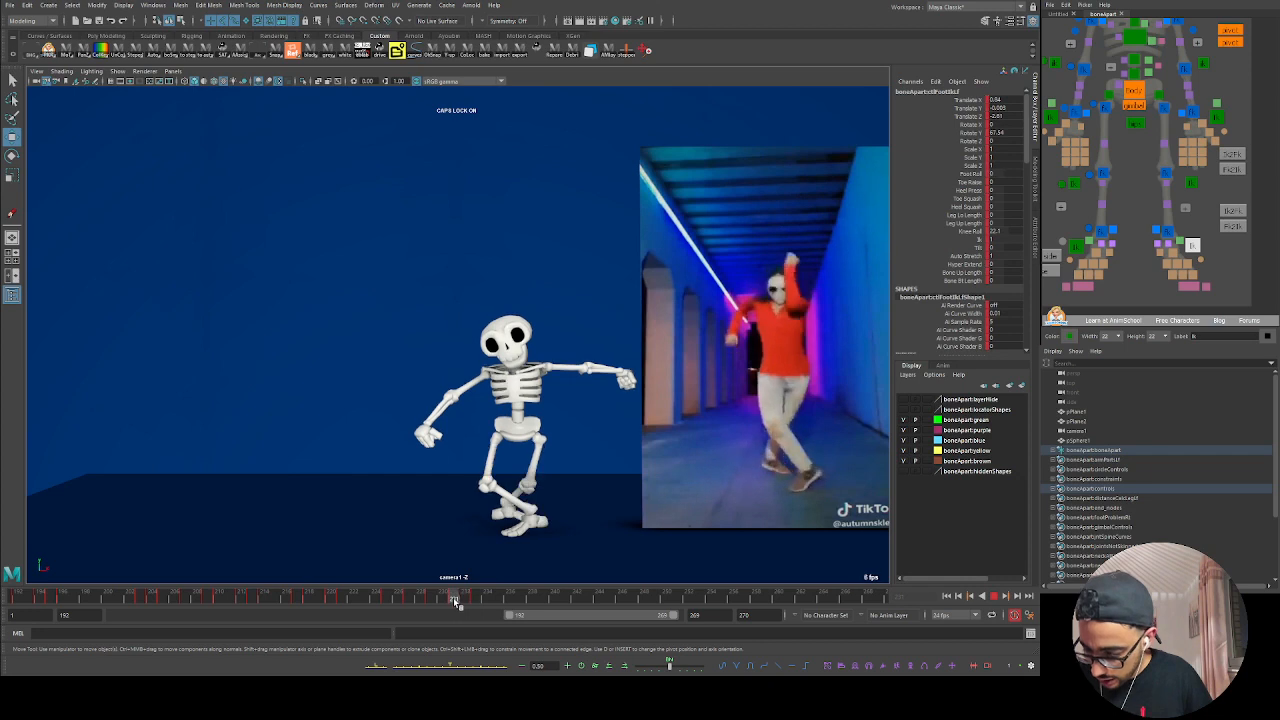
Step: Rotate the hips control at frame 232 to about X -5.3, Y 40.6, Z -10.8 and step through neighbouring keys to check the swing
{"action": "left_click", "coordinate": [1135, 121]}
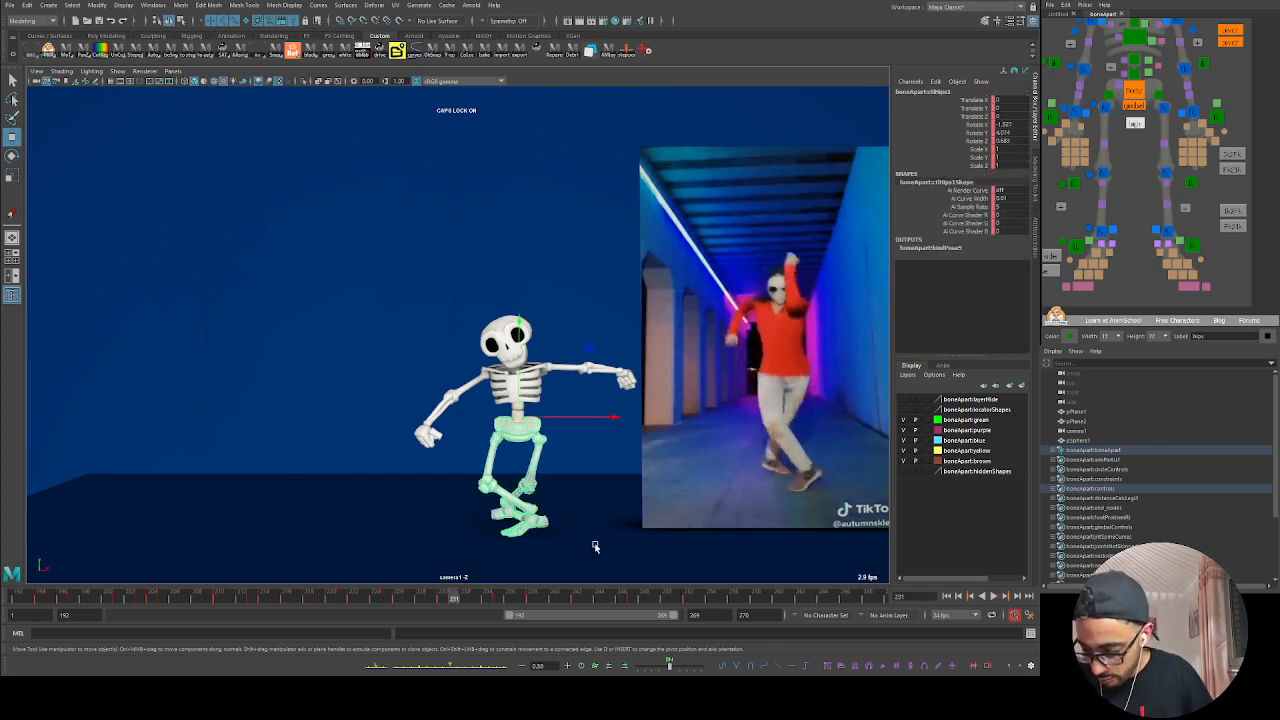
{"action": "key", "text": "alt+v"}
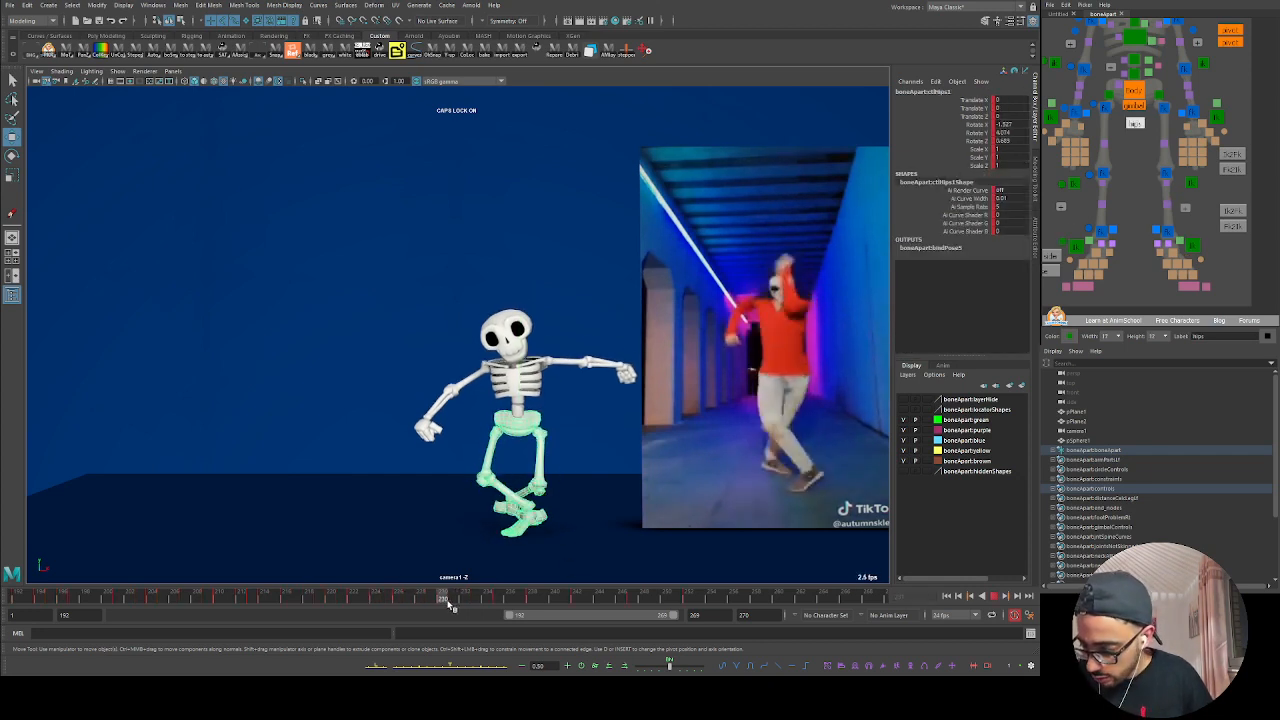
{"action": "key", "text": "alt+v"}
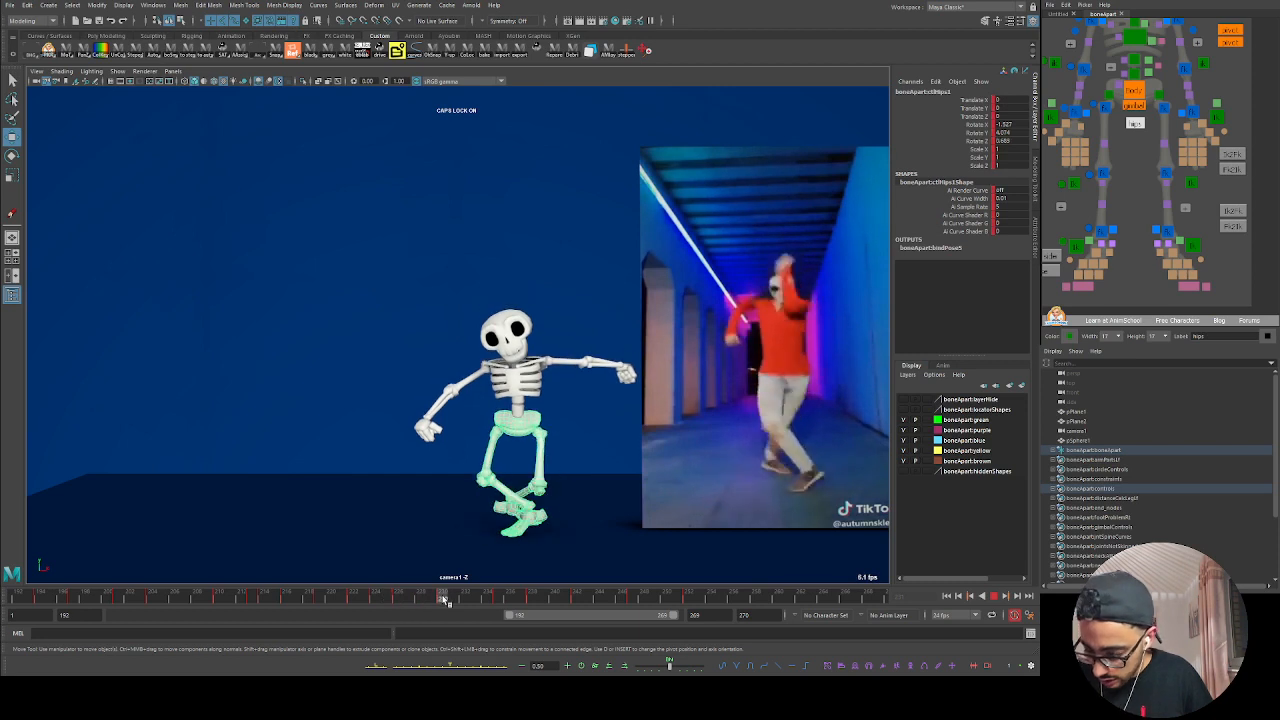
{"action": "key", "text": "e"}
{"action": "key", "text": "alt+v"}
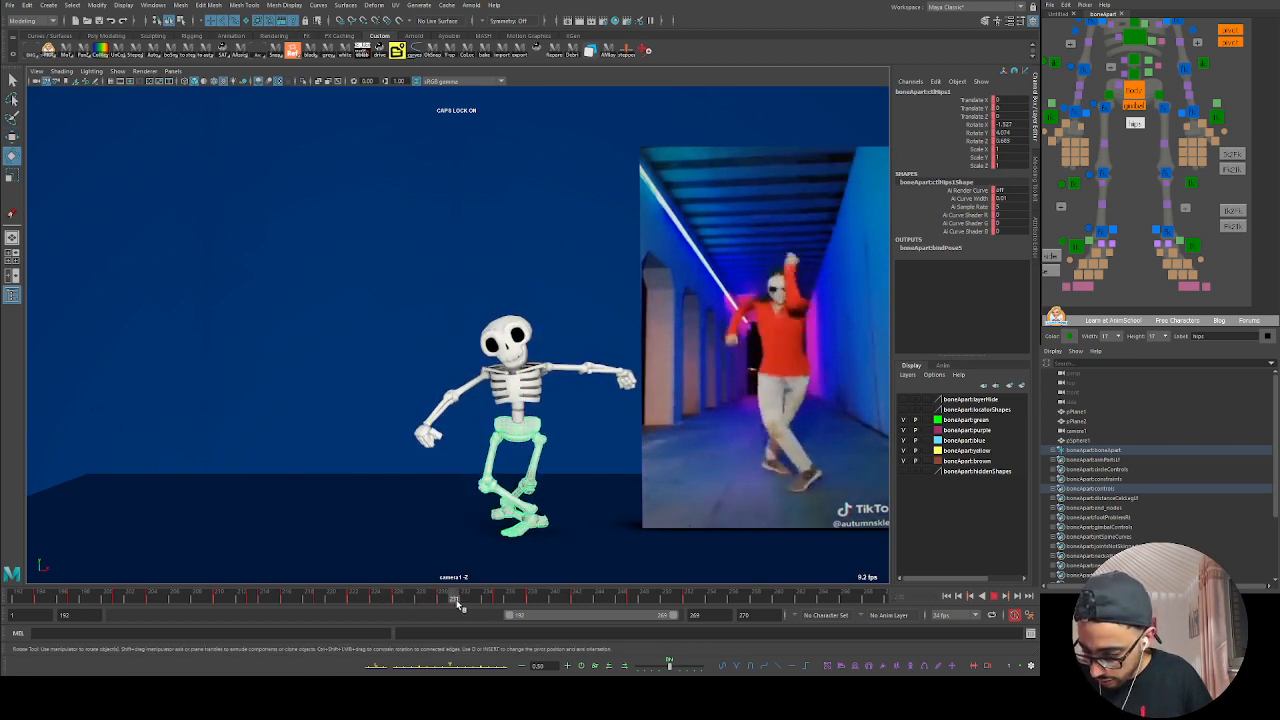
{"action": "left_click", "coordinate": [461, 604]}
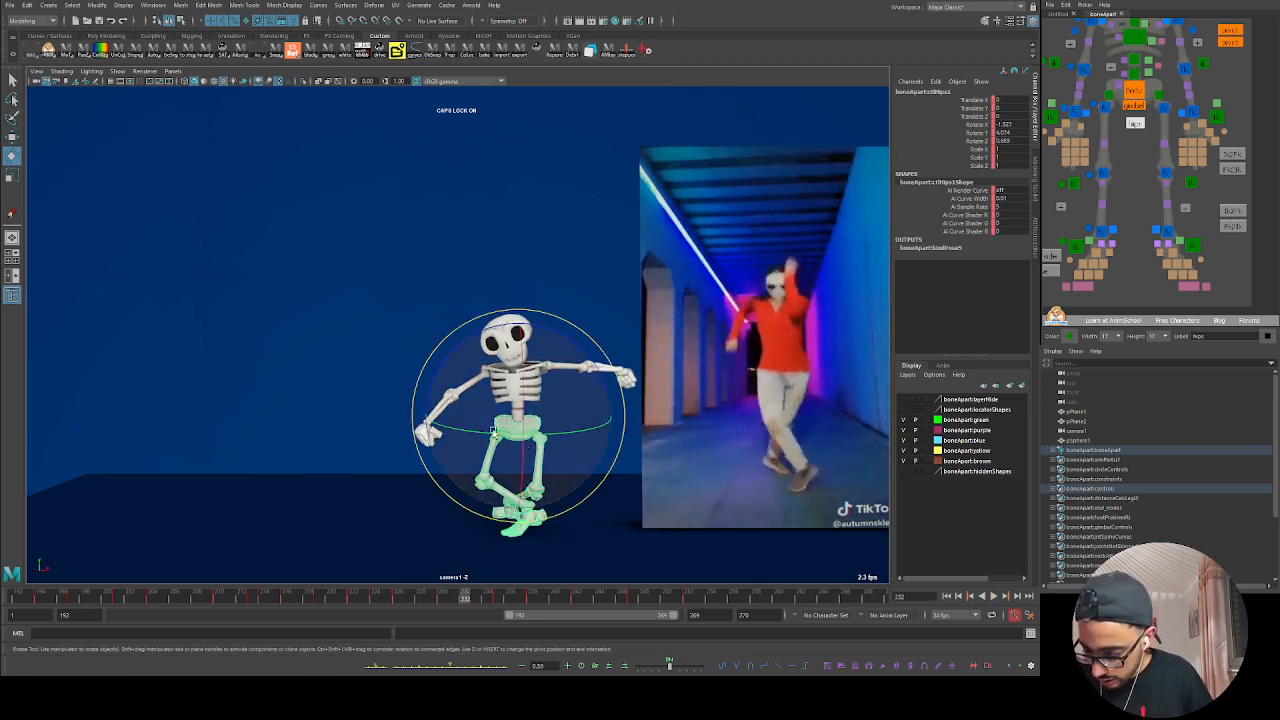
{"action": "left_click_drag", "start_coordinate": [563, 439], "coordinate": [581, 424]}
{"action": "left_click_drag", "start_coordinate": [466, 391], "coordinate": [538, 398]}
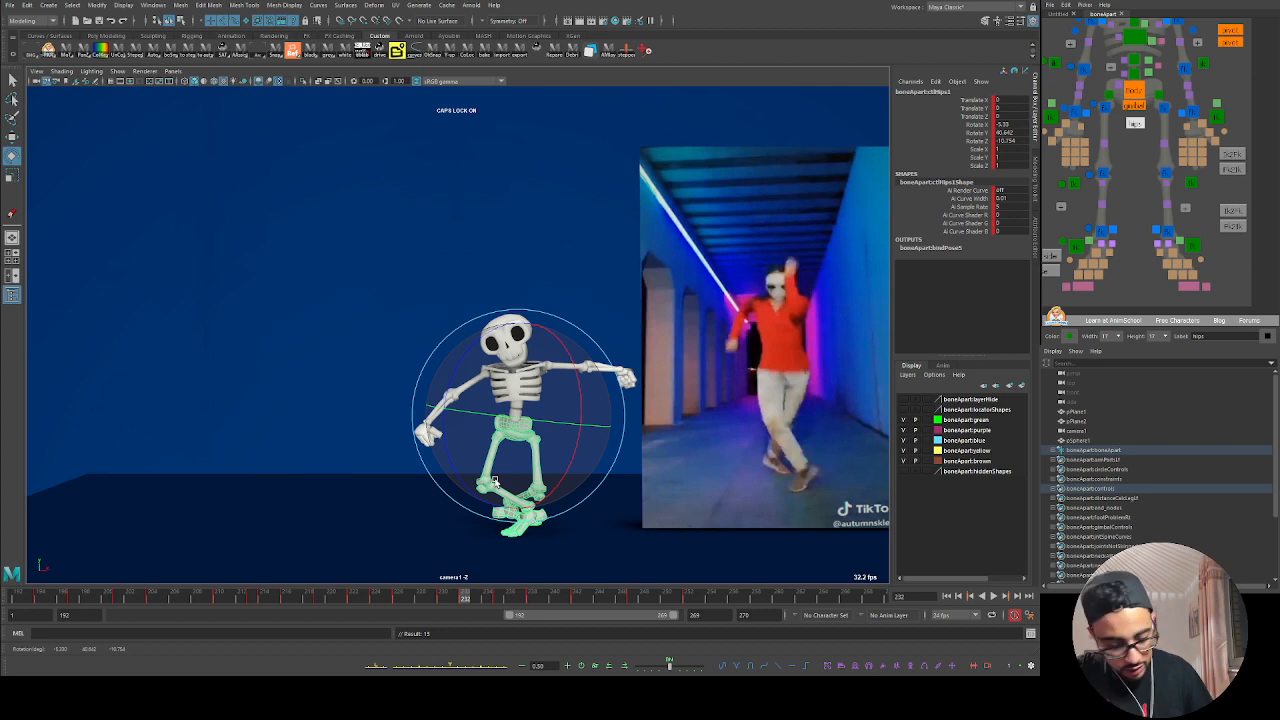
{"action": "key", "text": "comma"}
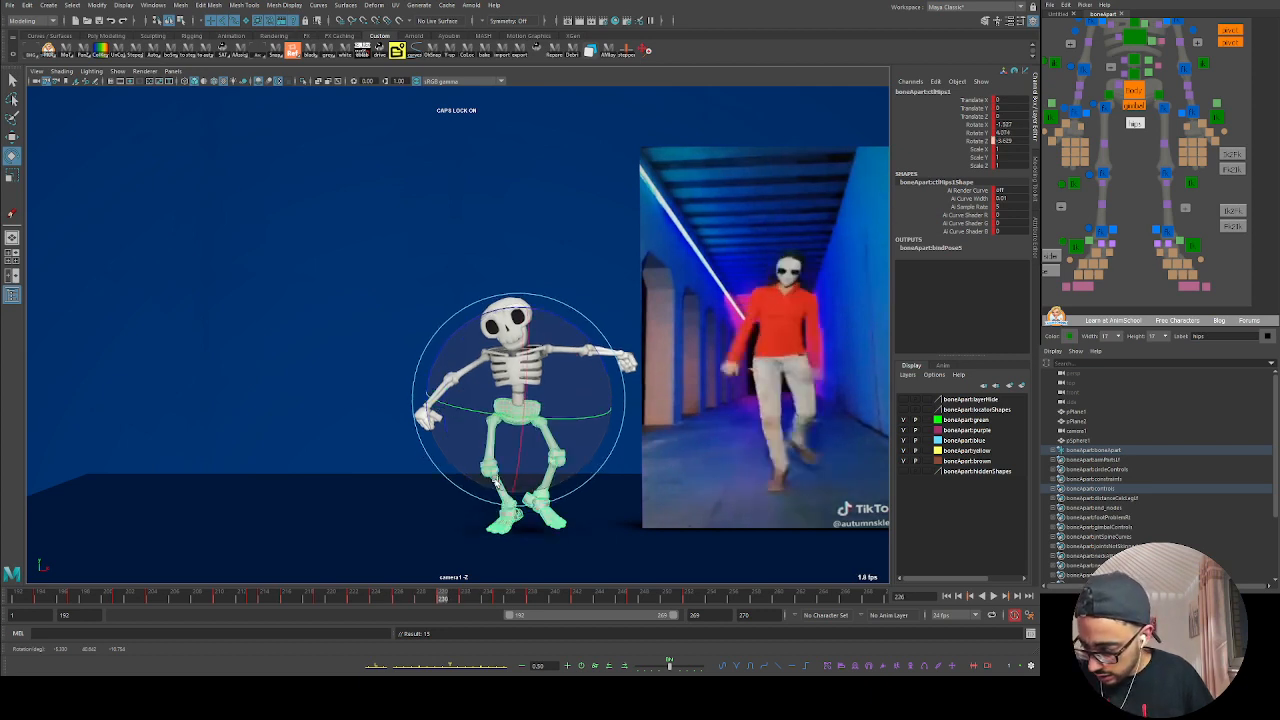
{"action": "key", "text": "period"}
{"action": "key", "text": "period"}
{"action": "key", "text": "period"}
{"action": "key", "text": "period"}
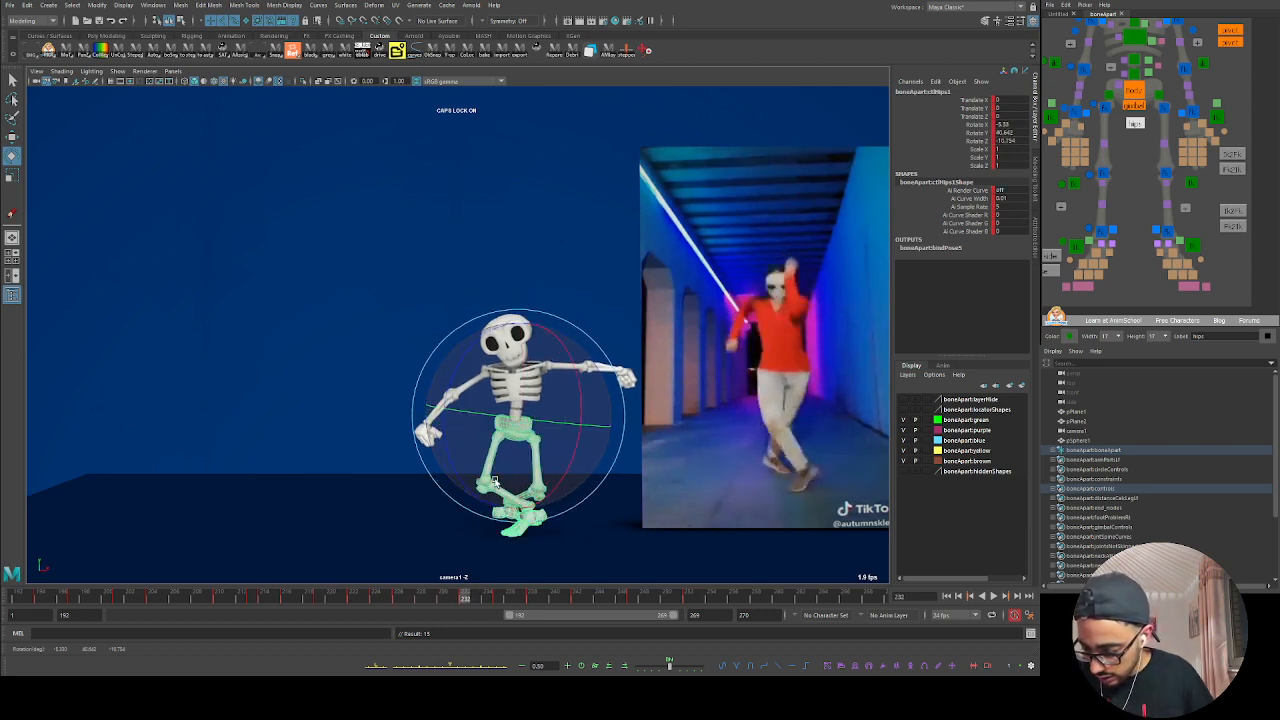
{"action": "key", "text": "comma"}
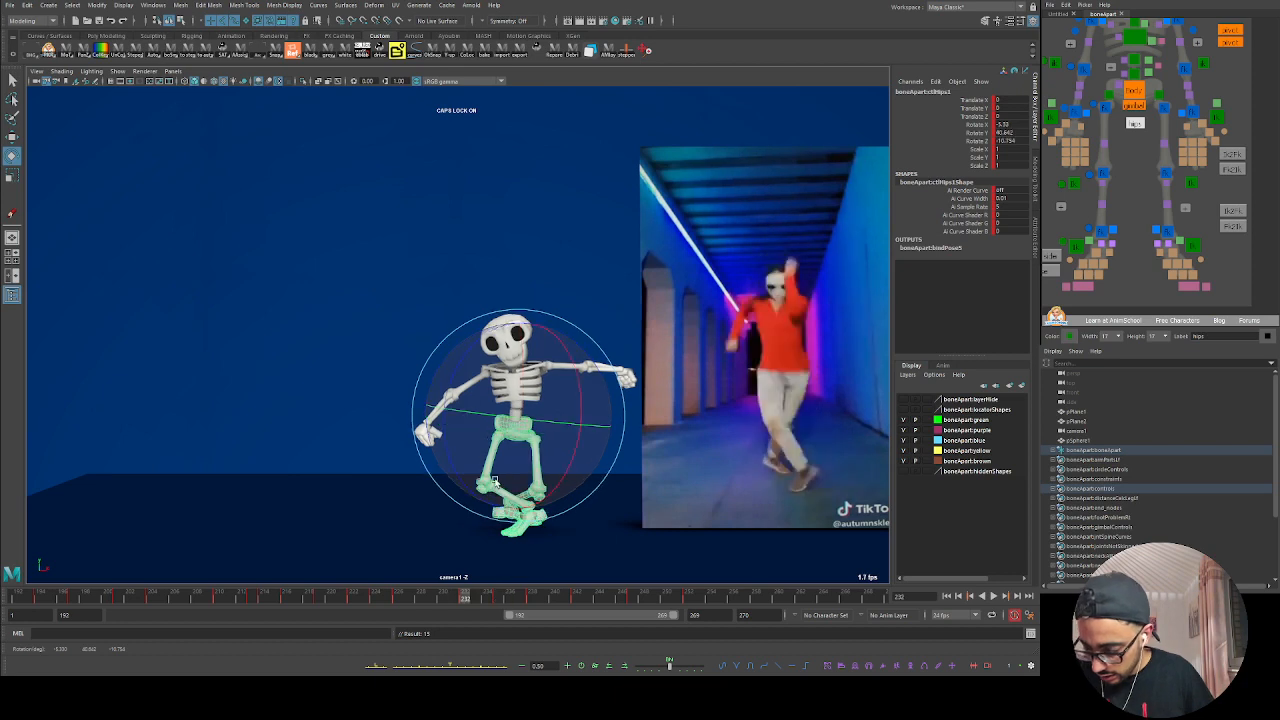
Step: Set the right foot control's Knee Roll to about -13 at frame 232 and check the knee motion over the surrounding frames
{"action": "left_click", "coordinate": [1076, 246]}
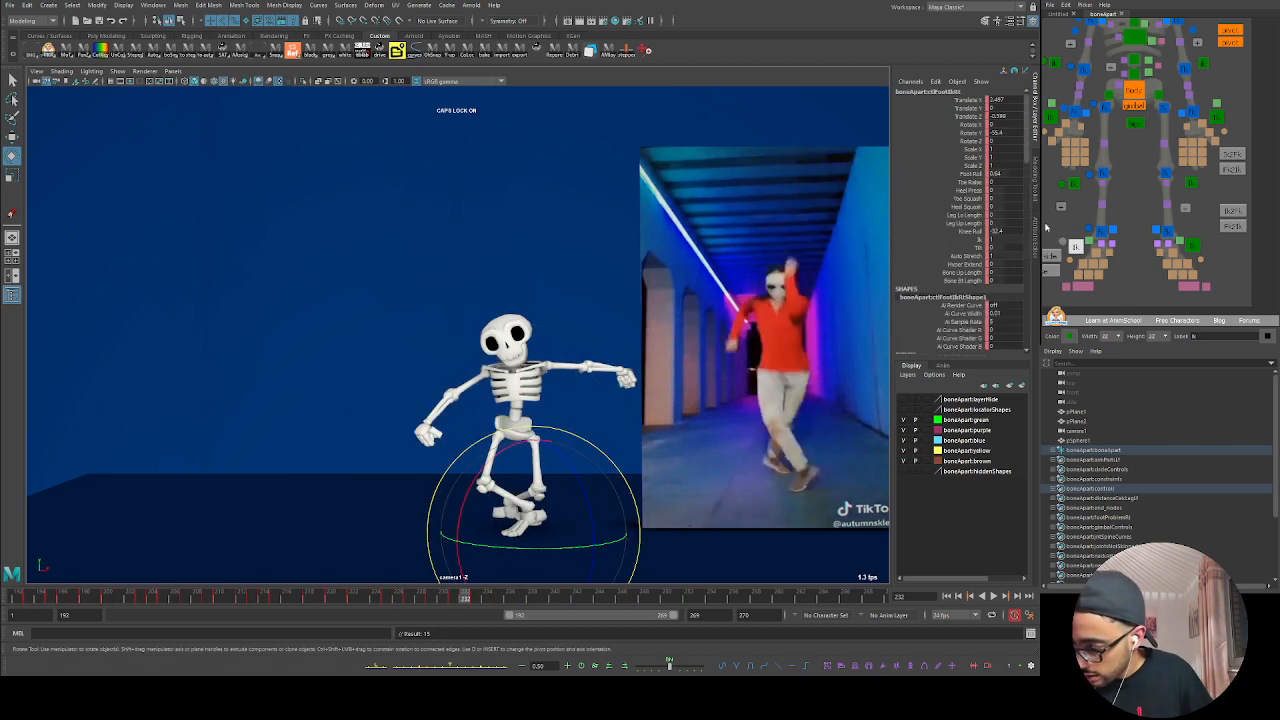
{"action": "left_click", "coordinate": [975, 231]}
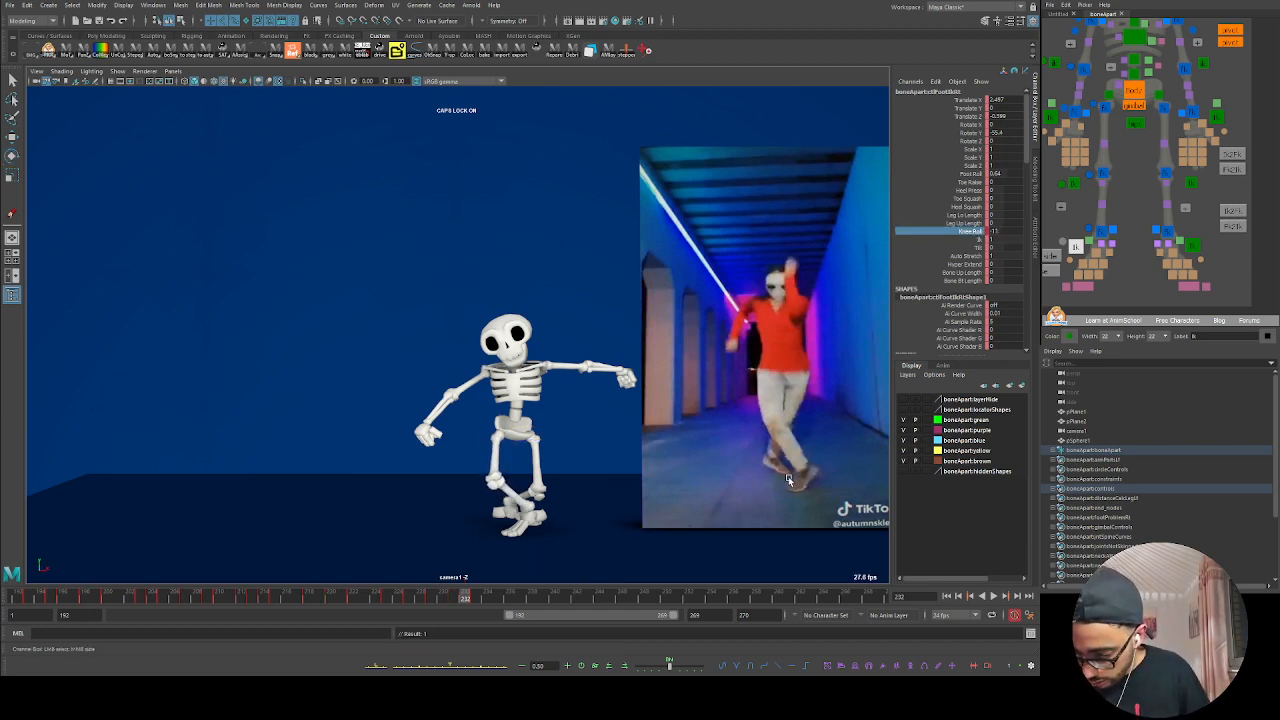
{"action": "key", "text": "alt+period"}
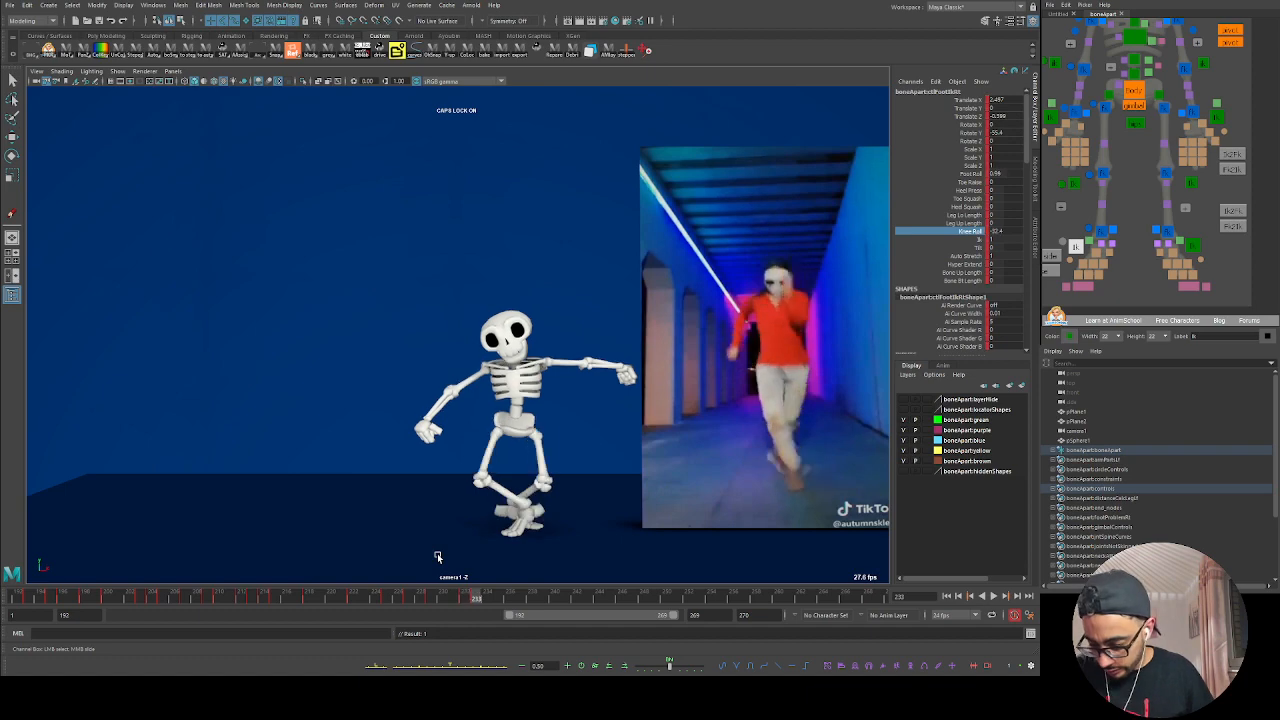
{"action": "key", "text": "alt+v"}
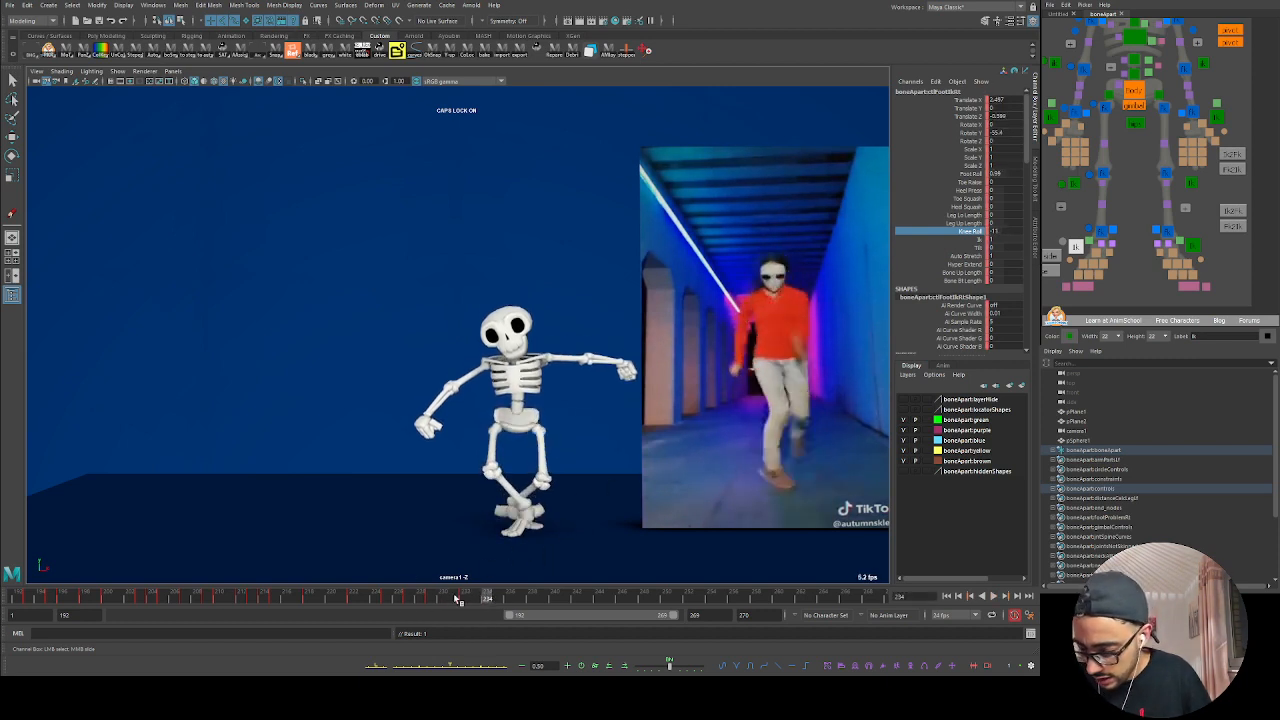
{"action": "mouse_move", "coordinate": [456, 599]}
{"action": "left_mouse_down"}
{"action": "mouse_move", "coordinate": [432, 599]}
{"action": "mouse_move", "coordinate": [468, 598]}
{"action": "mouse_move", "coordinate": [457, 600]}
{"action": "left_mouse_up"}
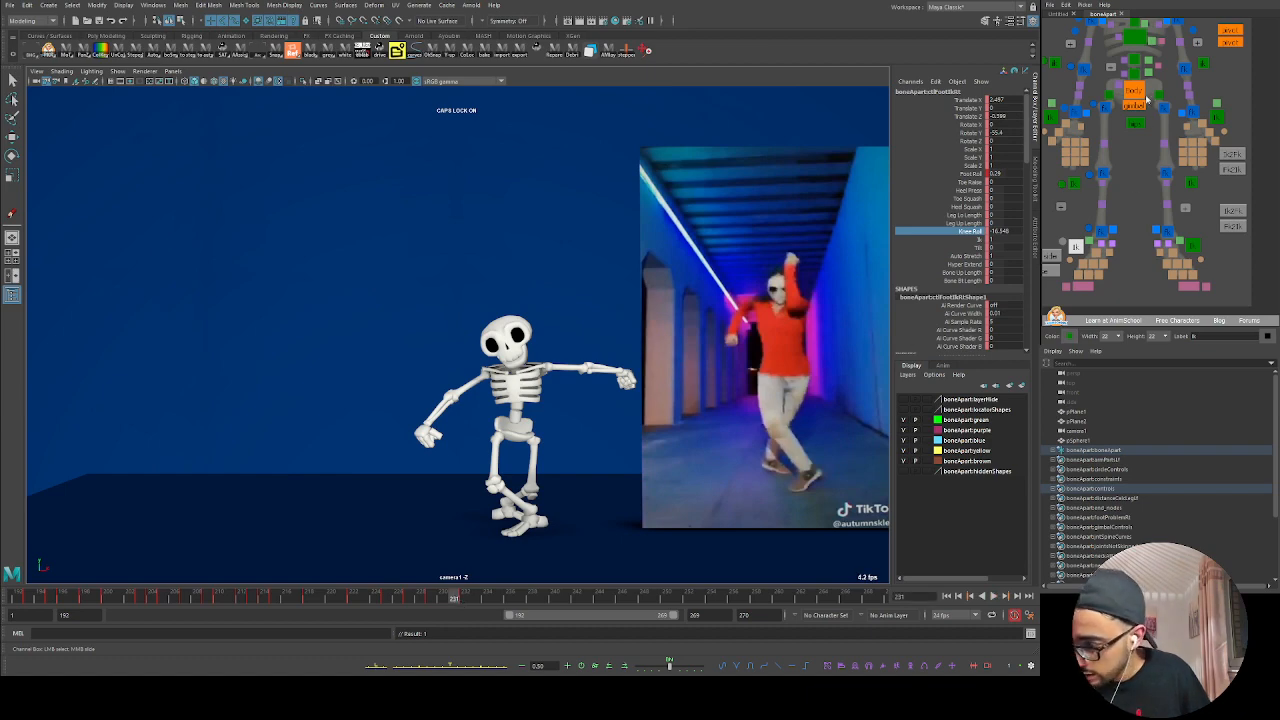
Step: Raise the body control's Translate Y key at frame 231 to about -0.6 in the Graph Editor
{"action": "left_click", "coordinate": [1135, 92]}
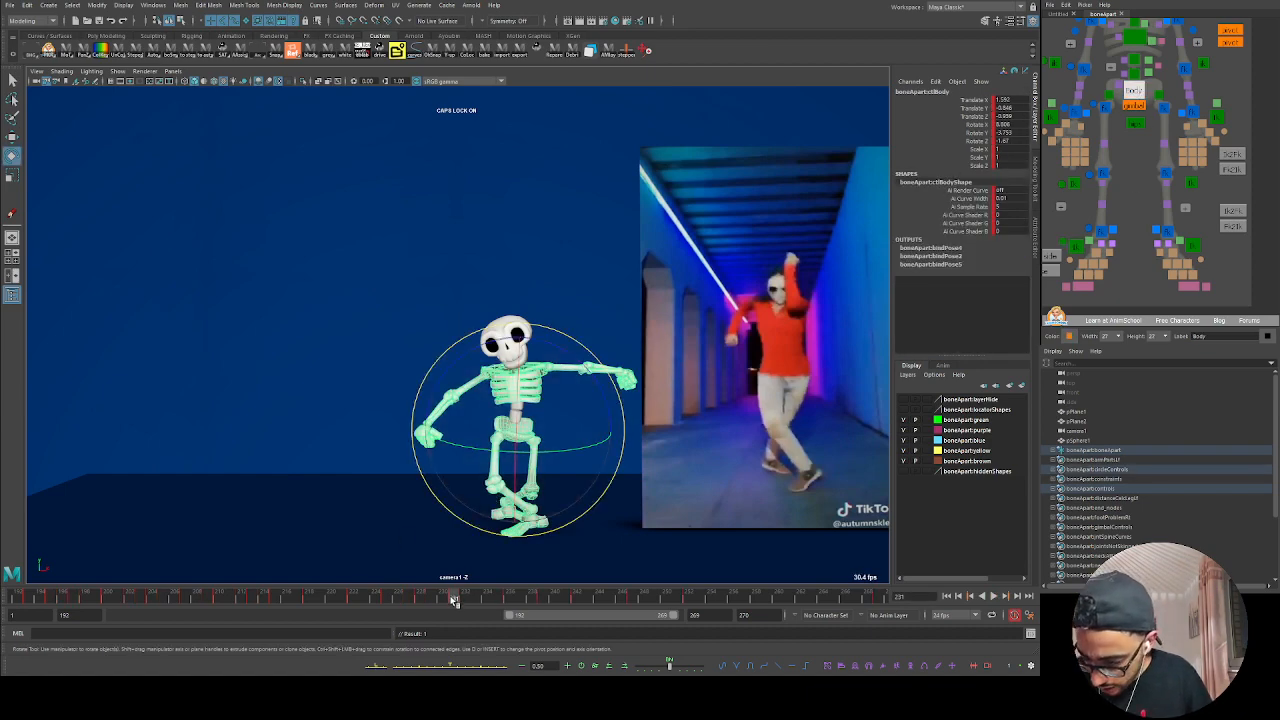
{"action": "key", "text": "space"}
{"action": "left_click", "coordinate": [92, 395]}
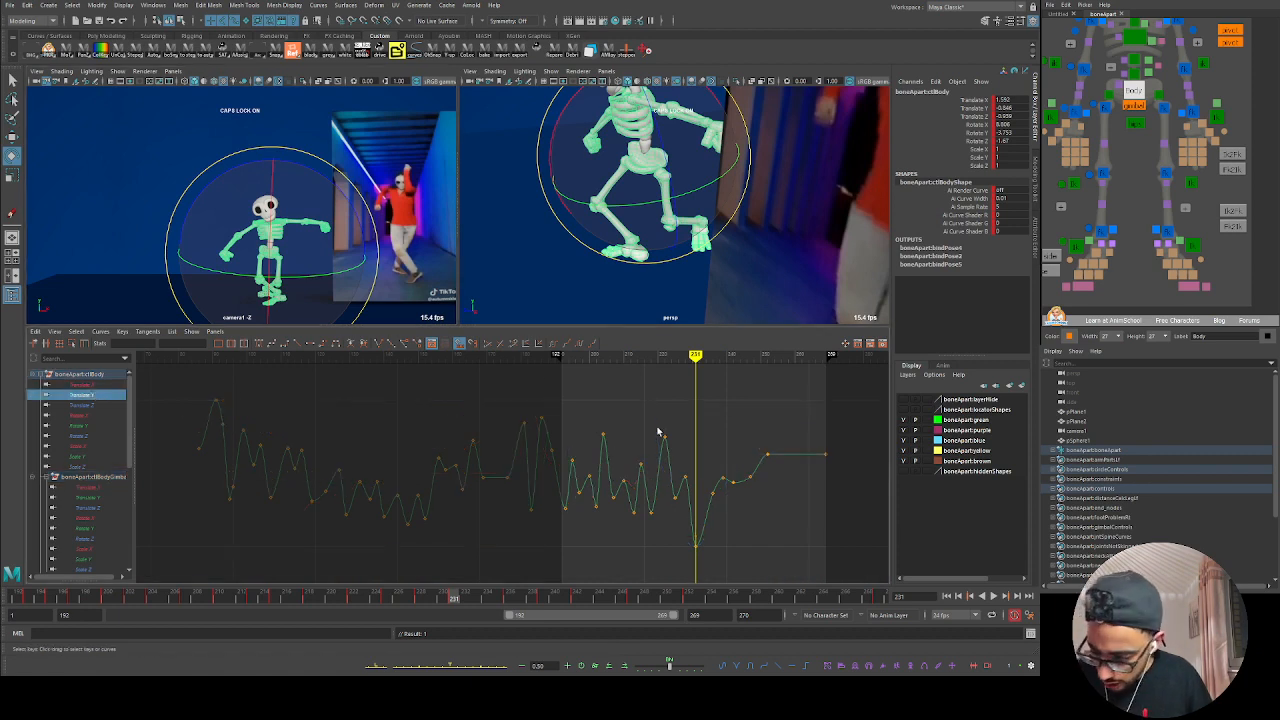
{"action": "middle_click_drag", "start_coordinate": [695, 476], "coordinate": [592, 448], "text": "alt"}
{"action": "left_click_drag", "start_coordinate": [578, 523], "coordinate": [577, 524]}
{"action": "mouse_move", "coordinate": [591, 508]}
{"action": "middle_mouse_down", "text": "shift"}
{"action": "mouse_move", "coordinate": [597, 465]}
{"action": "mouse_move", "coordinate": [598, 508]}
{"action": "middle_mouse_up", "text": "shift"}
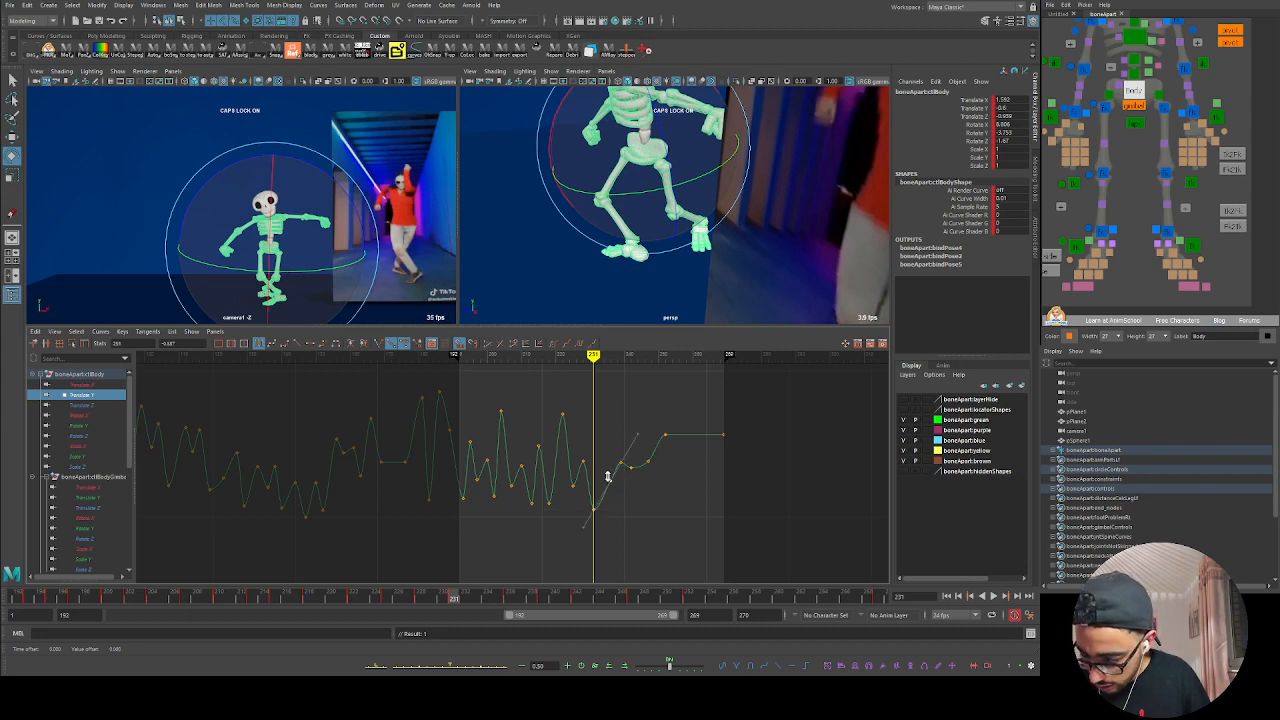
{"action": "key", "text": "space"}
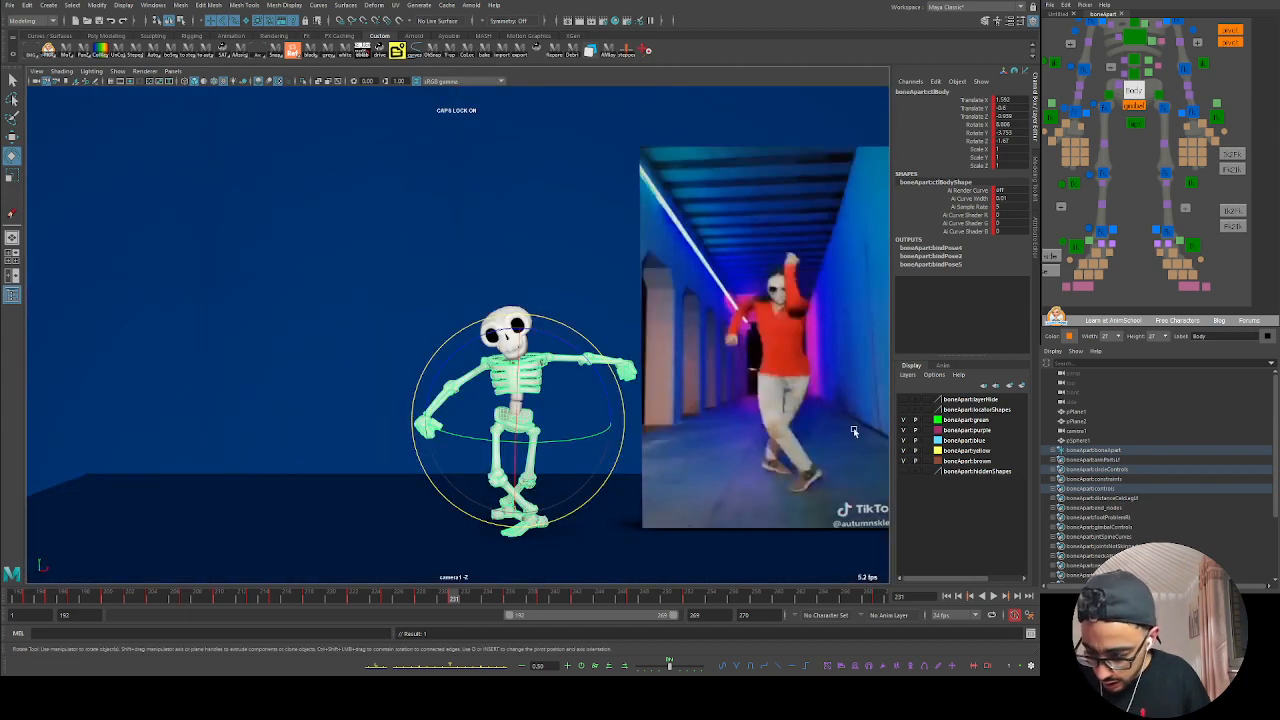
Step: Lower the left foot control's Translate Z key at frame 231 further to about -2.88 in the Graph Editor
{"action": "left_click", "coordinate": [1189, 245]}
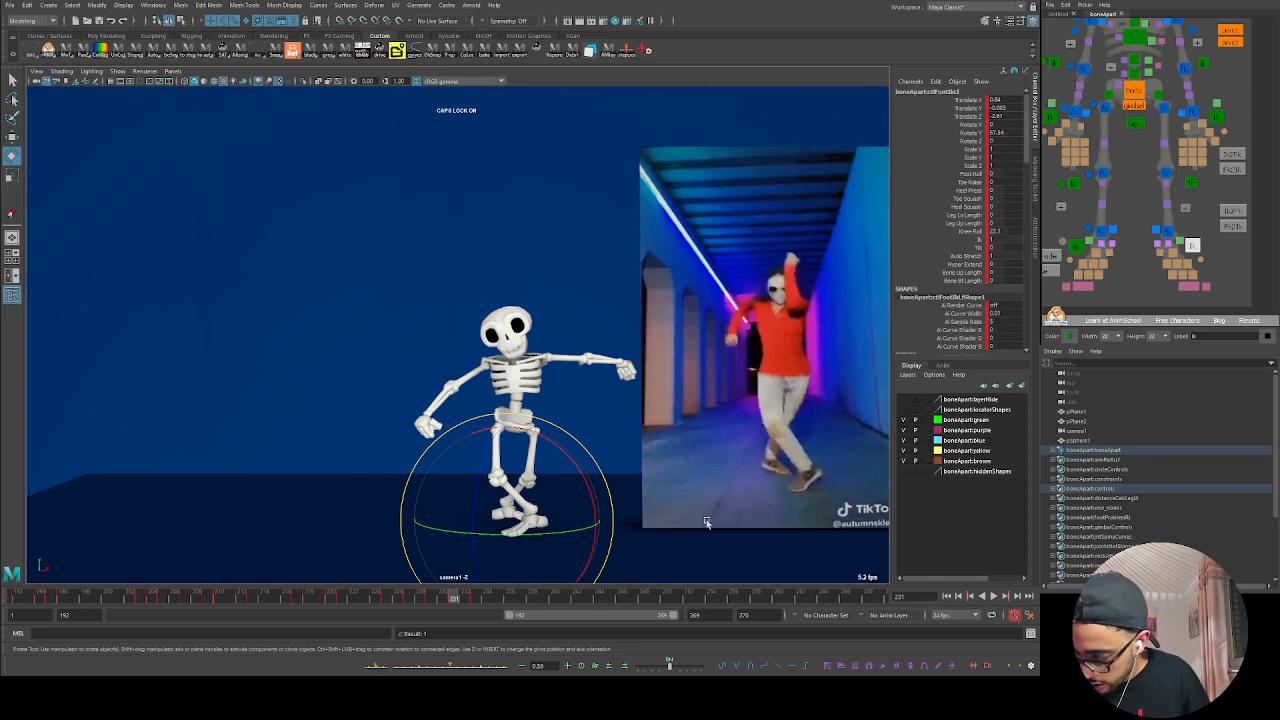
{"action": "key", "text": "space"}
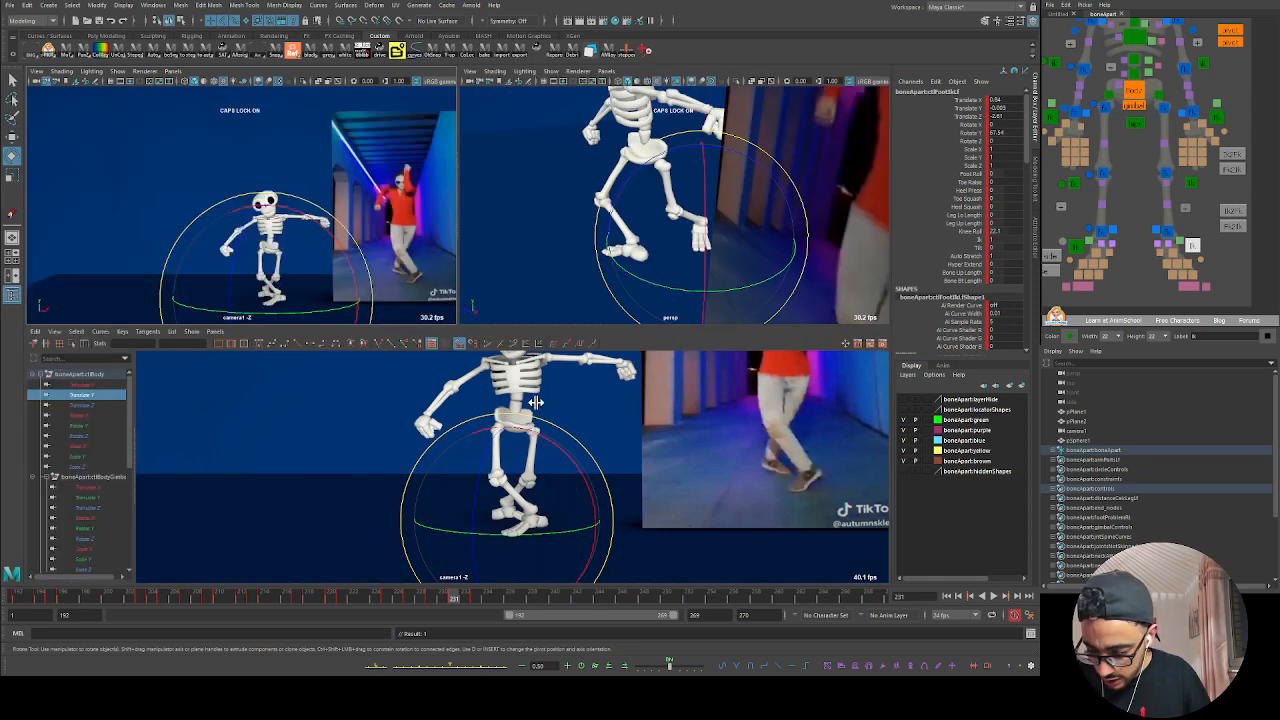
{"action": "left_click_drag", "start_coordinate": [85, 394], "coordinate": [101, 401]}
{"action": "left_click", "coordinate": [105, 407]}
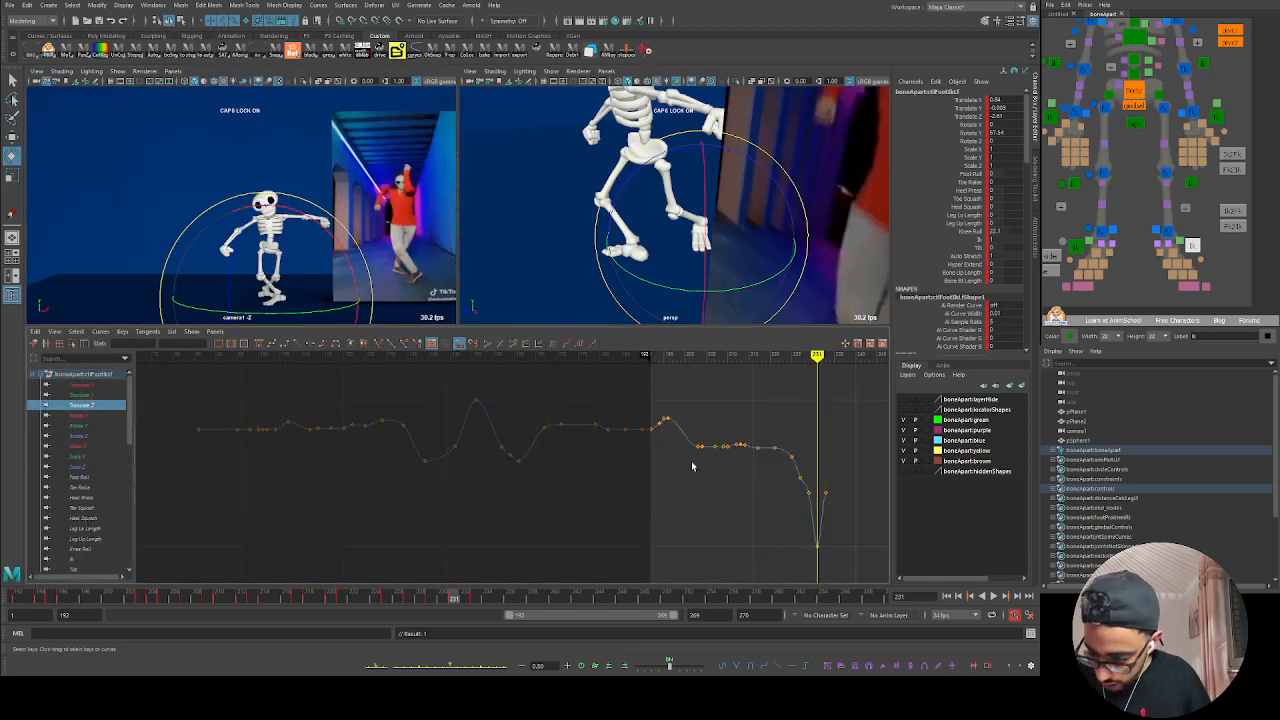
{"action": "middle_click_drag", "start_coordinate": [691, 466], "coordinate": [440, 471], "text": "alt"}
{"action": "right_click_drag", "start_coordinate": [608, 508], "coordinate": [627, 524], "text": "alt"}
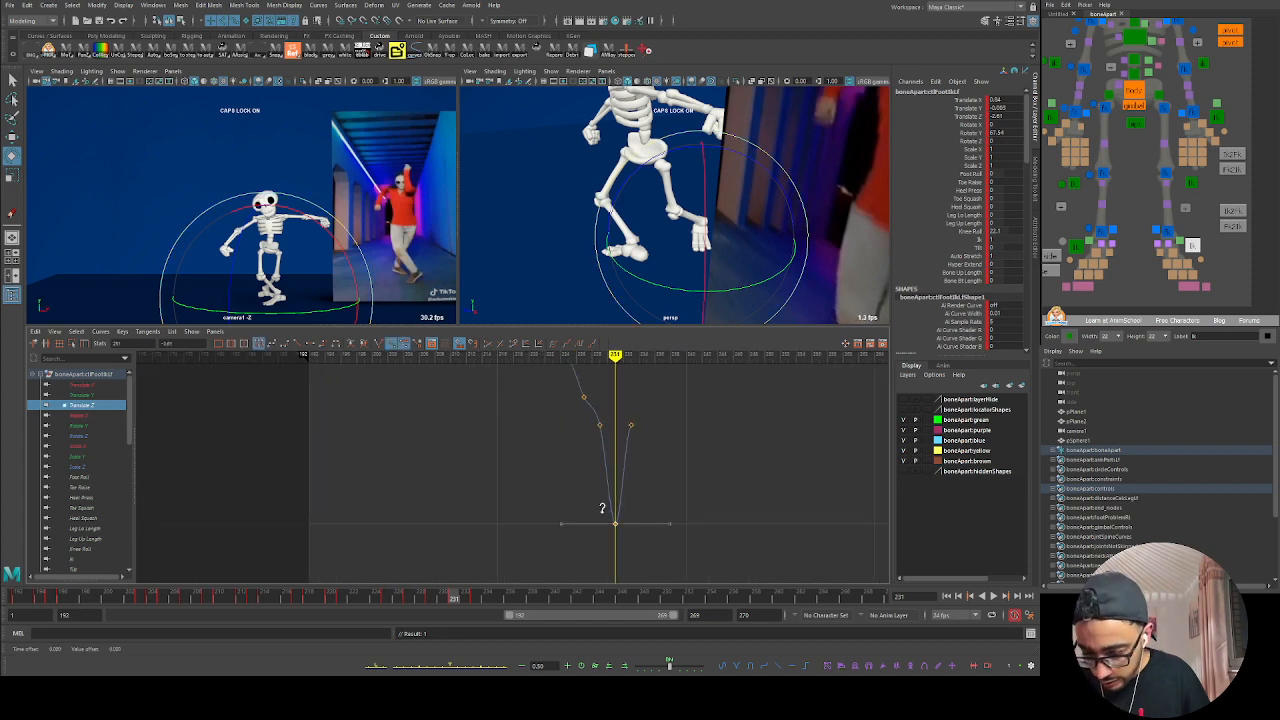
{"action": "middle_click_drag", "start_coordinate": [602, 508], "coordinate": [600, 540]}
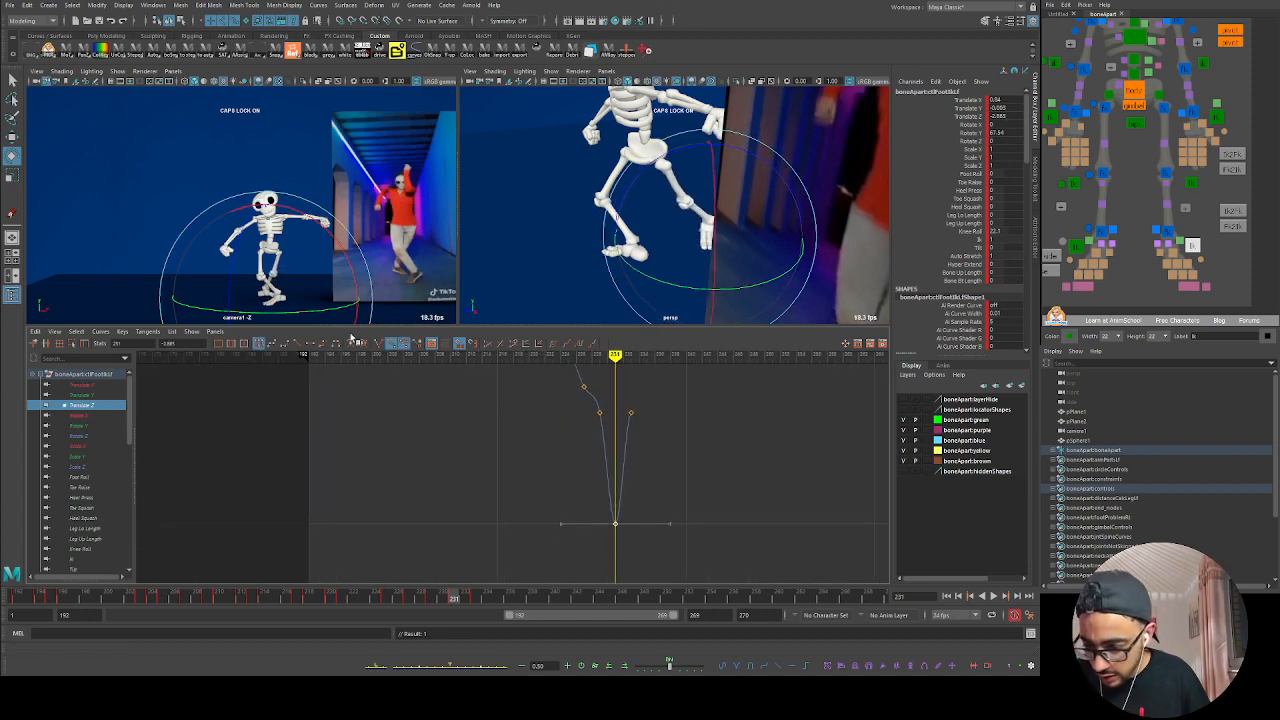
{"action": "key", "text": "space"}
Step: Play the frames after 231 and copy the left foot control's crossed-leg pose onto frame 233 to hold it
{"action": "key", "text": "alt+v"}
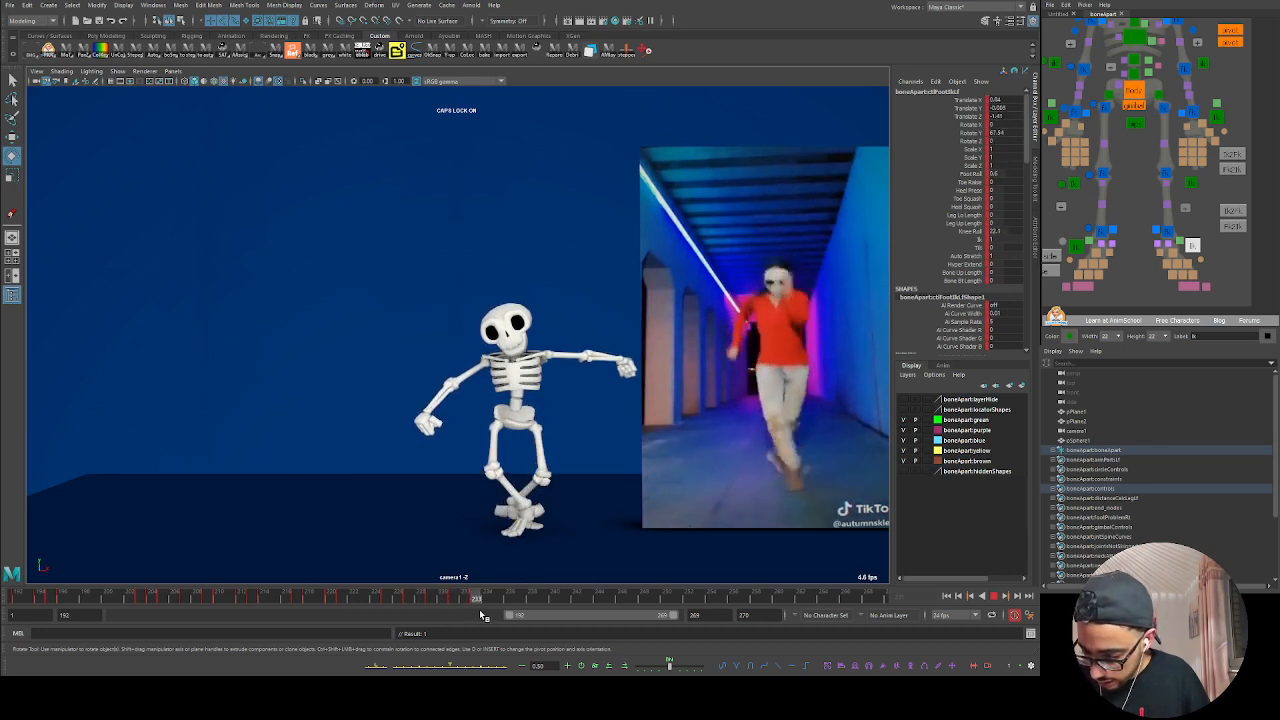
{"action": "key", "text": "alt+v"}
{"action": "middle_click_drag", "start_coordinate": [478, 564], "coordinate": [713, 561]}
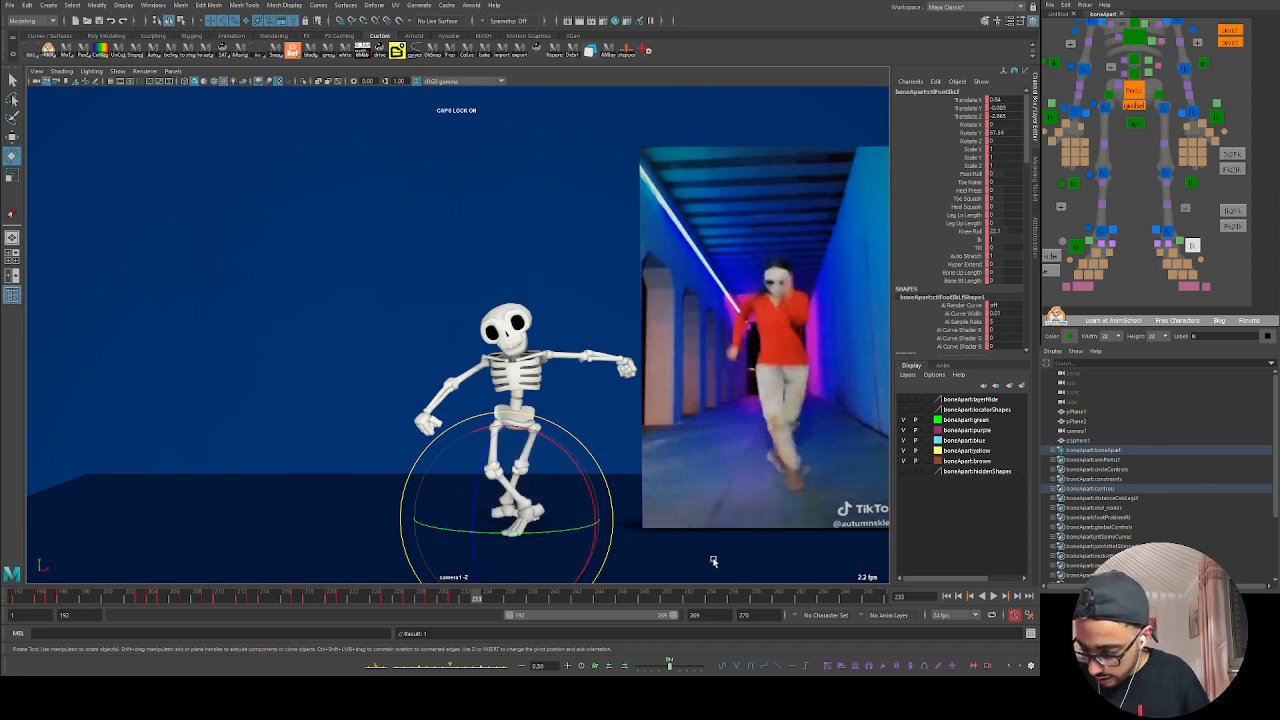
Step: Lower the body control's Translate Z key at frame 233 slightly in the Graph Editor to smooth the curve's dip
{"action": "left_click", "coordinate": [1134, 90]}
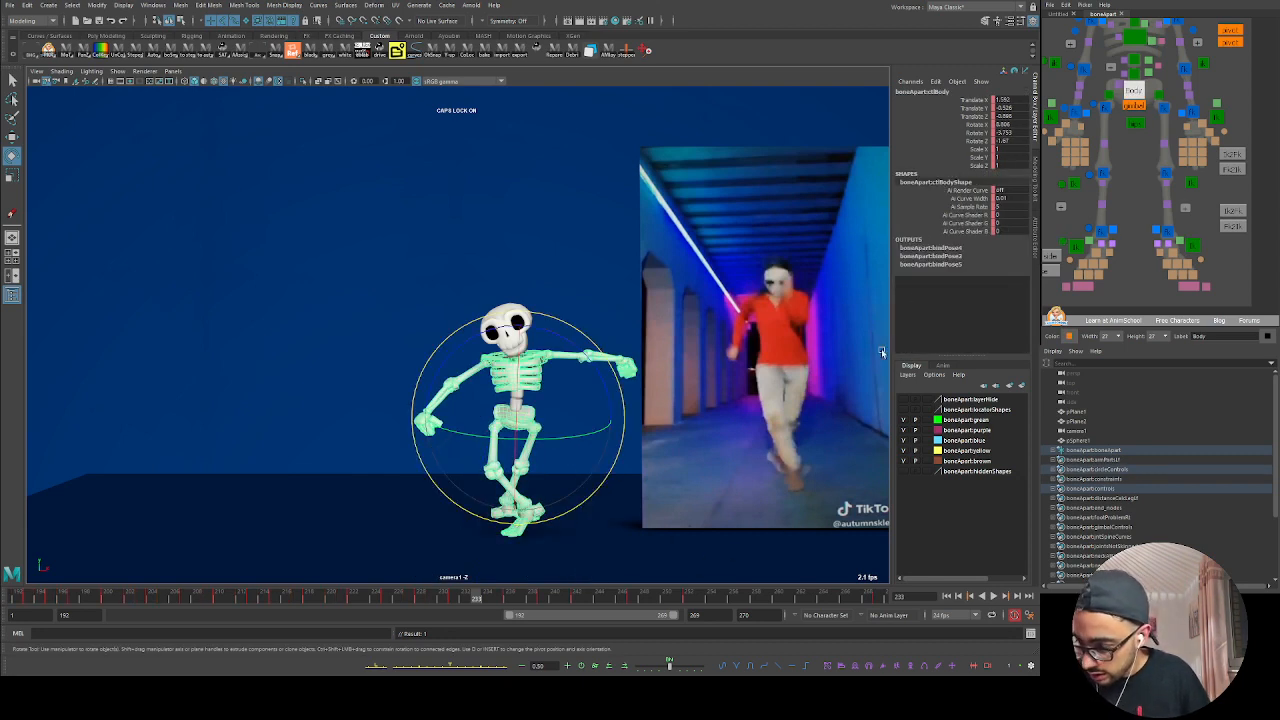
{"action": "key", "text": "alt+v"}
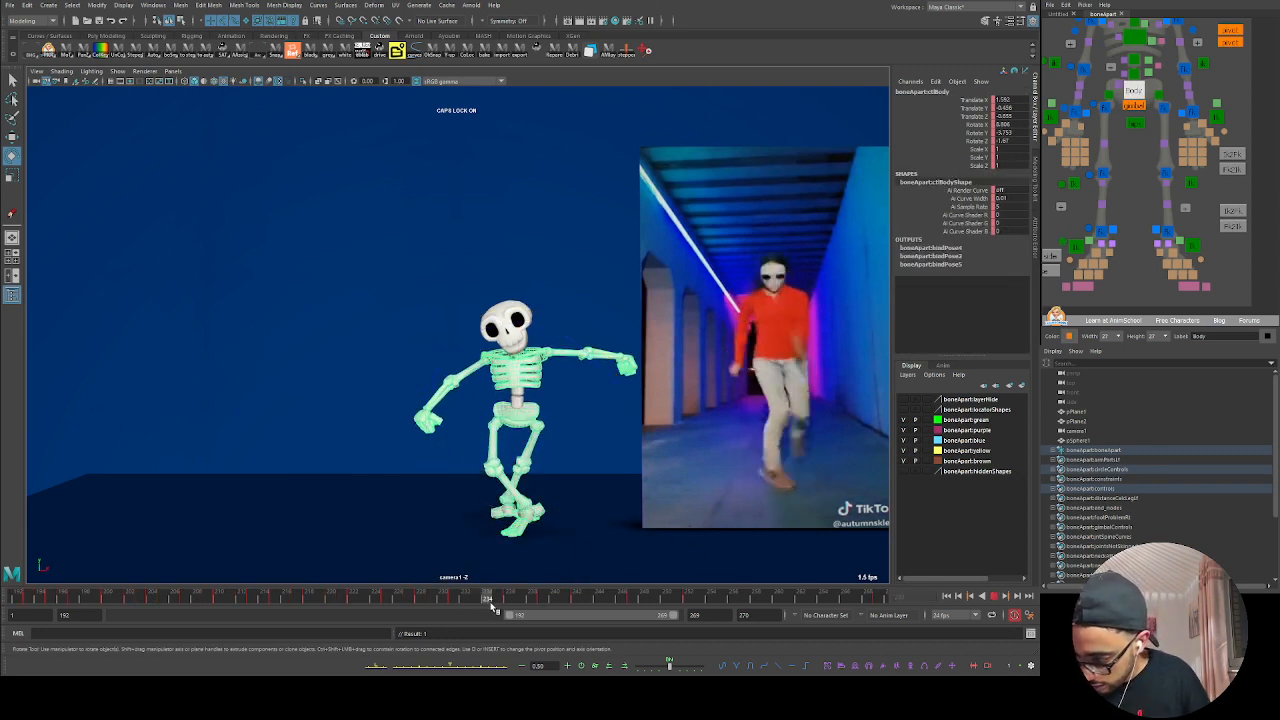
{"action": "left_click_drag", "start_coordinate": [488, 607], "coordinate": [479, 604]}
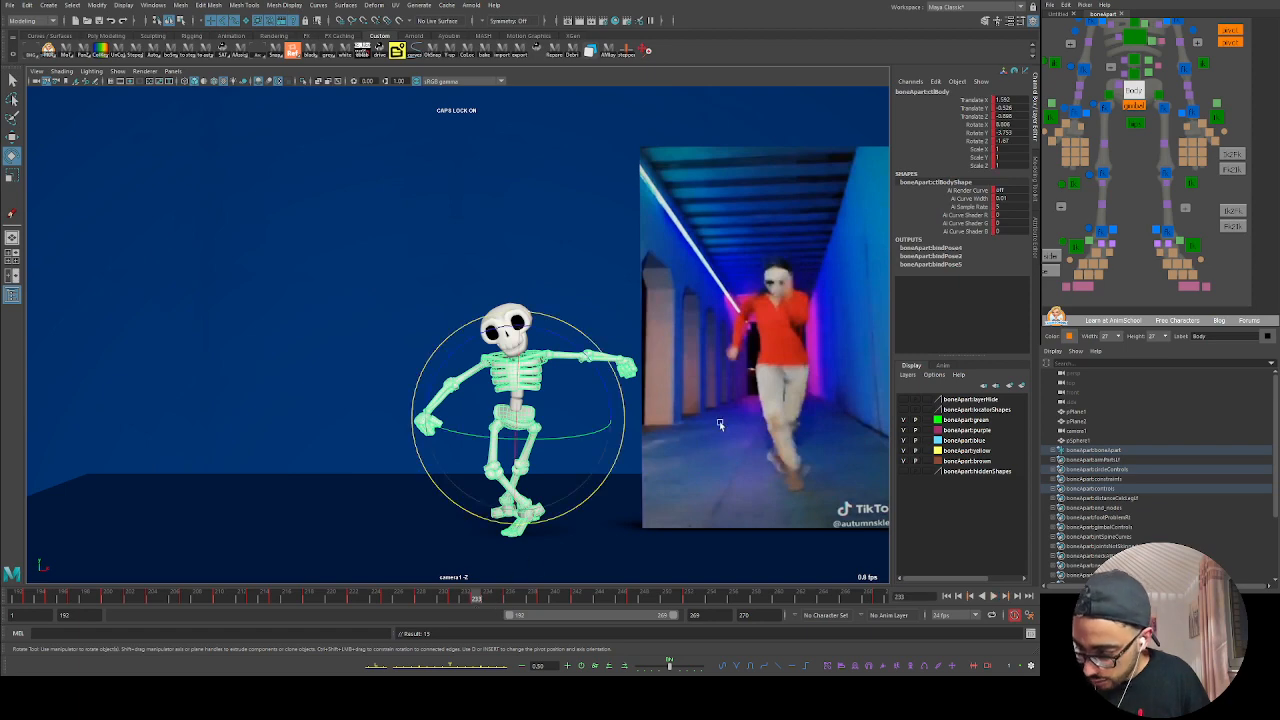
{"action": "key", "text": "space"}
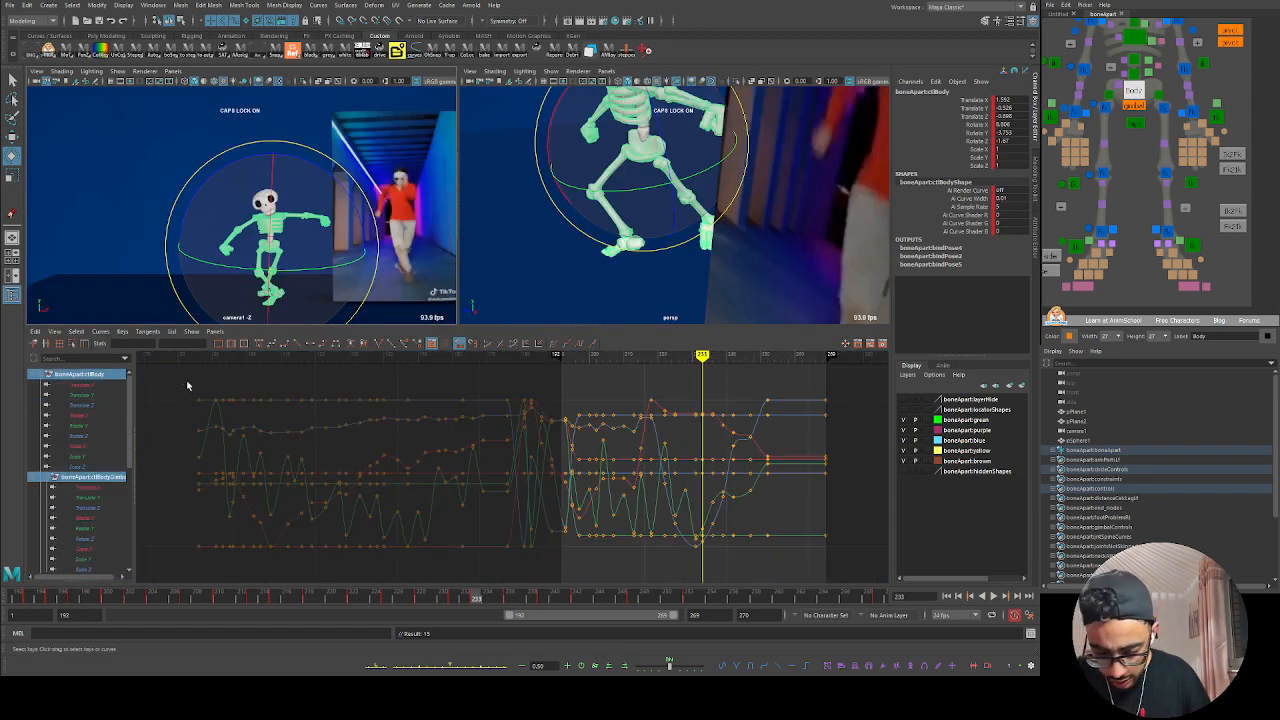
{"action": "left_click", "coordinate": [100, 404]}
{"action": "right_click_drag", "start_coordinate": [637, 457], "coordinate": [666, 529], "text": "alt"}
{"action": "middle_click_drag", "start_coordinate": [666, 529], "coordinate": [608, 507], "text": "alt"}
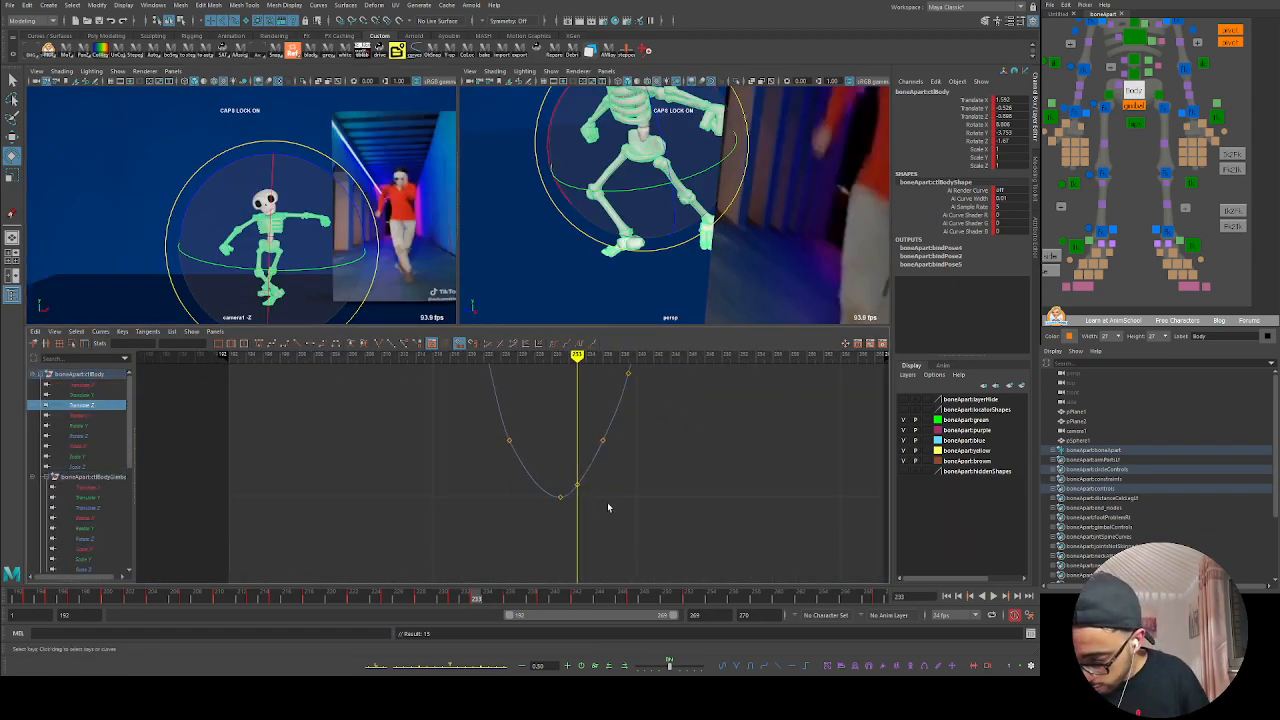
{"action": "left_click_drag", "start_coordinate": [577, 493], "coordinate": [574, 494]}
{"action": "middle_click_drag", "start_coordinate": [583, 504], "coordinate": [580, 515], "text": "shift"}
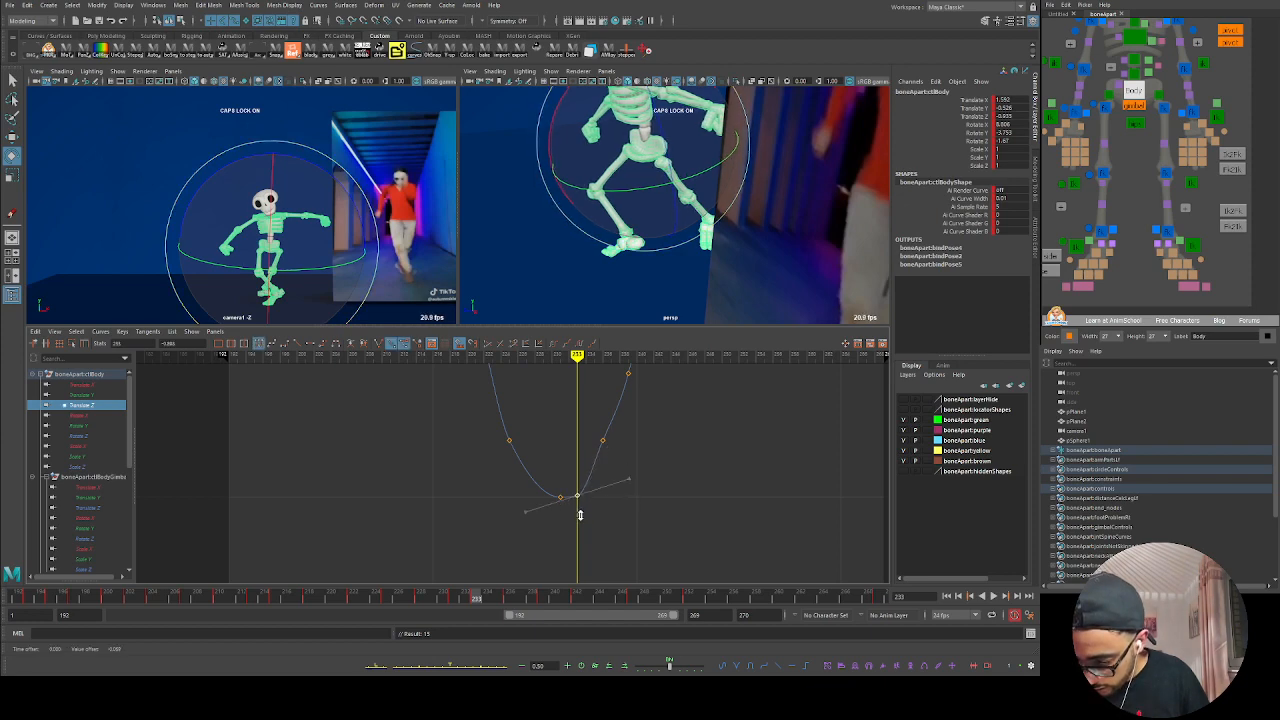
{"action": "key", "text": "space"}
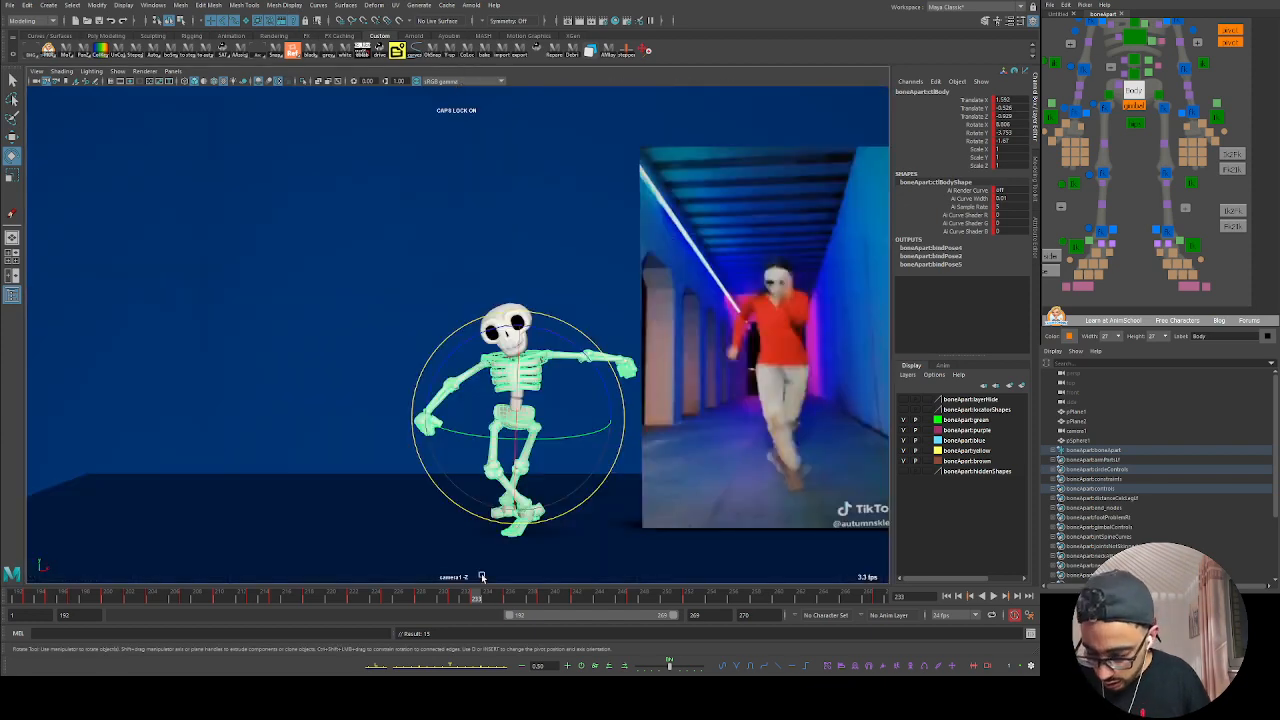
Step: Play back the dance to check the body motion against the dancer reference, ending with the control deselected
{"action": "key", "text": "alt+v"}
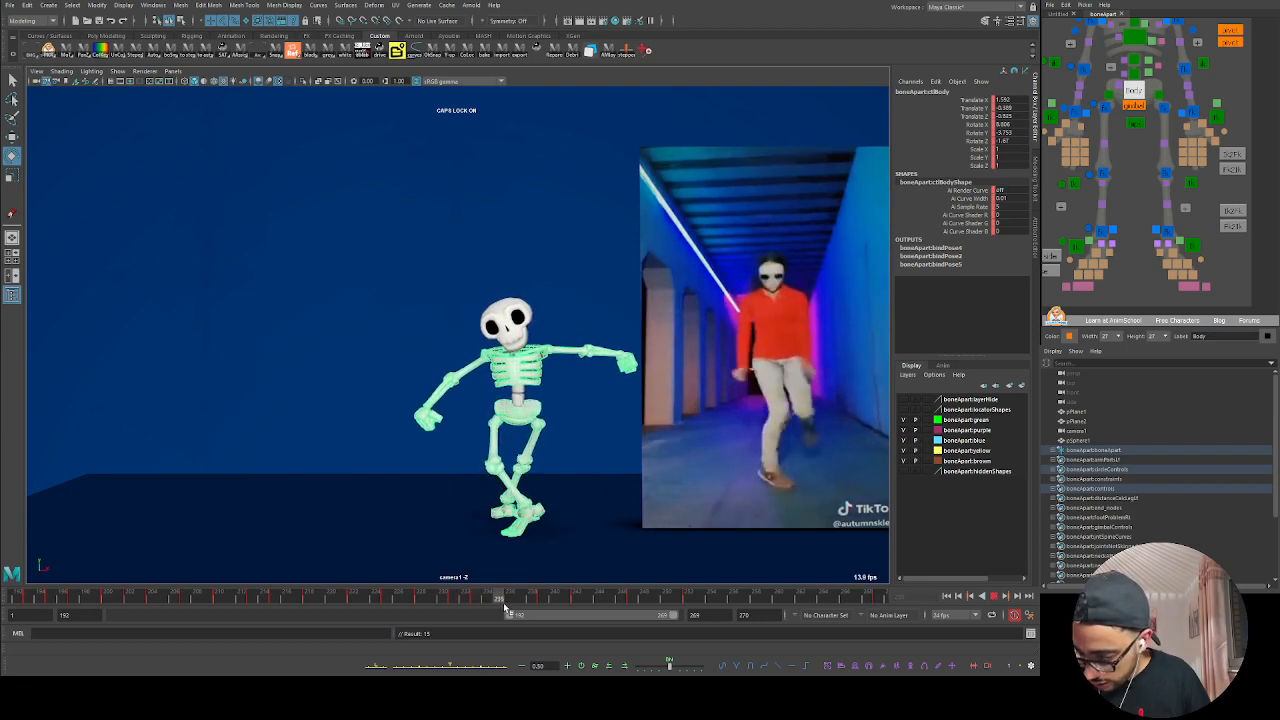
{"action": "key", "text": "e"}
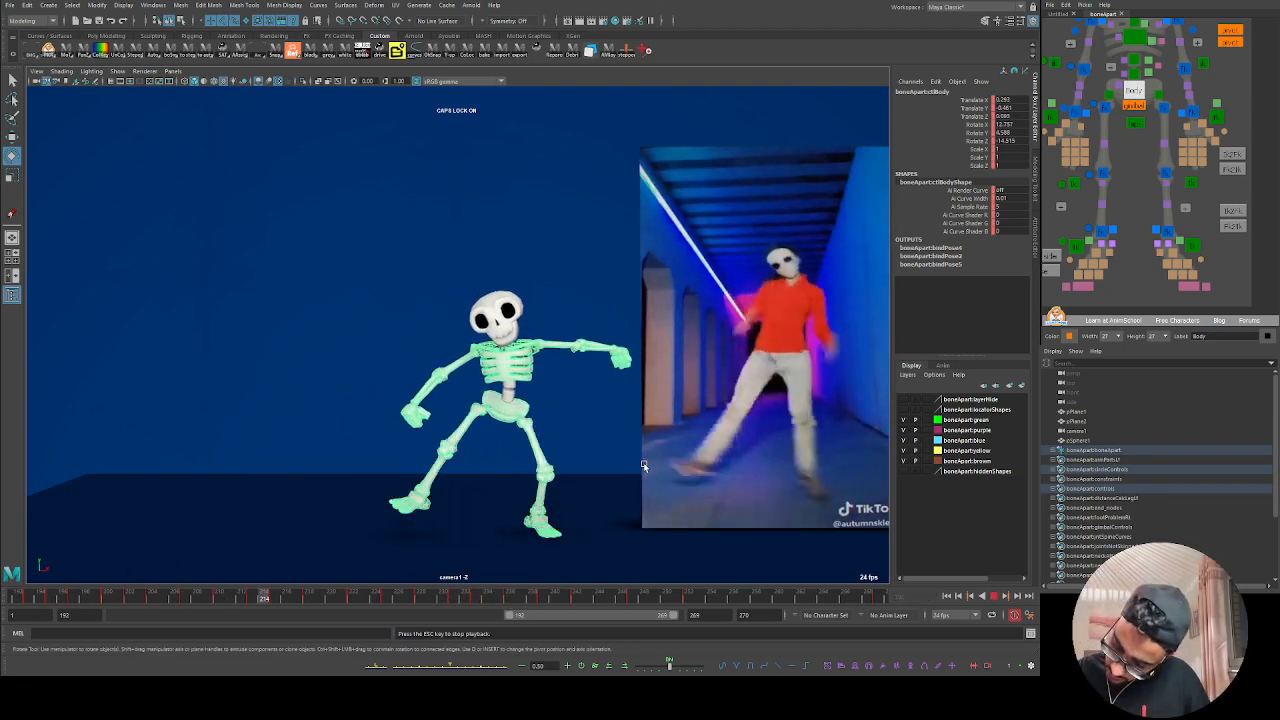
{"action": "key", "text": "Escape"}
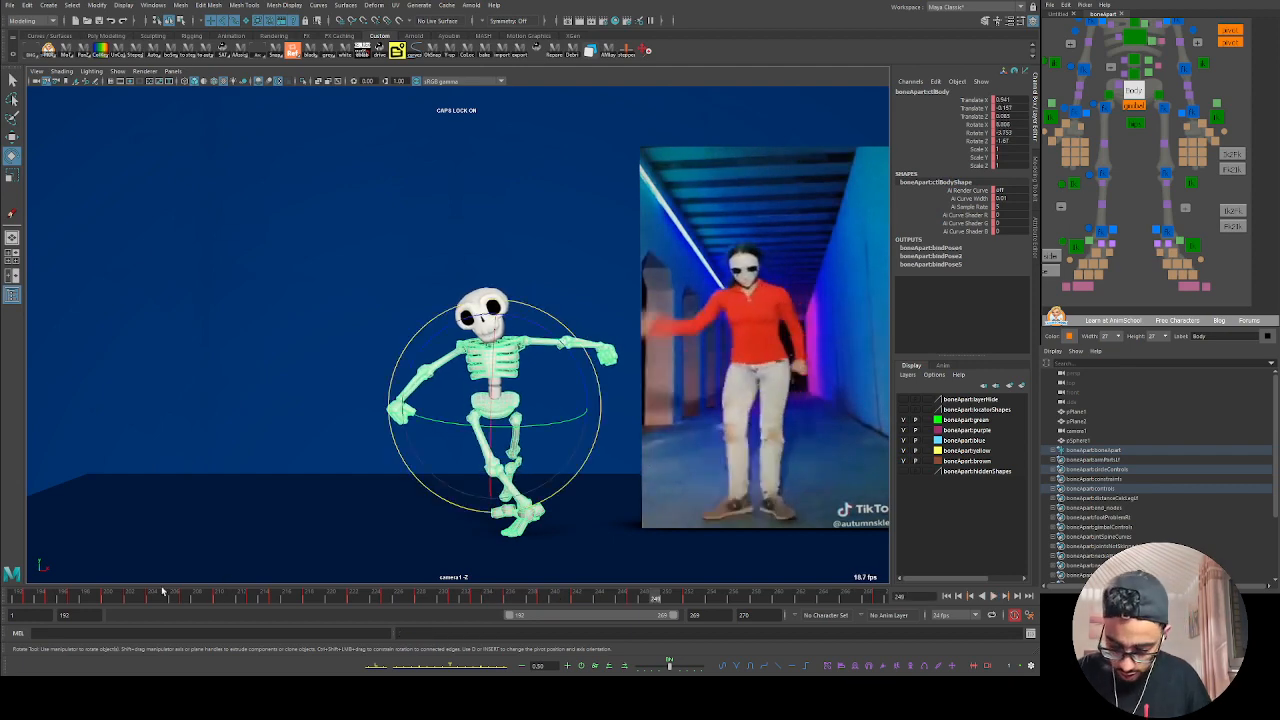
{"action": "left_click", "coordinate": [1135, 293]}
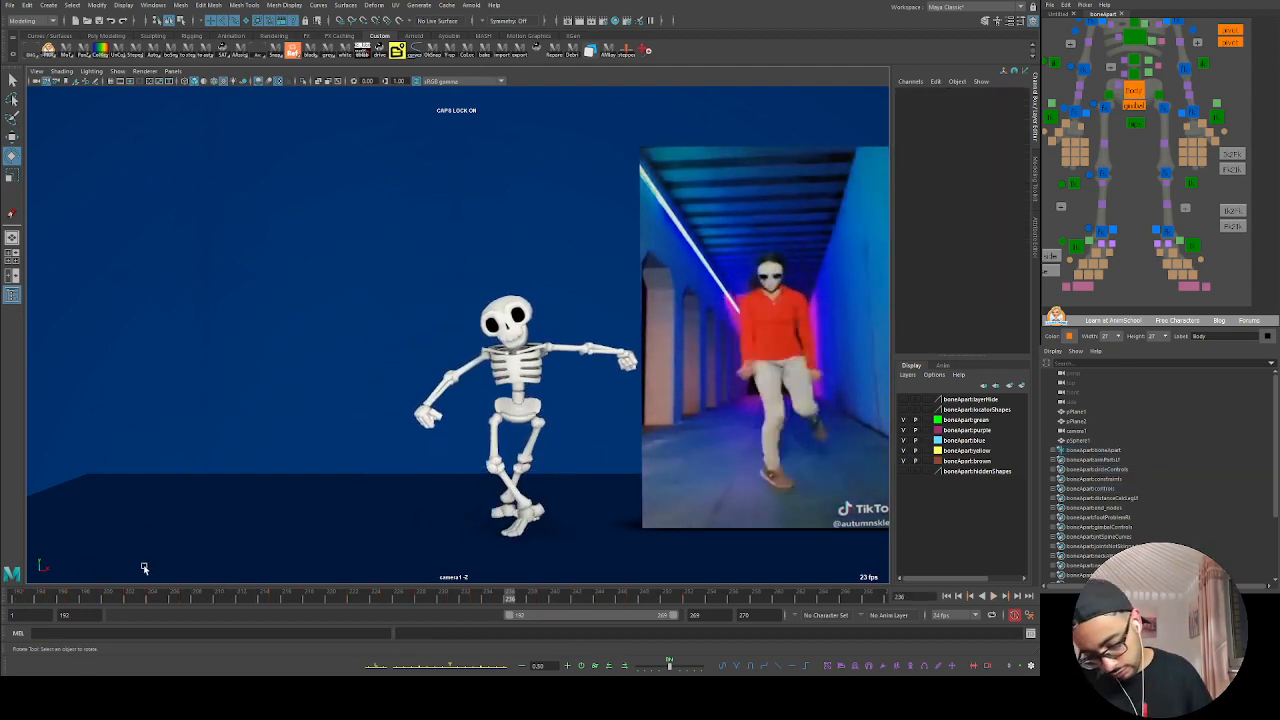
Step: Clear the hips control's key at frame 235 and adjust the hips rotation at frame 242
{"action": "left_click", "coordinate": [509, 602]}
{"action": "mouse_move", "coordinate": [509, 607]}
{"action": "left_mouse_down"}
{"action": "mouse_move", "coordinate": [434, 602]}
{"action": "mouse_move", "coordinate": [509, 606]}
{"action": "mouse_move", "coordinate": [499, 602]}
{"action": "left_mouse_up"}
{"action": "left_click", "coordinate": [1136, 122]}
{"action": "key", "text": "Delete"}
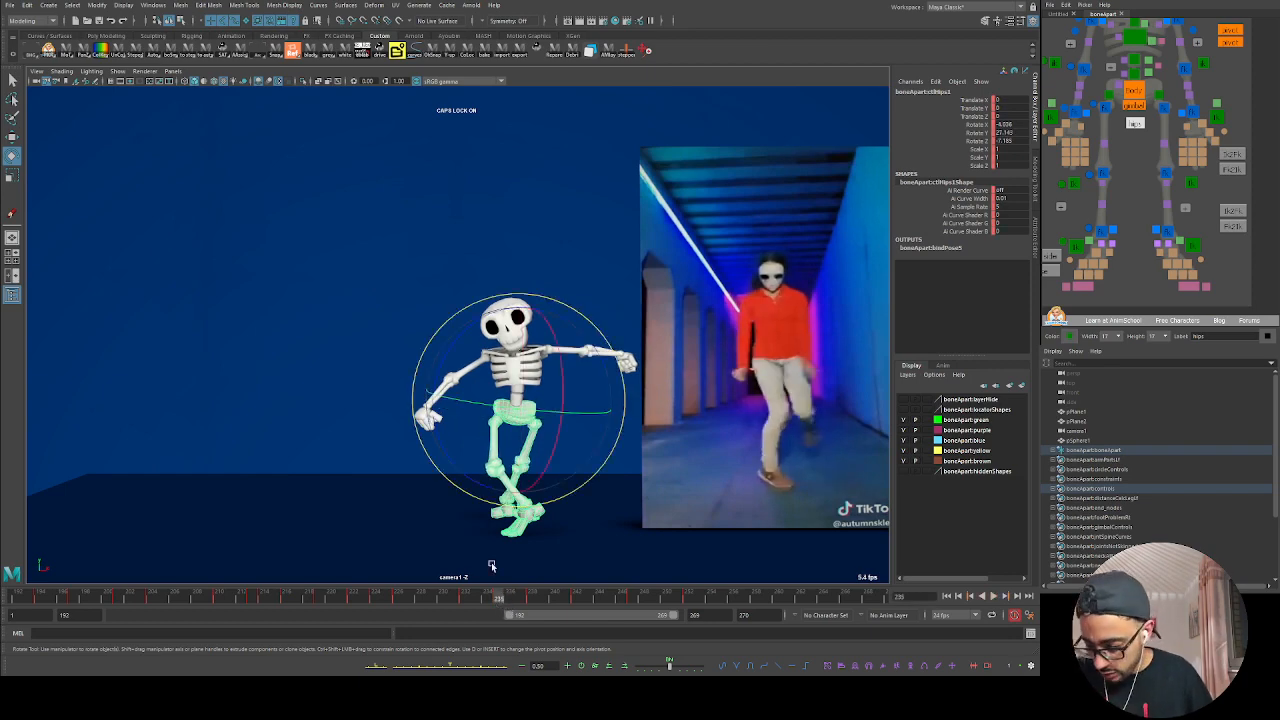
{"action": "key", "text": "comma"}
{"action": "key", "text": "period"}
{"action": "key", "text": "period"}
{"action": "key", "text": "comma"}
{"action": "key", "text": "comma"}
{"action": "key", "text": "period"}
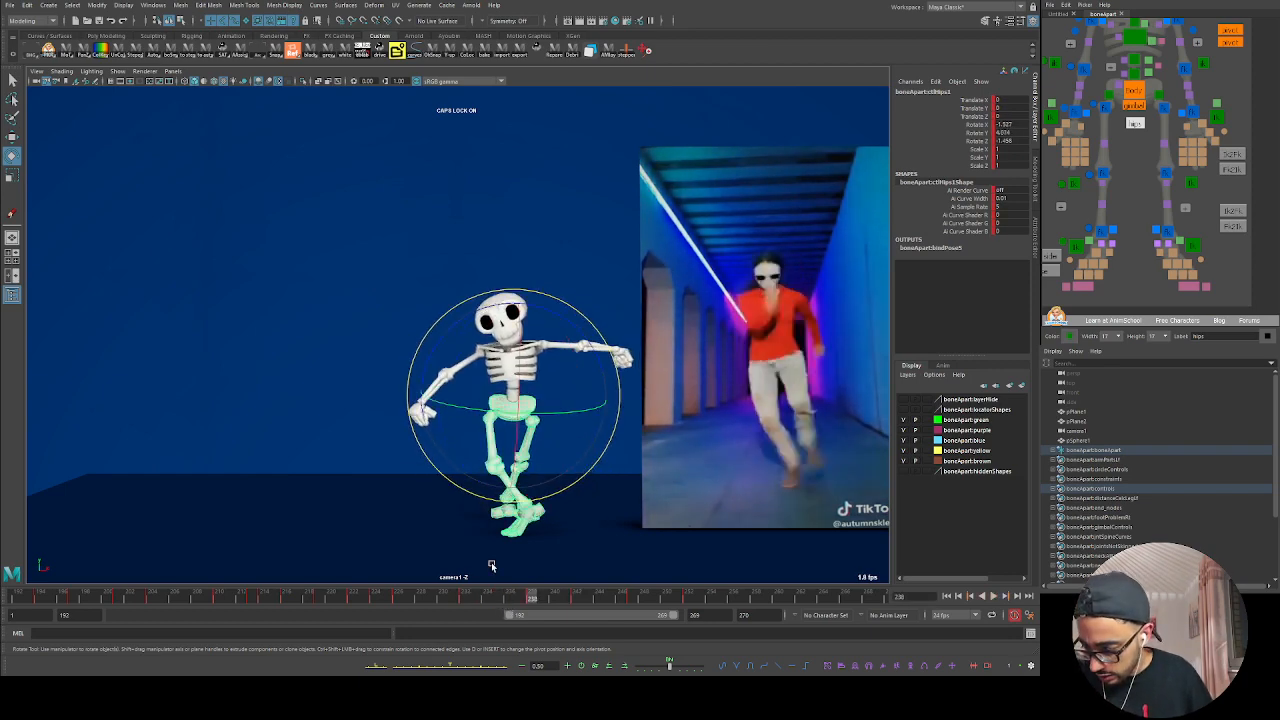
{"action": "key", "text": "period"}
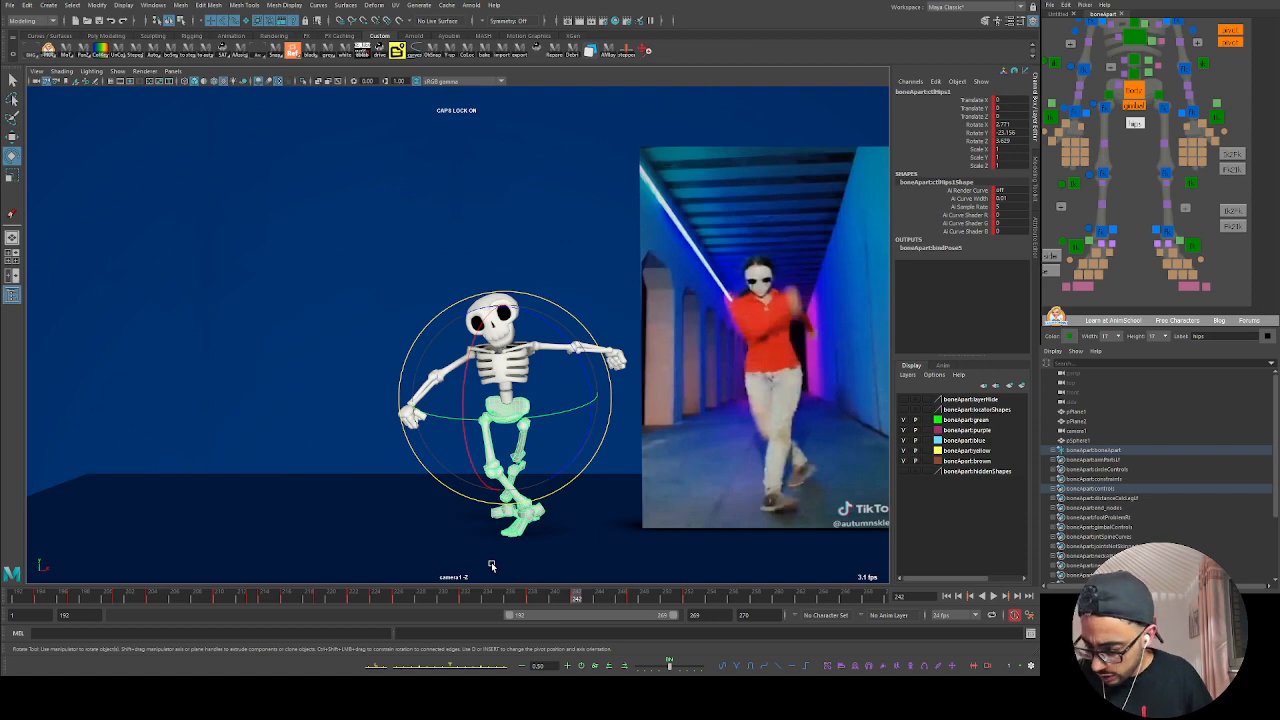
{"action": "left_click_drag", "start_coordinate": [576, 452], "coordinate": [565, 415]}
{"action": "key", "text": "alt+v"}
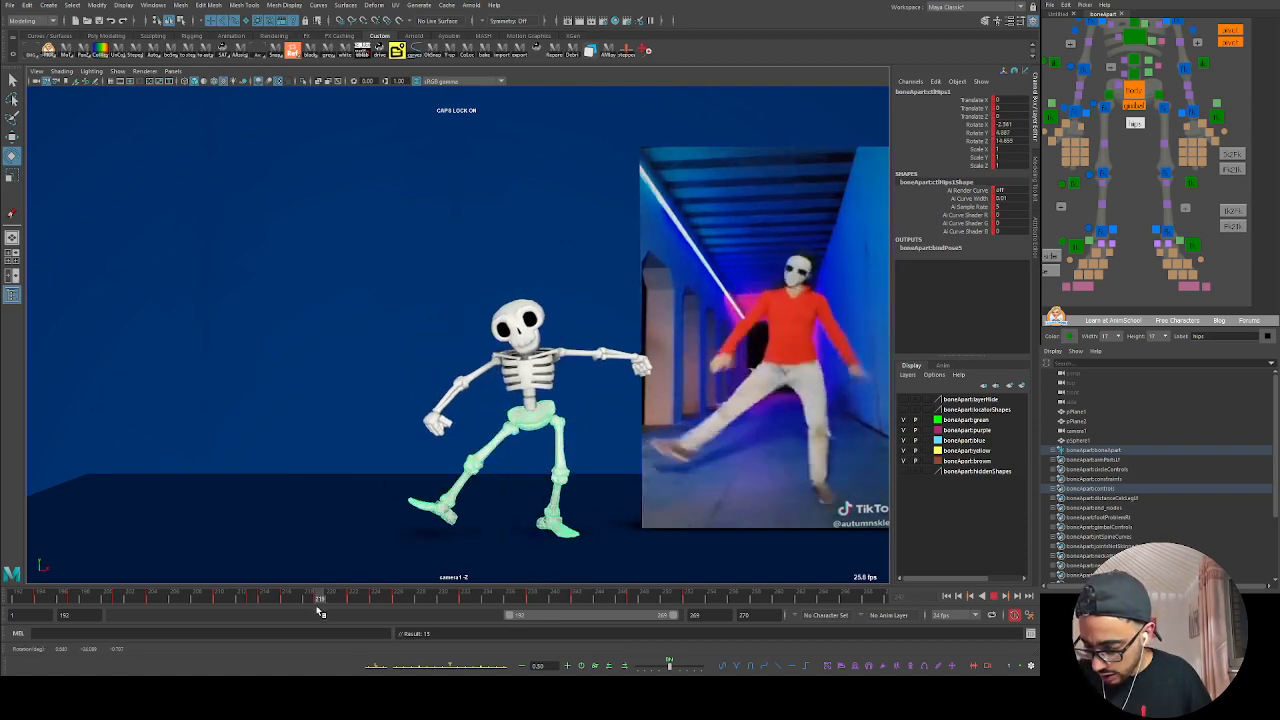
Step: Review both foot controls' motion in playback from the early kicks through the crossed-leg section against the dancer reference
{"action": "left_click", "coordinate": [1133, 242]}
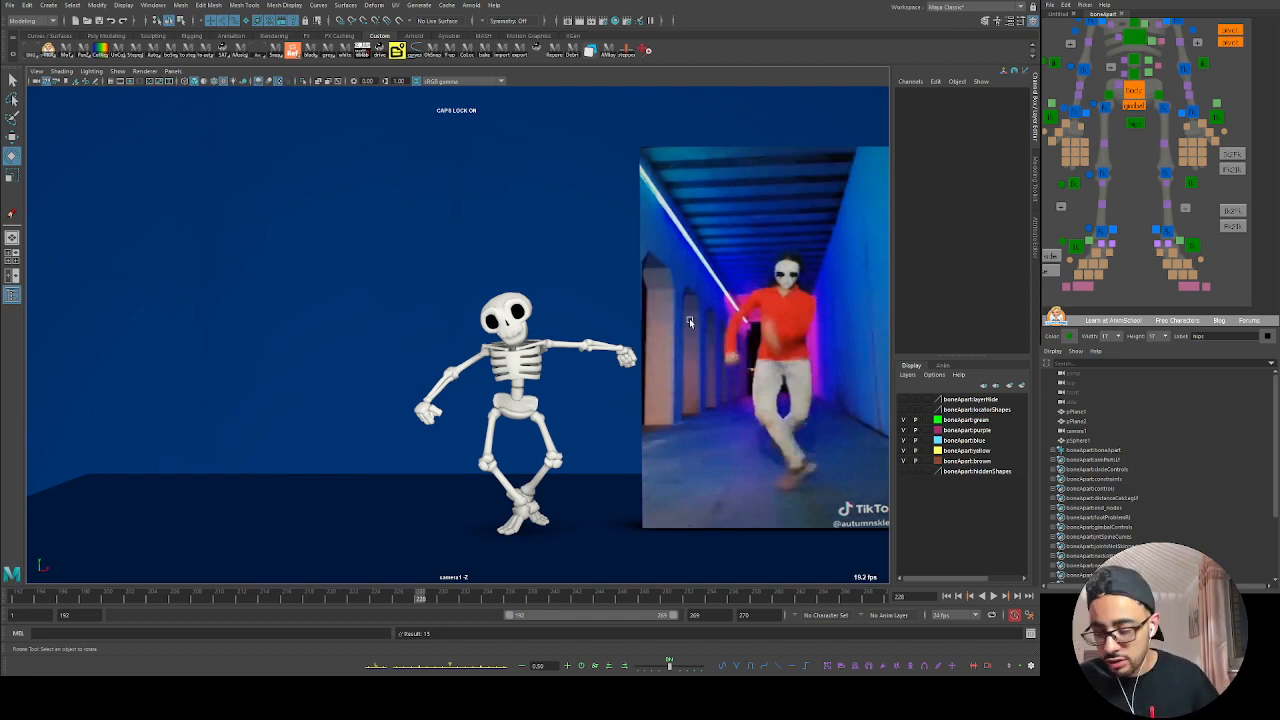
{"action": "mouse_move", "coordinate": [431, 591]}
{"action": "left_mouse_down"}
{"action": "mouse_move", "coordinate": [280, 594]}
{"action": "mouse_move", "coordinate": [554, 601]}
{"action": "mouse_move", "coordinate": [521, 594]}
{"action": "left_mouse_up"}
{"action": "left_click", "coordinate": [1068, 243]}
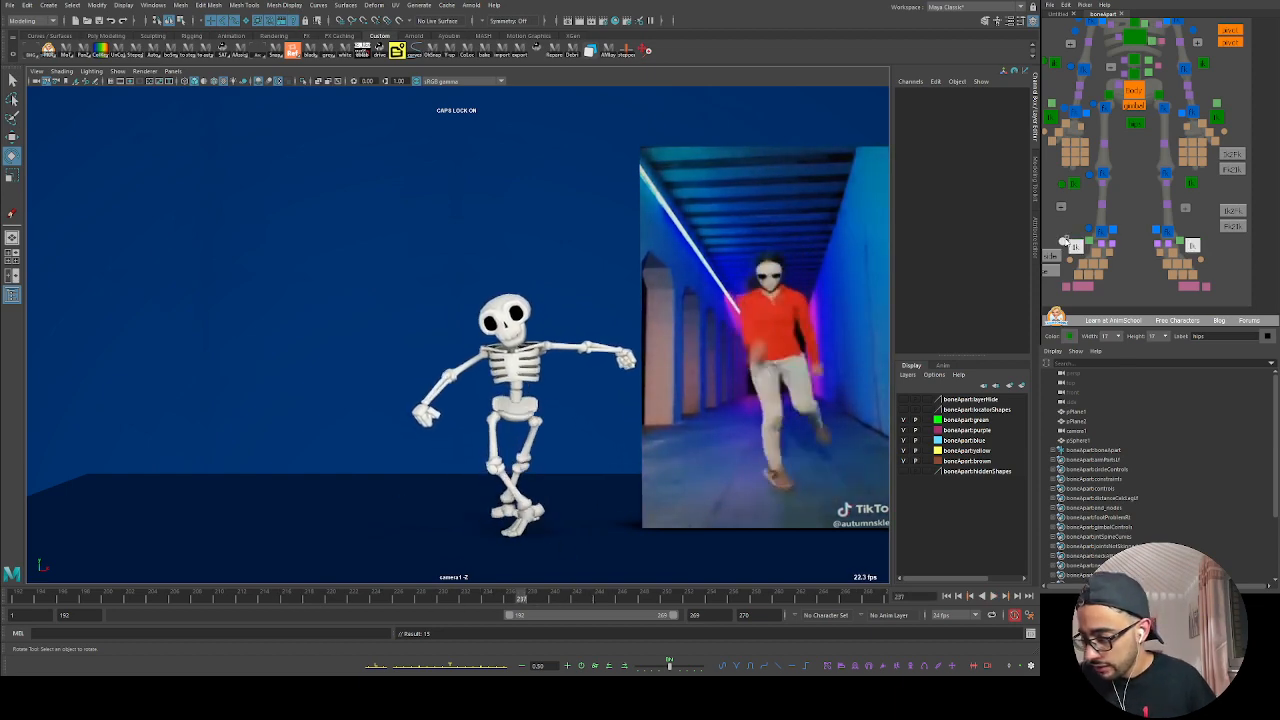
{"action": "left_click", "coordinate": [466, 597]}
{"action": "key", "text": "alt+v"}
{"action": "mouse_move", "coordinate": [463, 602]}
{"action": "left_mouse_down"}
{"action": "mouse_move", "coordinate": [514, 600]}
{"action": "mouse_move", "coordinate": [457, 594]}
{"action": "mouse_move", "coordinate": [500, 594]}
{"action": "mouse_move", "coordinate": [471, 594]}
{"action": "mouse_move", "coordinate": [494, 586]}
{"action": "mouse_move", "coordinate": [464, 575]}
{"action": "mouse_move", "coordinate": [491, 570]}
{"action": "left_mouse_up"}
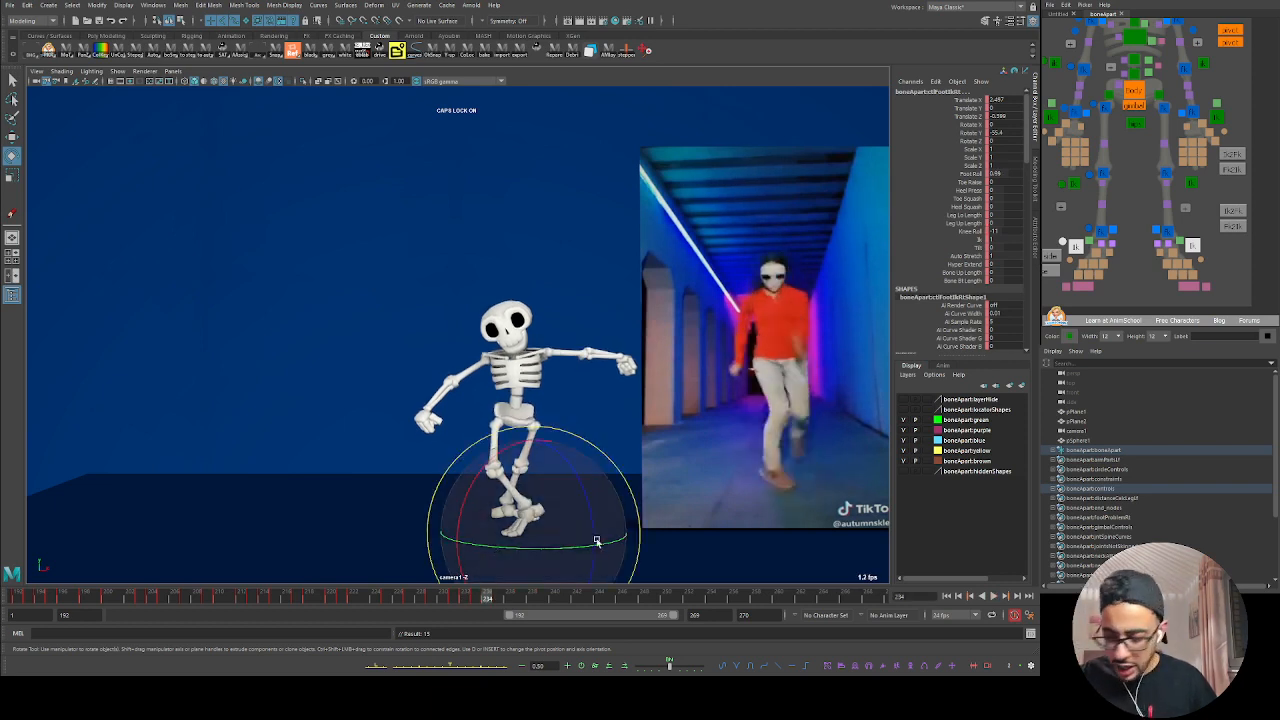
{"action": "key", "text": "alt+v"}
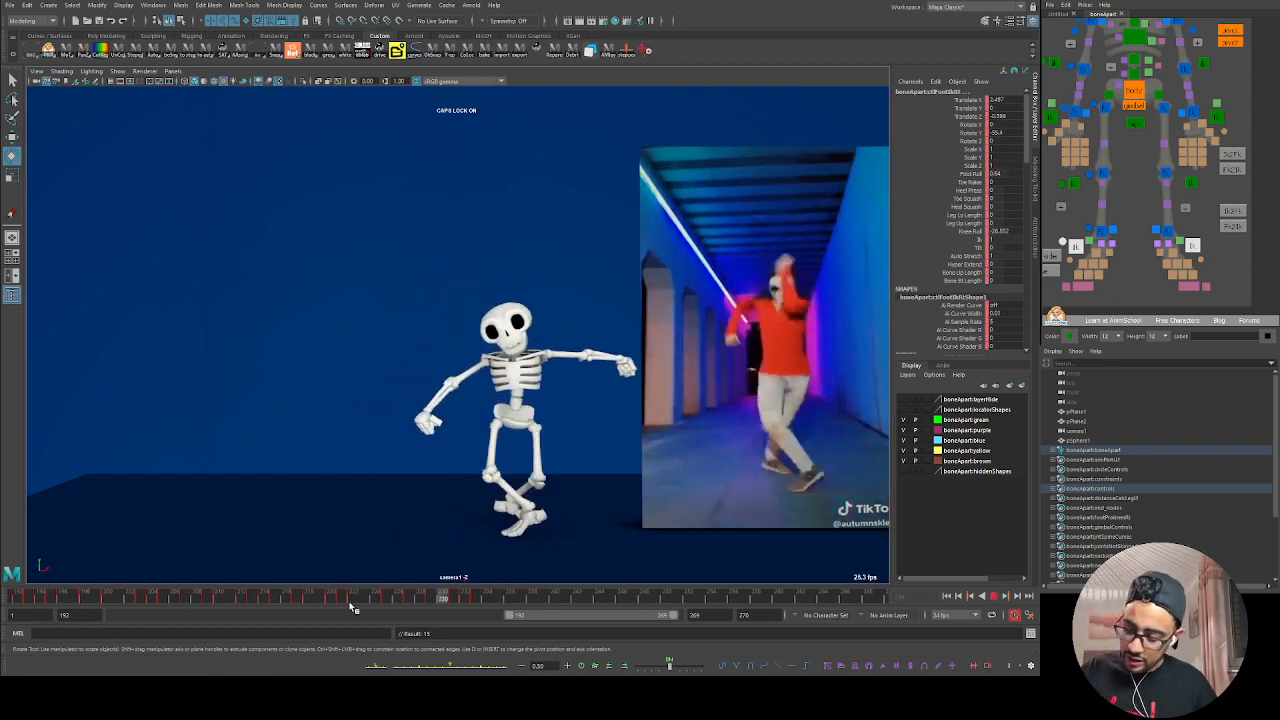
{"action": "key", "text": "alt+v"}
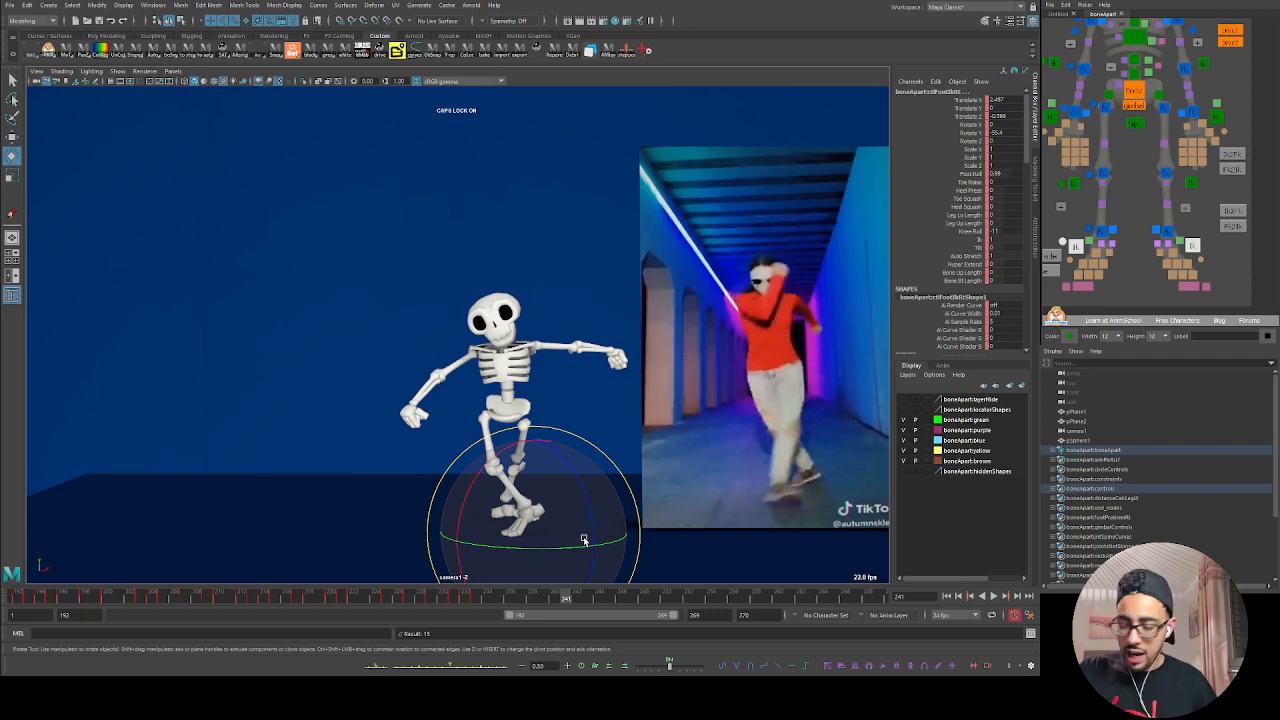
{"action": "key", "text": "alt+v"}
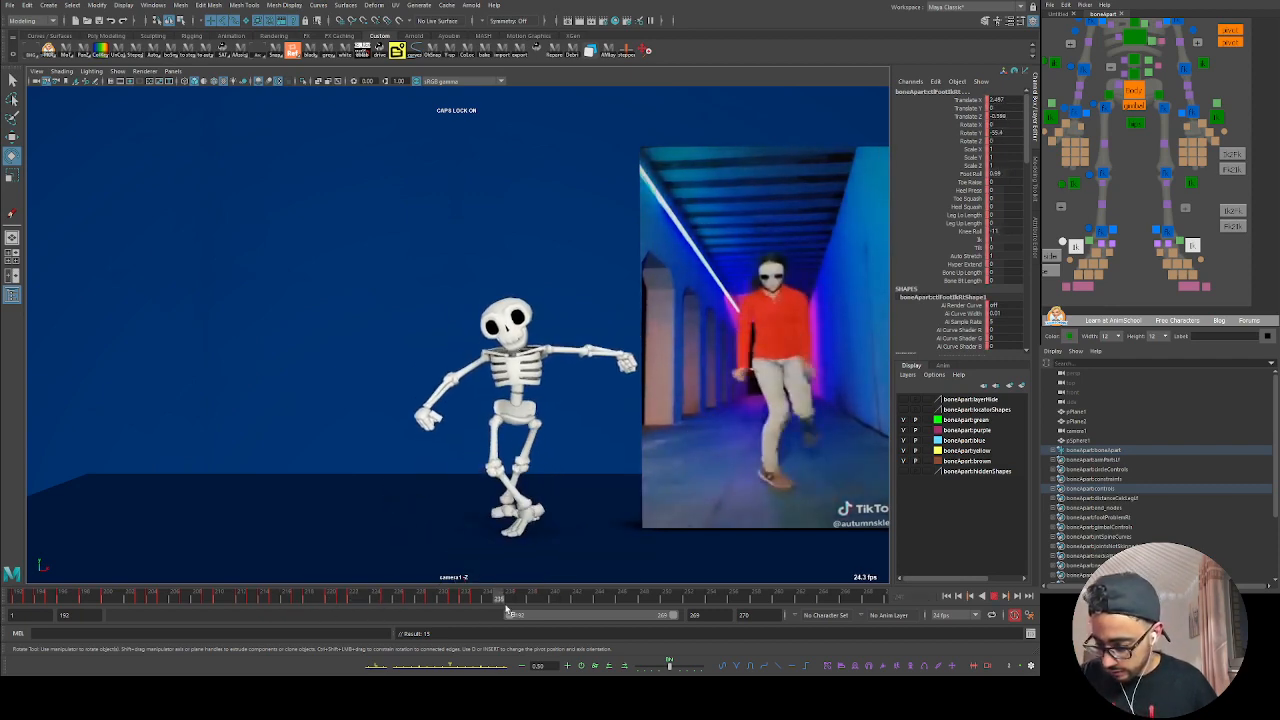
{"action": "left_click", "coordinate": [228, 592]}
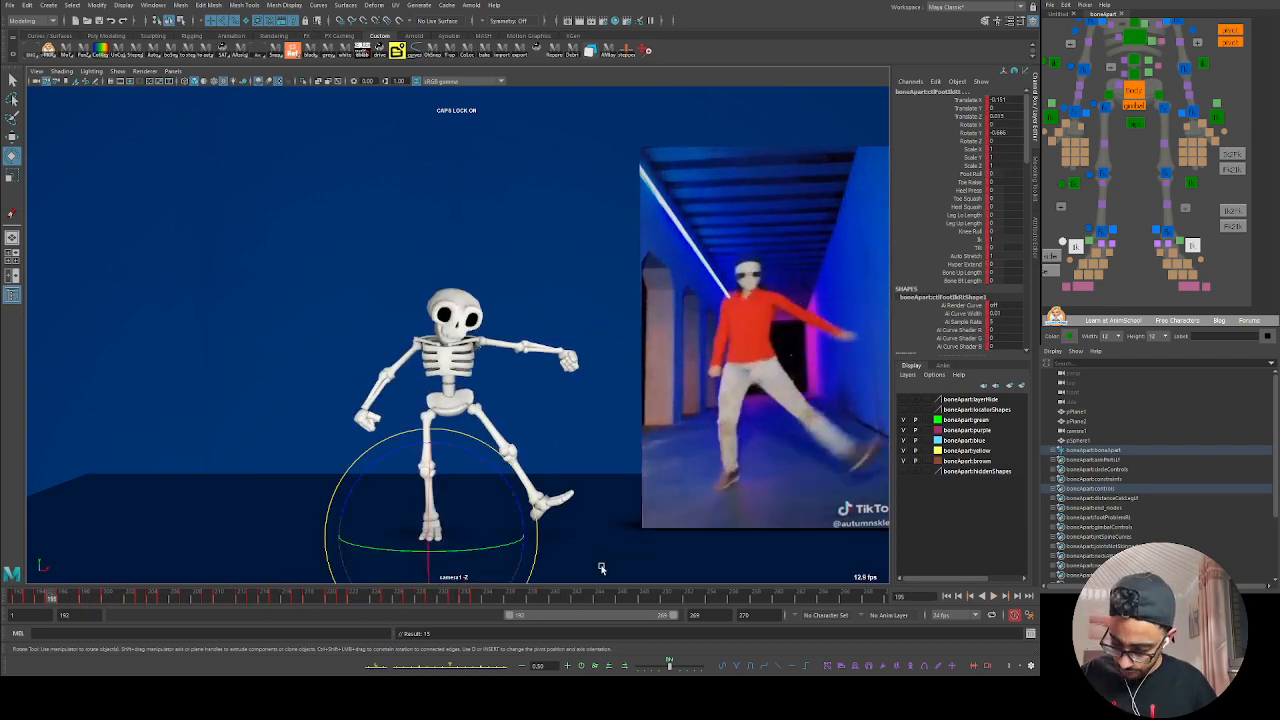
{"action": "key", "text": "alt+v"}
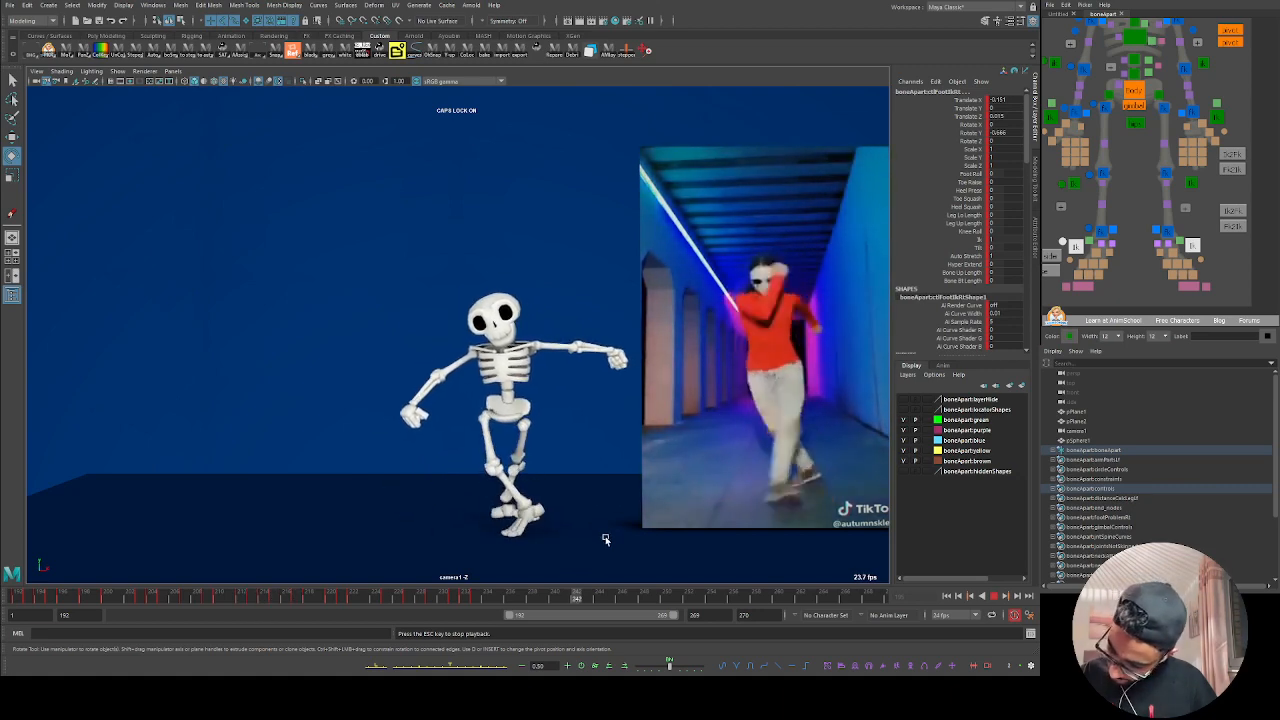
{"action": "key", "text": "alt+v"}
Step: Compare frames 230–235 with the reference and key the right foot control's current pose at frame 235
{"action": "left_click_drag", "start_coordinate": [465, 597], "coordinate": [476, 597]}
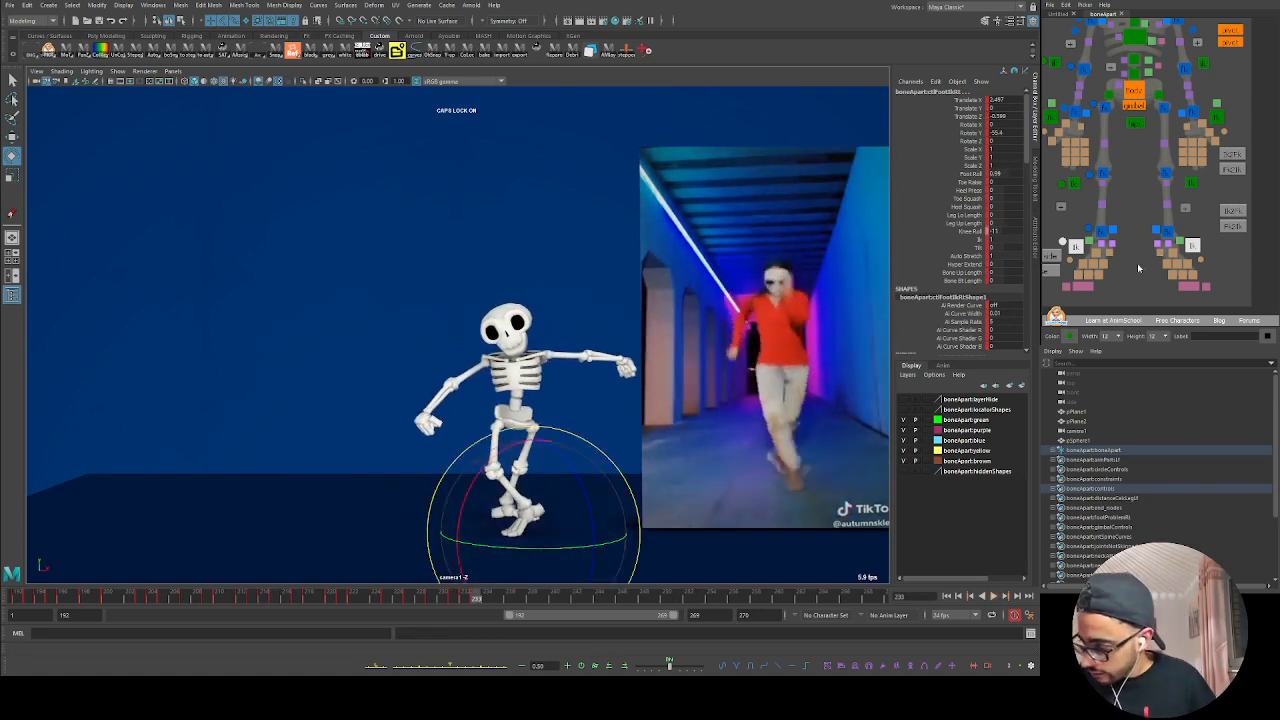
{"action": "left_click", "coordinate": [1110, 228]}
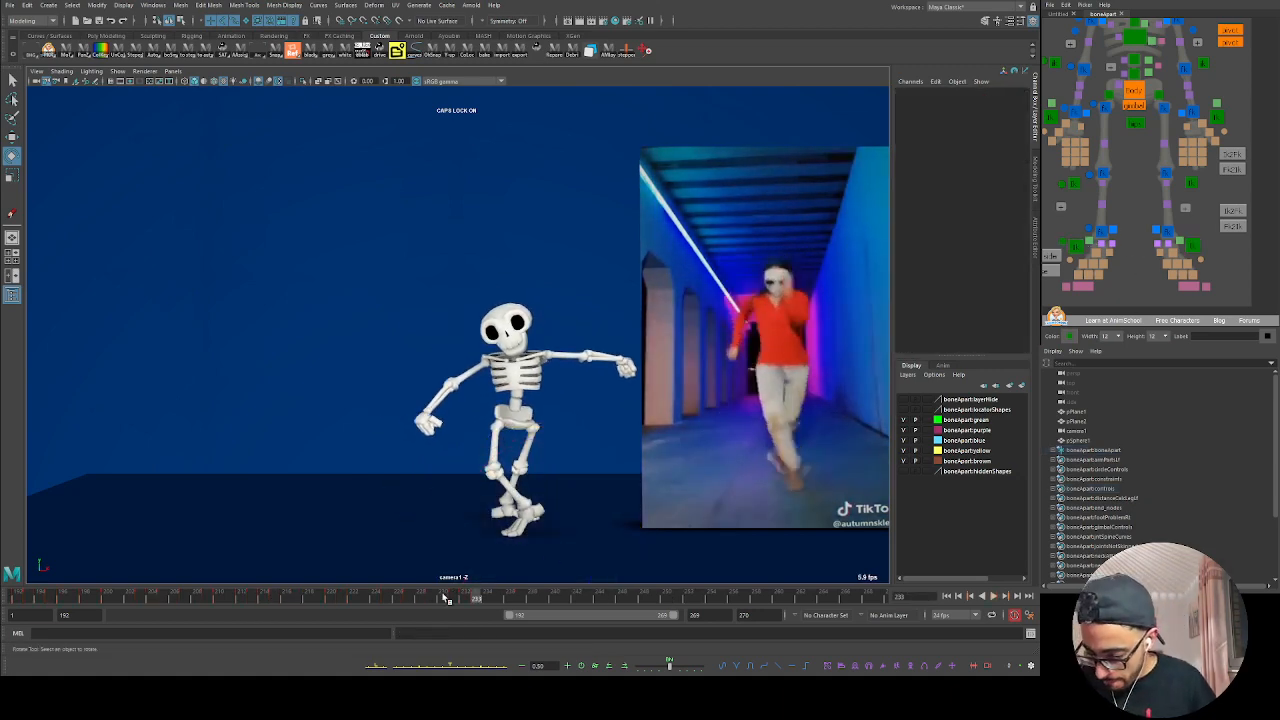
{"action": "mouse_move", "coordinate": [444, 597]}
{"action": "left_mouse_down"}
{"action": "mouse_move", "coordinate": [411, 600]}
{"action": "mouse_move", "coordinate": [466, 598]}
{"action": "mouse_move", "coordinate": [408, 594]}
{"action": "mouse_move", "coordinate": [464, 596]}
{"action": "left_mouse_up"}
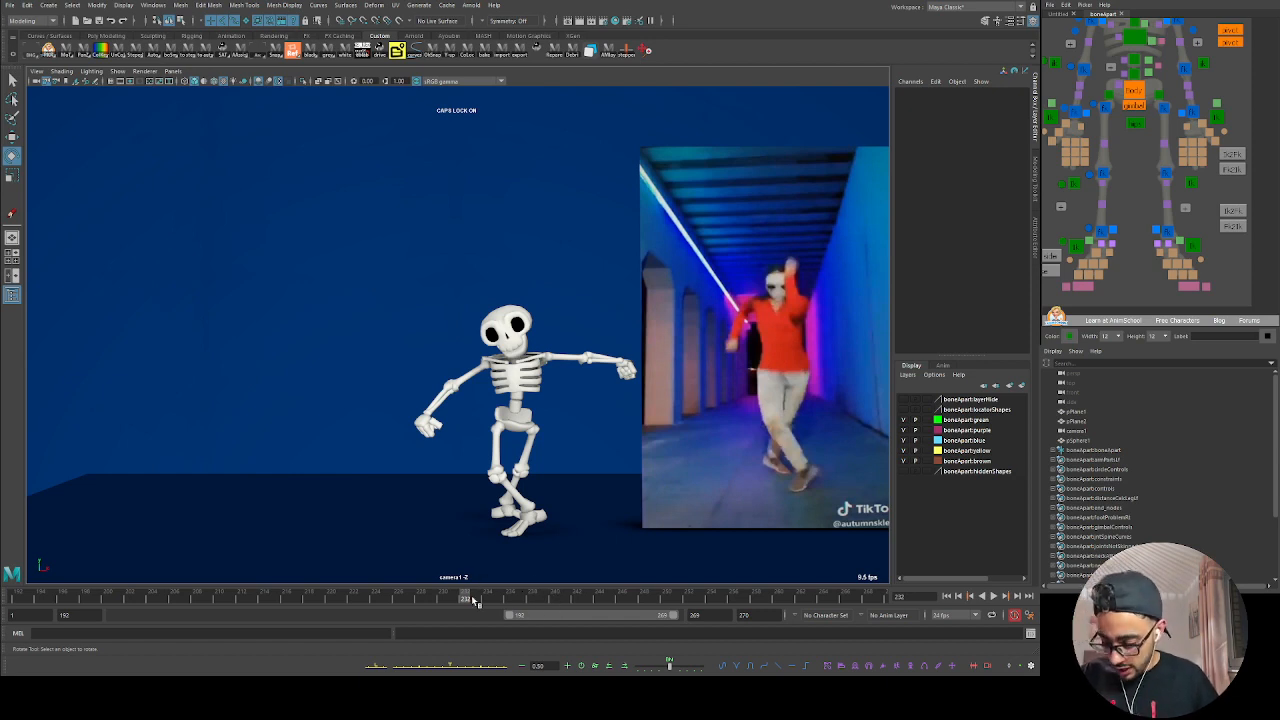
{"action": "mouse_move", "coordinate": [474, 601]}
{"action": "left_mouse_down"}
{"action": "mouse_move", "coordinate": [508, 603]}
{"action": "mouse_move", "coordinate": [388, 603]}
{"action": "mouse_move", "coordinate": [499, 595]}
{"action": "left_mouse_up"}
{"action": "left_click", "coordinate": [1076, 246]}
{"action": "key", "text": "s"}
{"action": "key", "text": "w"}
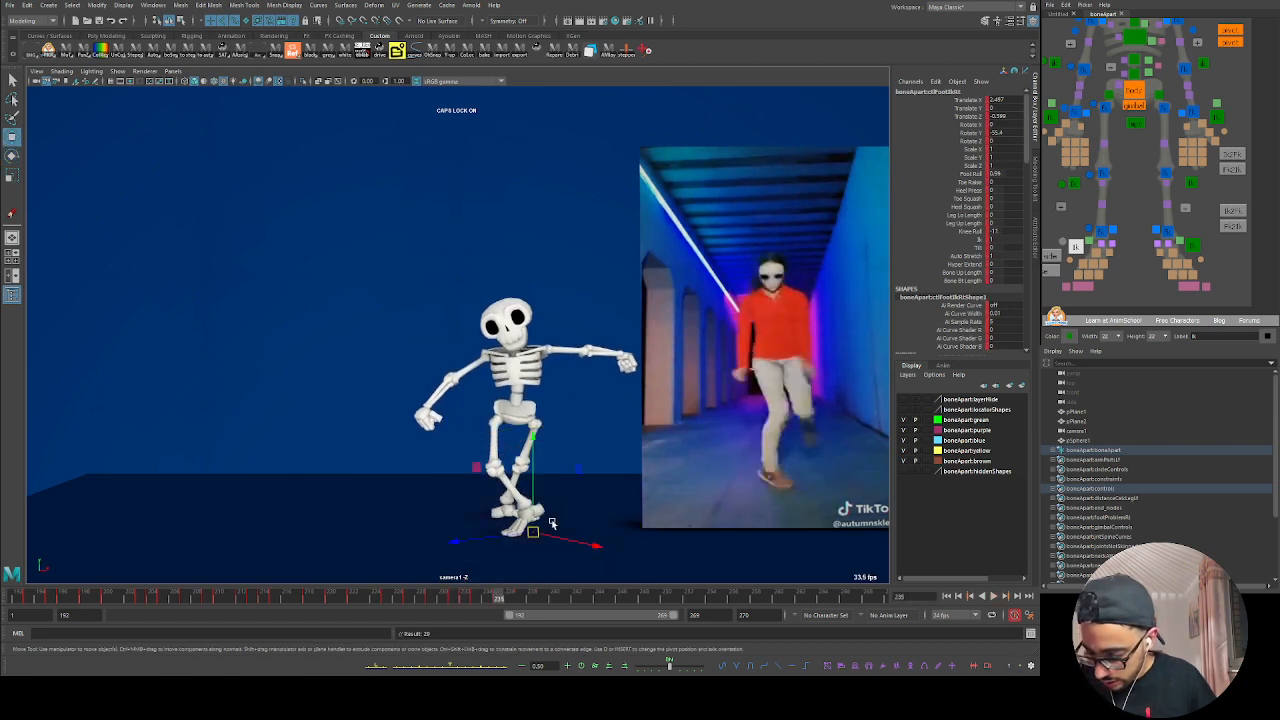
Step: Move and turn the right foot control at frame 235 to Translate X 0.931 and Rotate Y about 50.3 in the perspective view
{"action": "key", "text": "space"}
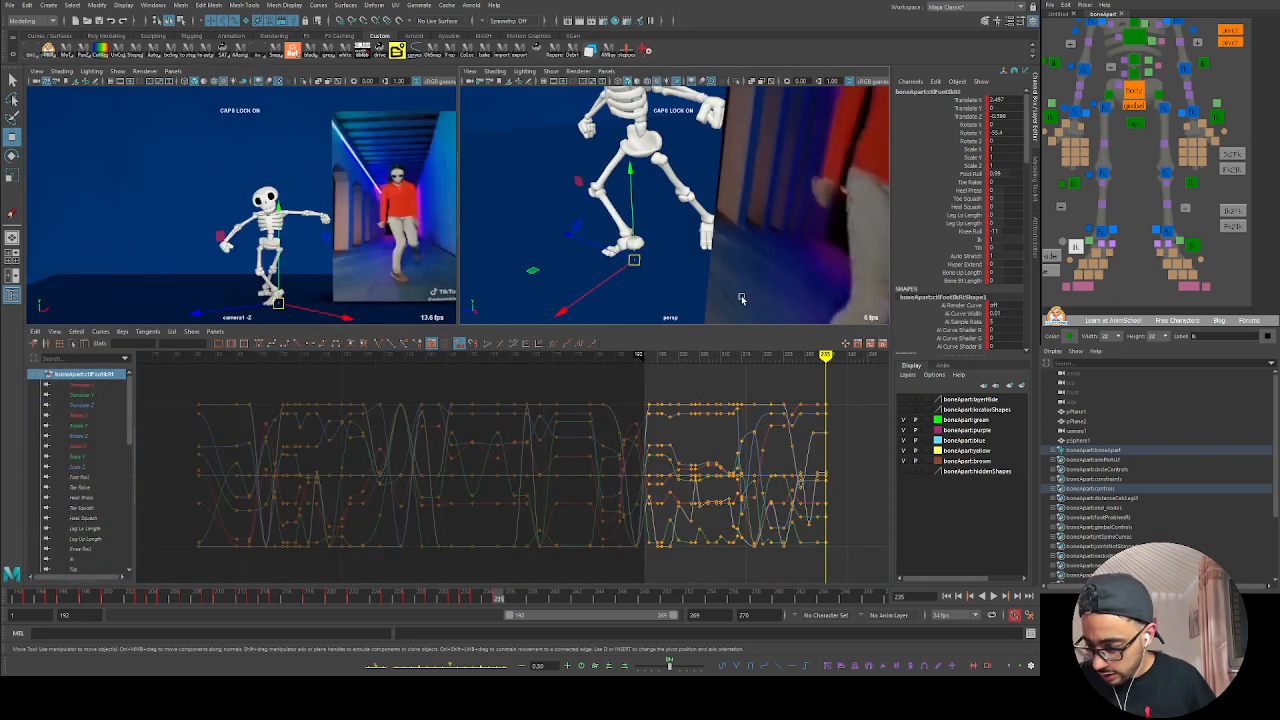
{"action": "key", "text": "space"}
{"action": "left_click_drag", "start_coordinate": [512, 440], "coordinate": [419, 425], "text": "alt"}
{"action": "key", "text": "e"}
{"action": "key", "text": "w"}
{"action": "key", "text": "e"}
{"action": "key", "text": "w"}
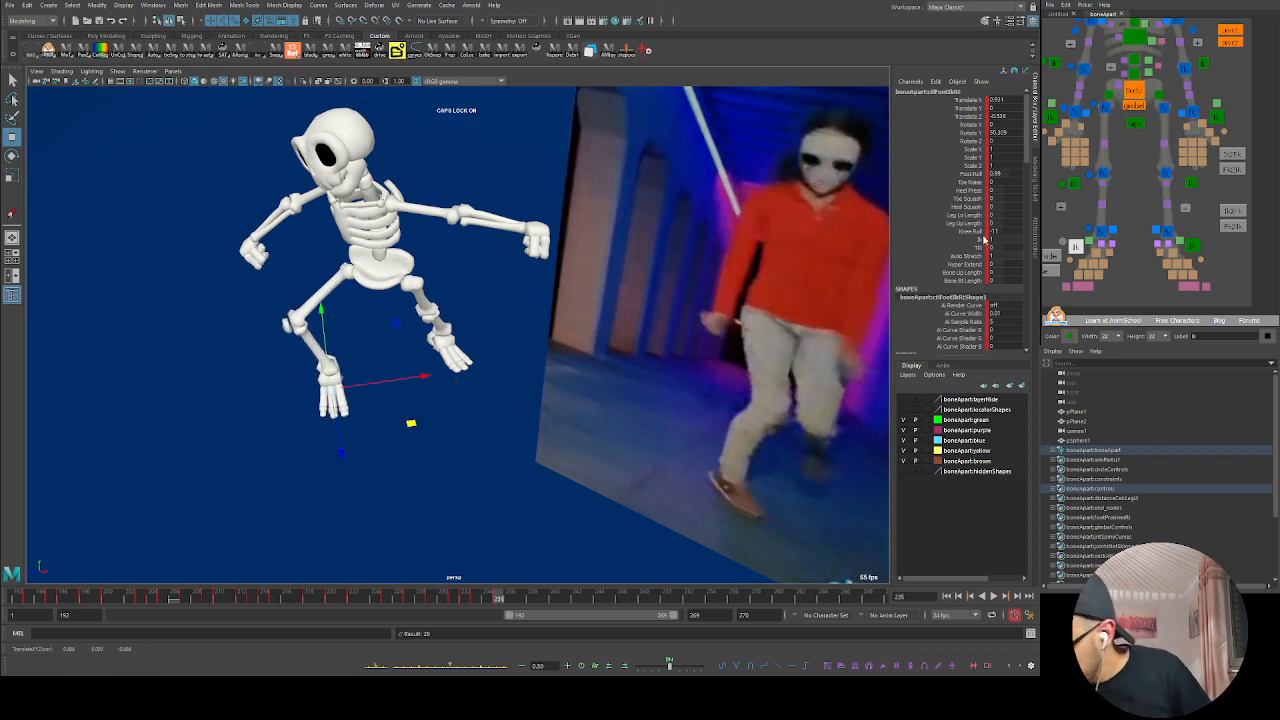
Step: Set the right foot control's Knee Roll to about 51 at frame 235 and check the knee direction from the front
{"action": "left_click", "coordinate": [980, 232]}
{"action": "middle_click_drag", "start_coordinate": [531, 401], "coordinate": [757, 351]}
{"action": "right_click_drag", "start_coordinate": [498, 399], "coordinate": [519, 404], "text": "alt"}
{"action": "left_click_drag", "start_coordinate": [519, 404], "coordinate": [518, 412], "text": "alt"}
{"action": "right_click_drag", "start_coordinate": [518, 412], "coordinate": [514, 415], "text": "alt"}
{"action": "mouse_move", "coordinate": [513, 415]}
{"action": "left_mouse_down", "text": "alt"}
{"action": "mouse_move", "coordinate": [511, 429]}
{"action": "mouse_move", "coordinate": [497, 421]}
{"action": "left_mouse_up", "text": "alt"}
{"action": "middle_click_drag", "start_coordinate": [520, 433], "coordinate": [506, 451], "text": "alt"}
{"action": "mouse_move", "coordinate": [506, 451]}
{"action": "left_mouse_down", "text": "alt"}
{"action": "mouse_move", "coordinate": [492, 452]}
{"action": "mouse_move", "coordinate": [497, 431]}
{"action": "left_mouse_up", "text": "alt"}
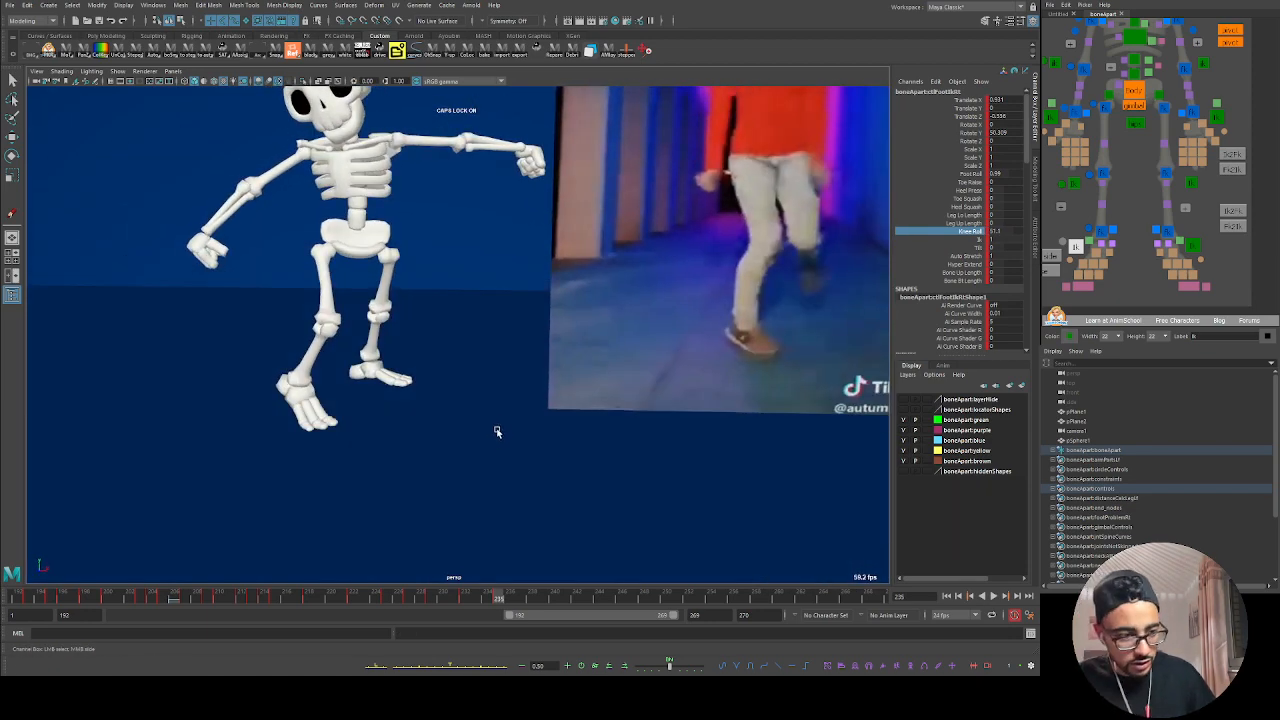
{"action": "right_click_drag", "start_coordinate": [507, 440], "coordinate": [500, 463], "text": "alt"}
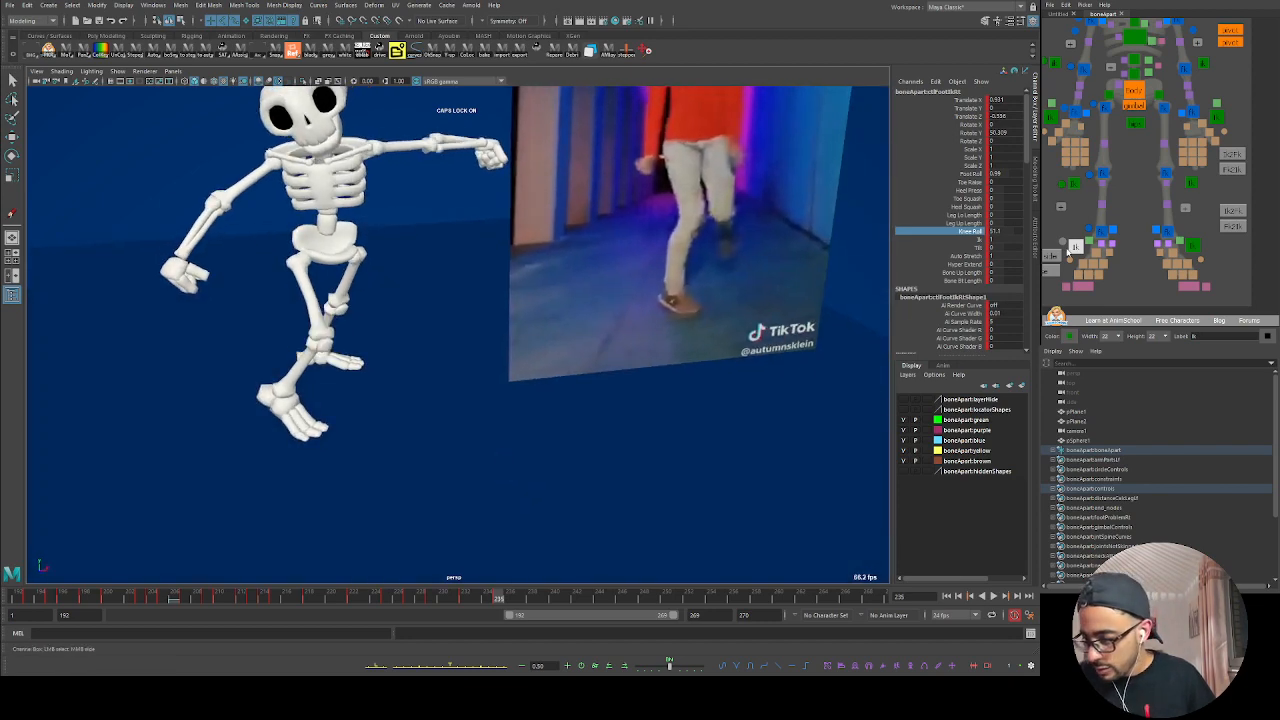
Step: Inspect the right foot control's stepping pose at frame 235 from another angle and play the transition into it
{"action": "left_click", "coordinate": [1126, 252]}
{"action": "key", "text": "w"}
{"action": "left_click", "coordinate": [1076, 247]}
{"action": "left_click_drag", "start_coordinate": [497, 437], "coordinate": [565, 465], "text": "alt"}
{"action": "middle_click_drag", "start_coordinate": [566, 464], "coordinate": [568, 463], "text": "alt"}
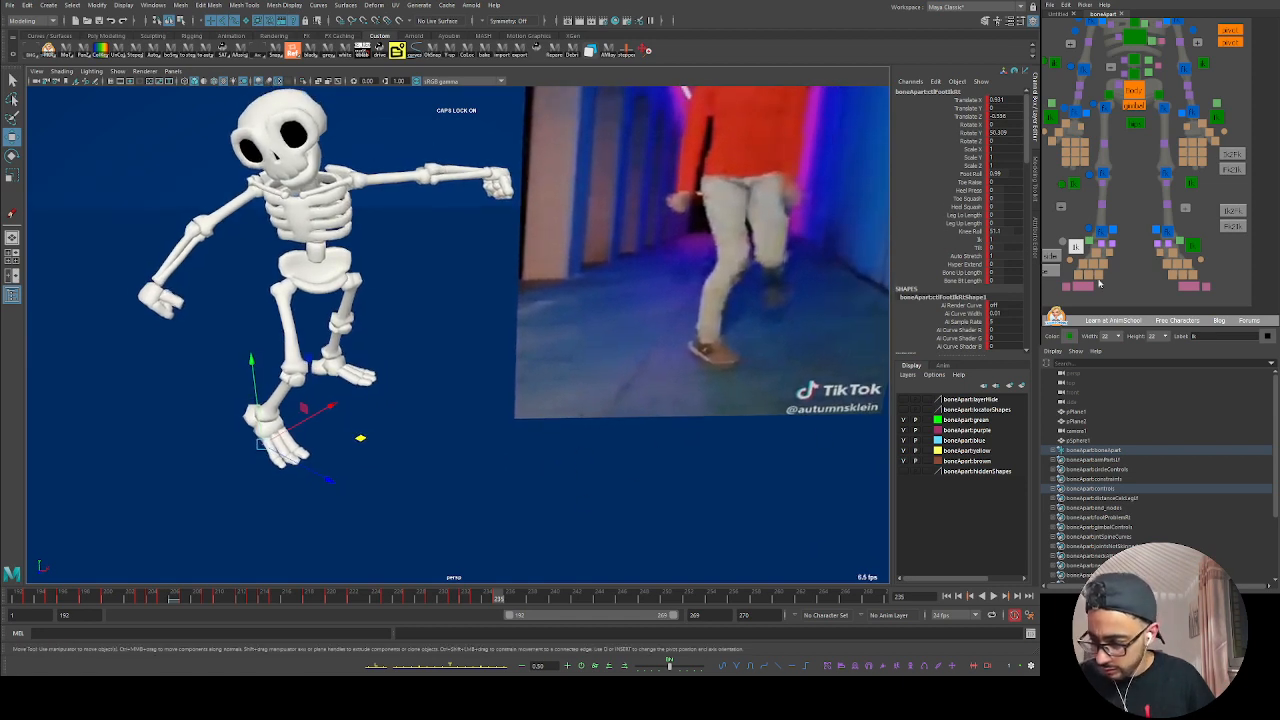
{"action": "left_click", "coordinate": [1075, 208]}
{"action": "left_click", "coordinate": [1076, 247]}
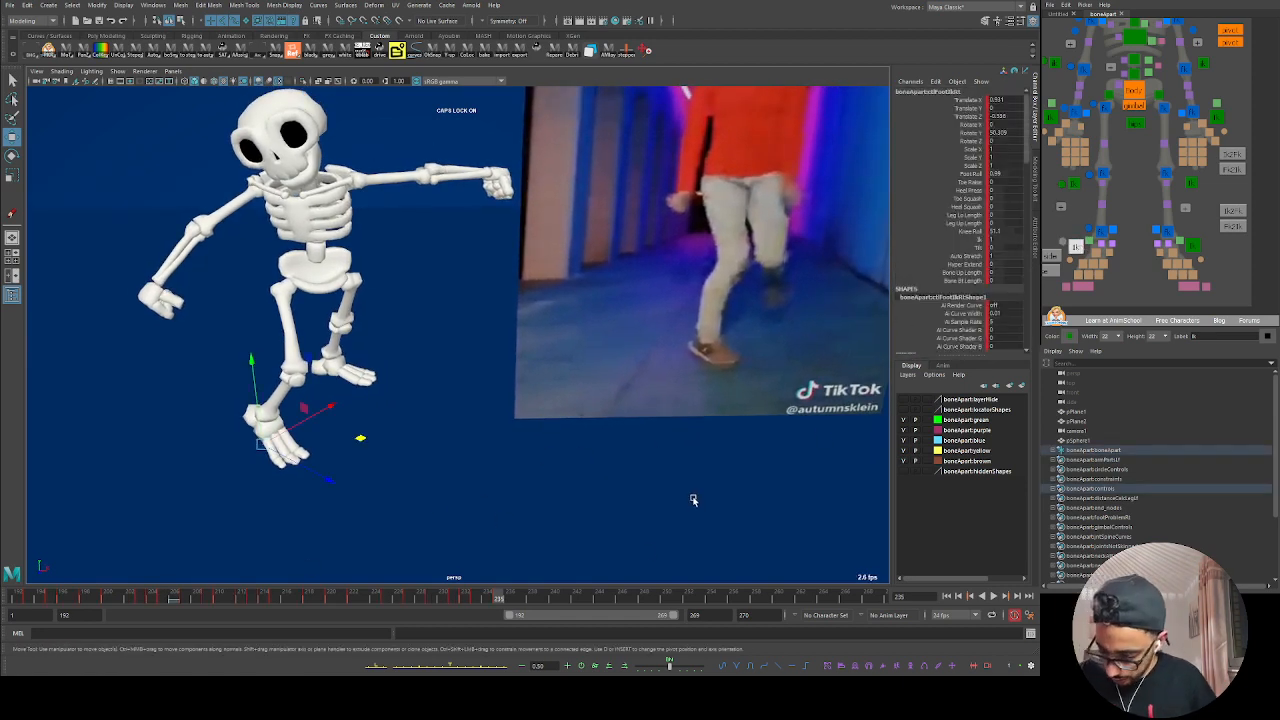
{"action": "key", "text": "alt+v"}
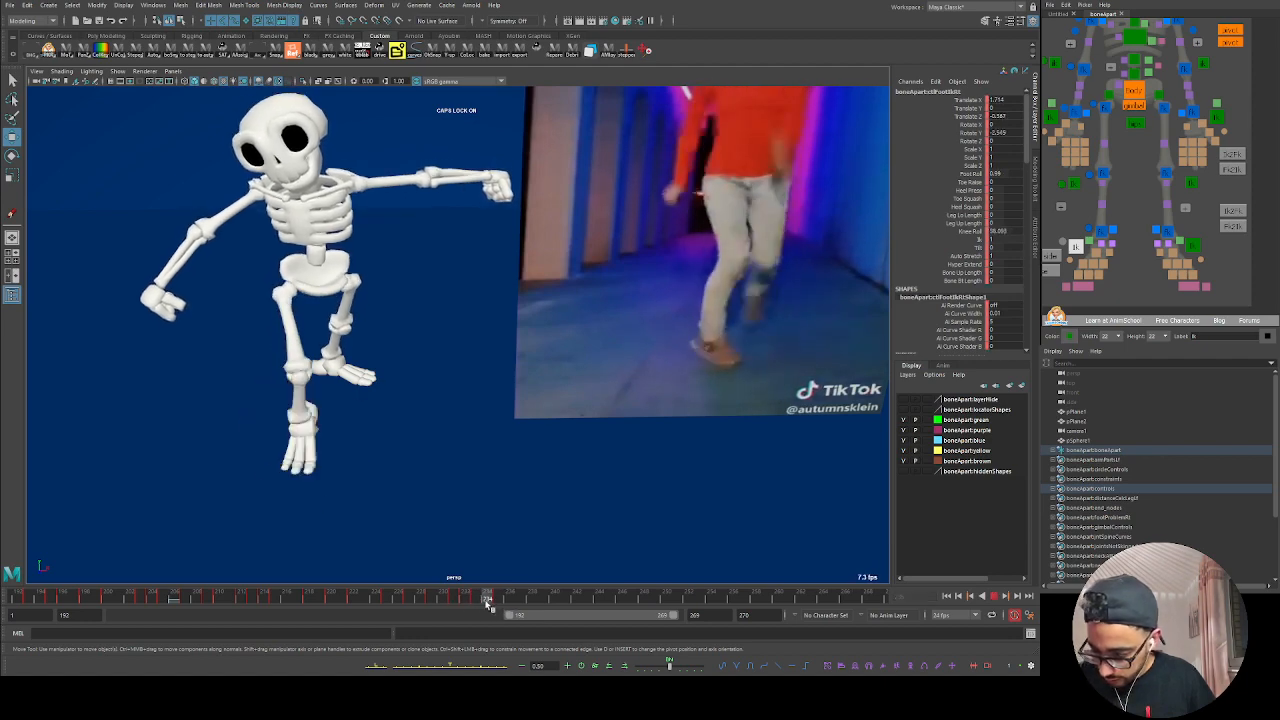
{"action": "left_click", "coordinate": [500, 600]}
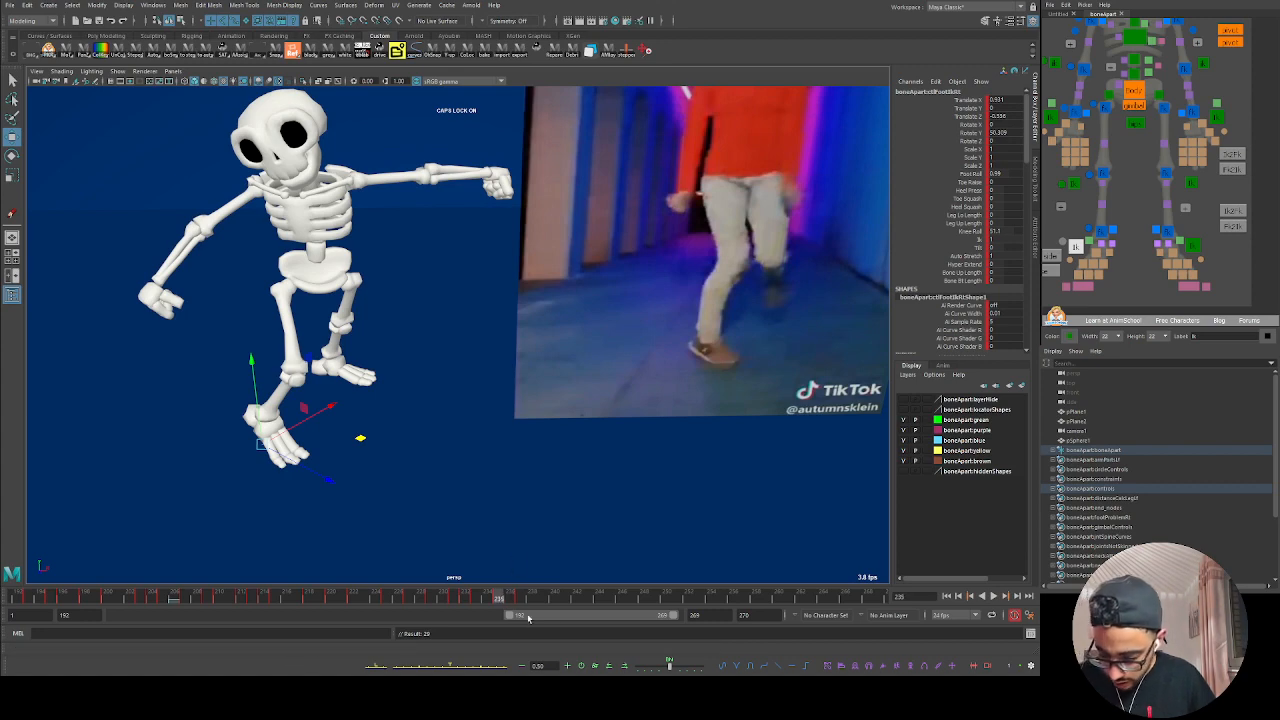
Step: Tween the right foot control's pose at frame 235 to Translate X 1.087 and Rotate Y about 39.7, and scrub through the transition
{"action": "left_click", "coordinate": [472, 668]}
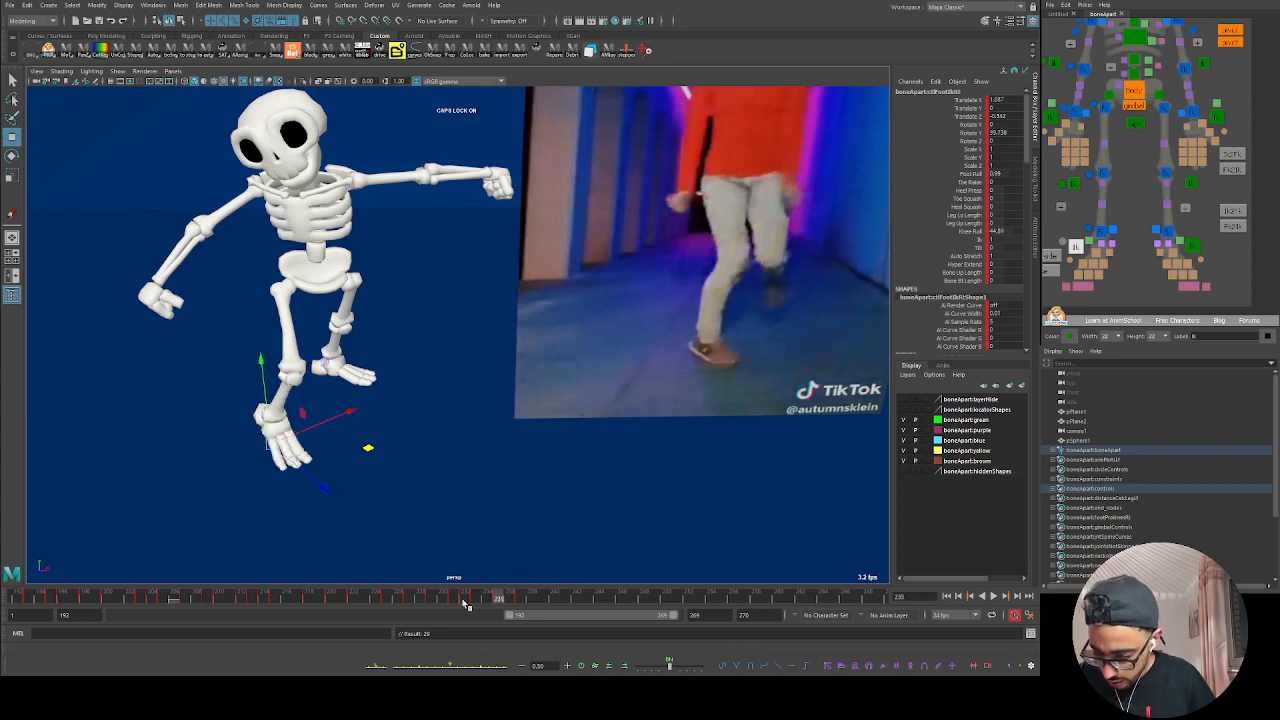
{"action": "left_click_drag", "start_coordinate": [464, 603], "coordinate": [497, 600]}
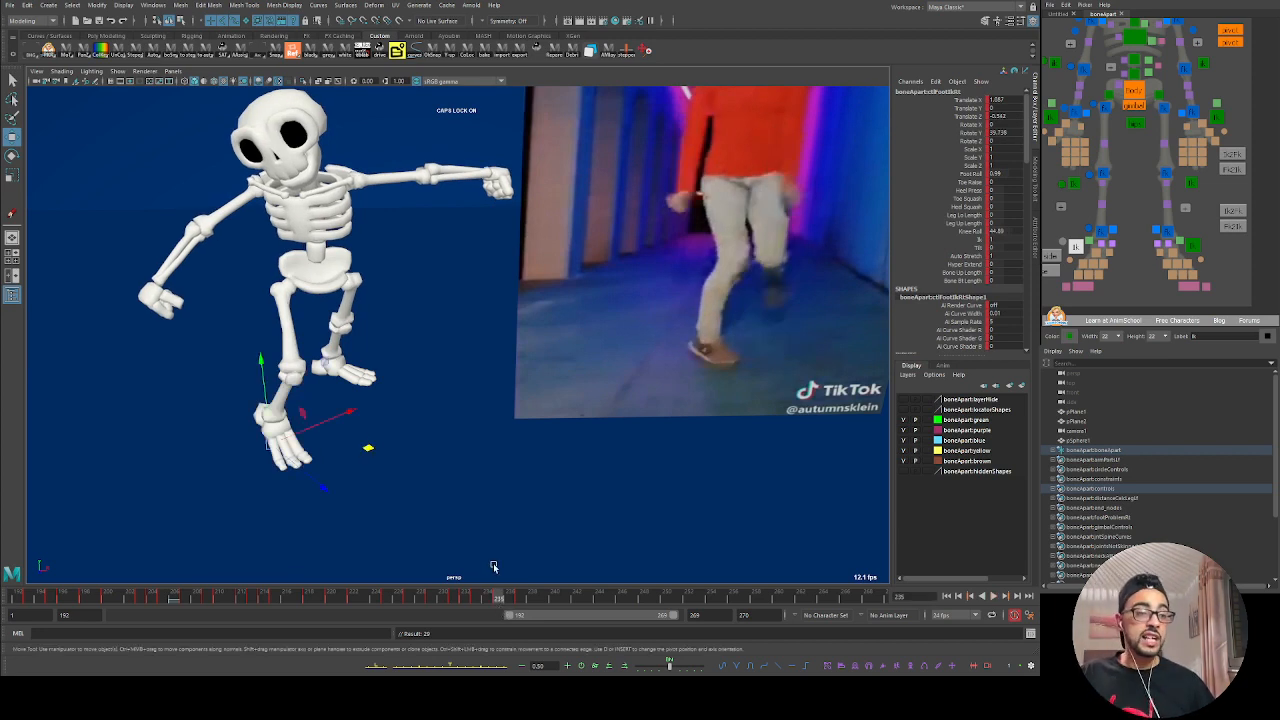
{"action": "mouse_move", "coordinate": [505, 598]}
{"action": "left_mouse_down"}
{"action": "mouse_move", "coordinate": [445, 602]}
{"action": "mouse_move", "coordinate": [534, 602]}
{"action": "mouse_move", "coordinate": [474, 602]}
{"action": "mouse_move", "coordinate": [509, 597]}
{"action": "mouse_move", "coordinate": [499, 600]}
{"action": "left_mouse_up"}
Step: Lower the right foot control's Foot Roll to 0.09 at frame 235 and scrub on to frame 241
{"action": "left_click", "coordinate": [1105, 258]}
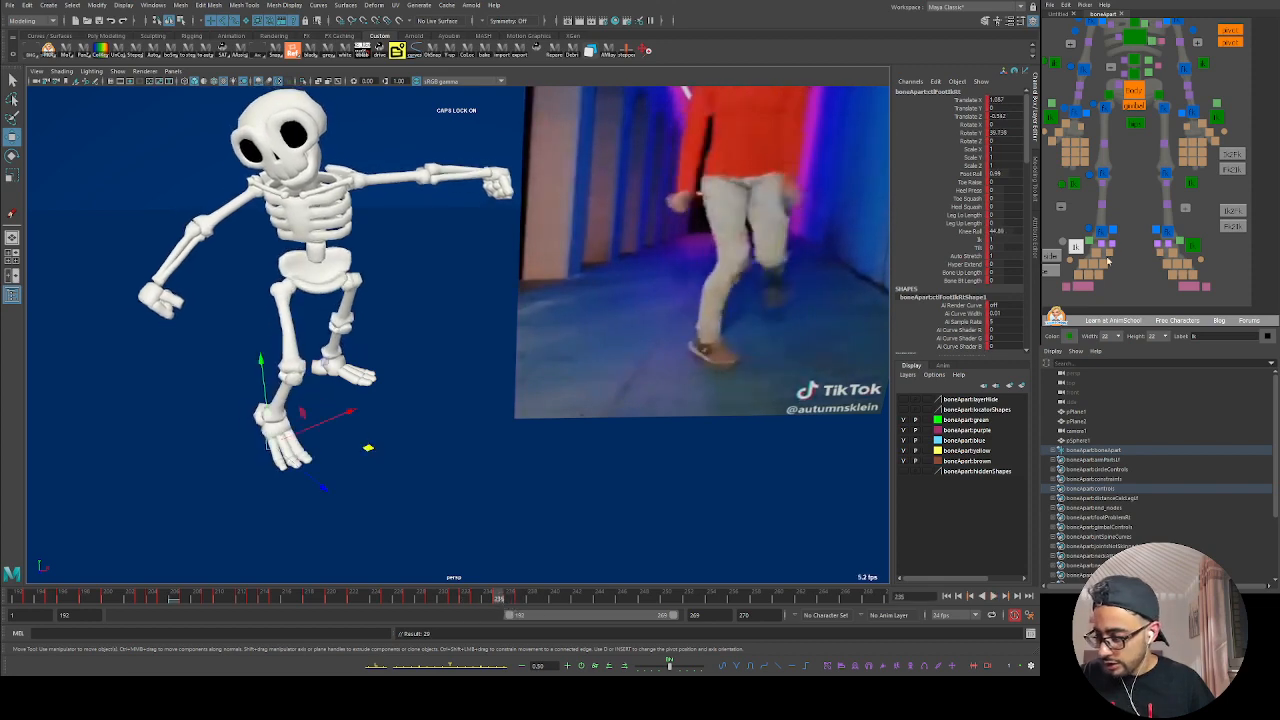
{"action": "left_click", "coordinate": [982, 175]}
{"action": "middle_click_drag", "start_coordinate": [652, 383], "coordinate": [649, 387]}
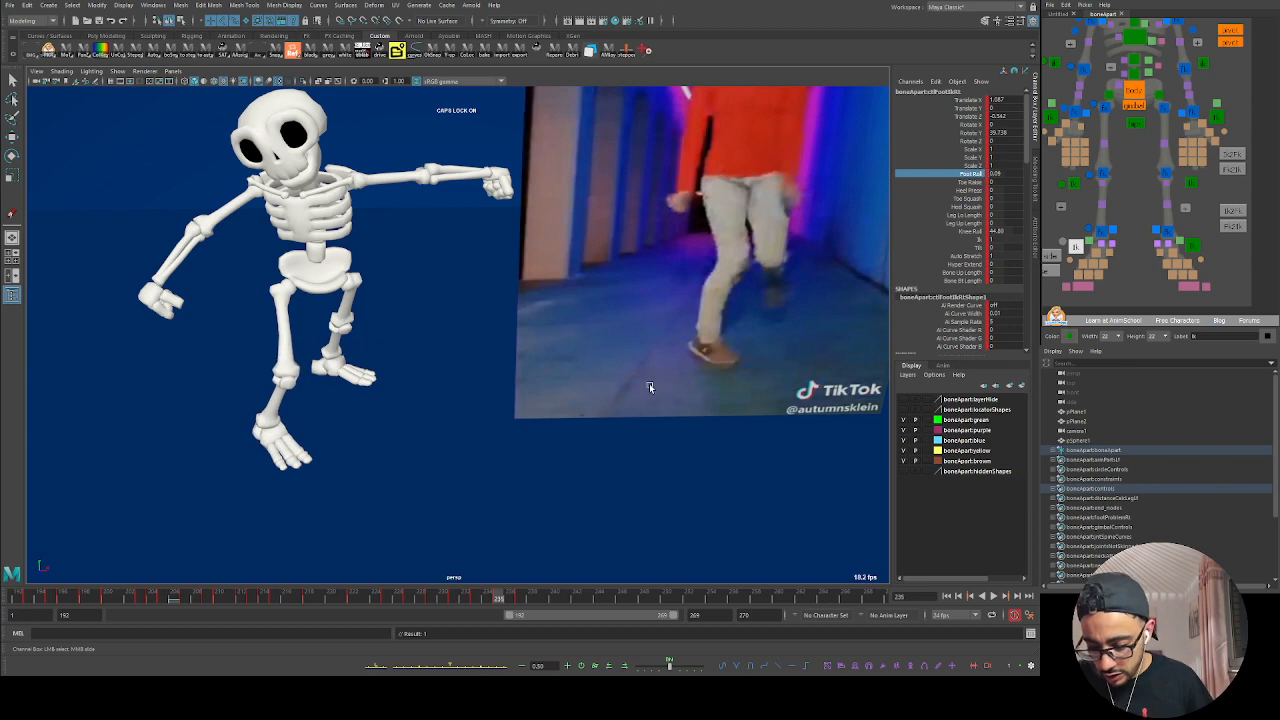
{"action": "left_click_drag", "start_coordinate": [499, 598], "coordinate": [566, 598]}
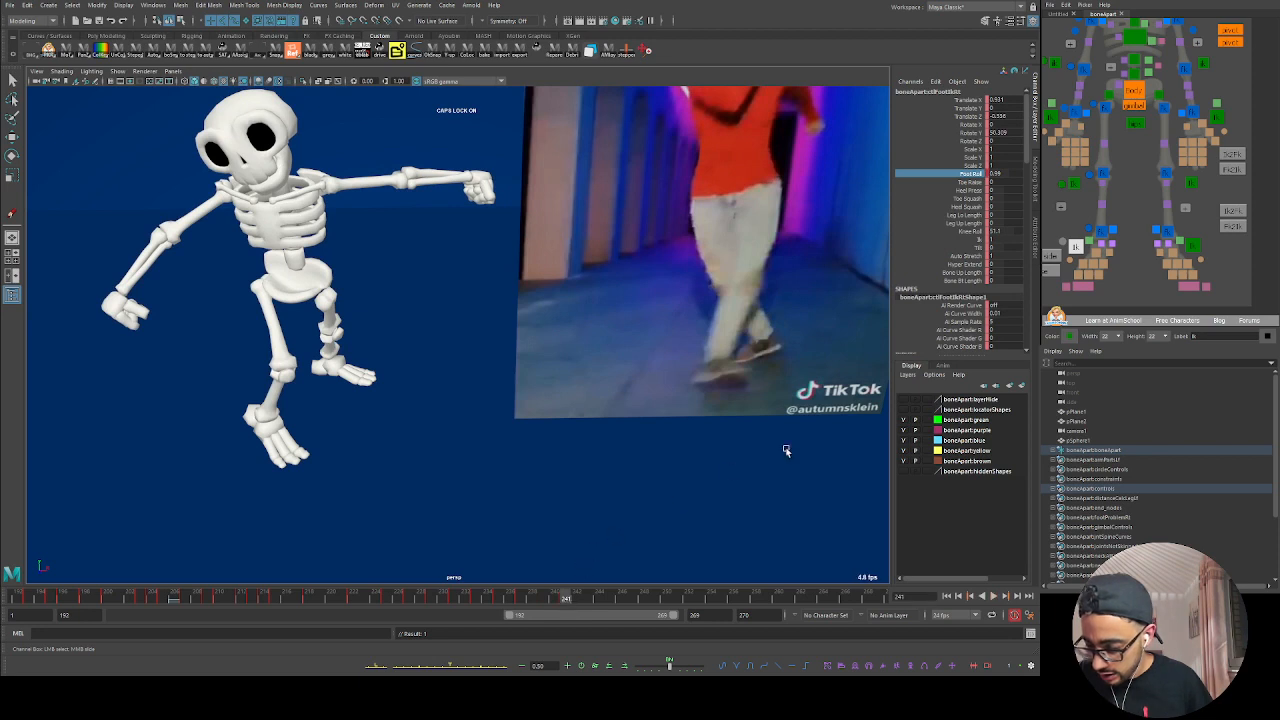
{"action": "left_click", "coordinate": [1090, 287]}
{"action": "key", "text": "e"}
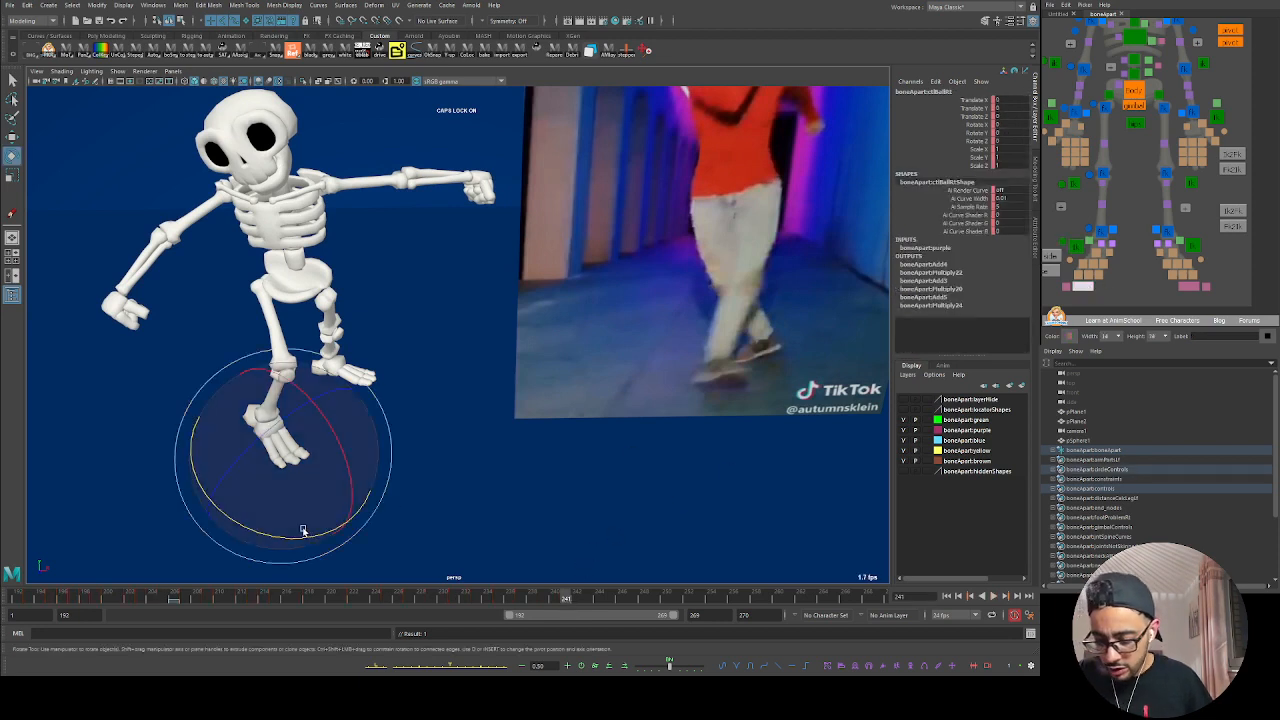
{"action": "left_click_drag", "start_coordinate": [303, 526], "coordinate": [349, 509]}
{"action": "key", "text": "ctrl+z"}
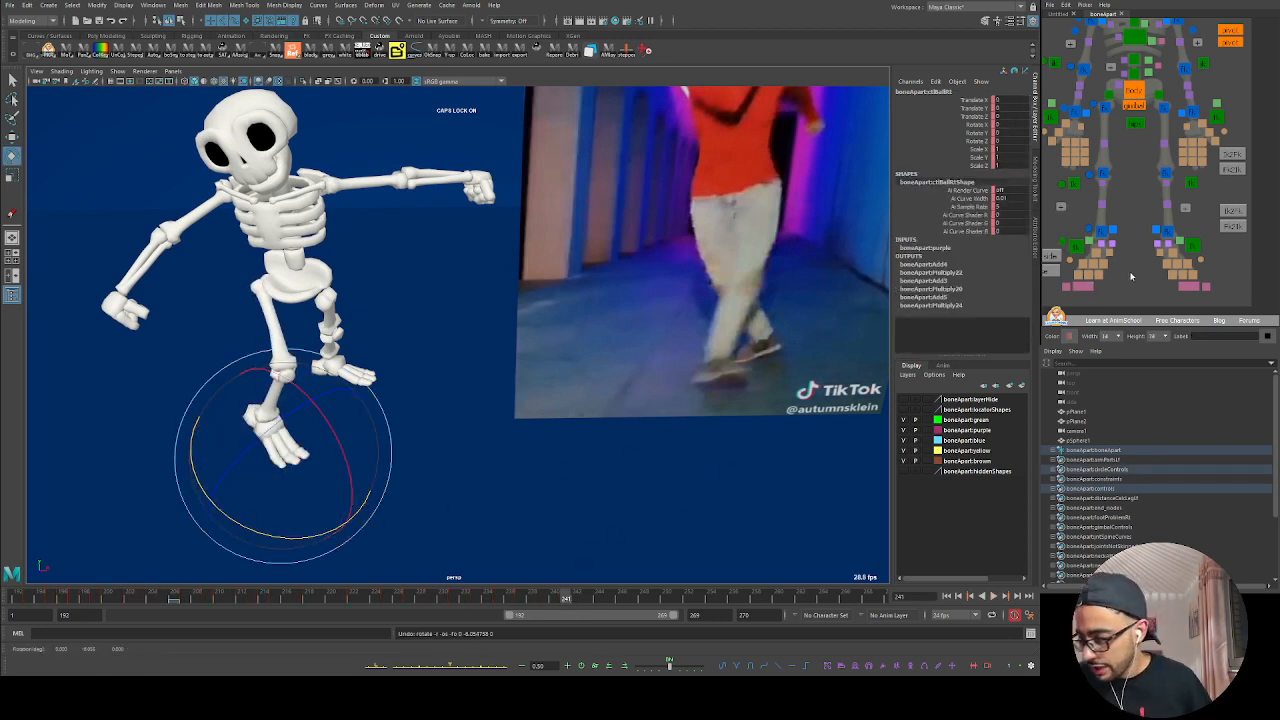
Step: Turn and move the right foot control at frame 241 to Translate X 1.793 and Rotate Y about -25.9 to match the reference
{"action": "left_click", "coordinate": [1075, 246]}
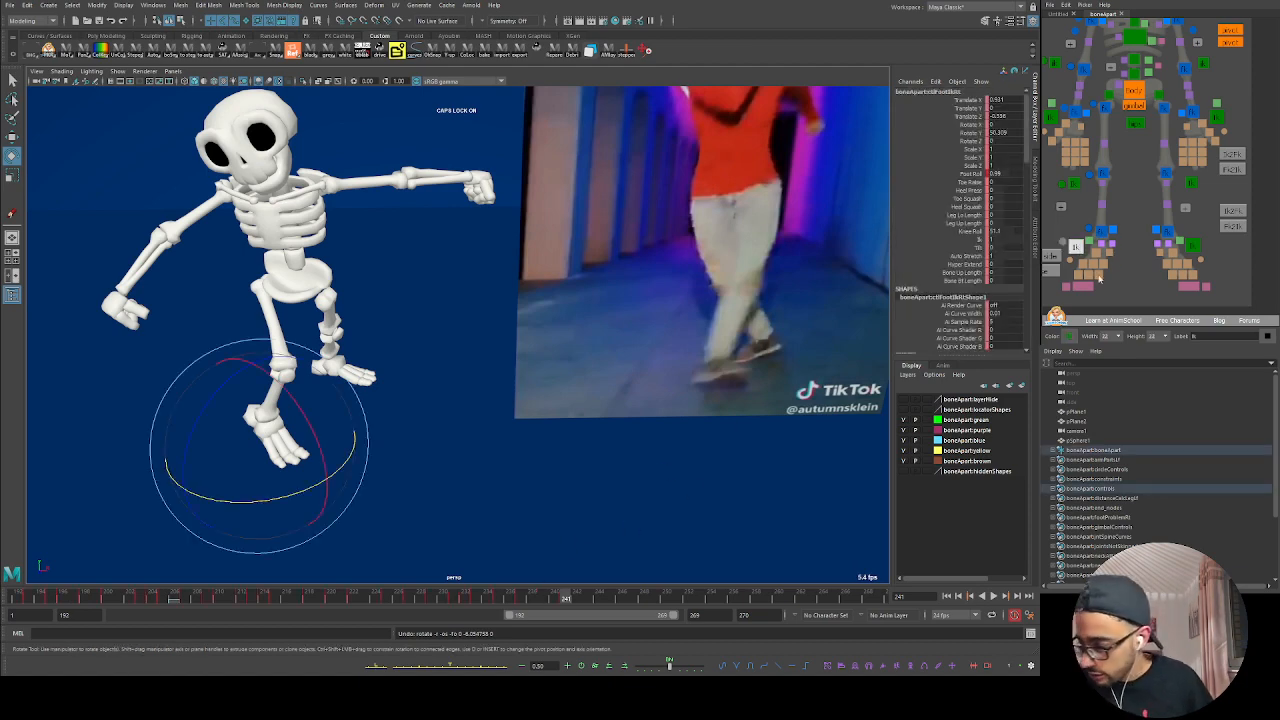
{"action": "key", "text": "alt+v"}
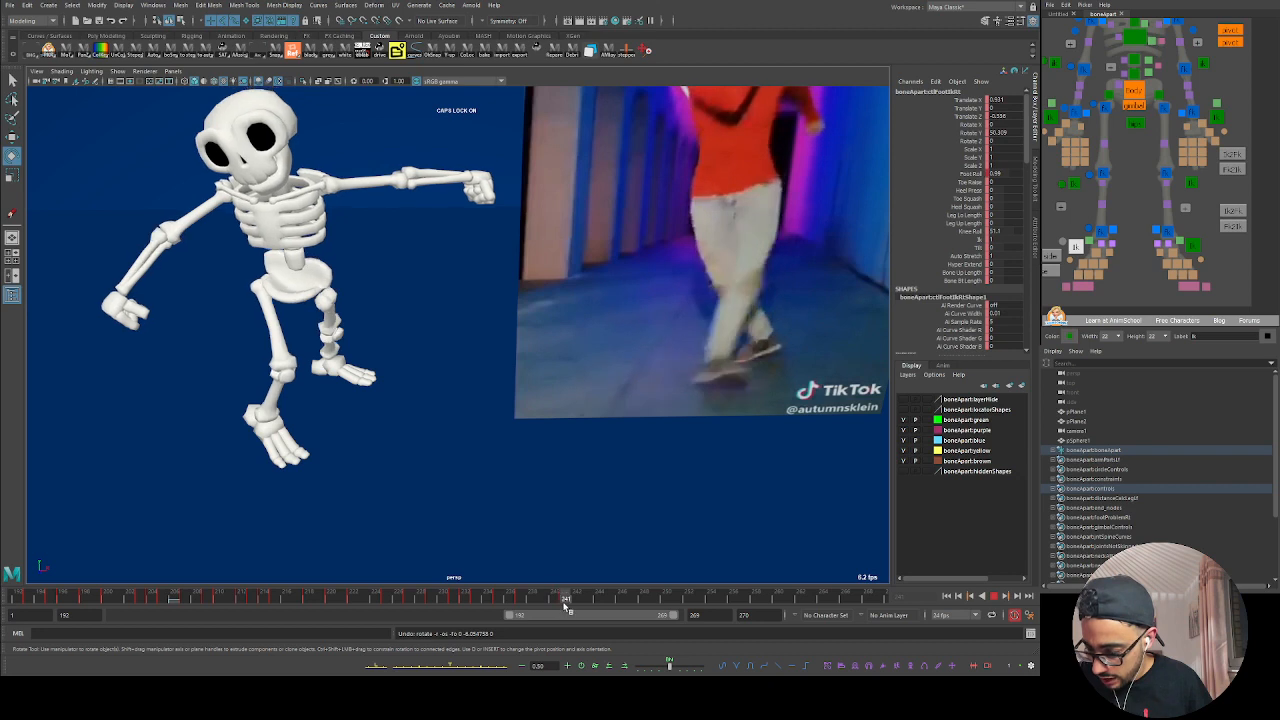
{"action": "key", "text": "alt+v"}
{"action": "left_click_drag", "start_coordinate": [349, 471], "coordinate": [213, 506]}
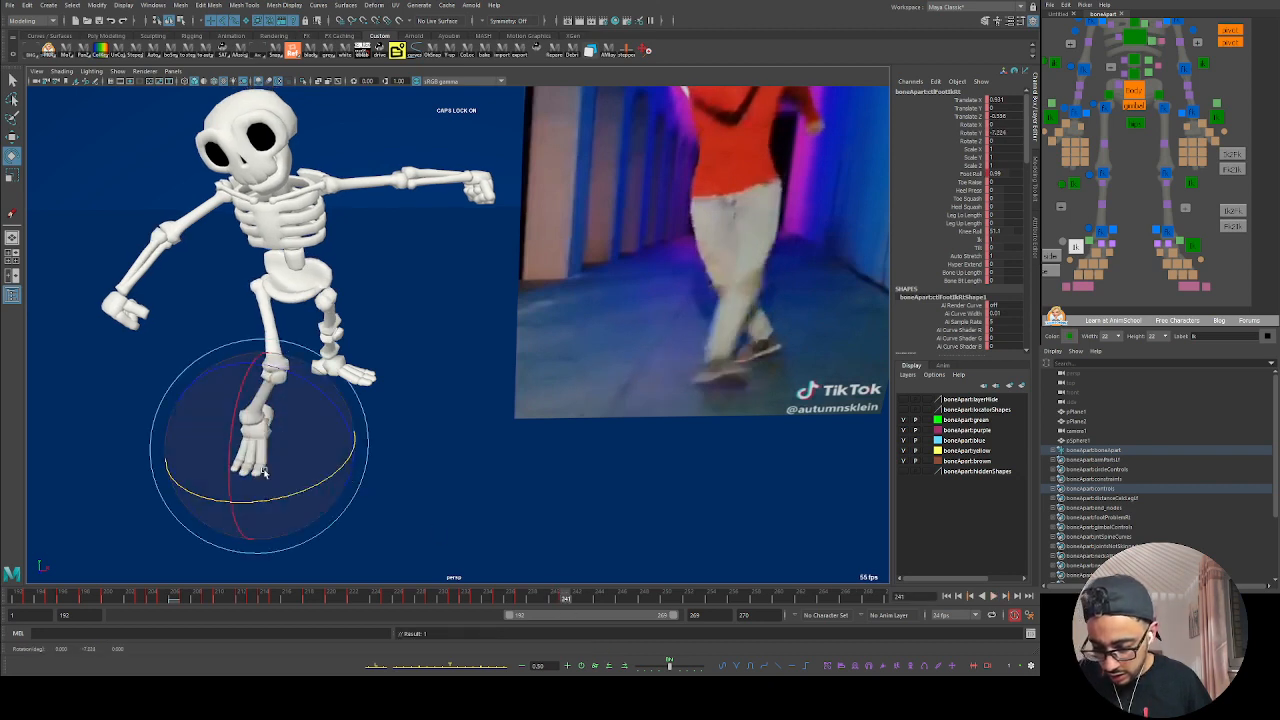
{"action": "key", "text": "w"}
{"action": "left_click_drag", "start_coordinate": [312, 491], "coordinate": [330, 468]}
{"action": "key", "text": "e"}
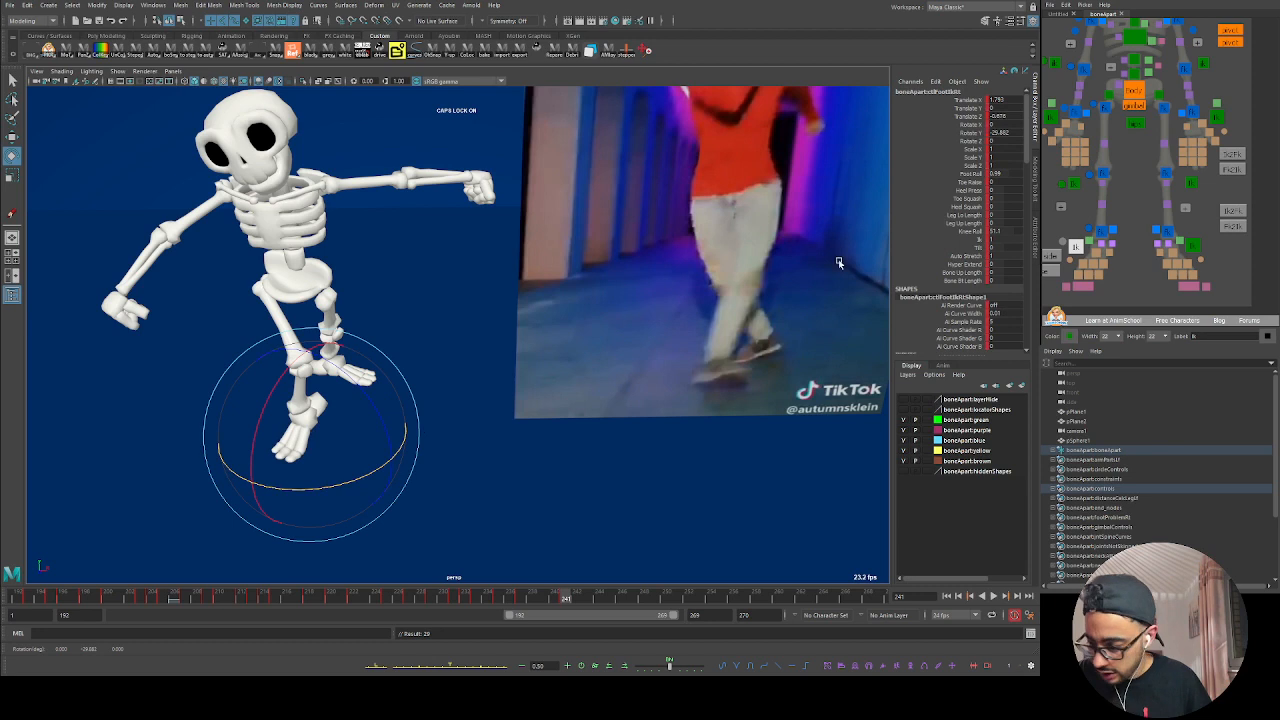
Step: Set the right foot control's Knee Roll to about -23 and its Foot Roll to 0 at frame 241
{"action": "left_click", "coordinate": [985, 232]}
{"action": "middle_click_drag", "start_coordinate": [660, 357], "coordinate": [286, 509]}
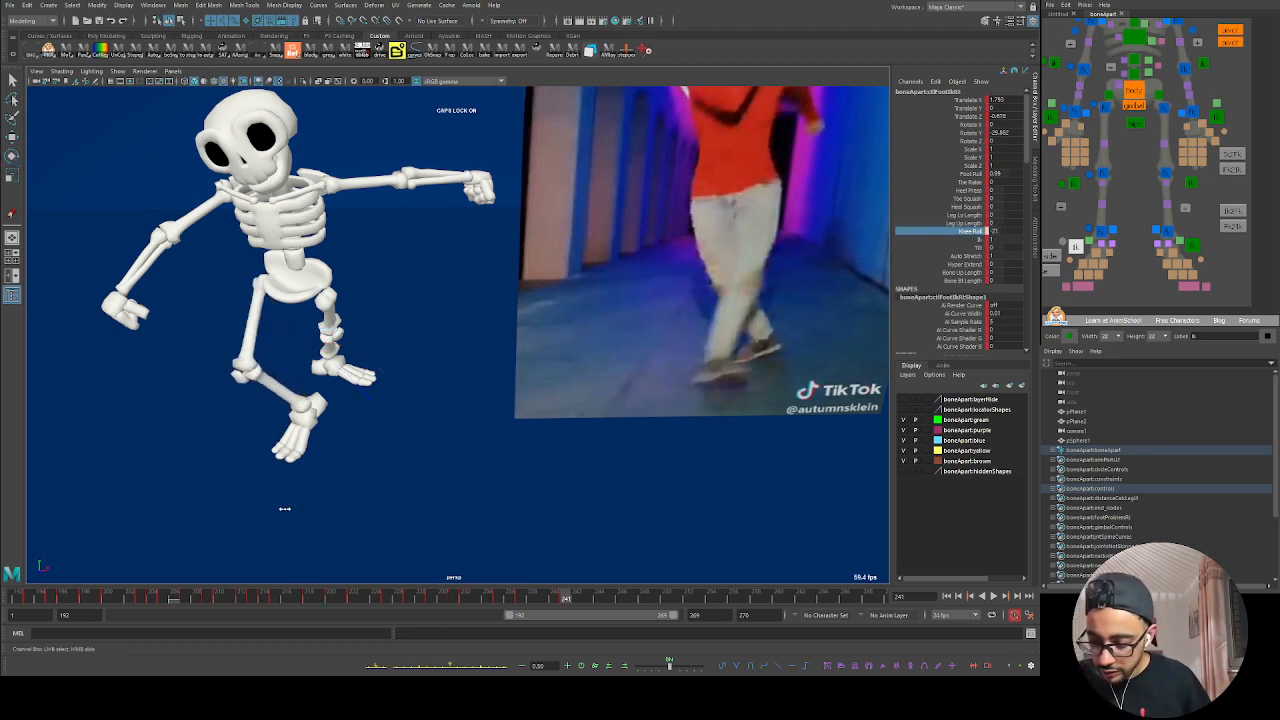
{"action": "double_click", "coordinate": [1000, 173]}
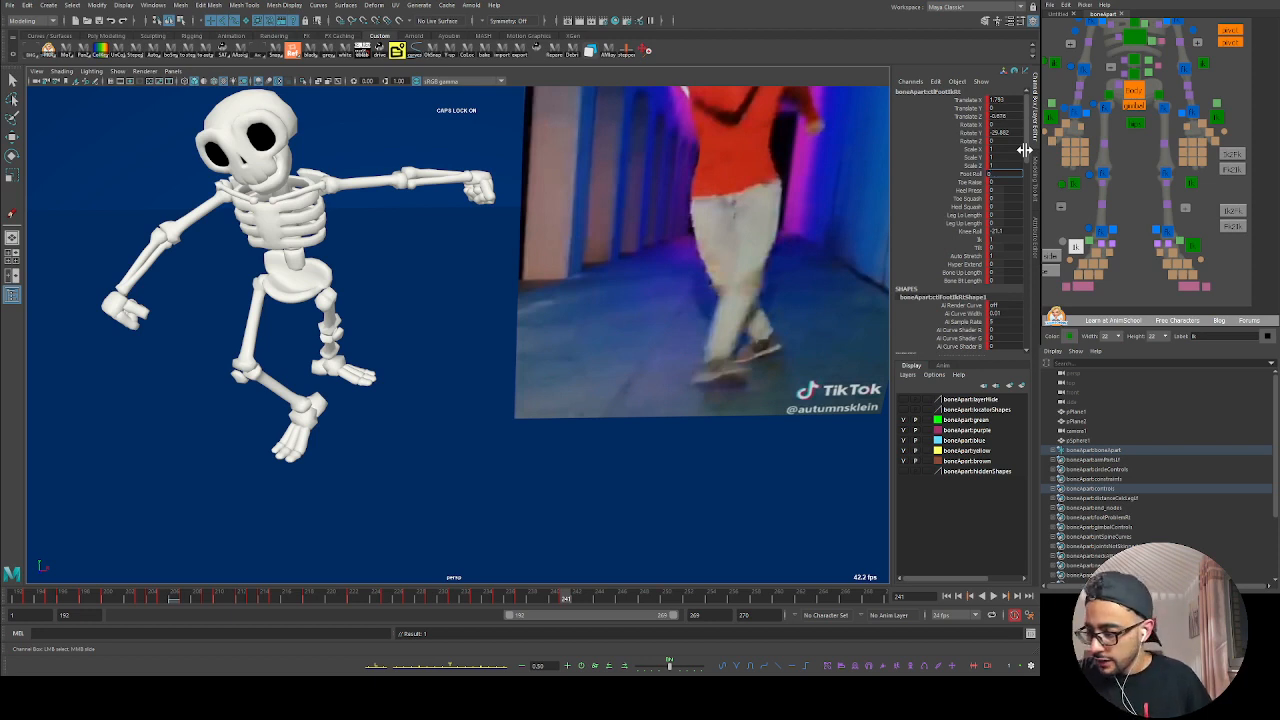
{"action": "type", "text": "0"}
{"action": "key", "text": "Return"}
{"action": "left_click", "coordinate": [1150, 281]}
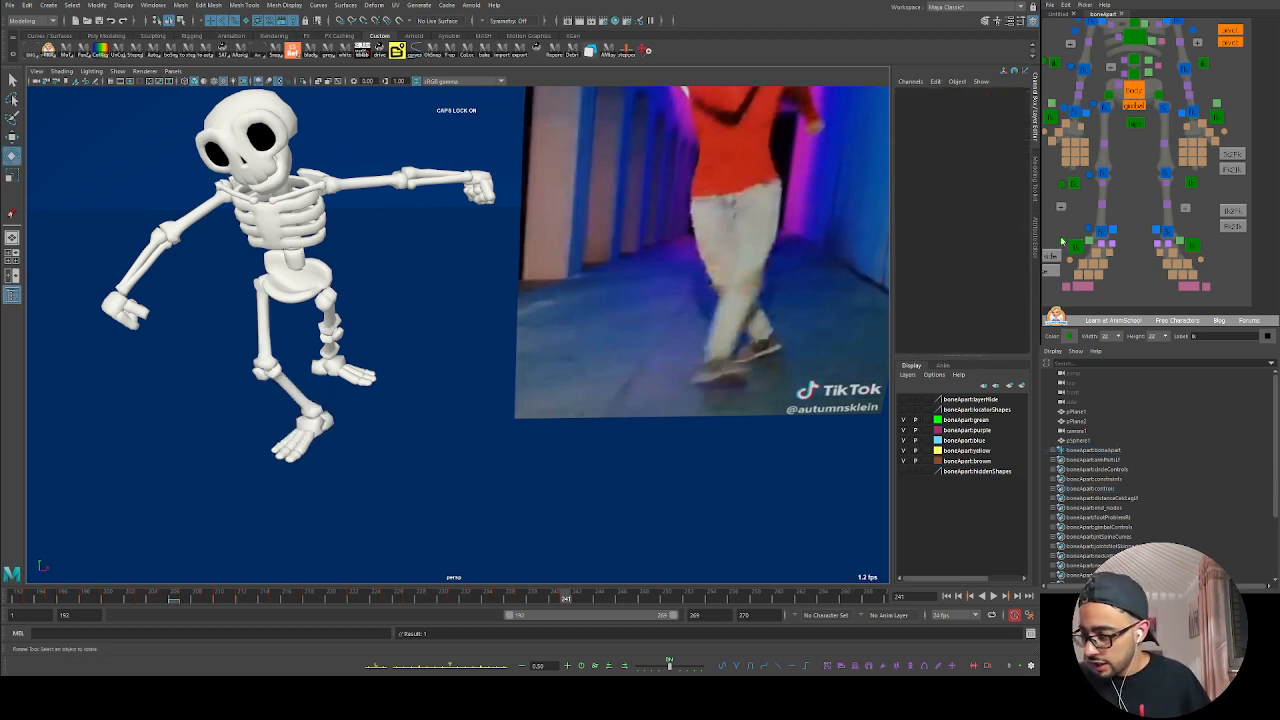
{"action": "left_click", "coordinate": [1072, 247]}
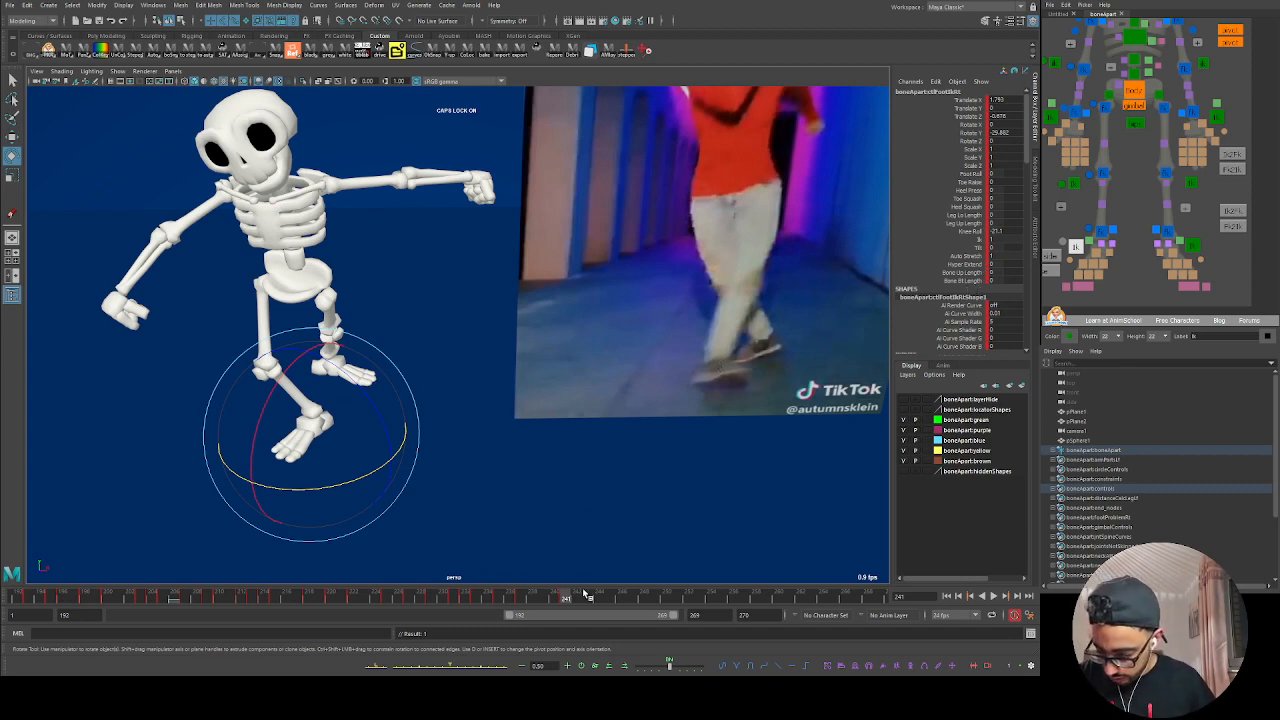
Step: Play and scrub between frames 237 and 241 to check the right foot's turn against the reference
{"action": "key", "text": "alt+v"}
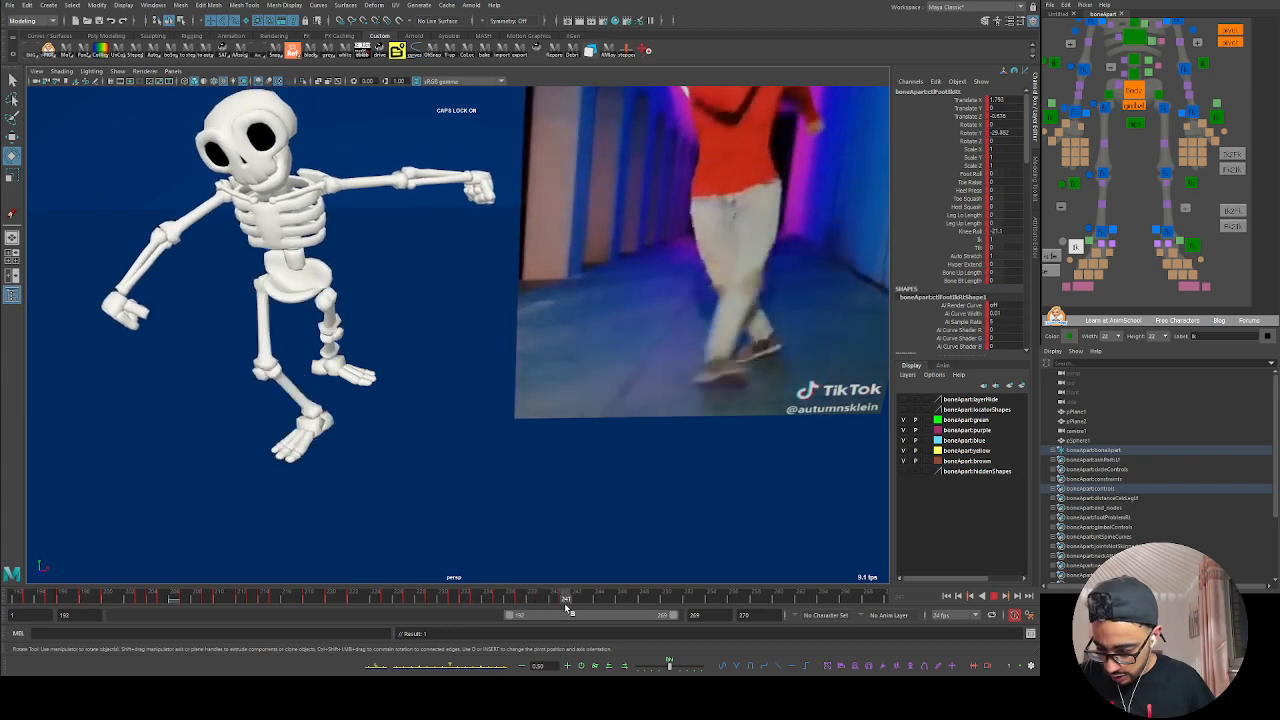
{"action": "left_click_drag", "start_coordinate": [566, 607], "coordinate": [521, 602]}
{"action": "key", "text": "alt+v"}
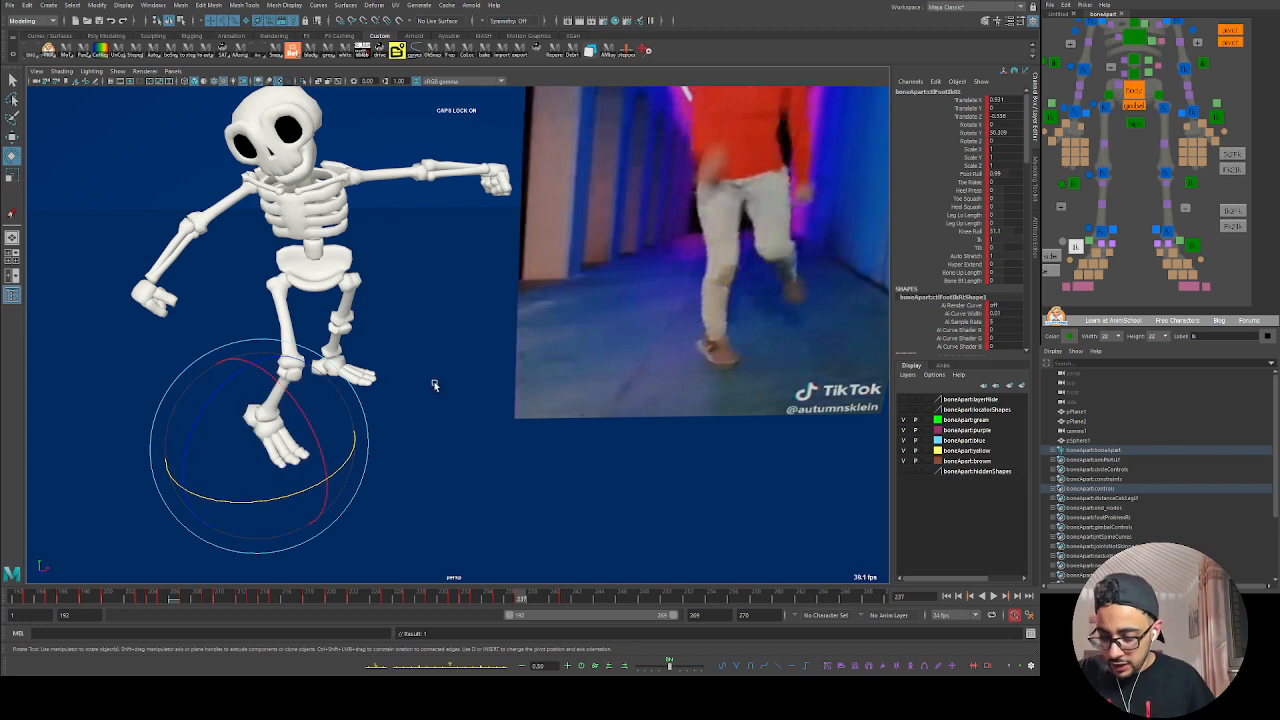
{"action": "key", "text": "w"}
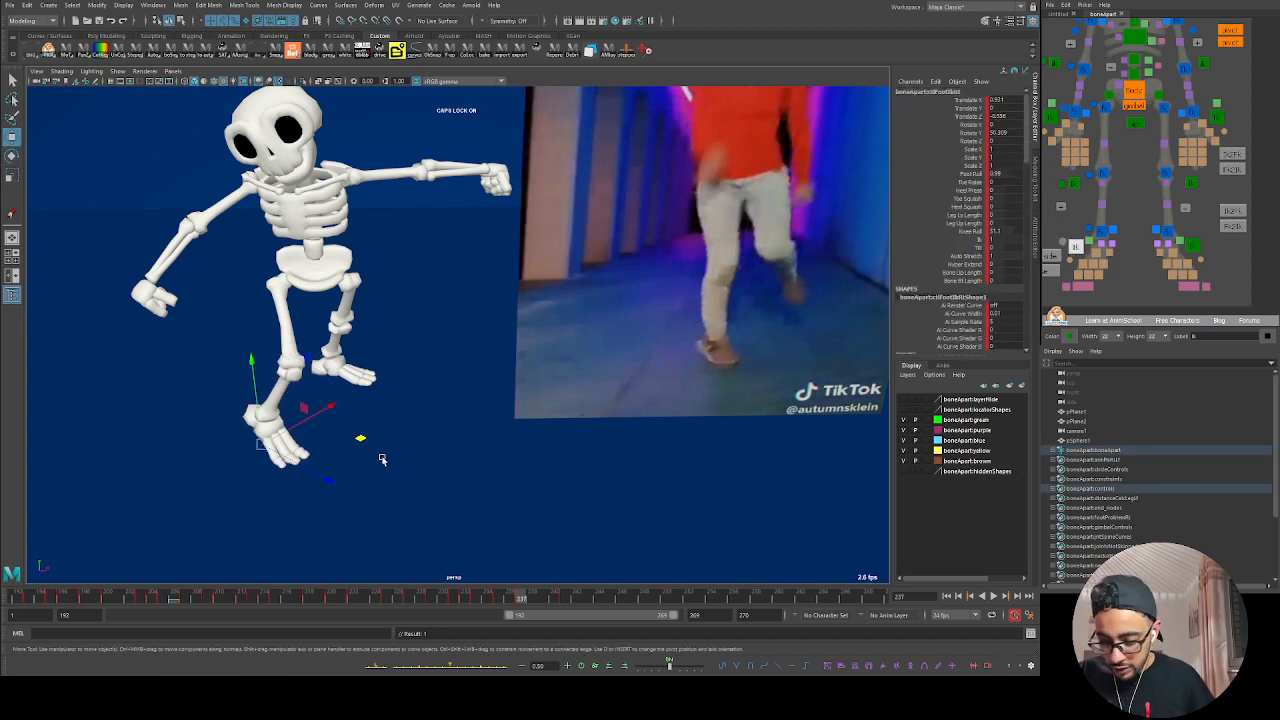
{"action": "left_click_drag", "start_coordinate": [262, 445], "coordinate": [269, 444]}
{"action": "key", "text": "ctrl+z"}
{"action": "key", "text": "ctrl+z"}
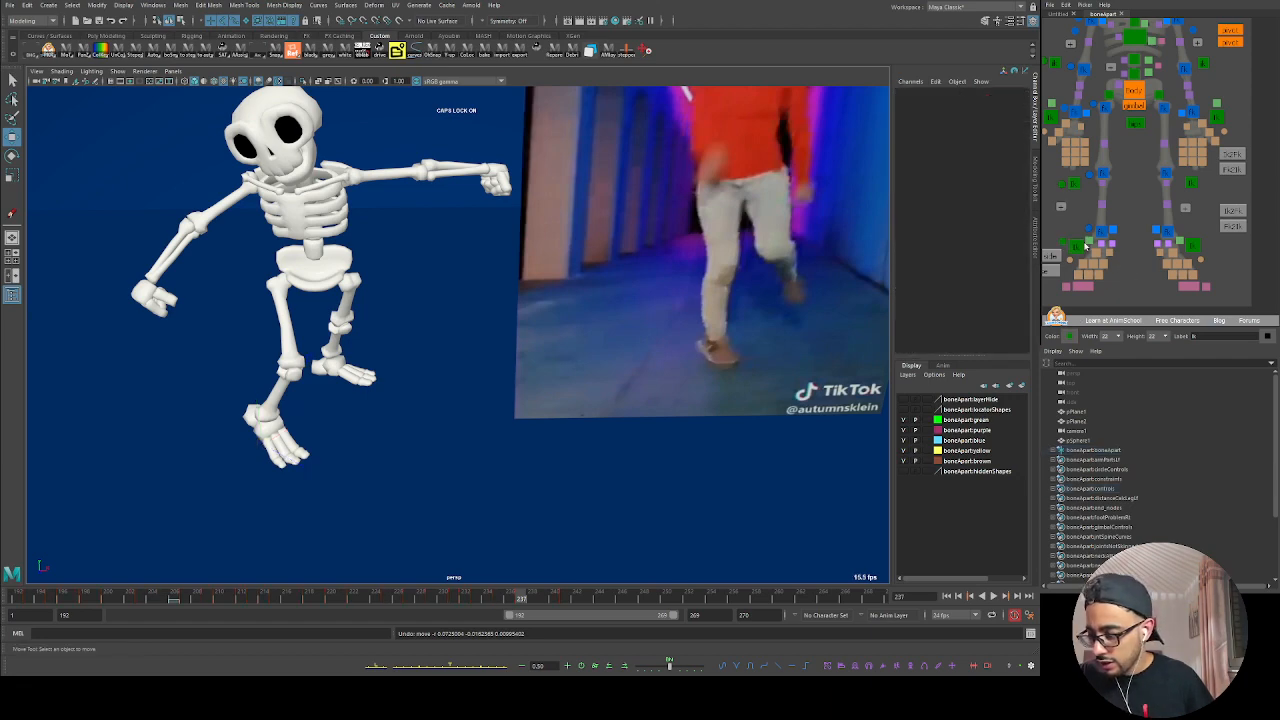
Step: Blend the right foot control's pose at frame 237 toward its previous key and play back the transition
{"action": "key", "text": "alt+v"}
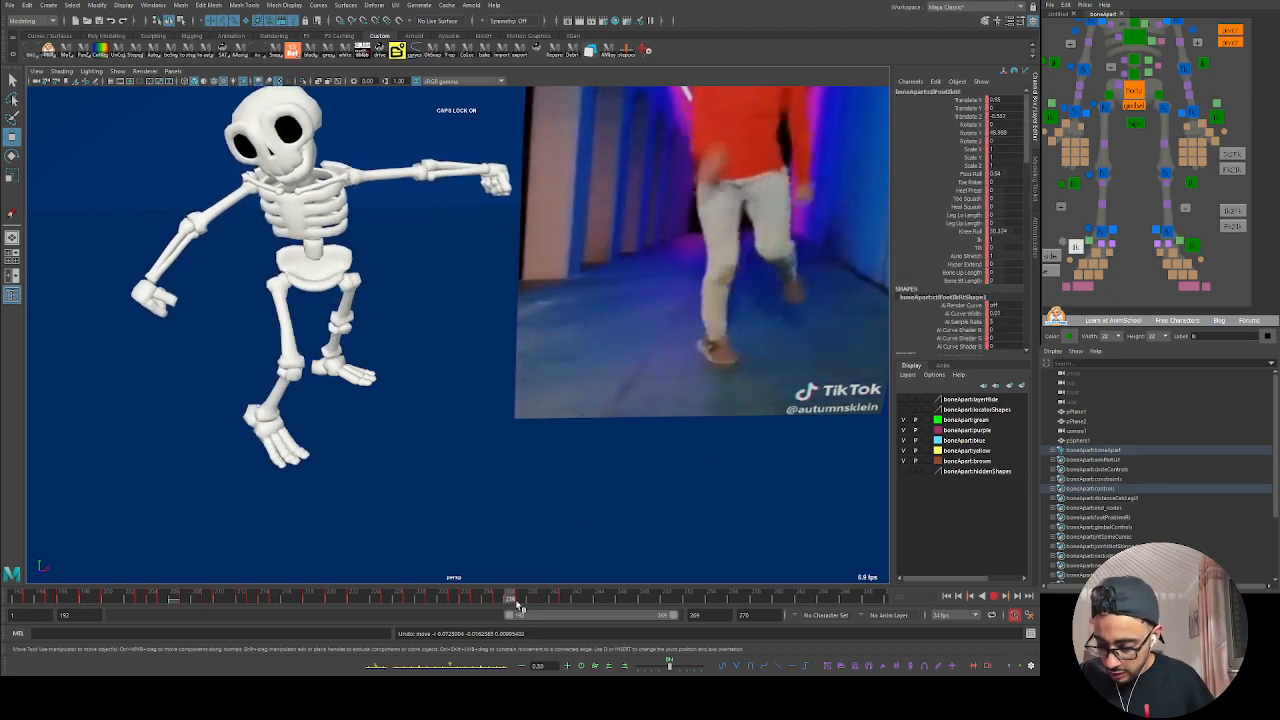
{"action": "key", "text": "alt+v"}
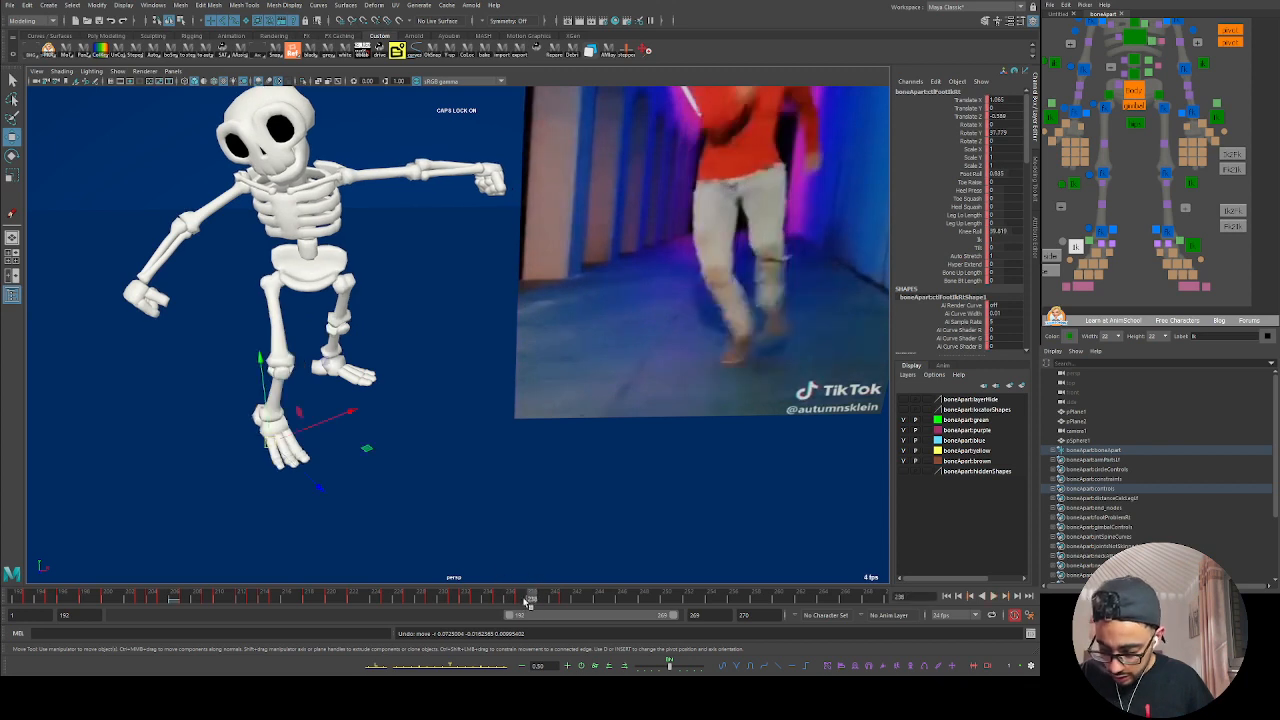
{"action": "key", "text": "alt+comma"}
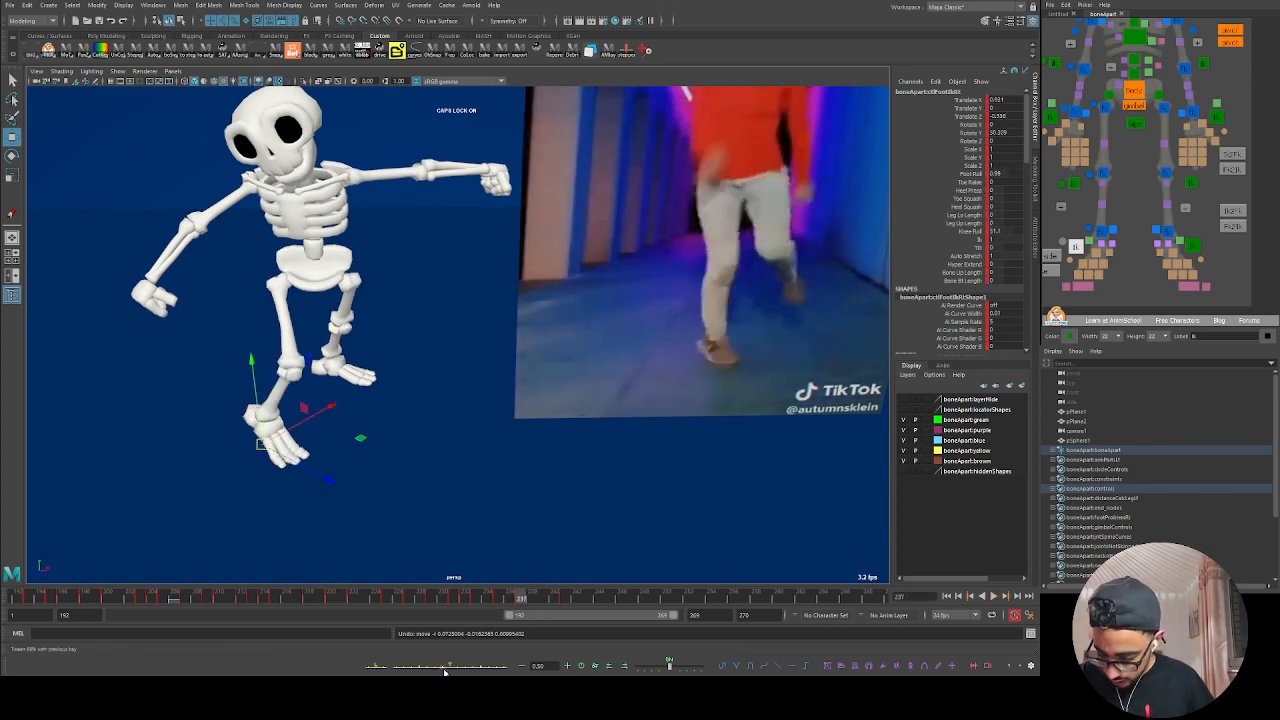
{"action": "left_click_drag", "start_coordinate": [445, 668], "coordinate": [435, 668]}
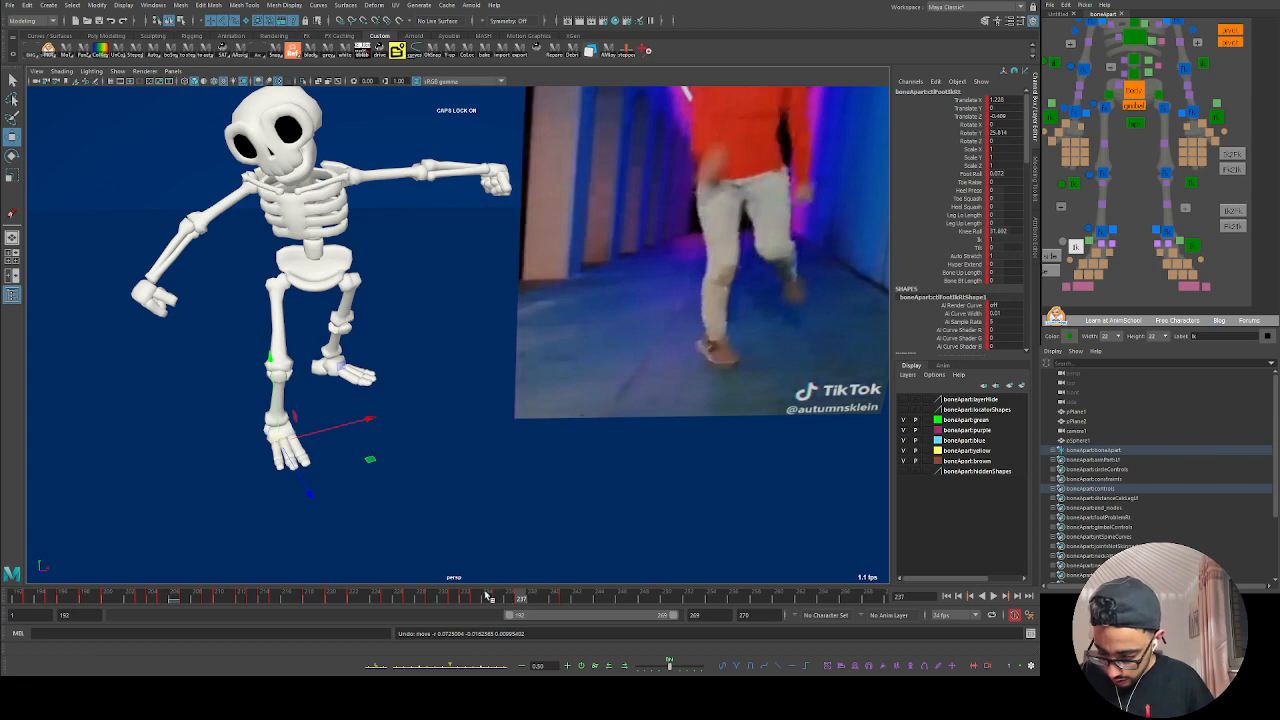
{"action": "left_click_drag", "start_coordinate": [487, 597], "coordinate": [520, 602]}
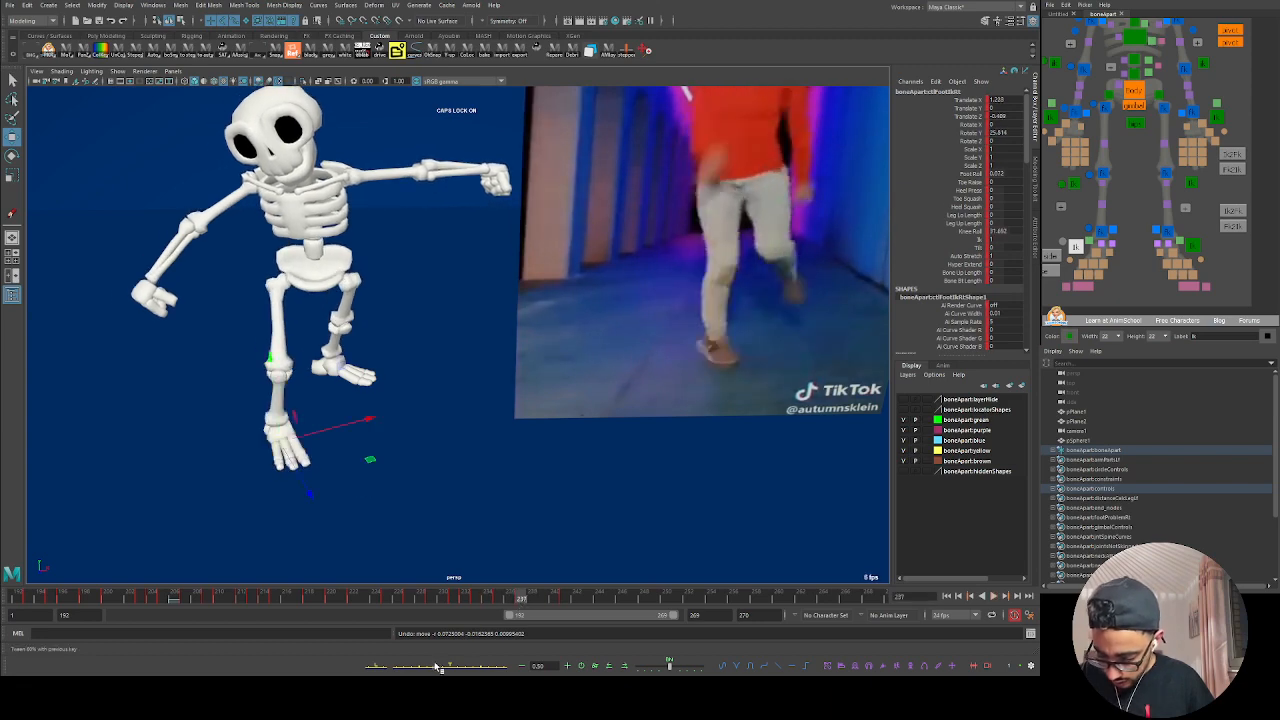
{"action": "left_click_drag", "start_coordinate": [428, 670], "coordinate": [434, 668]}
{"action": "key", "text": "alt+v"}
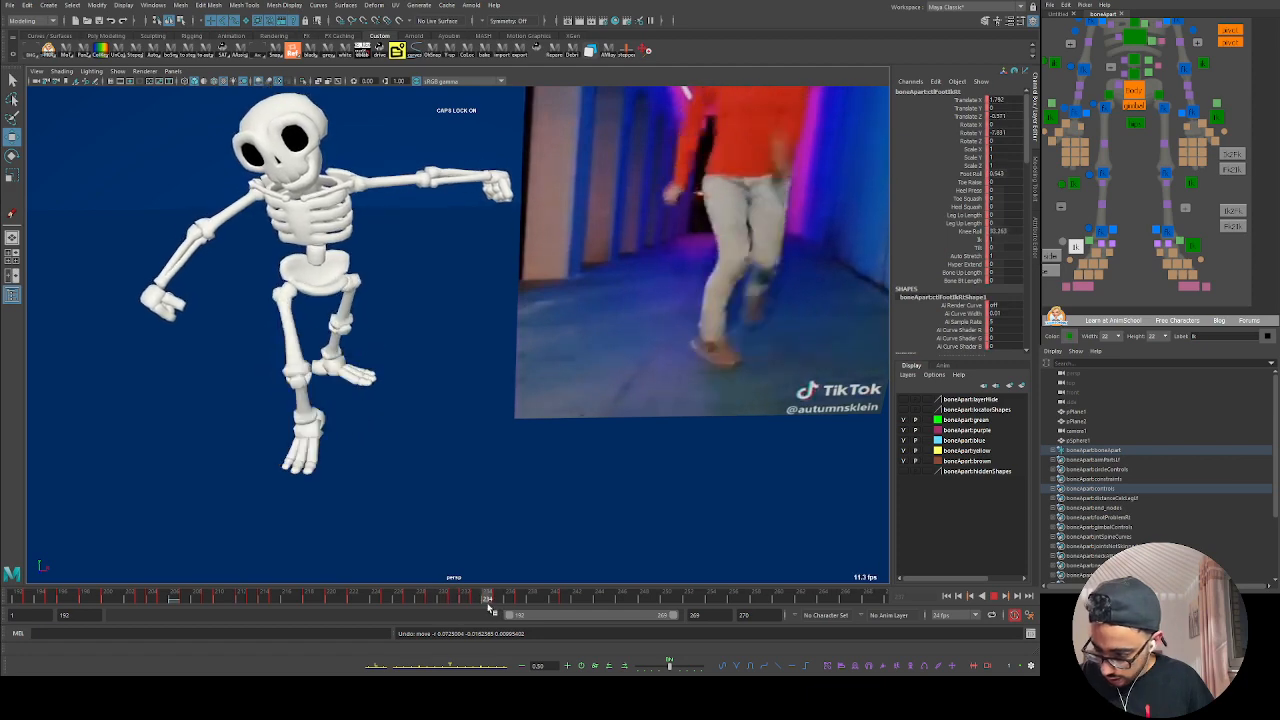
{"action": "mouse_move", "coordinate": [441, 604]}
{"action": "left_mouse_down"}
{"action": "mouse_move", "coordinate": [511, 600]}
{"action": "mouse_move", "coordinate": [500, 600]}
{"action": "left_mouse_up"}
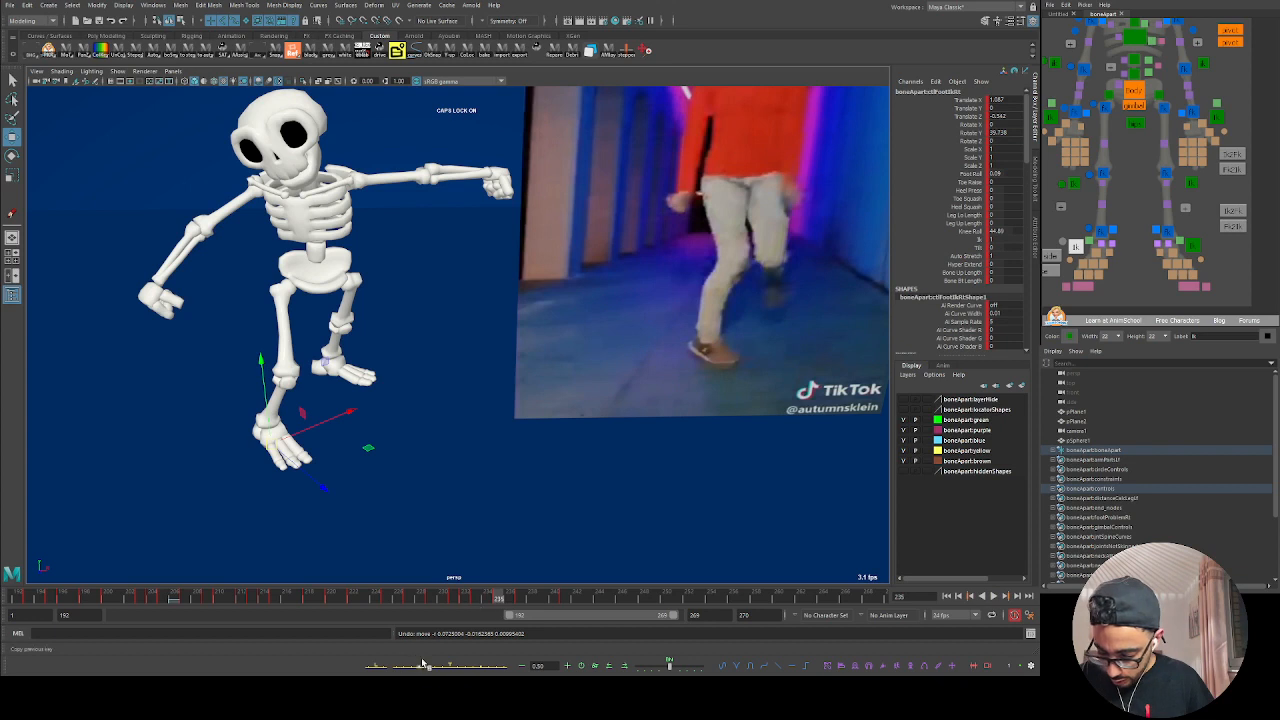
{"action": "left_click", "coordinate": [474, 668]}
{"action": "key", "text": "ctrl+z"}
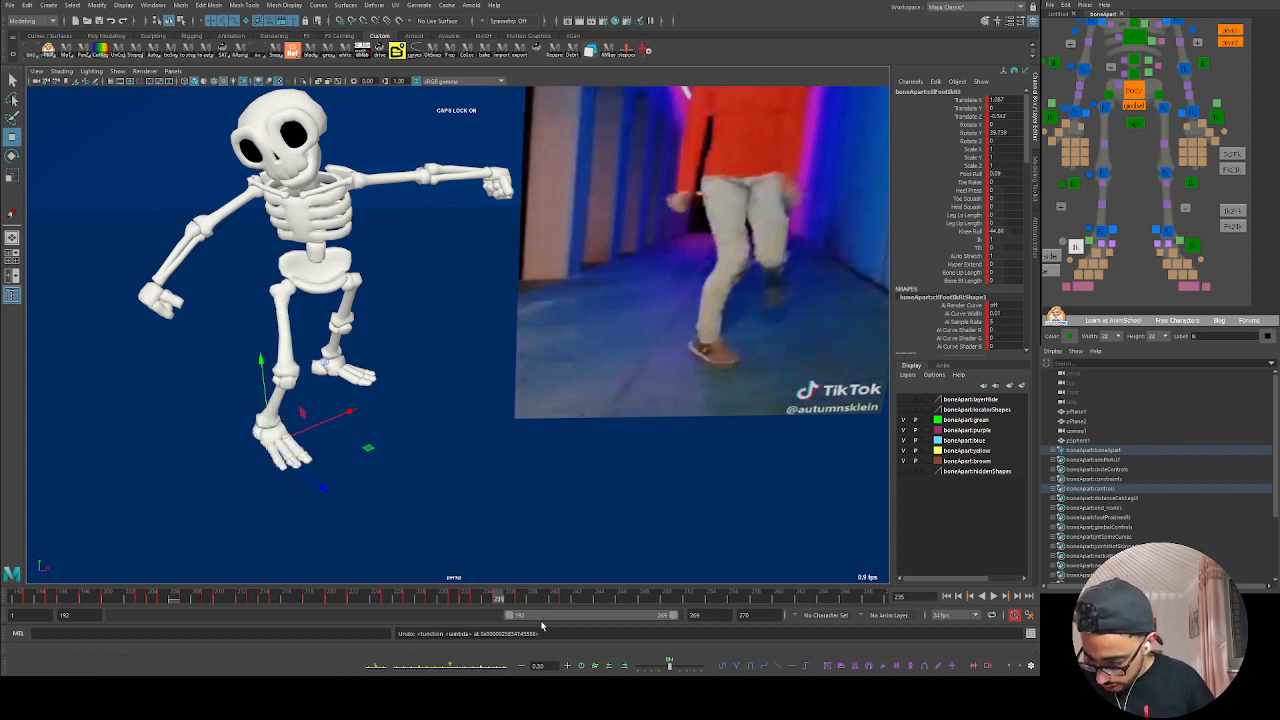
Step: Play and scrub frames 235 to 244 from a slightly turned view, comparing the right foot's motion with the reference
{"action": "left_click_drag", "start_coordinate": [474, 600], "coordinate": [566, 600]}
{"action": "key", "text": "w"}
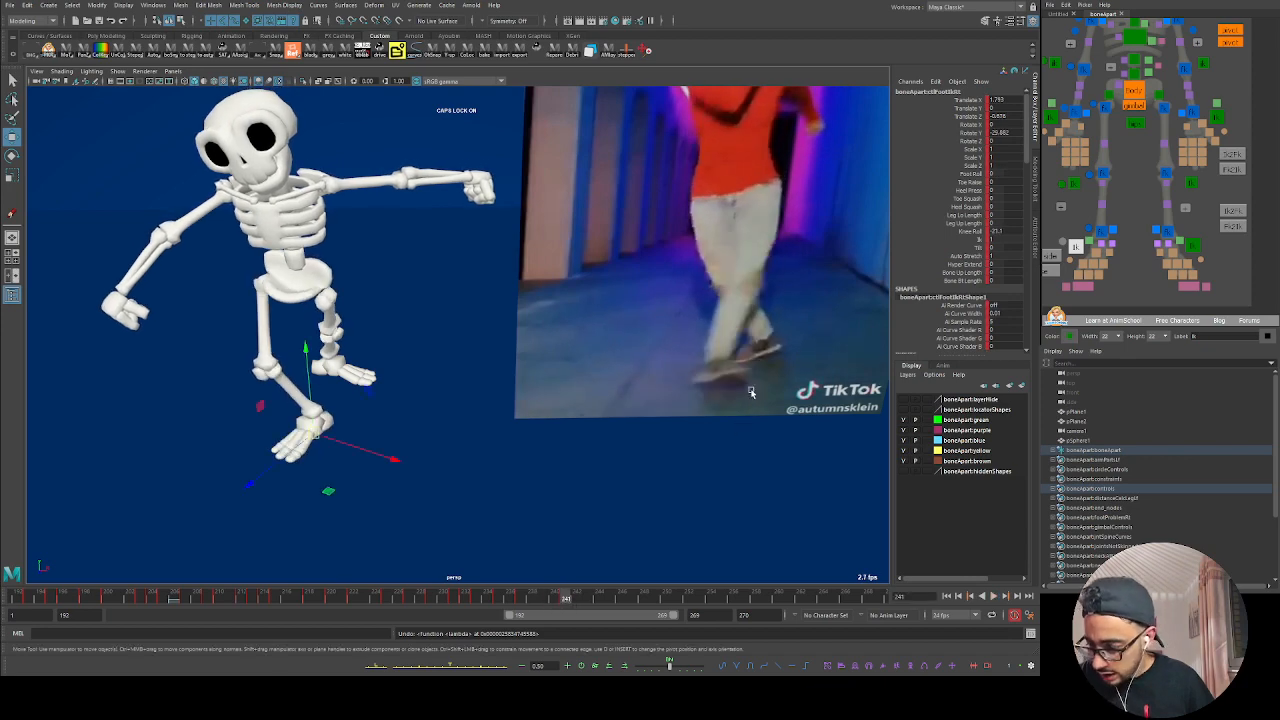
{"action": "key", "text": "alt+v"}
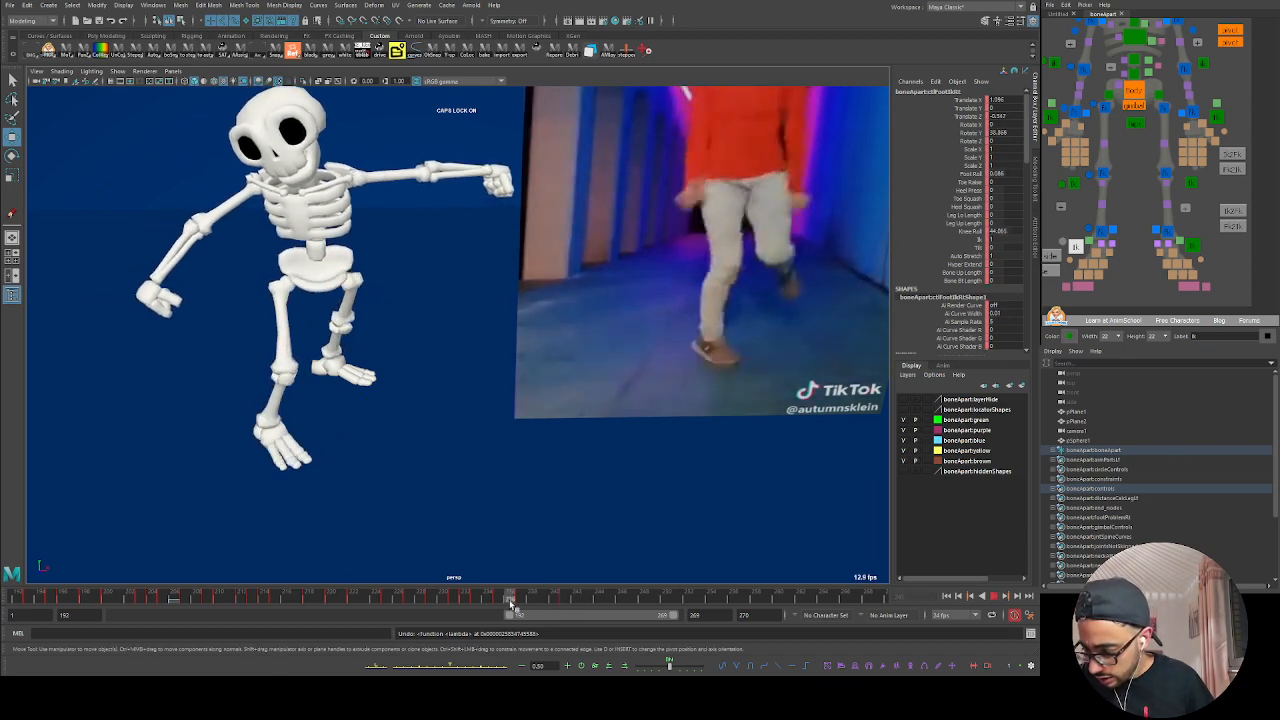
{"action": "key", "text": "alt+v"}
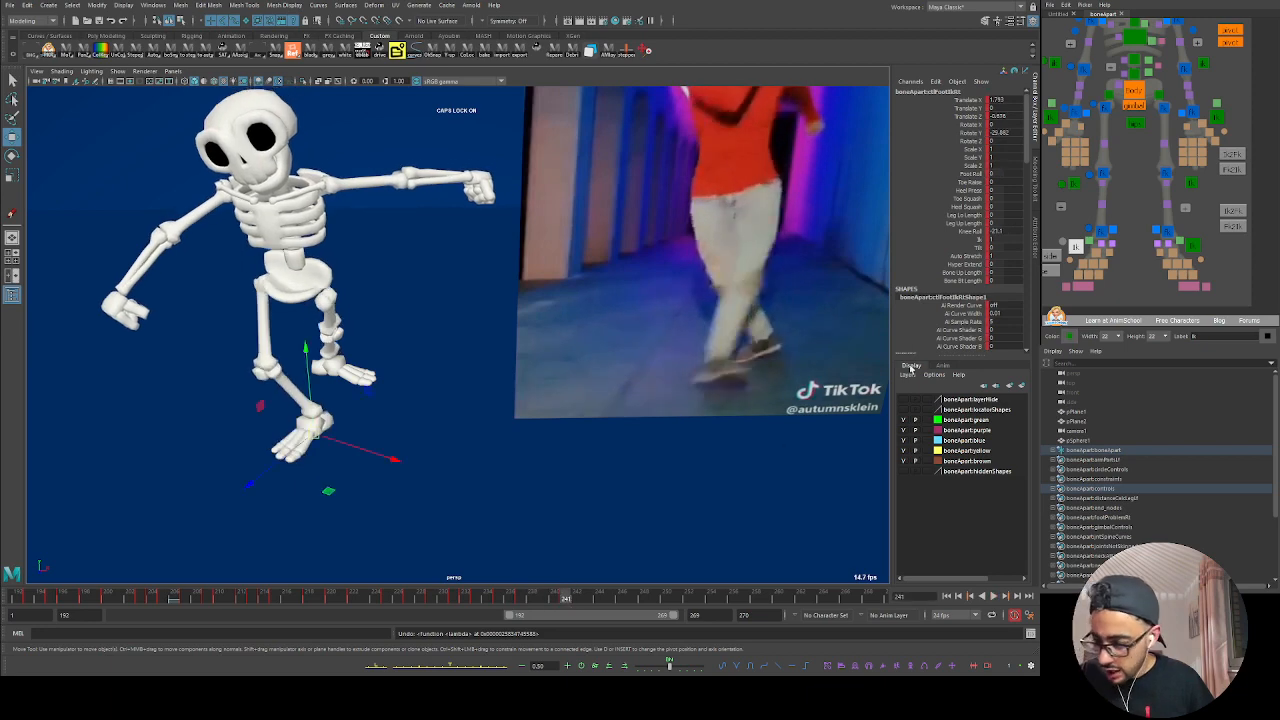
{"action": "mouse_move", "coordinate": [551, 466]}
{"action": "left_mouse_down", "text": "alt"}
{"action": "mouse_move", "coordinate": [514, 438]}
{"action": "mouse_move", "coordinate": [564, 467]}
{"action": "left_mouse_up", "text": "alt"}
{"action": "left_click", "coordinate": [513, 602]}
{"action": "key", "text": "alt+v"}
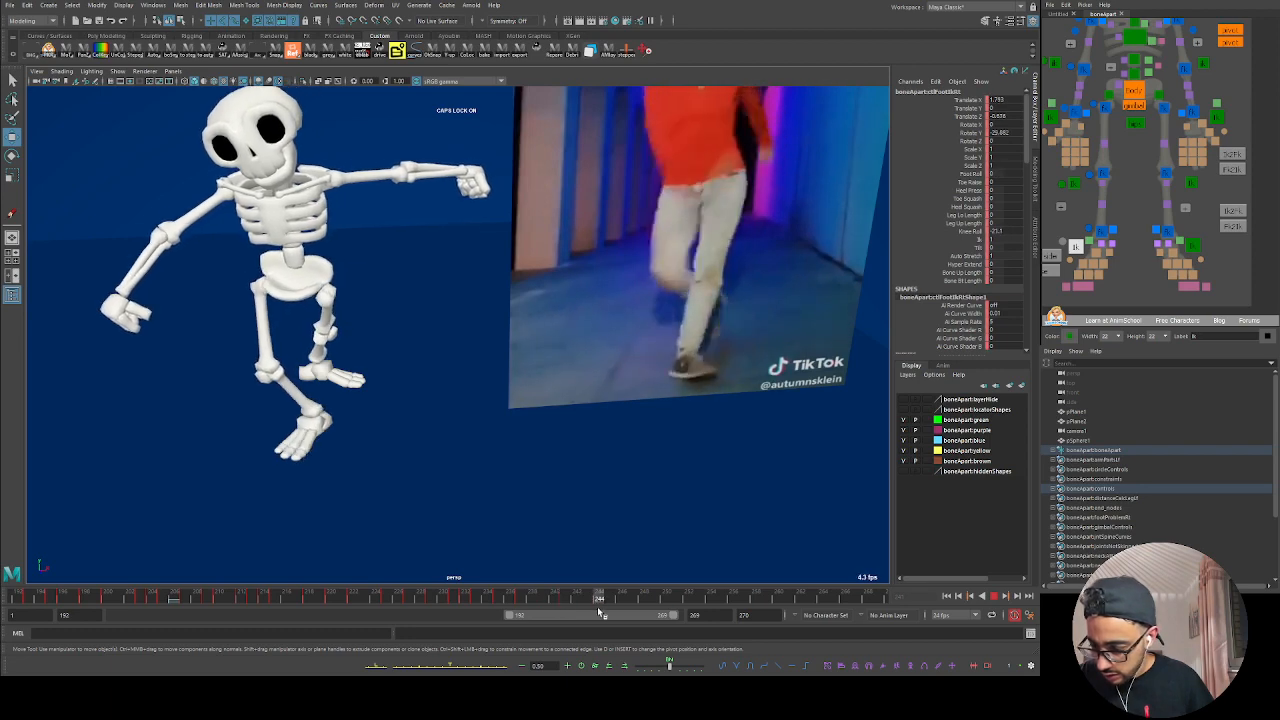
Step: Key the right foot control's held pose at frame 245, and raise and tilt the foot to Translate Y 0.591 and Rotate X about 21
{"action": "left_click_drag", "start_coordinate": [577, 608], "coordinate": [611, 600]}
{"action": "key", "text": "s"}
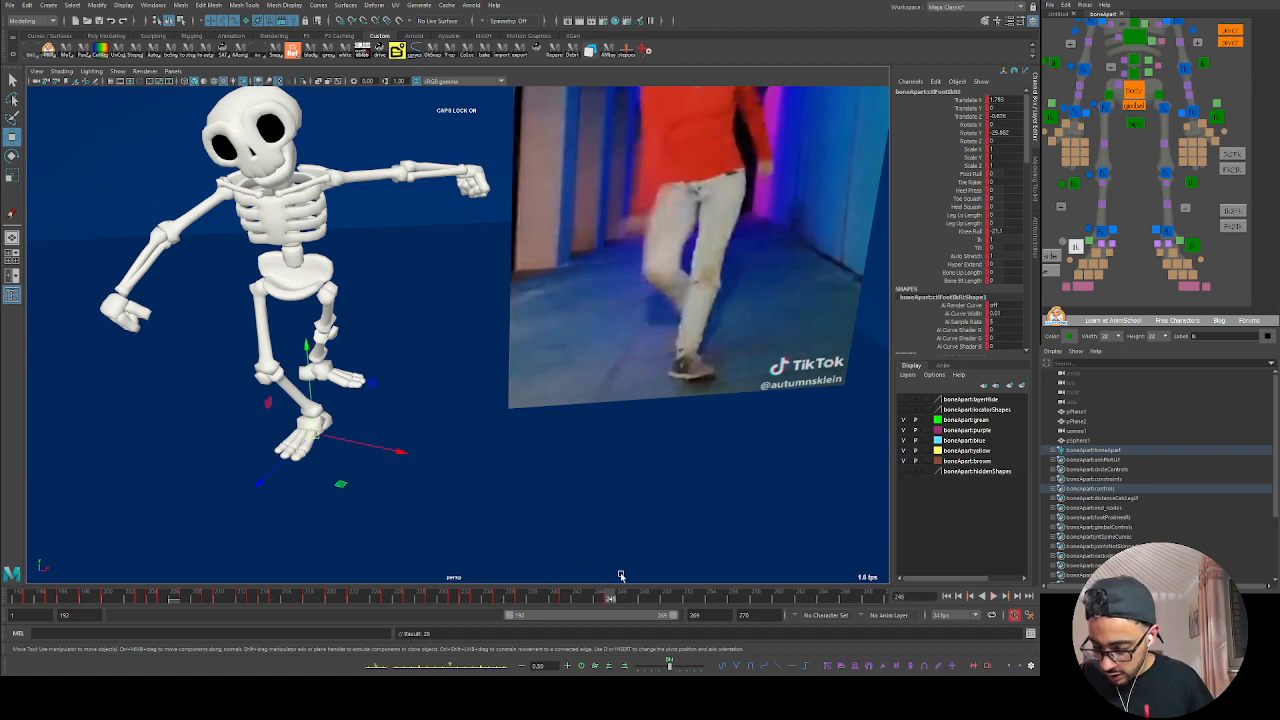
{"action": "left_click_drag", "start_coordinate": [317, 435], "coordinate": [262, 424]}
{"action": "key", "text": "e"}
{"action": "key", "text": "s"}
Step: Inspect the raised right foot's pose beside the reference at frame 248
{"action": "mouse_move", "coordinate": [571, 604]}
{"action": "left_mouse_down"}
{"action": "mouse_move", "coordinate": [660, 610]}
{"action": "mouse_move", "coordinate": [586, 613]}
{"action": "mouse_move", "coordinate": [634, 616]}
{"action": "mouse_move", "coordinate": [609, 614]}
{"action": "mouse_move", "coordinate": [645, 603]}
{"action": "left_mouse_up"}
{"action": "key", "text": "w"}
{"action": "left_click_drag", "start_coordinate": [354, 489], "coordinate": [342, 483], "text": "alt"}
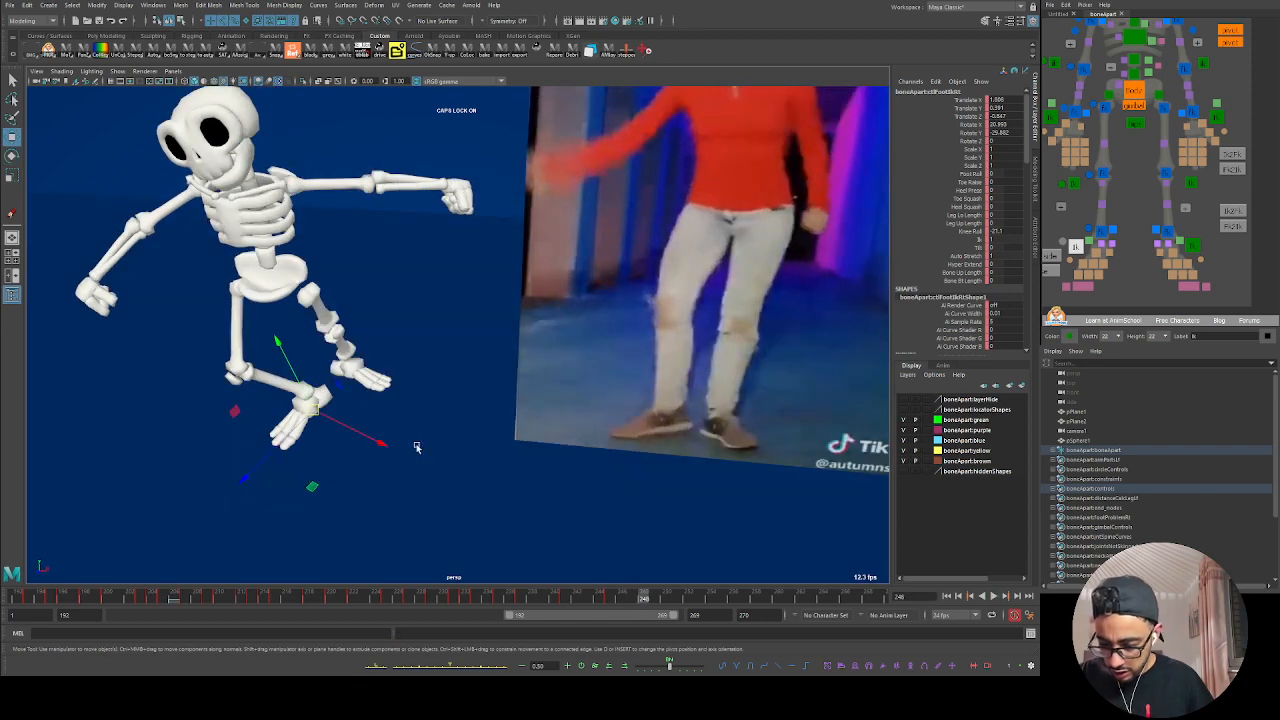
Step: Key the right foot IK control at frame 248 and set its Rotate X, Y and Z to 0
{"action": "key", "text": "s"}
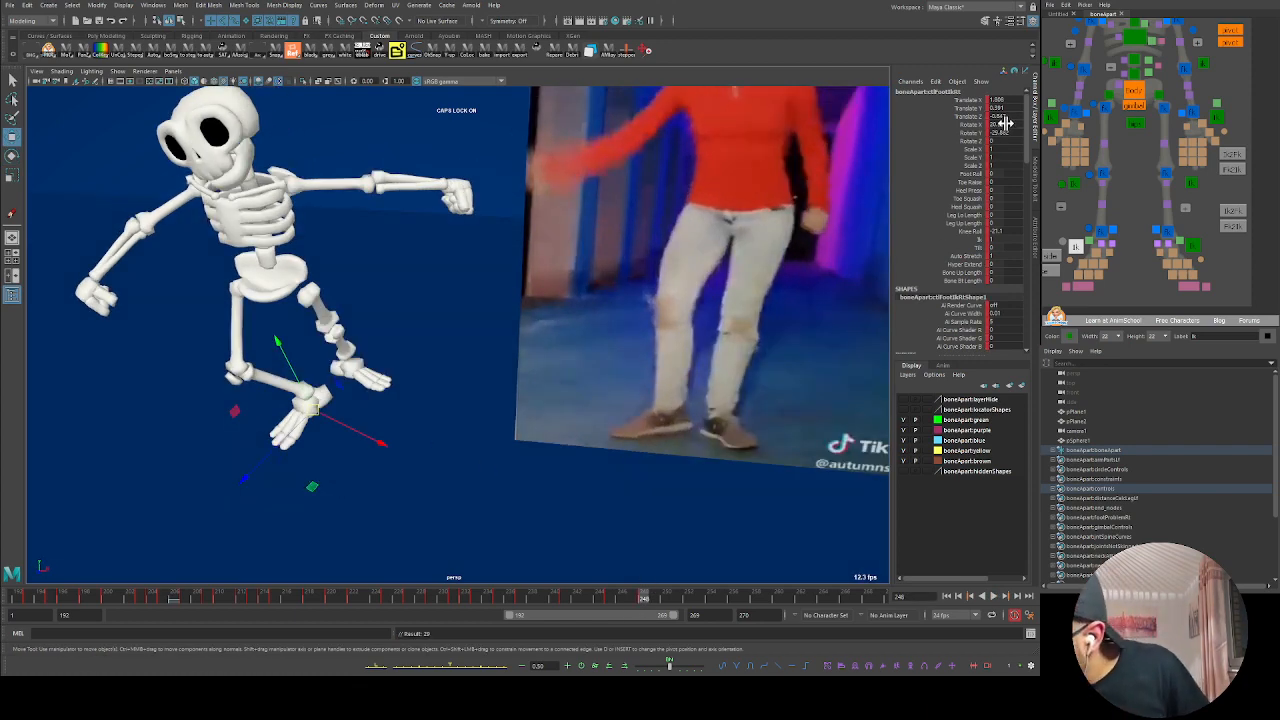
{"action": "left_click_drag", "start_coordinate": [1001, 128], "coordinate": [1001, 137]}
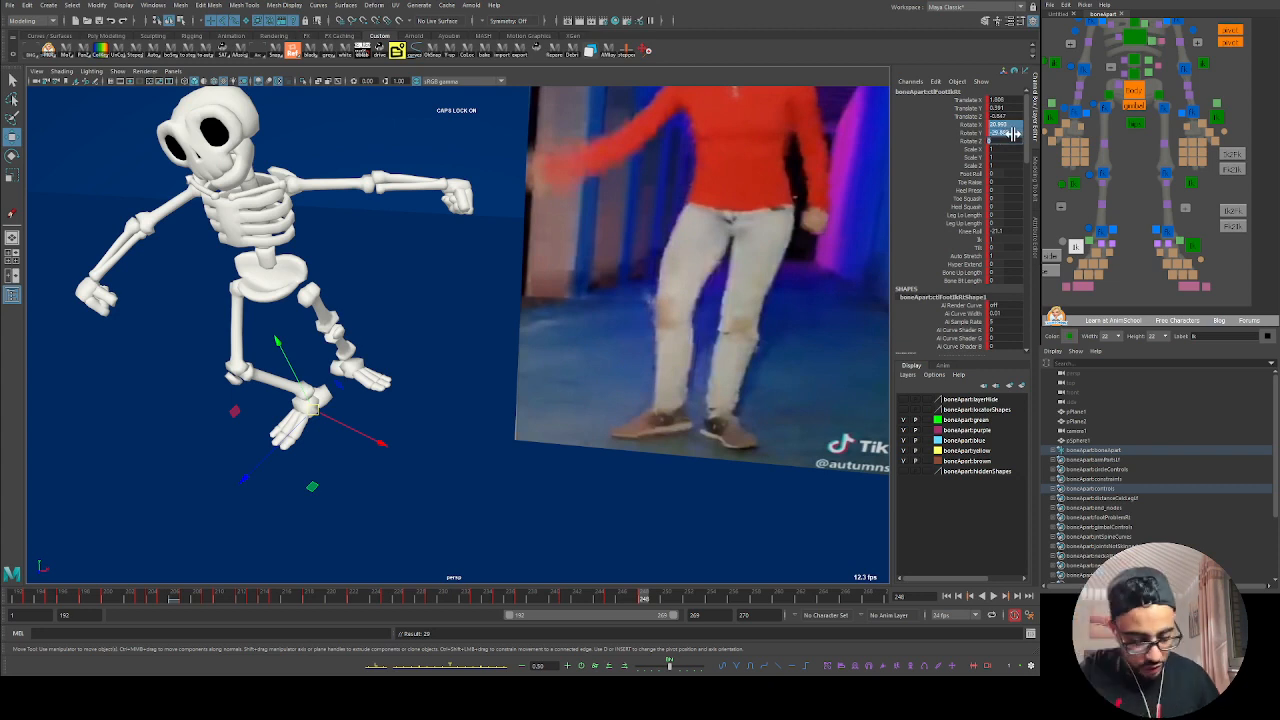
{"action": "type", "text": "0"}
{"action": "key", "text": "Return"}
Step: Reselect the right foot IK control, lower it flat onto the floor and turn it to about -25.9 in Rotate Y
{"action": "left_click", "coordinate": [1124, 279]}
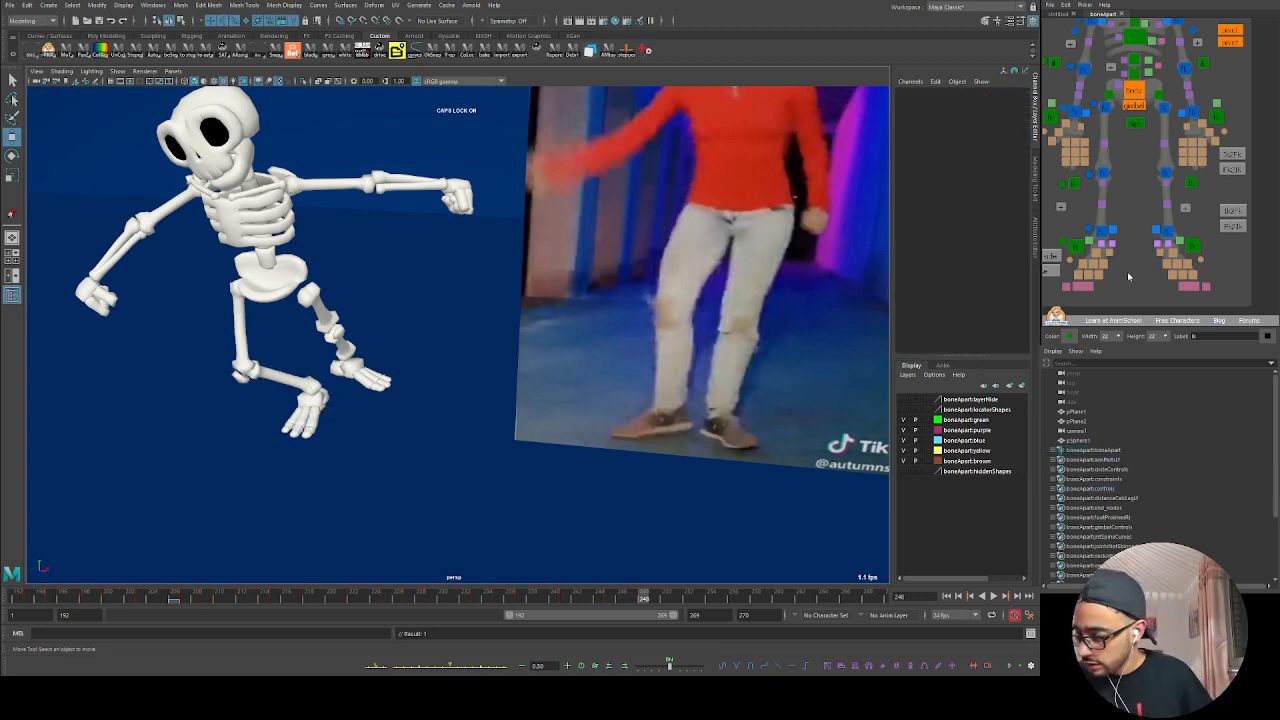
{"action": "left_click", "coordinate": [1076, 247]}
{"action": "left_click_drag", "start_coordinate": [351, 465], "coordinate": [391, 463]}
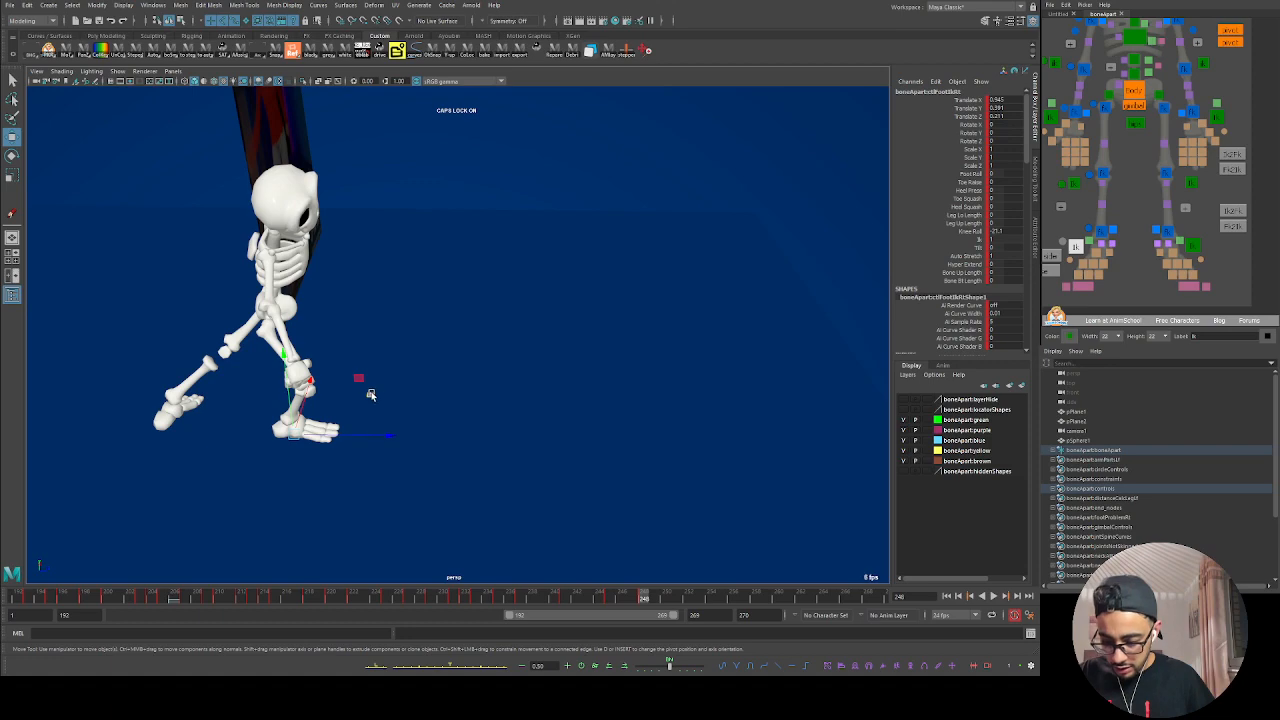
{"action": "left_click_drag", "start_coordinate": [370, 394], "coordinate": [605, 527]}
{"action": "key", "text": "e"}
{"action": "key", "text": "w"}
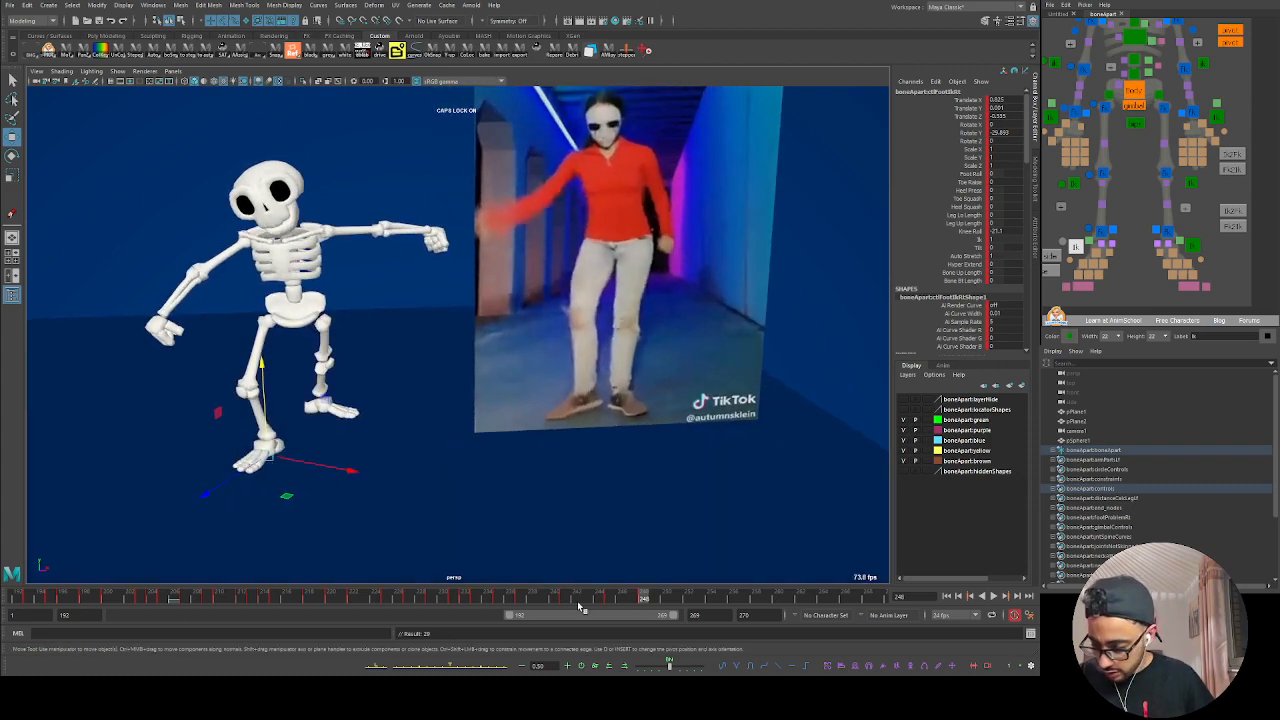
Step: Turn the right foot outward to about -34.6 in Rotate Y at frame 248 and scrub the nearby frames to check the motion
{"action": "key", "text": "alt+v"}
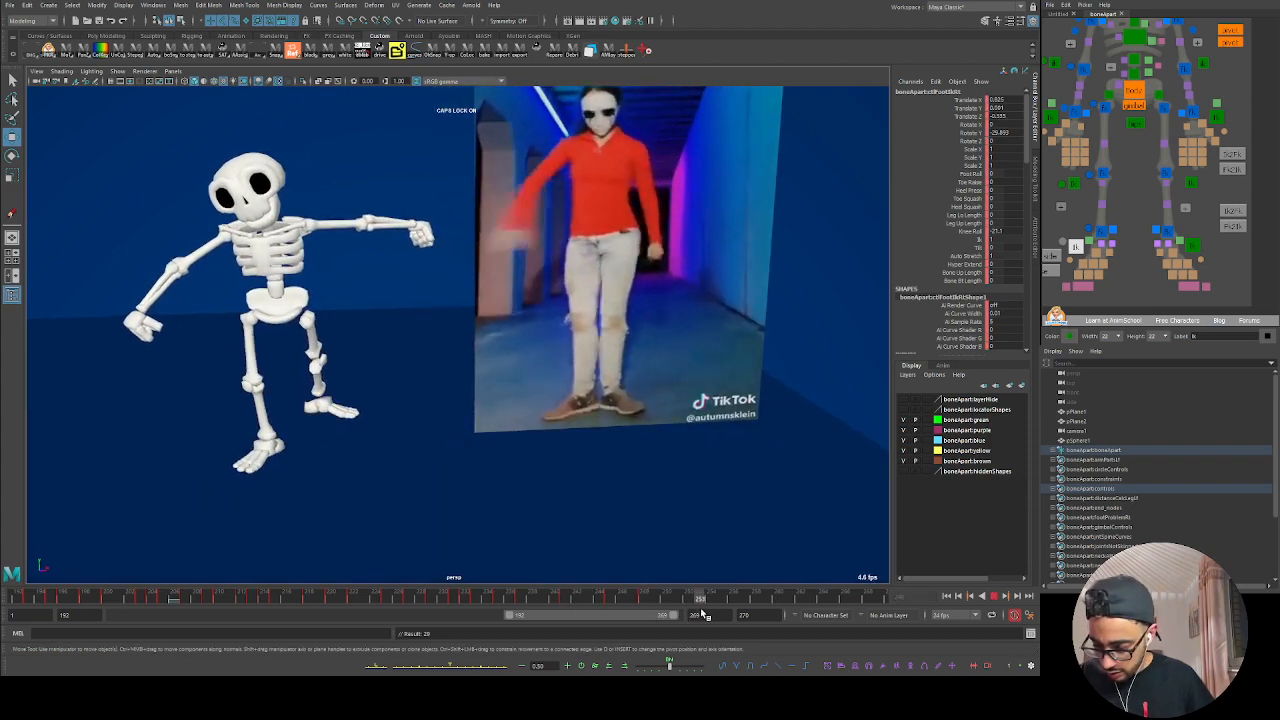
{"action": "left_click", "coordinate": [643, 600]}
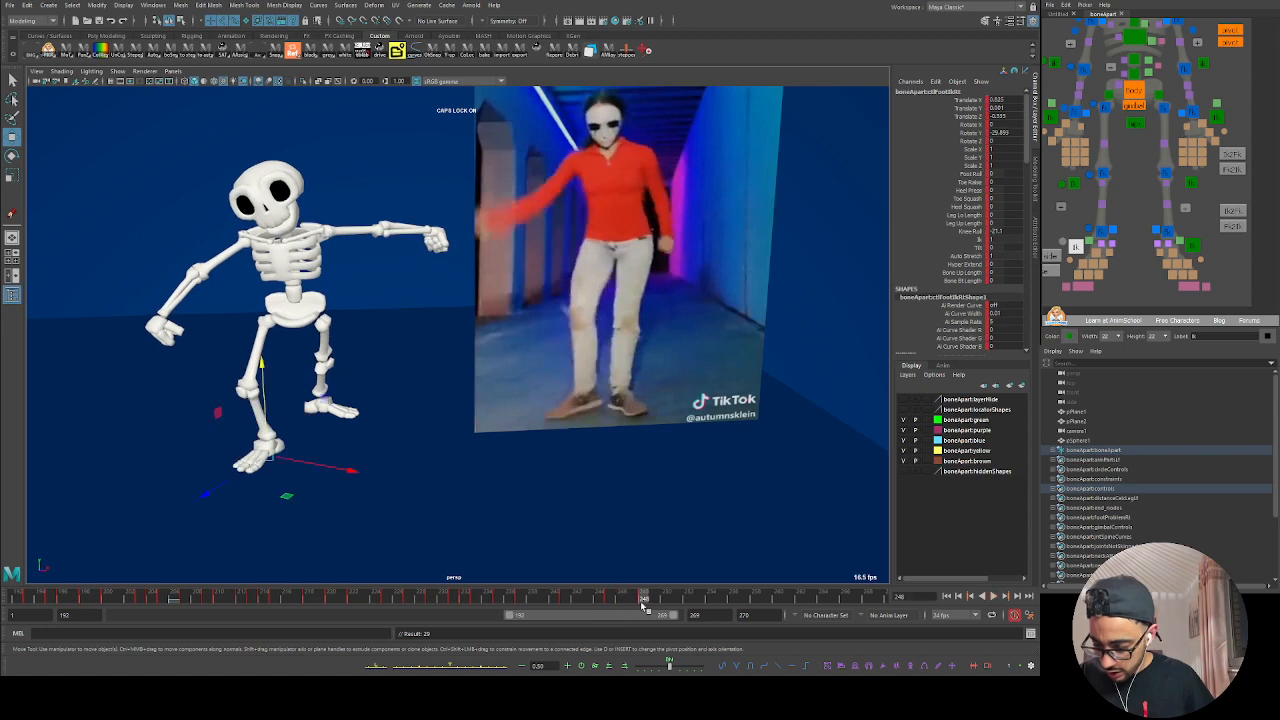
{"action": "key", "text": "e"}
{"action": "left_click_drag", "start_coordinate": [316, 489], "coordinate": [311, 480]}
{"action": "left_click", "coordinate": [657, 598]}
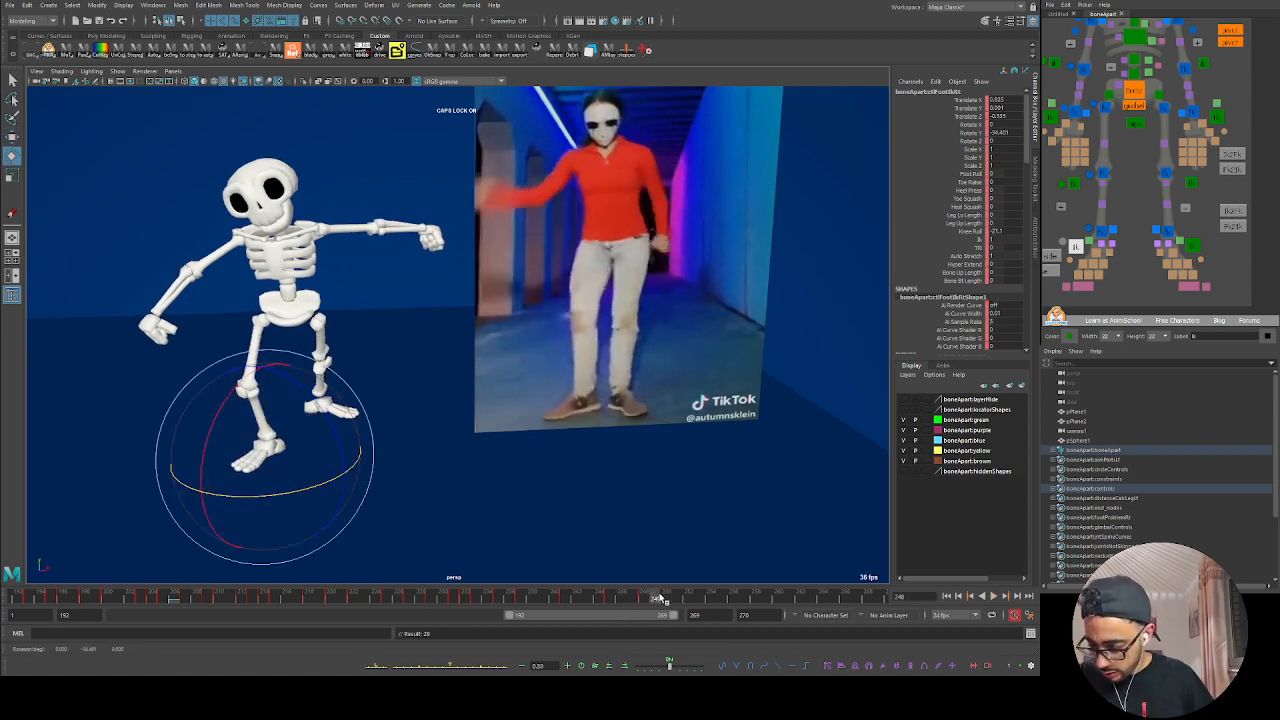
{"action": "key", "text": "alt+v"}
{"action": "key", "text": "alt+v"}
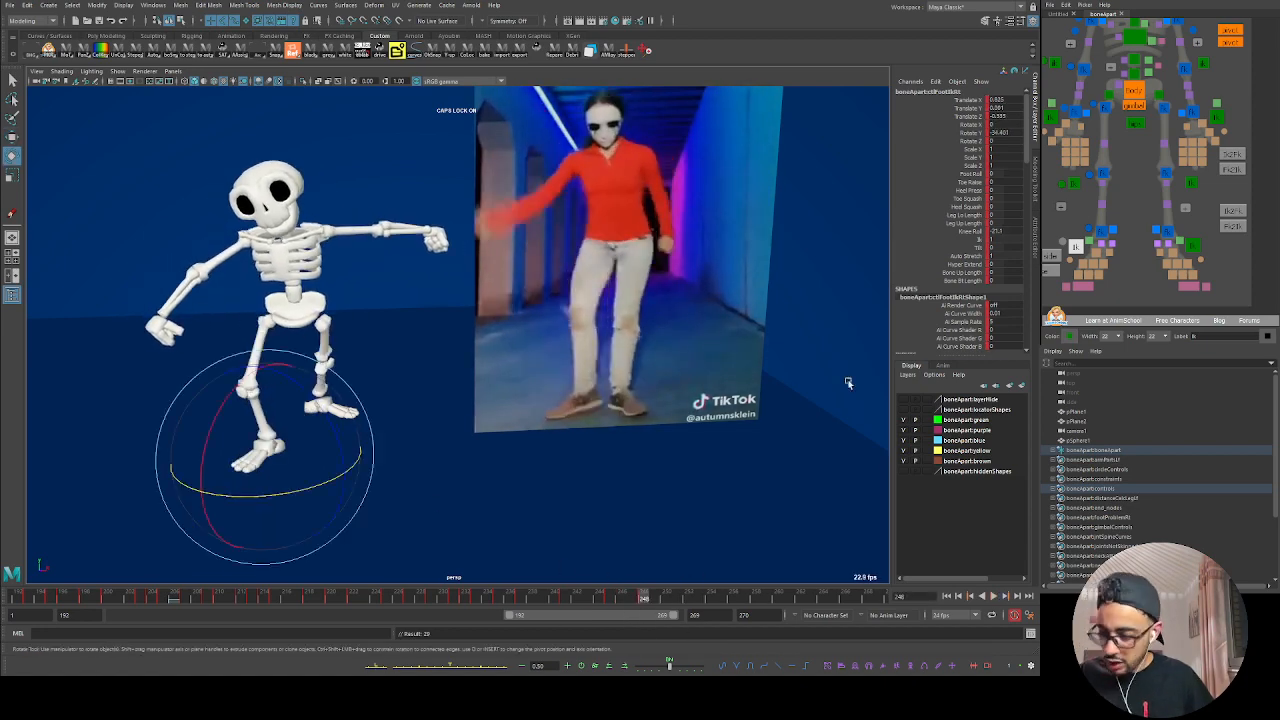
Step: Select the left foot IK control and compare its motion with the dance reference up to frame 230
{"action": "left_click", "coordinate": [1102, 238]}
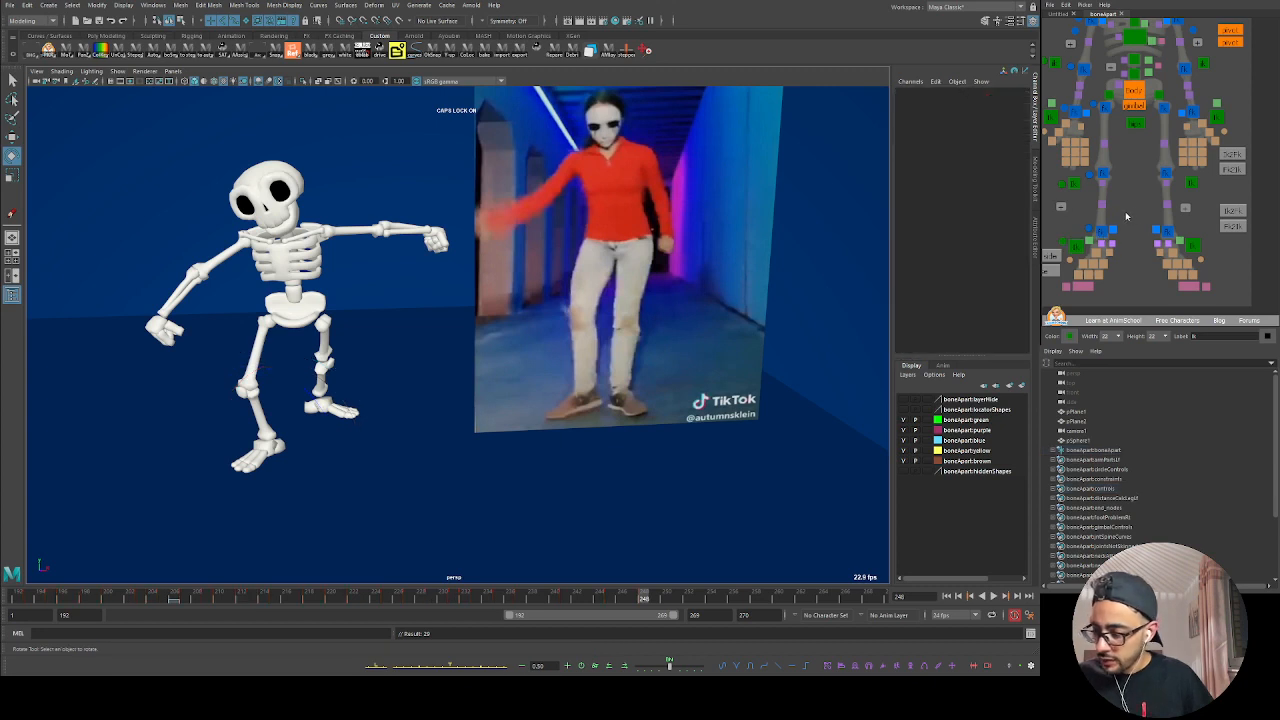
{"action": "scroll", "coordinate": [1140, 216], "scroll_direction": "up", "scroll_amount": 2}
{"action": "left_click", "coordinate": [1200, 259]}
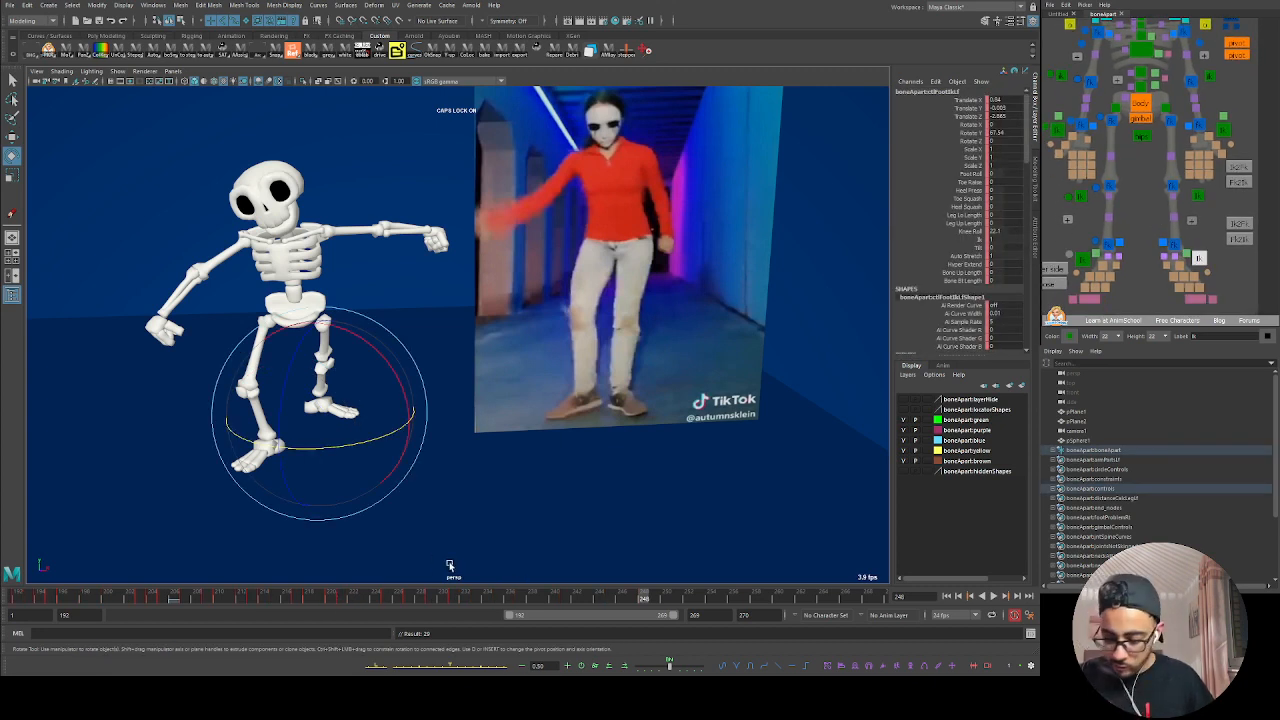
{"action": "mouse_move", "coordinate": [361, 598]}
{"action": "left_mouse_down"}
{"action": "mouse_move", "coordinate": [320, 598]}
{"action": "mouse_move", "coordinate": [409, 622]}
{"action": "mouse_move", "coordinate": [498, 625]}
{"action": "mouse_move", "coordinate": [420, 628]}
{"action": "mouse_move", "coordinate": [482, 627]}
{"action": "mouse_move", "coordinate": [431, 622]}
{"action": "left_mouse_up"}
{"action": "mouse_move", "coordinate": [461, 497]}
{"action": "left_mouse_down", "text": "alt"}
{"action": "mouse_move", "coordinate": [438, 500]}
{"action": "mouse_move", "coordinate": [459, 502]}
{"action": "left_mouse_up", "text": "alt"}
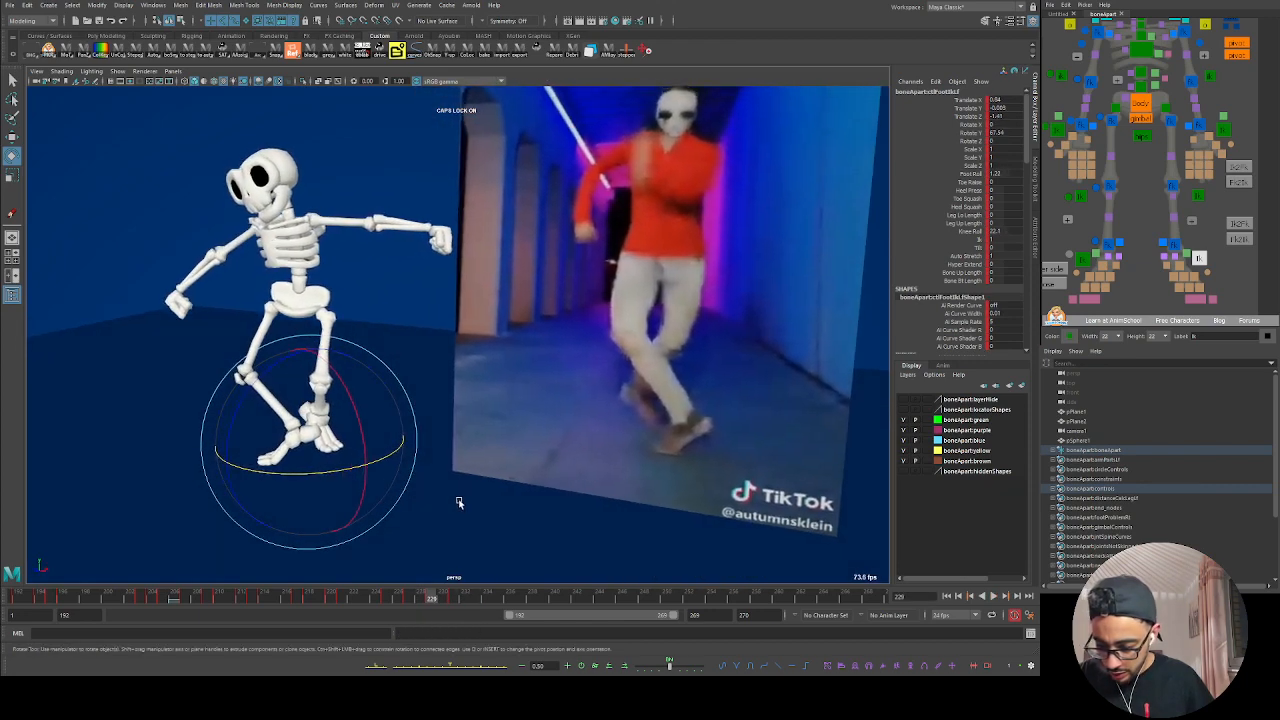
{"action": "mouse_move", "coordinate": [436, 598]}
{"action": "left_mouse_down"}
{"action": "mouse_move", "coordinate": [451, 600]}
{"action": "mouse_move", "coordinate": [350, 601]}
{"action": "mouse_move", "coordinate": [443, 600]}
{"action": "left_mouse_up"}
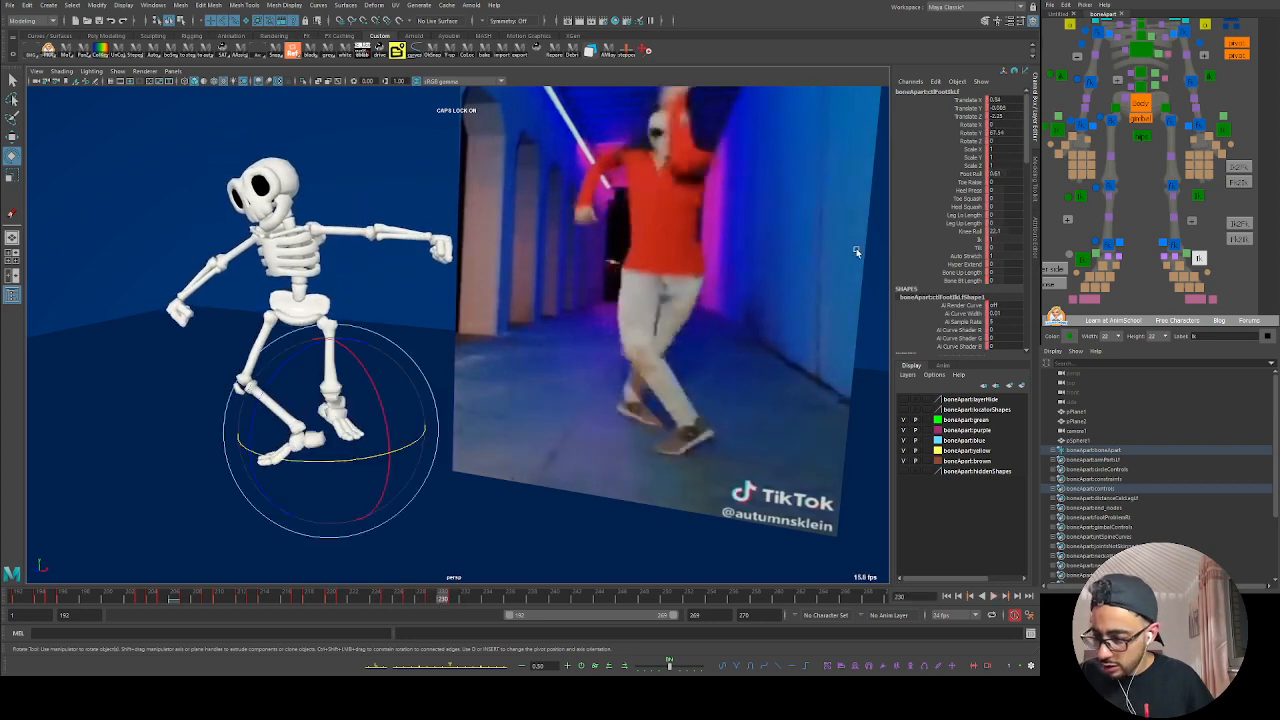
Step: Try to delete the left foot's Translate X, Y and Z keys at frame 227
{"action": "left_click_drag", "start_coordinate": [976, 100], "coordinate": [978, 117]}
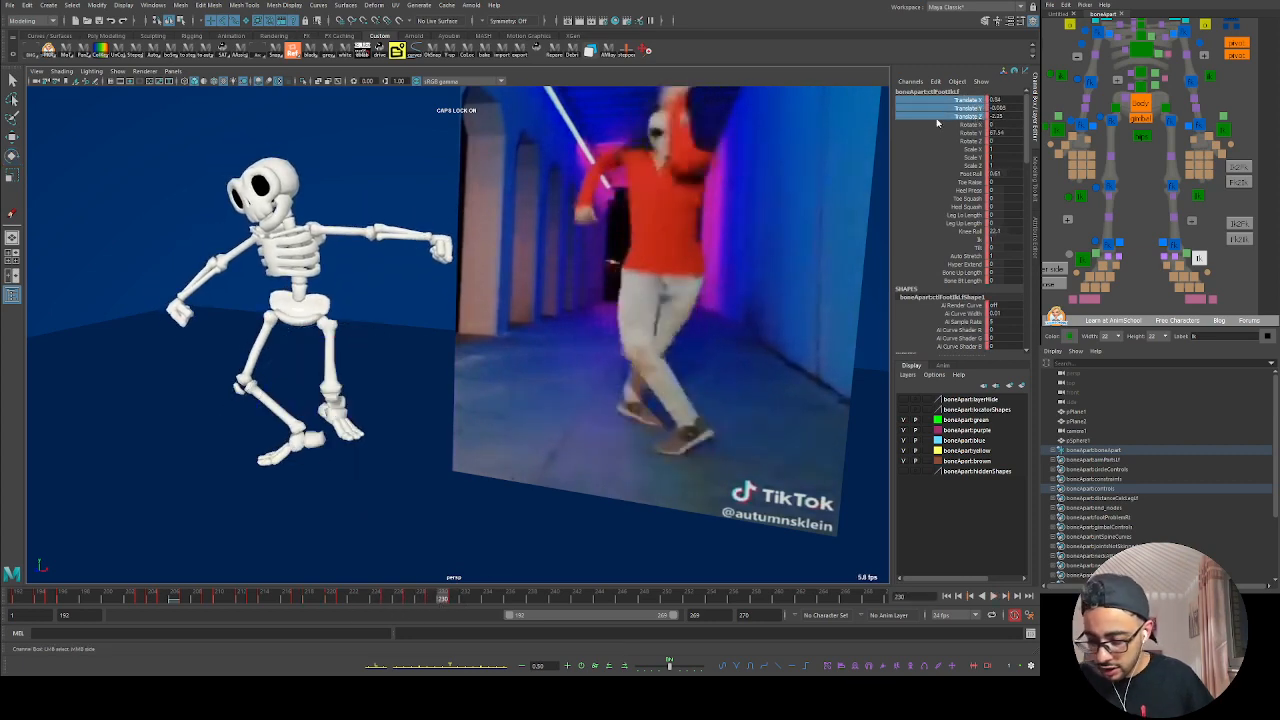
{"action": "key", "text": "alt+comma"}
{"action": "key", "text": "alt+comma"}
{"action": "key", "text": "alt+comma"}
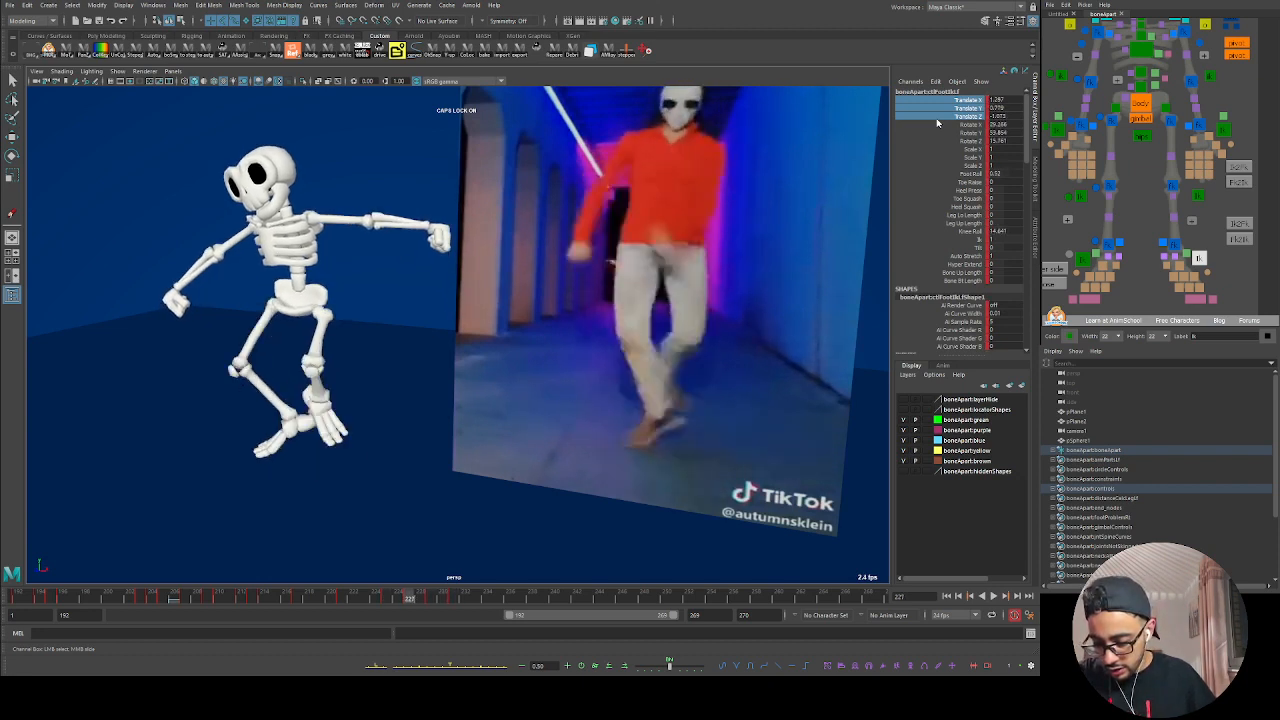
{"action": "key", "text": "ctrl+v"}
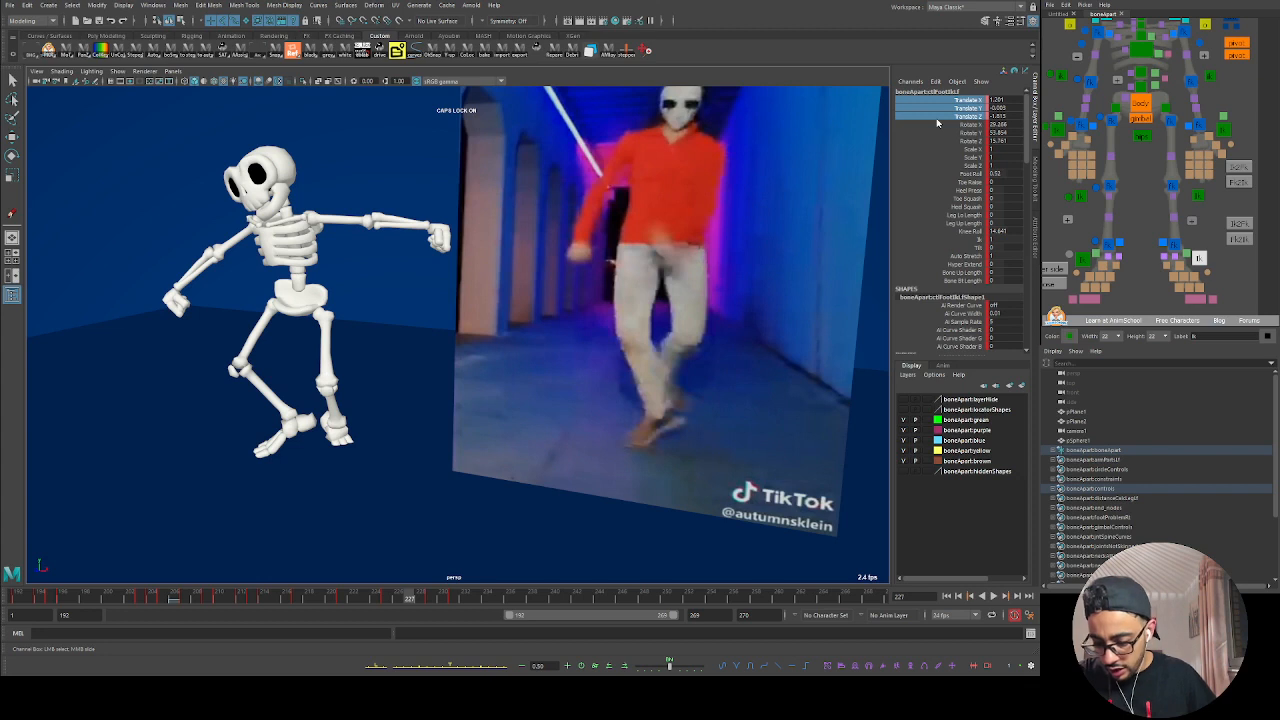
{"action": "key", "text": "ctrl+z"}
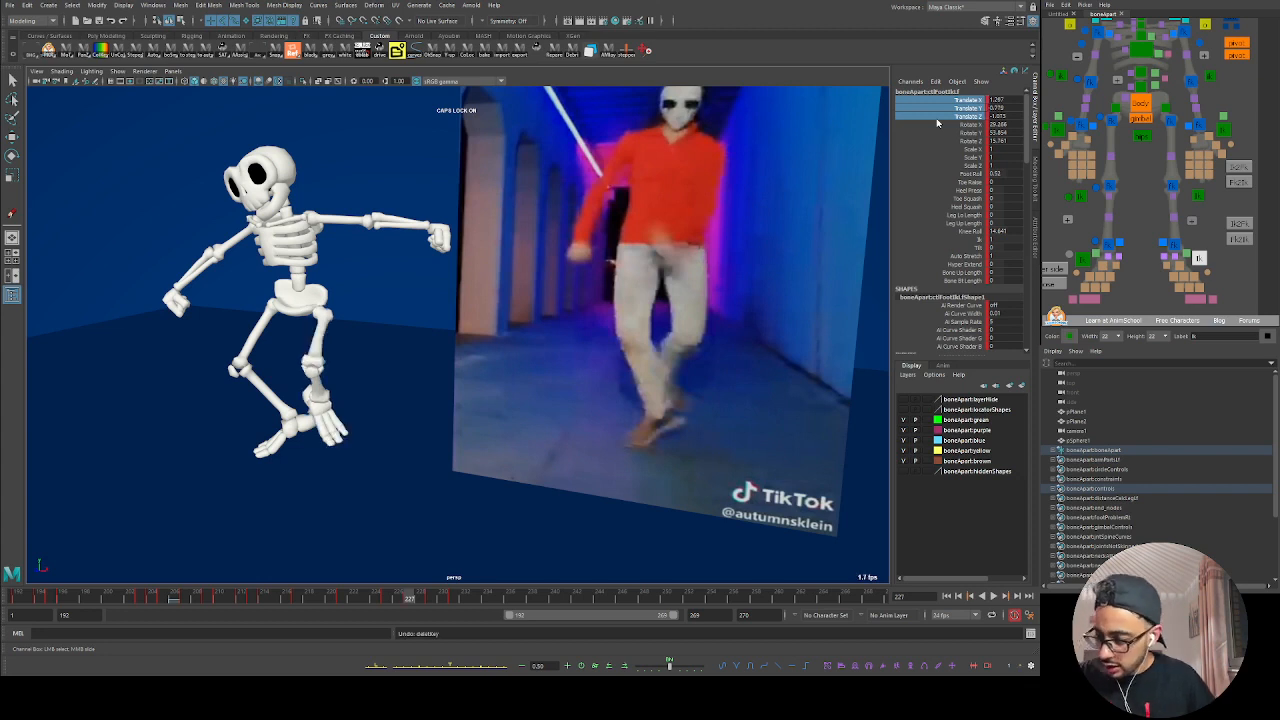
Step: Delete only the left foot's Translate X and Translate Z keys at frame 227
{"action": "left_click", "coordinate": [959, 101]}
{"action": "left_click", "coordinate": [978, 116], "text": "ctrl"}
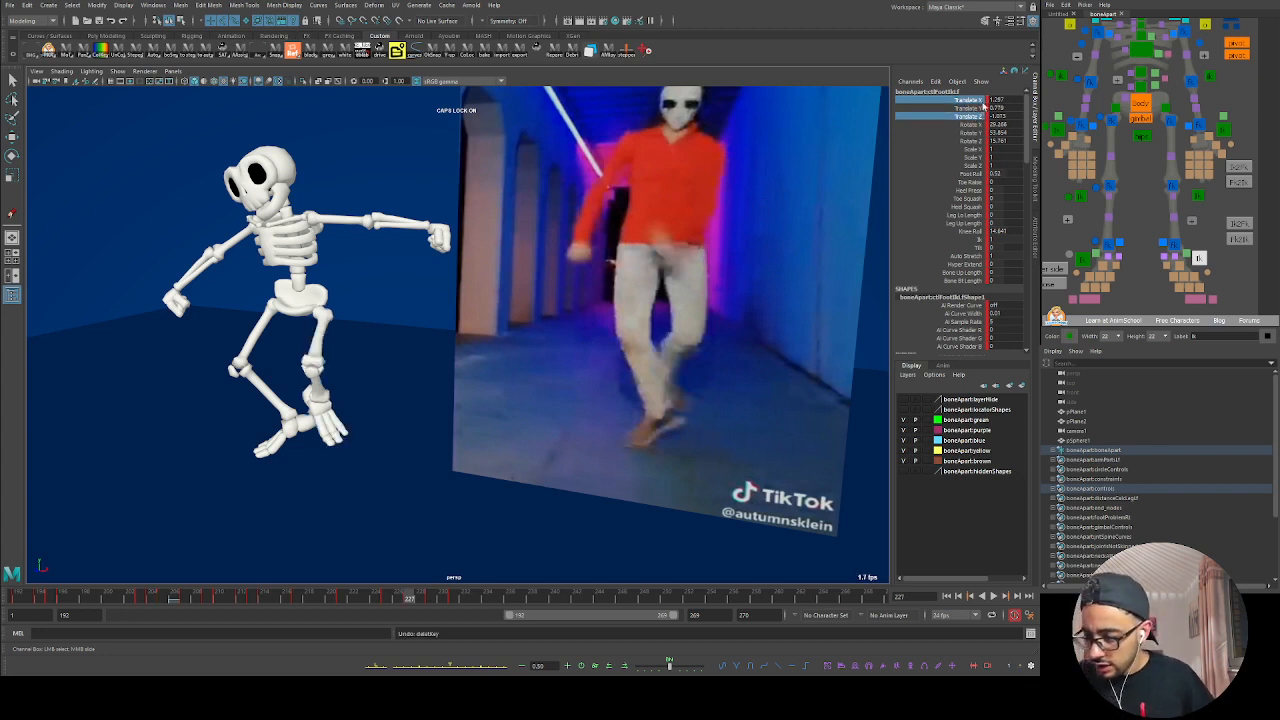
{"action": "key", "text": "comma"}
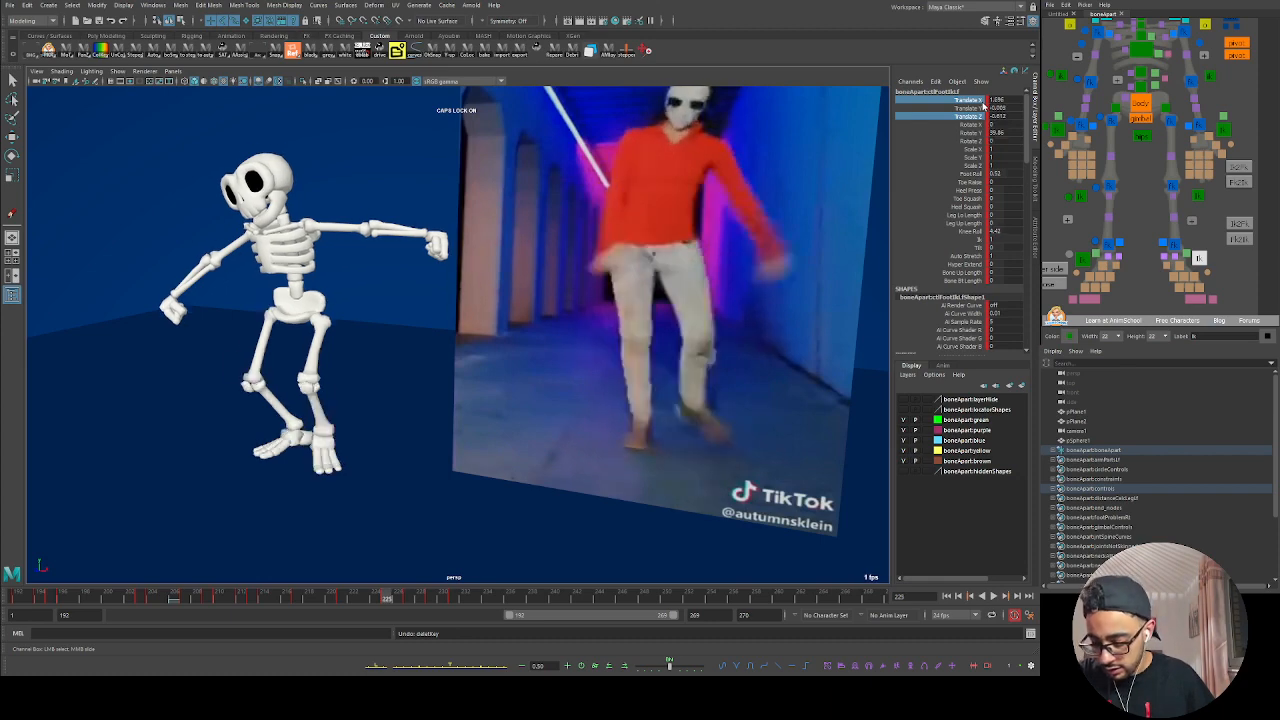
{"action": "key", "text": "period"}
{"action": "key", "text": "Delete"}
Step: Tween the left foot's Translate X and Z slightly toward the previous key at frame 229 and scrub to check the step
{"action": "key", "text": "period"}
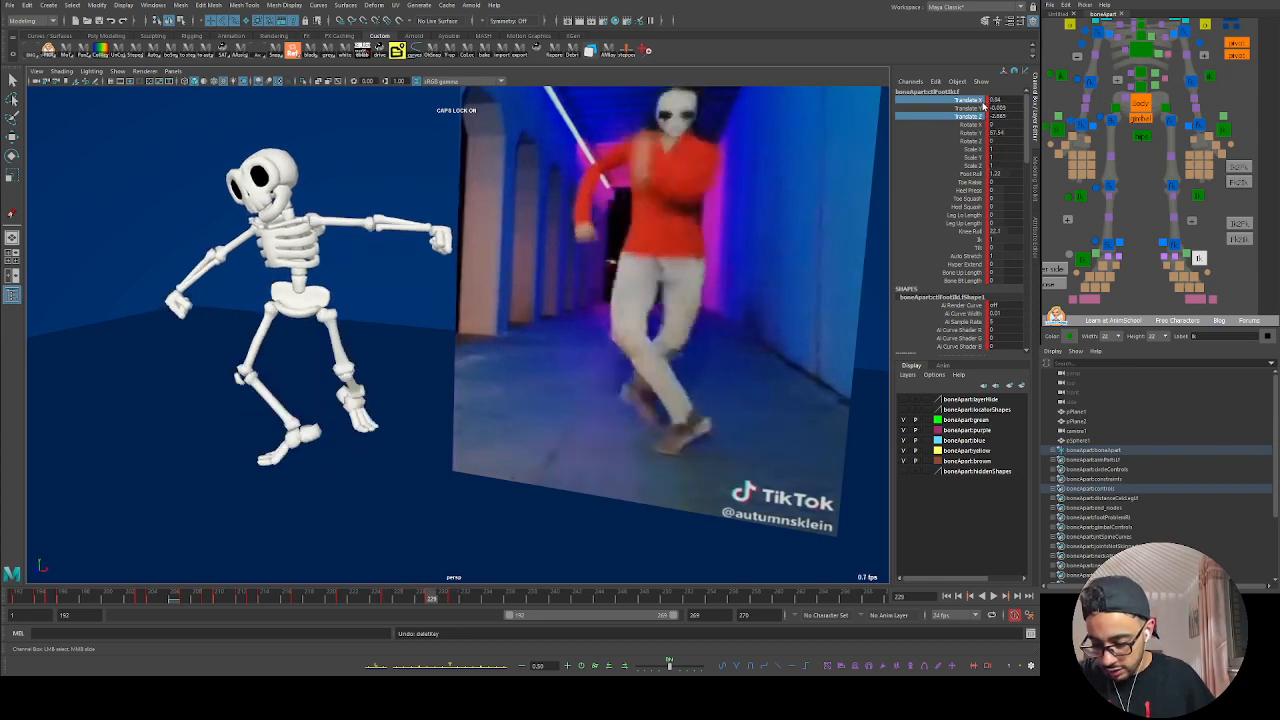
{"action": "left_click", "coordinate": [477, 670]}
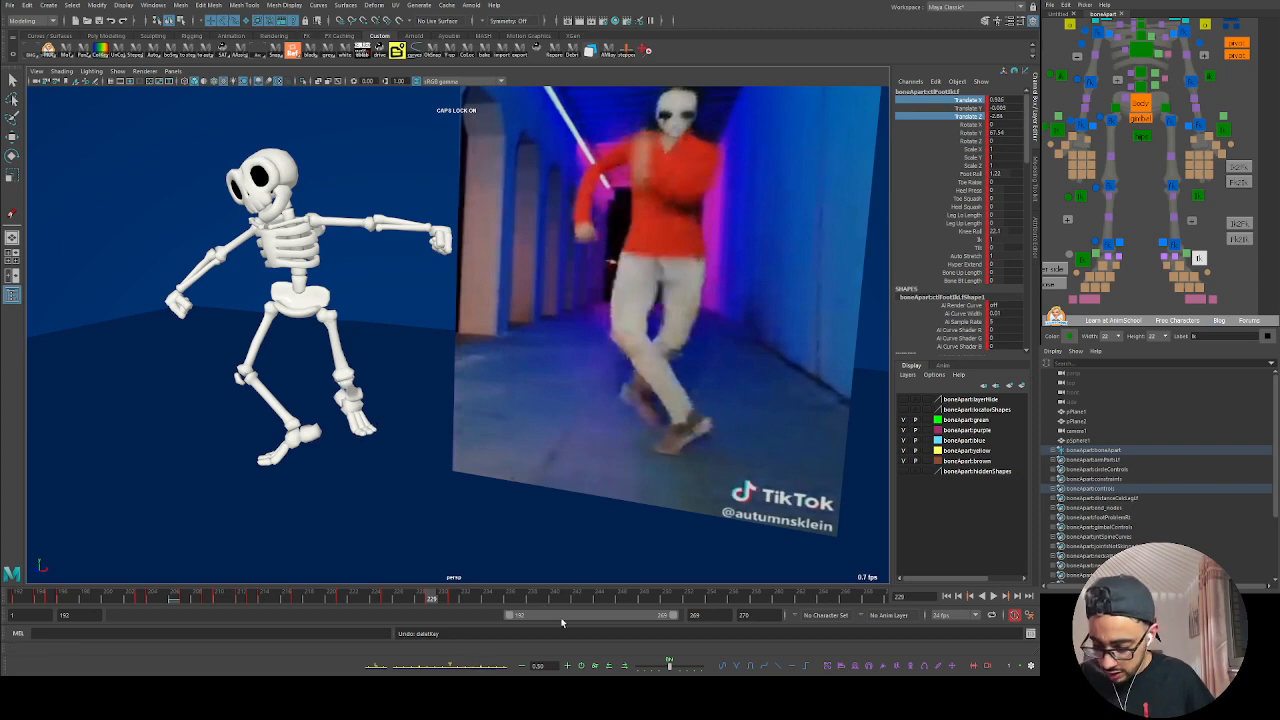
{"action": "key", "text": "alt+v"}
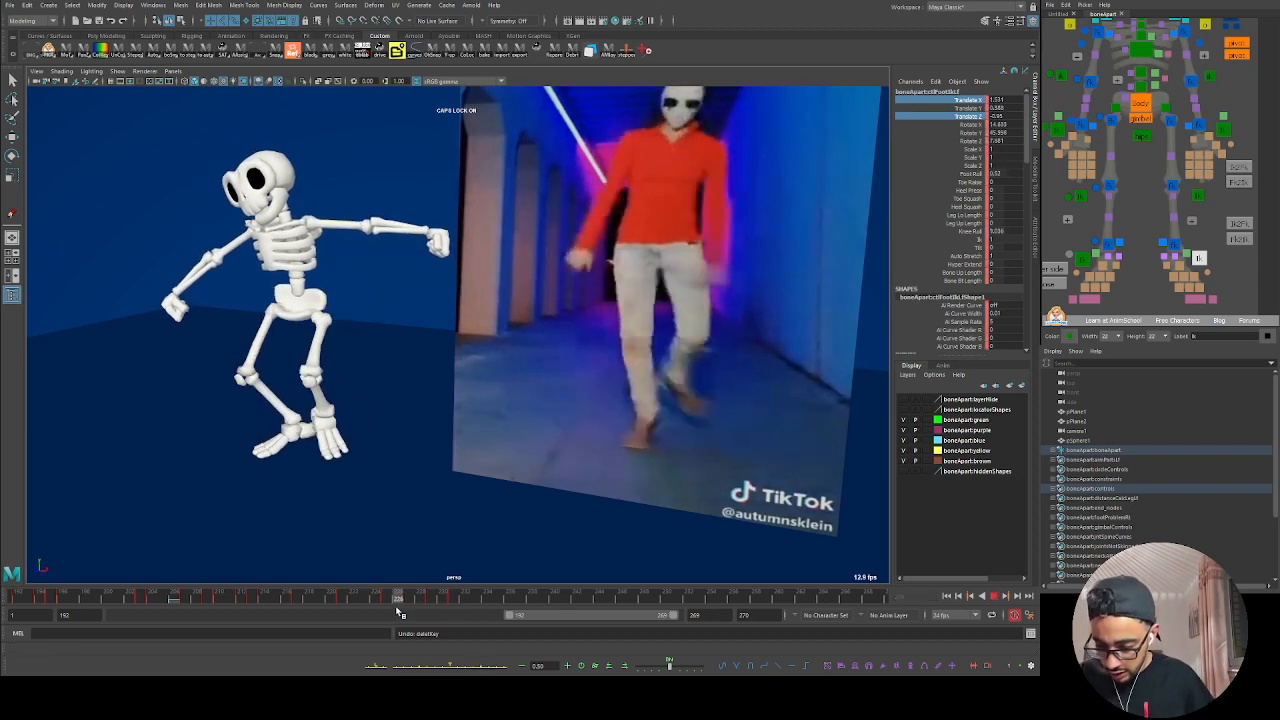
Step: Select the body control and review its motion against the dance reference around frames 229 to 234
{"action": "left_click", "coordinate": [1136, 208]}
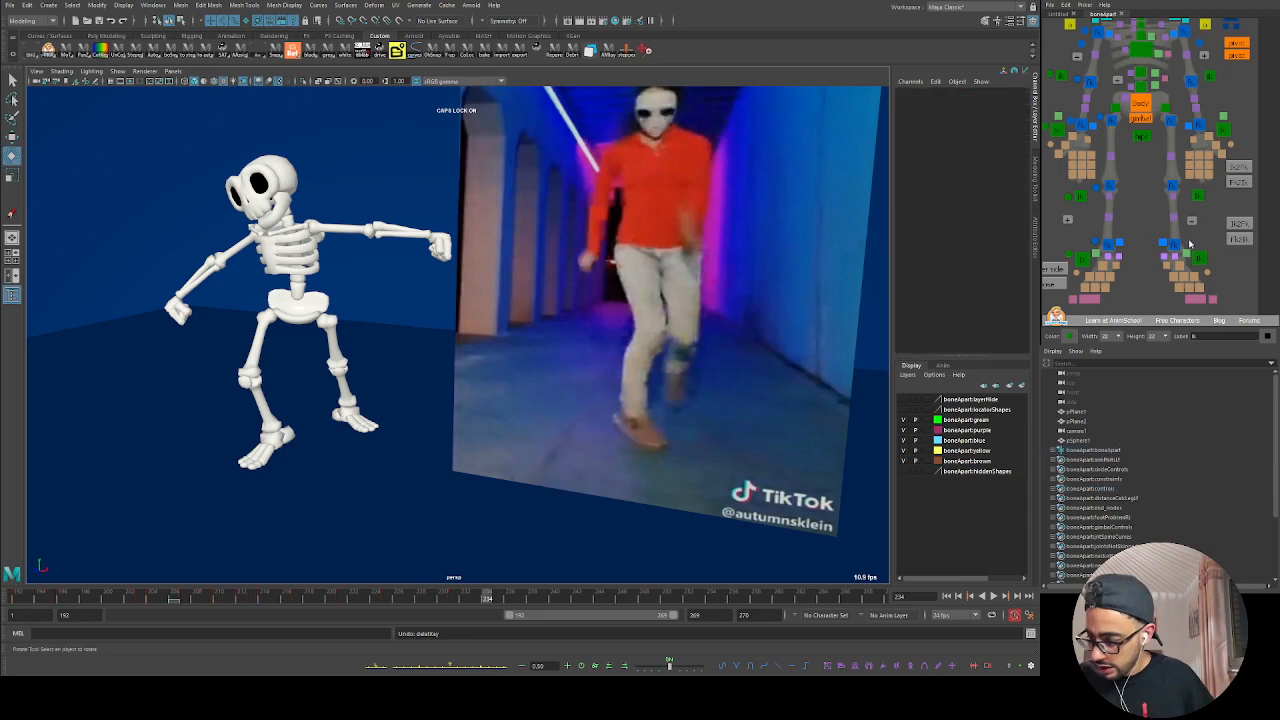
{"action": "left_click", "coordinate": [1141, 106]}
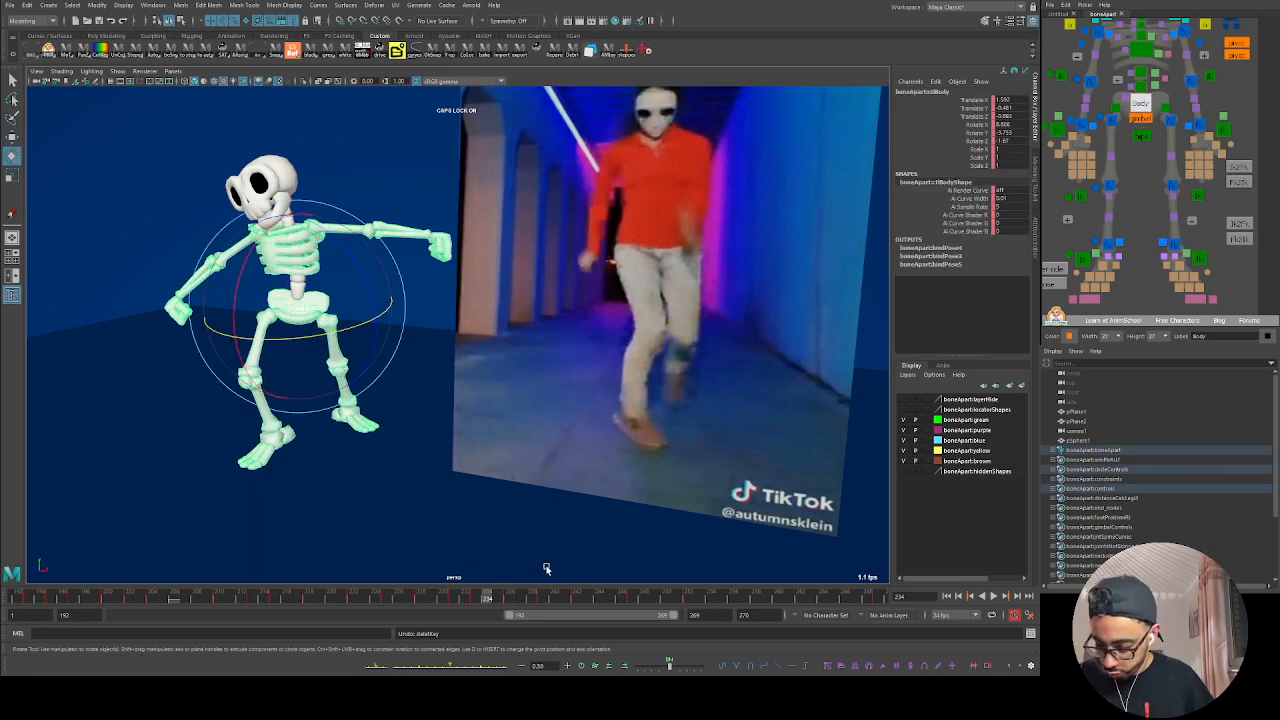
{"action": "mouse_move", "coordinate": [499, 600]}
{"action": "left_mouse_down"}
{"action": "mouse_move", "coordinate": [526, 603]}
{"action": "mouse_move", "coordinate": [511, 598]}
{"action": "left_mouse_up"}
{"action": "left_click_drag", "start_coordinate": [441, 494], "coordinate": [507, 502], "text": "alt"}
{"action": "key", "text": "alt+v"}
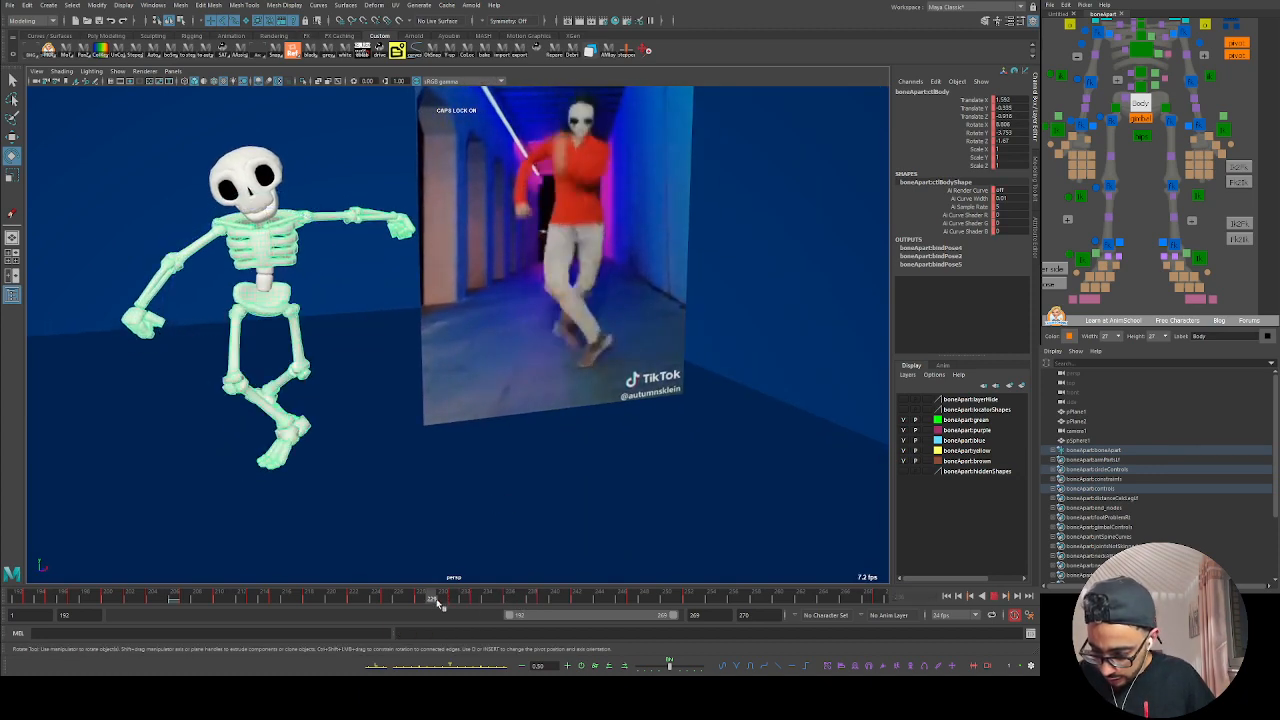
{"action": "left_click", "coordinate": [490, 604]}
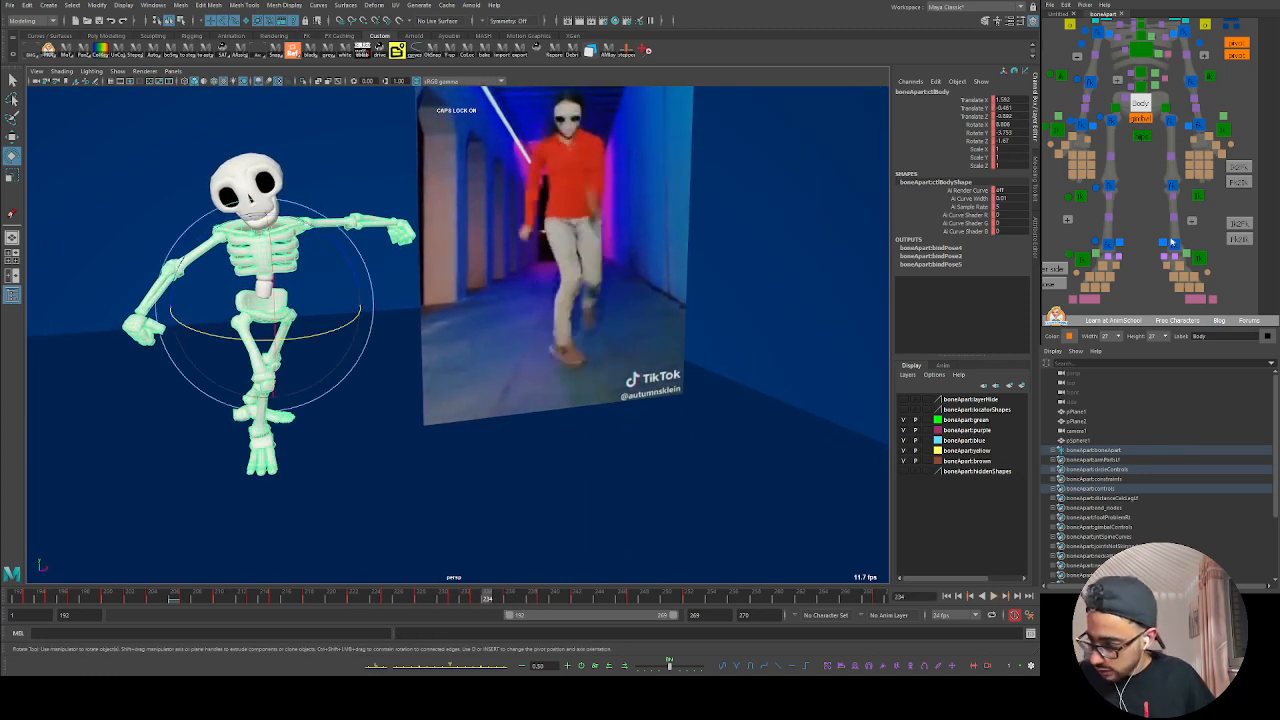
Step: Move the left foot IK control forward along Z at frame 242 to match the reference step
{"action": "left_click", "coordinate": [1202, 256]}
{"action": "key", "text": "alt+v"}
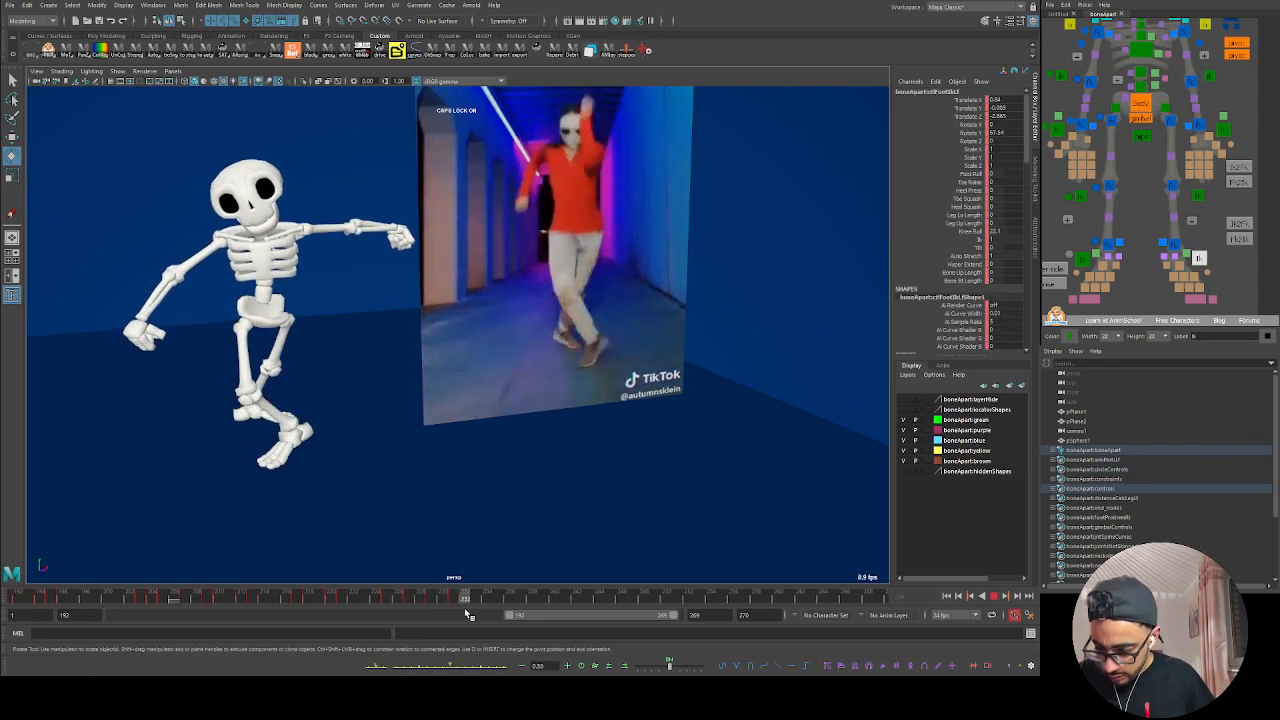
{"action": "mouse_move", "coordinate": [449, 606]}
{"action": "left_mouse_down"}
{"action": "mouse_move", "coordinate": [429, 602]}
{"action": "mouse_move", "coordinate": [586, 600]}
{"action": "mouse_move", "coordinate": [482, 605]}
{"action": "mouse_move", "coordinate": [577, 617]}
{"action": "left_mouse_up"}
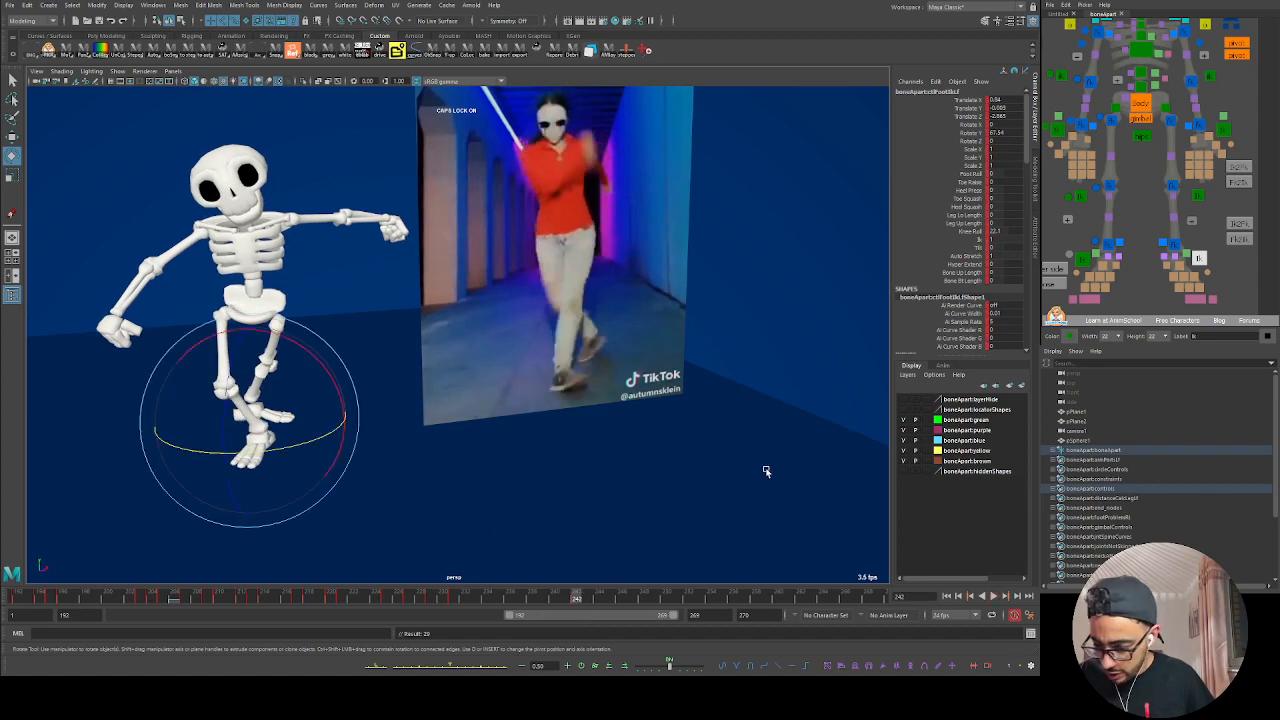
{"action": "left_click", "coordinate": [1199, 258]}
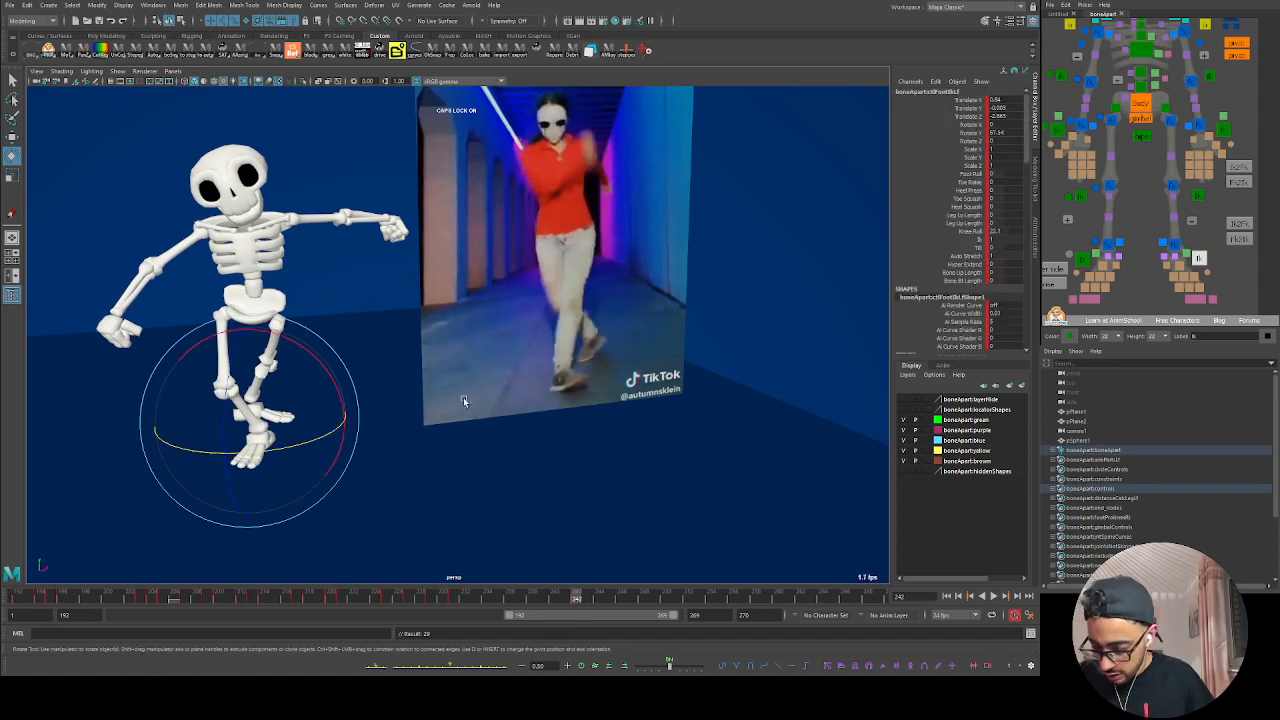
{"action": "left_click_drag", "start_coordinate": [463, 401], "coordinate": [297, 486], "text": "alt"}
{"action": "key", "text": "w"}
{"action": "left_click_drag", "start_coordinate": [299, 502], "coordinate": [406, 480], "text": "alt"}
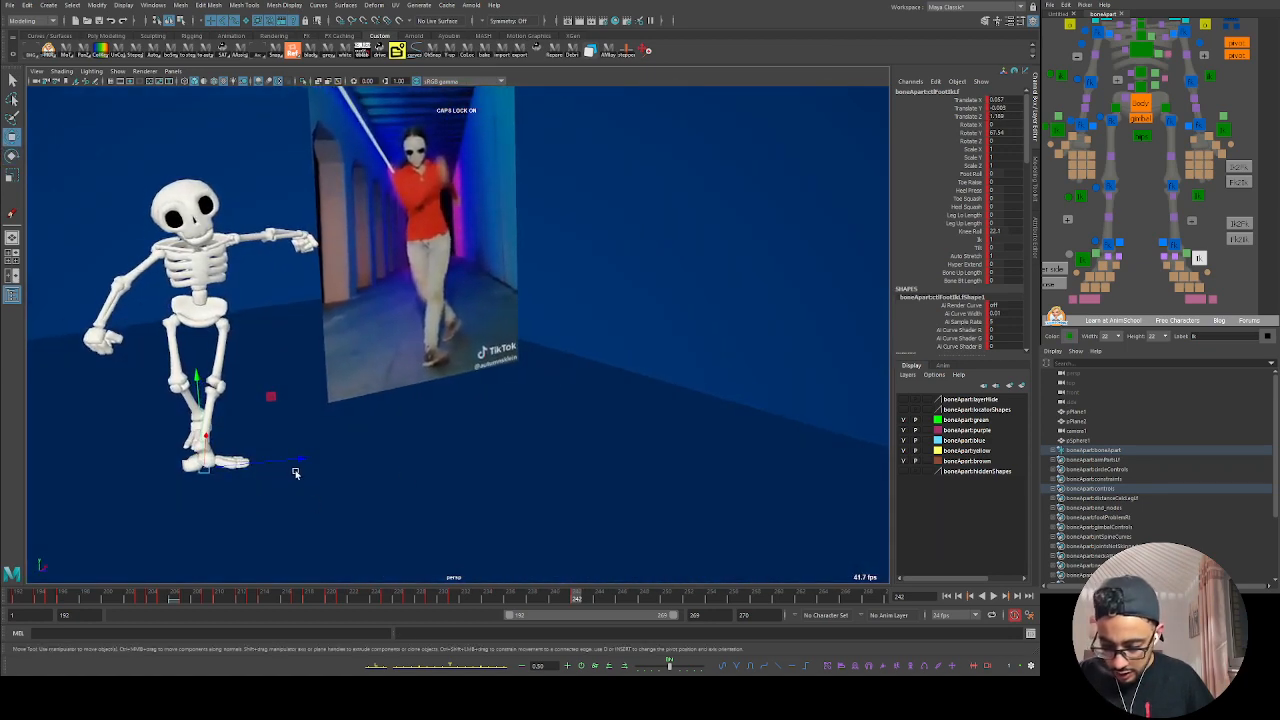
Step: Rotate the left foot at frame 242 to about 43 in Rotate Y
{"action": "left_click_drag", "start_coordinate": [290, 446], "coordinate": [218, 428], "text": "alt"}
{"action": "key", "text": "e"}
{"action": "left_click_drag", "start_coordinate": [377, 461], "coordinate": [270, 516], "text": "alt"}
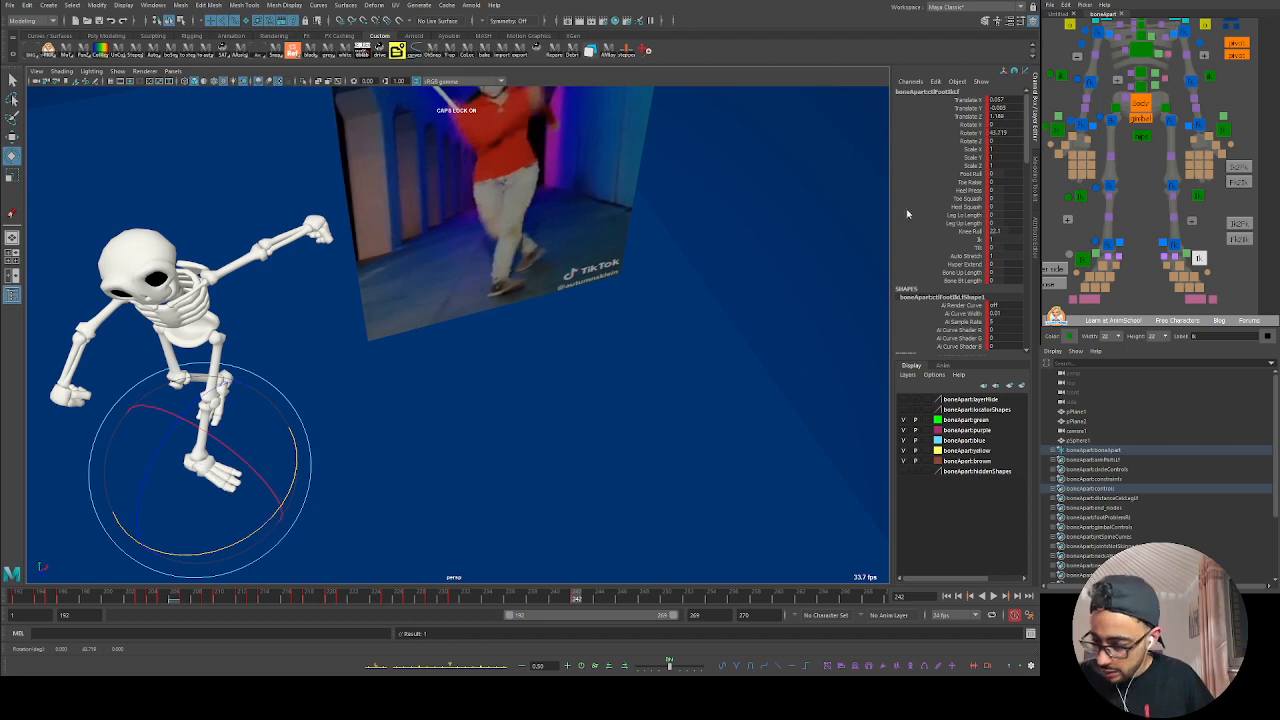
Step: Set the left foot's Foot Roll to about -0.6 at frame 242 and scrub the frames to check the step
{"action": "left_click", "coordinate": [971, 175]}
{"action": "mouse_move", "coordinate": [534, 397]}
{"action": "middle_mouse_down"}
{"action": "mouse_move", "coordinate": [557, 408]}
{"action": "mouse_move", "coordinate": [524, 408]}
{"action": "middle_mouse_up"}
{"action": "left_click_drag", "start_coordinate": [466, 437], "coordinate": [480, 414], "text": "alt"}
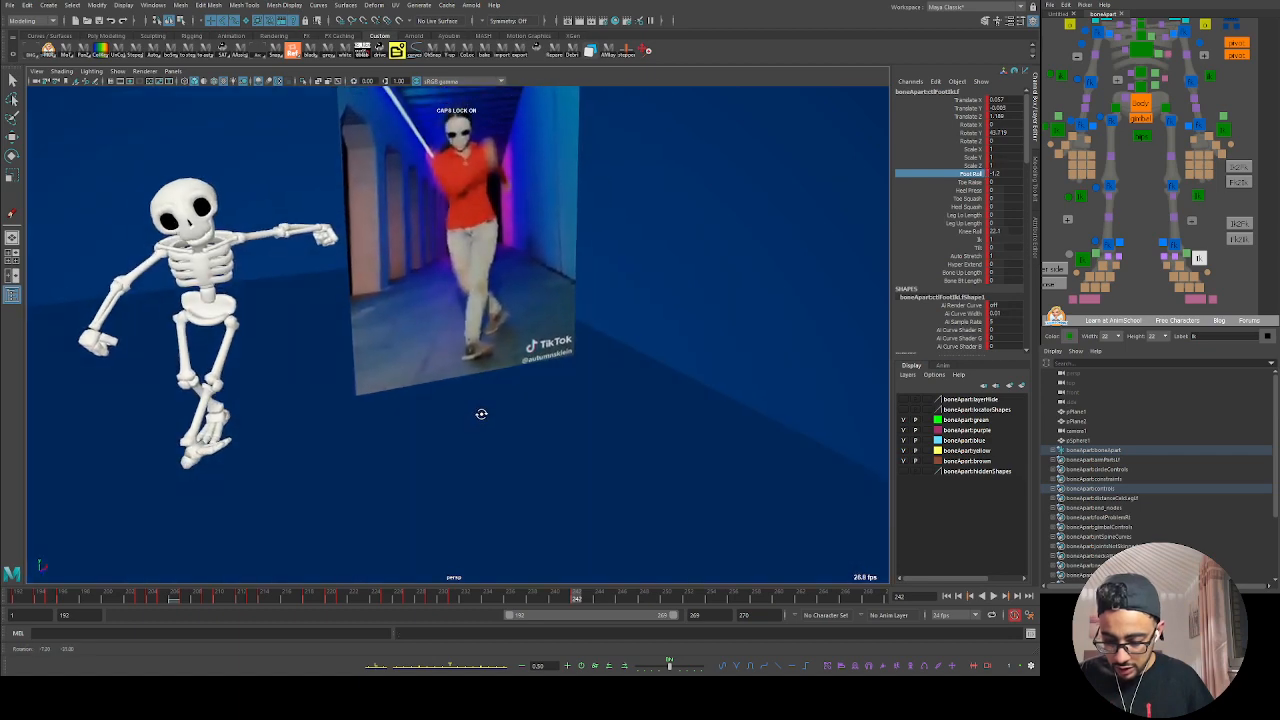
{"action": "middle_click_drag", "start_coordinate": [486, 446], "coordinate": [471, 448]}
{"action": "middle_click_drag", "start_coordinate": [546, 453], "coordinate": [518, 441]}
{"action": "left_click_drag", "start_coordinate": [509, 437], "coordinate": [512, 432], "text": "alt"}
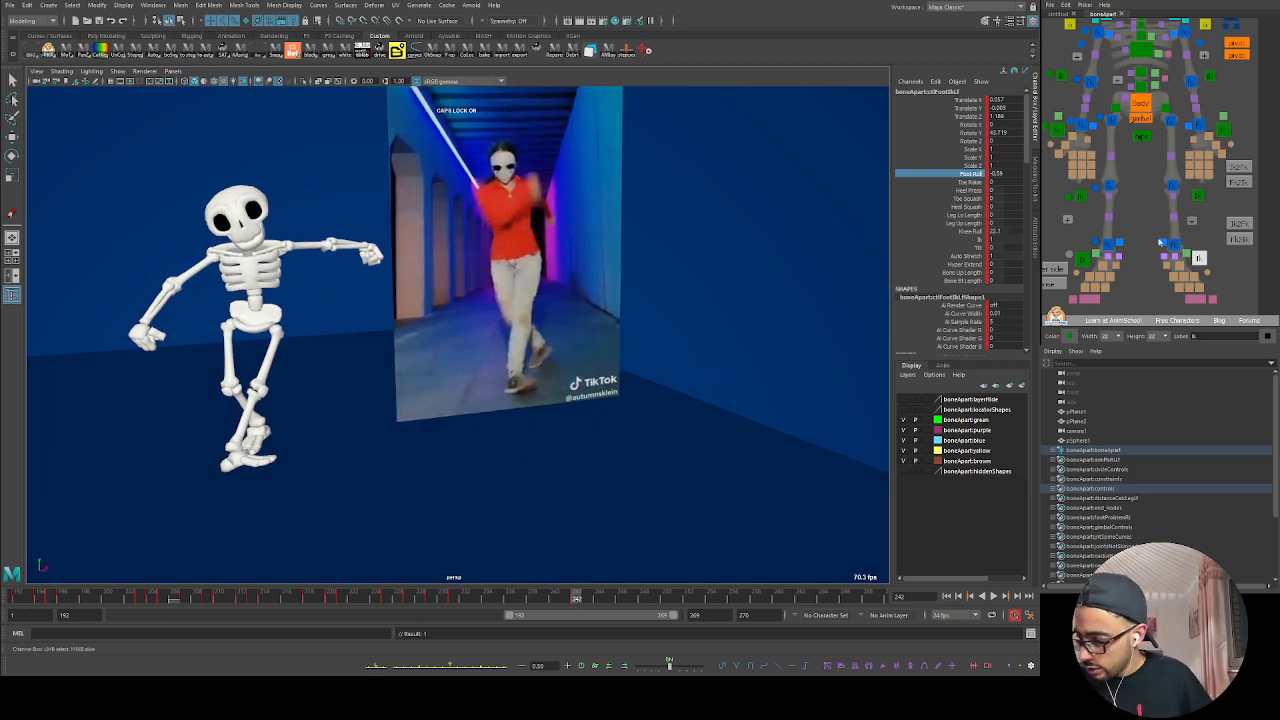
{"action": "key", "text": "e"}
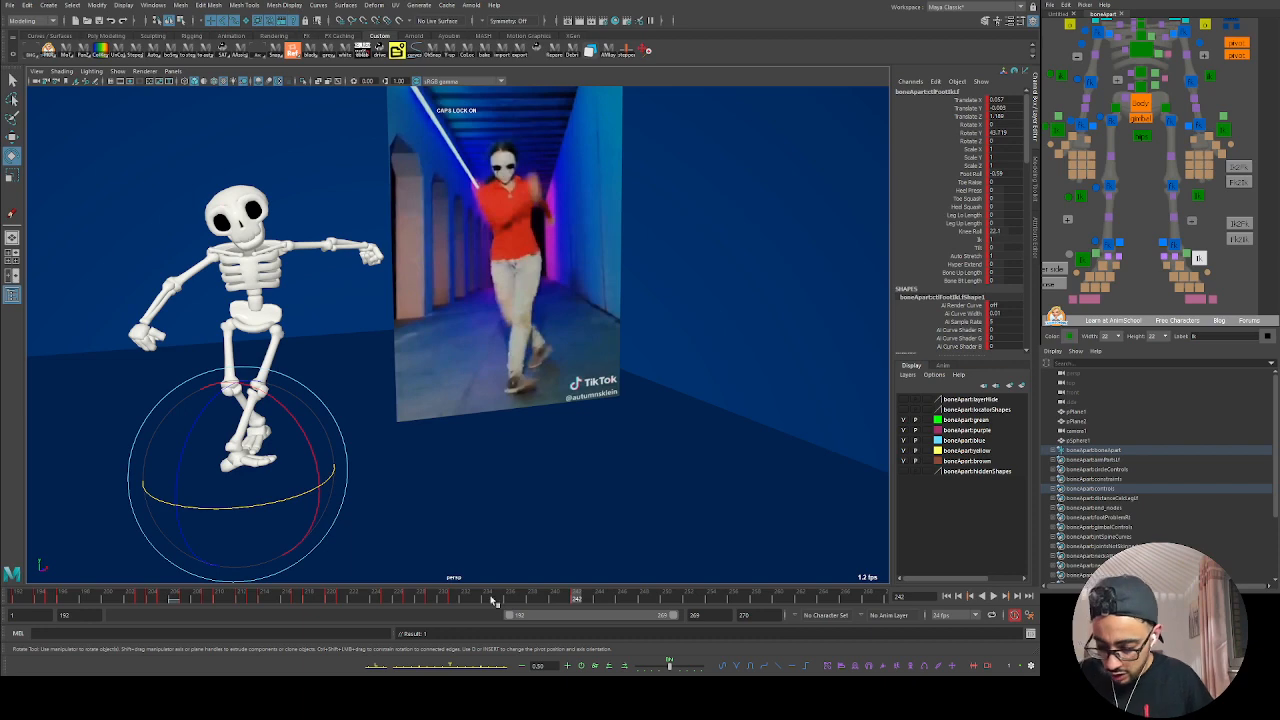
{"action": "key", "text": "alt+v"}
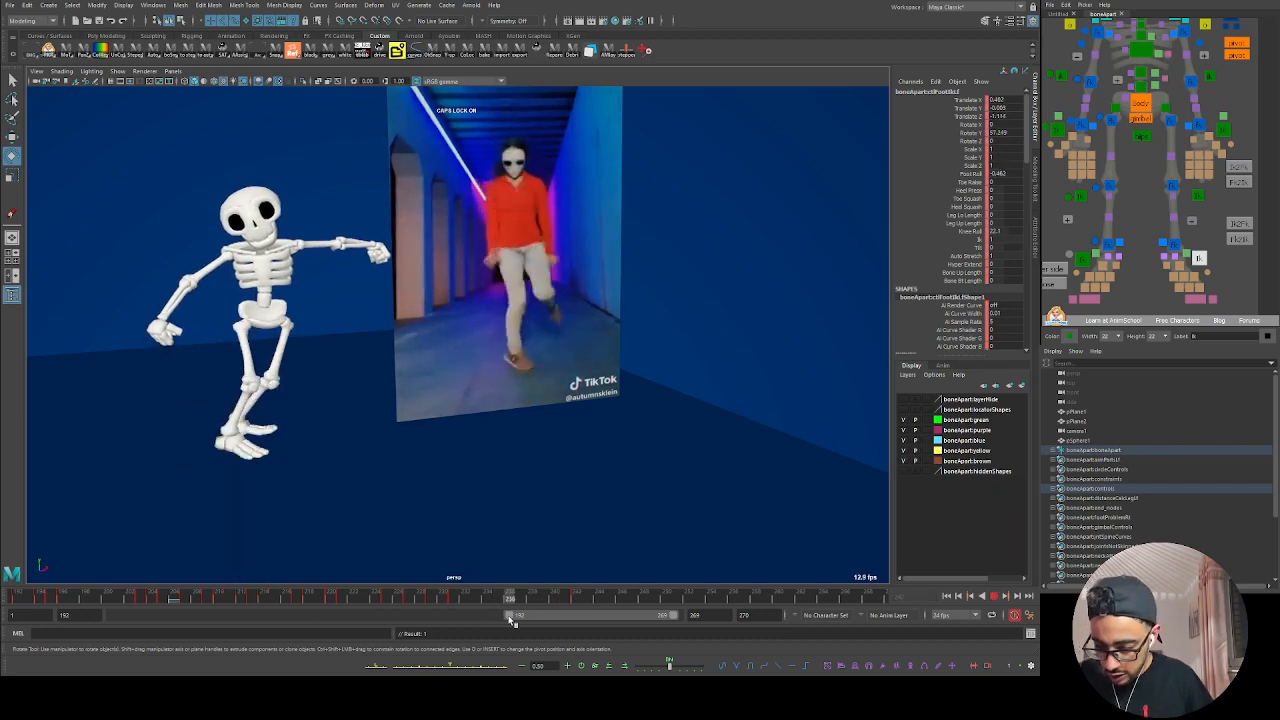
Step: Move the left foot outward and up at frame 235, angle it, and set its Knee Roll to about -35.6
{"action": "key", "text": "alt+v"}
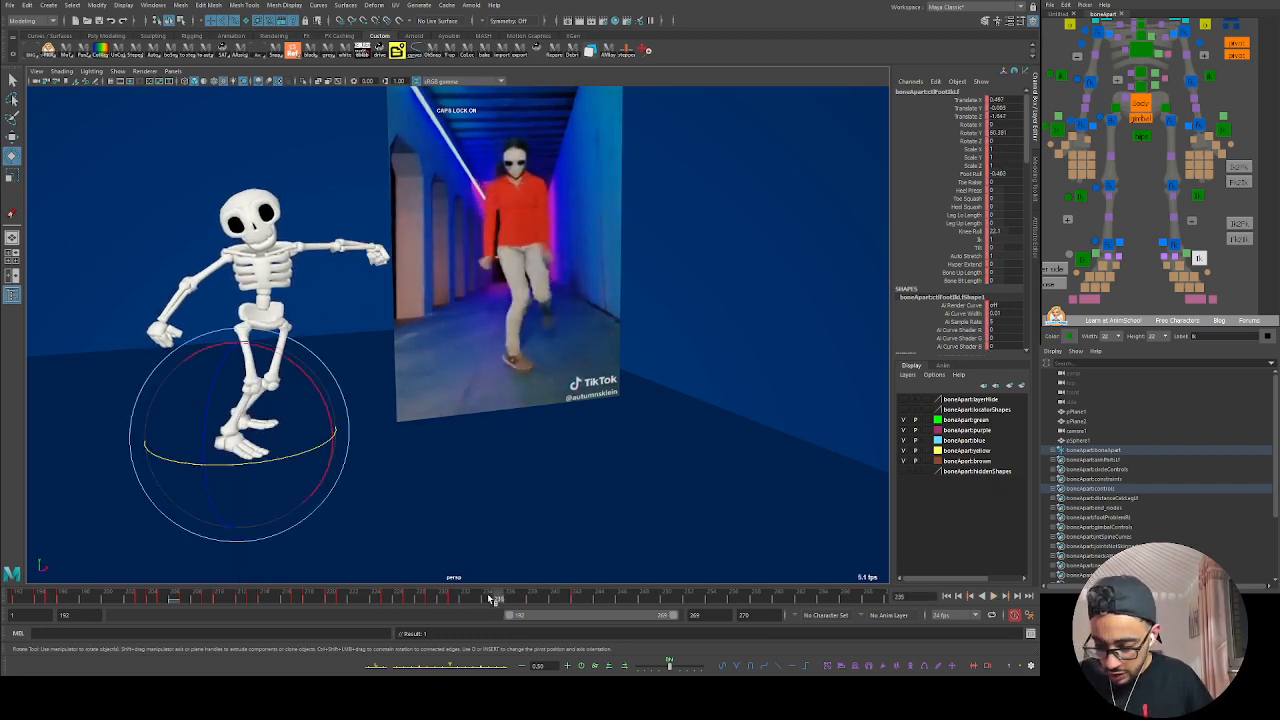
{"action": "key", "text": "w"}
{"action": "left_click_drag", "start_coordinate": [245, 437], "coordinate": [318, 424]}
{"action": "key", "text": "e"}
{"action": "left_click", "coordinate": [975, 231]}
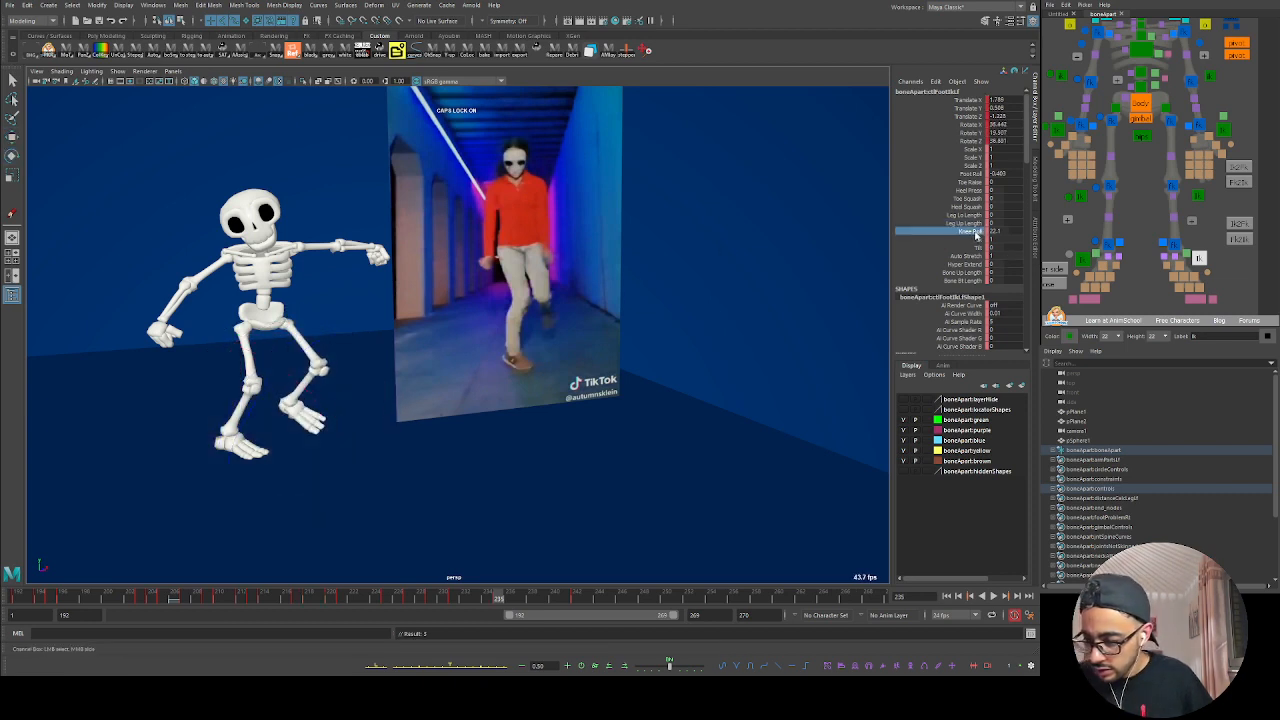
{"action": "middle_click_drag", "start_coordinate": [661, 331], "coordinate": [399, 435]}
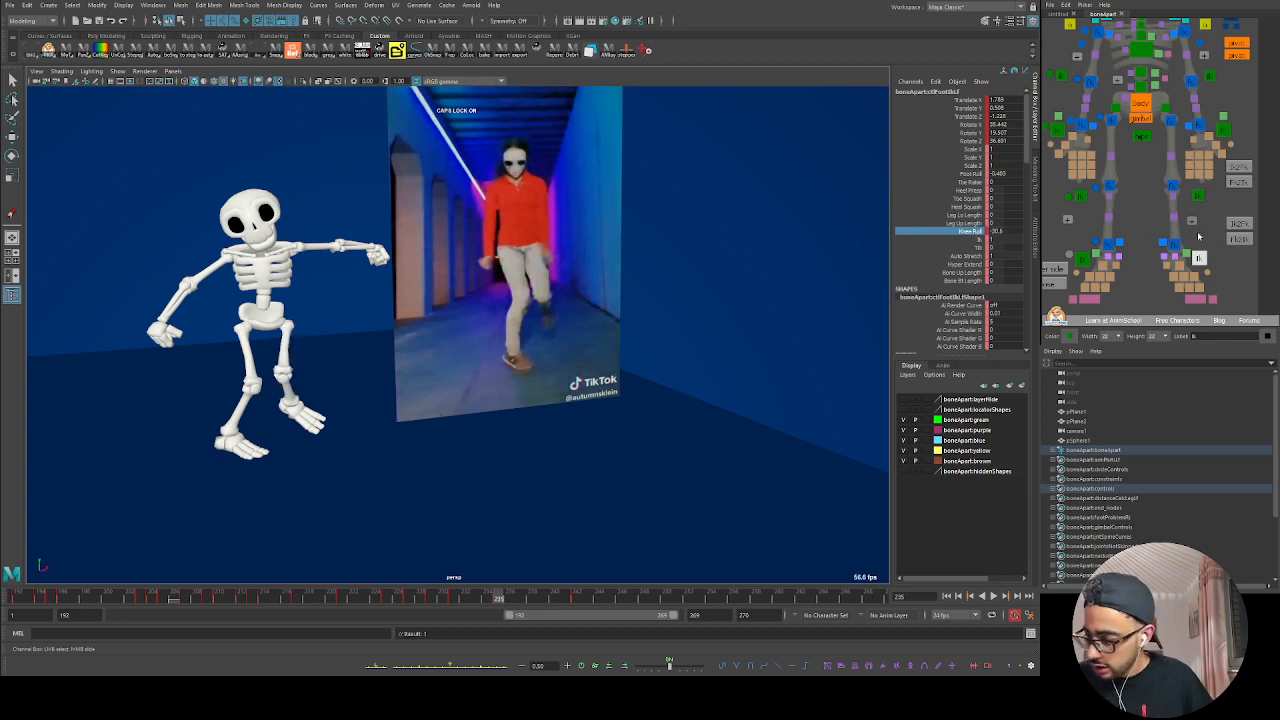
Step: Turn the left foot inward at frame 235 and raise it to about 1.5 in Translate Y
{"action": "left_click", "coordinate": [1201, 258]}
{"action": "key", "text": "e"}
{"action": "left_click_drag", "start_coordinate": [404, 454], "coordinate": [329, 480]}
{"action": "key", "text": "w"}
{"action": "left_click_drag", "start_coordinate": [301, 414], "coordinate": [305, 394]}
Step: Tip the left foot toes-down at frame 235, to about 103 in Rotate X, matching the reference kick
{"action": "left_click_drag", "start_coordinate": [450, 402], "coordinate": [310, 380], "text": "alt"}
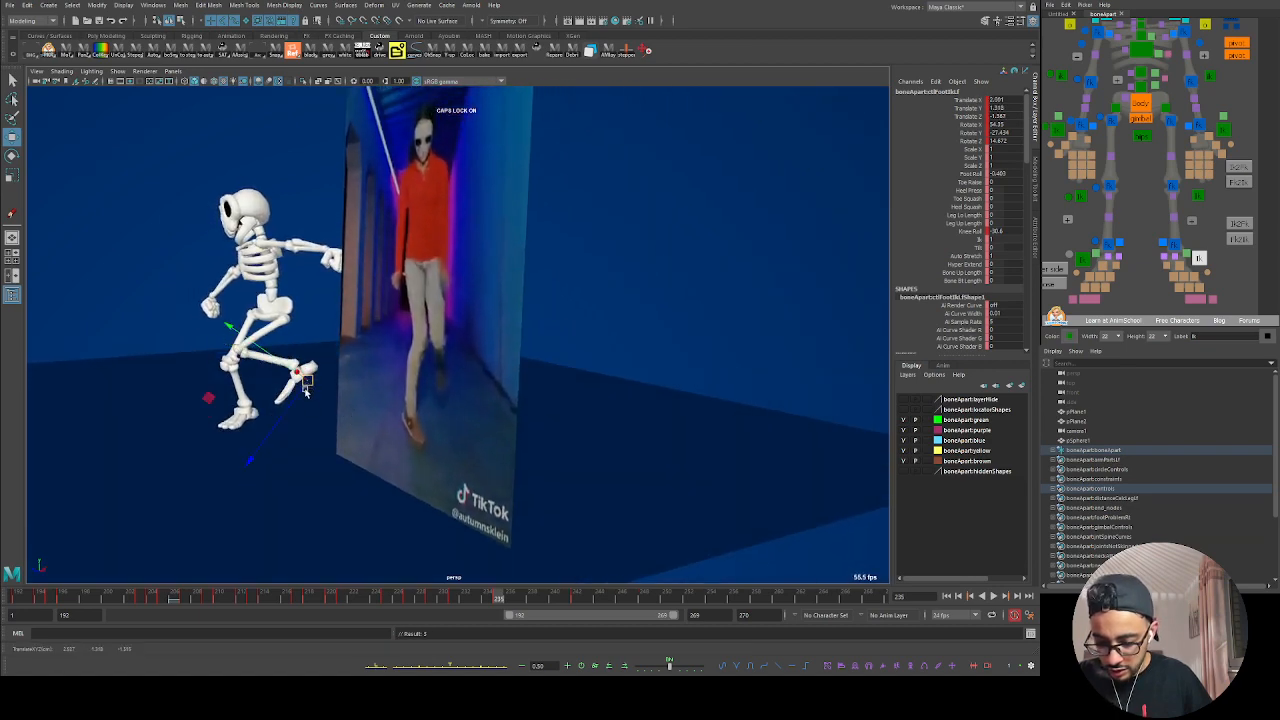
{"action": "key", "text": "e"}
{"action": "left_click_drag", "start_coordinate": [284, 468], "coordinate": [358, 474]}
{"action": "left_click_drag", "start_coordinate": [293, 482], "coordinate": [386, 466], "text": "alt"}
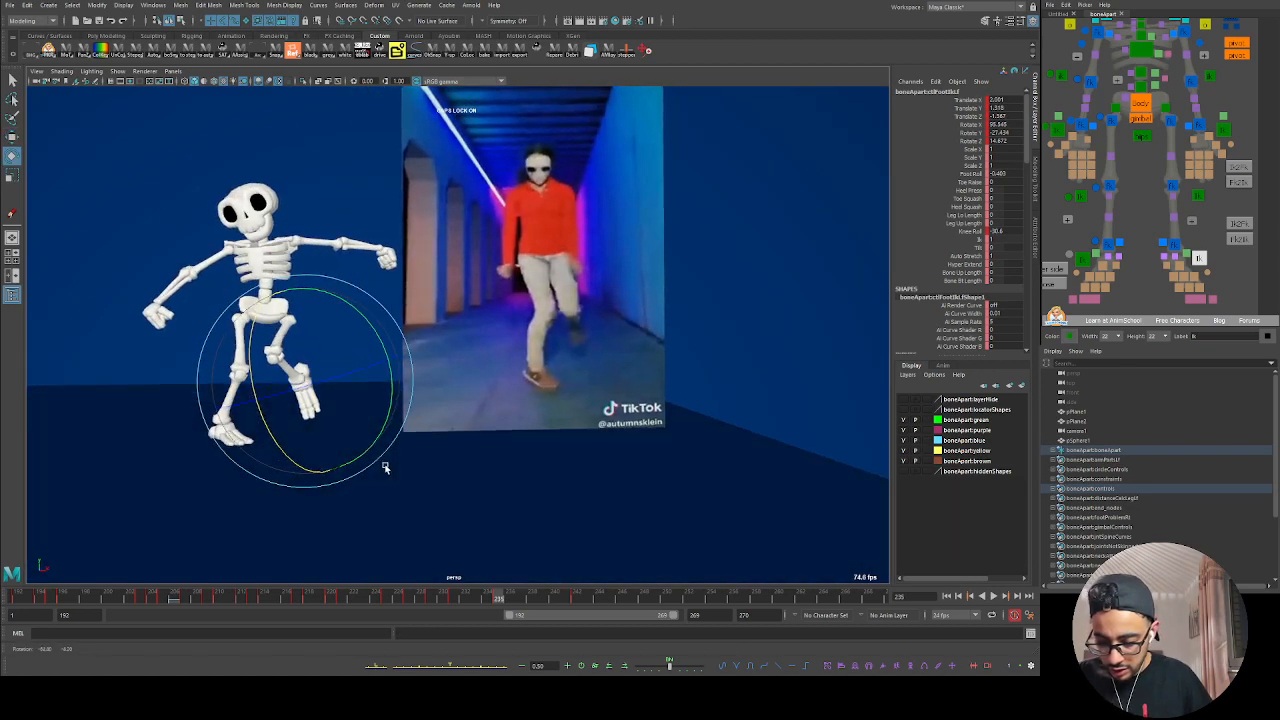
{"action": "left_click_drag", "start_coordinate": [356, 408], "coordinate": [392, 403]}
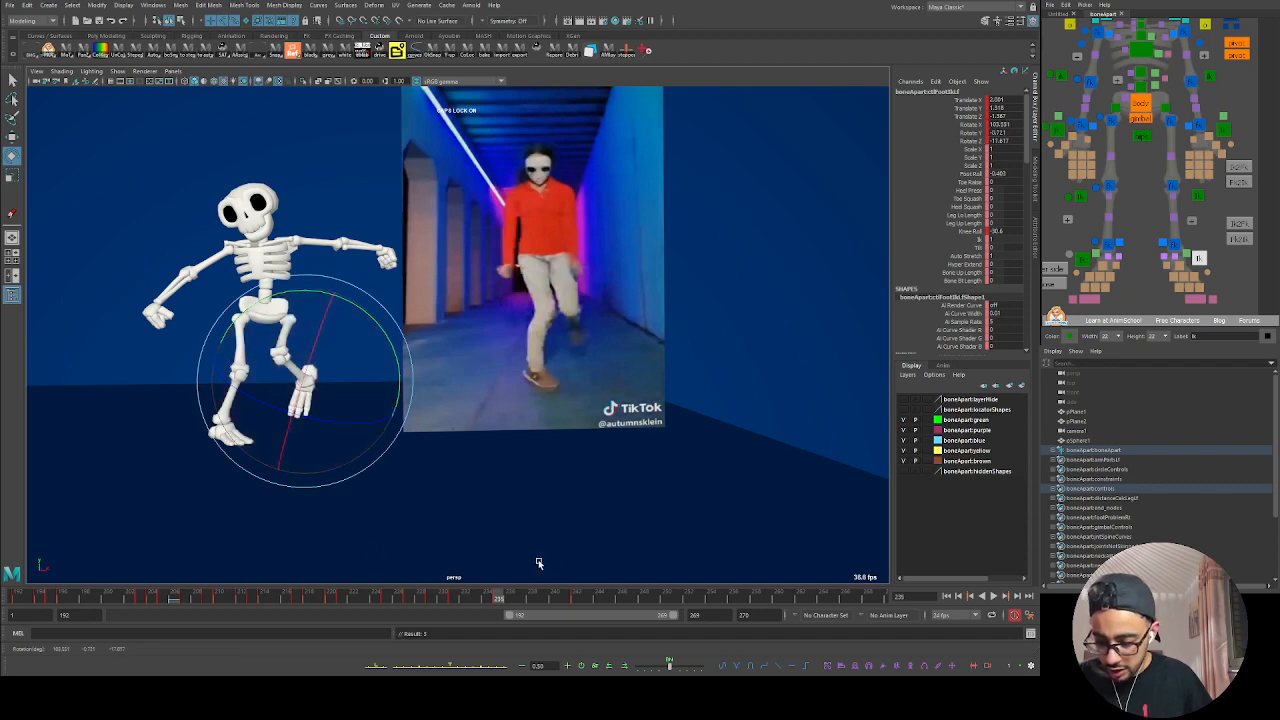
Step: Swing the left foot outward and up at frame 238, to about 2.1 in Translate X, and rotate it to follow the leg
{"action": "key", "text": "alt+v"}
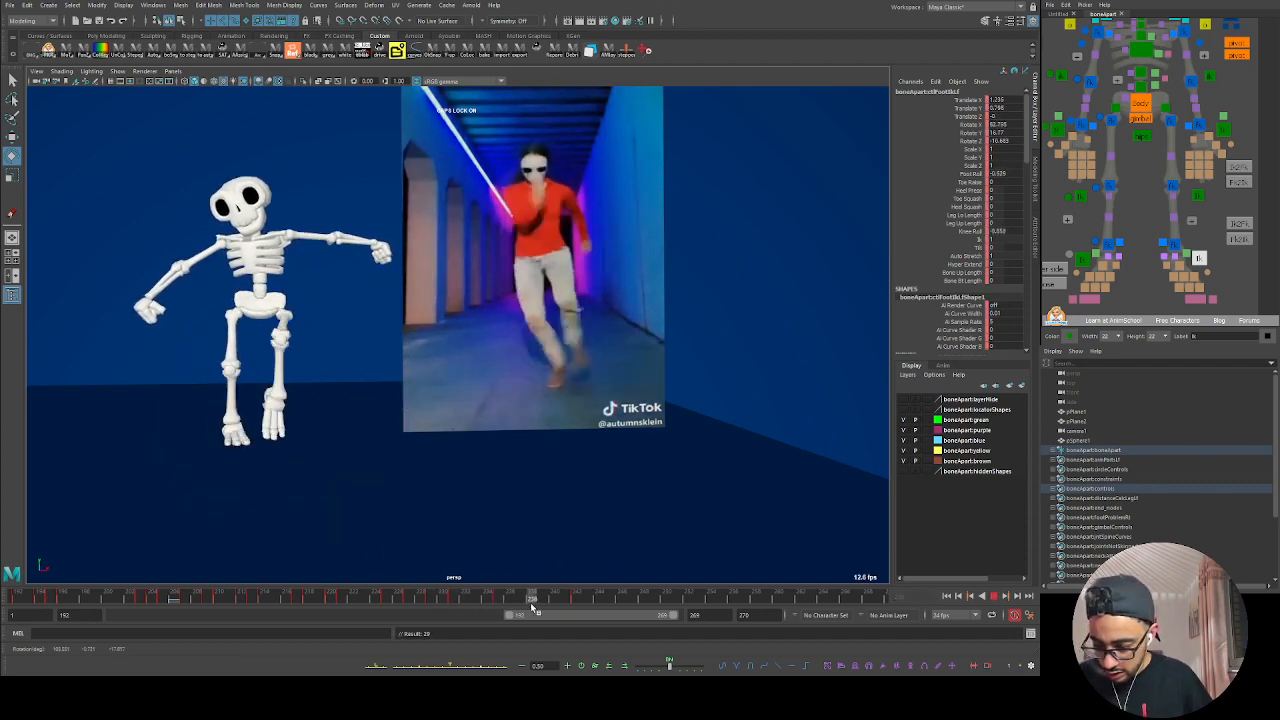
{"action": "key", "text": "alt+v"}
{"action": "key", "text": "w"}
{"action": "left_click_drag", "start_coordinate": [277, 416], "coordinate": [310, 455]}
{"action": "key", "text": "e"}
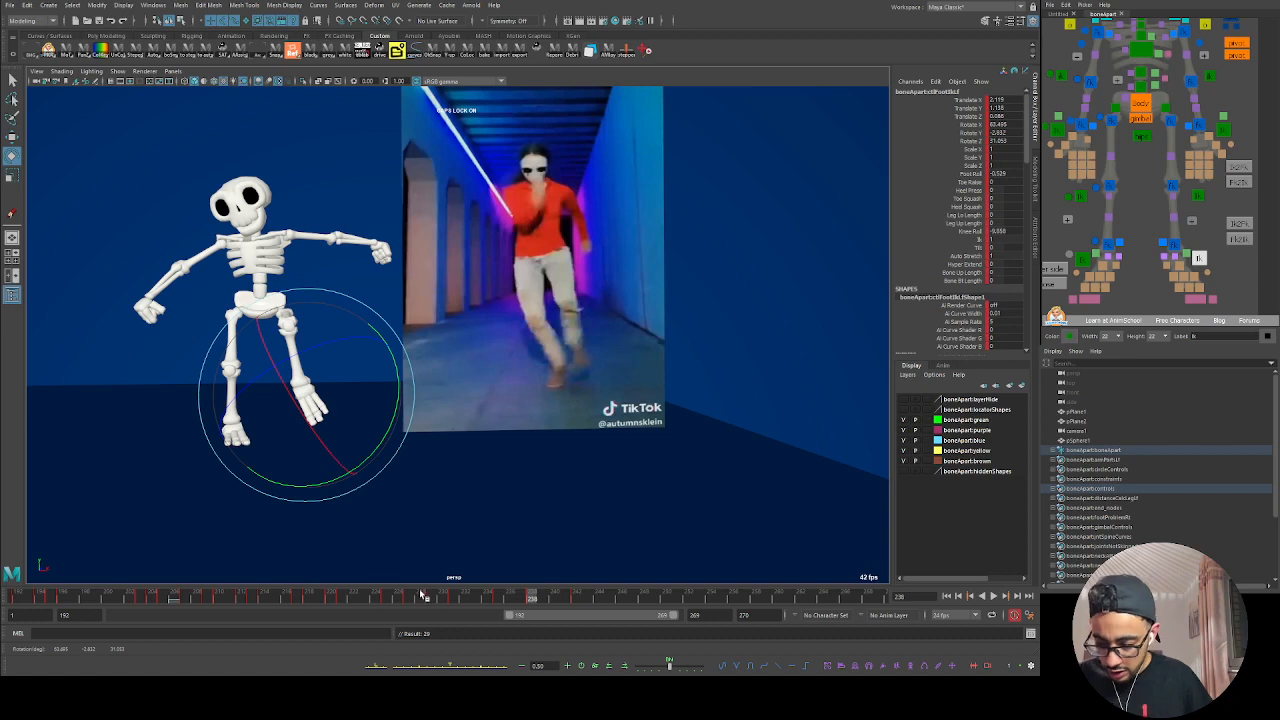
{"action": "mouse_move", "coordinate": [508, 600]}
{"action": "left_mouse_down"}
{"action": "mouse_move", "coordinate": [418, 598]}
{"action": "mouse_move", "coordinate": [534, 605]}
{"action": "mouse_move", "coordinate": [417, 608]}
{"action": "mouse_move", "coordinate": [509, 608]}
{"action": "mouse_move", "coordinate": [454, 607]}
{"action": "mouse_move", "coordinate": [498, 603]}
{"action": "left_mouse_up"}
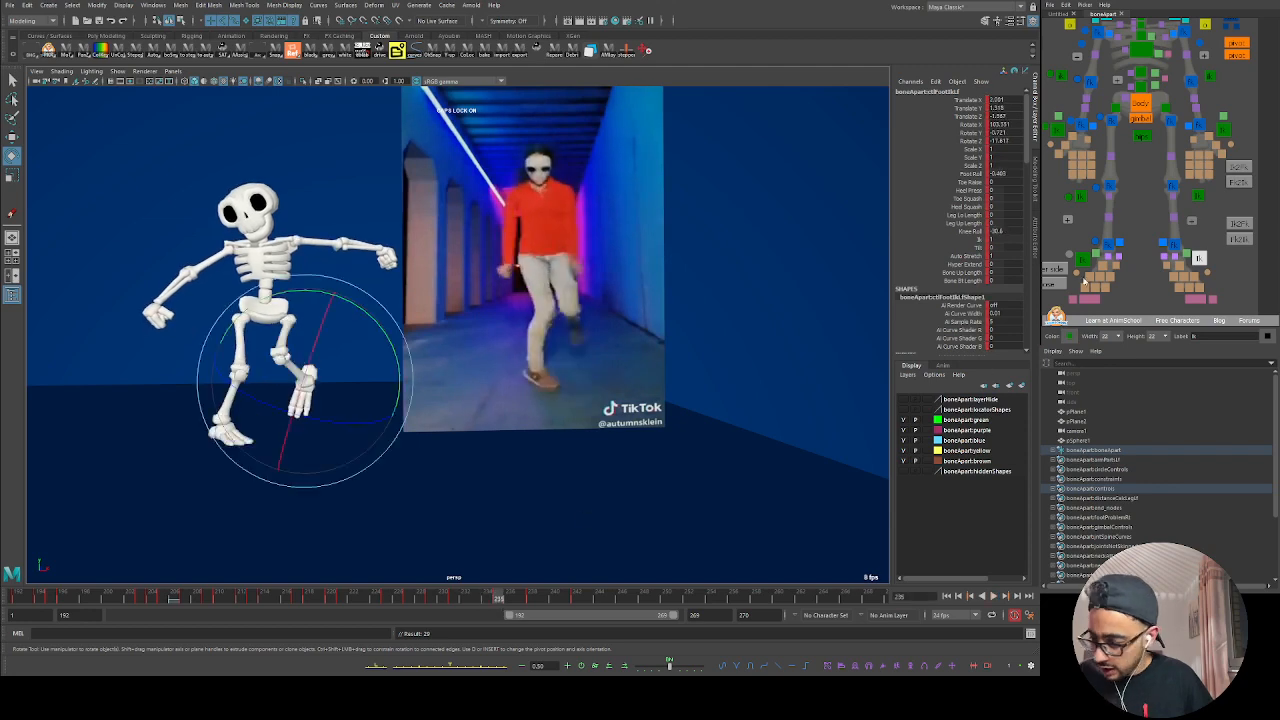
Step: Raise the right foot's Translate X keys at frames 235 and 237 in the Graph Editor to level with its following keys
{"action": "left_click", "coordinate": [623, 566]}
{"action": "left_click", "coordinate": [1081, 259]}
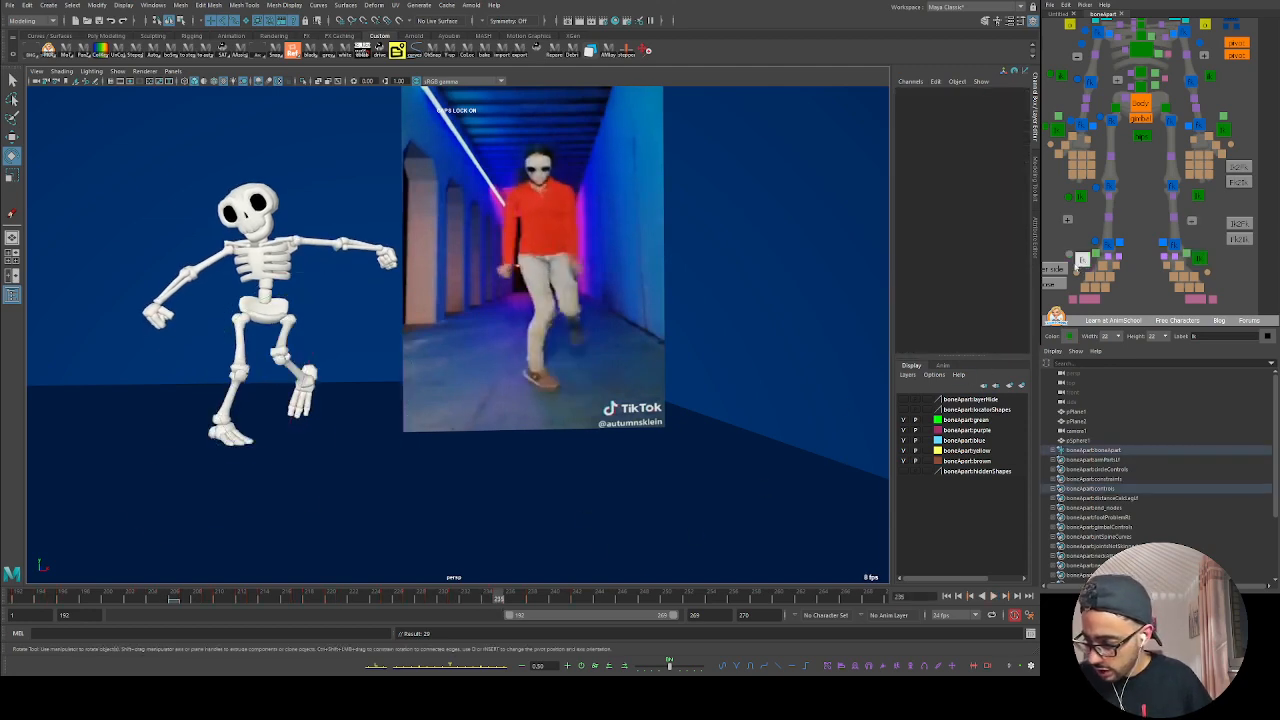
{"action": "mouse_move", "coordinate": [477, 605]}
{"action": "left_mouse_down"}
{"action": "mouse_move", "coordinate": [455, 605]}
{"action": "mouse_move", "coordinate": [499, 606]}
{"action": "left_mouse_up"}
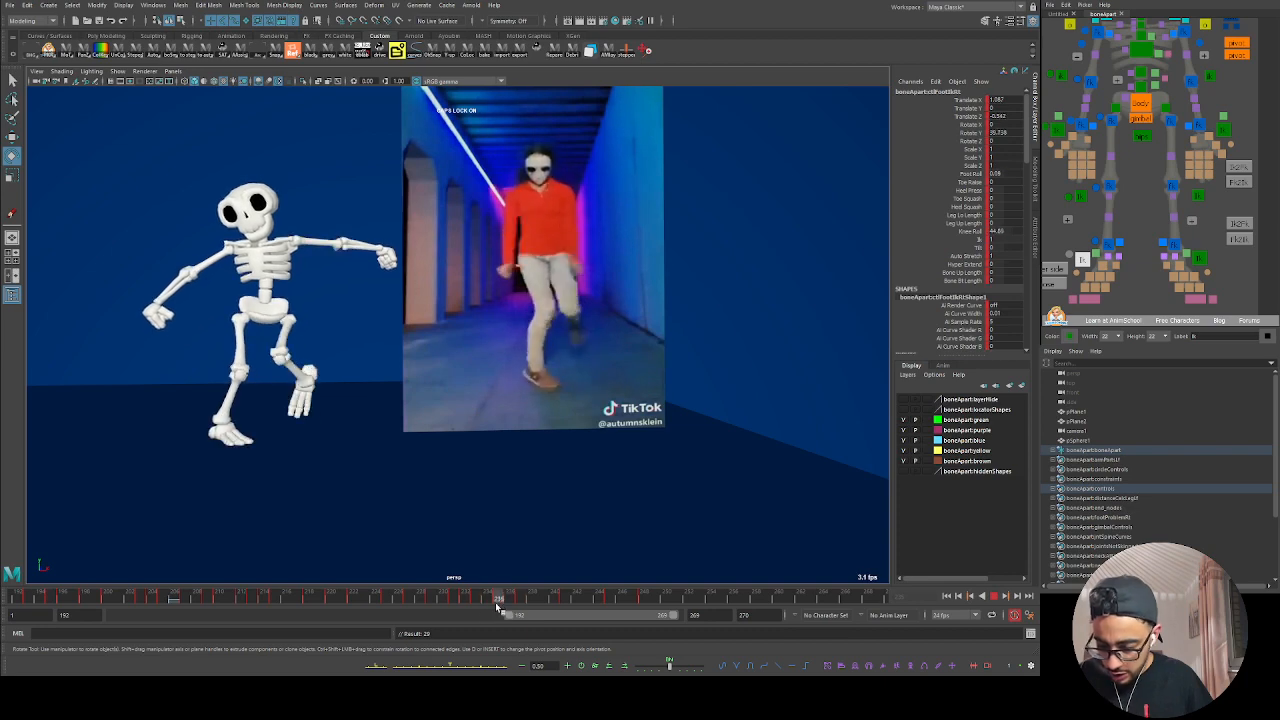
{"action": "key", "text": "space"}
{"action": "left_click", "coordinate": [94, 386]}
{"action": "key", "text": "f"}
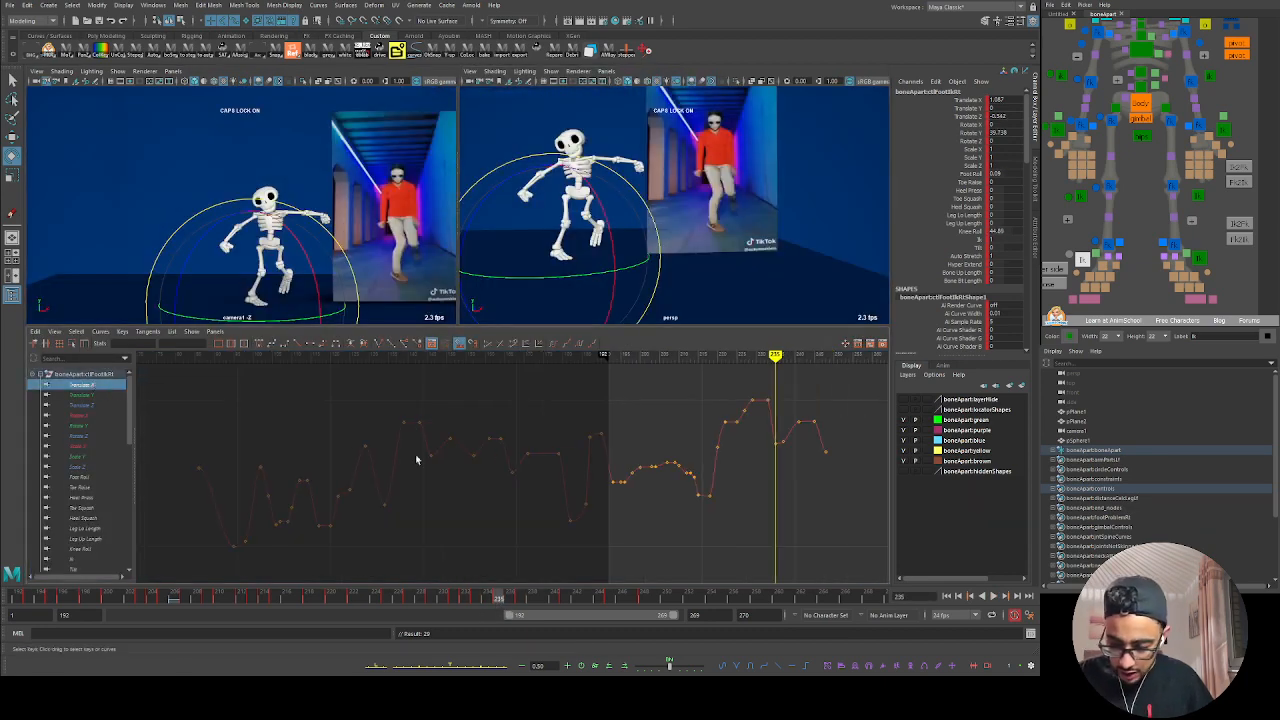
{"action": "middle_click_drag", "start_coordinate": [645, 494], "coordinate": [404, 473], "text": "alt"}
{"action": "right_click_drag", "start_coordinate": [404, 473], "coordinate": [597, 503], "text": "alt"}
{"action": "middle_click_drag", "start_coordinate": [597, 503], "coordinate": [464, 637], "text": "alt"}
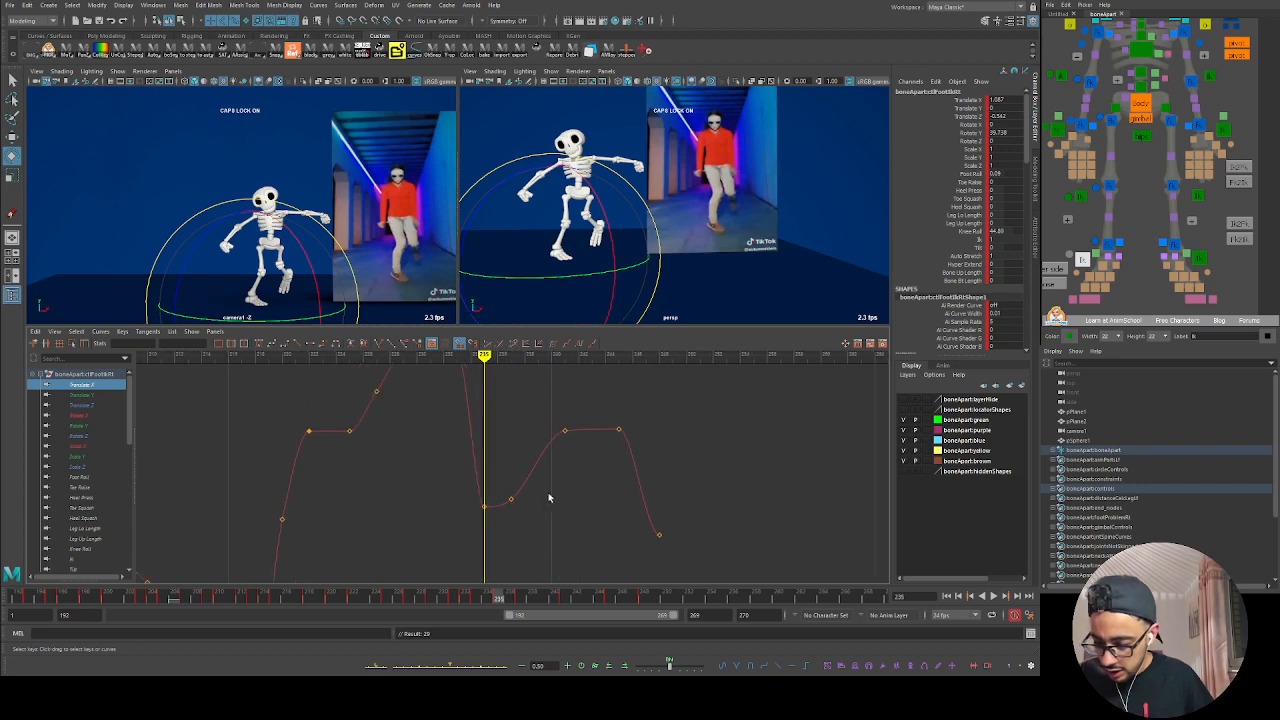
{"action": "left_click_drag", "start_coordinate": [548, 490], "coordinate": [460, 518]}
{"action": "middle_click_drag", "start_coordinate": [489, 498], "coordinate": [512, 399], "text": "shift"}
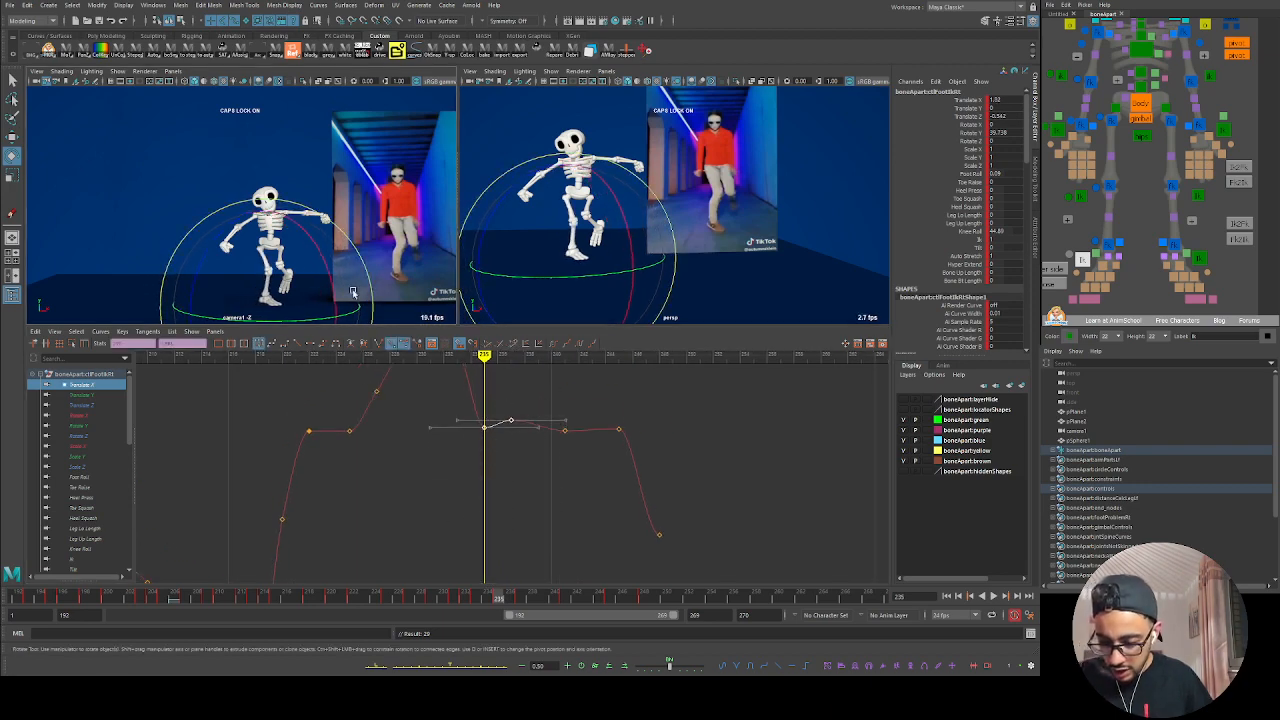
{"action": "key", "text": "space"}
Step: Scale the body's Translate X keys between frames 239 and 247 toward the preceding key's value in the Graph Editor
{"action": "left_click_drag", "start_coordinate": [458, 602], "coordinate": [555, 604]}
{"action": "left_click", "coordinate": [1137, 108]}
{"action": "key", "text": "space"}
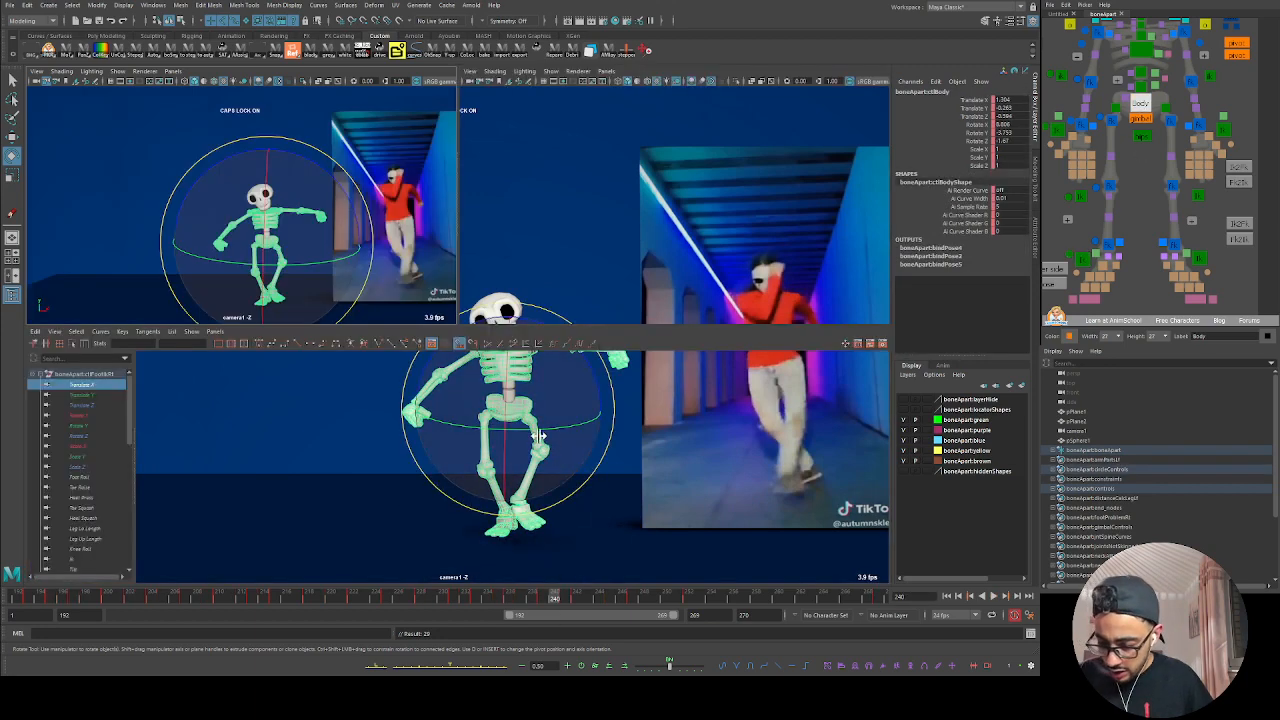
{"action": "left_click", "coordinate": [97, 387]}
{"action": "key", "text": "f"}
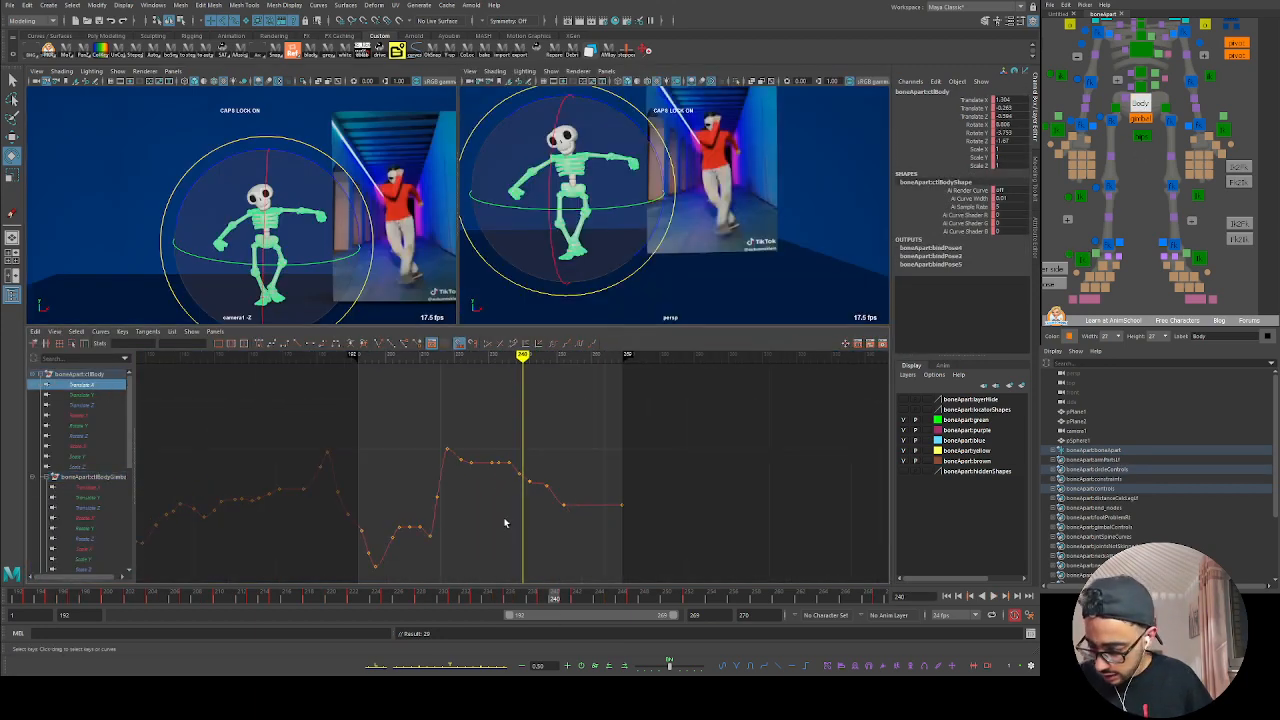
{"action": "left_click_drag", "start_coordinate": [602, 478], "coordinate": [451, 543]}
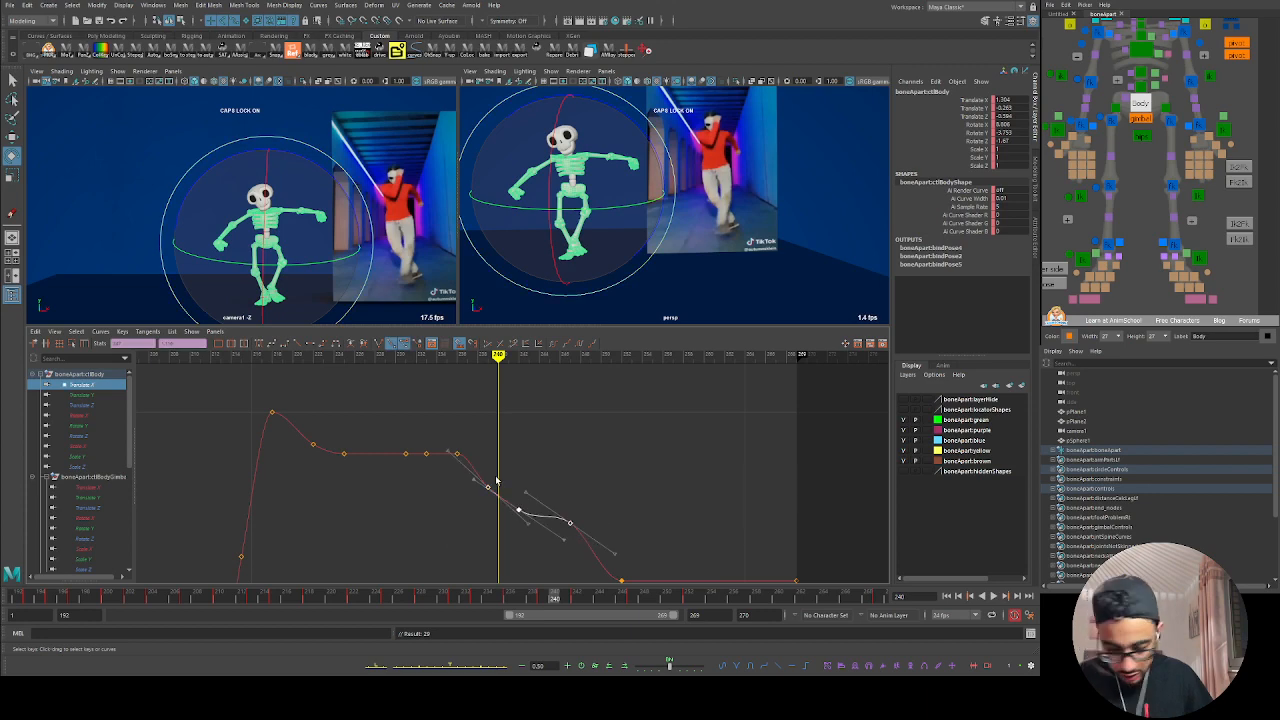
{"action": "key", "text": "minus"}
{"action": "key", "text": "minus"}
{"action": "key", "text": "minus"}
{"action": "key", "text": "minus"}
{"action": "key", "text": "minus"}
{"action": "key", "text": "minus"}
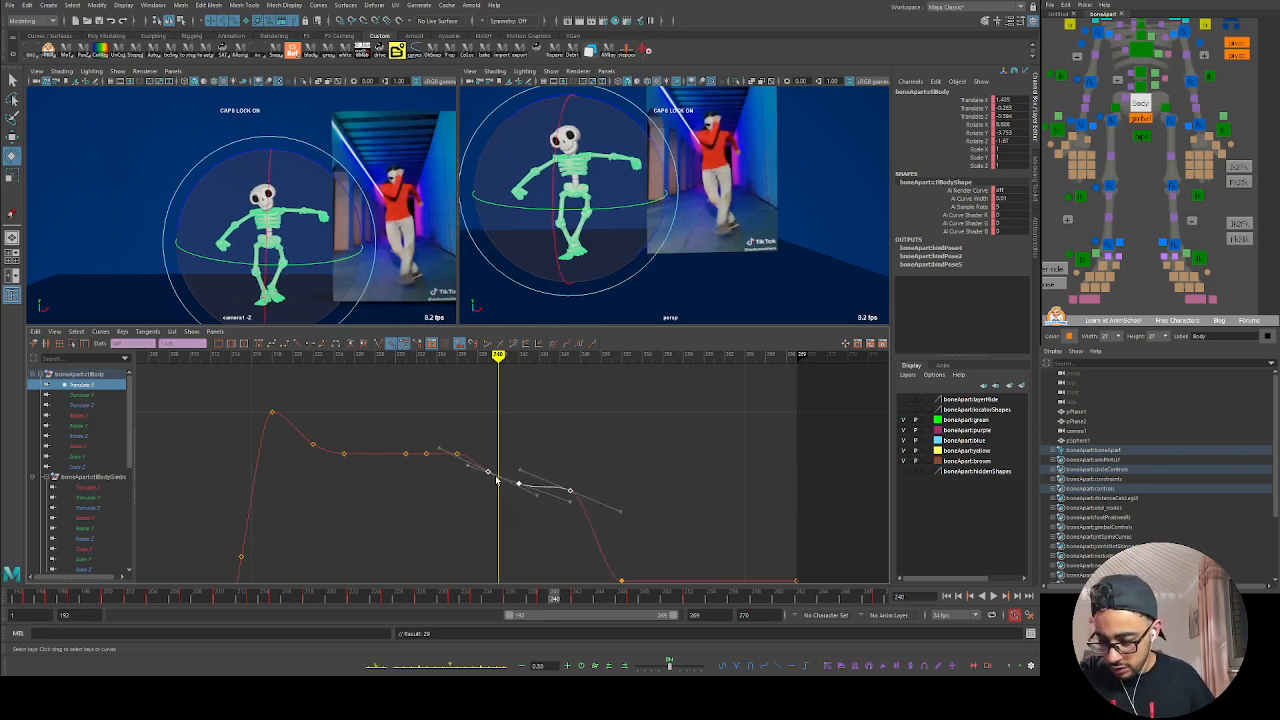
{"action": "key", "text": "space"}
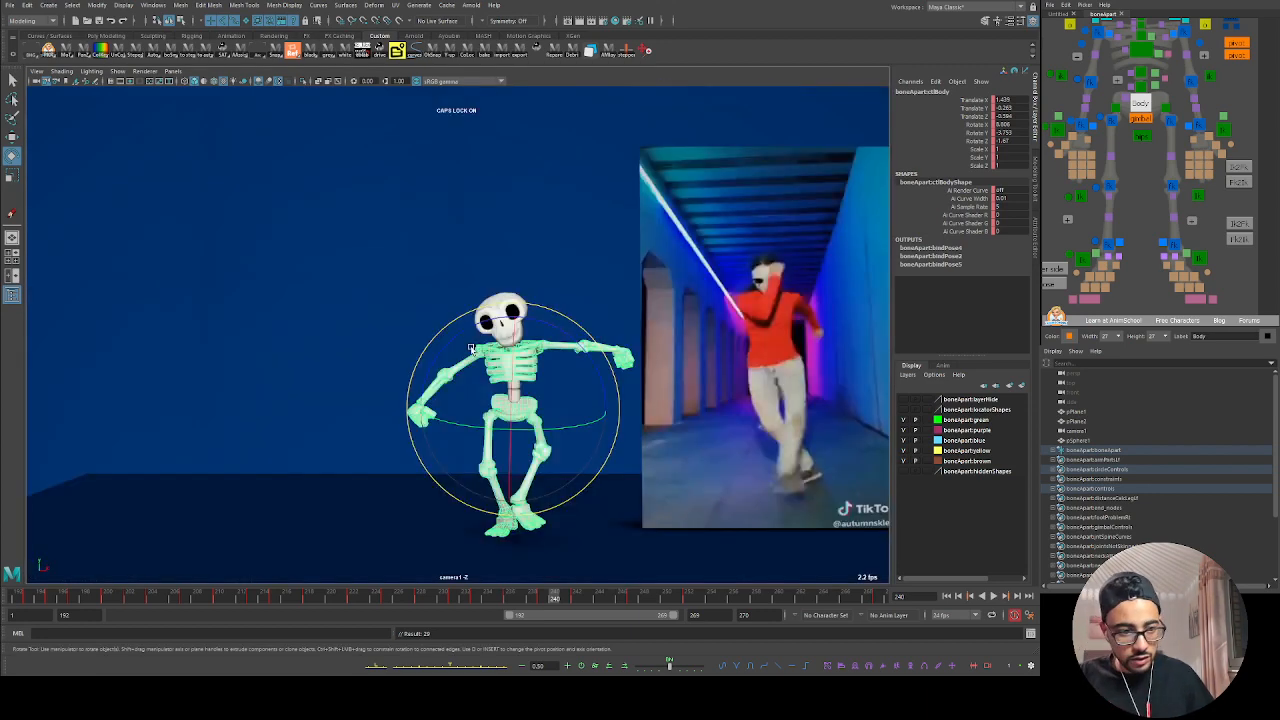
Step: Try to shift the body control sideways along X at frame 242 and check the motion against the reference
{"action": "mouse_move", "coordinate": [546, 598]}
{"action": "left_mouse_down"}
{"action": "mouse_move", "coordinate": [486, 600]}
{"action": "mouse_move", "coordinate": [587, 619]}
{"action": "mouse_move", "coordinate": [521, 628]}
{"action": "mouse_move", "coordinate": [581, 631]}
{"action": "left_mouse_up"}
{"action": "left_click", "coordinate": [1122, 140]}
{"action": "left_click", "coordinate": [1140, 104]}
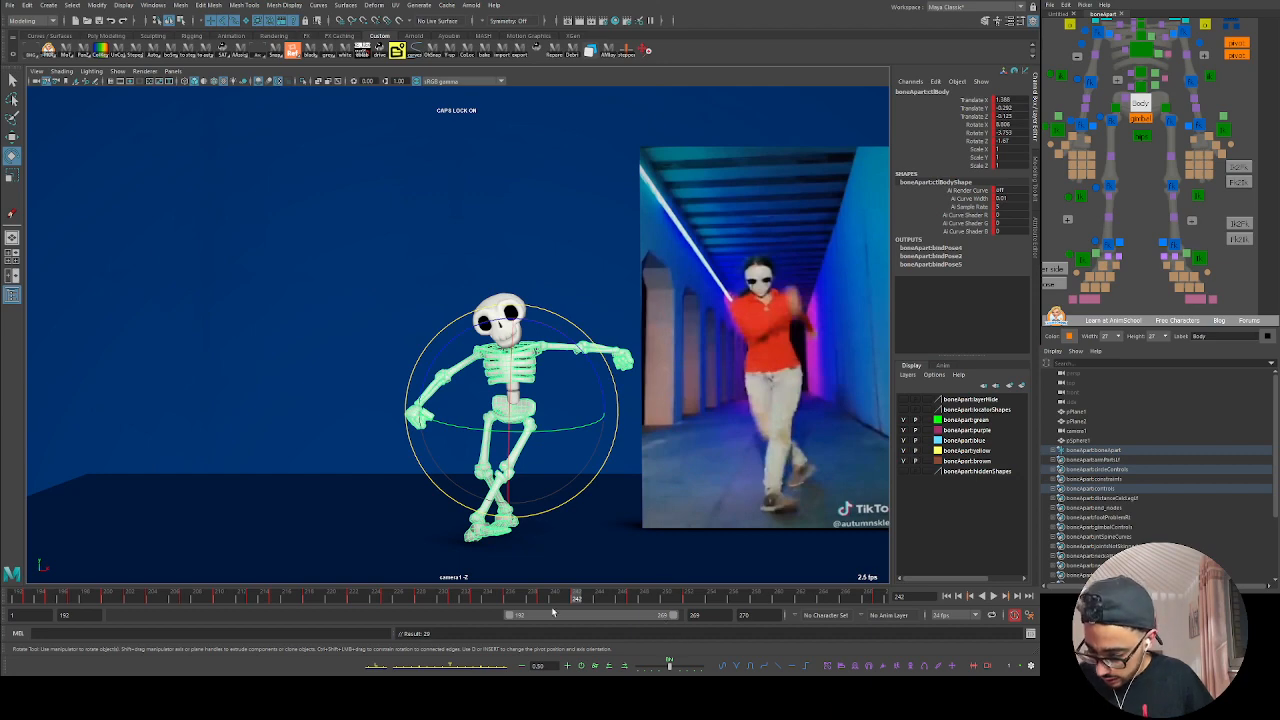
{"action": "key", "text": "alt+v"}
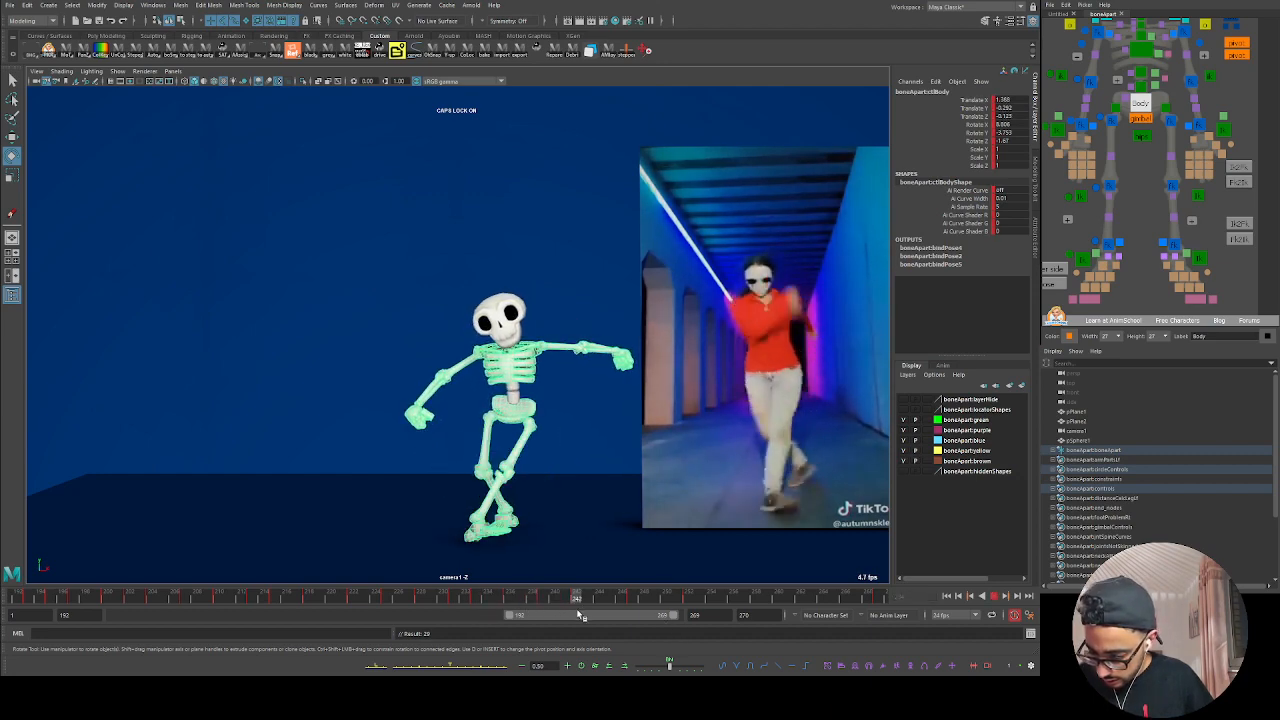
{"action": "key", "text": "alt+v"}
{"action": "key", "text": "w"}
{"action": "left_click_drag", "start_coordinate": [565, 417], "coordinate": [558, 415]}
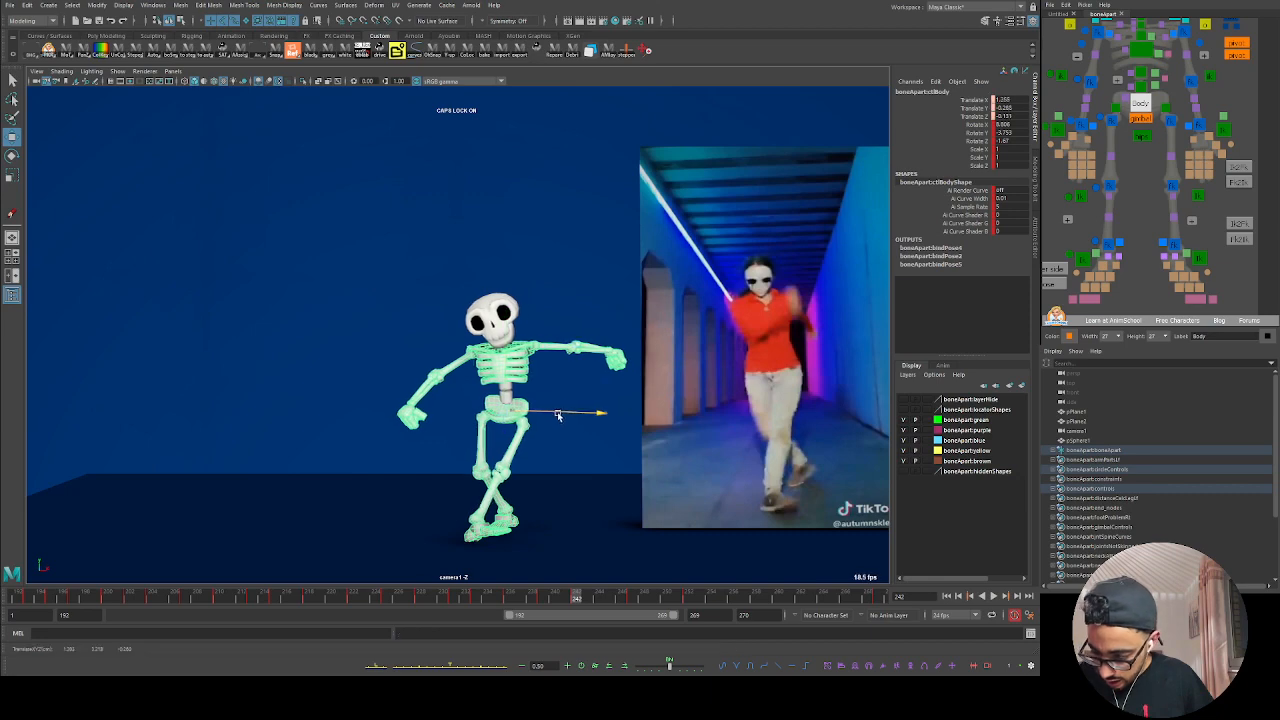
{"action": "key", "text": "alt+v"}
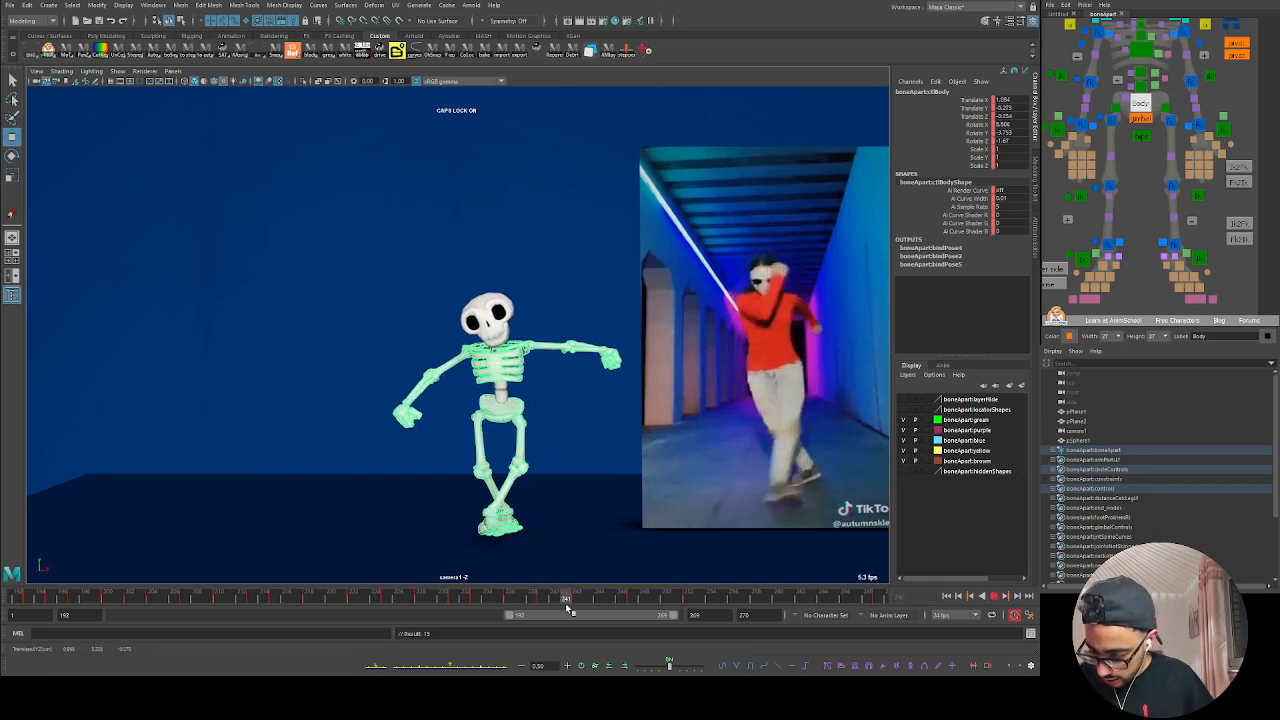
{"action": "left_click_drag", "start_coordinate": [573, 616], "coordinate": [523, 602]}
{"action": "key", "text": "alt+v"}
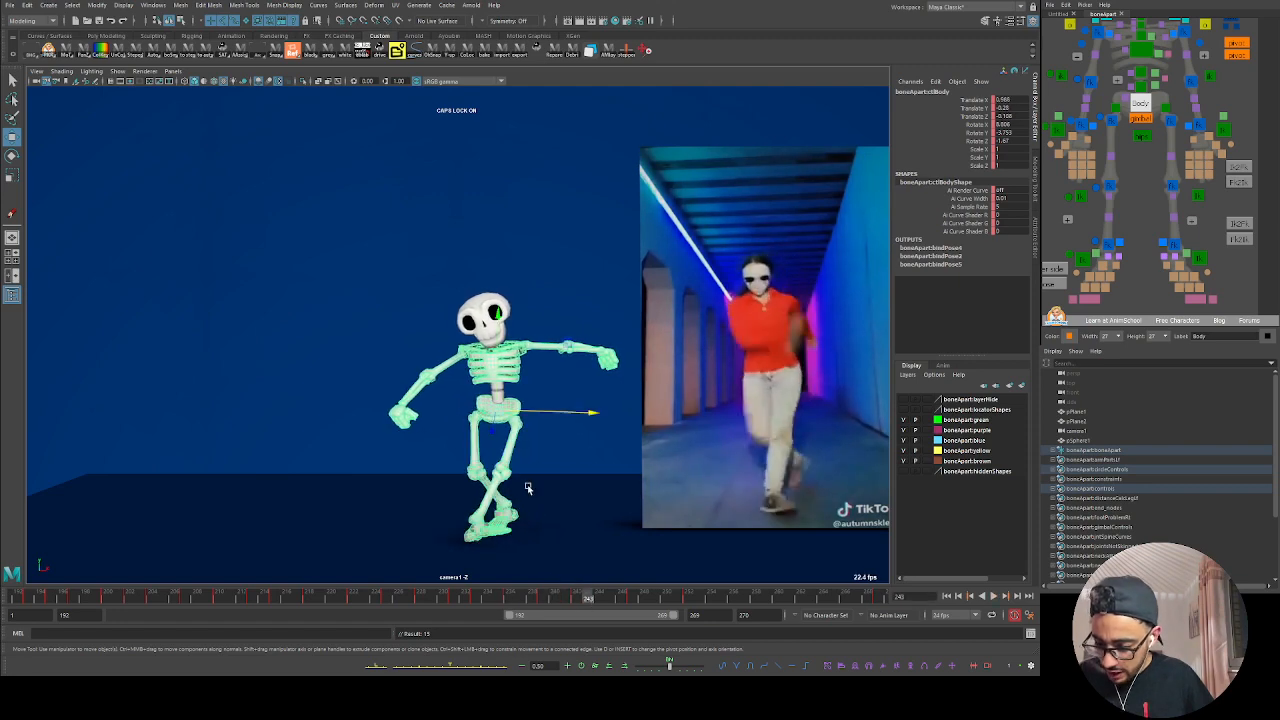
Step: Undo the body shift at frame 242 and scrub the surrounding frames against the reference
{"action": "key", "text": "ctrl+z"}
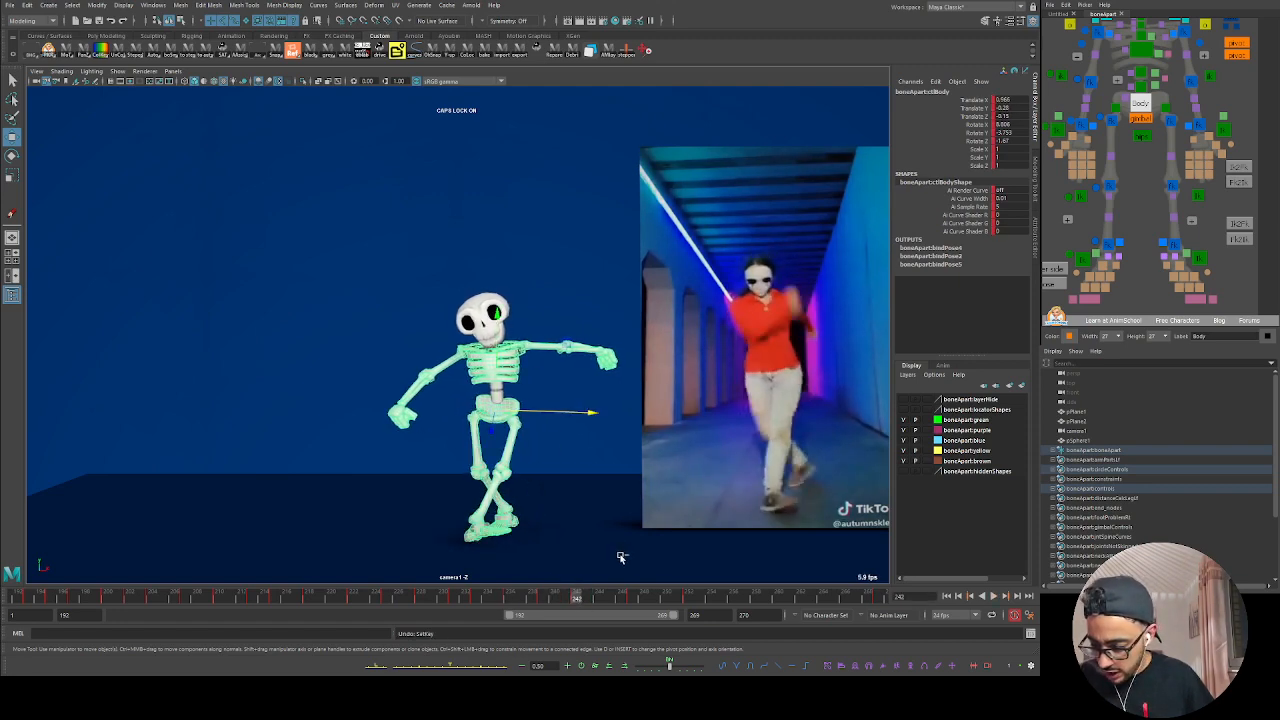
{"action": "key", "text": "ctrl+z"}
{"action": "key", "text": "alt+v"}
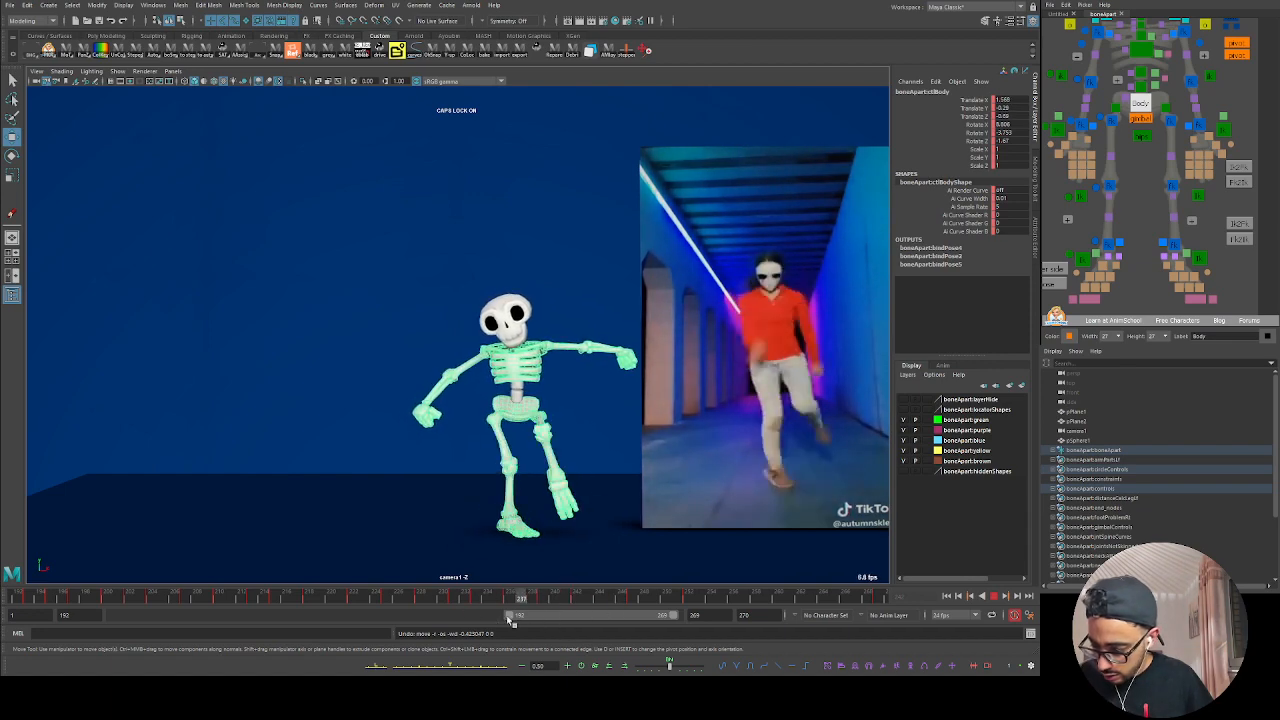
{"action": "key", "text": "alt+v"}
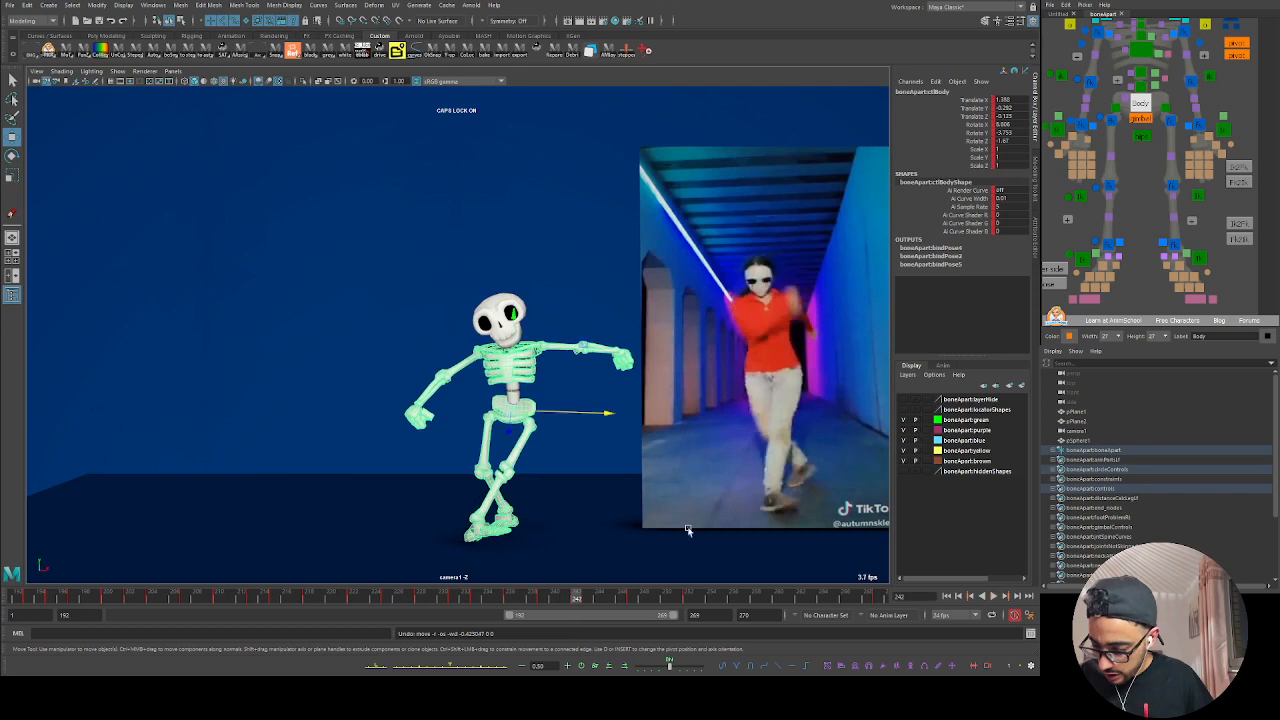
Step: Scale both feet's Translate X keys from frame 235 to 248 toward the preceding key values in the Graph Editor
{"action": "left_click", "coordinate": [1145, 266]}
{"action": "left_click", "coordinate": [1071, 253]}
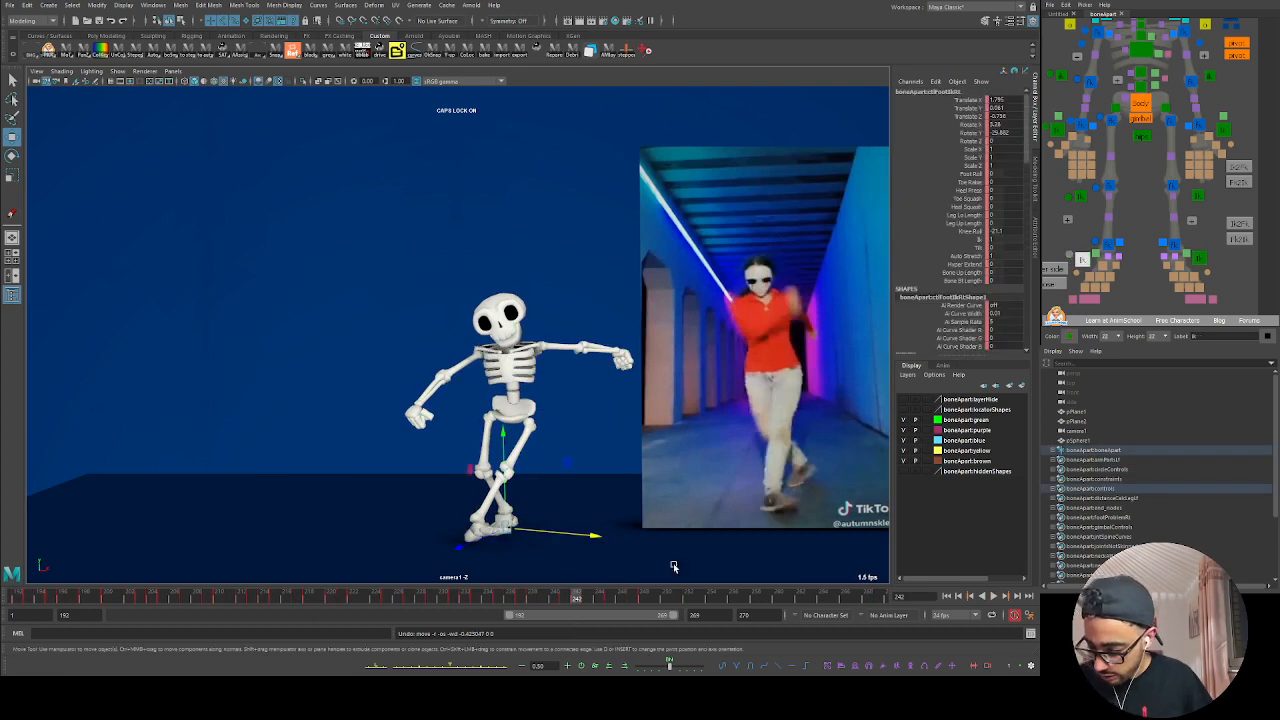
{"action": "left_click", "coordinate": [1070, 256]}
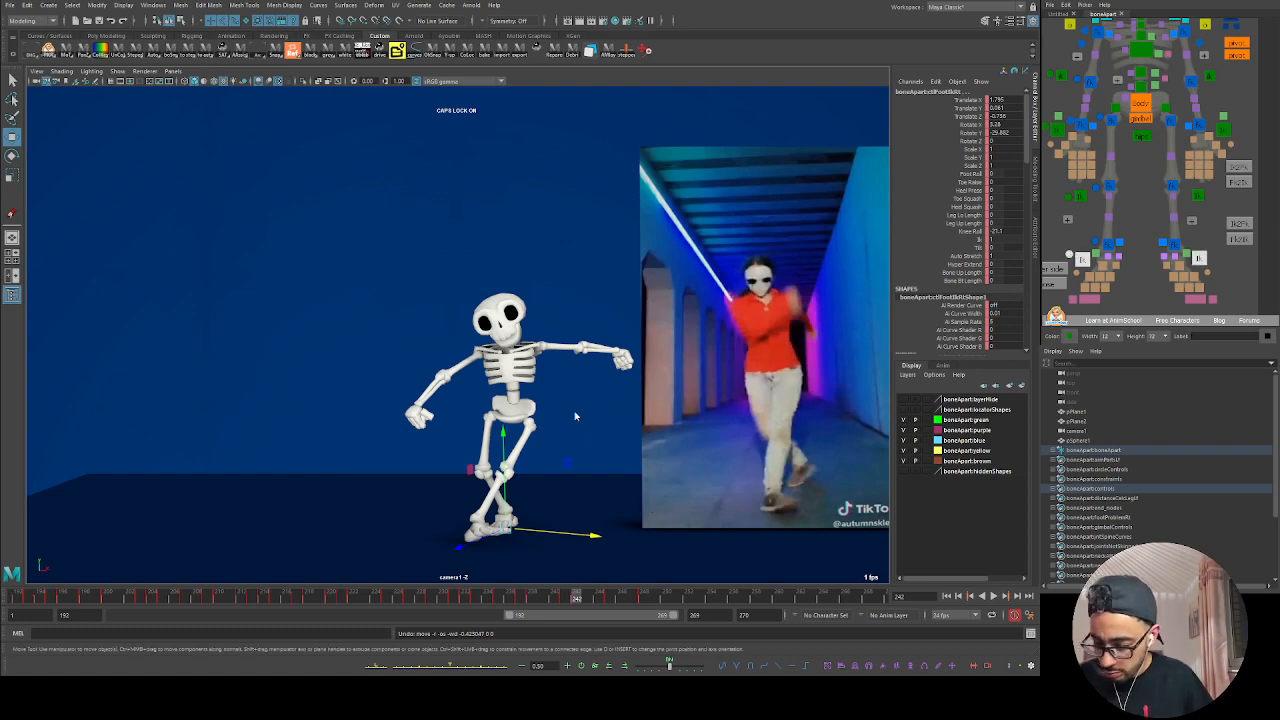
{"action": "key", "text": "space"}
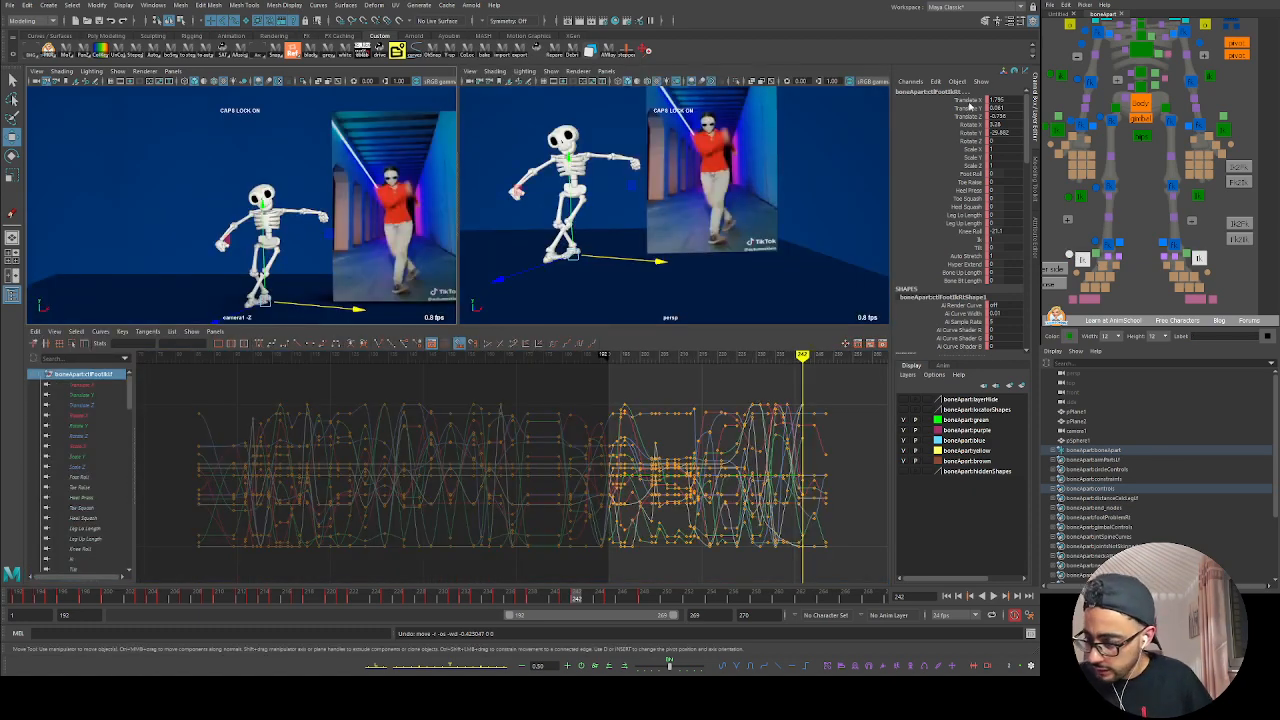
{"action": "left_click", "coordinate": [966, 101]}
{"action": "middle_click_drag", "start_coordinate": [809, 469], "coordinate": [584, 521], "text": "alt"}
{"action": "scroll", "coordinate": [660, 523], "scroll_direction": "up", "scroll_amount": 4}
{"action": "left_click_drag", "start_coordinate": [613, 455], "coordinate": [562, 566]}
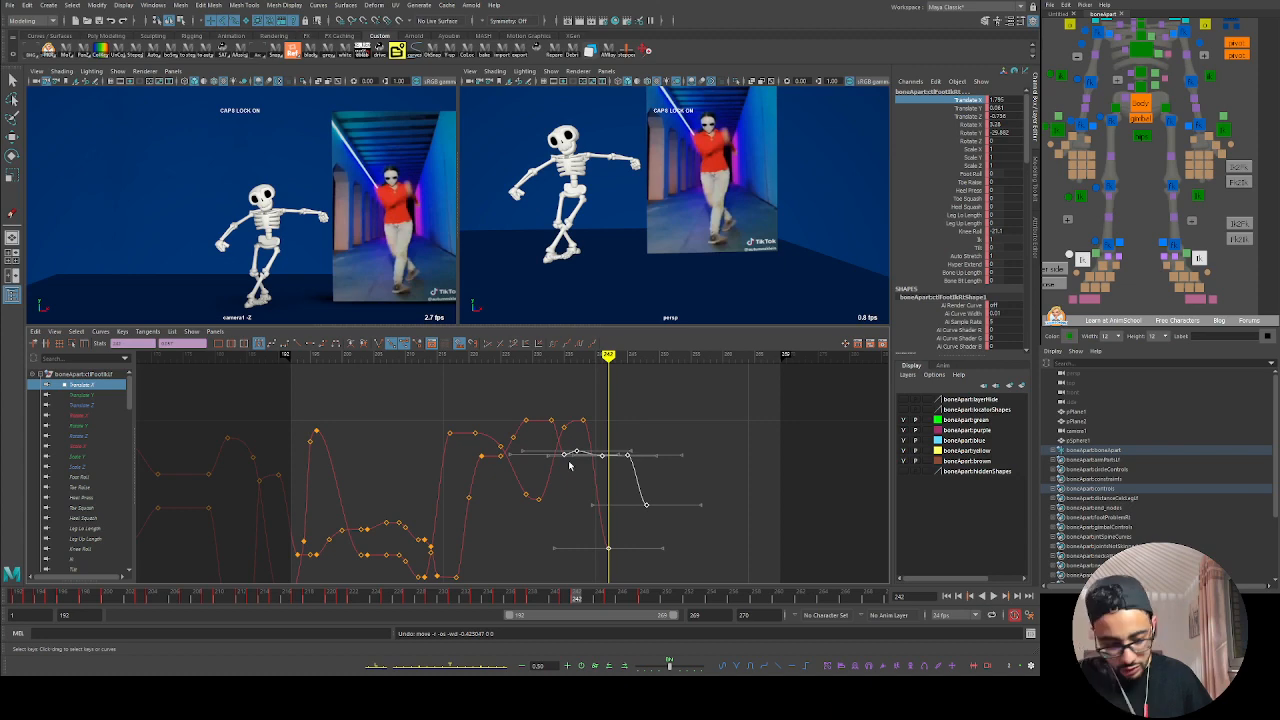
{"action": "key", "text": "minus"}
{"action": "key", "text": "minus"}
{"action": "key", "text": "minus"}
{"action": "key", "text": "minus"}
{"action": "key", "text": "minus"}
{"action": "key", "text": "minus"}
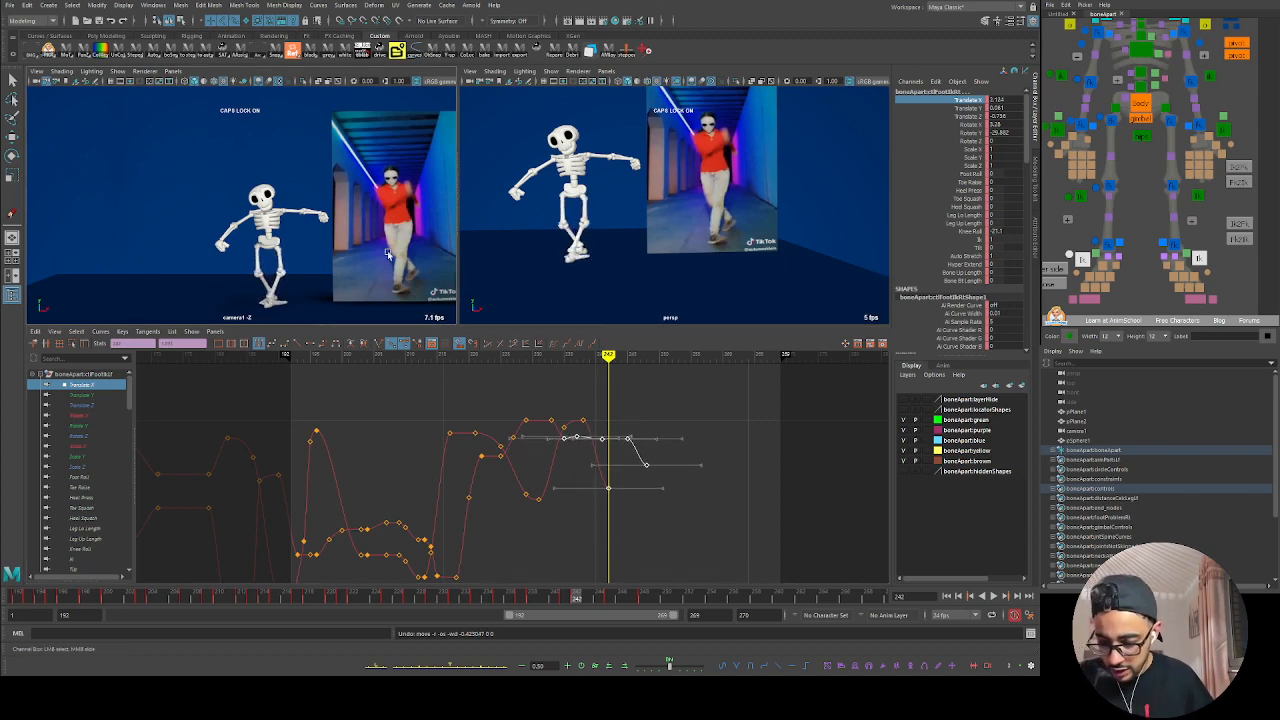
{"action": "key", "text": "space"}
Step: Move the left foot across the right one at frame 242, to about 0.55 in Translate X
{"action": "left_click", "coordinate": [1199, 258]}
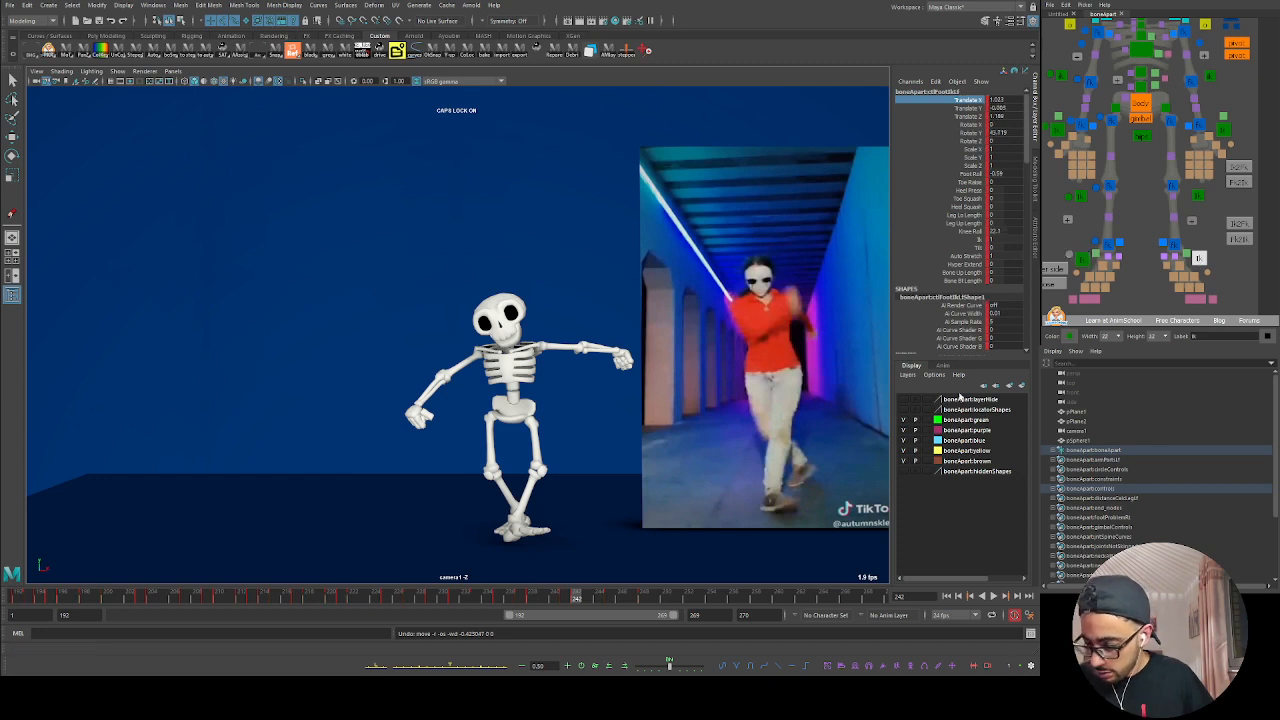
{"action": "key", "text": "w"}
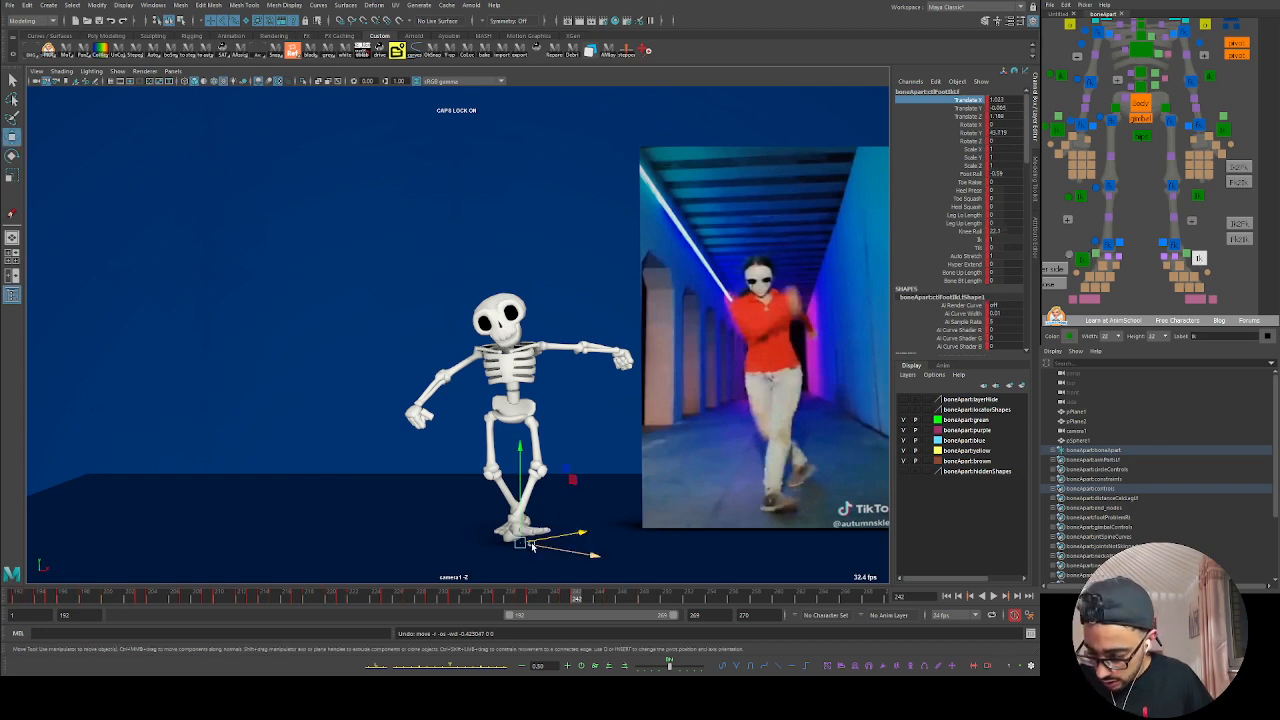
{"action": "left_click_drag", "start_coordinate": [532, 546], "coordinate": [501, 549]}
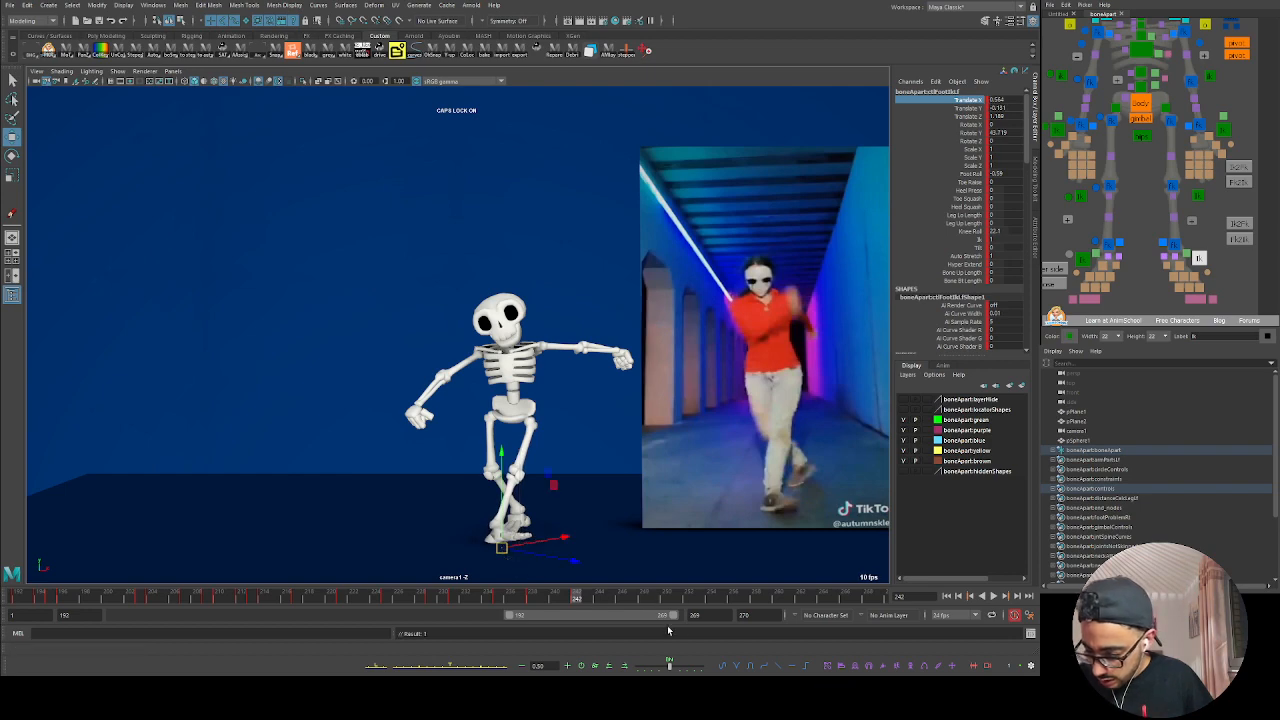
Step: Play back the dance against the reference and examine the crossed feet from several angles in the perspective view
{"action": "key", "text": "alt+v"}
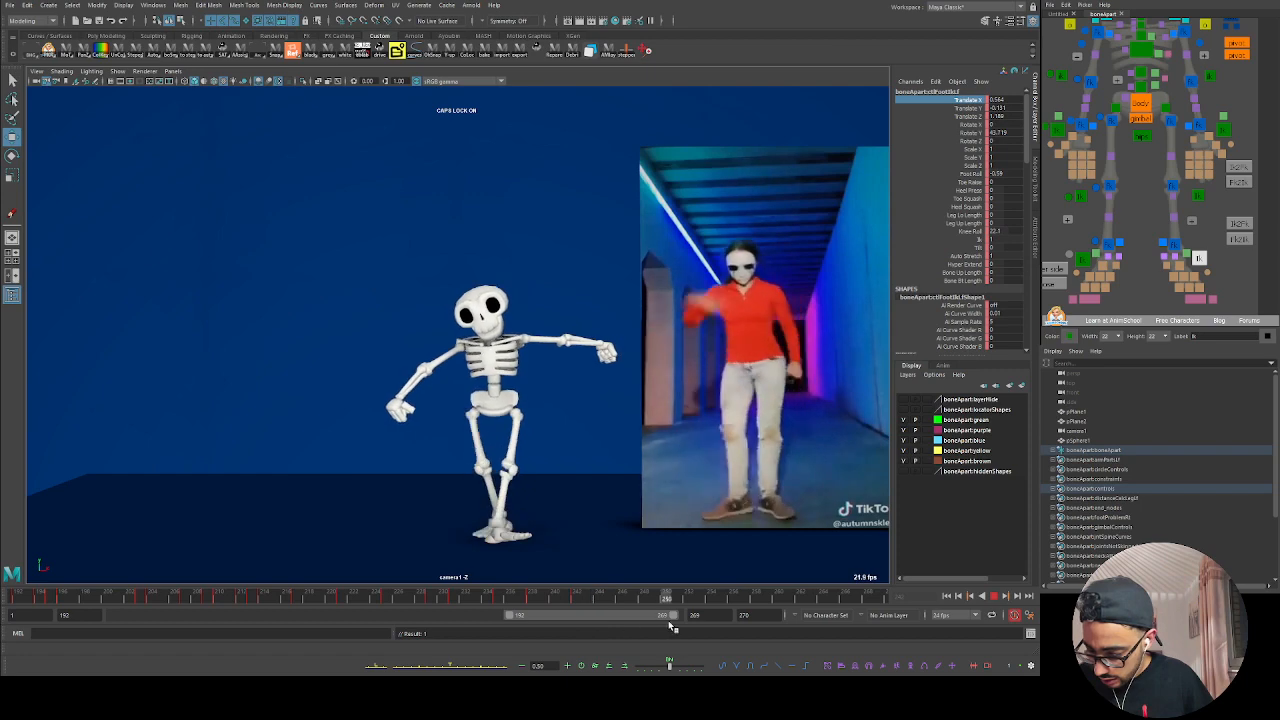
{"action": "key", "text": "alt+v"}
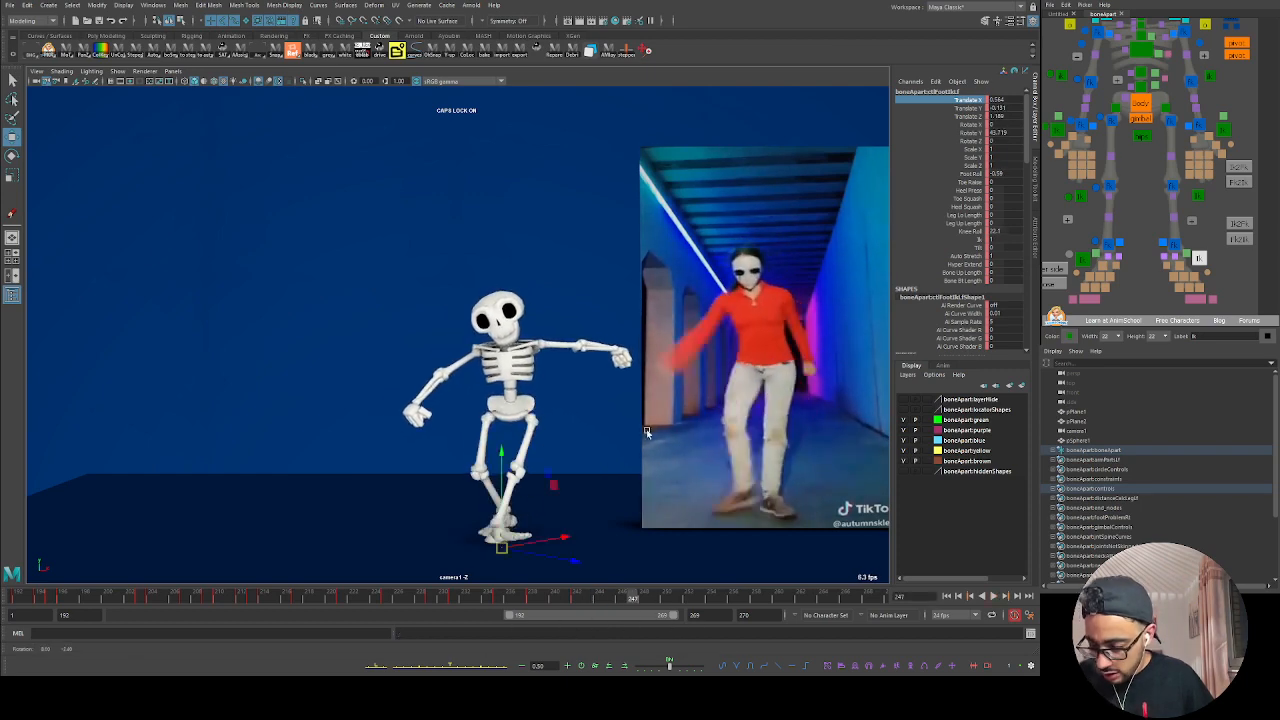
{"action": "key", "text": "space"}
{"action": "key", "text": "space"}
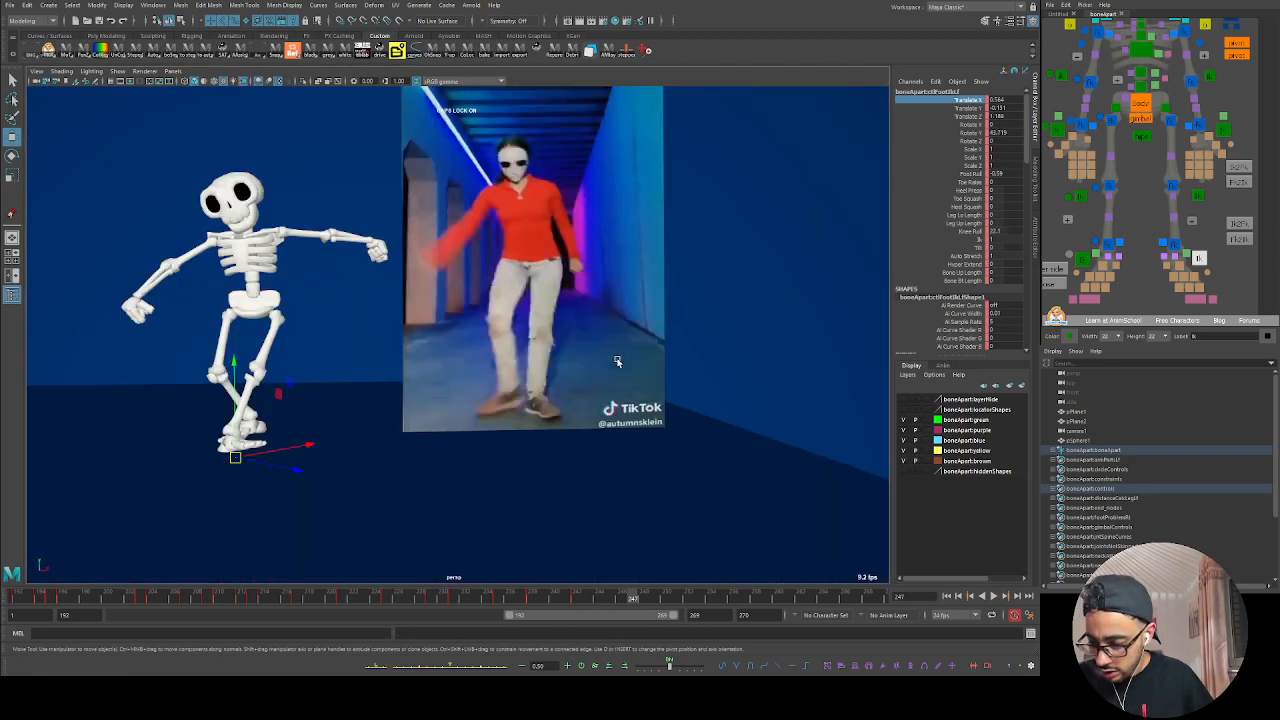
{"action": "left_click_drag", "start_coordinate": [617, 363], "coordinate": [460, 449], "text": "alt"}
{"action": "middle_click_drag", "start_coordinate": [460, 449], "coordinate": [490, 443], "text": "alt"}
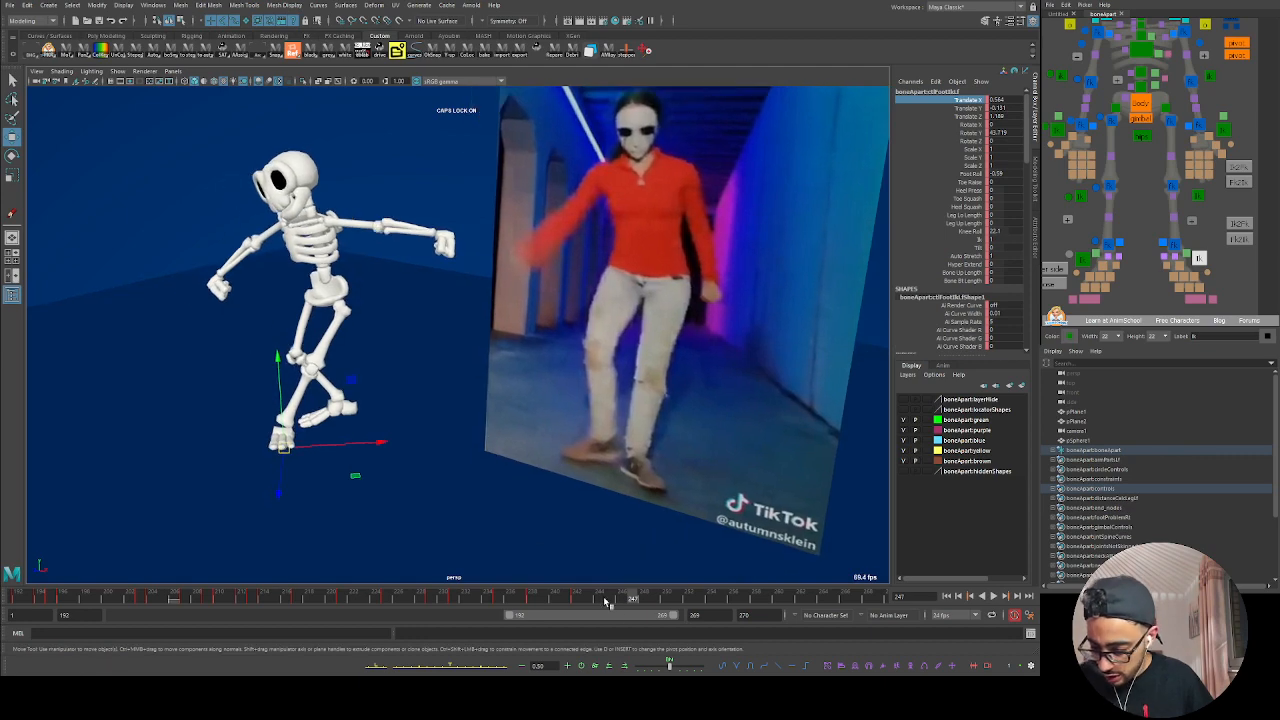
Step: Set the left foot's Foot Roll to 0 at frame 256
{"action": "left_click_drag", "start_coordinate": [607, 602], "coordinate": [732, 601]}
{"action": "left_click_drag", "start_coordinate": [395, 433], "coordinate": [606, 401], "text": "alt"}
{"action": "left_click_drag", "start_coordinate": [338, 437], "coordinate": [246, 449], "text": "alt"}
{"action": "left_click_drag", "start_coordinate": [357, 466], "coordinate": [512, 397], "text": "alt"}
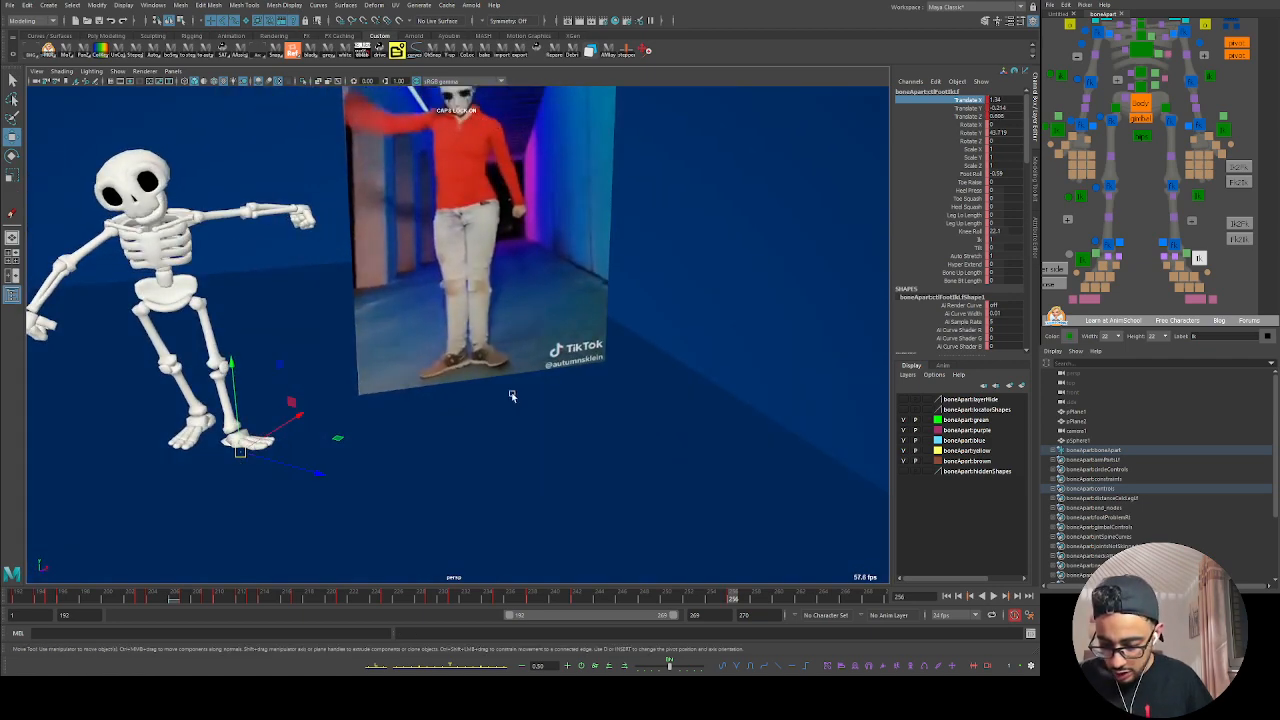
{"action": "double_click", "coordinate": [1008, 173]}
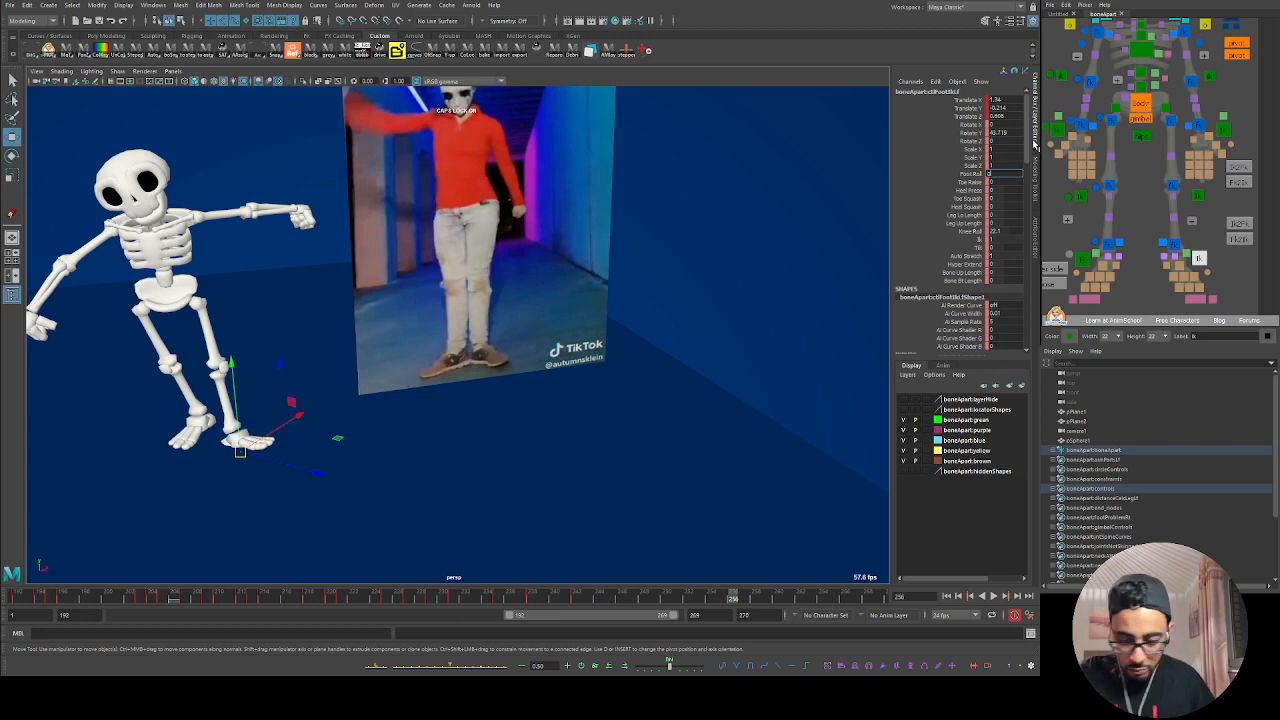
{"action": "key", "text": "Return"}
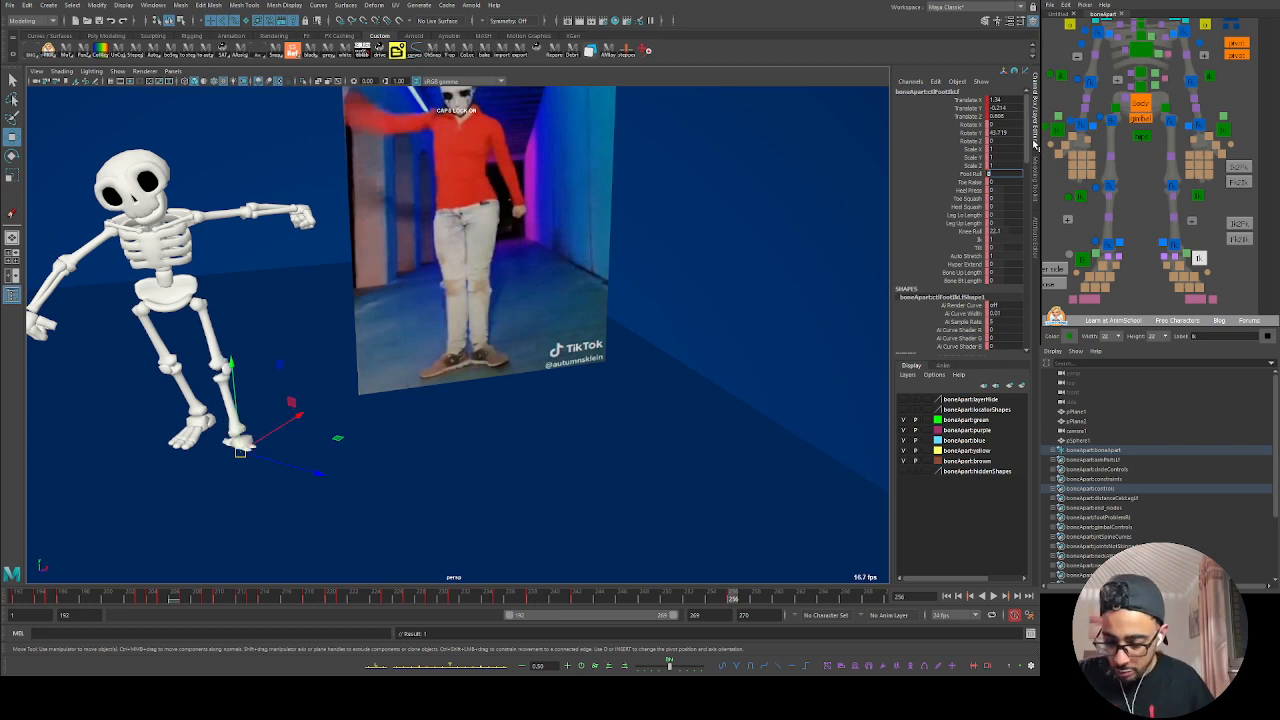
Step: Raise the left foot control at frame 256 to ground level, about 0.018 in Translate Y
{"action": "left_click", "coordinate": [1208, 243]}
{"action": "left_click", "coordinate": [1205, 260]}
{"action": "left_click_drag", "start_coordinate": [238, 414], "coordinate": [310, 458]}
{"action": "left_click", "coordinate": [769, 315]}
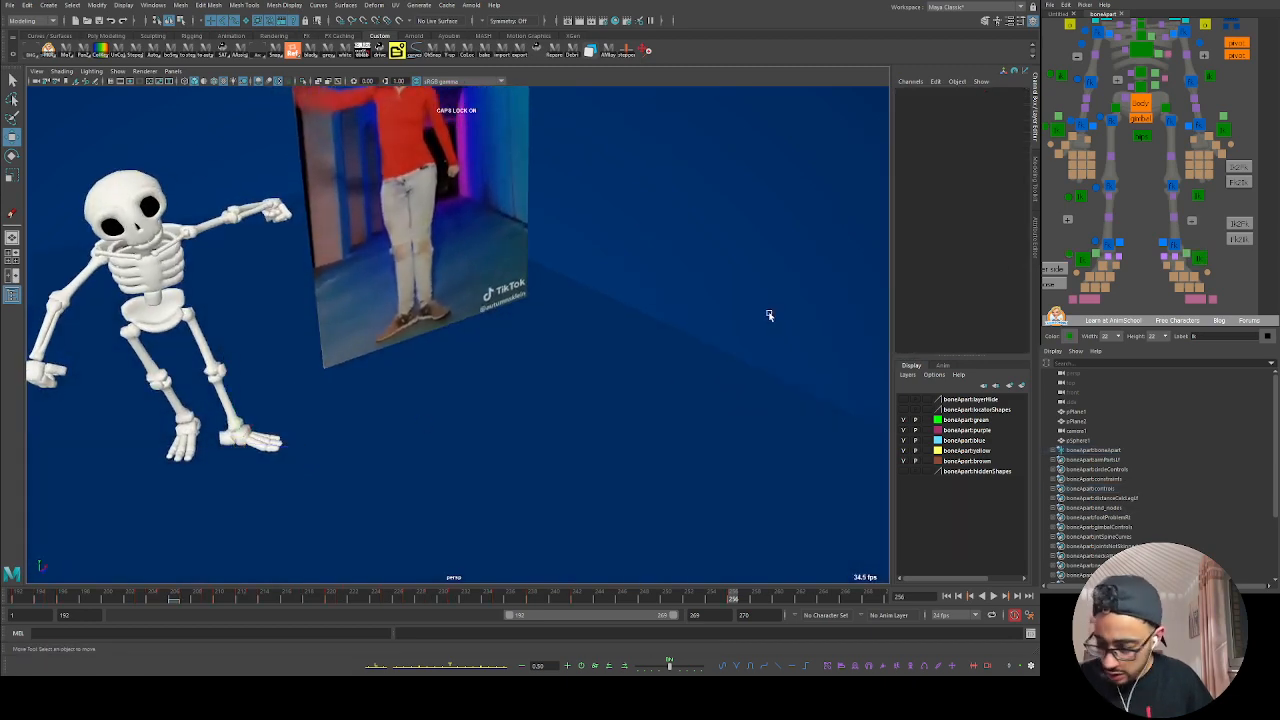
Step: Slide the left foot along the ground toward the right foot at frame 256, to about 0.86 in Translate X
{"action": "left_click", "coordinate": [1197, 260]}
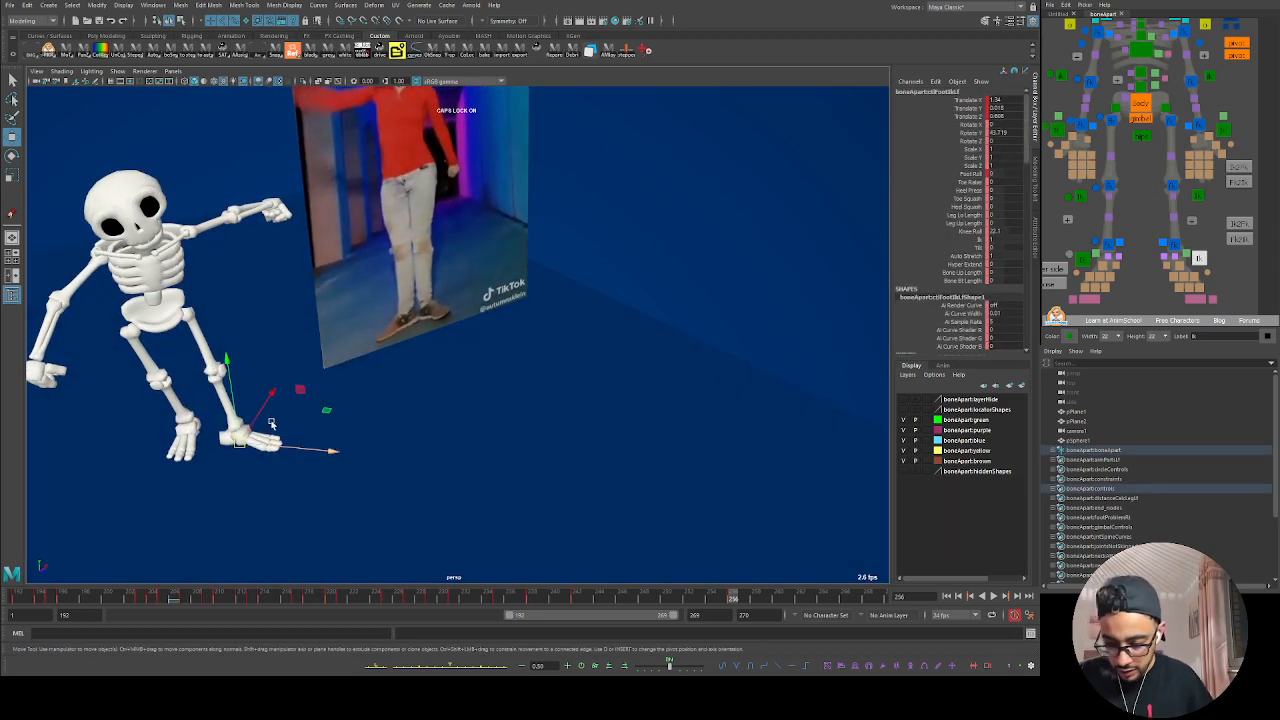
{"action": "left_click_drag", "start_coordinate": [271, 424], "coordinate": [308, 426], "text": "alt"}
{"action": "middle_click_drag", "start_coordinate": [325, 404], "coordinate": [306, 400]}
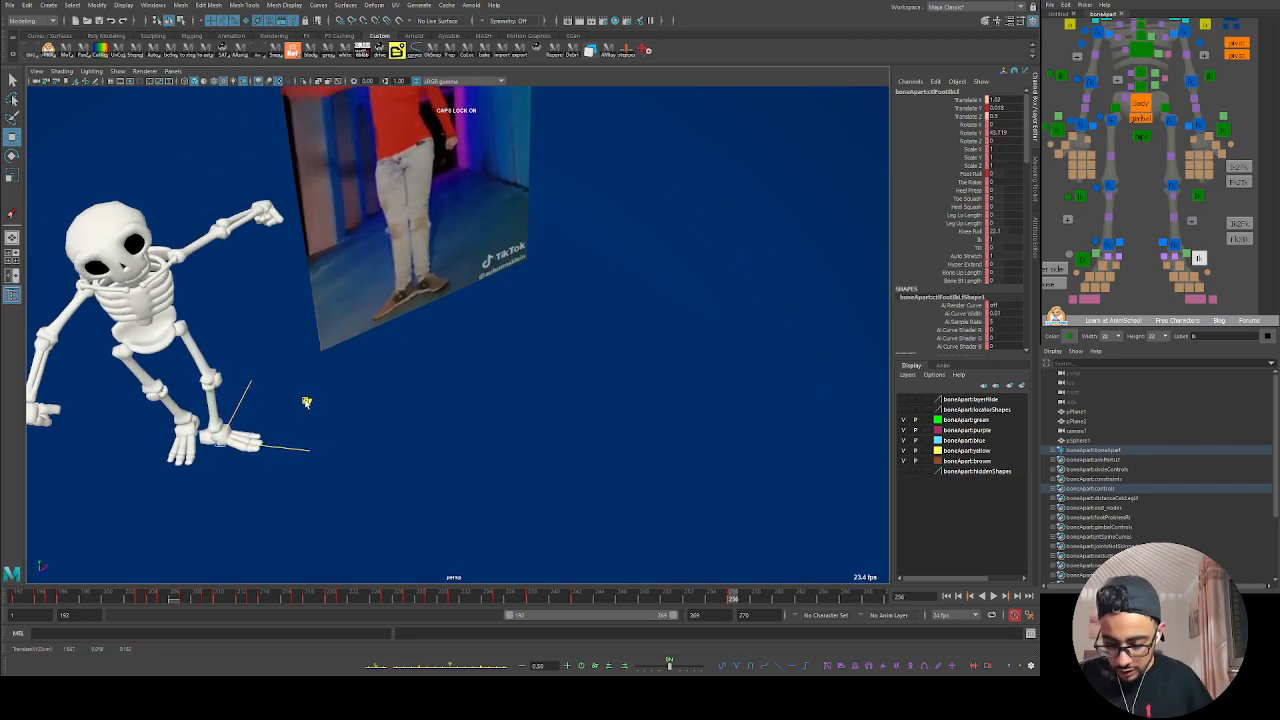
{"action": "left_click_drag", "start_coordinate": [372, 465], "coordinate": [381, 395], "text": "alt"}
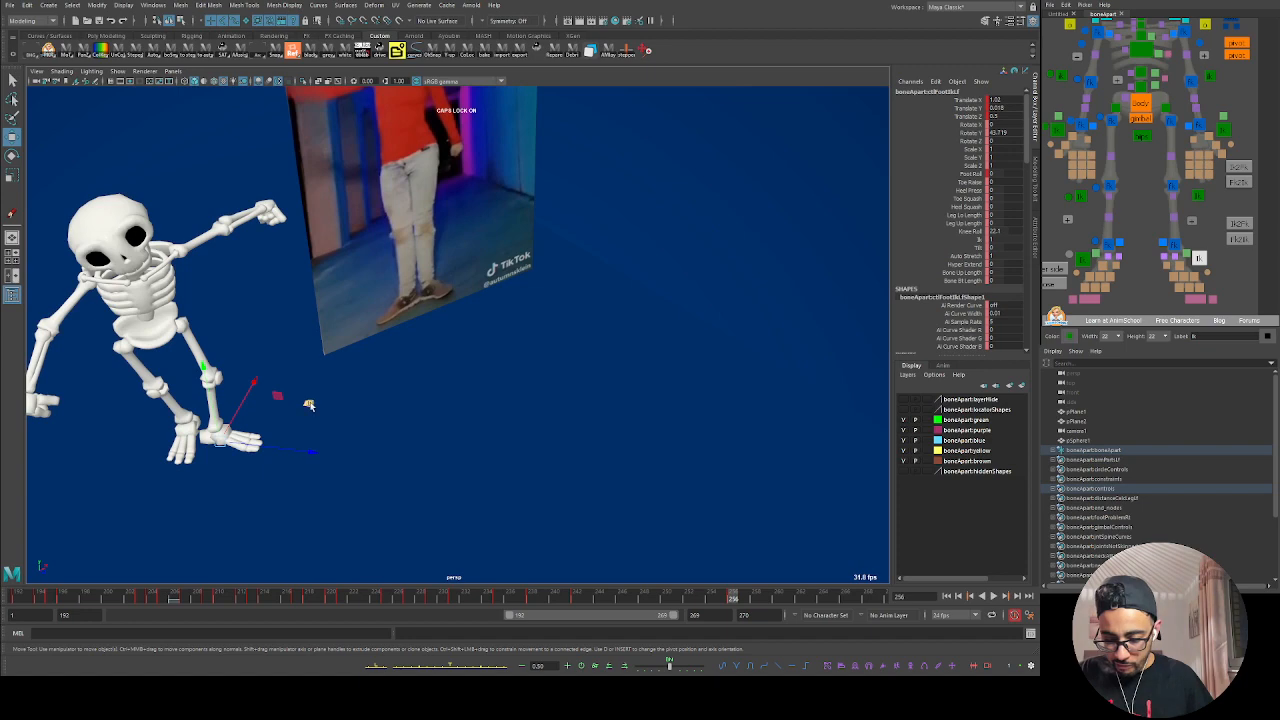
{"action": "middle_click_drag", "start_coordinate": [309, 403], "coordinate": [300, 405]}
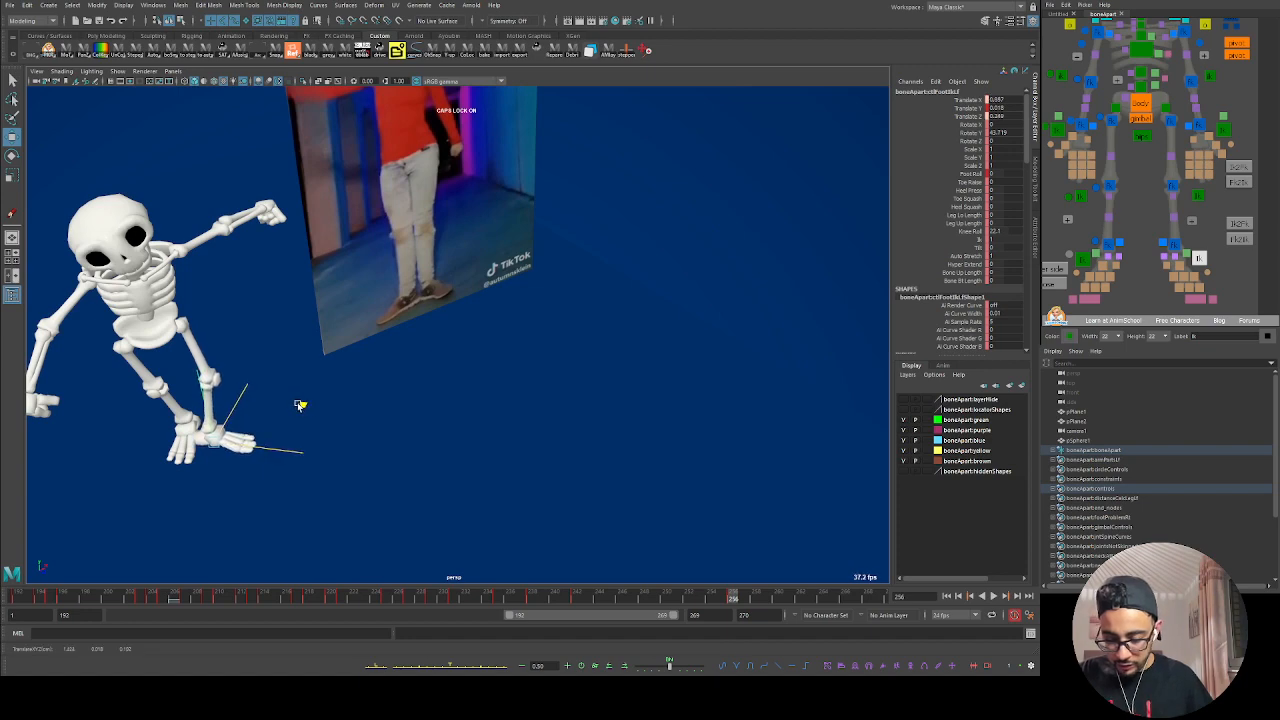
{"action": "left_click_drag", "start_coordinate": [300, 405], "coordinate": [342, 424], "text": "alt"}
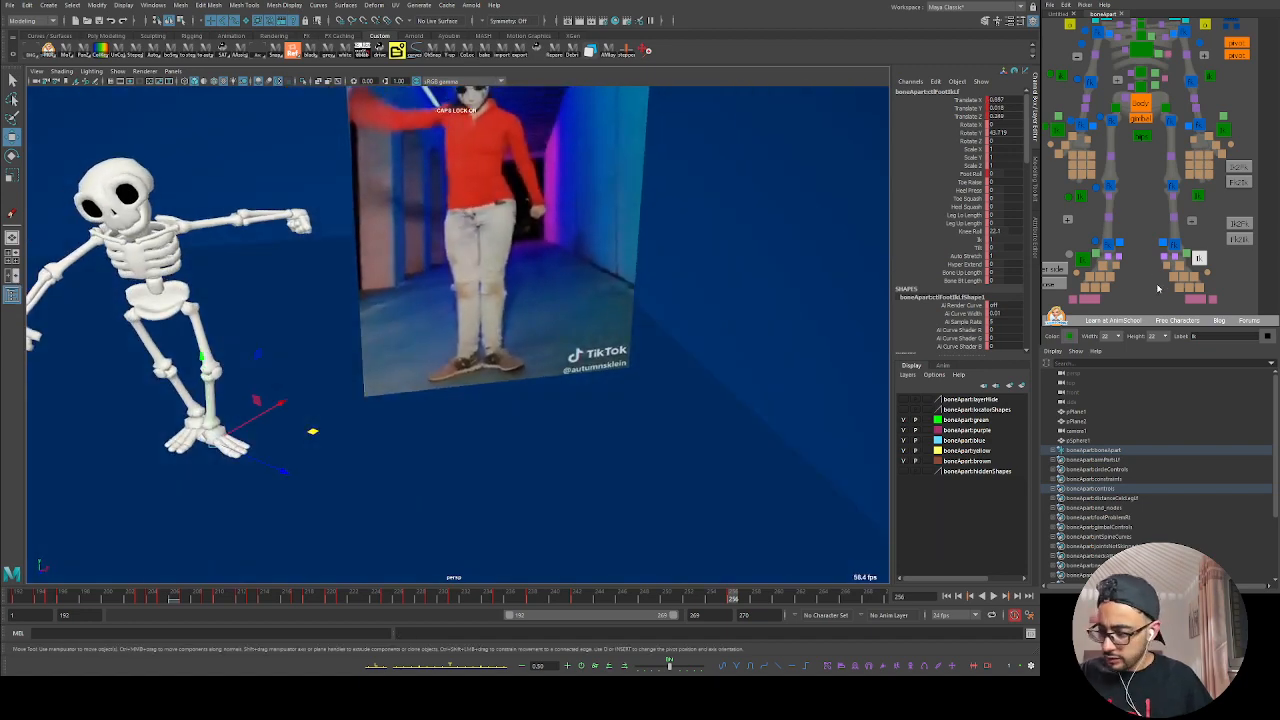
Step: Reposition the right foot beside the left one at frame 256, to about 0.90 in Translate X
{"action": "left_click", "coordinate": [1129, 267]}
{"action": "left_click", "coordinate": [1083, 260]}
{"action": "middle_click_drag", "start_coordinate": [294, 457], "coordinate": [328, 449], "text": "alt"}
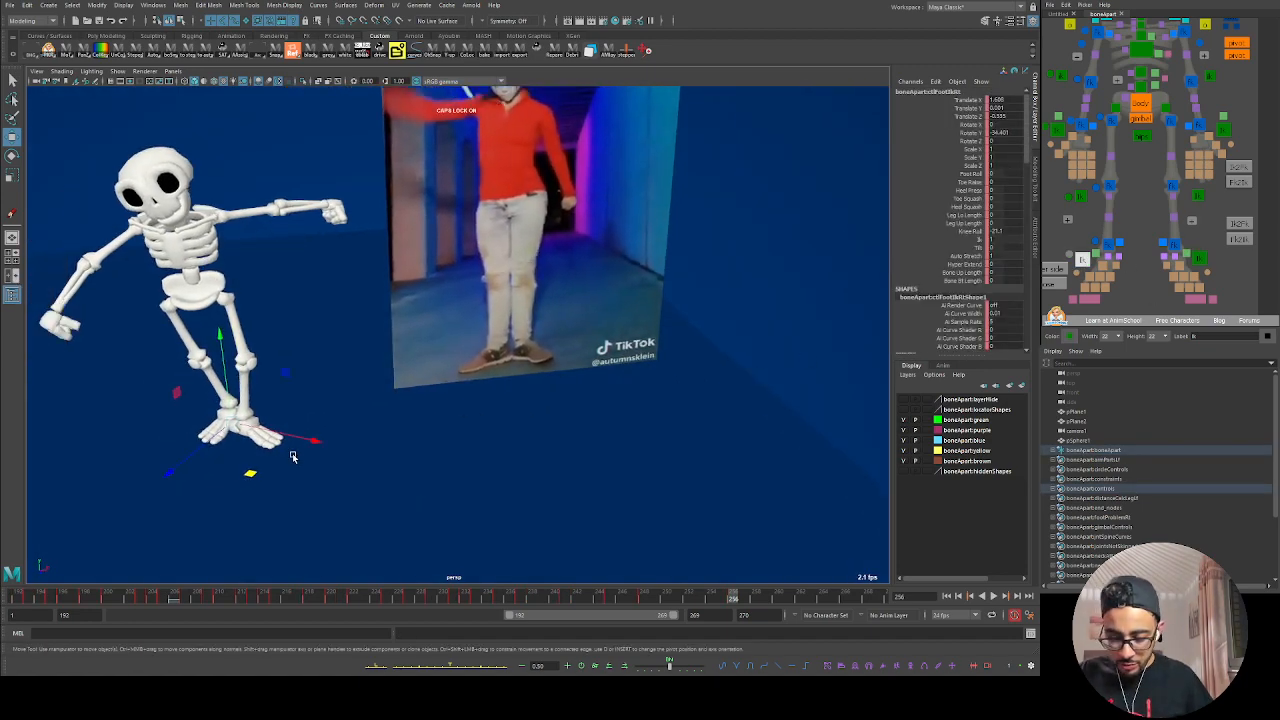
{"action": "left_click_drag", "start_coordinate": [293, 457], "coordinate": [343, 463], "text": "alt"}
{"action": "key", "text": "e"}
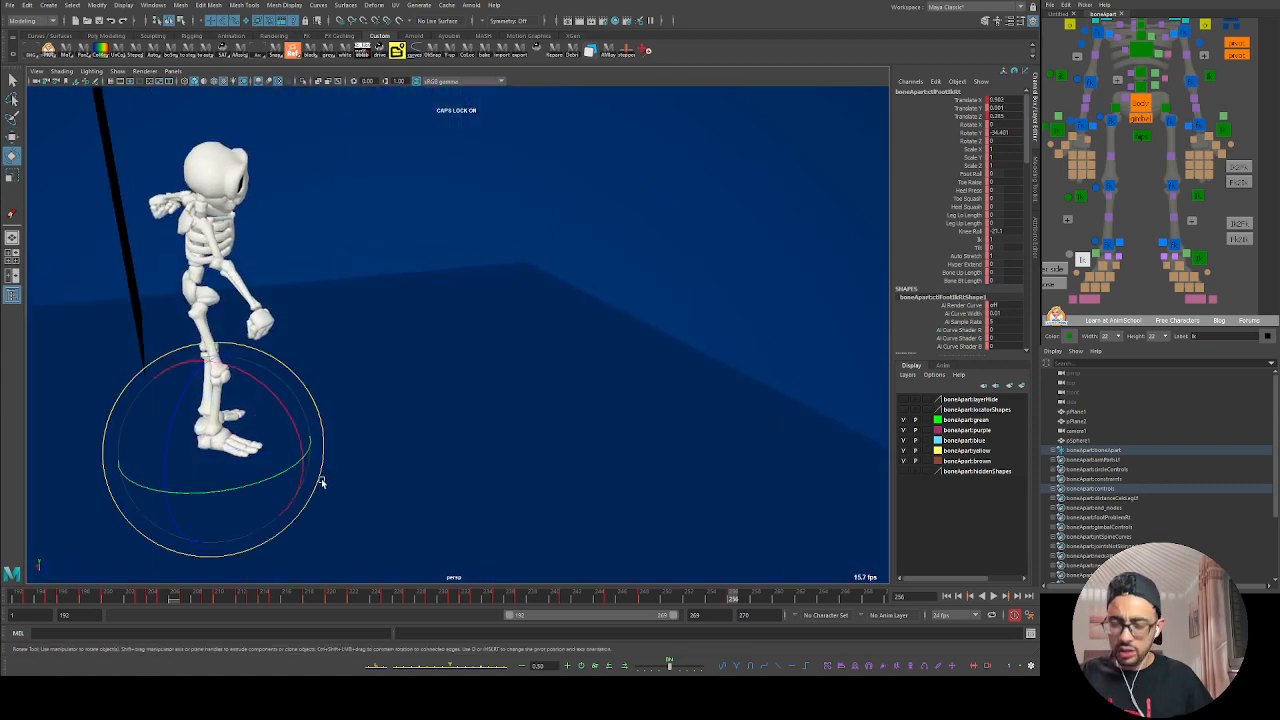
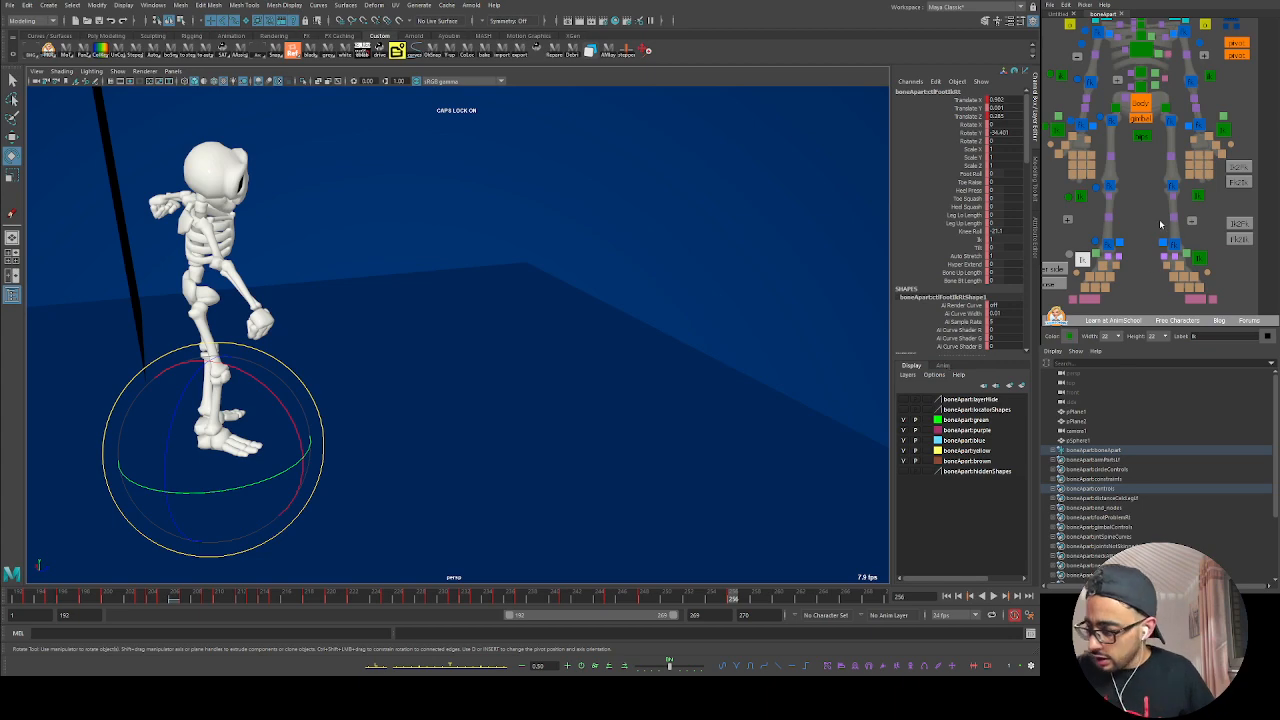
Step: Fine-tune the stance at frame 256, with the left foot at about 0.70 and the right foot at about 0.91 in Translate X
{"action": "left_click", "coordinate": [1201, 256]}
{"action": "left_click_drag", "start_coordinate": [483, 429], "coordinate": [408, 440], "text": "alt"}
{"action": "key", "text": "w"}
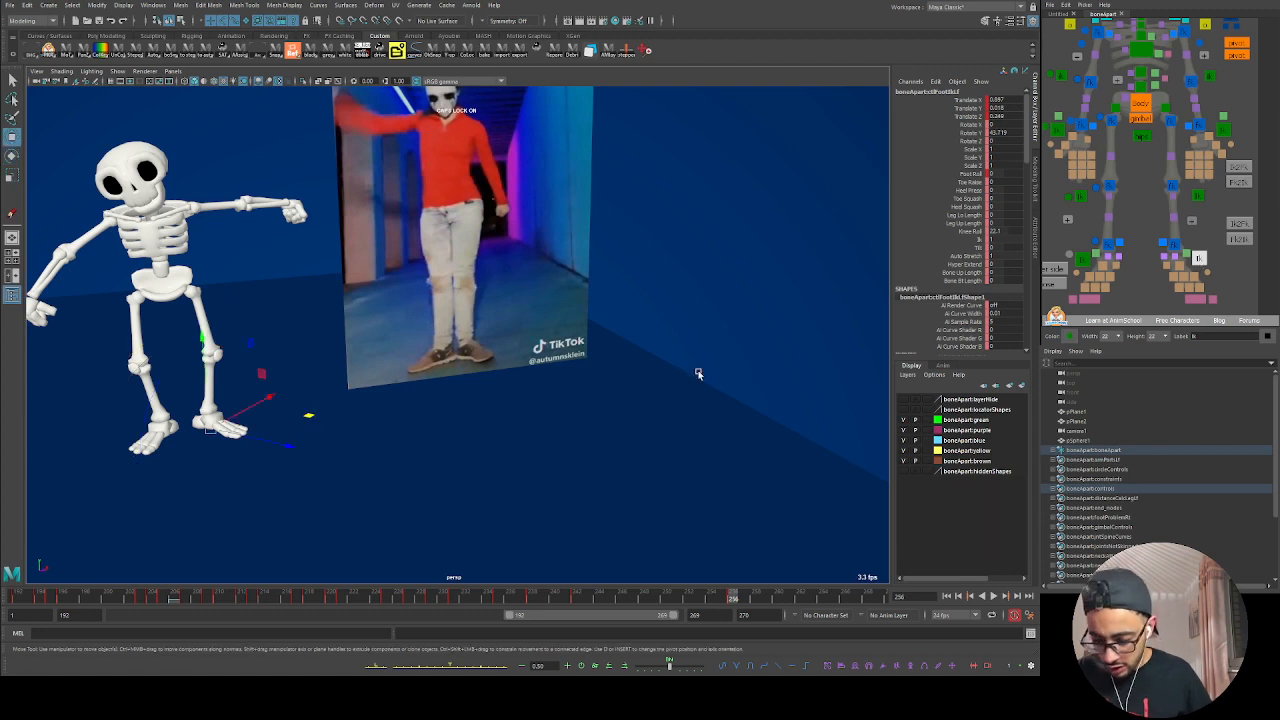
{"action": "middle_click_drag", "start_coordinate": [313, 416], "coordinate": [299, 418]}
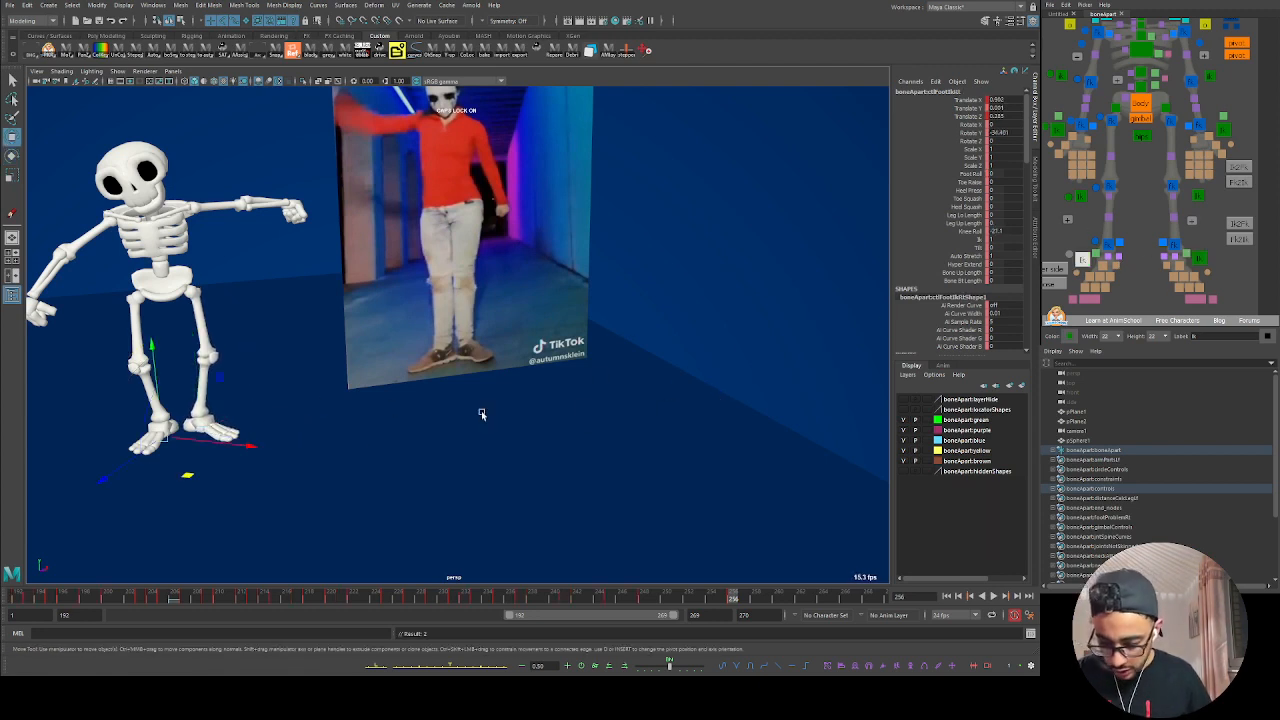
{"action": "left_click", "coordinate": [187, 476]}
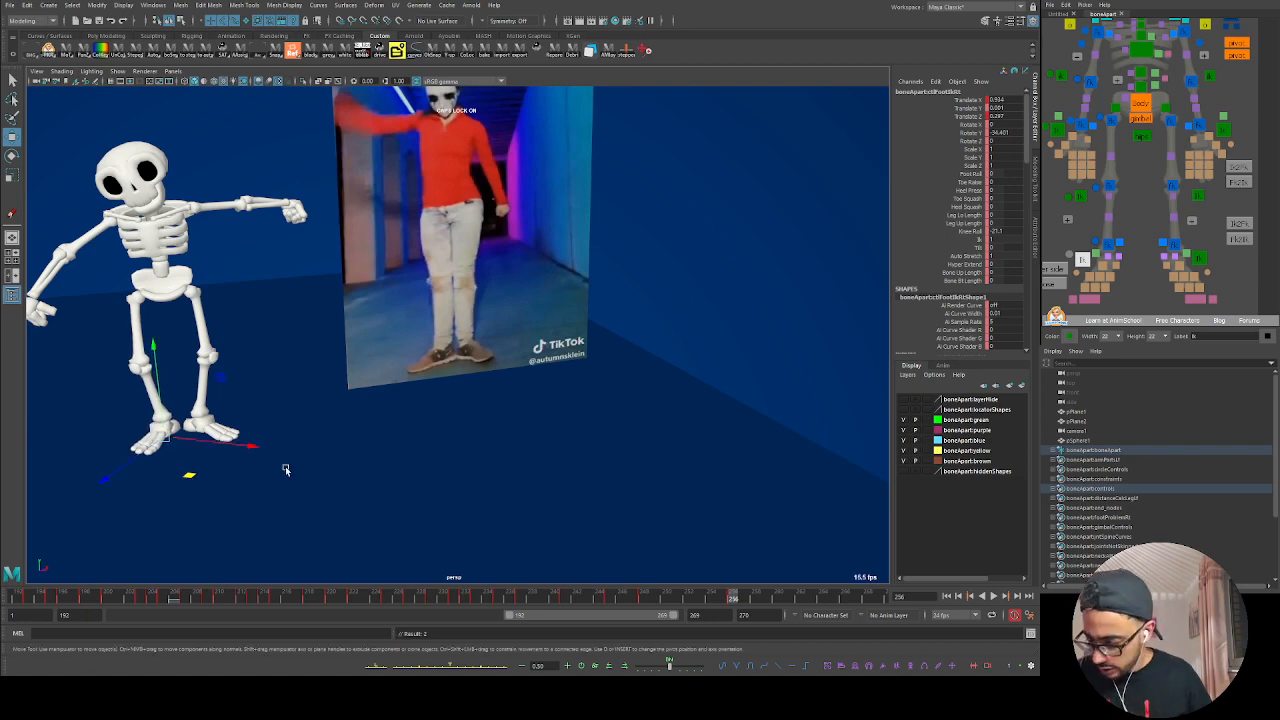
Step: Raise the body control slightly at frame 256 to straighten the legs like the dancer in the reference
{"action": "left_click", "coordinate": [1142, 107]}
{"action": "left_click_drag", "start_coordinate": [278, 349], "coordinate": [269, 334], "text": "alt"}
{"action": "middle_click_drag", "start_coordinate": [350, 328], "coordinate": [395, 321], "text": "alt"}
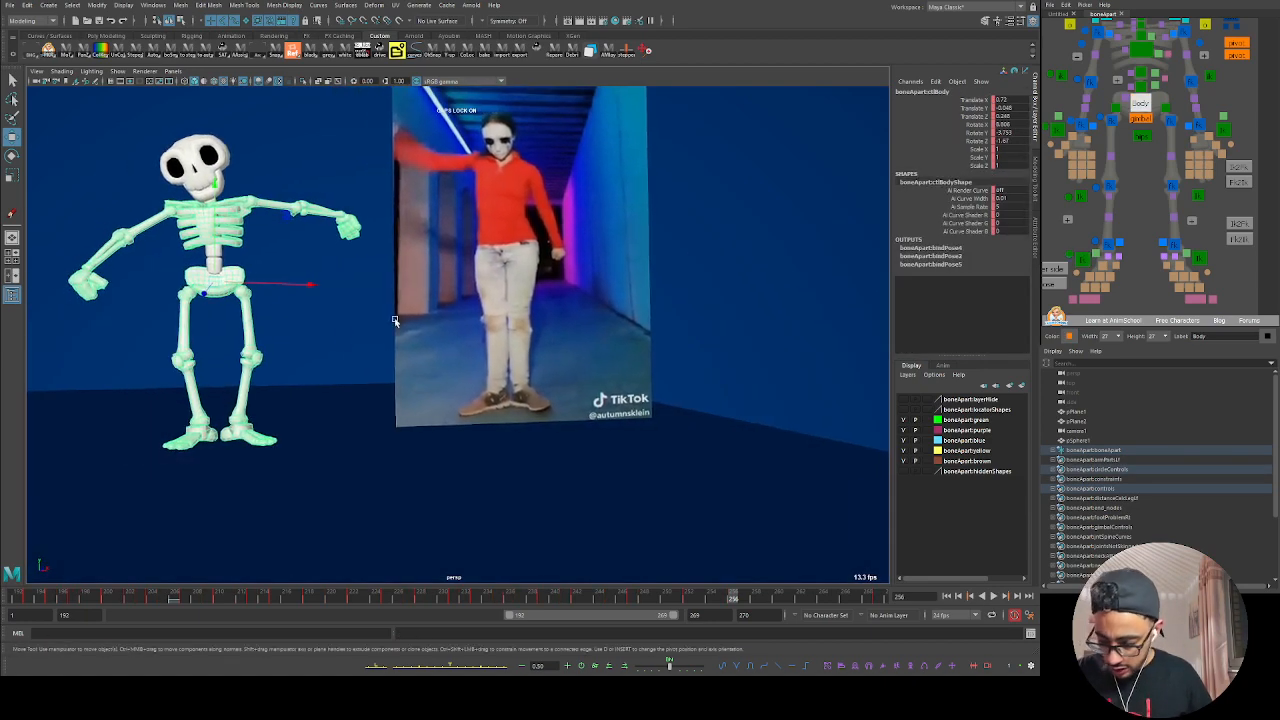
{"action": "left_click_drag", "start_coordinate": [216, 250], "coordinate": [216, 249]}
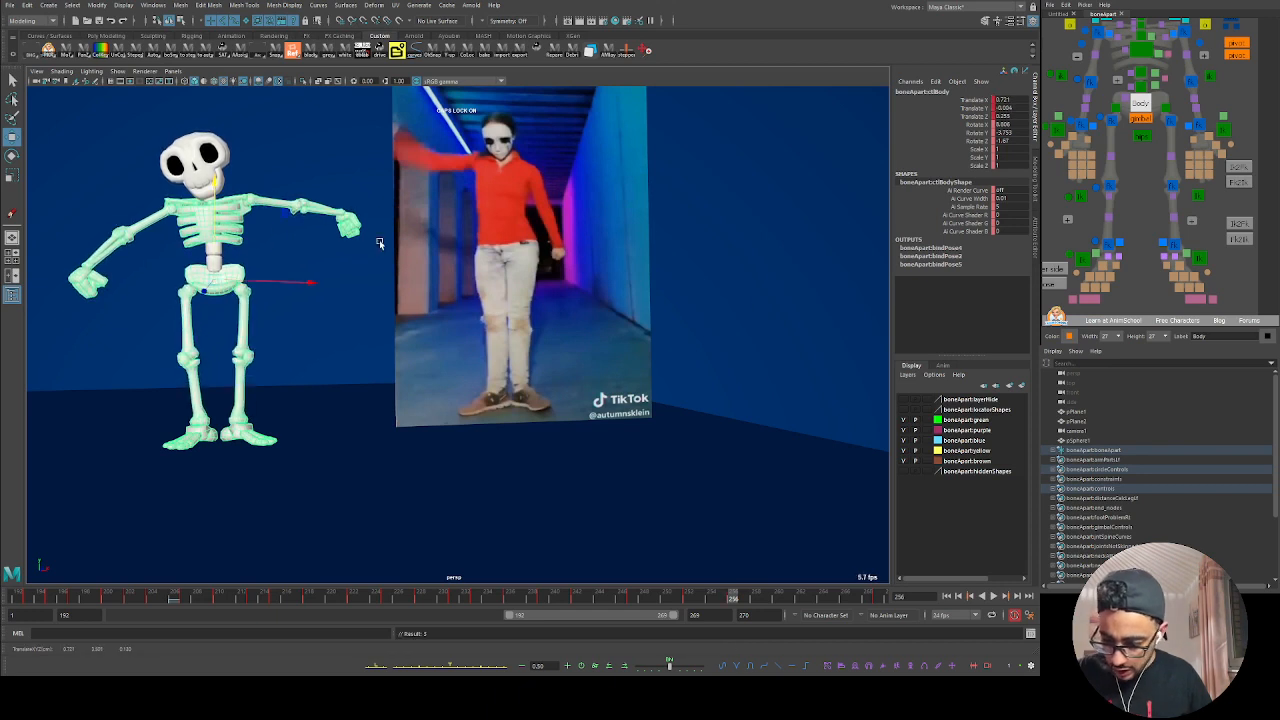
Step: Raise the body's Translate Y key at frame 252 in the Graph Editor to the level of the frame 256 key
{"action": "left_click", "coordinate": [1143, 234]}
{"action": "key", "text": "space"}
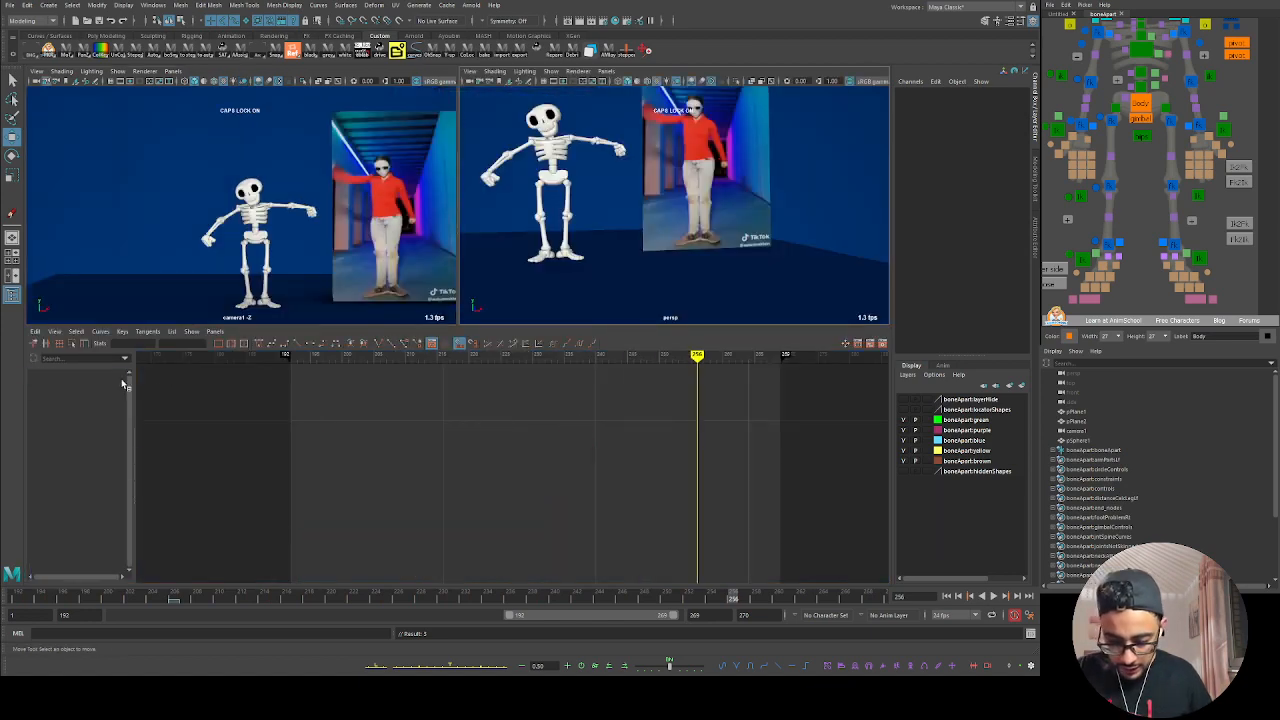
{"action": "left_click", "coordinate": [1140, 106]}
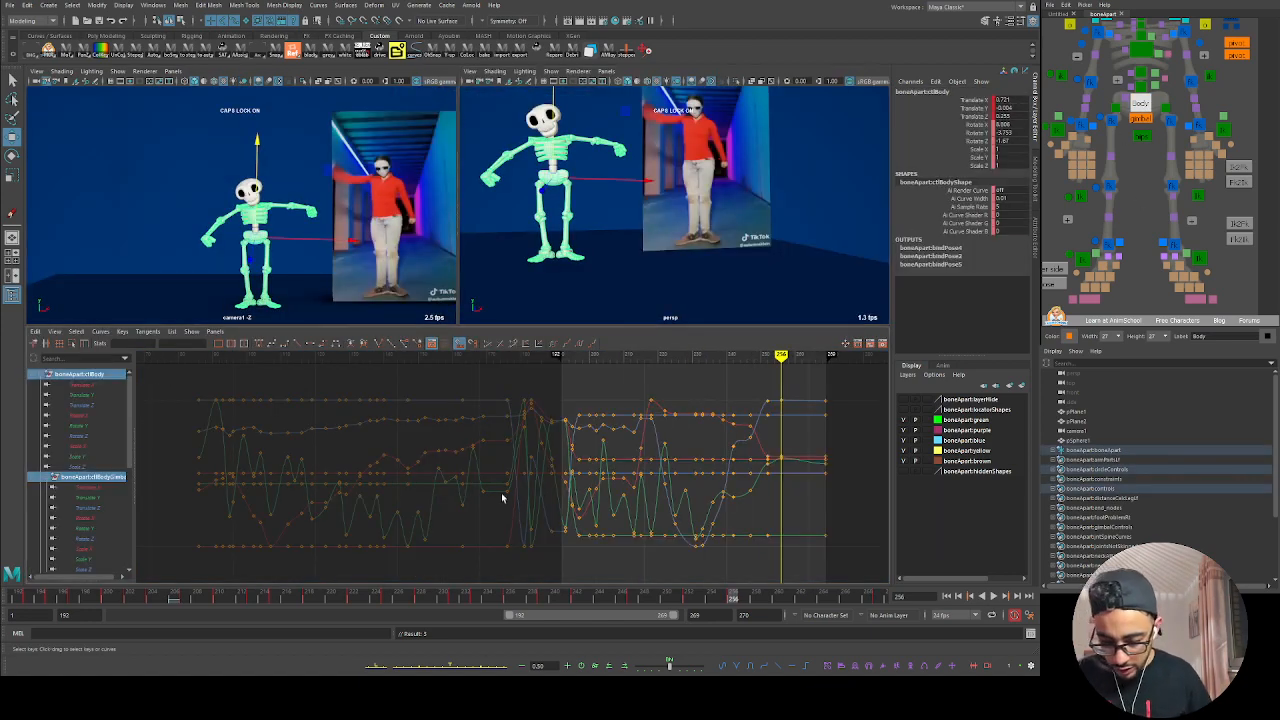
{"action": "left_click", "coordinate": [100, 385]}
{"action": "left_click", "coordinate": [82, 395]}
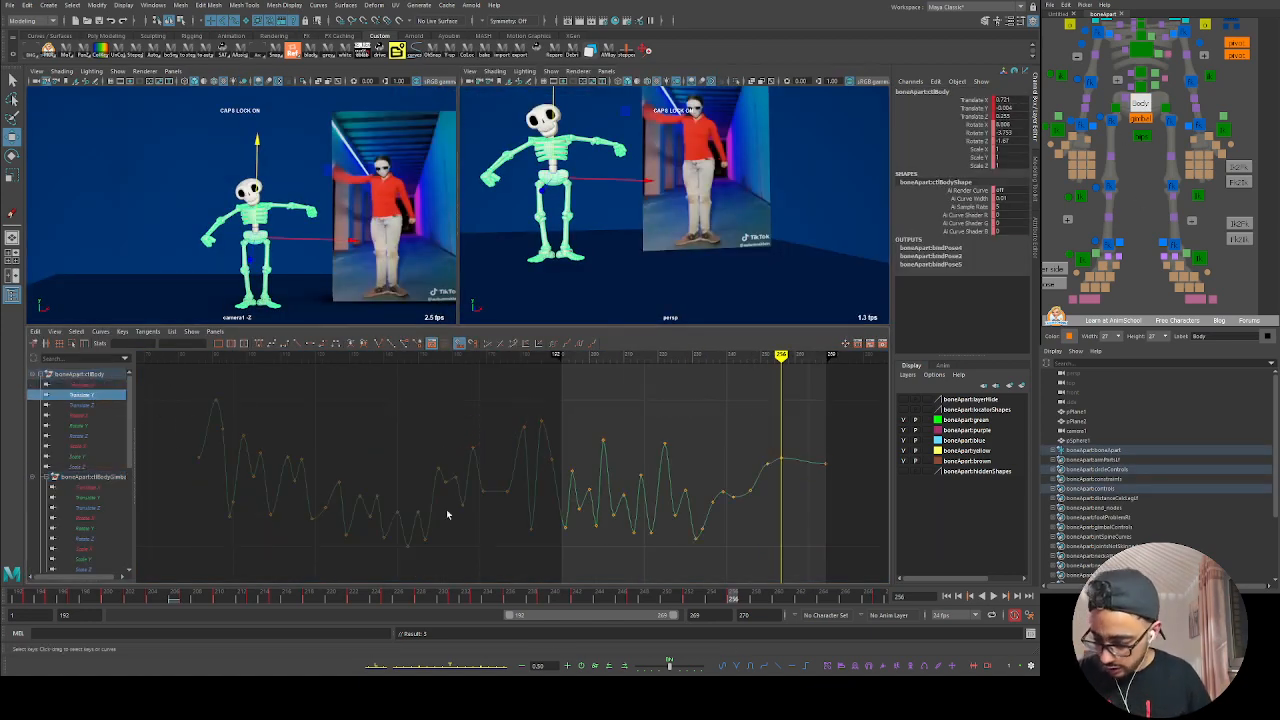
{"action": "scroll", "coordinate": [660, 491], "scroll_direction": "up", "scroll_amount": 3}
{"action": "middle_click_drag", "start_coordinate": [784, 521], "coordinate": [515, 560], "text": "alt"}
{"action": "middle_click_drag", "start_coordinate": [734, 508], "coordinate": [624, 495], "text": "alt"}
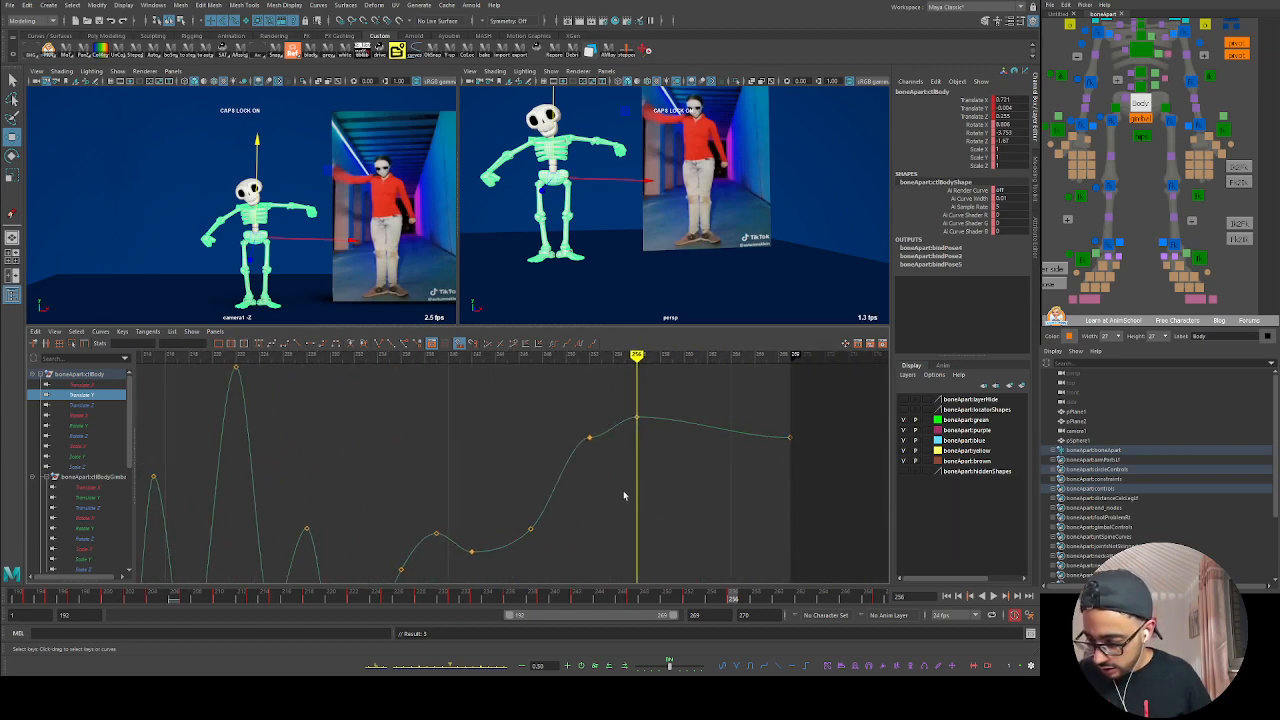
{"action": "left_click", "coordinate": [590, 437]}
{"action": "middle_click_drag", "start_coordinate": [583, 429], "coordinate": [589, 423]}
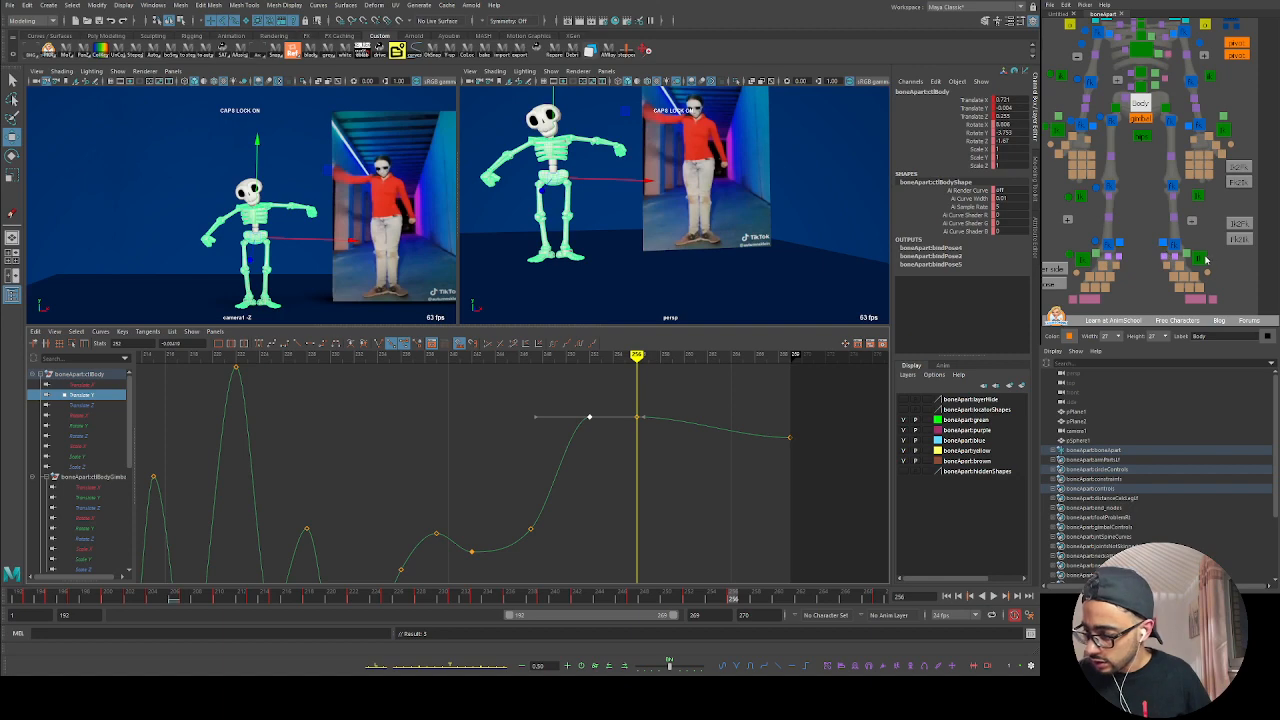
Step: Key the left foot at frame 256 and copy that foot pose to frame 242
{"action": "left_click", "coordinate": [1199, 258]}
{"action": "key", "text": "space"}
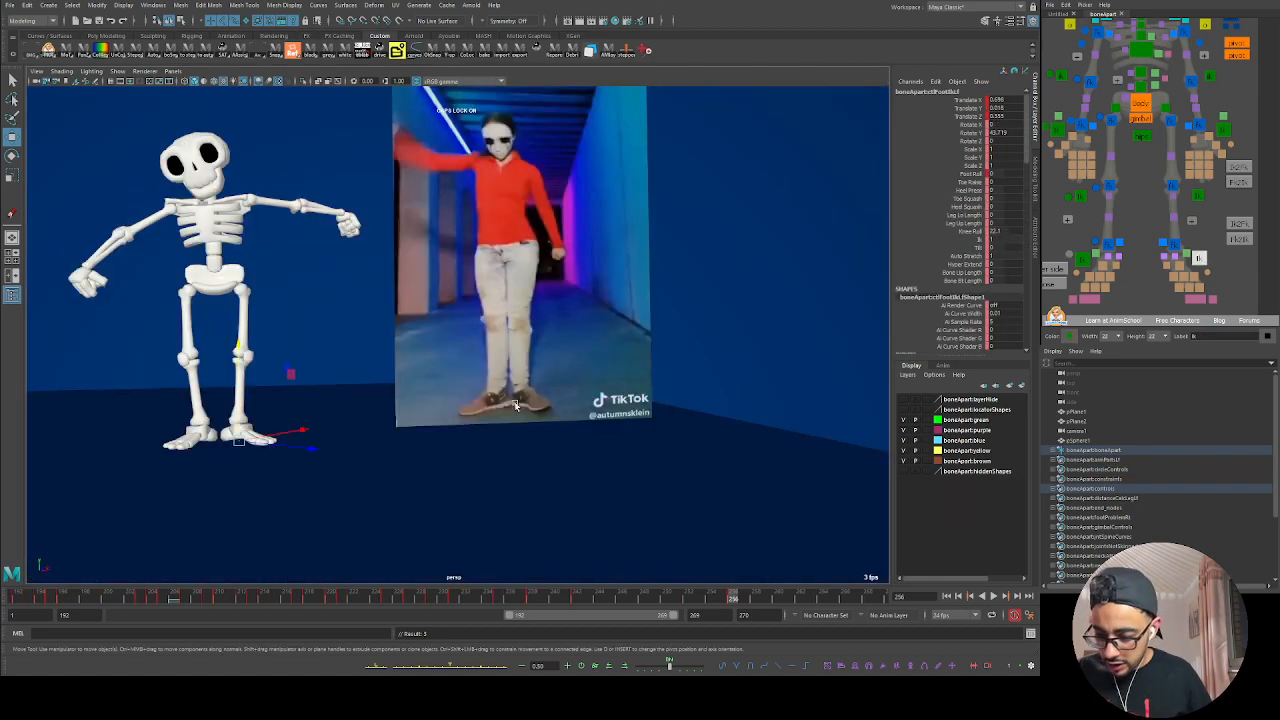
{"action": "scroll", "coordinate": [569, 474], "scroll_direction": "up", "scroll_amount": 3}
{"action": "key", "text": "s"}
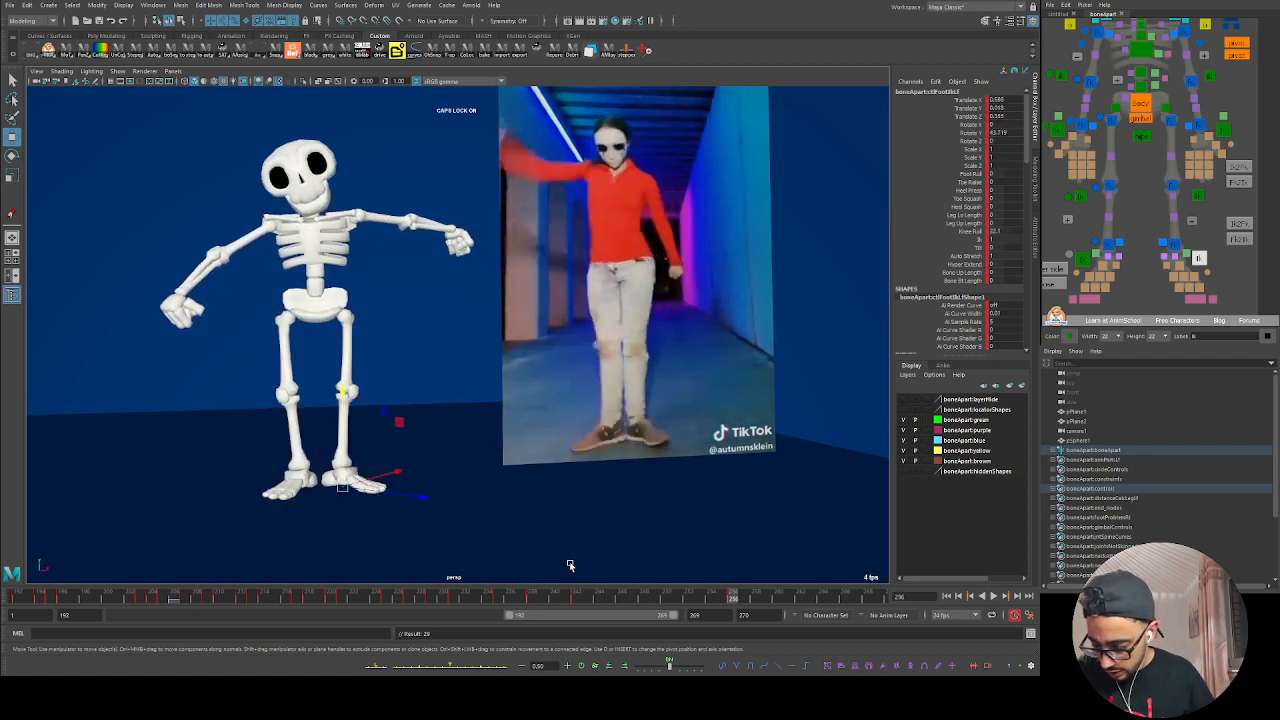
{"action": "key", "text": "Escape"}
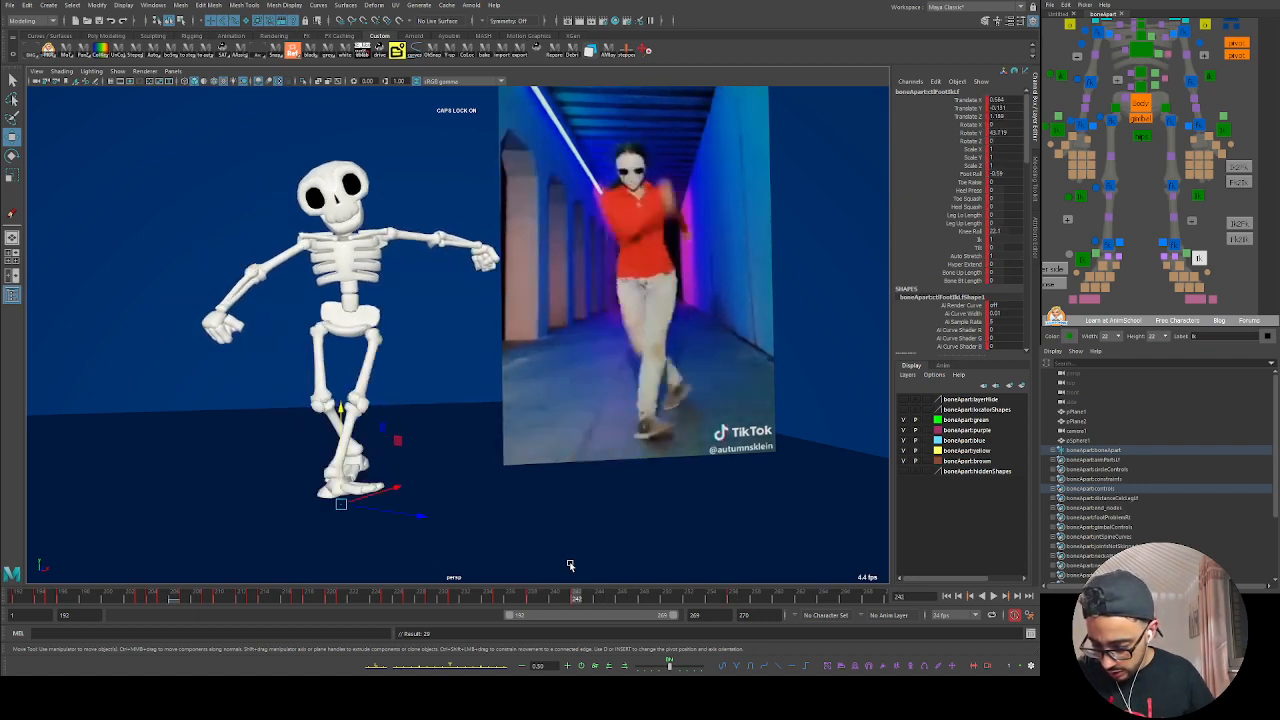
{"action": "key", "text": "ctrl+z"}
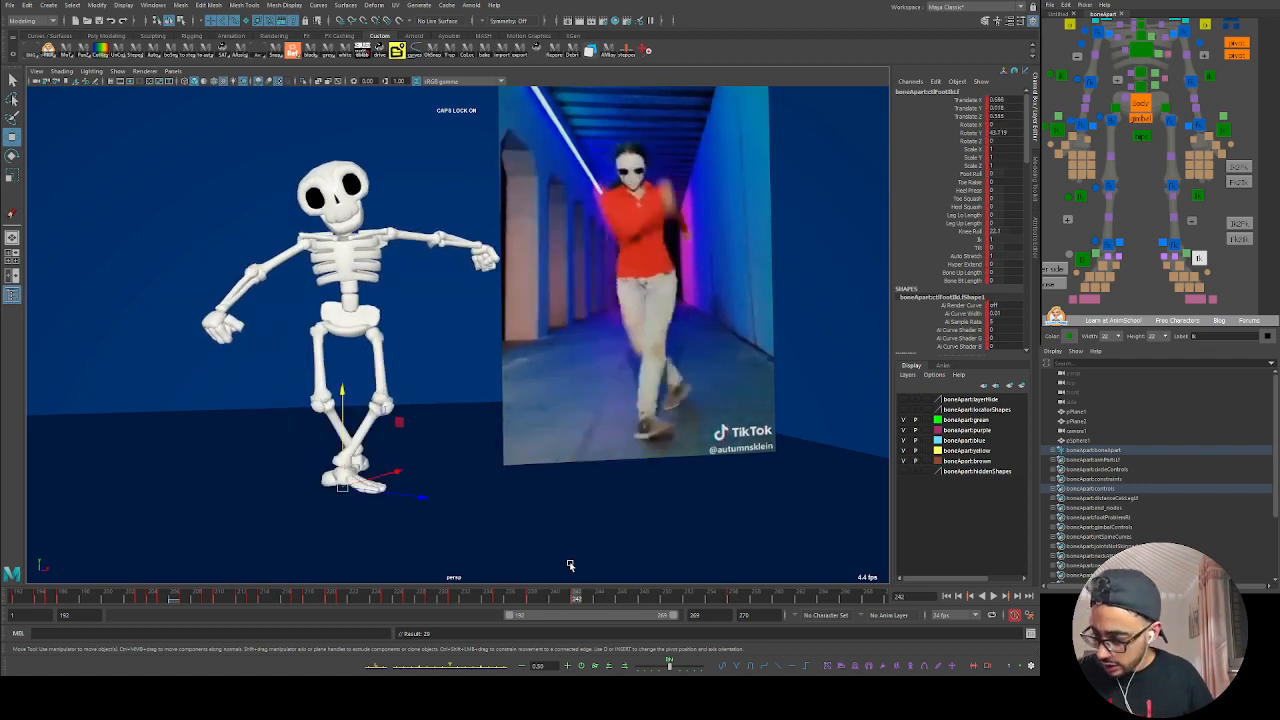
Step: Set the left foot's Knee Roll to 0 at frame 242 and advance to the key at frame 256
{"action": "left_click", "coordinate": [997, 236]}
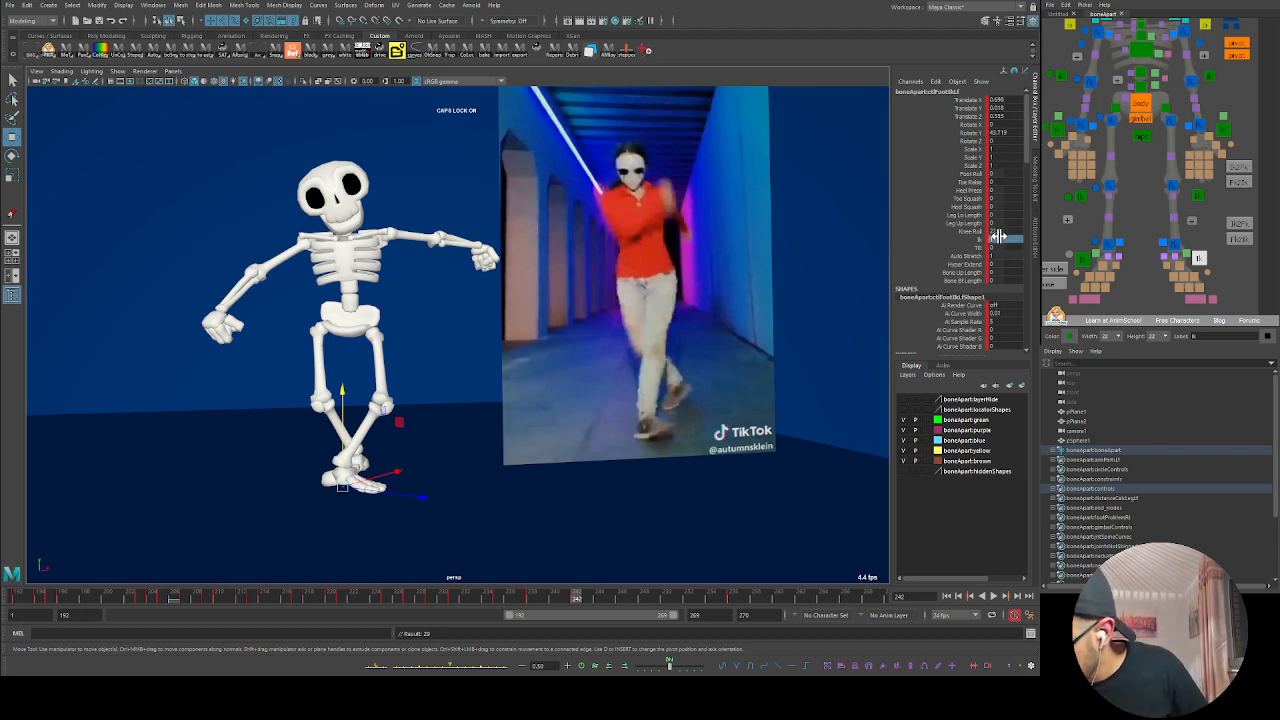
{"action": "left_click", "coordinate": [982, 232]}
{"action": "left_click", "coordinate": [998, 231]}
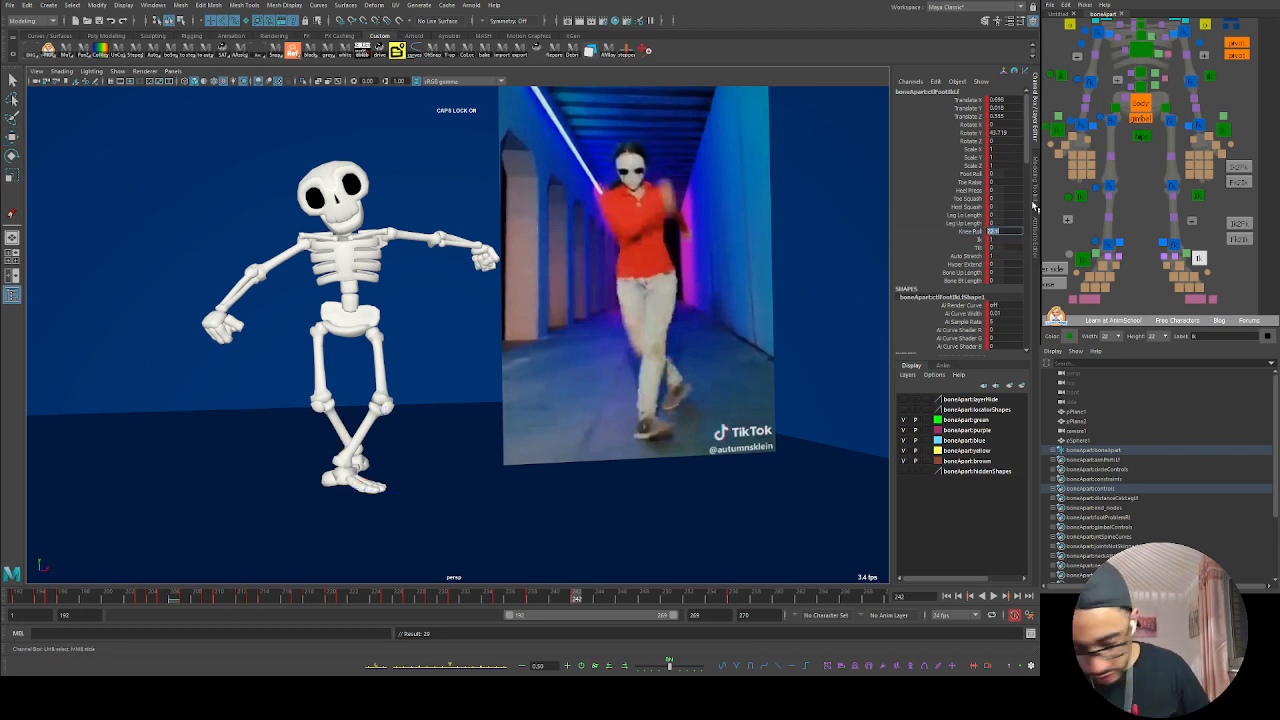
{"action": "type", "text": "0"}
{"action": "key", "text": "Return"}
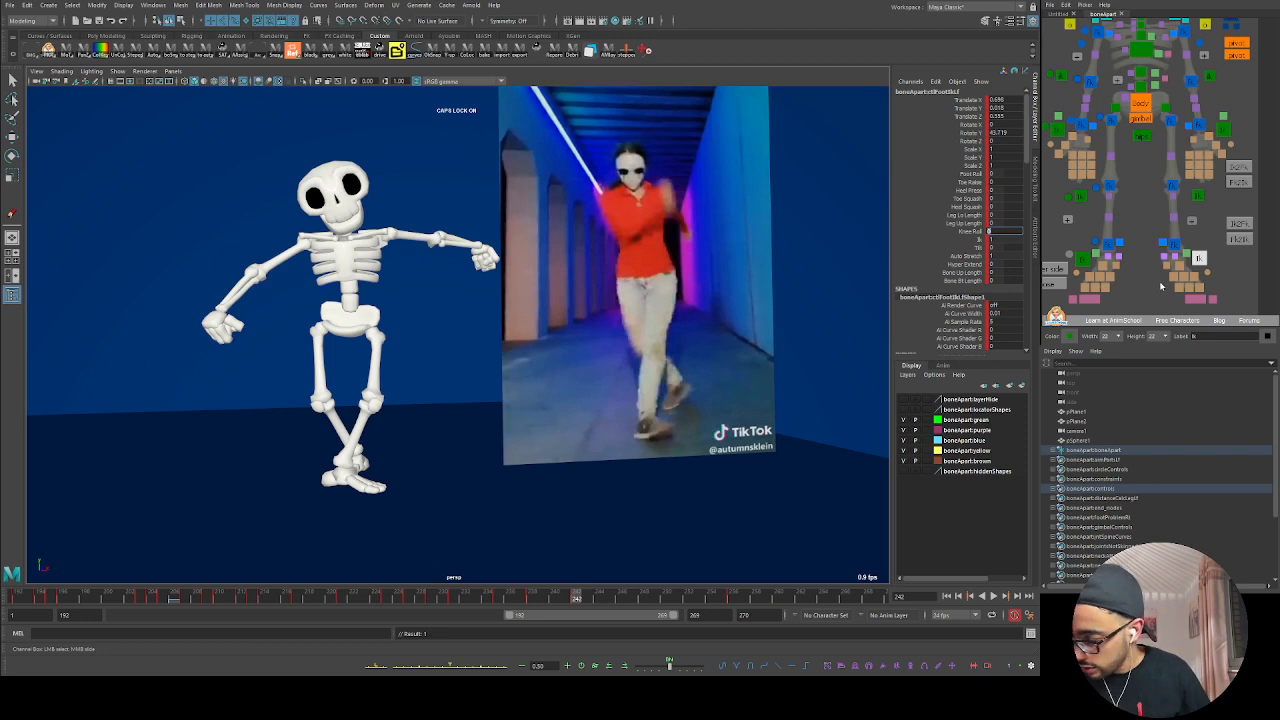
{"action": "left_click", "coordinate": [1167, 260]}
{"action": "key", "text": "w"}
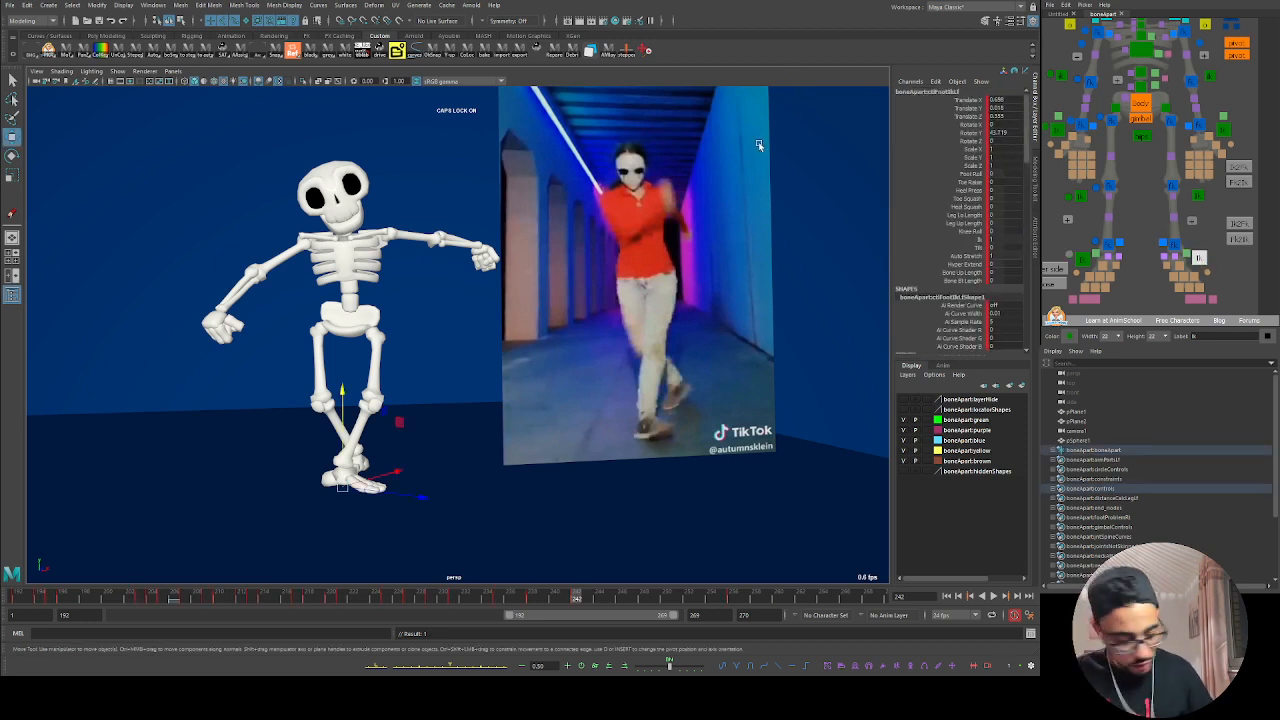
{"action": "key", "text": "period"}
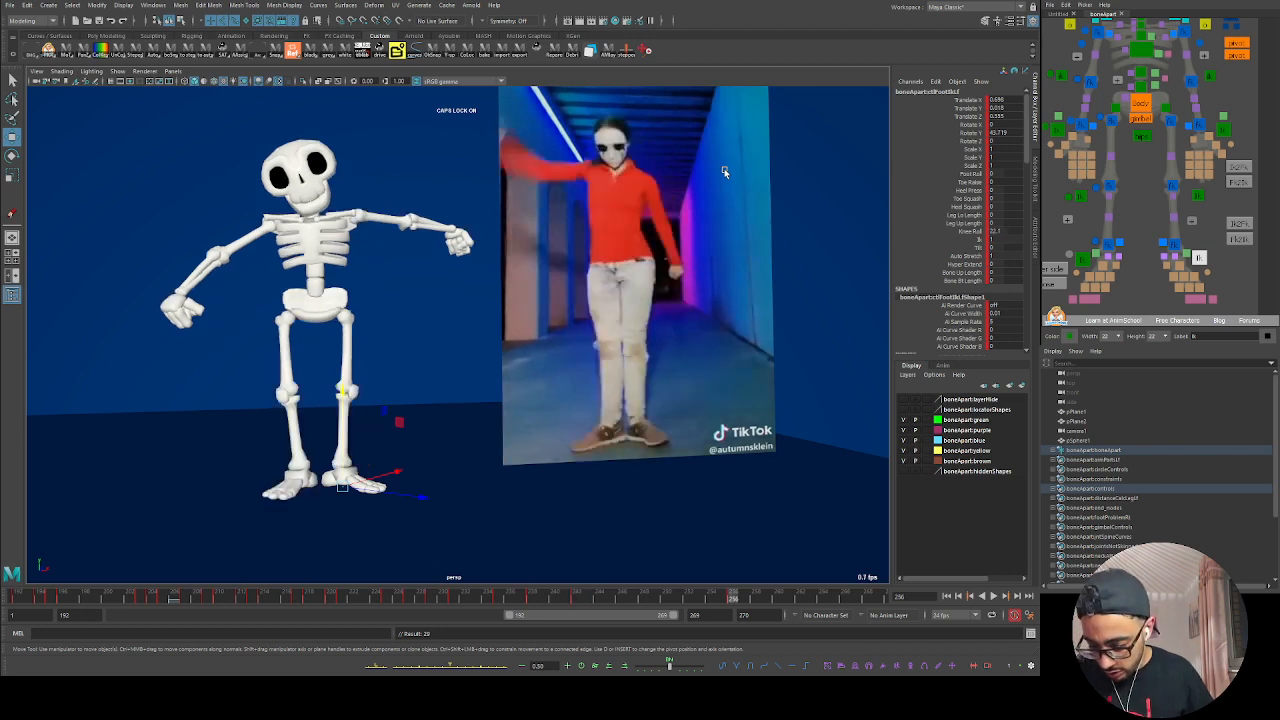
Step: Select the left foot's Foot Roll channel, key the foot at frame 244 and return to frame 242
{"action": "key", "text": "comma"}
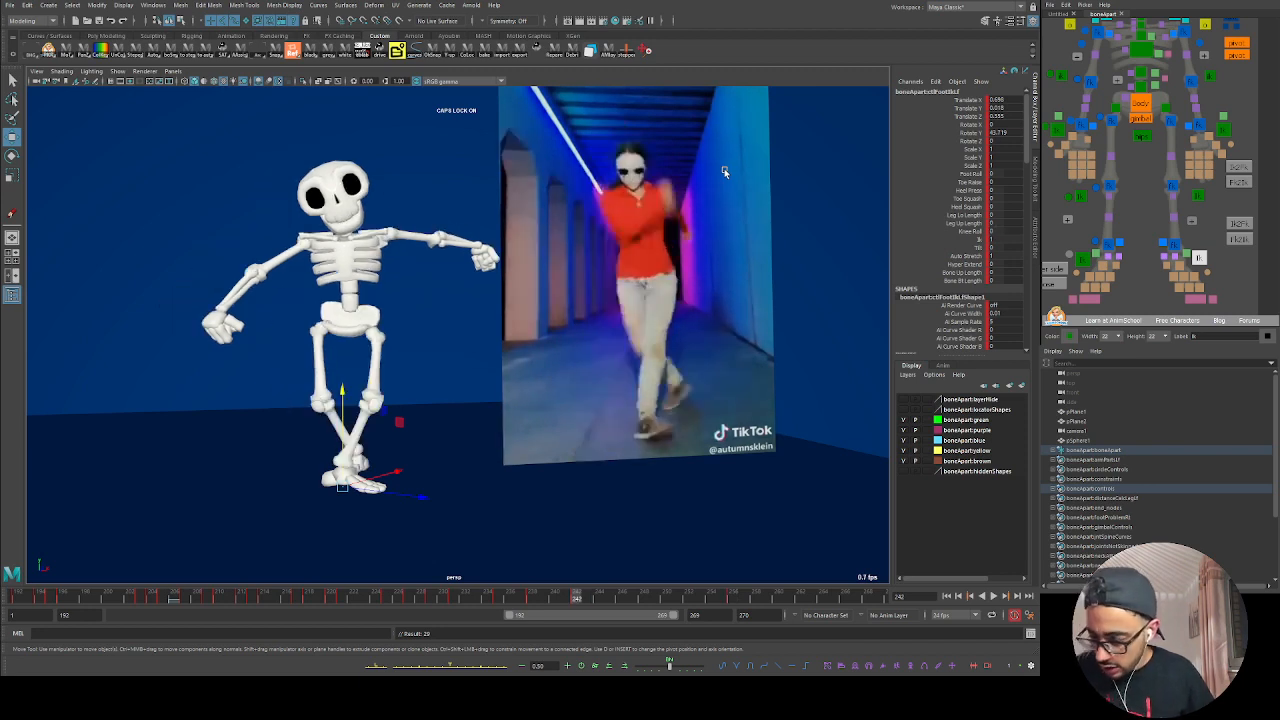
{"action": "left_click", "coordinate": [972, 174]}
{"action": "key", "text": "alt+period"}
{"action": "key", "text": "alt+period"}
{"action": "key", "text": "alt+period"}
{"action": "key", "text": "alt+period"}
{"action": "key", "text": "alt+period"}
{"action": "key", "text": "alt+period"}
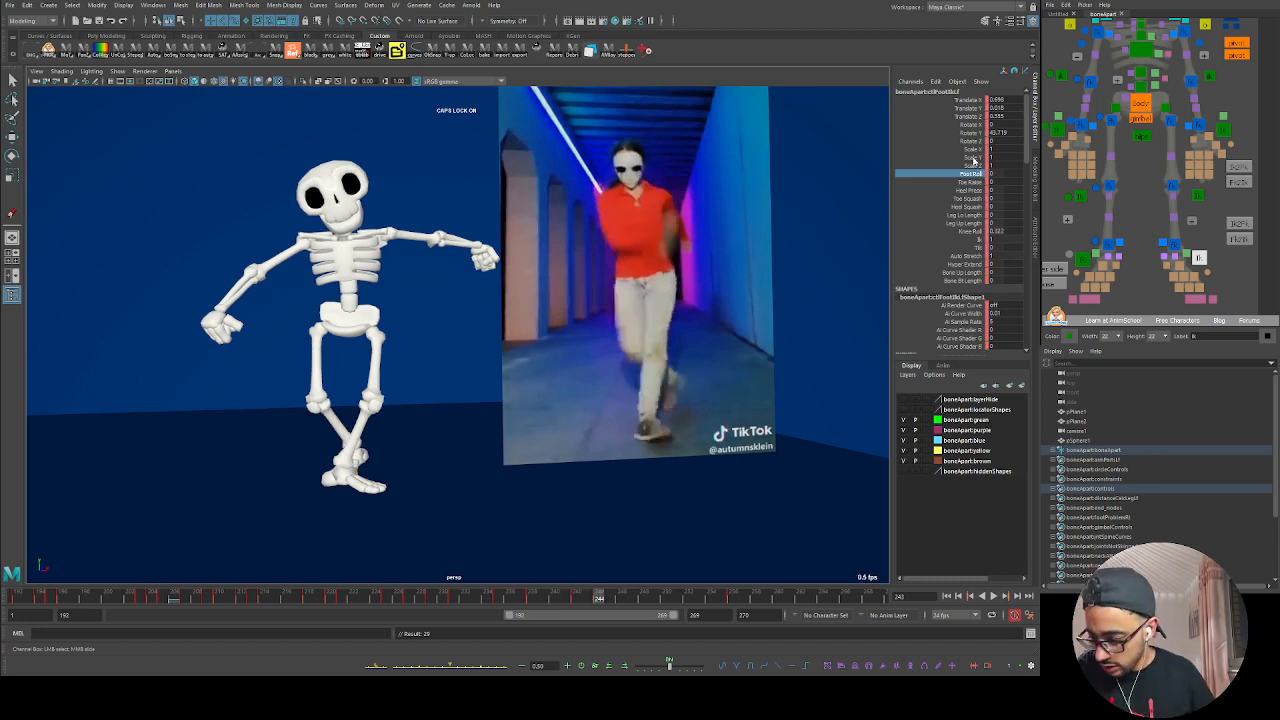
{"action": "key", "text": "s"}
{"action": "key", "text": "comma"}
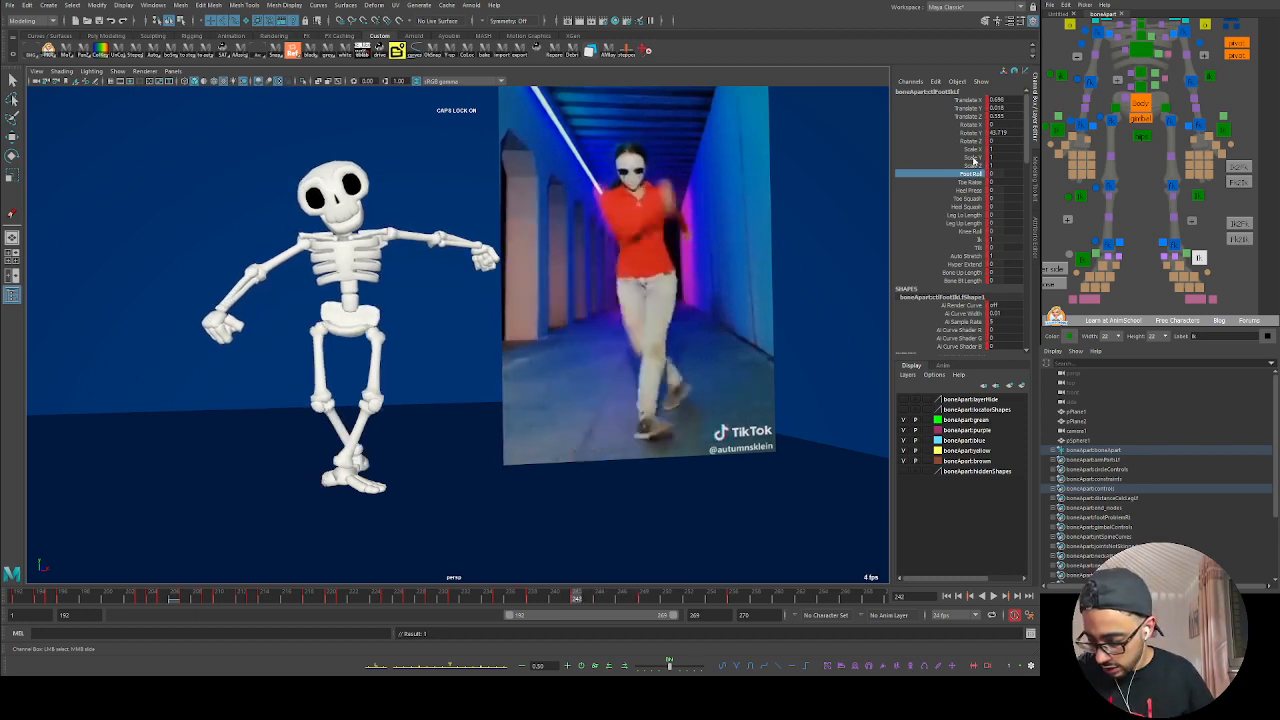
Step: Lower the left foot's Foot Roll slightly below 0 at frame 242, key it, and review the motion around that frame
{"action": "key", "text": "period"}
{"action": "key", "text": "comma"}
{"action": "key", "text": "alt+period"}
{"action": "key", "text": "alt+period"}
{"action": "key", "text": "alt+period"}
{"action": "key", "text": "comma"}
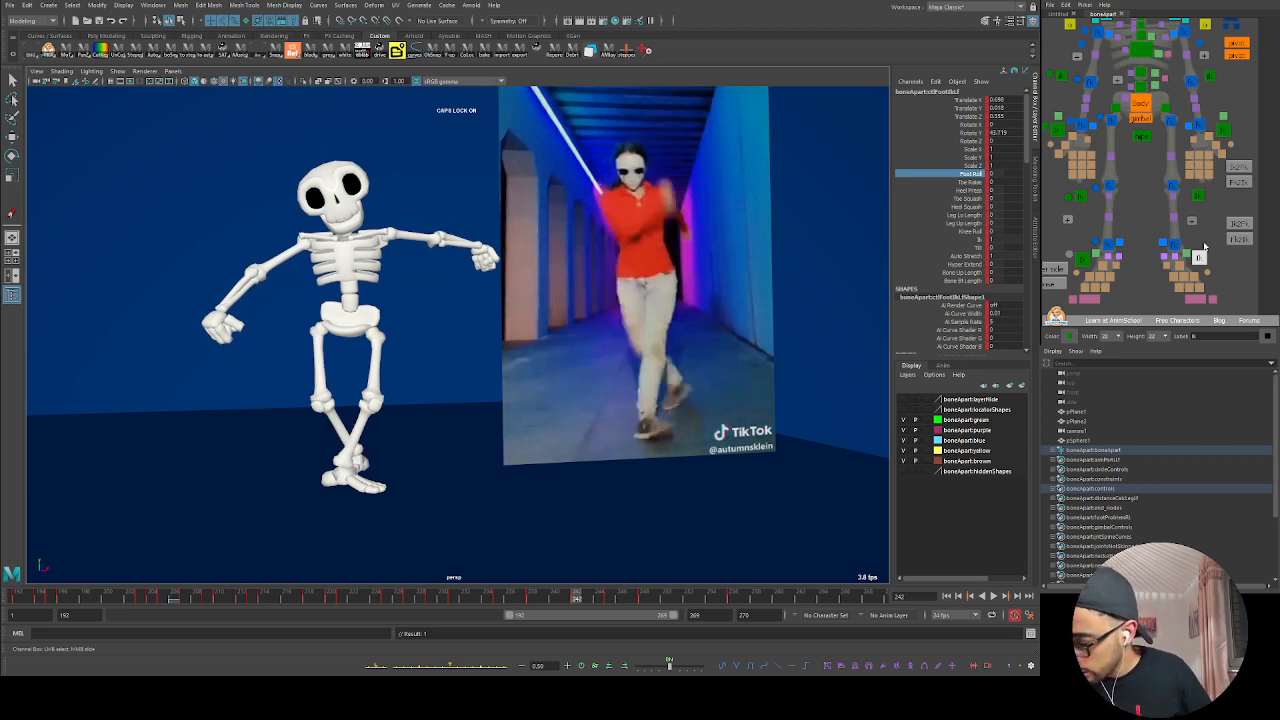
{"action": "mouse_move", "coordinate": [640, 455]}
{"action": "middle_mouse_down"}
{"action": "mouse_move", "coordinate": [610, 440]}
{"action": "mouse_move", "coordinate": [636, 450]}
{"action": "middle_mouse_up"}
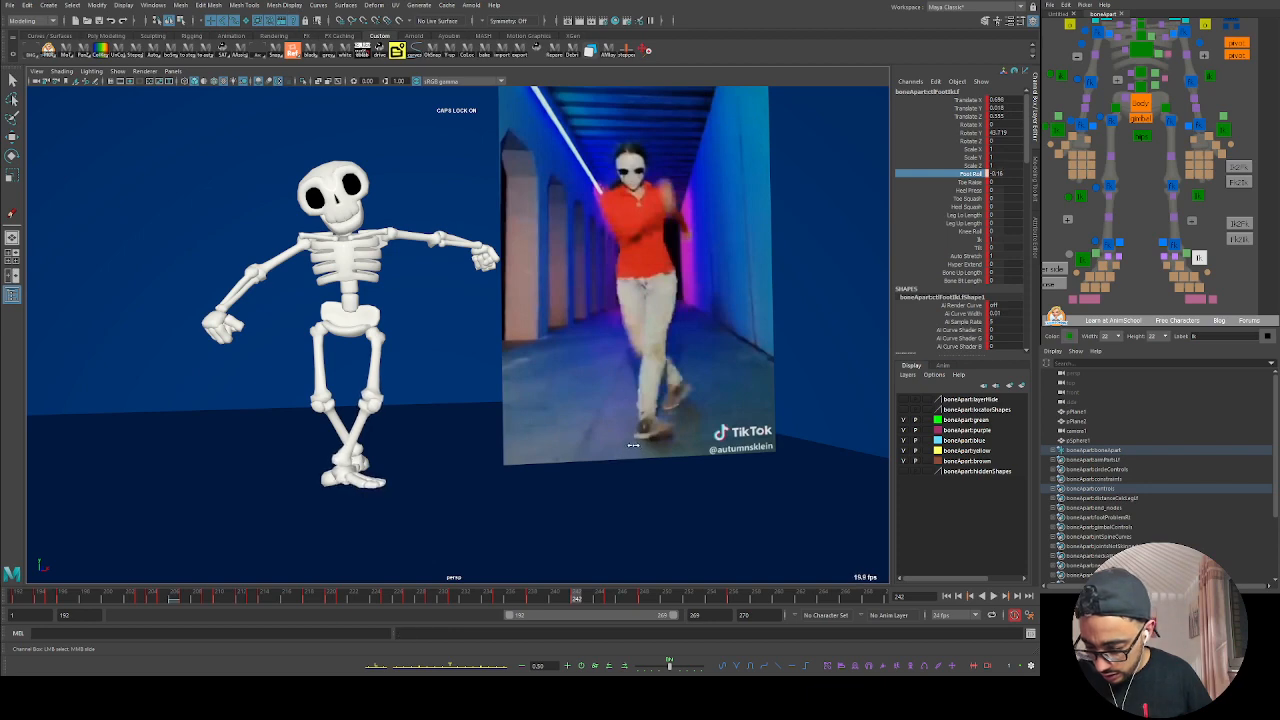
{"action": "key", "text": "s"}
{"action": "key", "text": "alt+v"}
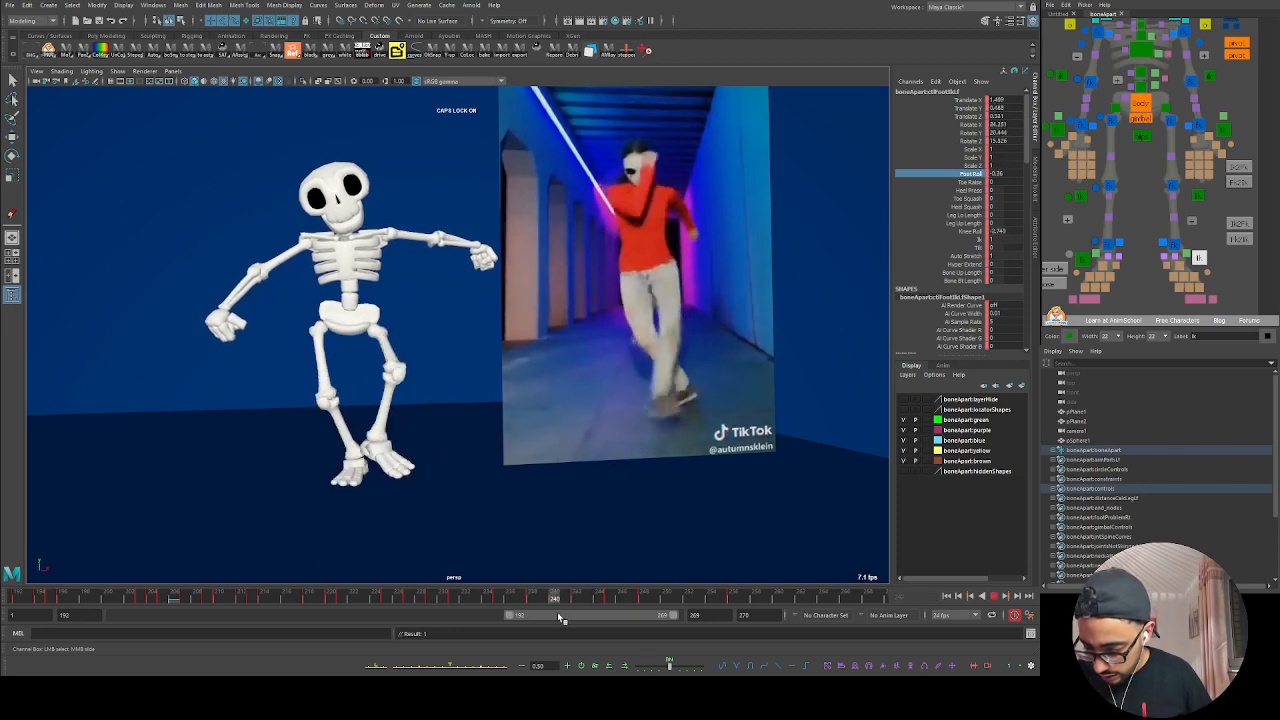
{"action": "mouse_move", "coordinate": [557, 612]}
{"action": "left_mouse_down"}
{"action": "mouse_move", "coordinate": [583, 614]}
{"action": "mouse_move", "coordinate": [510, 614]}
{"action": "mouse_move", "coordinate": [579, 615]}
{"action": "left_mouse_up"}
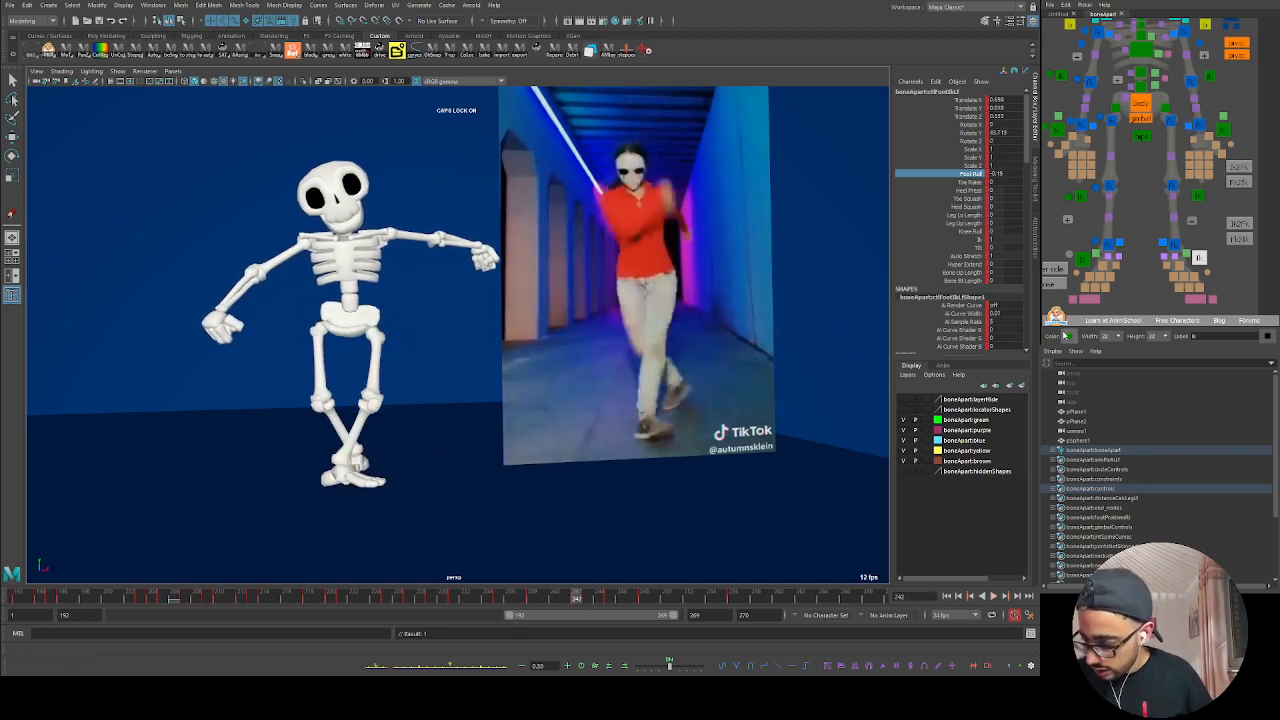
Step: Try to rotate the right foot control at frame 235 to match the dancer's planted foot, and undo the rotation
{"action": "left_click", "coordinate": [1081, 259]}
{"action": "key", "text": "w"}
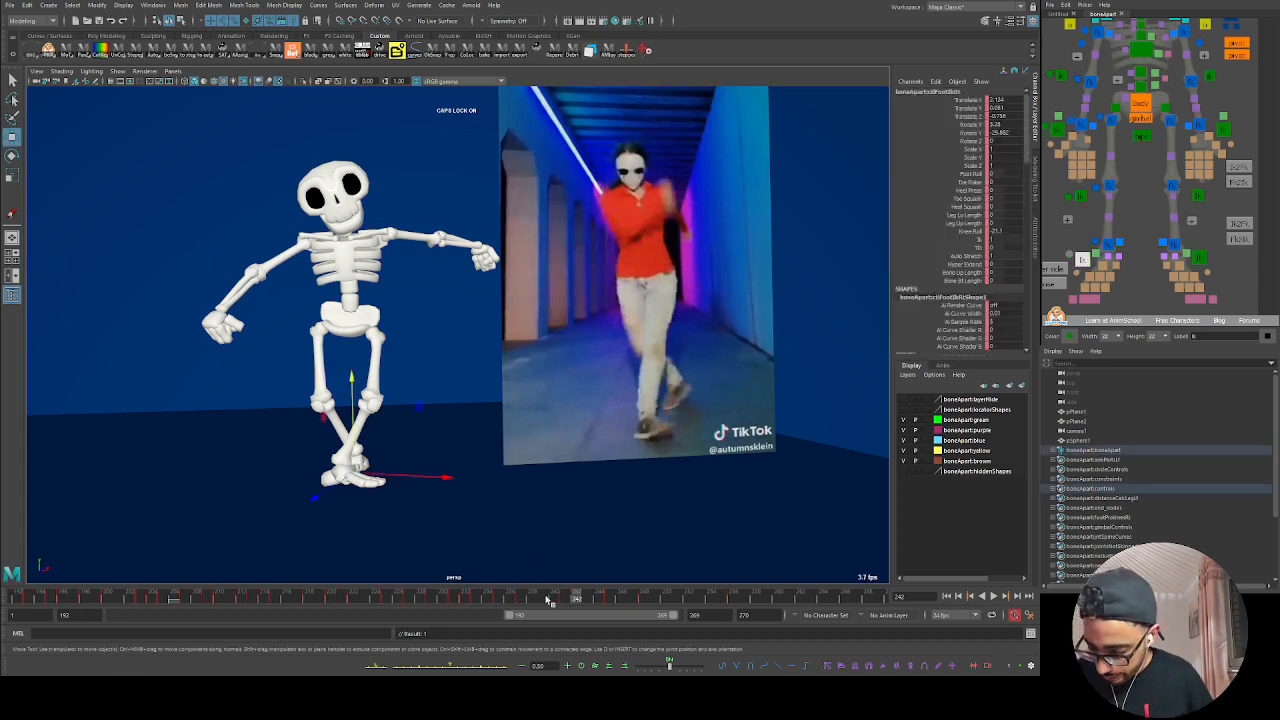
{"action": "key", "text": "alt+v"}
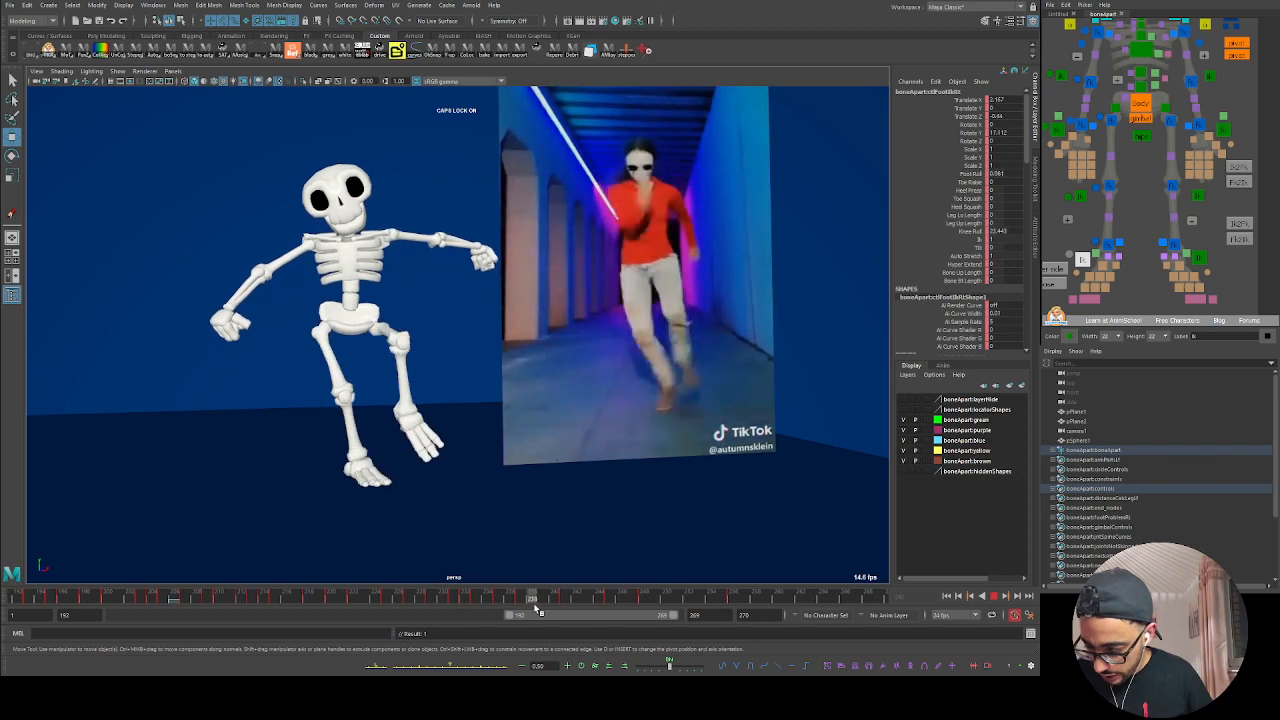
{"action": "mouse_move", "coordinate": [537, 608]}
{"action": "left_mouse_down"}
{"action": "mouse_move", "coordinate": [428, 600]}
{"action": "mouse_move", "coordinate": [569, 600]}
{"action": "mouse_move", "coordinate": [502, 598]}
{"action": "left_mouse_up"}
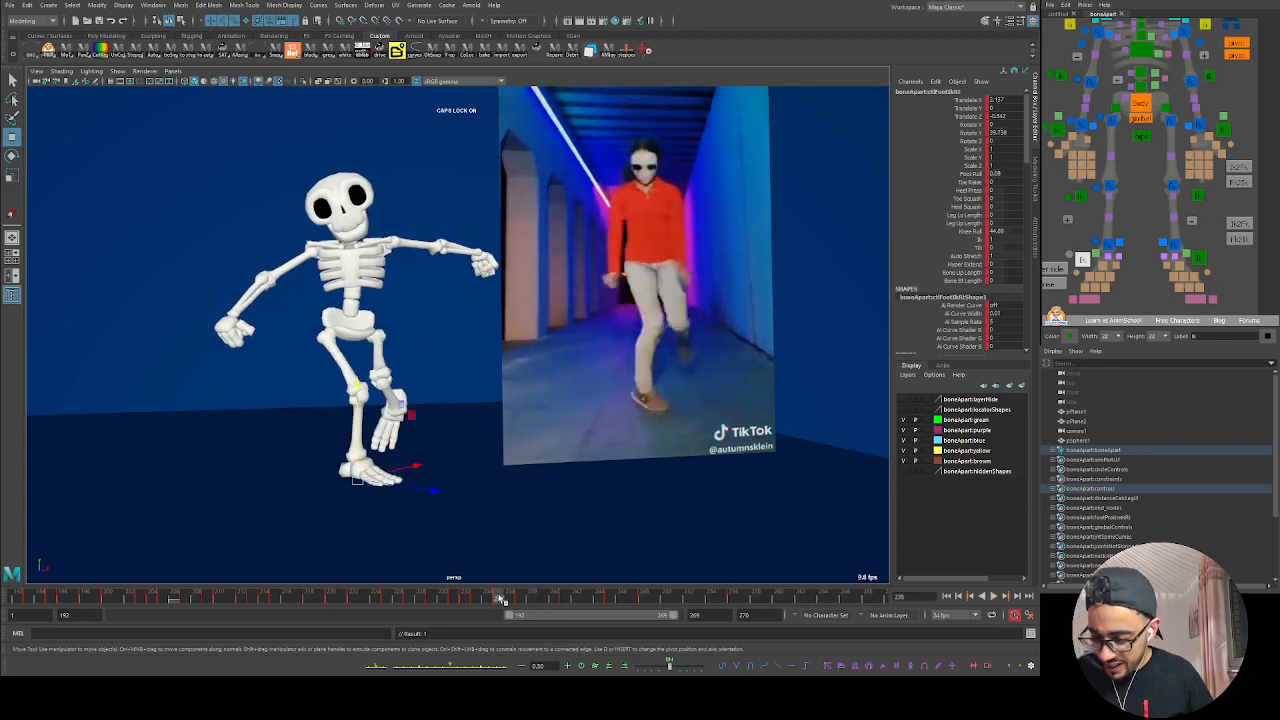
{"action": "left_click", "coordinate": [1079, 238]}
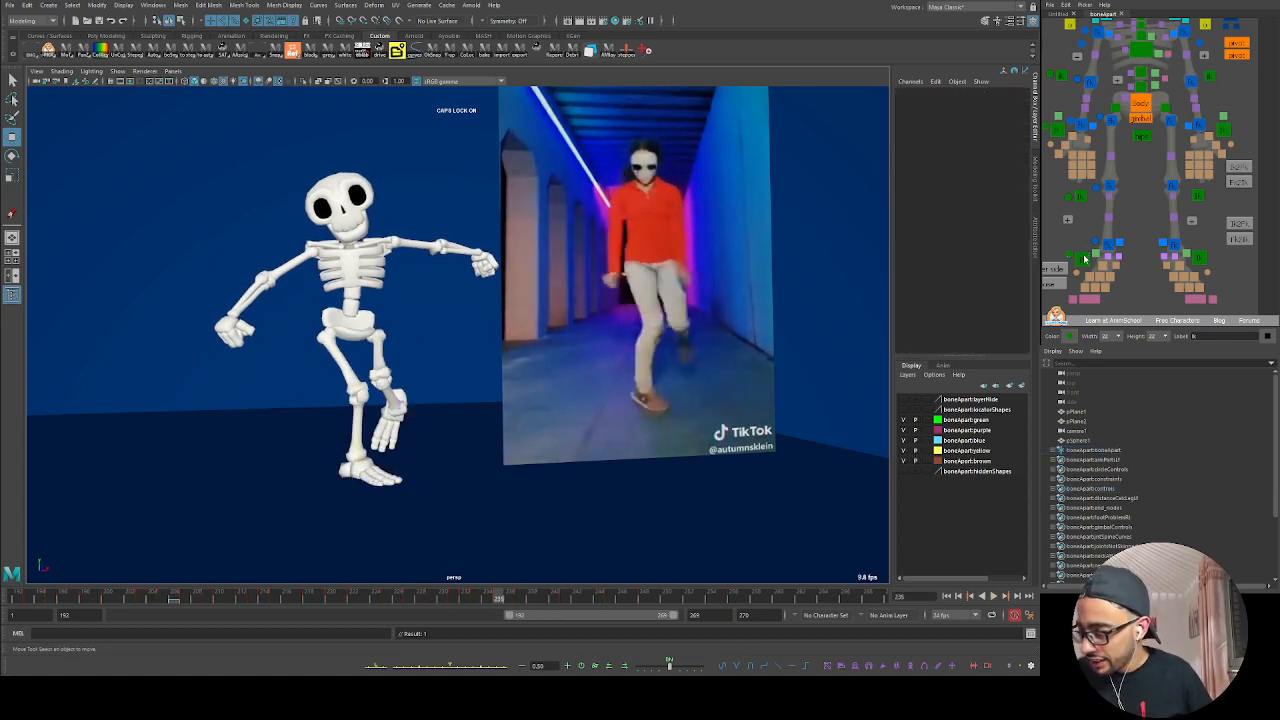
{"action": "left_click", "coordinate": [1083, 259]}
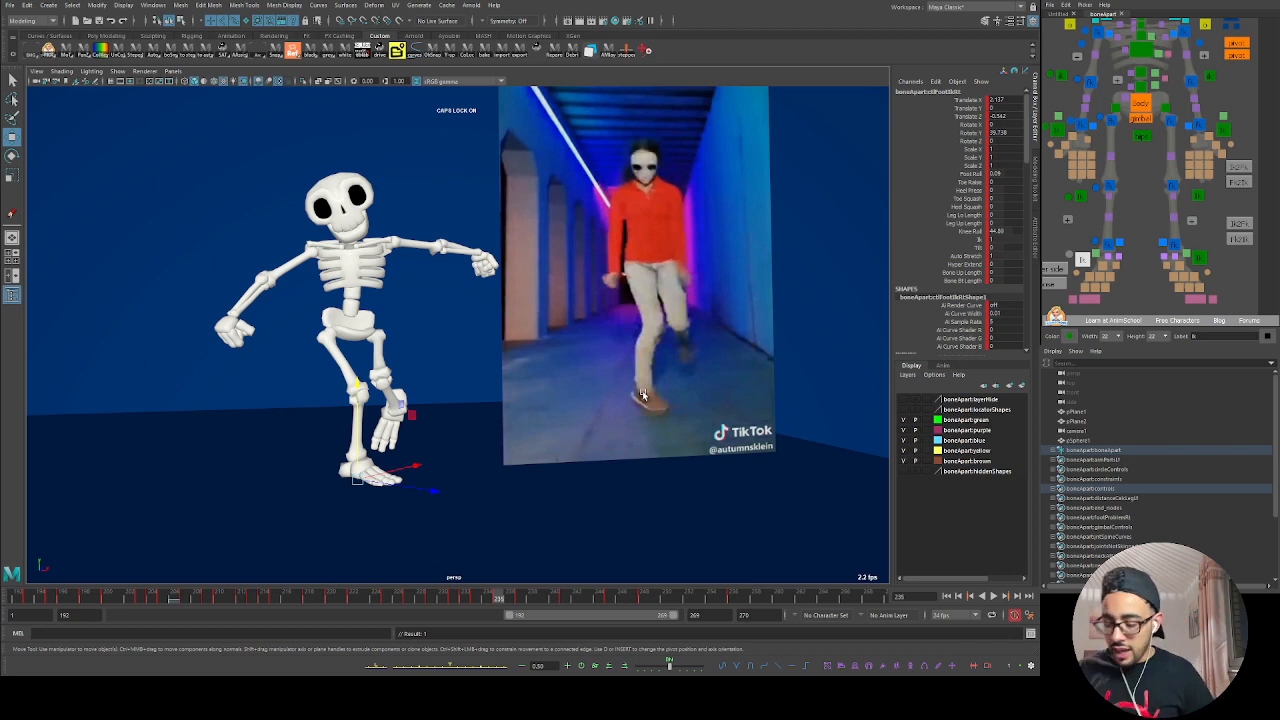
{"action": "left_click", "coordinate": [1082, 265]}
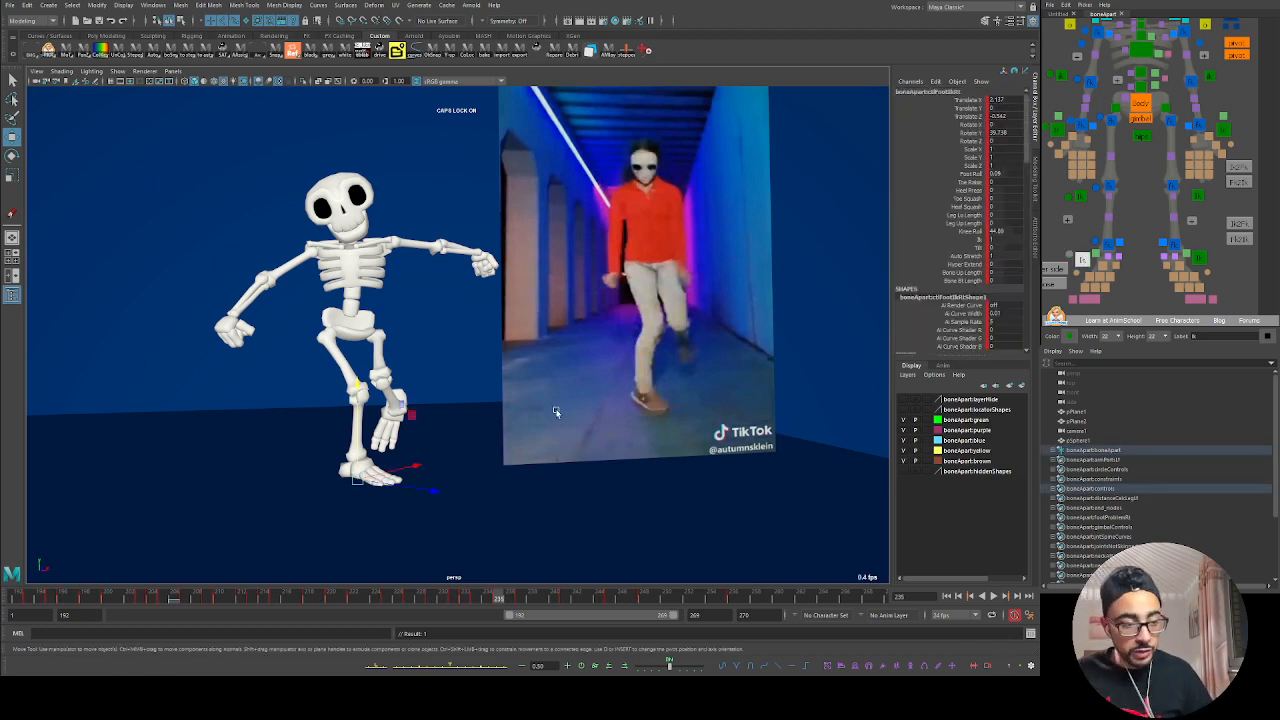
{"action": "left_click_drag", "start_coordinate": [355, 478], "coordinate": [399, 566]}
{"action": "key", "text": "e"}
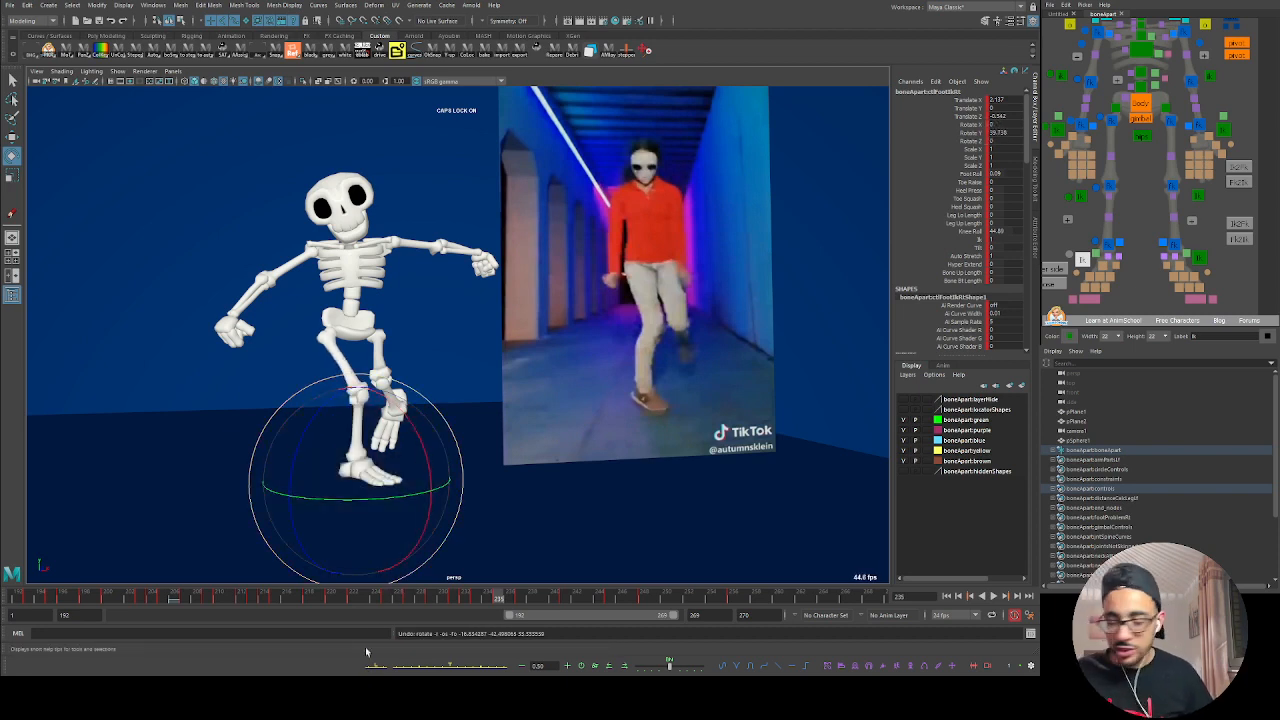
{"action": "left_click", "coordinate": [1136, 237]}
{"action": "left_click", "coordinate": [1085, 260]}
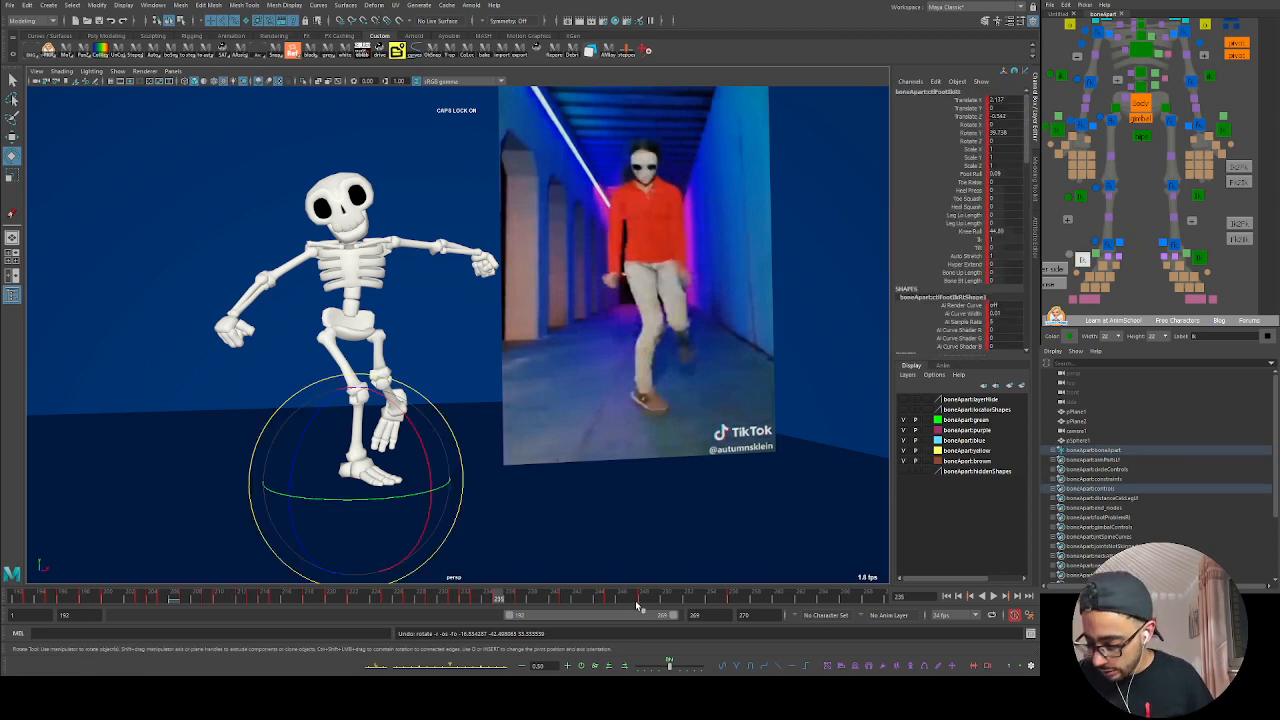
Step: Try to rotate the right foot's ball control around Y at frame 229, and undo the rotation
{"action": "left_click_drag", "start_coordinate": [497, 598], "coordinate": [431, 598]}
{"action": "left_click", "coordinate": [1089, 299]}
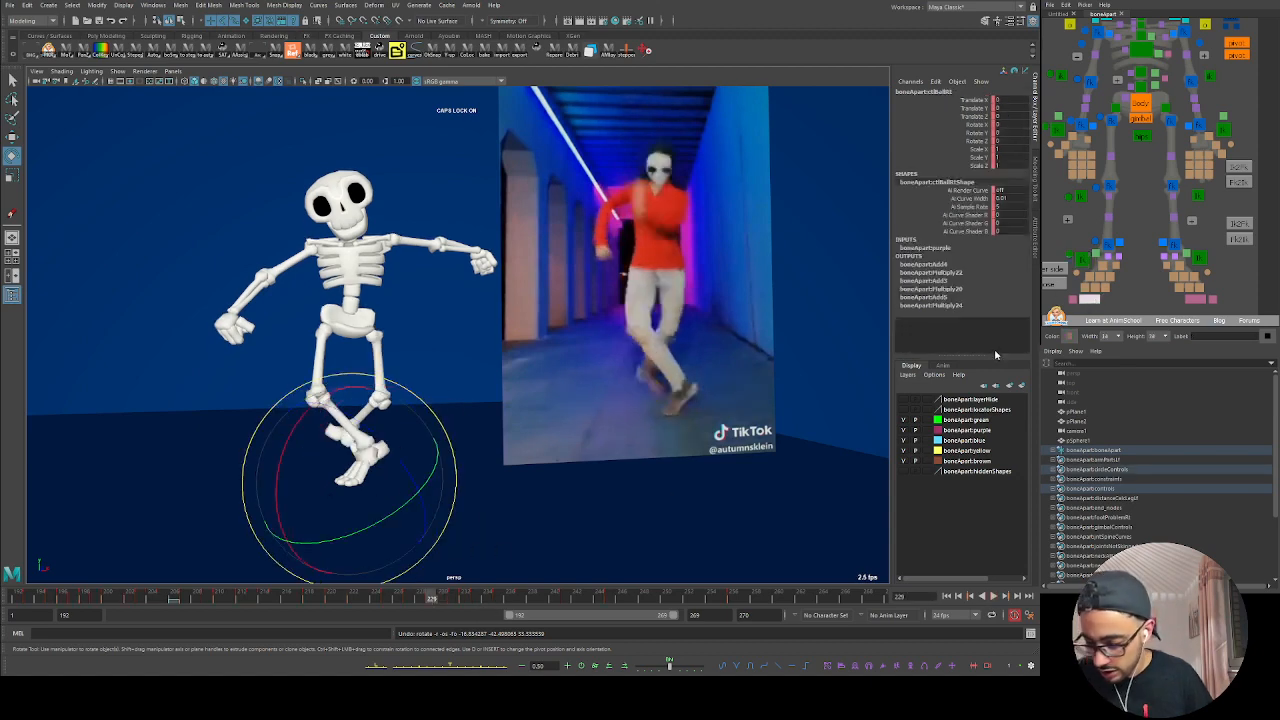
{"action": "mouse_move", "coordinate": [317, 541]}
{"action": "left_mouse_down"}
{"action": "mouse_move", "coordinate": [290, 541]}
{"action": "mouse_move", "coordinate": [314, 541]}
{"action": "left_mouse_up"}
{"action": "key", "text": "ctrl+z"}
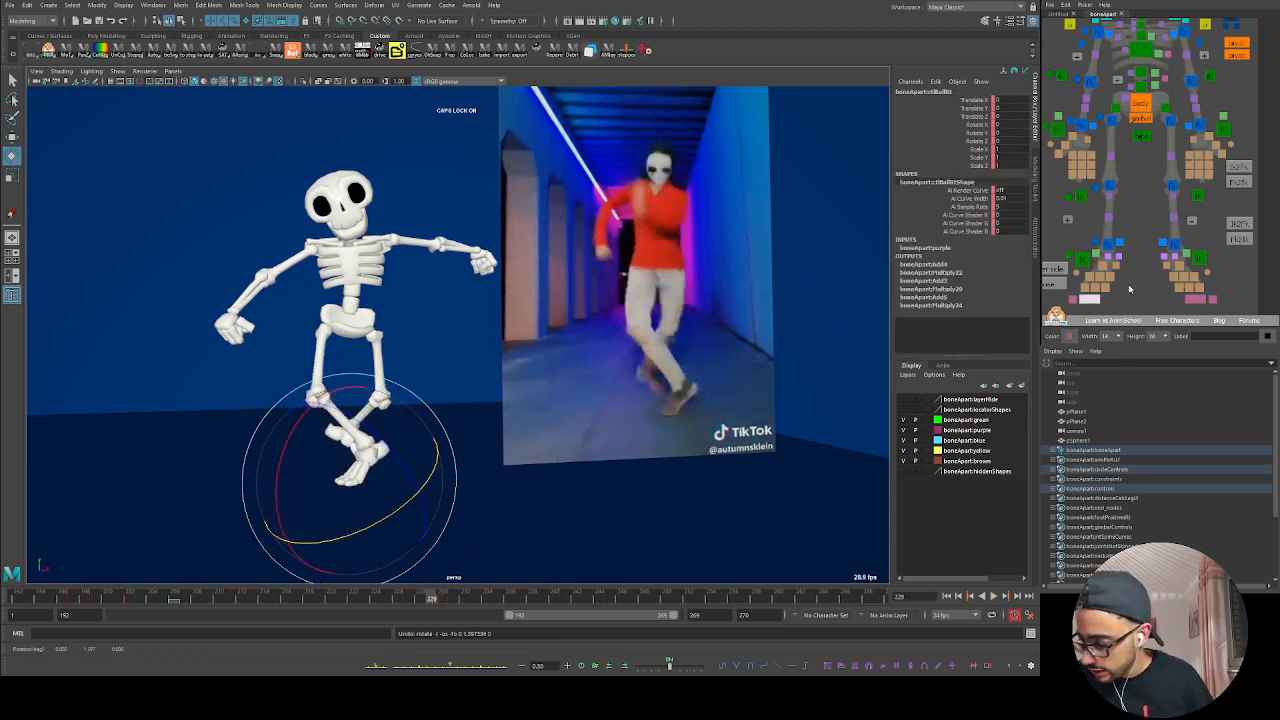
Step: Select the right foot's Rotate channels, key the foot at frame 229 and mark that key with the special tick
{"action": "left_click", "coordinate": [1084, 260]}
{"action": "key", "text": "alt+v"}
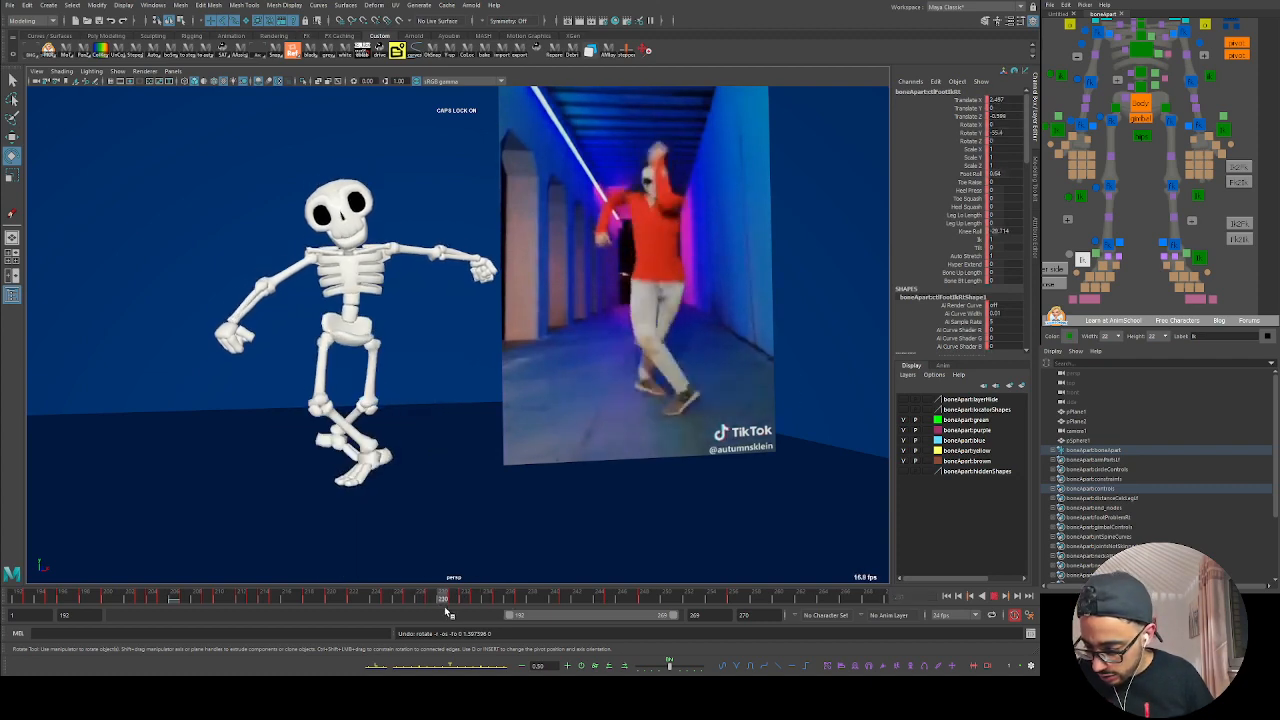
{"action": "left_click_drag", "start_coordinate": [441, 604], "coordinate": [465, 598]}
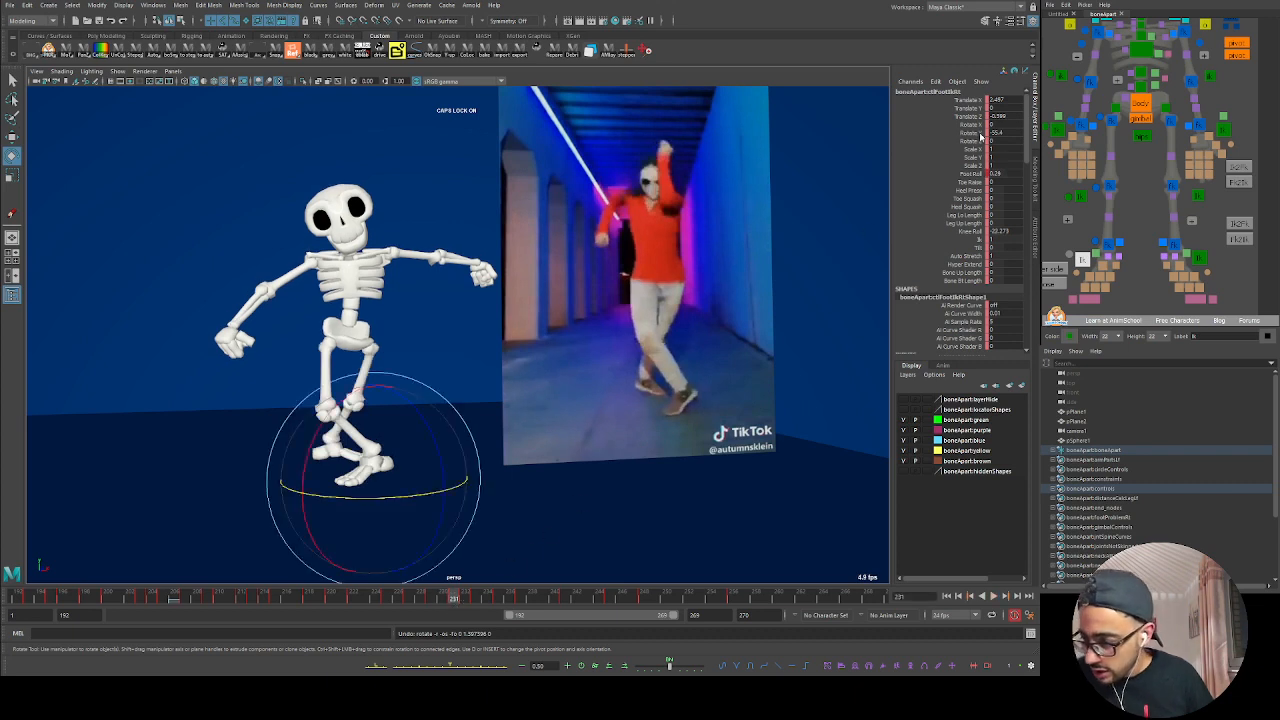
{"action": "left_click_drag", "start_coordinate": [978, 124], "coordinate": [977, 145]}
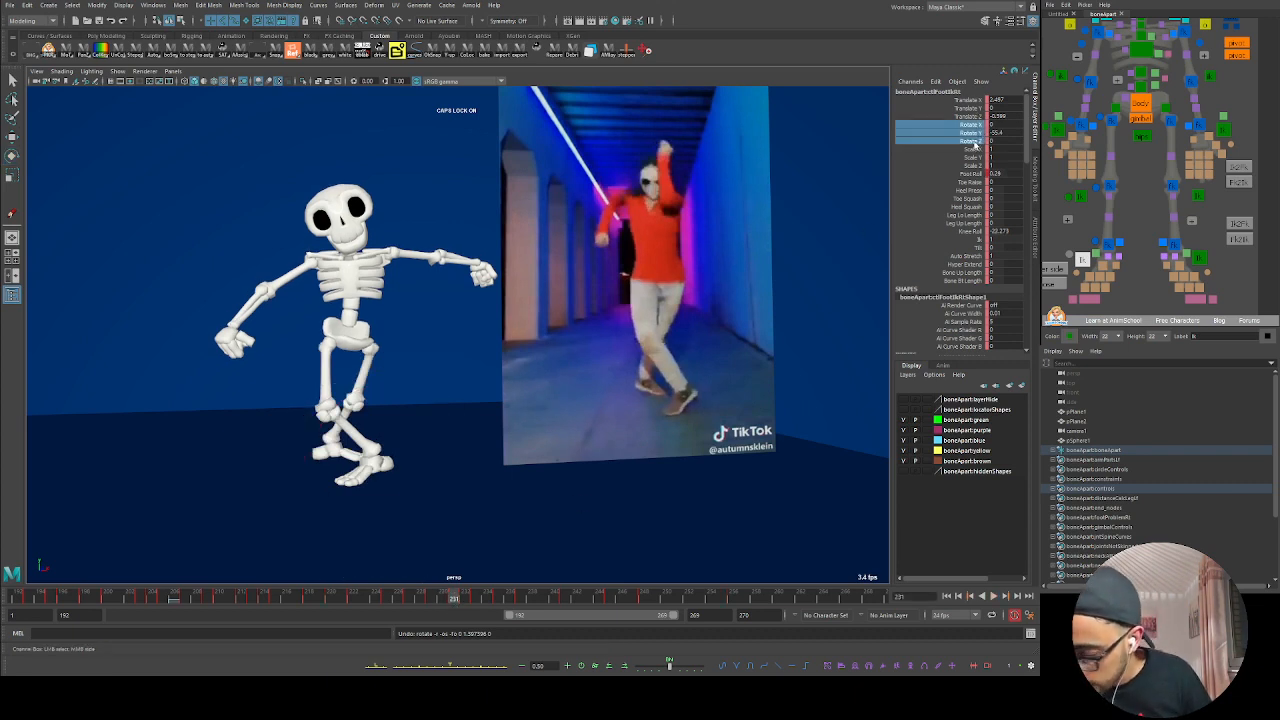
{"action": "key", "text": "comma"}
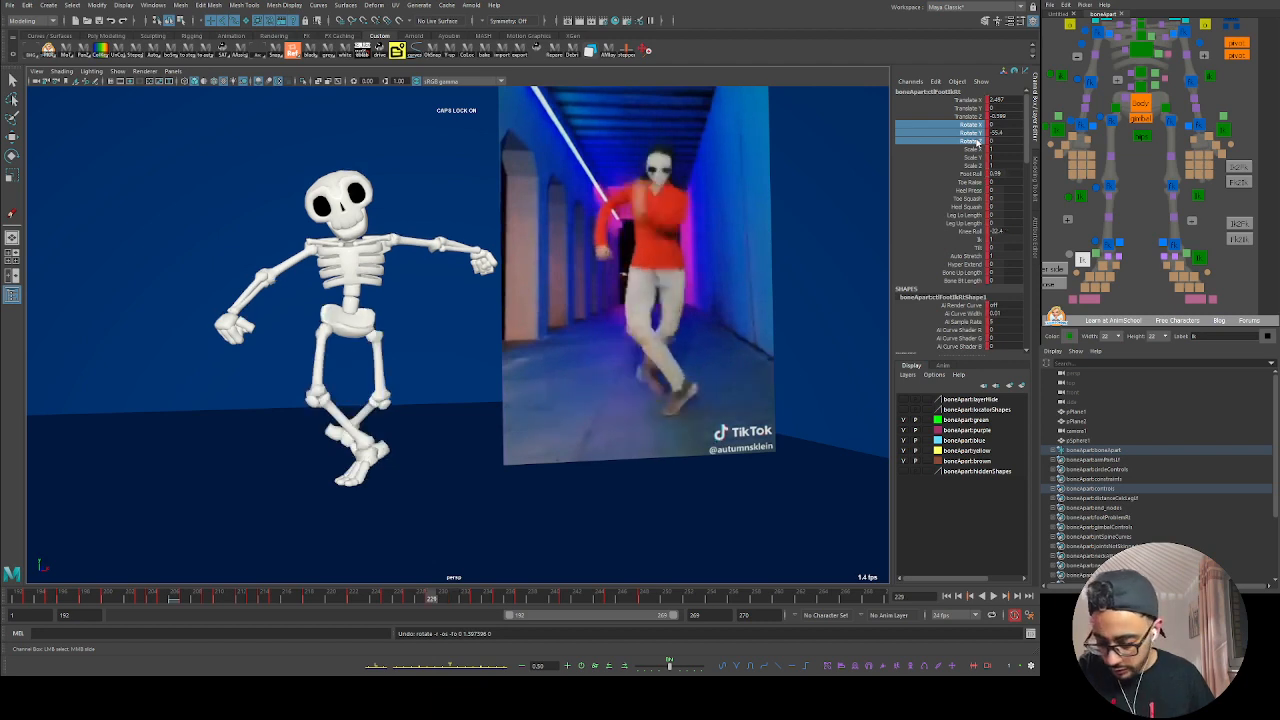
{"action": "key", "text": "s"}
{"action": "key", "text": "period"}
{"action": "key", "text": "comma"}
{"action": "key", "text": "period"}
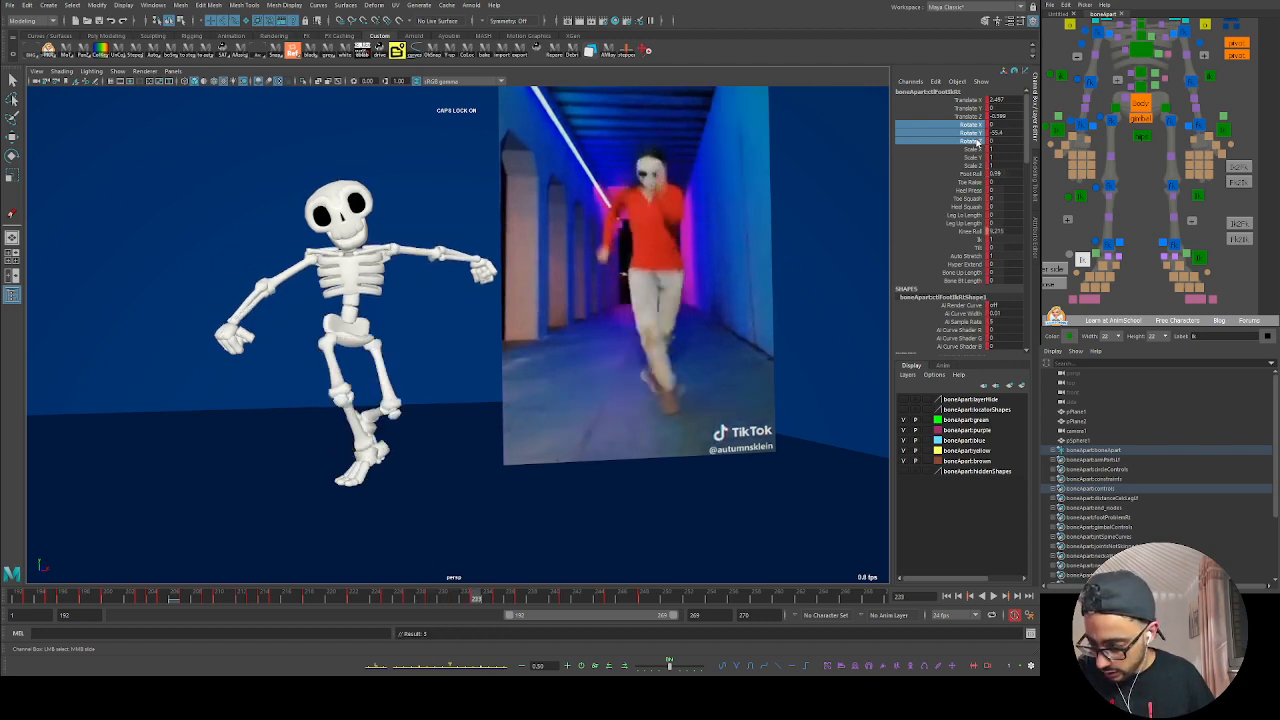
{"action": "key", "text": "comma"}
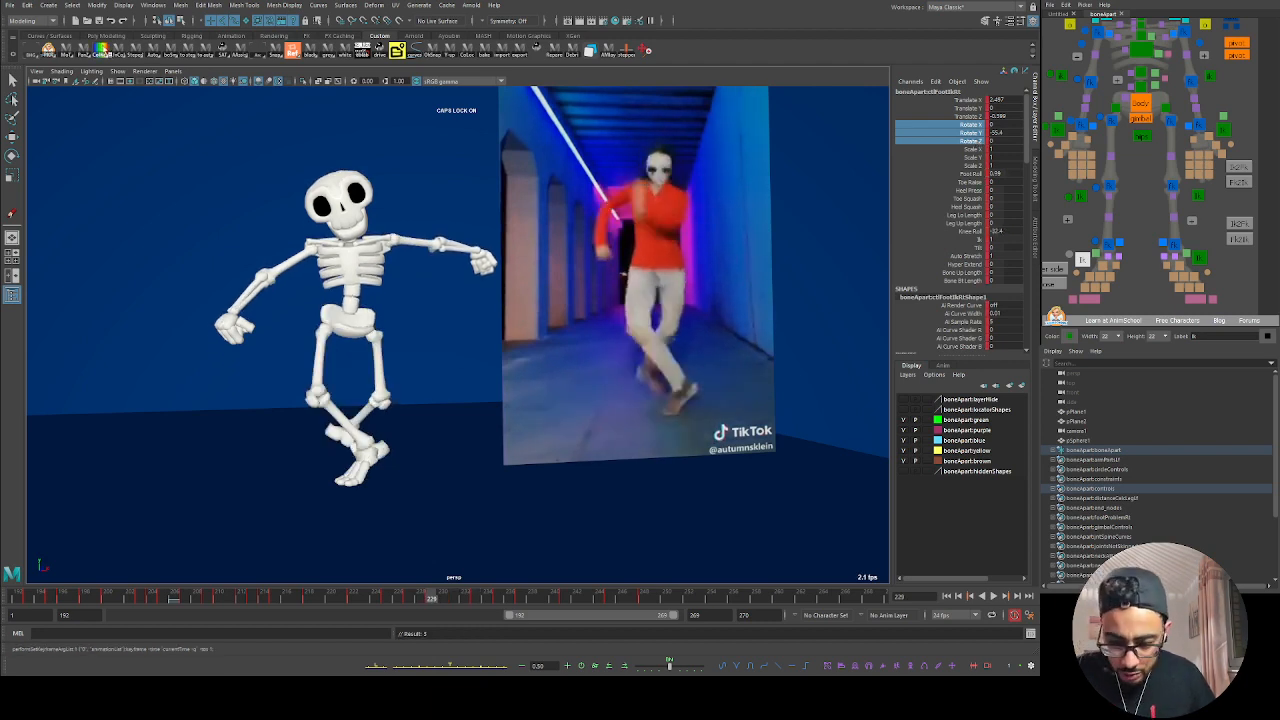
Step: Step through the right foot's keys between frames 229 and 241 and compare its poses with the dancer's
{"action": "key", "text": "period"}
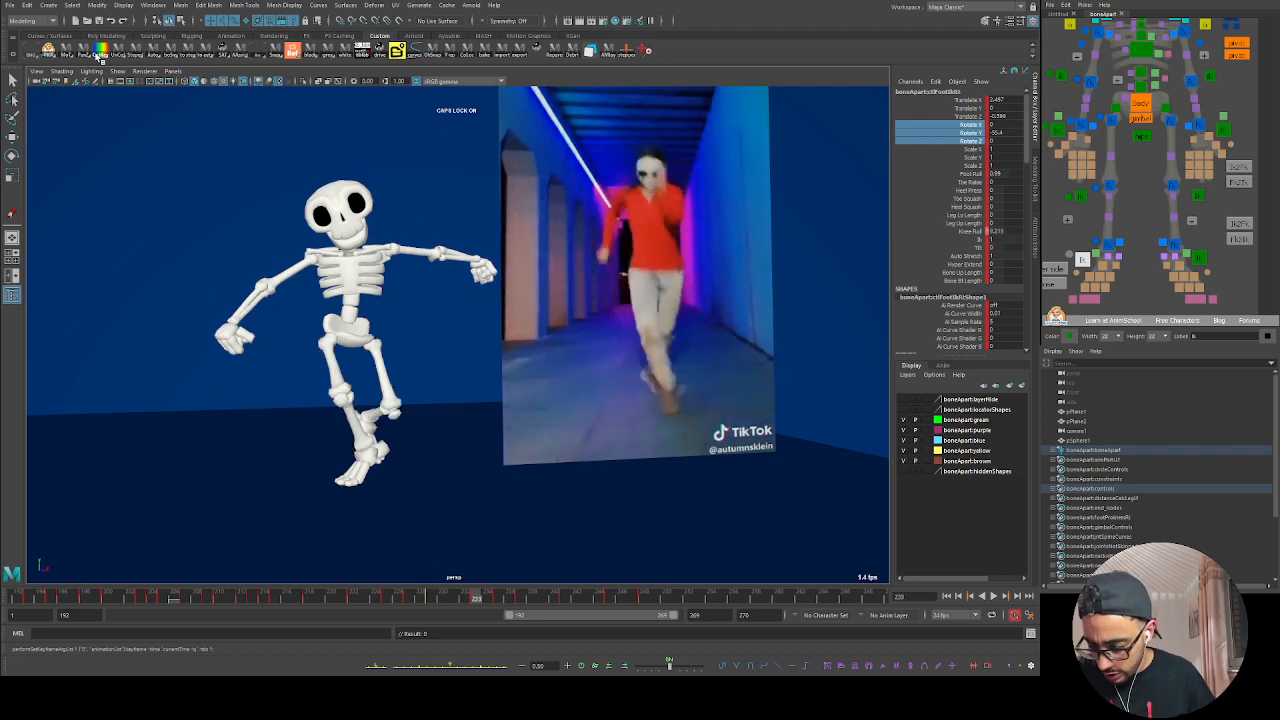
{"action": "key", "text": "period"}
{"action": "key", "text": "period"}
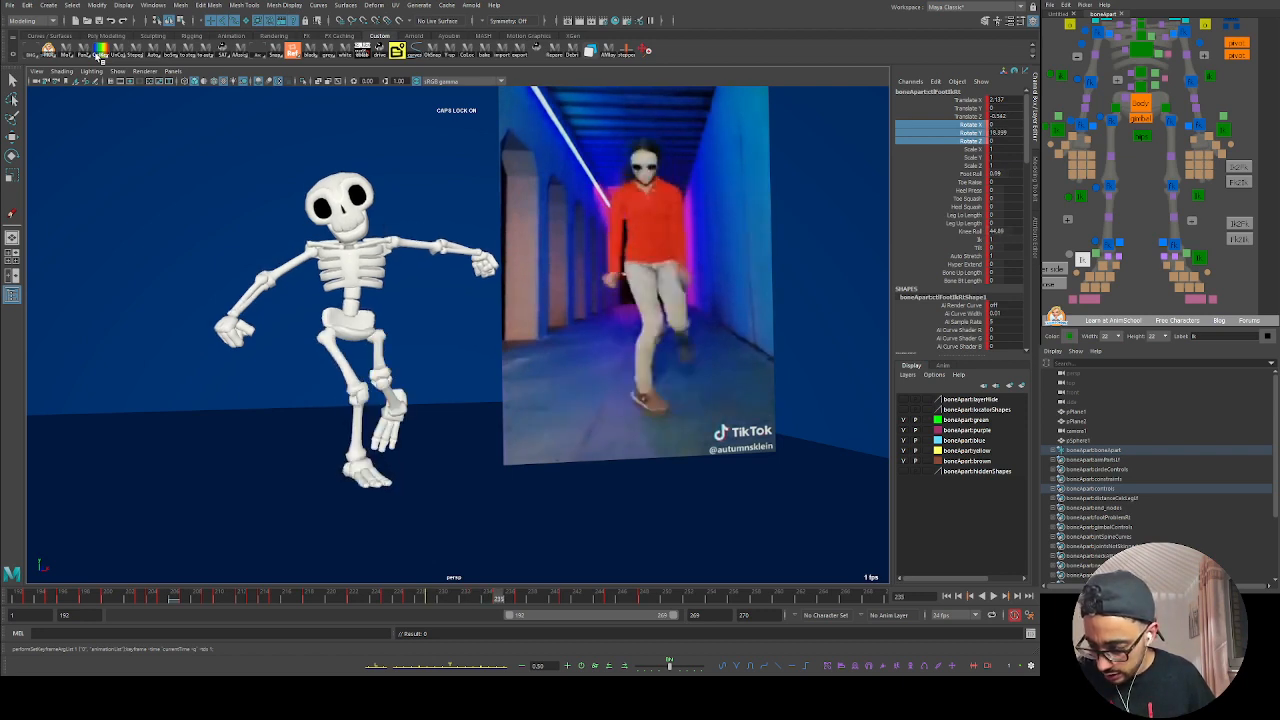
{"action": "key", "text": "period"}
{"action": "key", "text": "period"}
{"action": "key", "text": "period"}
{"action": "key", "text": "period"}
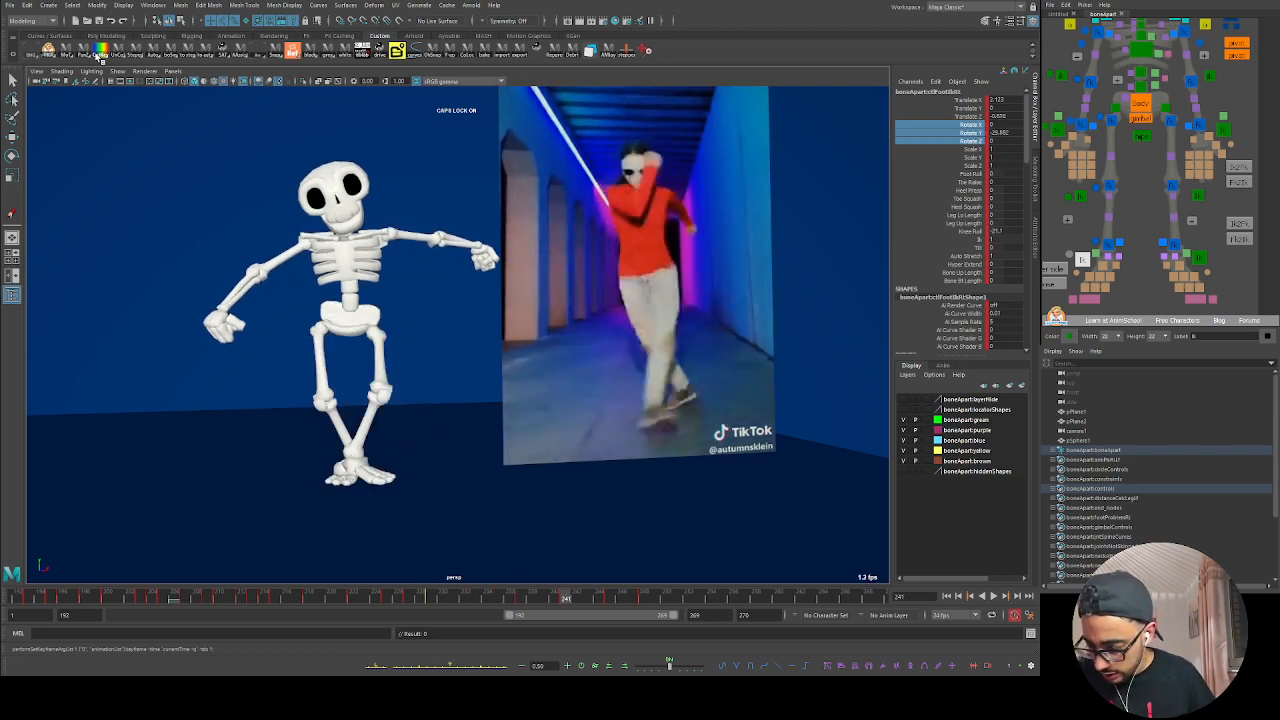
{"action": "key", "text": "comma"}
{"action": "key", "text": "period"}
{"action": "key", "text": "comma"}
{"action": "key", "text": "period"}
{"action": "key", "text": "comma"}
{"action": "key", "text": "period"}
{"action": "key", "text": "comma"}
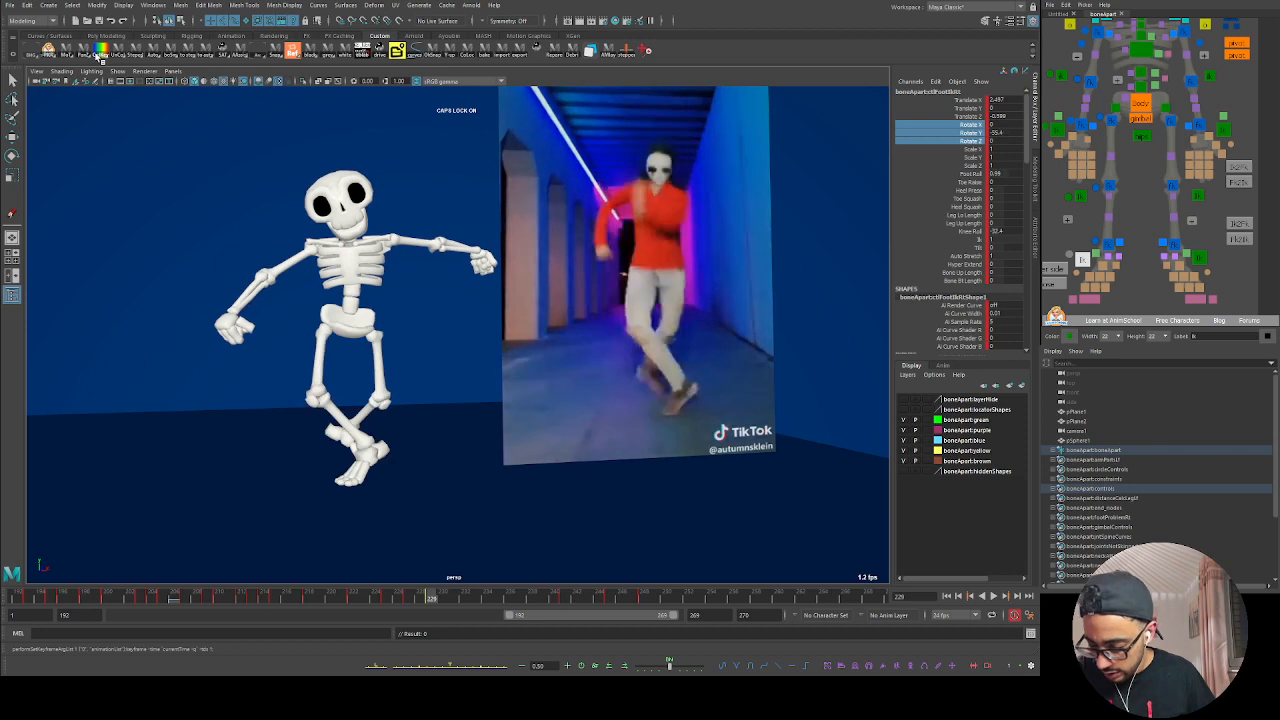
Step: Key the right foot's ball control at frame 229, and rotate it at frame 234 to follow the dancer's planted foot
{"action": "left_click", "coordinate": [1090, 299]}
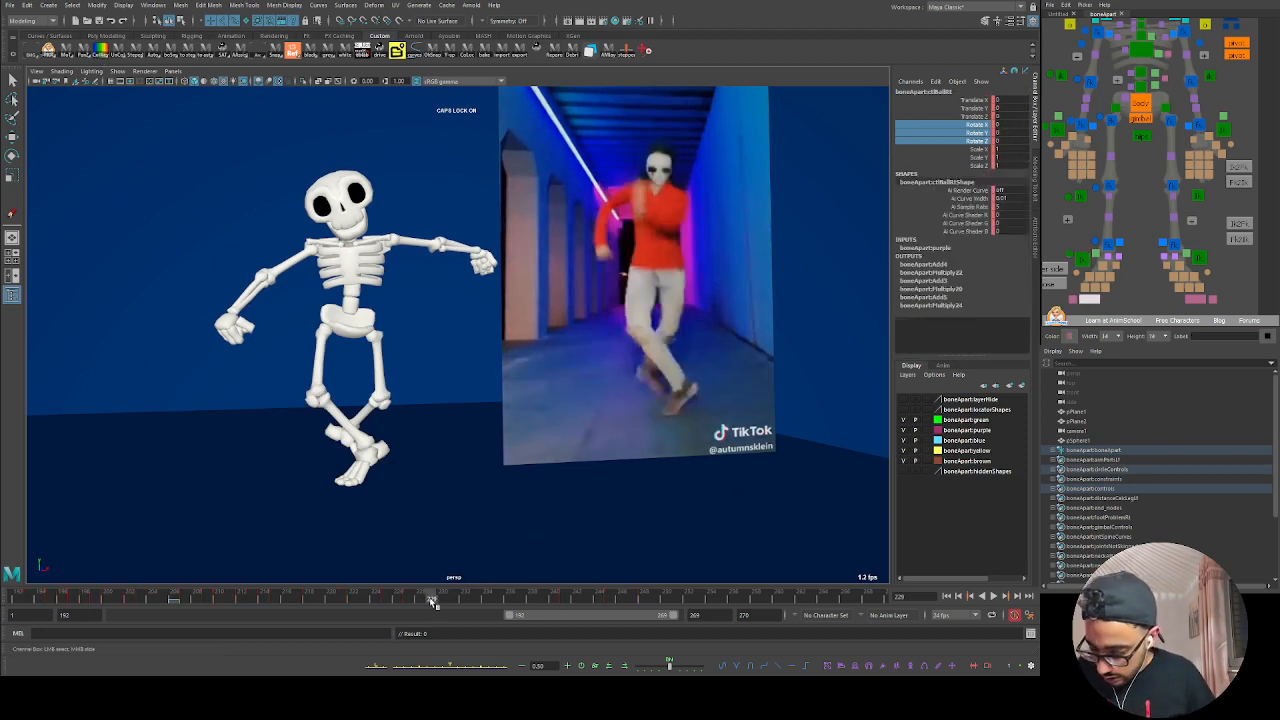
{"action": "key", "text": "alt+v"}
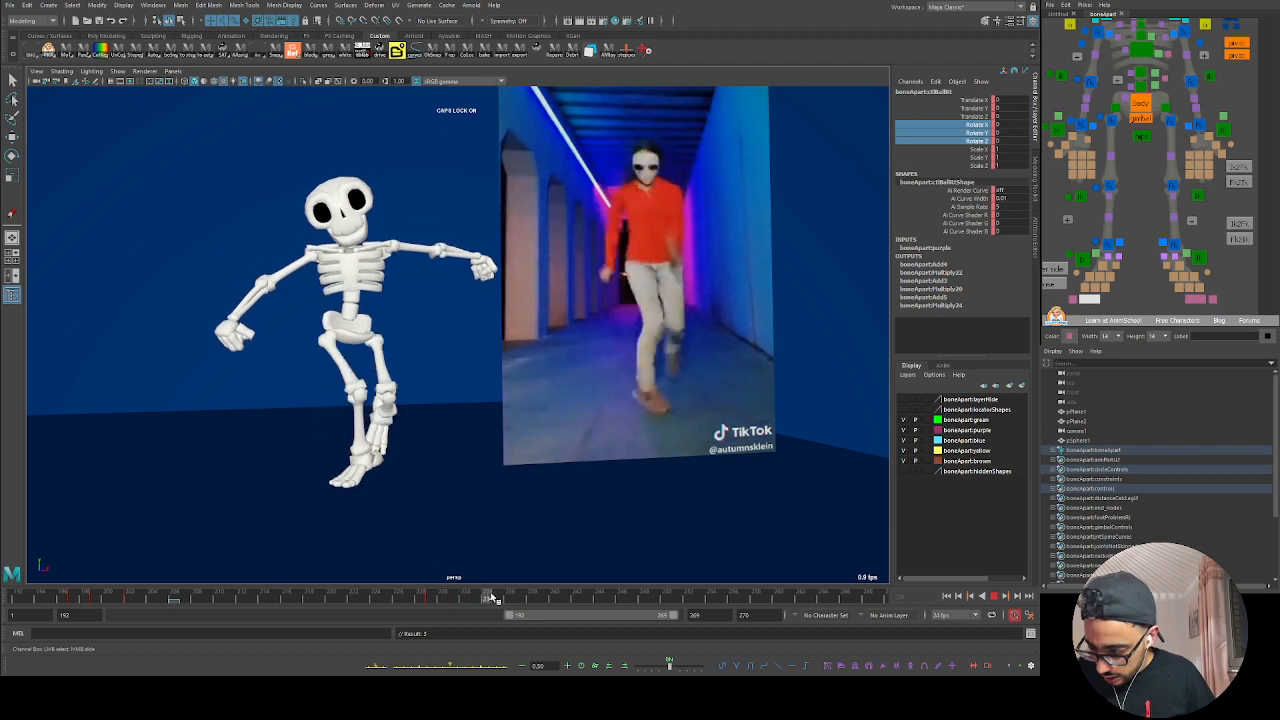
{"action": "key", "text": "alt+v"}
{"action": "key", "text": "e"}
{"action": "left_click_drag", "start_coordinate": [358, 524], "coordinate": [447, 514]}
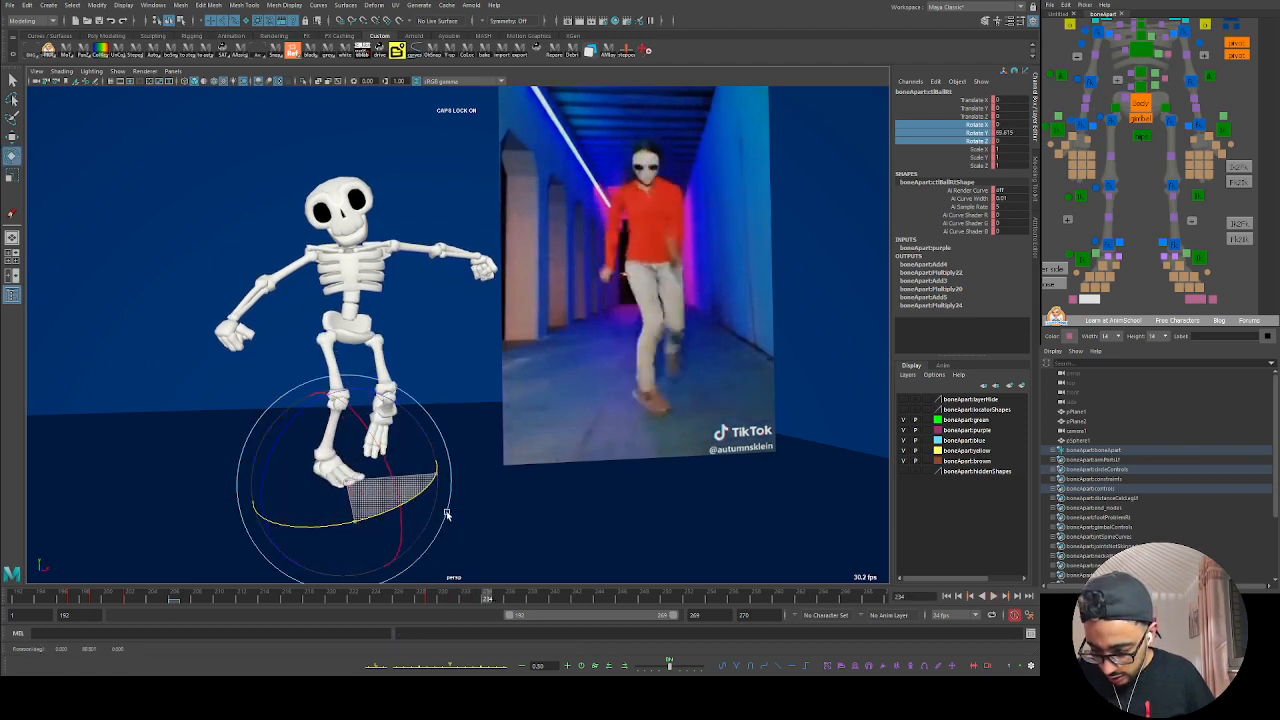
{"action": "mouse_move", "coordinate": [388, 440]}
{"action": "left_mouse_down"}
{"action": "mouse_move", "coordinate": [403, 494]}
{"action": "mouse_move", "coordinate": [390, 523]}
{"action": "mouse_move", "coordinate": [391, 493]}
{"action": "mouse_move", "coordinate": [478, 518]}
{"action": "left_mouse_up"}
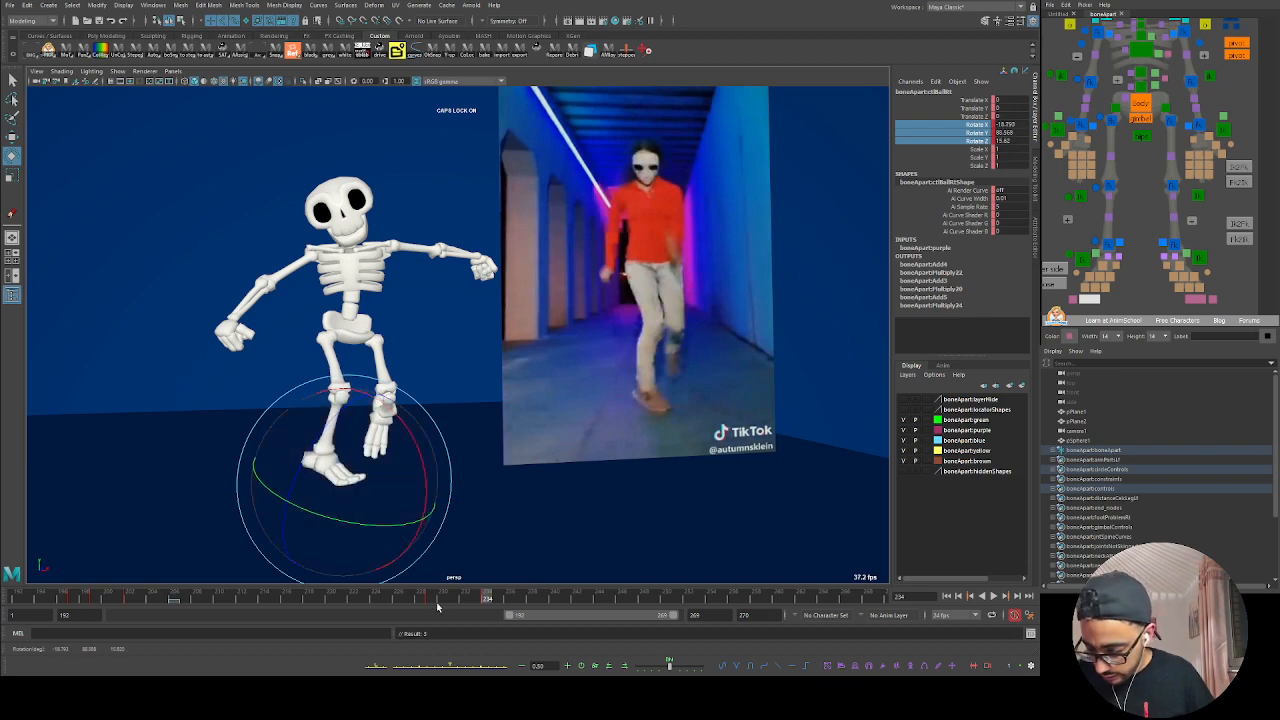
{"action": "key", "text": "alt+v"}
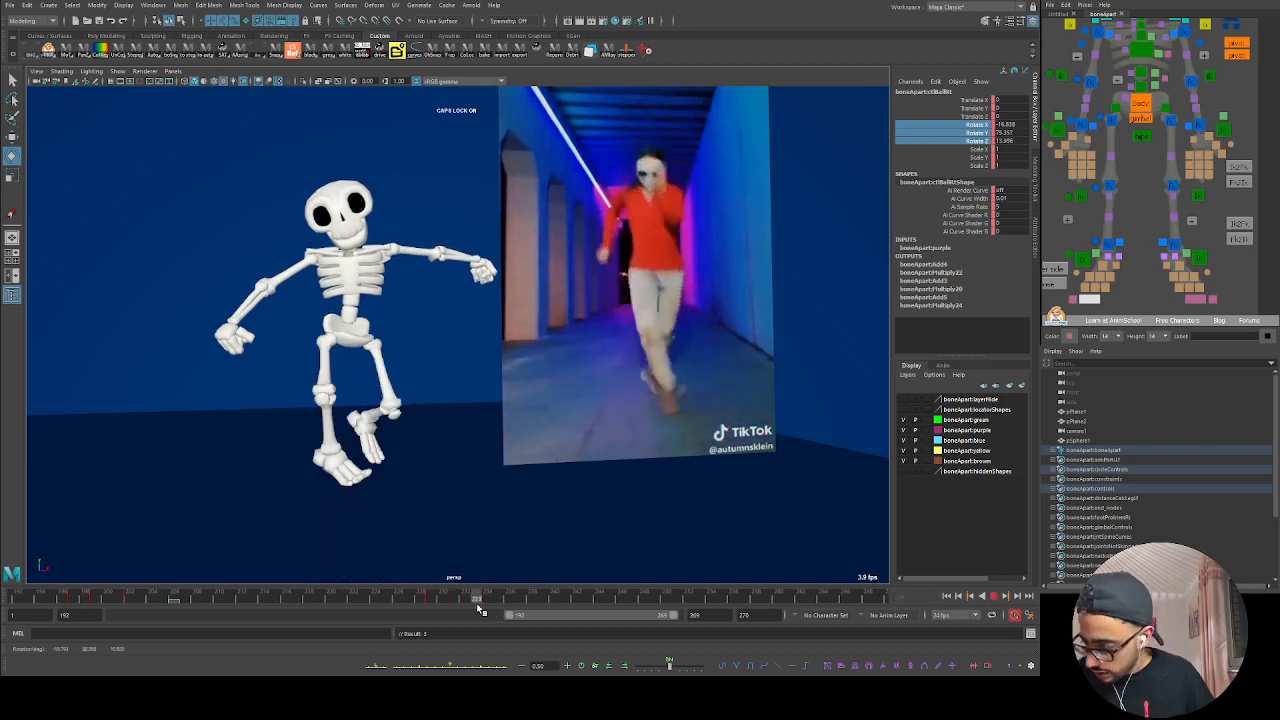
{"action": "left_click_drag", "start_coordinate": [478, 609], "coordinate": [487, 607]}
Step: Try to rotate and key the right foot's toe pivot control at frame 234, and undo both changes
{"action": "left_click", "coordinate": [1073, 299]}
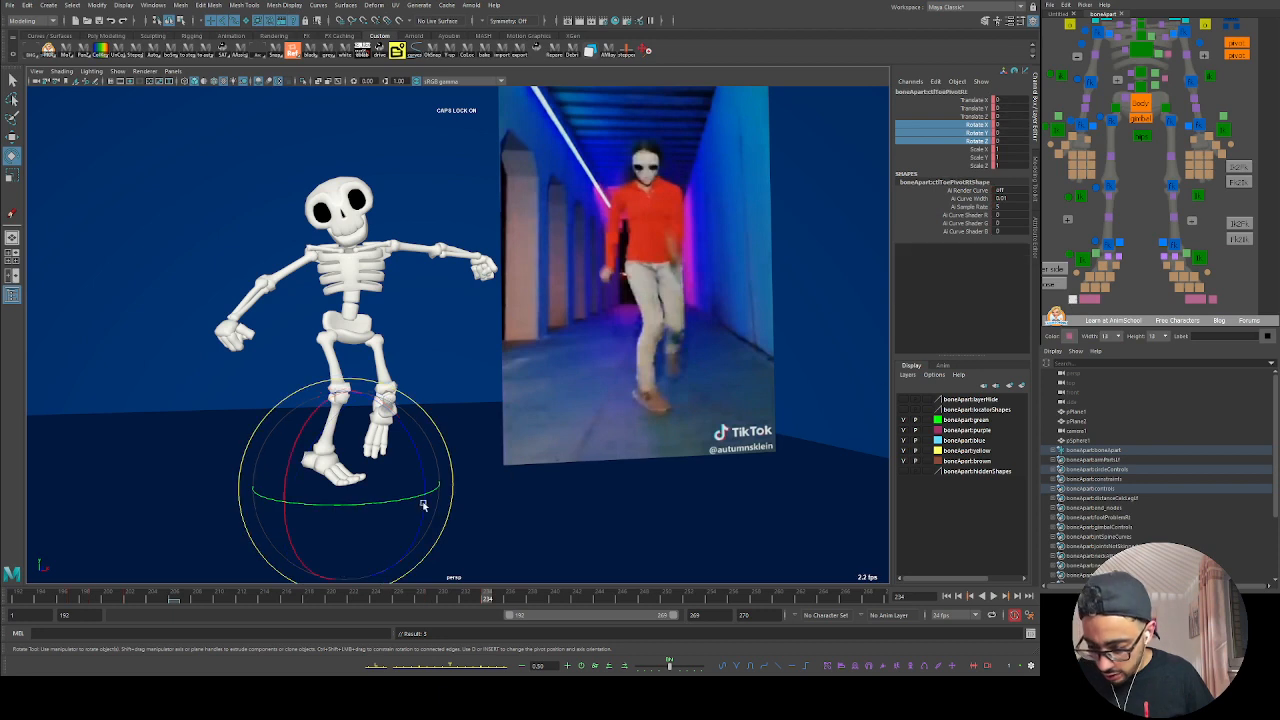
{"action": "left_click_drag", "start_coordinate": [423, 506], "coordinate": [394, 526]}
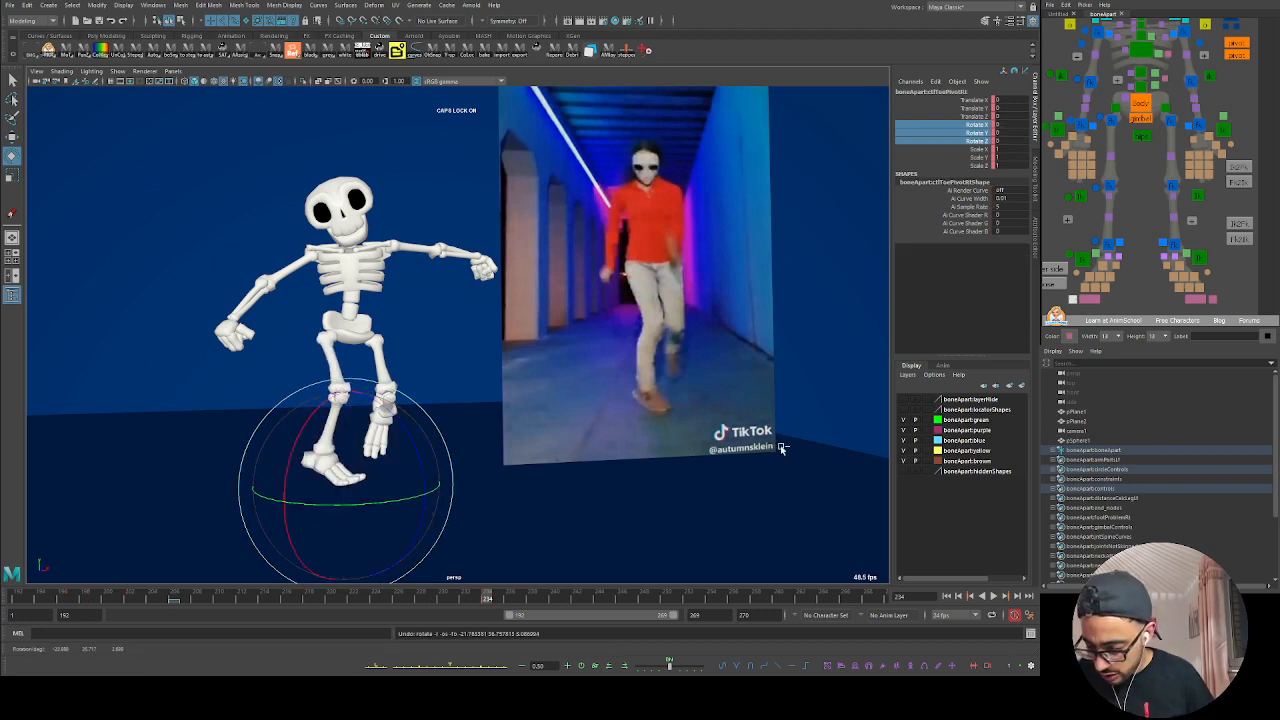
{"action": "key", "text": "s"}
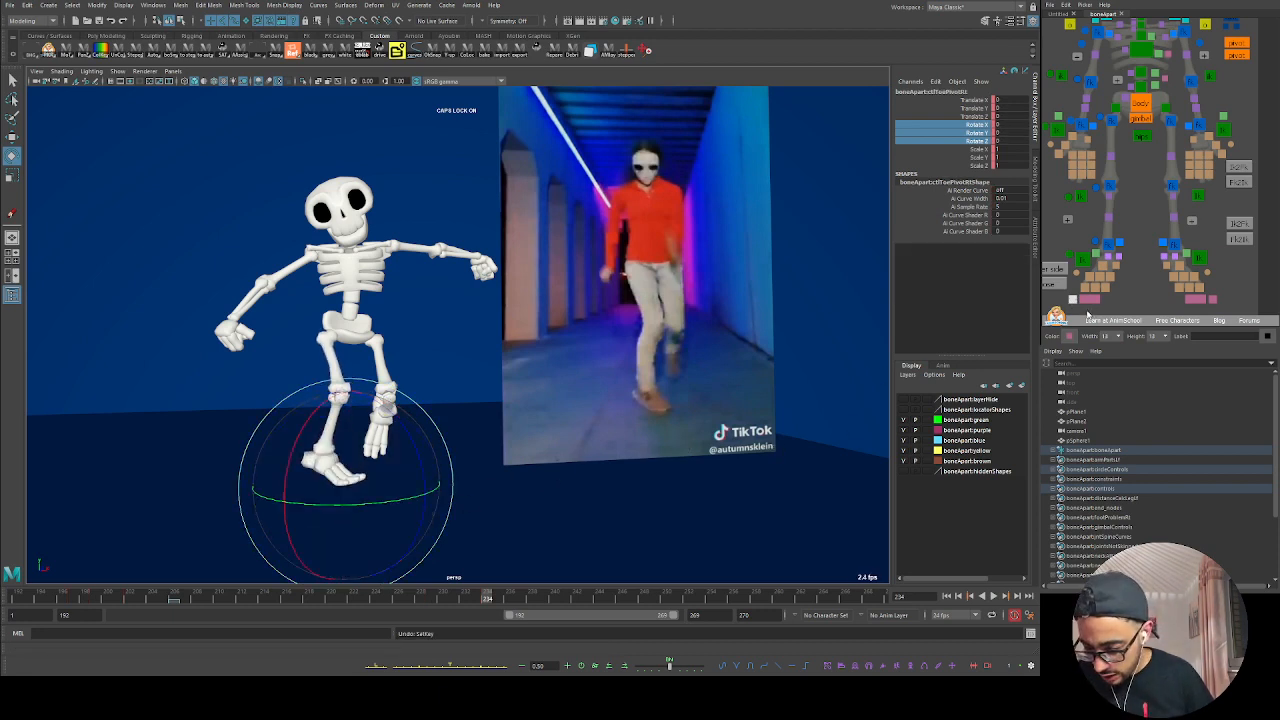
Step: Undo the remaining toe pivot rotations on the right foot at frame 234
{"action": "key", "text": "ctrl+z"}
{"action": "key", "text": "ctrl+z"}
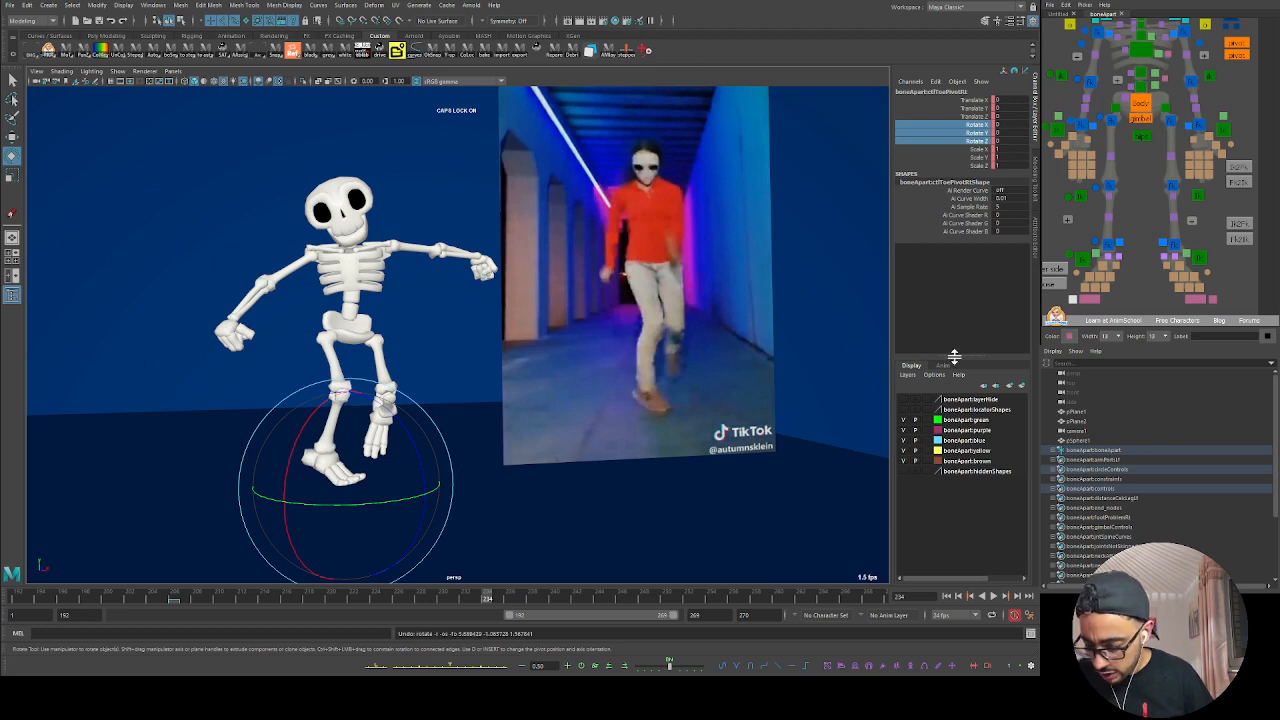
{"action": "key", "text": "ctrl+z"}
{"action": "key", "text": "ctrl+z"}
{"action": "key", "text": "ctrl+z"}
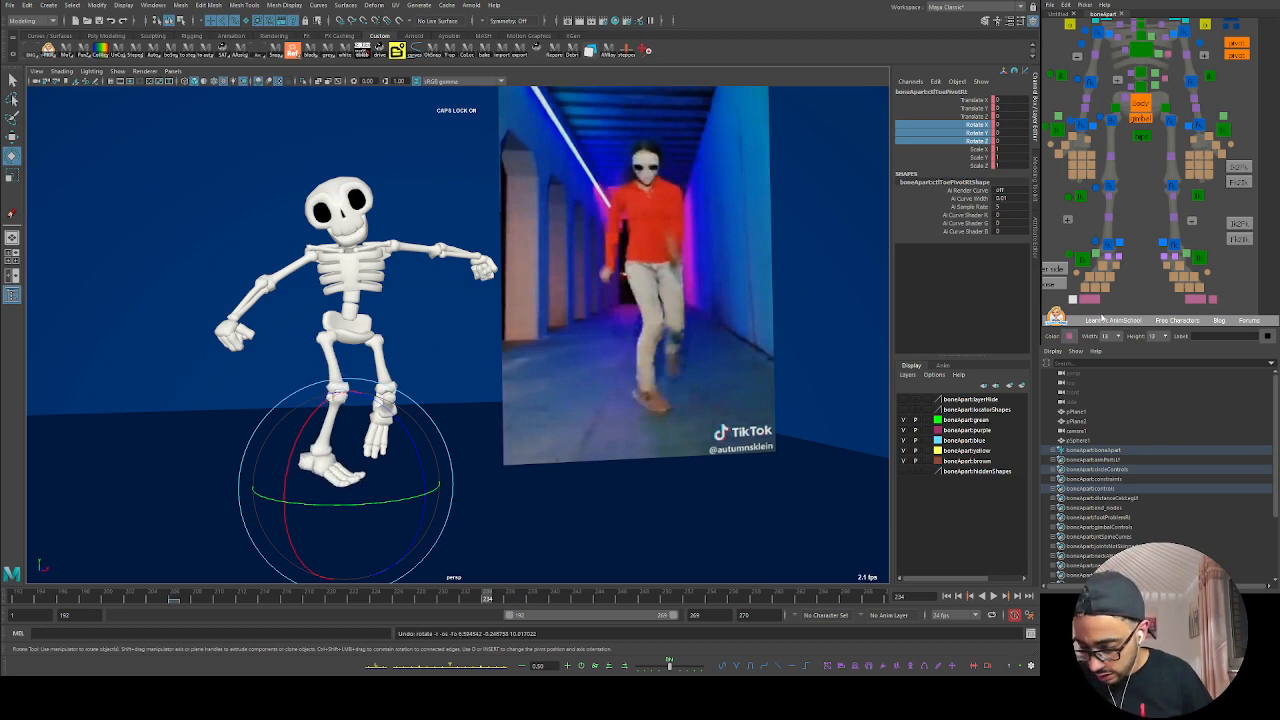
Step: Try rotating the right foot's ball and toe pivot controls at frame 234, and undo the rotations
{"action": "left_click", "coordinate": [1089, 298]}
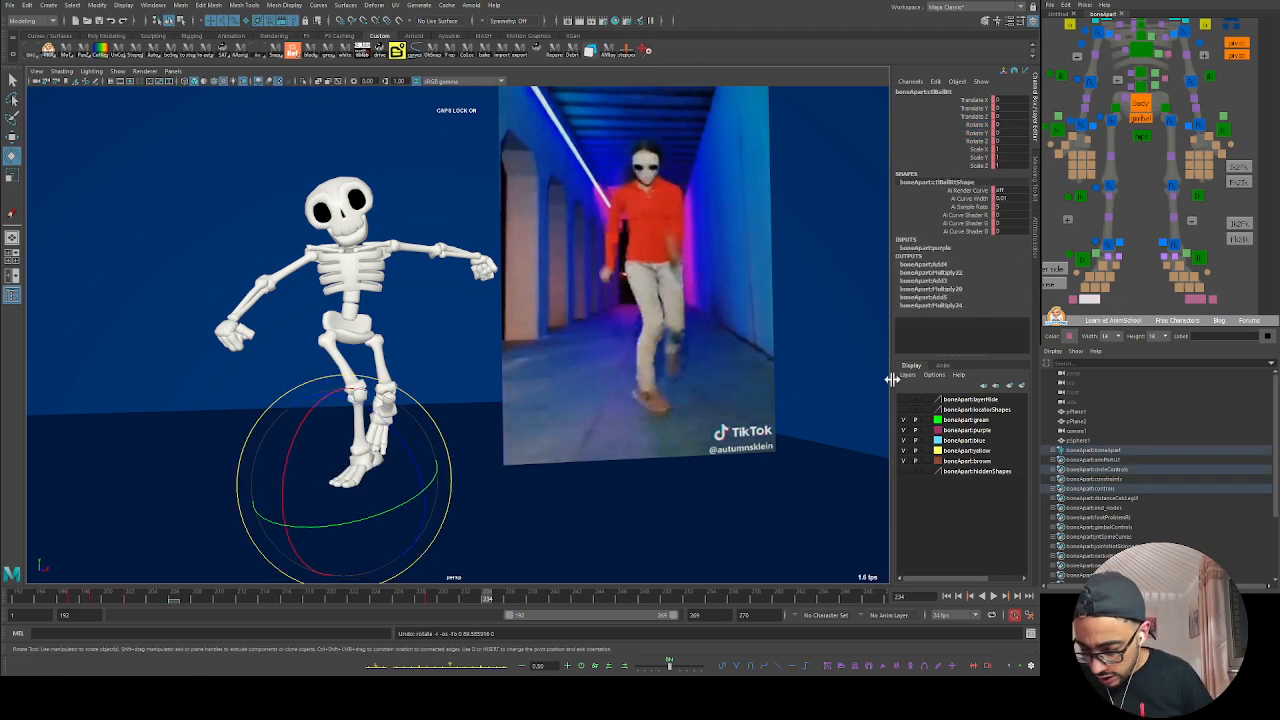
{"action": "left_click_drag", "start_coordinate": [343, 537], "coordinate": [732, 405]}
{"action": "left_click", "coordinate": [1082, 301]}
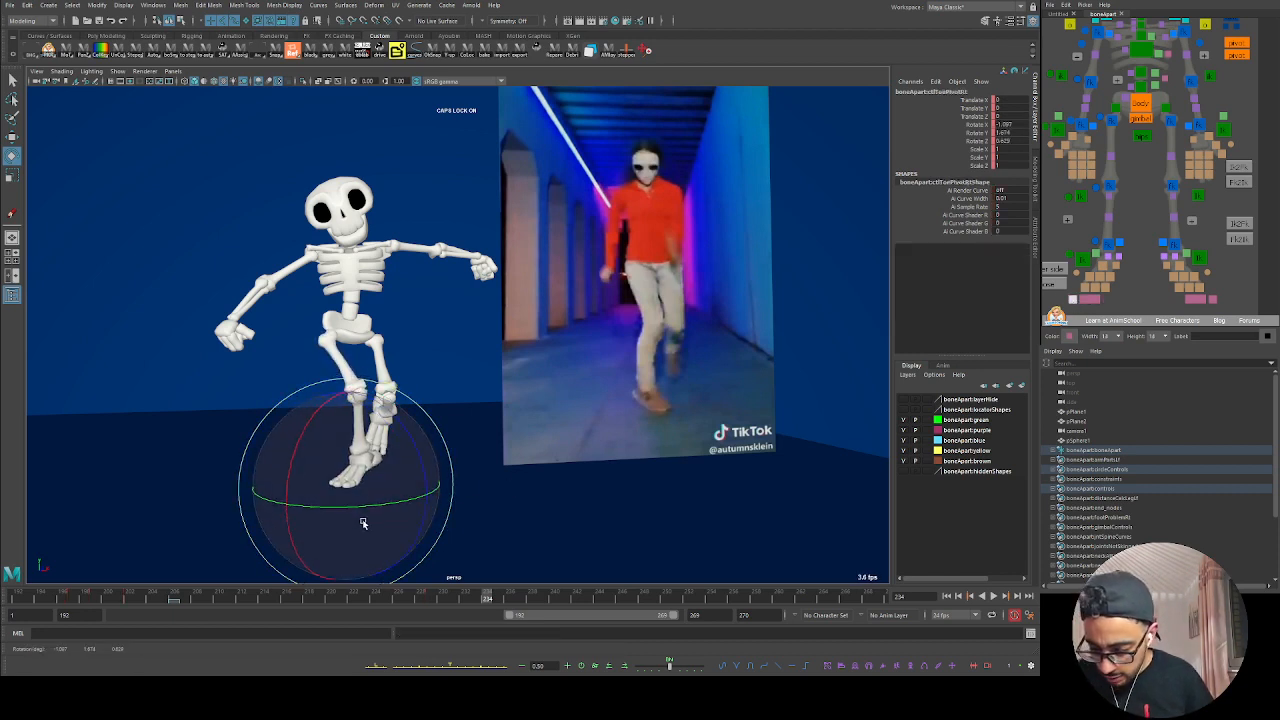
{"action": "left_click_drag", "start_coordinate": [363, 523], "coordinate": [443, 484]}
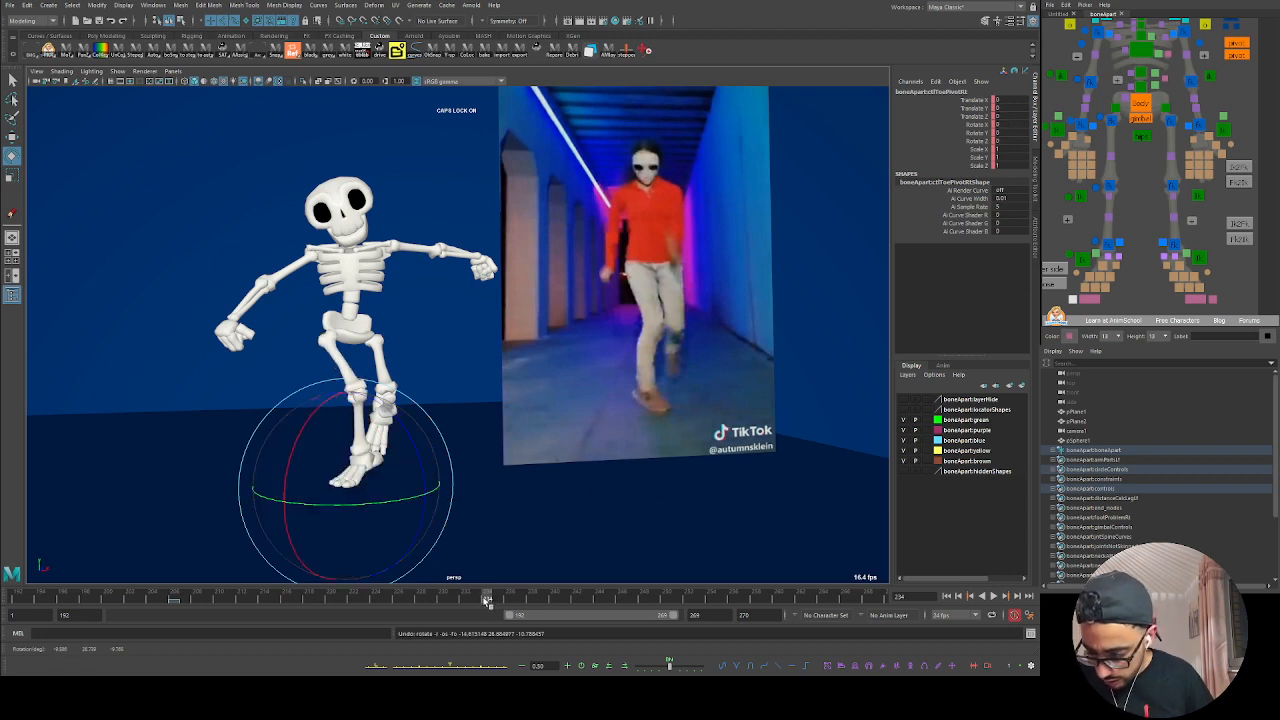
Step: Rotate the right foot's toe pivot control at frame 234 to follow the dancer's planted foot, and key it
{"action": "mouse_move", "coordinate": [487, 600]}
{"action": "left_mouse_down"}
{"action": "mouse_move", "coordinate": [455, 600]}
{"action": "mouse_move", "coordinate": [510, 600]}
{"action": "left_mouse_up"}
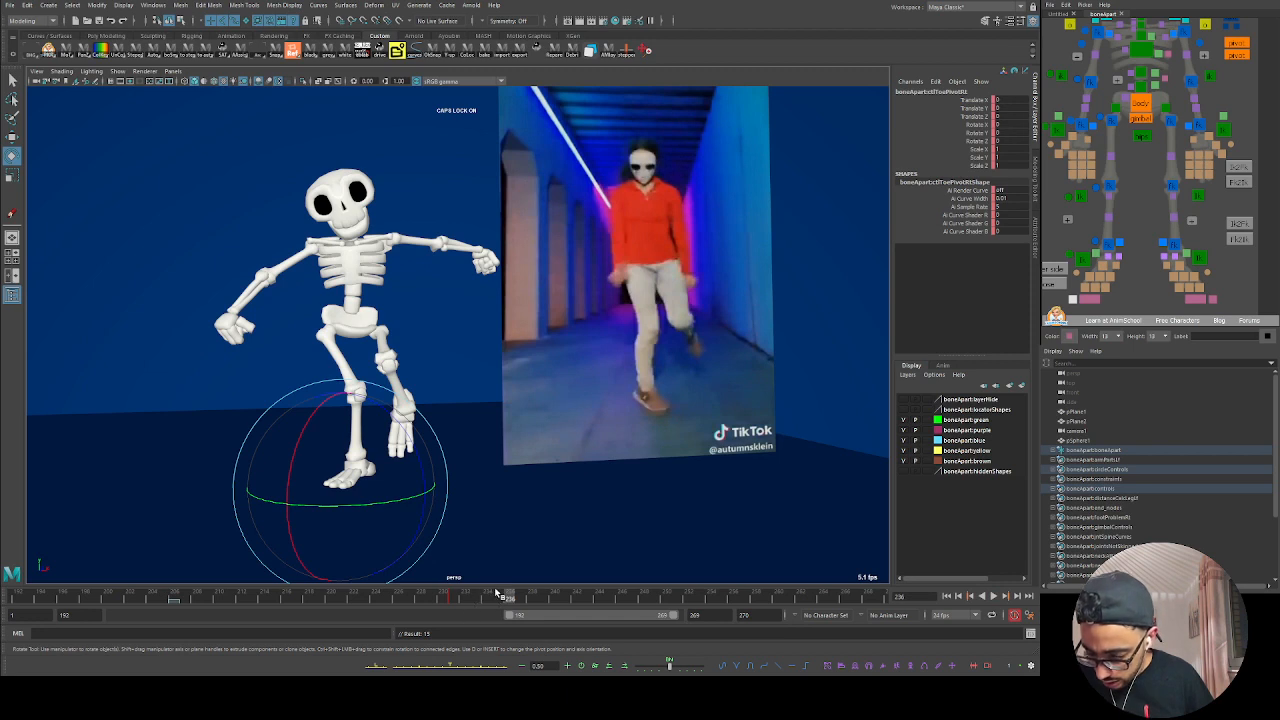
{"action": "left_click", "coordinate": [496, 593]}
{"action": "mouse_move", "coordinate": [490, 600]}
{"action": "left_mouse_down"}
{"action": "mouse_move", "coordinate": [507, 600]}
{"action": "mouse_move", "coordinate": [487, 600]}
{"action": "left_mouse_up"}
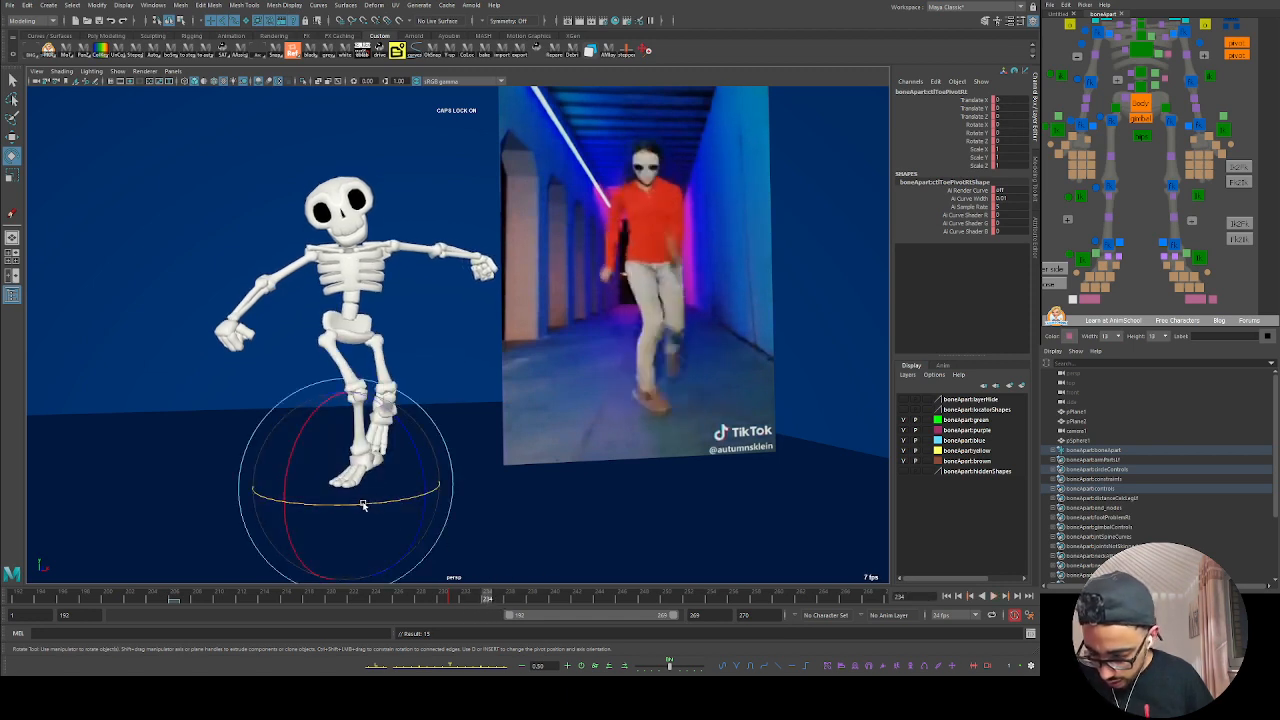
{"action": "left_click_drag", "start_coordinate": [438, 490], "coordinate": [389, 508]}
{"action": "key", "text": "s"}
Step: Rotate the right foot's toe pivot control at frame 241 and key the rotation
{"action": "left_click_drag", "start_coordinate": [475, 598], "coordinate": [564, 598]}
{"action": "left_click_drag", "start_coordinate": [422, 530], "coordinate": [224, 518]}
{"action": "key", "text": "s"}
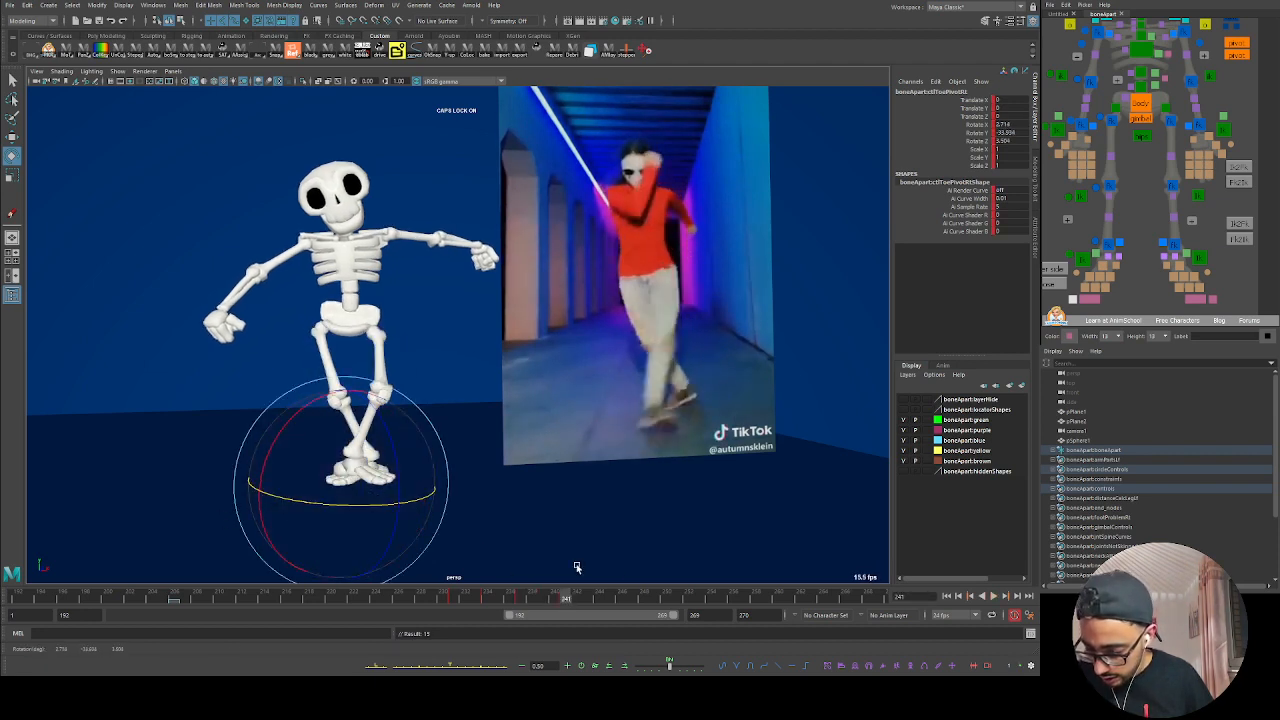
Step: Reset the toe pivot's rotation at frame 241, key it neutral at frame 244, and turn it about -10 degrees on Y at frame 241
{"action": "mouse_move", "coordinate": [557, 609]}
{"action": "left_mouse_down"}
{"action": "mouse_move", "coordinate": [620, 606]}
{"action": "mouse_move", "coordinate": [566, 606]}
{"action": "left_mouse_up"}
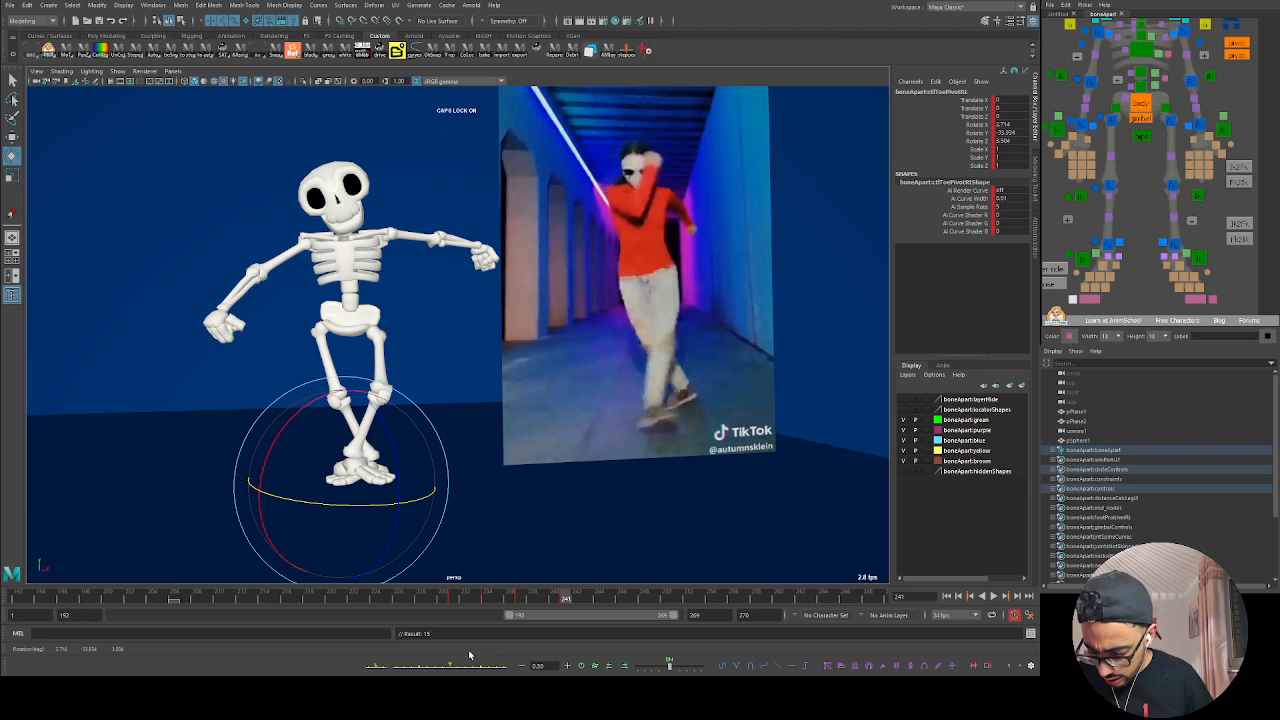
{"action": "left_click", "coordinate": [582, 667]}
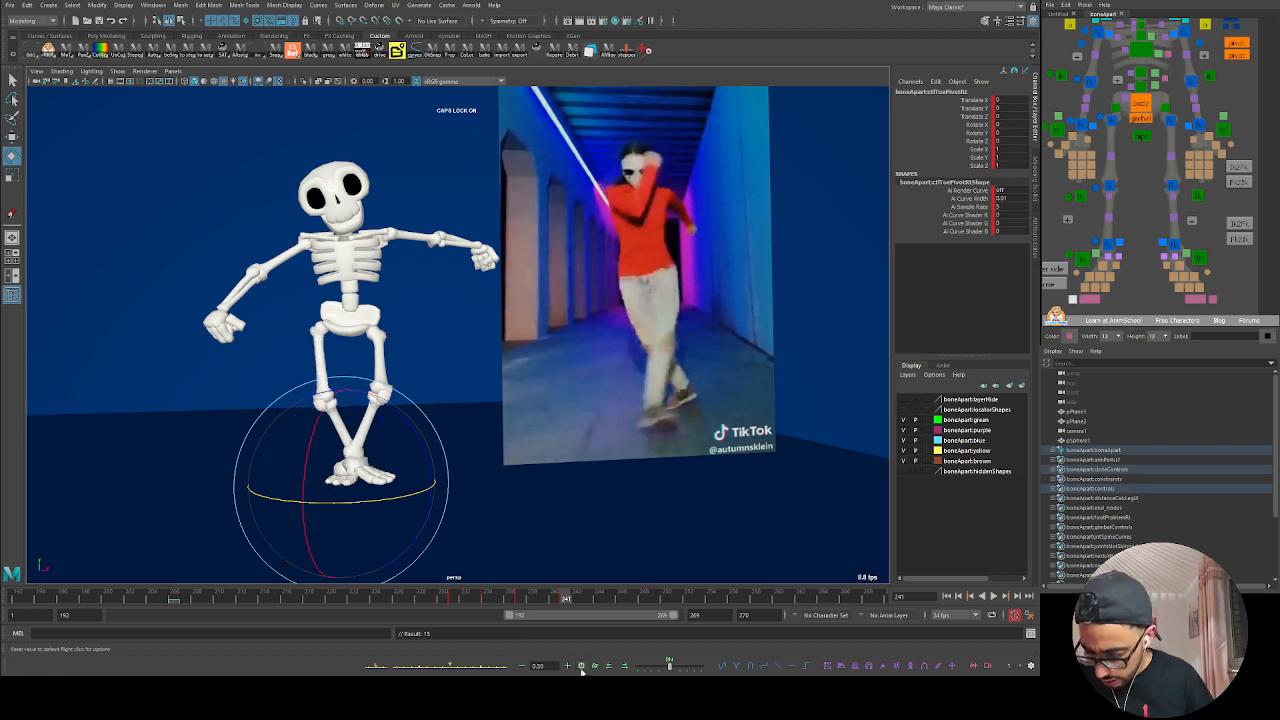
{"action": "left_click", "coordinate": [600, 604]}
{"action": "key", "text": "s"}
{"action": "left_click", "coordinate": [565, 604]}
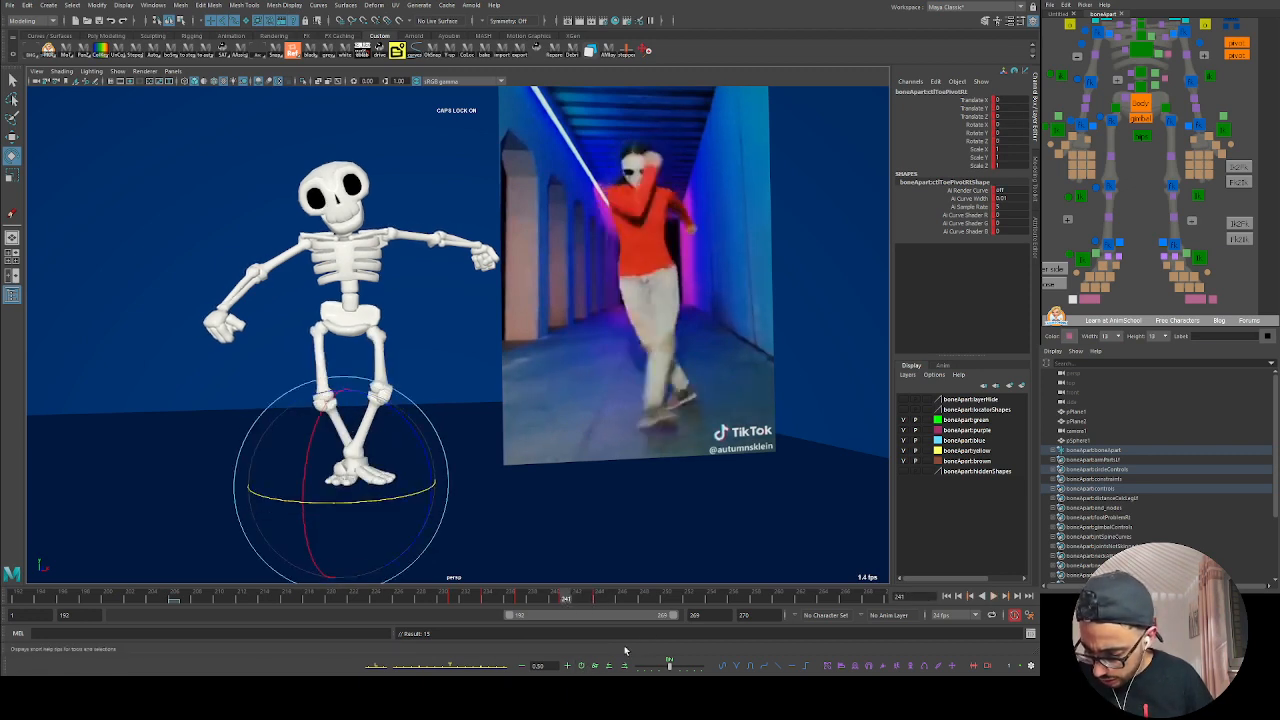
{"action": "left_click_drag", "start_coordinate": [400, 514], "coordinate": [391, 491]}
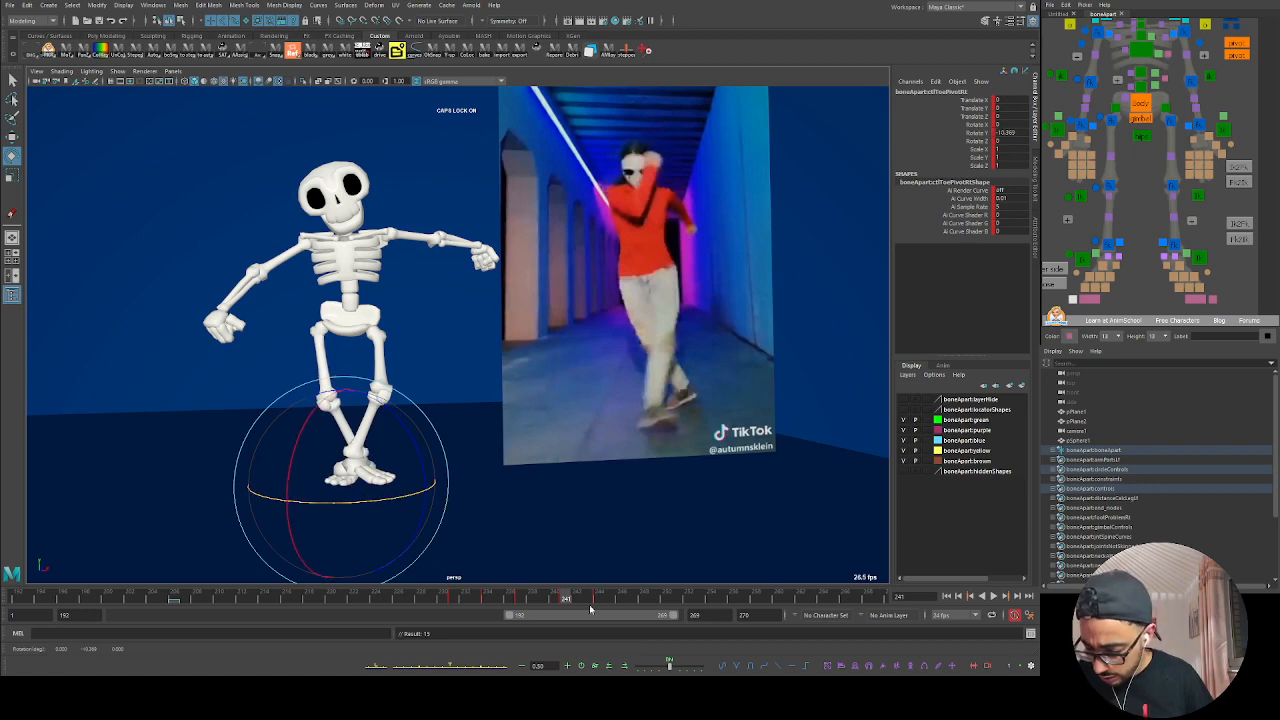
{"action": "left_click_drag", "start_coordinate": [443, 601], "coordinate": [545, 608]}
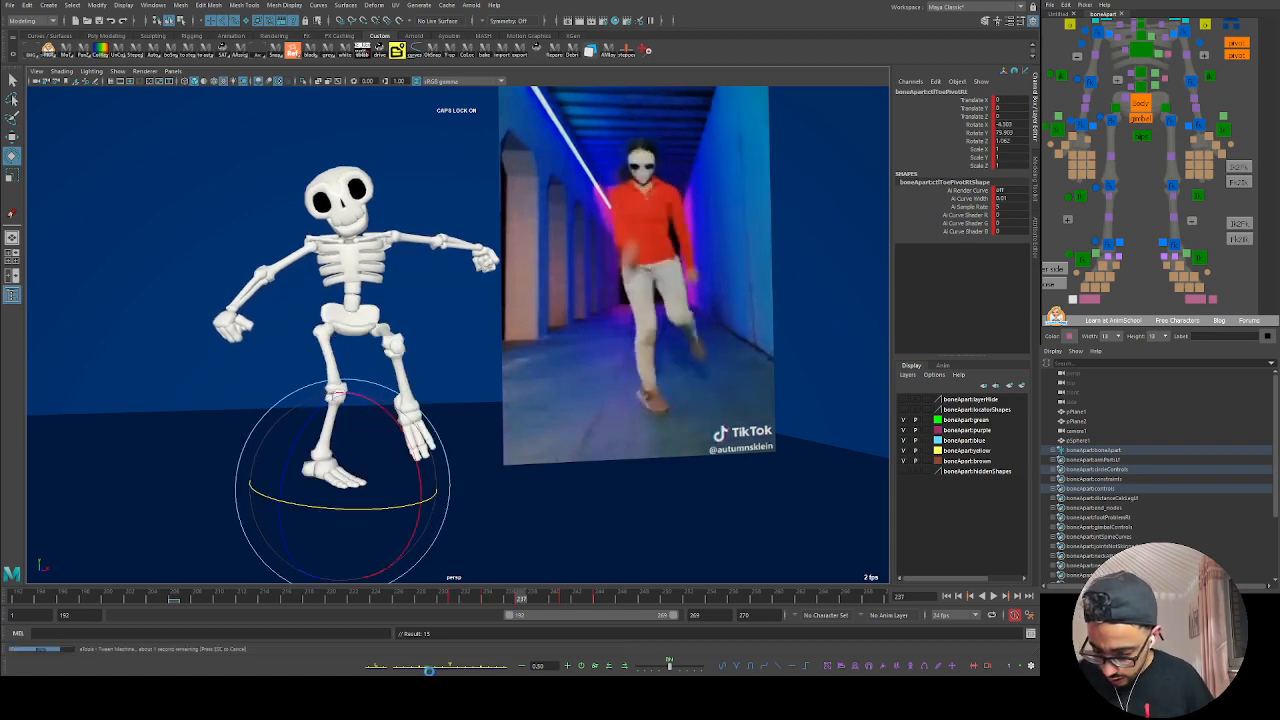
{"action": "left_click_drag", "start_coordinate": [612, 597], "coordinate": [568, 603], "text": "shift"}
{"action": "key", "text": "alt+v"}
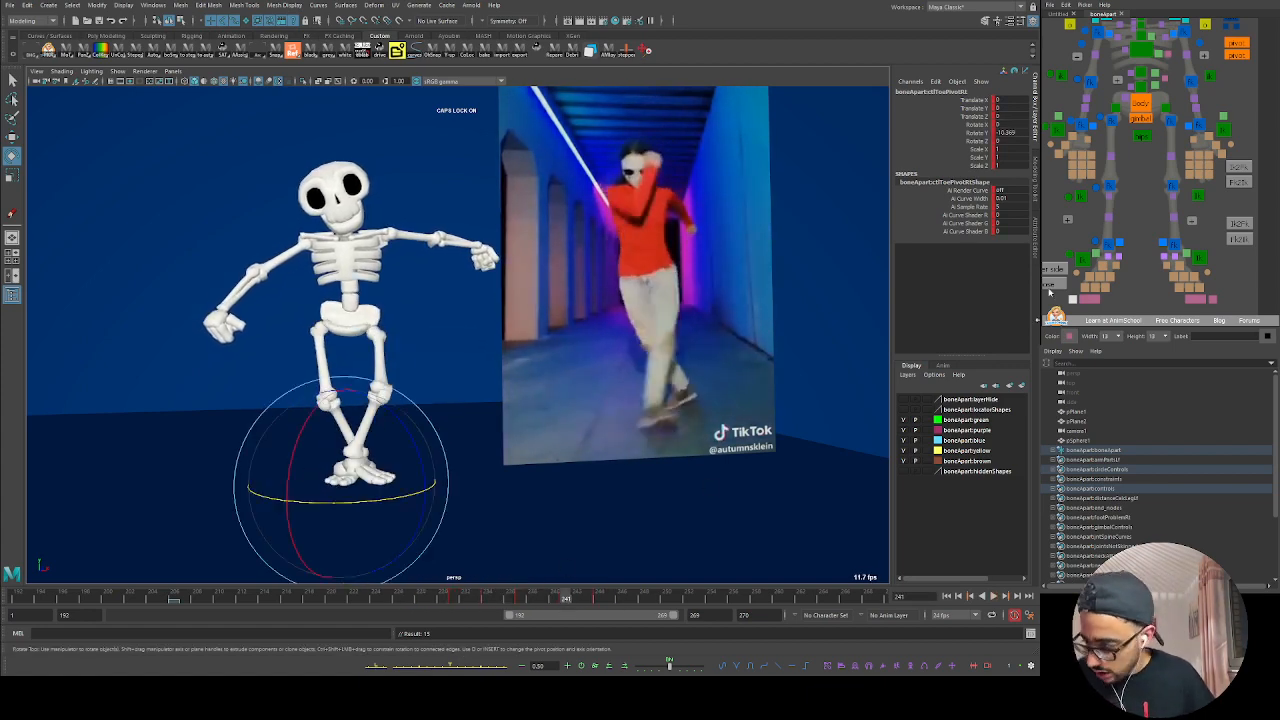
Step: Select the right foot IK control and make its pose at frame 237 match its key at frame 235, checking neighbouring keys up to frame 241
{"action": "left_click", "coordinate": [1084, 260]}
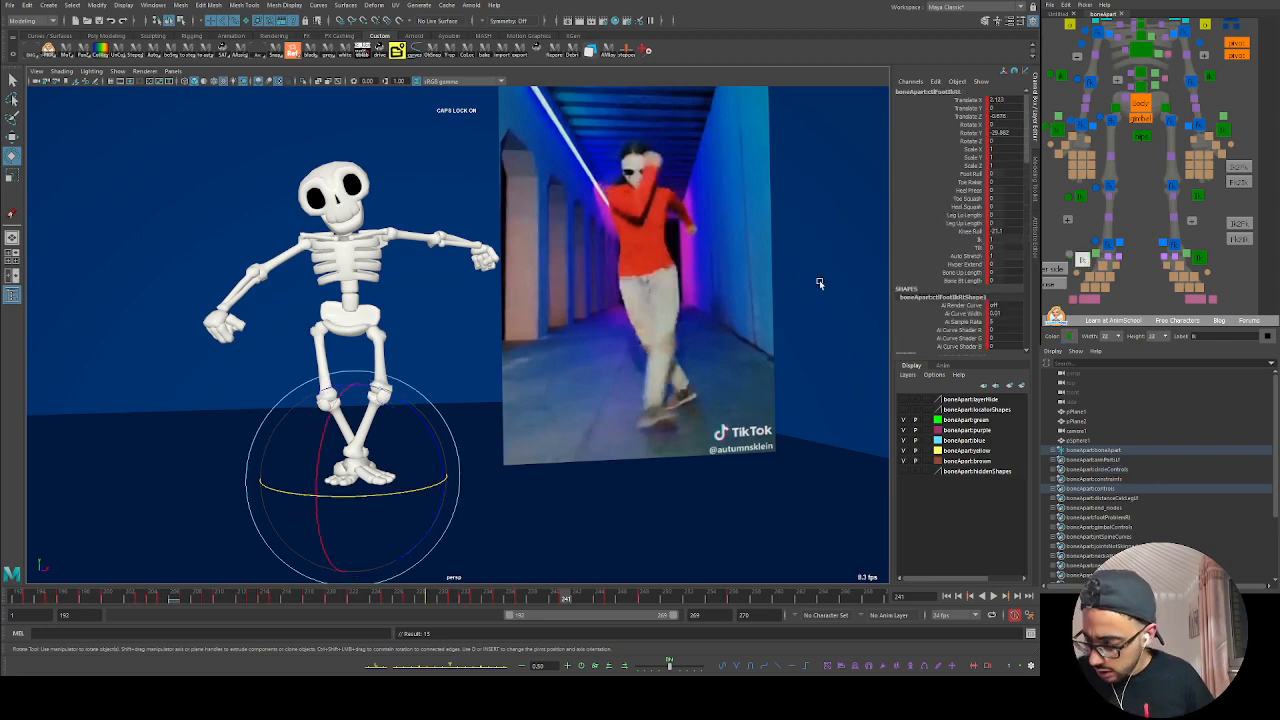
{"action": "mouse_move", "coordinate": [531, 605]}
{"action": "left_mouse_down"}
{"action": "mouse_move", "coordinate": [486, 605]}
{"action": "mouse_move", "coordinate": [520, 607]}
{"action": "left_mouse_up"}
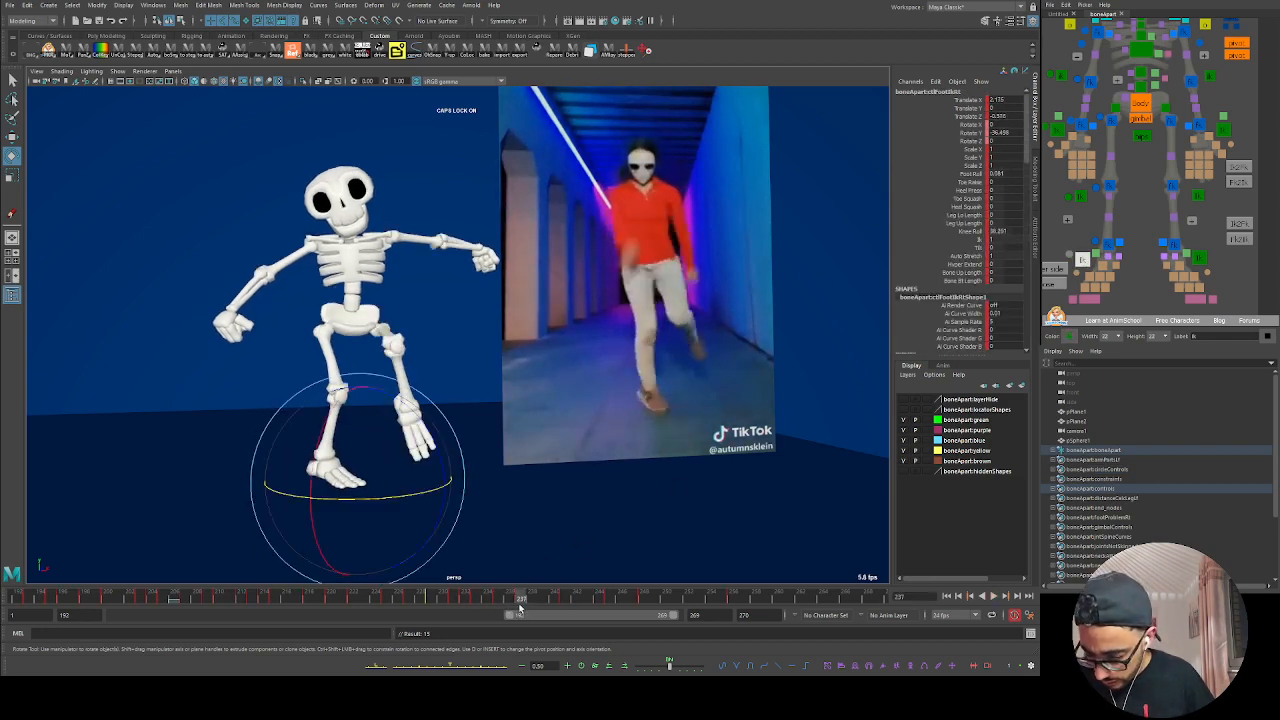
{"action": "key", "text": "comma"}
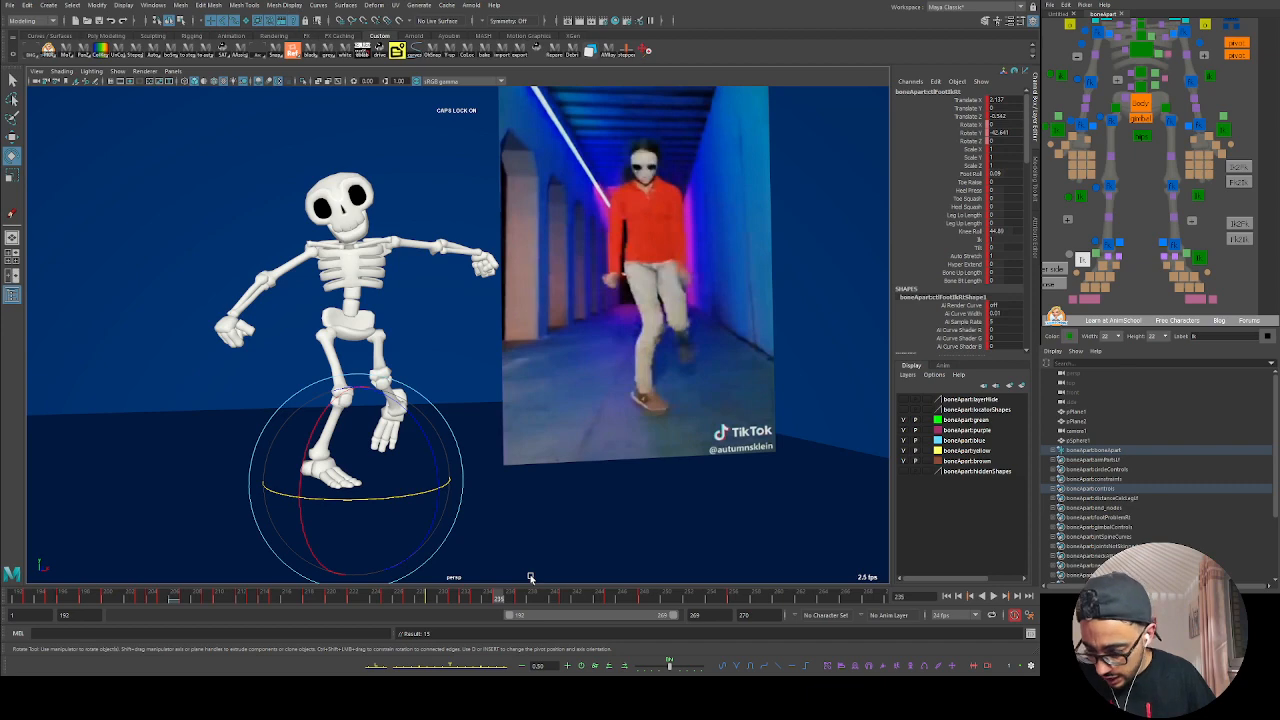
{"action": "key", "text": "period"}
{"action": "key", "text": "comma"}
{"action": "key", "text": "period"}
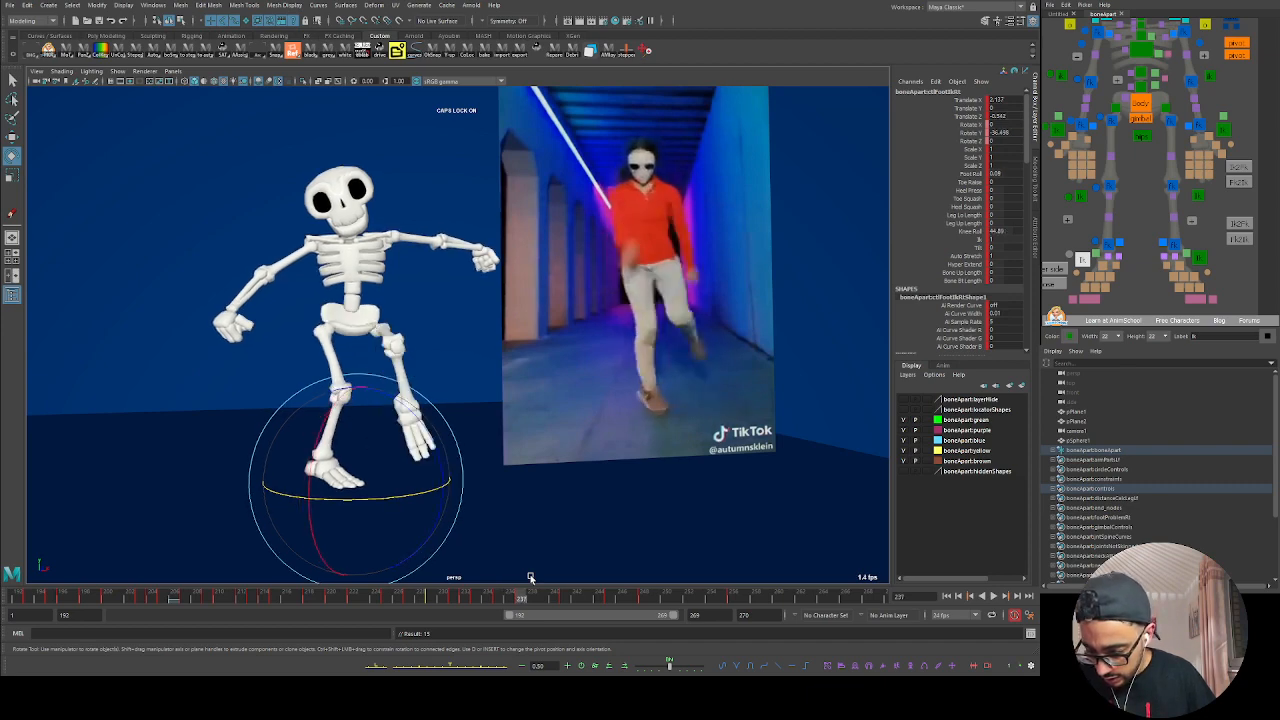
{"action": "key", "text": "comma"}
{"action": "key", "text": "comma"}
{"action": "key", "text": "period"}
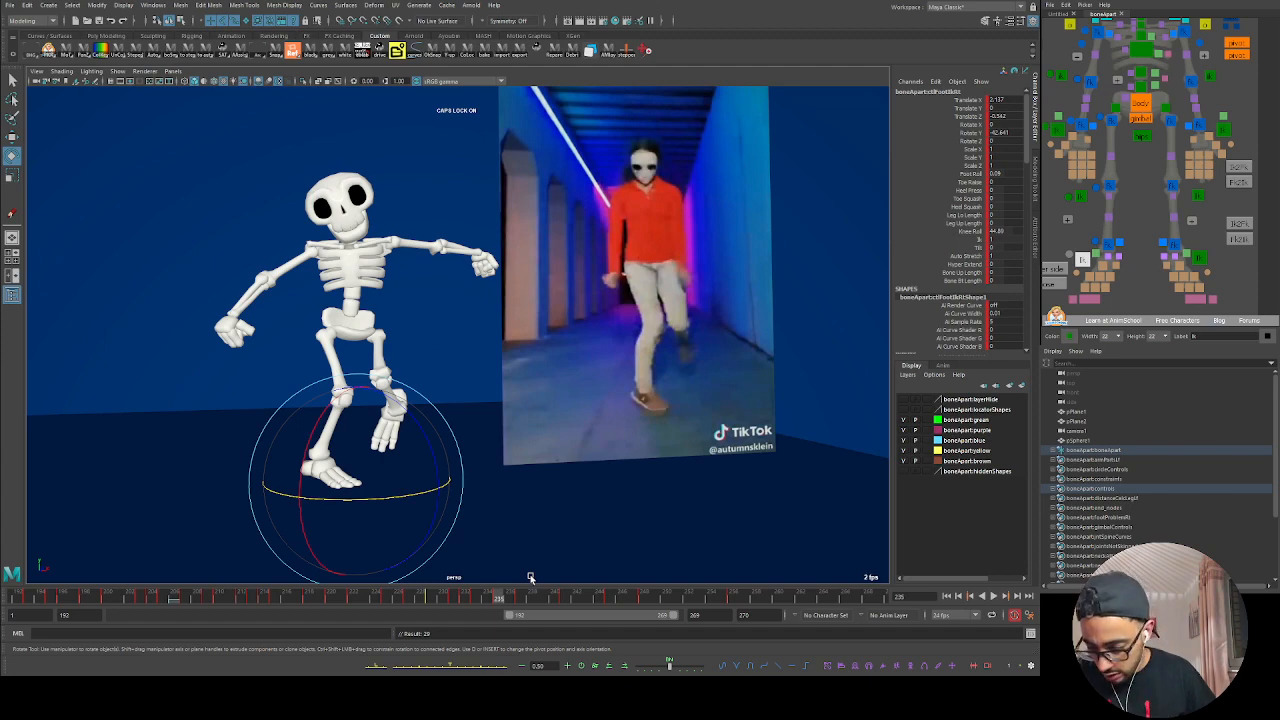
{"action": "key", "text": "period"}
{"action": "key", "text": "comma"}
{"action": "key", "text": "period"}
{"action": "key", "text": "period"}
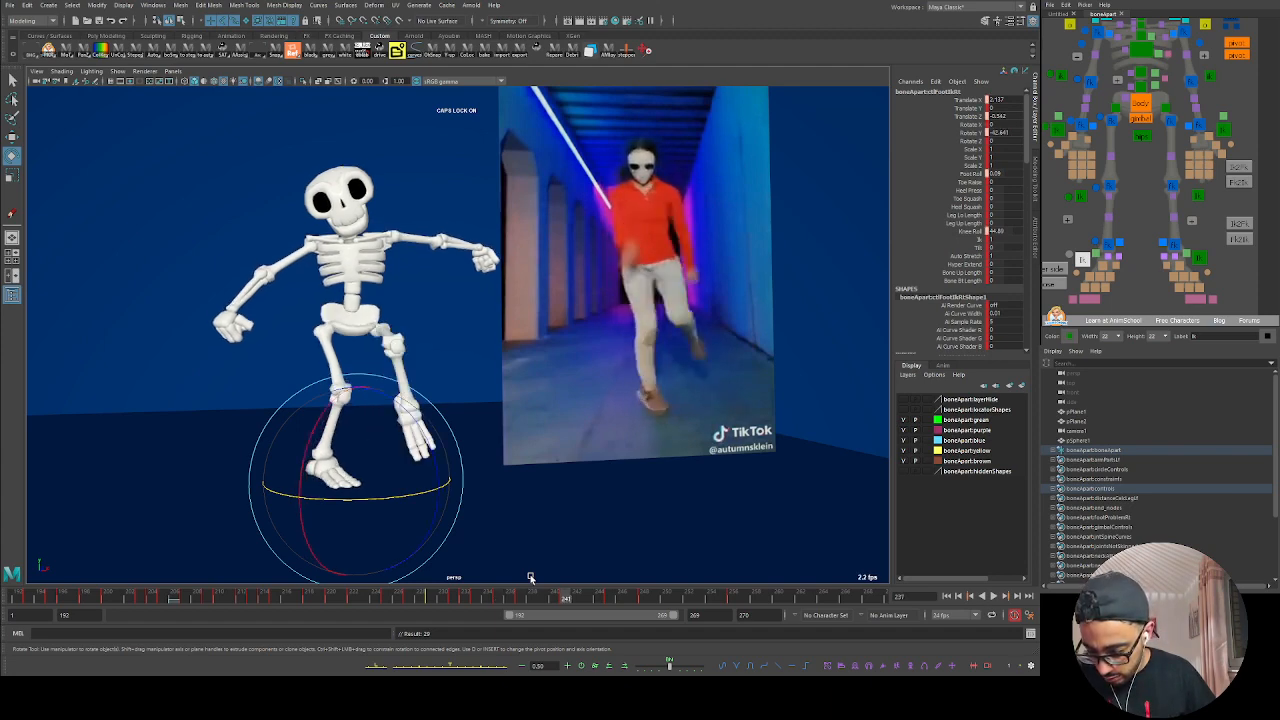
{"action": "key", "text": "comma"}
{"action": "key", "text": "period"}
{"action": "key", "text": "period"}
{"action": "key", "text": "comma"}
{"action": "key", "text": "comma"}
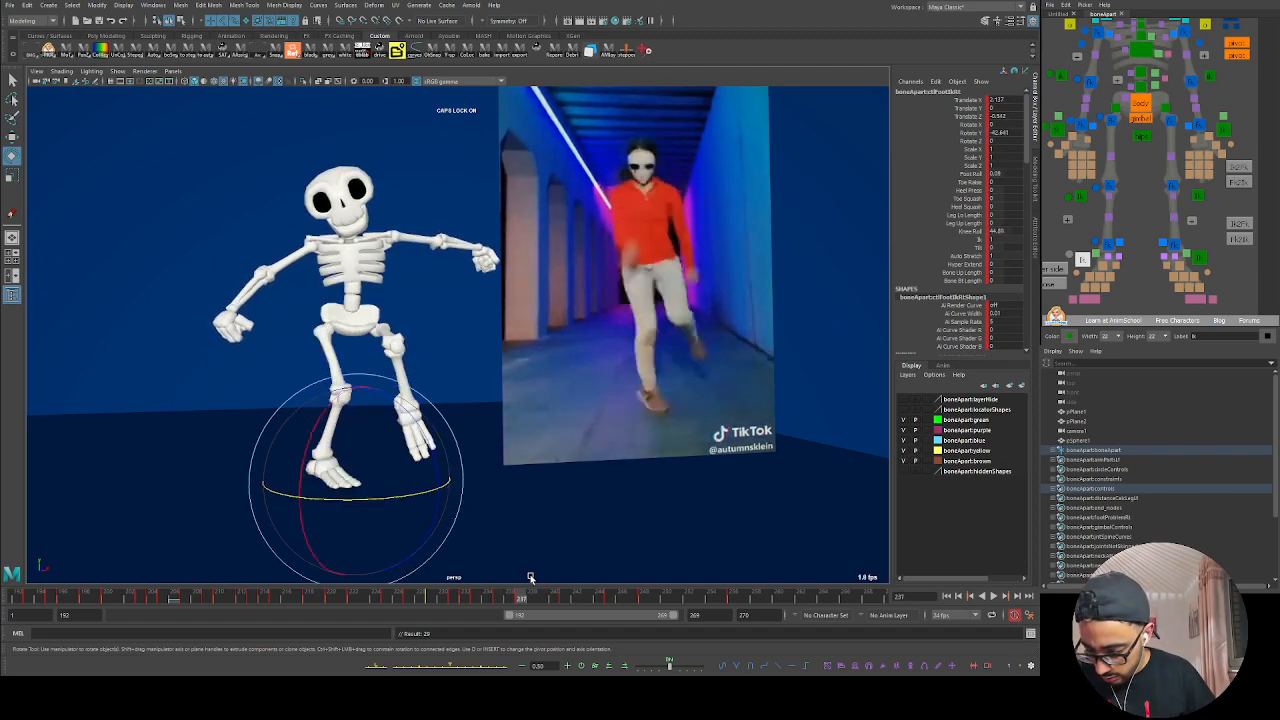
{"action": "key", "text": "period"}
{"action": "key", "text": "comma"}
{"action": "key", "text": "comma"}
Step: Step frame by frame through the right foot's motion up to frame 244 and compare it with the dancer's
{"action": "key", "text": "alt+comma"}
{"action": "key", "text": "alt+comma"}
{"action": "key", "text": "alt+period"}
{"action": "key", "text": "alt+period"}
{"action": "key", "text": "alt+period"}
{"action": "key", "text": "alt+period"}
{"action": "key", "text": "alt+period"}
{"action": "key", "text": "alt+period"}
{"action": "key", "text": "alt+period"}
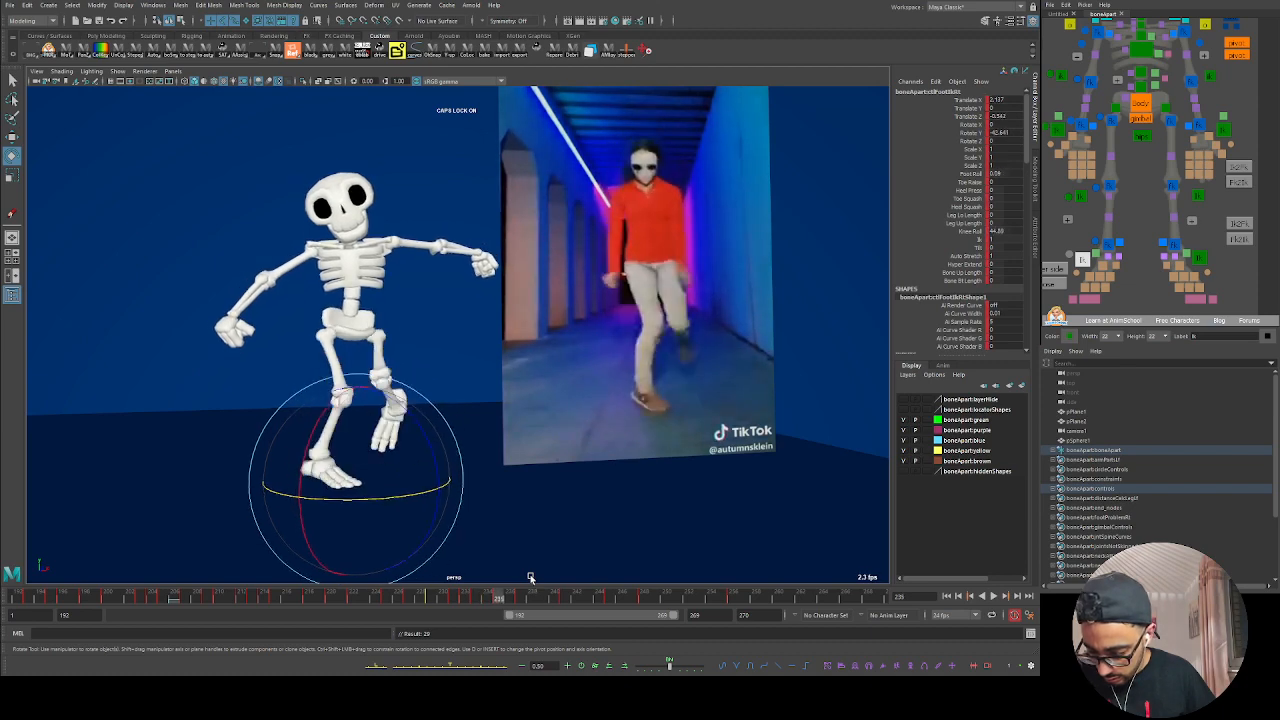
{"action": "key", "text": "alt+period"}
{"action": "key", "text": "alt+period"}
{"action": "key", "text": "alt+period"}
{"action": "key", "text": "alt+period"}
{"action": "key", "text": "alt+period"}
{"action": "key", "text": "alt+period"}
{"action": "key", "text": "alt+period"}
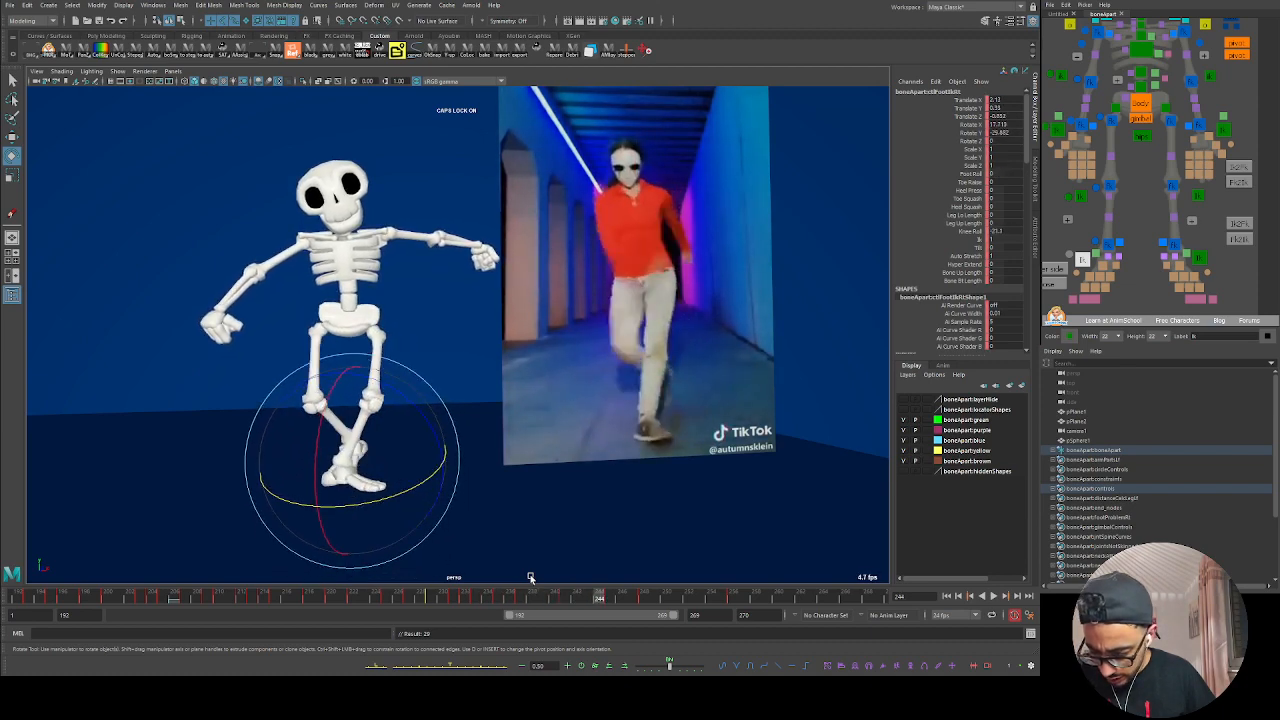
Step: Play back and scrub the animation from around frame 234 to judge the leg timing against the dance reference
{"action": "left_click", "coordinate": [485, 603]}
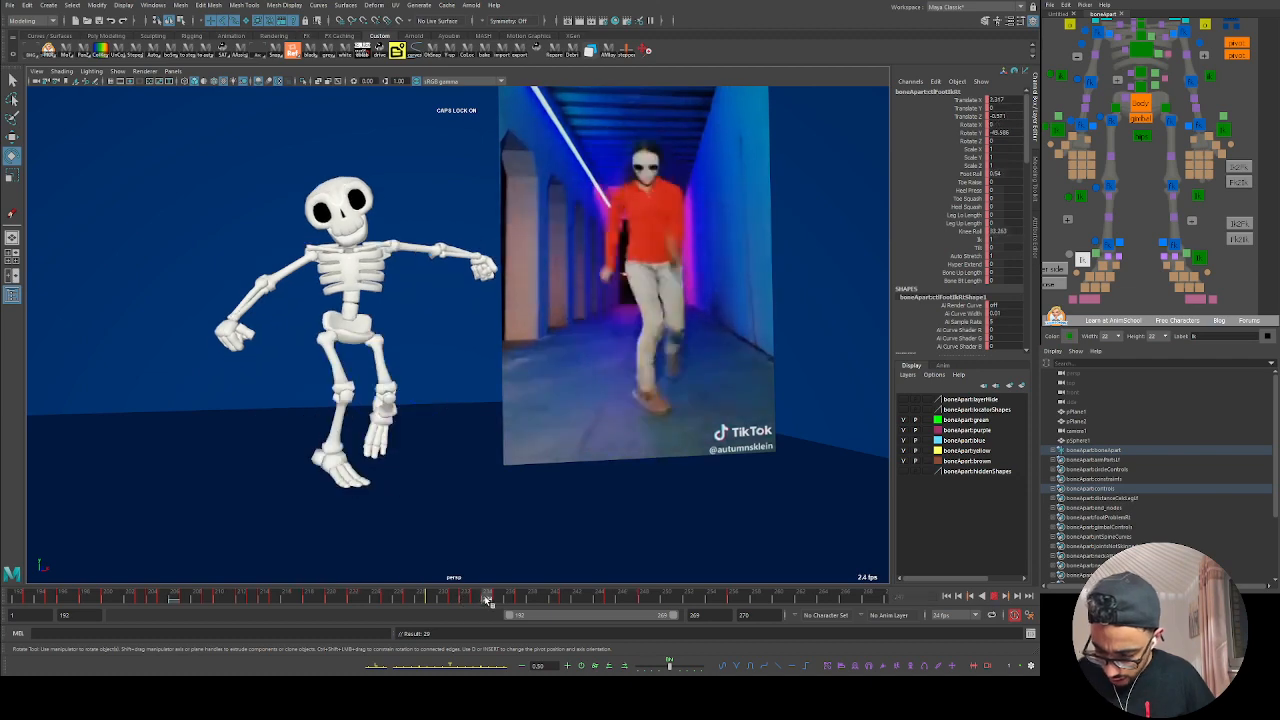
{"action": "key", "text": "alt+v"}
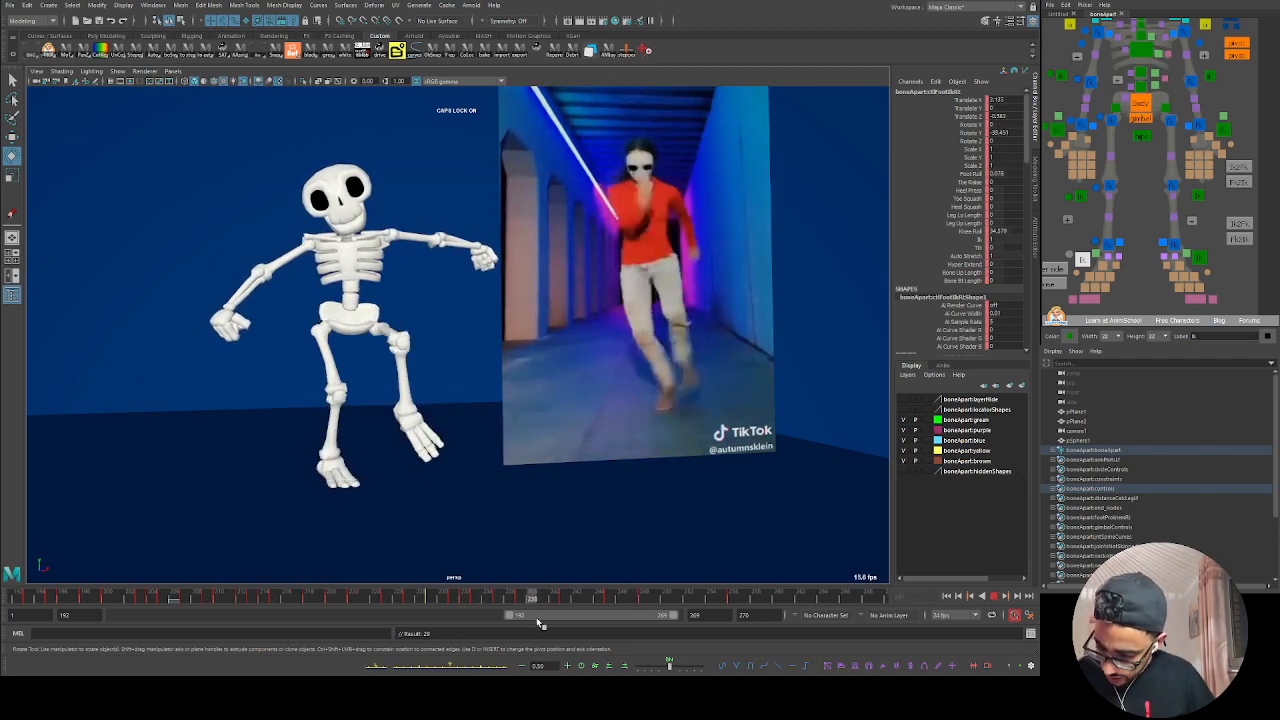
{"action": "key", "text": "alt+v"}
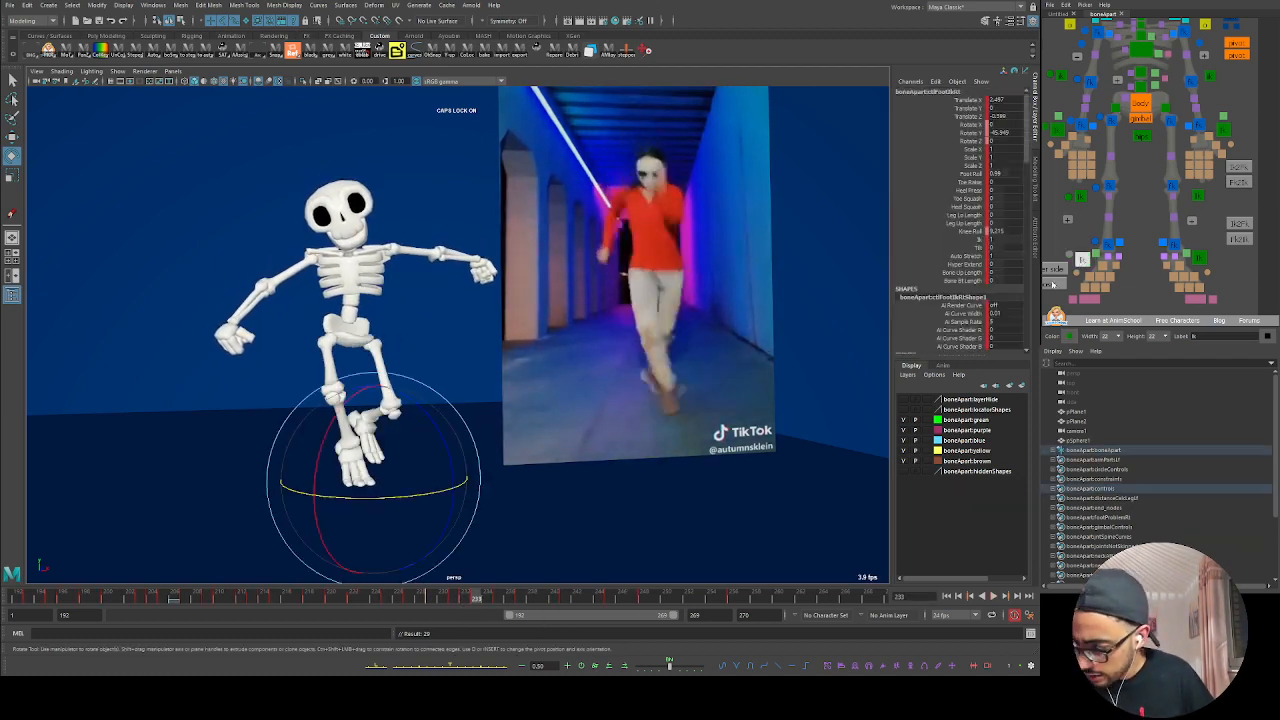
{"action": "key", "text": "alt+v"}
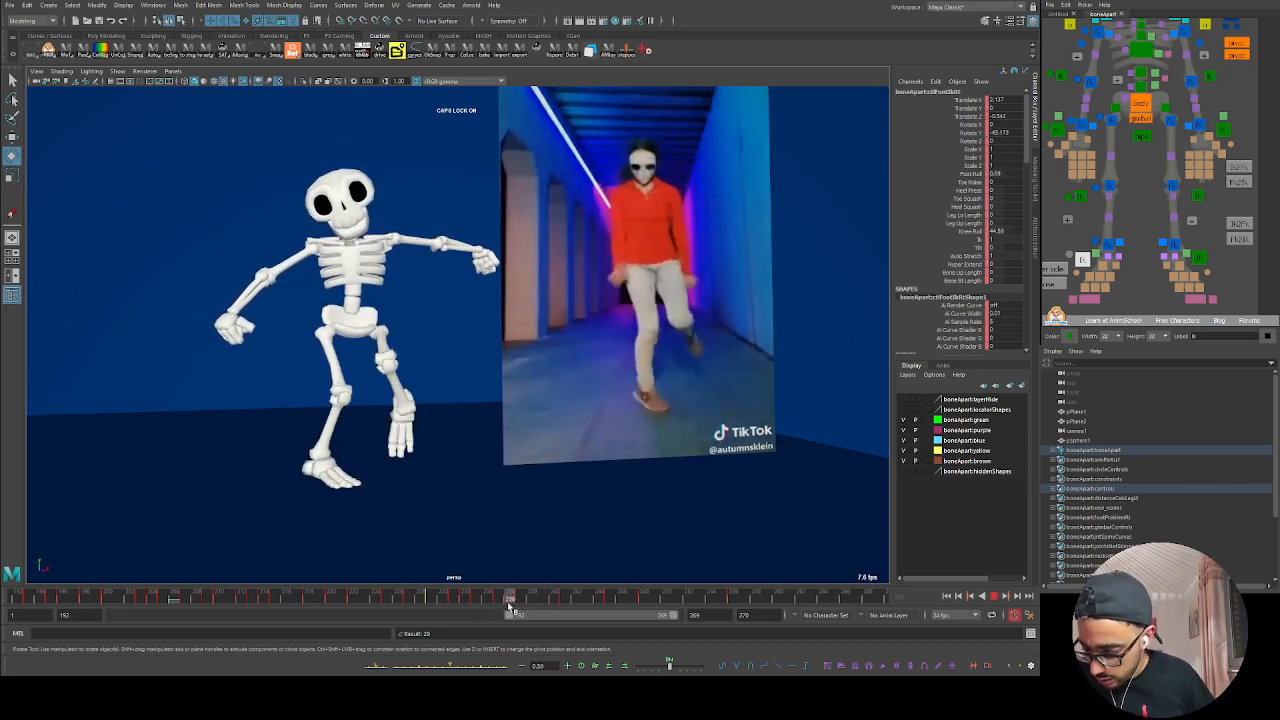
{"action": "left_click_drag", "start_coordinate": [509, 605], "coordinate": [549, 617]}
{"action": "key", "text": "alt+v"}
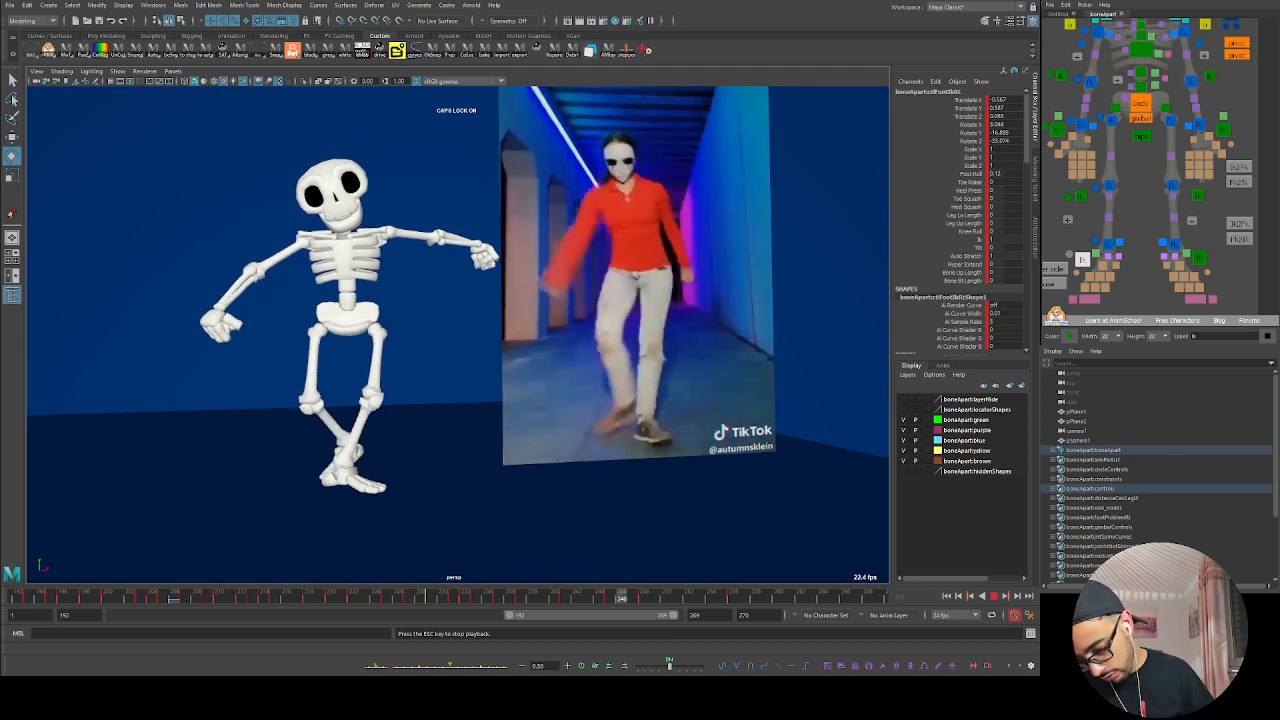
{"action": "key", "text": "Escape"}
{"action": "key", "text": "e"}
{"action": "key", "text": "alt+v"}
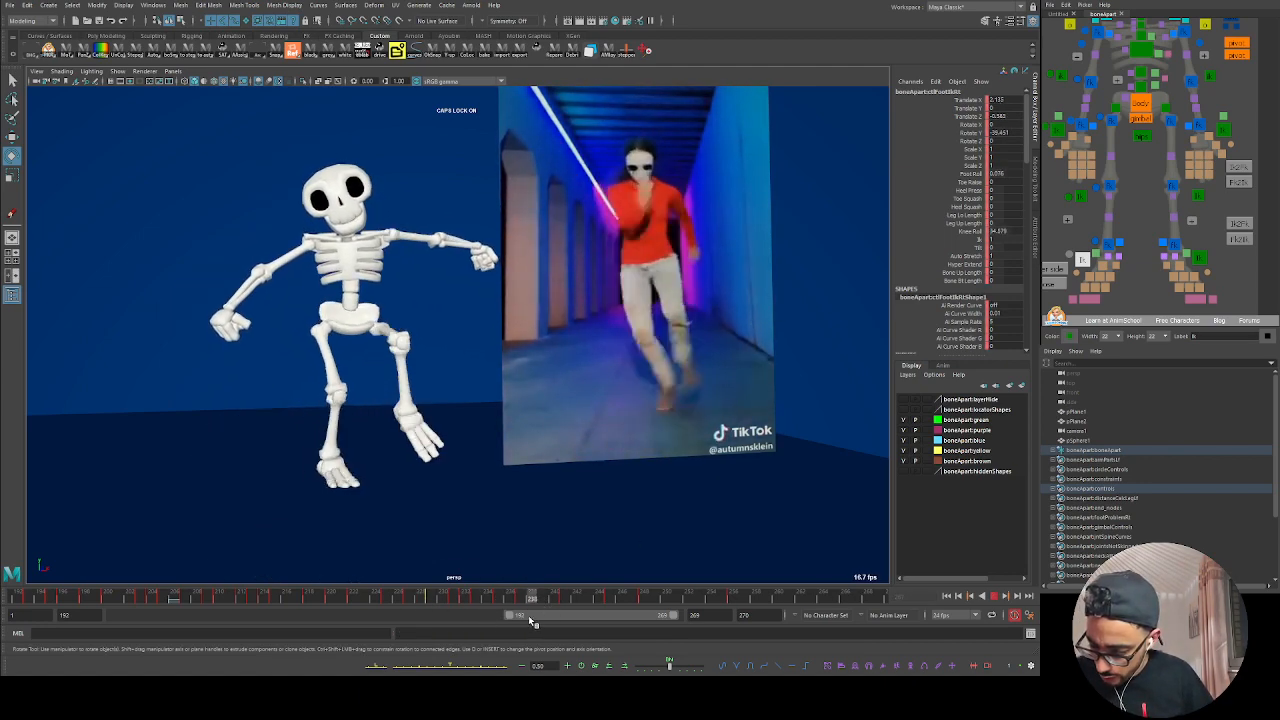
{"action": "key", "text": "Escape"}
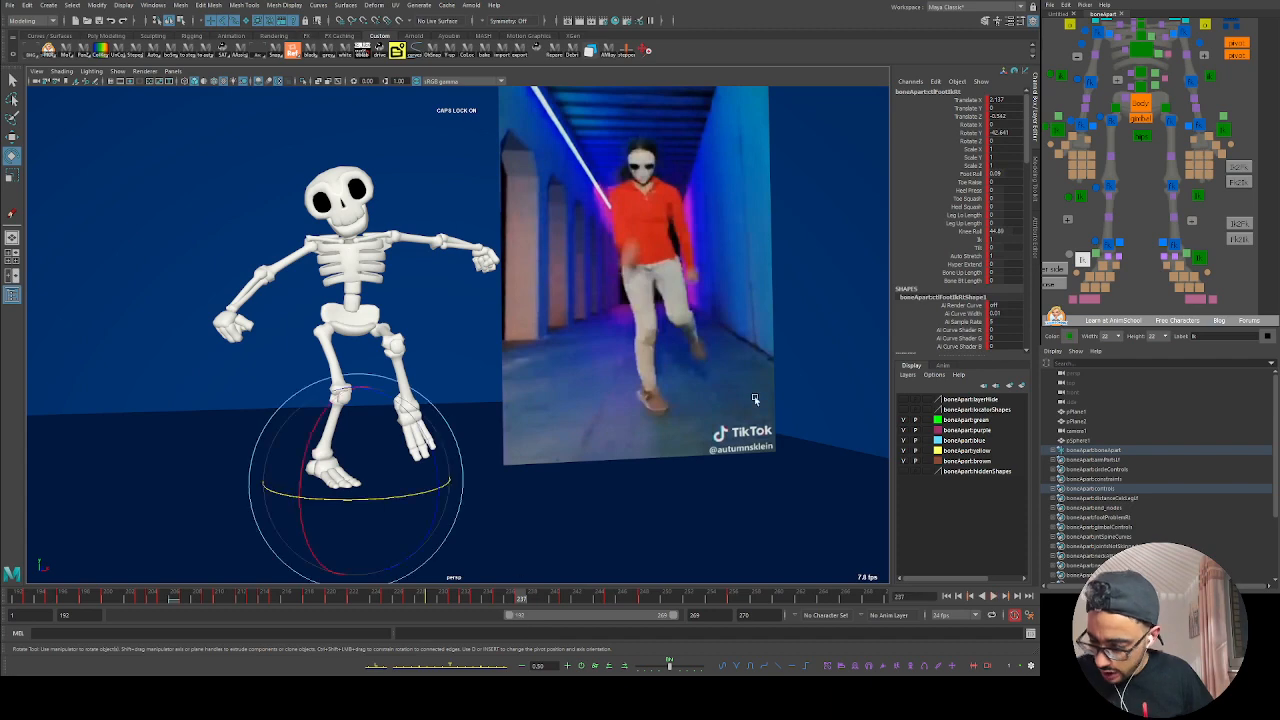
Step: Raise the body control's two Translate Y keys around frame 237 in the Graph Editor, to about -0.02 at frame 237
{"action": "left_click", "coordinate": [1140, 105]}
{"action": "key", "text": "space"}
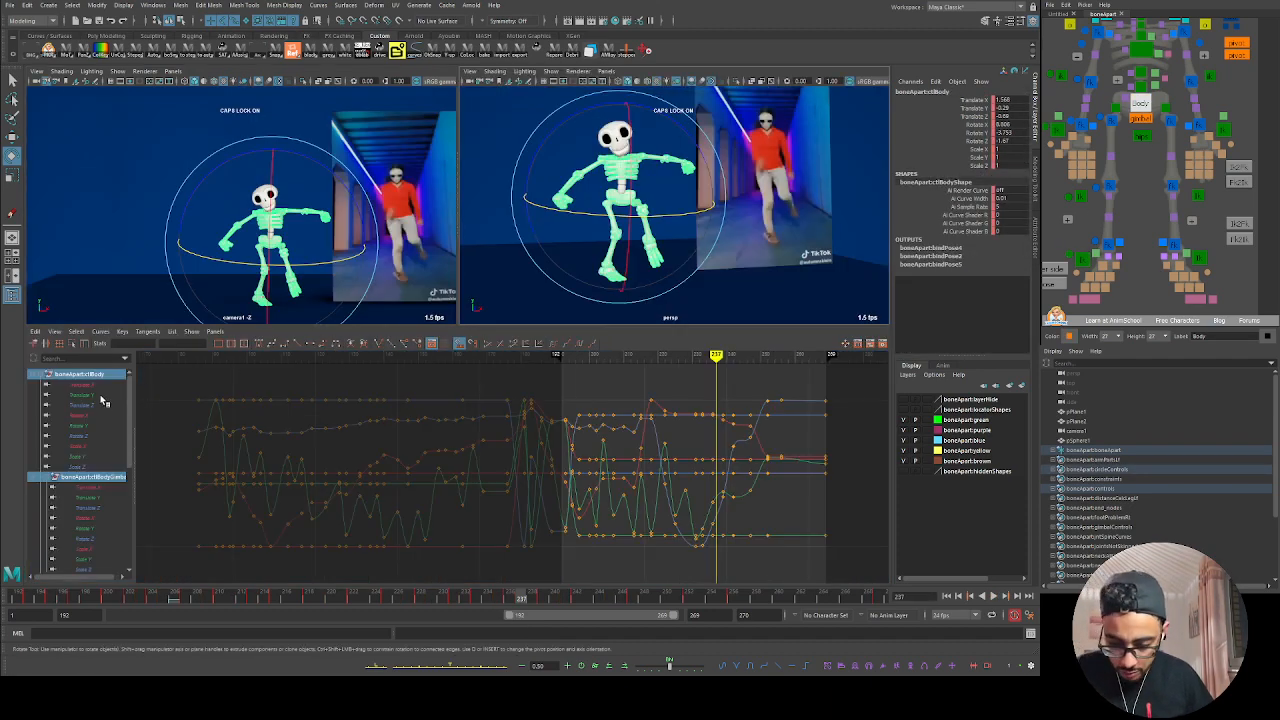
{"action": "left_click", "coordinate": [100, 396]}
{"action": "key", "text": "f"}
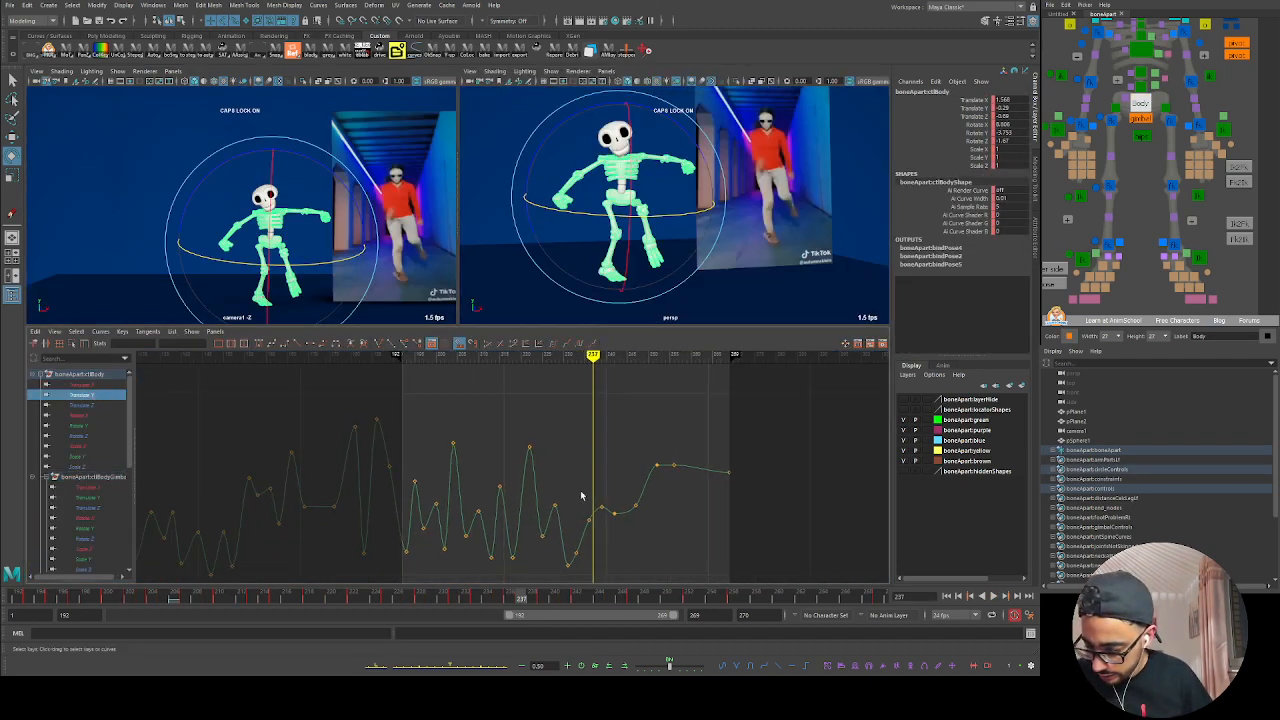
{"action": "left_click_drag", "start_coordinate": [580, 495], "coordinate": [611, 526]}
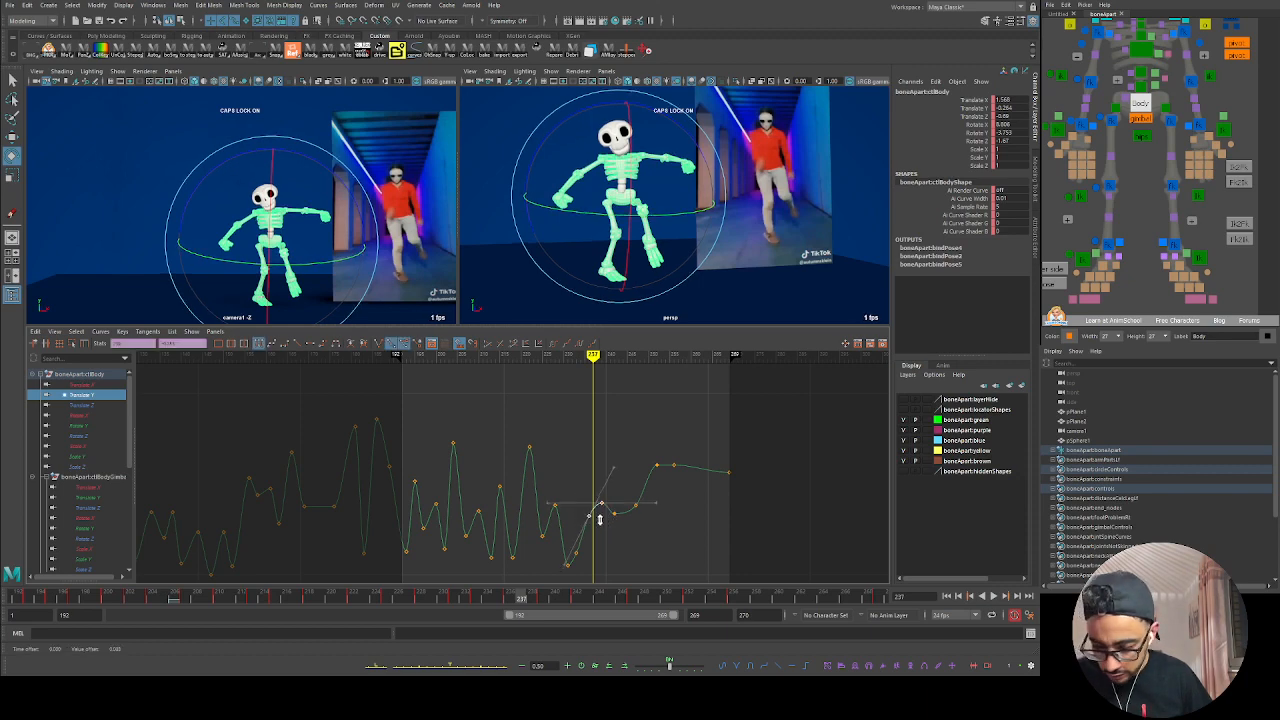
{"action": "middle_click_drag", "start_coordinate": [600, 518], "coordinate": [607, 481]}
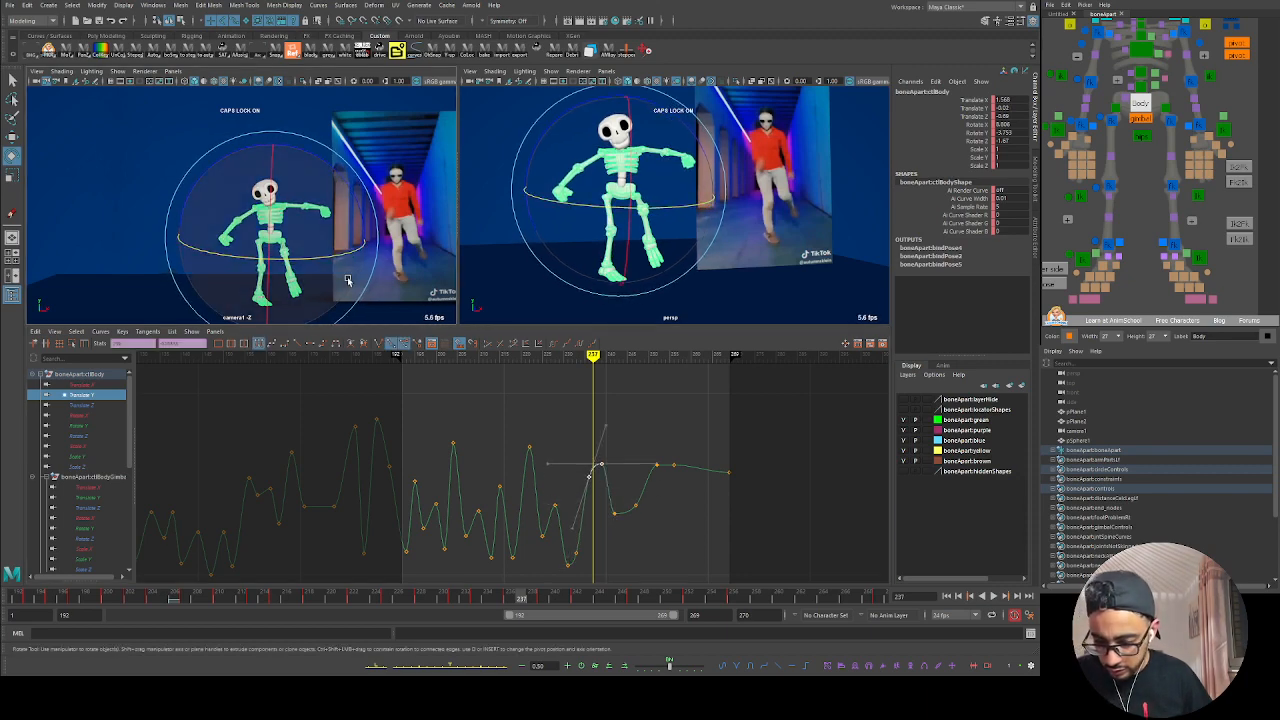
{"action": "key", "text": "space"}
Step: Select the hips control at frame 232 and rotate the hips to match the dancer's pose
{"action": "mouse_move", "coordinate": [485, 601]}
{"action": "left_mouse_down"}
{"action": "mouse_move", "coordinate": [591, 608]}
{"action": "mouse_move", "coordinate": [470, 624]}
{"action": "mouse_move", "coordinate": [501, 618]}
{"action": "mouse_move", "coordinate": [409, 603]}
{"action": "mouse_move", "coordinate": [465, 606]}
{"action": "left_mouse_up"}
{"action": "left_click", "coordinate": [1199, 259]}
{"action": "left_click", "coordinate": [1140, 136]}
{"action": "left_click_drag", "start_coordinate": [534, 517], "coordinate": [535, 452]}
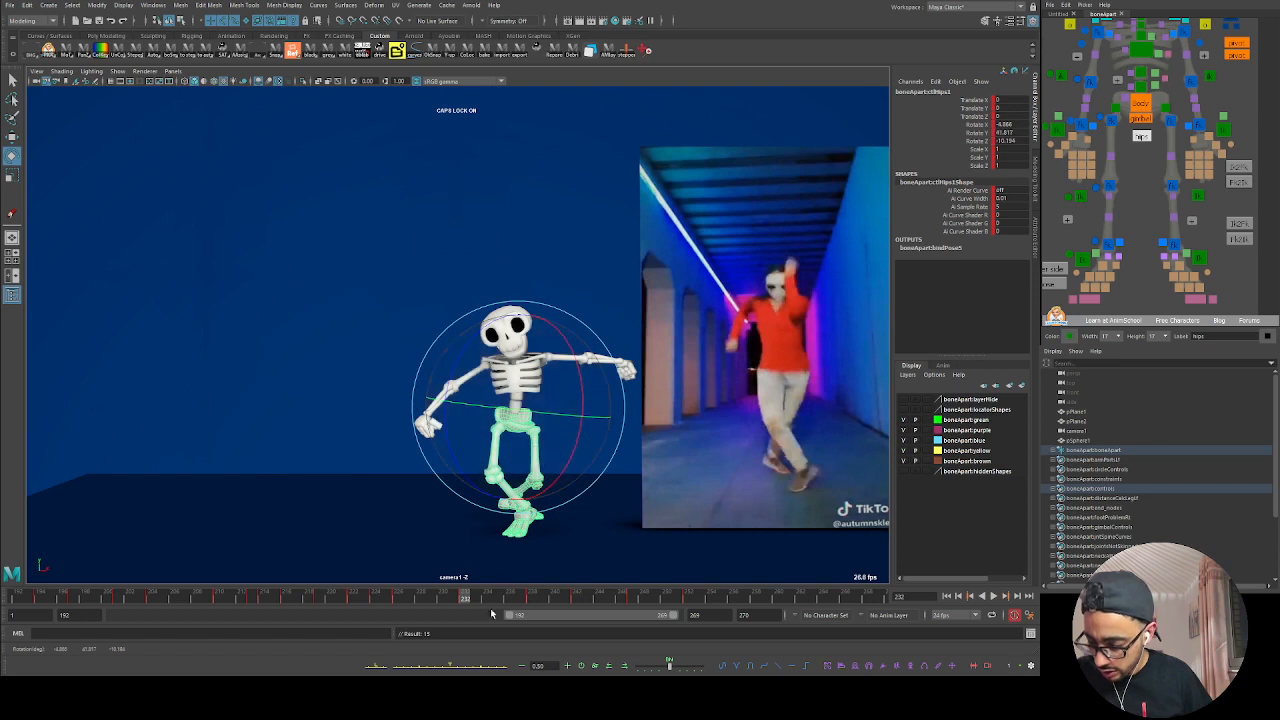
Step: Rotate the hips at frame 235 to match the dancer's tilt and key the pose
{"action": "left_click_drag", "start_coordinate": [449, 600], "coordinate": [499, 602]}
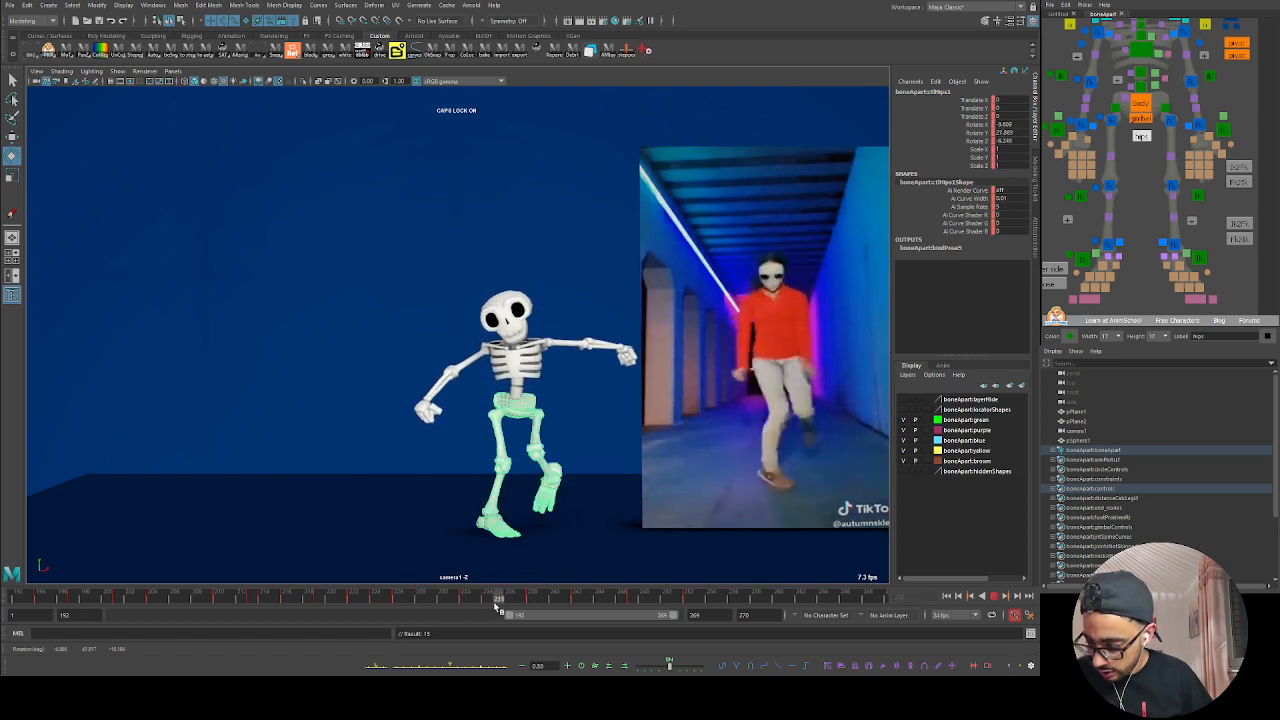
{"action": "left_click_drag", "start_coordinate": [512, 420], "coordinate": [514, 362]}
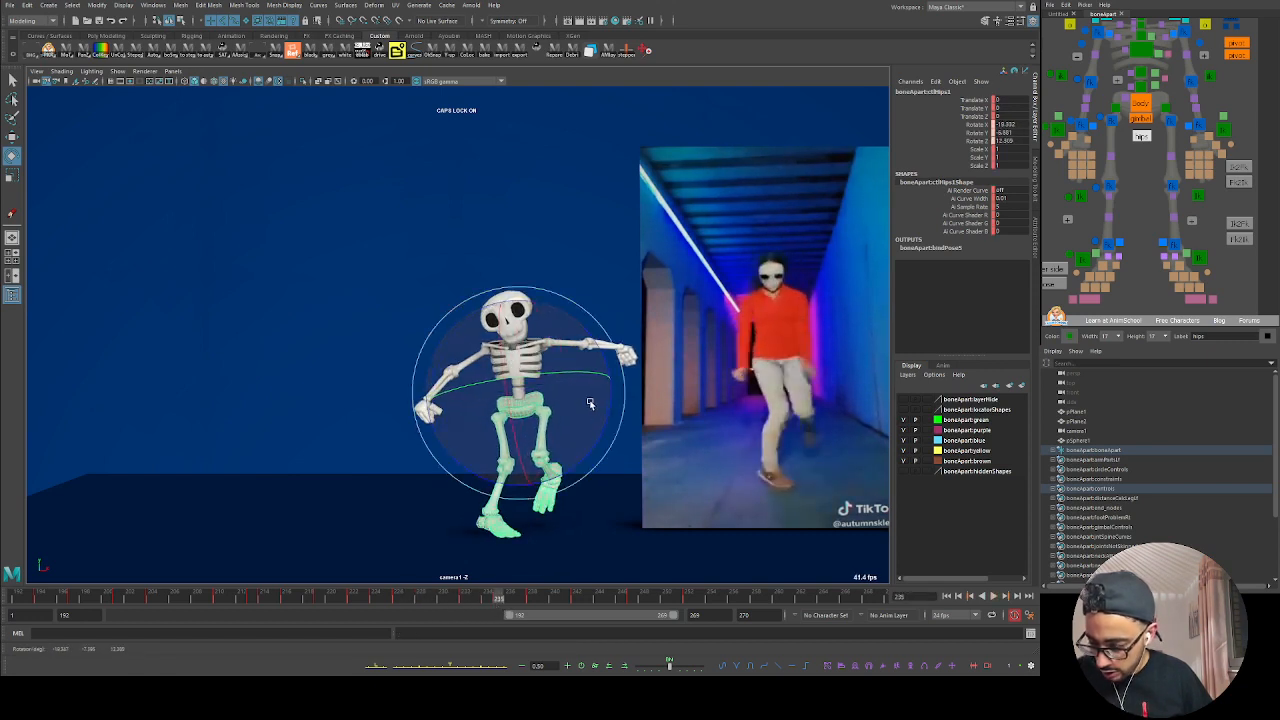
{"action": "key", "text": "s"}
Step: Tilt the hips at frame 238 to about 12.1 in Rotate Z, undoing the trial tilt in the opposite direction
{"action": "left_click_drag", "start_coordinate": [498, 604], "coordinate": [532, 606]}
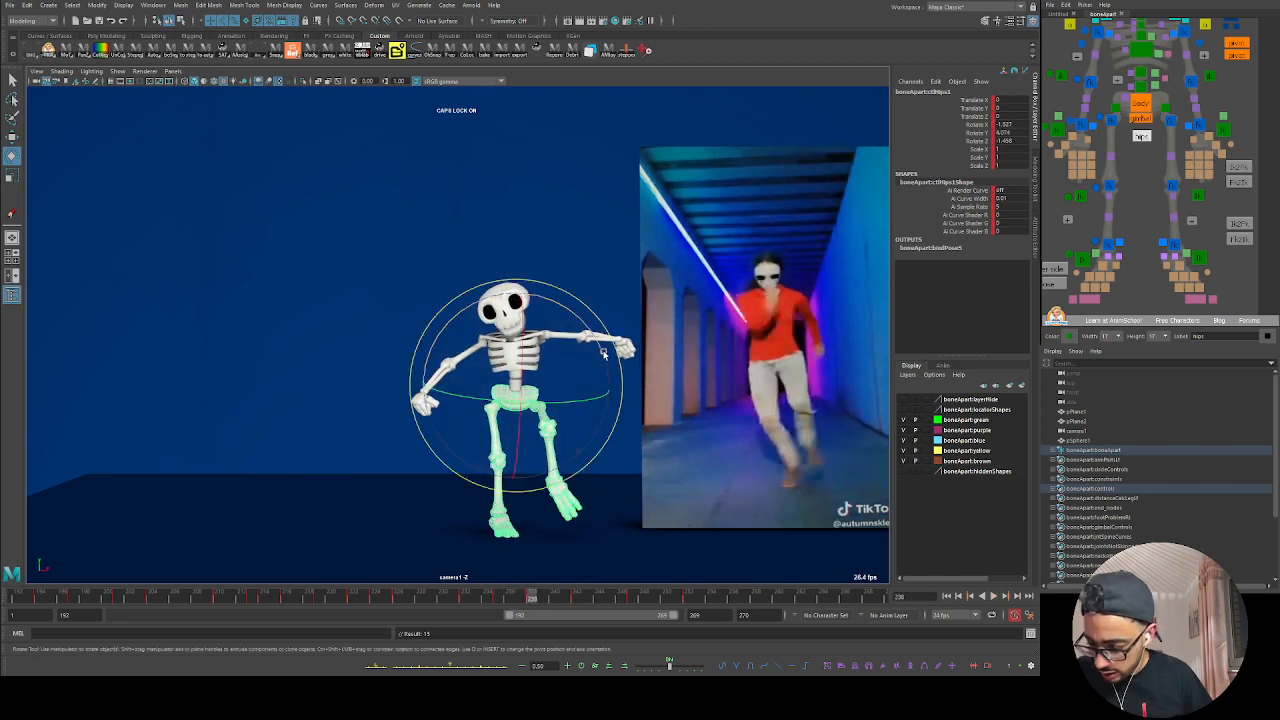
{"action": "left_click_drag", "start_coordinate": [603, 360], "coordinate": [598, 345]}
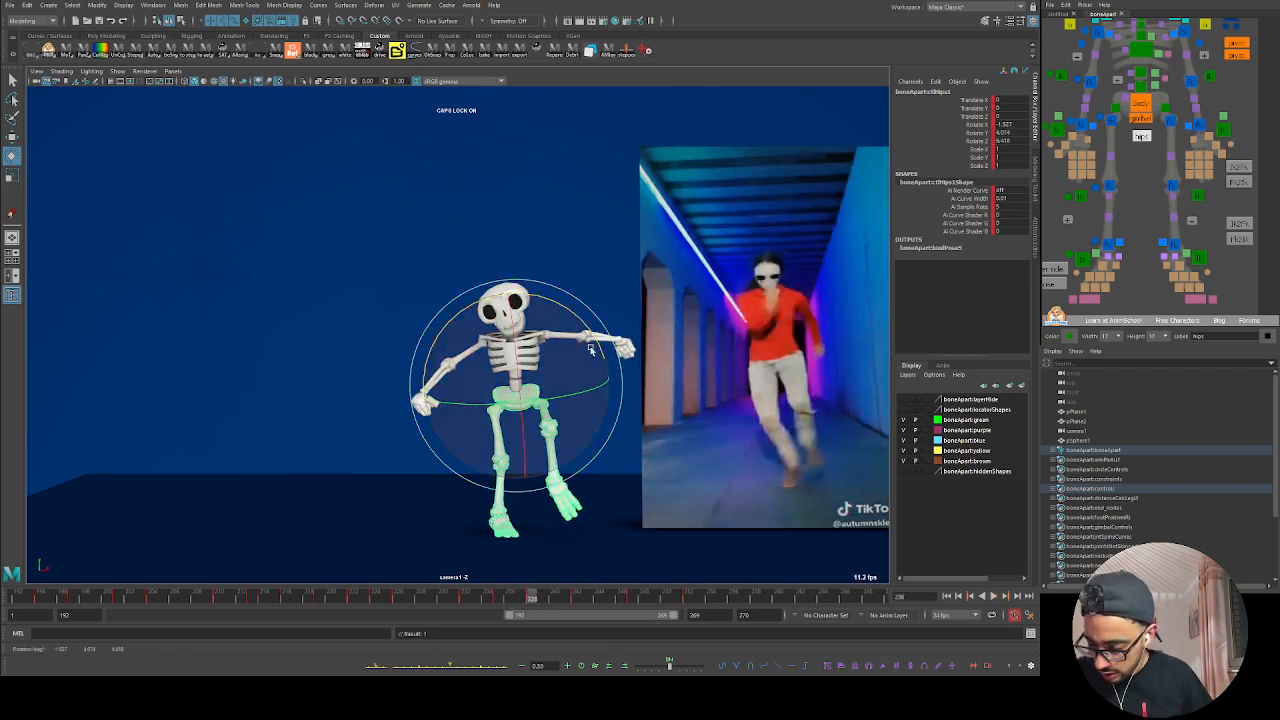
{"action": "left_click_drag", "start_coordinate": [466, 604], "coordinate": [533, 602]}
{"action": "left_click_drag", "start_coordinate": [584, 328], "coordinate": [577, 318]}
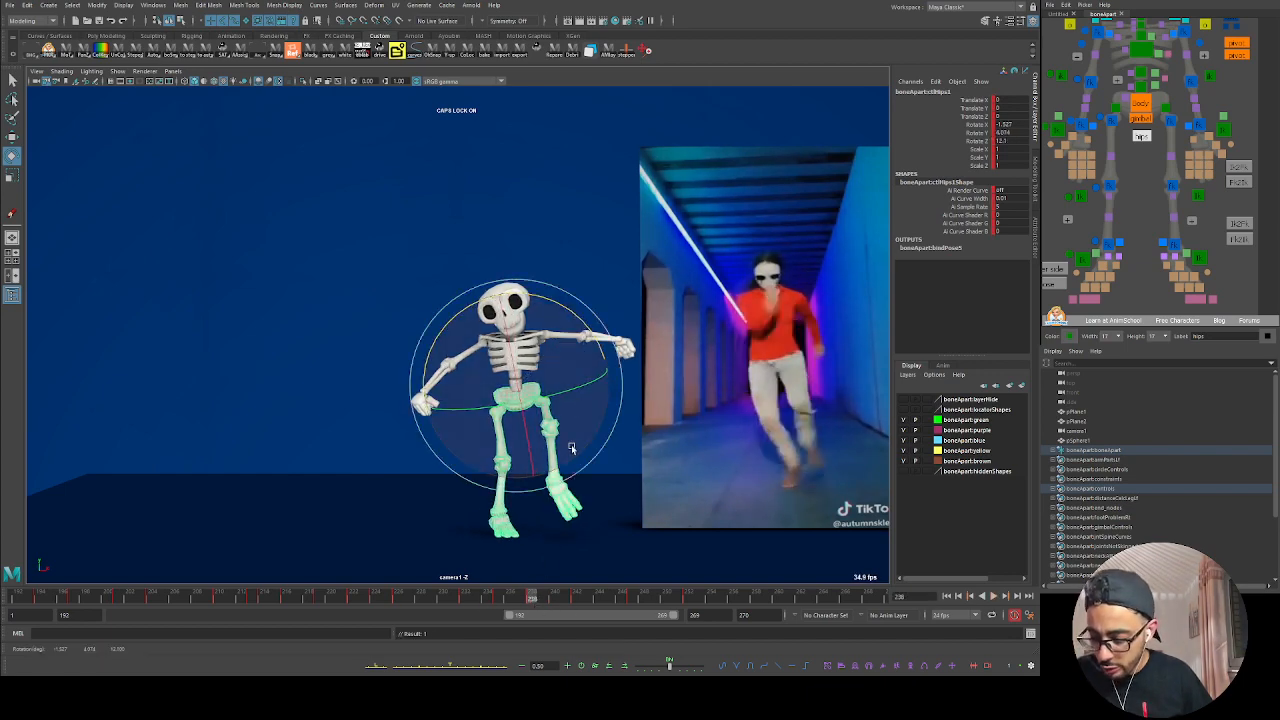
{"action": "left_click_drag", "start_coordinate": [518, 602], "coordinate": [532, 602]}
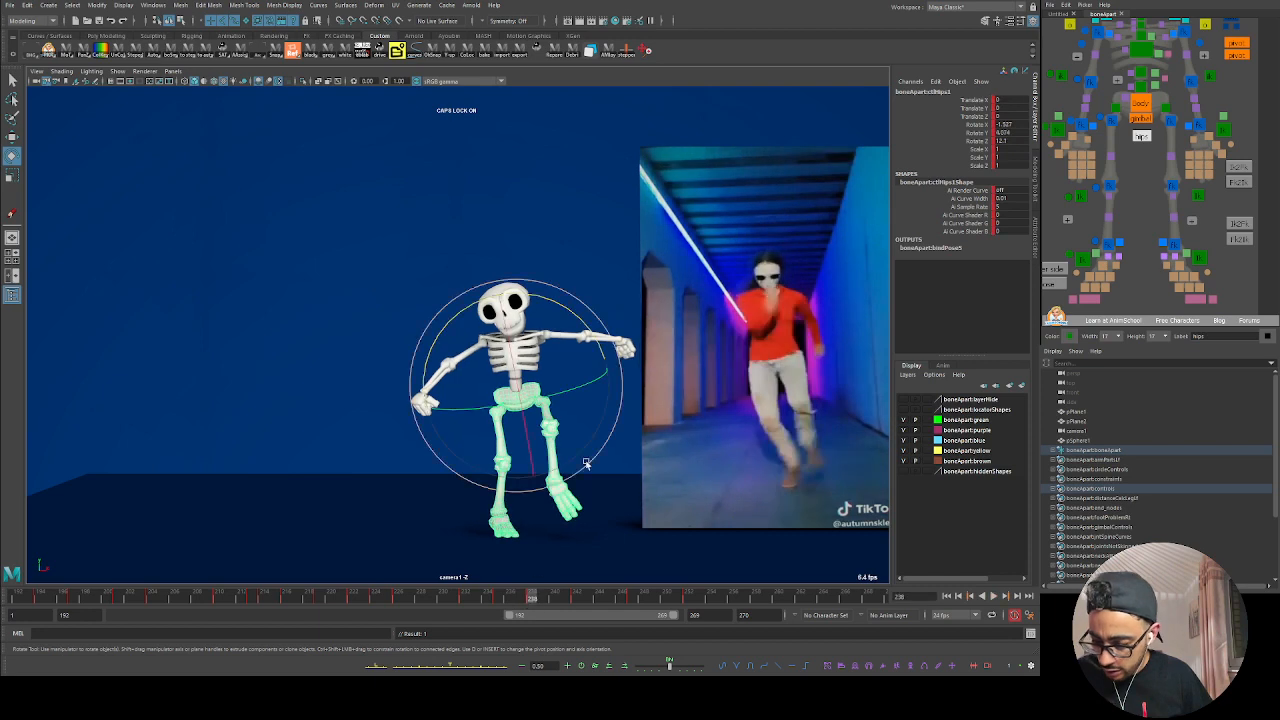
{"action": "left_click_drag", "start_coordinate": [580, 323], "coordinate": [599, 358]}
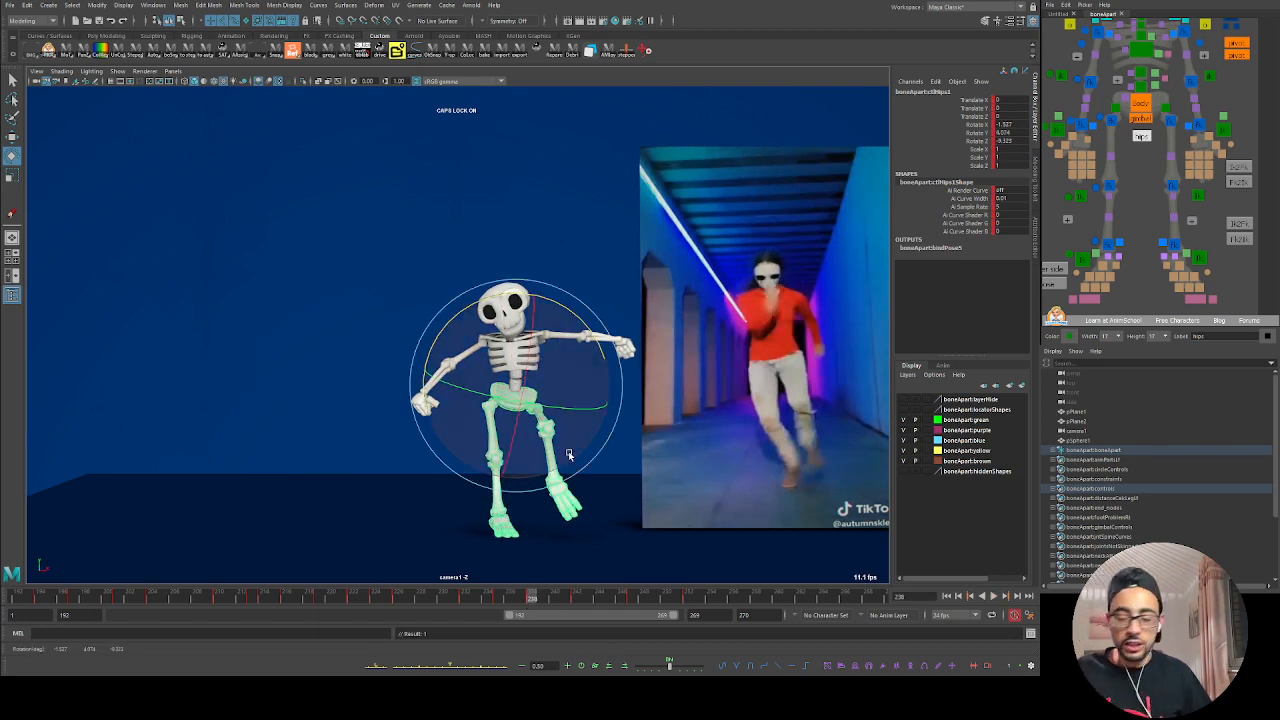
{"action": "key", "text": "ctrl+z"}
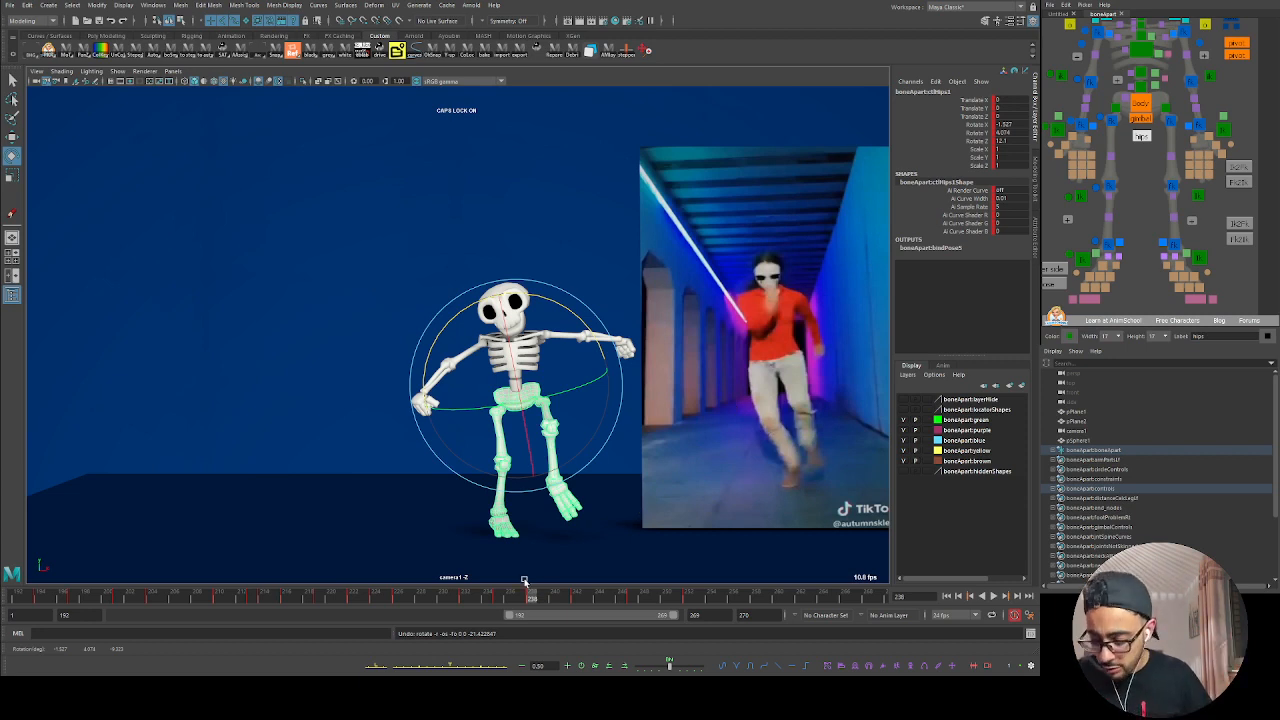
Step: Scrub and play frames 234 to 240 to check the hip motion against the dancer
{"action": "left_click_drag", "start_coordinate": [524, 601], "coordinate": [554, 600]}
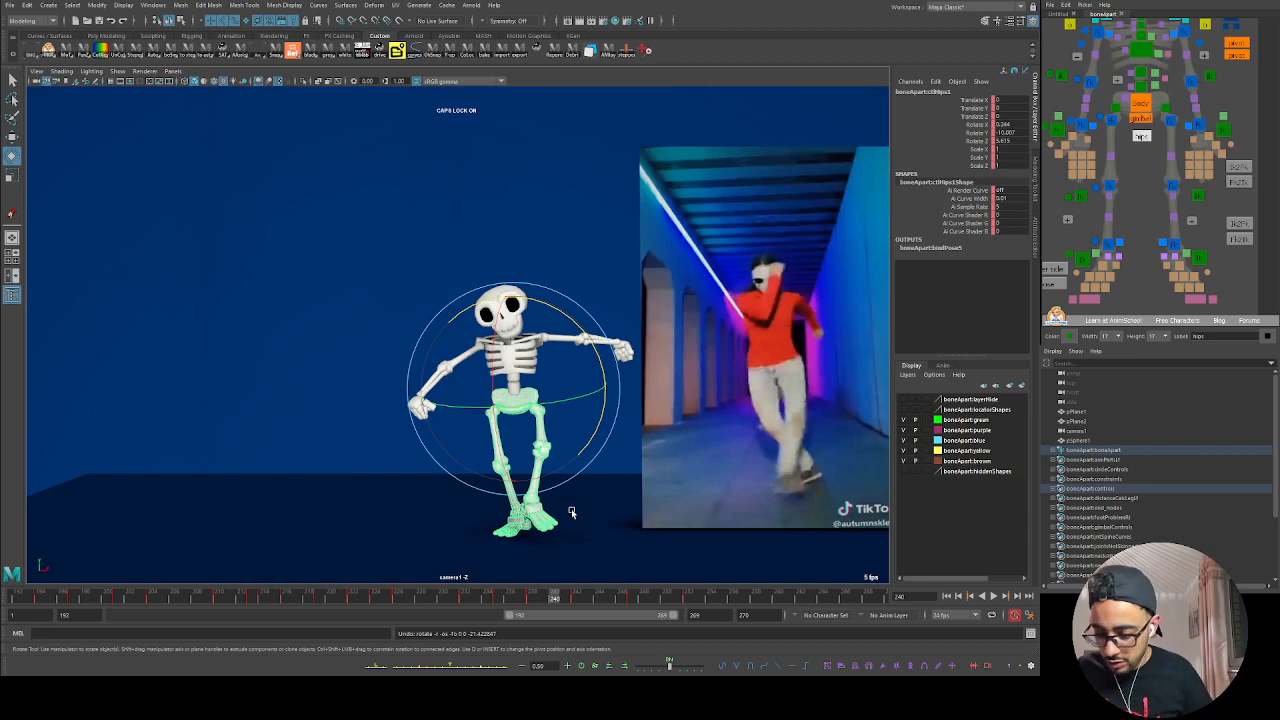
{"action": "left_click_drag", "start_coordinate": [553, 598], "coordinate": [489, 603]}
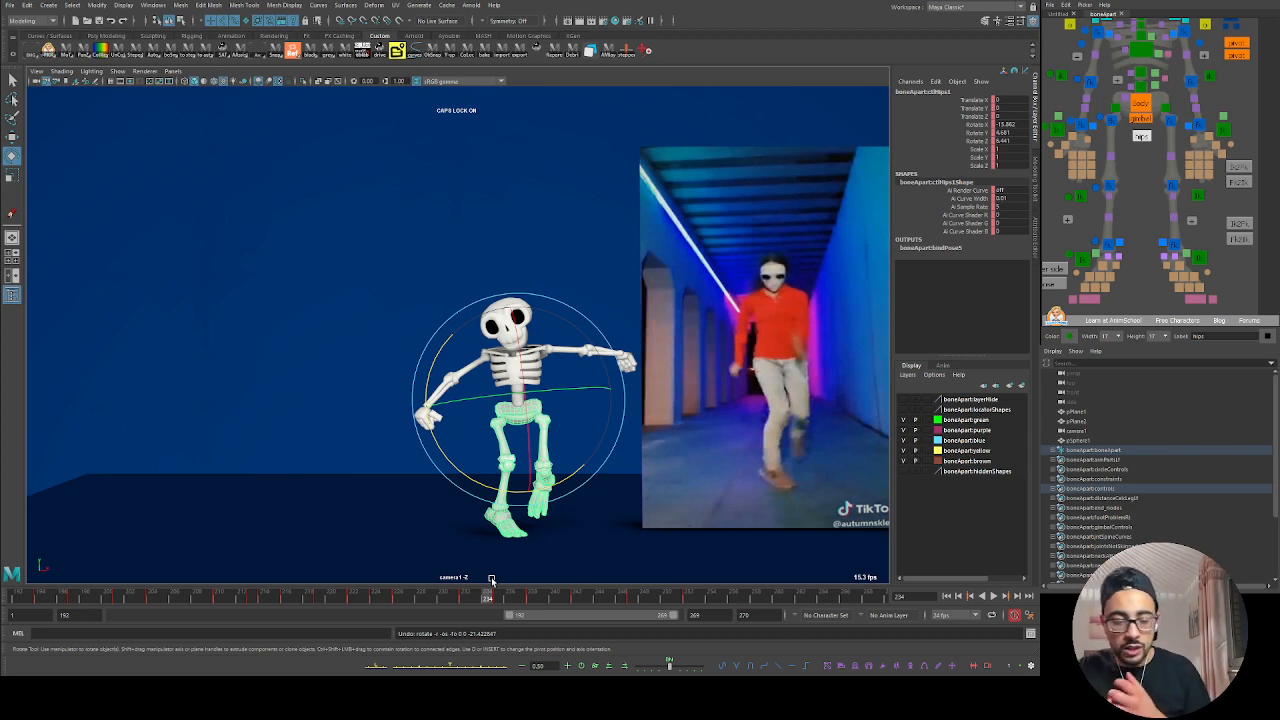
{"action": "mouse_move", "coordinate": [491, 604]}
{"action": "left_mouse_down"}
{"action": "mouse_move", "coordinate": [480, 597]}
{"action": "mouse_move", "coordinate": [502, 592]}
{"action": "left_mouse_up"}
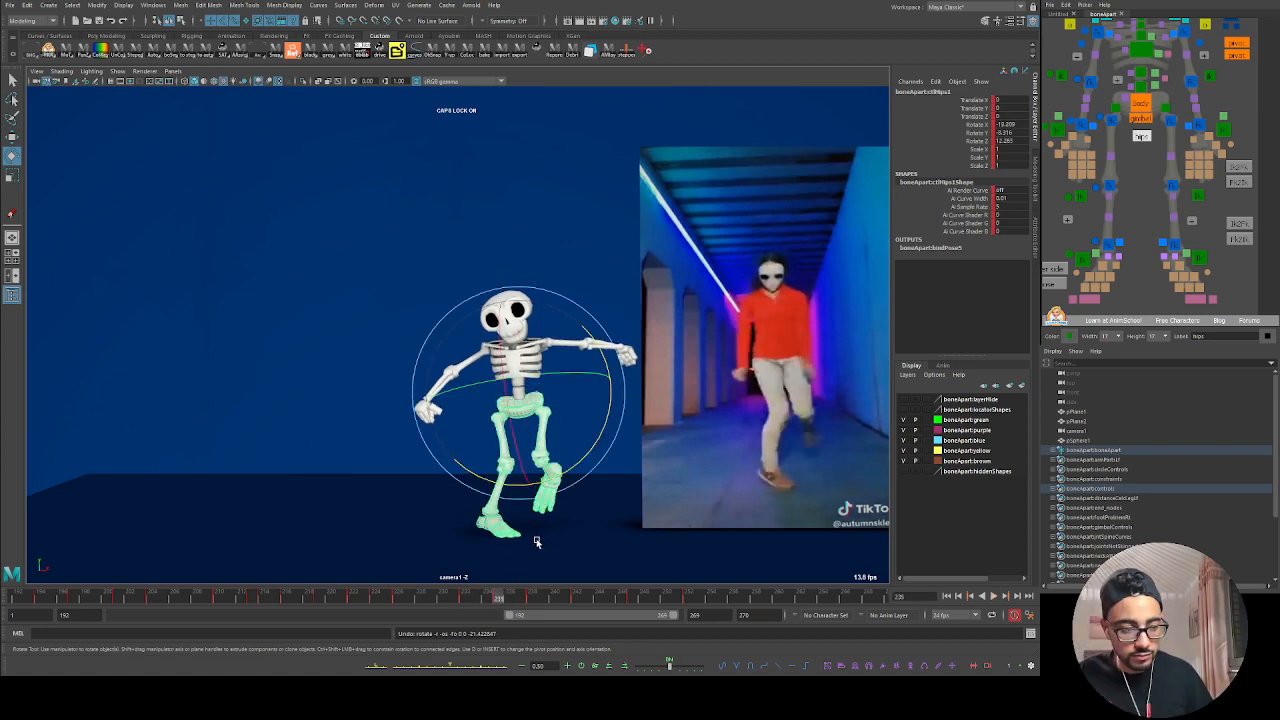
{"action": "key", "text": "alt+v"}
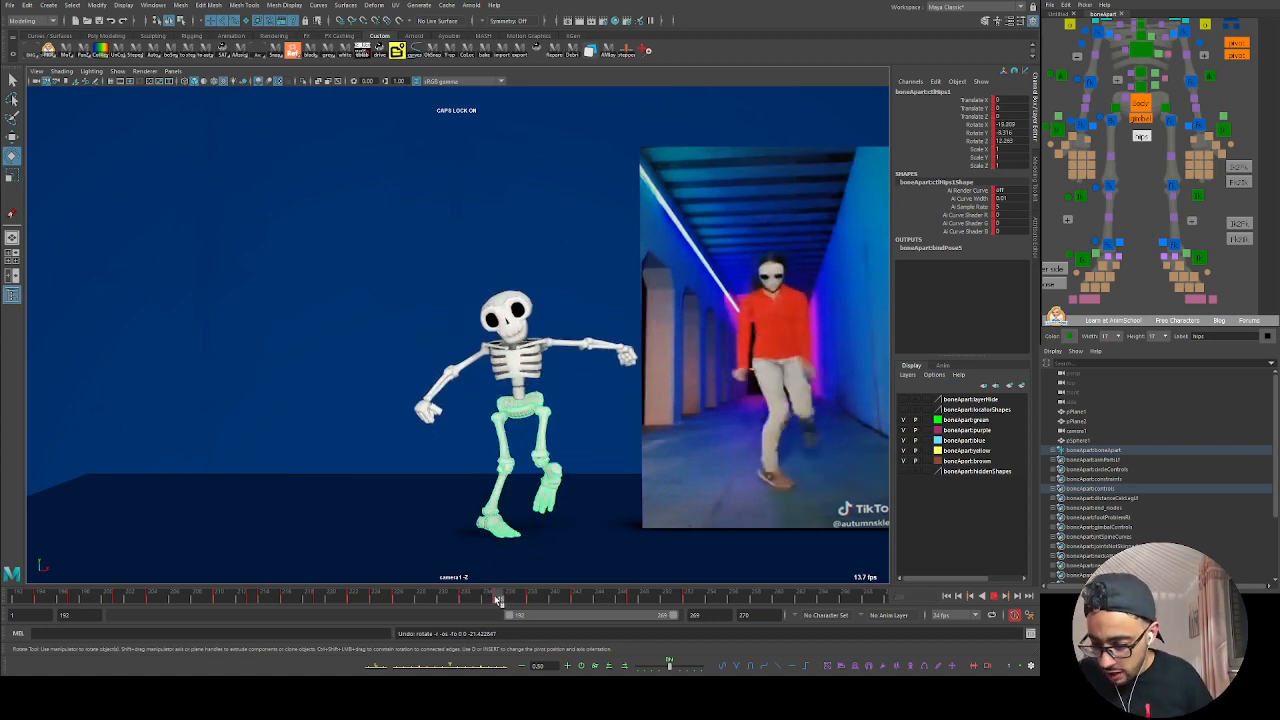
Step: Try deleting the hips key at frame 235 and undo the deletion
{"action": "mouse_move", "coordinate": [515, 600]}
{"action": "left_mouse_down"}
{"action": "mouse_move", "coordinate": [533, 600]}
{"action": "mouse_move", "coordinate": [502, 593]}
{"action": "left_mouse_up"}
{"action": "key", "text": "Delete"}
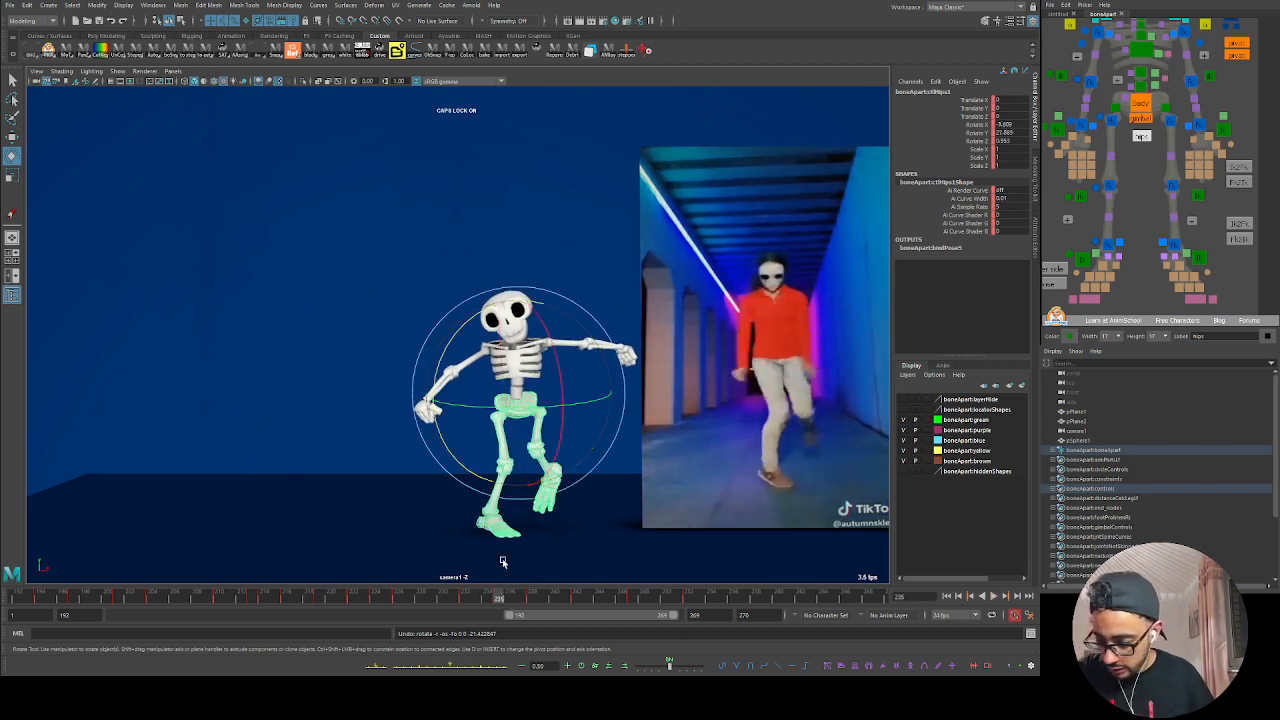
{"action": "key", "text": "ctrl+z"}
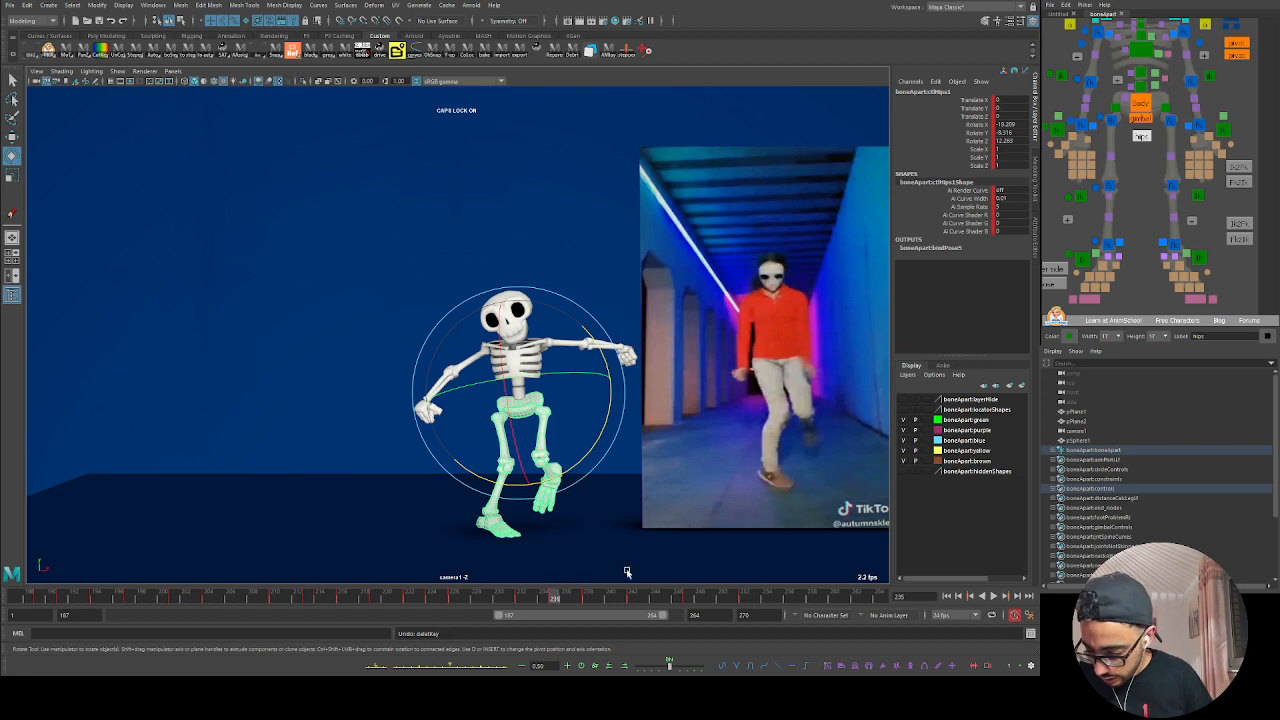
Step: Rotate the hips at frame 238 to about -22 in Rotate X, key the pose, and delete the hips key at frame 235
{"action": "left_click_drag", "start_coordinate": [649, 616], "coordinate": [665, 617]}
{"action": "key", "text": "alt+v"}
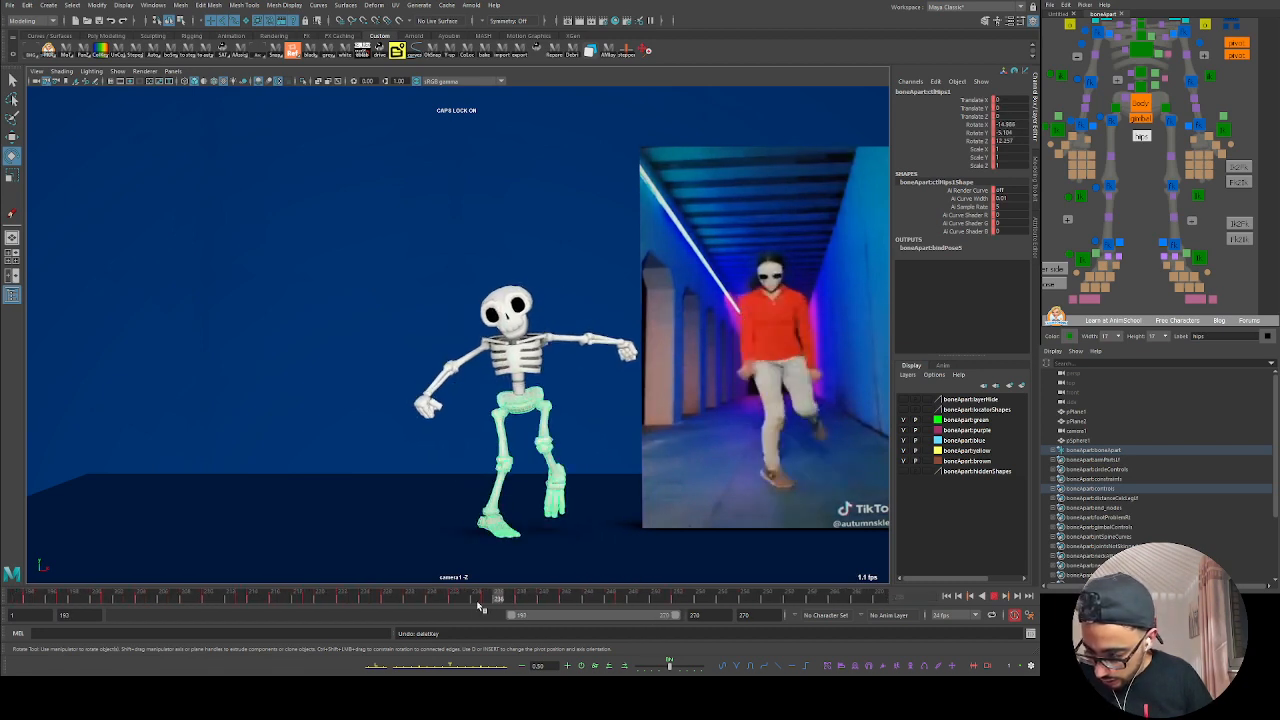
{"action": "left_click", "coordinate": [519, 598]}
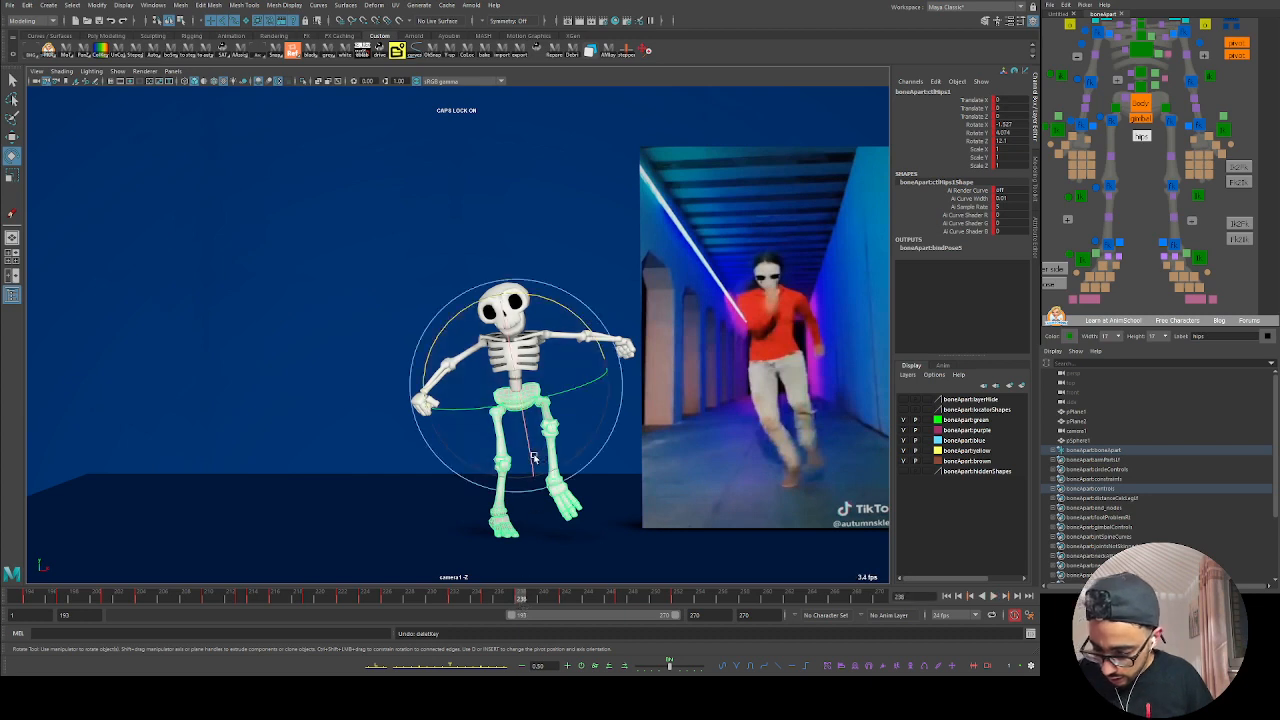
{"action": "left_click_drag", "start_coordinate": [533, 457], "coordinate": [529, 430]}
{"action": "key", "text": "s"}
{"action": "mouse_move", "coordinate": [500, 602]}
{"action": "left_mouse_down"}
{"action": "mouse_move", "coordinate": [529, 600]}
{"action": "mouse_move", "coordinate": [487, 600]}
{"action": "left_mouse_up"}
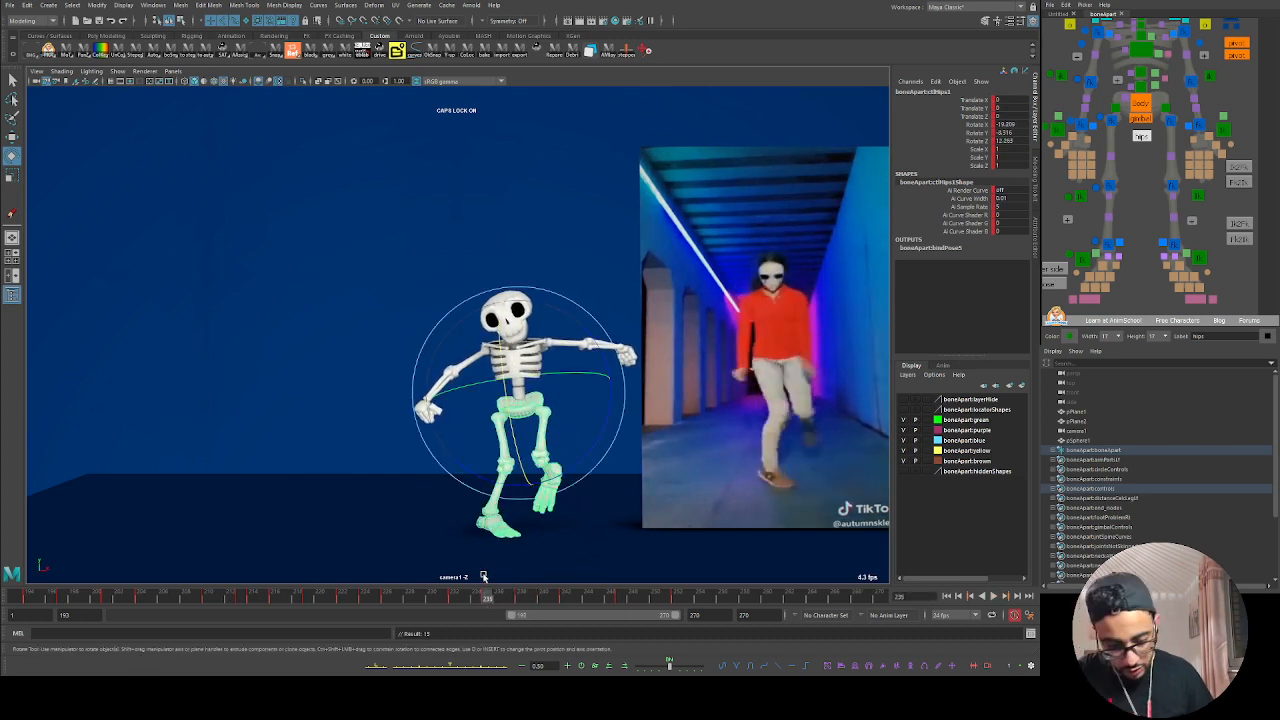
{"action": "key", "text": "Delete"}
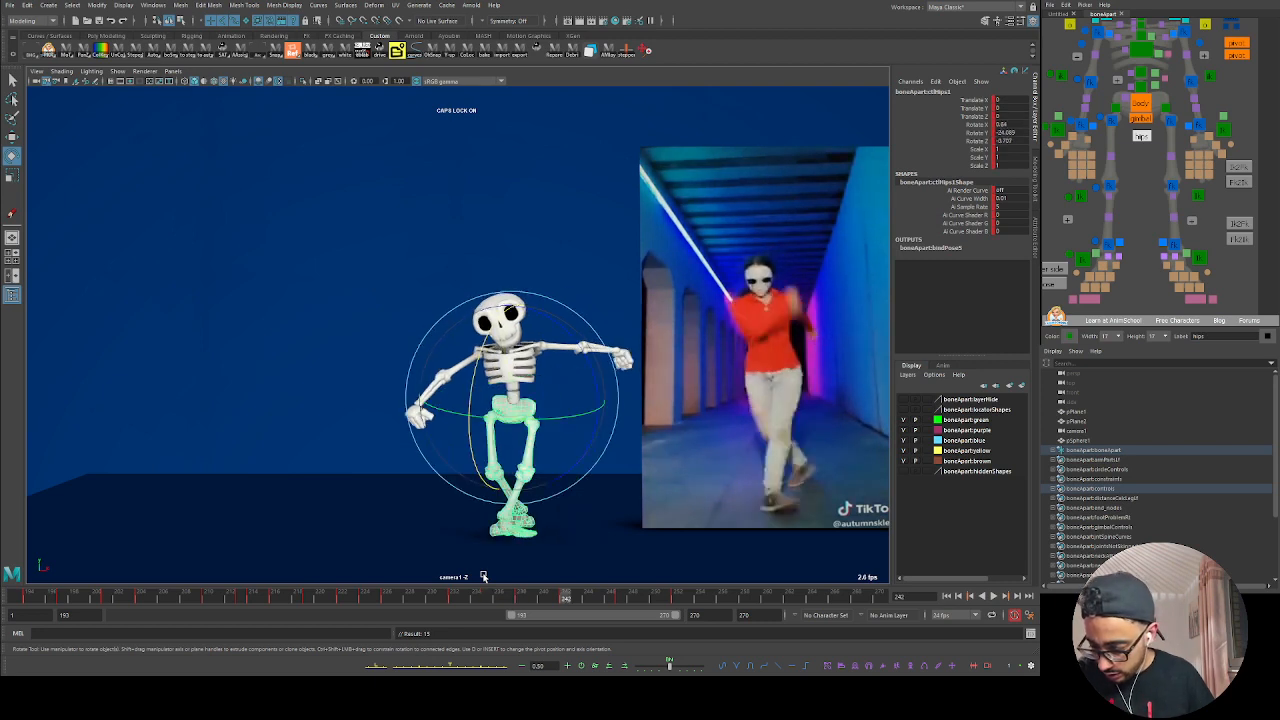
Step: Reset the hips rotation to zero at frame 252 and tilt the hips at frame 247 to match the dancer's lean
{"action": "left_click_drag", "start_coordinate": [492, 442], "coordinate": [537, 437]}
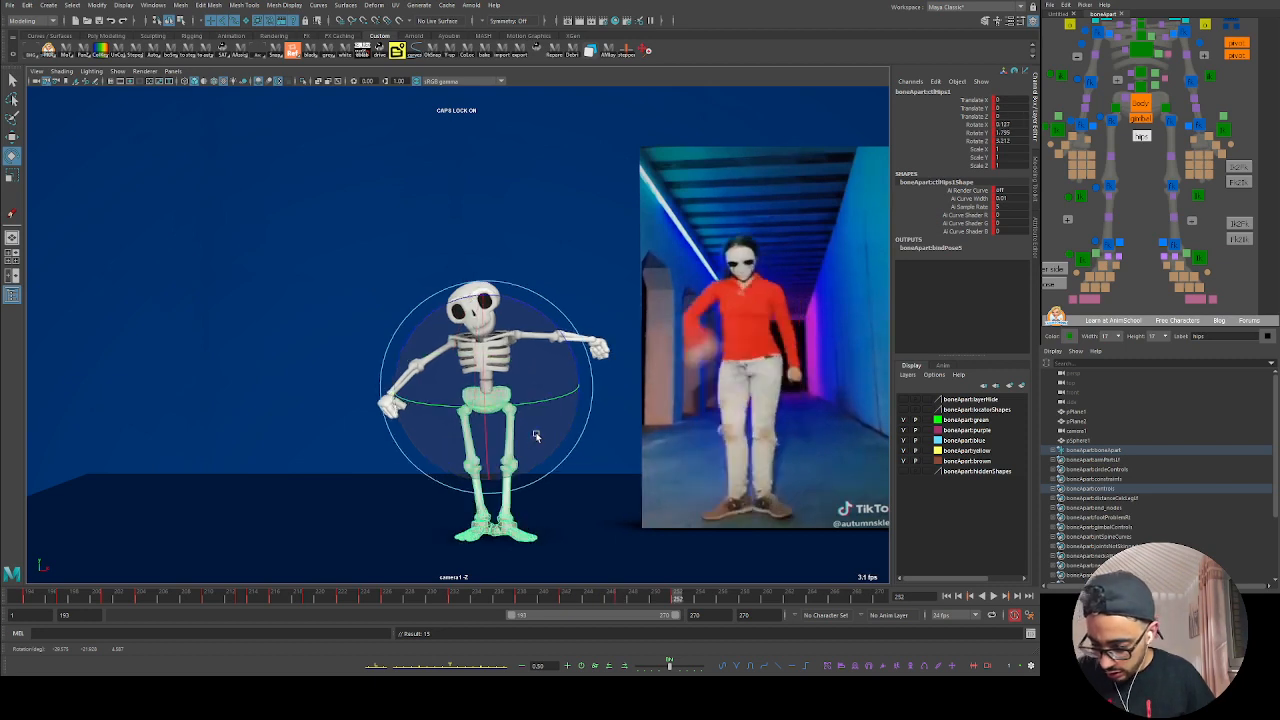
{"action": "left_click", "coordinate": [585, 666]}
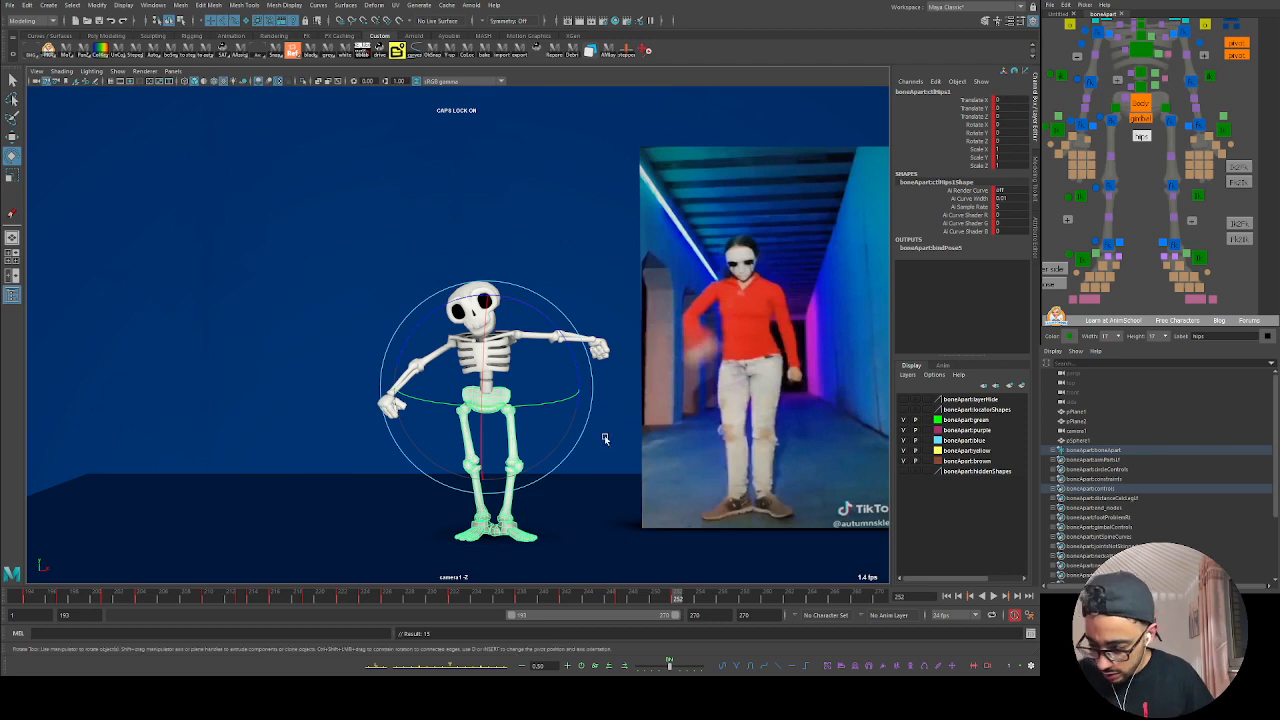
{"action": "left_click_drag", "start_coordinate": [587, 428], "coordinate": [570, 426]}
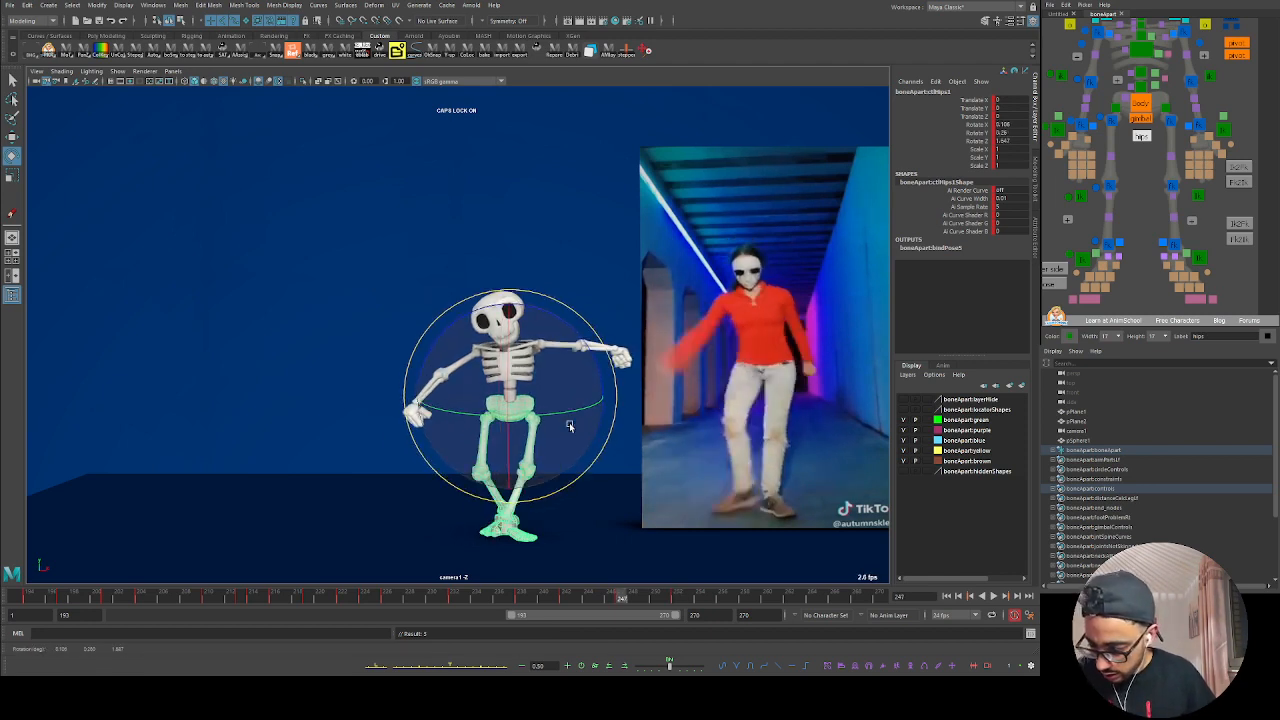
{"action": "left_click_drag", "start_coordinate": [613, 382], "coordinate": [620, 418]}
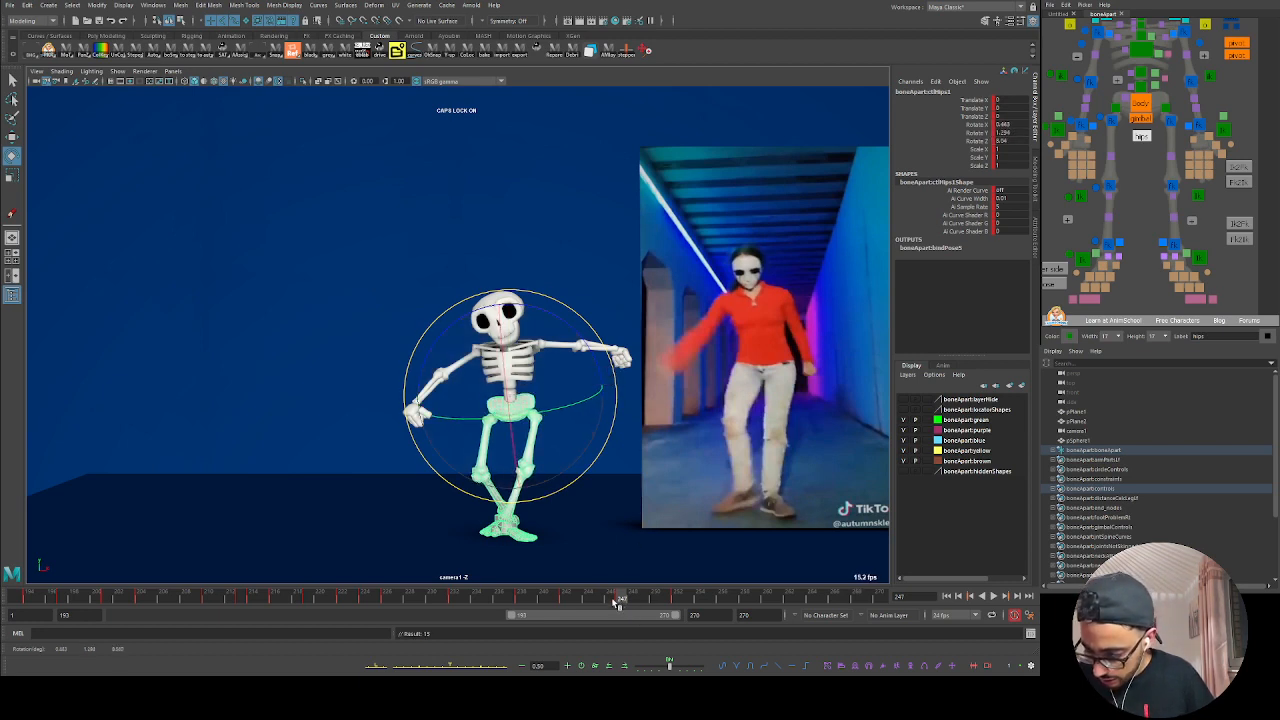
Step: Copy the hips pose from frame 247 to frame 242 and turn the hips there to about -28 in Rotate Y
{"action": "left_click_drag", "start_coordinate": [614, 603], "coordinate": [565, 601]}
{"action": "key", "text": "period"}
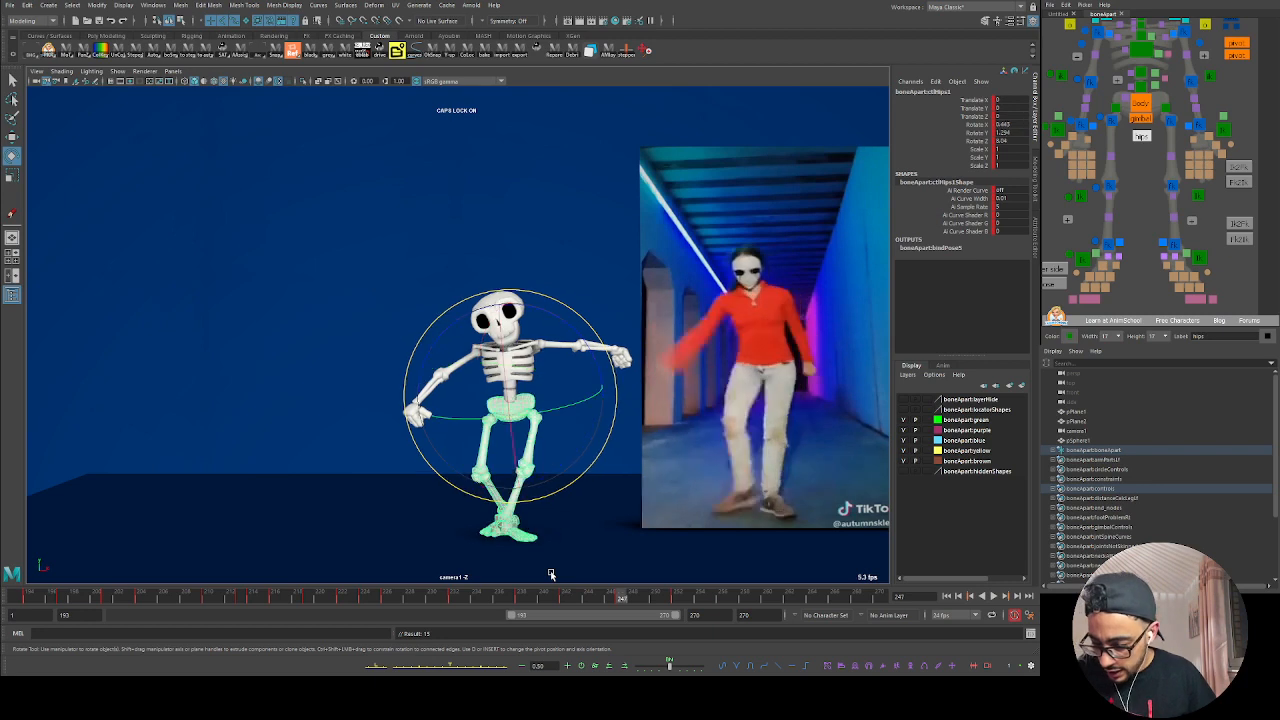
{"action": "key", "text": "comma"}
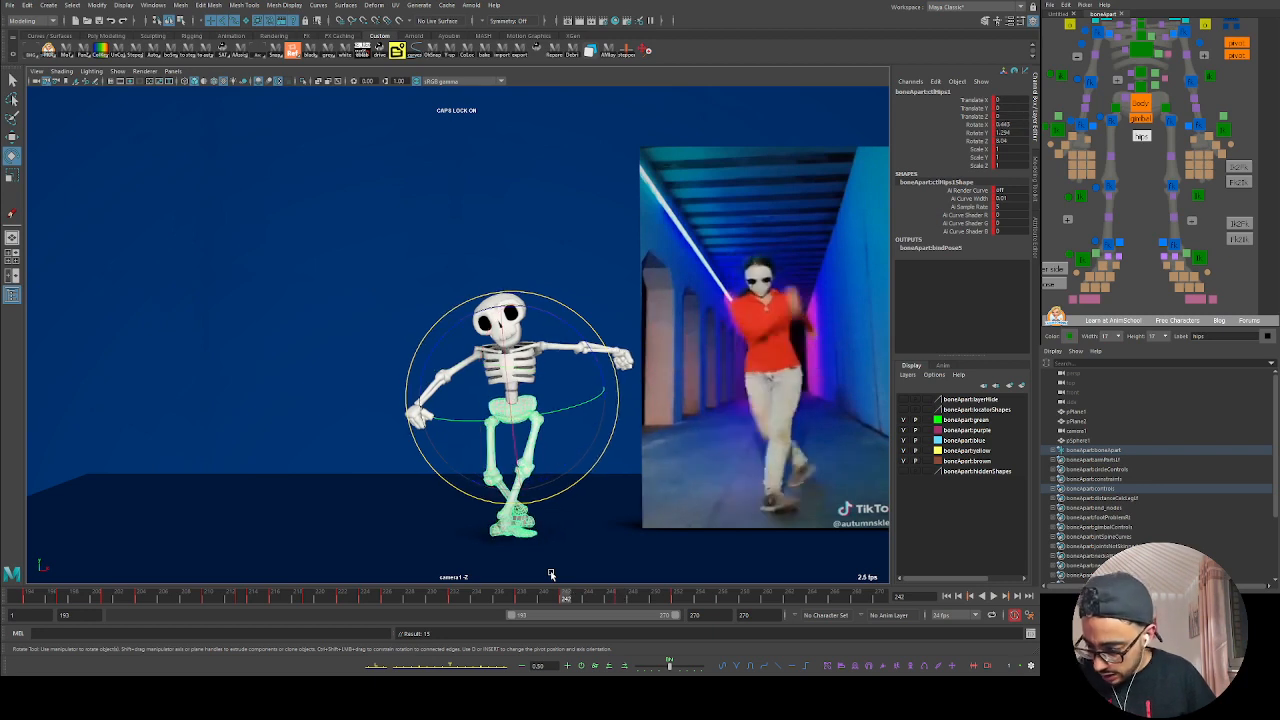
{"action": "key", "text": "comma"}
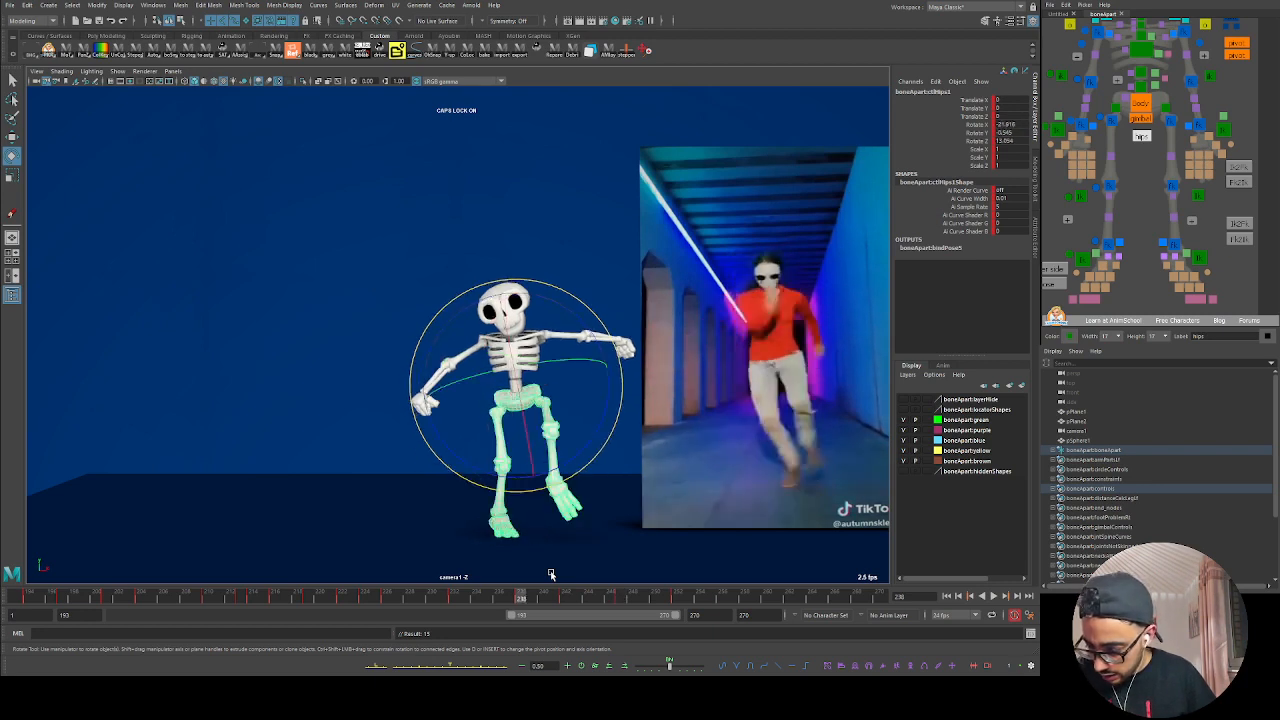
{"action": "key", "text": "period"}
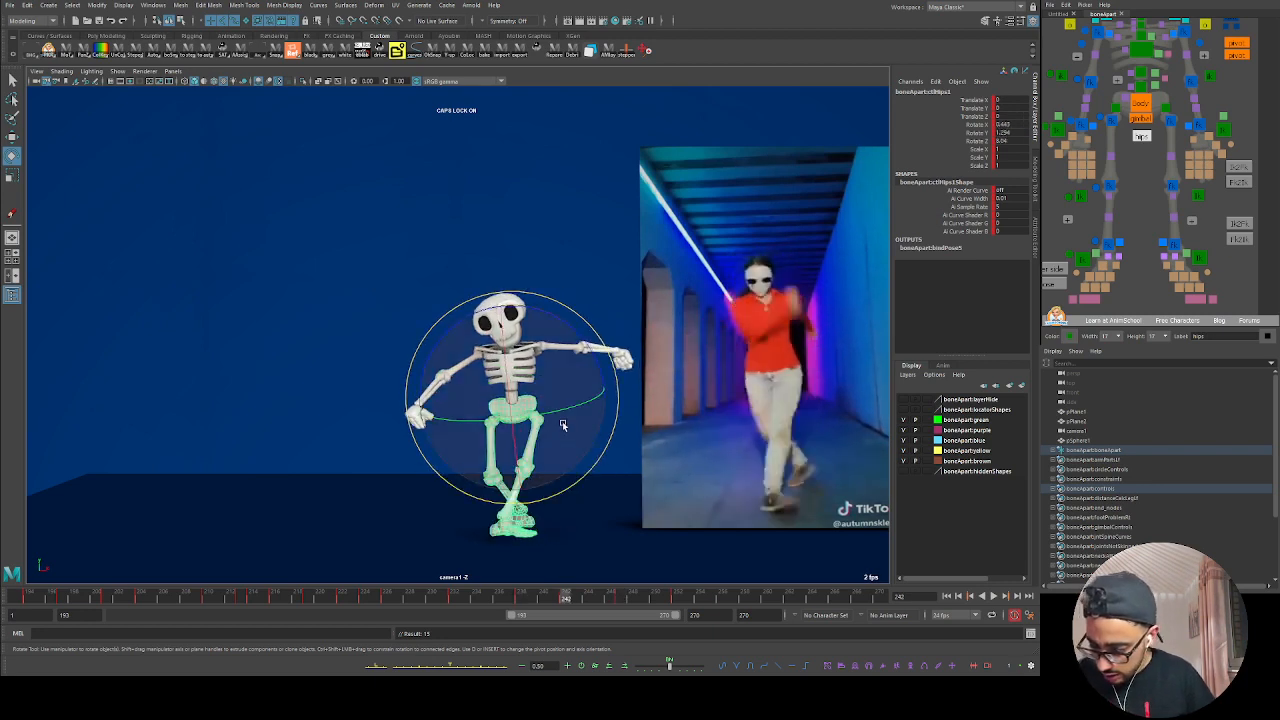
{"action": "left_click_drag", "start_coordinate": [570, 411], "coordinate": [522, 425]}
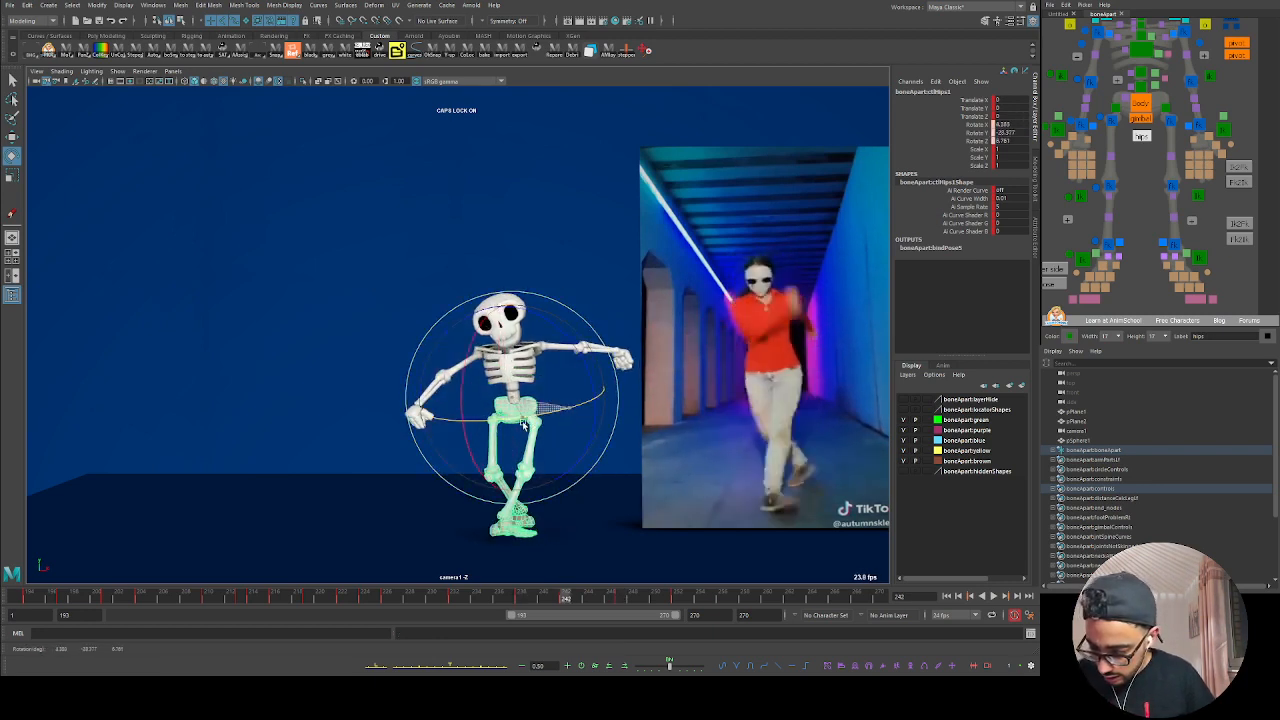
Step: Step through the hips keys and the frames from 232 to 242 to compare the hip swing with the dancer's
{"action": "key", "text": "comma"}
{"action": "key", "text": "period"}
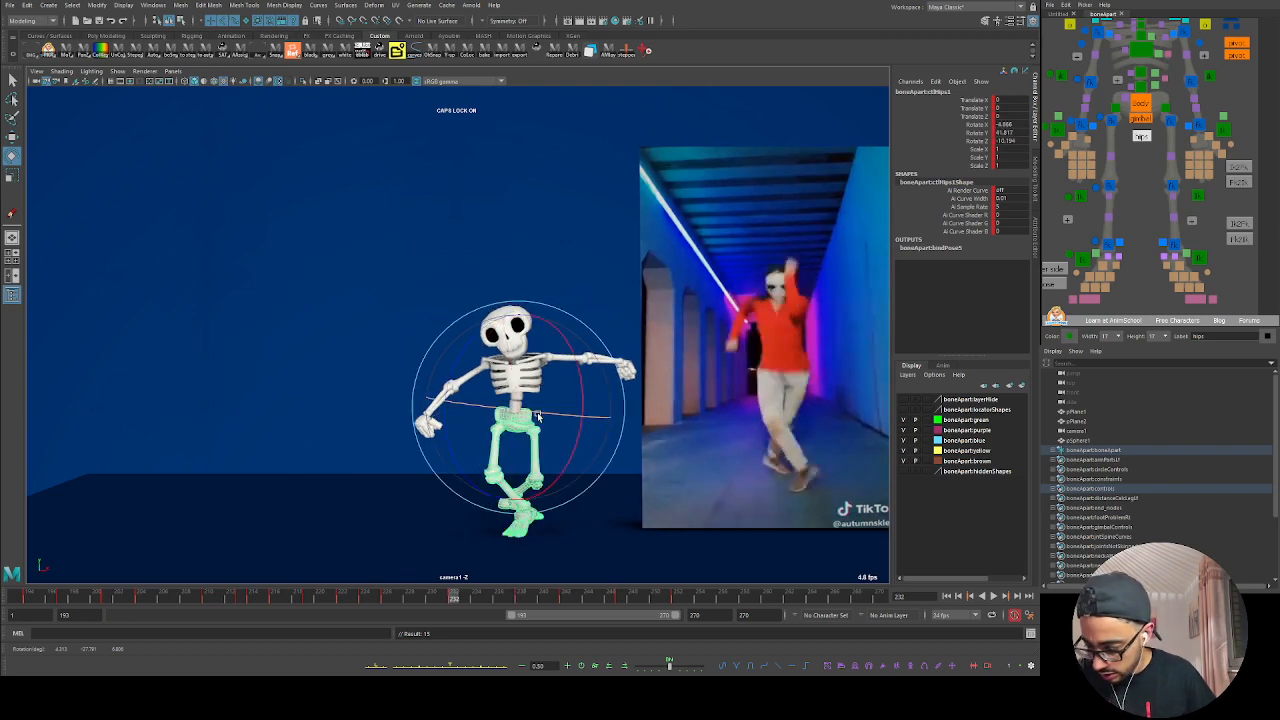
{"action": "key", "text": "comma"}
{"action": "key", "text": "comma"}
{"action": "key", "text": "alt+period"}
{"action": "key", "text": "alt+period"}
{"action": "key", "text": "alt+period"}
{"action": "key", "text": "alt+period"}
{"action": "key", "text": "alt+period"}
{"action": "key", "text": "alt+period"}
{"action": "key", "text": "alt+period"}
{"action": "key", "text": "alt+period"}
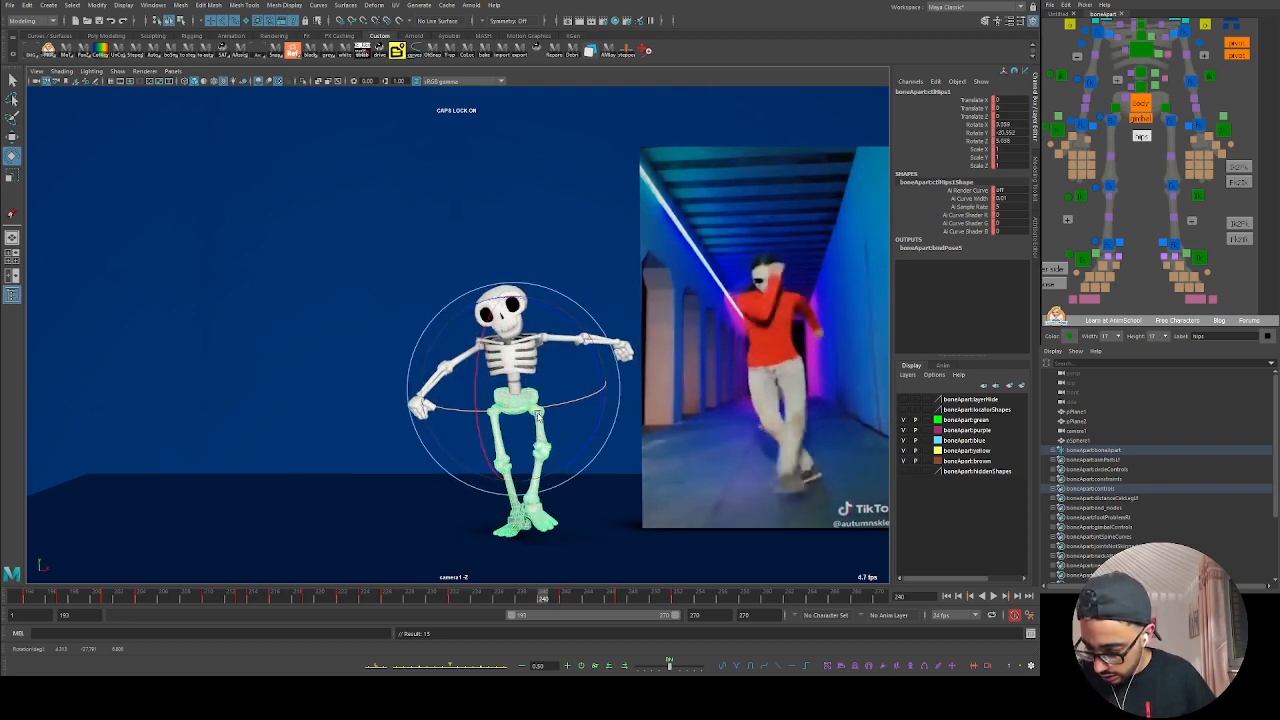
{"action": "key", "text": "alt+period"}
{"action": "key", "text": "alt+period"}
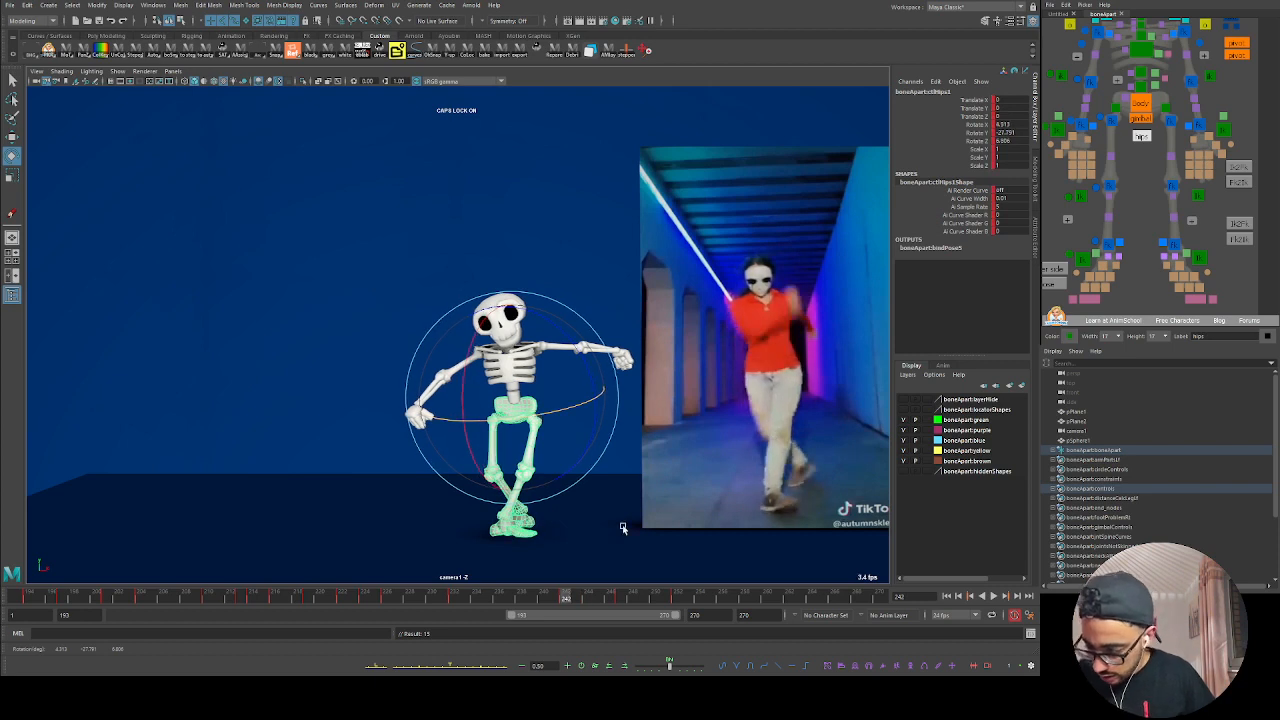
Step: Tilt the hips around frame 245 between the two poses and play back the motion
{"action": "left_click_drag", "start_coordinate": [567, 605], "coordinate": [595, 582]}
{"action": "left_click_drag", "start_coordinate": [600, 421], "coordinate": [604, 396]}
{"action": "left_click_drag", "start_coordinate": [584, 594], "coordinate": [567, 600]}
{"action": "key", "text": "alt+v"}
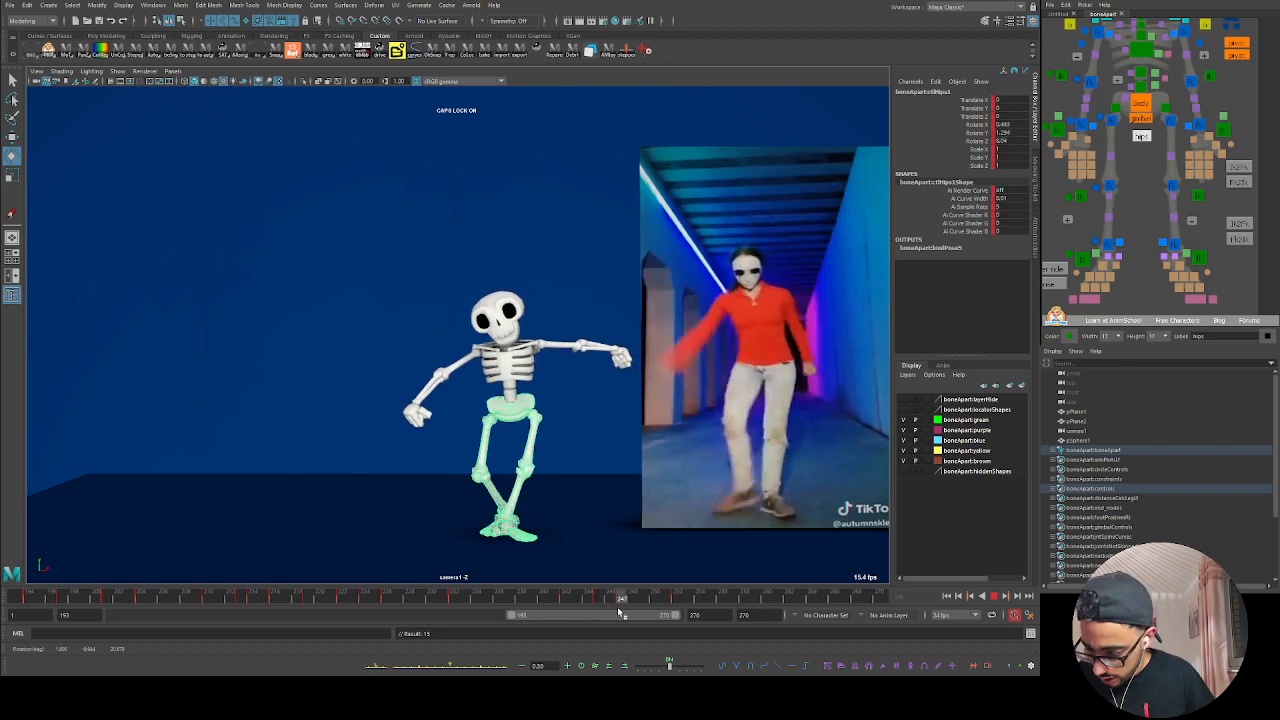
Step: Tilt the hips at frame 247 back to about -1.7 in Rotate Z and review the motion from frame 242
{"action": "key", "text": "alt+v"}
{"action": "left_click_drag", "start_coordinate": [588, 352], "coordinate": [594, 366]}
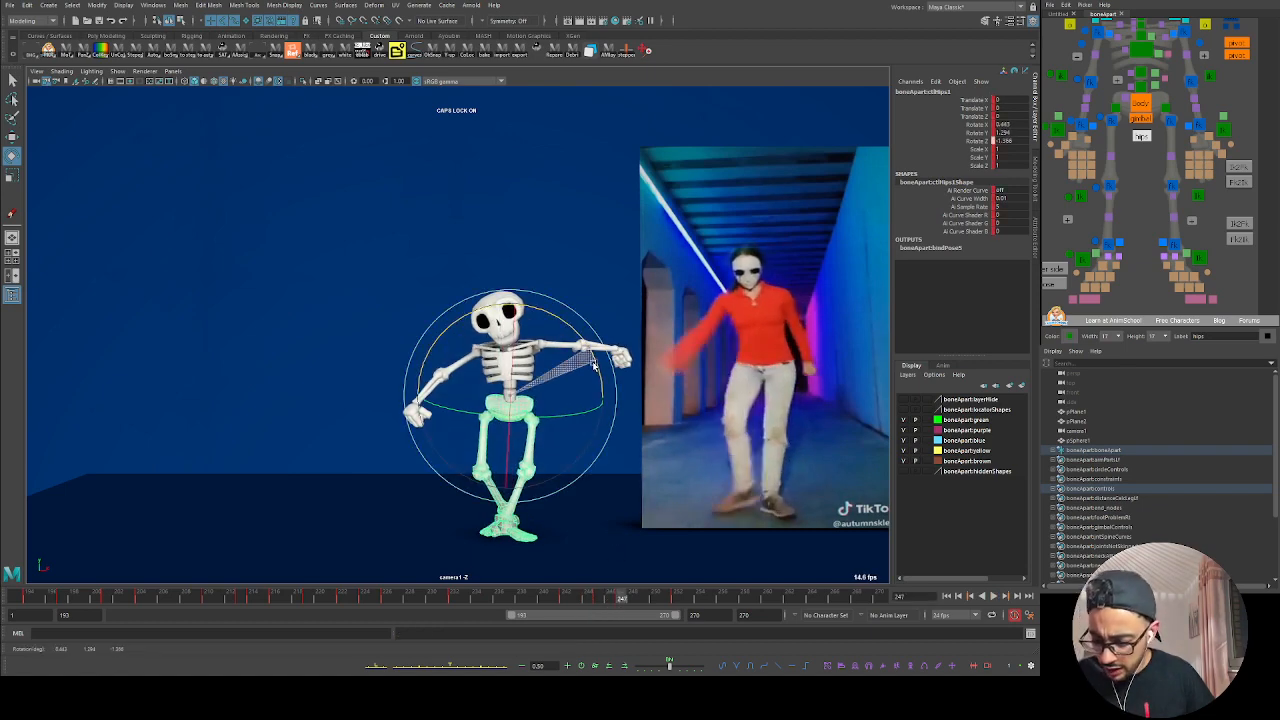
{"action": "key", "text": "alt+v"}
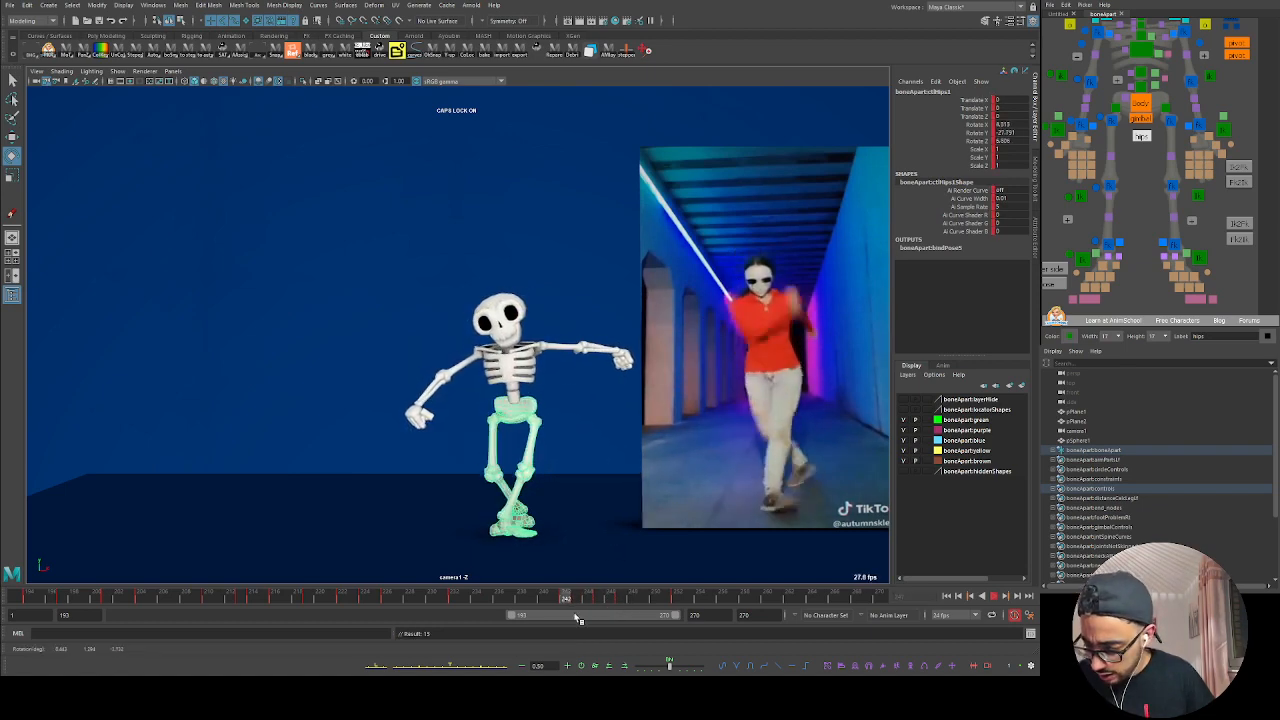
{"action": "left_click_drag", "start_coordinate": [612, 617], "coordinate": [588, 606]}
Step: Step through the hips keys and review the hips and body motion between frames 242 and 249
{"action": "key", "text": "period"}
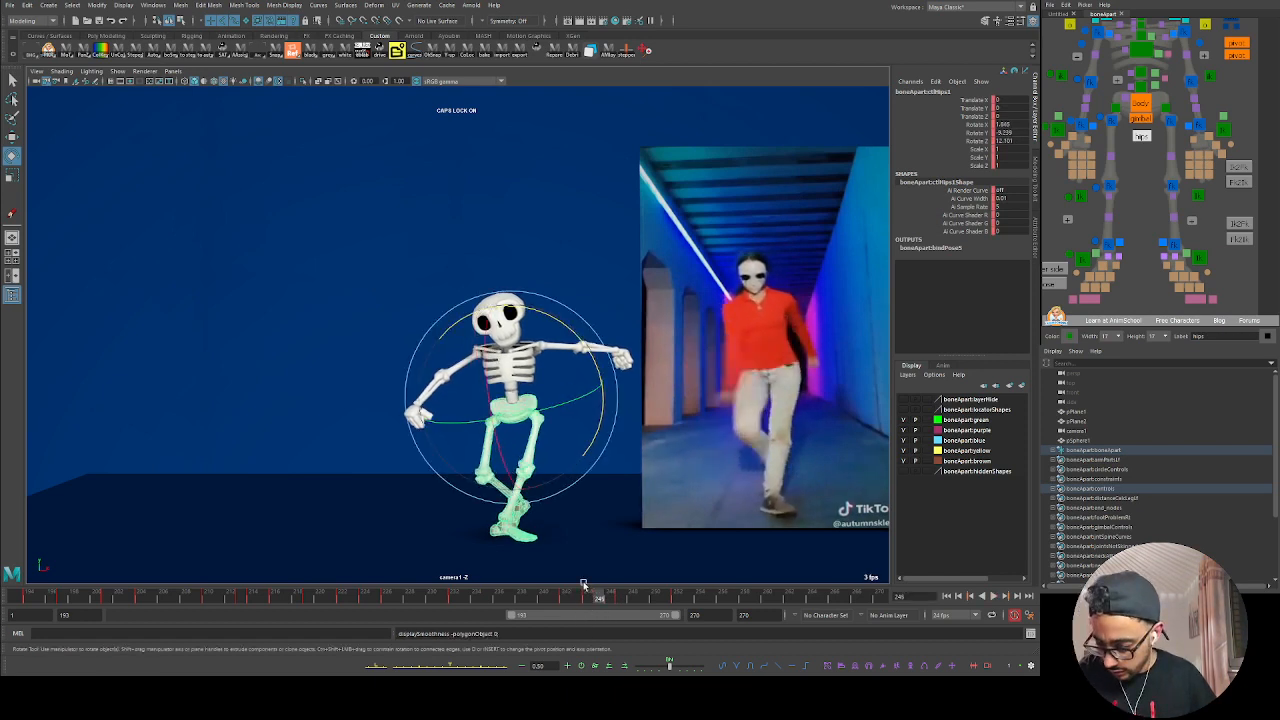
{"action": "key", "text": "period"}
{"action": "left_click", "coordinate": [1141, 115]}
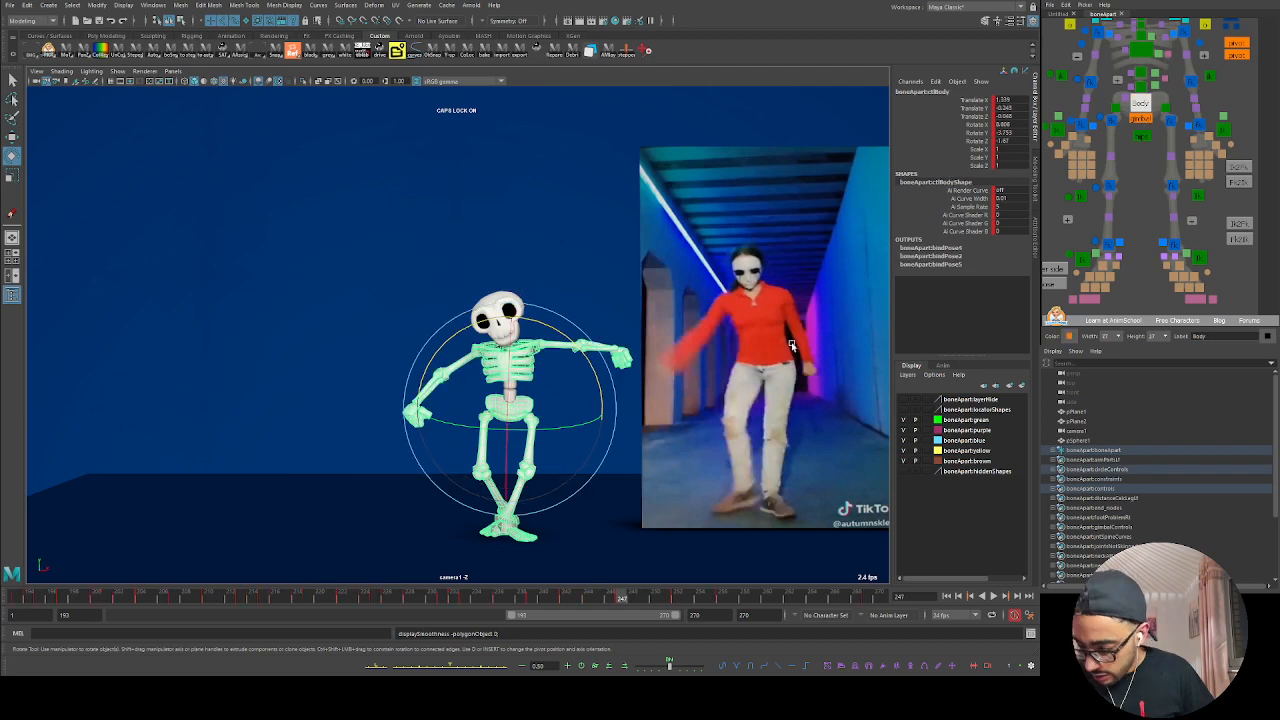
{"action": "mouse_move", "coordinate": [621, 597]}
{"action": "left_mouse_down"}
{"action": "mouse_move", "coordinate": [571, 612]}
{"action": "mouse_move", "coordinate": [676, 616]}
{"action": "mouse_move", "coordinate": [622, 614]}
{"action": "left_mouse_up"}
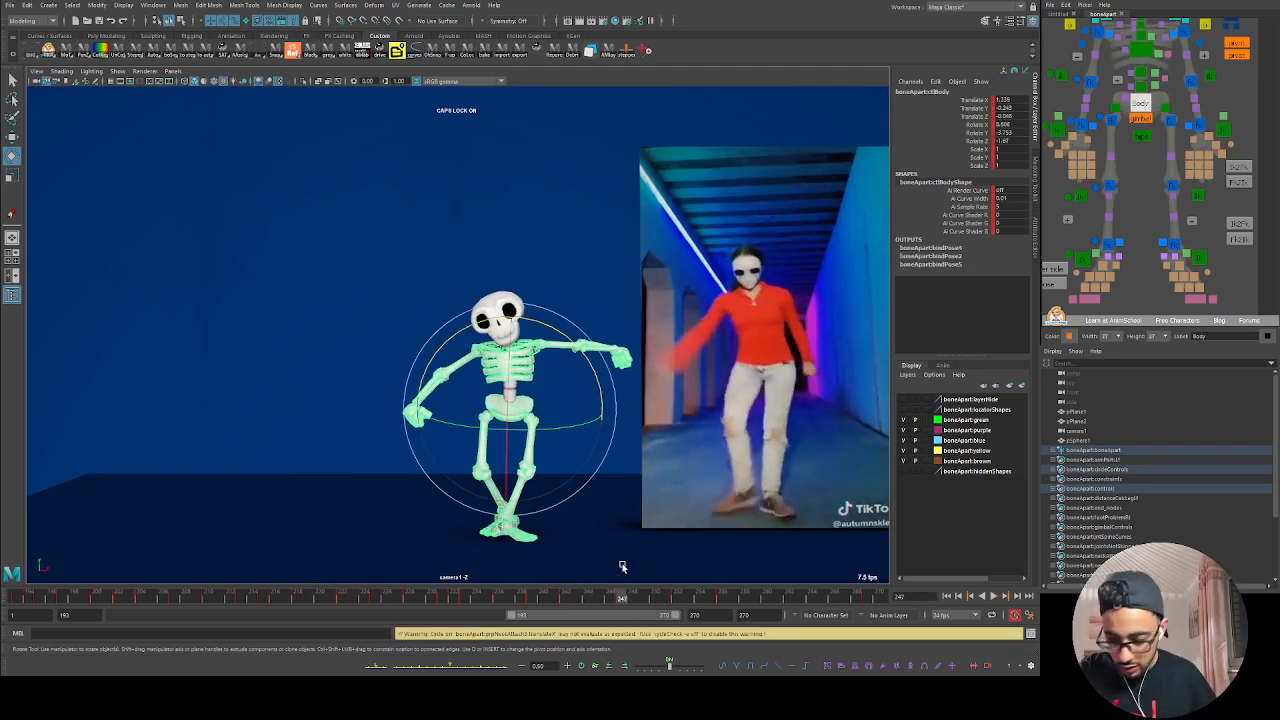
{"action": "key", "text": "alt+v"}
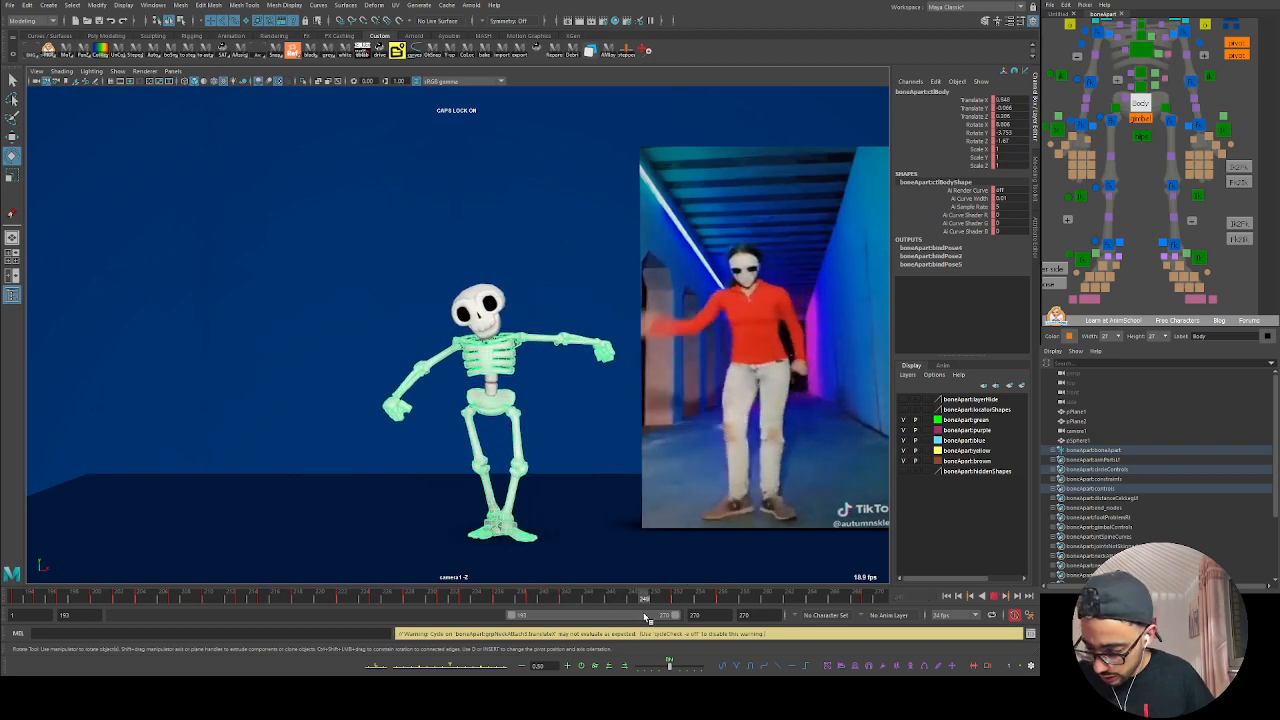
{"action": "key", "text": "alt+v"}
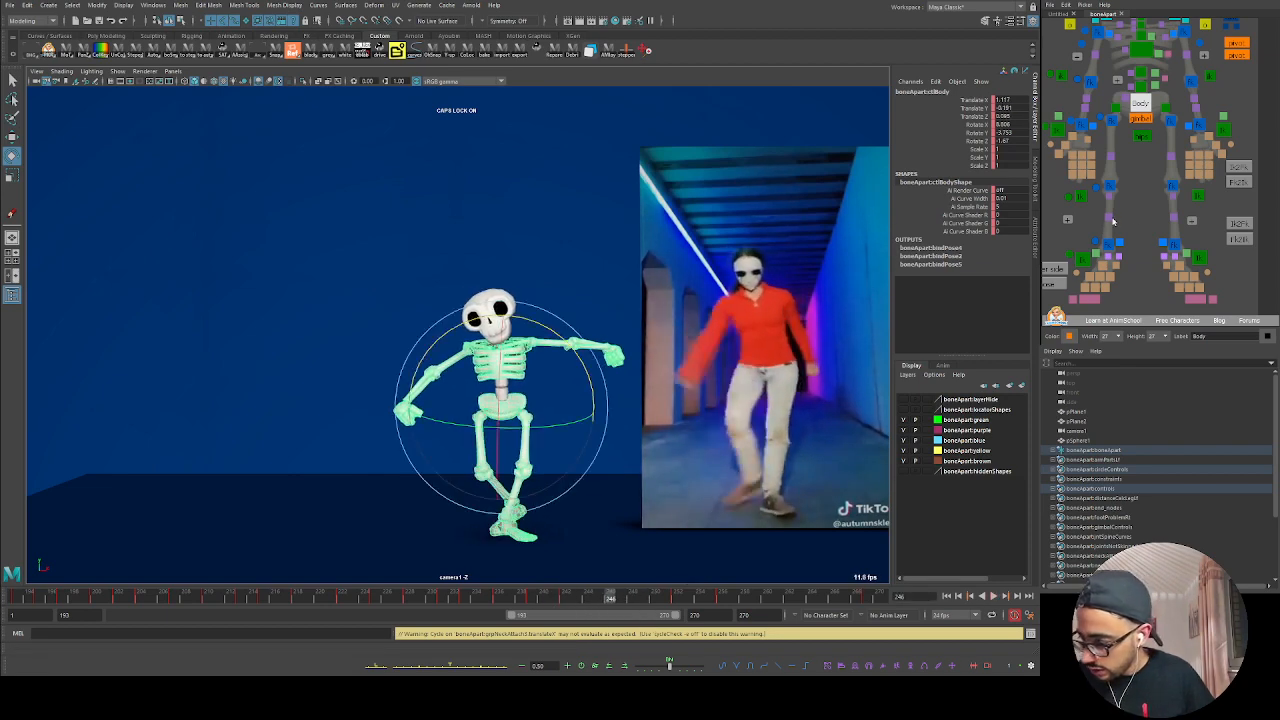
Step: Try moving the right foot IK control at frame 248, undo the move, and play the foot motion through frame 256
{"action": "left_click", "coordinate": [1118, 262]}
{"action": "left_click", "coordinate": [1083, 259]}
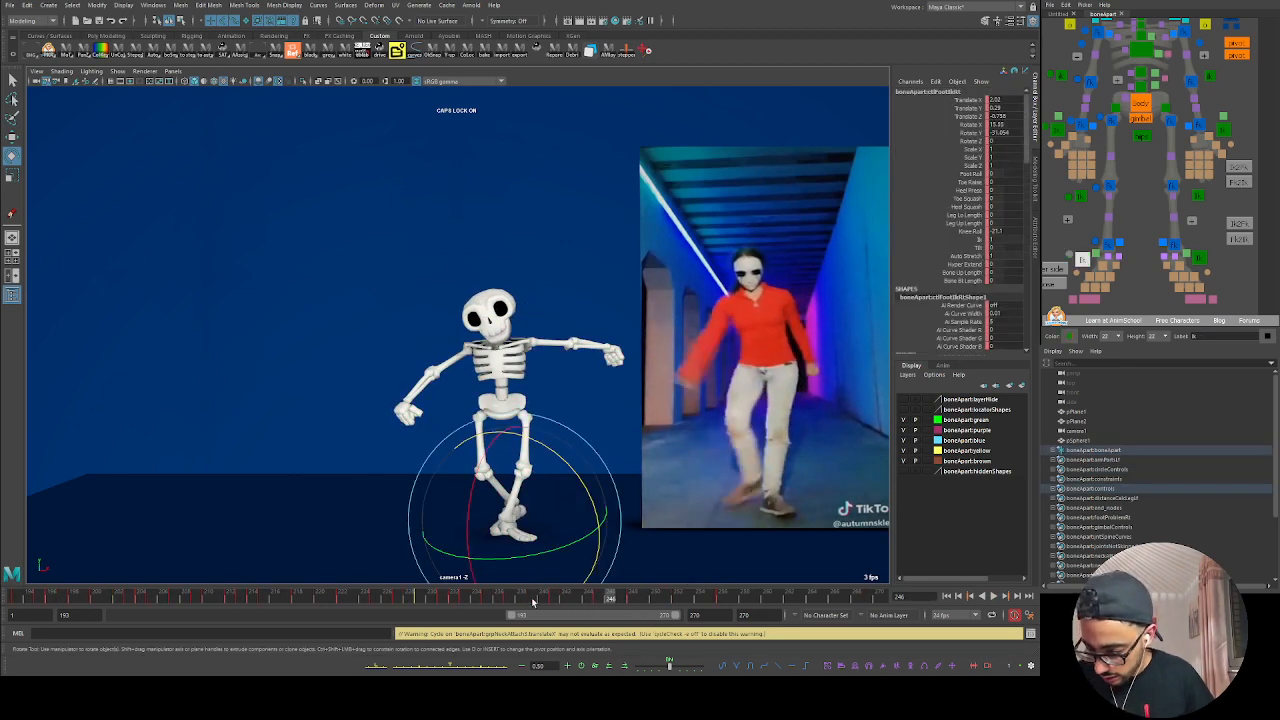
{"action": "key", "text": "alt+v"}
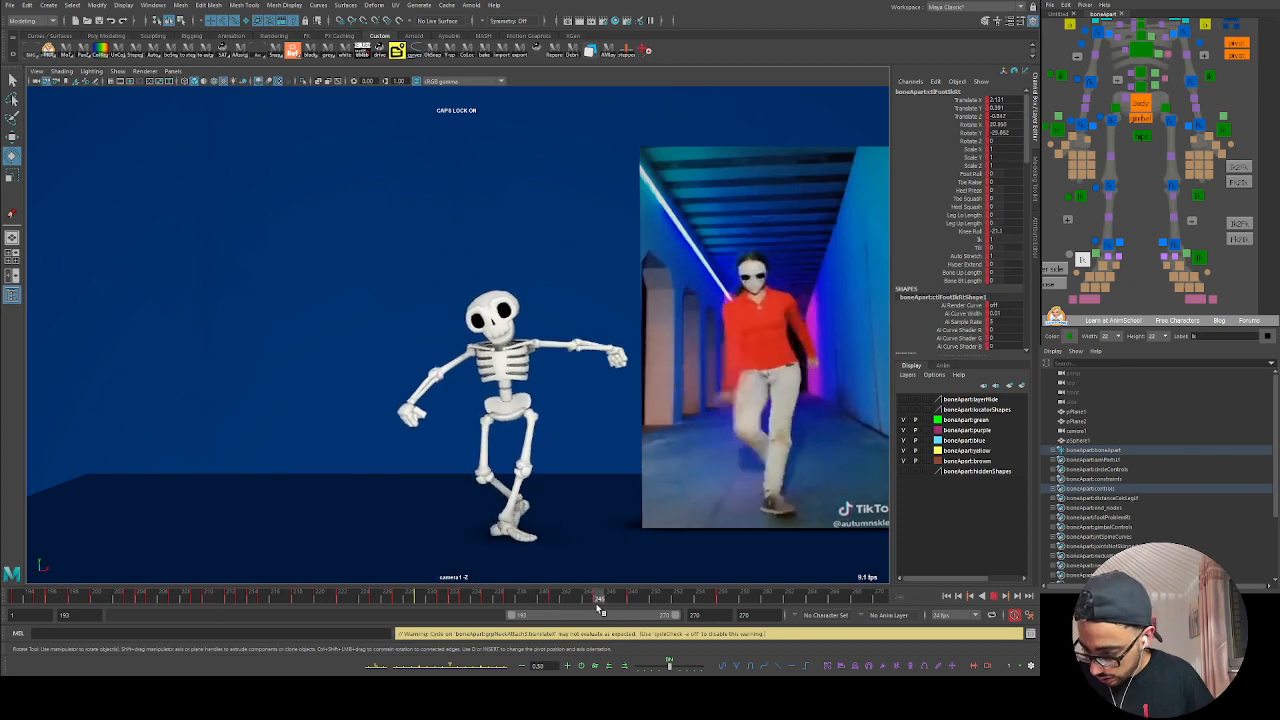
{"action": "mouse_move", "coordinate": [595, 603]}
{"action": "left_mouse_down"}
{"action": "mouse_move", "coordinate": [517, 597]}
{"action": "mouse_move", "coordinate": [633, 607]}
{"action": "left_mouse_up"}
{"action": "key", "text": "w"}
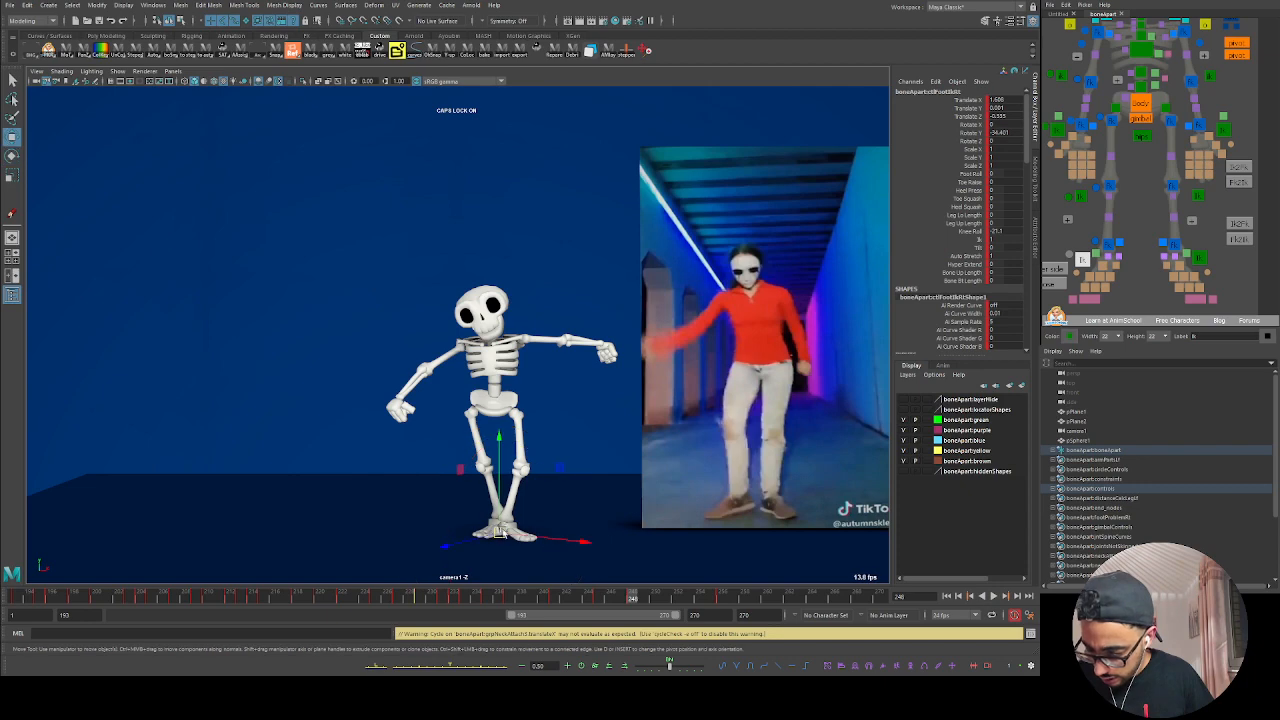
{"action": "key", "text": "ctrl+z"}
{"action": "key", "text": "alt+v"}
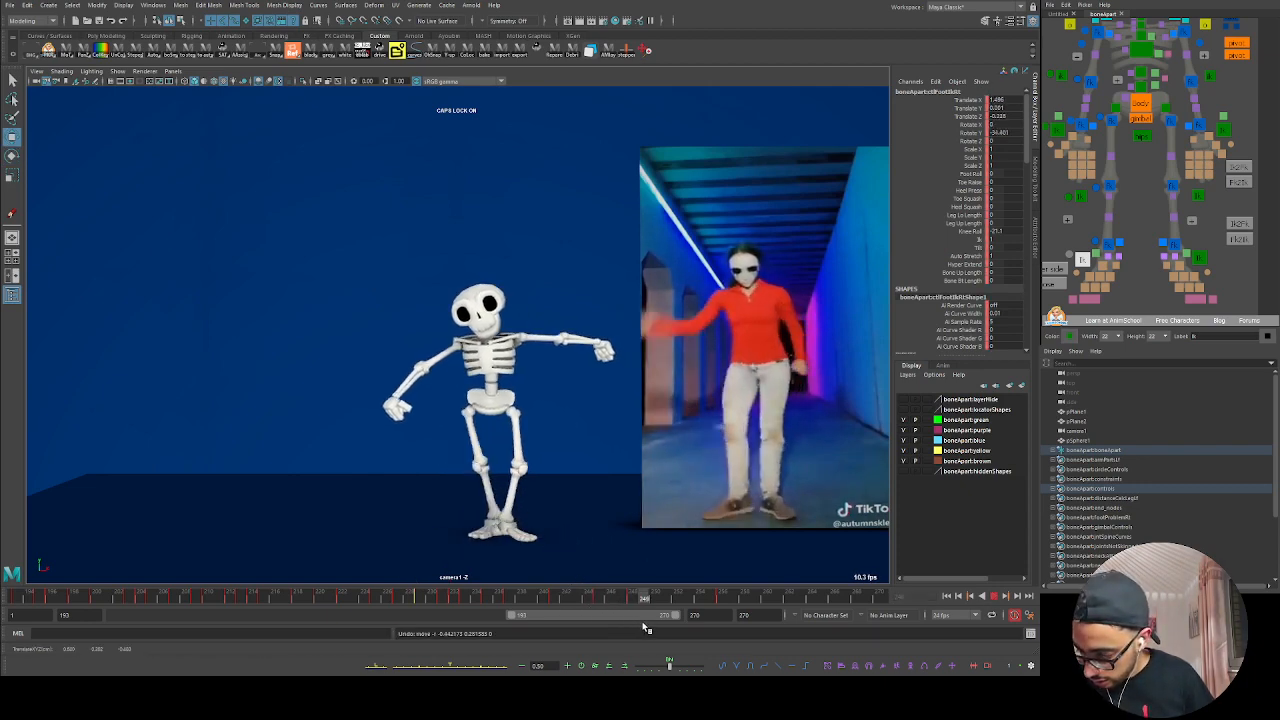
{"action": "key", "text": "alt+v"}
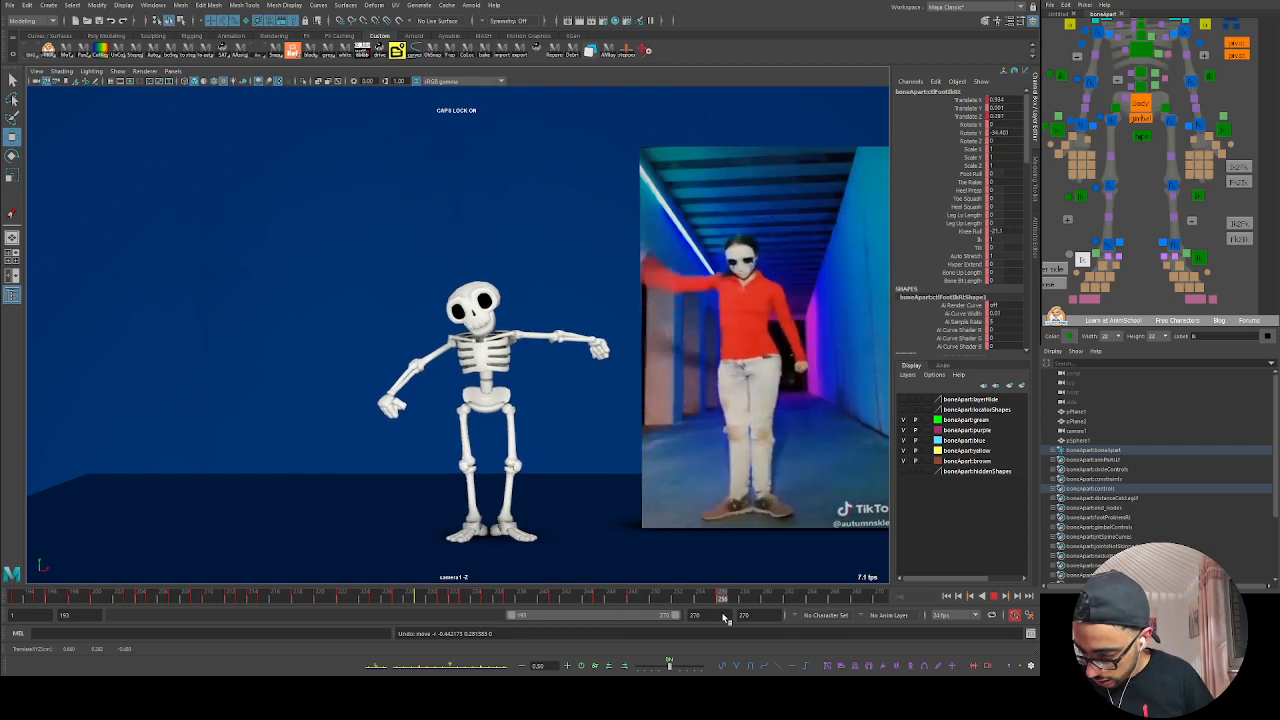
{"action": "key", "text": "alt+v"}
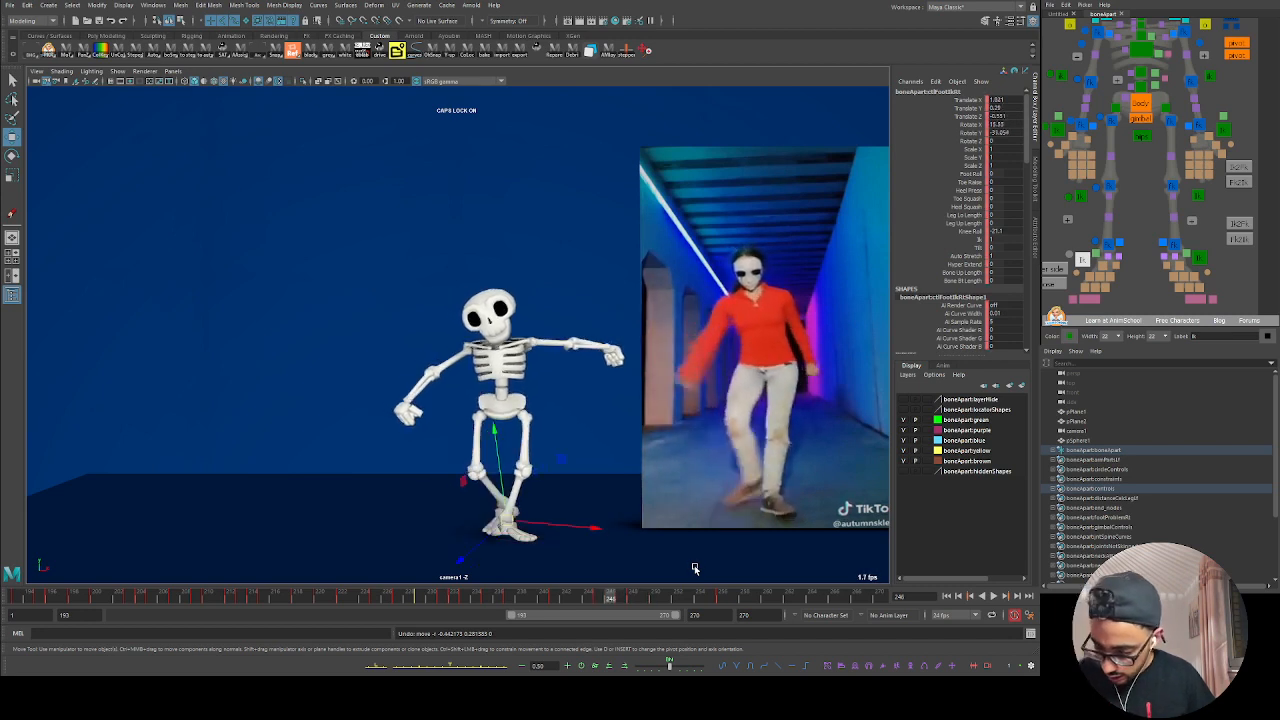
Step: Raise the right foot at frame 246 to about 0.53 in Translate Y, turn it slightly and key the pose
{"action": "left_click_drag", "start_coordinate": [503, 517], "coordinate": [474, 508]}
{"action": "key", "text": "e"}
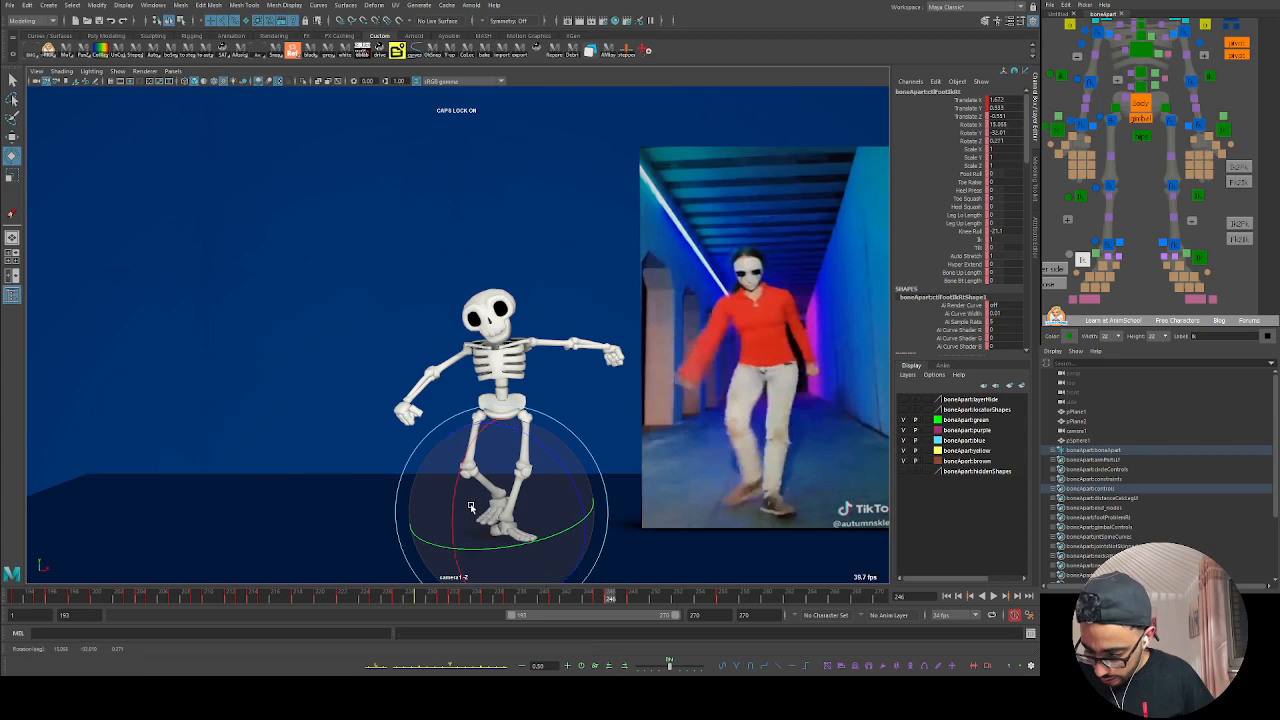
{"action": "key", "text": "s"}
Step: Set the right foot's Foot Roll to 0.6 at frame 244 and to 0.3 at frame 246
{"action": "left_click", "coordinate": [578, 598]}
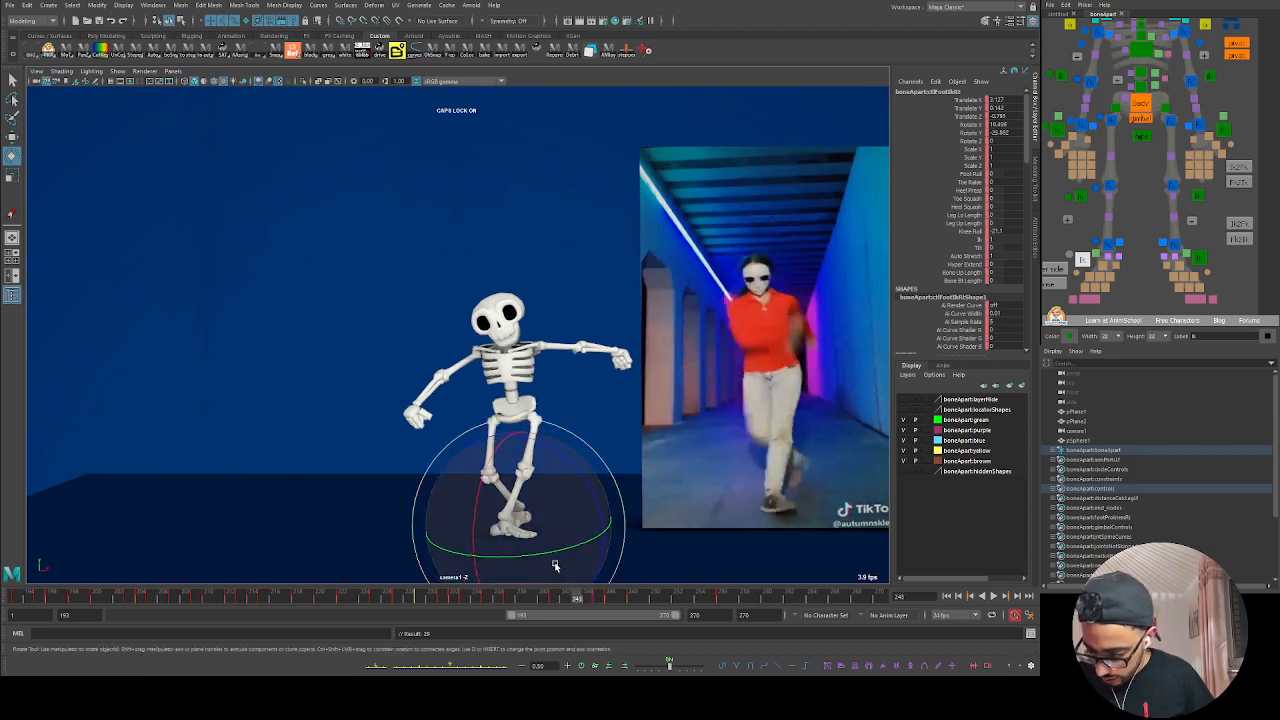
{"action": "key", "text": "comma"}
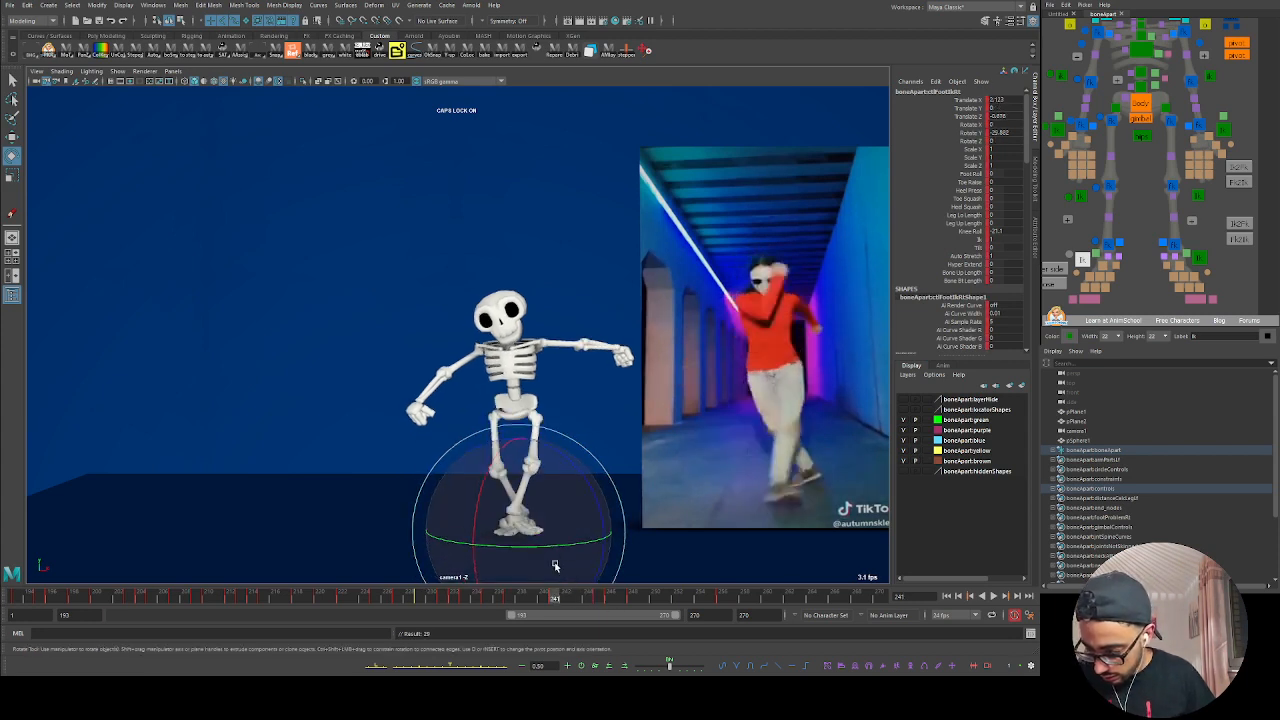
{"action": "key", "text": "period"}
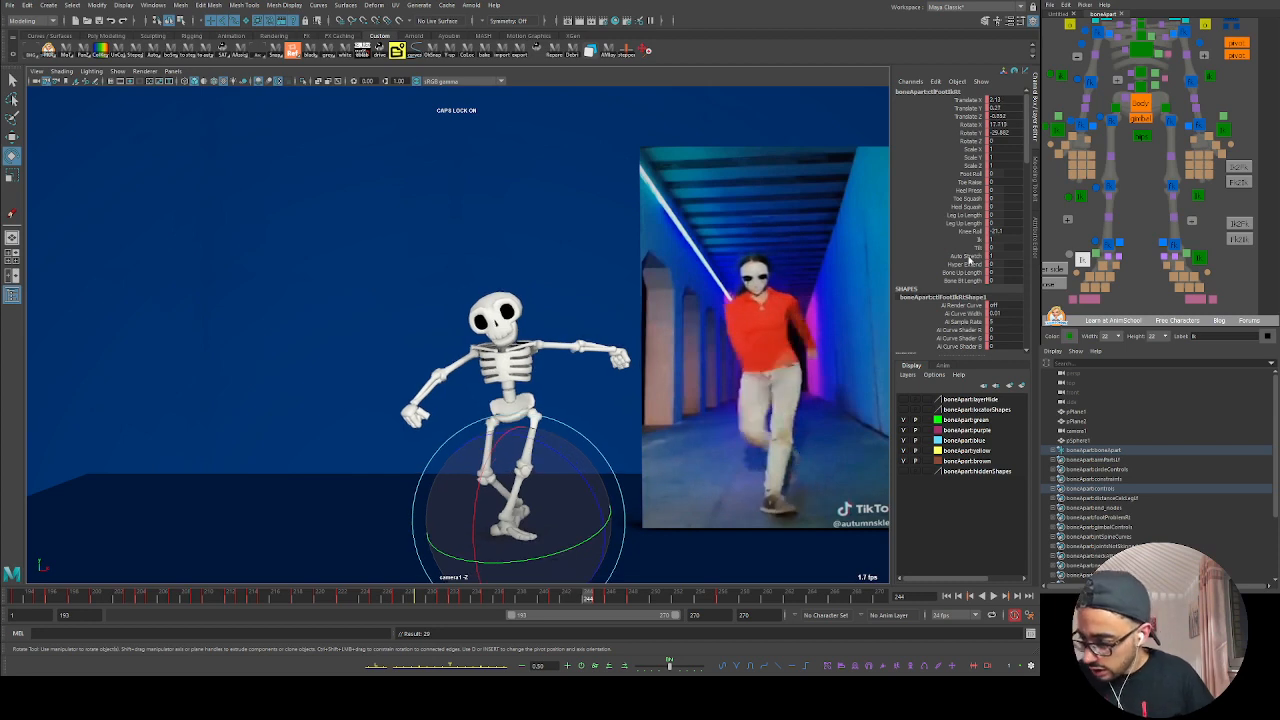
{"action": "left_click", "coordinate": [972, 174]}
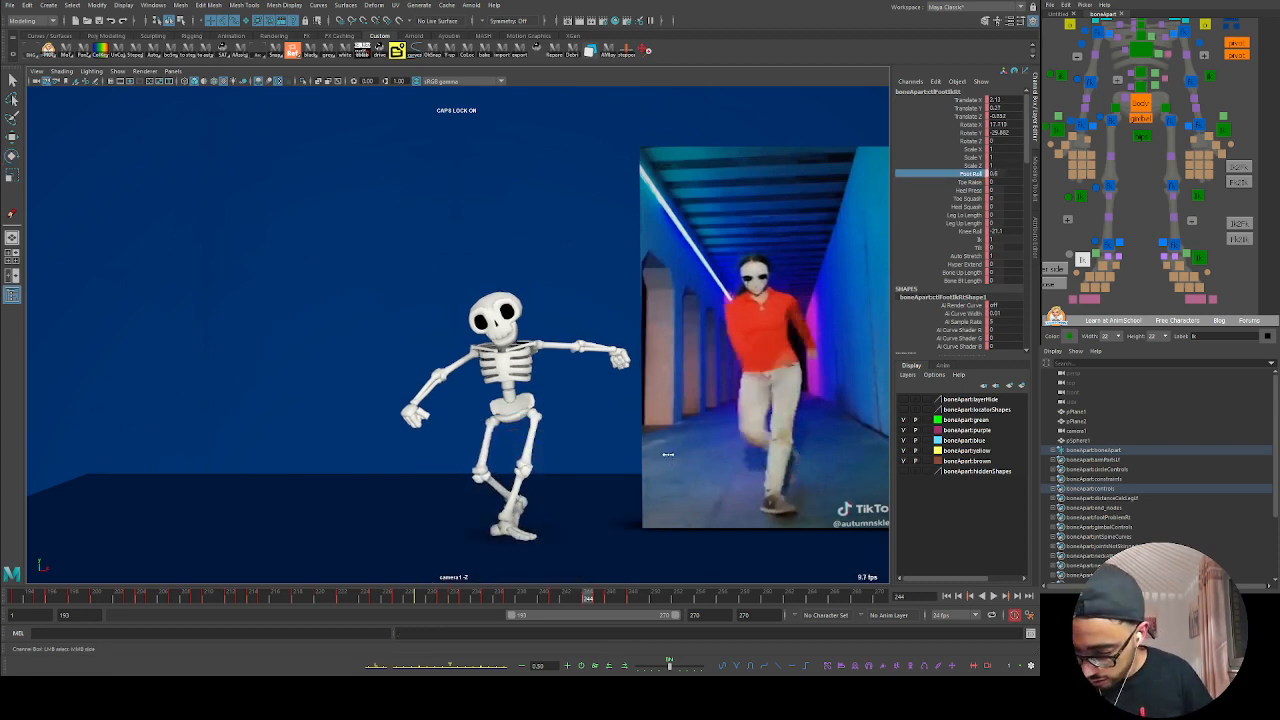
{"action": "key", "text": "period"}
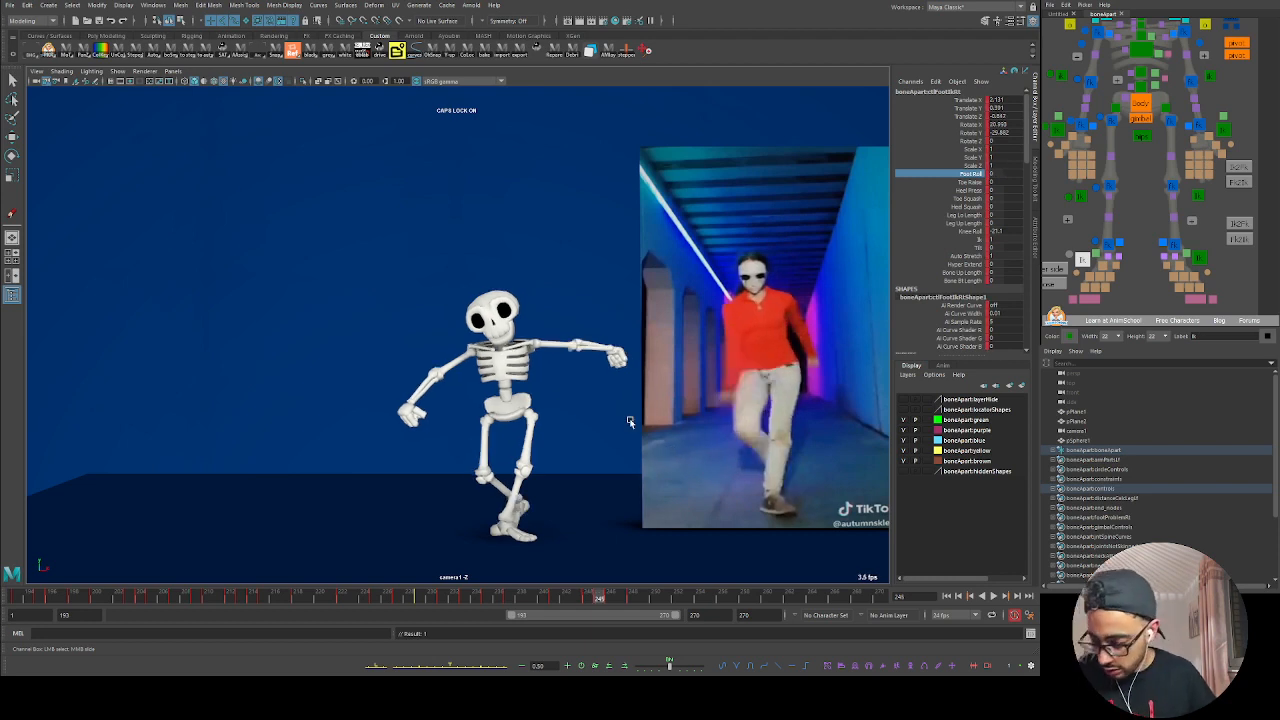
{"action": "key", "text": "period"}
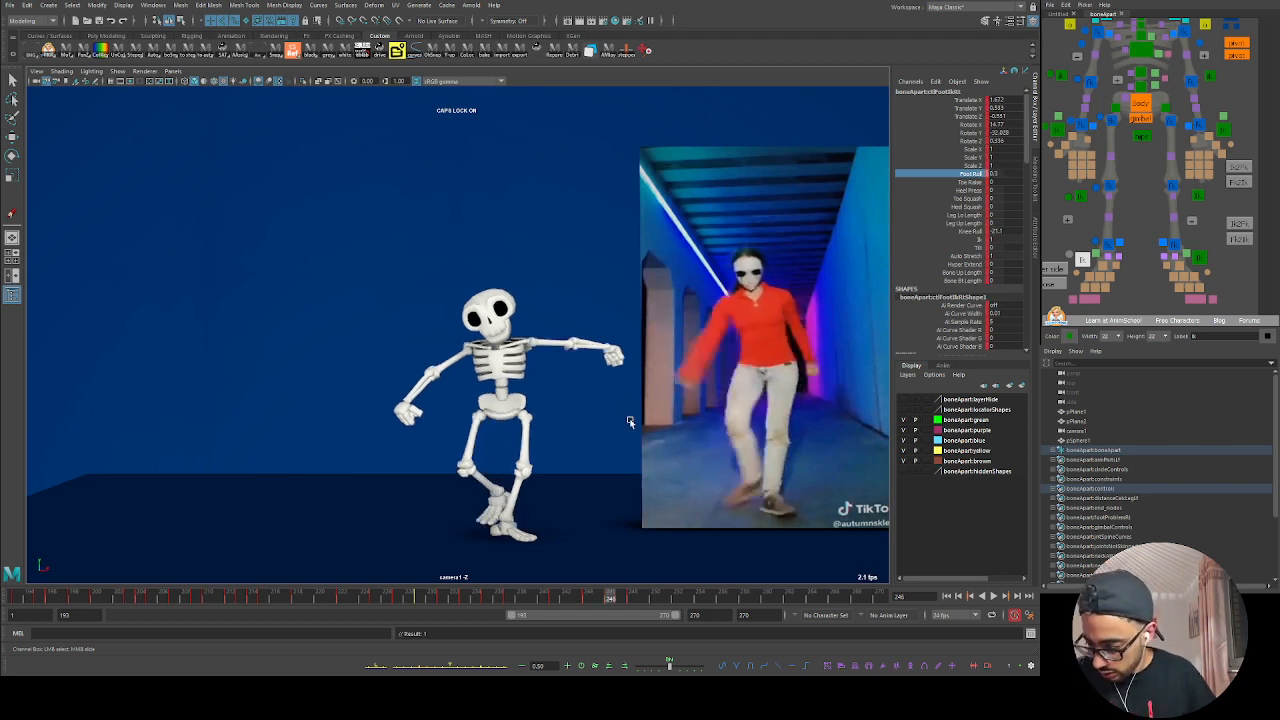
Step: Rotate the right foot at frame 246 to about 28 in Rotate X and check it against frame 245
{"action": "left_click", "coordinate": [1067, 236]}
{"action": "left_click", "coordinate": [1082, 259]}
{"action": "key", "text": "e"}
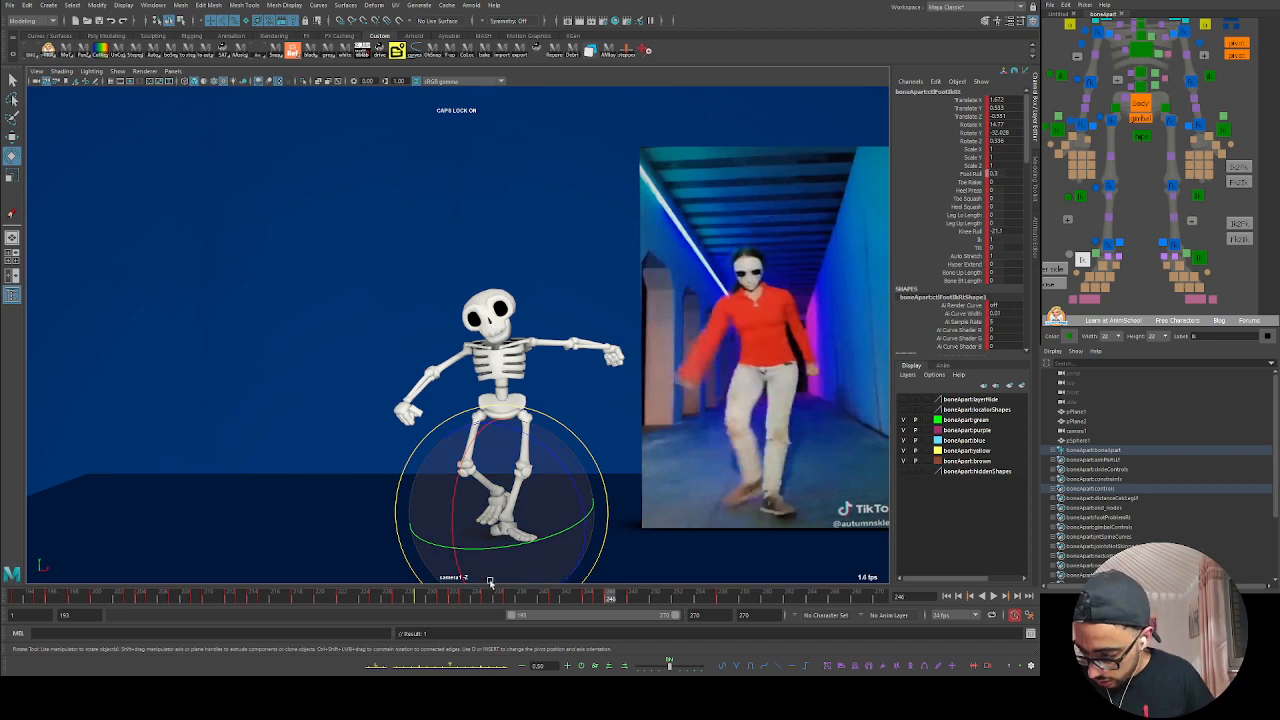
{"action": "mouse_move", "coordinate": [472, 494]}
{"action": "left_mouse_down"}
{"action": "mouse_move", "coordinate": [464, 522]}
{"action": "mouse_move", "coordinate": [615, 532]}
{"action": "left_mouse_up"}
{"action": "mouse_move", "coordinate": [588, 604]}
{"action": "left_mouse_down"}
{"action": "mouse_move", "coordinate": [631, 598]}
{"action": "mouse_move", "coordinate": [557, 598]}
{"action": "mouse_move", "coordinate": [608, 600]}
{"action": "left_mouse_up"}
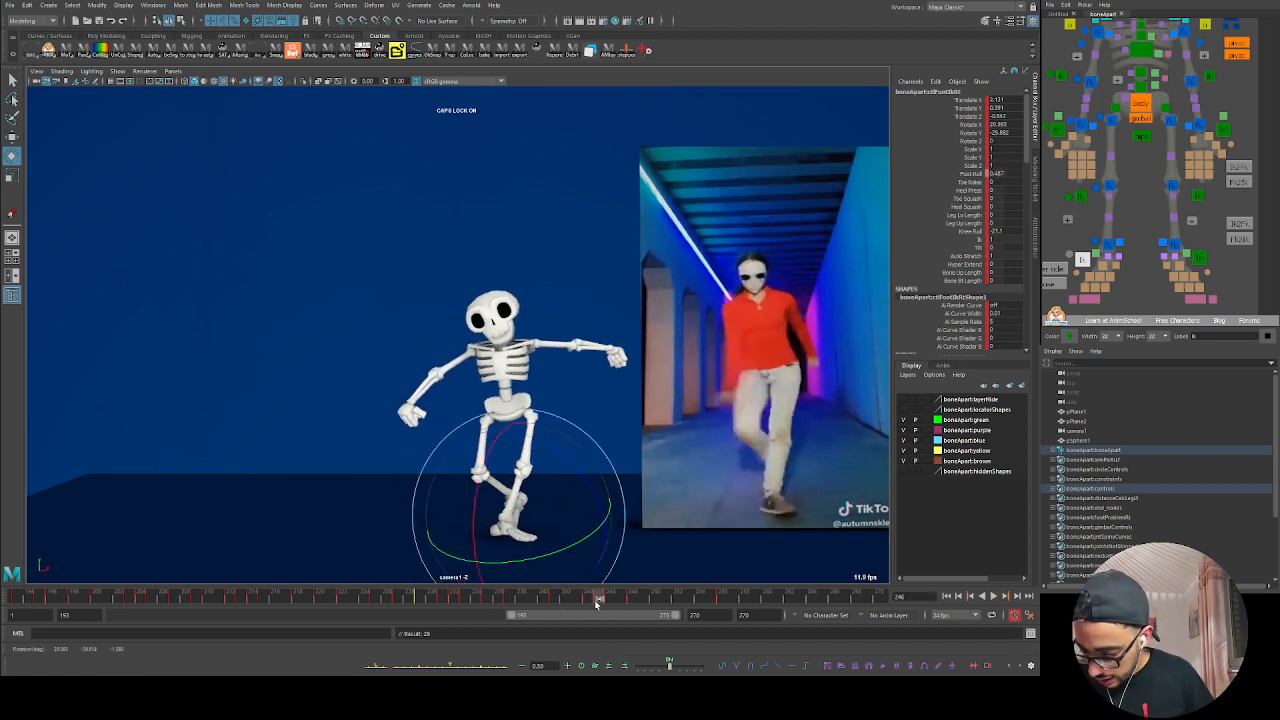
Step: Step back and forth through the frames and keys from 241 to 246 to compare the right foot's lift with the dancer's
{"action": "key", "text": "alt+comma"}
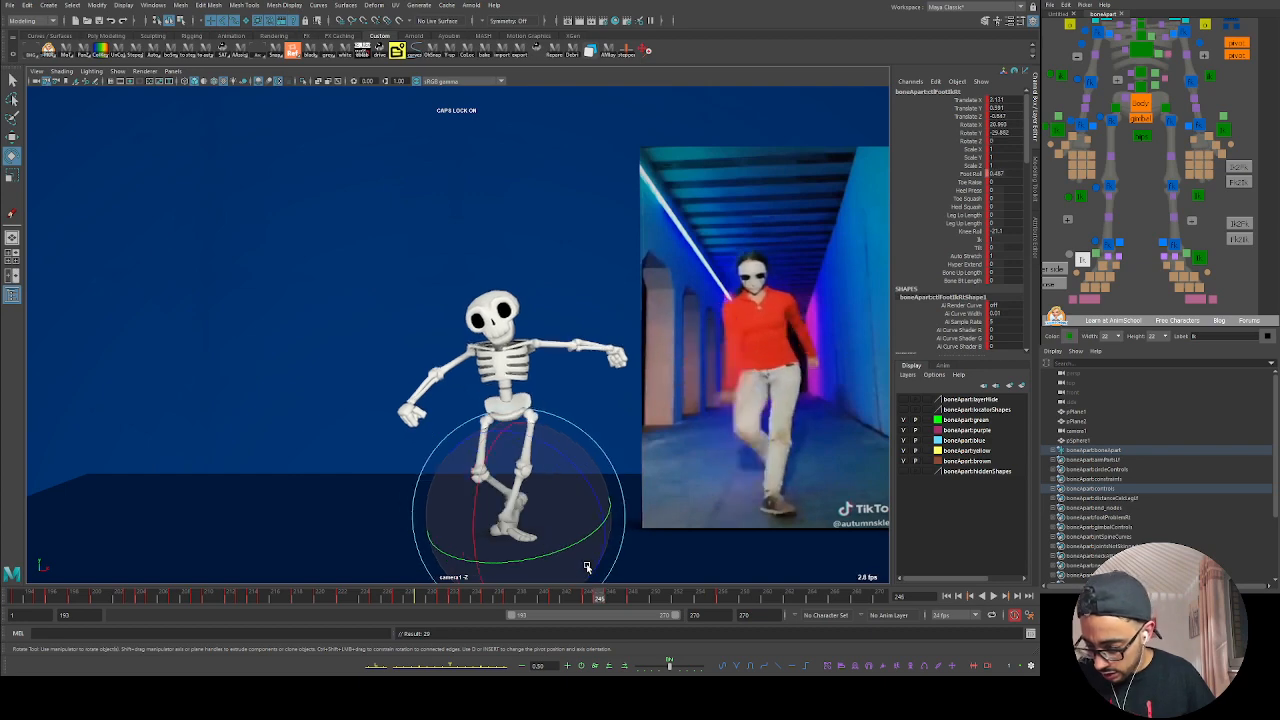
{"action": "key", "text": "alt+period"}
{"action": "key", "text": "alt+comma"}
{"action": "key", "text": "alt+comma"}
{"action": "key", "text": "alt+period"}
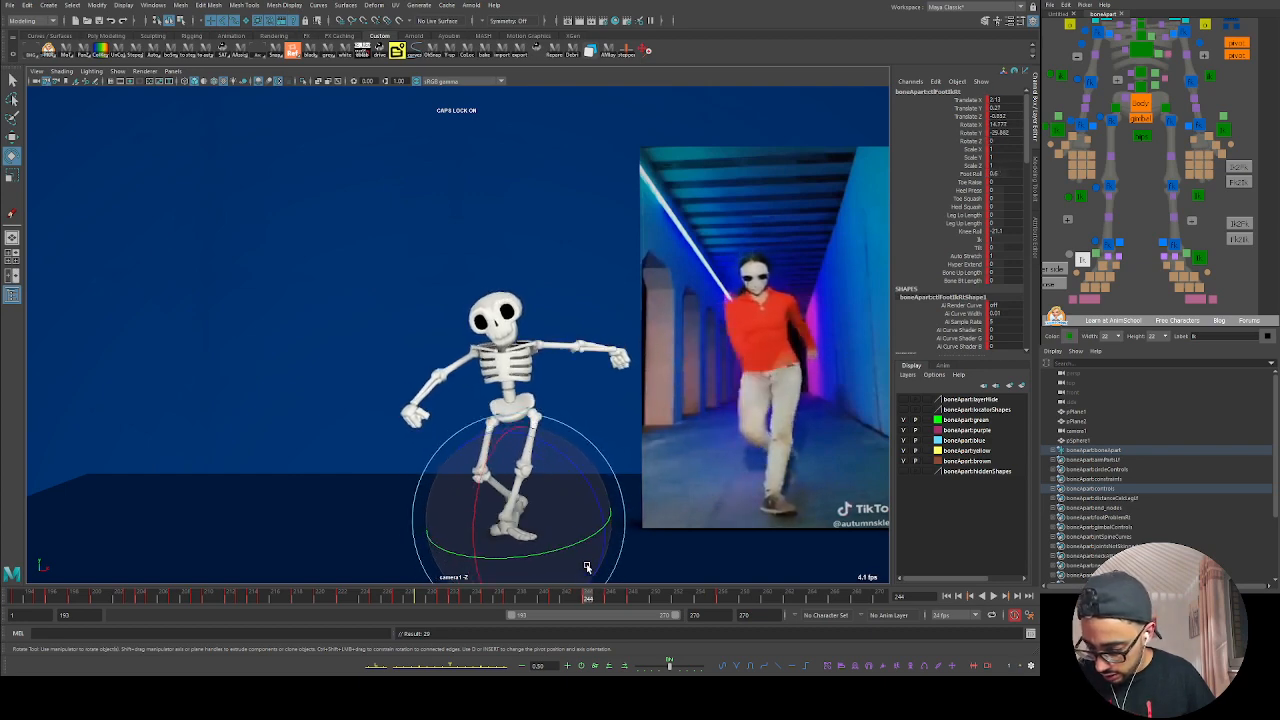
{"action": "key", "text": "alt+period"}
{"action": "key", "text": "alt+comma"}
{"action": "key", "text": "alt+period"}
{"action": "key", "text": "comma"}
{"action": "key", "text": "comma"}
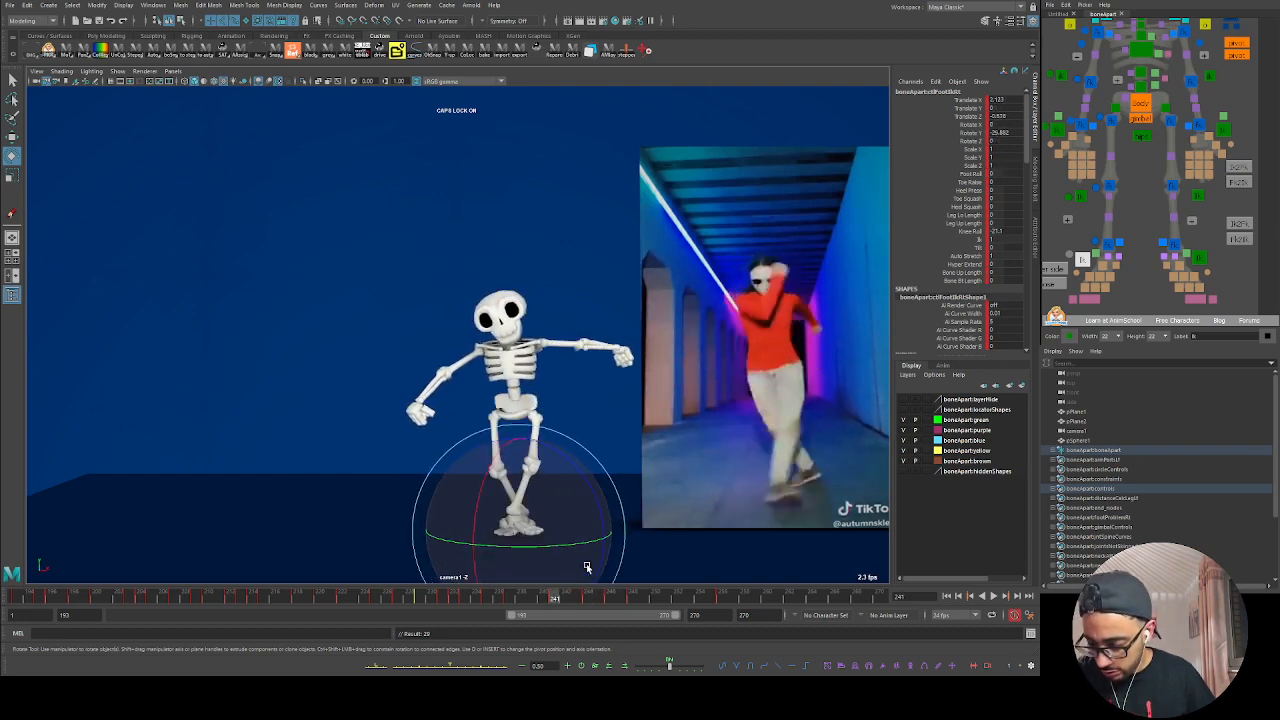
Step: Play back the foot motion from frame 229 to frame 251 against the reference video
{"action": "key", "text": "alt+v"}
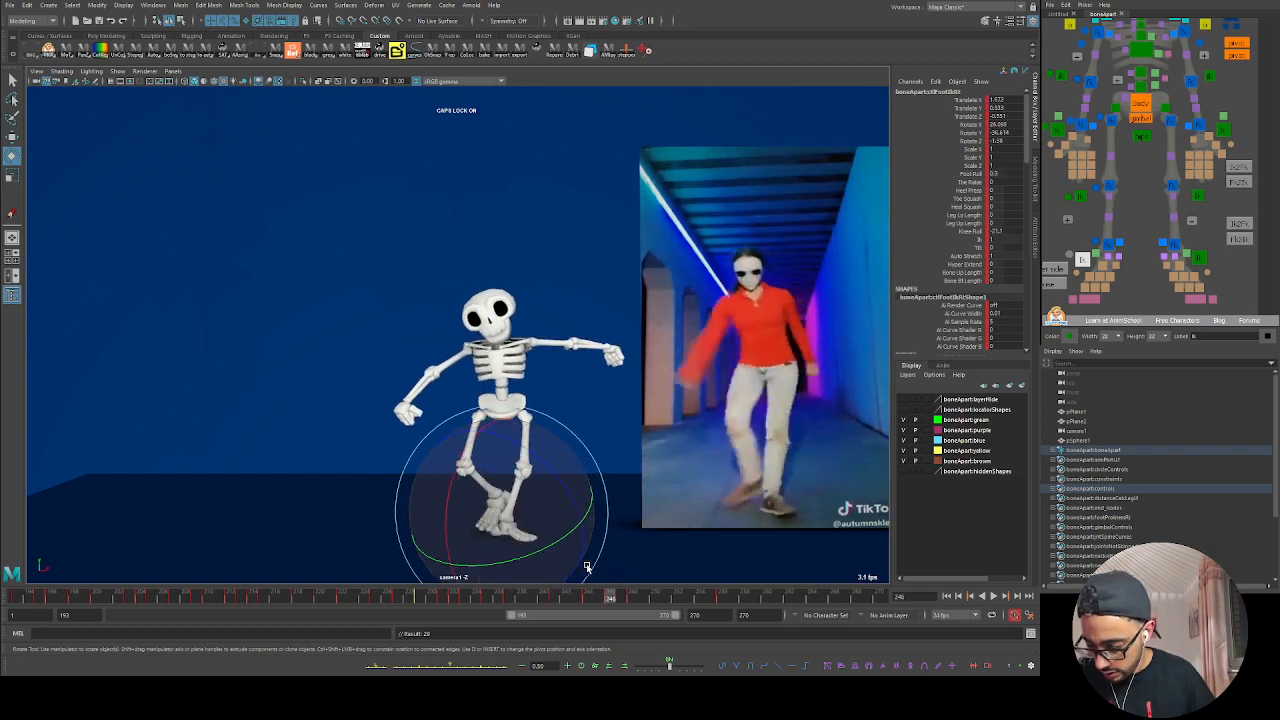
{"action": "left_click_drag", "start_coordinate": [708, 597], "coordinate": [419, 605], "text": "shift"}
{"action": "left_click", "coordinate": [419, 605]}
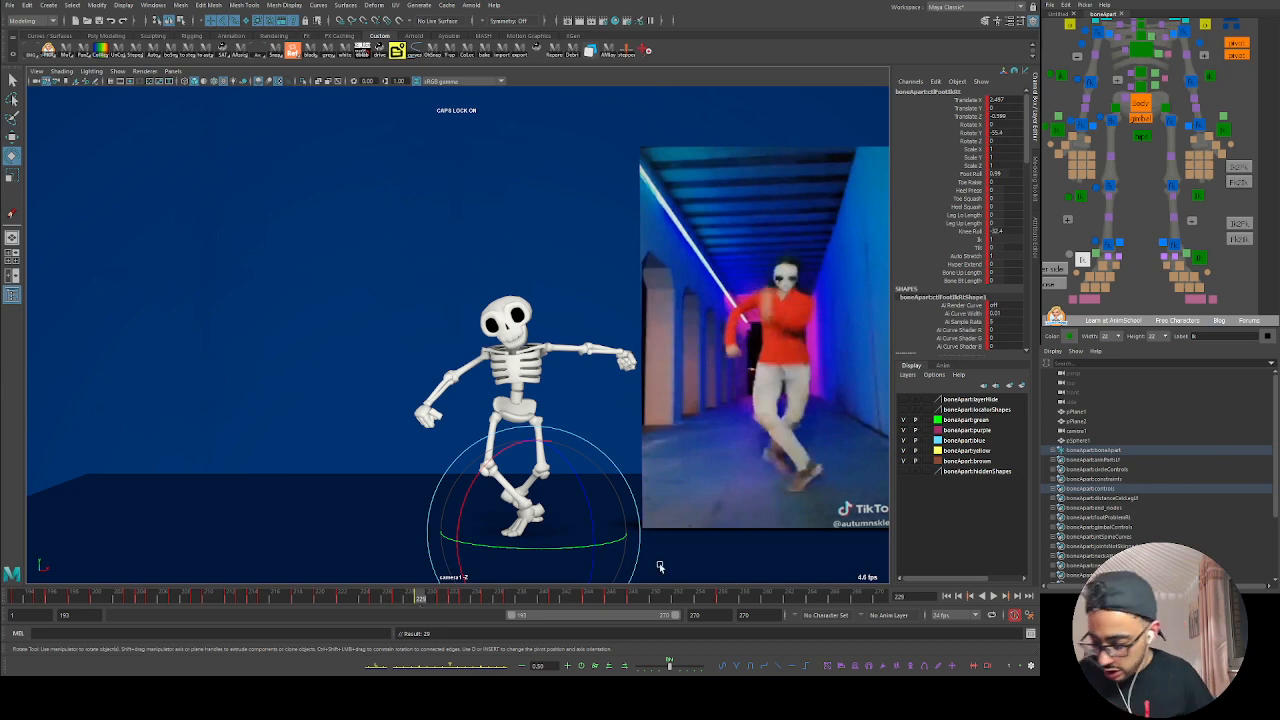
{"action": "key", "text": "alt+v"}
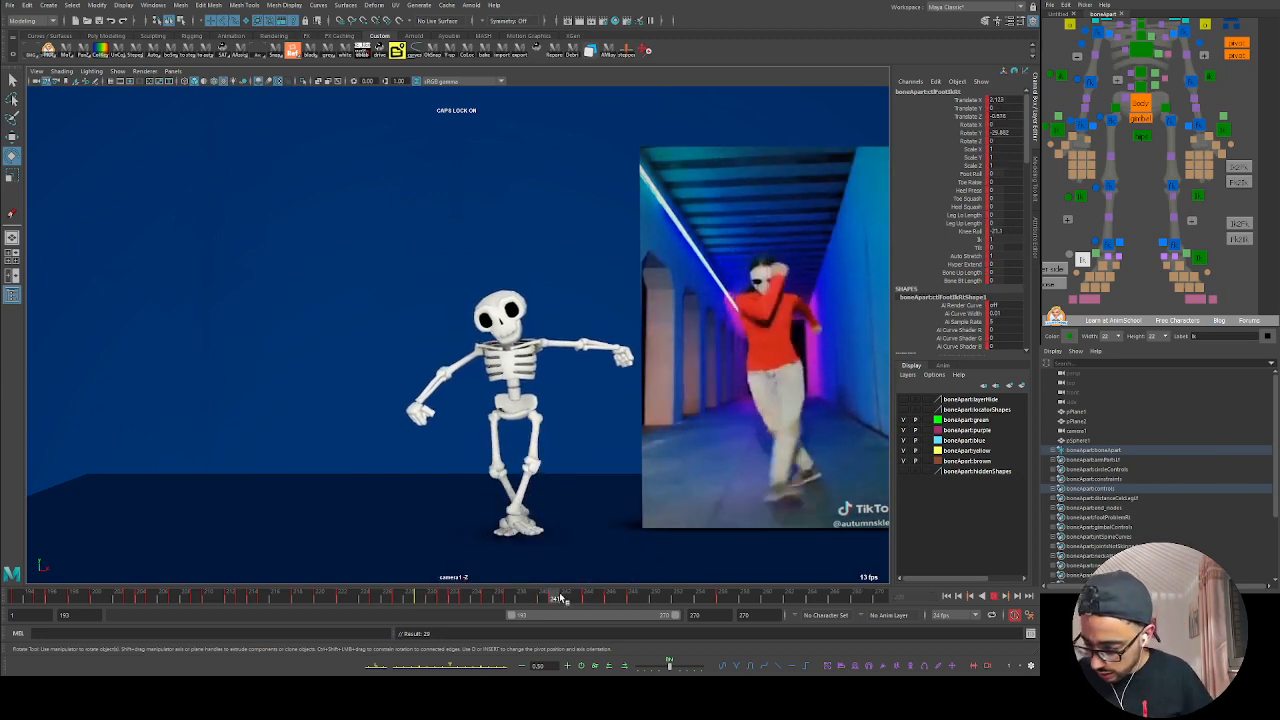
{"action": "key", "text": "alt+v"}
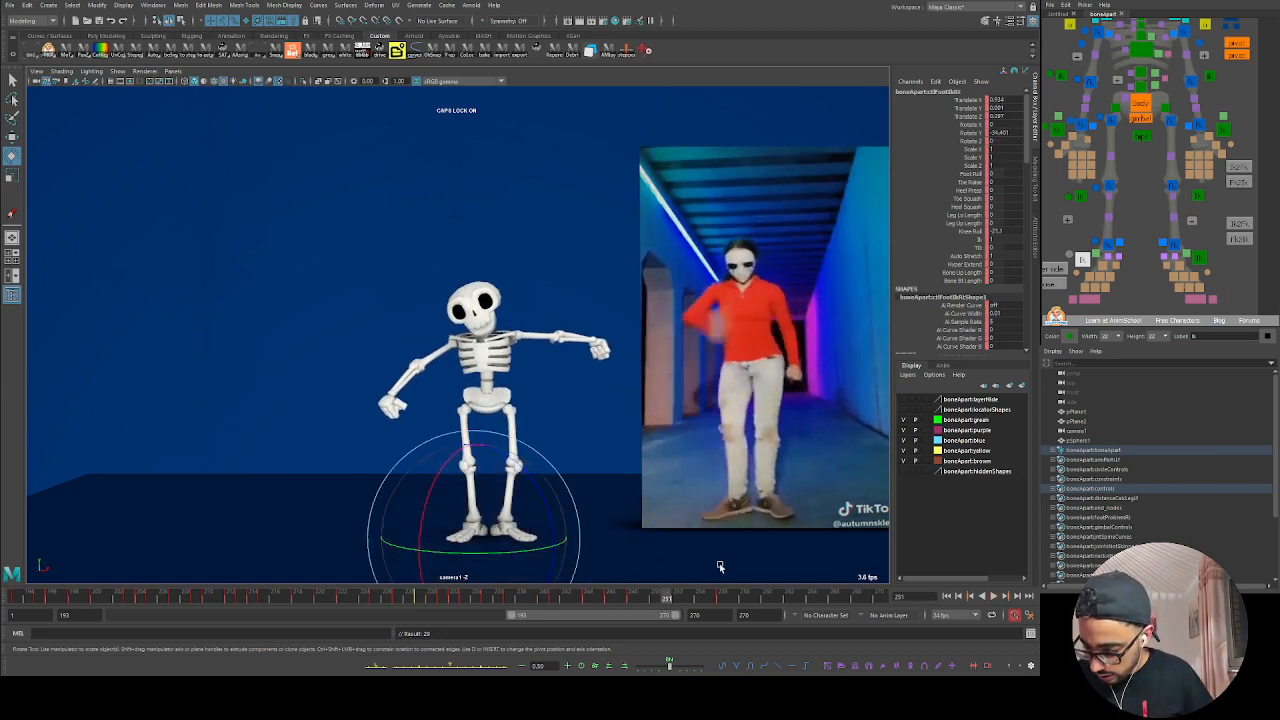
Step: Copy the right foot's pose from frame 251 to frame 248, set Foot Roll there to 0.4 and play it back
{"action": "left_click", "coordinate": [1085, 258]}
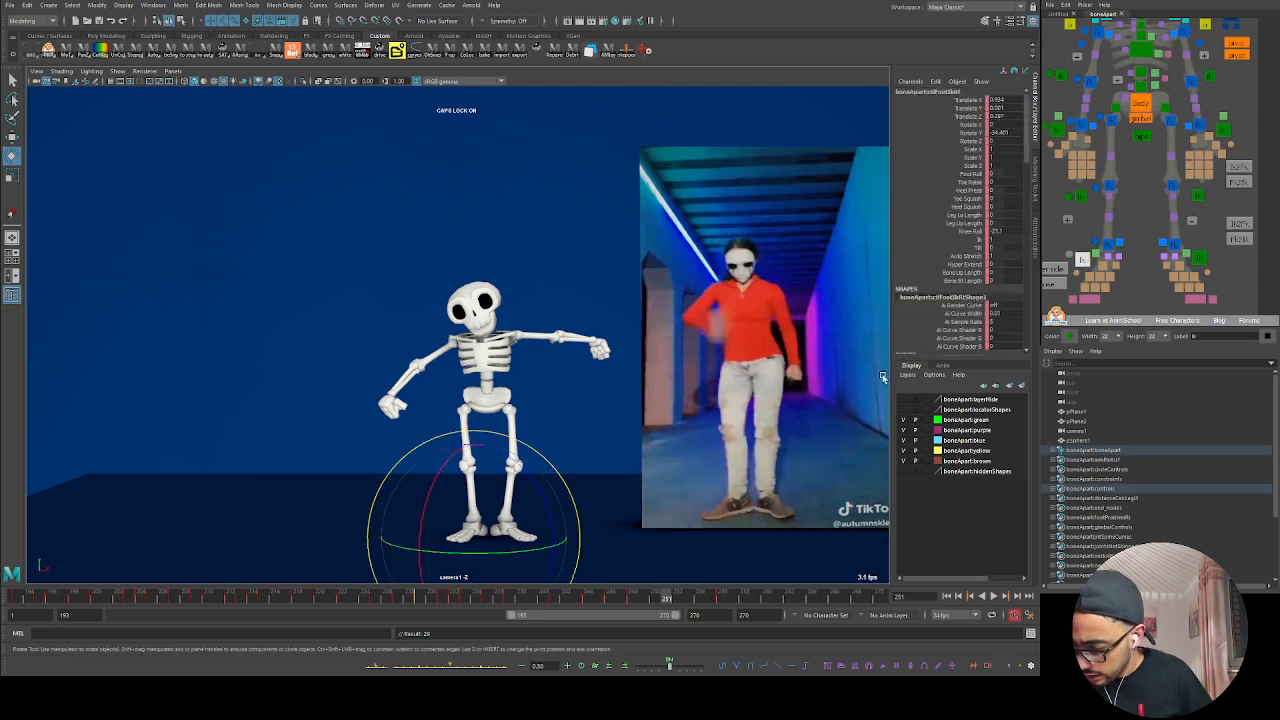
{"action": "mouse_move", "coordinate": [643, 603]}
{"action": "left_mouse_down"}
{"action": "mouse_move", "coordinate": [627, 603]}
{"action": "mouse_move", "coordinate": [665, 601]}
{"action": "mouse_move", "coordinate": [631, 601]}
{"action": "left_mouse_up"}
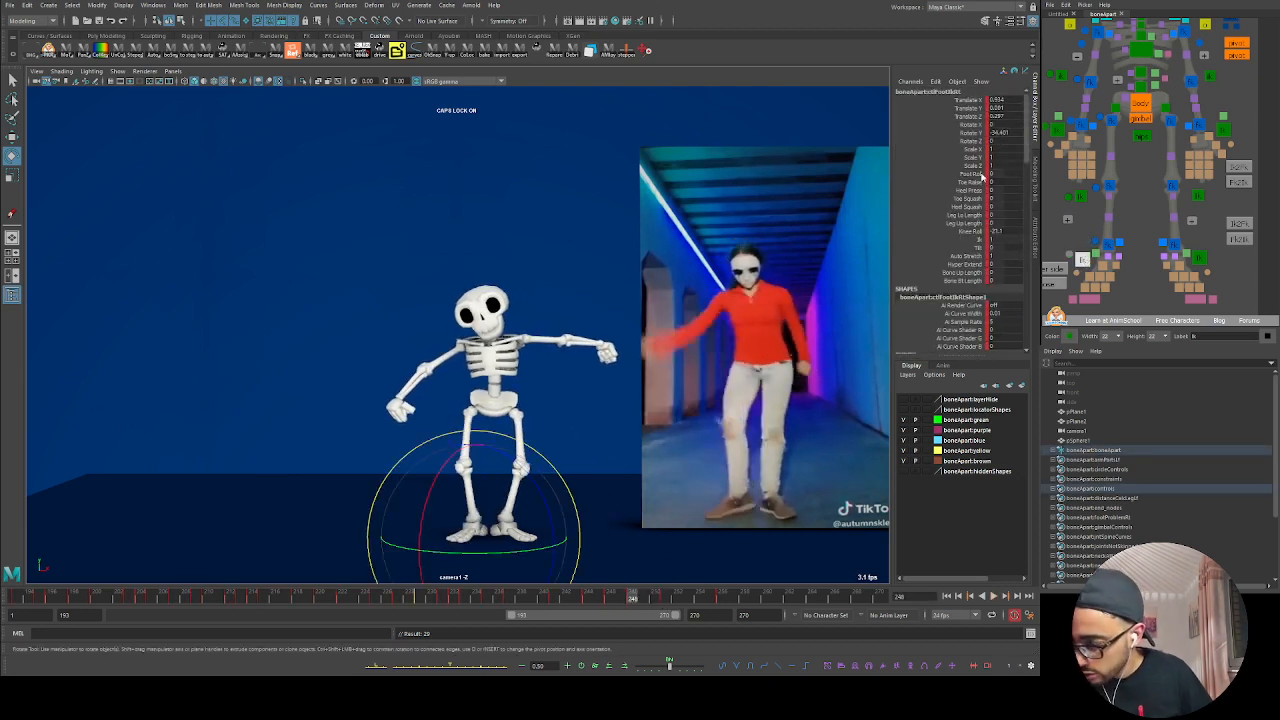
{"action": "left_click", "coordinate": [972, 174]}
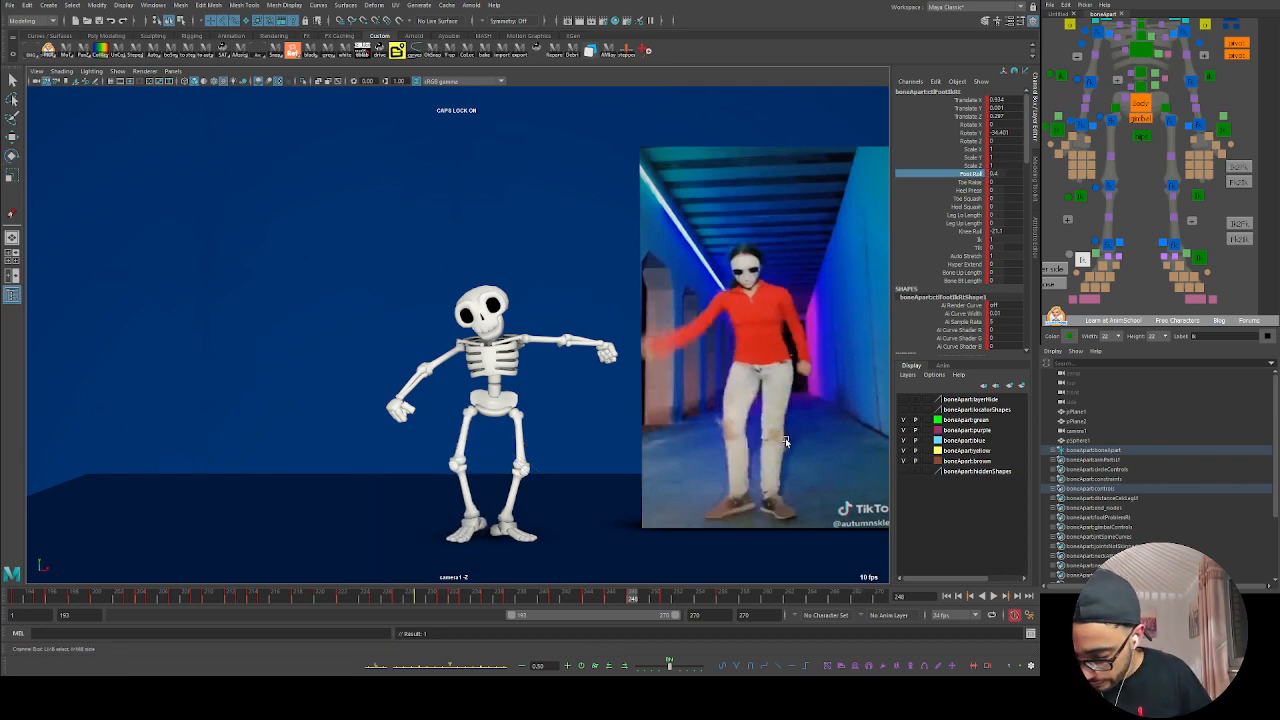
{"action": "key", "text": "alt+v"}
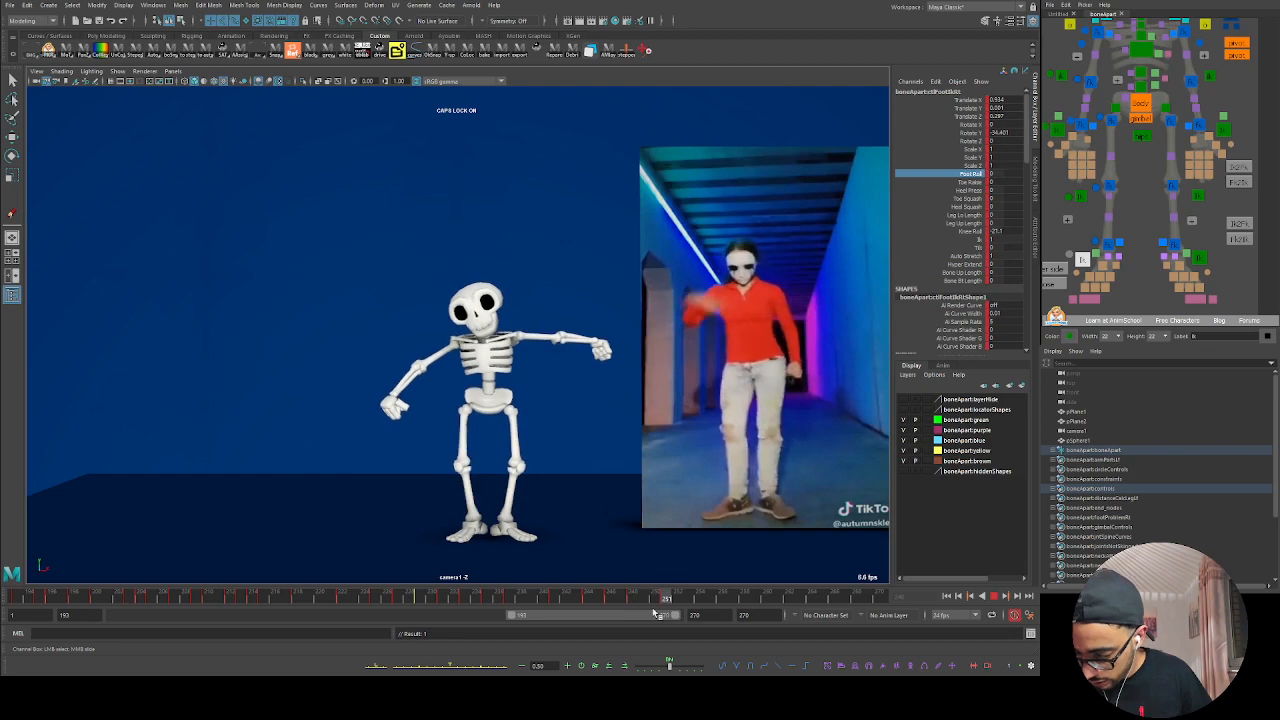
Step: Lower the body control at frame 249 to about -0.15 in Translate Y and key it
{"action": "mouse_move", "coordinate": [643, 615]}
{"action": "left_mouse_down"}
{"action": "mouse_move", "coordinate": [689, 615]}
{"action": "mouse_move", "coordinate": [604, 608]}
{"action": "mouse_move", "coordinate": [666, 599]}
{"action": "mouse_move", "coordinate": [586, 602]}
{"action": "mouse_move", "coordinate": [662, 612]}
{"action": "mouse_move", "coordinate": [631, 606]}
{"action": "mouse_move", "coordinate": [645, 601]}
{"action": "left_mouse_up"}
{"action": "left_click", "coordinate": [1143, 106]}
{"action": "key", "text": "w"}
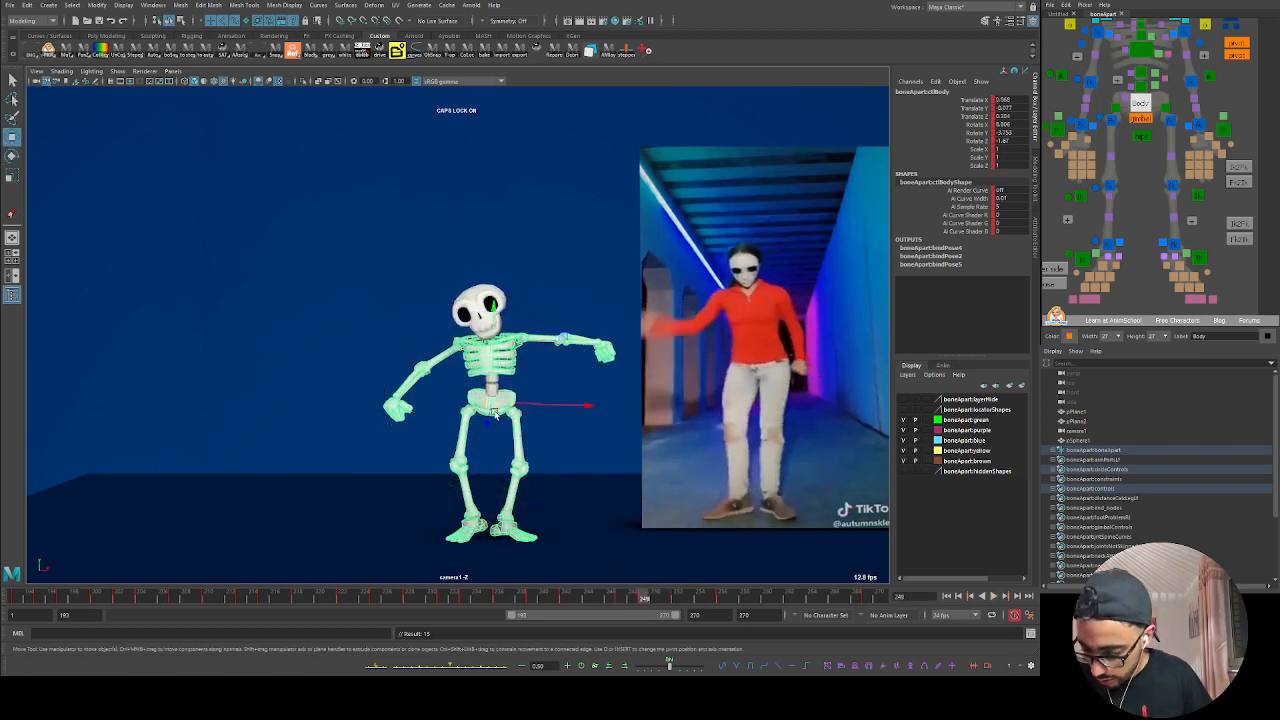
{"action": "left_click_drag", "start_coordinate": [494, 408], "coordinate": [491, 411]}
{"action": "key", "text": "s"}
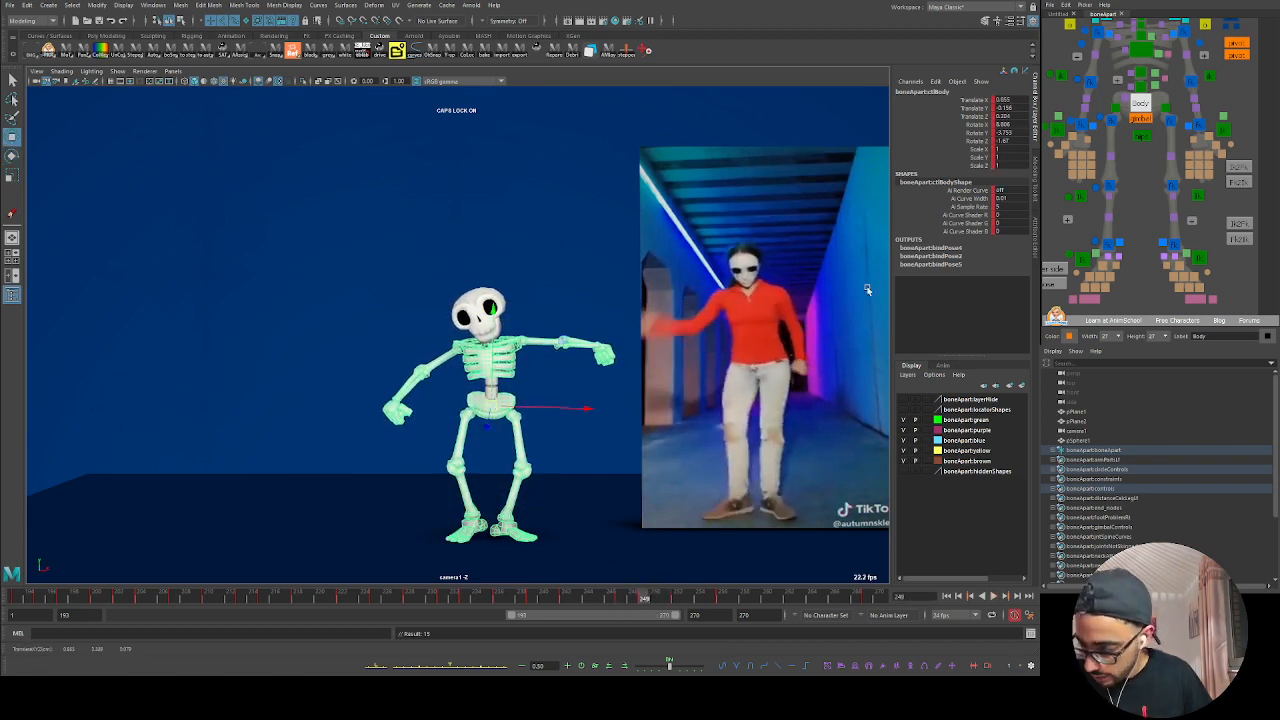
Step: Tilt the hips slightly in Rotate Z at frame 249 and play back the motion
{"action": "left_click", "coordinate": [1143, 137]}
{"action": "key", "text": "e"}
{"action": "left_click_drag", "start_coordinate": [582, 371], "coordinate": [580, 377]}
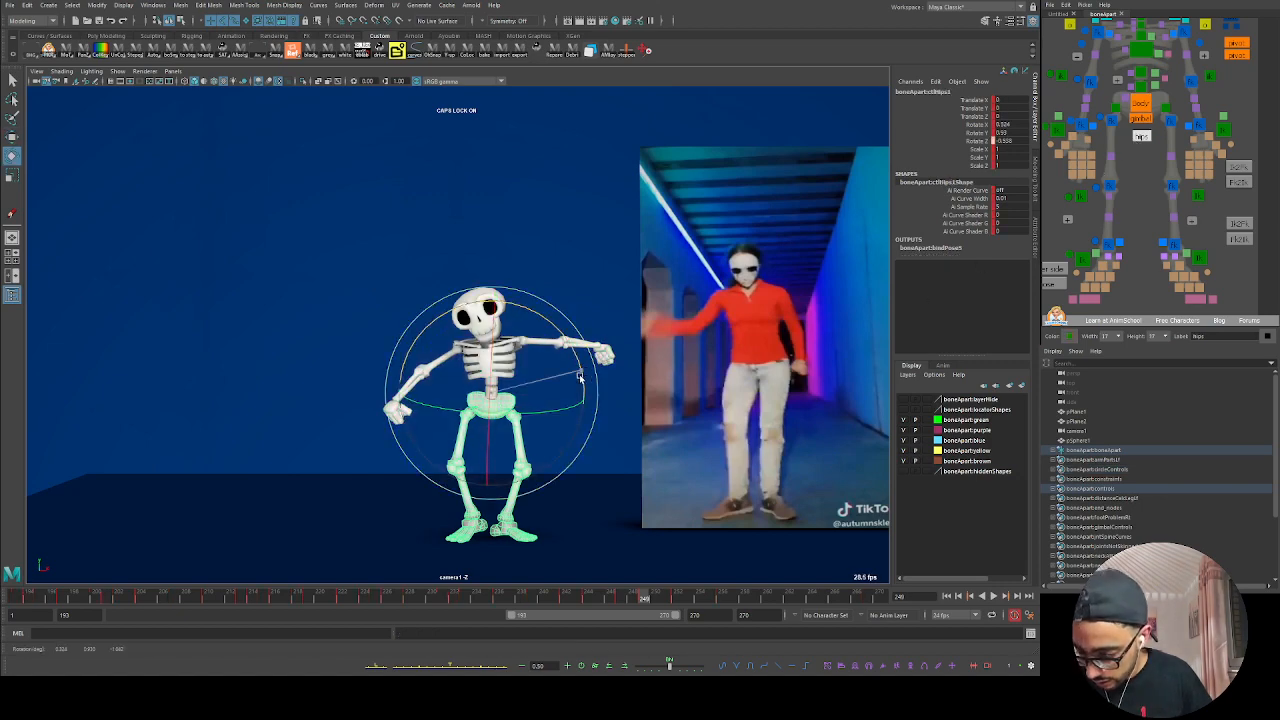
{"action": "key", "text": "alt+v"}
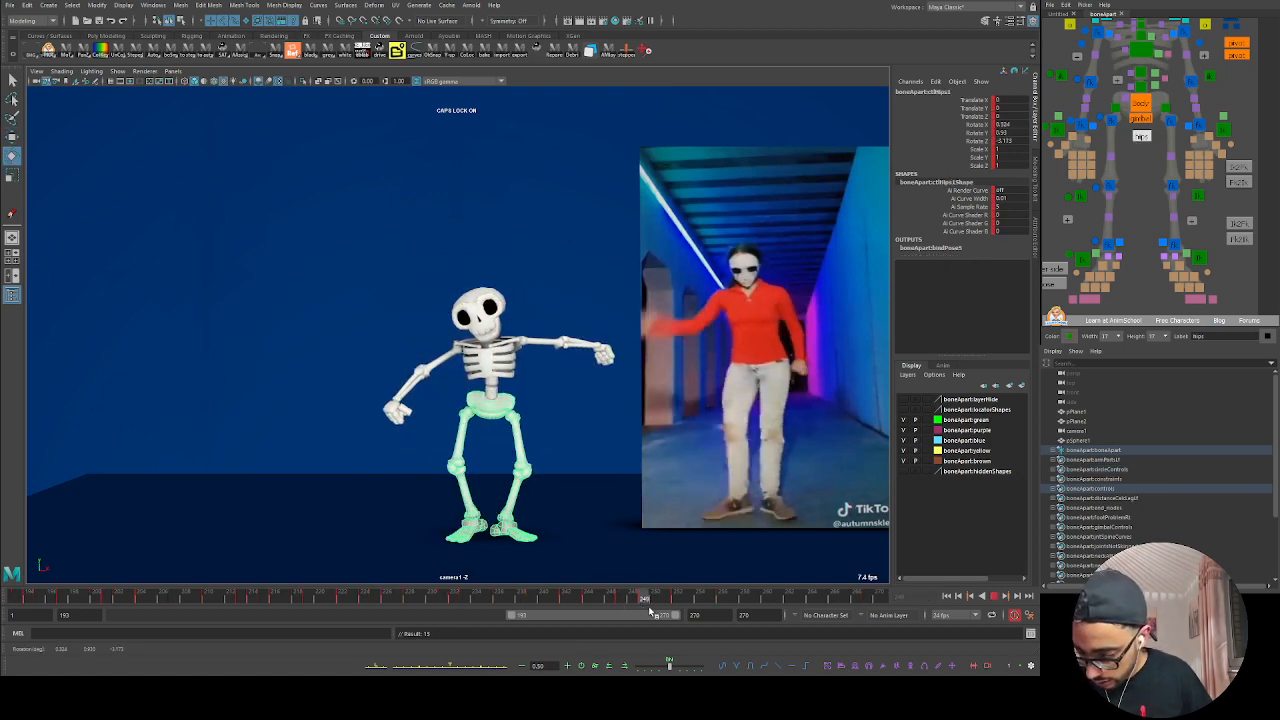
Step: Blend the body control's pose at frame 252 slightly toward the previous key, to about 0.745 in Translate X
{"action": "key", "text": "alt+v"}
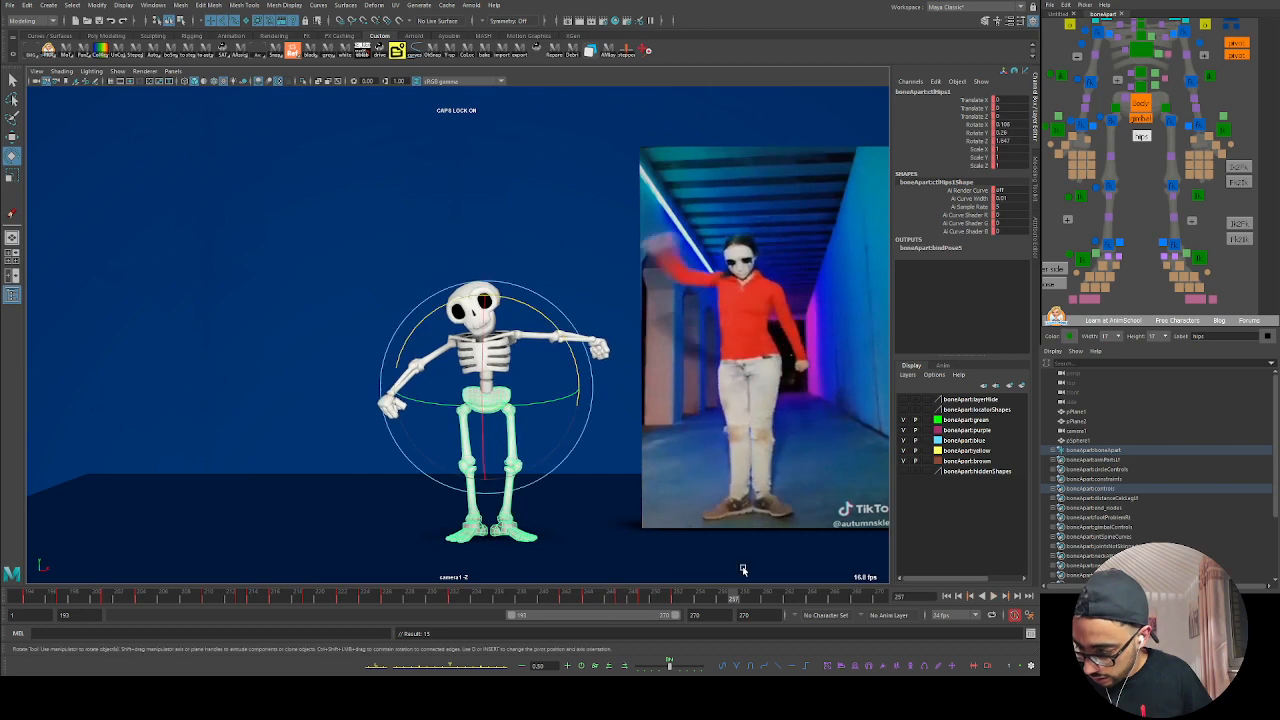
{"action": "left_click", "coordinate": [1125, 121]}
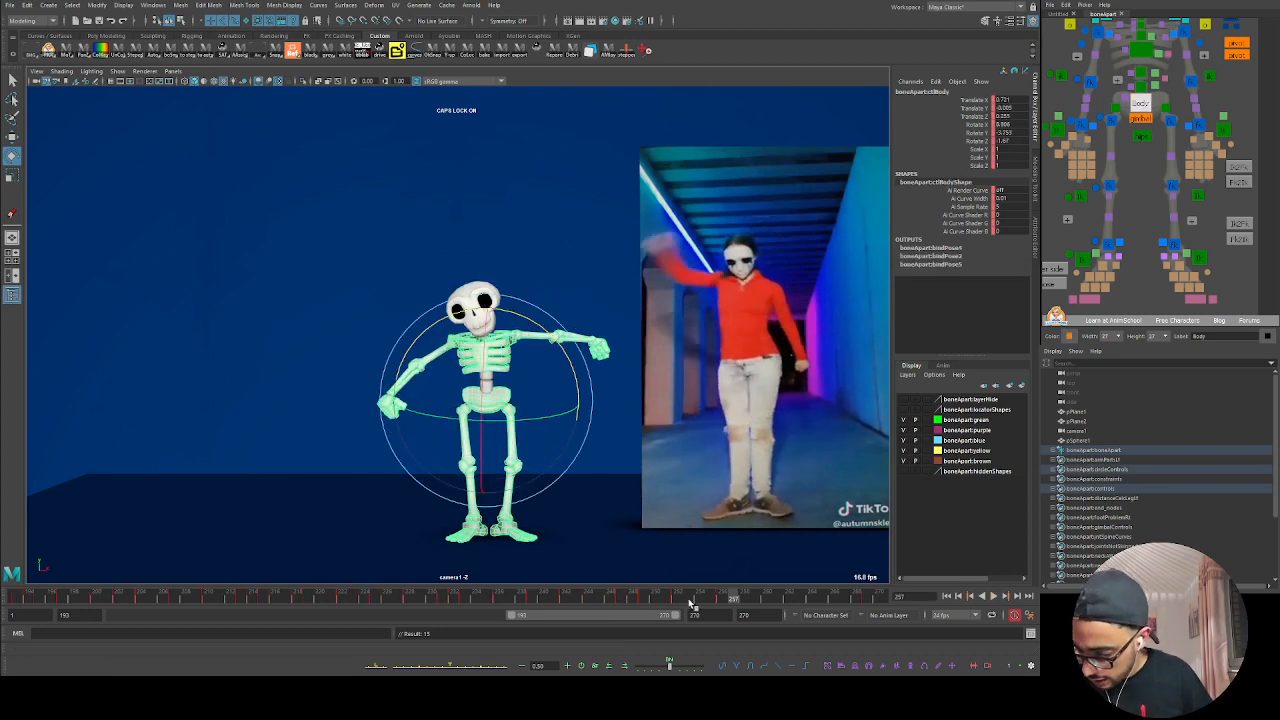
{"action": "mouse_move", "coordinate": [690, 603]}
{"action": "left_mouse_down"}
{"action": "mouse_move", "coordinate": [680, 600]}
{"action": "mouse_move", "coordinate": [711, 603]}
{"action": "mouse_move", "coordinate": [650, 603]}
{"action": "mouse_move", "coordinate": [676, 599]}
{"action": "left_mouse_up"}
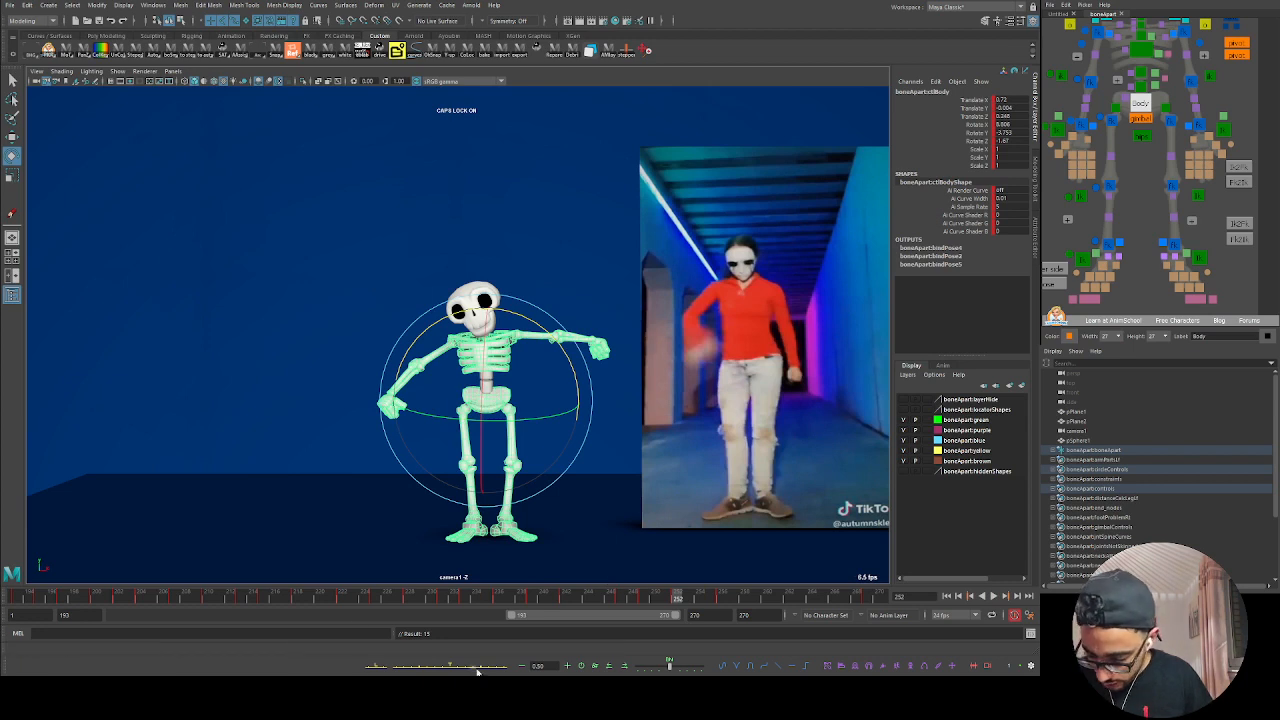
{"action": "left_click_drag", "start_coordinate": [462, 667], "coordinate": [463, 668]}
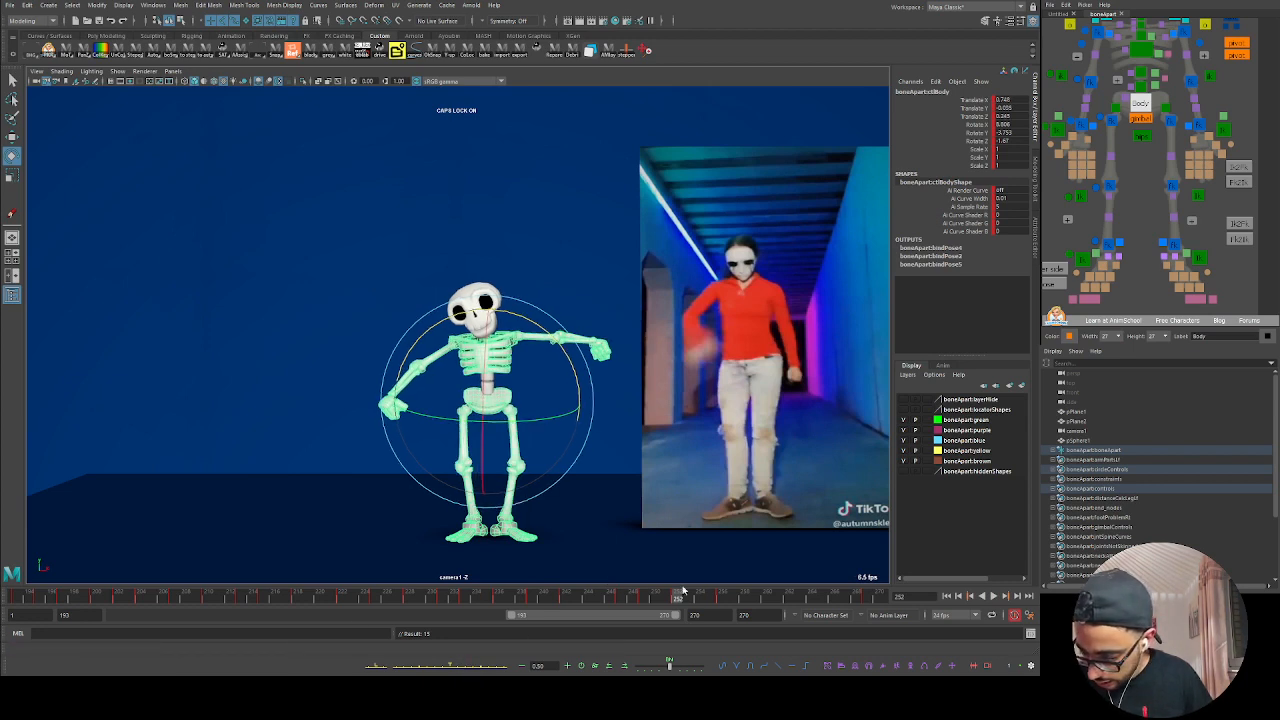
Step: Shift the body sideways to about 0.96 in Translate X and rotate it to about -4.1 in Rotate Z near frame 269
{"action": "left_click_drag", "start_coordinate": [683, 592], "coordinate": [880, 597]}
{"action": "key", "text": "w"}
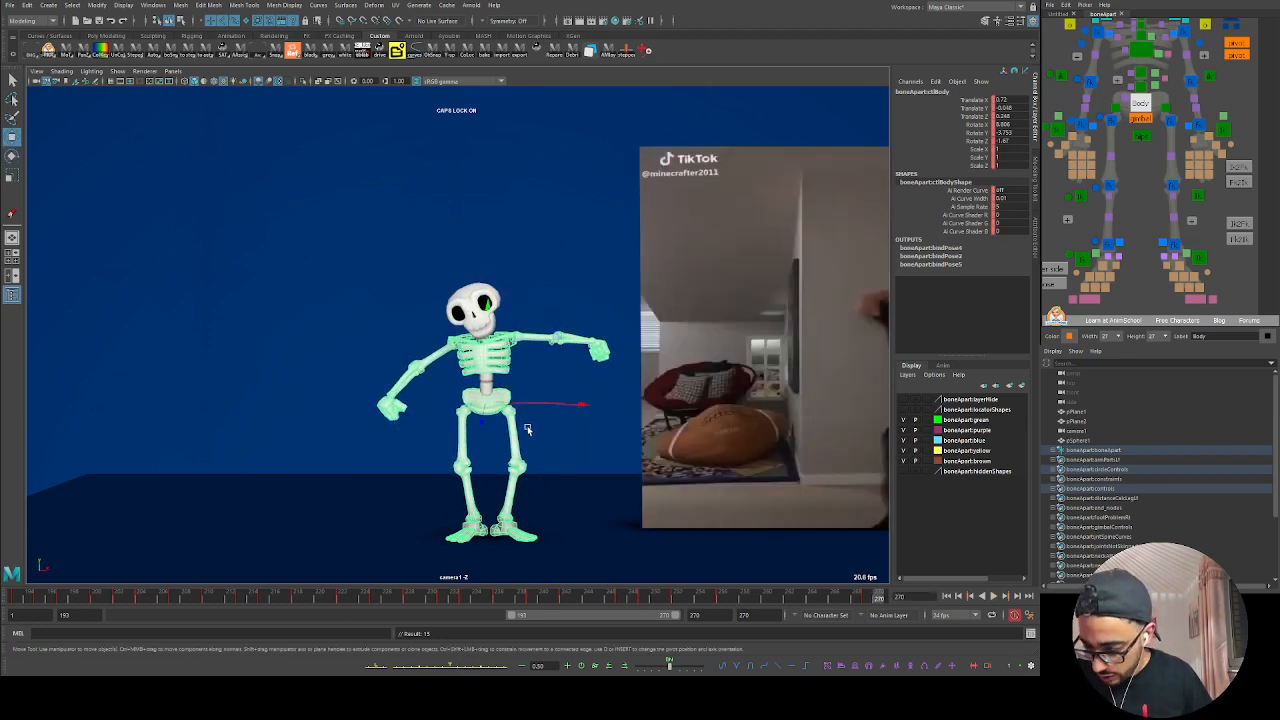
{"action": "left_click", "coordinate": [865, 603]}
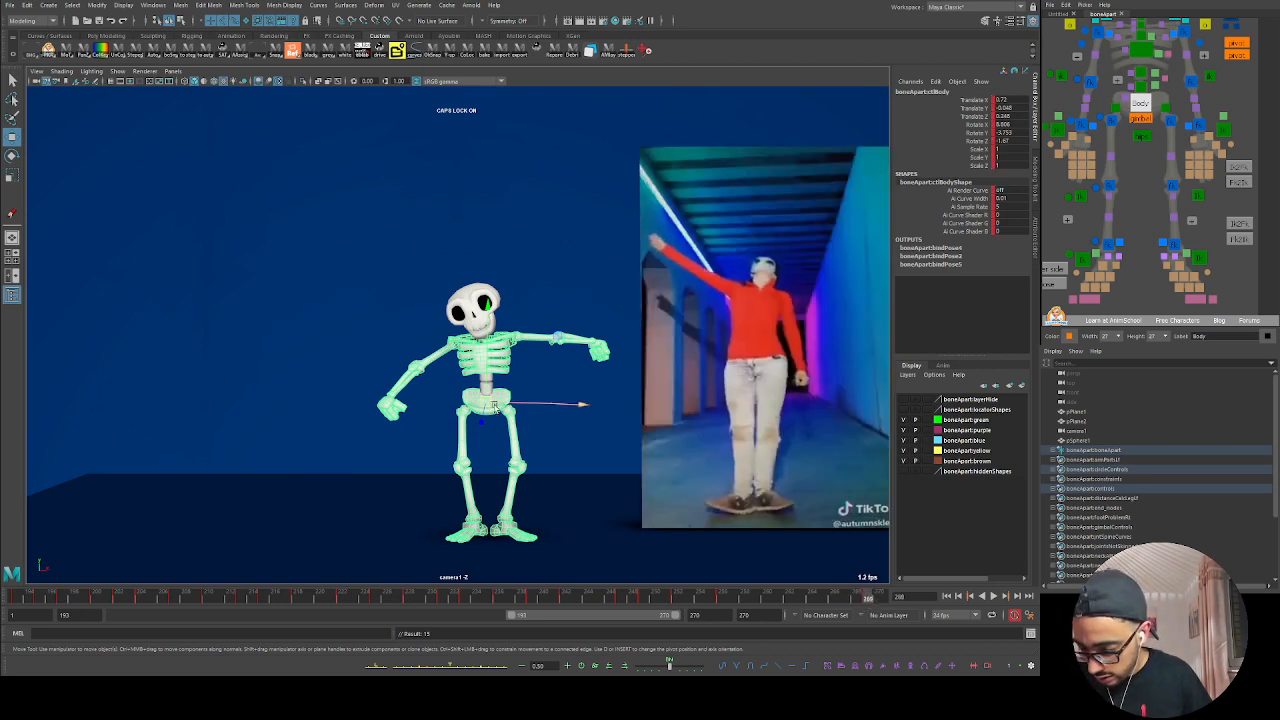
{"action": "left_click_drag", "start_coordinate": [495, 408], "coordinate": [507, 402]}
{"action": "key", "text": "e"}
{"action": "left_click_drag", "start_coordinate": [586, 373], "coordinate": [591, 374]}
{"action": "key", "text": "alt+v"}
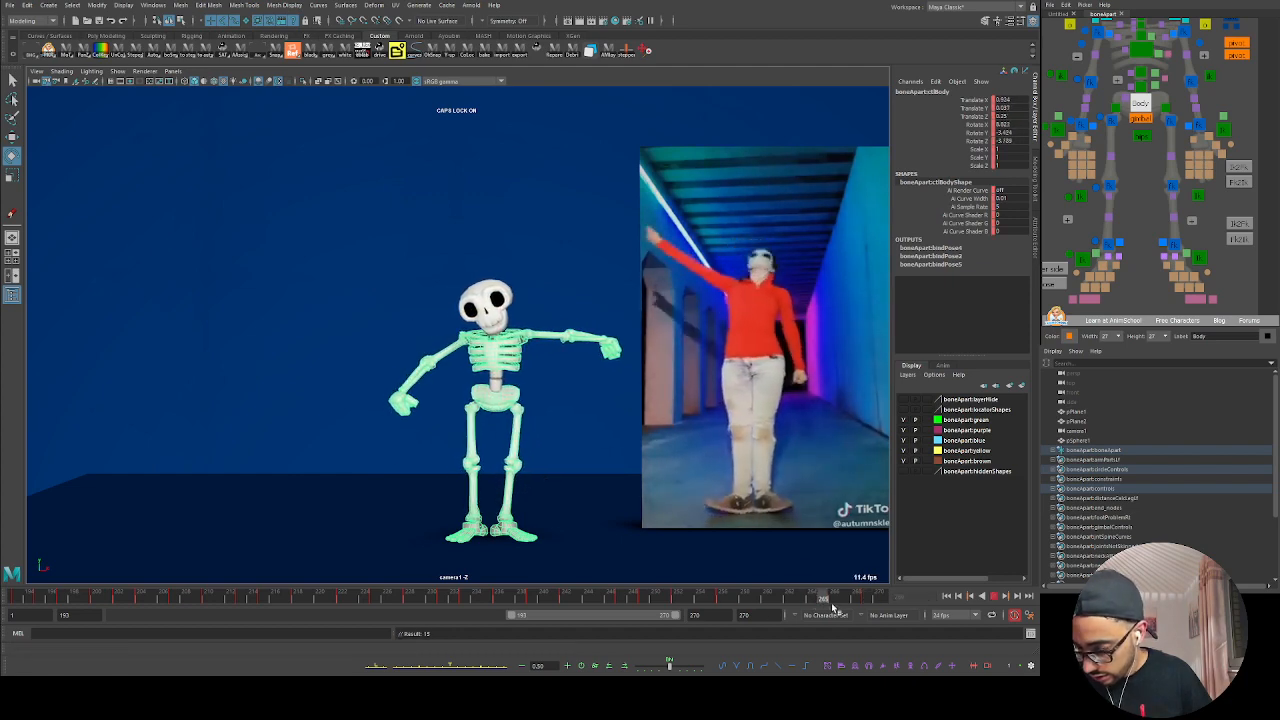
{"action": "key", "text": "alt+v"}
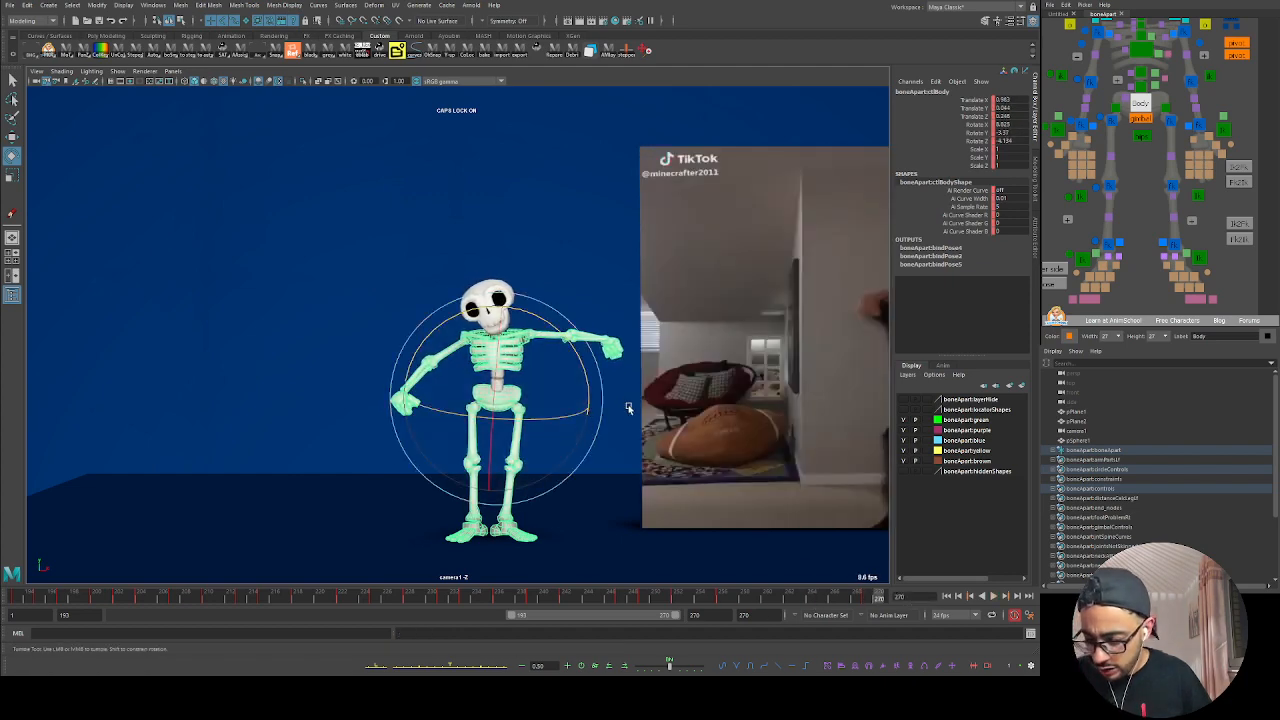
Step: In the perspective view, reposition the body to about 1.08 in Translate X and tilt it to about -6.2 in Rotate Z near frame 269
{"action": "key", "text": "space"}
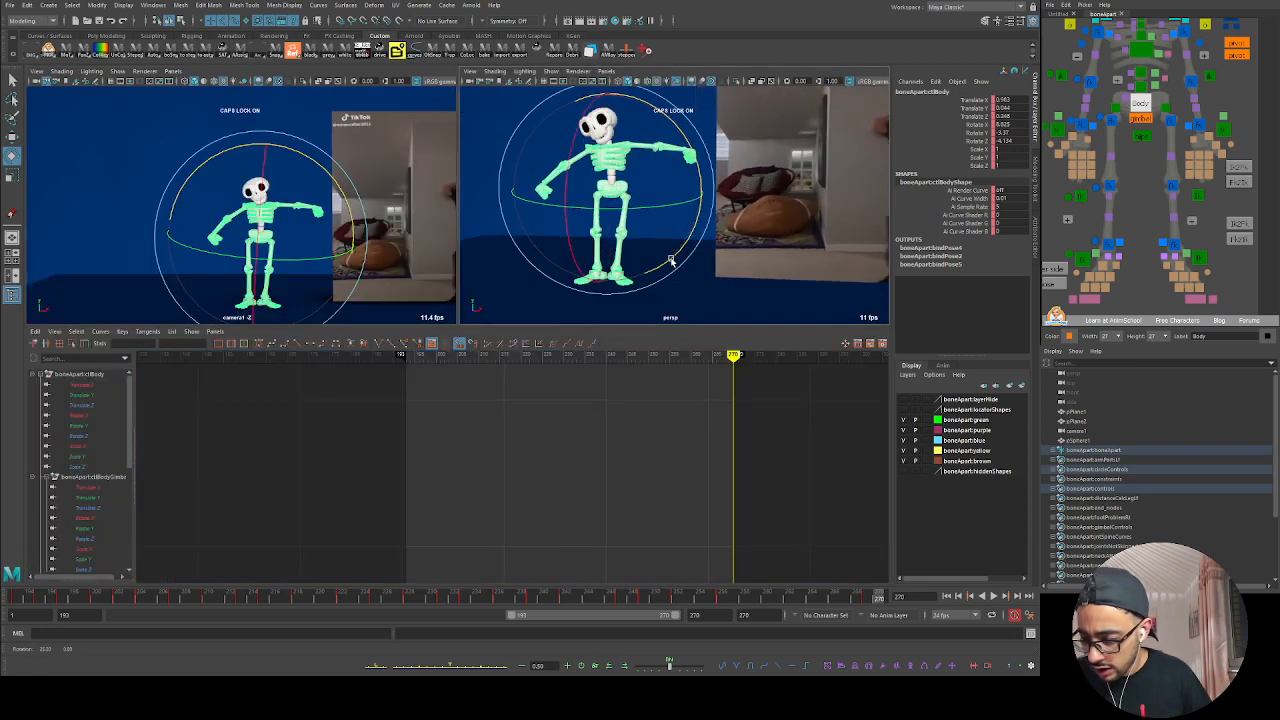
{"action": "right_click_drag", "start_coordinate": [671, 260], "coordinate": [705, 248], "text": "alt"}
{"action": "key", "text": "w"}
{"action": "key", "text": "space"}
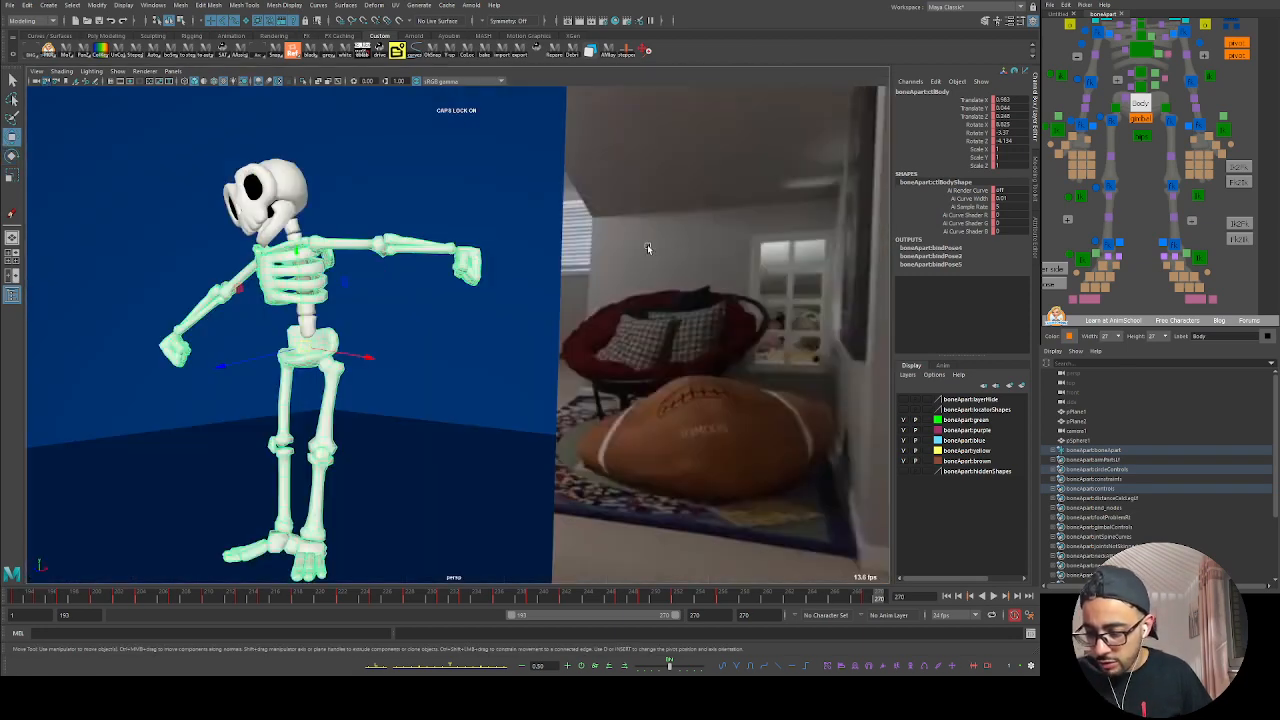
{"action": "left_click_drag", "start_coordinate": [500, 339], "coordinate": [457, 351], "text": "alt"}
{"action": "left_click_drag", "start_coordinate": [355, 340], "coordinate": [371, 341]}
{"action": "key", "text": "e"}
{"action": "left_click_drag", "start_coordinate": [466, 326], "coordinate": [458, 348]}
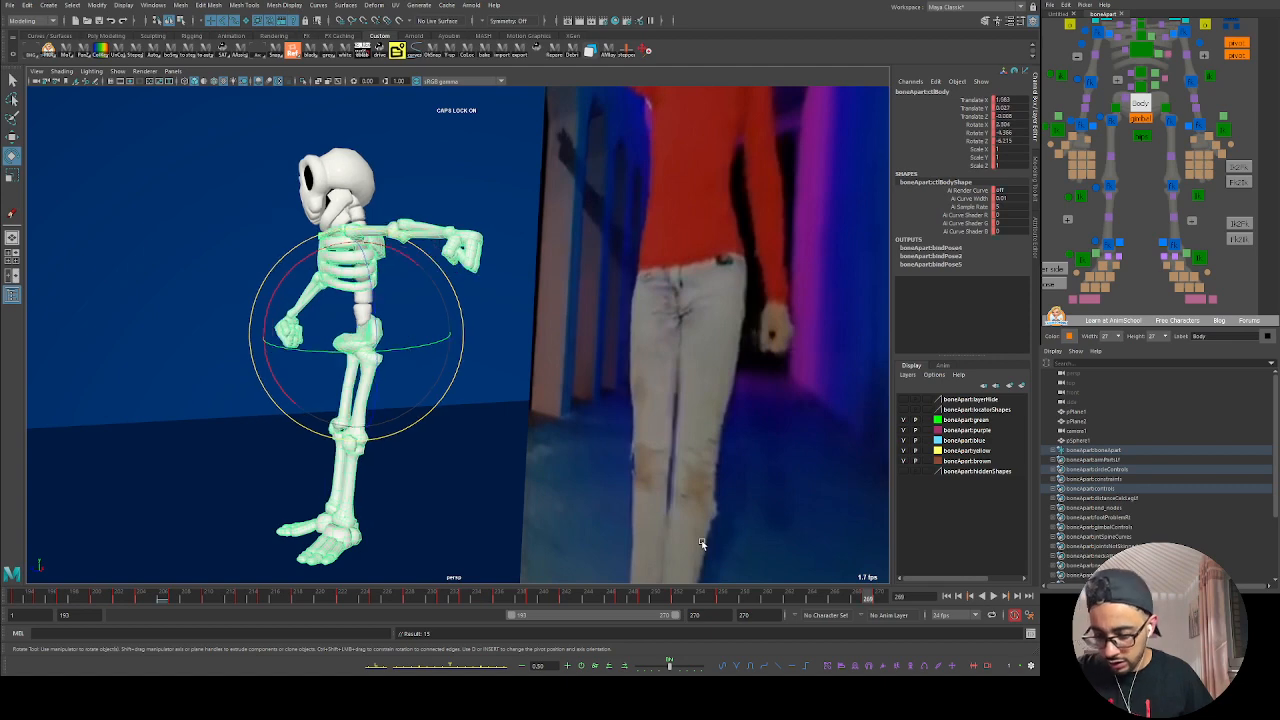
Step: Return to the camera view and play back the body motion from about frame 249 against the reference video
{"action": "key", "text": "space"}
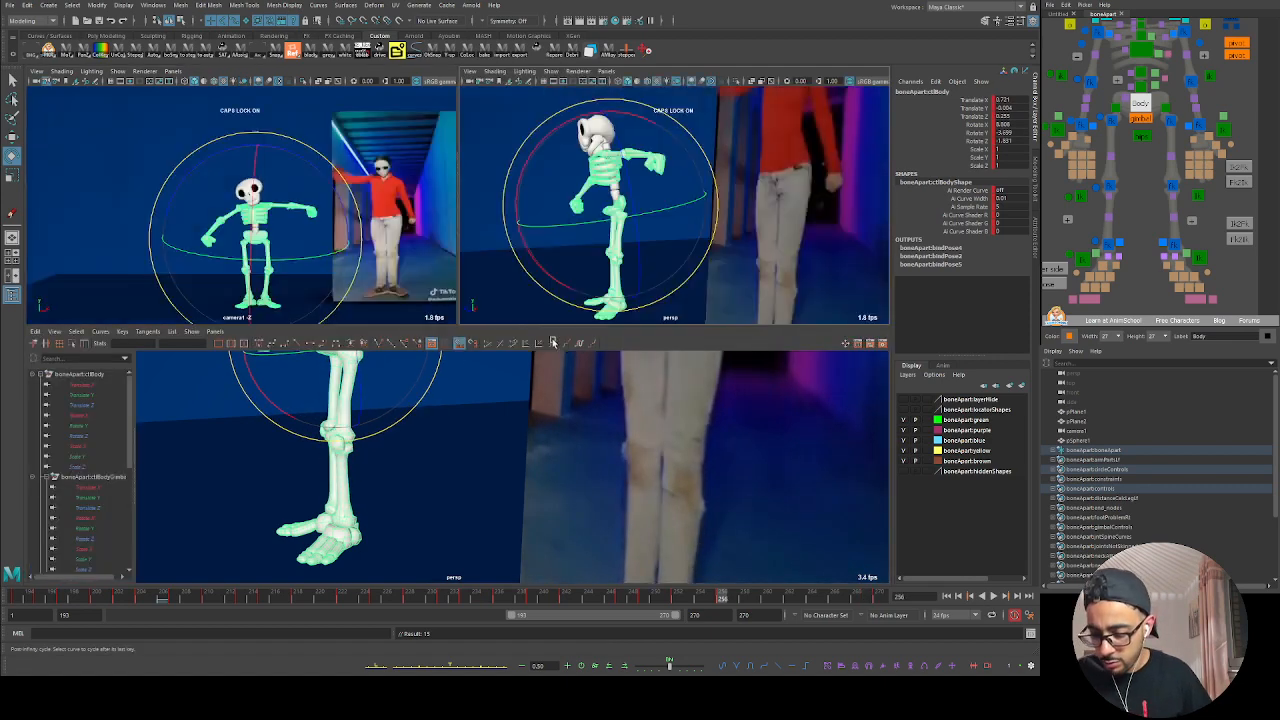
{"action": "key", "text": "space"}
{"action": "left_click_drag", "start_coordinate": [729, 597], "coordinate": [647, 597]}
{"action": "key", "text": "alt+v"}
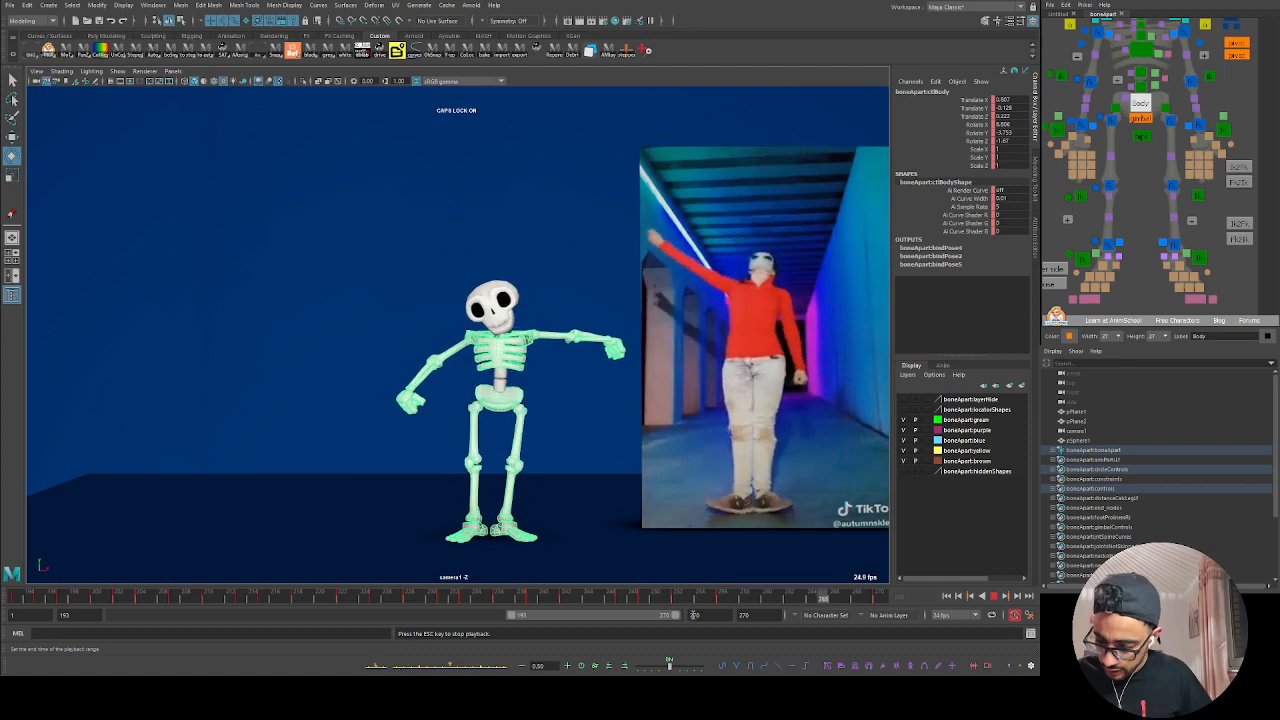
{"action": "key", "text": "Escape"}
Step: Rotate the head control nearly upright at about frame 205, to roughly 8 in Rotate X and 1.7 in Rotate Z
{"action": "middle_click_drag", "start_coordinate": [1130, 88], "coordinate": [1129, 210], "text": "alt"}
{"action": "left_click", "coordinate": [1139, 68]}
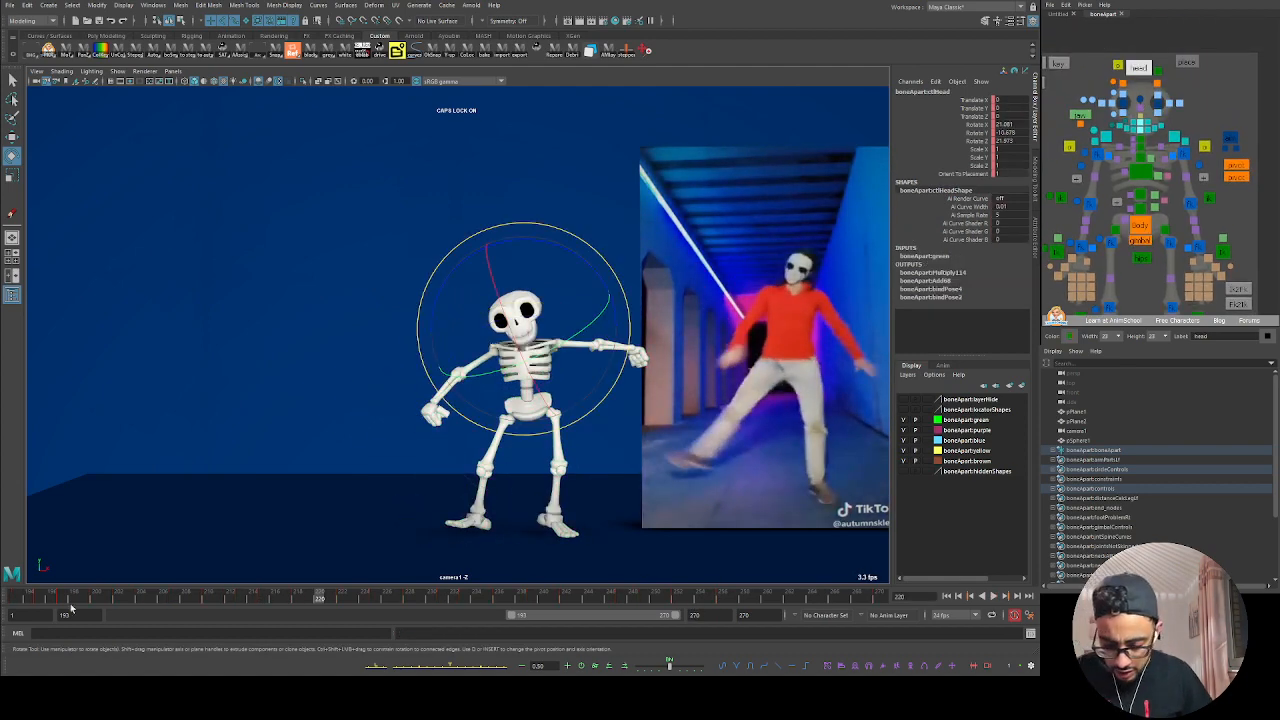
{"action": "left_click_drag", "start_coordinate": [71, 607], "coordinate": [66, 605]}
{"action": "key", "text": "alt+v"}
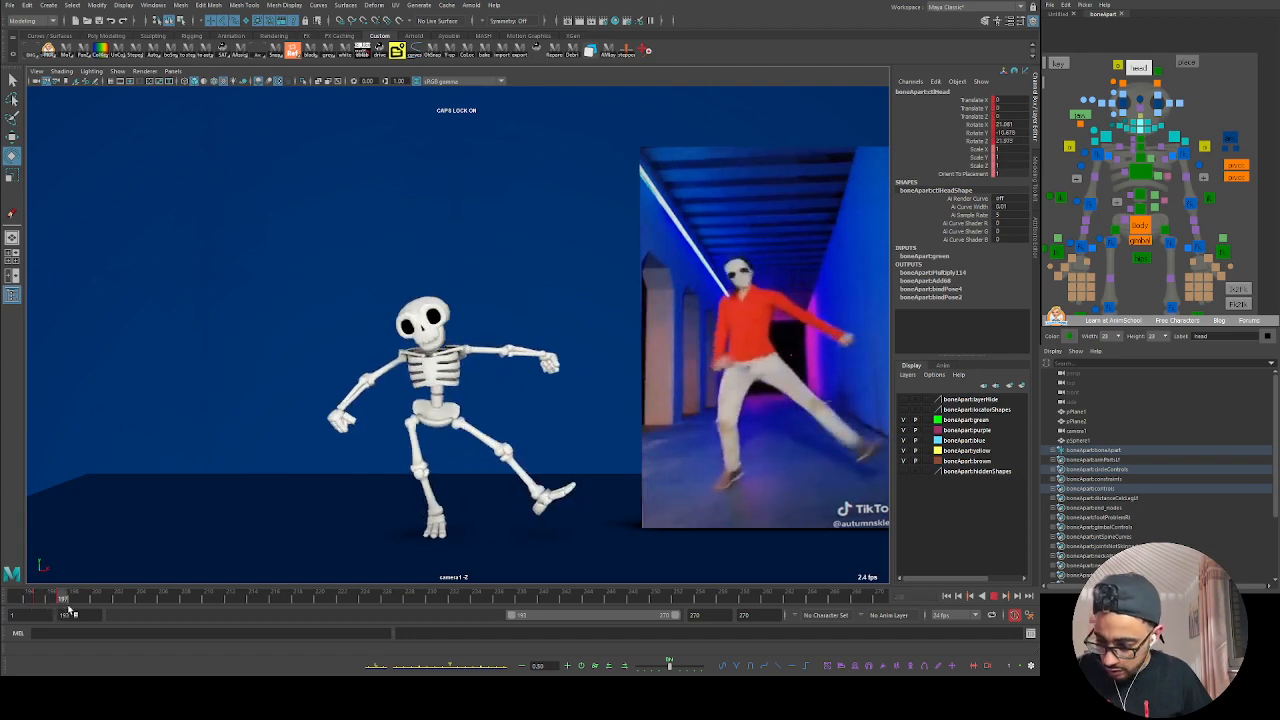
{"action": "key", "text": "e"}
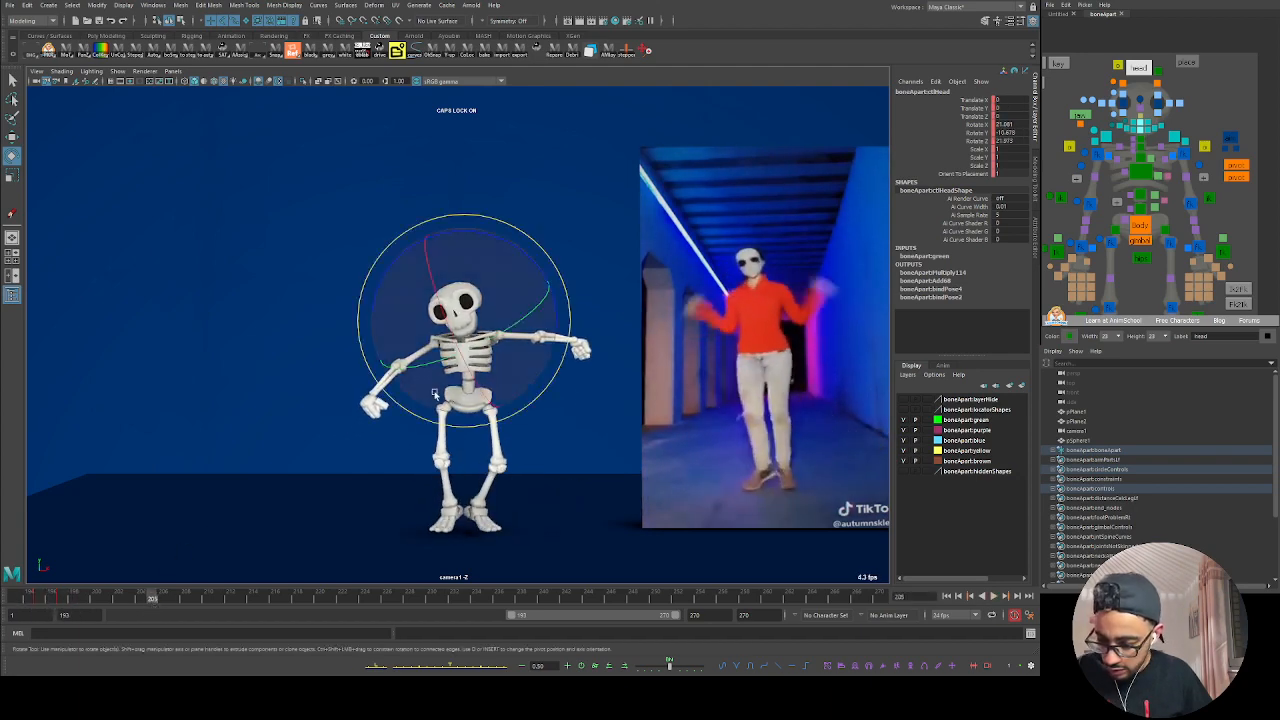
{"action": "mouse_move", "coordinate": [388, 292]}
{"action": "left_mouse_down"}
{"action": "mouse_move", "coordinate": [420, 248]}
{"action": "mouse_move", "coordinate": [497, 388]}
{"action": "left_mouse_up"}
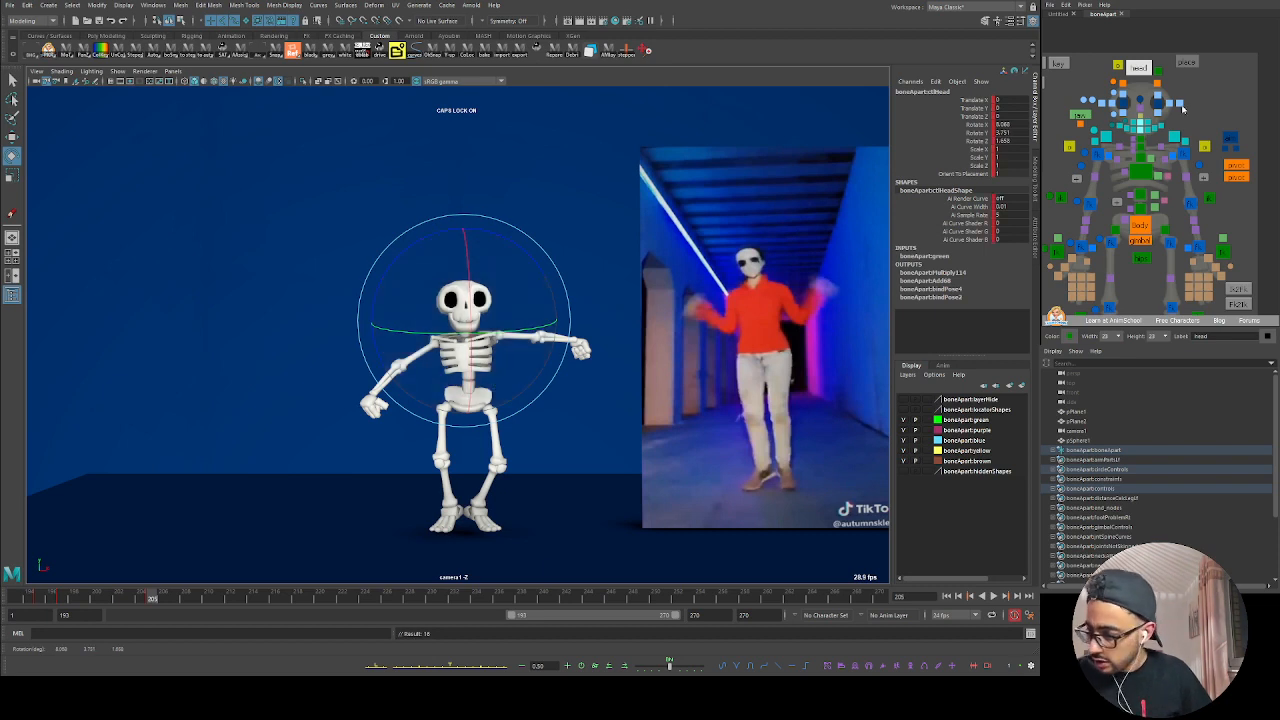
Step: Lower the left arm by rotating its upper arm control downward at about frame 202 and scrub back to frame 193
{"action": "left_click", "coordinate": [1184, 154]}
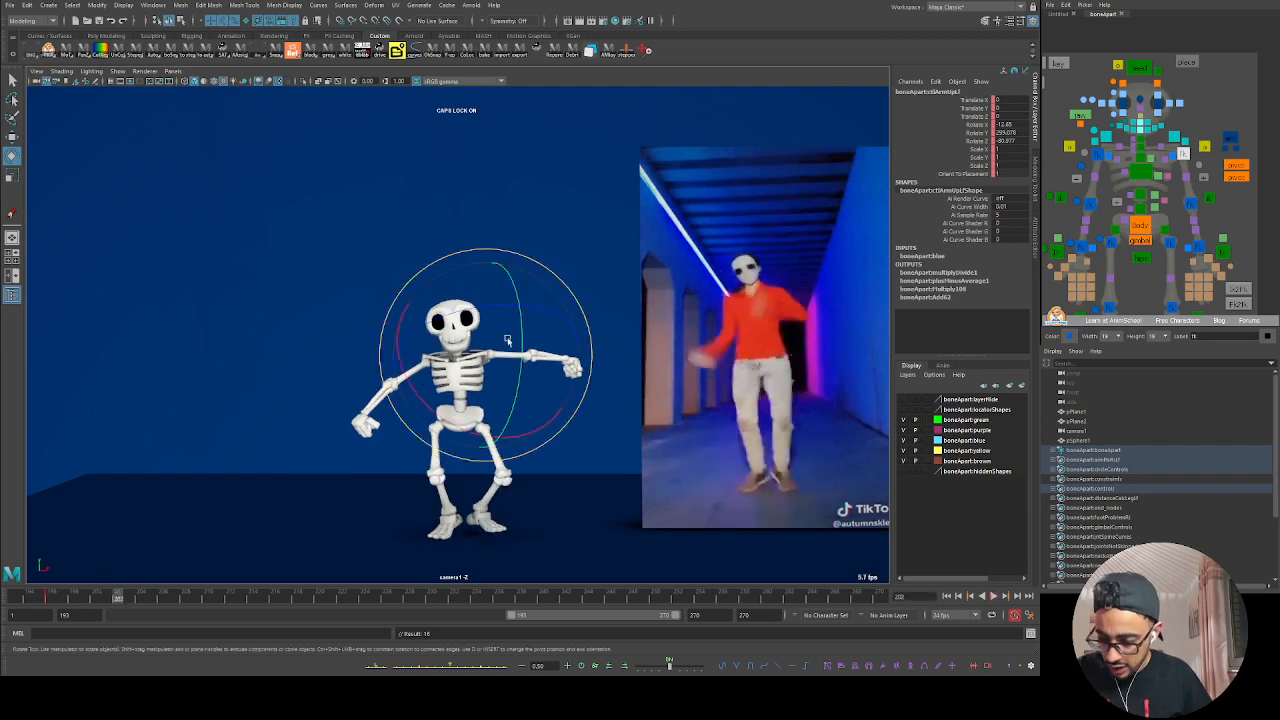
{"action": "left_click_drag", "start_coordinate": [588, 338], "coordinate": [578, 420]}
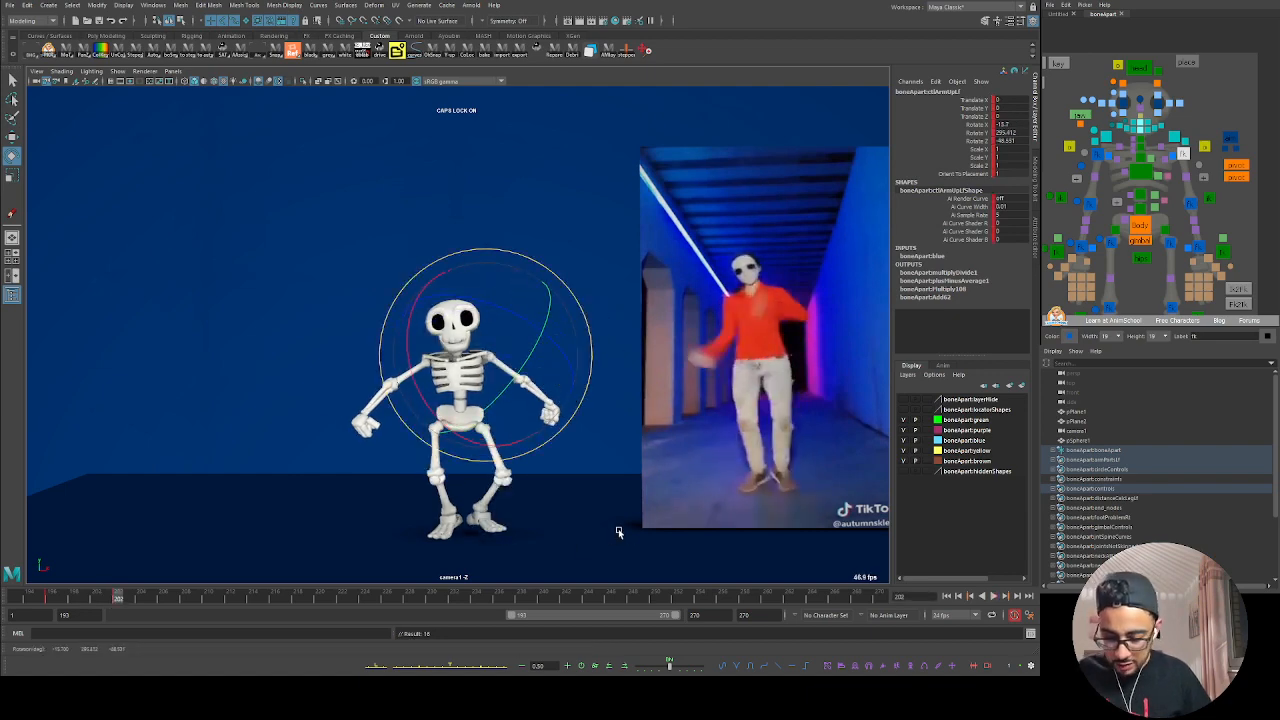
{"action": "left_click_drag", "start_coordinate": [60, 602], "coordinate": [28, 598]}
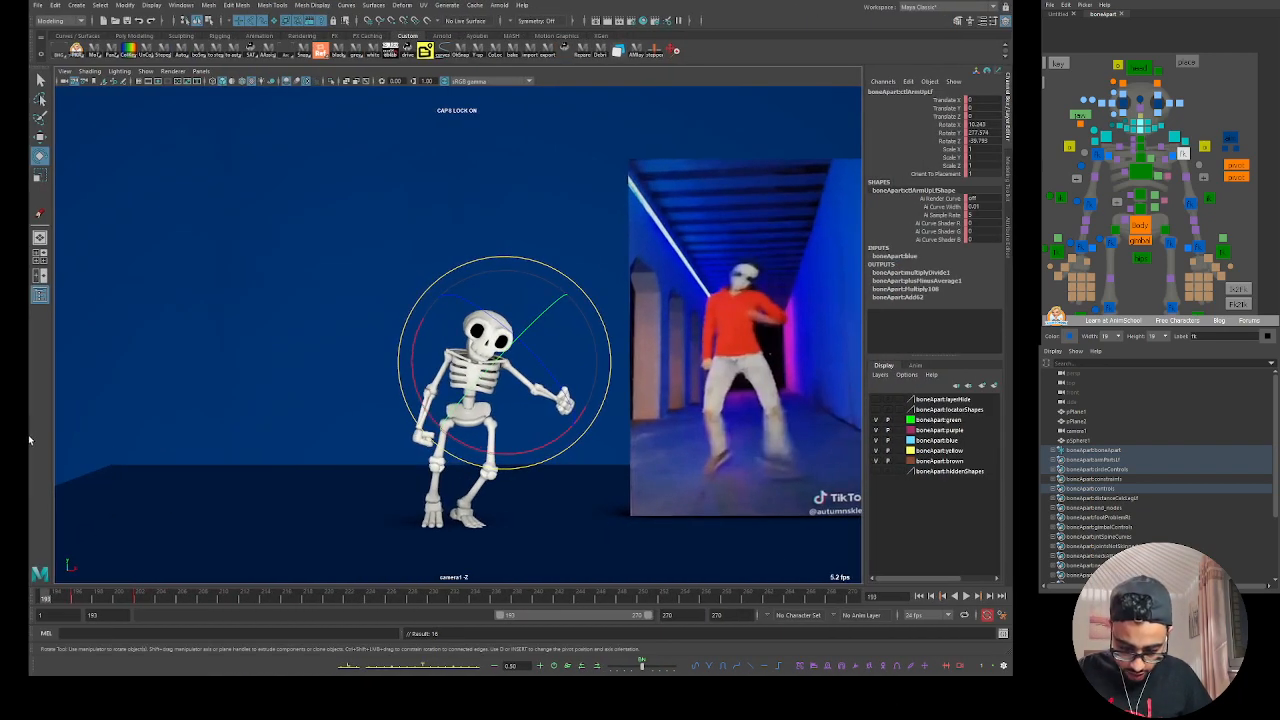
{"action": "left_click_drag", "start_coordinate": [30, 434], "coordinate": [3, 444]}
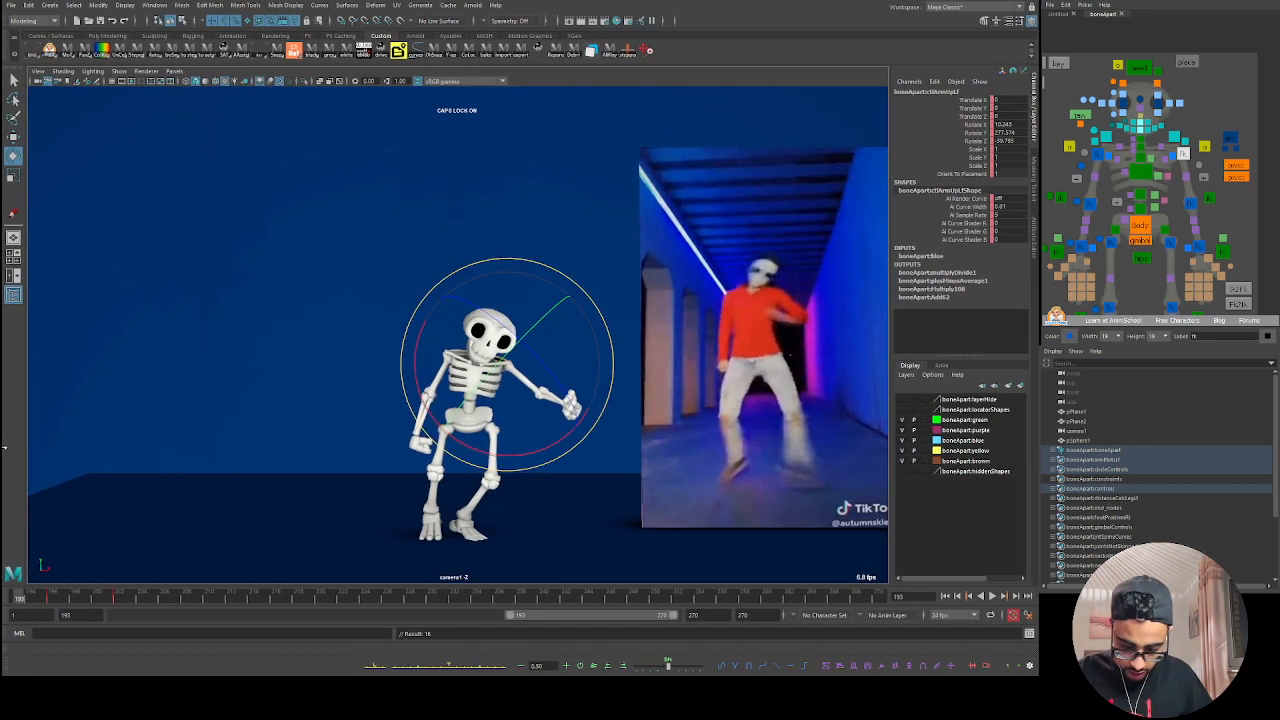
Step: Deselect the controls, scrub through the full 1 to 270 frame range and restore the playback range to 193 to 270
{"action": "left_click", "coordinate": [1137, 266]}
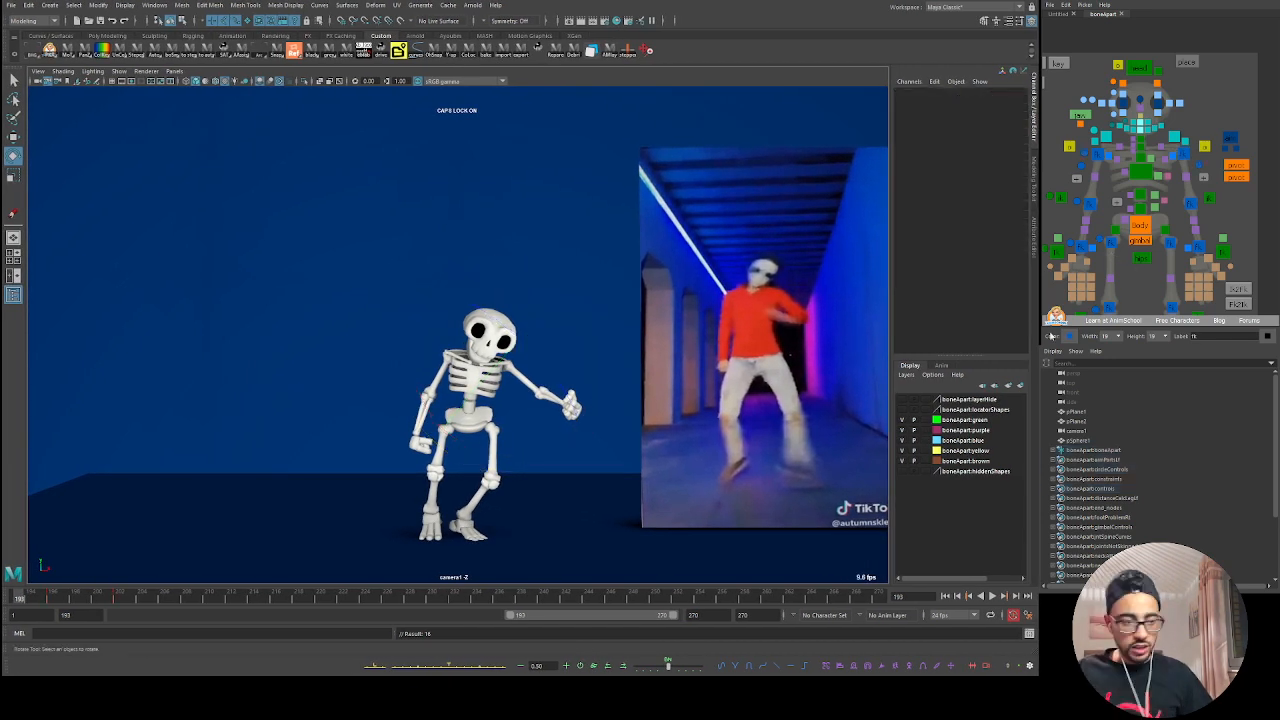
{"action": "double_click", "coordinate": [561, 615]}
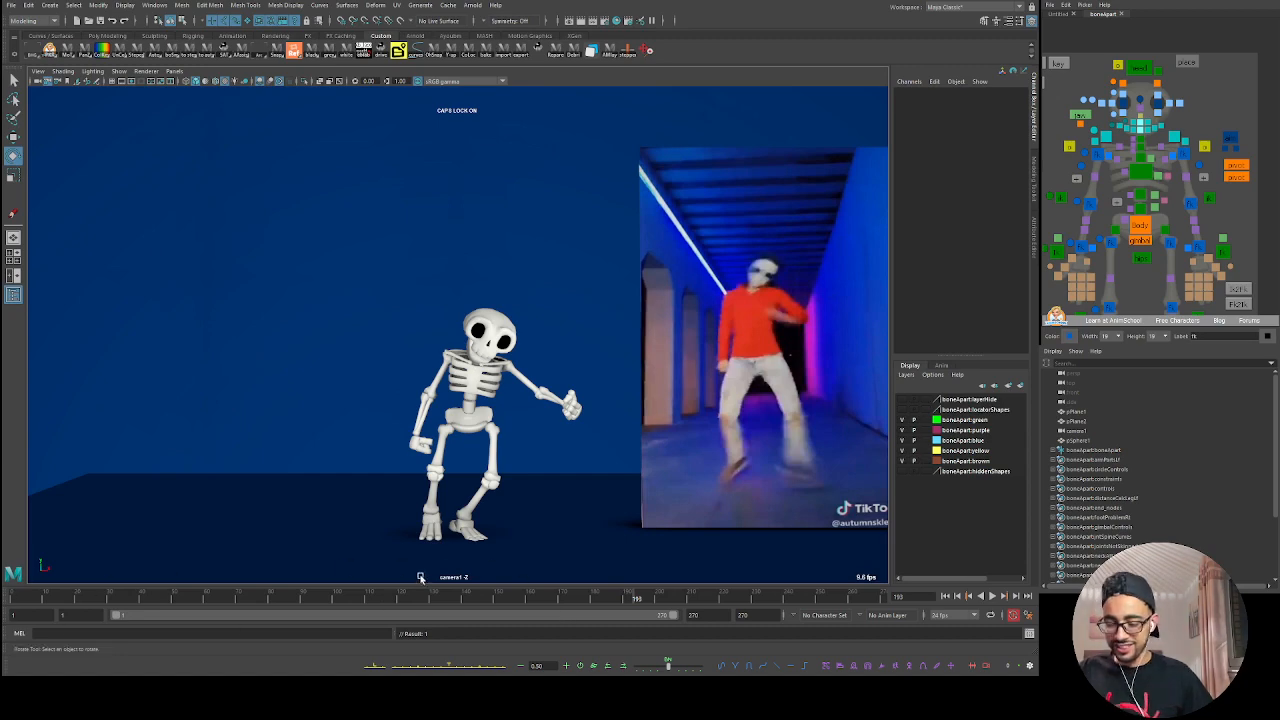
{"action": "mouse_move", "coordinate": [36, 596]}
{"action": "left_mouse_down"}
{"action": "mouse_move", "coordinate": [13, 599]}
{"action": "mouse_move", "coordinate": [322, 605]}
{"action": "mouse_move", "coordinate": [786, 582]}
{"action": "mouse_move", "coordinate": [669, 600]}
{"action": "left_mouse_up"}
{"action": "double_click", "coordinate": [461, 616]}
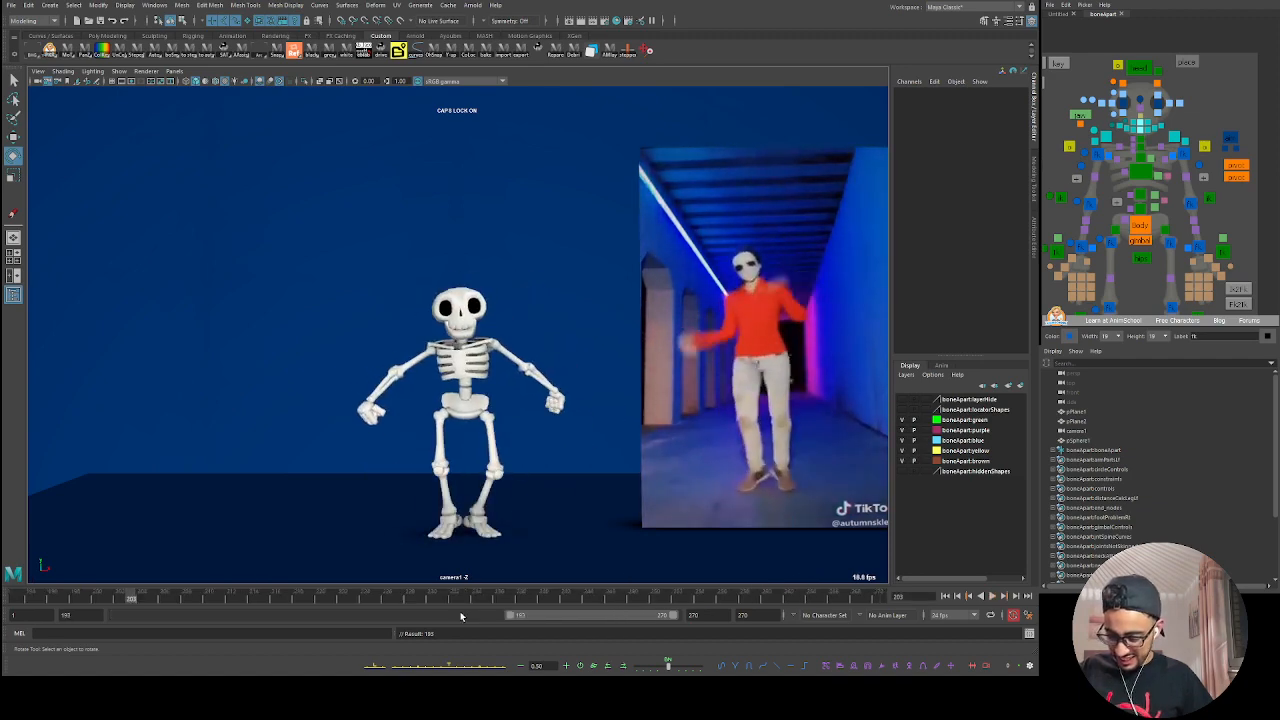
Step: Play the dance with its soundtrack from frame 193 to 270 and compare it with the reference video
{"action": "left_click_drag", "start_coordinate": [82, 594], "coordinate": [19, 597]}
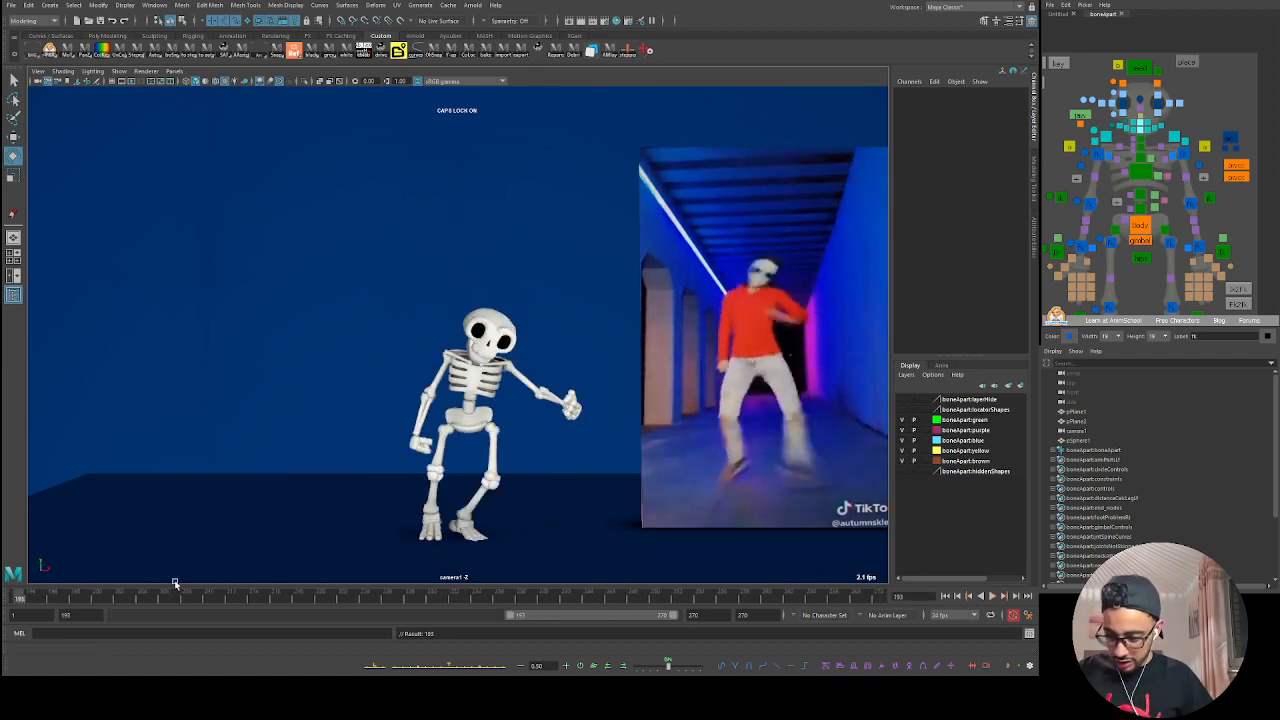
{"action": "key", "text": "alt+v"}
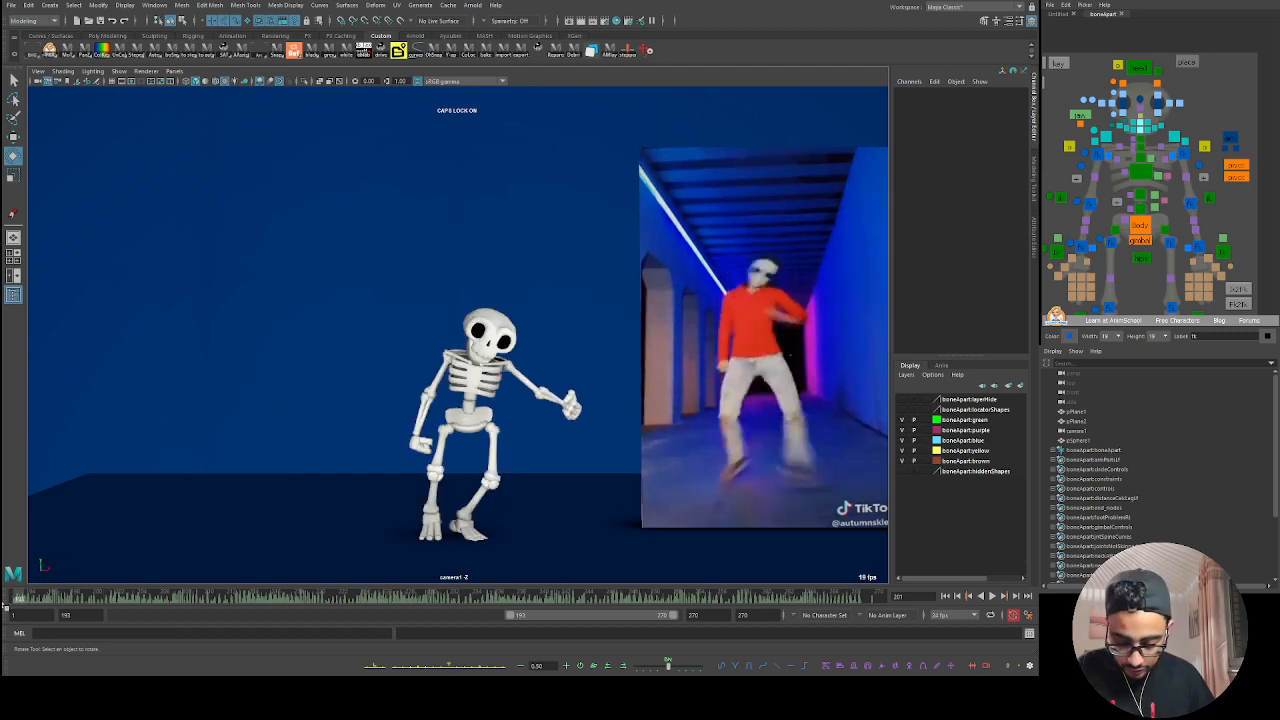
{"action": "key", "text": "alt+v"}
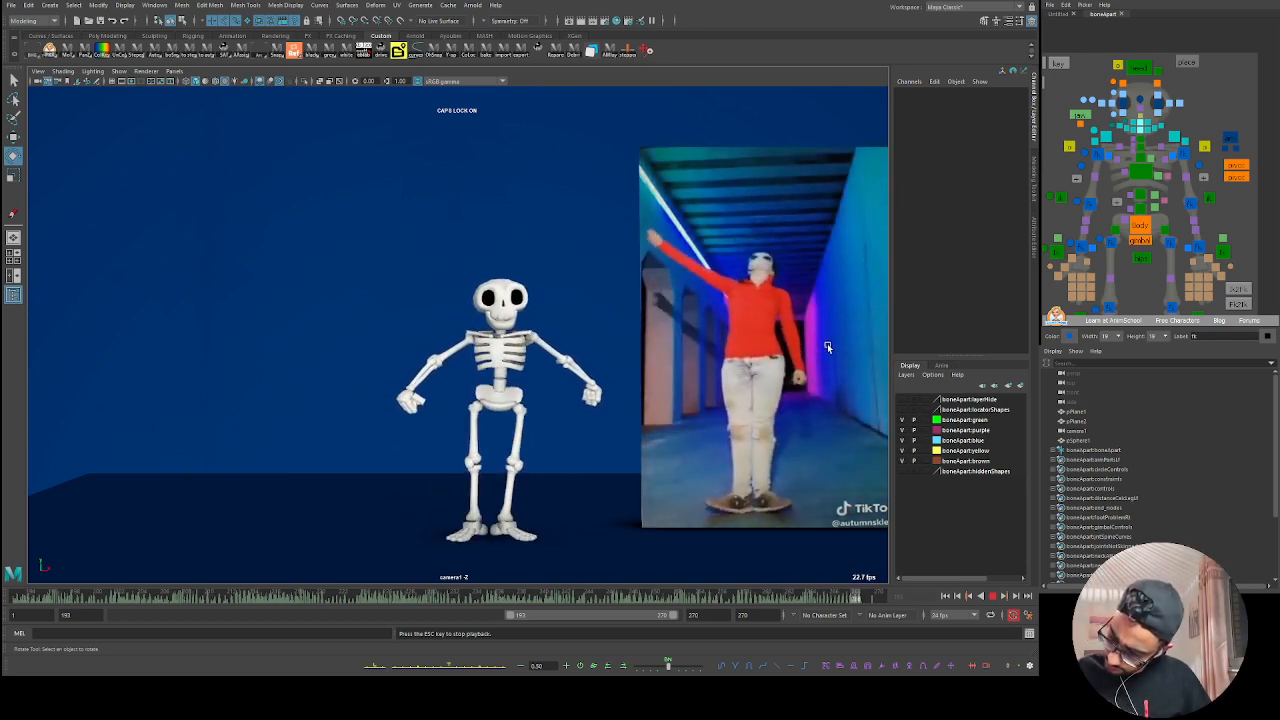
{"action": "key", "text": "Escape"}
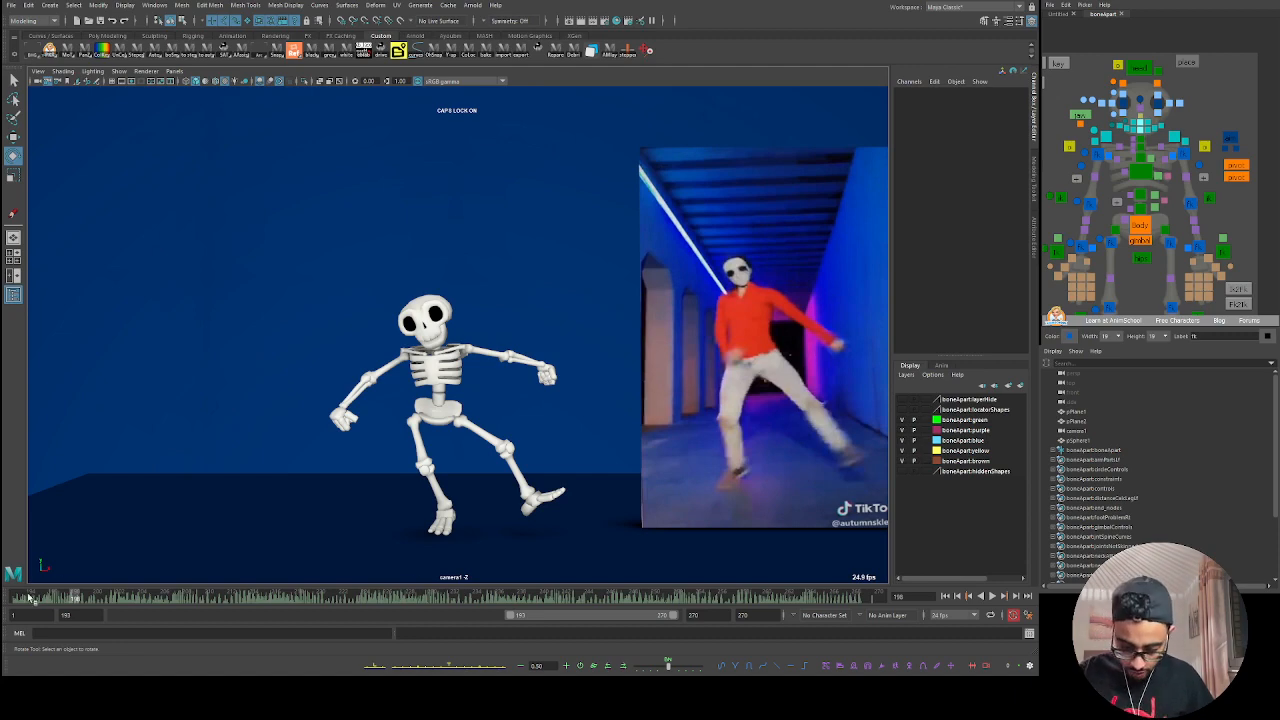
{"action": "key", "text": "alt+v"}
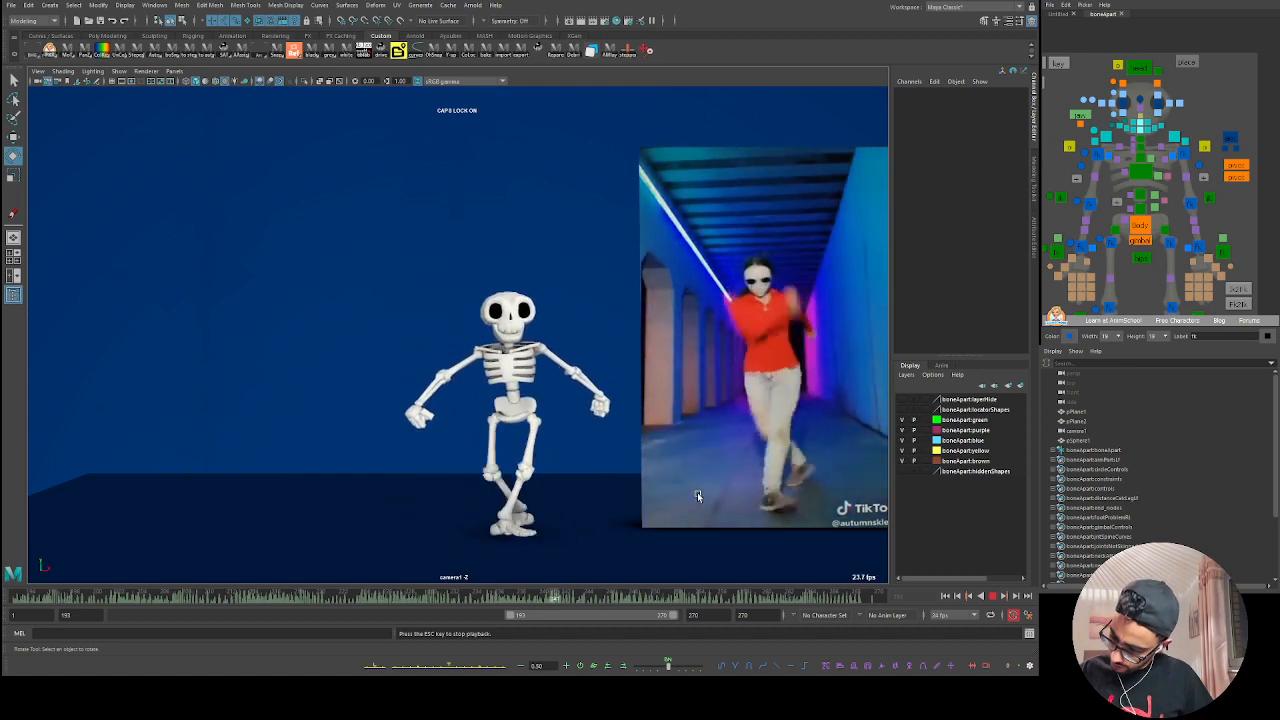
{"action": "key", "text": "alt+v"}
Step: Adjust the hips' rotation at frame 229 to about 34 in Rotate Y and check the motion around frames 228 to 230
{"action": "left_click", "coordinate": [1142, 258]}
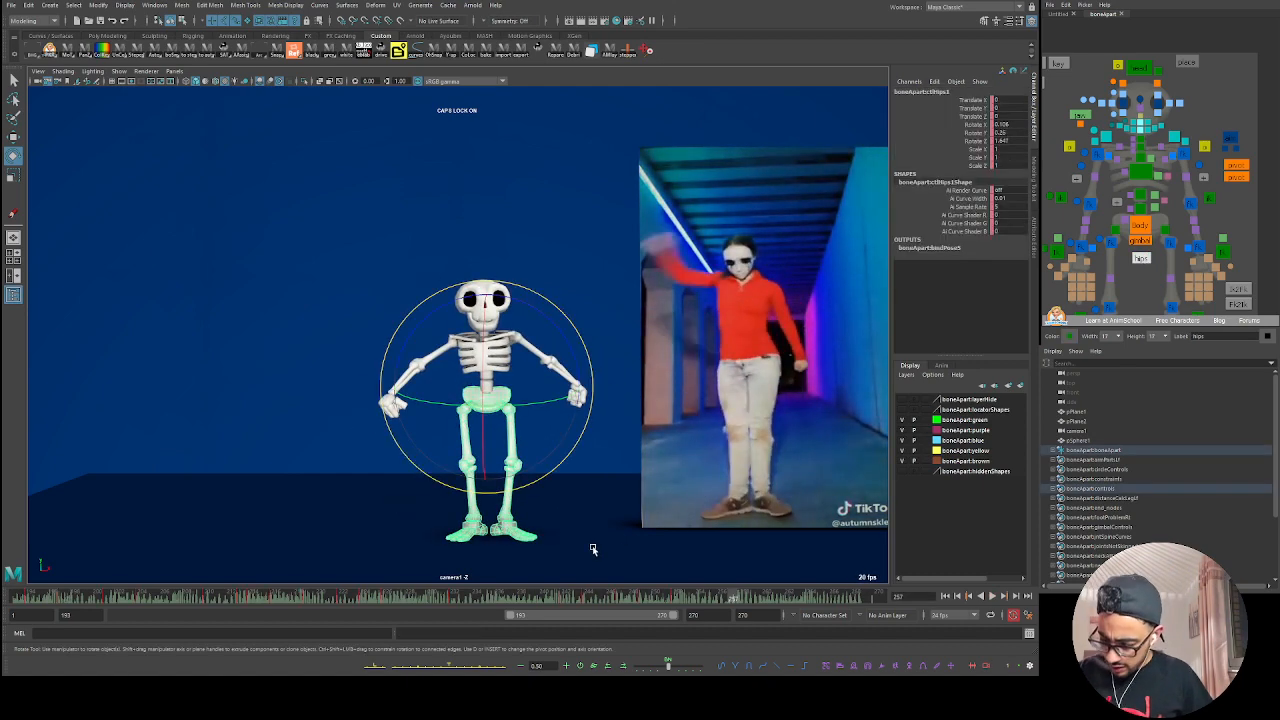
{"action": "key", "text": "alt+v"}
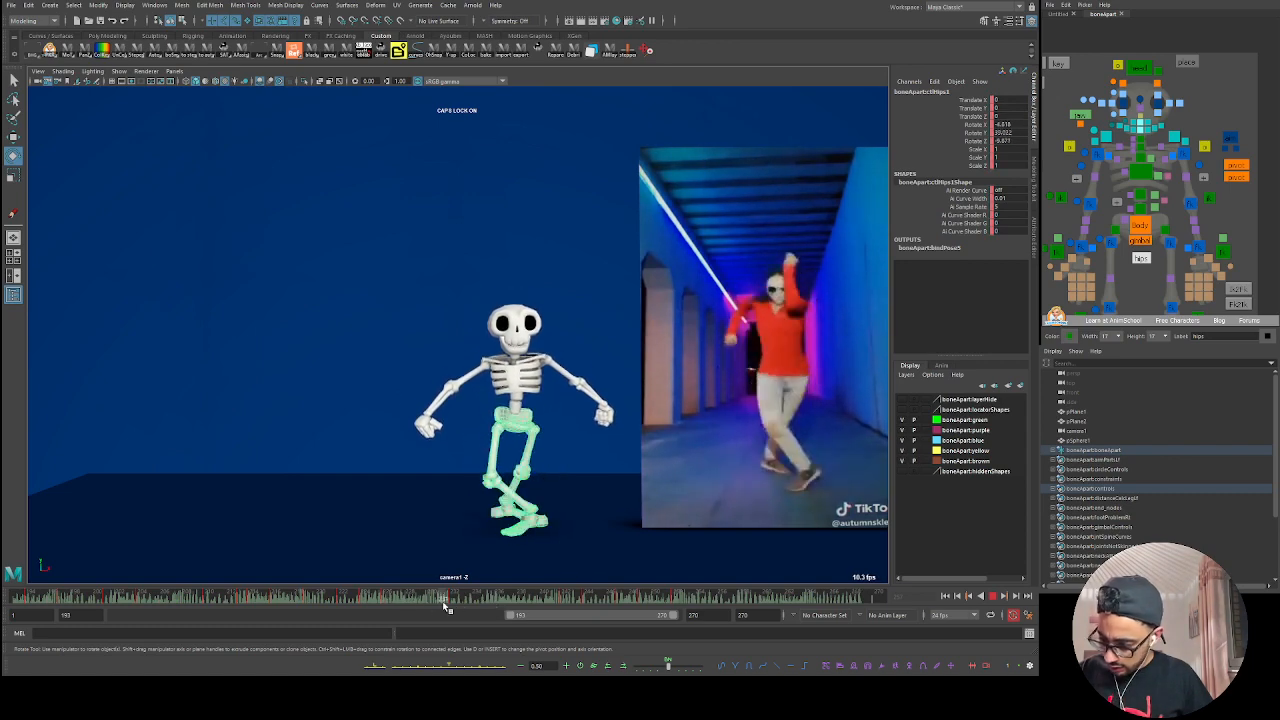
{"action": "key", "text": "alt+v"}
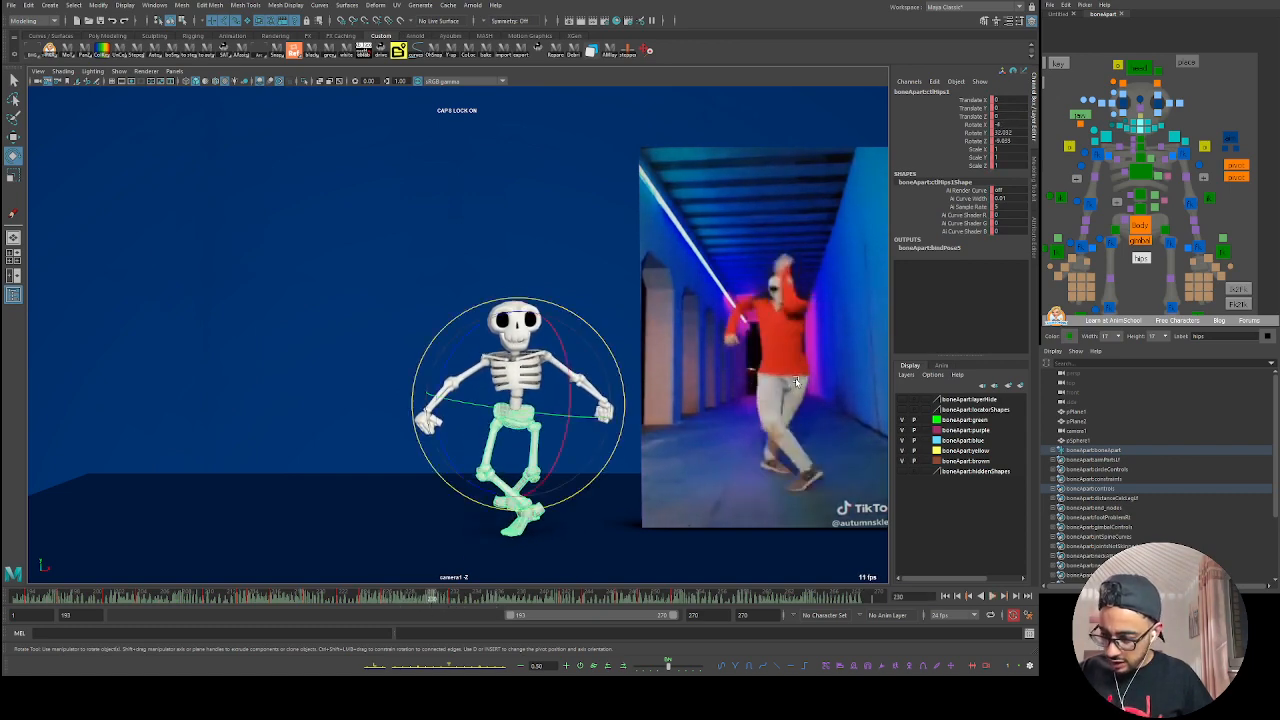
{"action": "key", "text": "alt+v"}
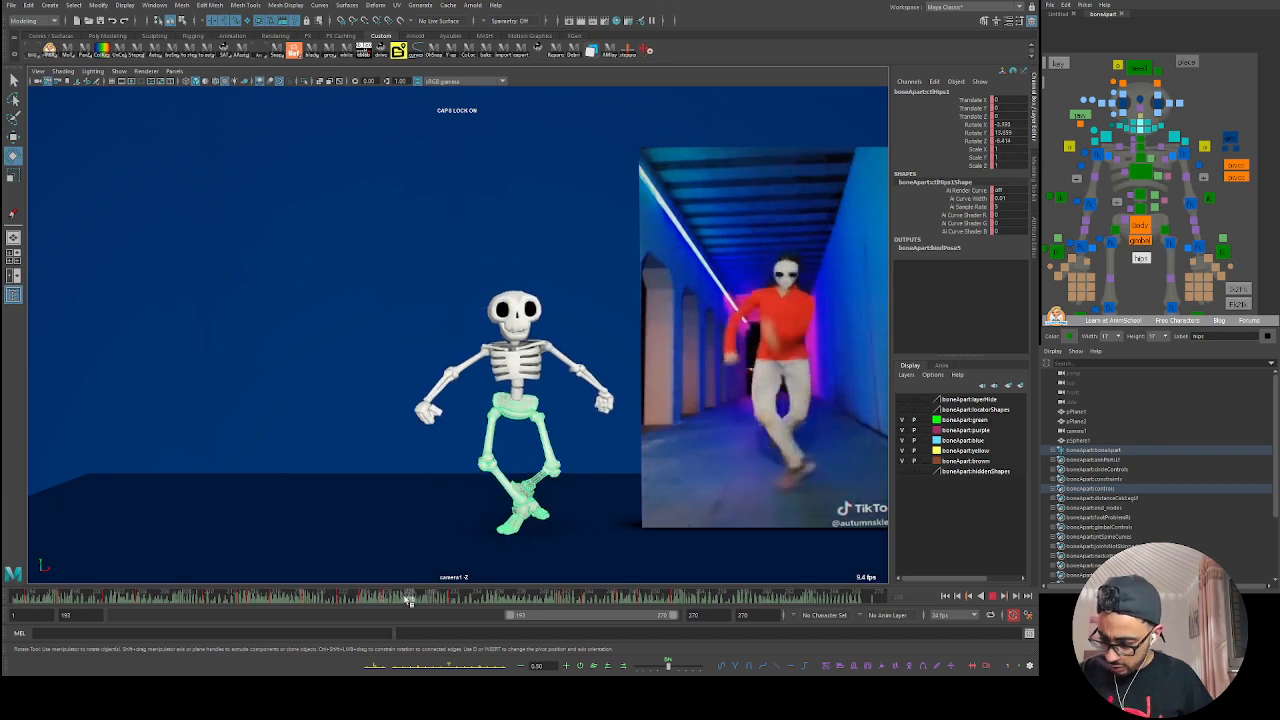
{"action": "key", "text": "alt+v"}
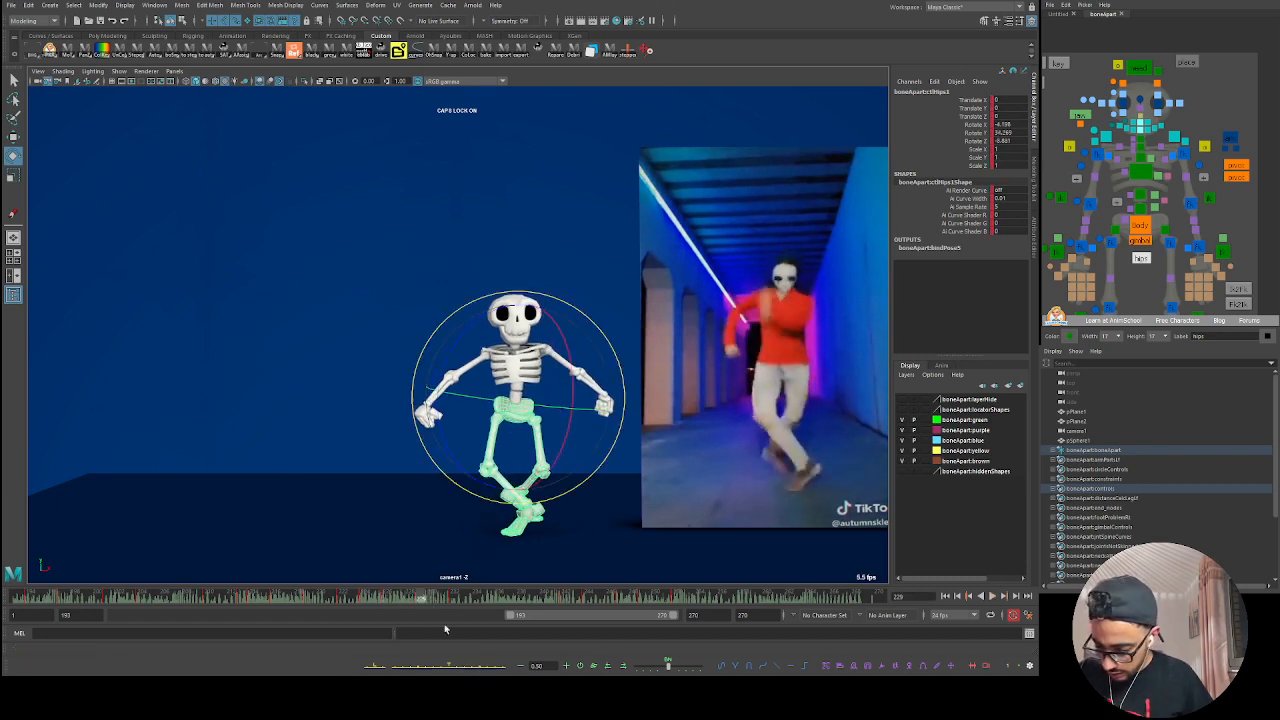
{"action": "key", "text": "alt+v"}
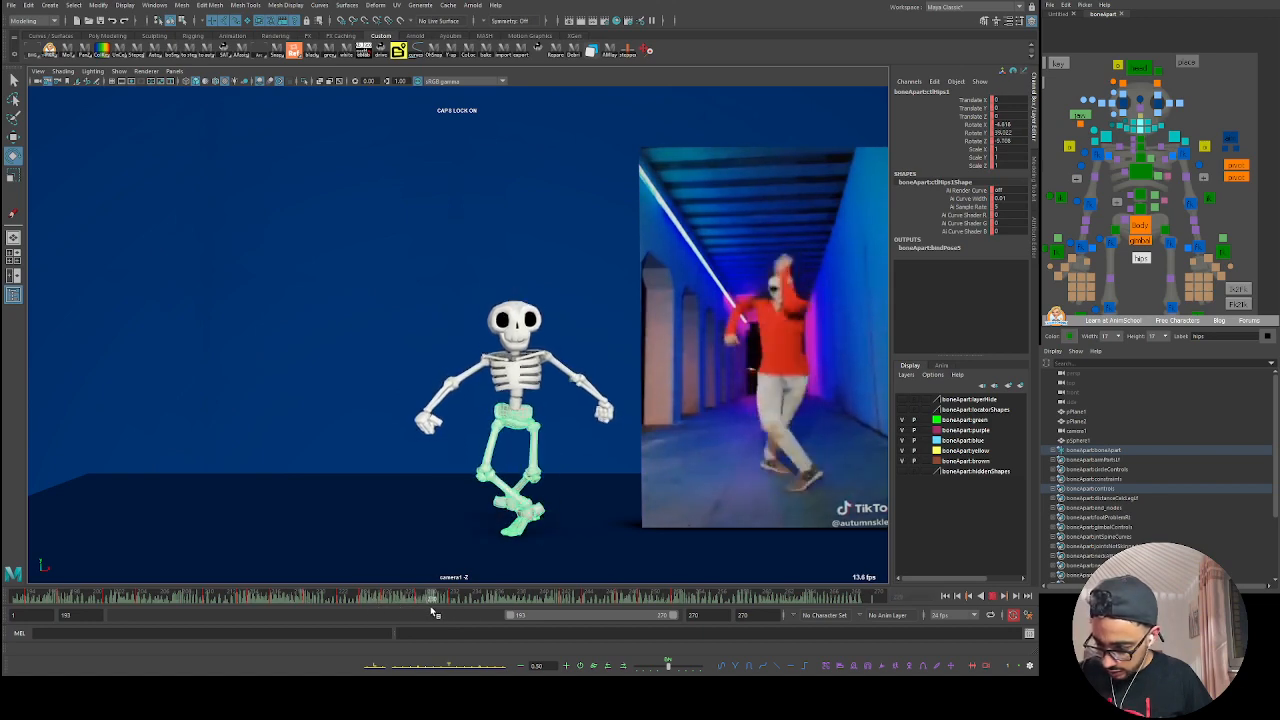
Step: Play and scrub the dance around frames 226 to 235 to compare the hips' motion with the reference video
{"action": "key", "text": "alt+v"}
{"action": "middle_click_drag", "start_coordinate": [1160, 302], "coordinate": [1154, 208], "text": "alt"}
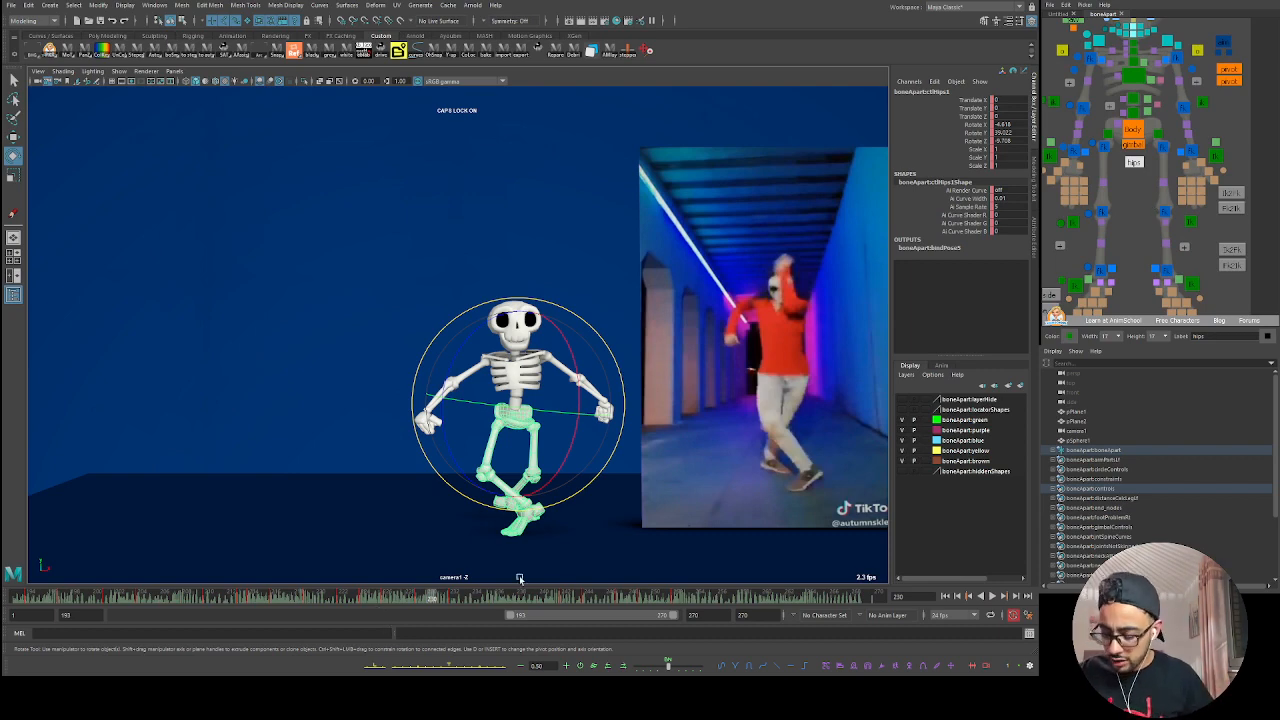
{"action": "key", "text": "alt+v"}
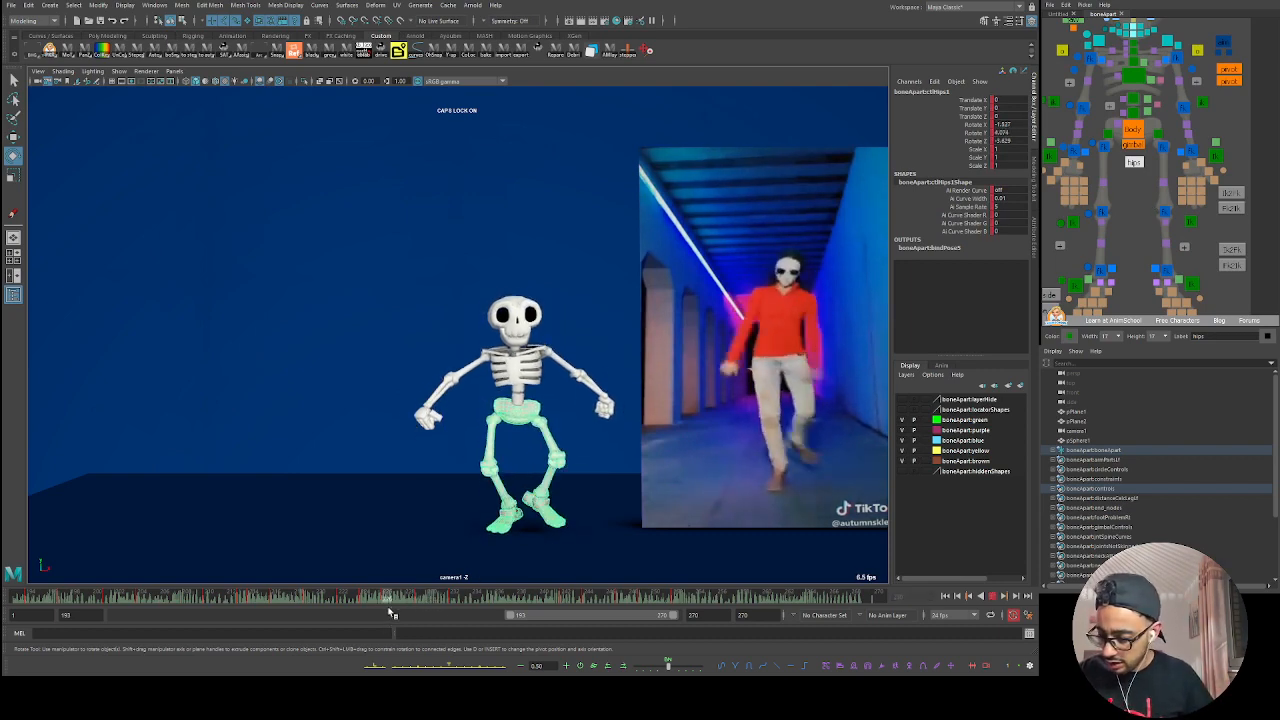
{"action": "key", "text": "alt+v"}
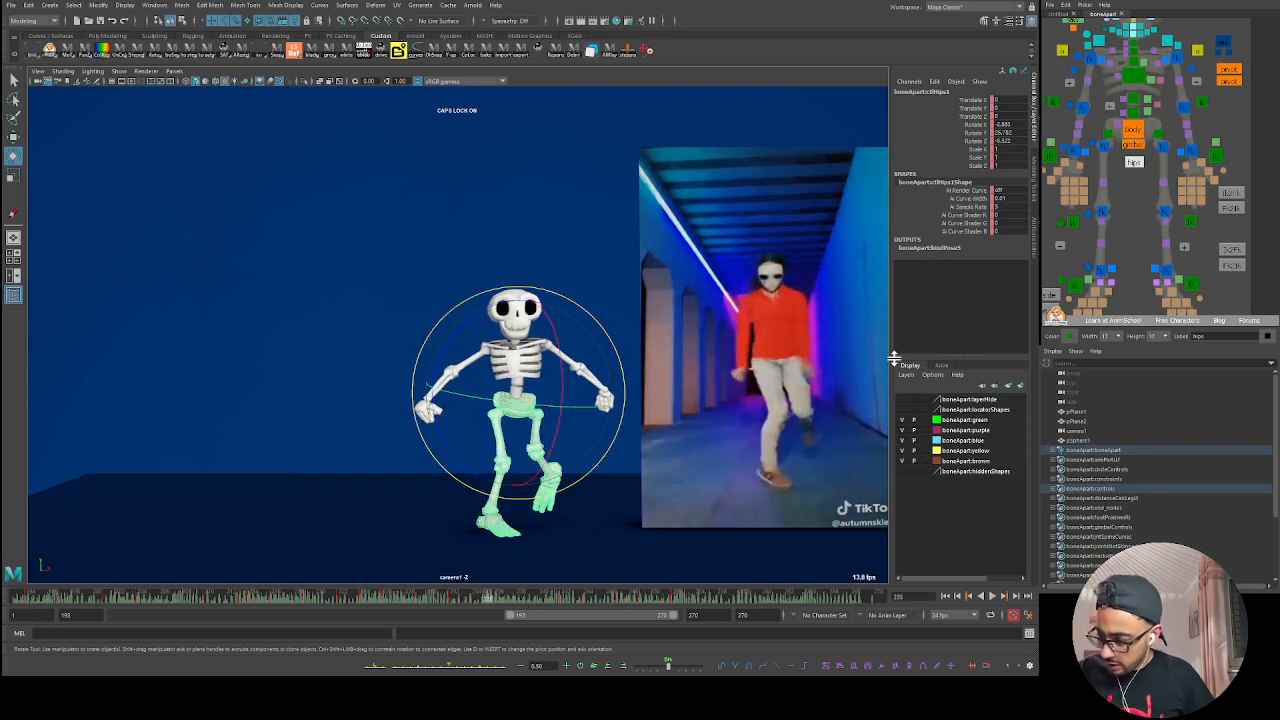
{"action": "mouse_move", "coordinate": [492, 598]}
{"action": "left_mouse_down"}
{"action": "mouse_move", "coordinate": [523, 603]}
{"action": "mouse_move", "coordinate": [469, 598]}
{"action": "left_mouse_up"}
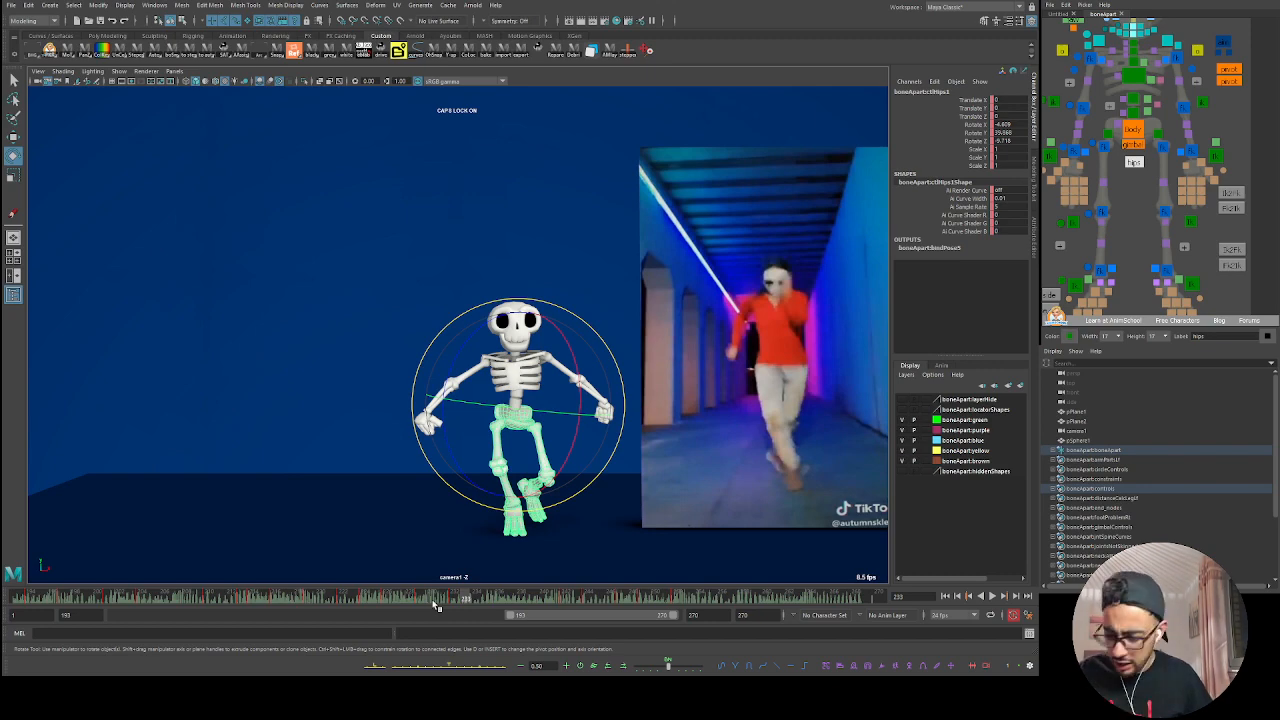
{"action": "key", "text": "alt+v"}
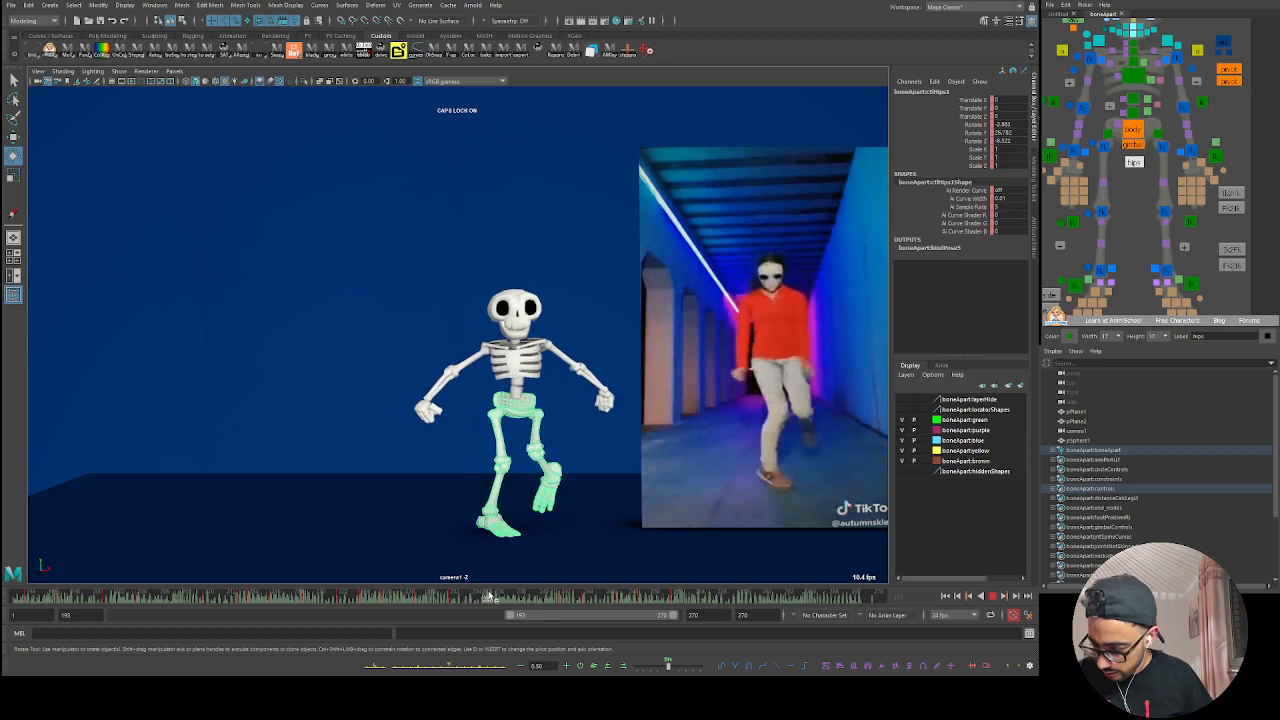
{"action": "key", "text": "alt+v"}
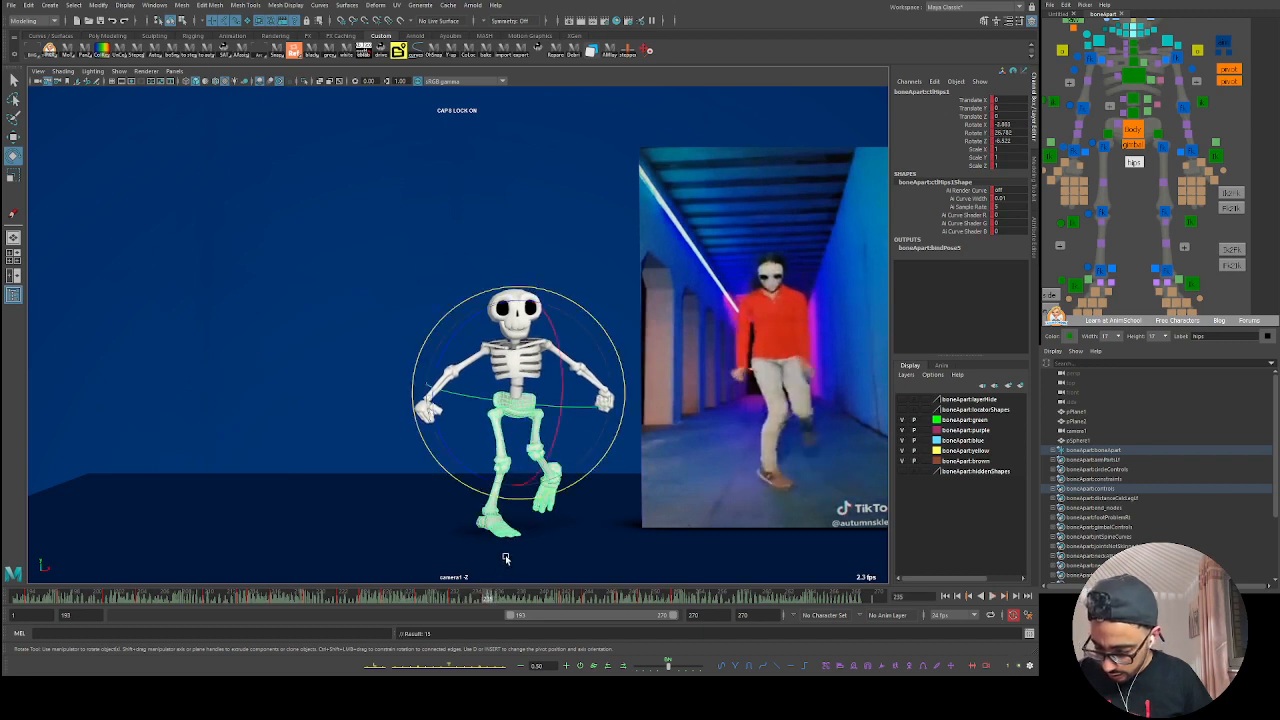
Step: Adjust the hips' rotation at frame 235 and play the dance to check the motion
{"action": "key", "text": "."}
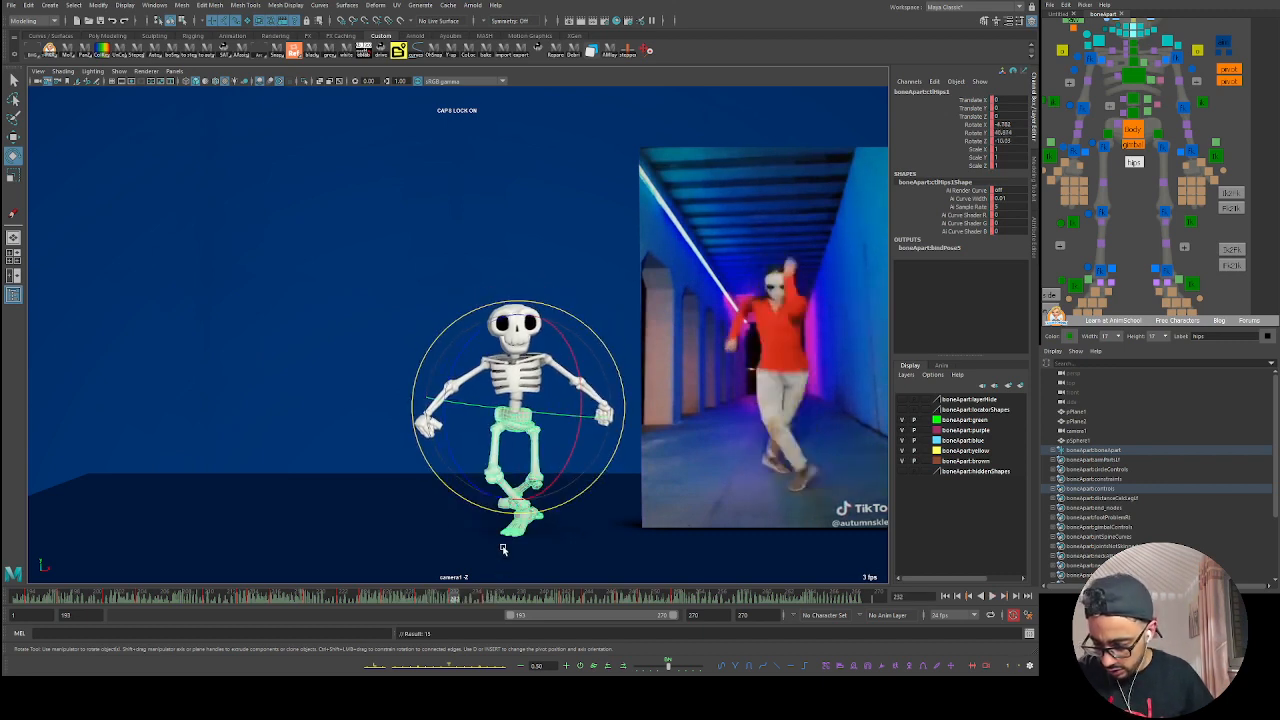
{"action": "key", "text": "."}
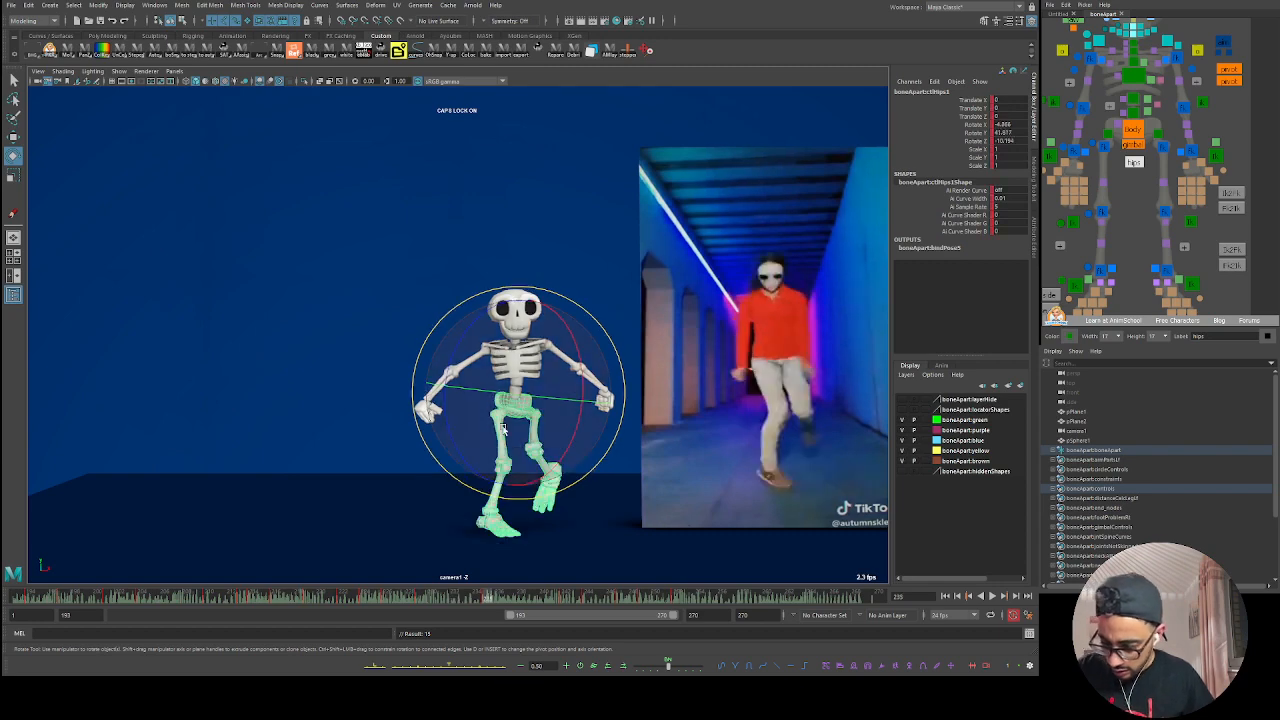
{"action": "left_click_drag", "start_coordinate": [547, 383], "coordinate": [537, 387]}
{"action": "key", "text": "alt+v"}
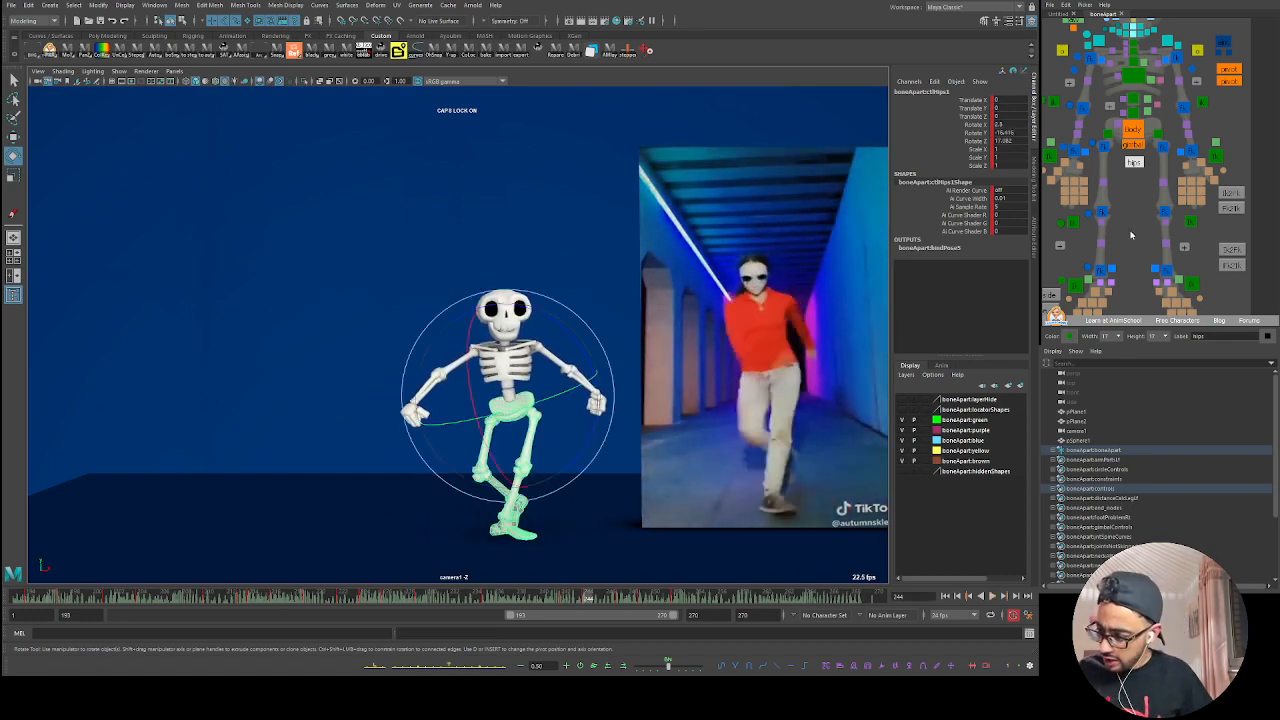
Step: Deselect the hips, review the animation over the full 1 to 270 frame range and restore the playback range to 193 to 270
{"action": "left_click", "coordinate": [626, 417]}
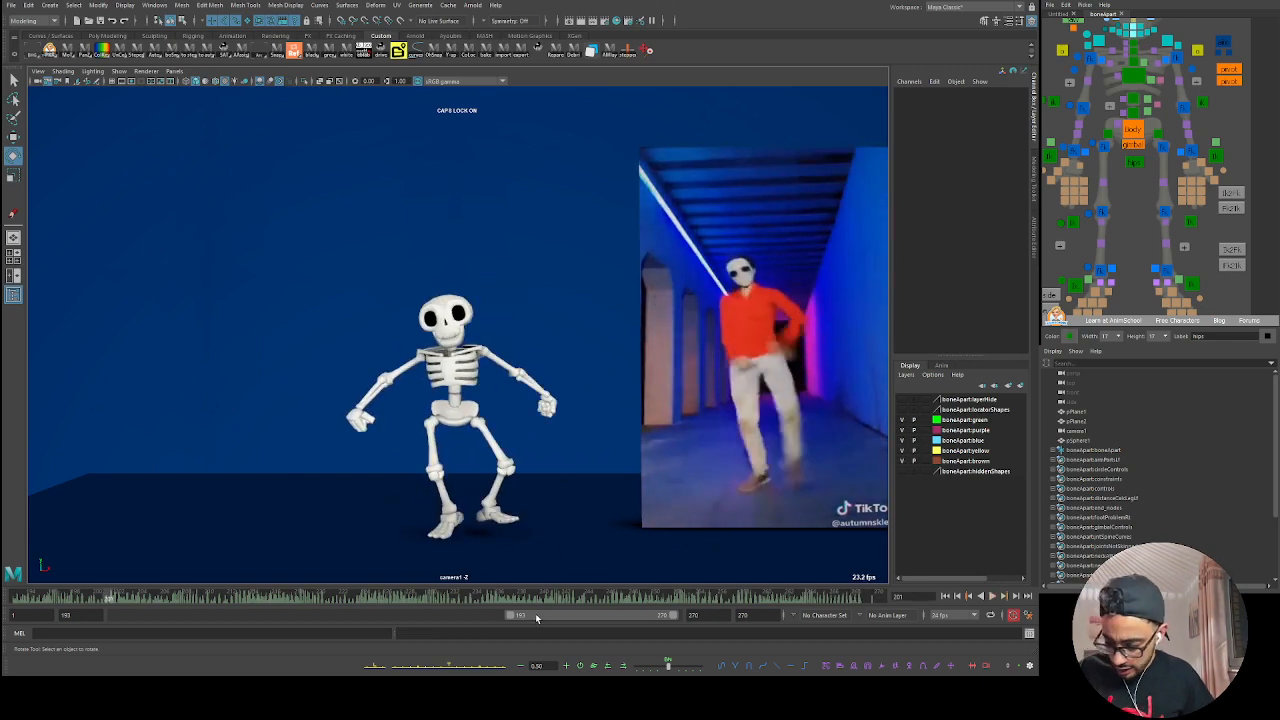
{"action": "double_click", "coordinate": [537, 618]}
{"action": "left_click", "coordinate": [14, 598]}
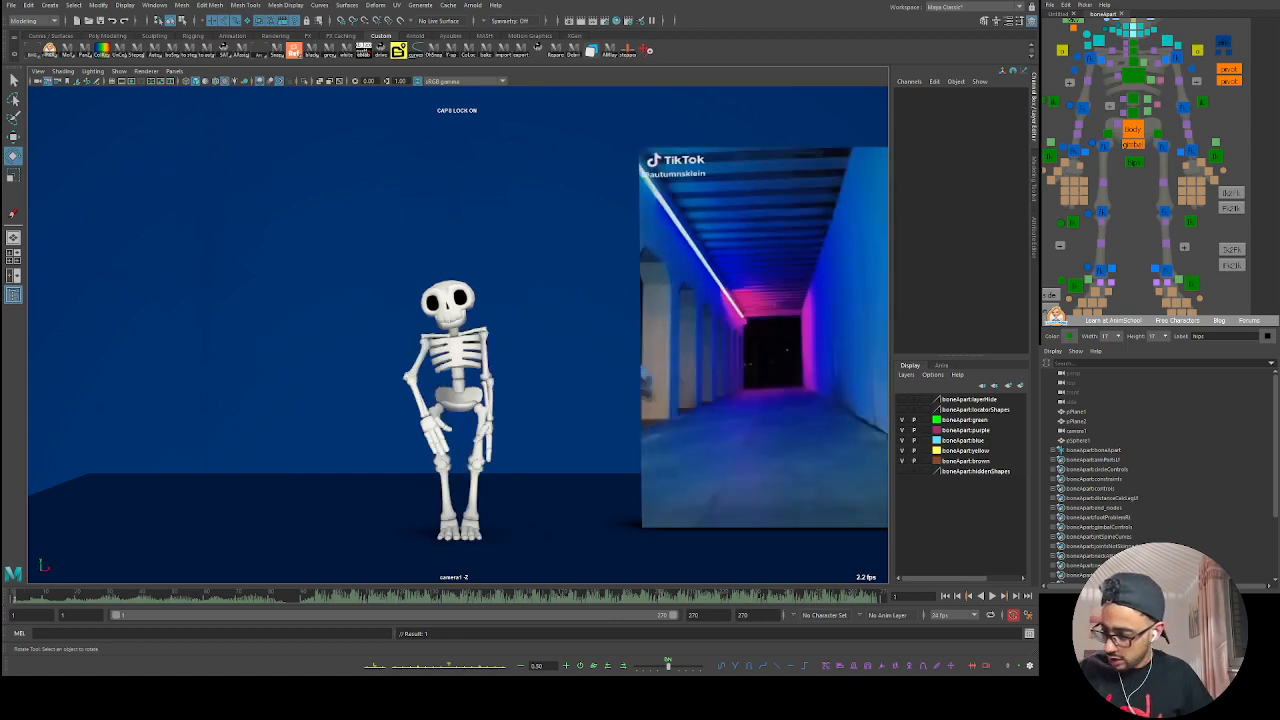
{"action": "key", "text": "alt+v"}
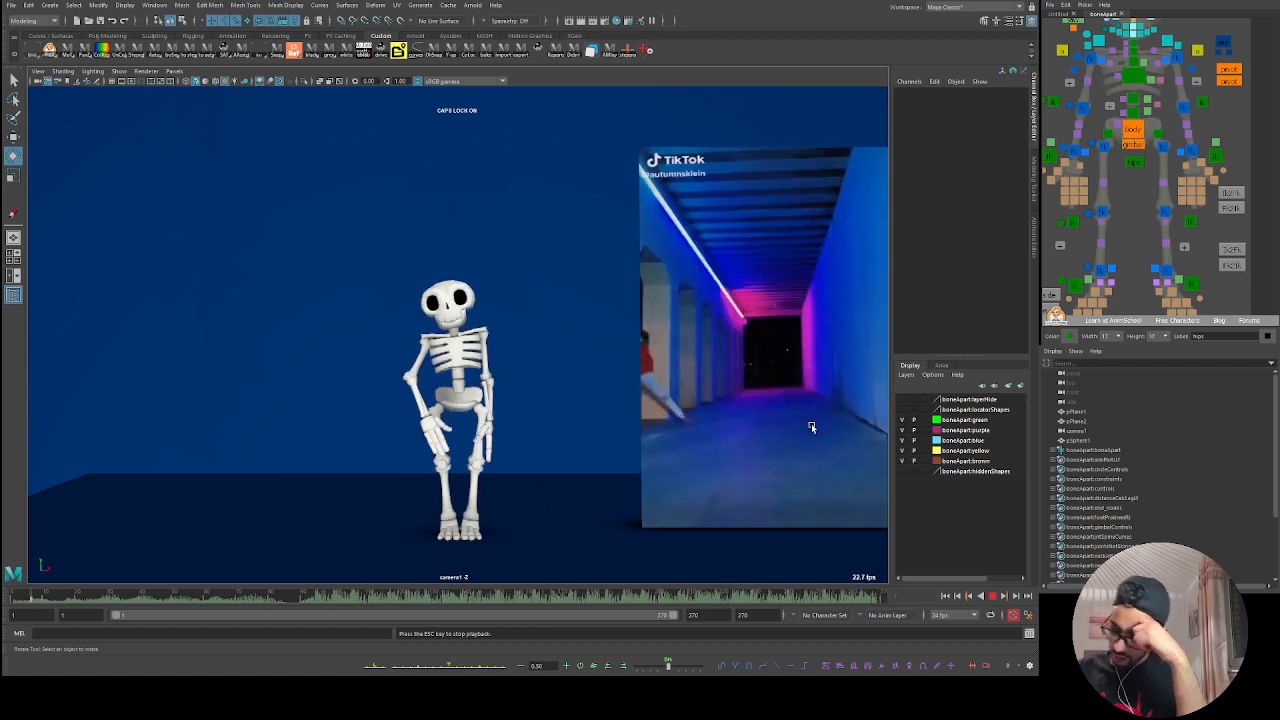
{"action": "double_click", "coordinate": [503, 616]}
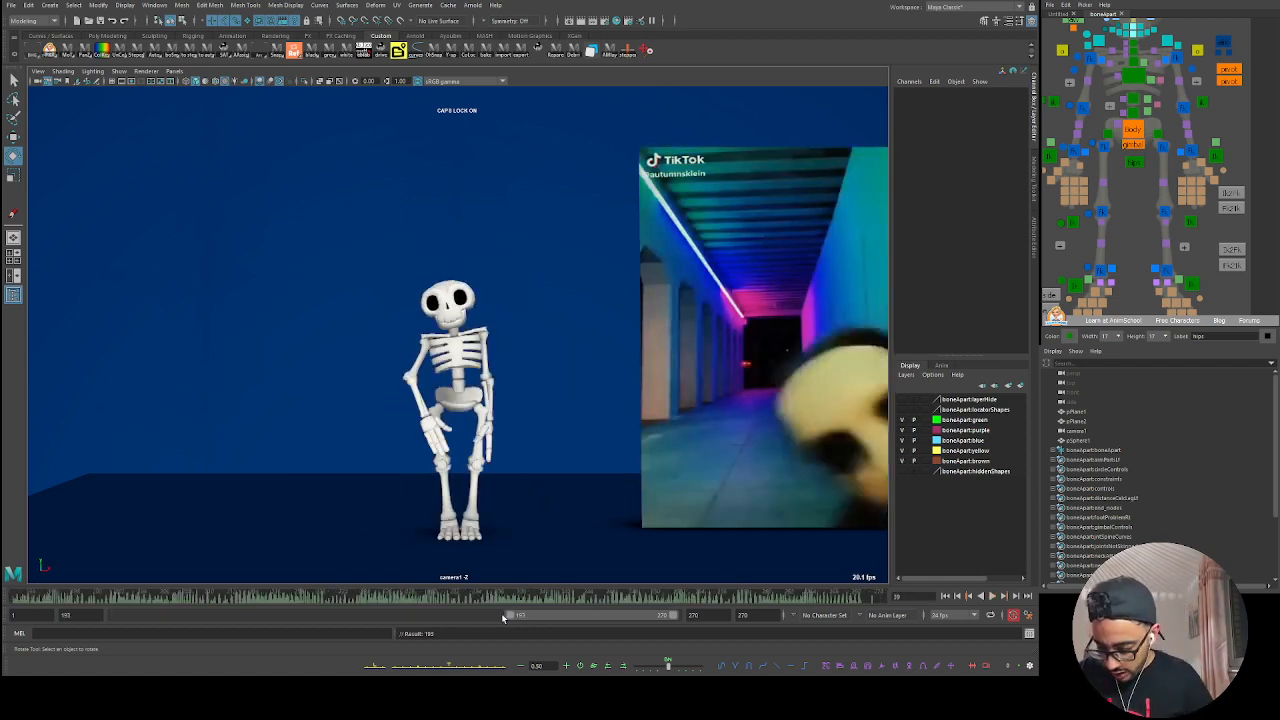
{"action": "left_click", "coordinate": [45, 600]}
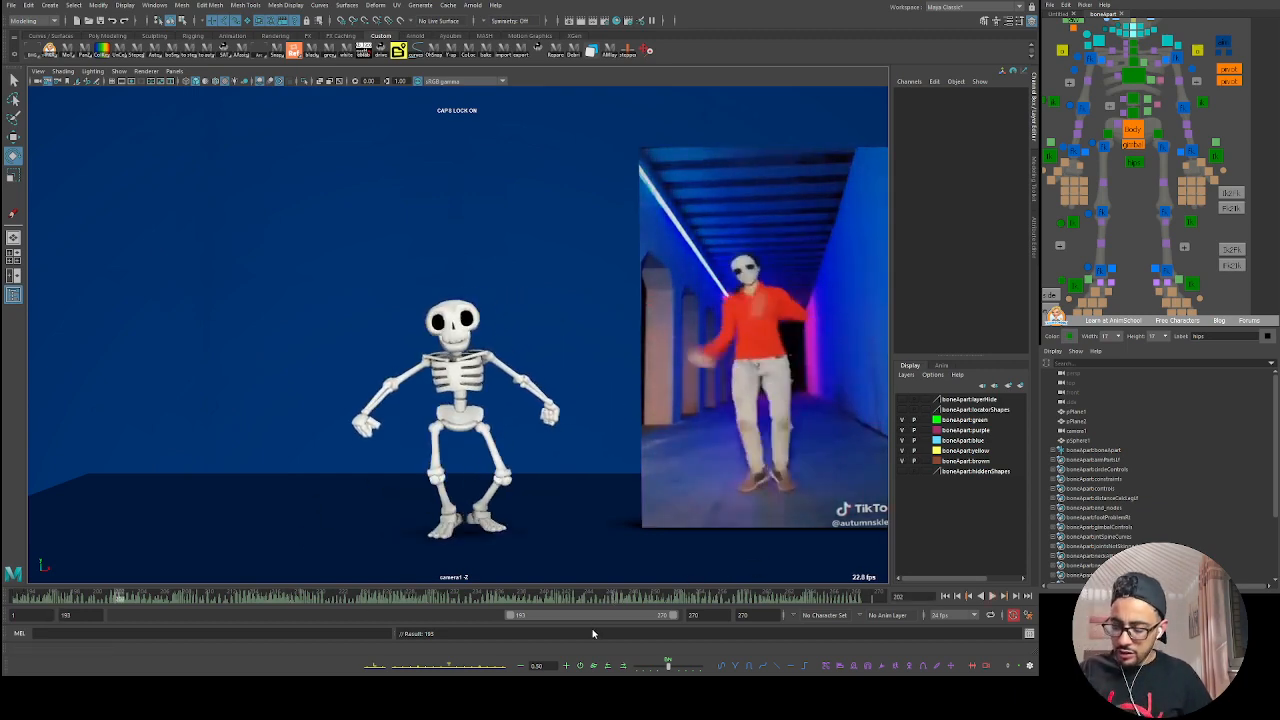
{"action": "double_click", "coordinate": [570, 615]}
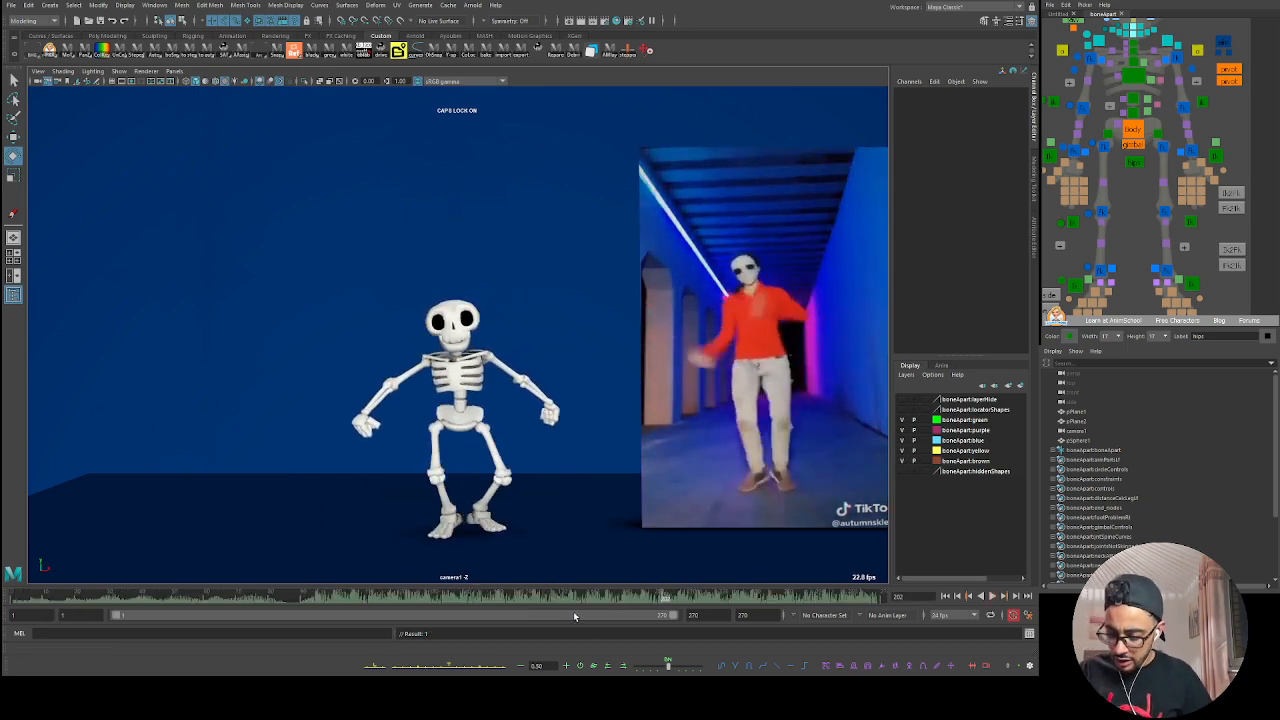
{"action": "double_click", "coordinate": [521, 615]}
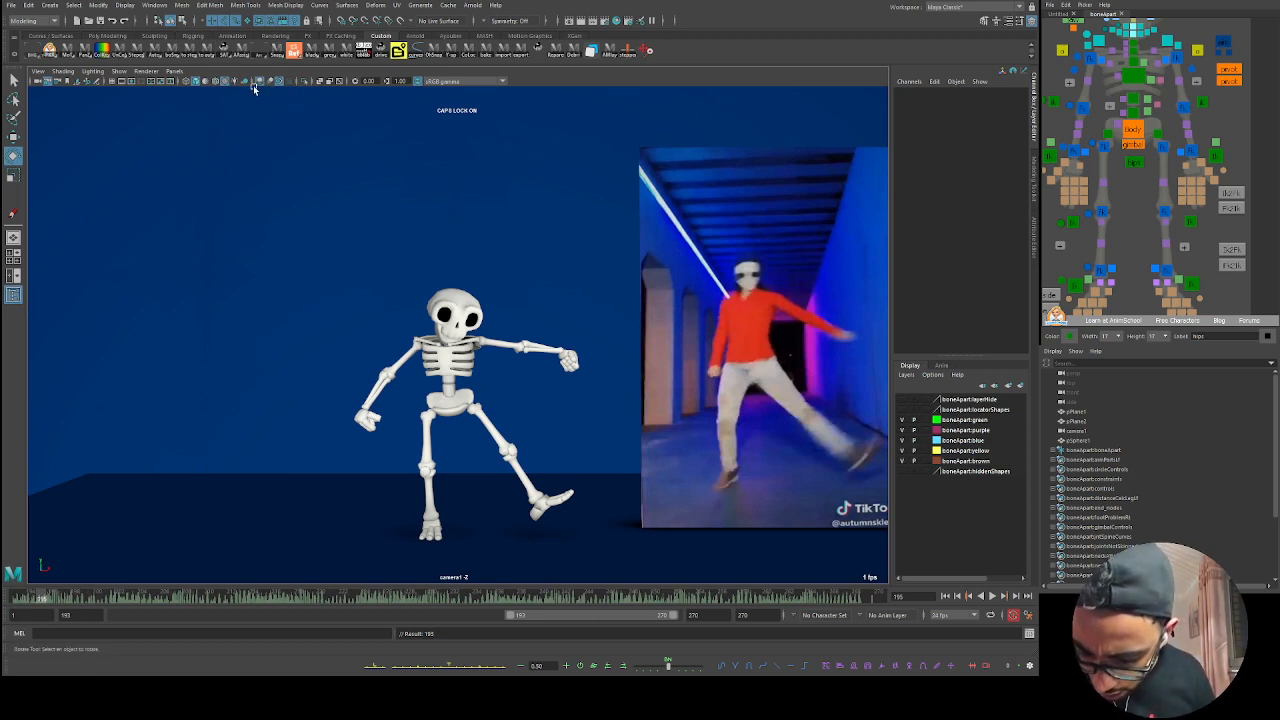
Step: Show the camera's resolution gate and play the dance from frame 193 to 270 to check it within the vertical frame
{"action": "left_click", "coordinate": [131, 84]}
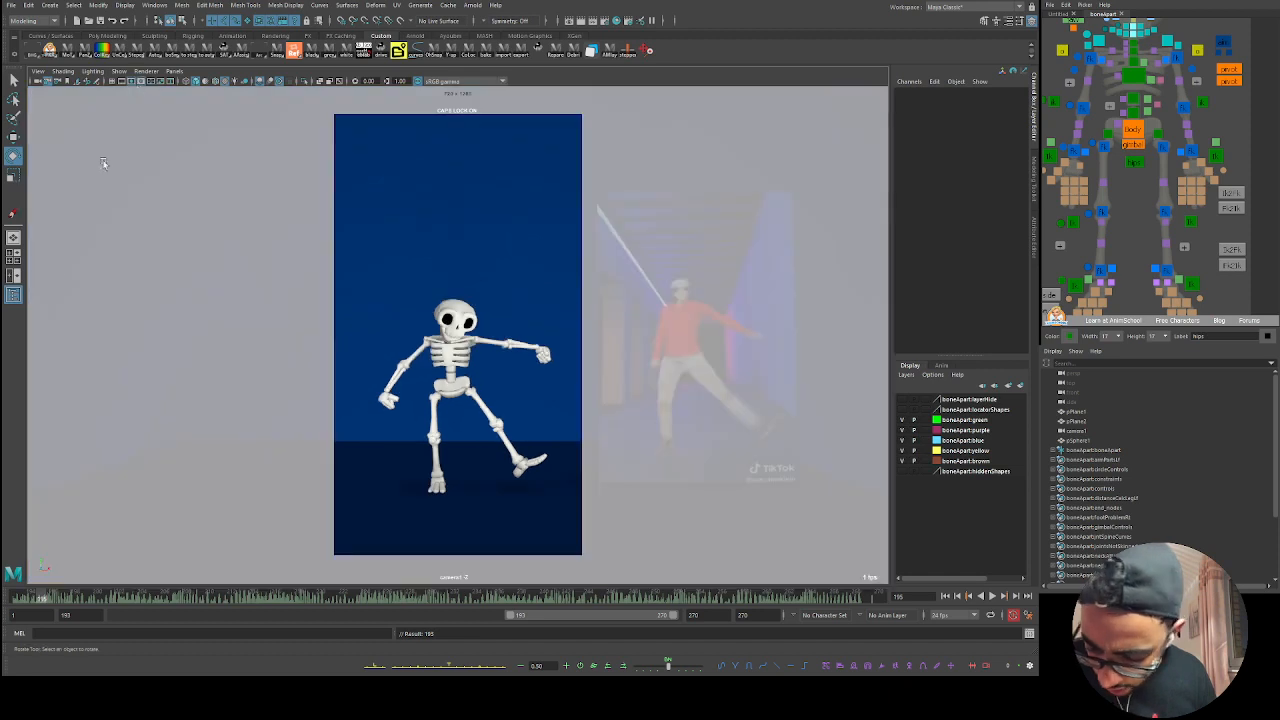
{"action": "left_click", "coordinate": [36, 600]}
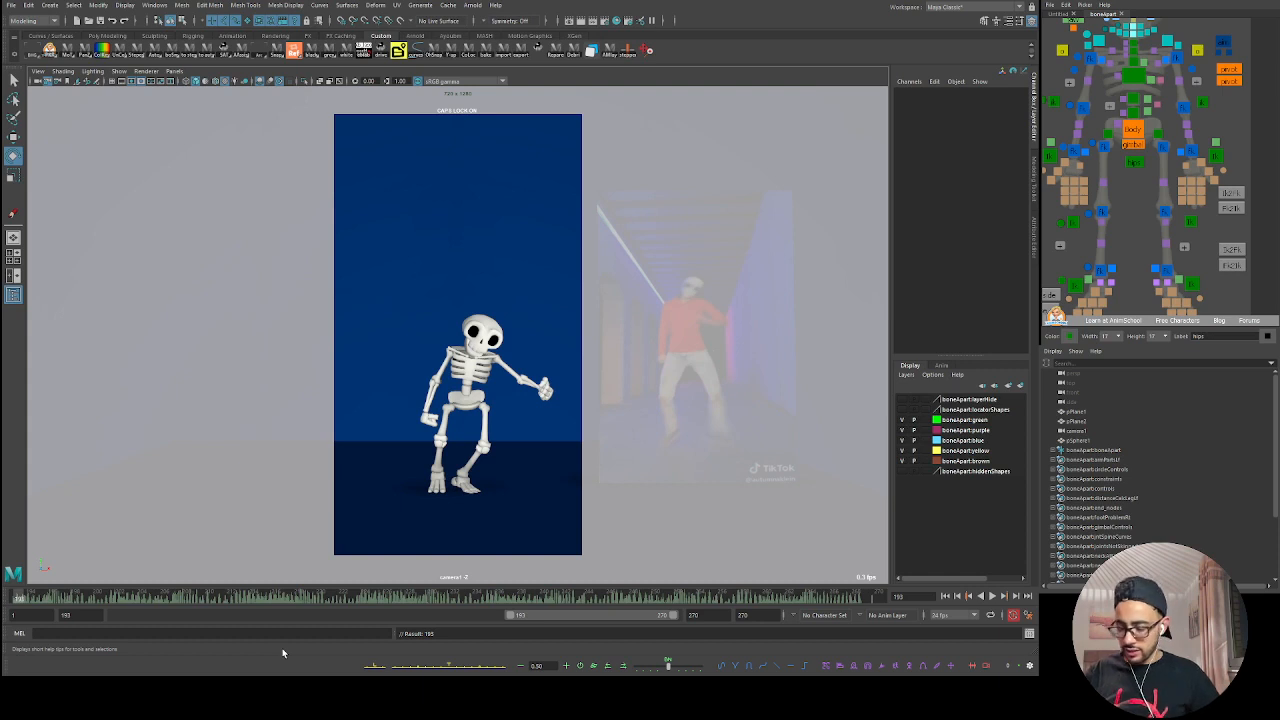
{"action": "mouse_move", "coordinate": [61, 600]}
{"action": "left_mouse_down"}
{"action": "mouse_move", "coordinate": [347, 624]}
{"action": "mouse_move", "coordinate": [855, 588]}
{"action": "left_mouse_up"}
{"action": "key", "text": "alt+v"}
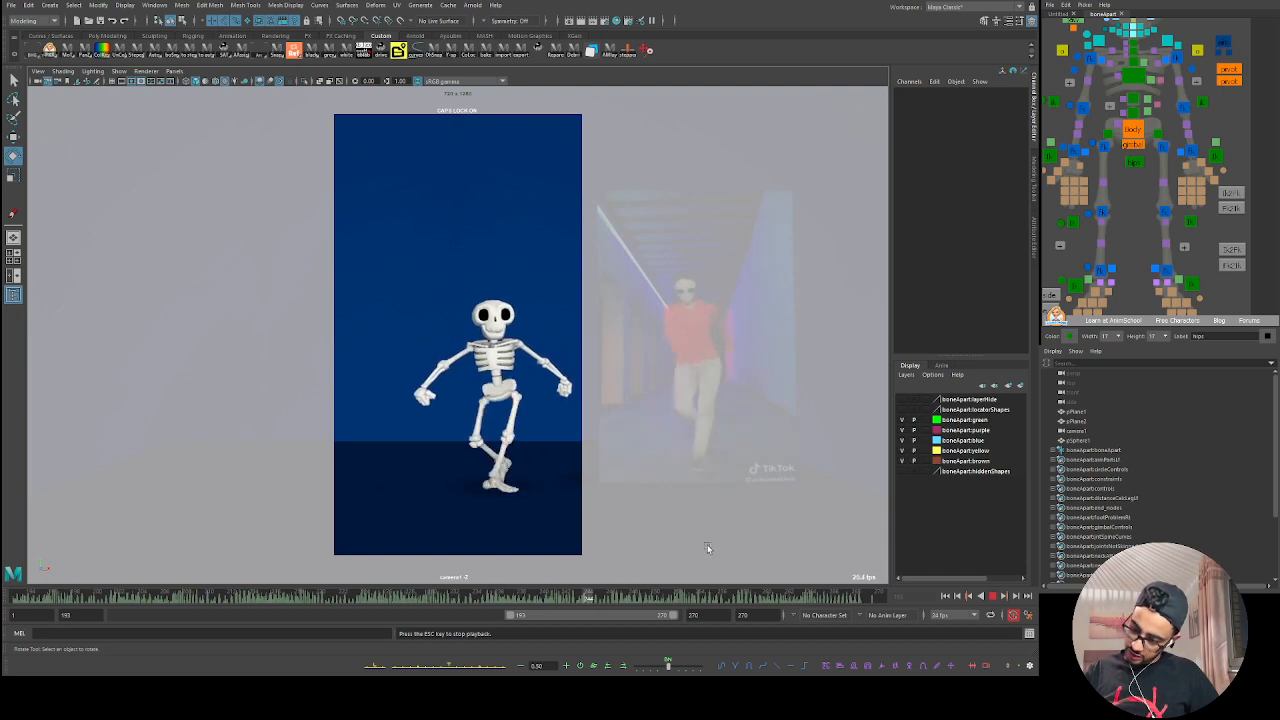
{"action": "key", "text": "alt+v"}
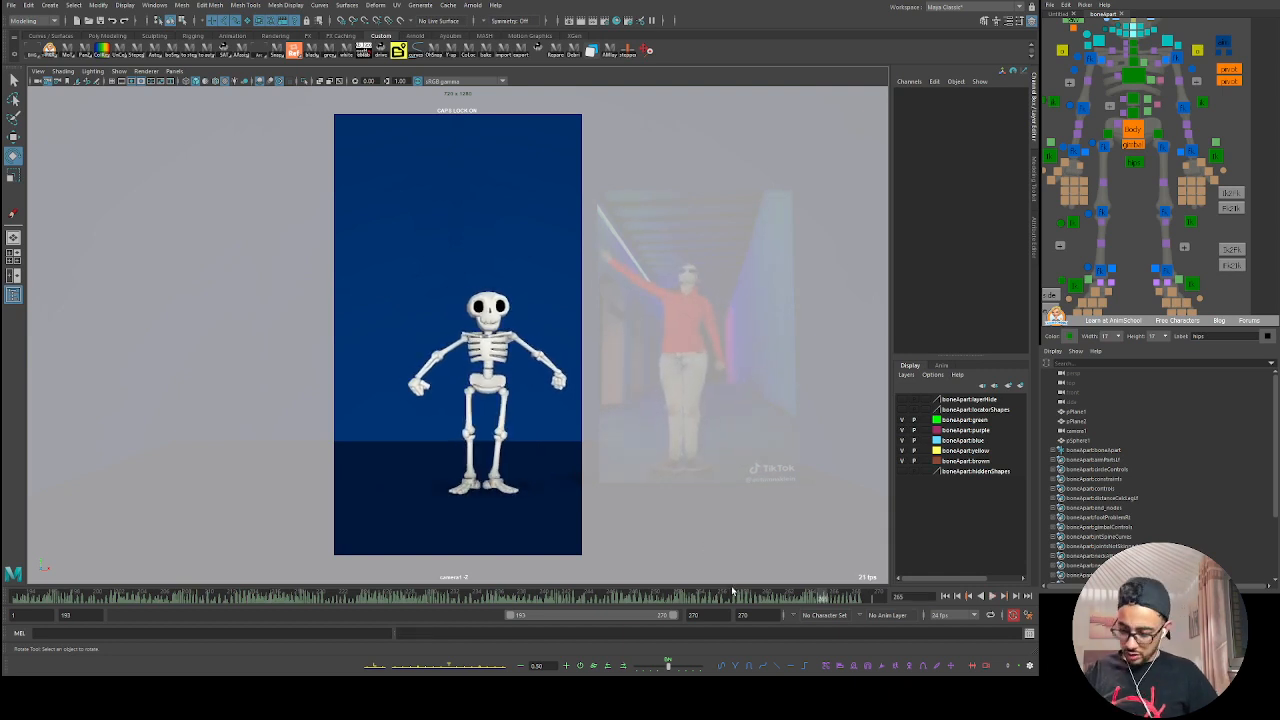
{"action": "key", "text": "alt+v"}
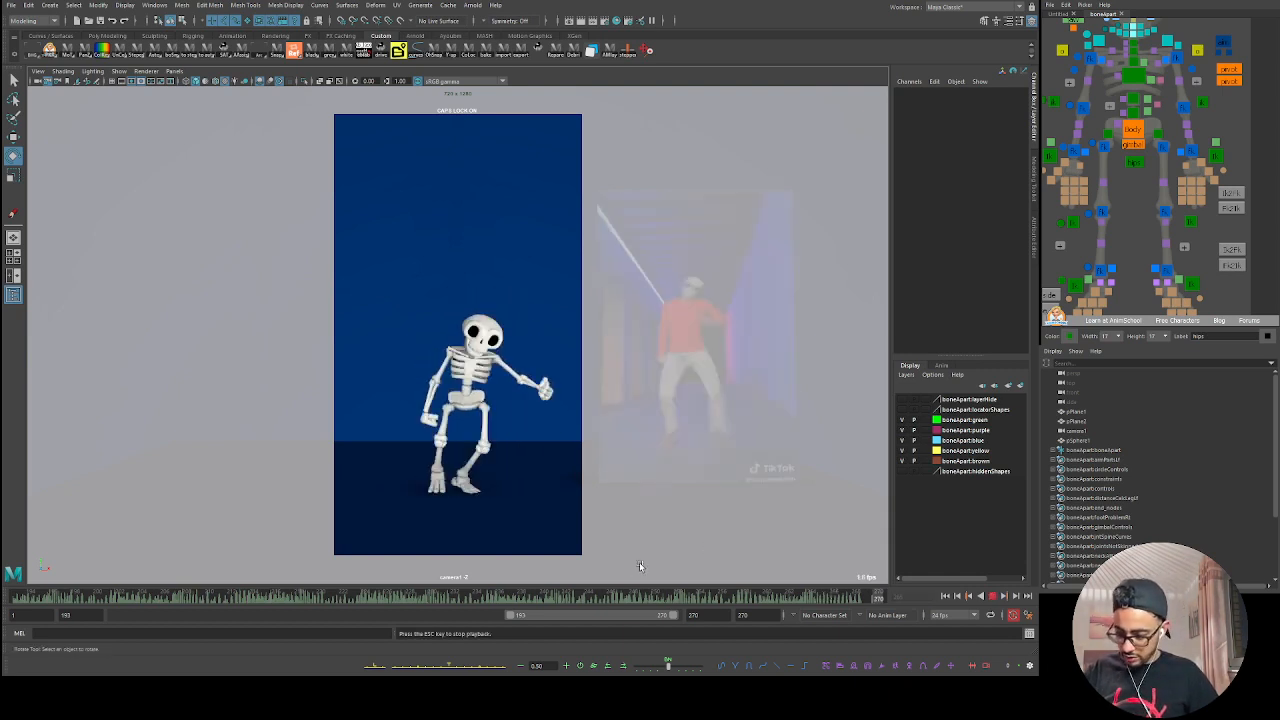
{"action": "key", "text": "alt+v"}
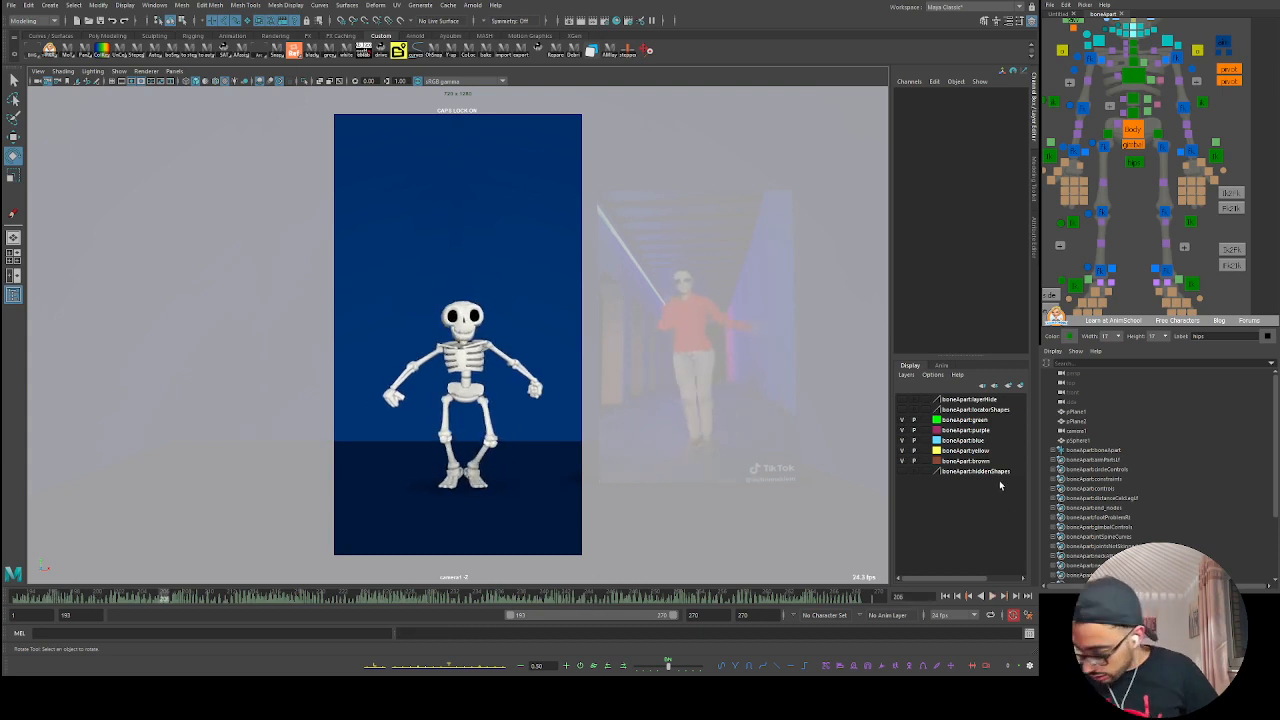
{"action": "key", "text": "alt+v"}
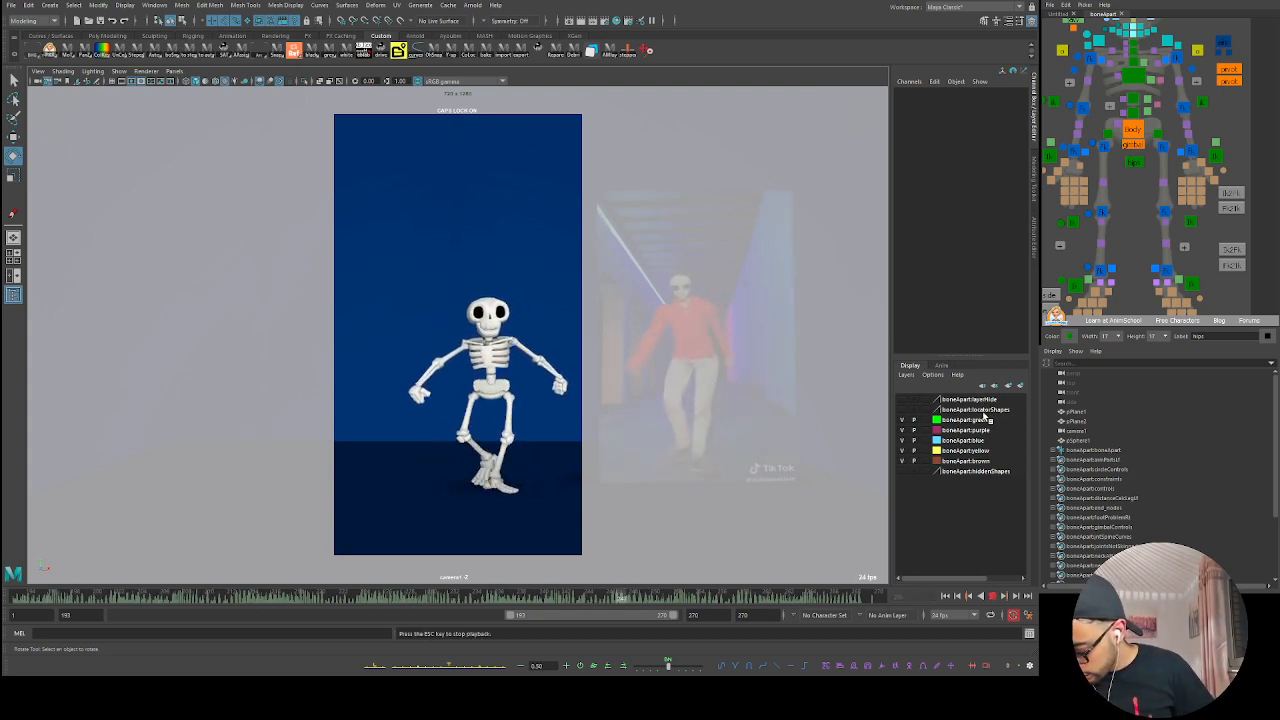
{"action": "key", "text": "alt+v"}
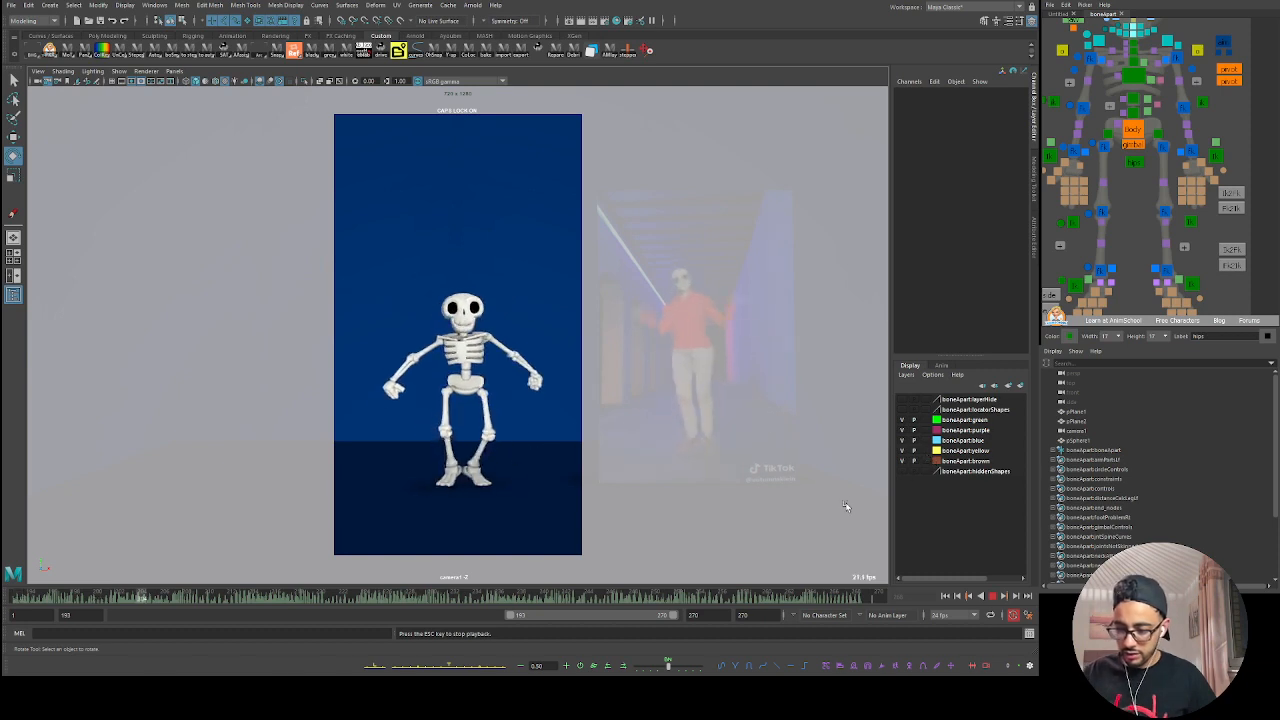
{"action": "key", "text": "Escape"}
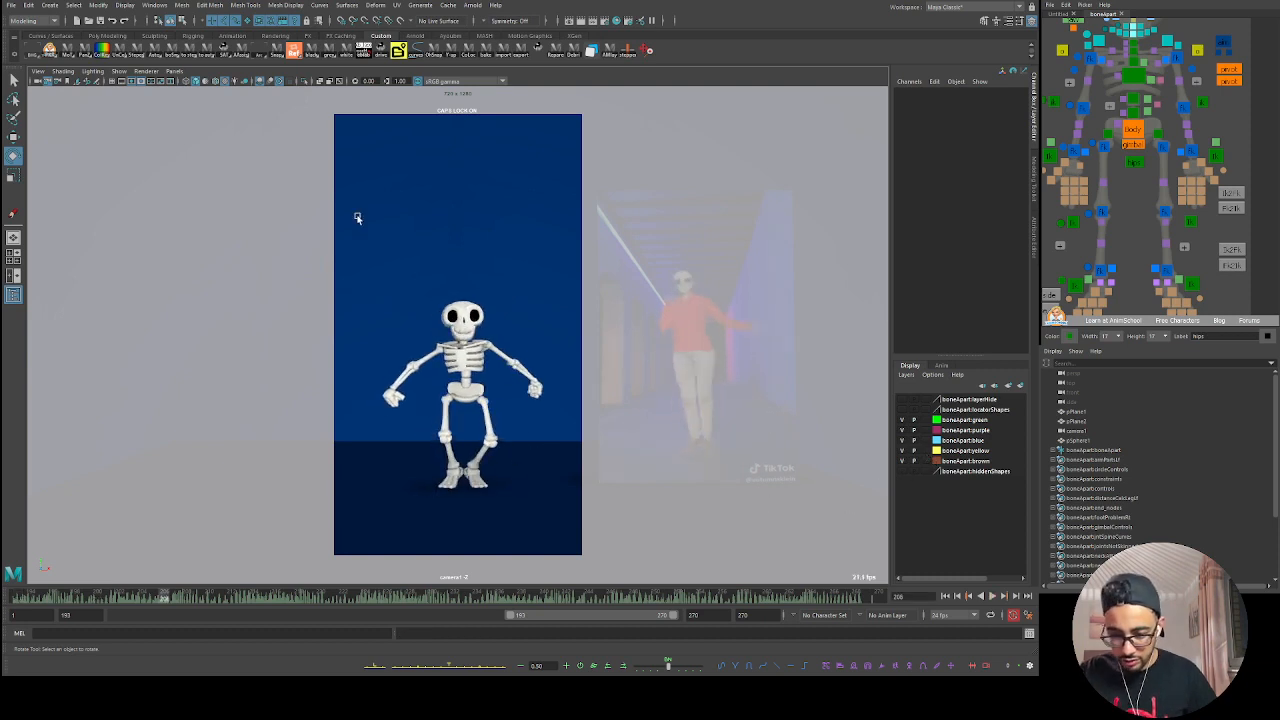
Step: Hide the resolution gate and switch to the layout with the camera view, perspective view and Graph Editor
{"action": "left_click", "coordinate": [136, 82]}
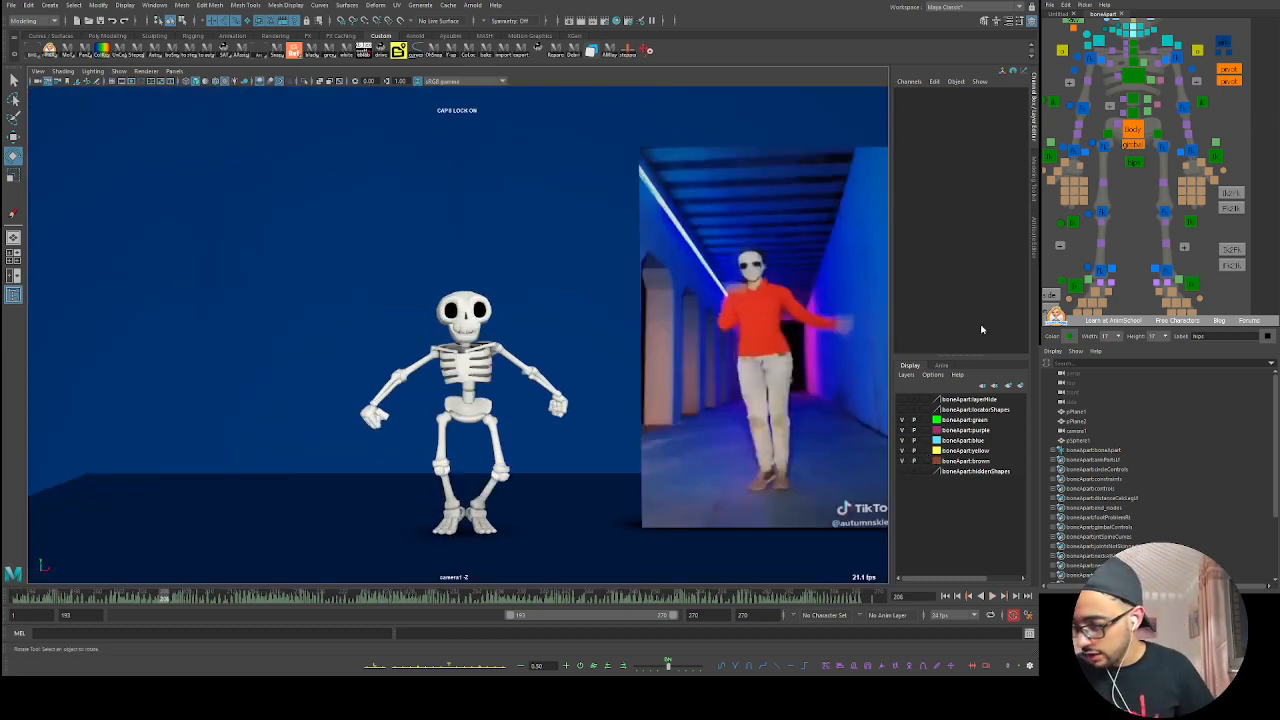
{"action": "key", "text": "space"}
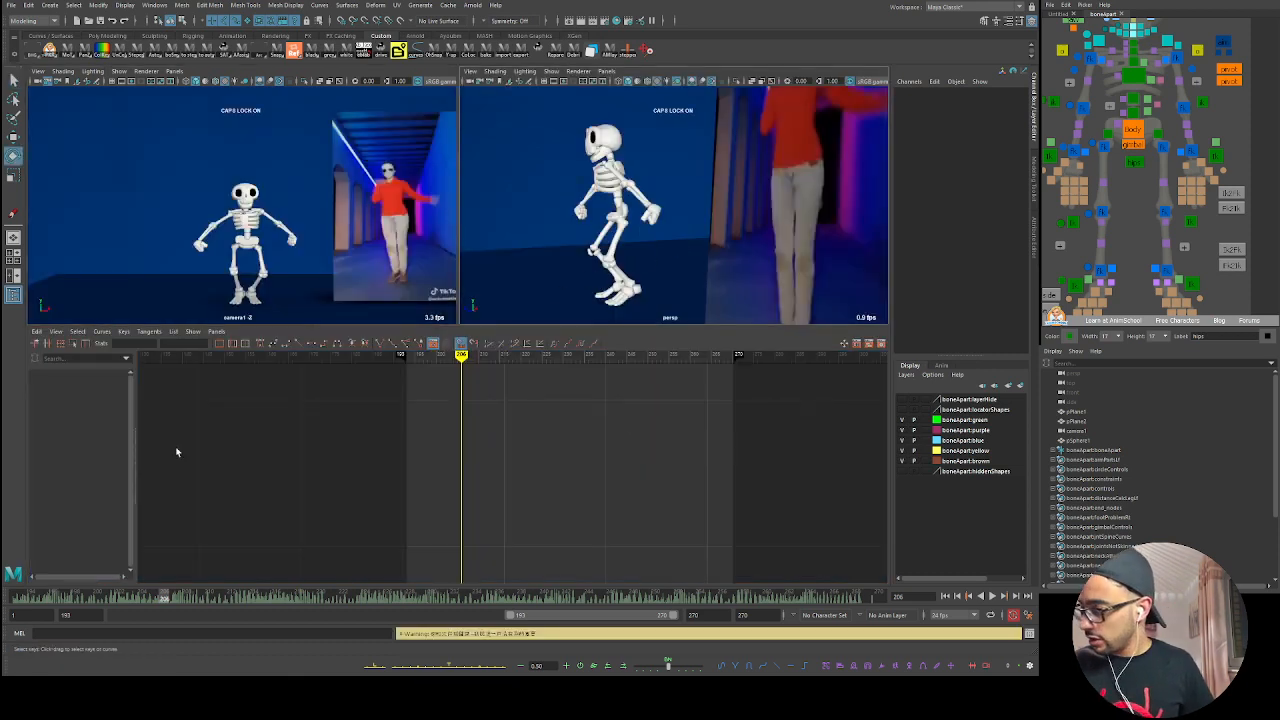
{"action": "key", "text": "e"}
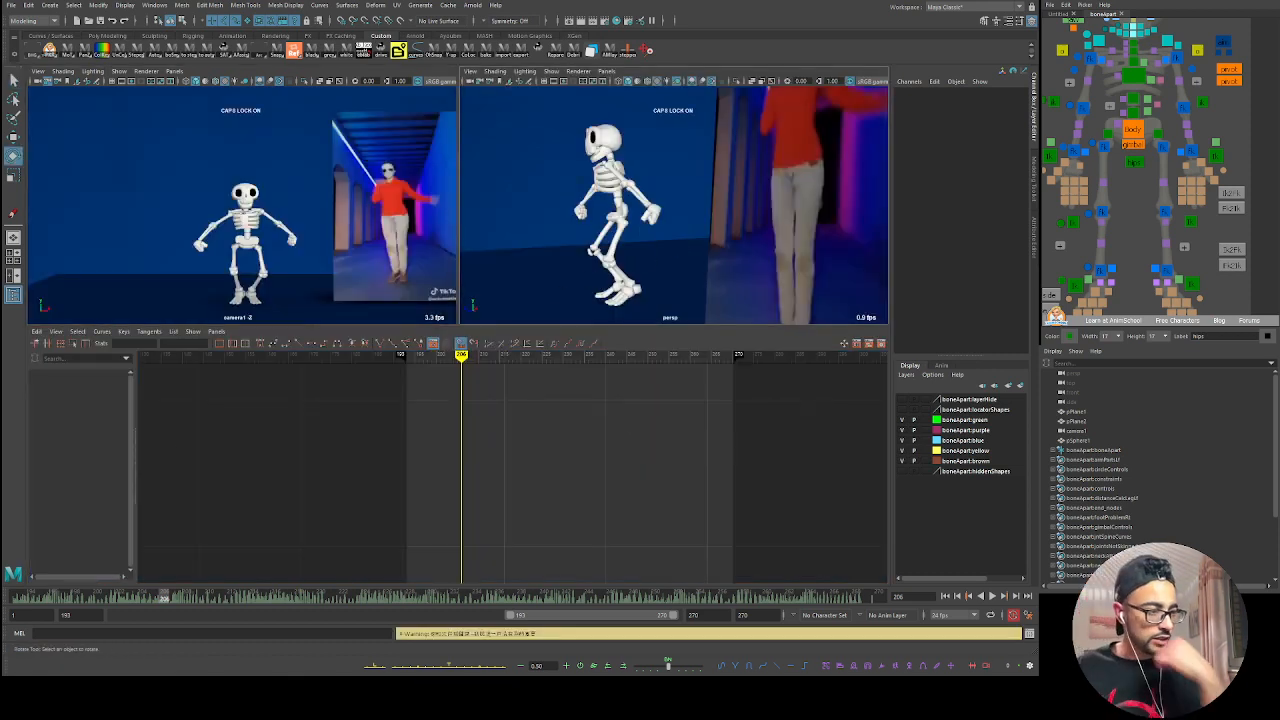